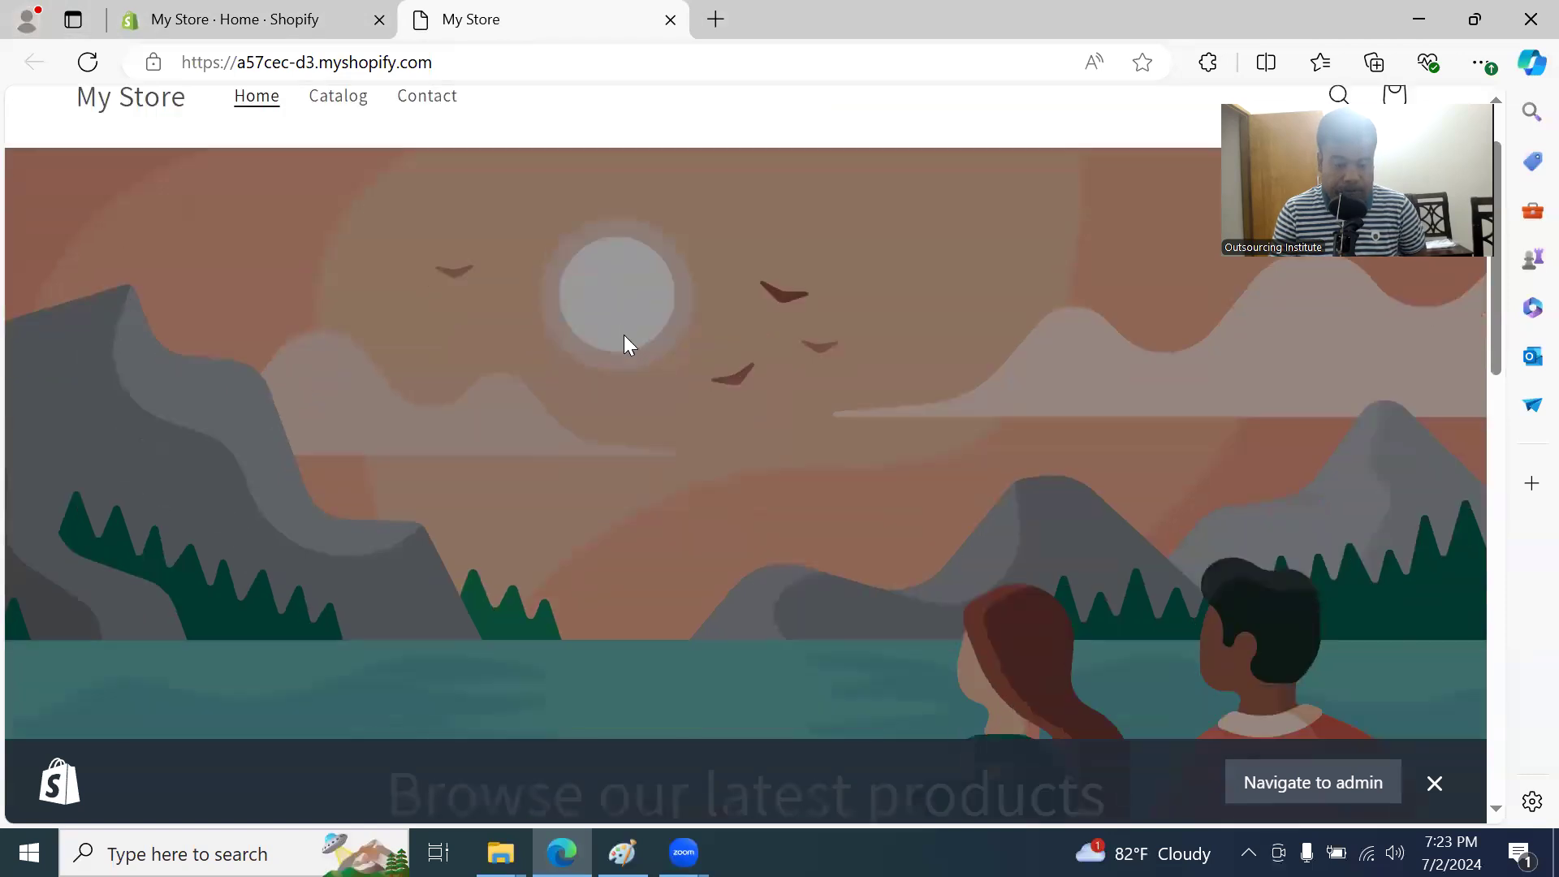
Step: Look over the storefront home page from the banner to the featured products
scroll(637, 362, "up", 4)
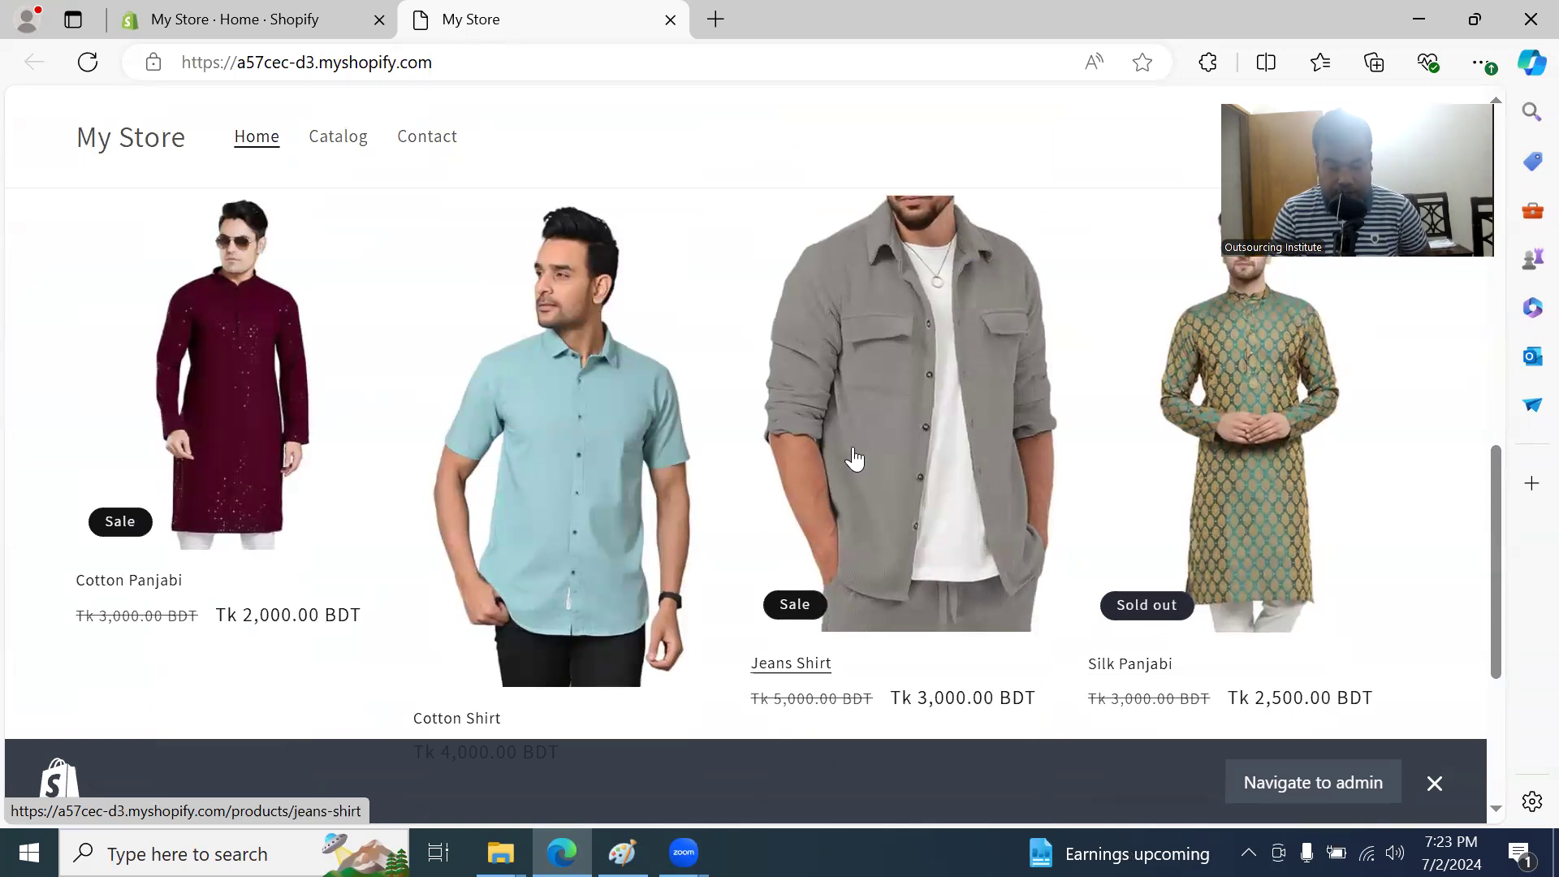
scroll(855, 455, "up", 5)
scroll(812, 471, "down", 4)
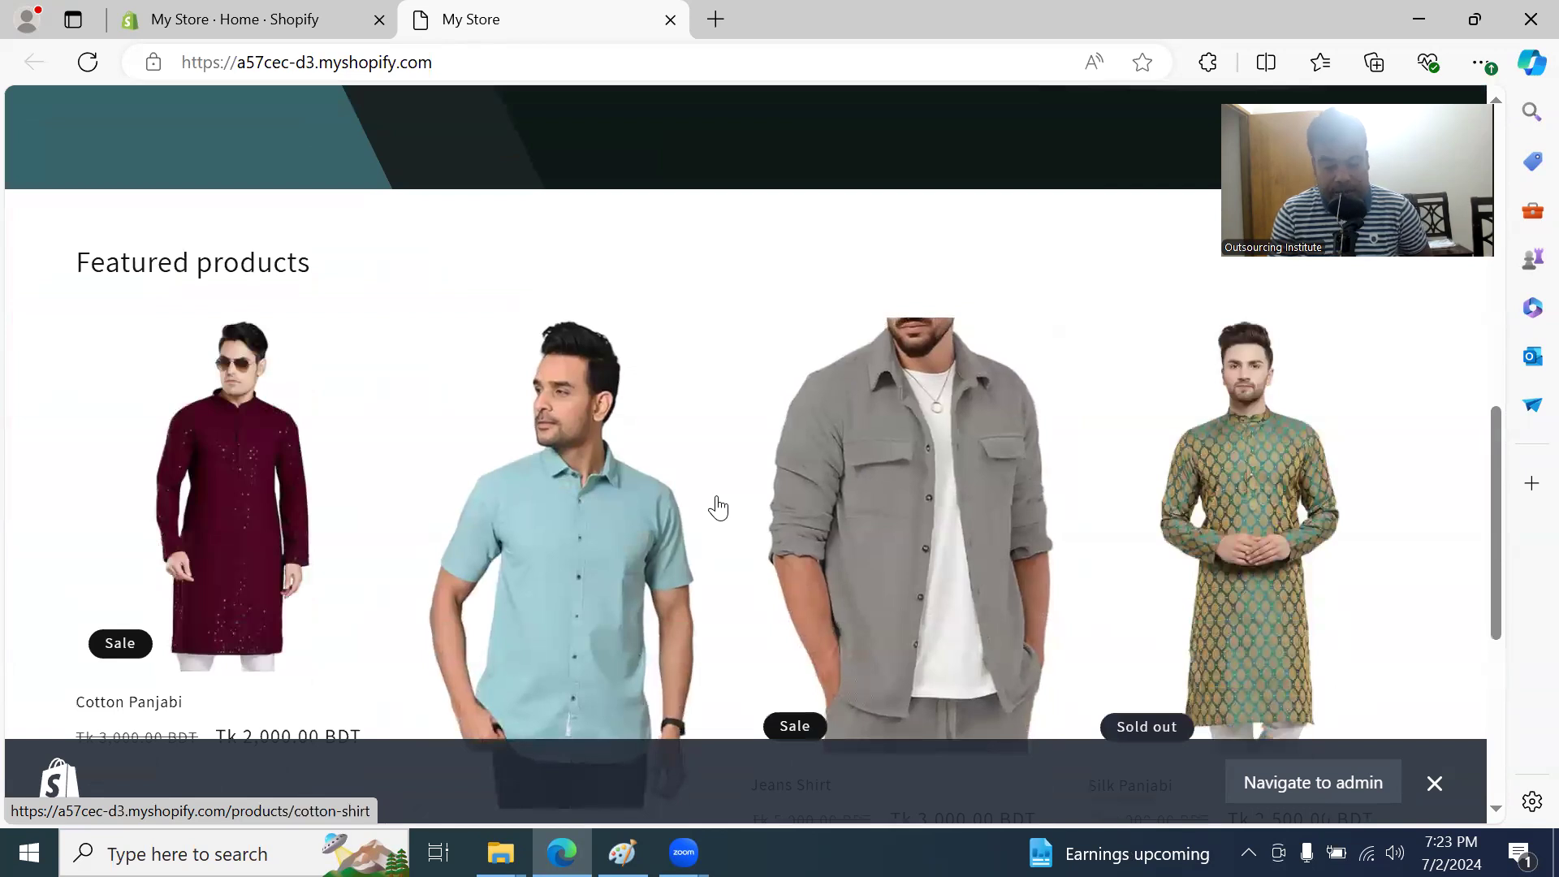
scroll(714, 500, "up", 5)
Step: Switch to the store admin and review the product list and the collections
left_click(323, 20)
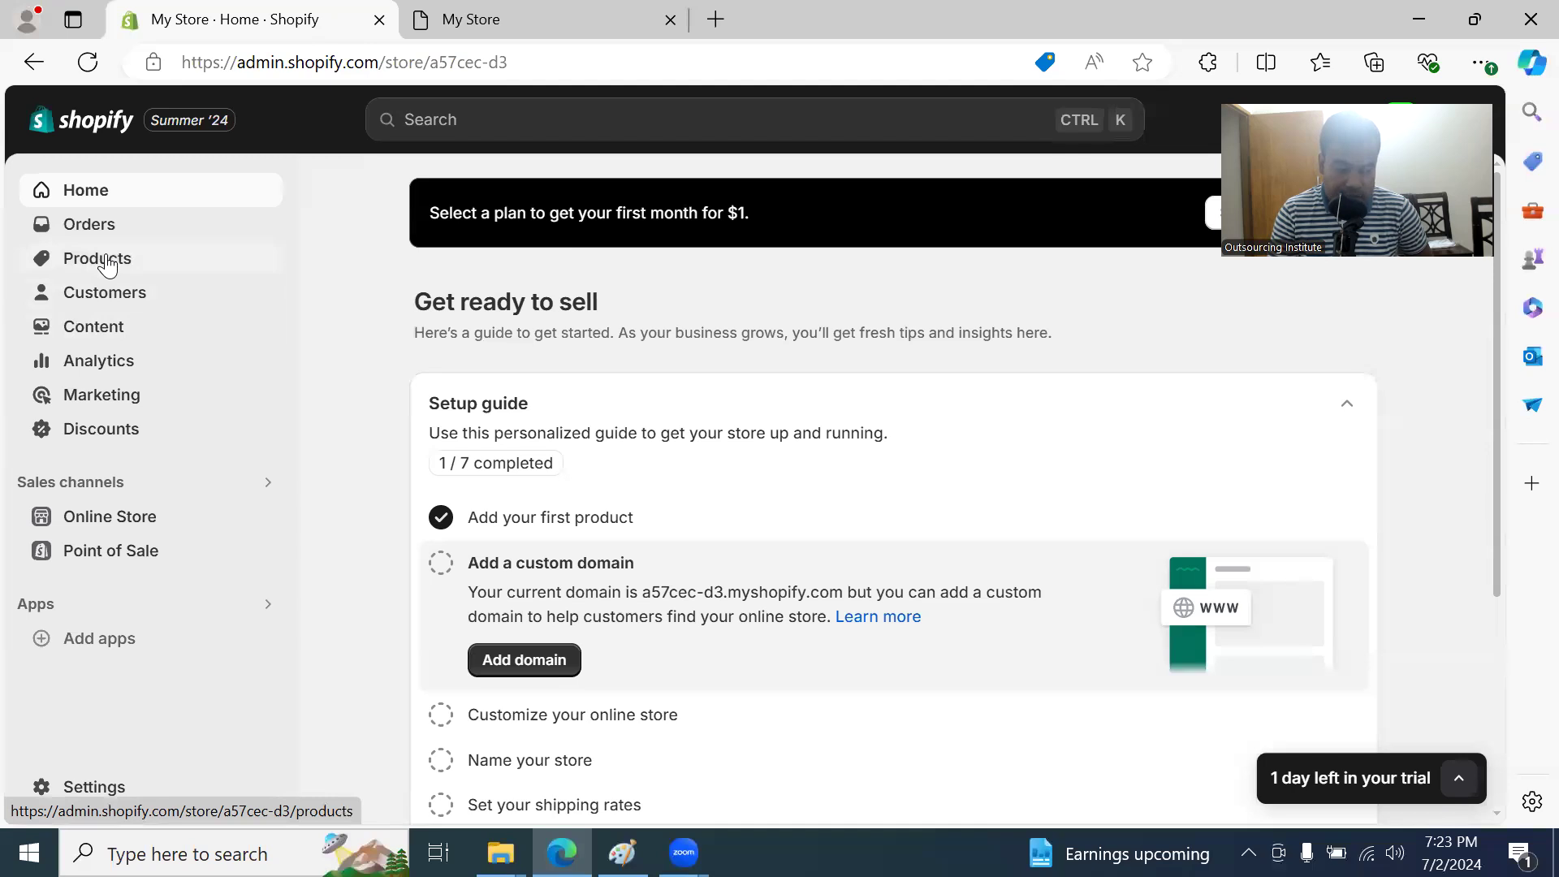
left_click(113, 523)
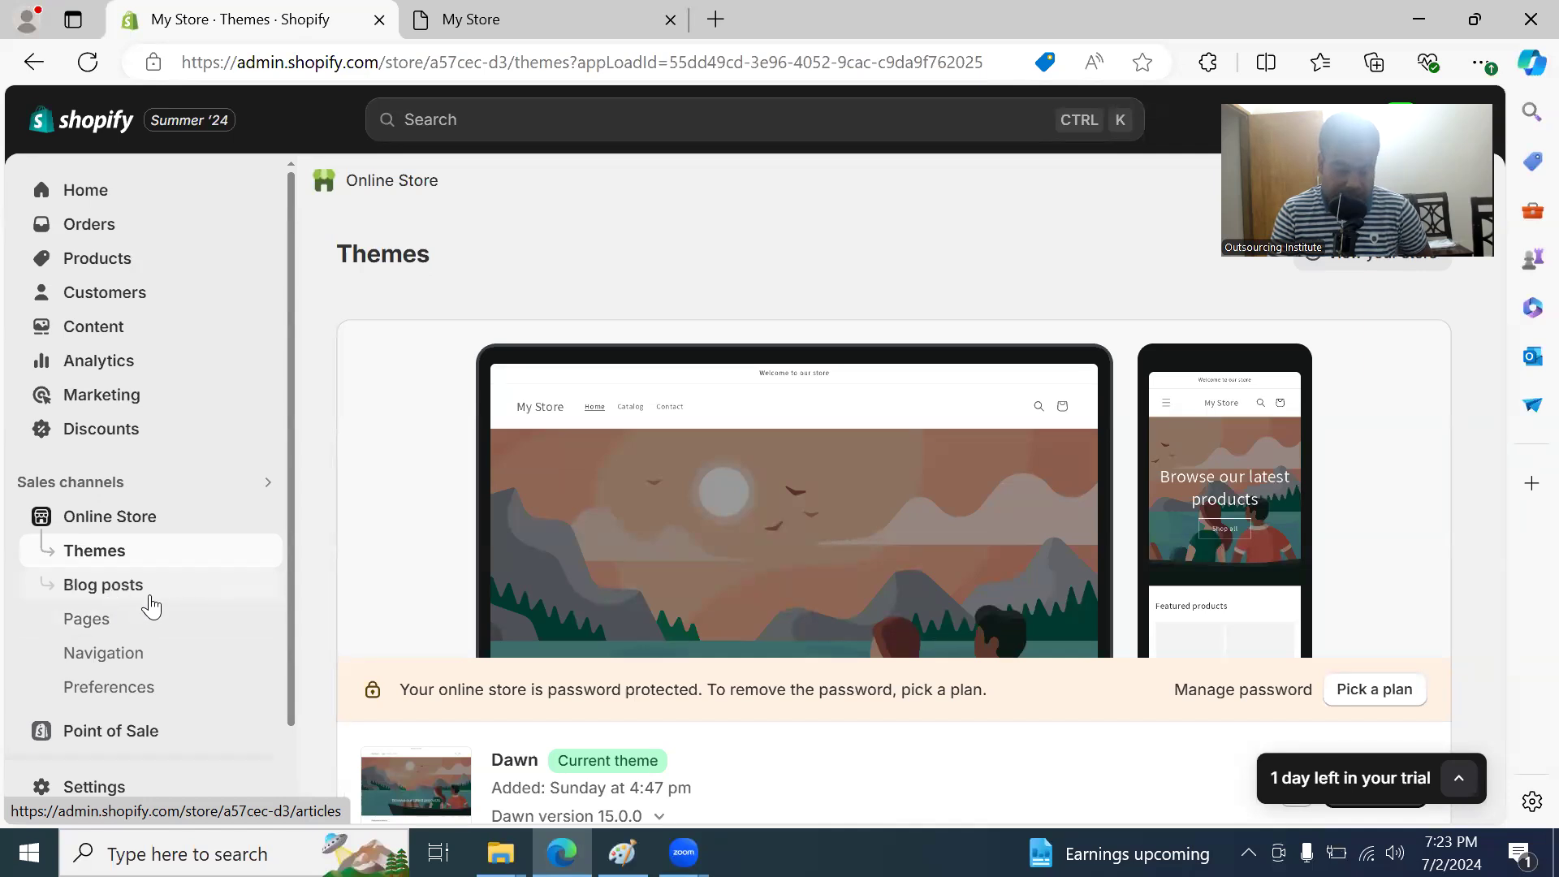
left_click(118, 263)
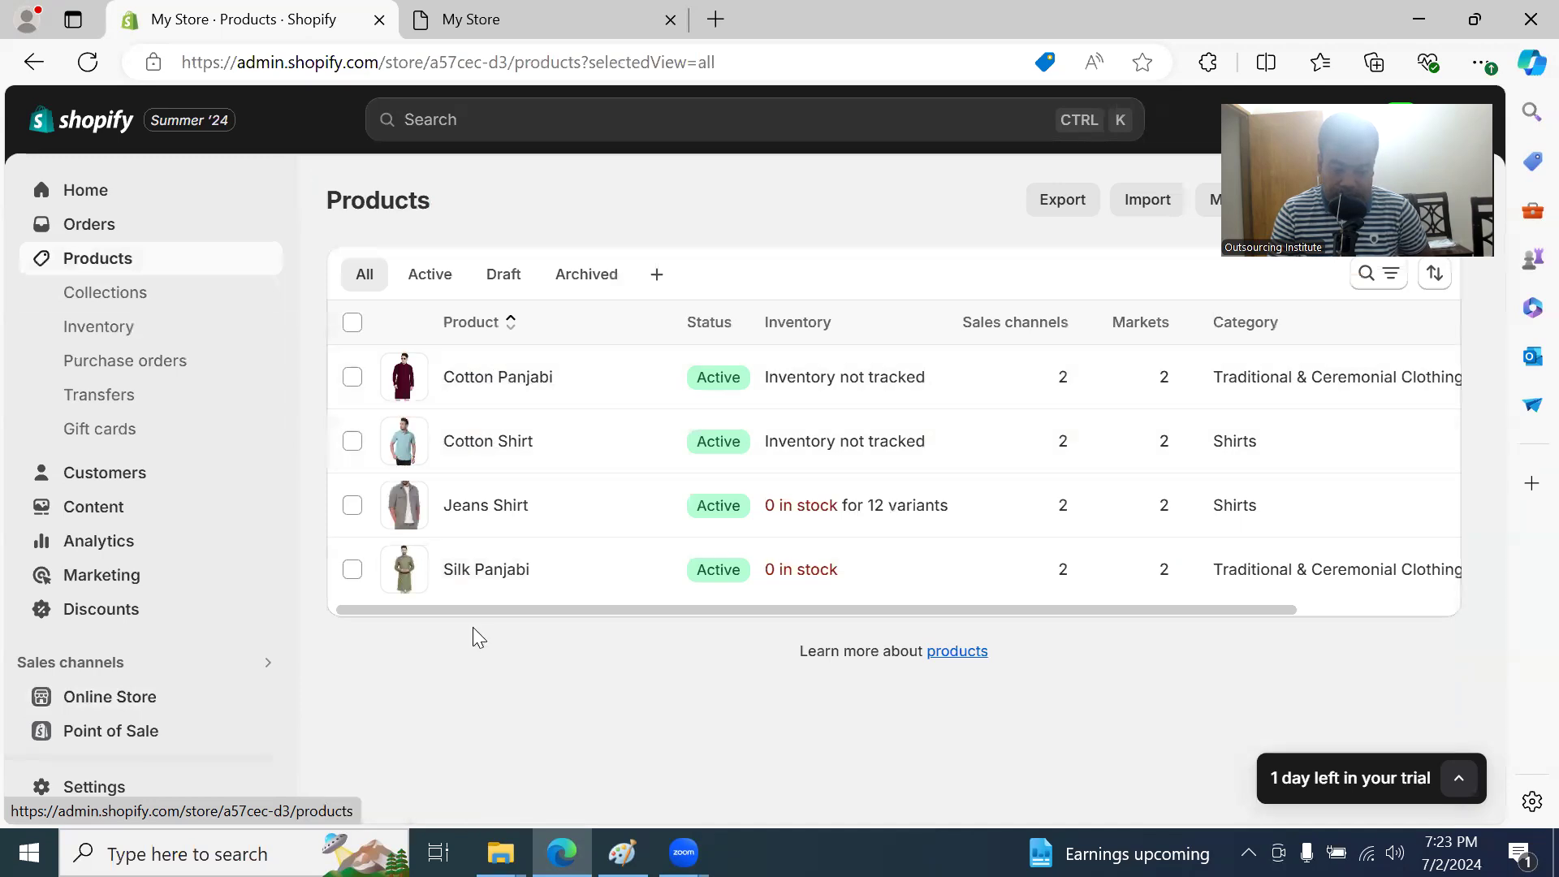
left_click(167, 303)
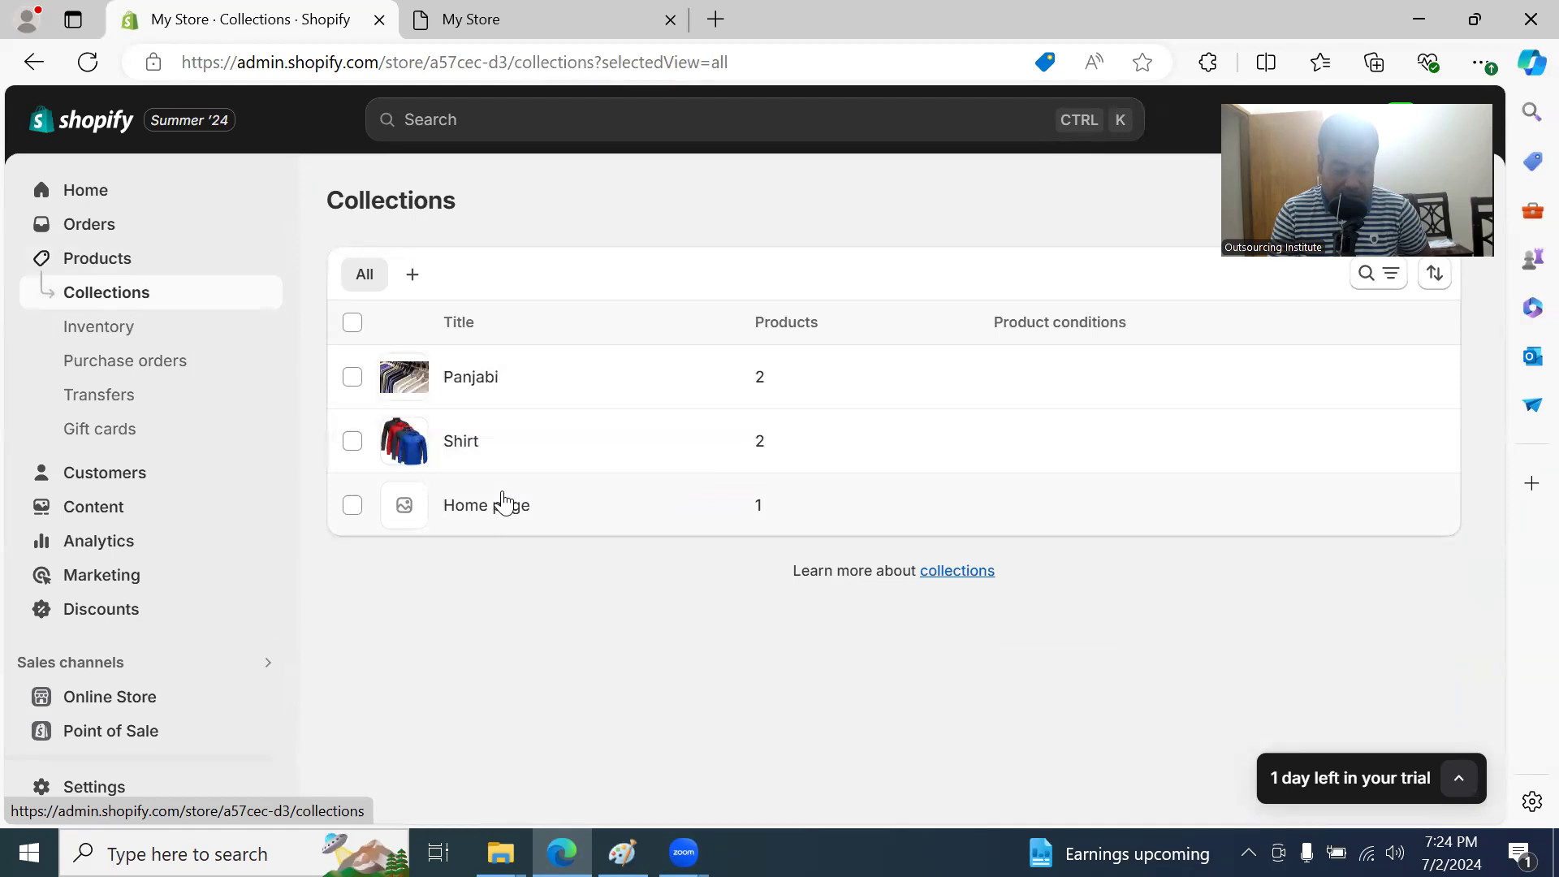
Step: Review the online store's existing blog posts and its list of pages
left_click(167, 709)
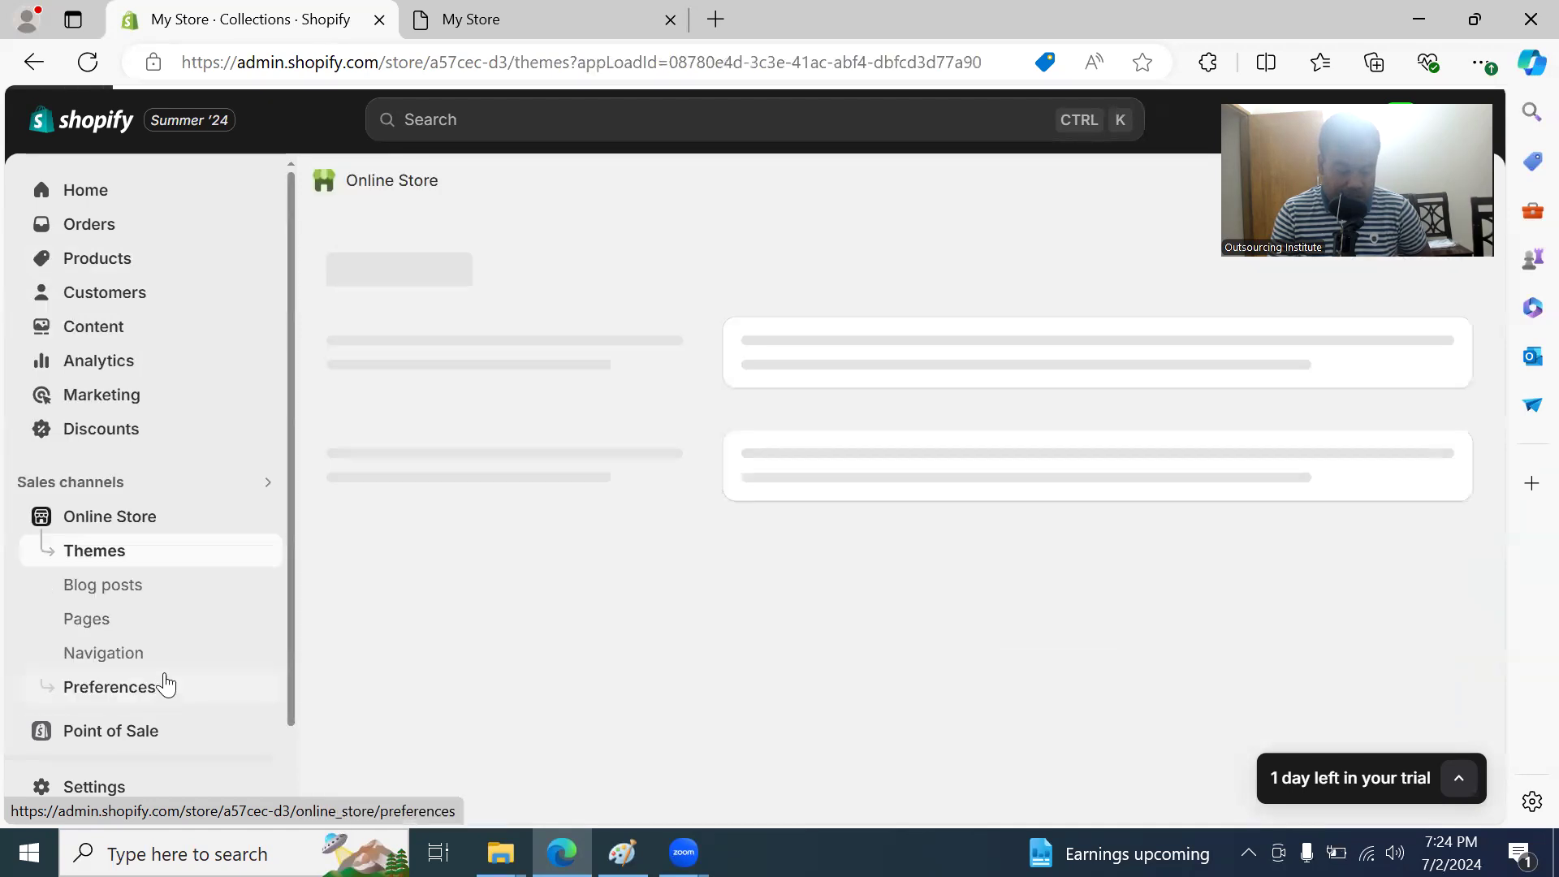
scroll(149, 546, "down", 2)
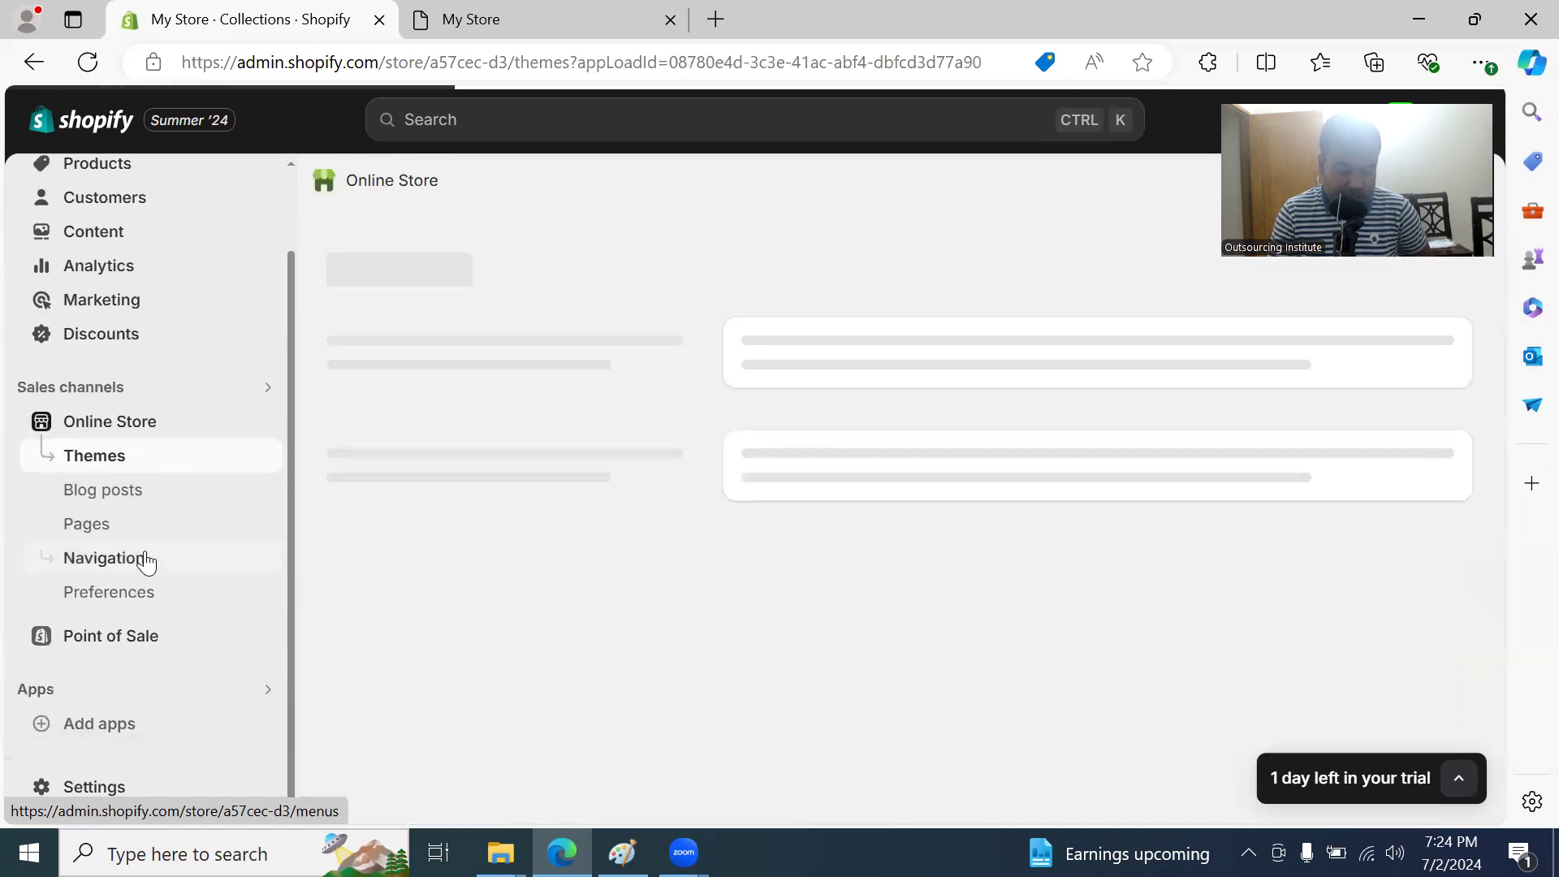
left_click(130, 497)
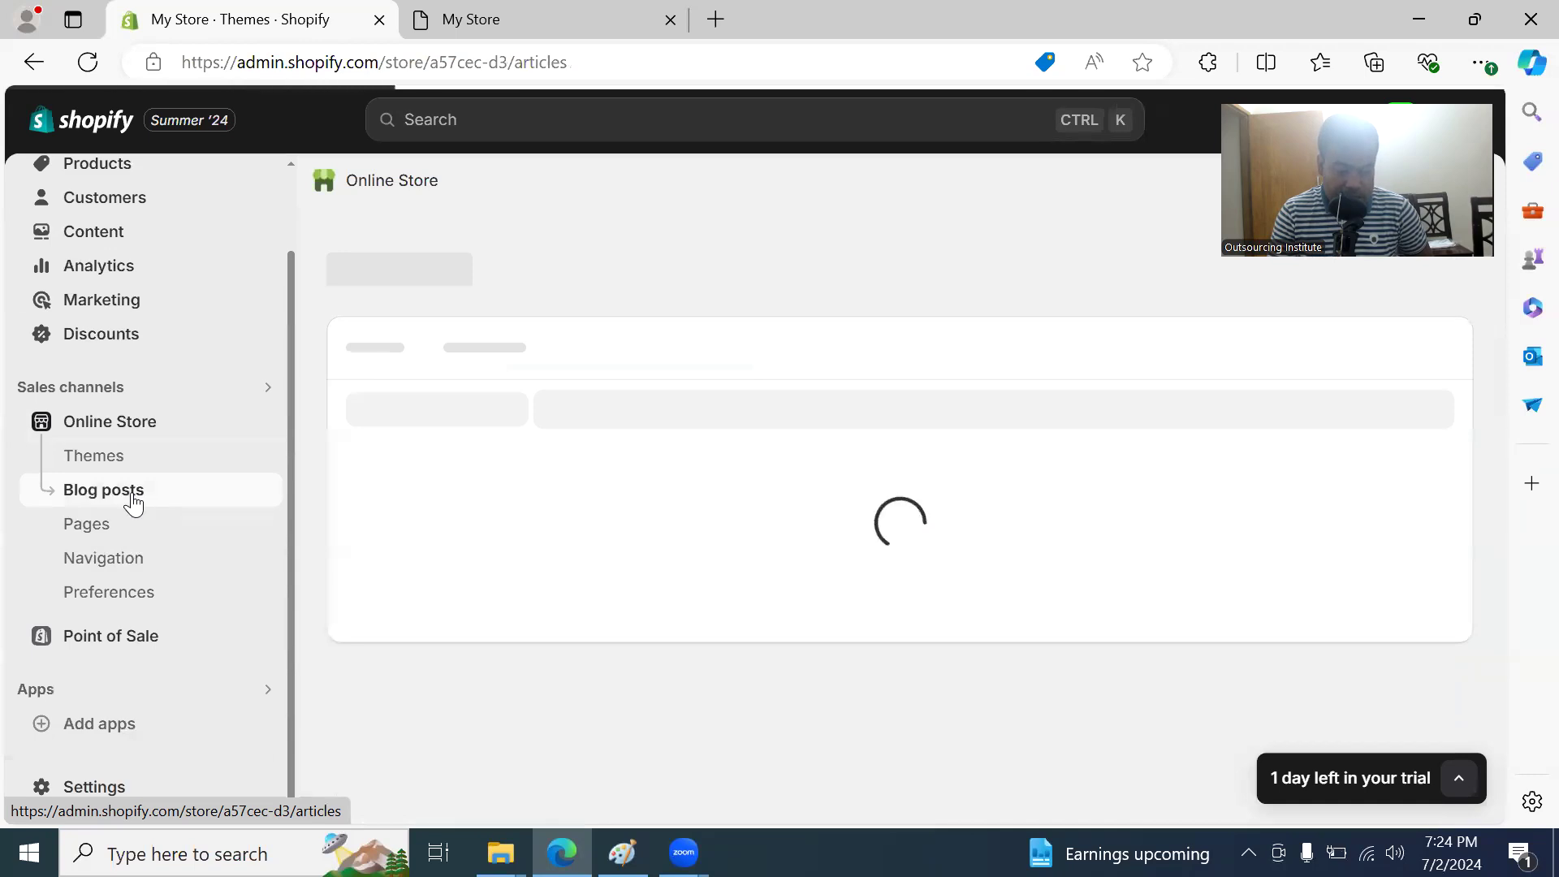
scroll(786, 495, "down", 2)
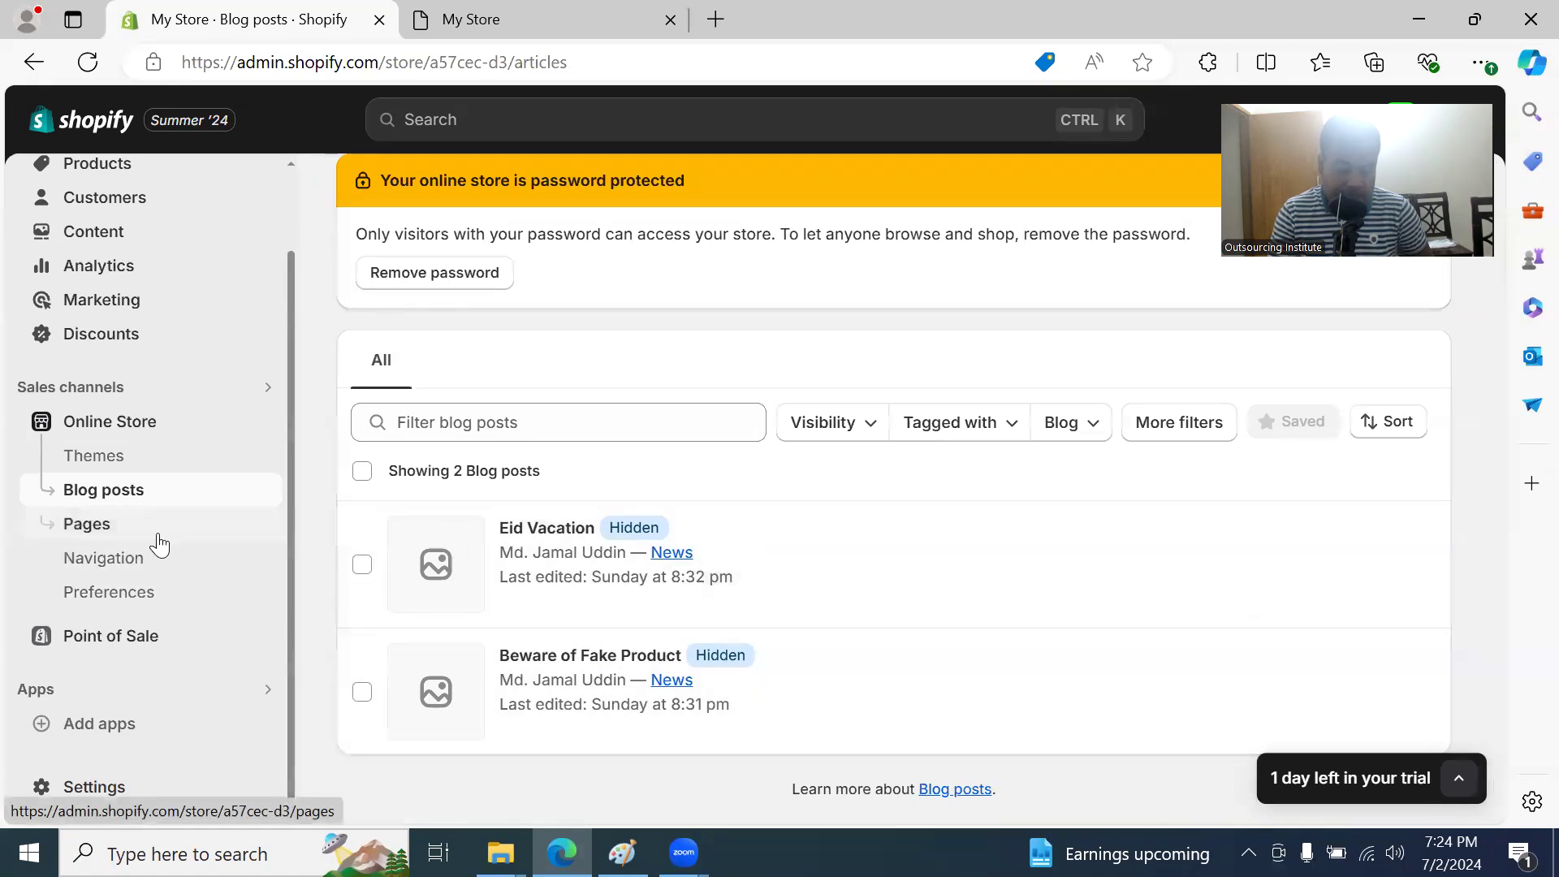
left_click(105, 536)
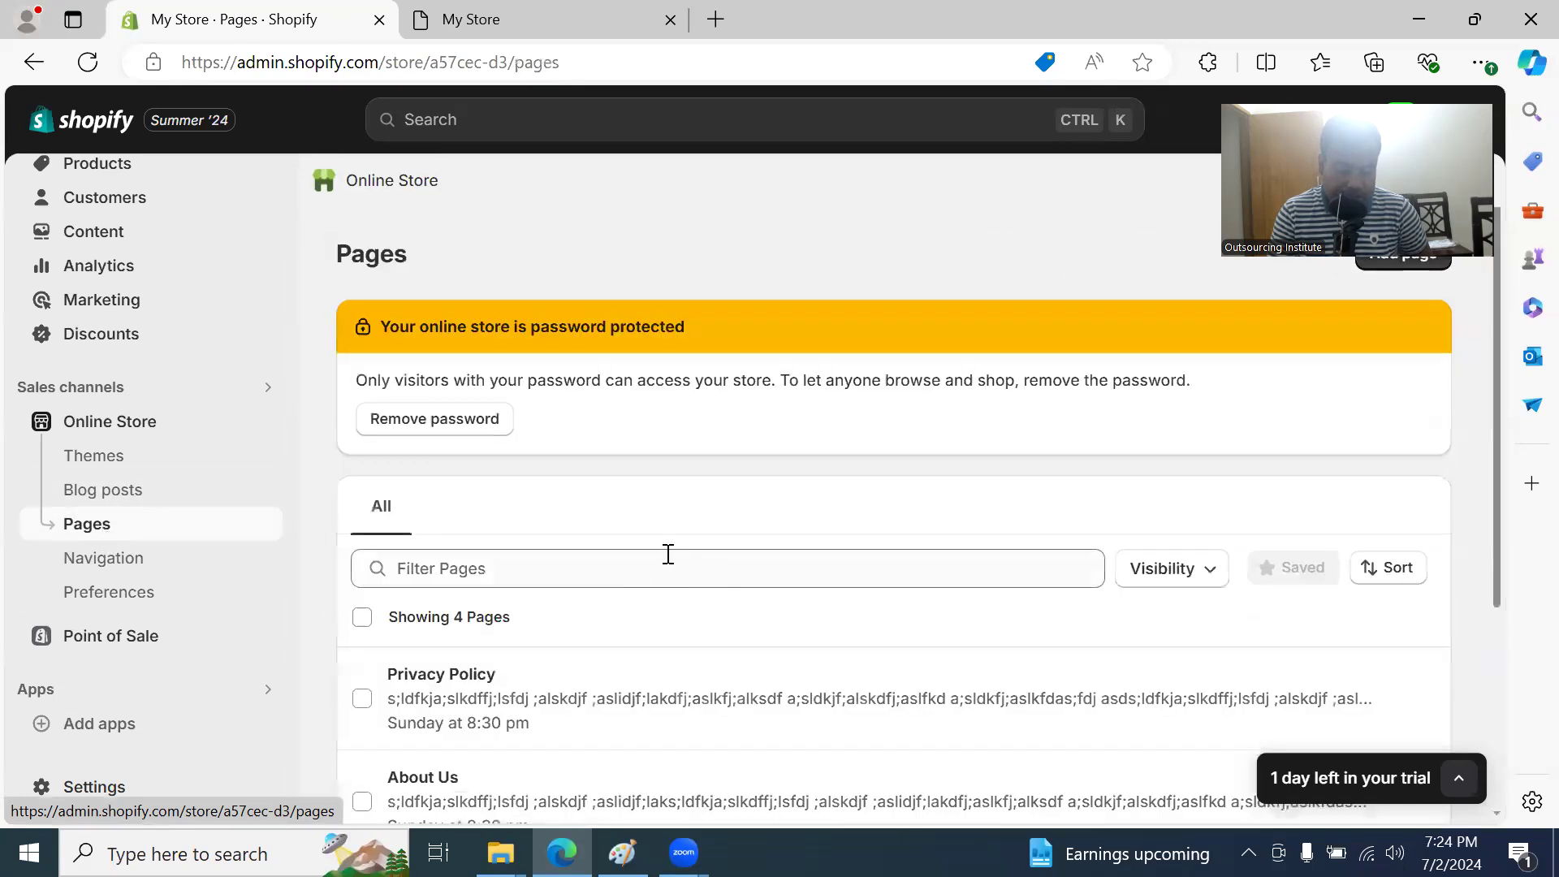
scroll(667, 554, "down", 3)
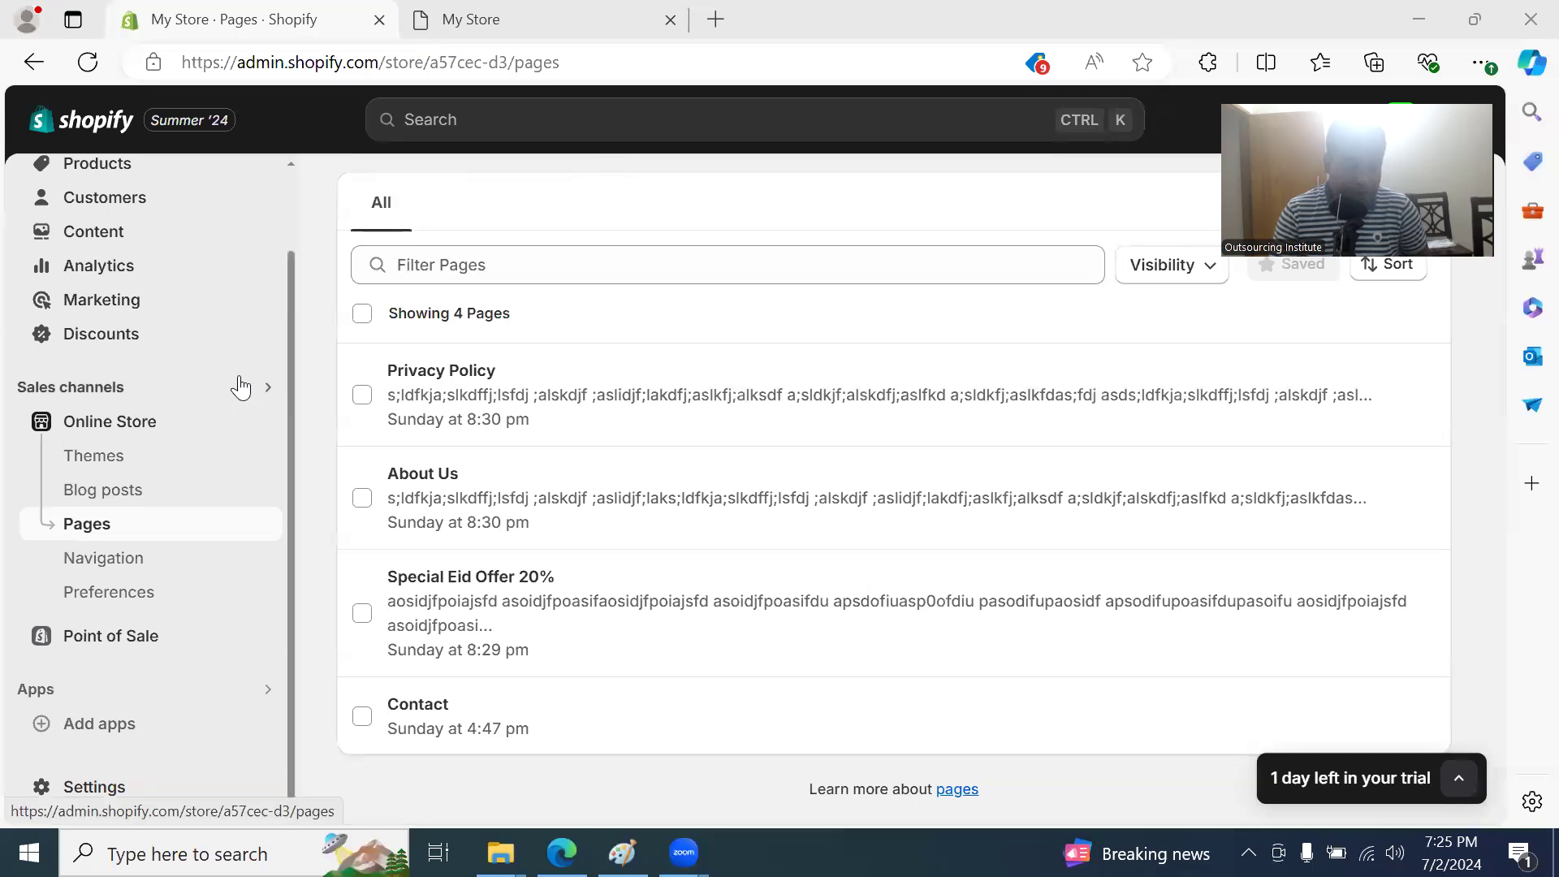
scroll(170, 715, "up", 2)
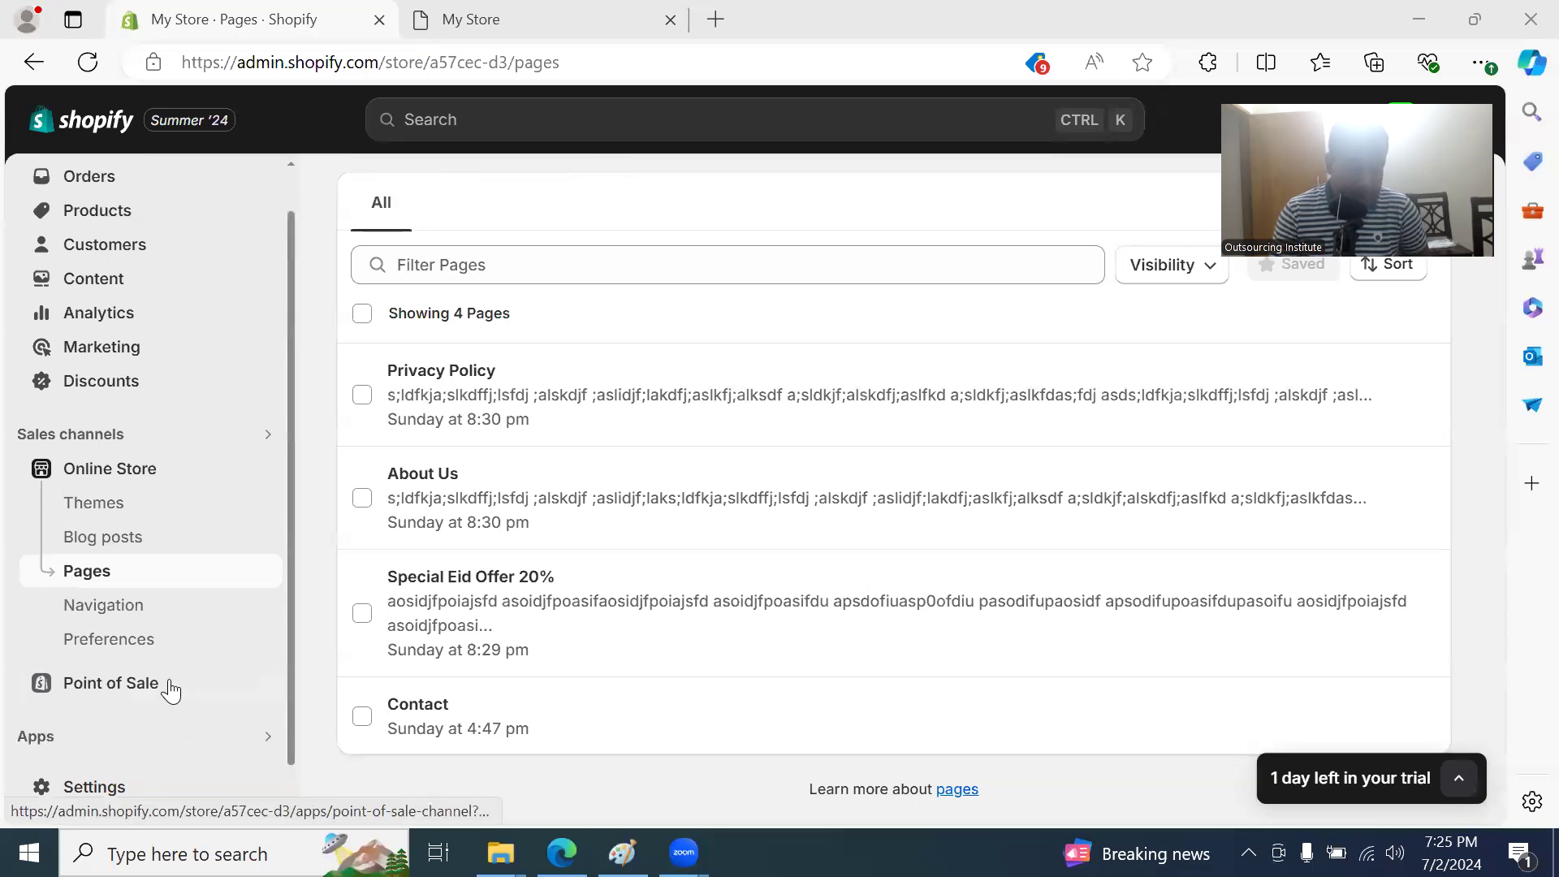
scroll(235, 511, "down", 1)
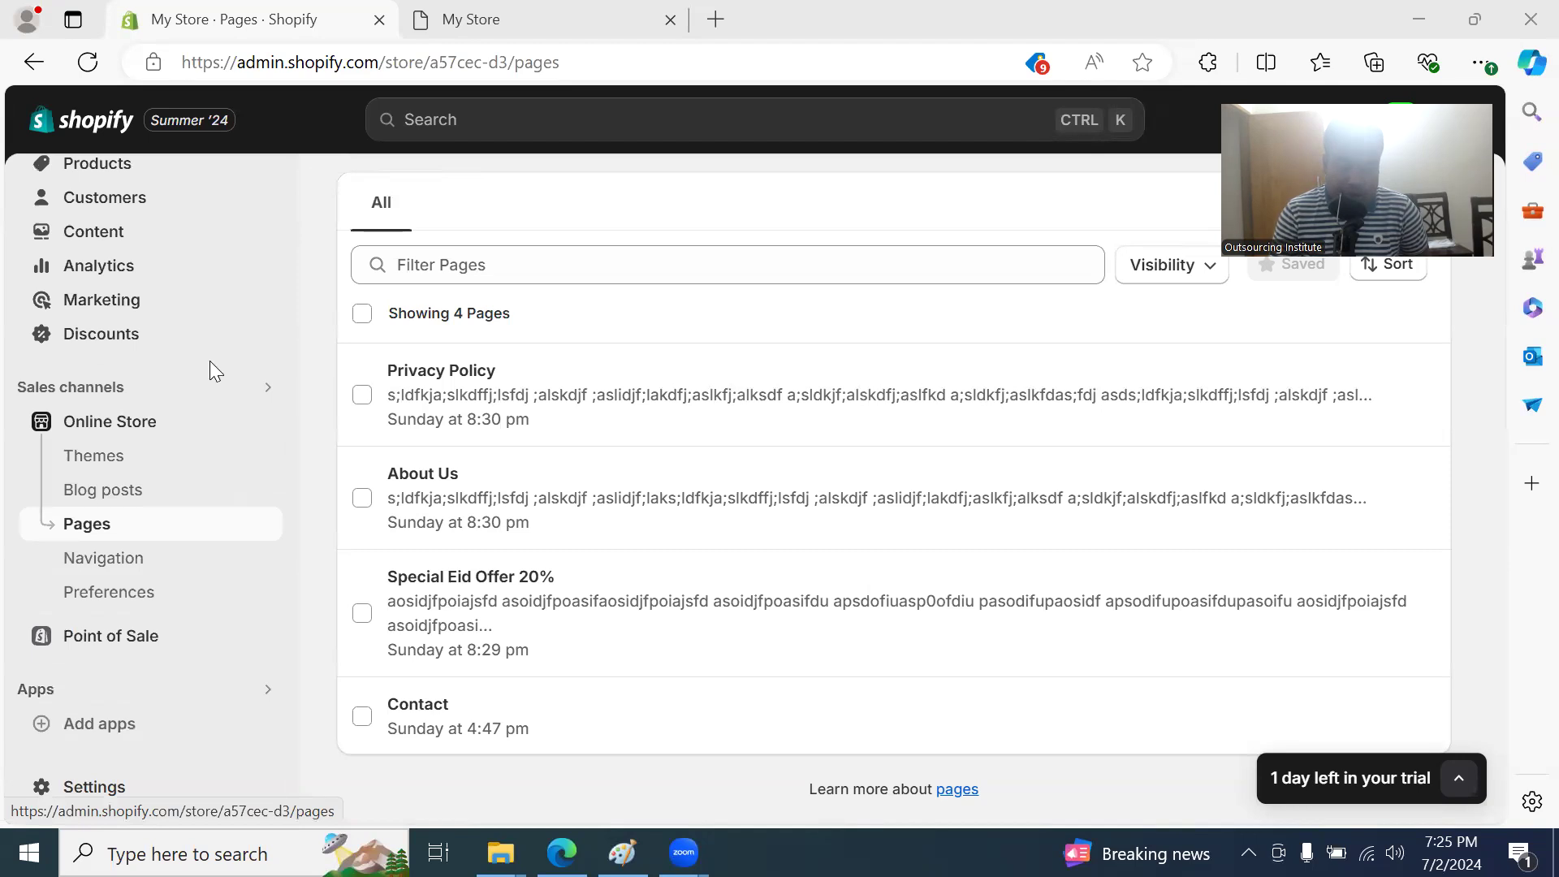
scroll(210, 370, "up", 1)
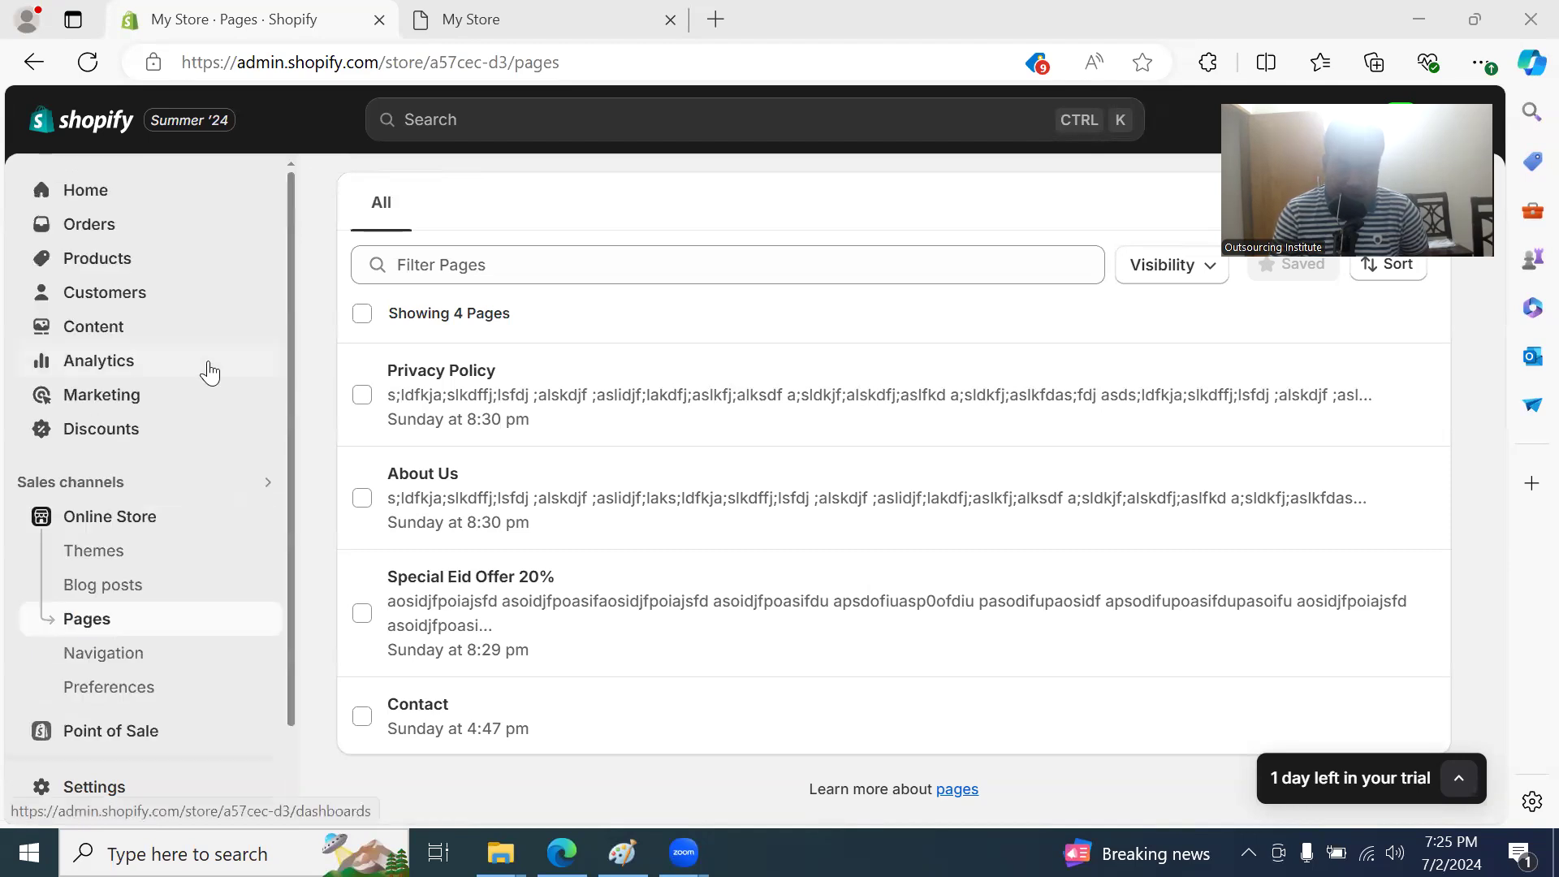
scroll(195, 455, "down", 1)
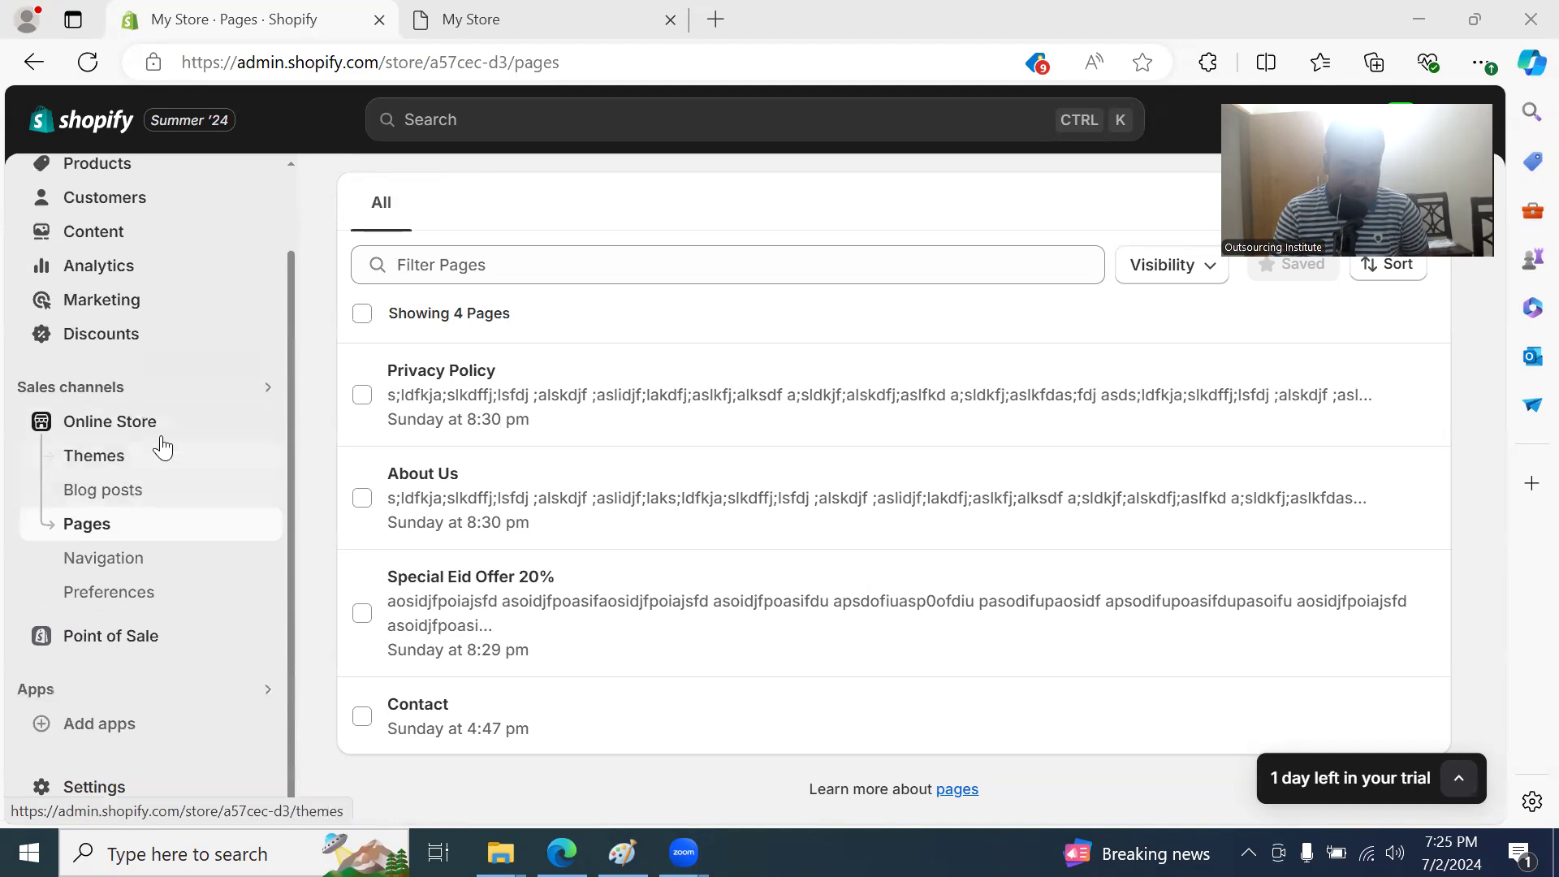
scroll(156, 444, "up", 1)
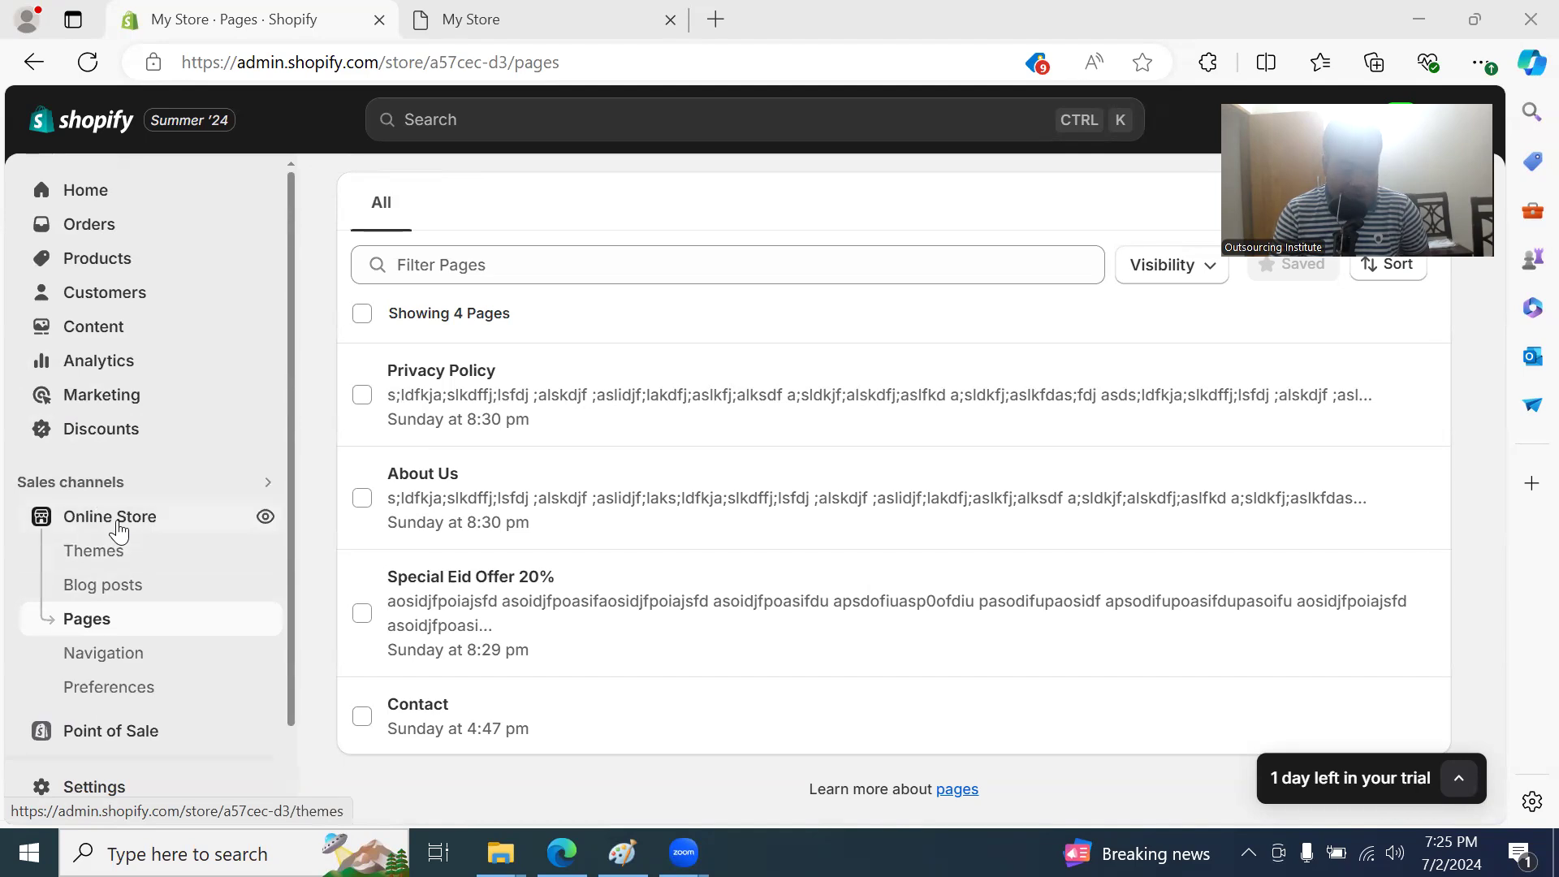
Step: Open the online store's themes and examine the current theme and the popular free themes on offer
left_click(117, 523)
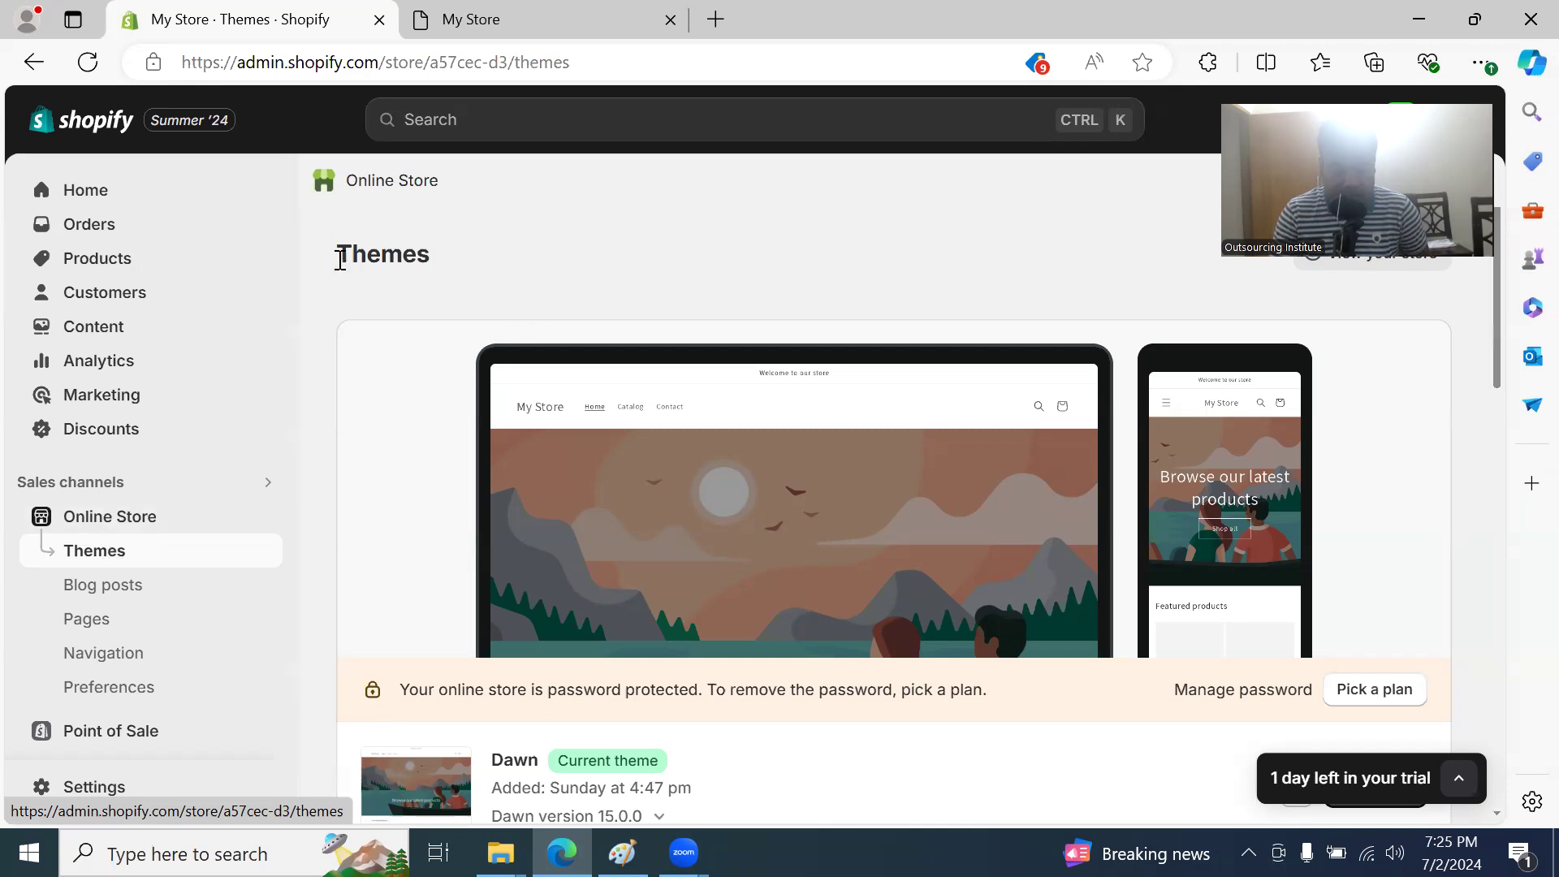
scroll(930, 510, "down", 3)
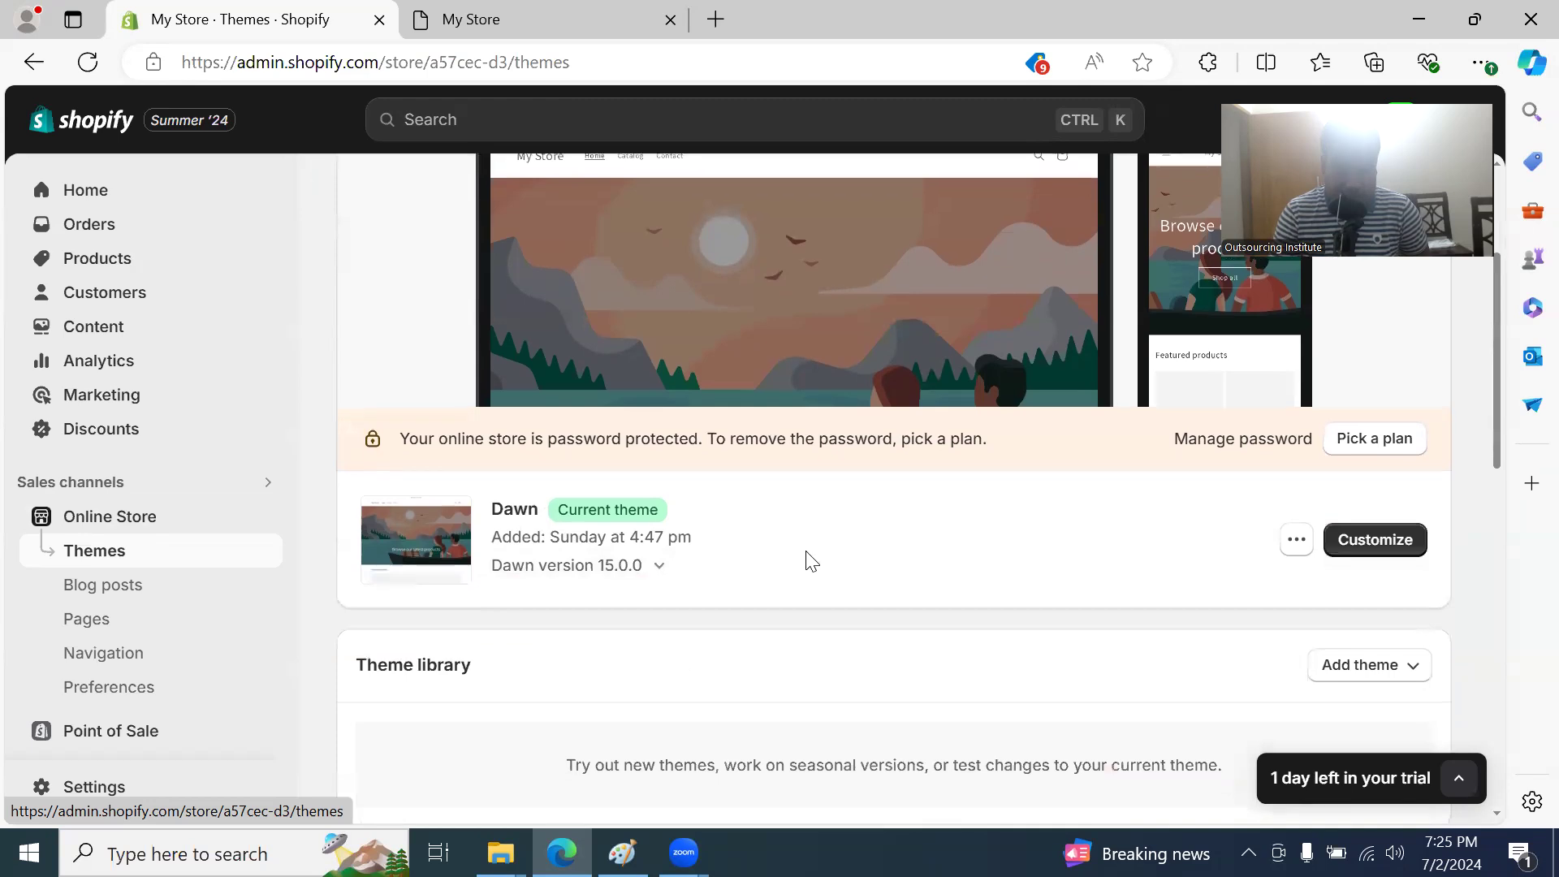
scroll(761, 555, "down", 10)
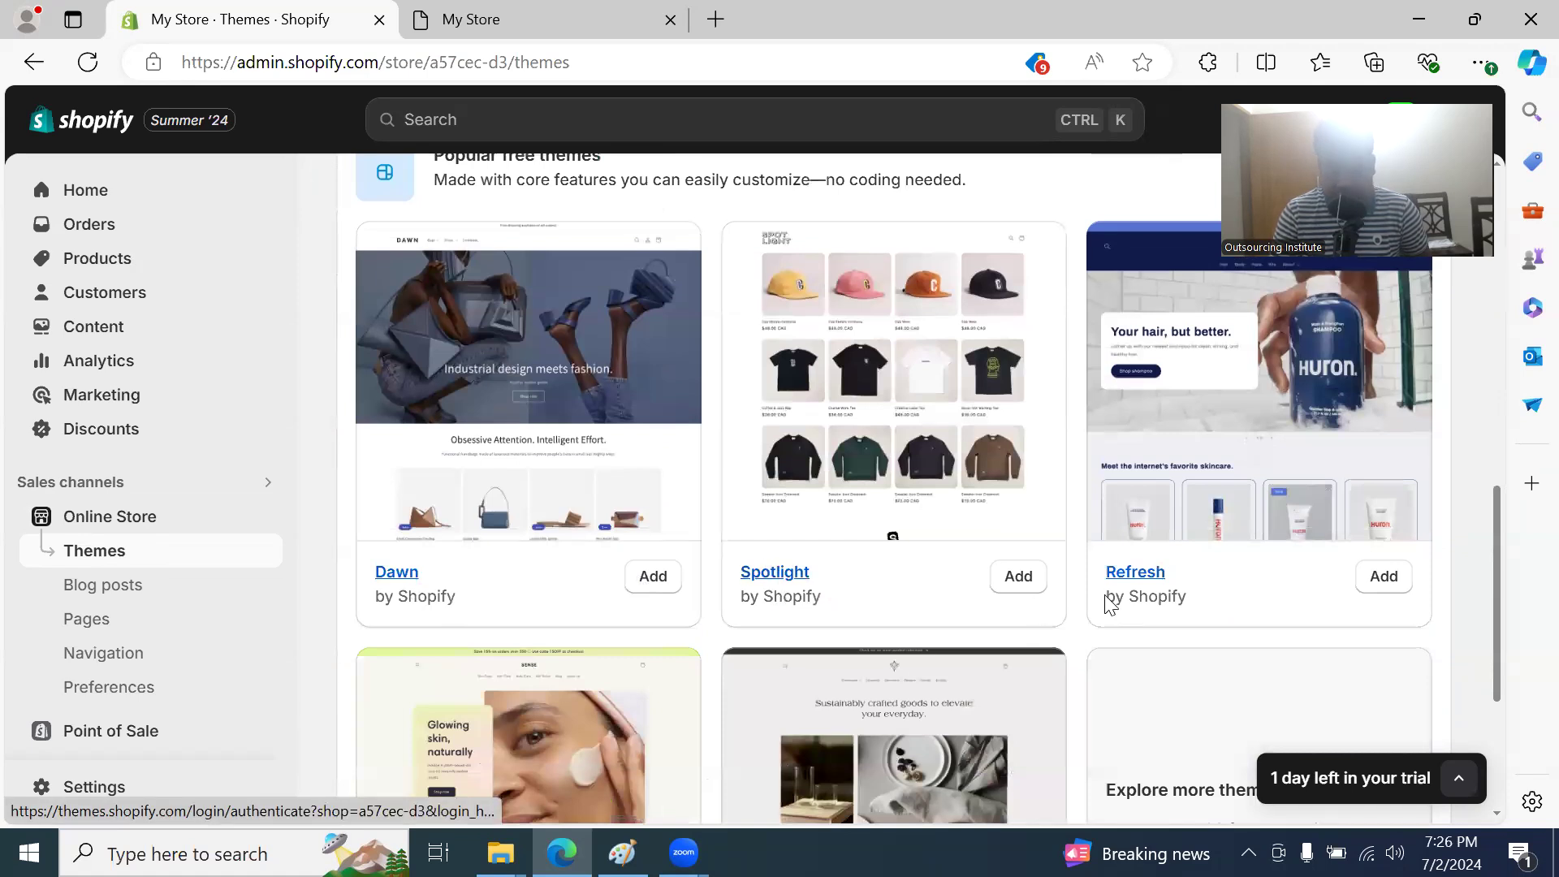
scroll(1154, 576, "down", 4)
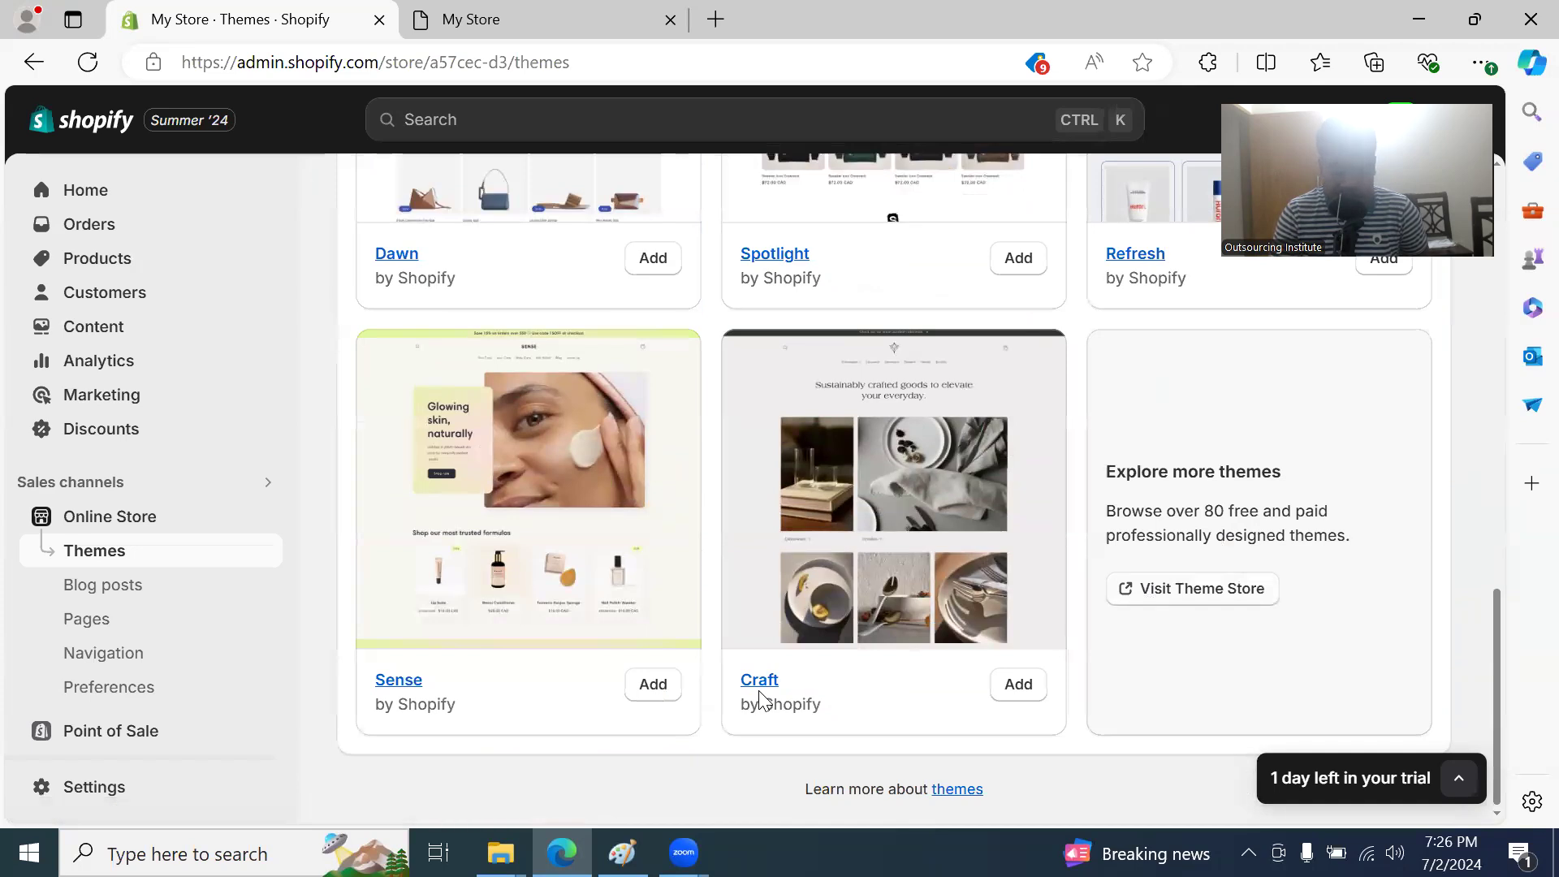
scroll(933, 686, "up", 8)
scroll(914, 576, "down", 3)
scroll(947, 659, "down", 5)
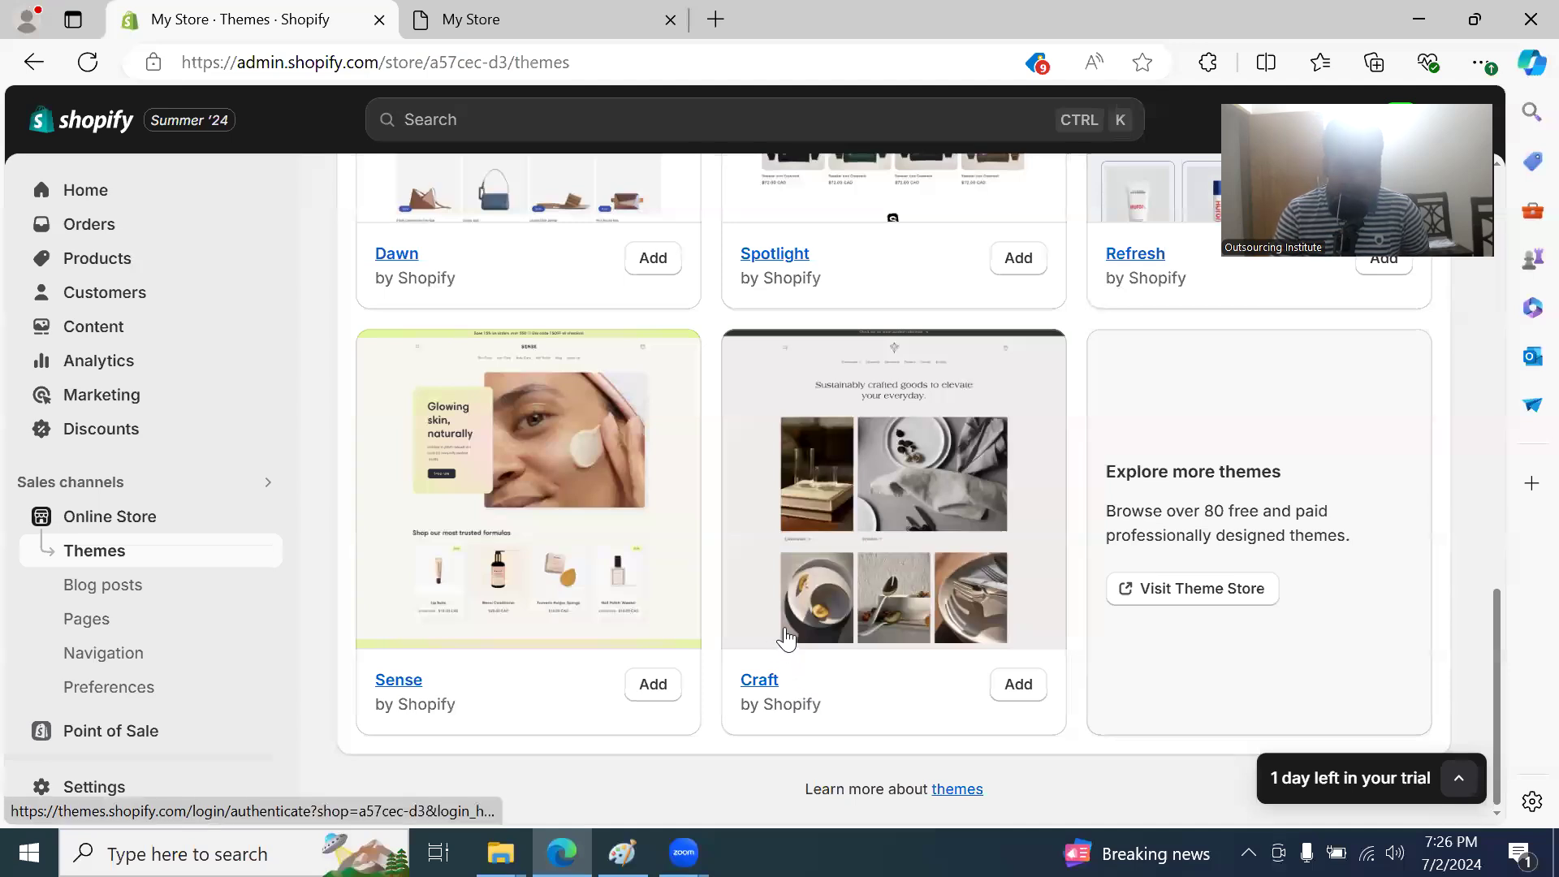
scroll(781, 633, "up", 3)
scroll(763, 635, "down", 3)
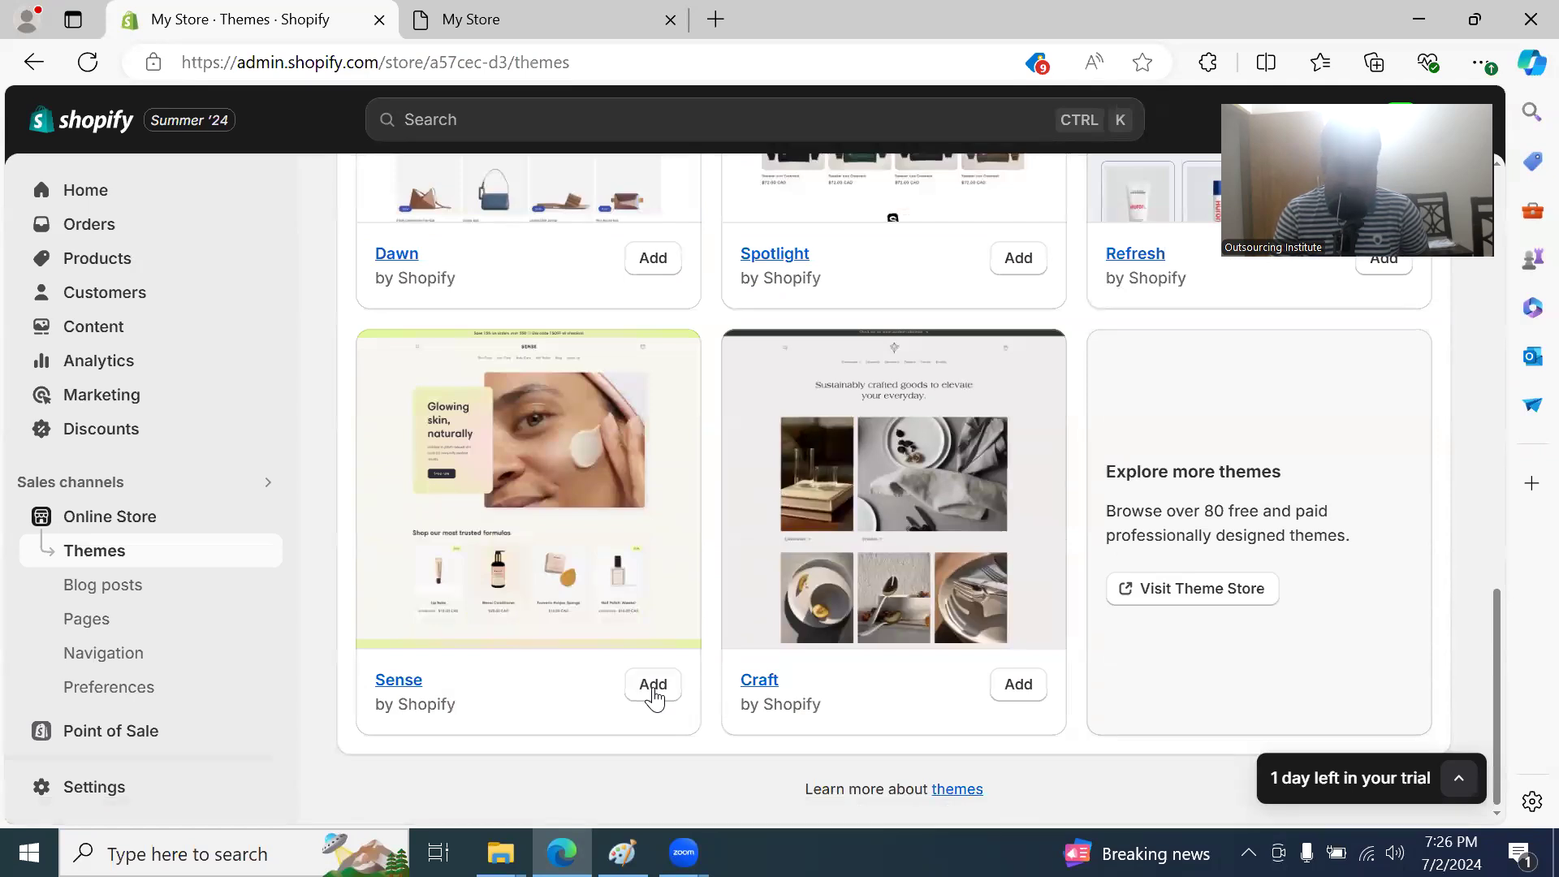
scroll(977, 439, "up", 3)
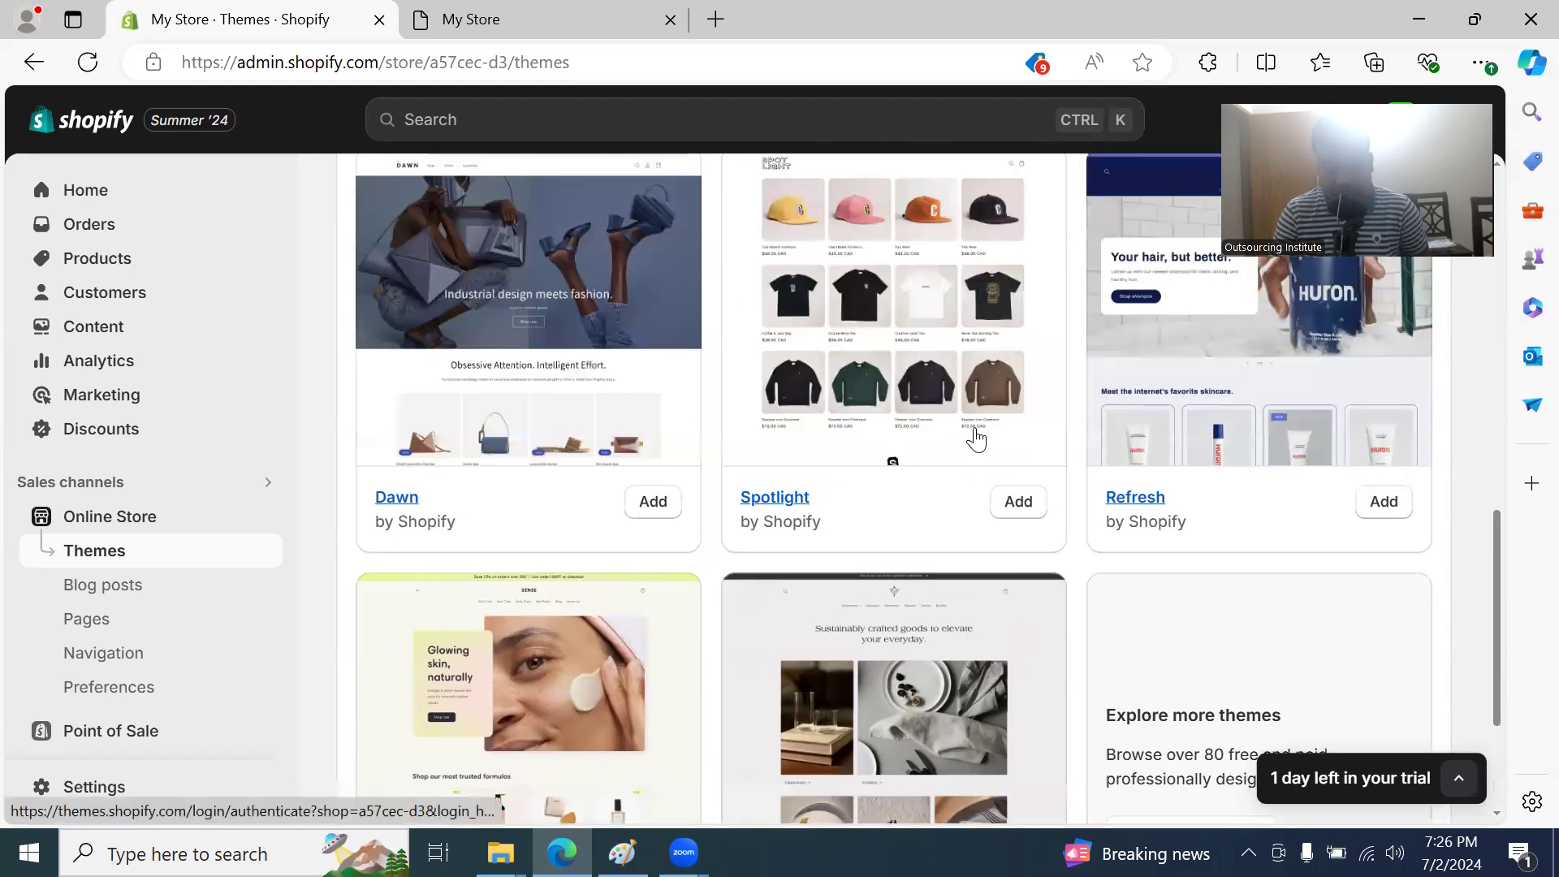
Step: Open the Shopify theme store from the themes page and compare the prices and features of the first listed free and paid themes
scroll(977, 438, "down", 3)
left_click(1176, 589)
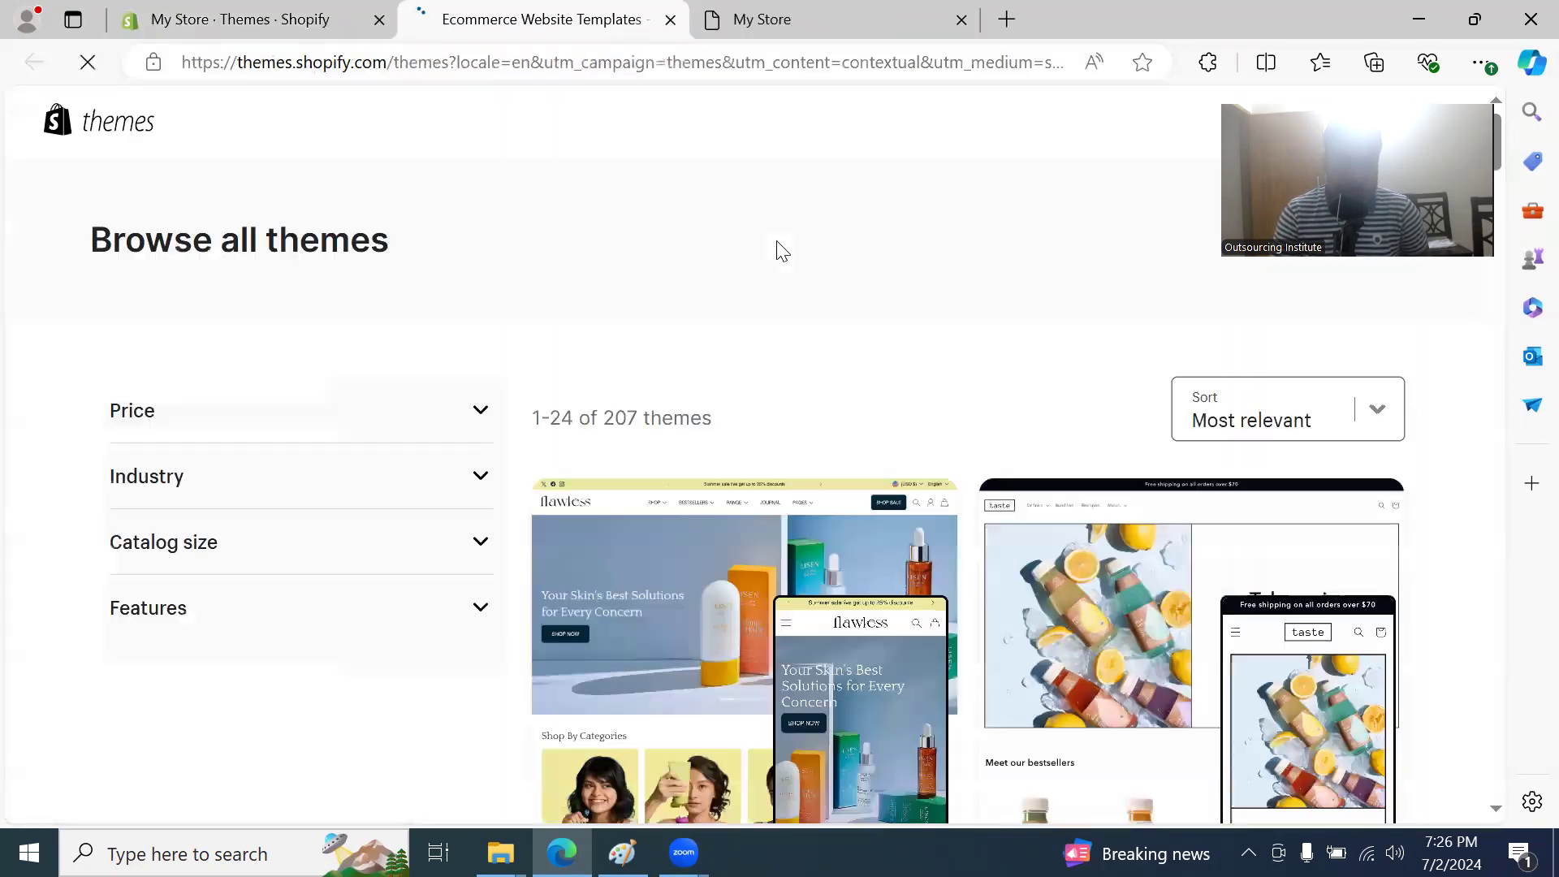
scroll(764, 341, "down", 5)
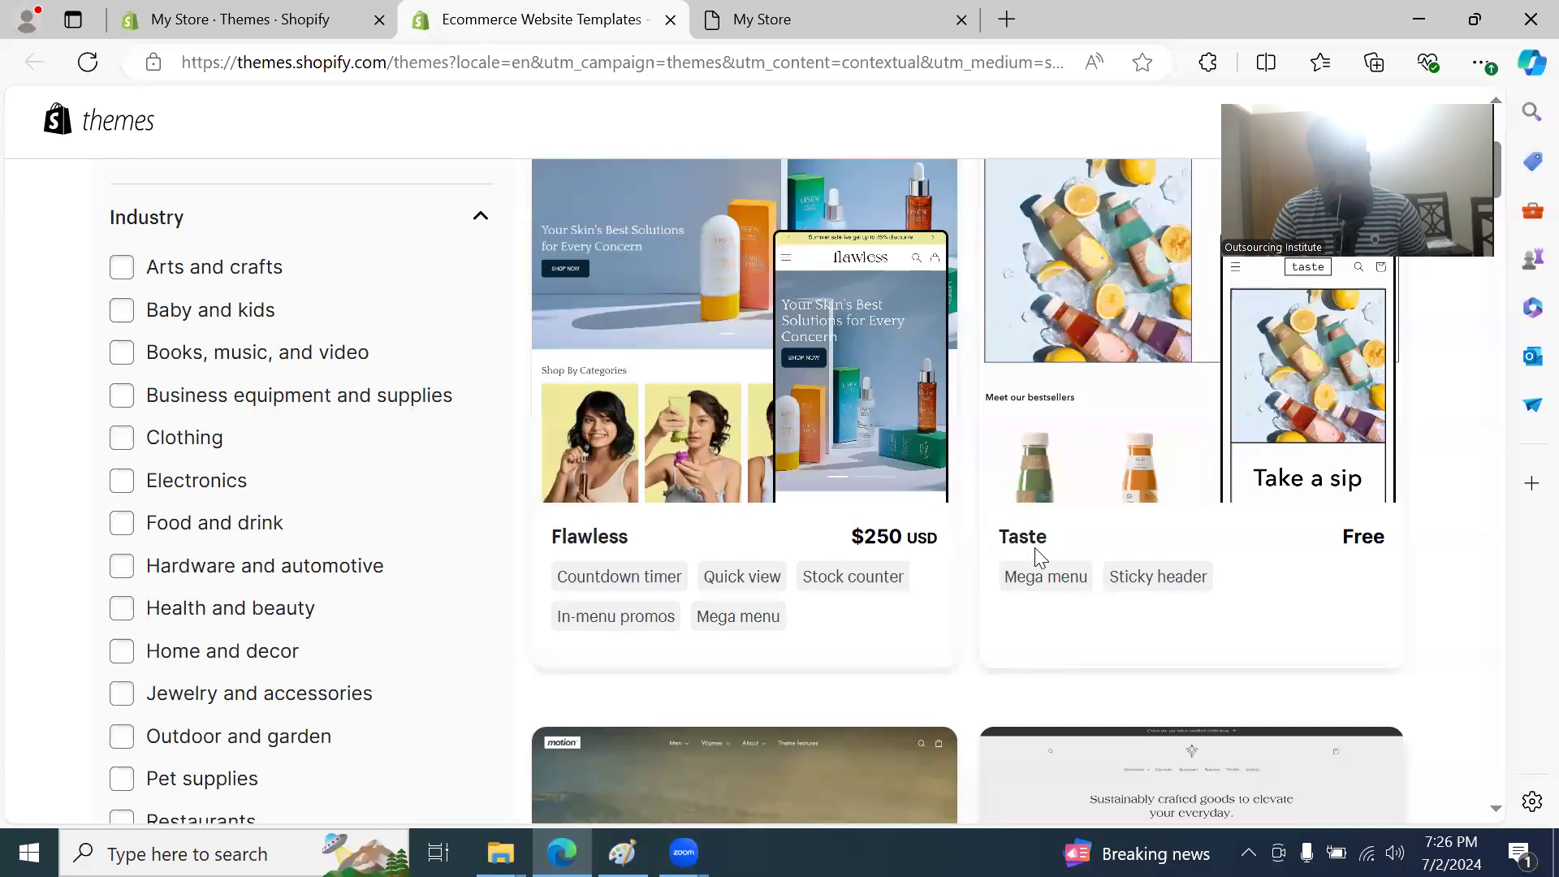
scroll(1034, 547, "down", 5)
scroll(878, 541, "down", 2)
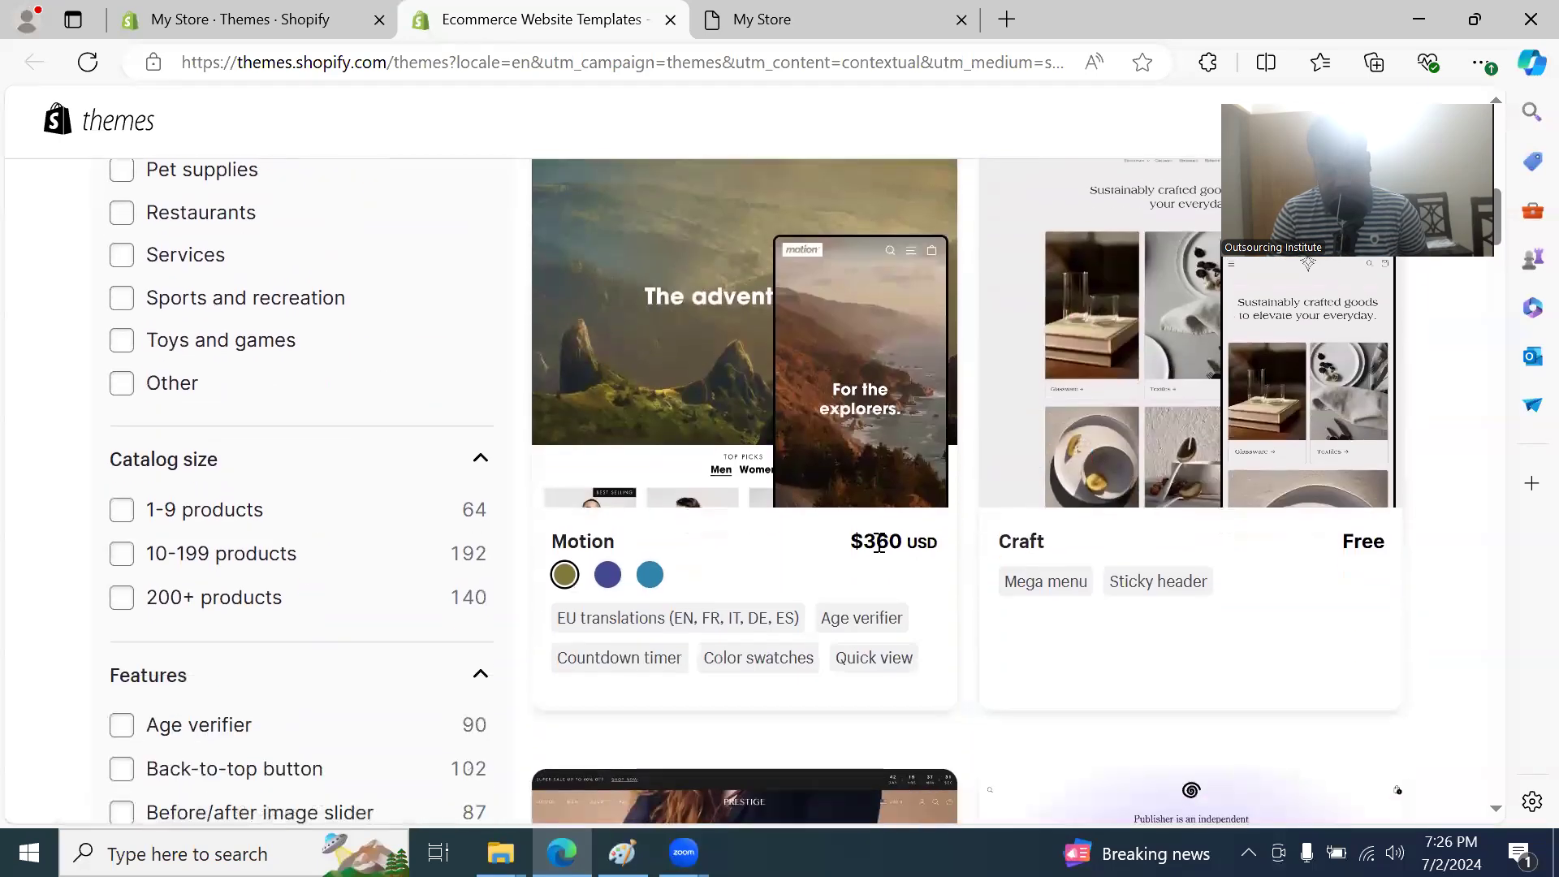
scroll(1153, 549, "down", 5)
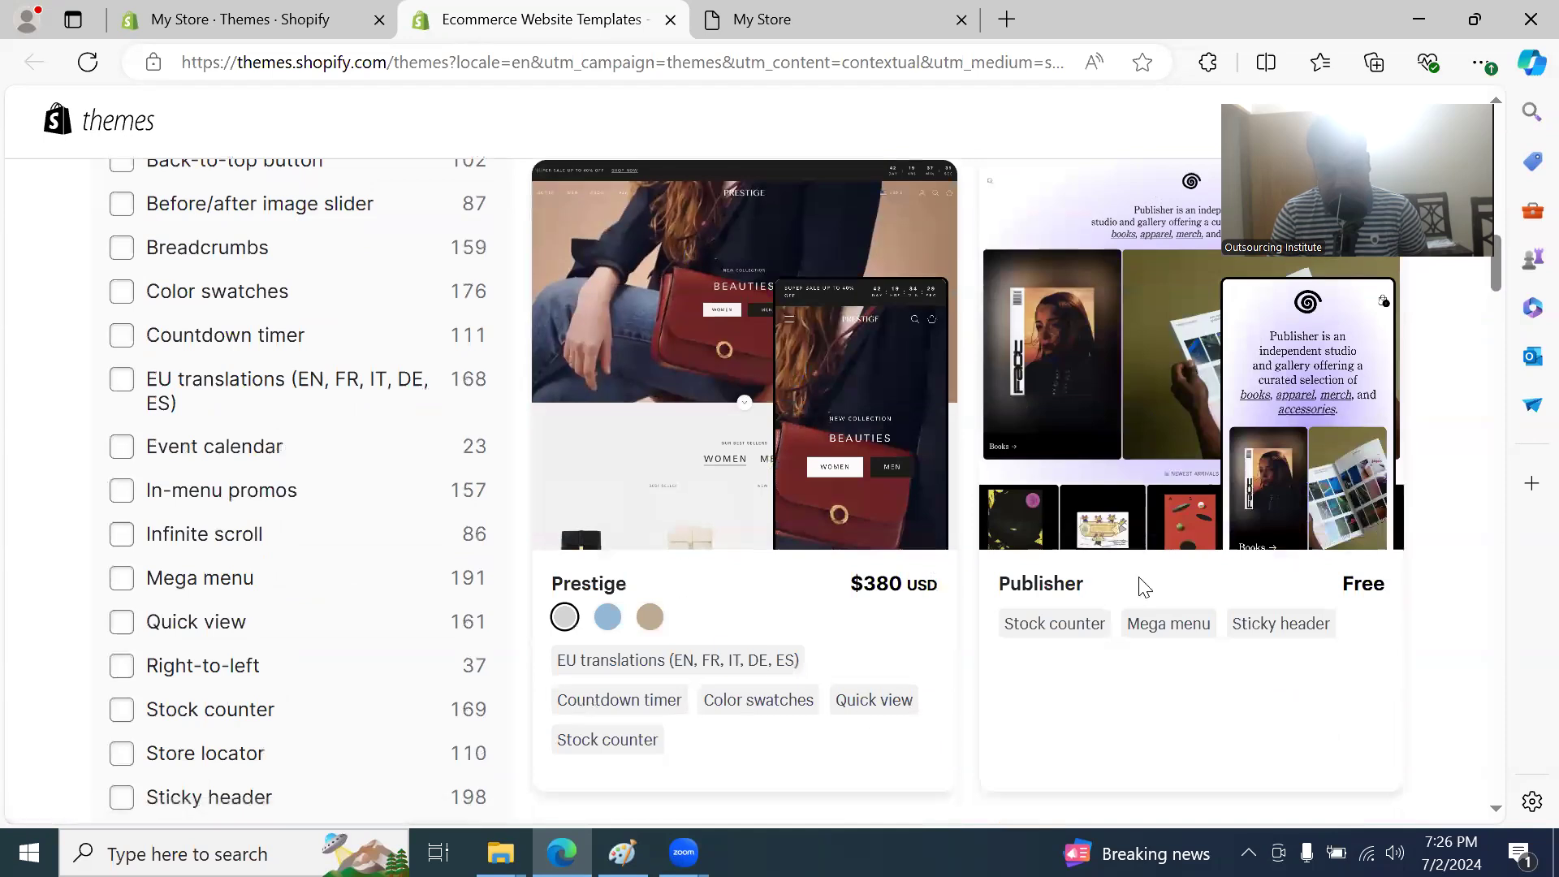
scroll(1145, 580, "down", 10)
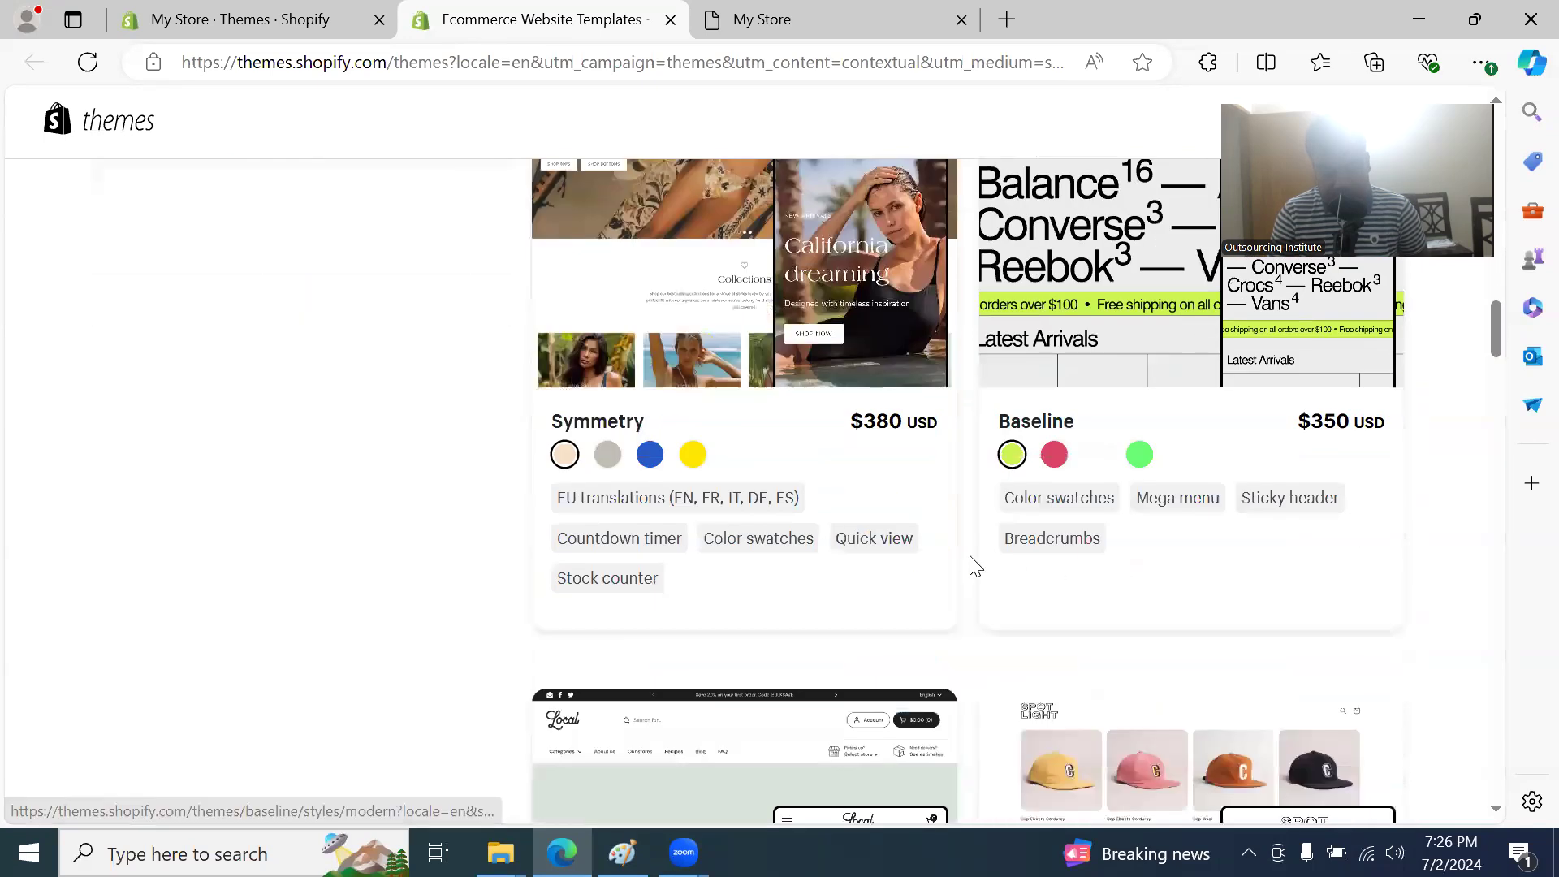
Step: Compare further theme store listings, from Local and Spotlight through Mr Parker and Mandolin to Enterprise and Combine
scroll(1183, 452, "down", 4)
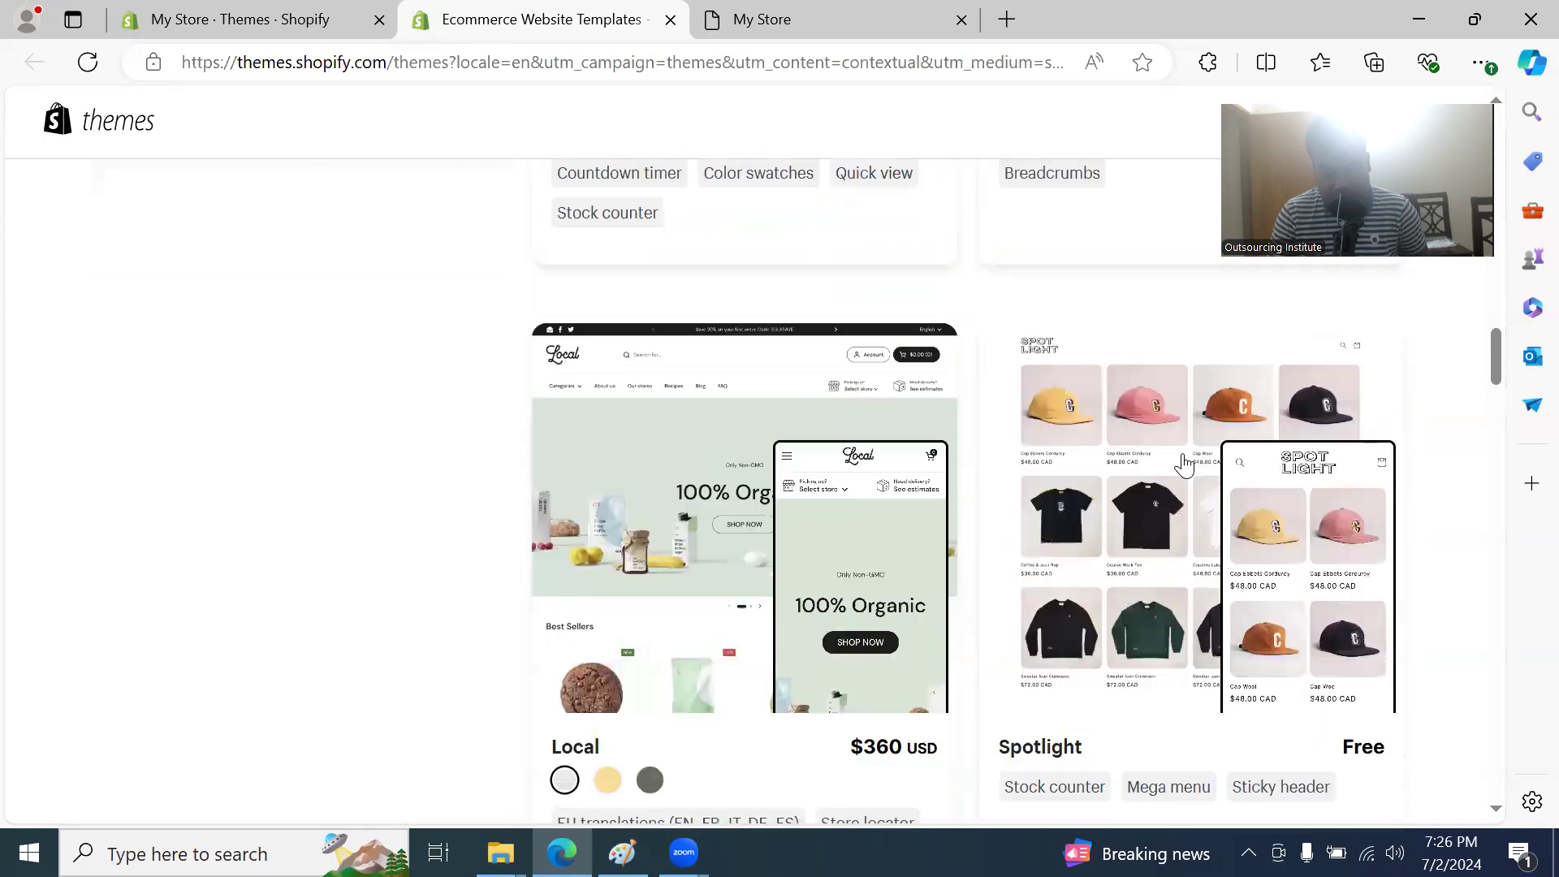
scroll(684, 558, "down", 3)
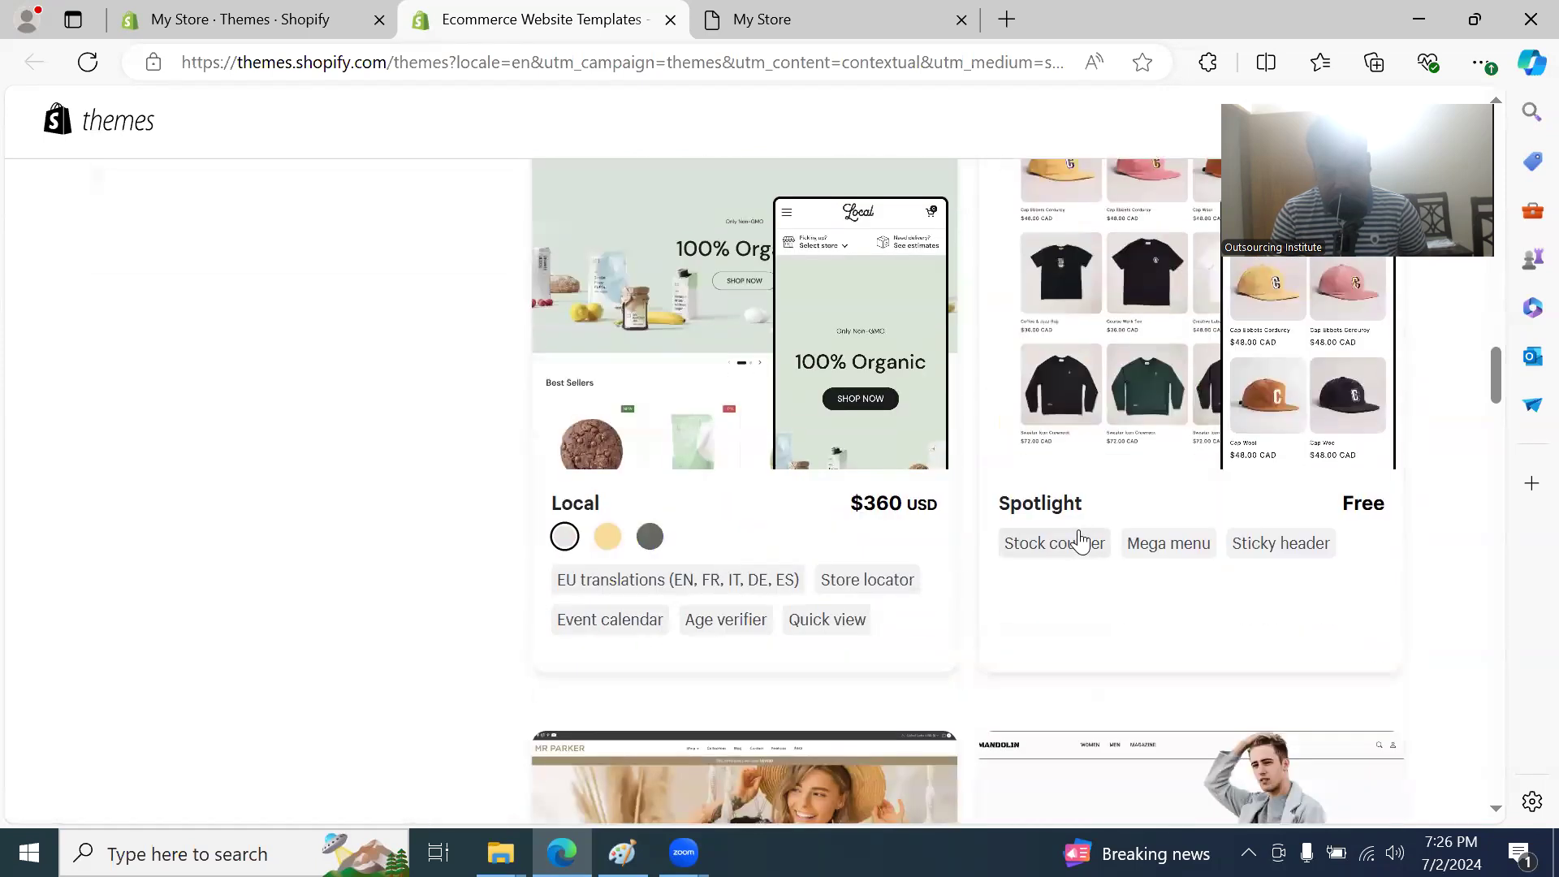
scroll(1124, 446, "up", 3)
scroll(1126, 459, "down", 3)
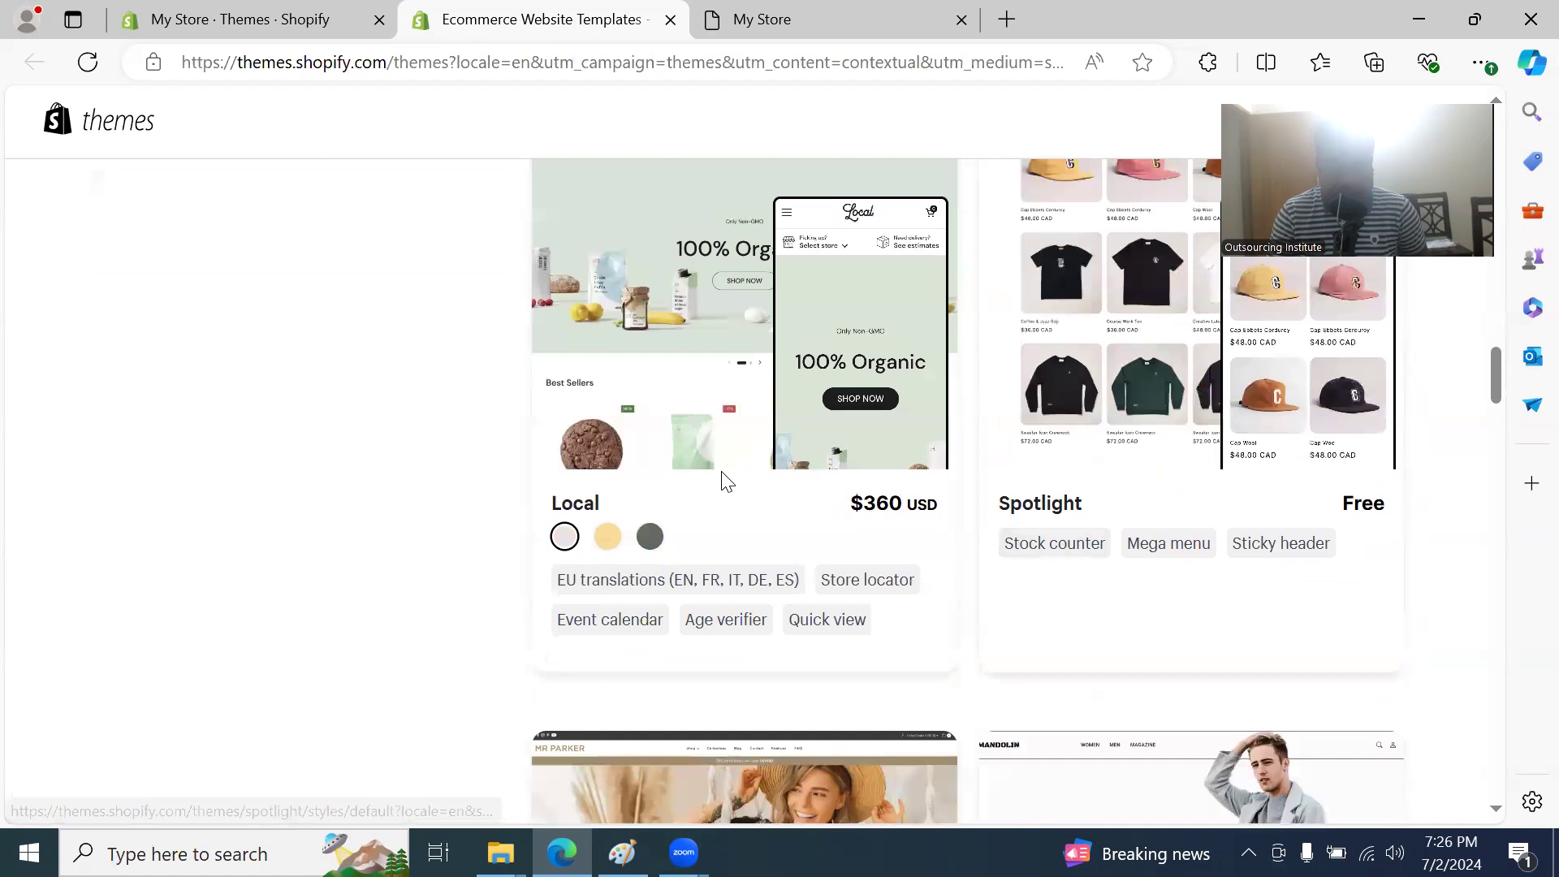
scroll(721, 491, "down", 4)
scroll(718, 495, "down", 4)
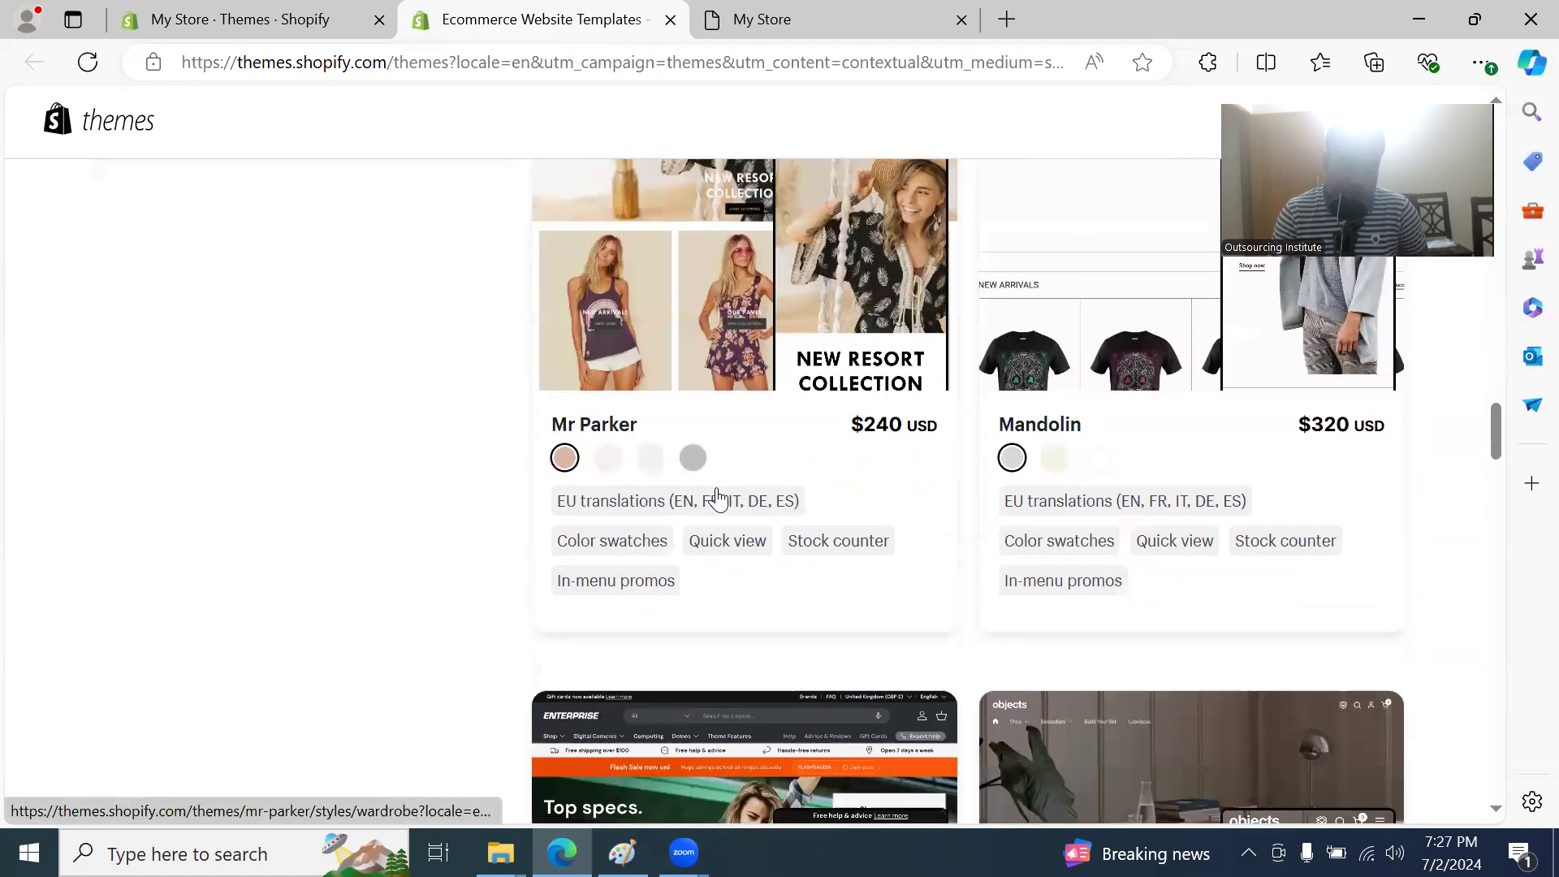
scroll(718, 492, "down", 4)
scroll(723, 493, "down", 2)
scroll(725, 493, "down", 2)
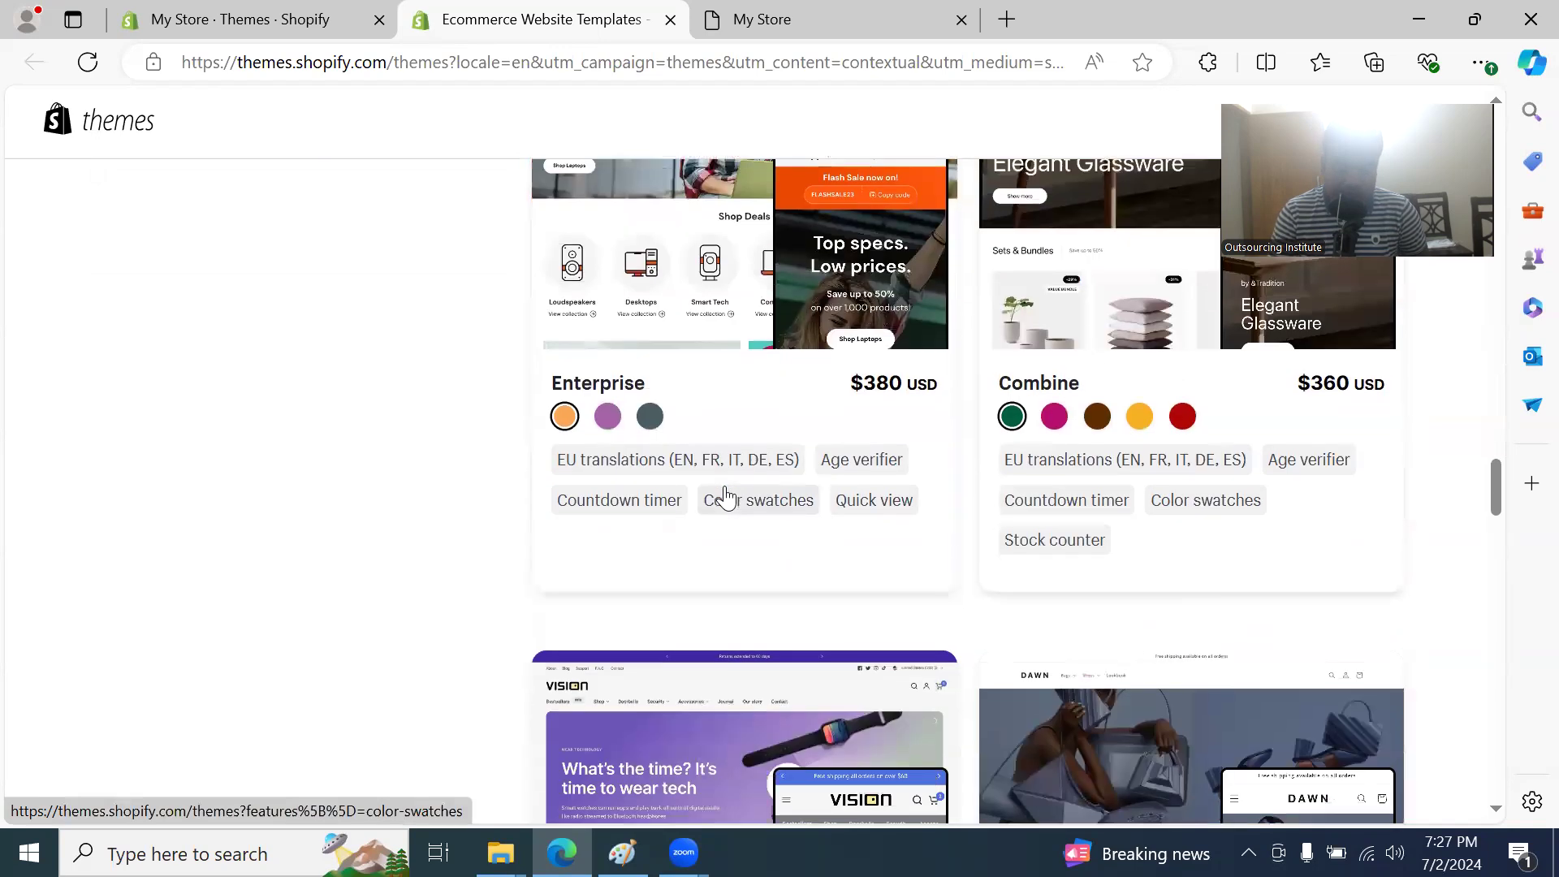
scroll(811, 349, "up", 3)
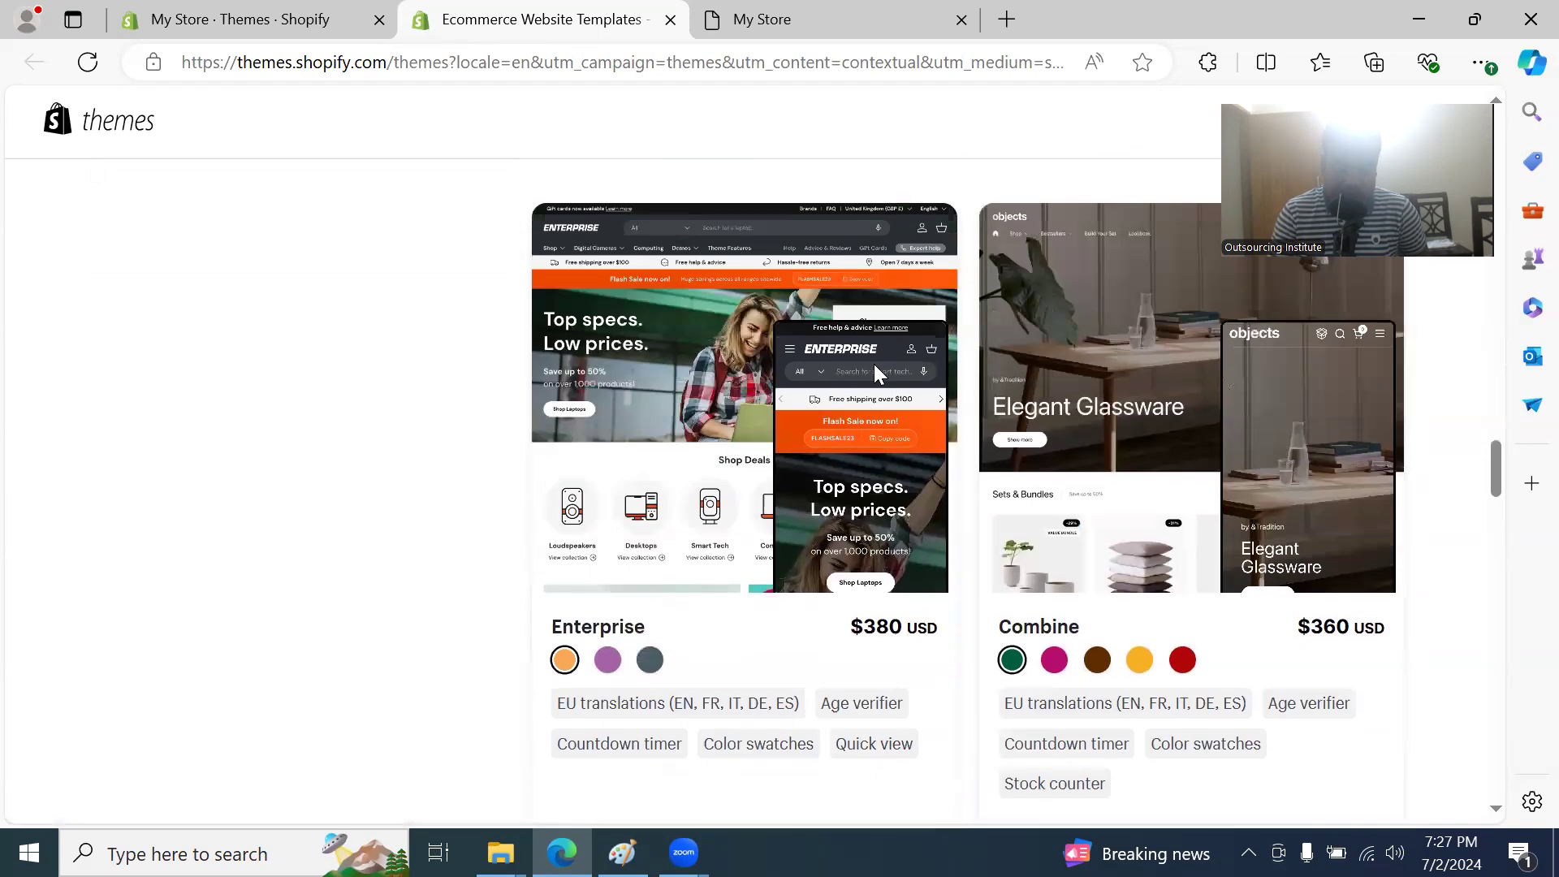
scroll(796, 520, "down", 2)
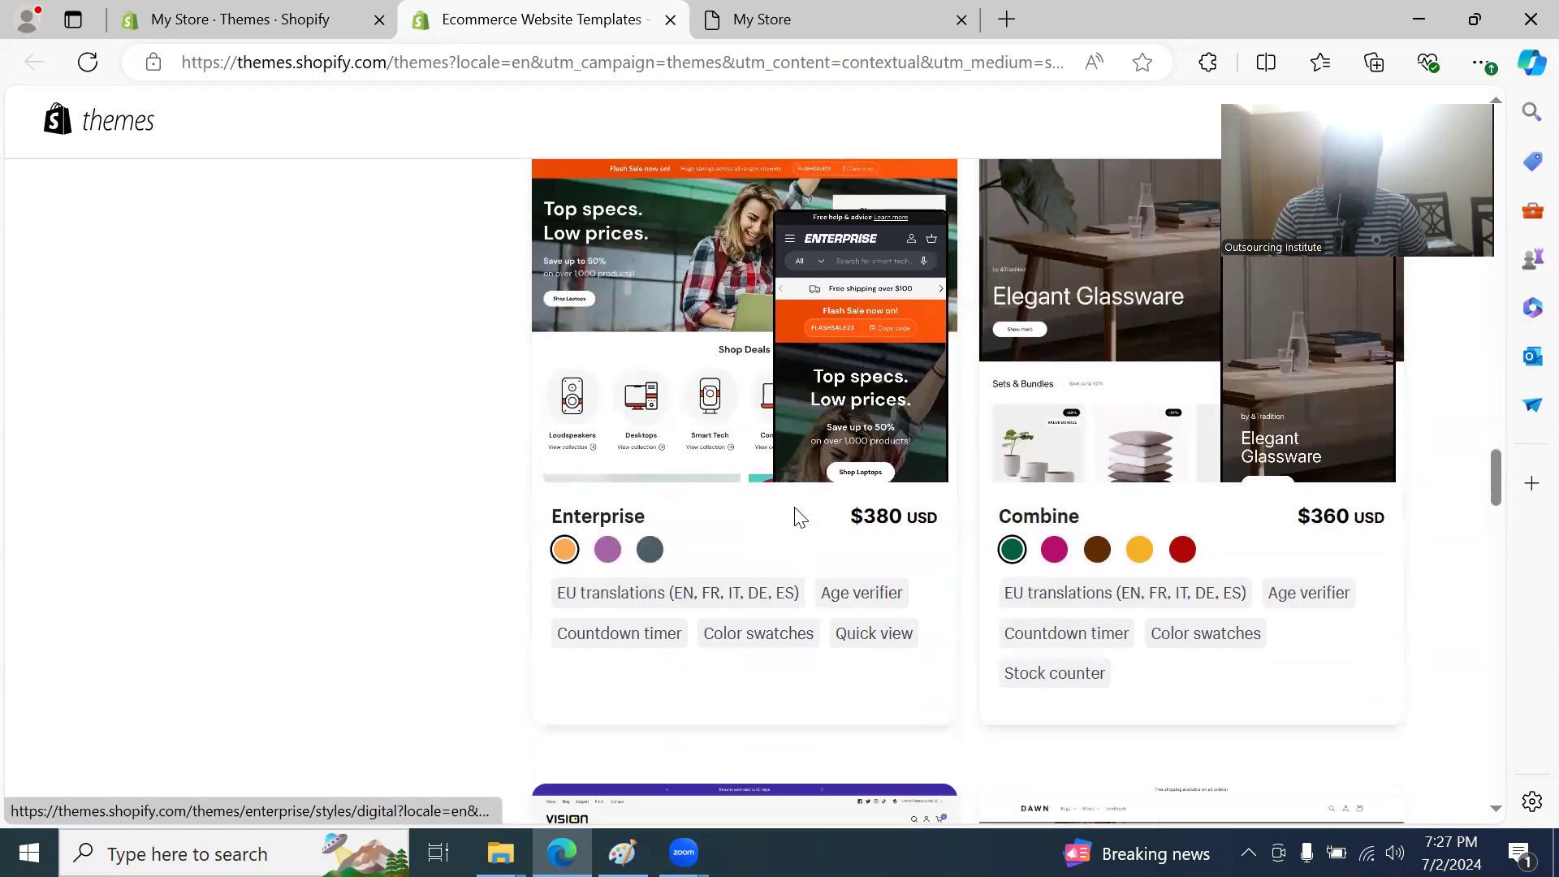
Step: Open the Enterprise theme's details and view its demo store
left_click(718, 319)
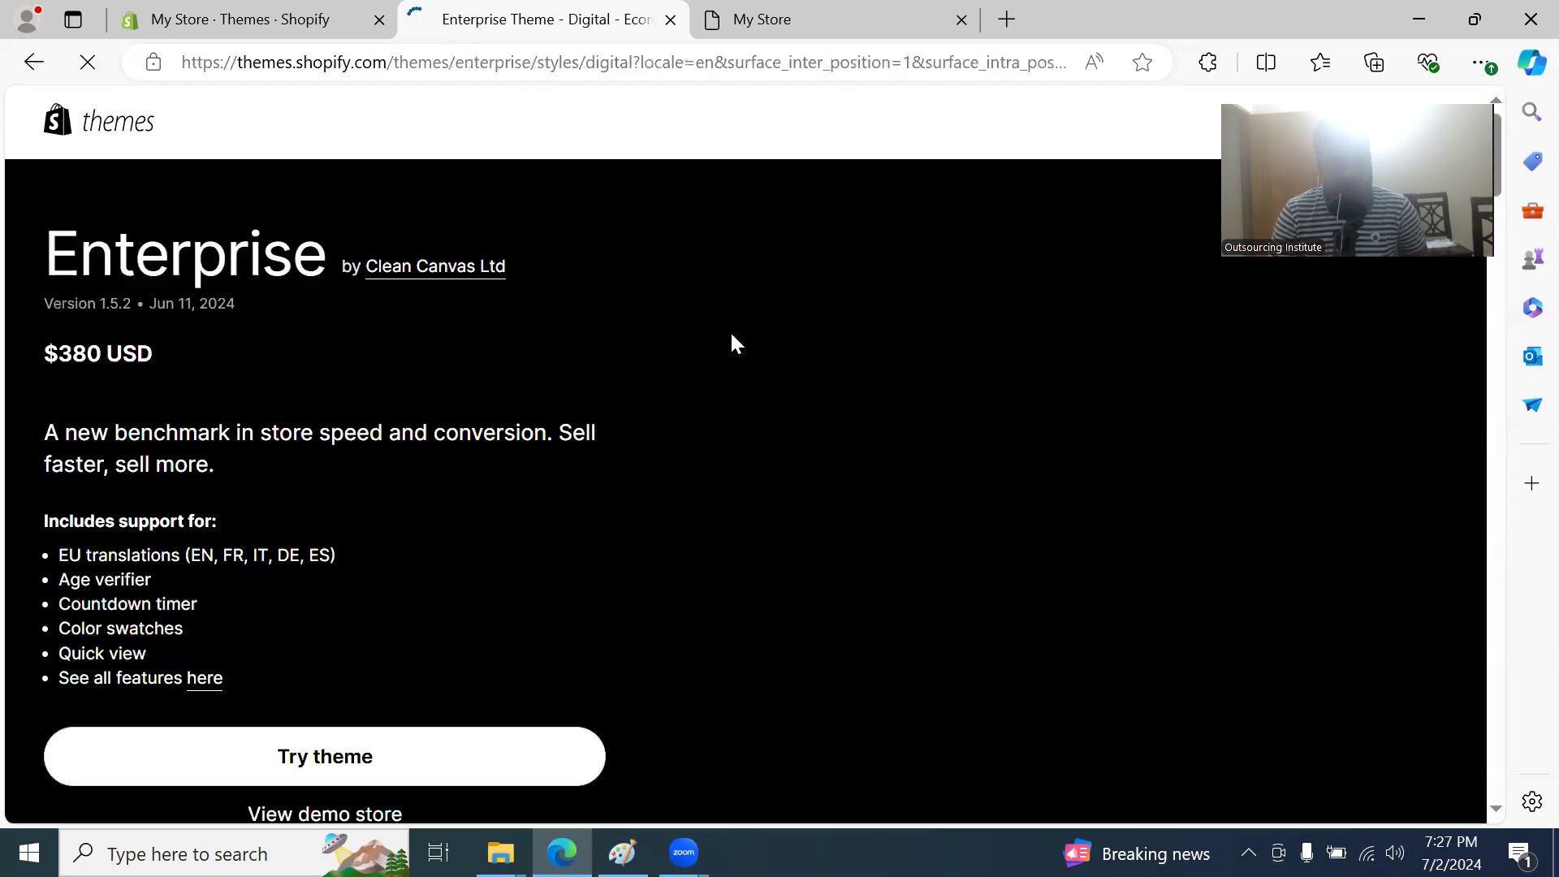
scroll(438, 658, "down", 3)
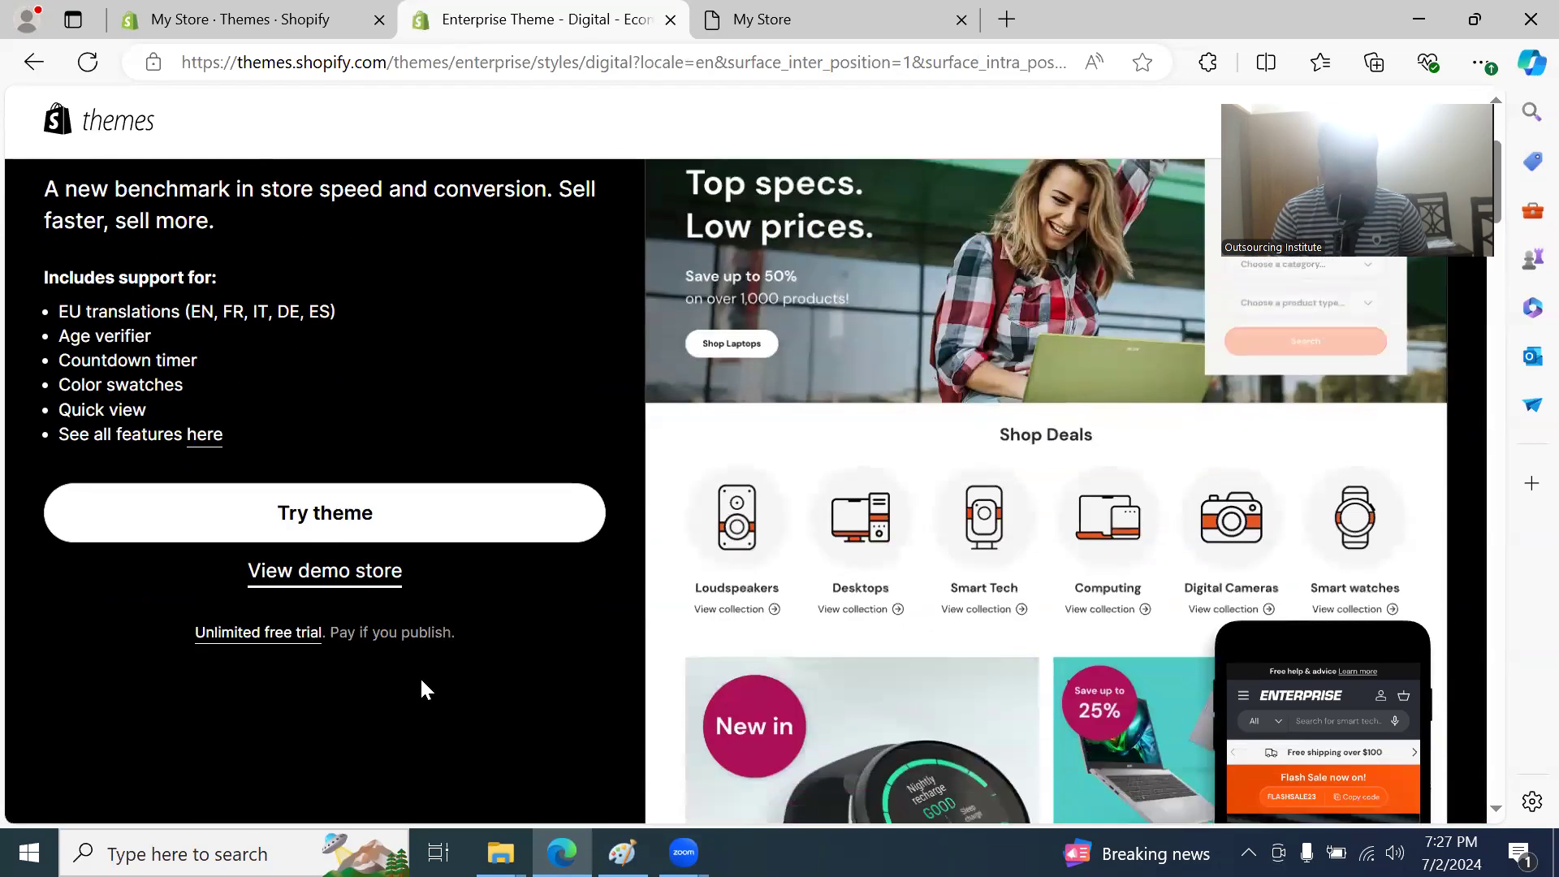
left_click(347, 576)
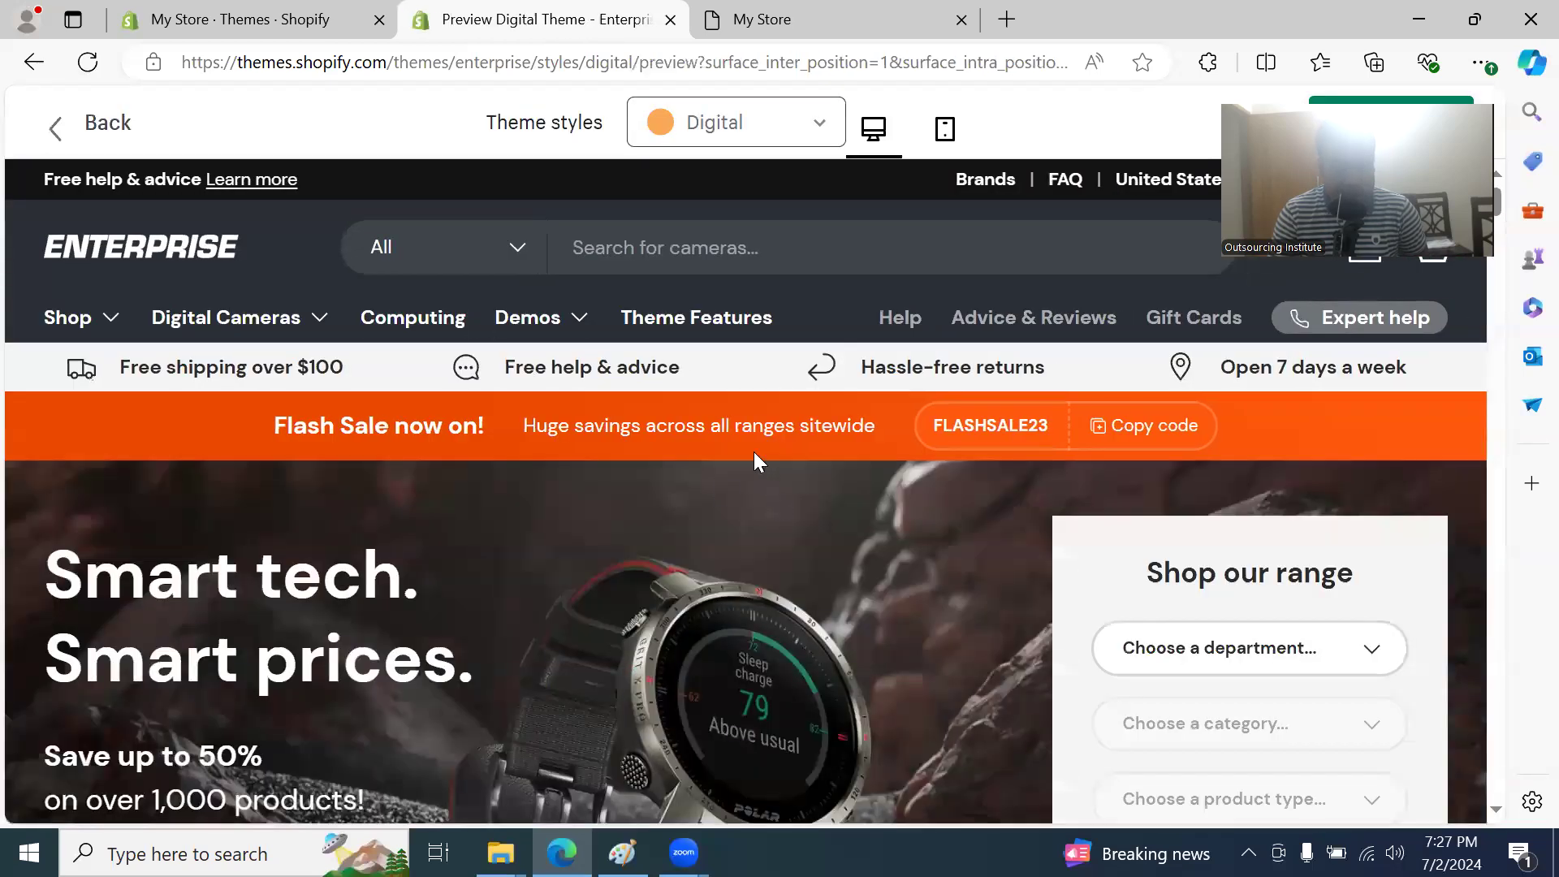
Step: Examine the Enterprise demo home page from the banner down to the camera comparison, and return to the theme's details
scroll(755, 460, "down", 10)
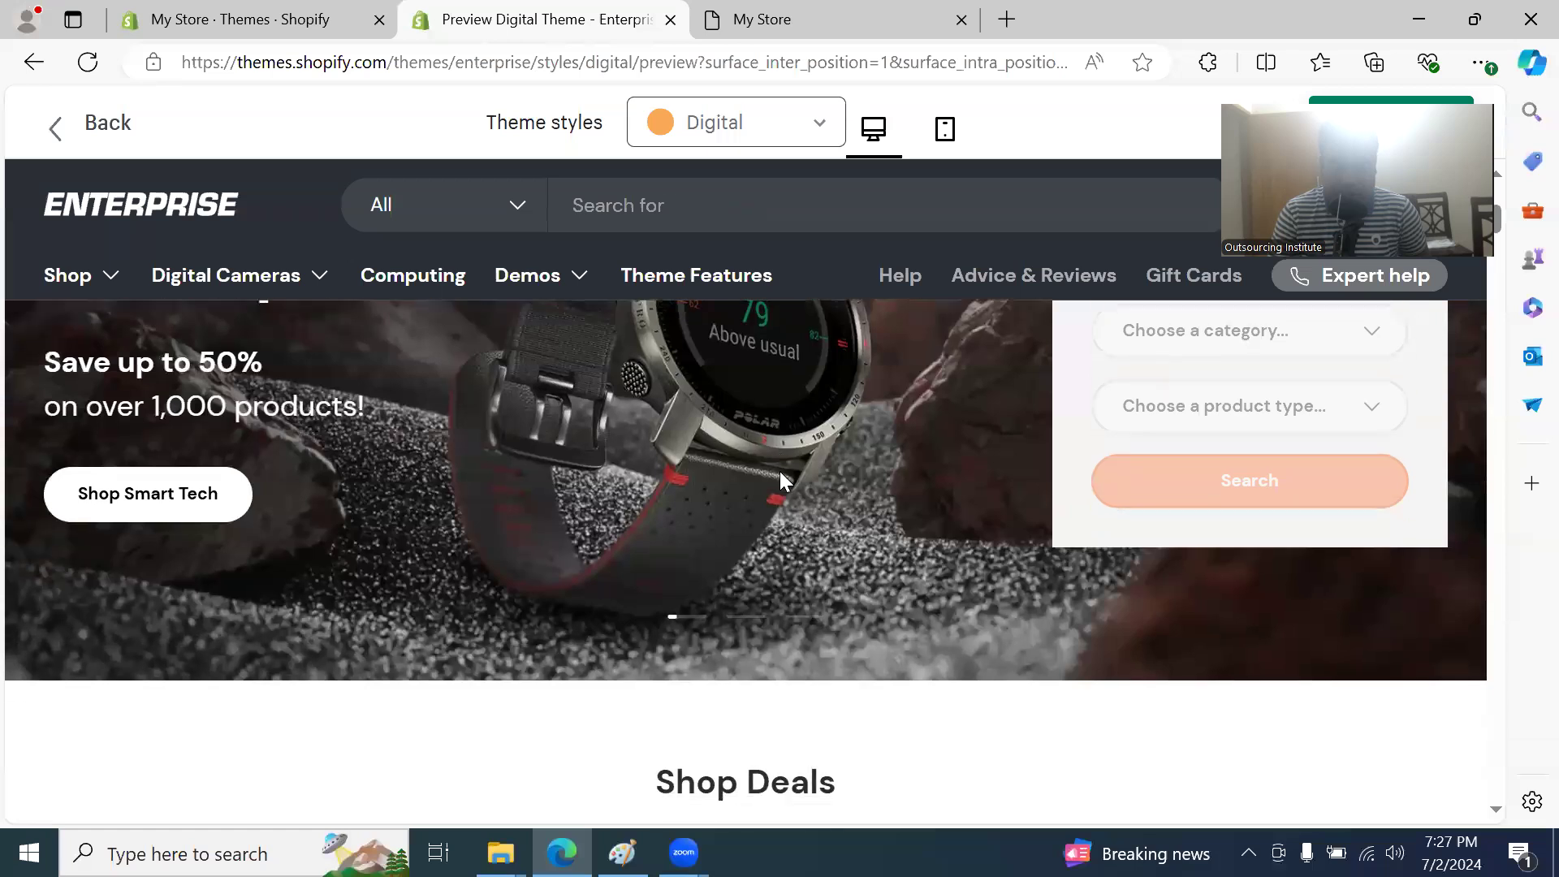
scroll(784, 469, "down", 10)
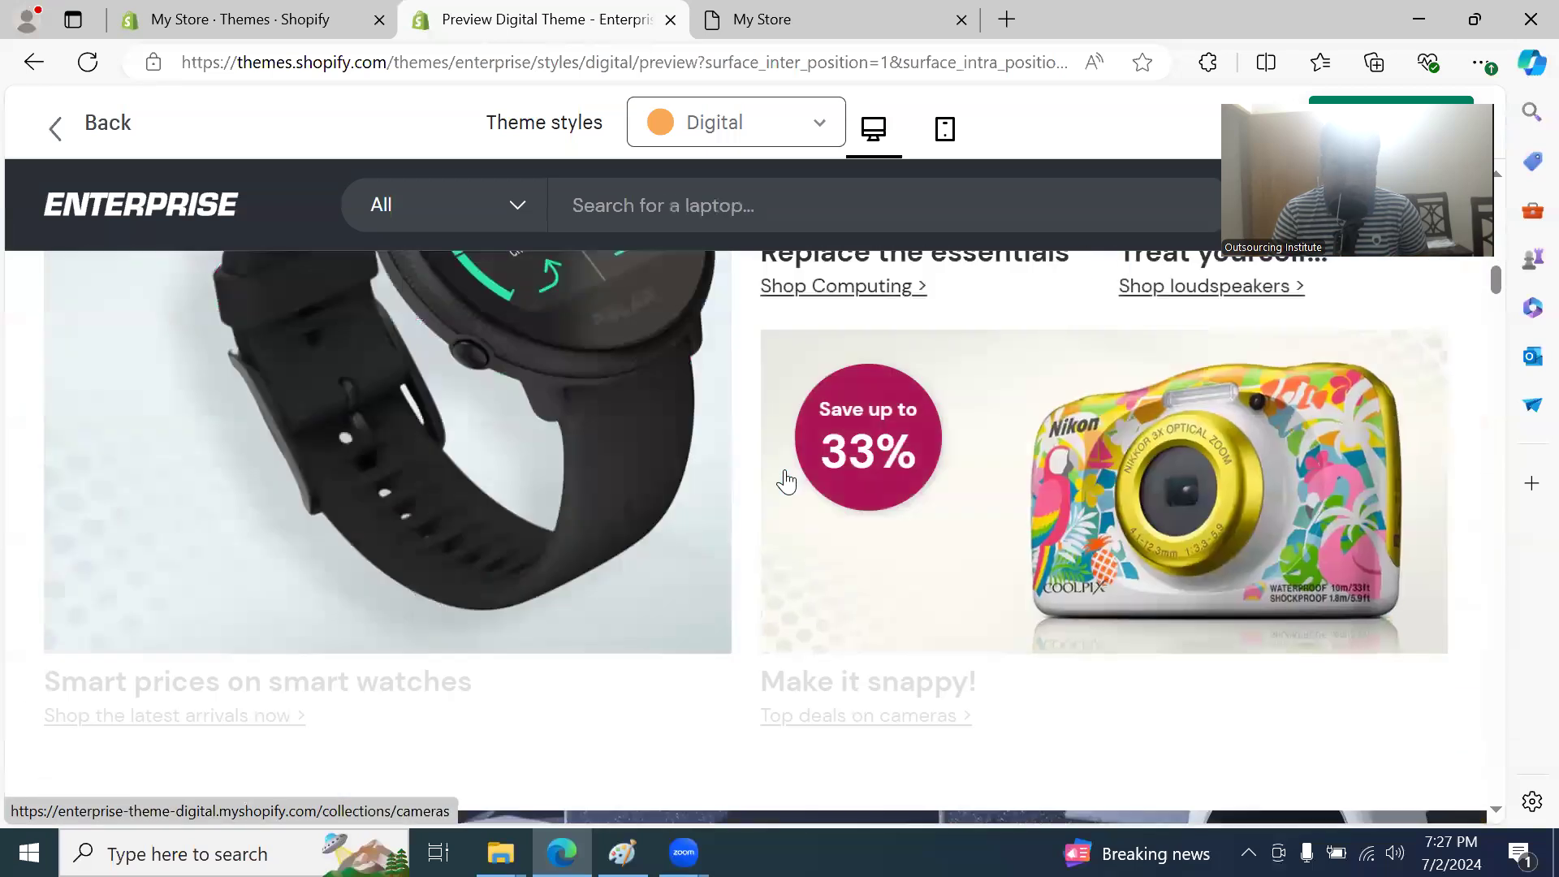
scroll(783, 469, "down", 10)
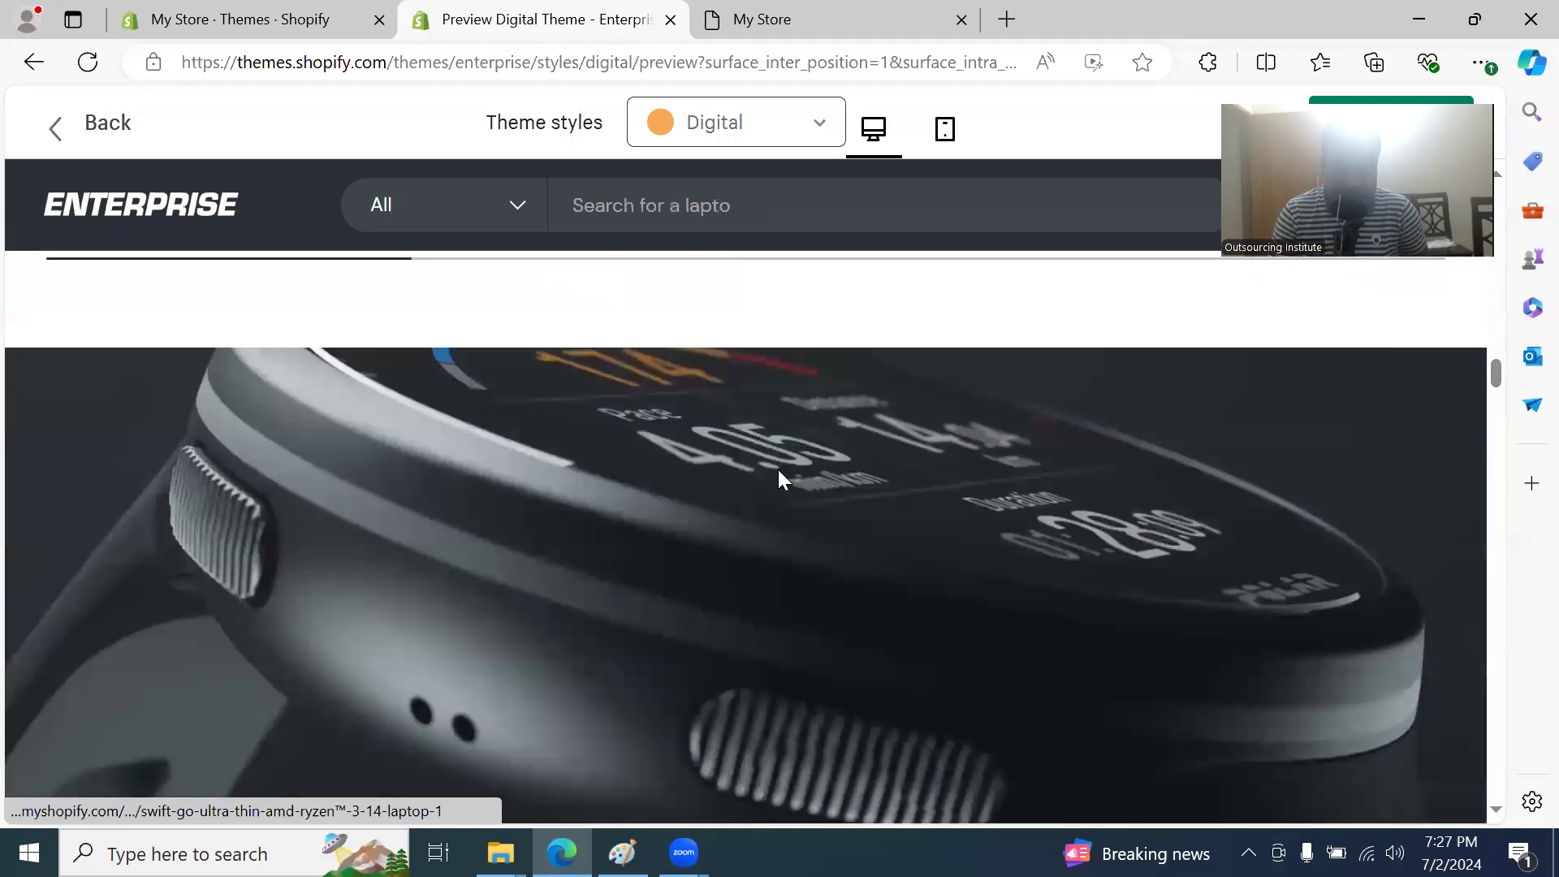
scroll(778, 473, "down", 2)
scroll(778, 480, "up", 2)
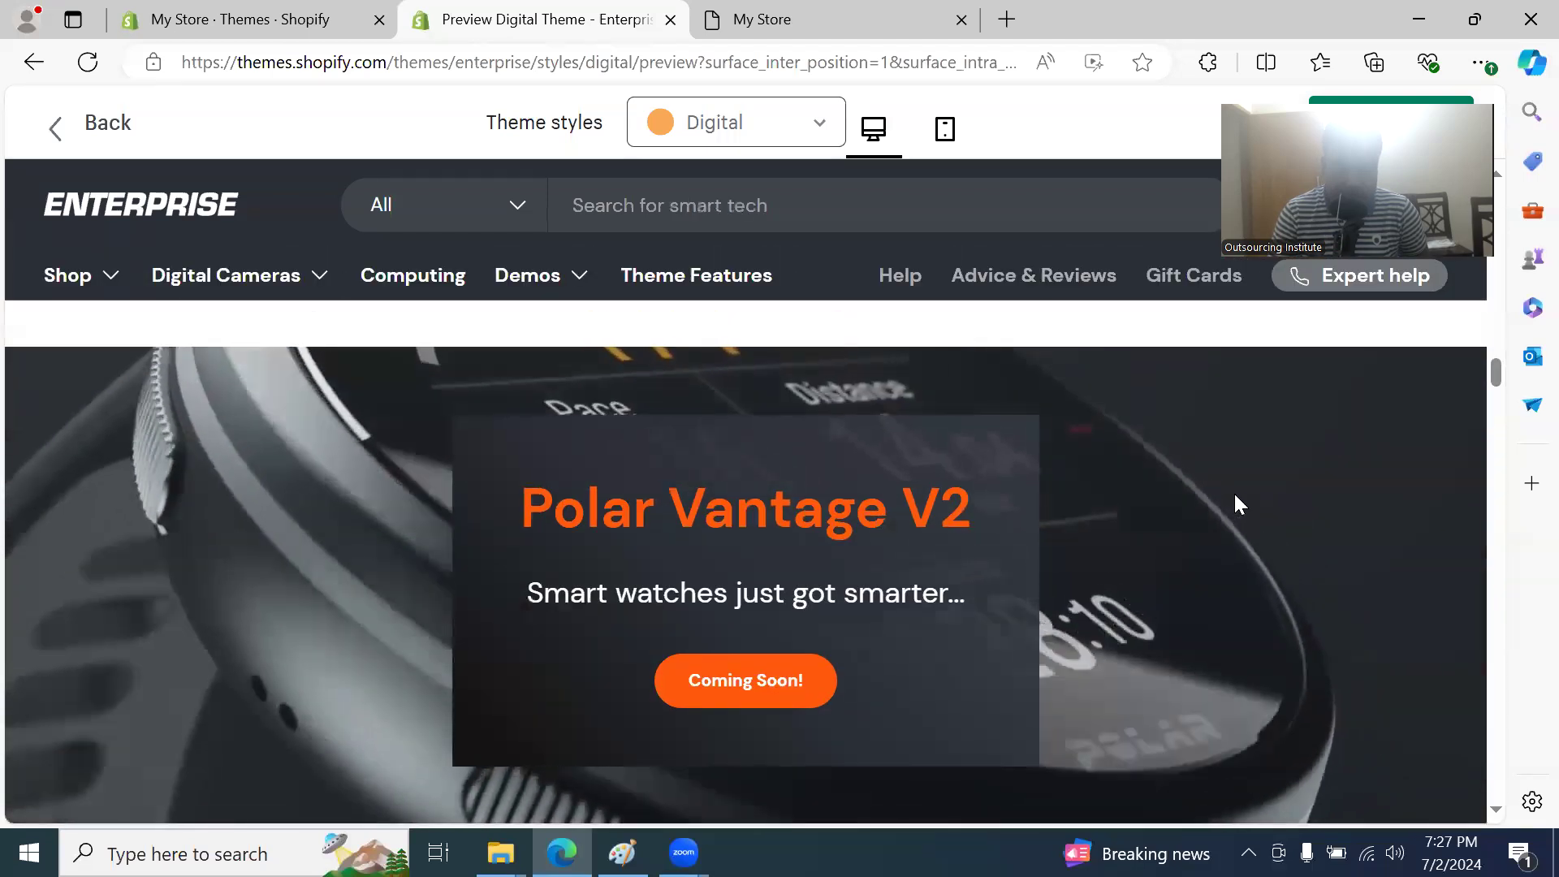
scroll(1230, 494, "down", 10)
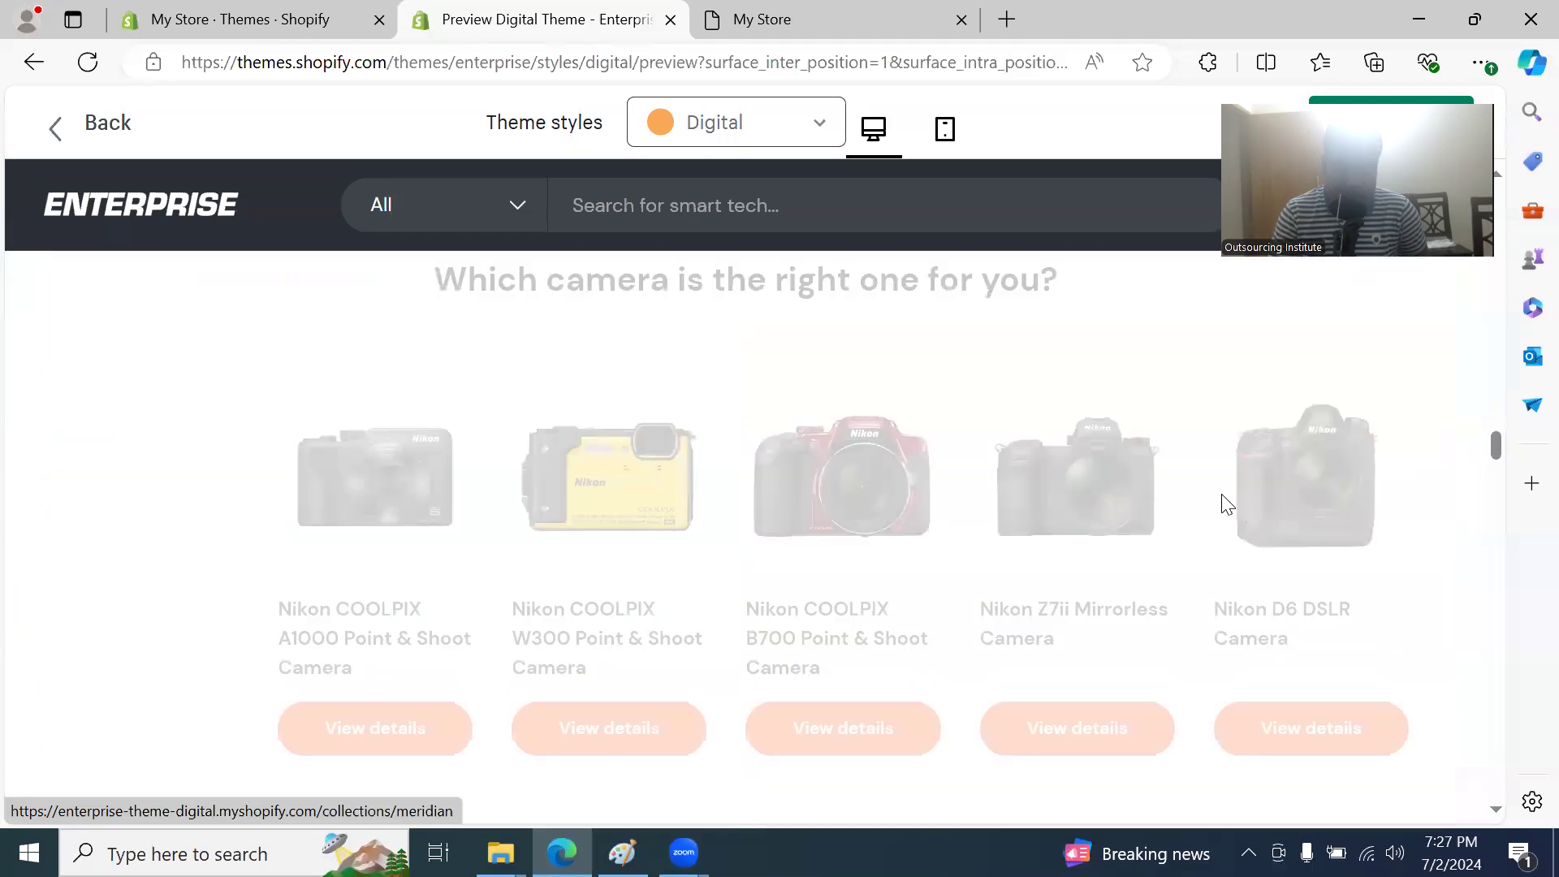
scroll(1227, 504, "down", 3)
left_click(64, 132)
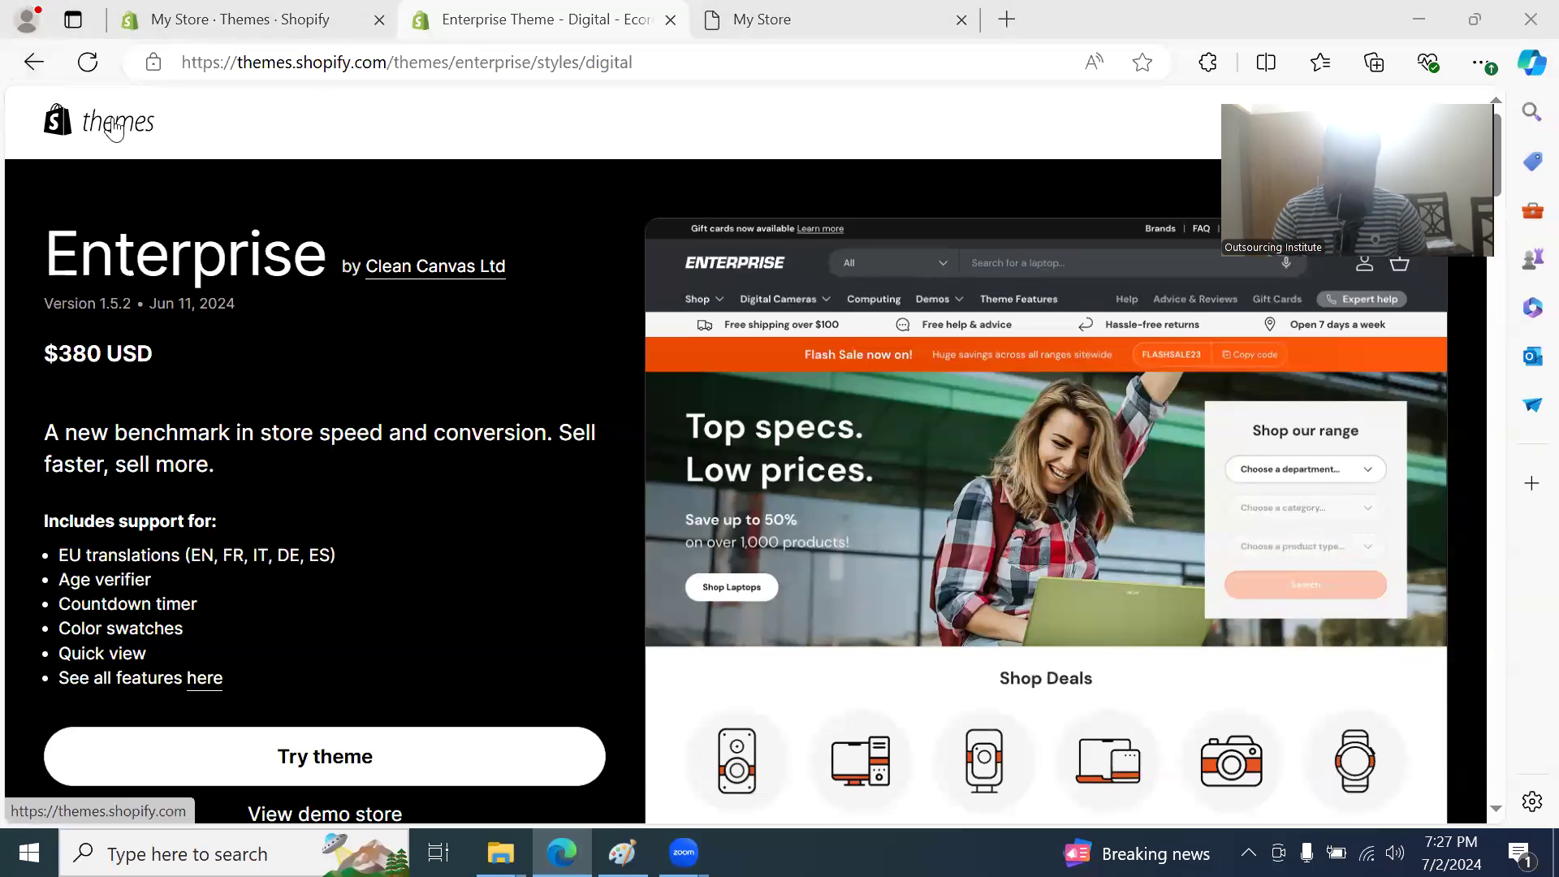
Step: Reopen the Enterprise demo store and review its sections from the camera comparison back up to the header and main banner
left_click(34, 63)
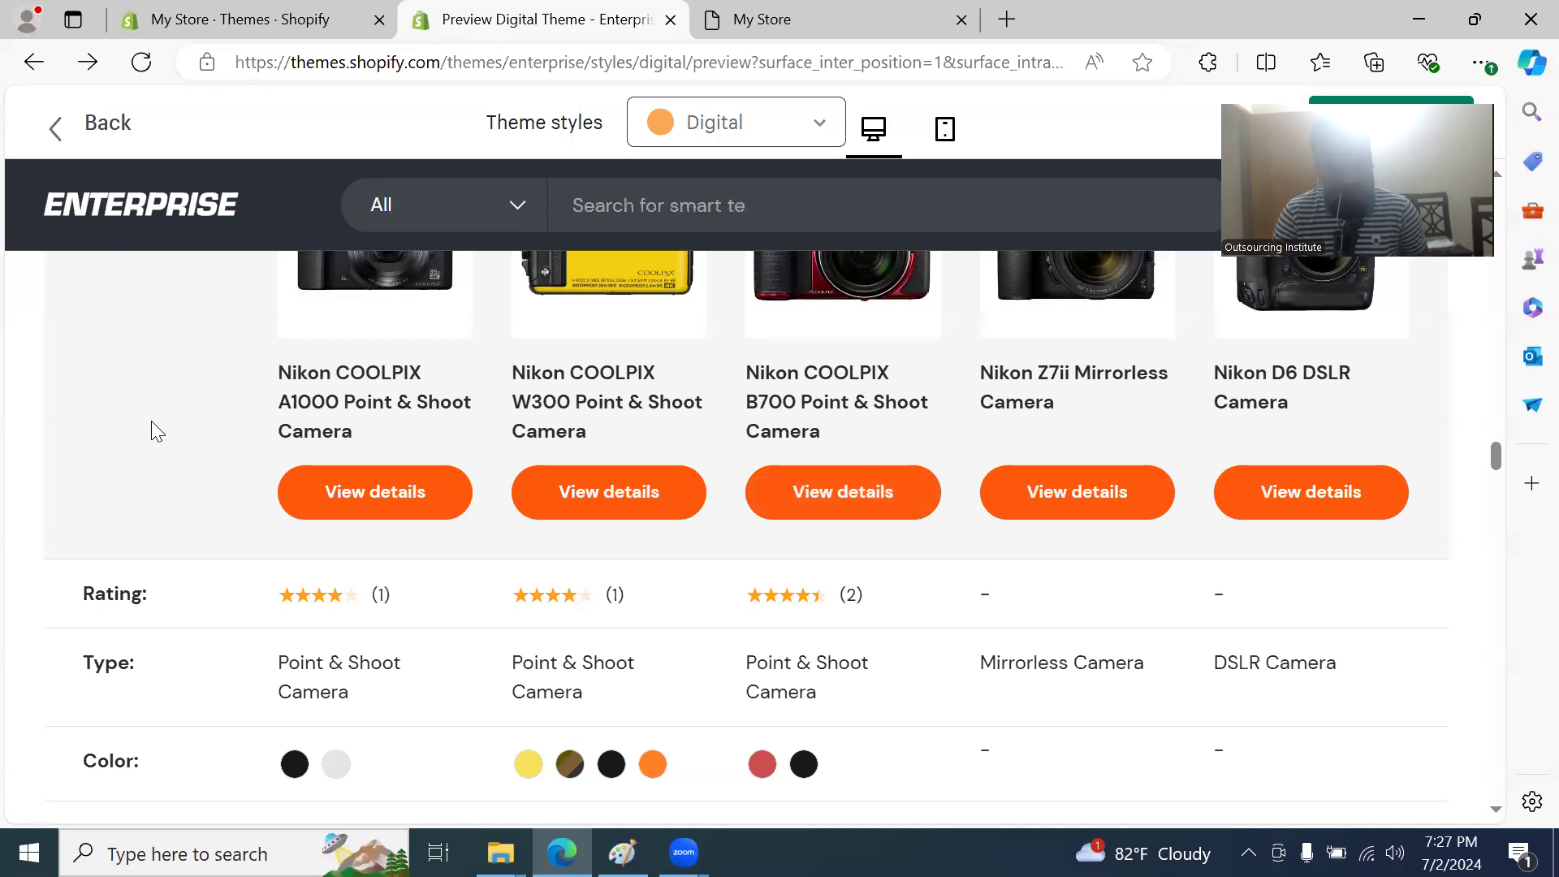
scroll(505, 469, "up", 5)
scroll(505, 469, "up", 10)
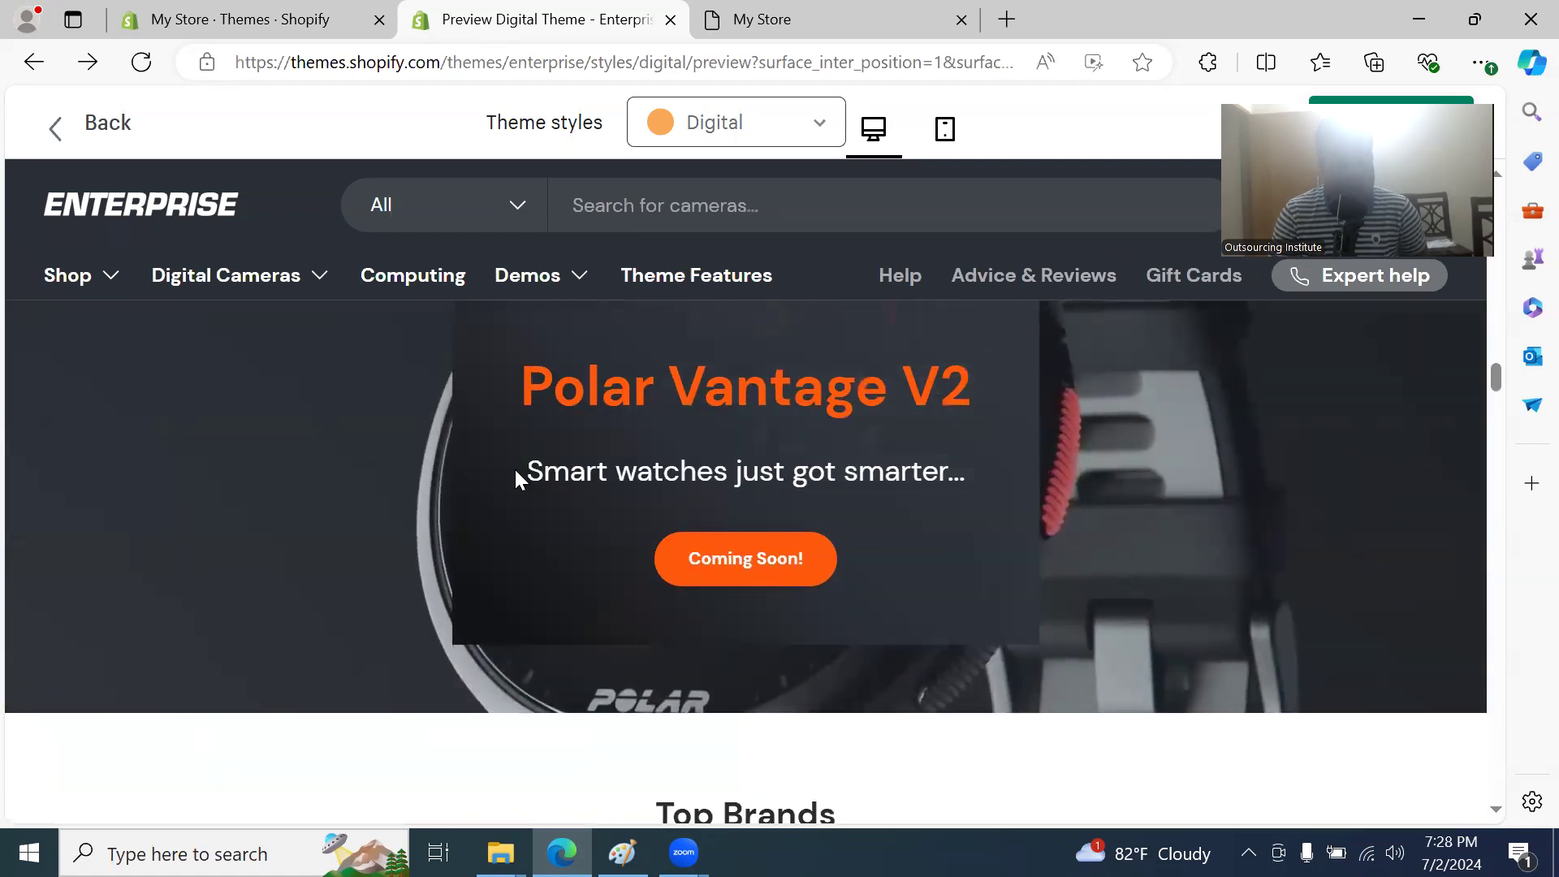
scroll(514, 468, "up", 5)
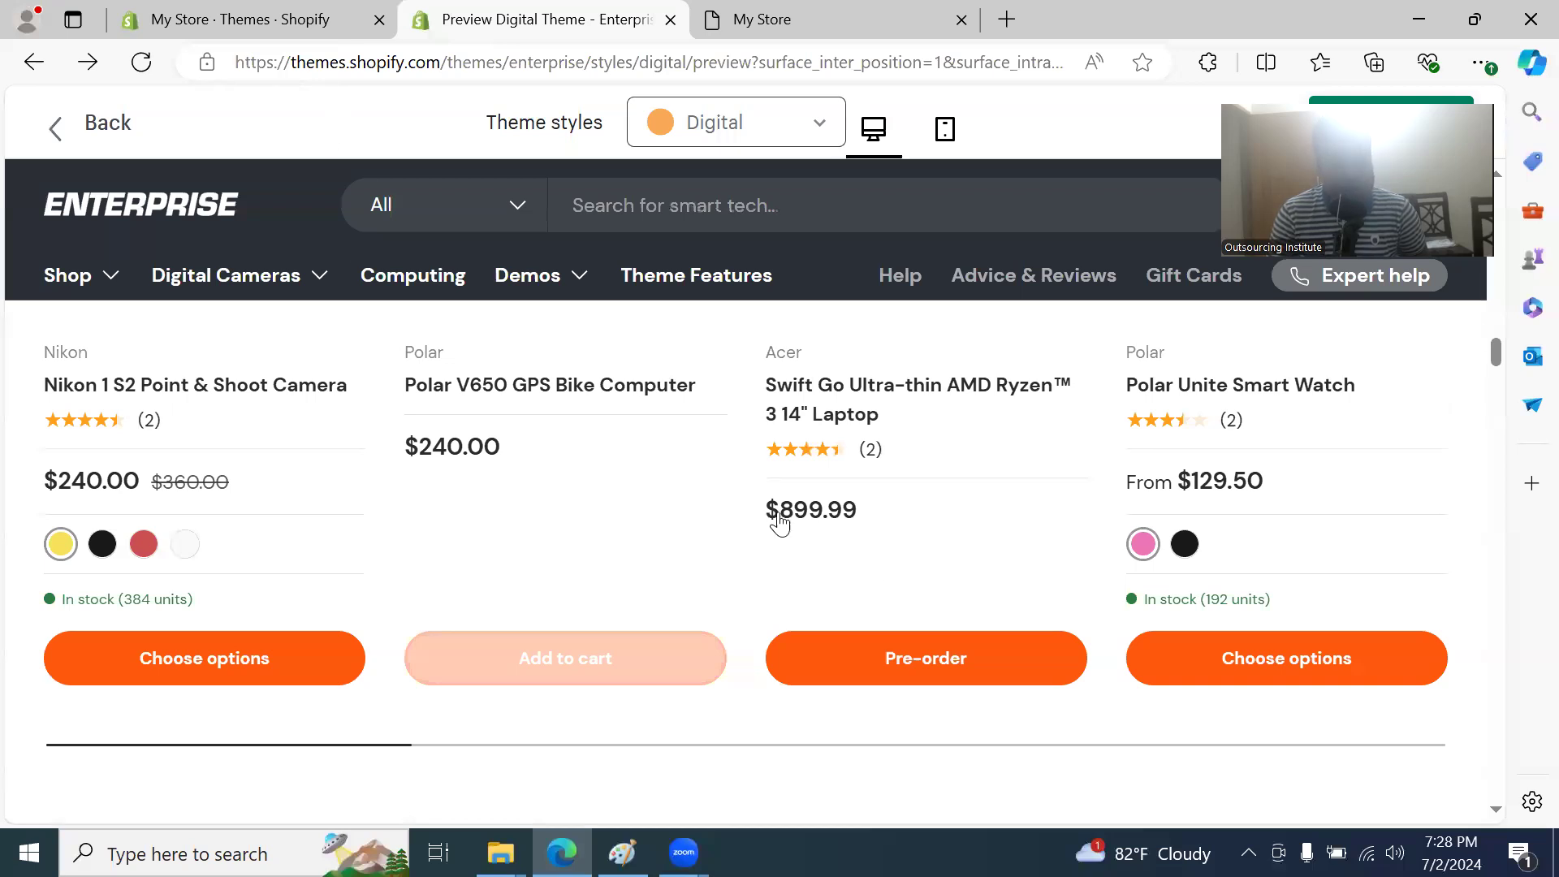
scroll(839, 526, "down", 10)
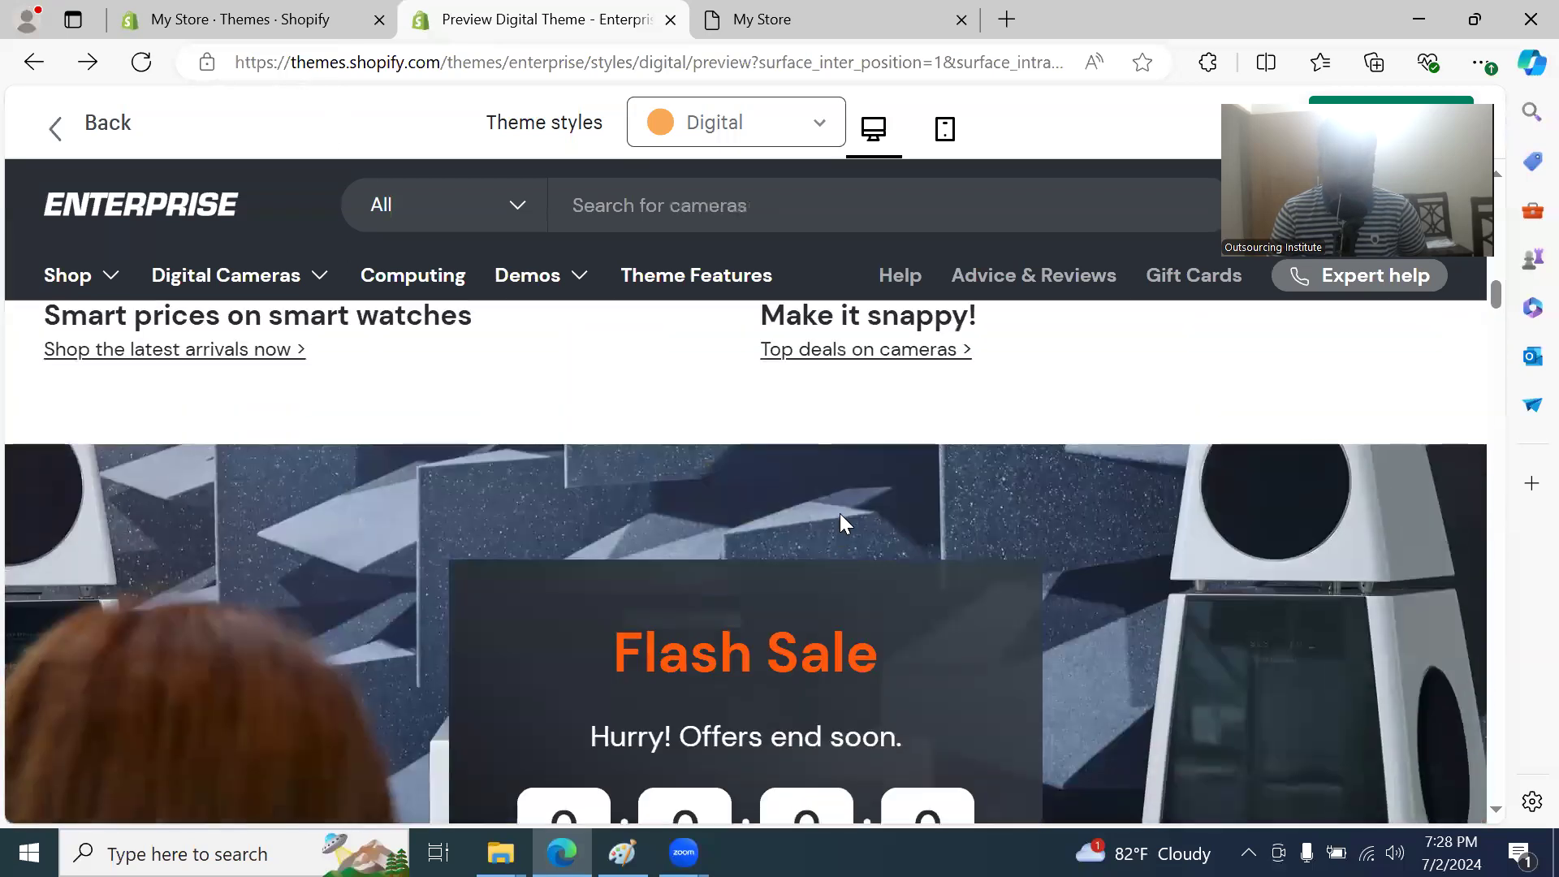
scroll(839, 524, "up", 5)
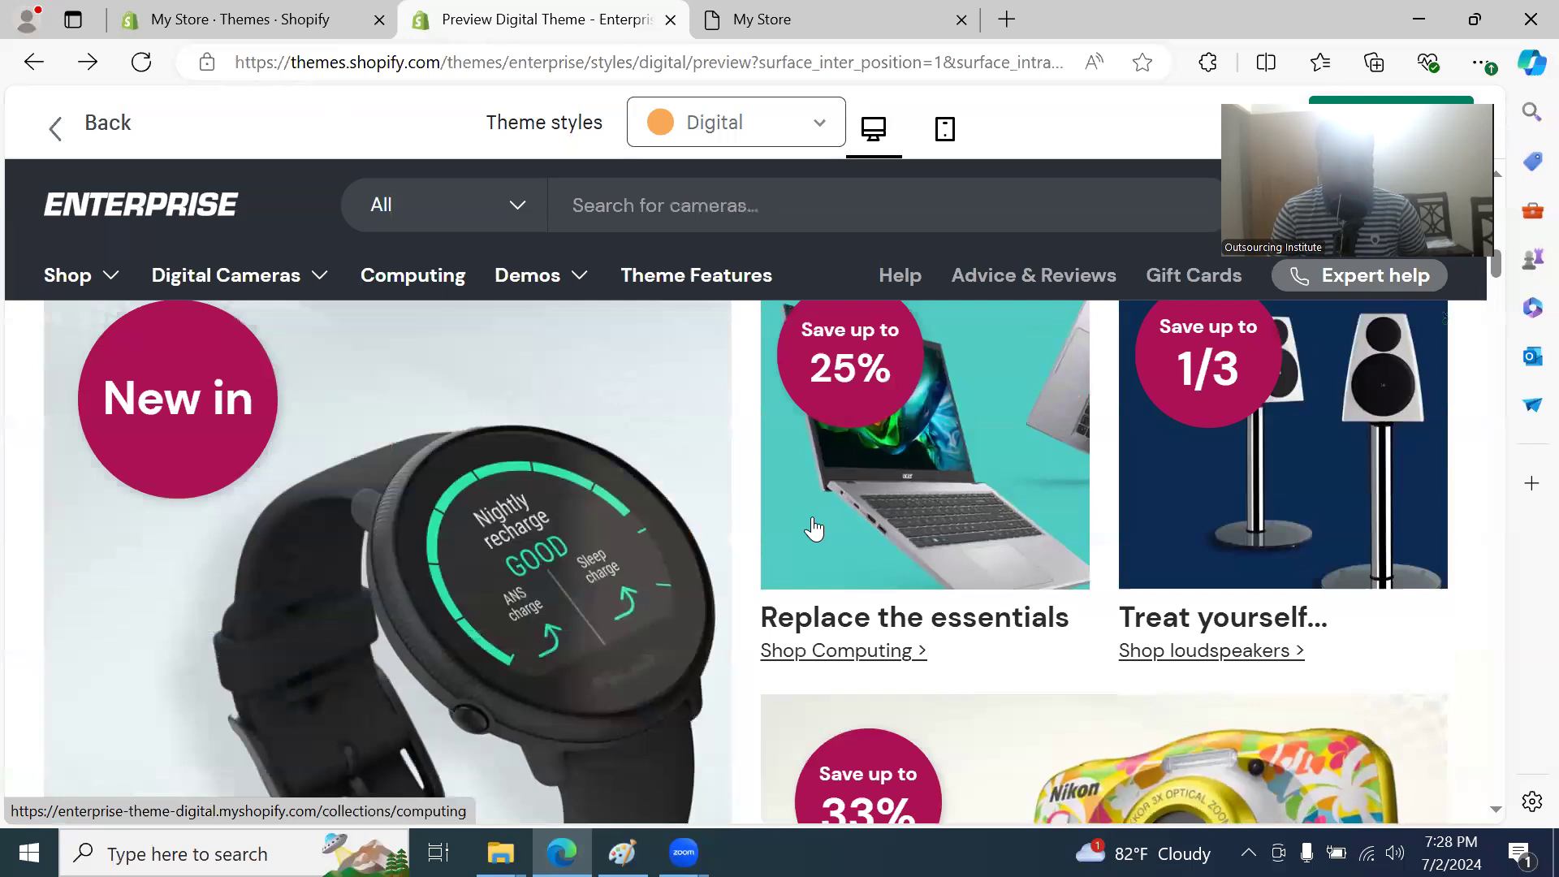
scroll(814, 526, "up", 6)
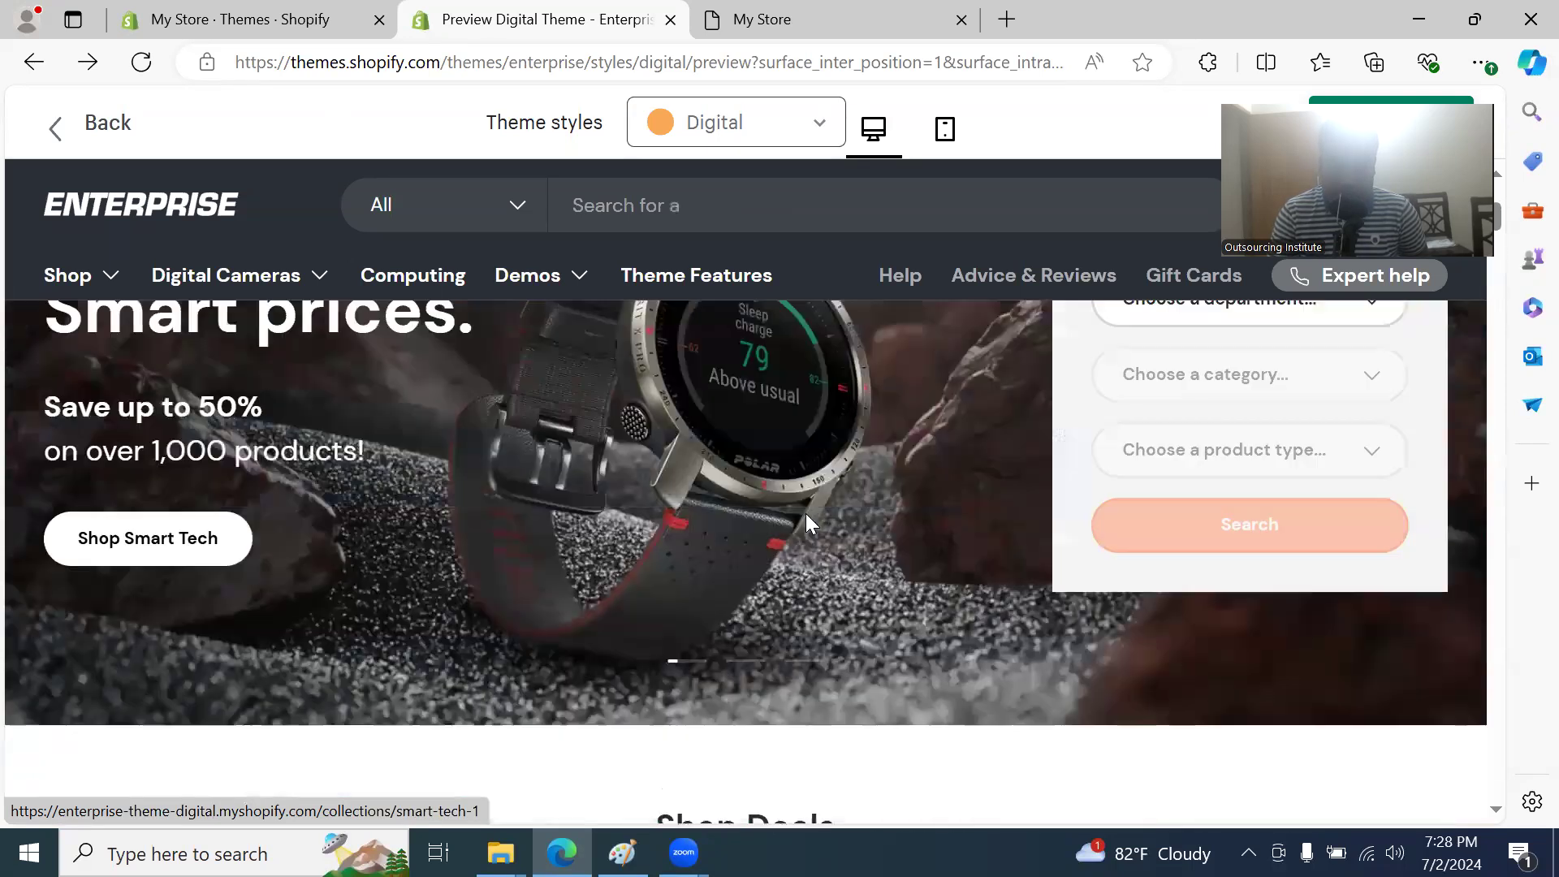
scroll(807, 524, "up", 3)
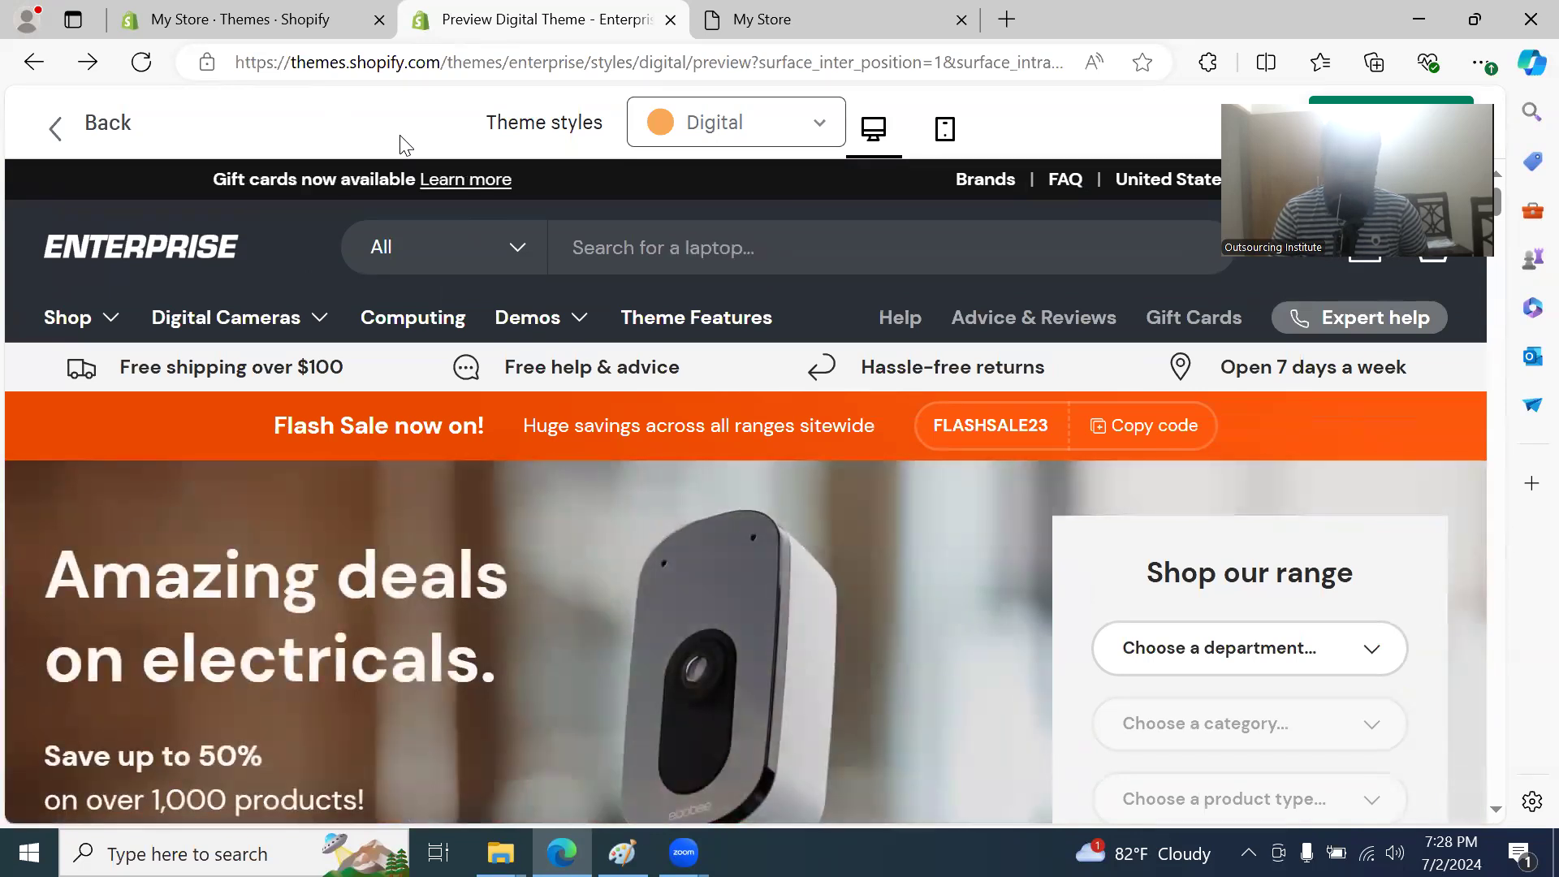
Step: Look over the demo's promotional tiles and Trending now products once more, and leave the preview for the theme's details
scroll(517, 378, "down", 15)
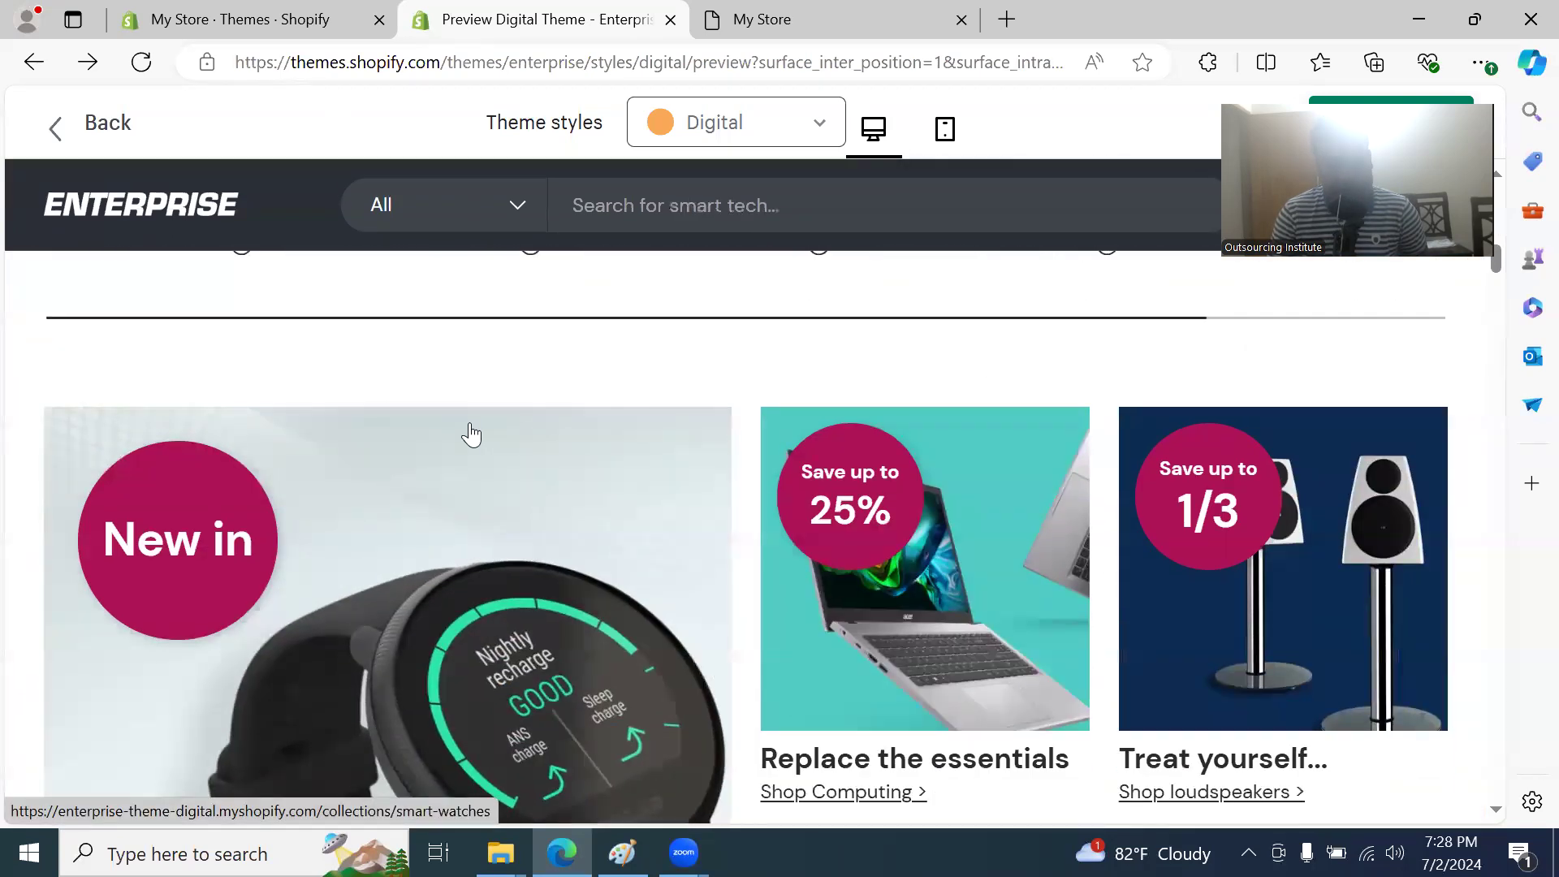
scroll(471, 435, "down", 15)
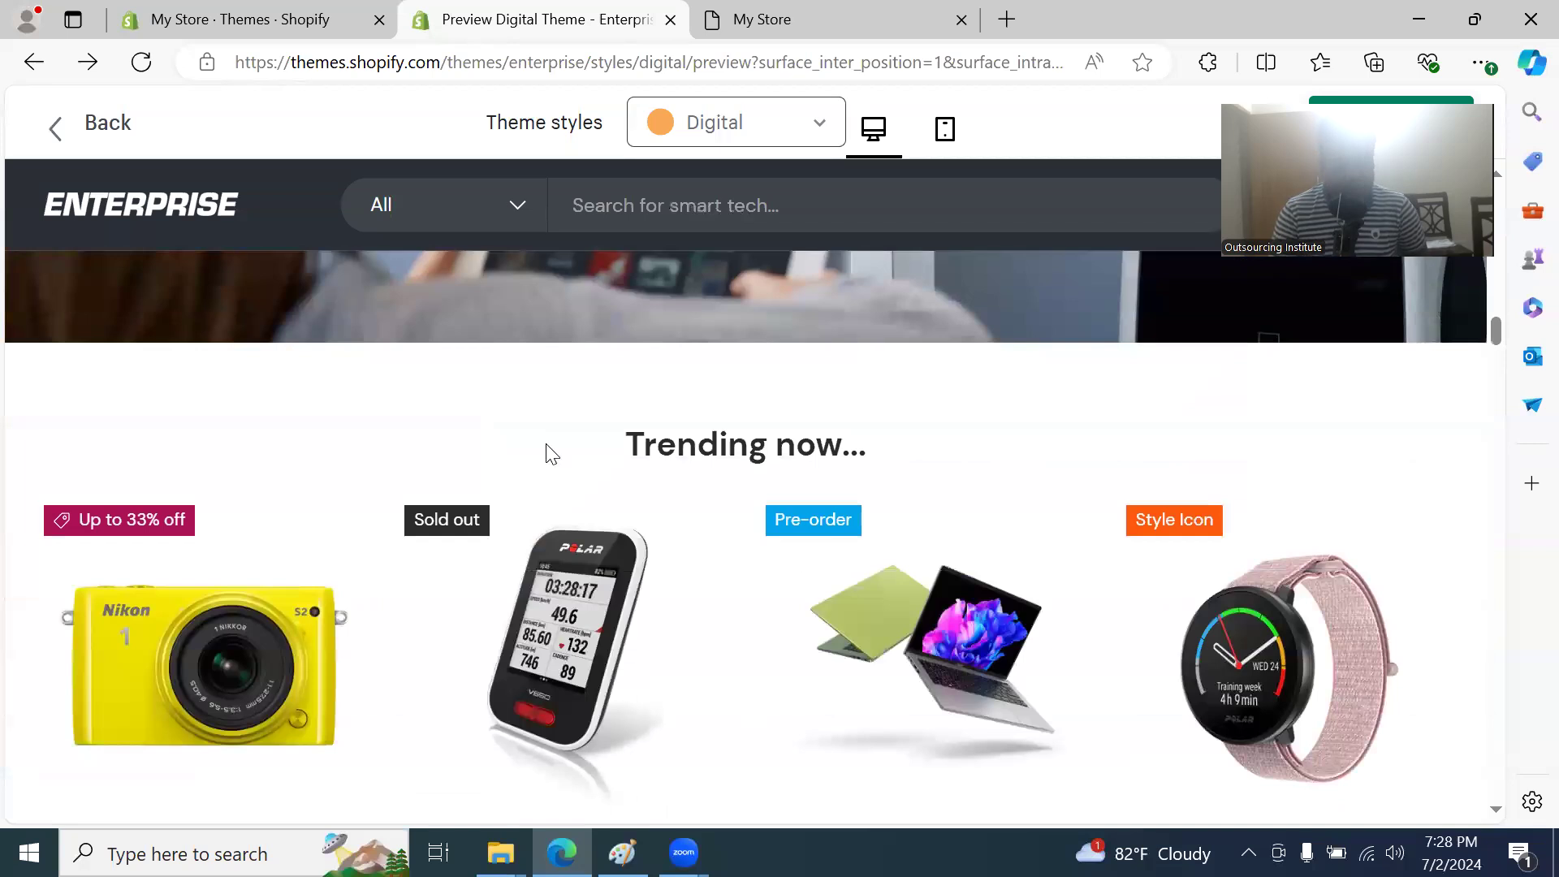
scroll(549, 453, "up", 15)
scroll(755, 500, "up", 5)
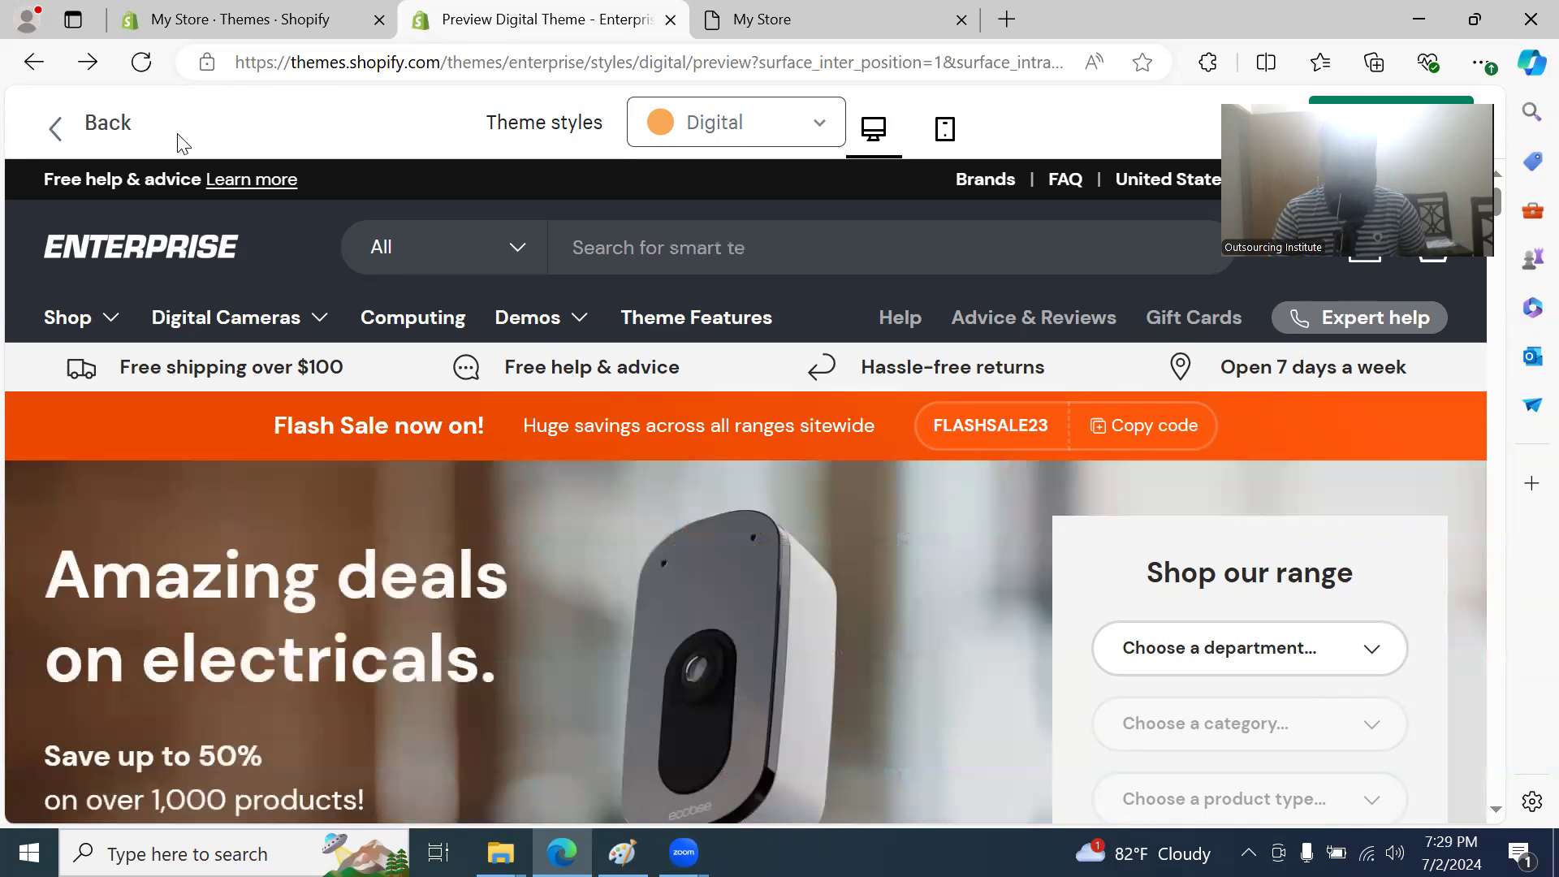
left_click(59, 133)
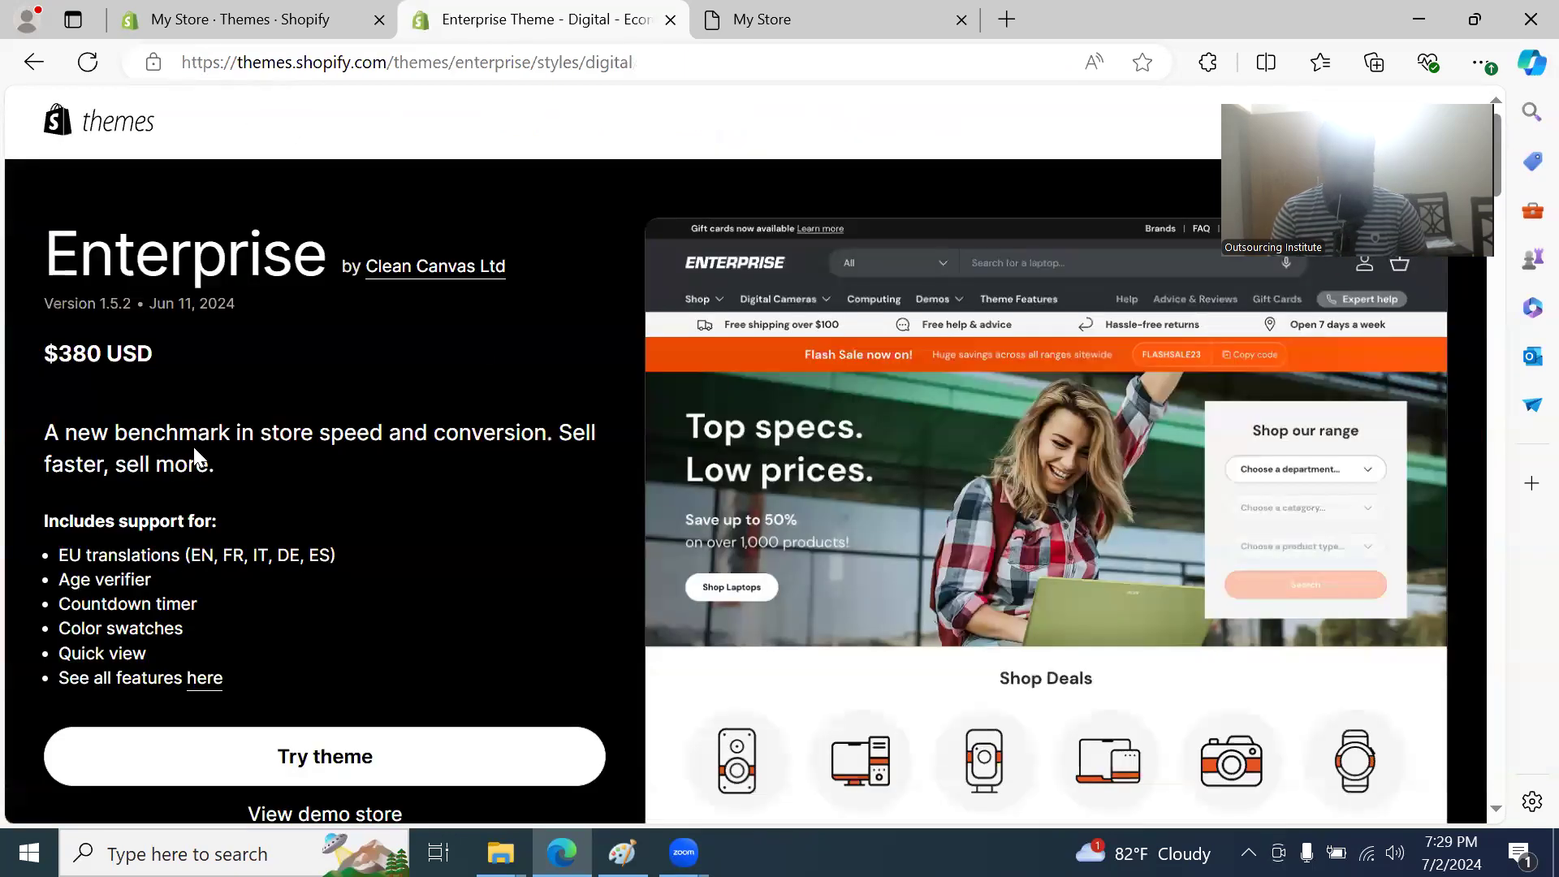
Step: Switch to the store admin's themes page and review the popular free themes, the theme library and the current Dawn theme
left_click(221, 10)
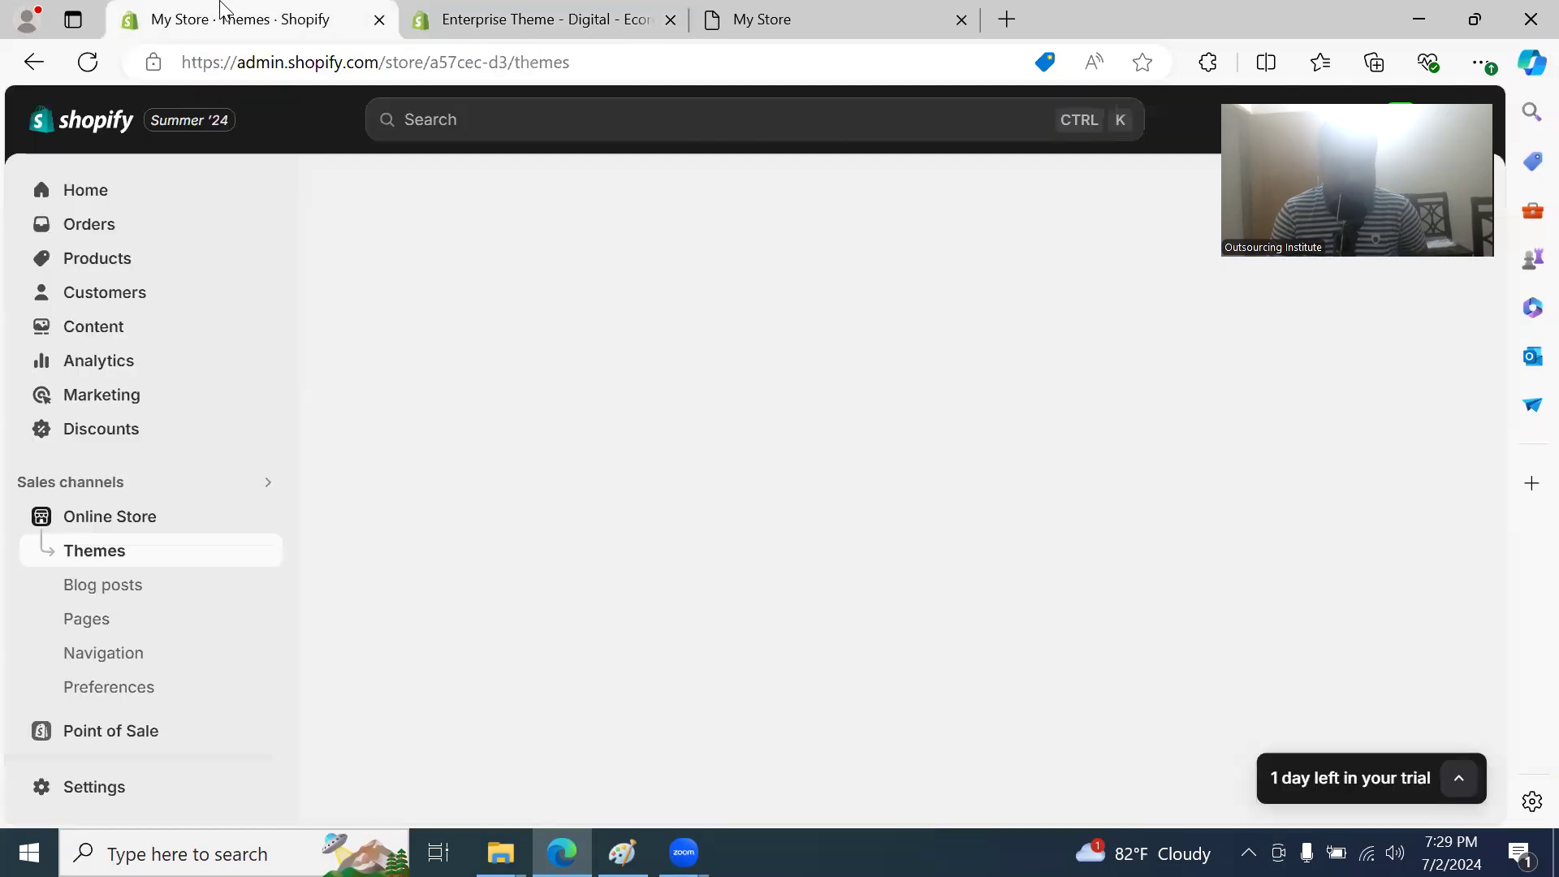
scroll(861, 628, "up", 1)
scroll(861, 633, "up", 3)
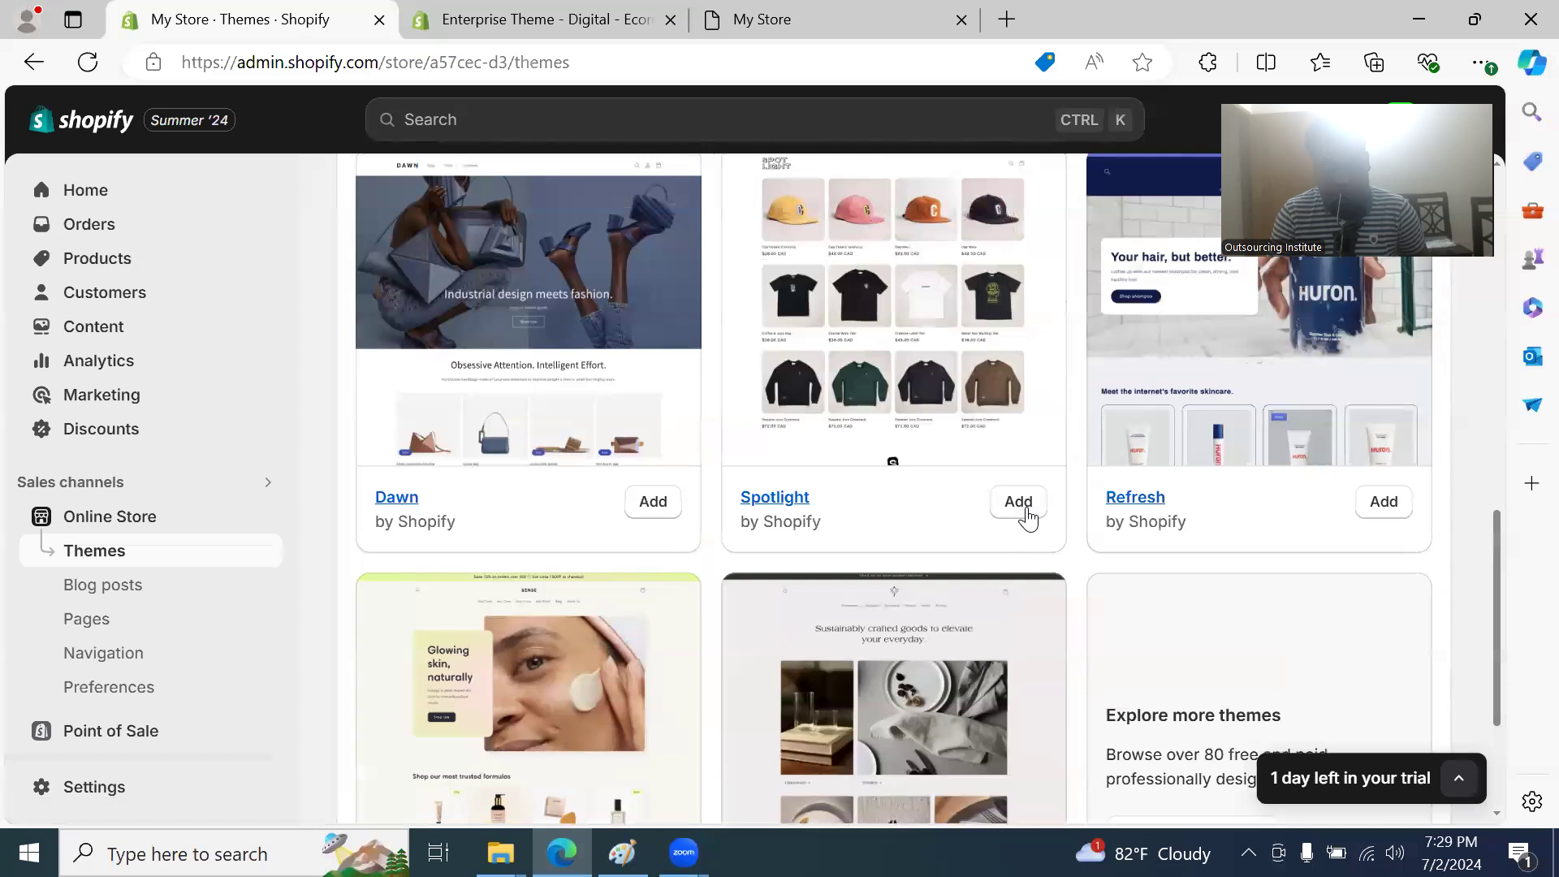
scroll(1027, 514, "up", 7)
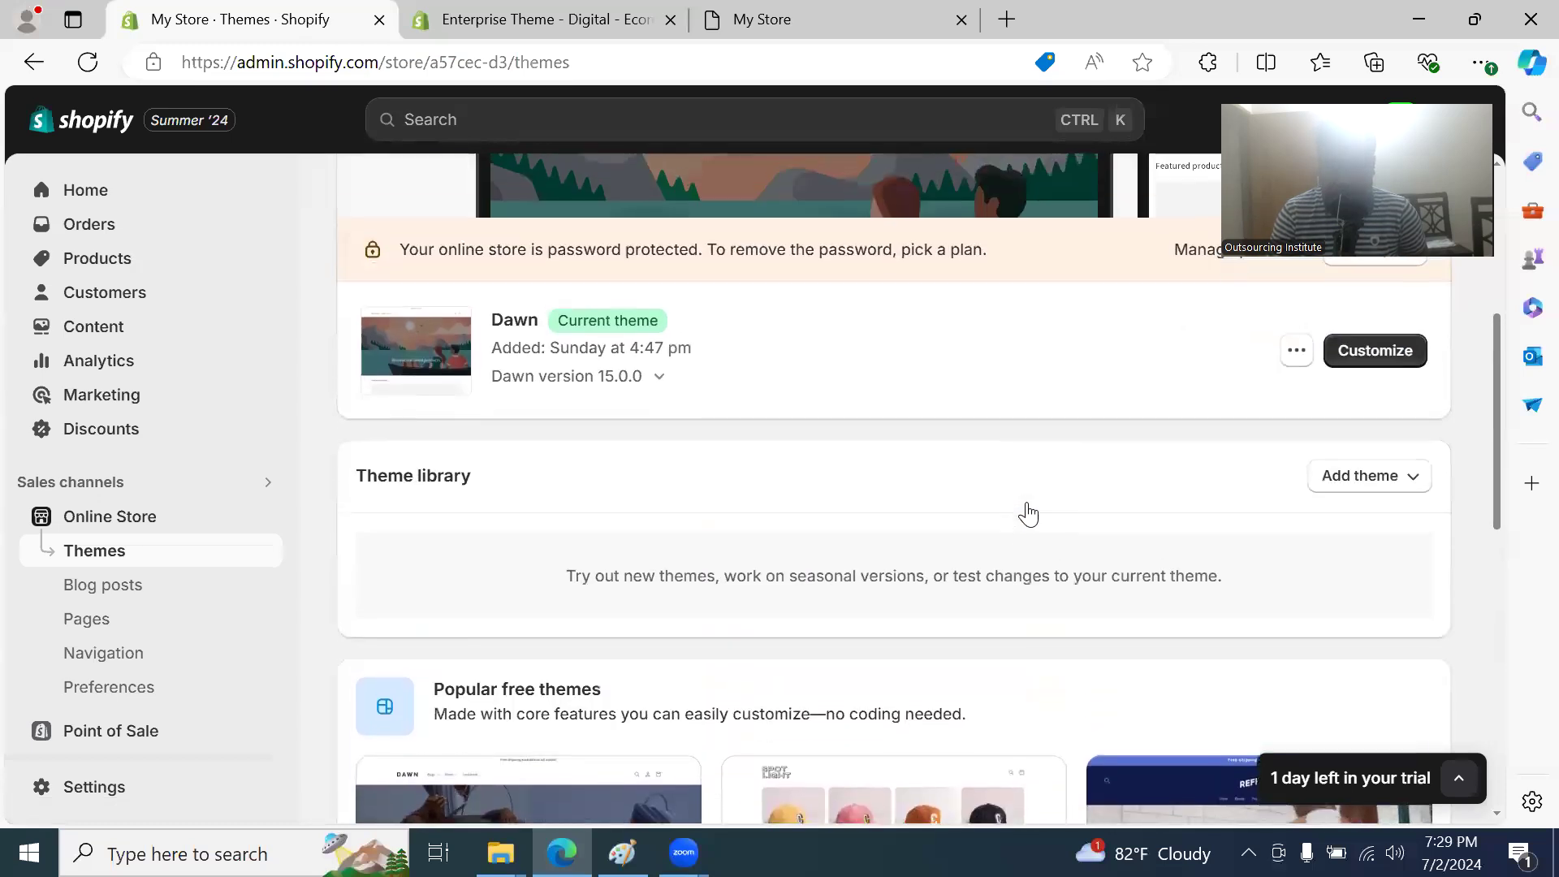
Step: Compare the popular free themes such as Dawn, Spotlight and Refresh with the current theme and the theme library section
scroll(1027, 514, "down", 5)
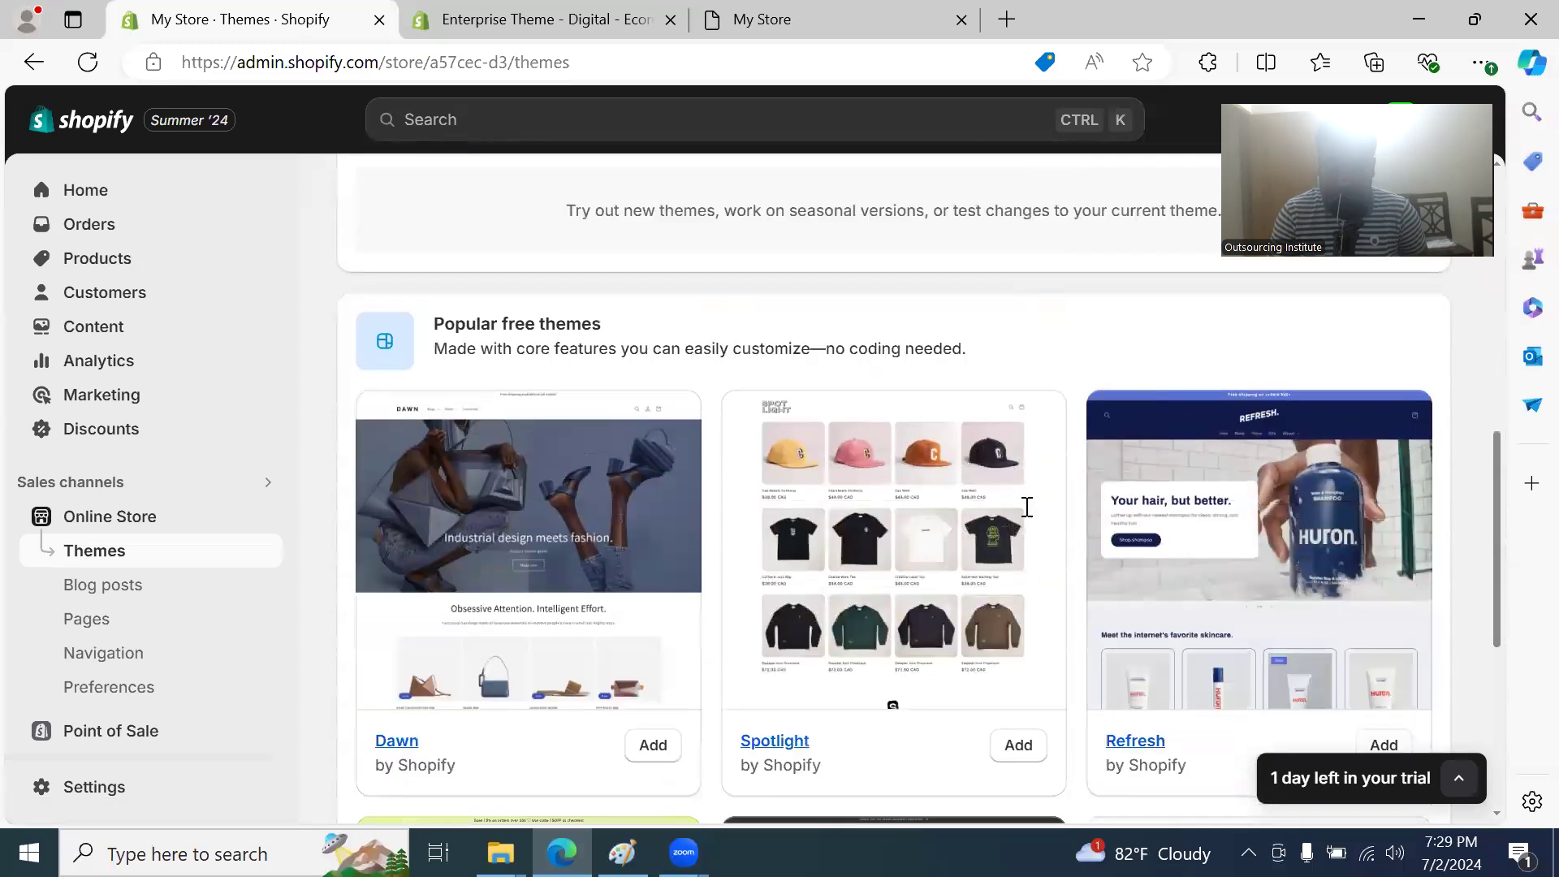
scroll(986, 715, "down", 2)
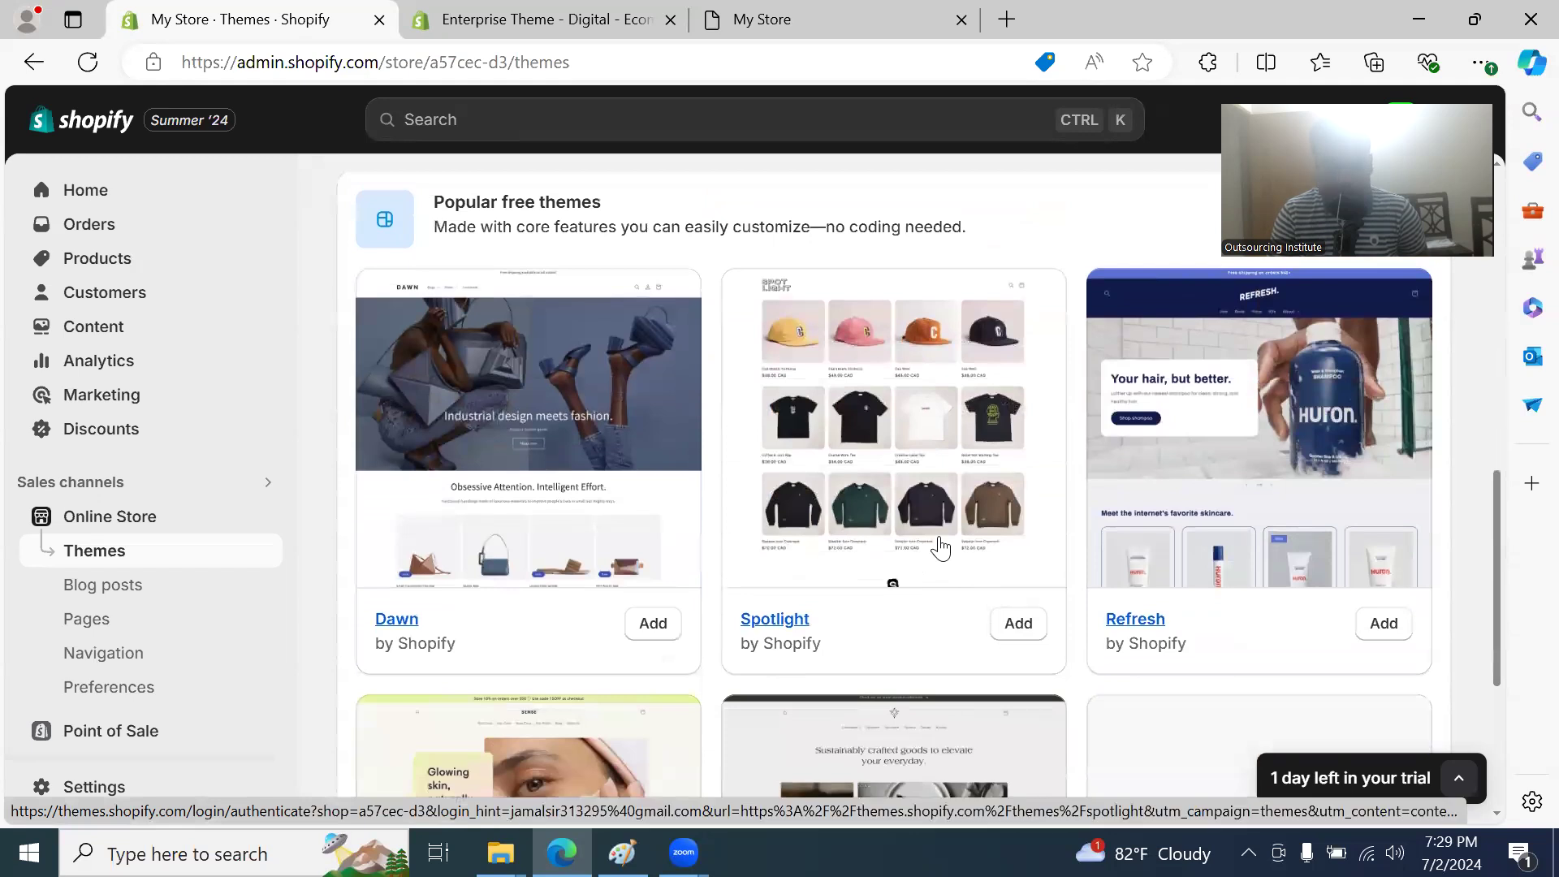
scroll(941, 543, "up", 5)
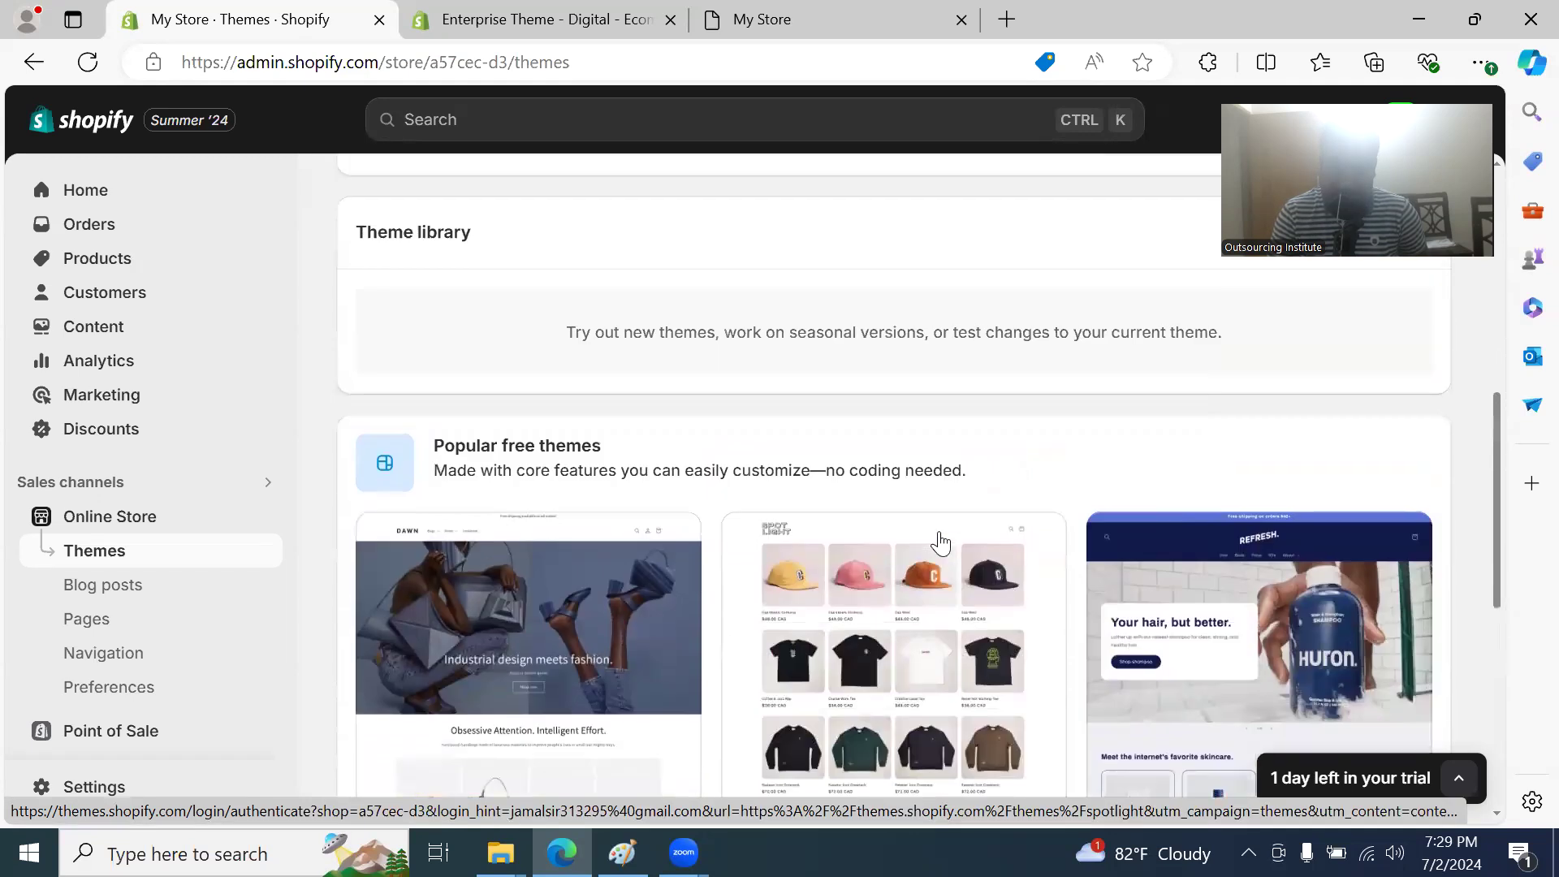
scroll(944, 541, "down", 5)
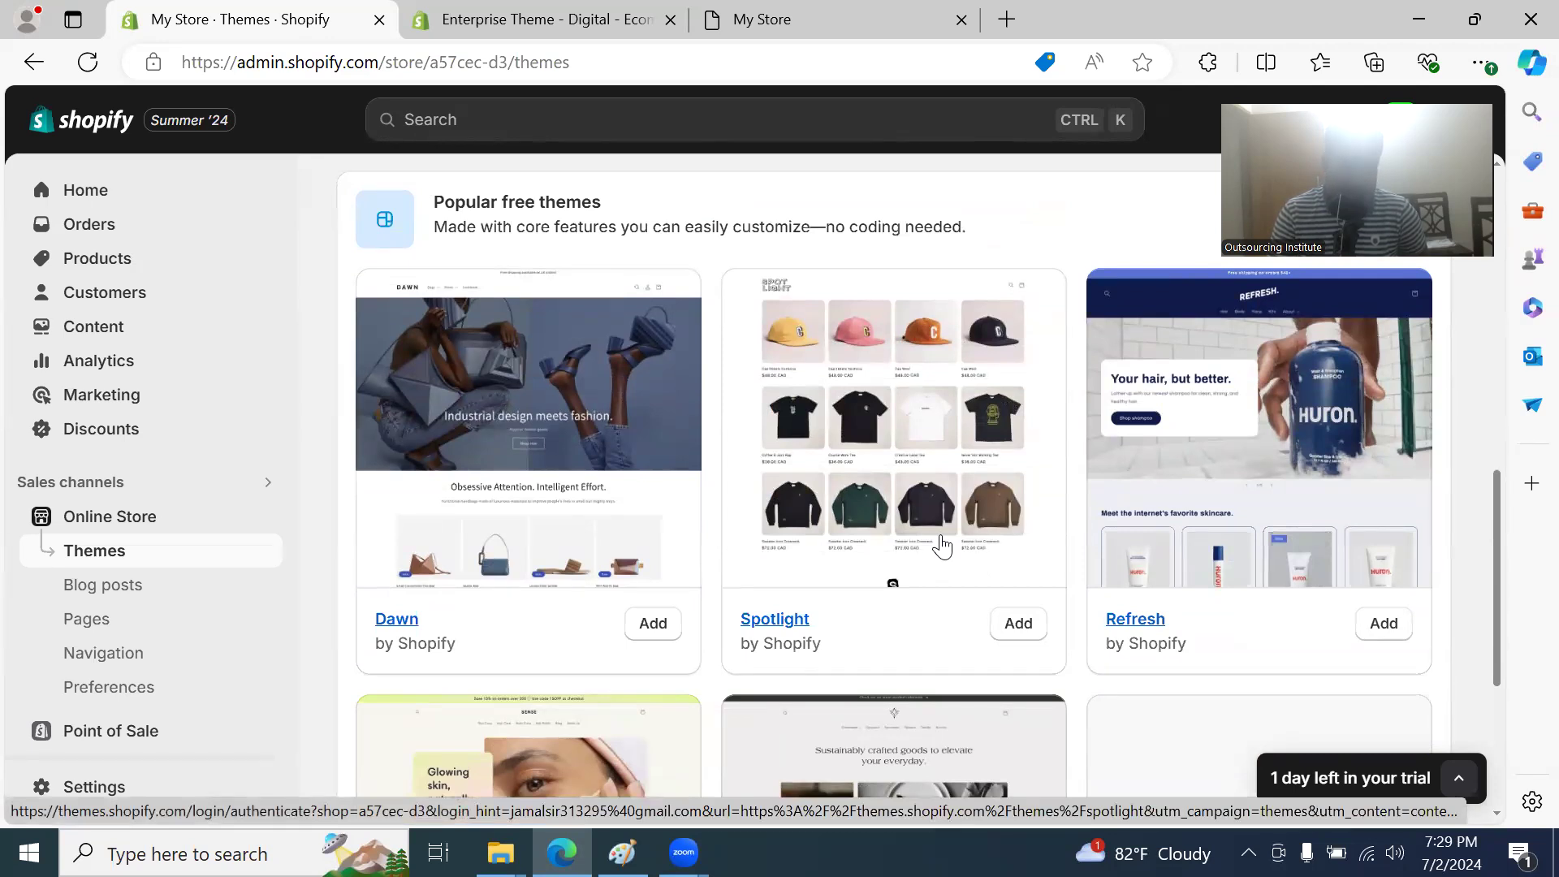
scroll(942, 546, "up", 10)
scroll(957, 546, "down", 4)
scroll(958, 548, "down", 1)
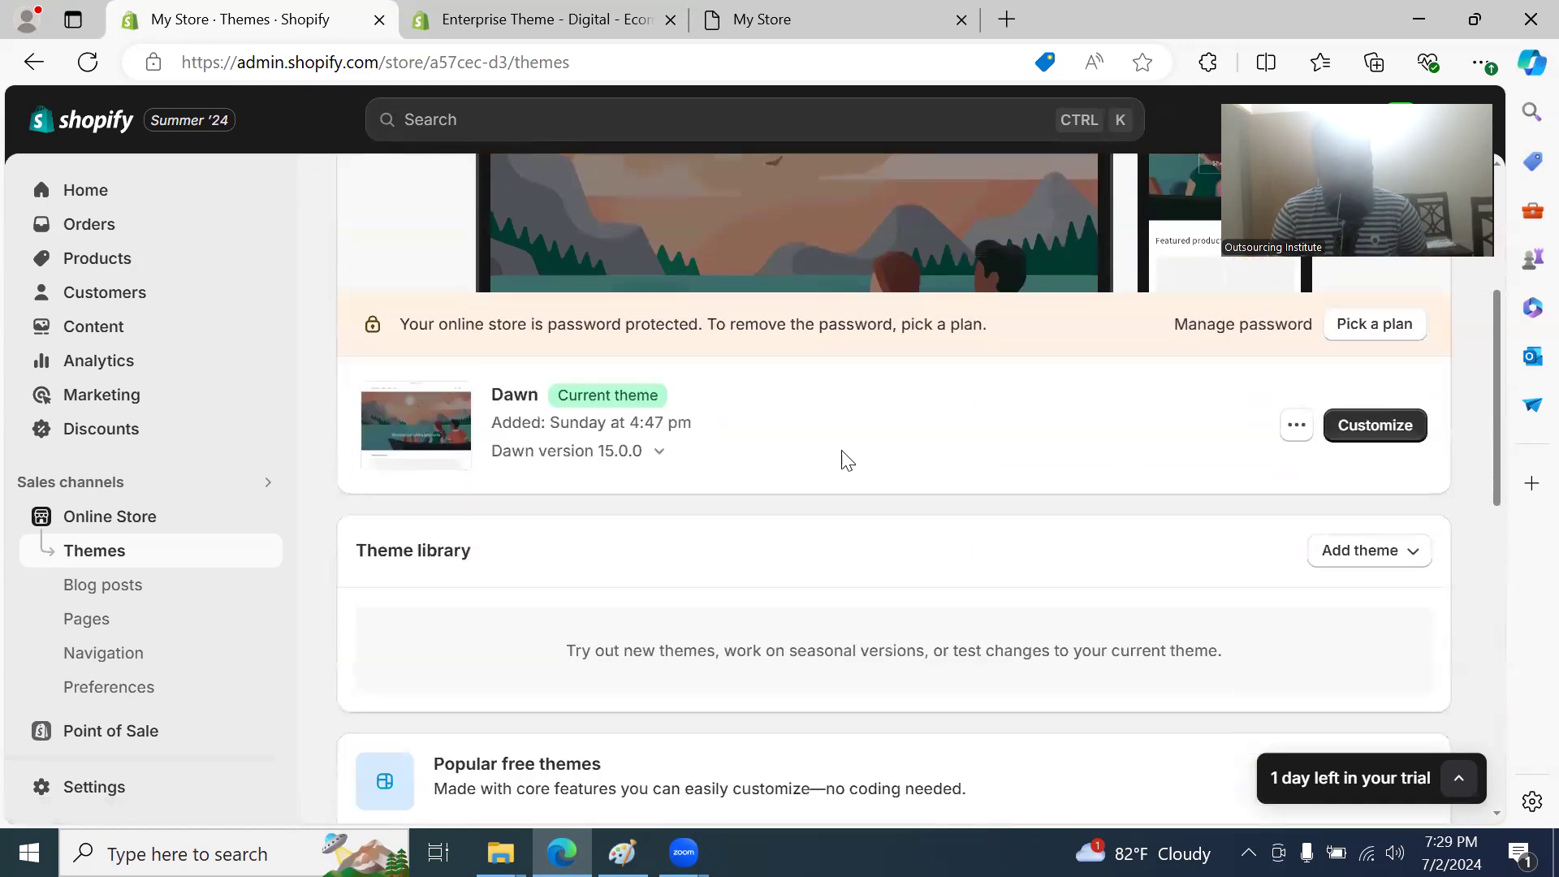
scroll(893, 455, "down", 5)
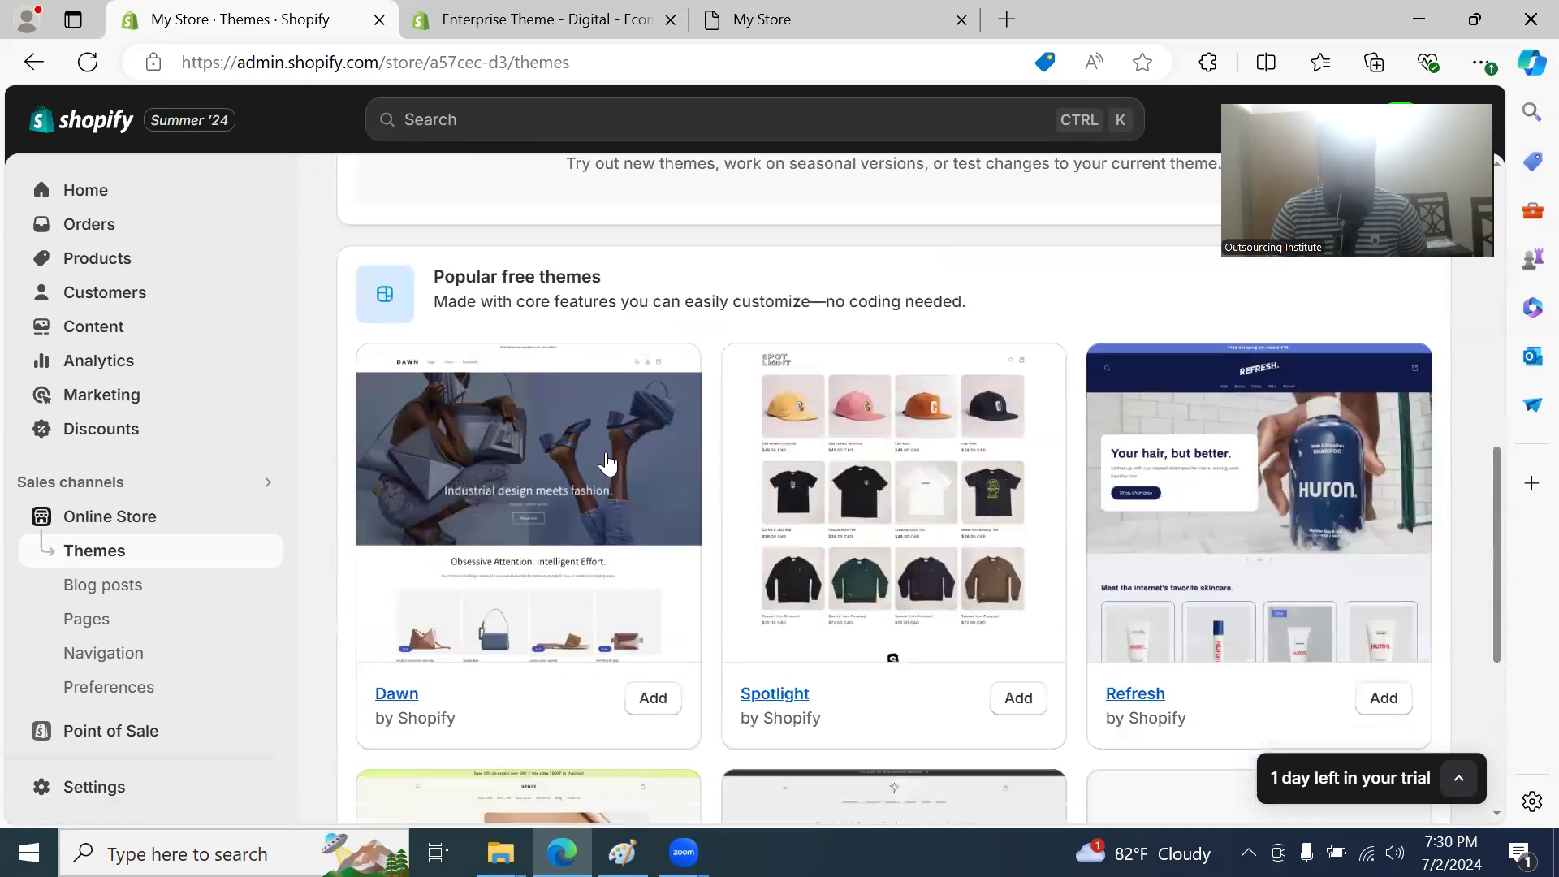
scroll(818, 550, "down", 4)
scroll(814, 550, "up", 3)
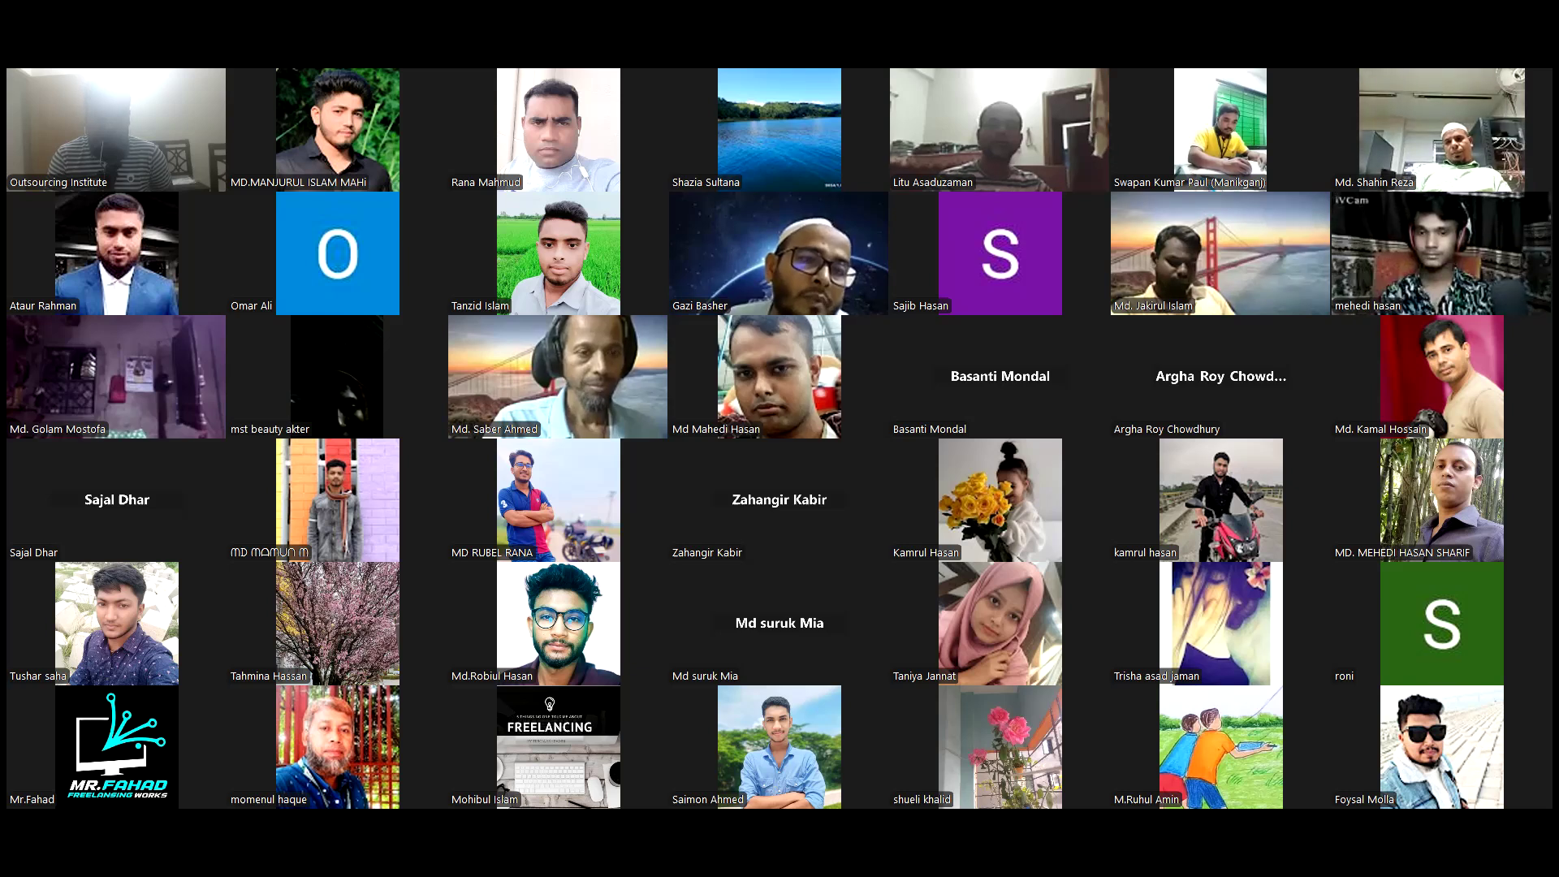
scroll(709, 503, "down", 2)
scroll(496, 262, "down", 2)
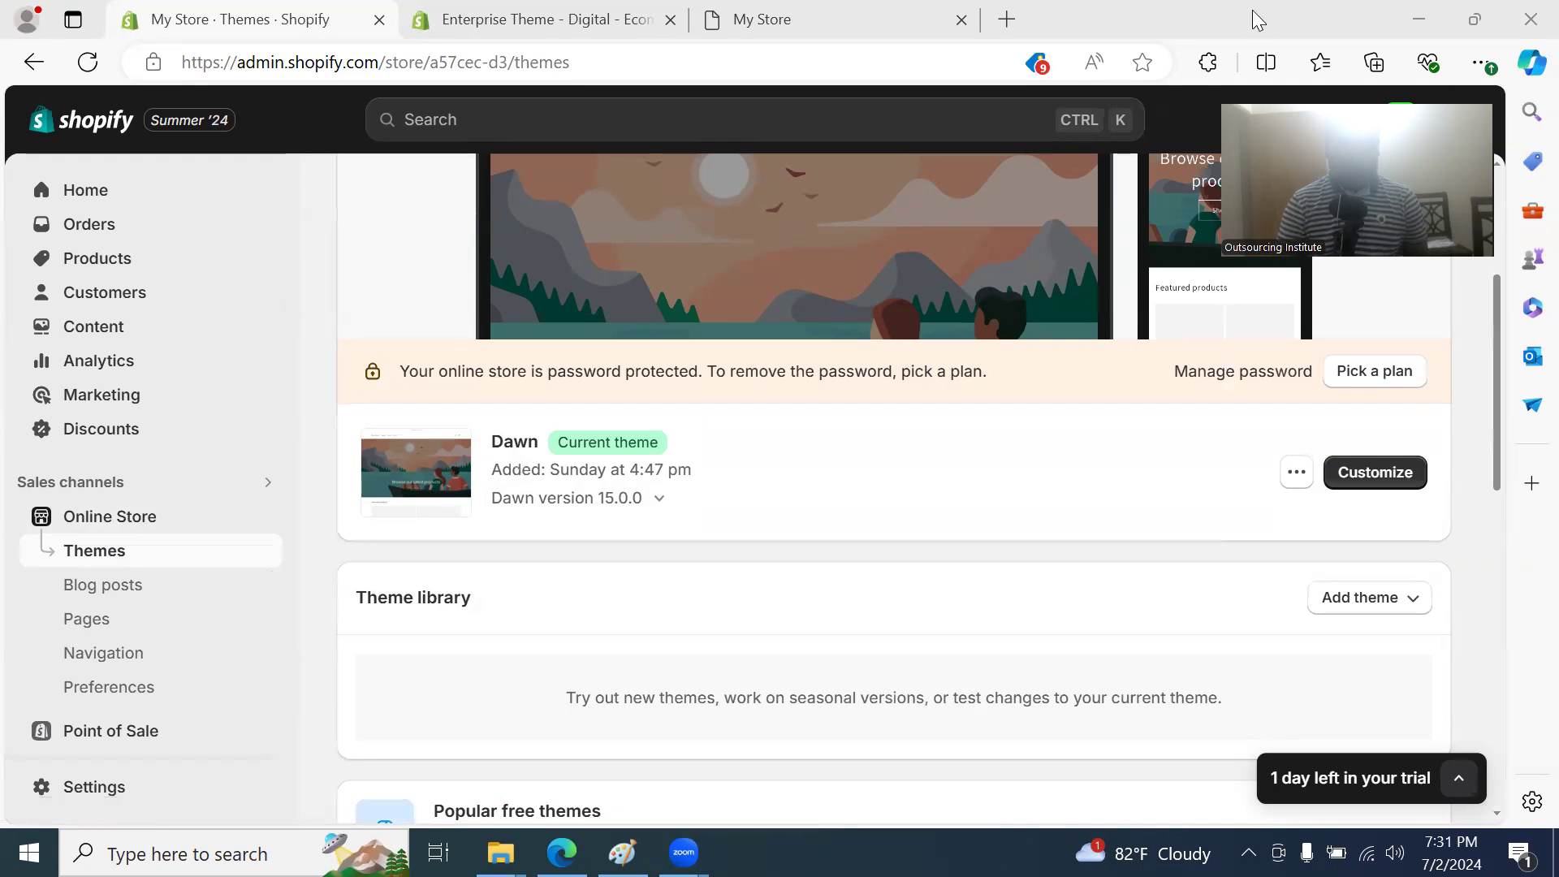
Step: Open the current Dawn theme for customizing and examine the home page's header and image banner in the preview
double_click(1016, 33)
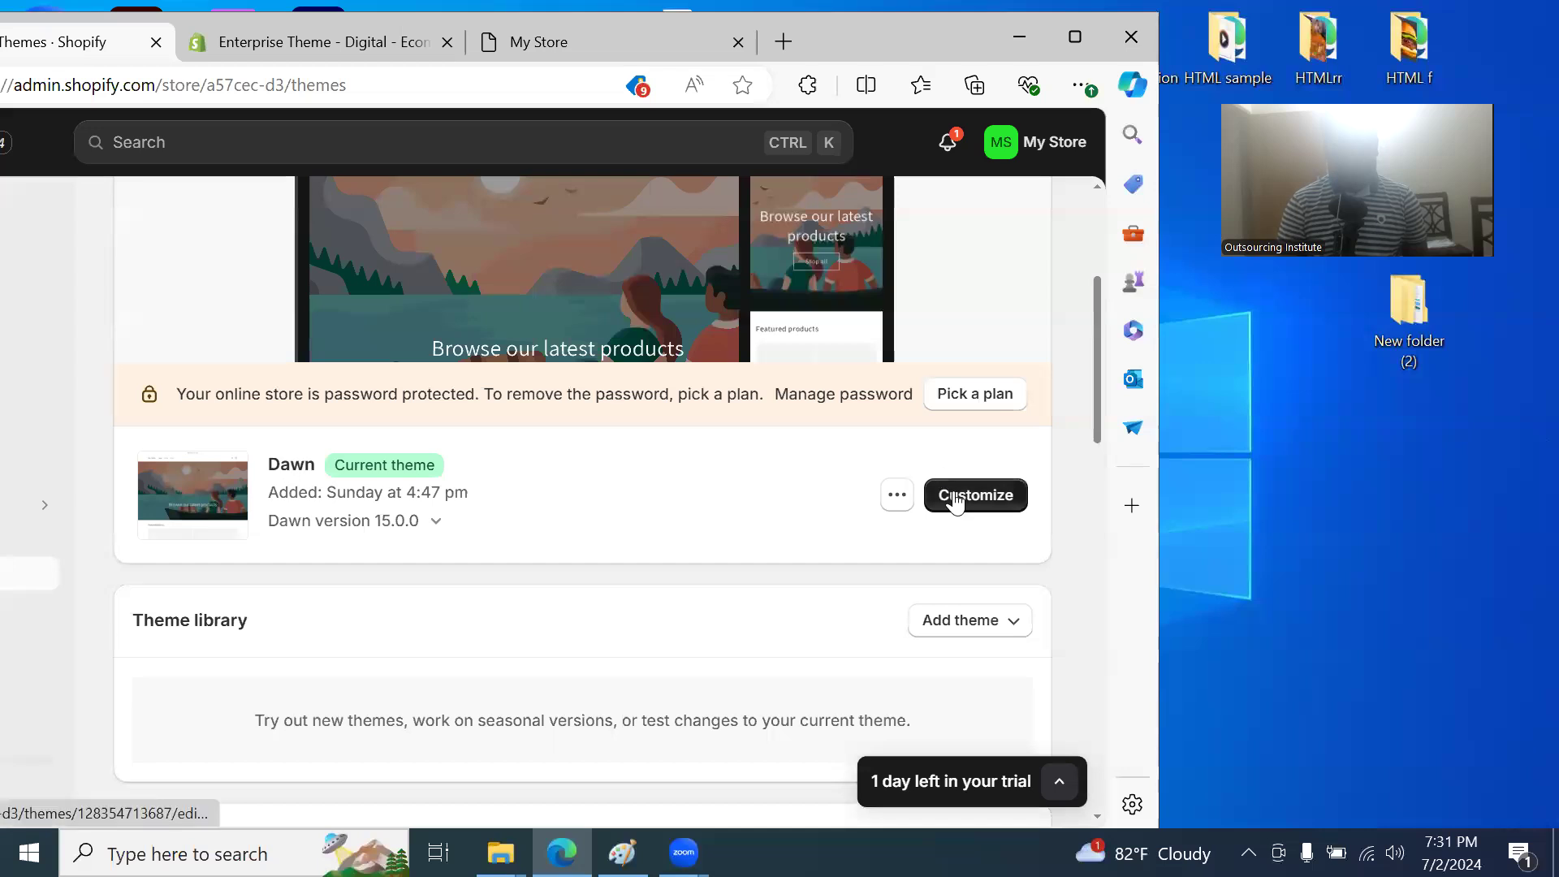
left_click(958, 496)
left_click(1073, 34)
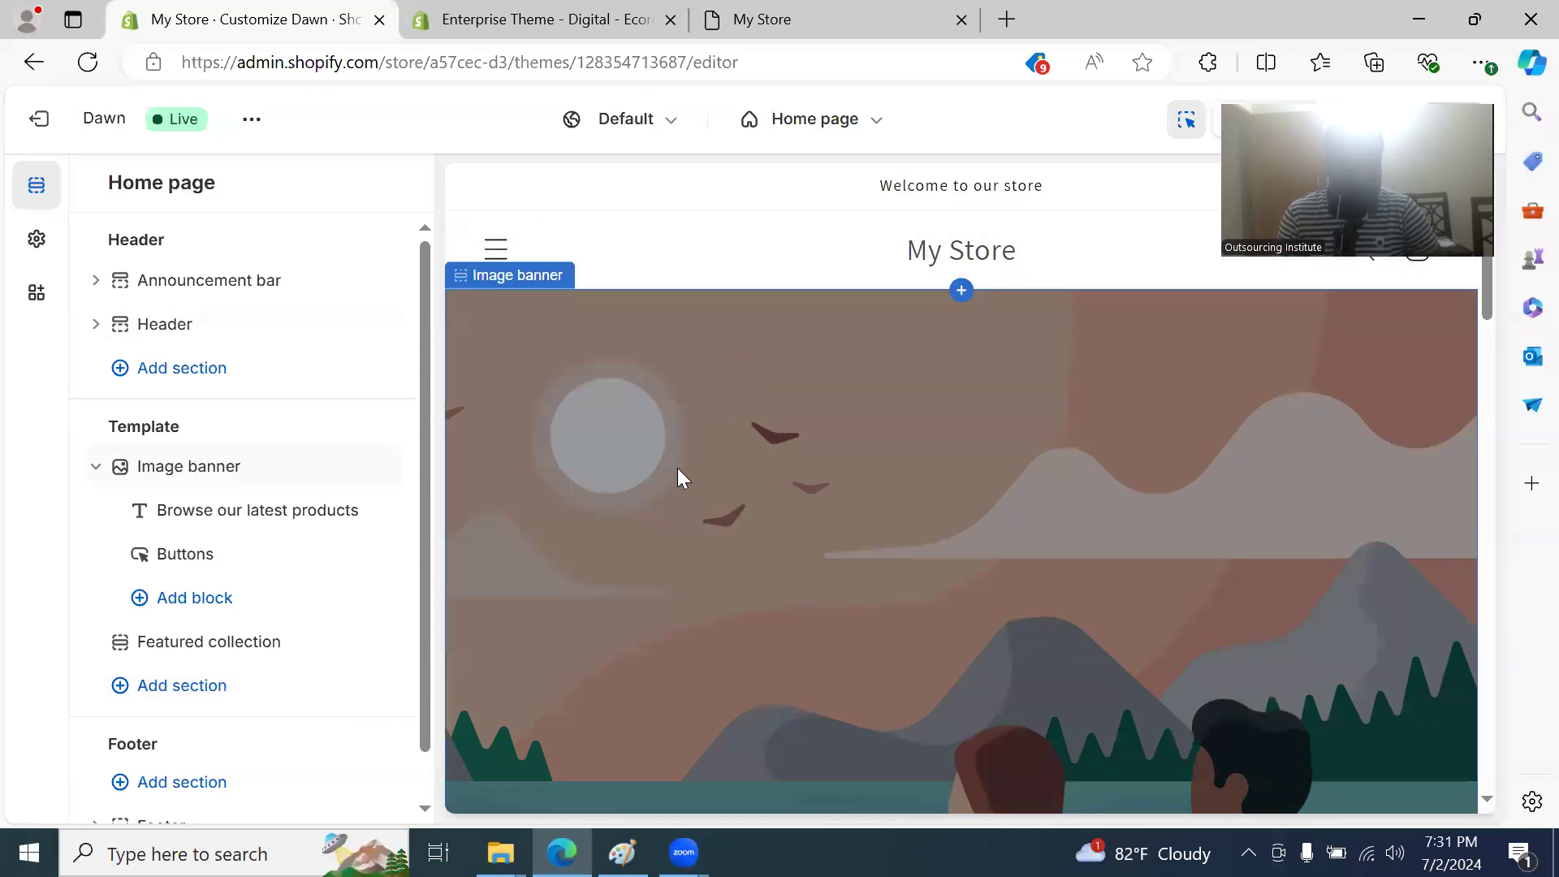
scroll(734, 428, "down", 5)
scroll(737, 430, "up", 5)
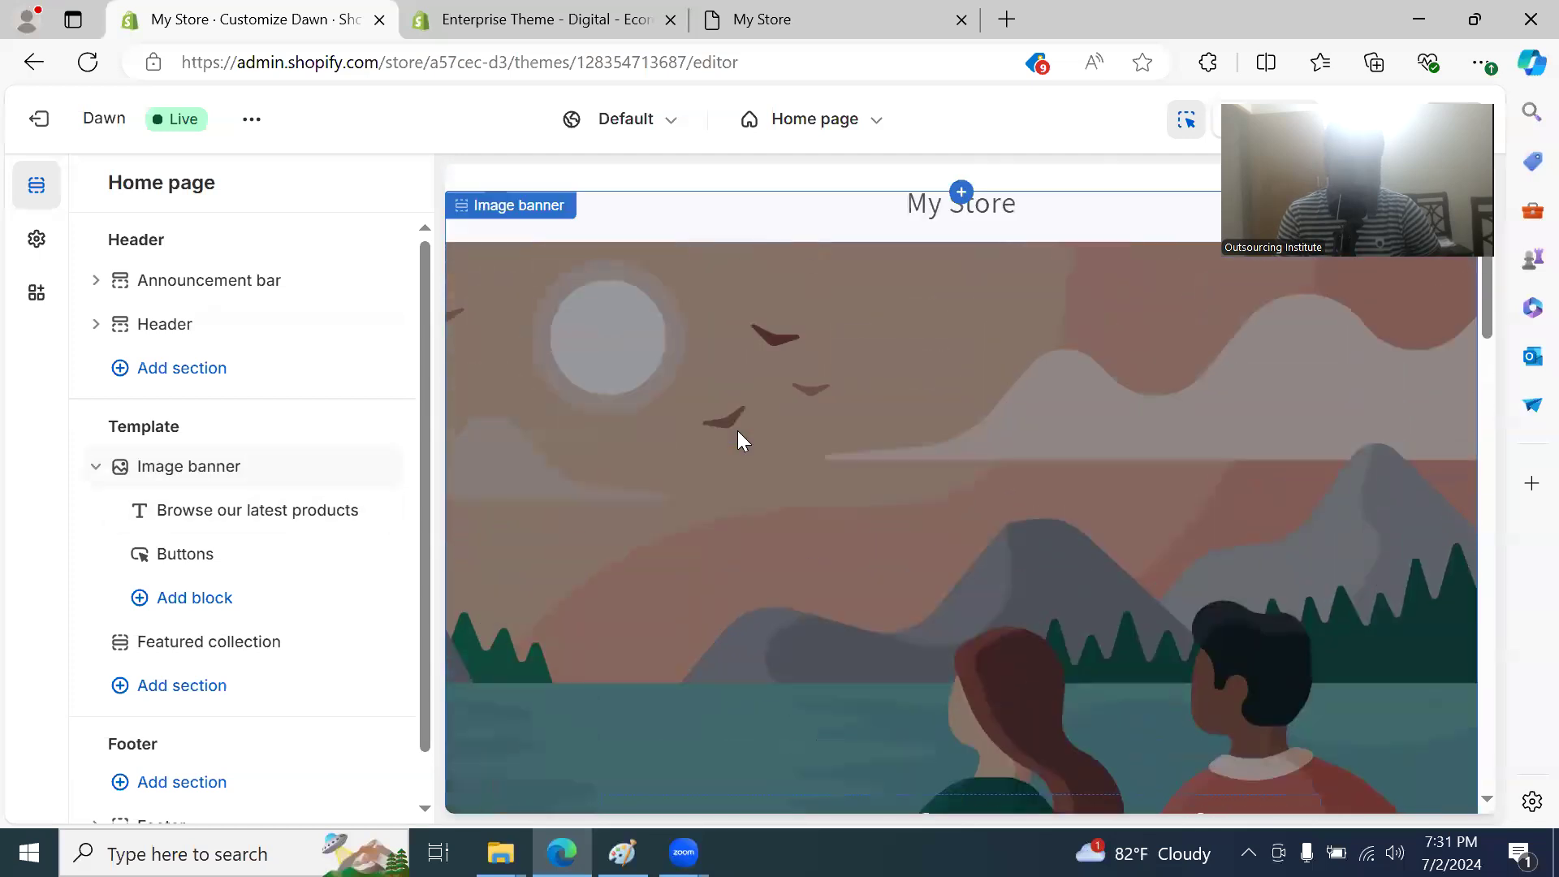
scroll(723, 414, "down", 8)
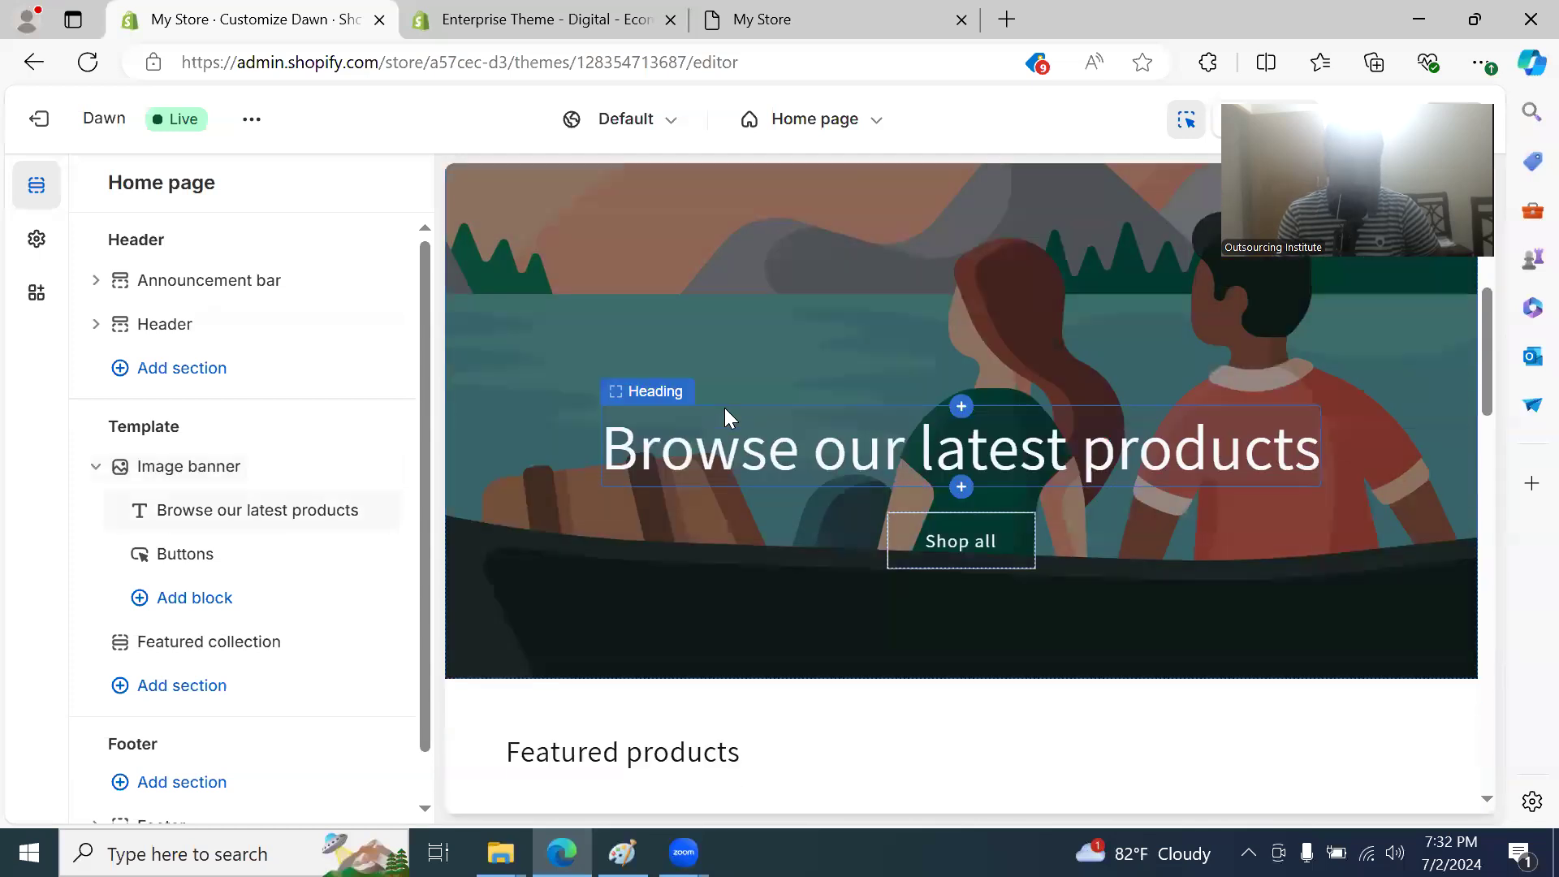
scroll(729, 413, "up", 8)
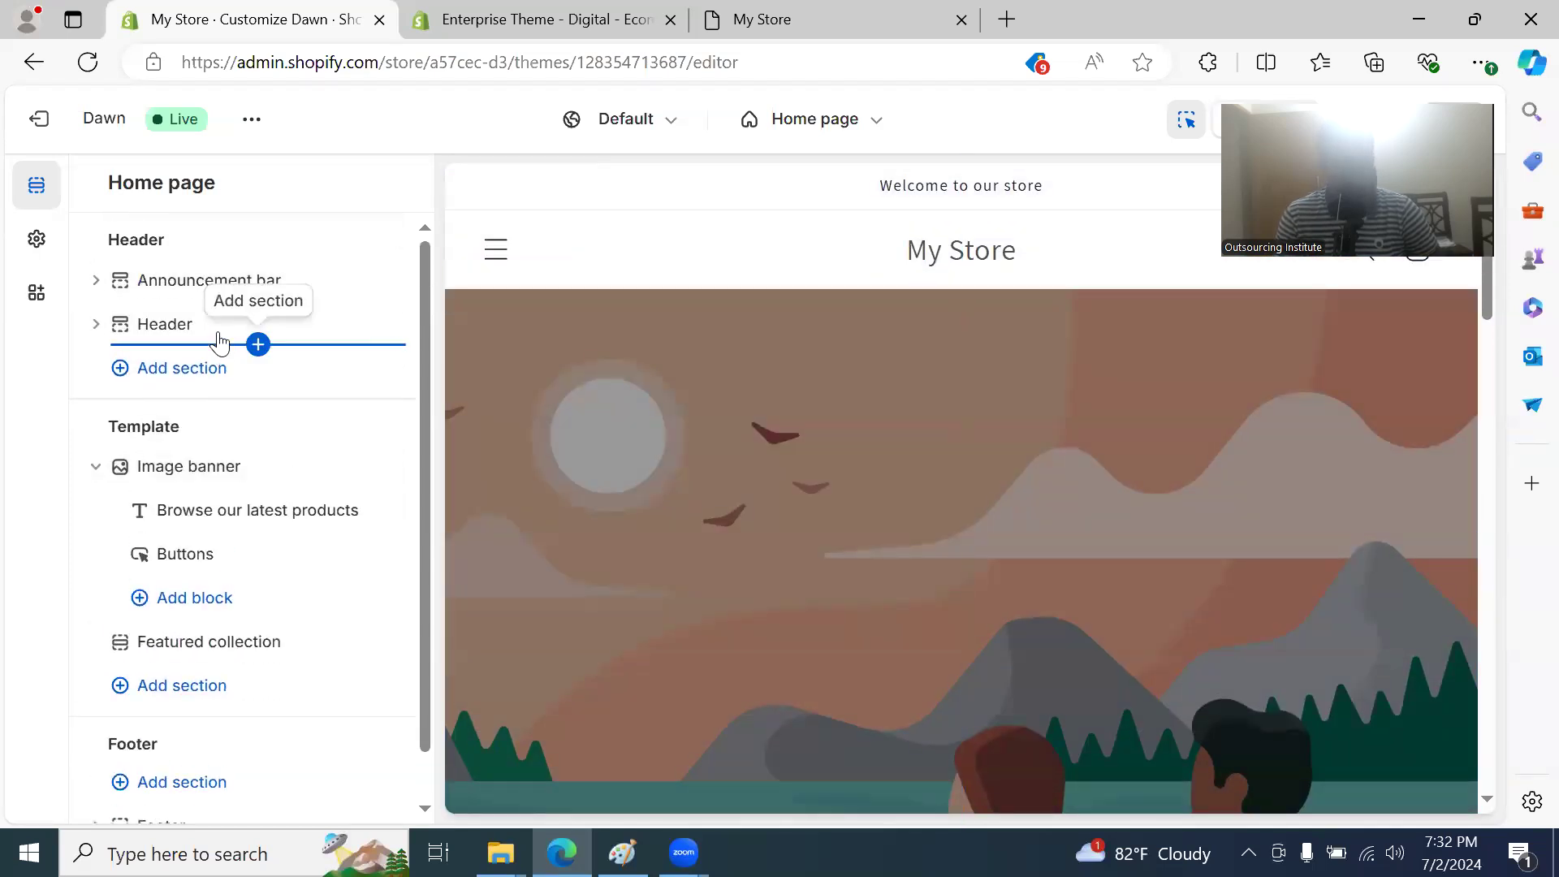
Step: Review the theme's section list and the home page preview down to the featured products, and exit the theme editor
scroll(226, 349, "down", 1)
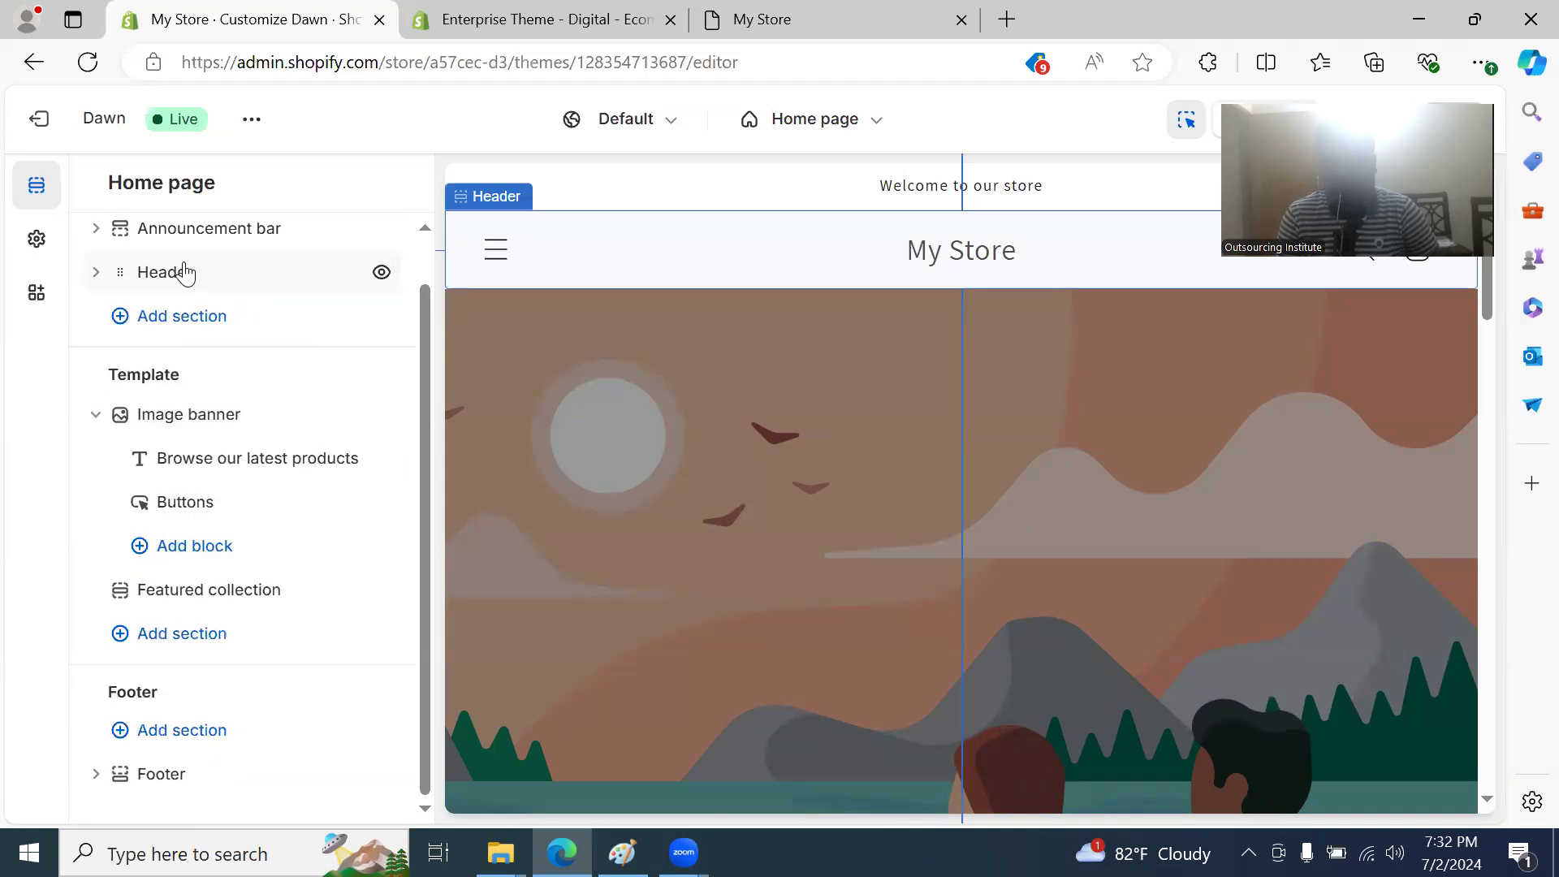
scroll(830, 393, "down", 5)
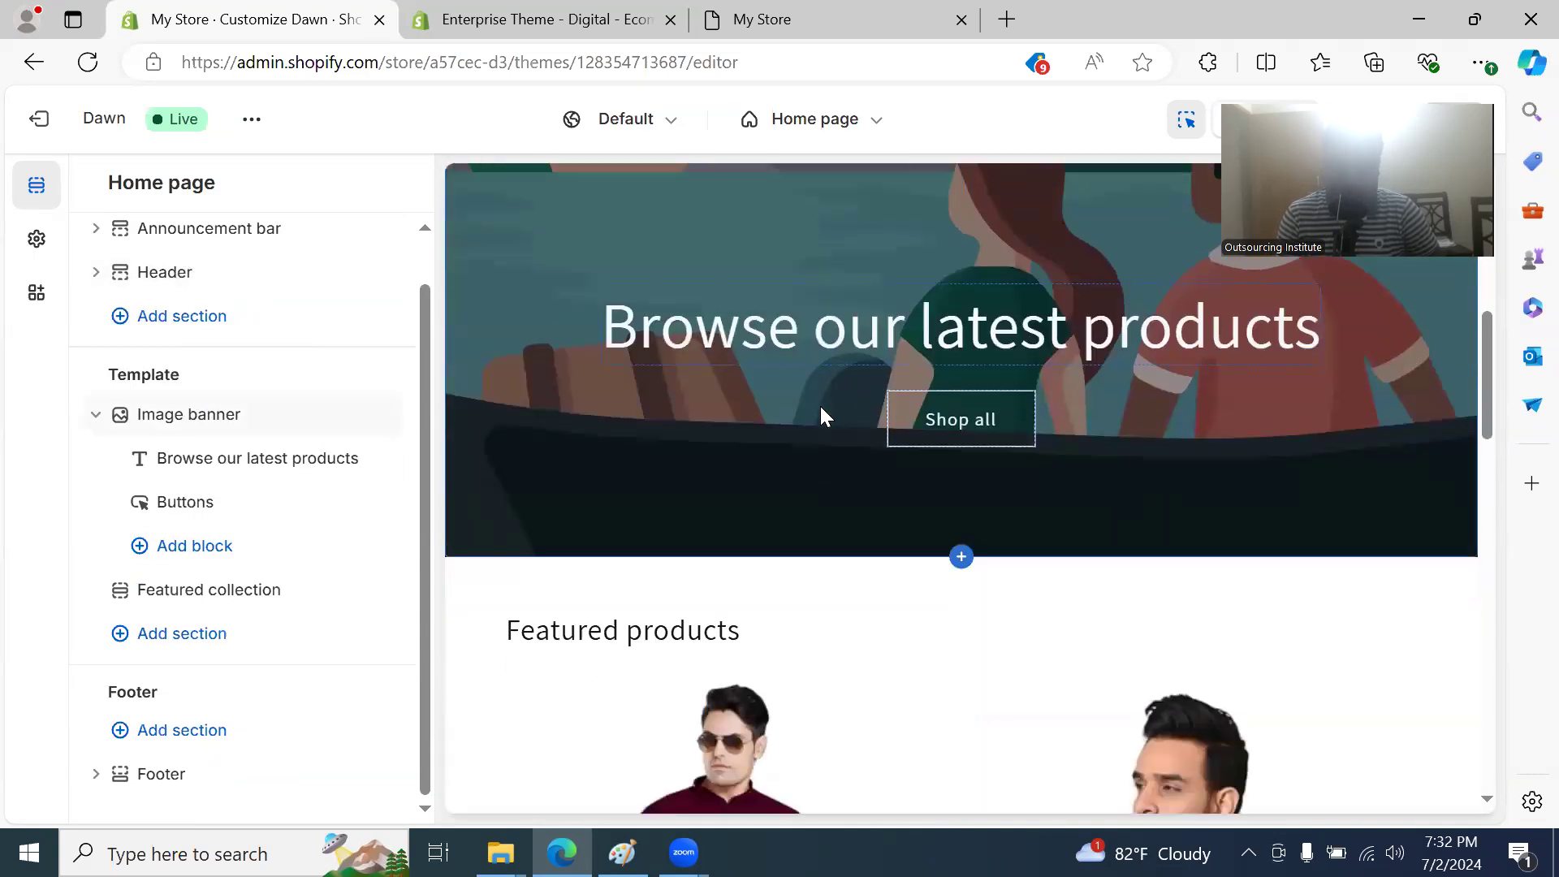
scroll(820, 410, "down", 5)
scroll(820, 410, "up", 10)
scroll(104, 289, "up", 2)
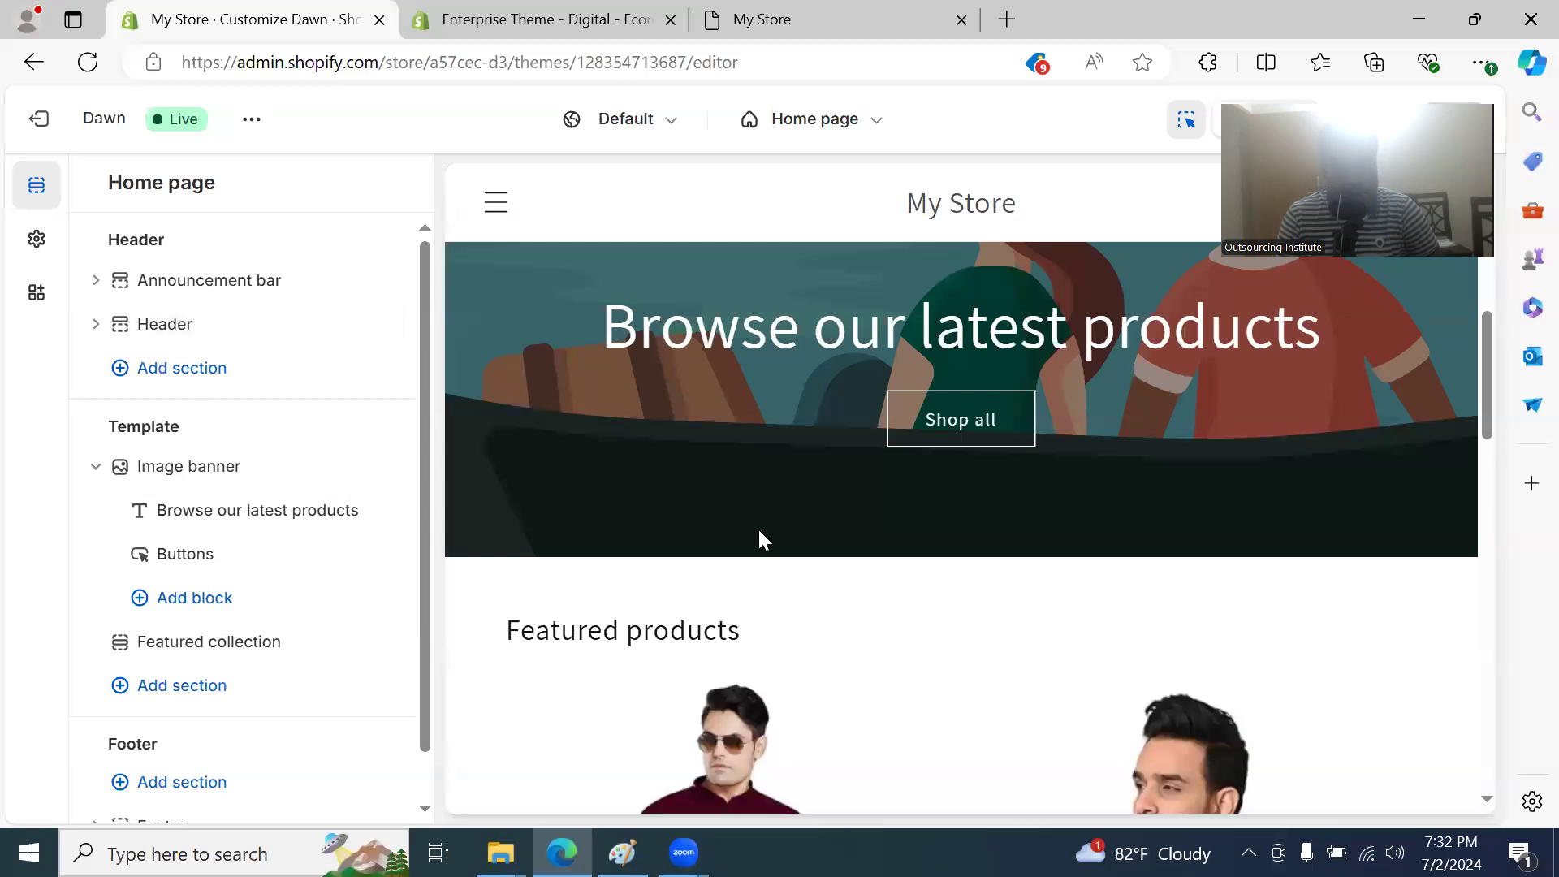
left_click(37, 121)
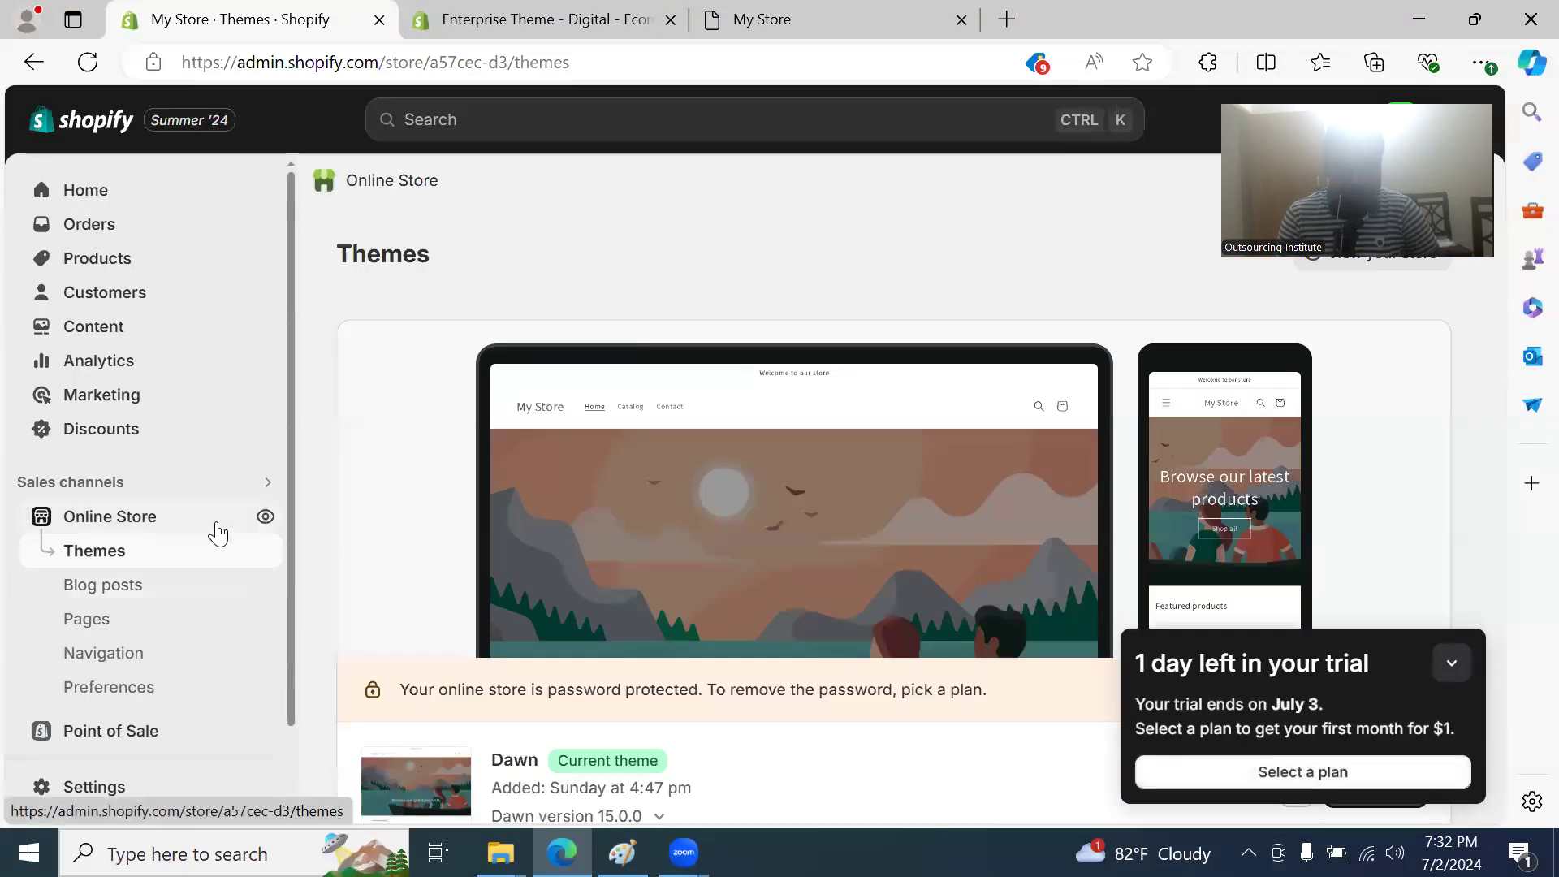
Step: Close the Enterprise theme page and open the live online store from the store admin
scroll(216, 529, "down", 2)
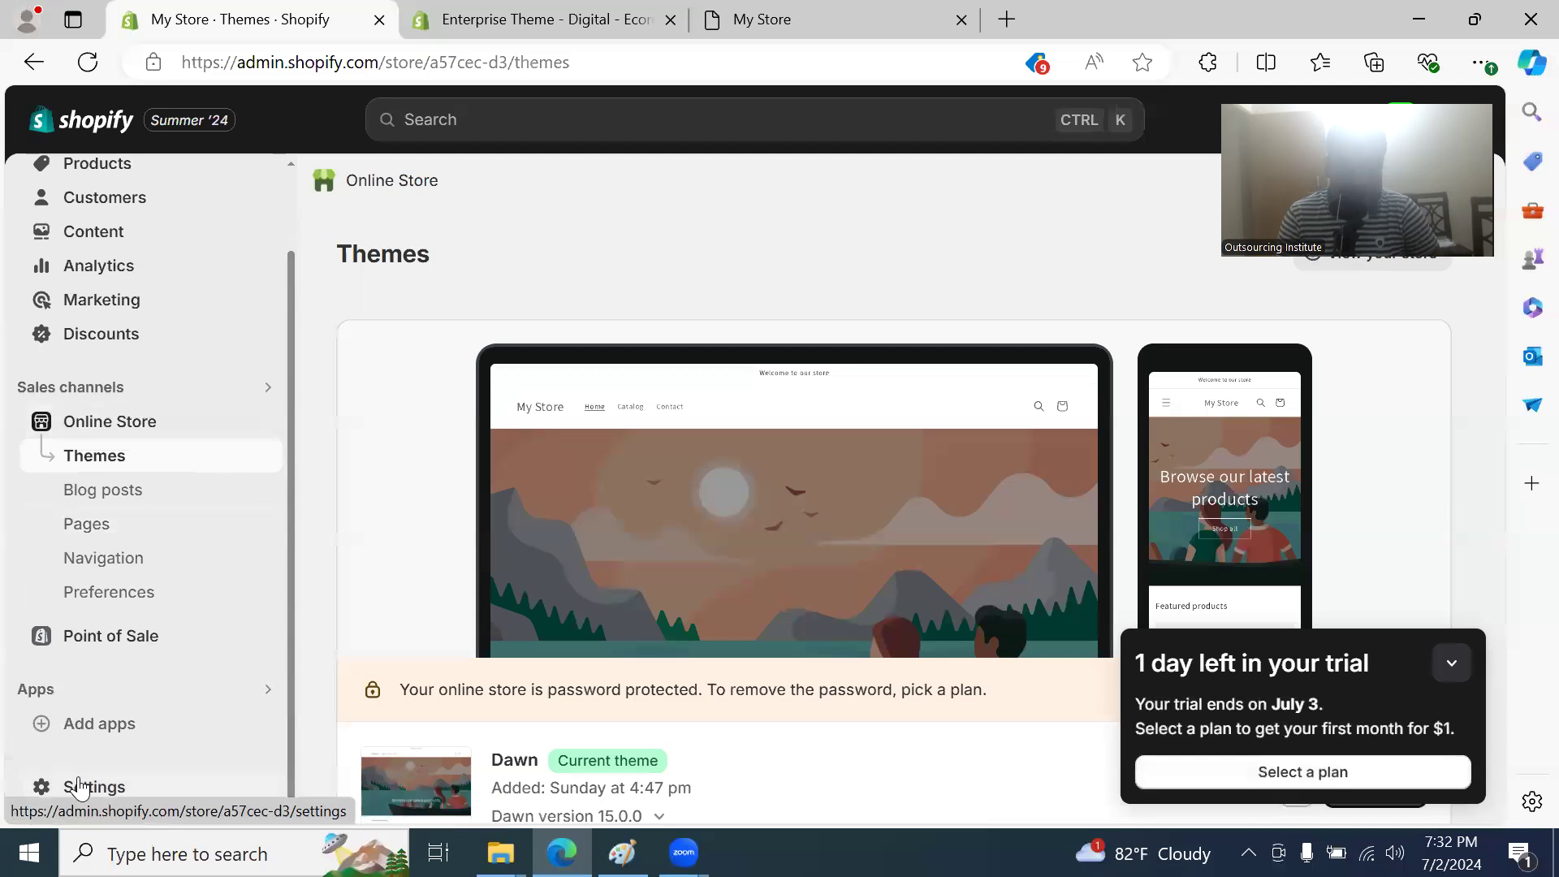
left_click(517, 21)
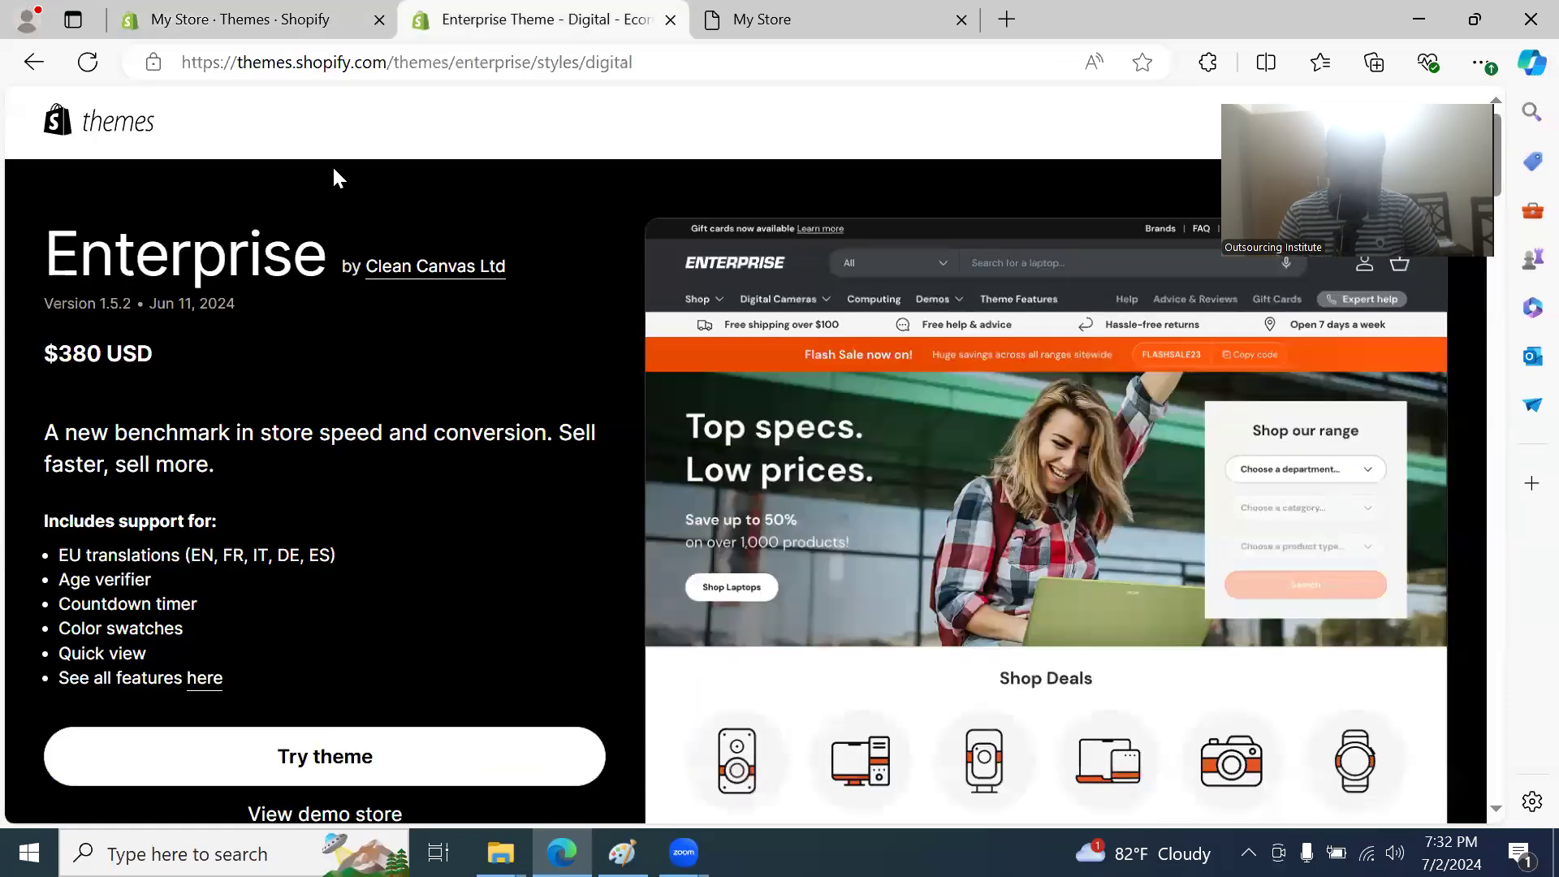
left_click(670, 19)
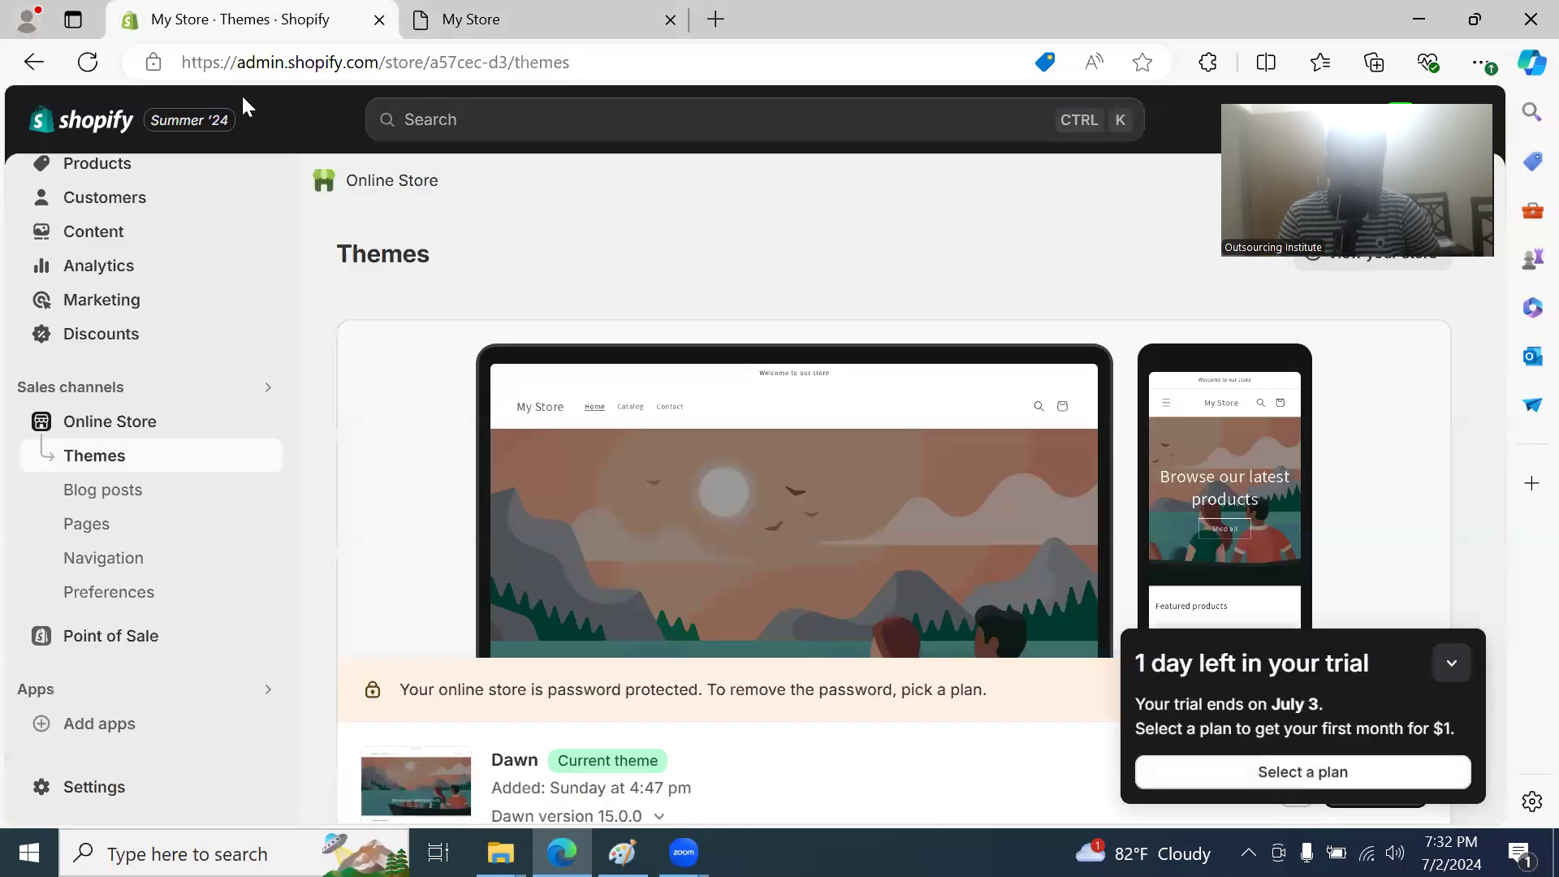
left_click(261, 422)
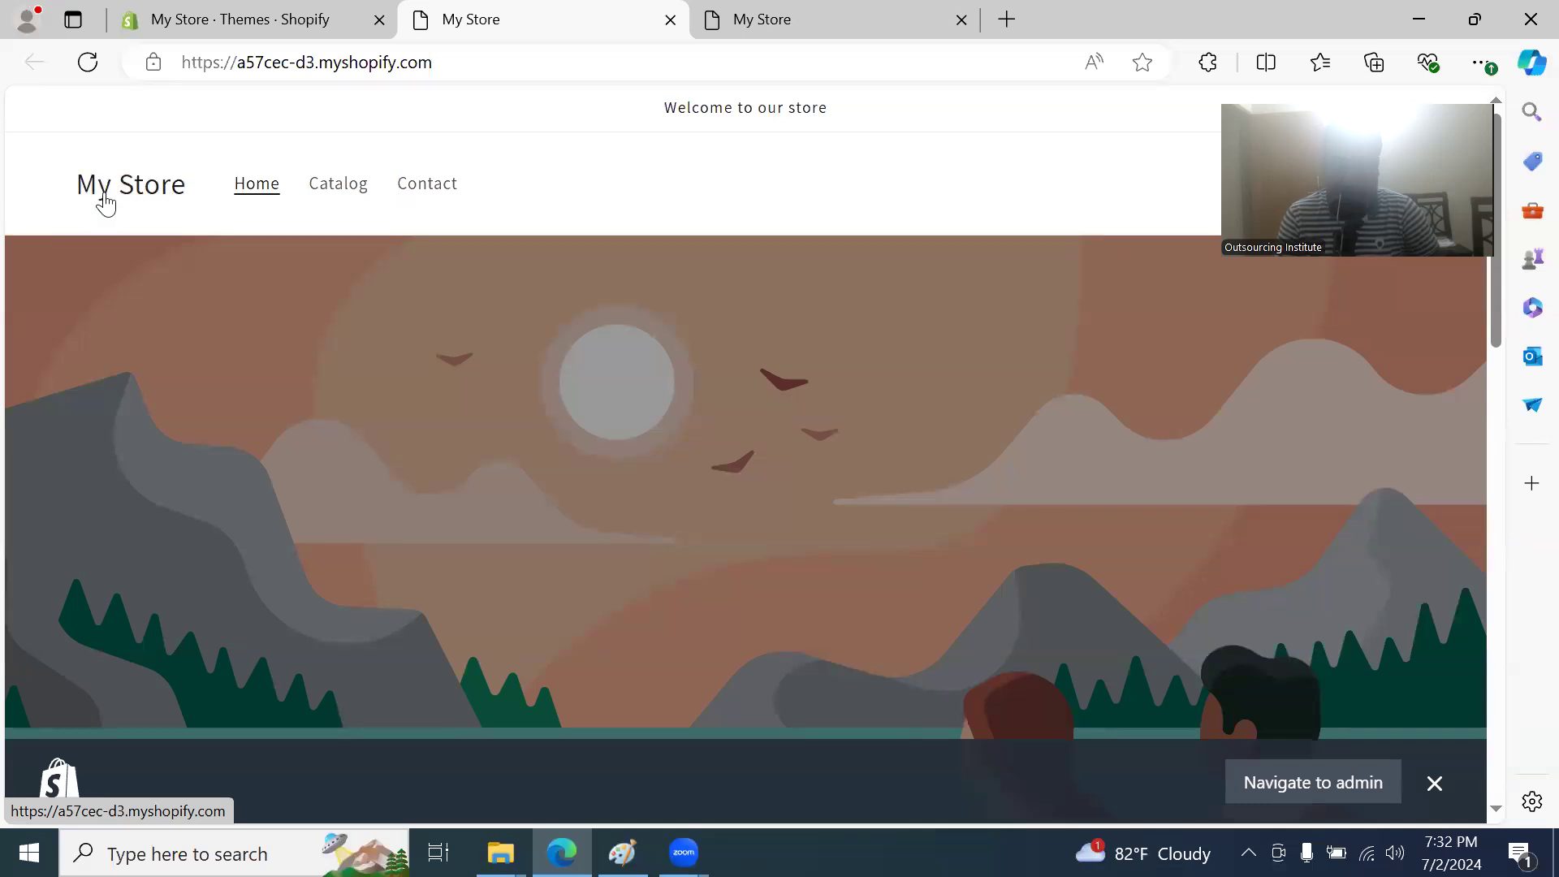
Step: In the general store settings, rename the store Kashem Fashion, fill in the store phone with a saved number, and save the profile
left_click(212, 21)
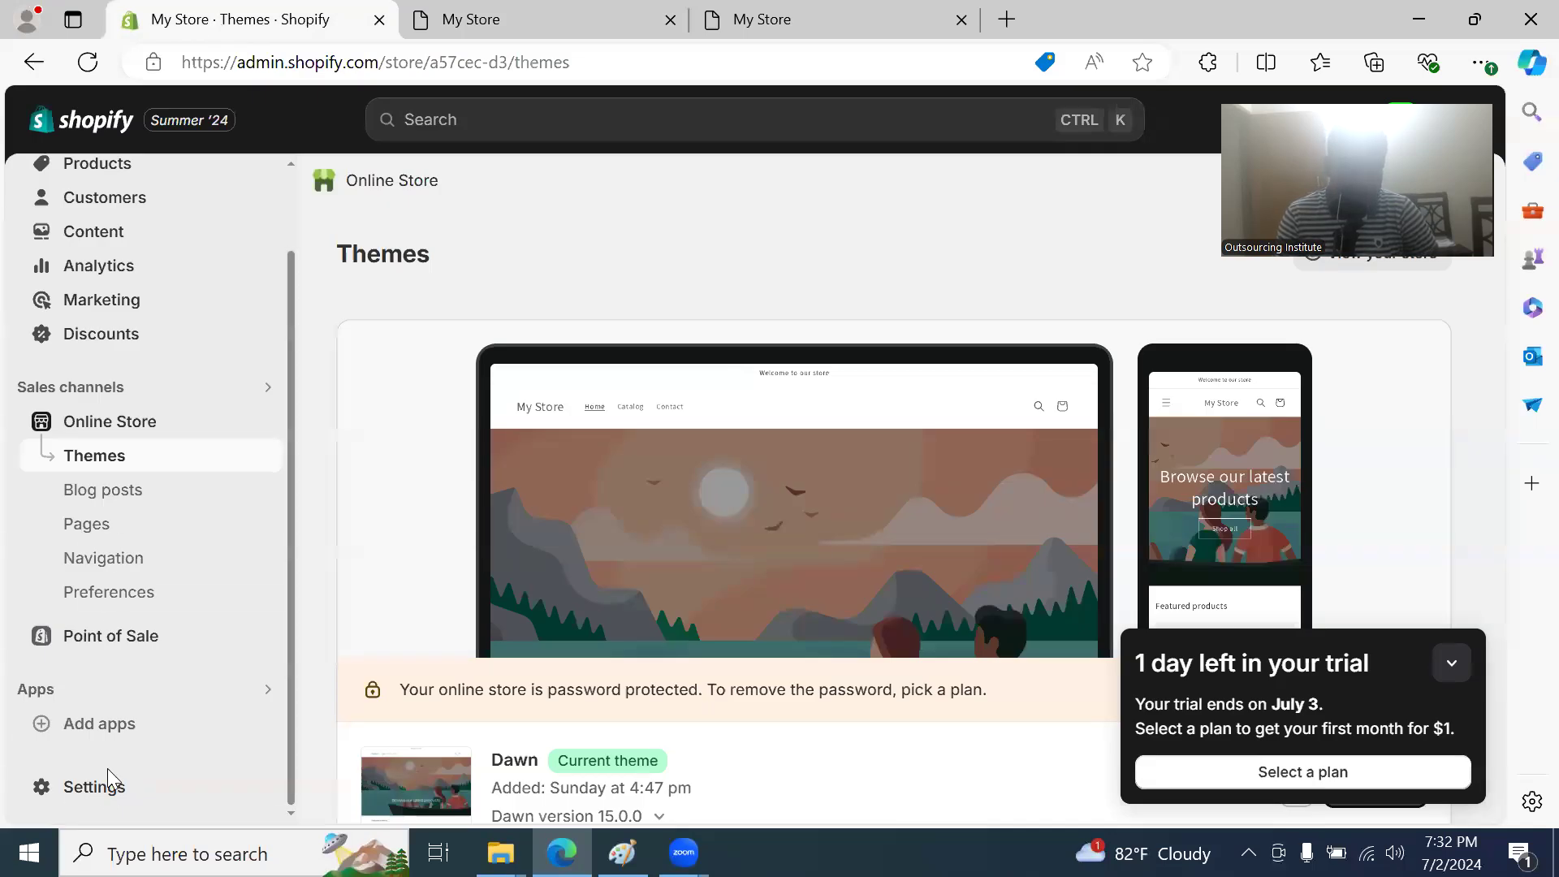
left_click(108, 789)
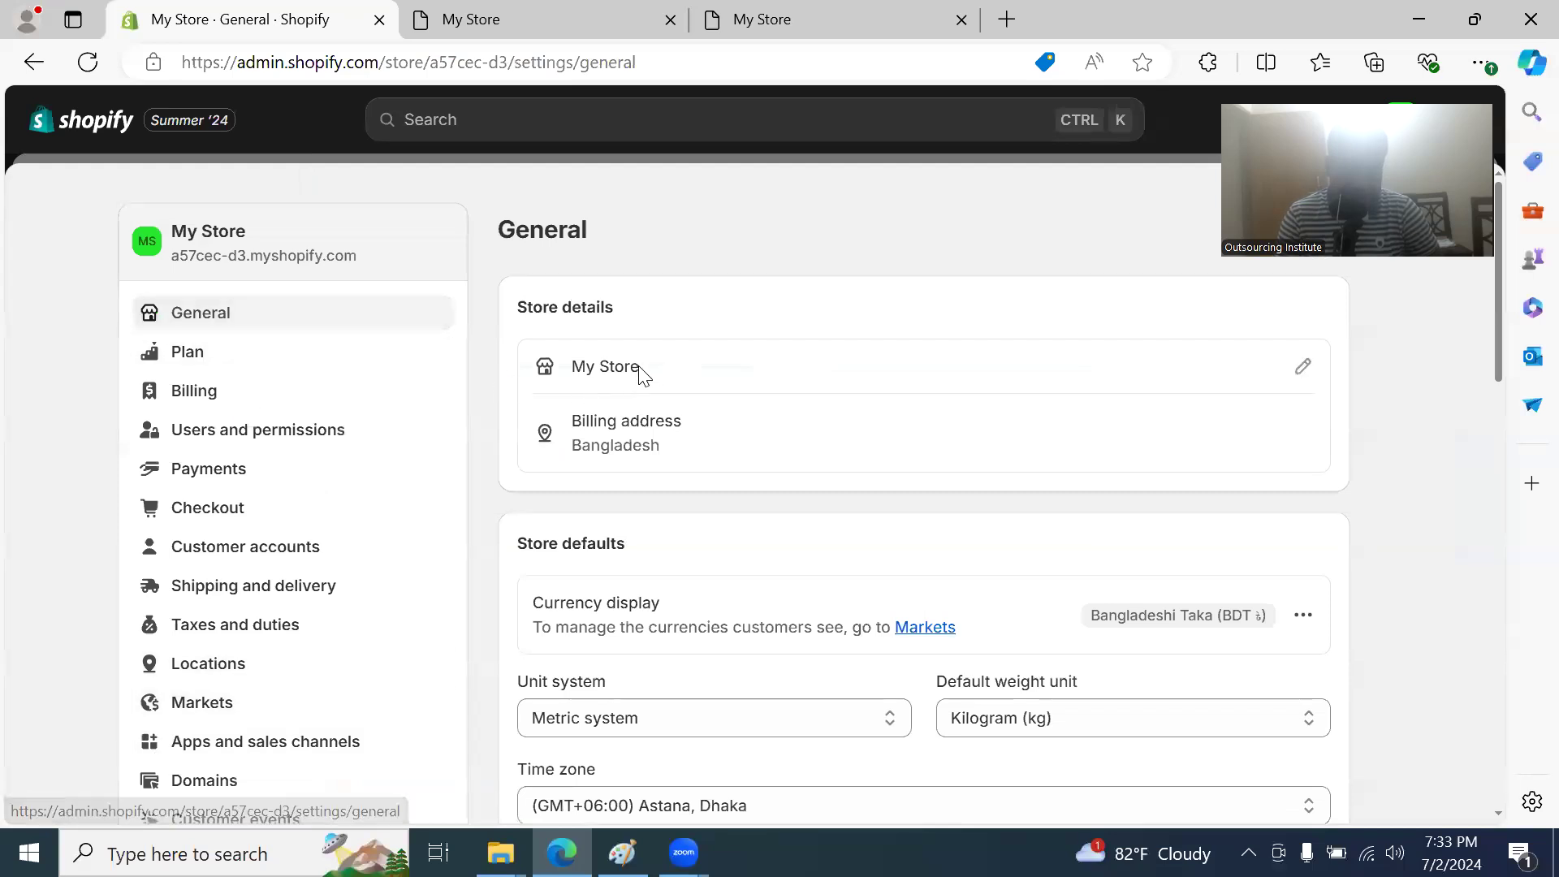
left_click(1303, 369)
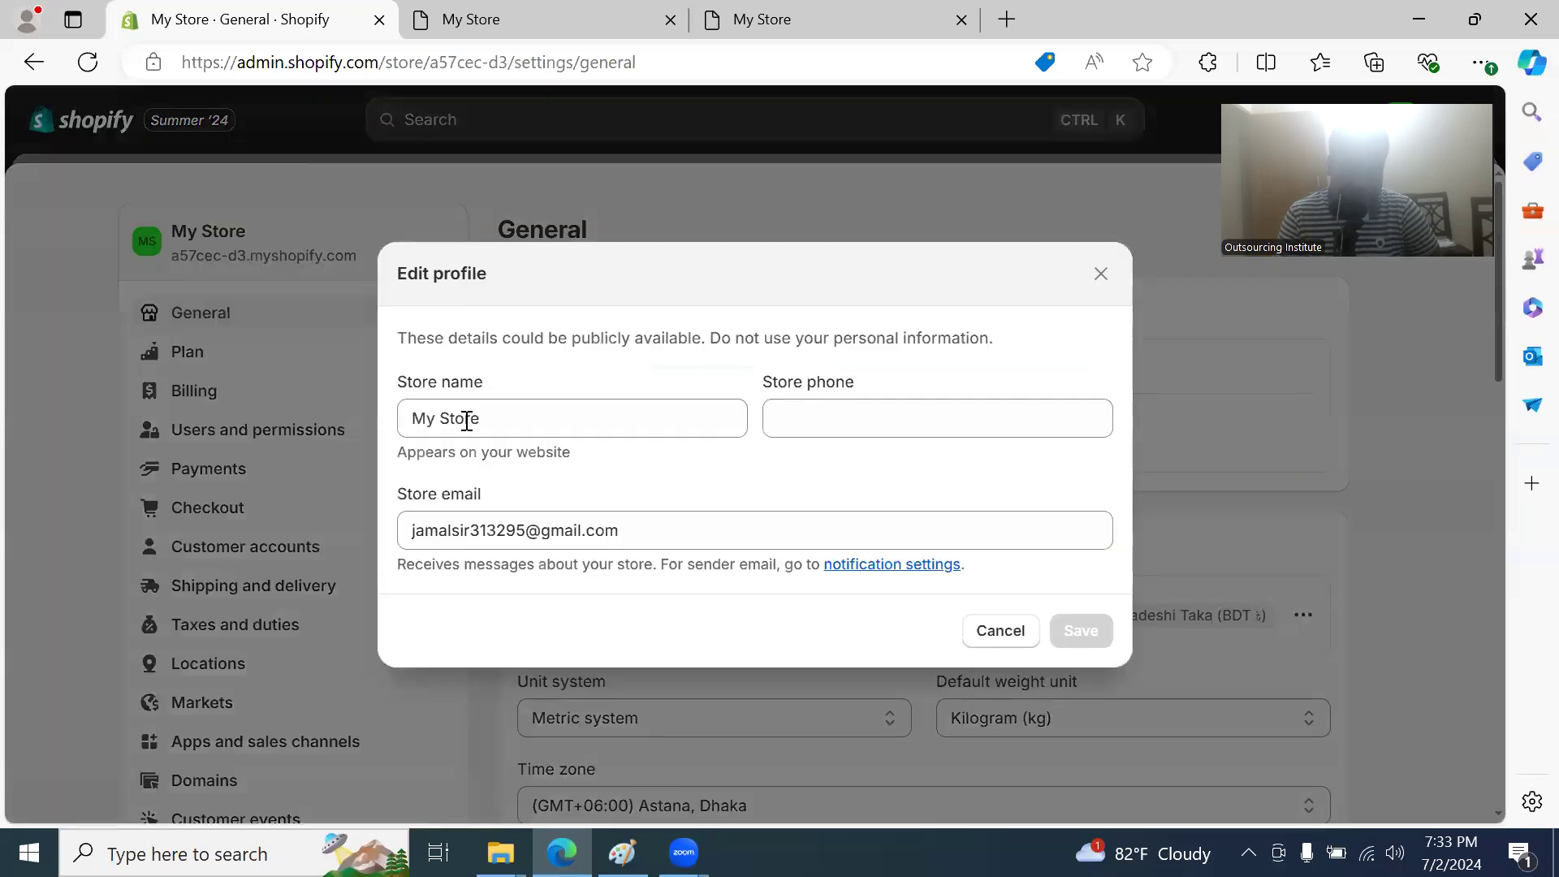
triple_click(494, 419)
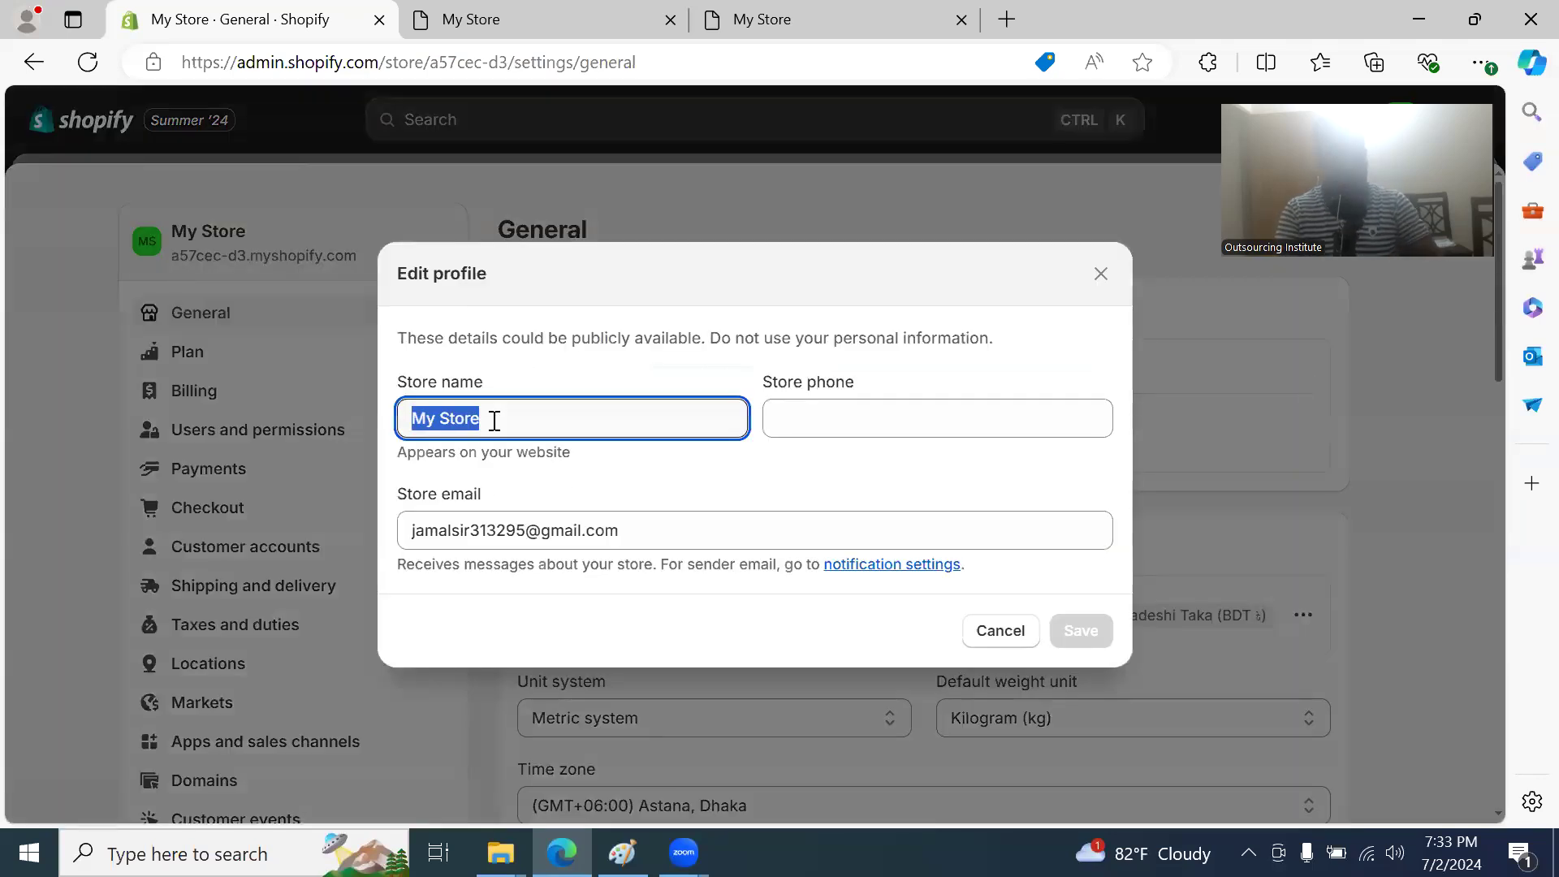
type("Kashem Fashion")
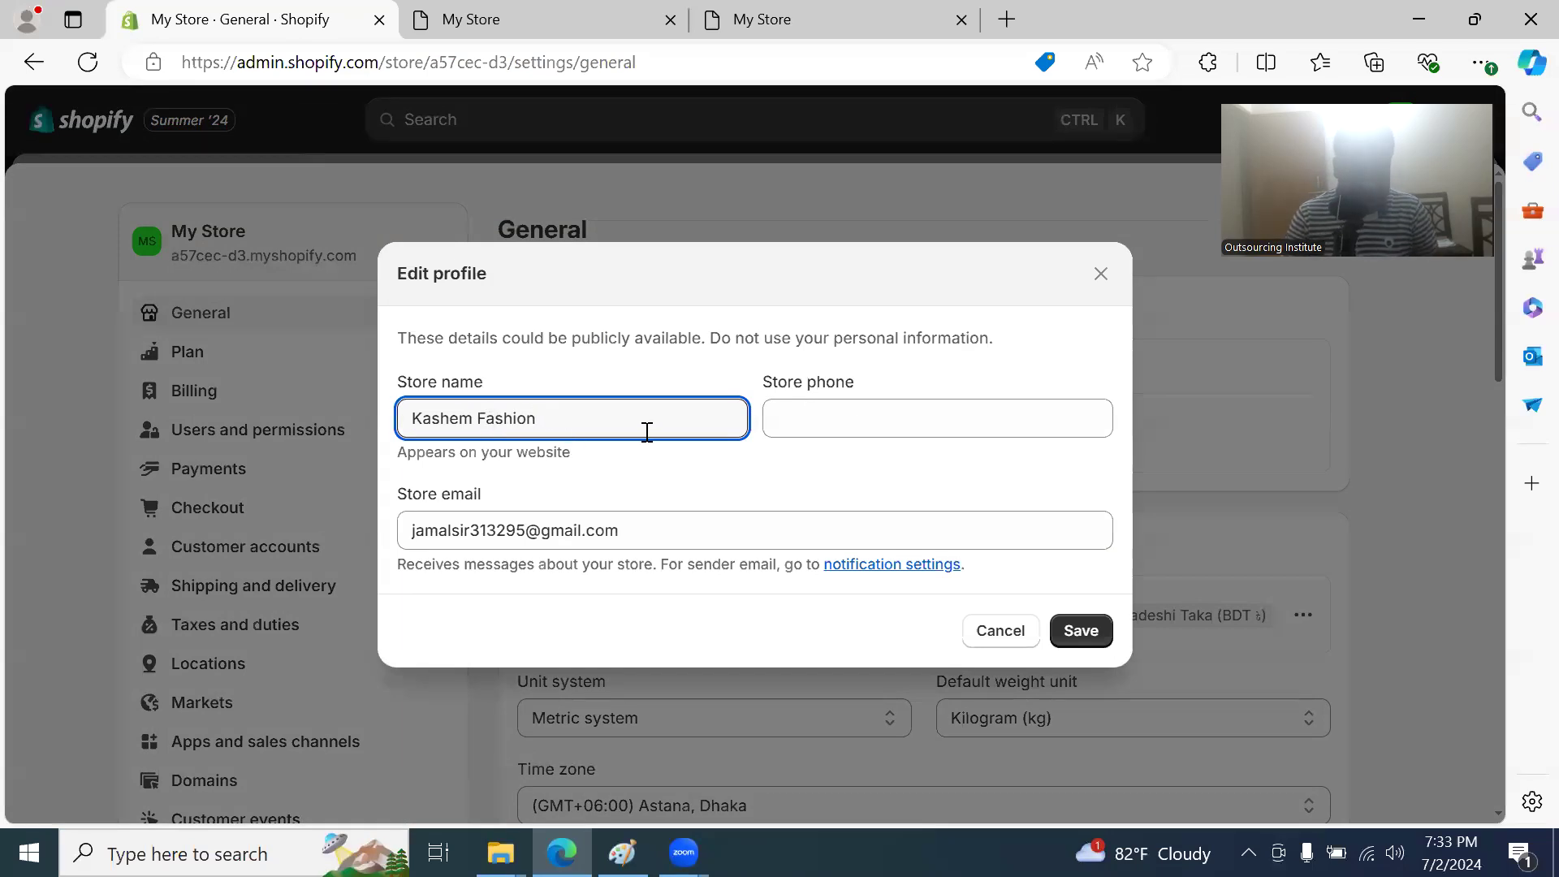
left_click(936, 417)
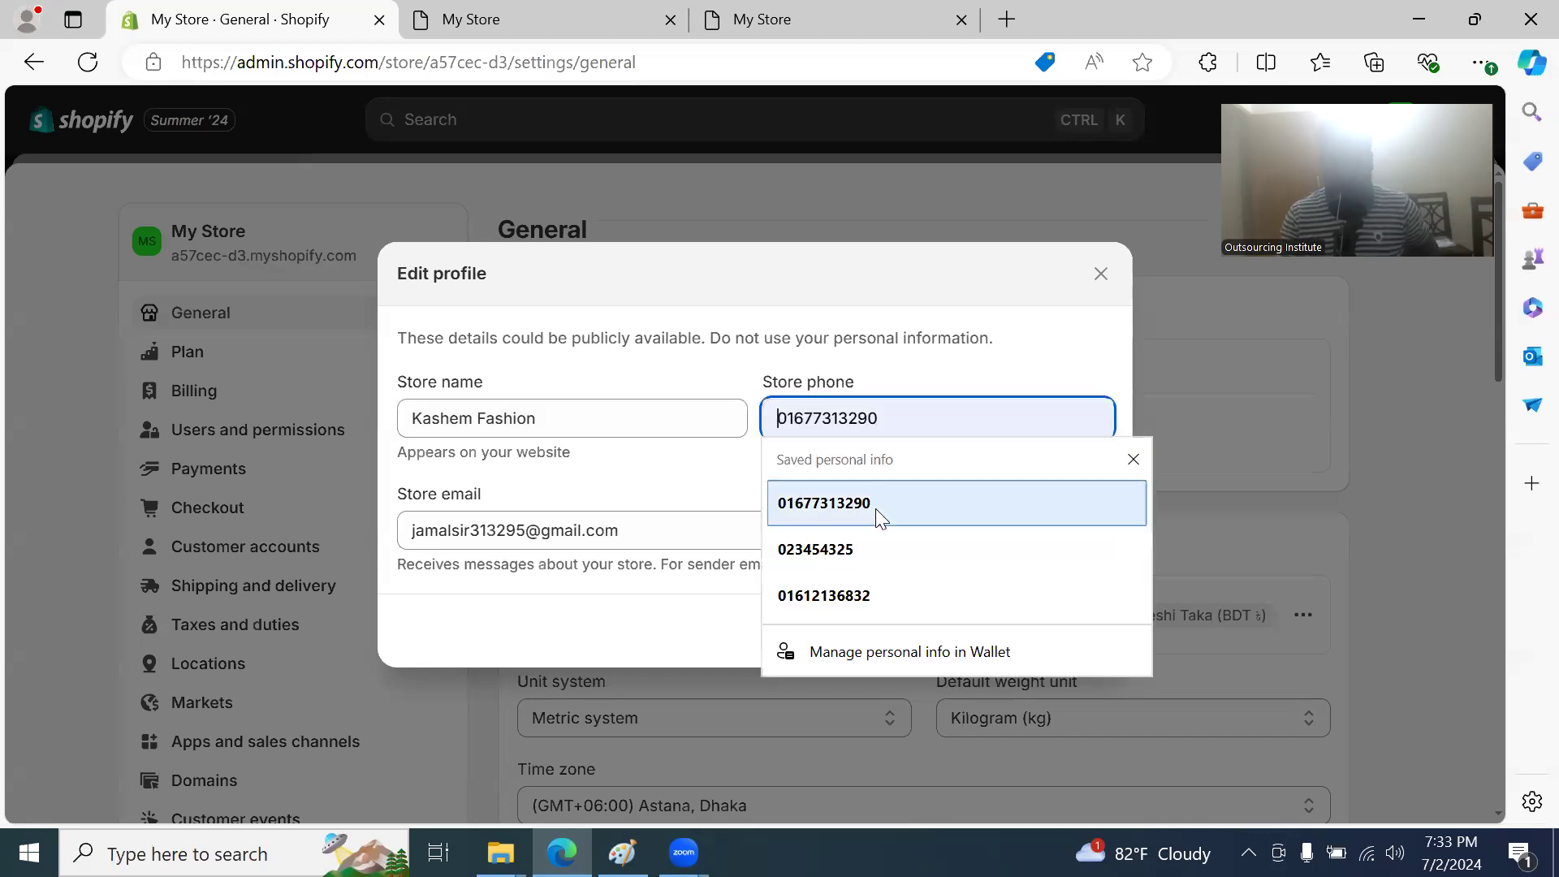
left_click(876, 503)
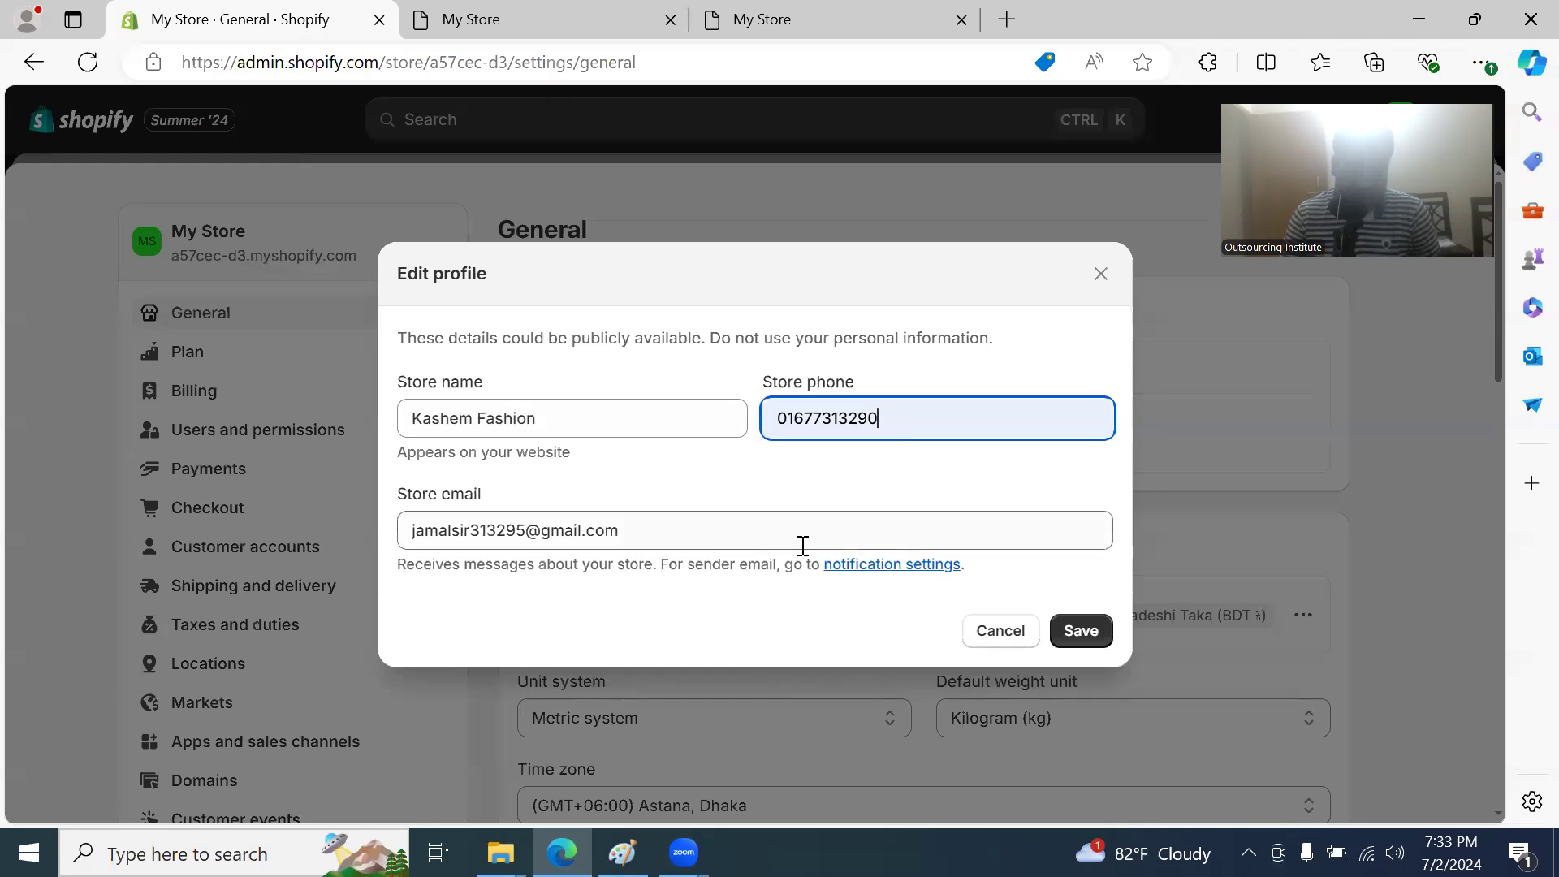
left_click(1071, 631)
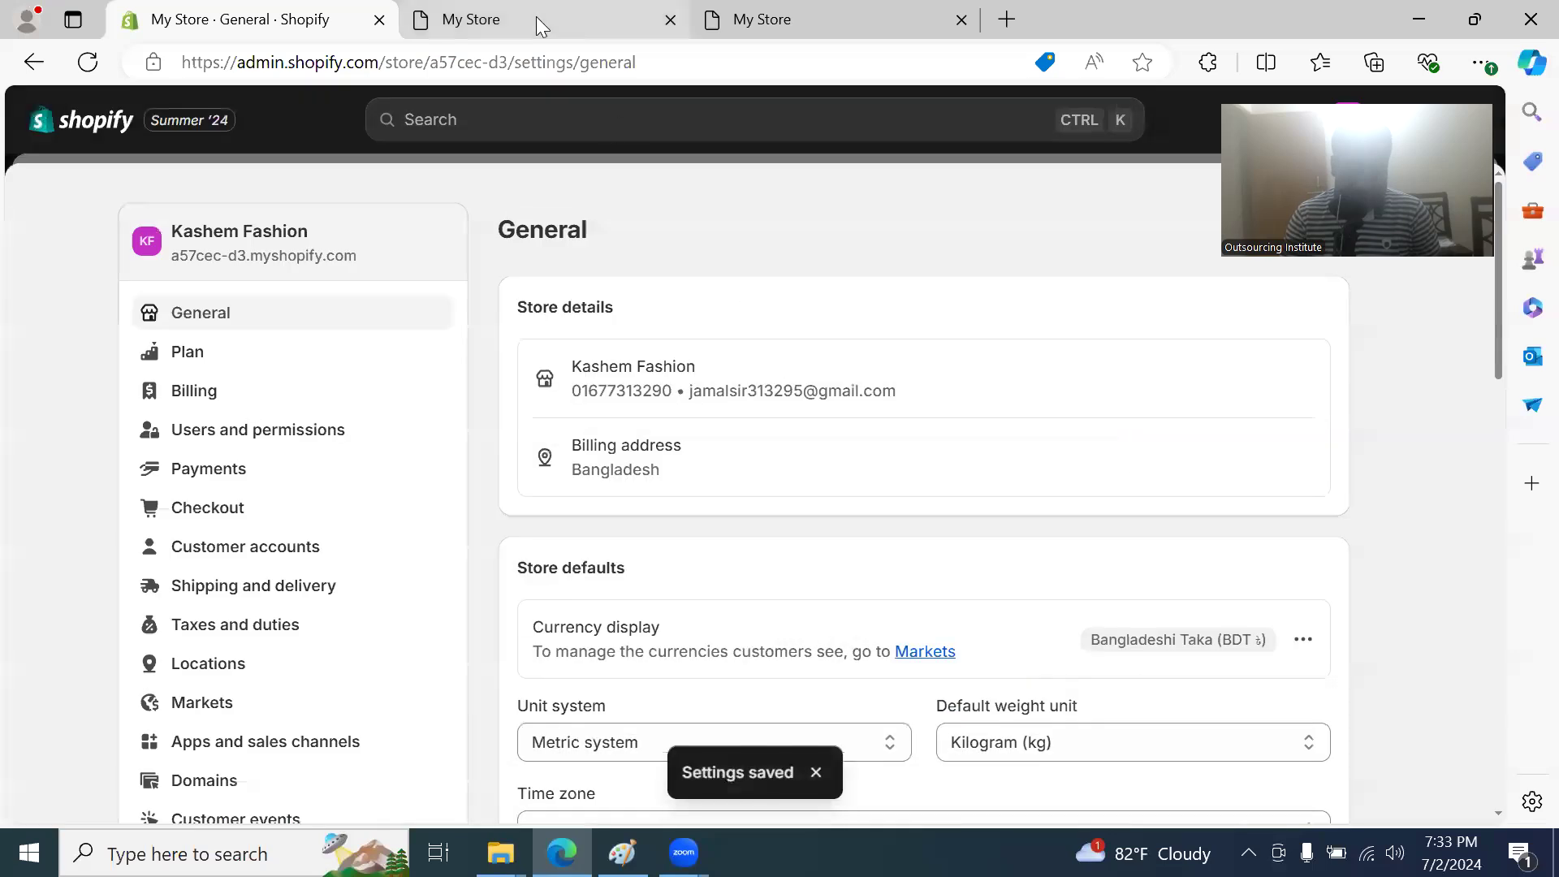
Step: Reload the live storefront and check the store name in the header and the home page down to the featured products
left_click(535, 19)
left_click(87, 63)
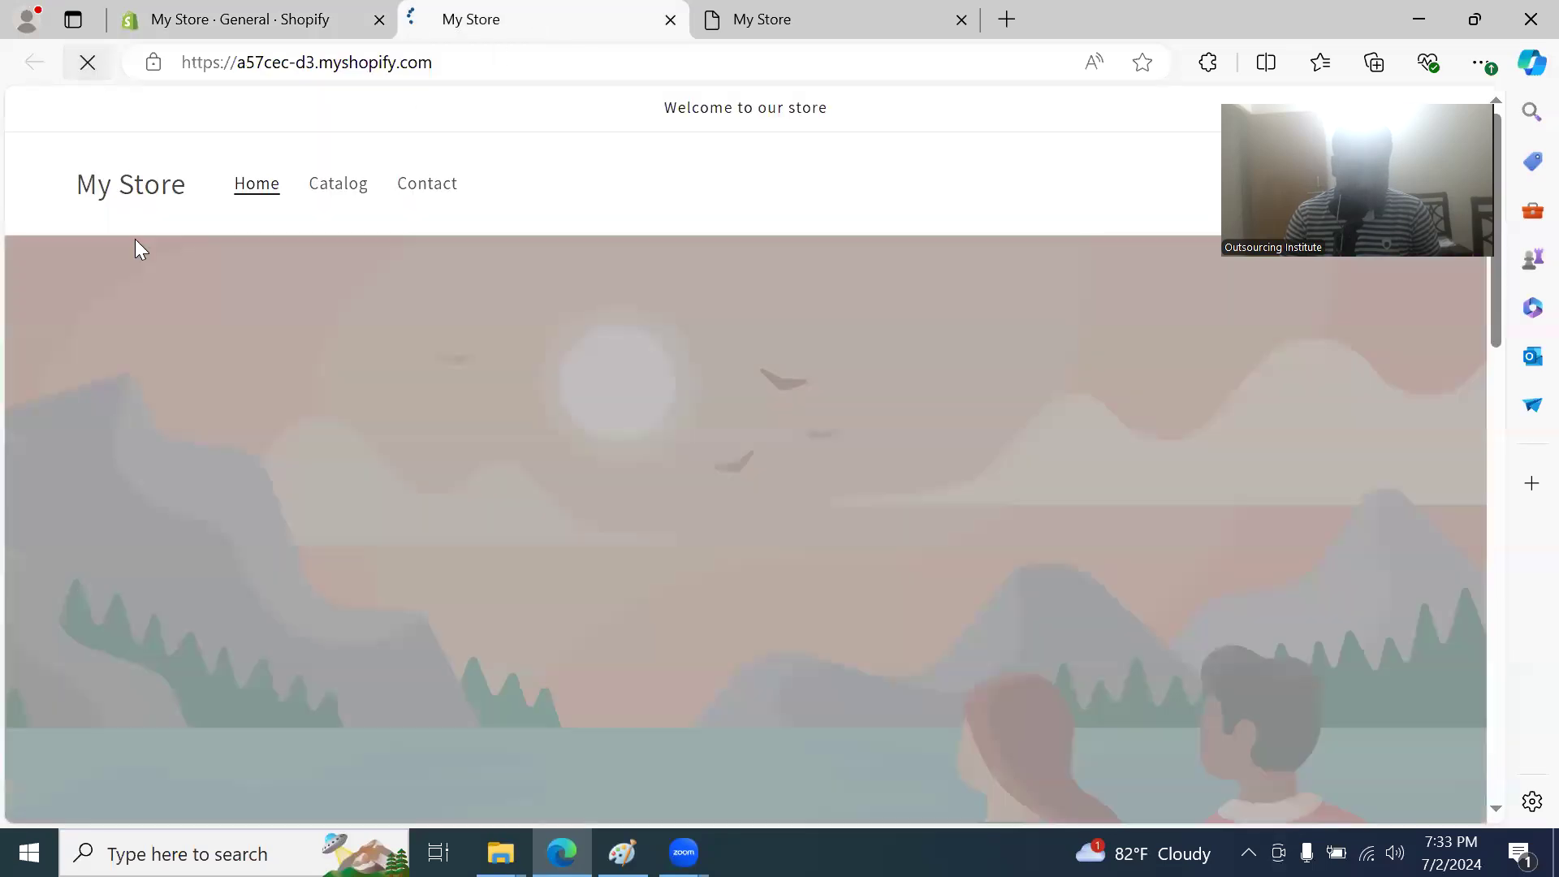
left_click(86, 71)
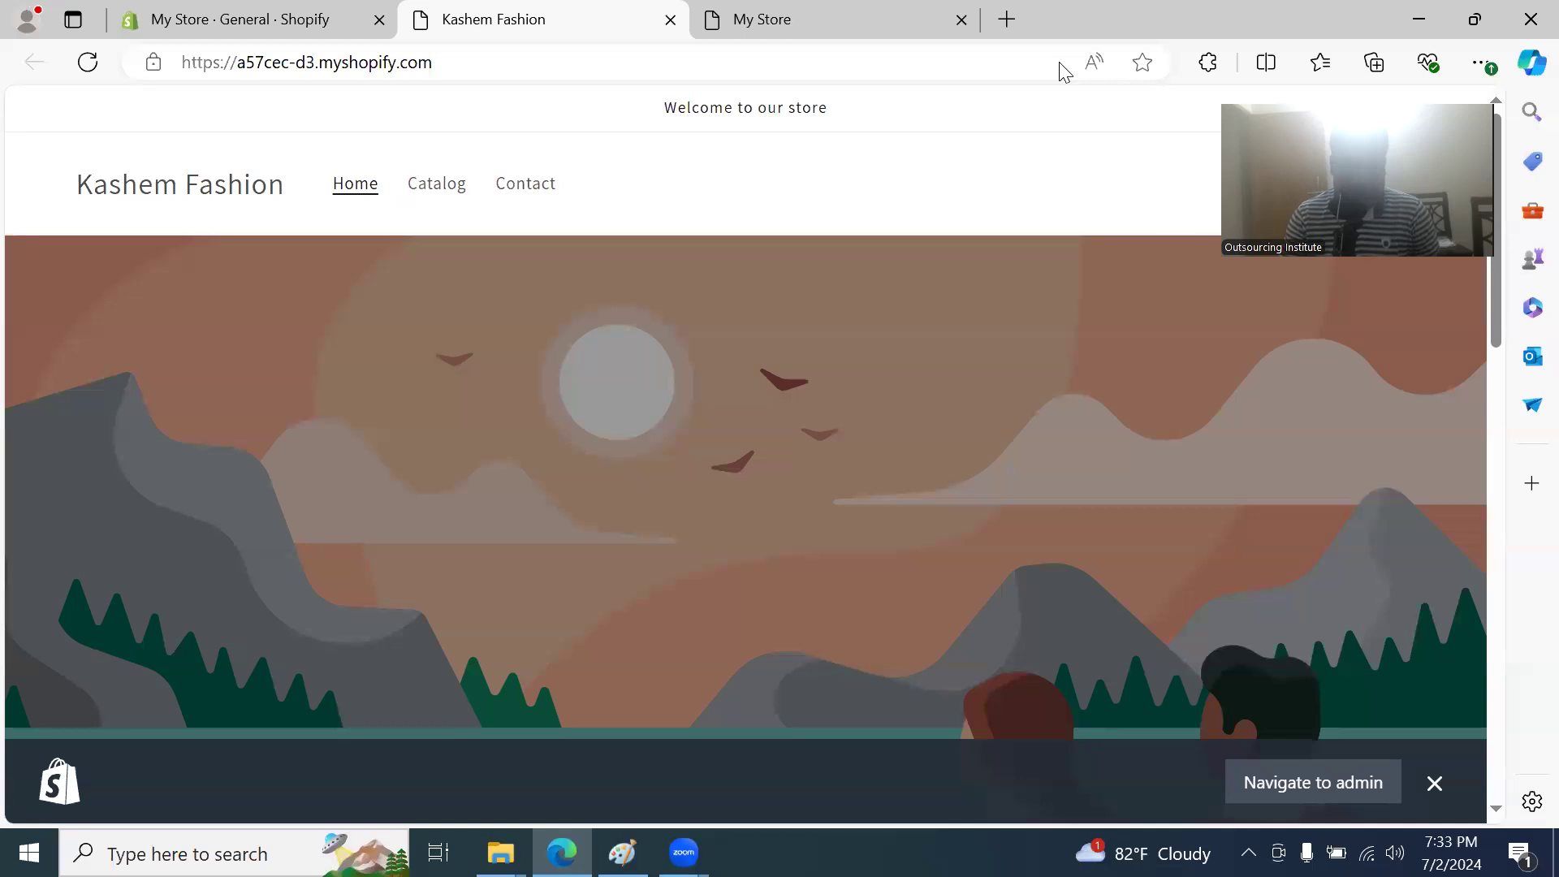
left_click(1475, 19)
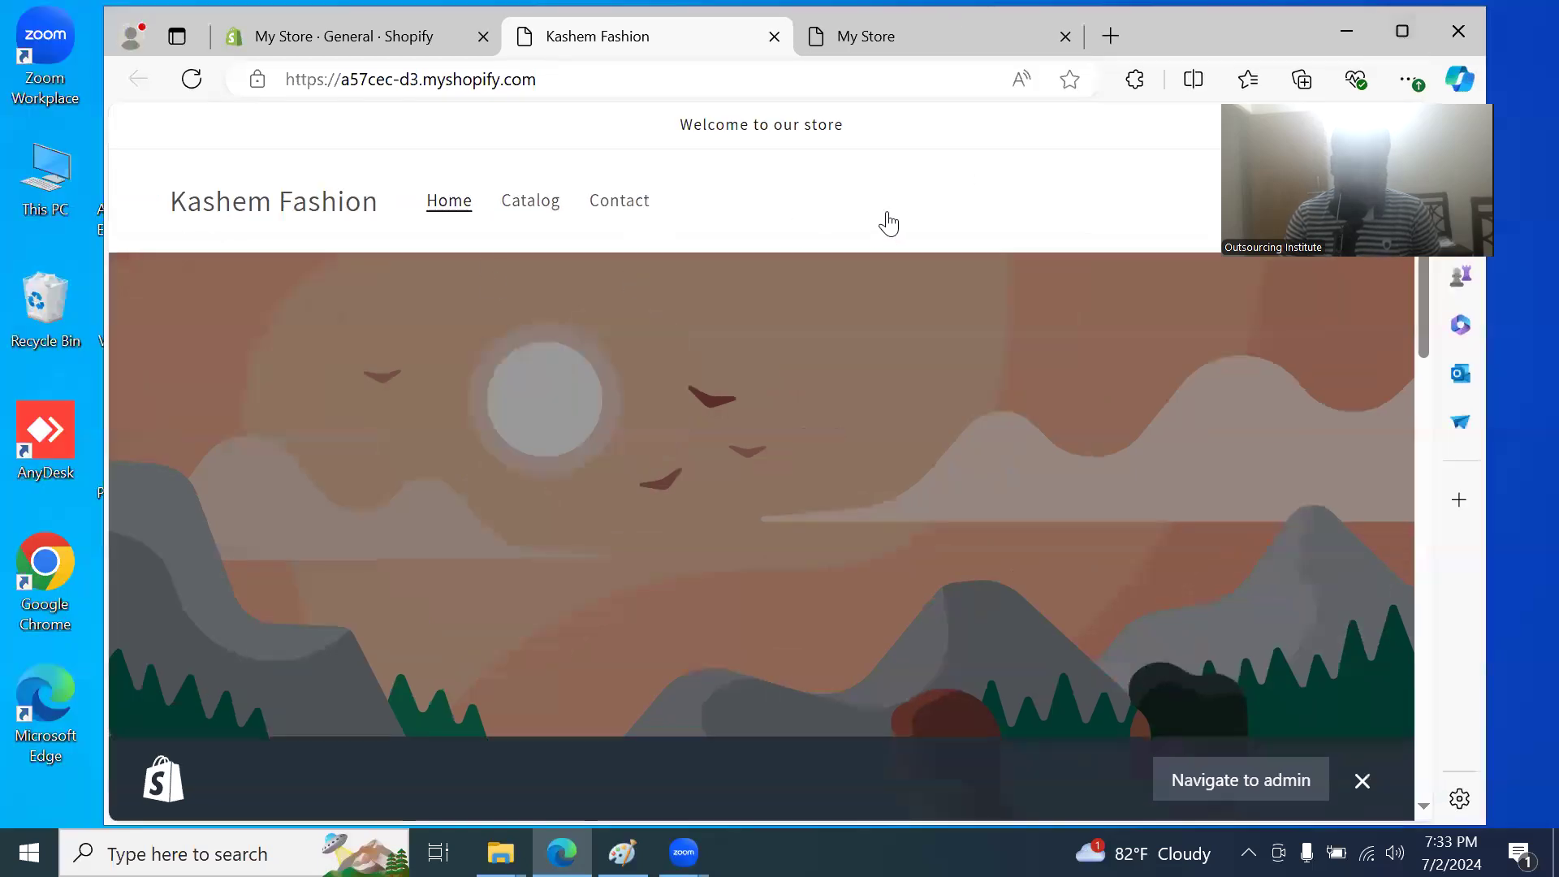
scroll(799, 471, "down", 7)
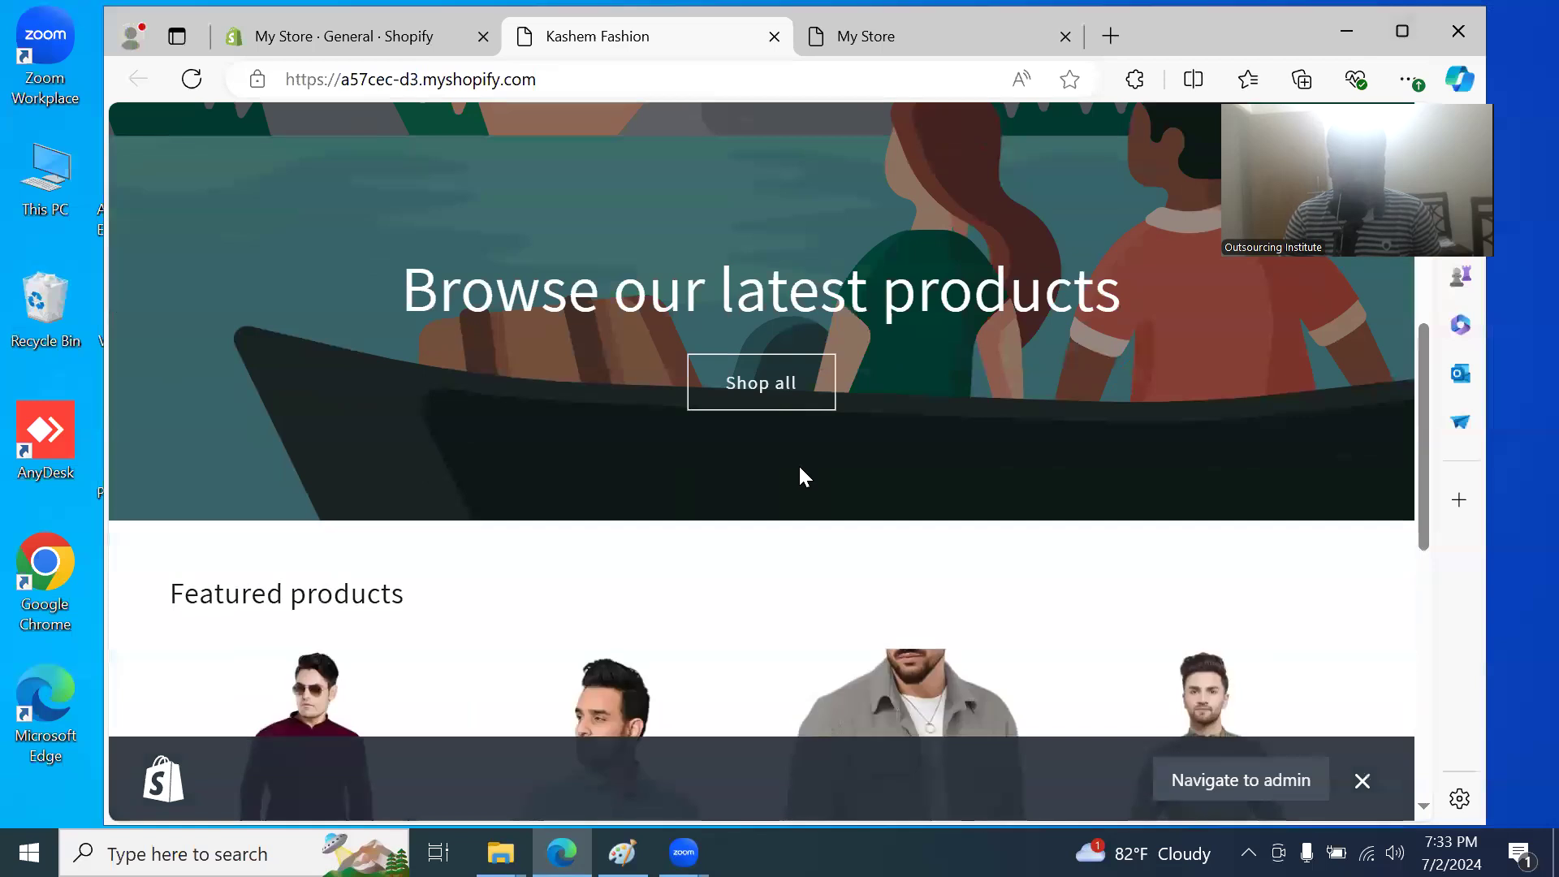
scroll(731, 512, "up", 6)
scroll(633, 581, "up", 1)
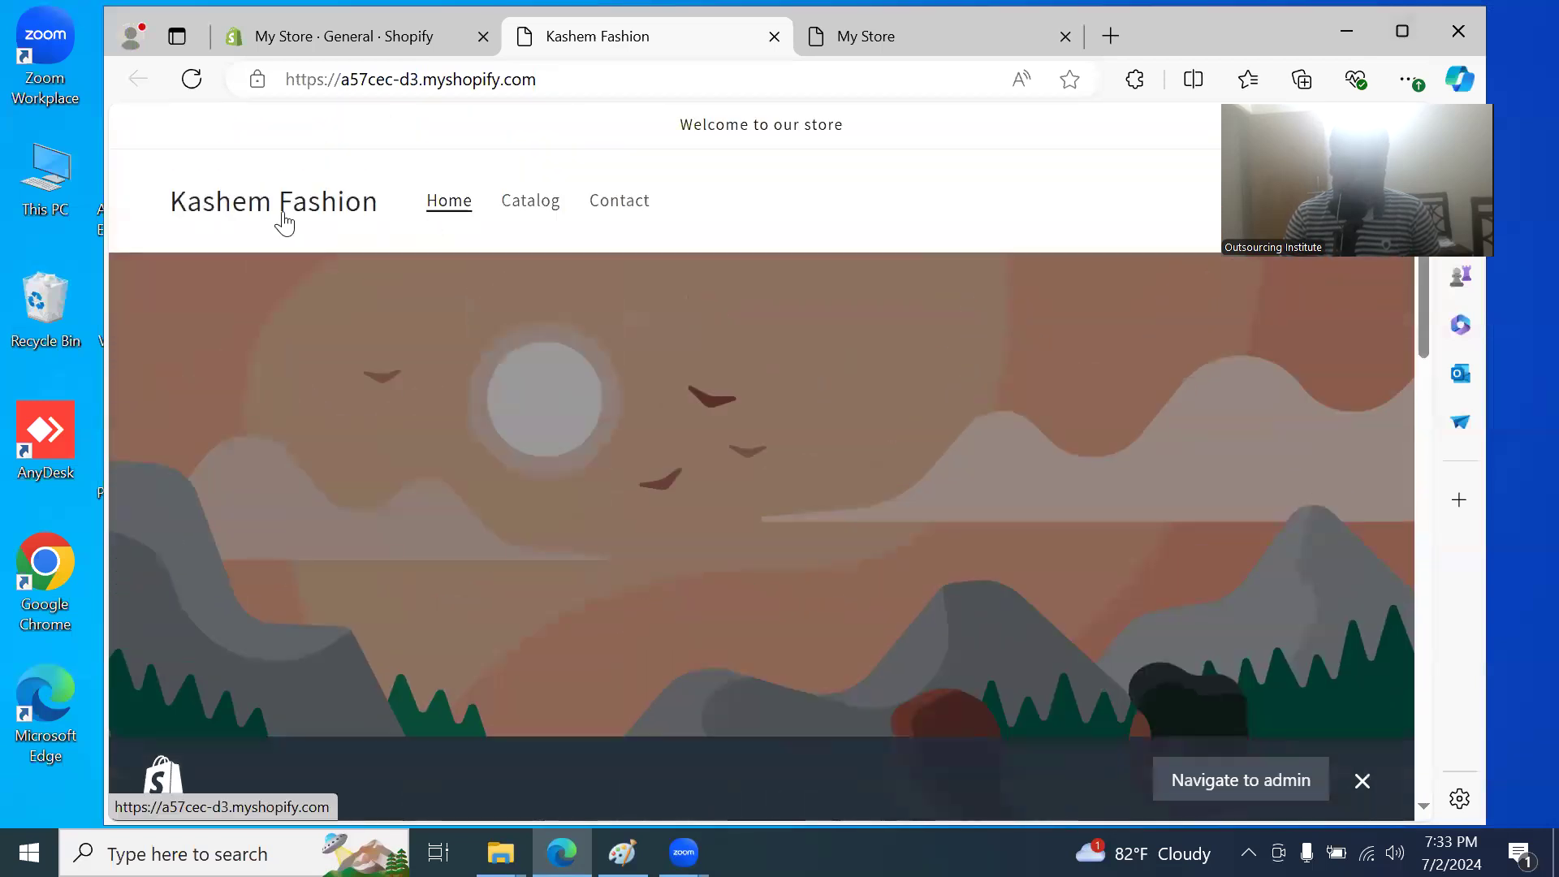
Step: Return to the store admin, review the settings categories and the general store details and defaults, and close the settings
left_click(341, 39)
scroll(316, 487, "down", 4)
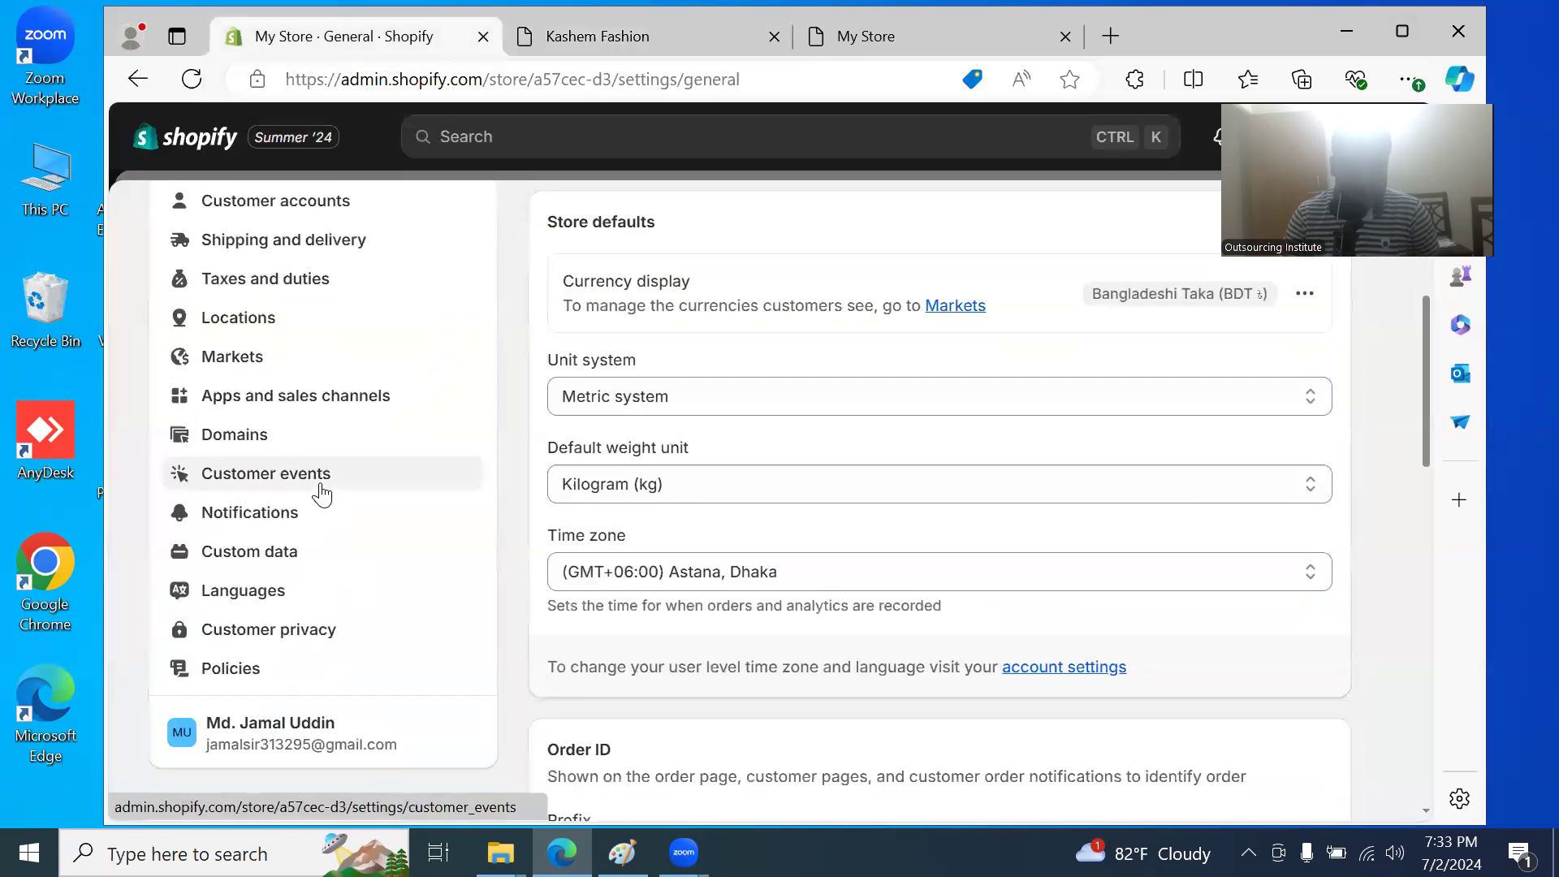
scroll(321, 504, "down", 5)
scroll(321, 515, "up", 5)
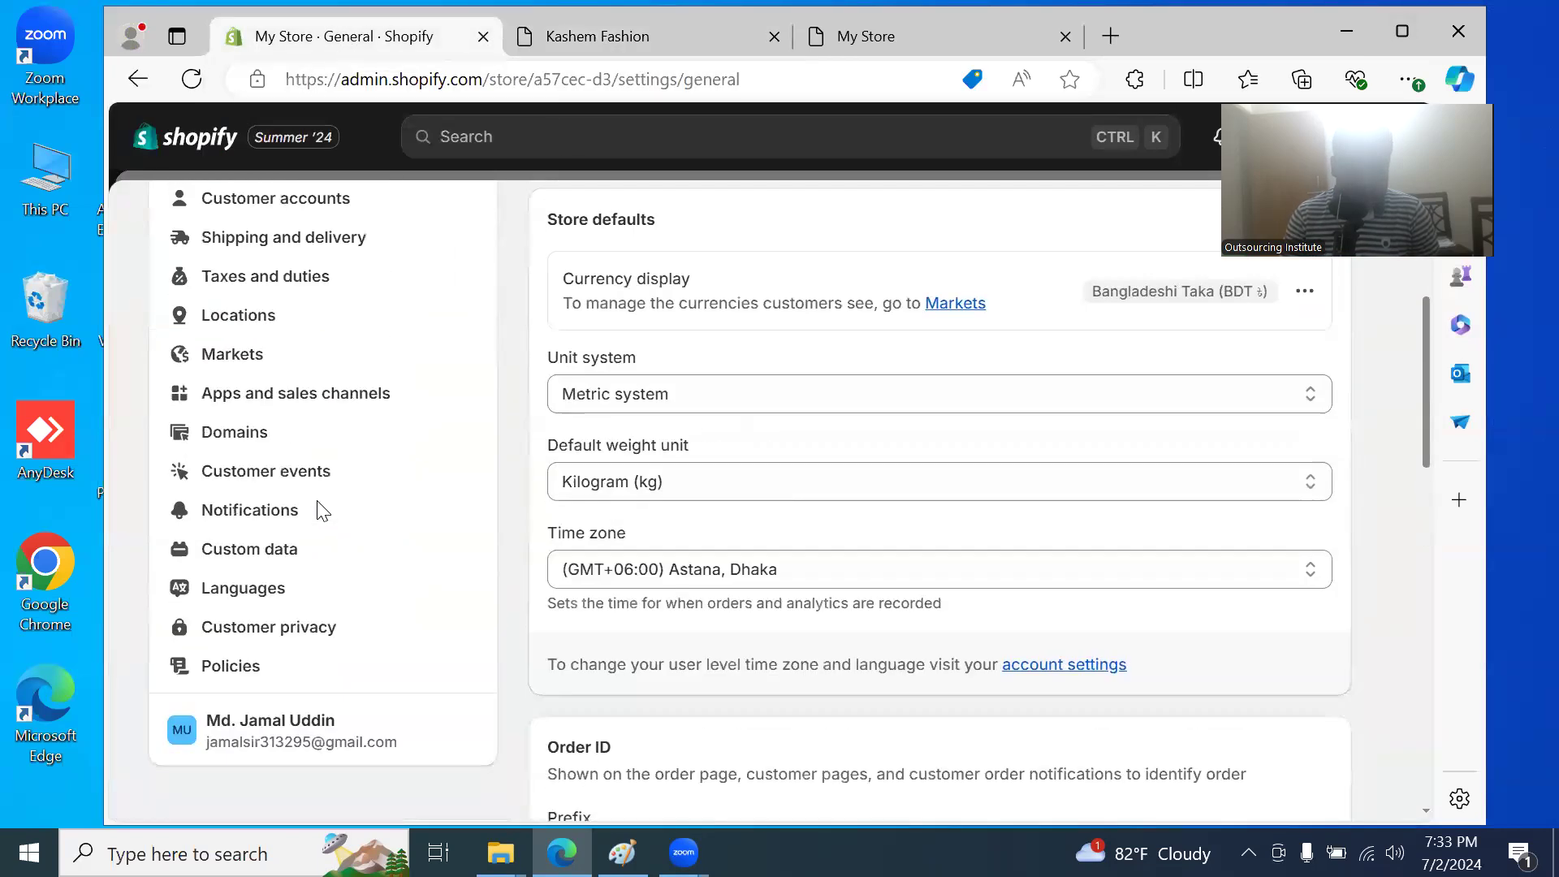
scroll(320, 510, "up", 3)
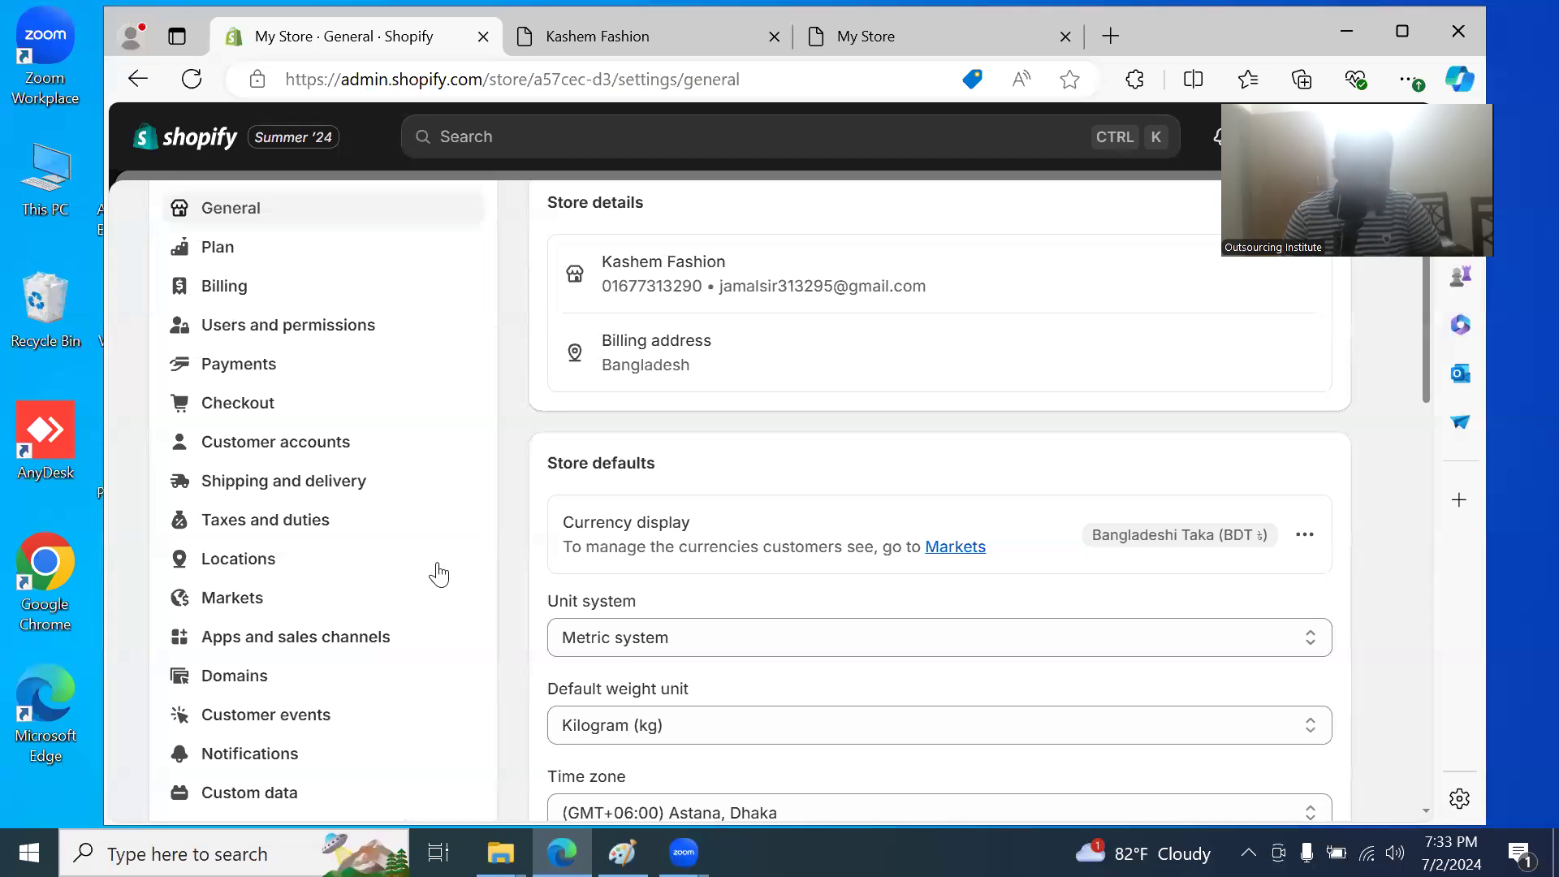
scroll(341, 661, "down", 2)
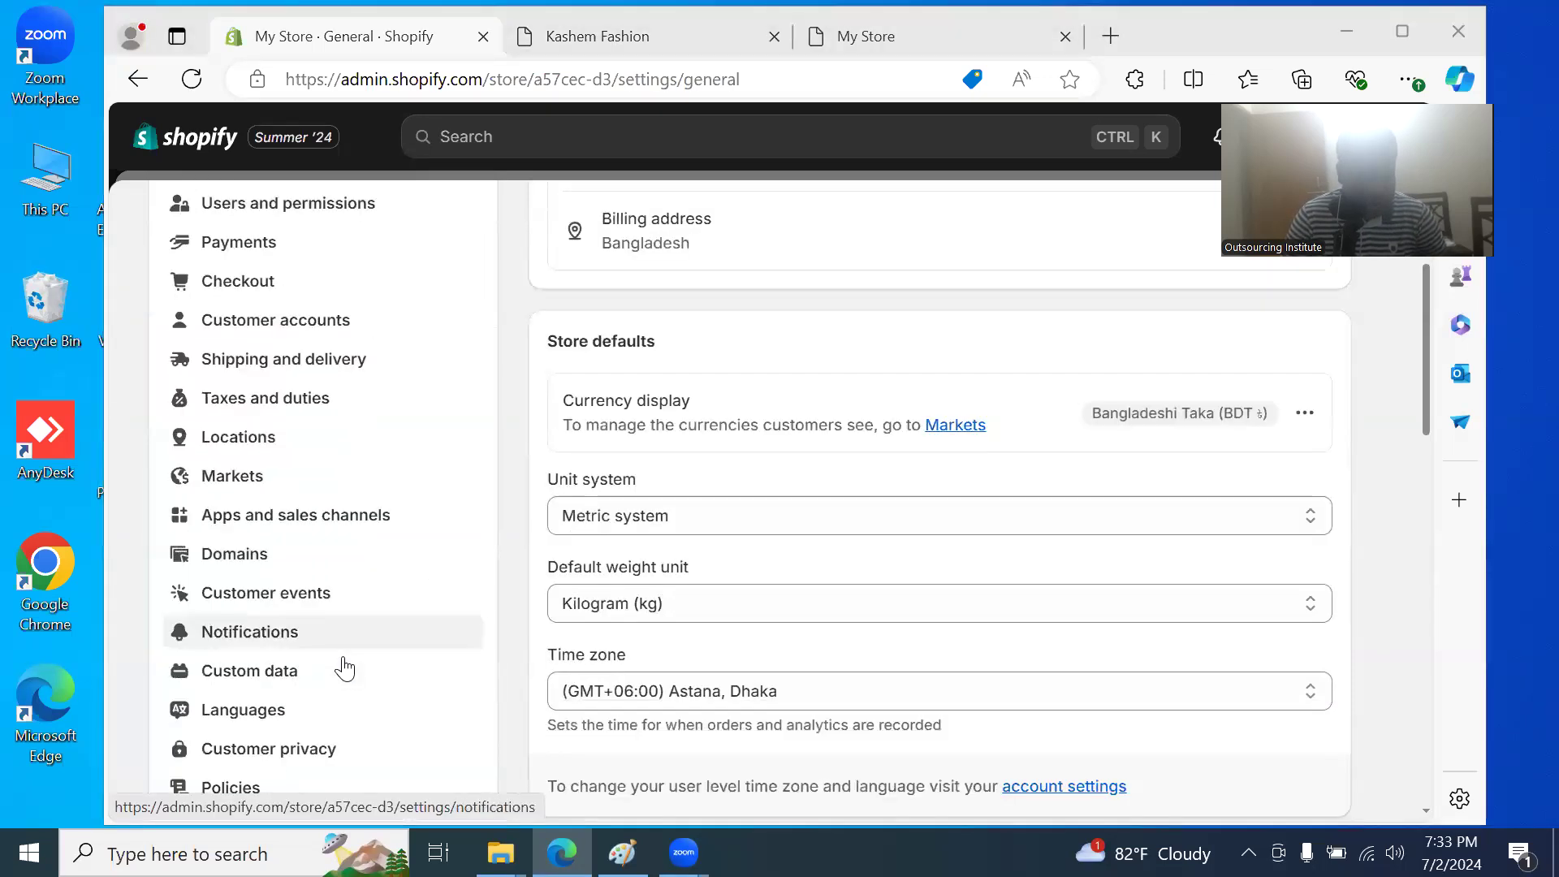
scroll(374, 625, "down", 4)
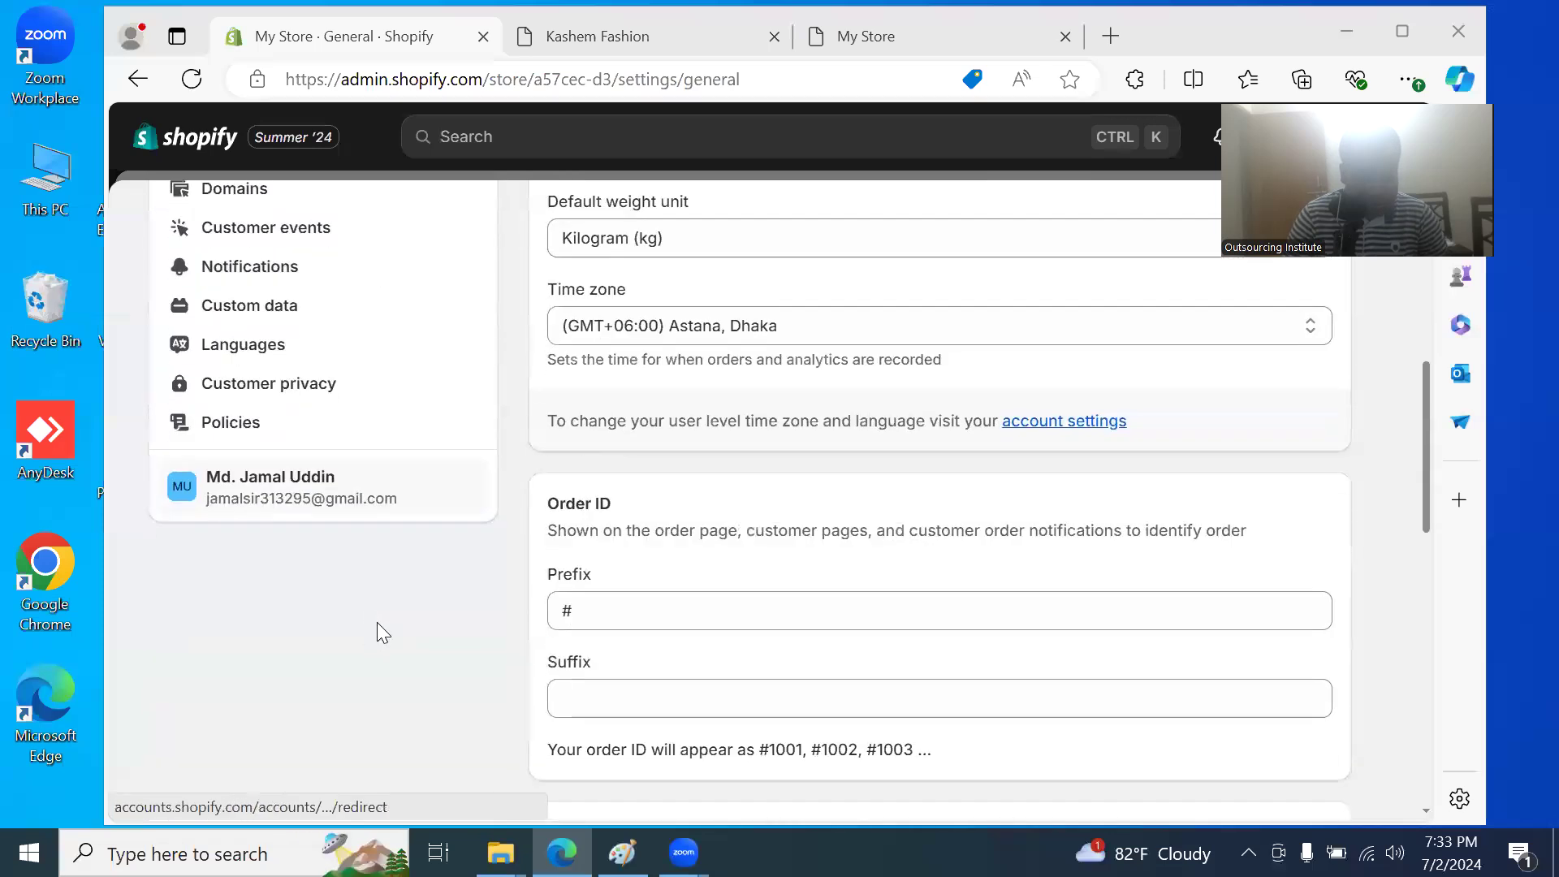
scroll(376, 629, "up", 4)
scroll(378, 630, "up", 3)
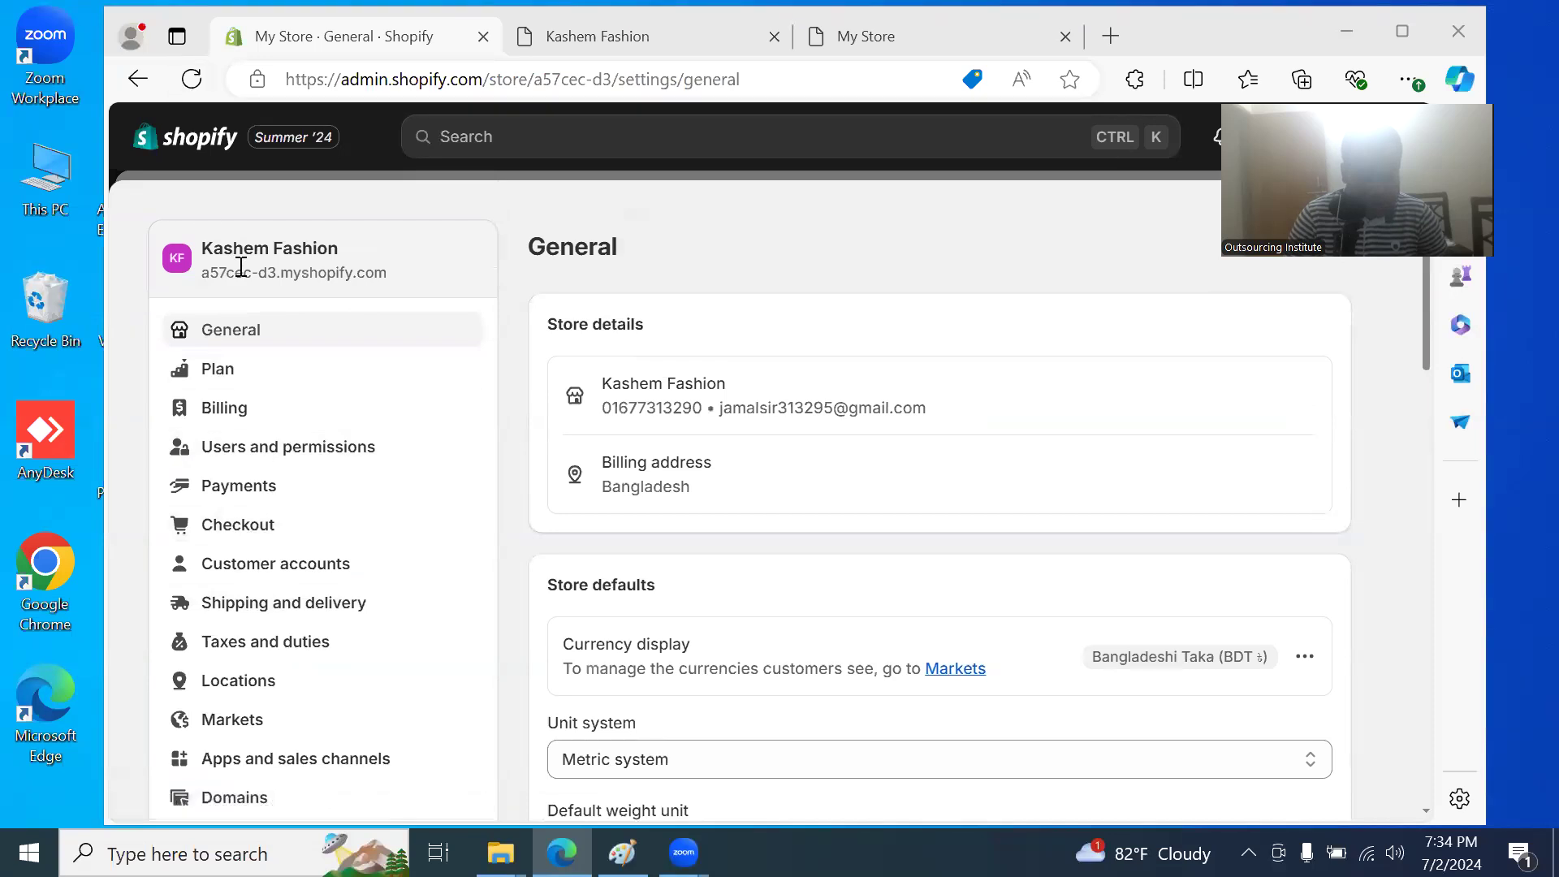
scroll(244, 268, "down", 5)
scroll(332, 397, "up", 5)
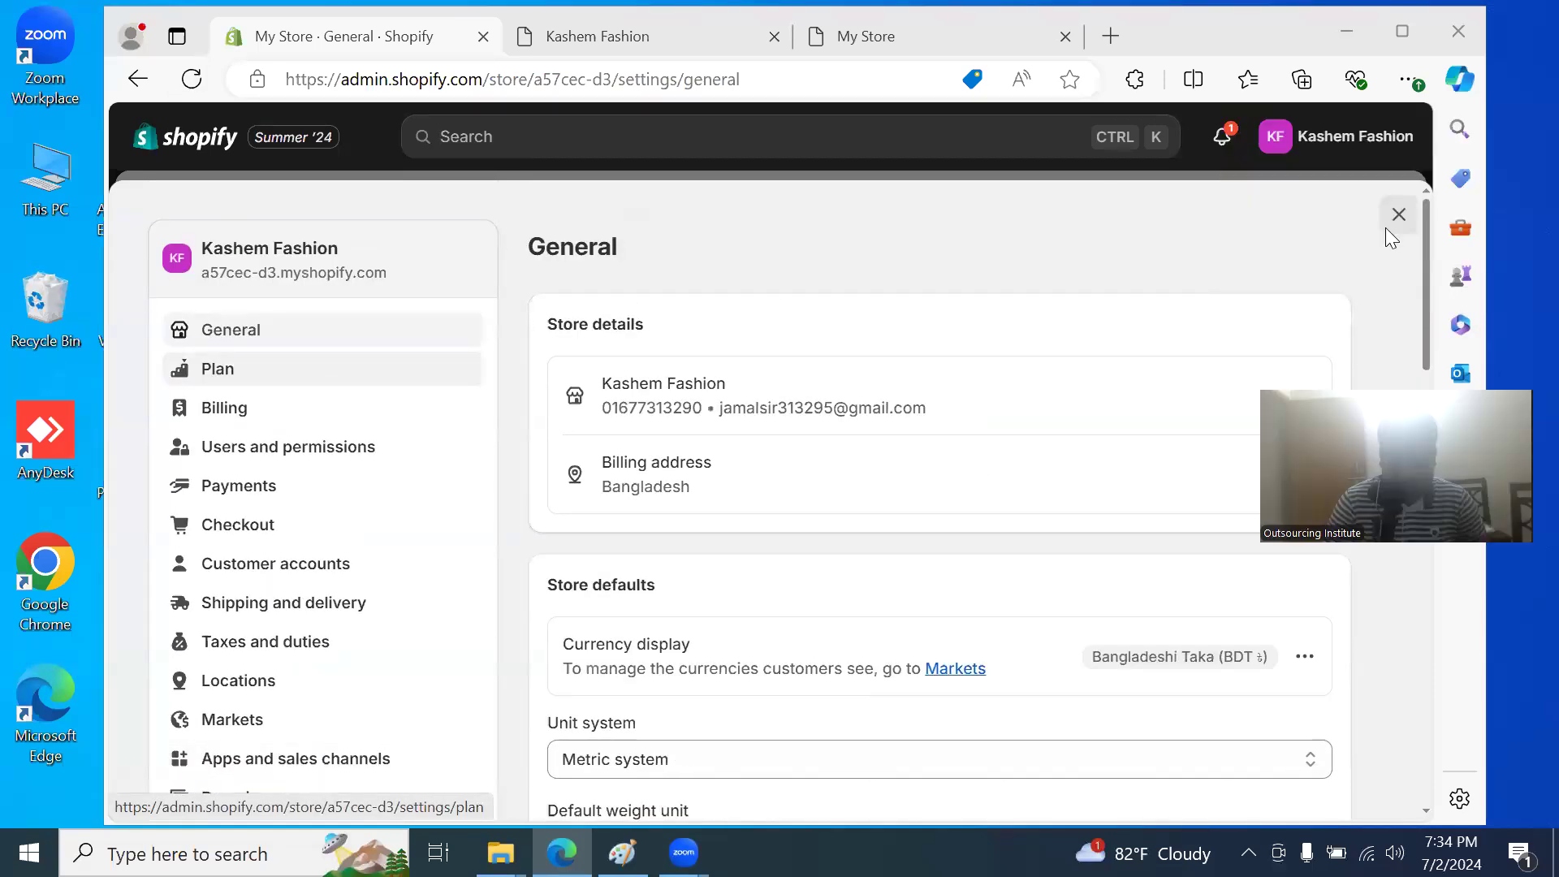
left_click(1395, 219)
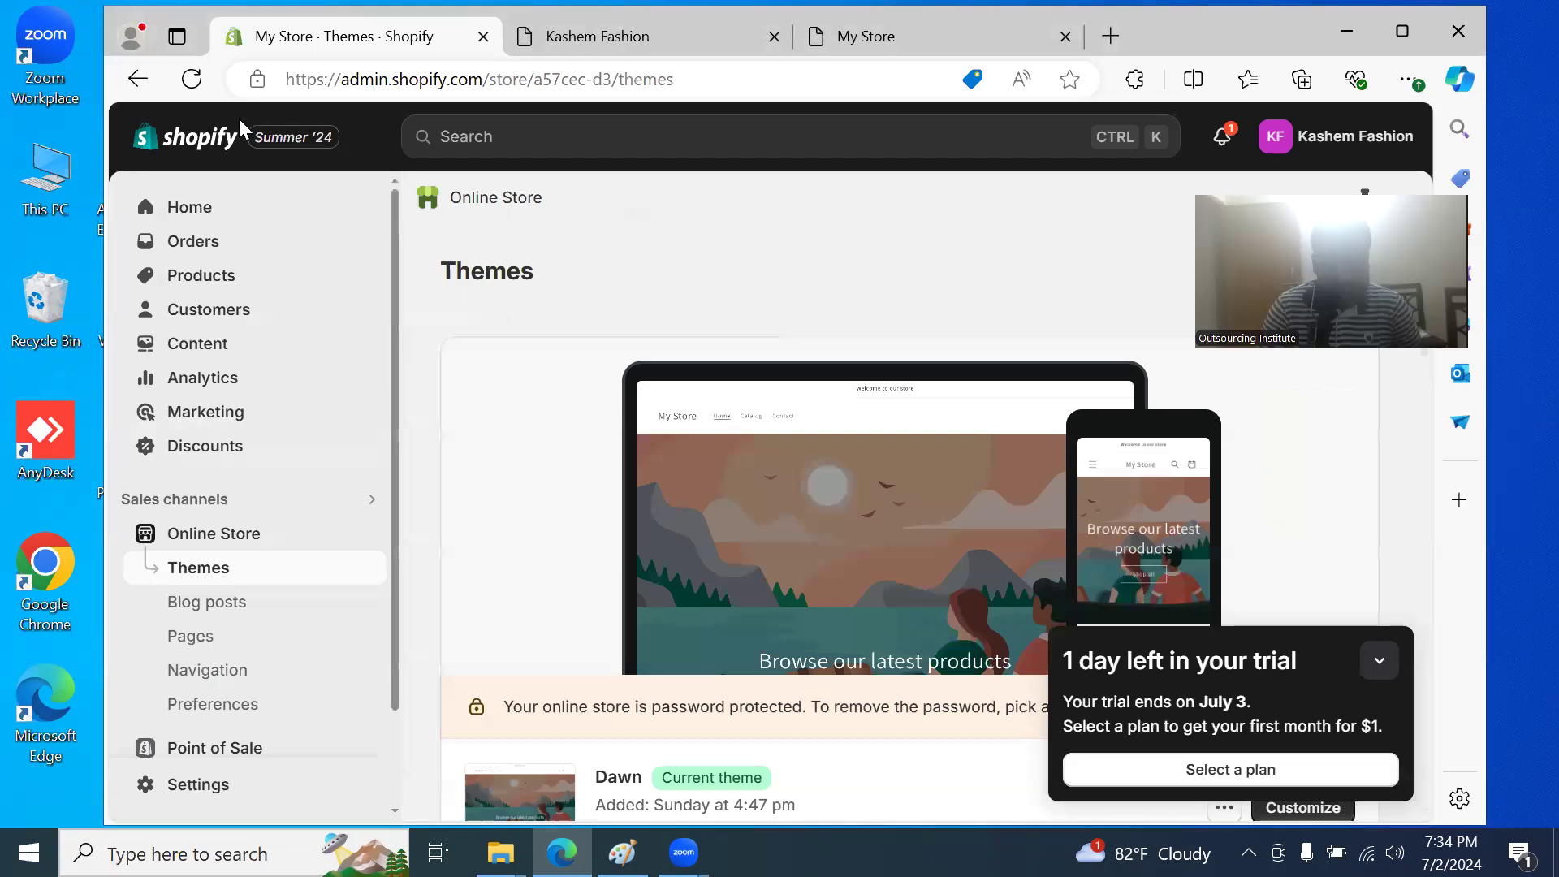
Step: Look through the store admin's main navigation, check the store name on the live storefront, and return to the admin
scroll(230, 597, "down", 2)
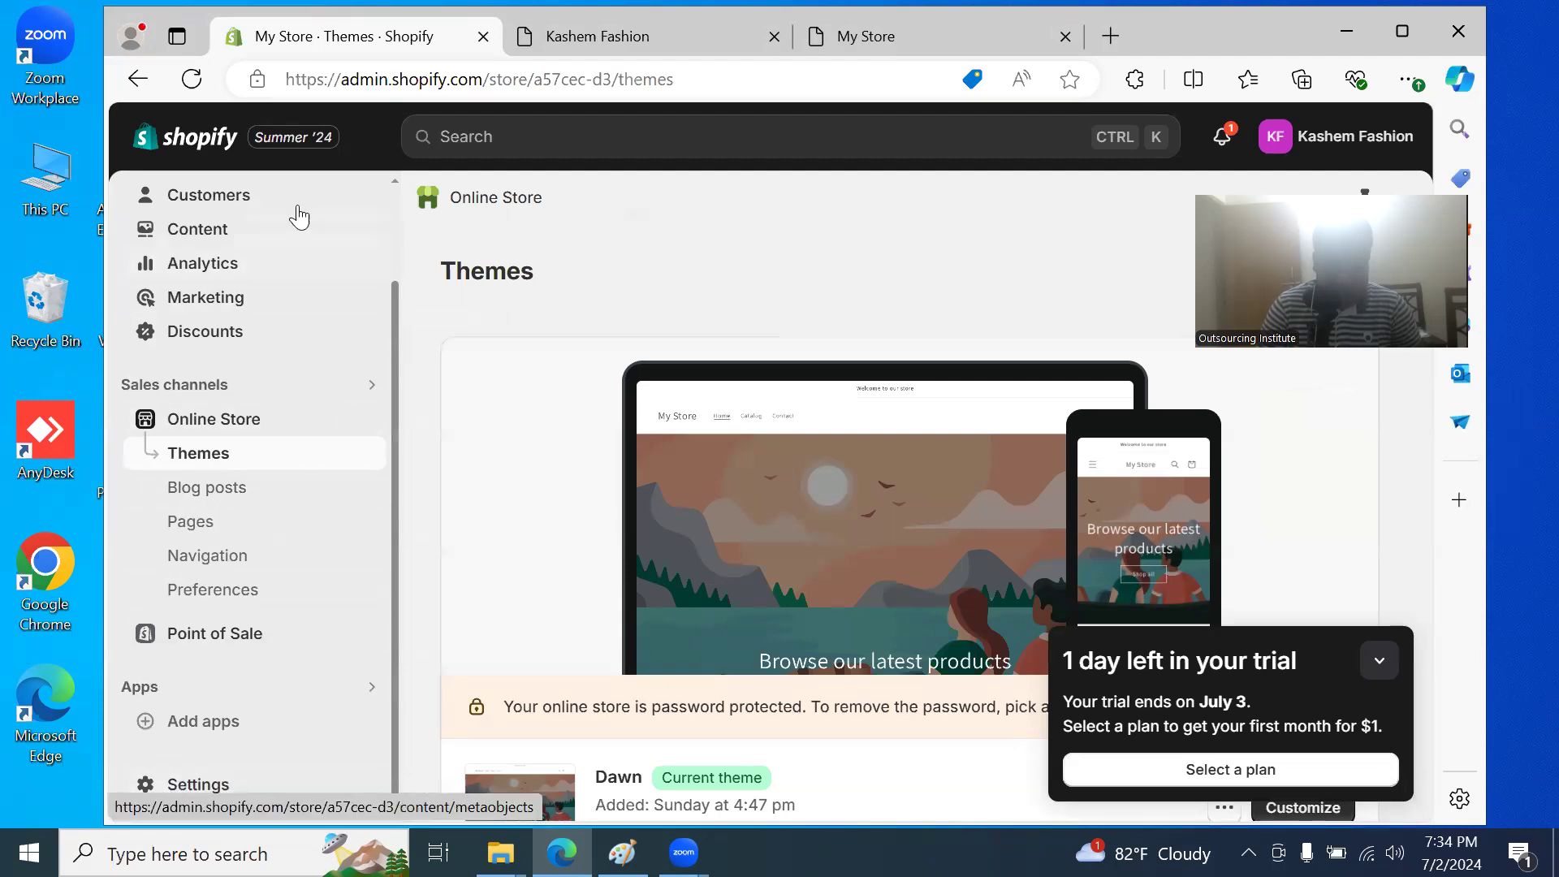
scroll(292, 220, "up", 2)
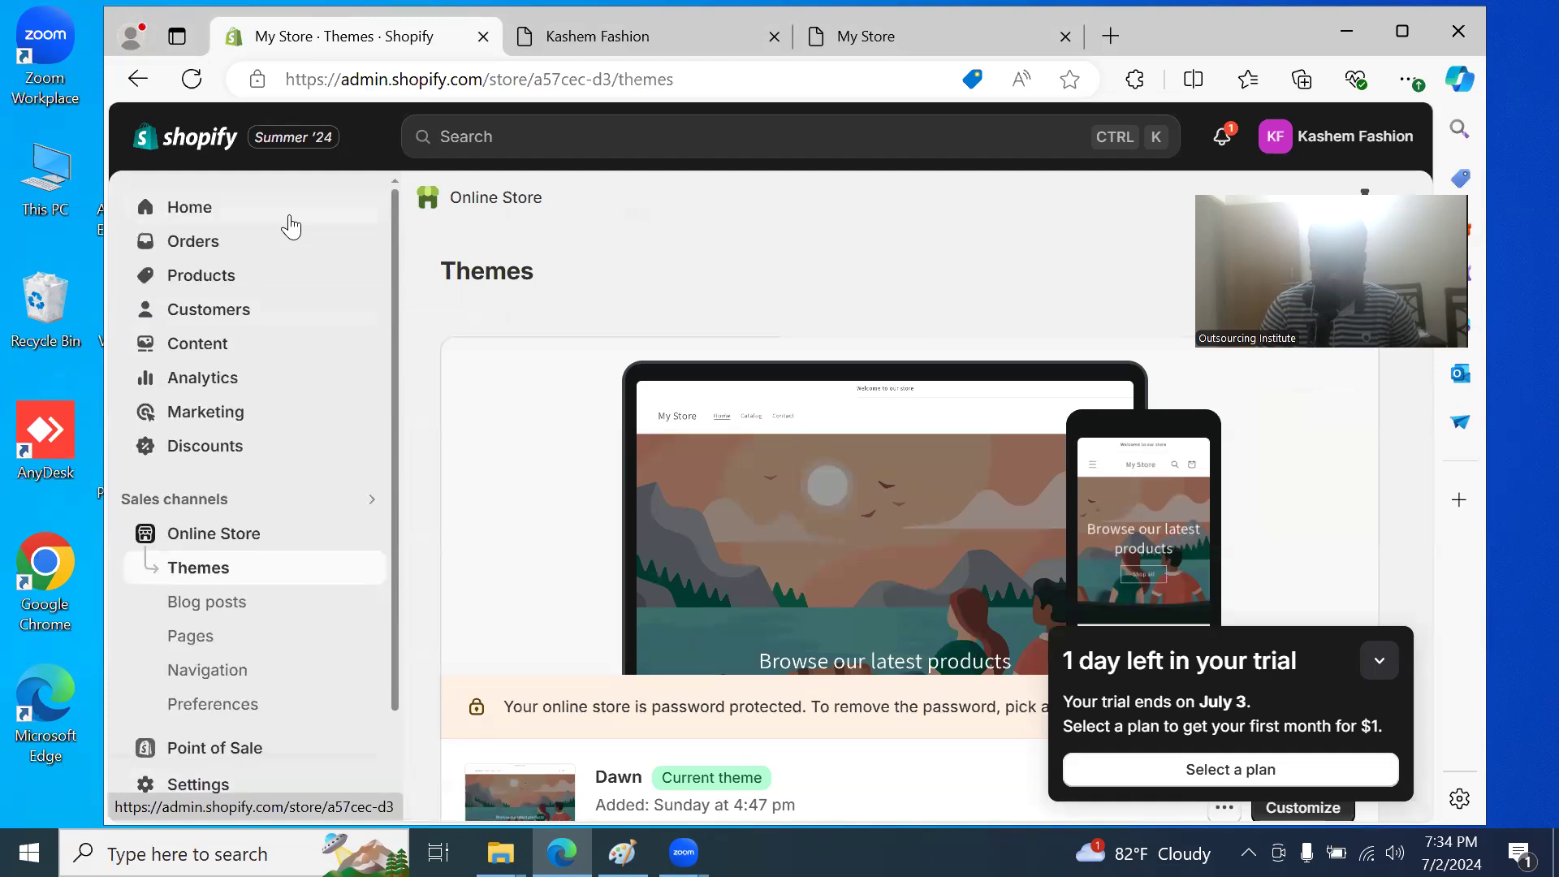
scroll(276, 293, "down", 2)
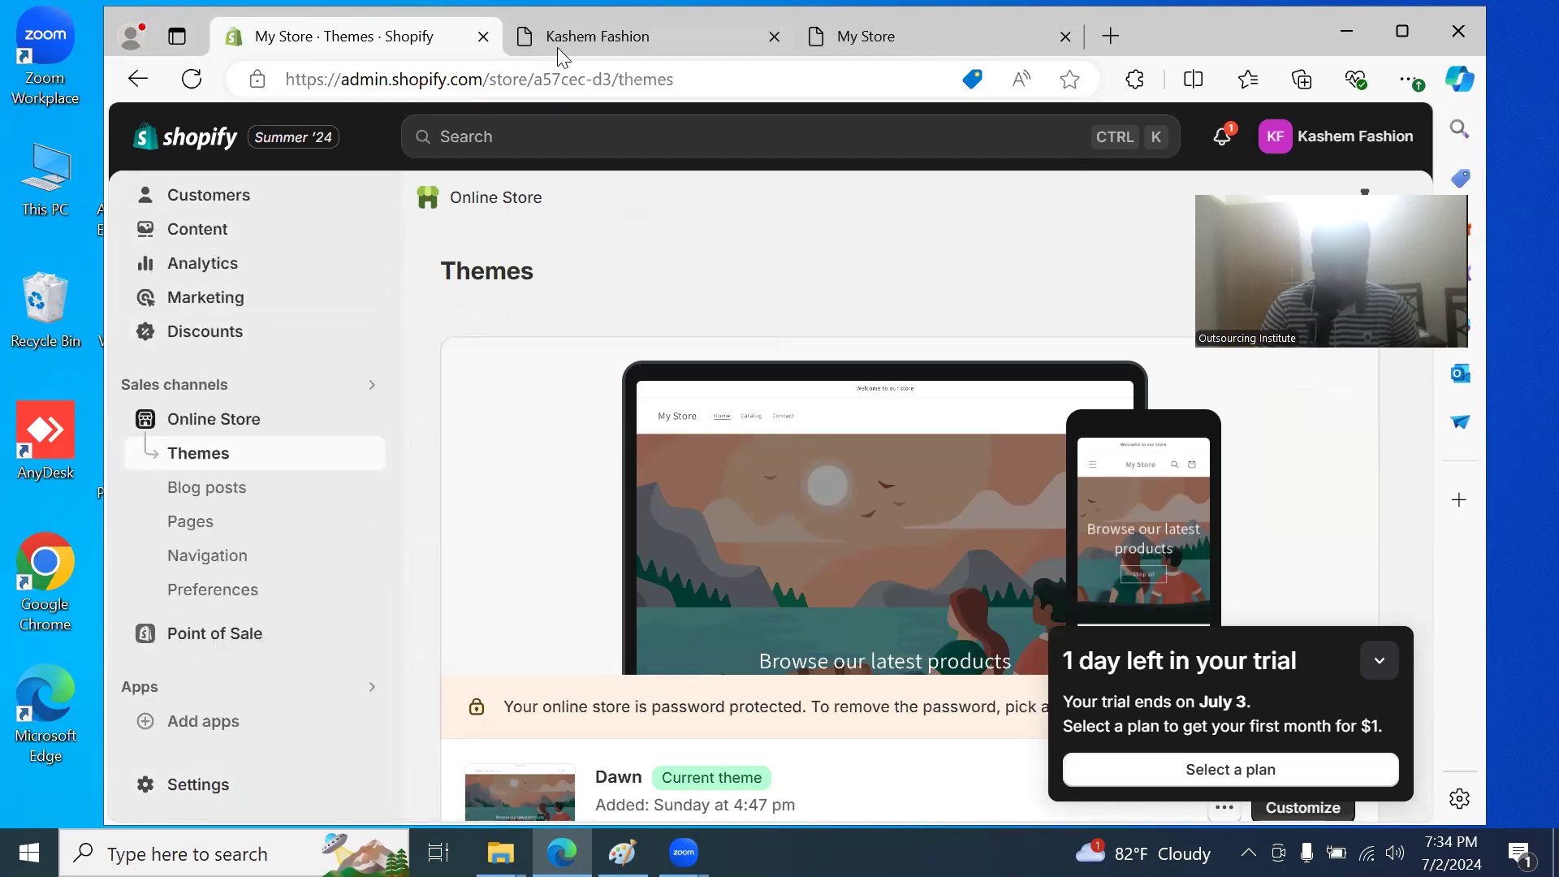
left_click(599, 36)
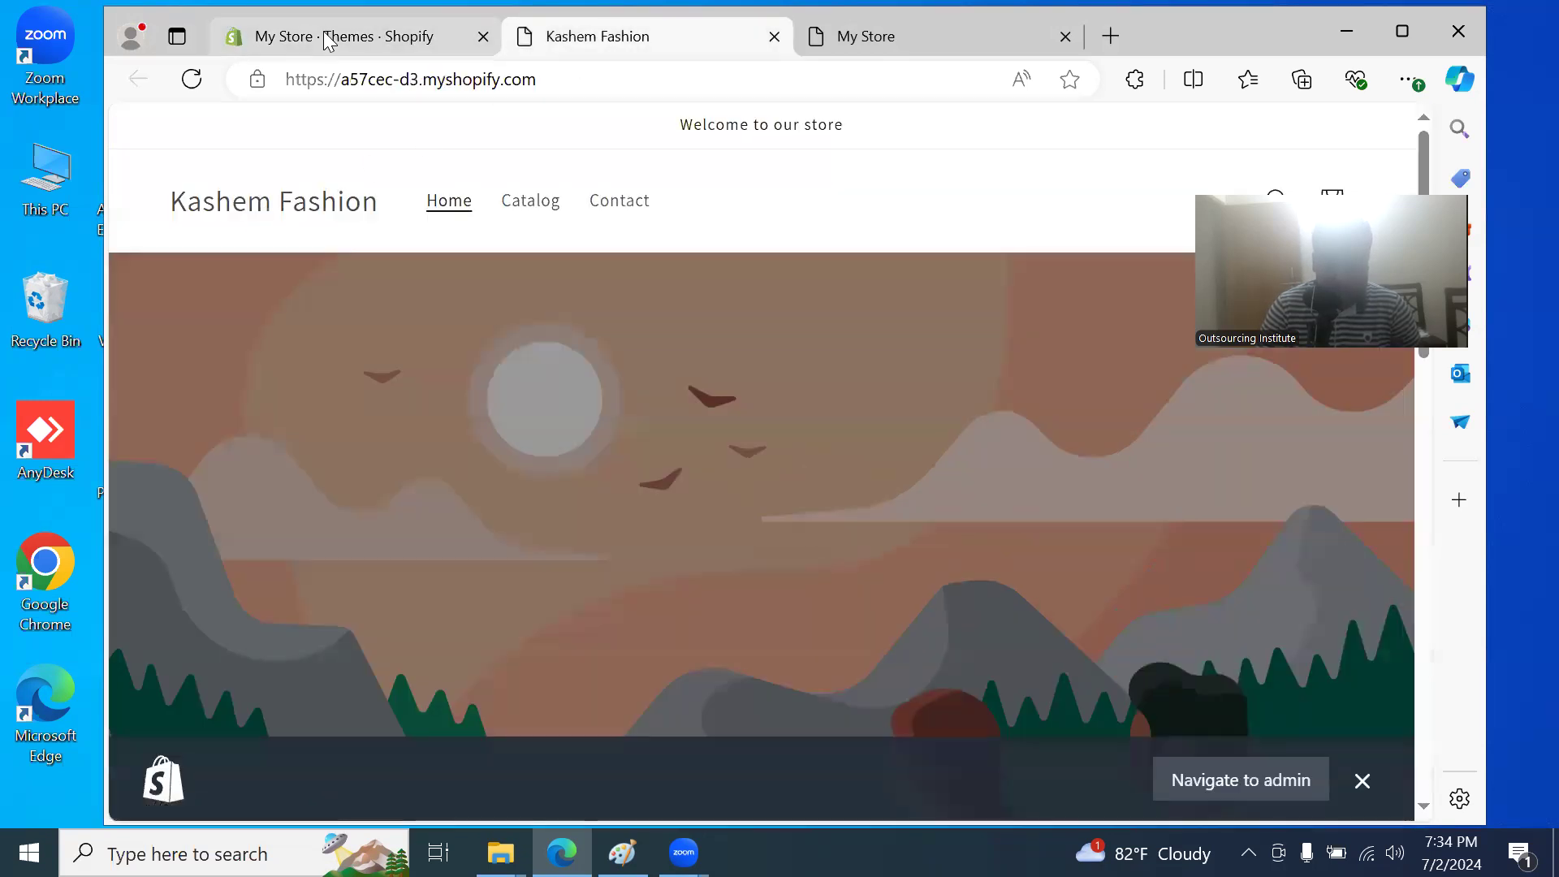
left_click(295, 43)
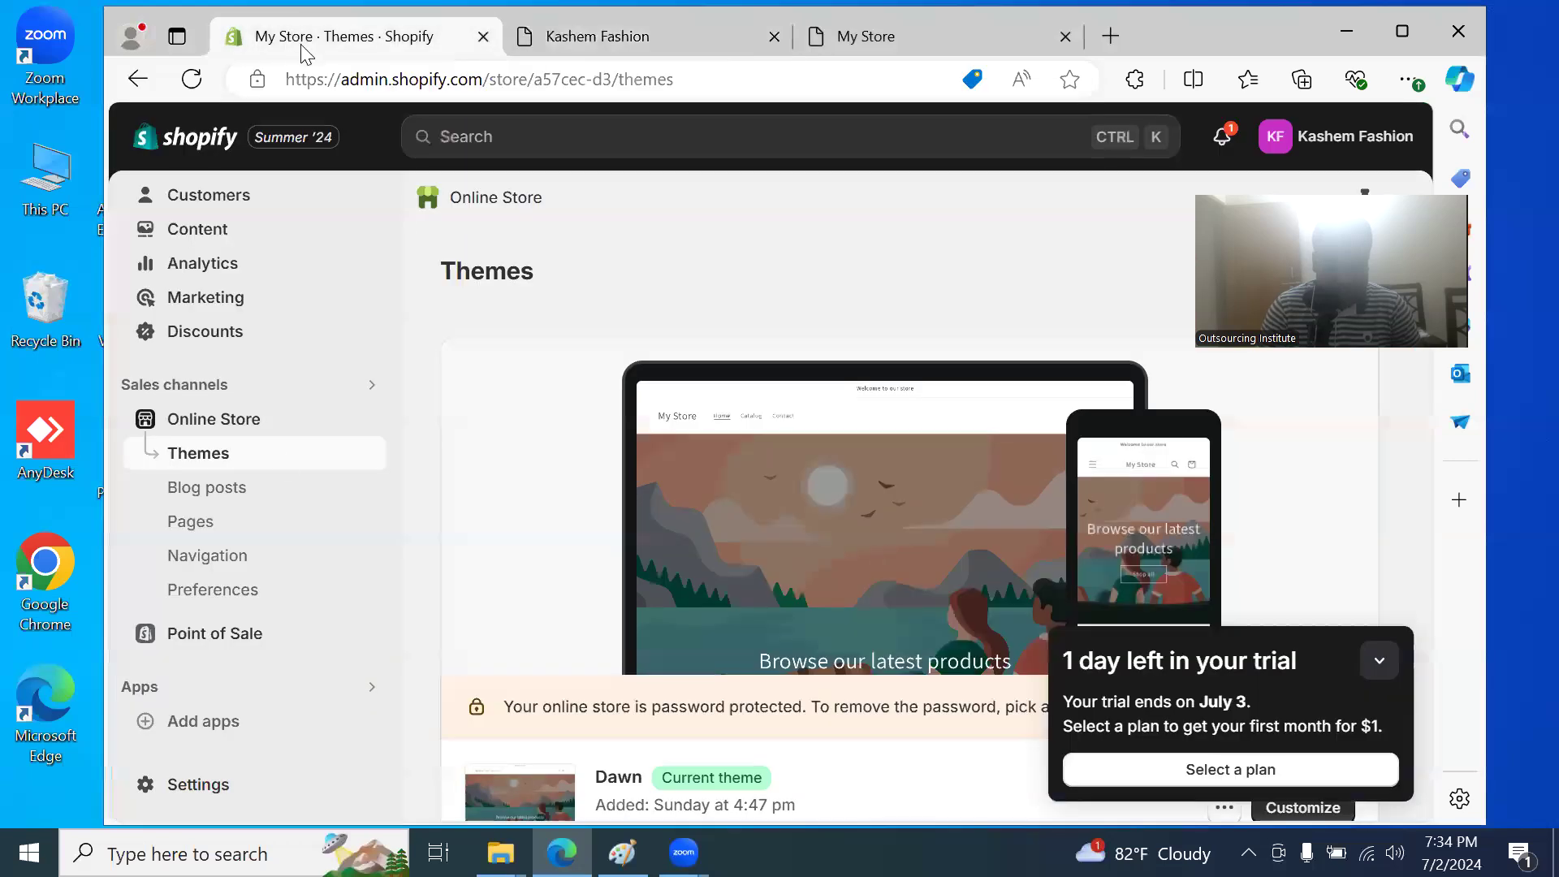
Step: View the store name field in the store profile under the general settings and close the profile without saving
left_click(200, 786)
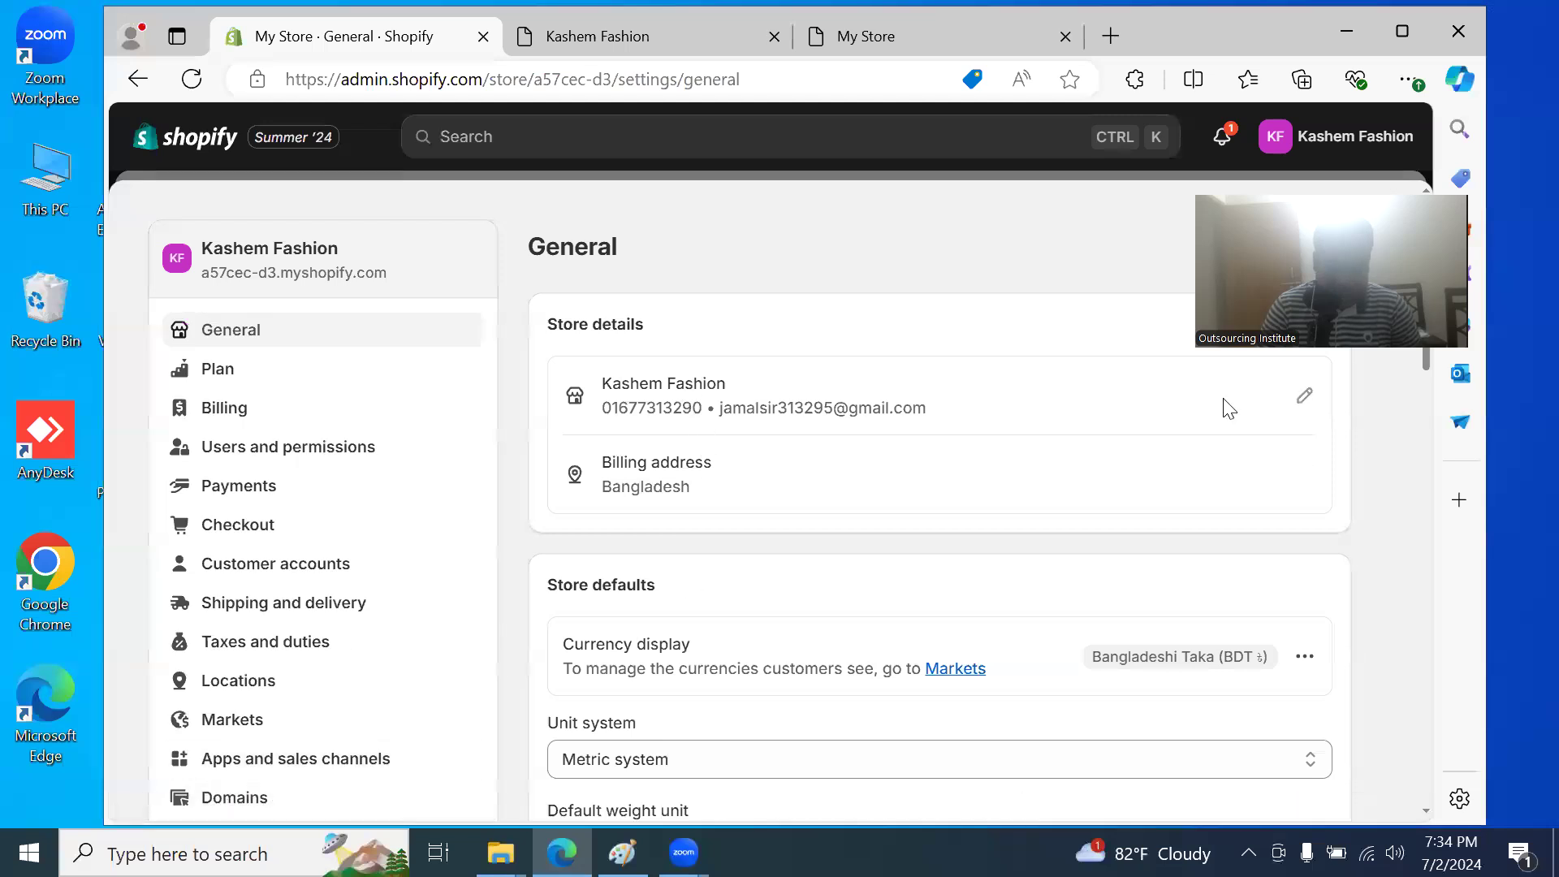
left_click(1306, 404)
left_click(626, 426)
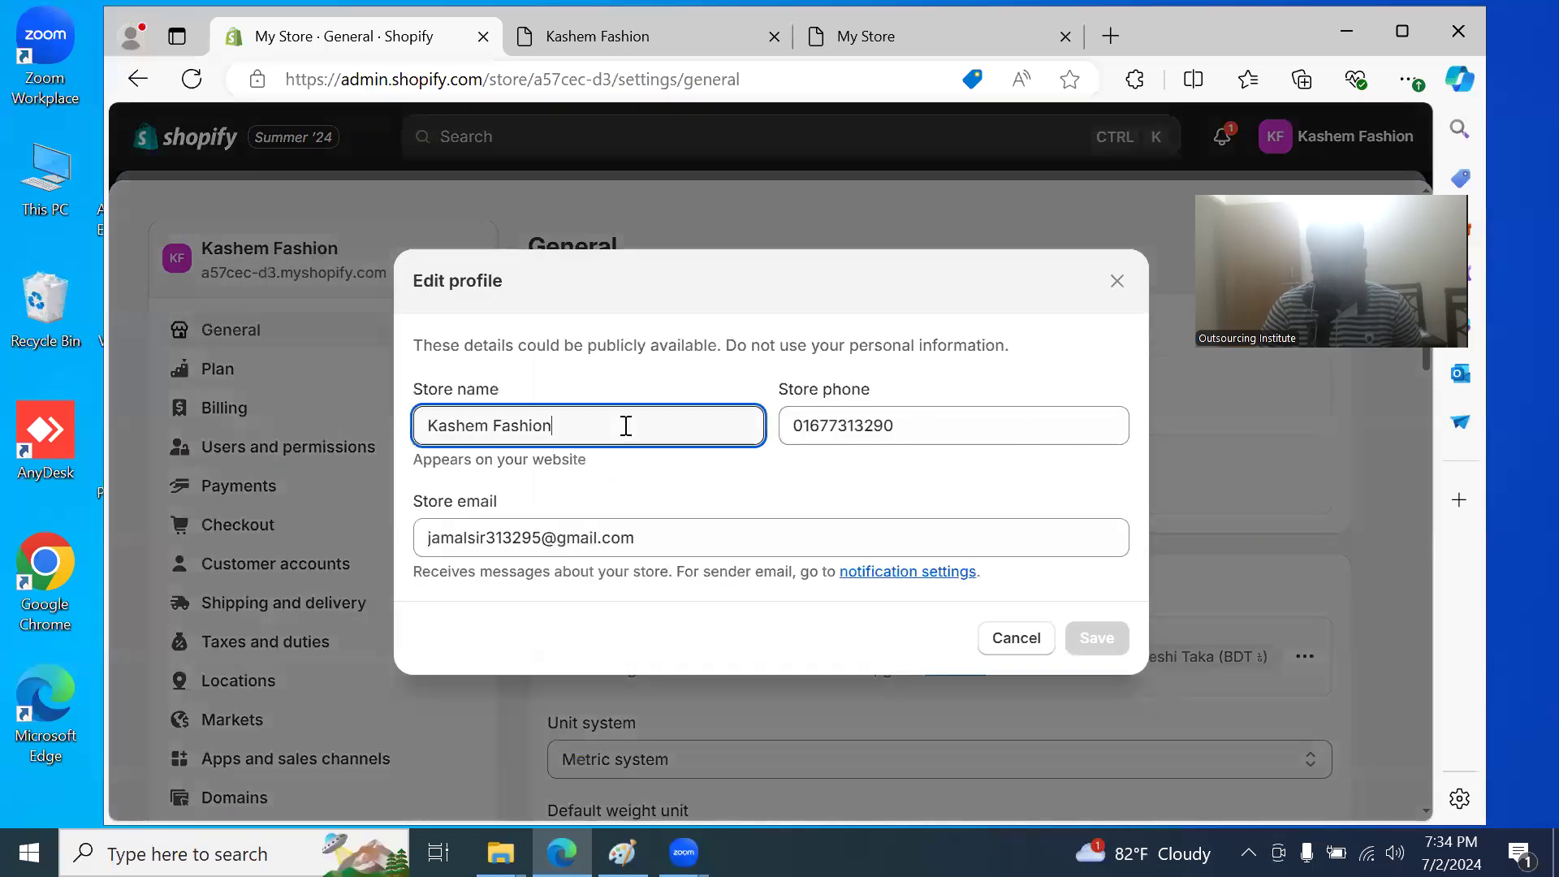
left_click(1023, 647)
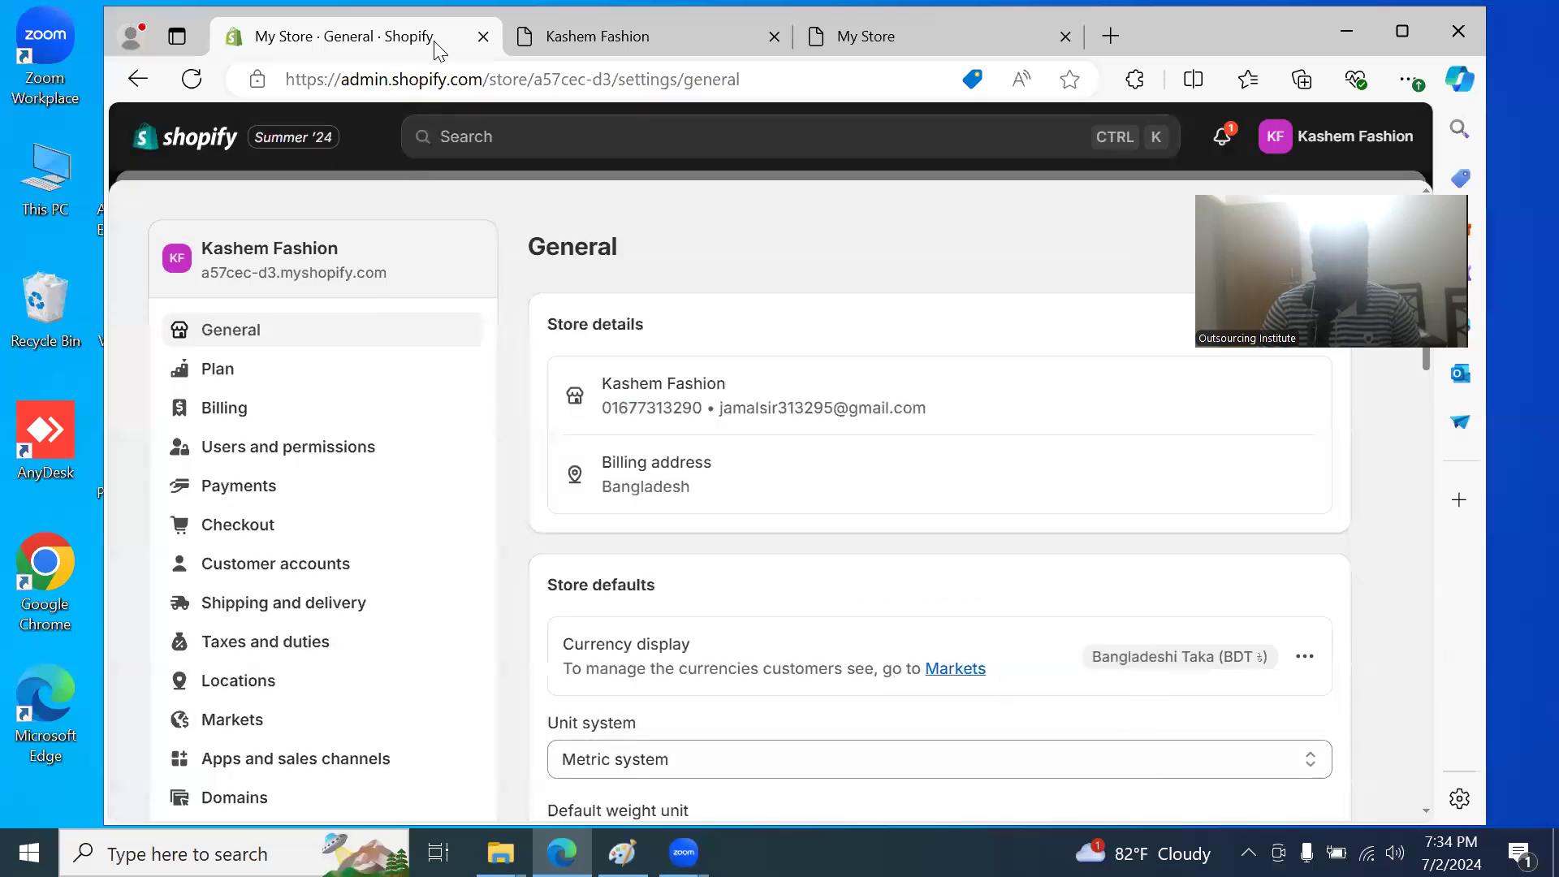
Step: Examine the live storefront's home page from the header down to the featured products
left_click(582, 40)
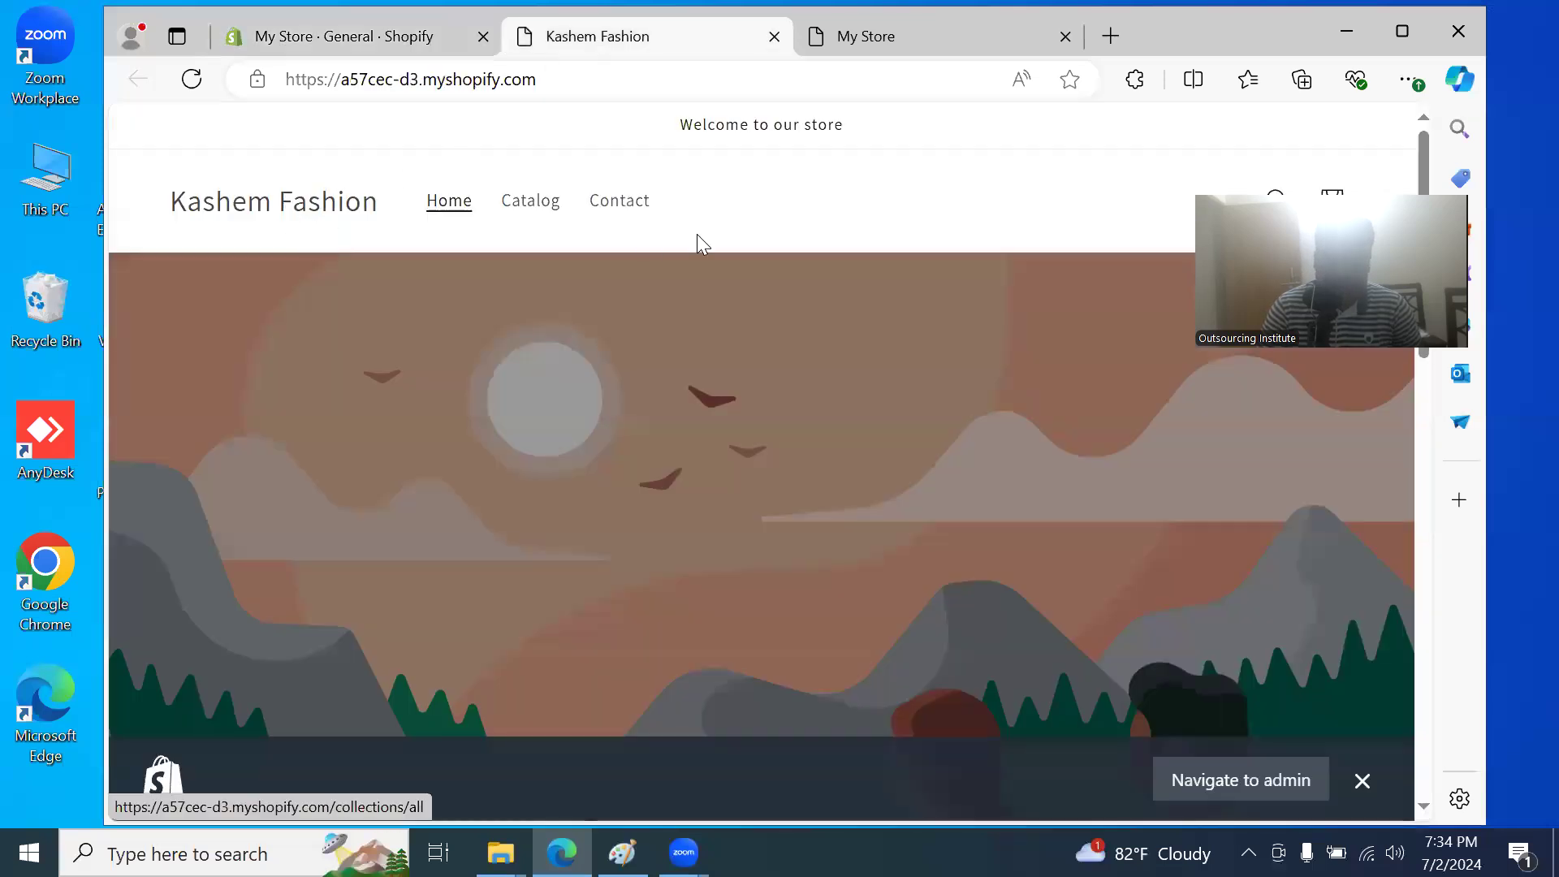
scroll(700, 238, "down", 4)
scroll(726, 328, "up", 4)
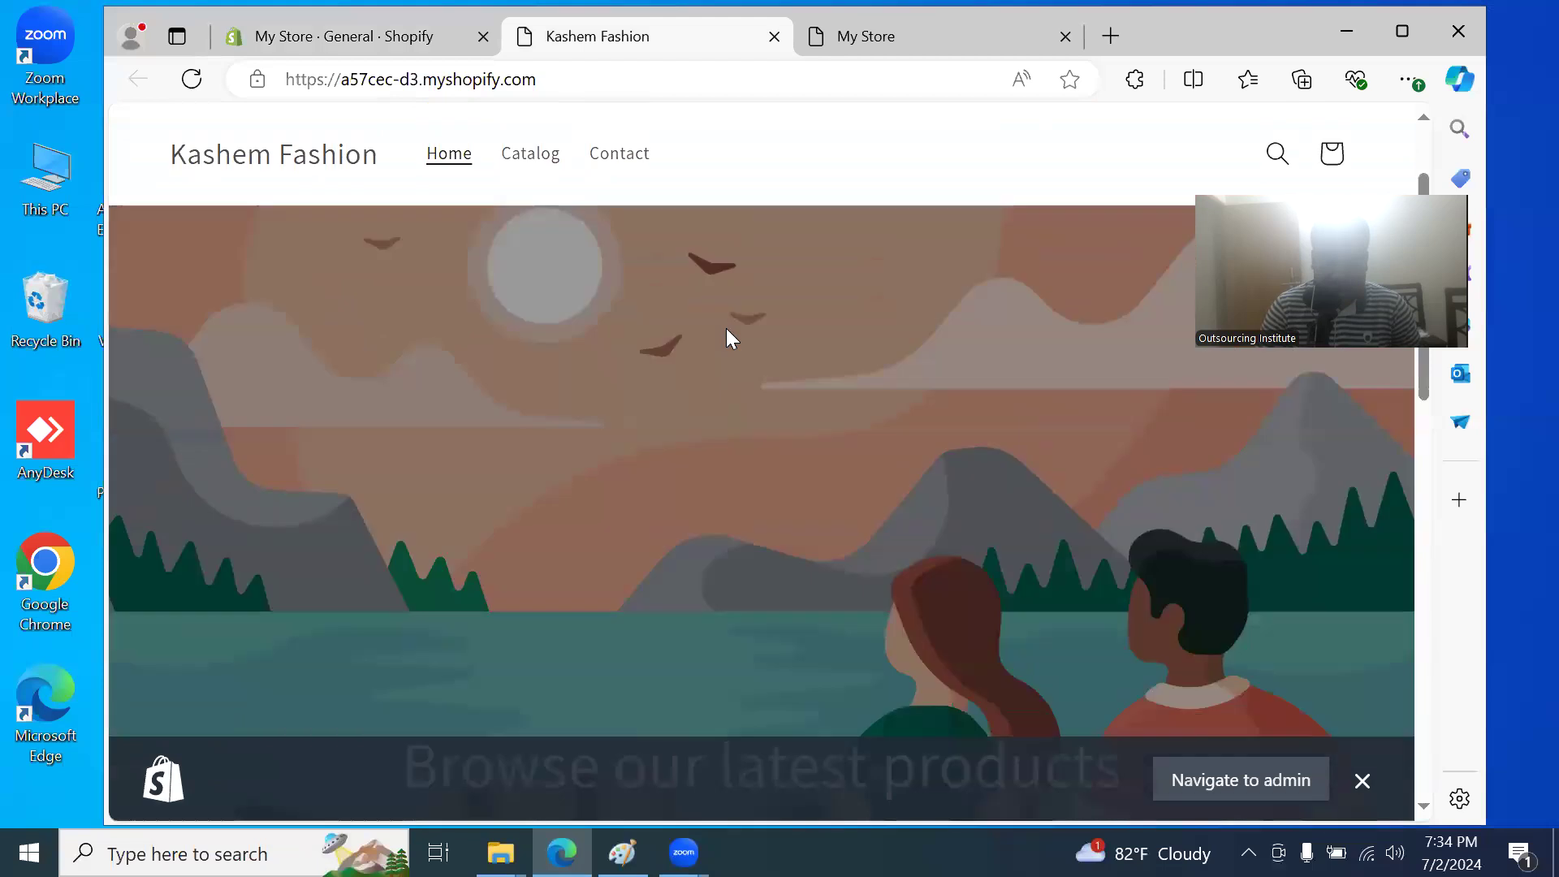
scroll(731, 341, "down", 10)
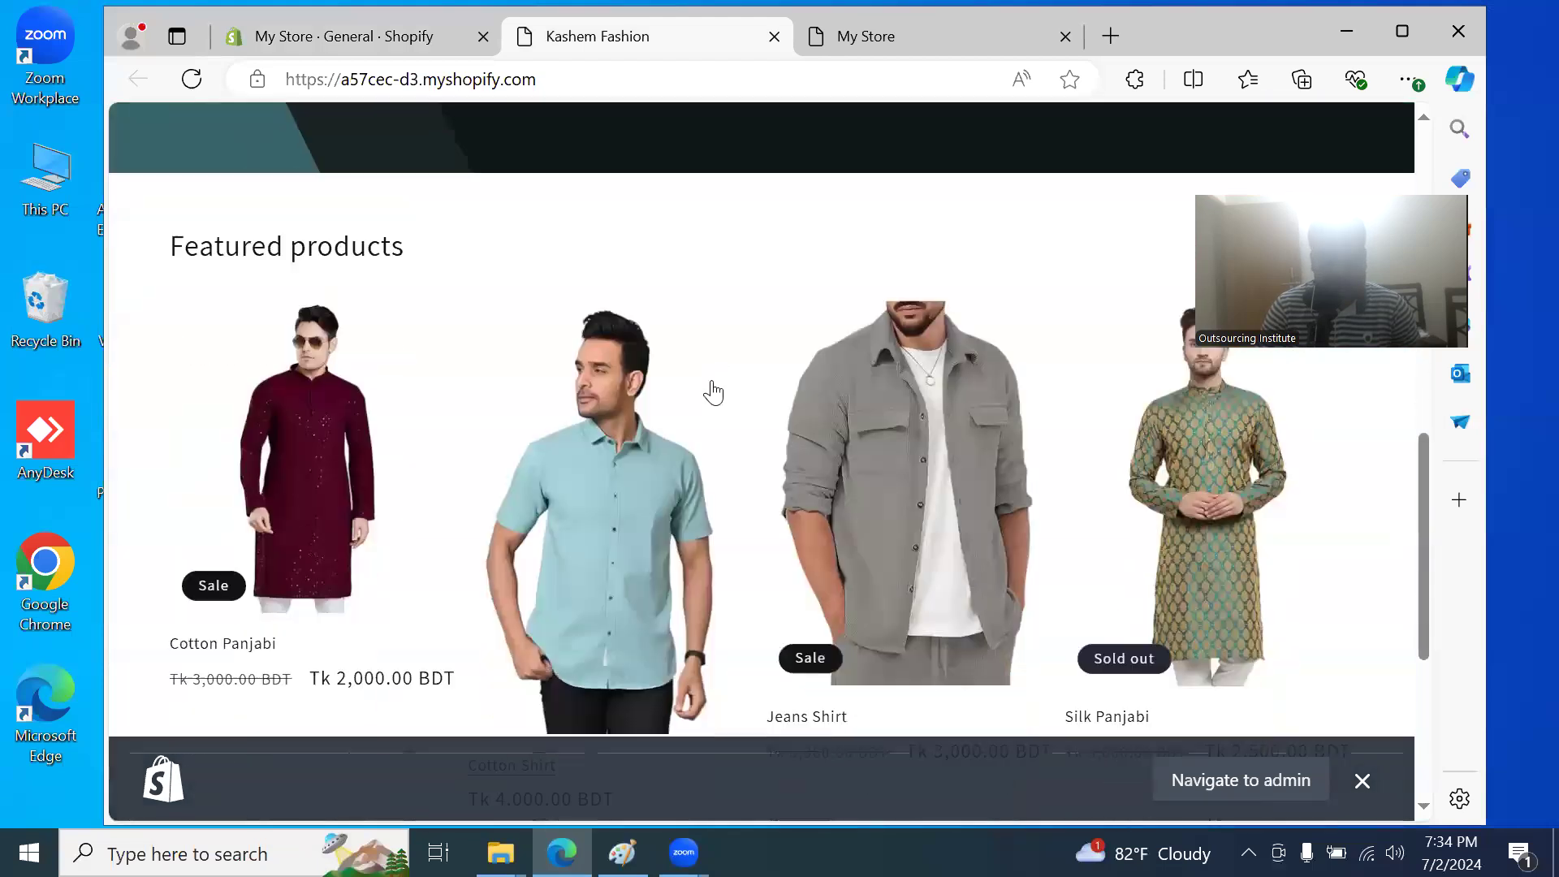
scroll(692, 364, "up", 10)
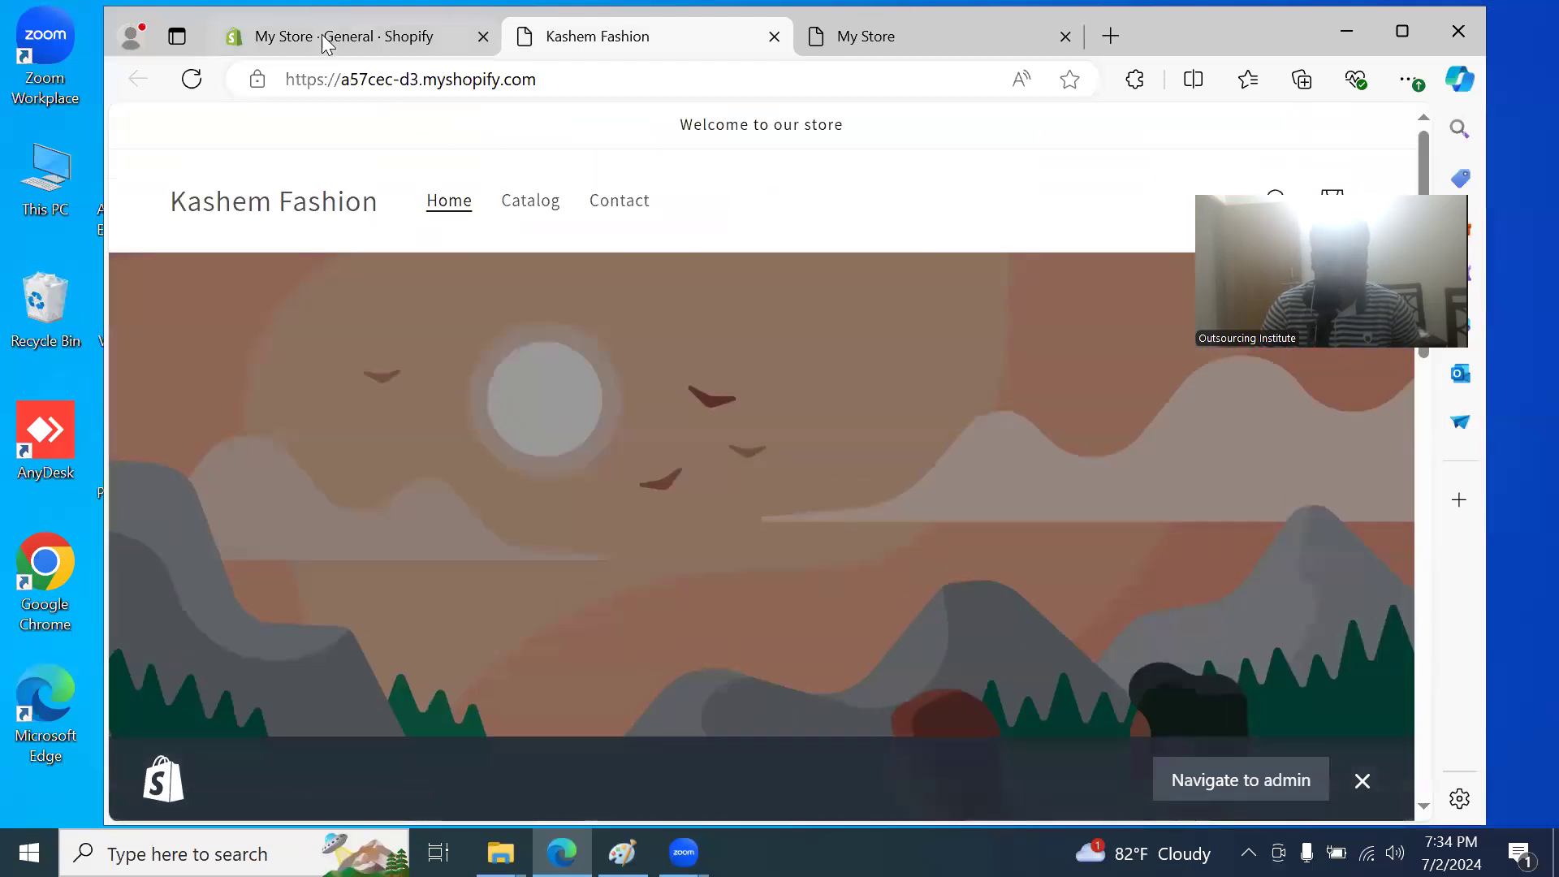
Step: Go back to the general store settings, look over the page, and close the settings
left_click(325, 39)
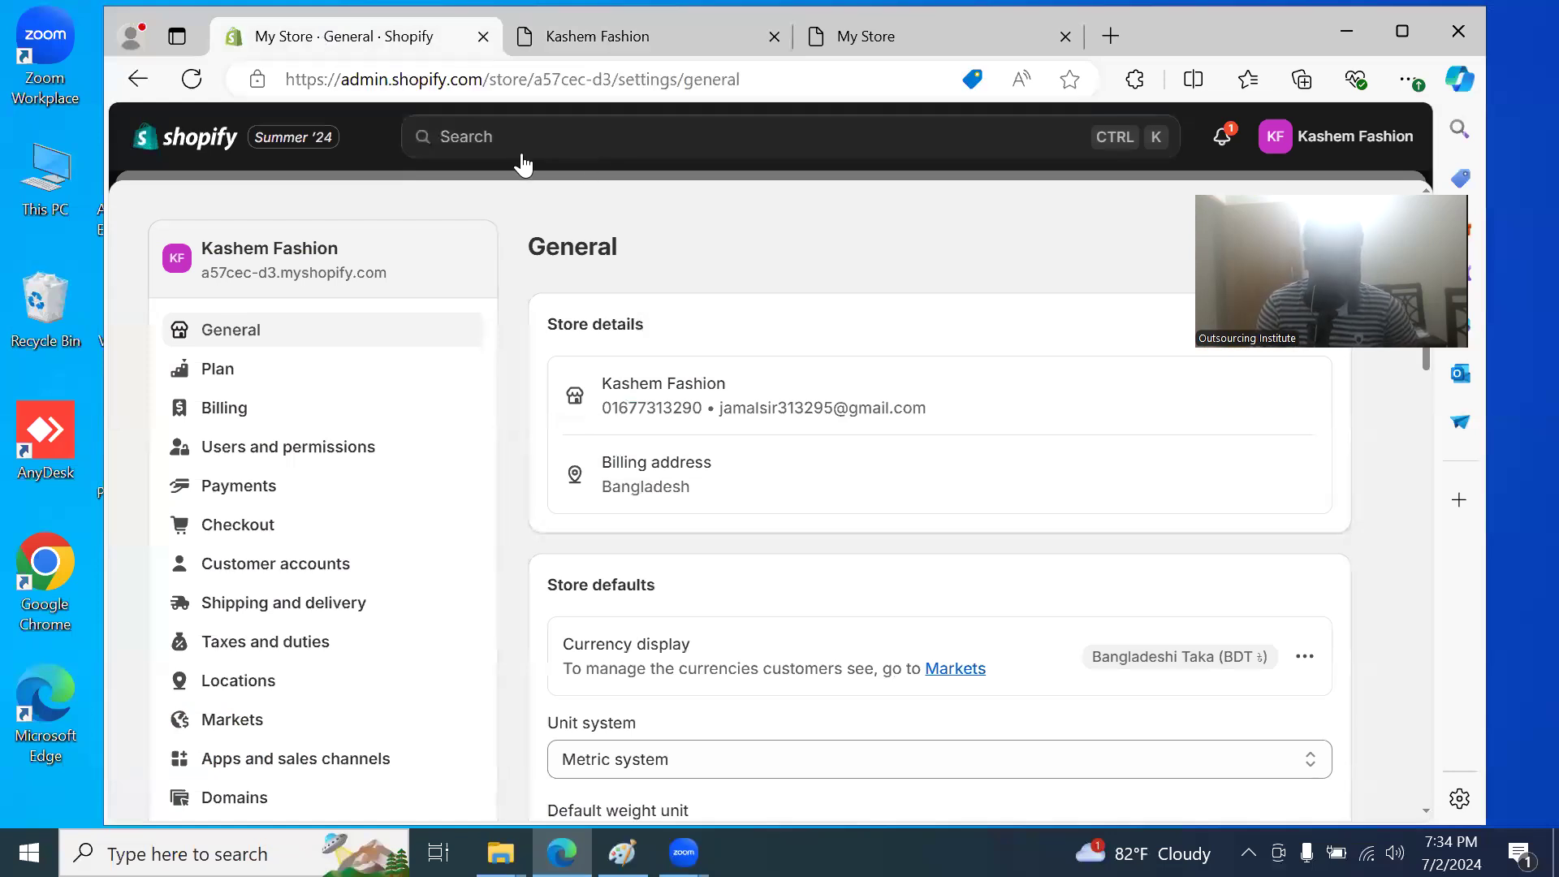
scroll(345, 610, "down", 2)
scroll(337, 606, "down", 2)
scroll(338, 605, "up", 5)
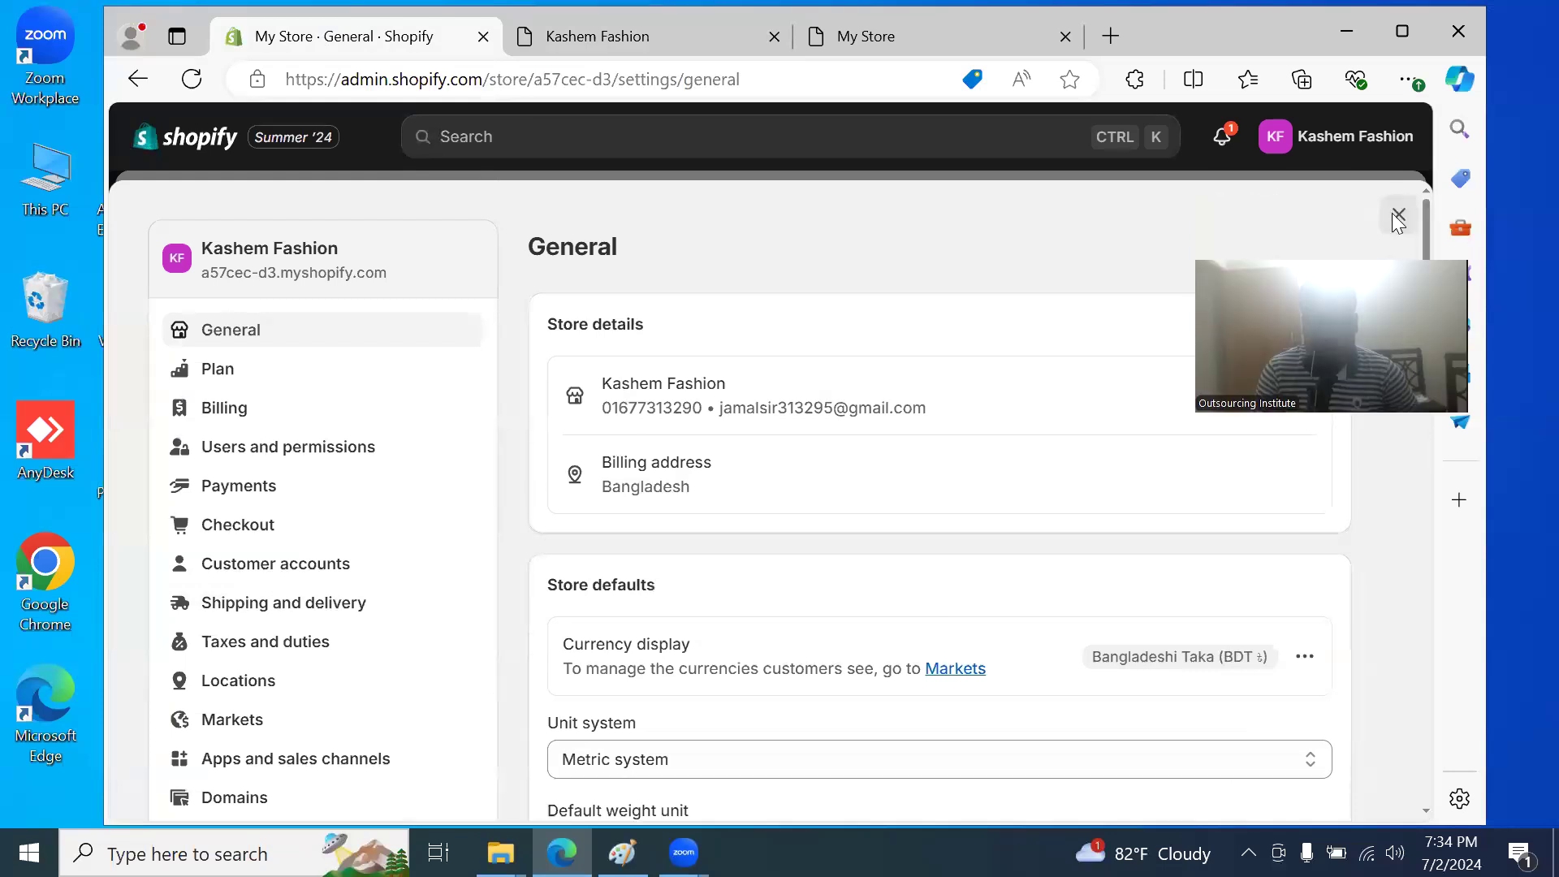
left_click(1400, 218)
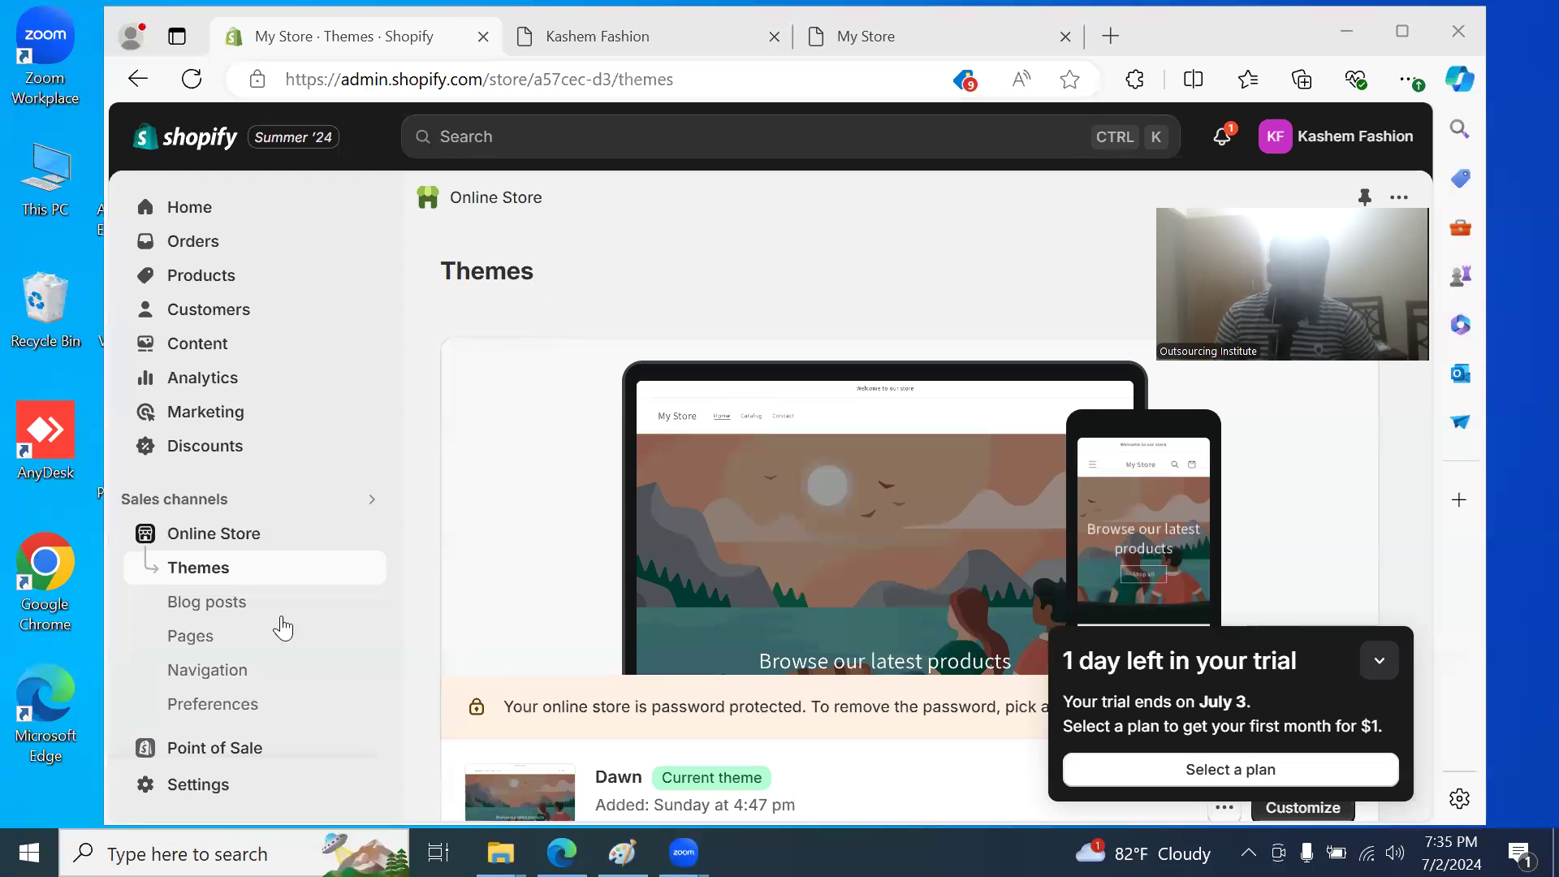
Step: From the online store's themes, open the current Dawn theme for customization and maximize the browser window
scroll(283, 627, "down", 2)
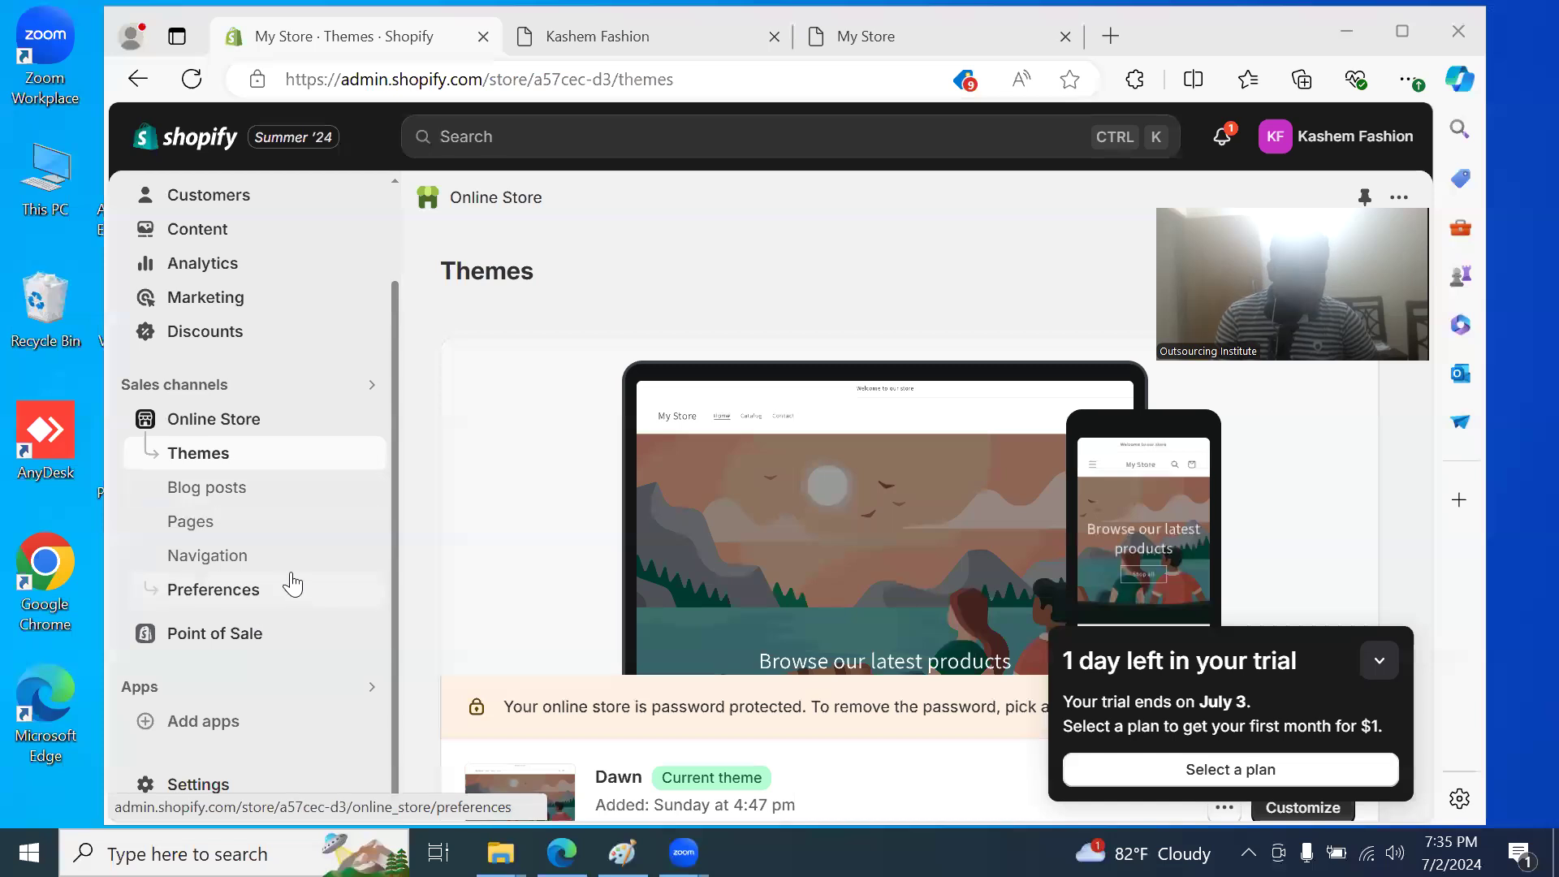
scroll(291, 578, "up", 2)
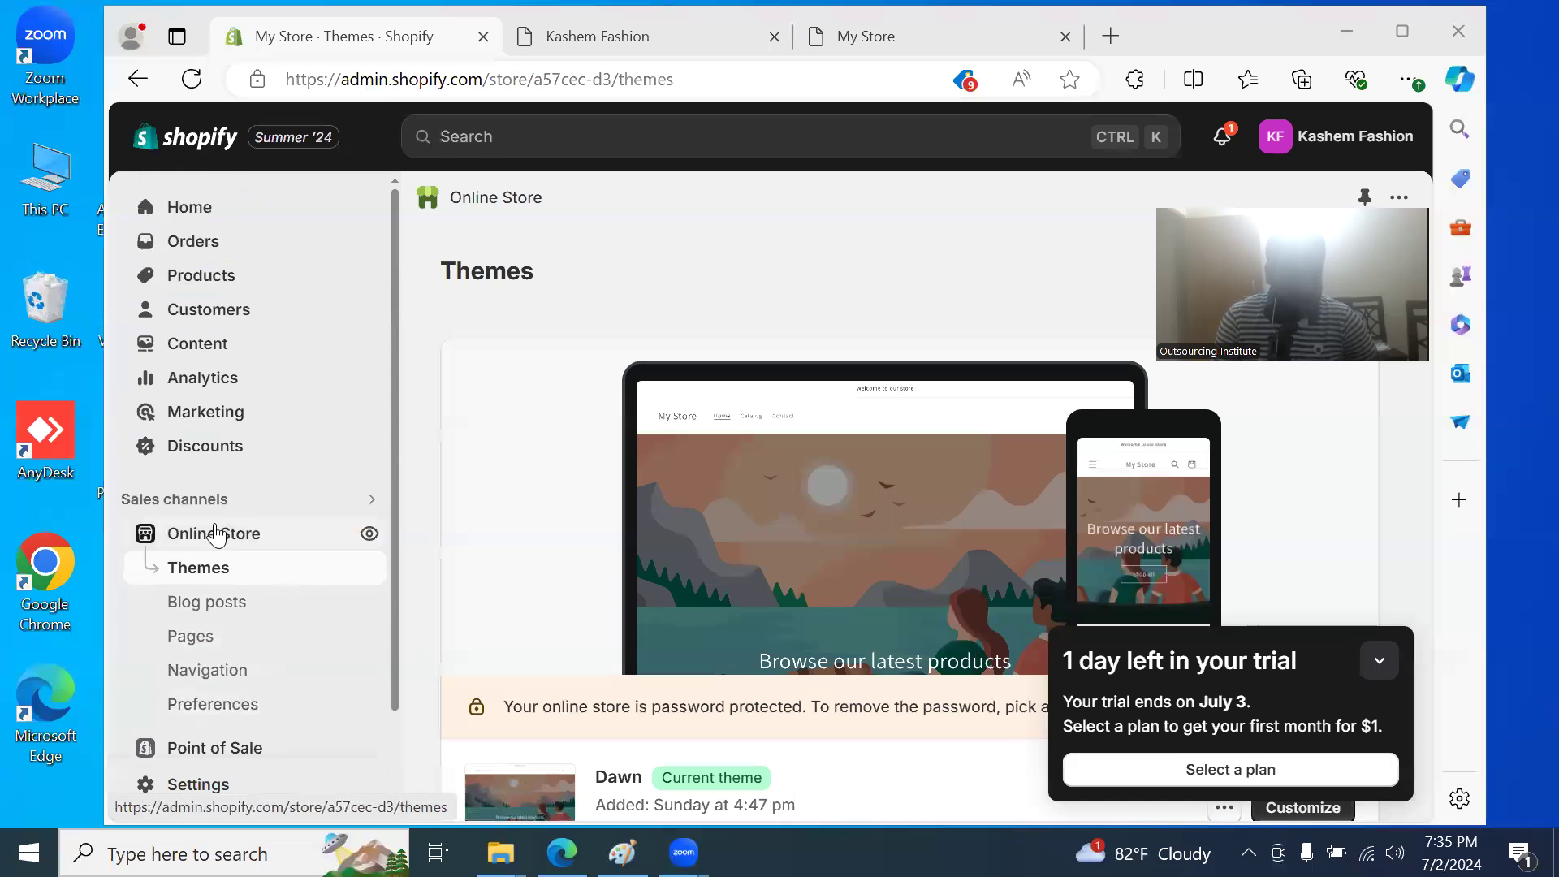
left_click(215, 578)
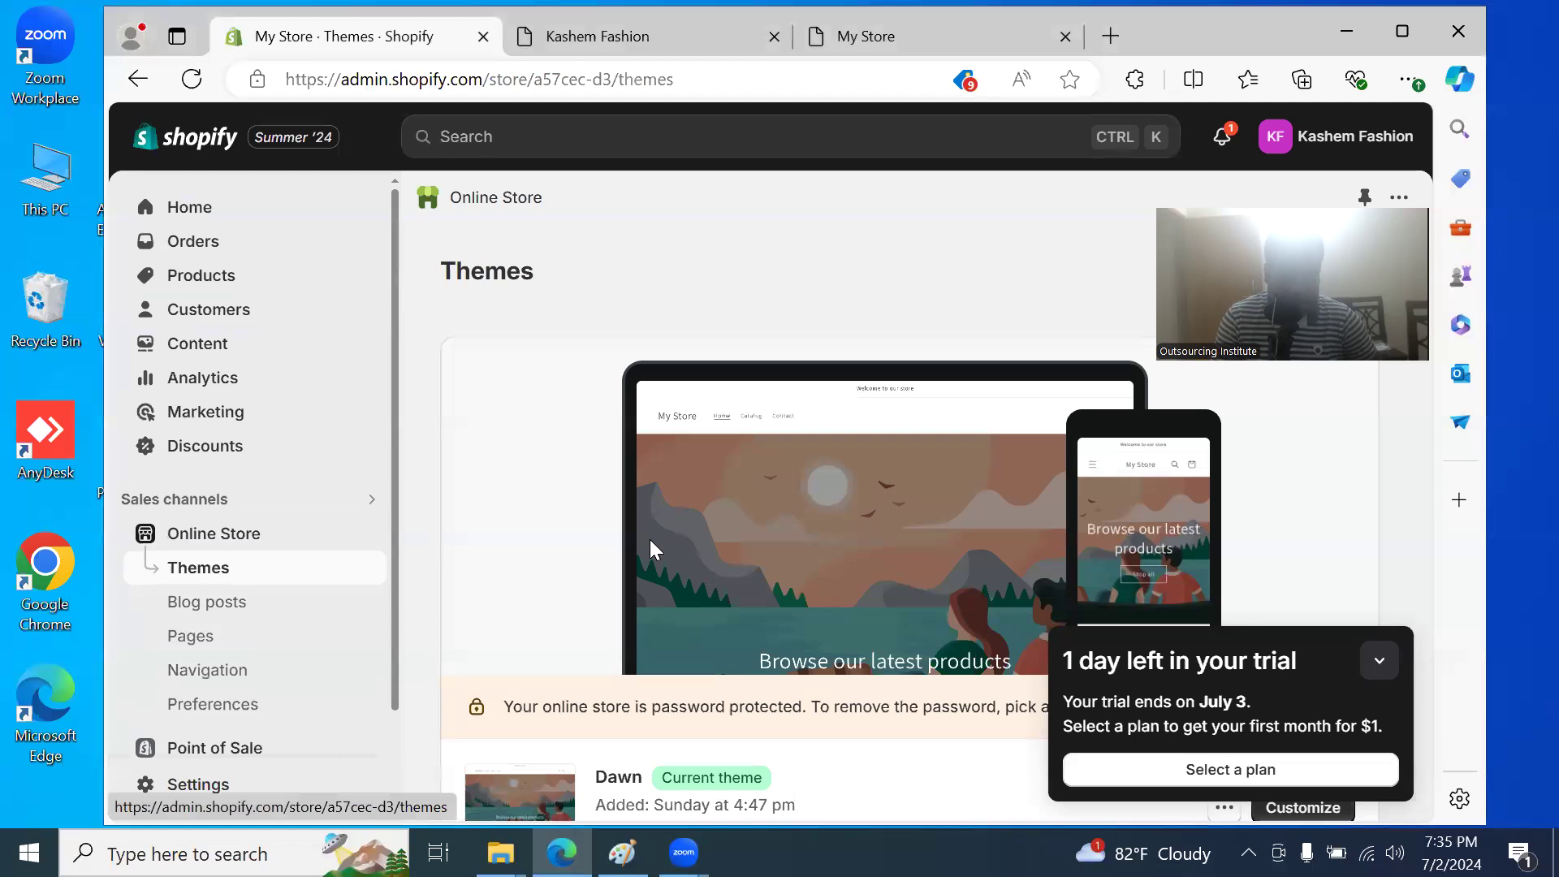
scroll(646, 465, "down", 4)
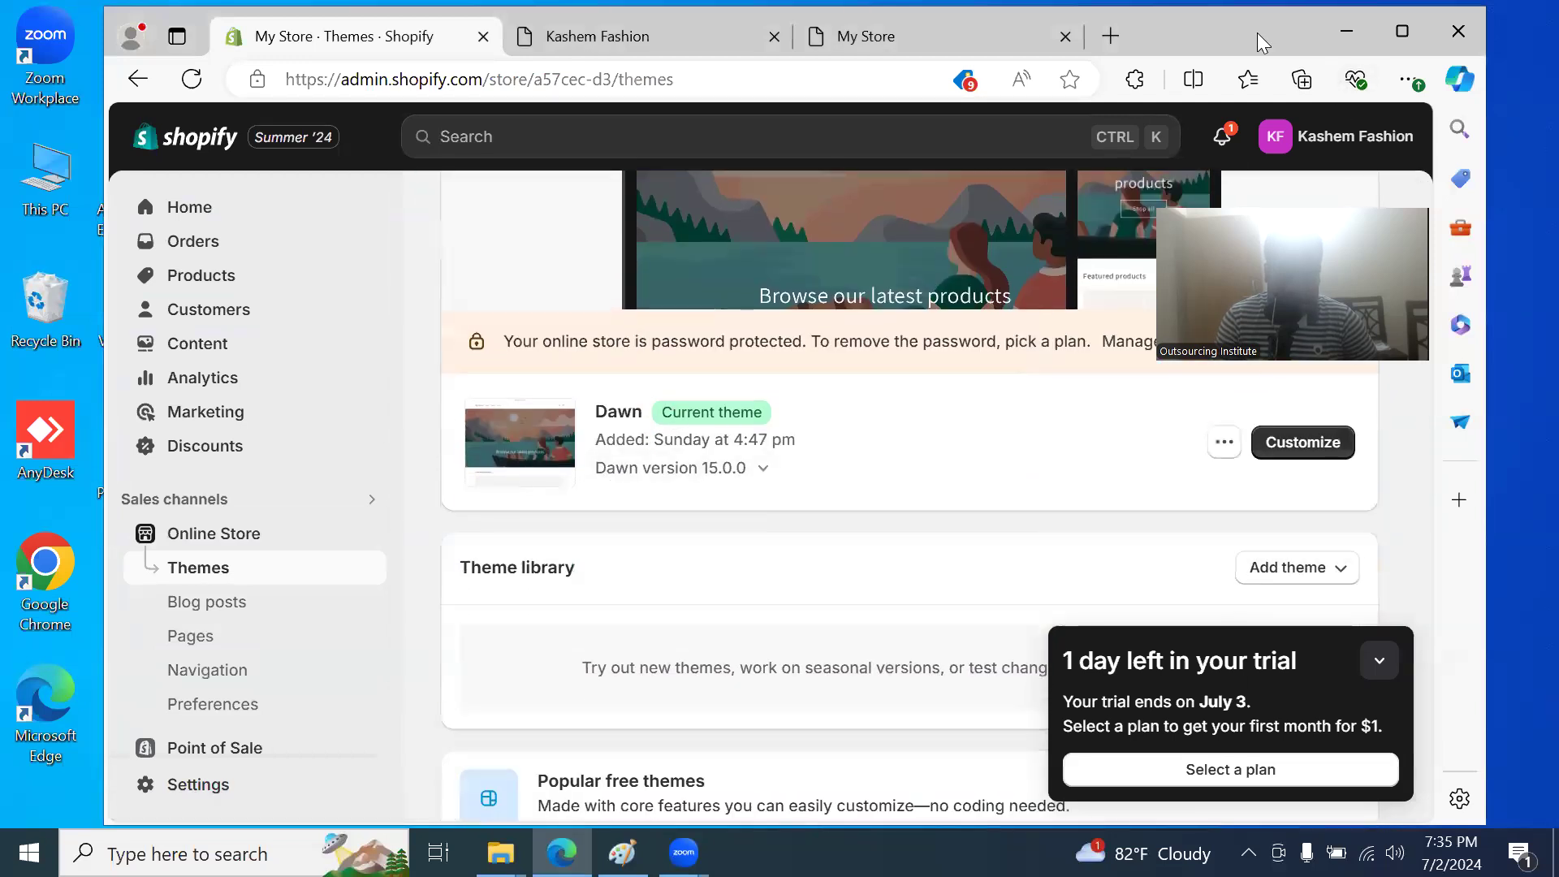
left_click_drag(1261, 43, 900, 51)
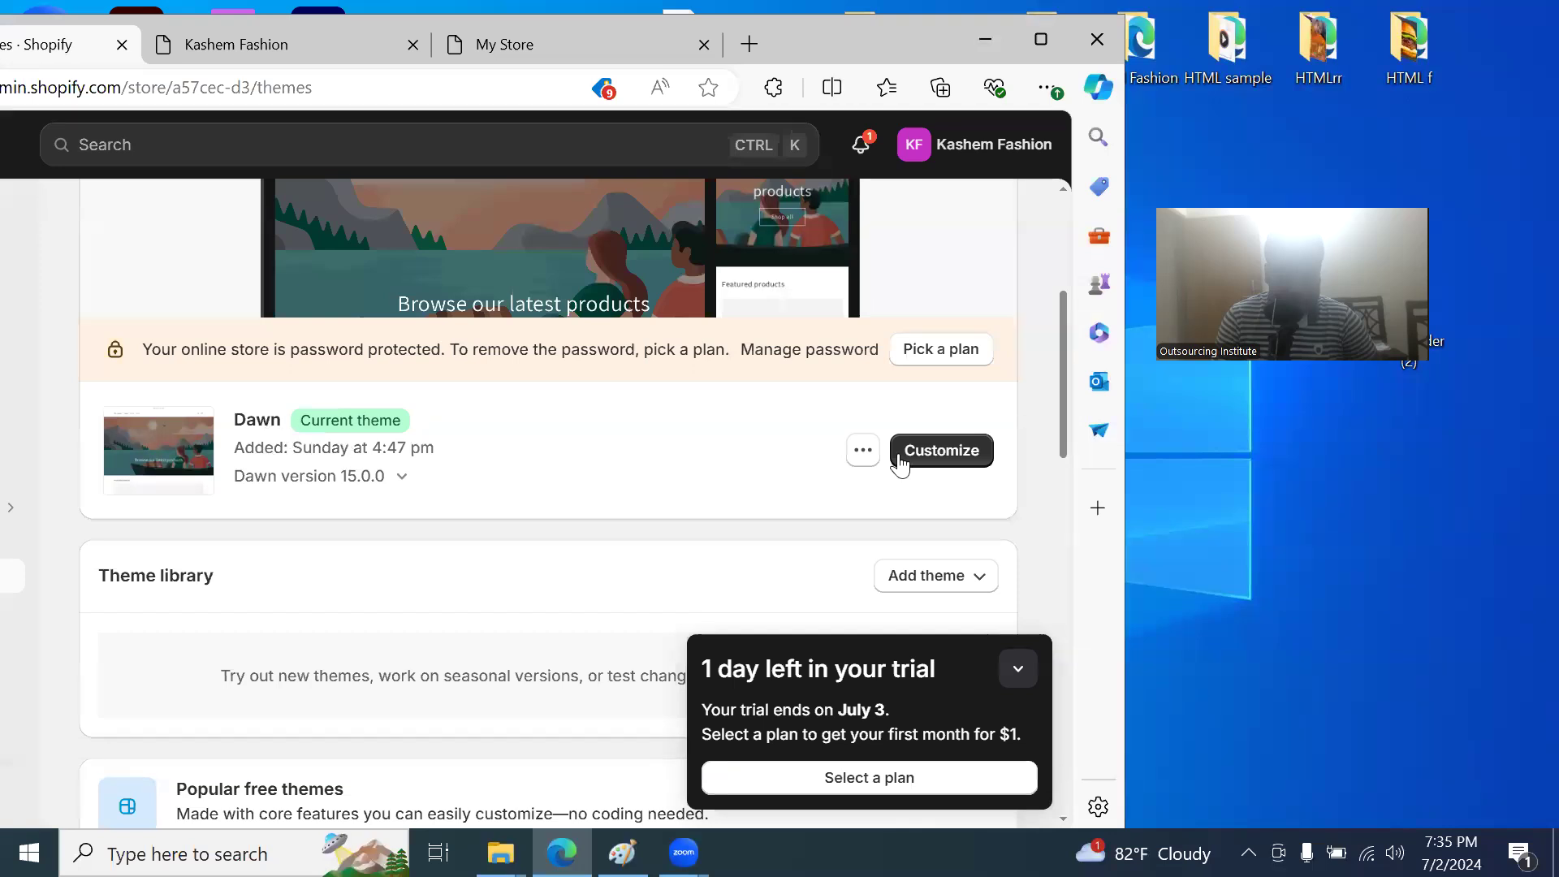
left_click(951, 459)
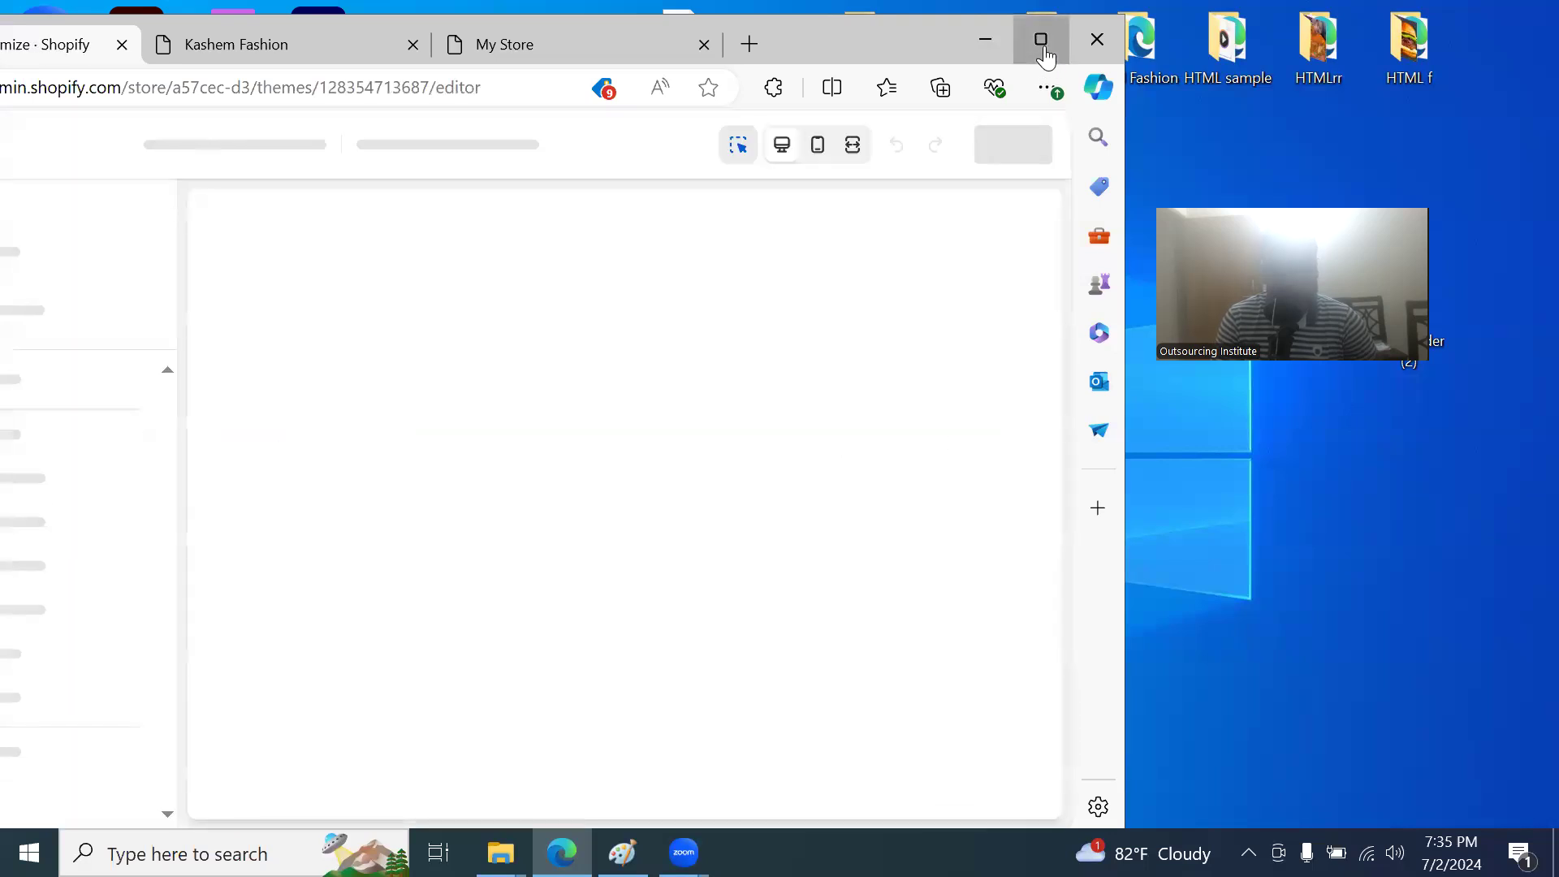
left_click(1043, 49)
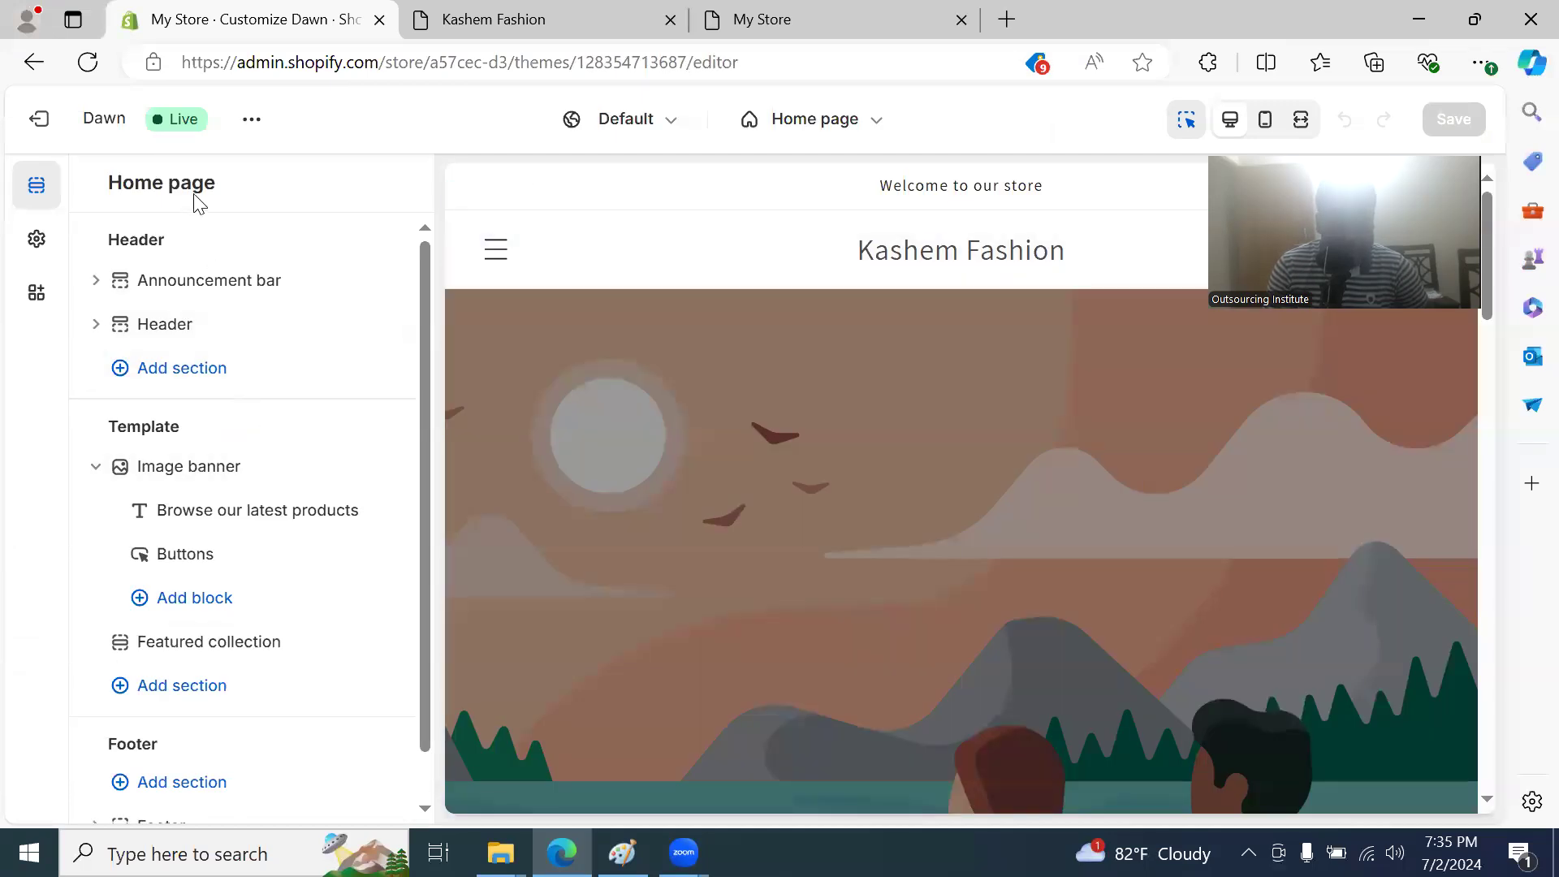
Step: Review the Dawn theme's home page preview in the editor, from the announcement bar through the image banner and featured products
scroll(212, 503, "down", 1)
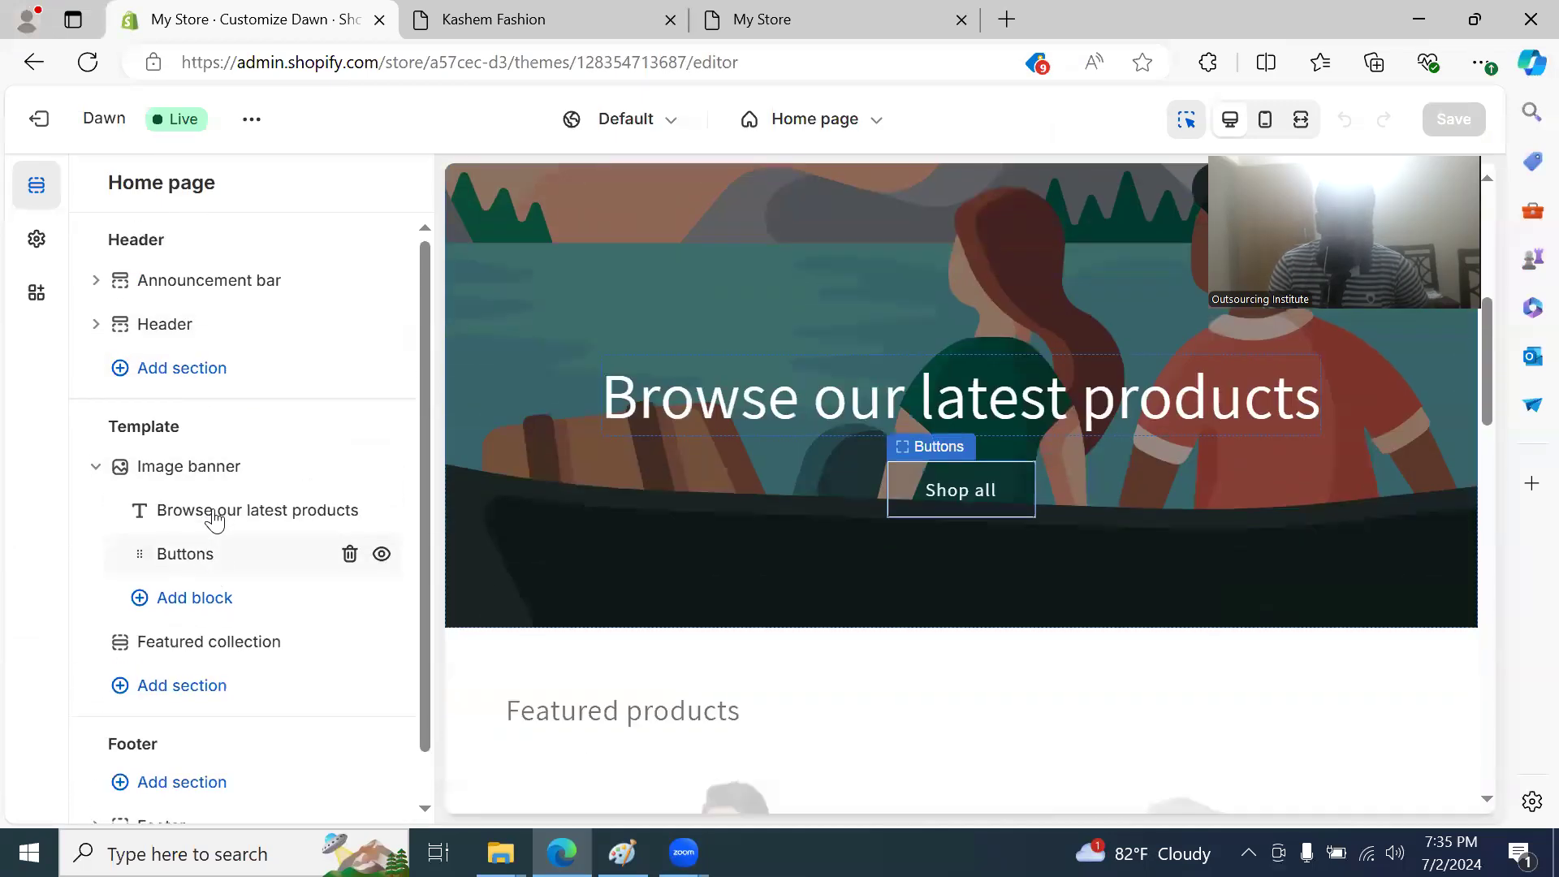
scroll(228, 438, "up", 1)
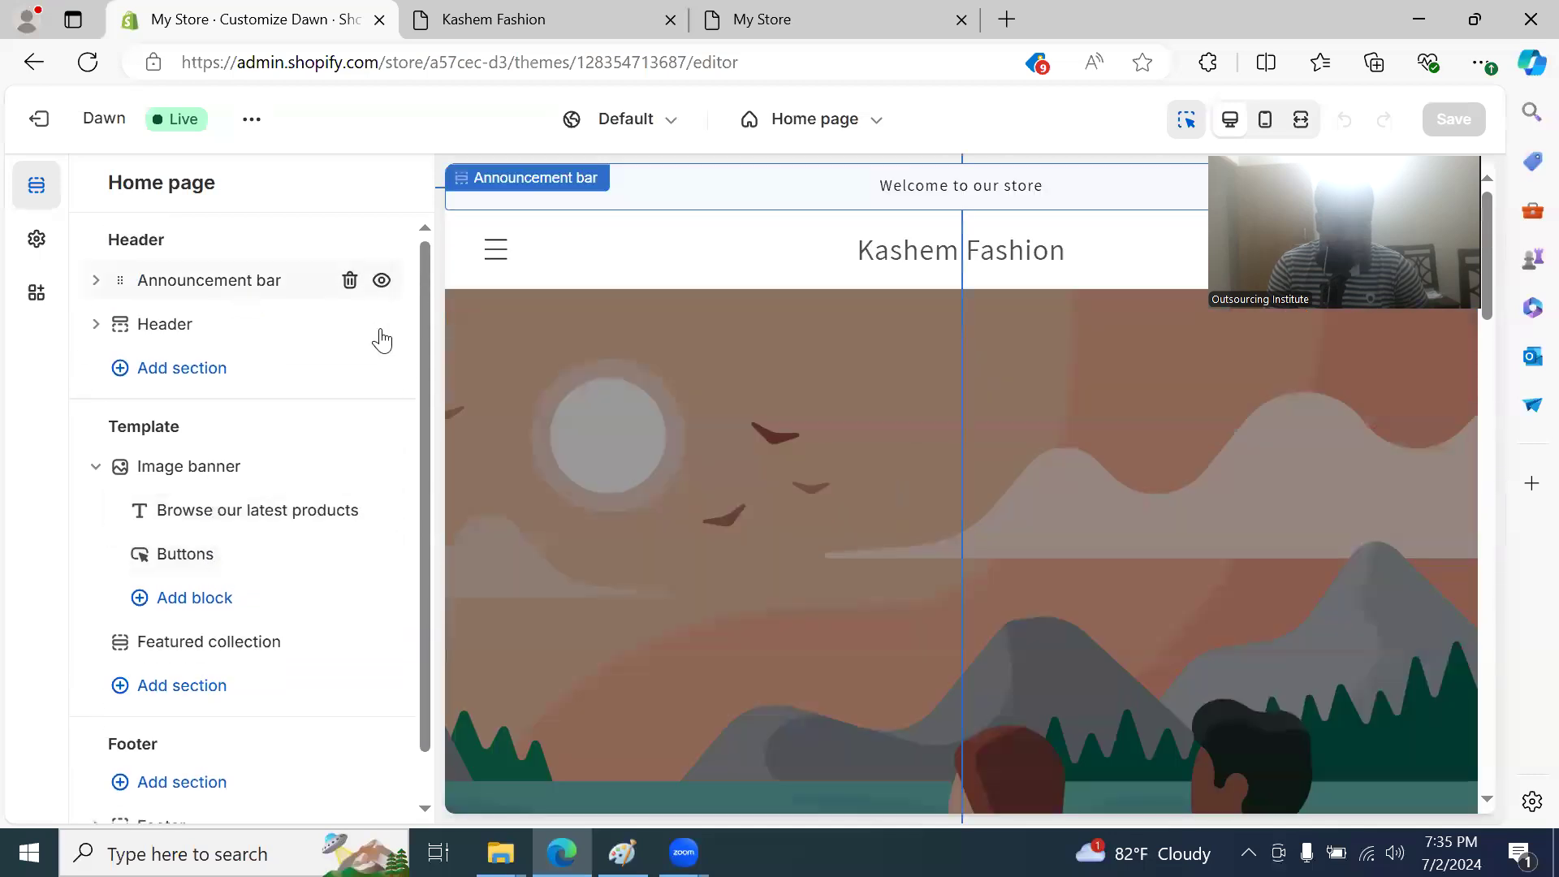
scroll(919, 370, "down", 10)
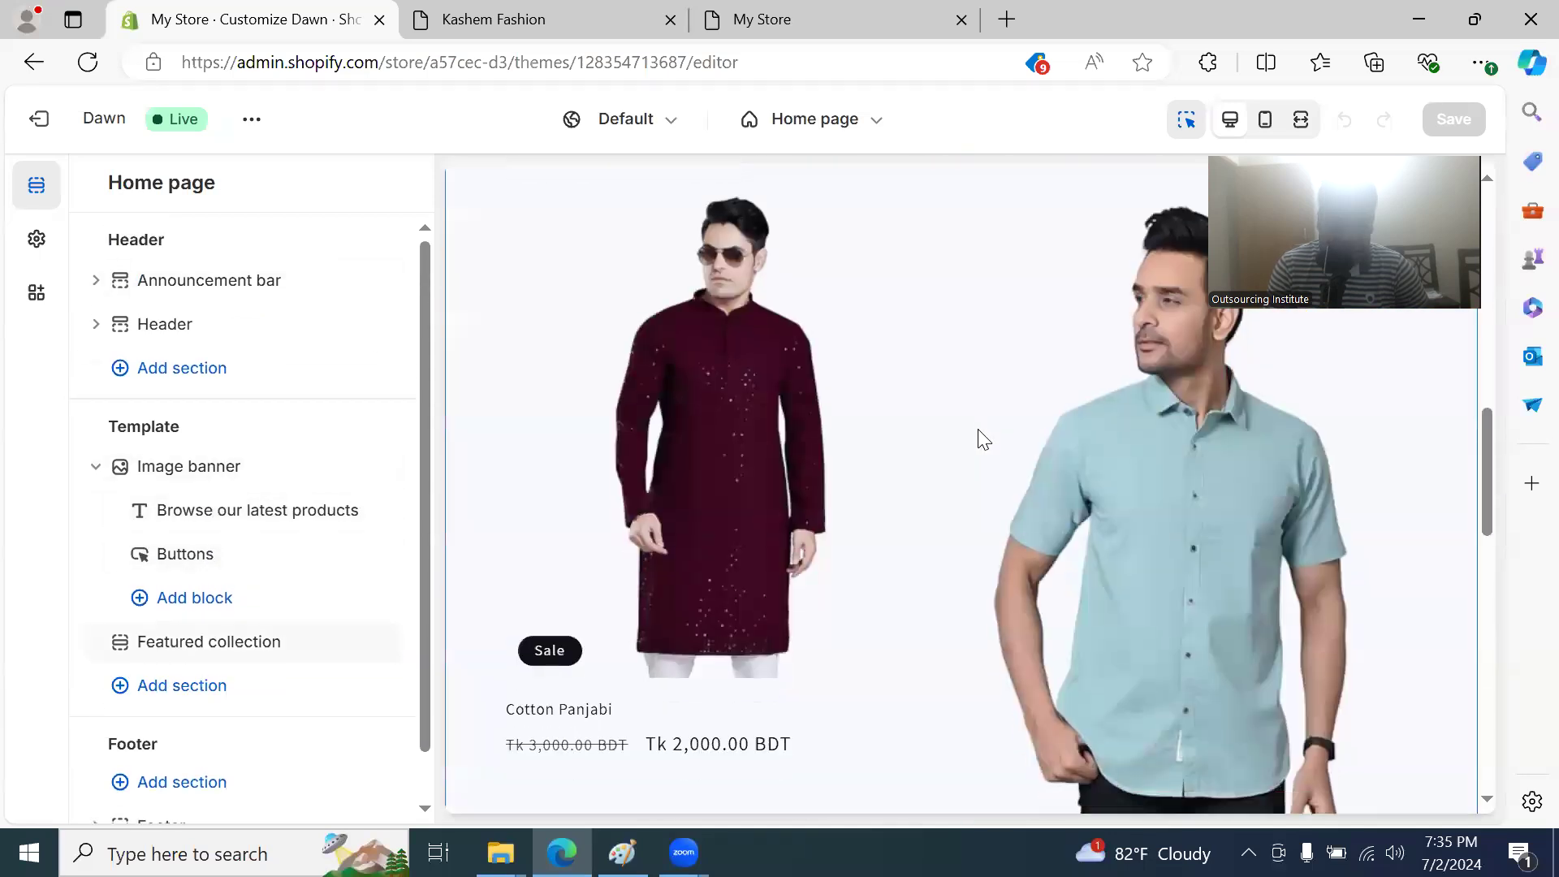
scroll(981, 439, "down", 8)
scroll(978, 437, "up", 6)
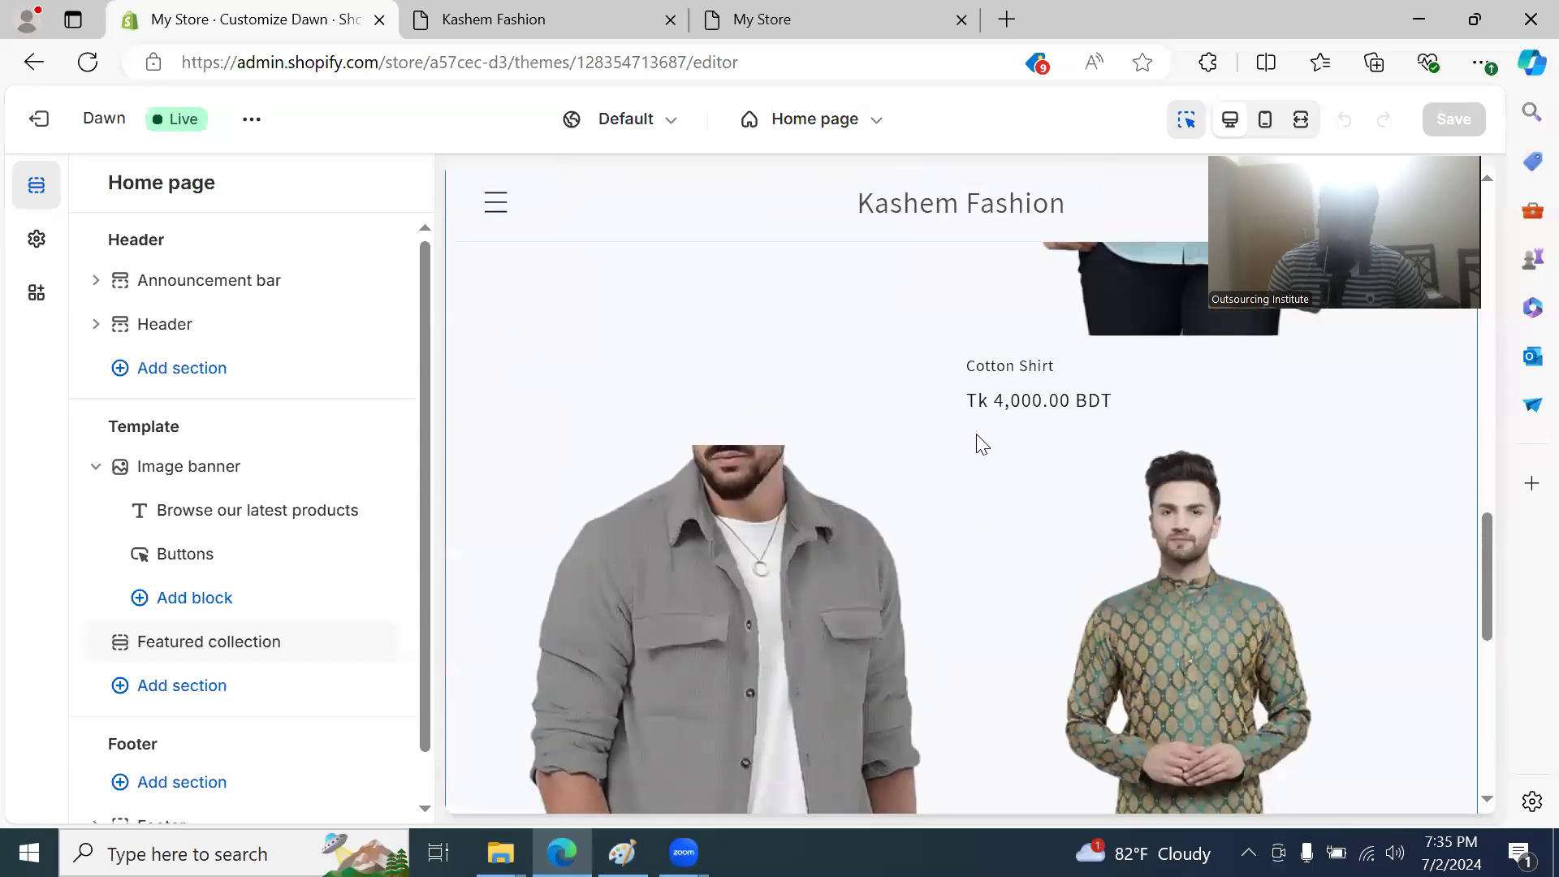
scroll(977, 437, "up", 8)
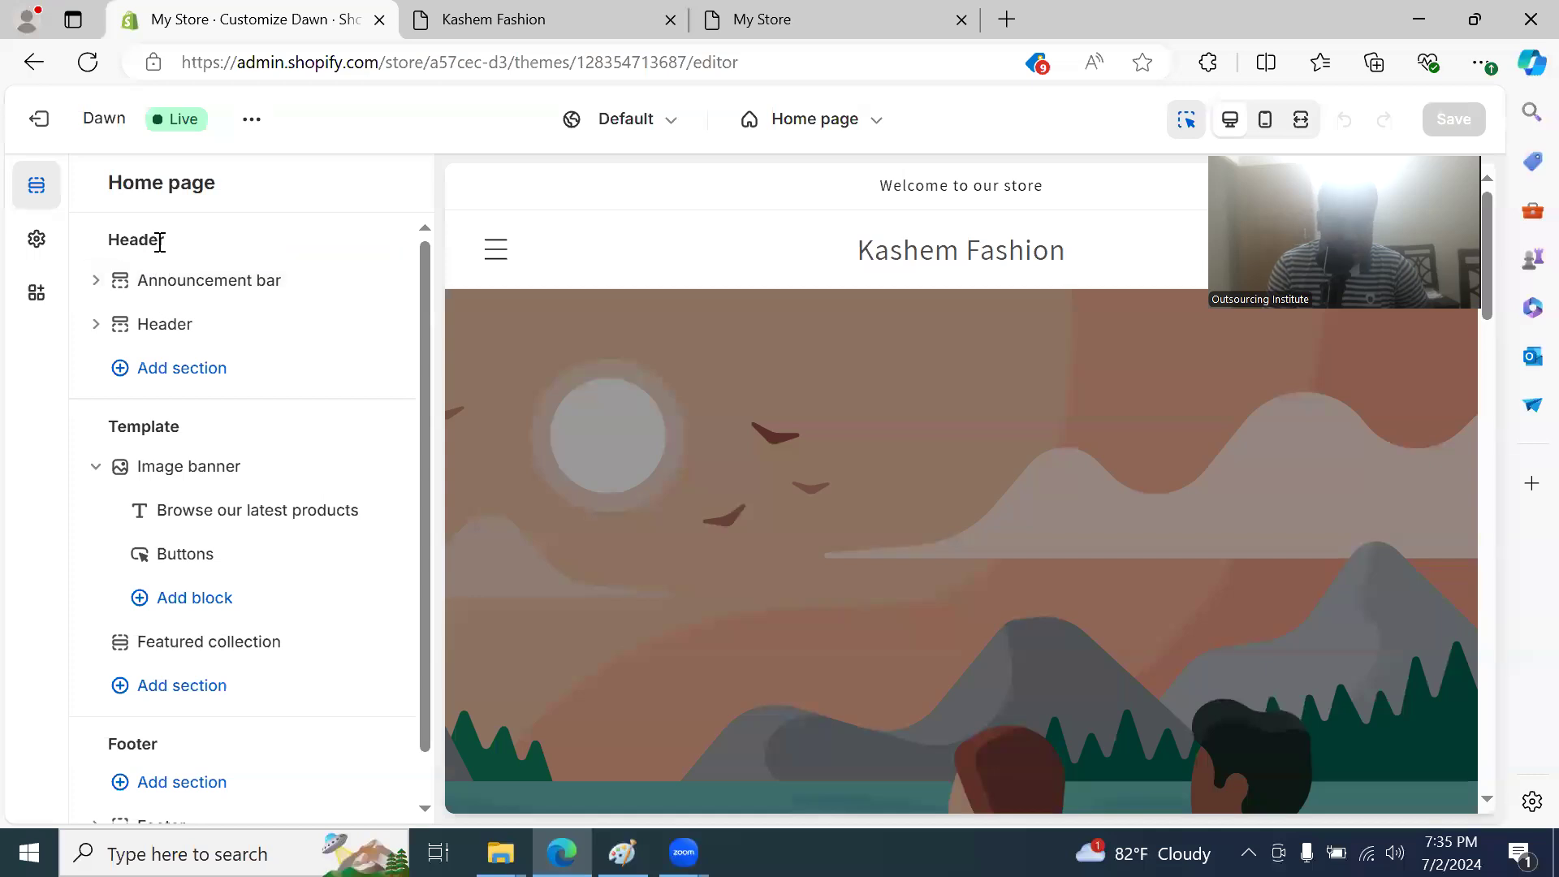
Step: Review the home page preview from the header to the footer's email signup and return to the featured products
mouse_move(160, 254)
scroll(247, 382, "down", 1)
scroll(252, 393, "up", 1)
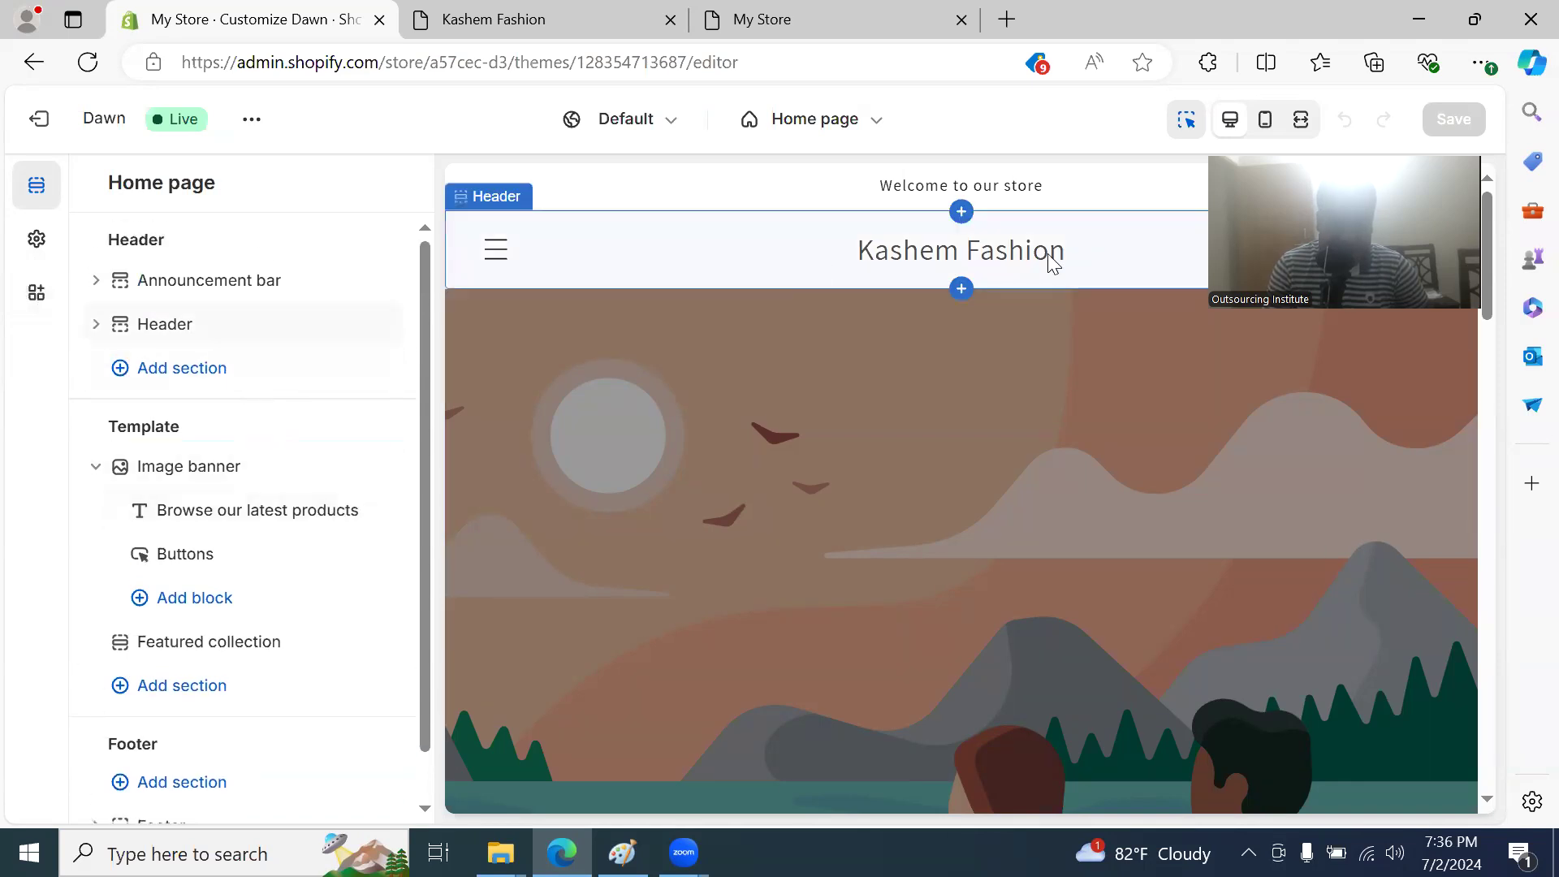
scroll(995, 440, "down", 3)
scroll(963, 390, "down", 5)
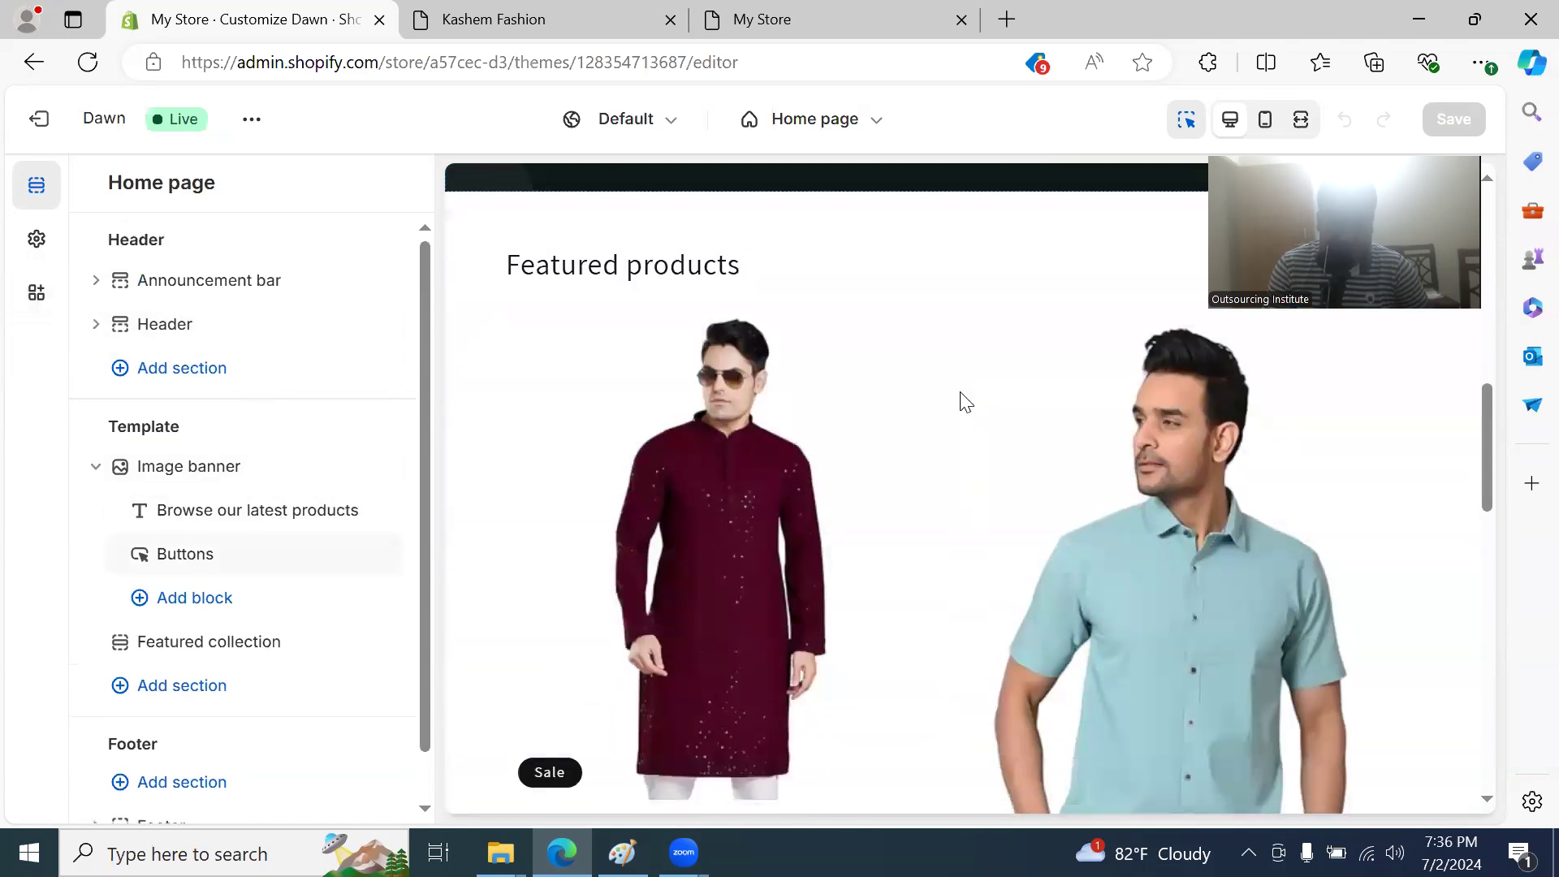
scroll(1137, 471, "down", 8)
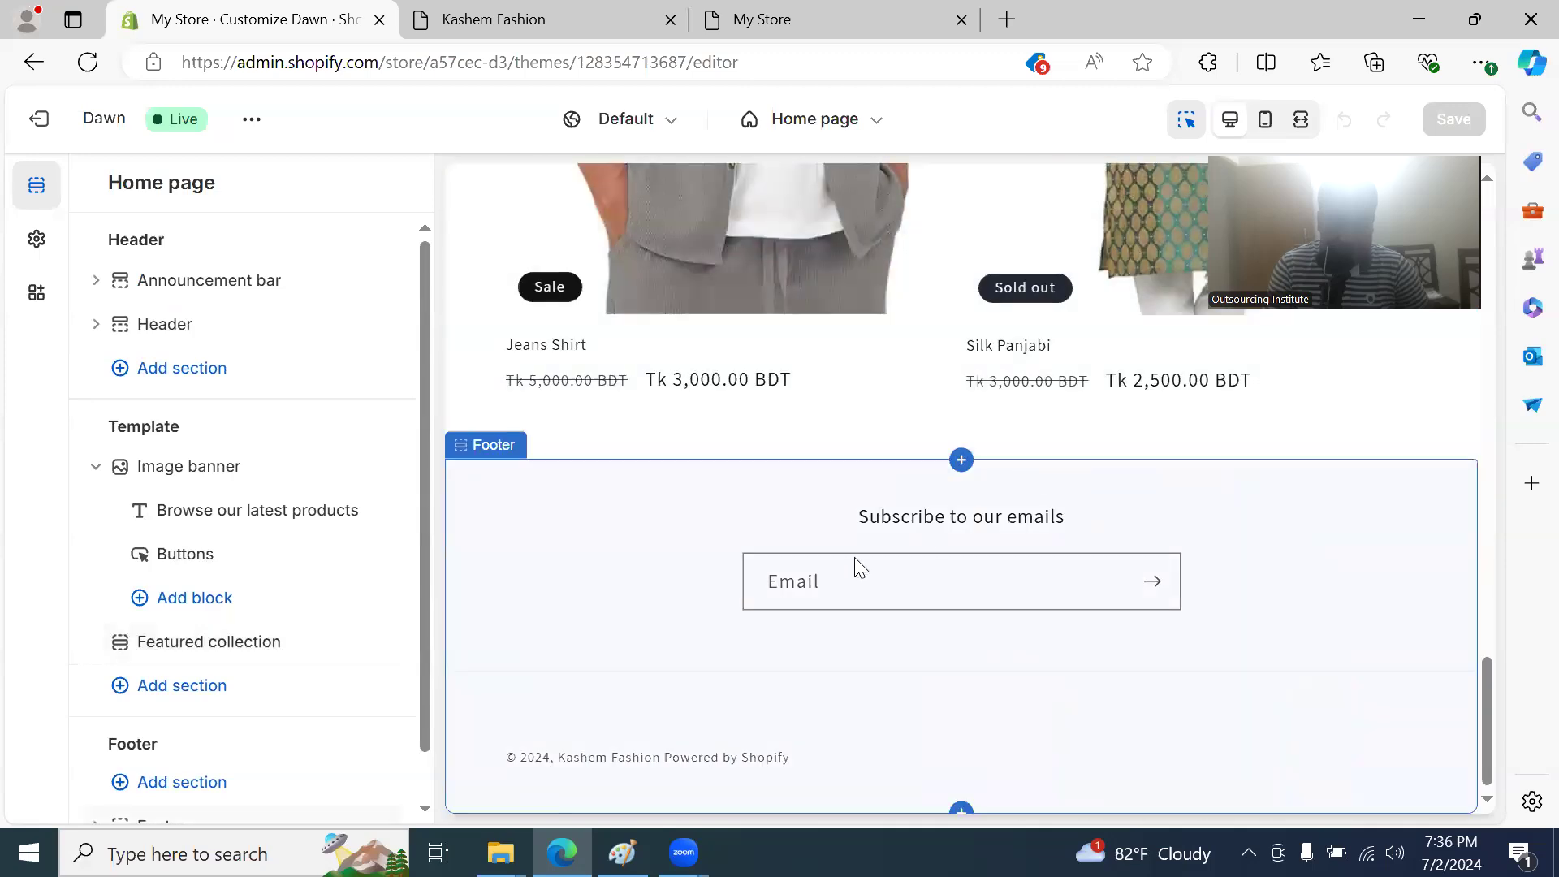
scroll(818, 539, "up", 15)
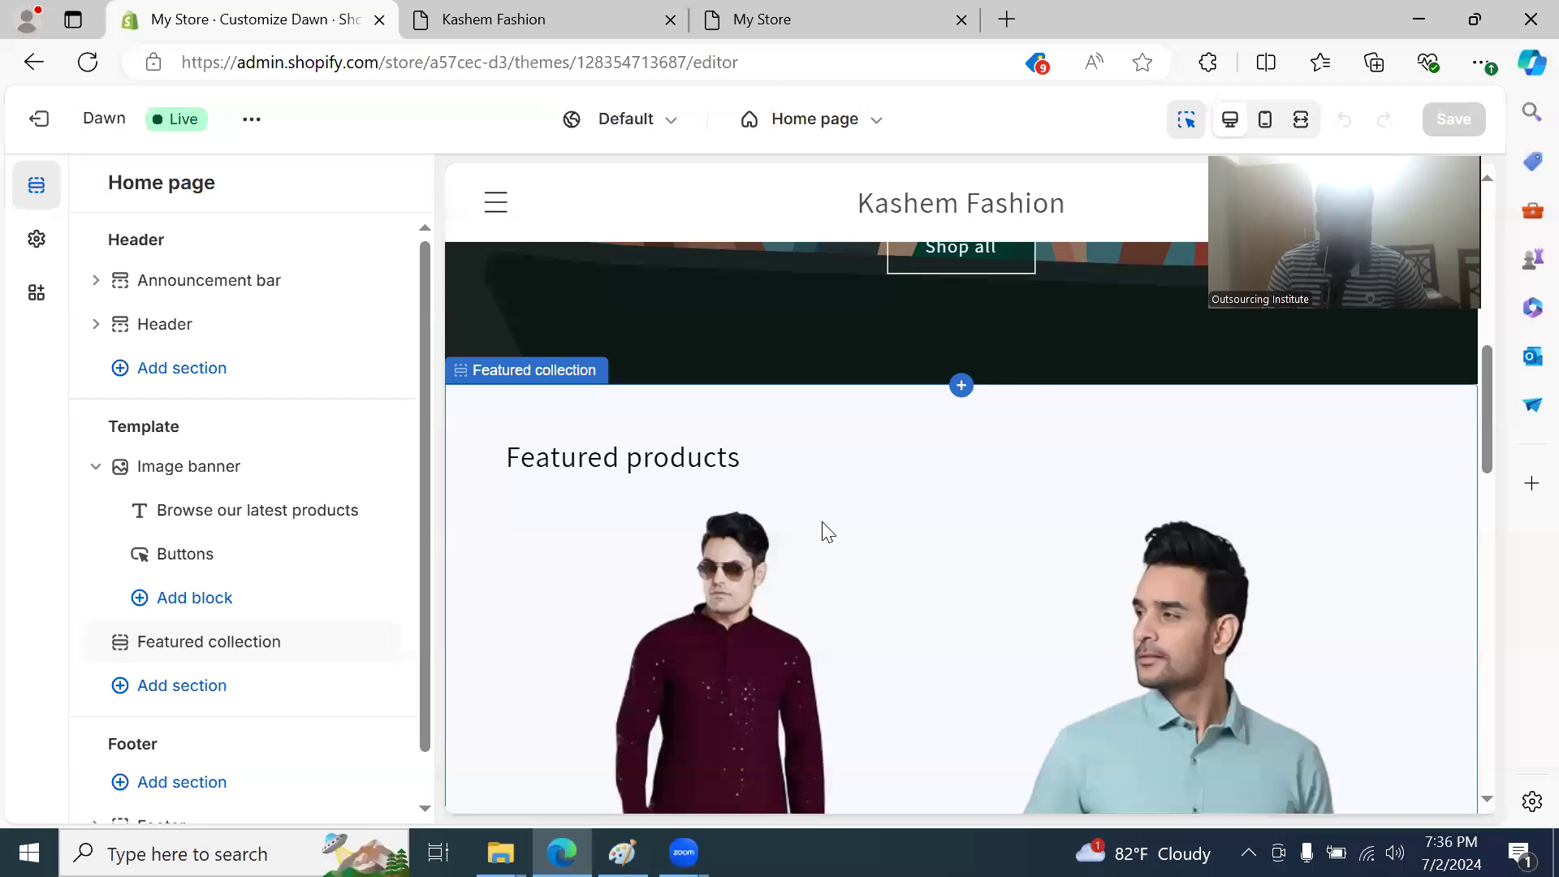
scroll(830, 532, "up", 1)
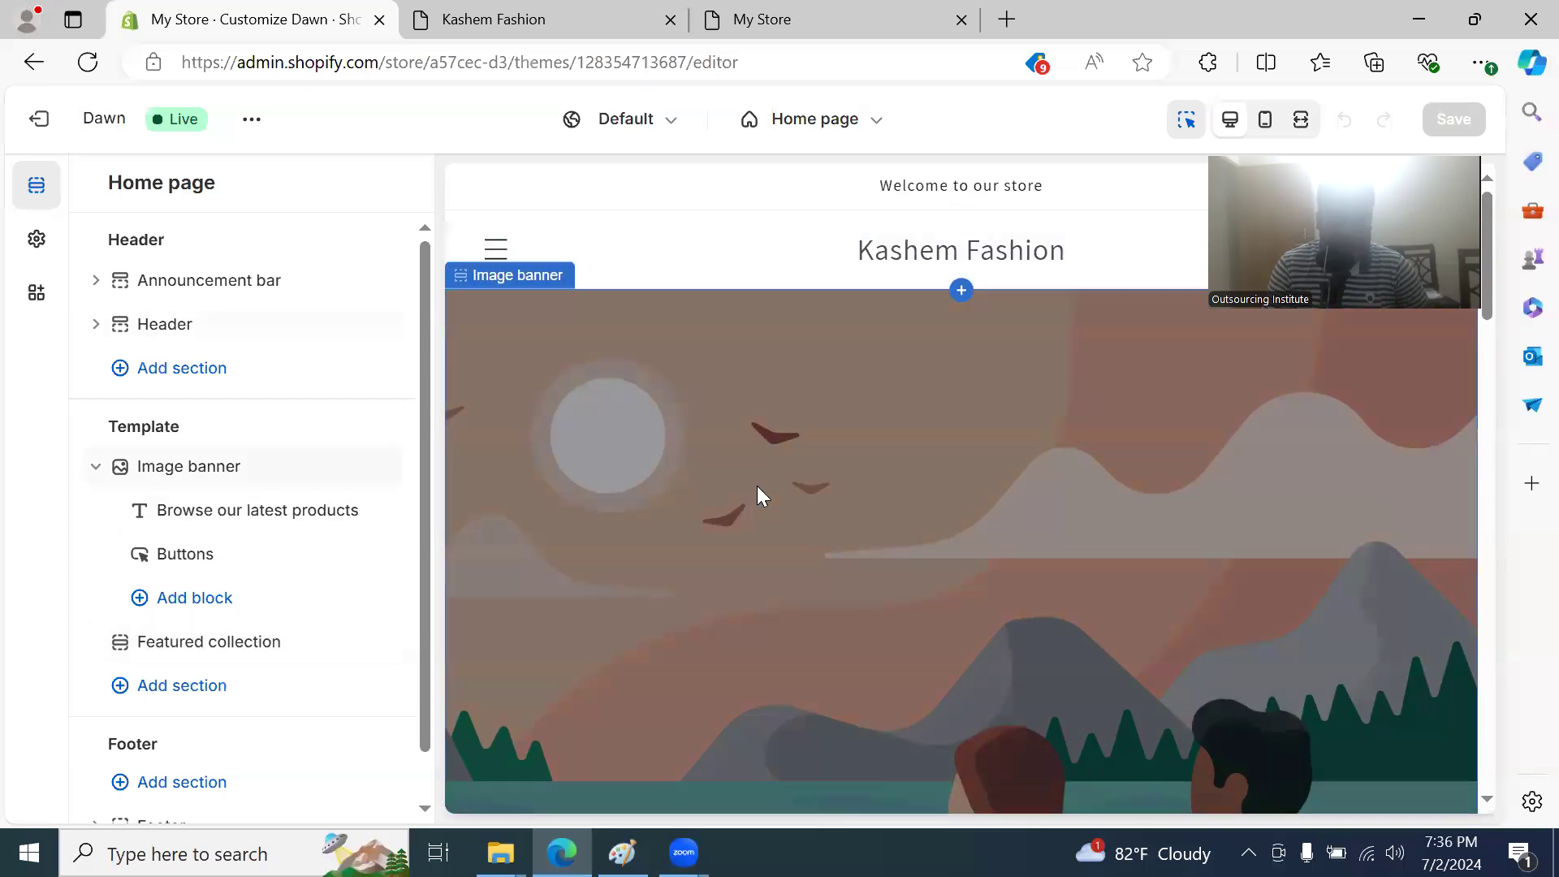
scroll(757, 479, "down", 5)
scroll(768, 477, "down", 10)
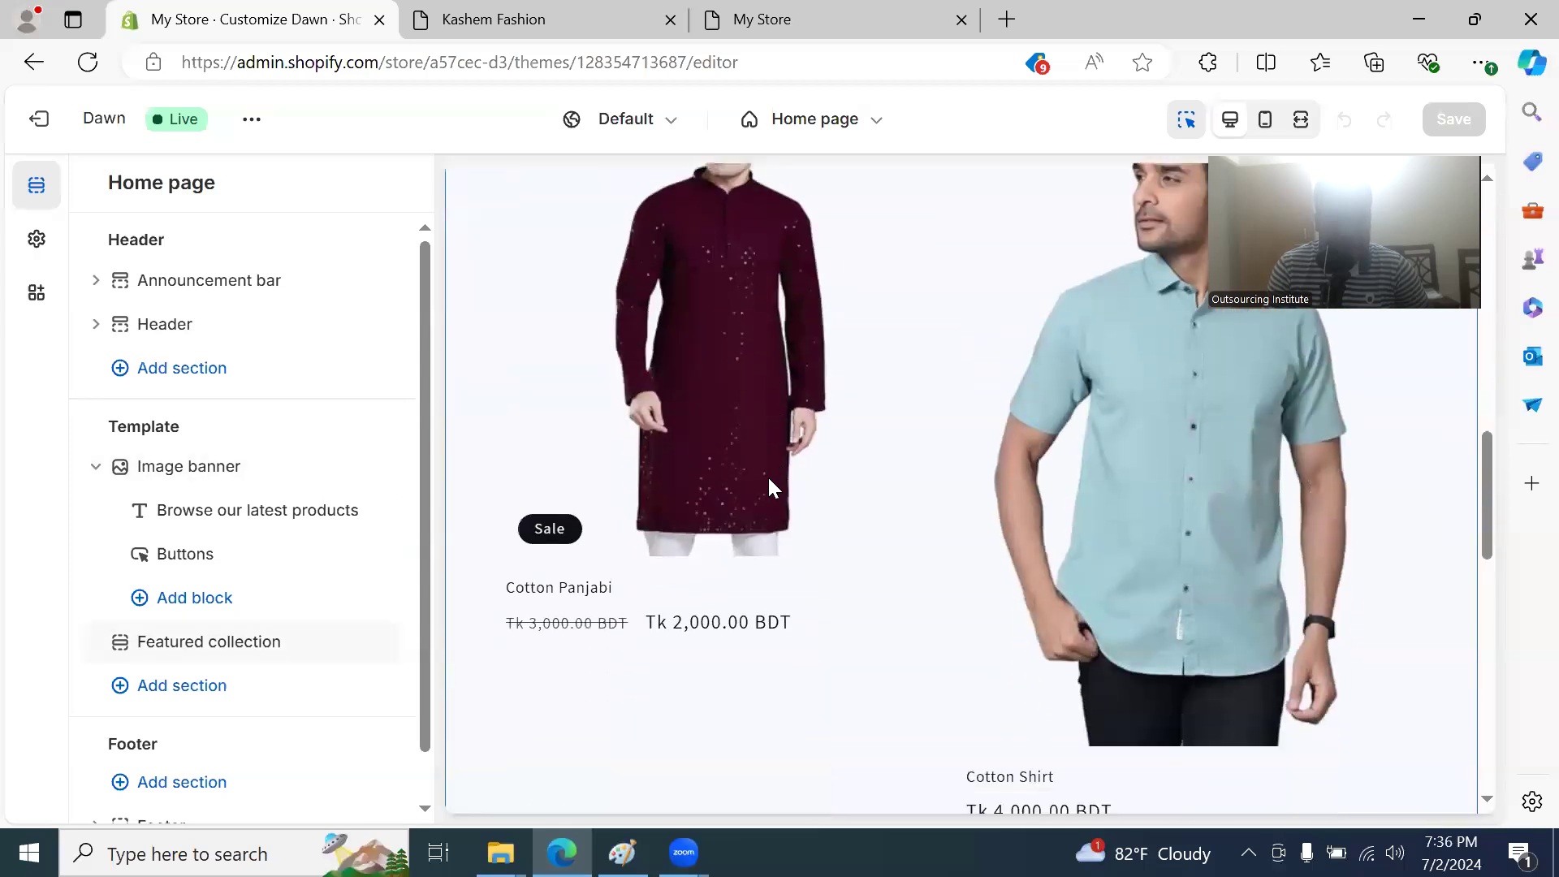
scroll(765, 475, "up", 5)
scroll(763, 472, "up", 3)
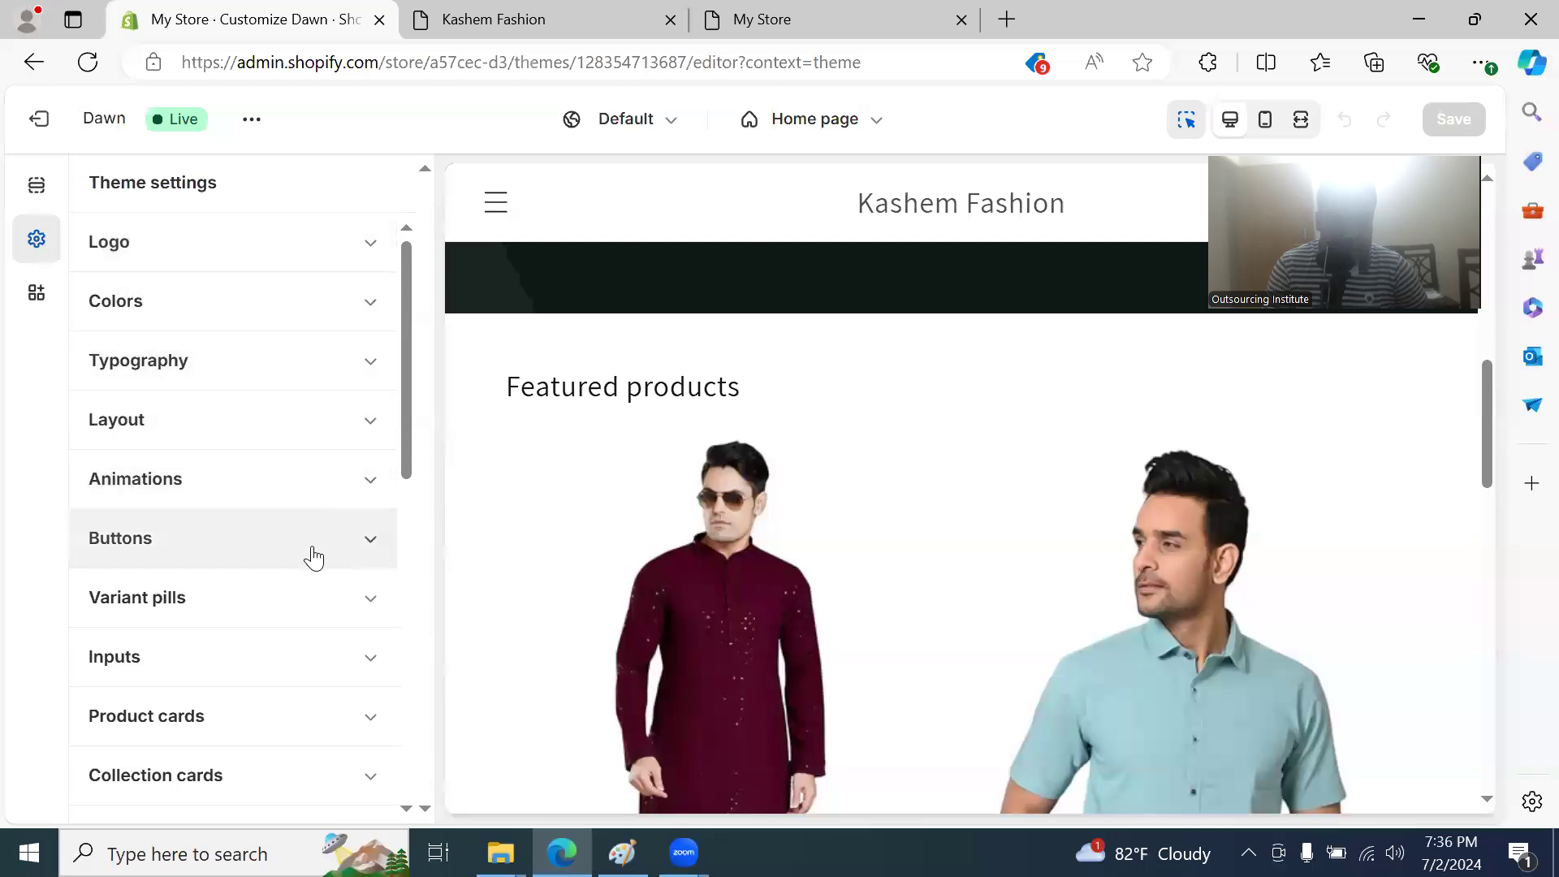
Step: Look through the theme settings categories and the app embeds, and return to the home page's section list
scroll(314, 555, "down", 10)
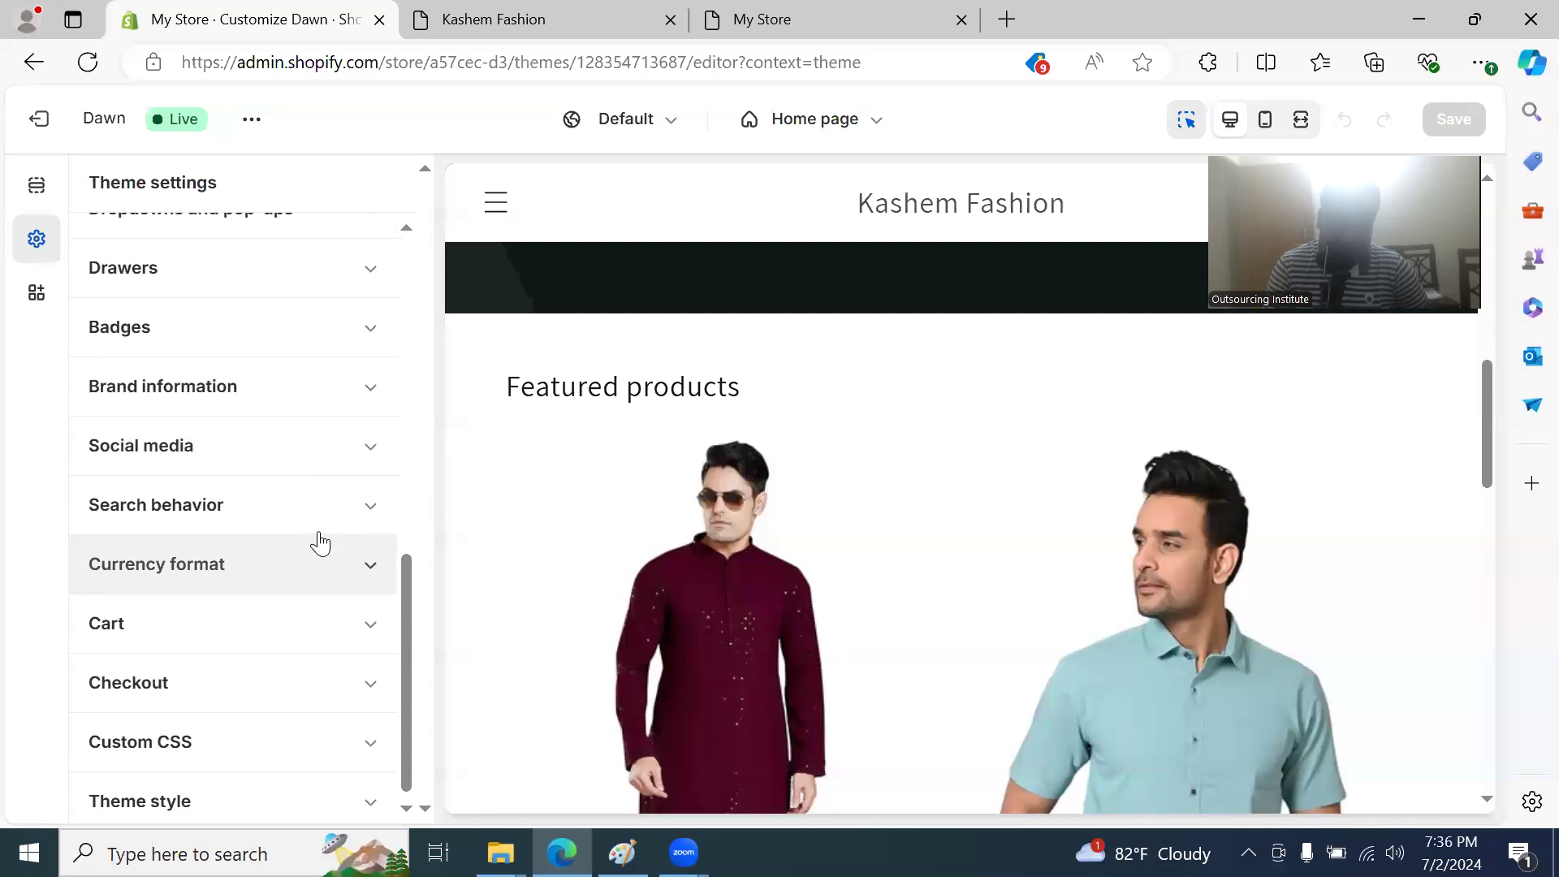
scroll(316, 539, "up", 10)
left_click(38, 294)
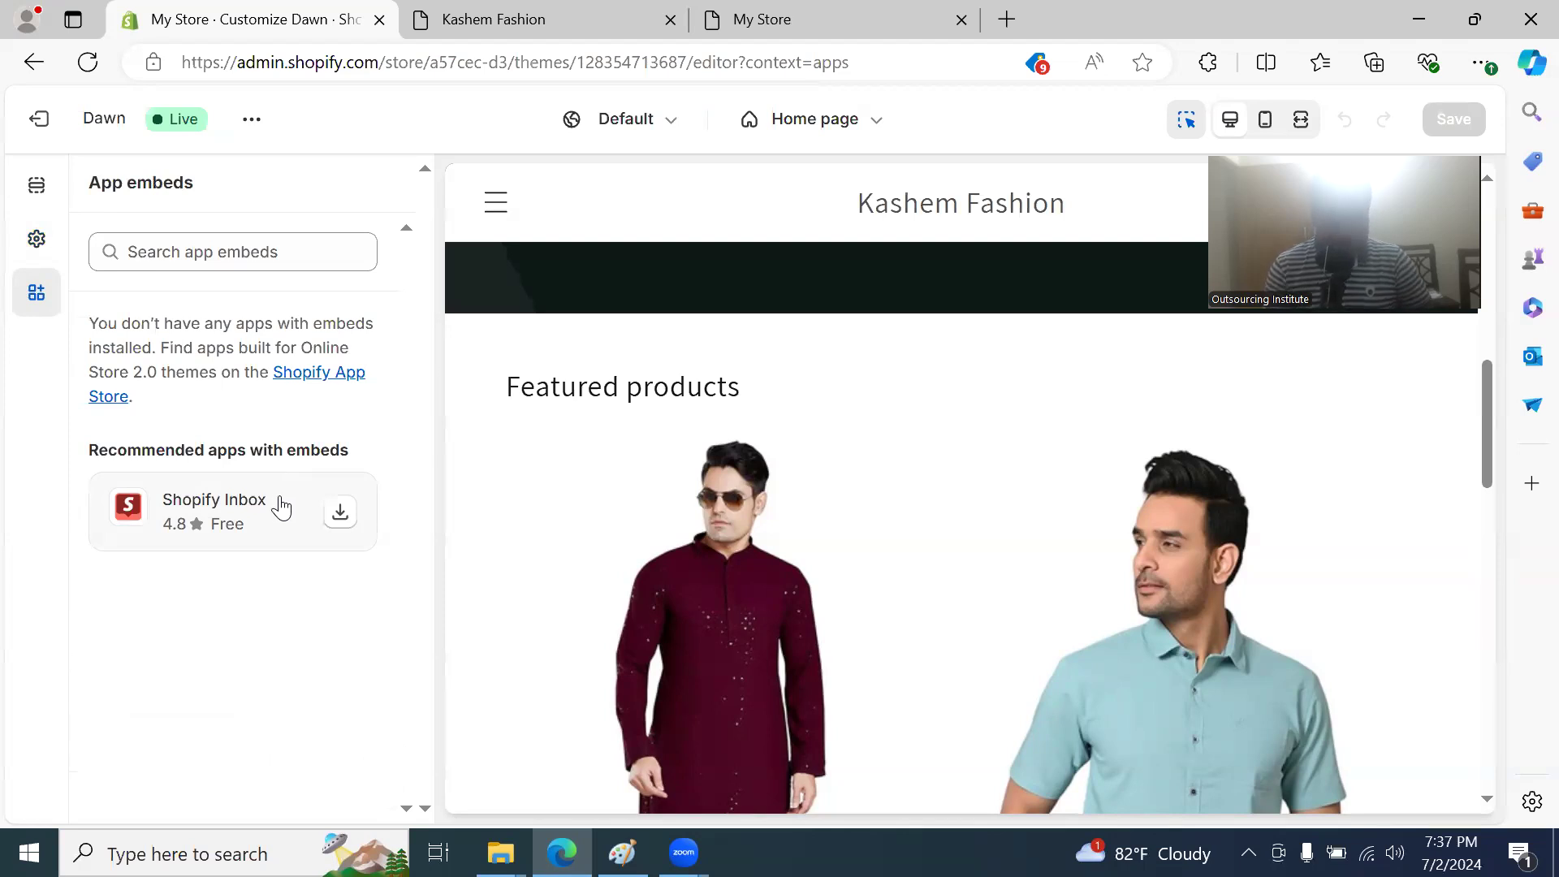
left_click(37, 188)
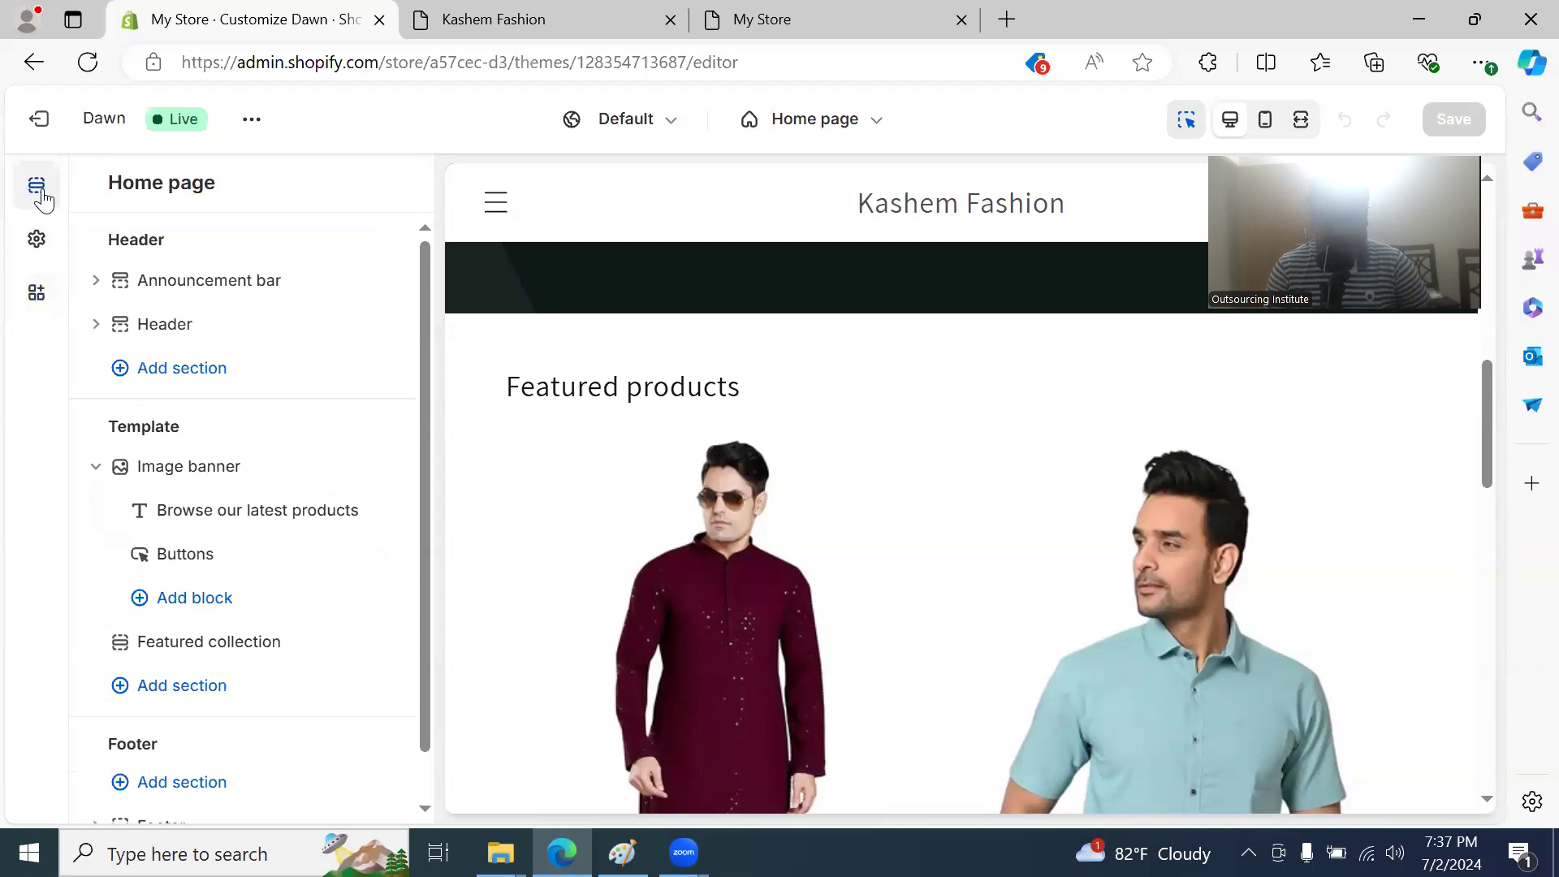
left_click(38, 239)
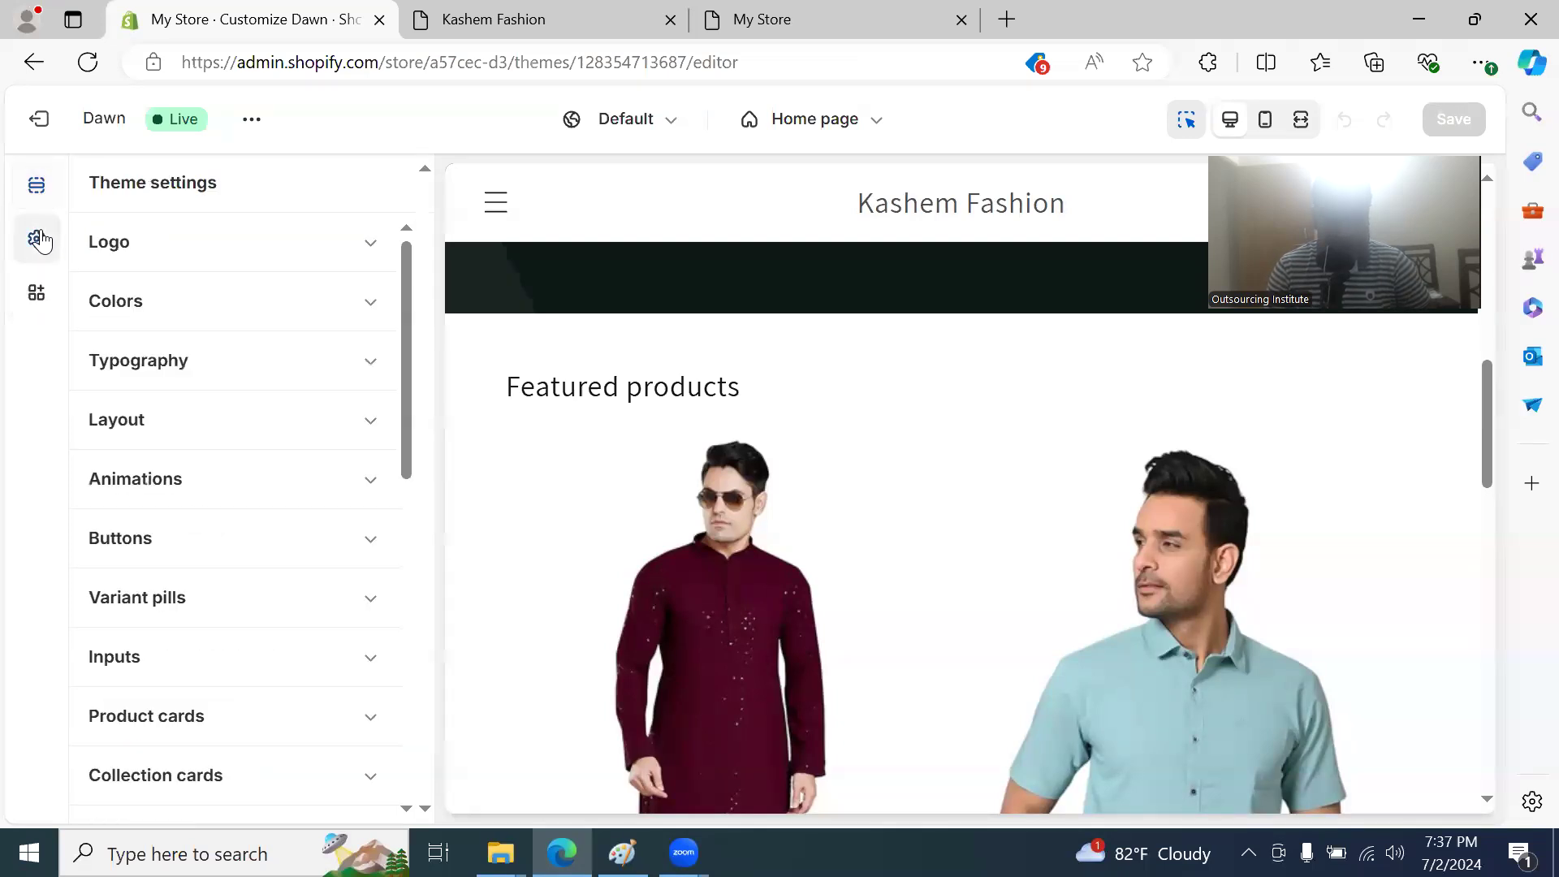
left_click(35, 296)
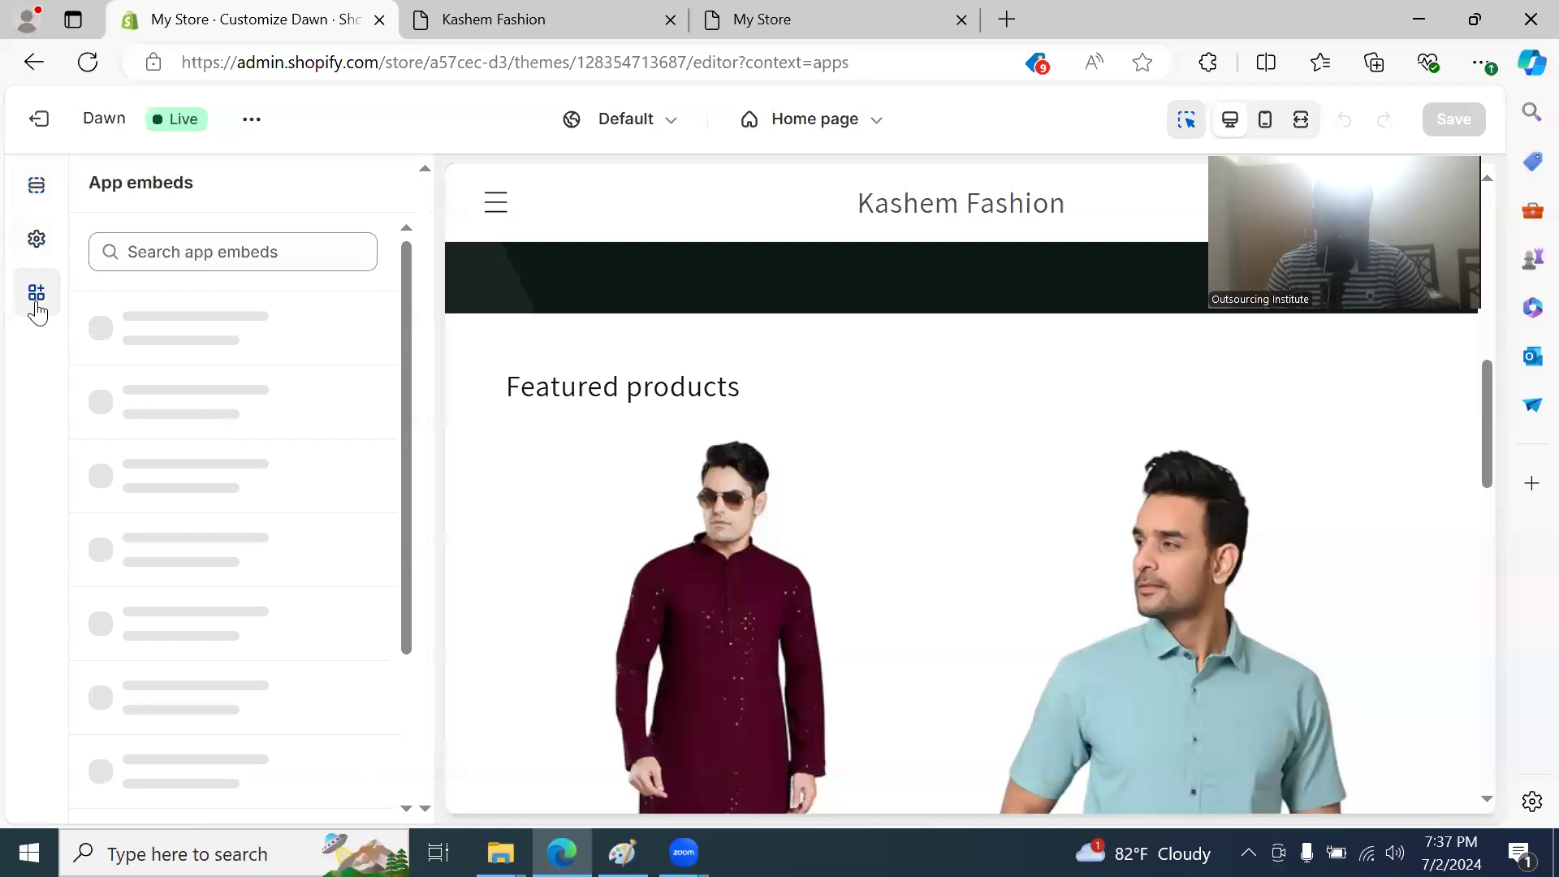
left_click(32, 188)
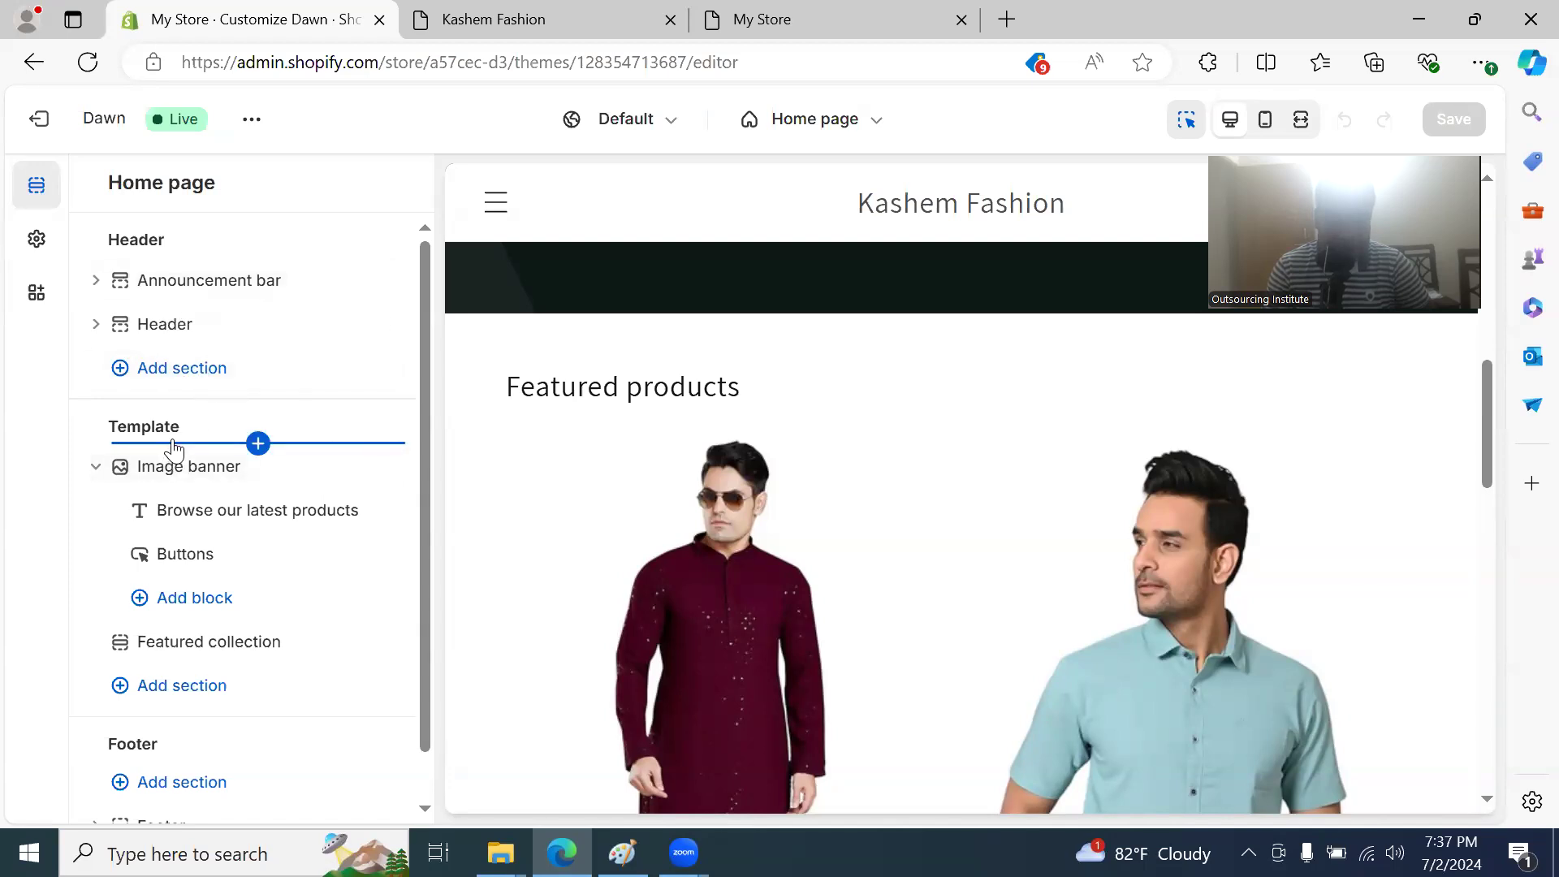
Step: Examine the home page's header, template and footer sections, including the blocks inside the announcement bar
scroll(176, 557, "down", 1)
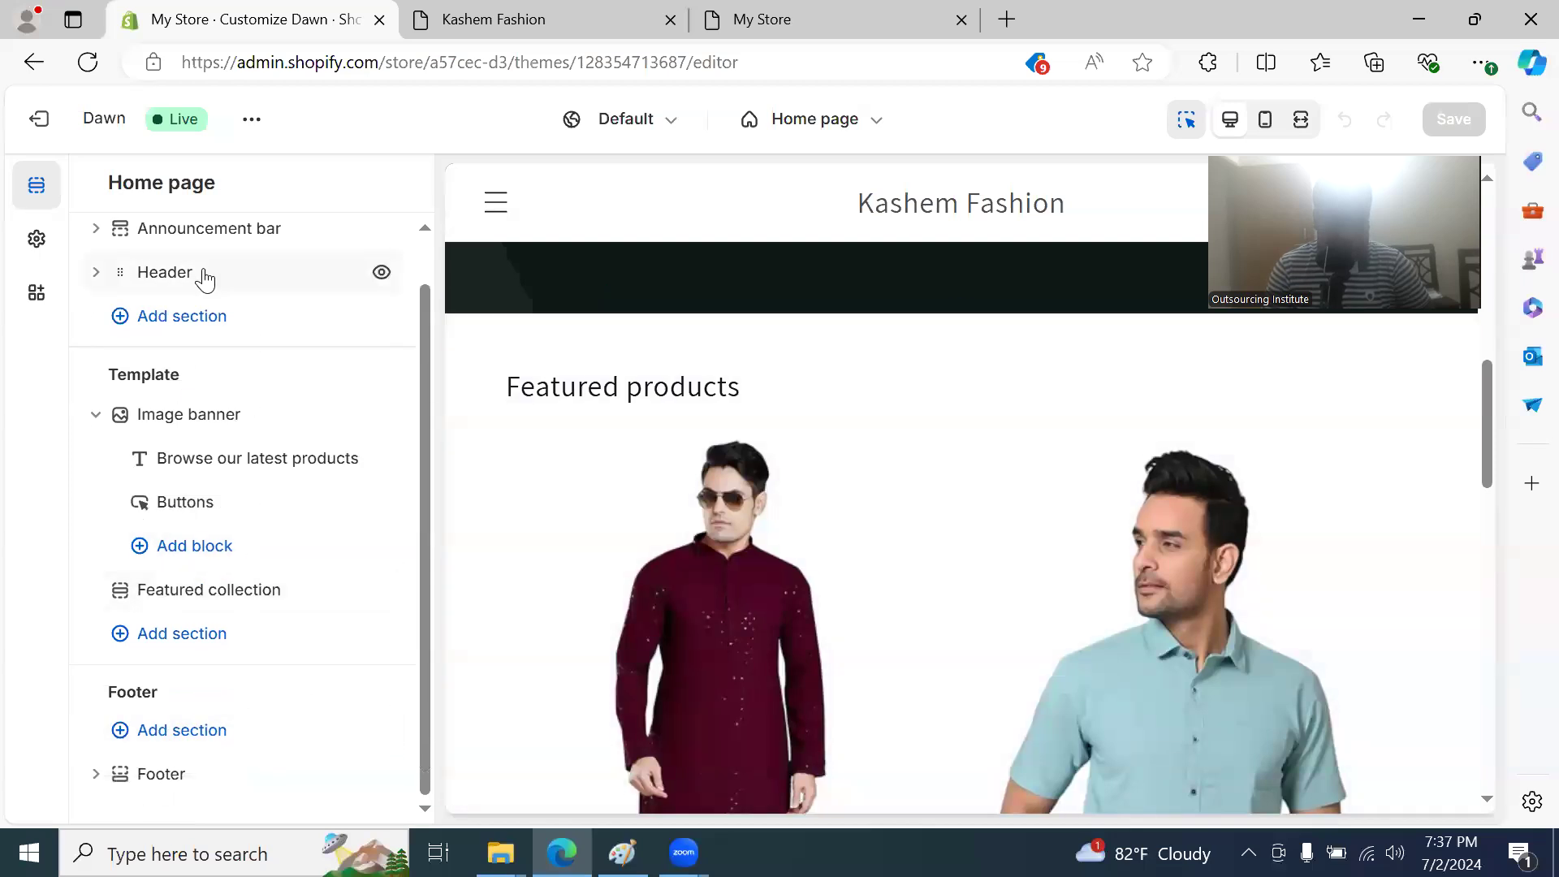
scroll(202, 278, "up", 1)
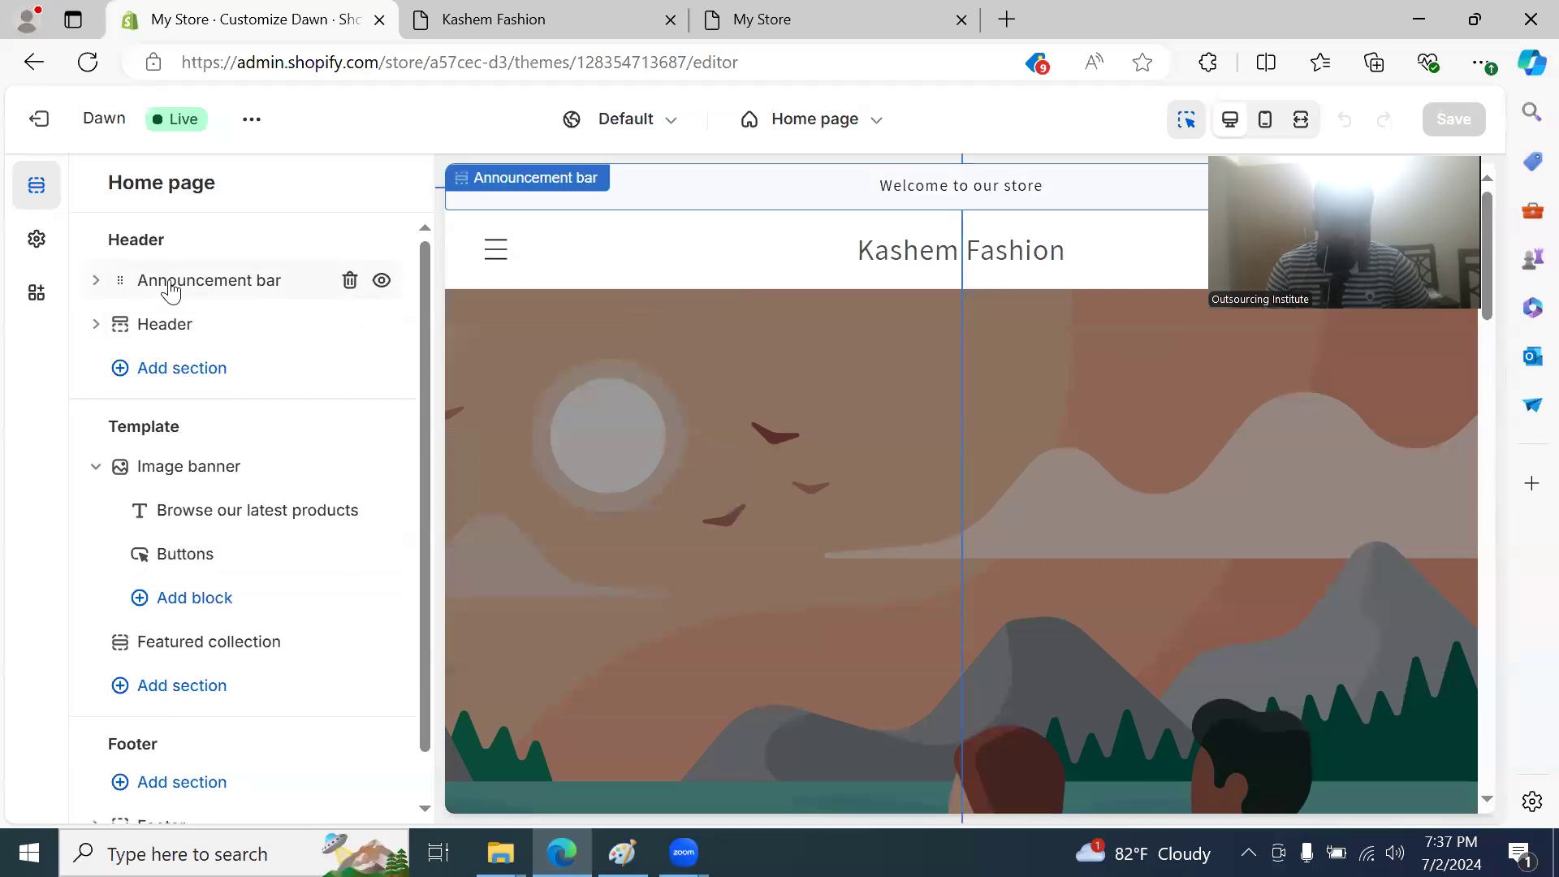
left_click(96, 280)
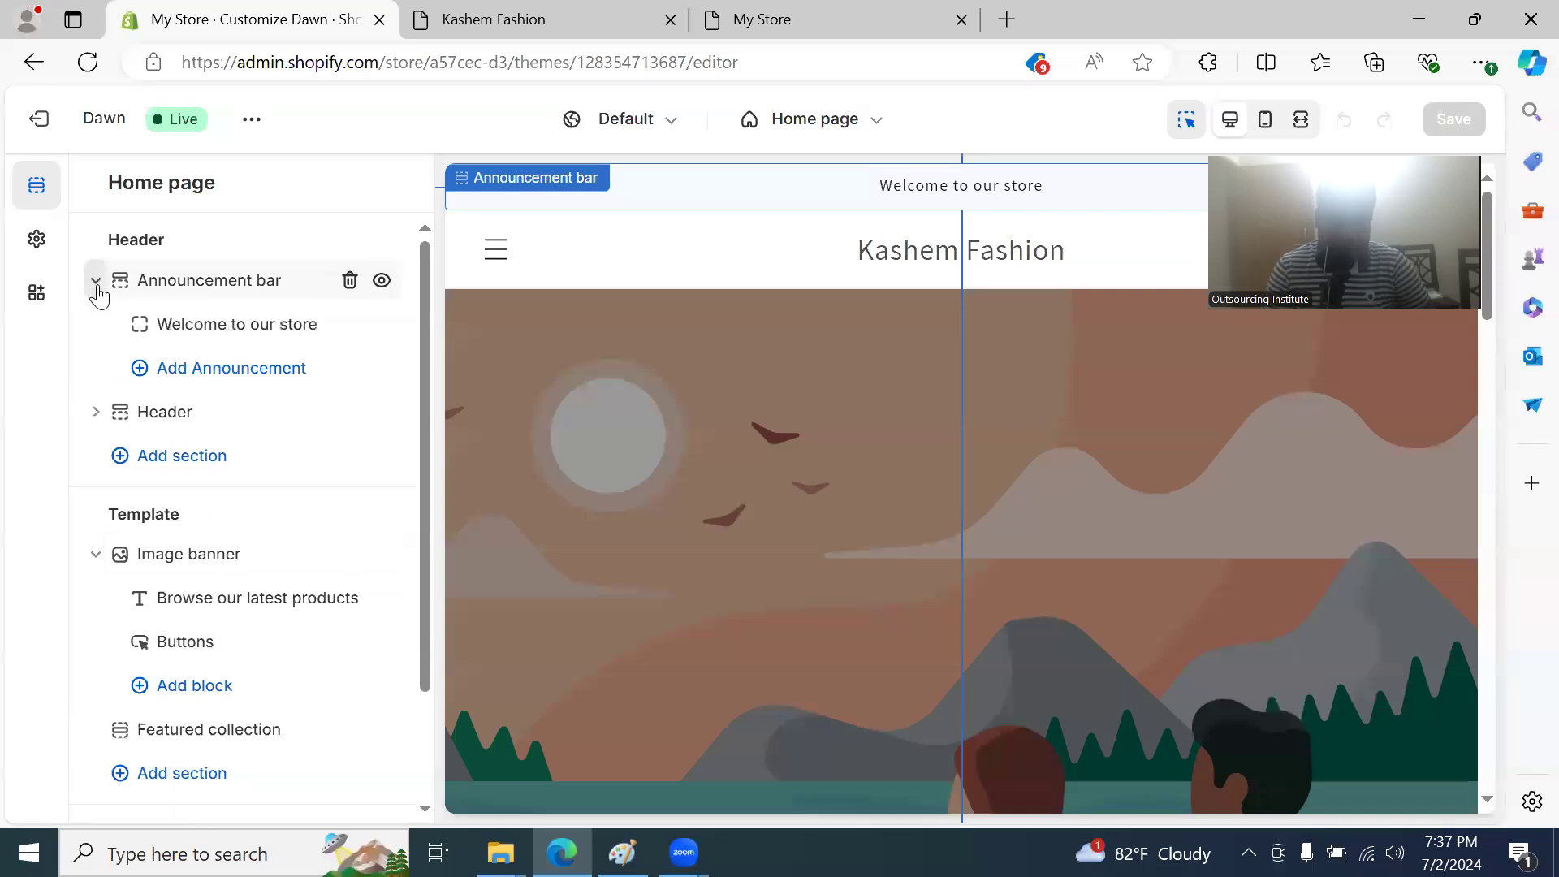
left_click(96, 280)
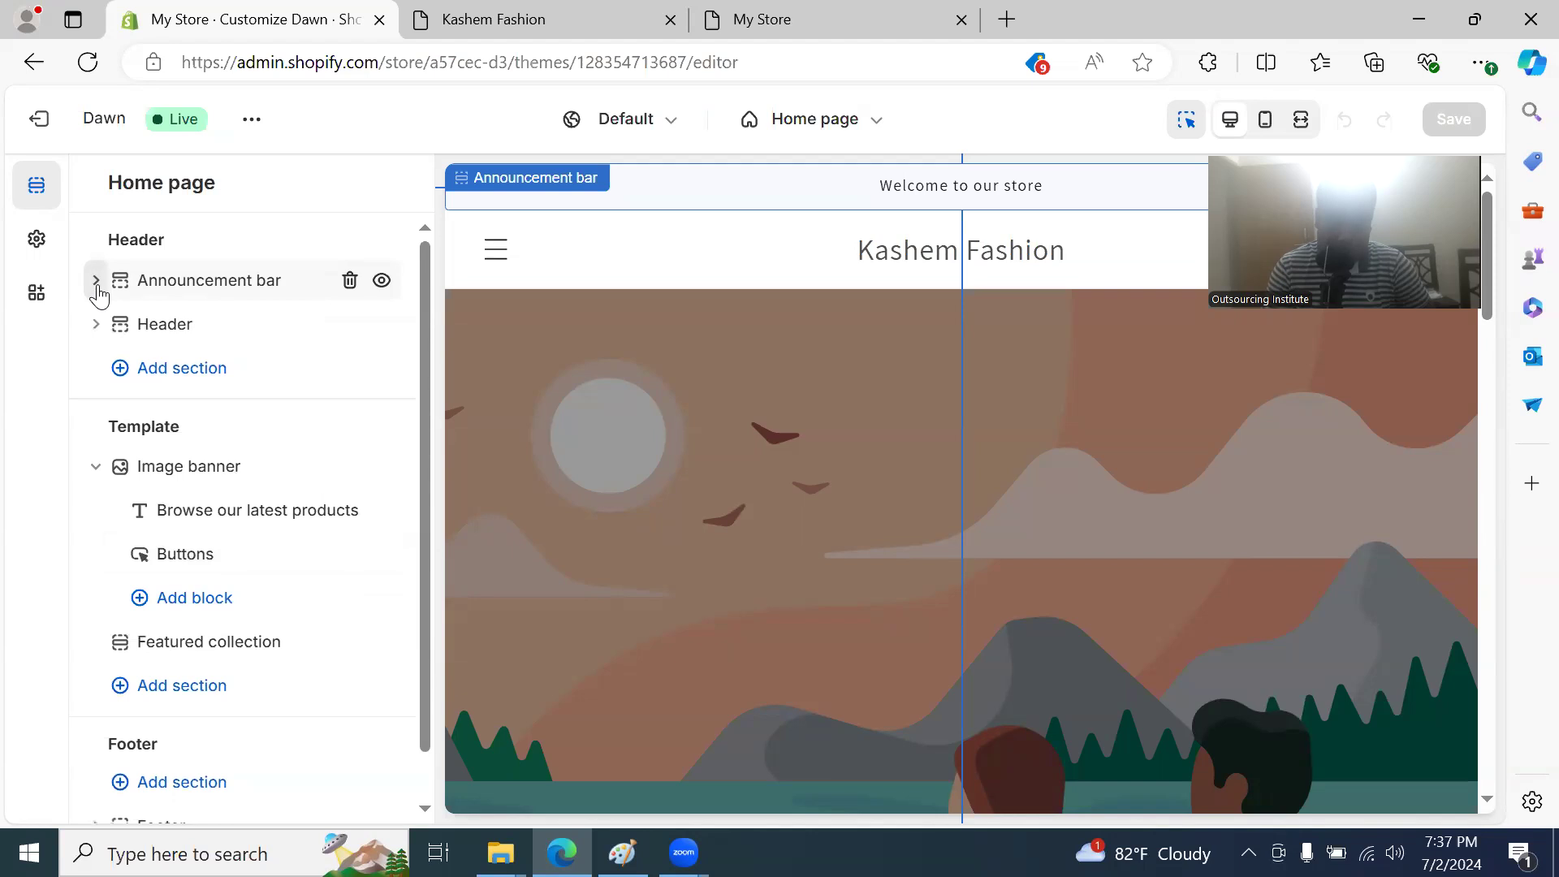
left_click(95, 281)
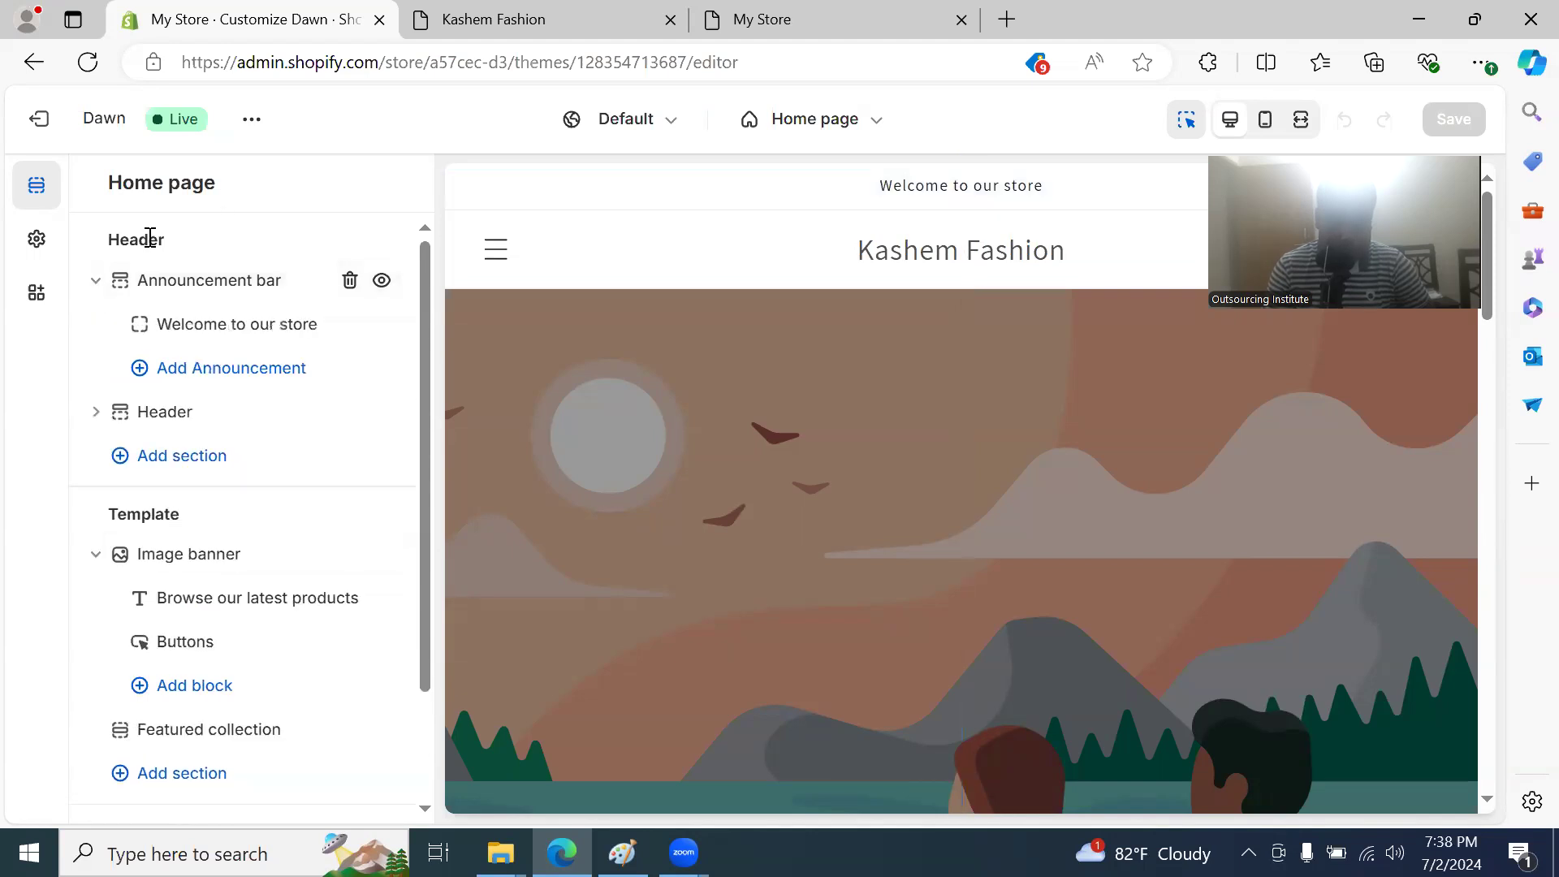
left_click(95, 282)
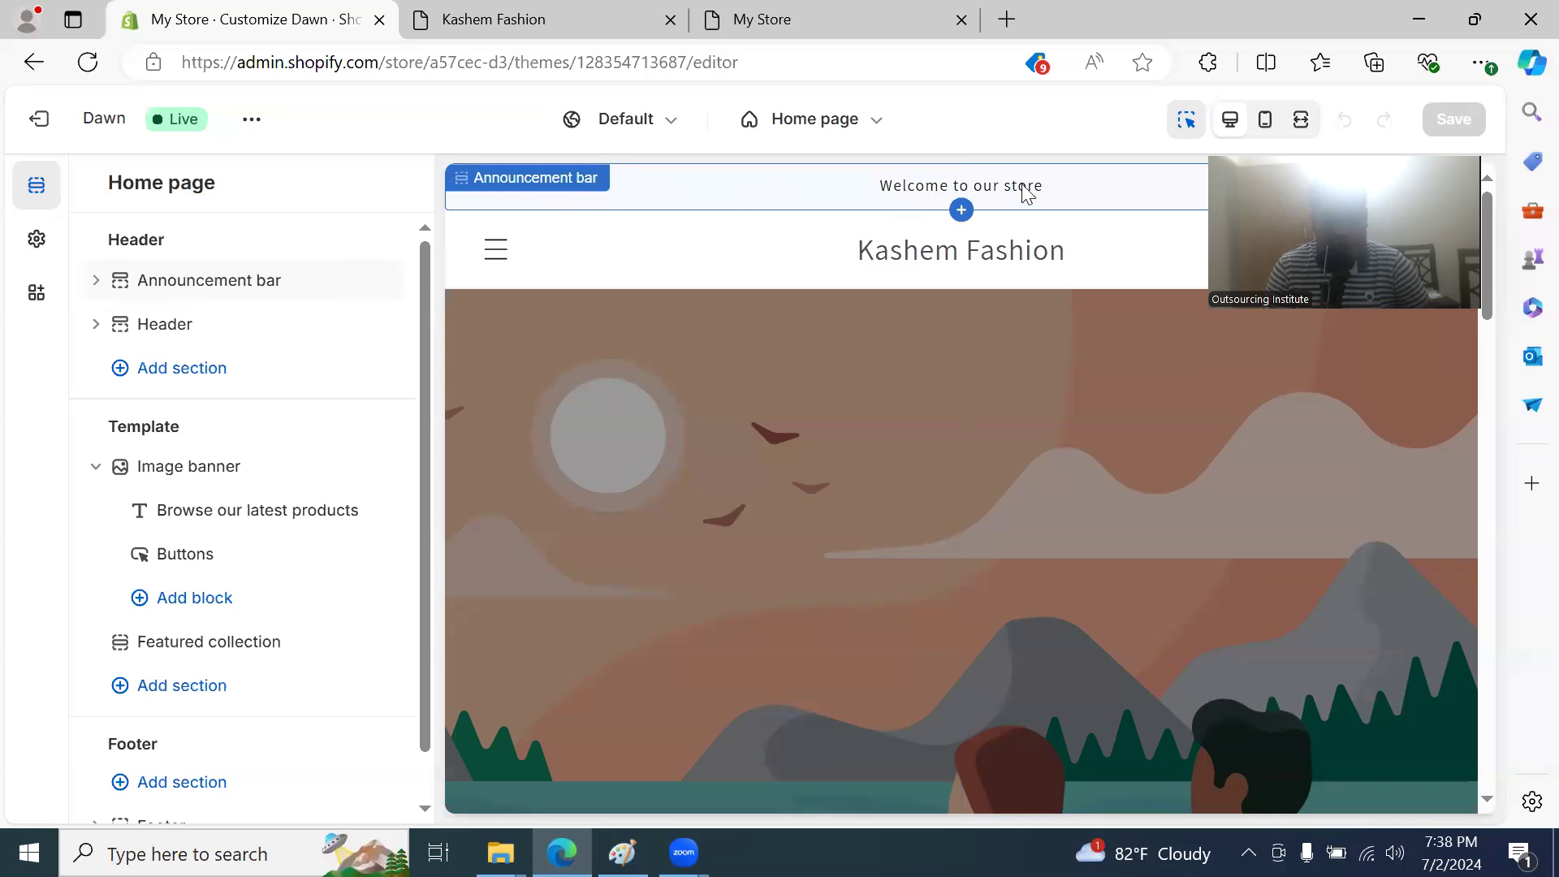
Step: Compare Scheme 5 and Scheme 4 on the announcement bar and set its color scheme to Scheme 5
left_click(242, 285)
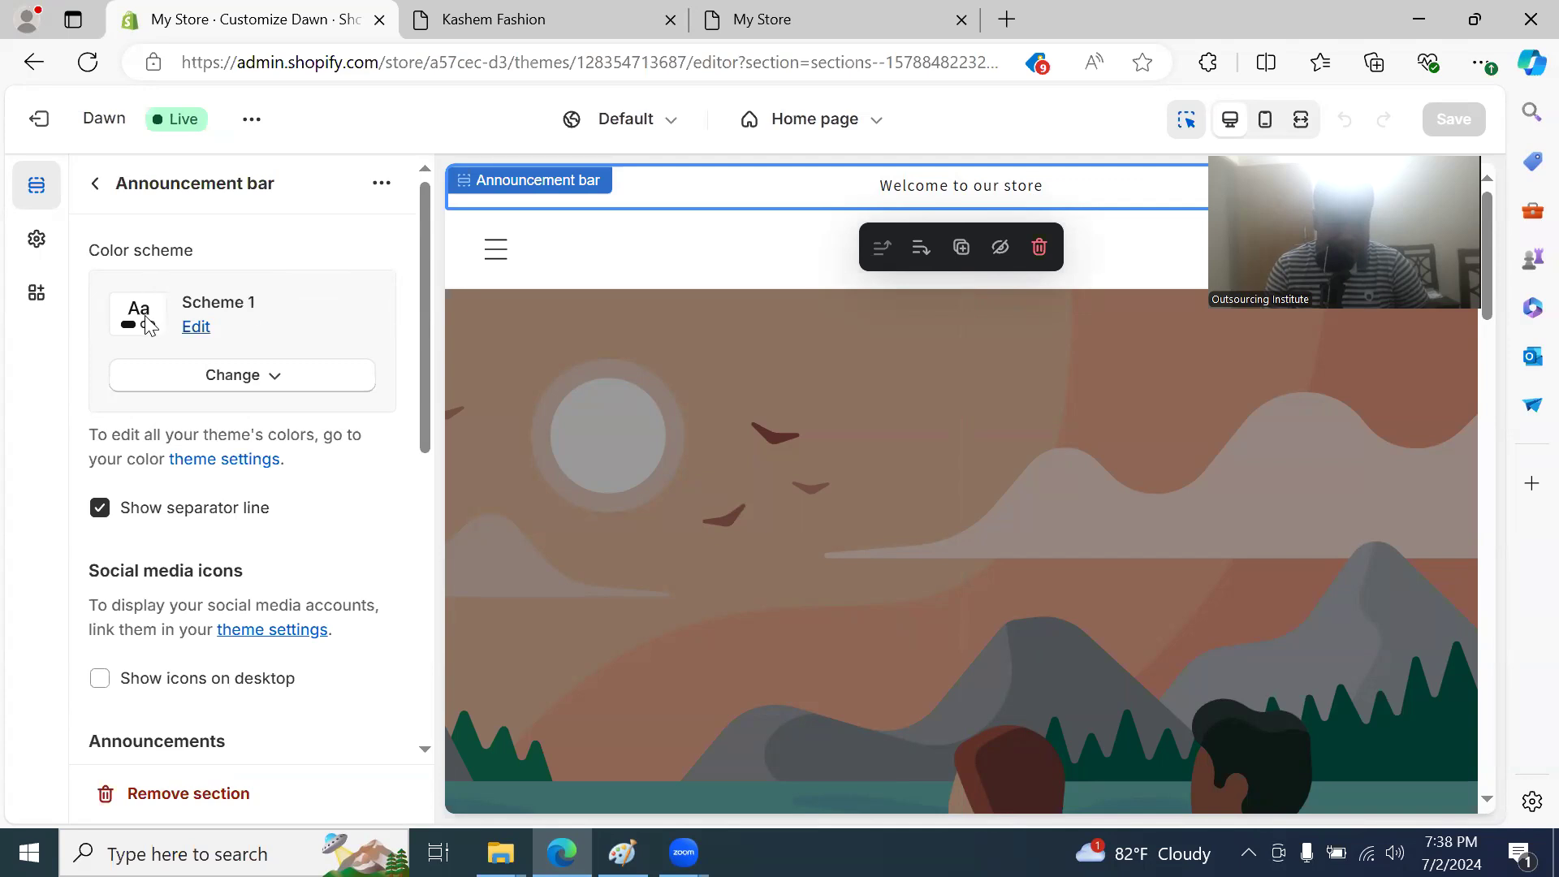
left_click(250, 381)
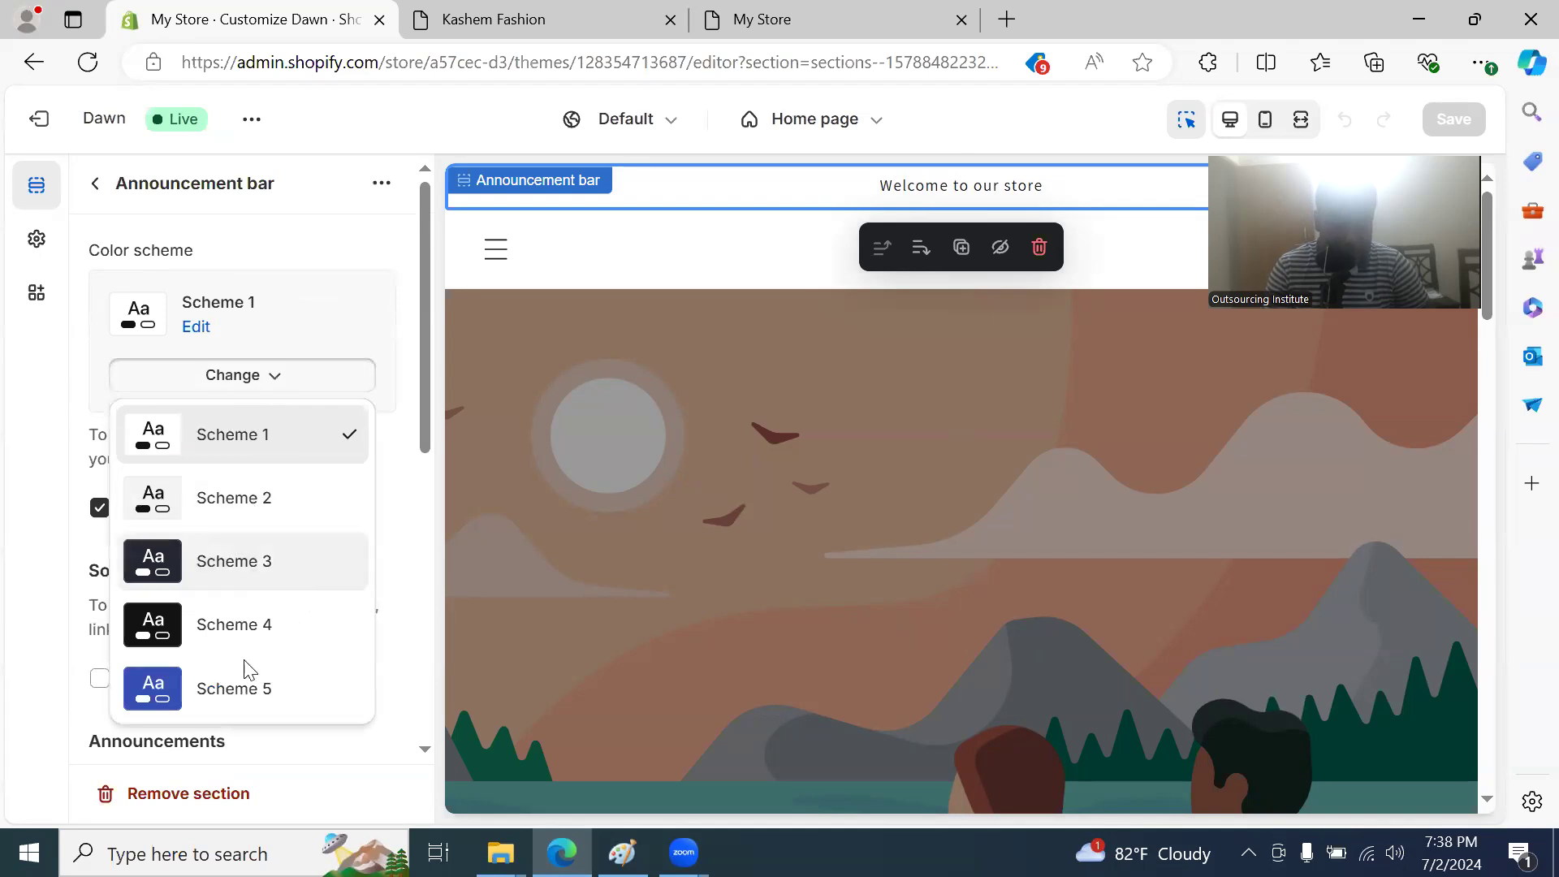
left_click(242, 700)
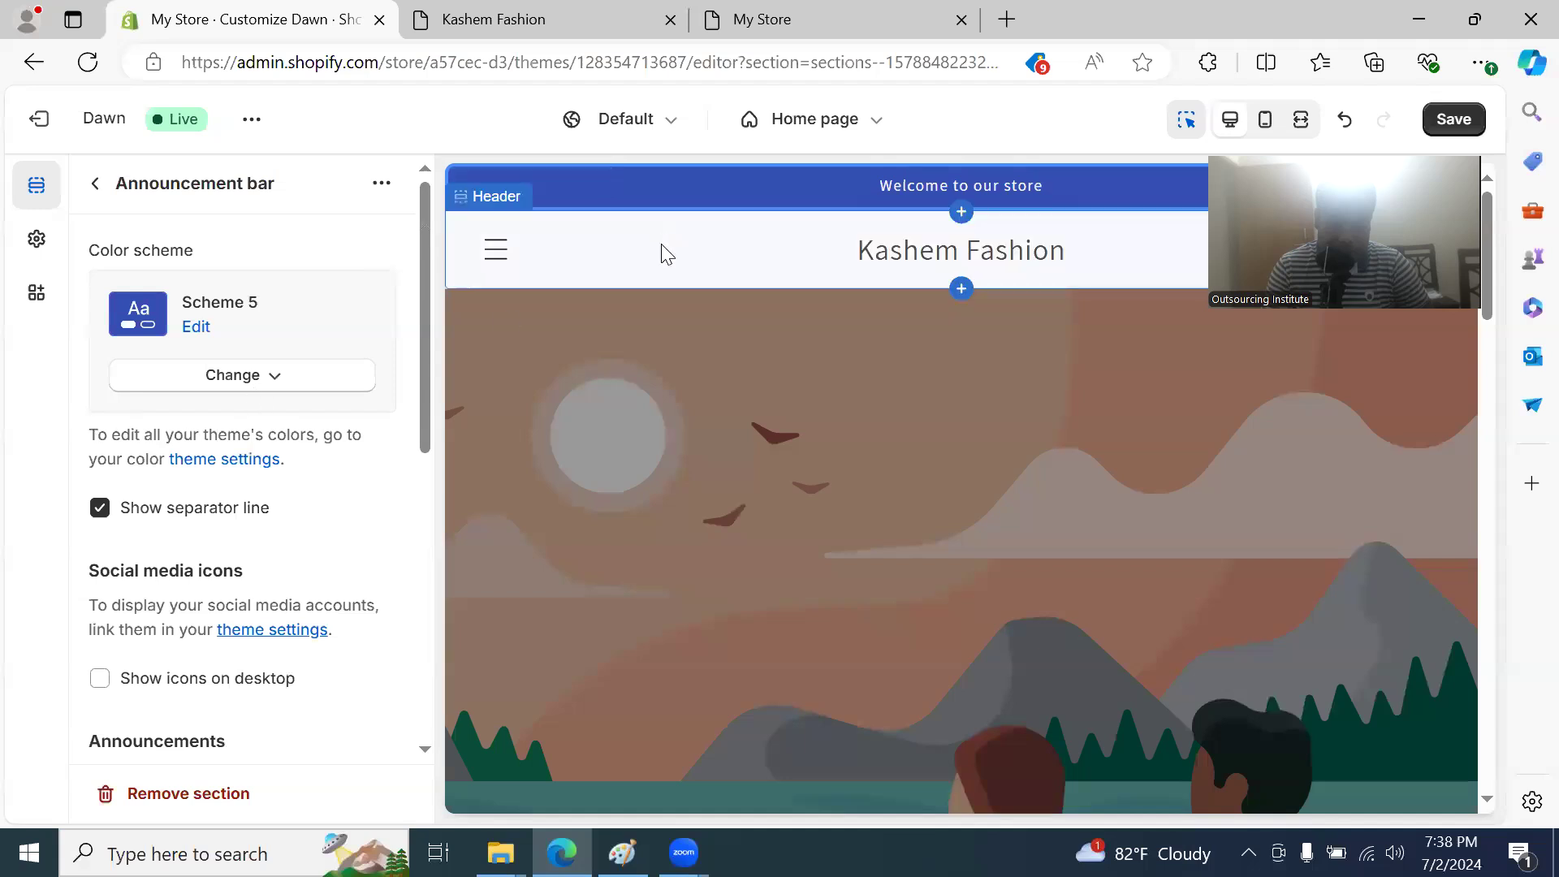
left_click(252, 387)
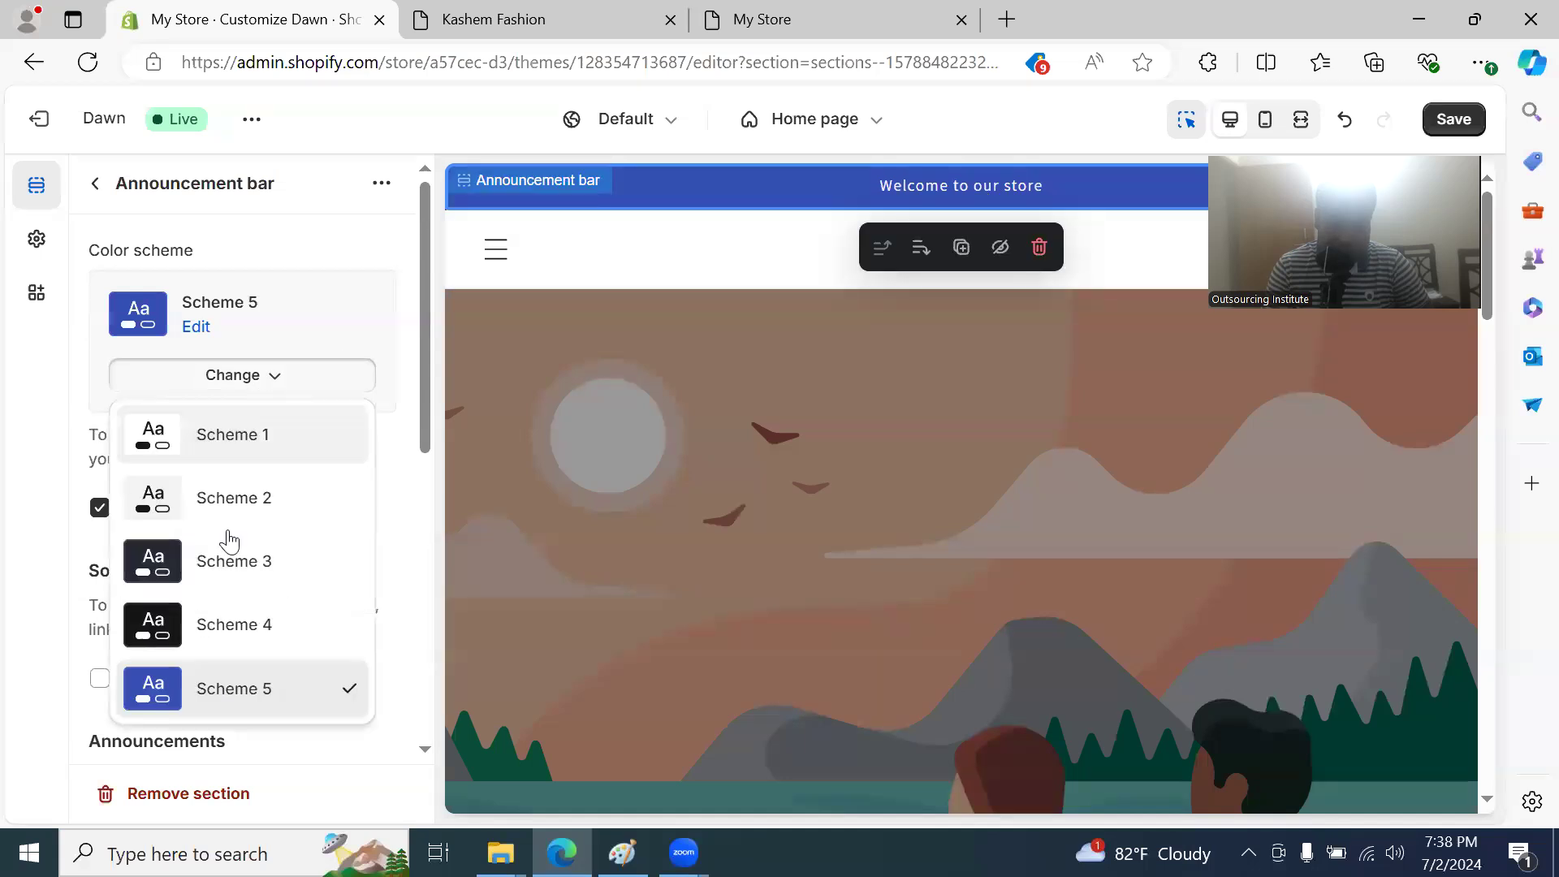
left_click(224, 646)
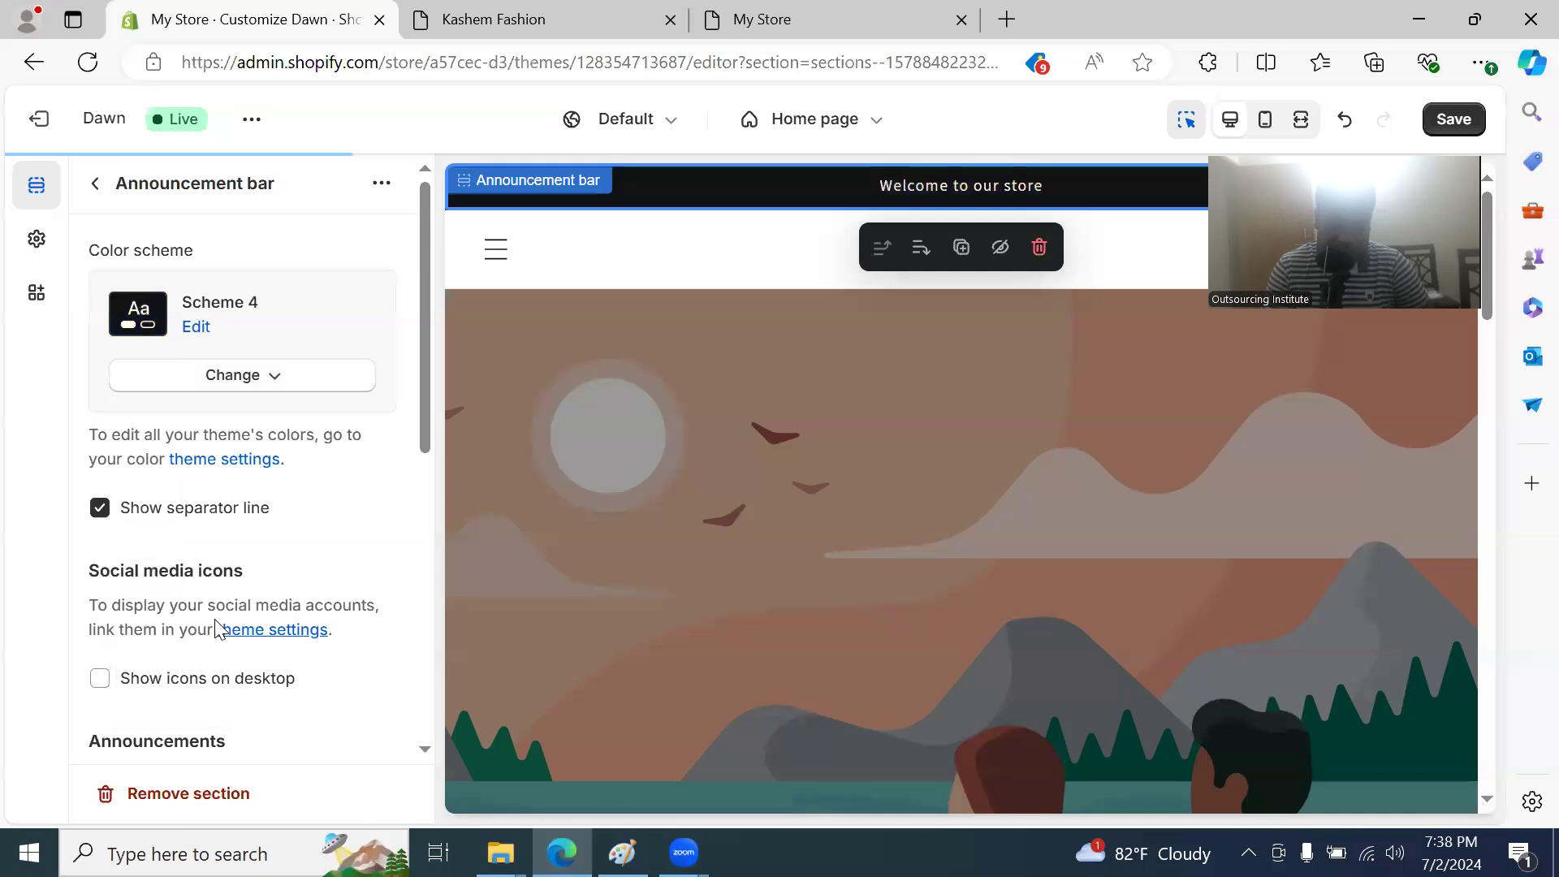
left_click(294, 385)
left_click(229, 689)
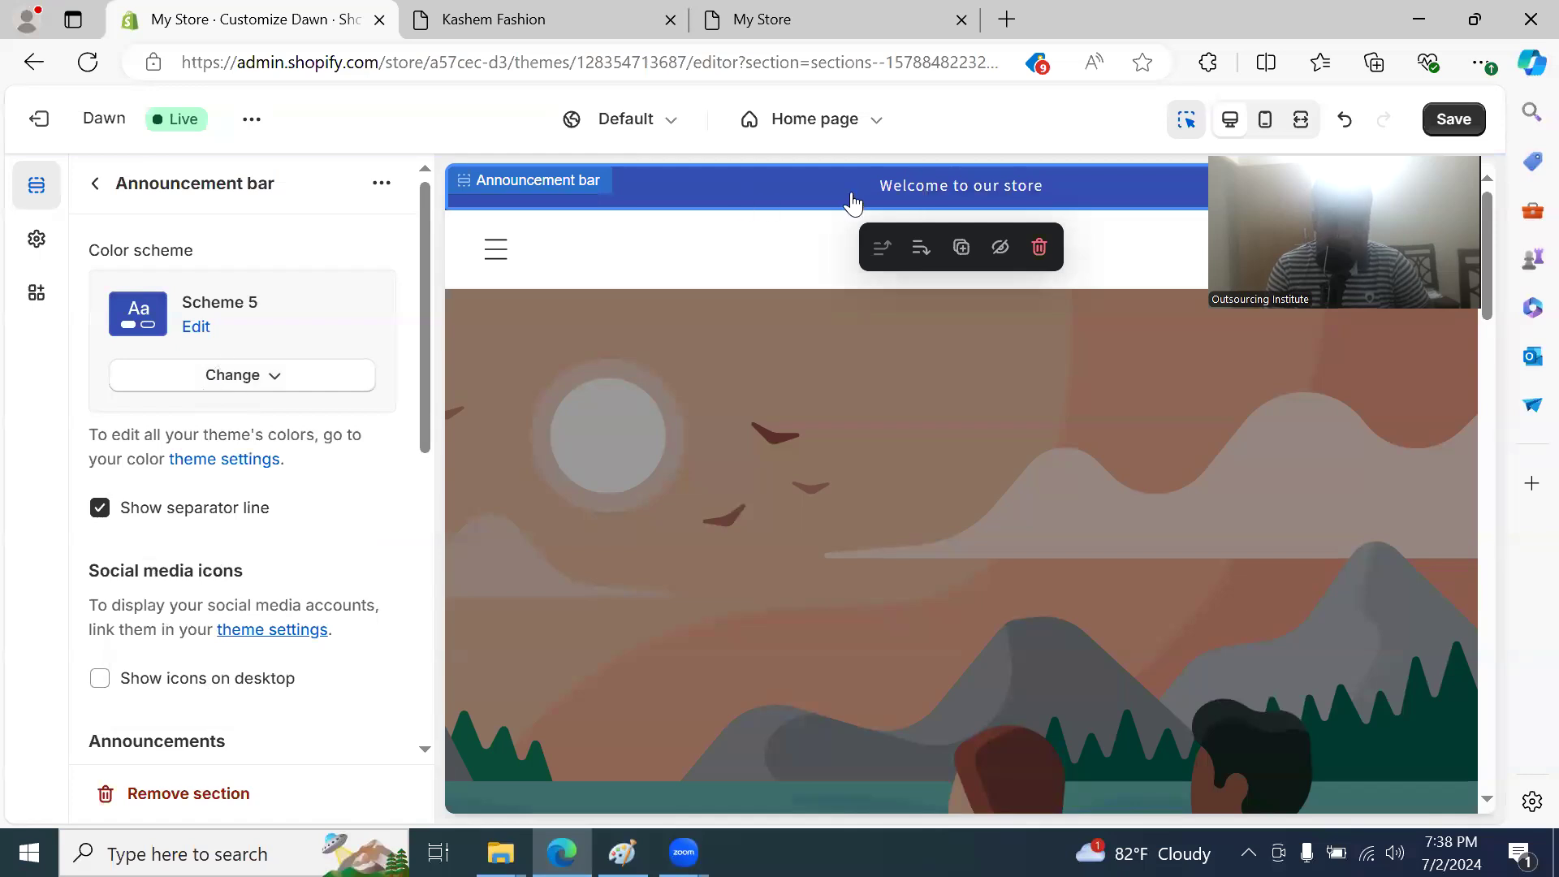
Step: Try the announcement bar without the separator line and with social media icons on desktop, restoring both options
scroll(233, 479, "down", 2)
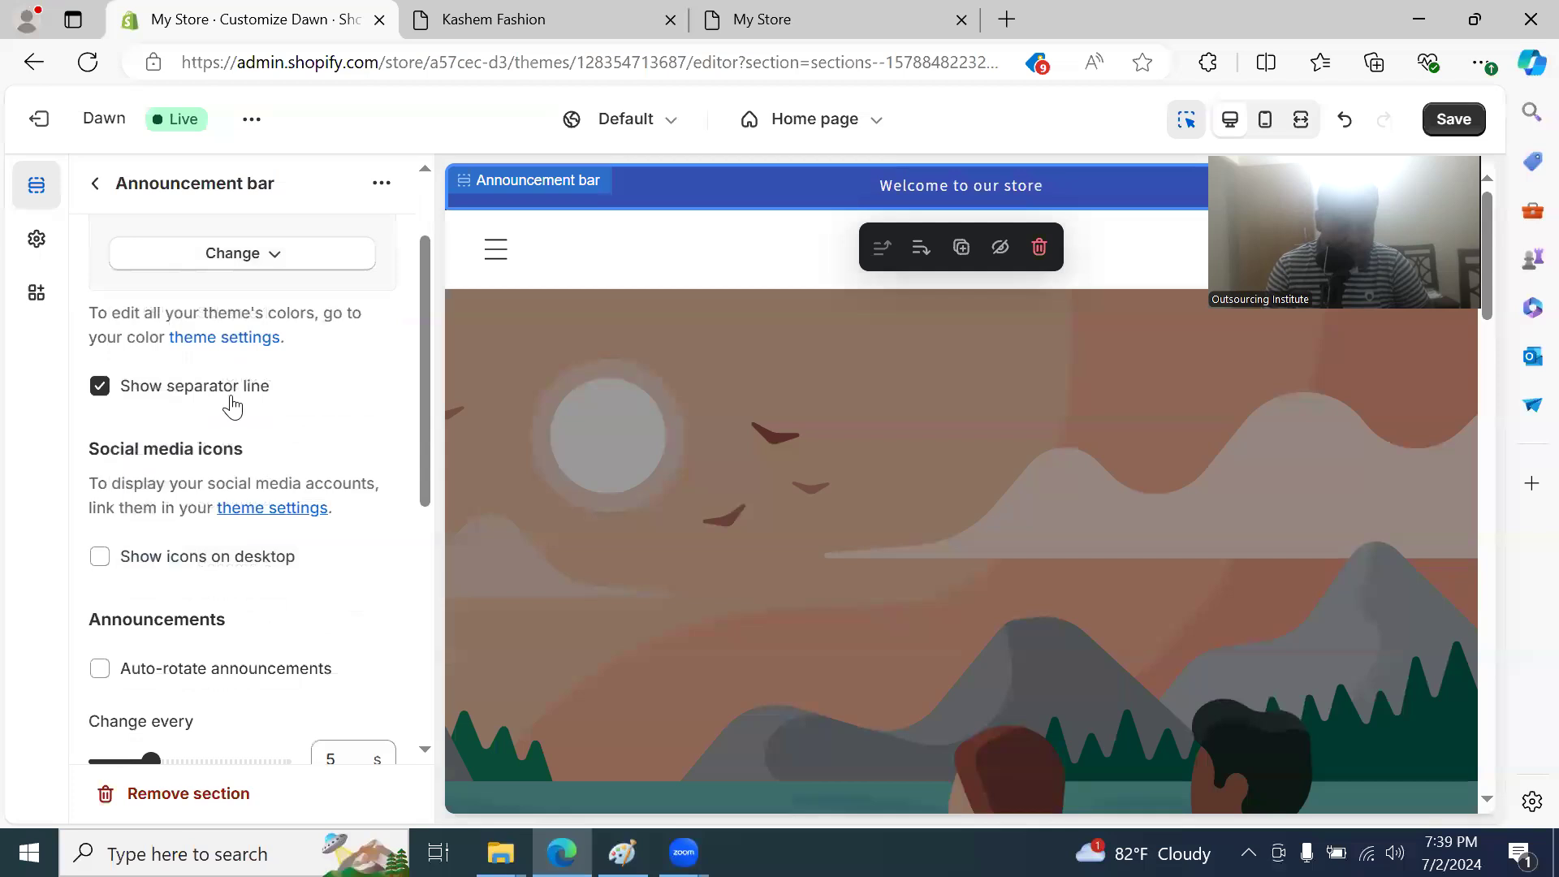
scroll(292, 412, "up", 2)
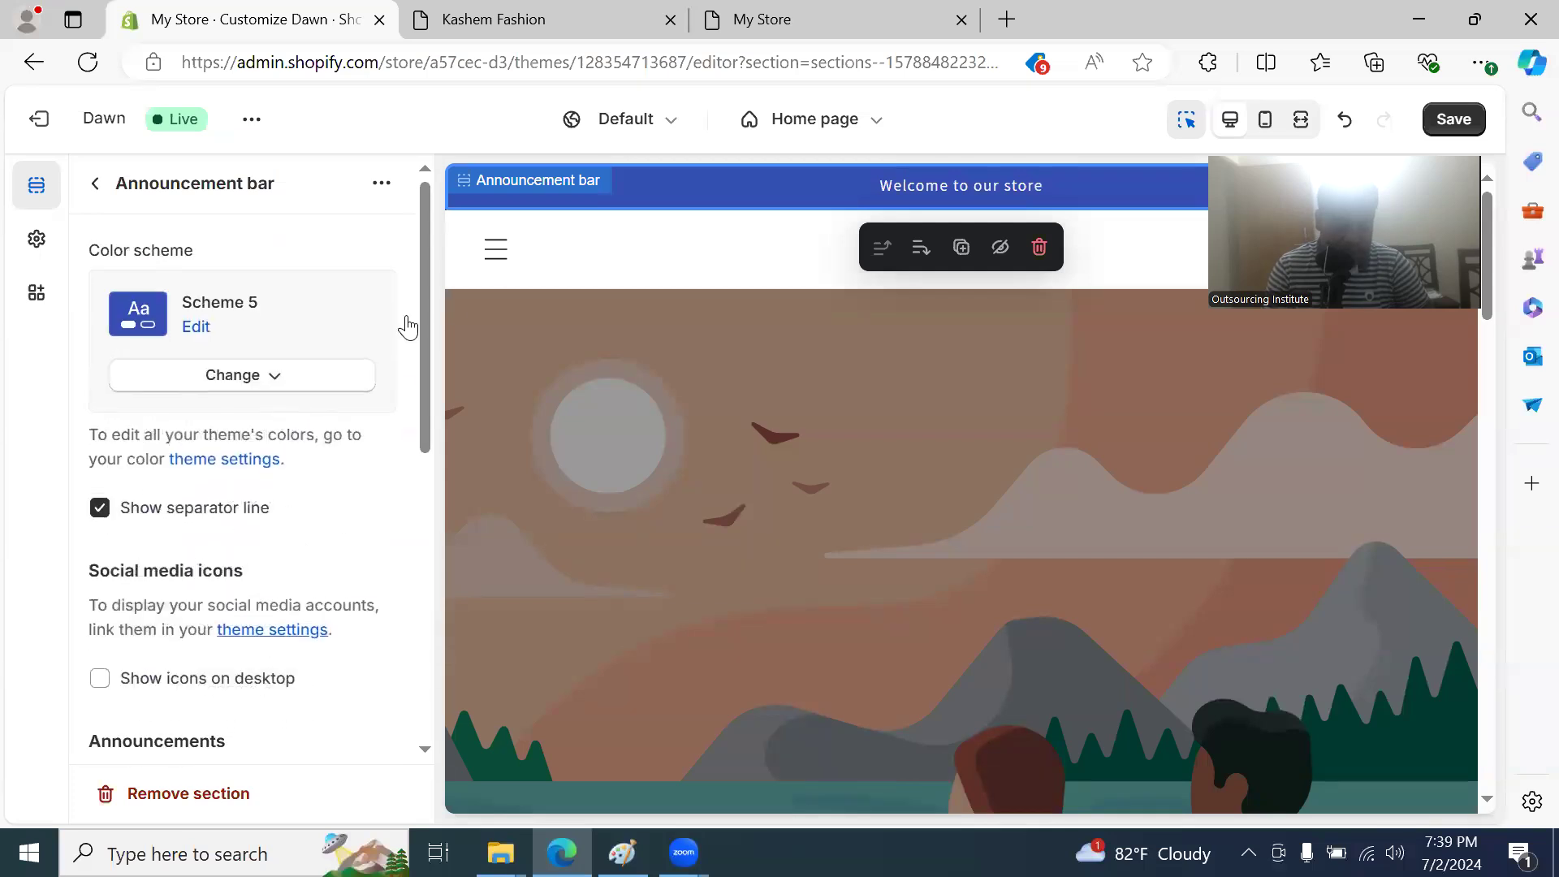
left_click(101, 513)
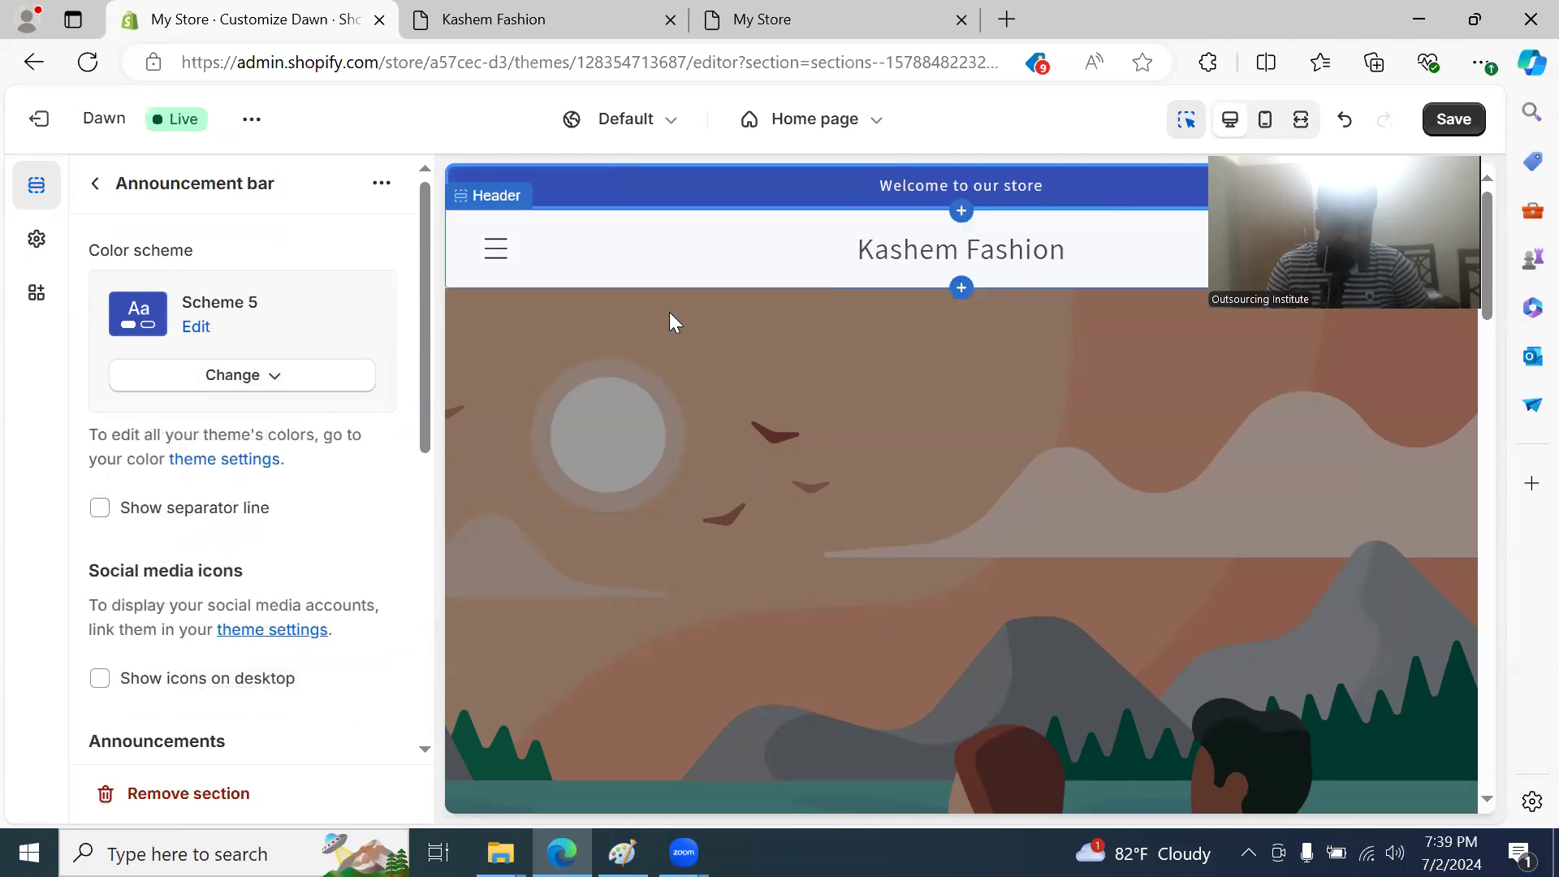
left_click(101, 513)
scroll(310, 518, "down", 2)
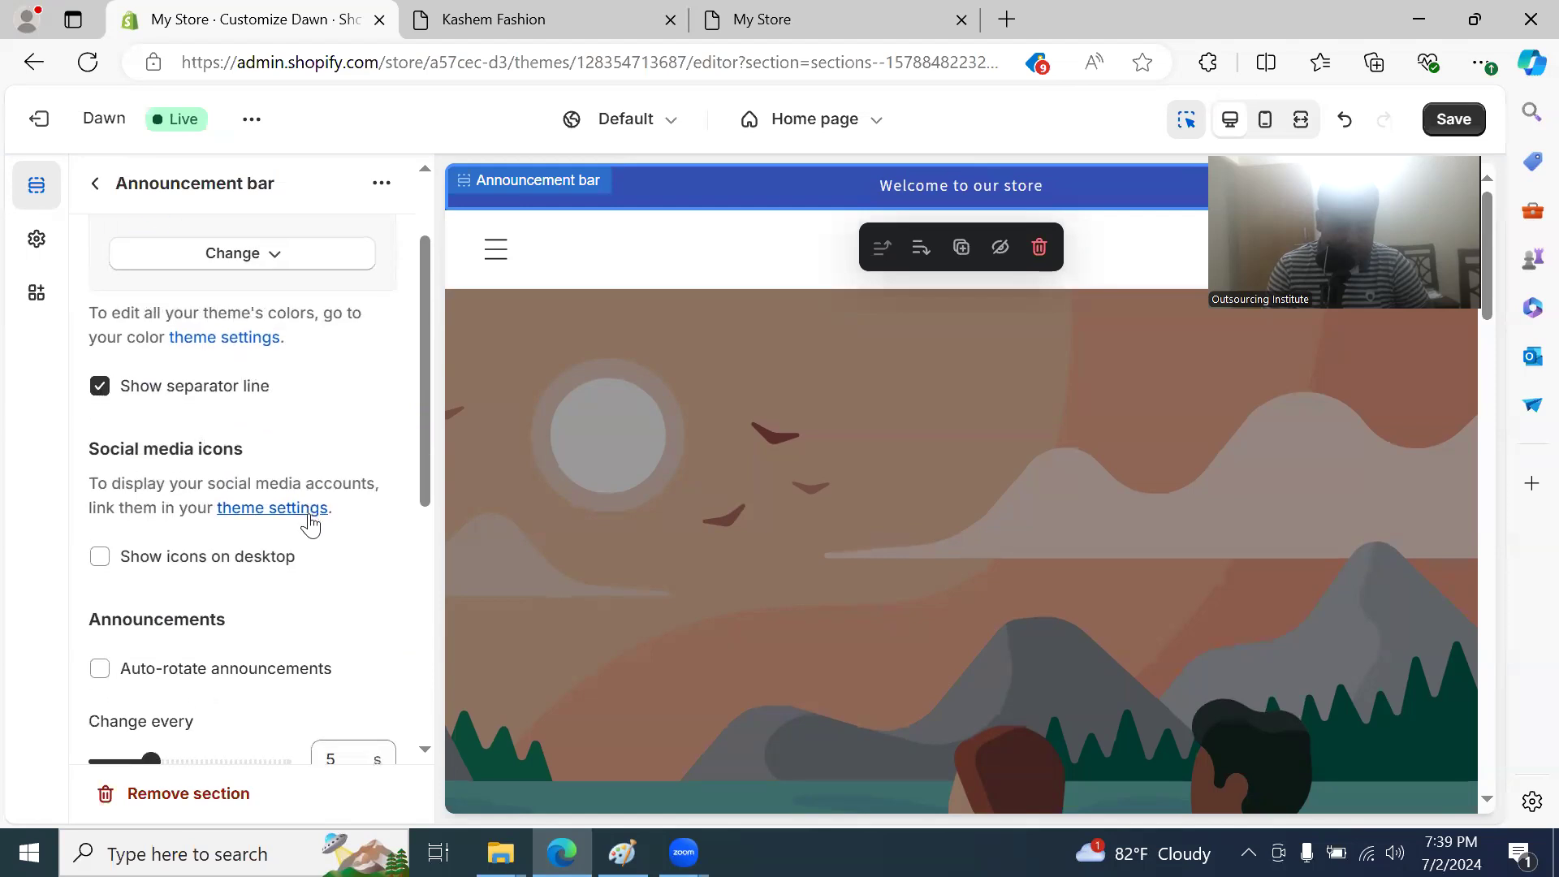
scroll(309, 524, "down", 2)
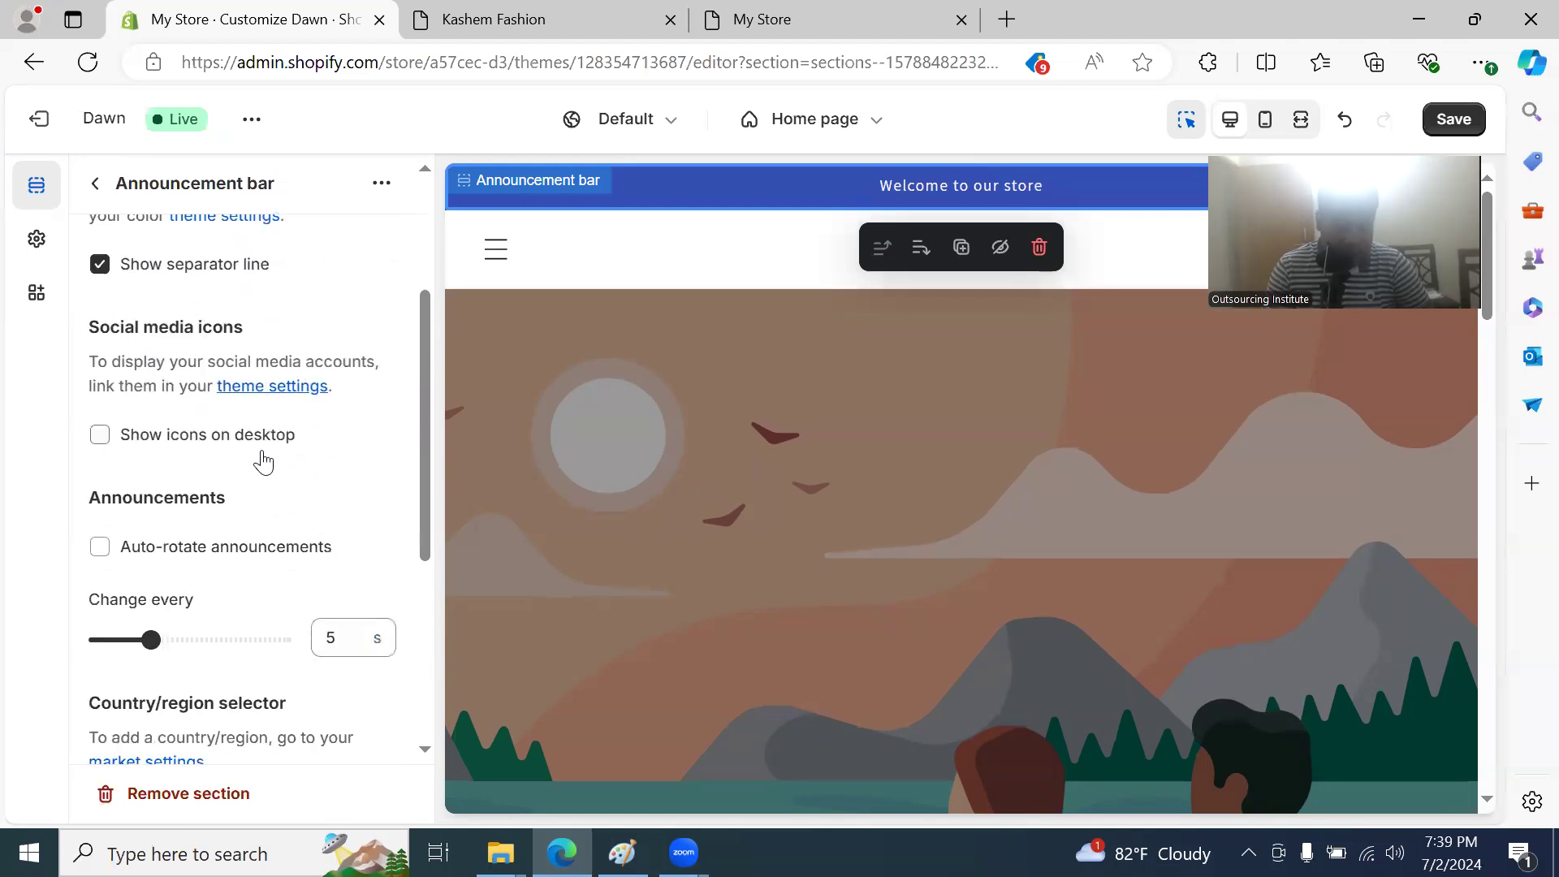
left_click(100, 436)
left_click(101, 437)
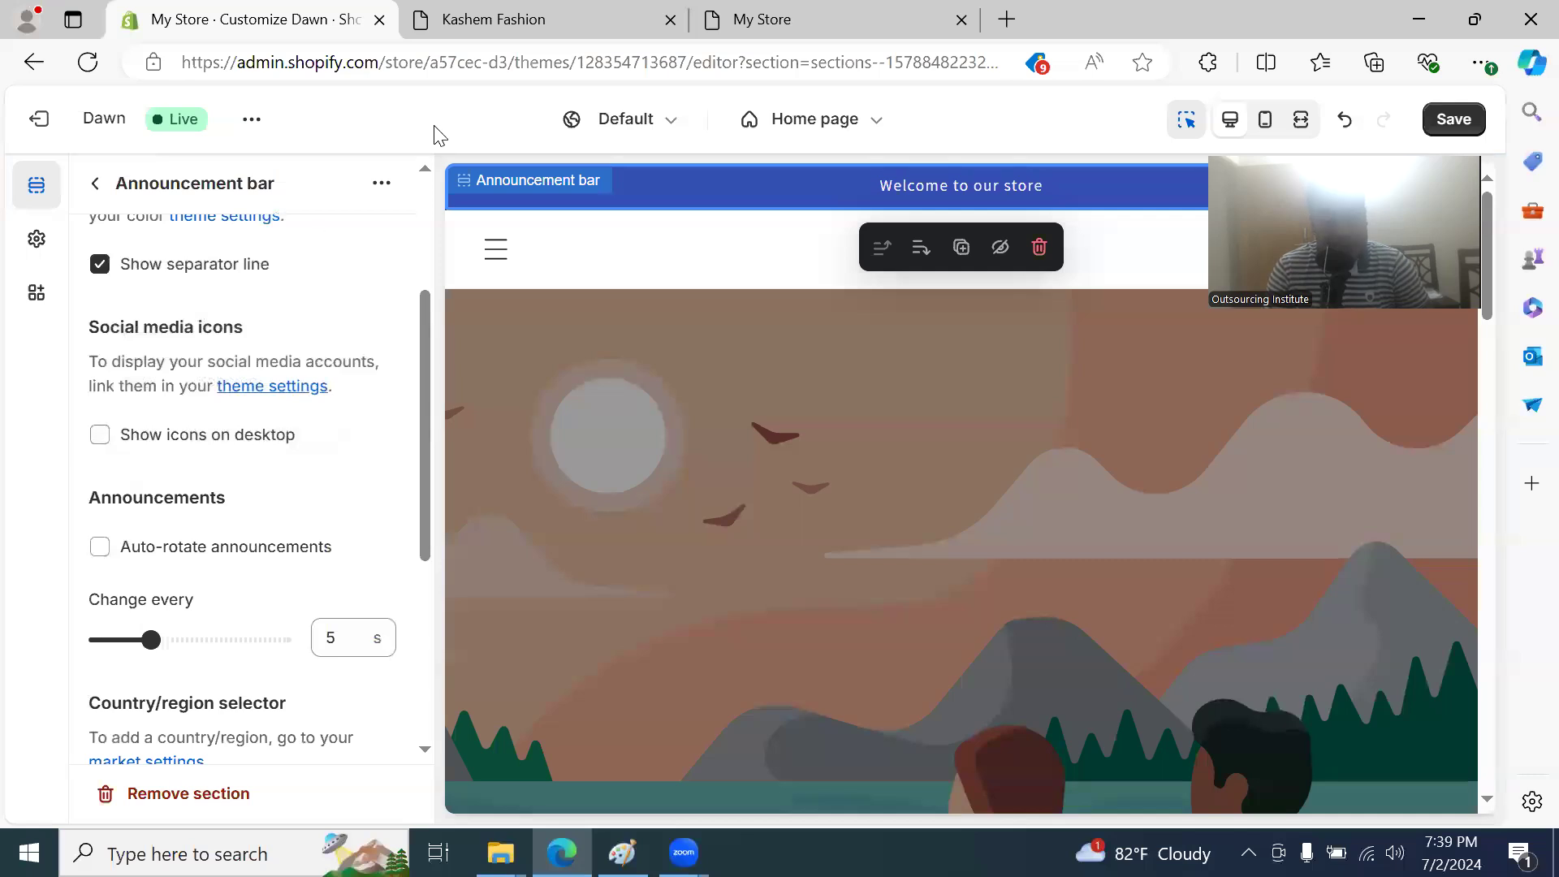
Step: Reload the live storefront to check its announcement bar, and save the theme changes in the editor
left_click(572, 16)
left_click(87, 62)
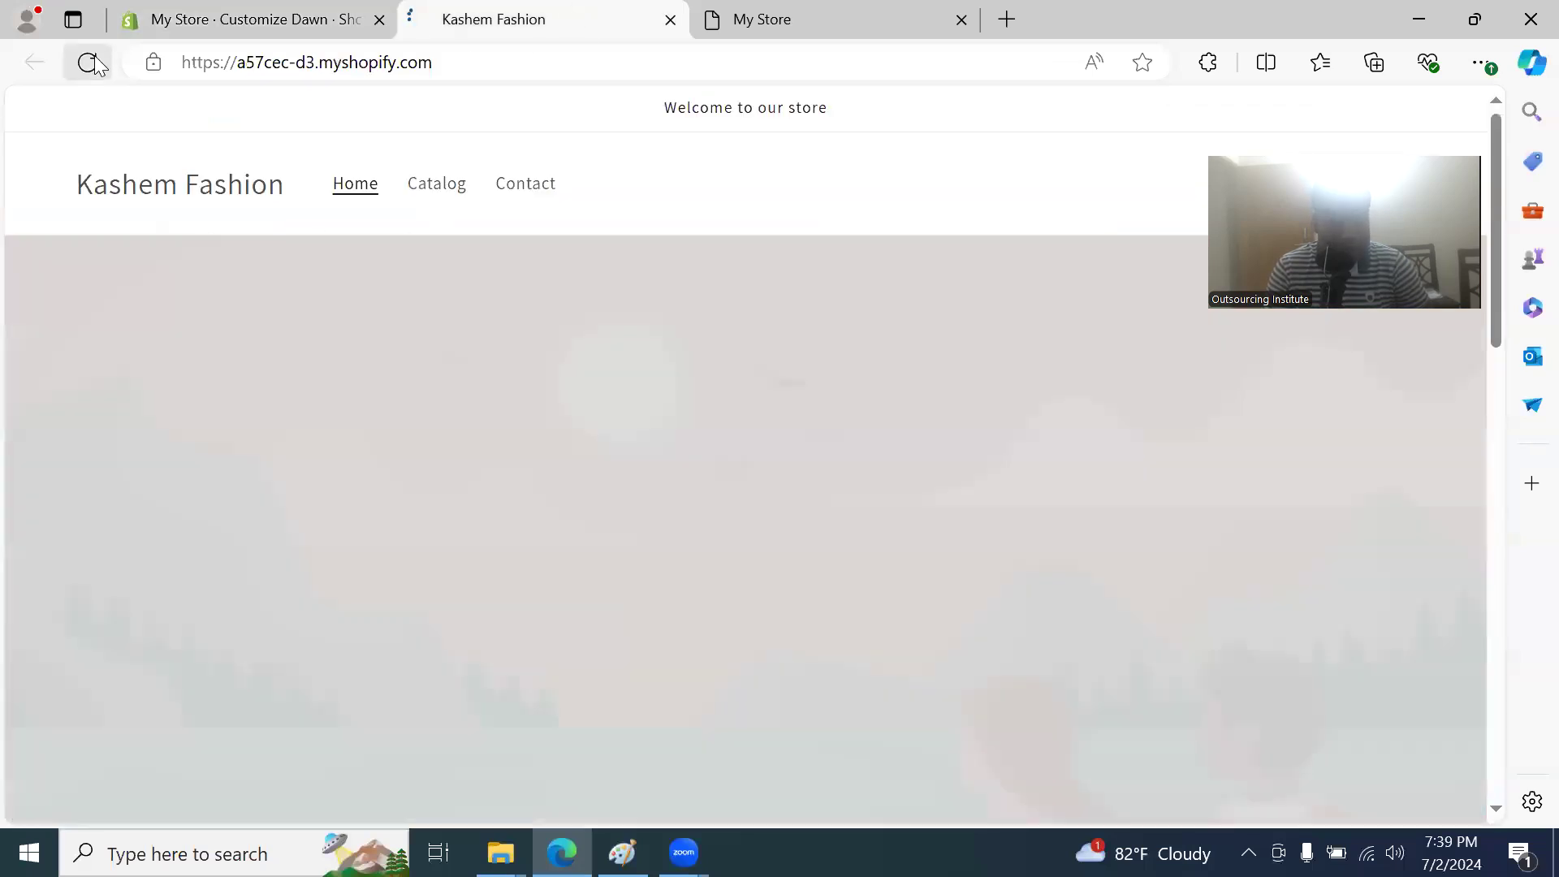
scroll(559, 382, "down", 5)
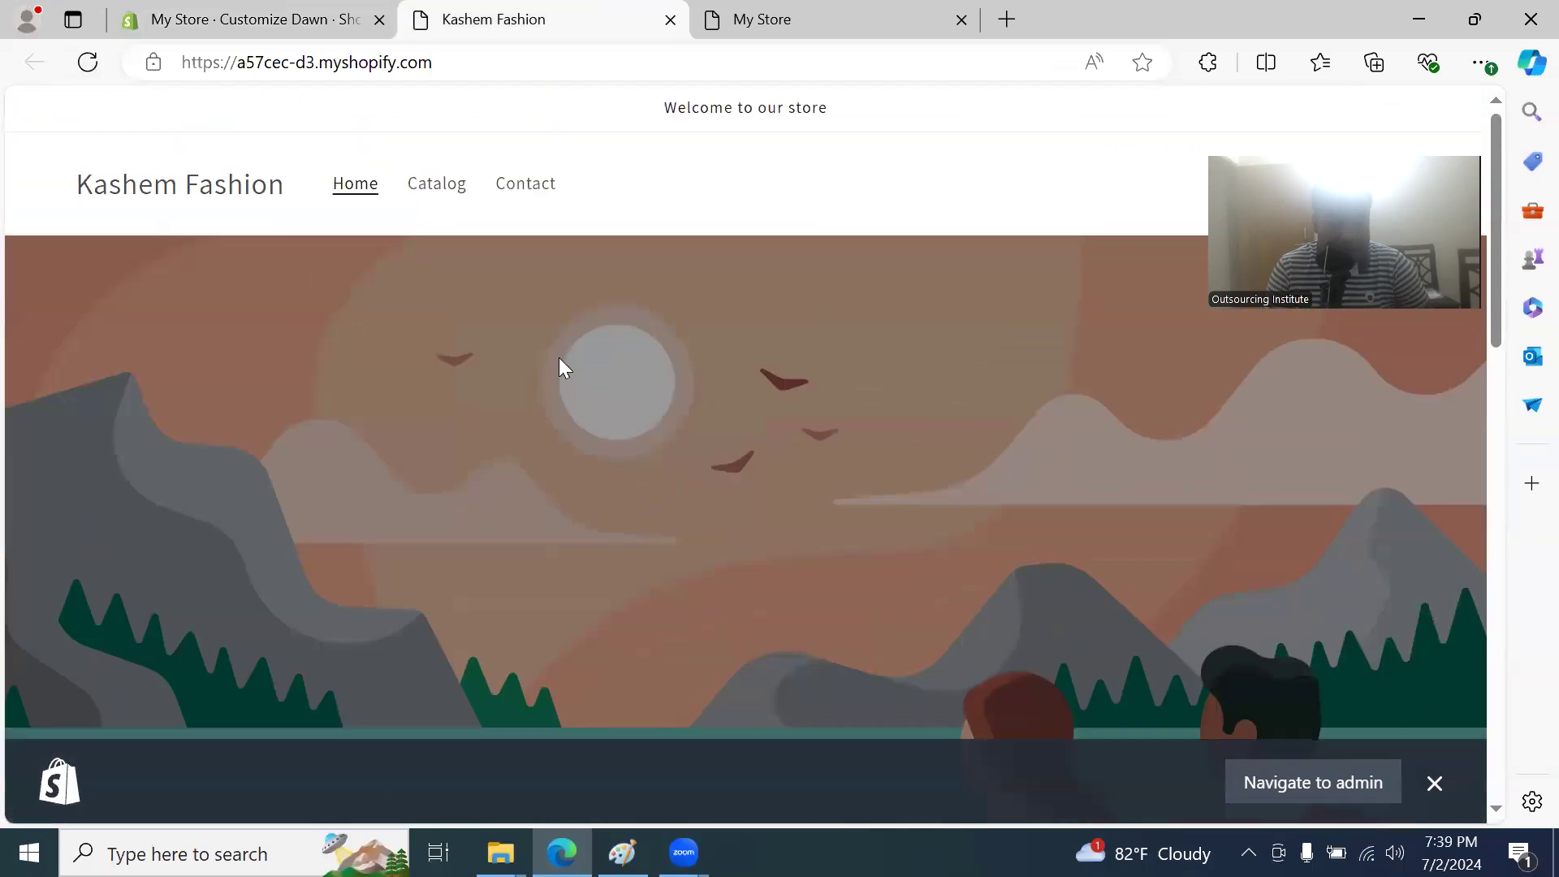
left_click(87, 63)
left_click(176, 24)
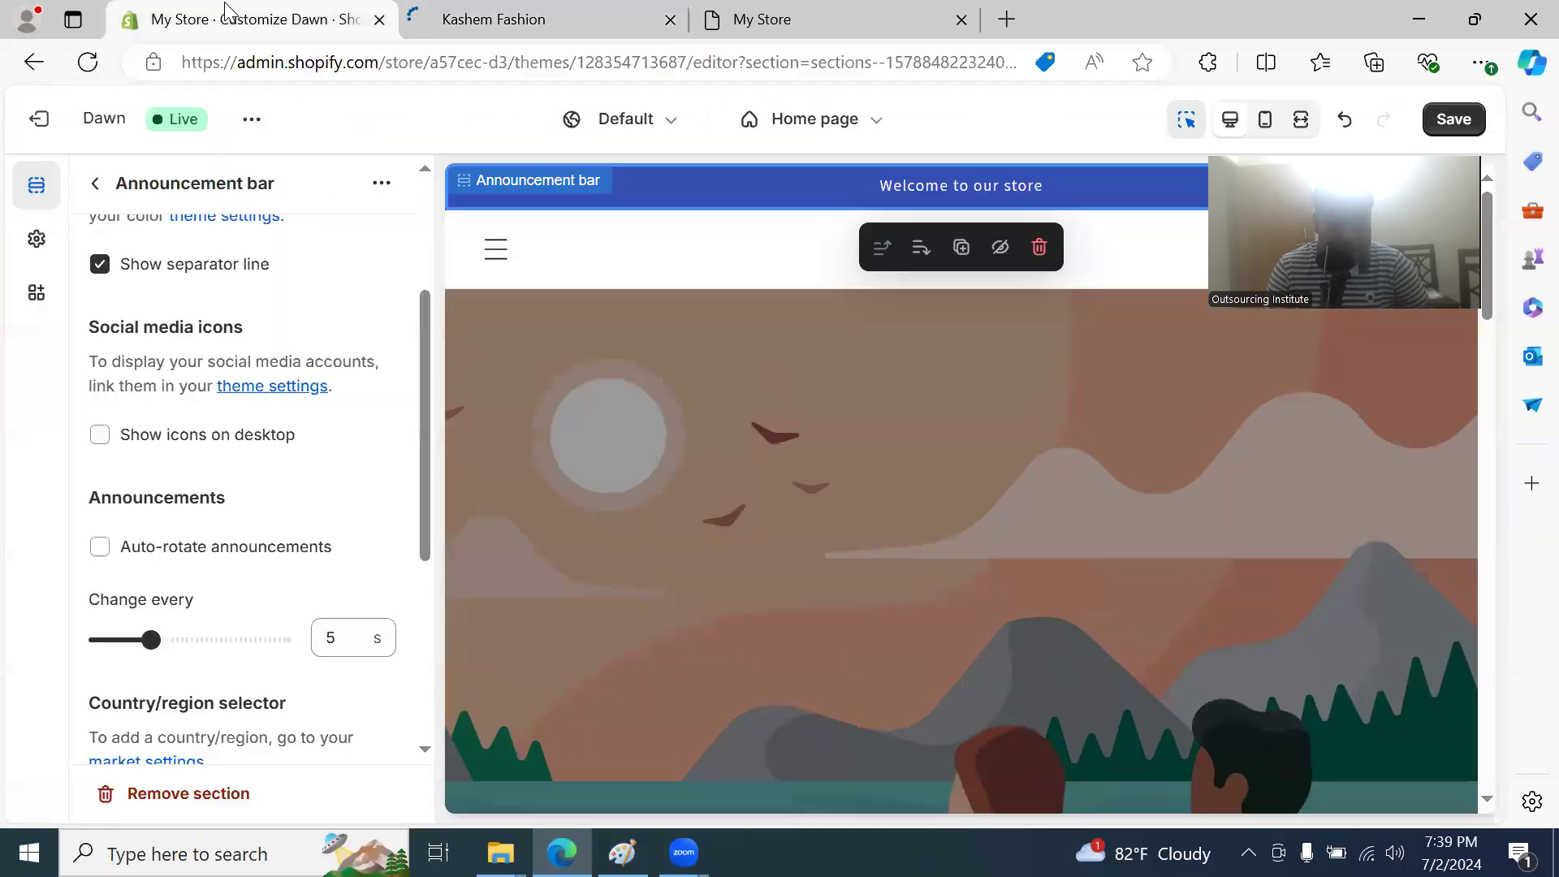
left_click(1441, 132)
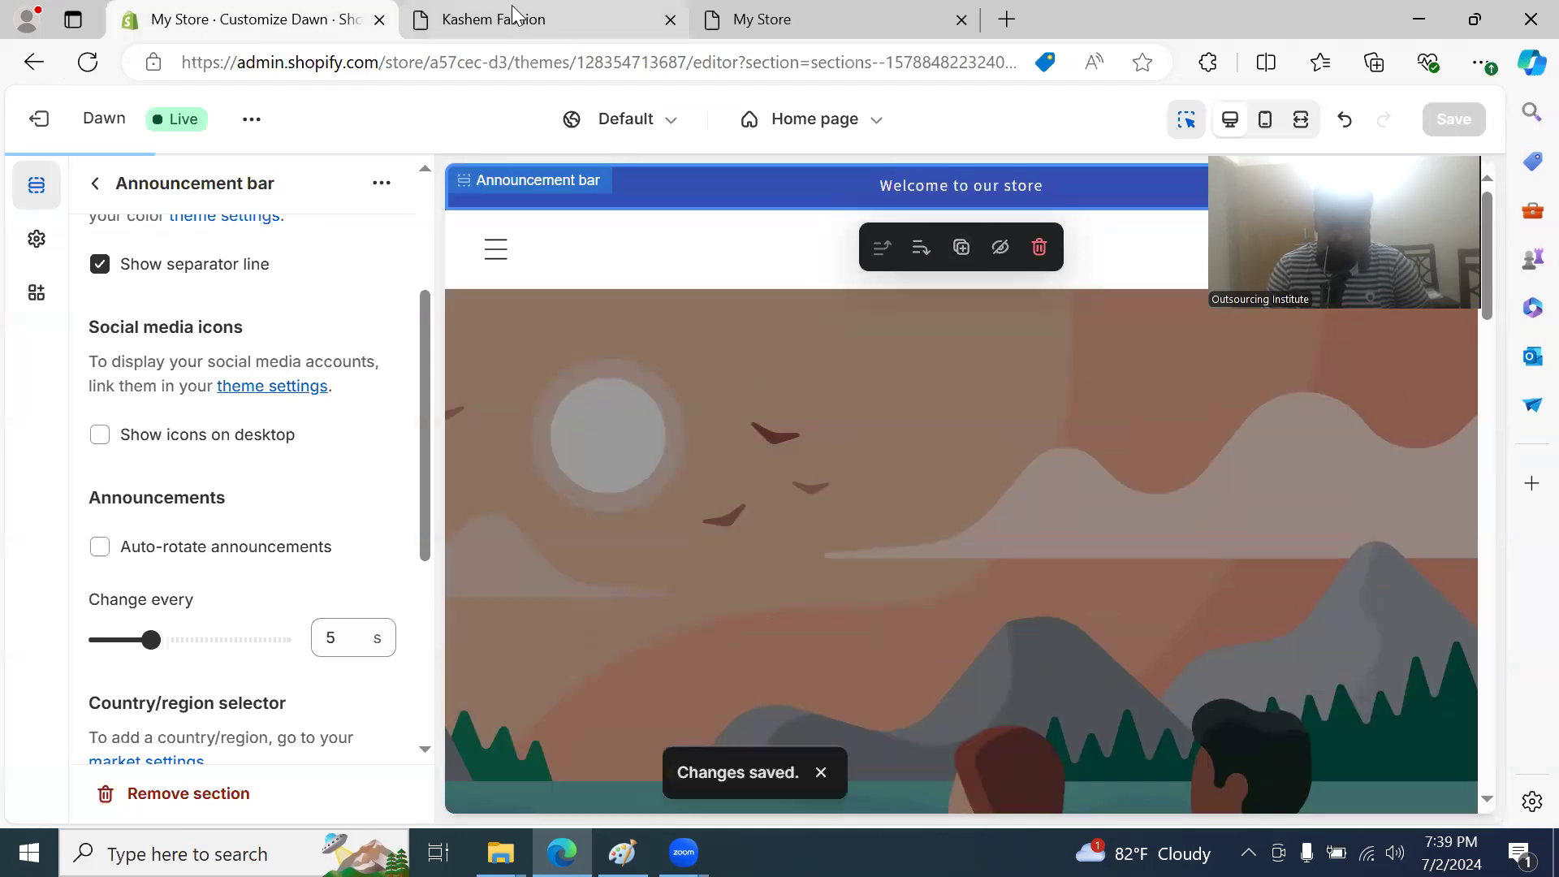
Step: Reload the live storefront to check the saved announcement bar, and return to the theme editor
left_click(512, 11)
left_click(89, 63)
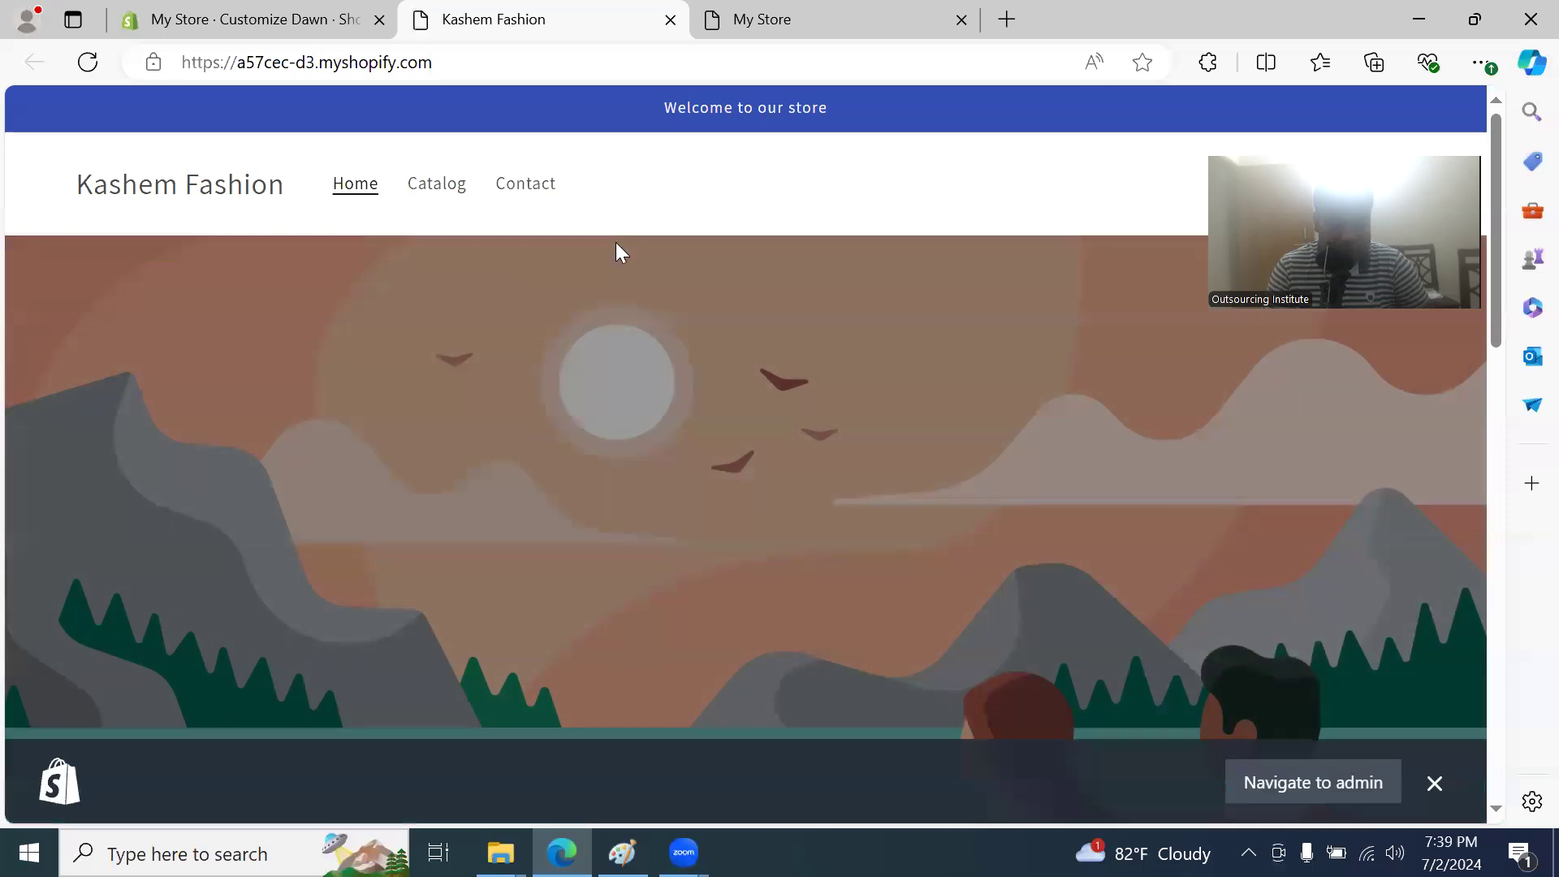
left_click(213, 24)
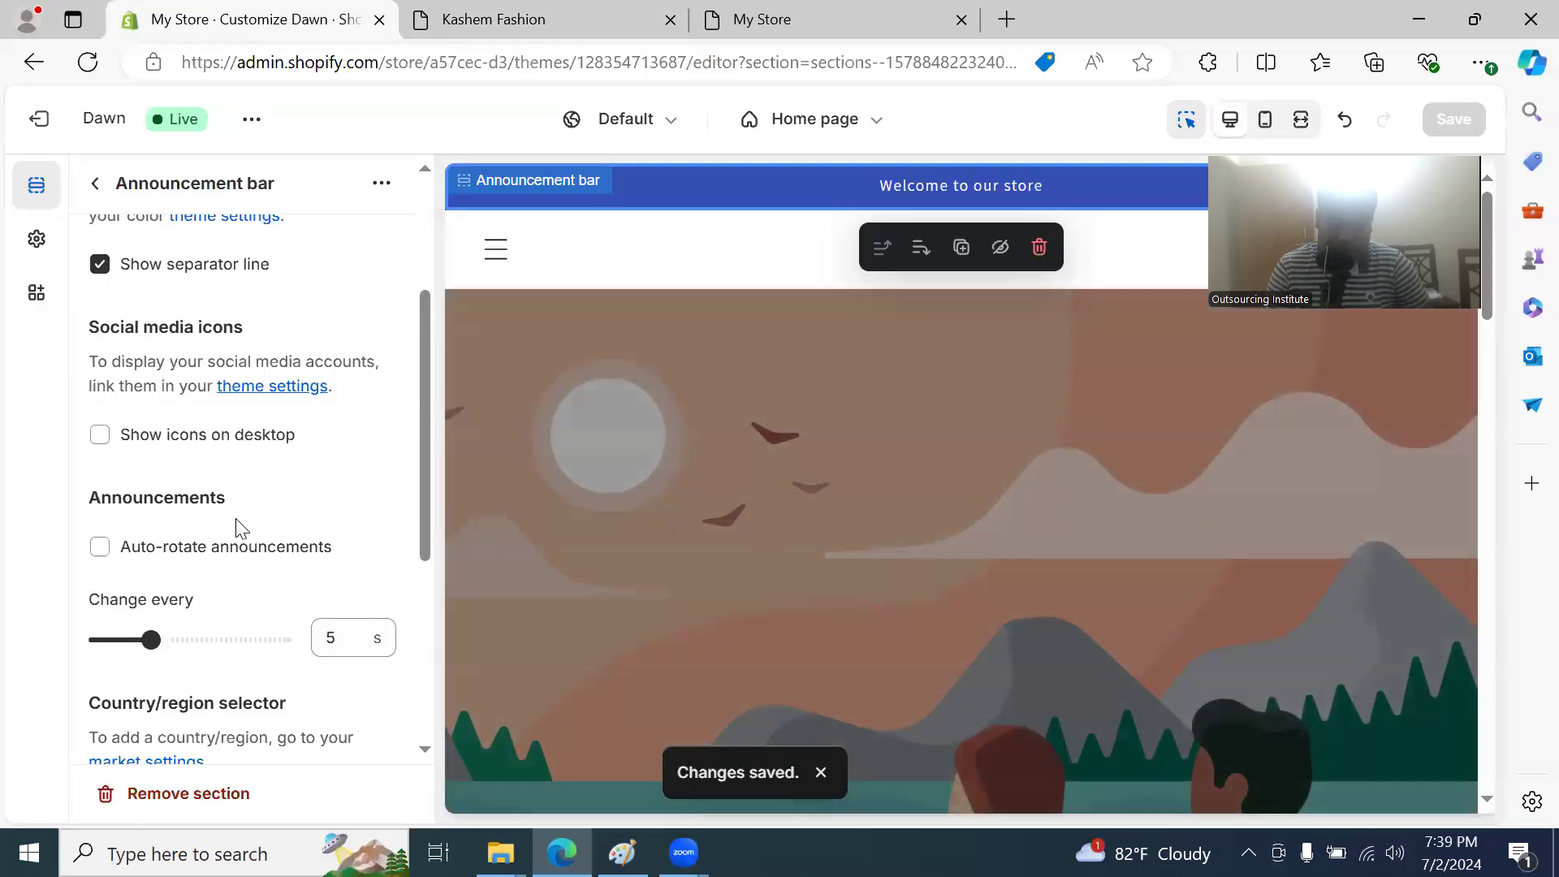
Step: Enable social media icons on desktop for the announcement bar and save the theme changes
scroll(255, 535, "up", 3)
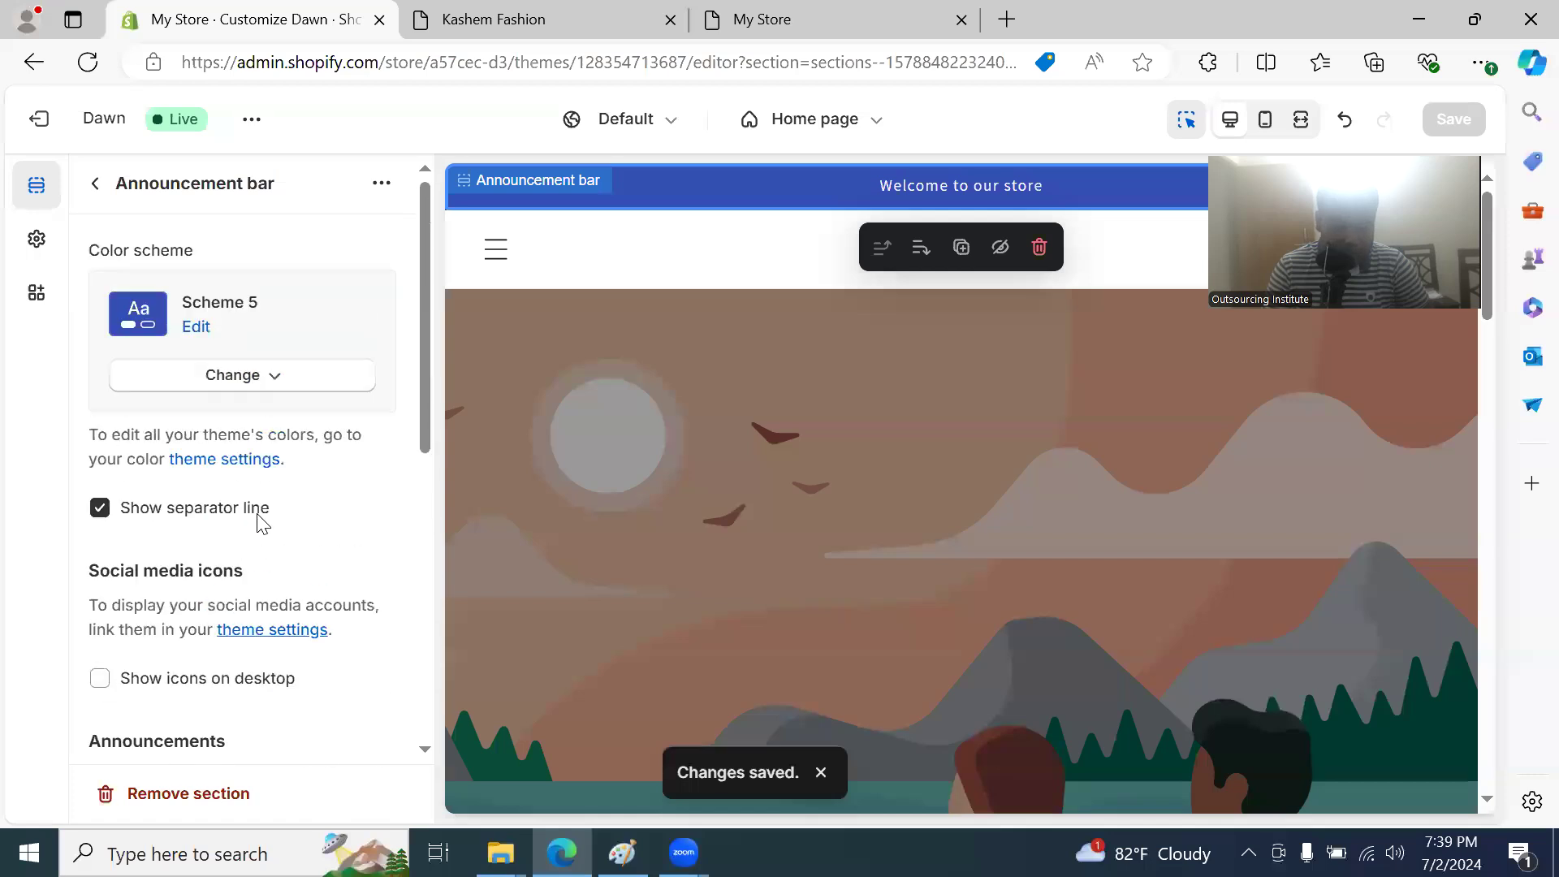
scroll(260, 524, "down", 3)
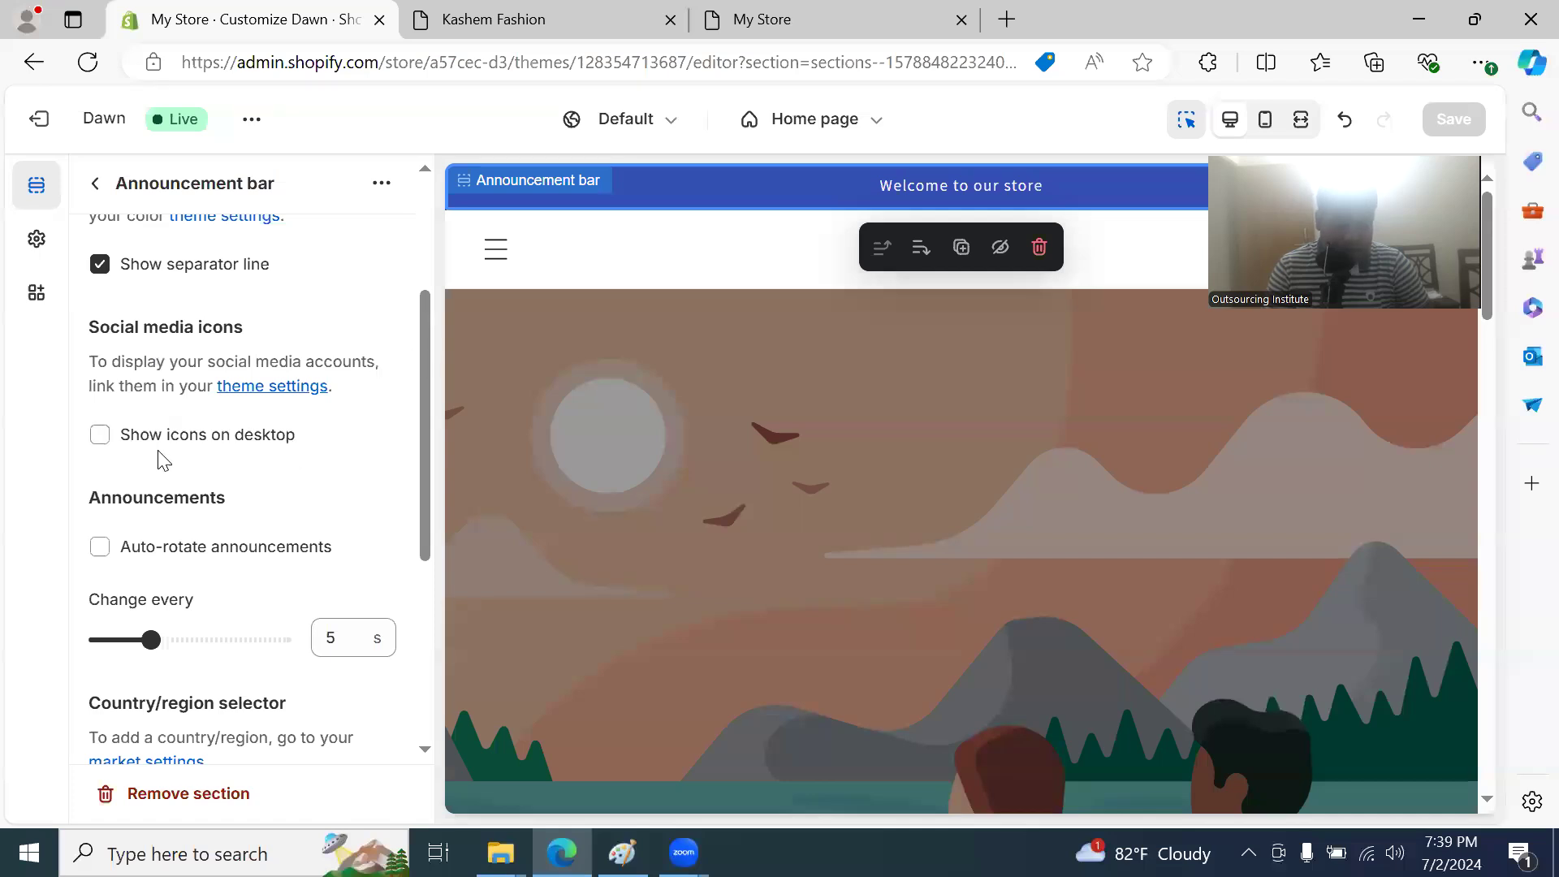
left_click(101, 436)
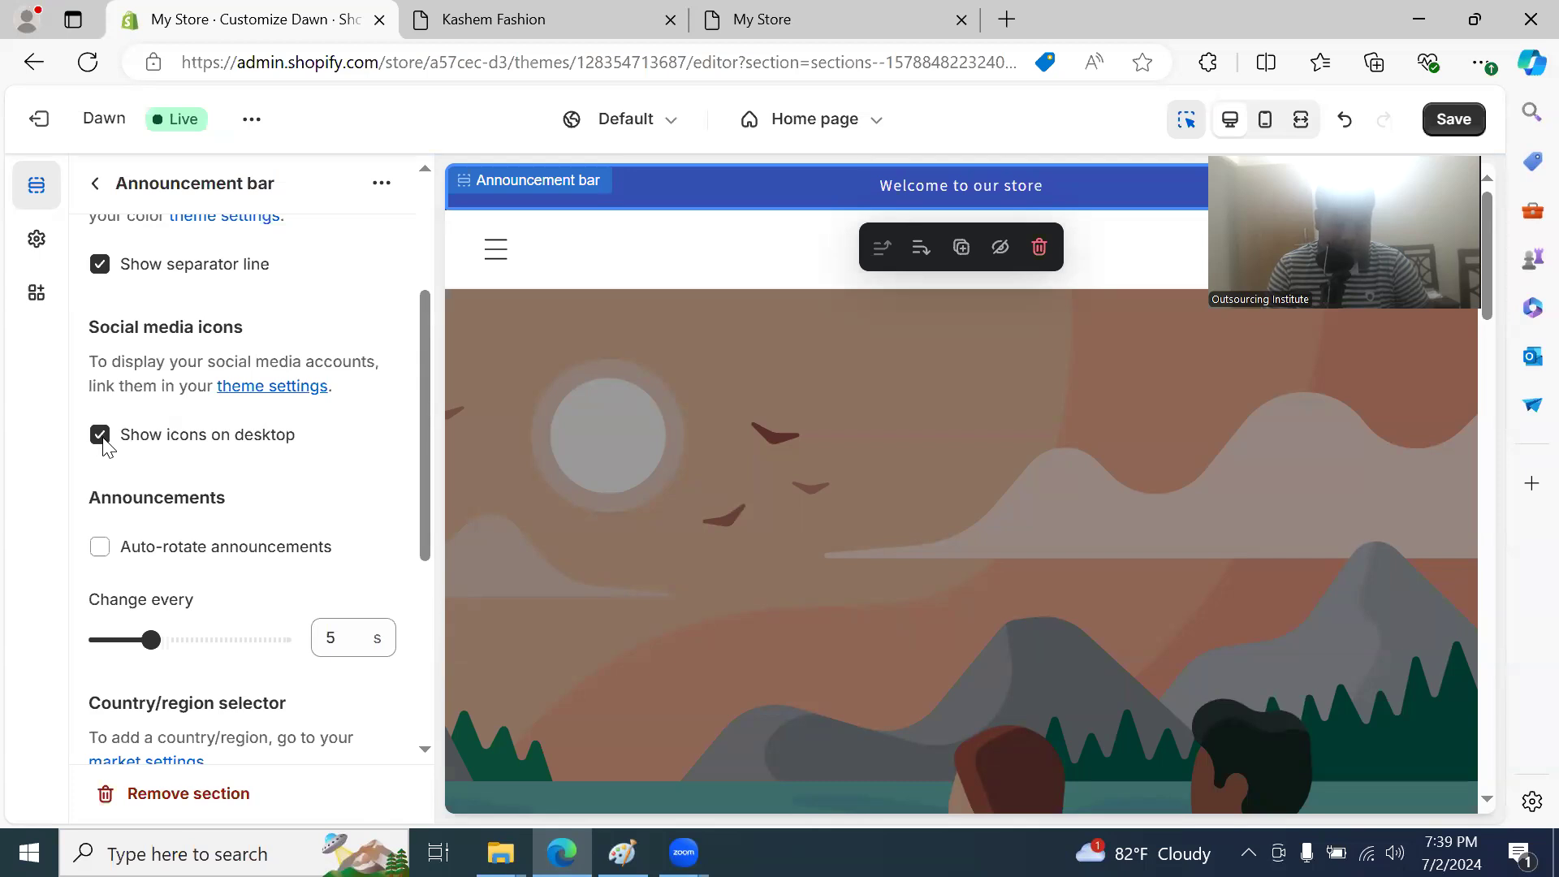
left_click(1453, 118)
Step: Reload the Kashem Fashion storefront to look for the social icons, and compare it with the older My Store page down to its featured products
left_click(542, 23)
left_click(88, 63)
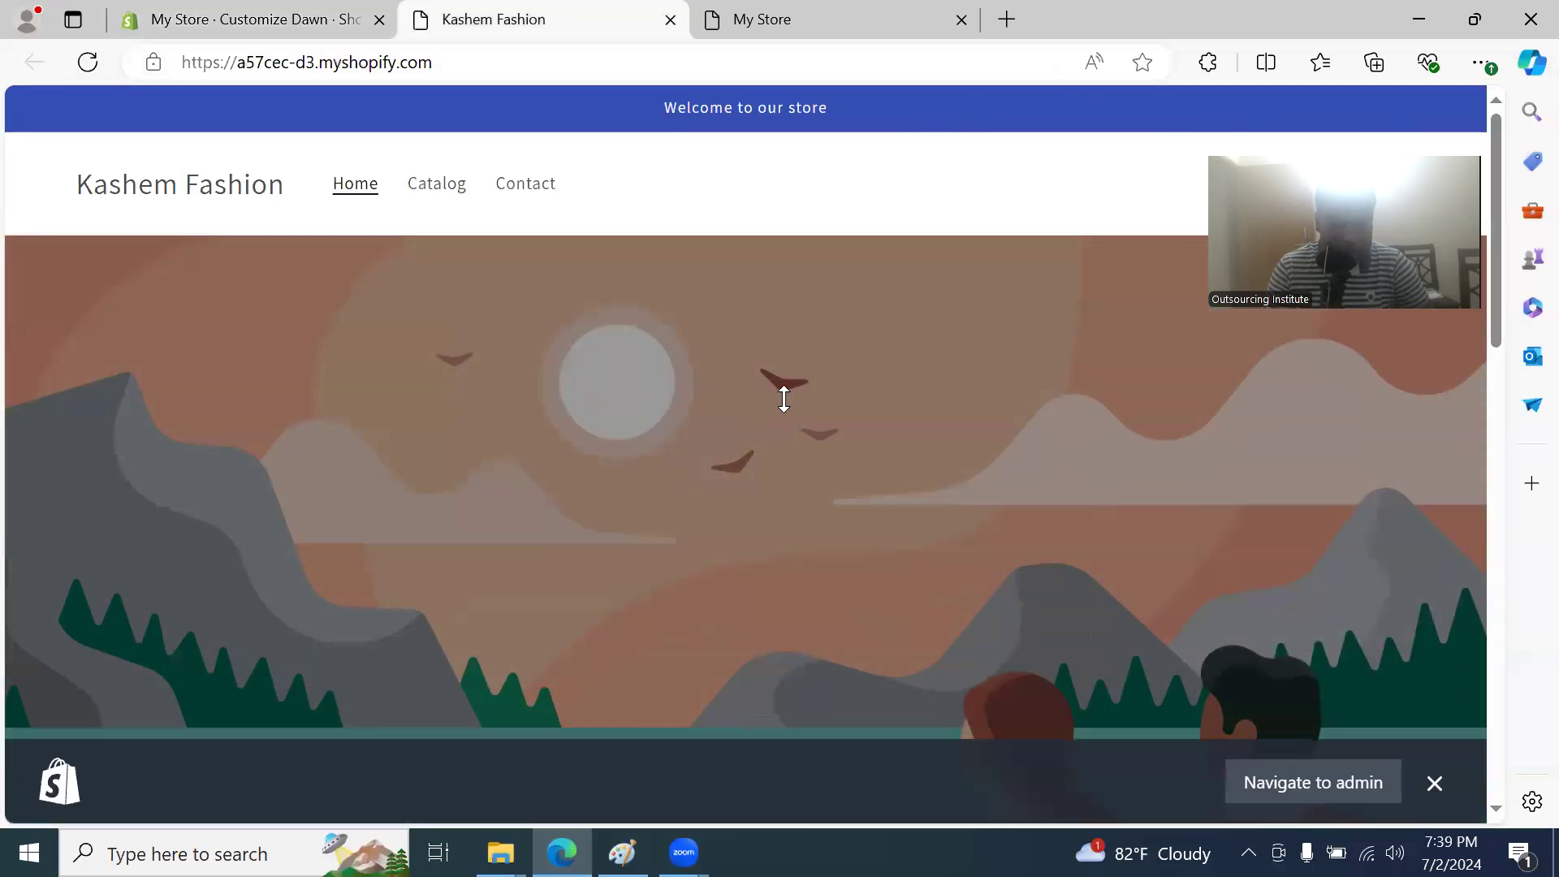
scroll(783, 398, "down", 5)
scroll(772, 411, "up", 5)
left_click(264, 14)
left_click(806, 16)
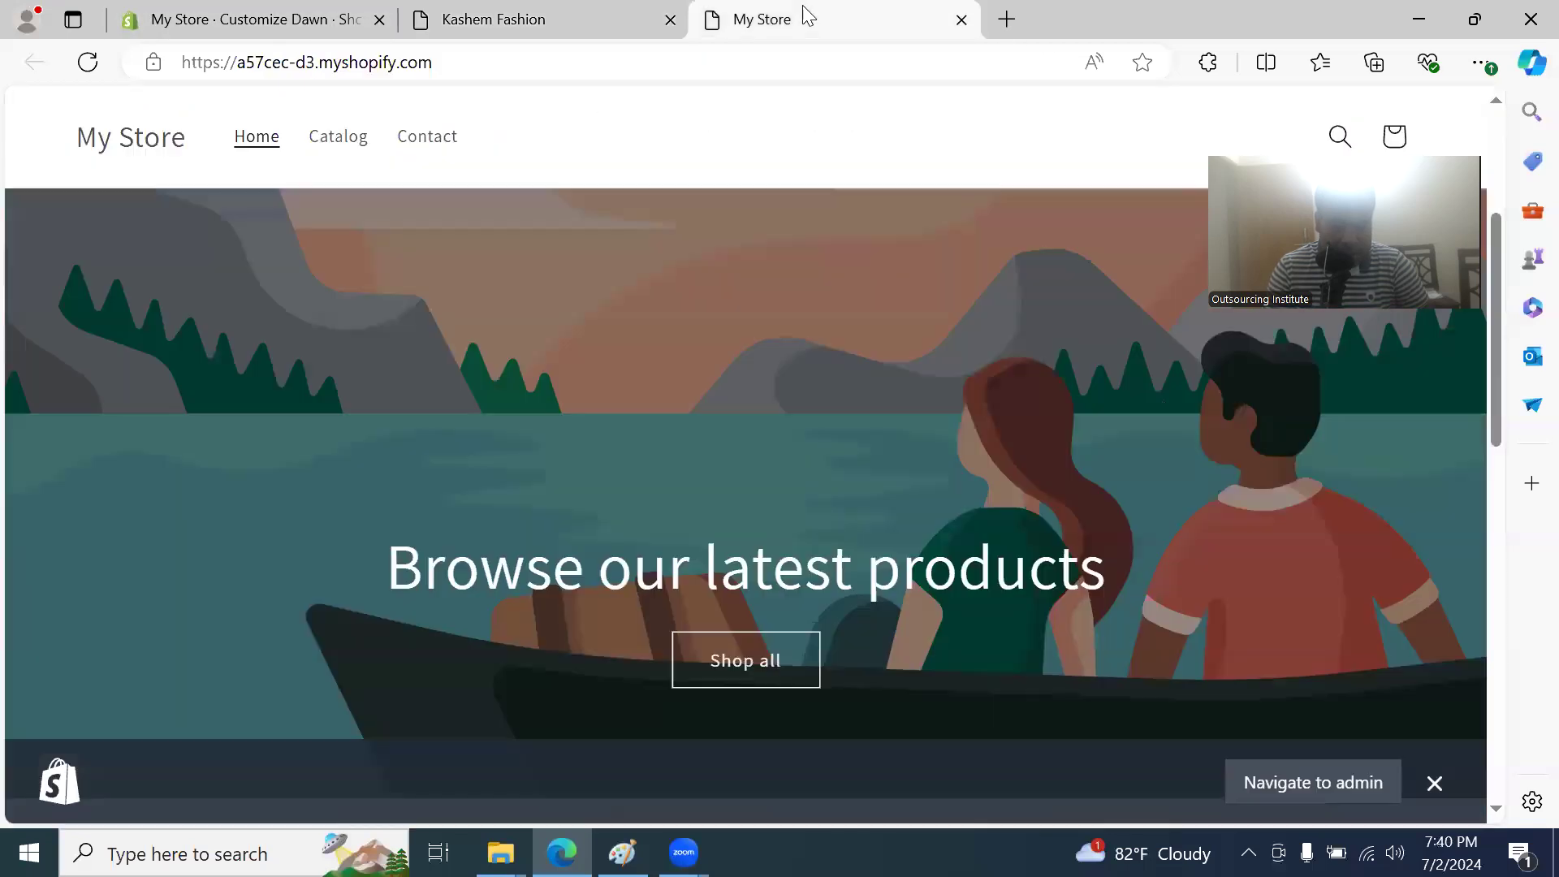
scroll(613, 358, "down", 10)
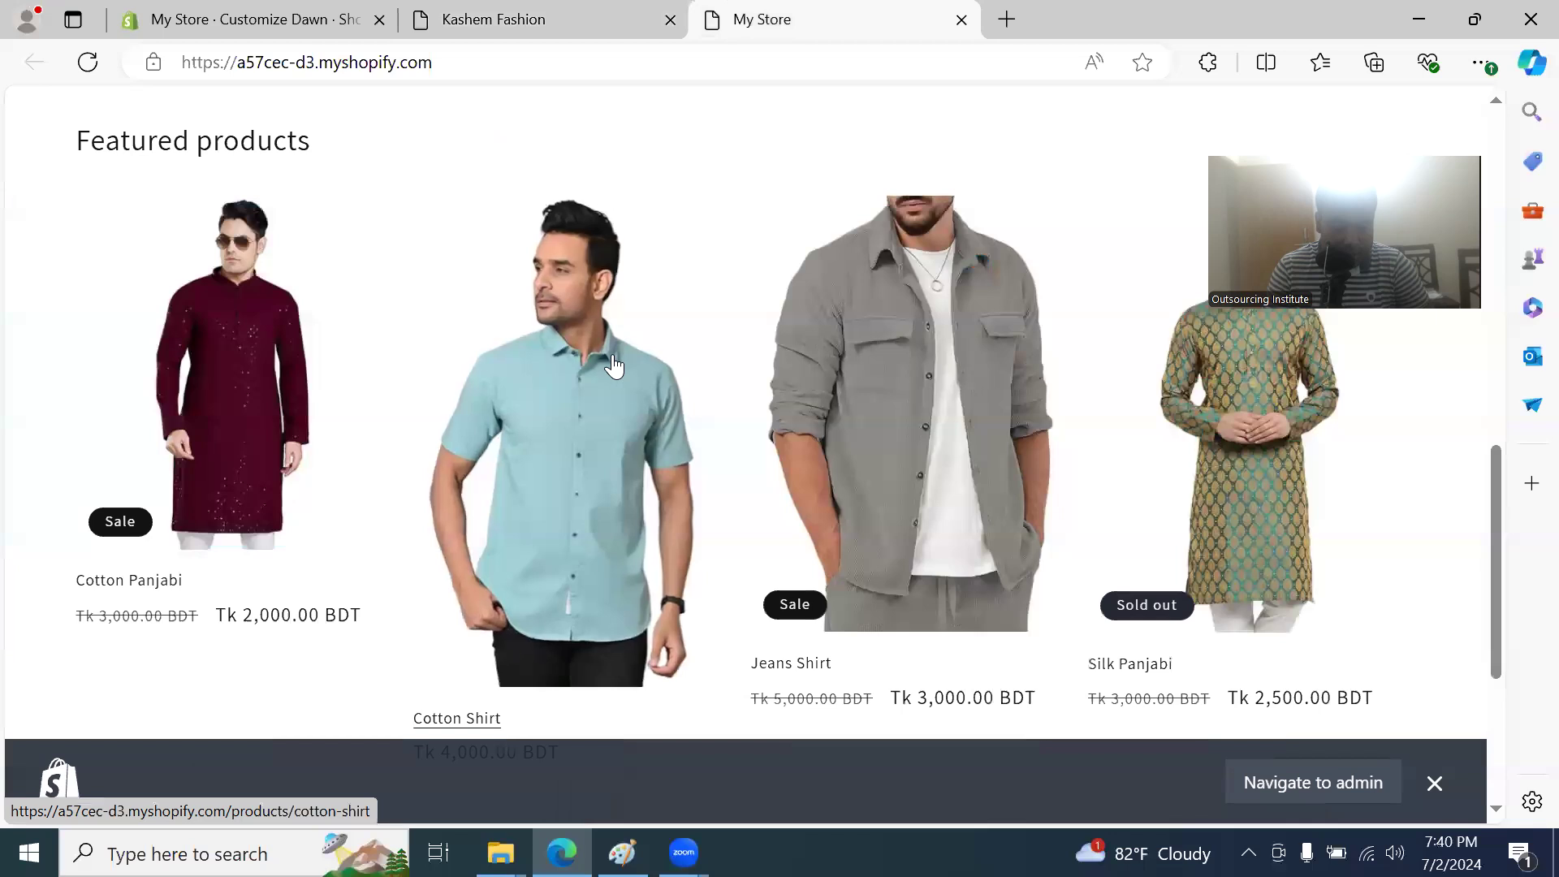
scroll(604, 373, "up", 10)
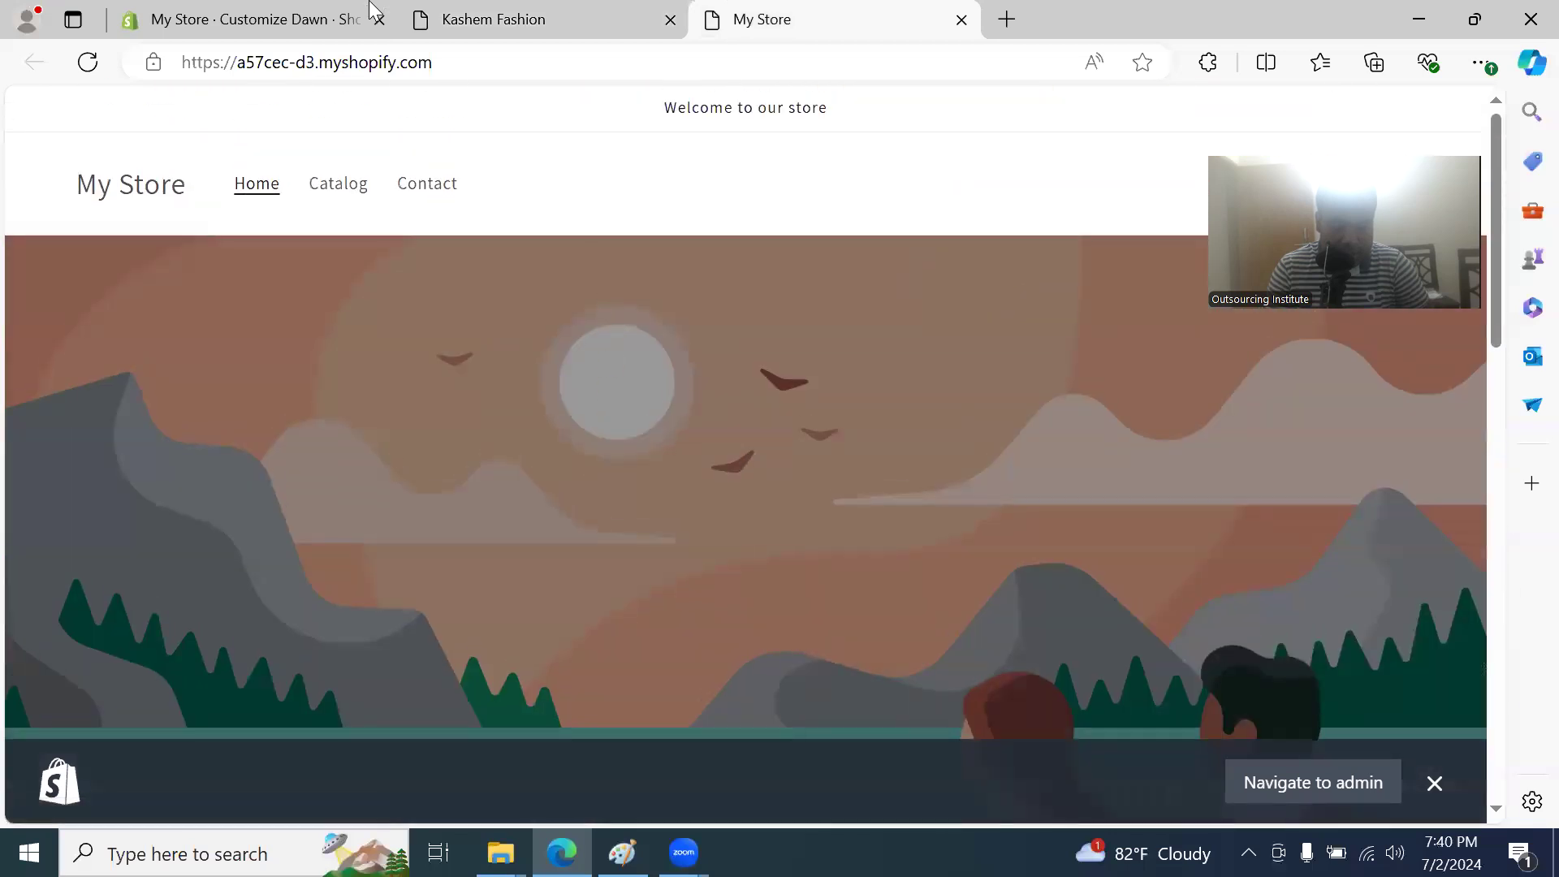
Step: From the announcement bar's social media icons section, open the theme settings for social media accounts
left_click(278, 16)
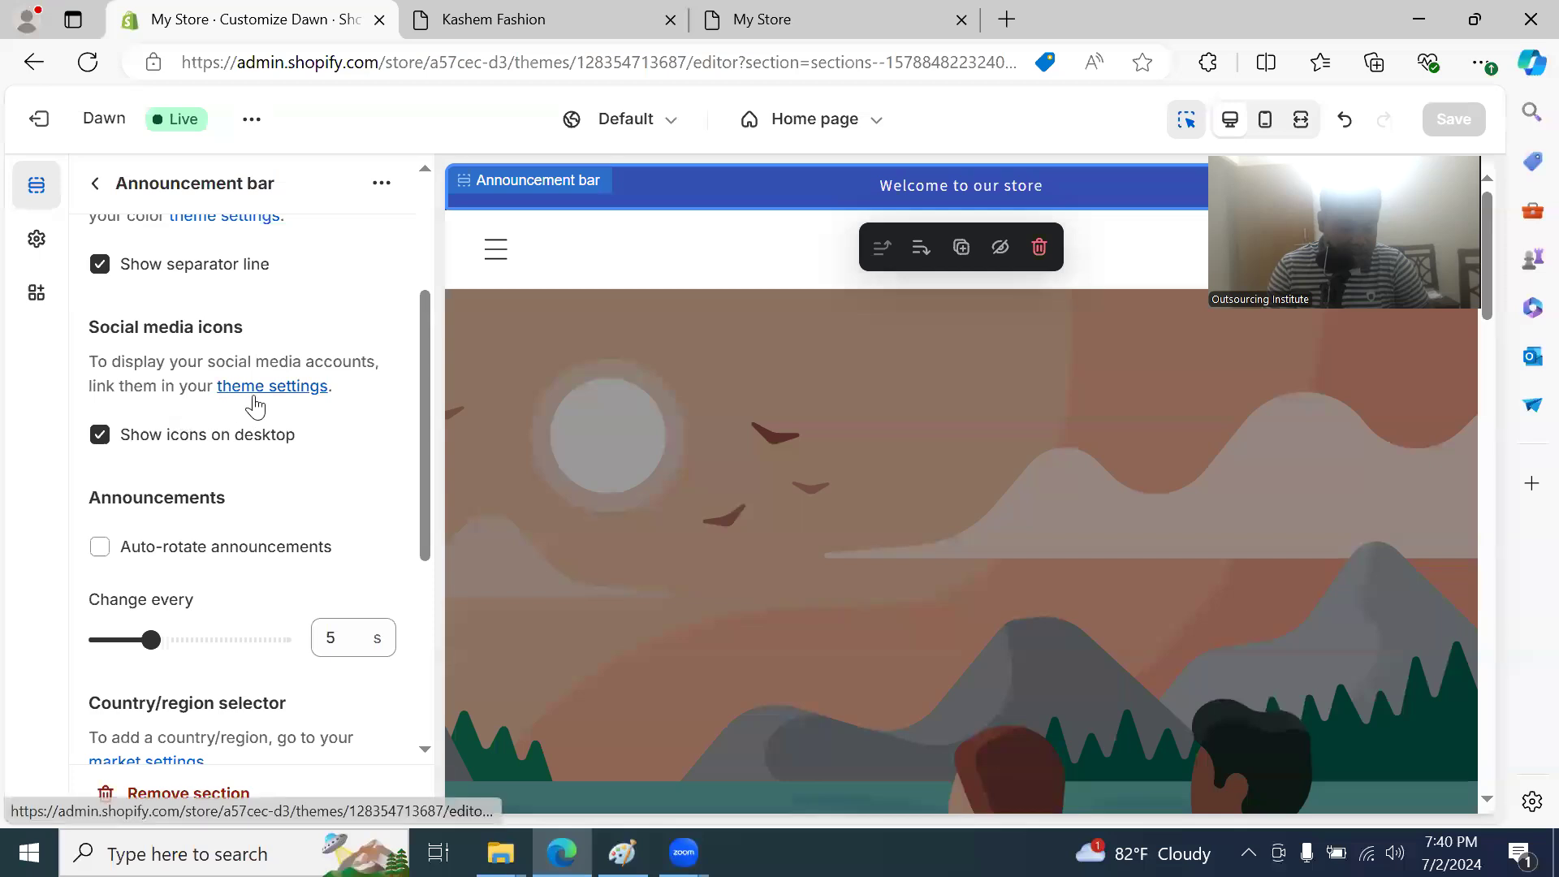
left_click(279, 388)
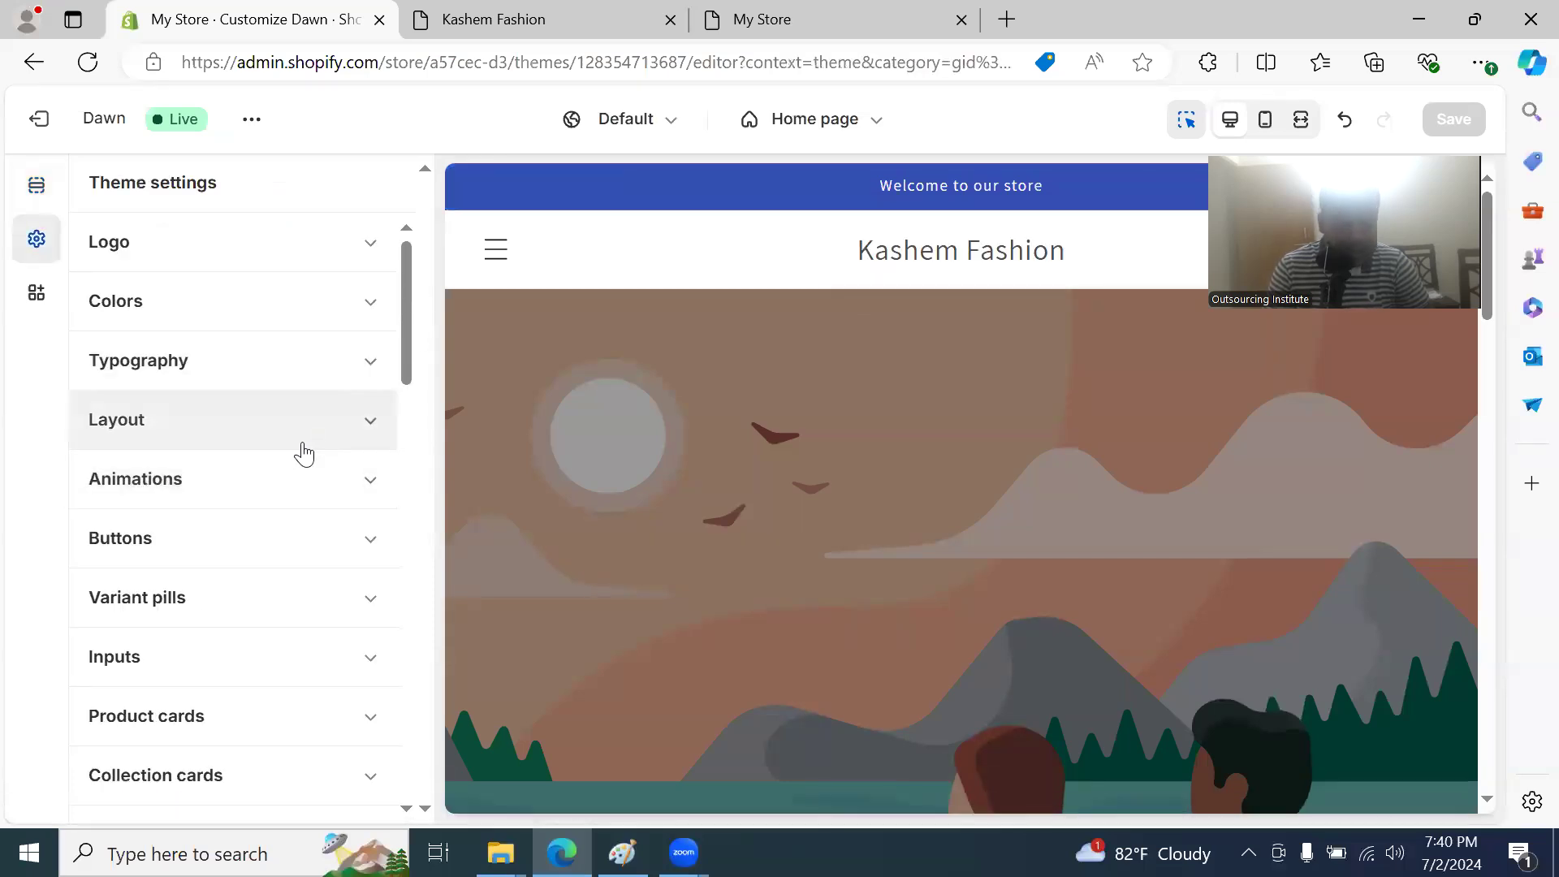
scroll(299, 445, "down", 3)
scroll(300, 447, "down", 10)
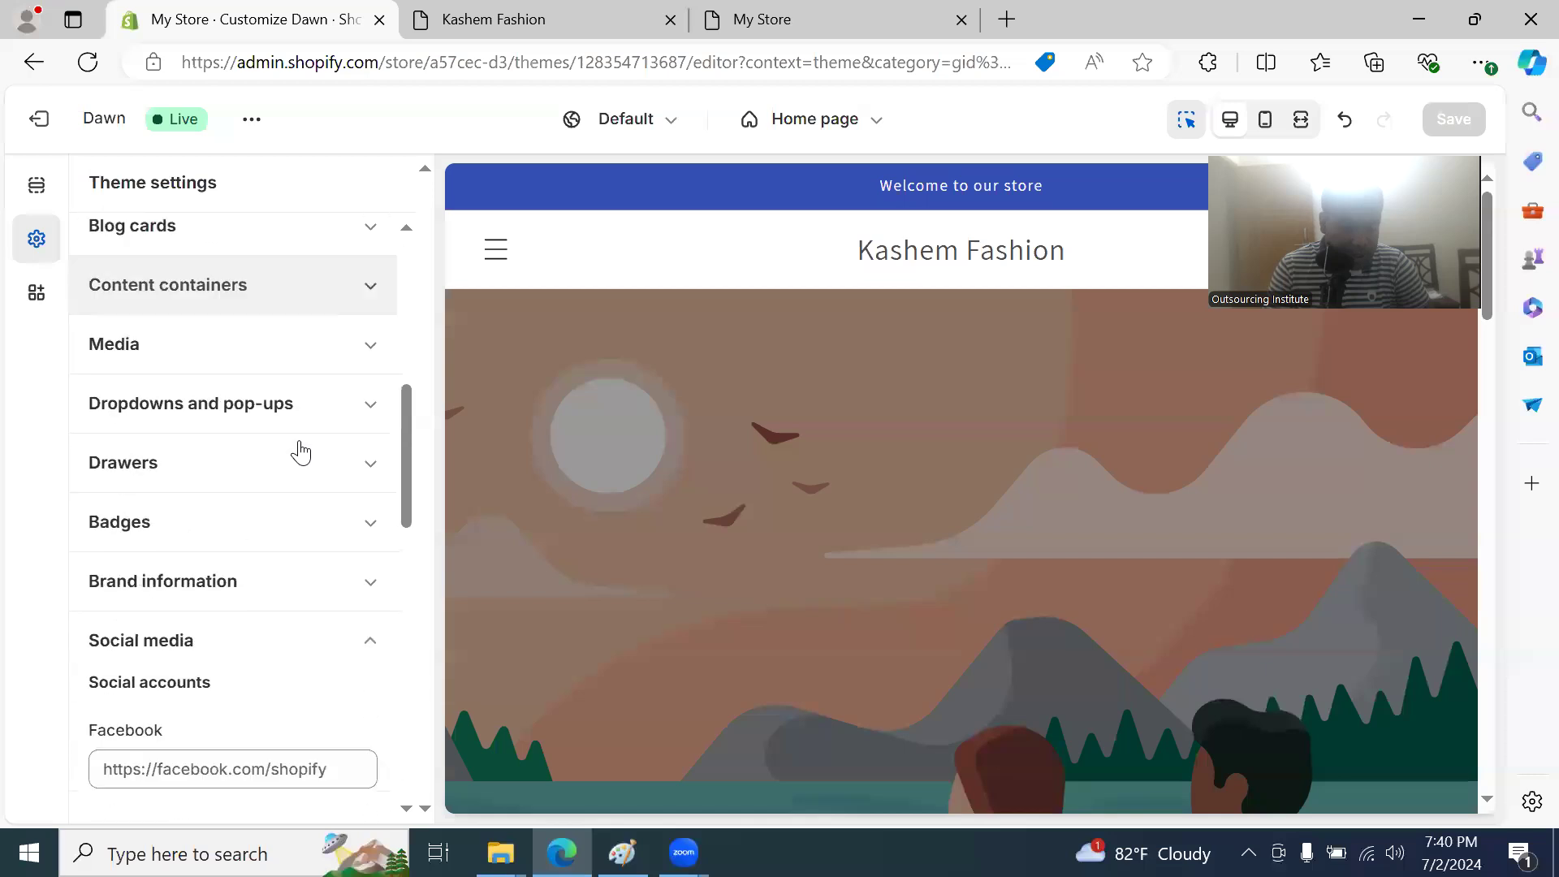
scroll(304, 471, "up", 2)
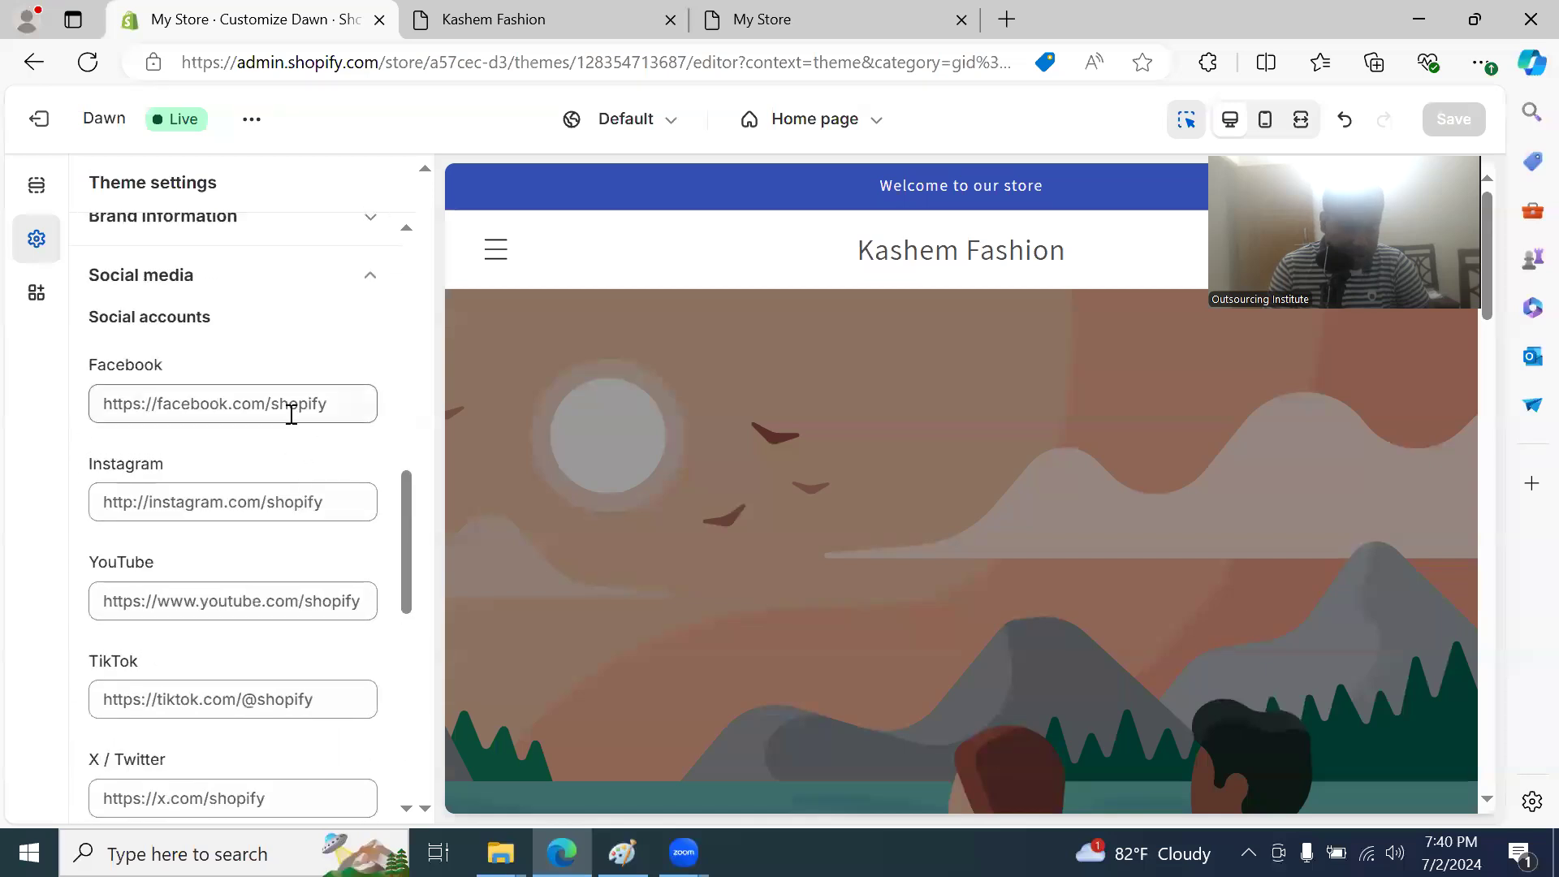
Step: Look up the Outsourcing Institute's Facebook page address in a new browser tab and enter it as the theme's Facebook account link
left_click(314, 404)
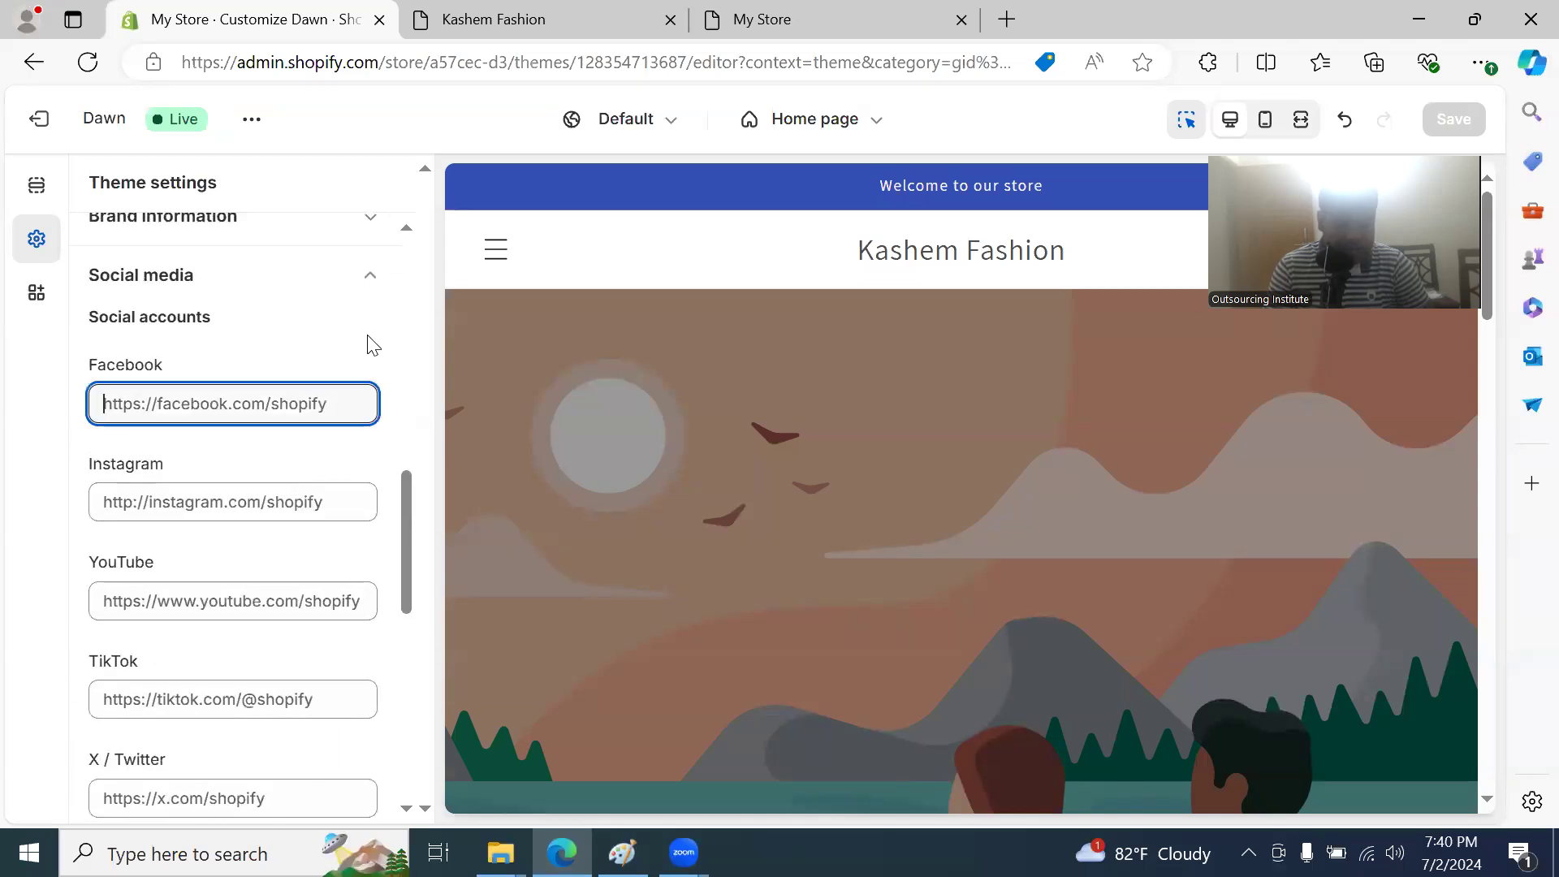
left_click(1006, 19)
type("fa")
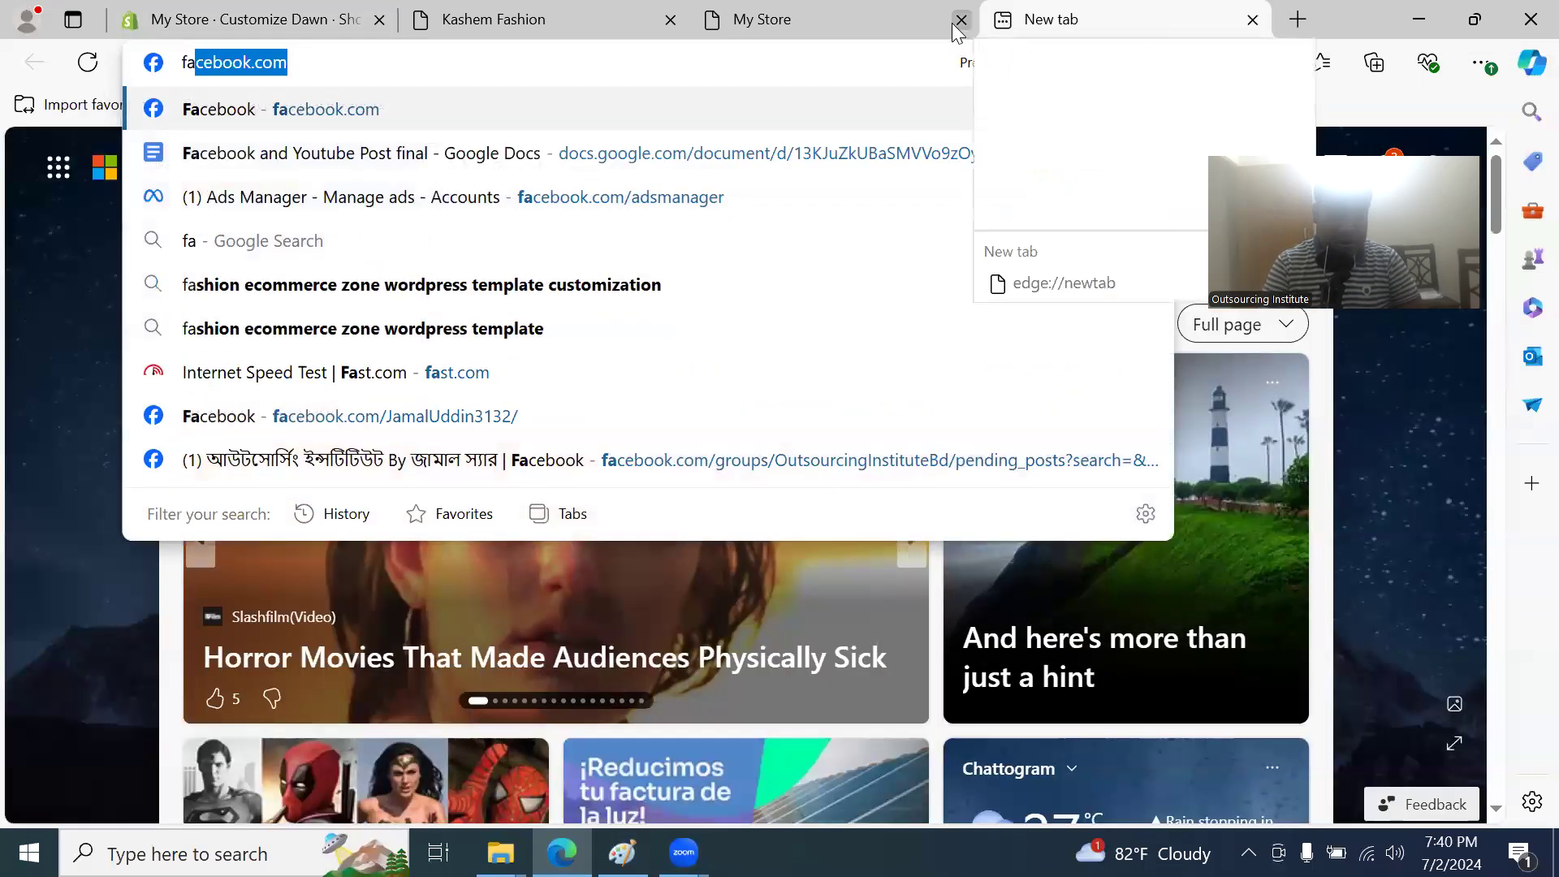
type("cebook.com/ou")
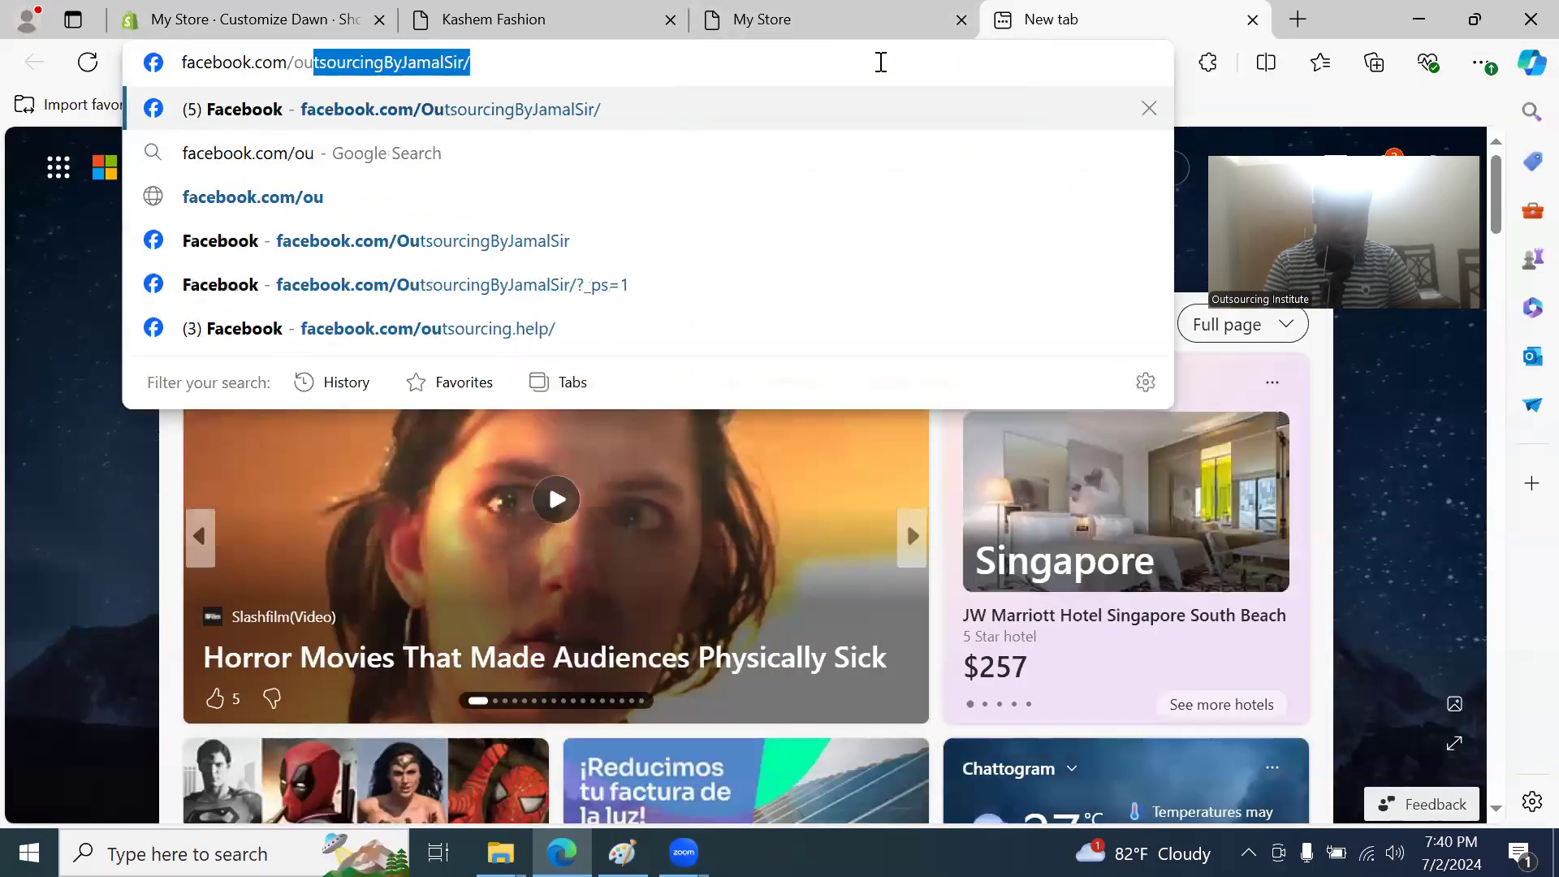
key("ctrl+a")
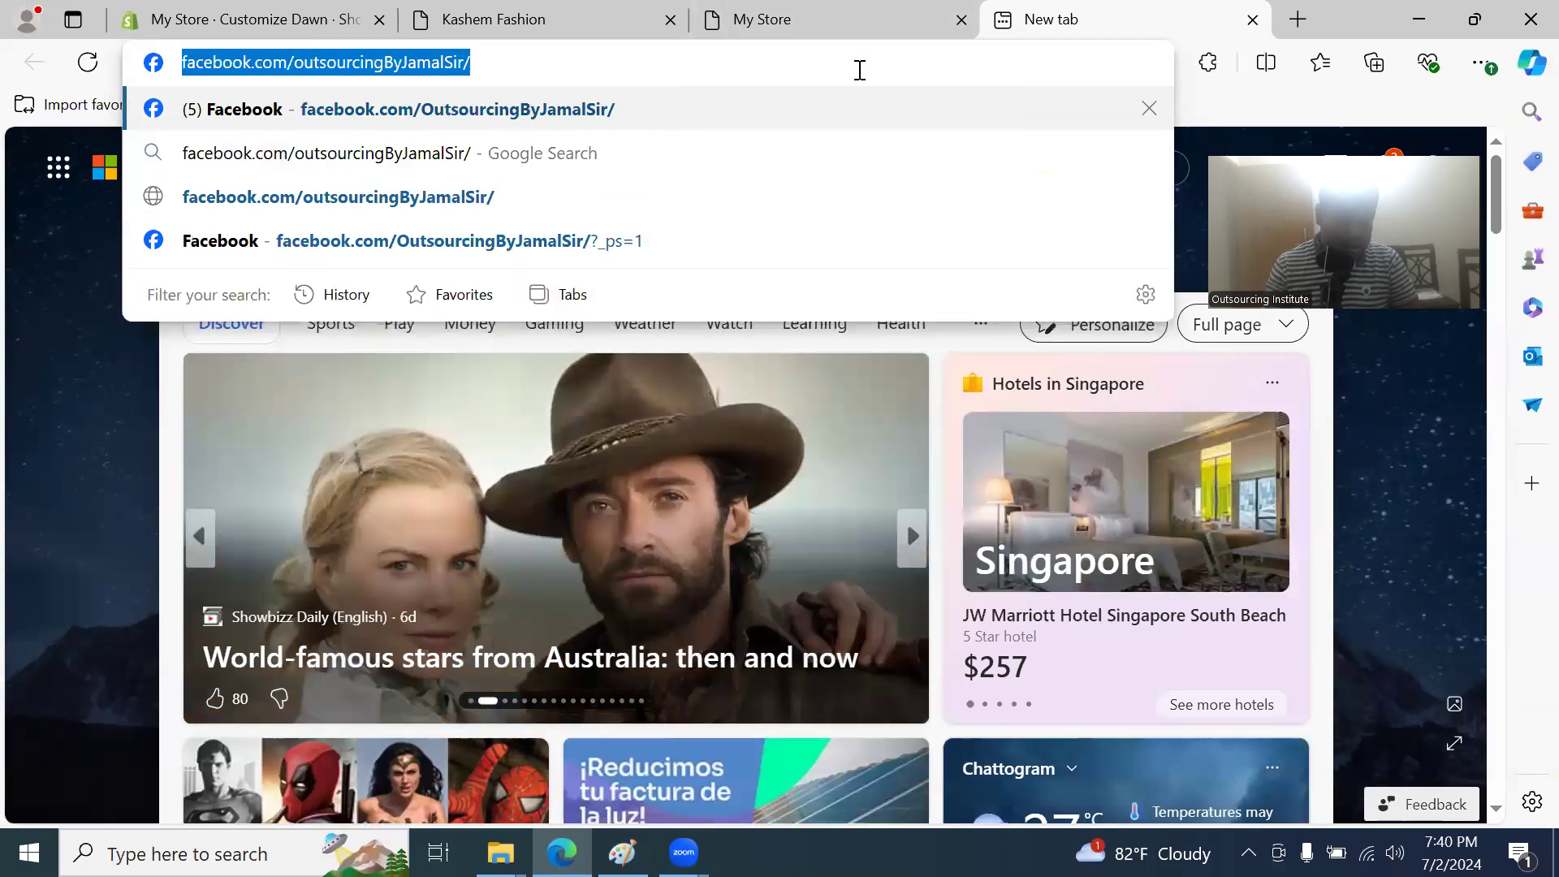
left_click(244, 19)
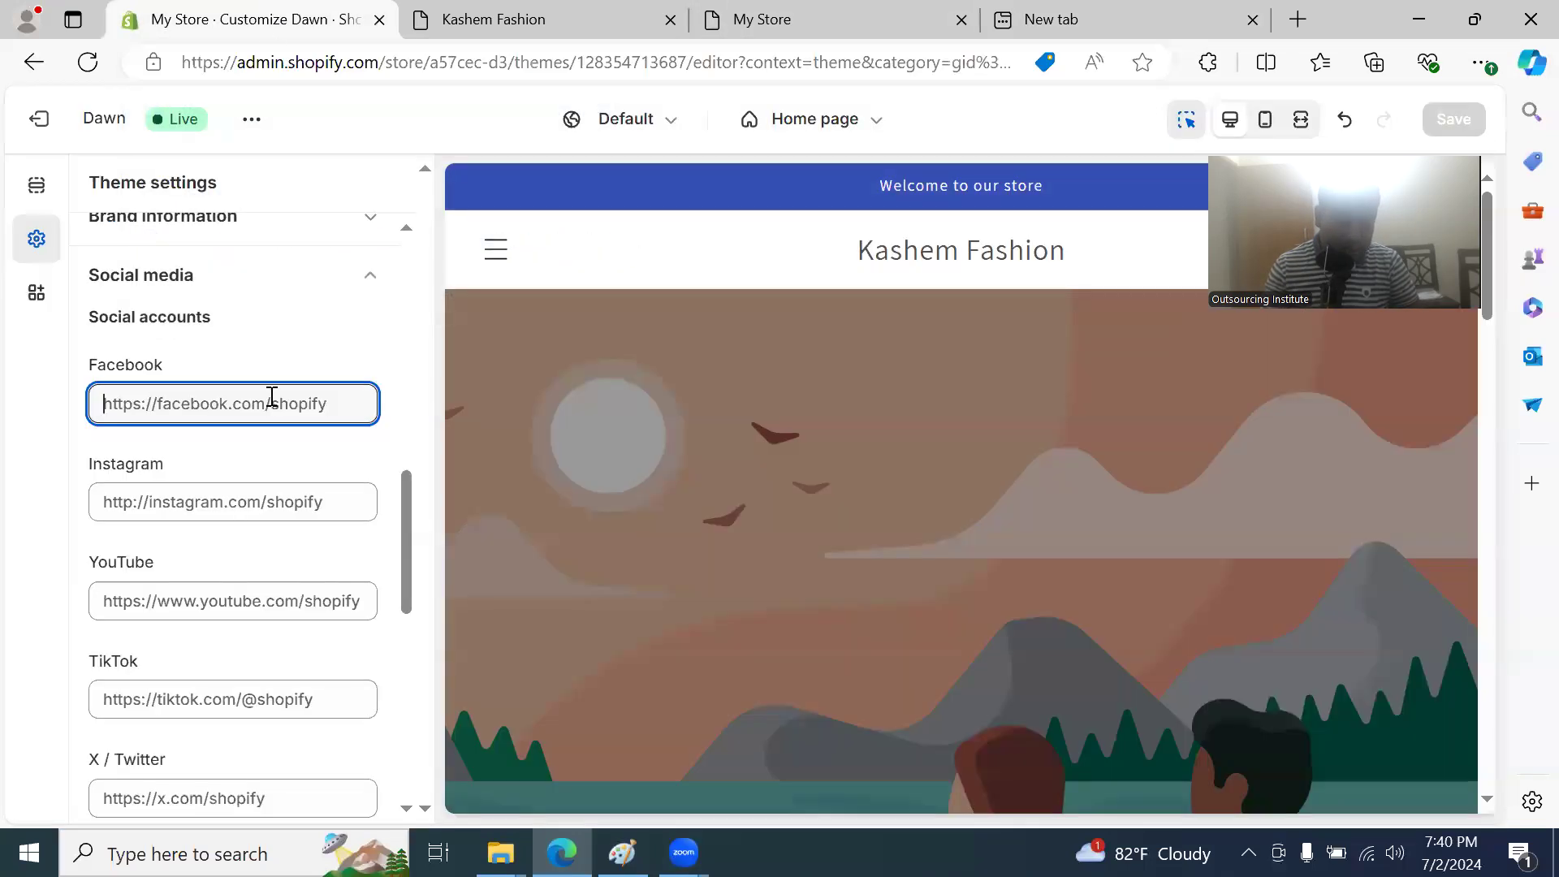
type("https://www.facebook.com/OutsourcingByJamalSir/")
Step: Copy the Outsourcing Institute's YouTube channel address into the theme's YouTube account link and save the theme
left_click(254, 501)
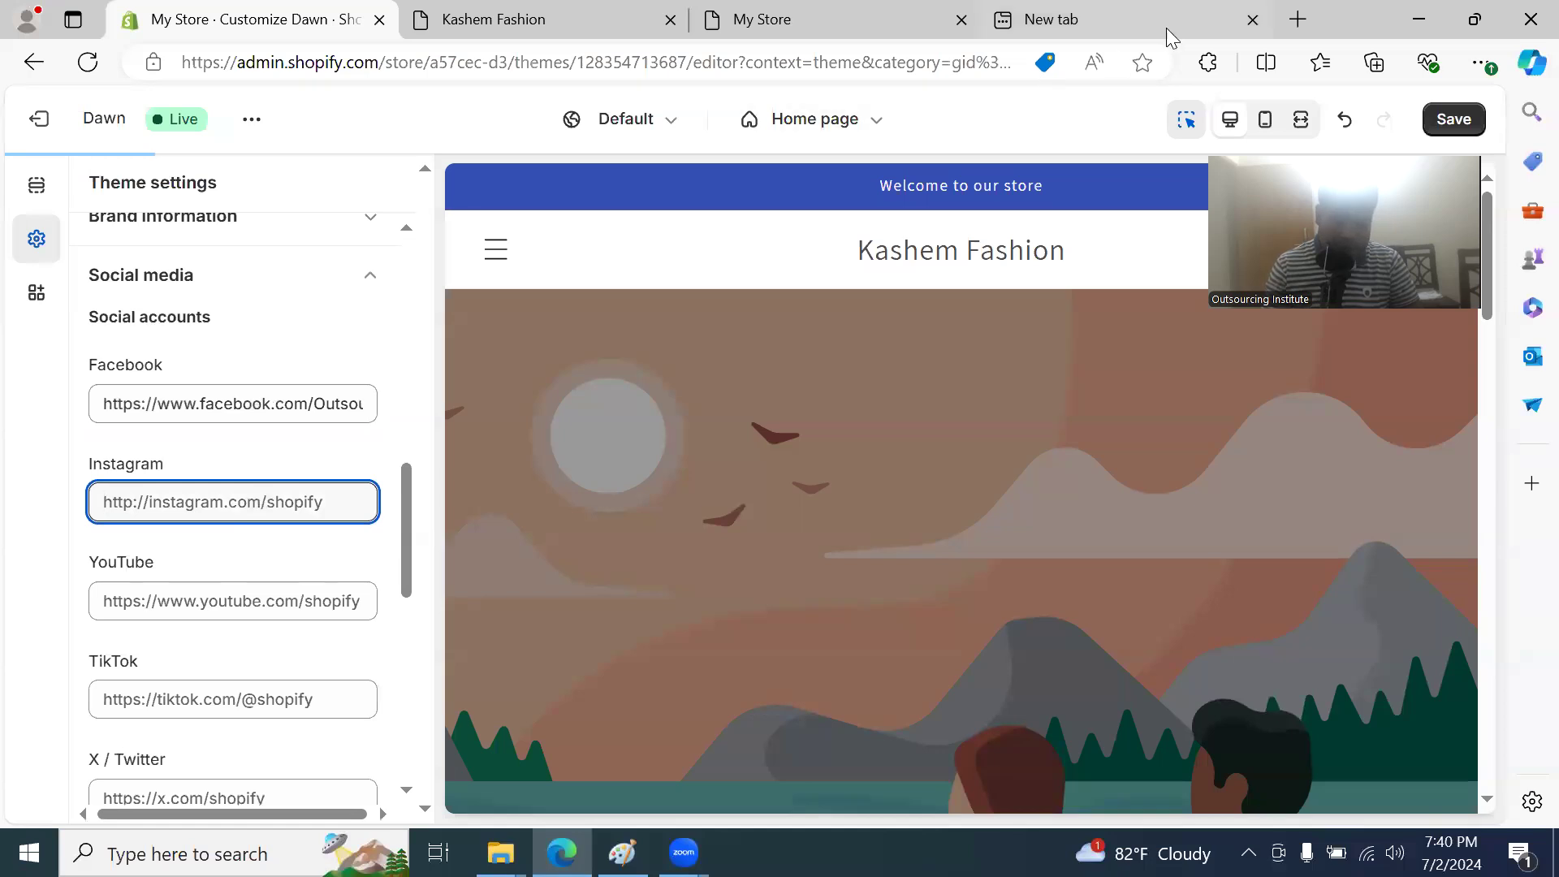
left_click(1142, 27)
type("youtube.com")
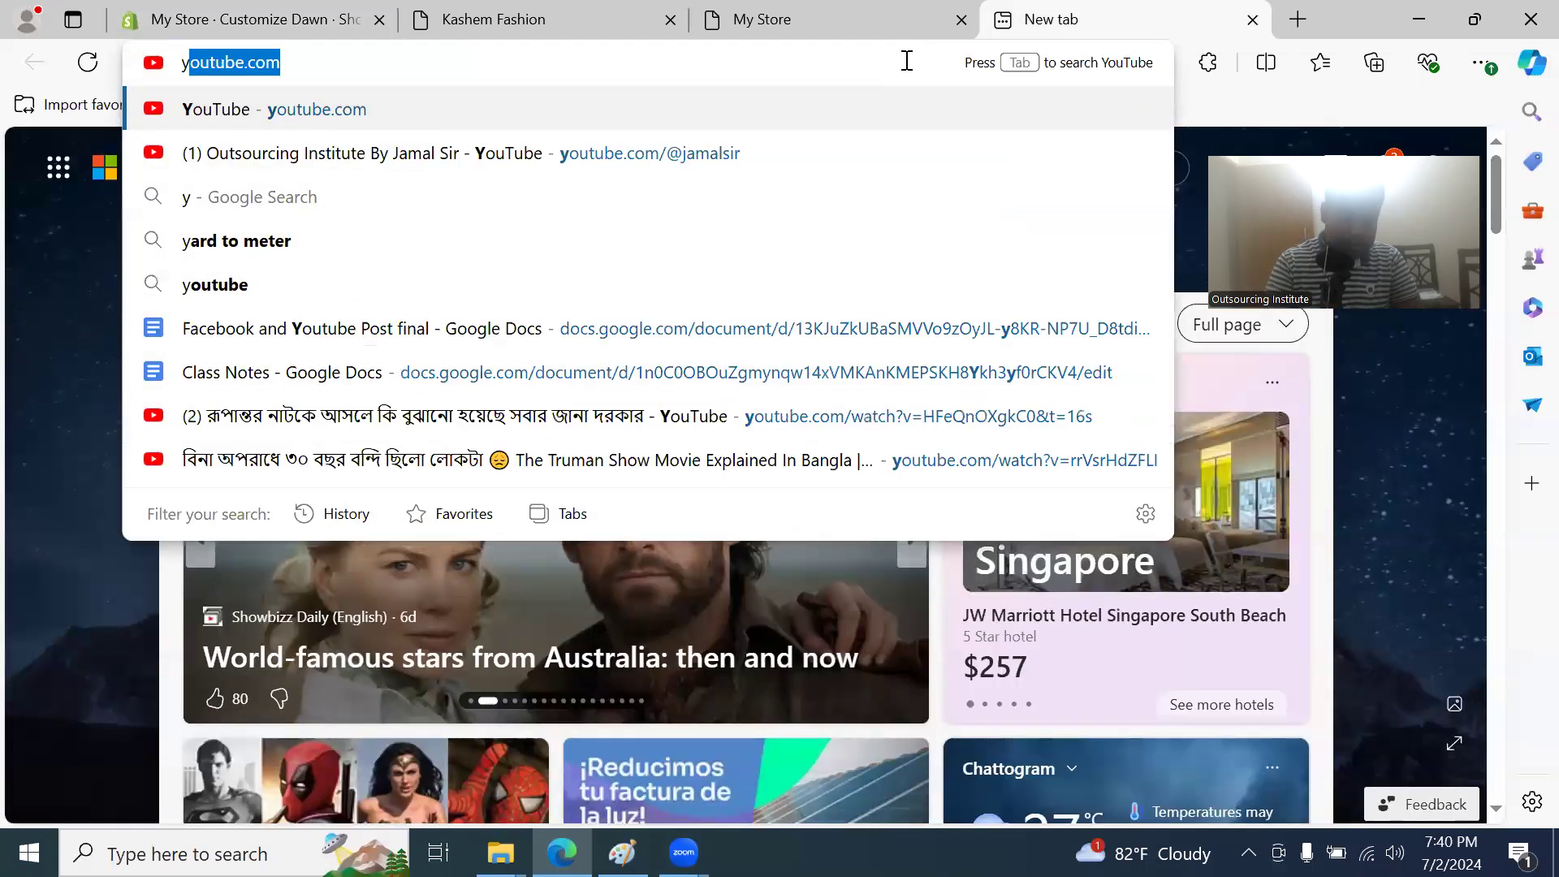
type("/")
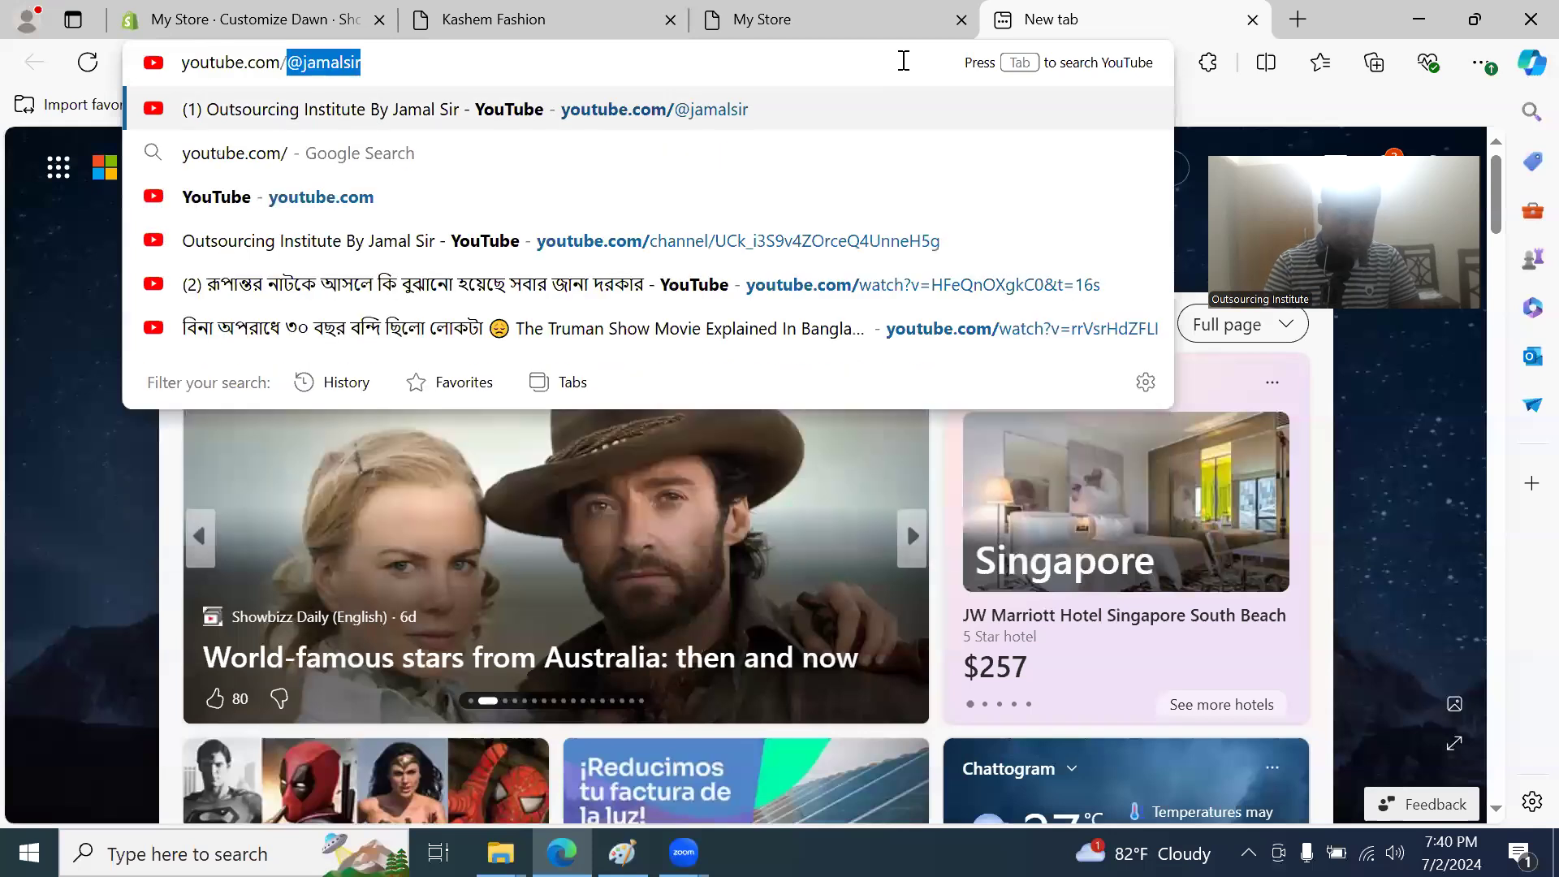
key("ctrl+a")
key("ctrl+c")
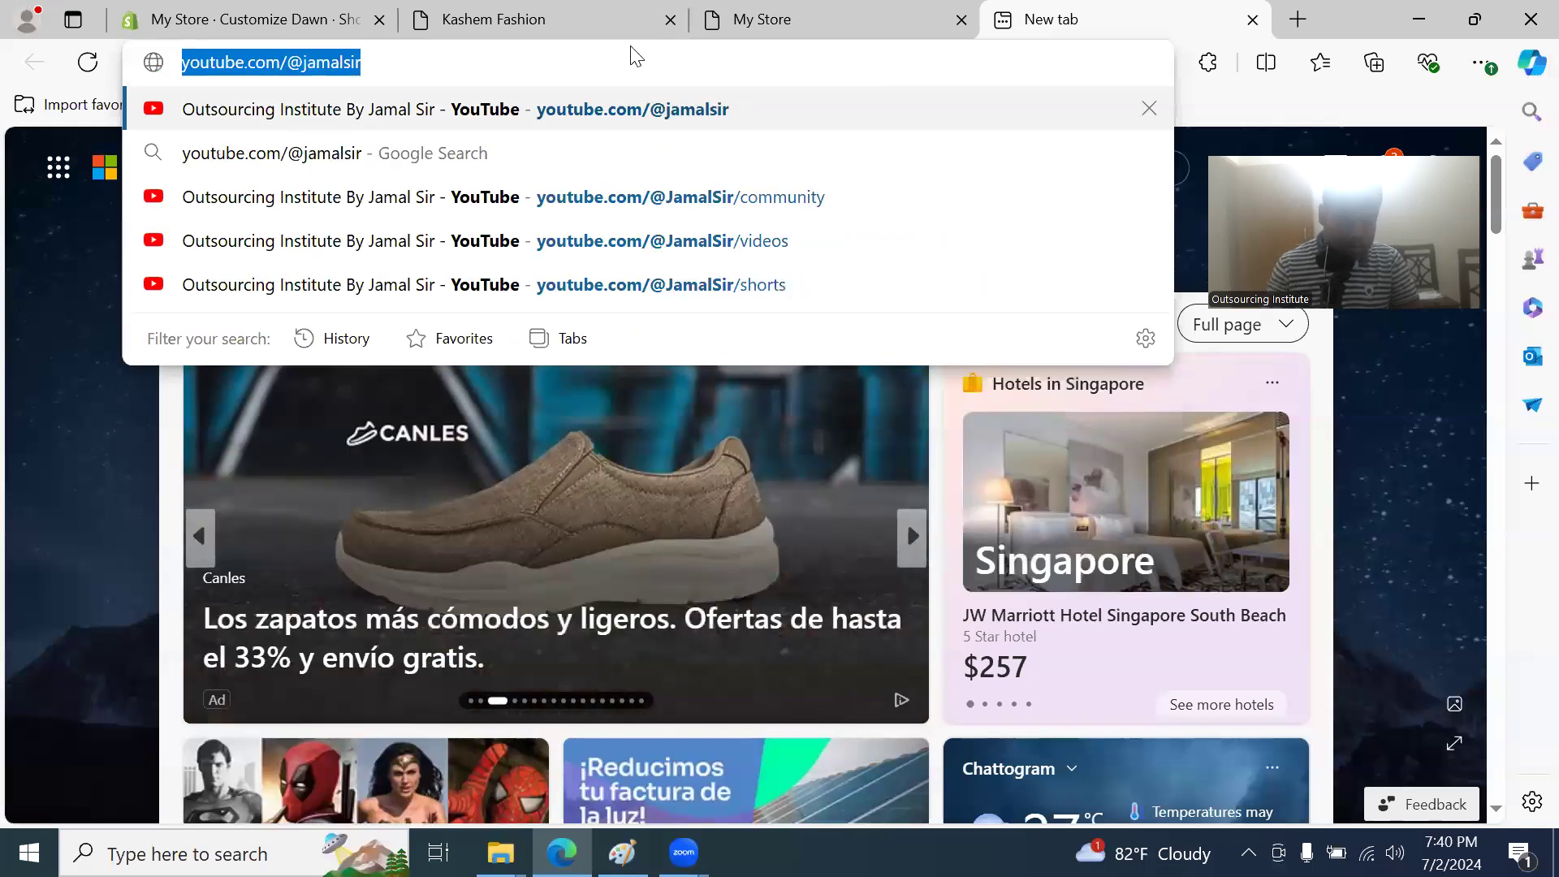
left_click(324, 19)
left_click(265, 597)
key("ctrl+v")
scroll(319, 656, "down", 10)
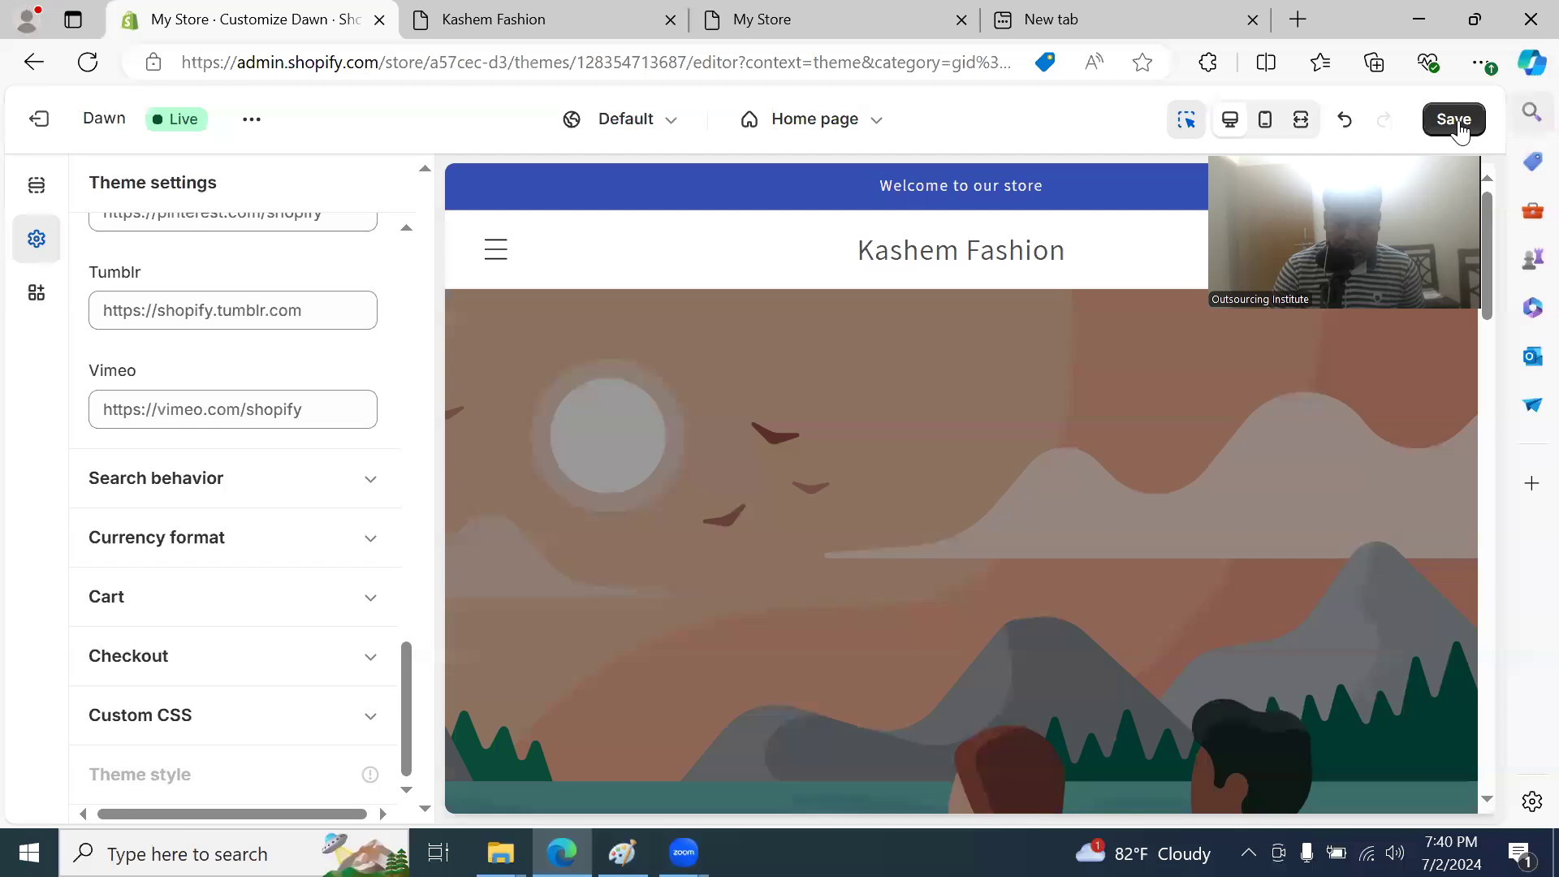
left_click(1453, 119)
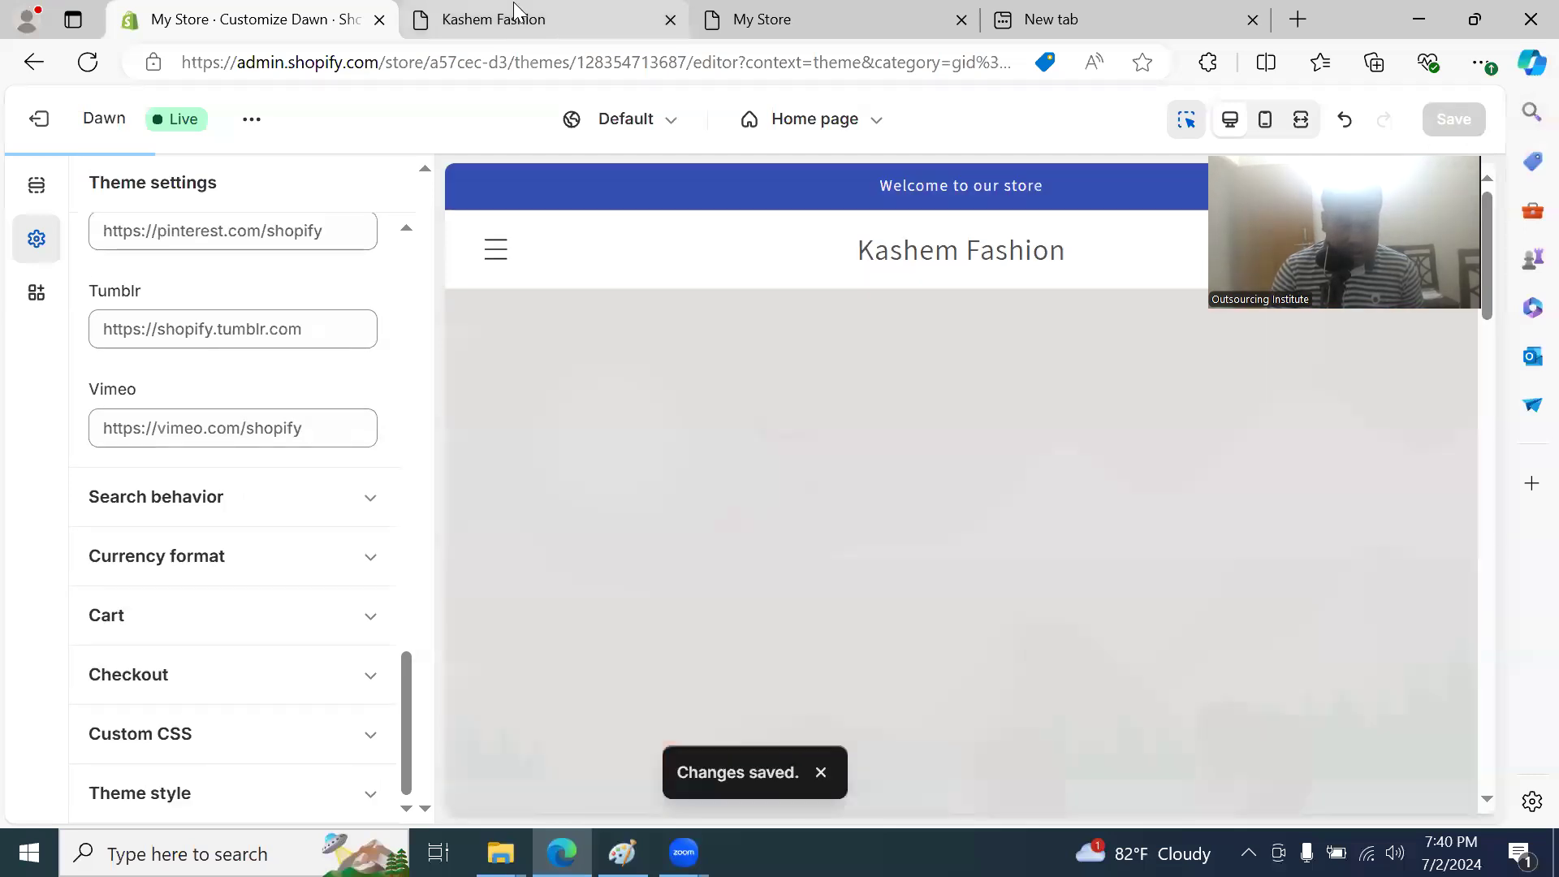
Step: Reload the storefront, check its social icons, and test the footer's YouTube icon before returning to the store page
left_click(516, 11)
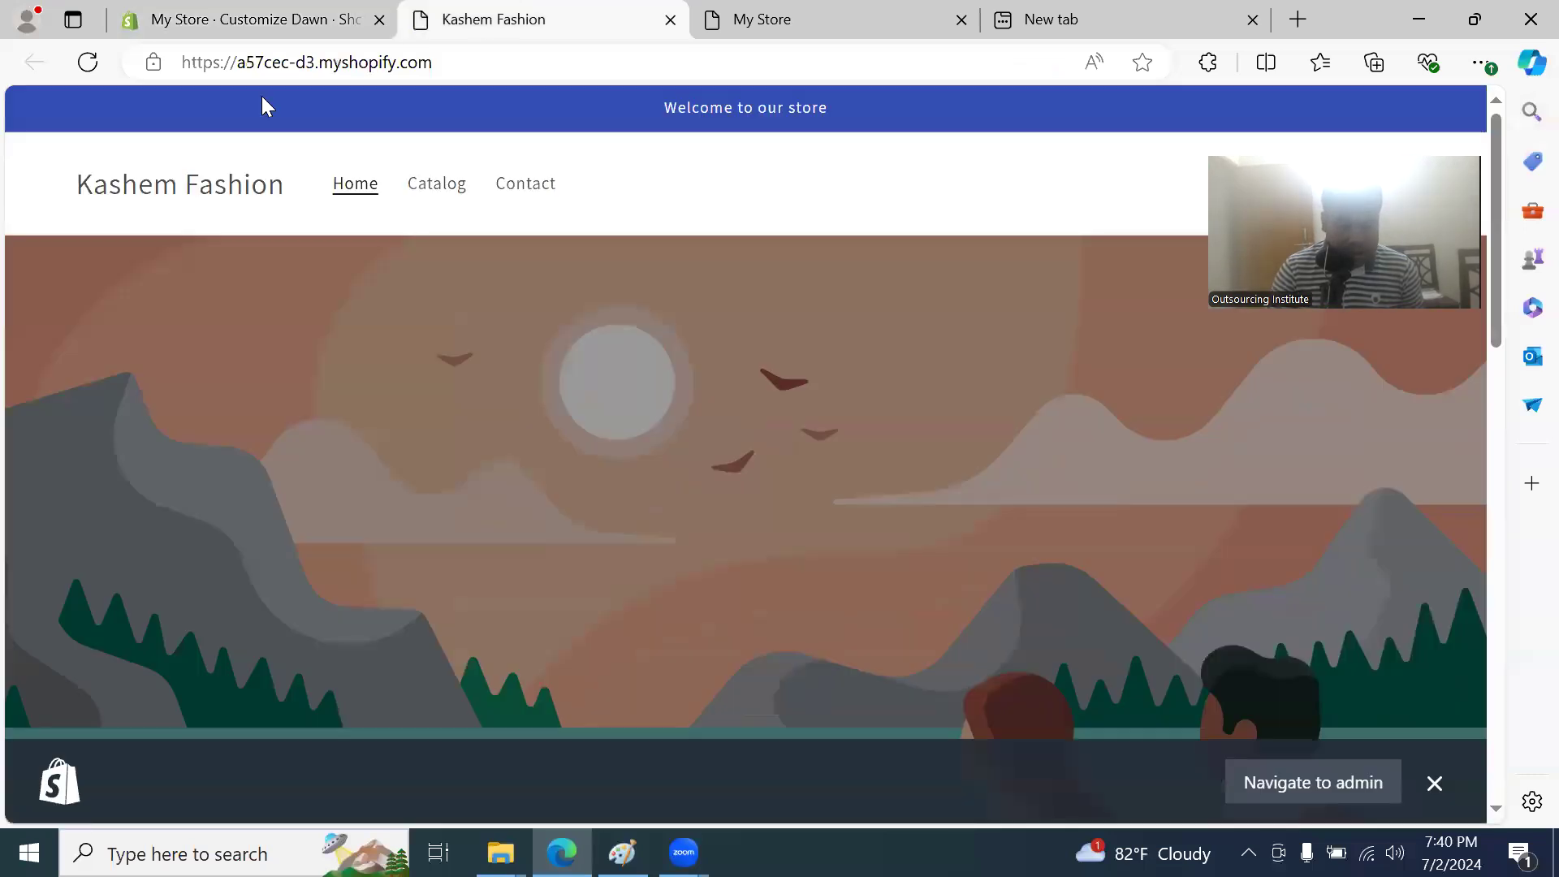
left_click(96, 65)
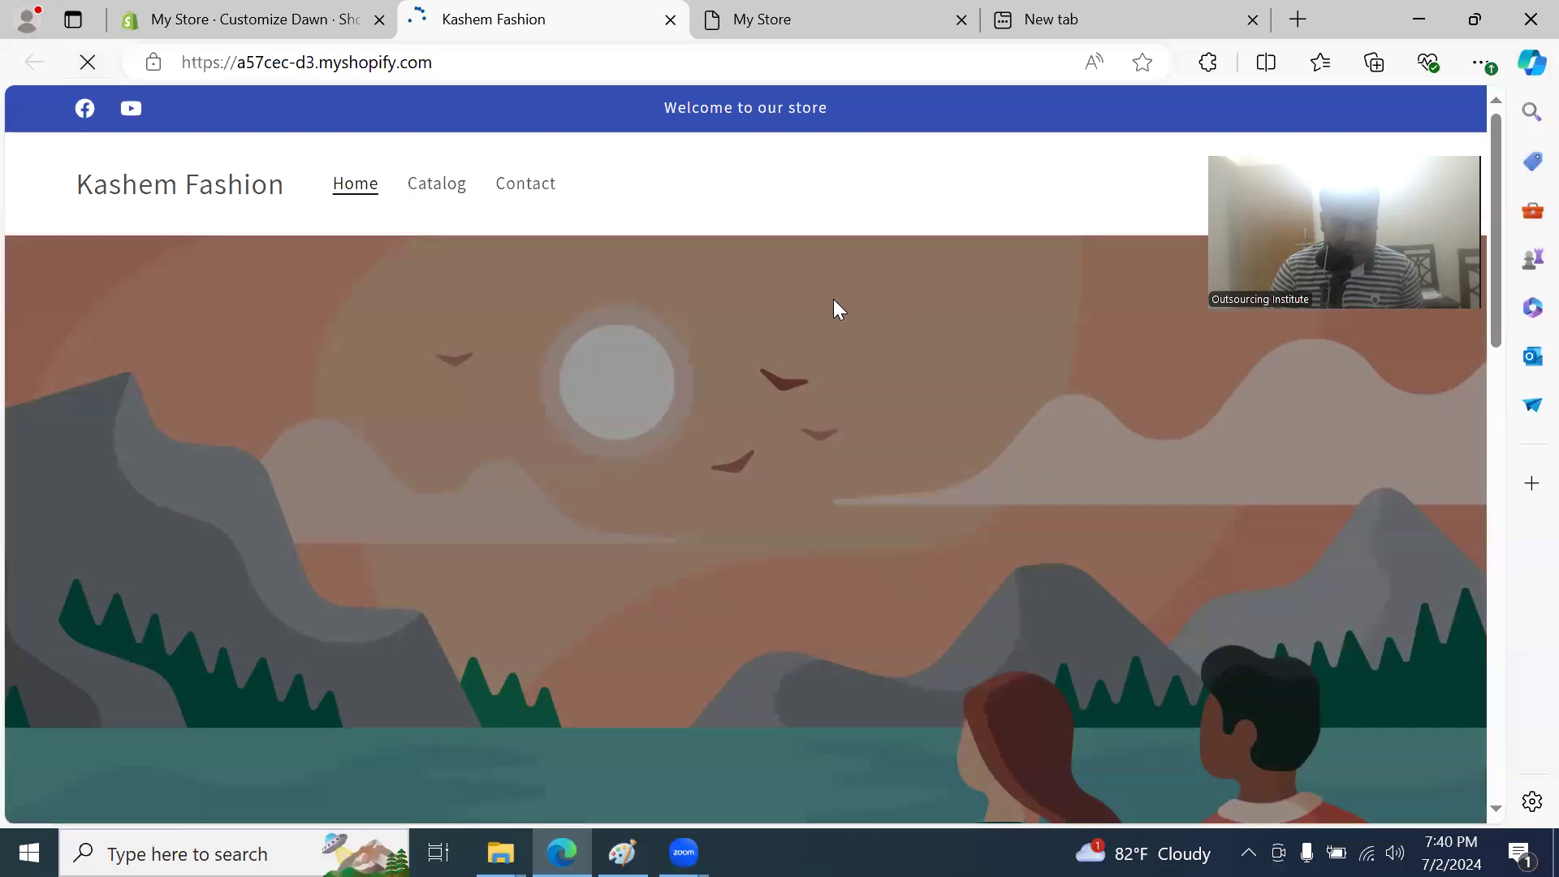
scroll(810, 276, "down", 15)
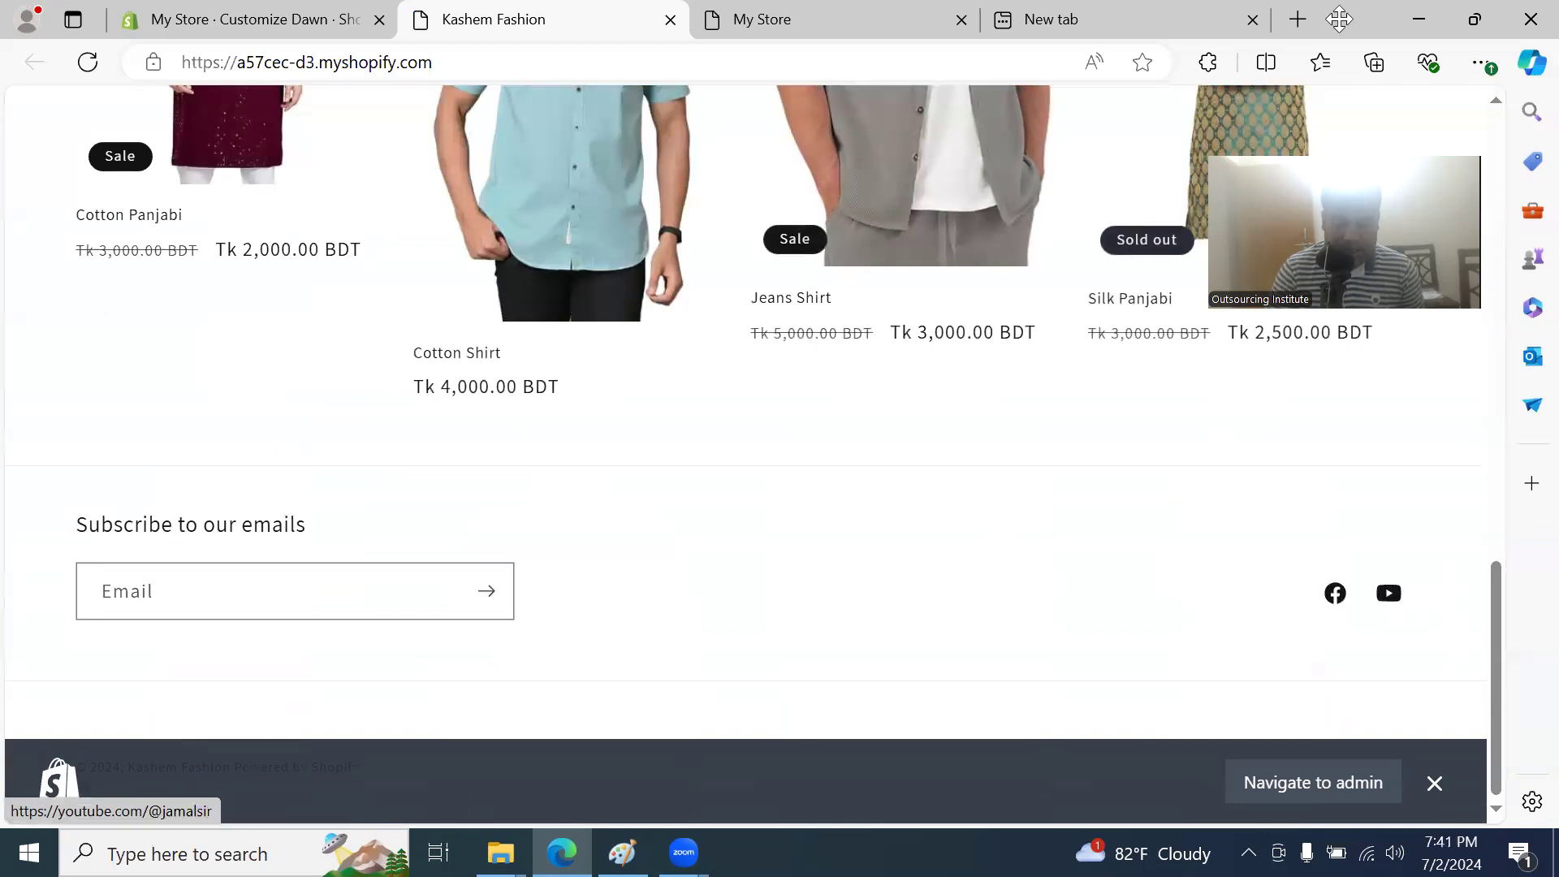
key("super+Down")
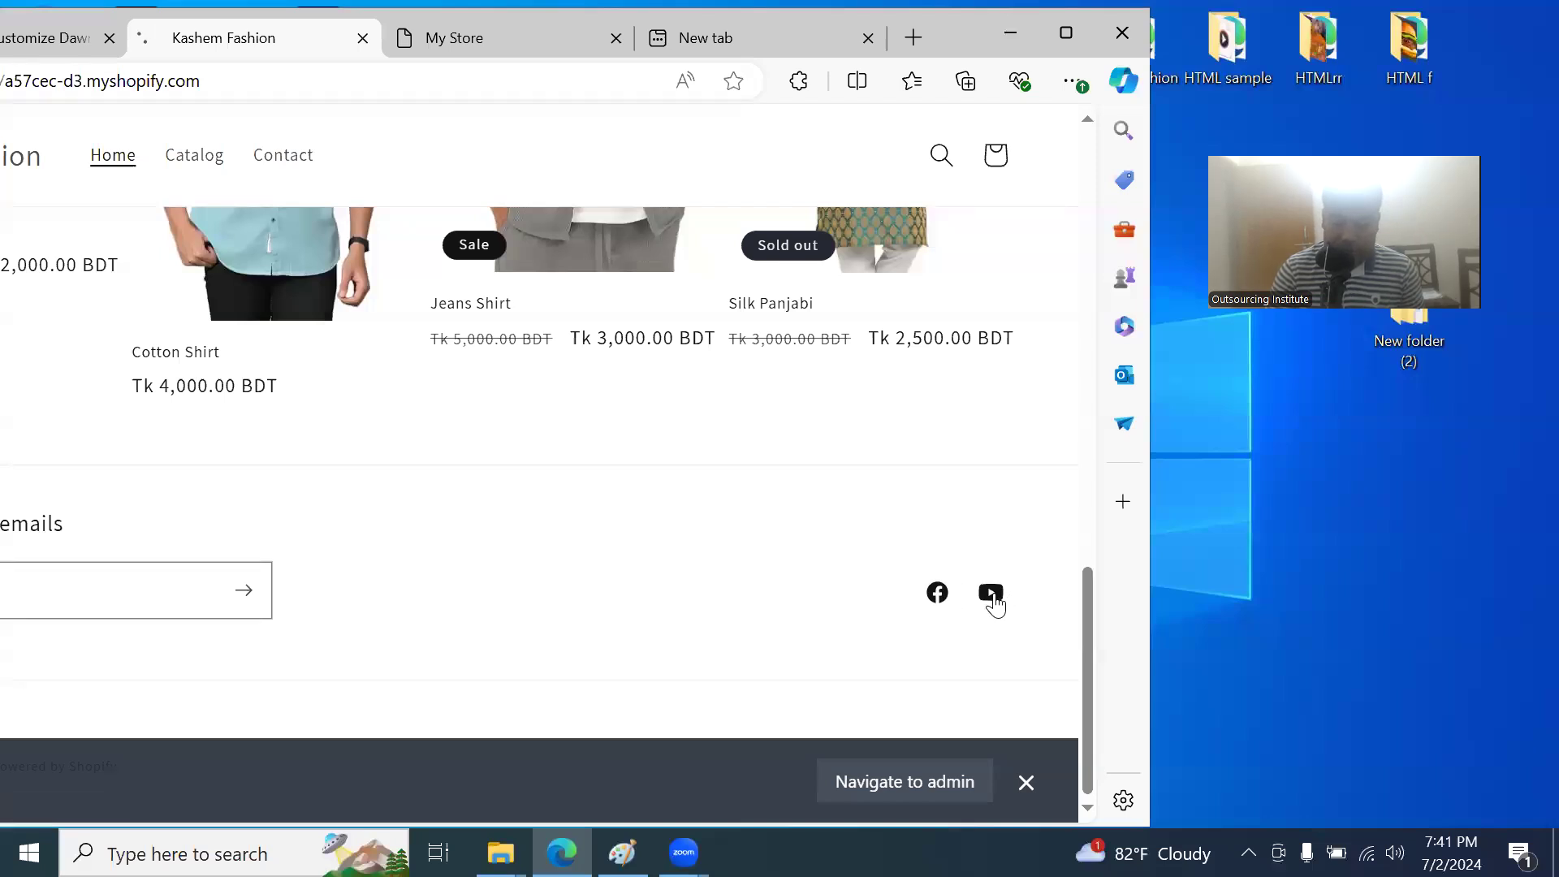
left_click(992, 594)
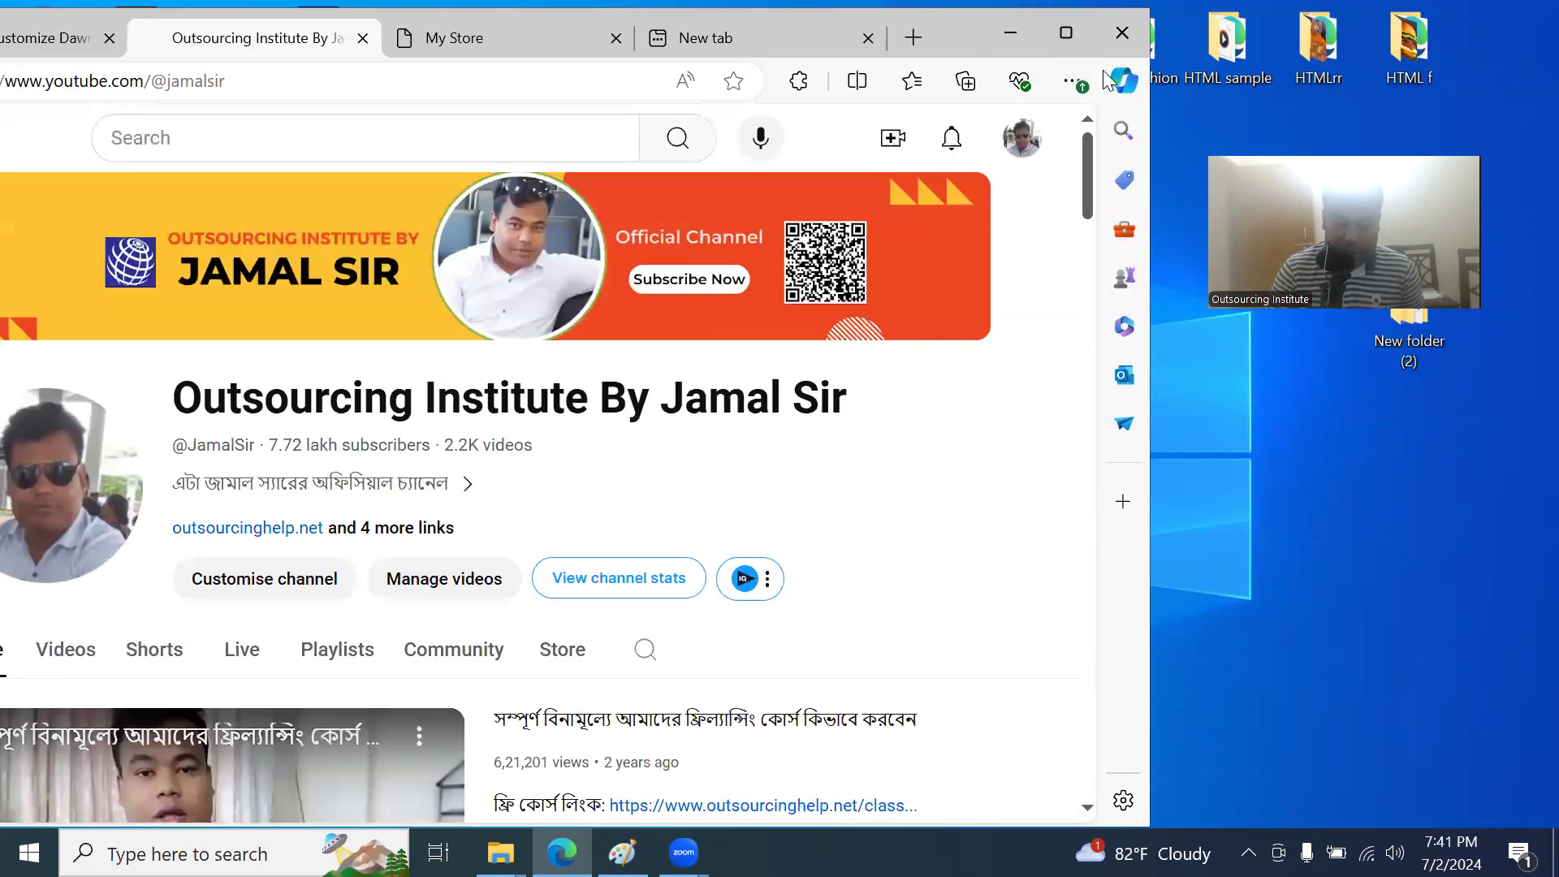
left_click(1065, 35)
left_click(33, 65)
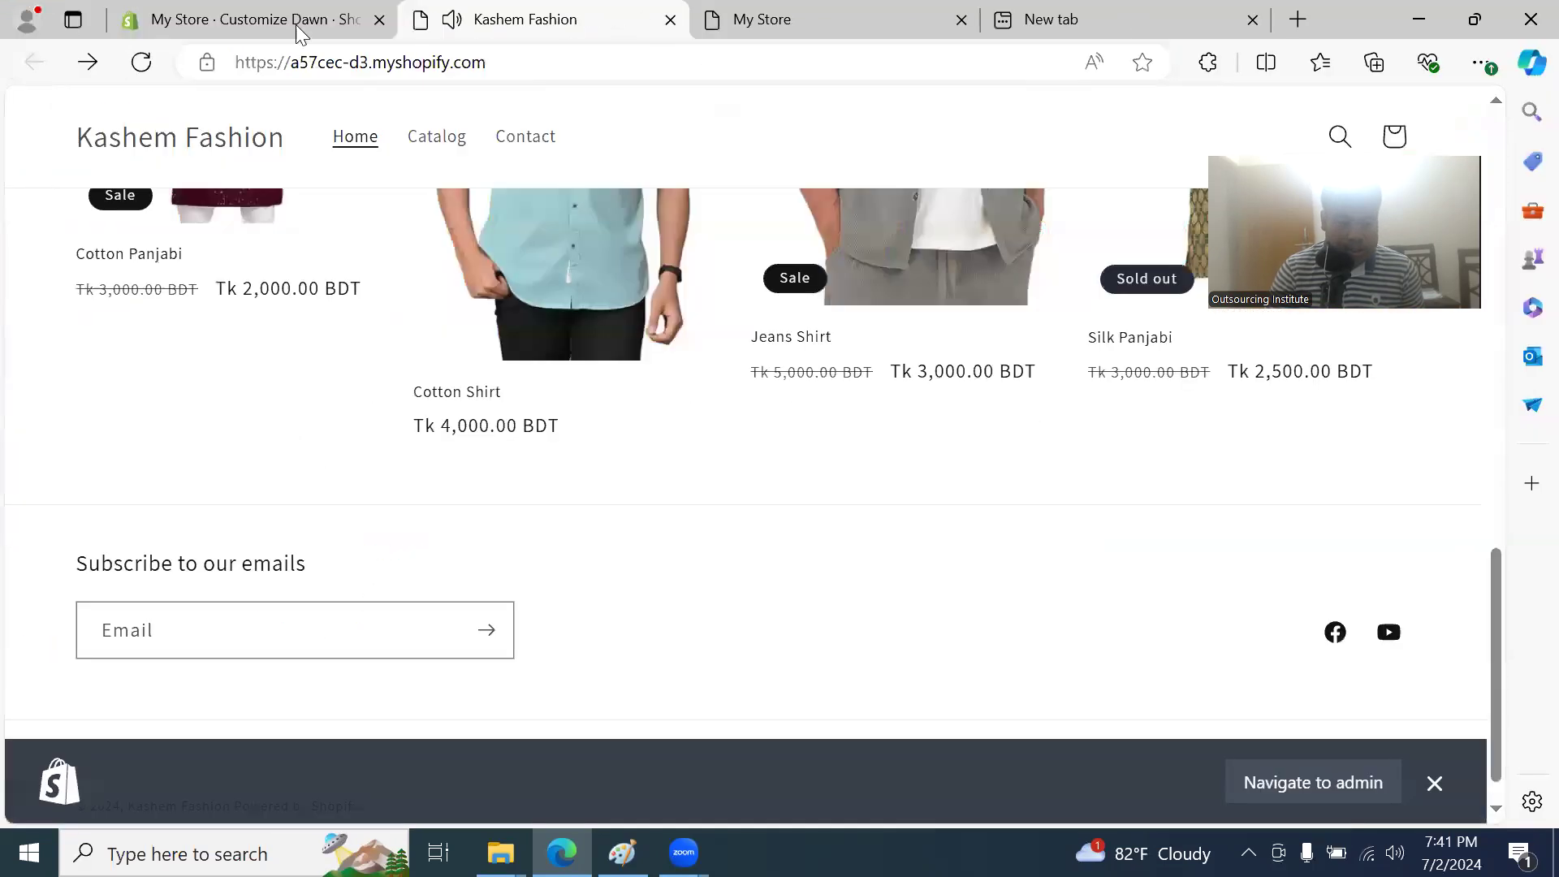
Step: Exit the theme editor to the Themes page, collapse the trial notice and bring the current Dawn theme into view
left_click(268, 23)
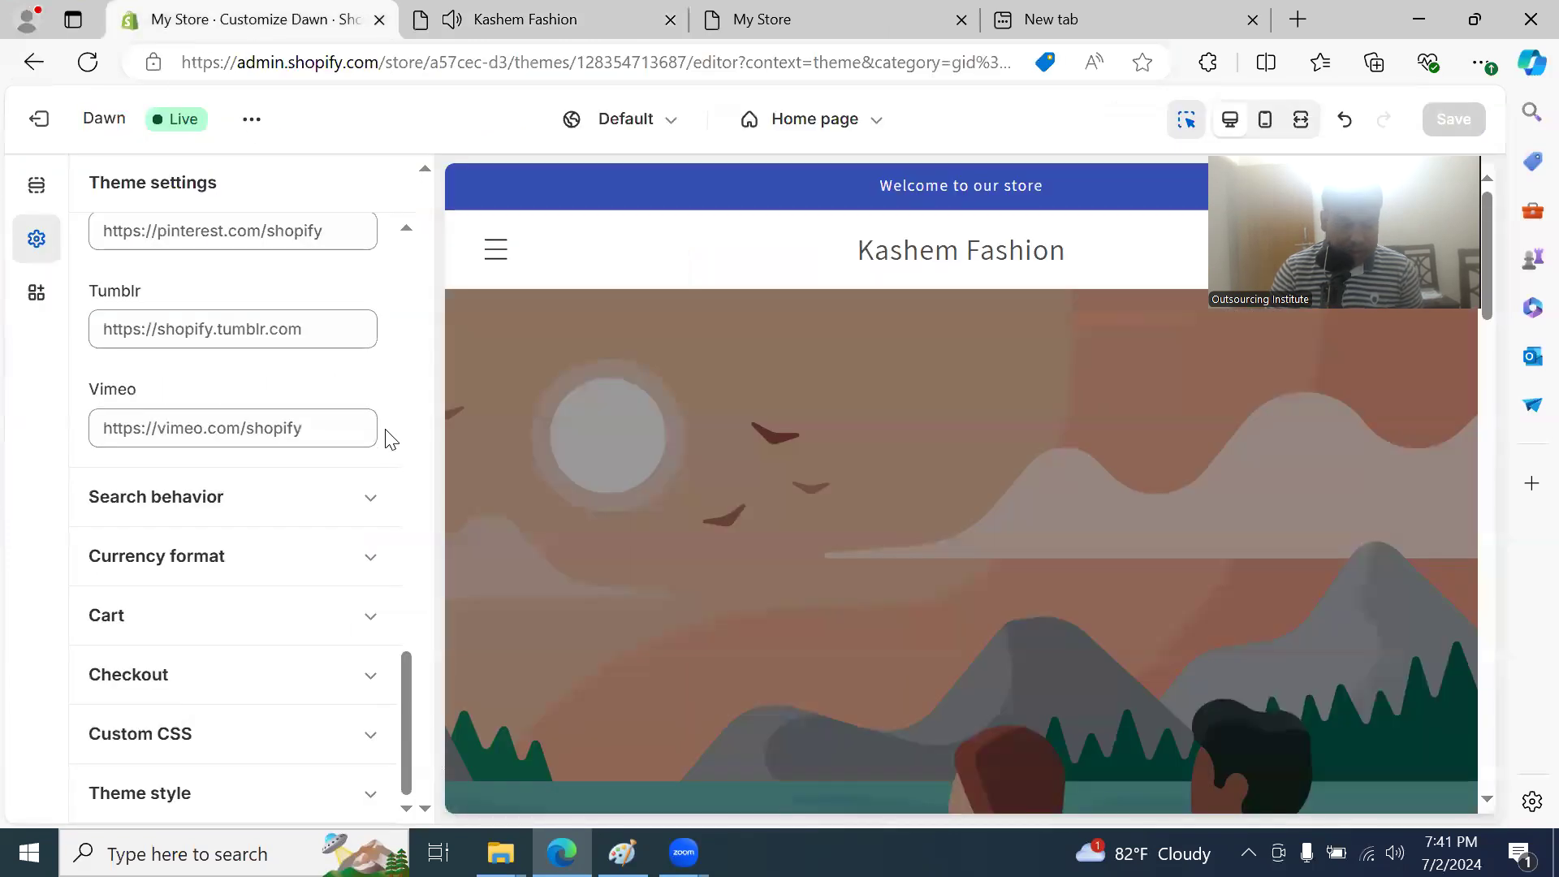
scroll(381, 406, "up", 15)
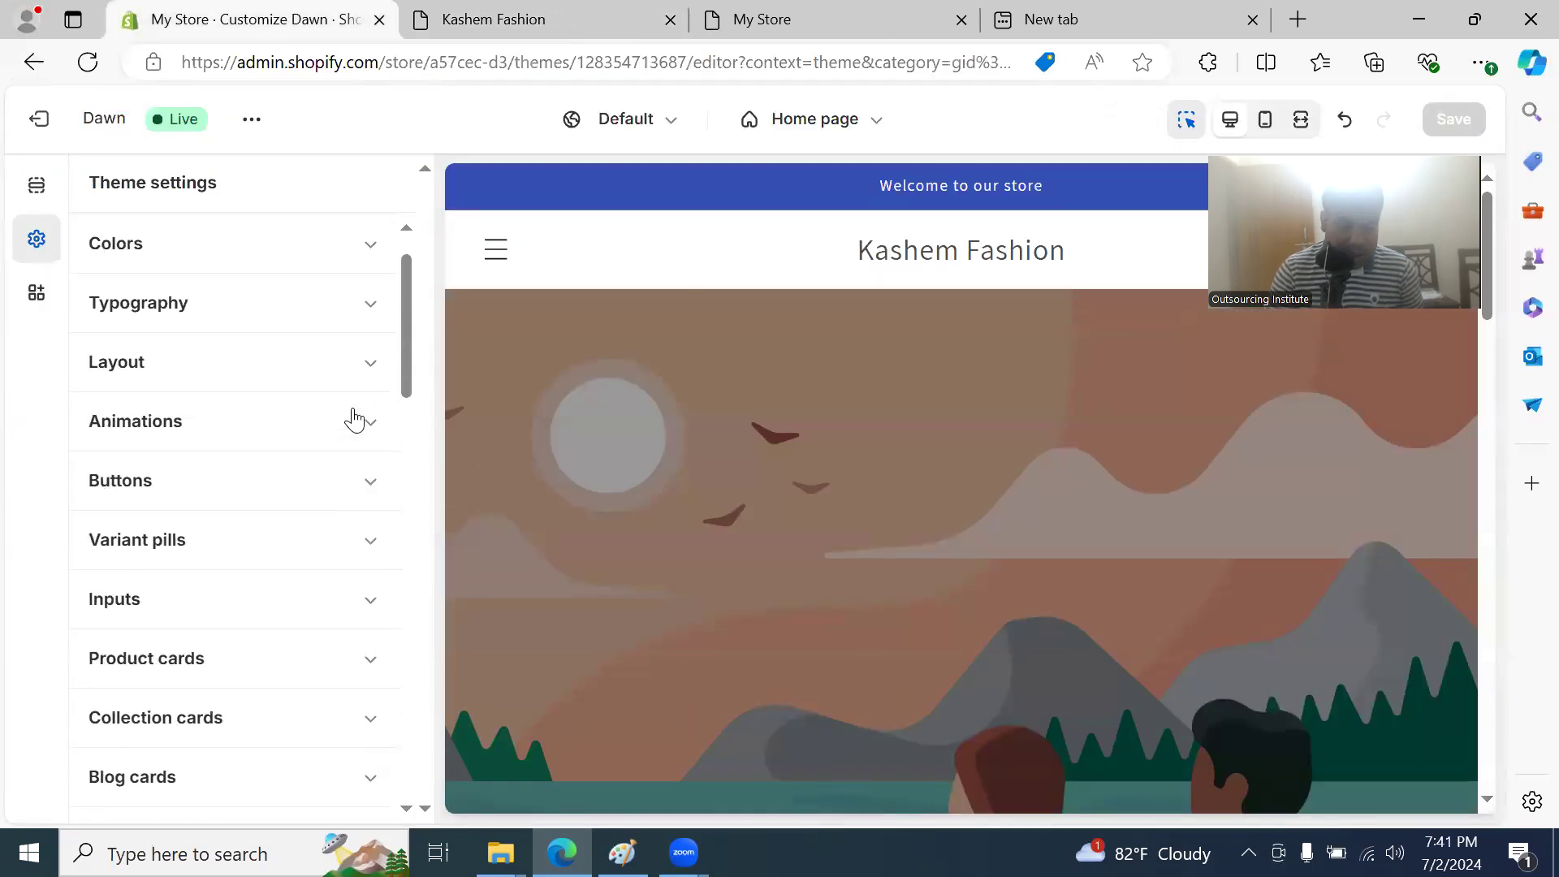
scroll(355, 419, "up", 1)
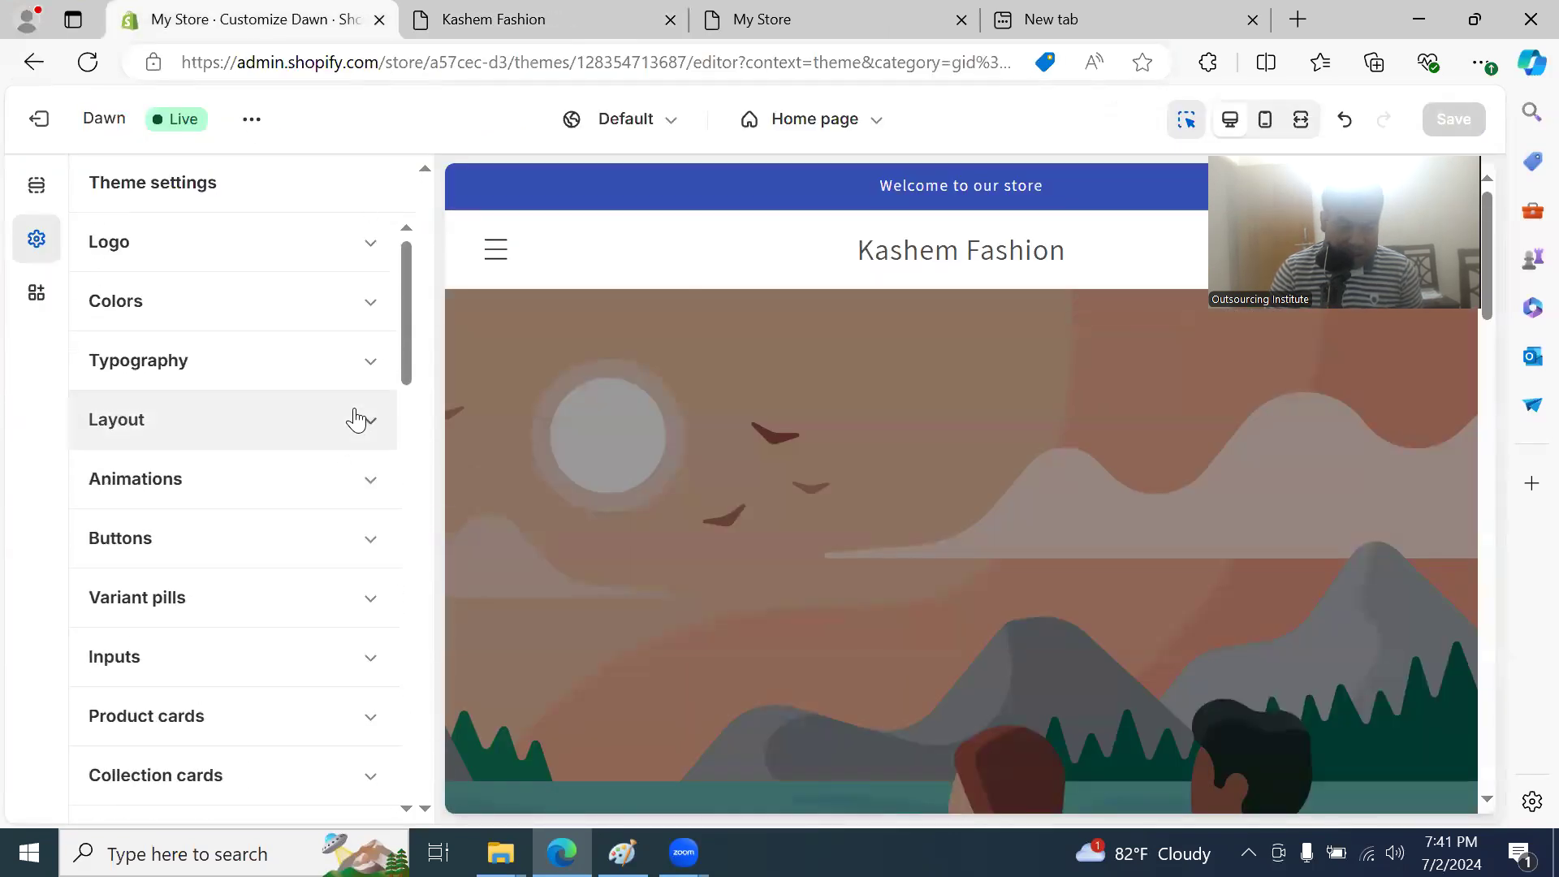
left_click(38, 124)
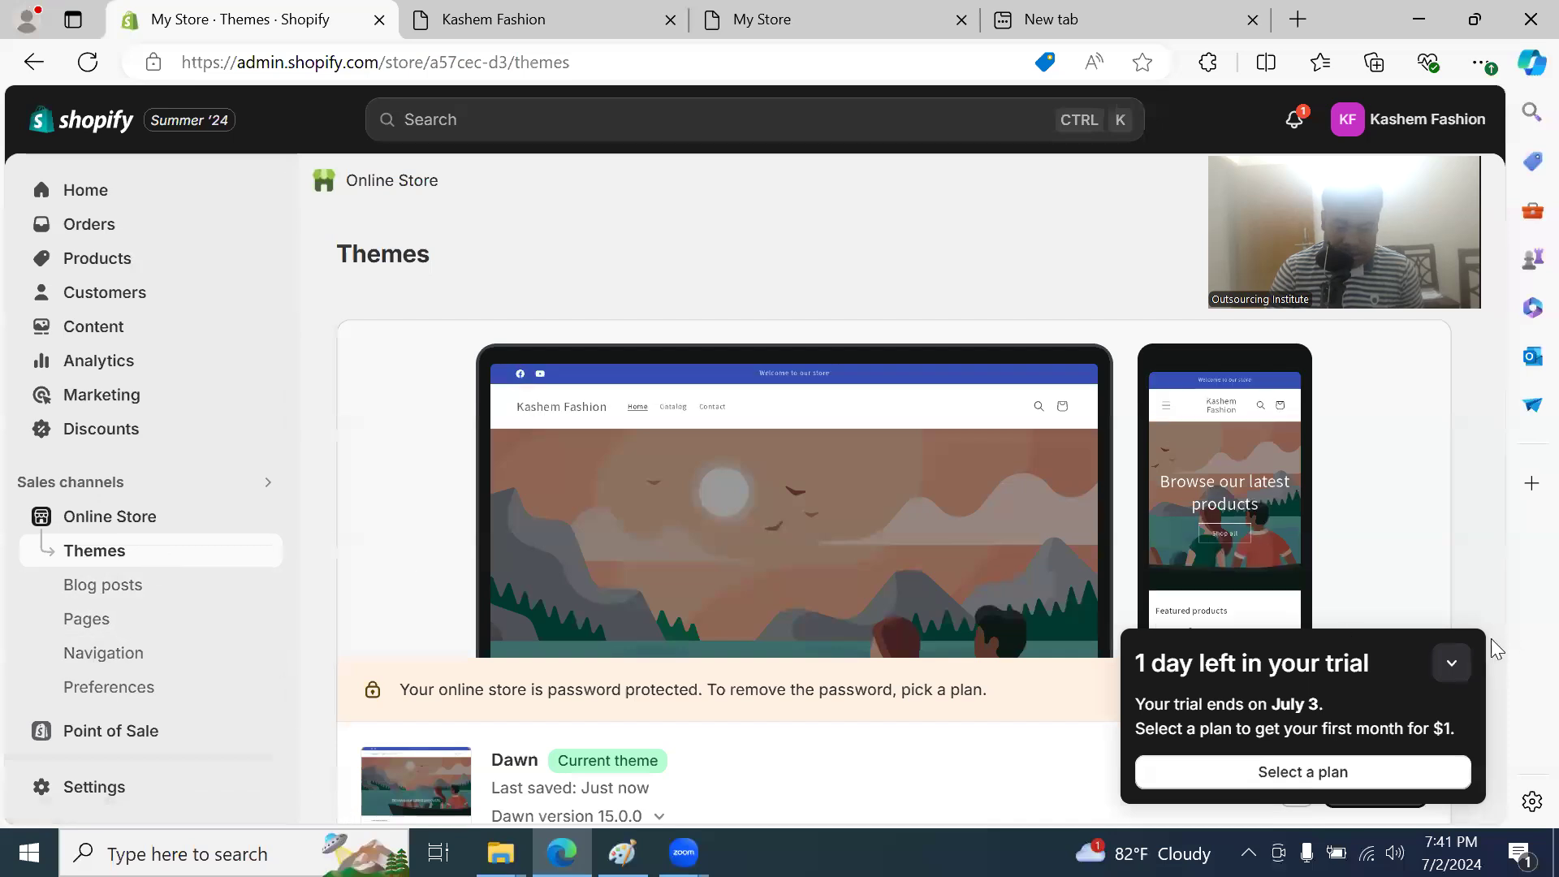
left_click(1452, 664)
scroll(1299, 674, "down", 3)
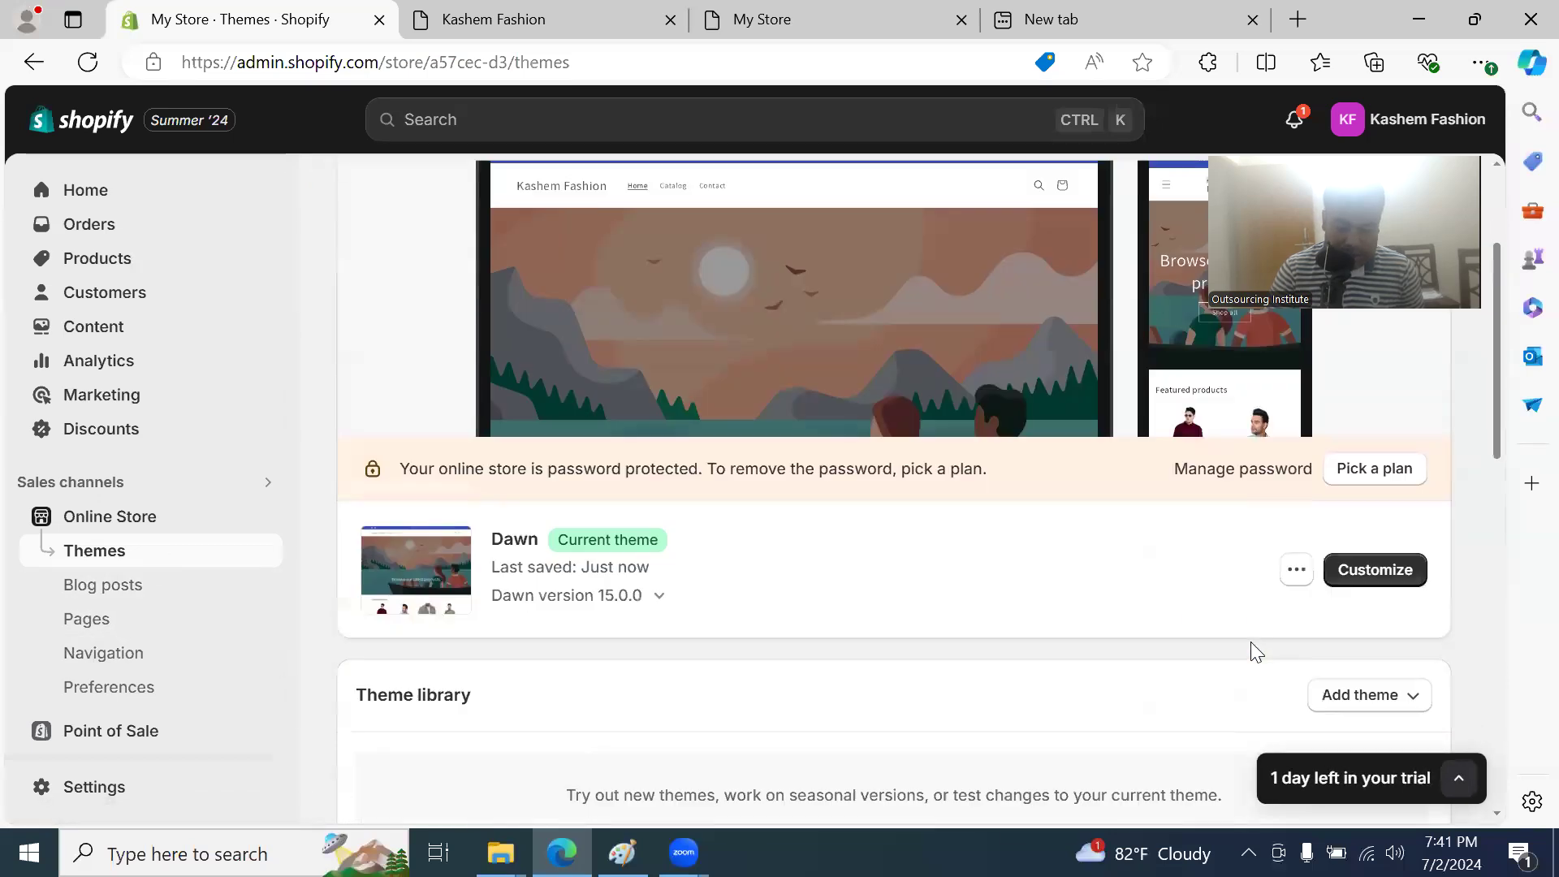
Step: Reopen the Dawn theme for customization, expand the announcement bar section and open its settings
left_click(1383, 549)
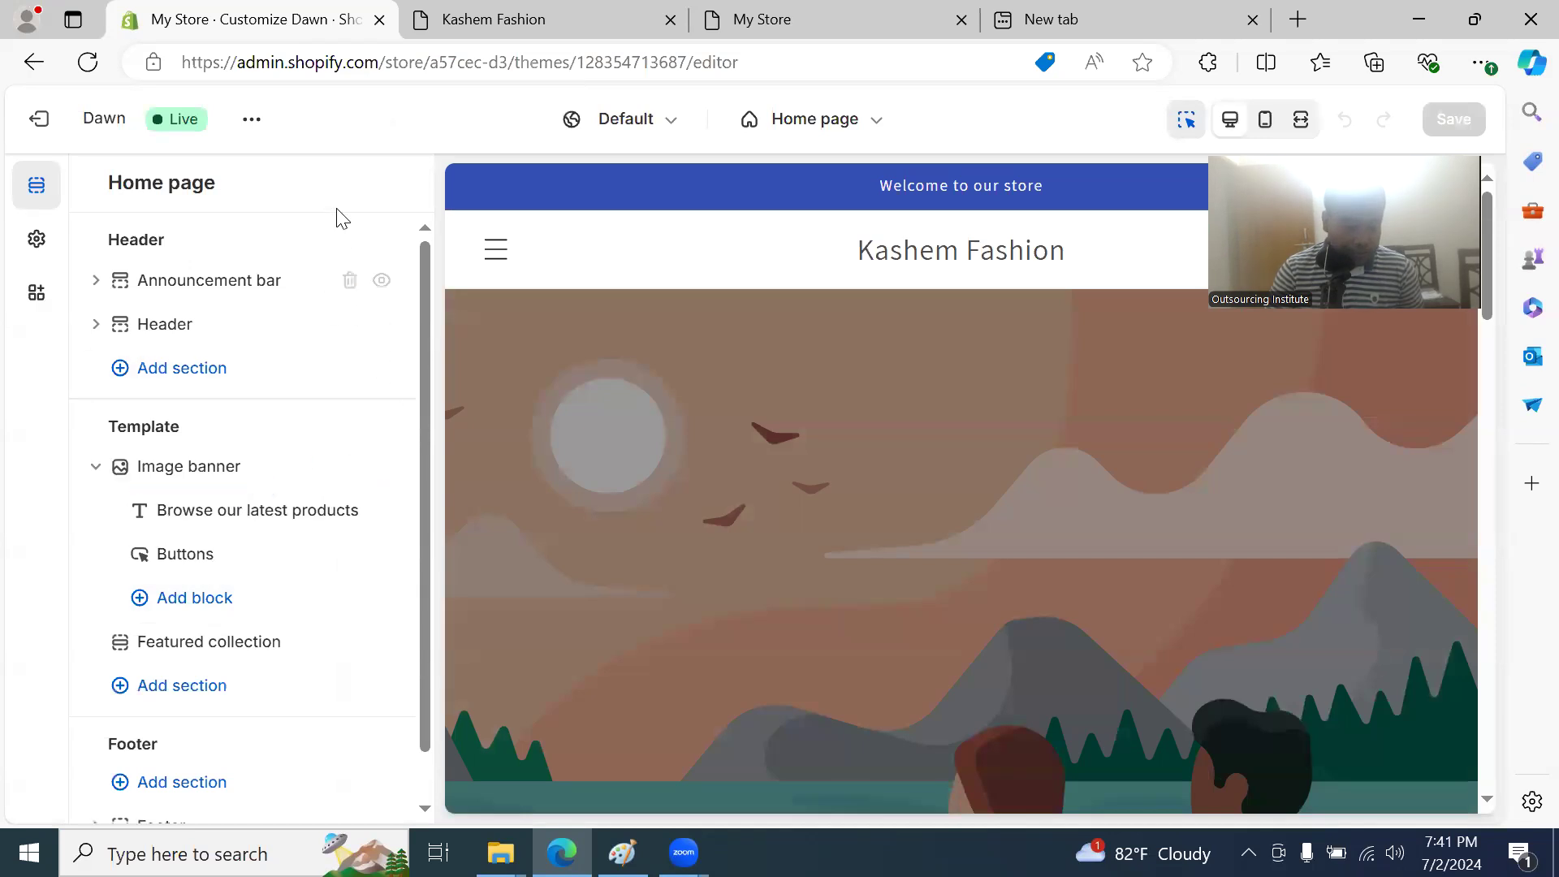
scroll(622, 424, "down", 8)
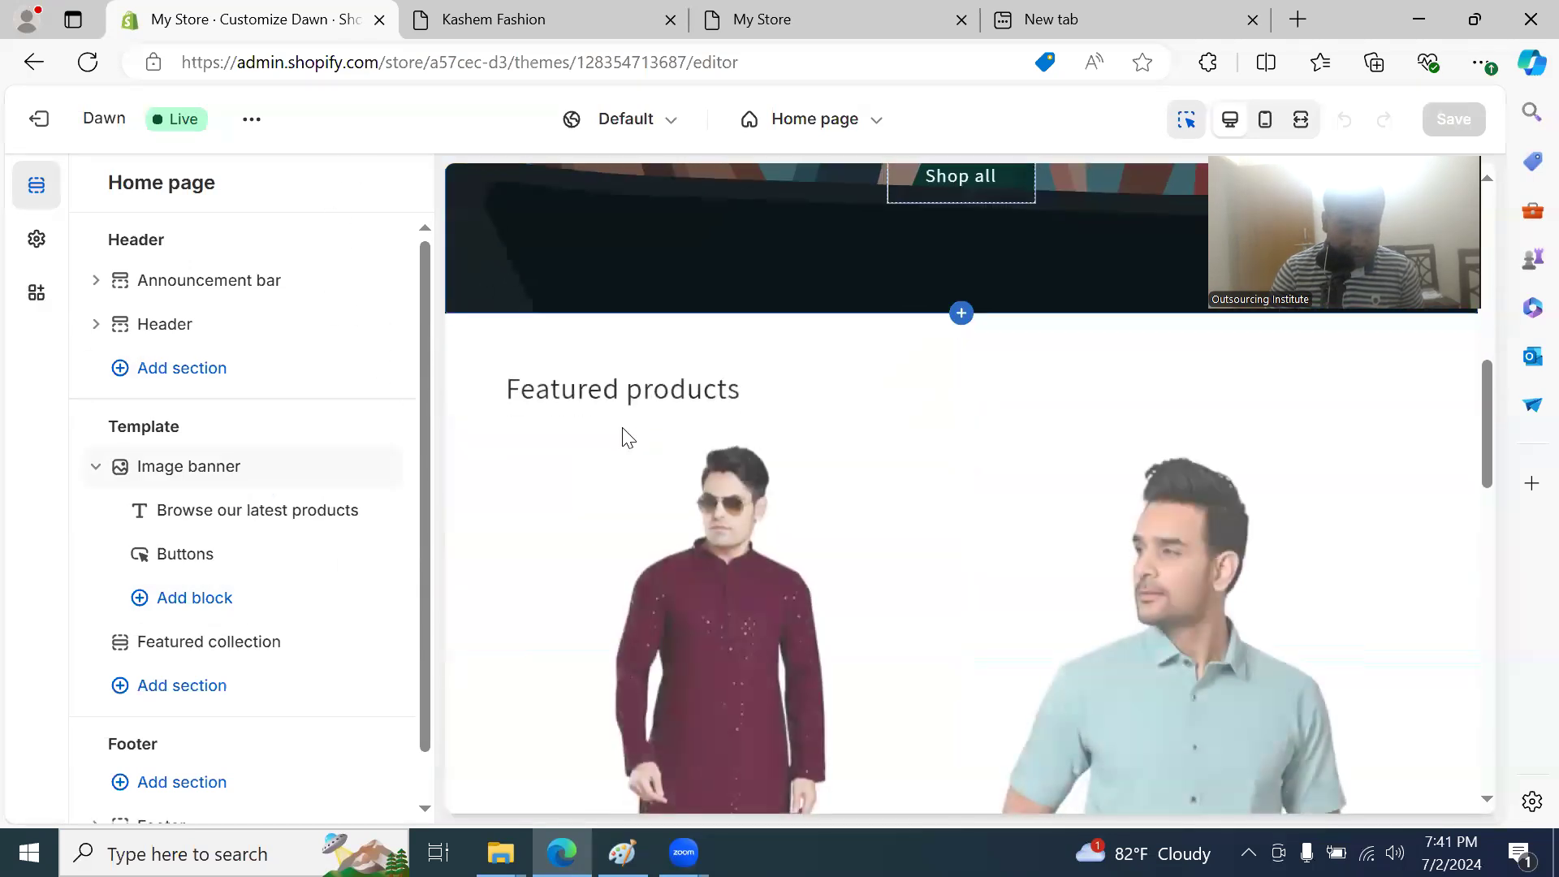
scroll(622, 424, "up", 6)
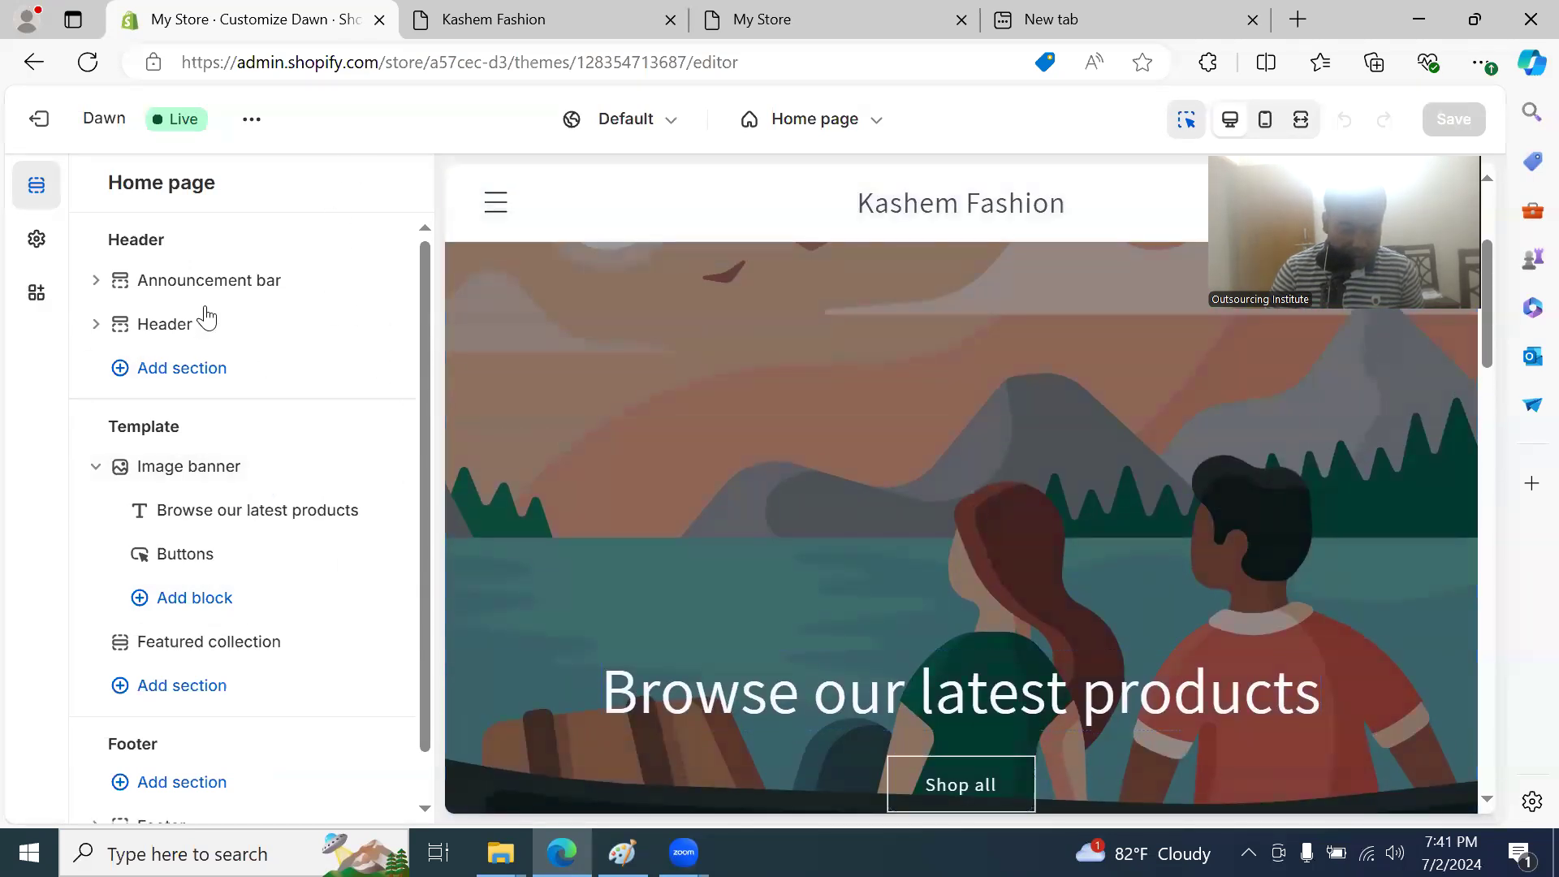
left_click(96, 280)
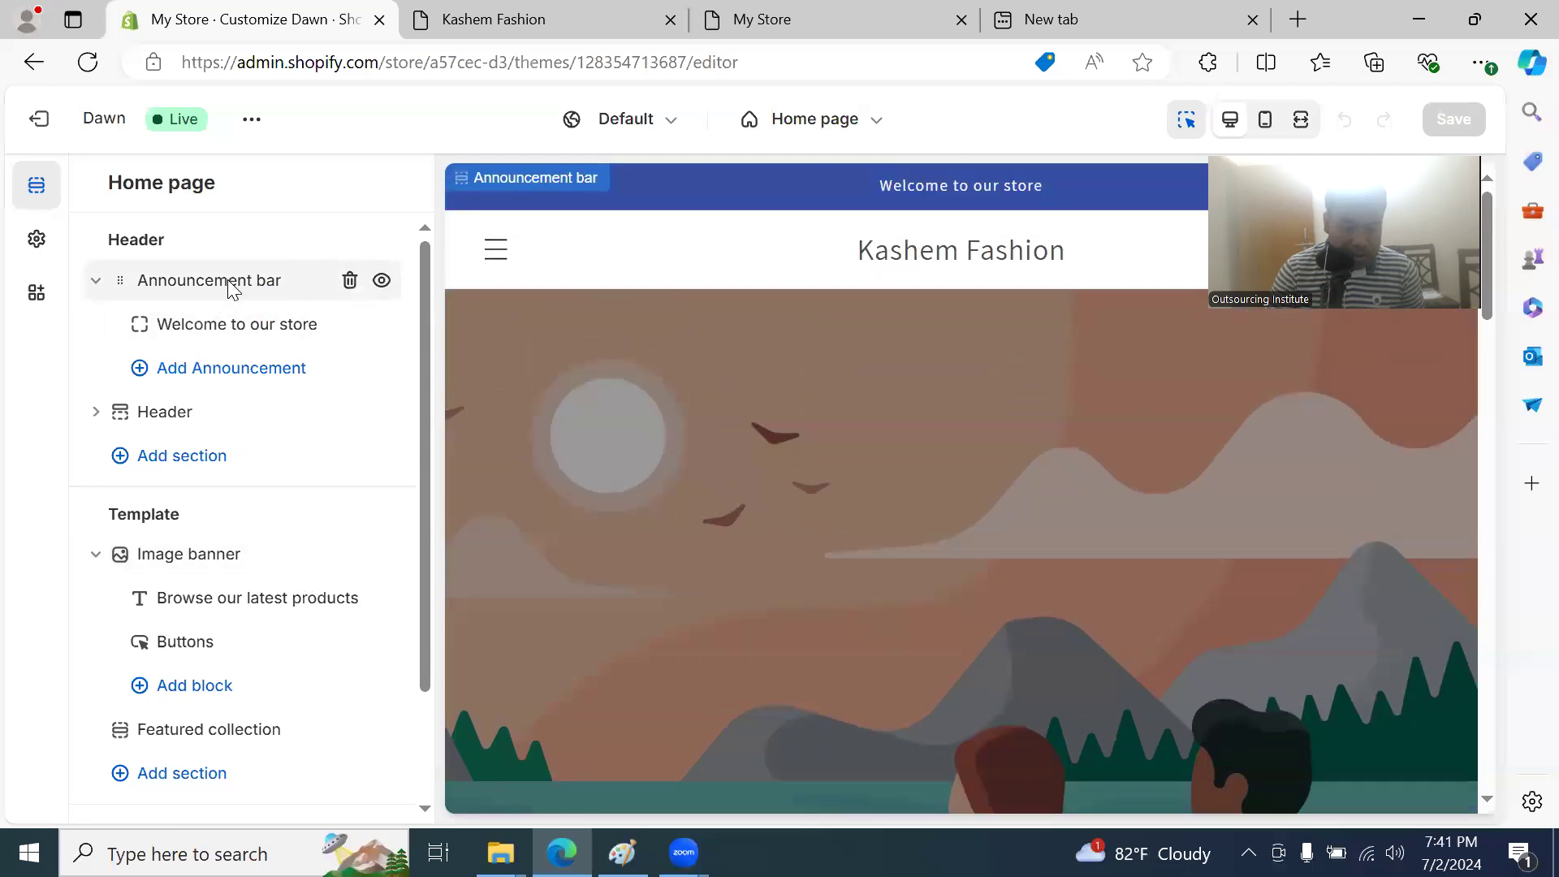
left_click(228, 280)
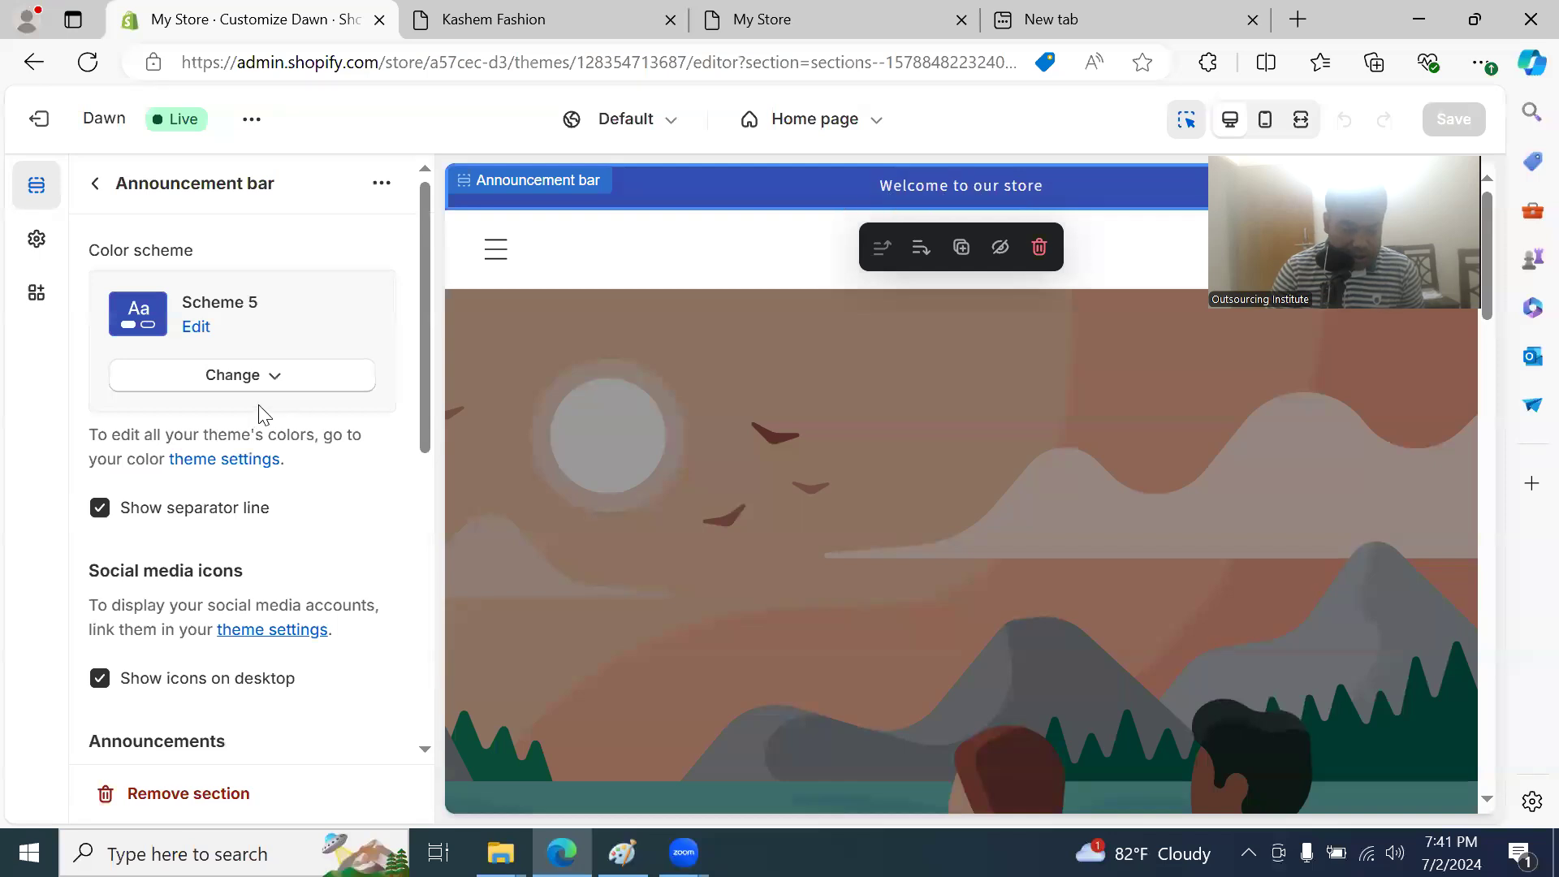
Step: Enable auto-rotating announcements for the announcement bar, save the theme and reload the storefront to check the bar
scroll(254, 520, "down", 2)
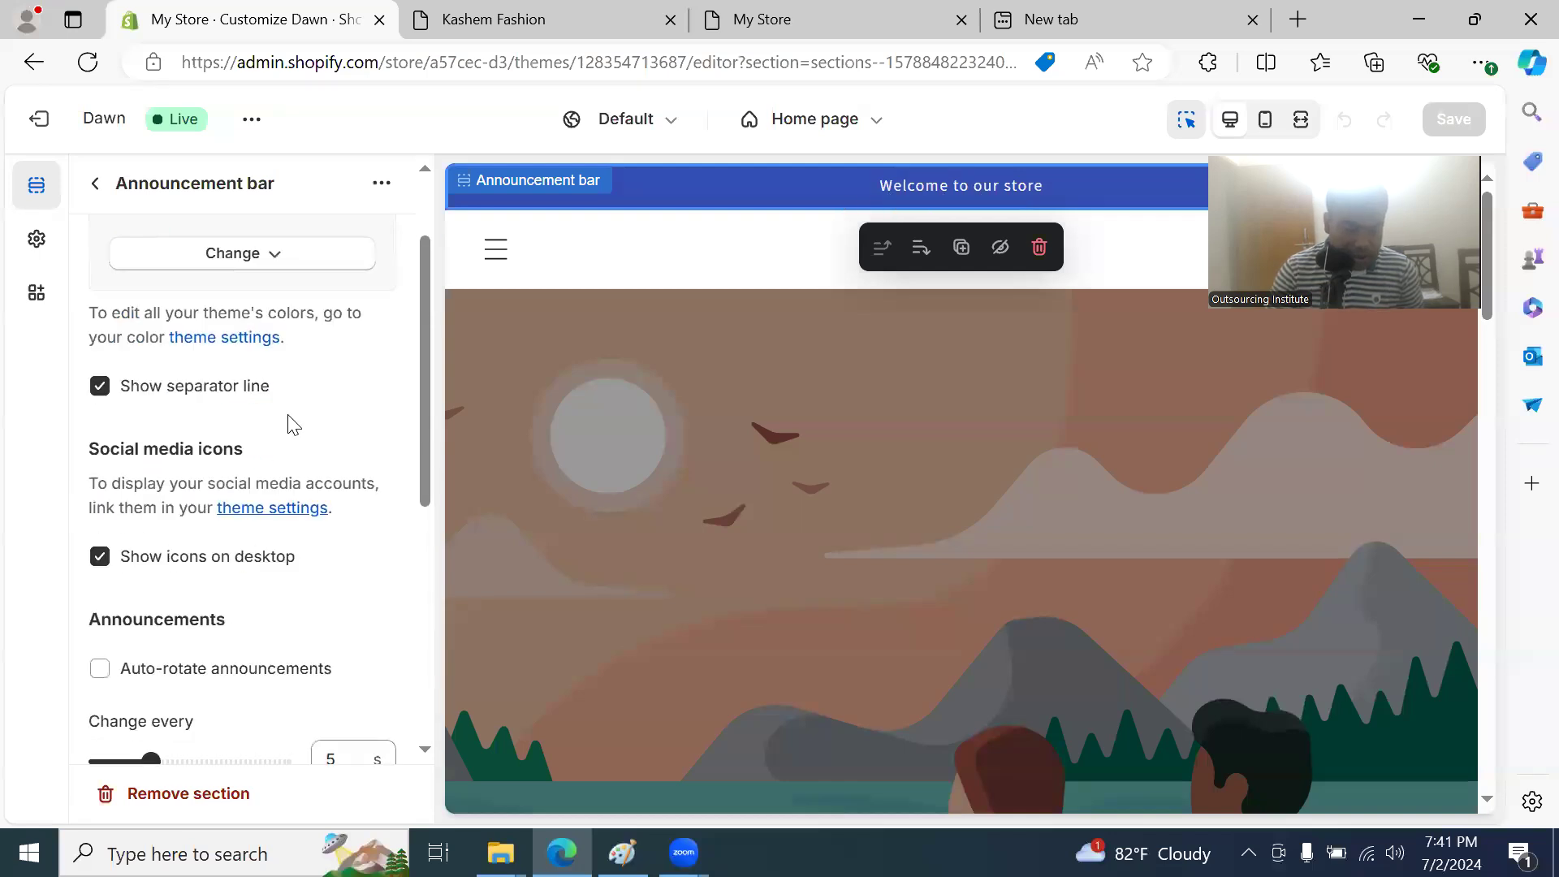
scroll(291, 424, "down", 4)
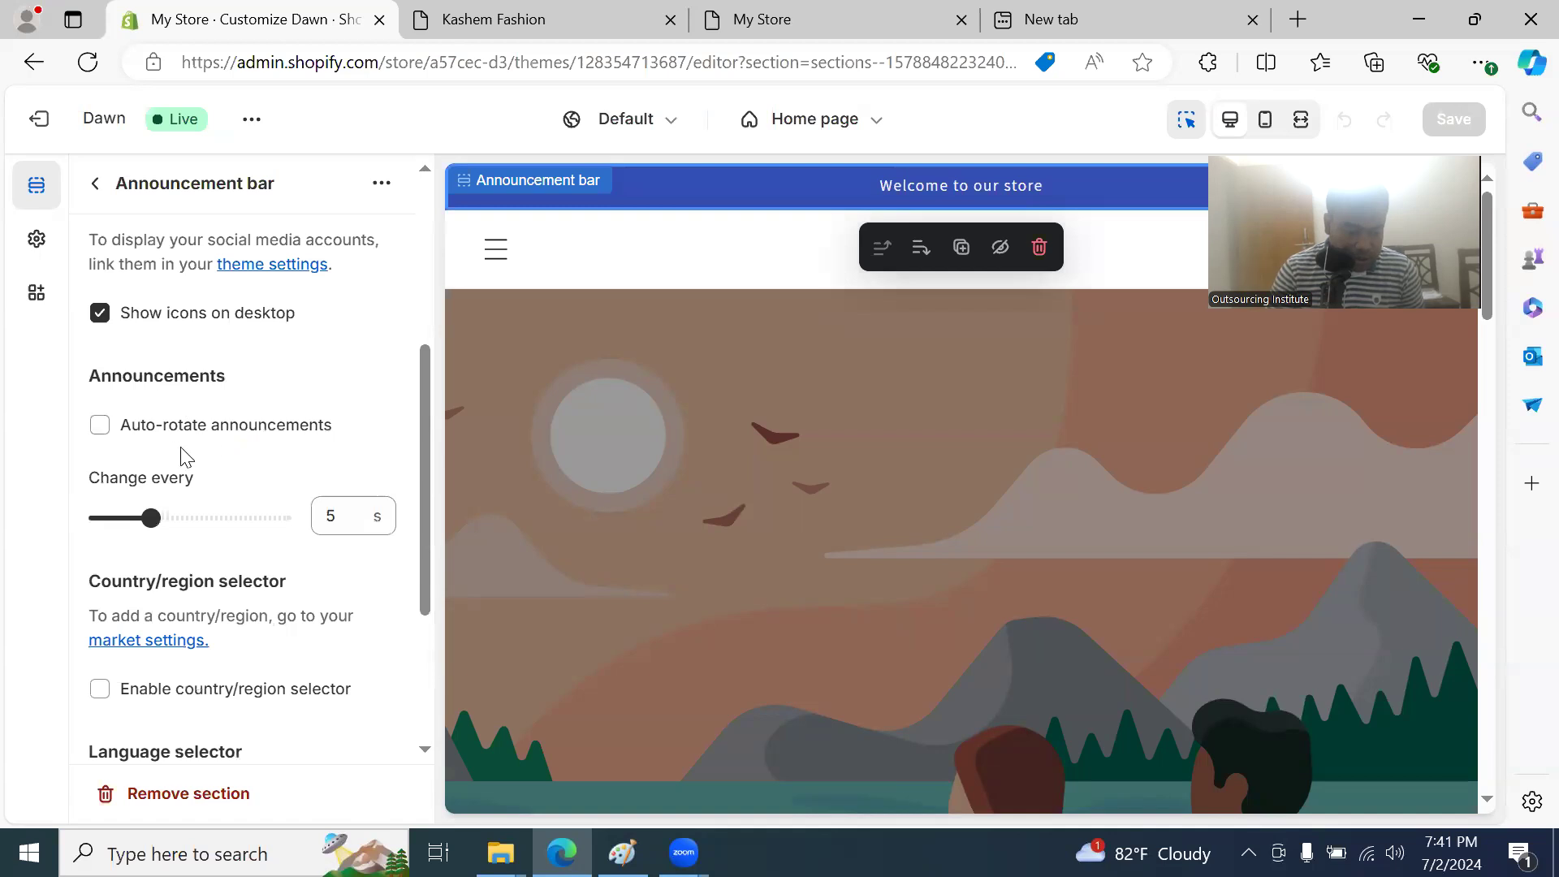
left_click(100, 426)
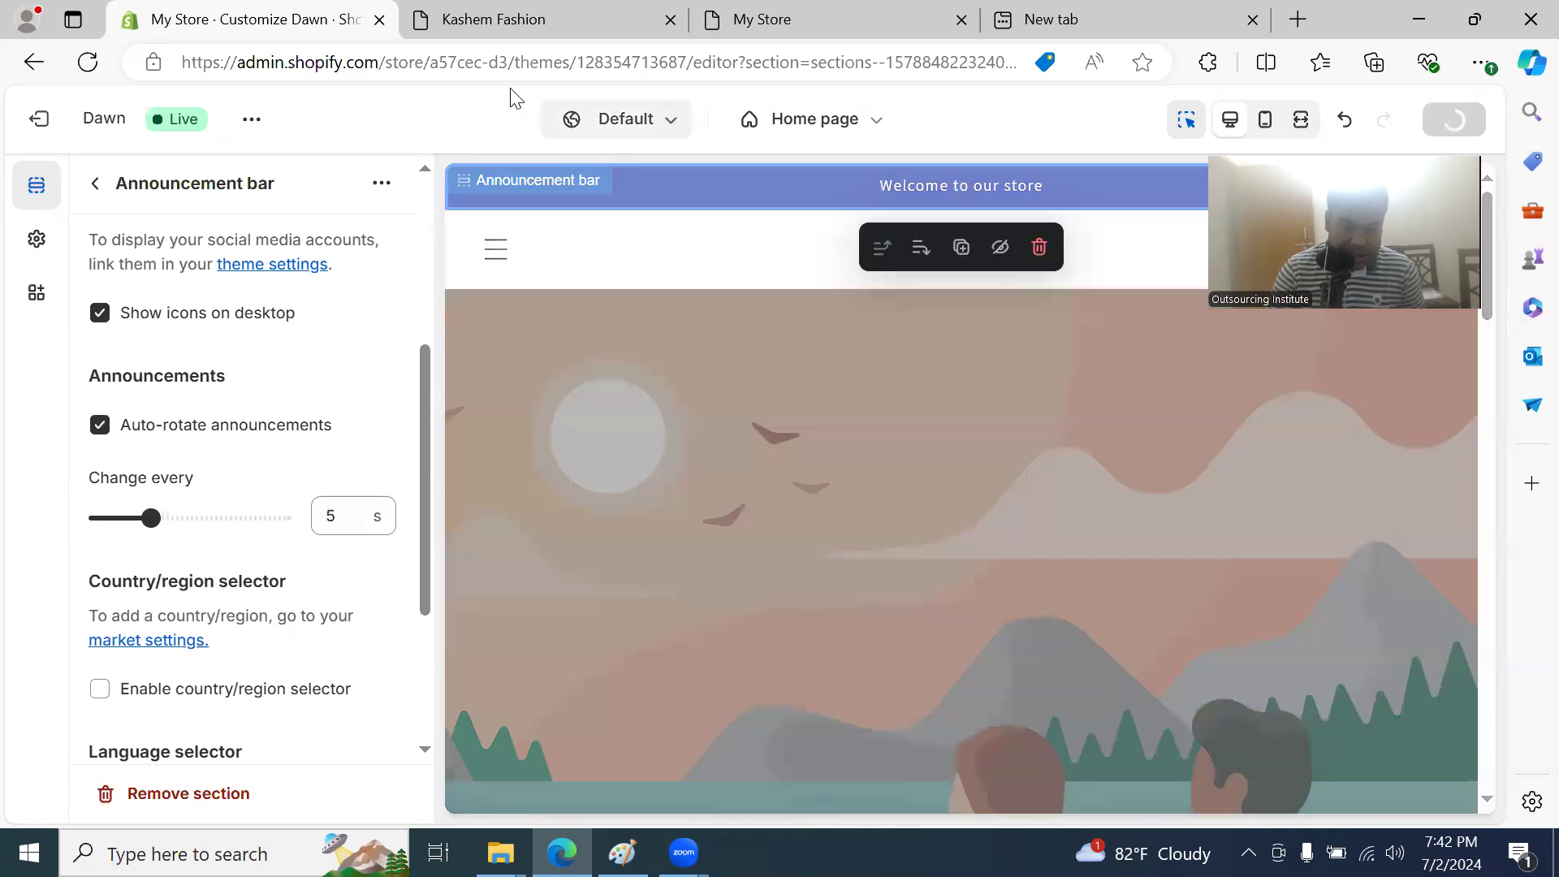
left_click(487, 19)
left_click(140, 62)
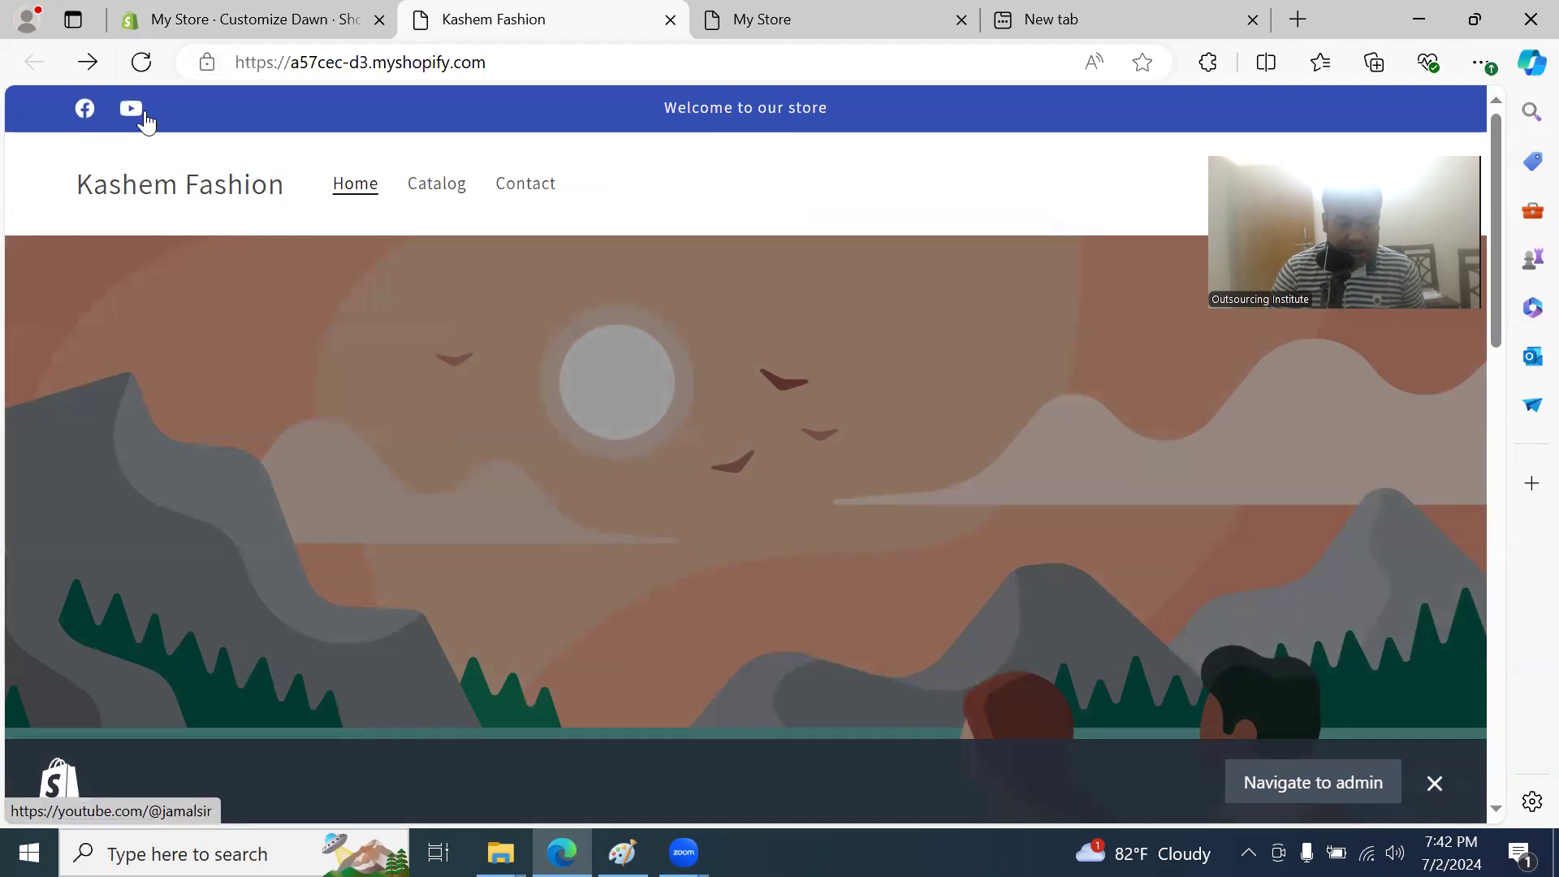
left_click(230, 19)
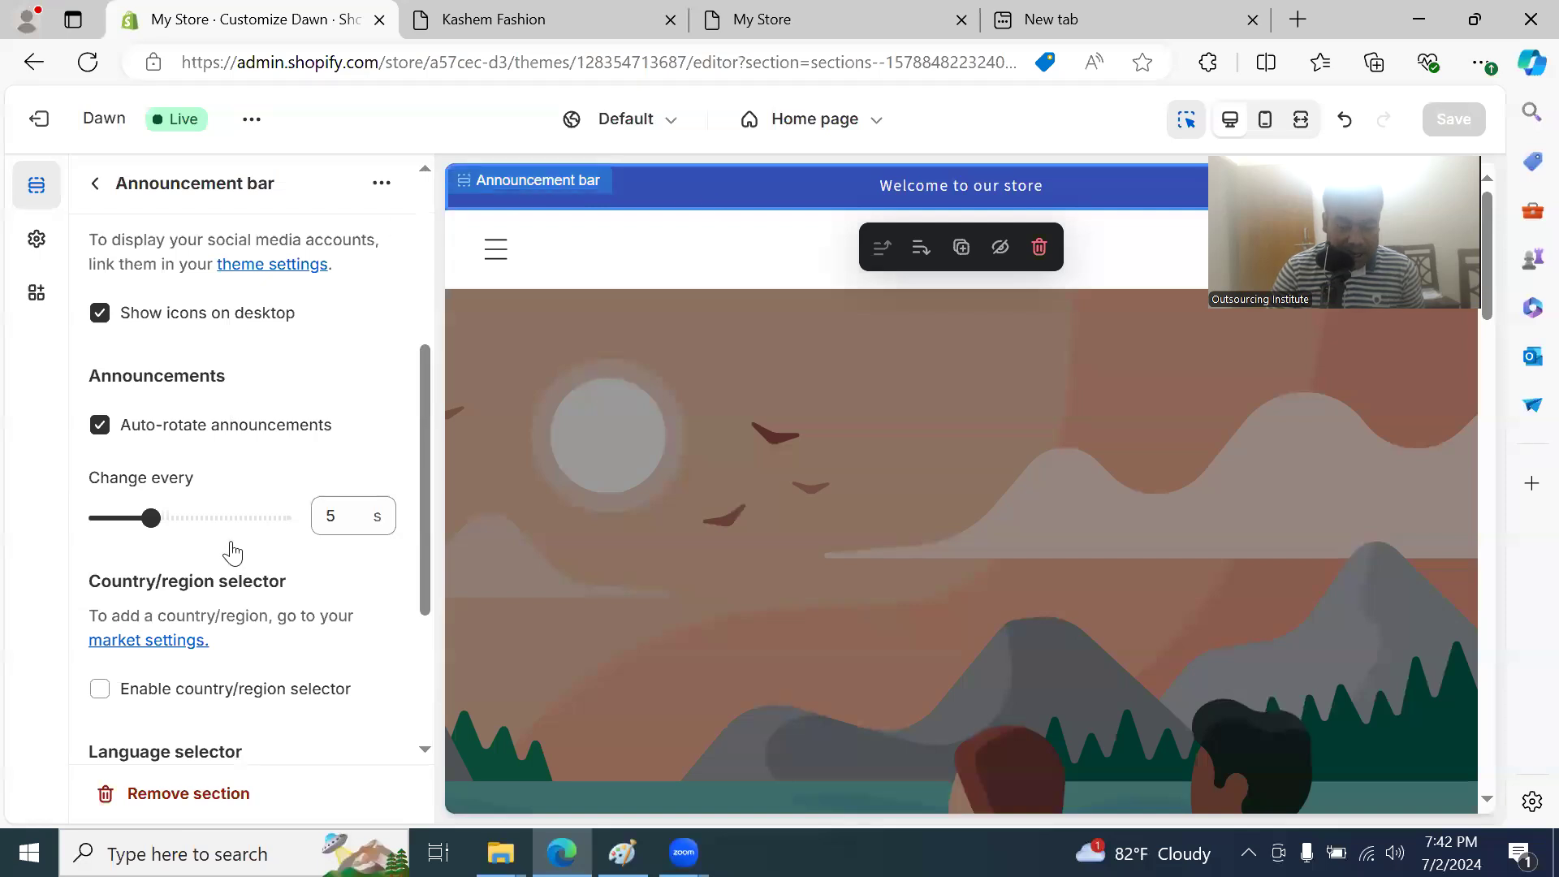
Step: Examine the announcement bar's remaining settings and compare the social icons option with the storefront's icons
scroll(224, 669, "down", 3)
scroll(232, 674, "up", 3)
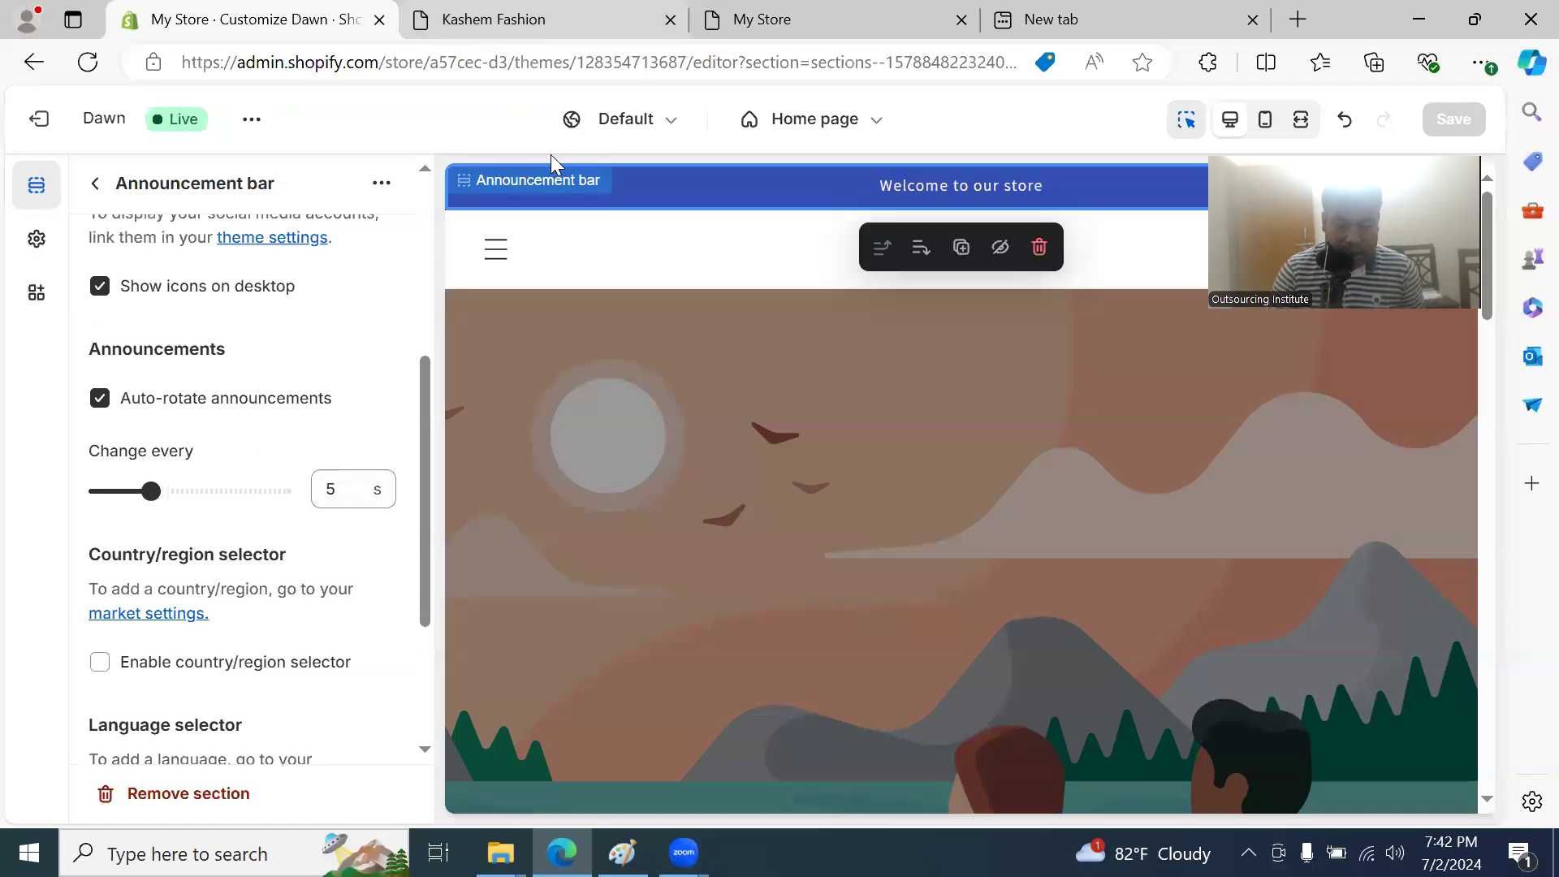
left_click(536, 26)
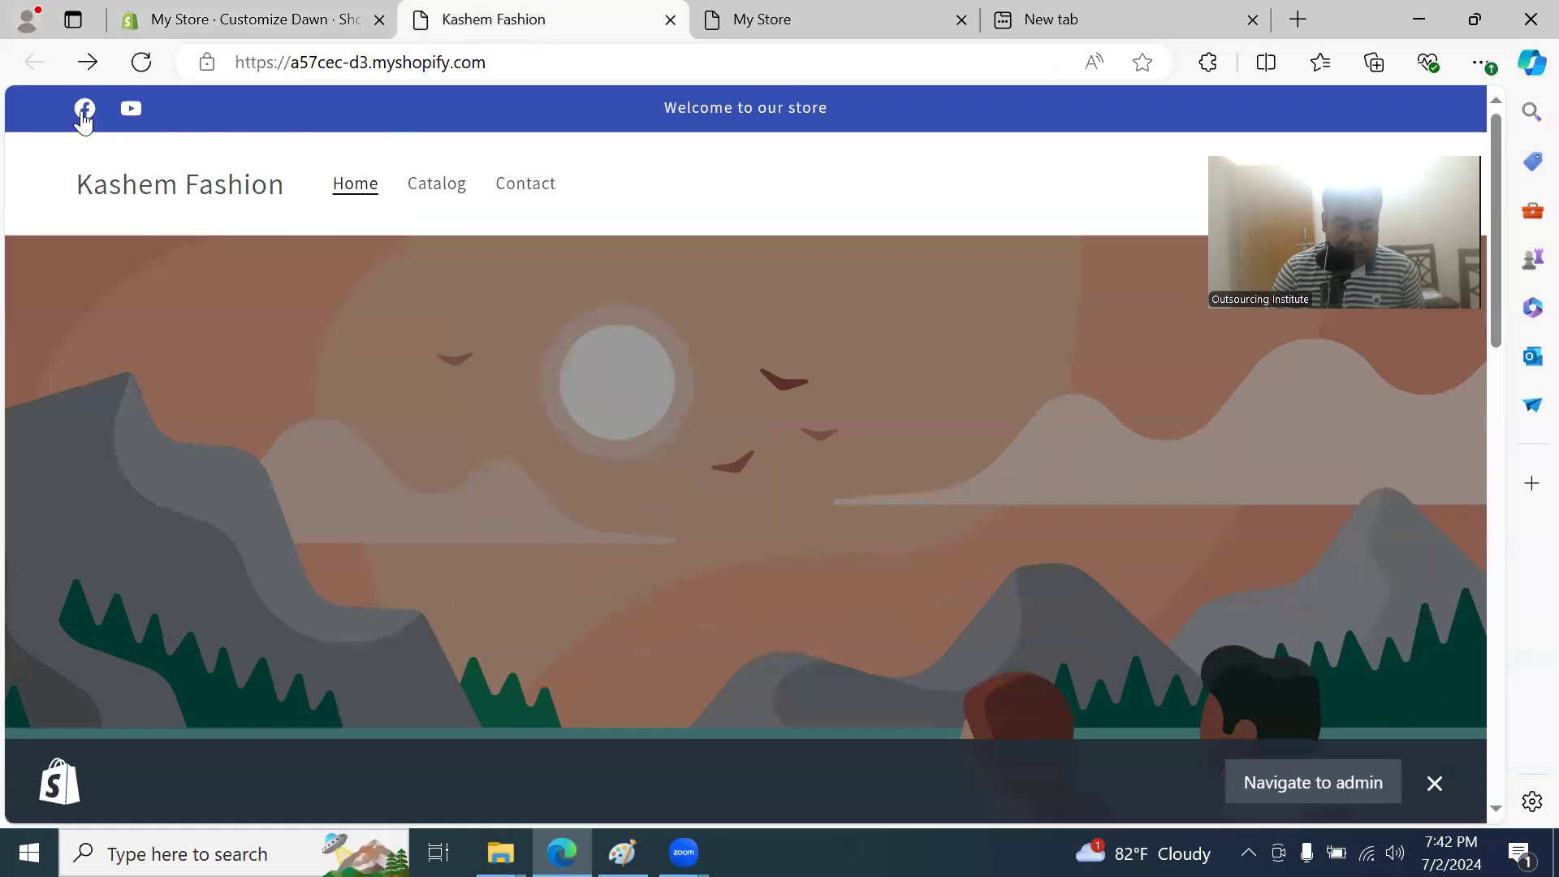
left_click(229, 19)
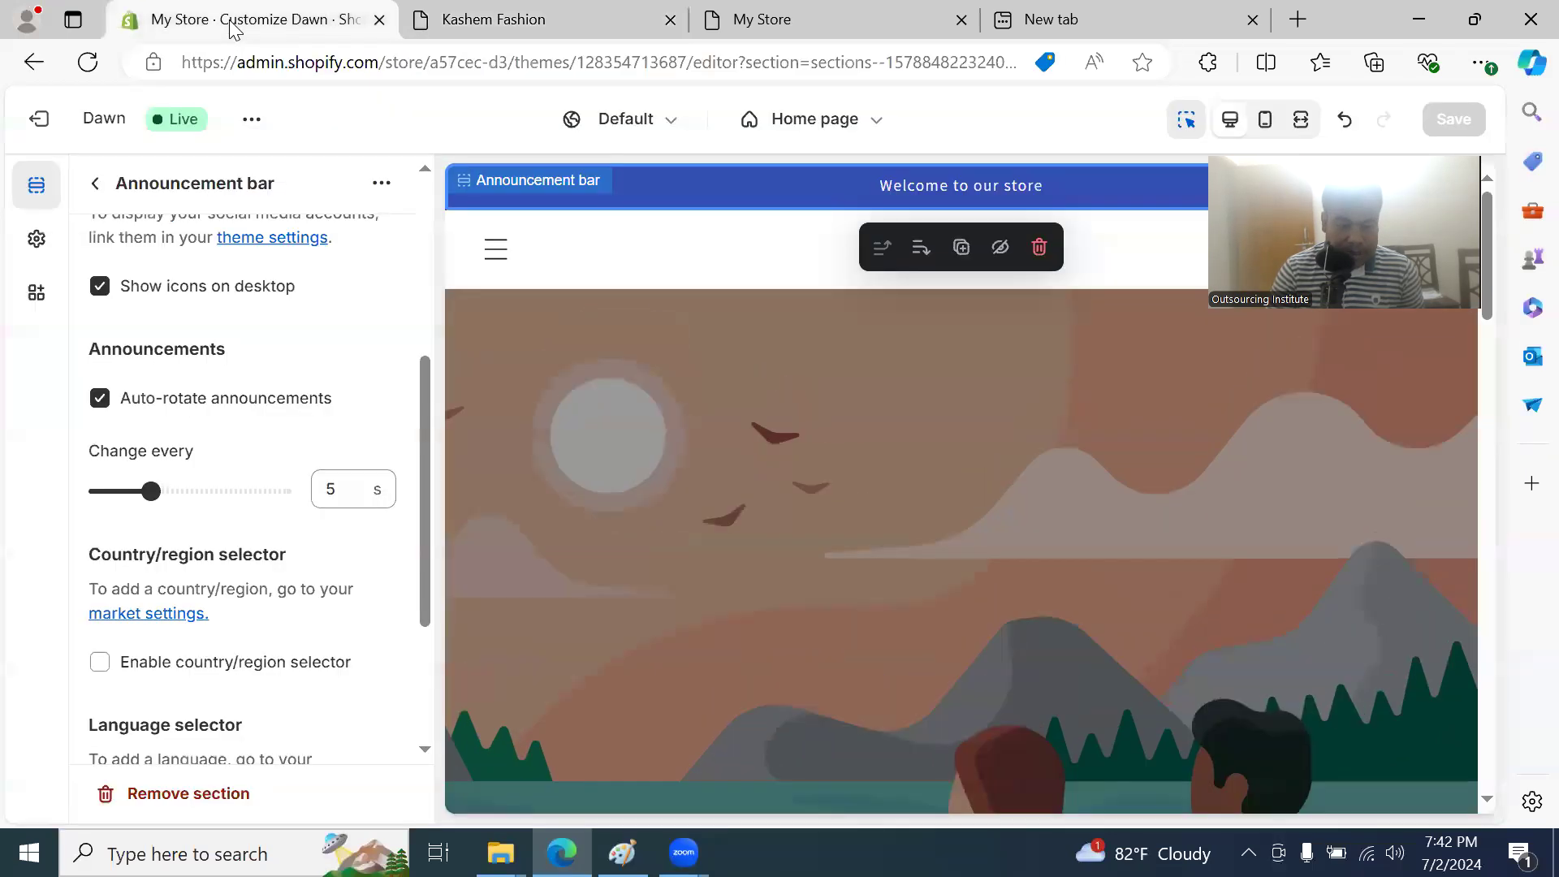
scroll(271, 540, "down", 1)
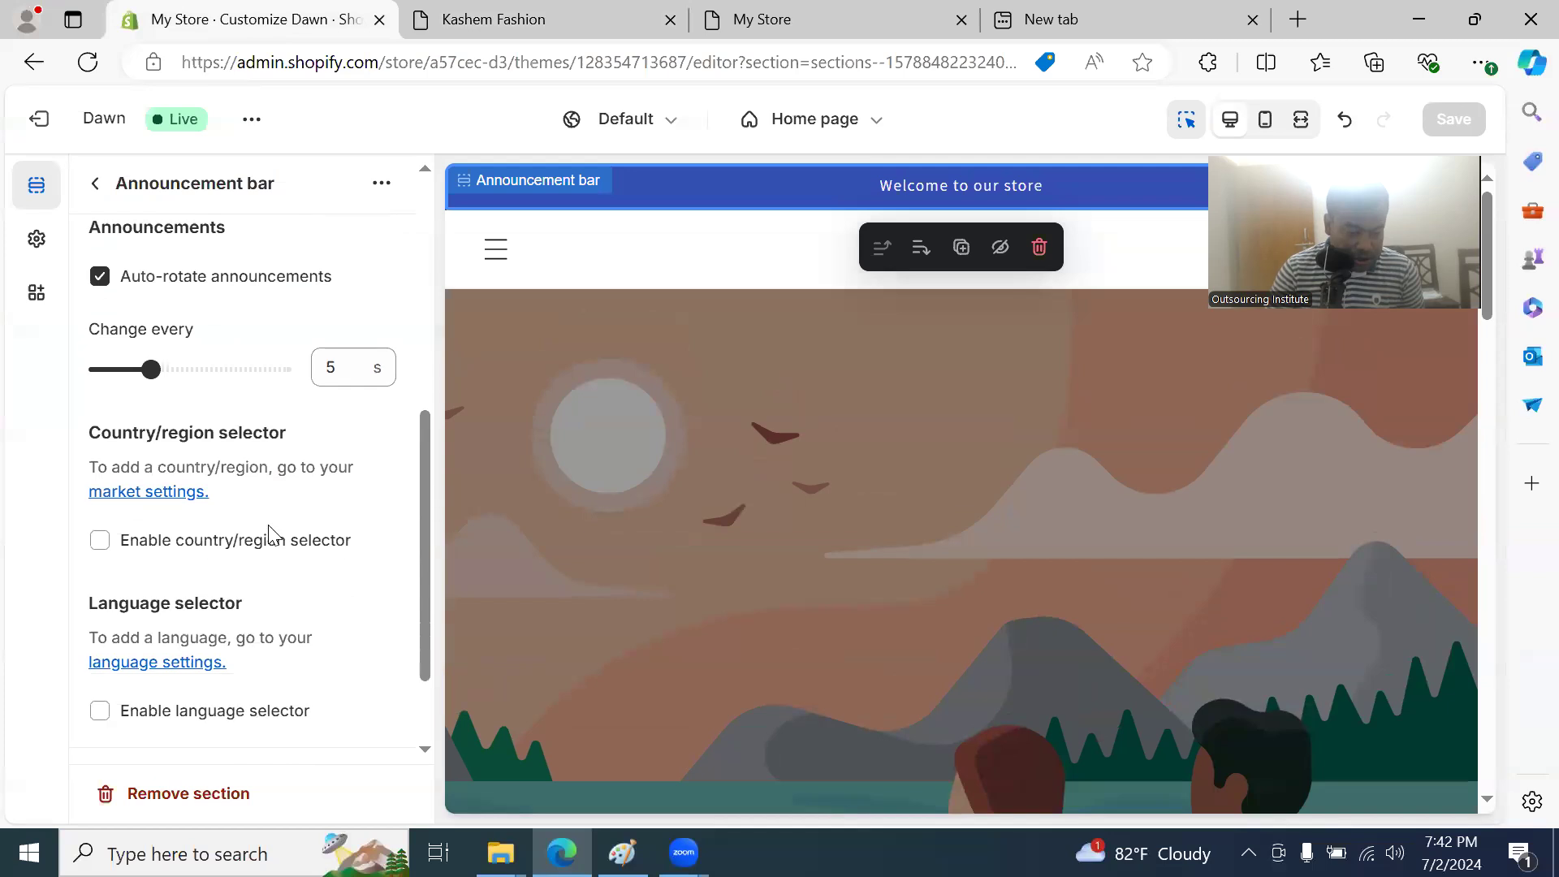
scroll(271, 536, "down", 1)
scroll(269, 533, "up", 2)
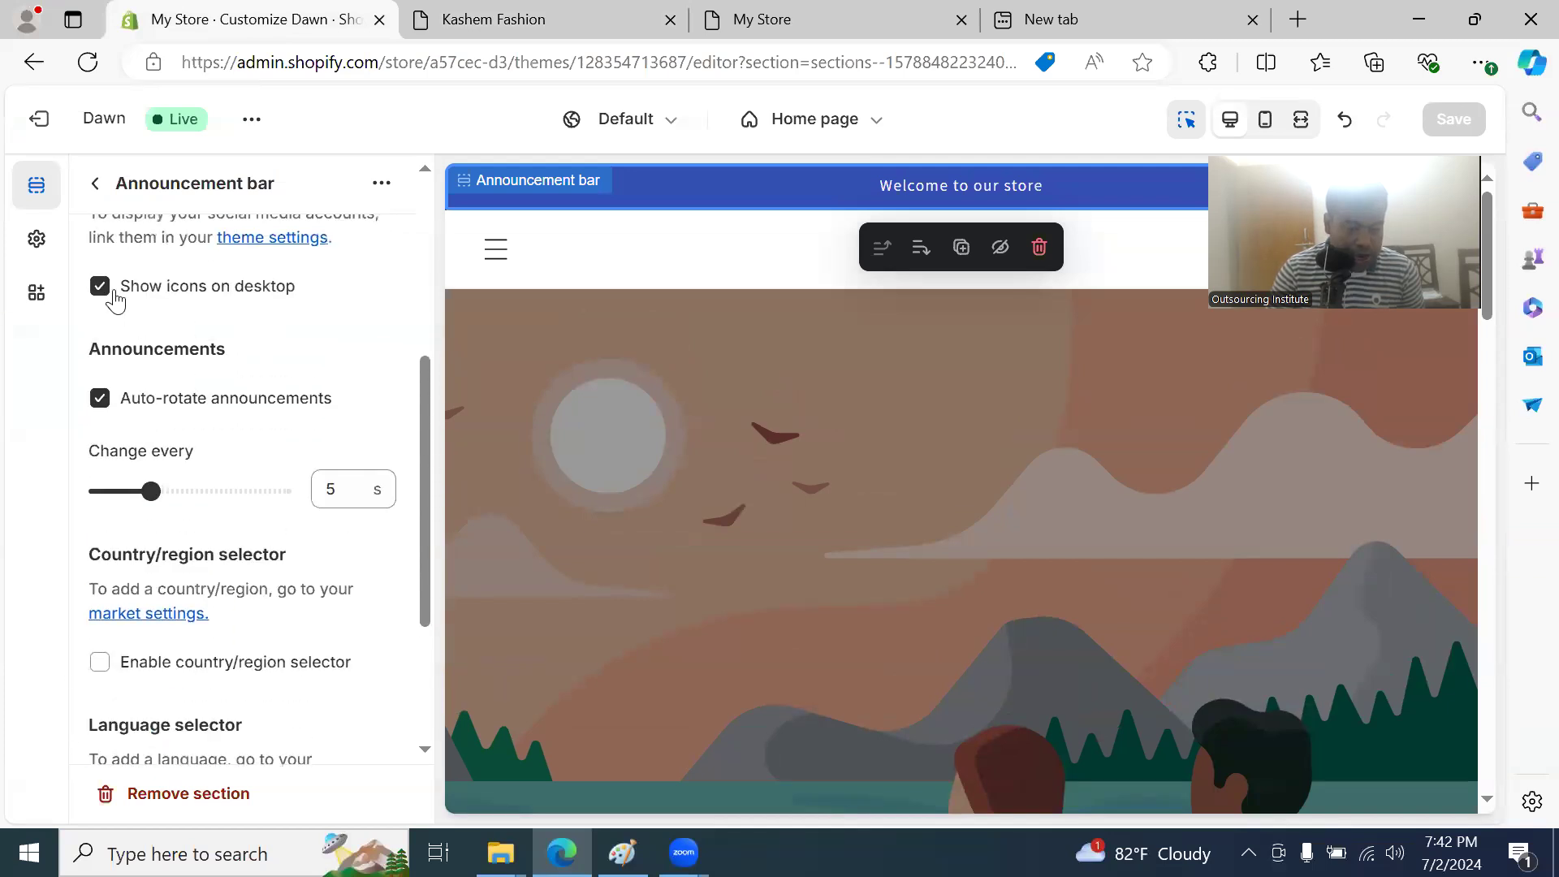
Step: Turn off the announcement bar's social media icons on desktop, save the theme and reload the storefront to check them
left_click(101, 288)
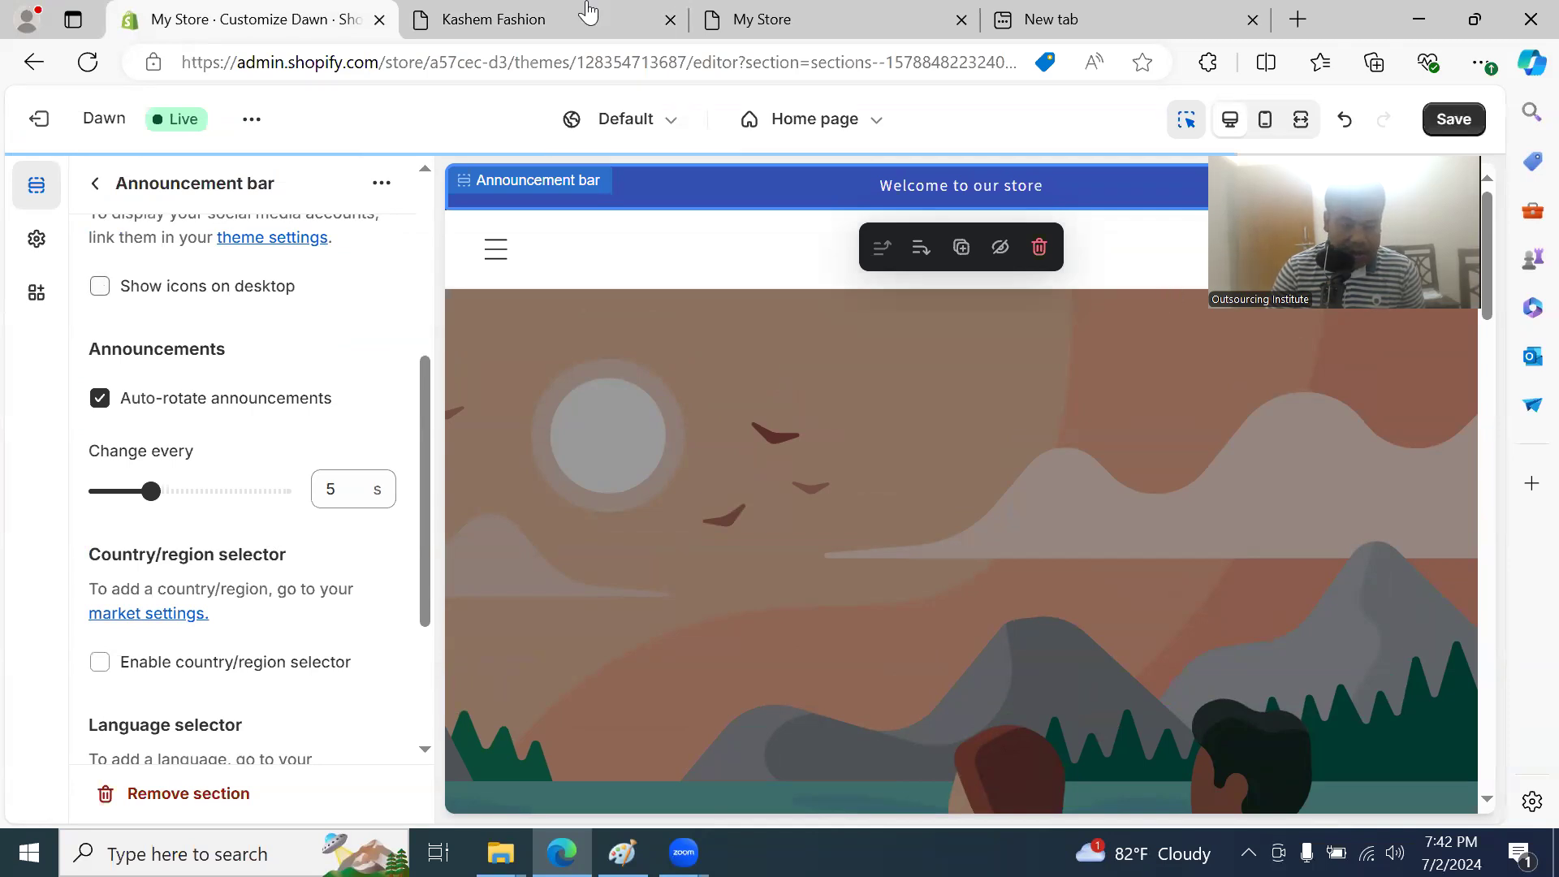
left_click(438, 15)
left_click(230, 11)
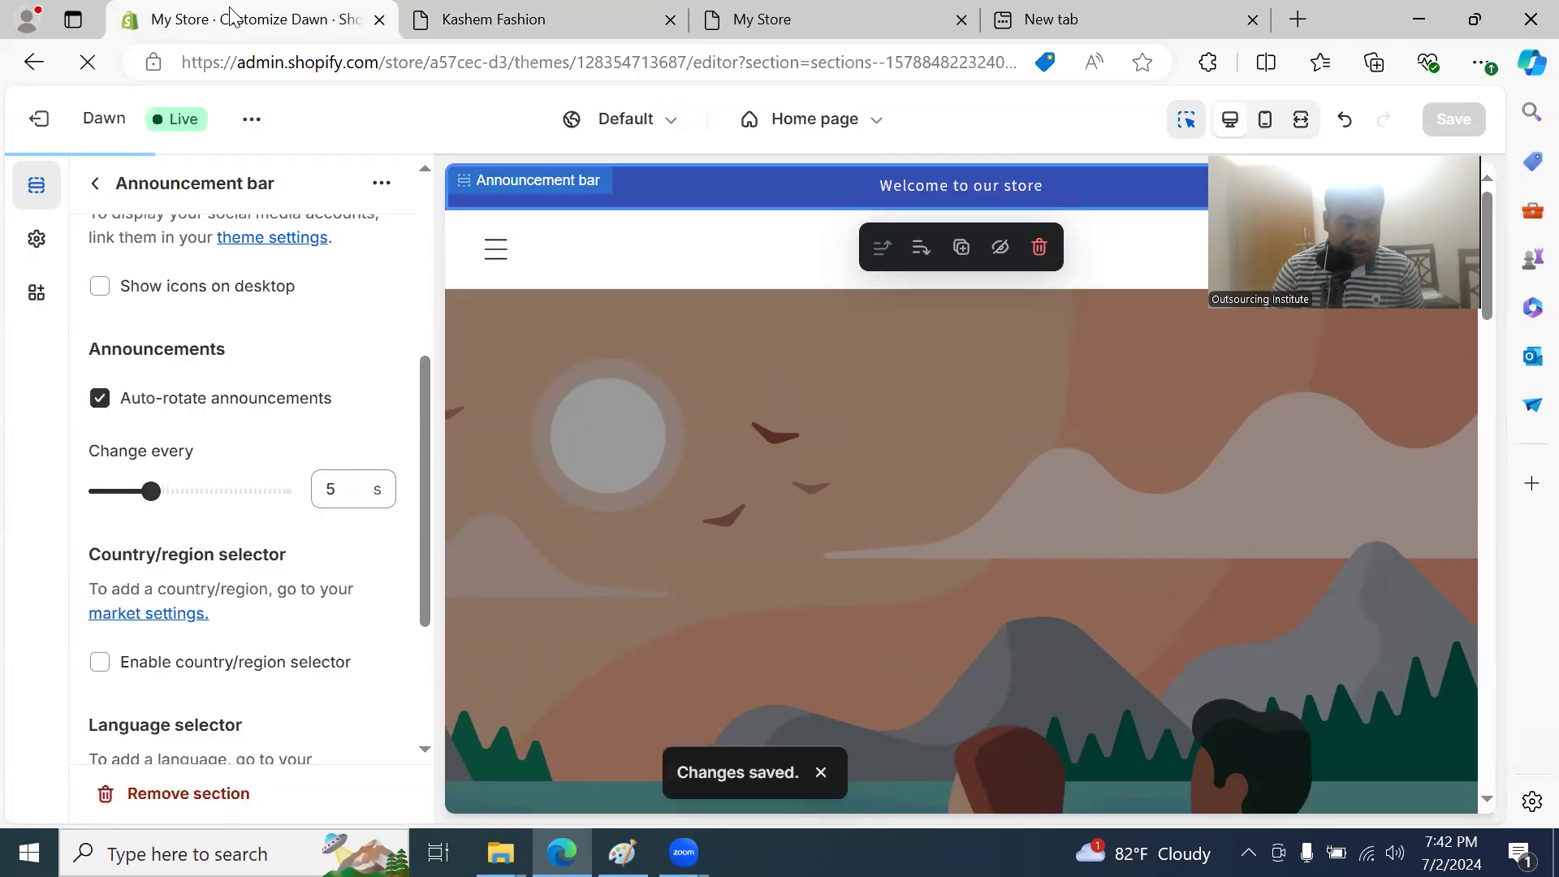
left_click(439, 11)
left_click(141, 62)
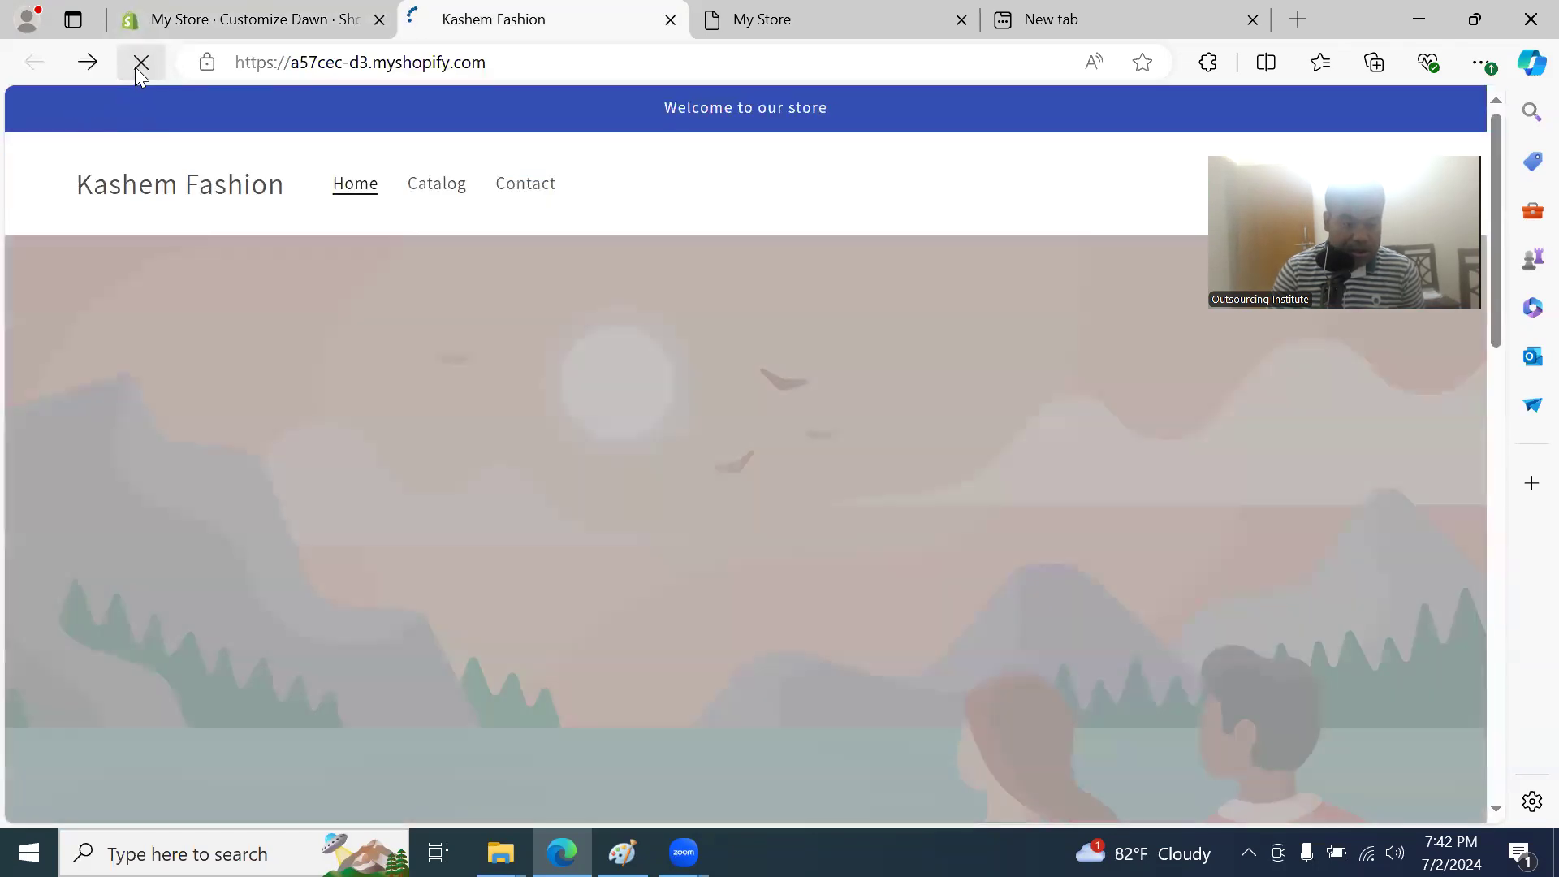
Step: Turn the announcement bar's social media icons on desktop back on, save the theme and reload the storefront
left_click(276, 16)
left_click(99, 286)
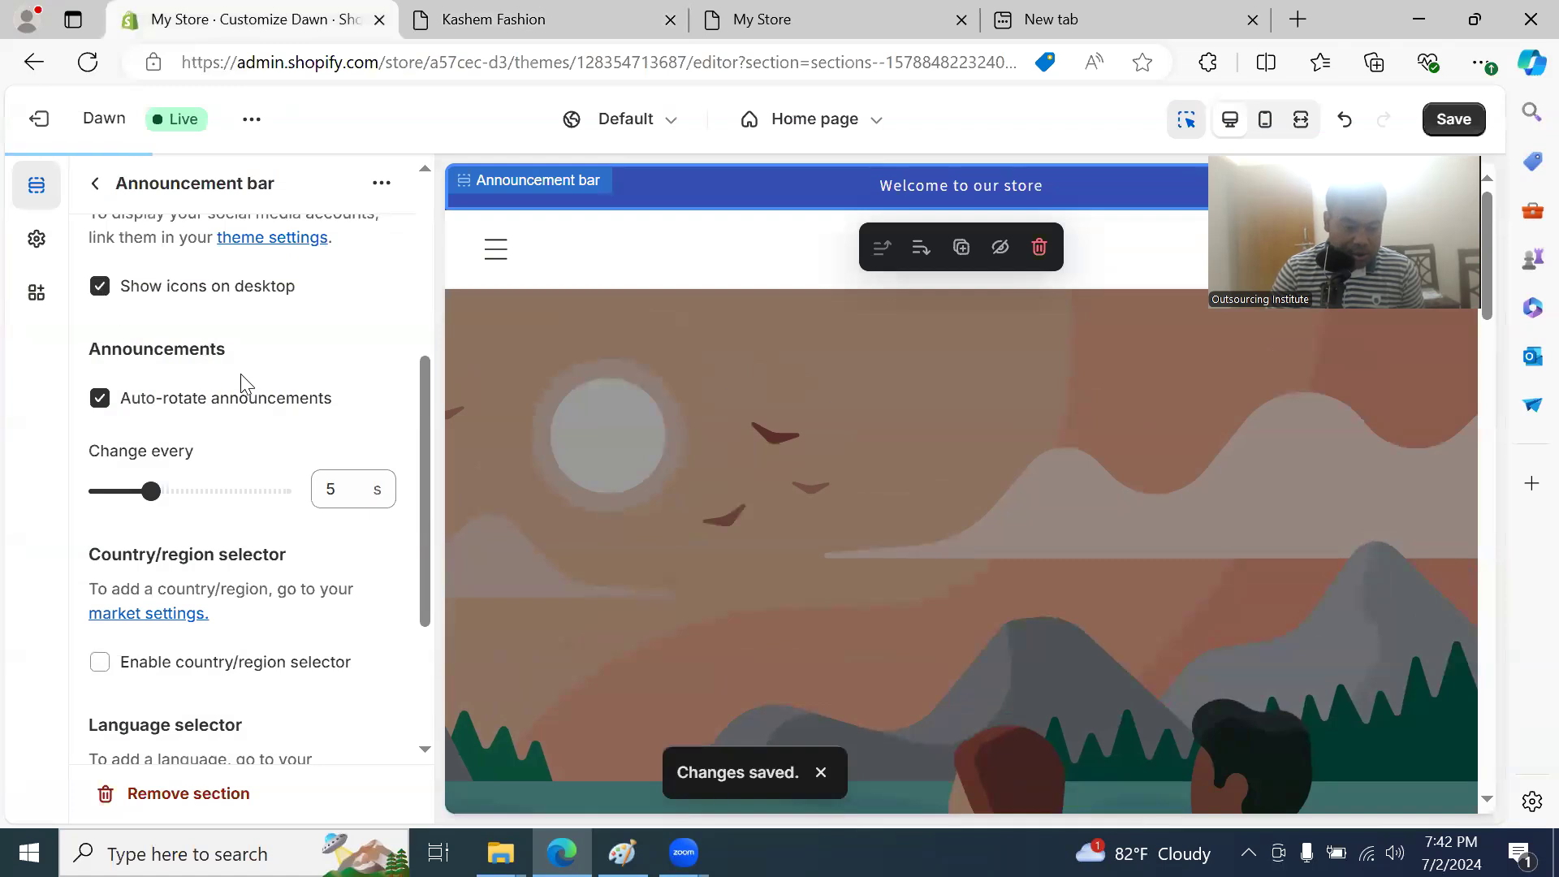
scroll(325, 483, "down", 3)
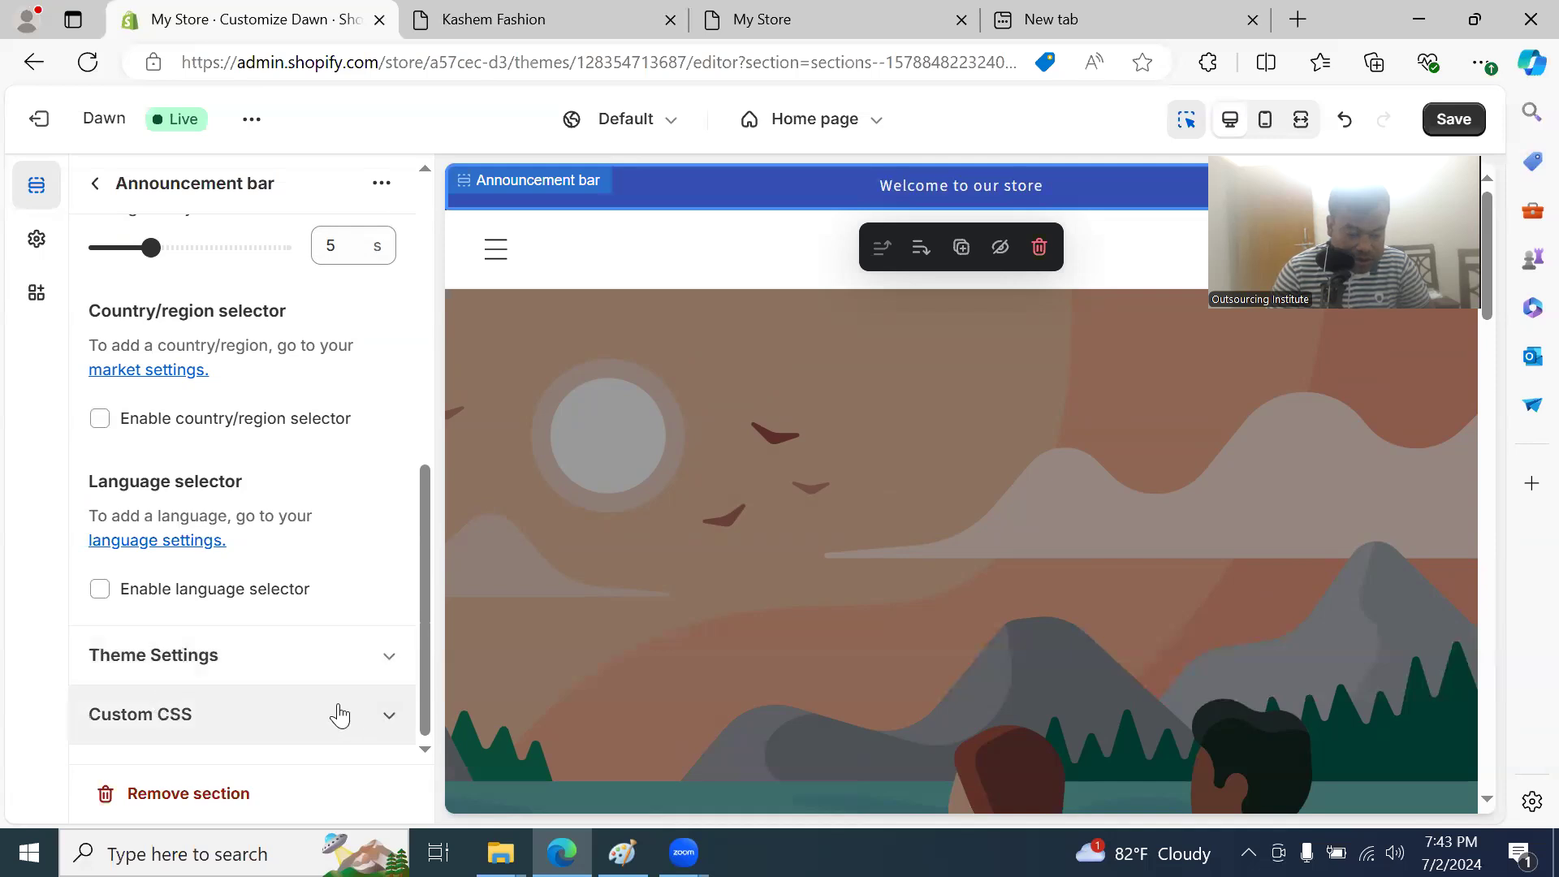
scroll(357, 641, "up", 5)
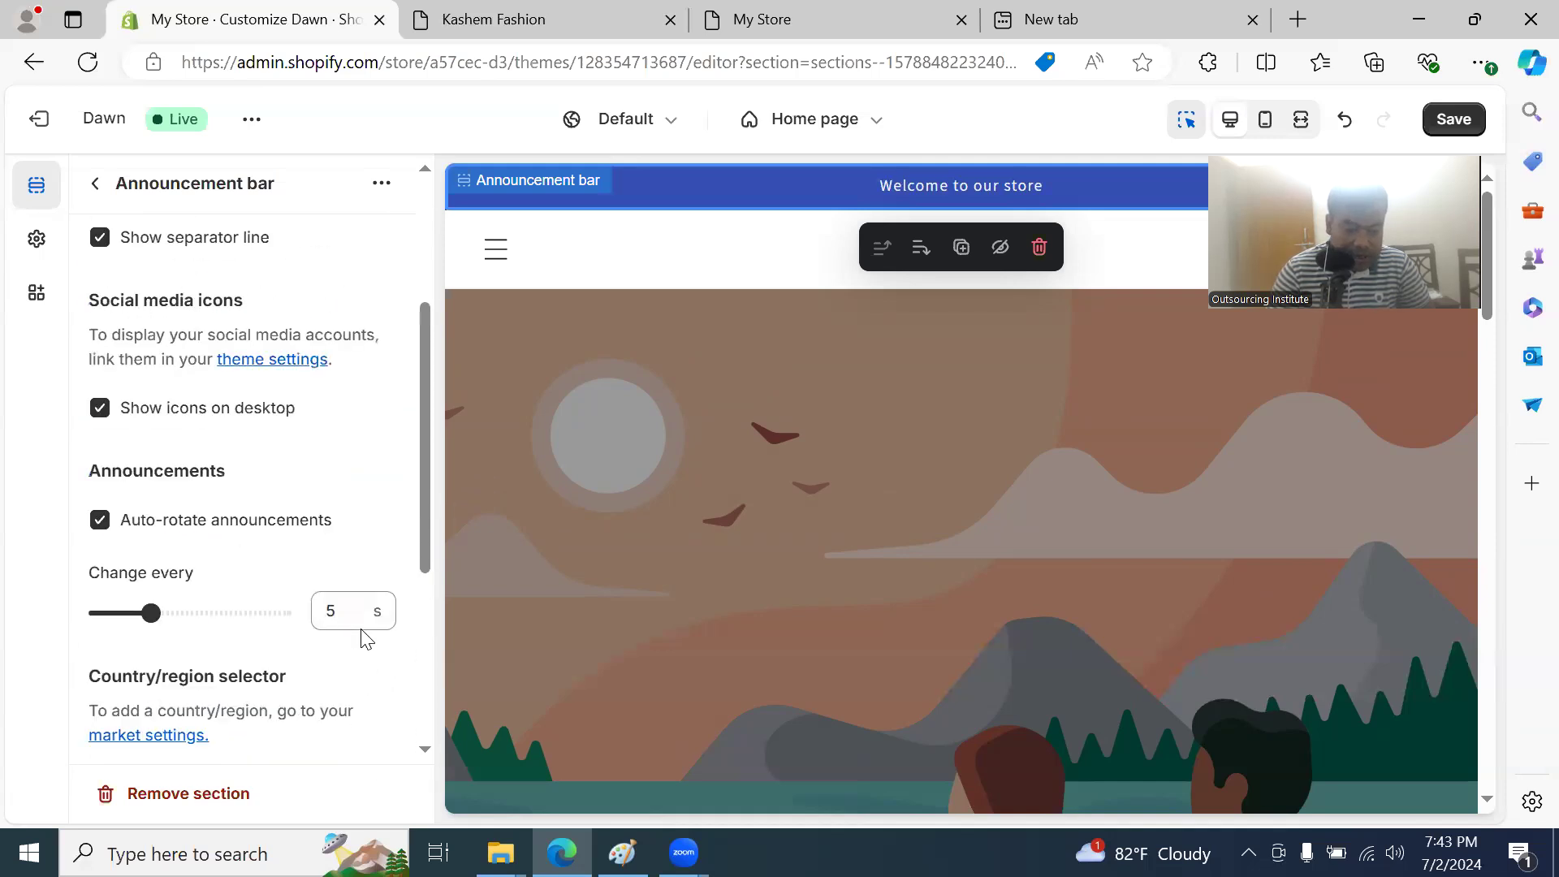
scroll(298, 307, "up", 1)
left_click(490, 18)
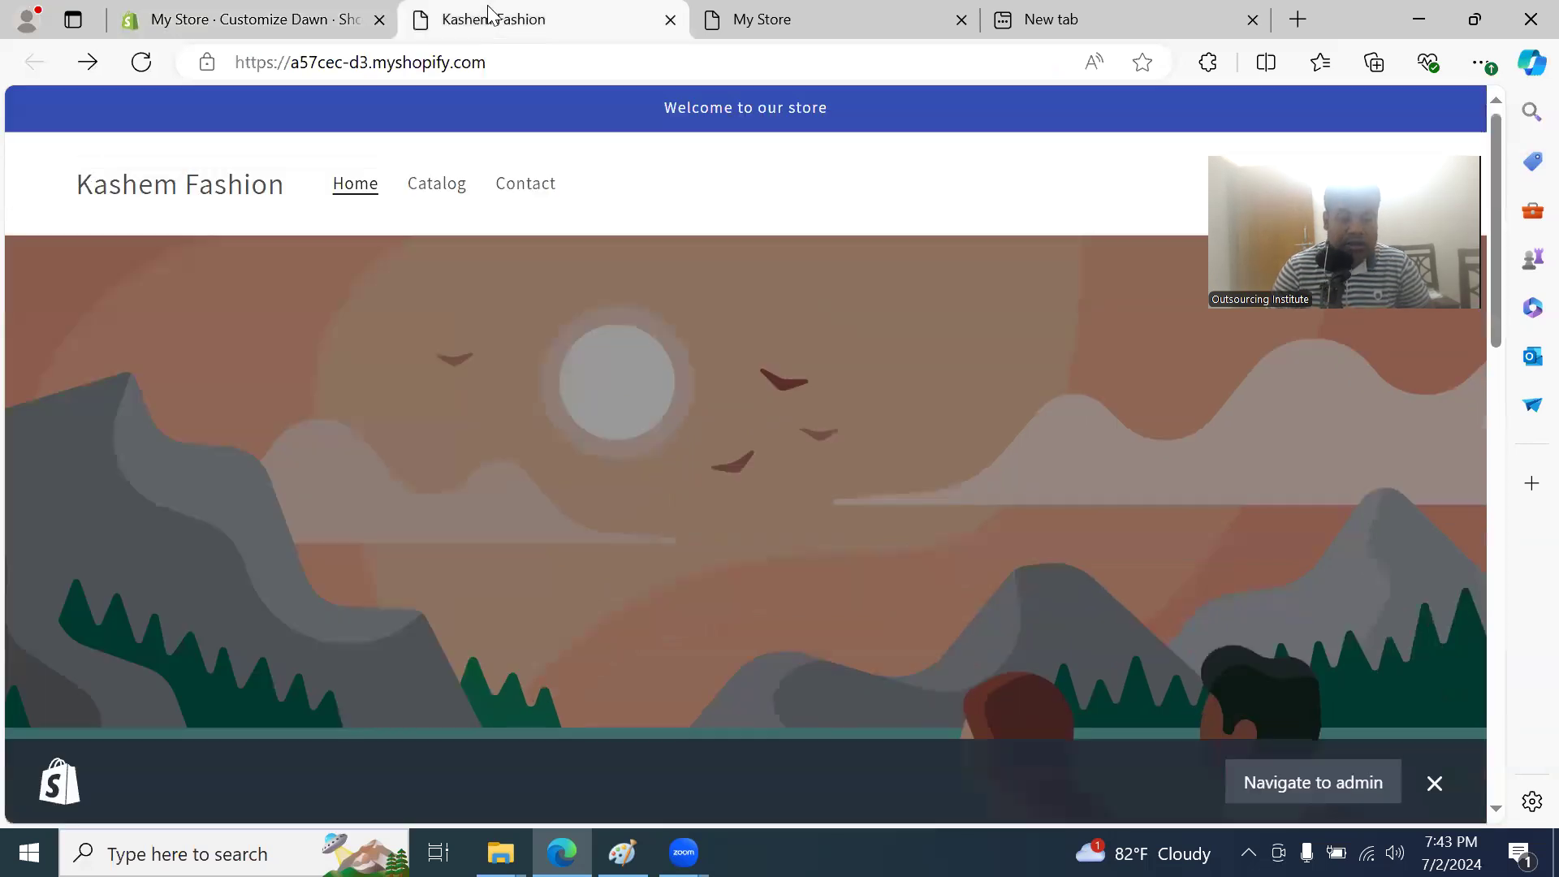
left_click(141, 62)
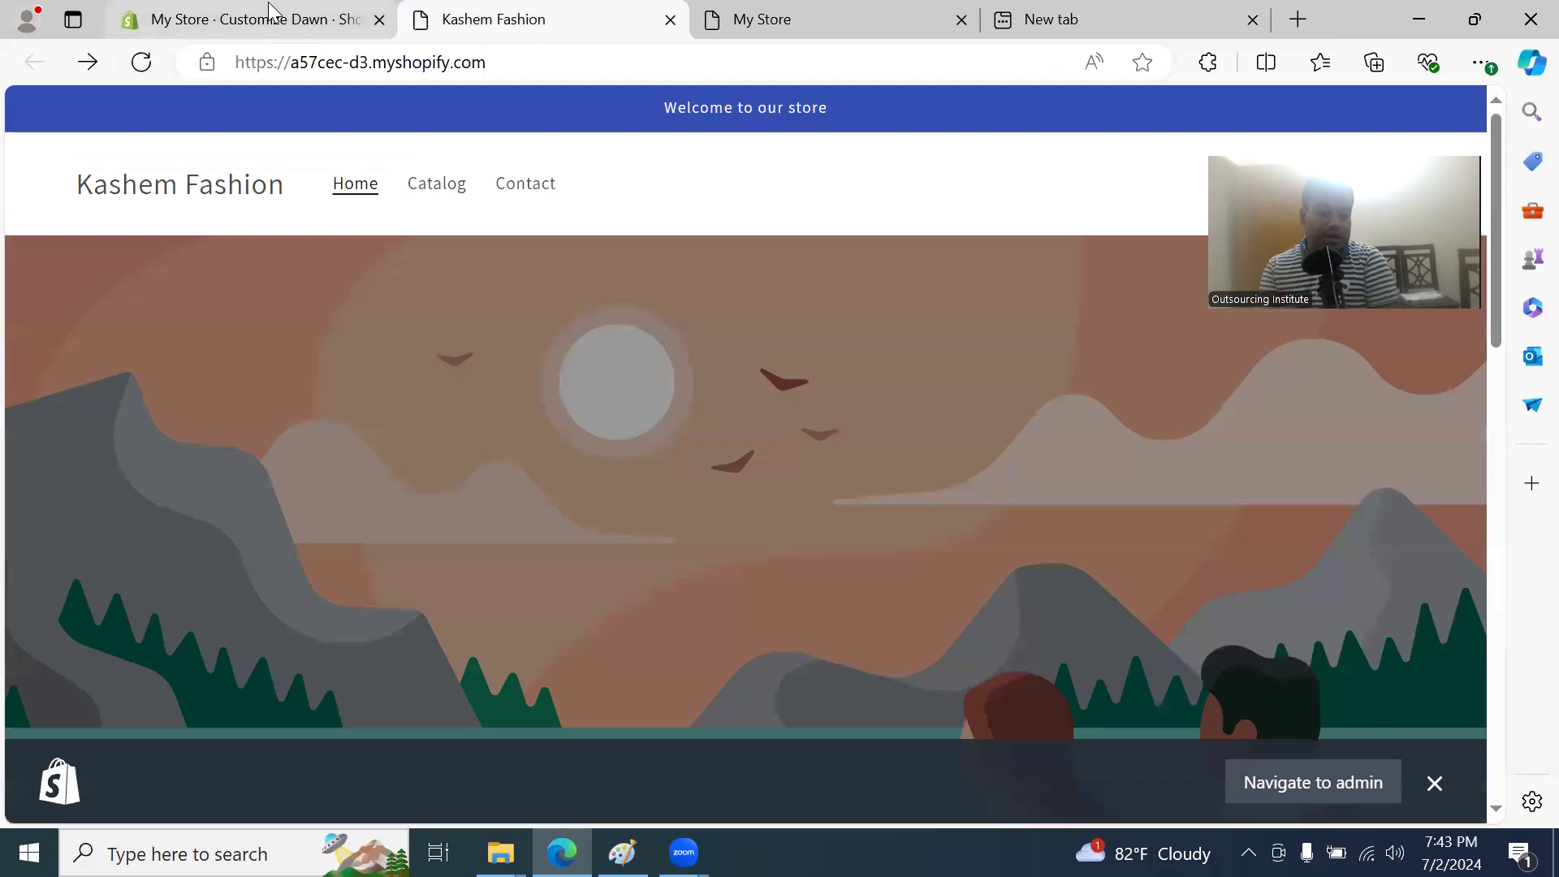
left_click(275, 17)
left_click(1454, 119)
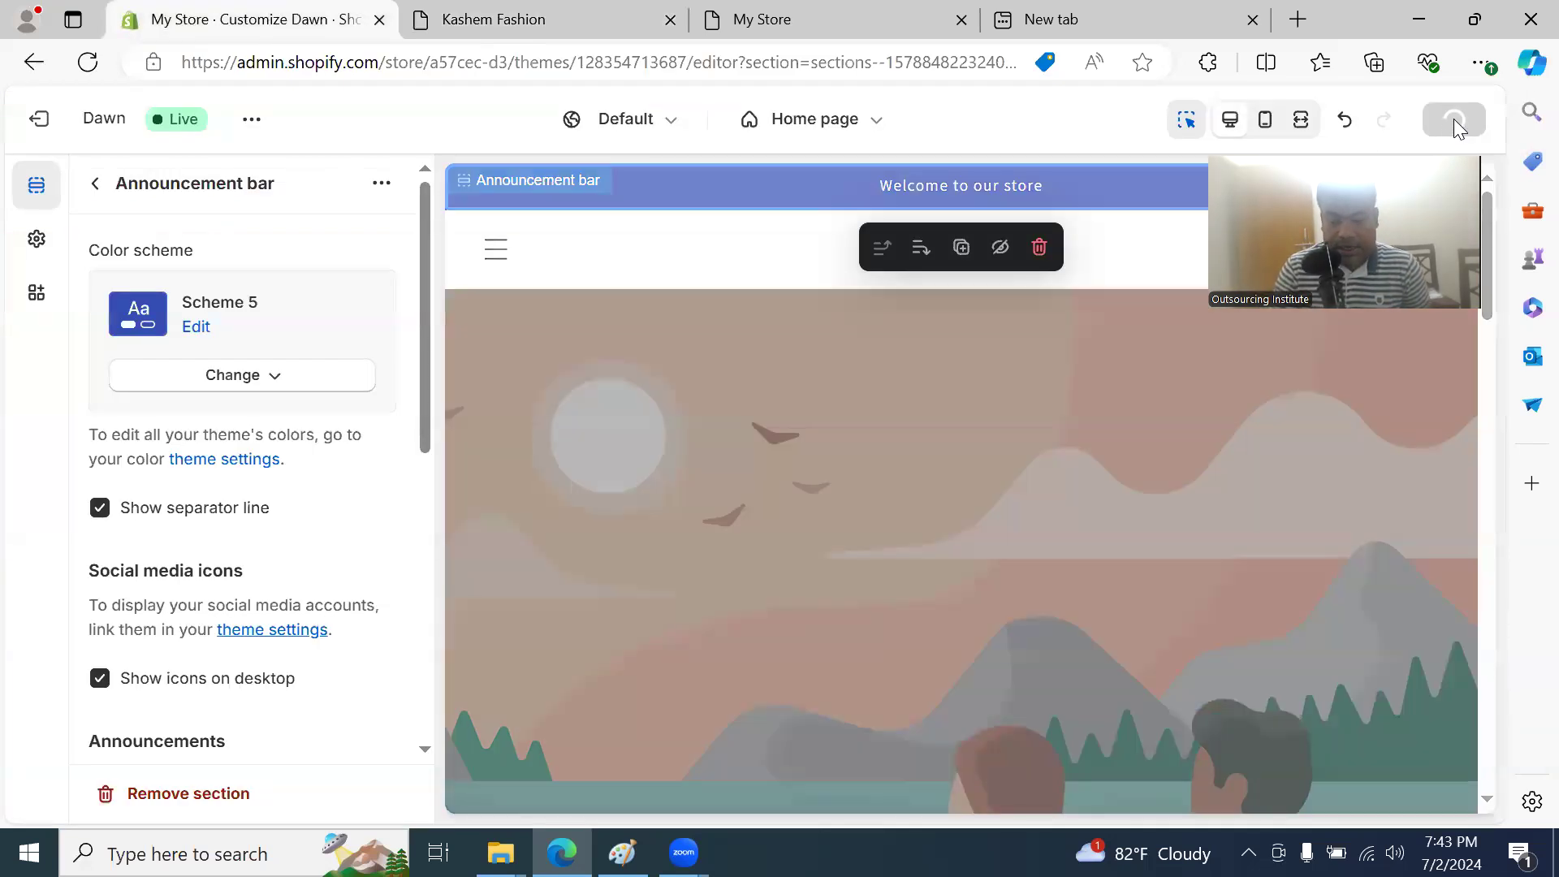
left_click(491, 14)
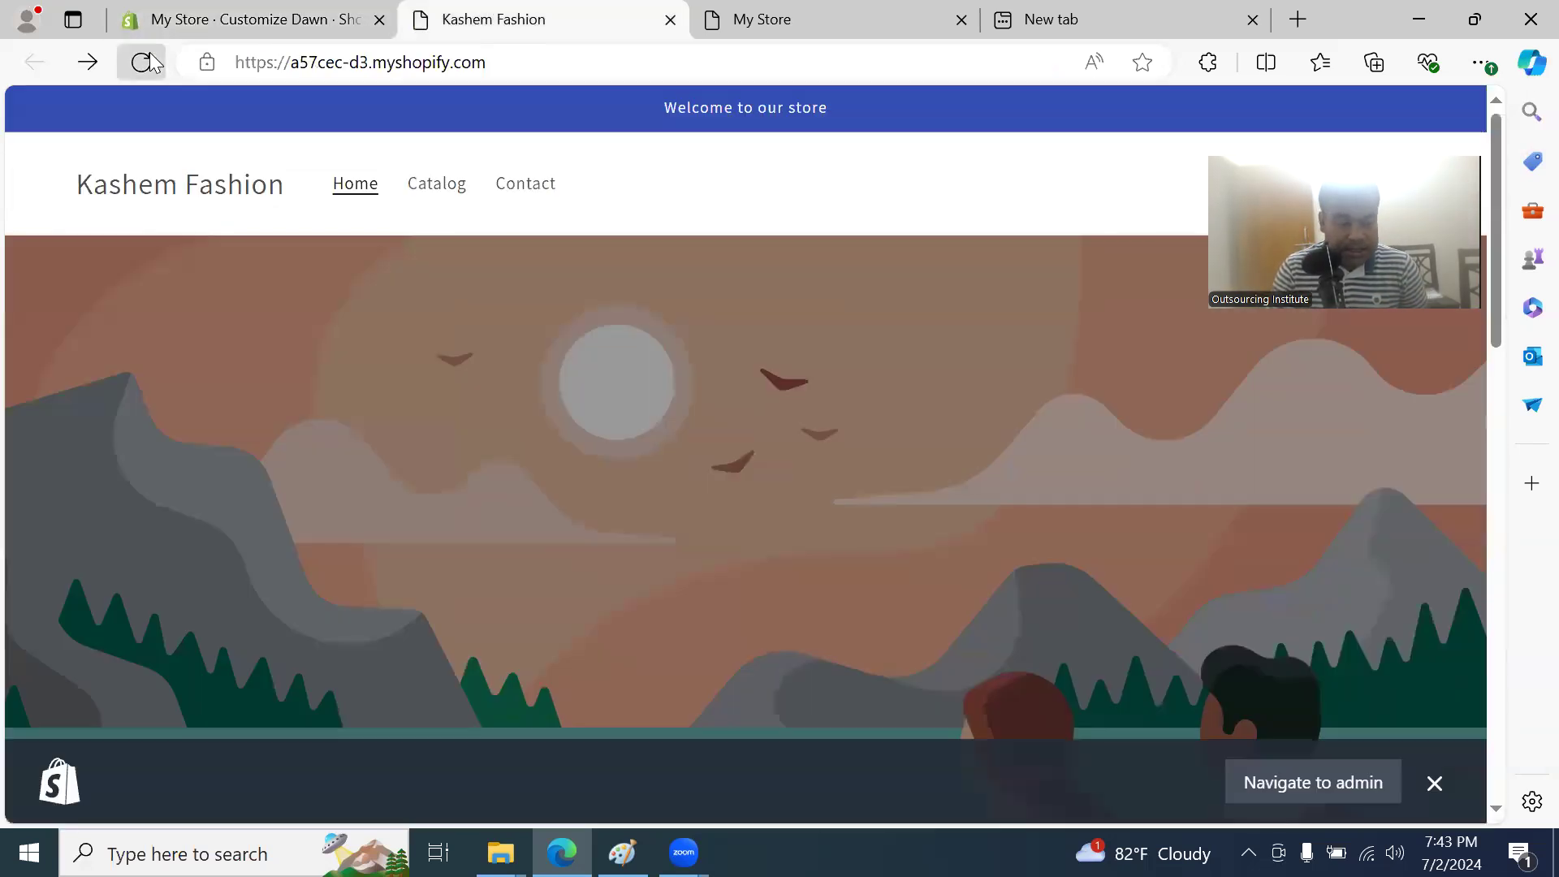
left_click(141, 62)
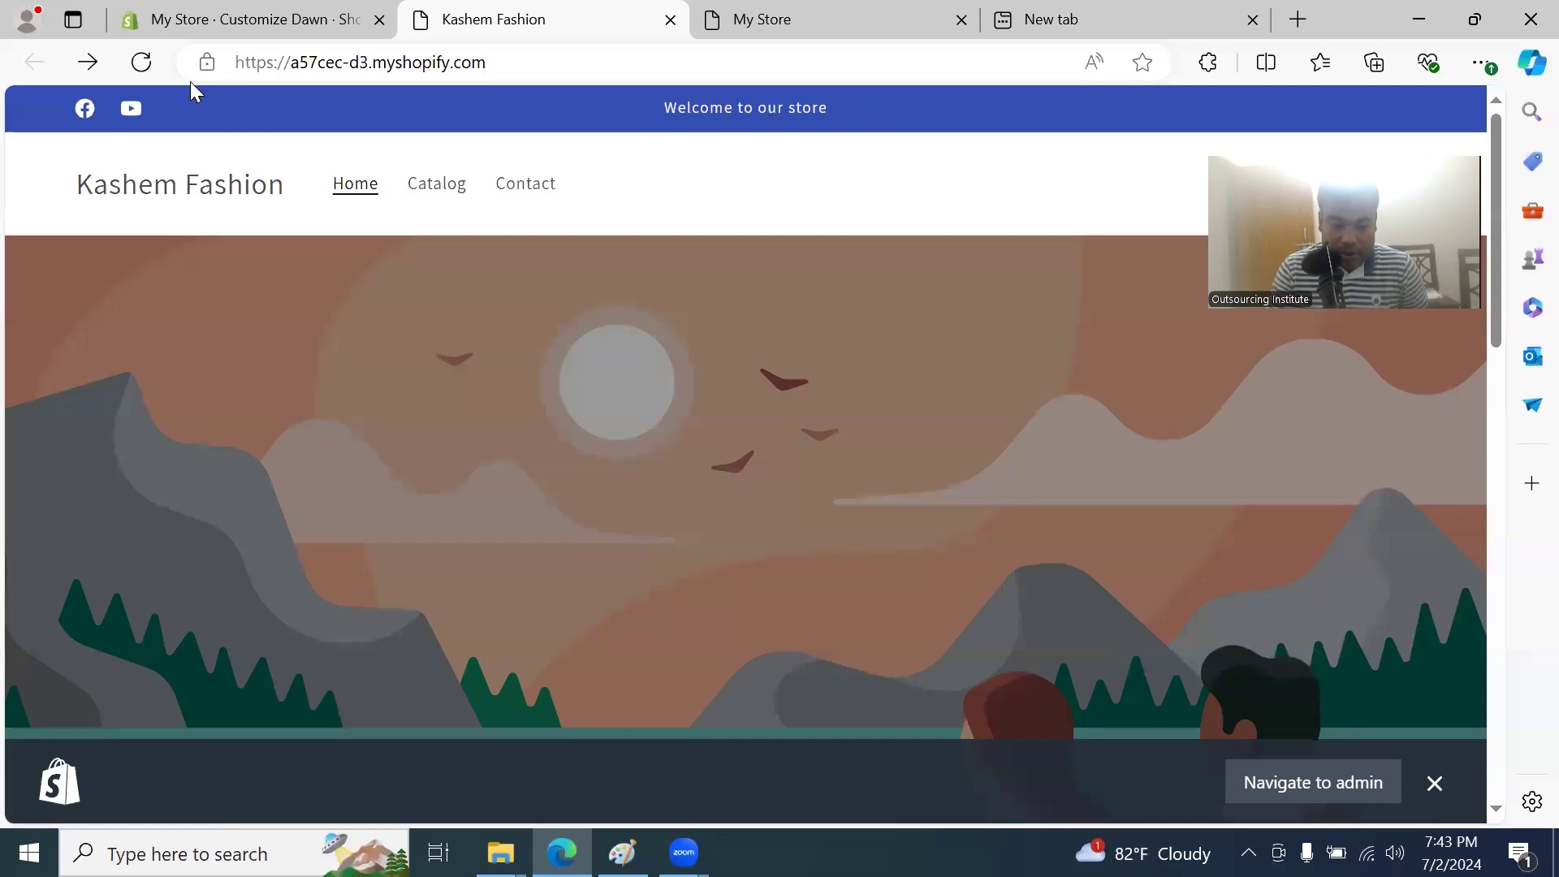
Step: Review the announcement bar's settings and its available section actions, and return to the home page's section list
left_click(268, 21)
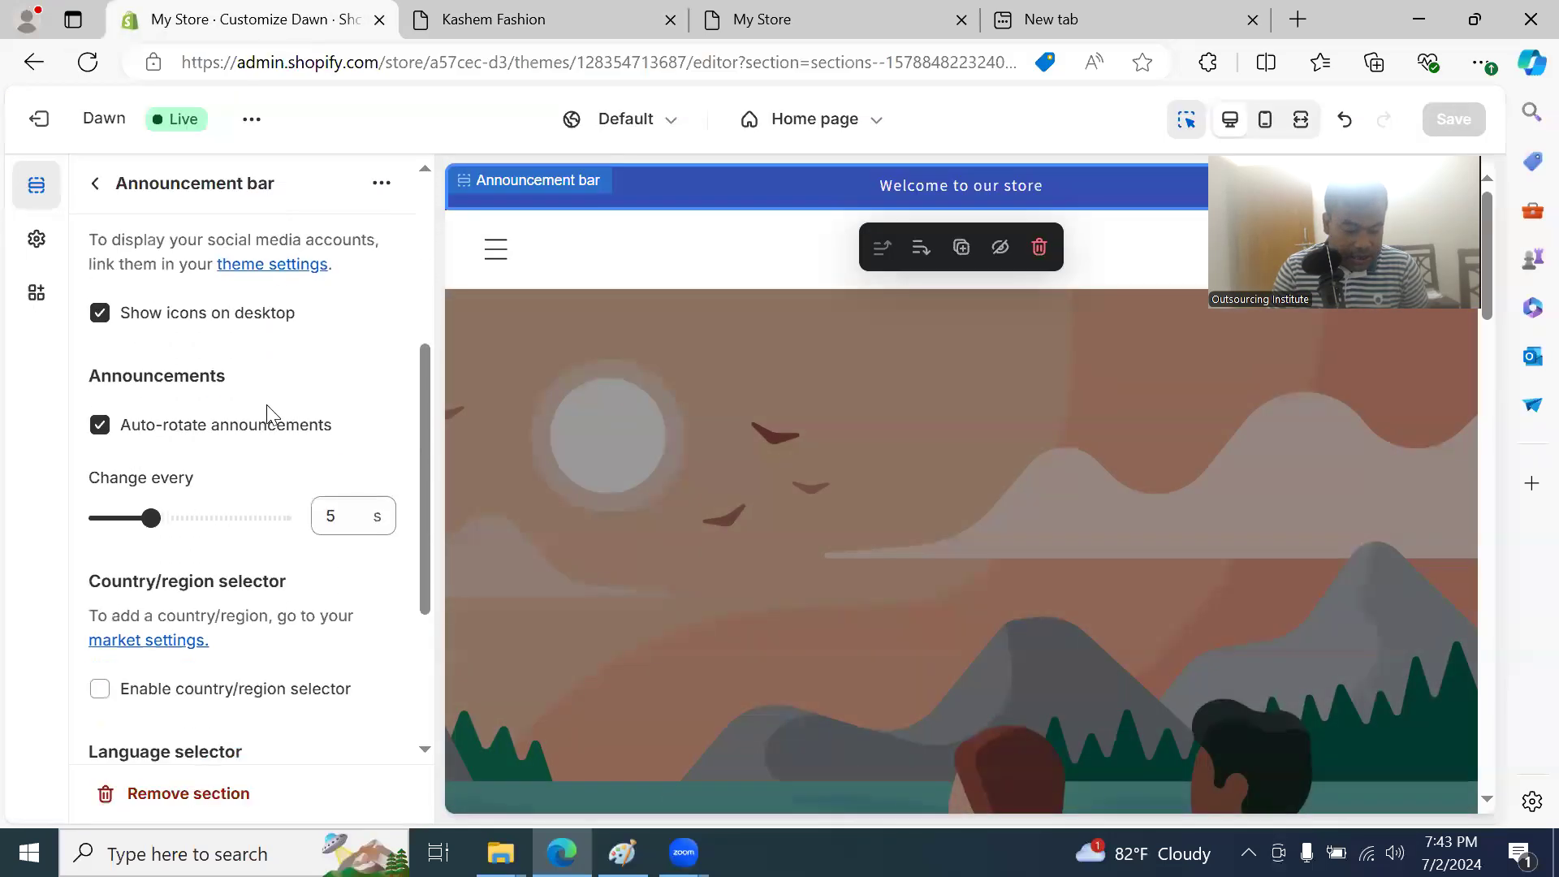
scroll(266, 405, "up", 5)
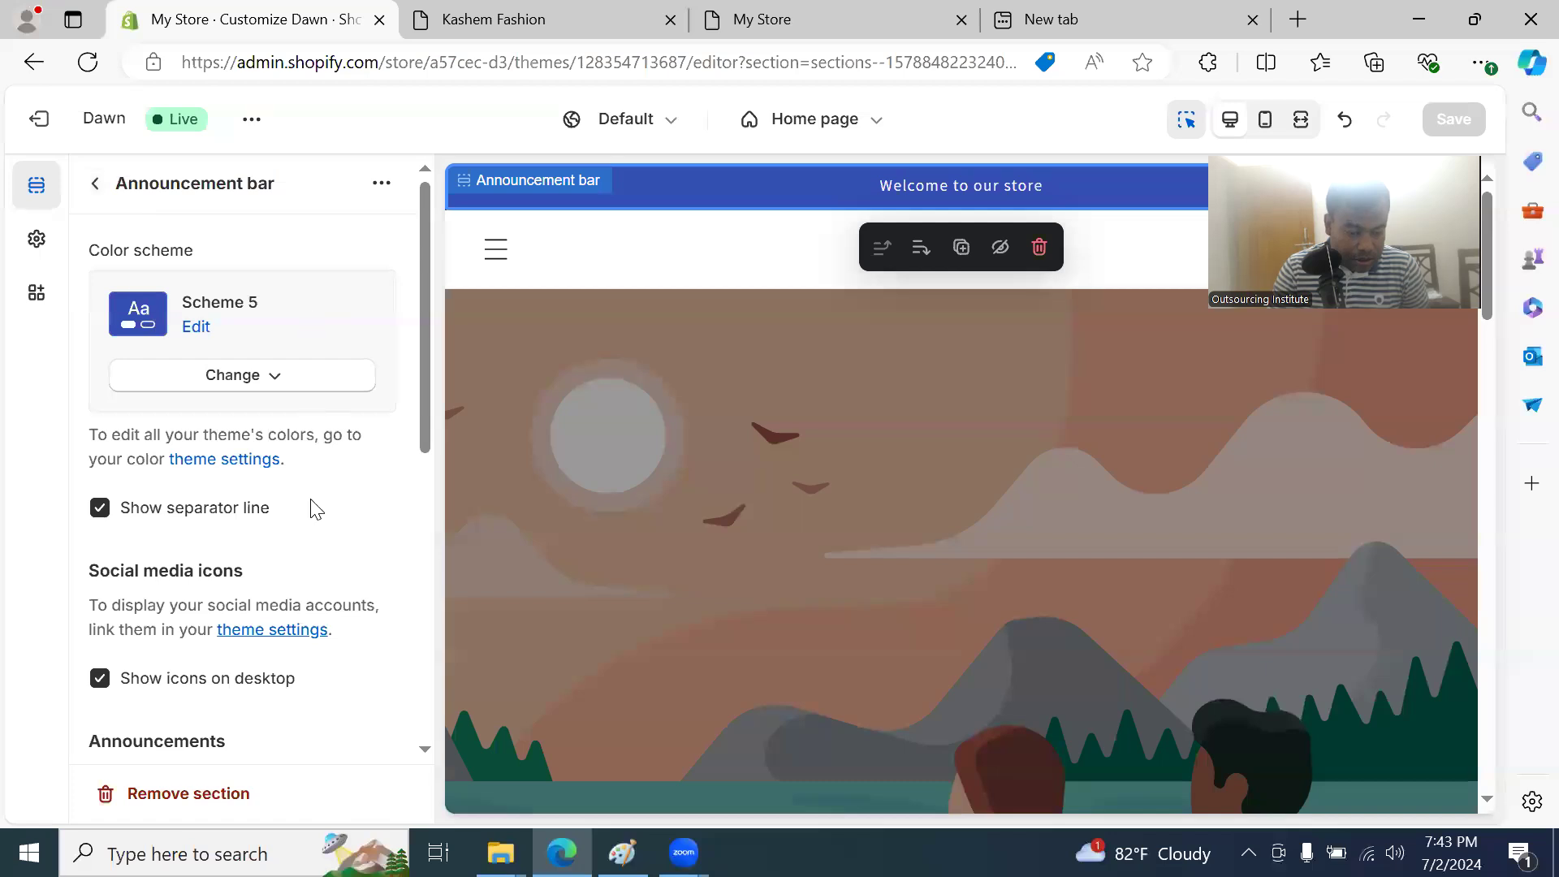
scroll(312, 497, "down", 5)
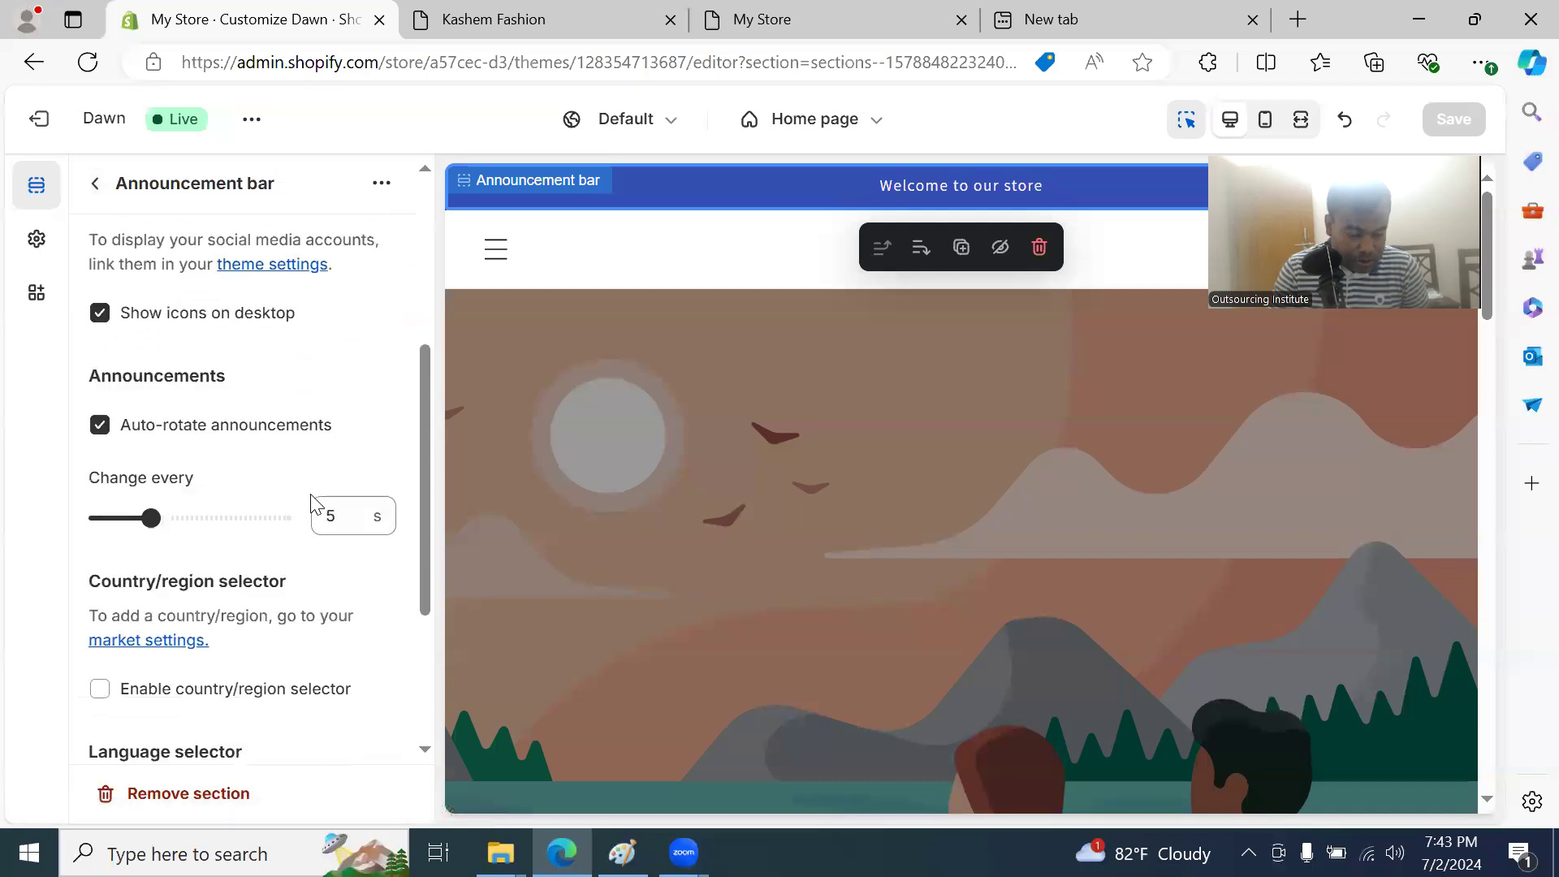
scroll(313, 505, "down", 3)
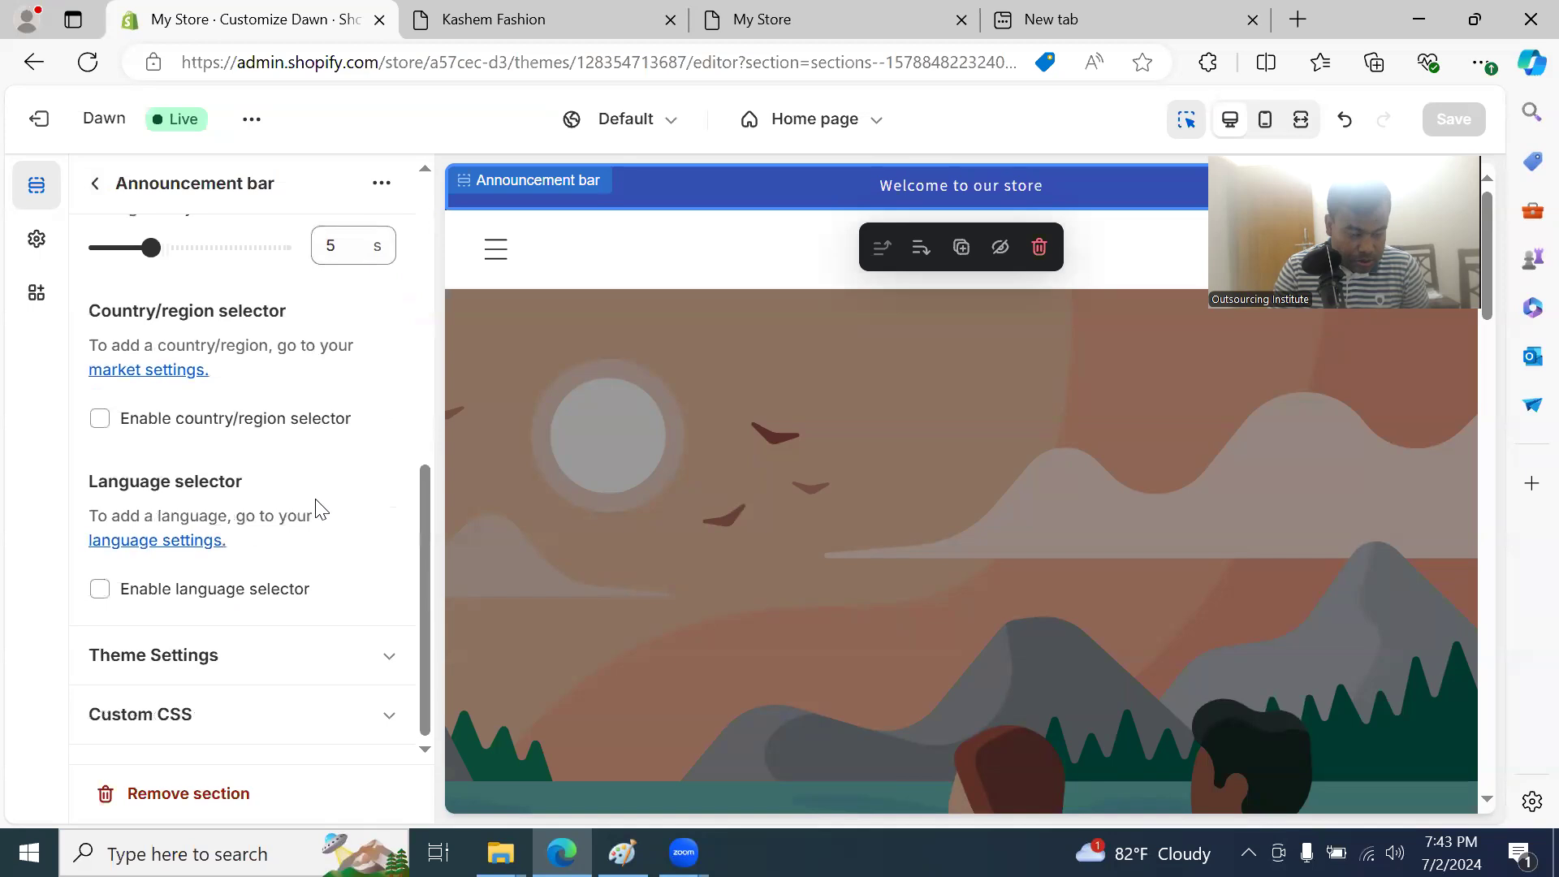
scroll(316, 509, "up", 8)
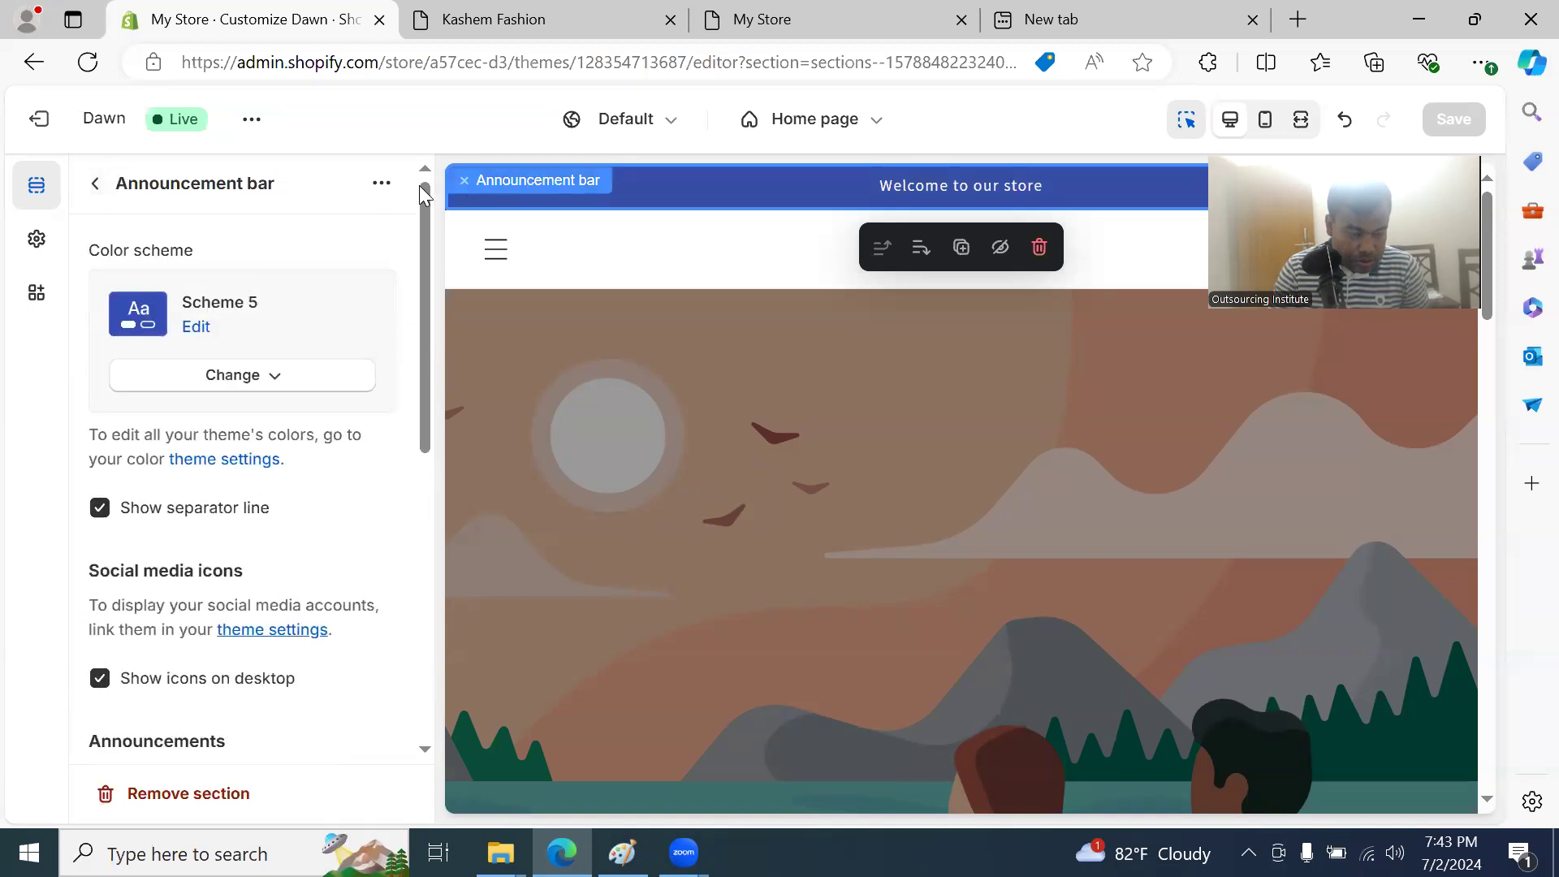
left_click(381, 185)
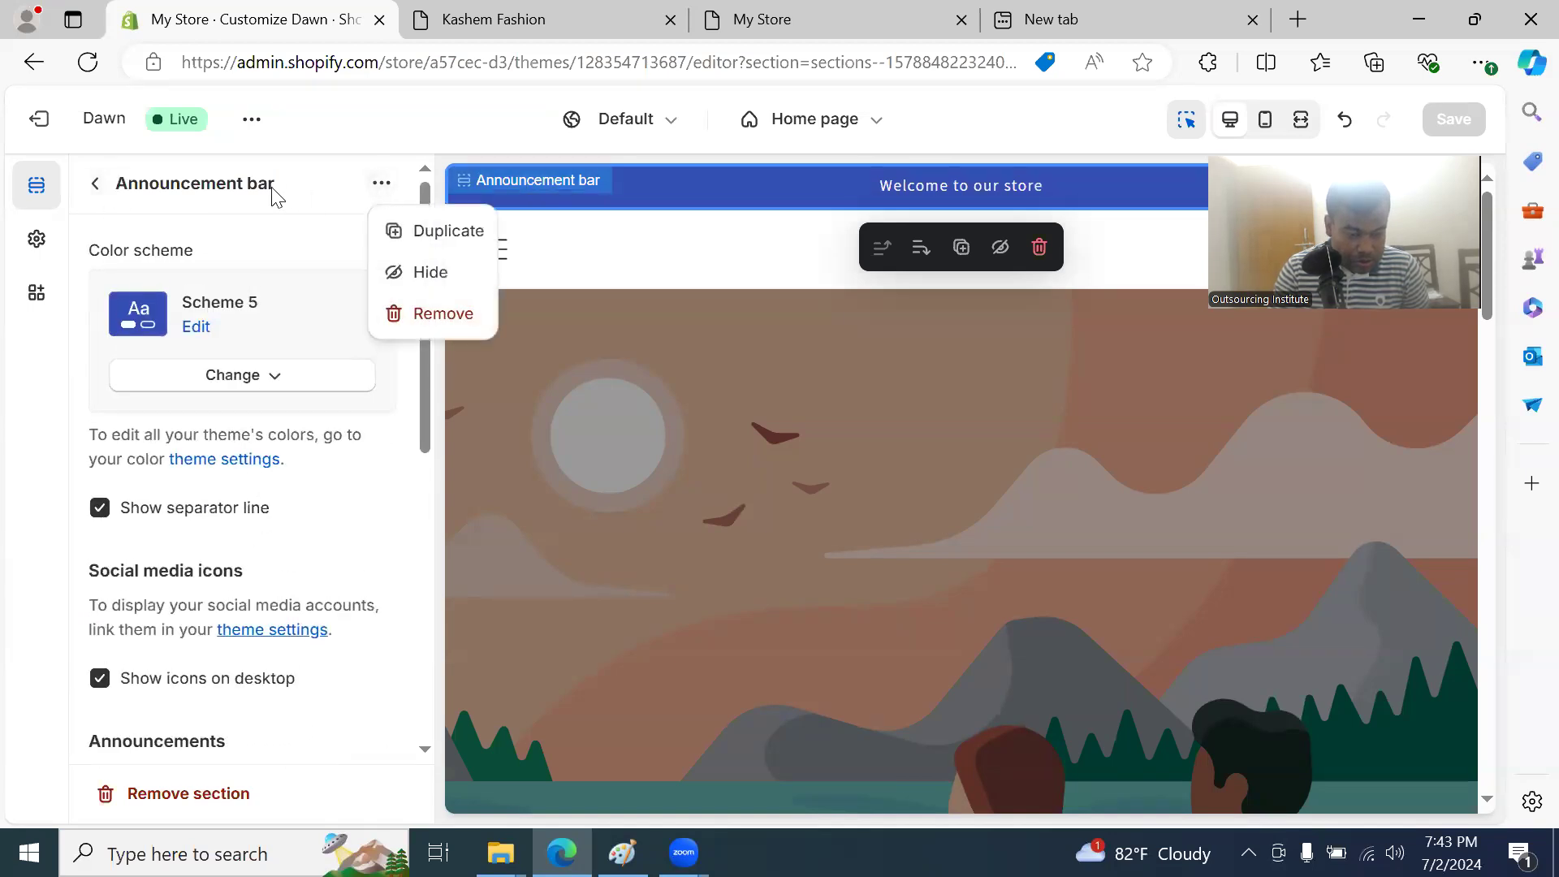
left_click(205, 183)
left_click(98, 185)
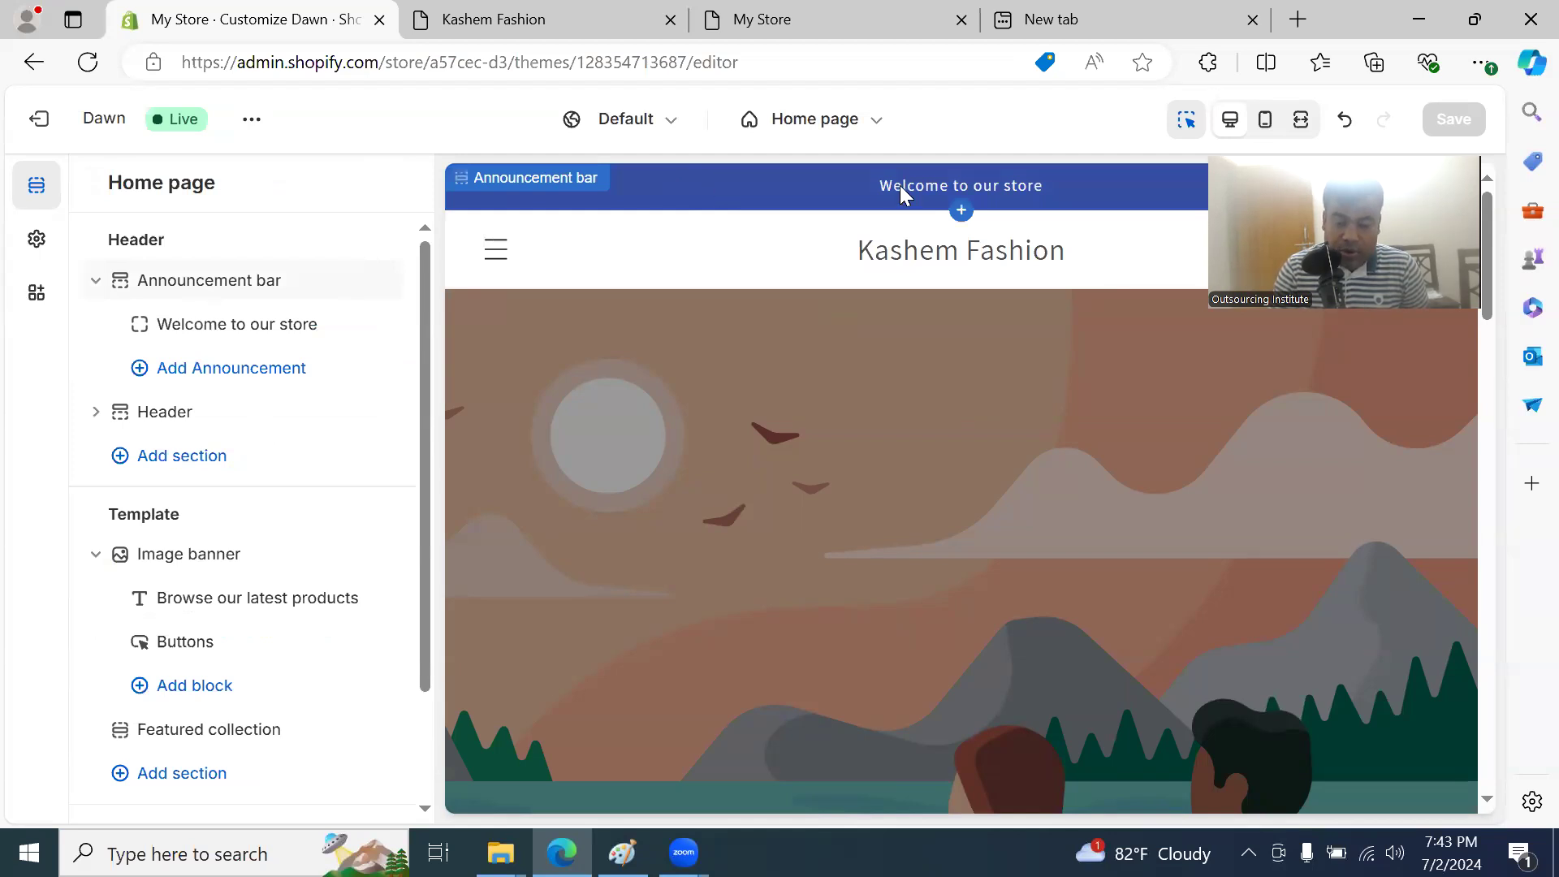
Step: Change the announcement text from the announcement bar to "Happy Shopping with Us"
left_click(224, 333)
left_click(292, 286)
triple_click(276, 288)
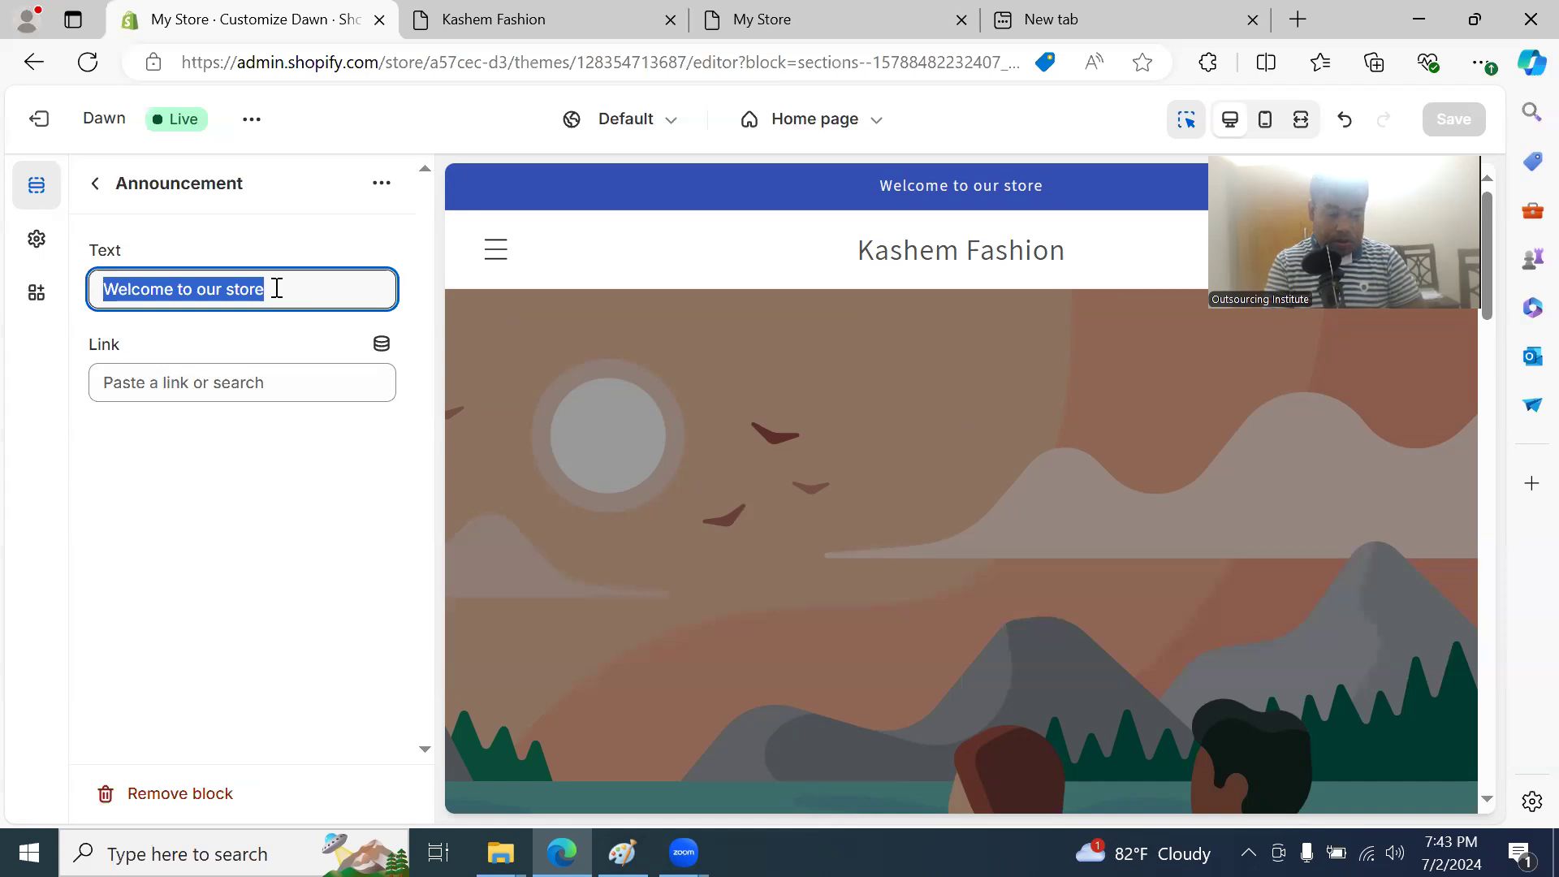
type("Happy ")
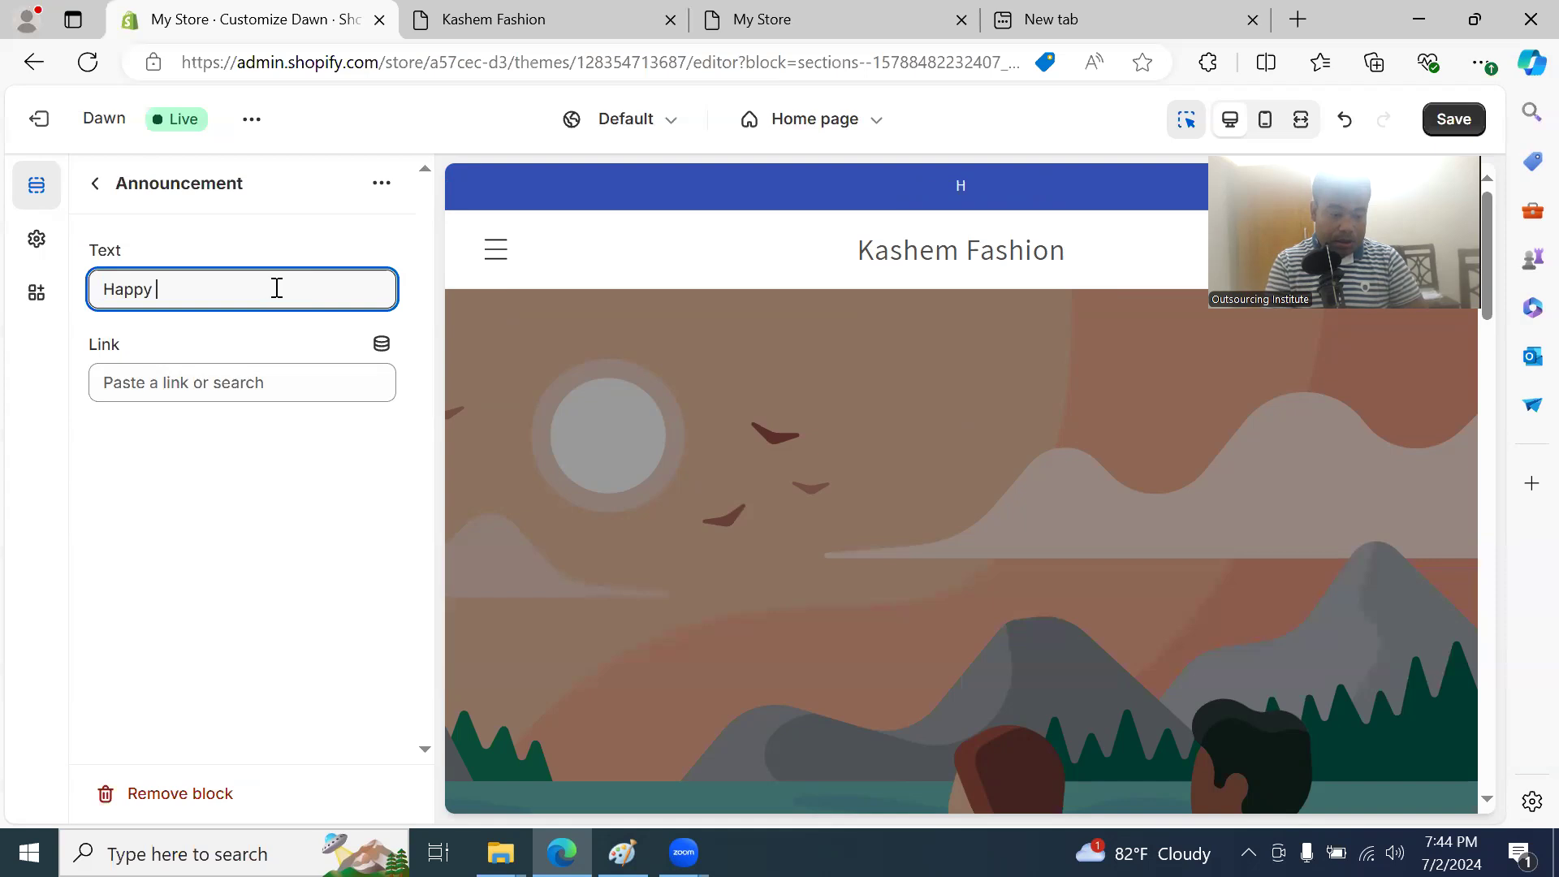
type("Shopping With")
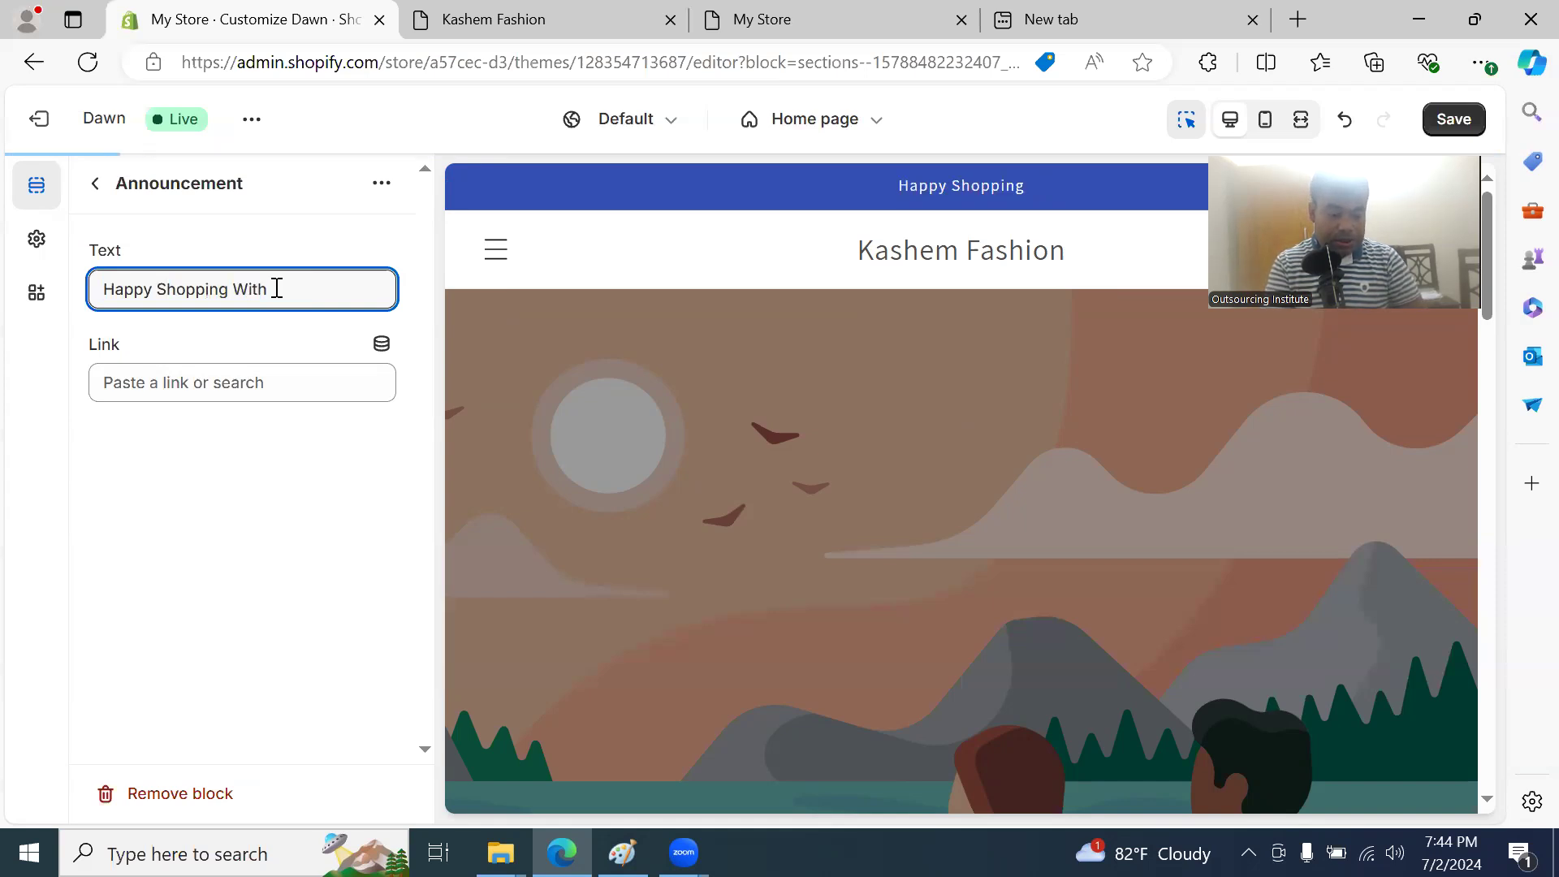
key("BackSpace")
key("BackSpace")
type("with Us")
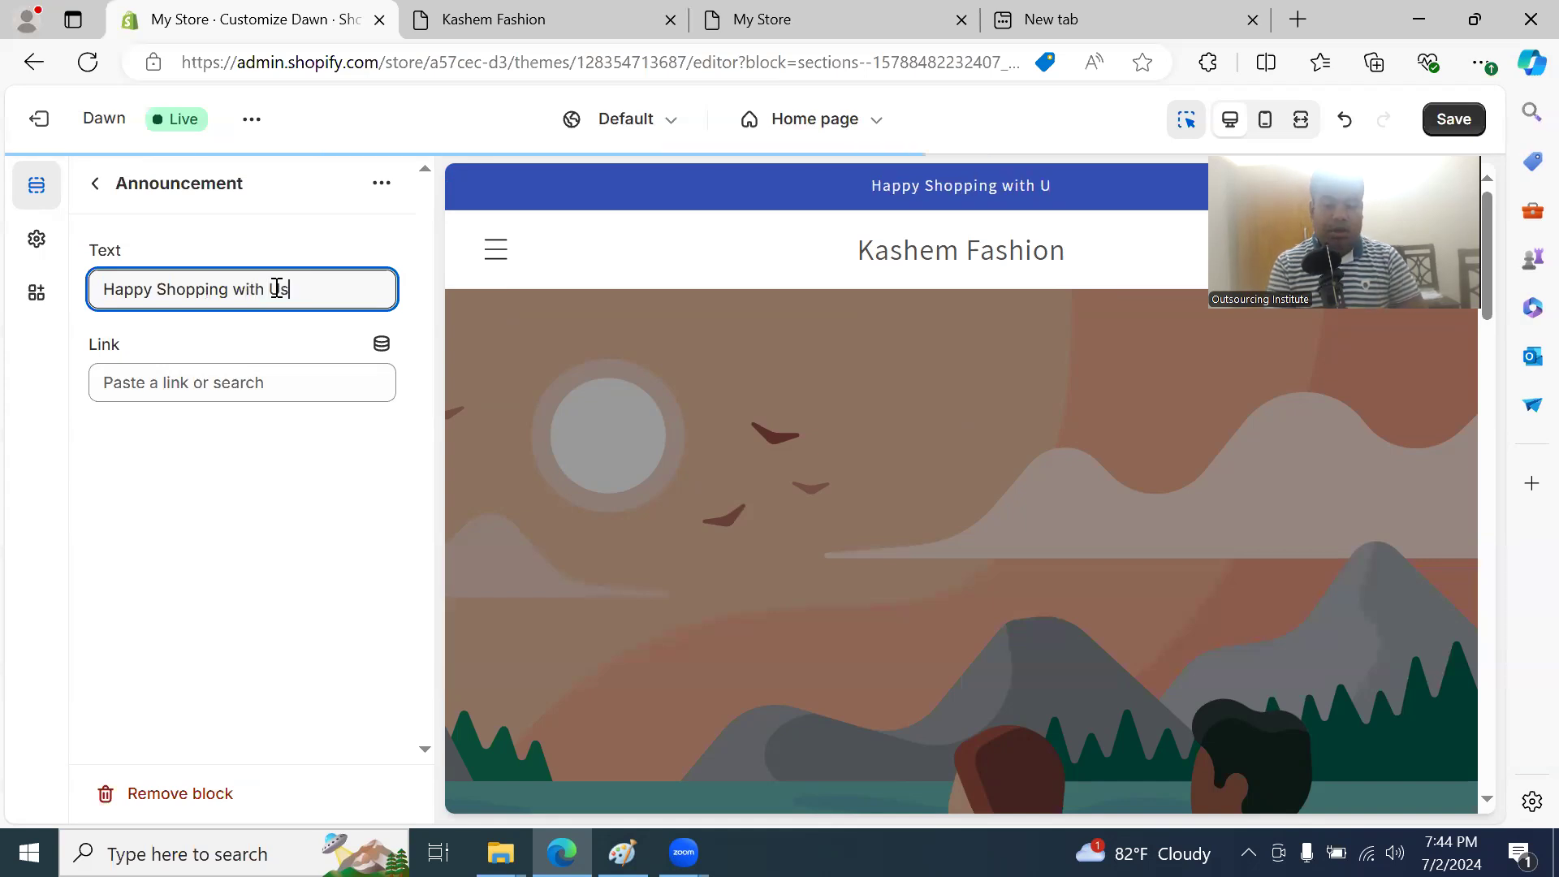
Step: Link the announcement to the News blog and save the theme
left_click(289, 390)
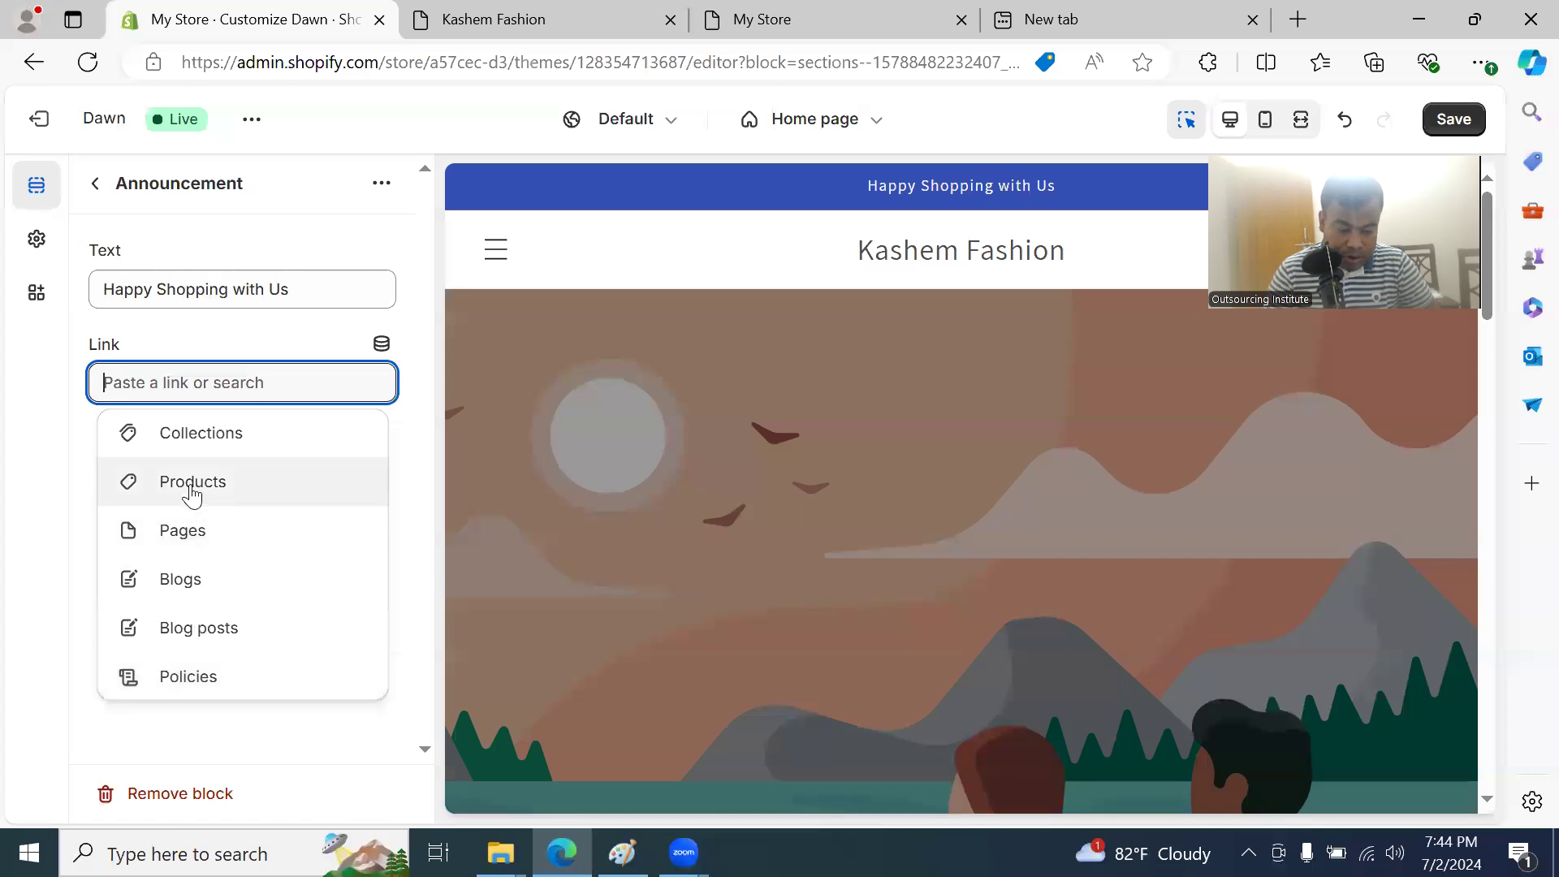
left_click(196, 593)
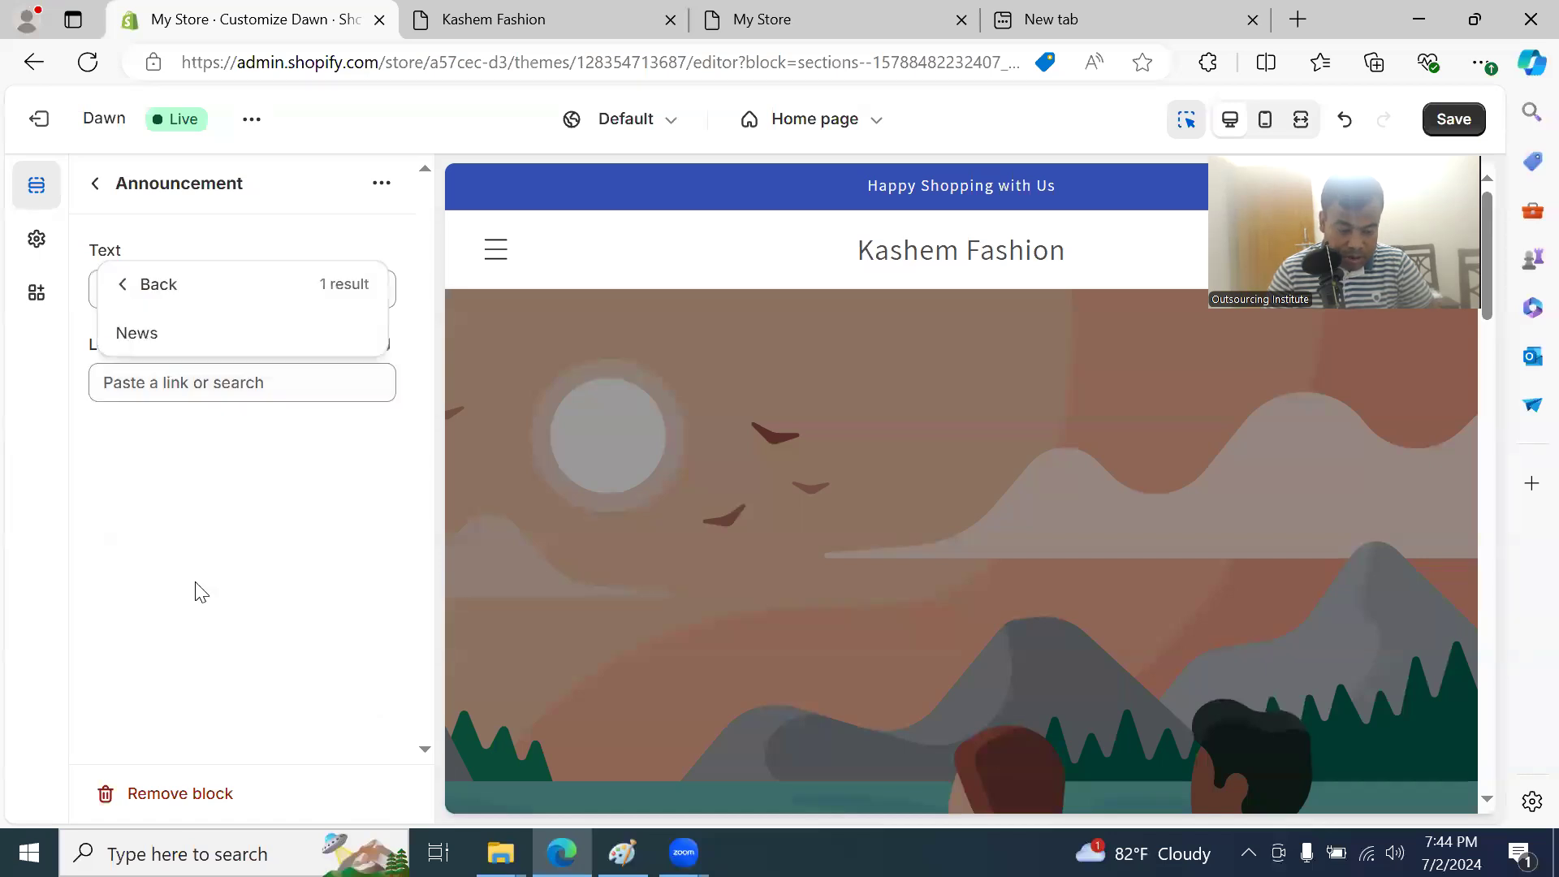
left_click(178, 341)
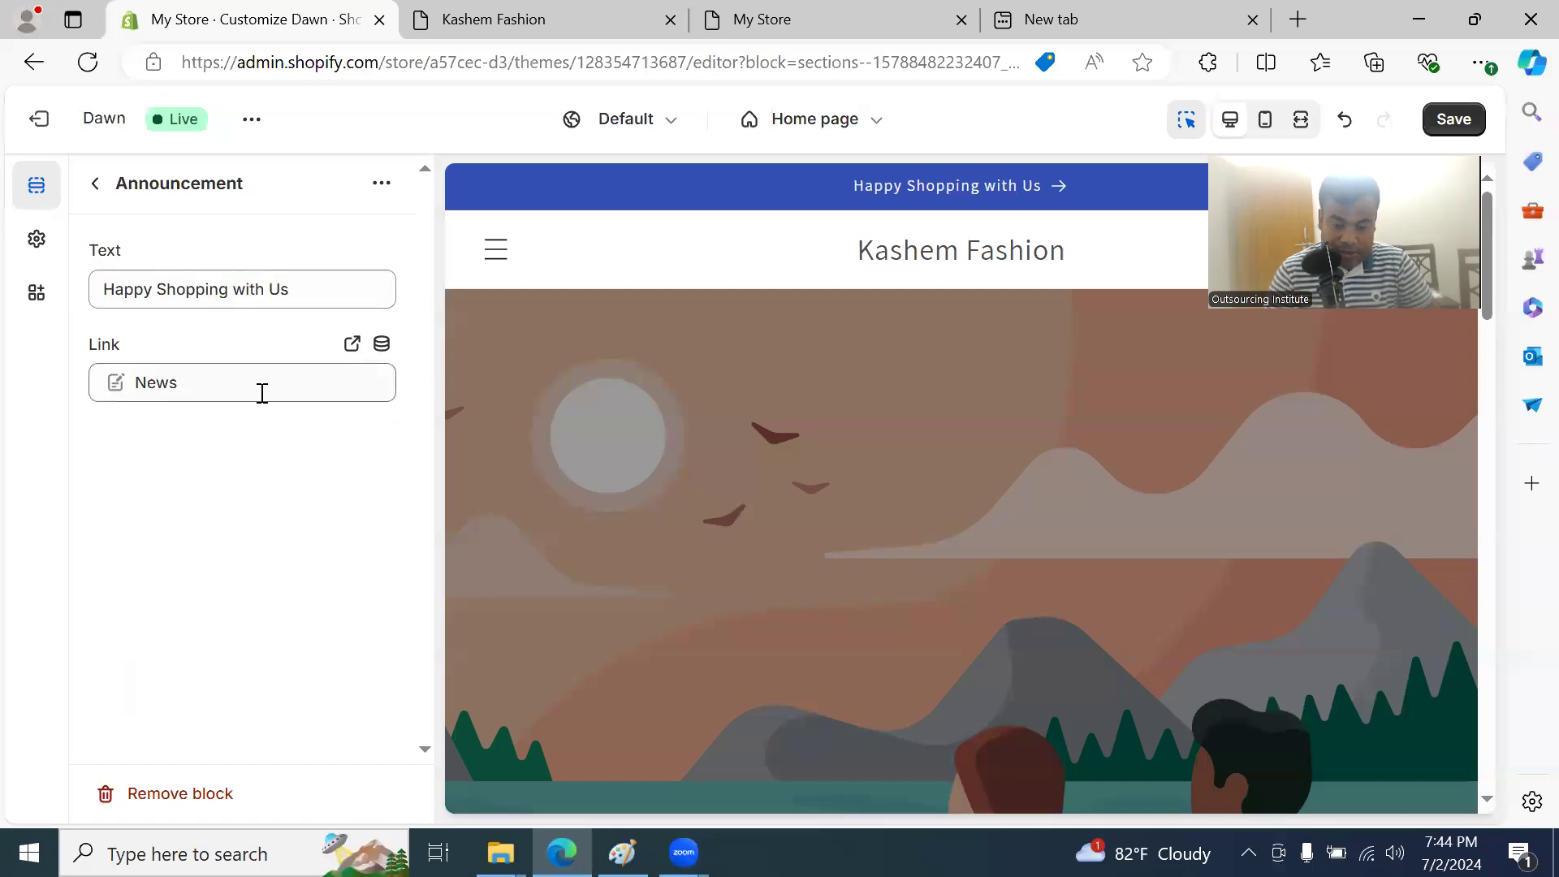
left_click(1453, 120)
Step: Reload the storefront, test the announcement's link and return to the storefront's home page
left_click(528, 21)
left_click(142, 63)
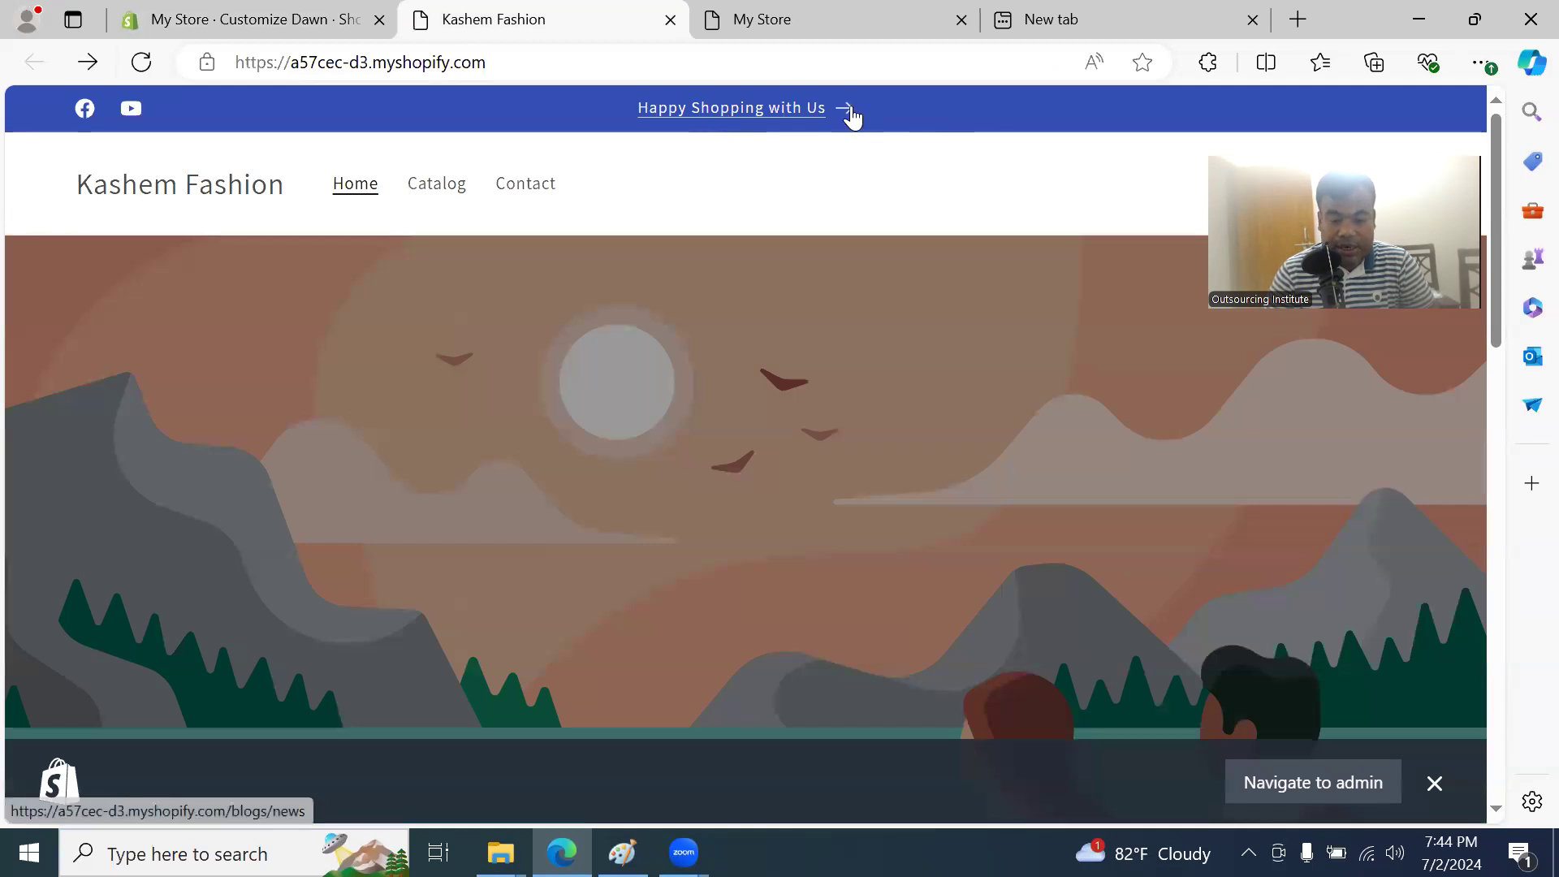
left_click(729, 117)
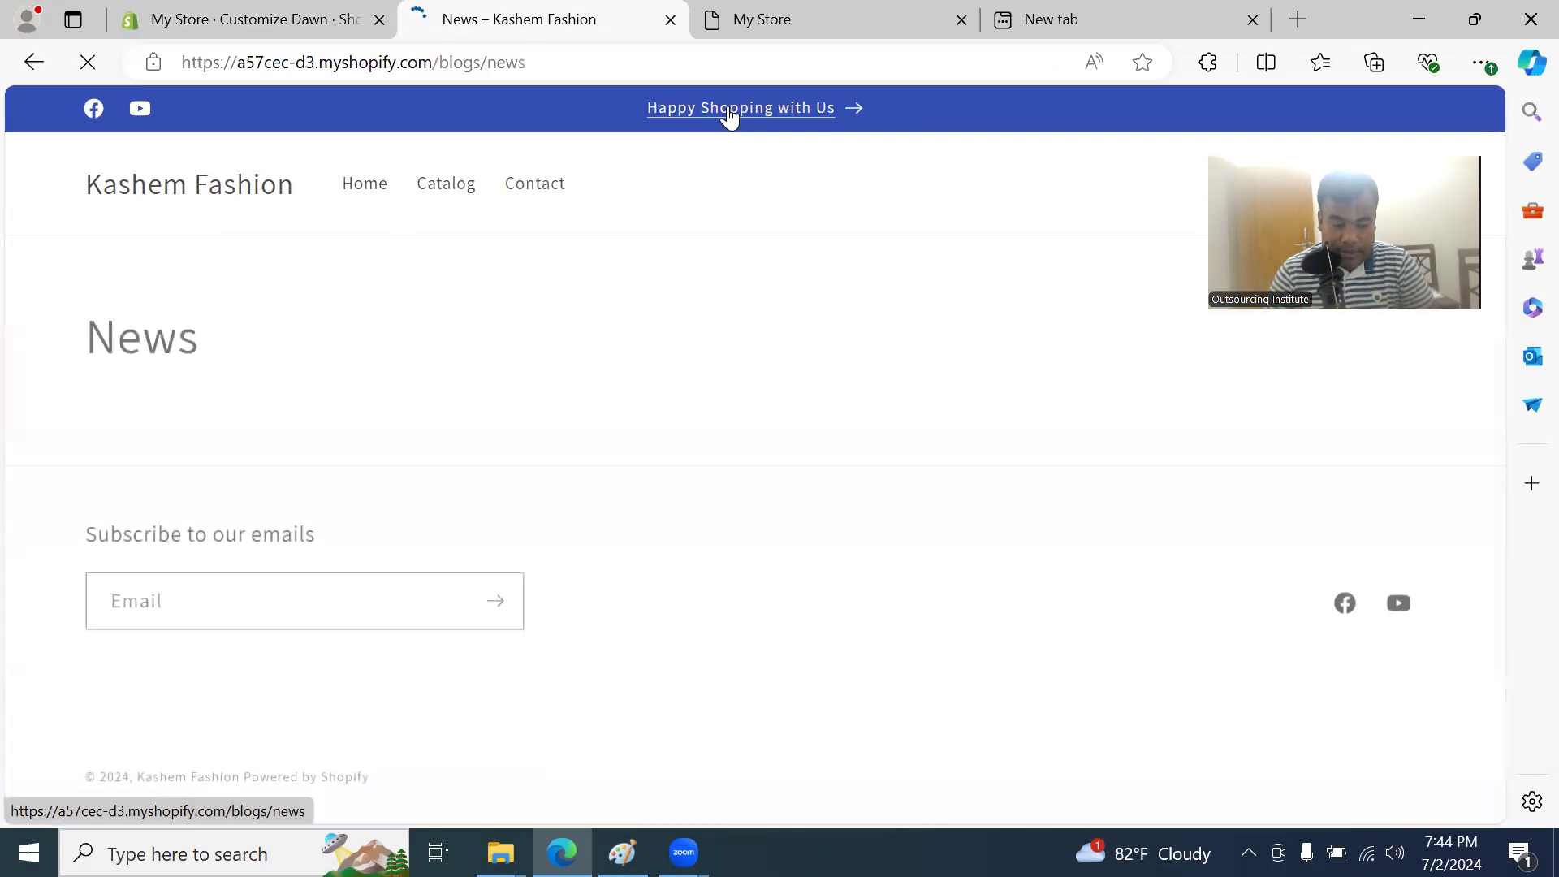
left_click(34, 65)
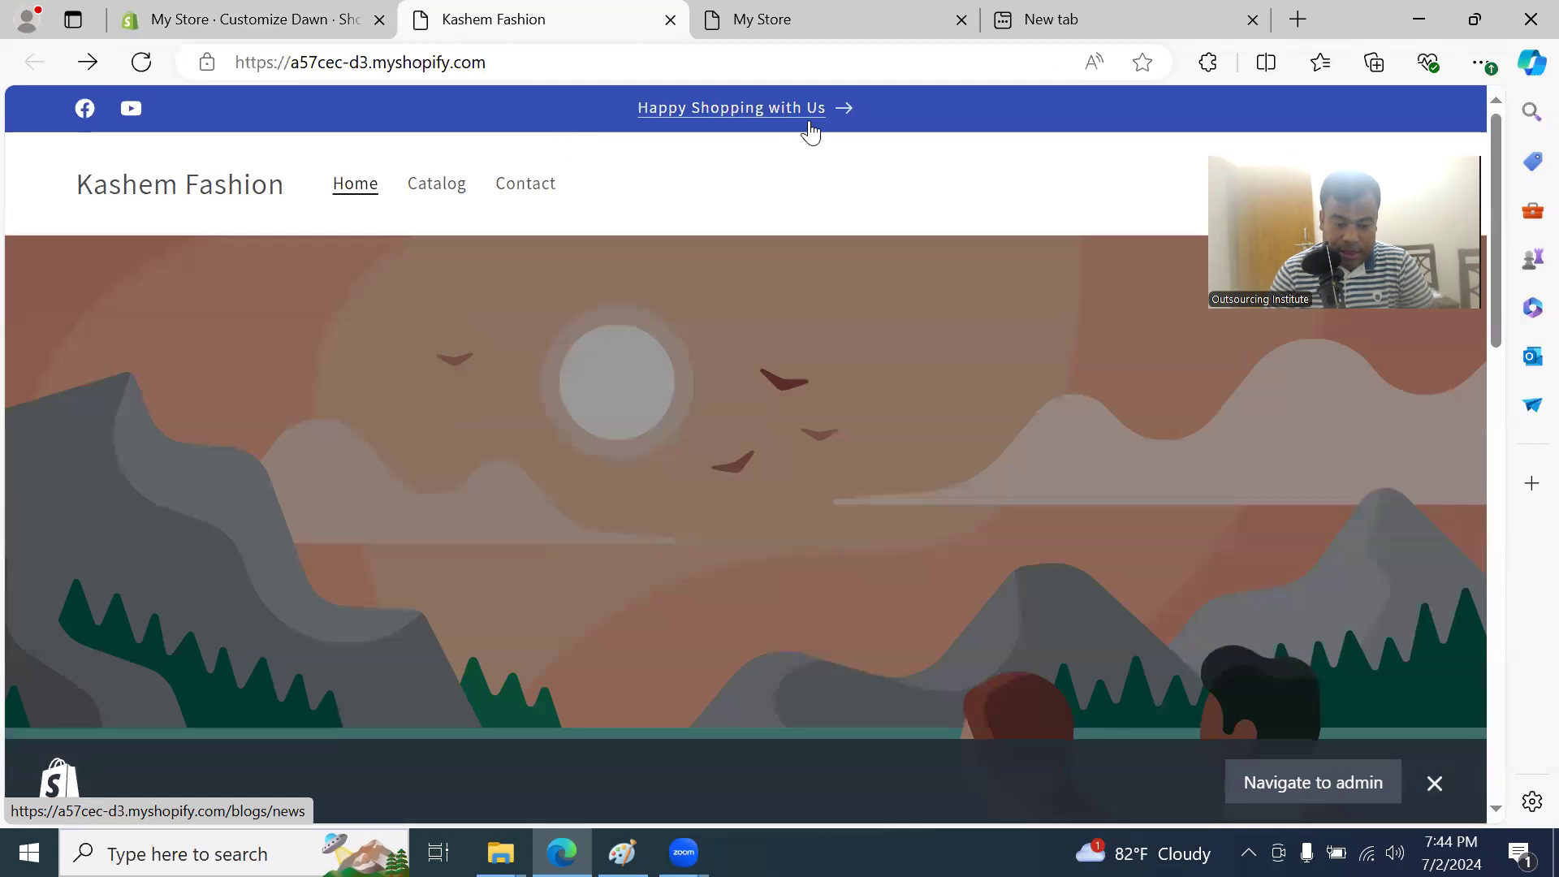
Step: Change the announcement's link to the "Special Eid Offer 20%" page and save the theme
left_click(162, 23)
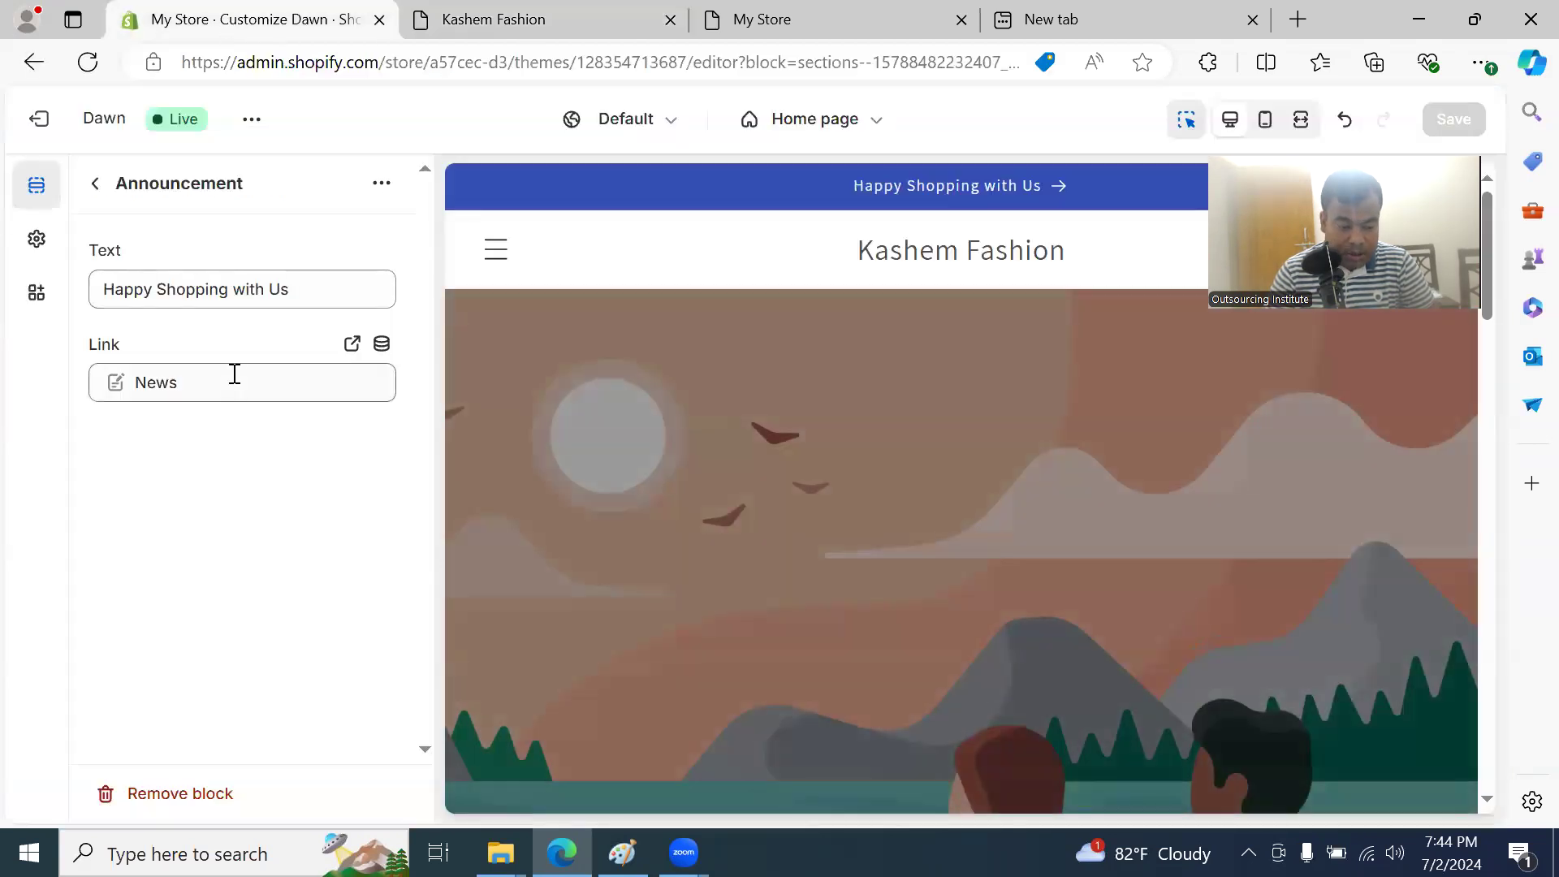
left_click(234, 374)
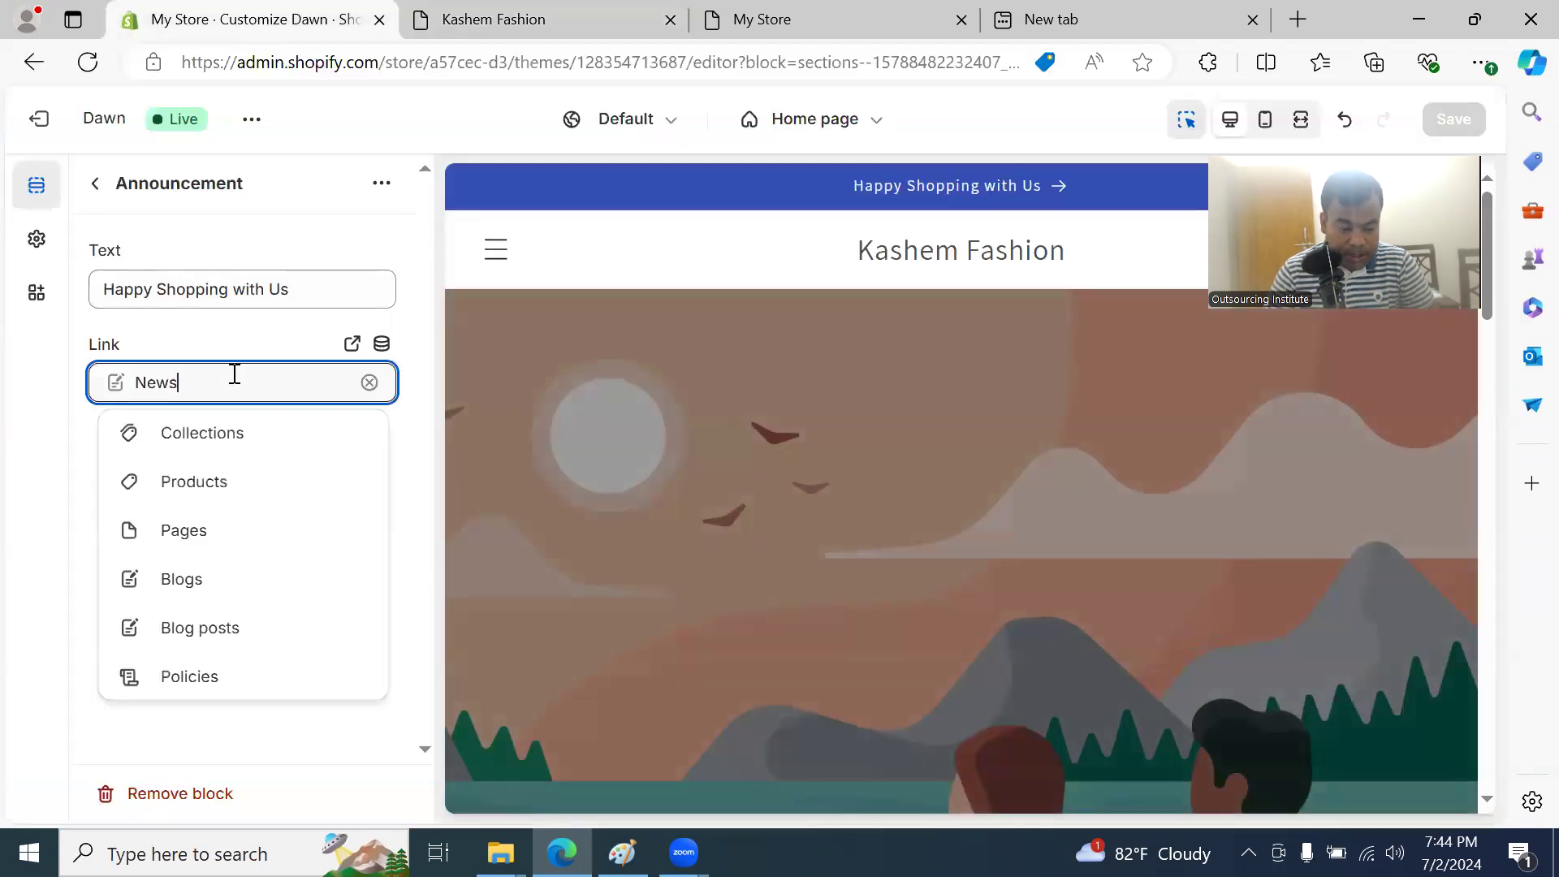
left_click(209, 532)
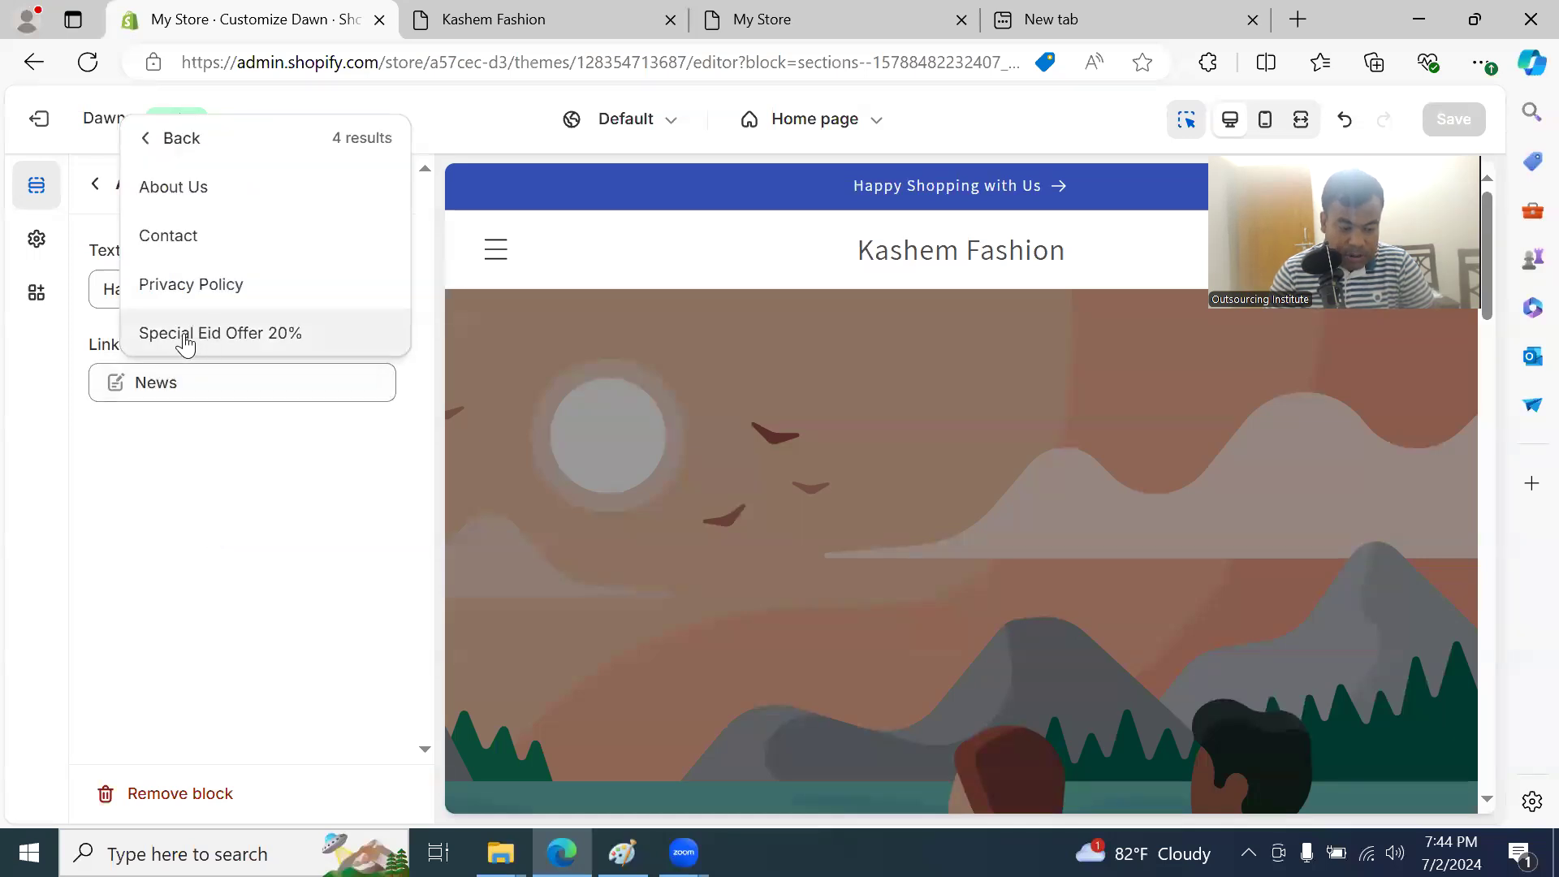
left_click(258, 334)
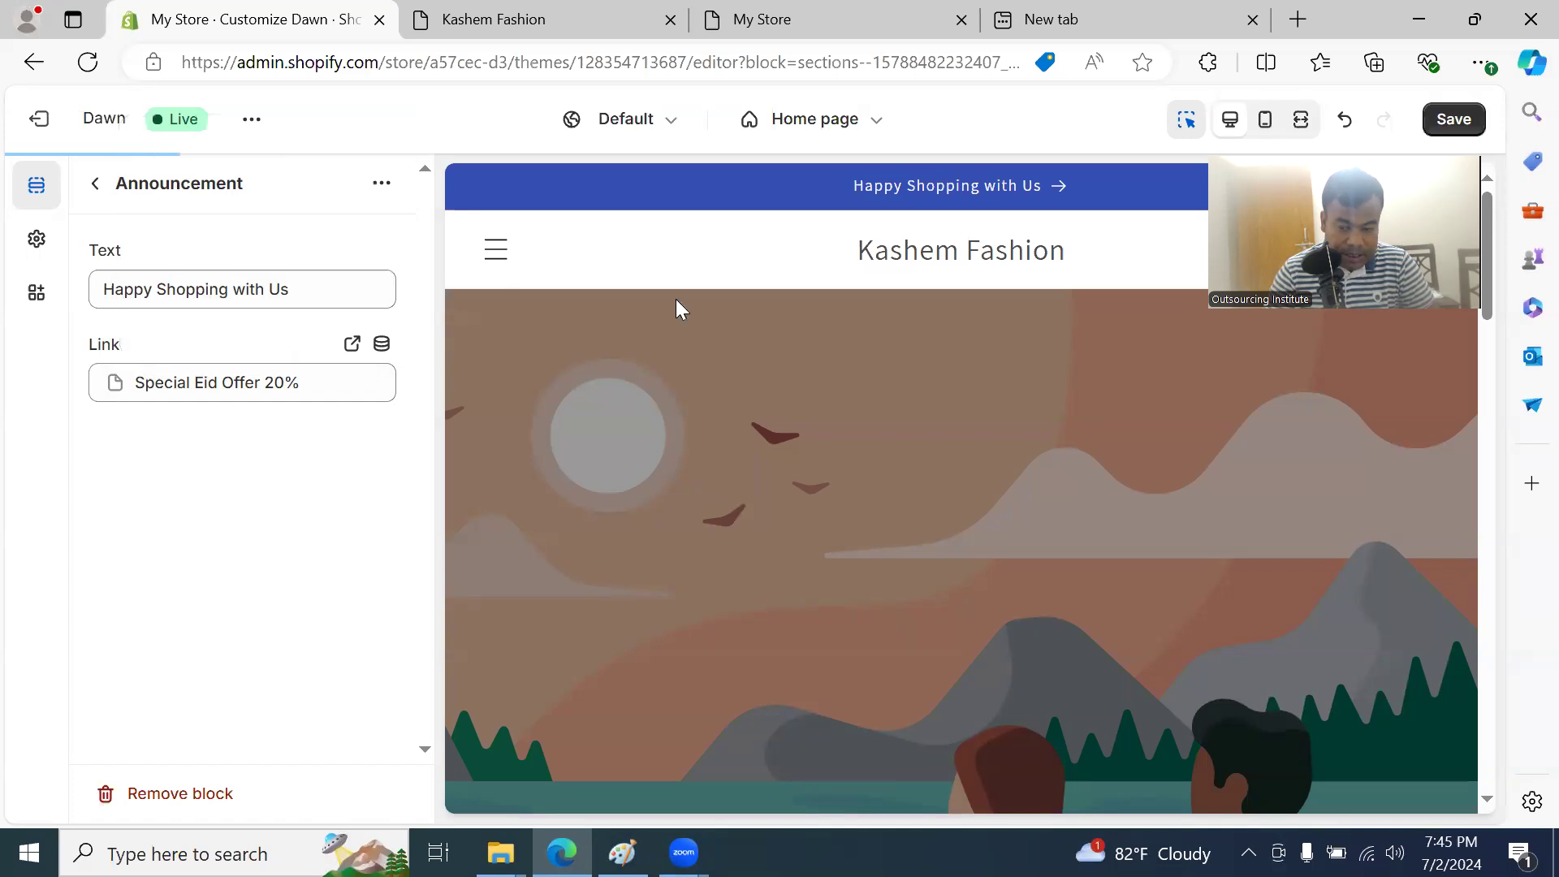
left_click(1443, 118)
Step: Reload the storefront, follow the announcement to the offer page and go back to the home page
left_click(568, 22)
left_click(140, 62)
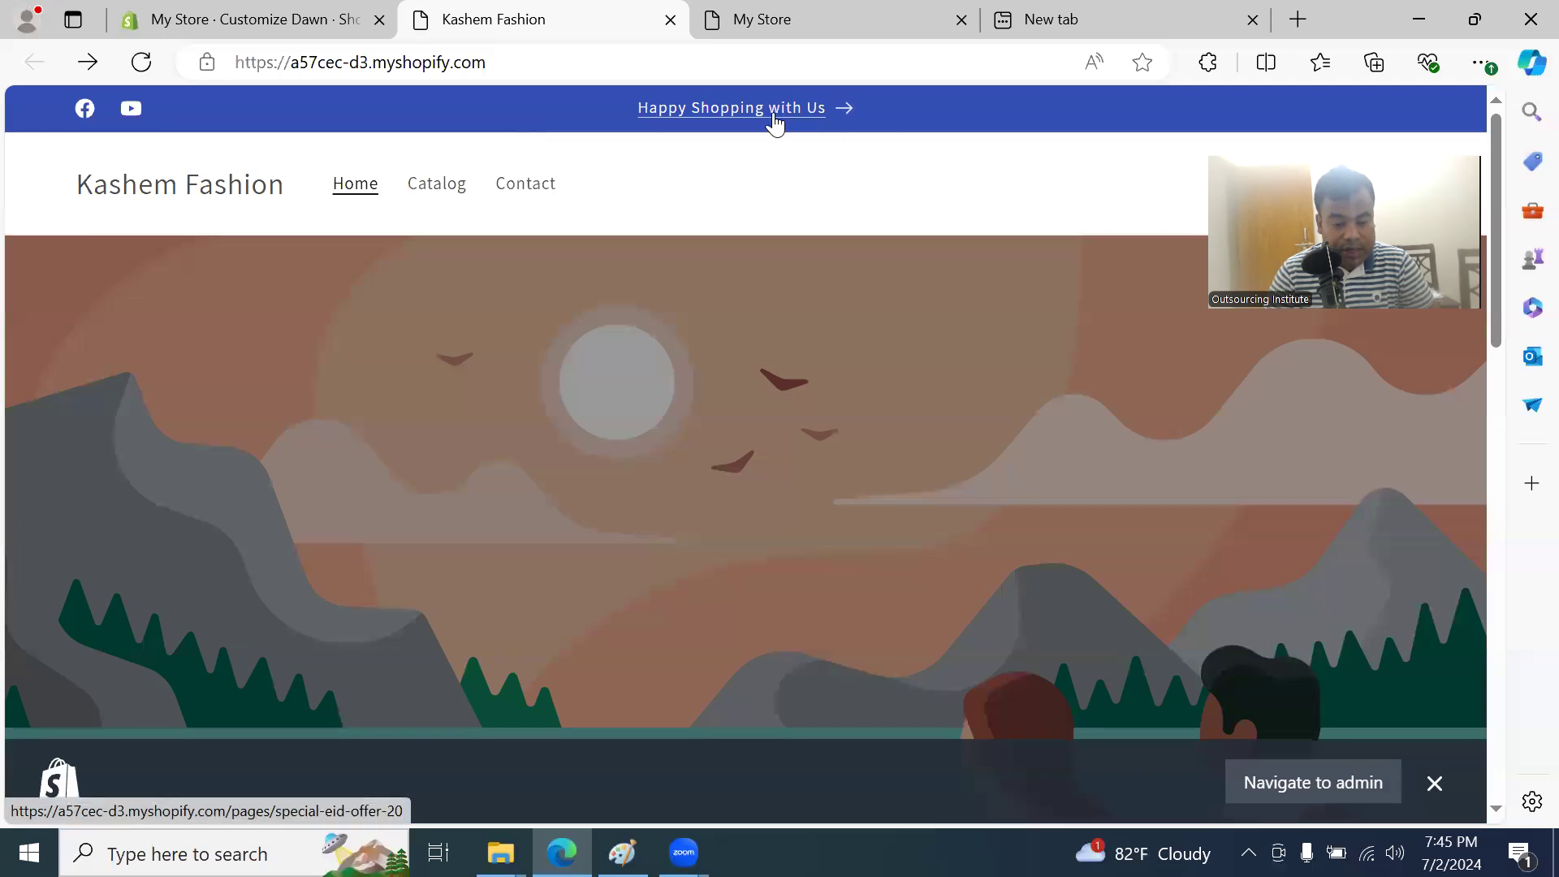
left_click(735, 120)
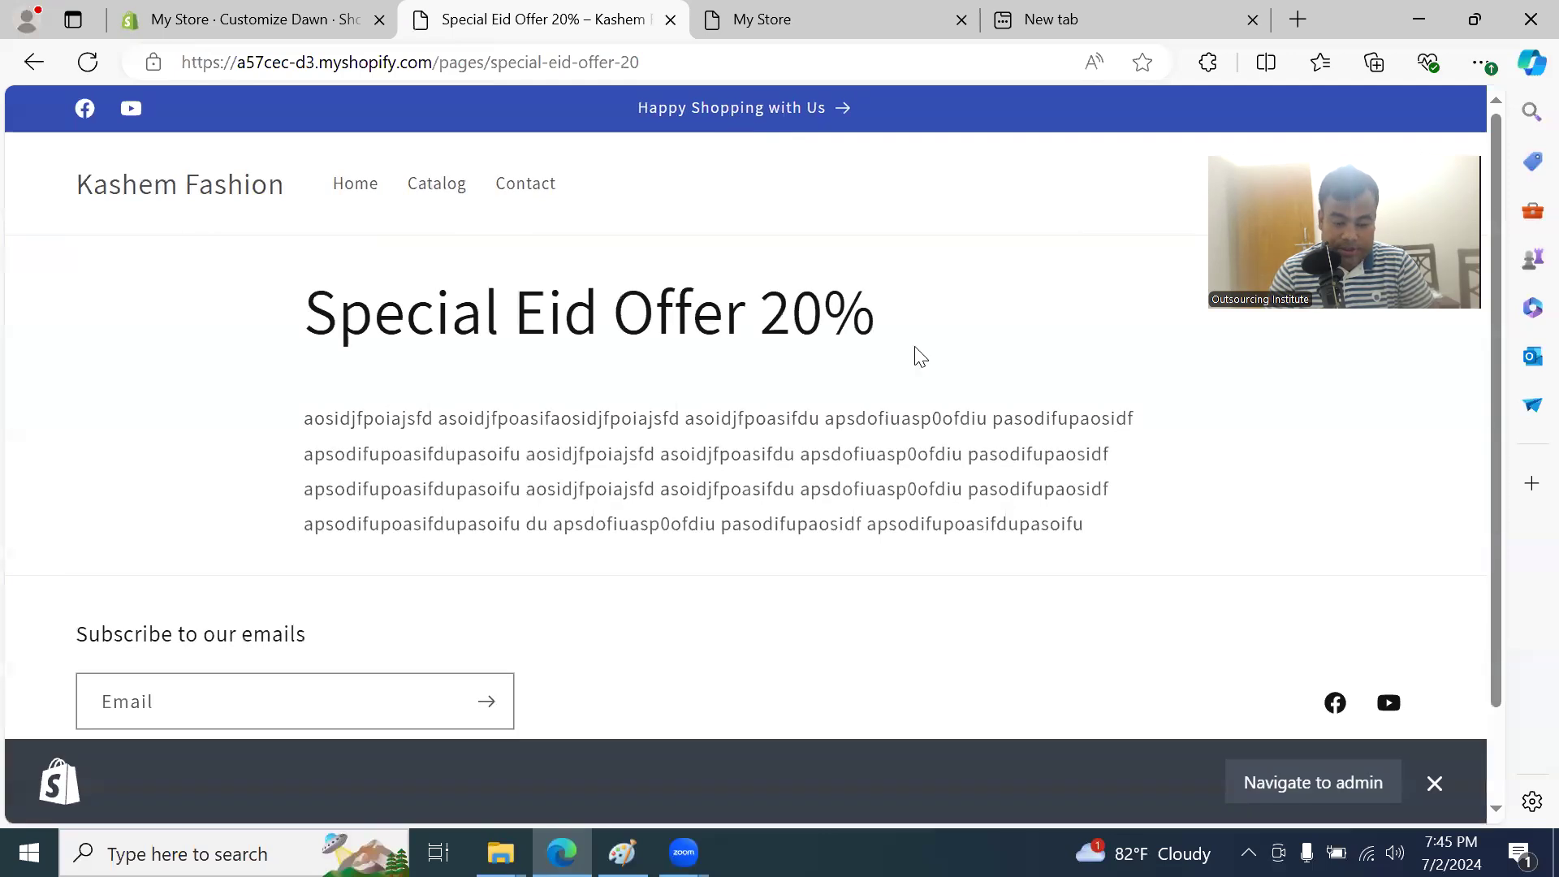
left_click(34, 62)
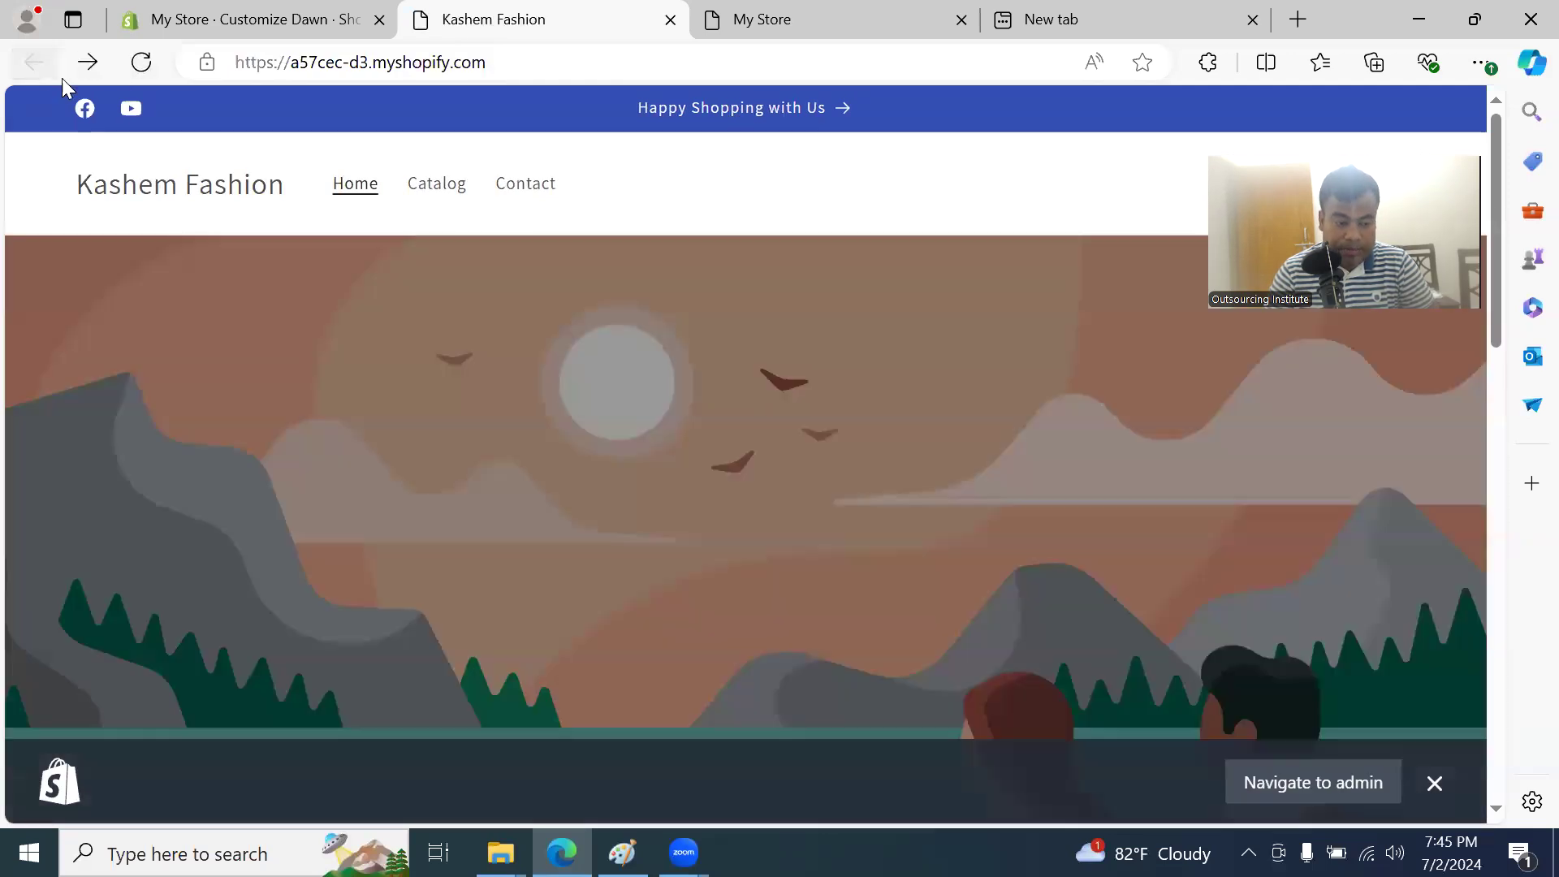
Step: Switch the announcement's link back to the News blog in the theme editor and save
left_click(254, 18)
left_click(304, 383)
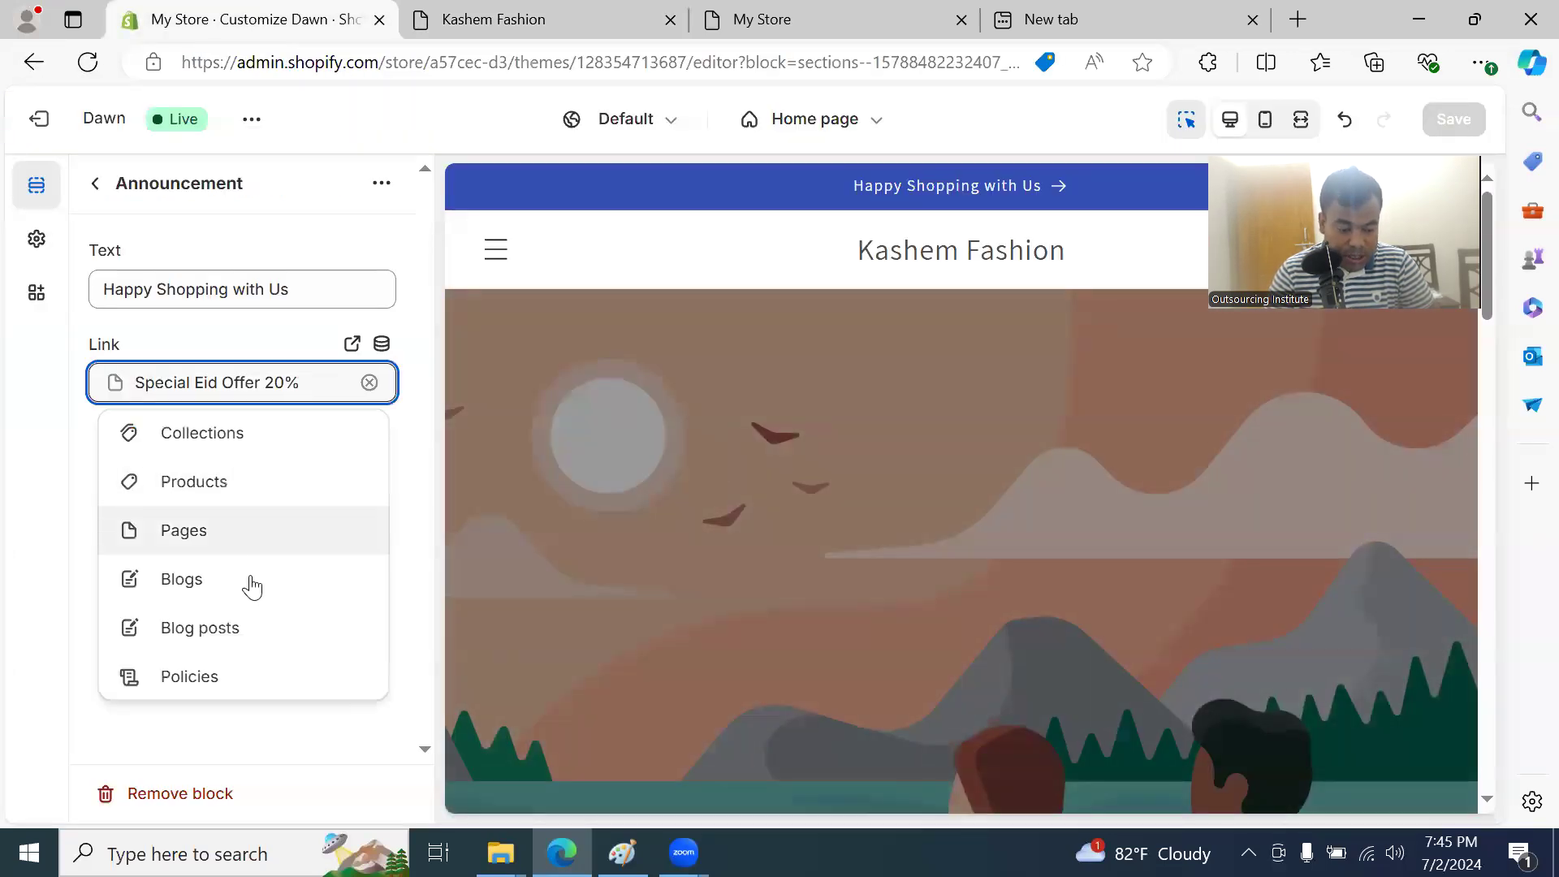
left_click(189, 578)
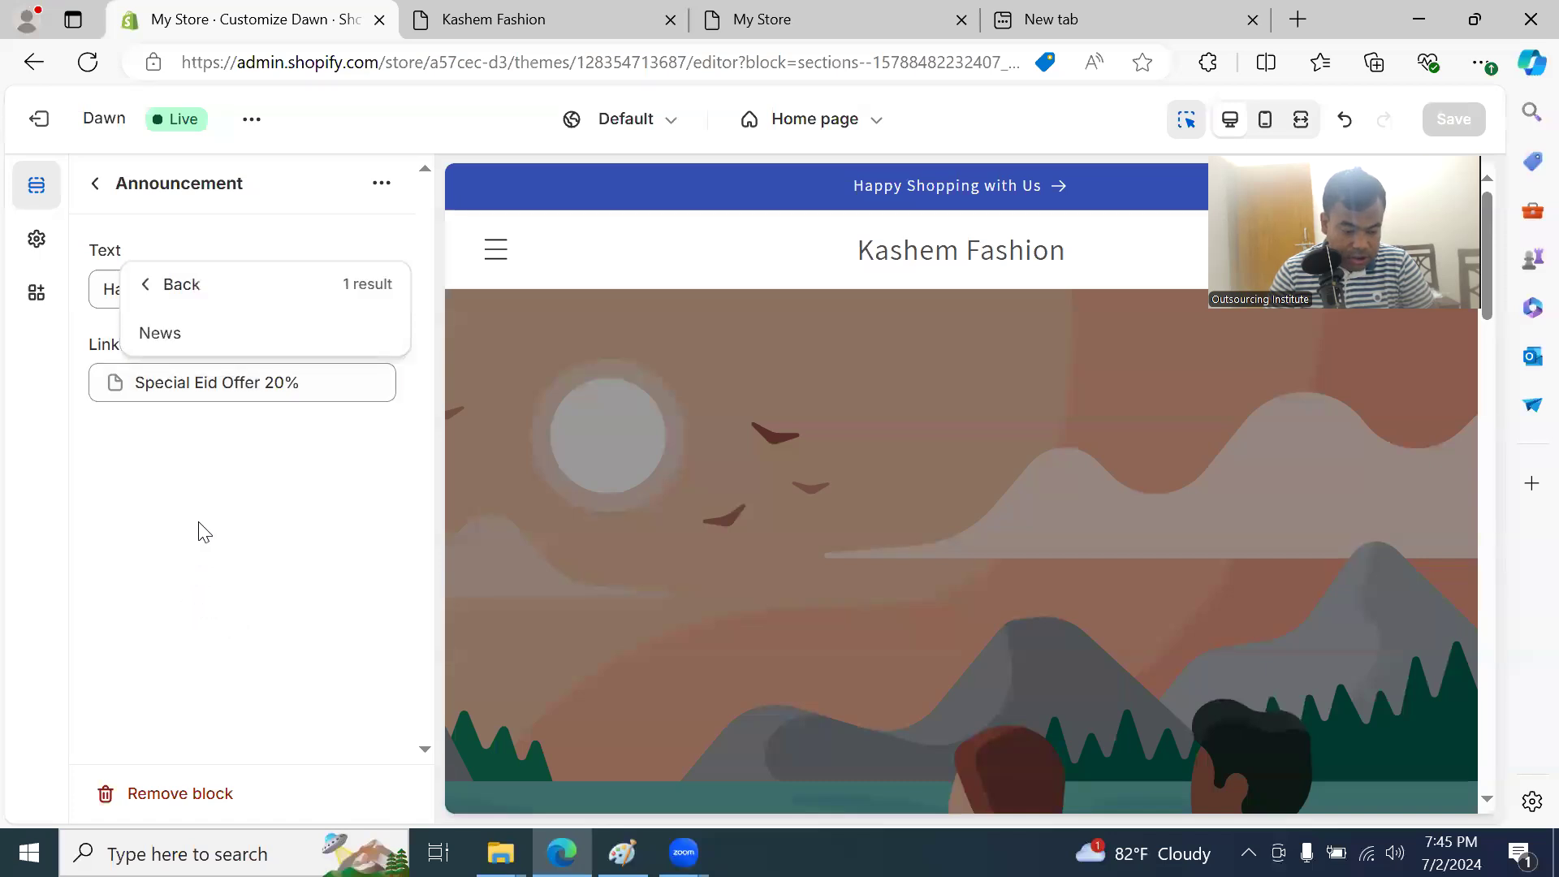
left_click(201, 340)
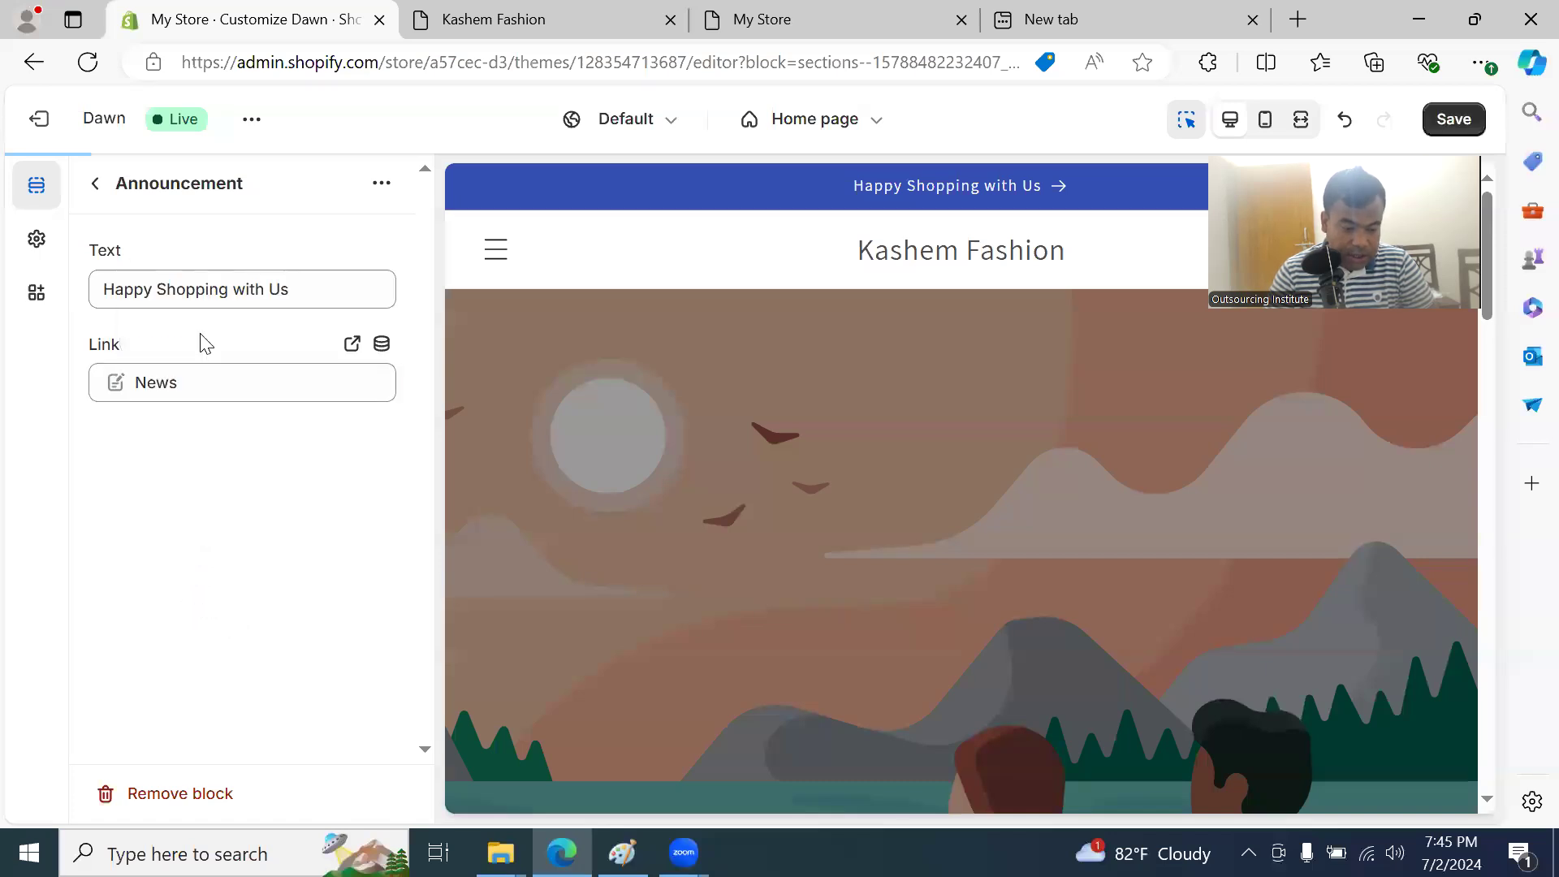
left_click(1444, 109)
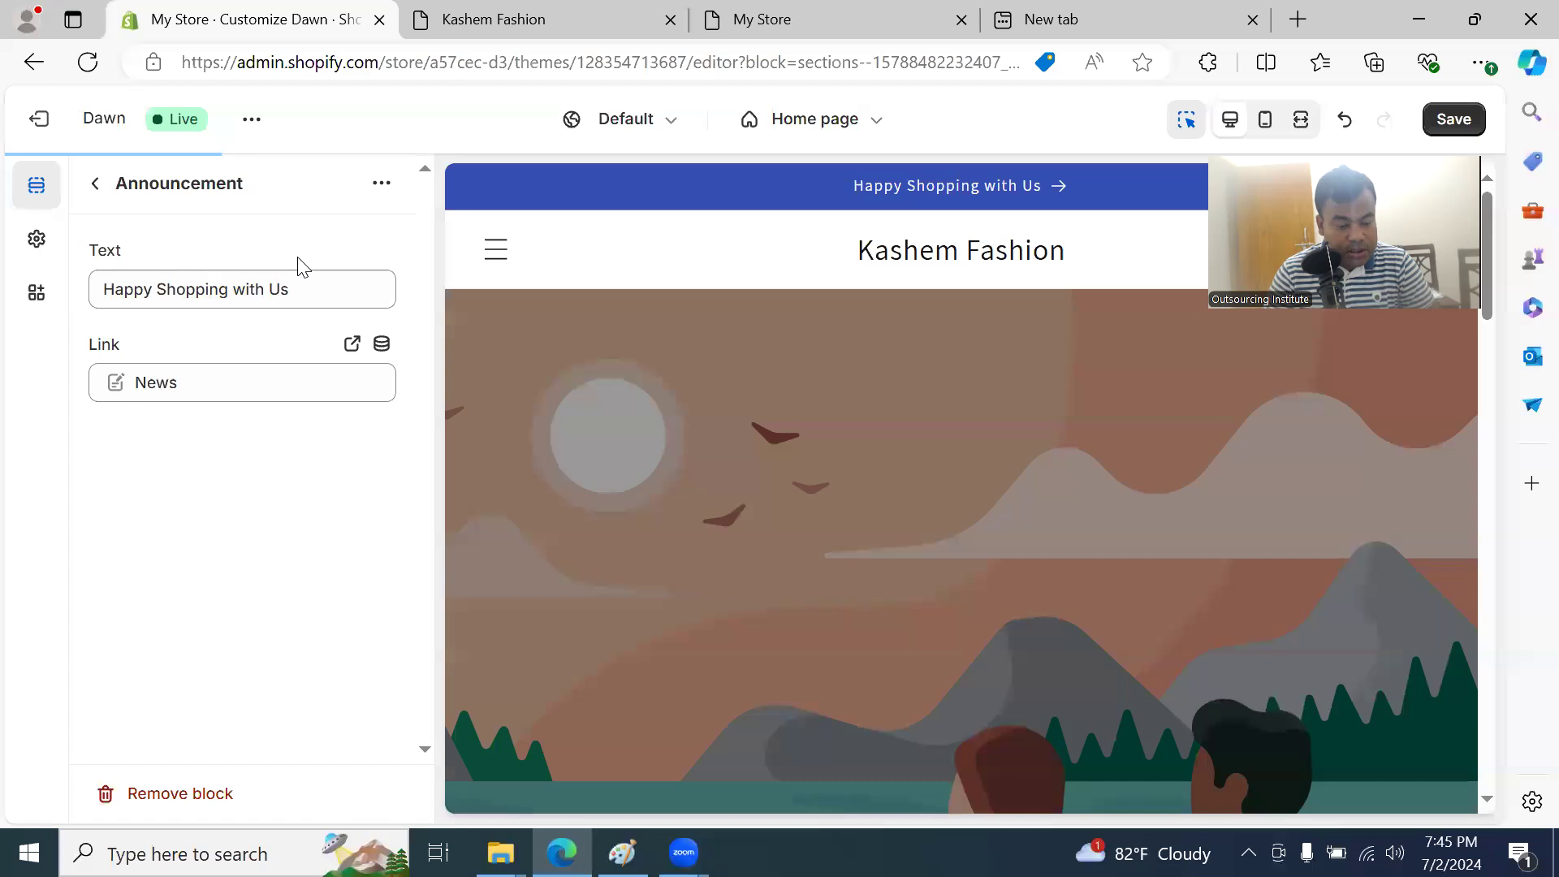
Step: Check the announcement on the storefront, review its text in the theme editor and return to the home page's section list
left_click(489, 10)
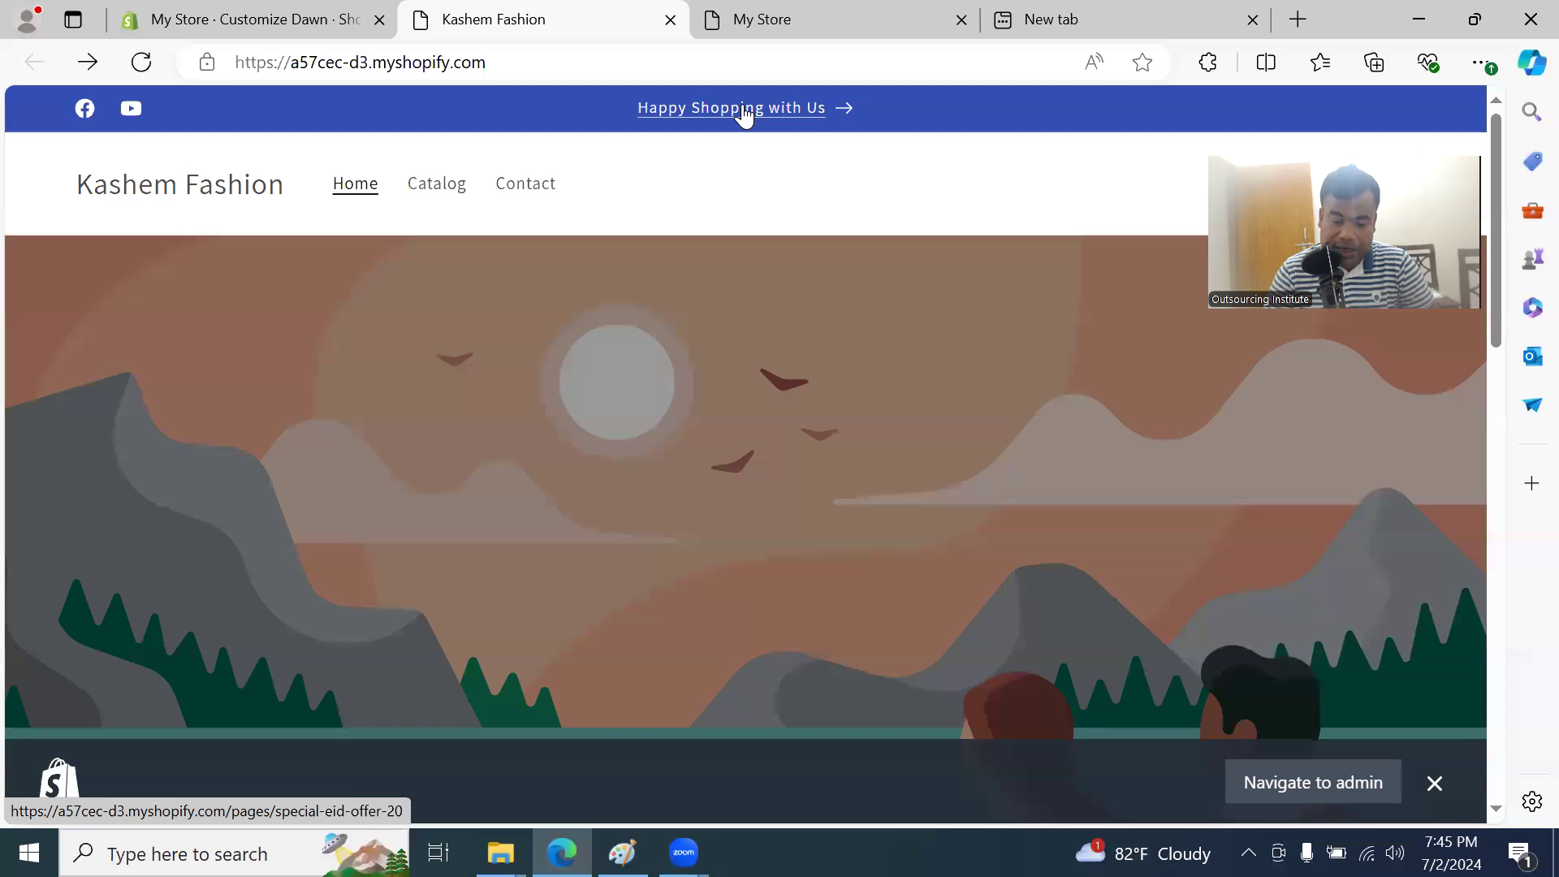
left_click(255, 26)
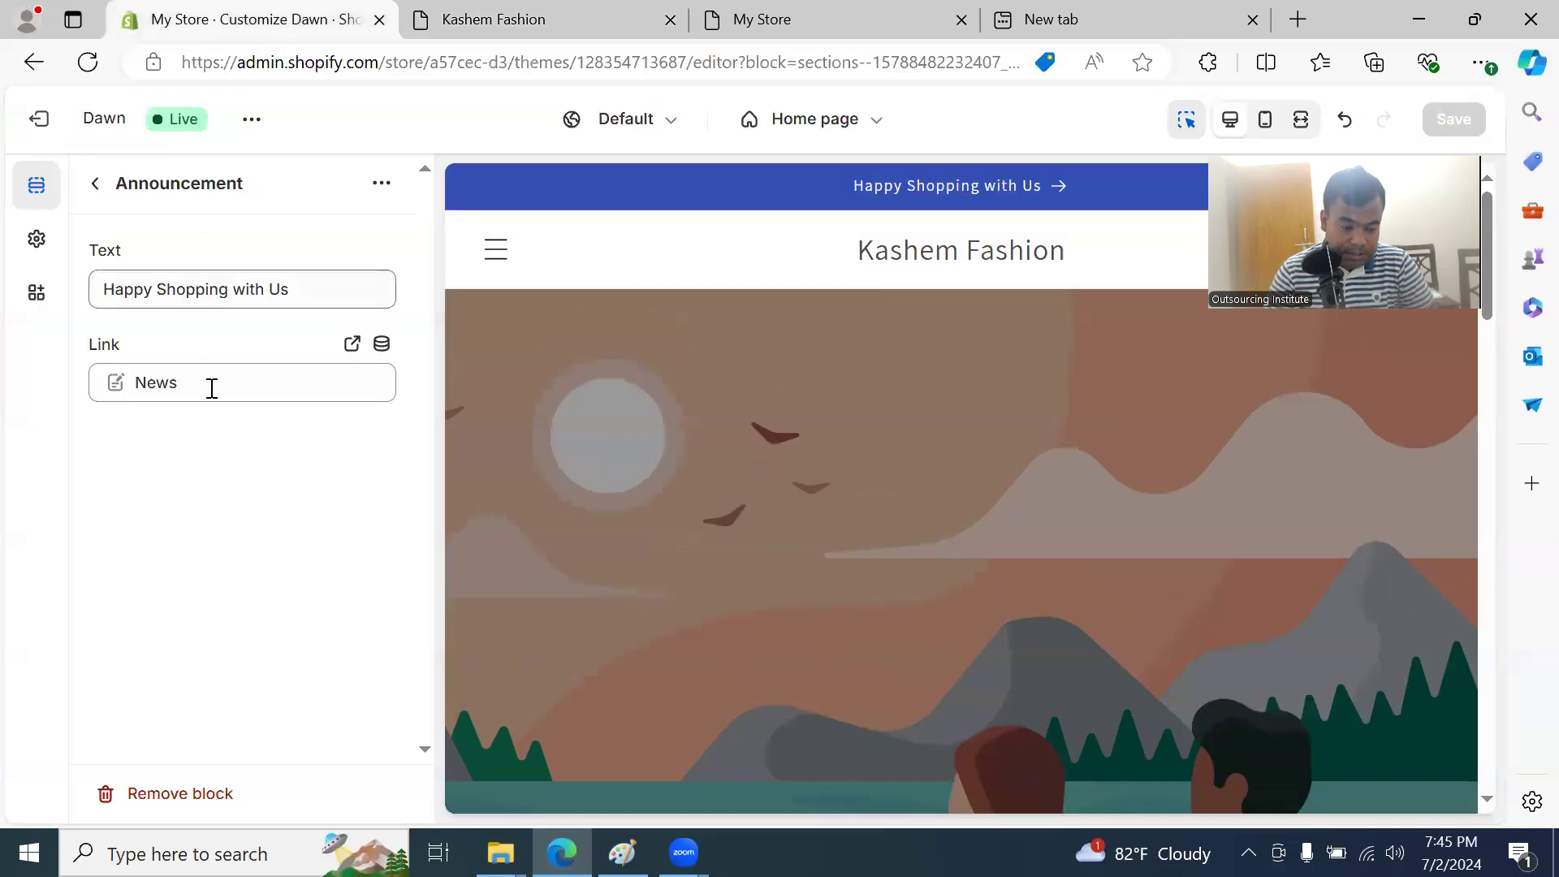
double_click(239, 286)
triple_click(301, 289)
left_click(99, 186)
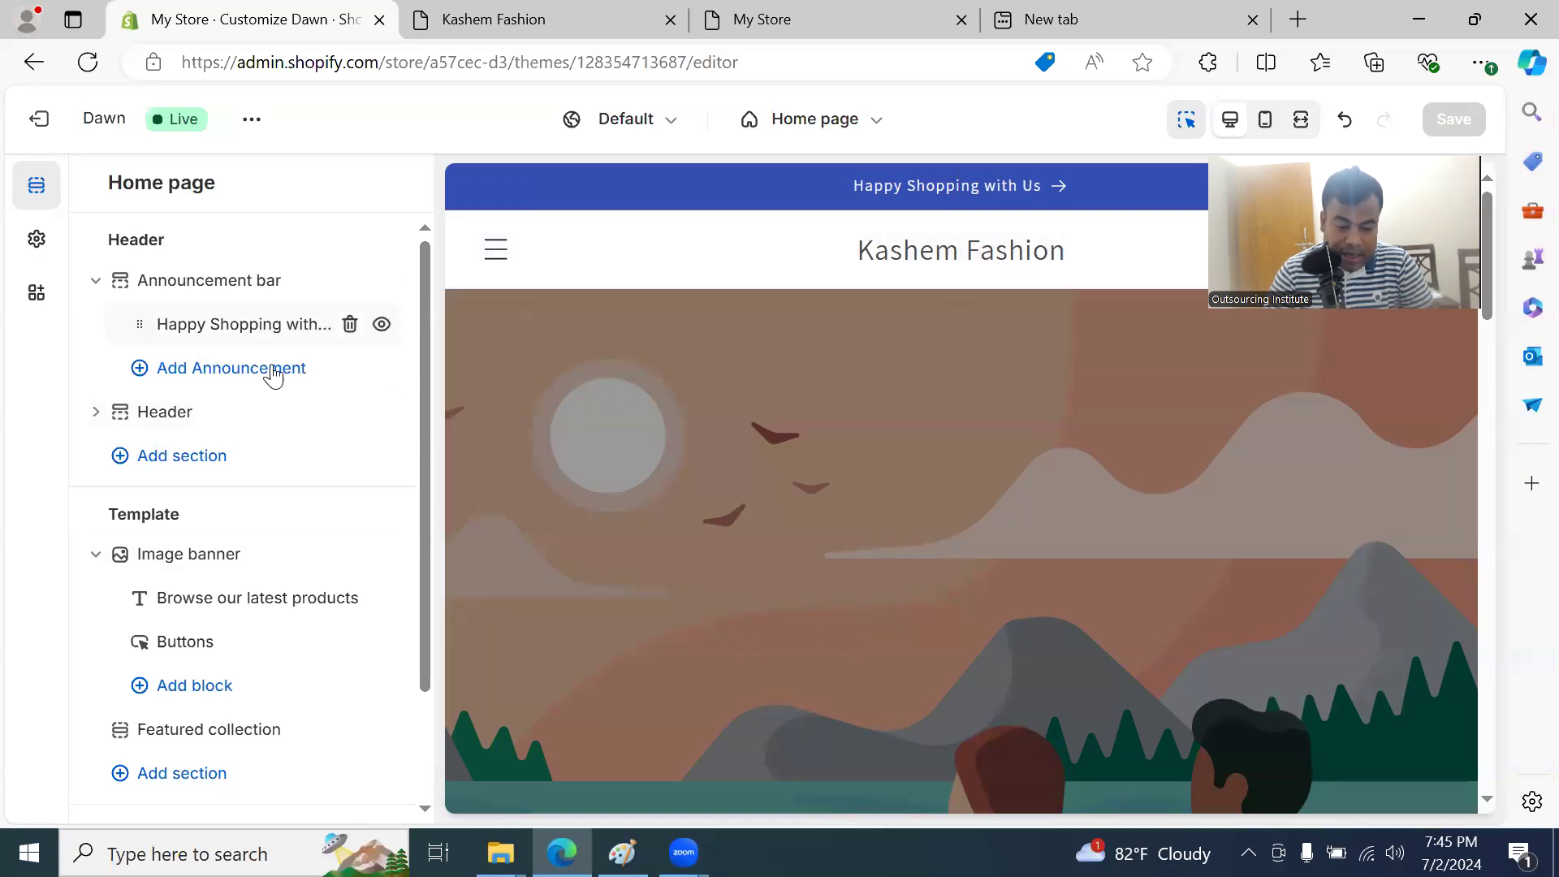
Step: Expand the Header section and check which blocks can be added to it
left_click(96, 414)
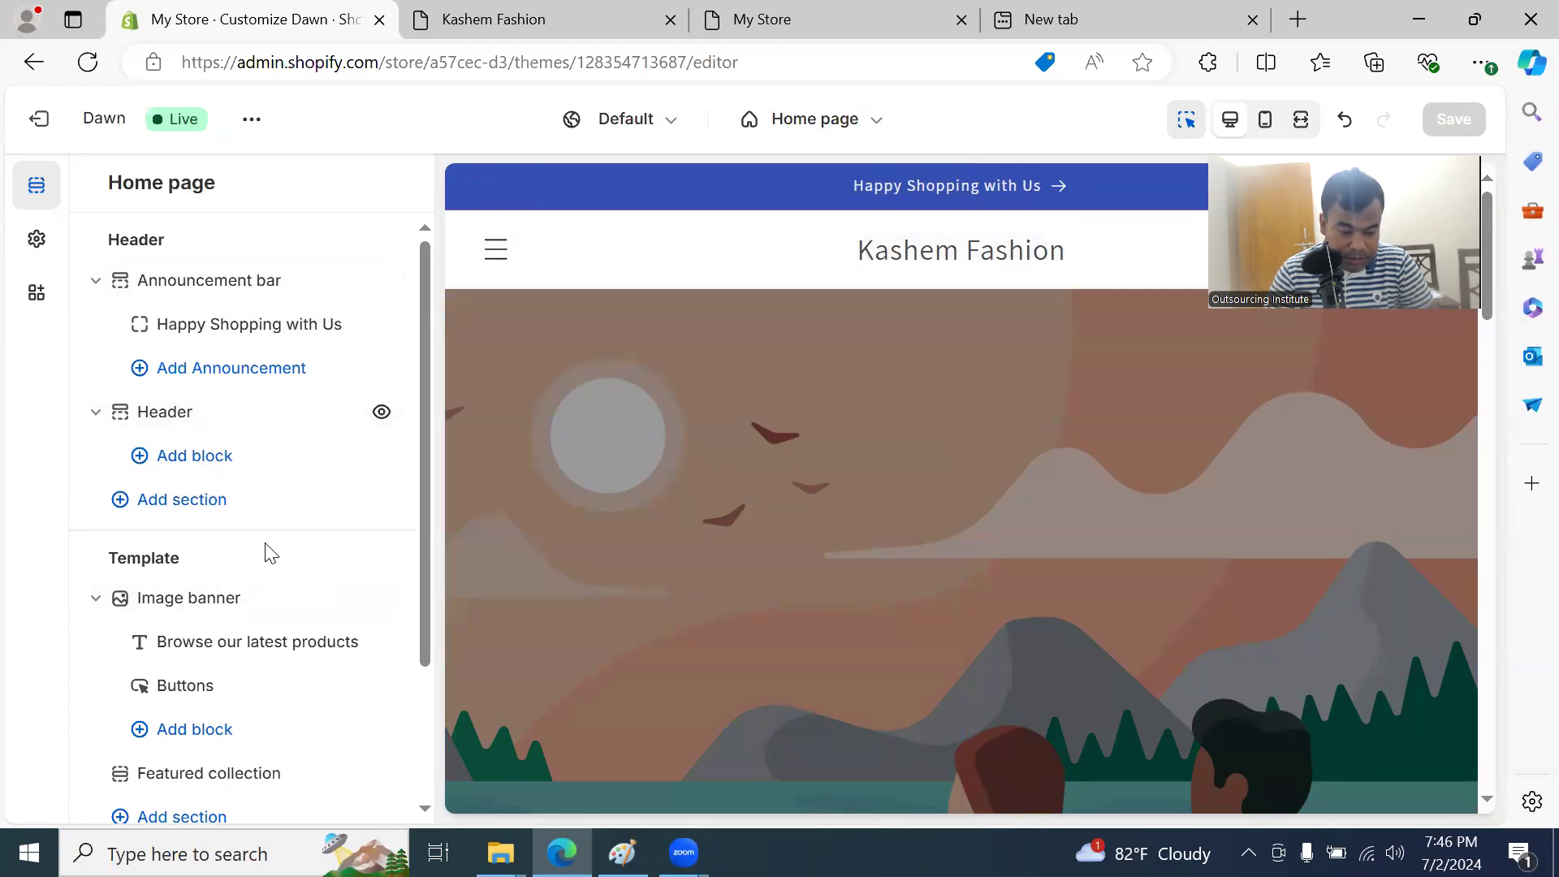
scroll(191, 500, "down", 2)
scroll(192, 504, "up", 2)
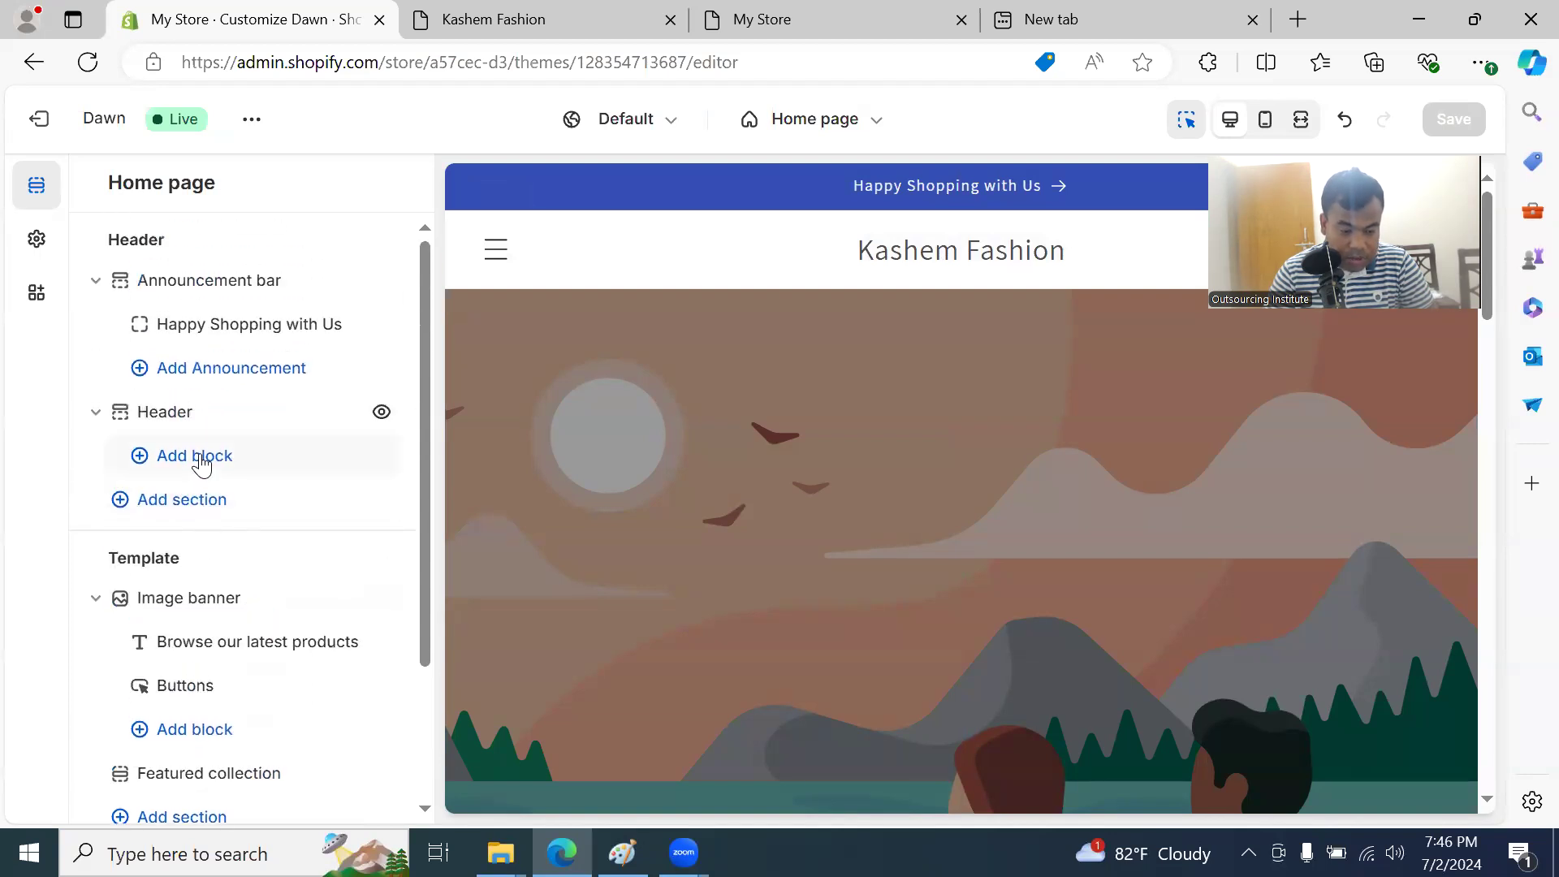
left_click(201, 464)
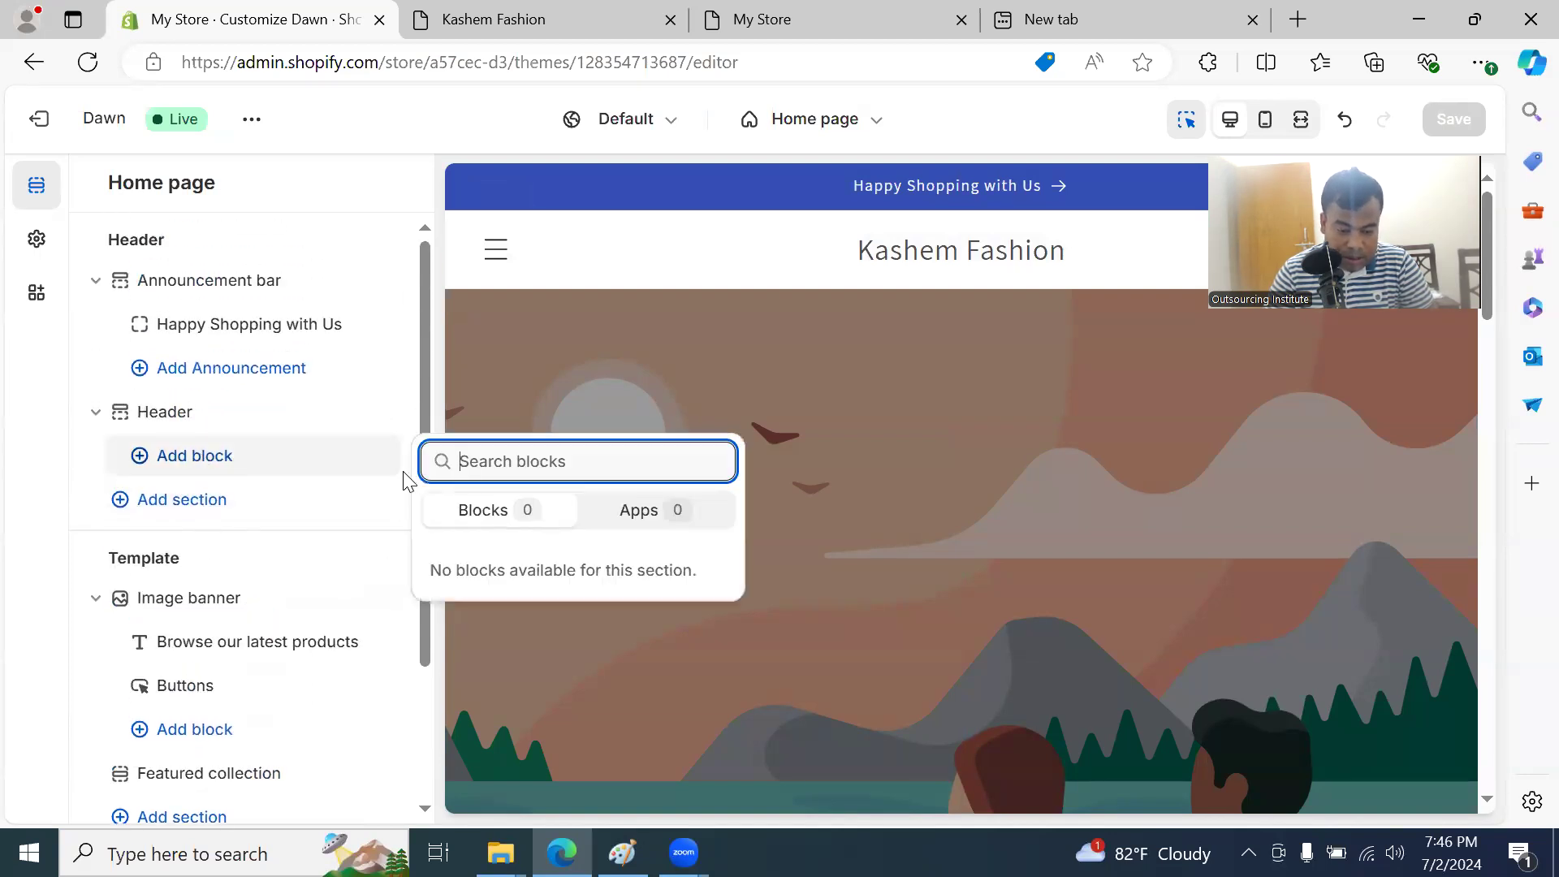
left_click(604, 328)
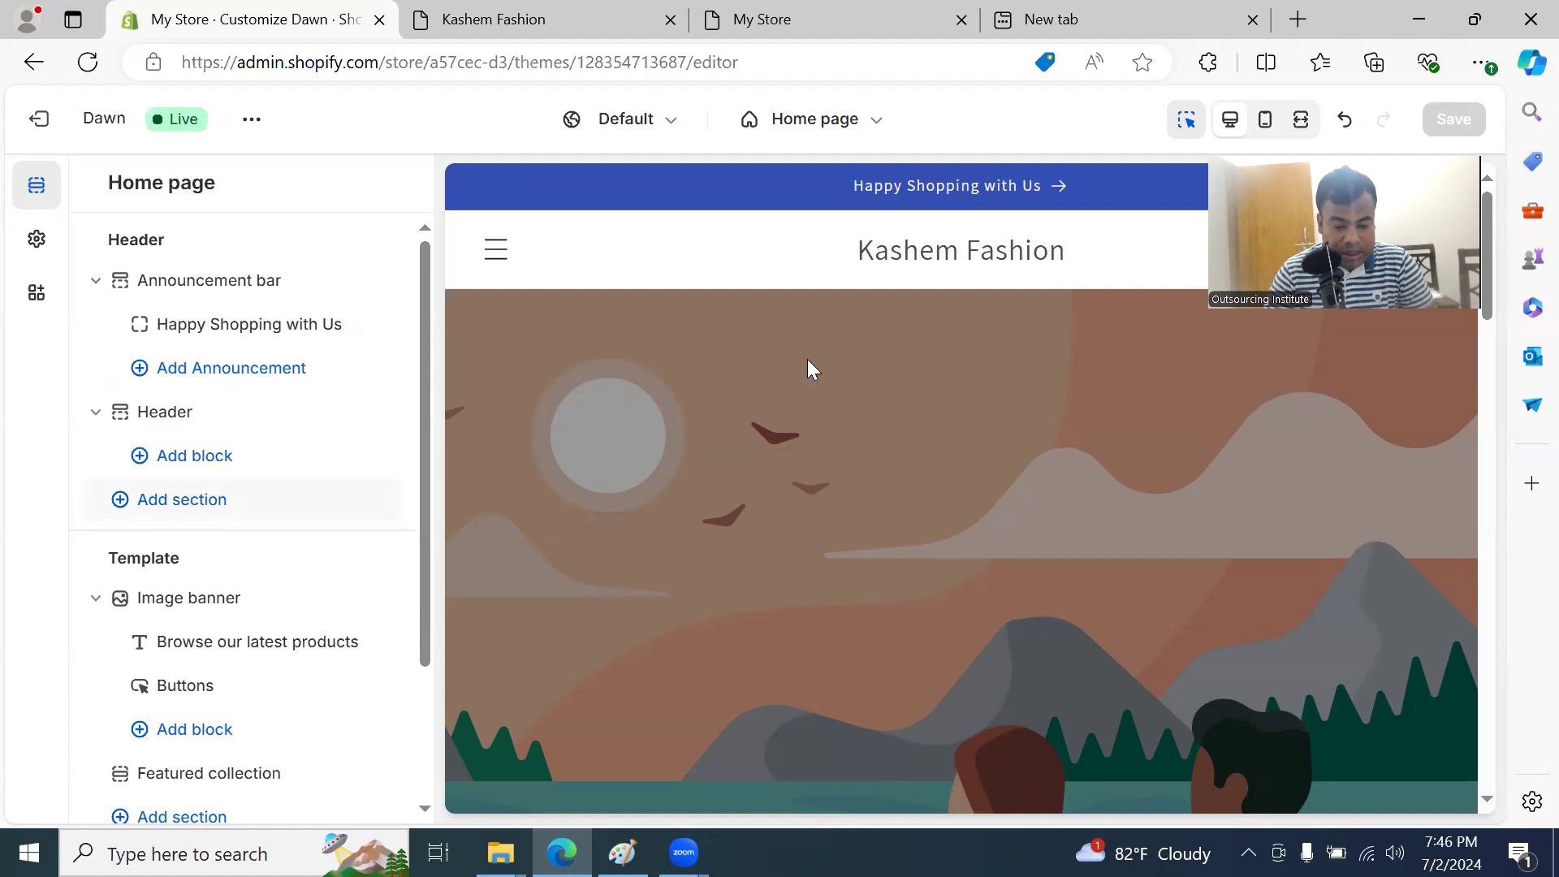
Step: Hide the Header section below the announcement bar
mouse_move(945, 203)
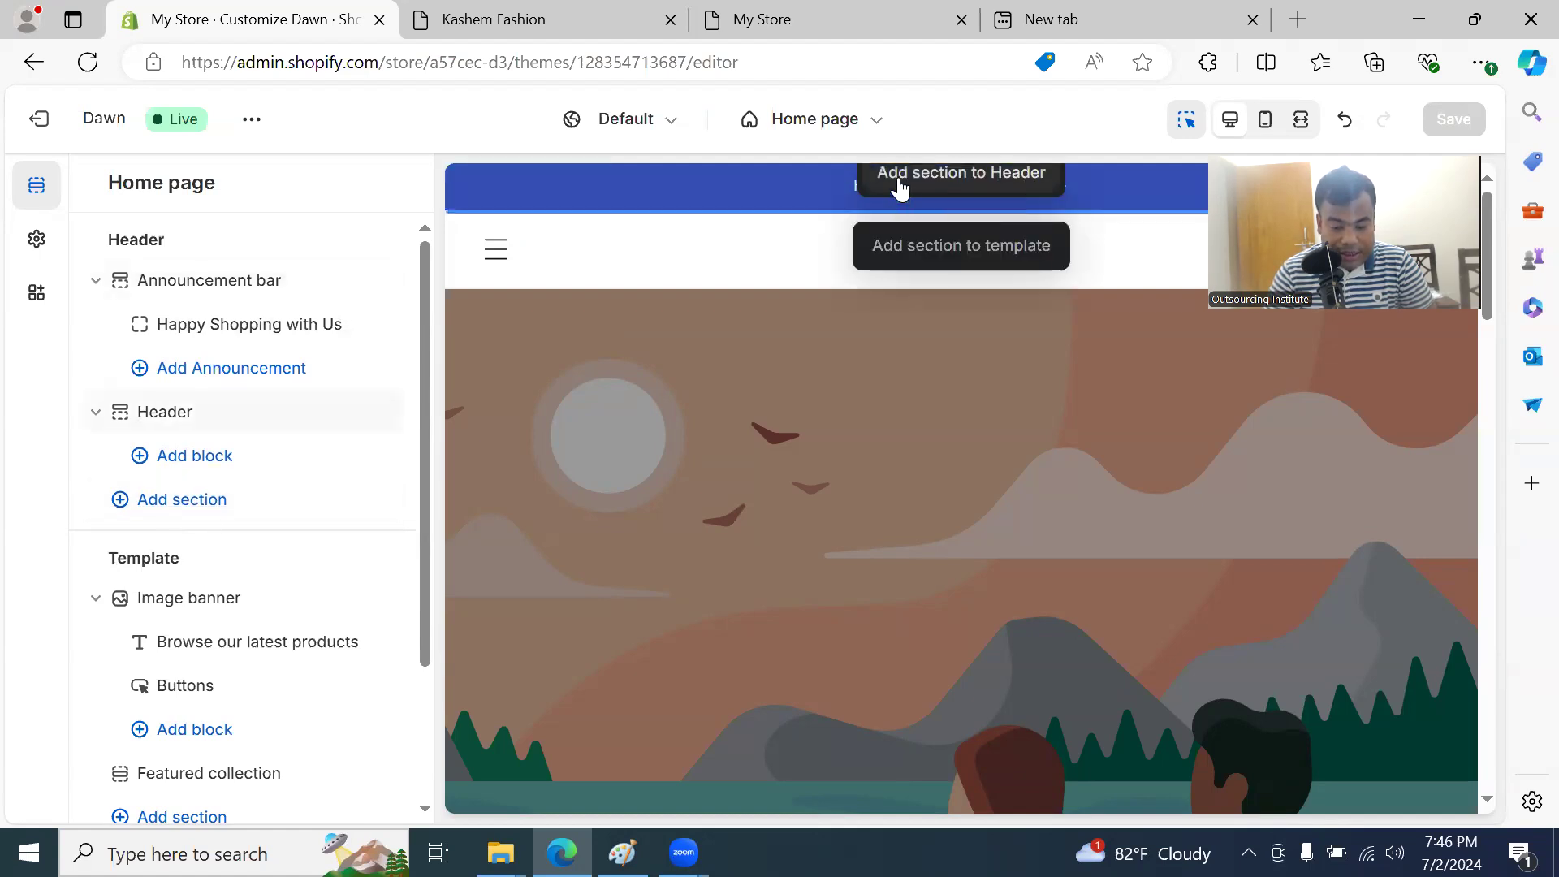
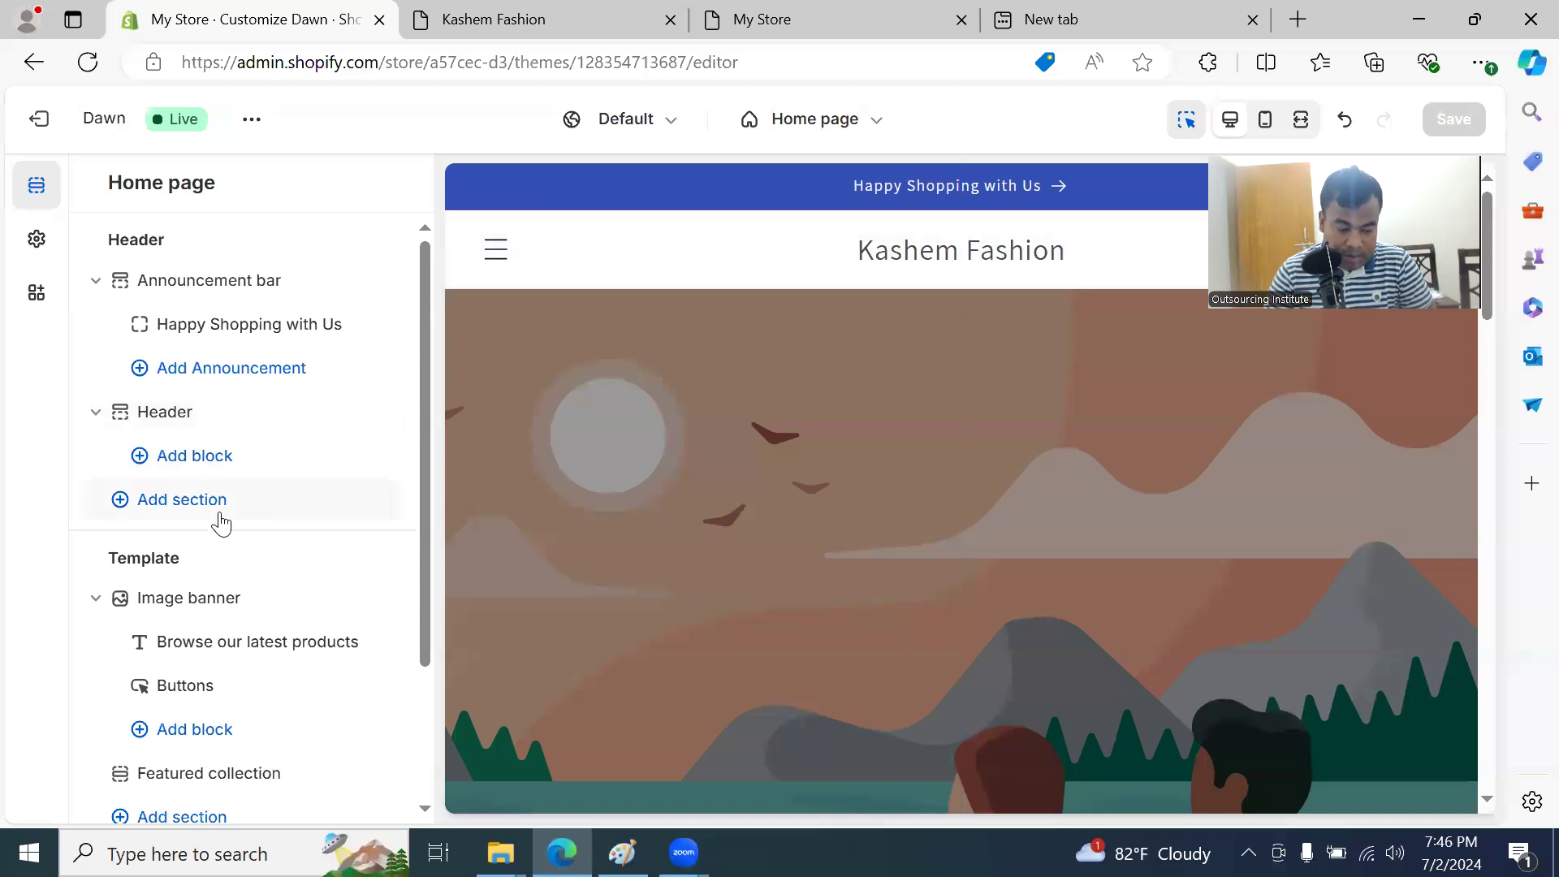
scroll(307, 548, "down", 2)
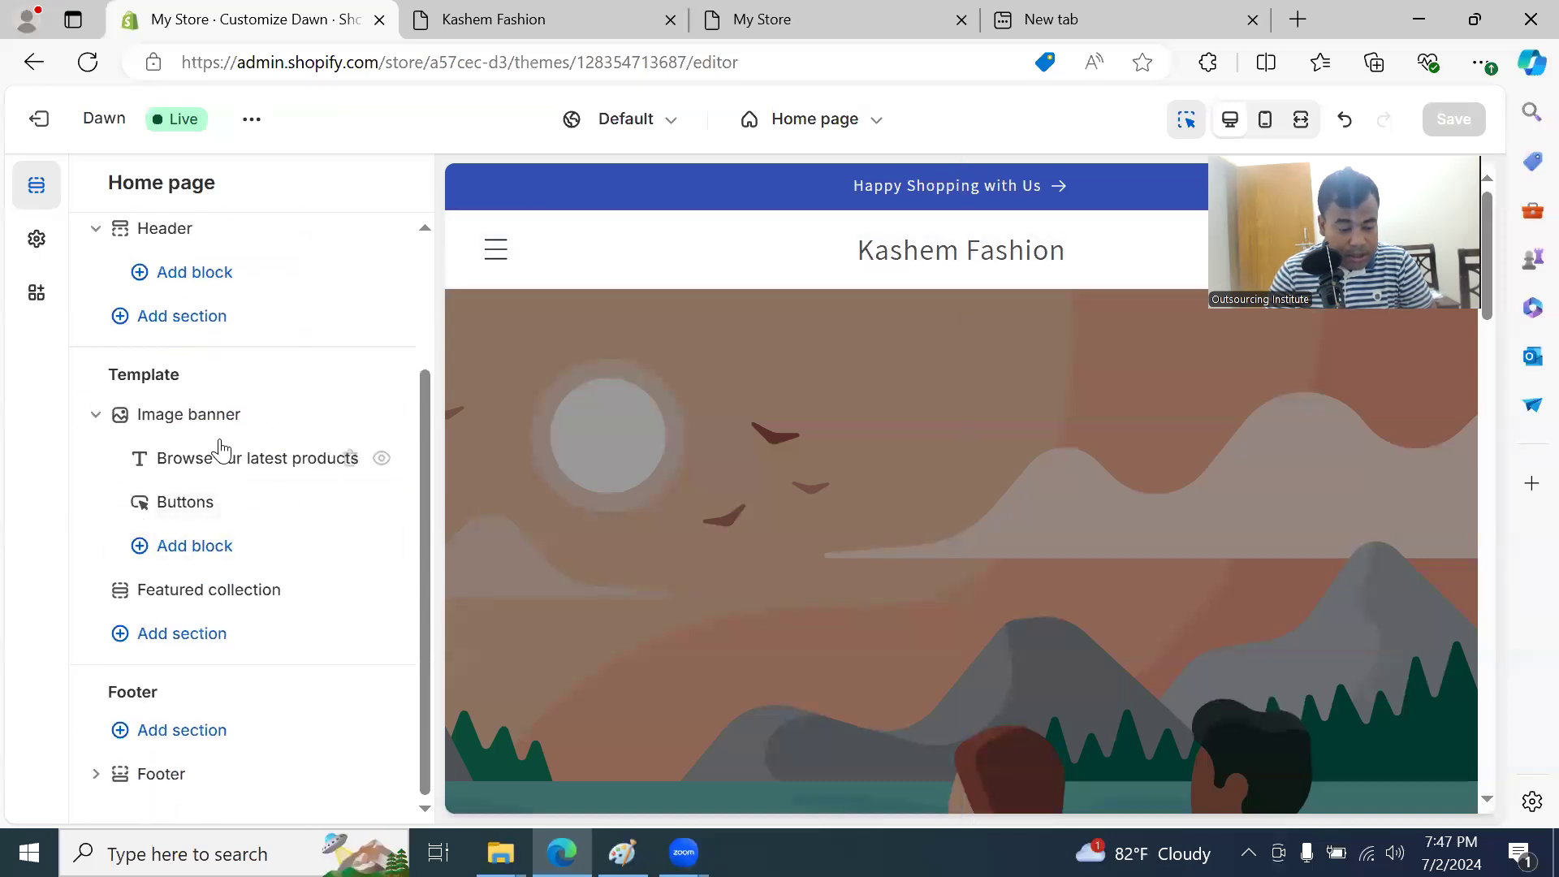
mouse_move(182, 442)
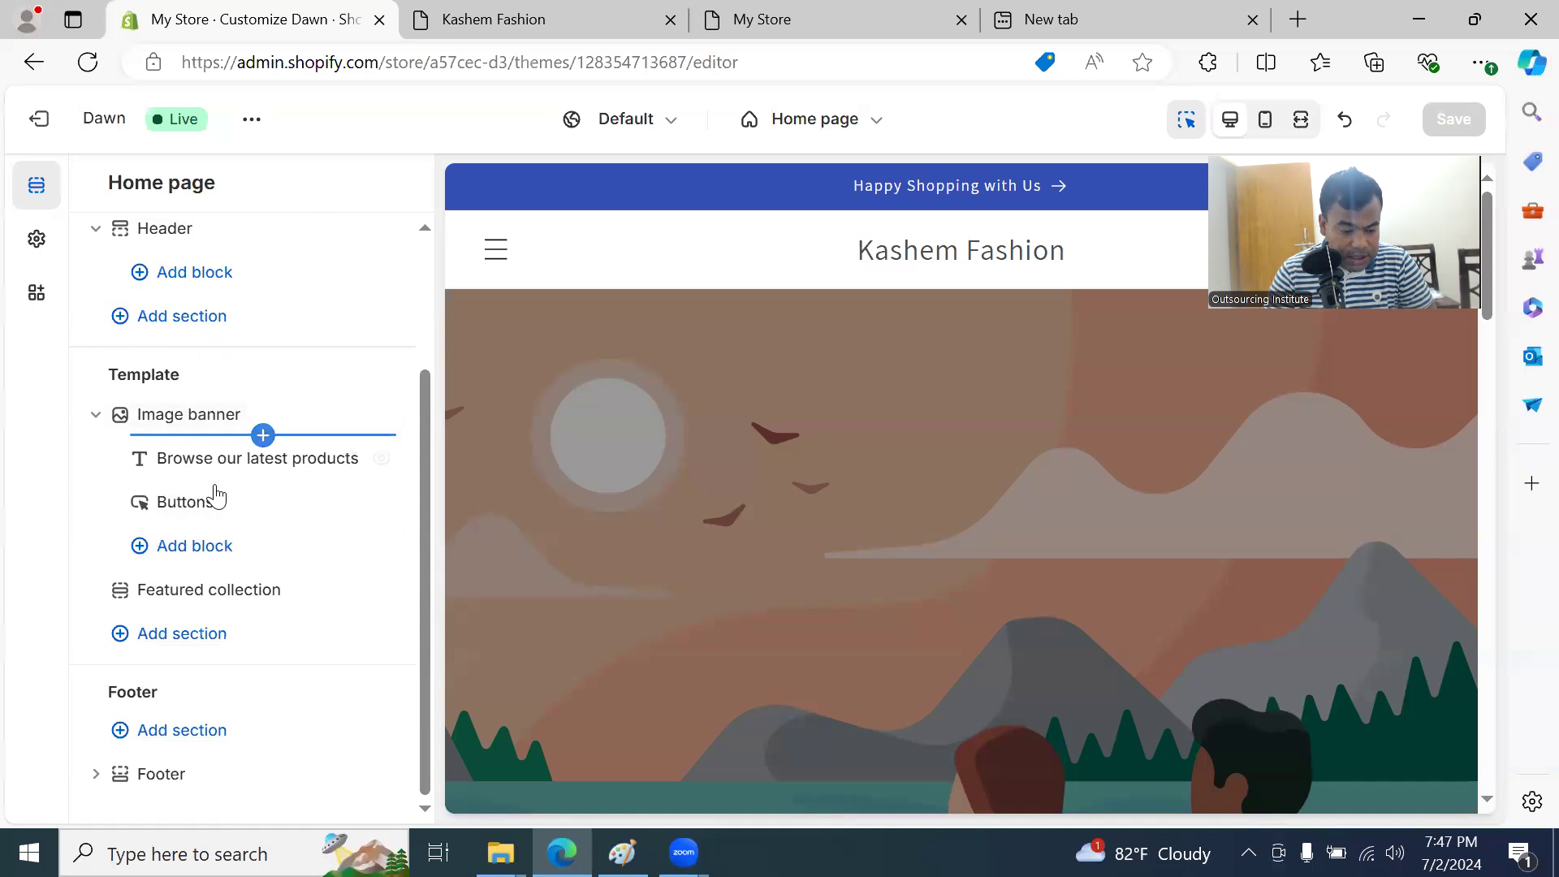
mouse_move(214, 479)
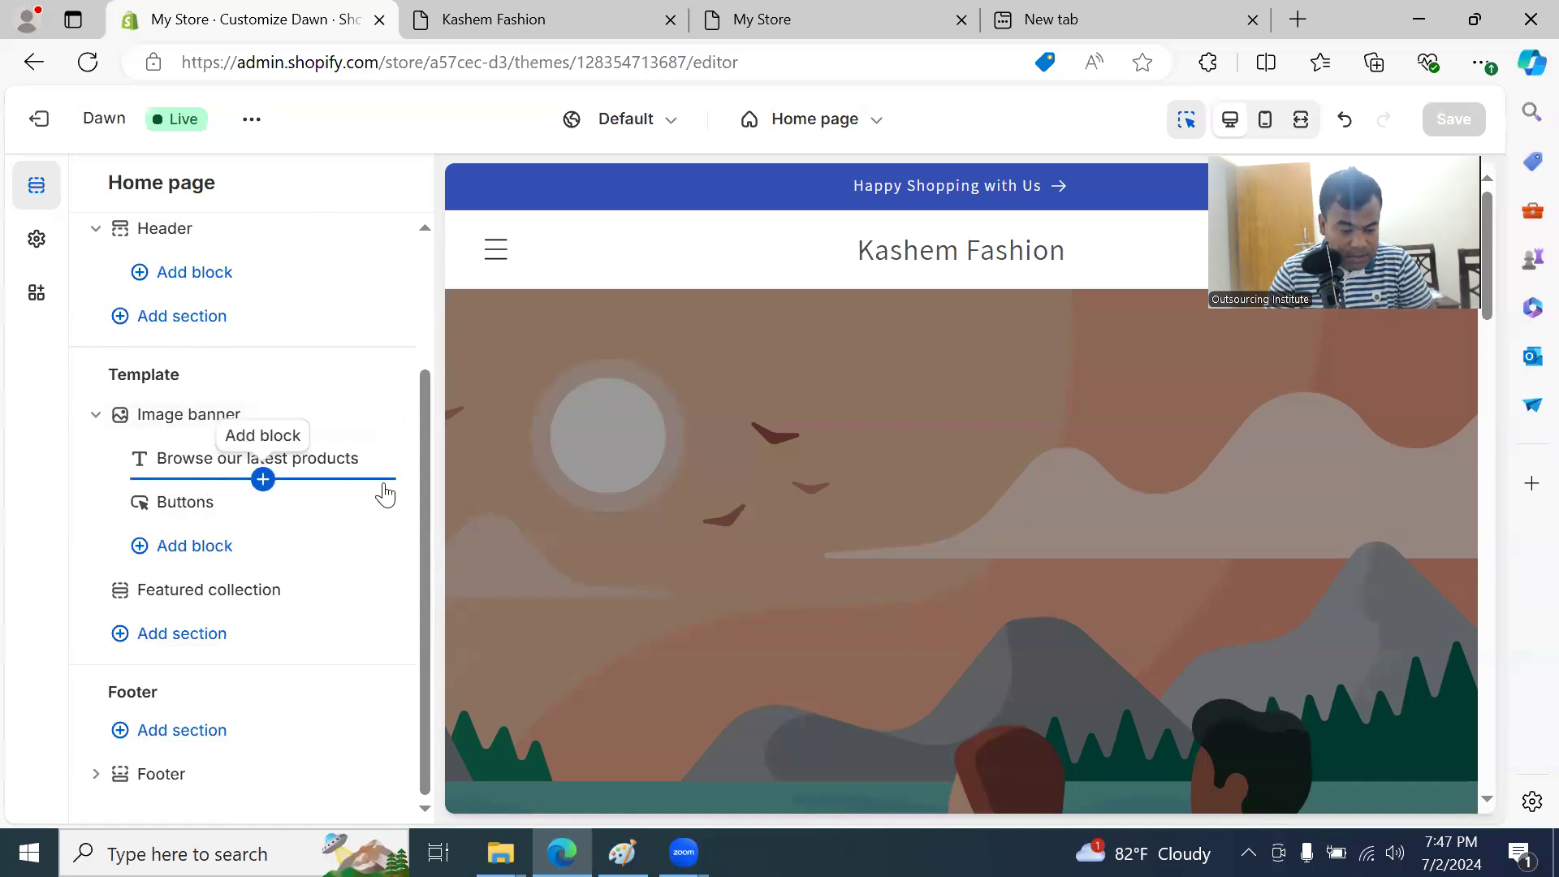
scroll(233, 485, "up", 2)
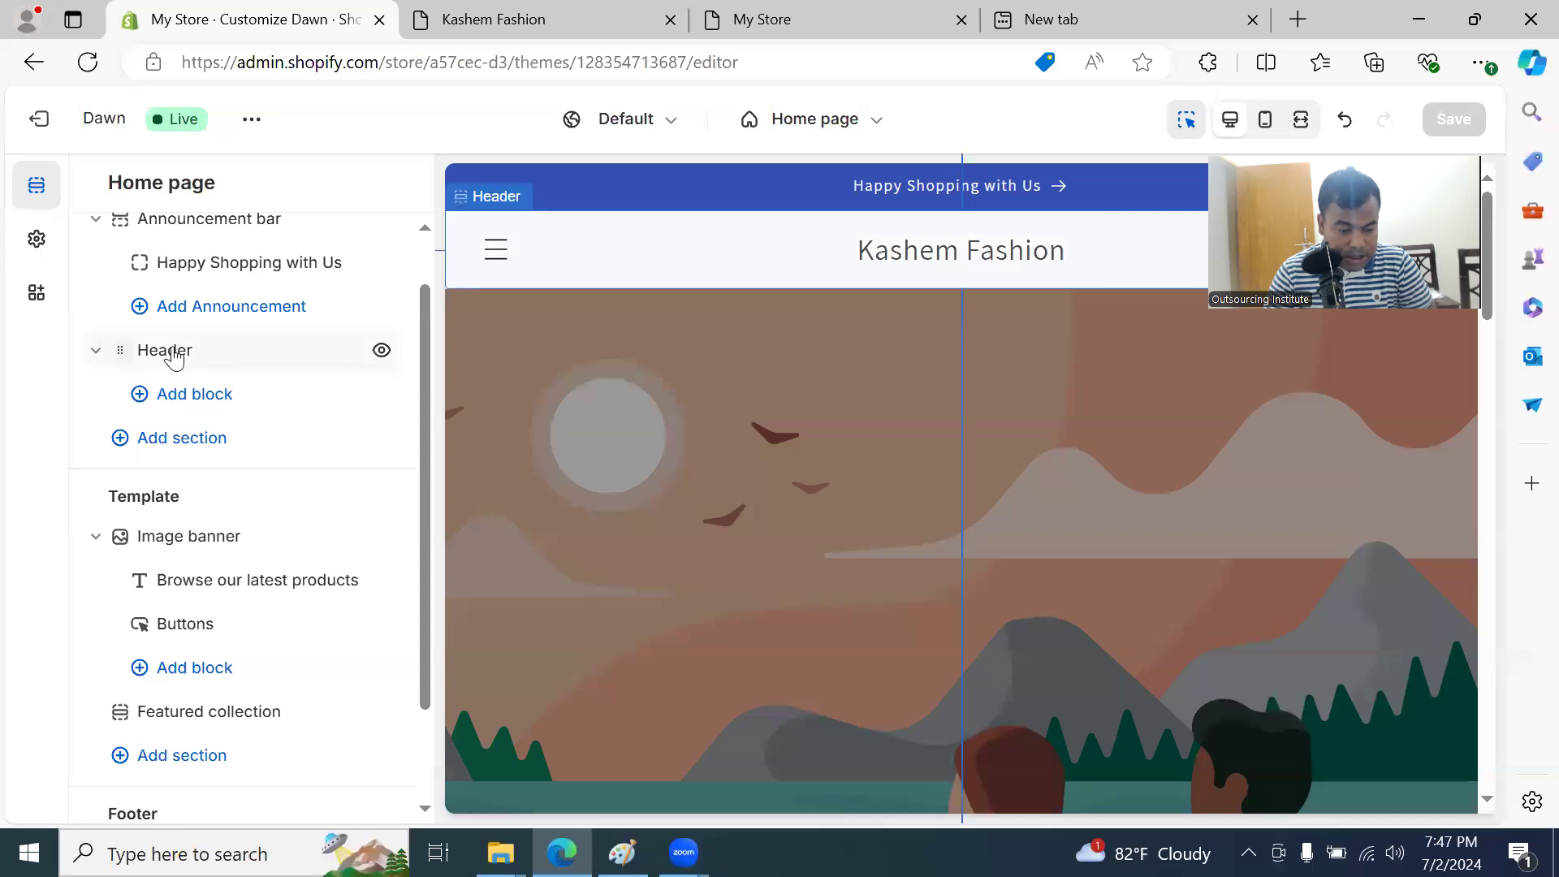
left_click(382, 350)
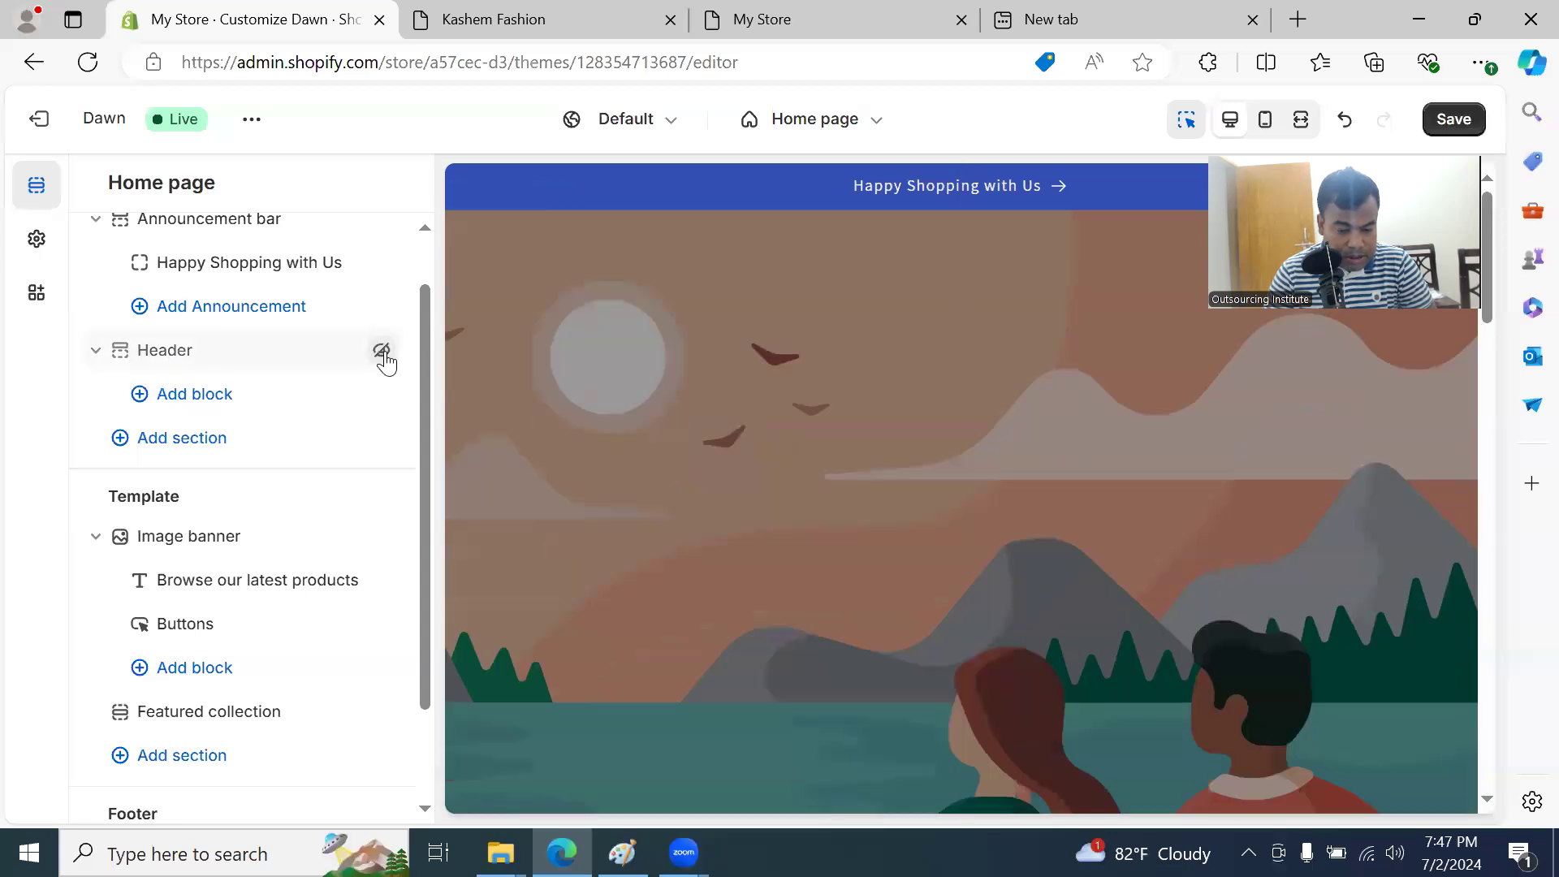
Step: Look over the home page preview with the header hidden and open the Header section's settings
scroll(790, 383, "down", 5)
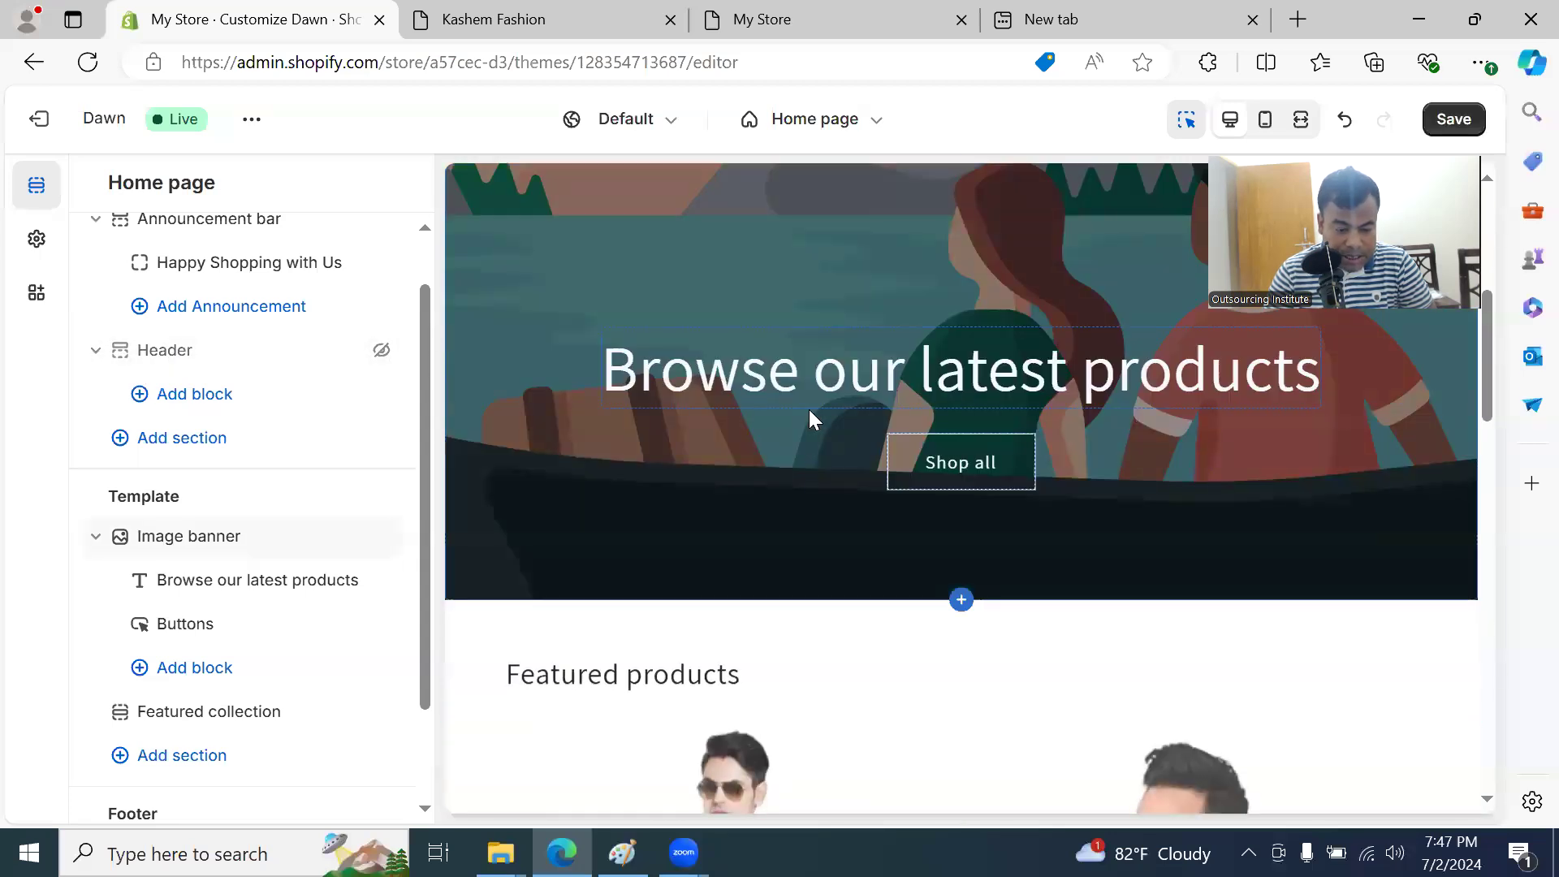
scroll(809, 409, "up", 5)
scroll(781, 351, "down", 1)
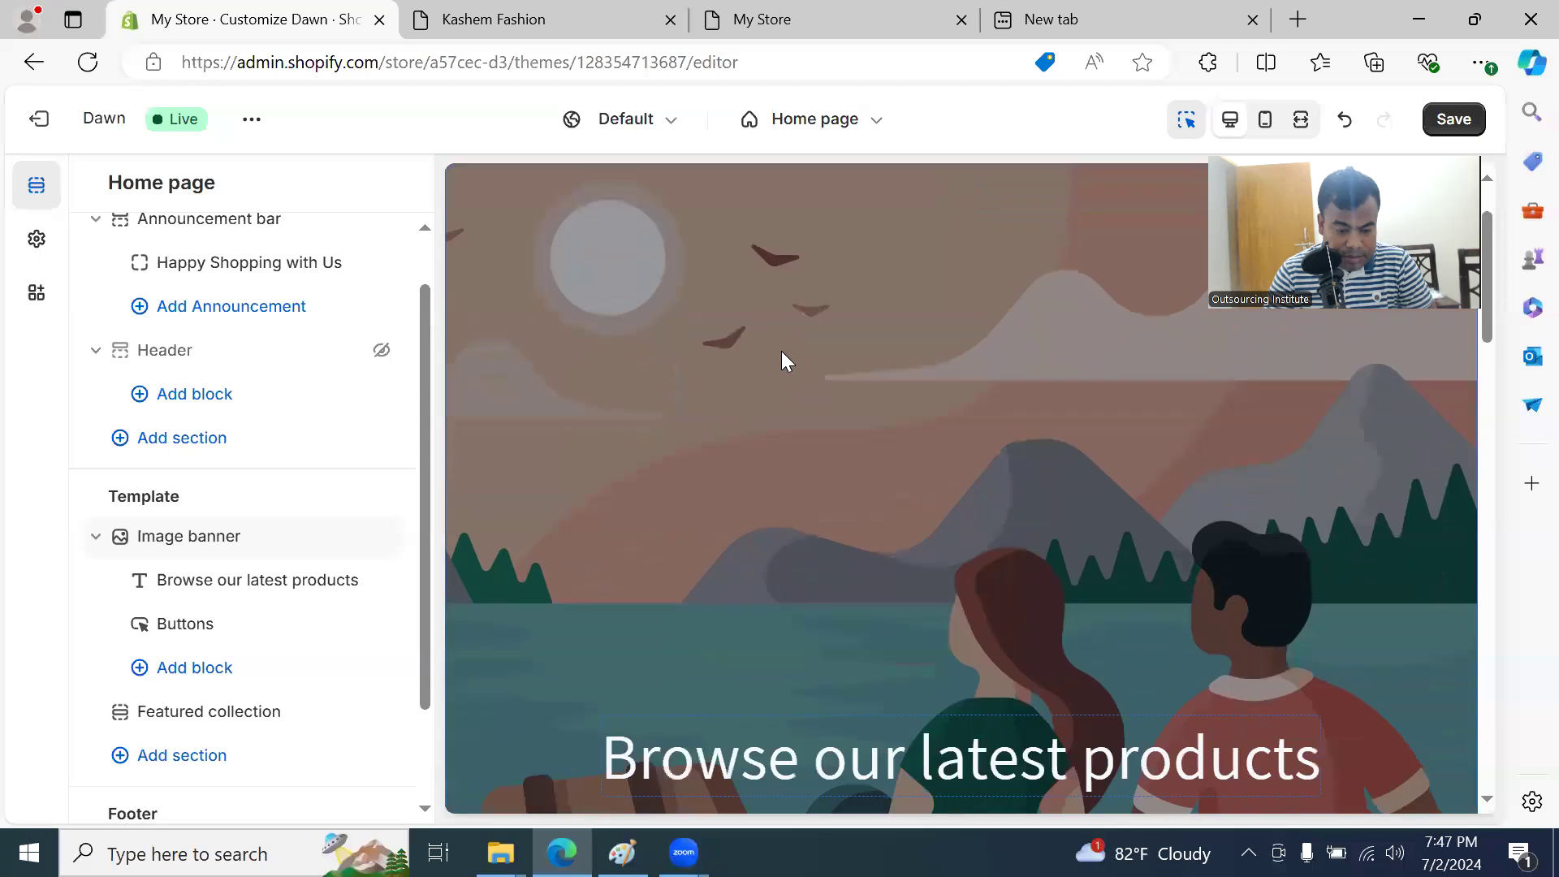
left_click(180, 360)
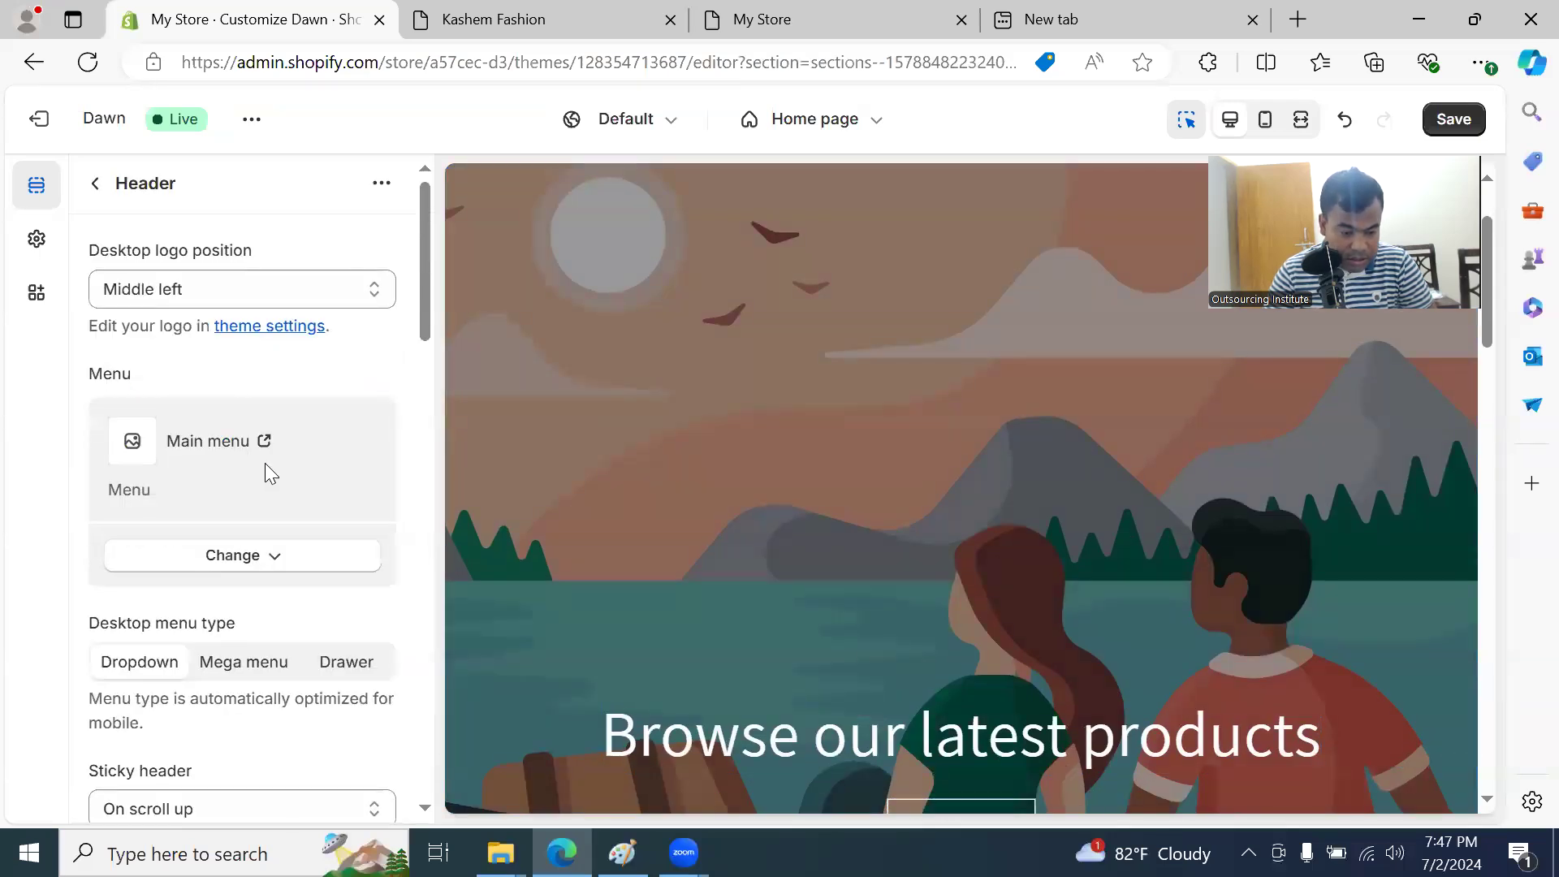
left_click(97, 187)
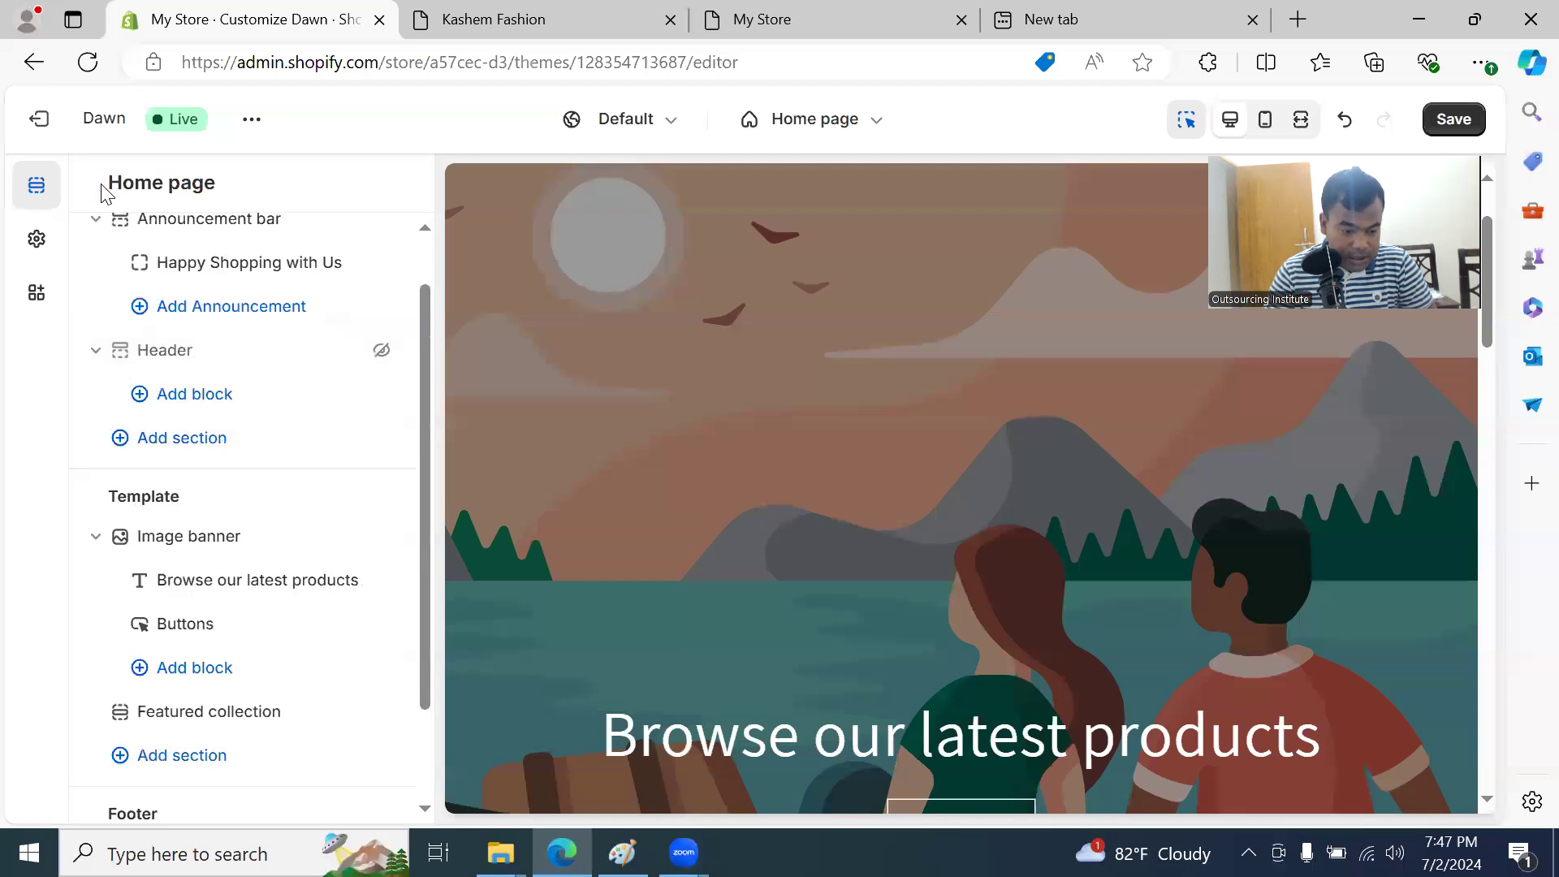
left_click(154, 358)
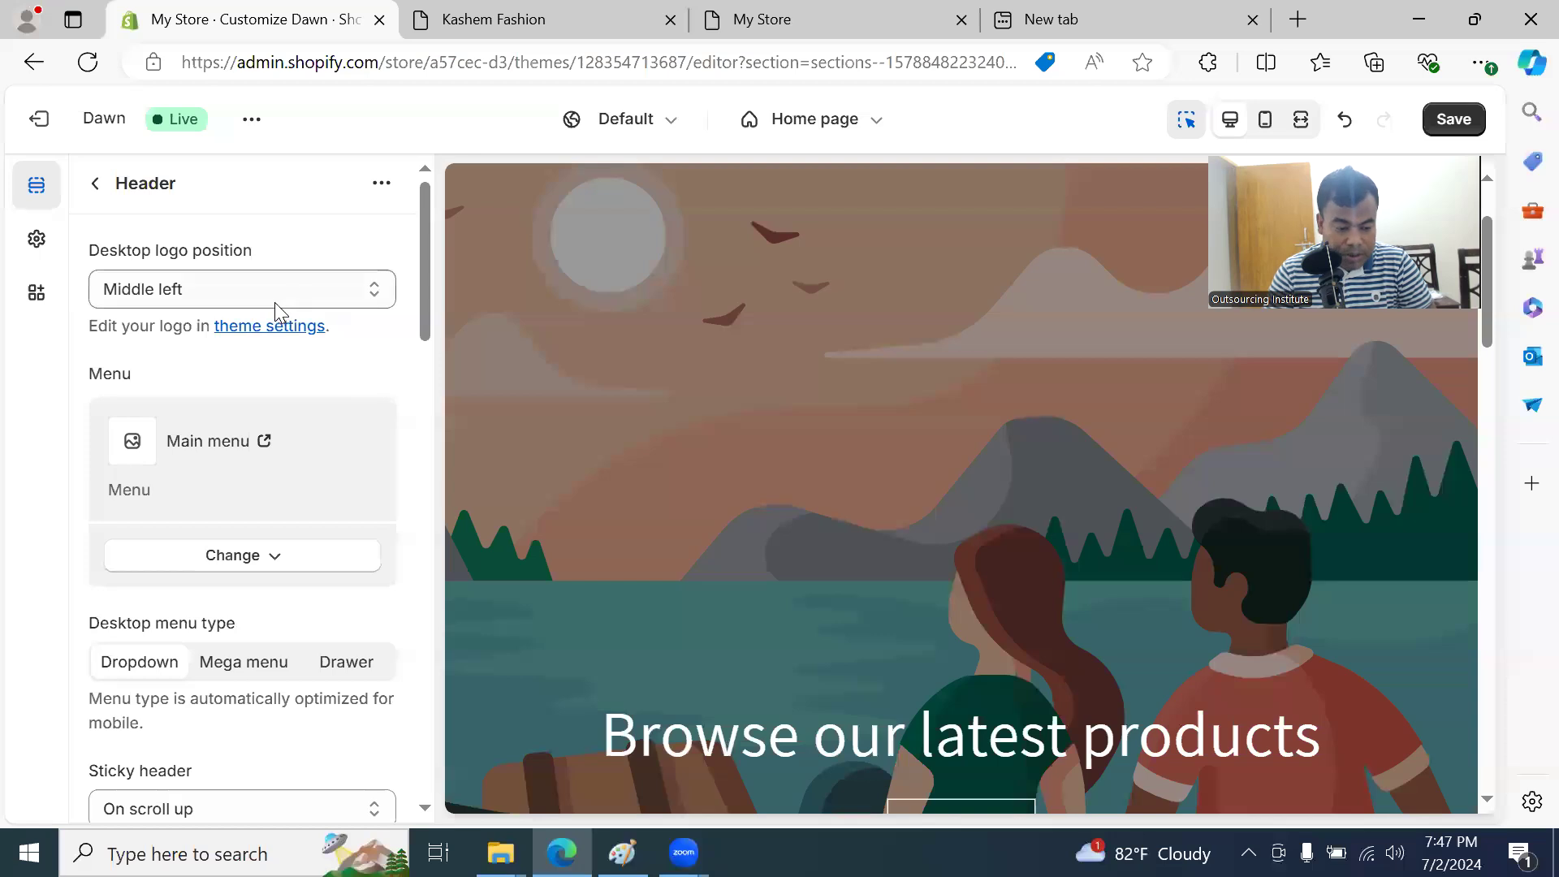
scroll(778, 349, "up", 3)
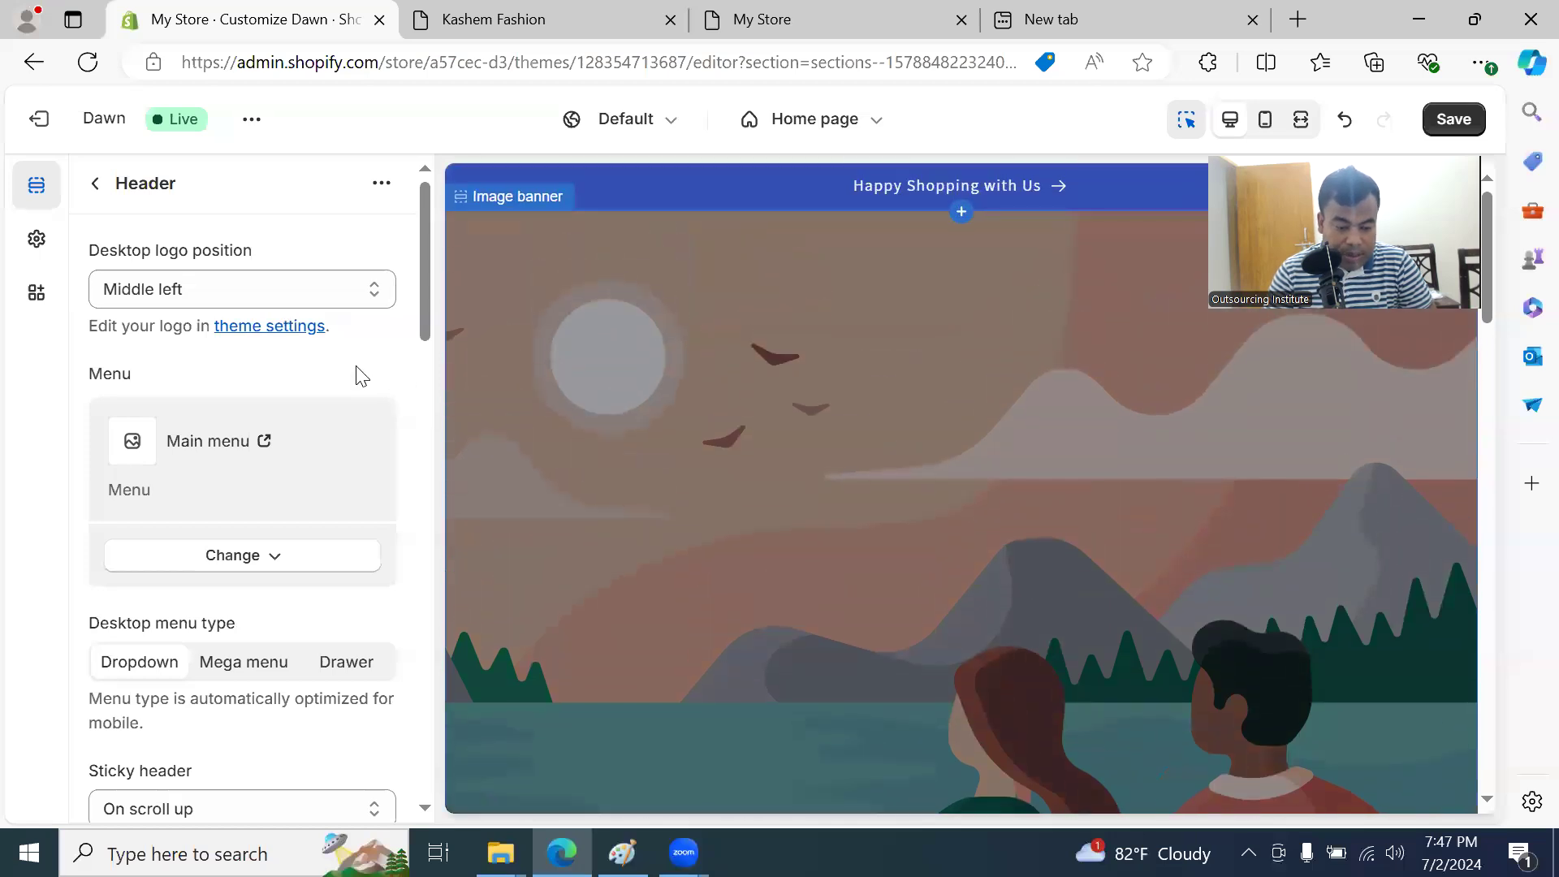
Step: Try the Top left and Top center desktop logo positions for the header and return to Middle left
left_click(343, 307)
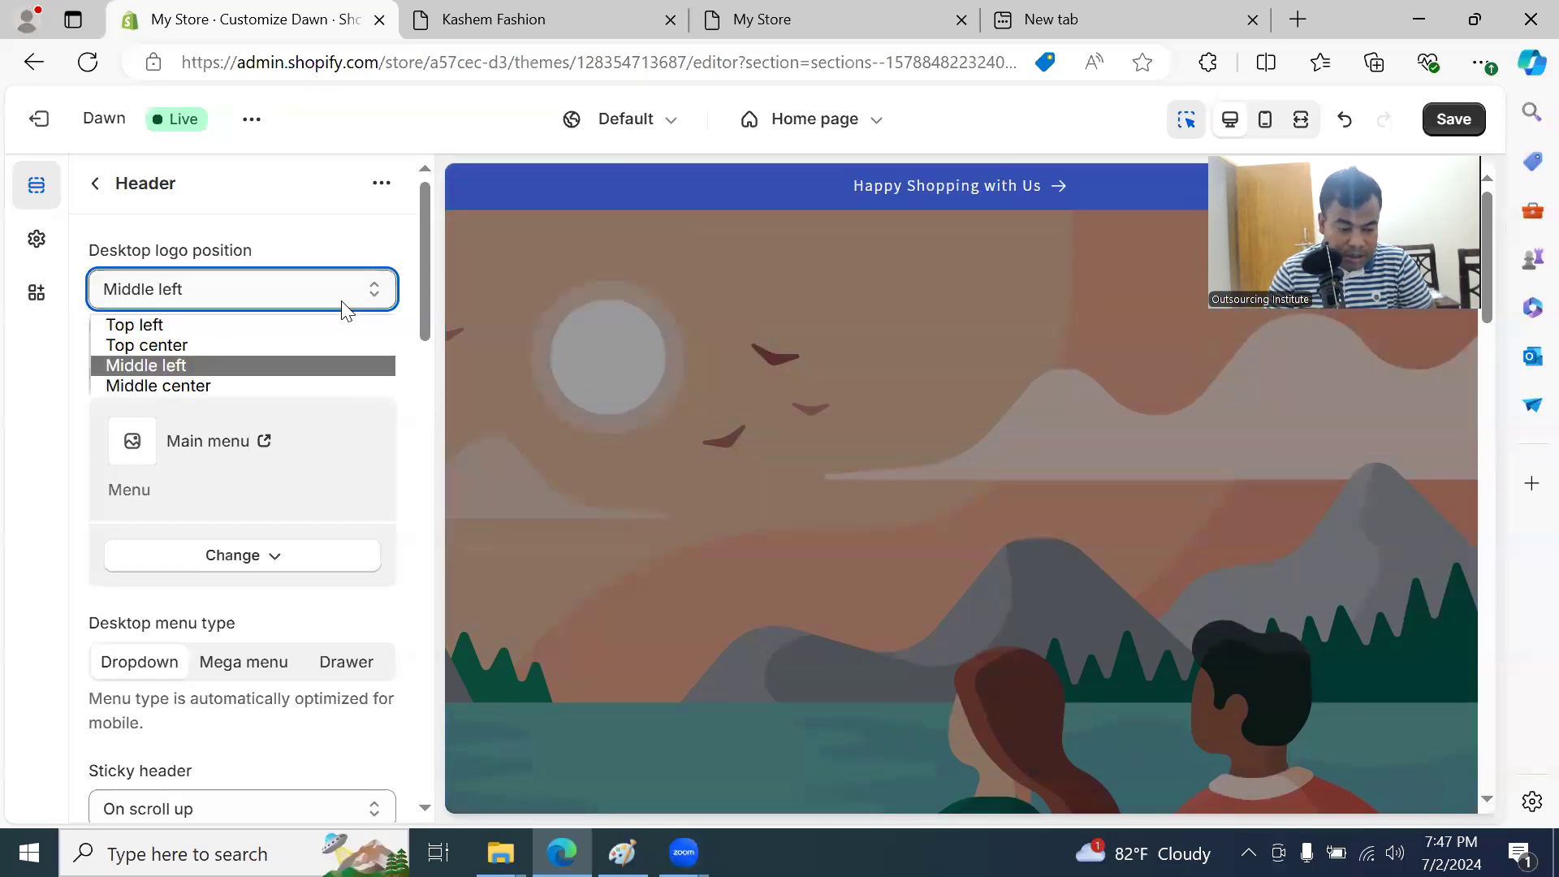
left_click(306, 328)
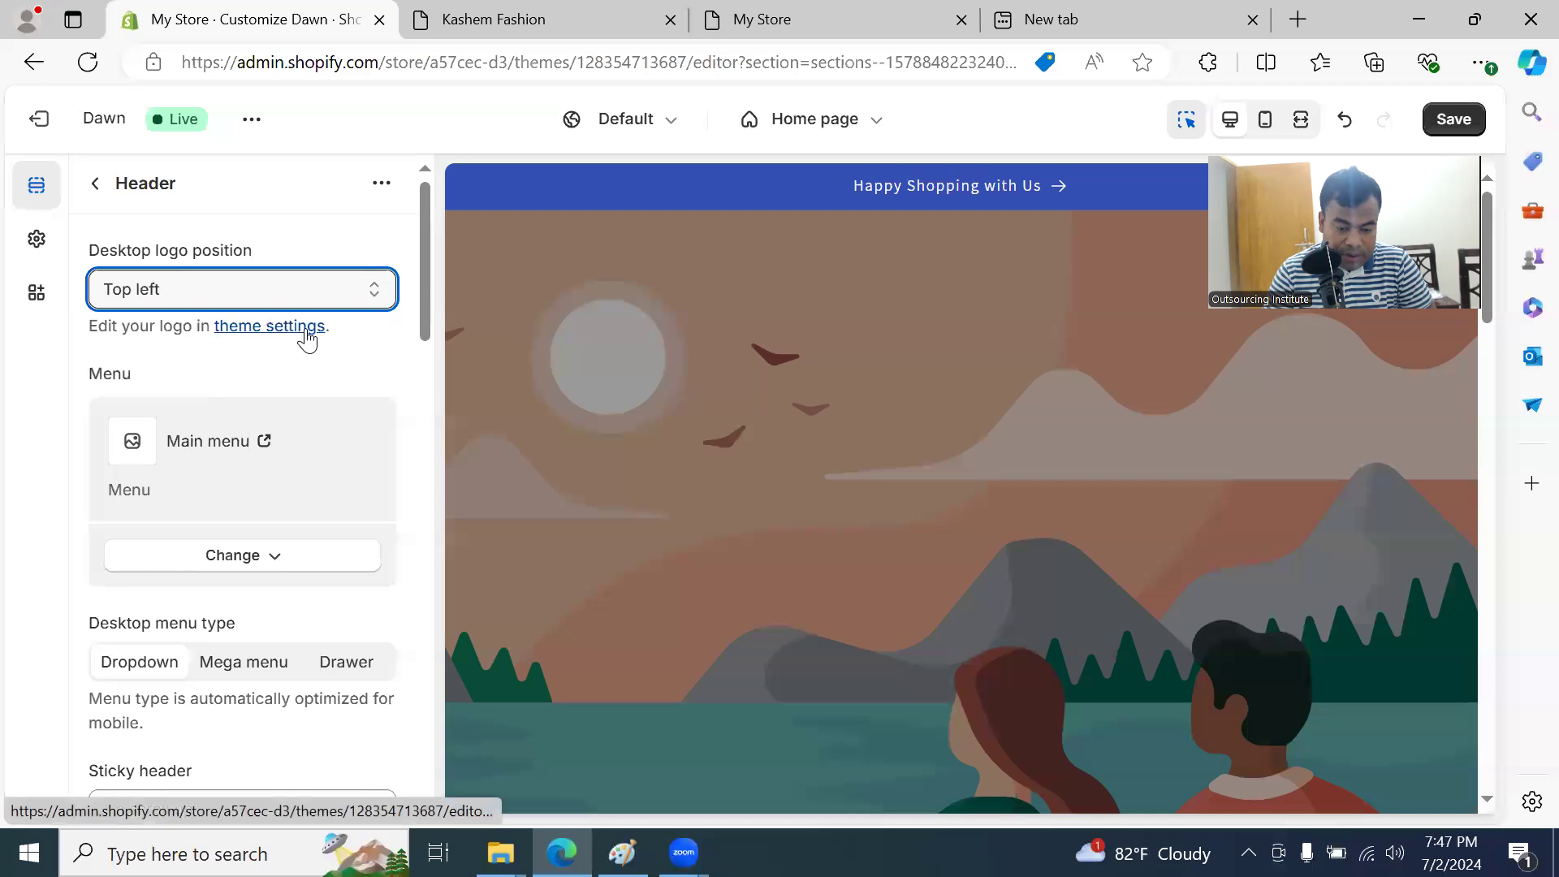
scroll(724, 432, "down", 4)
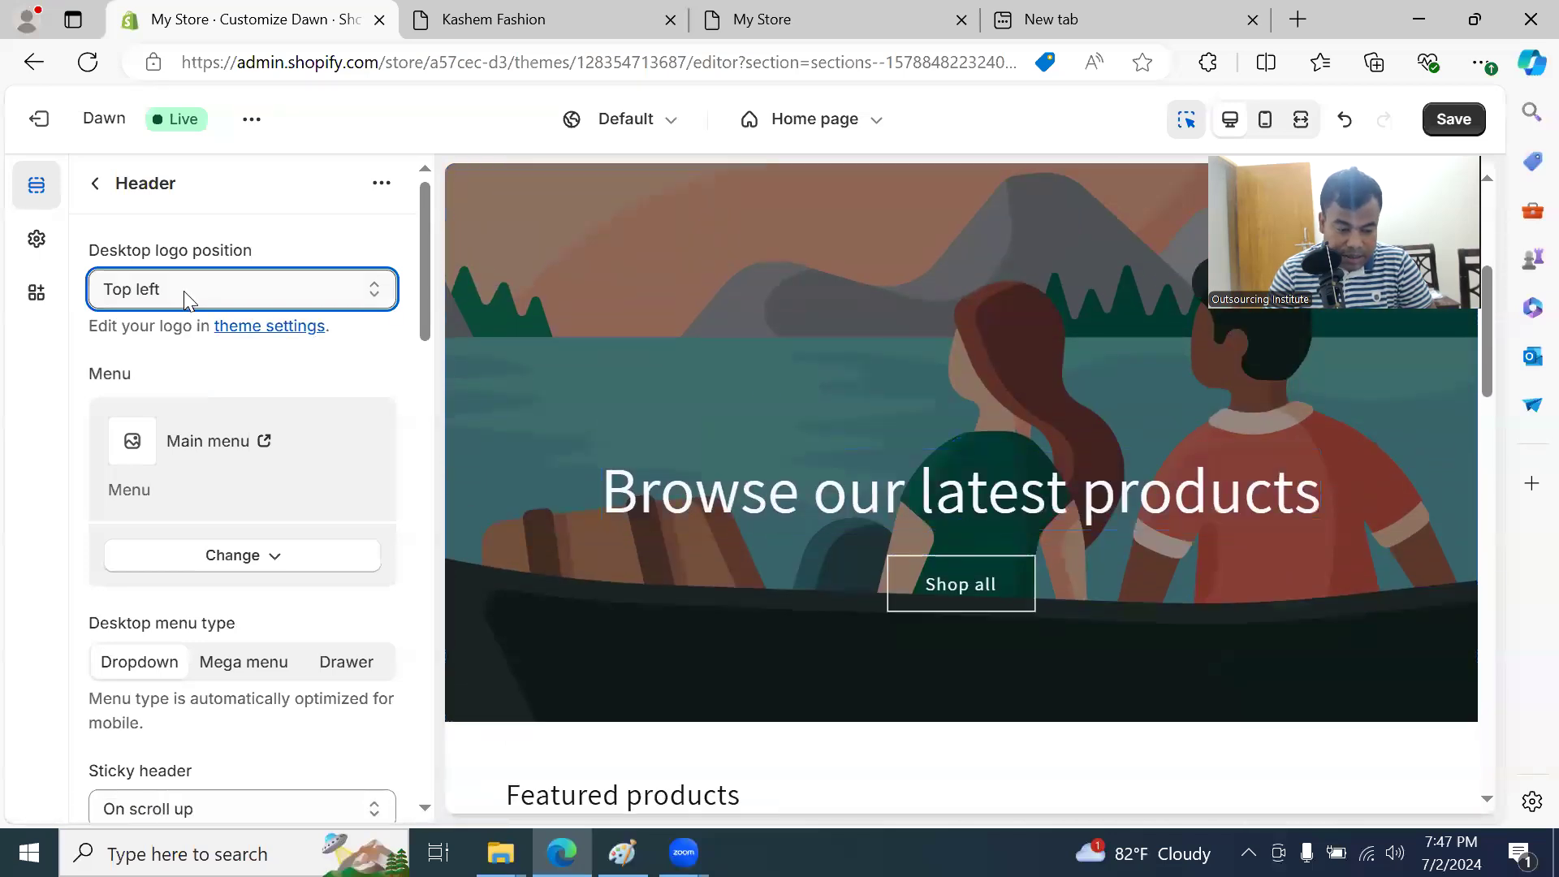
left_click(212, 295)
left_click(207, 345)
left_click(203, 297)
left_click(191, 365)
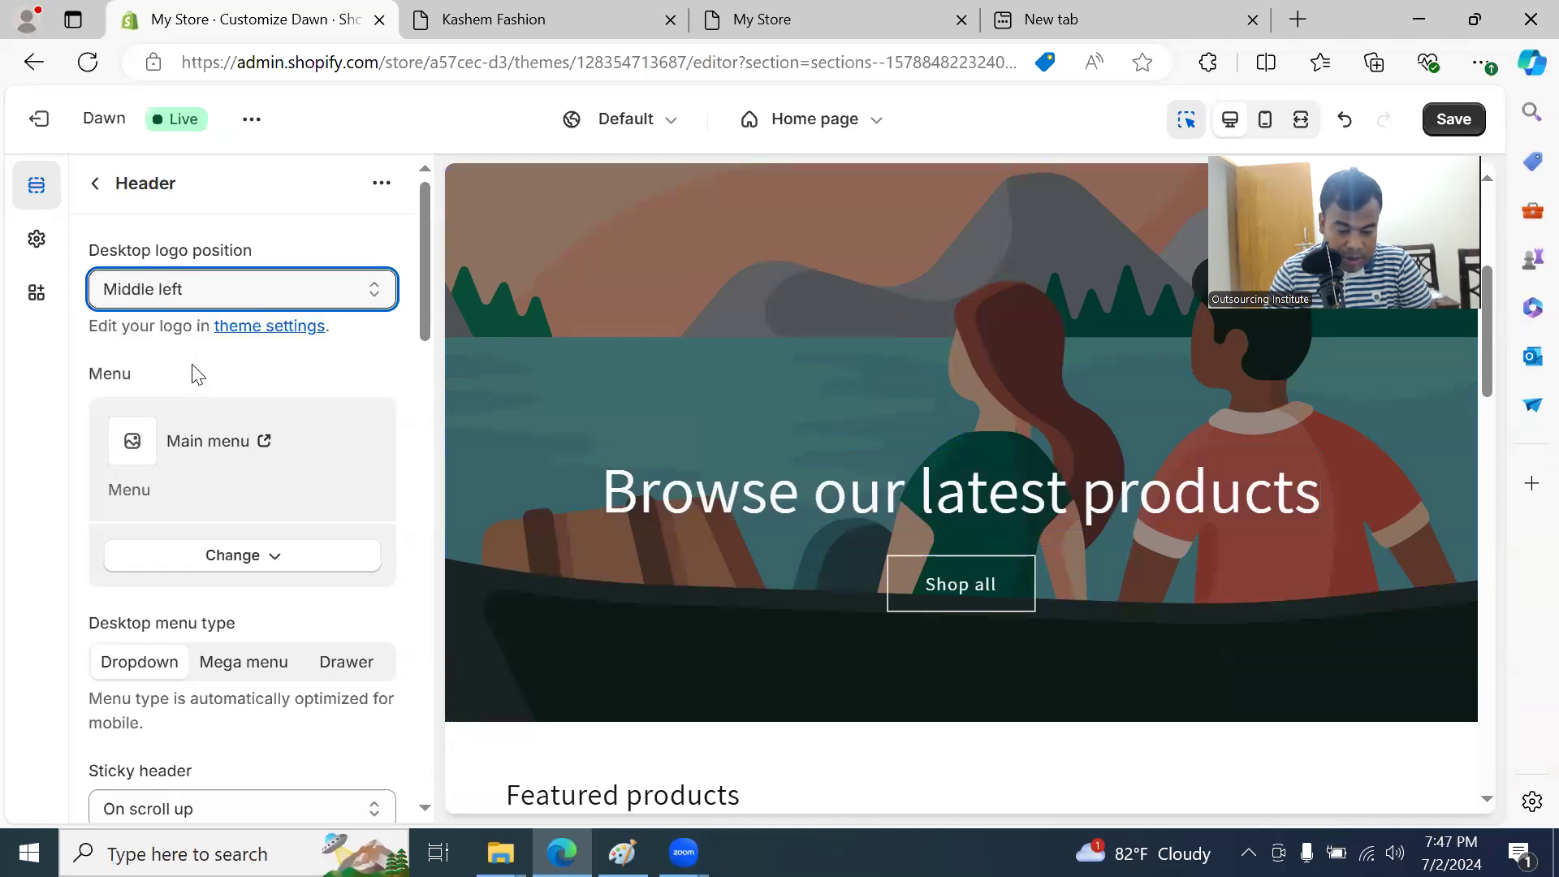
scroll(874, 511, "down", 1)
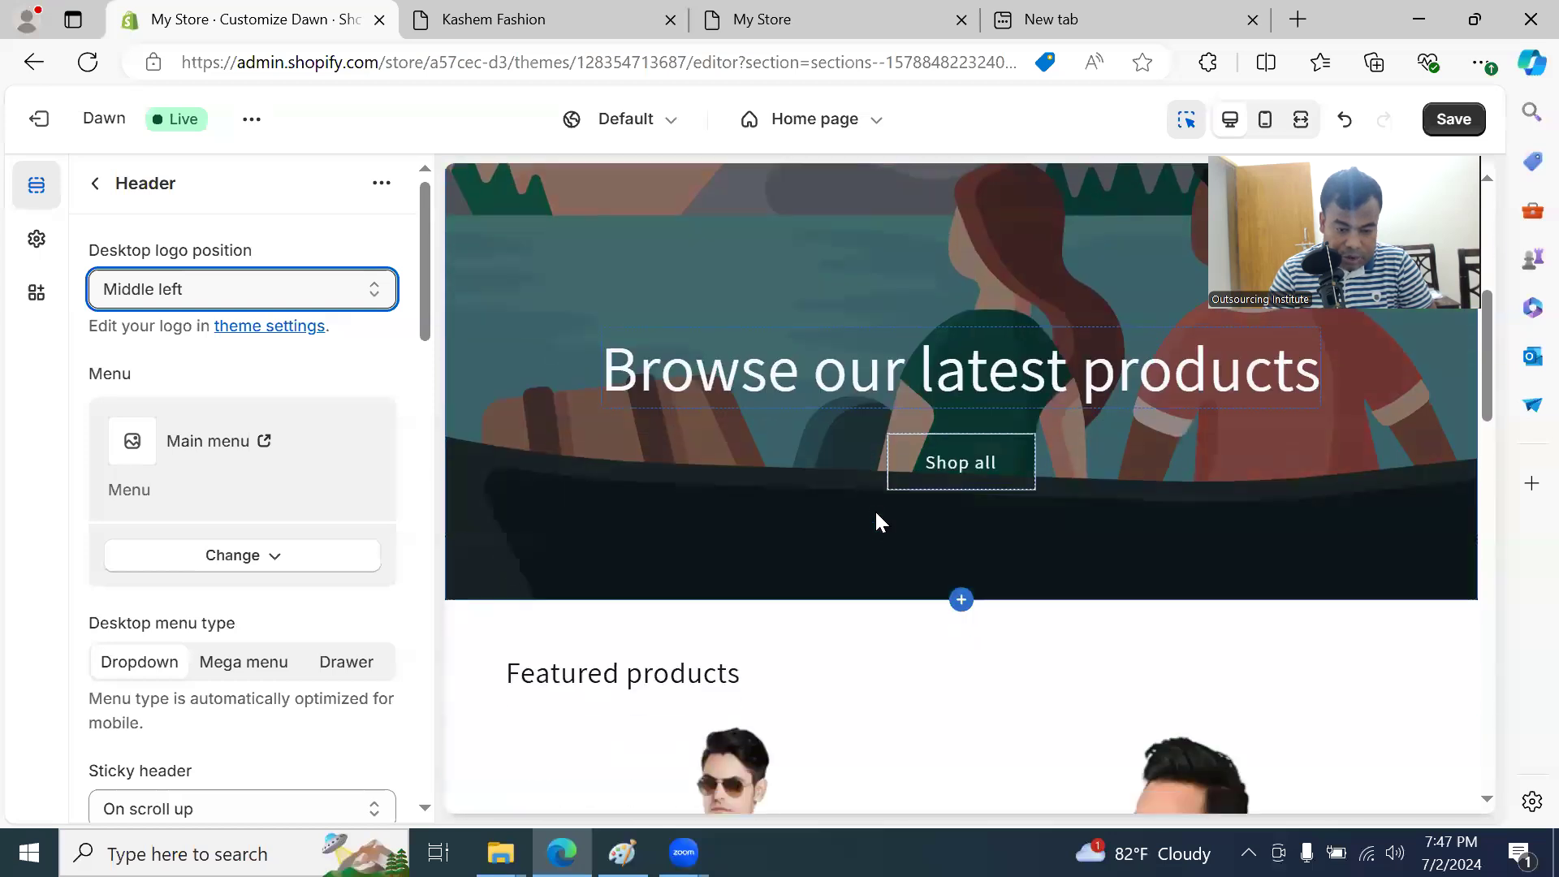
left_click(206, 304)
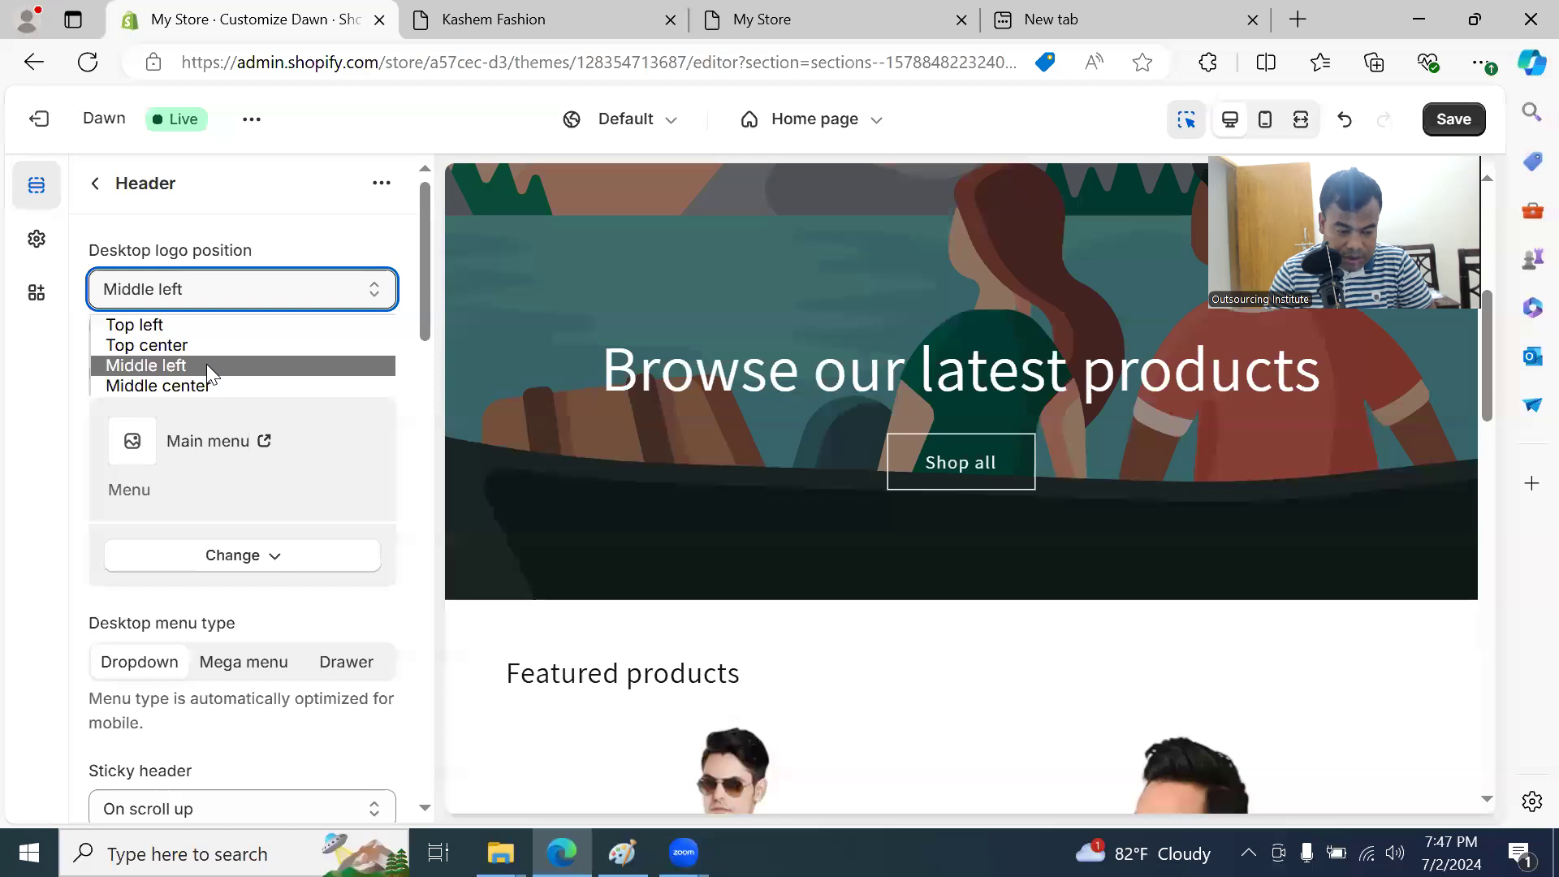
left_click(206, 364)
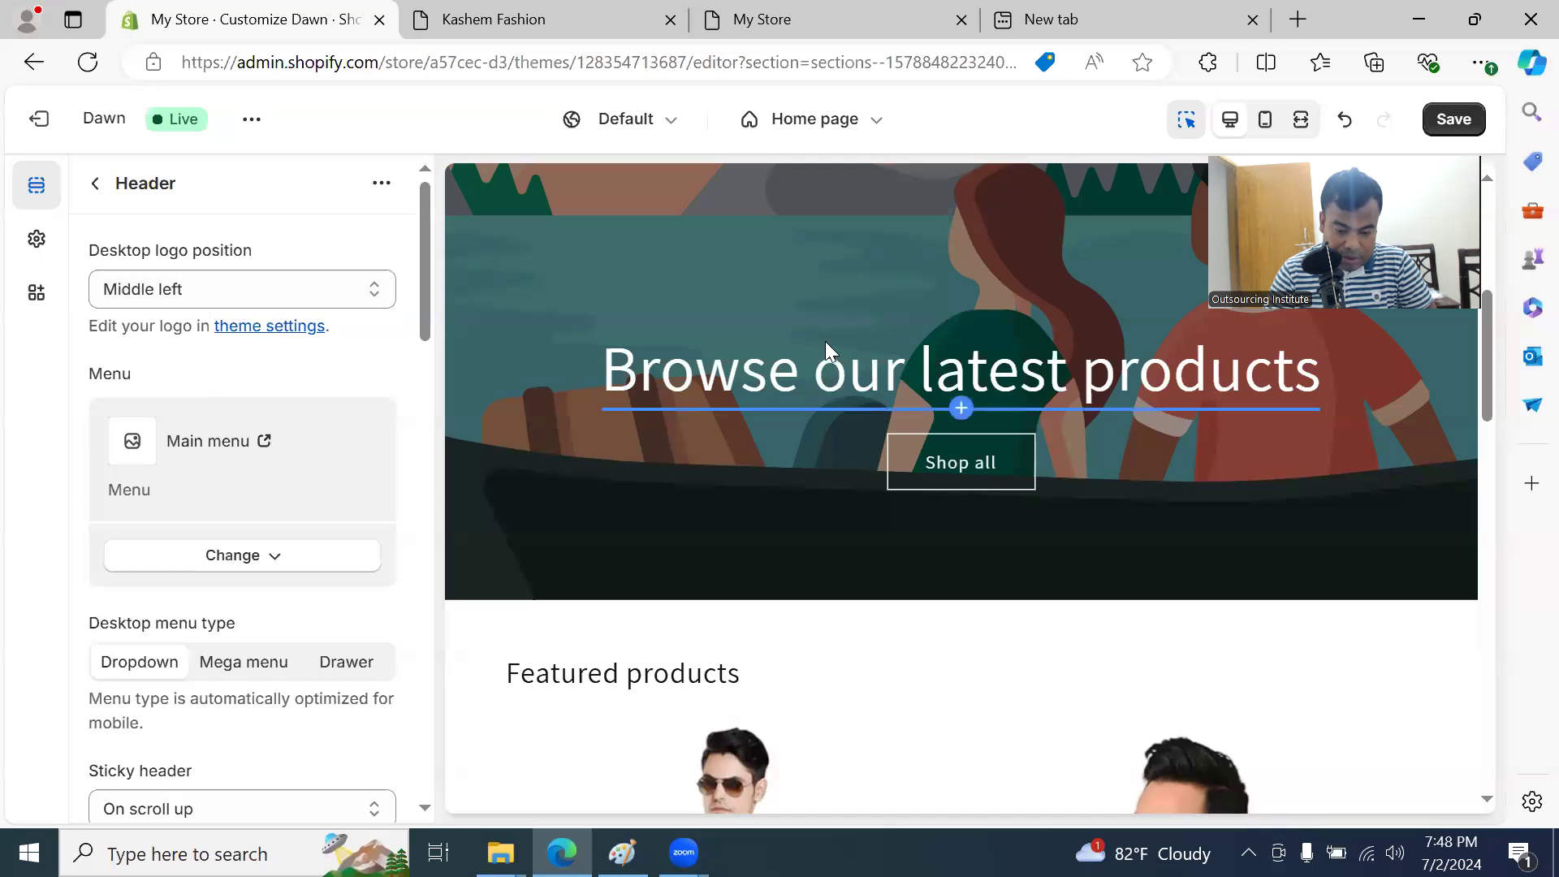
Step: Set the Header section's desktop logo position to Top center
left_click(826, 375)
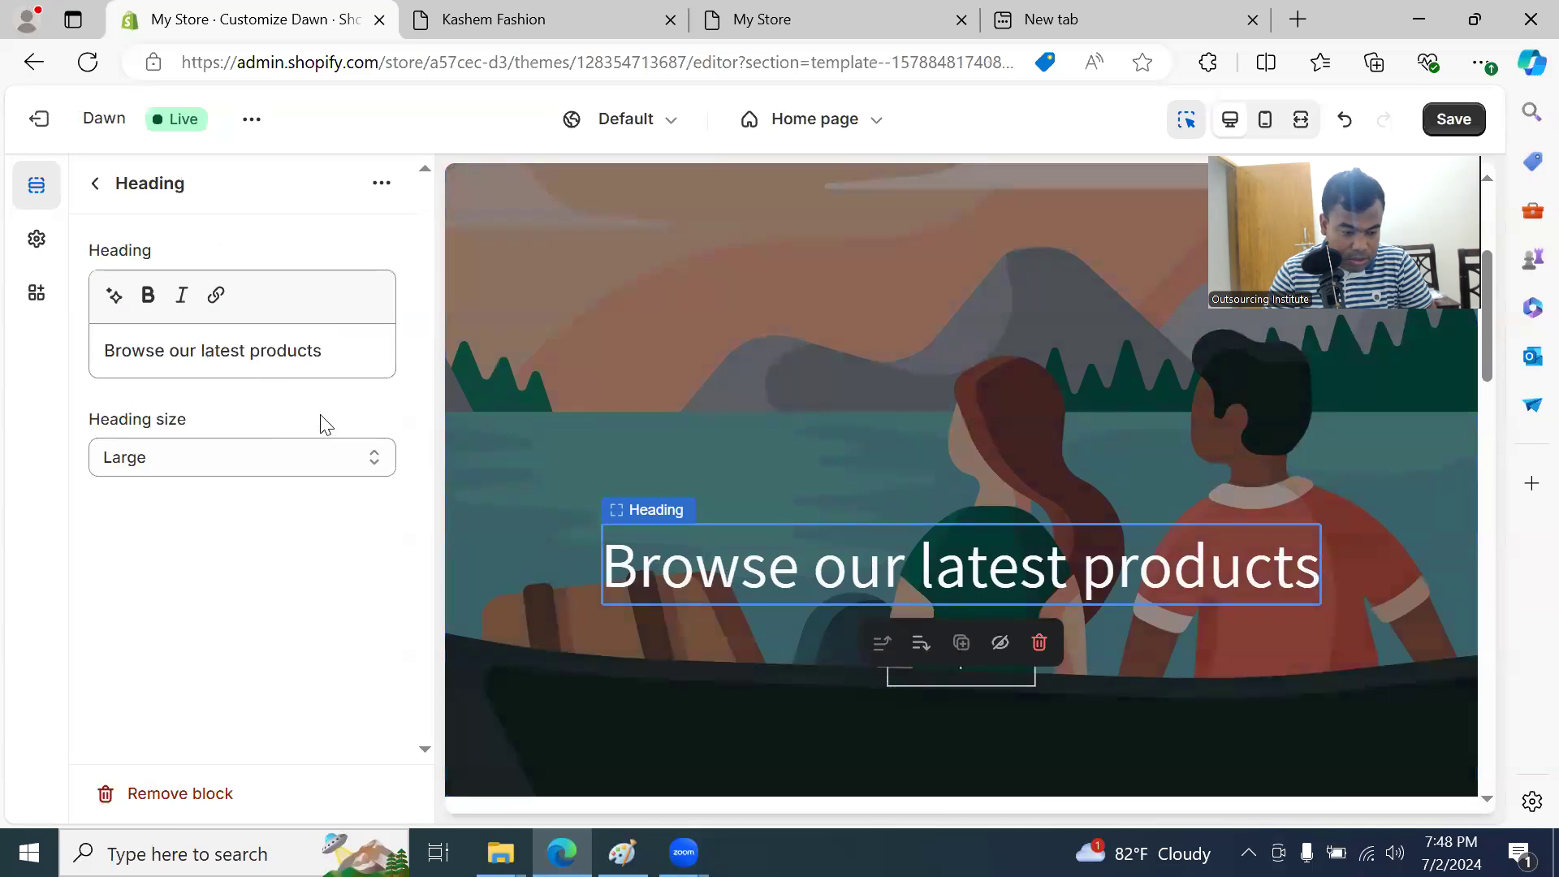
left_click(96, 188)
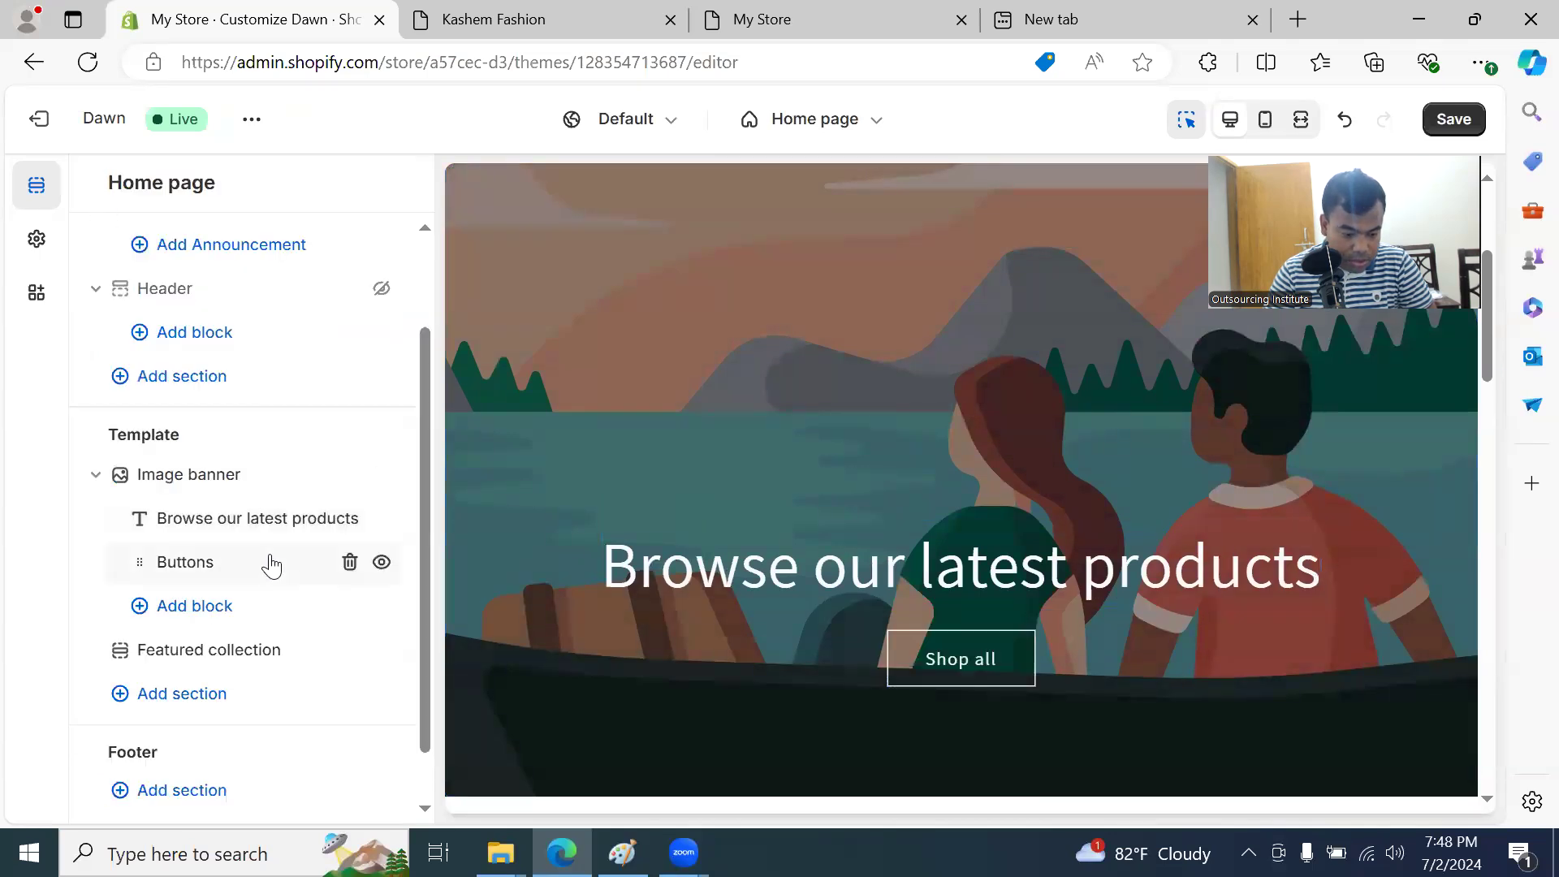
left_click(178, 291)
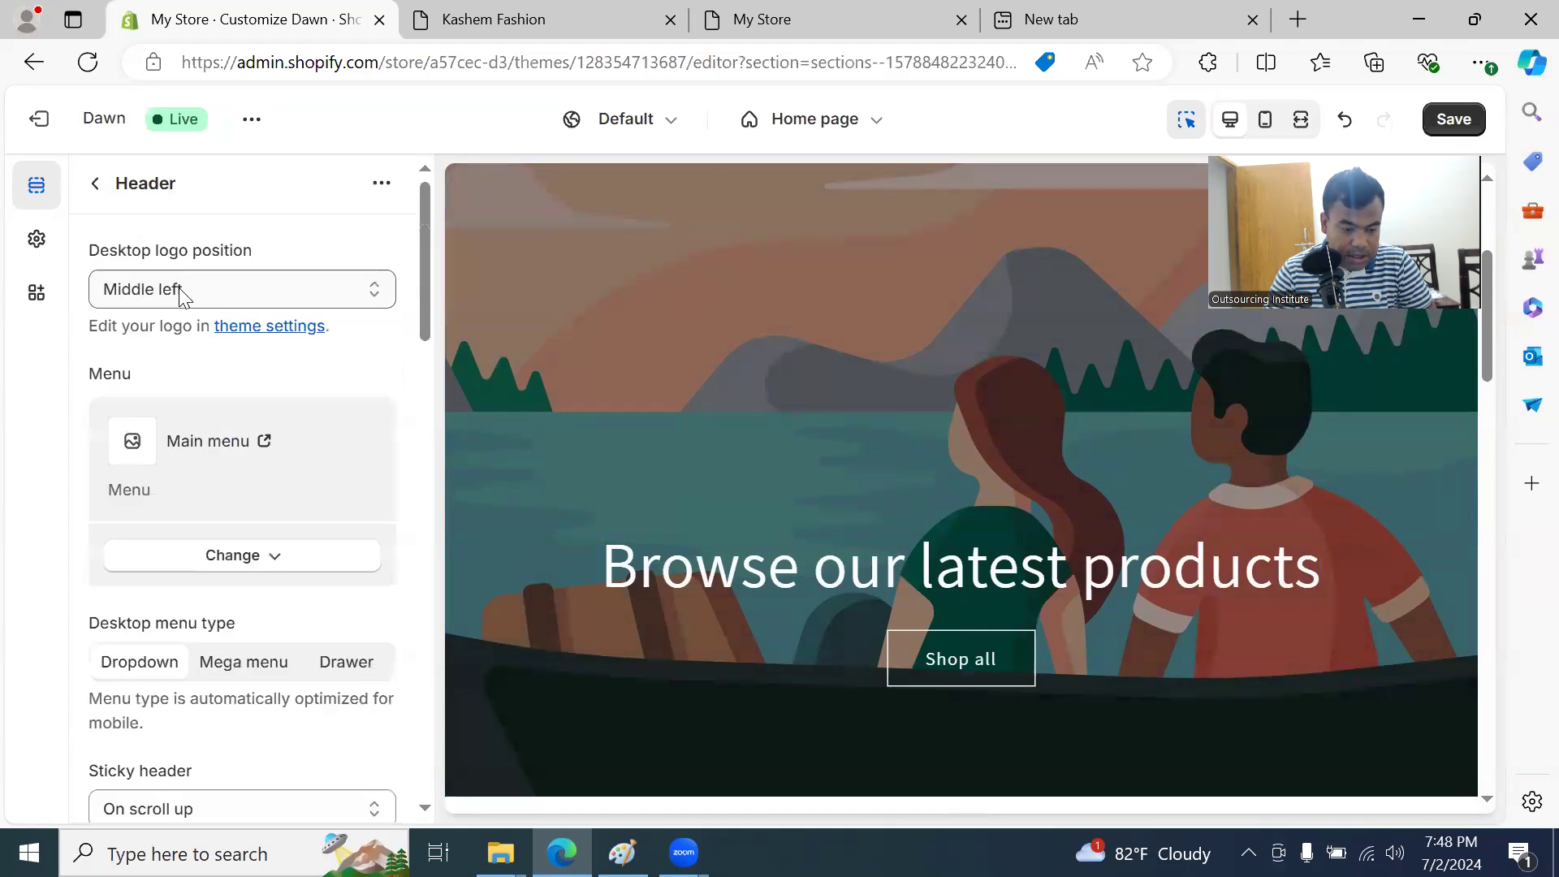
left_click(351, 297)
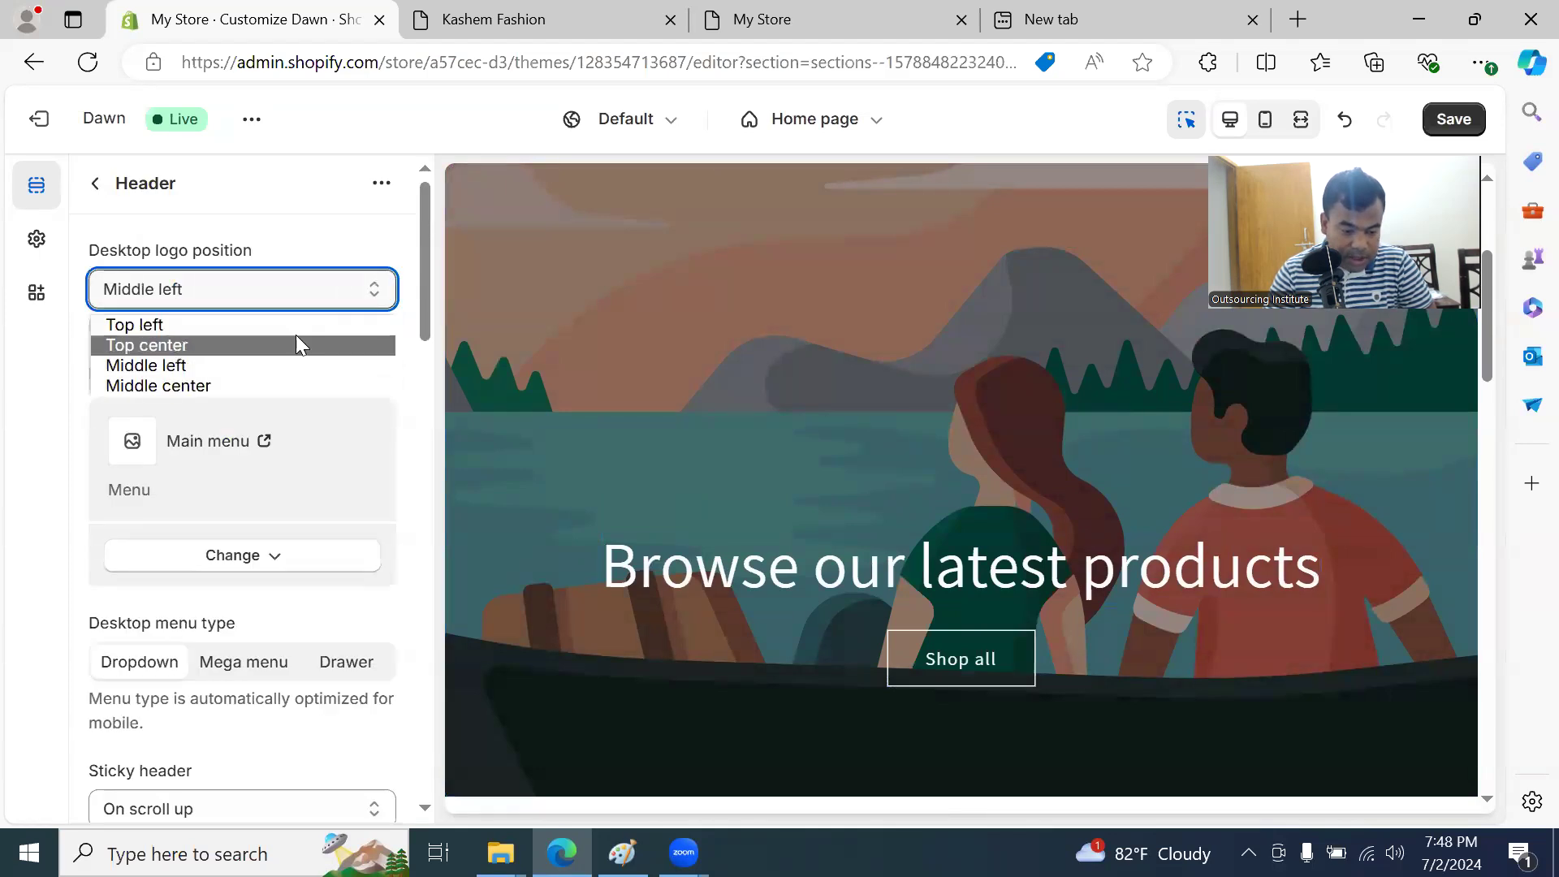
left_click(296, 347)
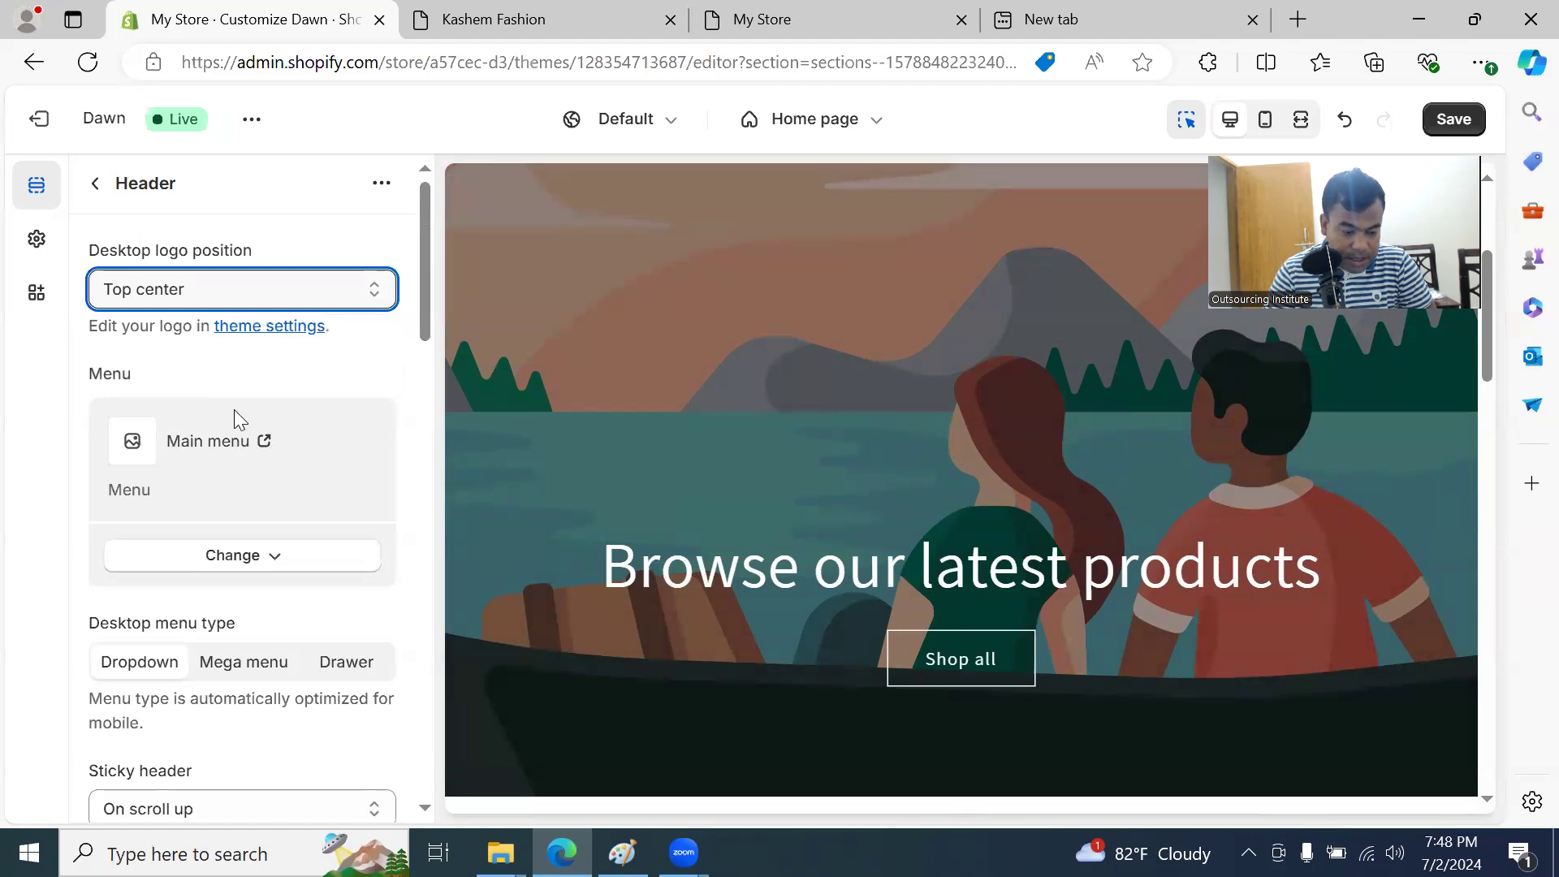
Step: Open the header's Main menu for editing and compare its items with the storefront's navigation
scroll(219, 355, "down", 2)
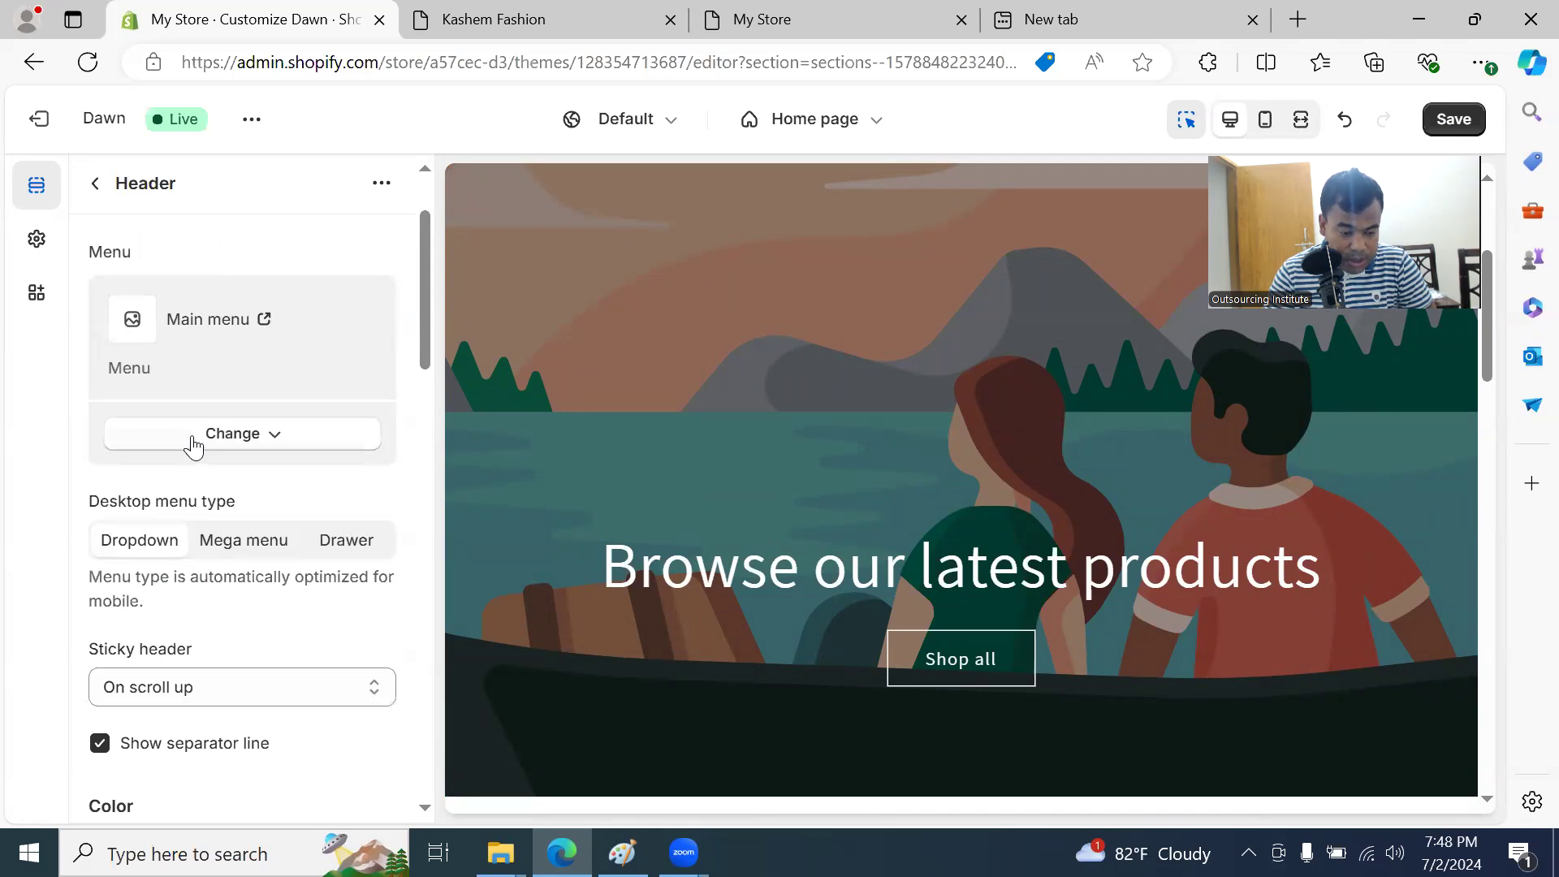
left_click(256, 325)
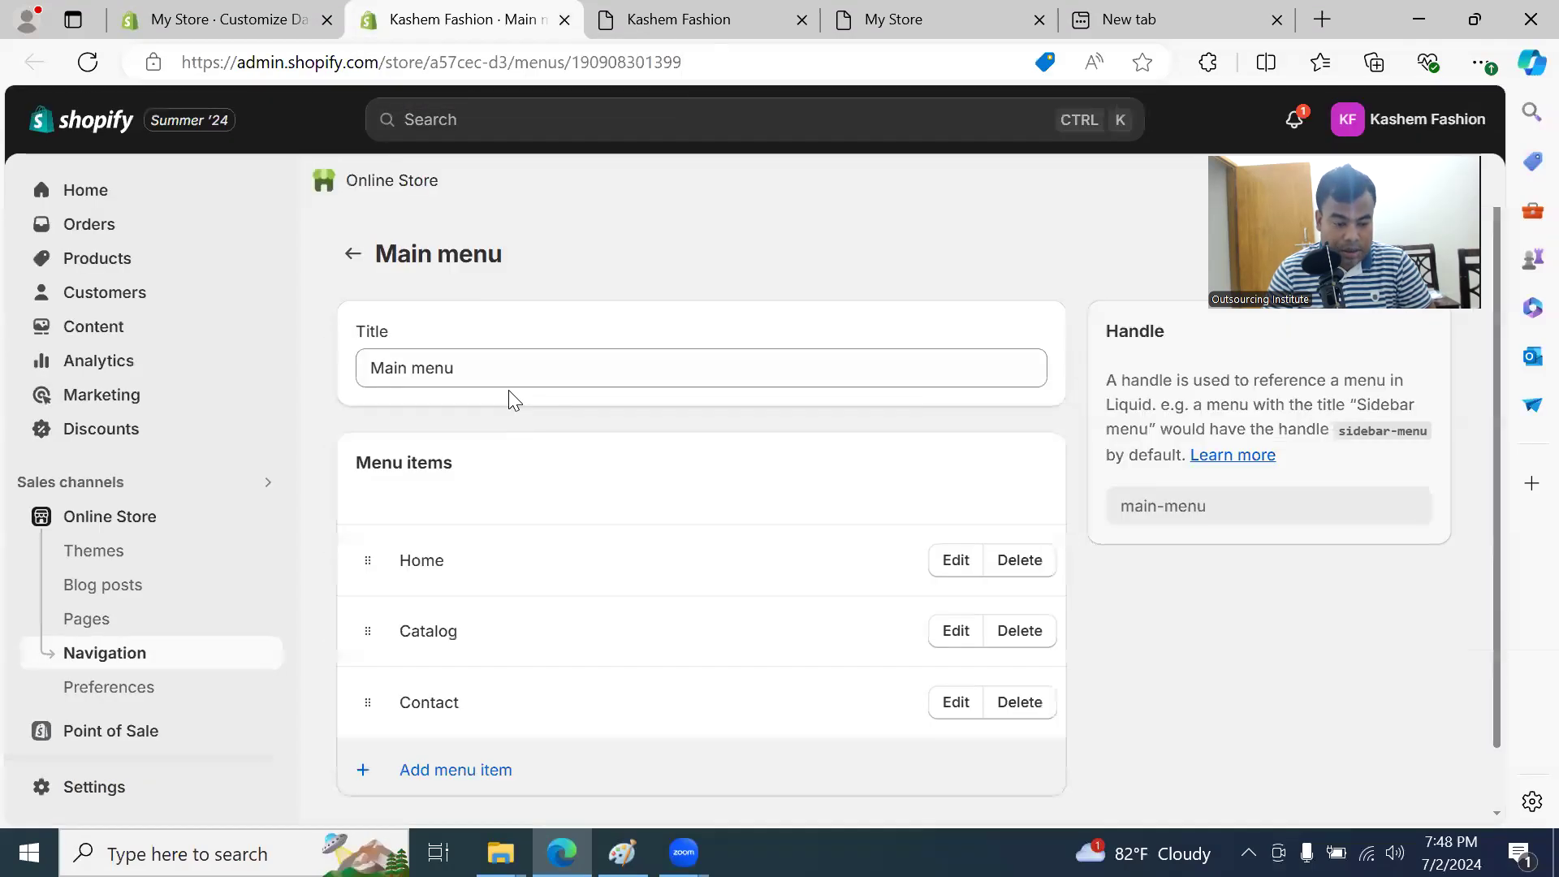
scroll(580, 398, "down", 1)
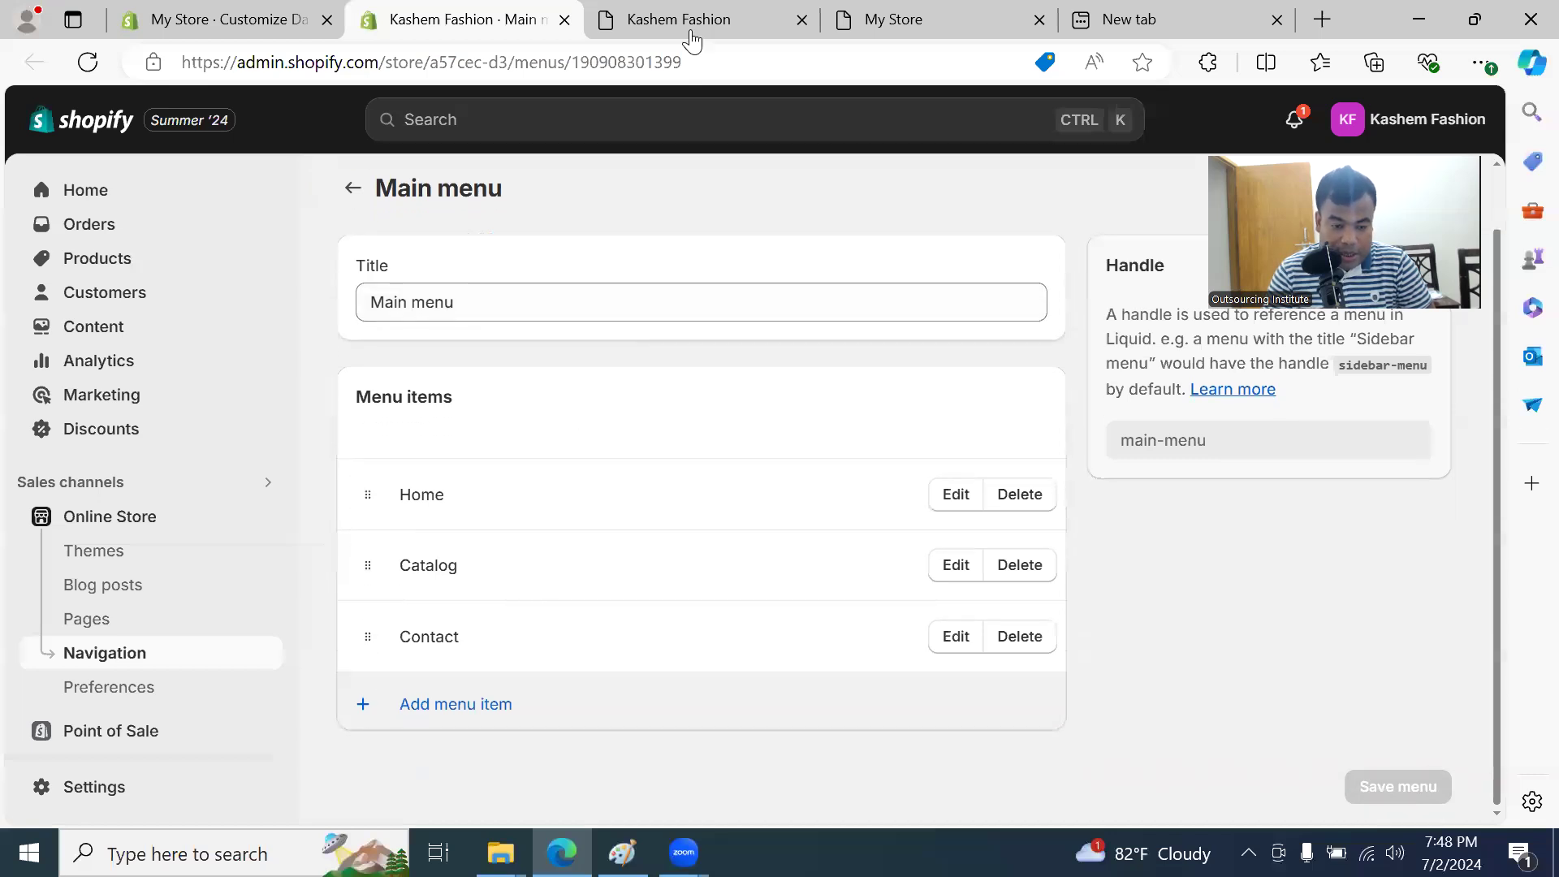
left_click(690, 23)
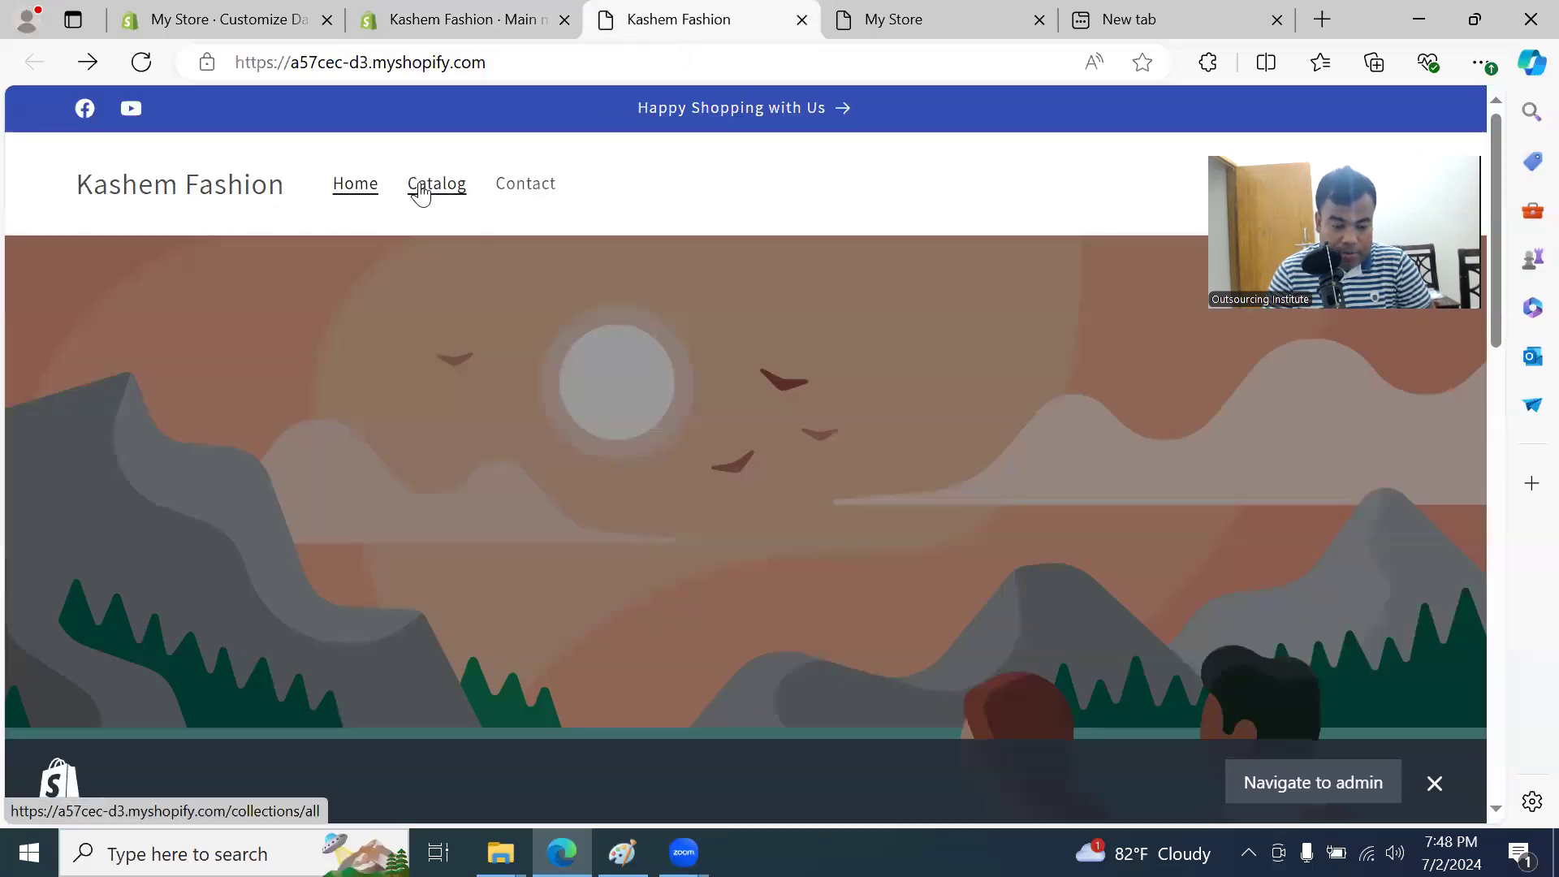
left_click(461, 20)
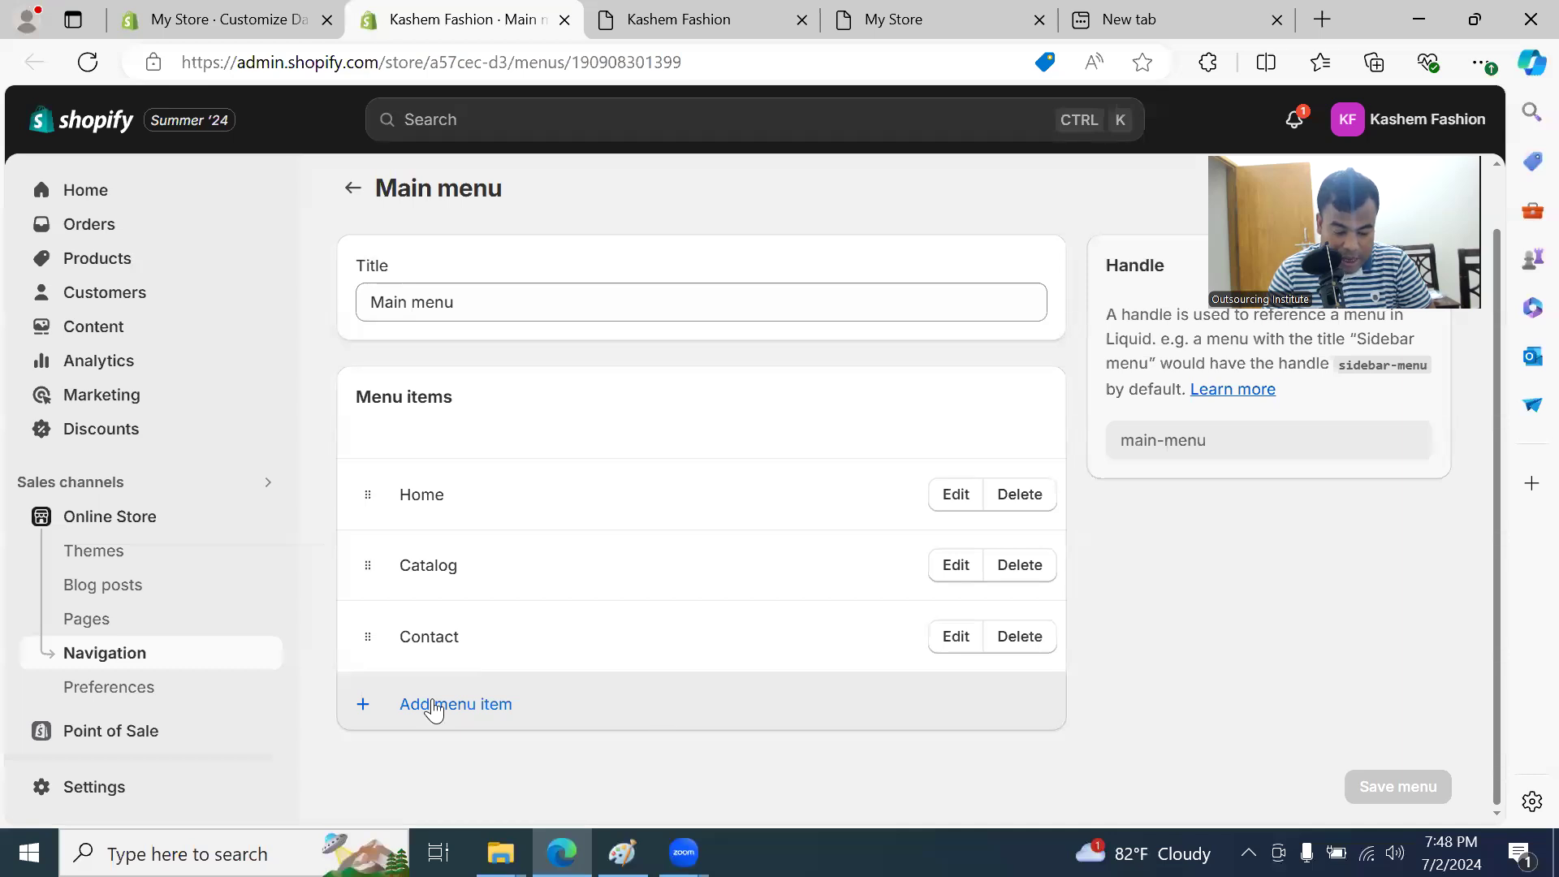
Step: Add a menu item named "About us" linked to the About Us page to the Main menu and save
left_click(434, 704)
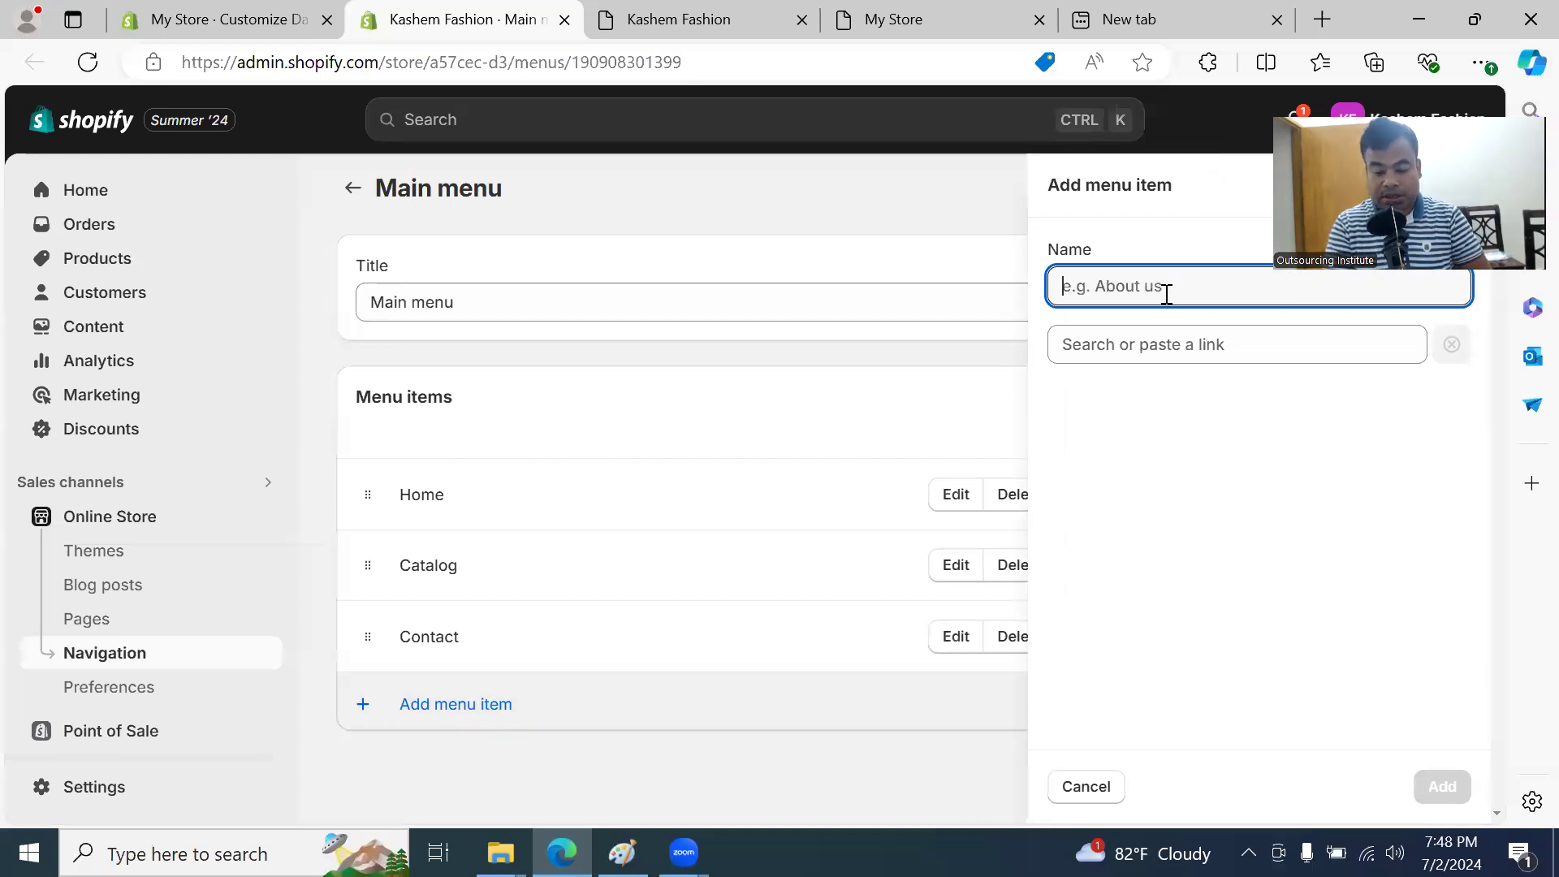
type("About us")
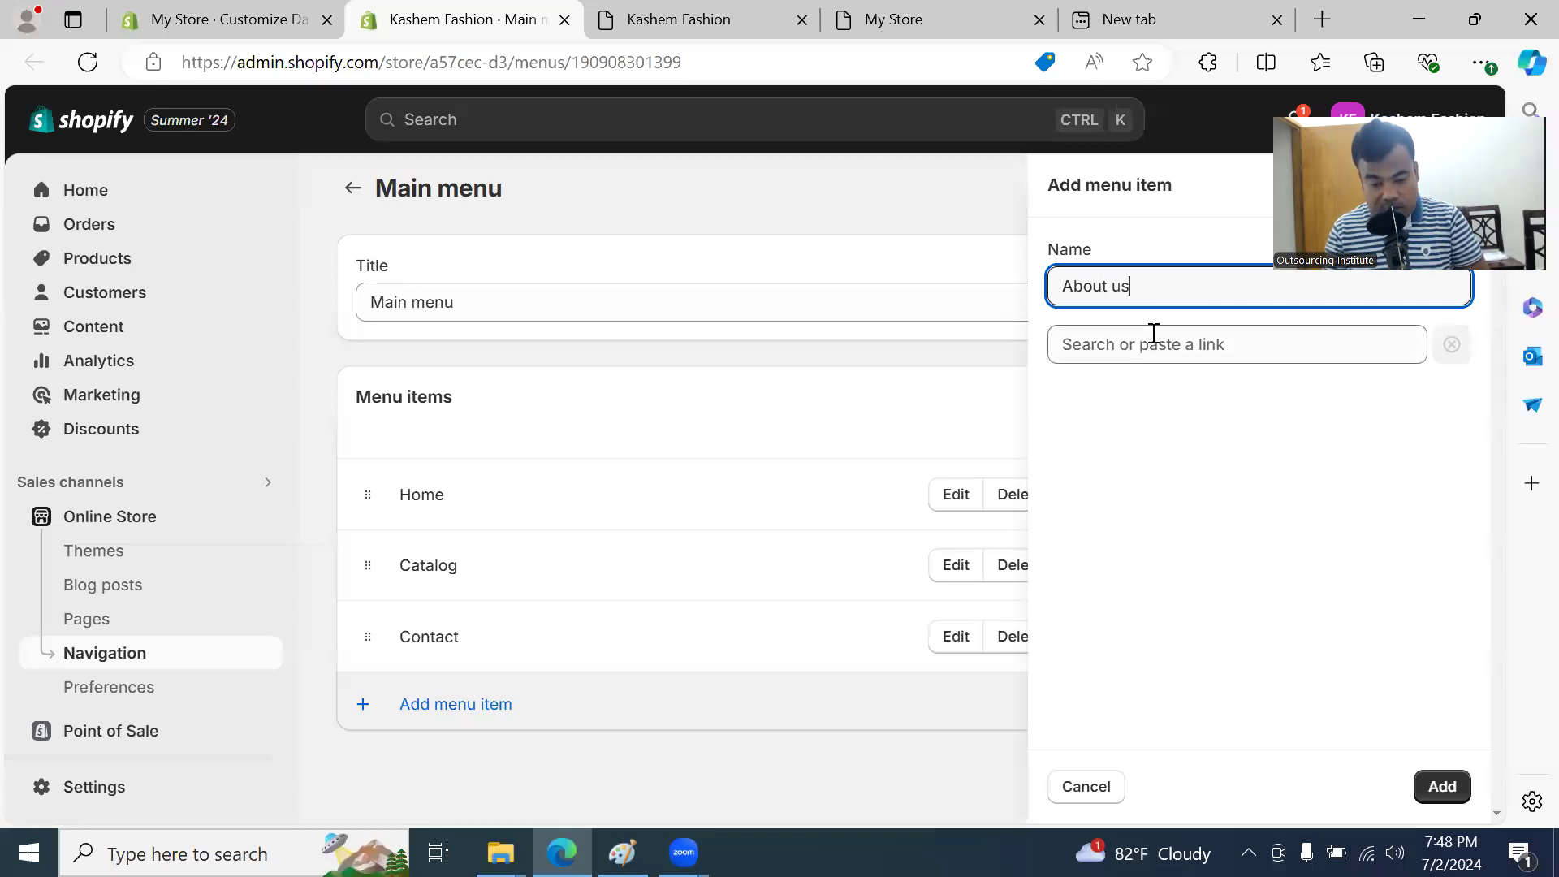
left_click(1147, 345)
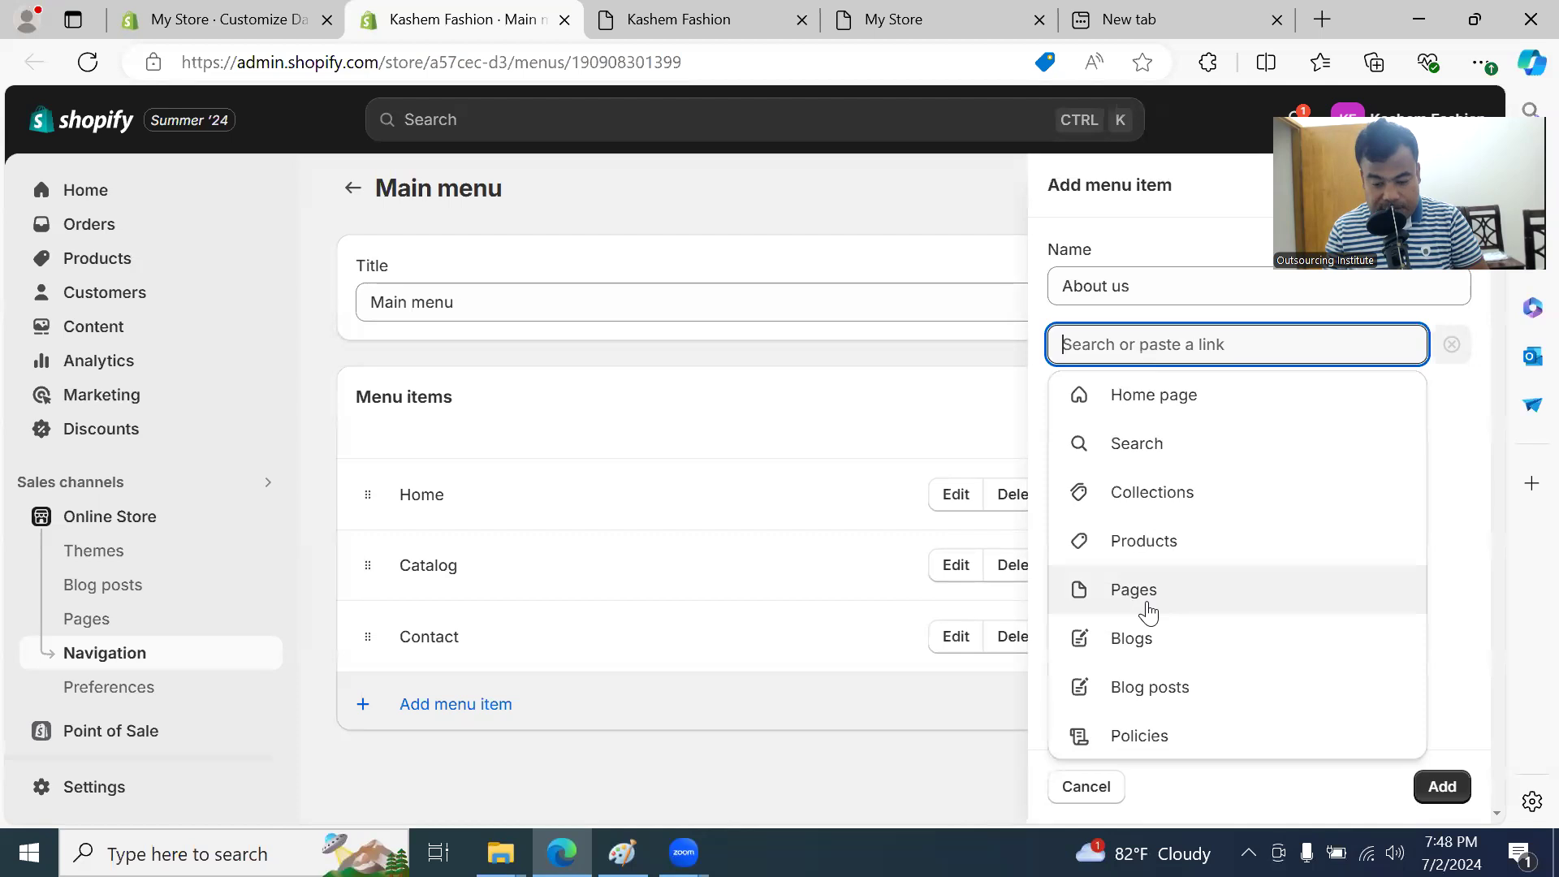
left_click(1146, 603)
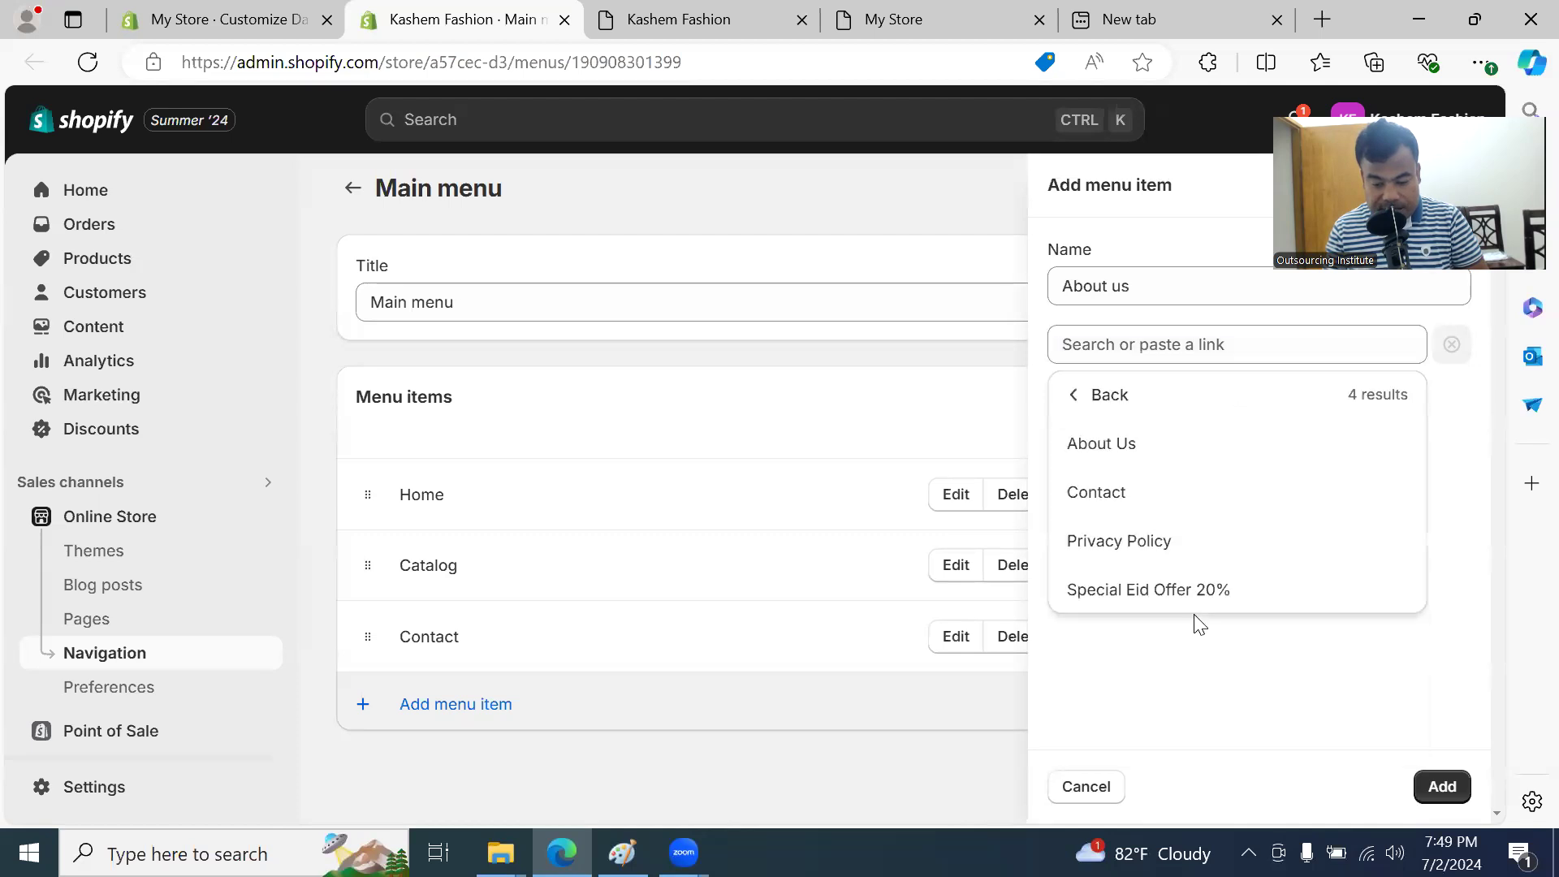
left_click(1146, 445)
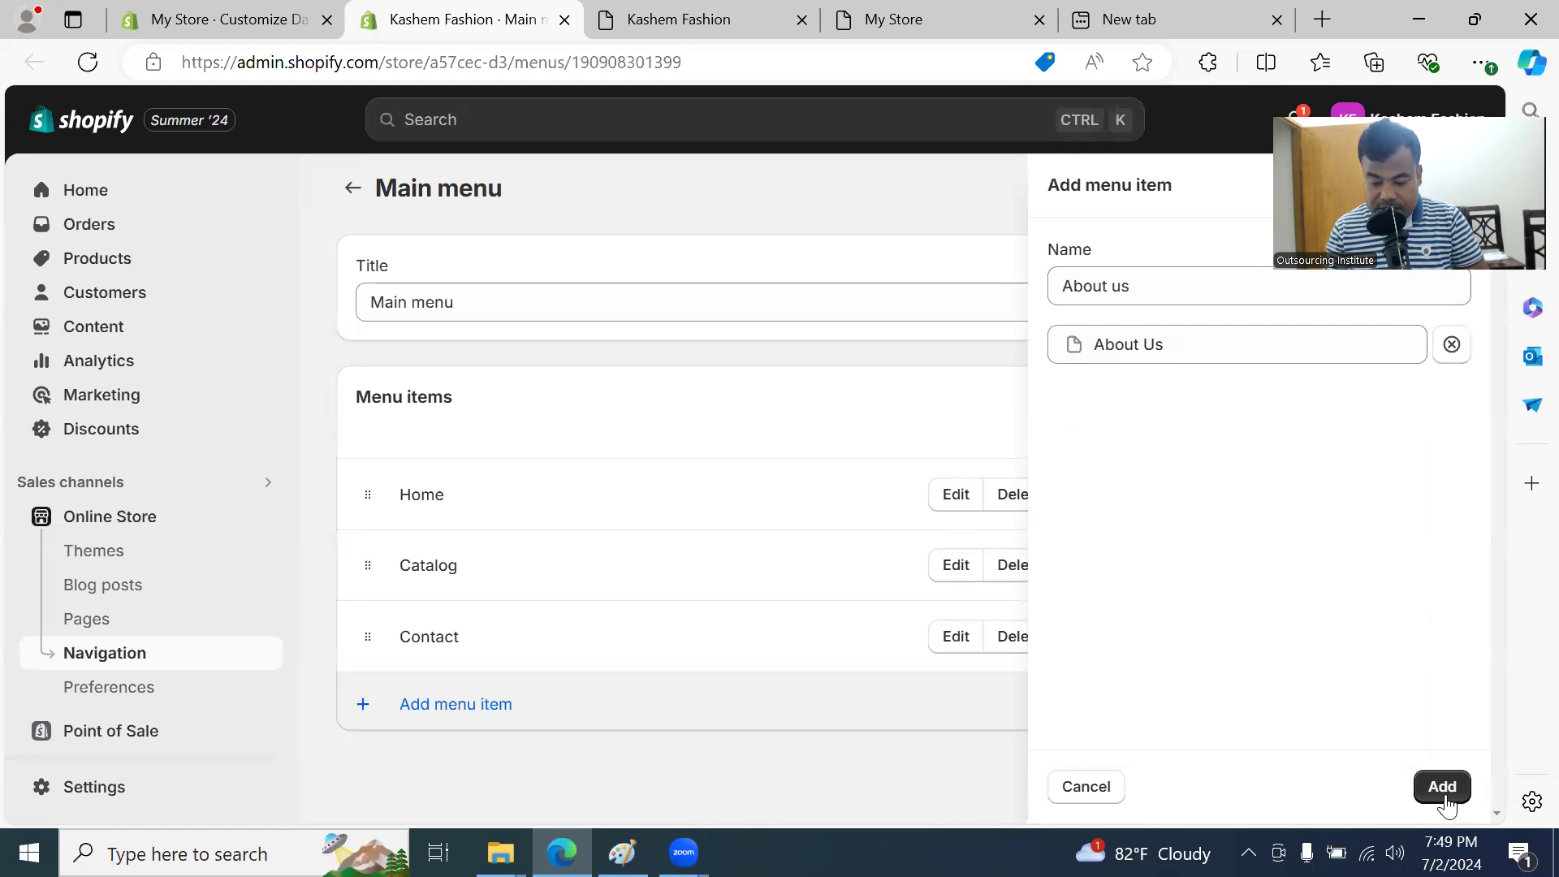
left_click(1442, 786)
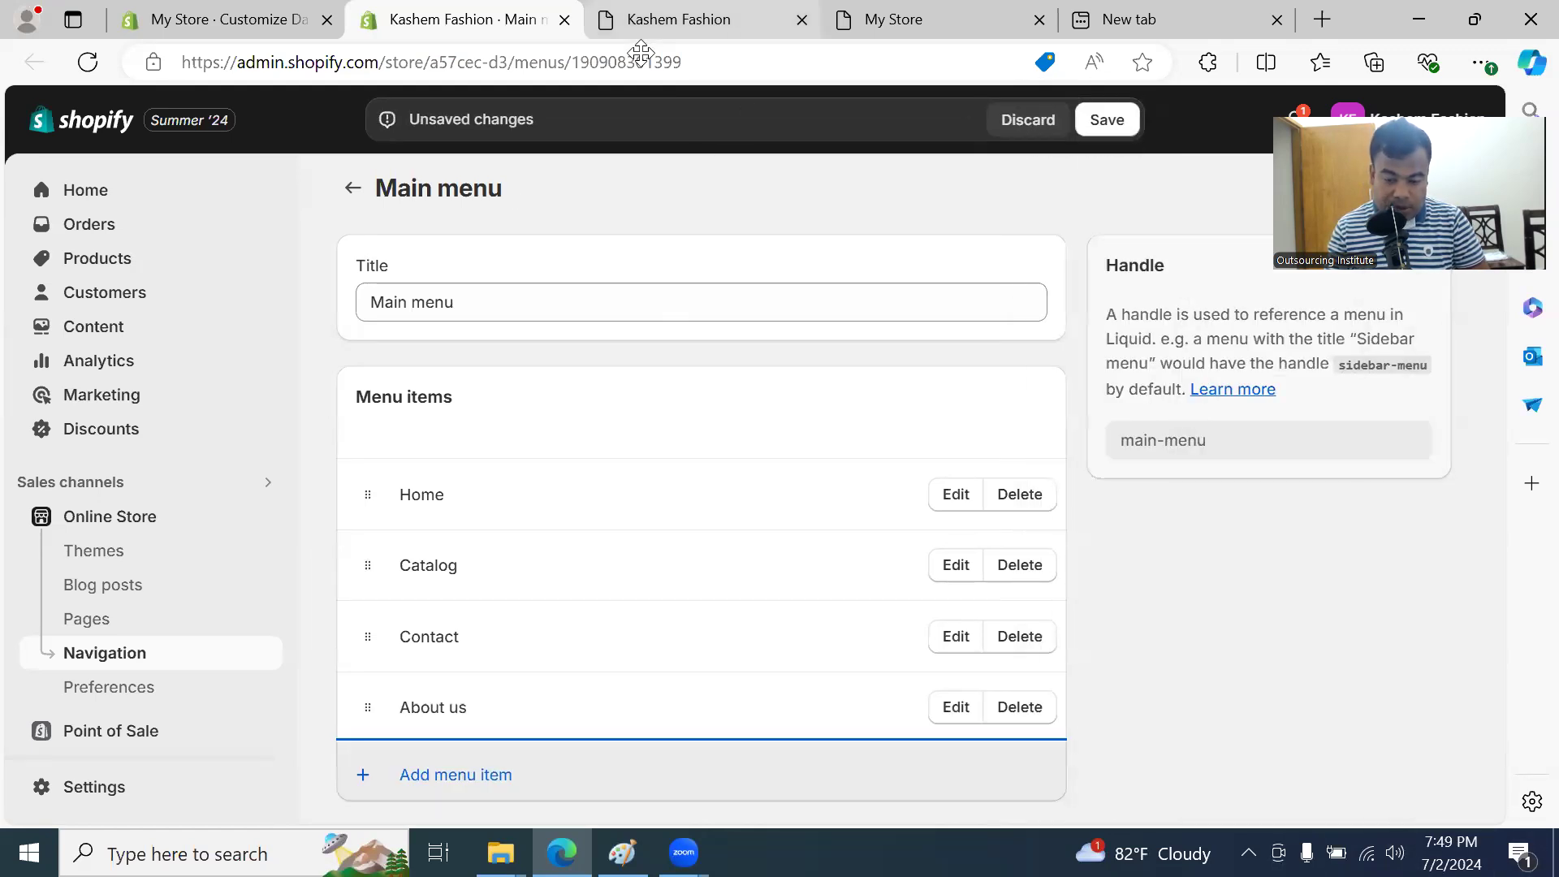
left_click(1462, 294)
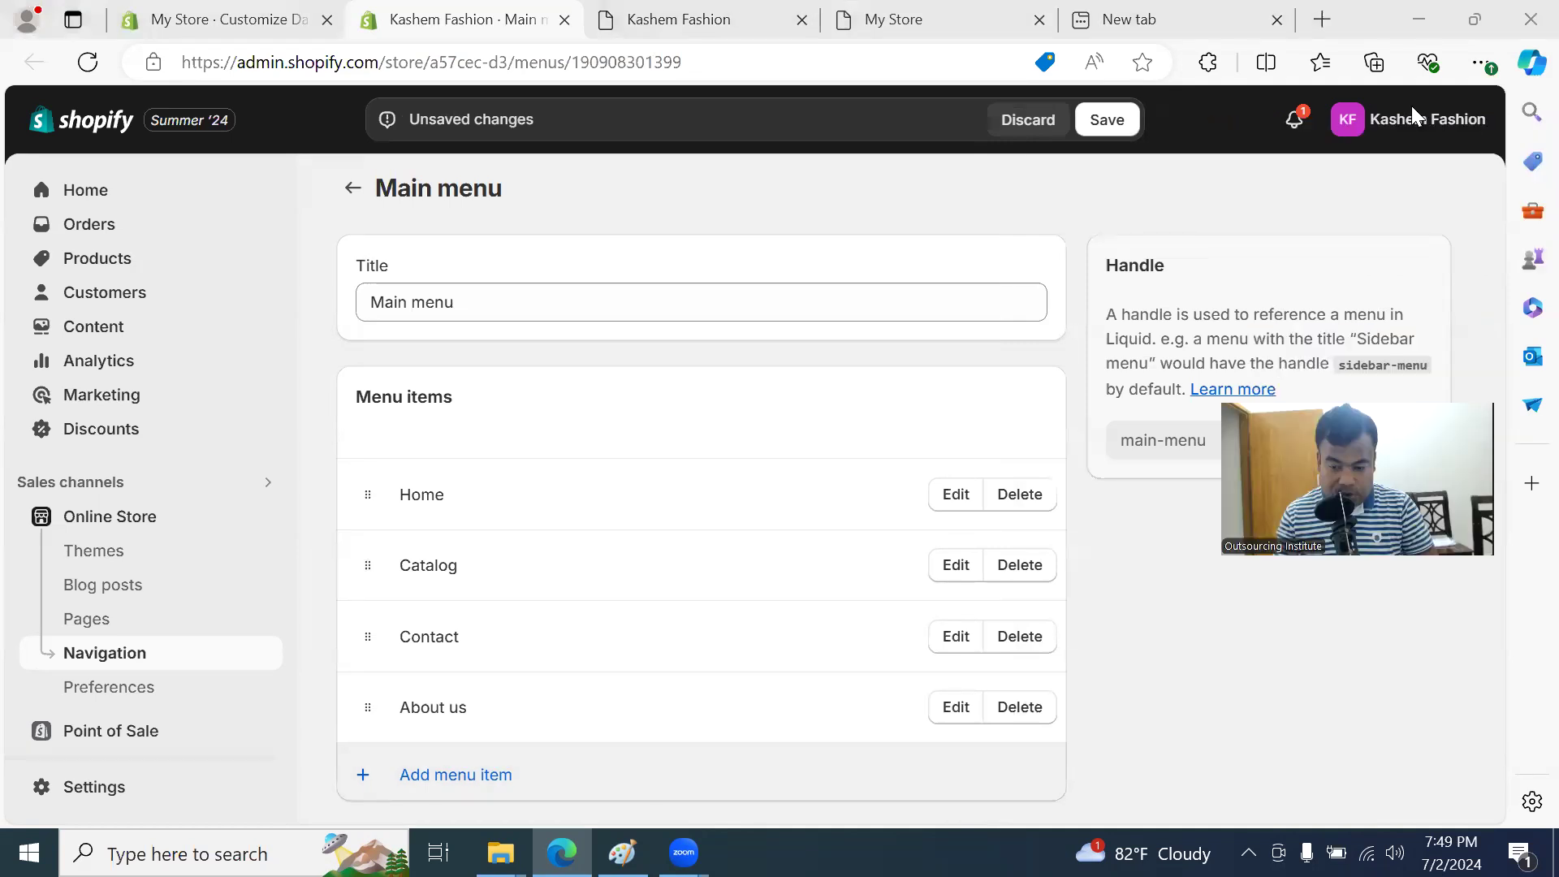
left_click(1107, 119)
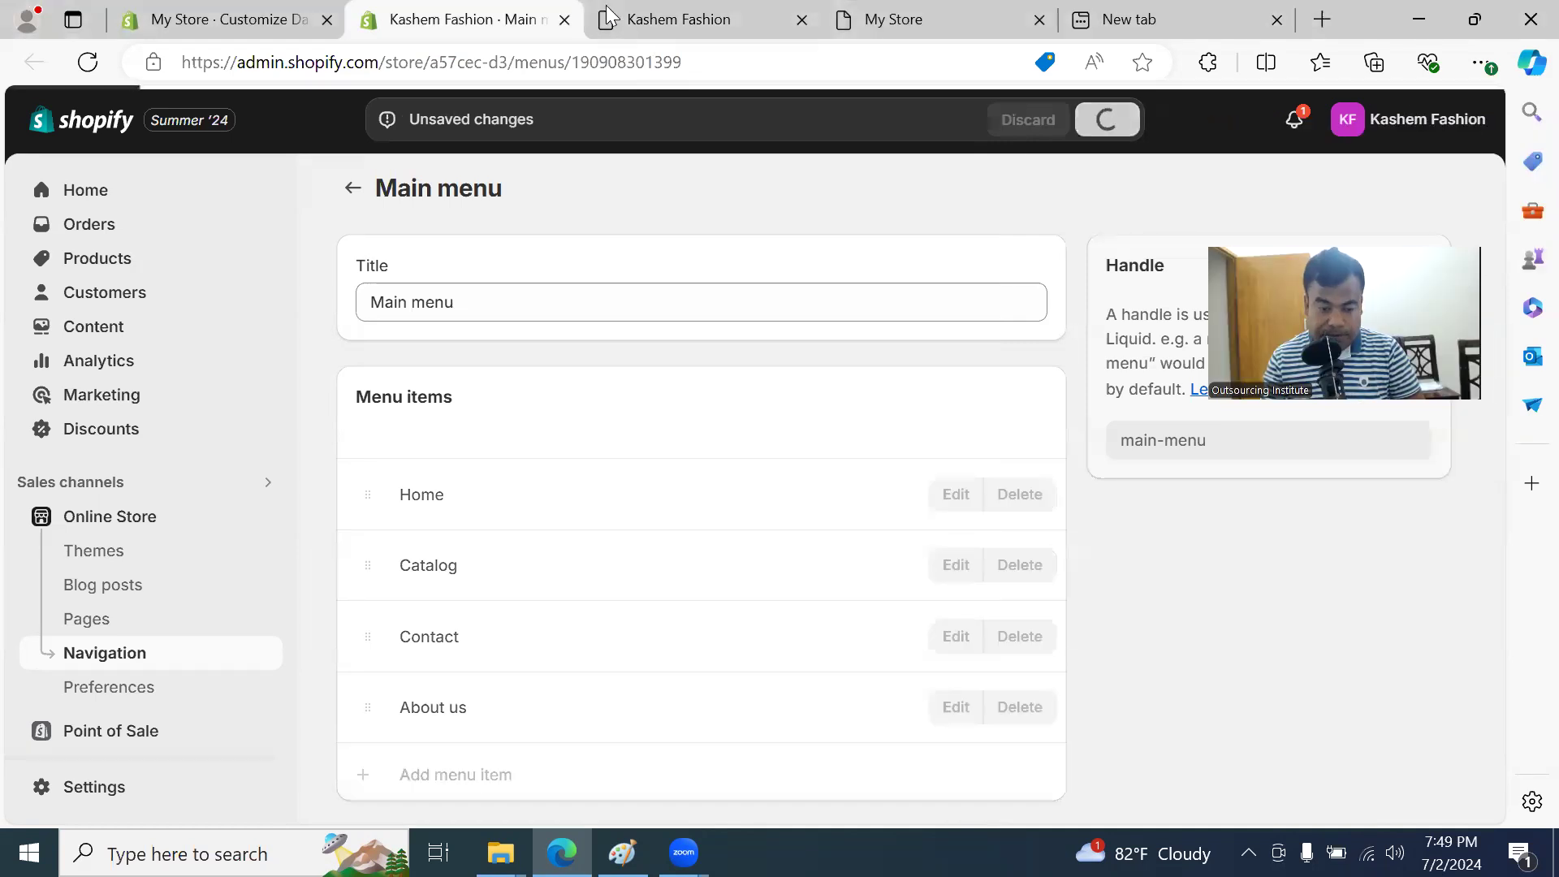
Step: Reload the storefront, check the About us menu link and its page, and return to the home page
left_click(609, 18)
left_click(140, 61)
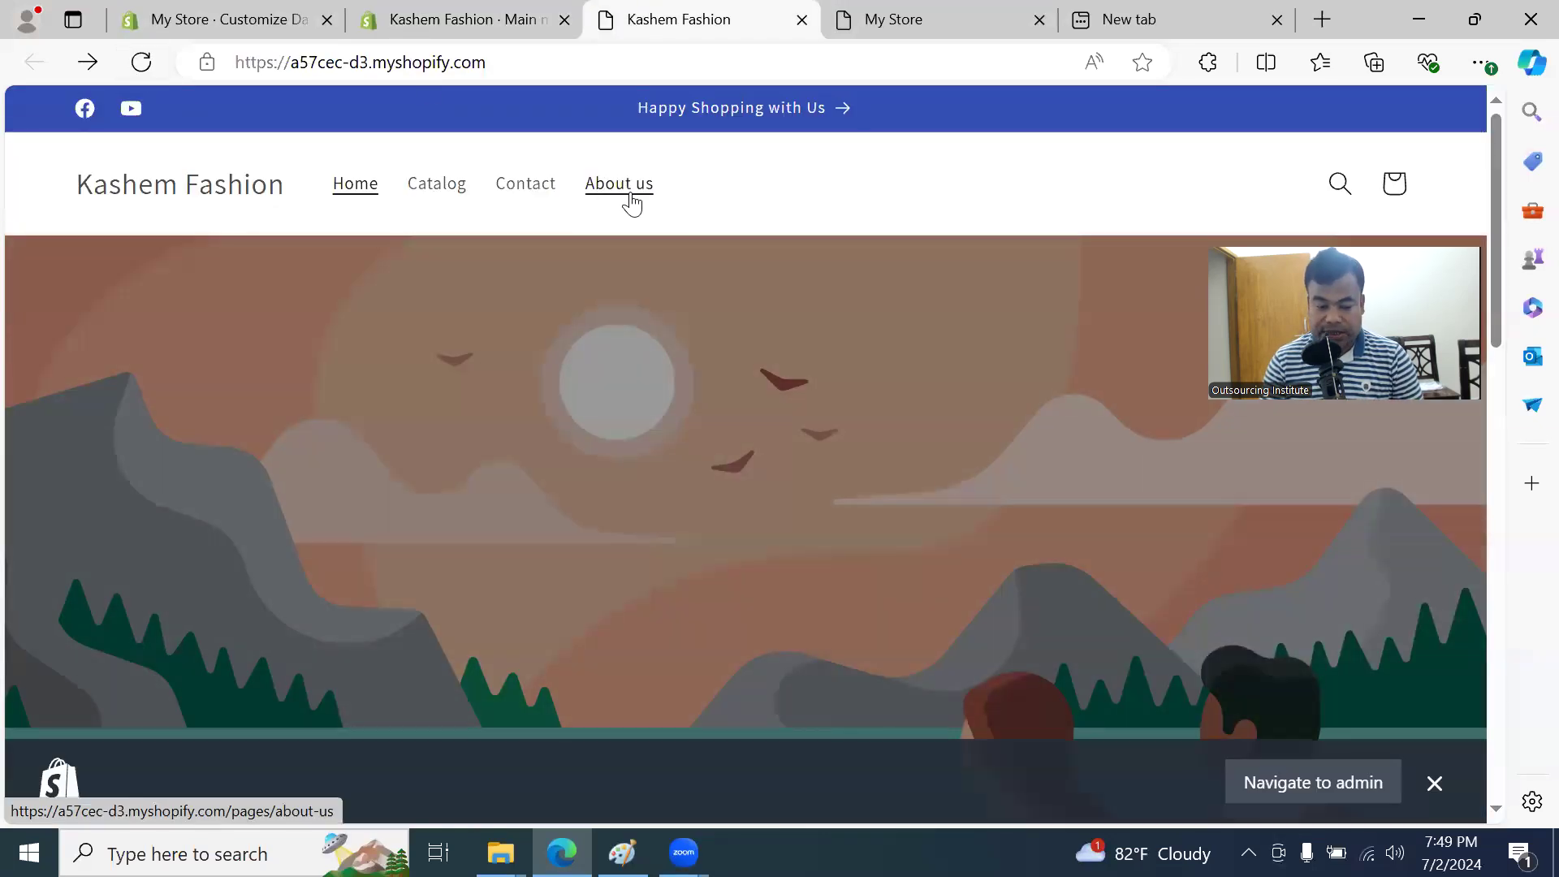
left_click(607, 183)
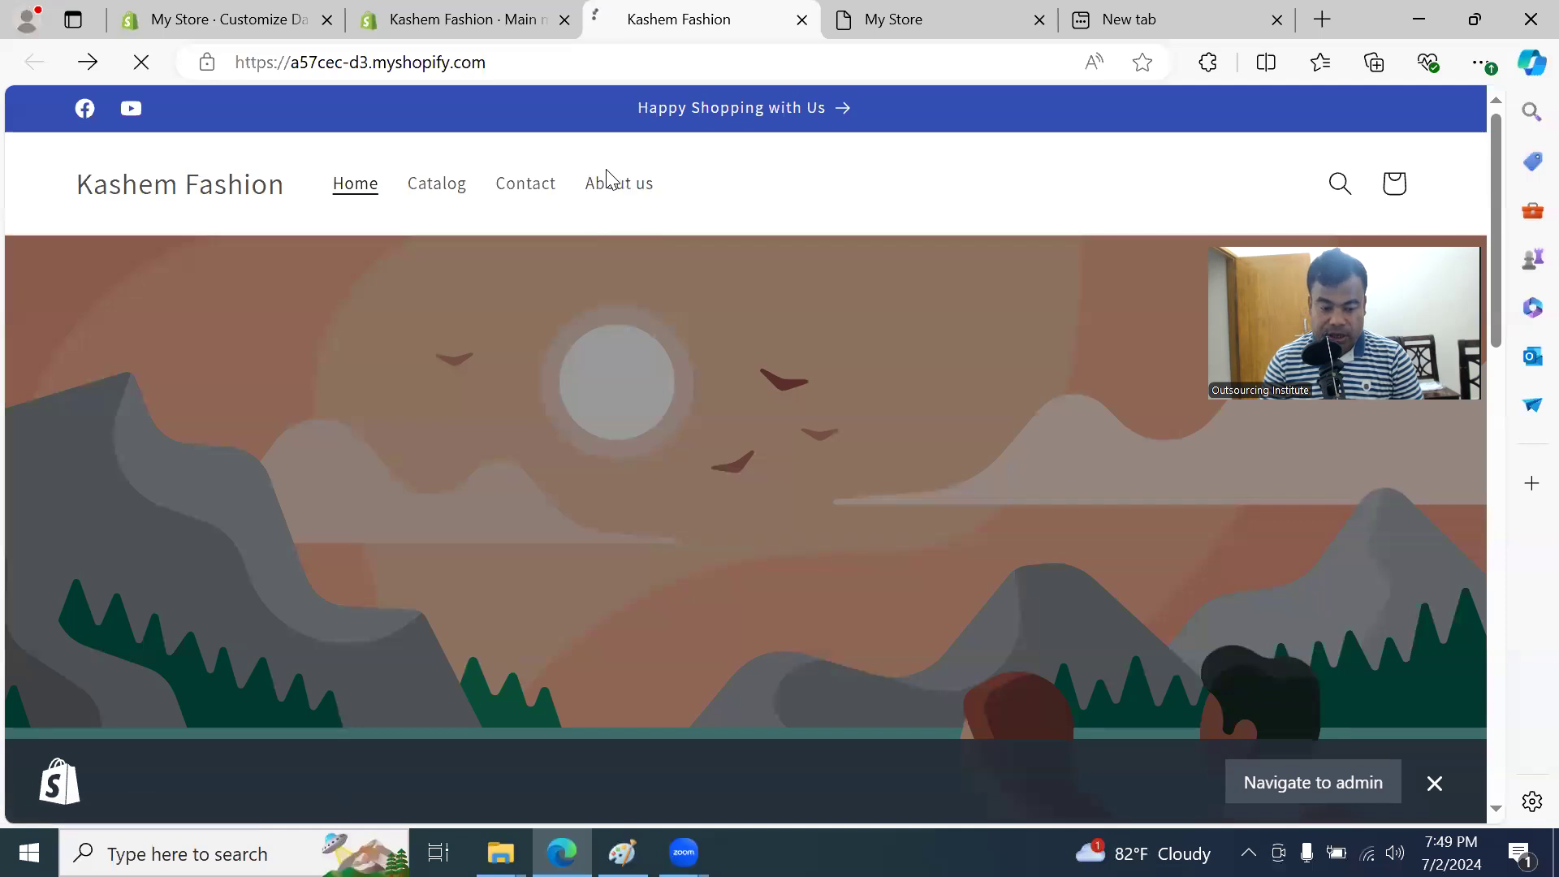
scroll(714, 381, "down", 3)
scroll(722, 382, "up", 3)
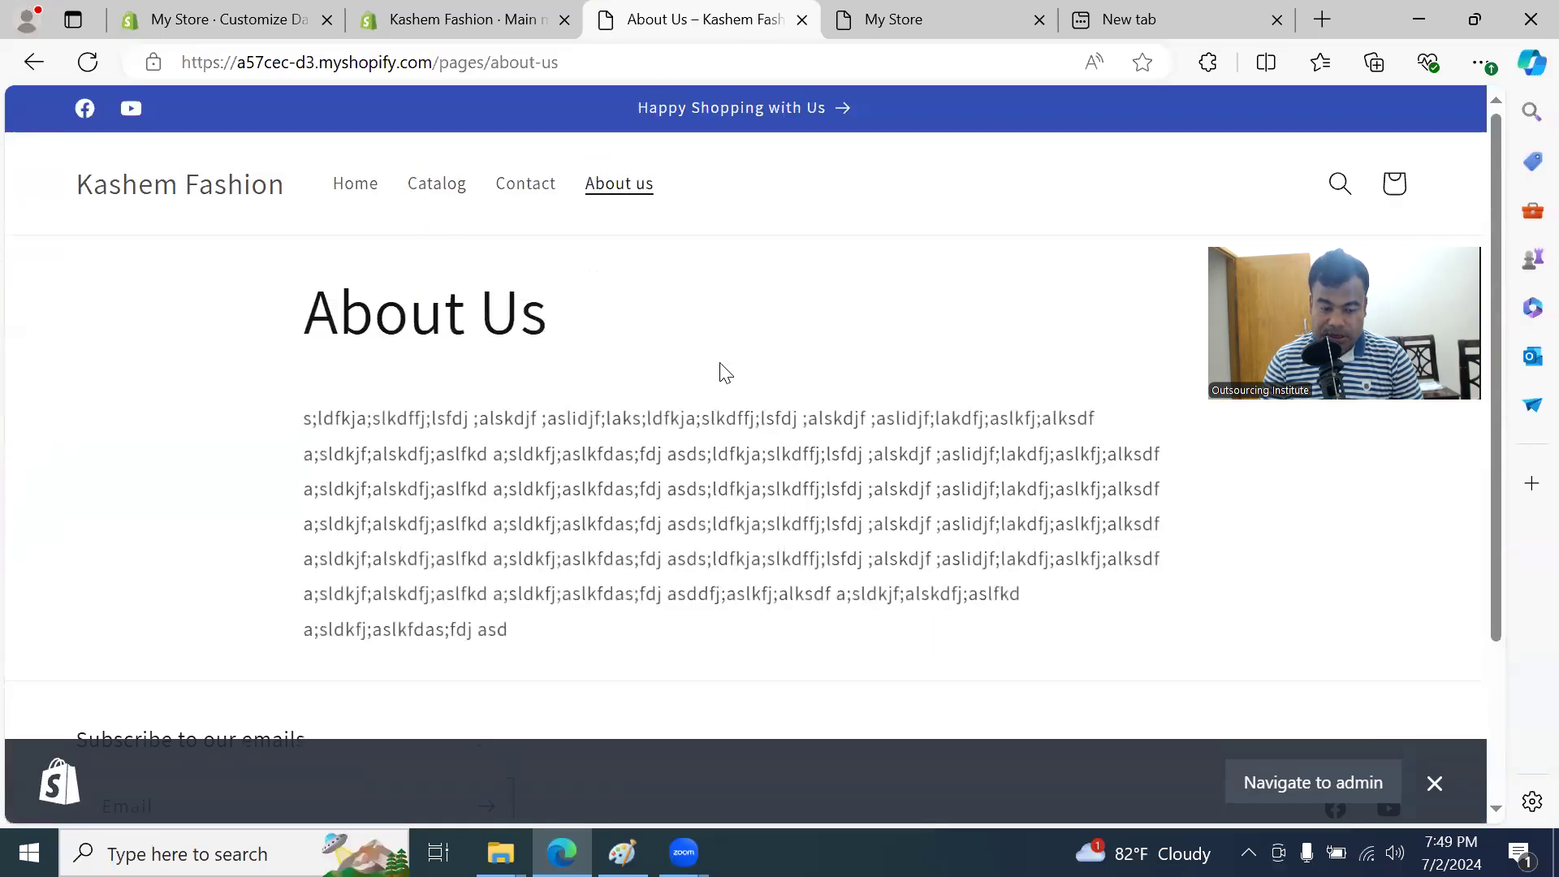
left_click(207, 195)
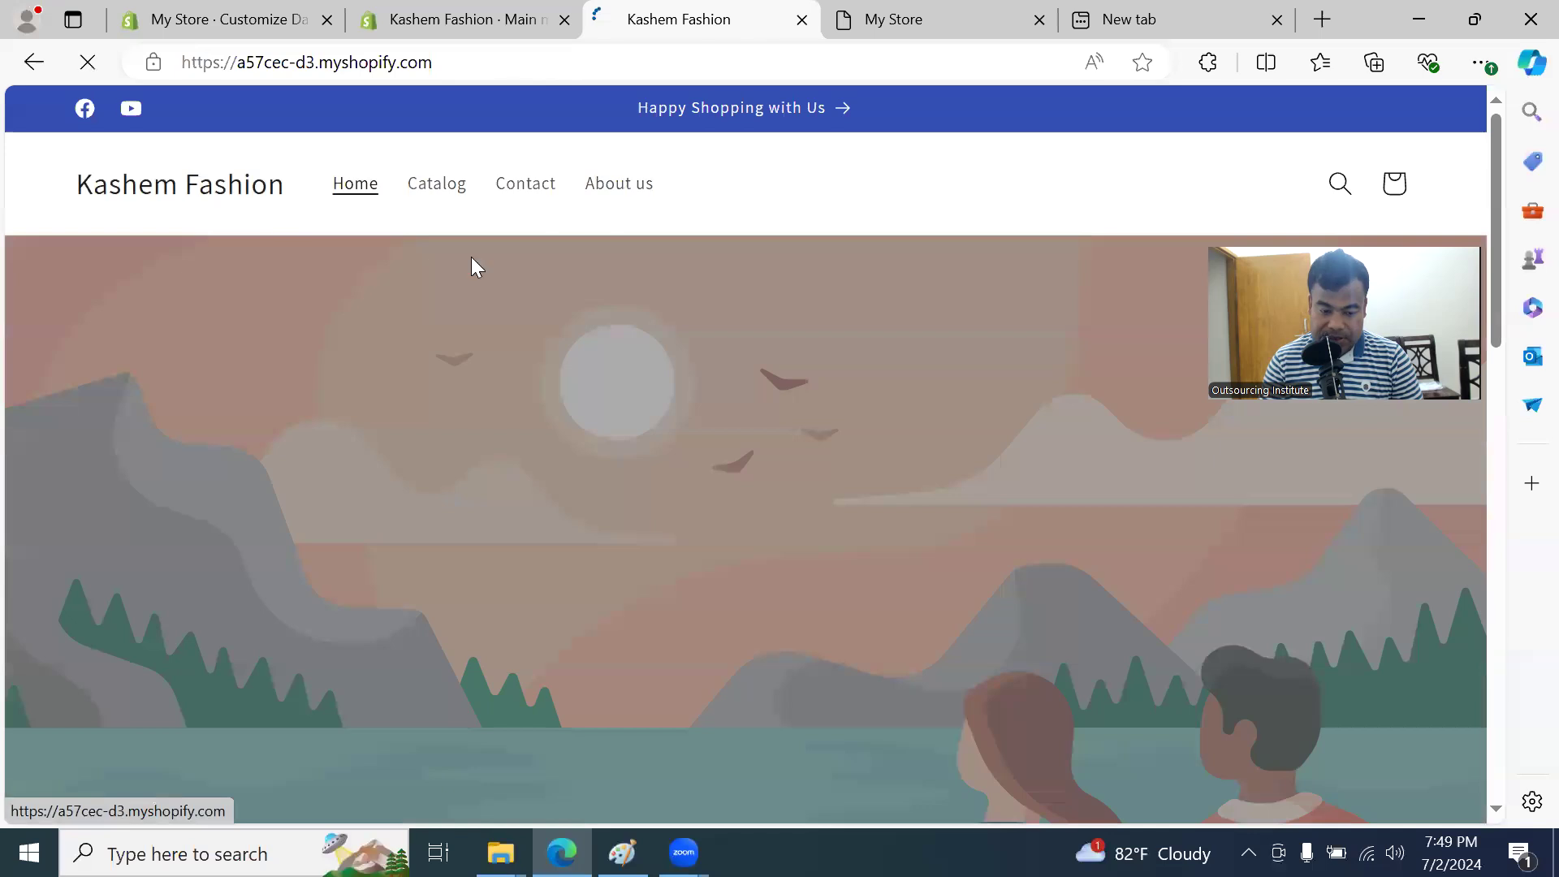
Step: Open the storefront's About us page from the navigation and check its content
left_click(605, 185)
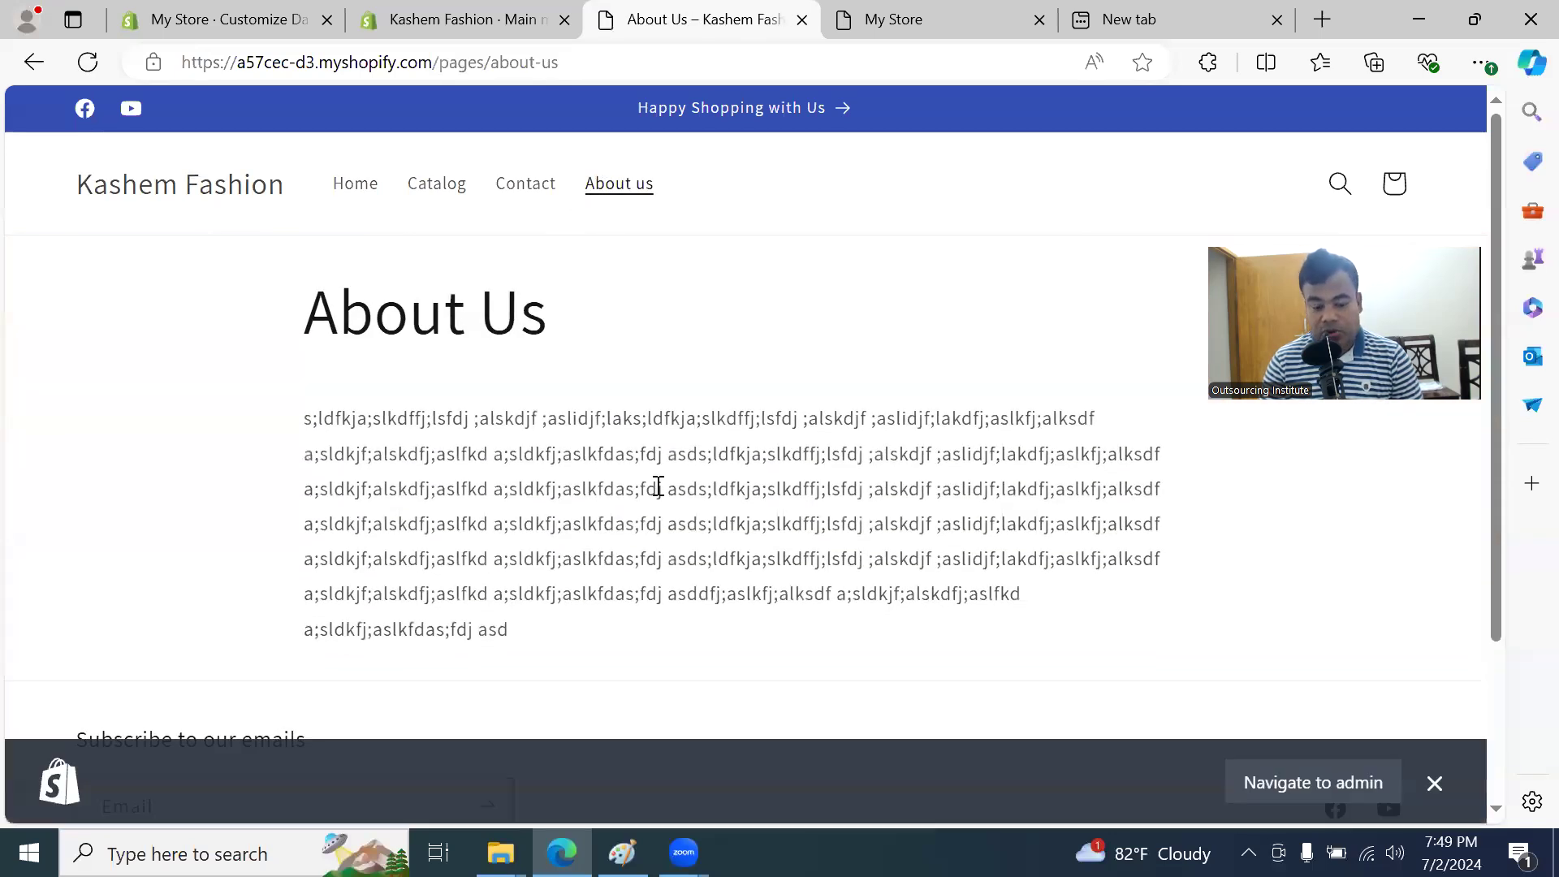
scroll(678, 487, "down", 1)
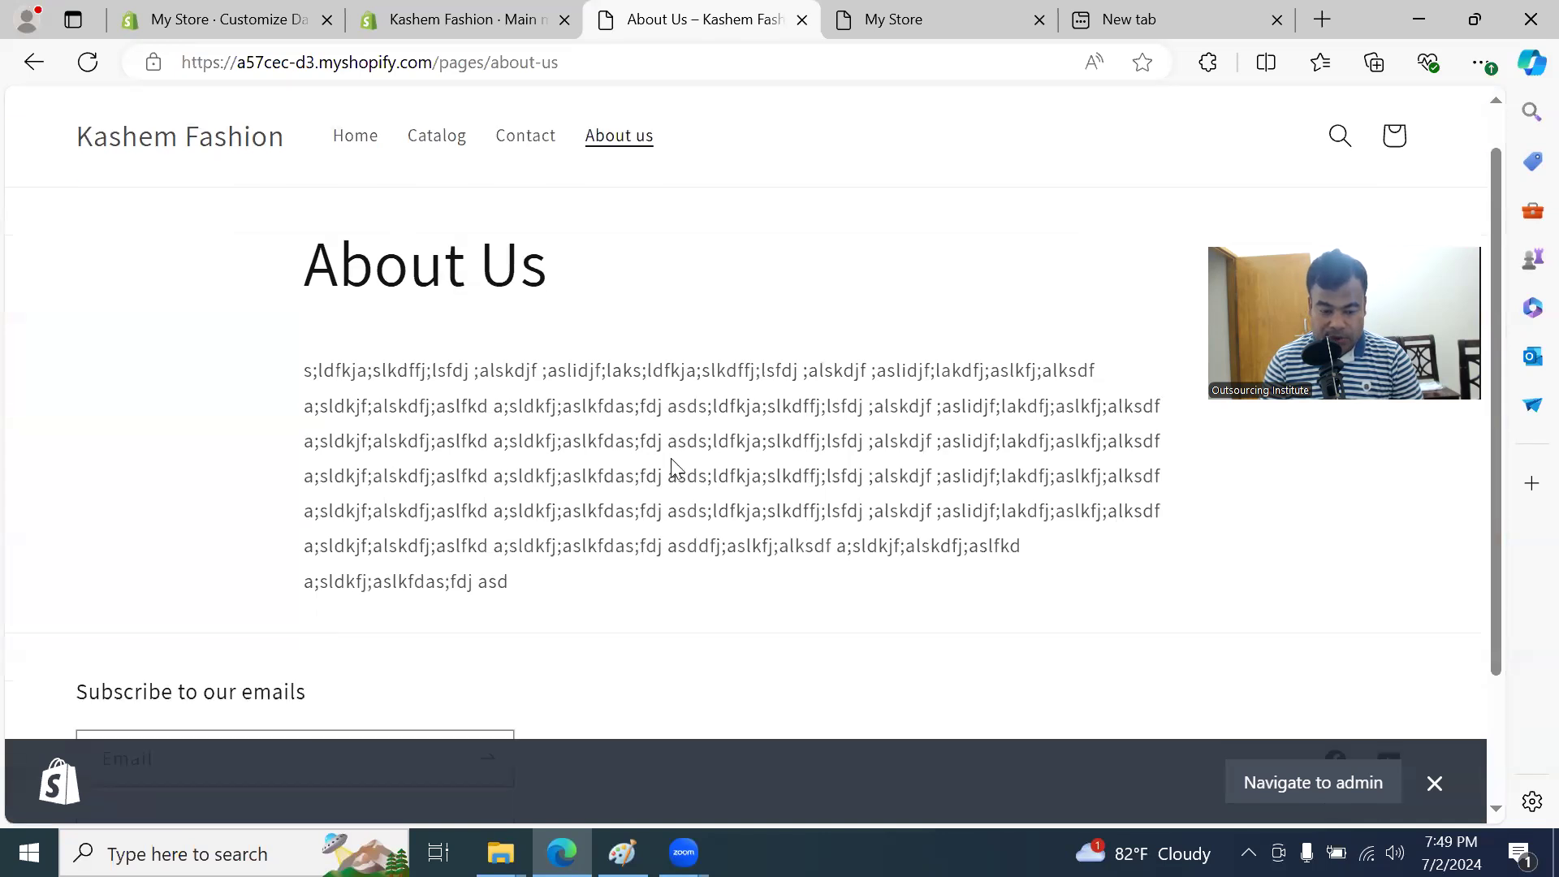
scroll(674, 479, "up", 1)
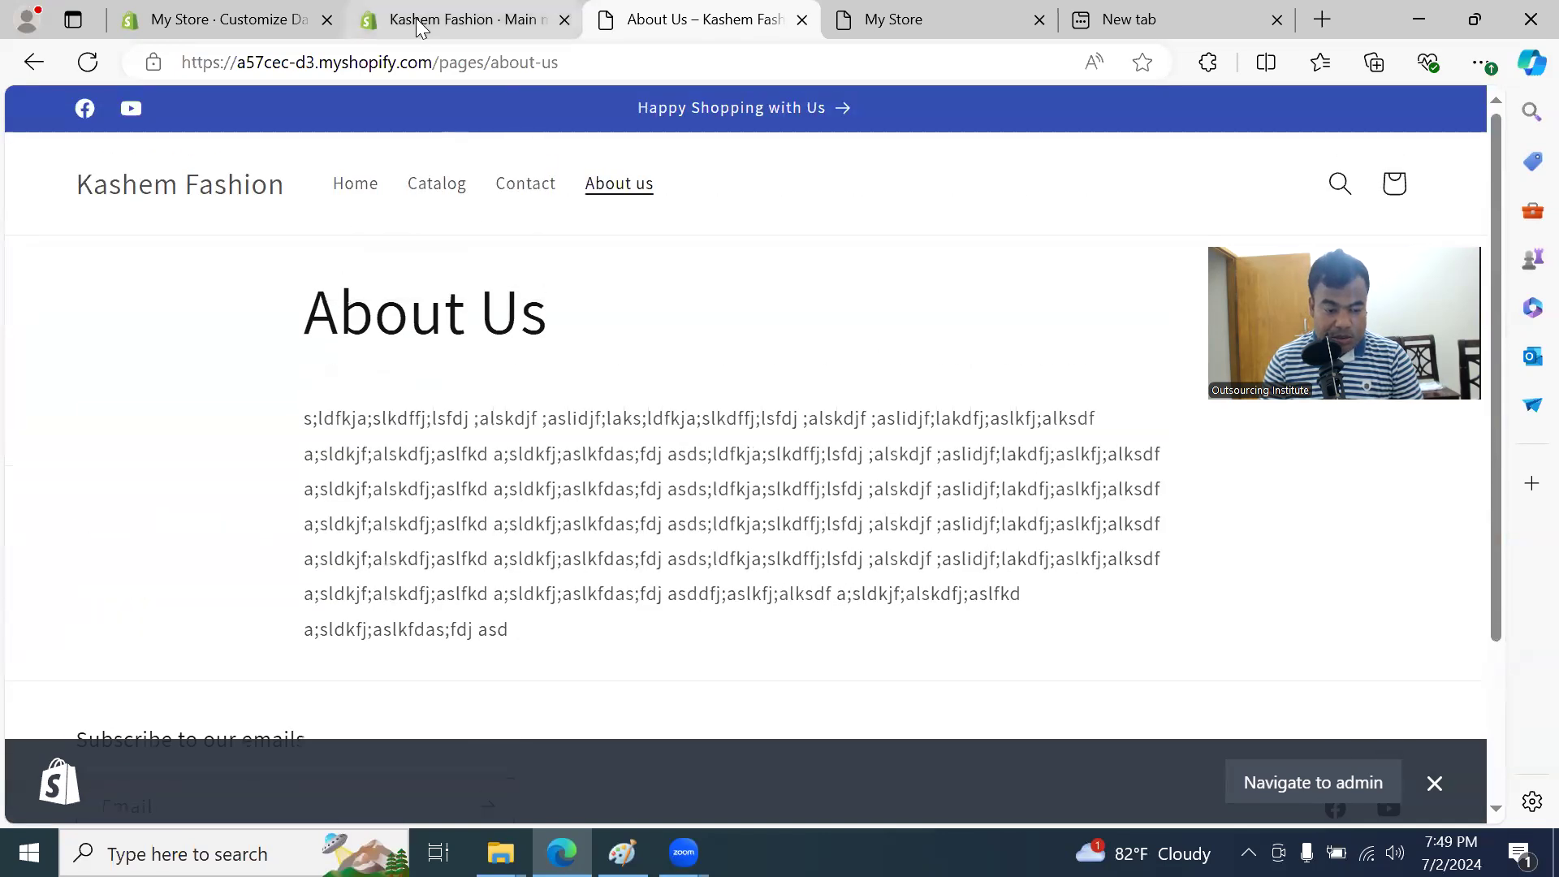
left_click(210, 25)
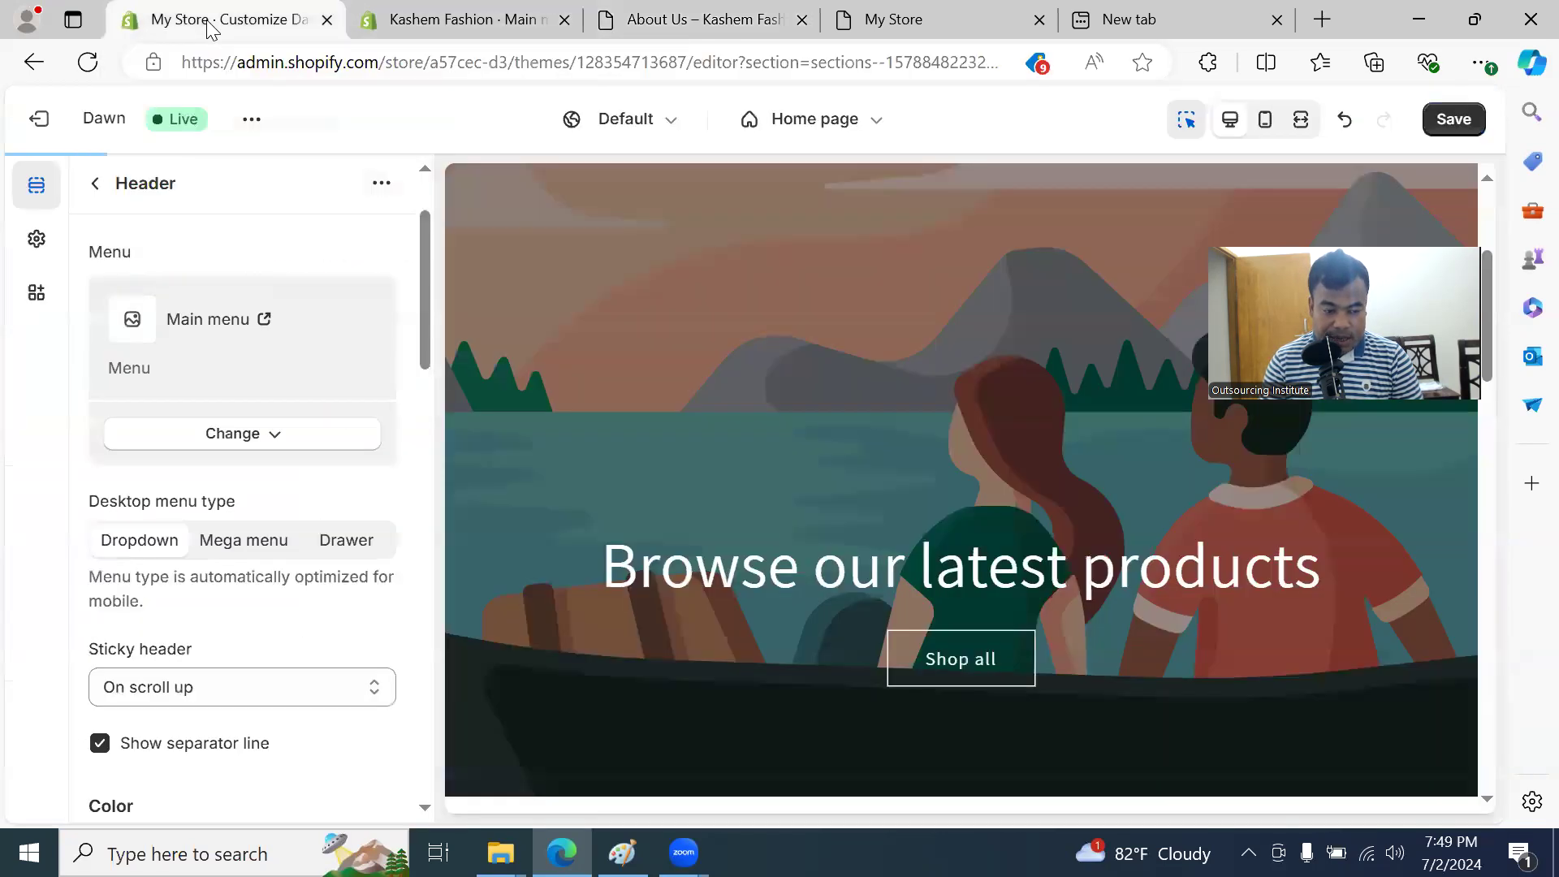
left_click(459, 20)
left_click(689, 23)
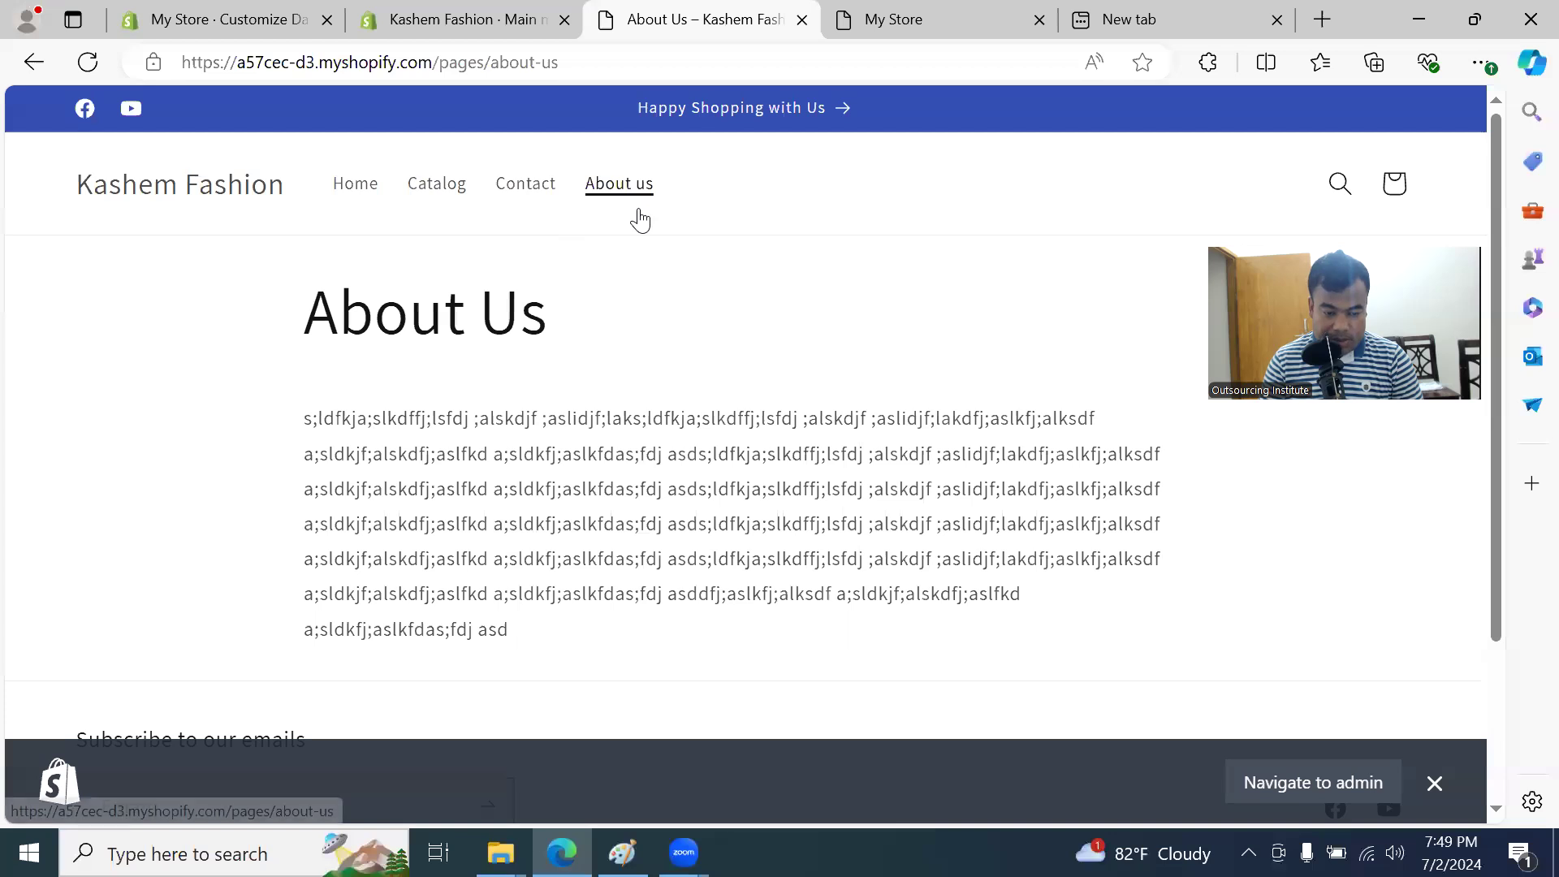
Step: Start a new item in the store's Main menu and name it "privacy Policy"
left_click(439, 20)
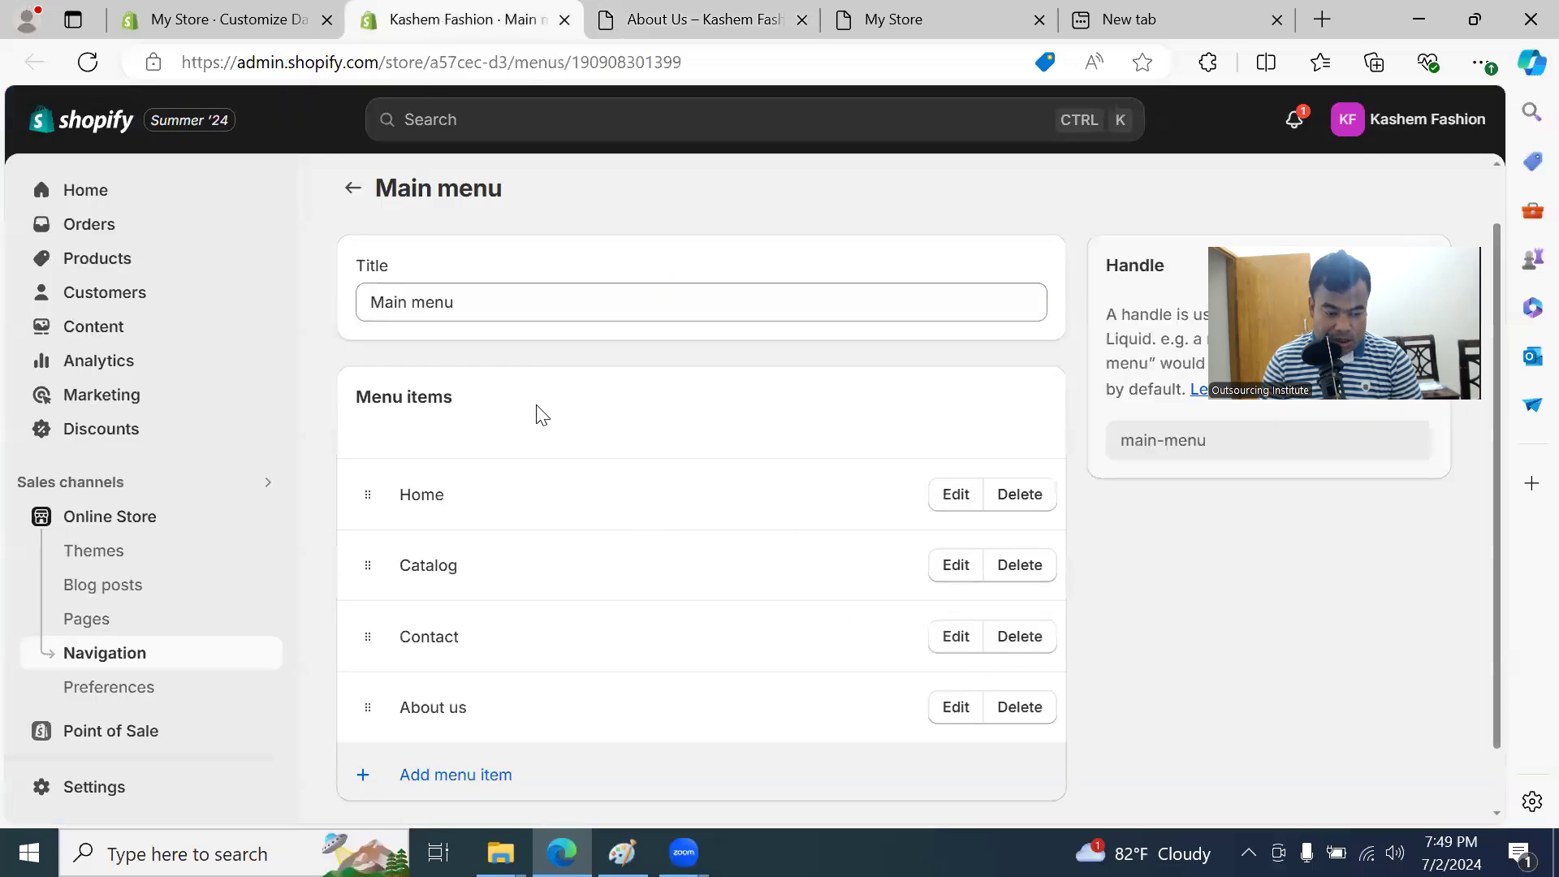
scroll(568, 641, "down", 1)
left_click(456, 704)
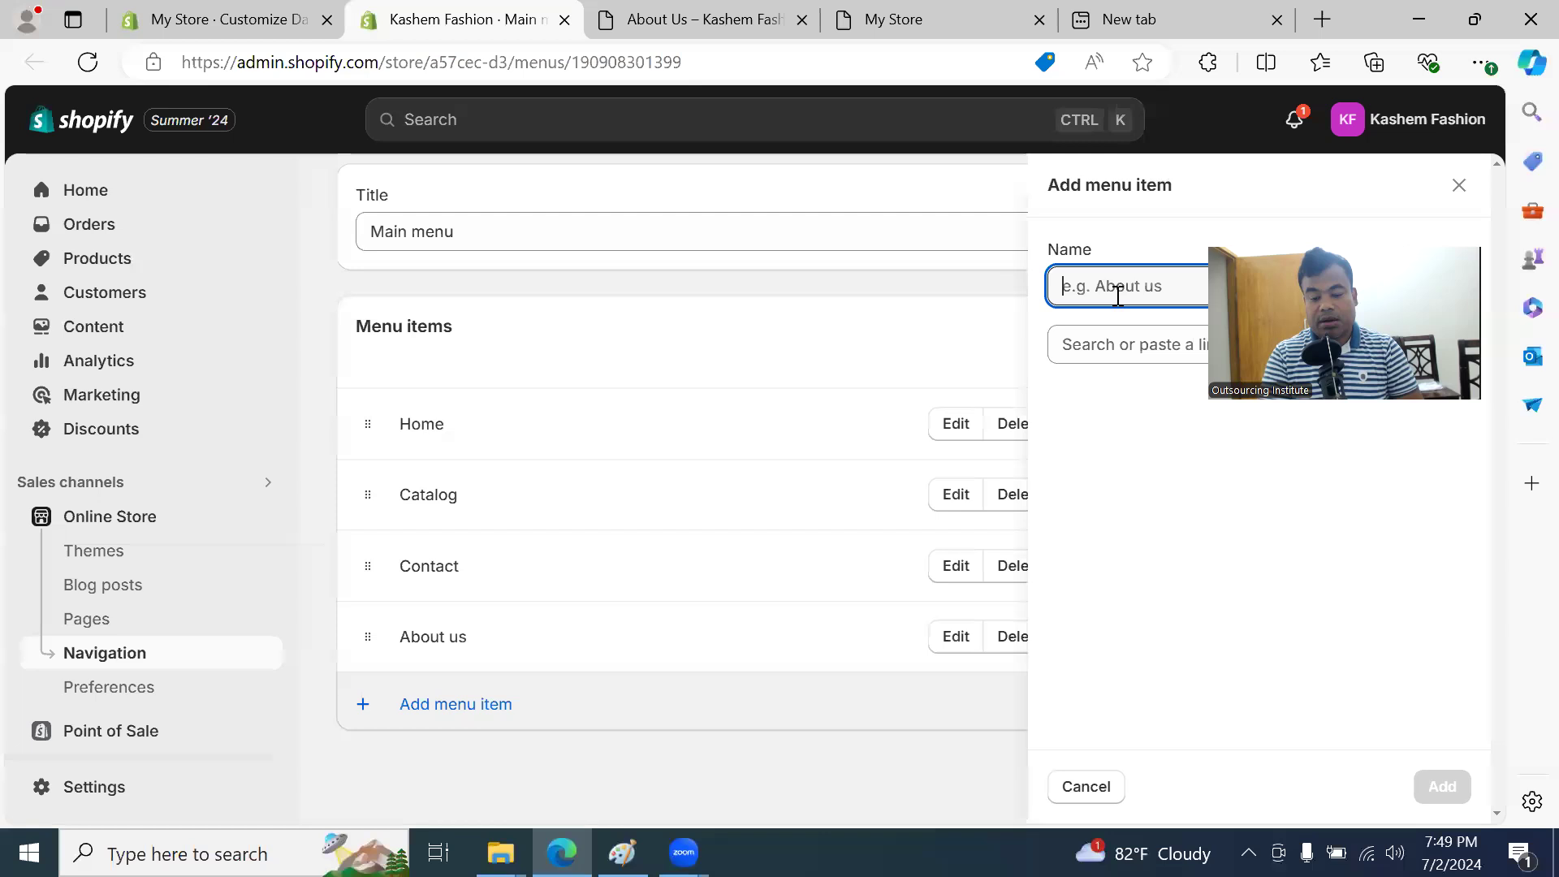
type("pri")
type("va")
type("cey")
key("BackSpace")
key("BackSpace")
key("BackSpace")
key("BackSpace")
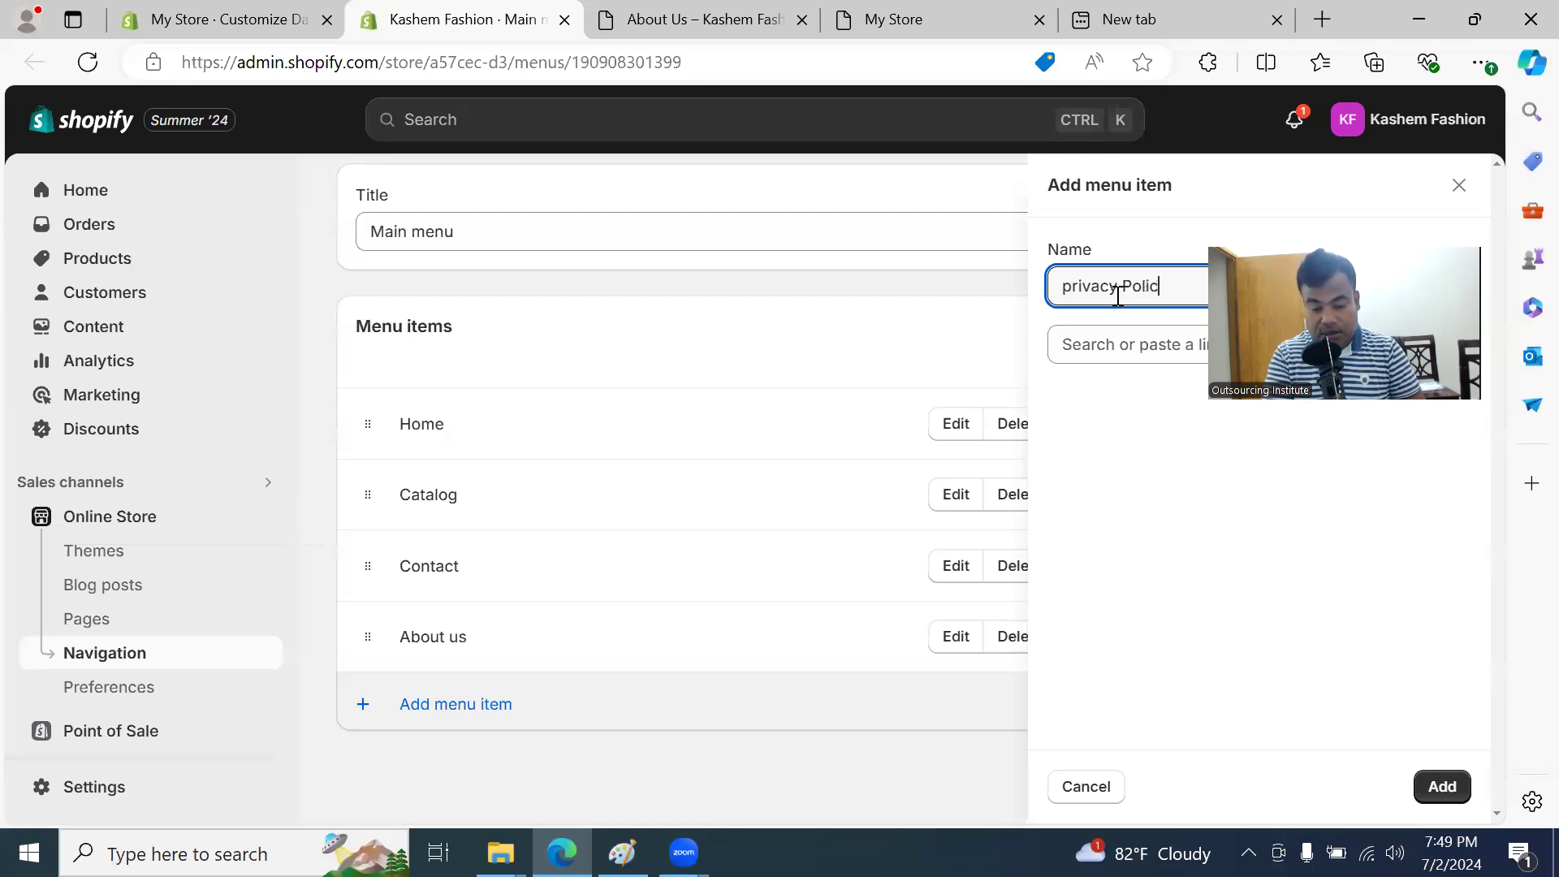
Step: Link the new menu item to the Privacy Policy page, add it and save the Main menu
left_click(1117, 341)
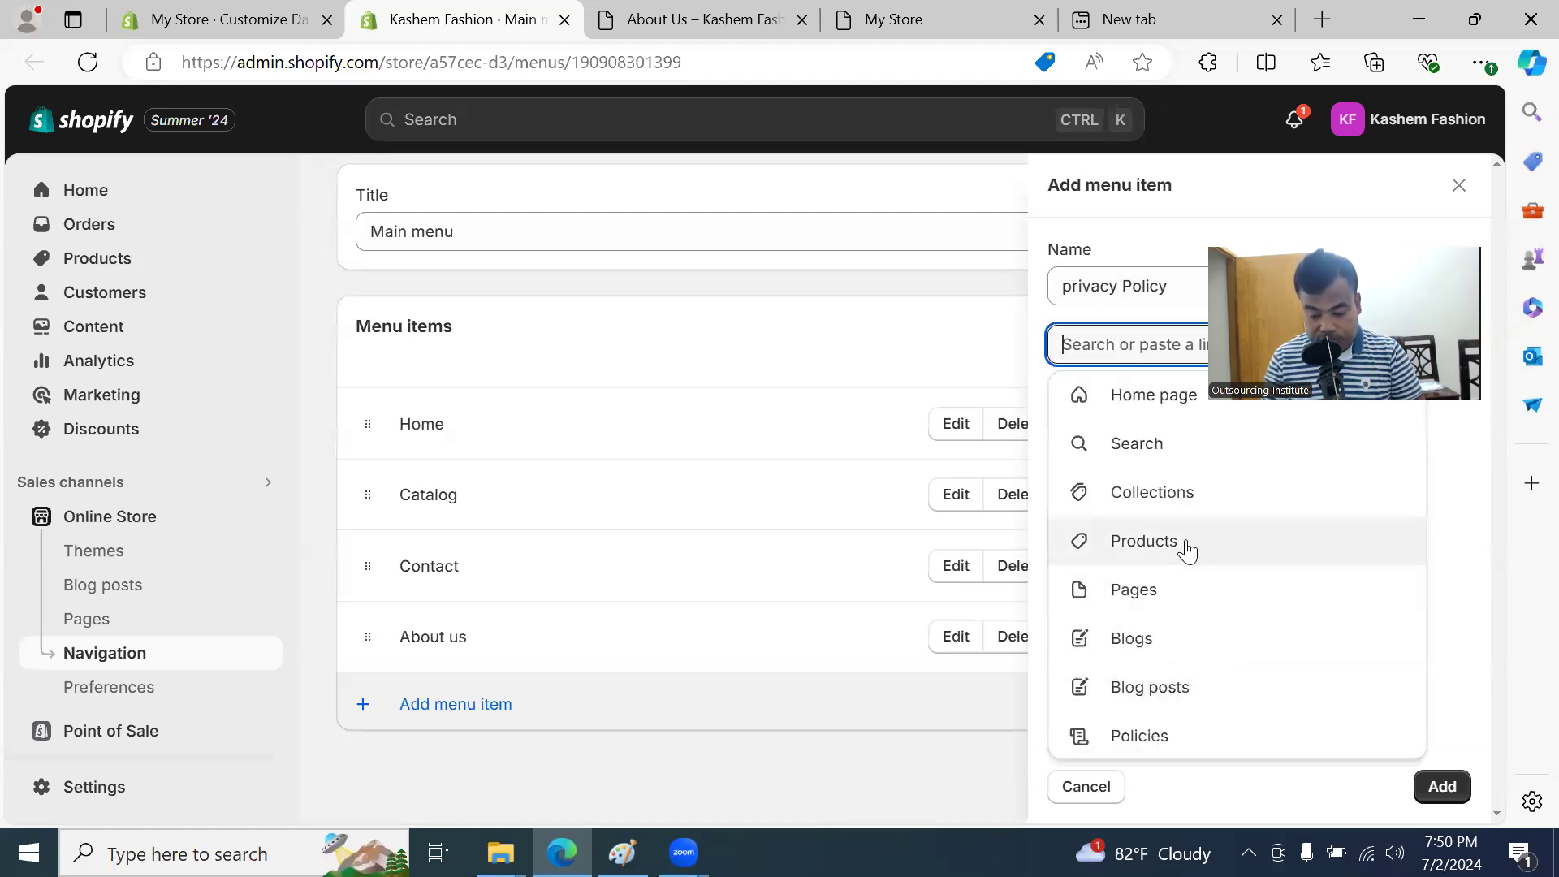
left_click(1161, 589)
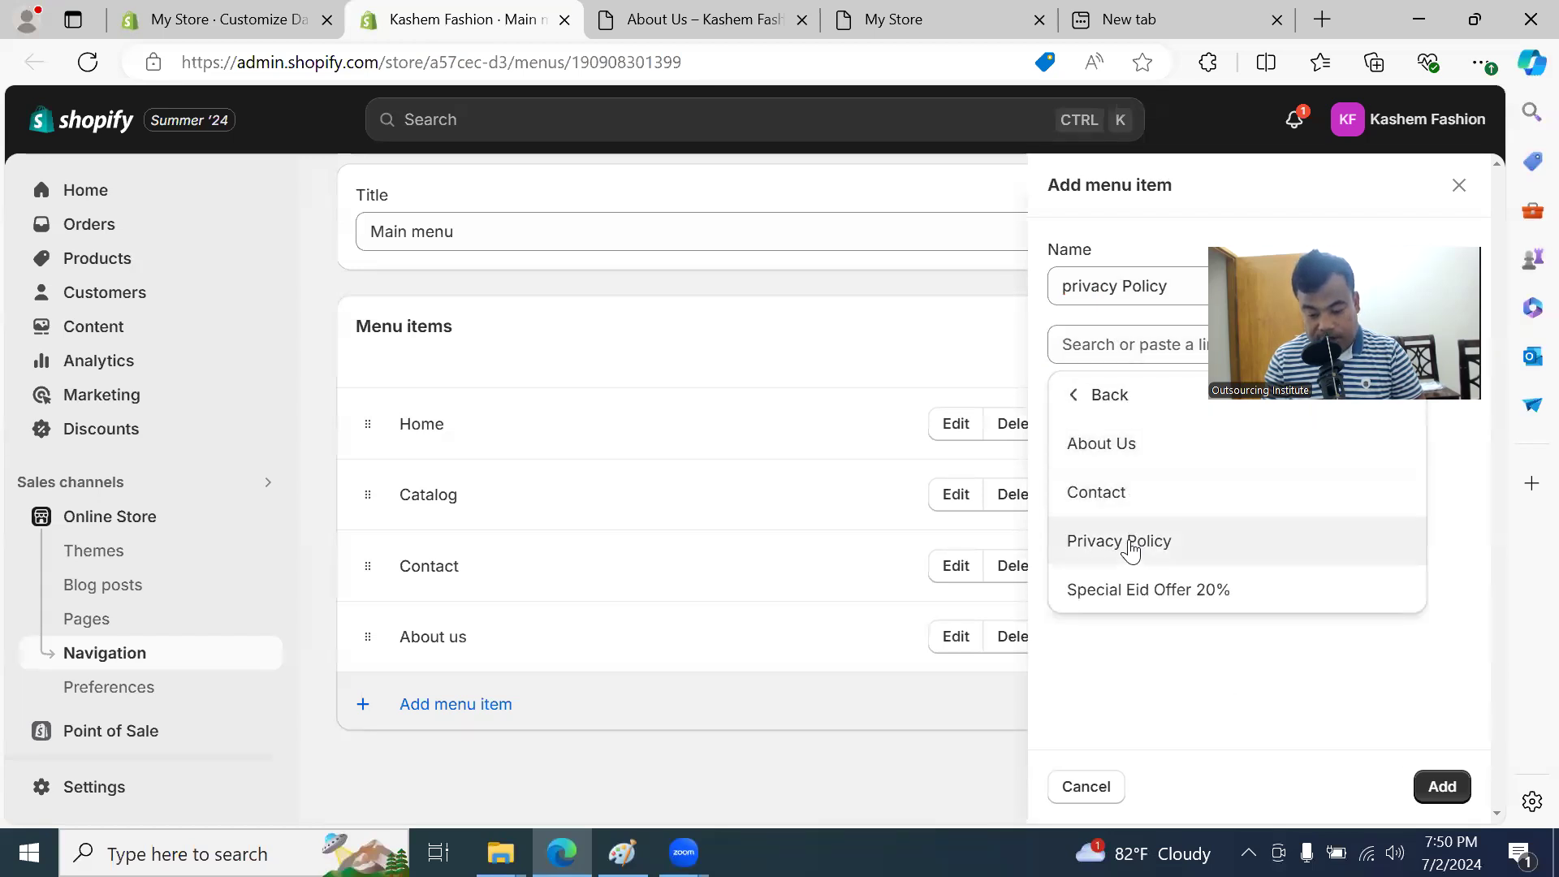
left_click(1442, 786)
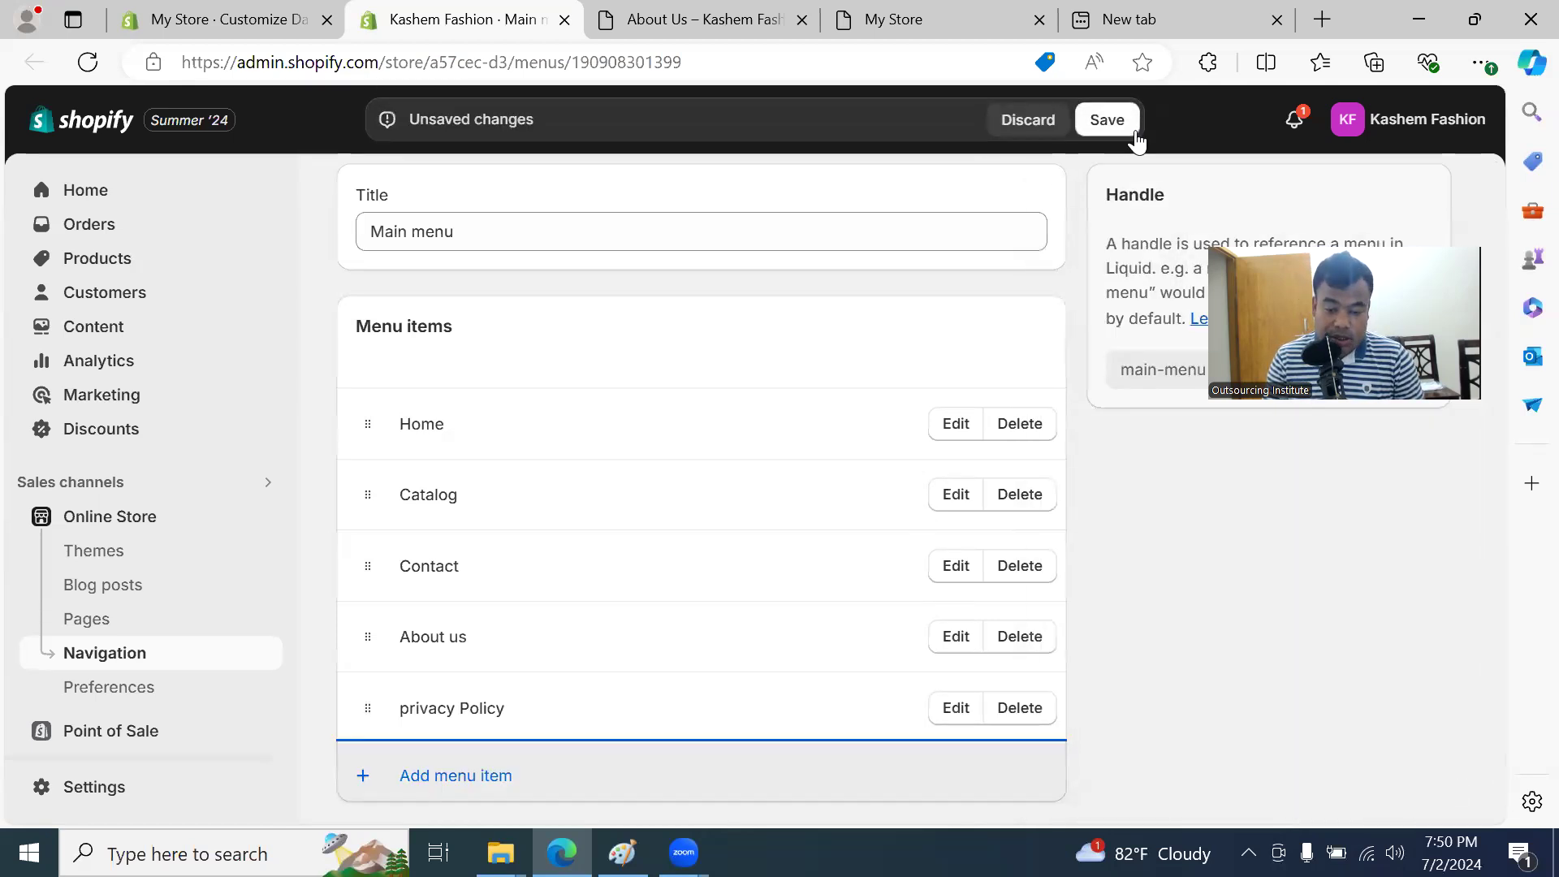
left_click(1125, 128)
Step: Reload the storefront to check its updated navigation, recheck the saved Main menu items, and open the privacy Policy link
left_click(625, 11)
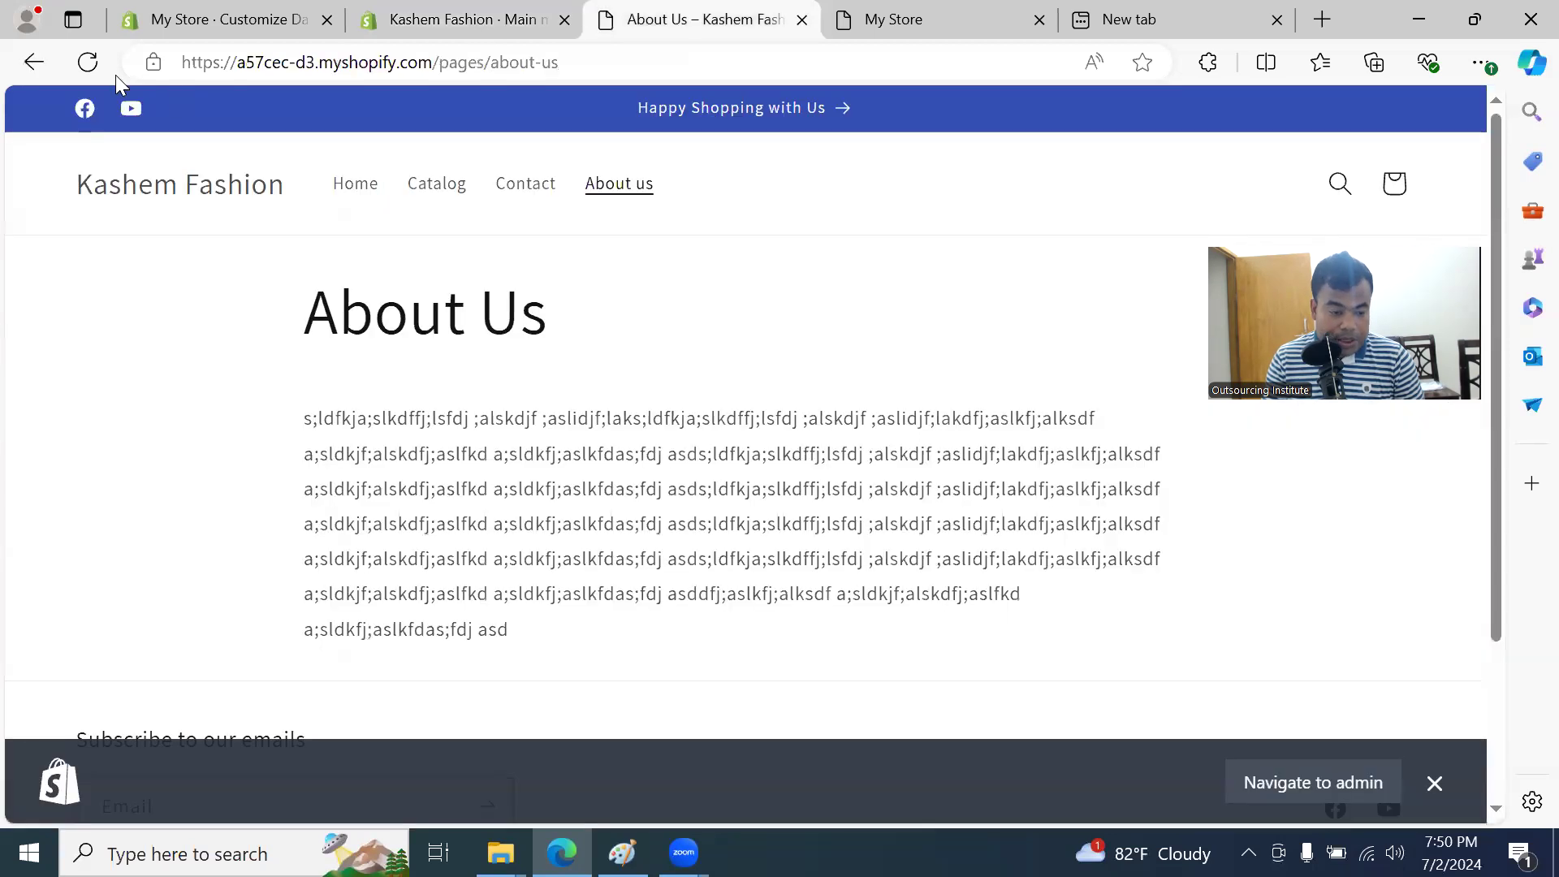
left_click(88, 61)
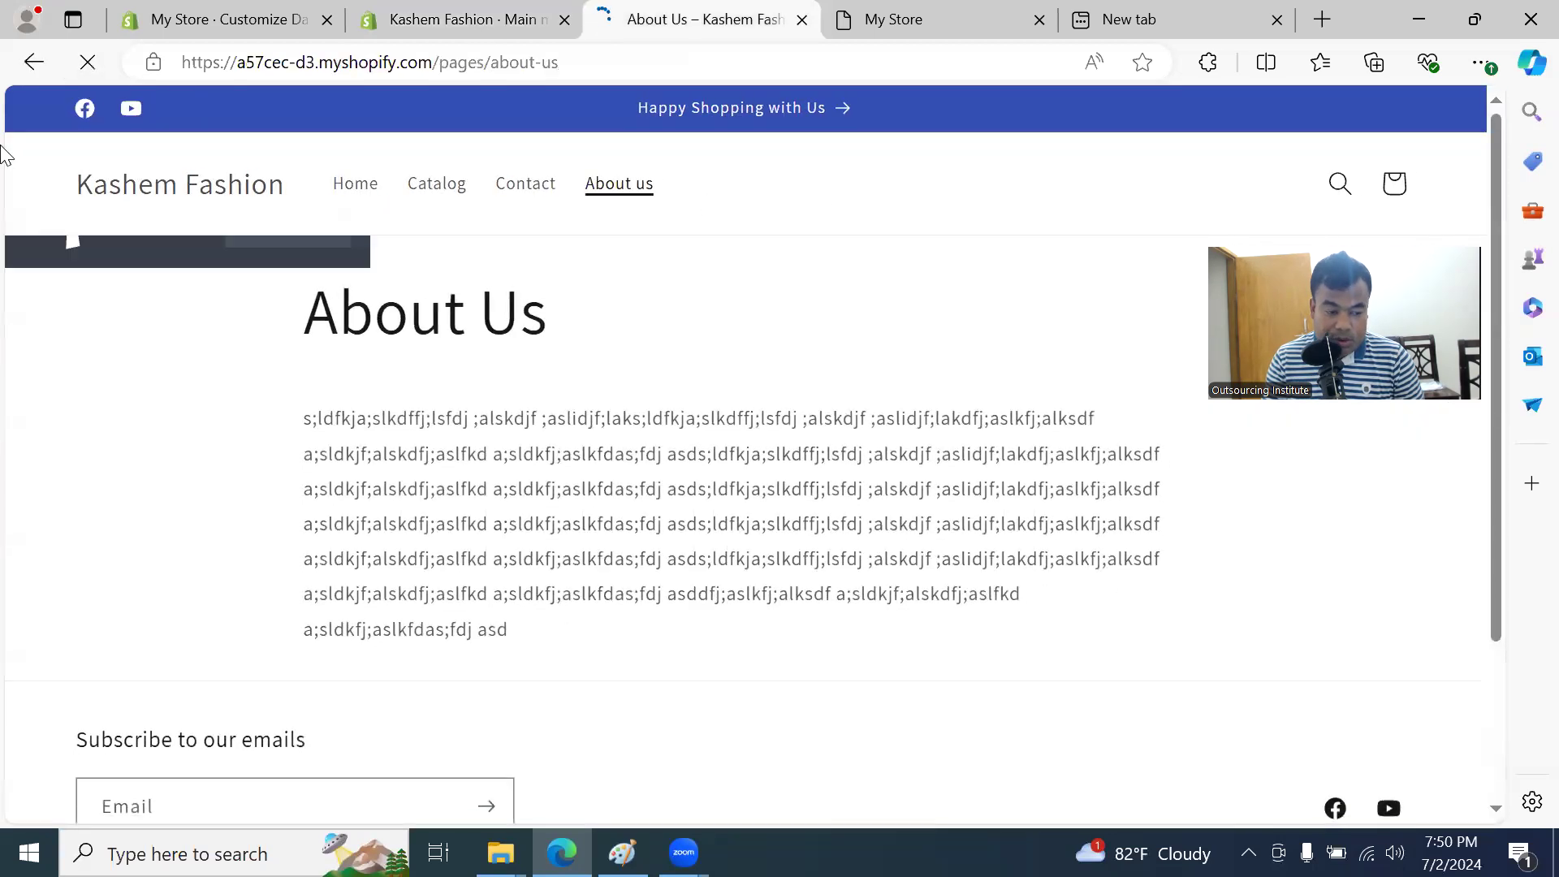
left_click(96, 70)
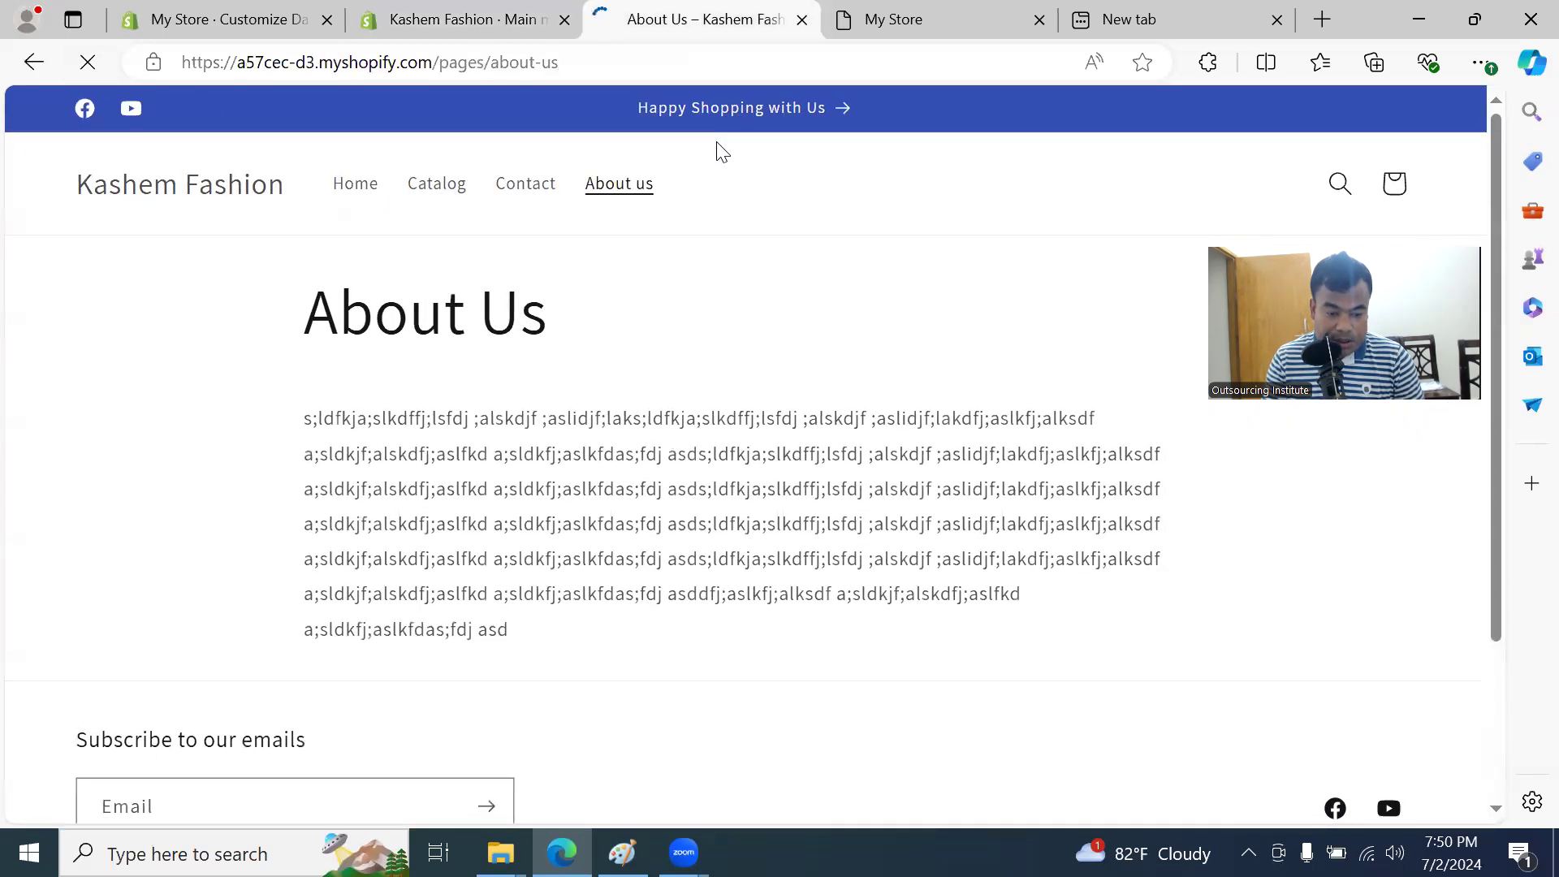
left_click(88, 61)
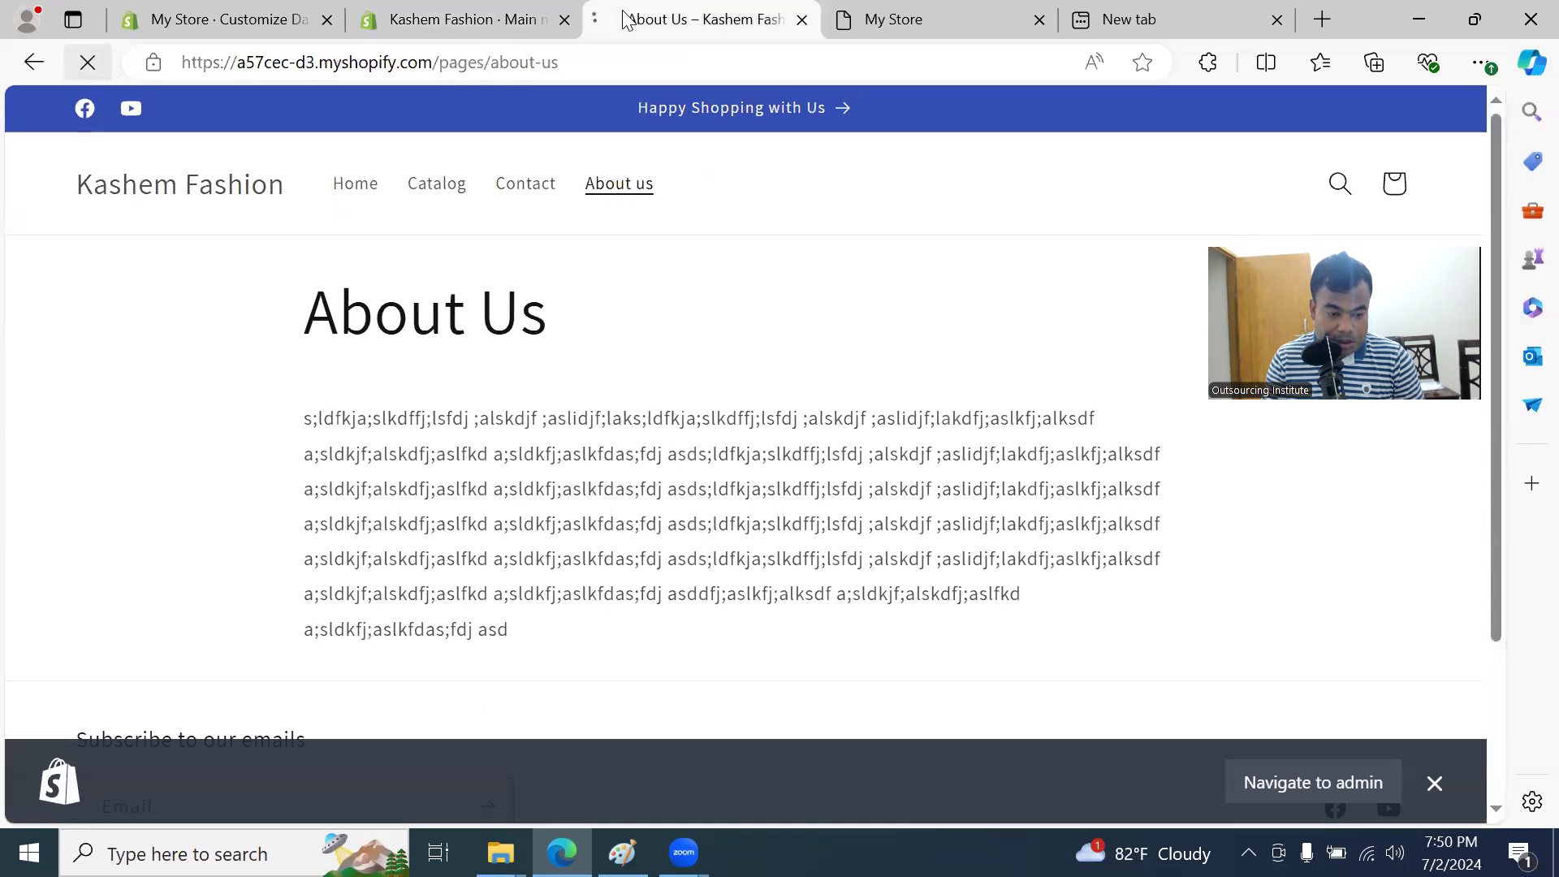
left_click(441, 11)
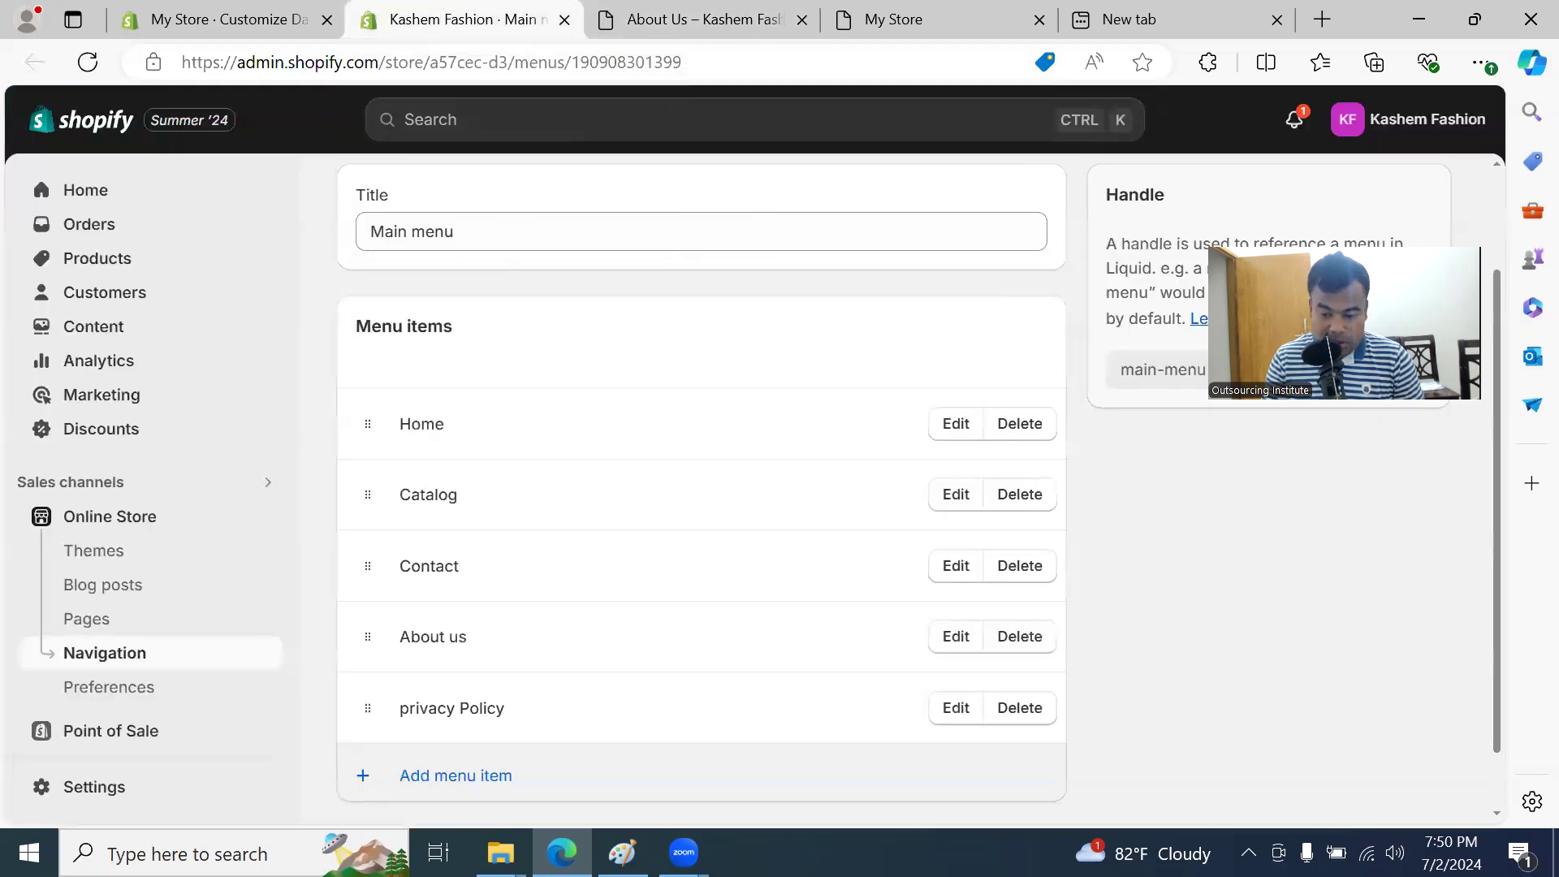
scroll(802, 707, "down", 1)
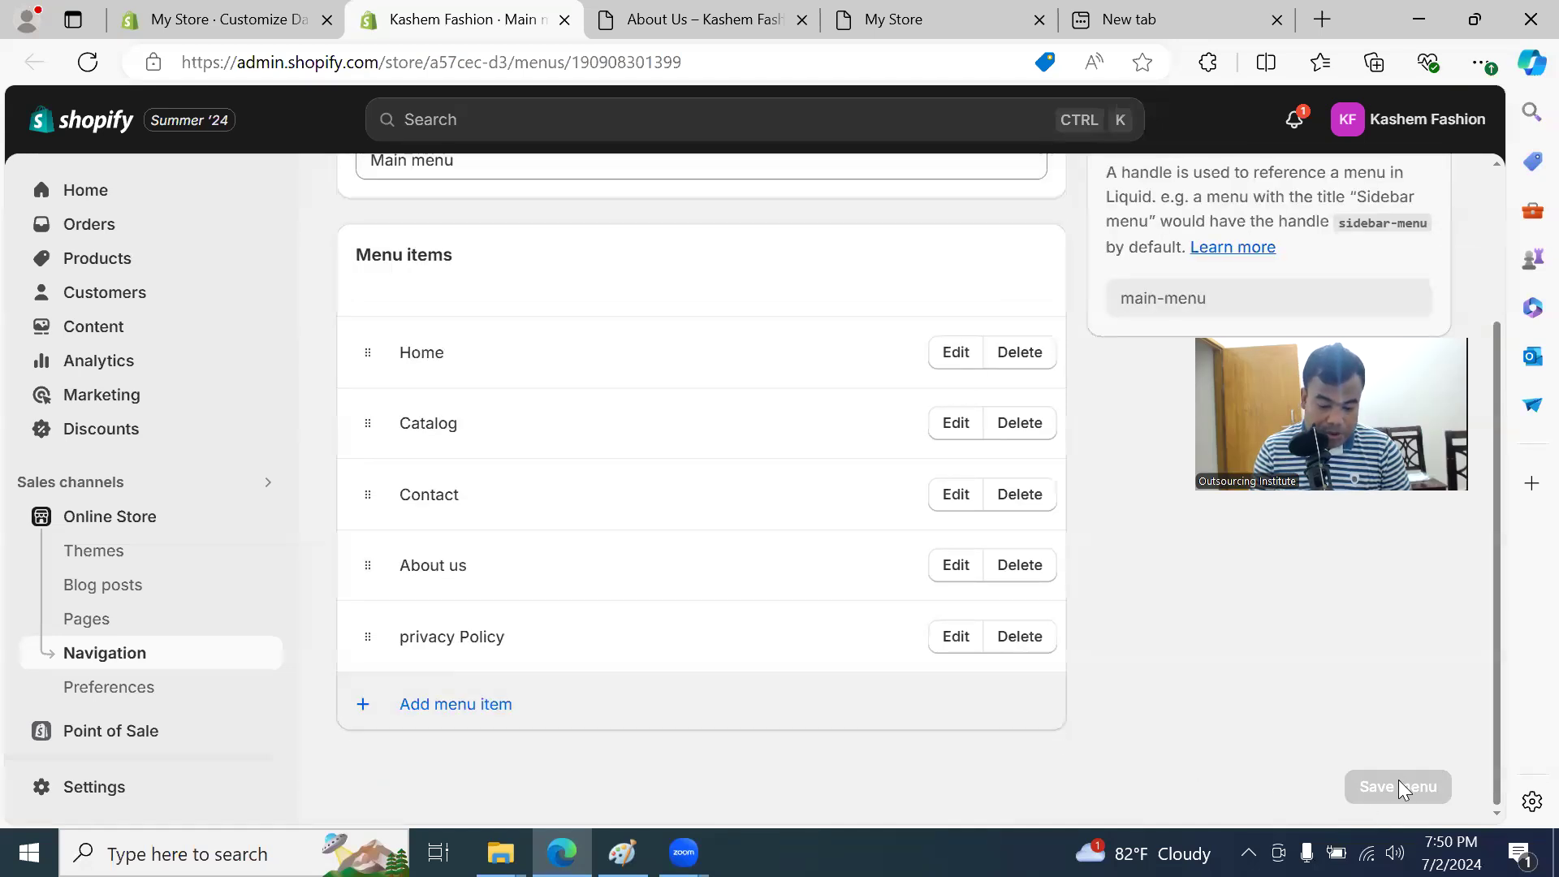
left_click(637, 18)
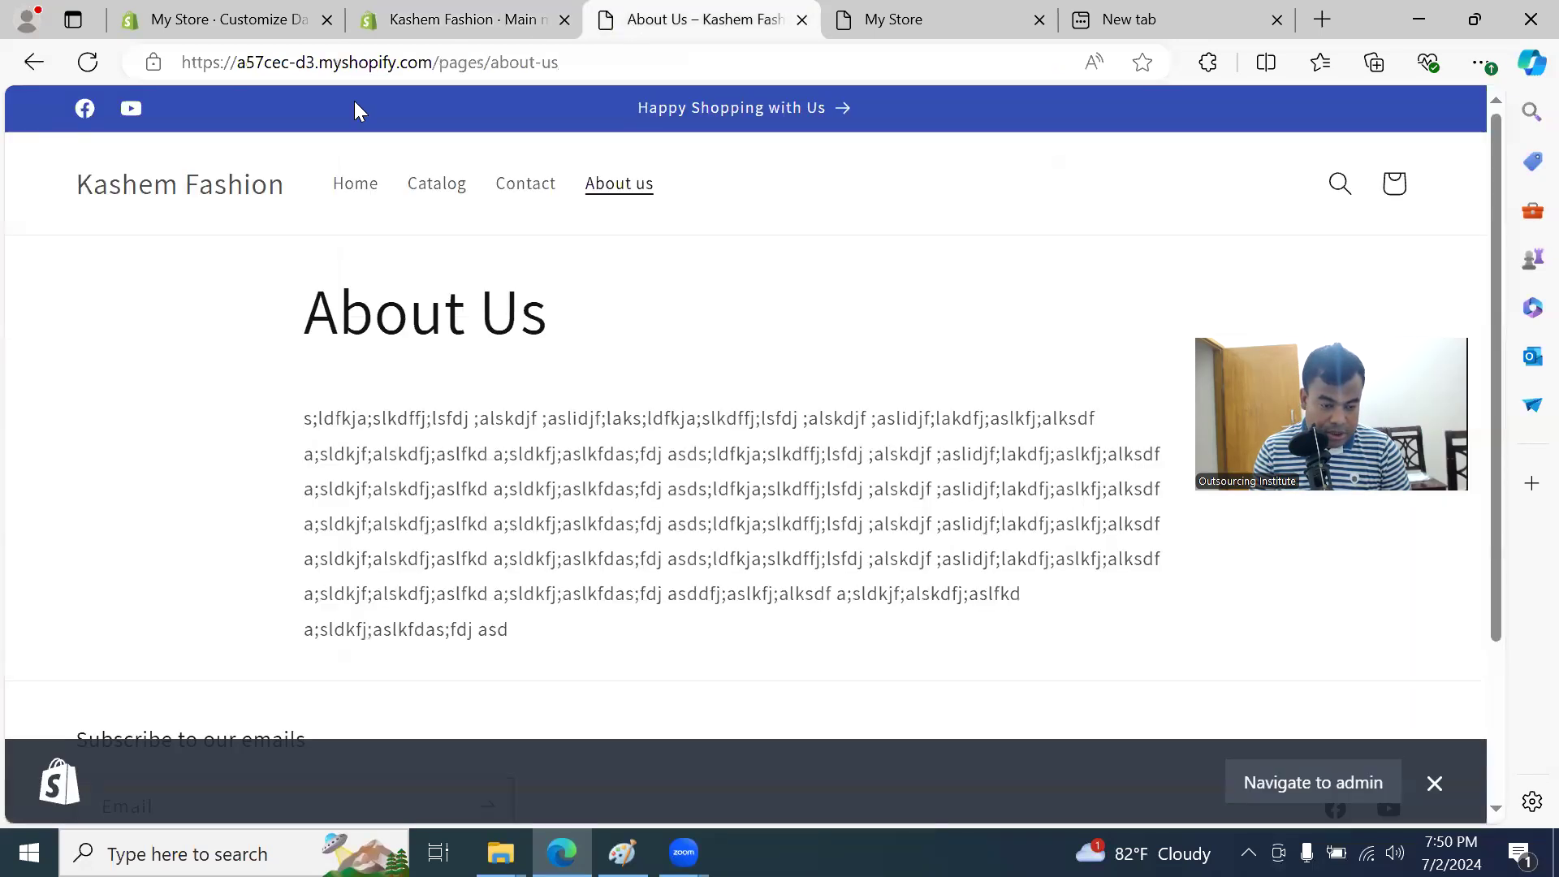
left_click(81, 63)
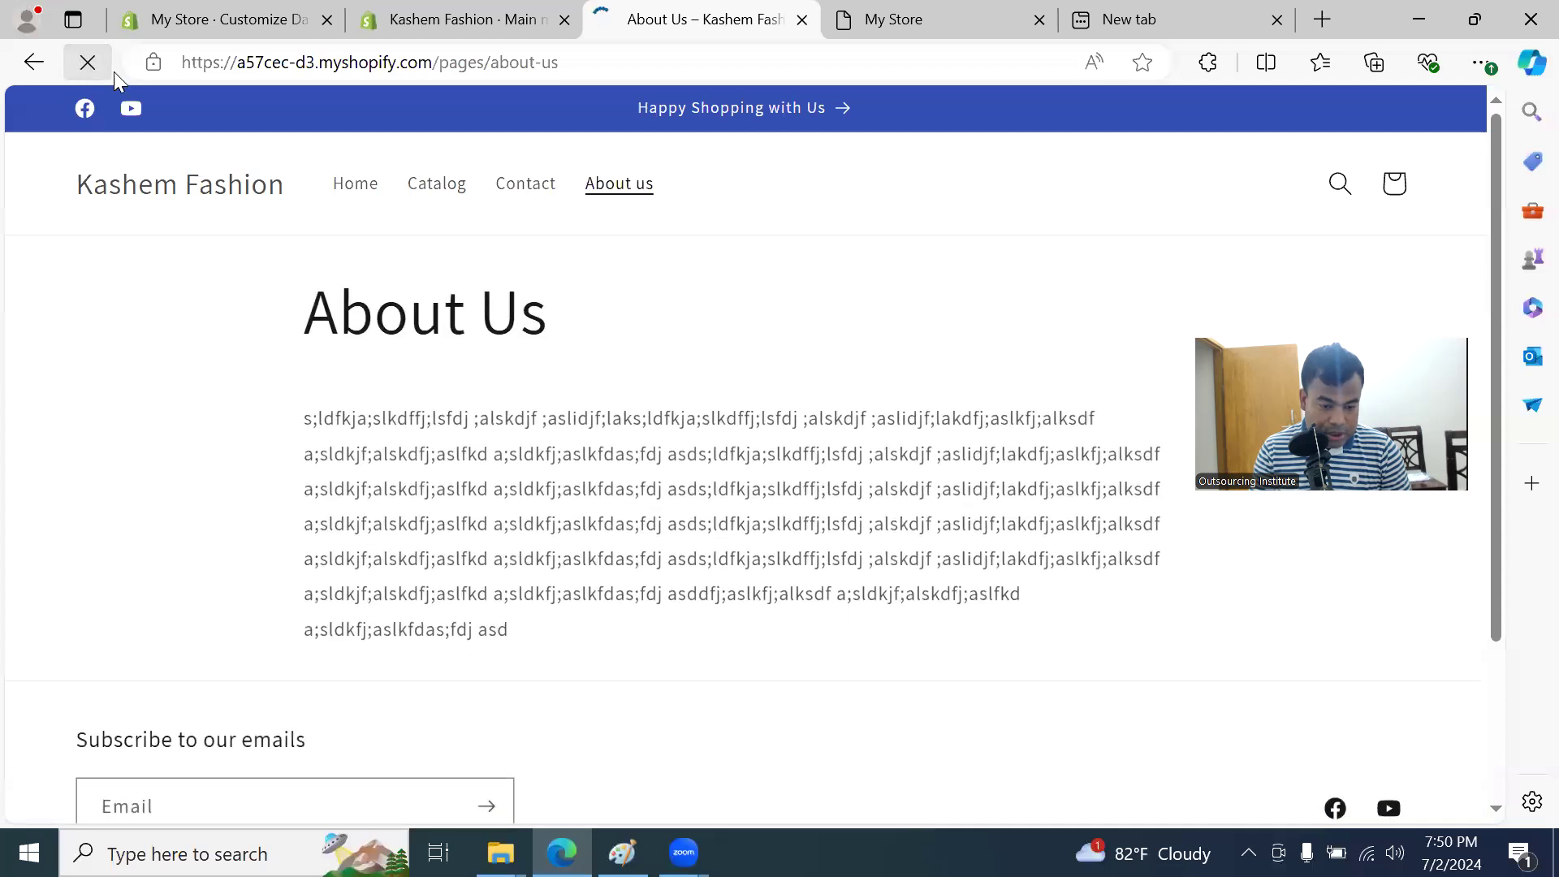
left_click(89, 64)
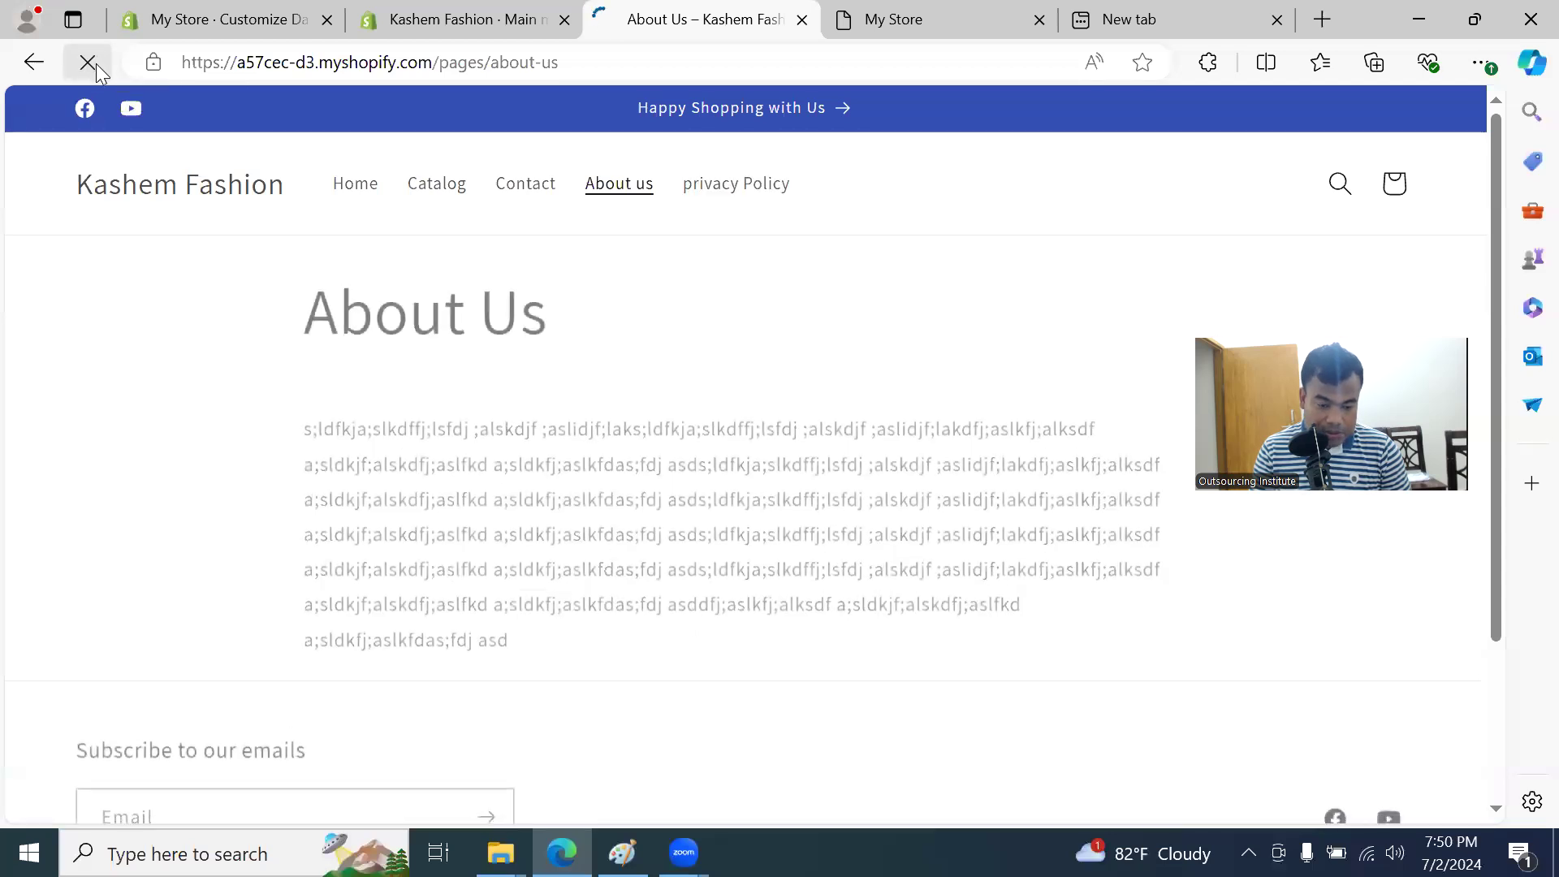
left_click(748, 186)
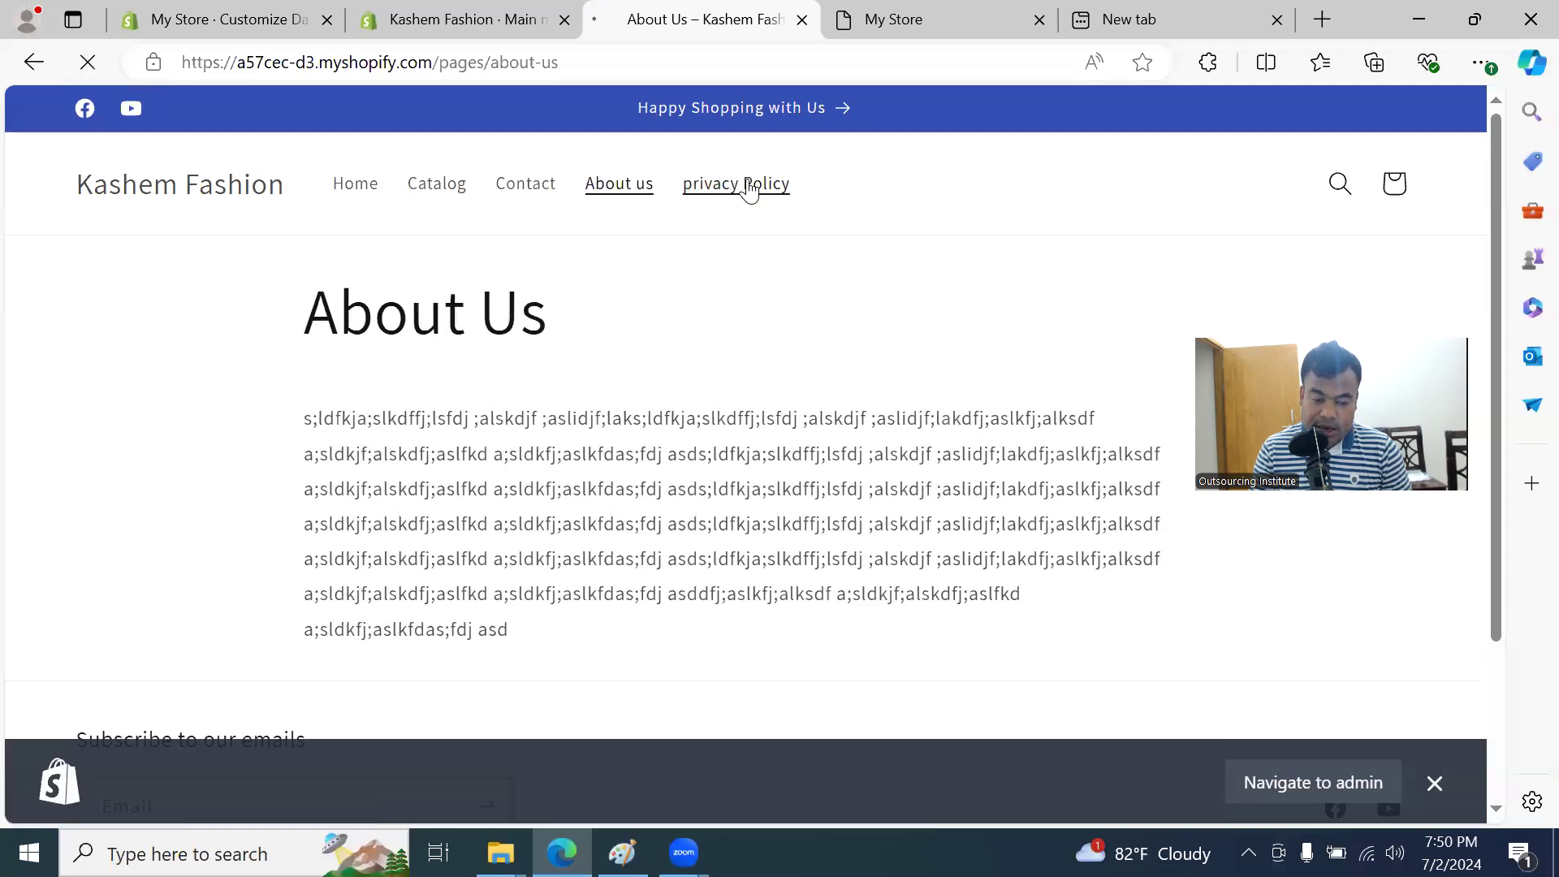
Step: Compare the storefront's About us page with the Main menu items and the theme's header settings
left_click(621, 184)
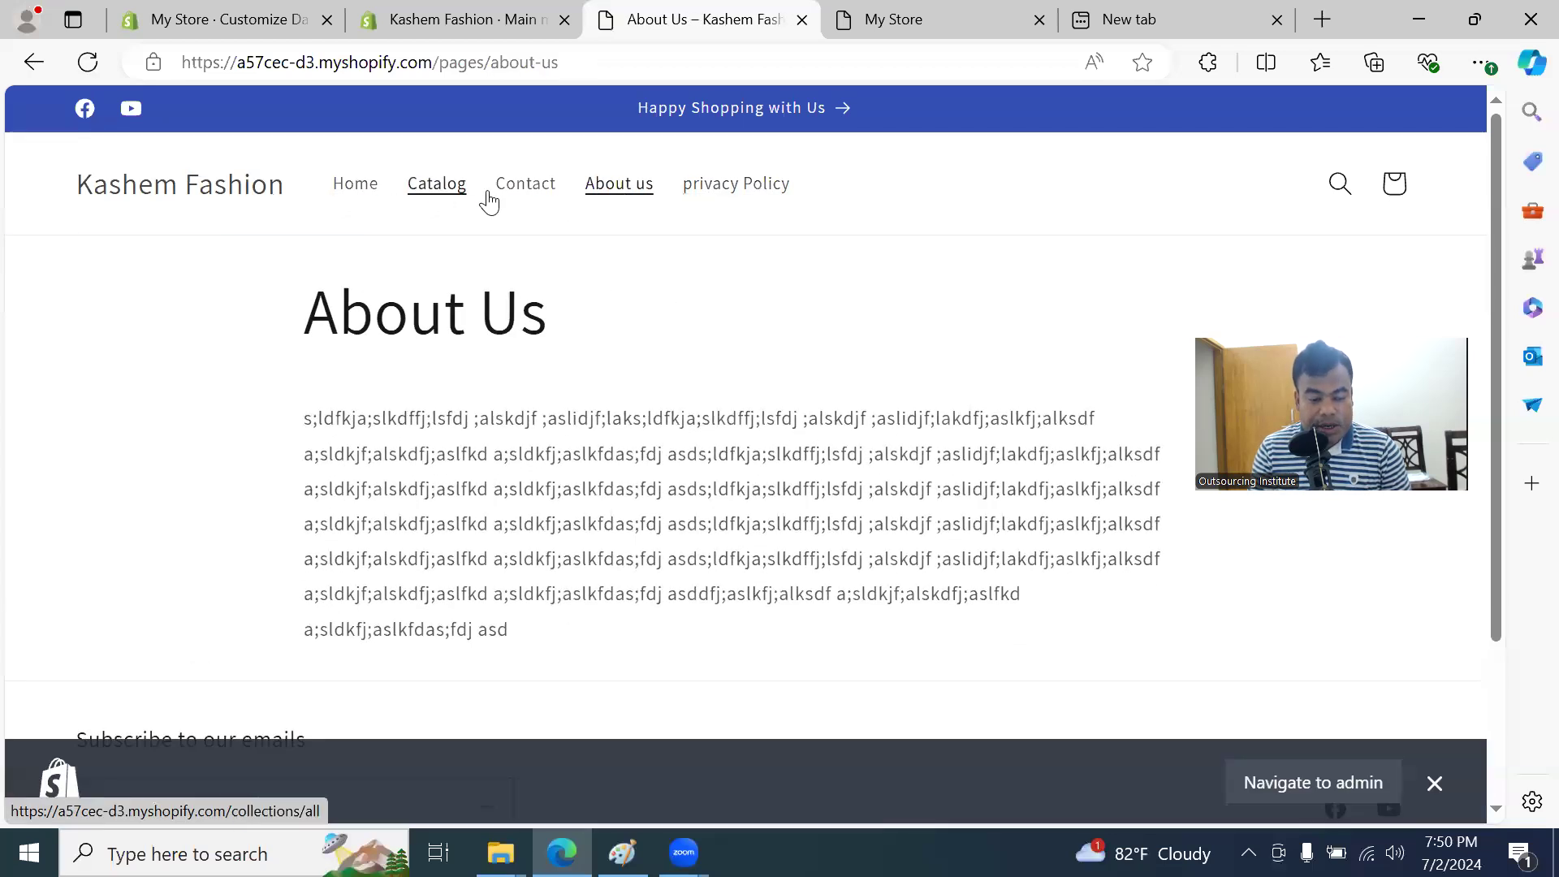
left_click(459, 20)
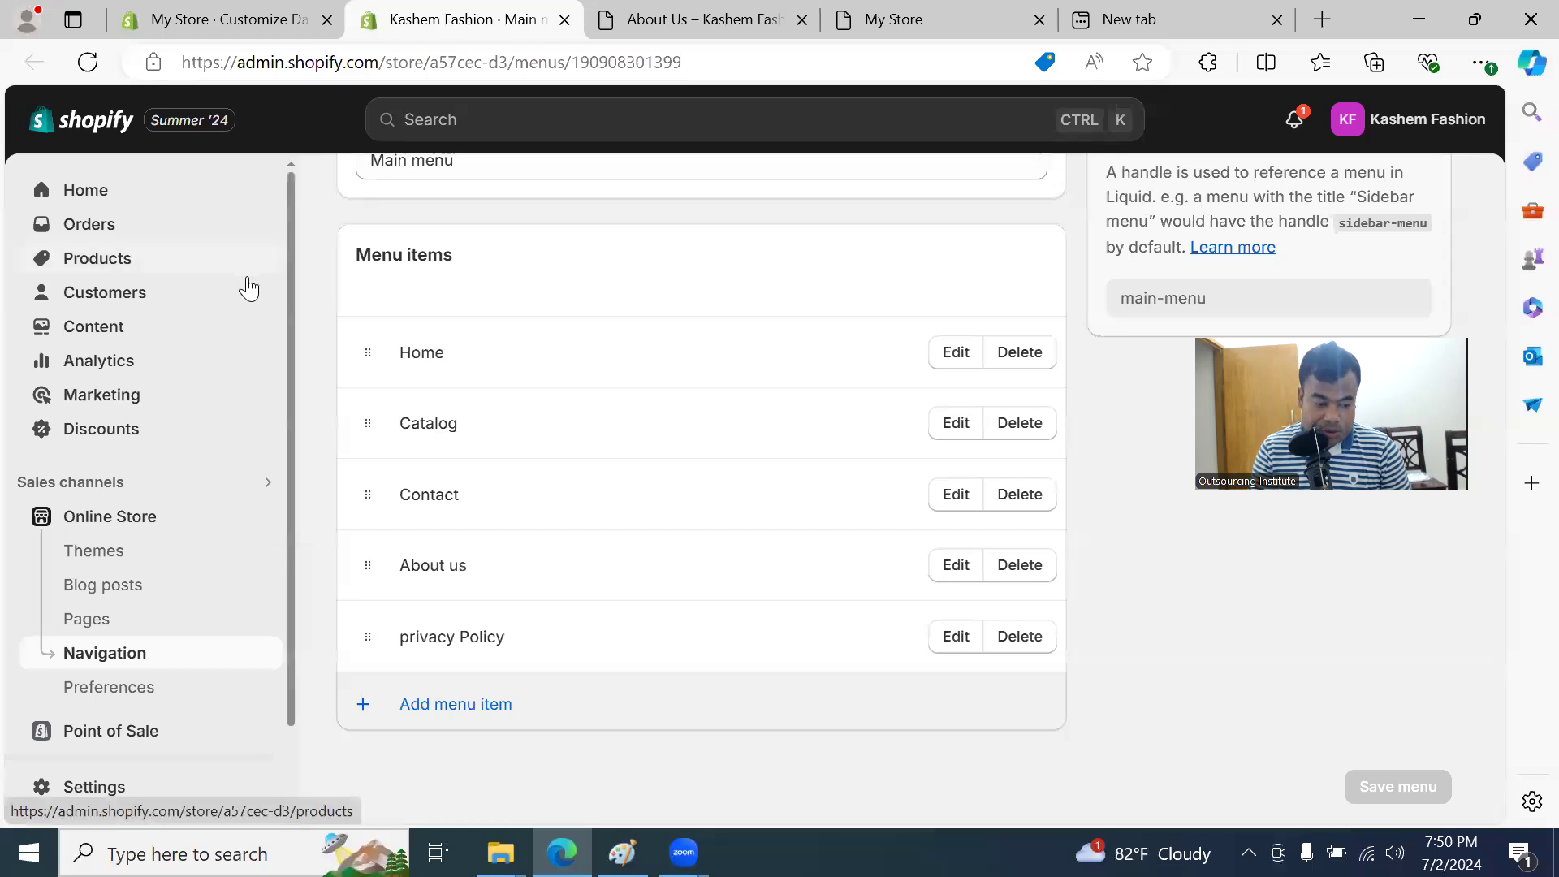
left_click(254, 20)
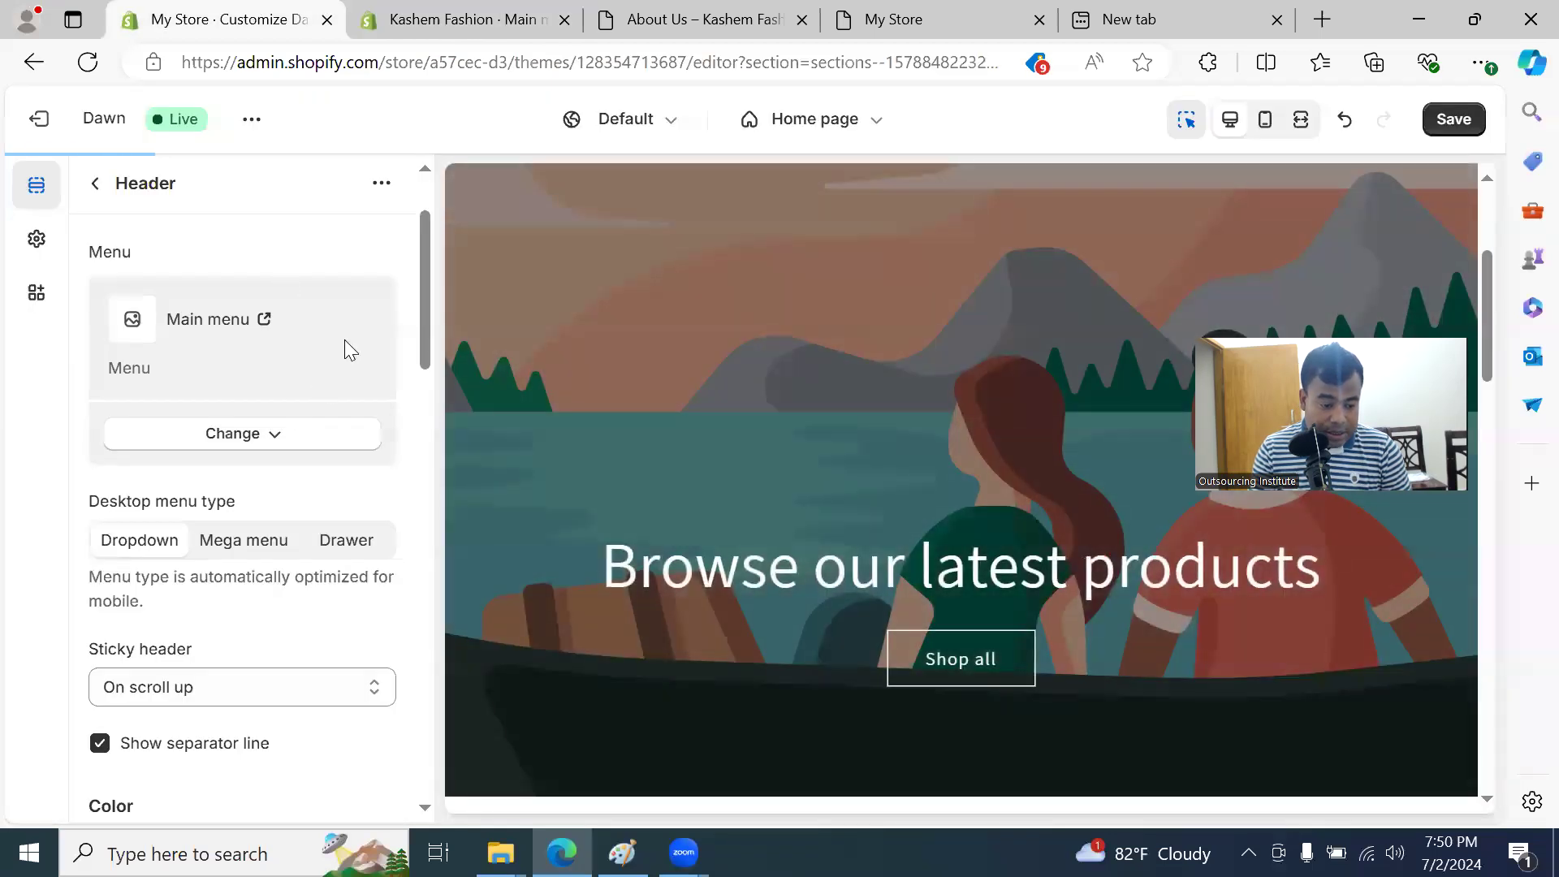
scroll(346, 341, "up", 2)
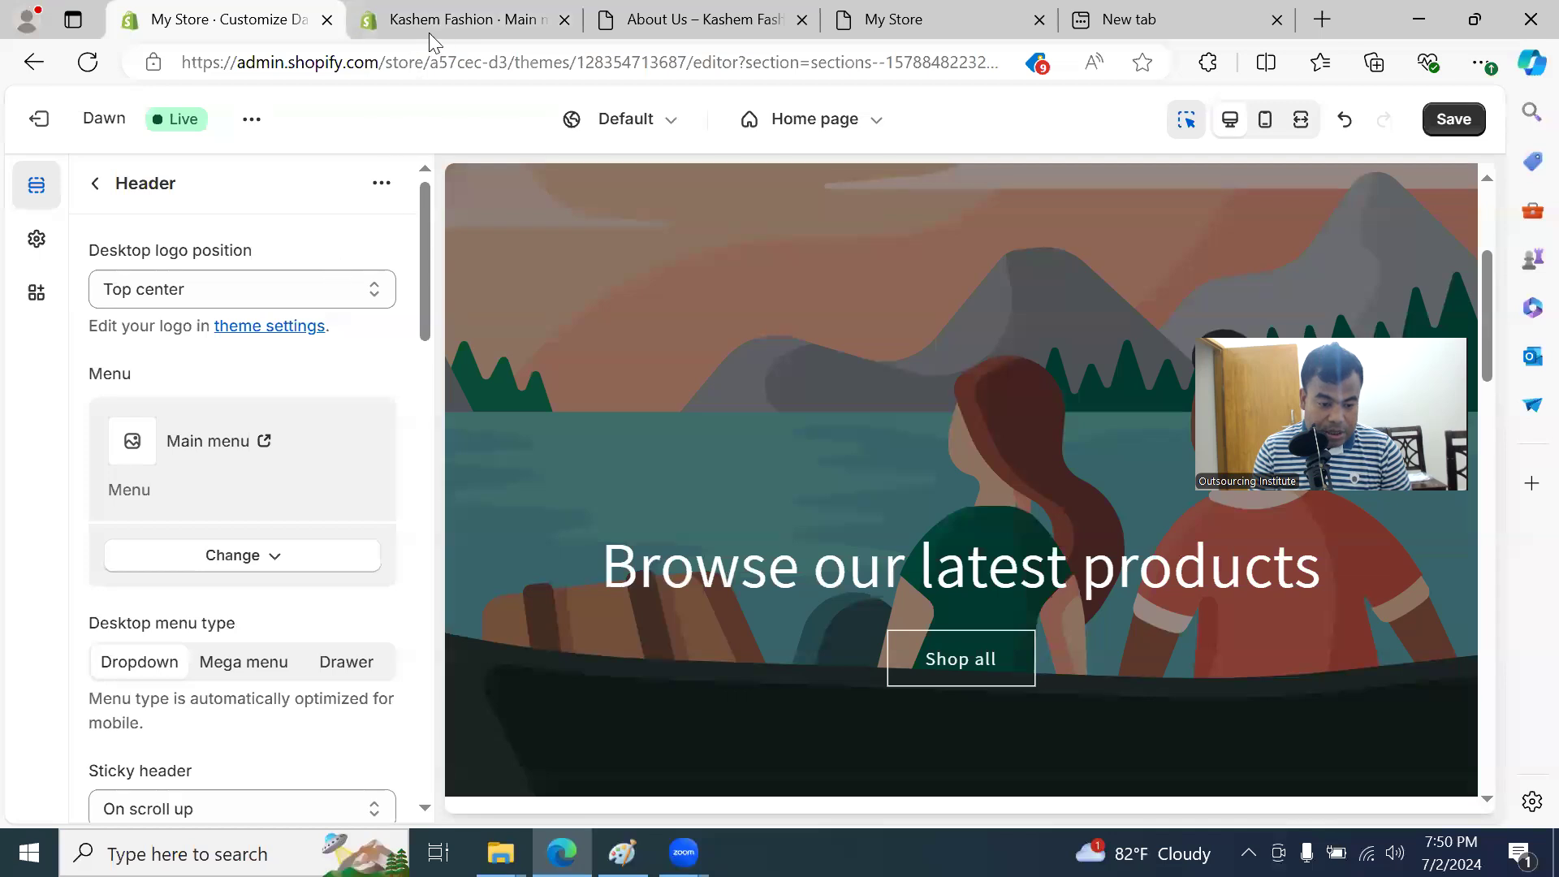
left_click(454, 20)
left_click(699, 20)
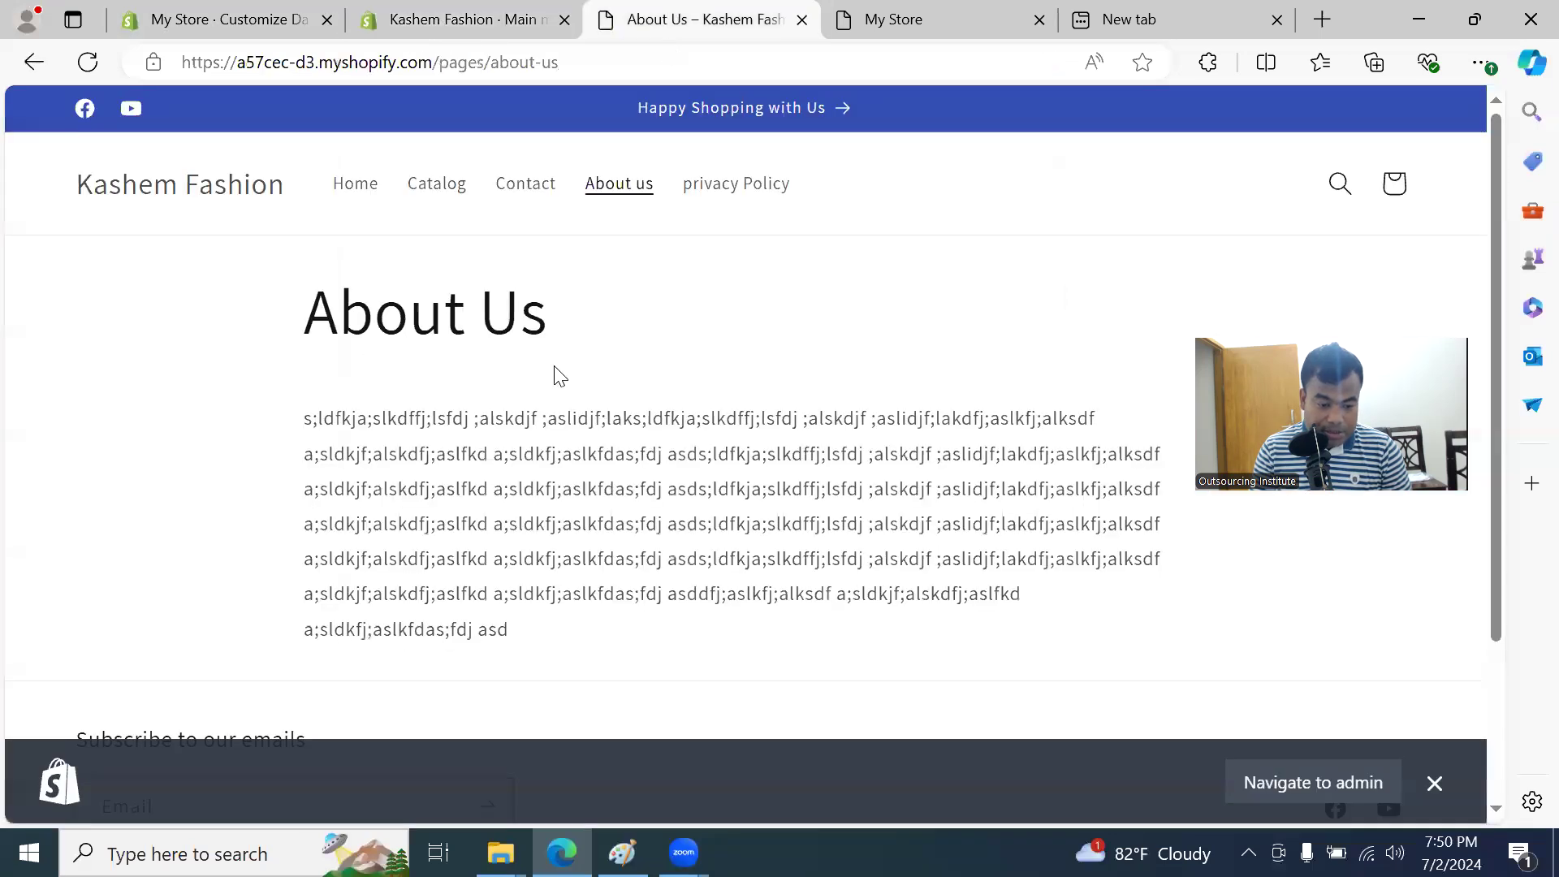
Step: Set the header section's Sticky header option to Always in the theme editor and save the theme
left_click(267, 2)
scroll(306, 442, "down", 2)
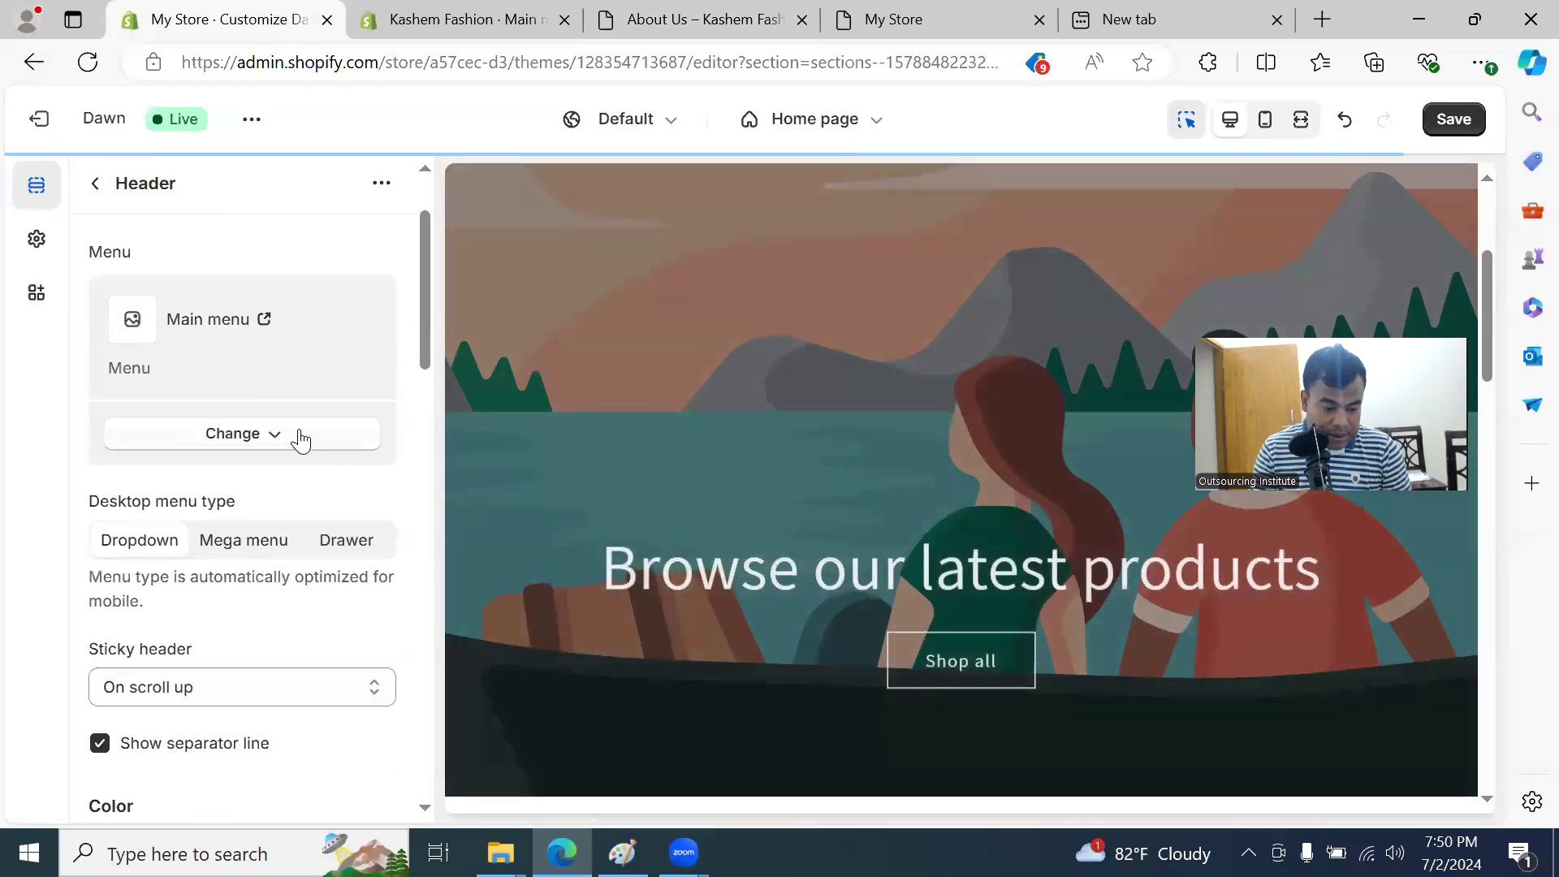
scroll(301, 439, "up", 1)
scroll(316, 387, "down", 1)
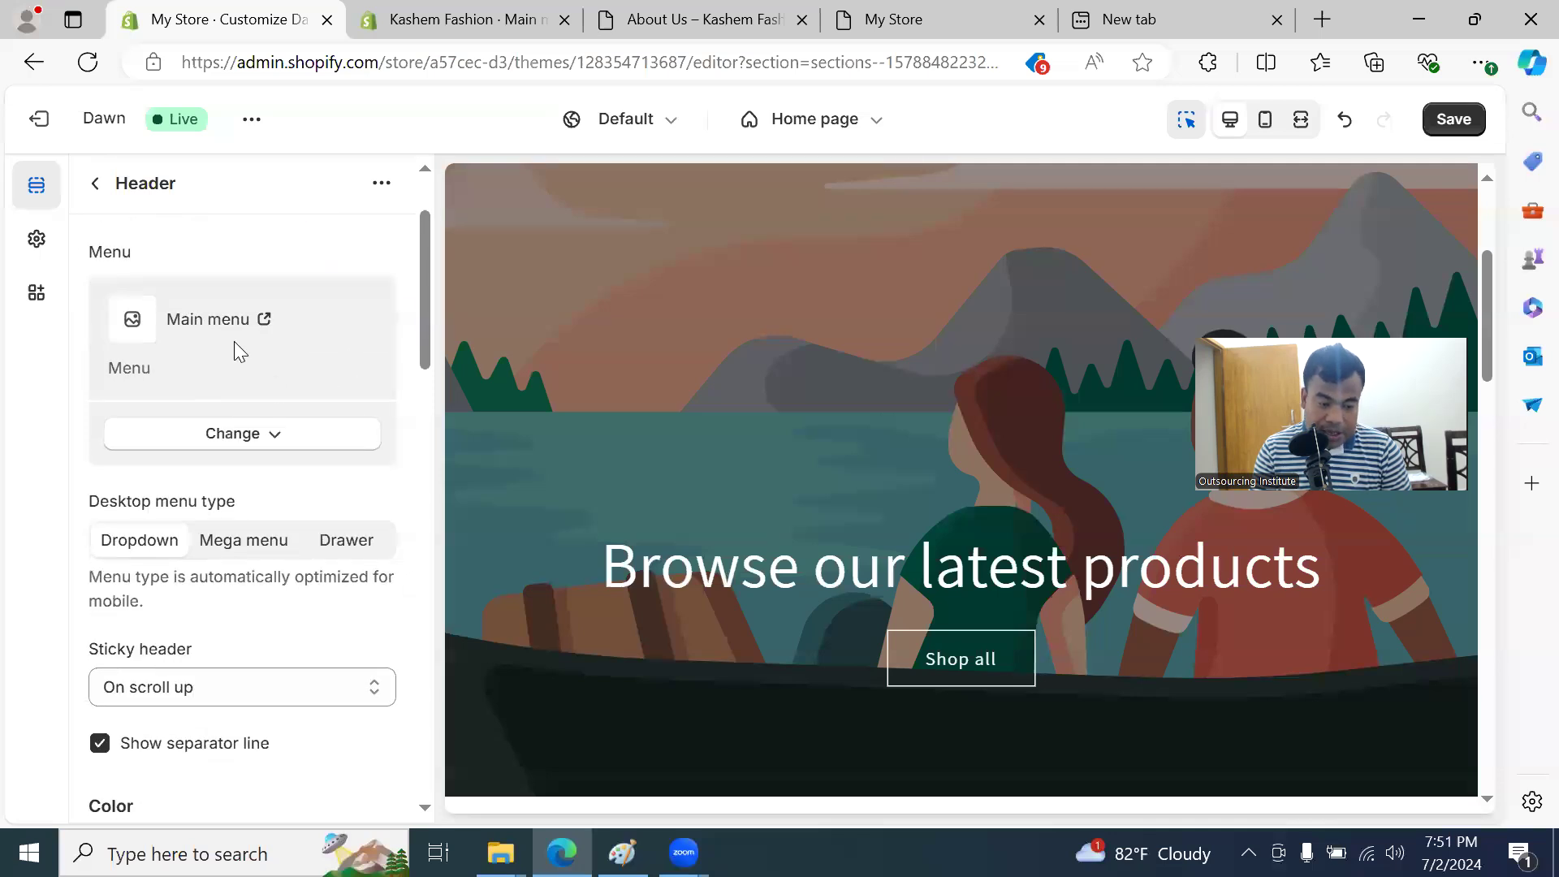
scroll(280, 391, "down", 1)
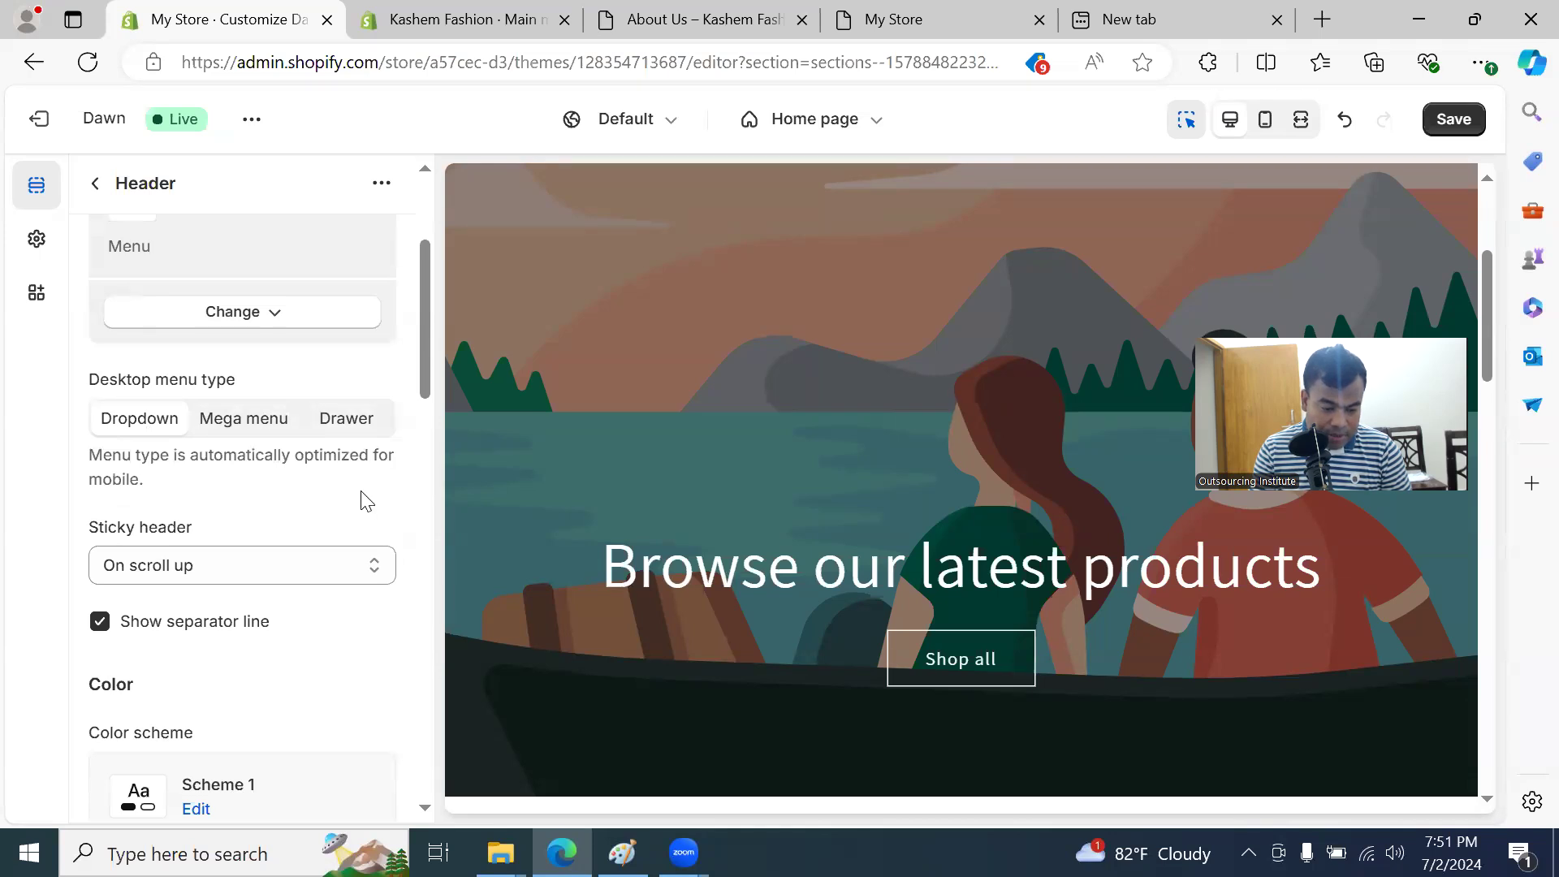
scroll(363, 501, "down", 2)
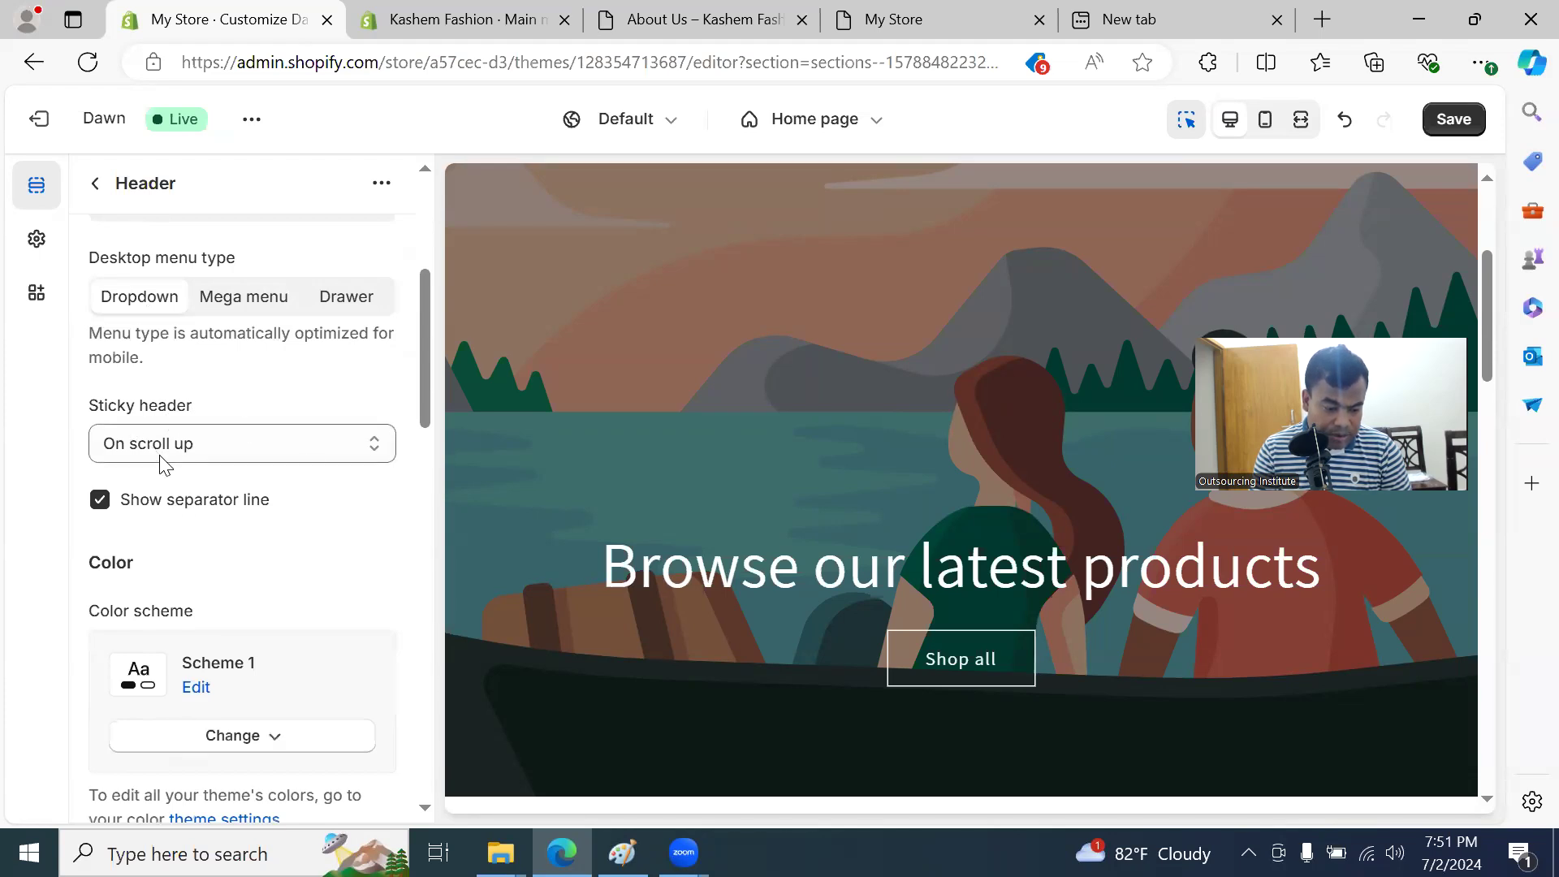
scroll(305, 381, "up", 2)
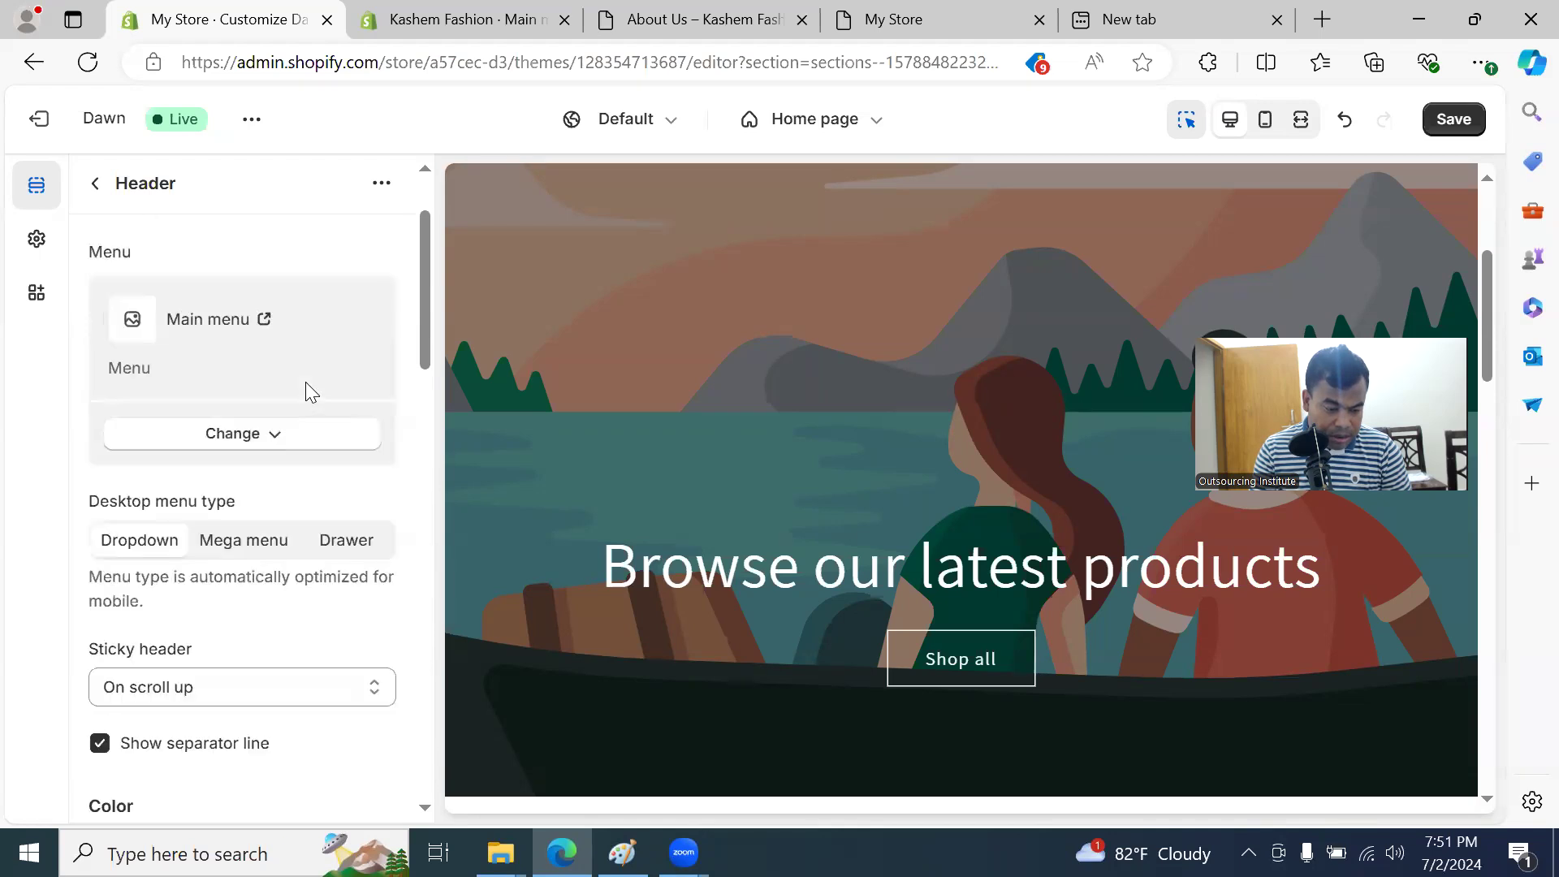
scroll(306, 401, "down", 2)
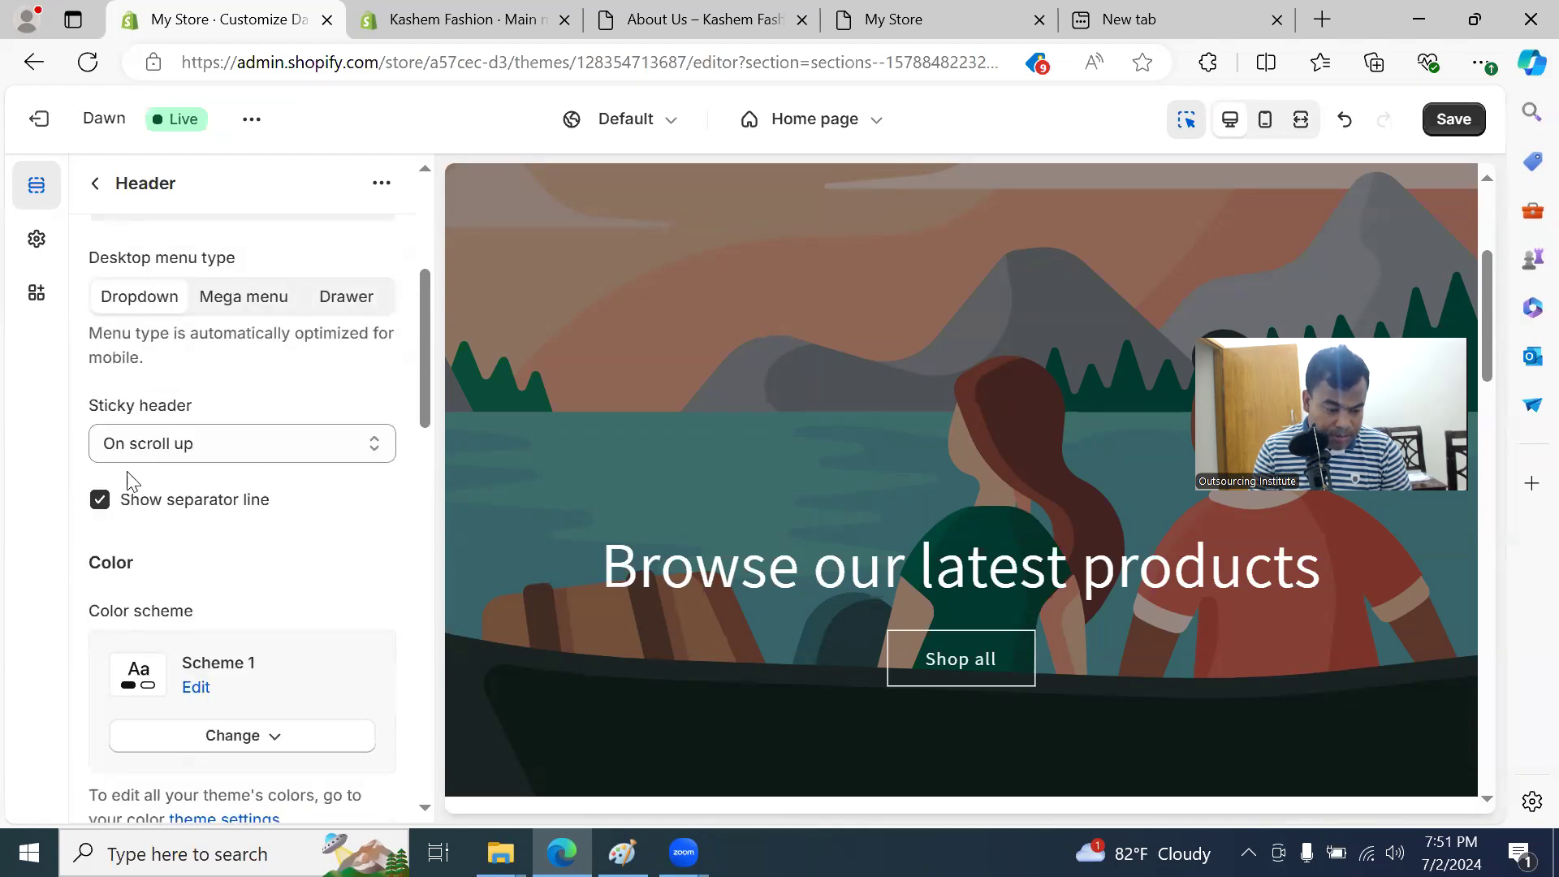
left_click(335, 453)
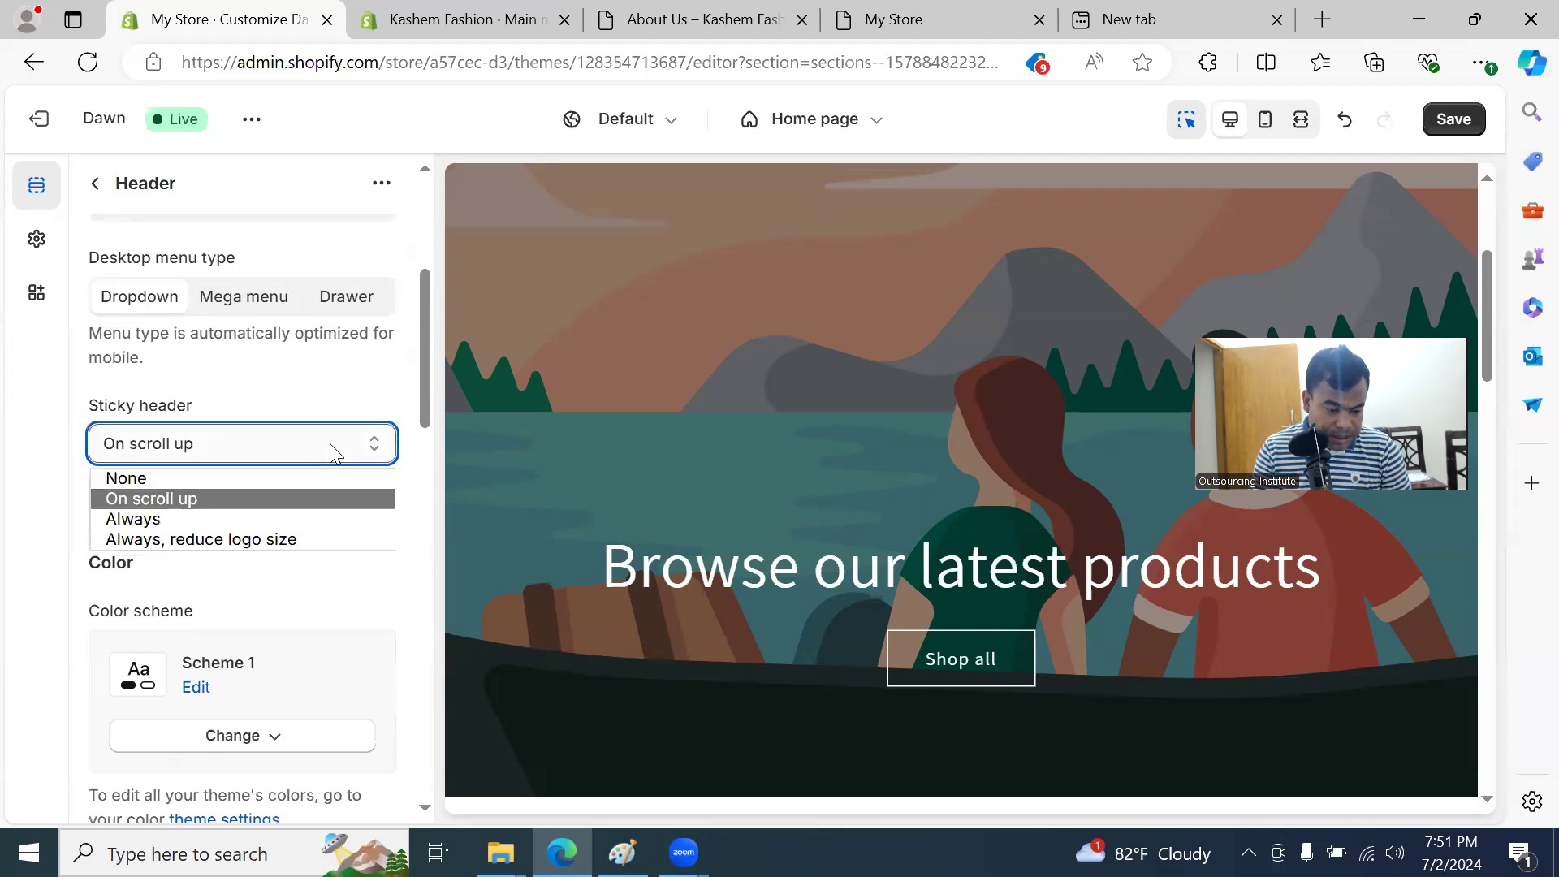
left_click(284, 525)
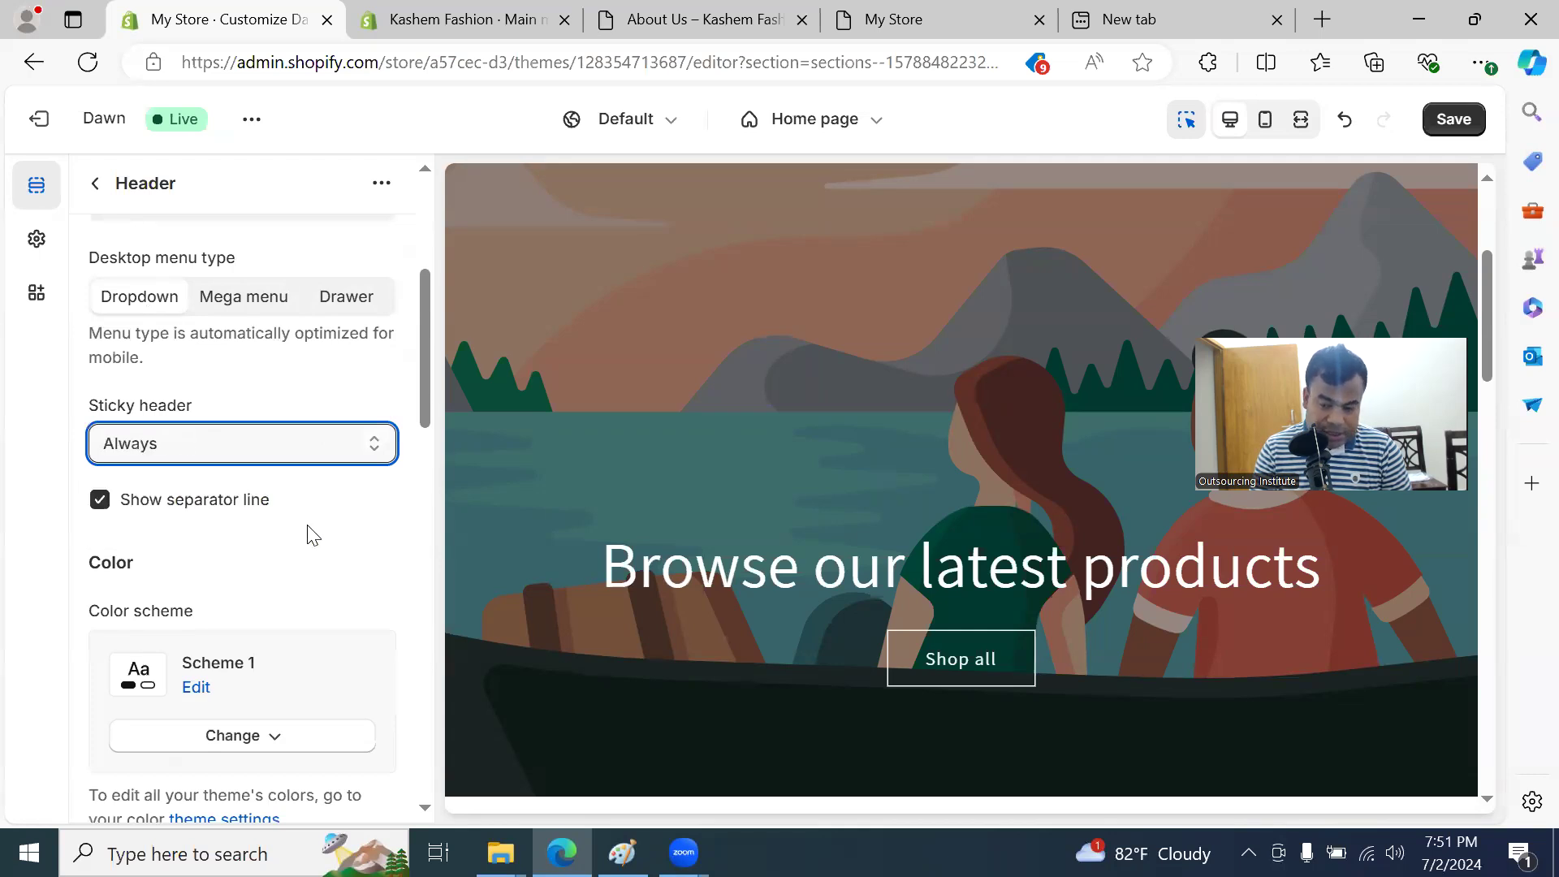
Step: Close the browser tab with the admin's Main menu navigation page
left_click(438, 18)
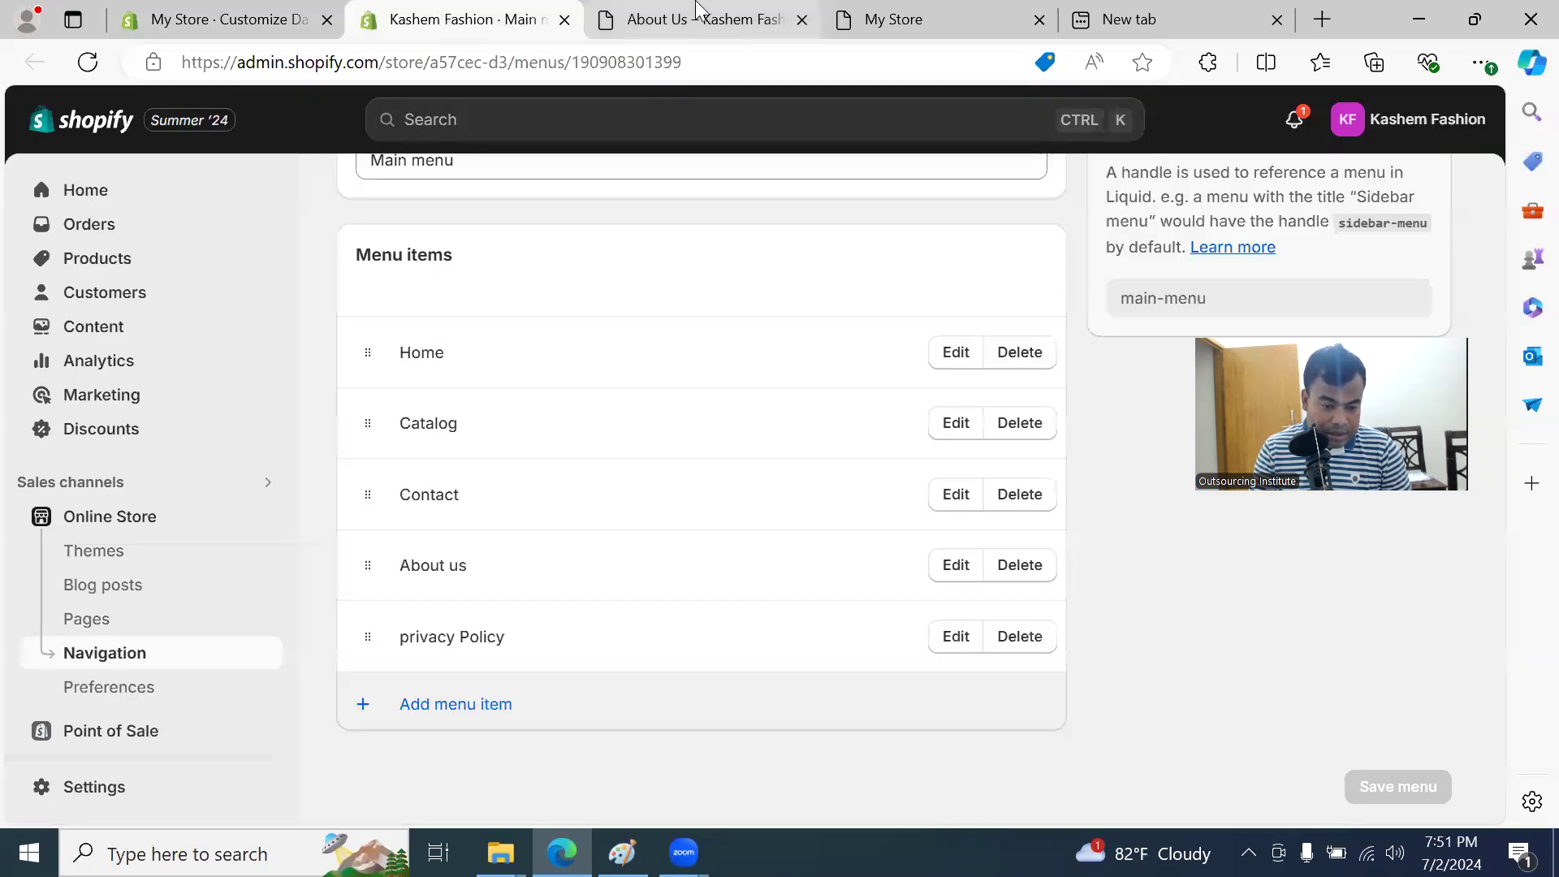
left_click(654, 20)
left_click(491, 18)
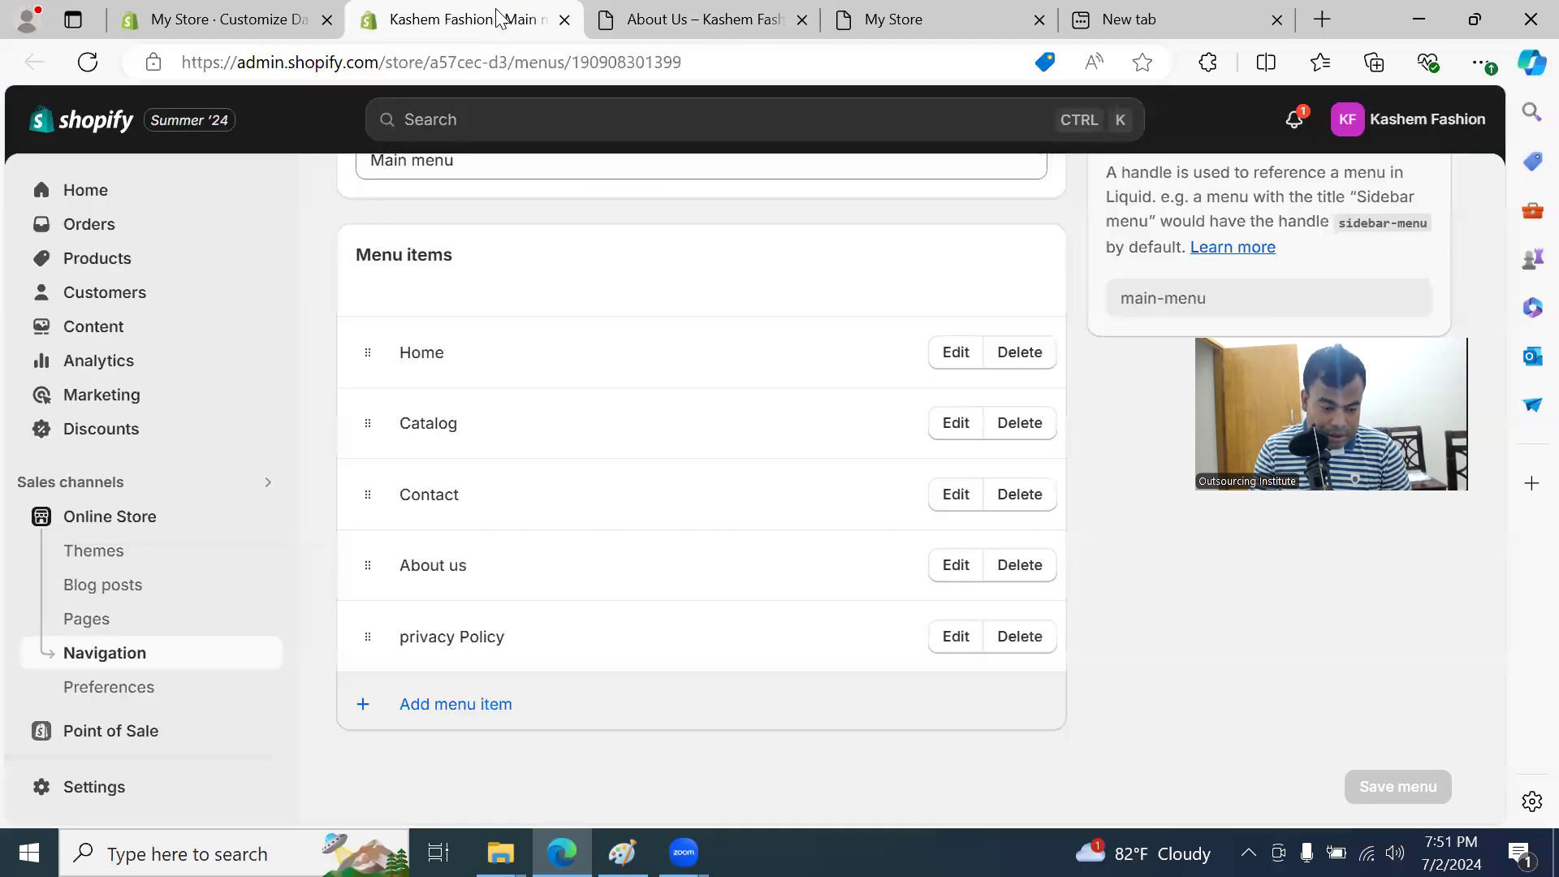
left_click(565, 19)
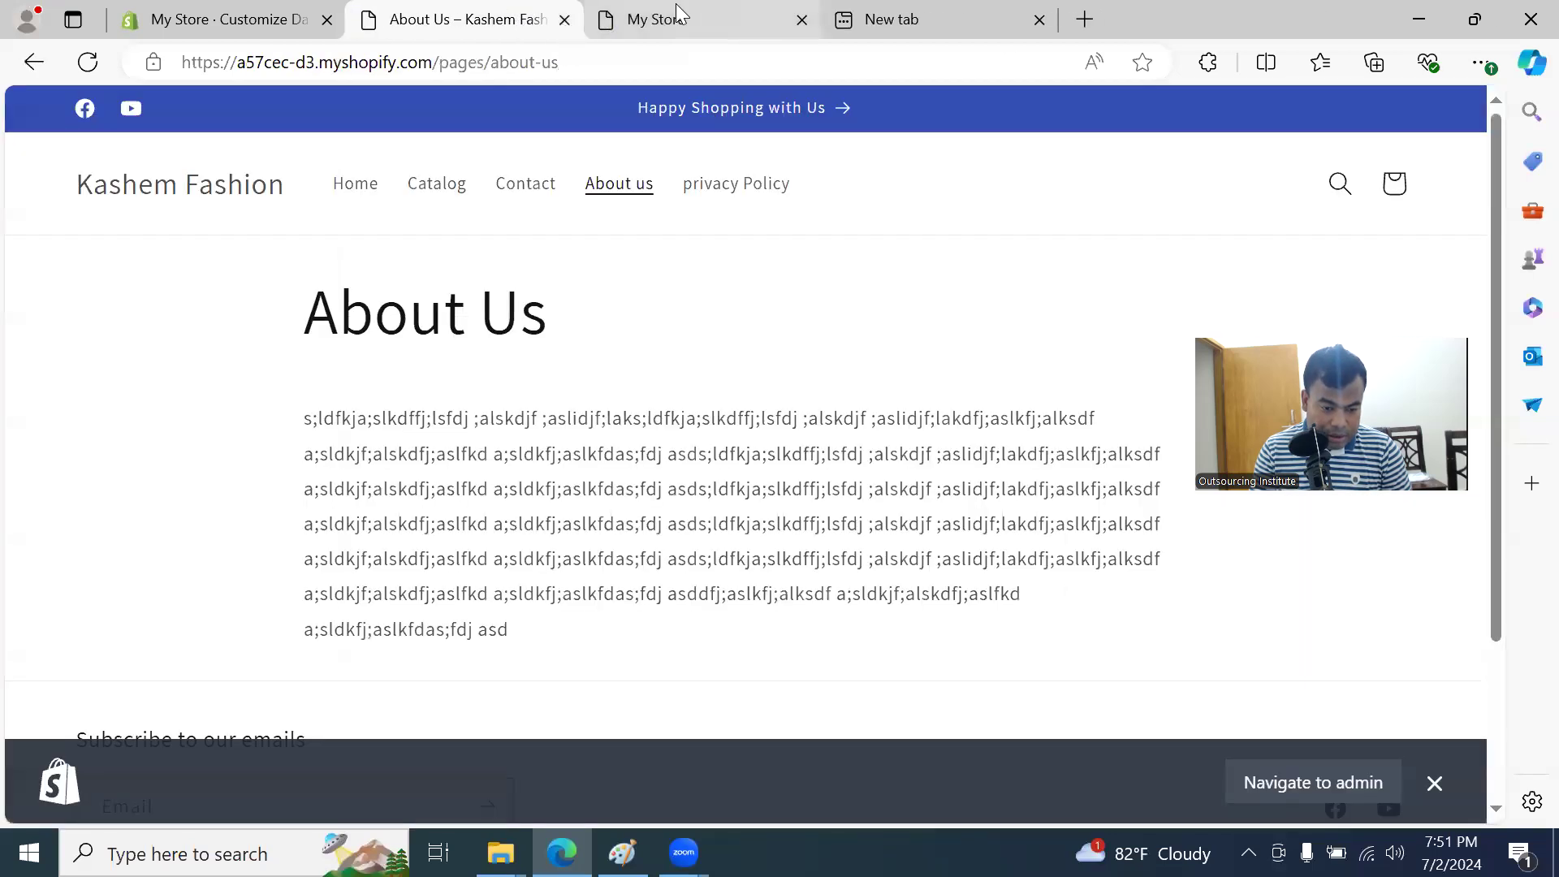
Step: Reload the storefront home page and check how the header behaves across the banner and featured products
left_click(675, 18)
left_click(88, 62)
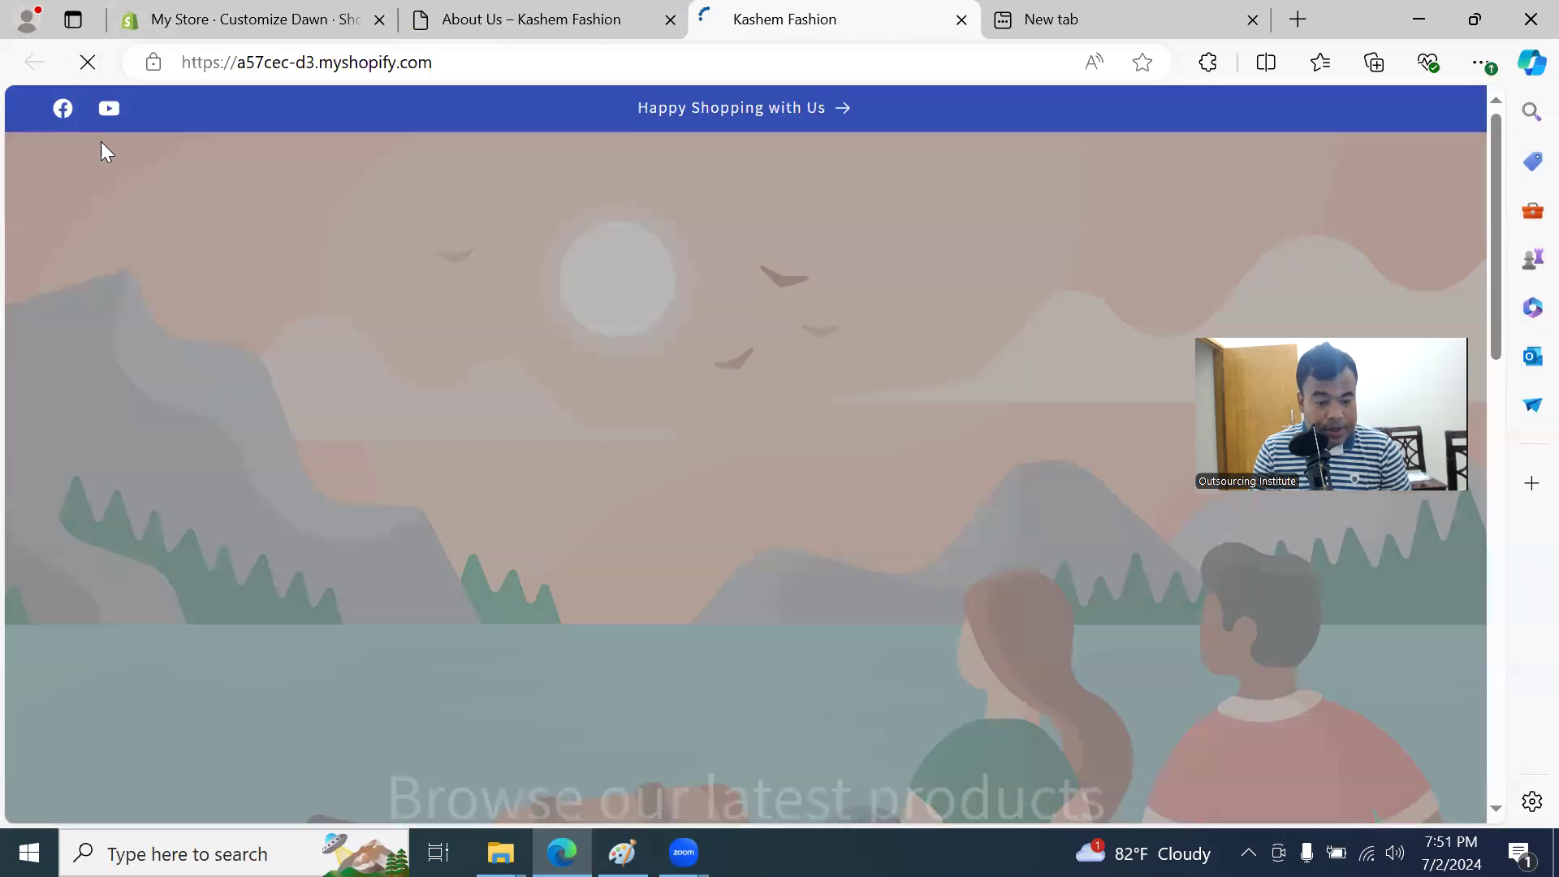
scroll(658, 297, "down", 6)
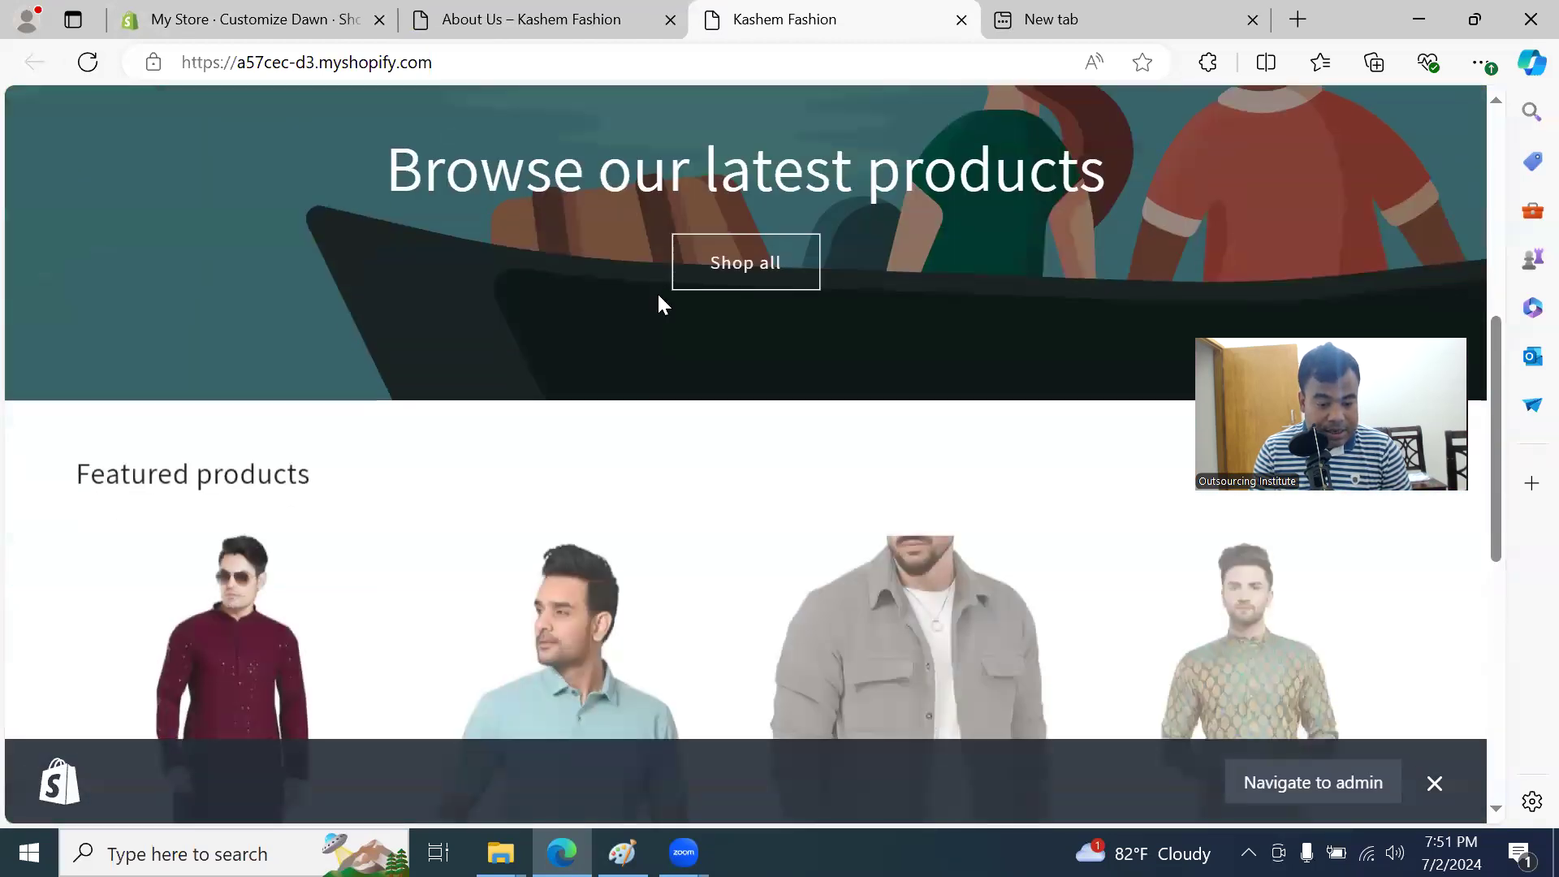
scroll(633, 288, "up", 7)
scroll(617, 284, "down", 10)
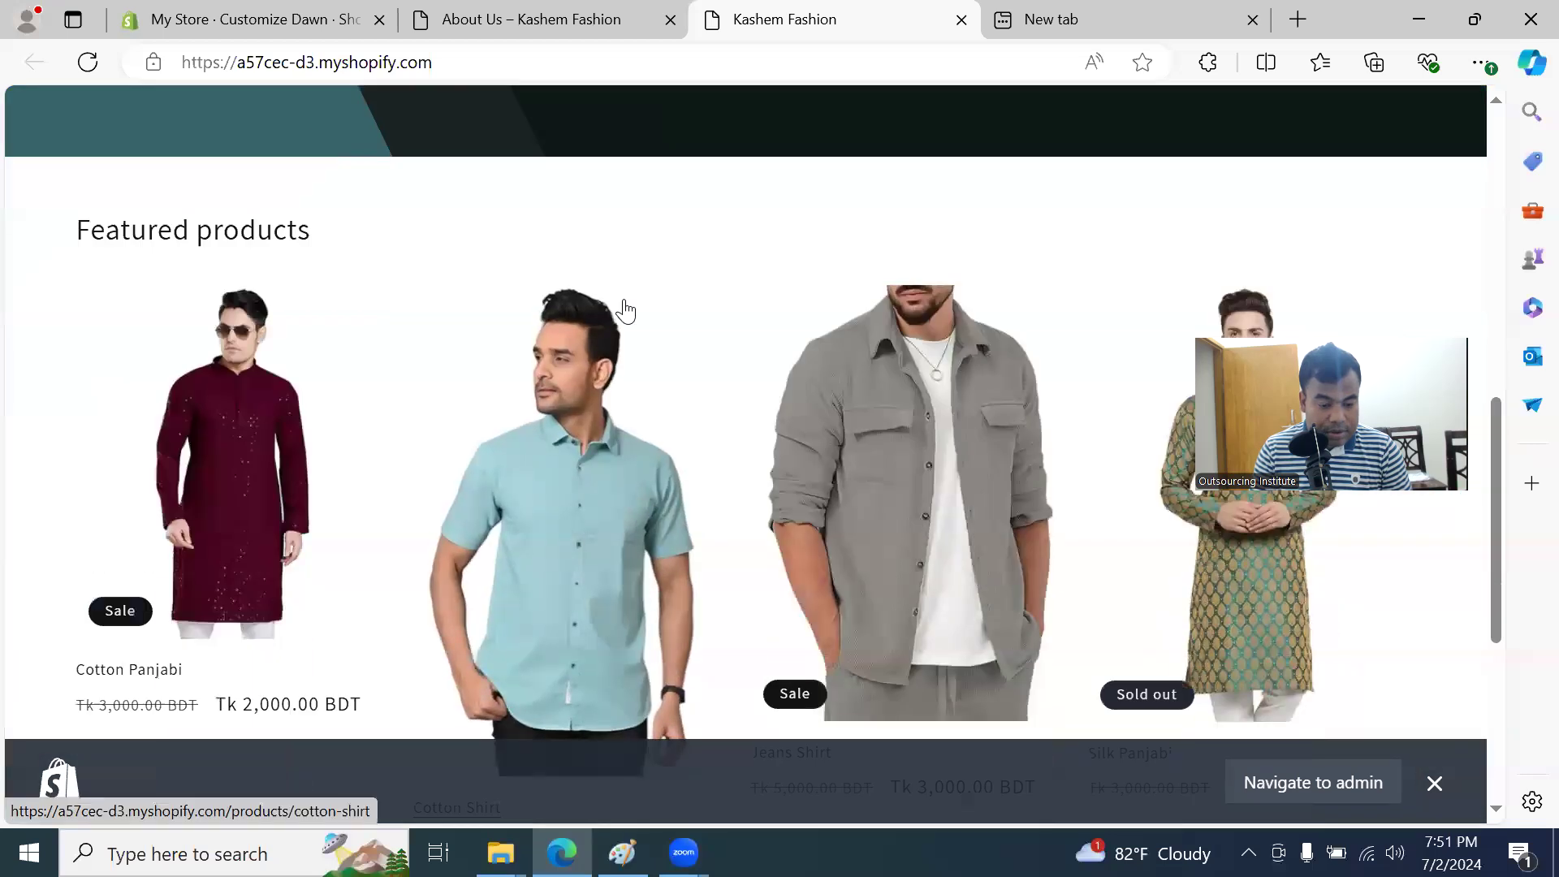
scroll(624, 309, "down", 5)
scroll(625, 312, "up", 12)
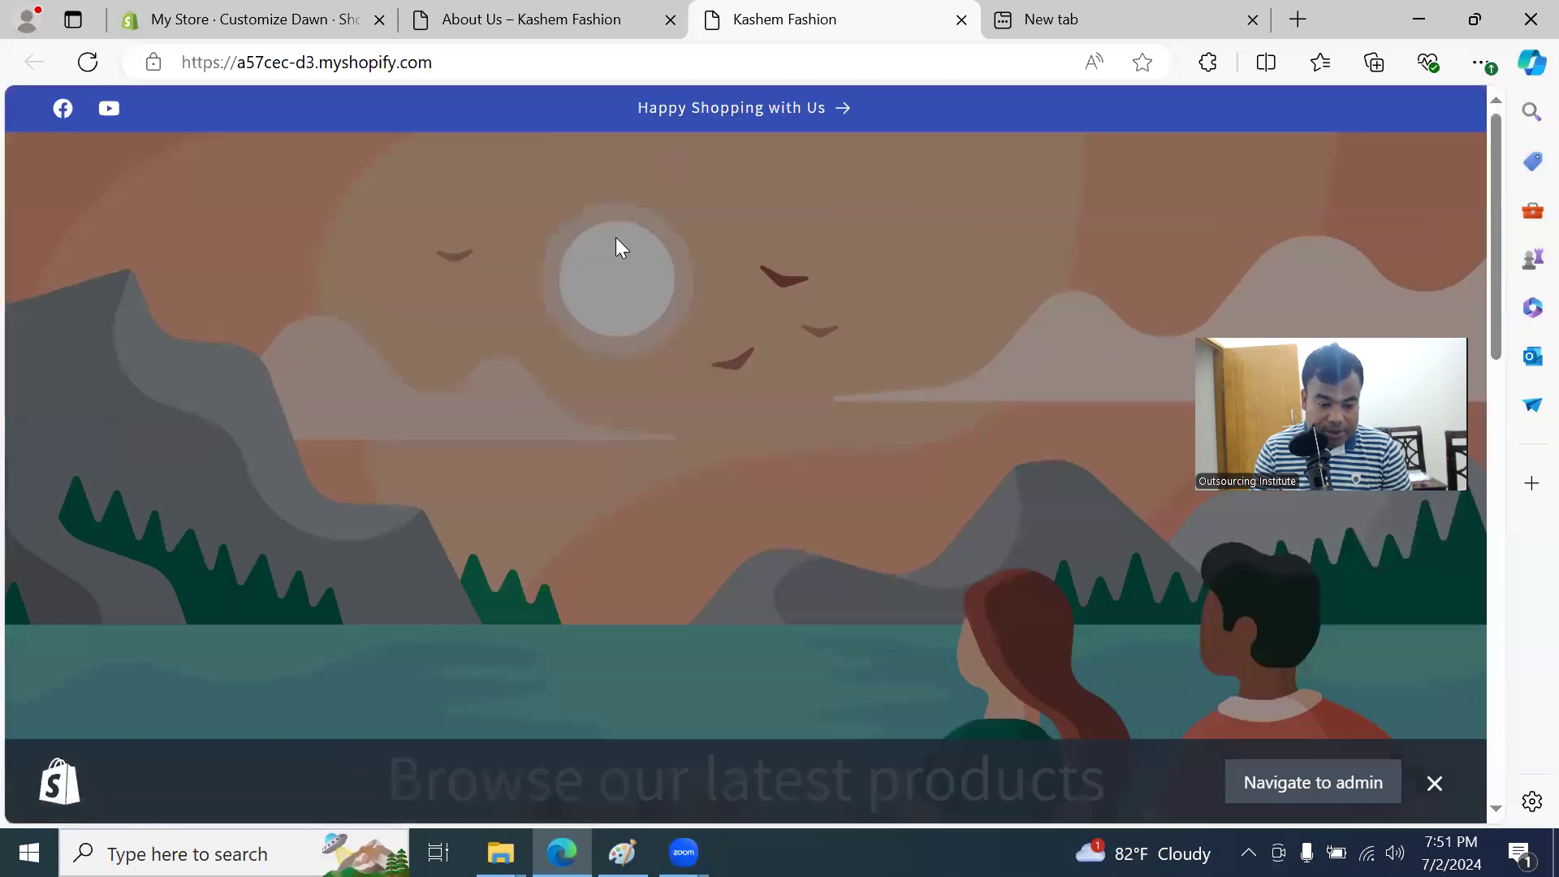
Step: Set the header section's Sticky header option to None in the theme editor and save the theme
left_click(484, 21)
left_click(191, 20)
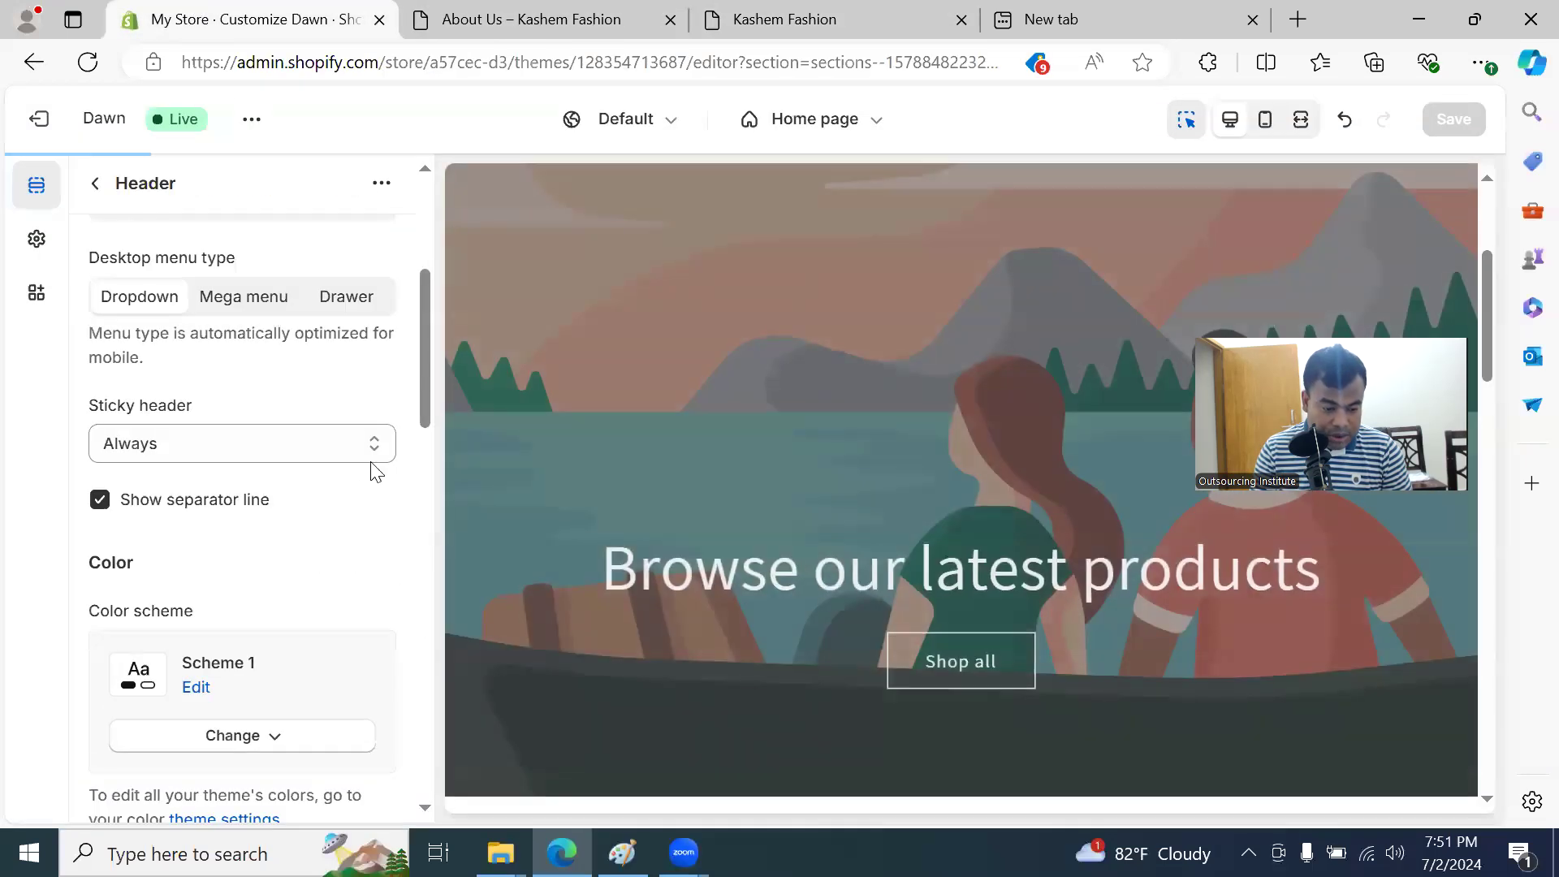
left_click(255, 443)
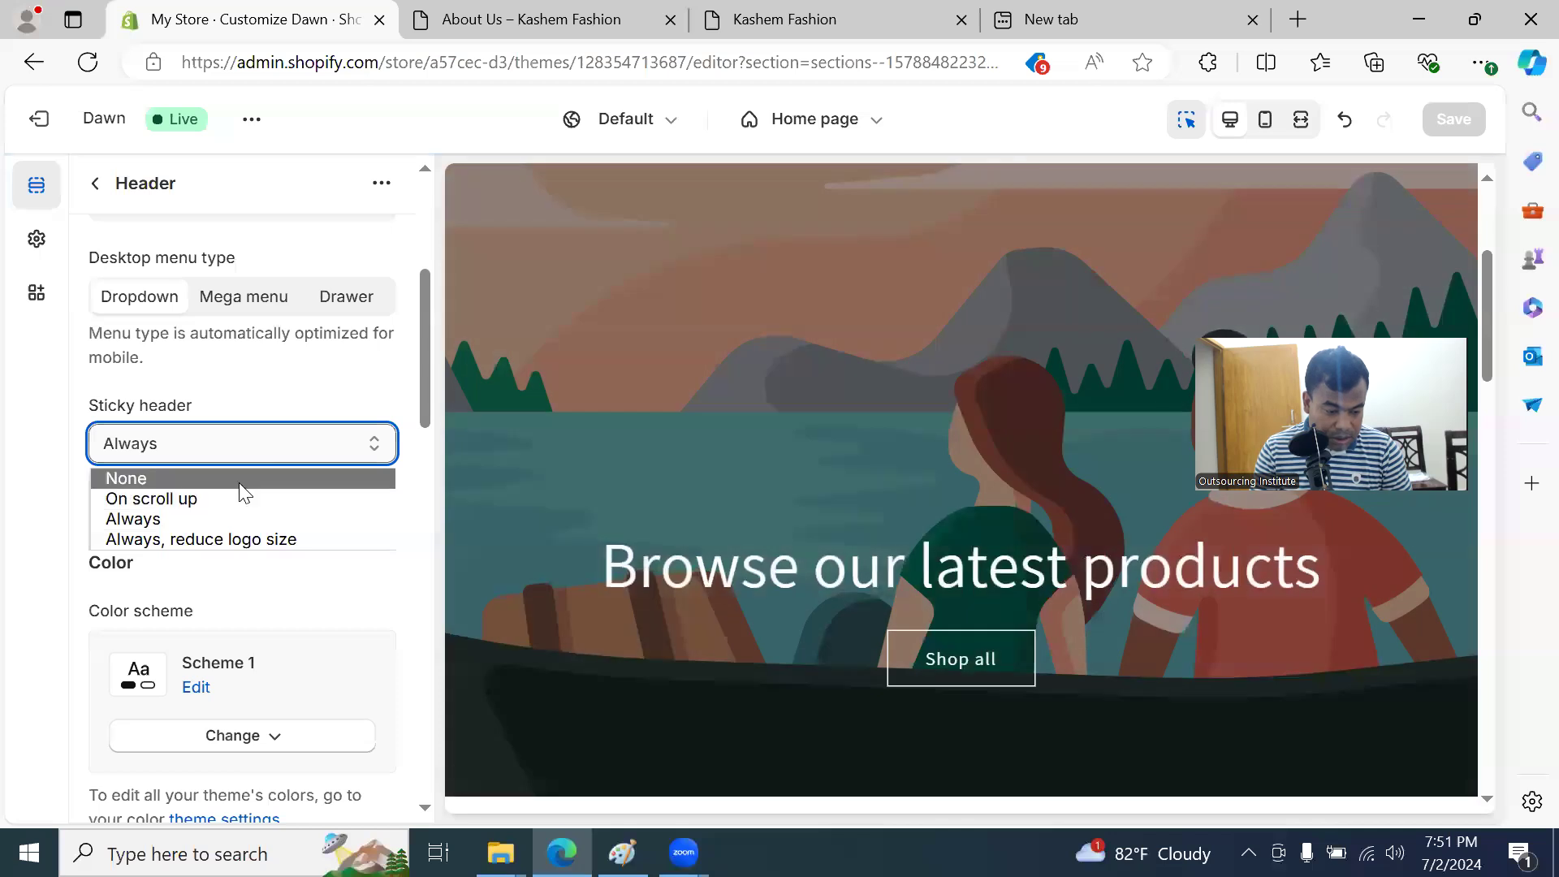
left_click(239, 479)
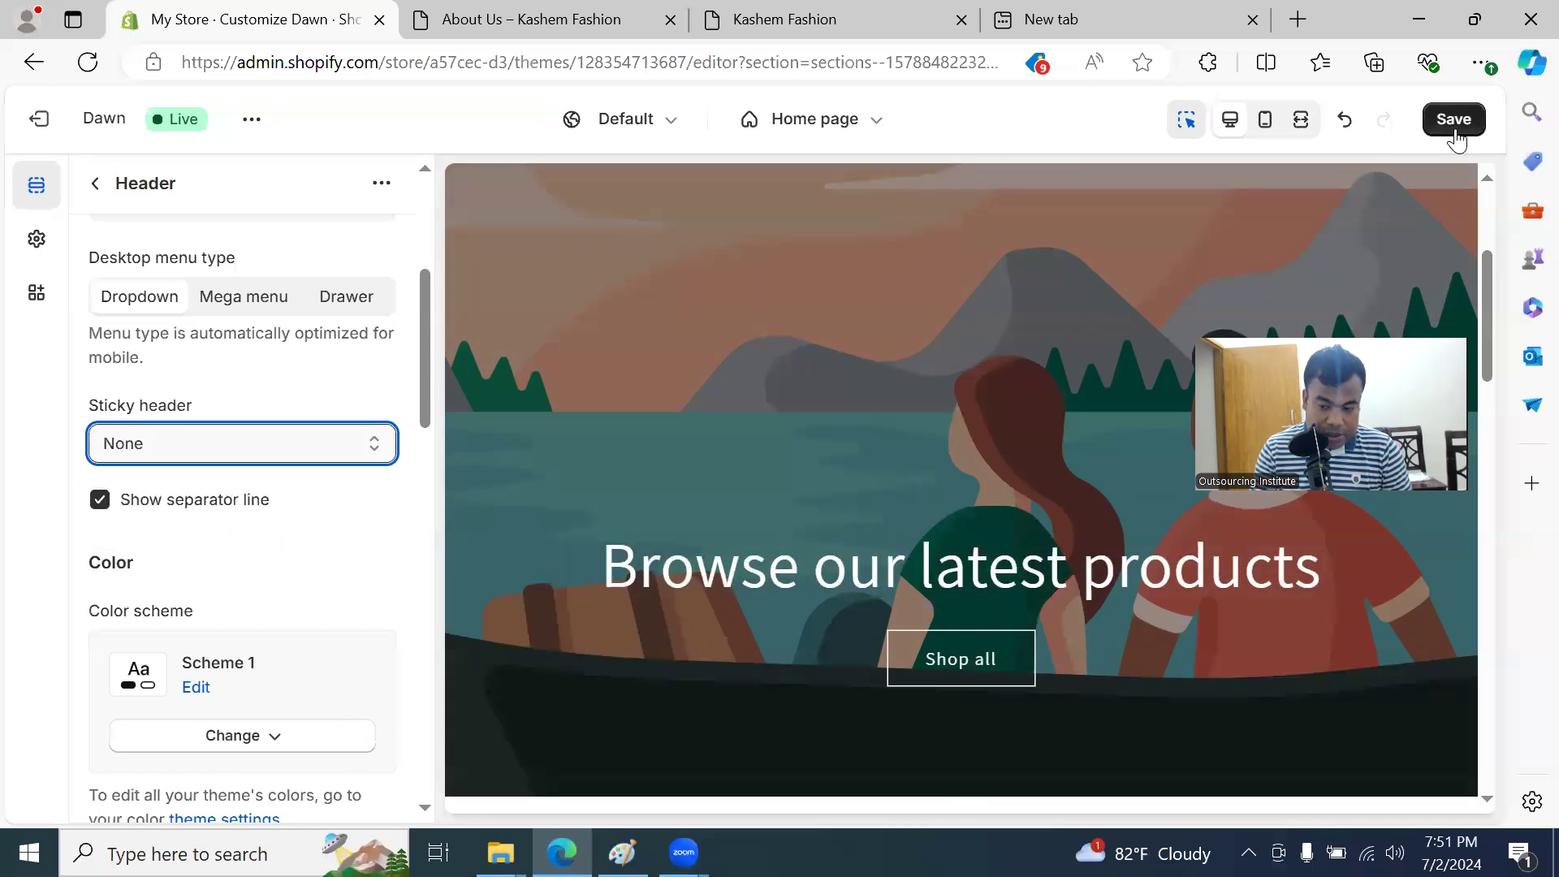
left_click(1454, 122)
Step: Reload the storefront's About us page and check the header's behaviour with no sticky header
left_click(568, 22)
left_click(87, 63)
scroll(574, 306, "down", 2)
scroll(577, 285, "up", 2)
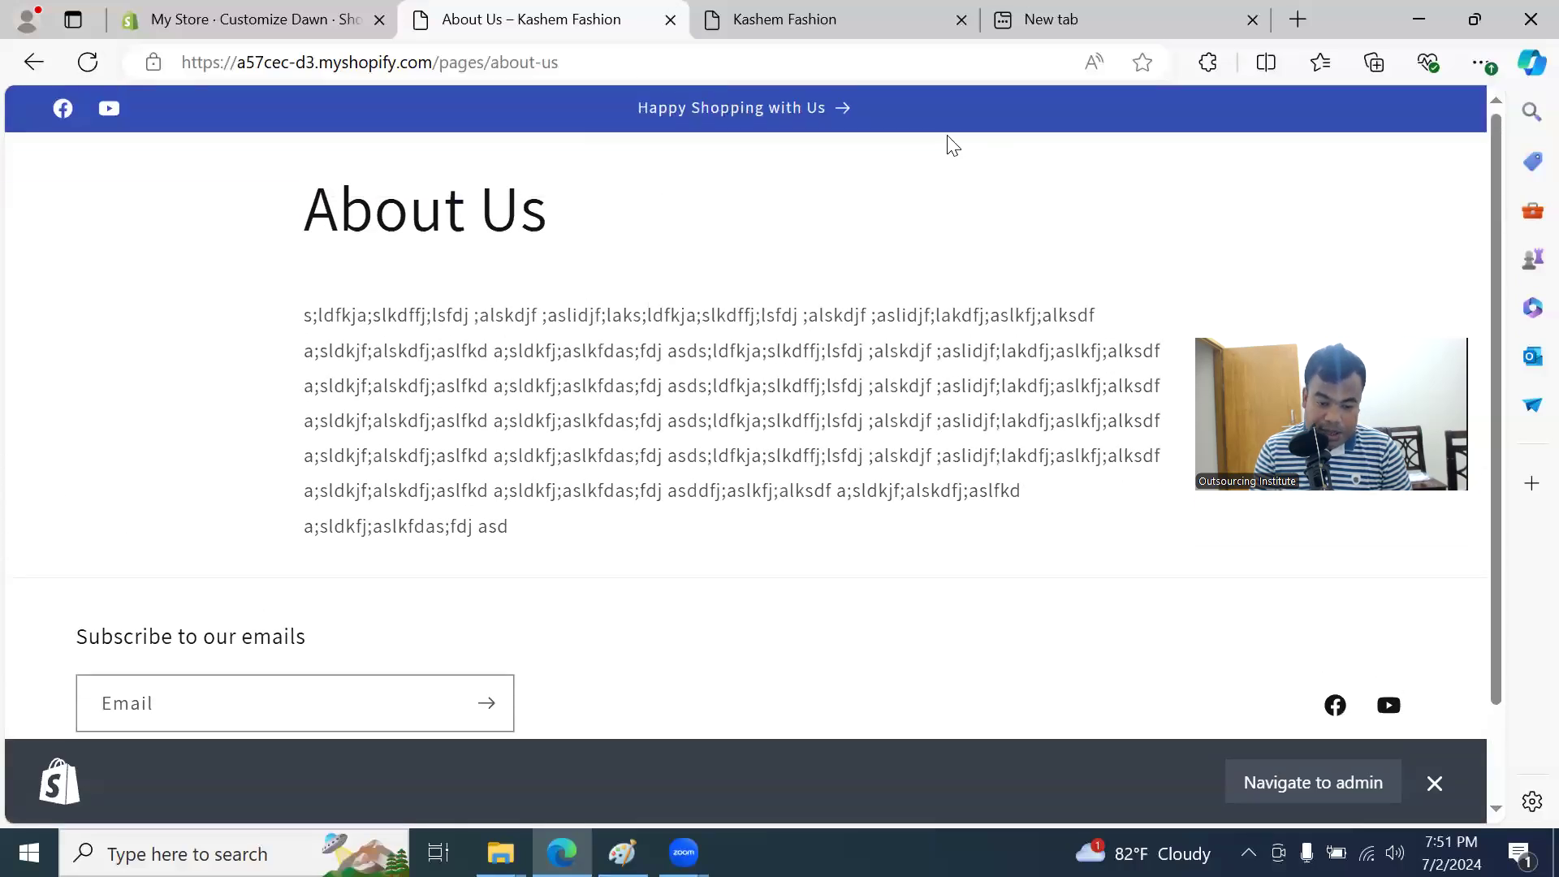
Step: Set the header section's Sticky header option to On scroll up in the theme editor and save the theme
left_click(259, 19)
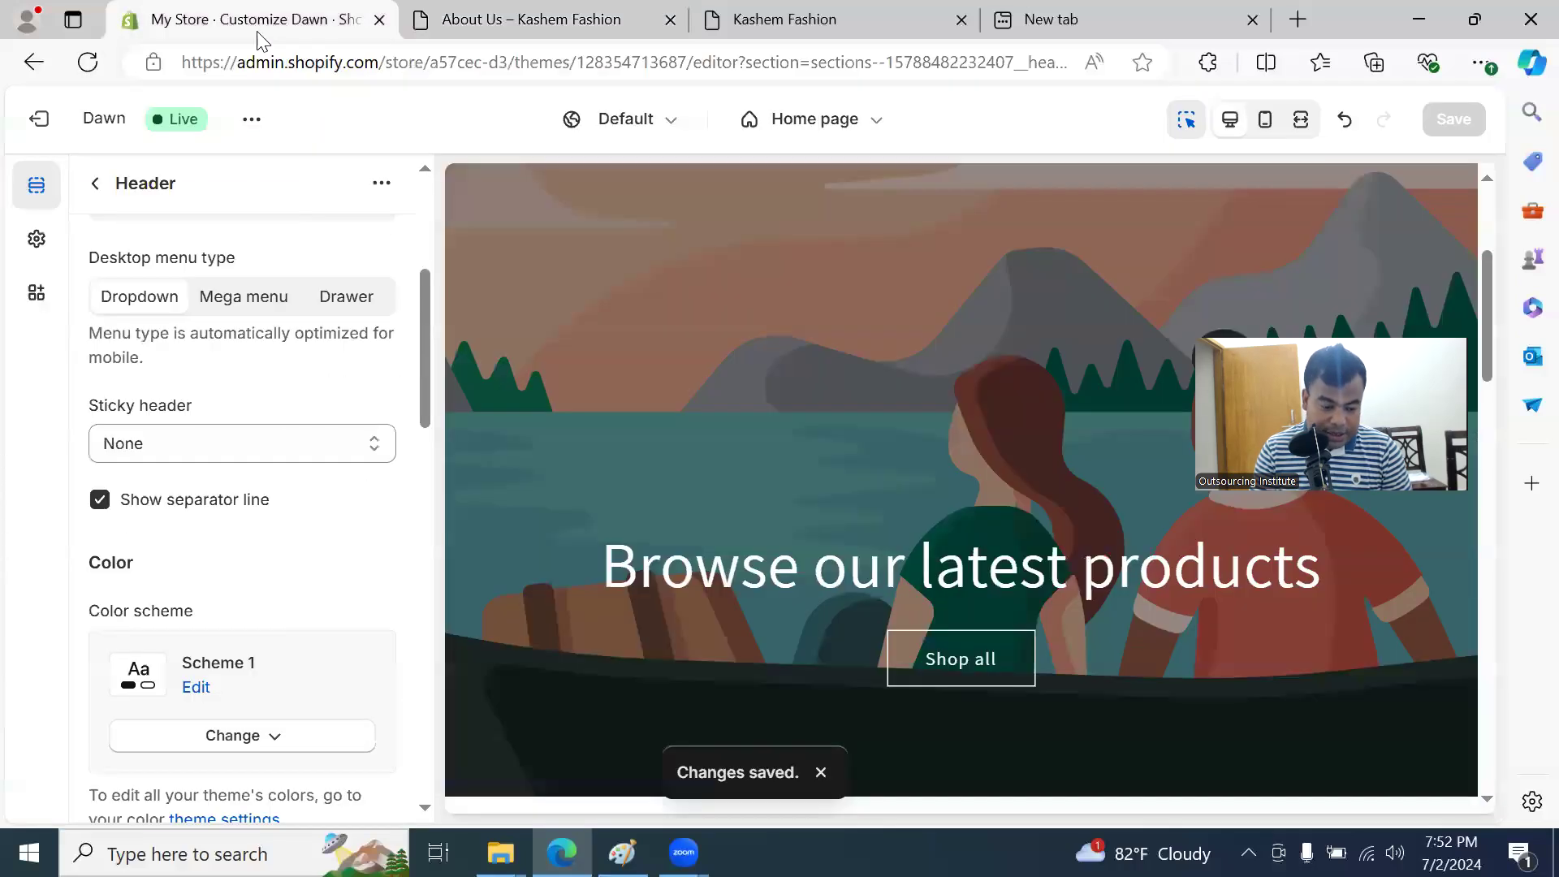
left_click(292, 452)
left_click(276, 498)
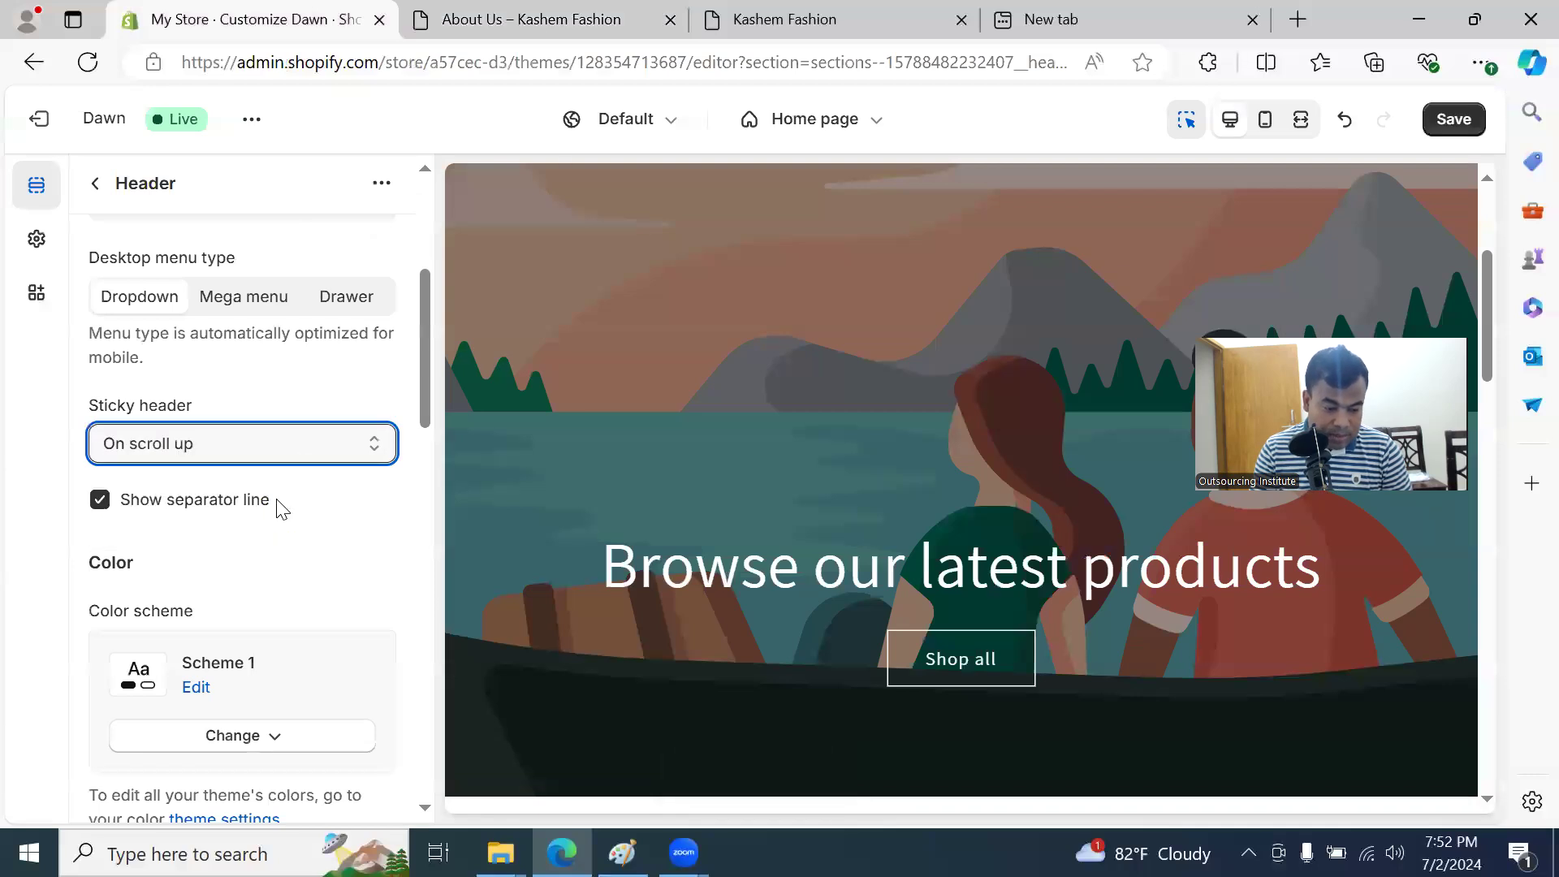
left_click(1453, 120)
Step: Reload the storefront's About us page and check the header's behaviour with the On scroll up setting
left_click(568, 22)
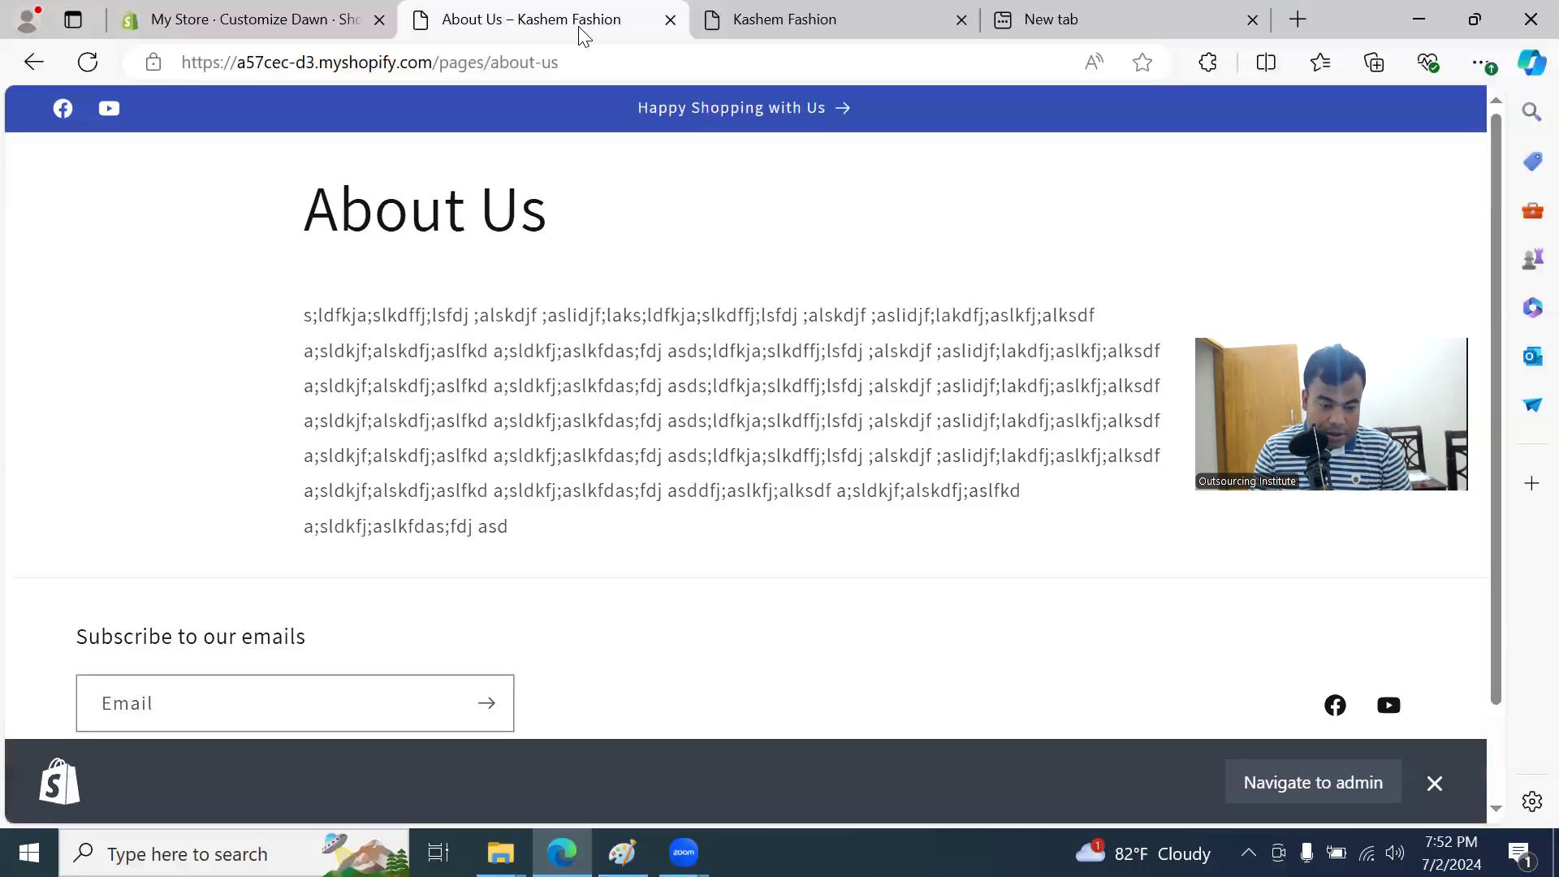
left_click(88, 63)
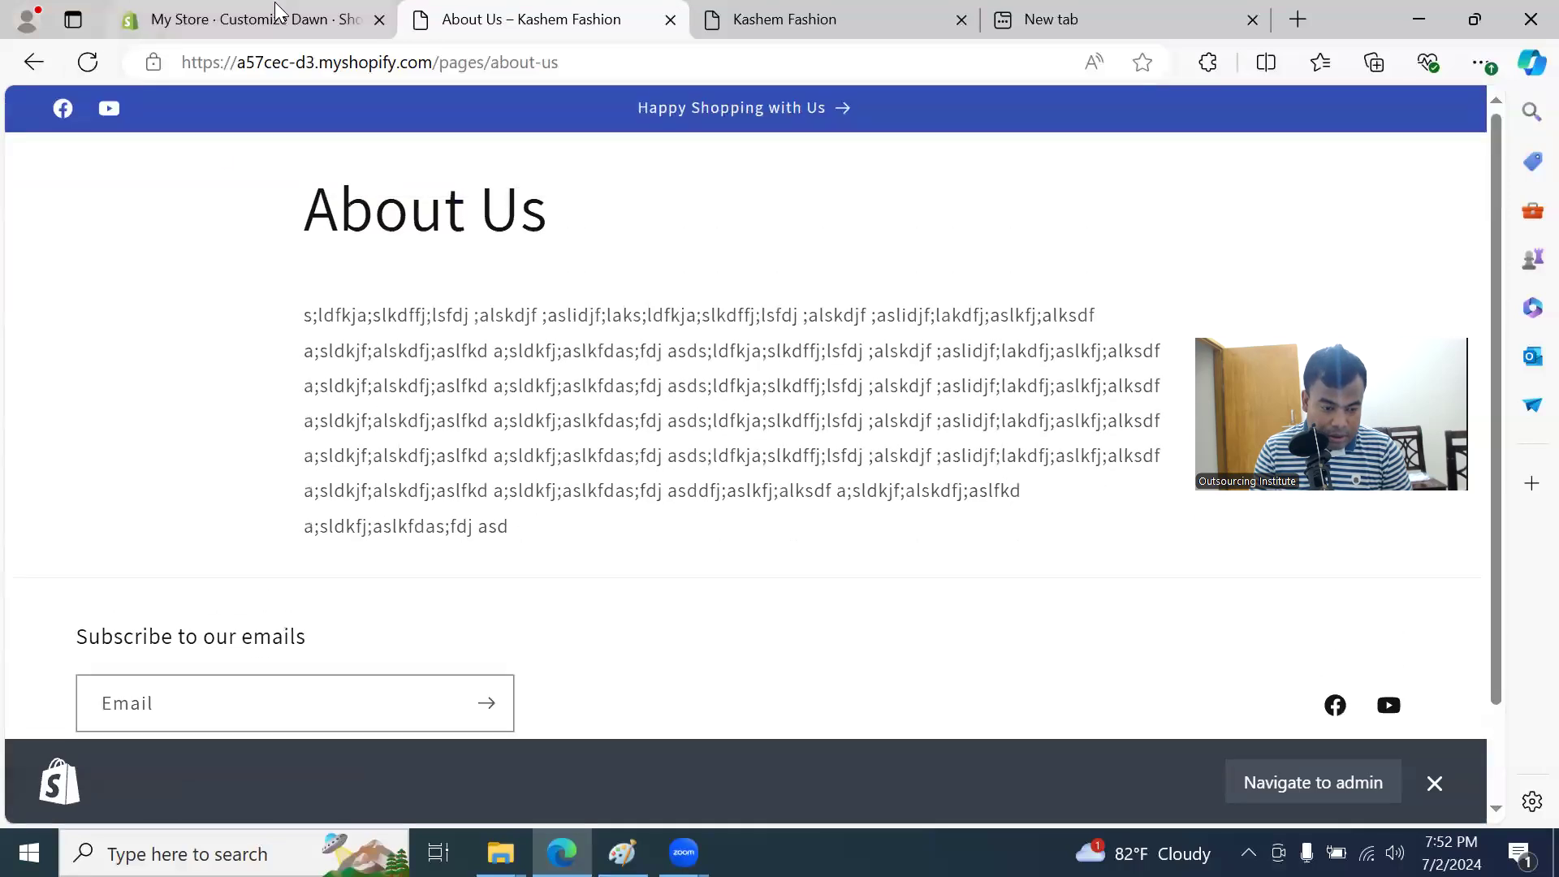
left_click(284, 27)
left_click(613, 24)
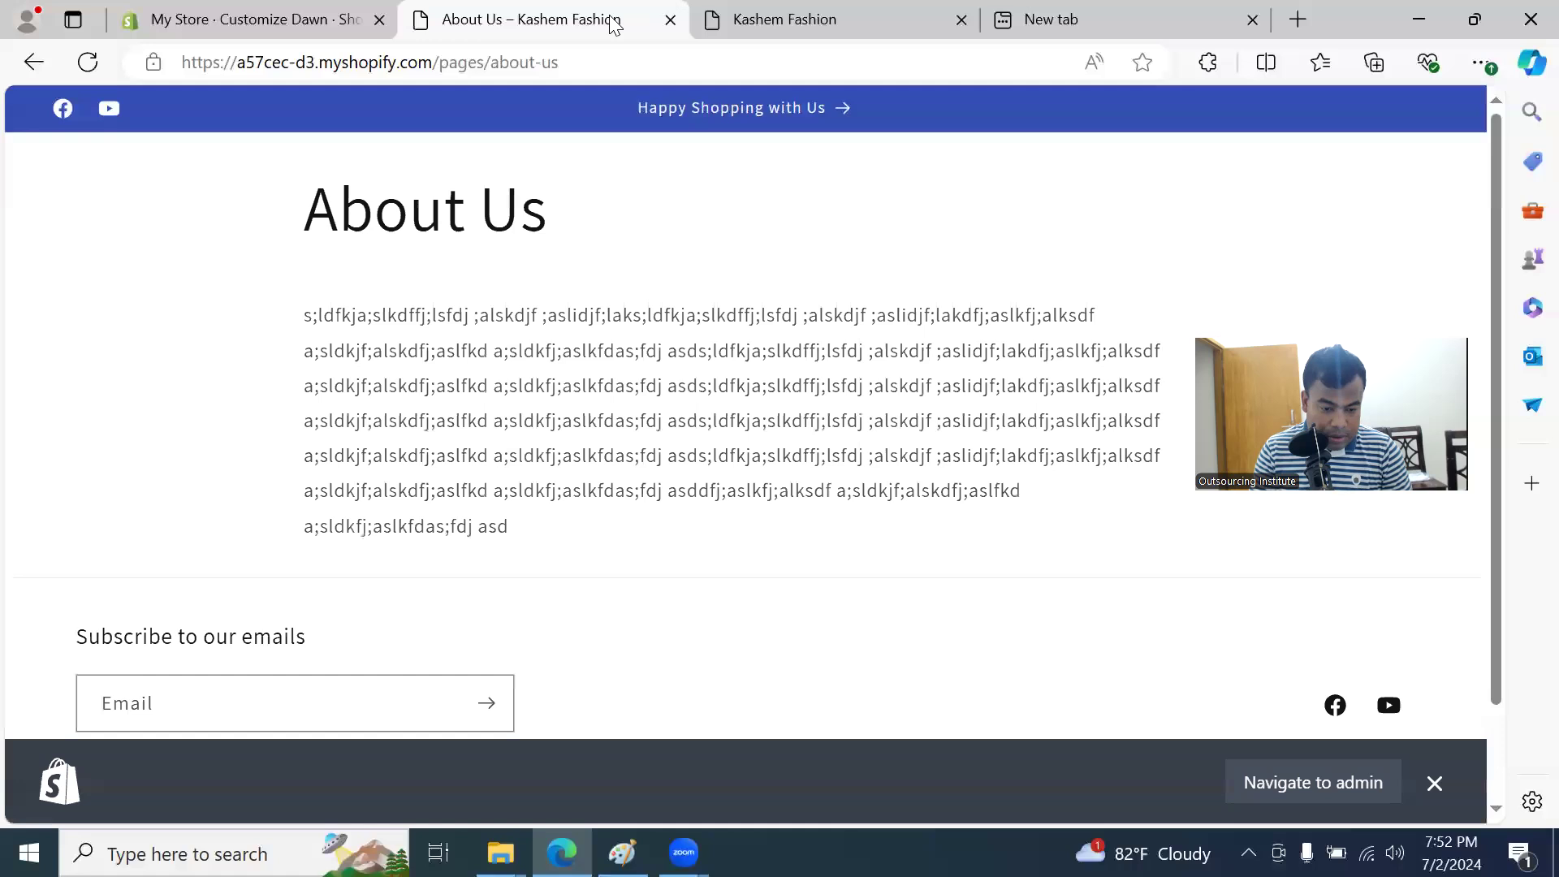
scroll(714, 283, "down", 2)
scroll(723, 285, "up", 2)
Step: Review the available Sticky header options in the theme's header settings, keeping the current choice
left_click(191, 19)
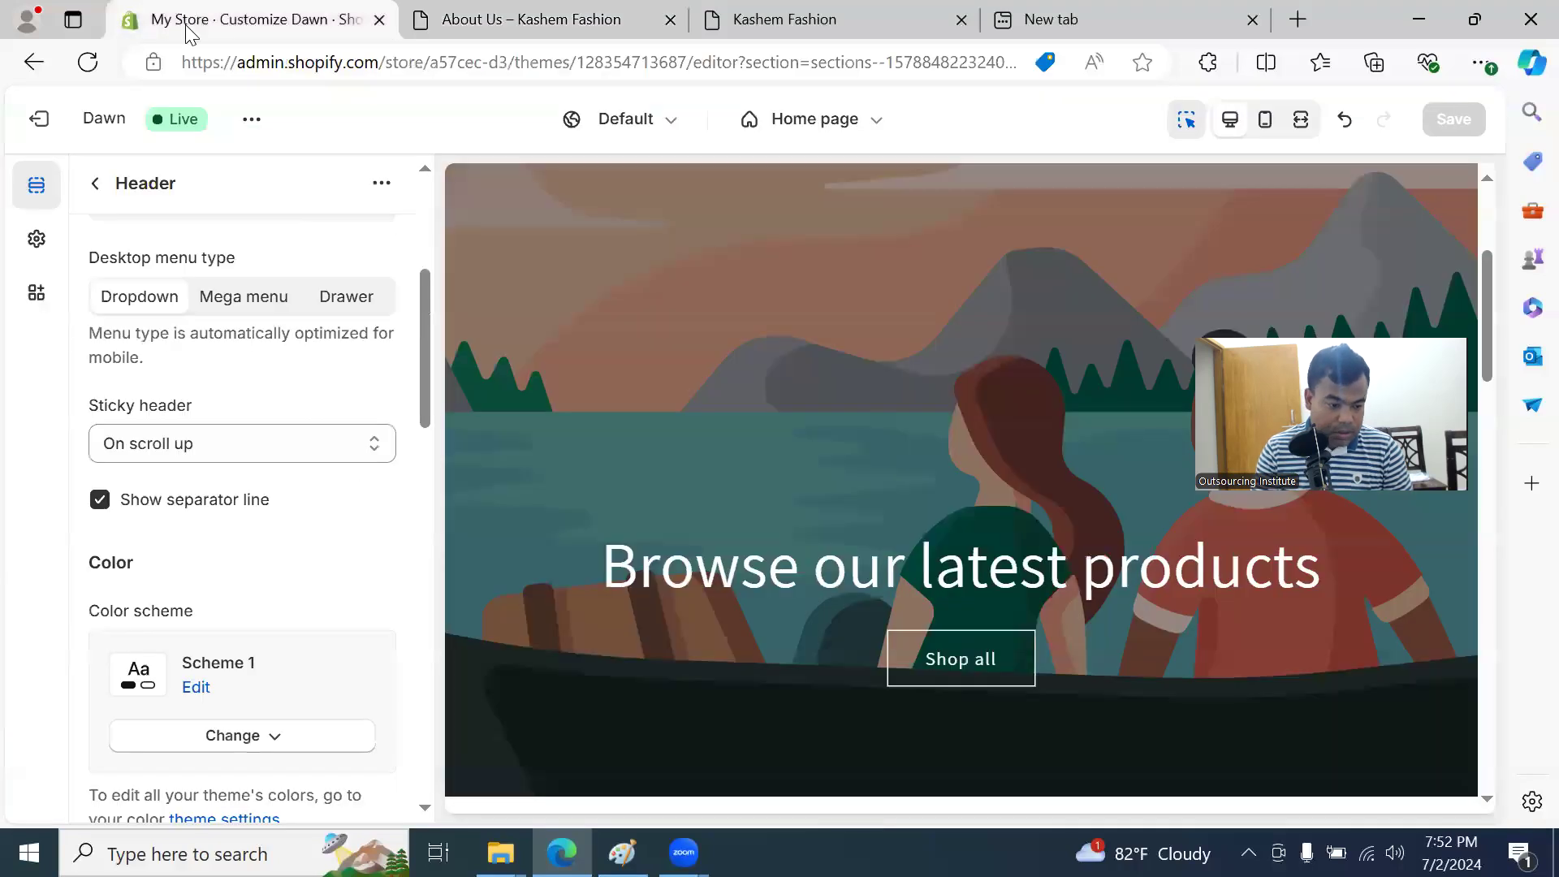
left_click(279, 453)
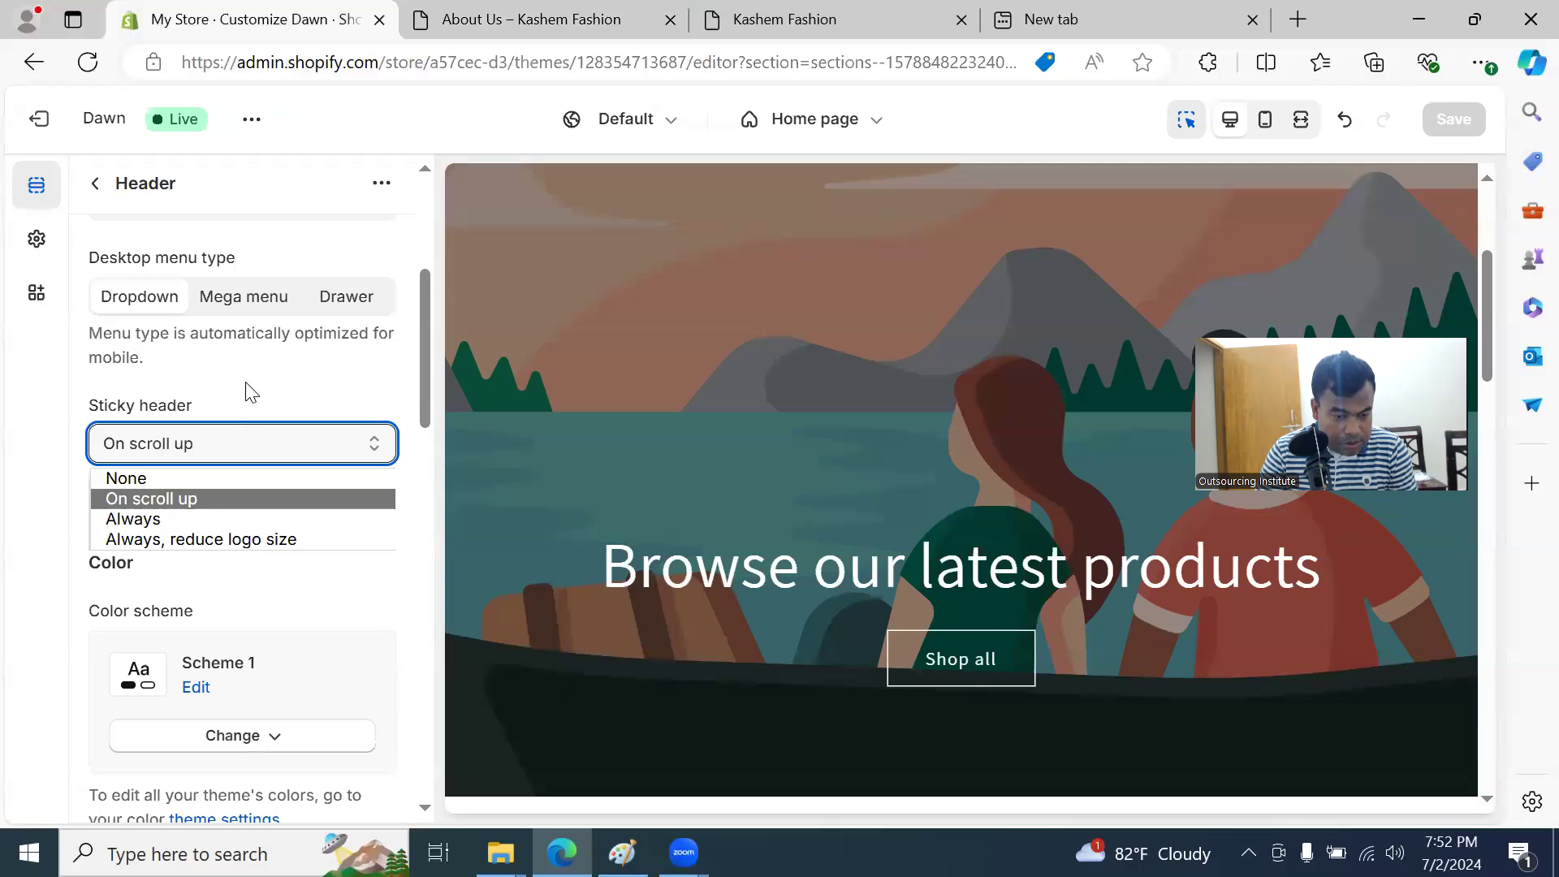
left_click(330, 397)
Step: Recheck the header's scrolling behaviour on the storefront's About us page
left_click(486, 26)
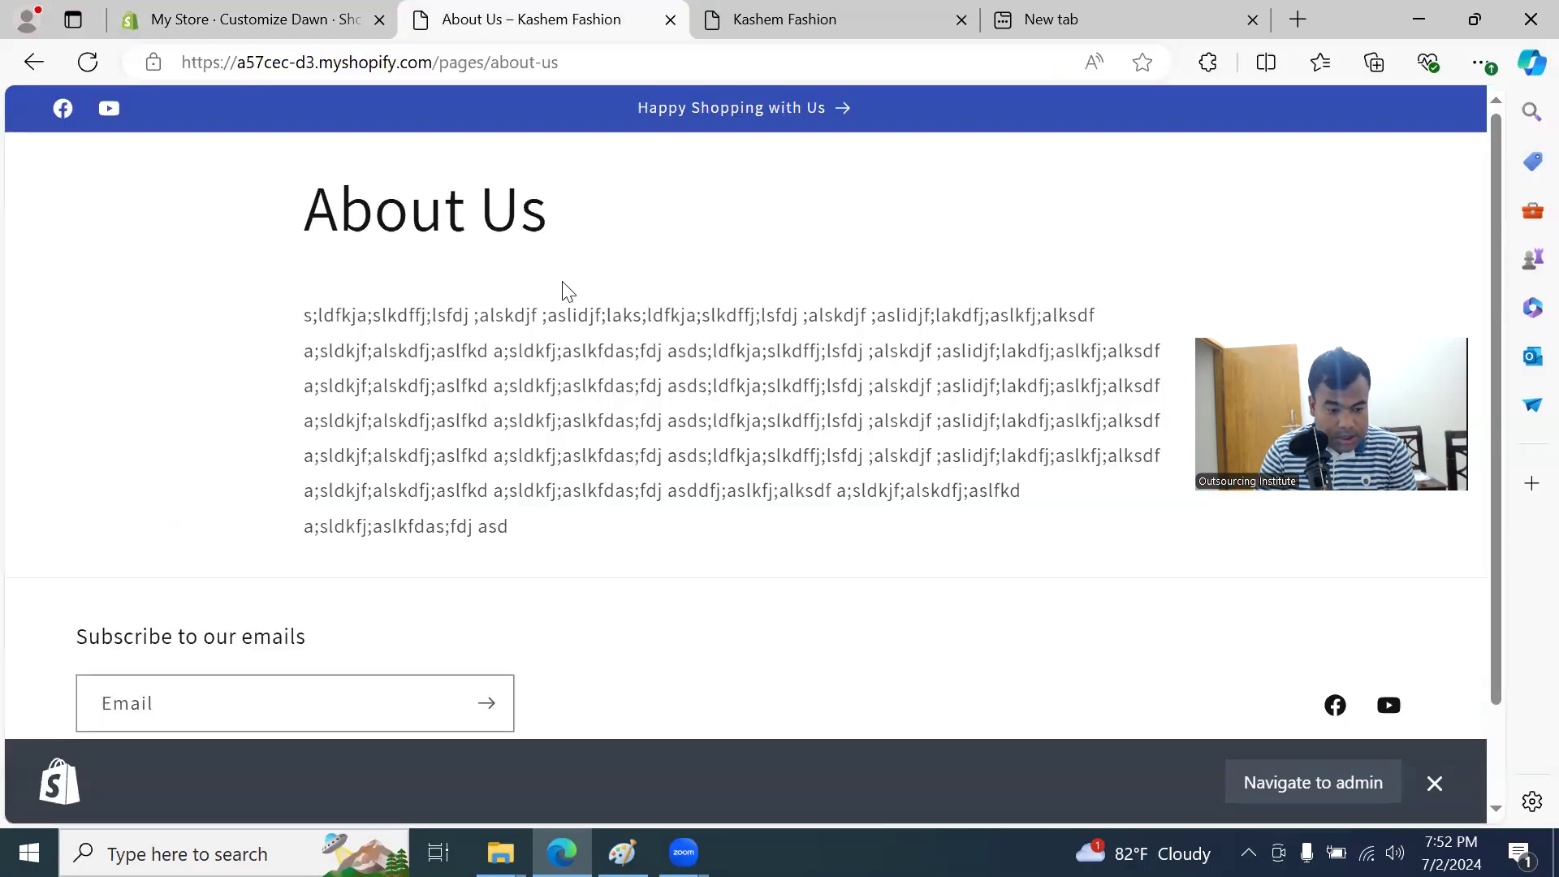
scroll(1183, 306, "down", 2)
scroll(1030, 299, "up", 2)
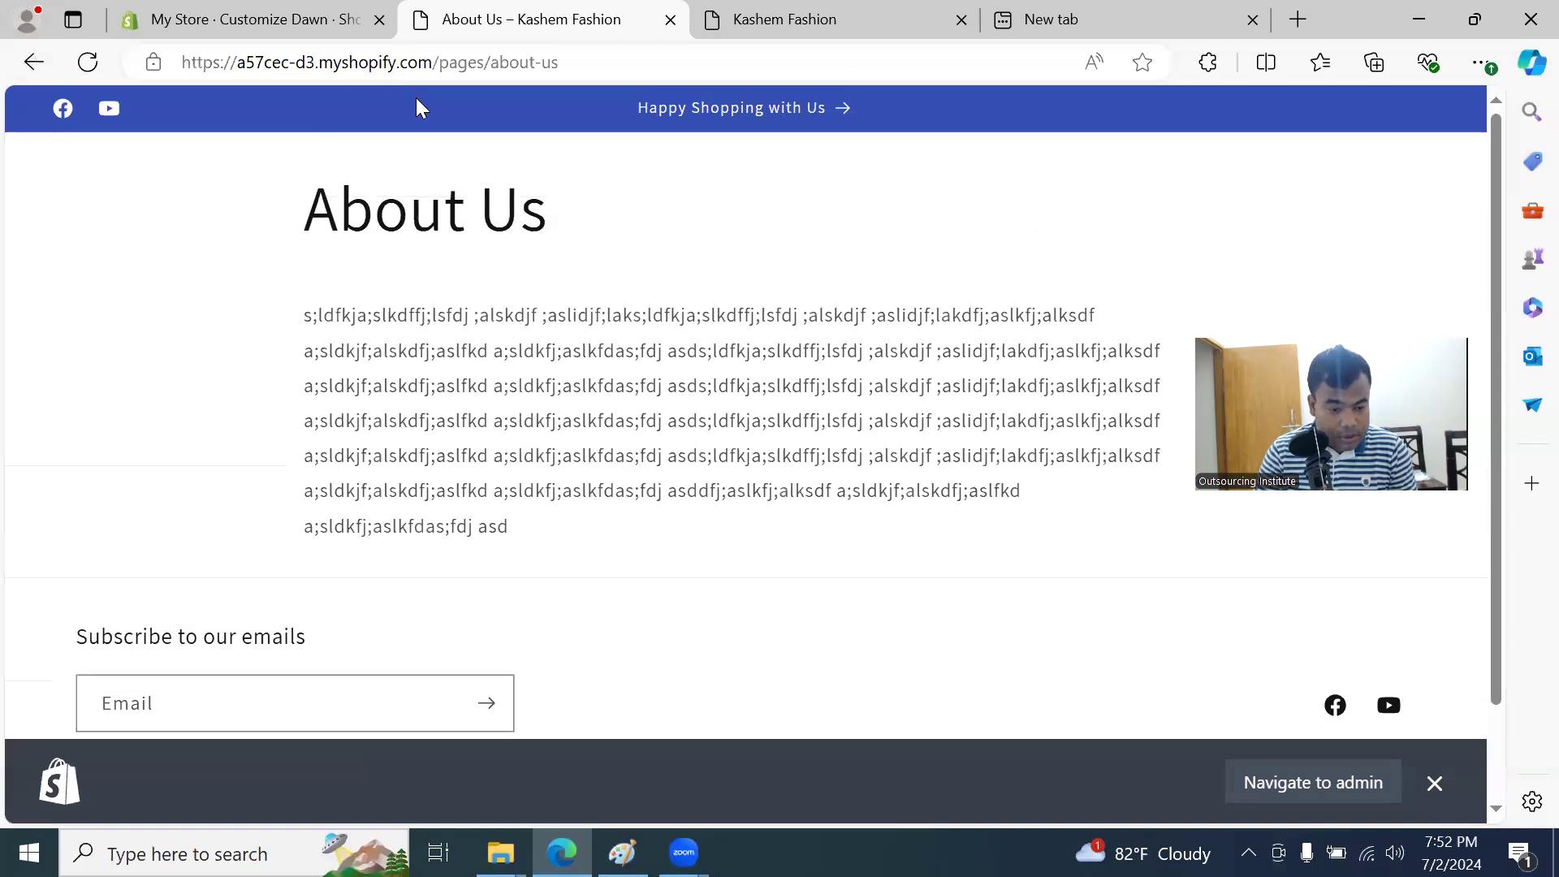
Step: Open the storefront's home page from its base address and check how the header behaves while scrolling
left_click_drag(435, 62, 797, 63)
key("BackSpace")
key("Return")
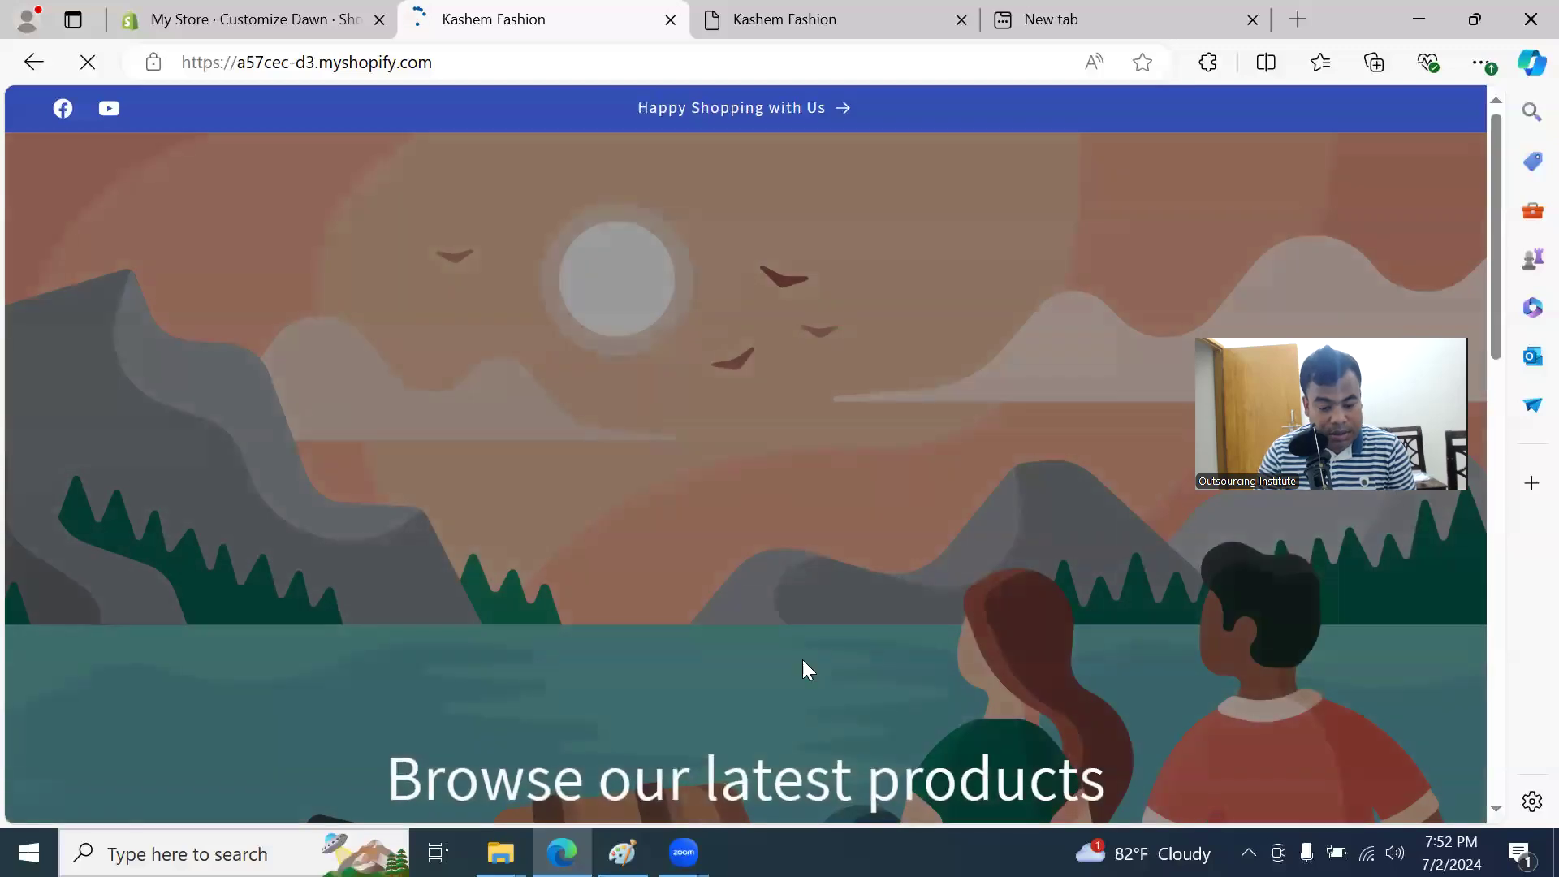
scroll(632, 454, "down", 10)
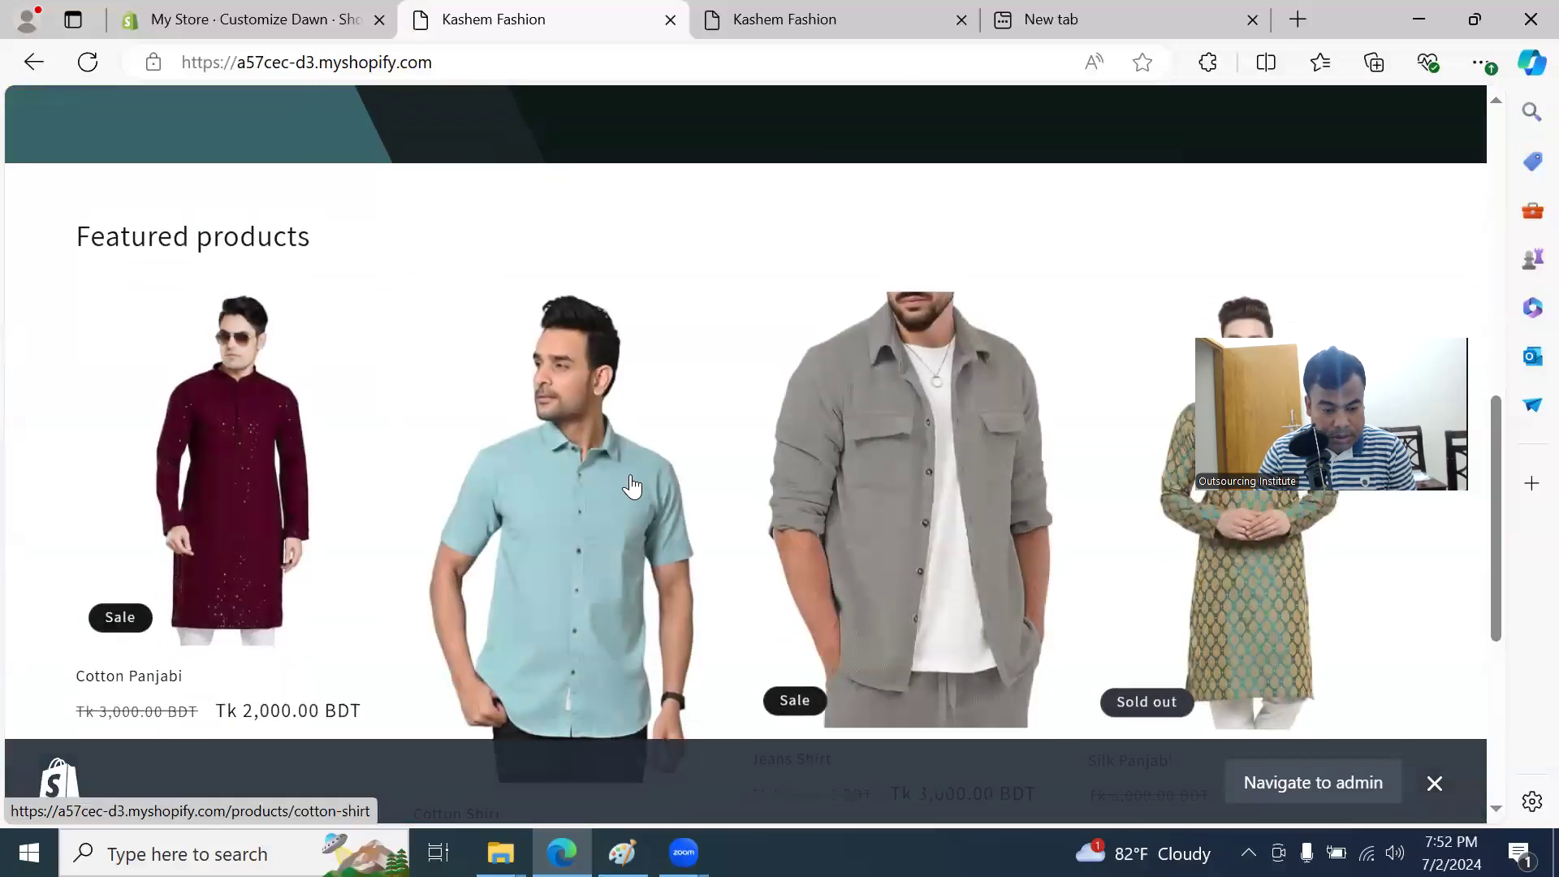
scroll(632, 483, "up", 10)
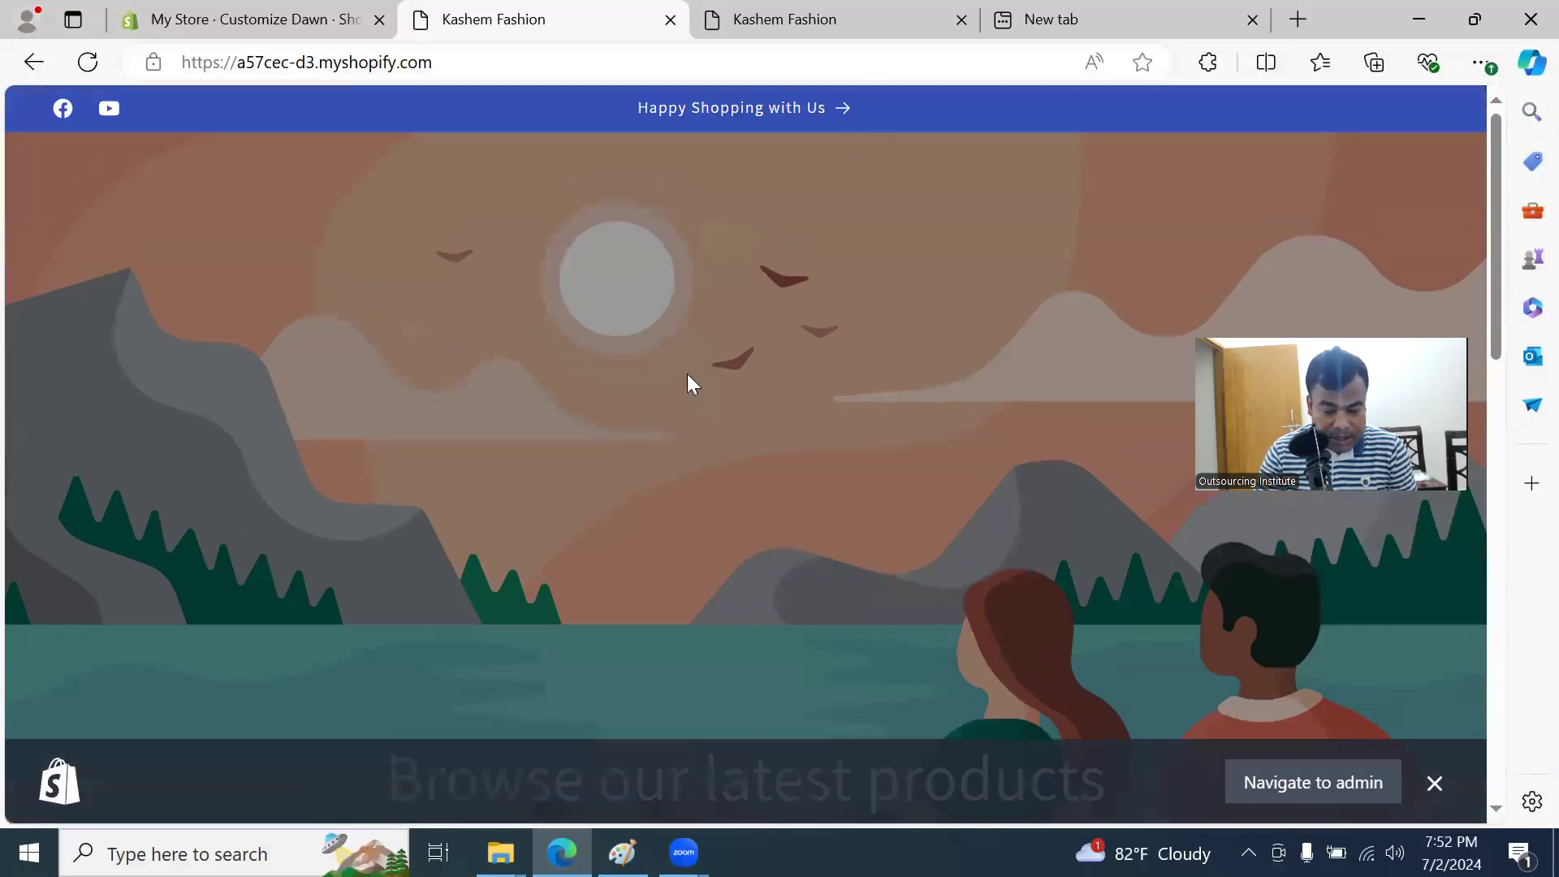
scroll(680, 324, "down", 7)
scroll(681, 322, "up", 7)
mouse_move(253, 23)
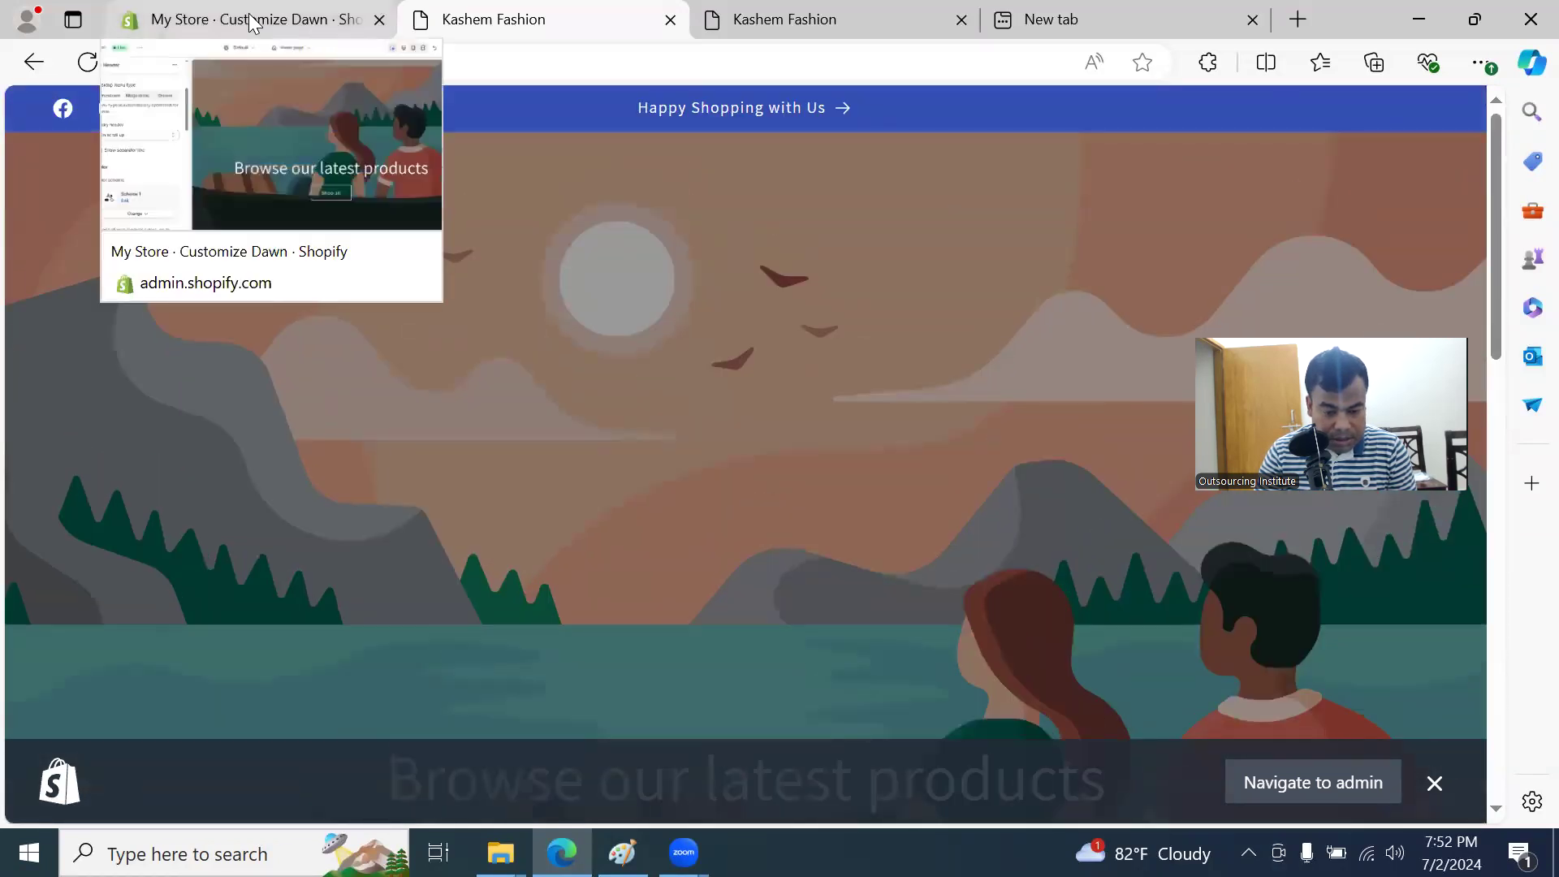
scroll(654, 333, "down", 7)
scroll(656, 326, "up", 7)
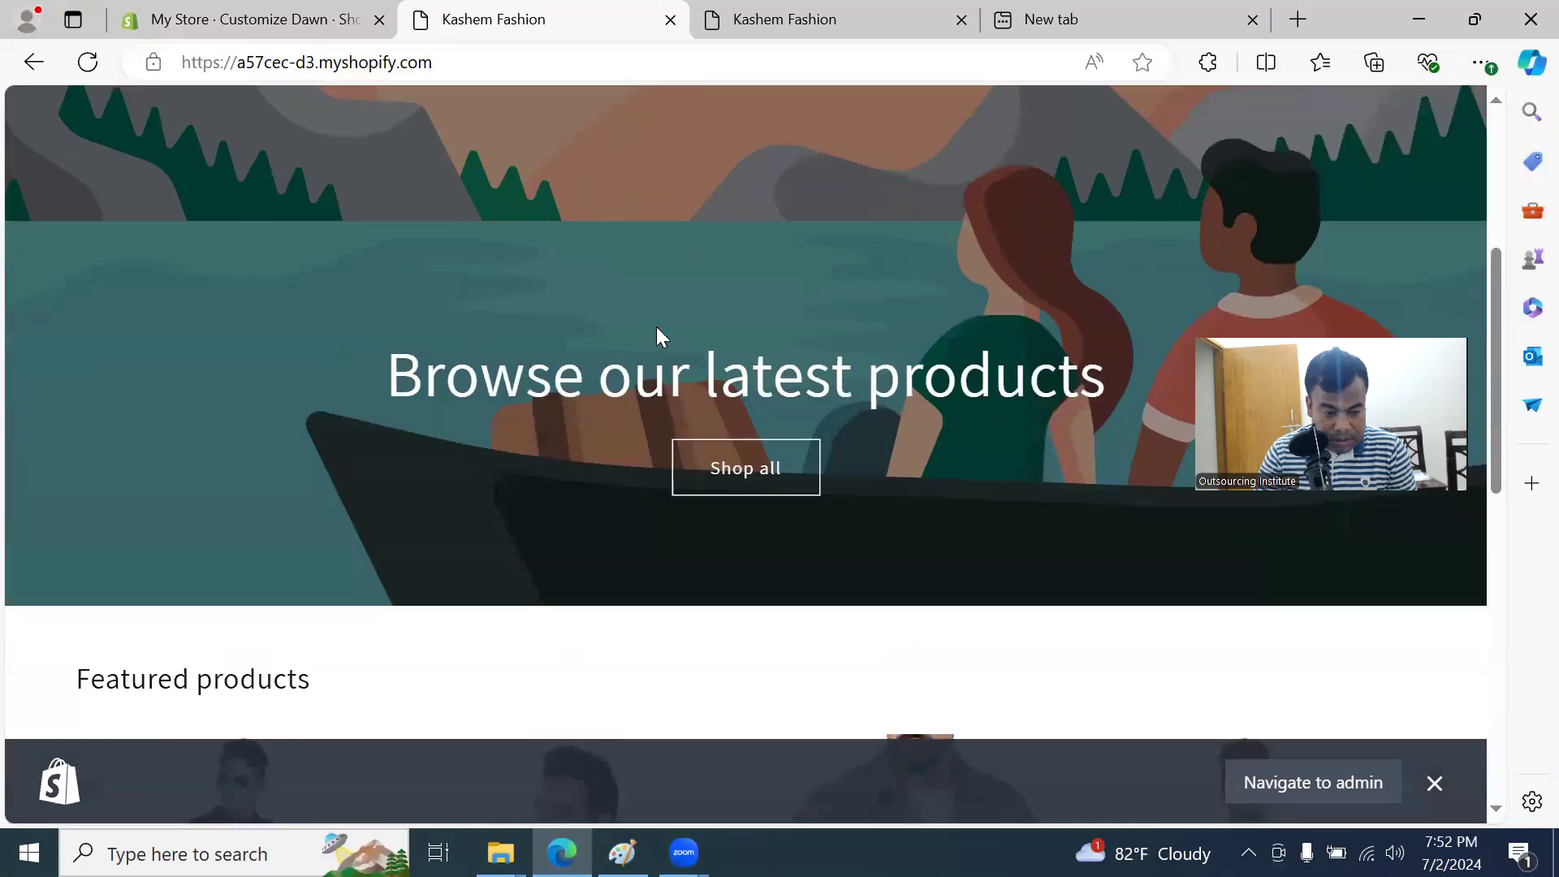
Step: Set the header's Sticky header option to Always in the theme editor, save, and reload the storefront's home page
left_click(270, 22)
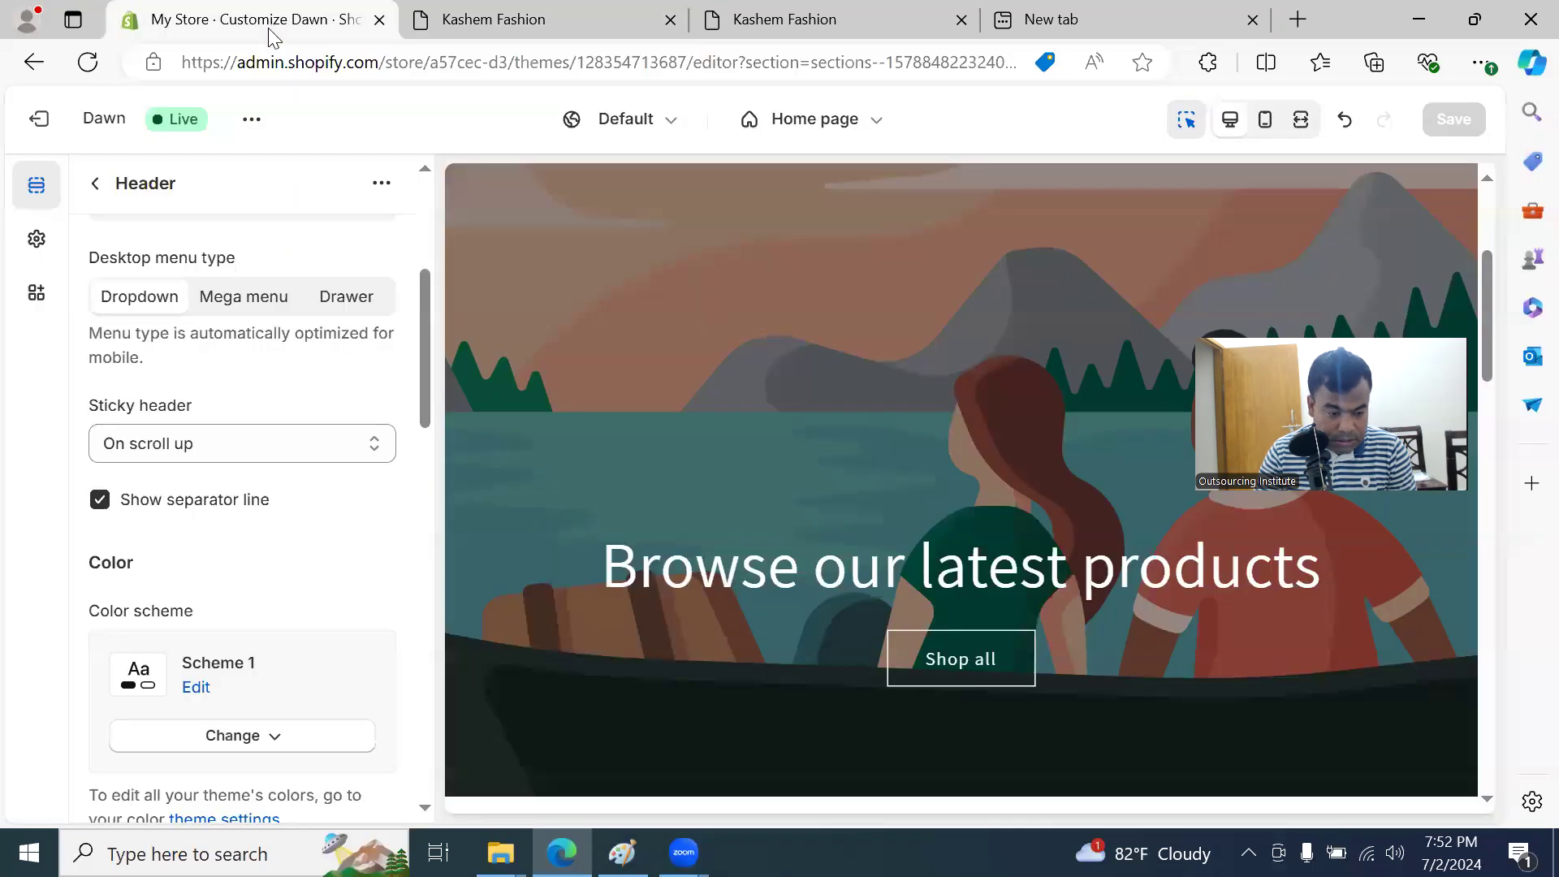
left_click(234, 451)
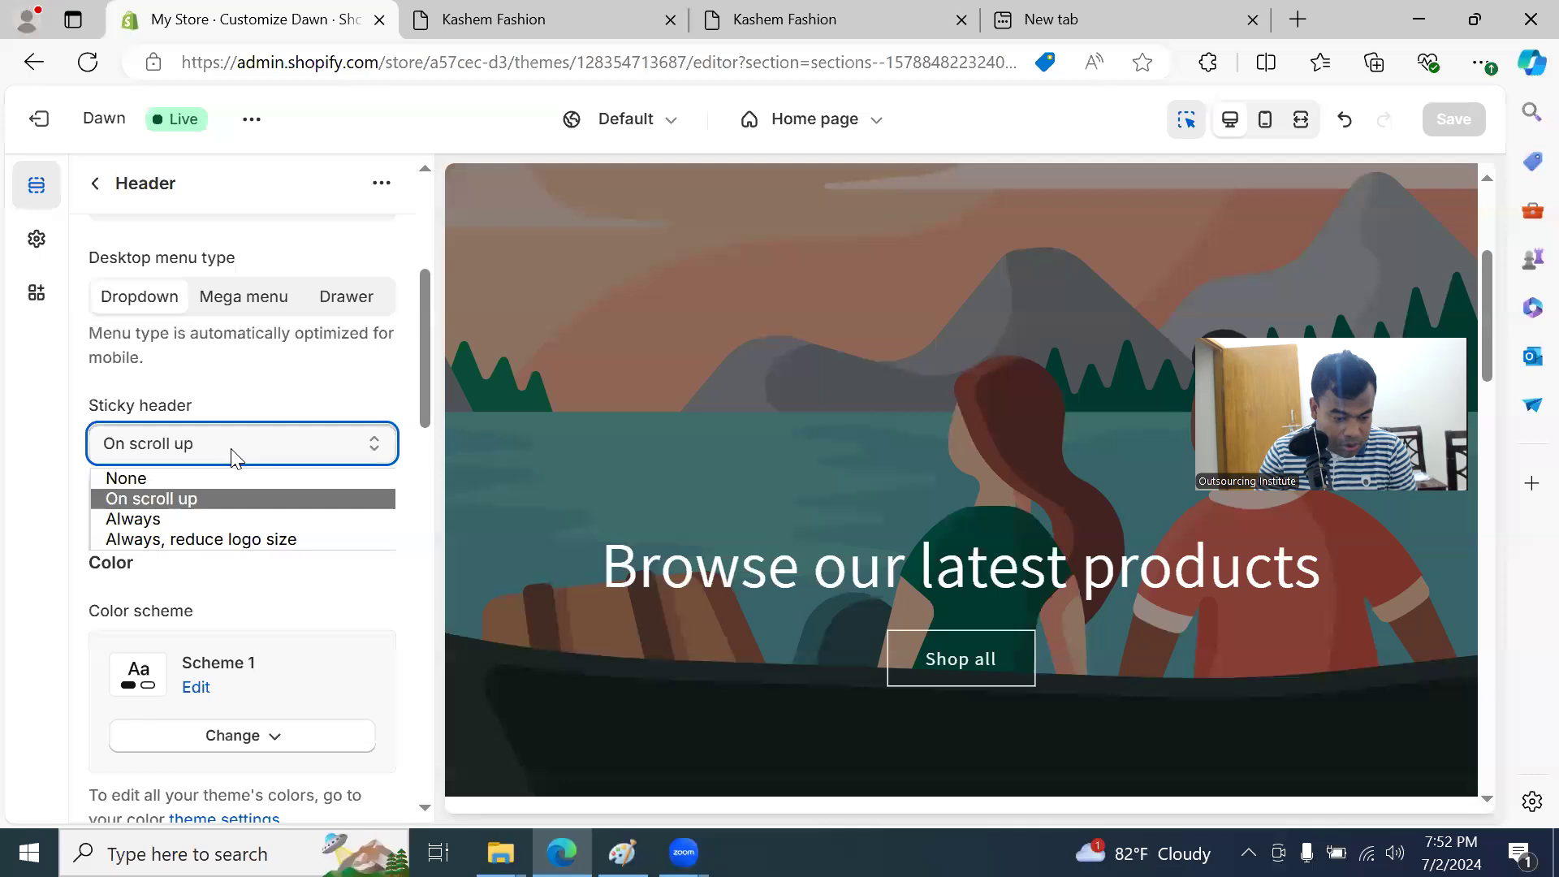
left_click(235, 520)
left_click(1453, 119)
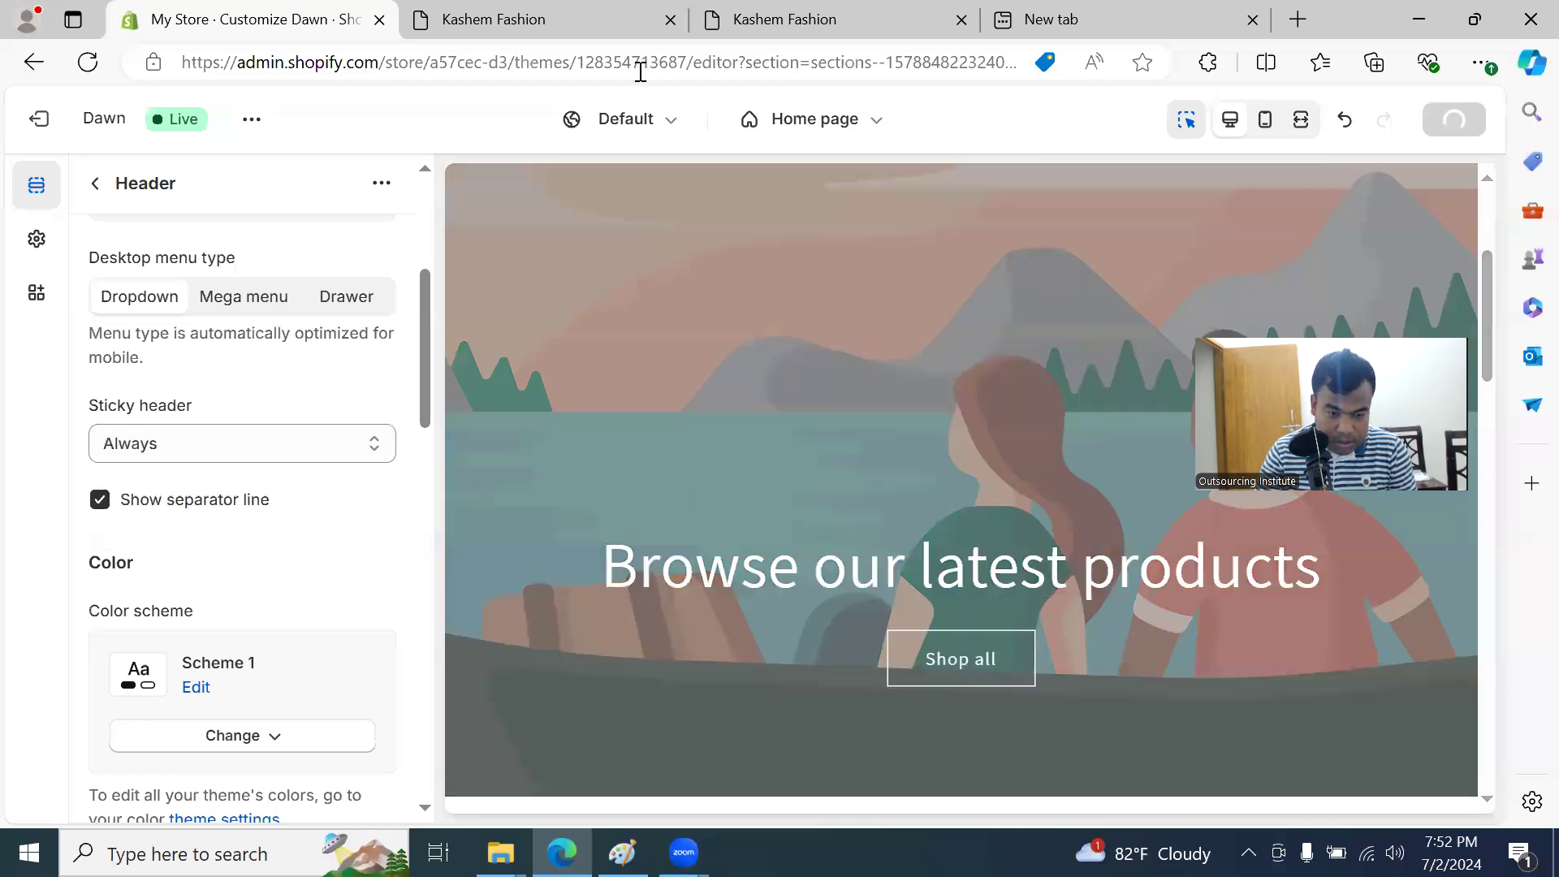
left_click(503, 22)
left_click(89, 63)
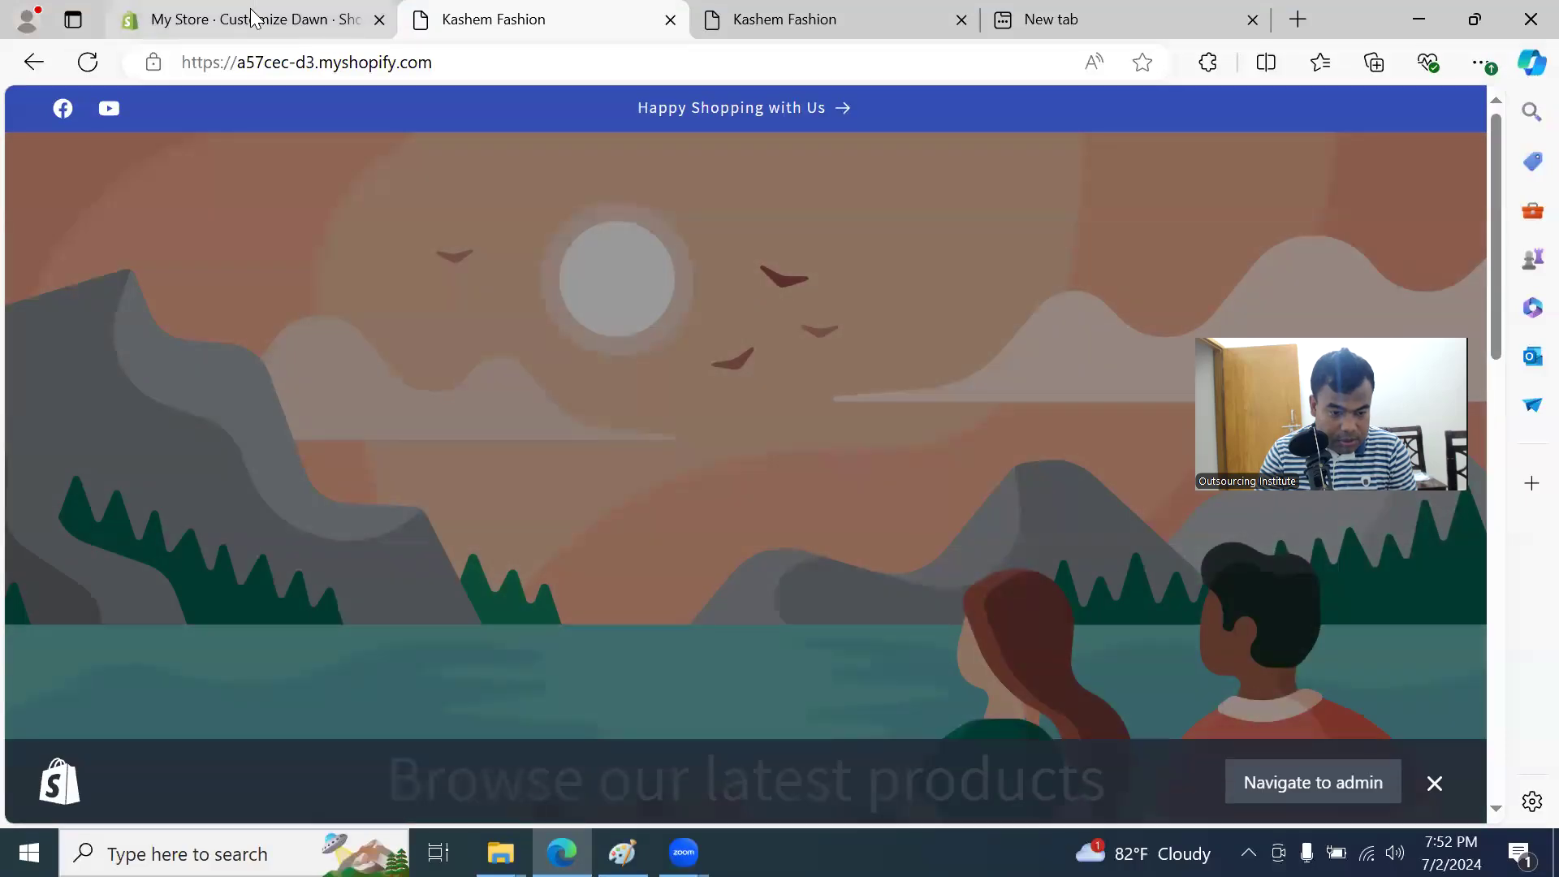
Step: Set the header's Sticky header option to Always, reduce logo size and save the theme
left_click(252, 16)
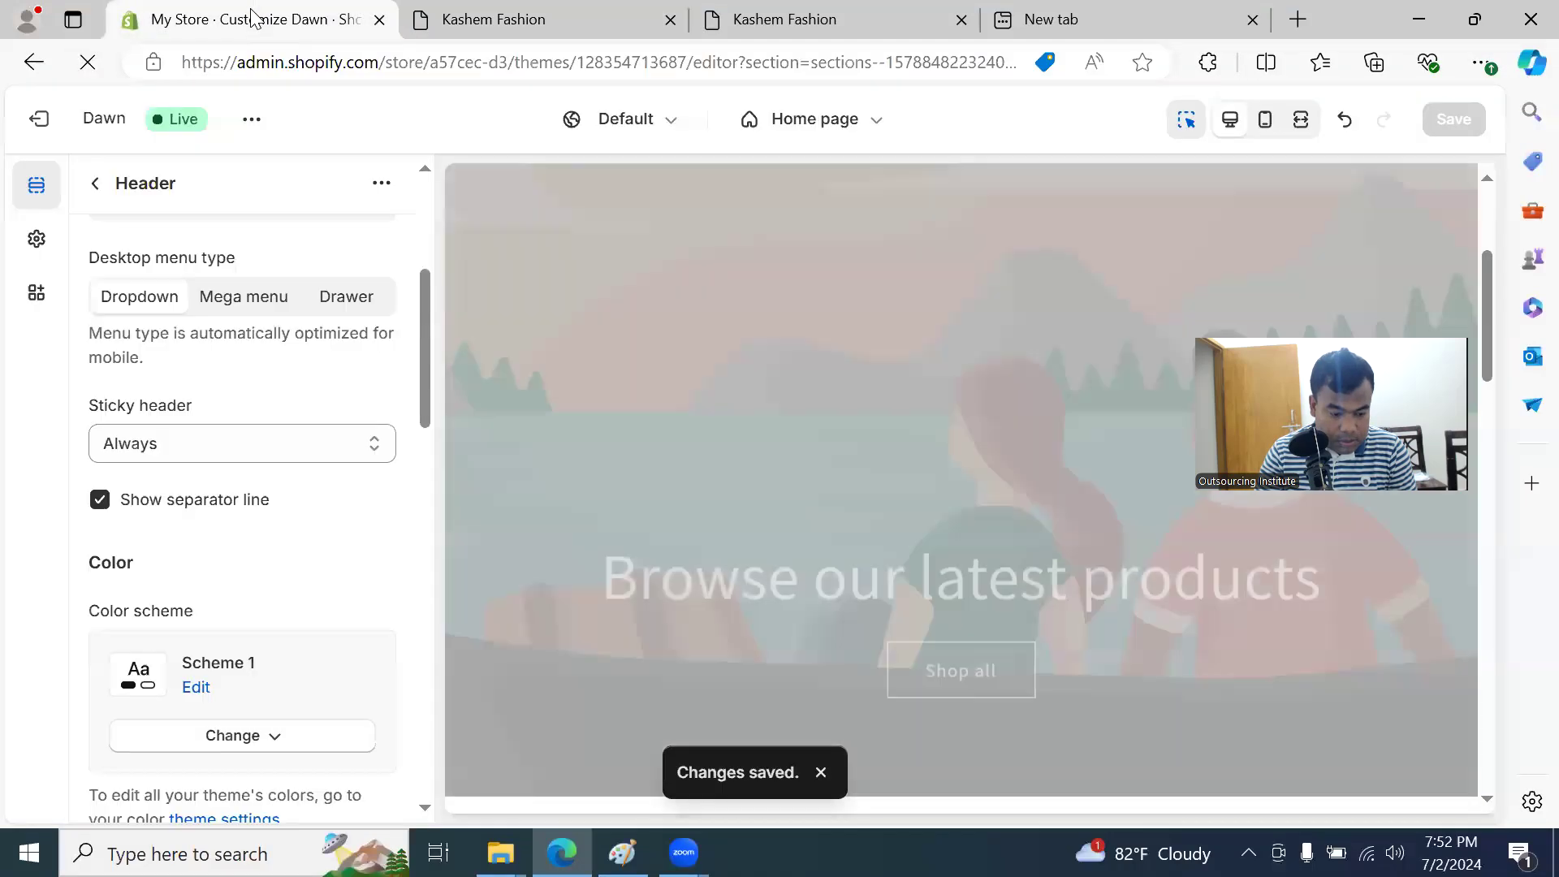
left_click(245, 440)
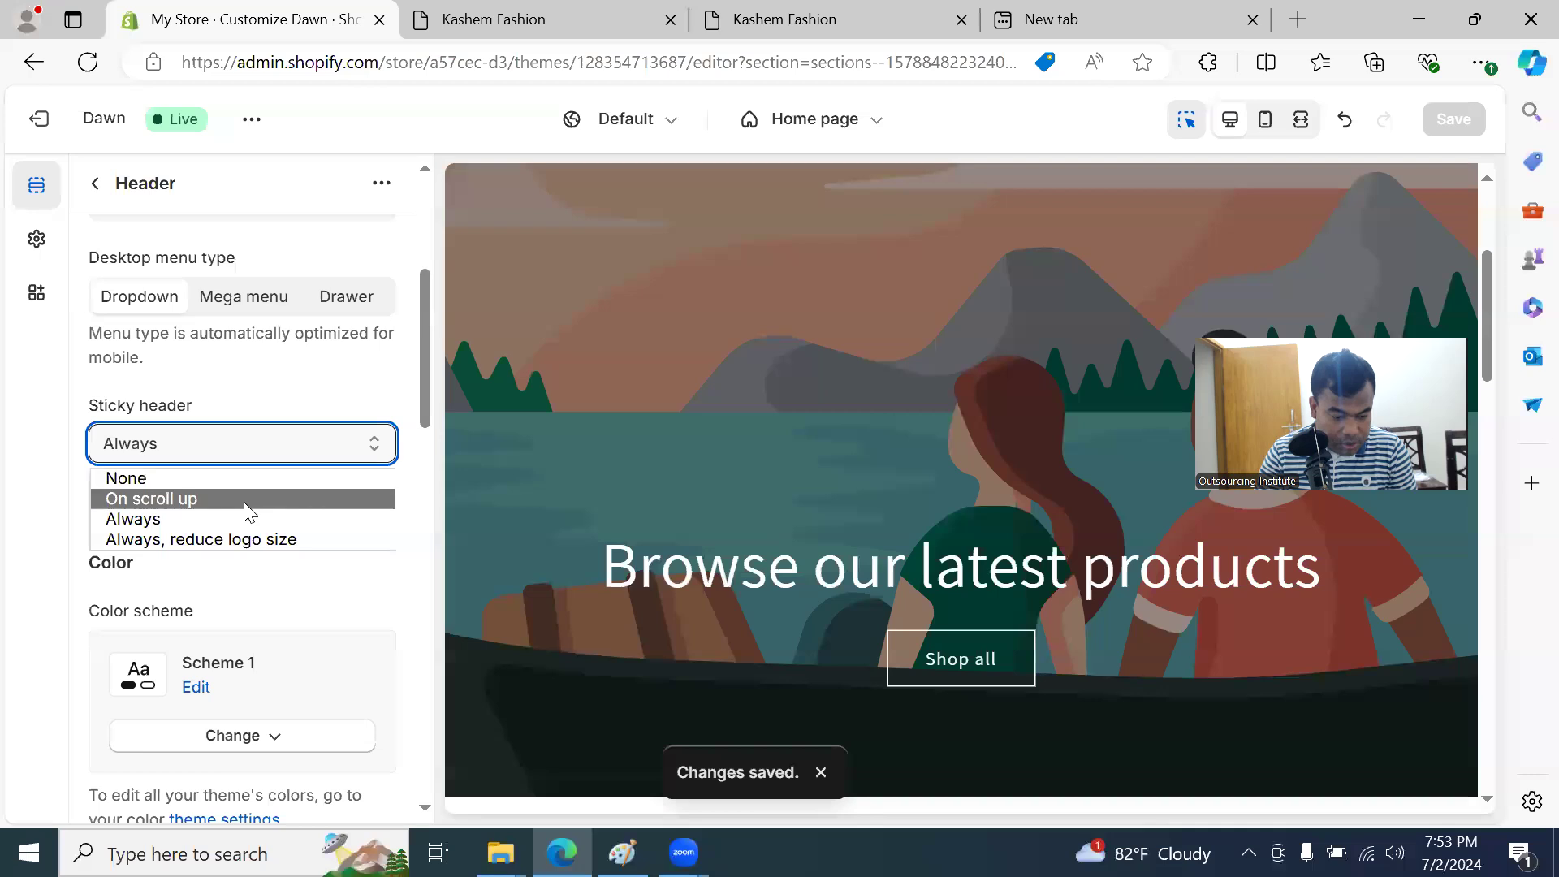
left_click(242, 540)
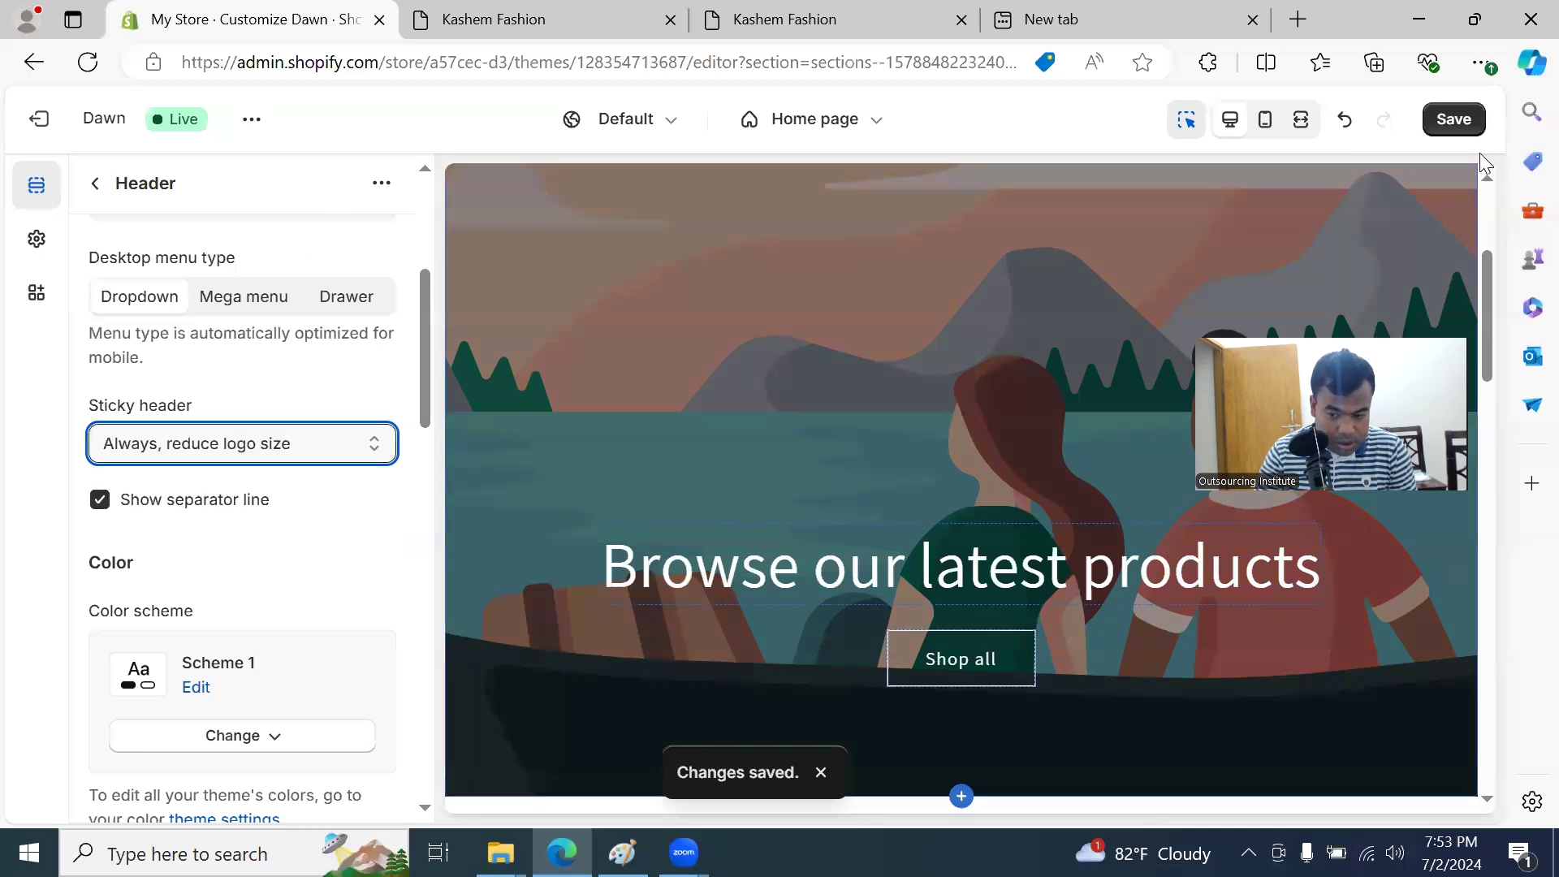
Step: Reload the storefront's home page and check the header's scrolling behaviour with the reduced logo size setting
left_click(549, 17)
left_click(87, 63)
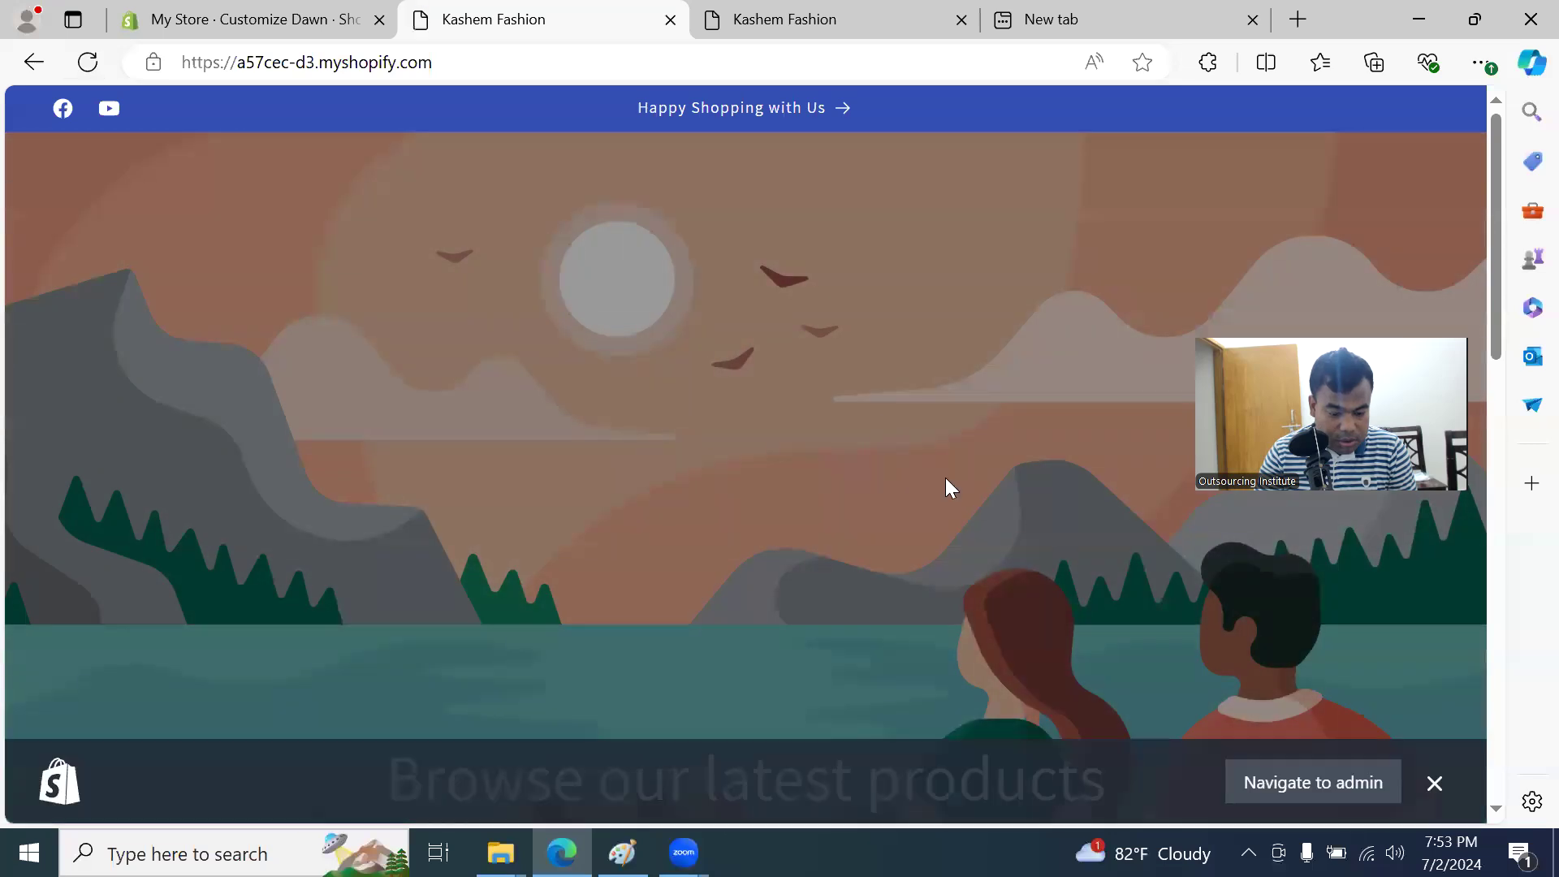
scroll(966, 520, "down", 4)
scroll(935, 524, "down", 5)
scroll(933, 544, "up", 10)
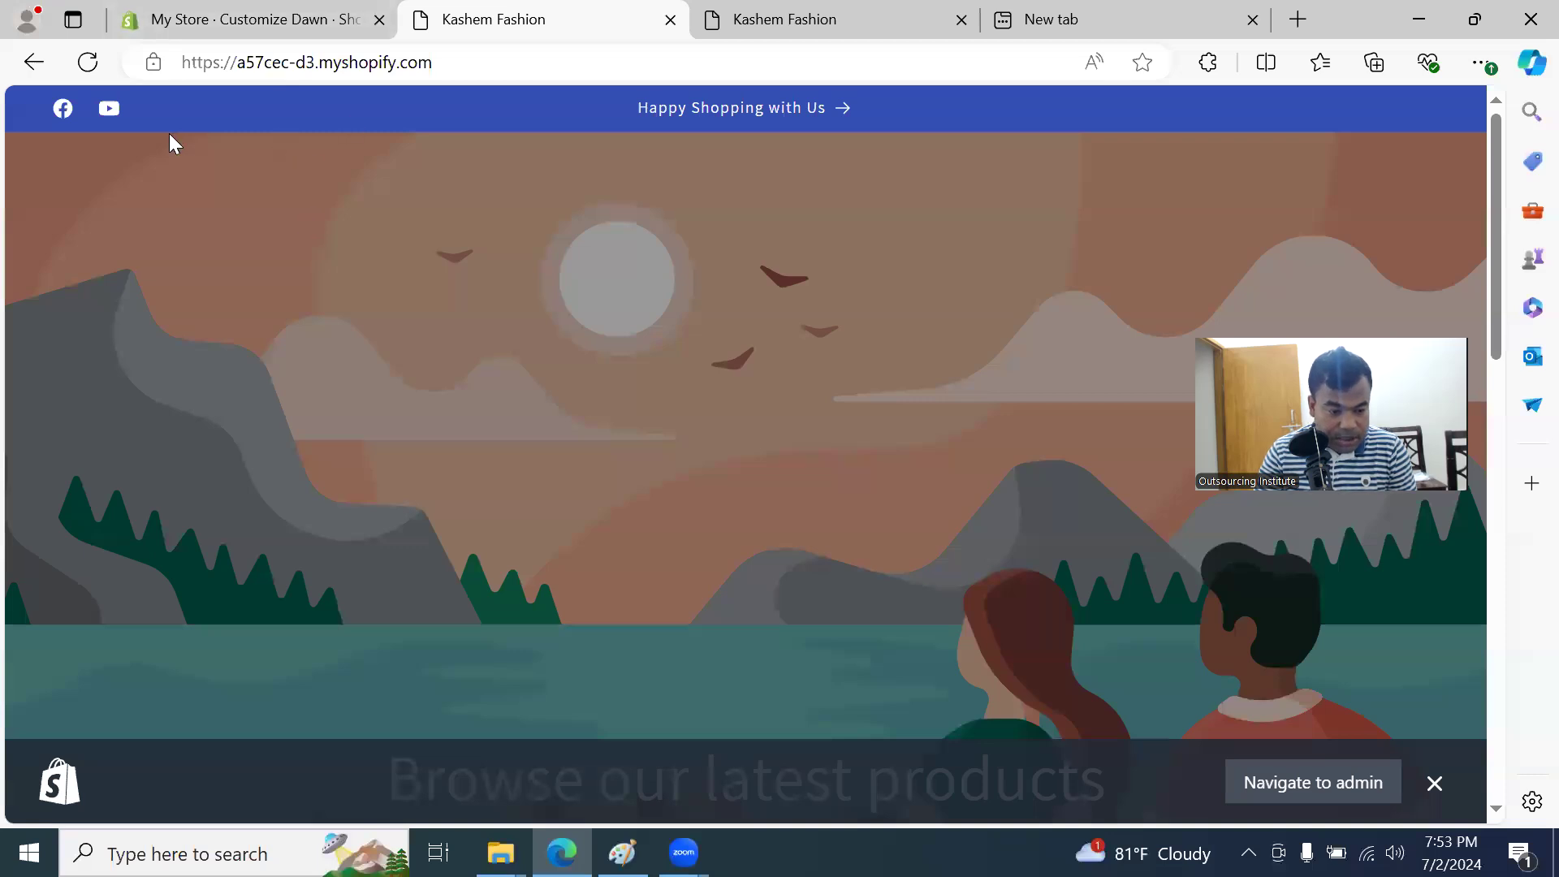
Step: Review the Mega menu, Drawer and Dropdown choices for the header's desktop menu type, keeping Dropdown
left_click(216, 21)
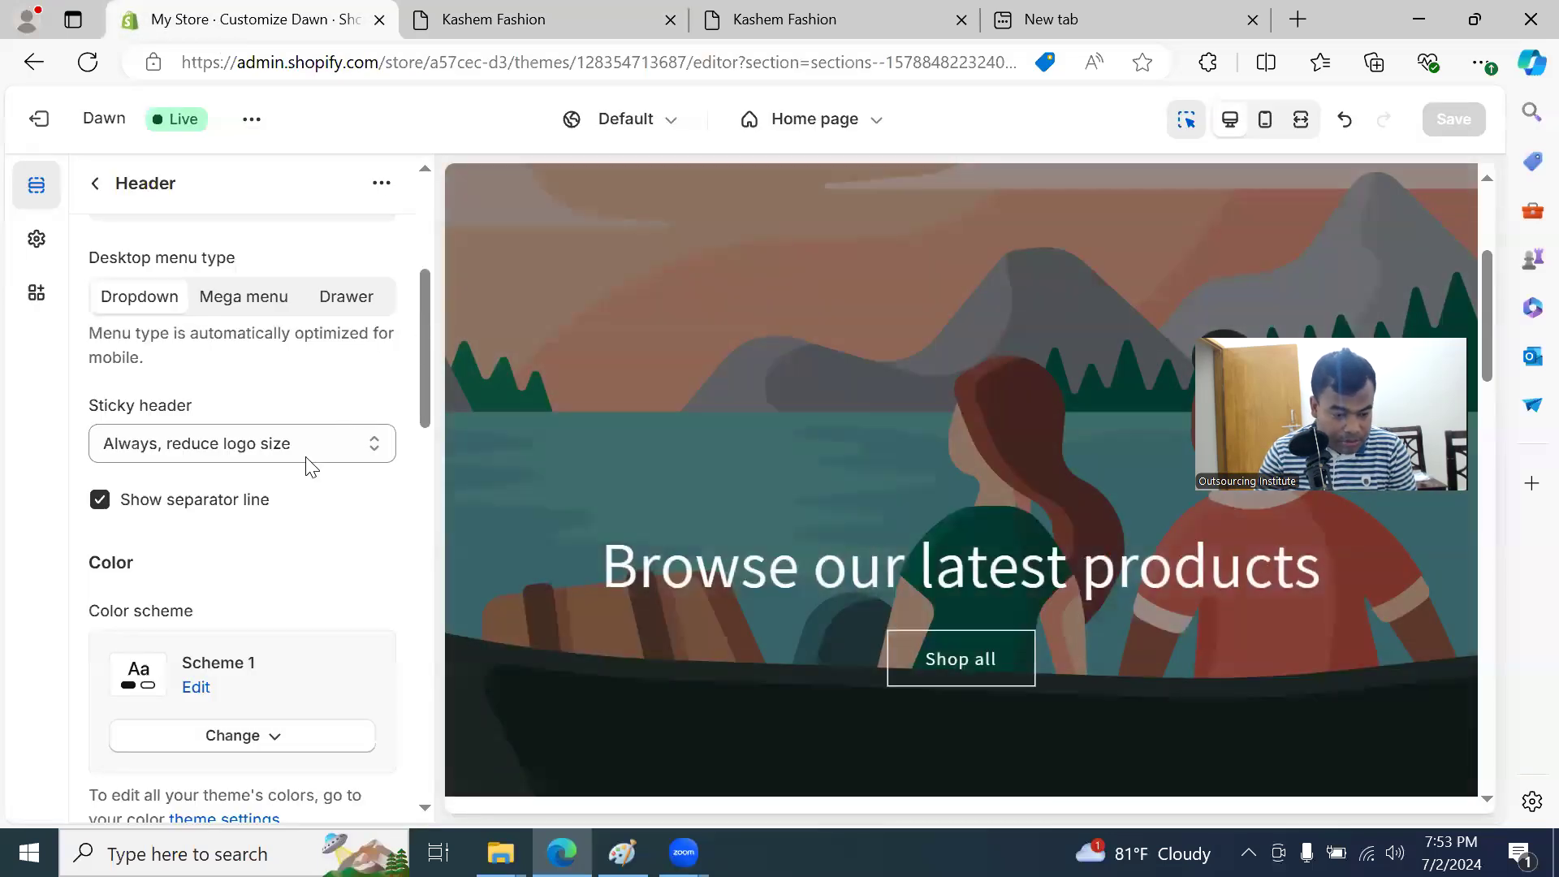
left_click(232, 307)
left_click(344, 308)
left_click(121, 305)
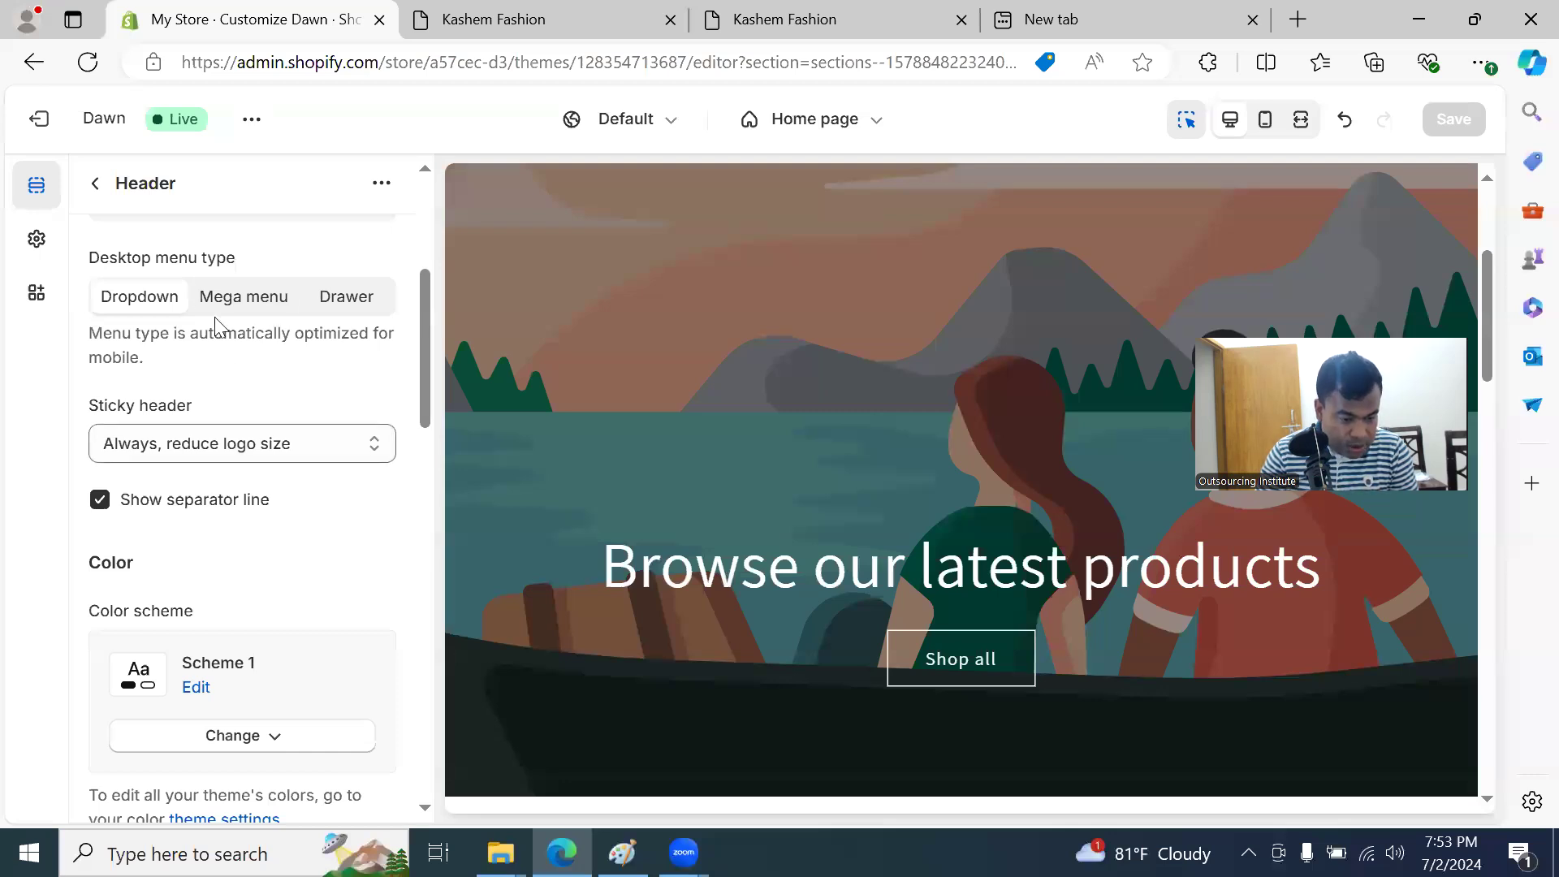
Step: Set the header's desktop logo position to Top left and save the theme
scroll(246, 367, "up", 1)
scroll(246, 366, "up", 3)
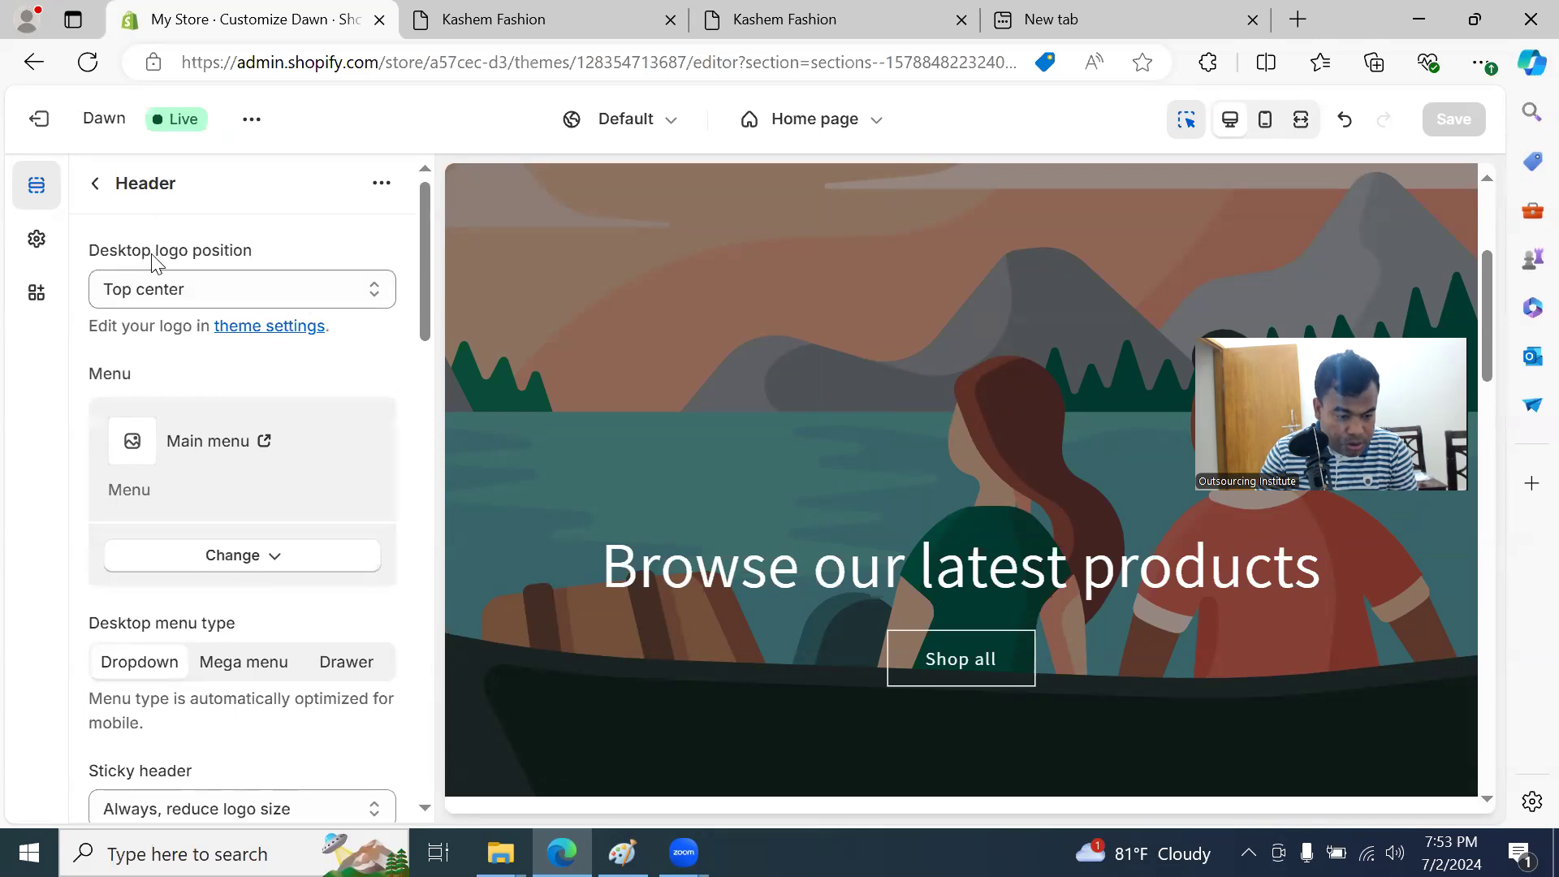
left_click(262, 304)
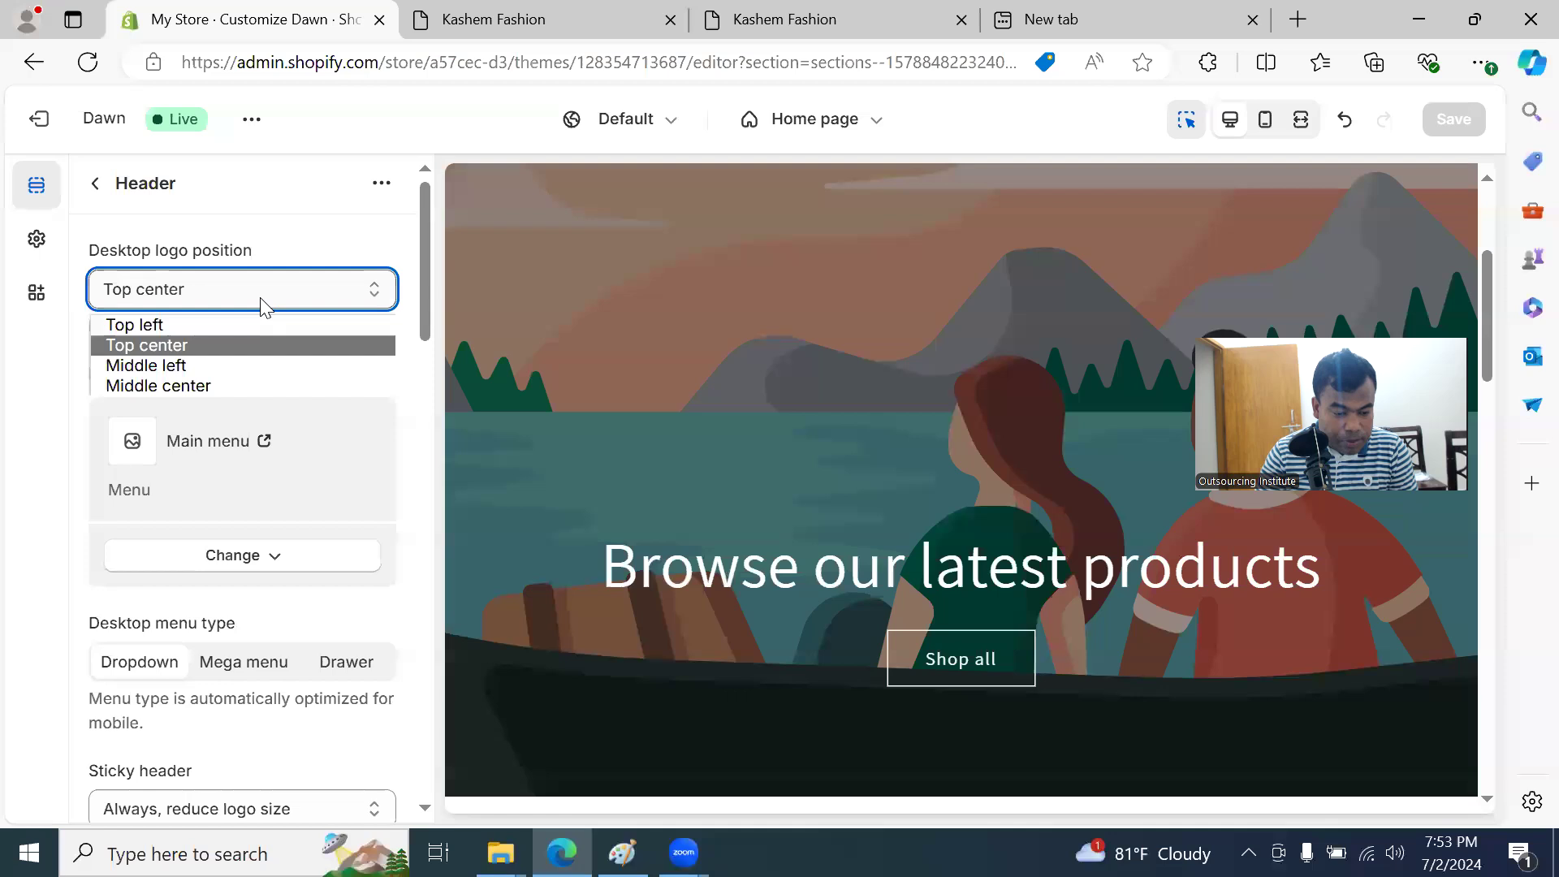
left_click(251, 323)
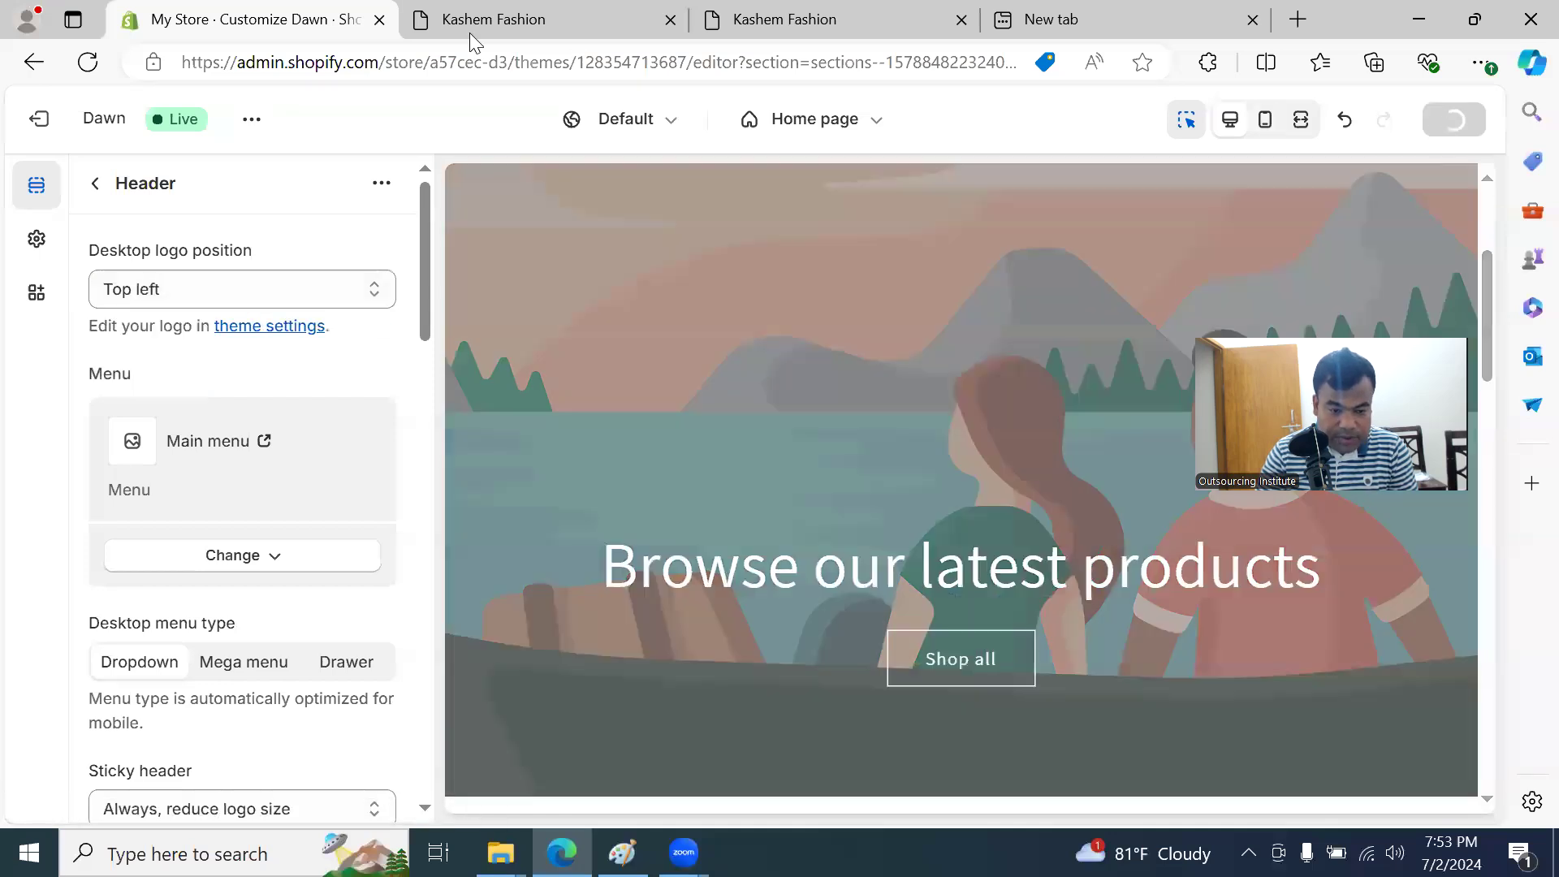
Step: Reload the storefront's home page and check it with the Top left logo position
left_click(452, 16)
left_click(88, 63)
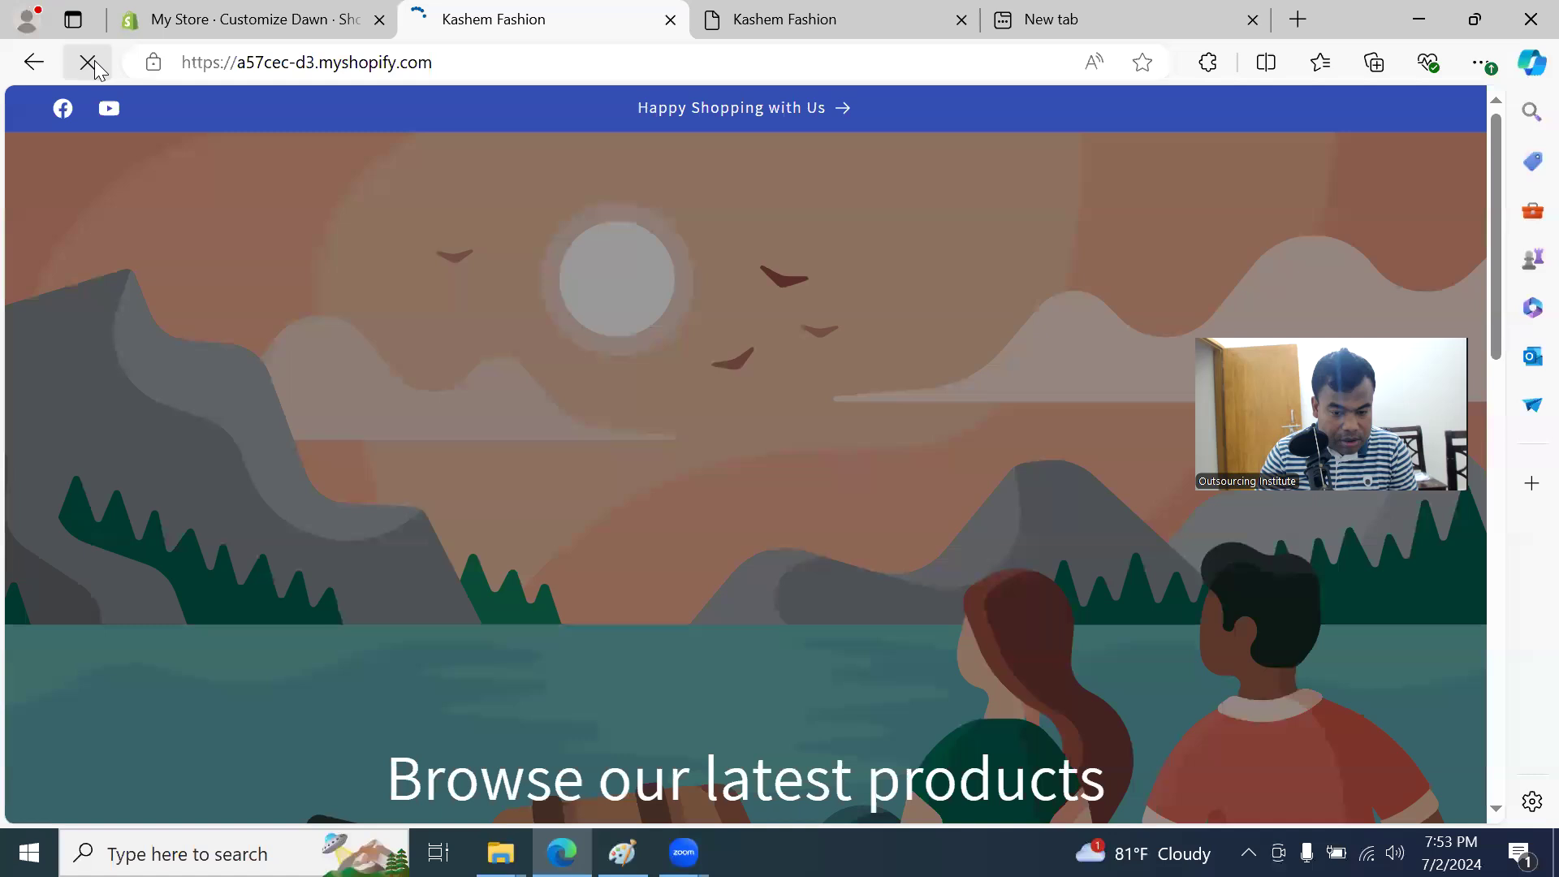
scroll(764, 422, "down", 5)
scroll(768, 410, "up", 5)
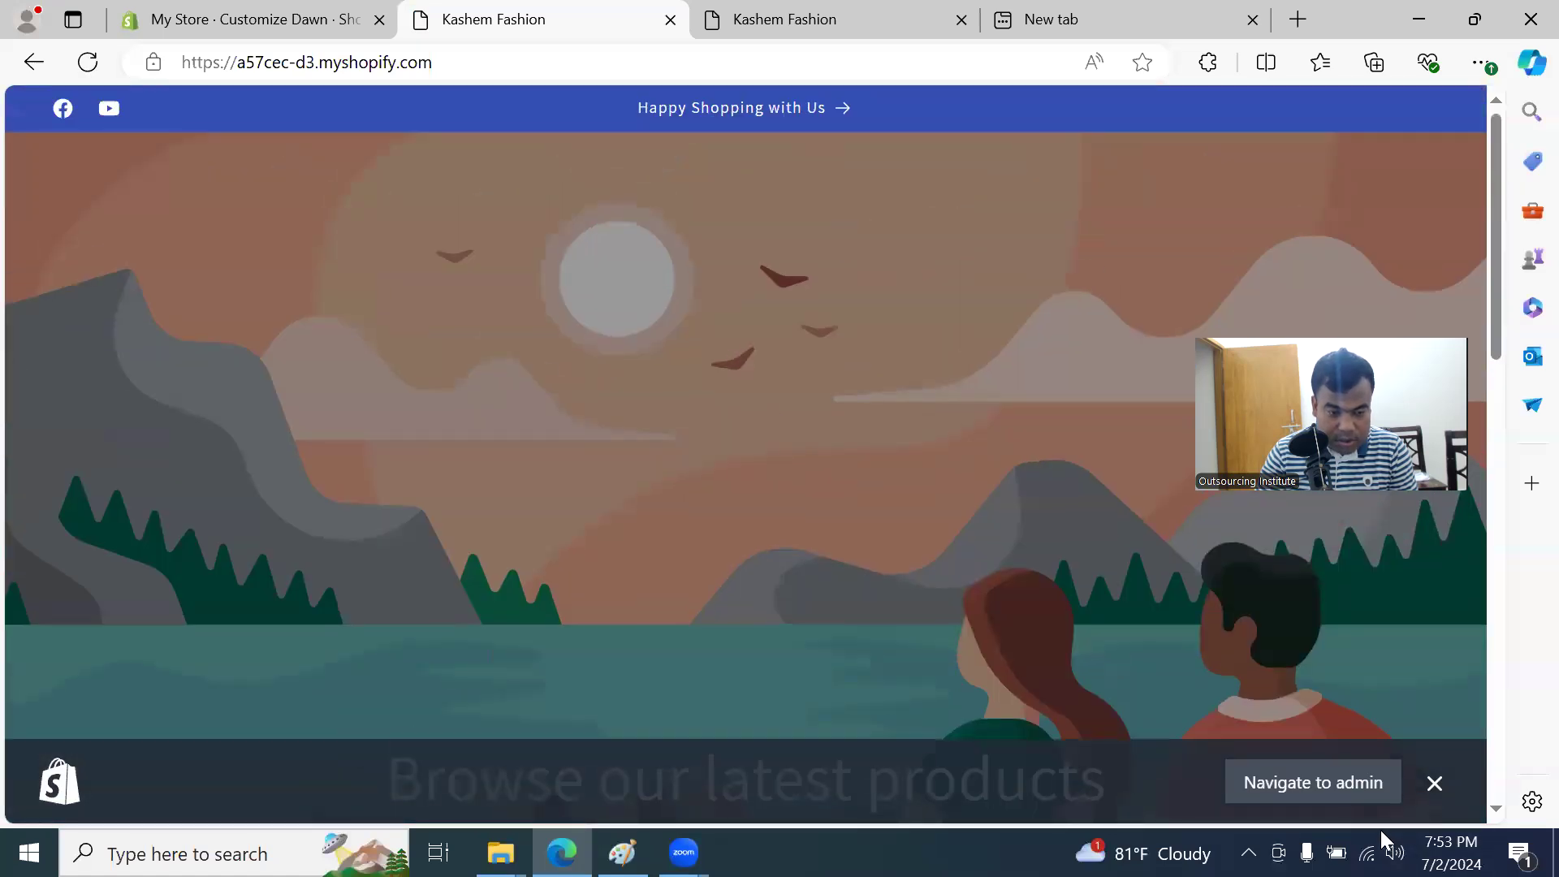
Step: Open the theme settings linked from the header's logo position and review the logo, logo width and favicon options
left_click(261, 11)
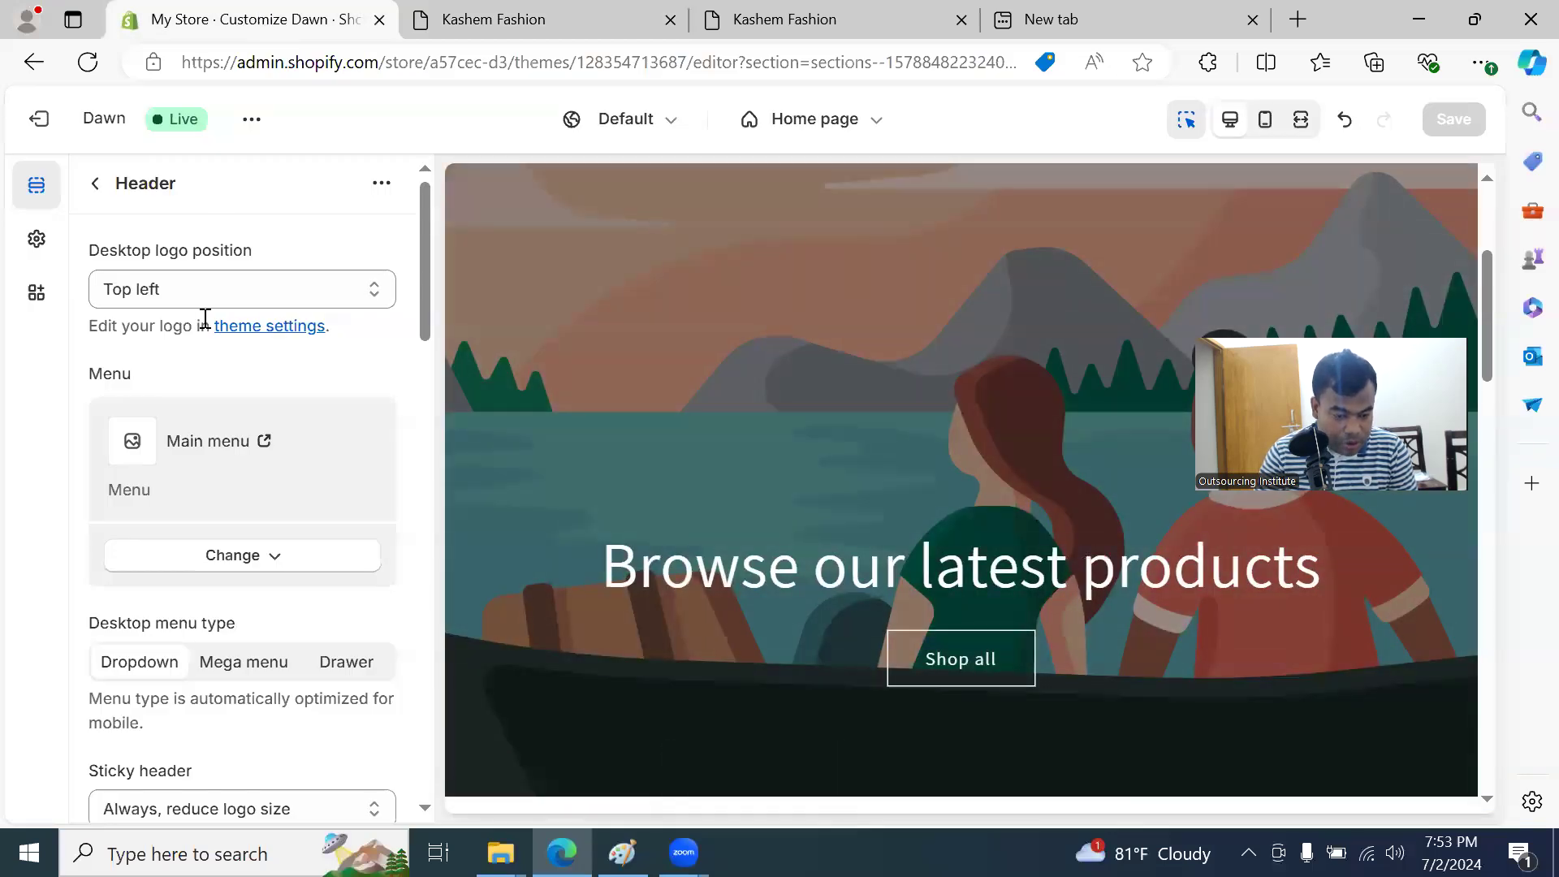
left_click(263, 328)
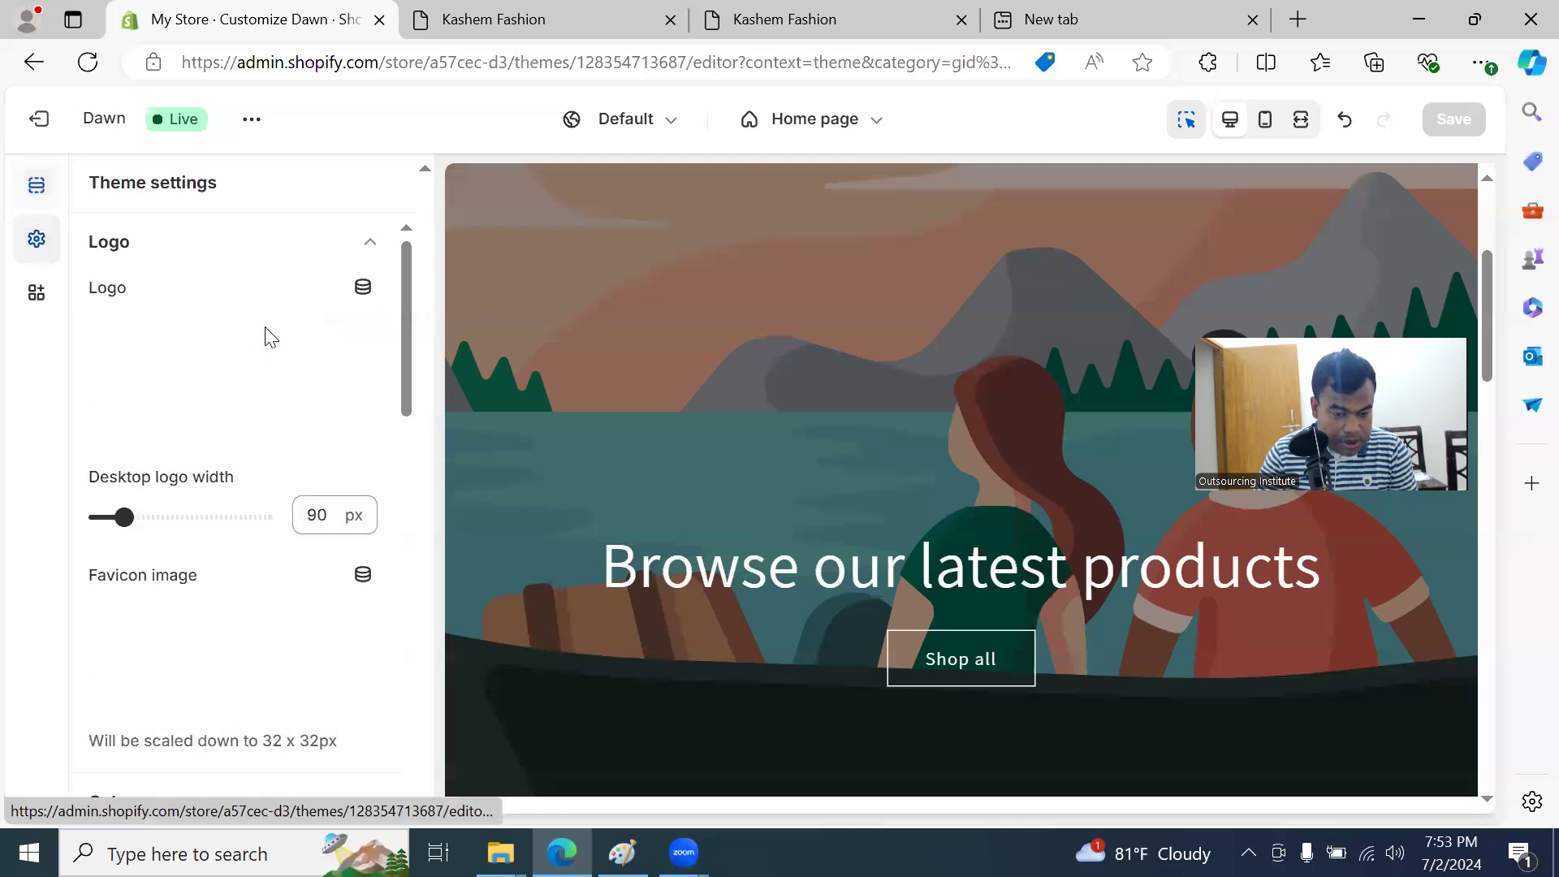
scroll(347, 491, "down", 4)
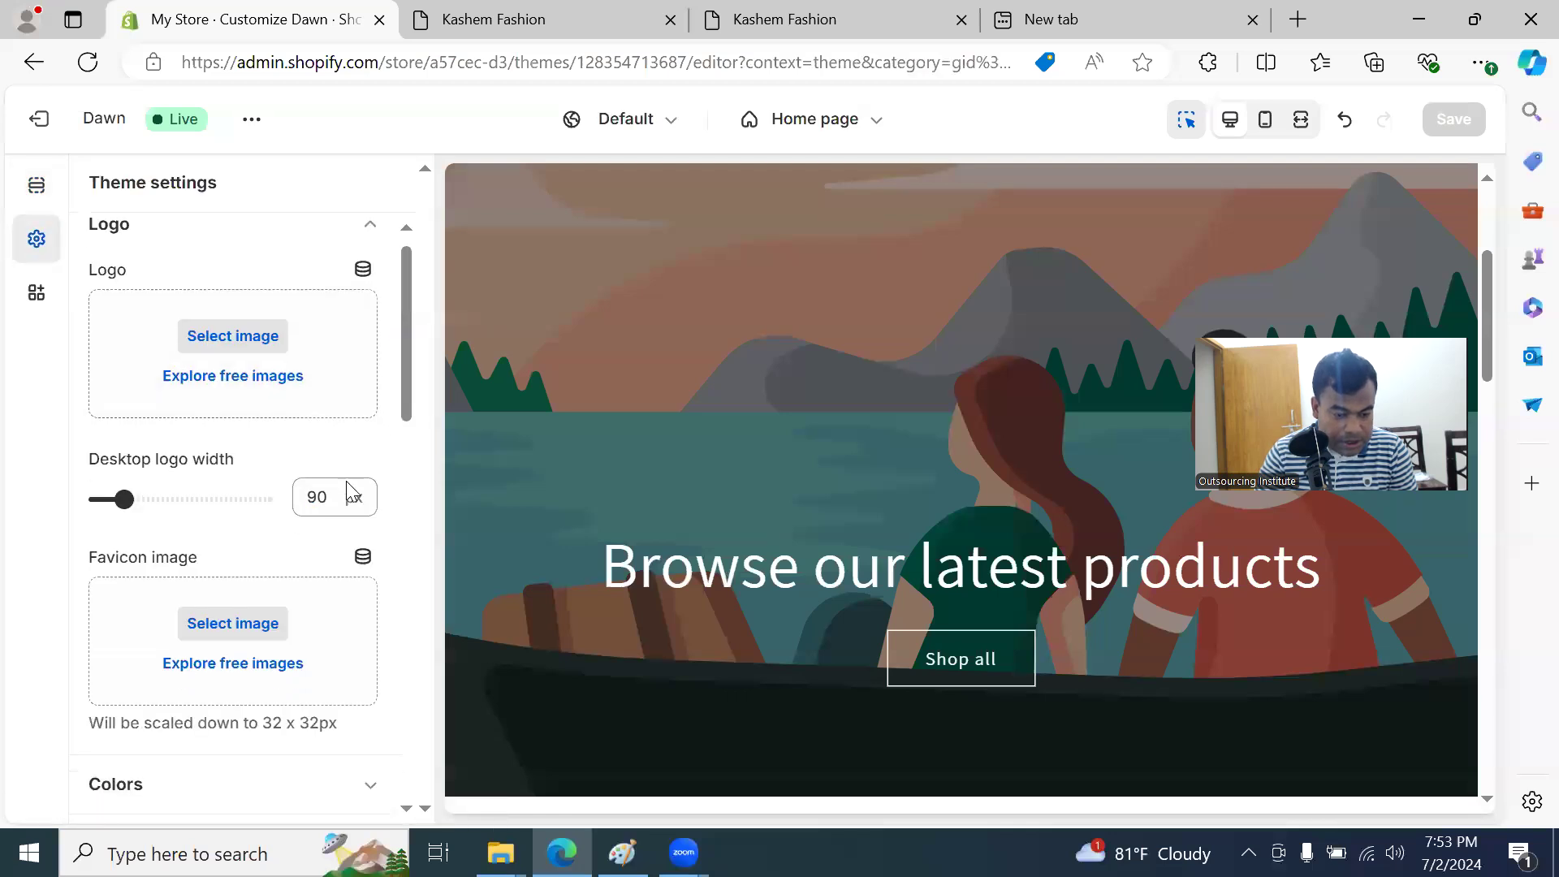
scroll(355, 483, "up", 4)
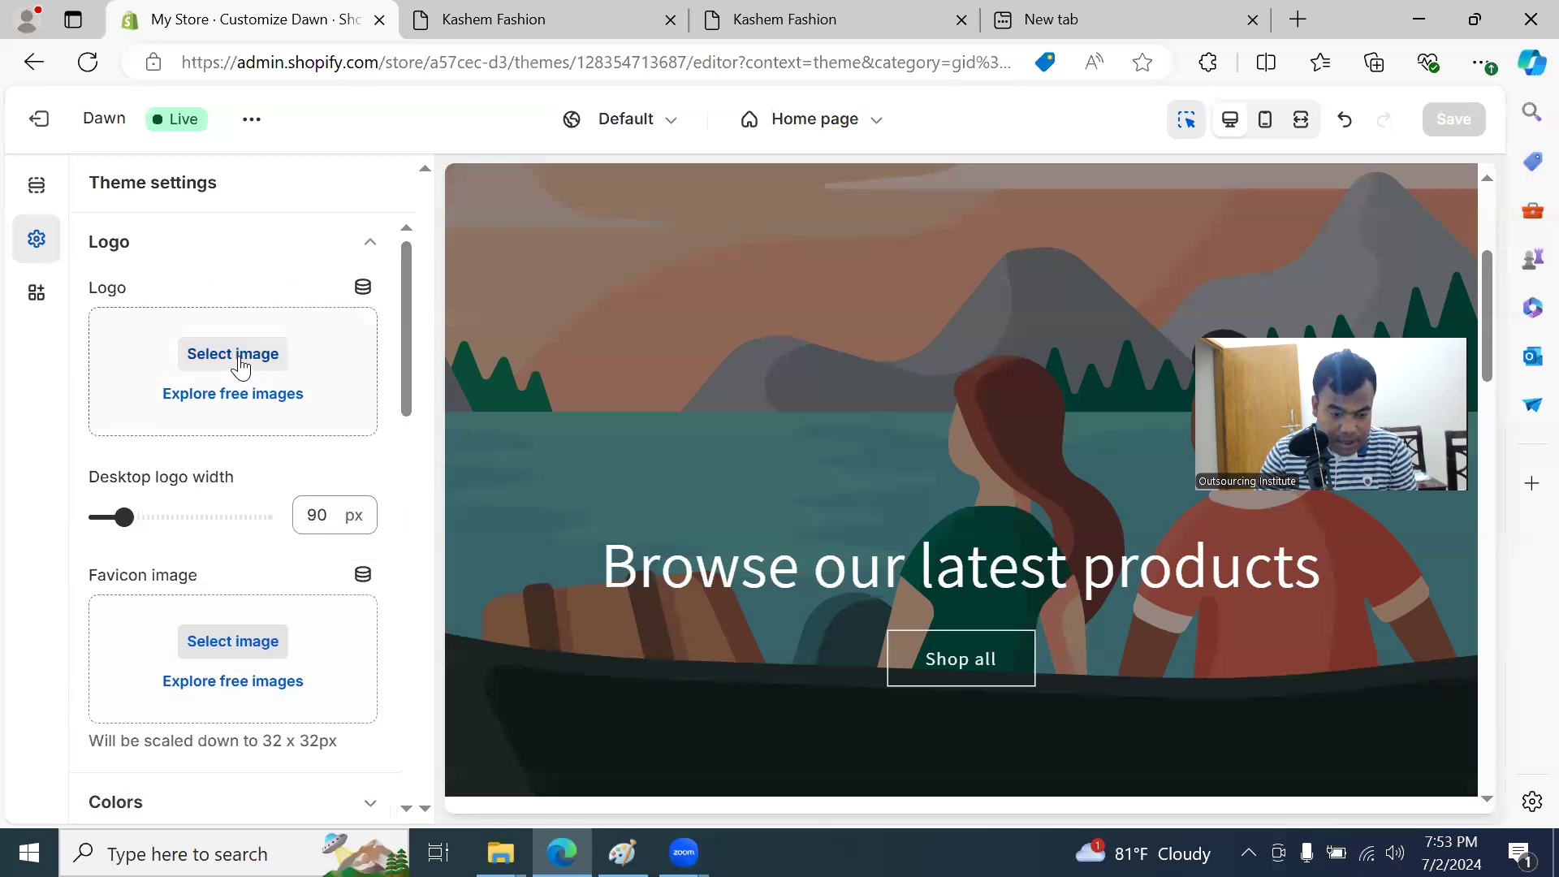
scroll(313, 617, "down", 4)
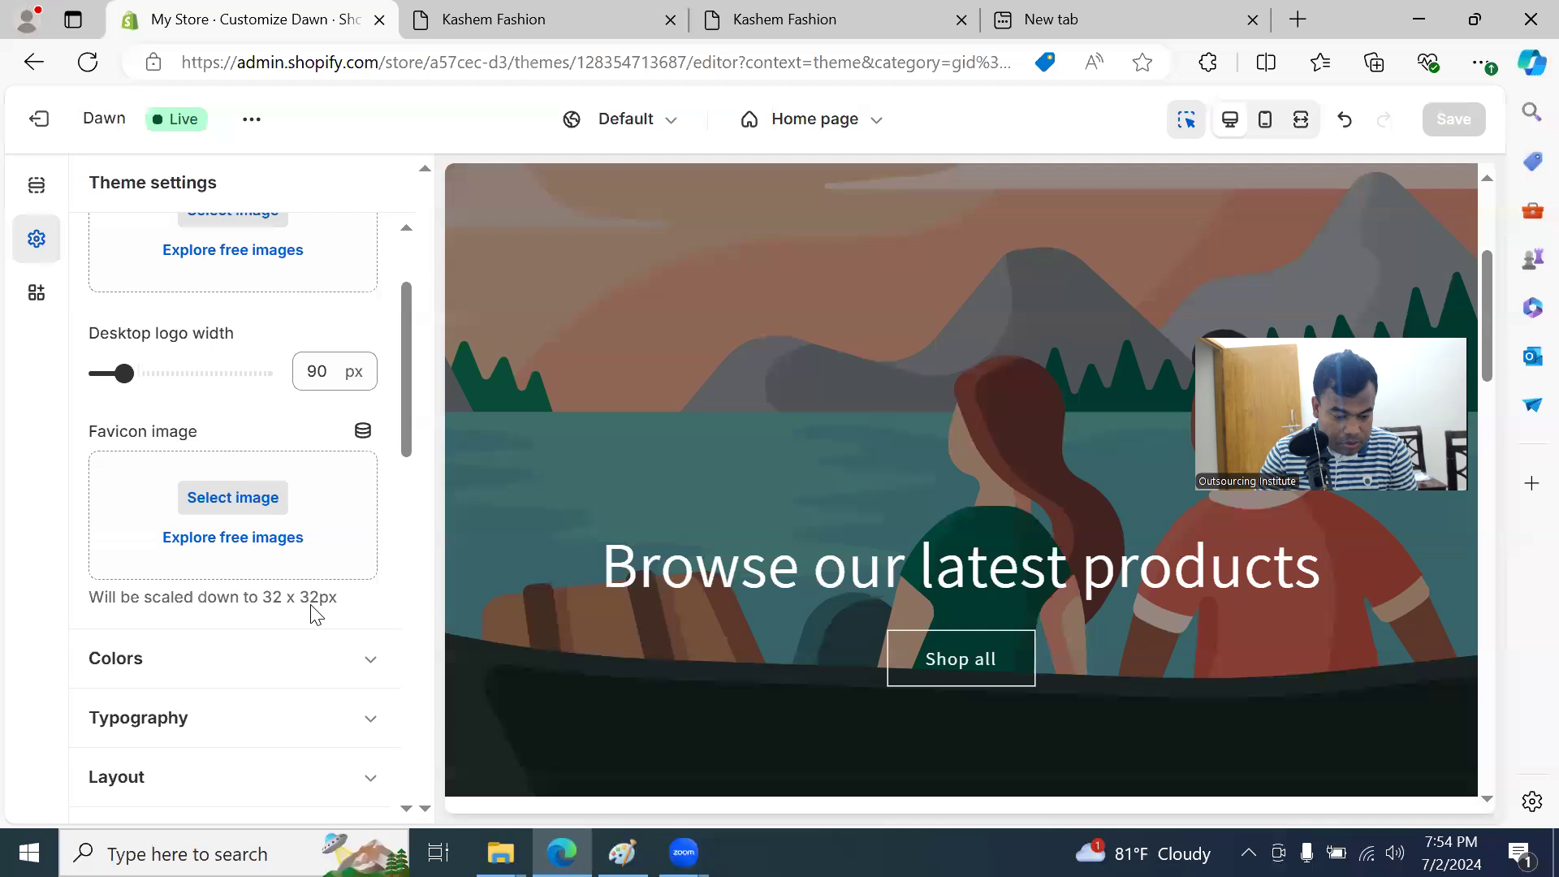
scroll(313, 600, "up", 4)
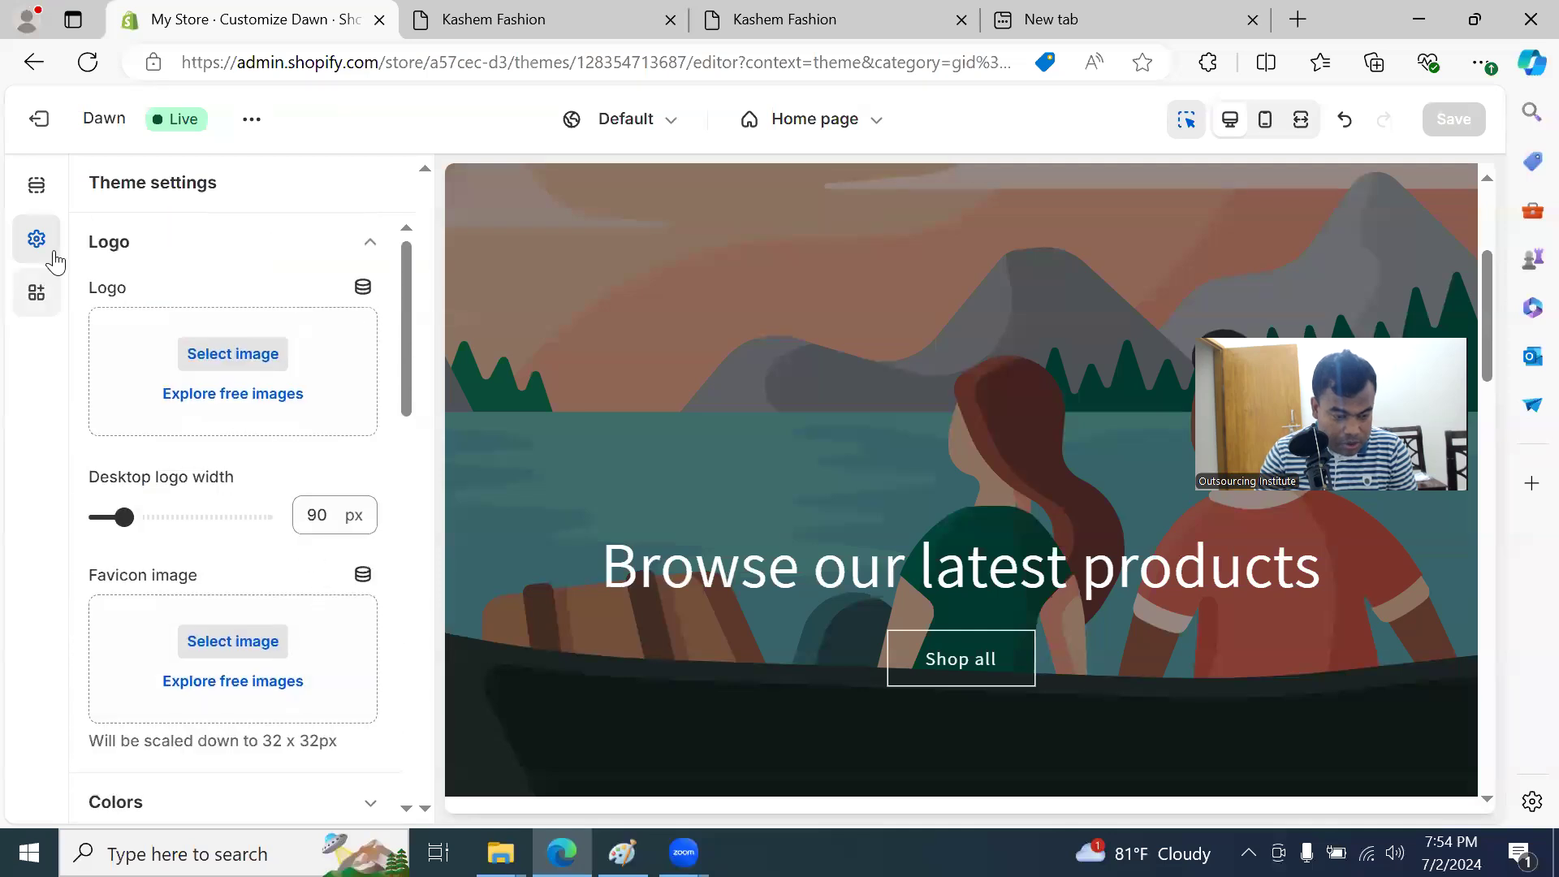
Step: Return to the home page's section list and review the text and link settings of the Happy Shopping with Us announcement
left_click(38, 188)
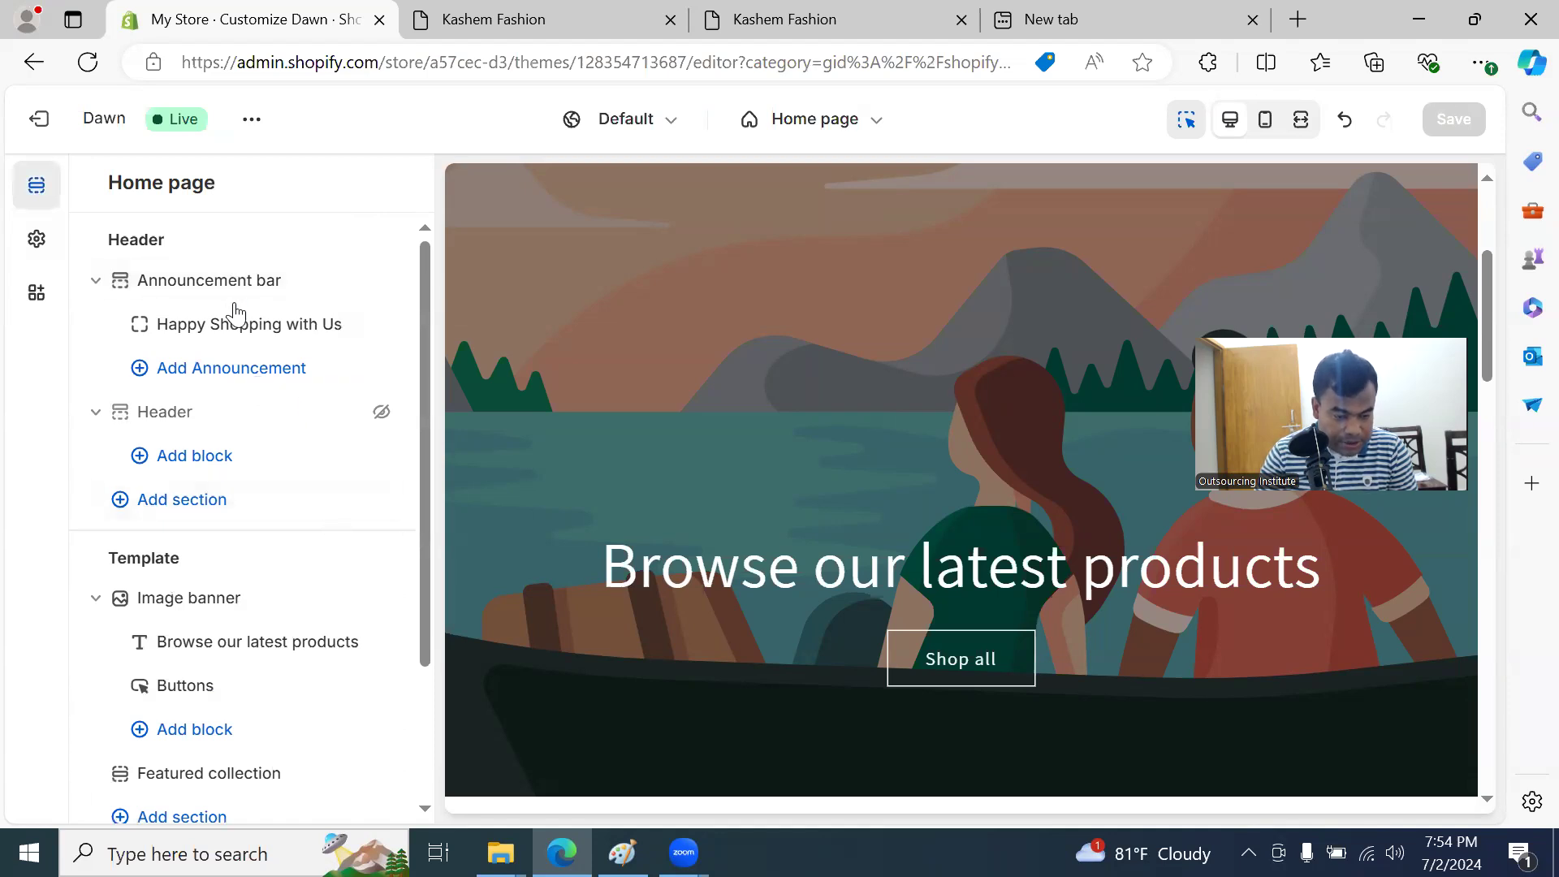
mouse_move(188, 286)
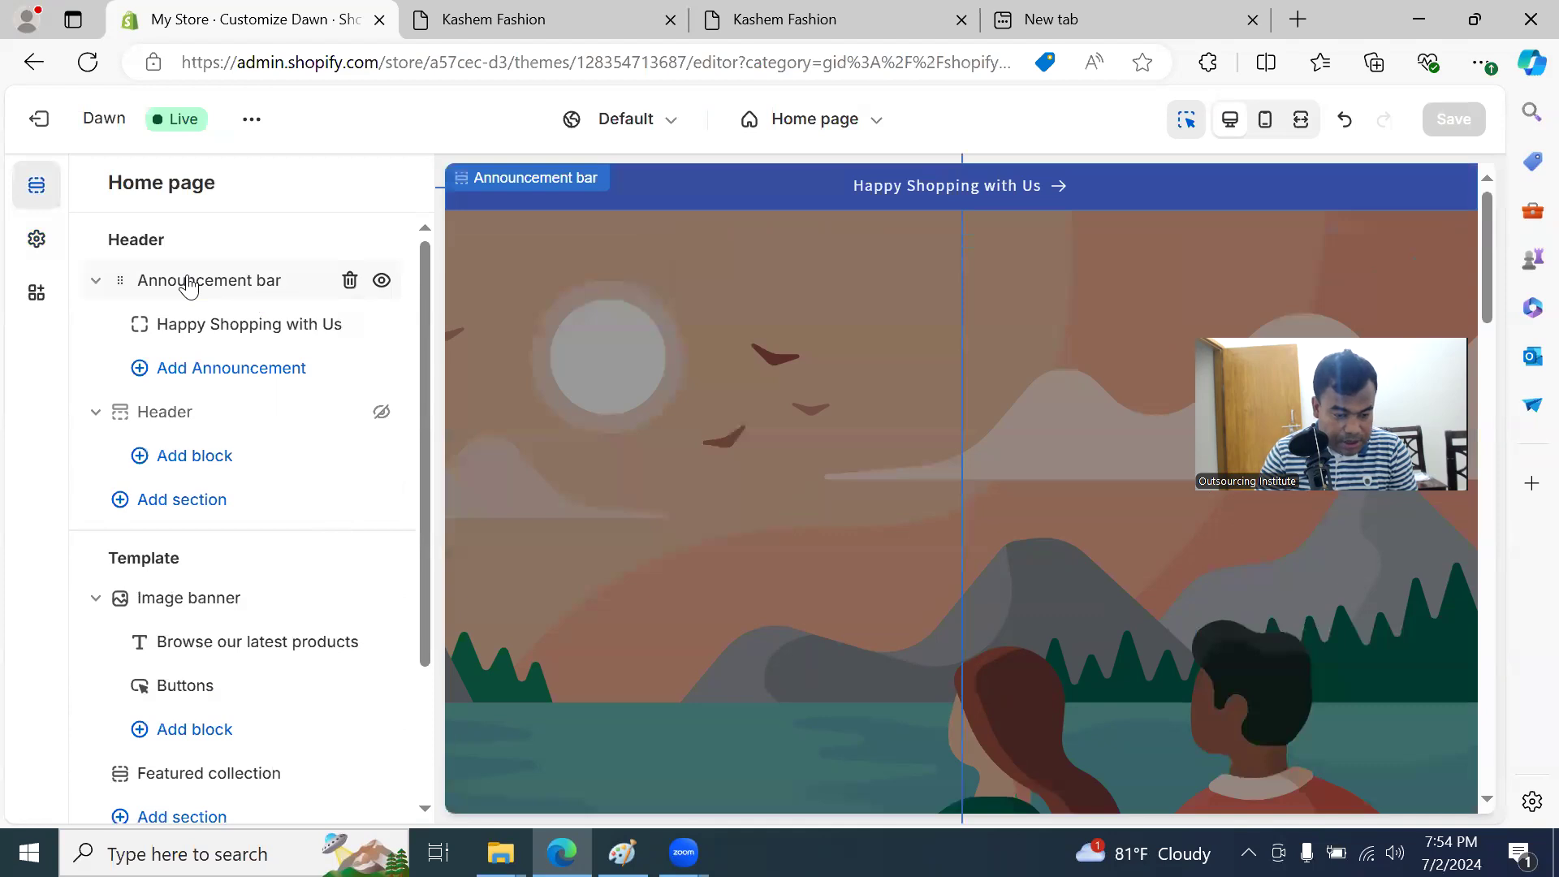
left_click(250, 334)
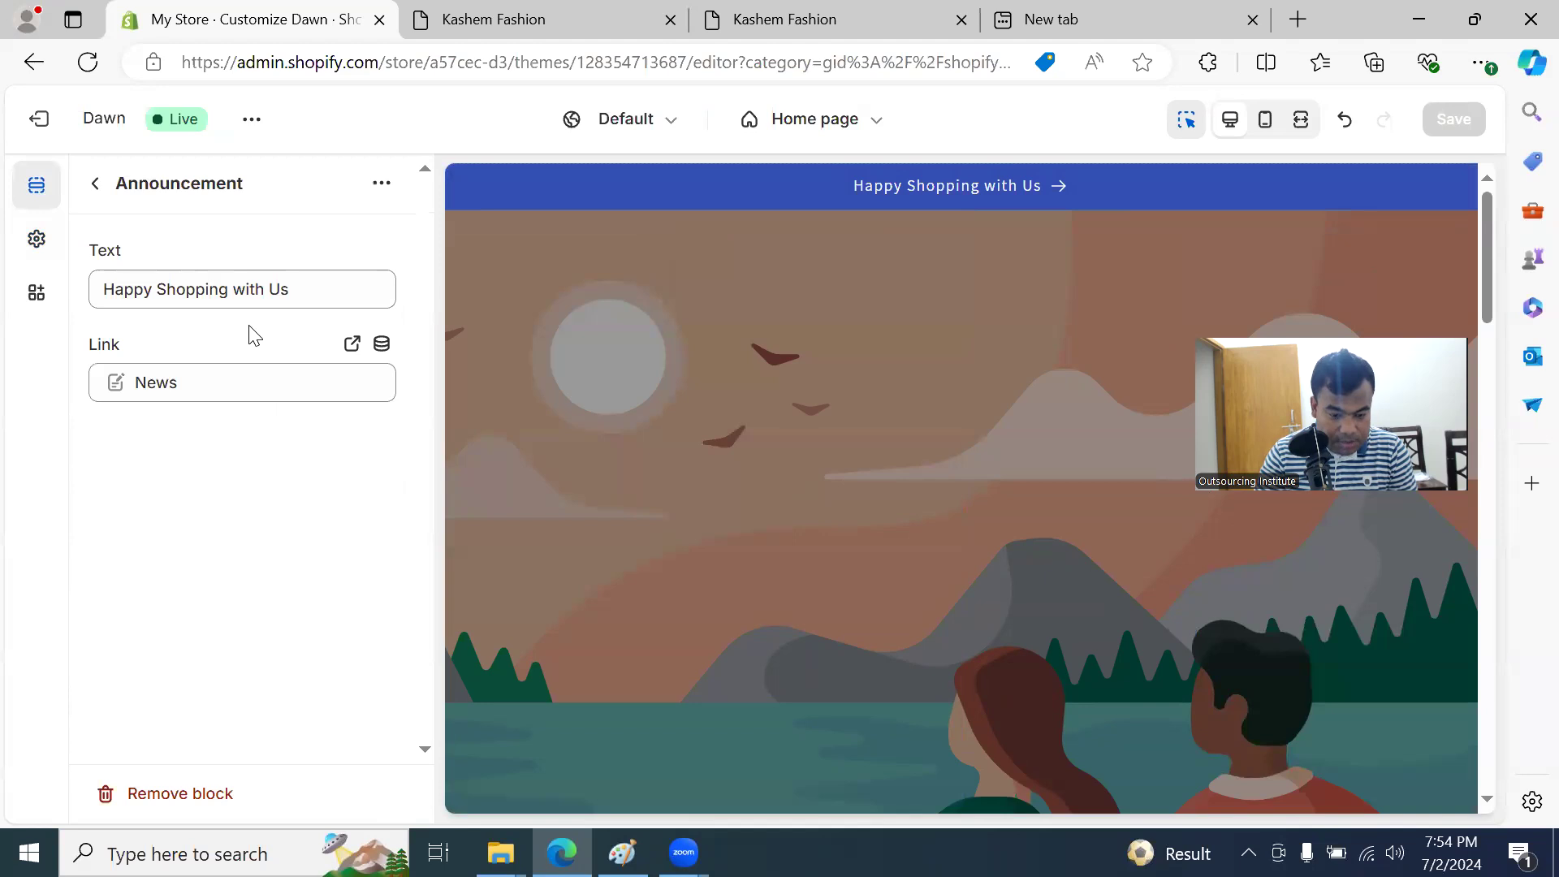
left_click(97, 181)
Step: Open the header section's settings and check its menu and sticky options against the home page preview
left_click(180, 411)
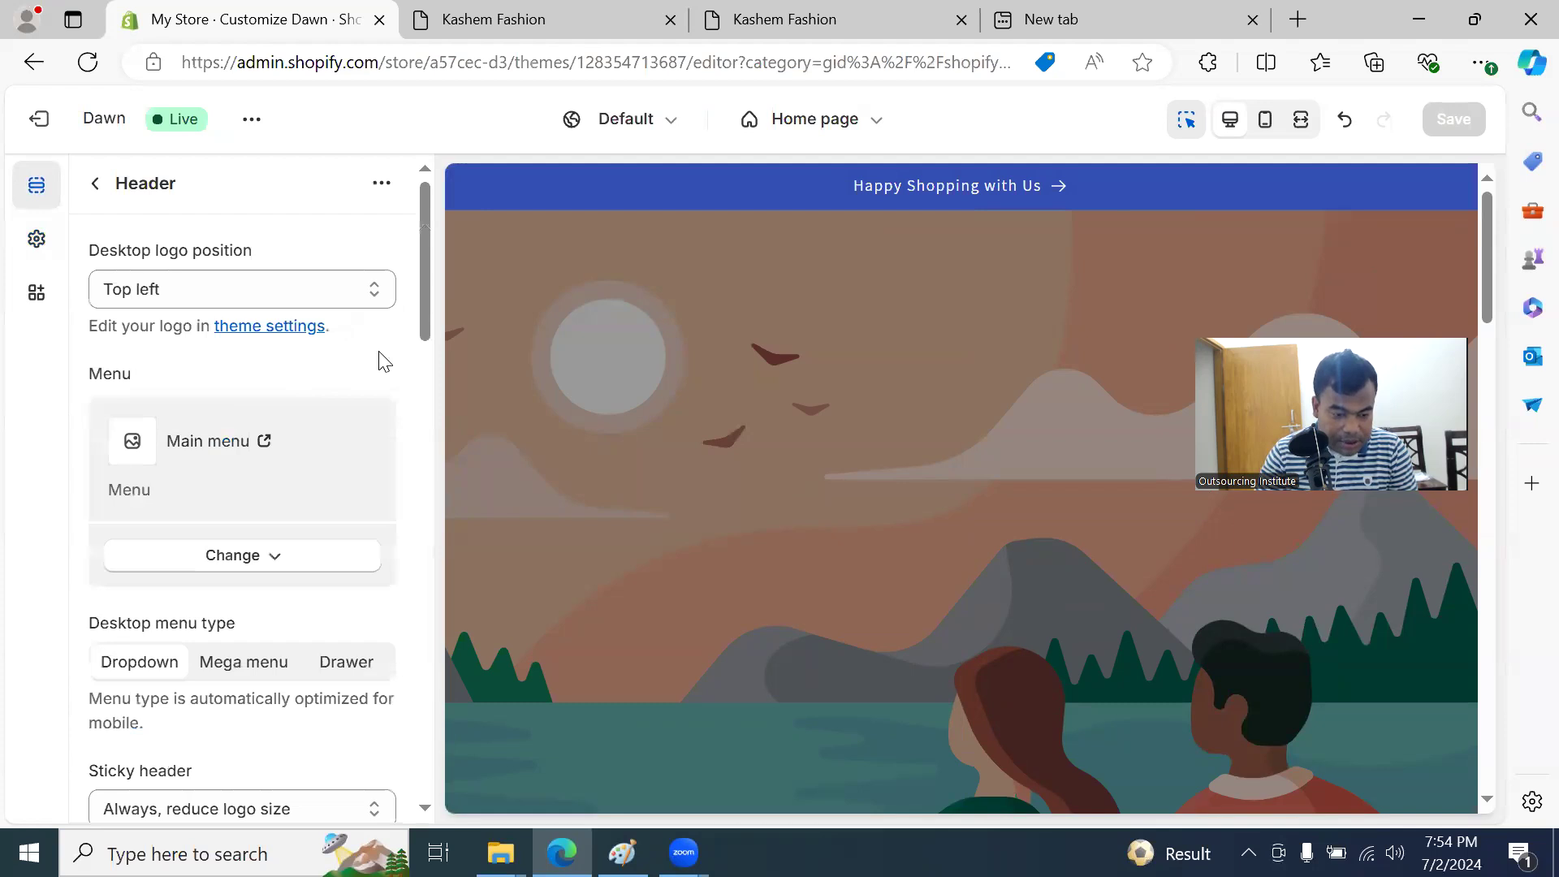
scroll(378, 354, "down", 2)
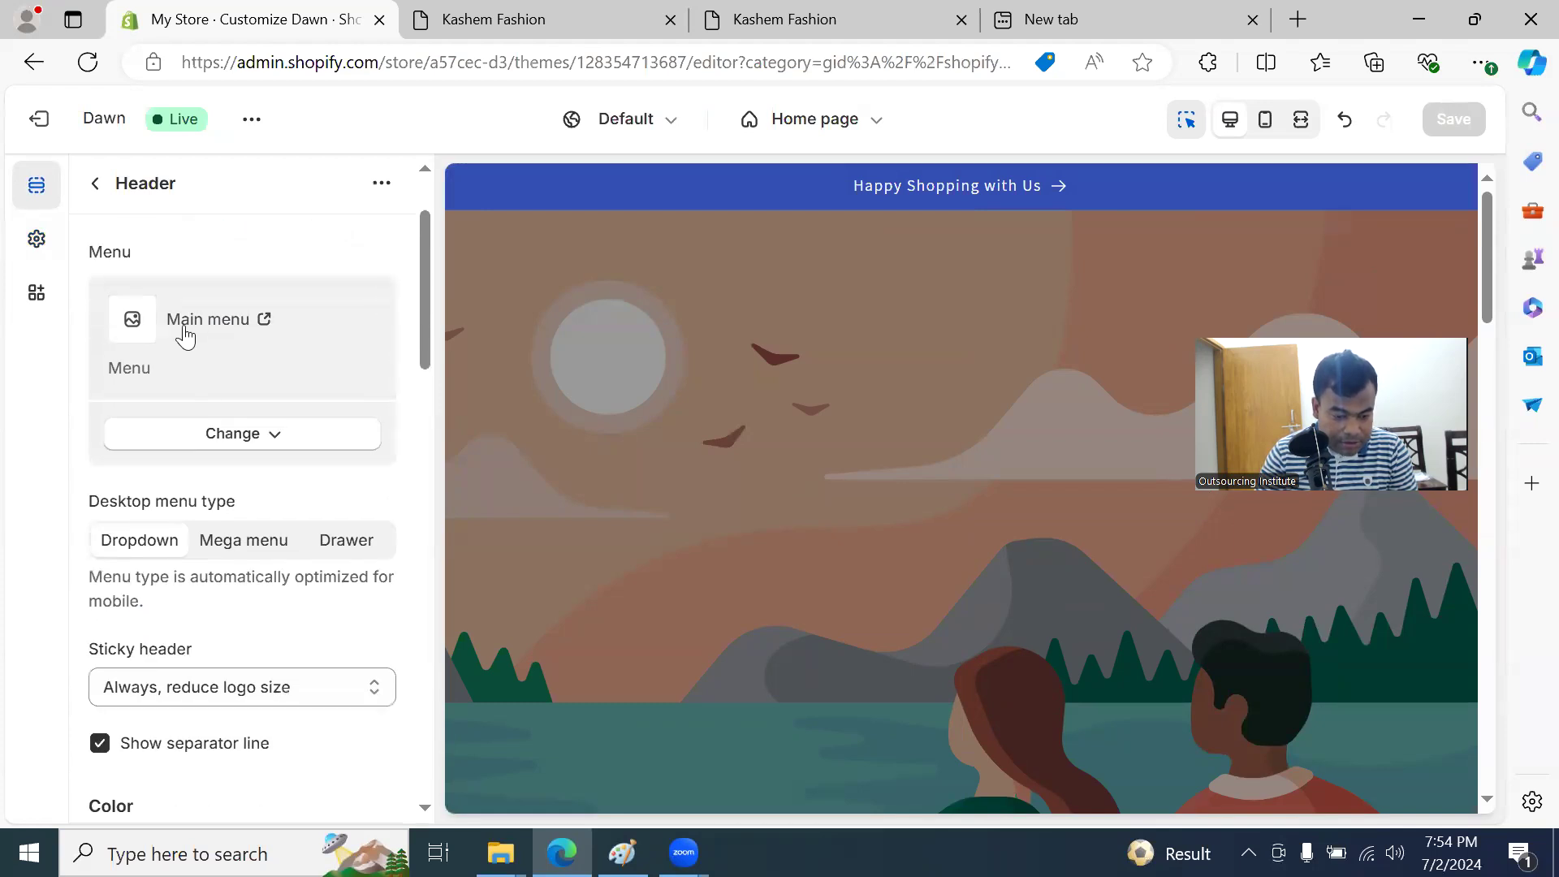
scroll(673, 414, "down", 8)
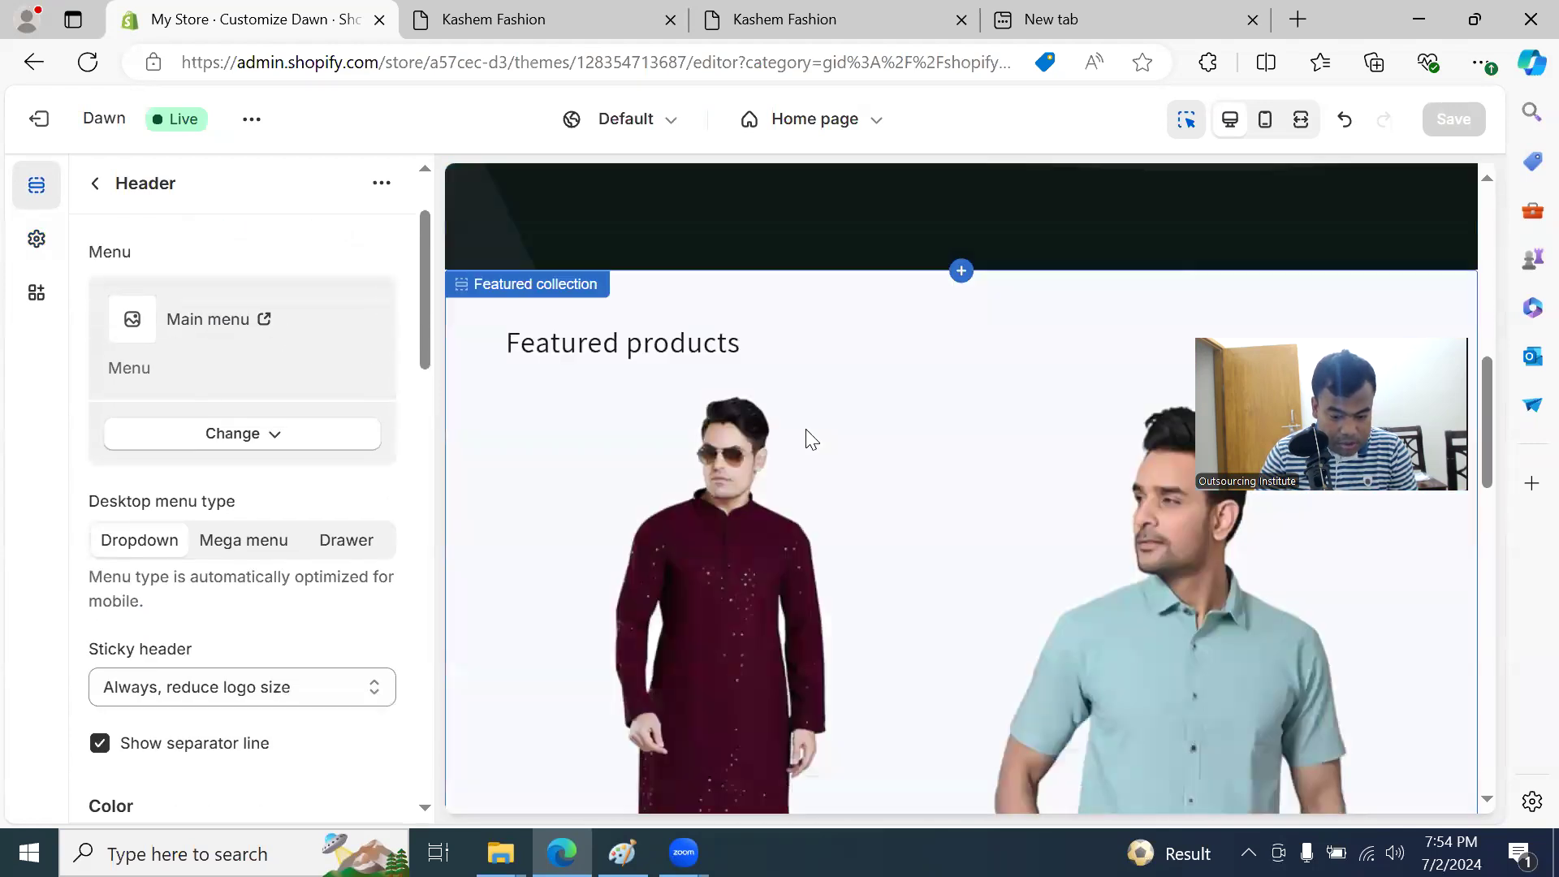
scroll(802, 424, "up", 10)
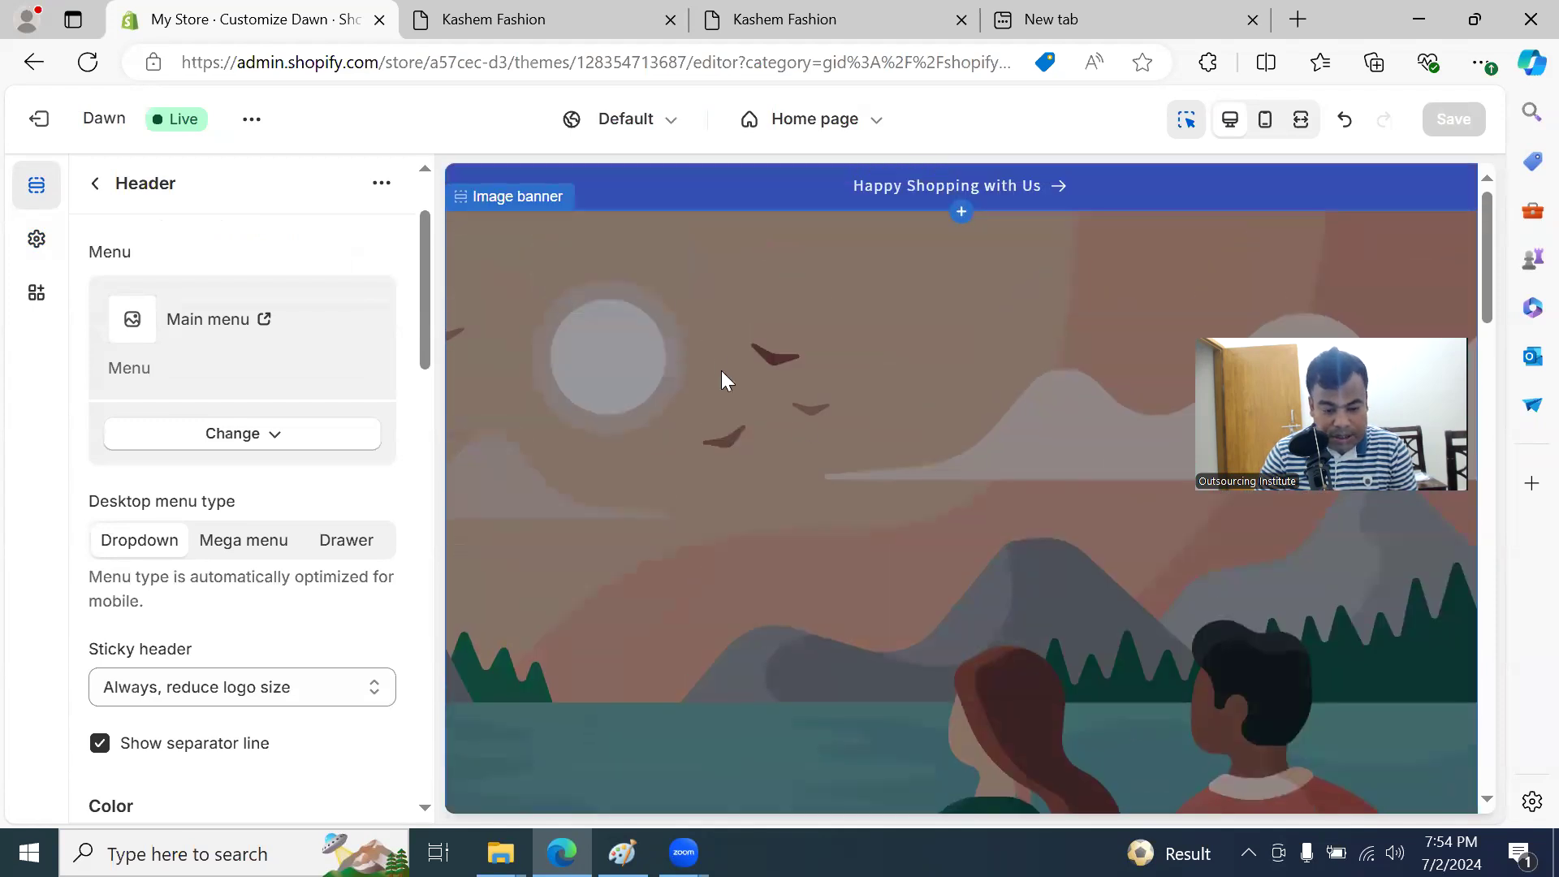
scroll(727, 375, "down", 5)
scroll(730, 373, "up", 4)
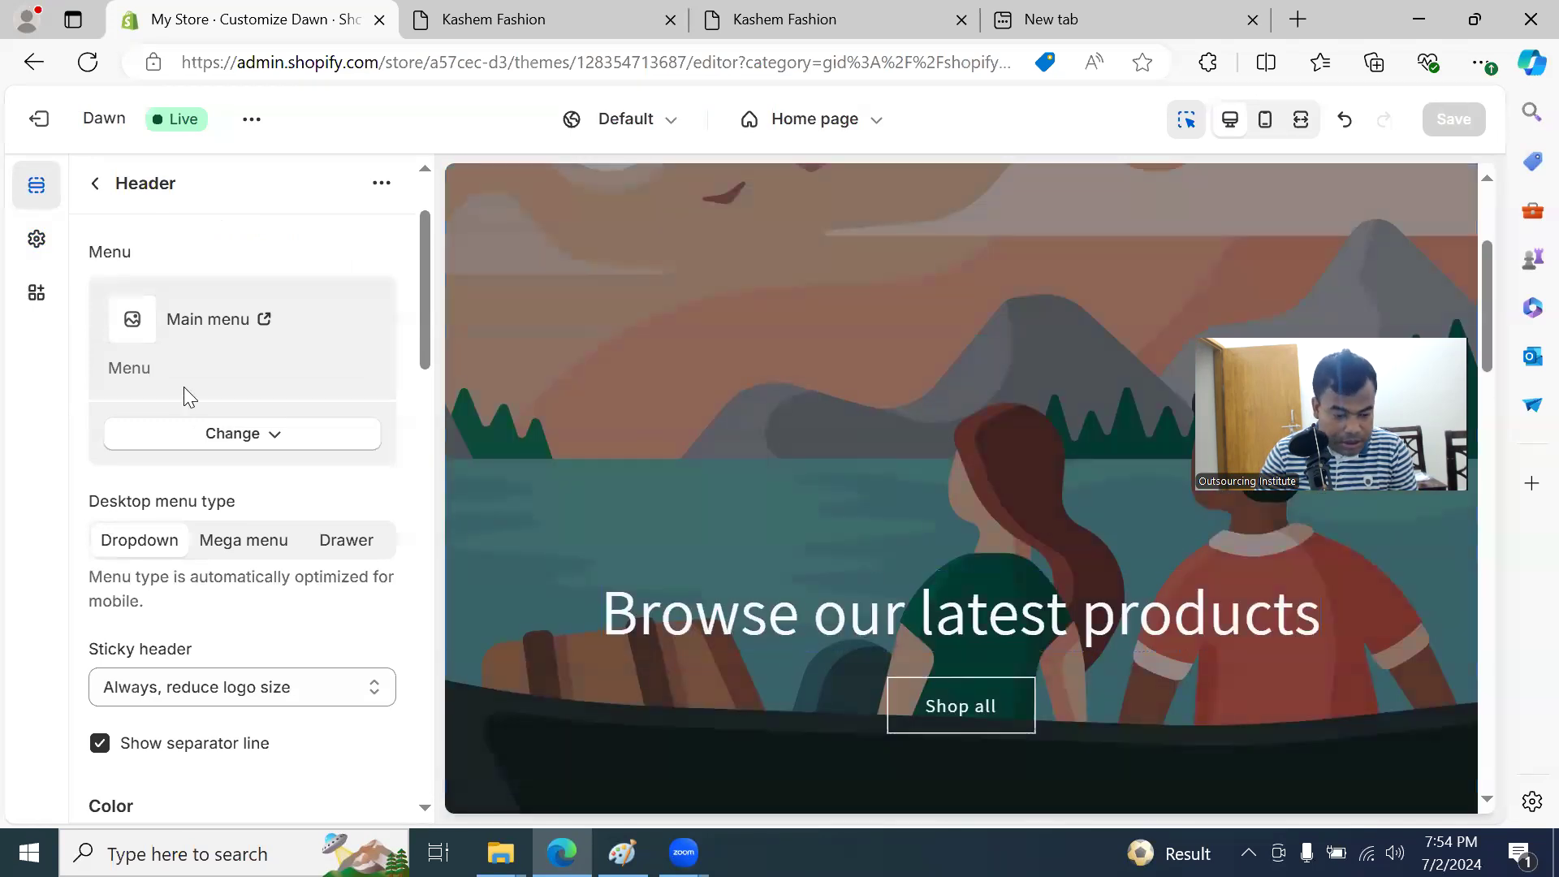
Step: Open the Main menu linked in the header settings and review its title and menu items
left_click(244, 319)
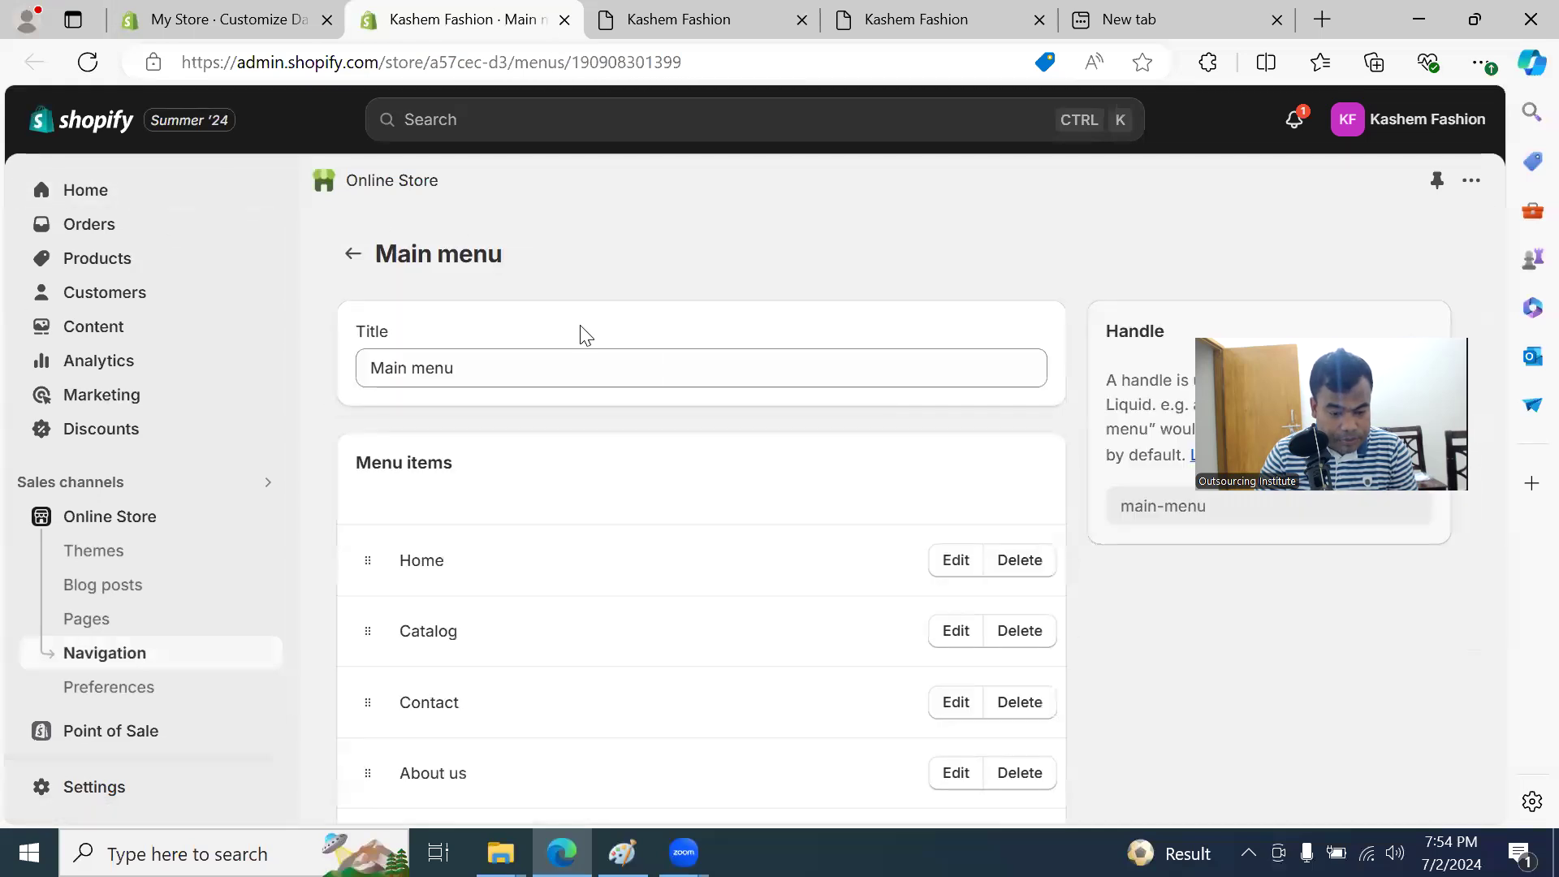
scroll(860, 458, "down", 3)
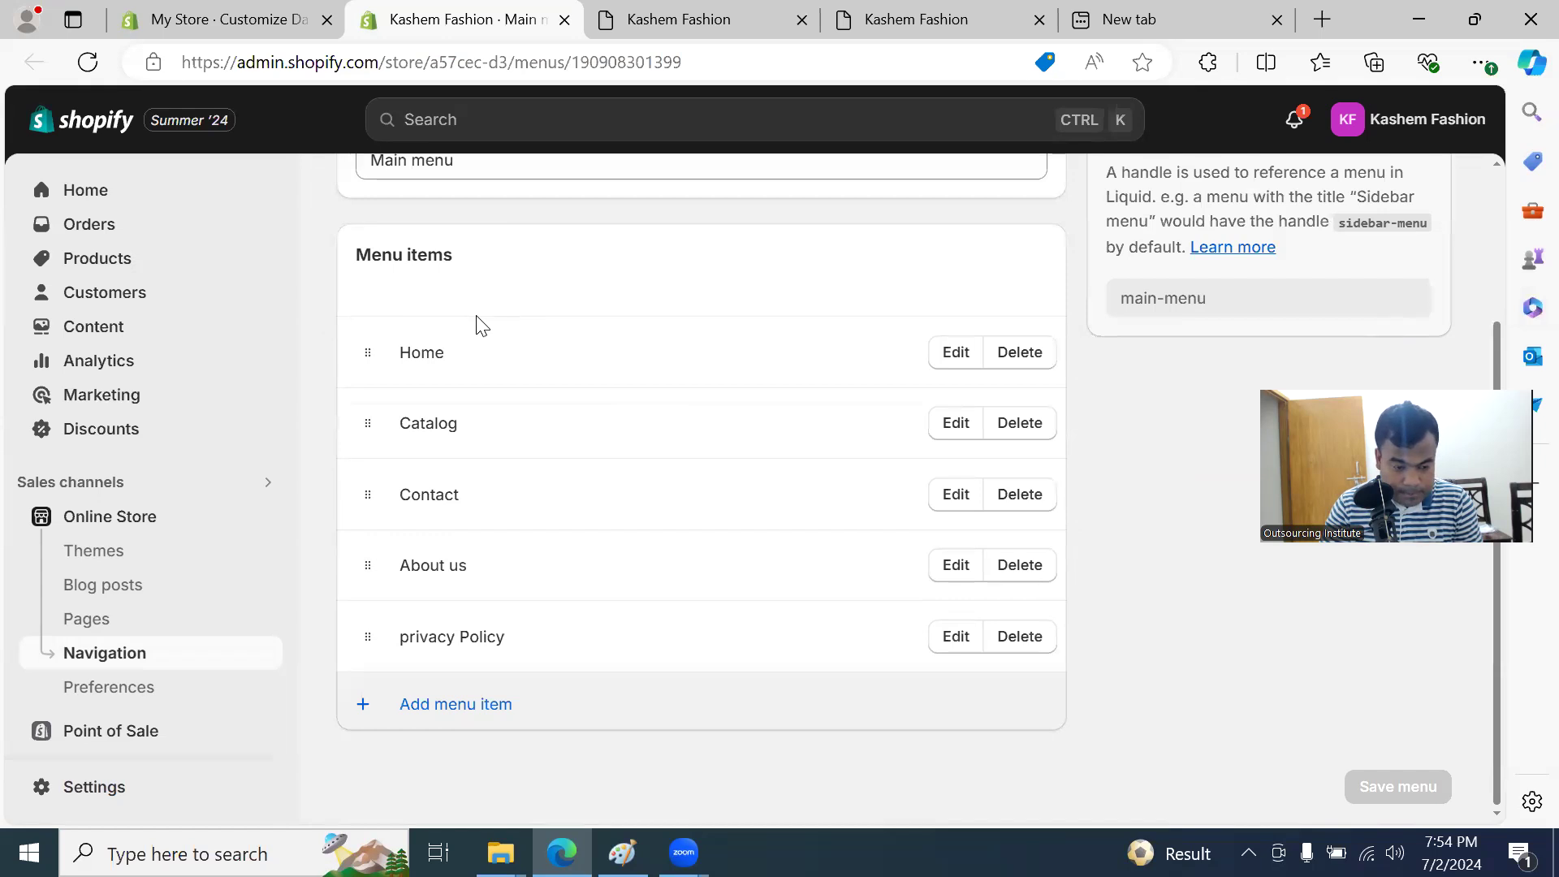
scroll(479, 324, "up", 3)
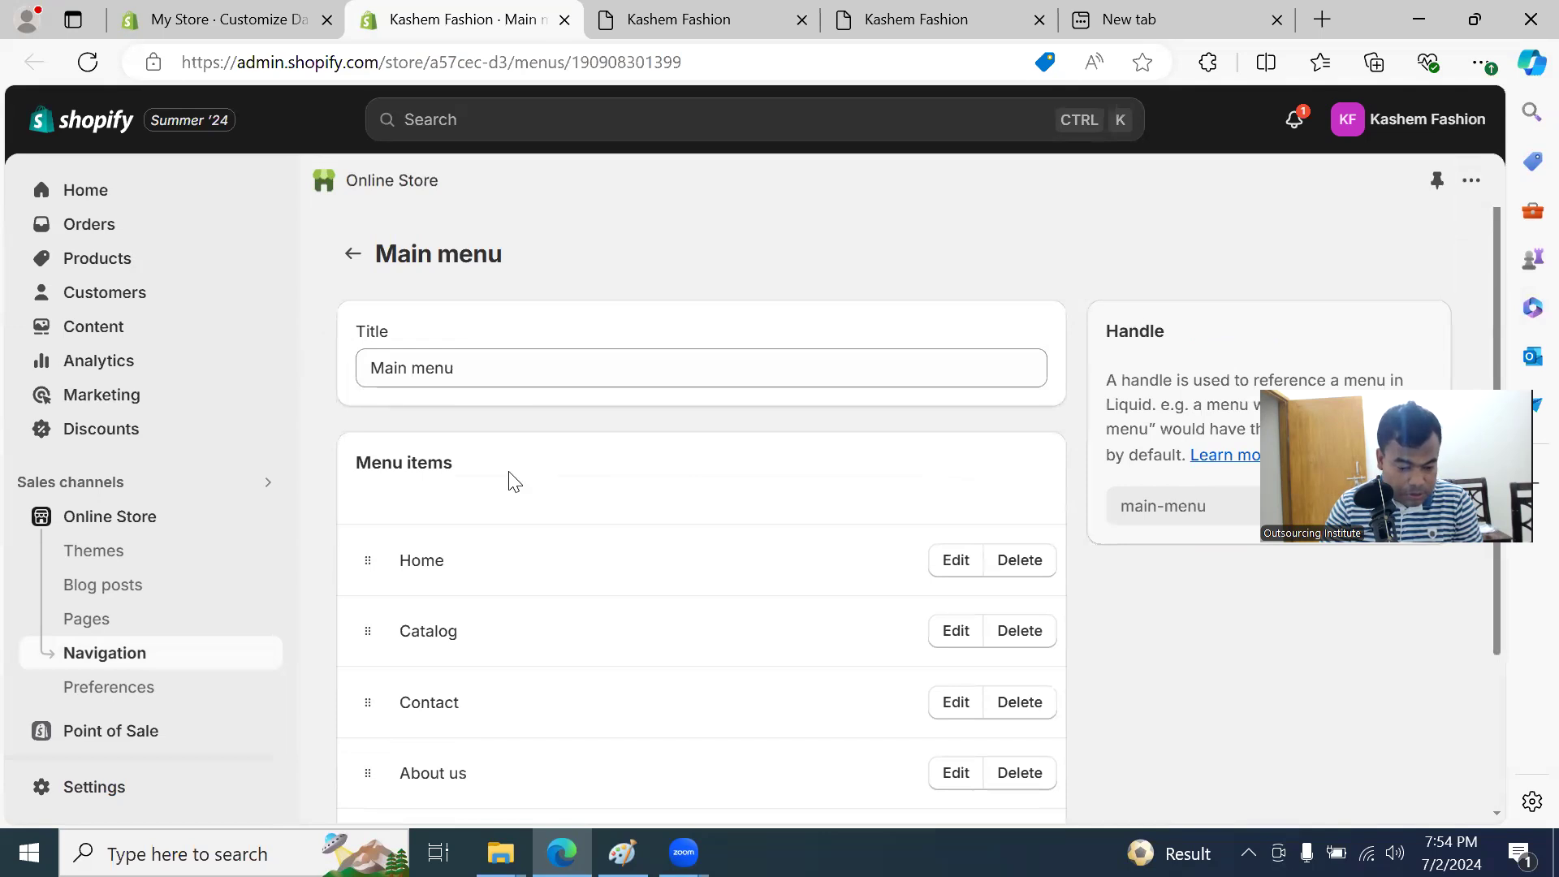
scroll(509, 480, "down", 3)
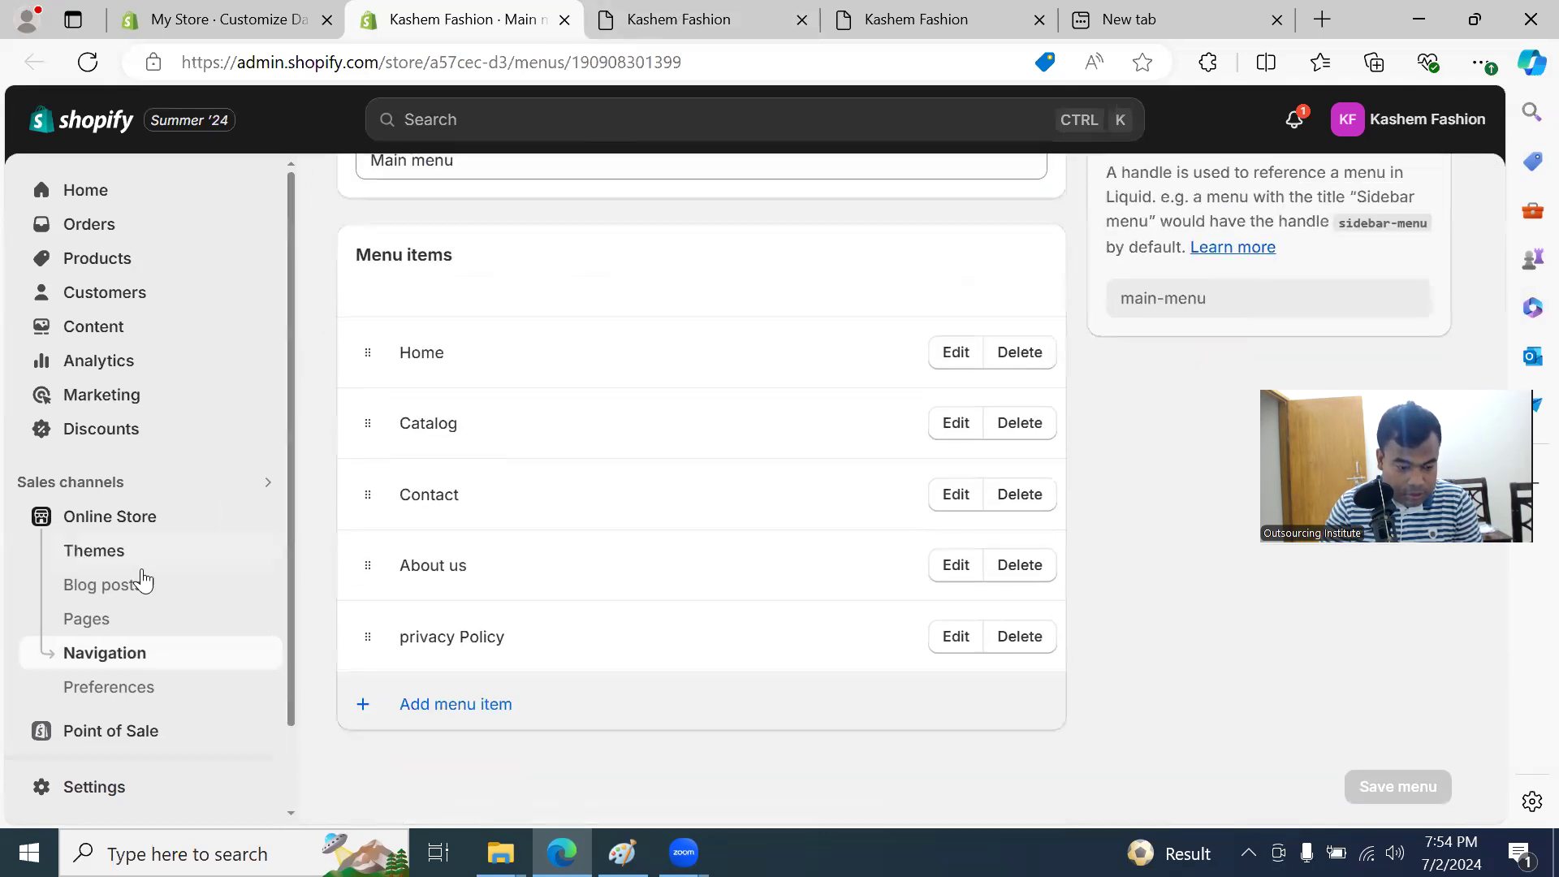
Step: Open the live online store from the admin and look through its home page down to the footer
left_click(268, 520)
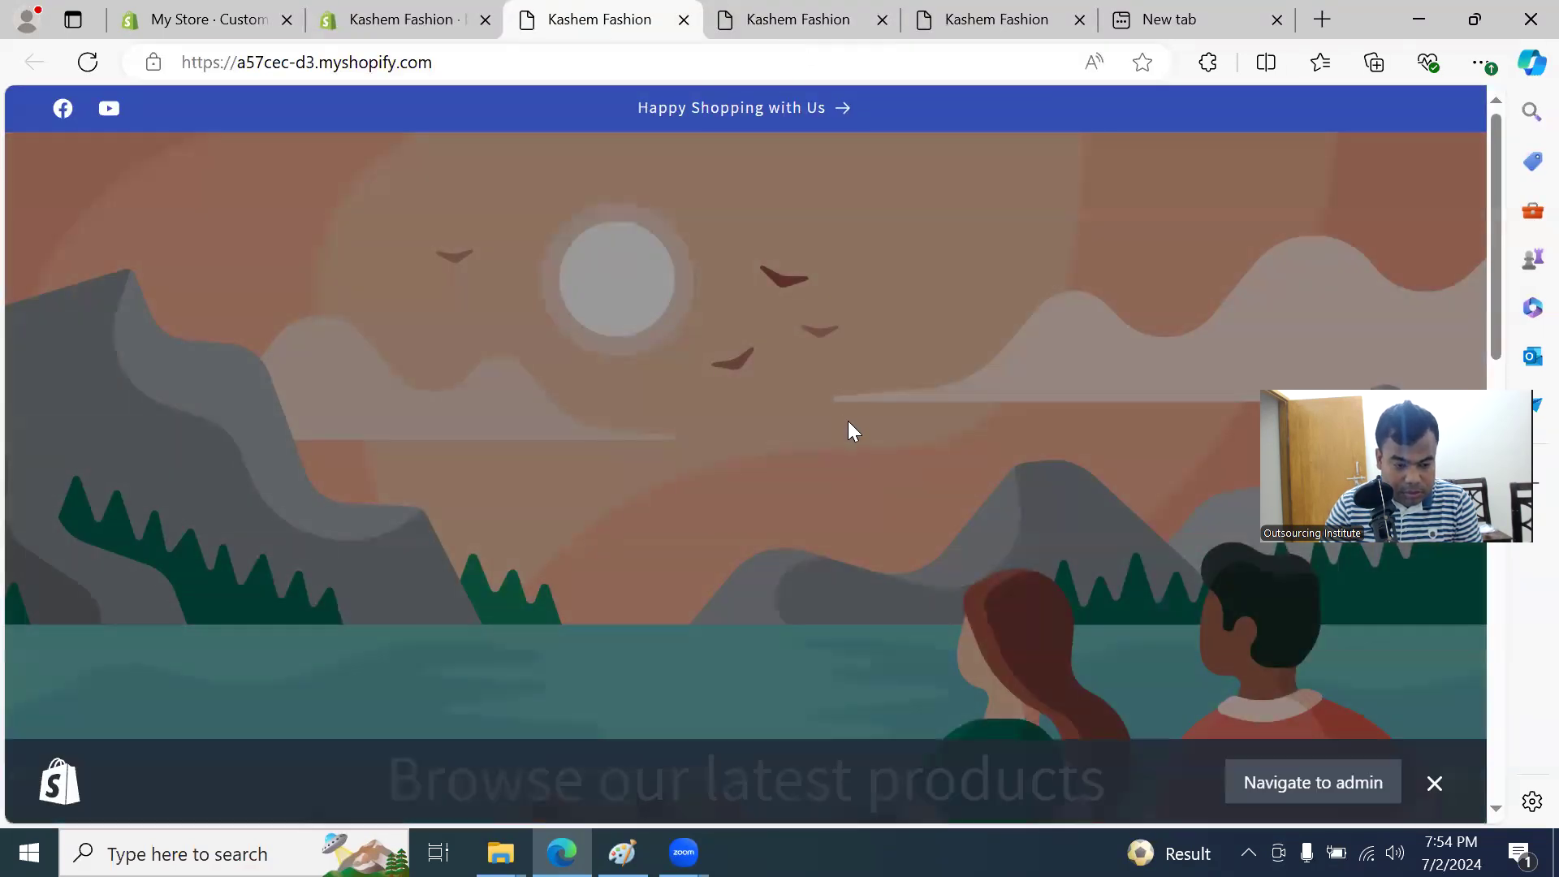
scroll(846, 414, "down", 5)
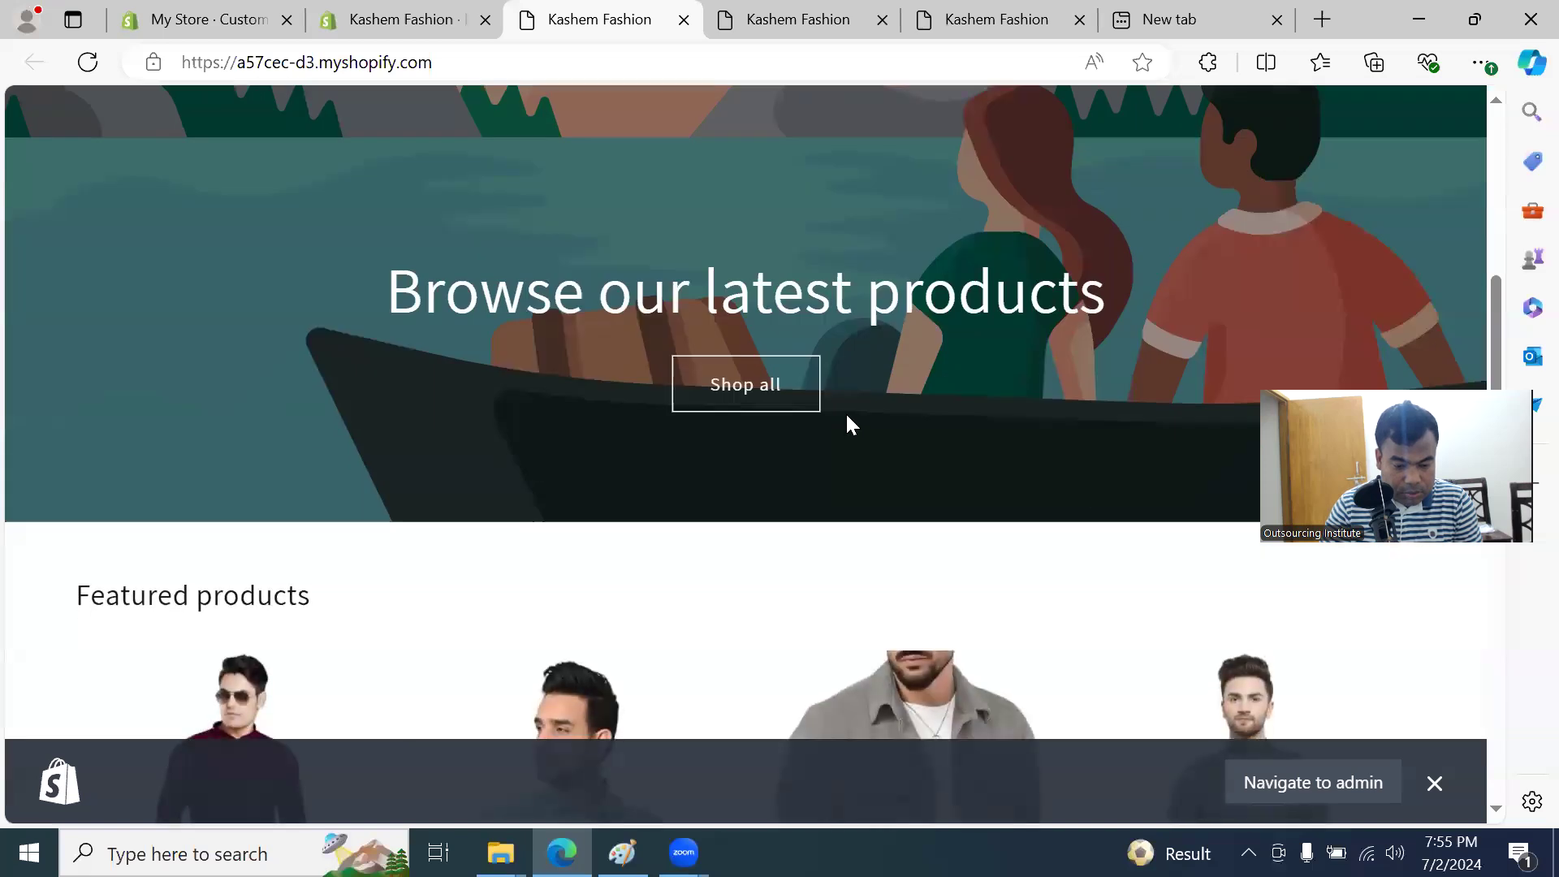
scroll(846, 414, "down", 8)
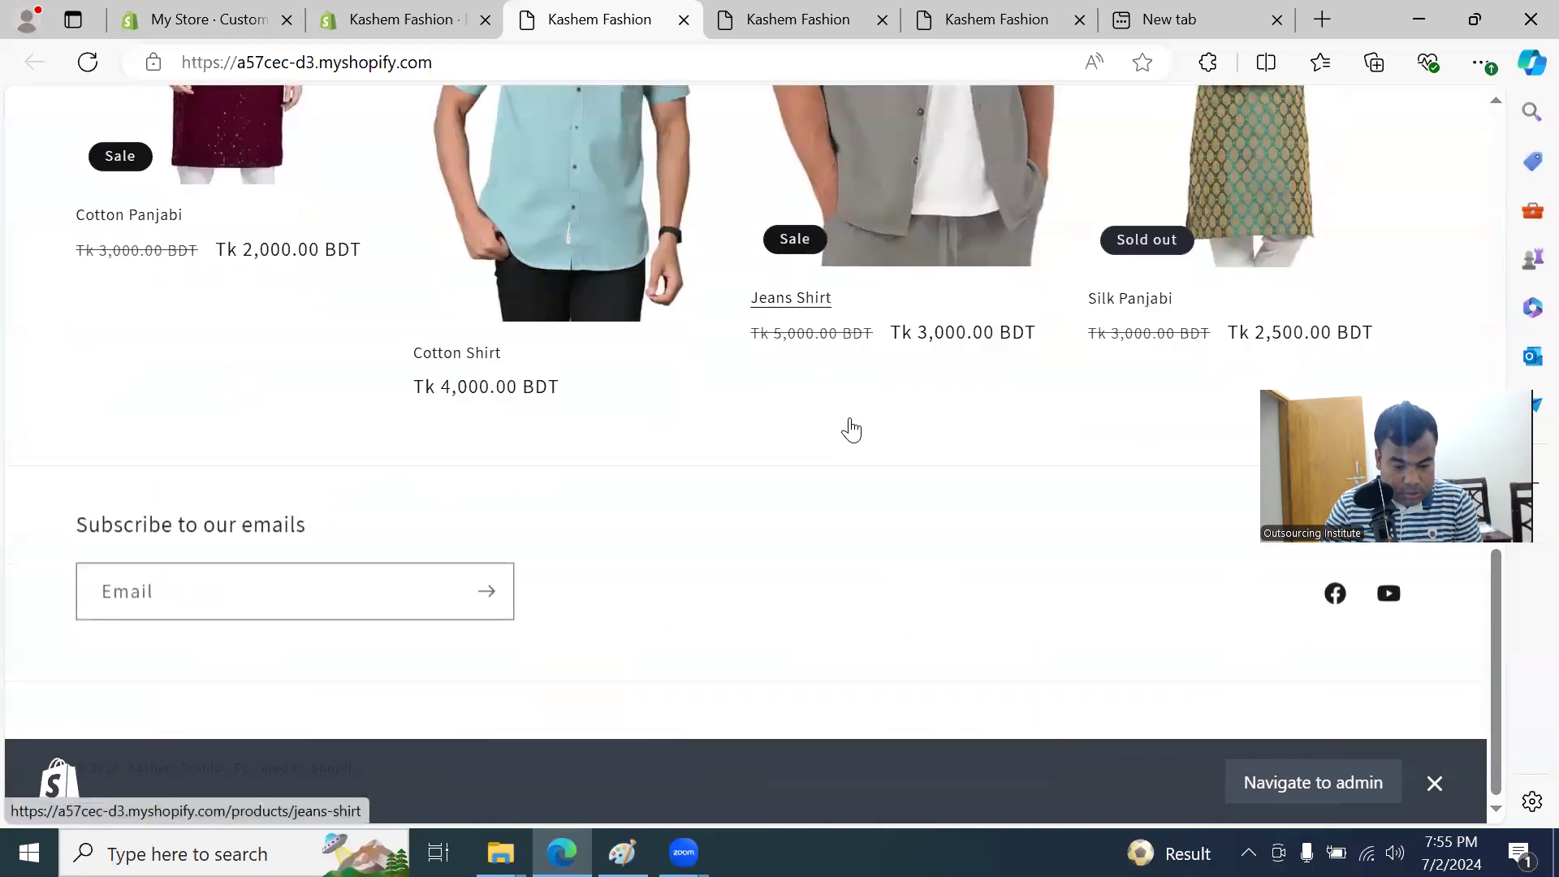
scroll(844, 418, "up", 15)
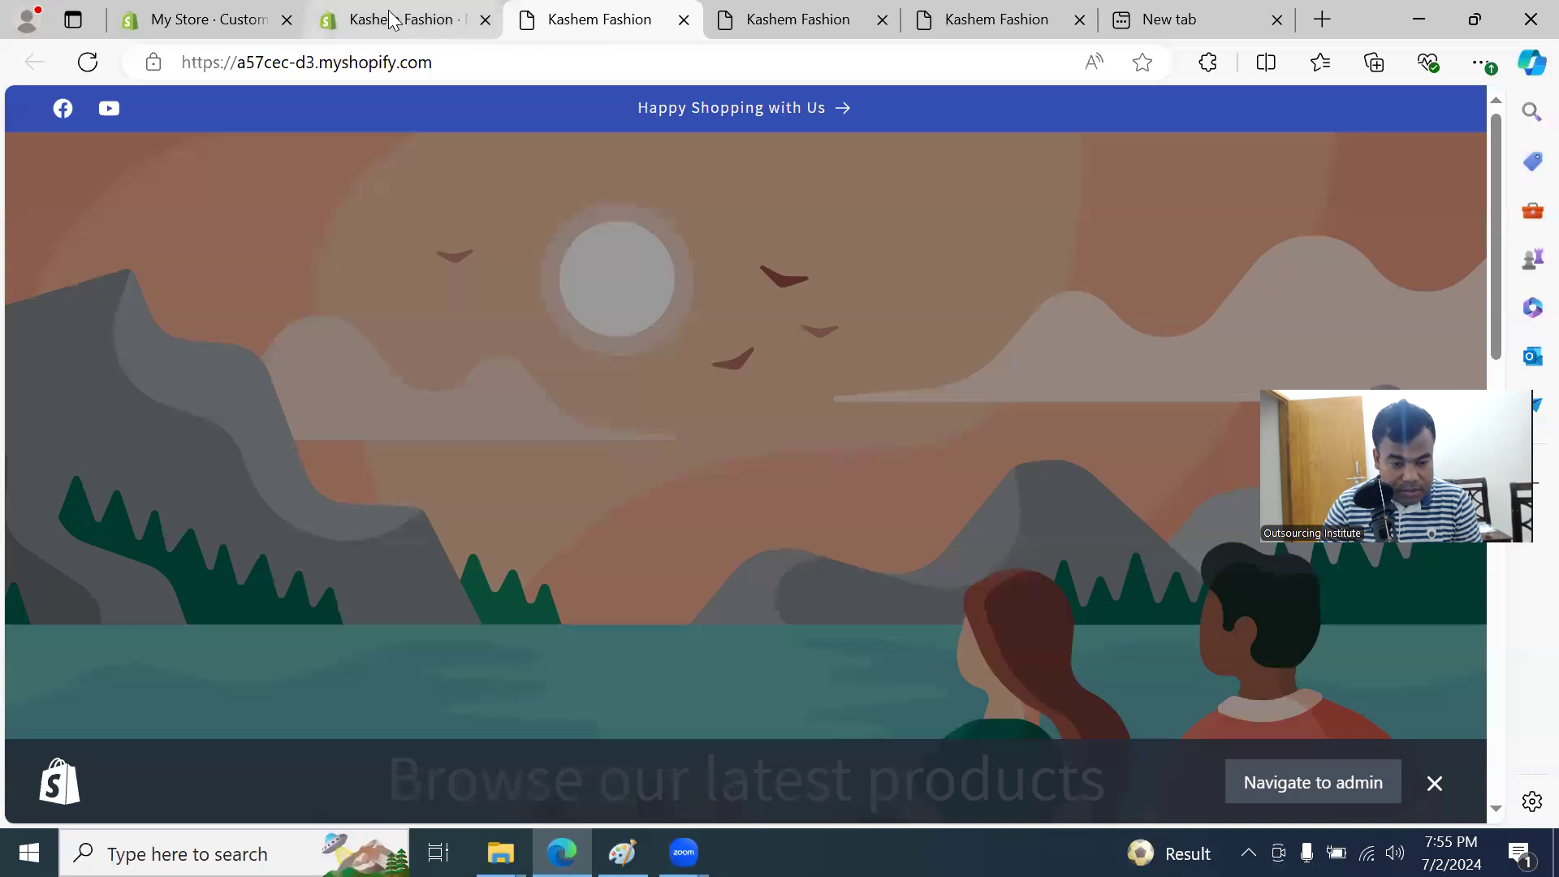
Step: Close the two older duplicate storefront tabs, keeping the newly opened one
left_click(804, 19)
left_click(883, 19)
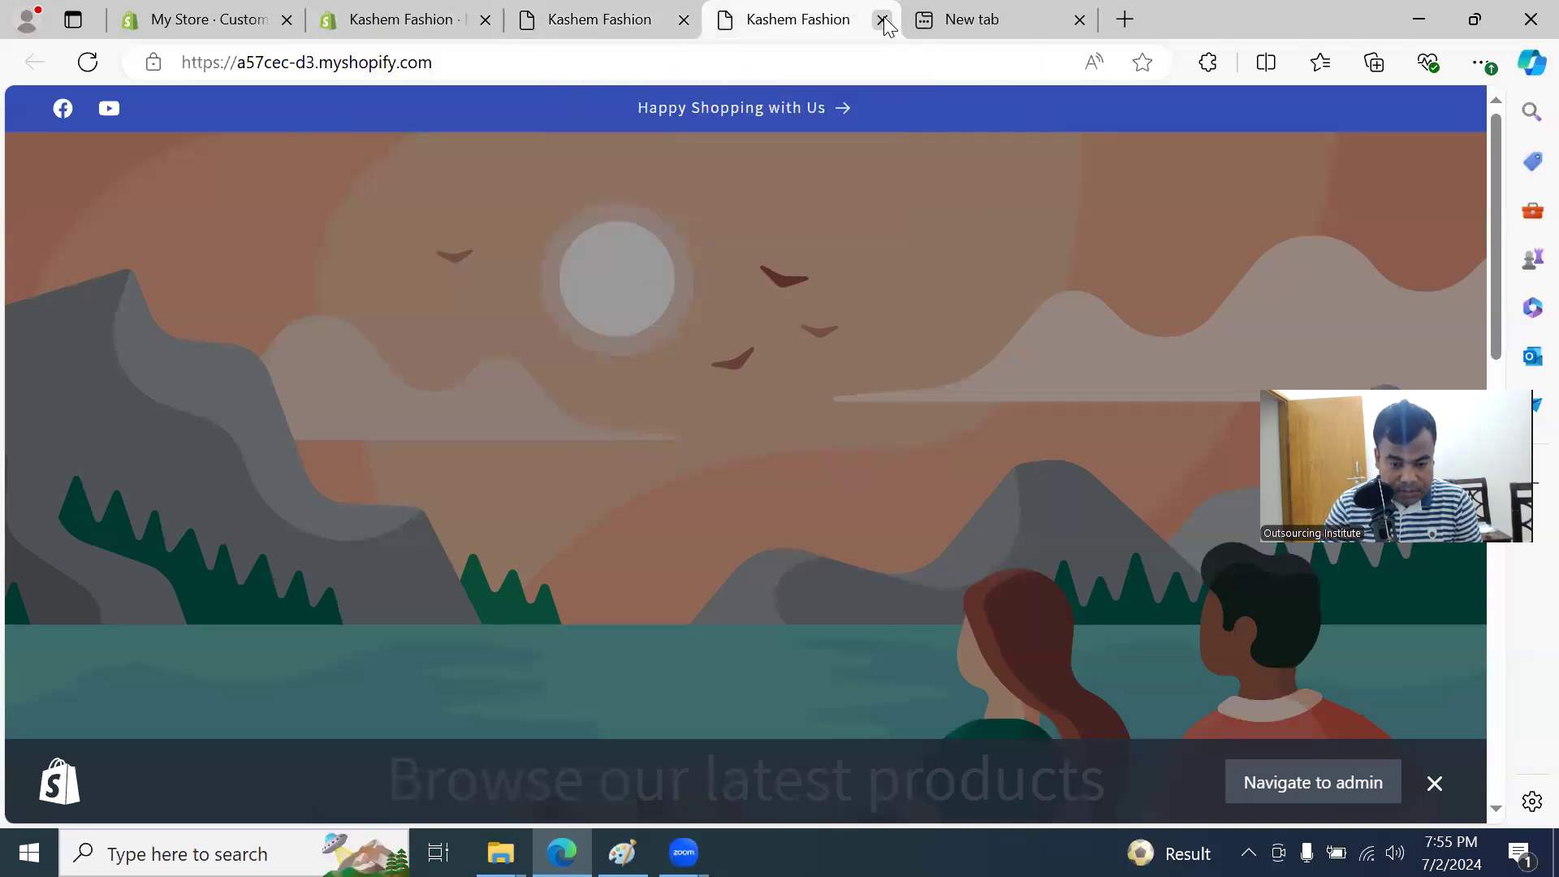
left_click(883, 20)
left_click(609, 21)
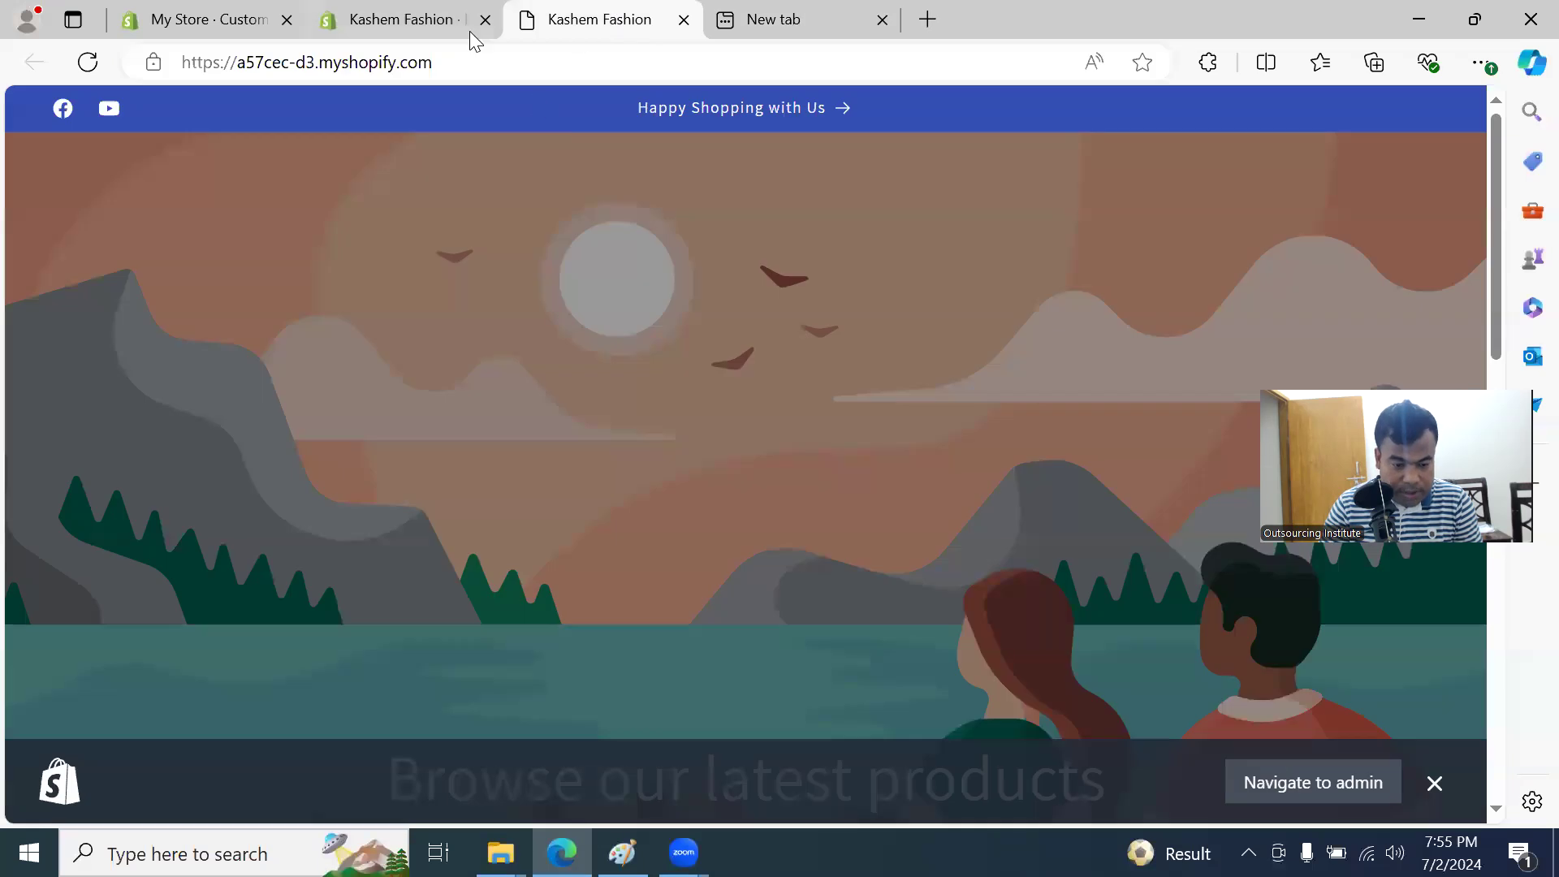
Step: Compare the Main menu's items in the admin with the header shown on the live storefront's home page
left_click(409, 19)
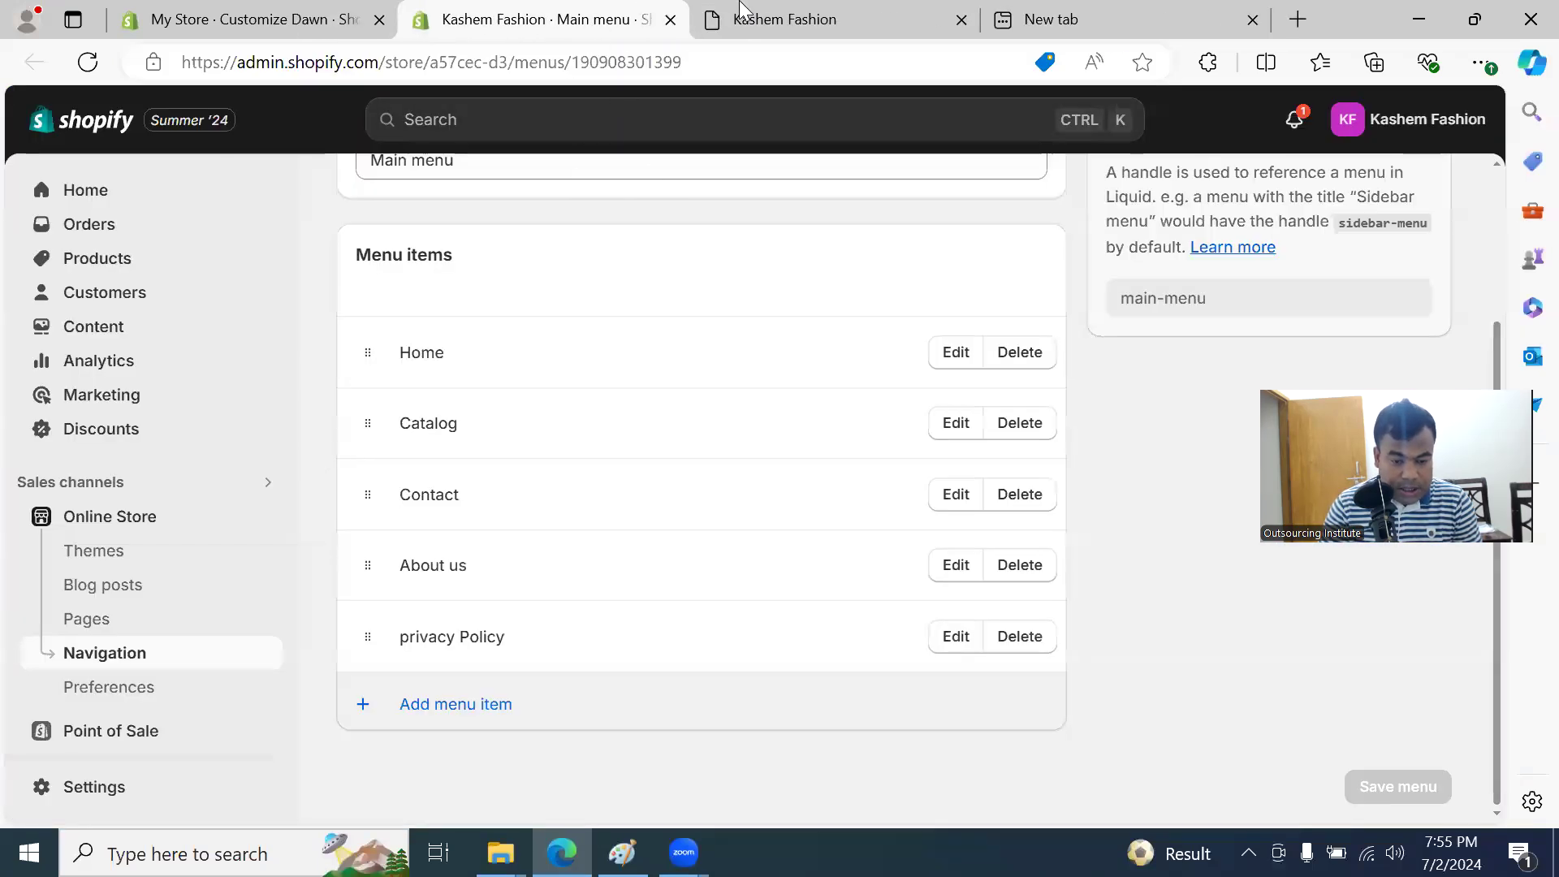
left_click(763, 18)
scroll(476, 338, "down", 7)
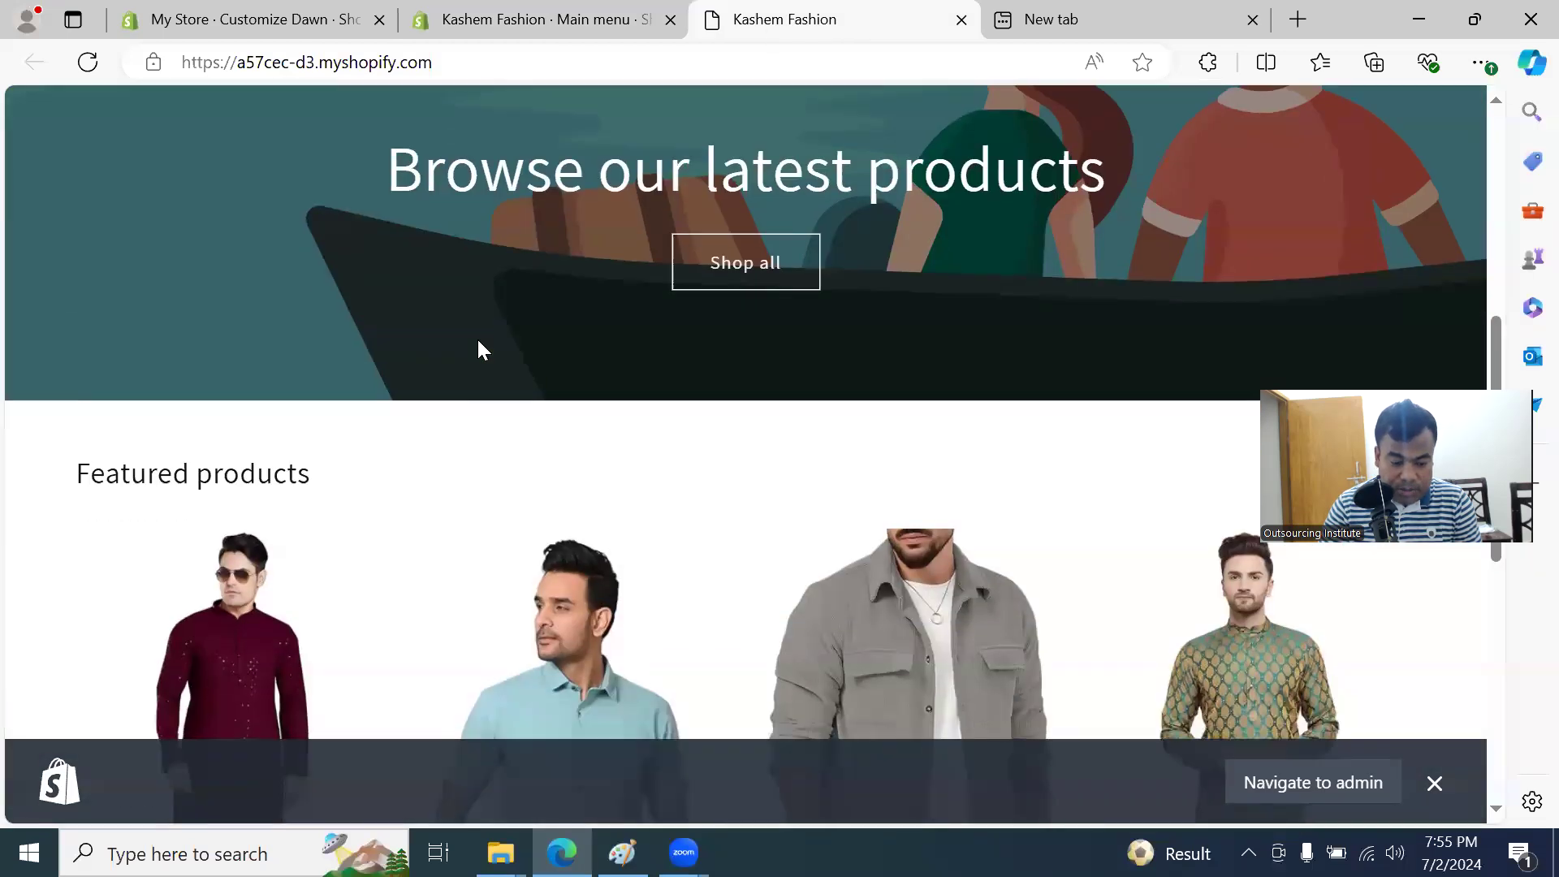
scroll(463, 325, "up", 7)
scroll(354, 326, "down", 6)
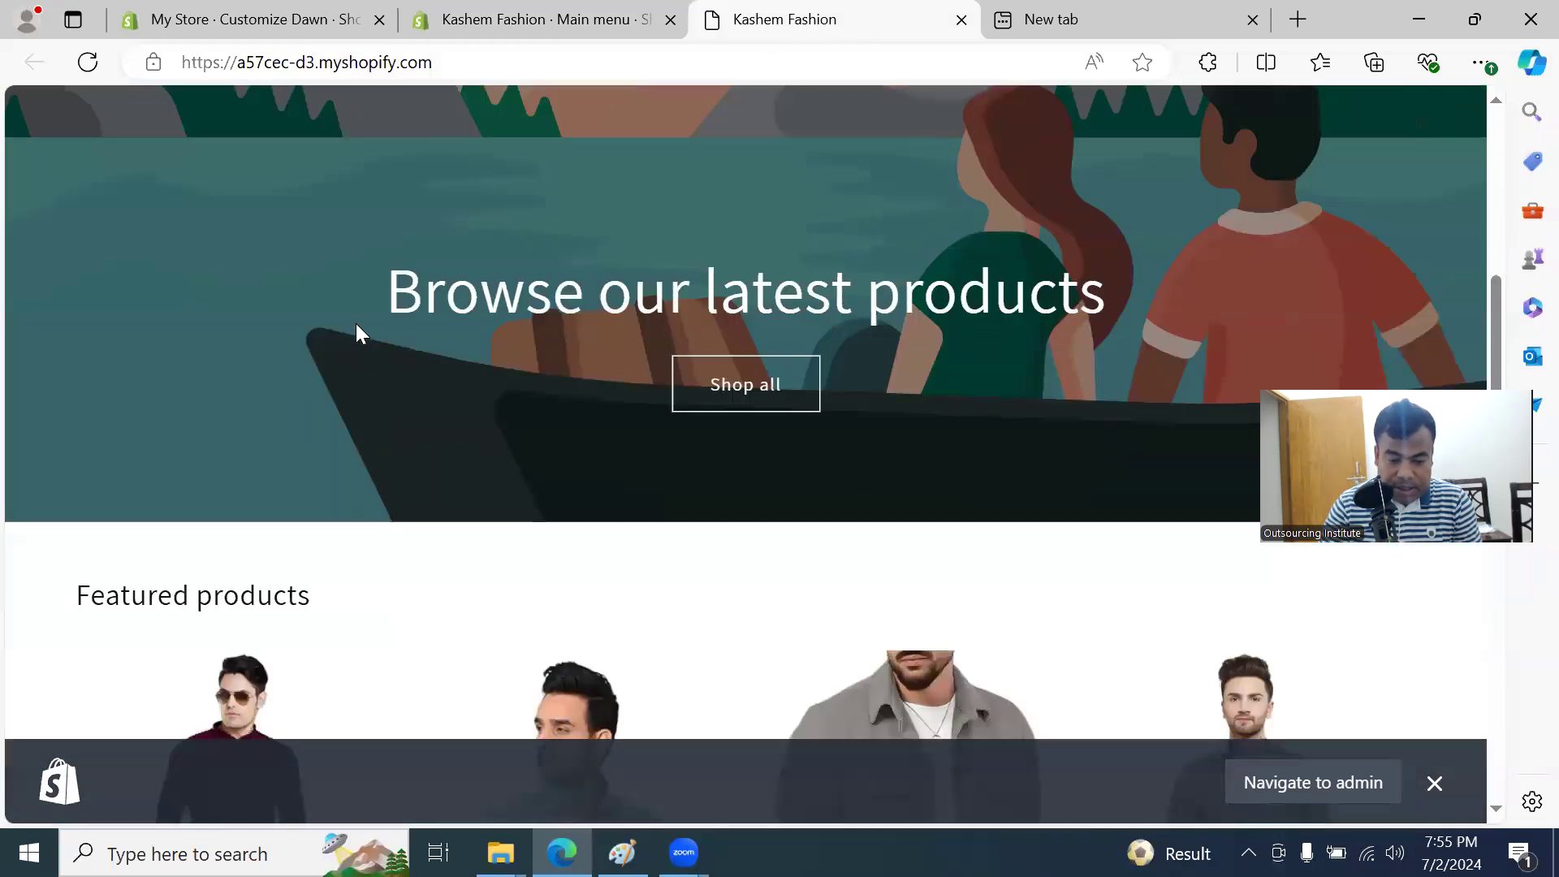
left_click(518, 23)
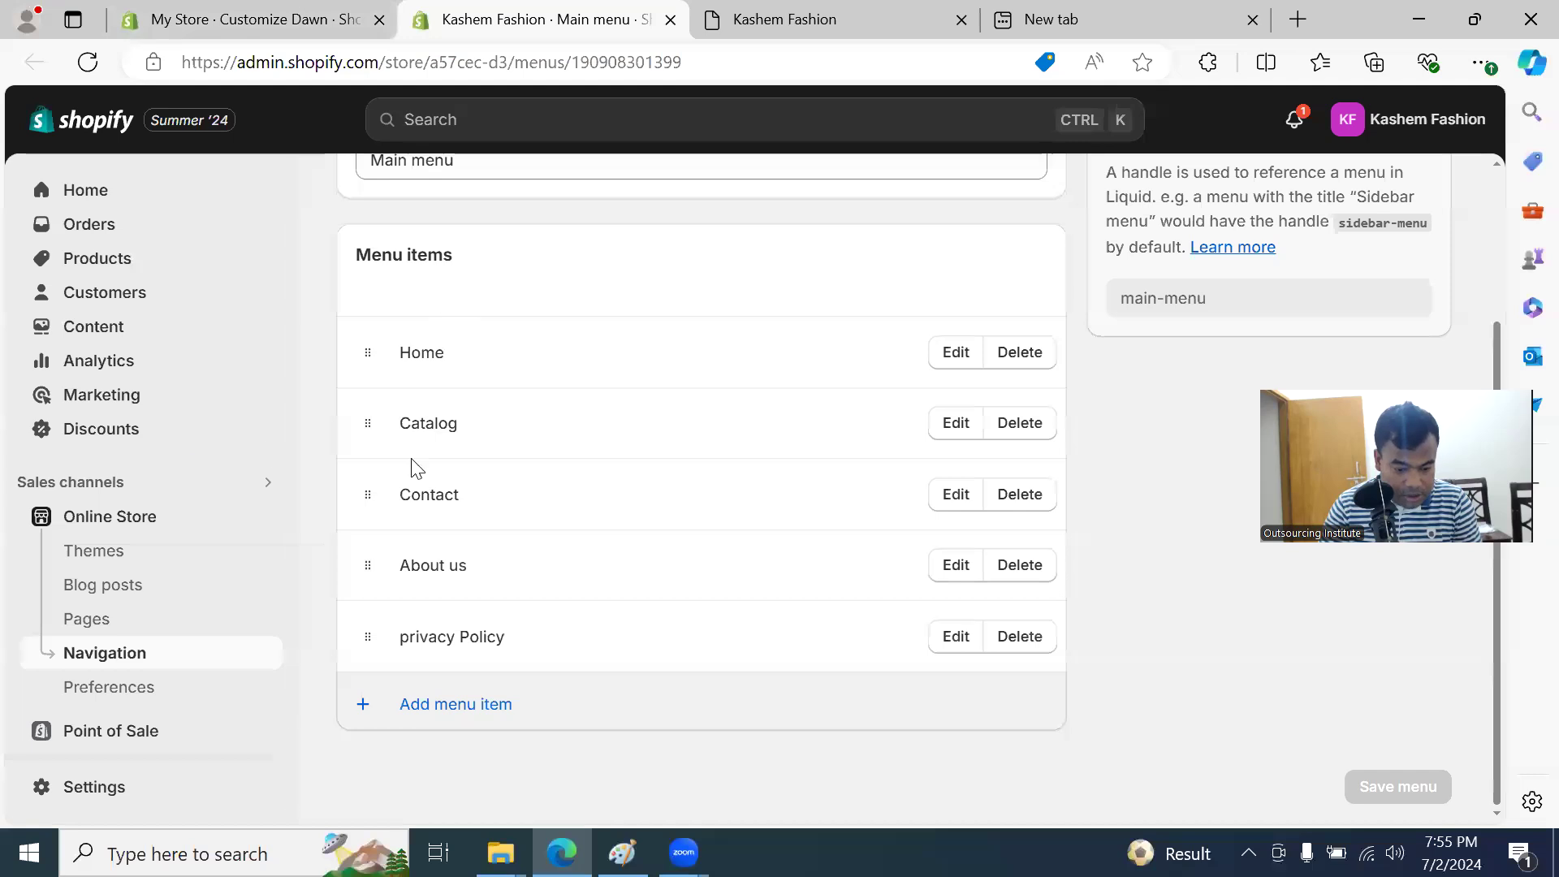
Step: Return to the theme editor and view the menus selectable for the header, leaving the selection without a change
left_click(225, 25)
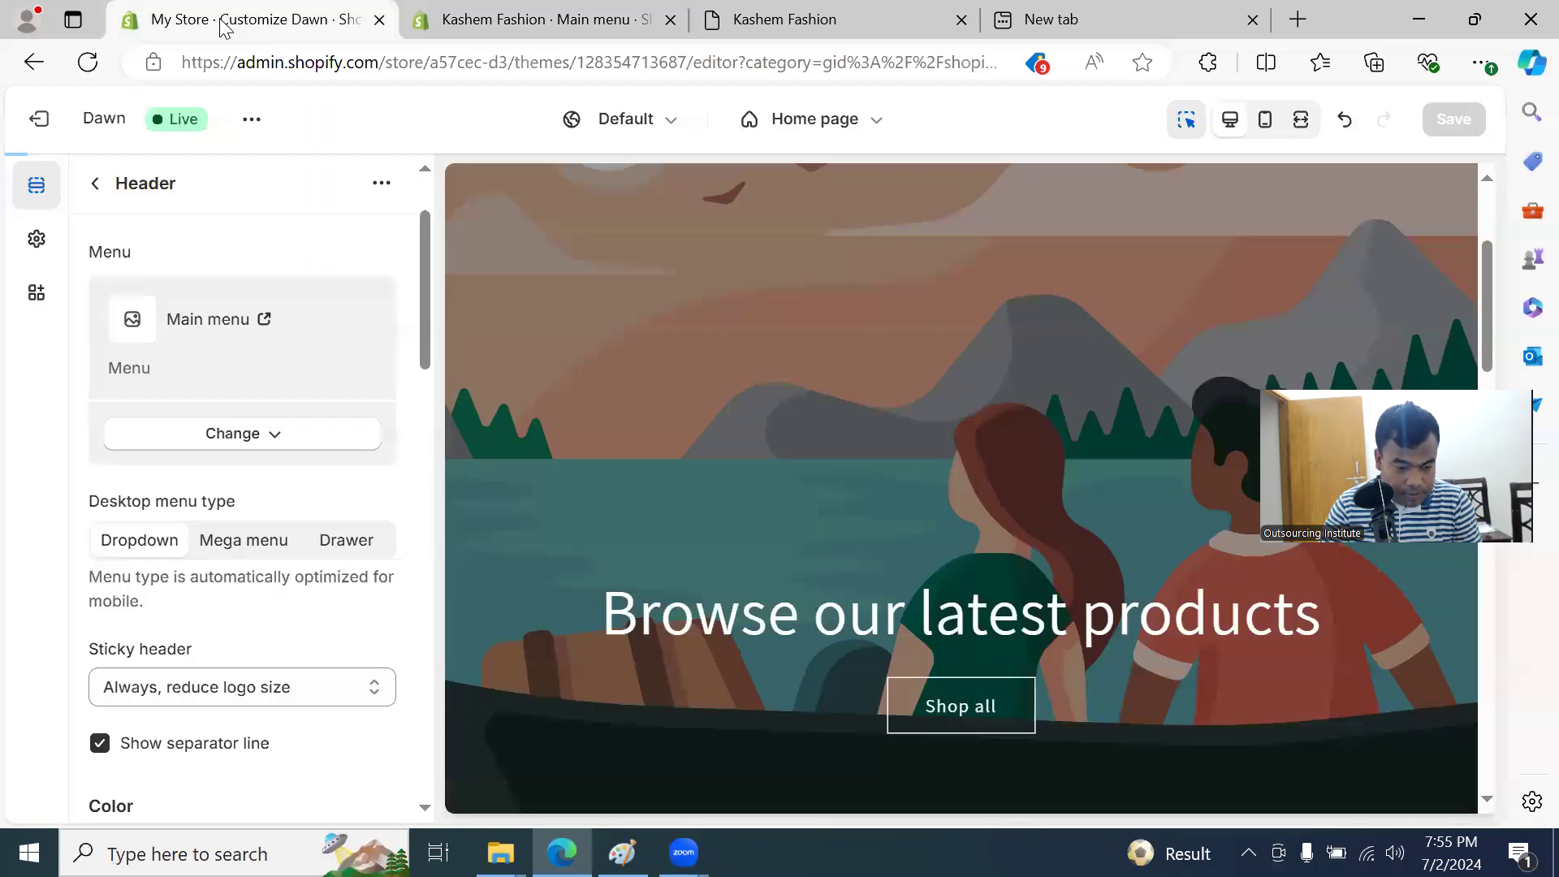
scroll(299, 345, "up", 2)
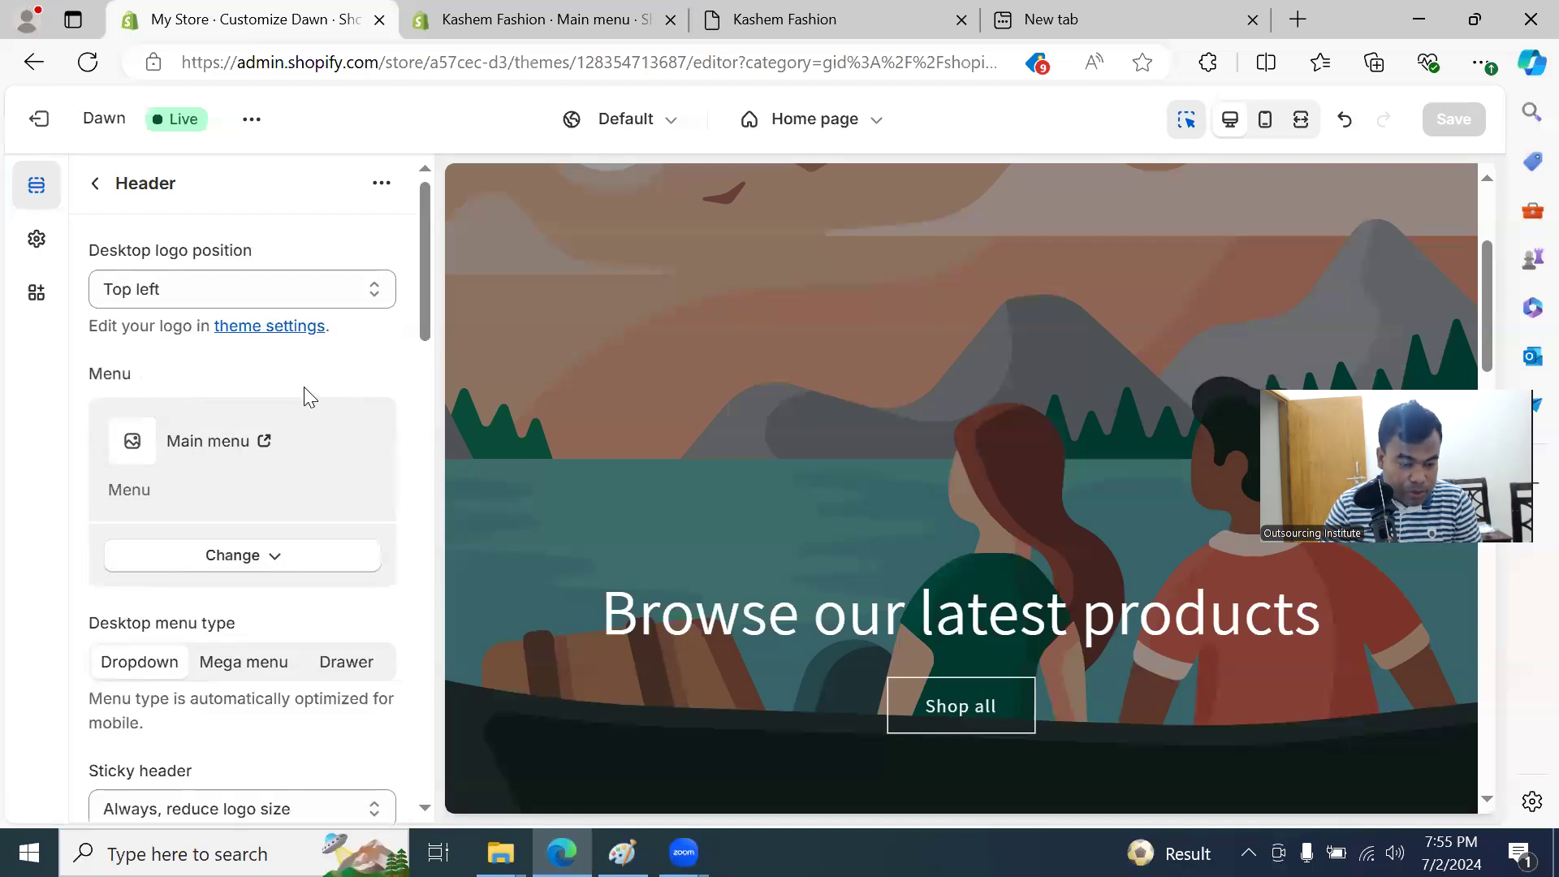
scroll(306, 439, "down", 4)
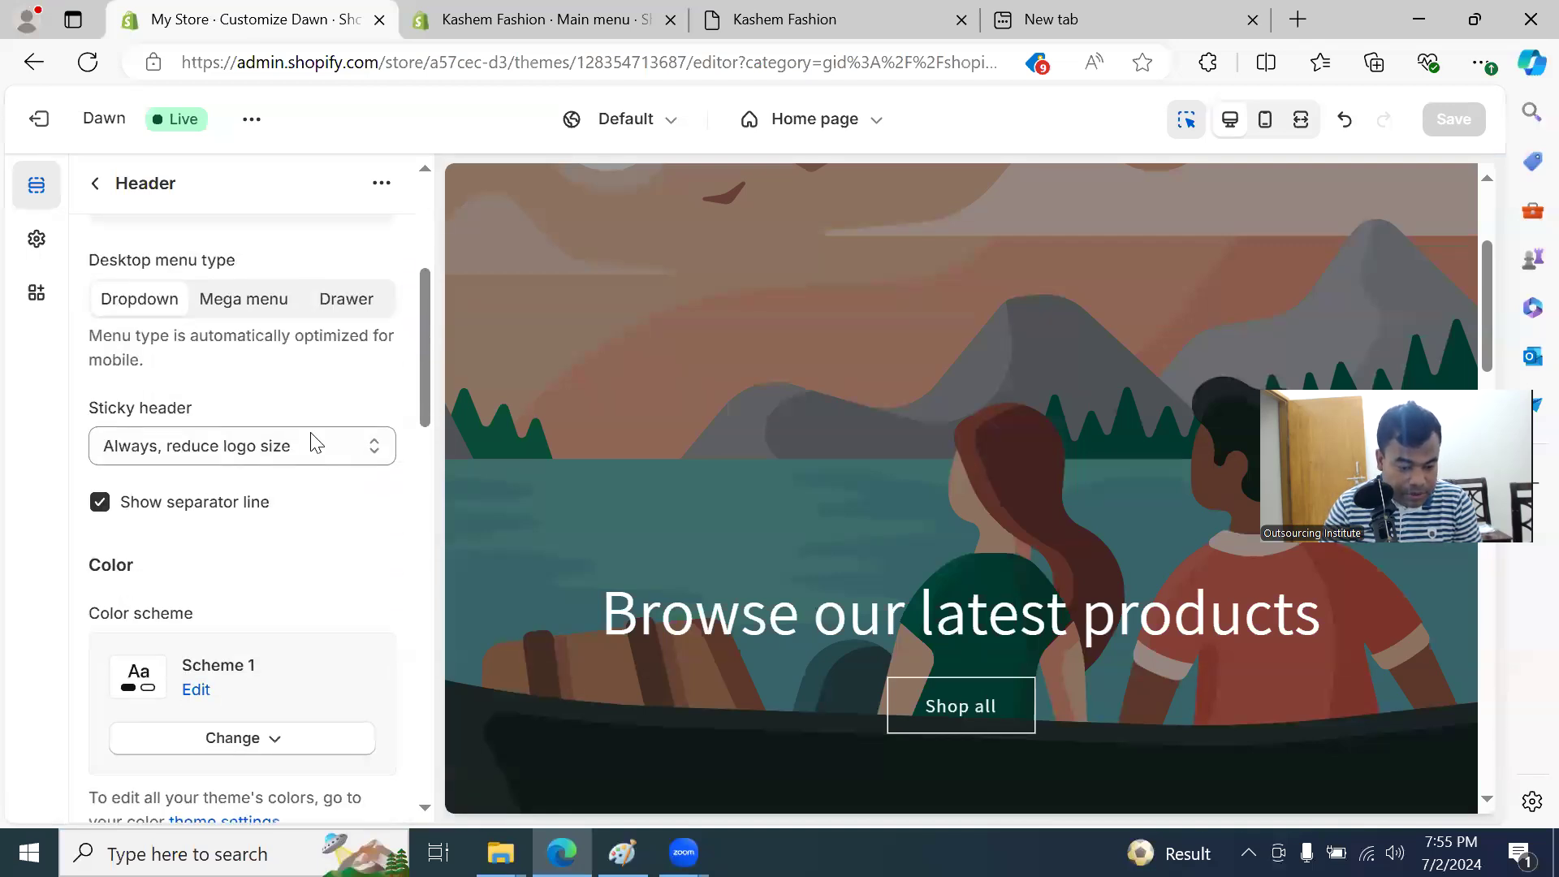
scroll(320, 433, "up", 3)
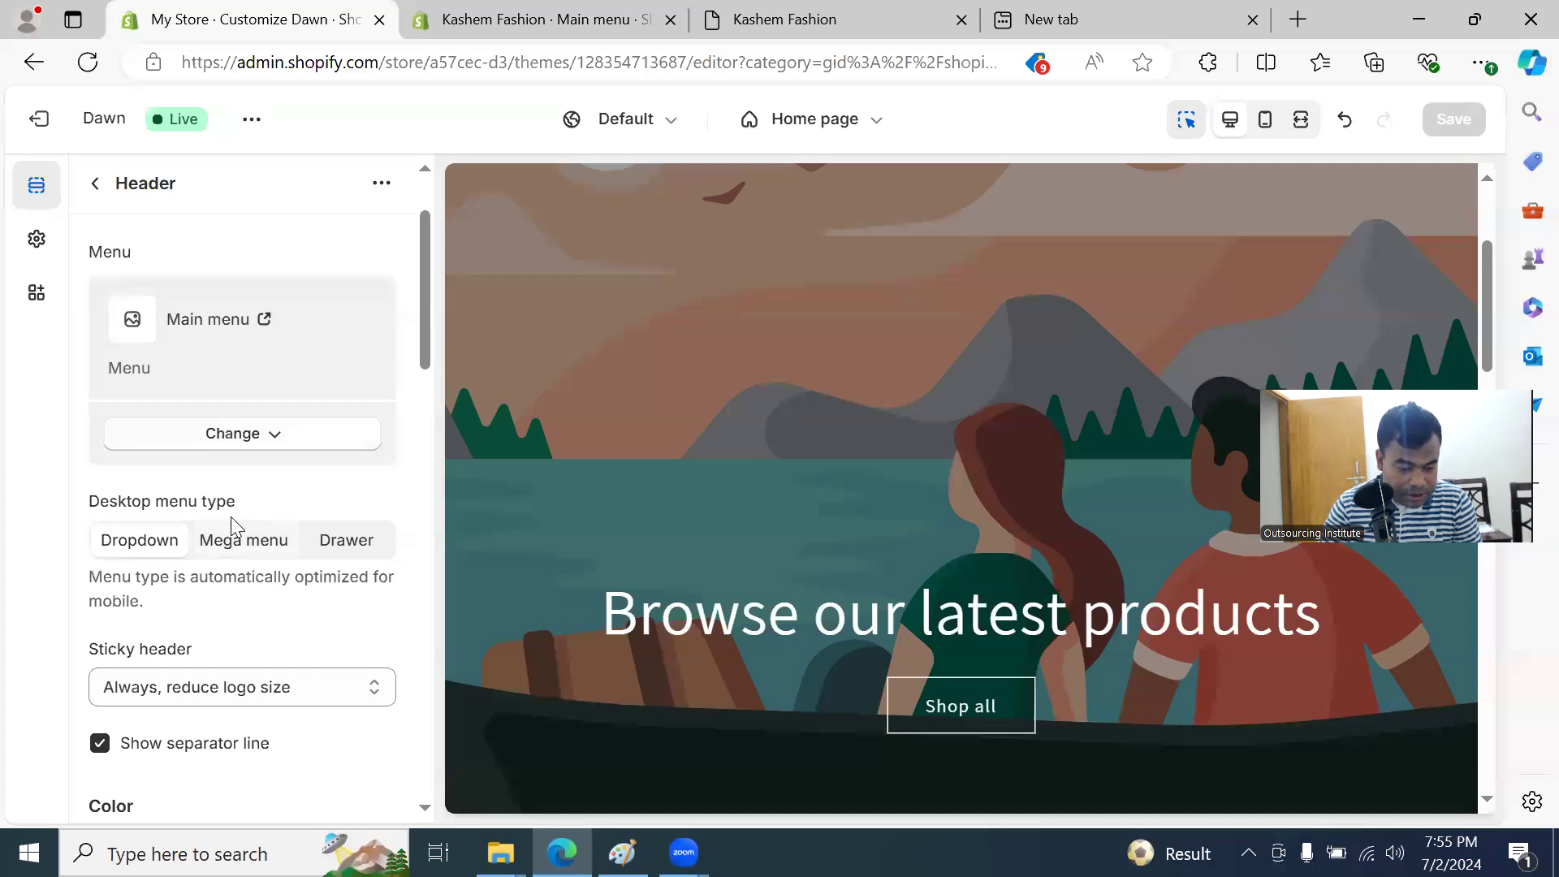
left_click(257, 440)
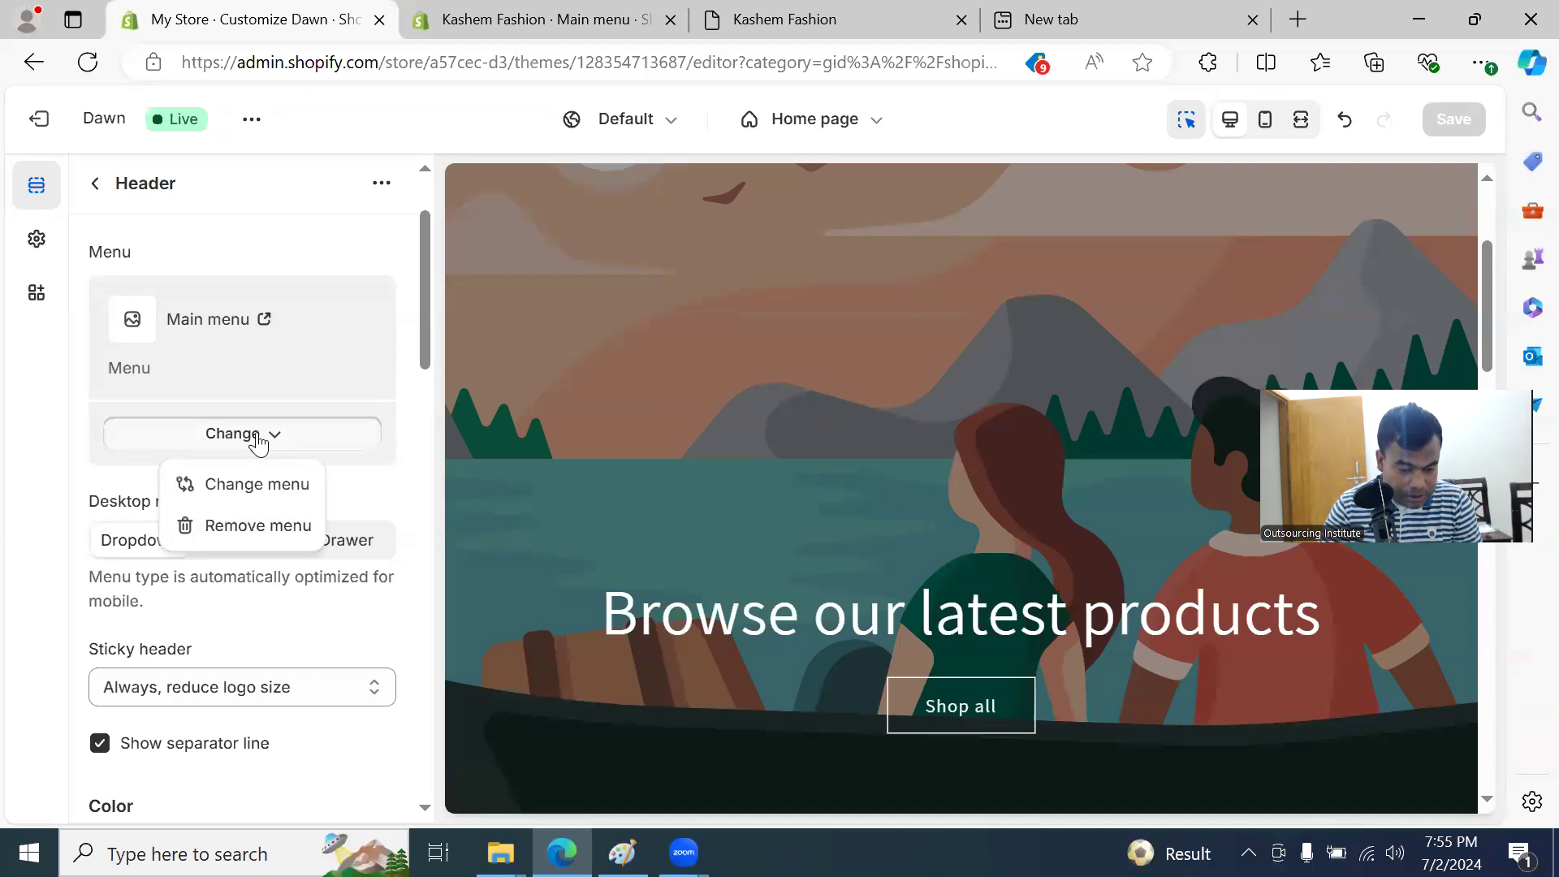
left_click(268, 492)
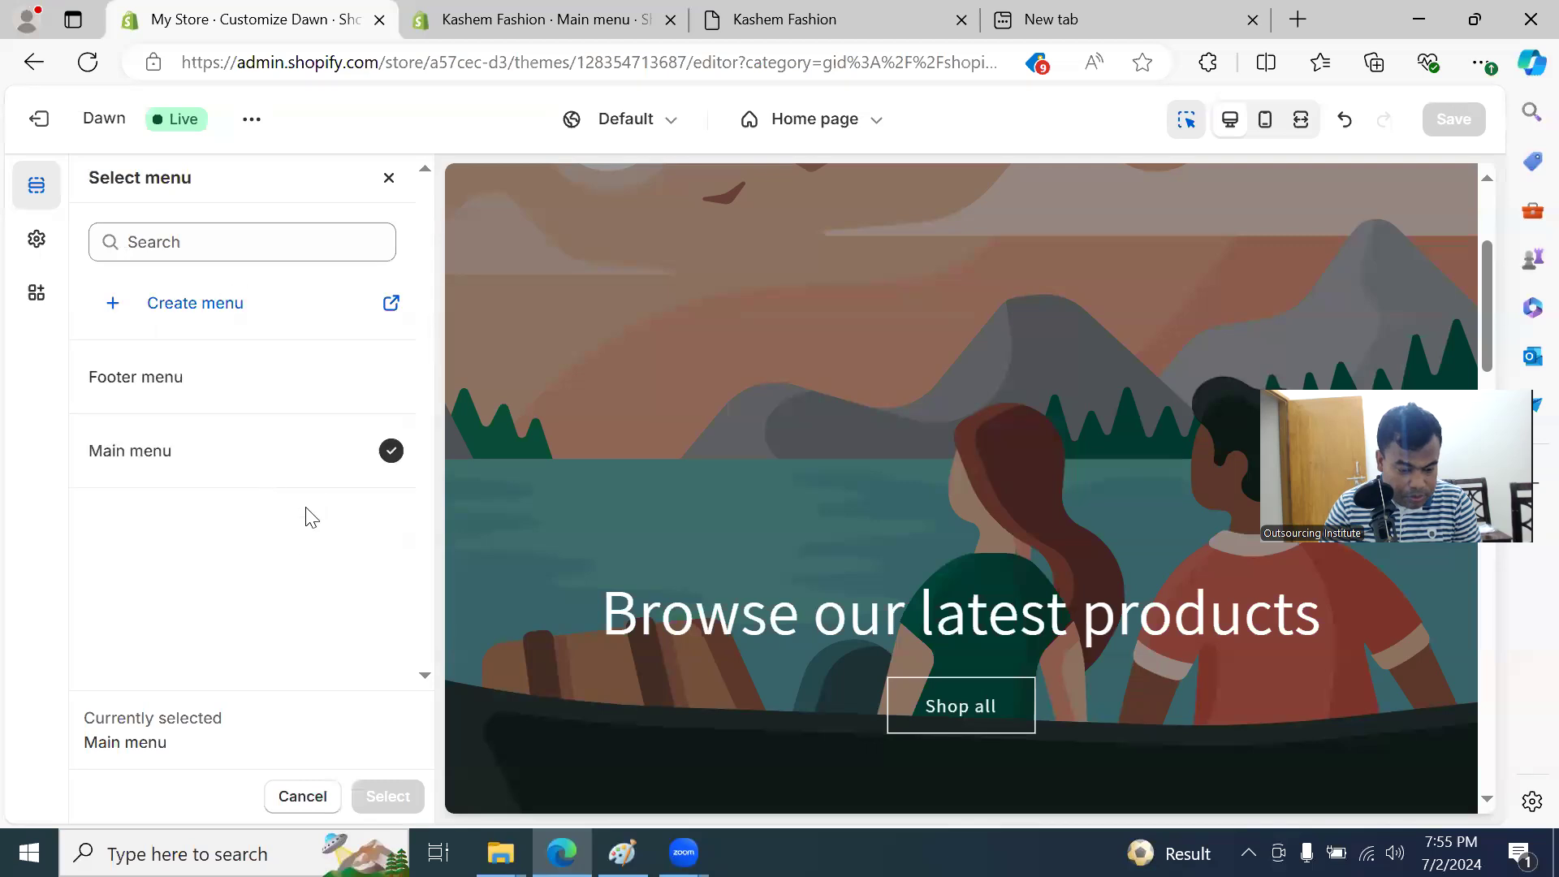
left_click(297, 797)
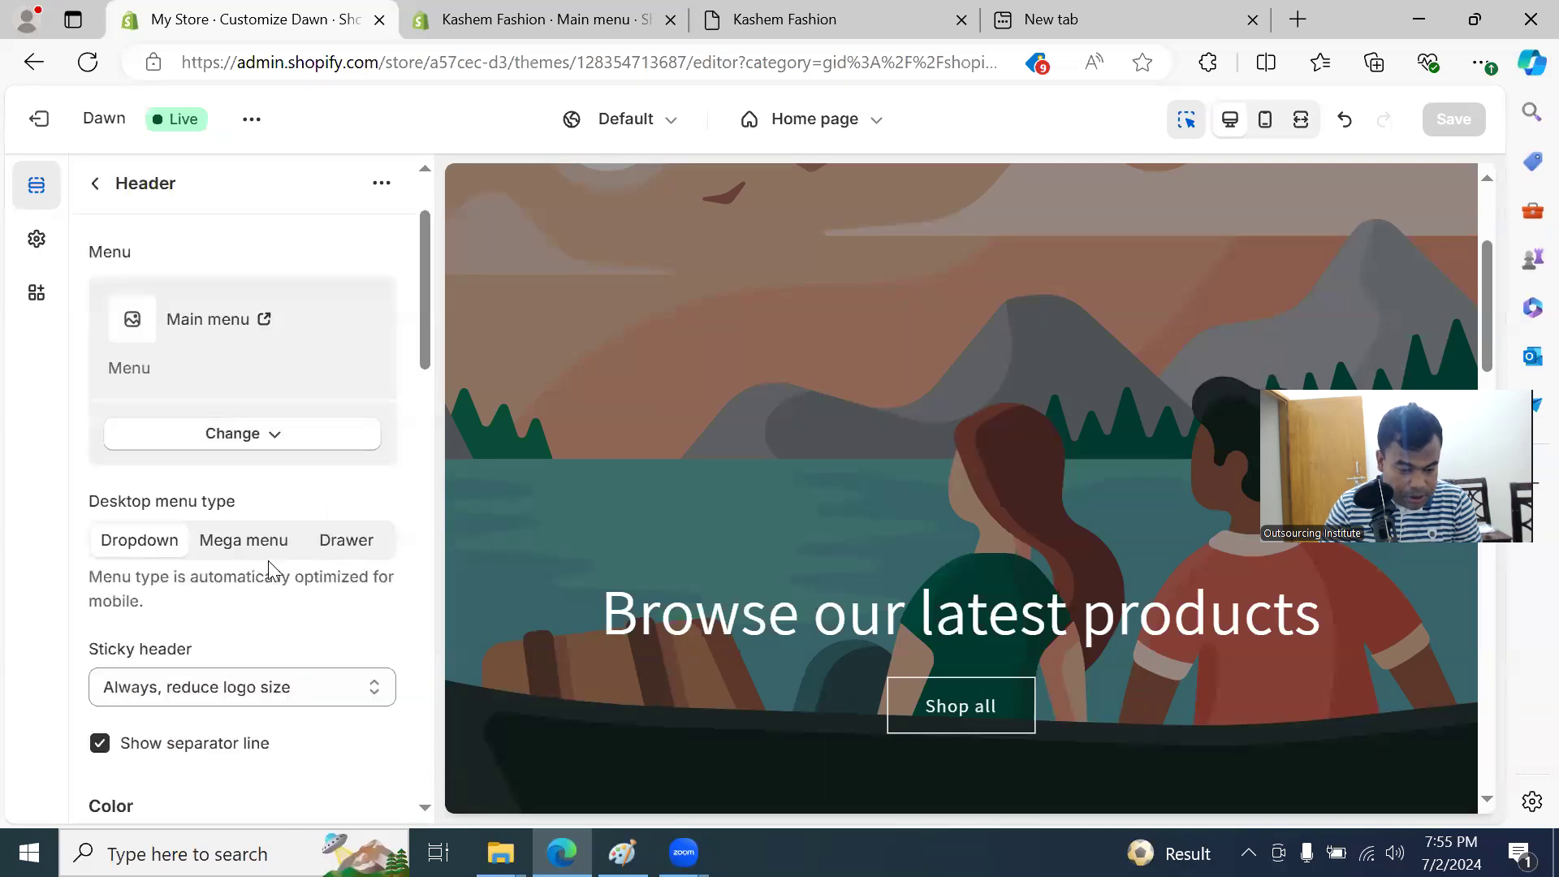
Step: Look through the header's remaining settings, from the color schemes and selectors to spacing and section padding
scroll(276, 569, "down", 3)
scroll(286, 583, "down", 6)
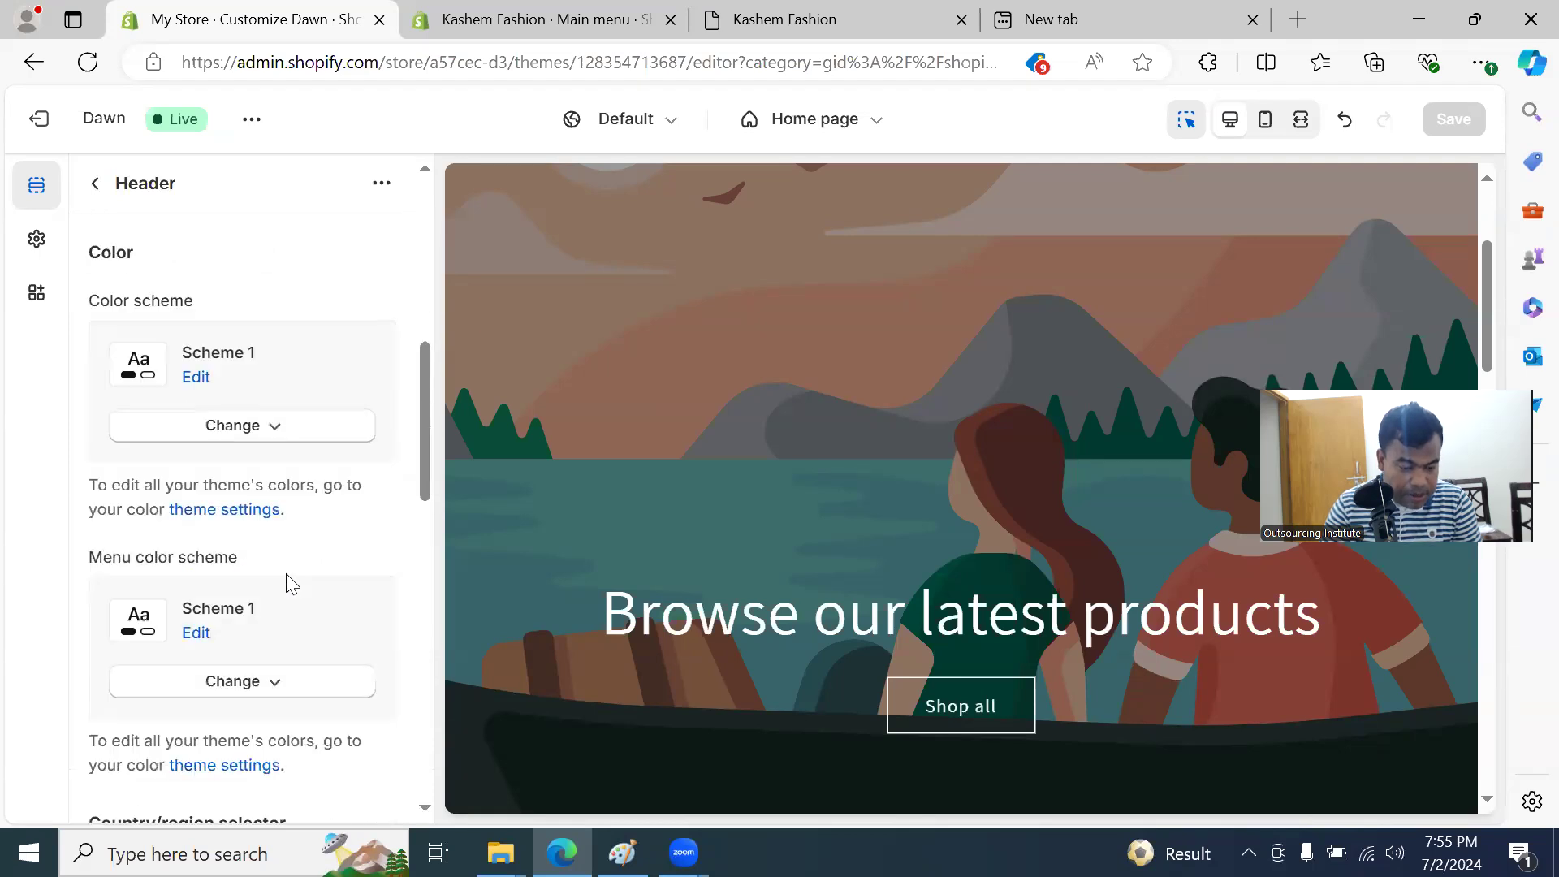
scroll(290, 573, "down", 4)
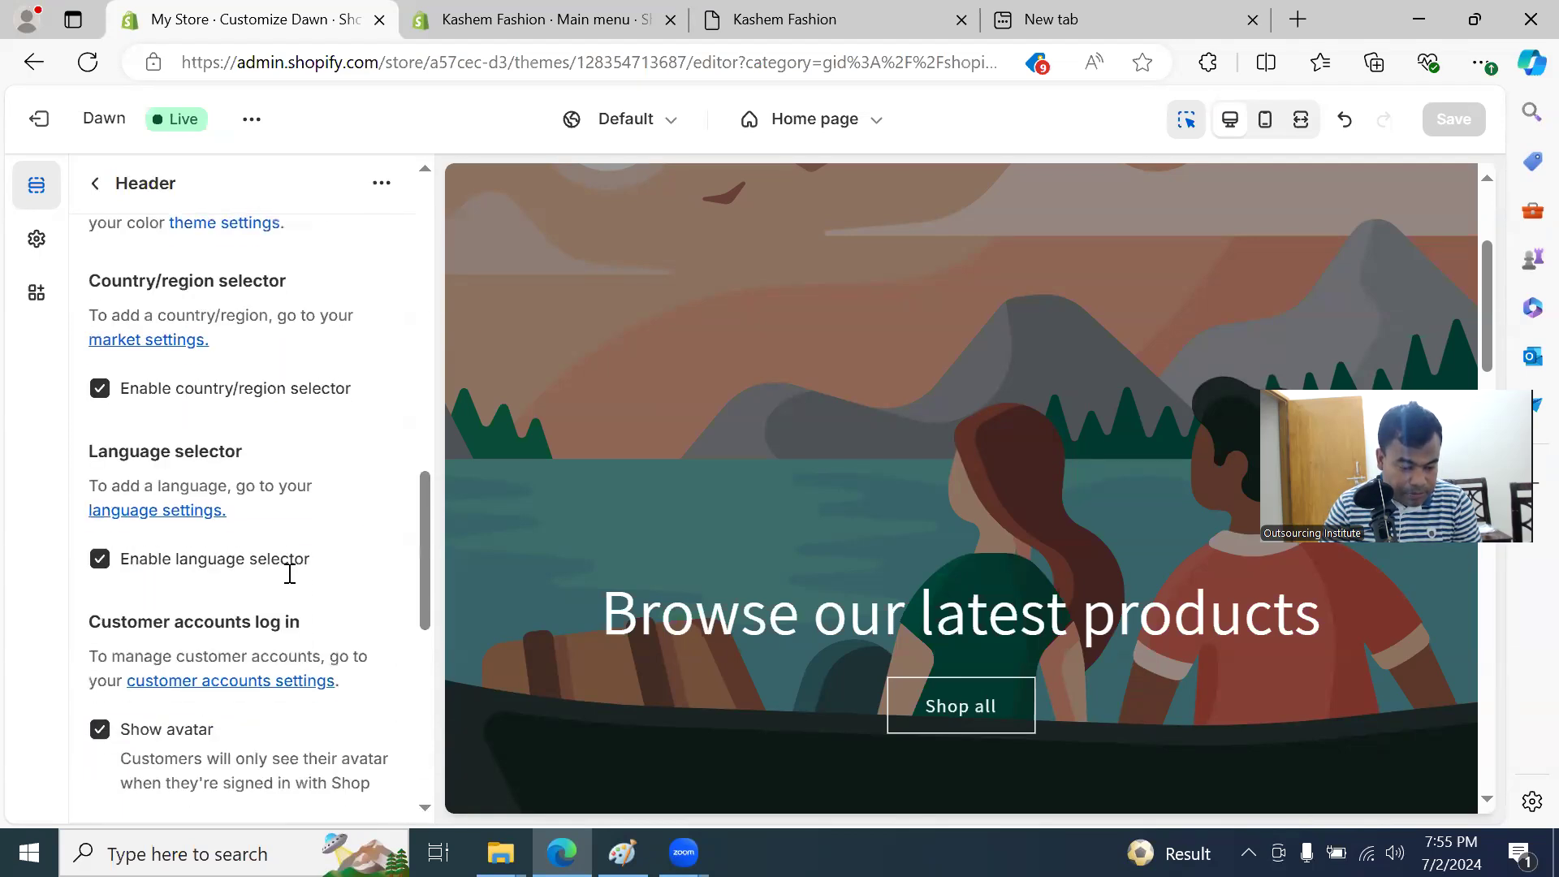
scroll(292, 568, "down", 4)
scroll(293, 573, "down", 4)
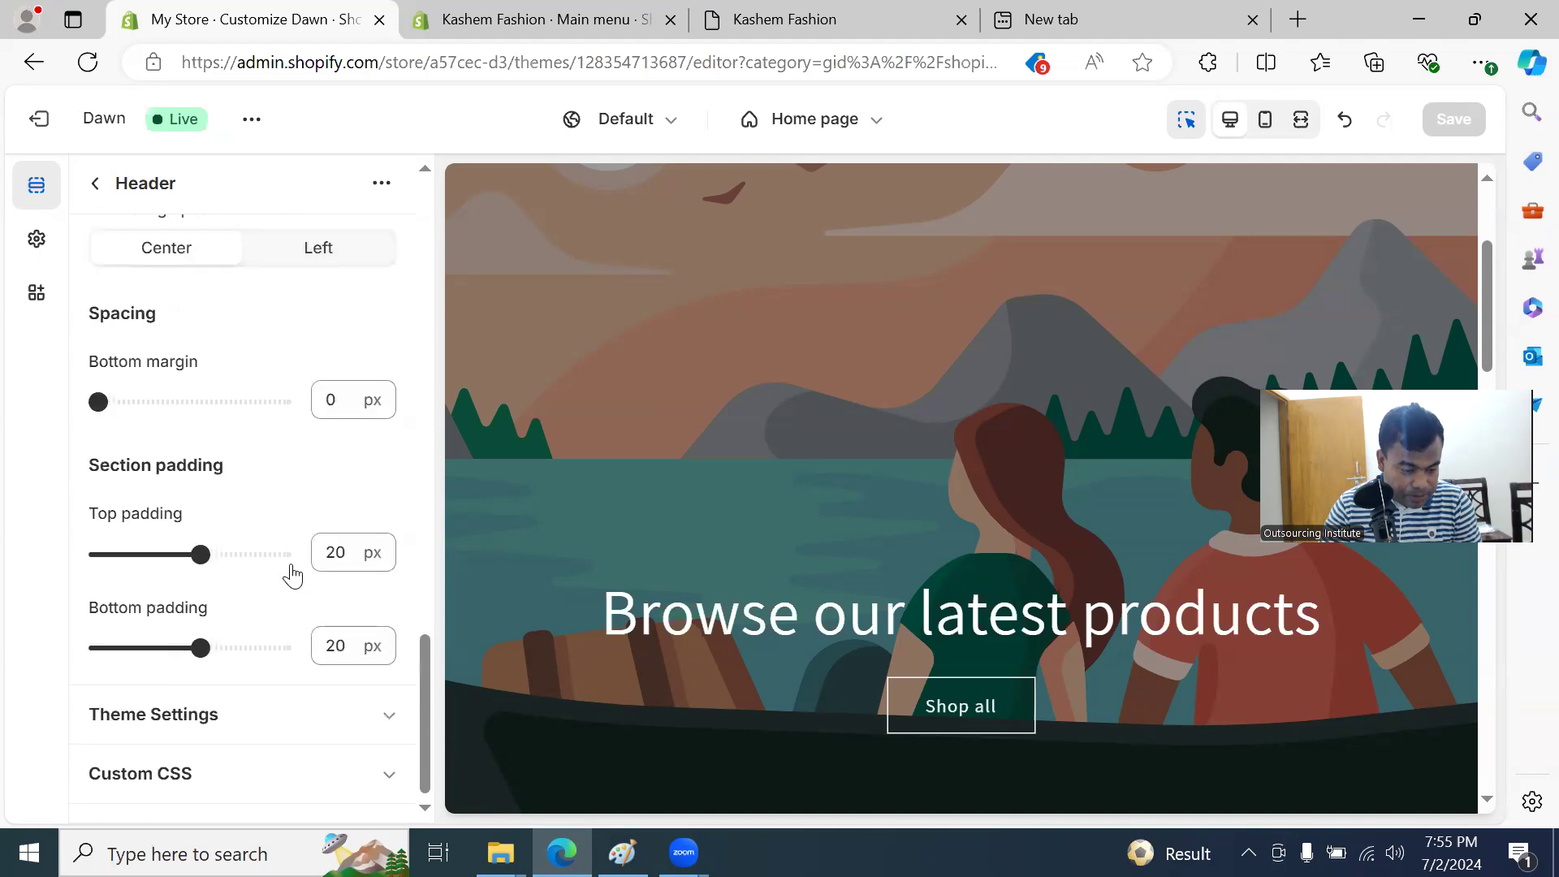
scroll(297, 568, "up", 15)
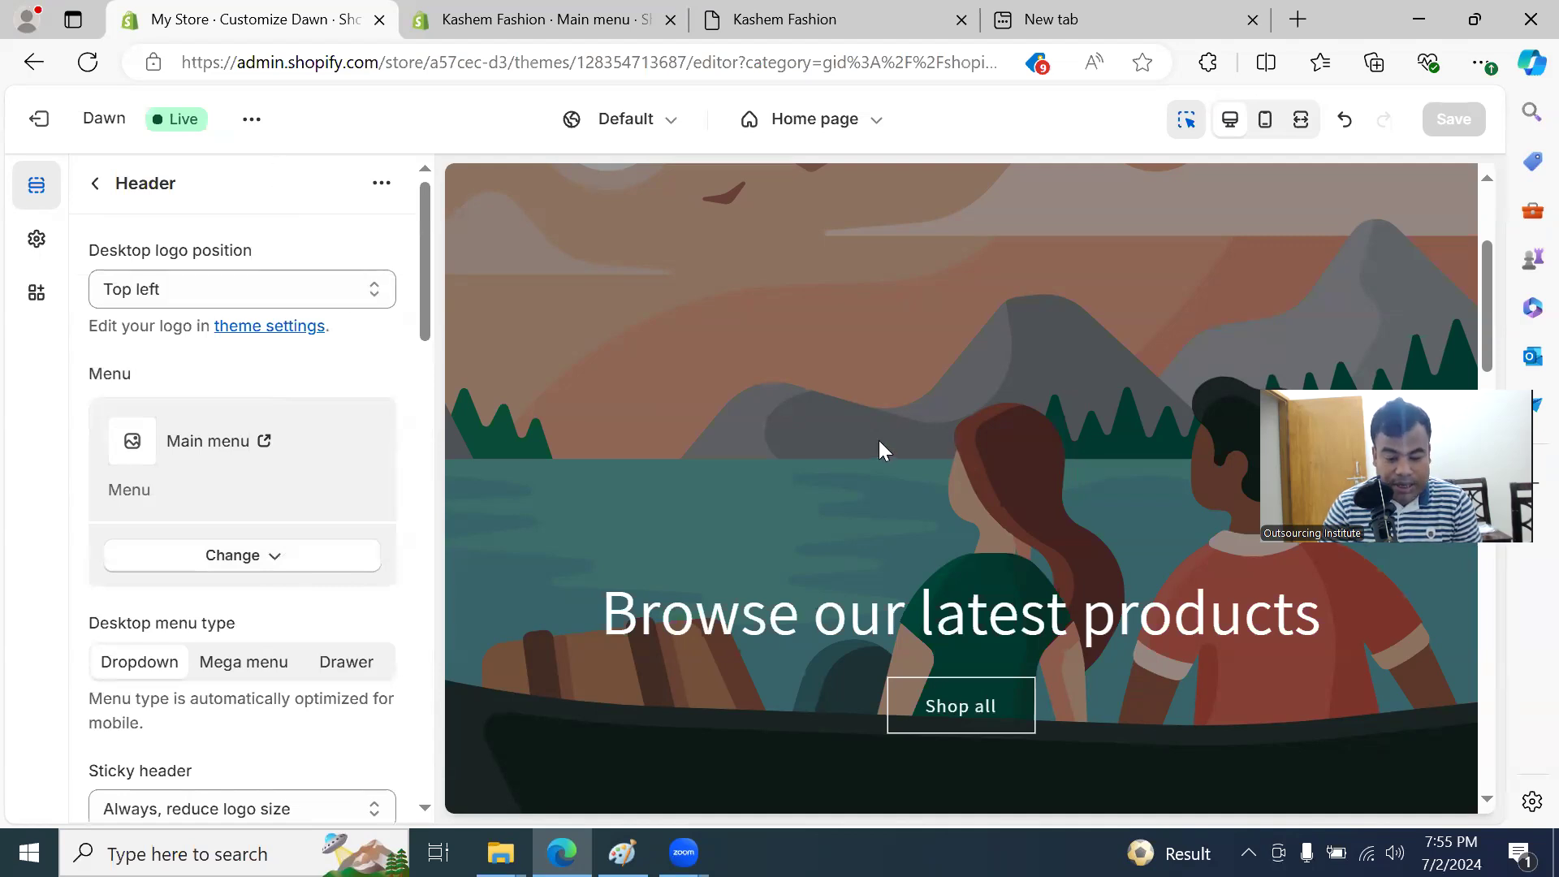
Step: Try the Footer menu as the header's menu, reselect Main menu and cancel the selection
scroll(294, 398, "down", 3)
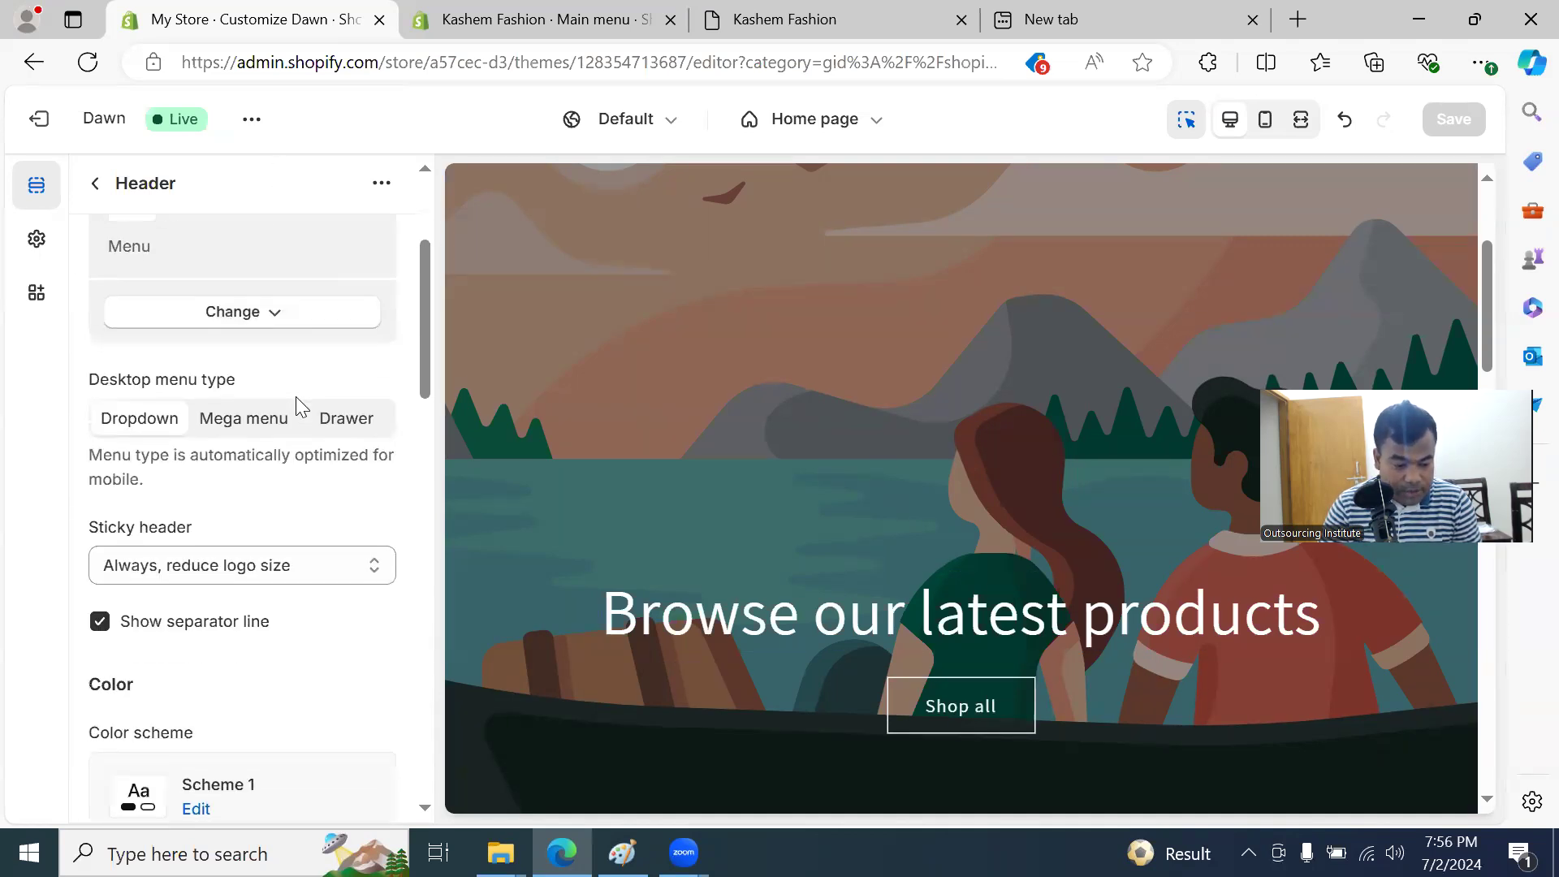
scroll(272, 345, "up", 2)
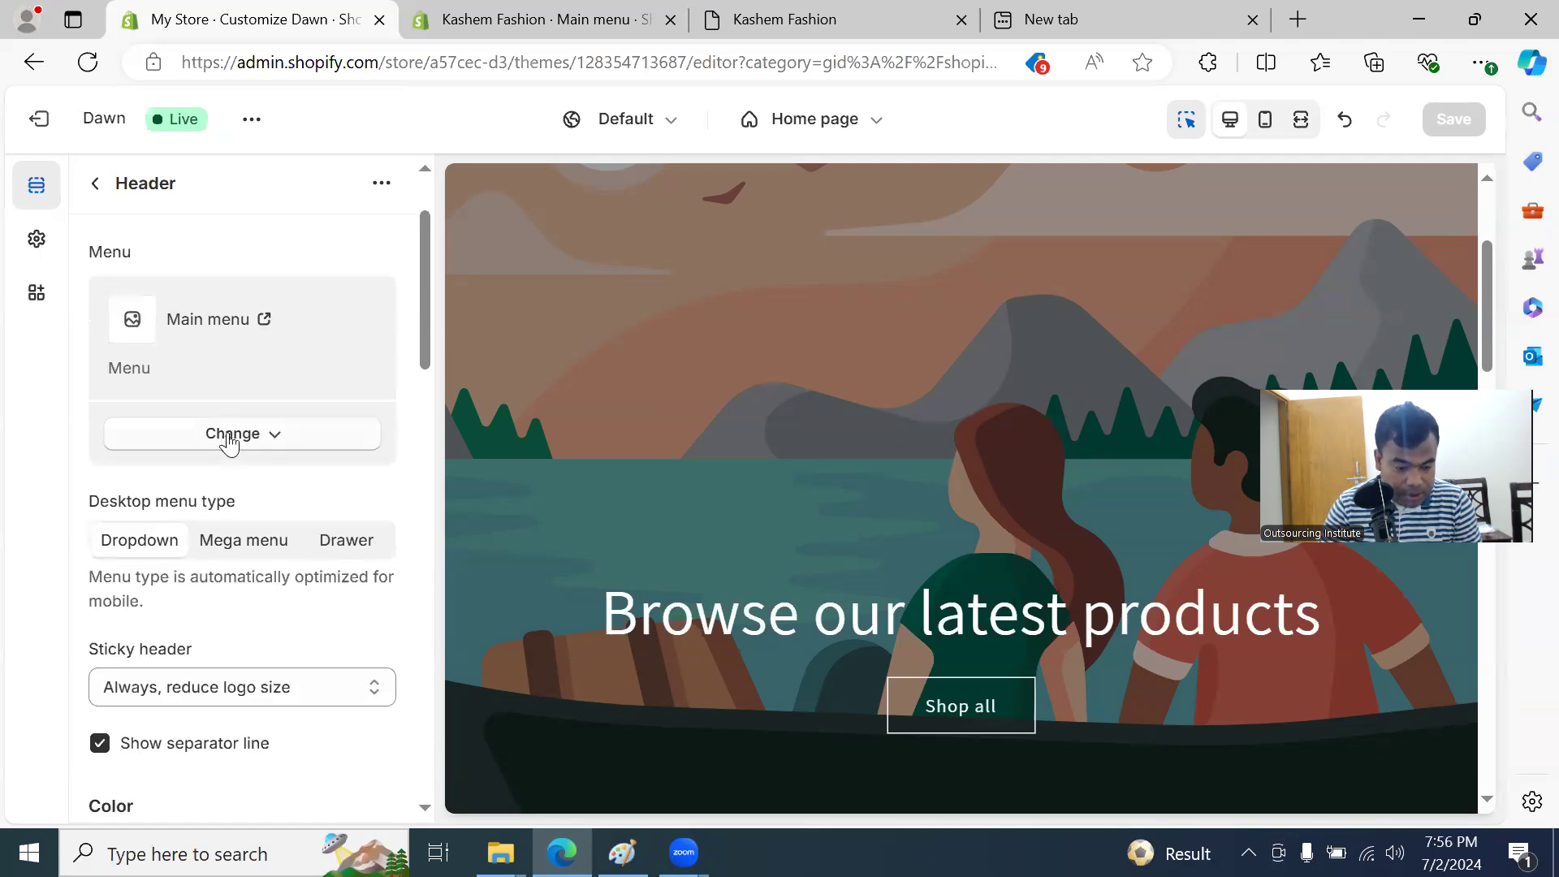
left_click(257, 446)
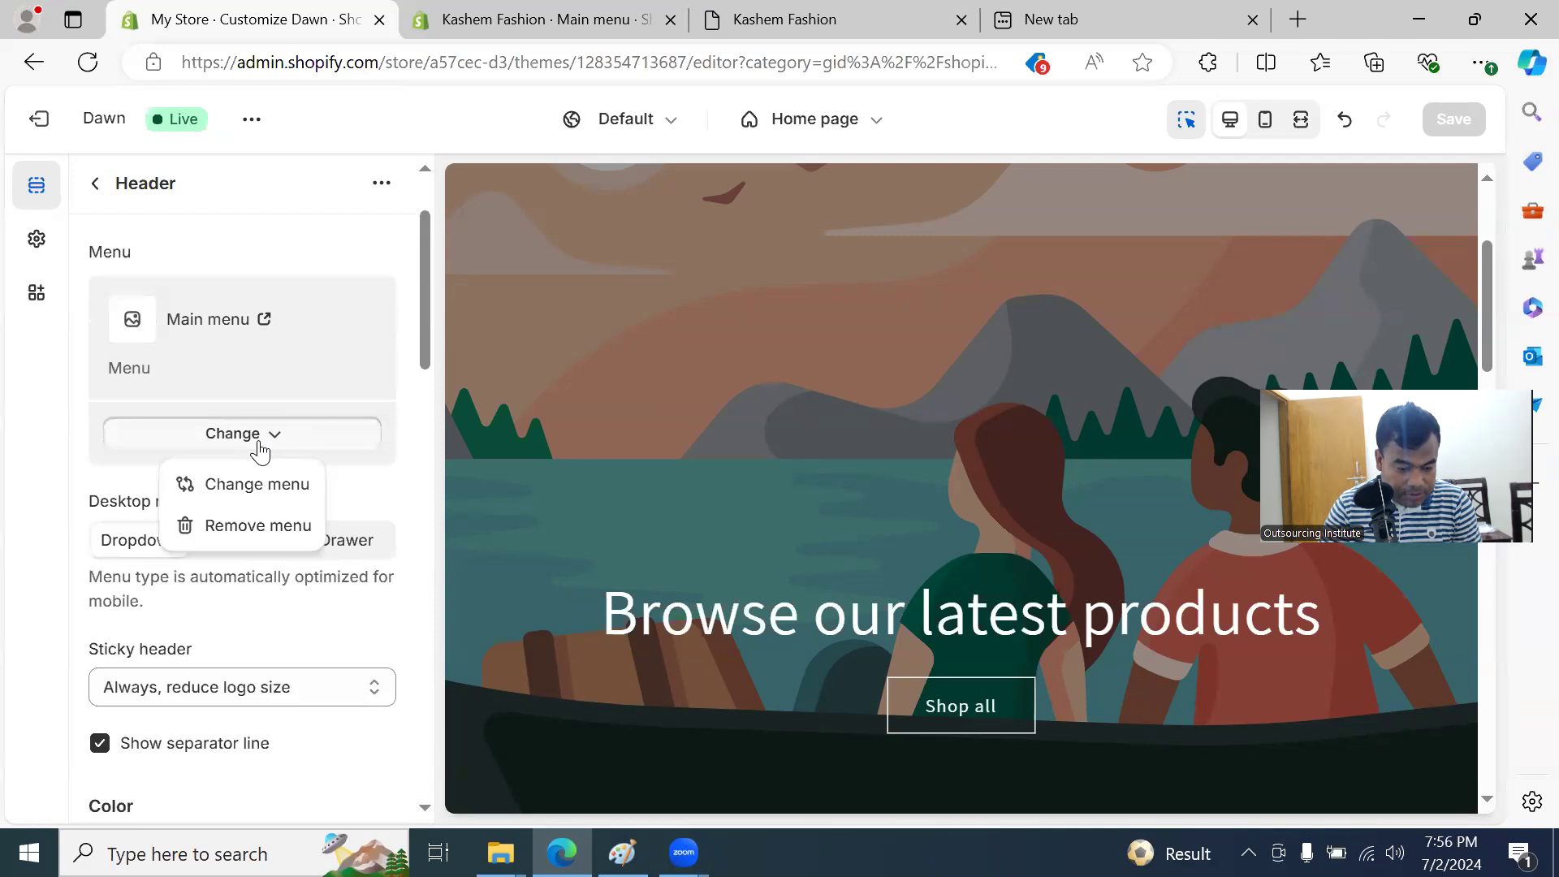
left_click(276, 485)
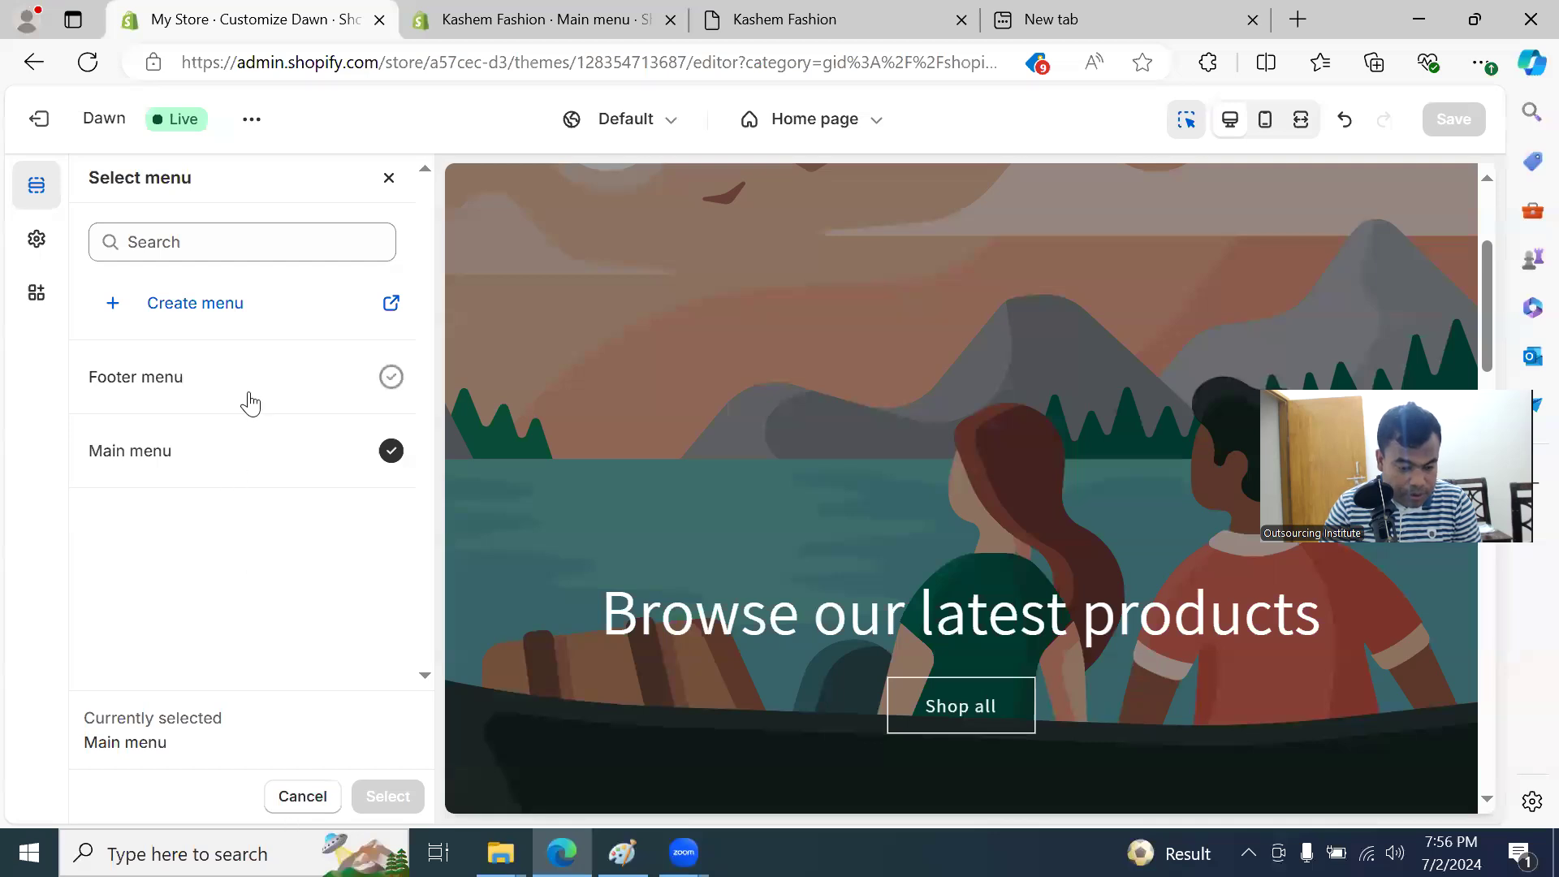
left_click(385, 383)
left_click(392, 452)
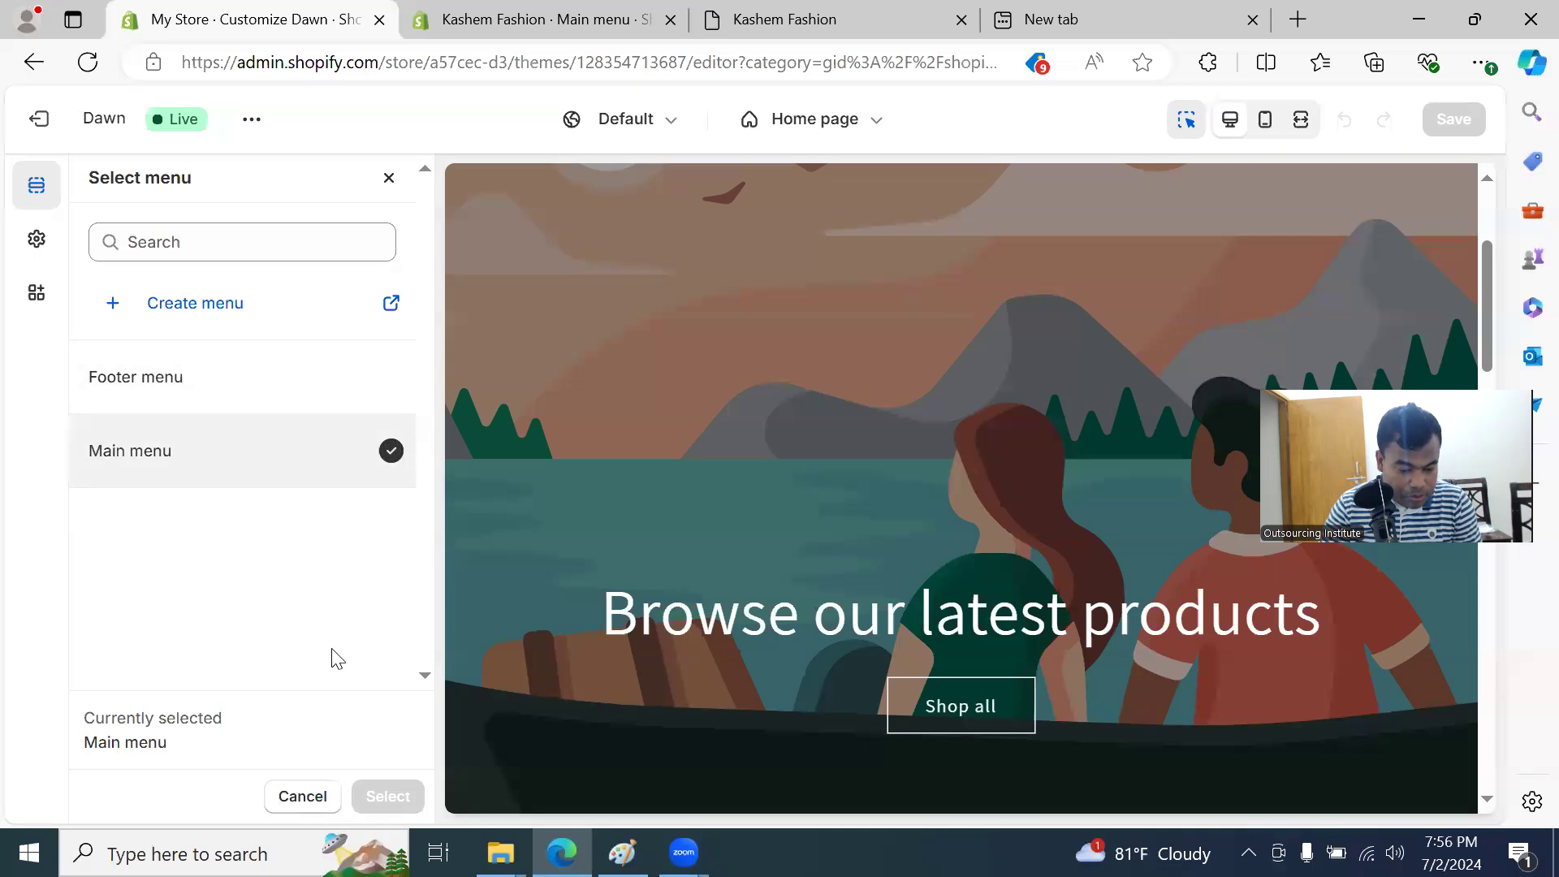
left_click(301, 796)
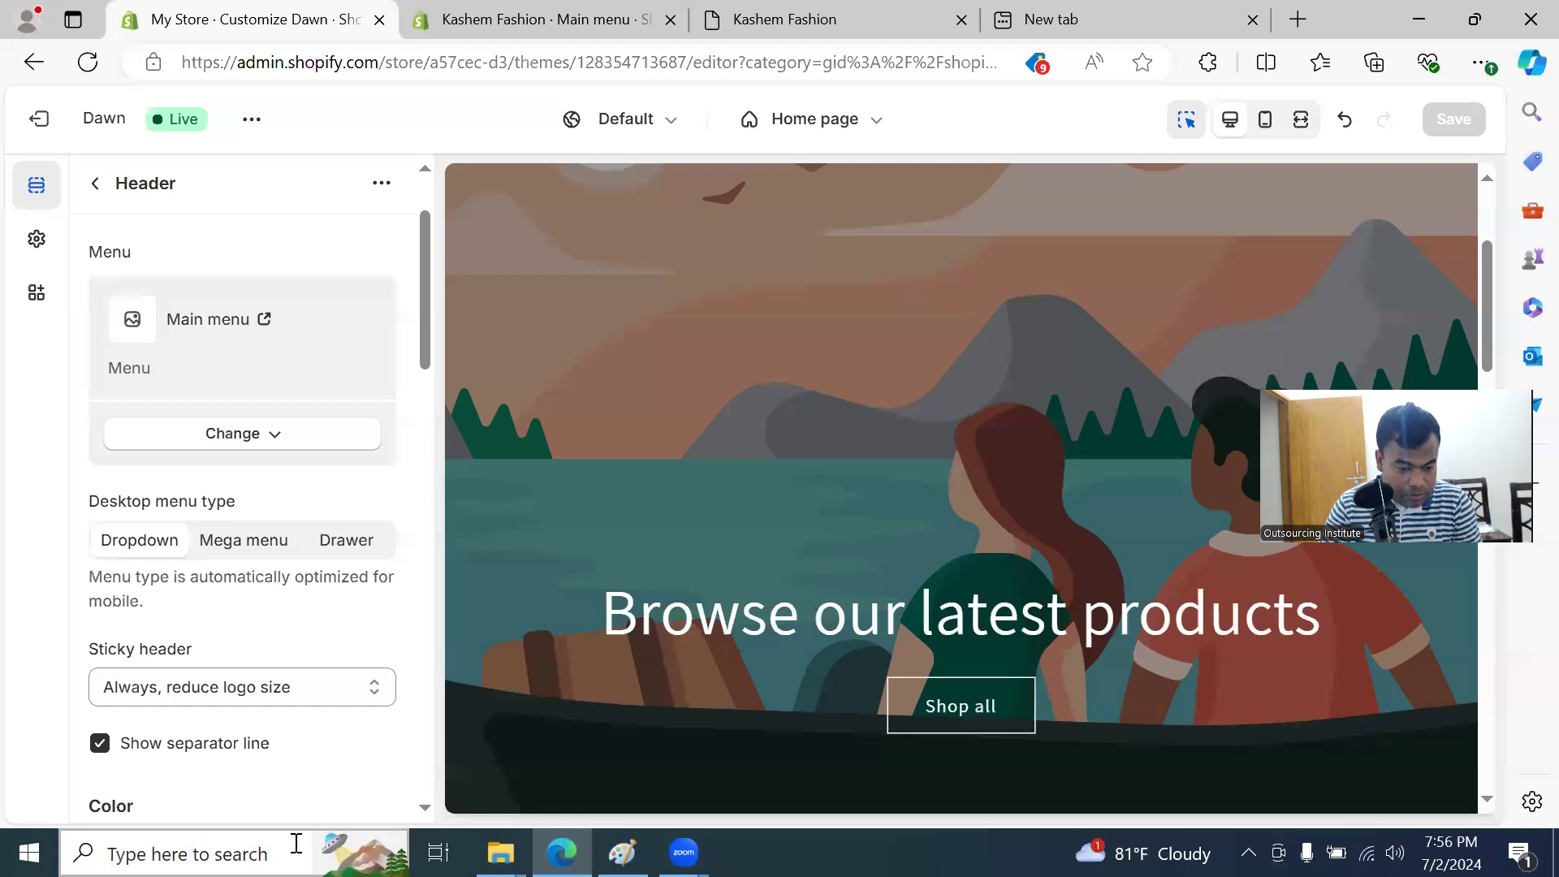
Step: Review the header's menu type, sticky header, color scheme, country/region, language and customer login settings
scroll(334, 459, "down", 1)
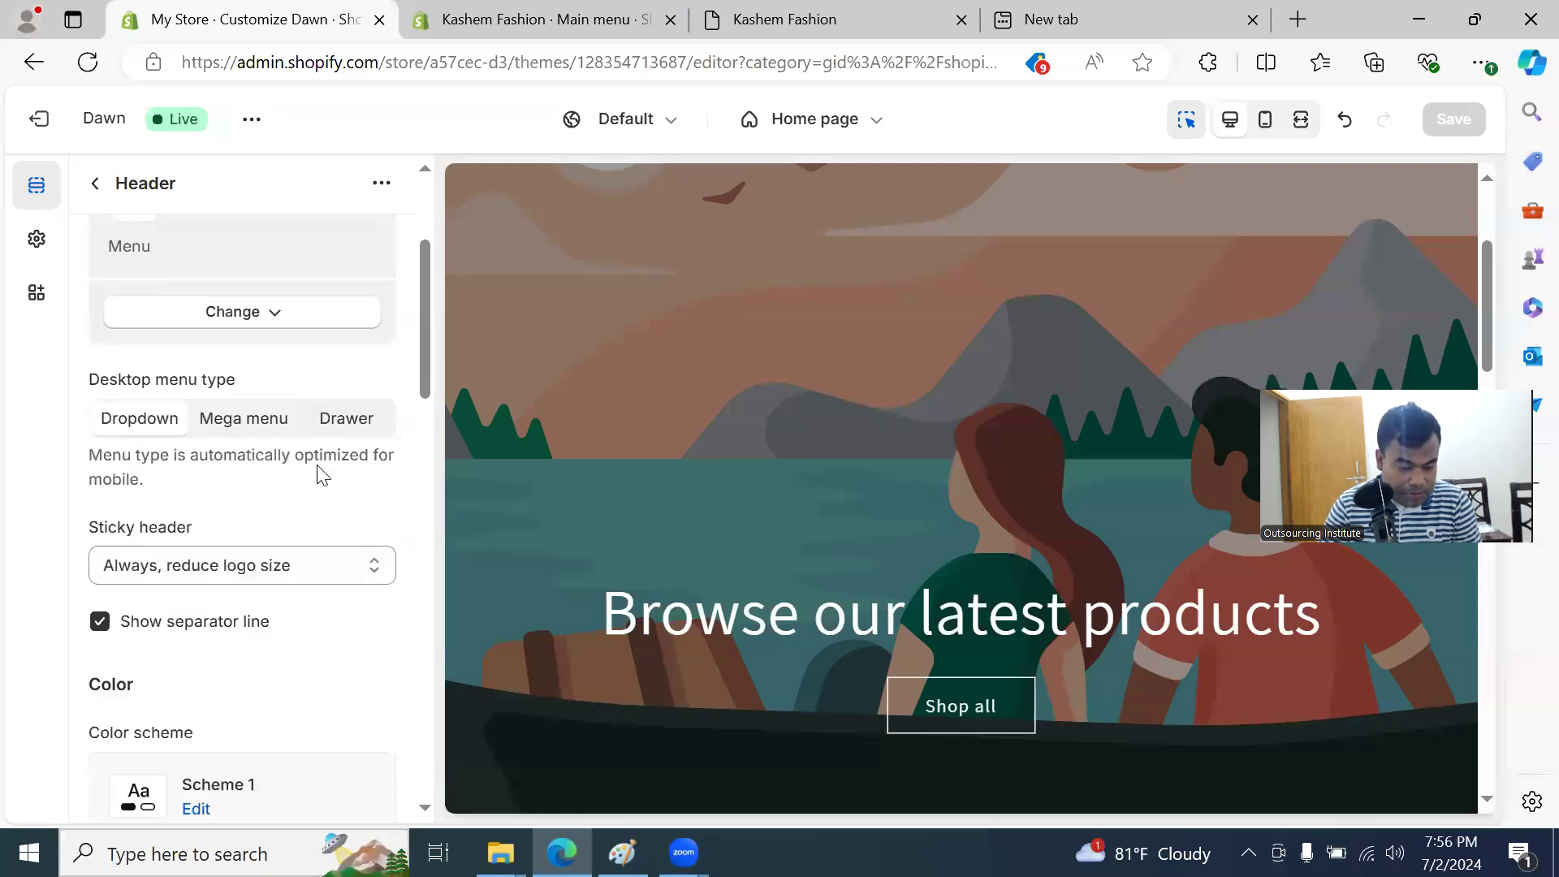
scroll(318, 479, "down", 1)
scroll(309, 617, "down", 1)
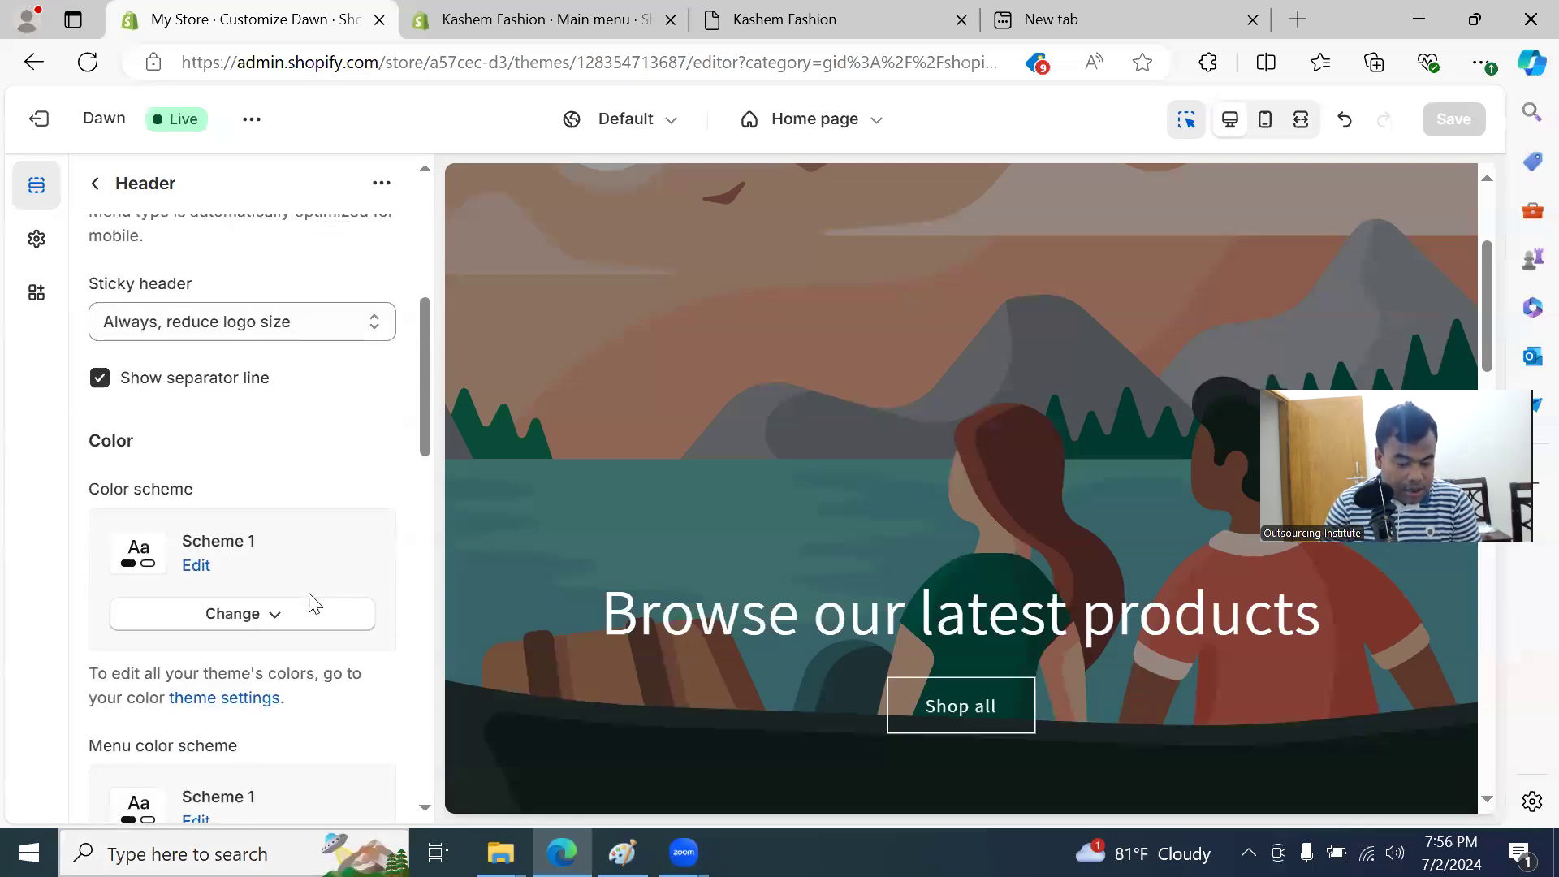
scroll(158, 464, "down", 1)
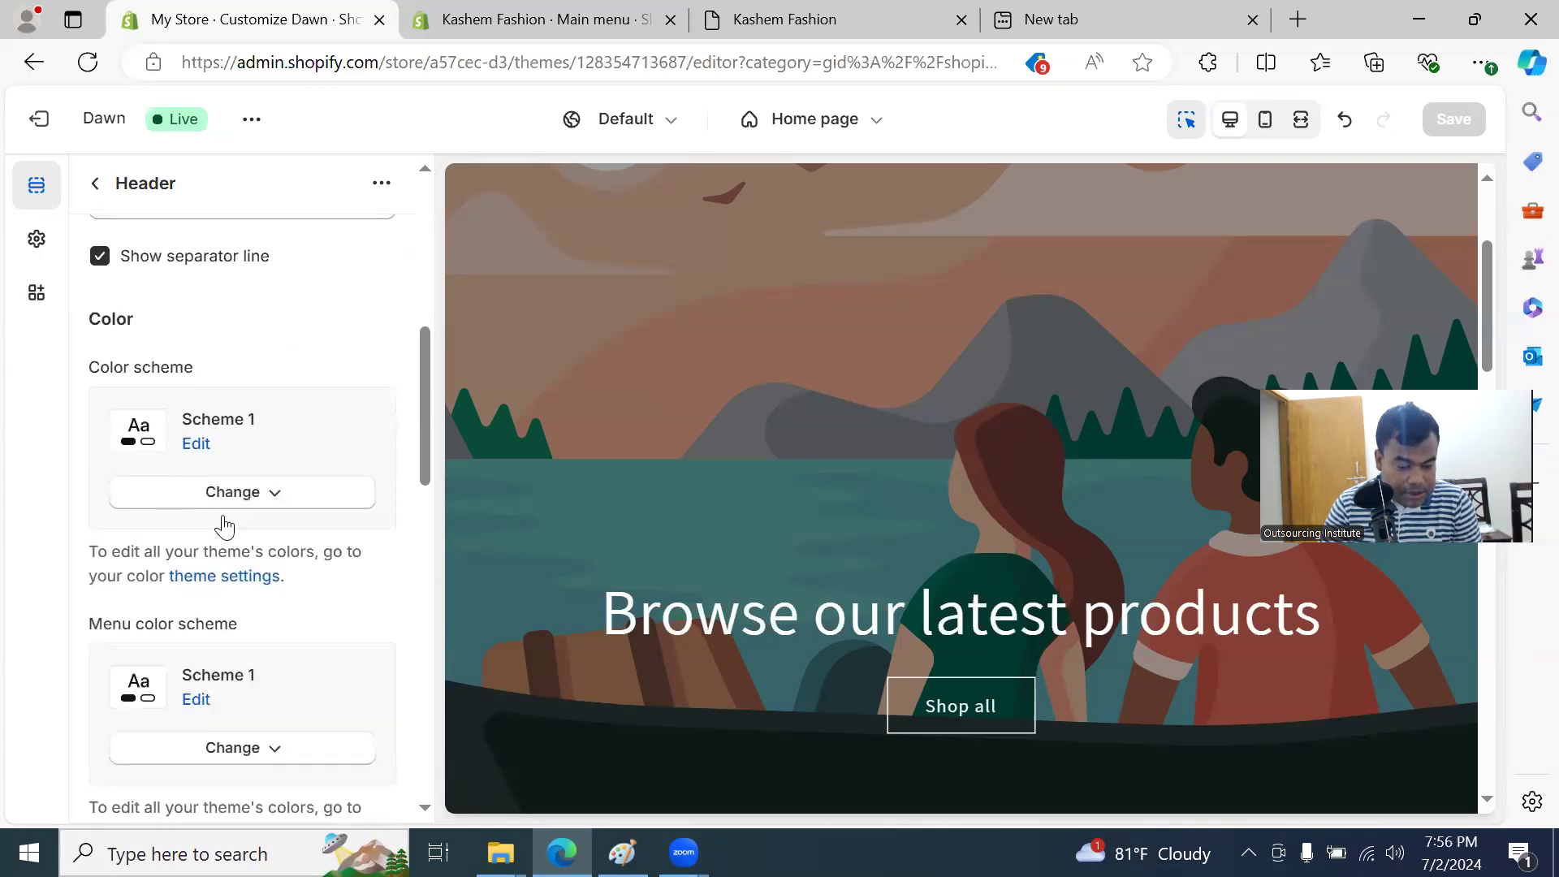
scroll(221, 526, "down", 2)
scroll(233, 540, "down", 3)
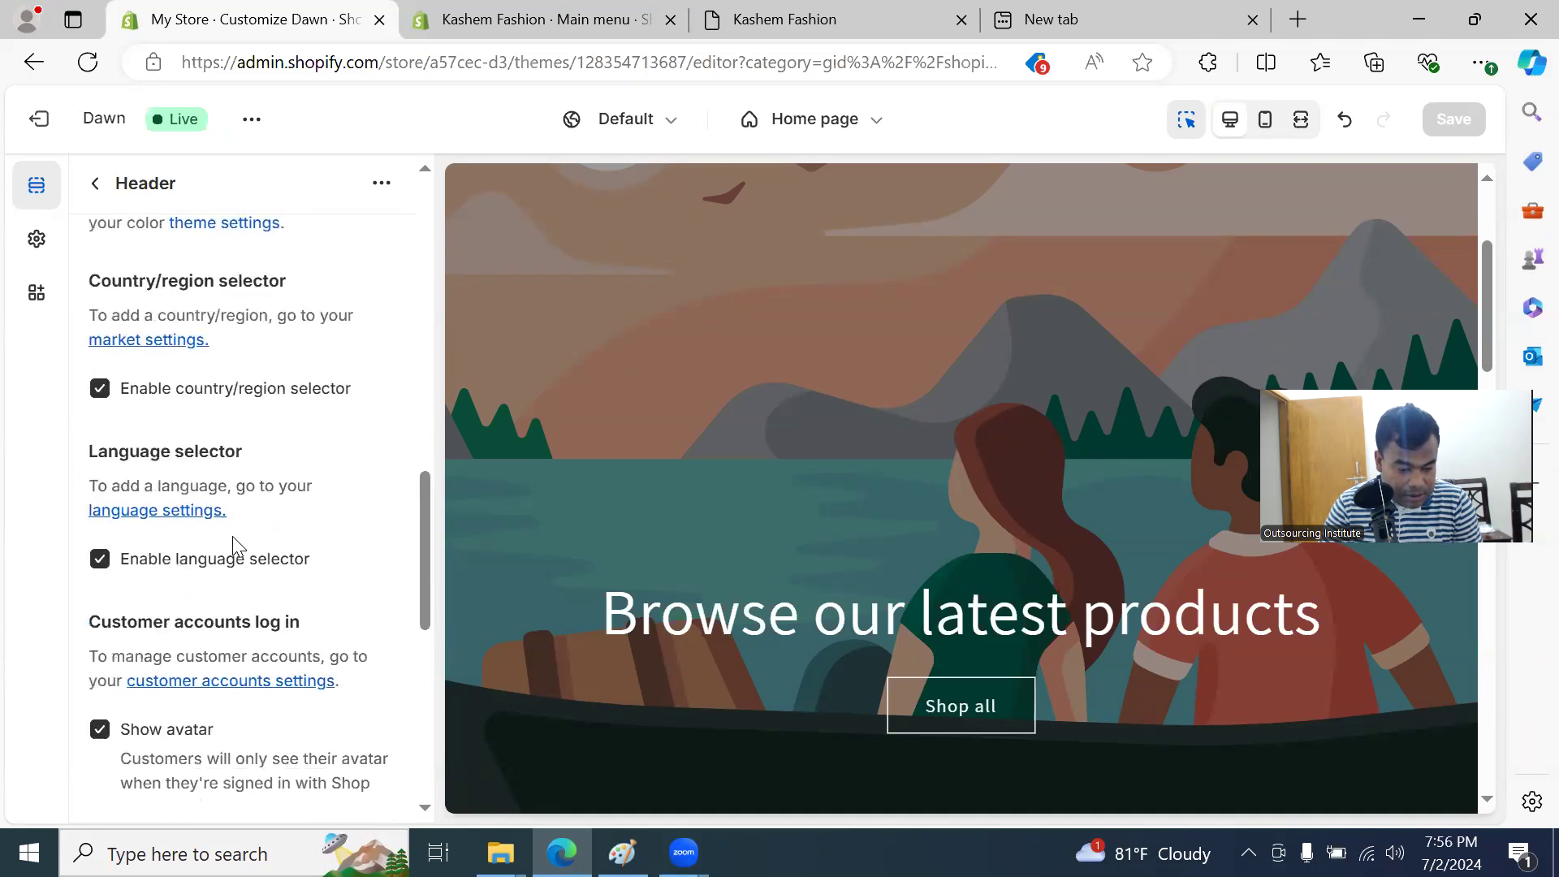
Step: Try a 28 px top padding for the header, save it, and set the padding back to 20 px
scroll(278, 383, "down", 7)
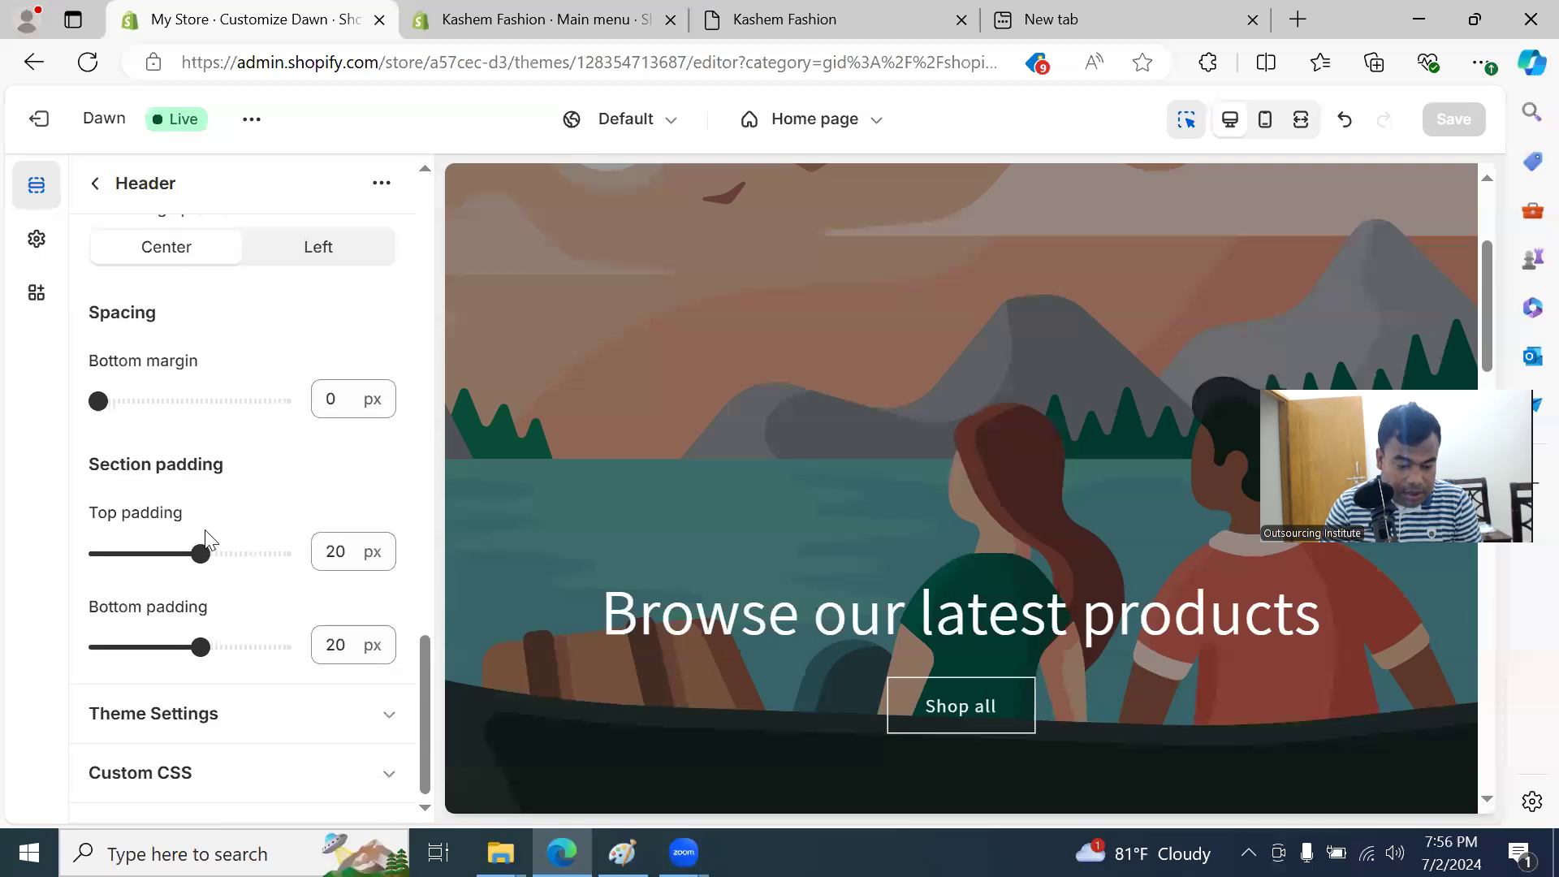
left_click_drag(201, 554, 231, 551)
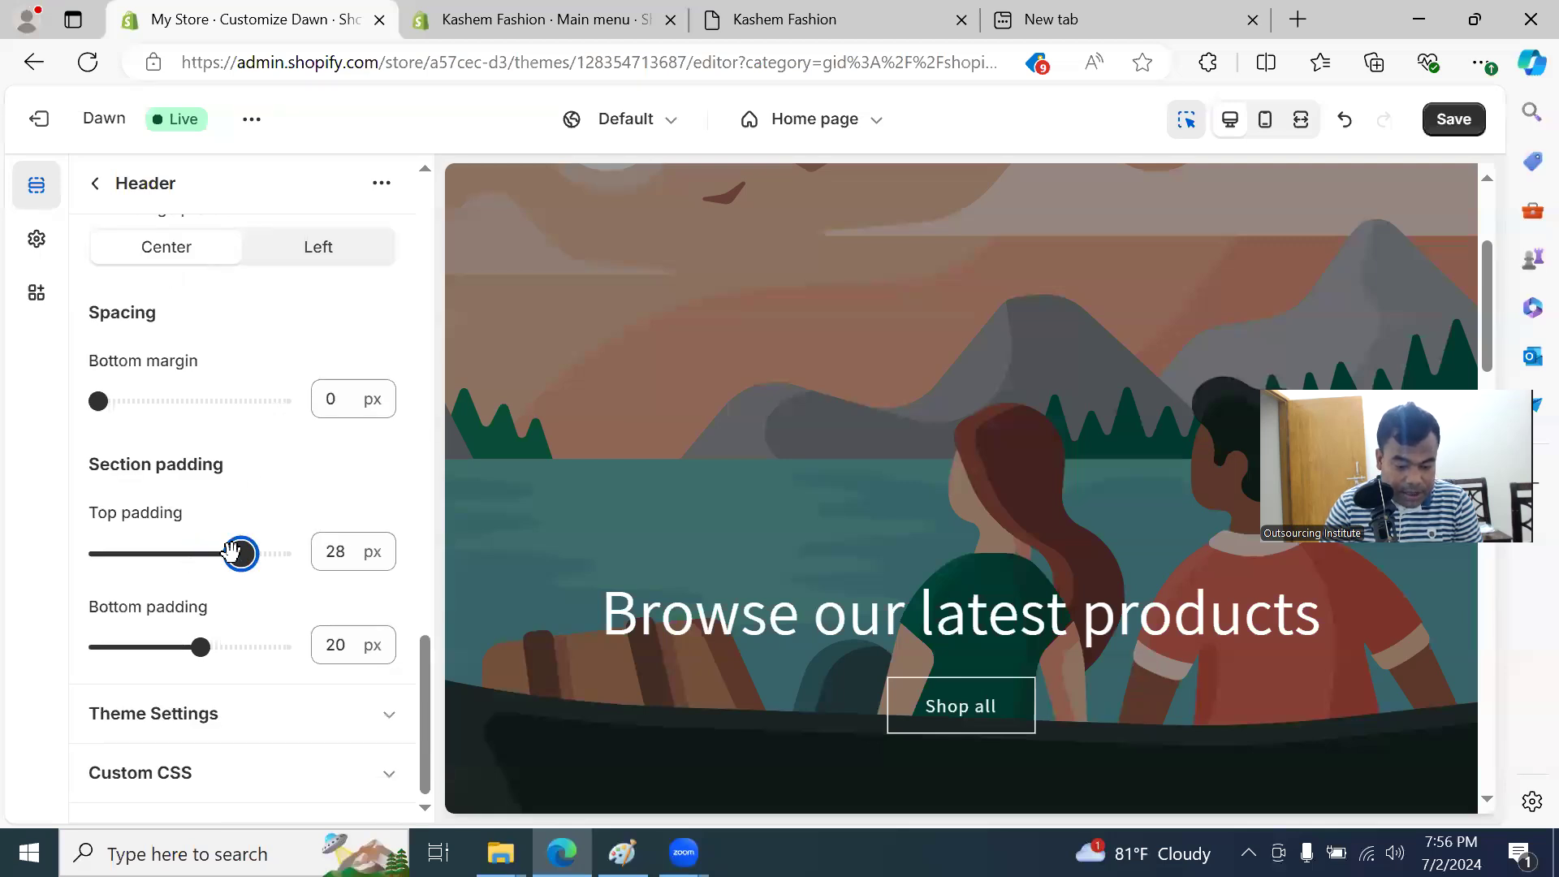
left_click(1440, 118)
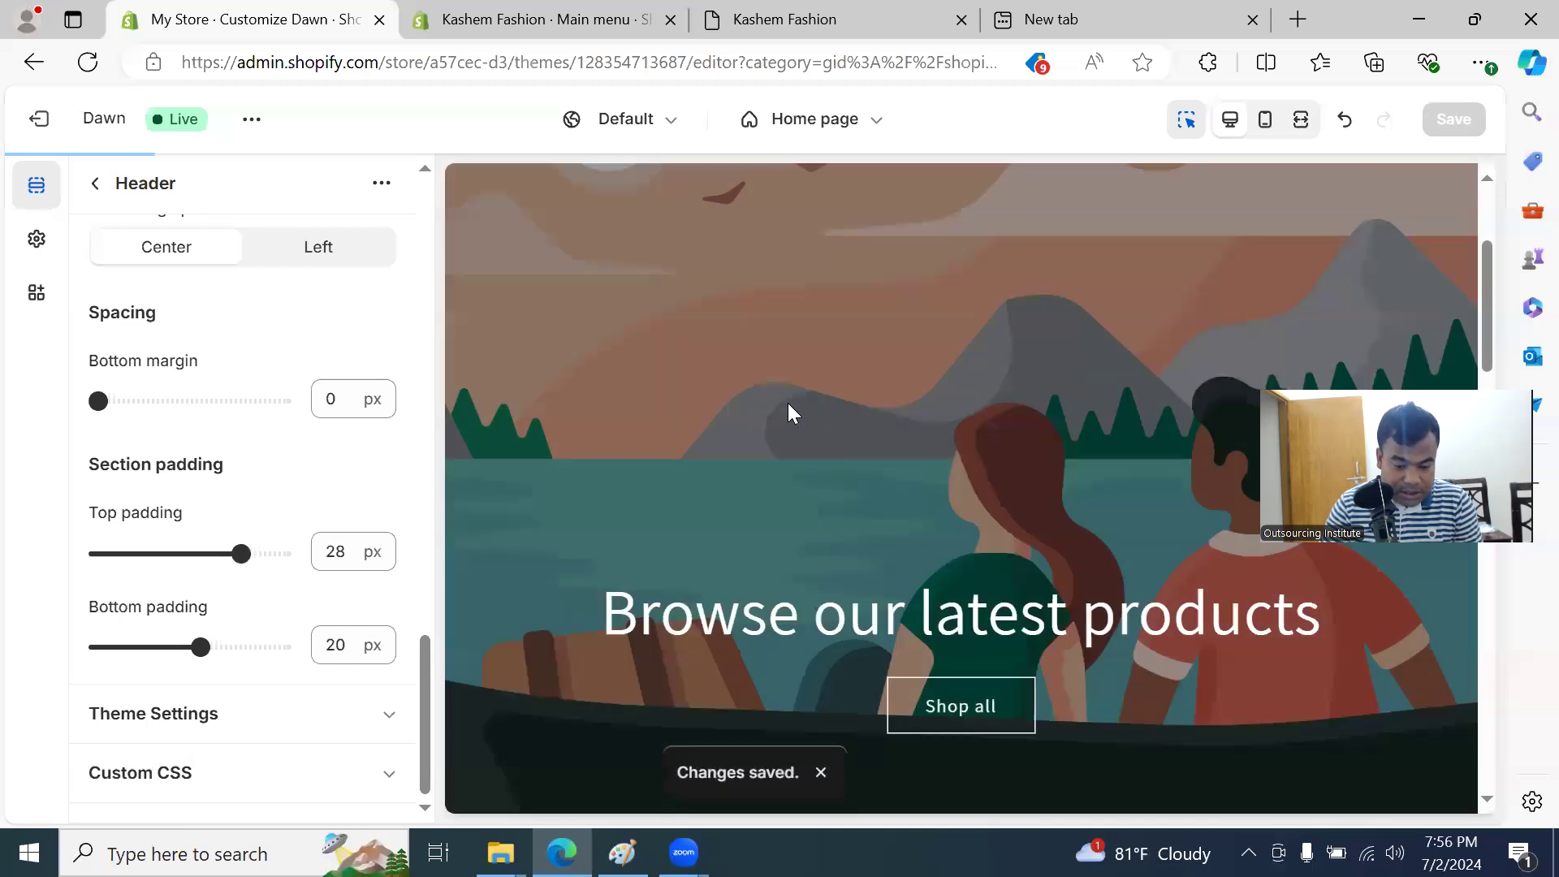
left_click_drag(240, 551, 201, 554)
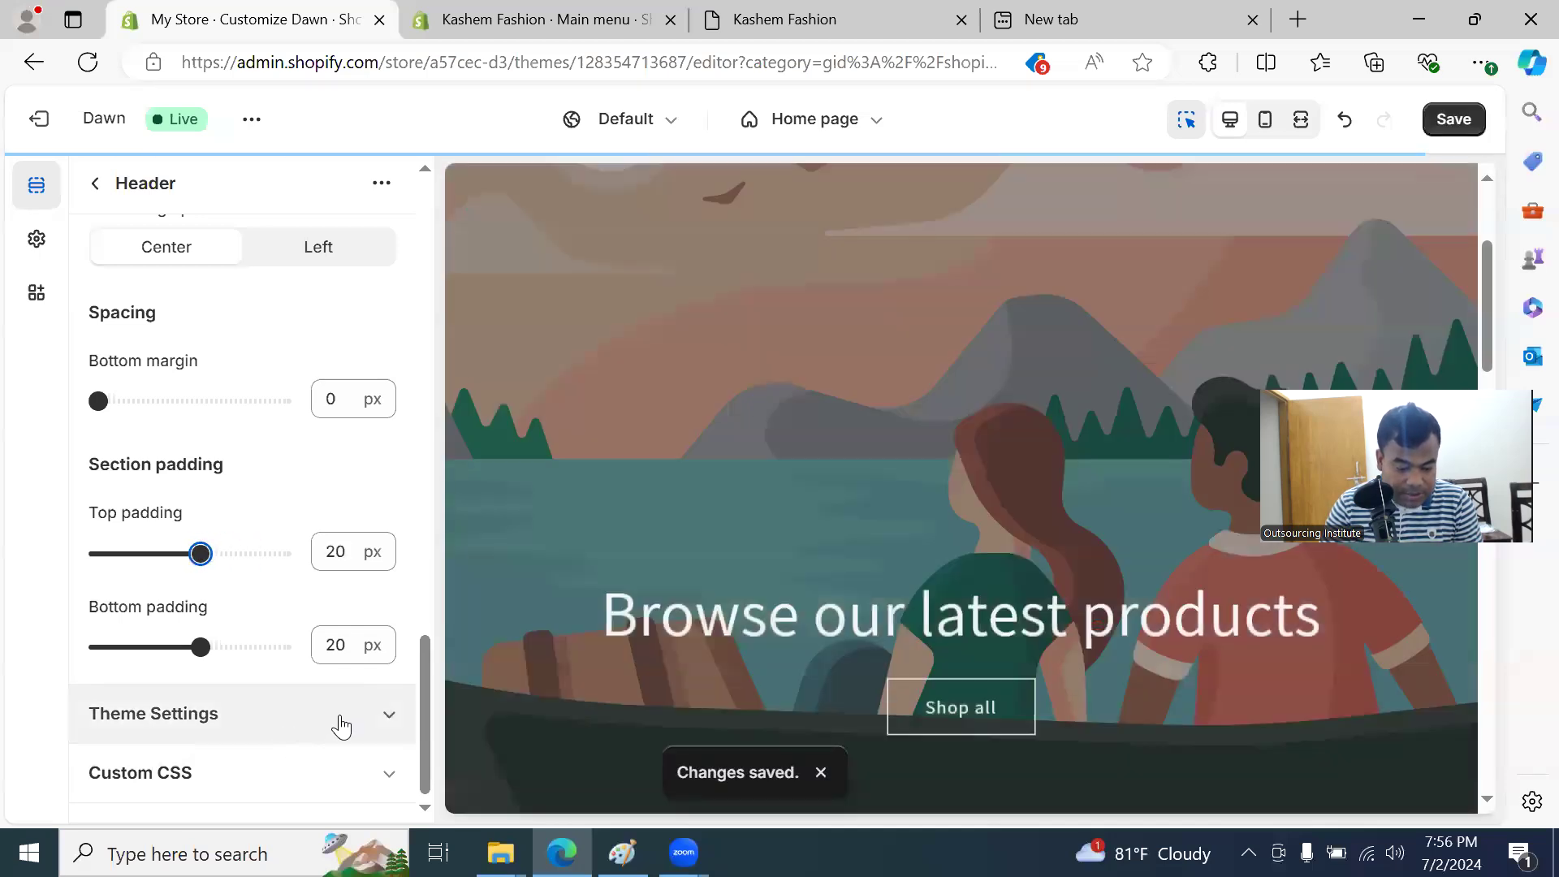
Step: Look through the header's theme settings, from search suggestions and cart type to social links and logo, and return to the section list
left_click(341, 721)
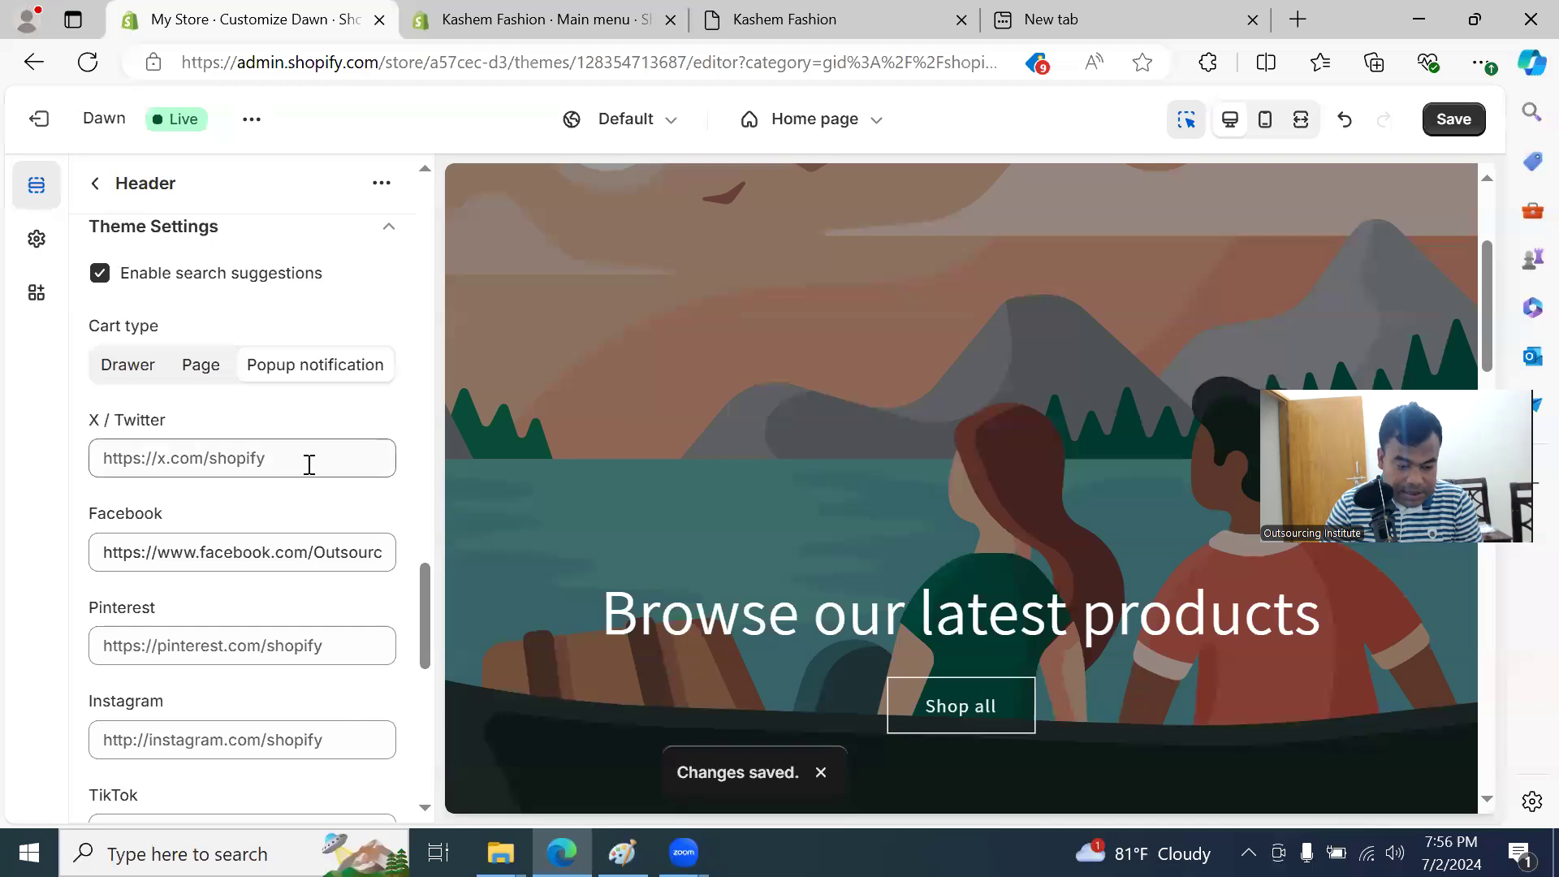
scroll(308, 503, "down", 4)
scroll(317, 497, "up", 4)
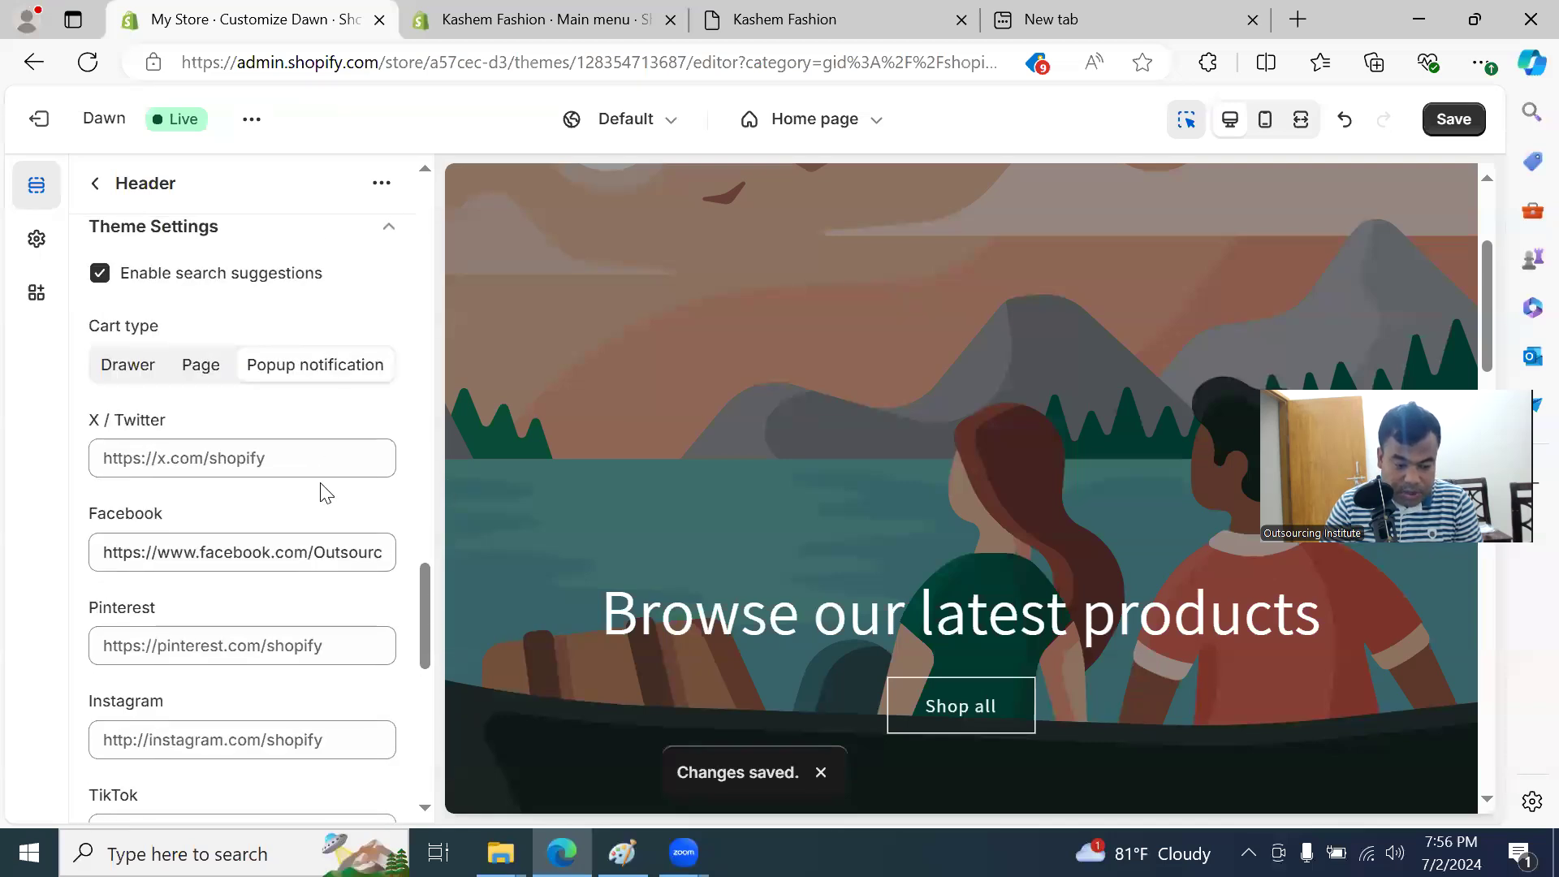
scroll(237, 459, "down", 8)
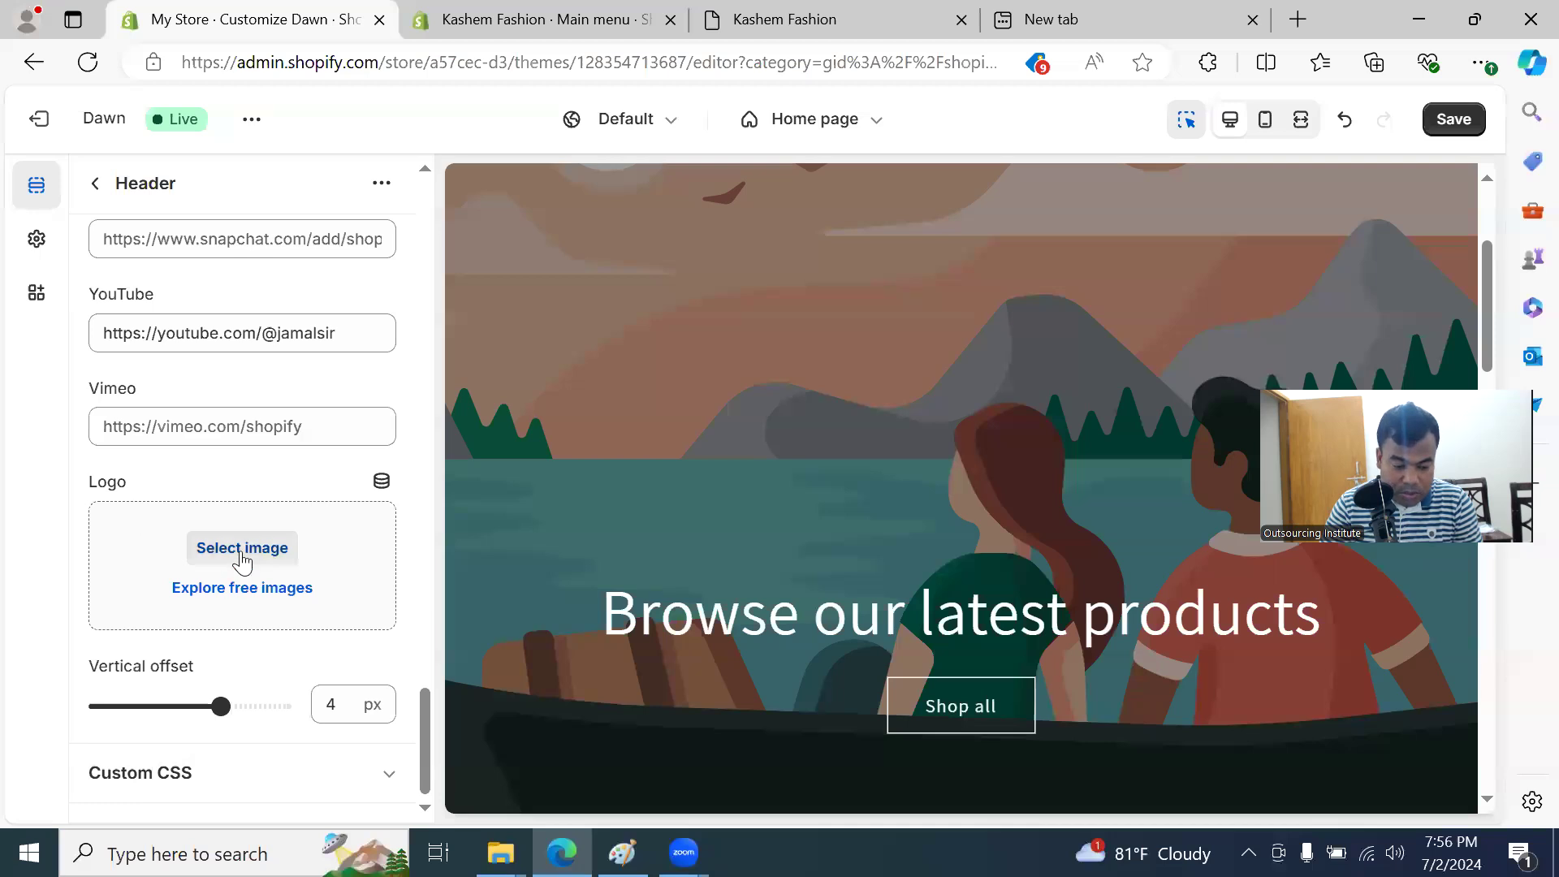
scroll(254, 435, "up", 10)
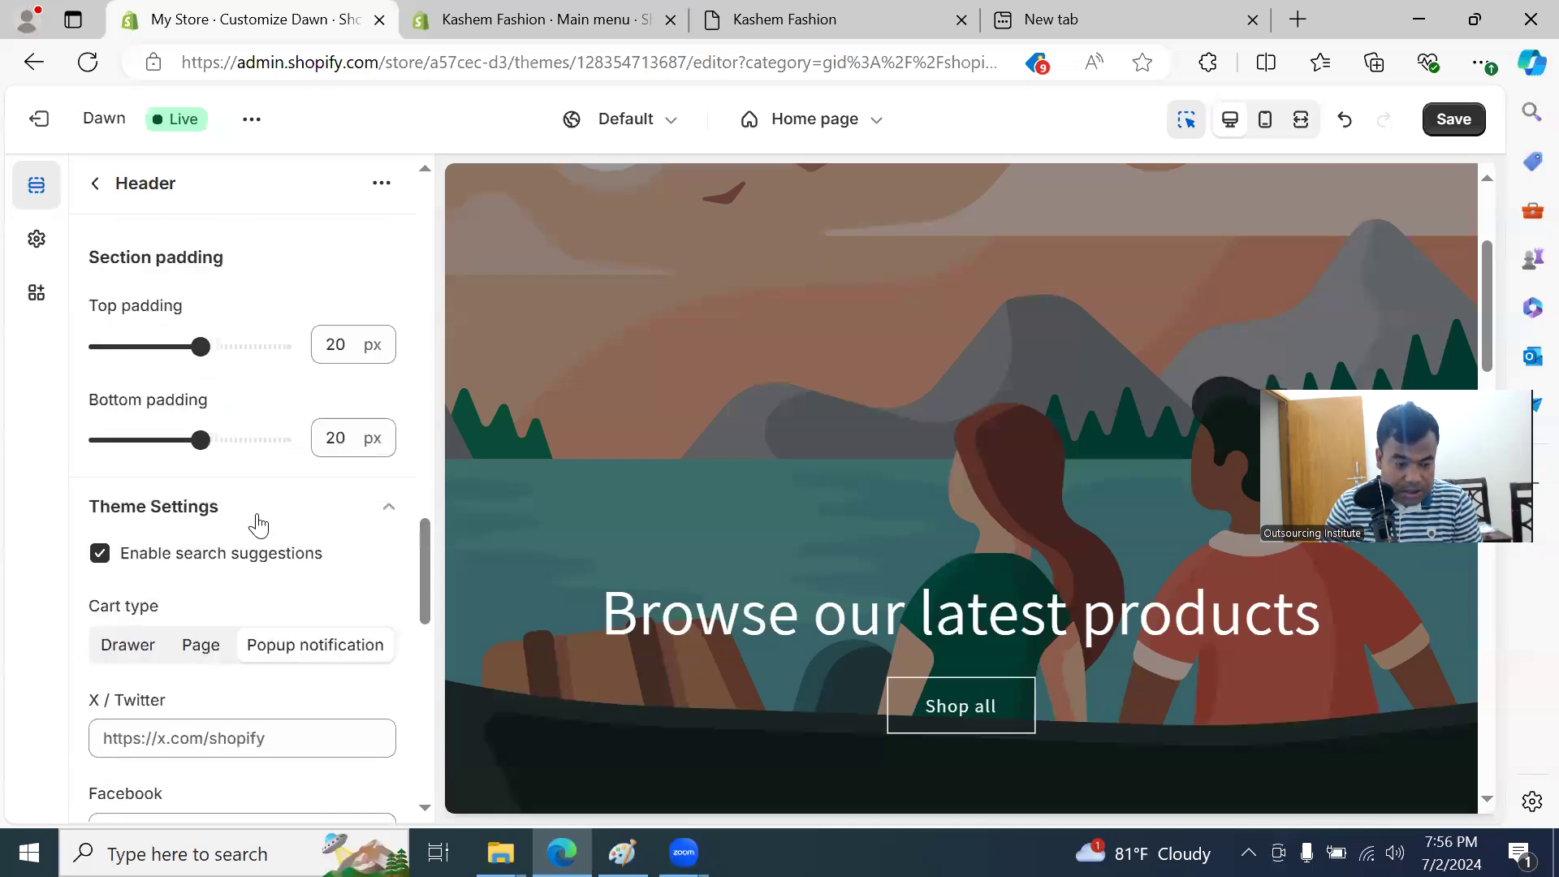
left_click(95, 182)
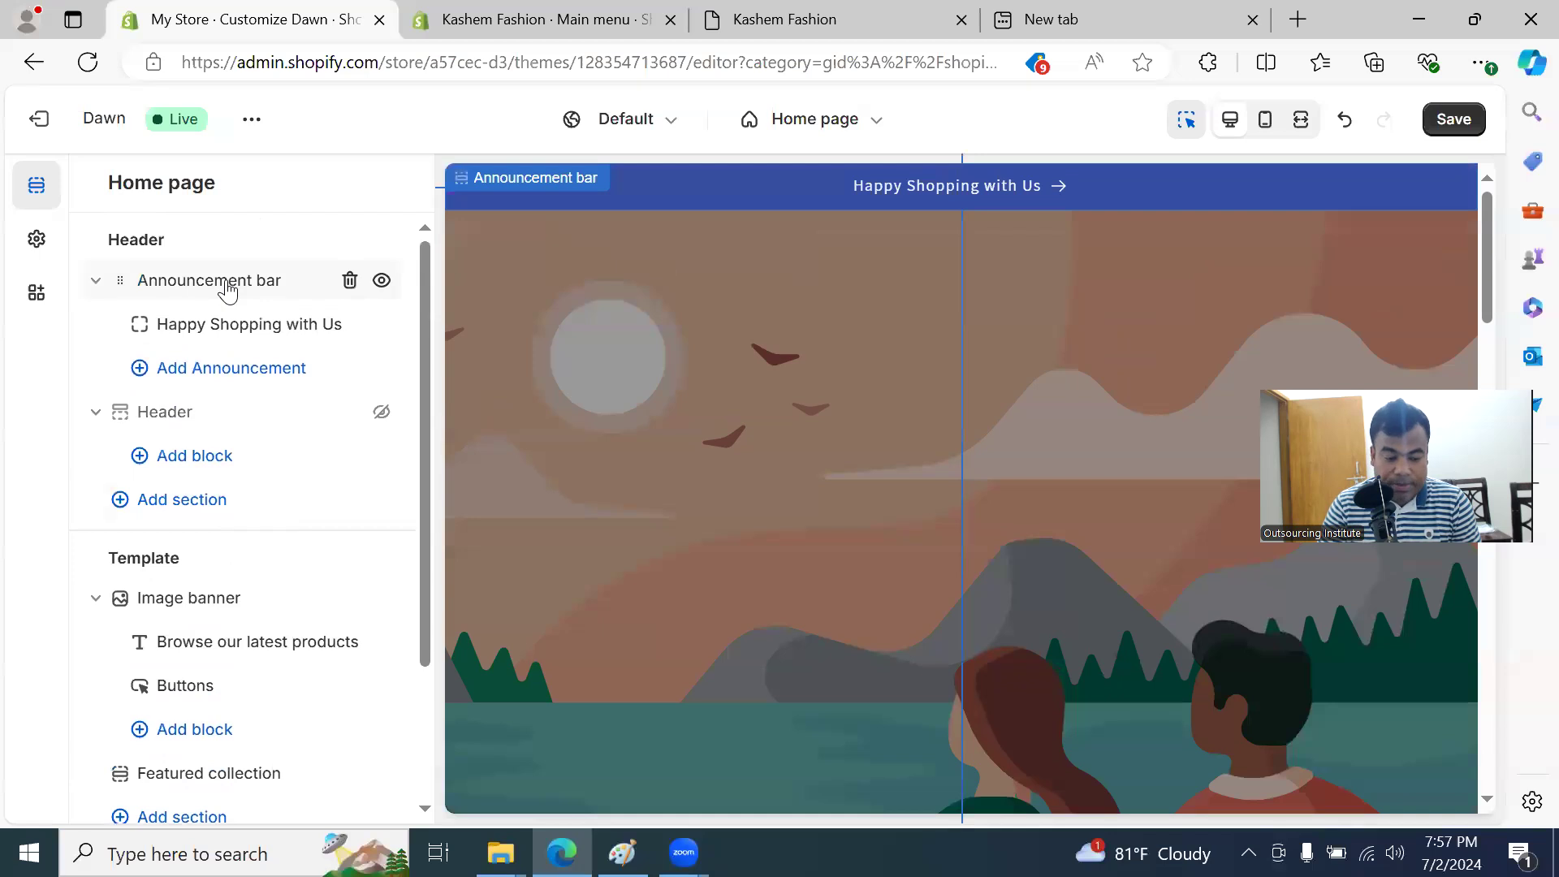
Step: Open the announcement bar section and review its settings, from color scheme to the language selector
left_click(228, 289)
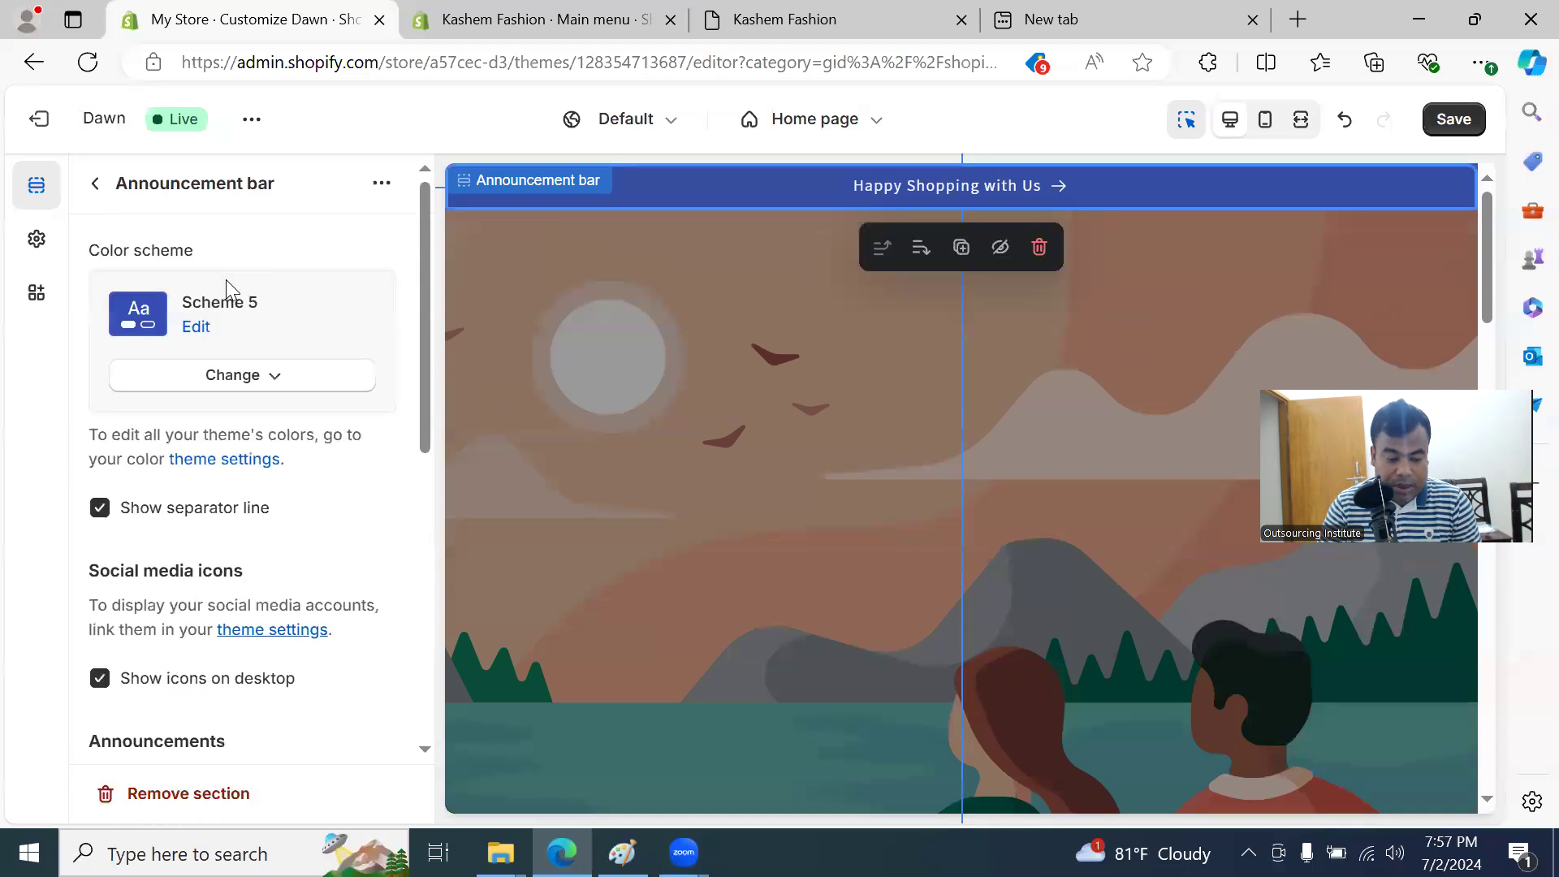
scroll(232, 365, "down", 8)
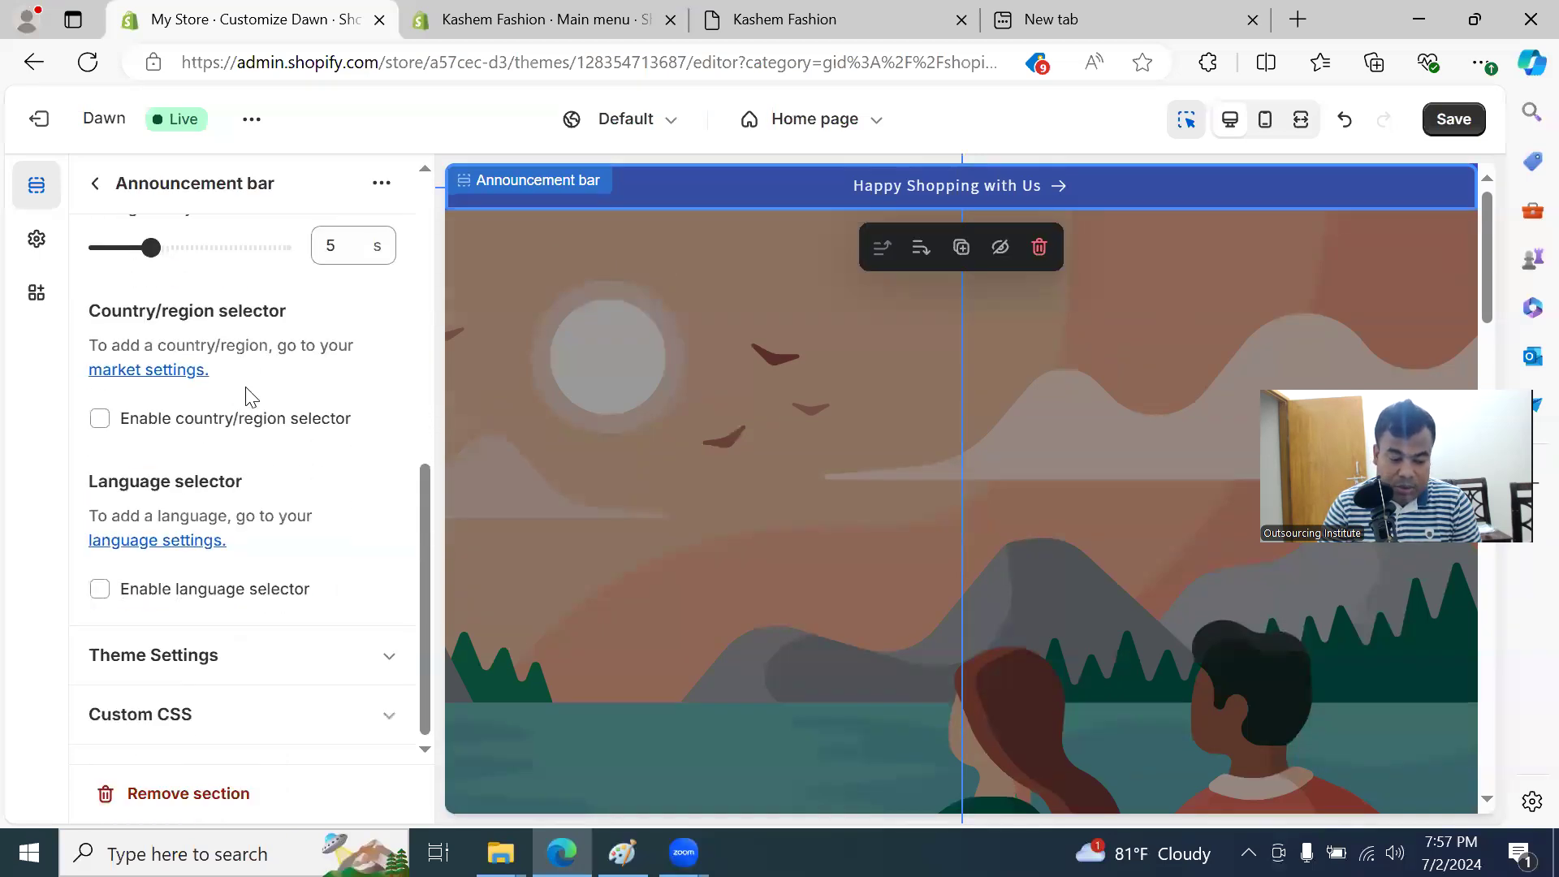
scroll(248, 390, "up", 8)
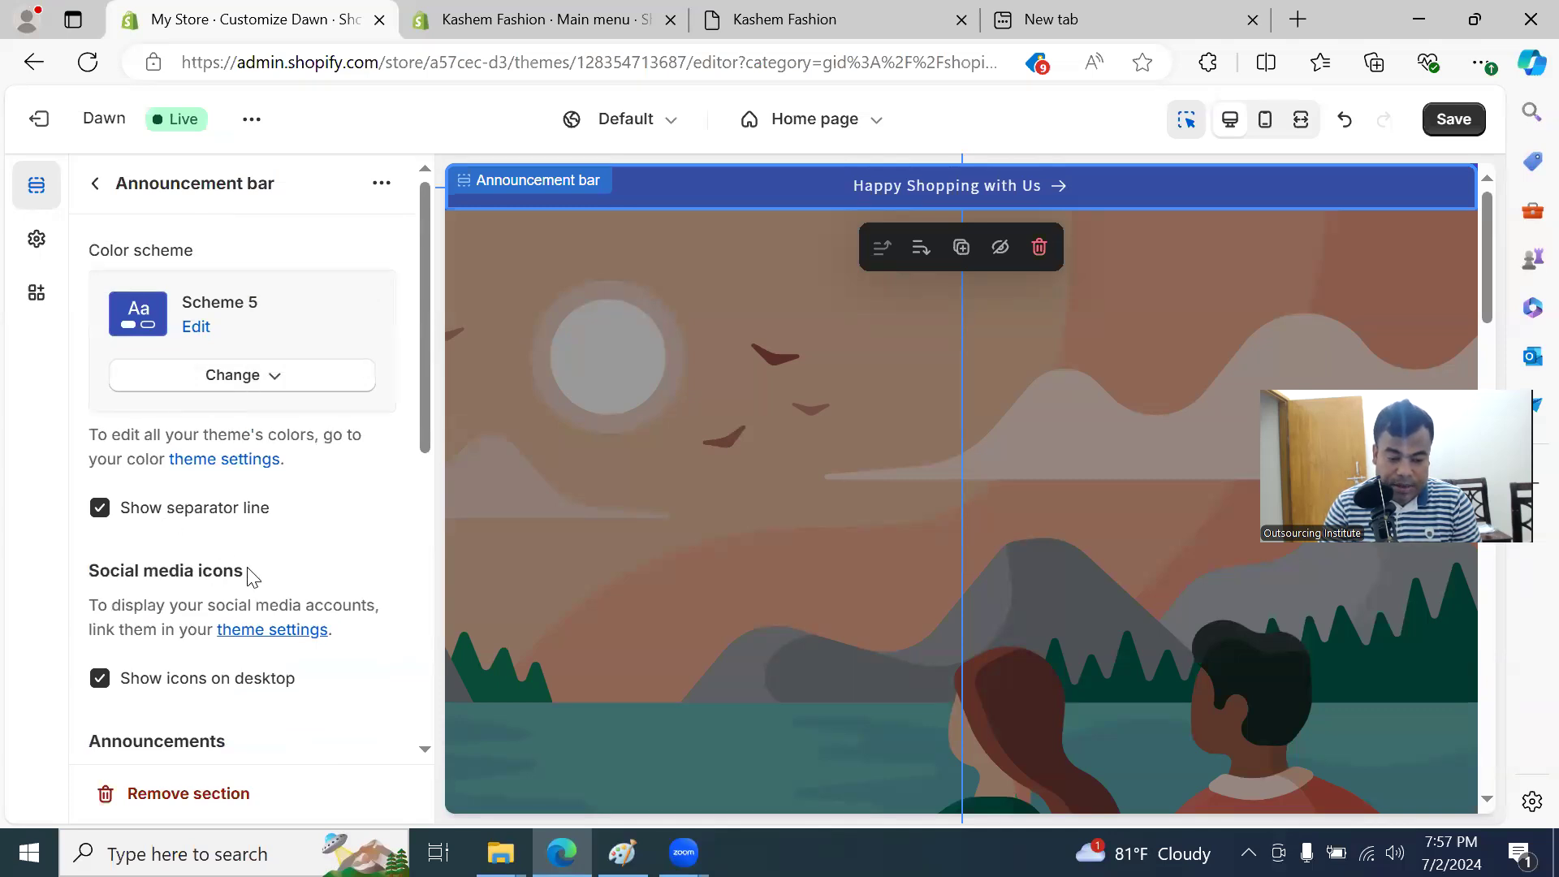
Step: Close the browser page with the Main menu navigation and return to the theme editor
left_click(485, 24)
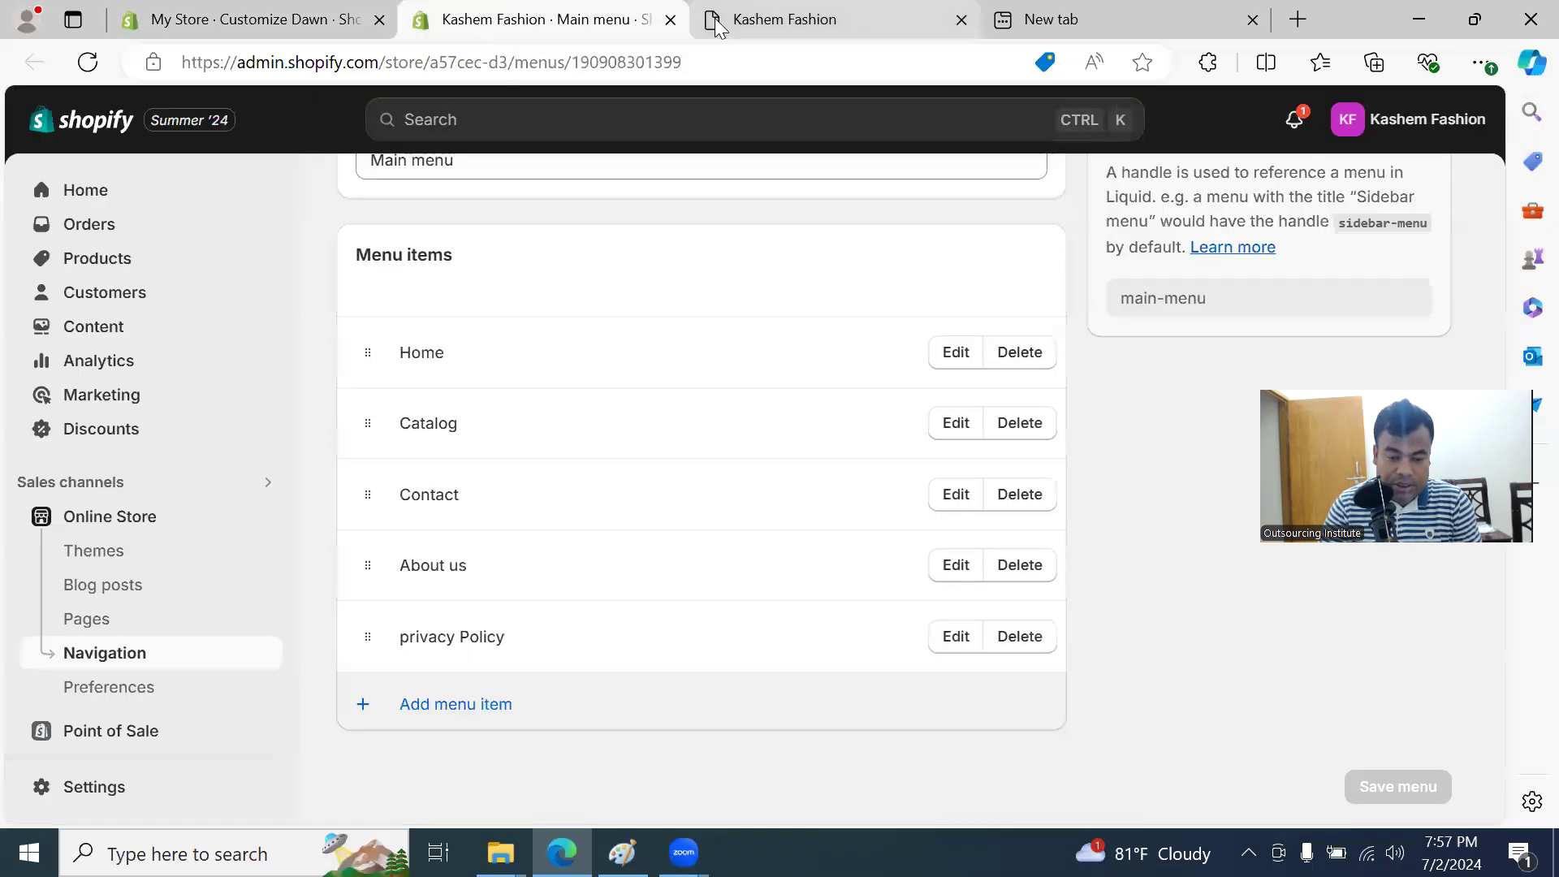
left_click(671, 21)
left_click(307, 32)
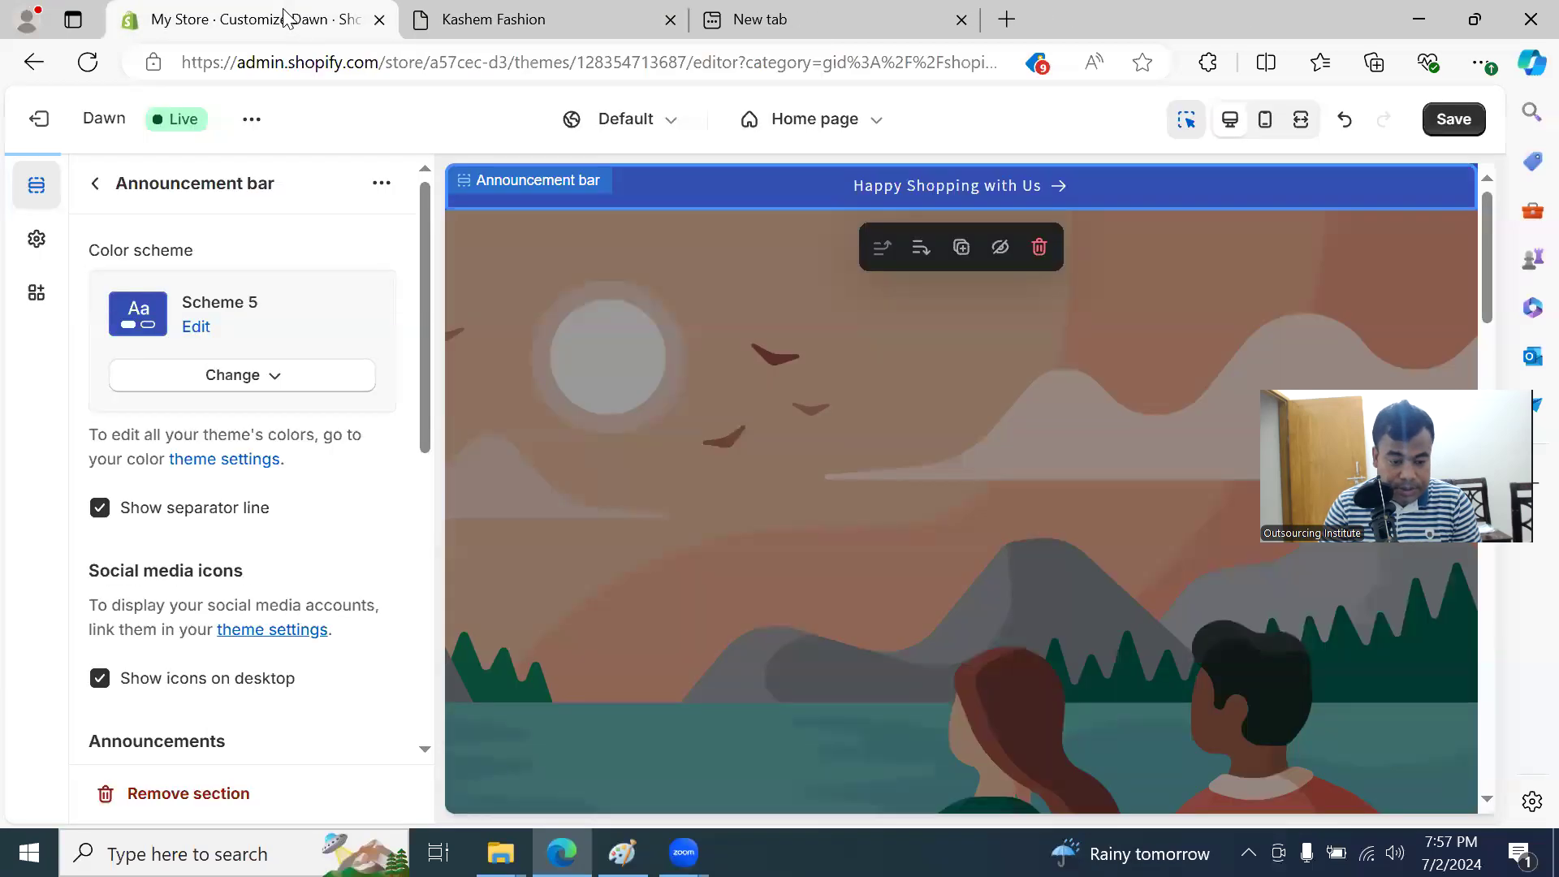
Step: Recheck the announcement bar's settings and look over the home page's header, template and footer sections
scroll(302, 463, "down", 5)
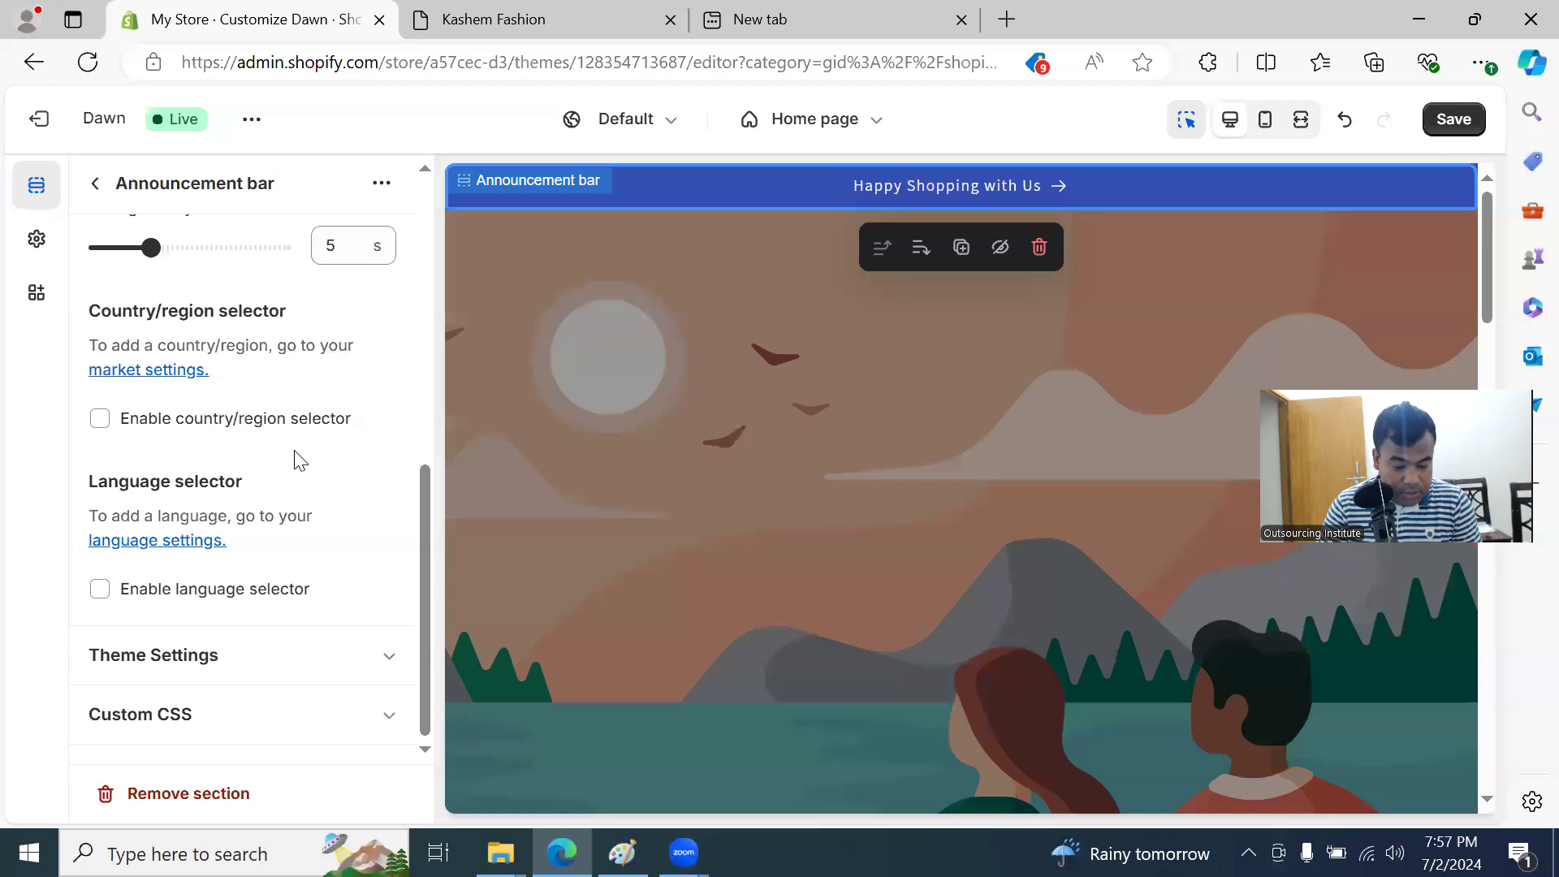
scroll(316, 466, "up", 5)
left_click(95, 184)
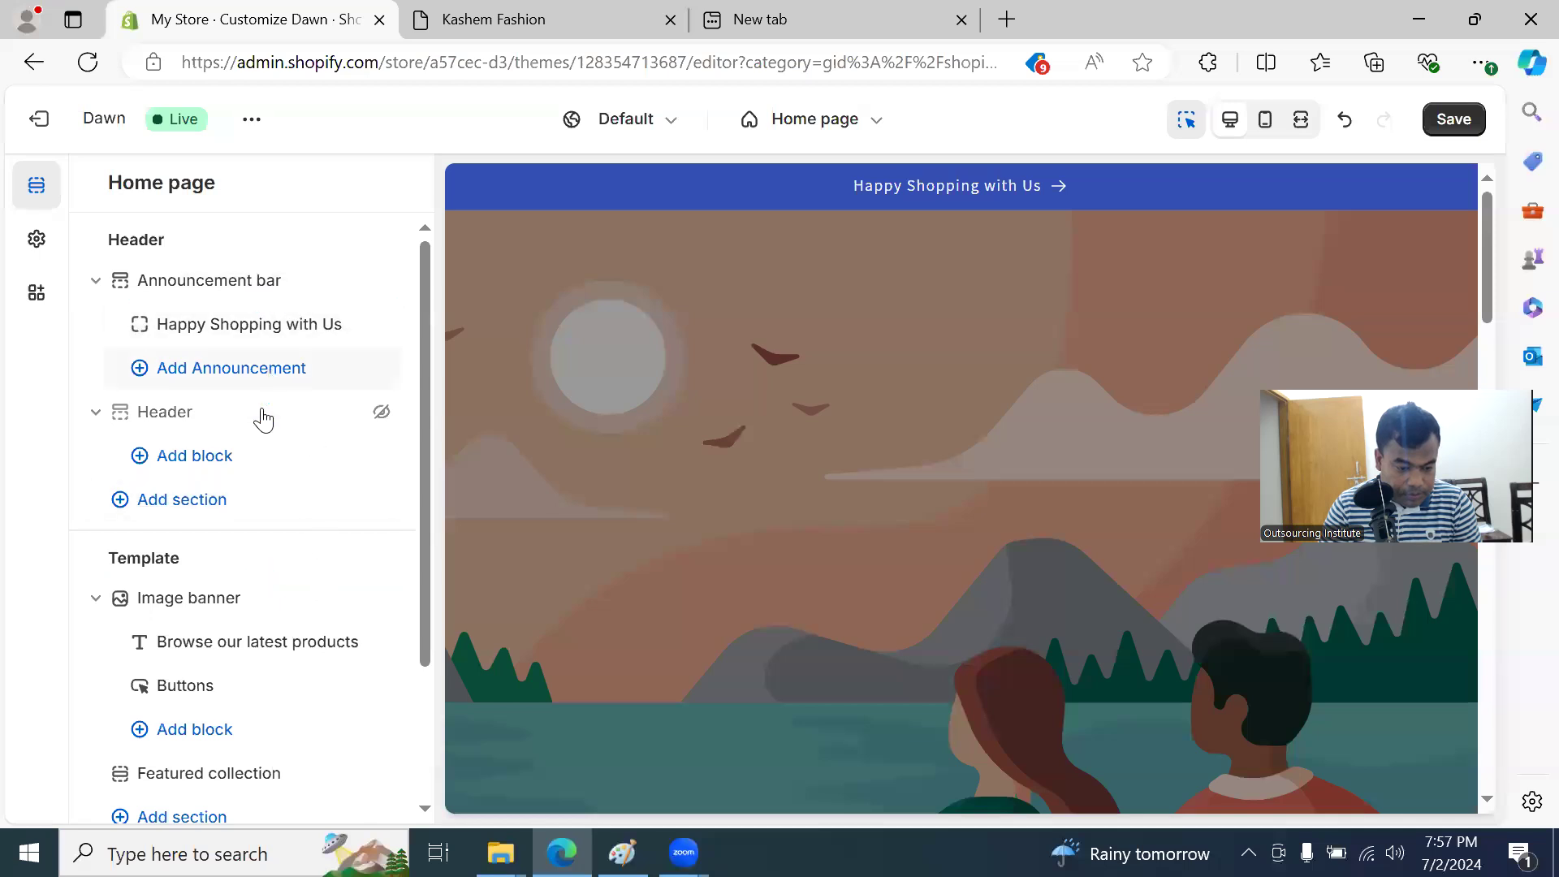
scroll(260, 422, "down", 2)
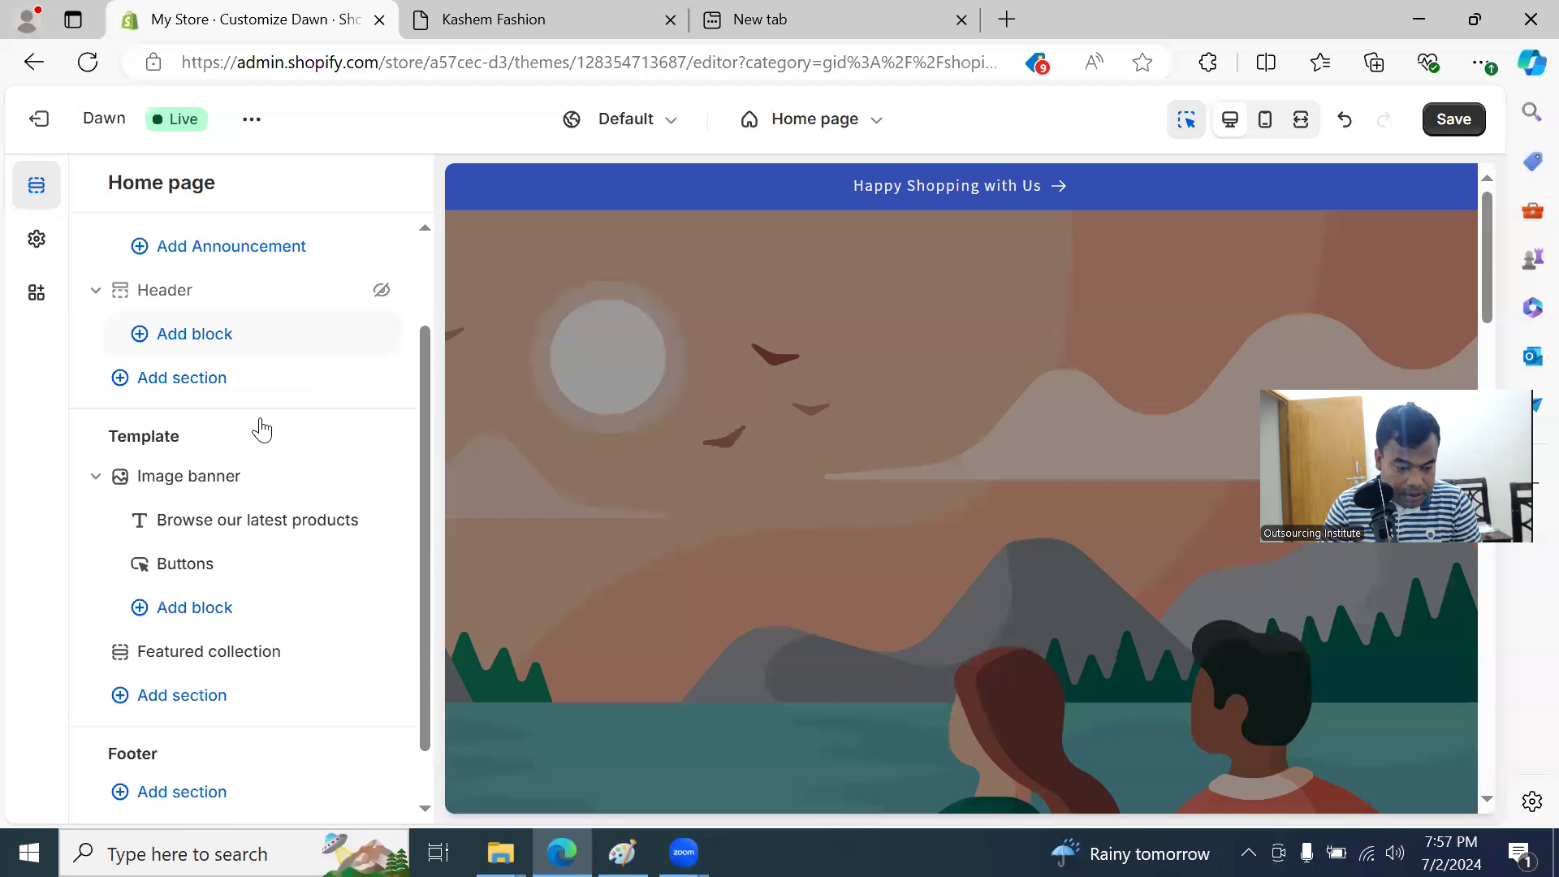
scroll(243, 443, "down", 1)
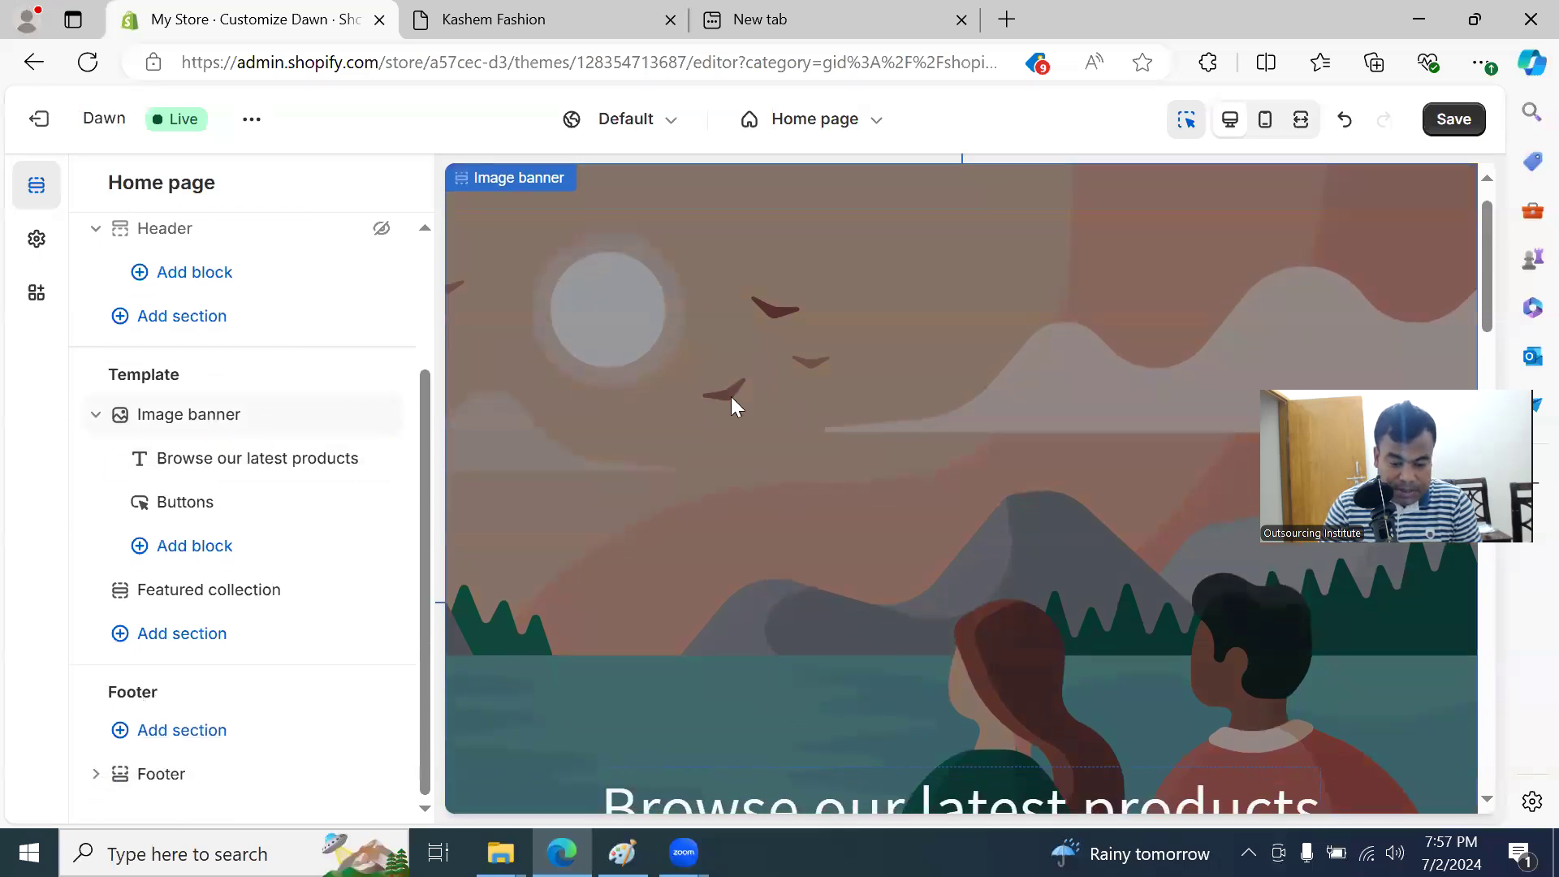
Step: Open the image banner's settings and view the upload option for its first image without choosing a file
left_click(231, 417)
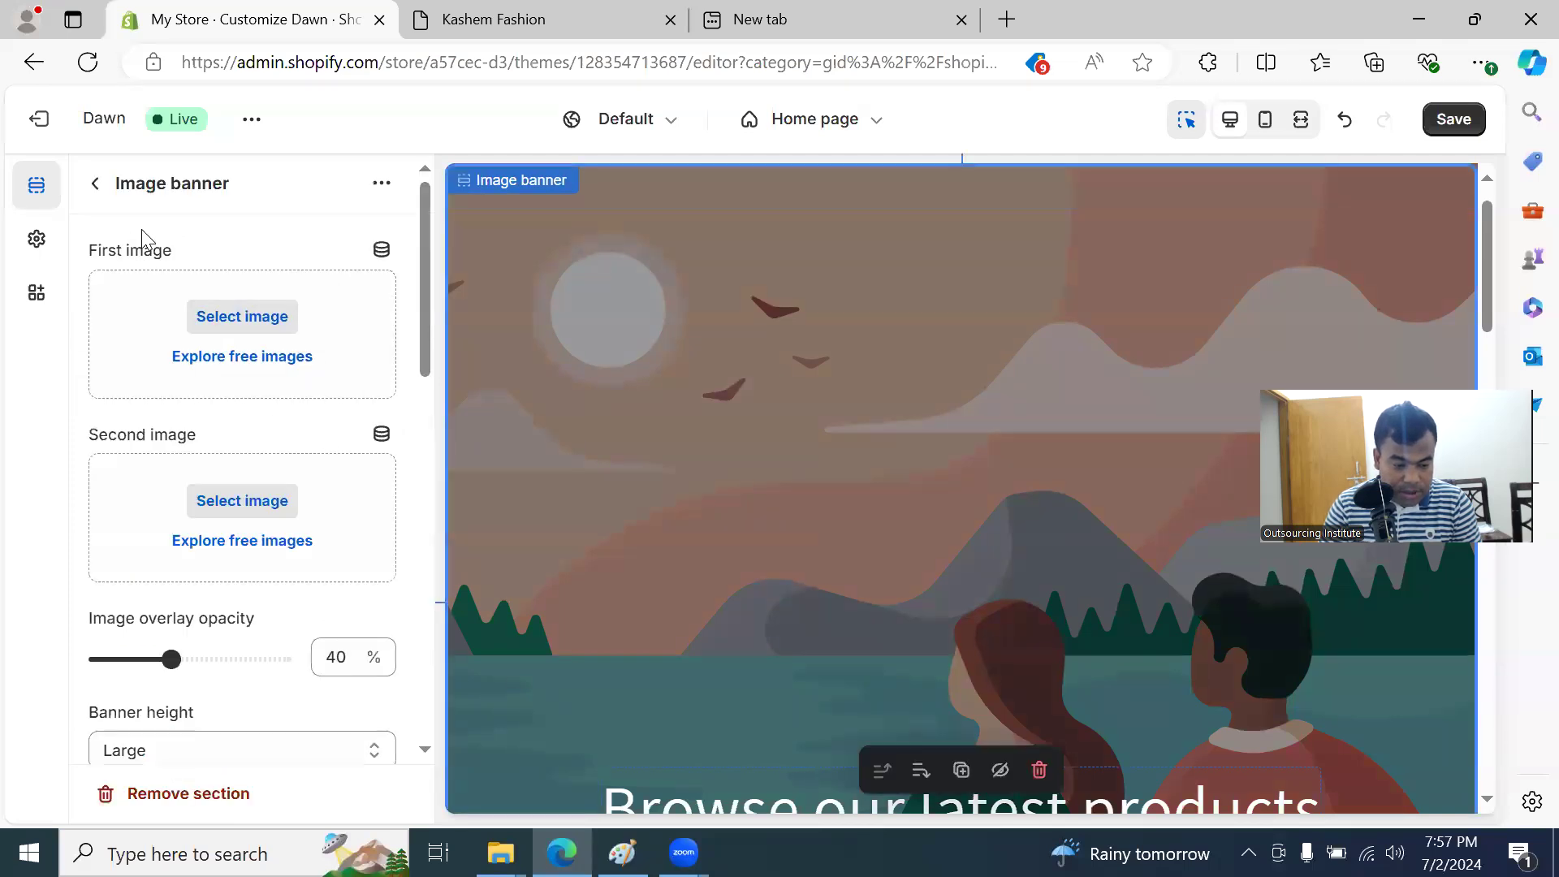
left_click(242, 319)
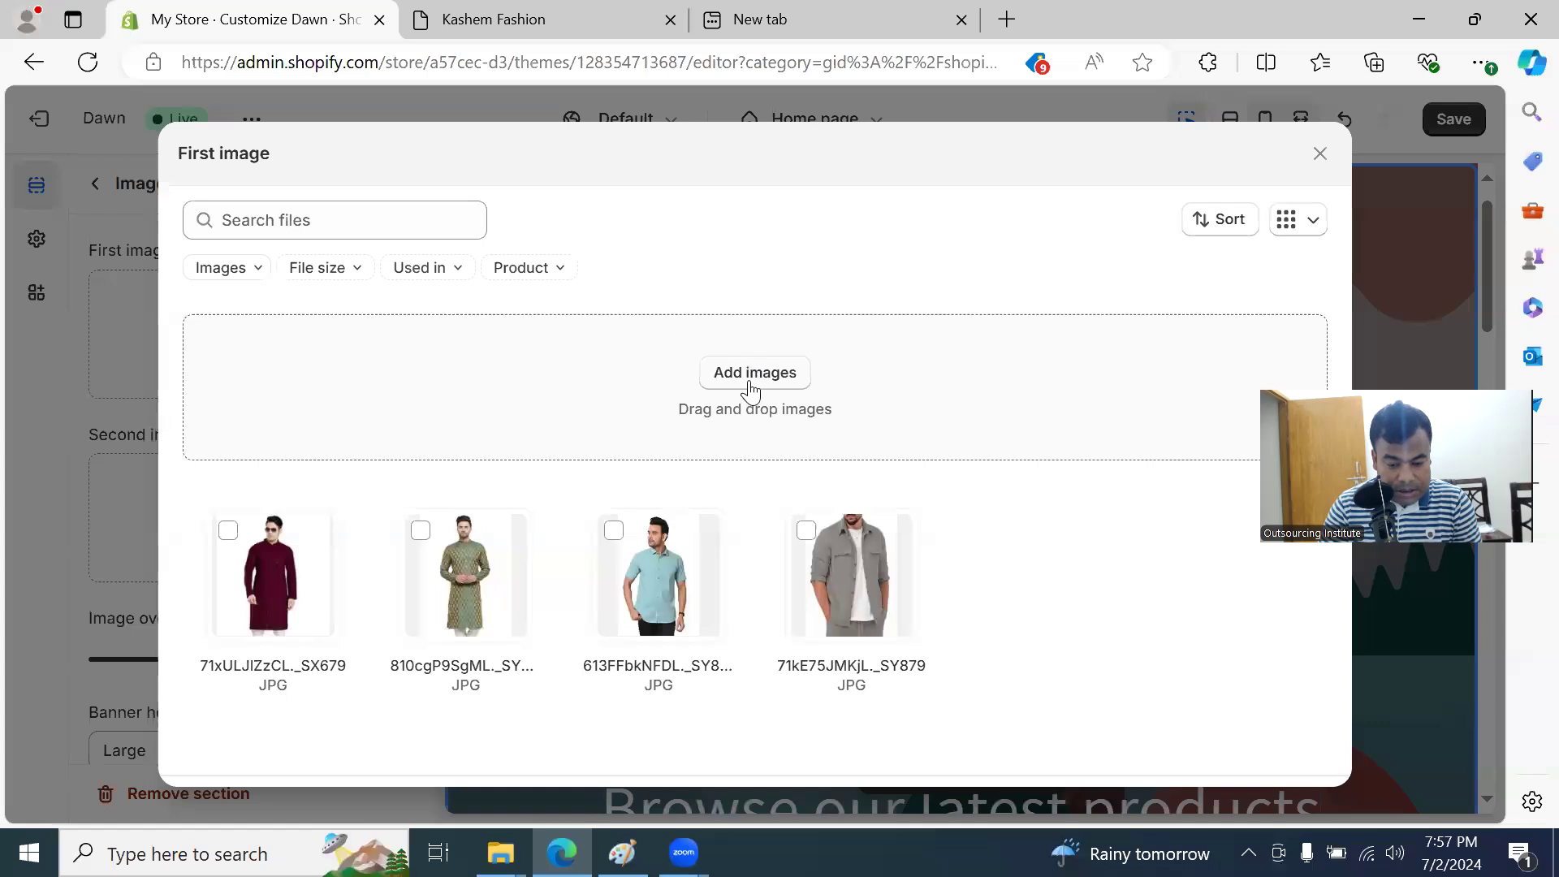
left_click(750, 388)
left_click(1070, 559)
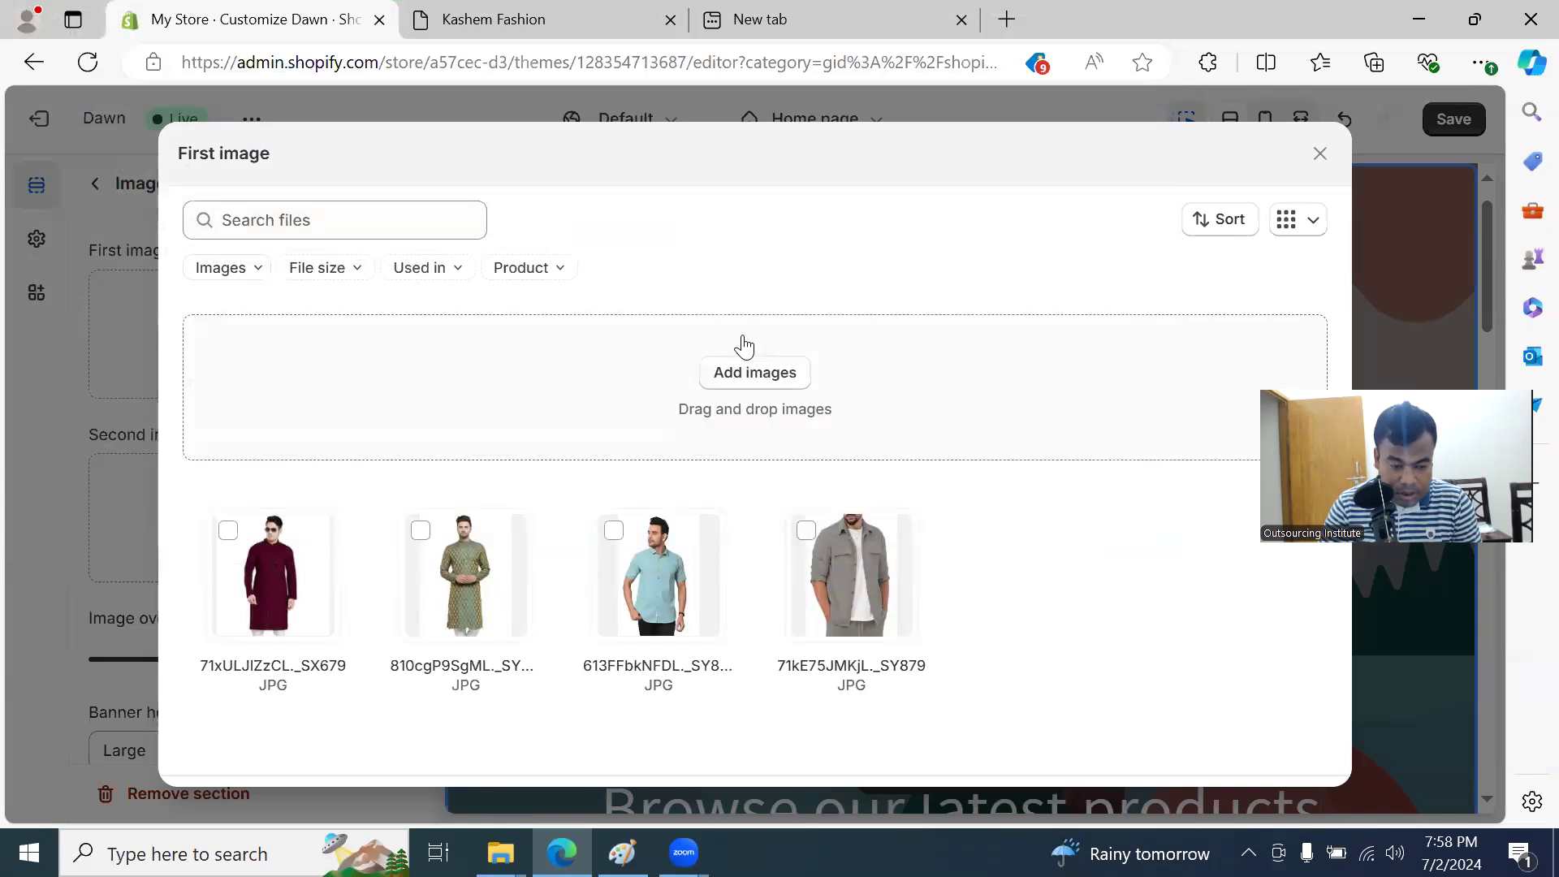
Step: Examine the first image library's file type, file size, usage, product and view options, and close it without selecting an image
left_click(255, 276)
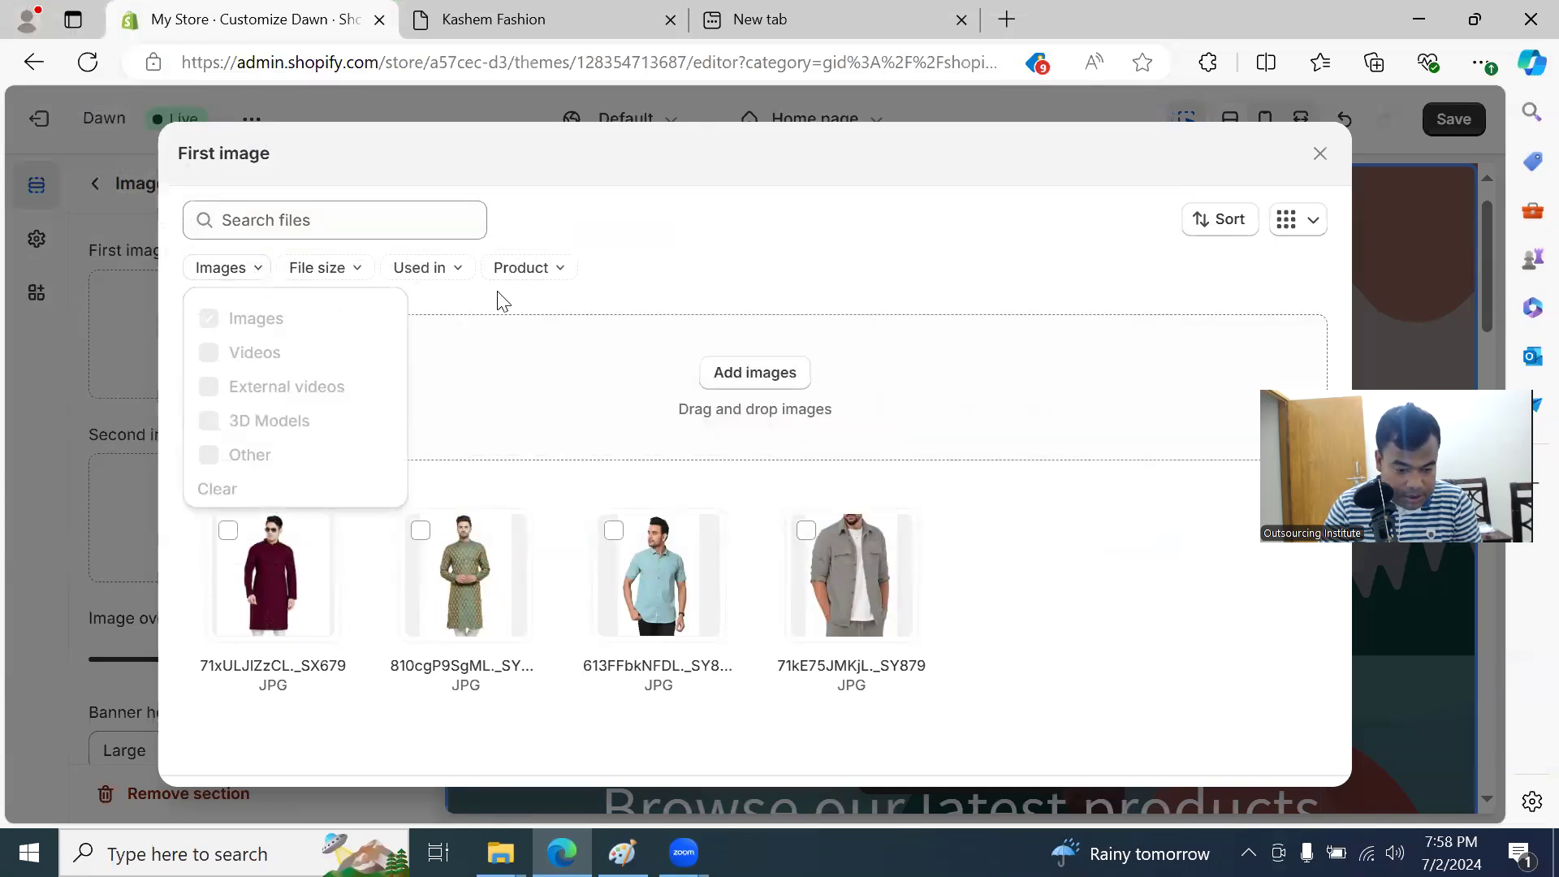
left_click(449, 279)
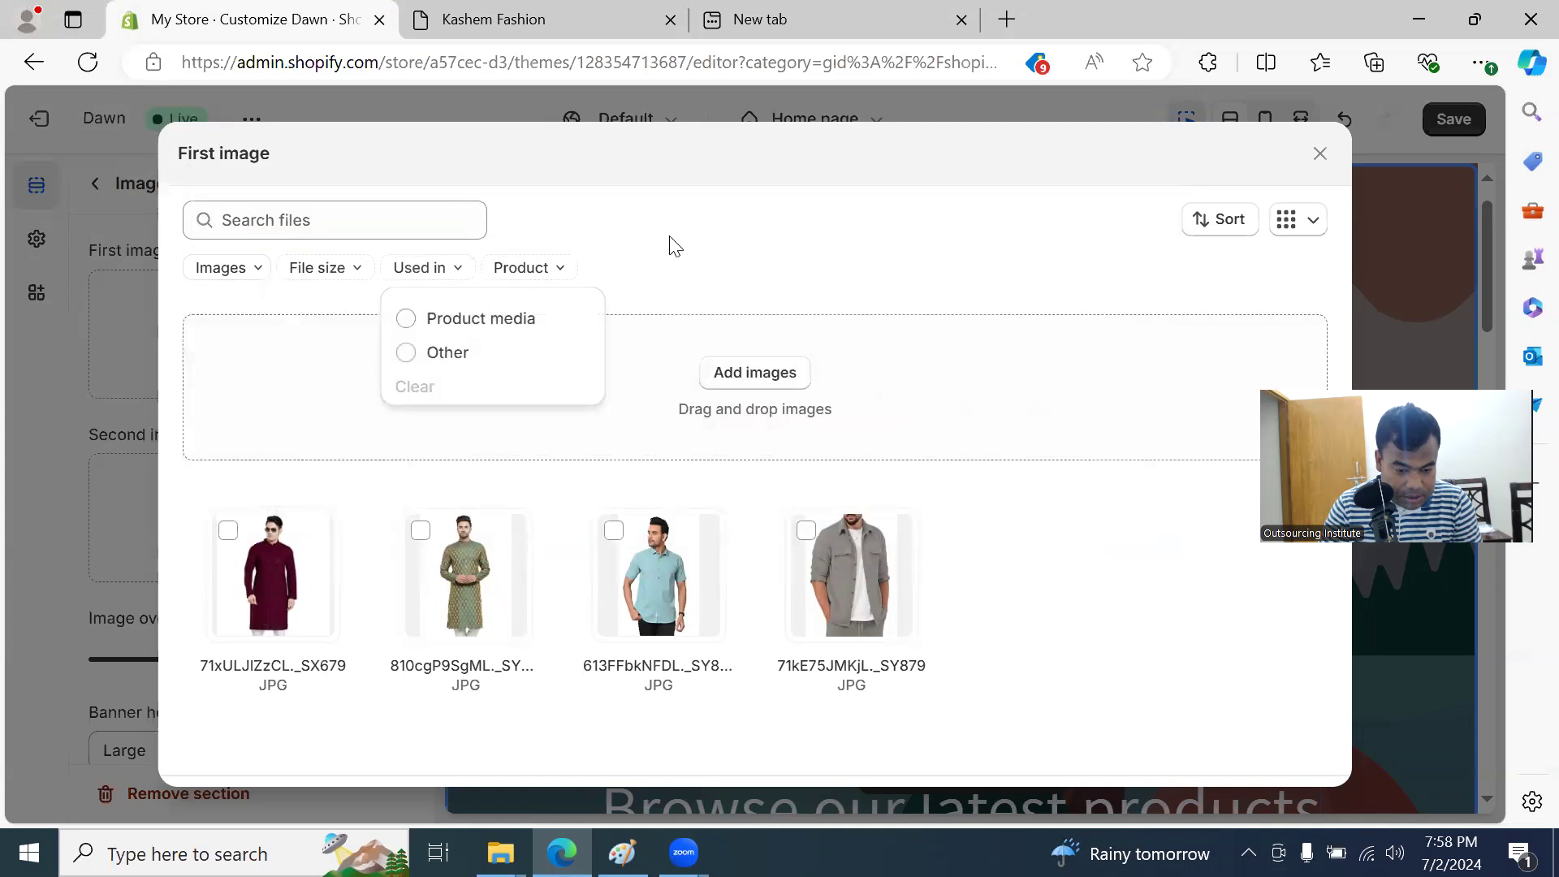
left_click(531, 270)
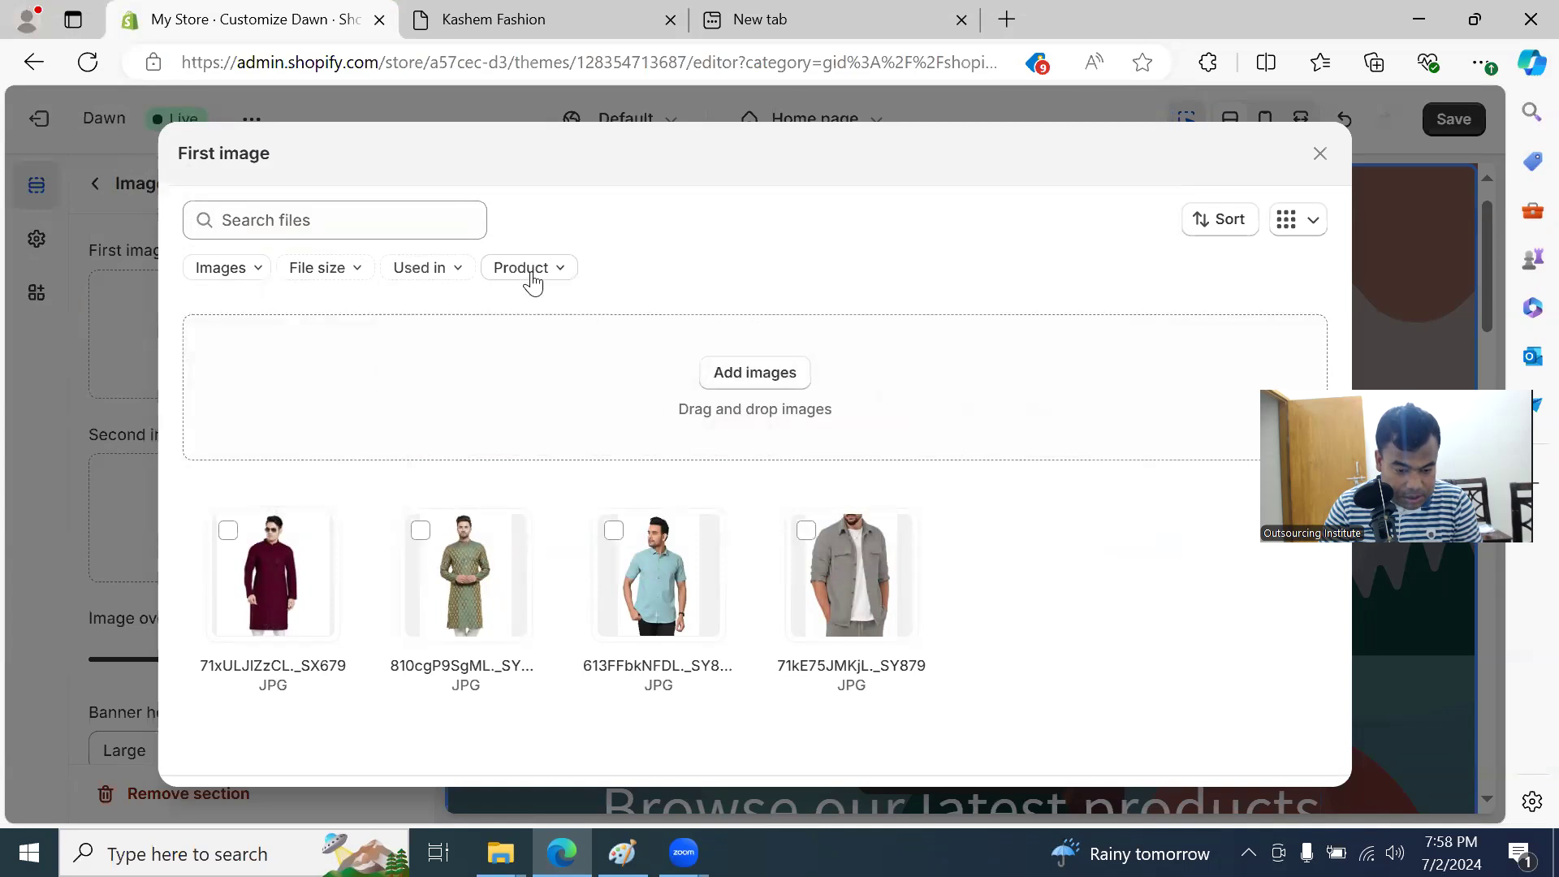
left_click(702, 244)
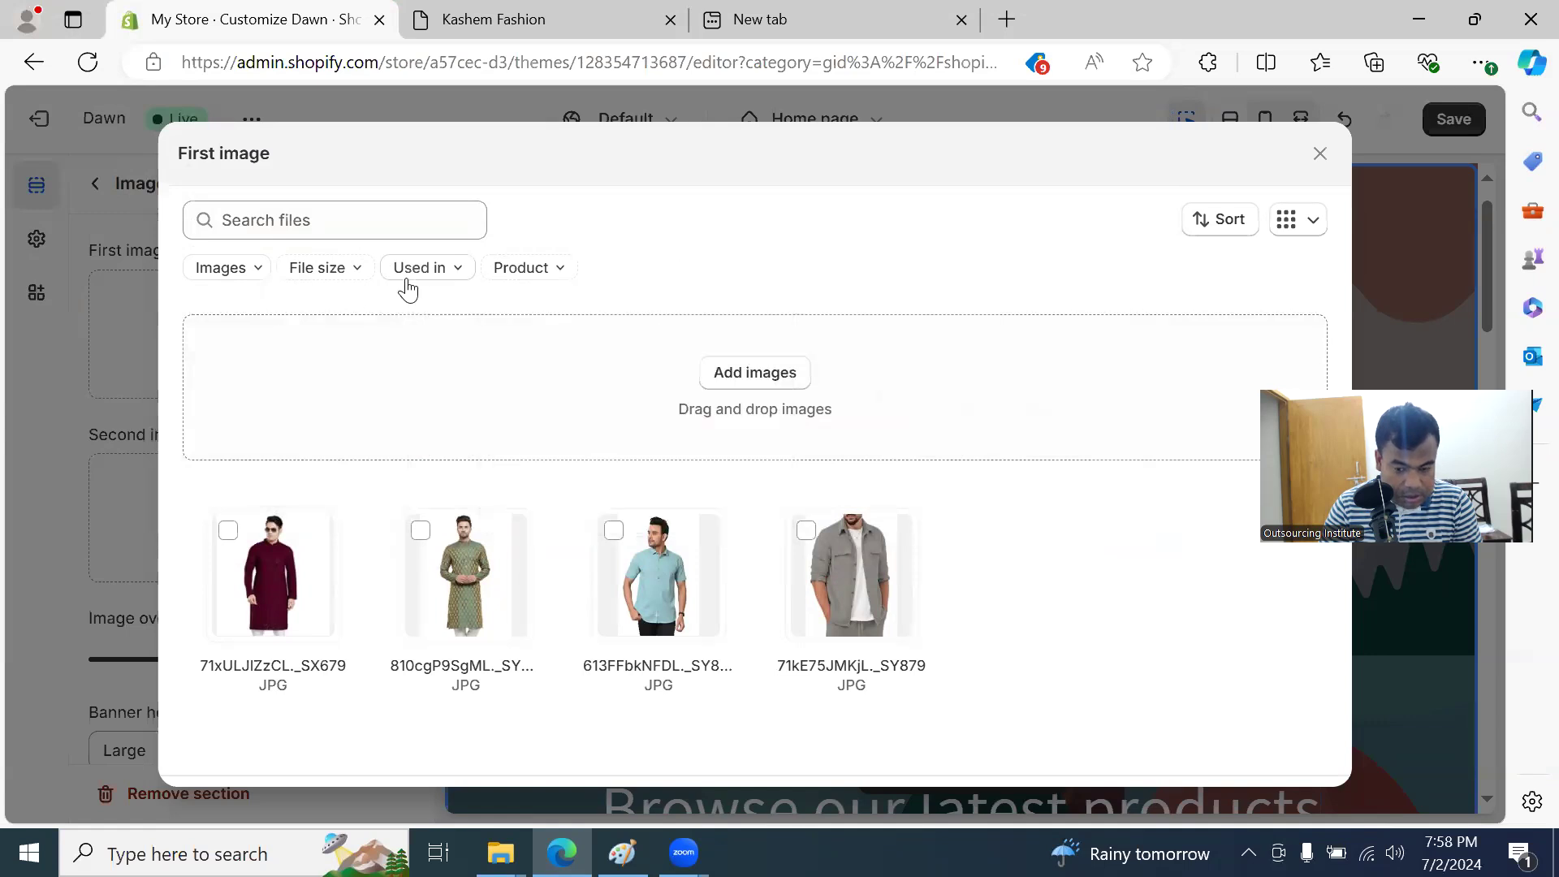
left_click(1290, 232)
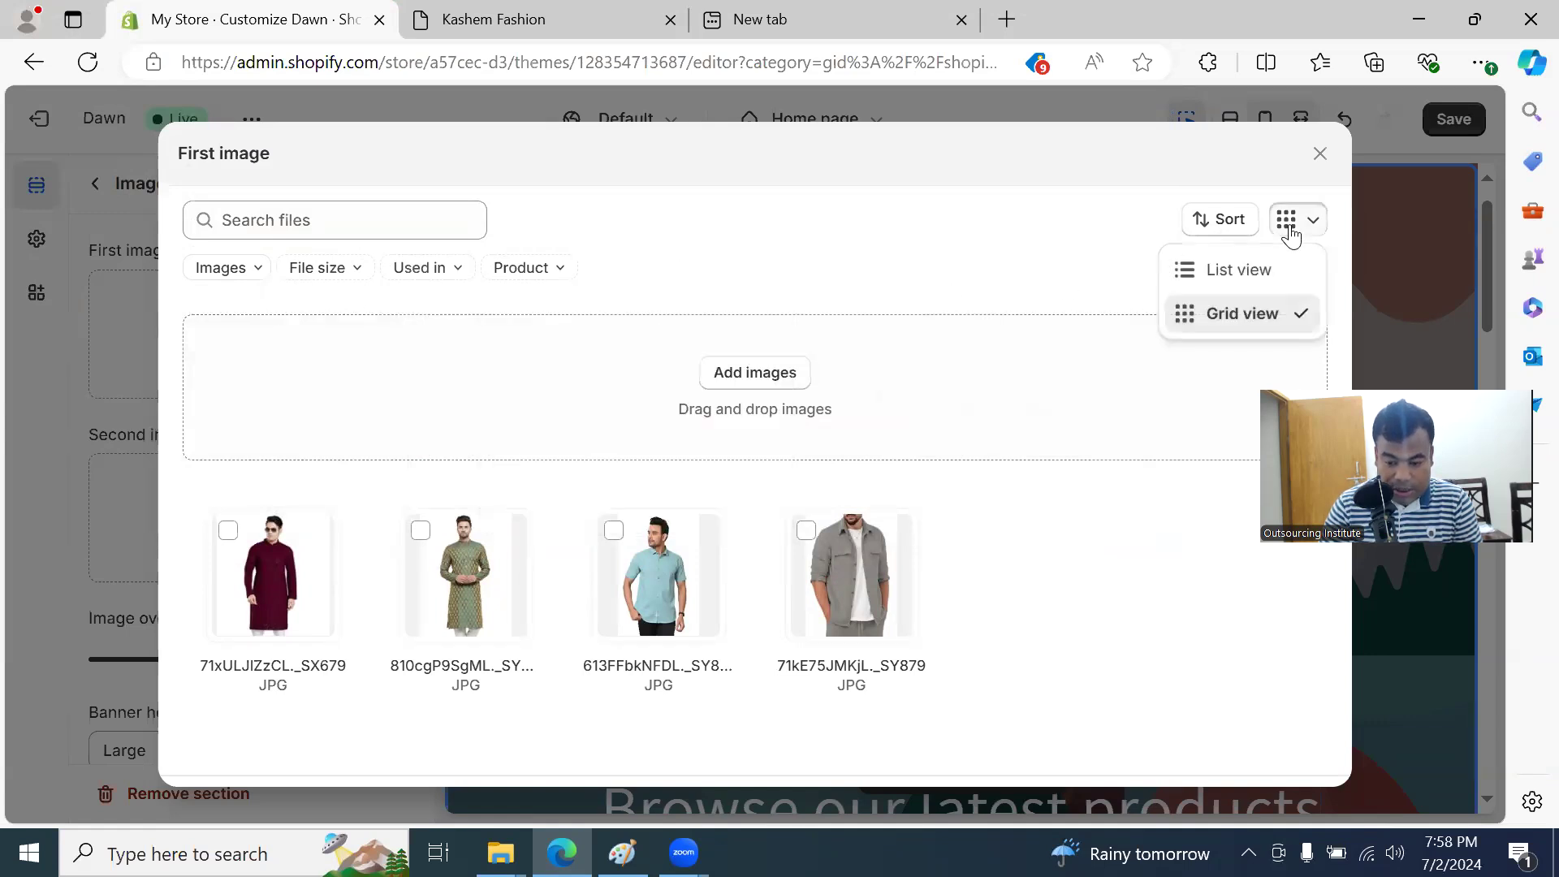
left_click(807, 283)
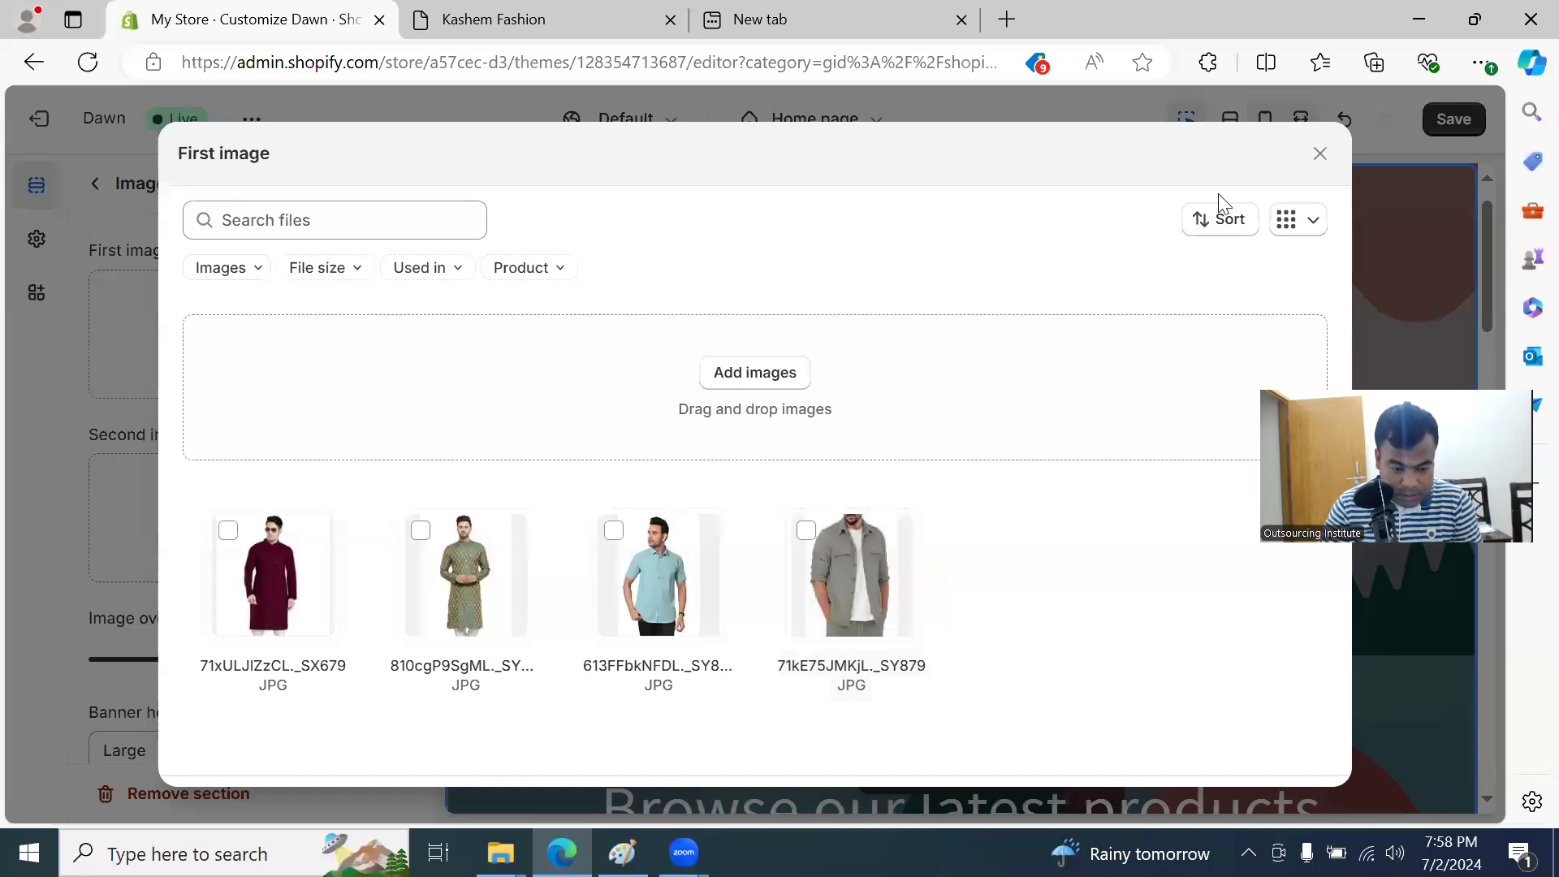
left_click(243, 273)
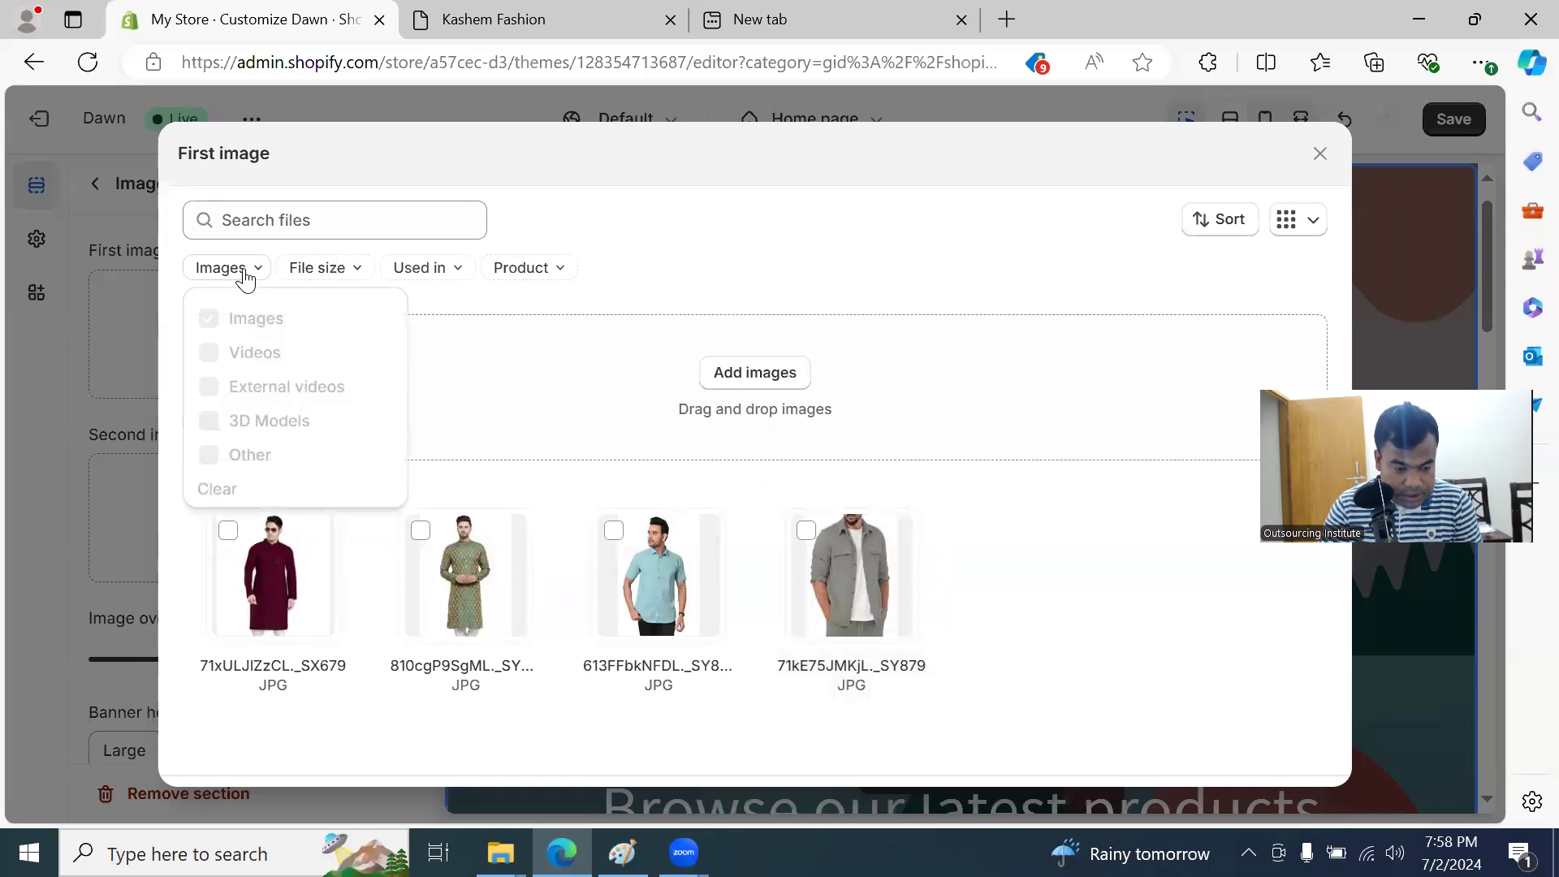
left_click(325, 268)
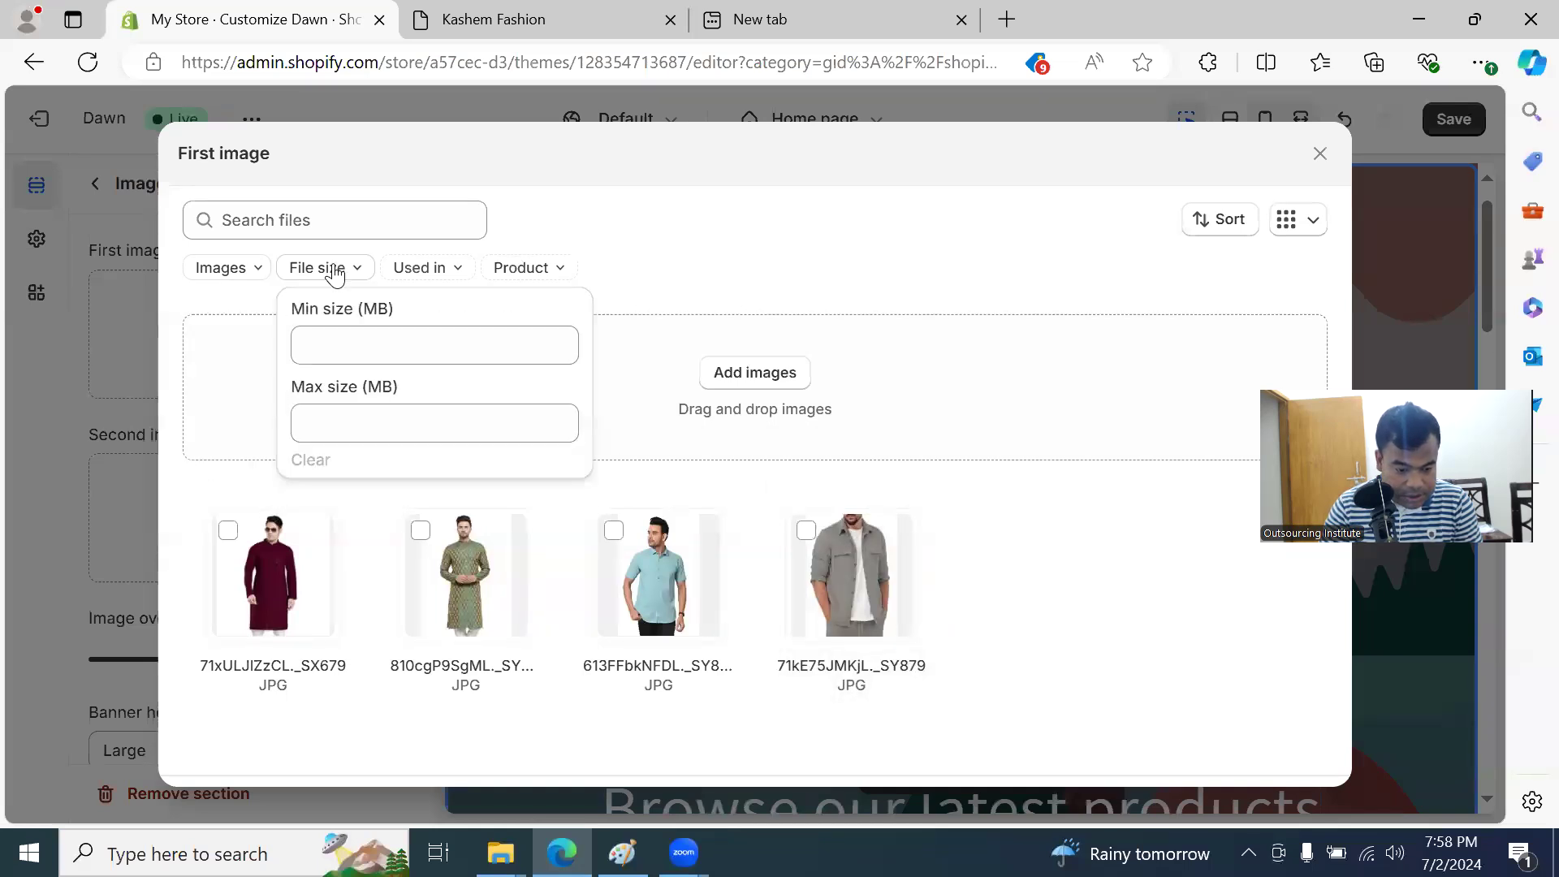
left_click(432, 274)
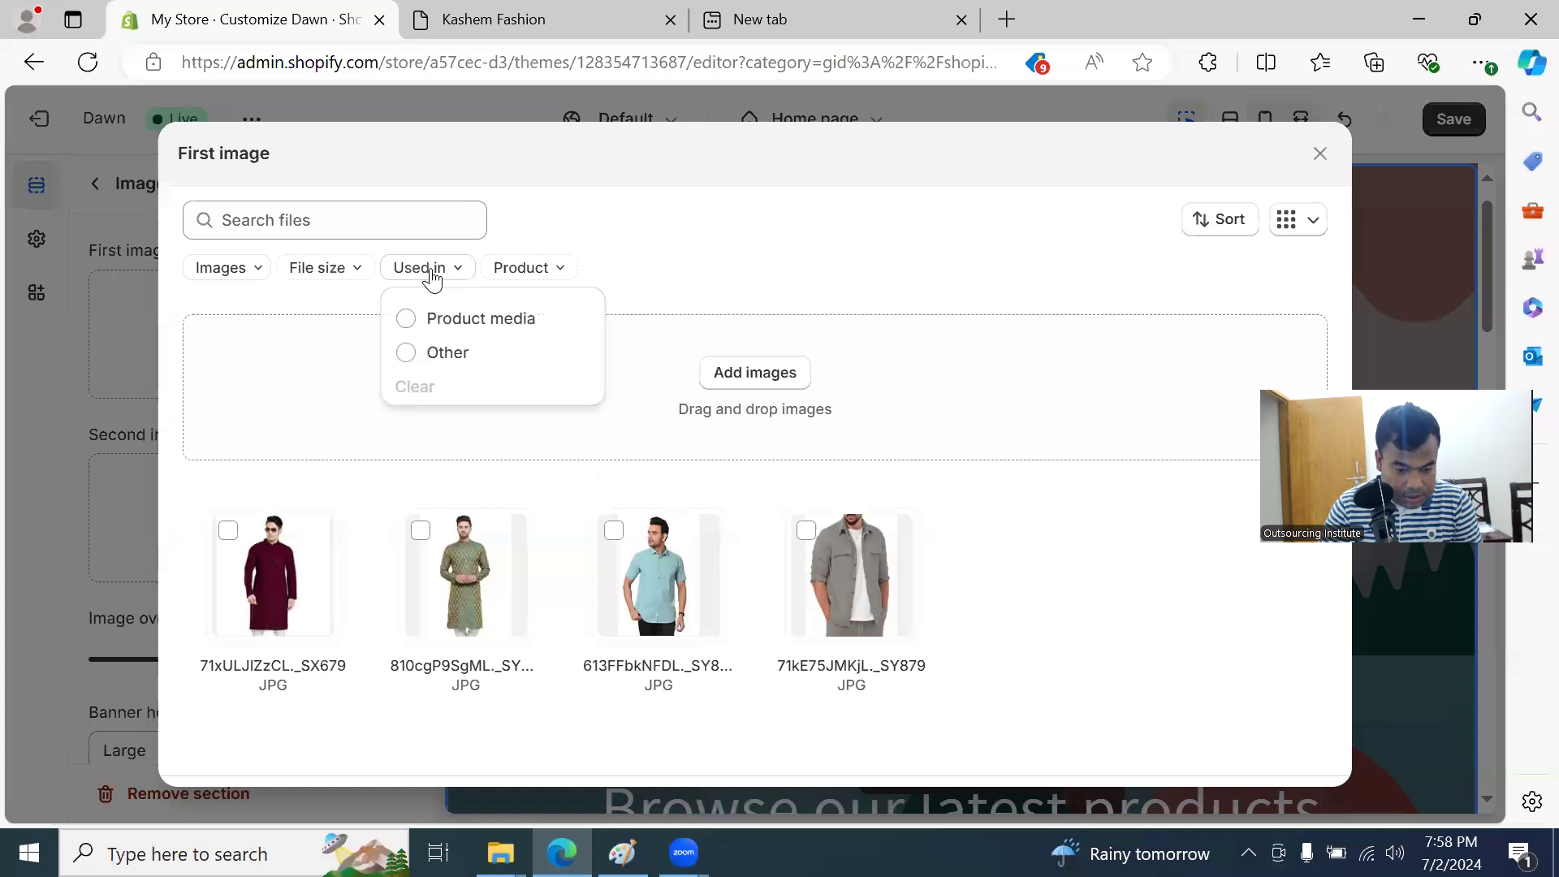
left_click(546, 276)
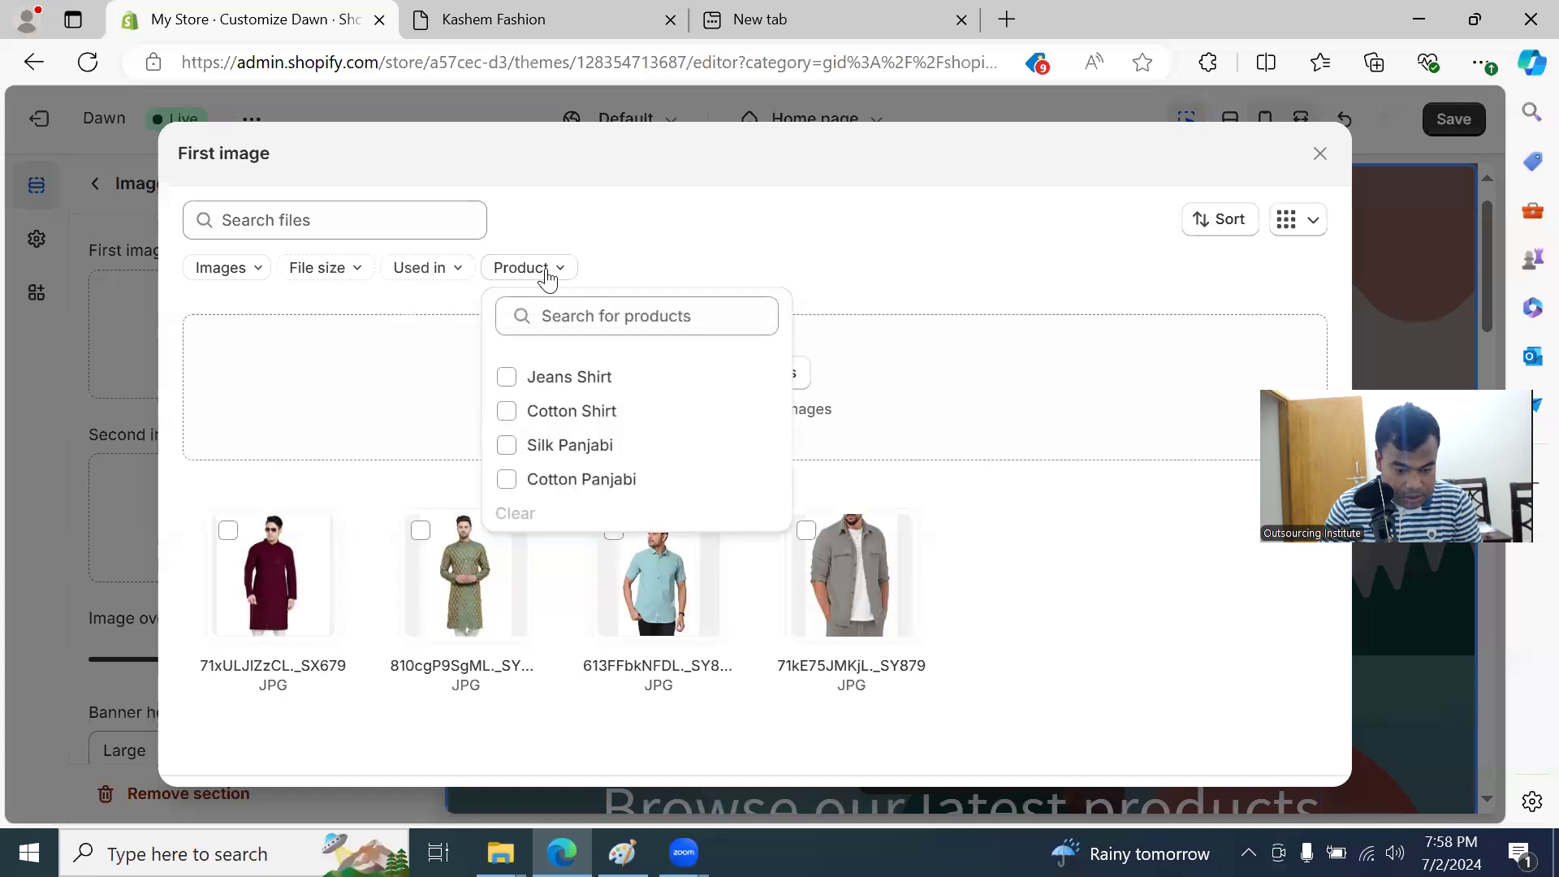
left_click(527, 235)
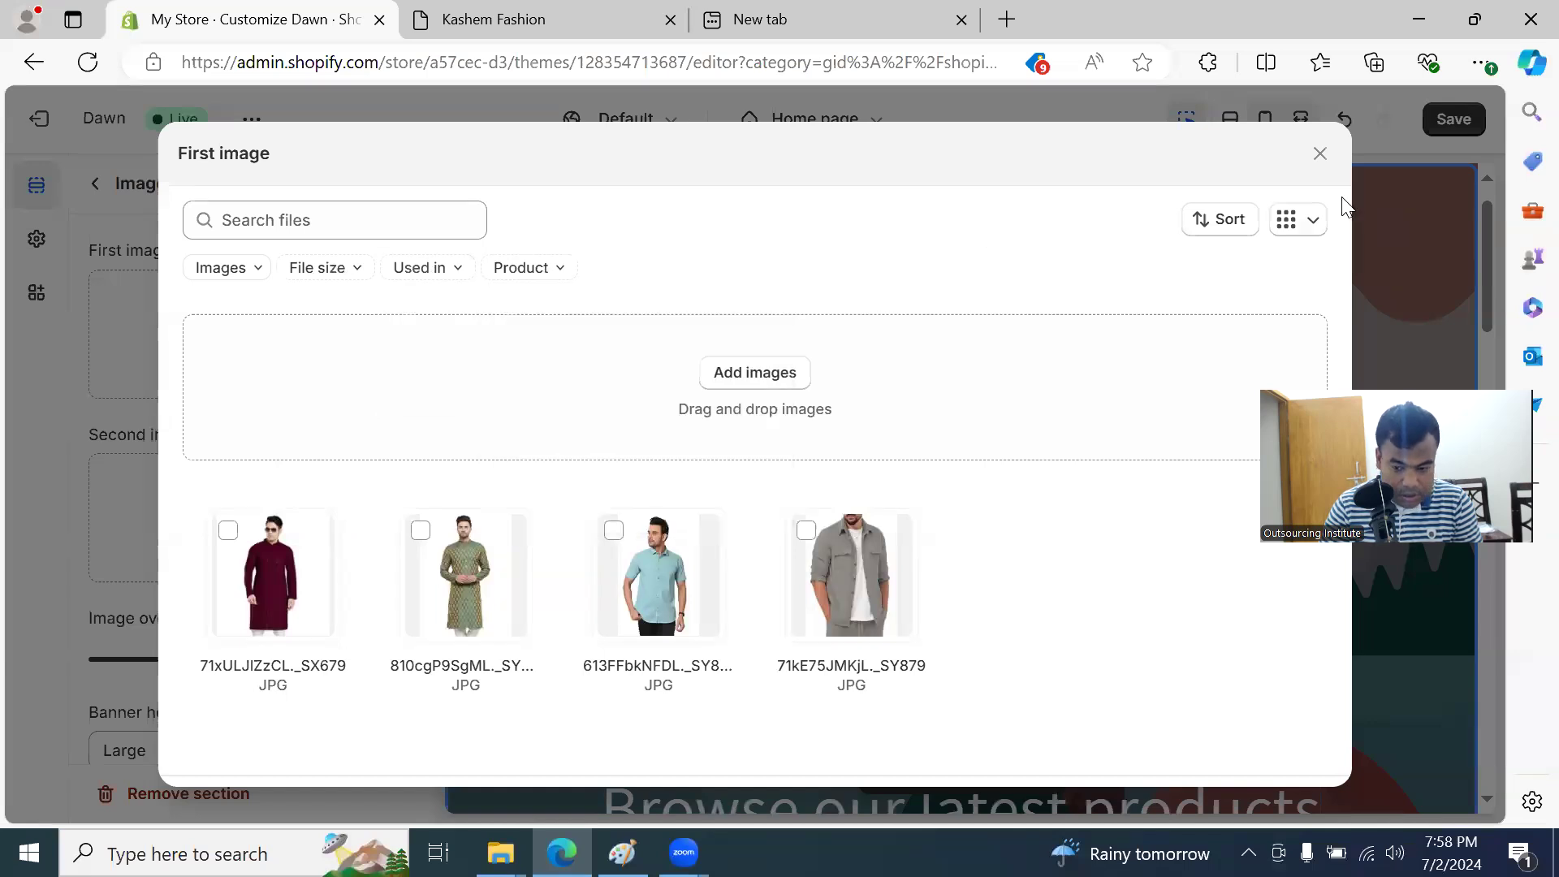
left_click(1319, 155)
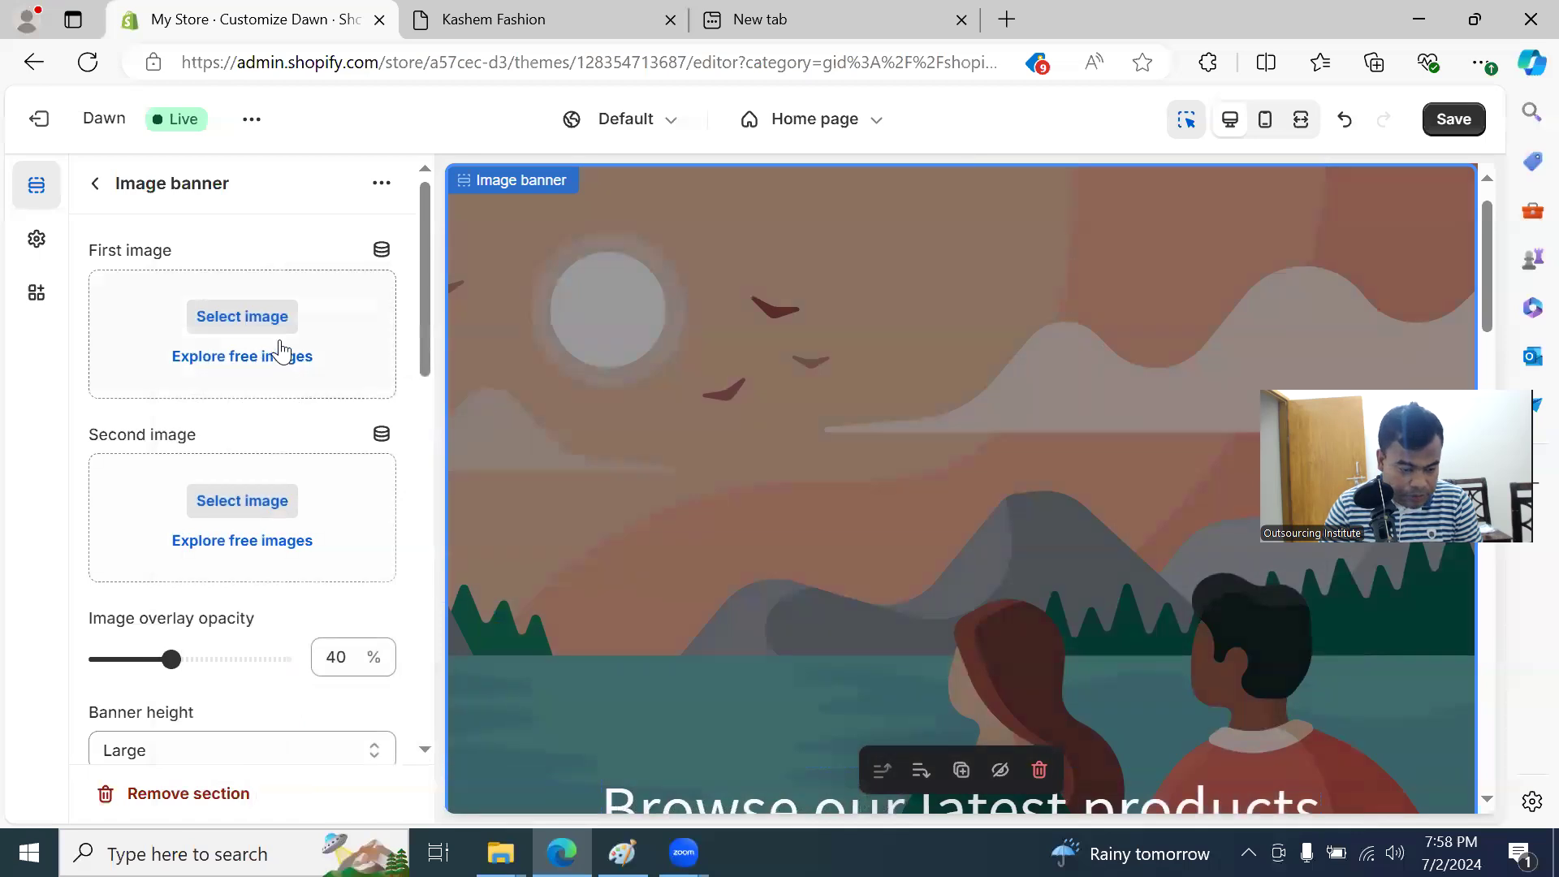
Step: View the image library and upload option for the banner's second image without choosing a file
left_click(249, 497)
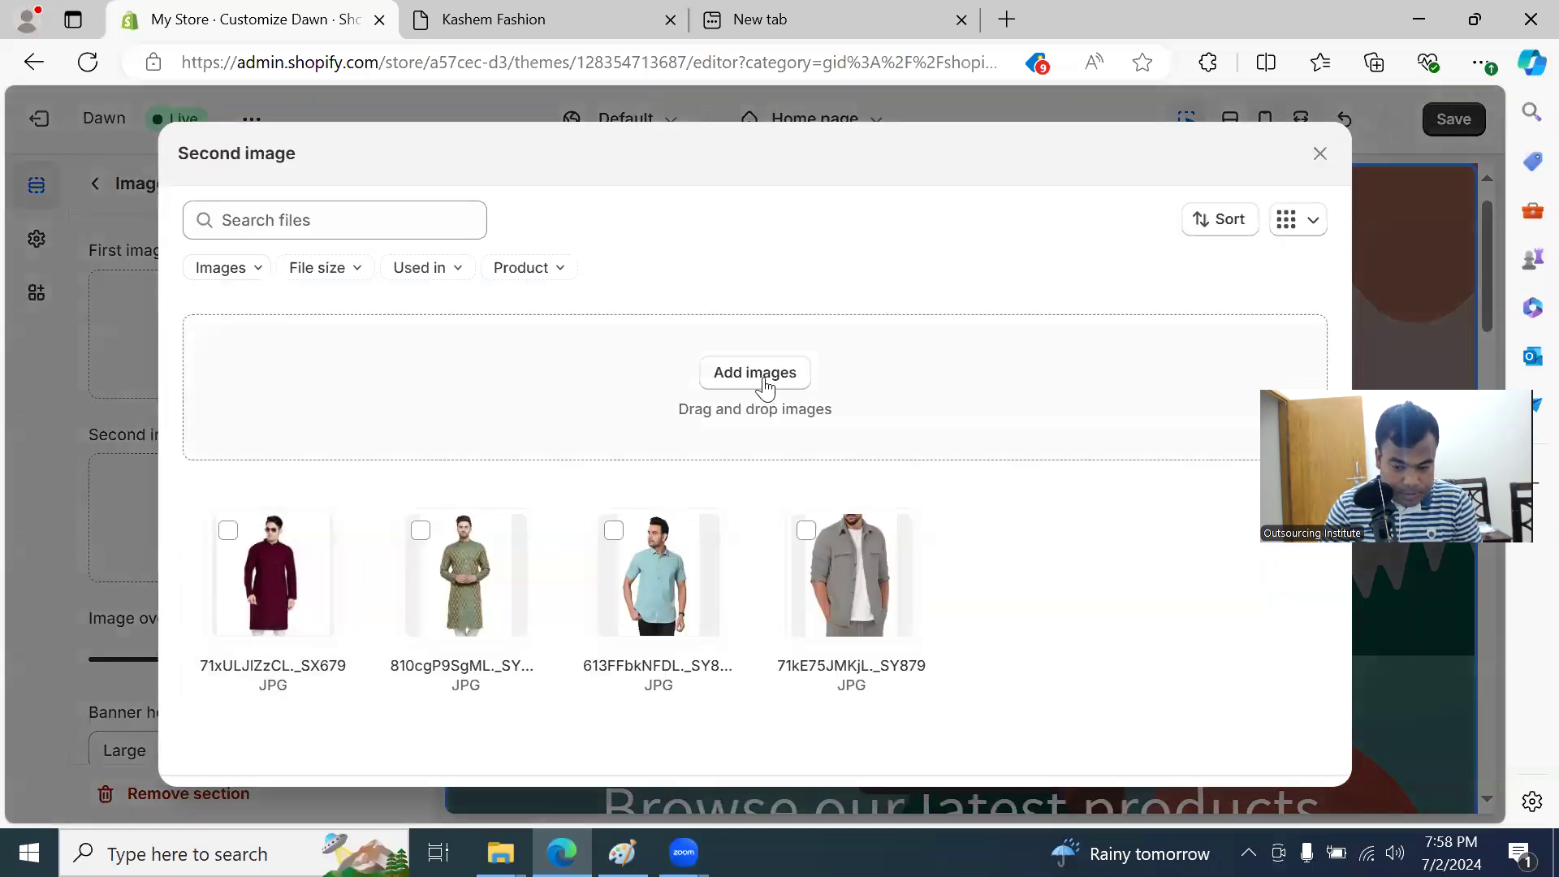
left_click(763, 379)
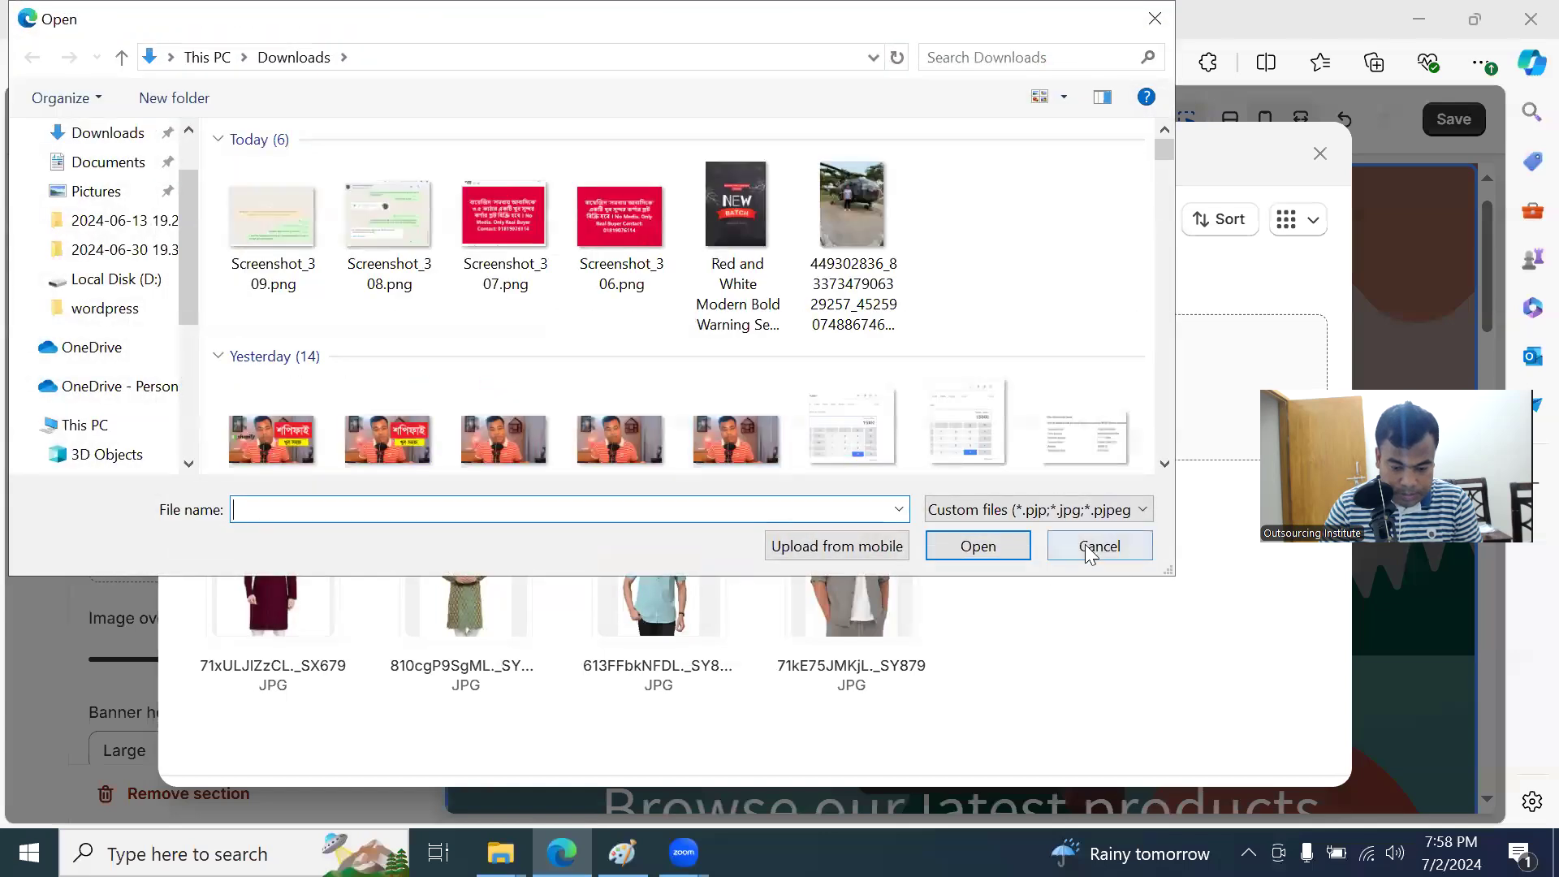
left_click(1090, 546)
left_click(1320, 153)
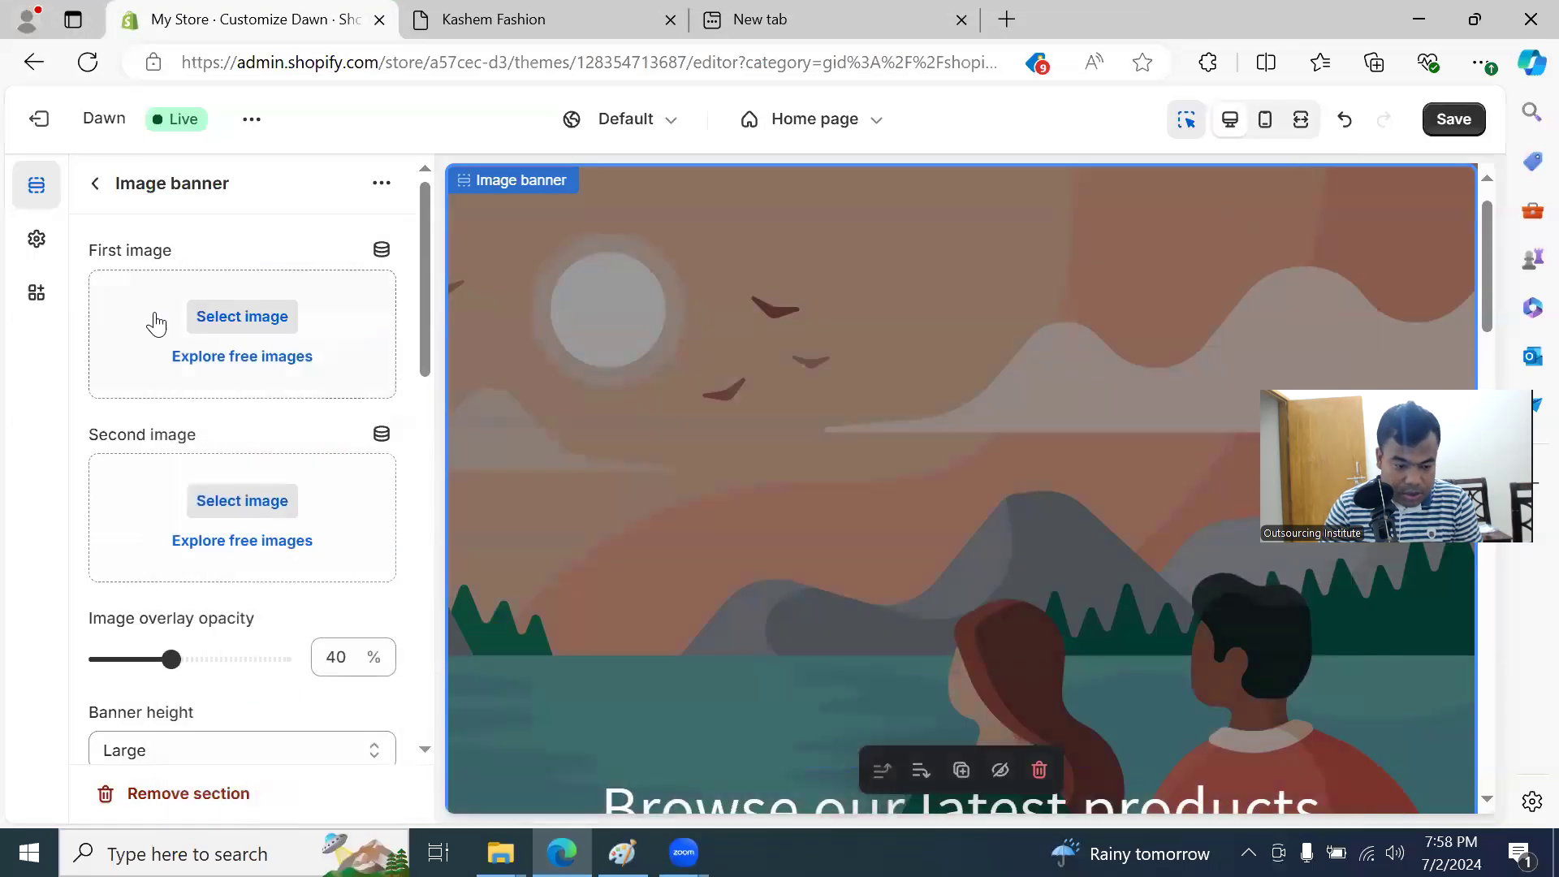
Step: Upload 71kE75JMKjL._SY879_.jpg, the grey shirt photo, from Downloads and set it as the banner's first image
left_click(216, 317)
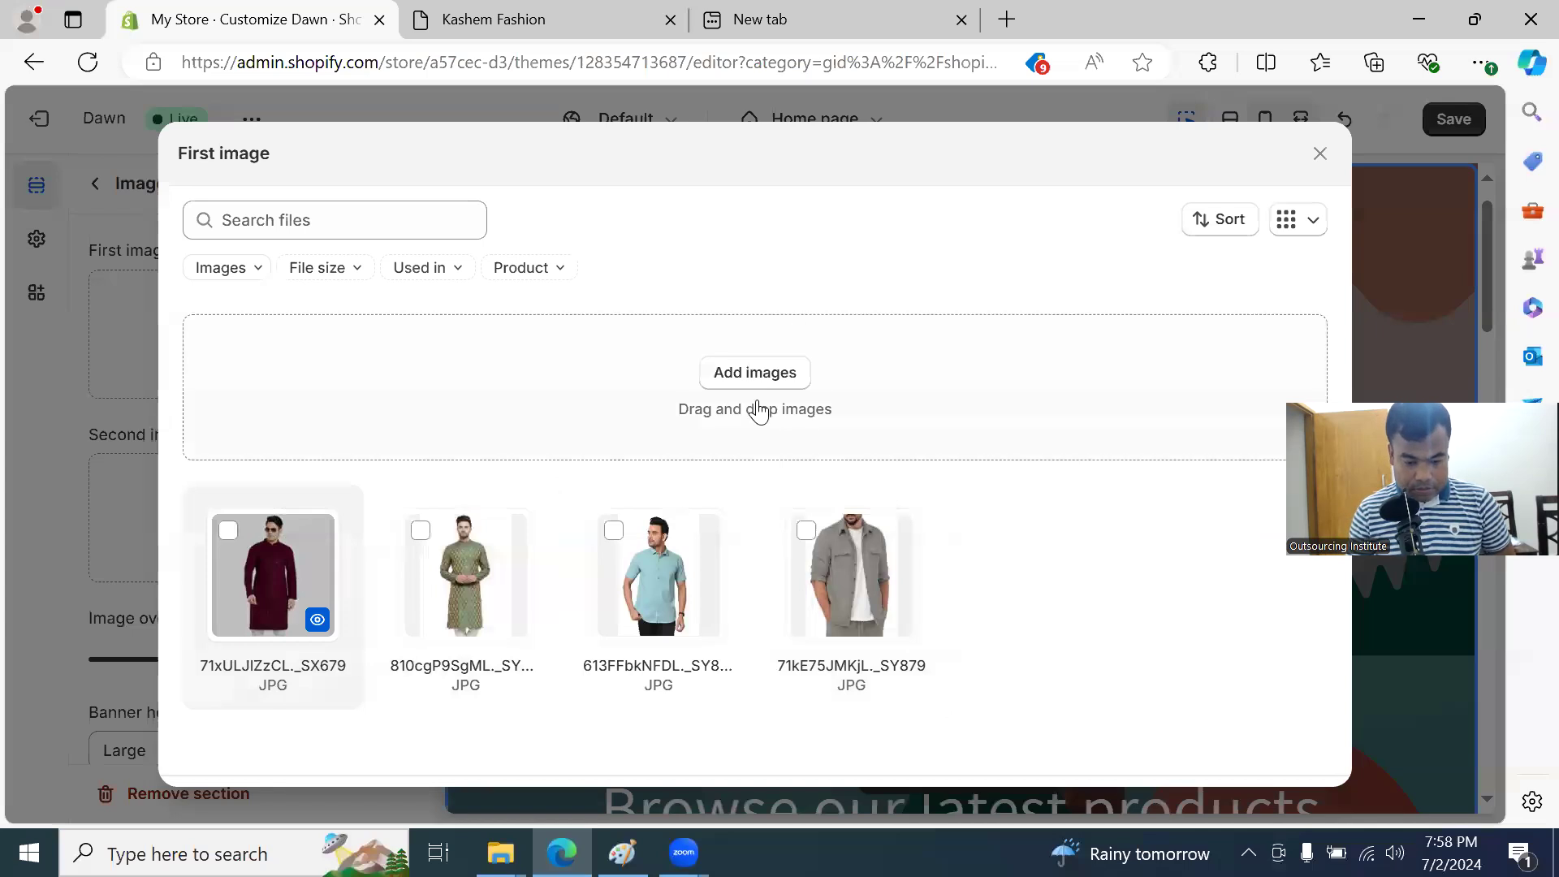
left_click(755, 372)
scroll(851, 291, "down", 2)
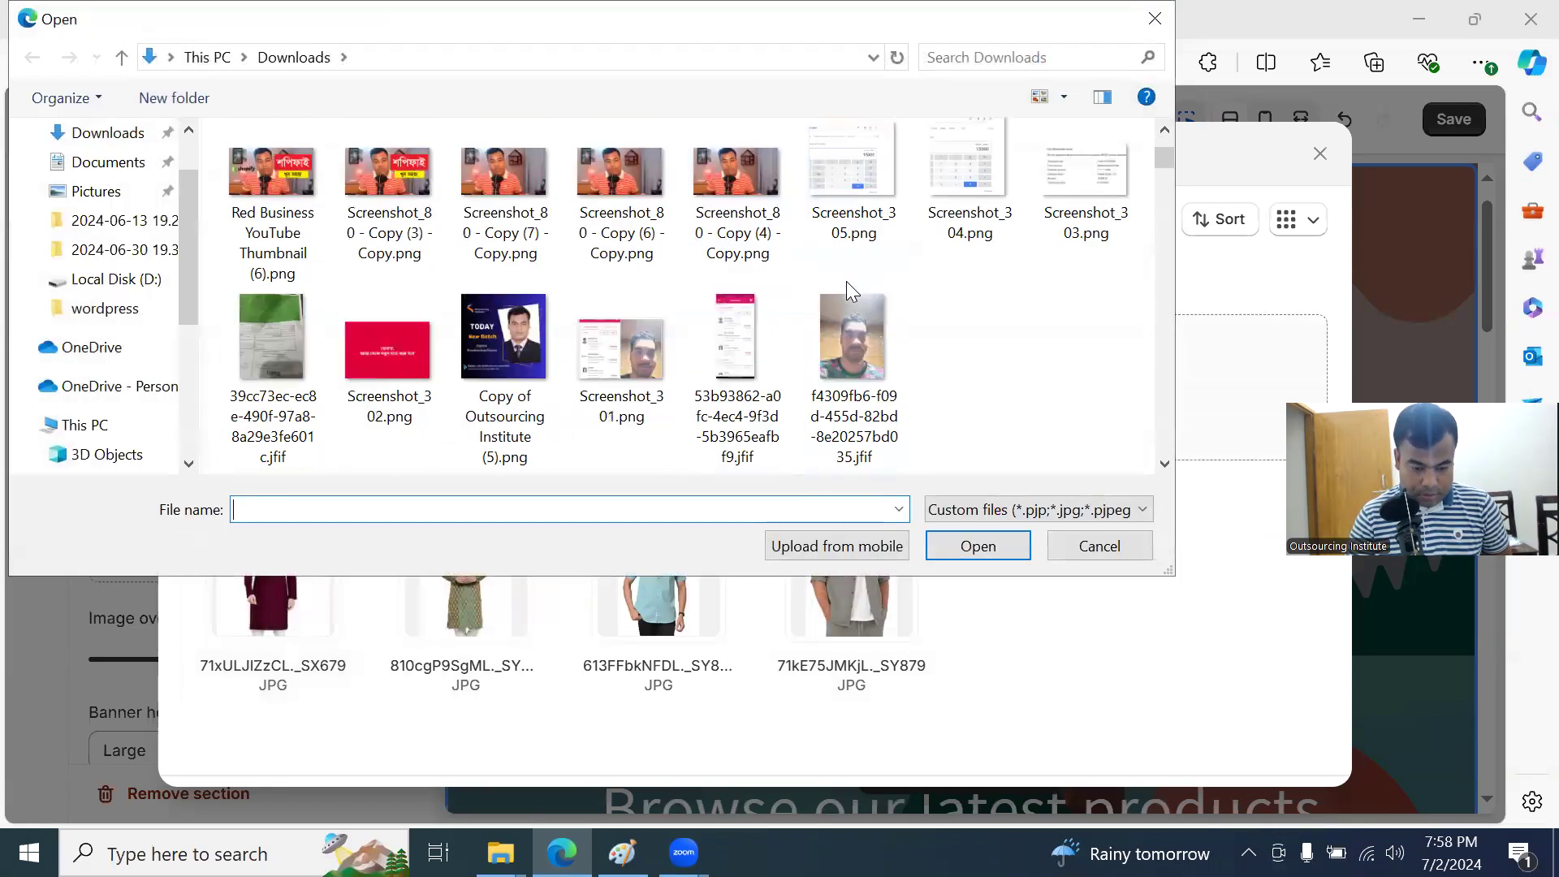
scroll(848, 292, "down", 2)
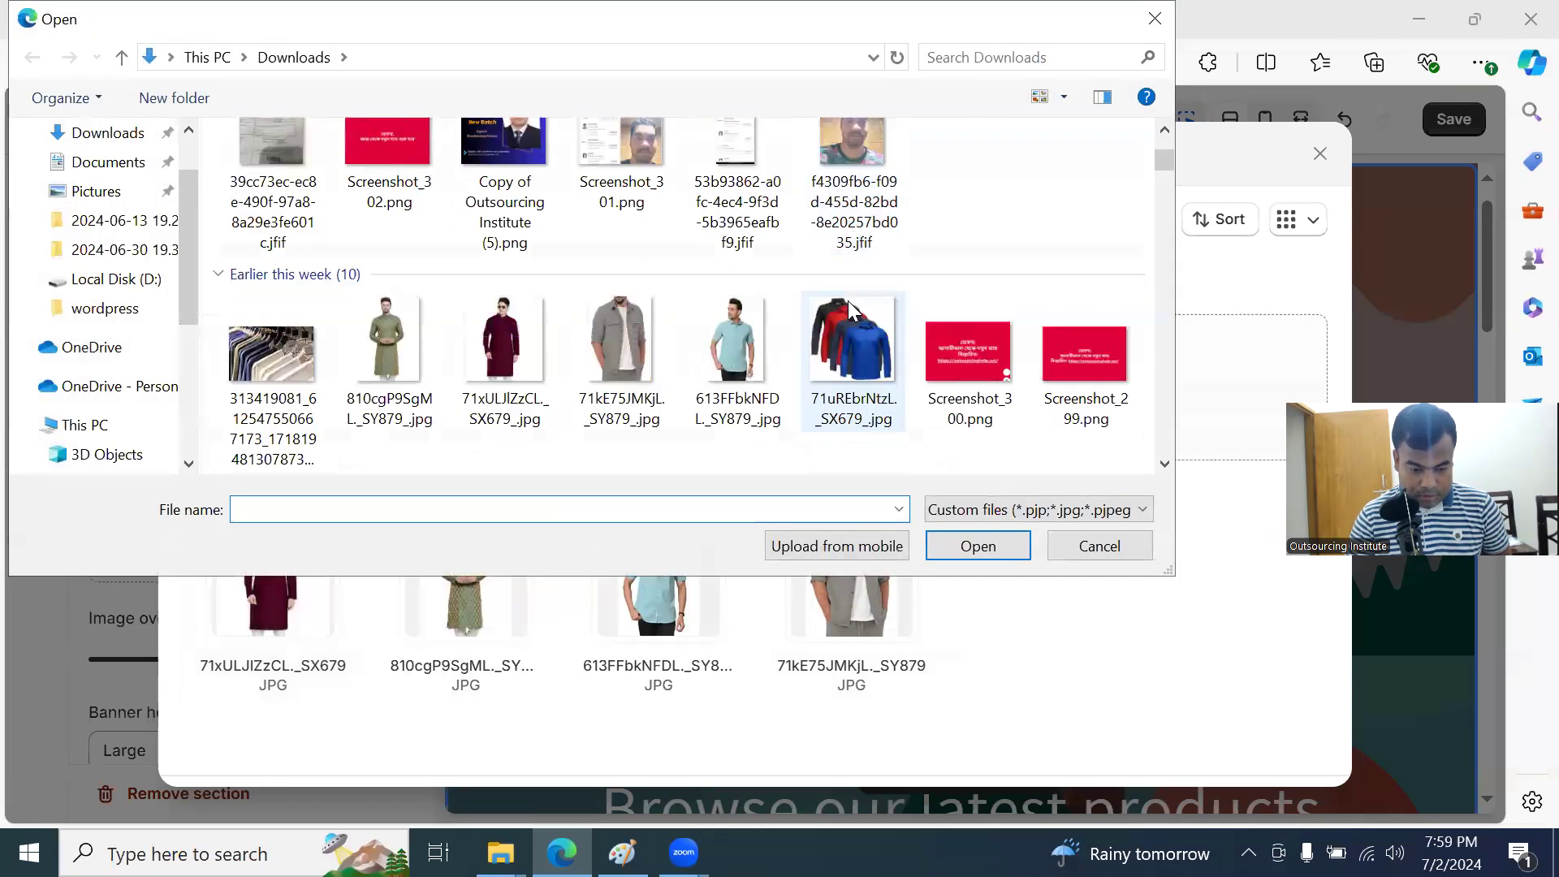
left_click(609, 341)
left_click(994, 537)
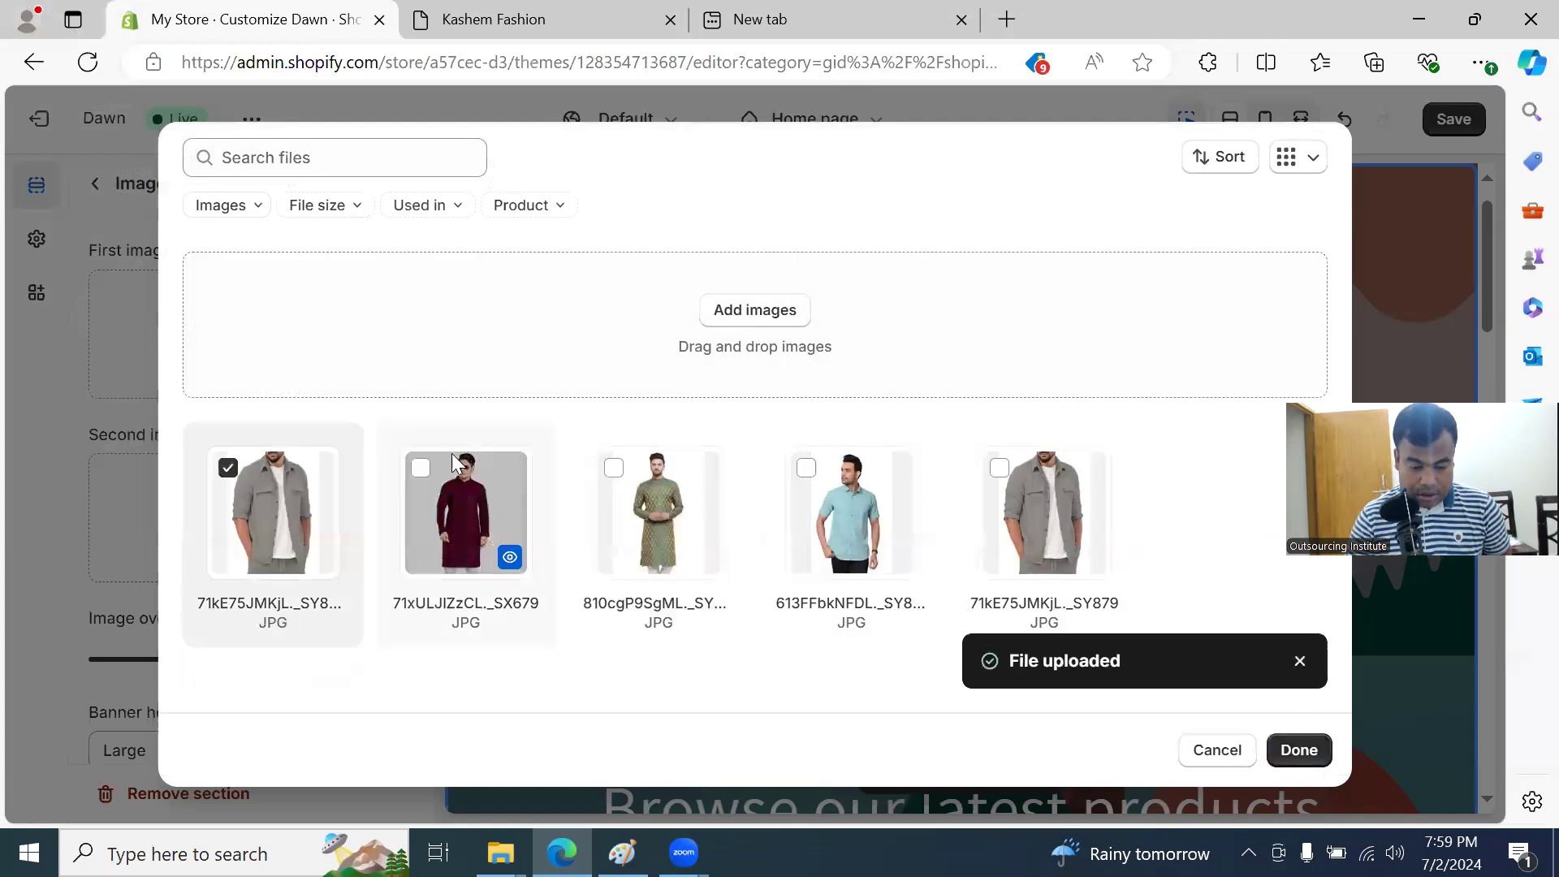
left_click(419, 470)
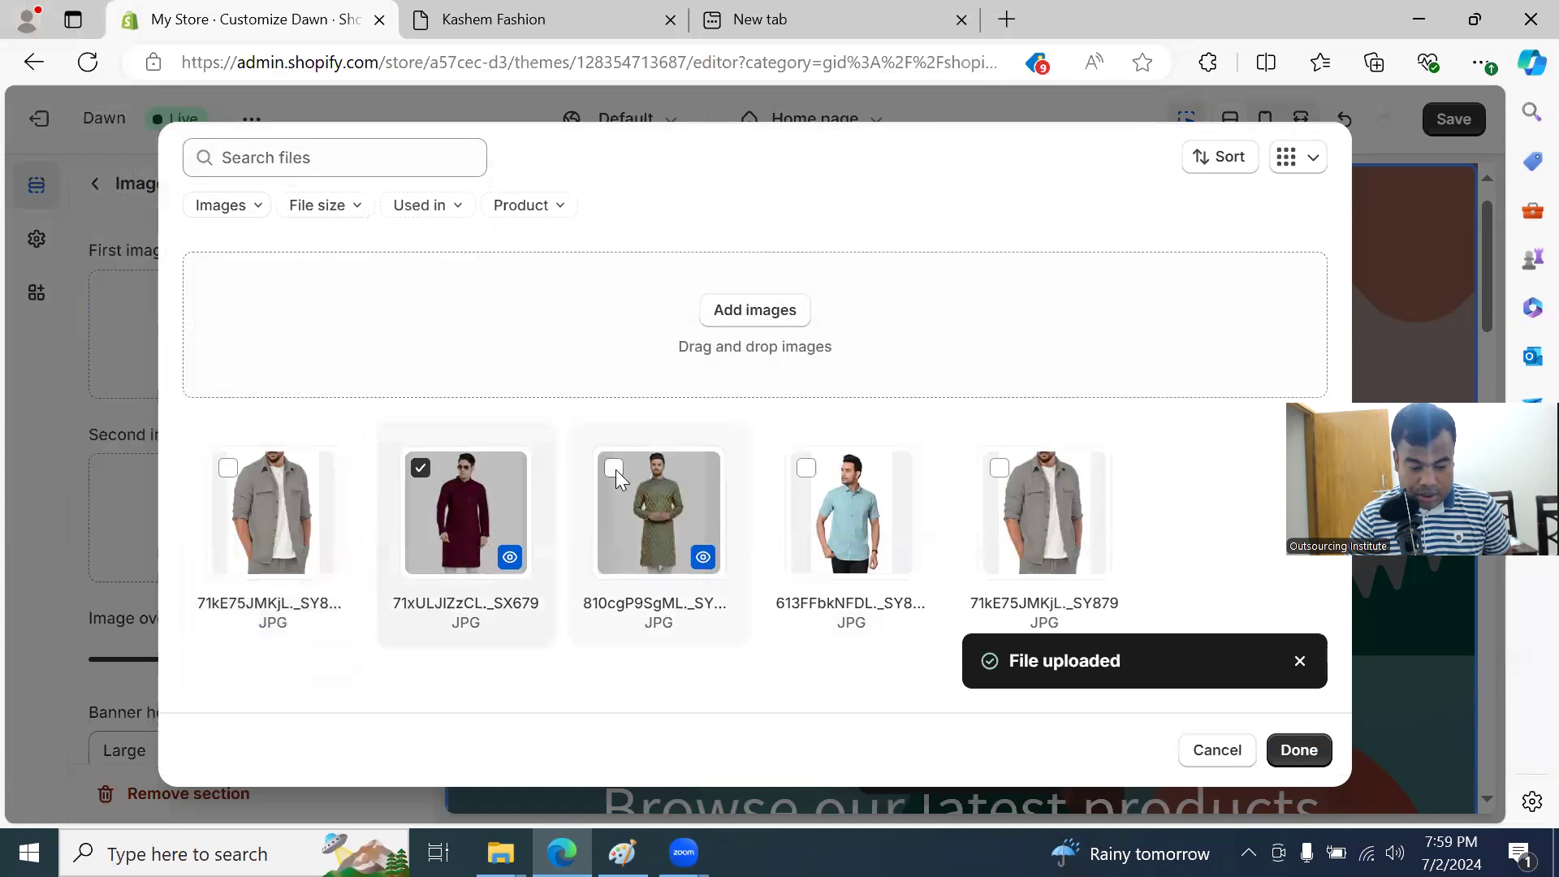
left_click(235, 470)
left_click(1296, 750)
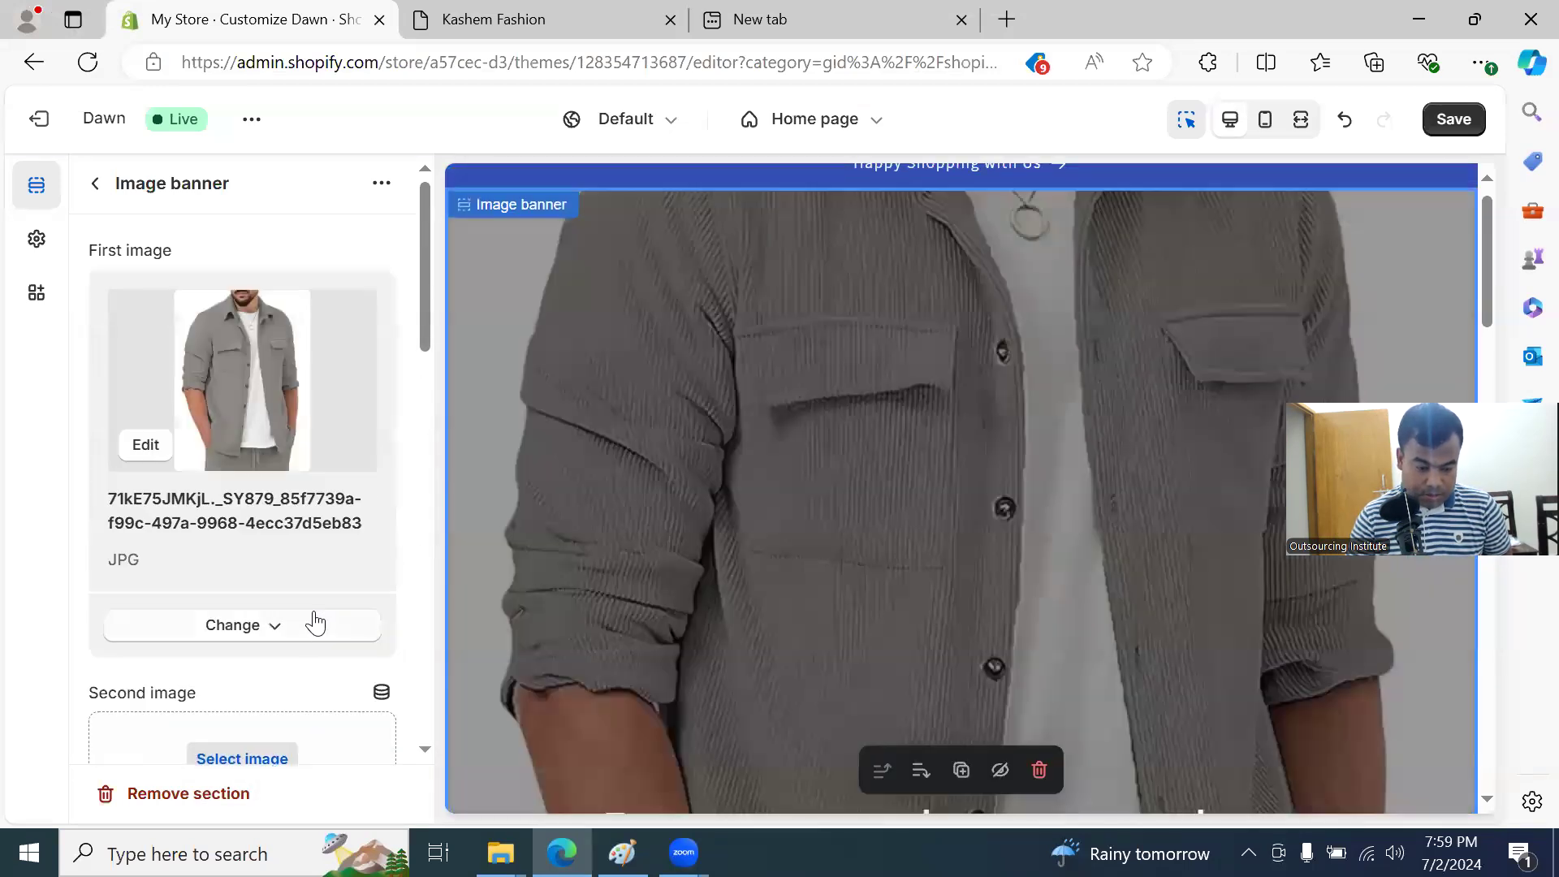
Step: Upload 613FFbkNFDL._SY879_.jpg, the light blue shirt photo, from Downloads and set it as the banner's second image
scroll(288, 560, "down", 2)
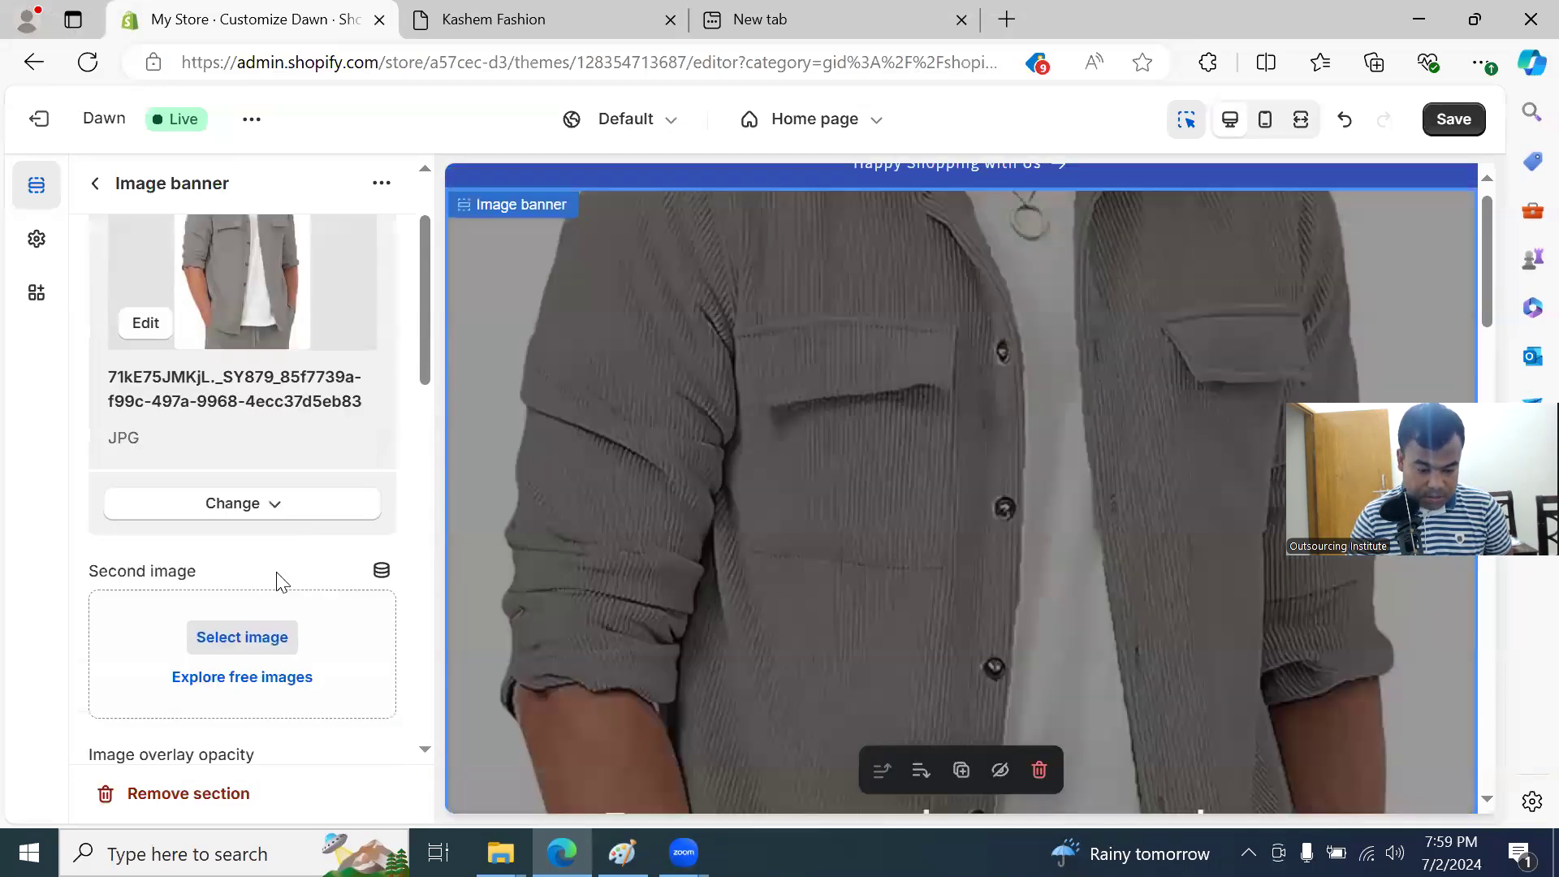
left_click(271, 637)
left_click(806, 529)
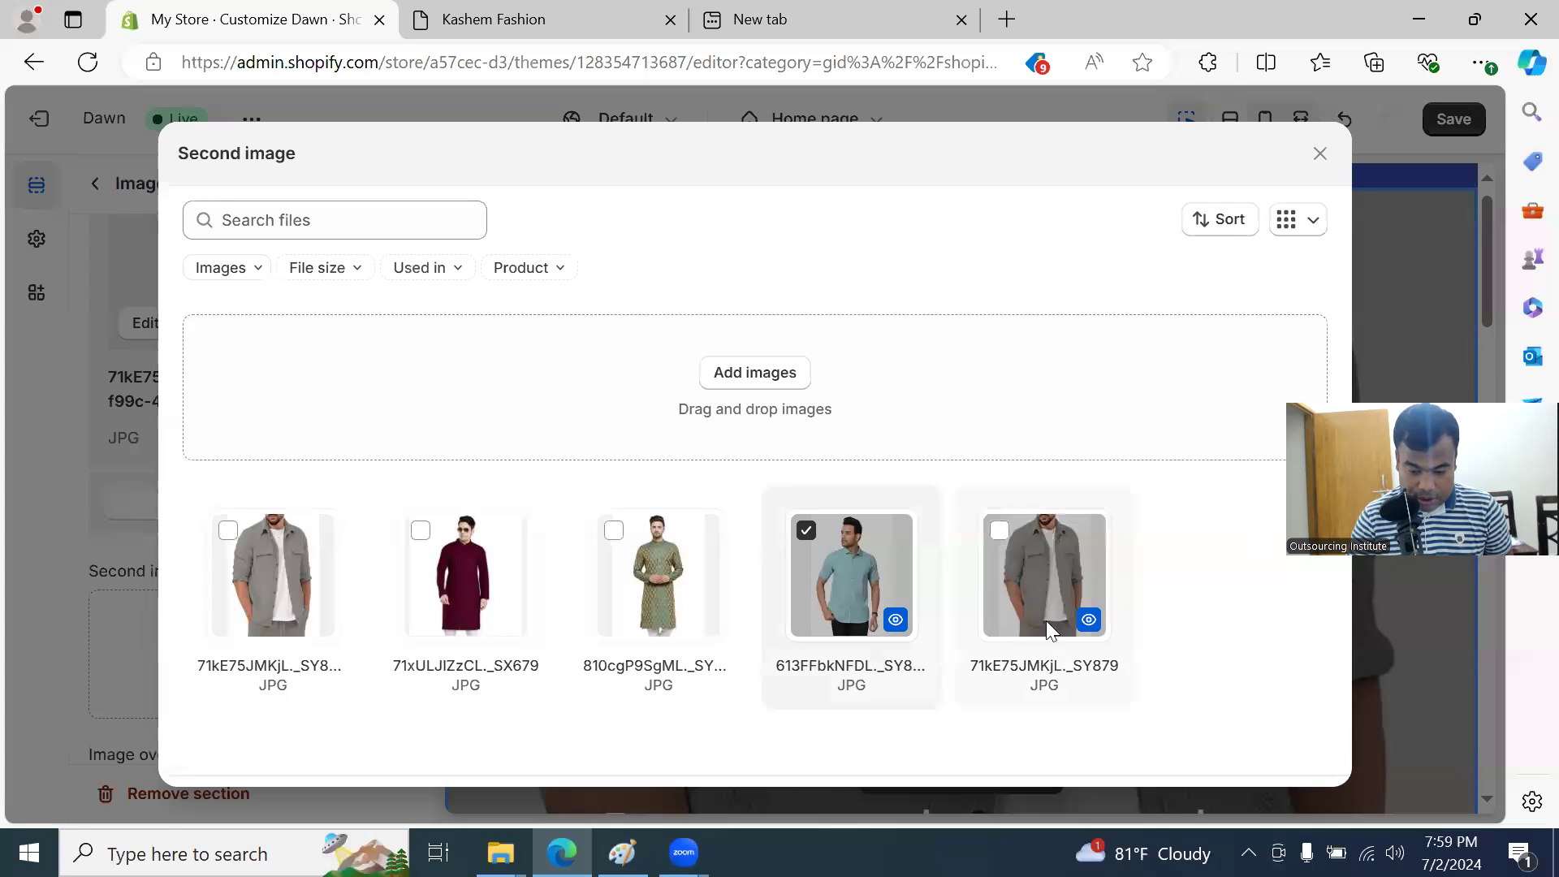
left_click(758, 371)
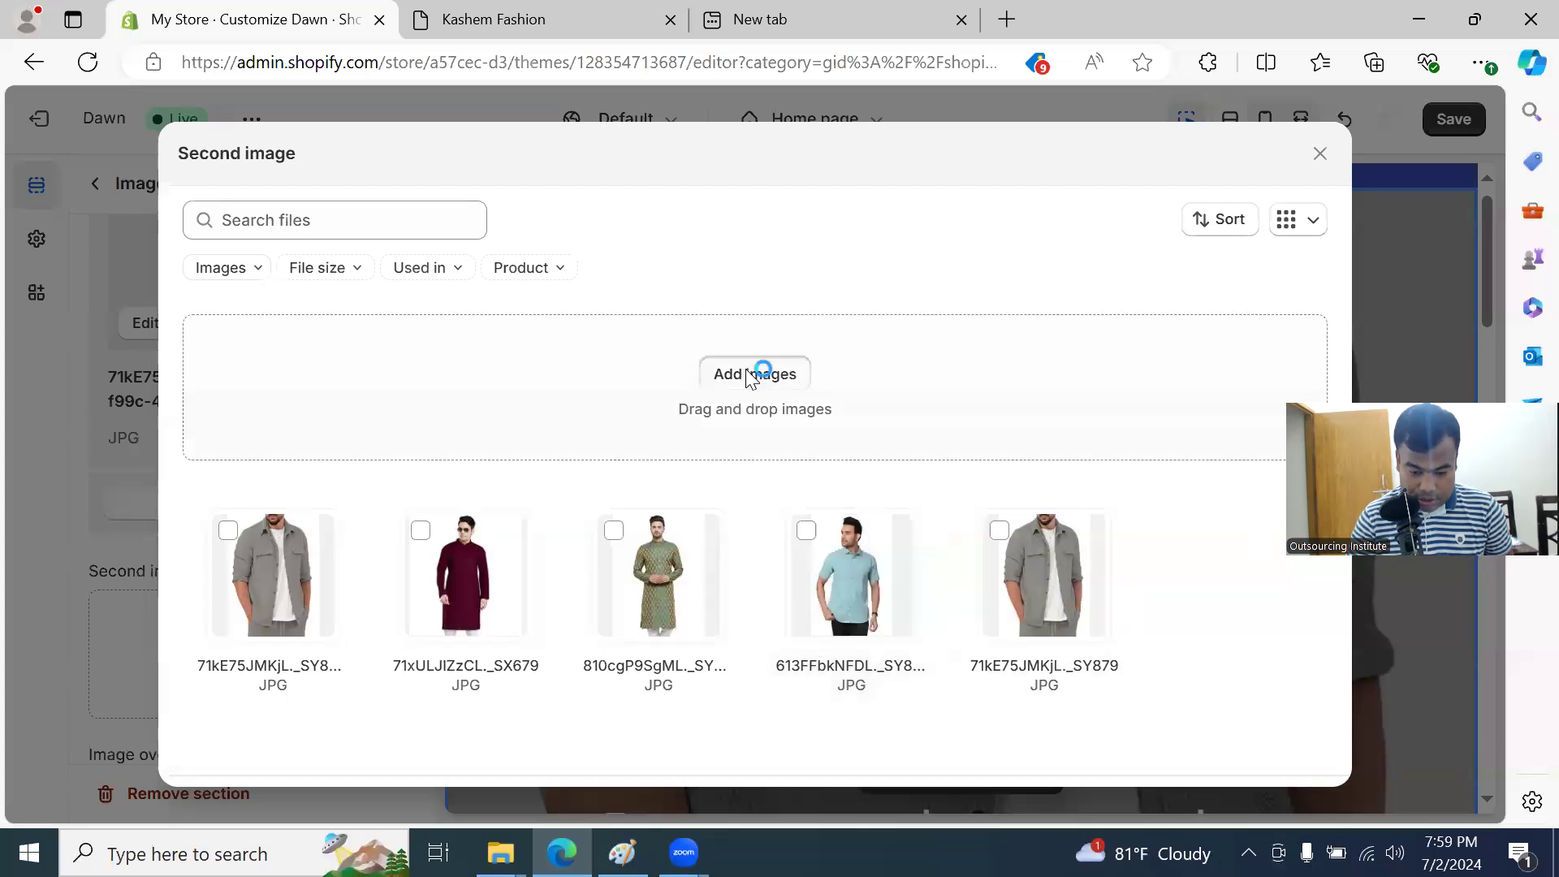
scroll(749, 349, "down", 4)
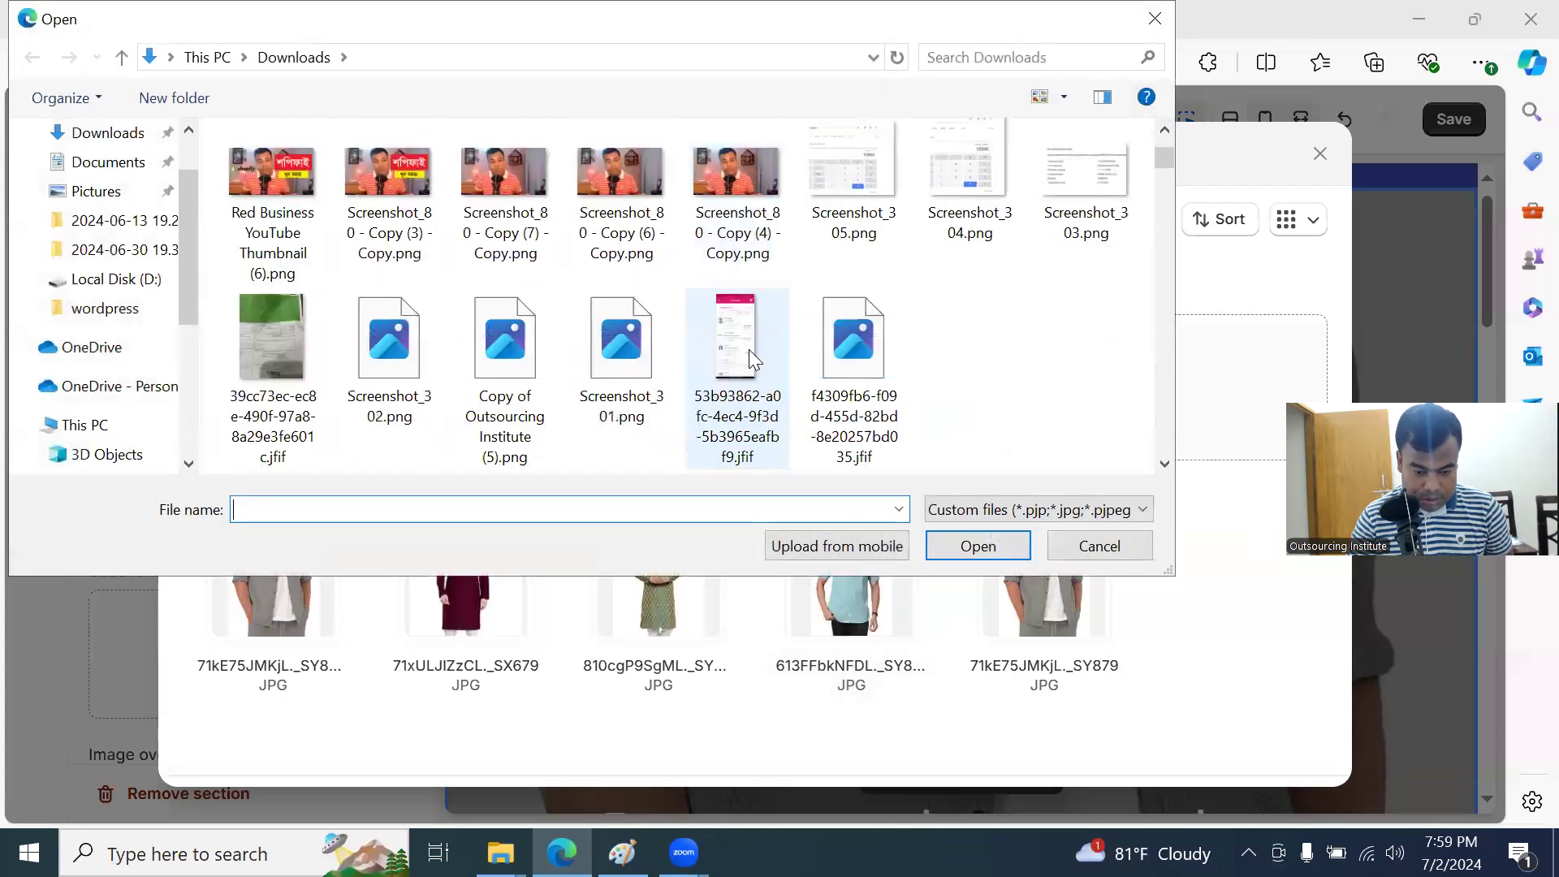
scroll(748, 354, "down", 2)
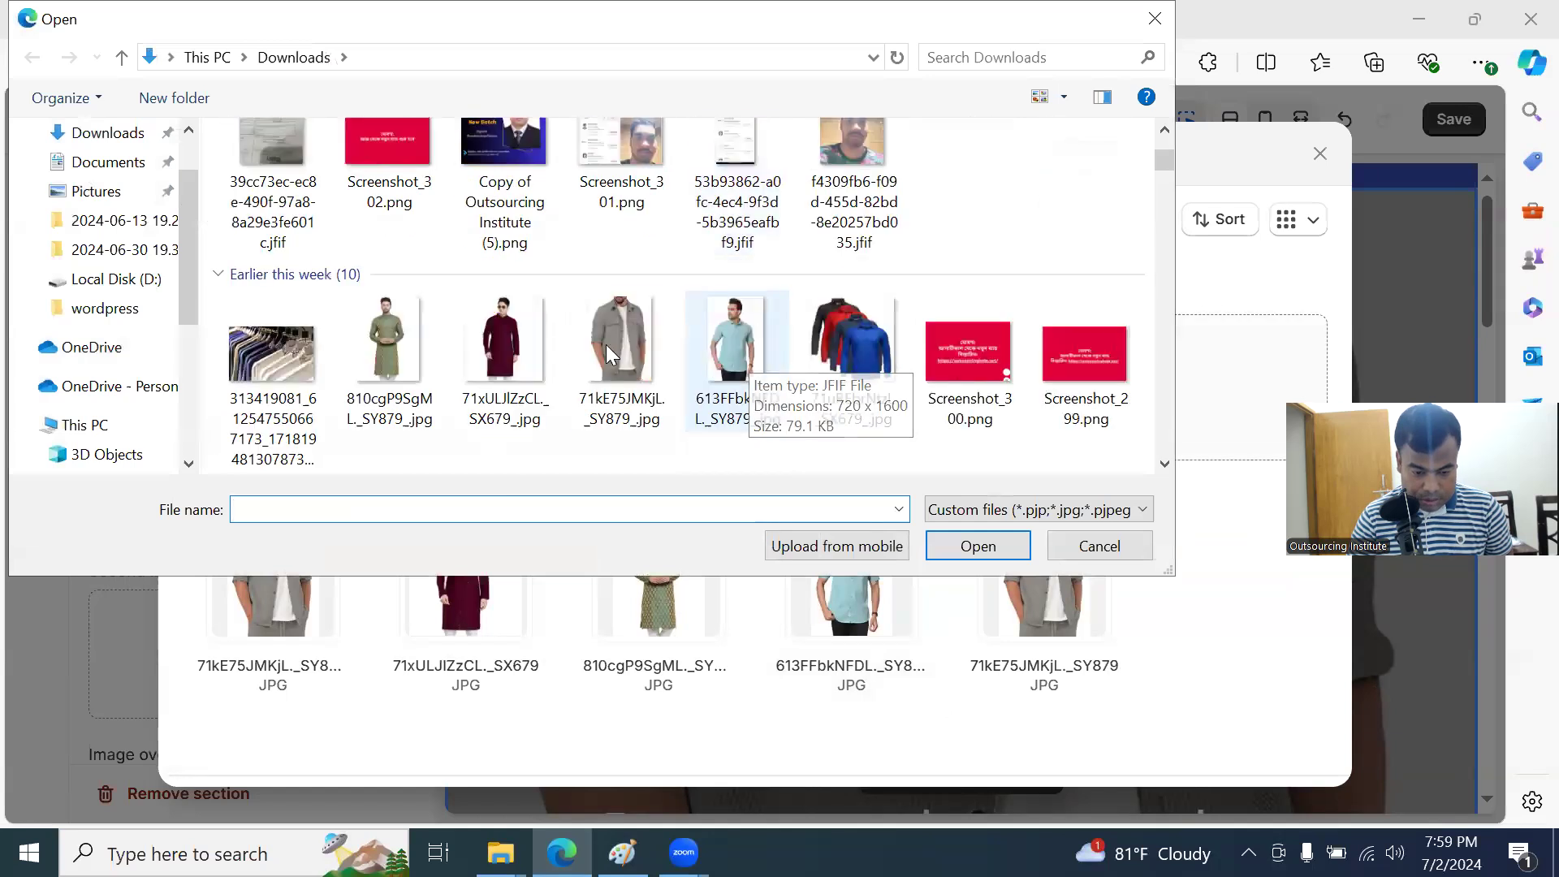
left_click(736, 345)
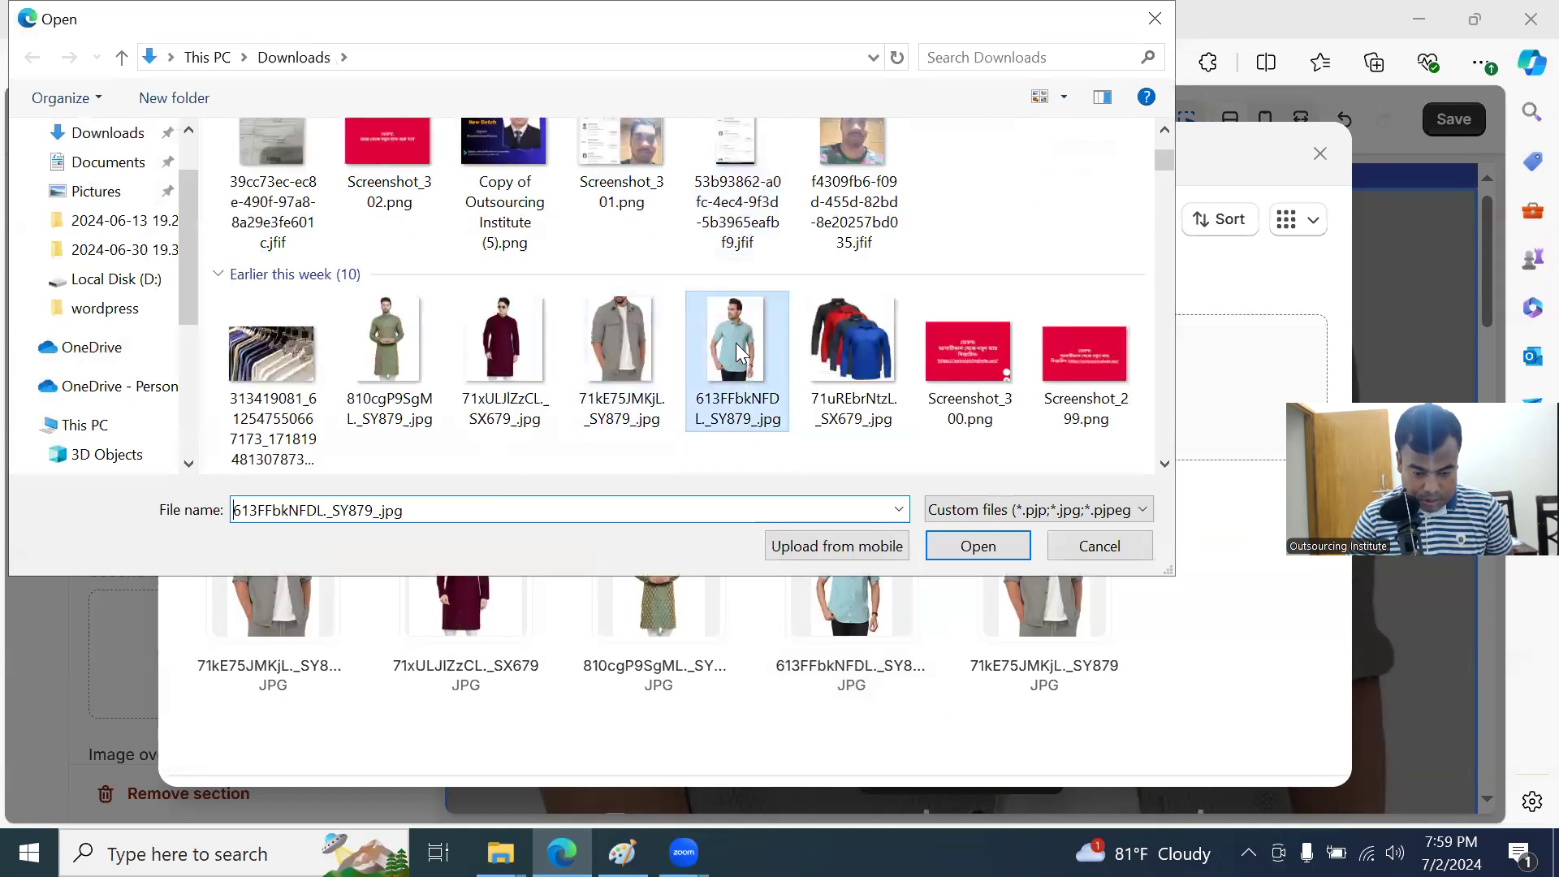
left_click(997, 544)
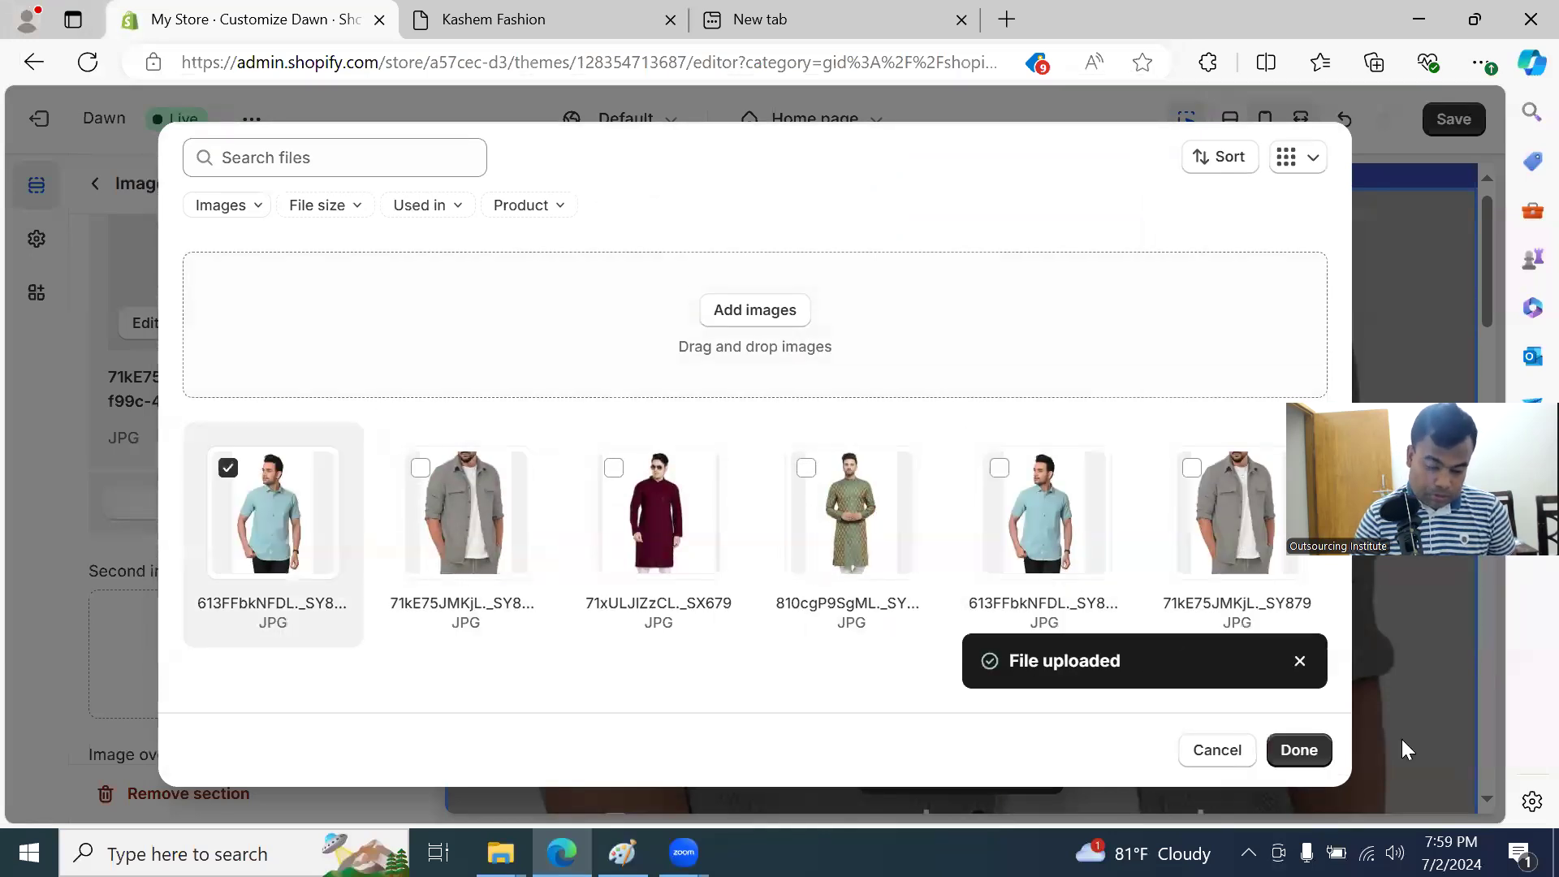
left_click(1299, 749)
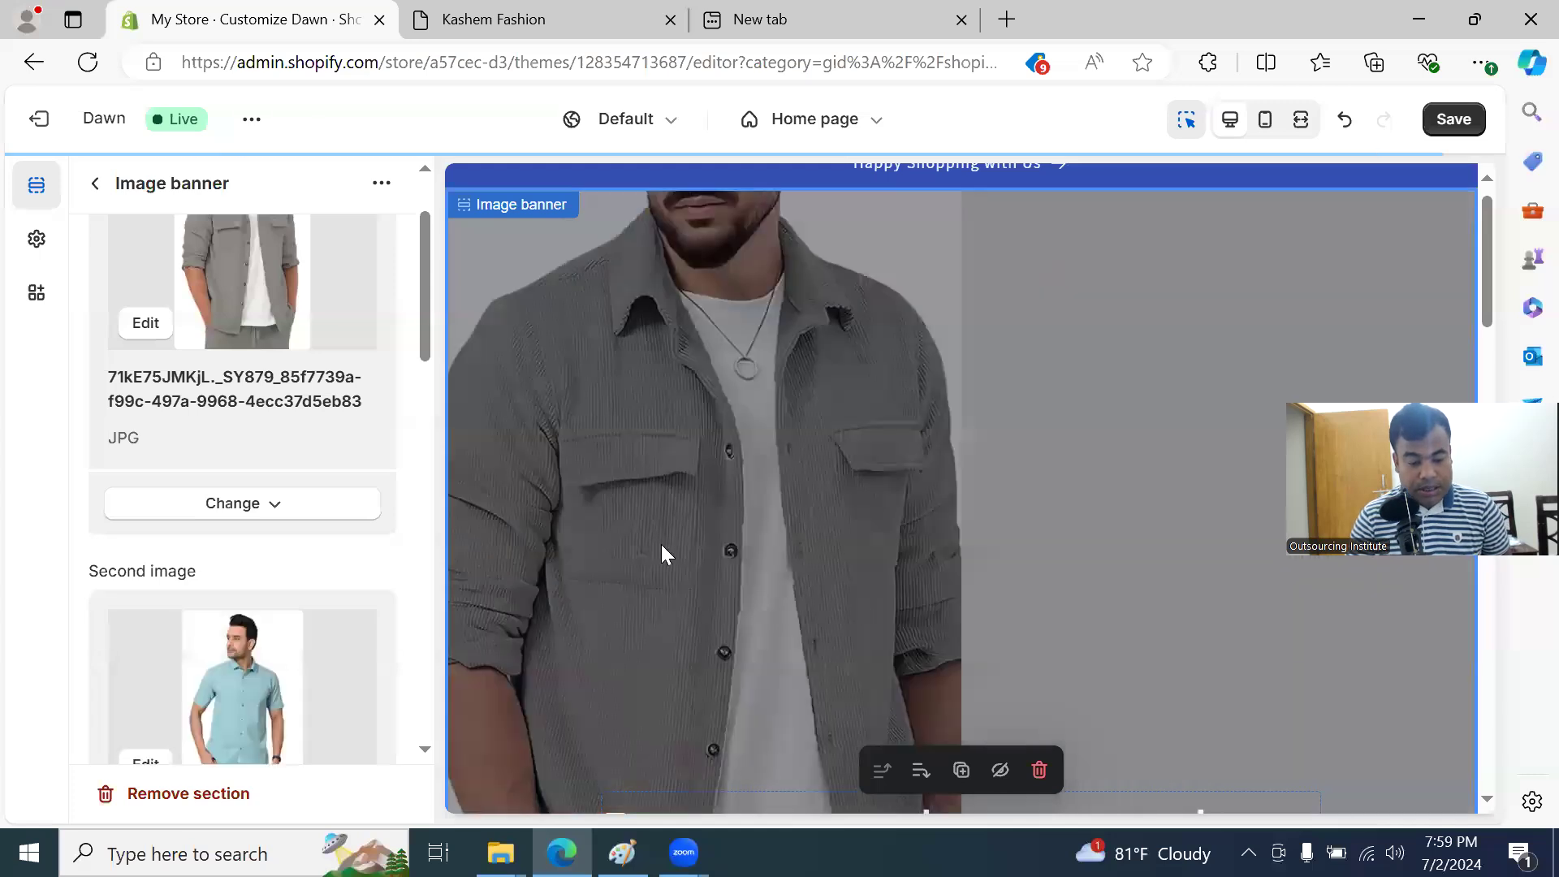
Step: Review both banner images in the theme preview and save the theme
scroll(113, 393, "up", 2)
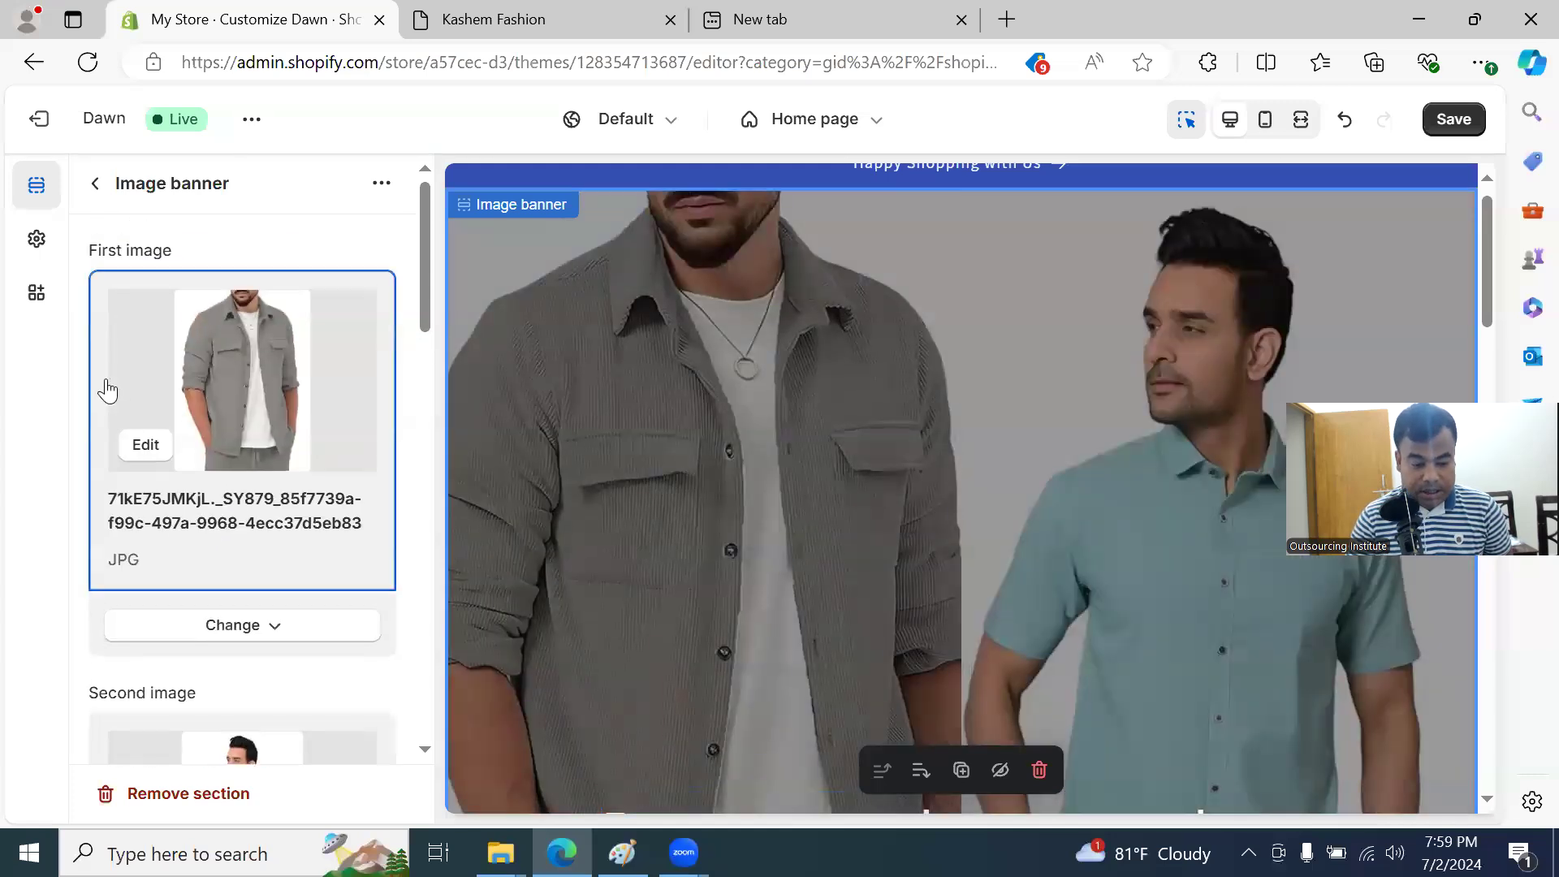
scroll(815, 479, "down", 5)
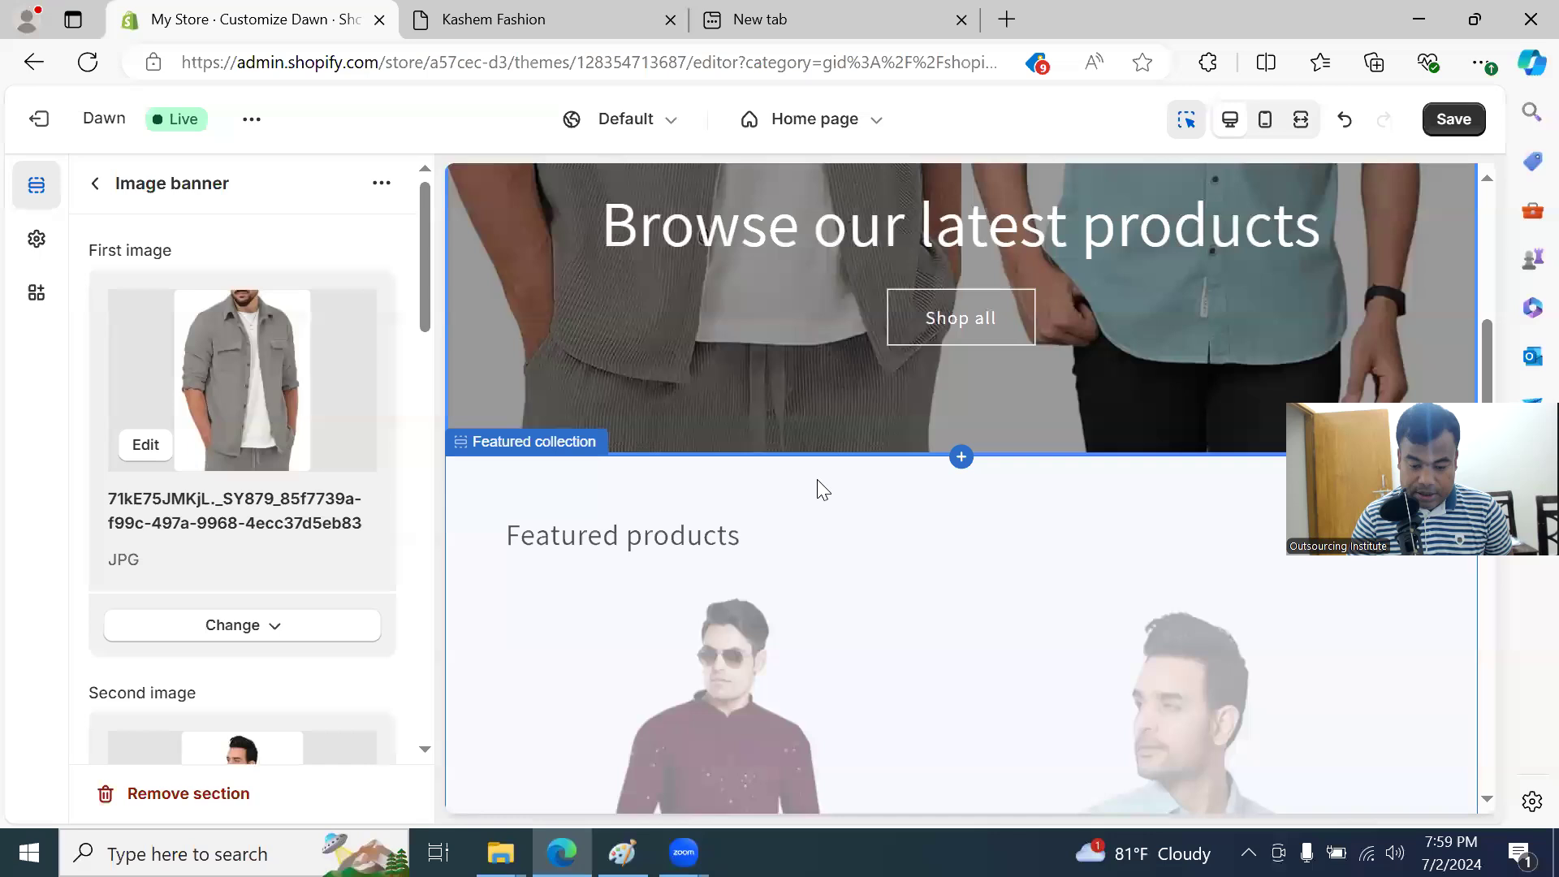
scroll(815, 466, "up", 5)
scroll(814, 465, "down", 2)
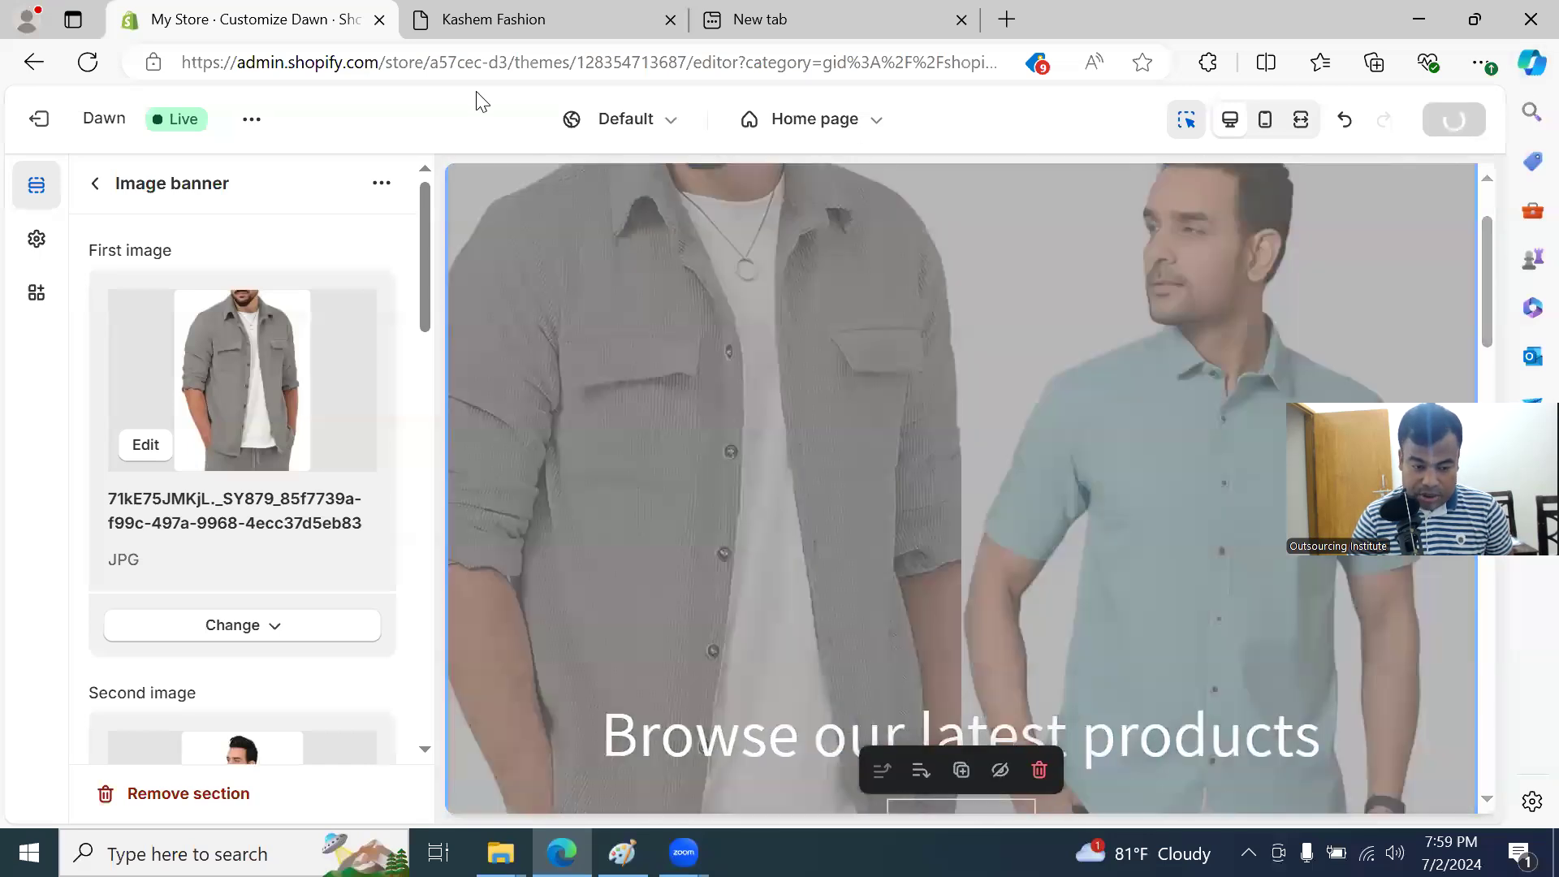
Step: Reload the Kashem Fashion storefront and look over its image banner and featured products
left_click(520, 20)
left_click(96, 60)
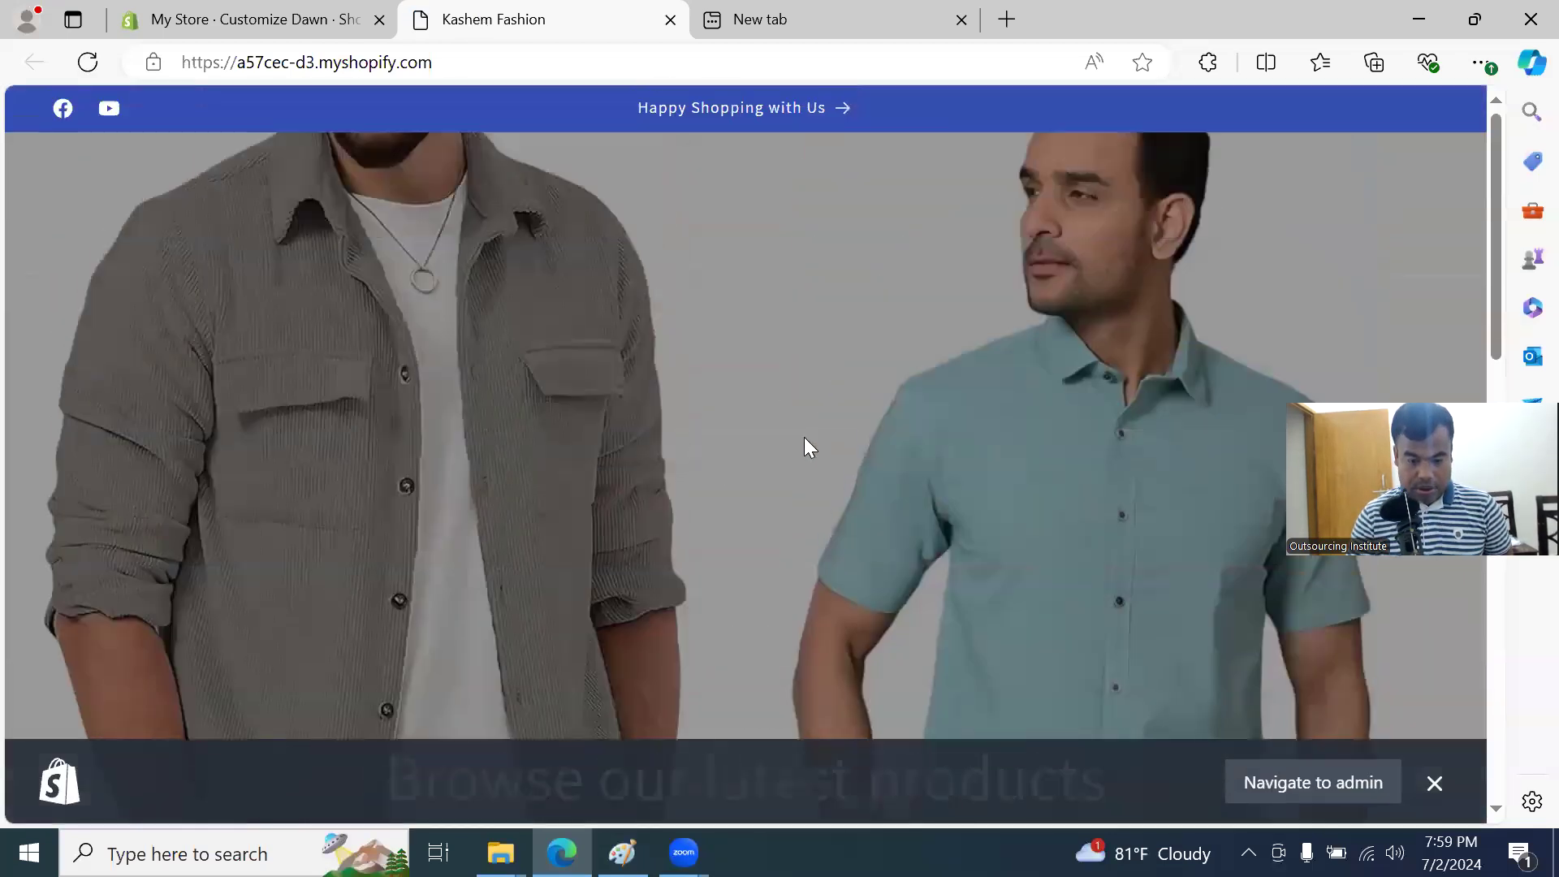
scroll(796, 366, "down", 8)
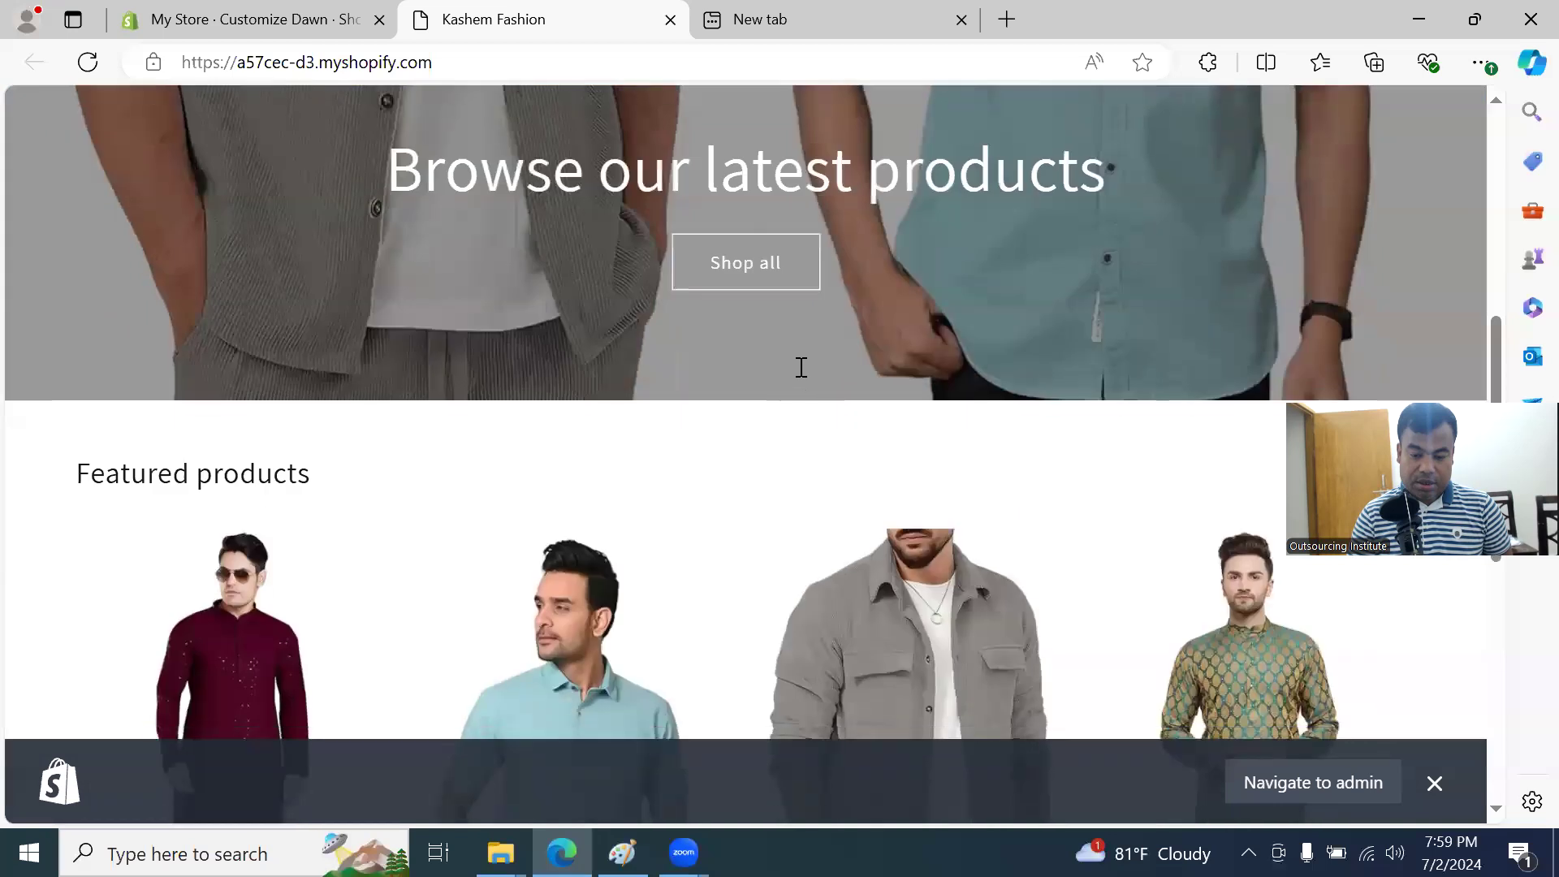
scroll(802, 383, "up", 7)
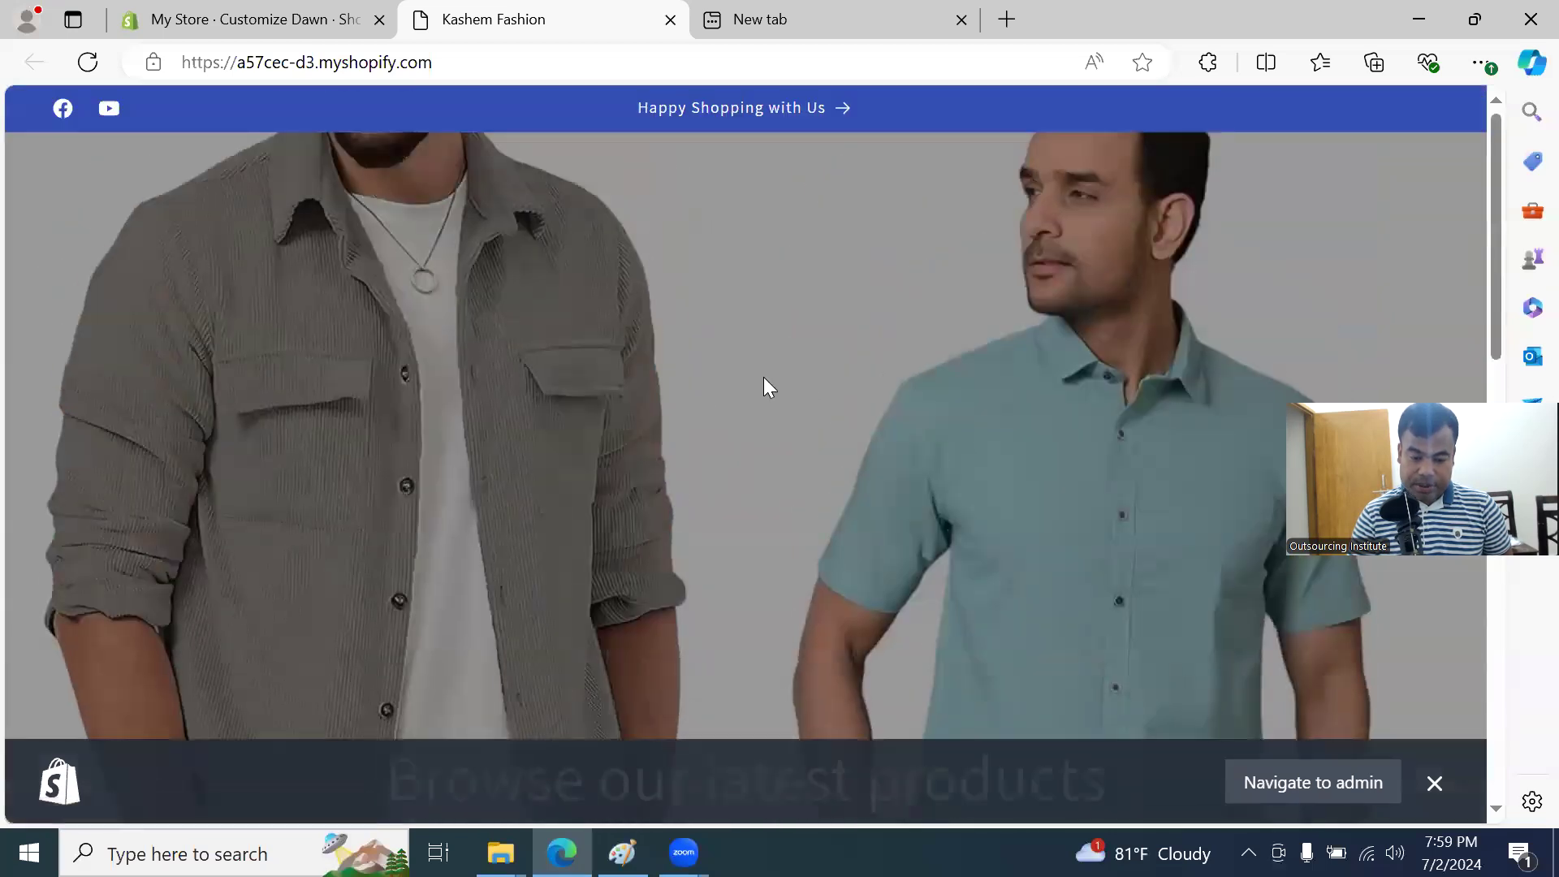
scroll(690, 406, "down", 10)
scroll(708, 357, "up", 10)
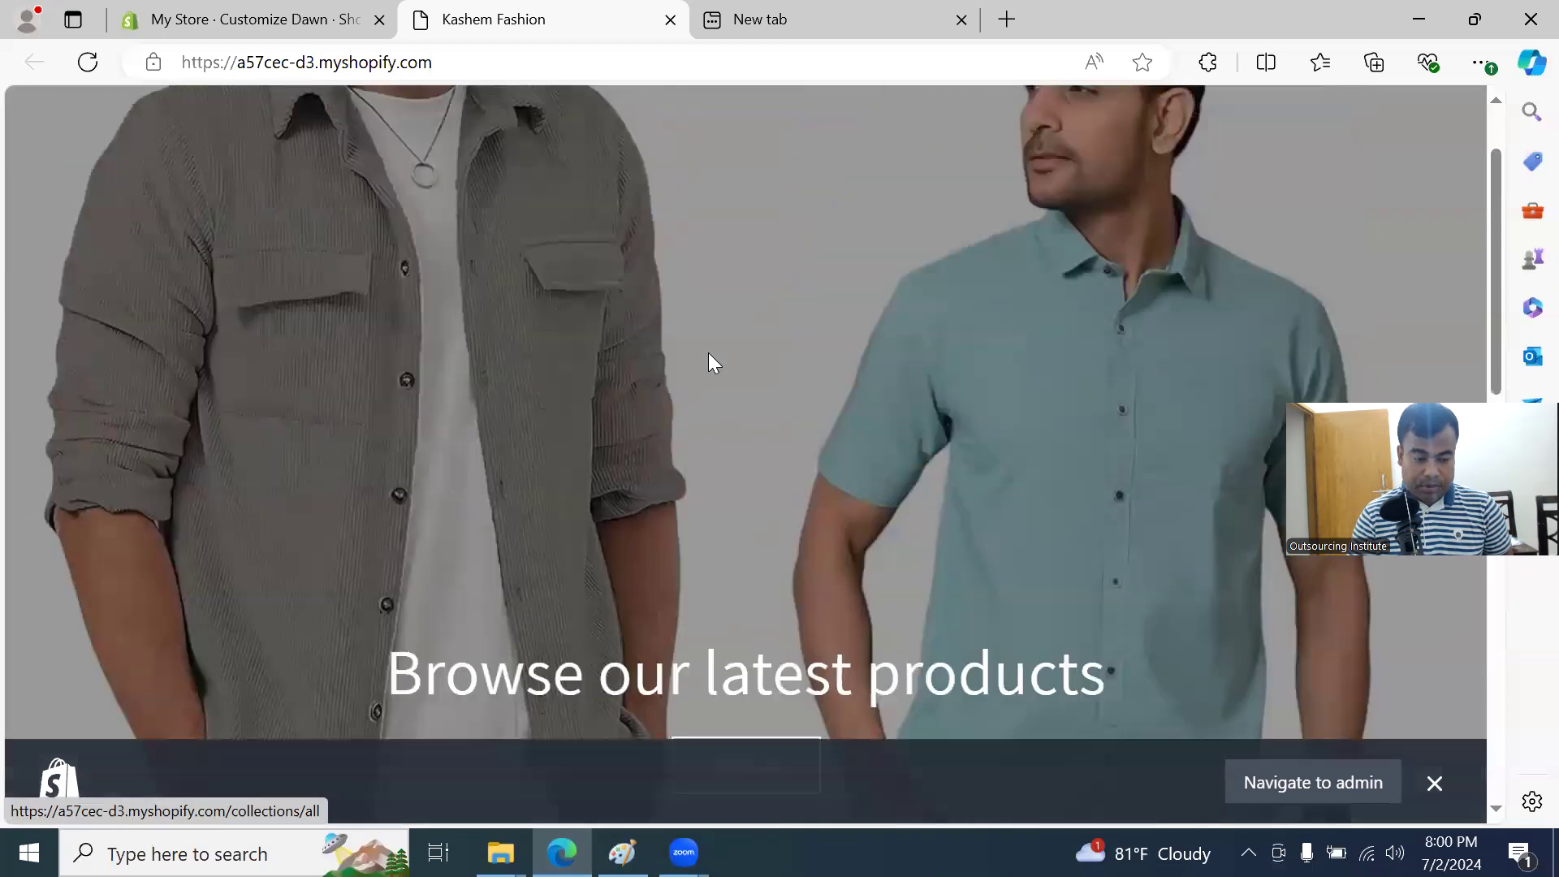
Step: Locate the banner's image overlay opacity setting in the theme editor and examine the banner's shading on the storefront
left_click(241, 14)
scroll(421, 505, "down", 8)
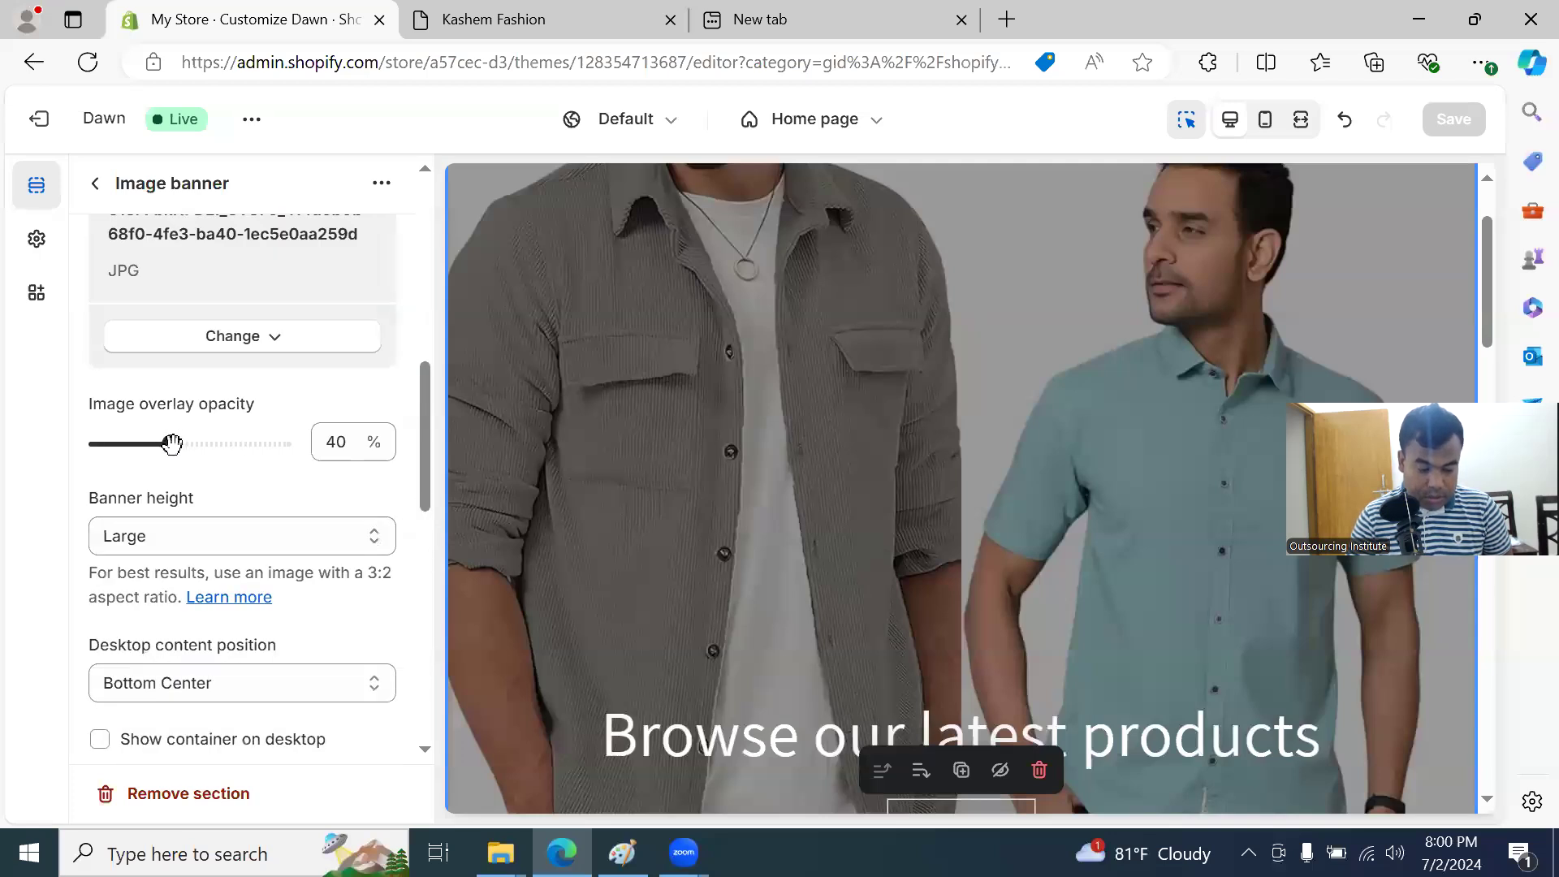
left_click(569, 20)
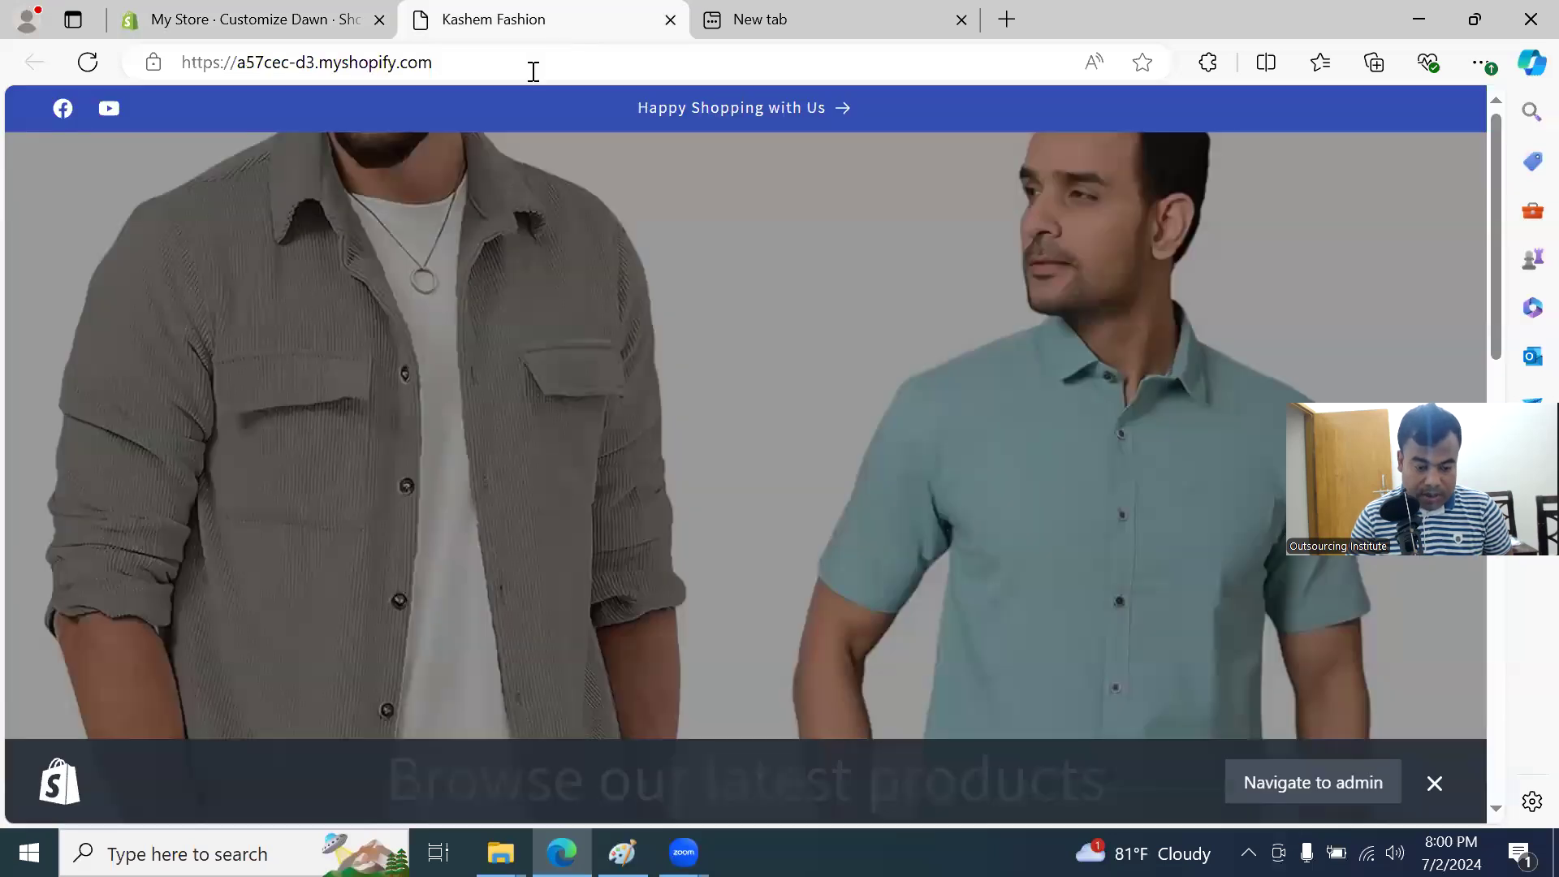
scroll(553, 381, "down", 5)
scroll(560, 385, "up", 2)
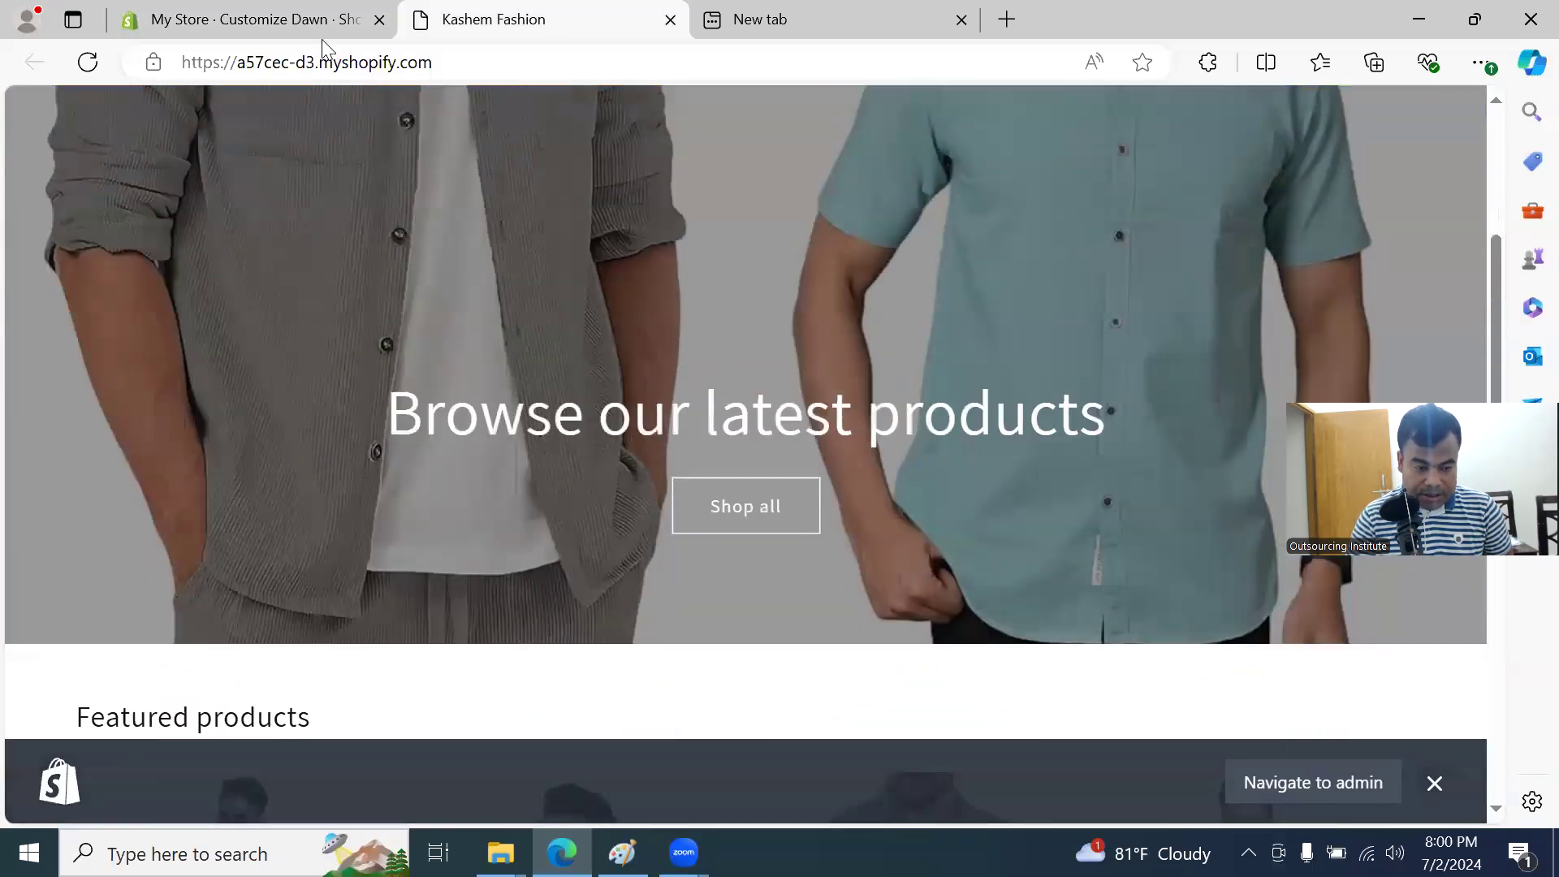
left_click(266, 24)
Step: Try image overlay opacities of 70% and 100% against the storefront, and set the opacity back to 40% and save
left_click_drag(171, 444, 227, 444)
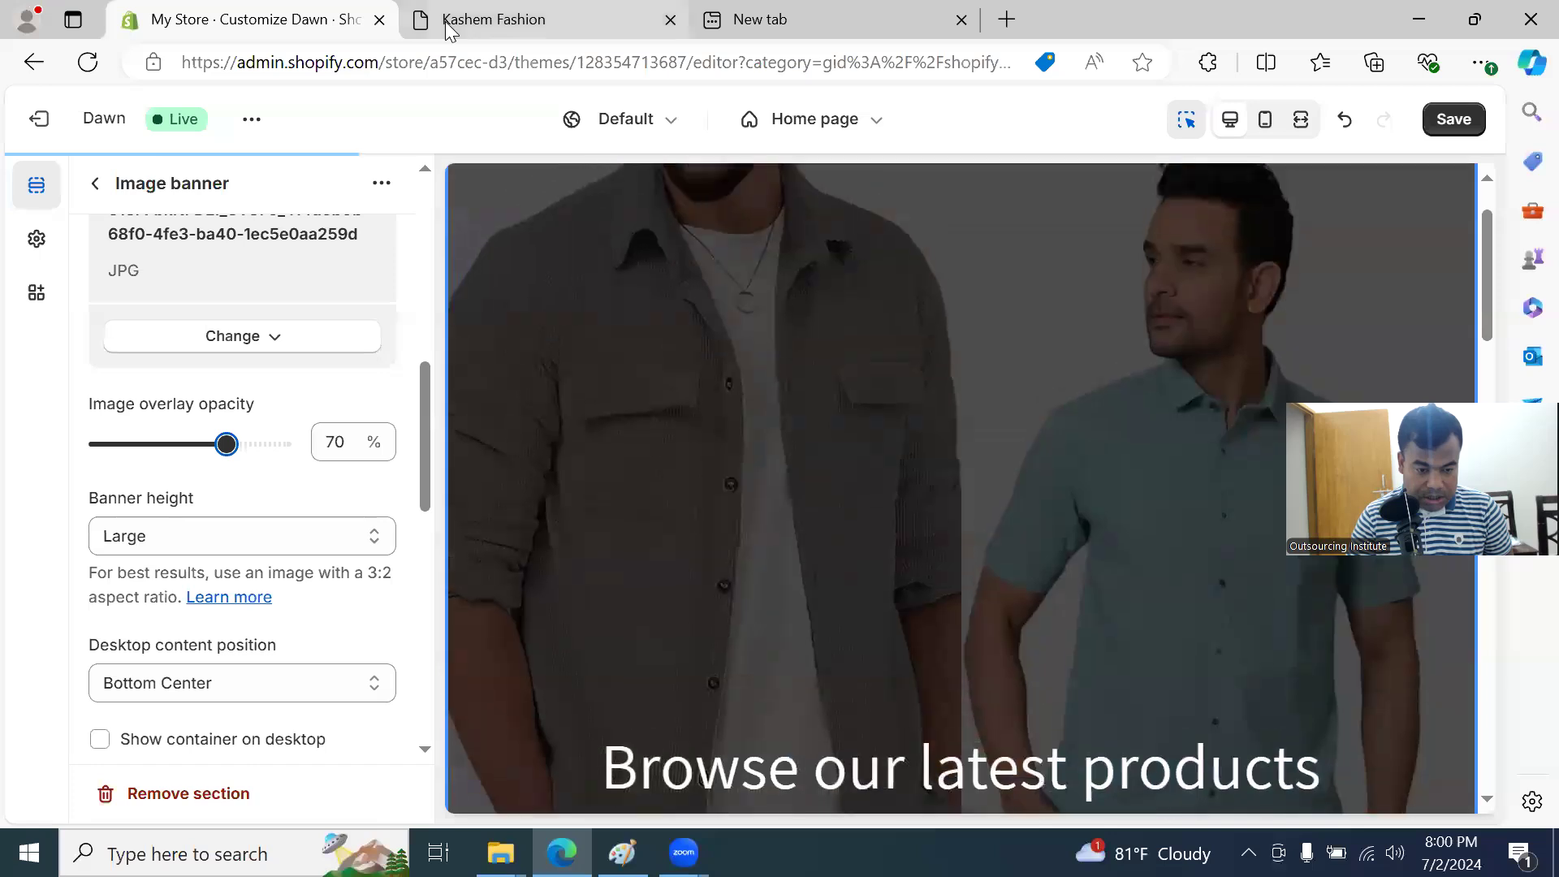
left_click(449, 25)
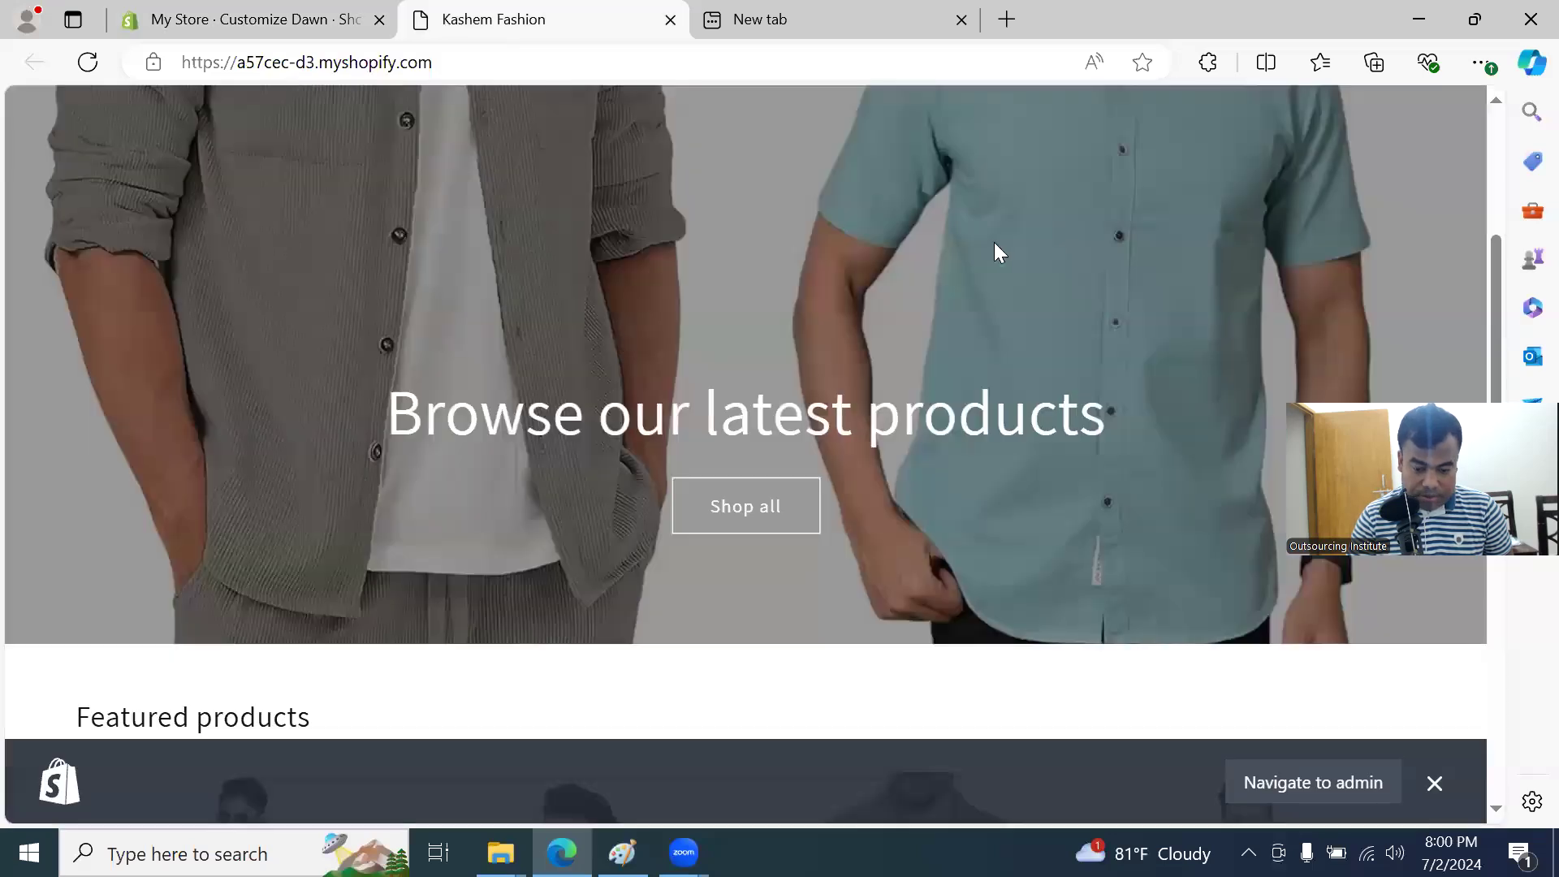
scroll(917, 328, "up", 3)
left_click(260, 24)
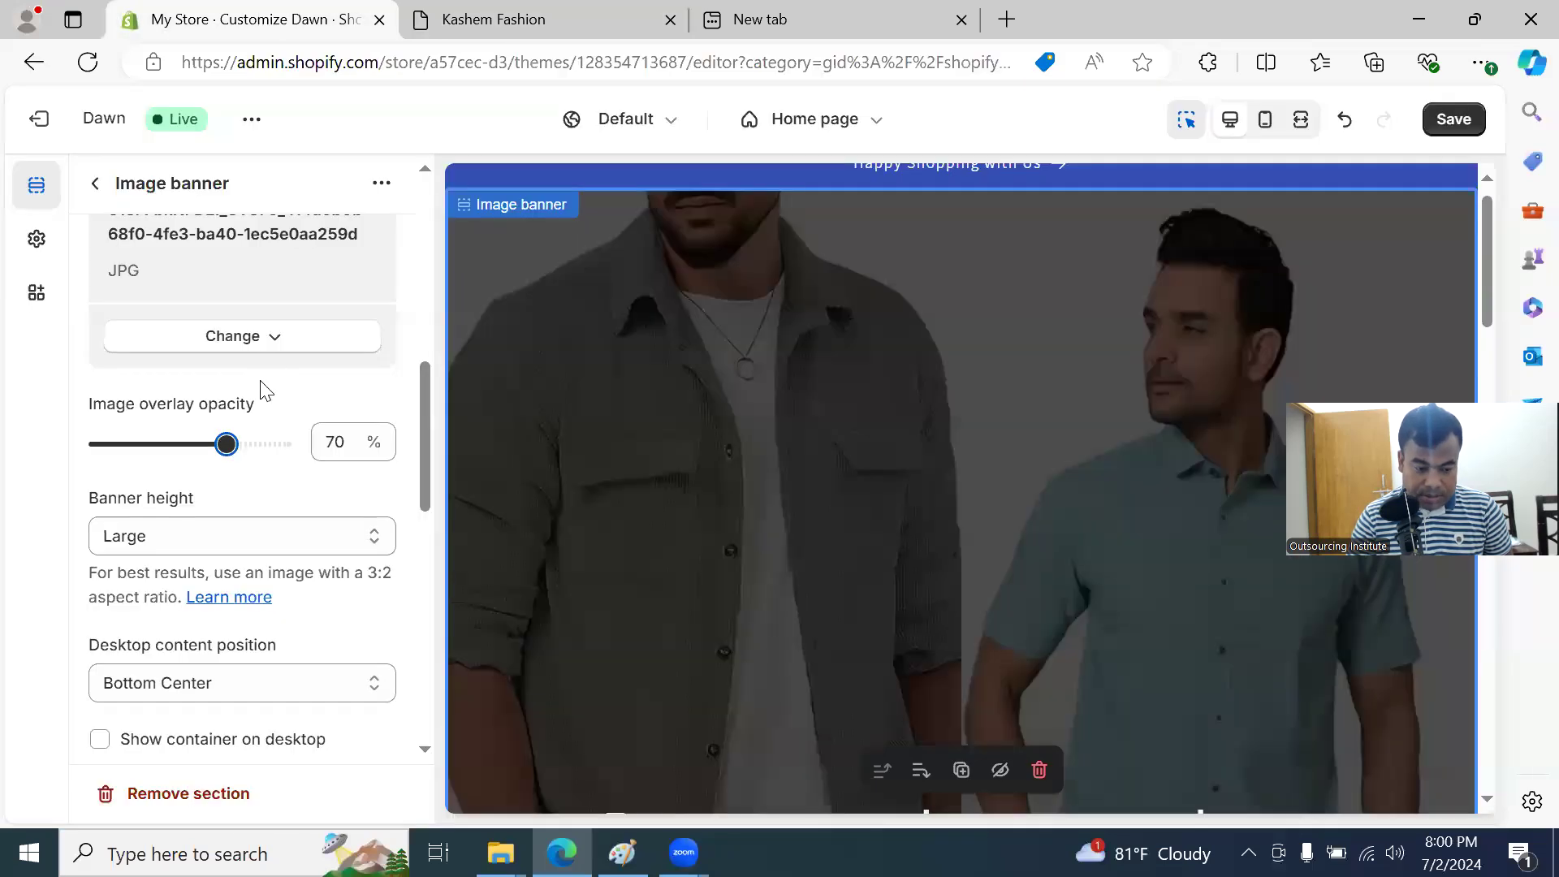
left_click_drag(227, 445, 282, 445)
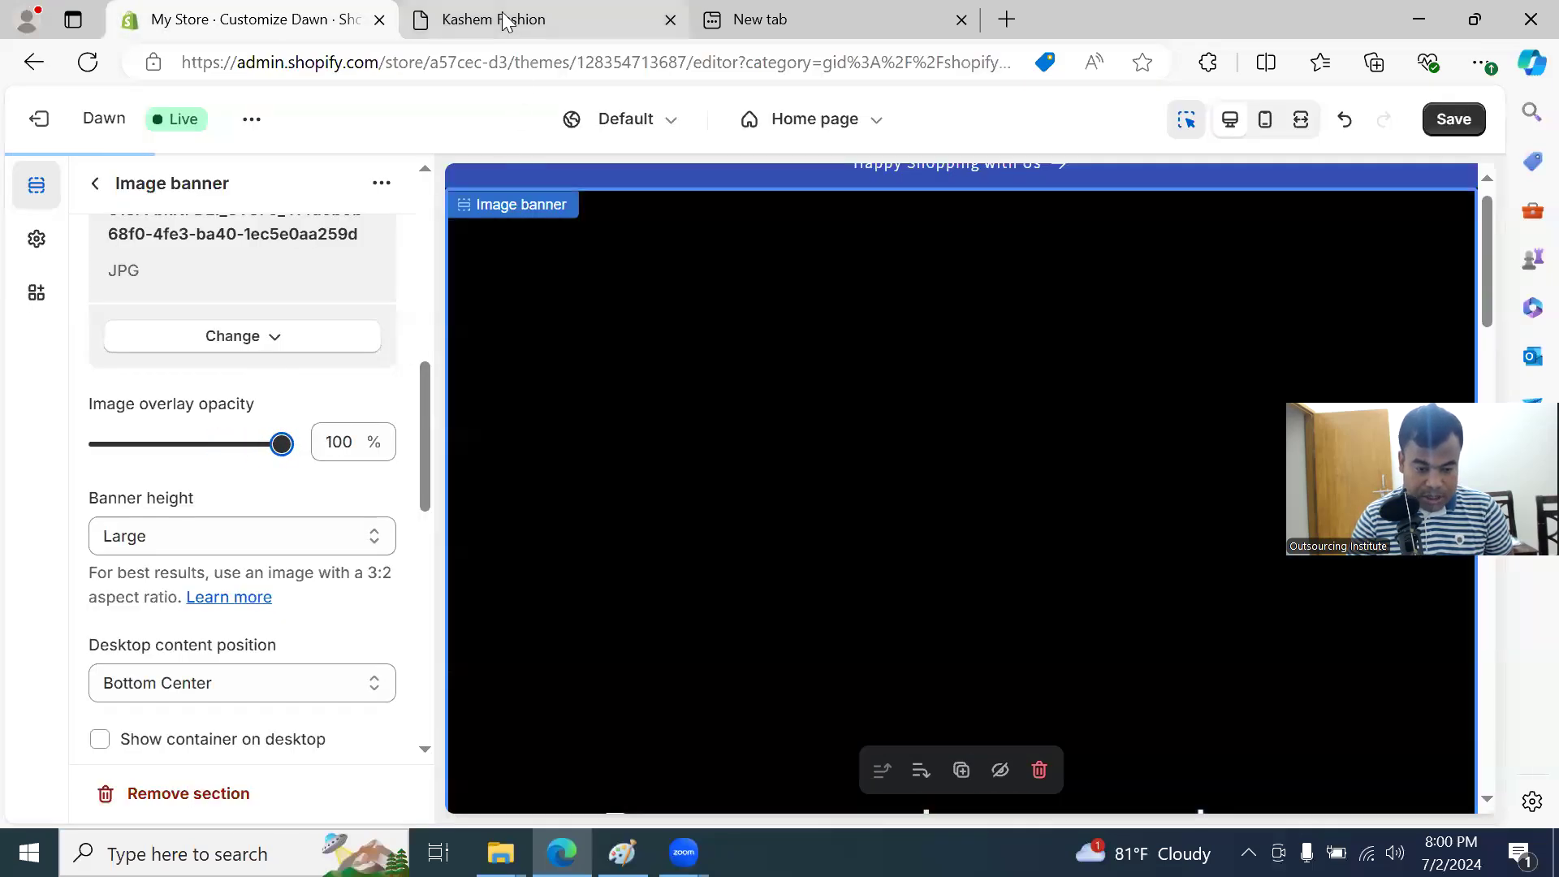
left_click(505, 20)
left_click(195, 19)
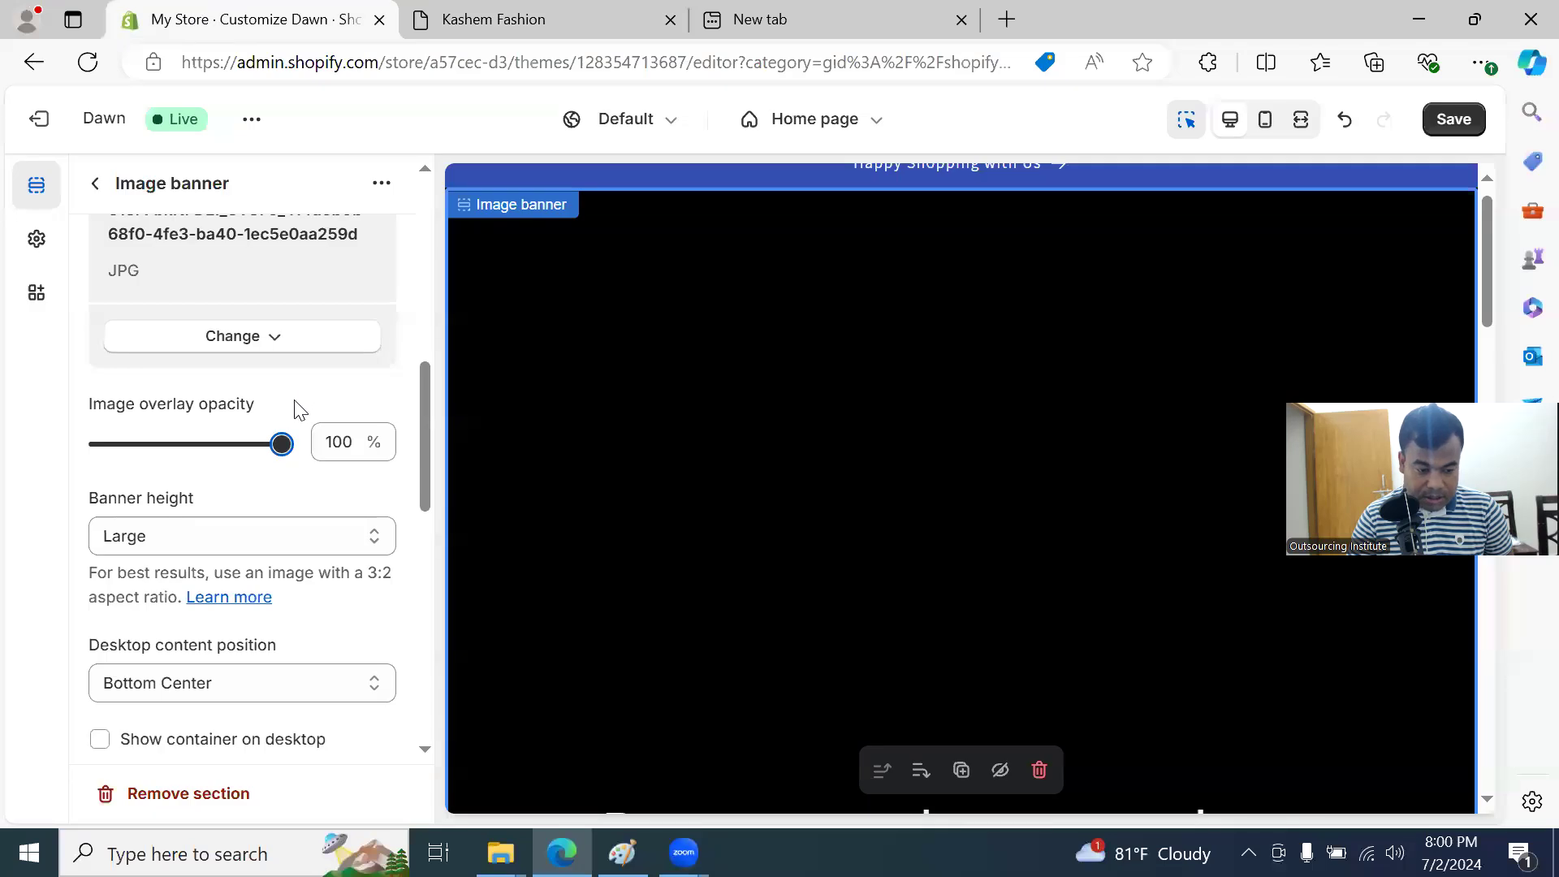
left_click_drag(285, 445, 169, 444)
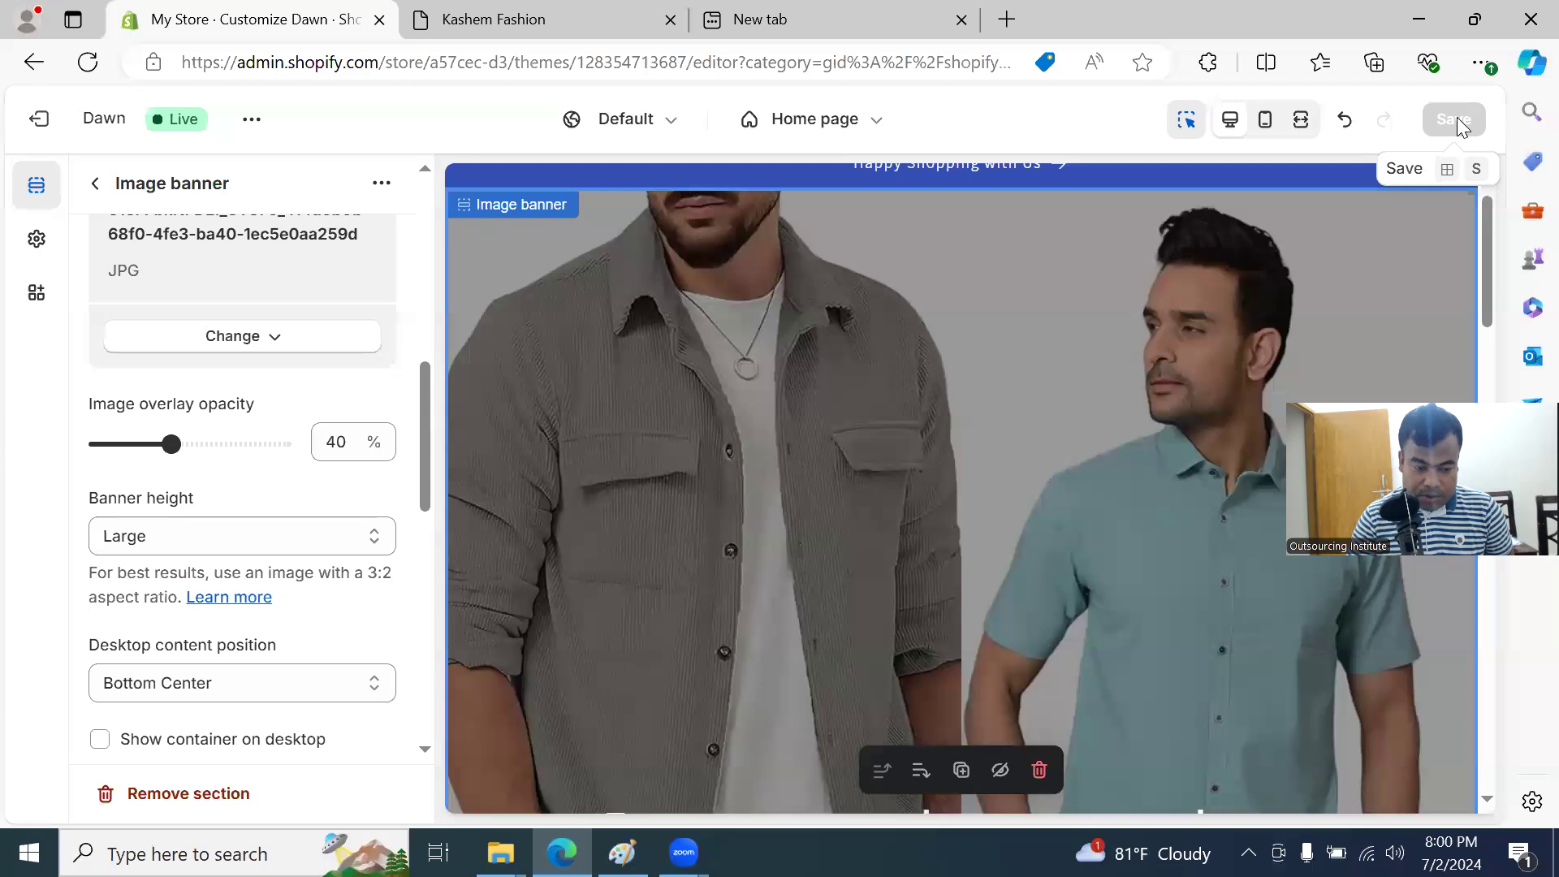
Step: Examine the storefront's banner images together with the banner heading and Shop all button
left_click(540, 37)
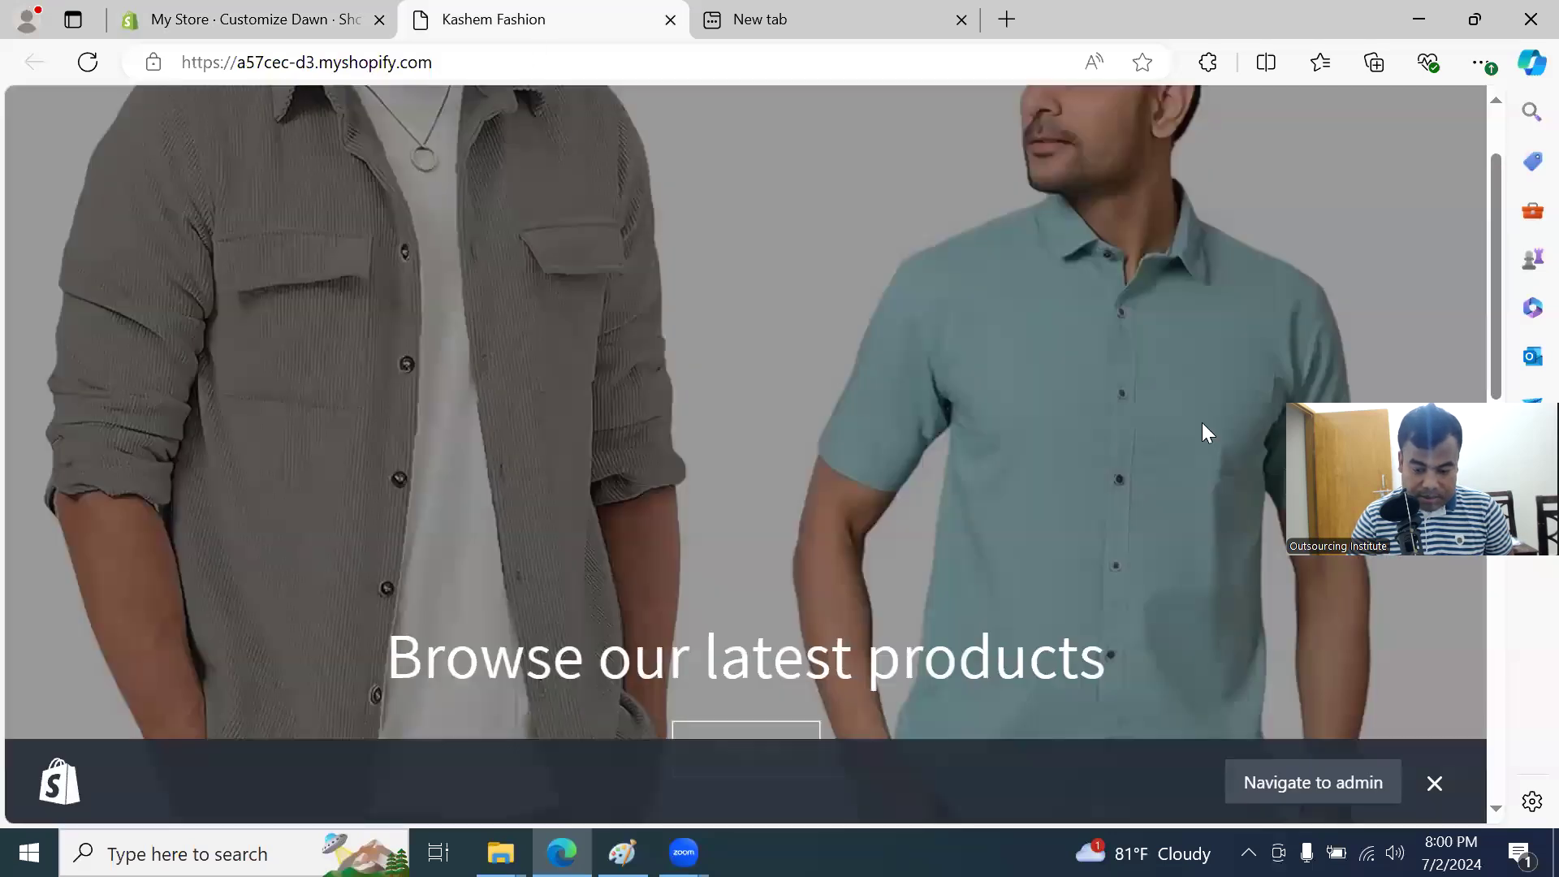
scroll(1118, 449, "down", 5)
scroll(1111, 446, "up", 6)
scroll(1063, 446, "down", 5)
scroll(1054, 448, "up", 4)
scroll(1047, 365, "down", 4)
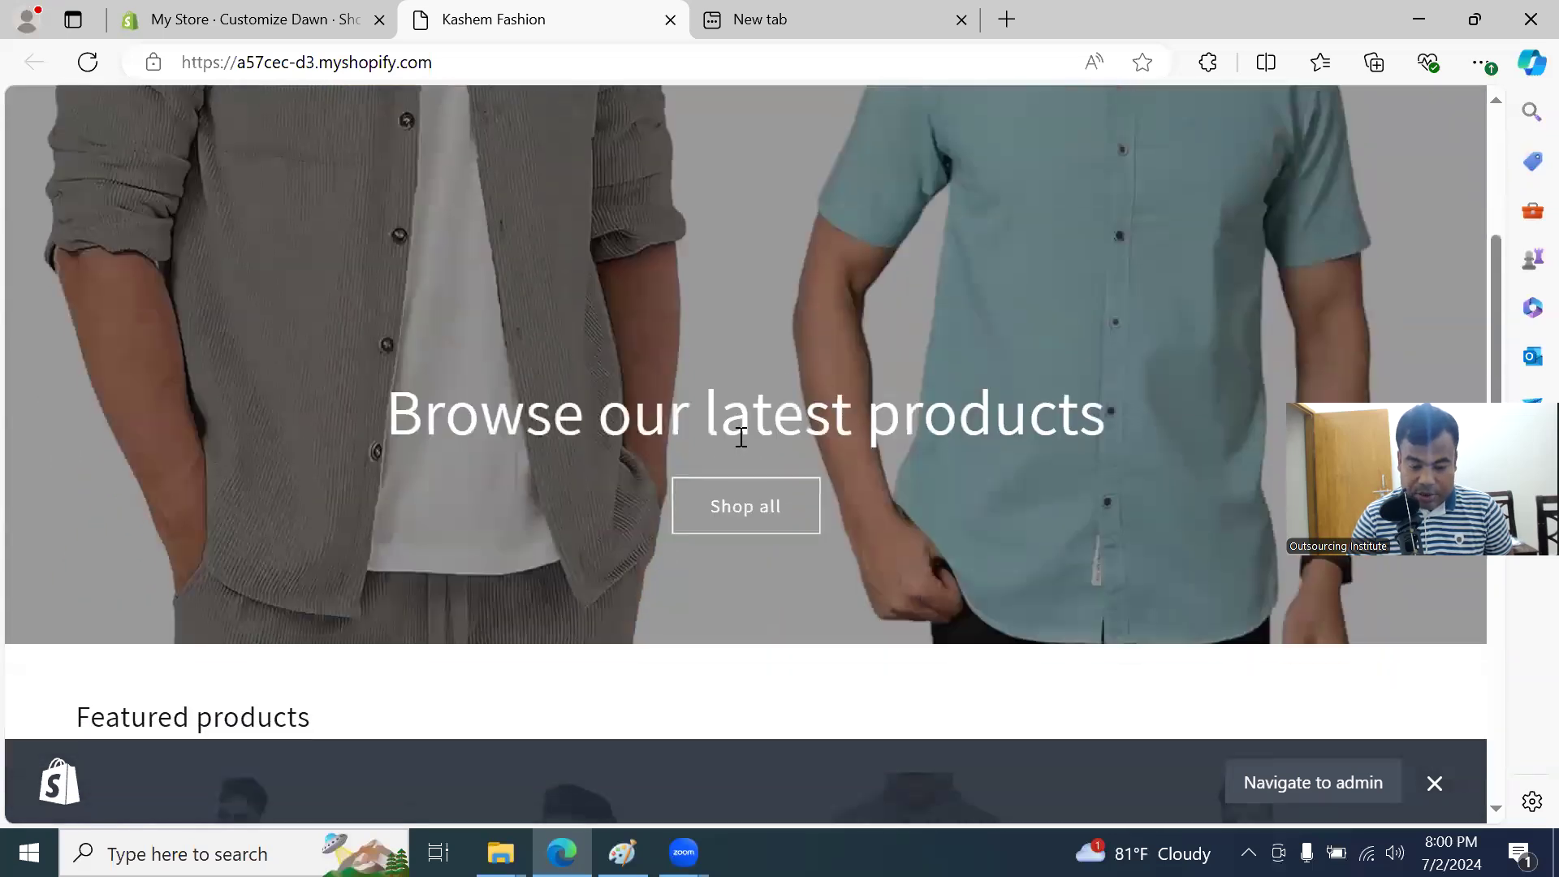
Step: Examine the image banner's height, desktop content position and alignment, color scheme, image behavior and mobile layout options in the theme editor
left_click(225, 10)
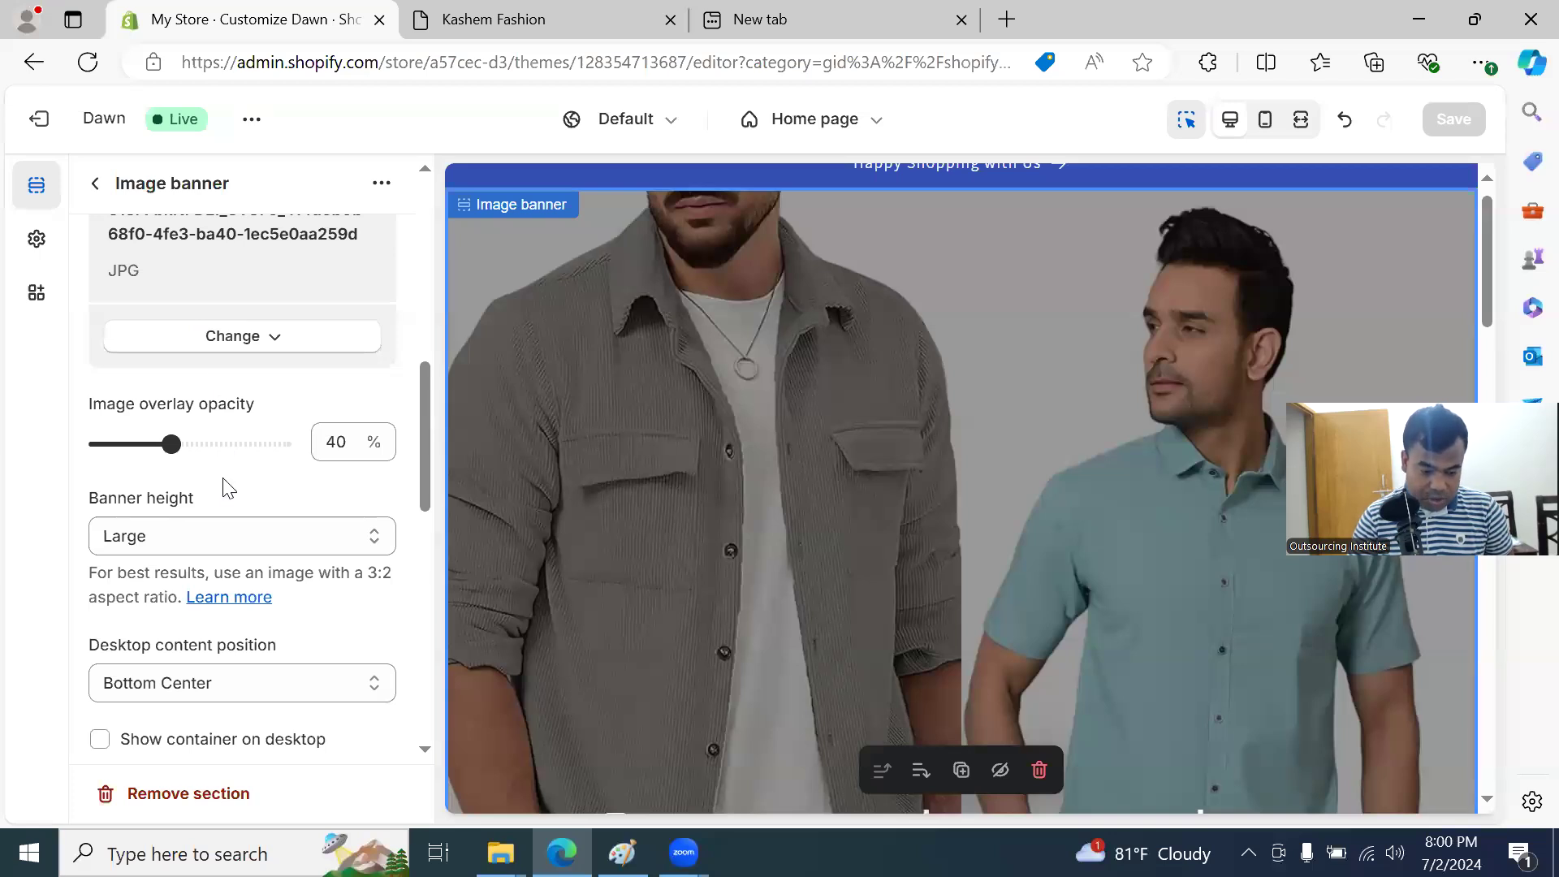
scroll(230, 488, "down", 2)
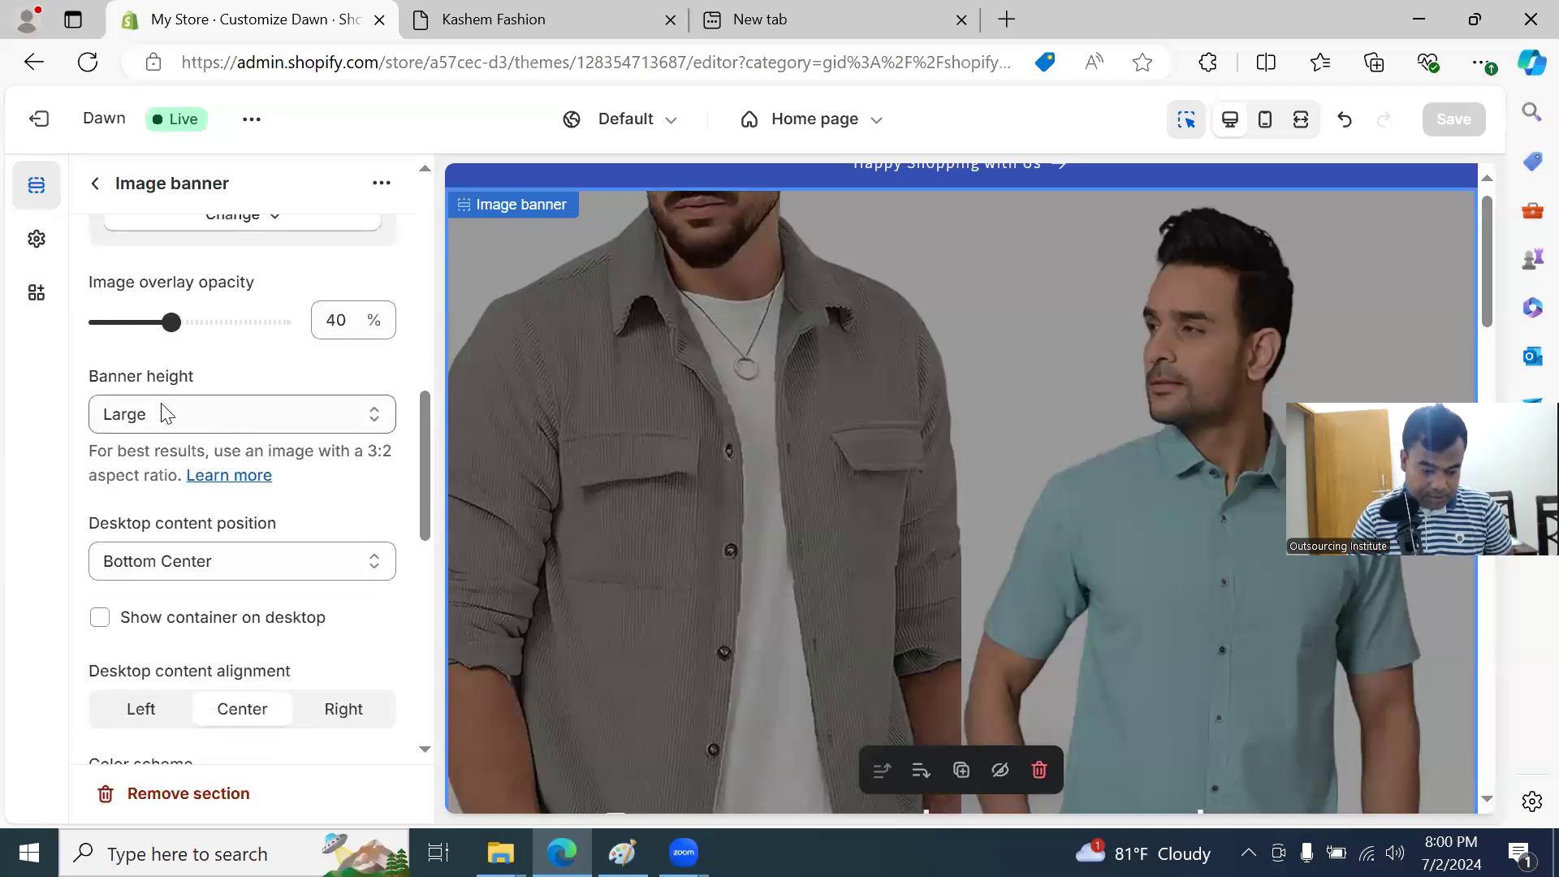
left_click(213, 418)
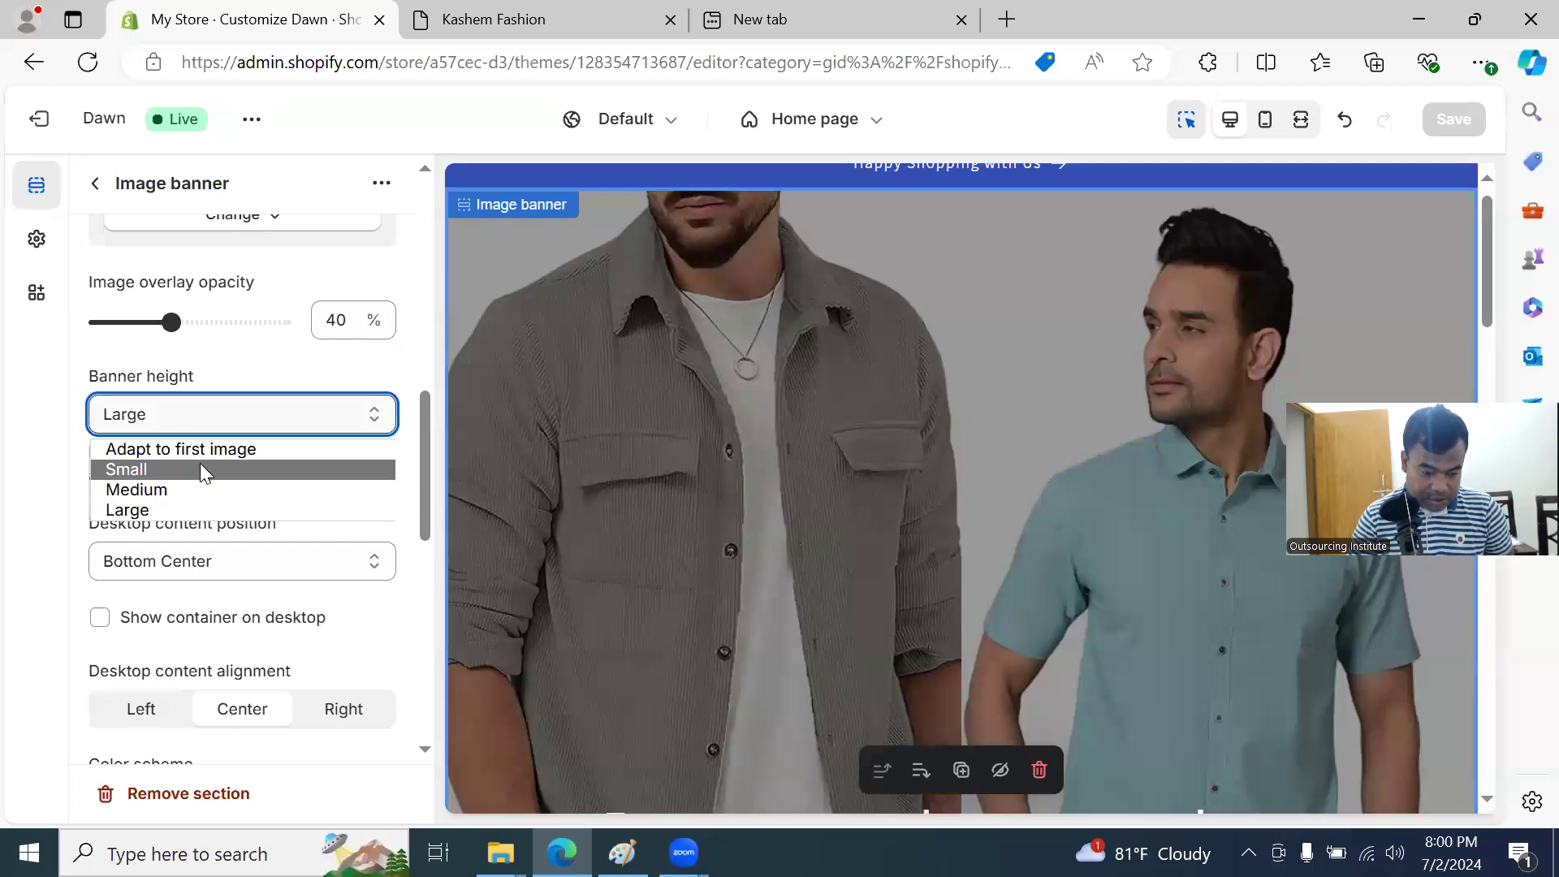
left_click(67, 449)
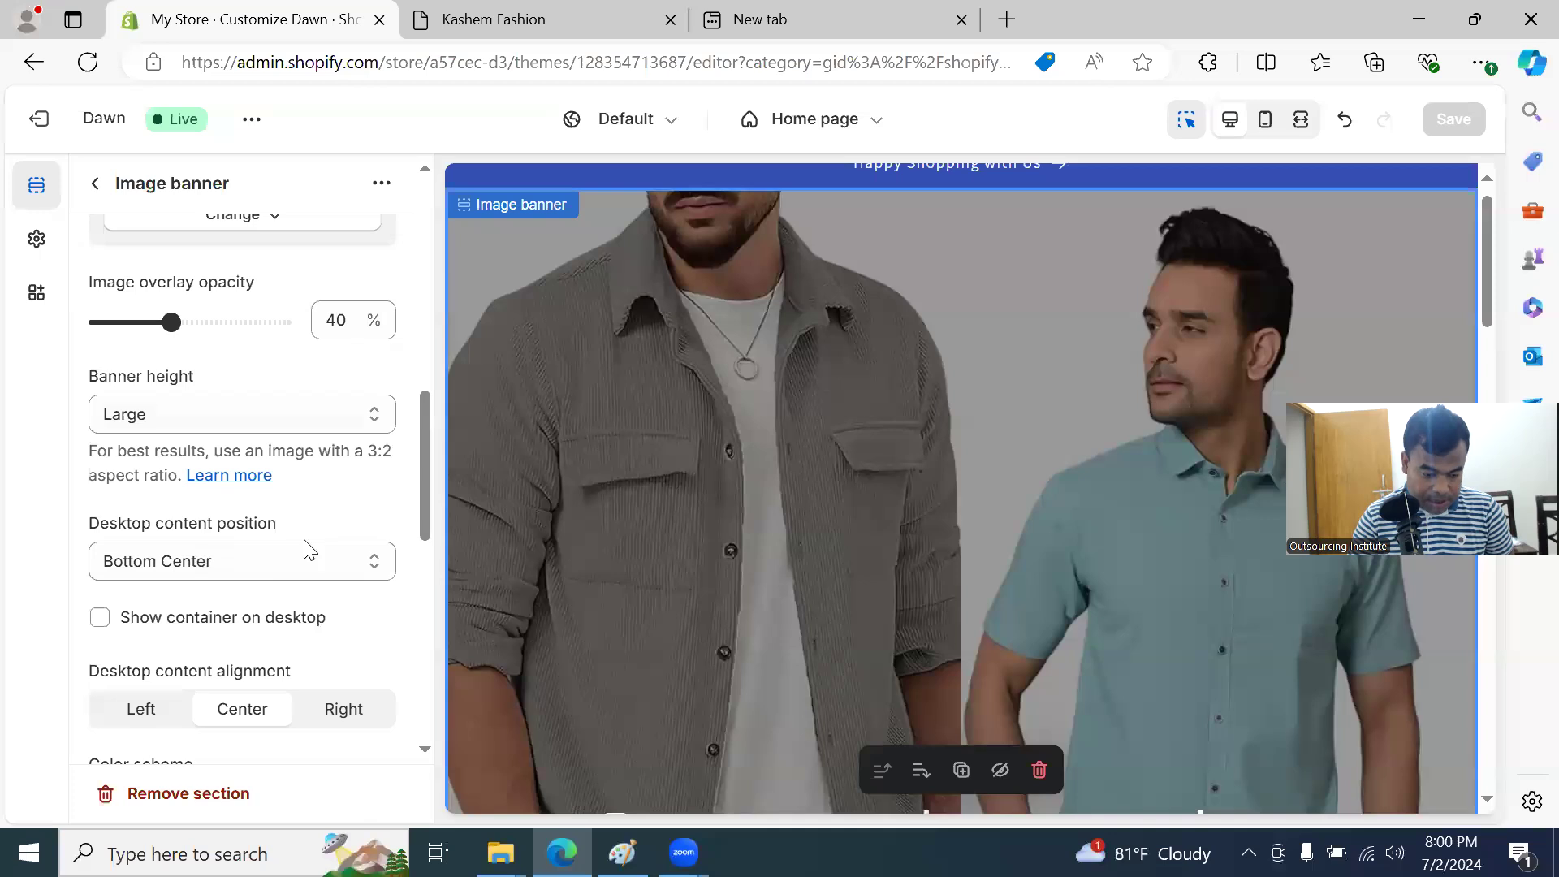
scroll(305, 550, "down", 2)
left_click(252, 450)
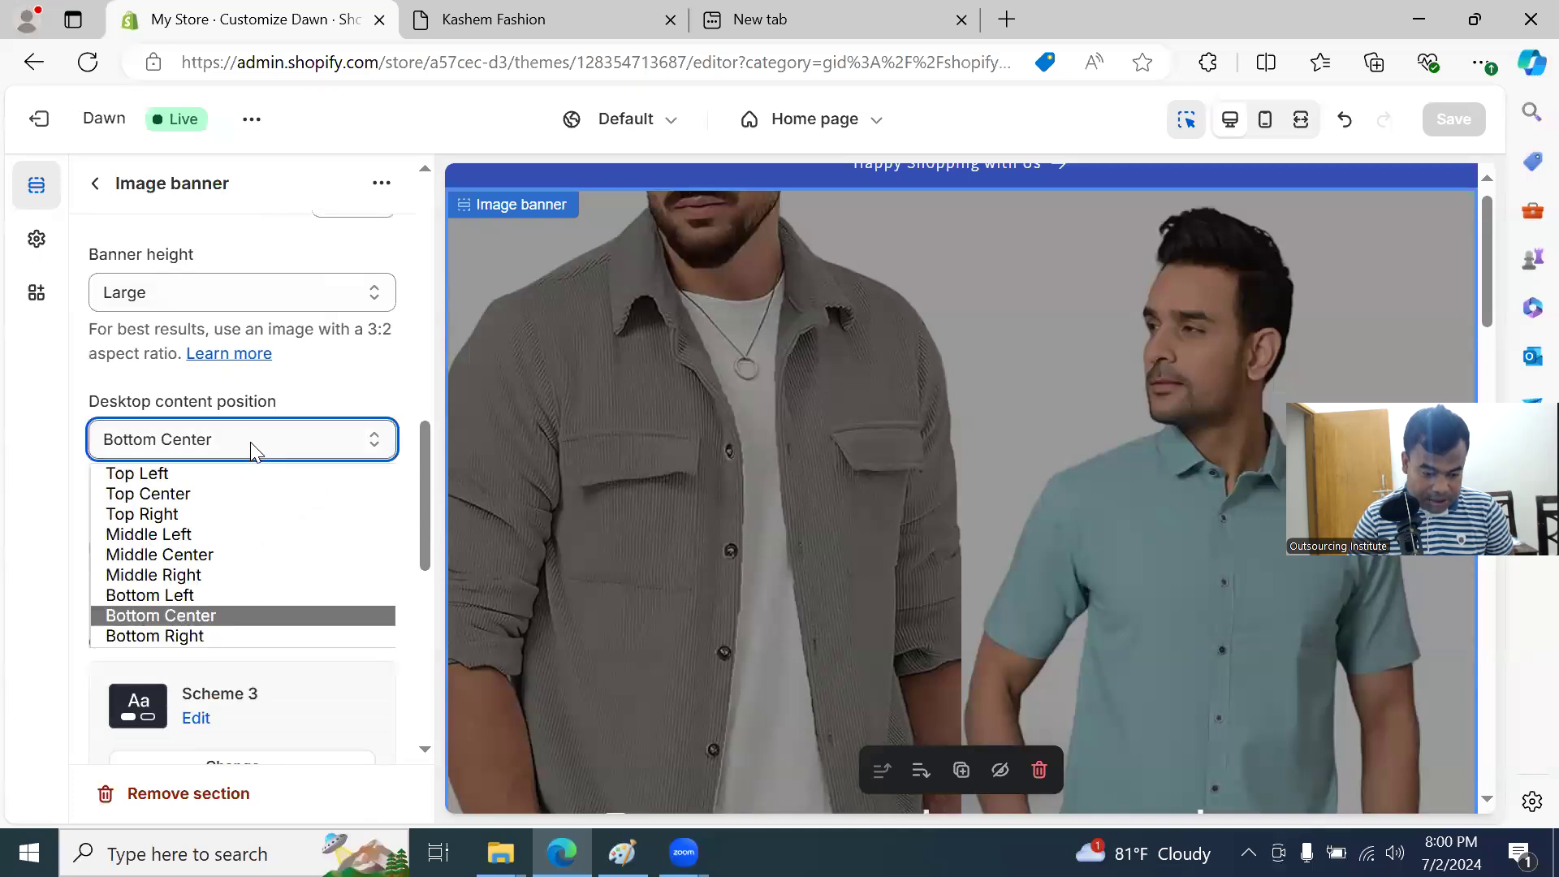
left_click(207, 401)
scroll(280, 499, "down", 2)
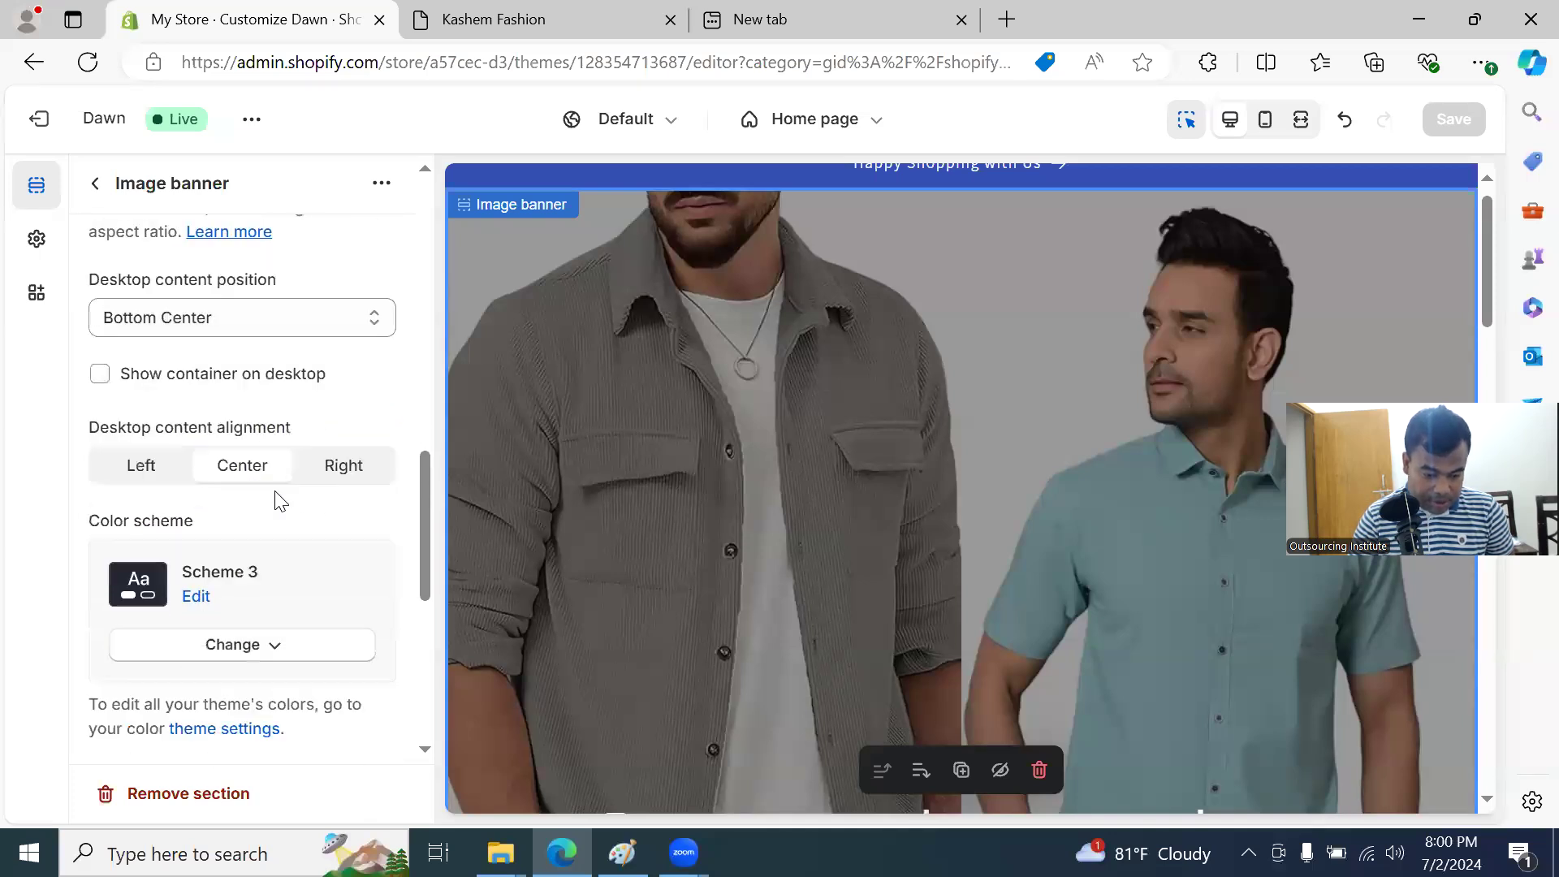
scroll(323, 524, "down", 3)
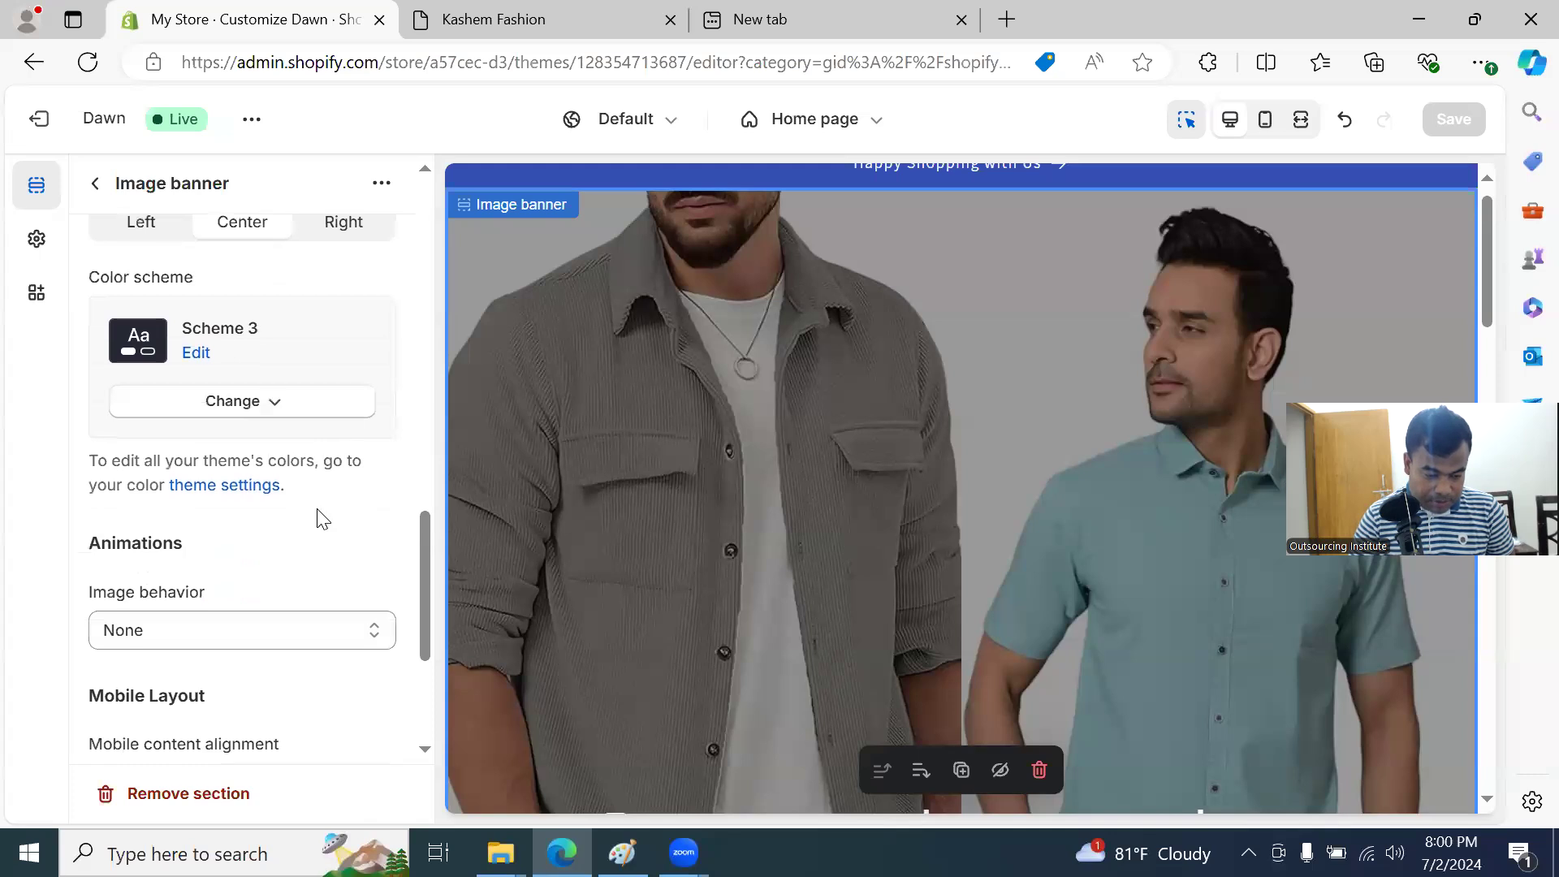
scroll(323, 519, "down", 3)
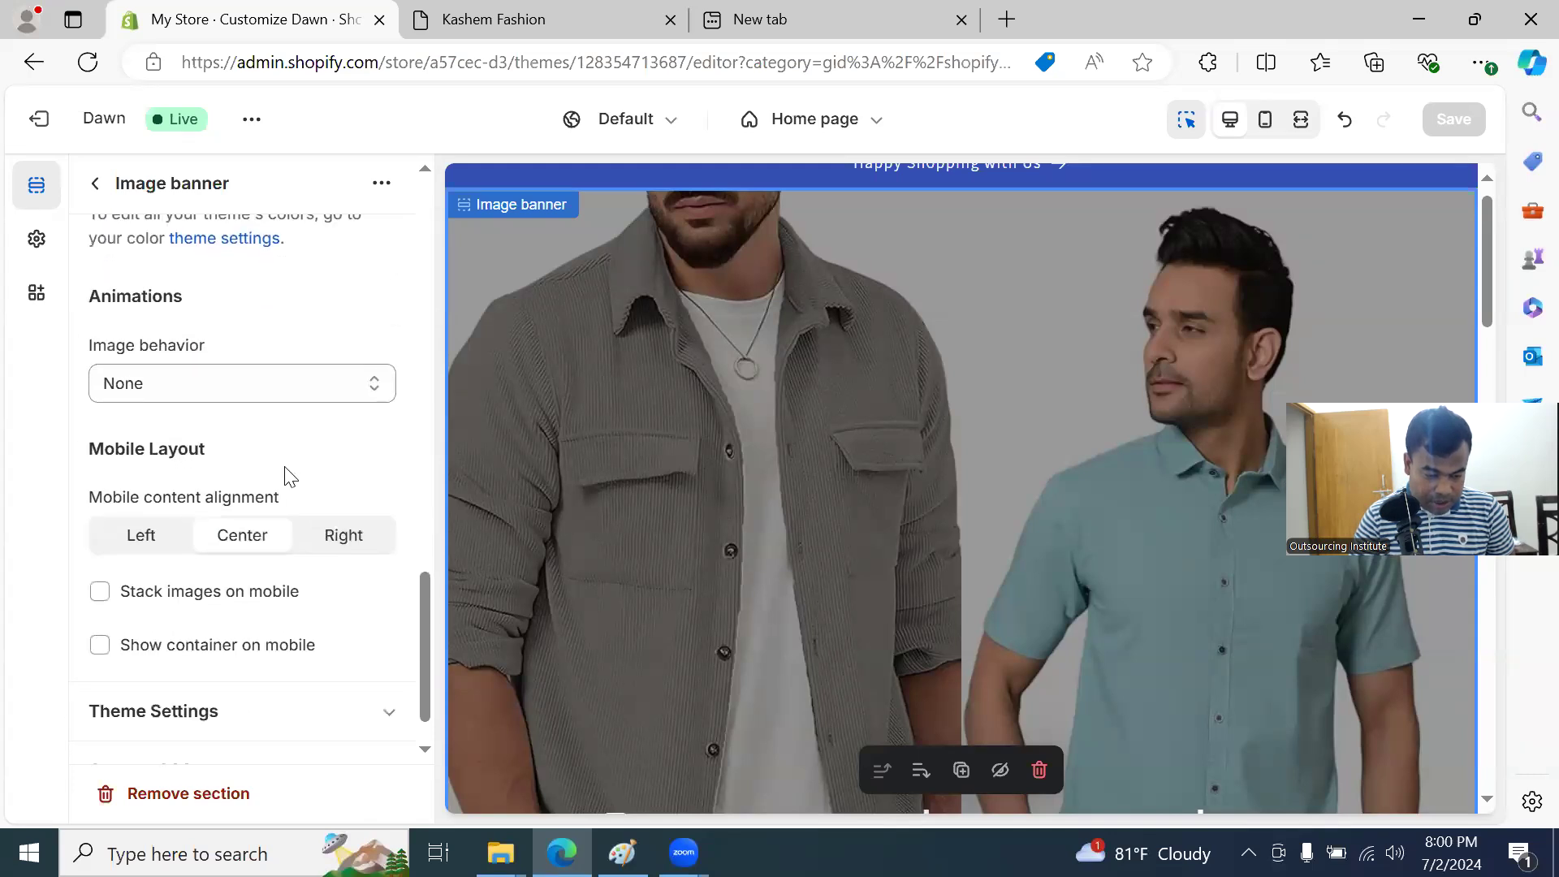
scroll(288, 475, "down", 1)
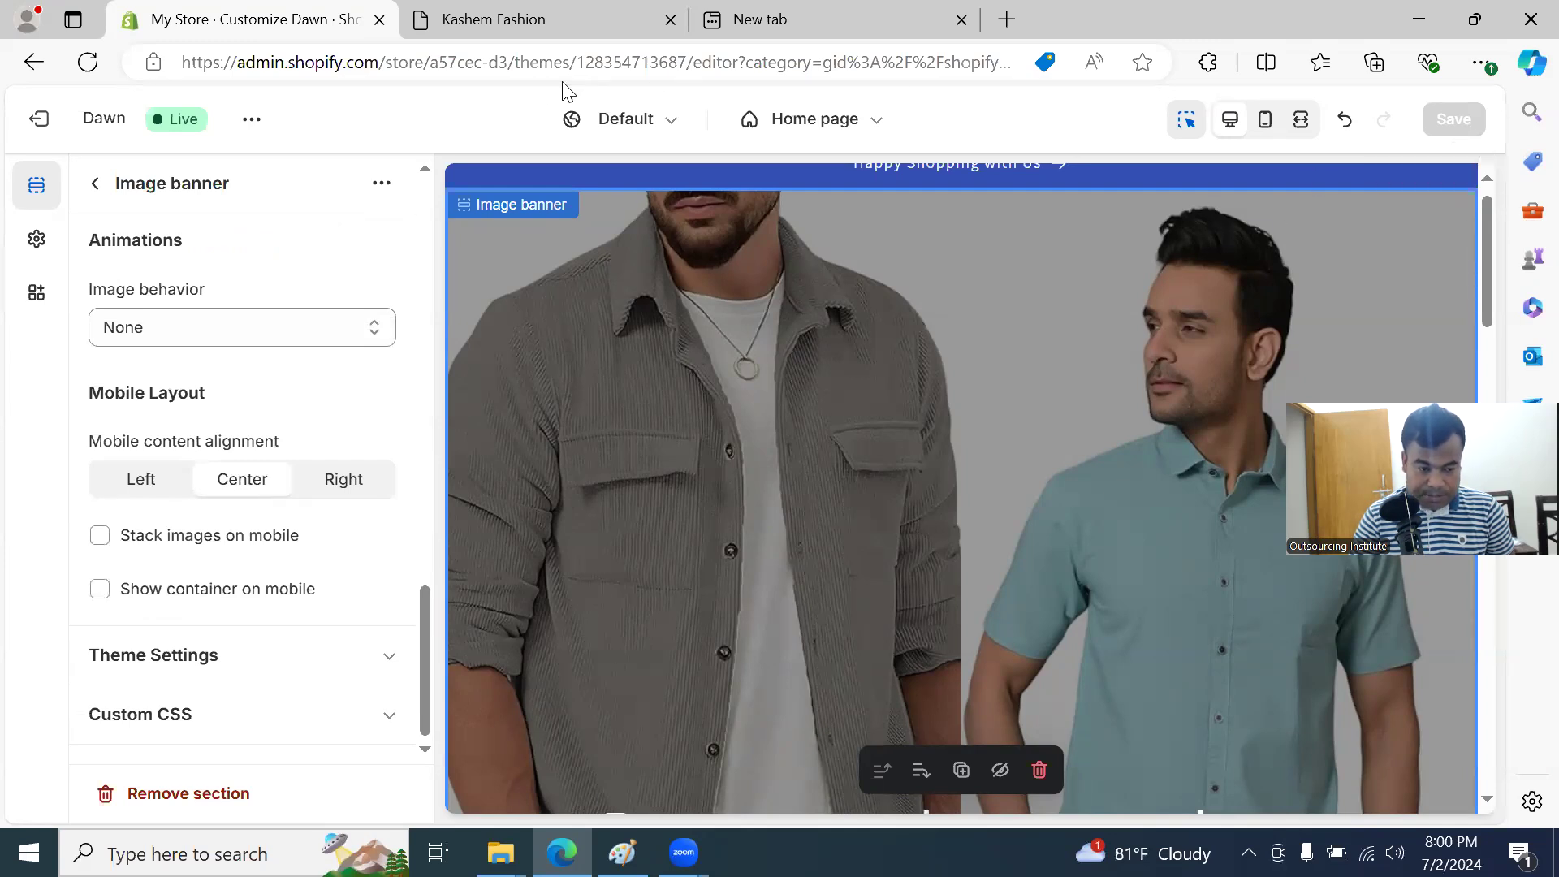
scroll(293, 374, "up", 10)
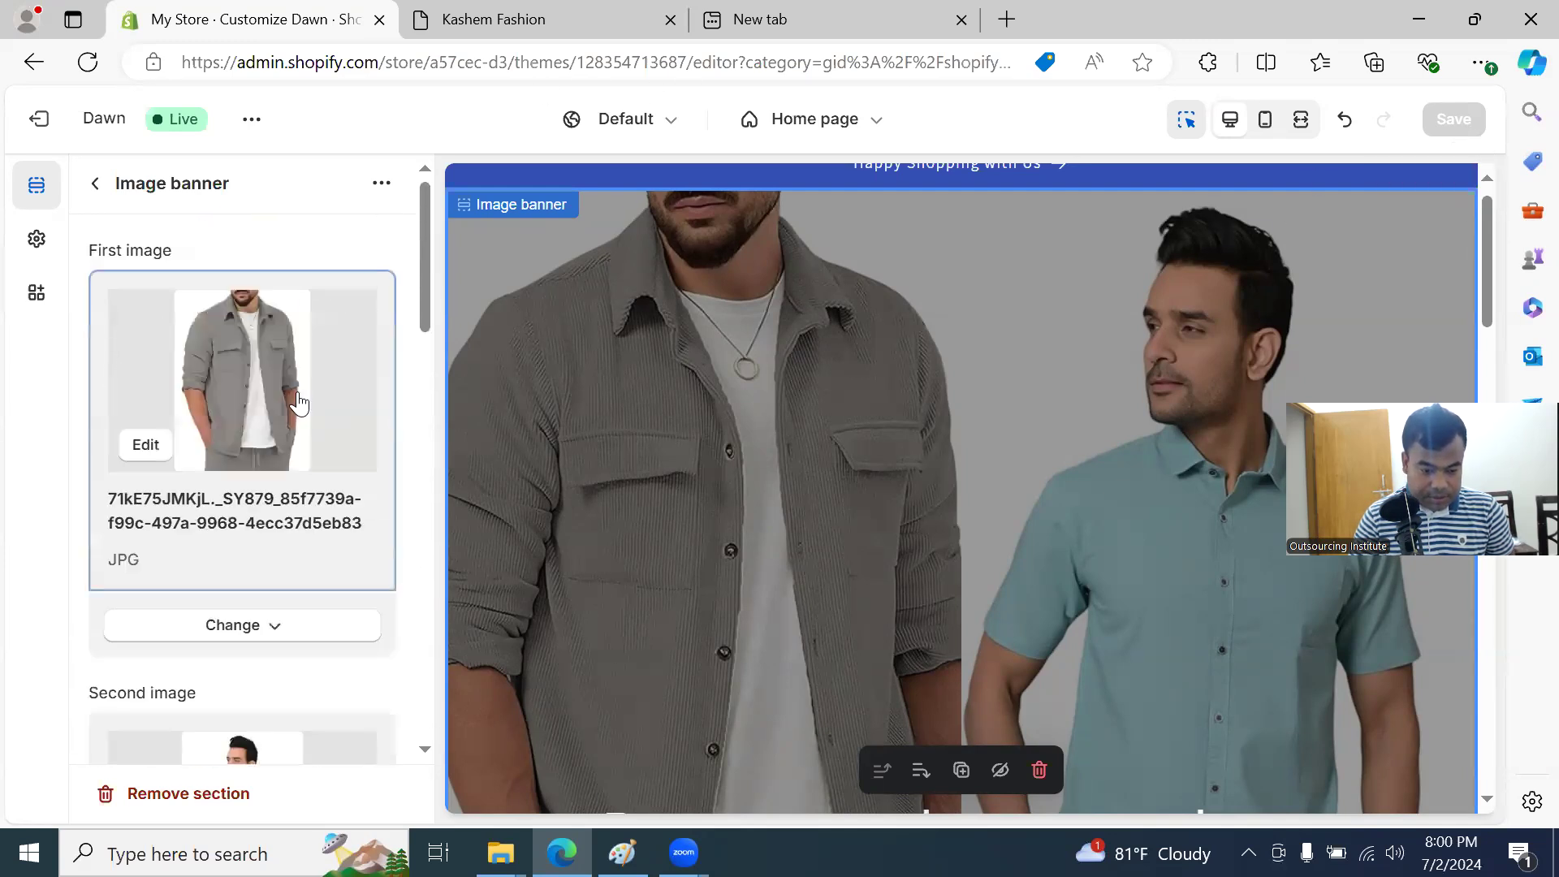
Step: Reload the storefront to look over its image banner, and review the banner section's color scheme, animation and mobile layout settings again
left_click(551, 14)
left_click(88, 63)
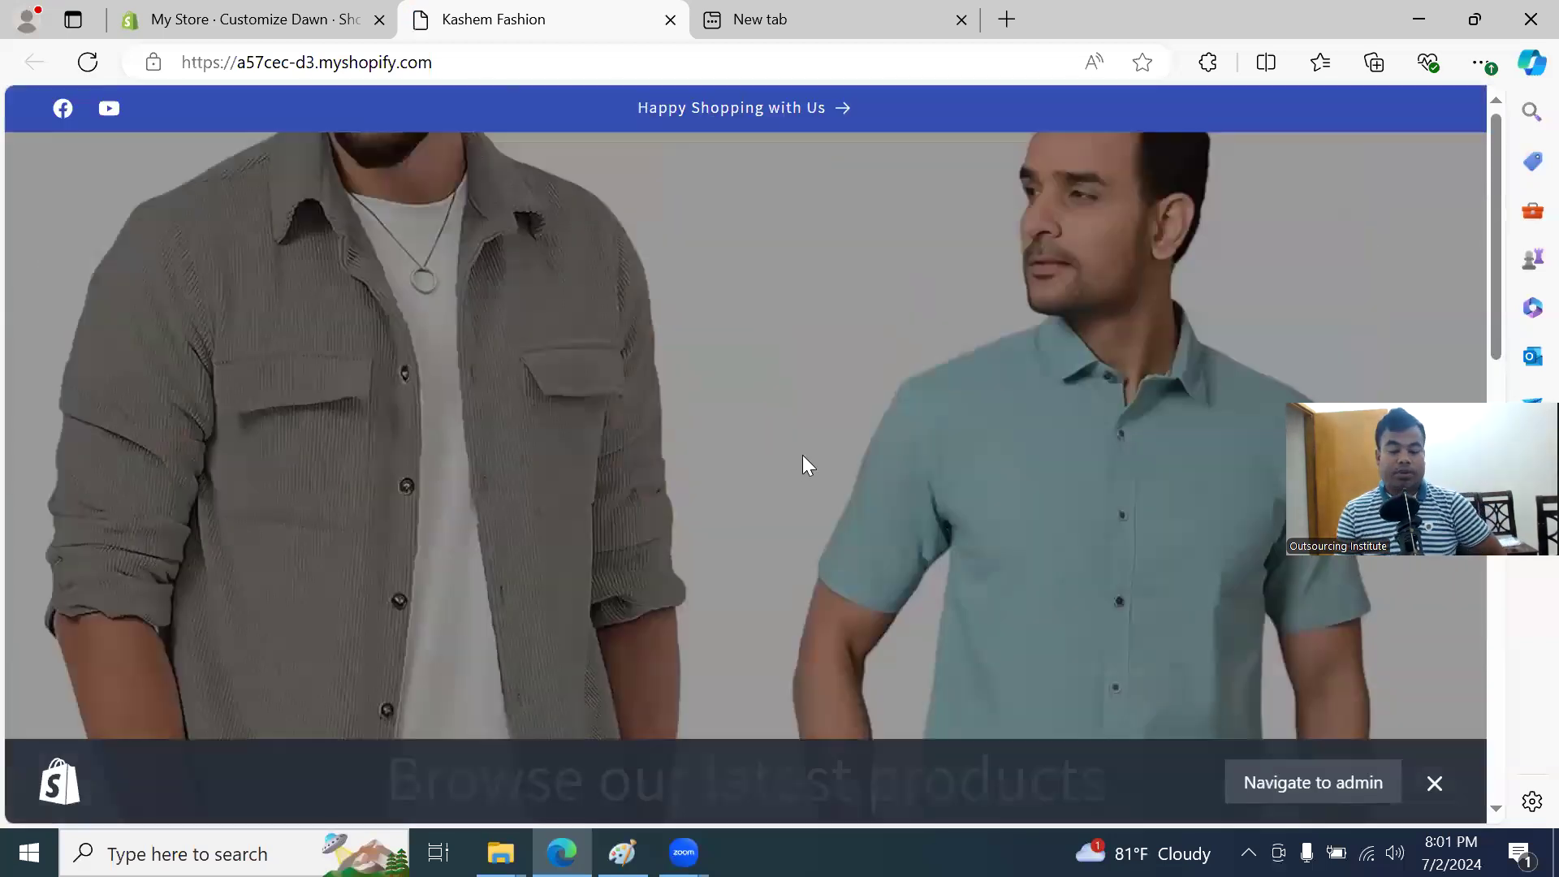
scroll(809, 391, "down", 4)
scroll(738, 230, "up", 4)
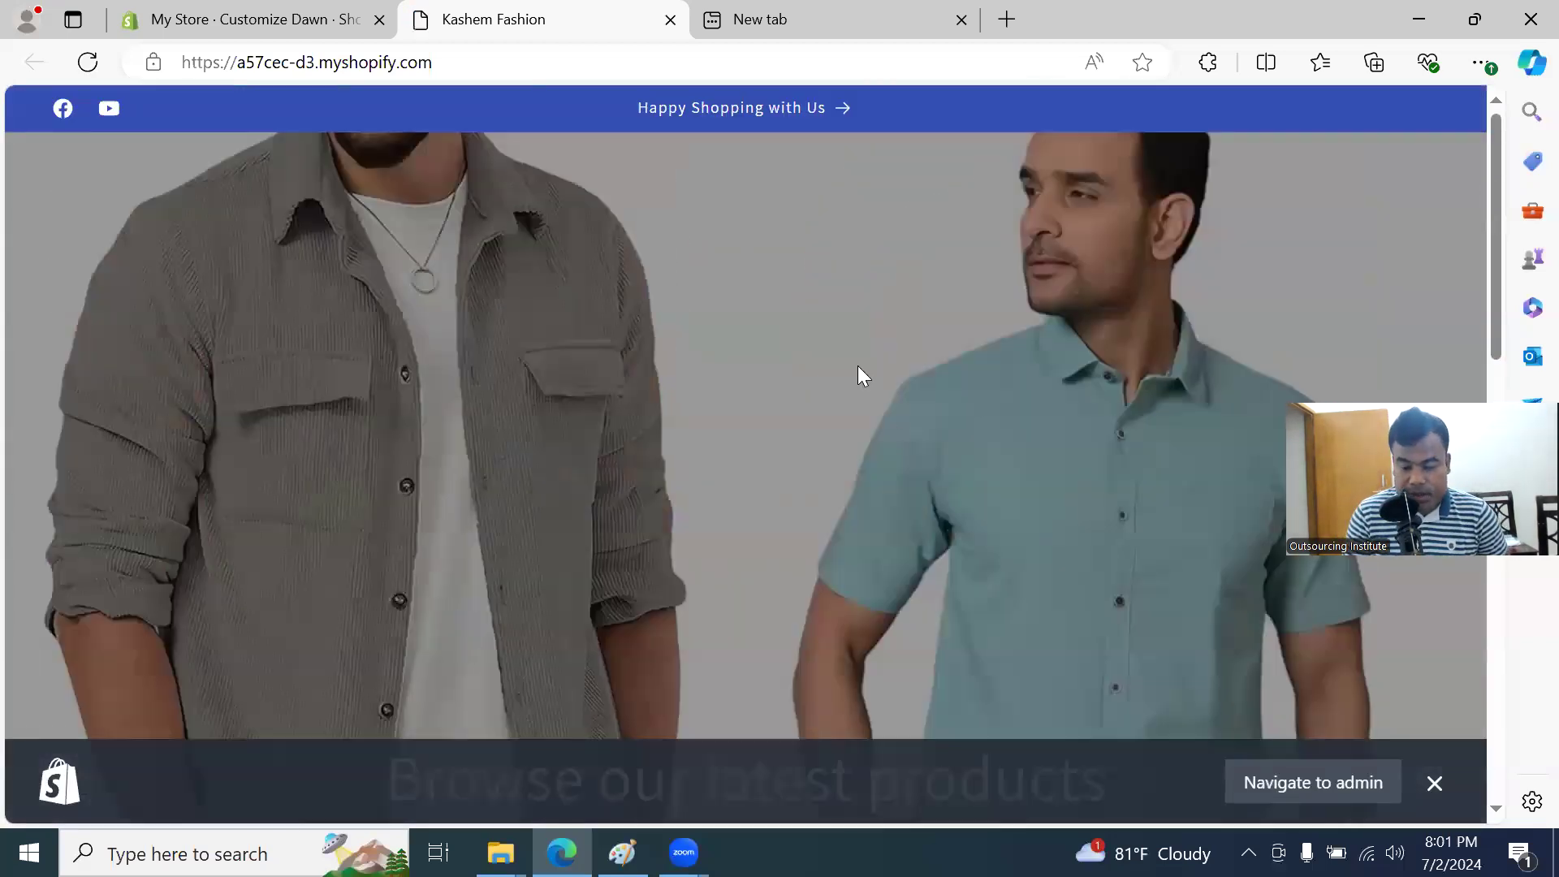
left_click(191, 18)
scroll(340, 357, "down", 3)
scroll(341, 365, "down", 9)
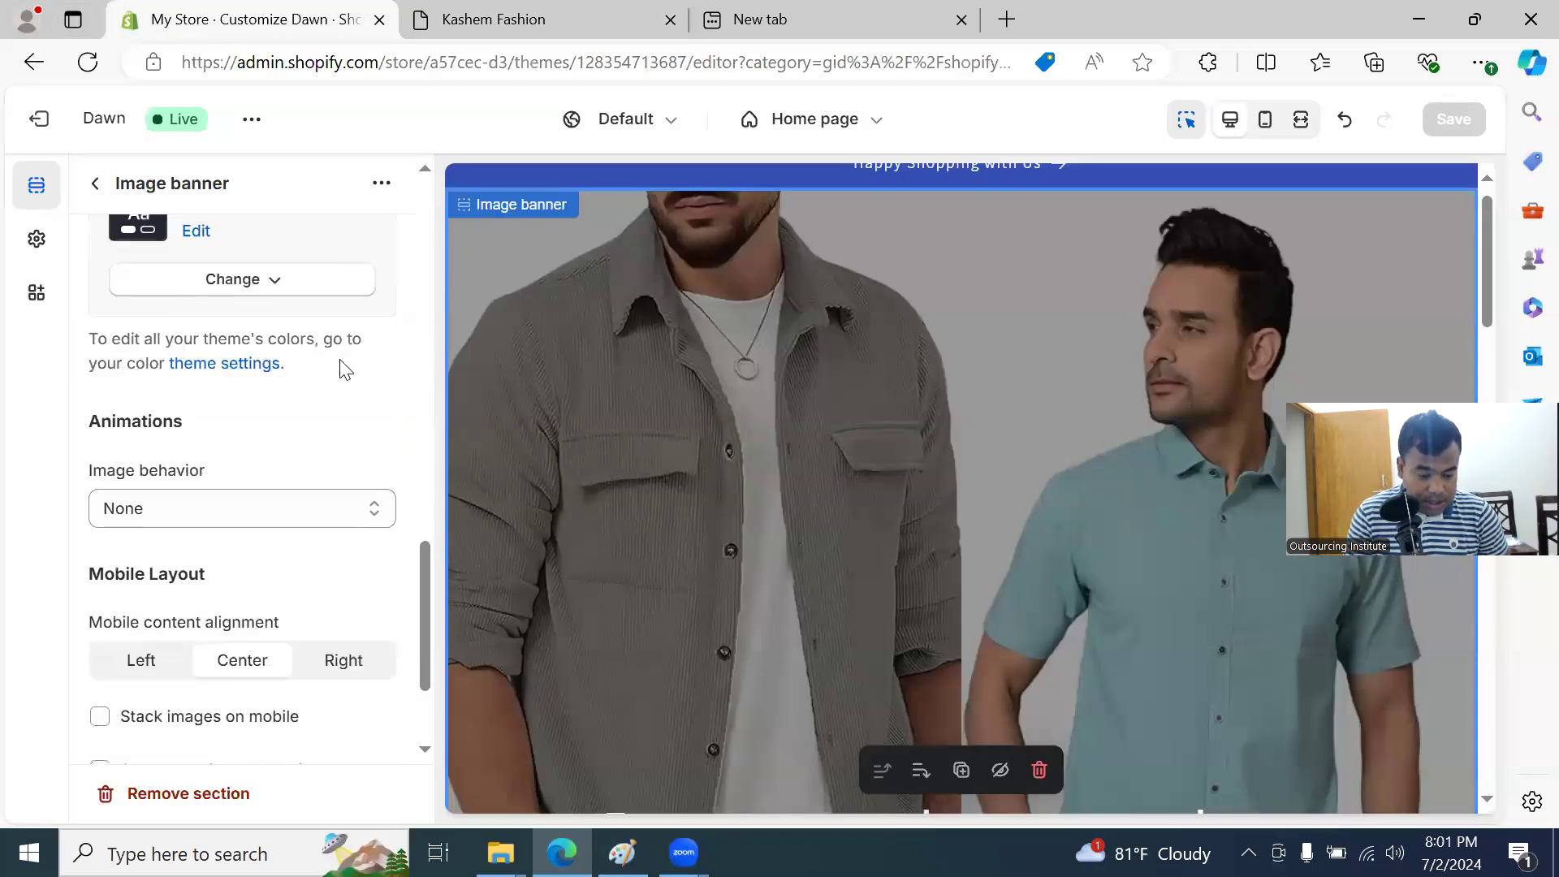
scroll(223, 173, "up", 6)
Step: Open the image banner's heading block from the home page sections and select its entire heading text
left_click(97, 185)
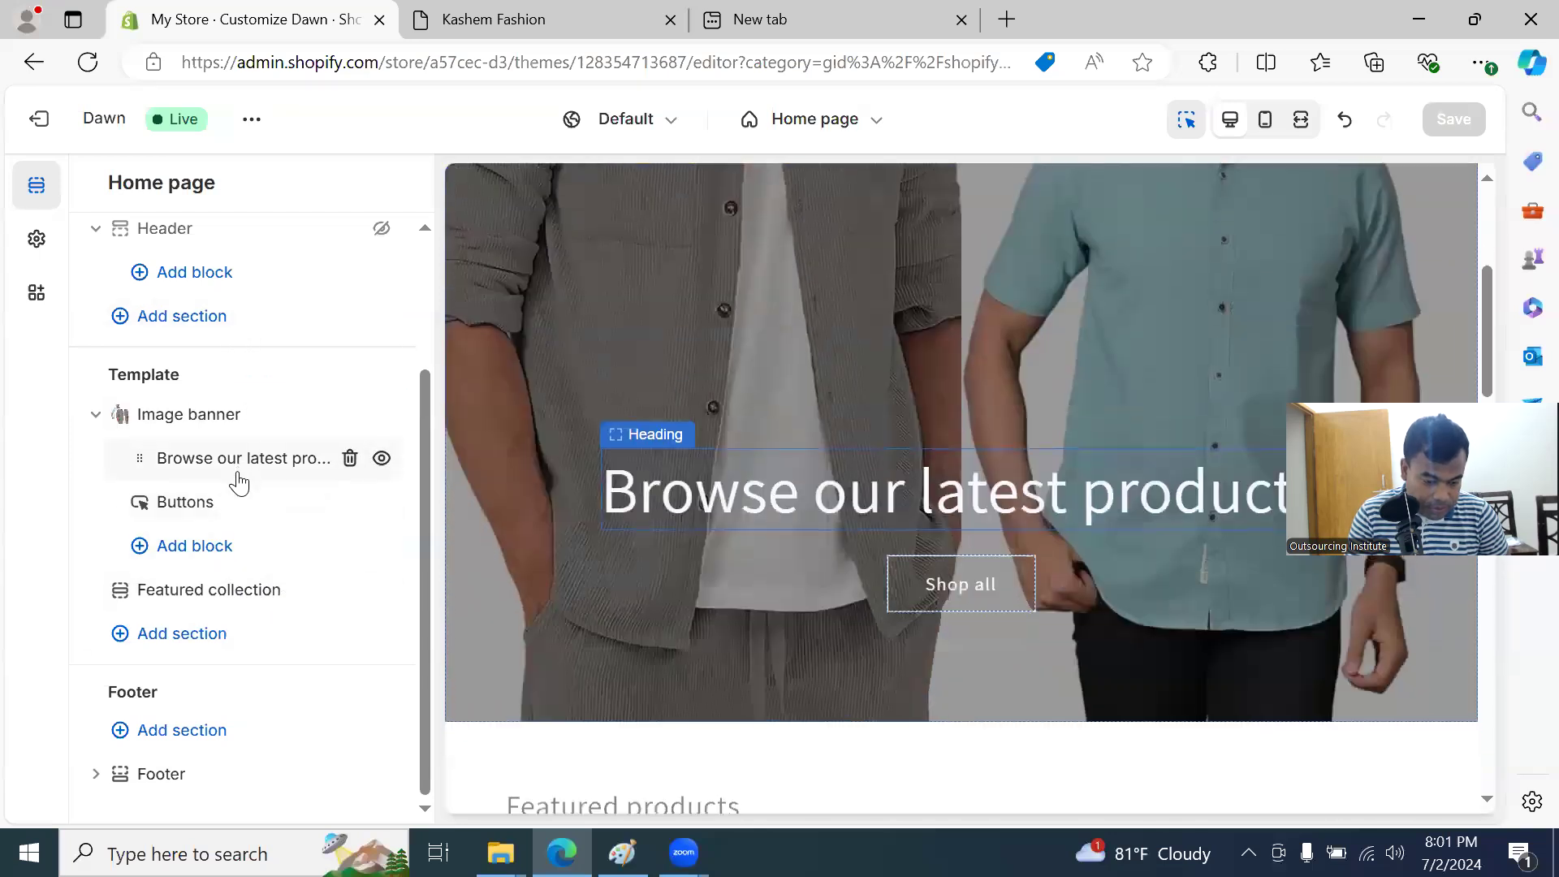
mouse_move(240, 484)
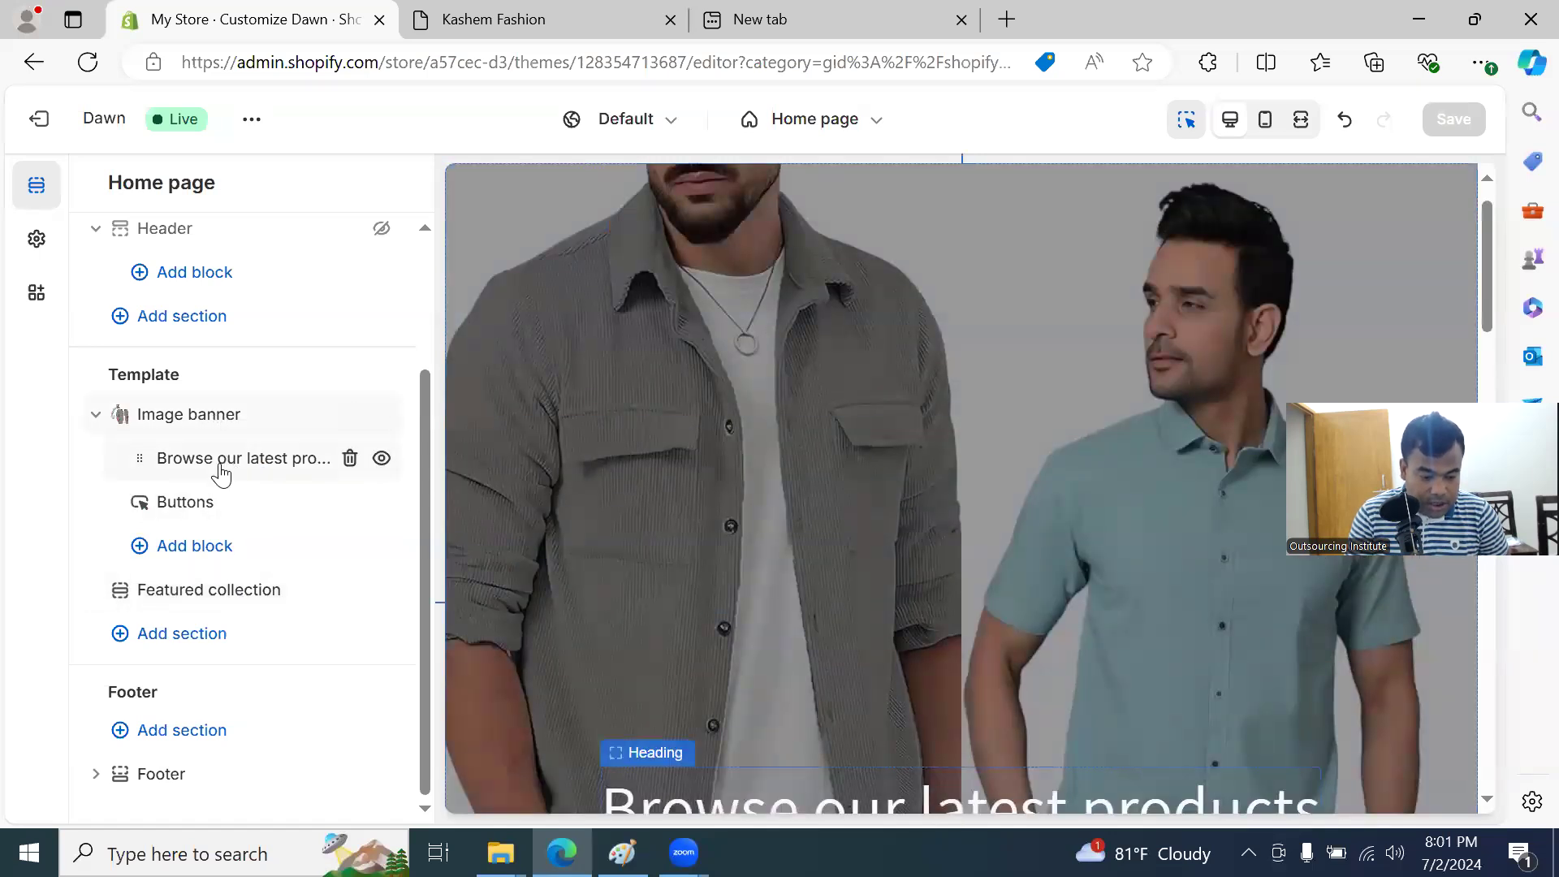
left_click(221, 459)
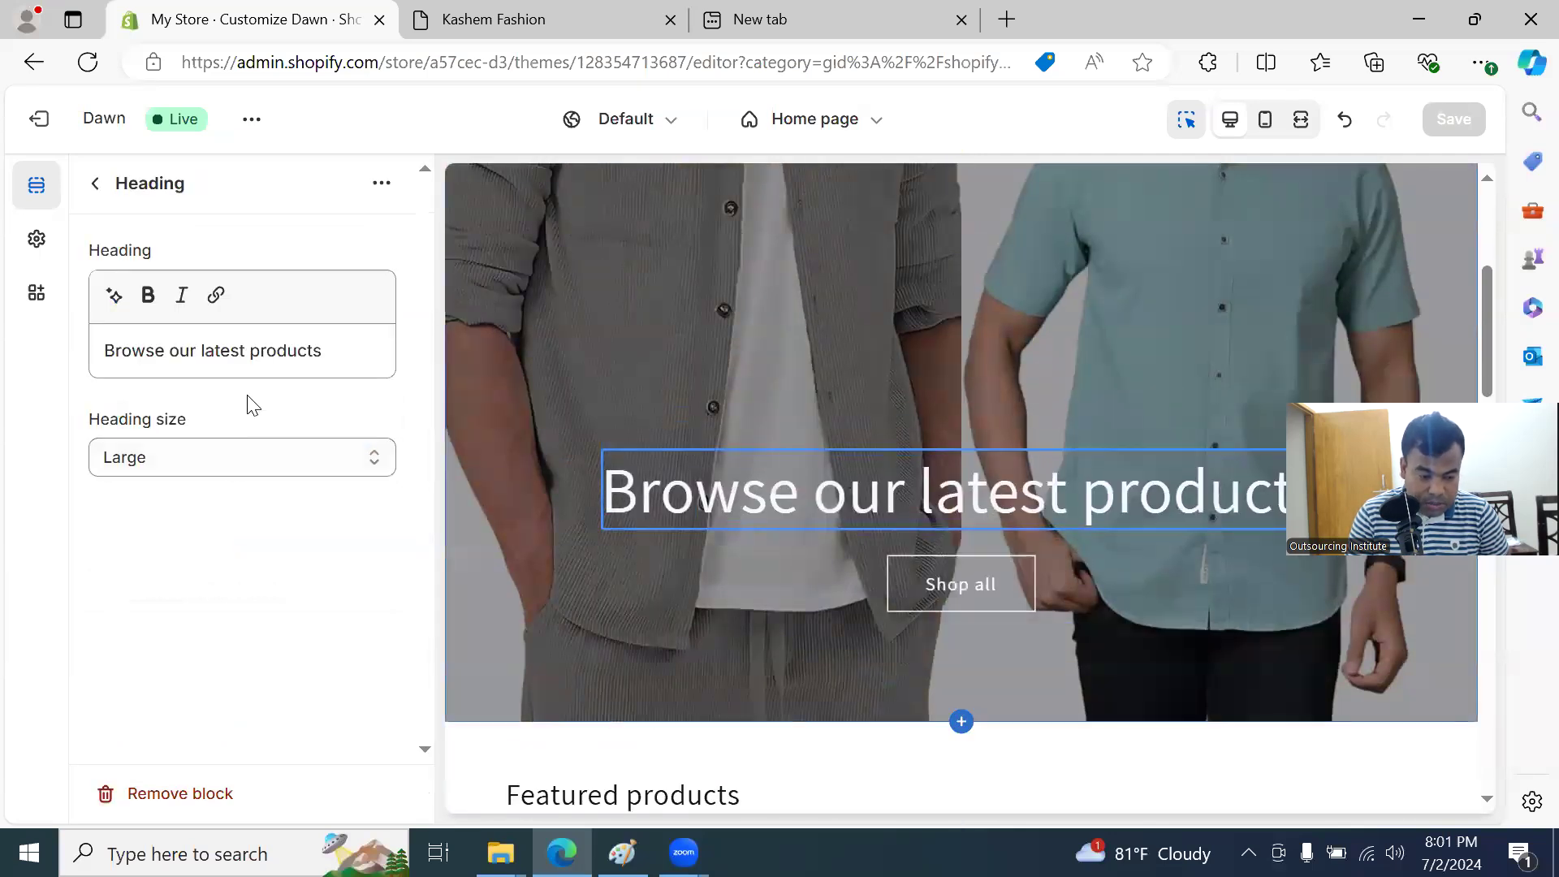
triple_click(268, 343)
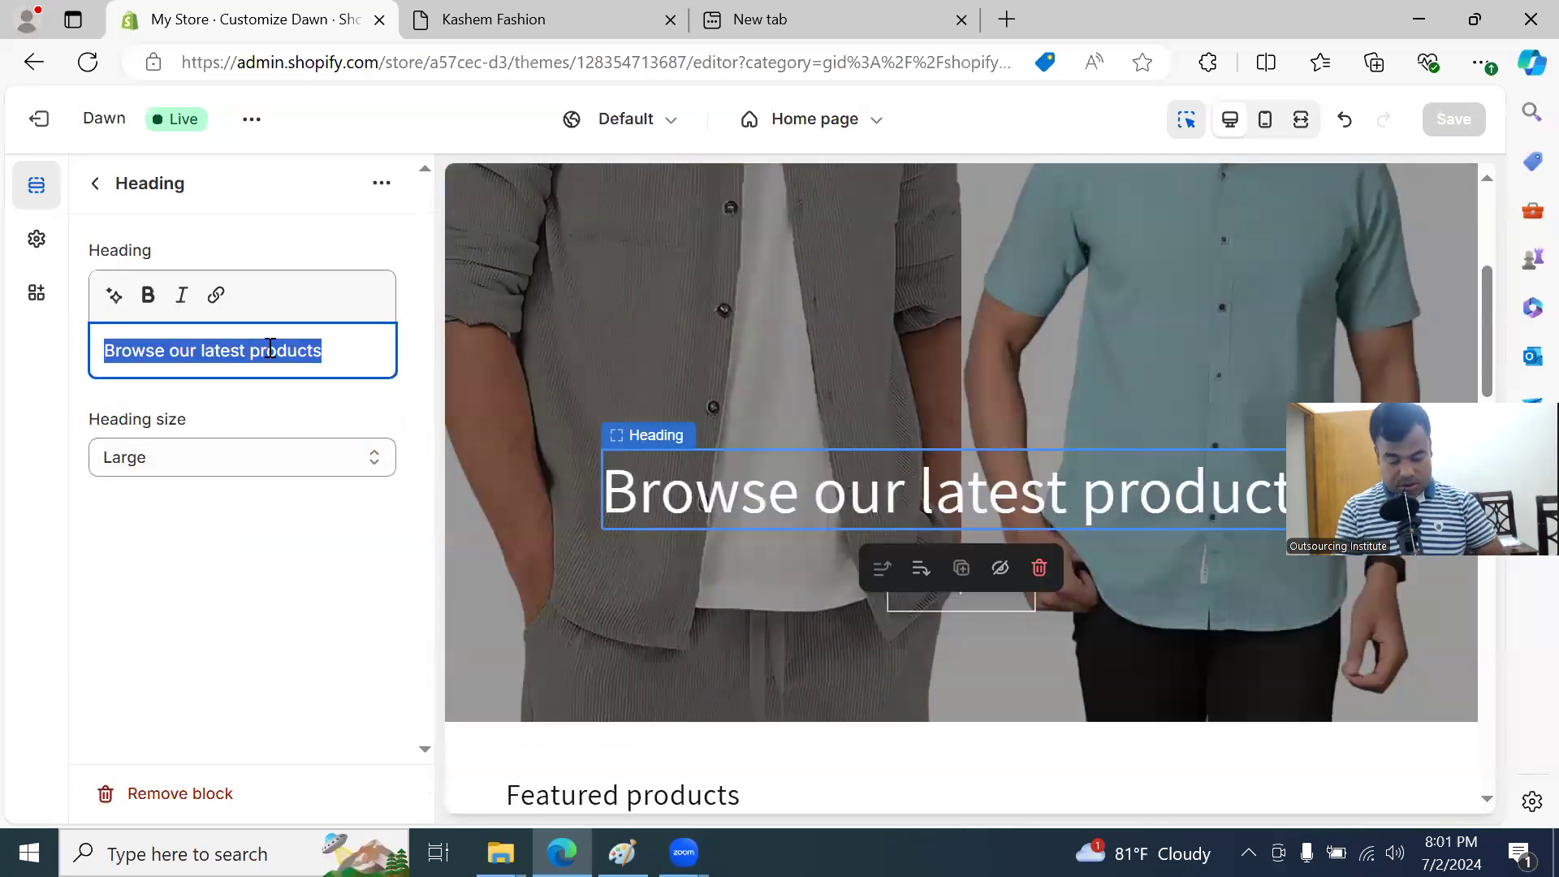
type("We")
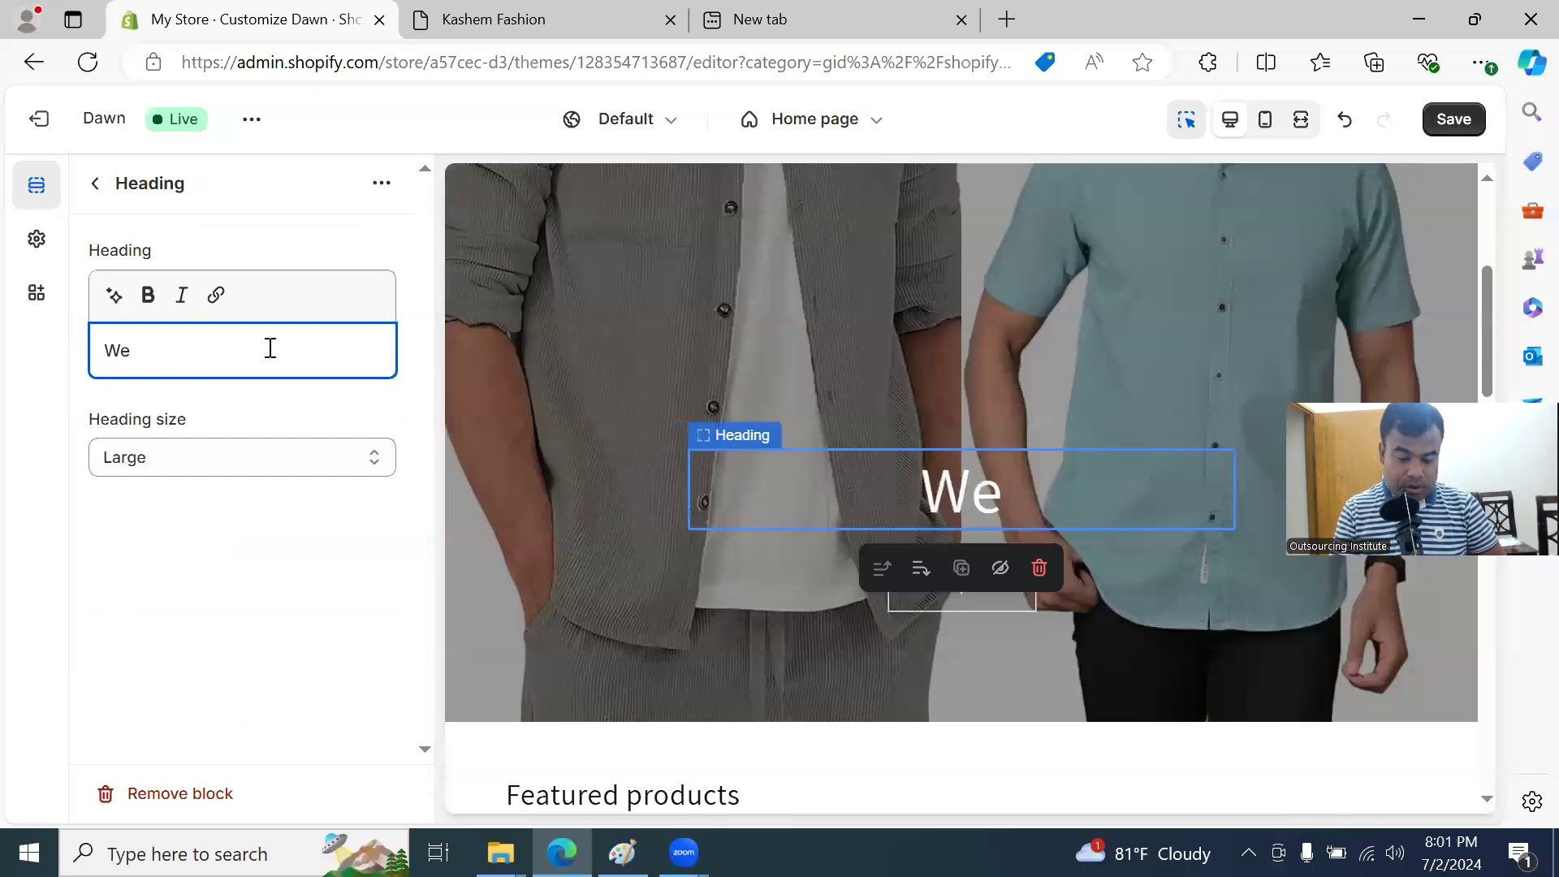
type("lcome")
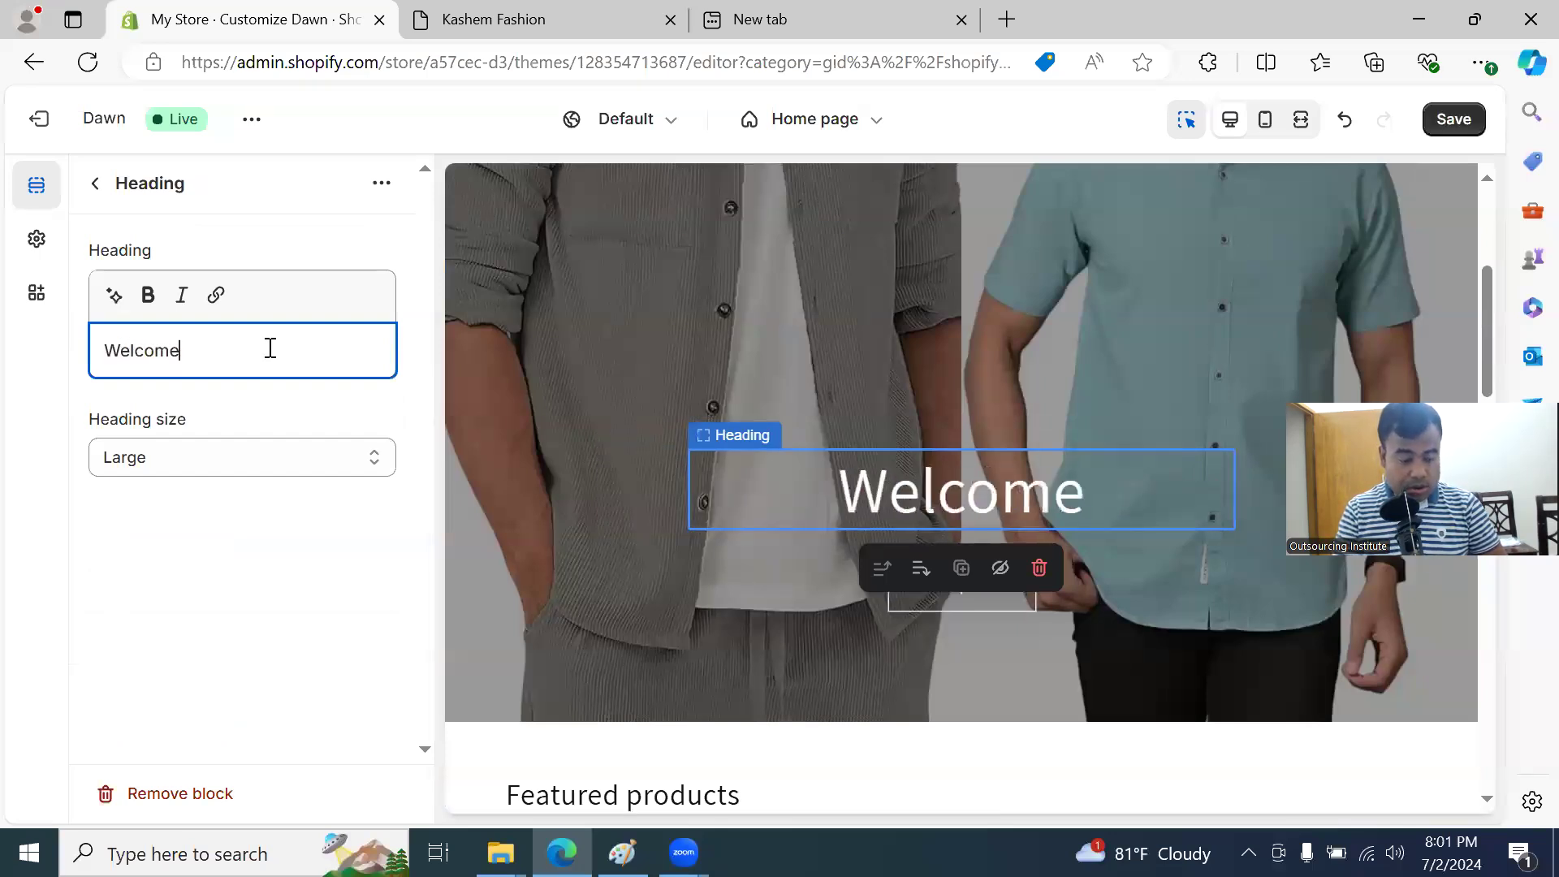
key("BackSpace")
key("BackSpace")
key("BackSpace")
key("BackSpace")
key("BackSpace")
key("BackSpace")
key("BackSpace")
Step: Set the banner heading text to "Quality Product. Minimum Price"
type("Quality Product in Min")
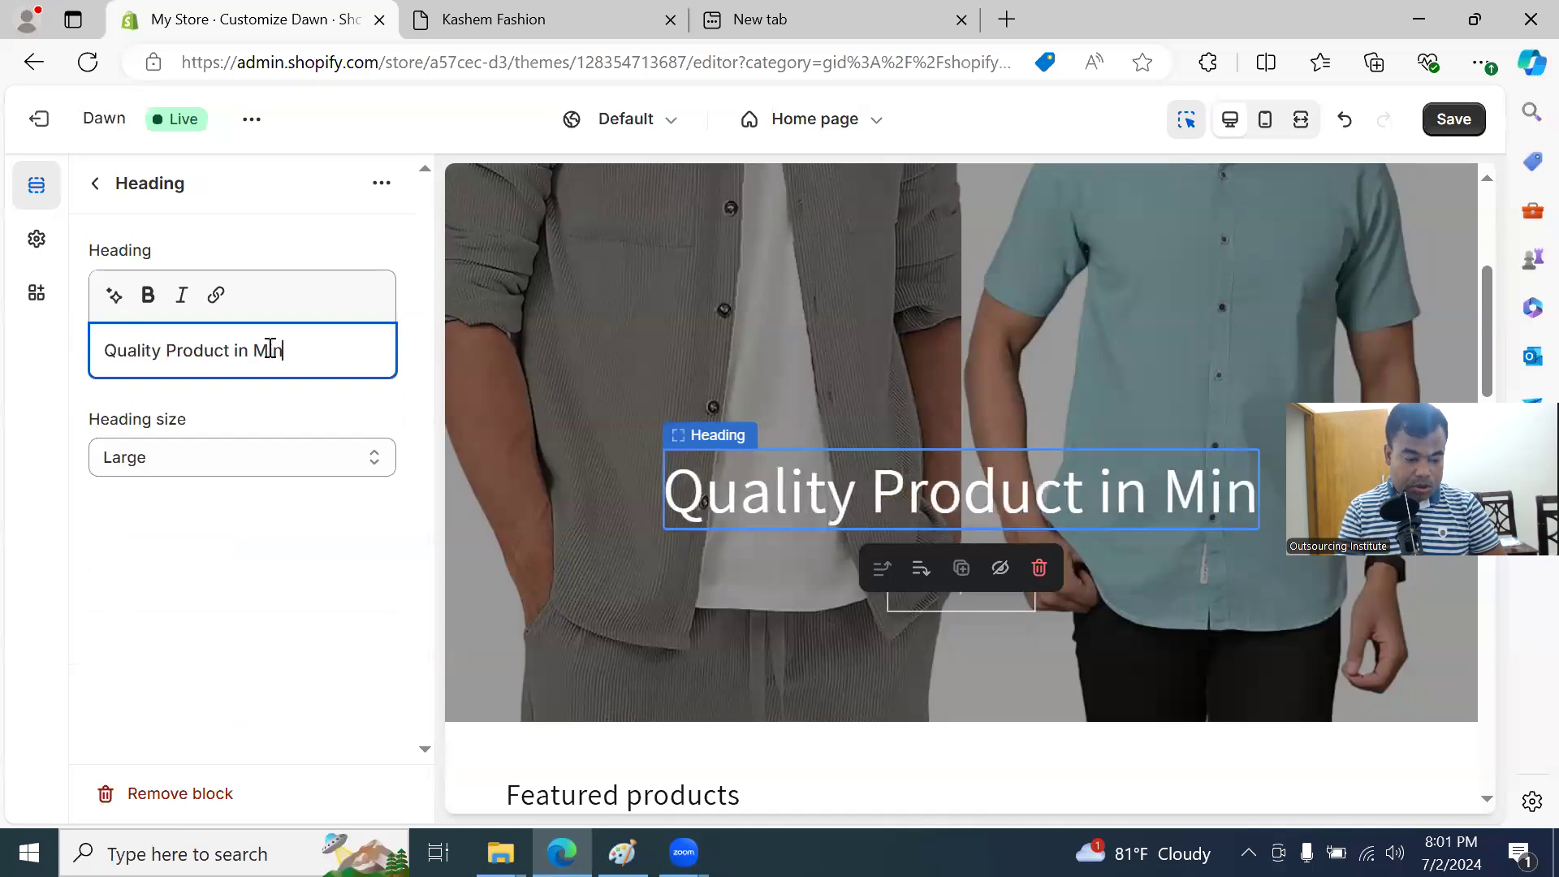
type("imum ")
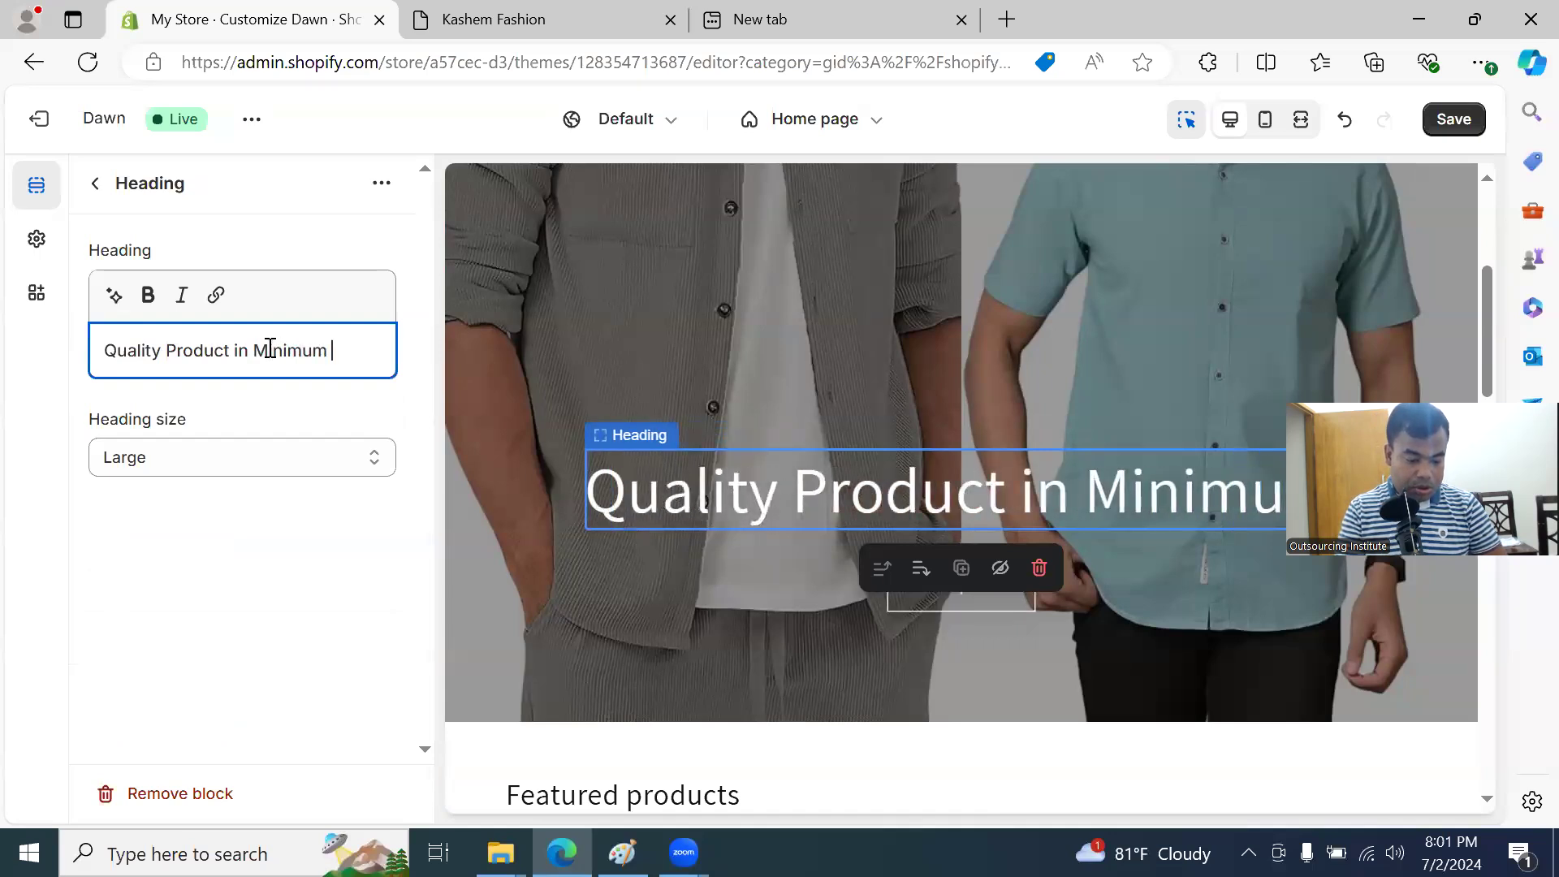
type("Price")
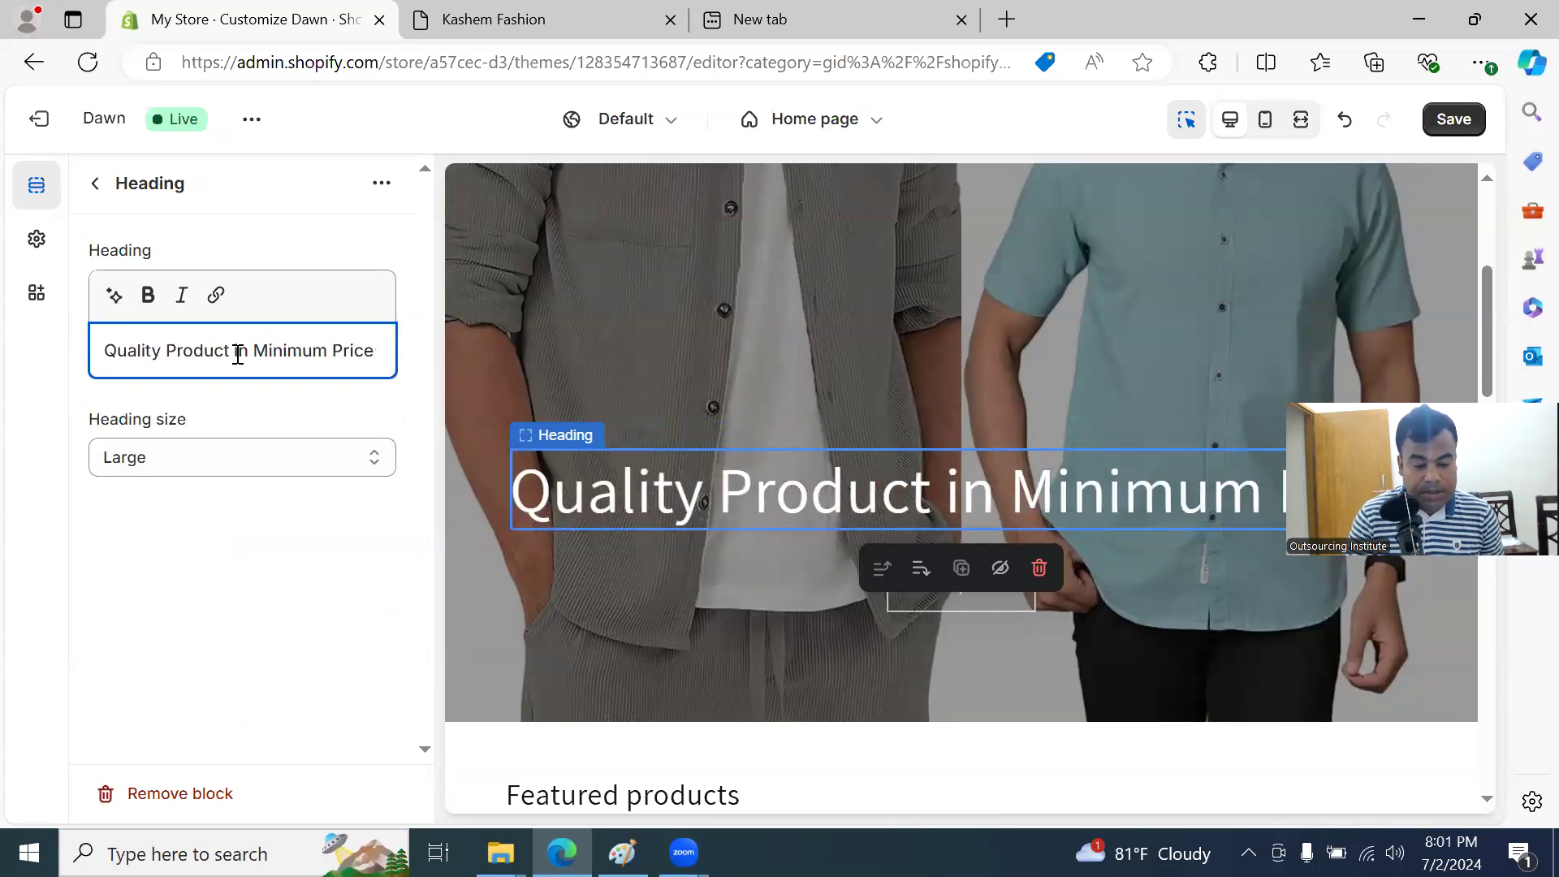
key("BackSpace")
key("BackSpace")
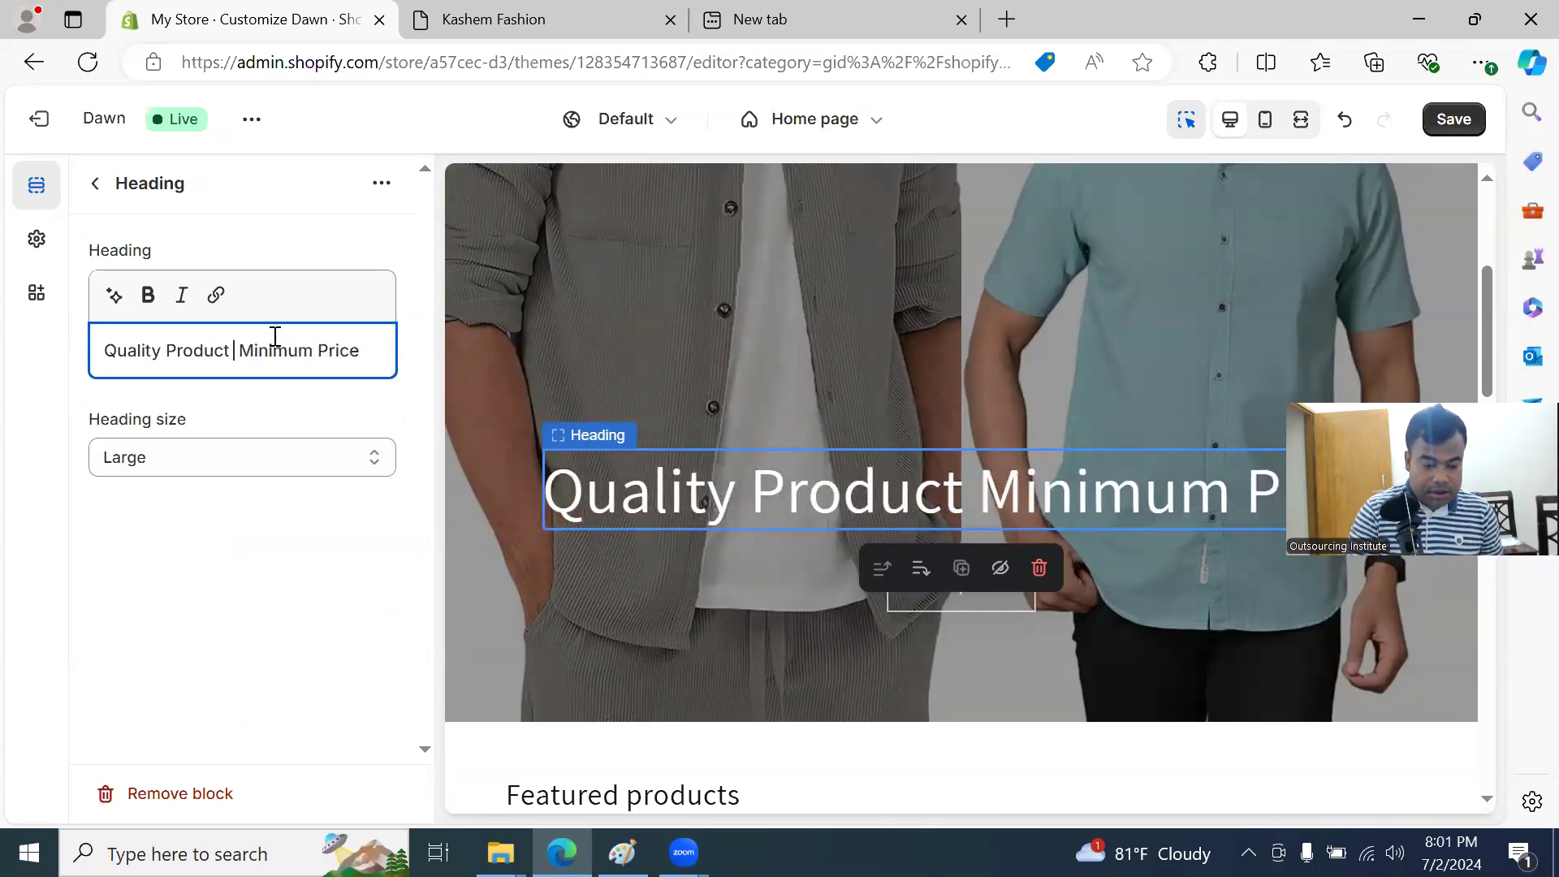
key("BackSpace")
type(".")
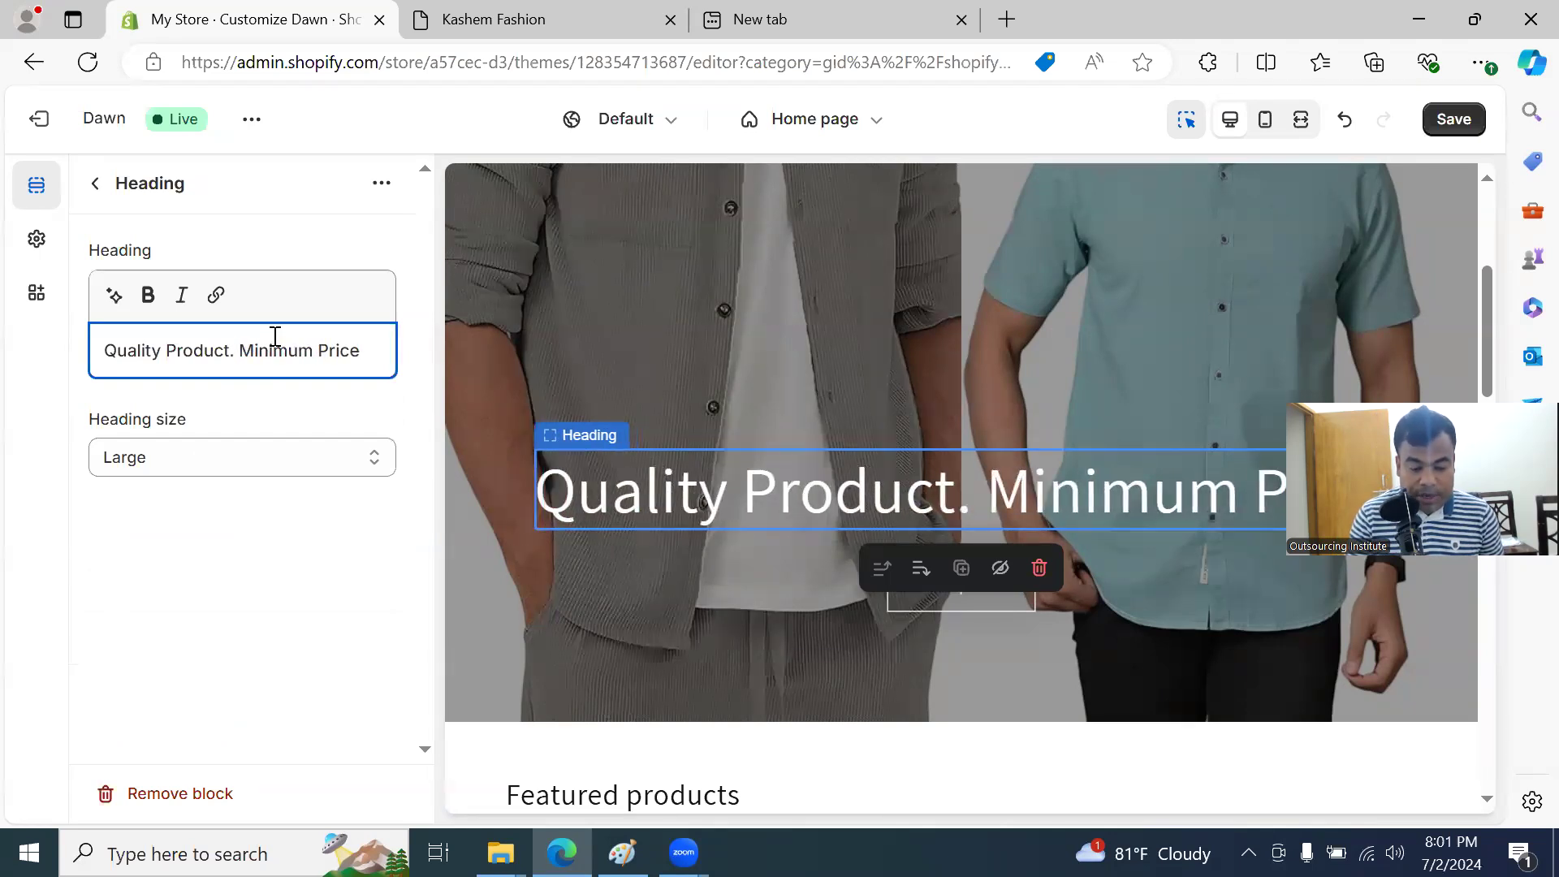
Step: Try the Small heading size for the banner heading, set it back to Large and save the theme
left_click(325, 458)
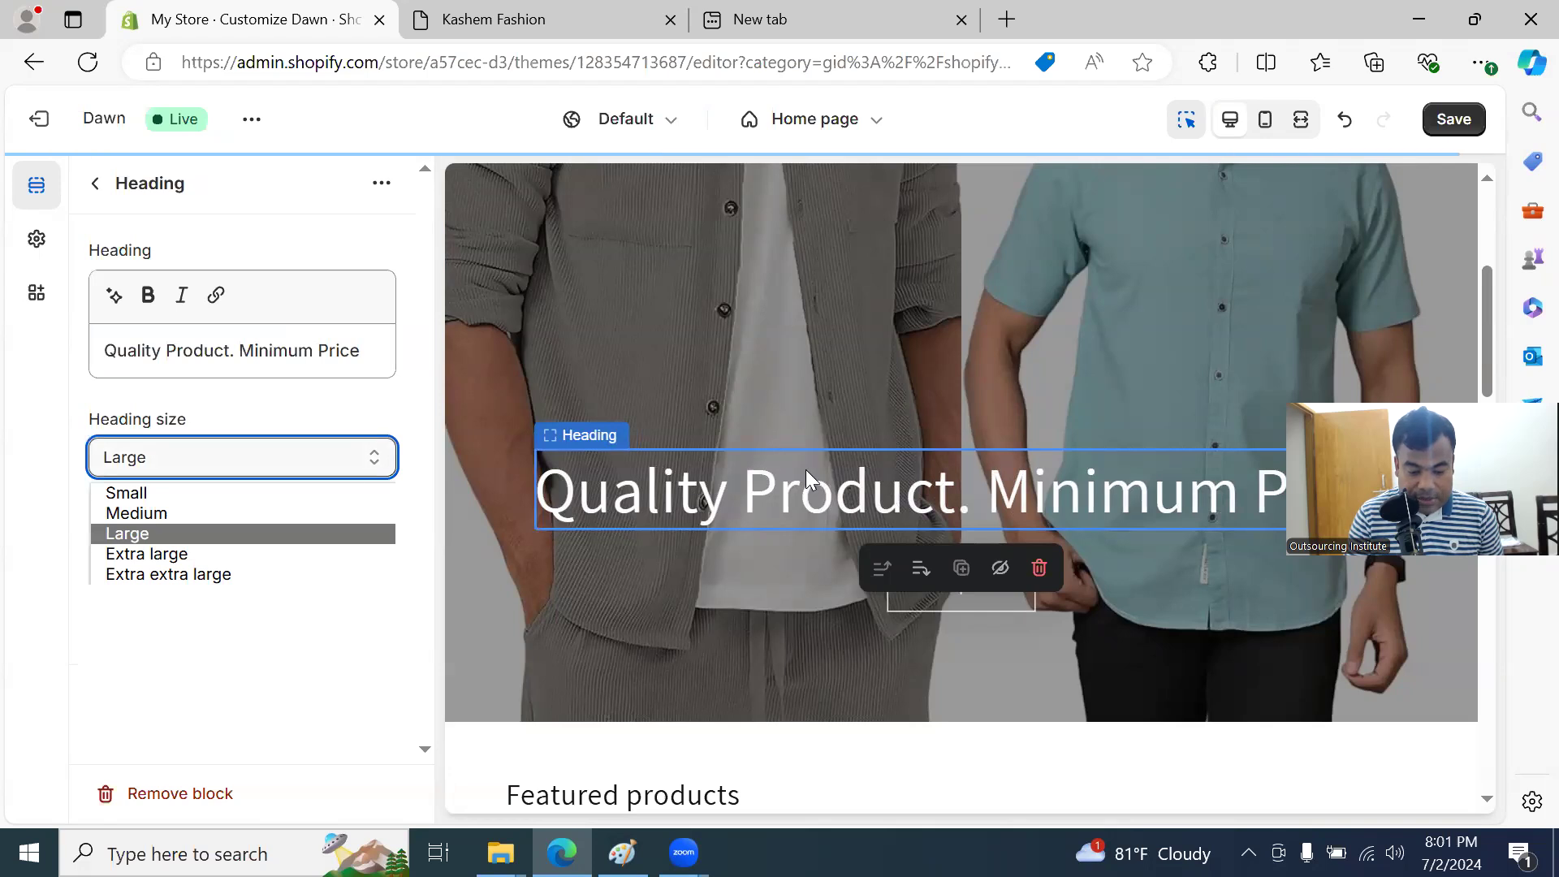
left_click(276, 493)
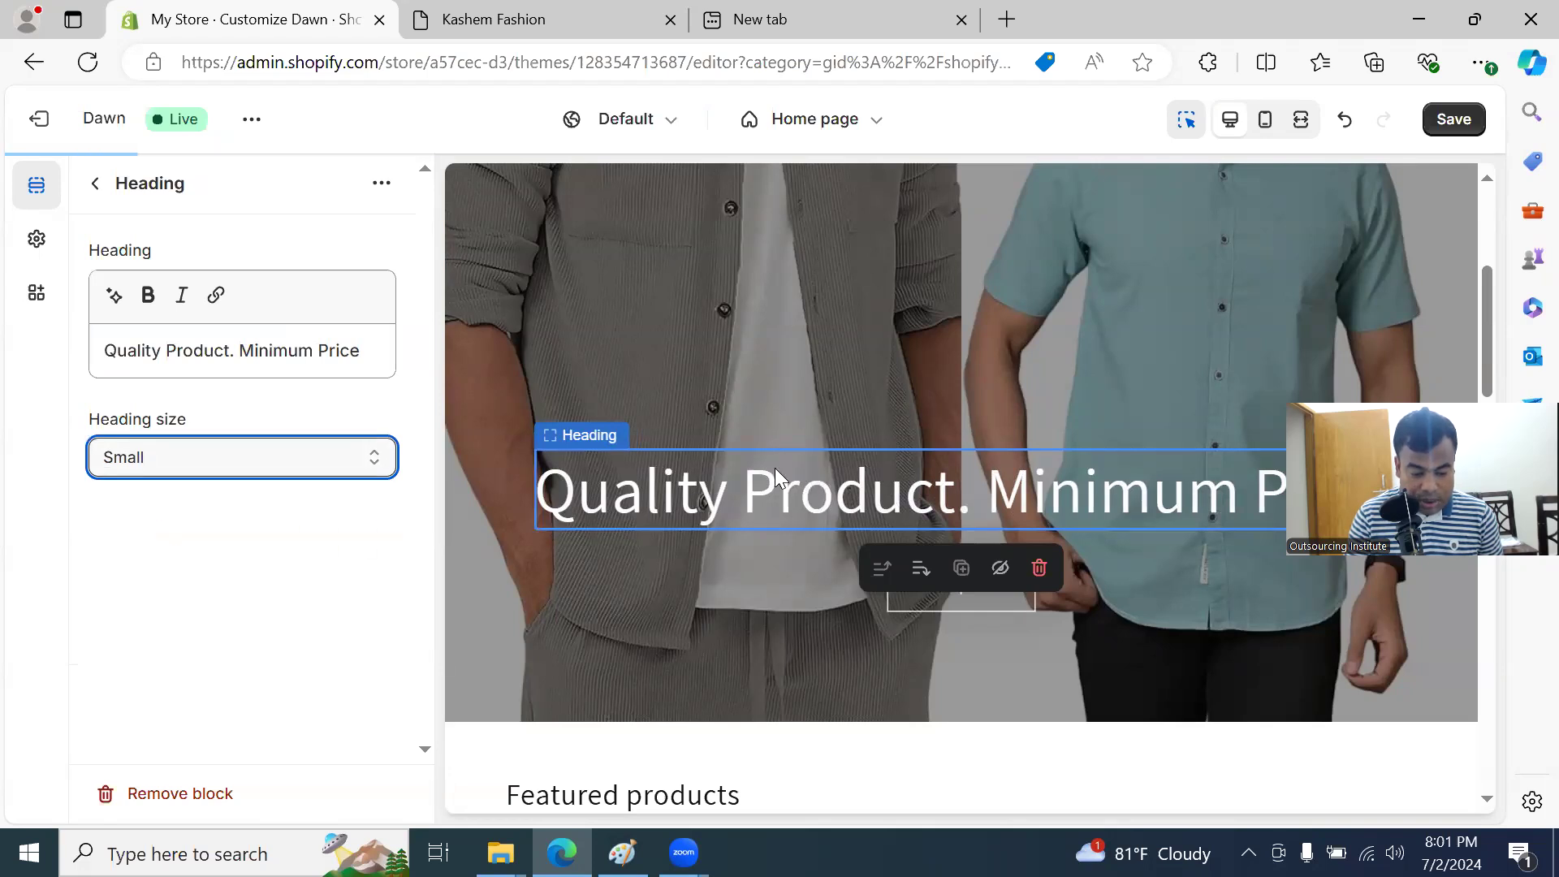
left_click(313, 459)
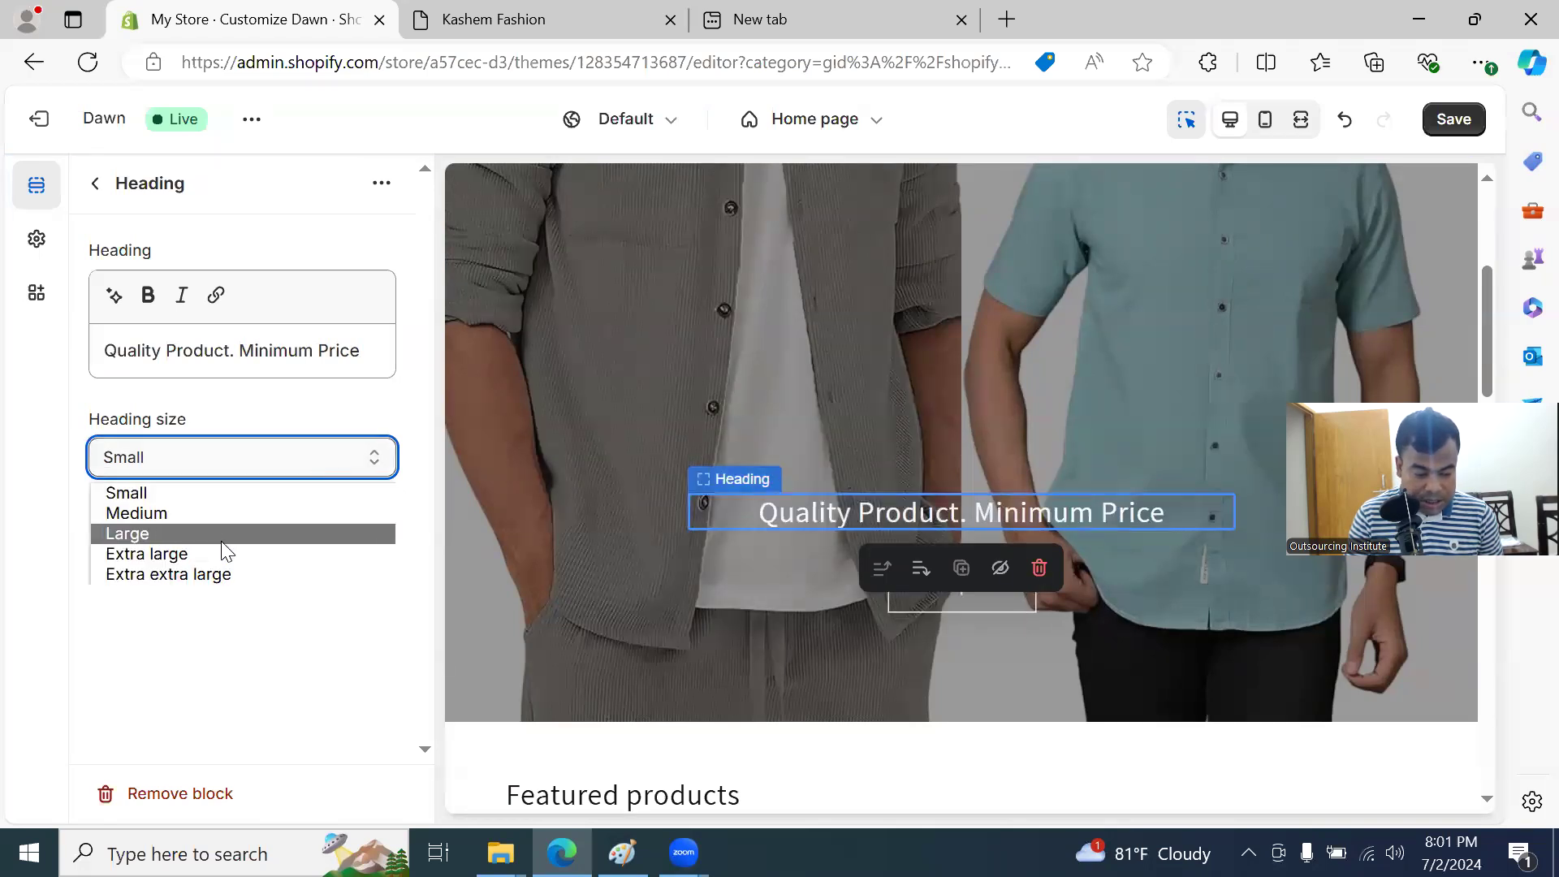
left_click(220, 538)
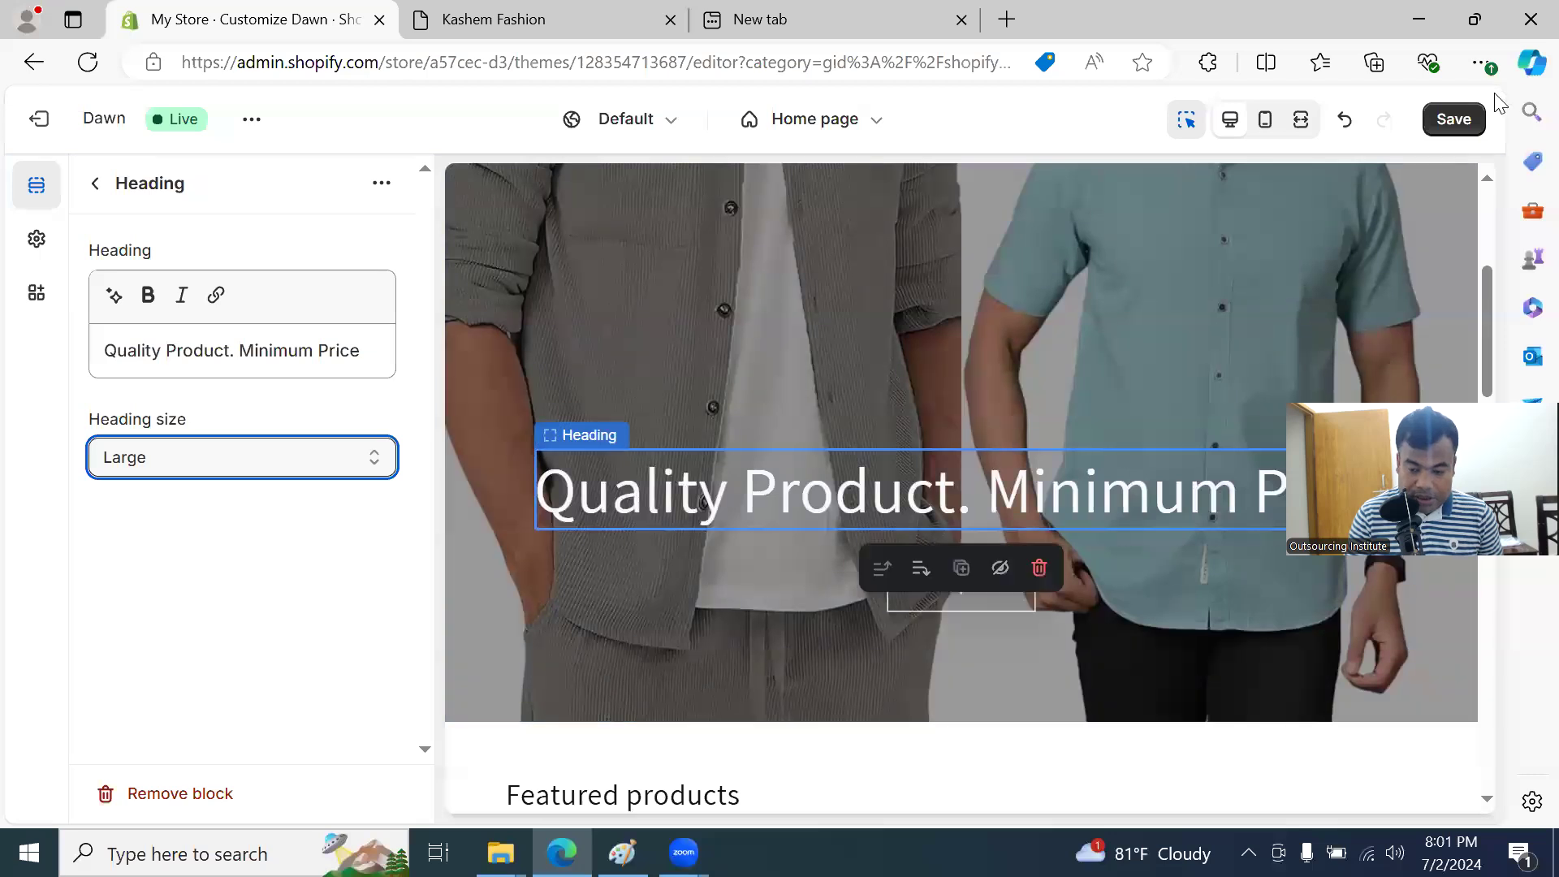
left_click(1454, 119)
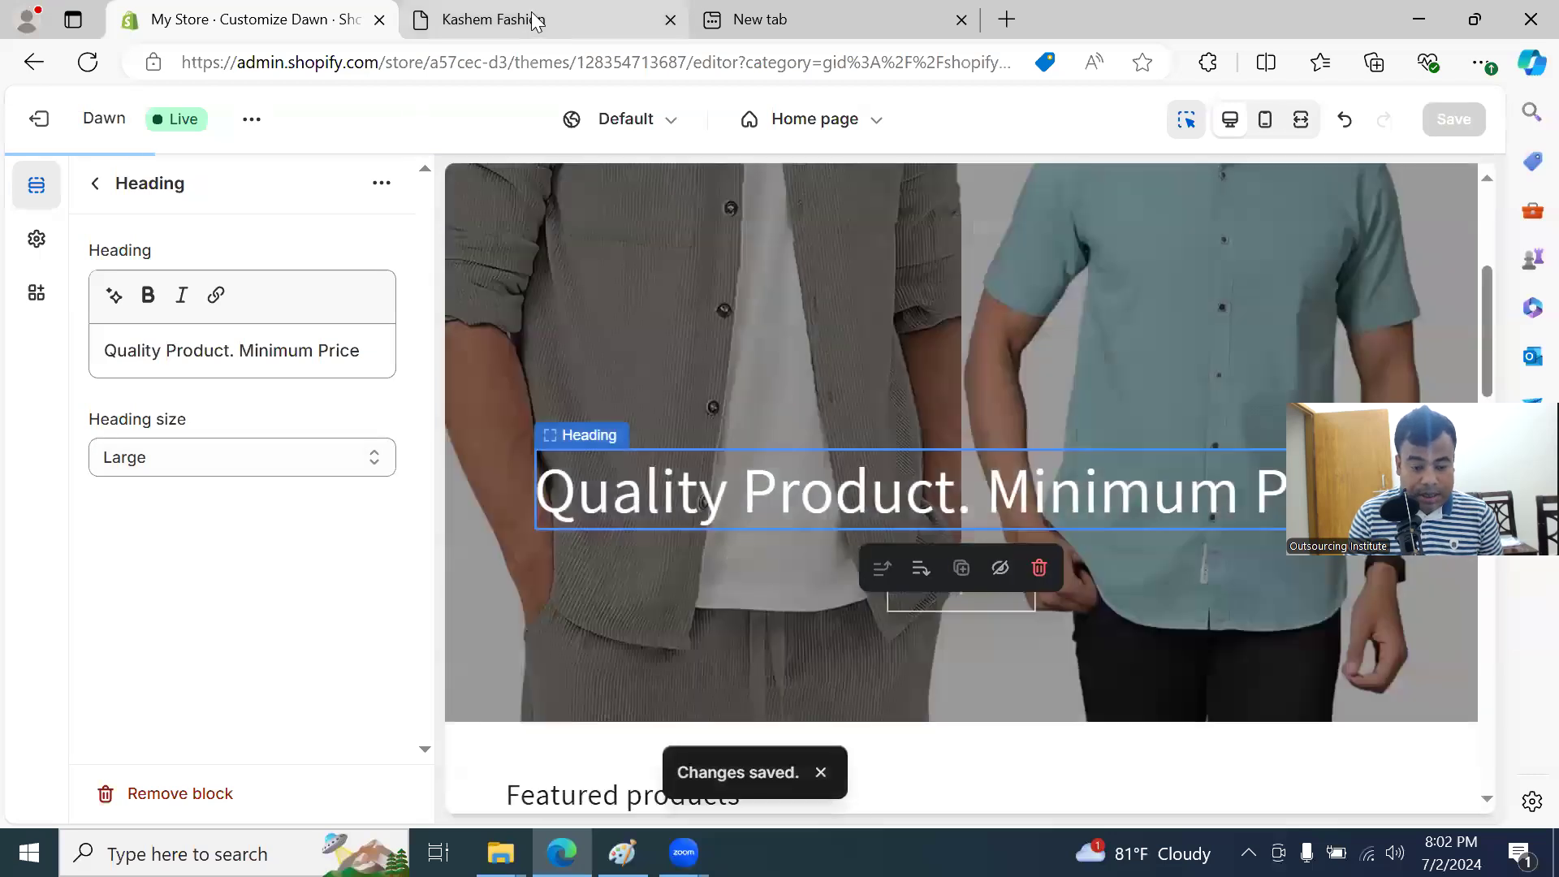
Step: Reload the storefront and check the banner's new heading above the Shop all button
left_click(533, 20)
left_click(88, 63)
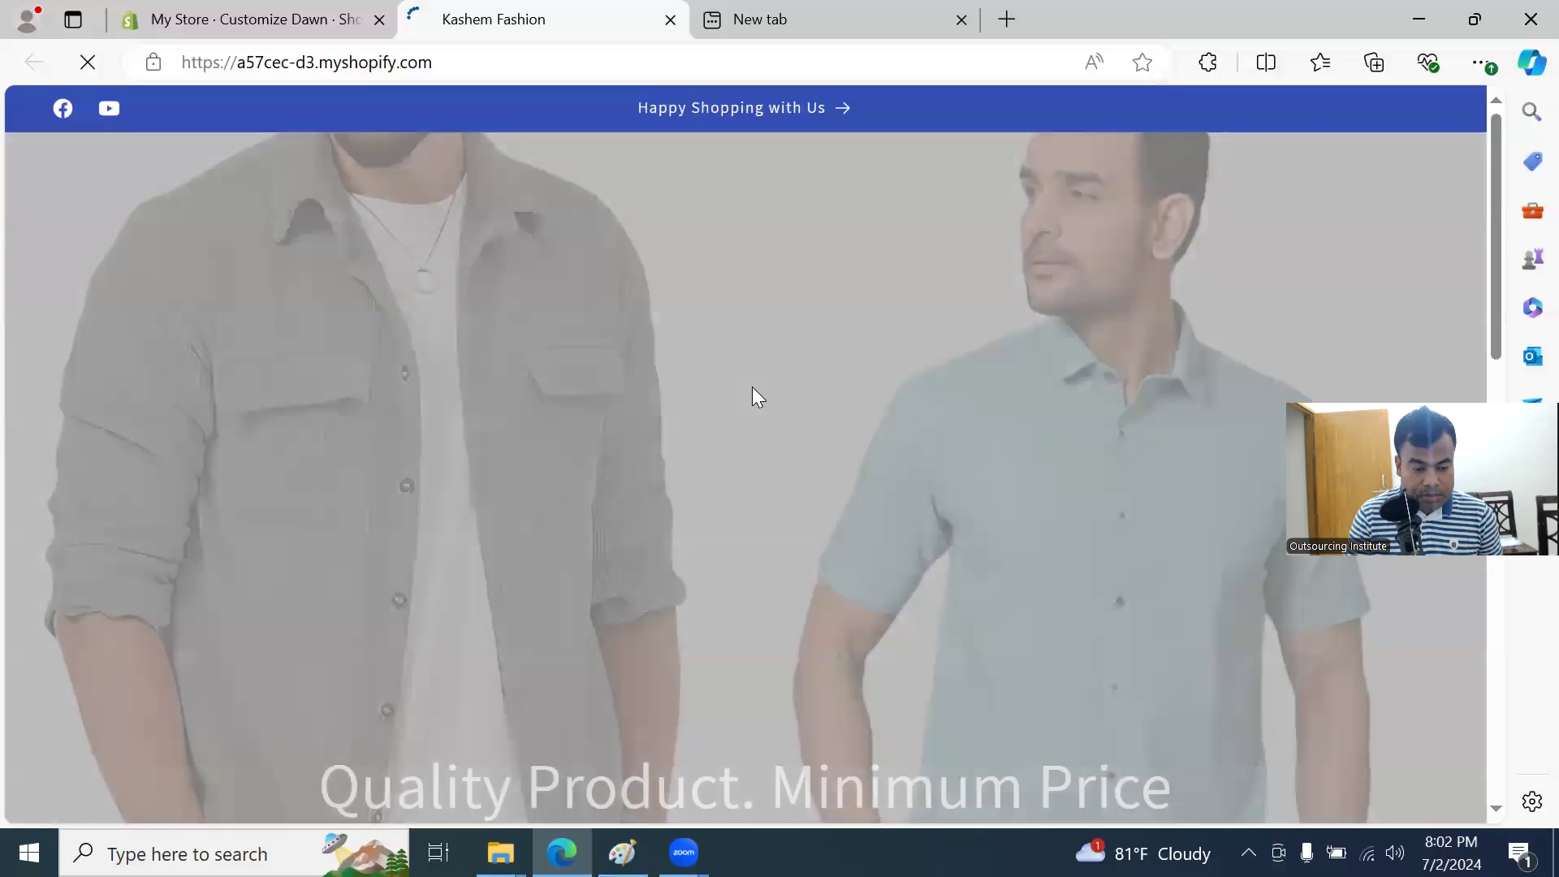
scroll(968, 502, "down", 1)
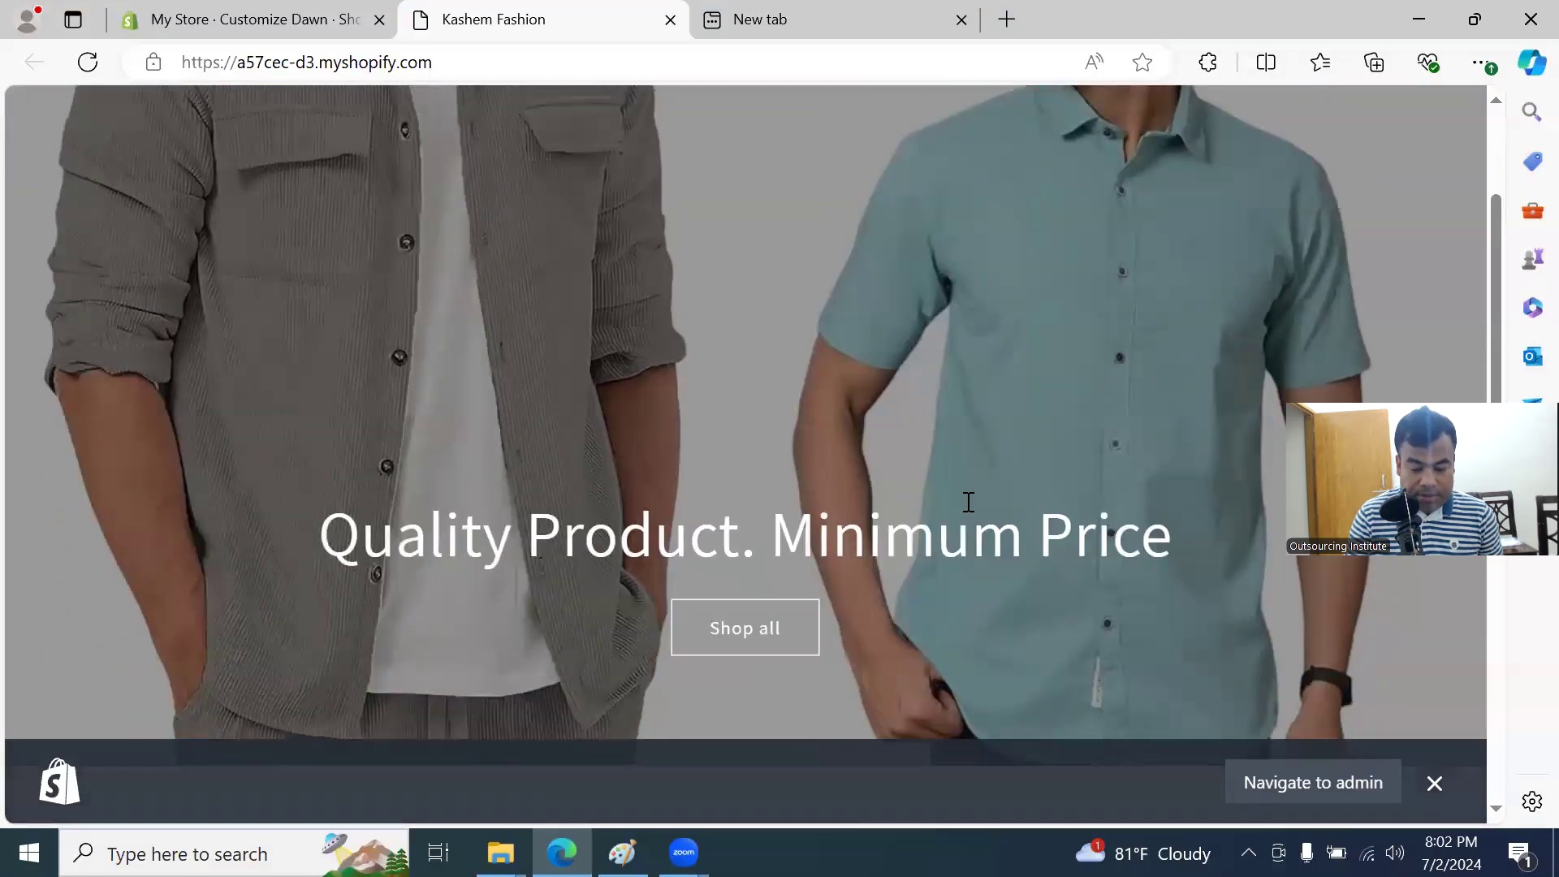
scroll(795, 563, "down", 1)
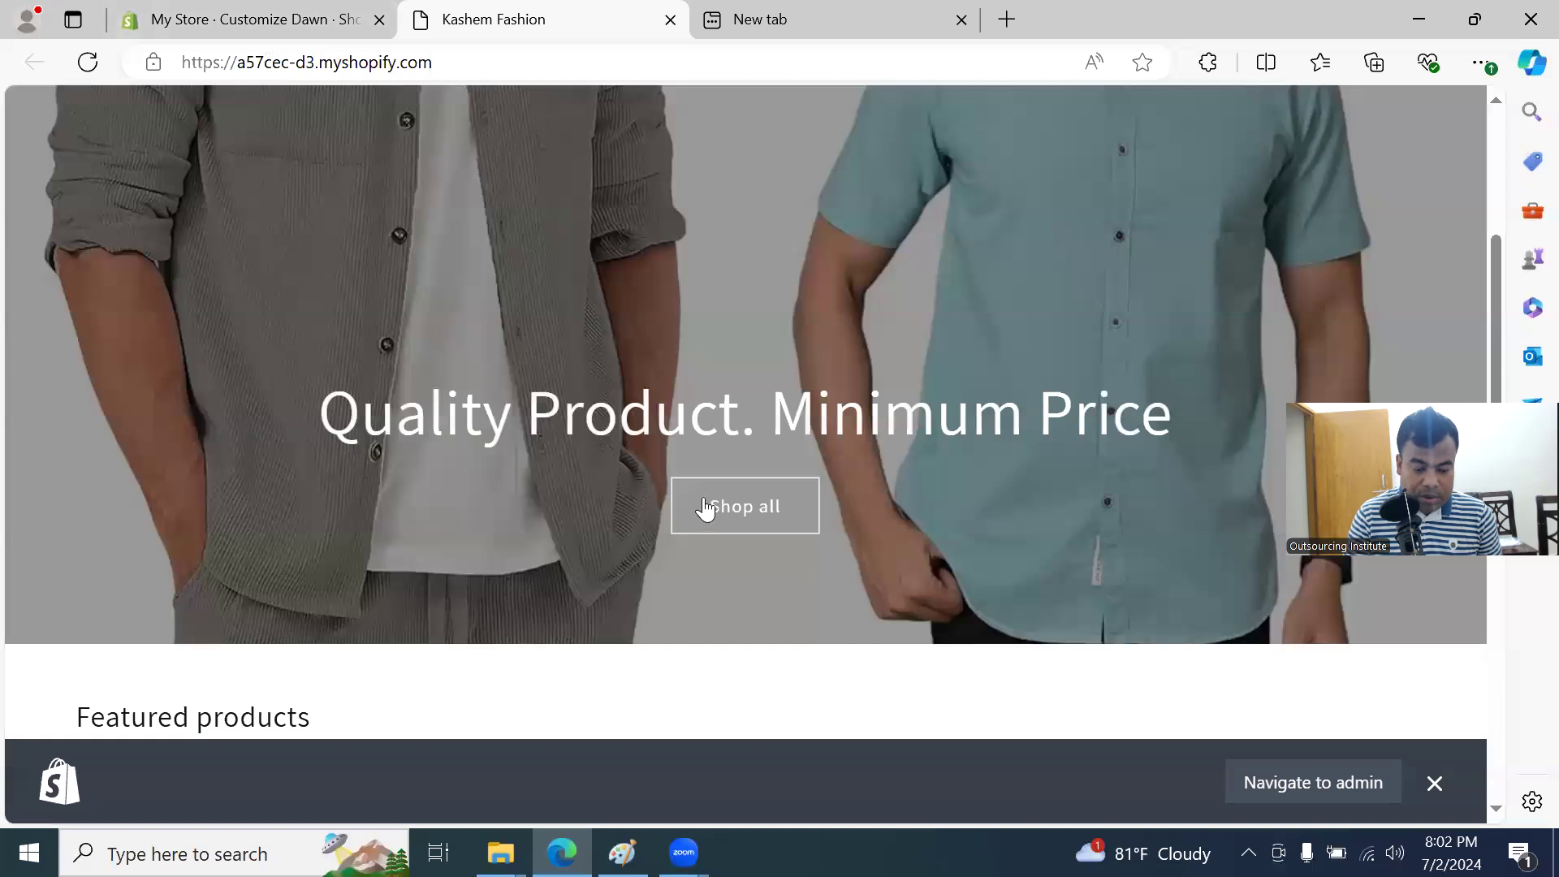
Step: Return to the theme editor's home page sections and open the image banner's Buttons block settings
left_click(238, 20)
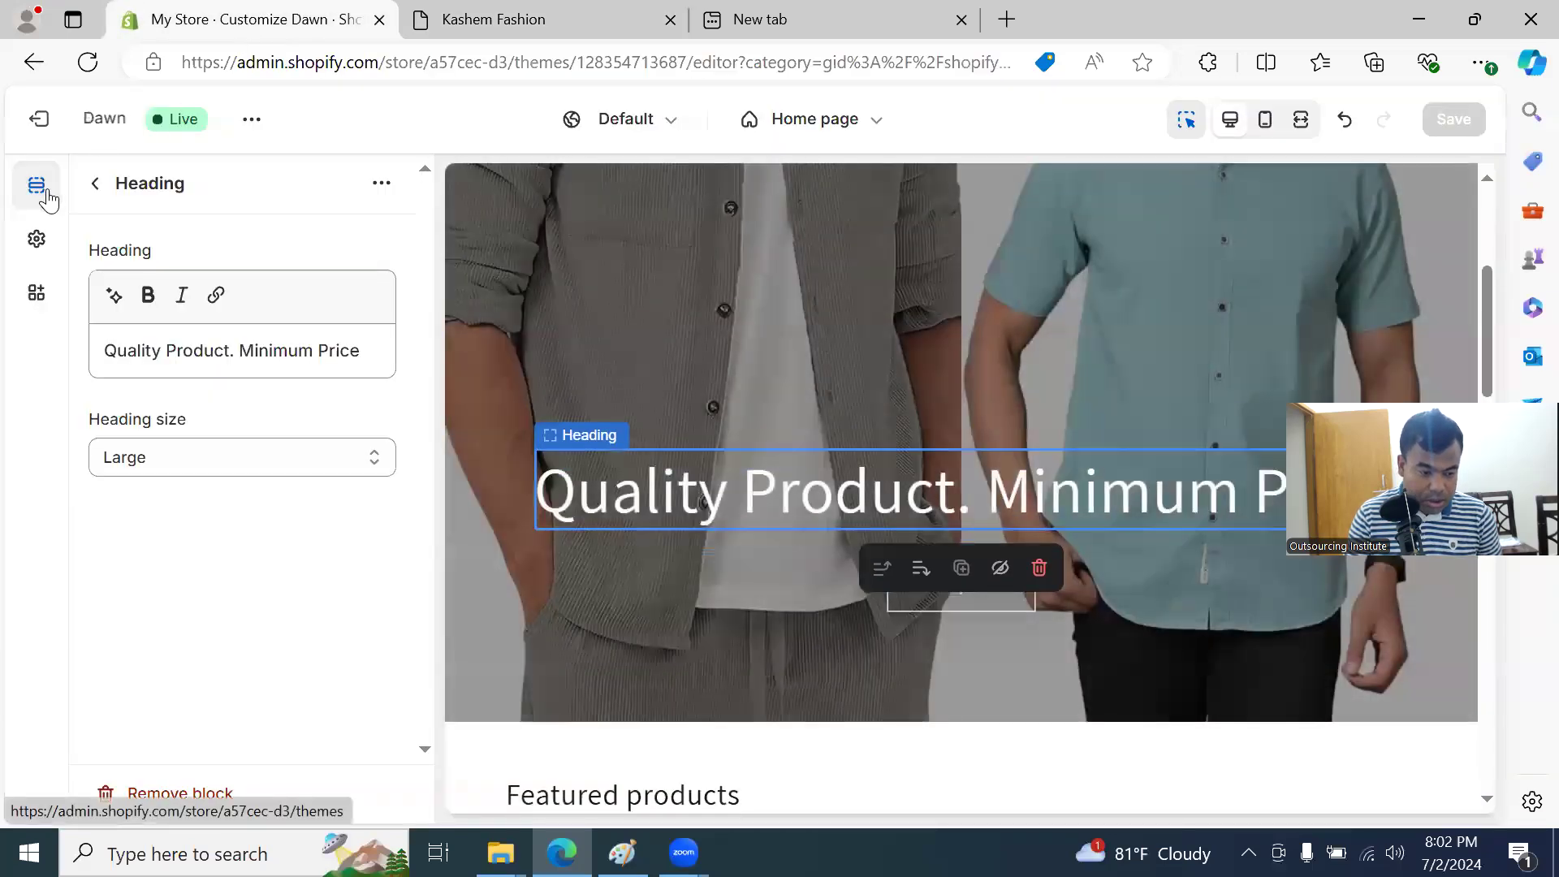
left_click(96, 184)
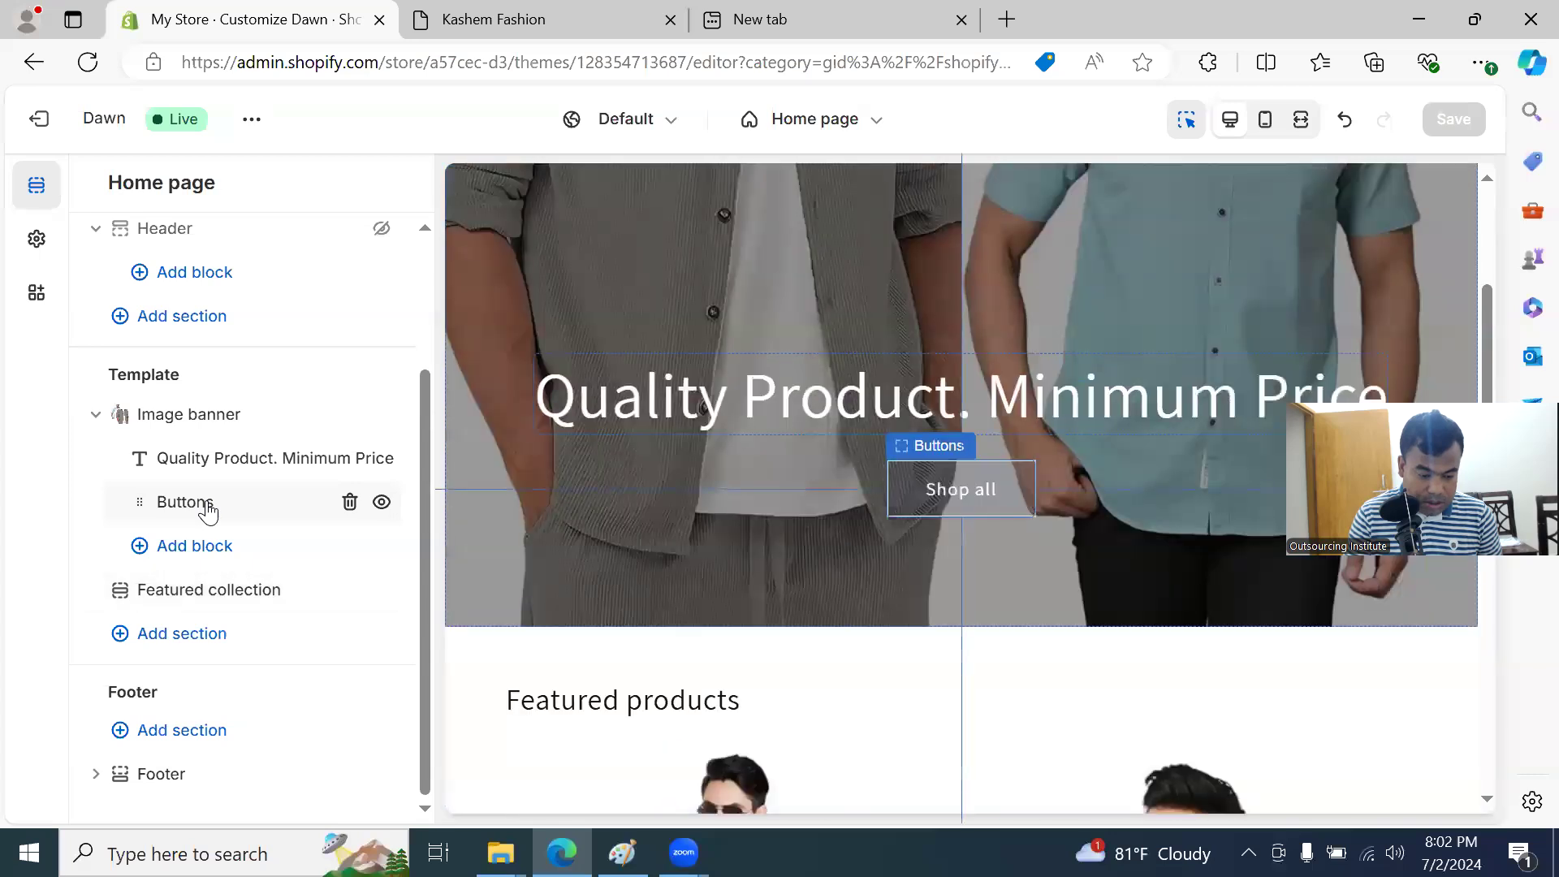
left_click(184, 502)
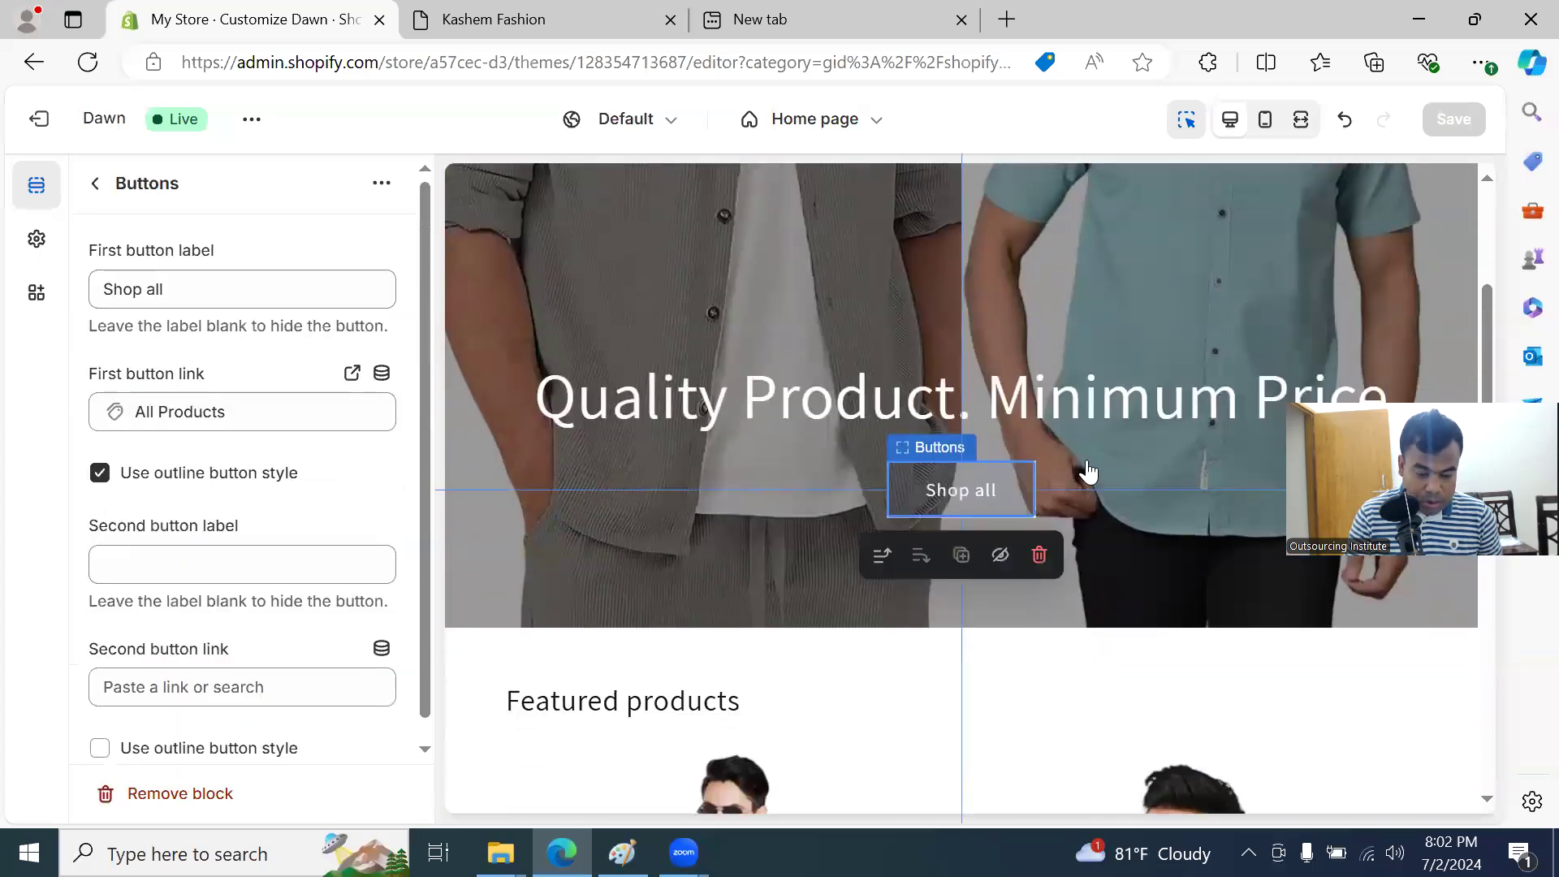
Step: Set the banner's first button label to "Buy Now" and link the button to All collections
left_click(212, 287)
triple_click(212, 287)
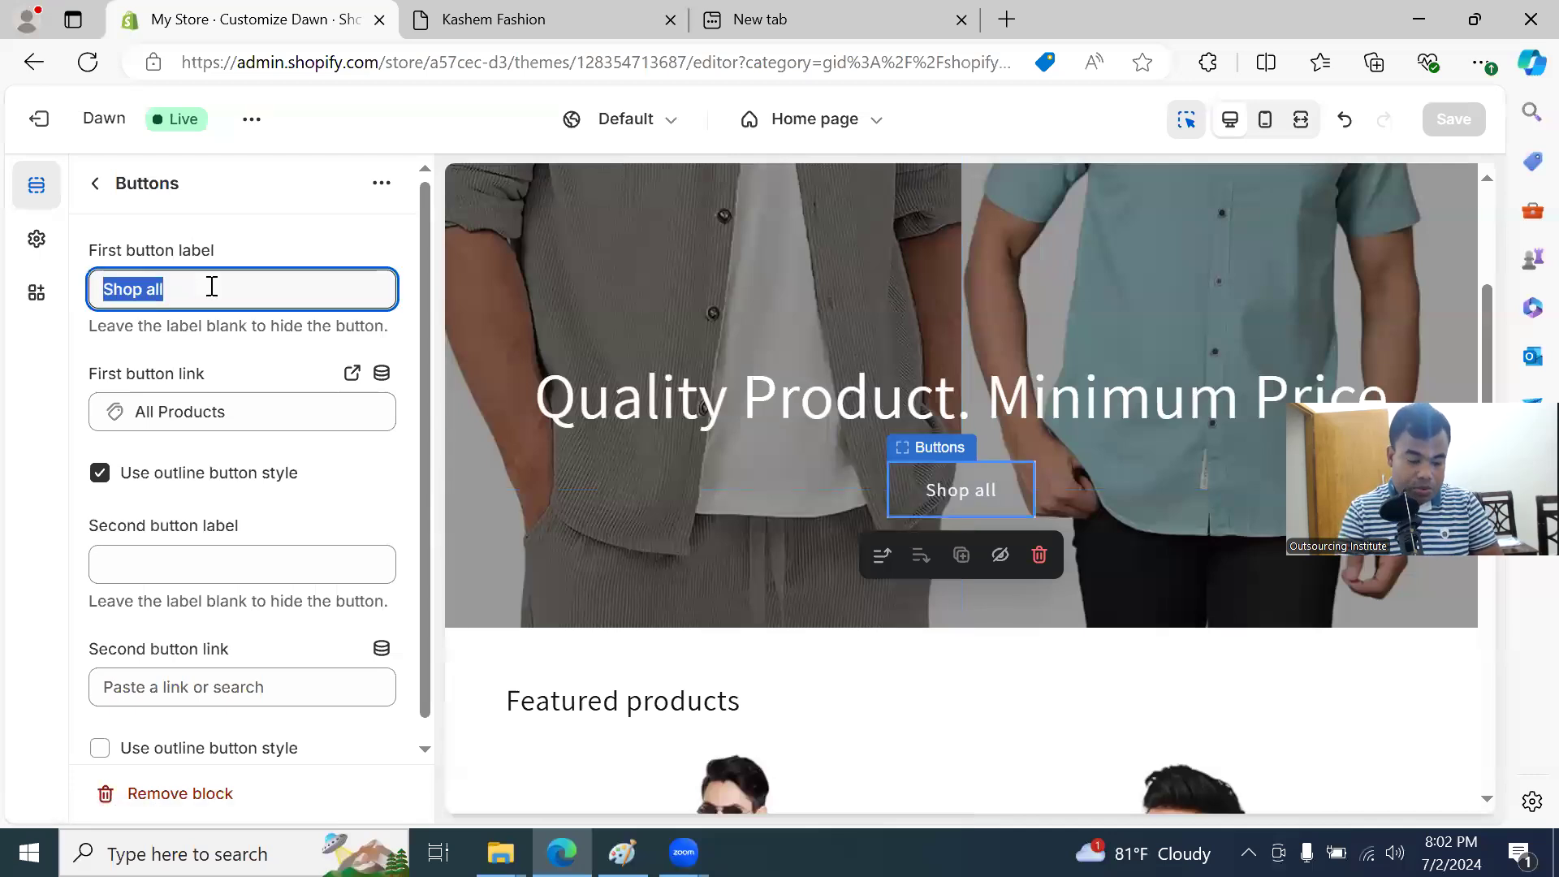
type("Buy Now")
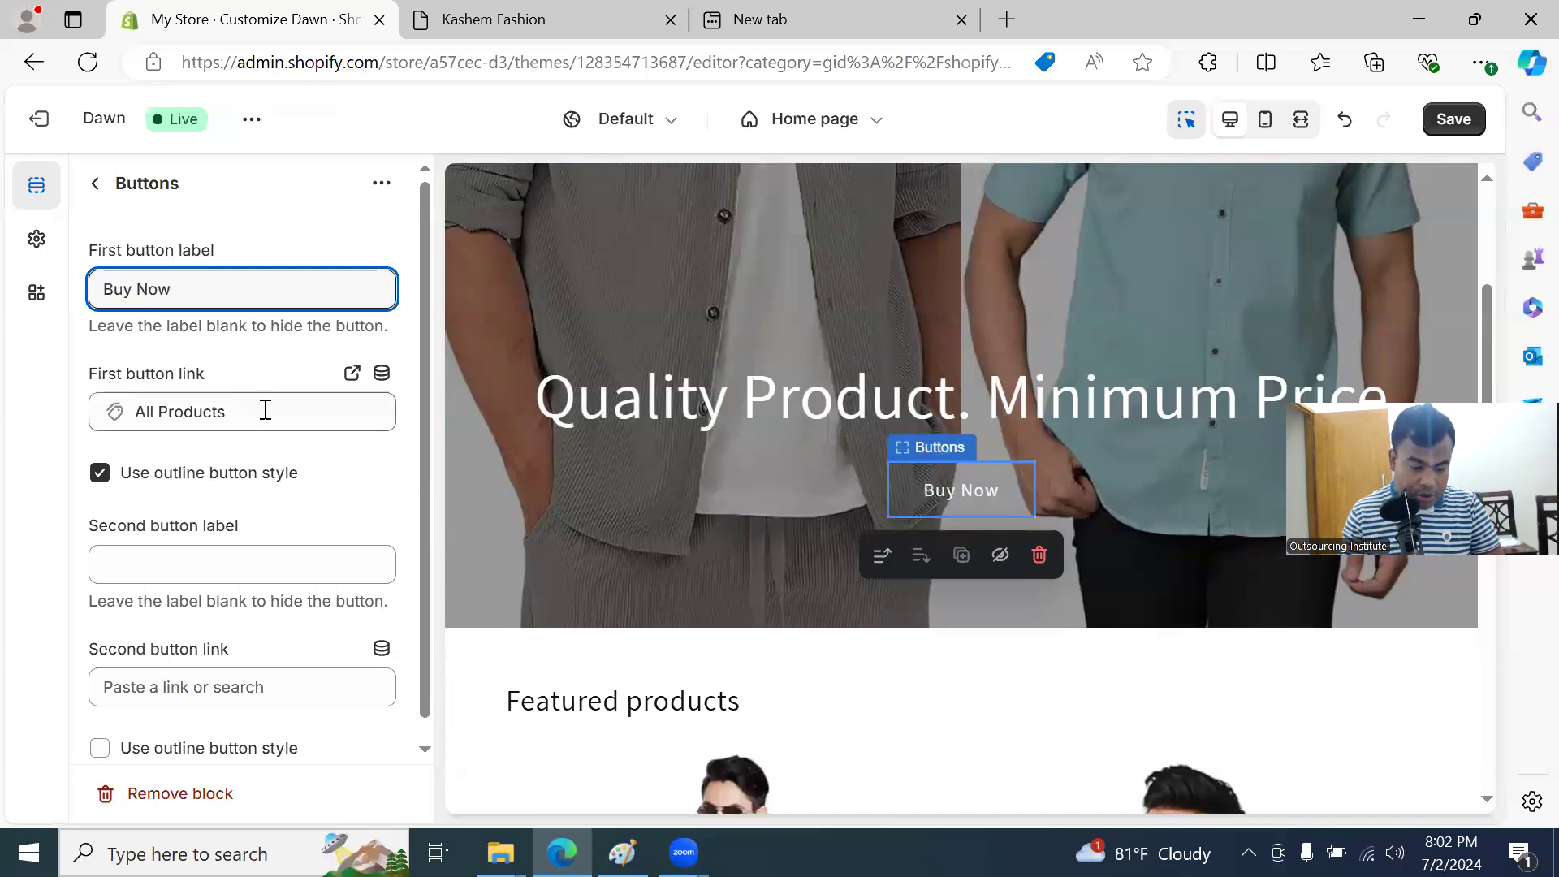
left_click(237, 419)
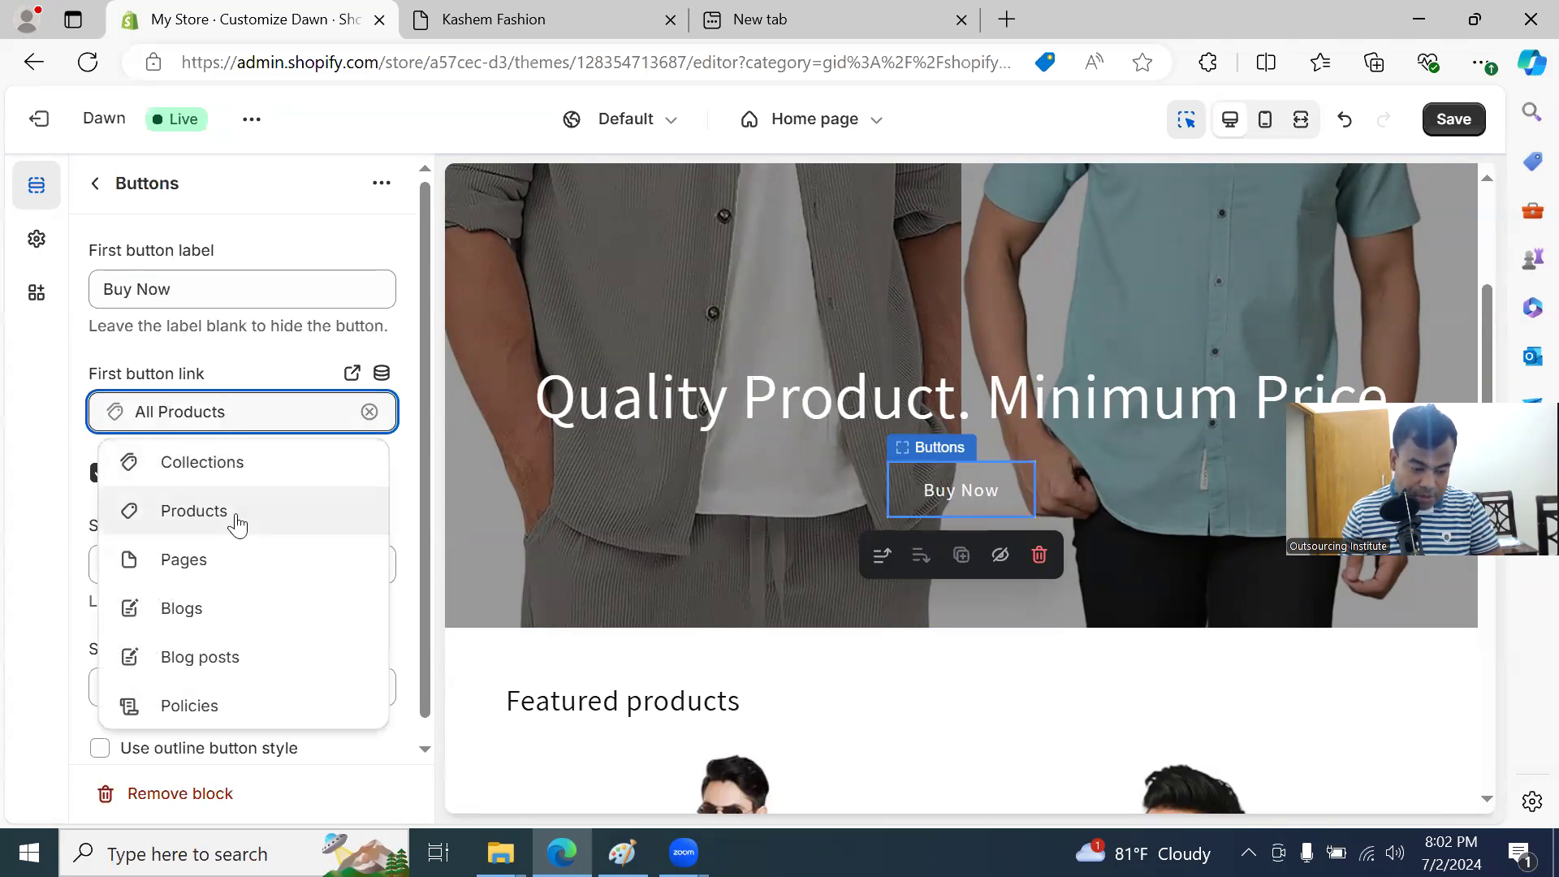
left_click(236, 466)
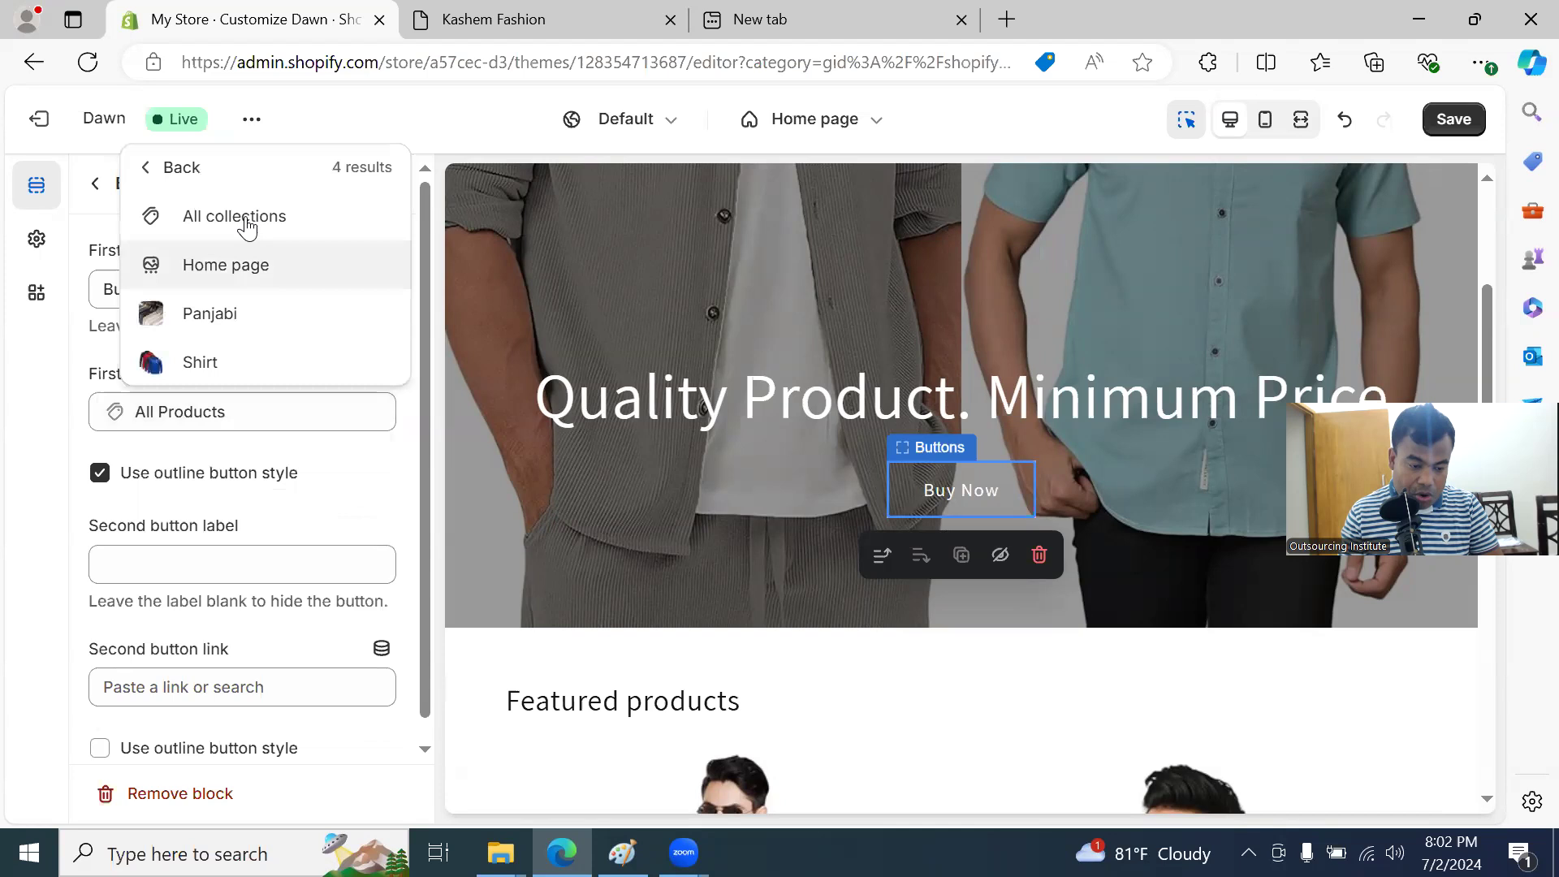
left_click(248, 219)
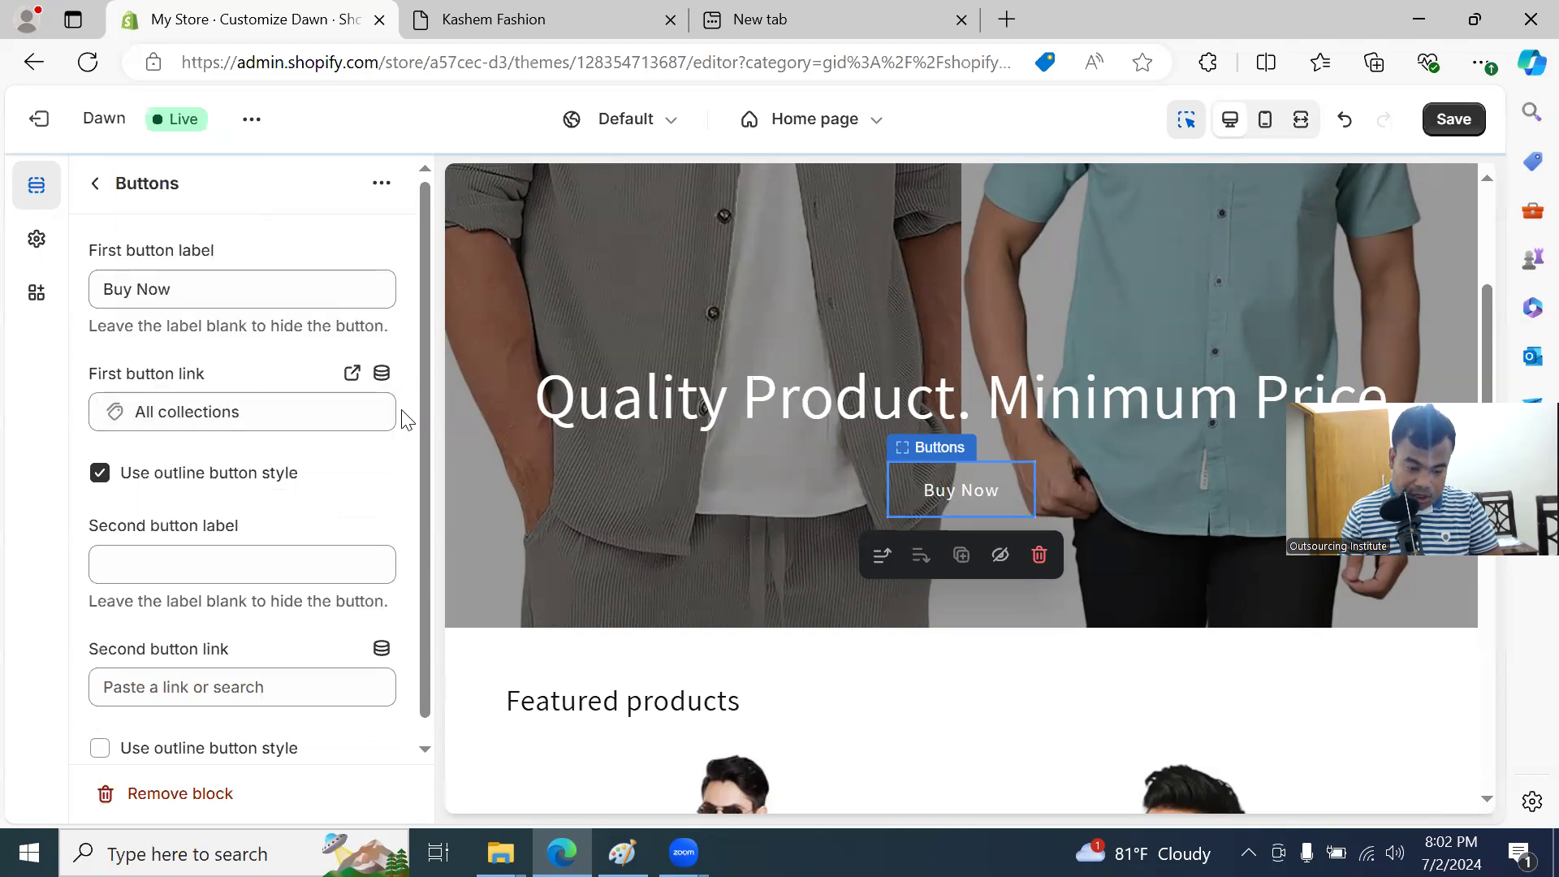
Step: Look through the product options available for the Buy Now button's link and close them without choosing one
left_click(220, 412)
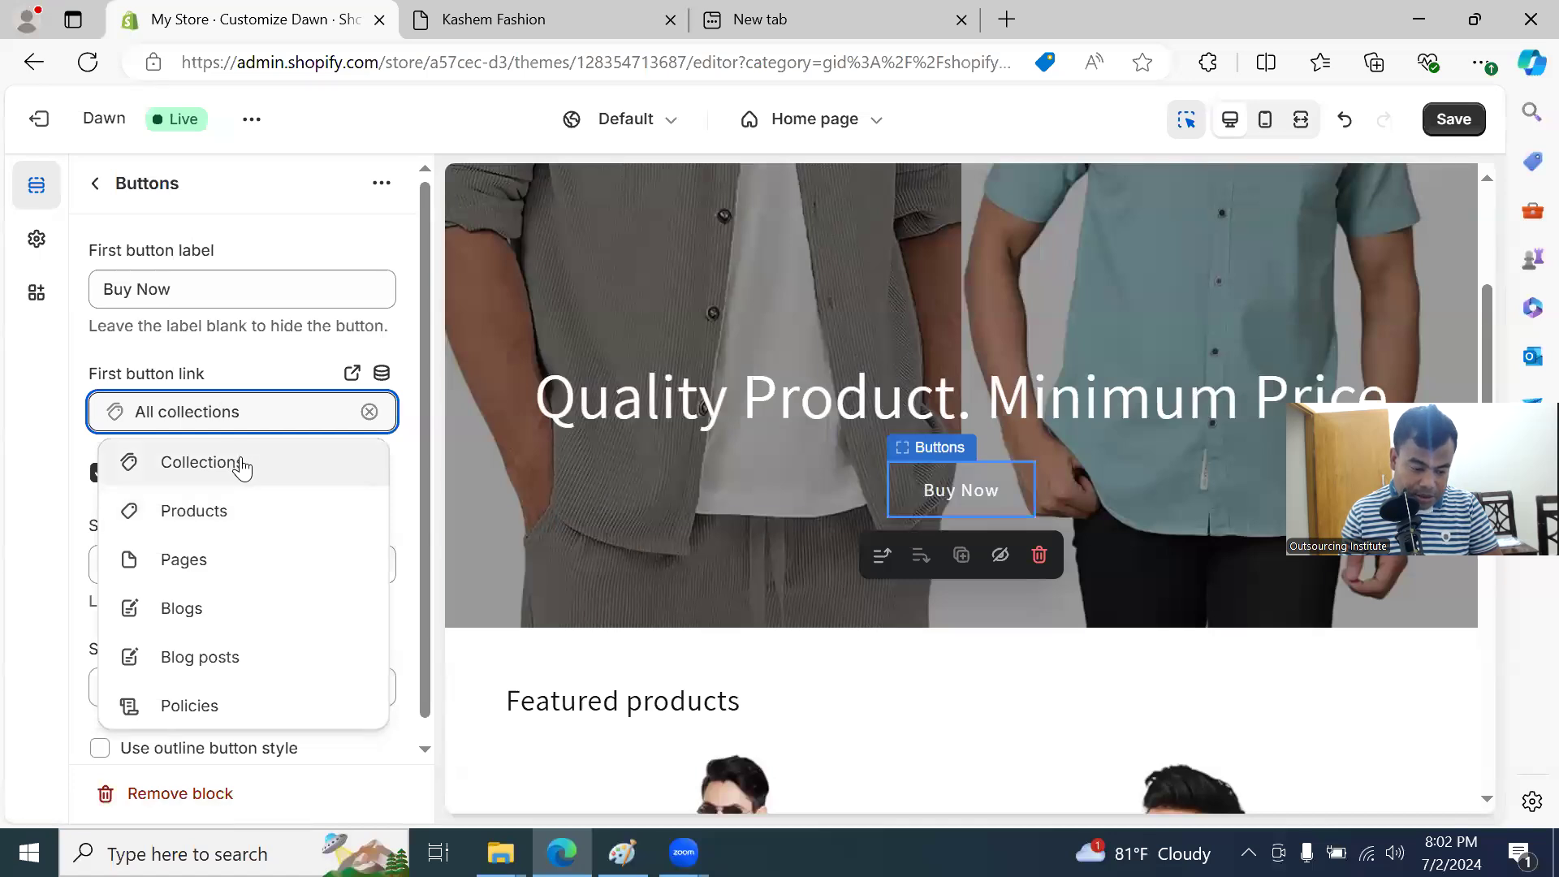
left_click(225, 520)
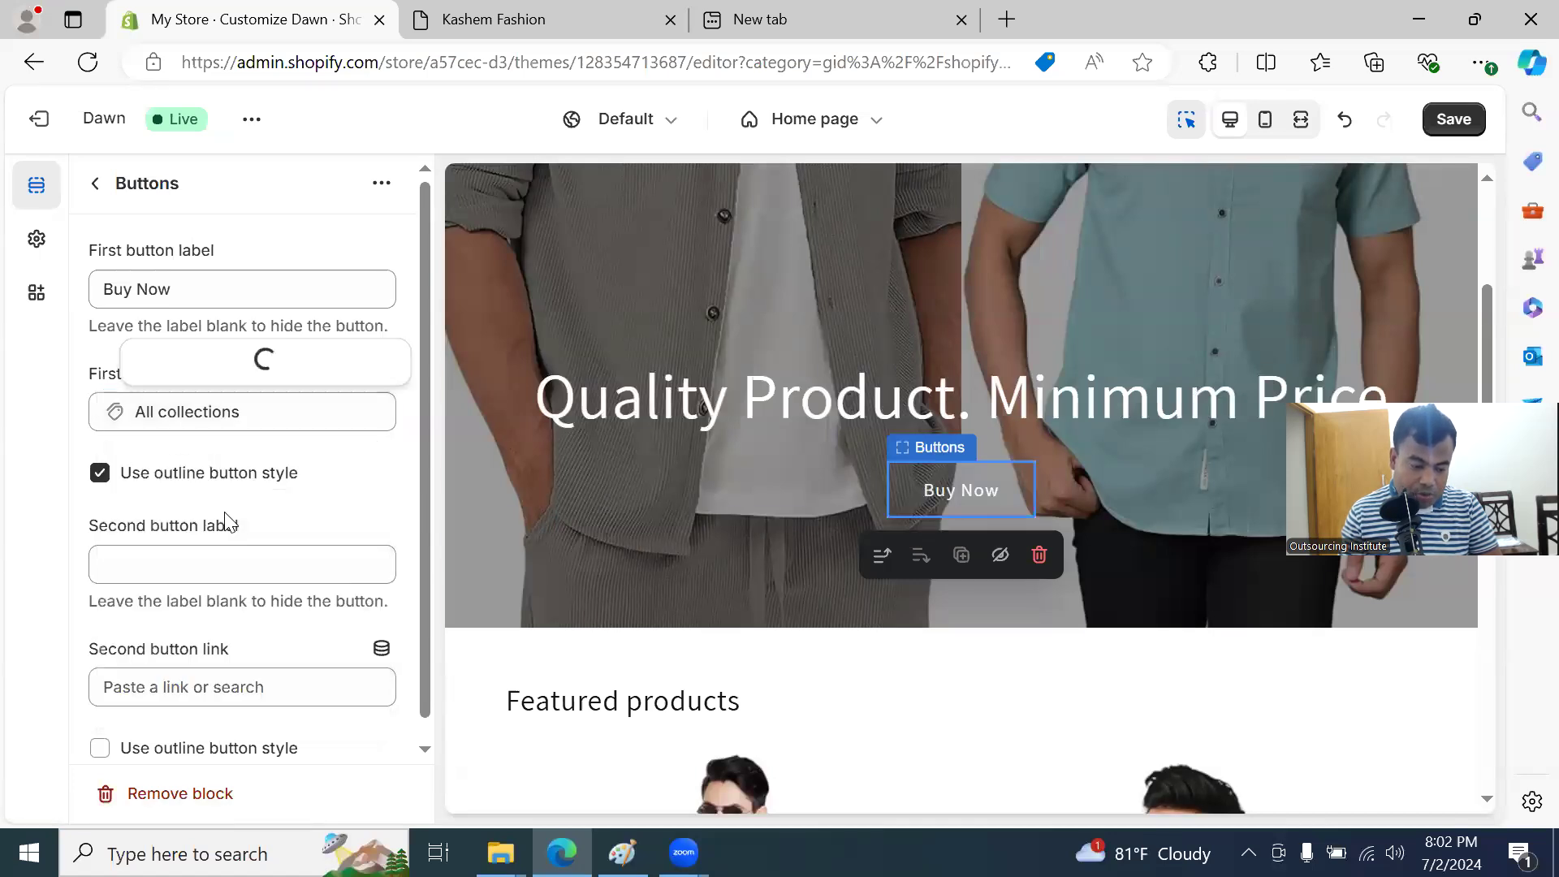
mouse_move(955, 498)
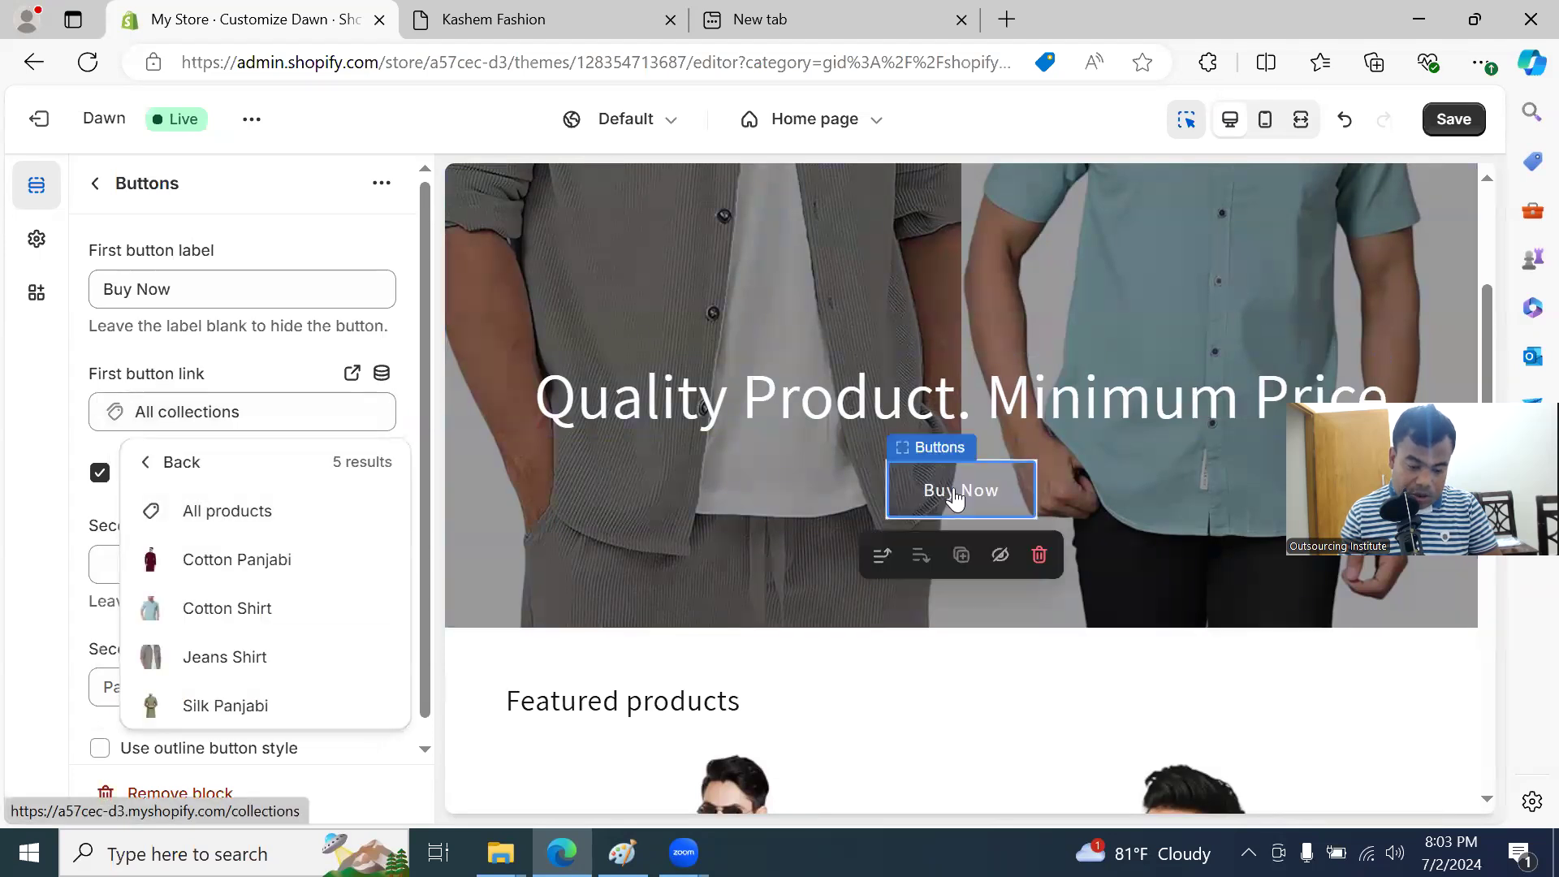
left_click(555, 650)
scroll(869, 471, "up", 6)
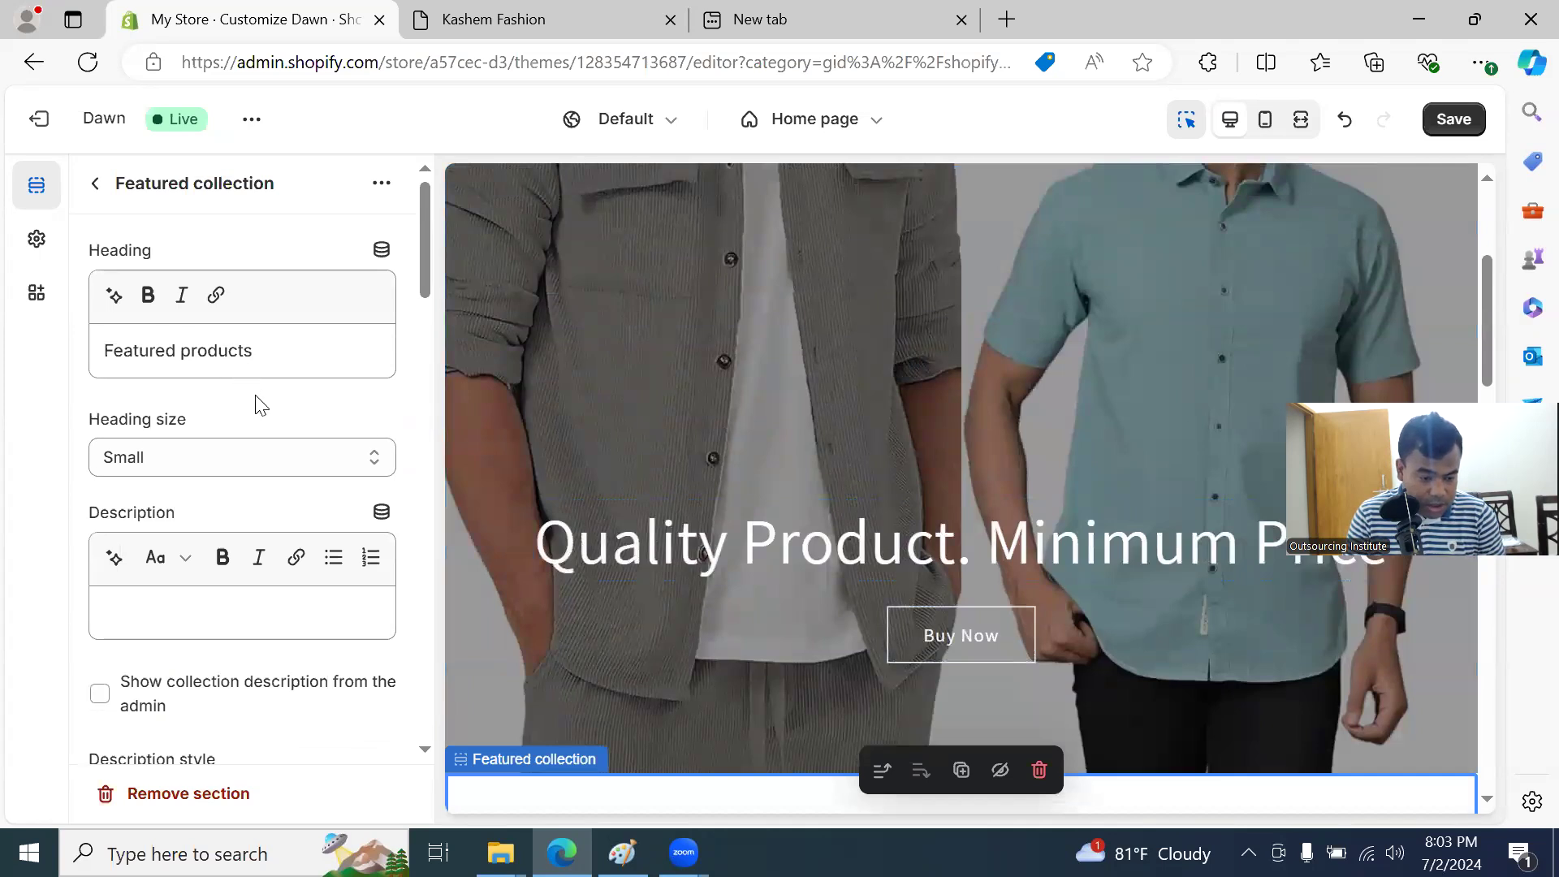
scroll(258, 403, "down", 2)
scroll(175, 292, "up", 2)
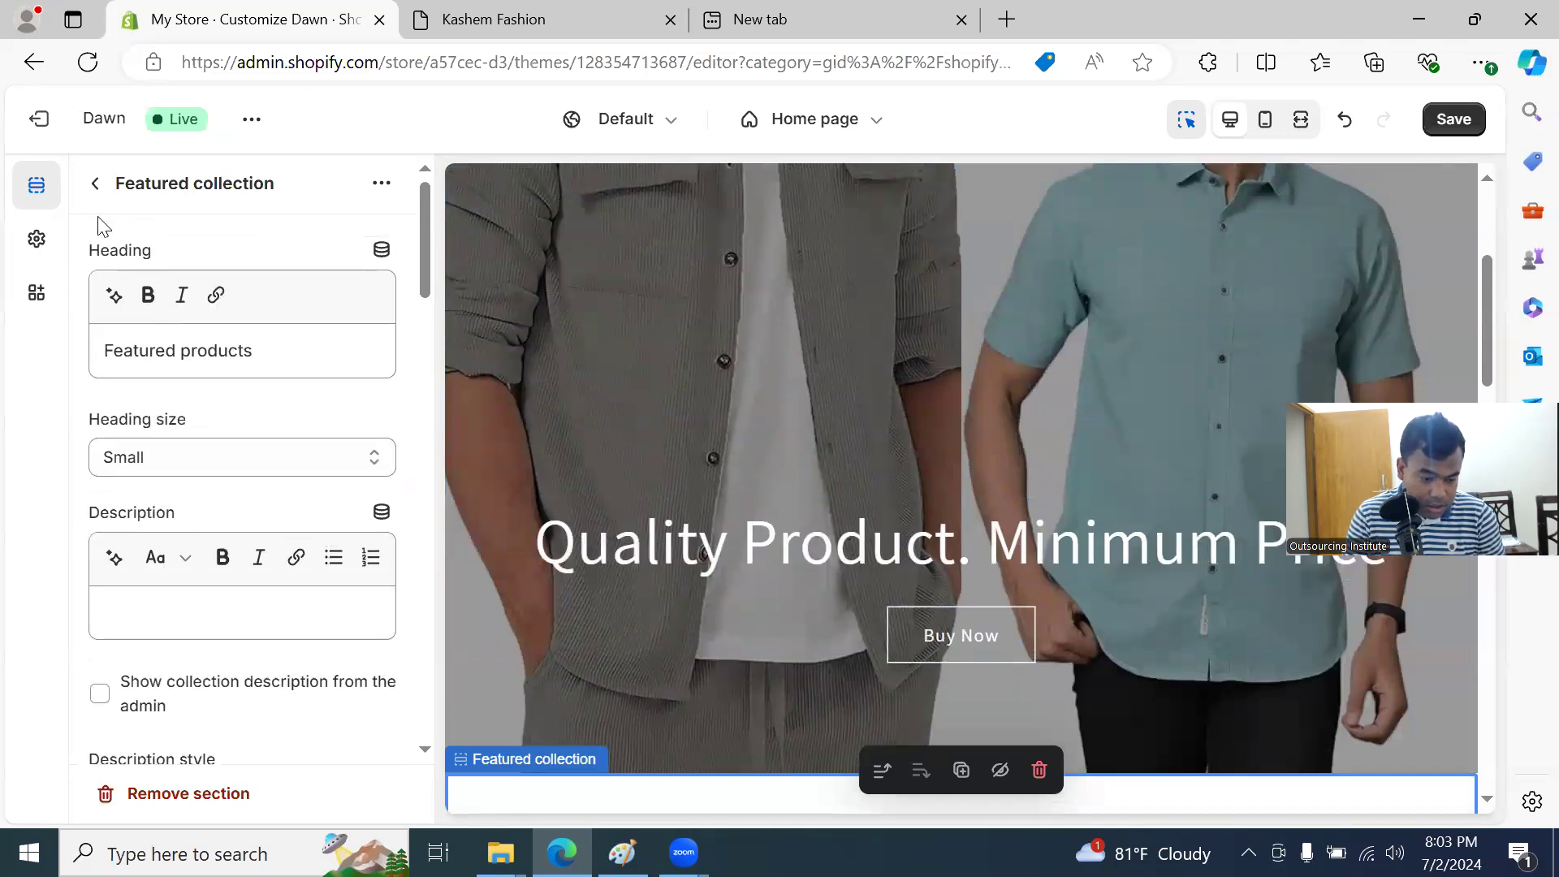
Step: Save the theme and reopen the image banner's Buttons block settings
left_click(1450, 119)
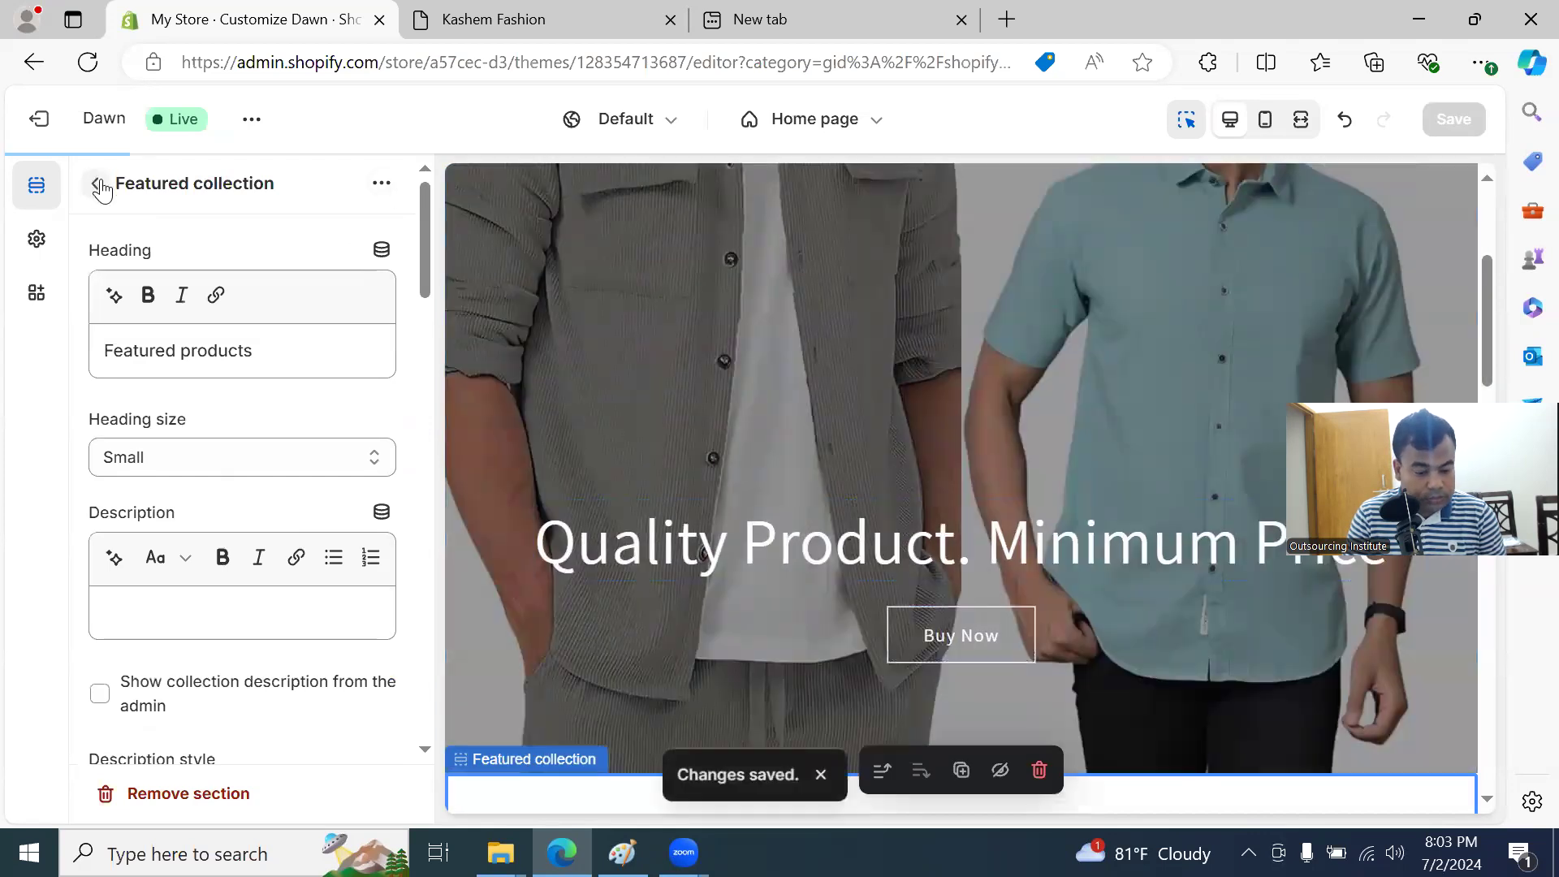
left_click(95, 184)
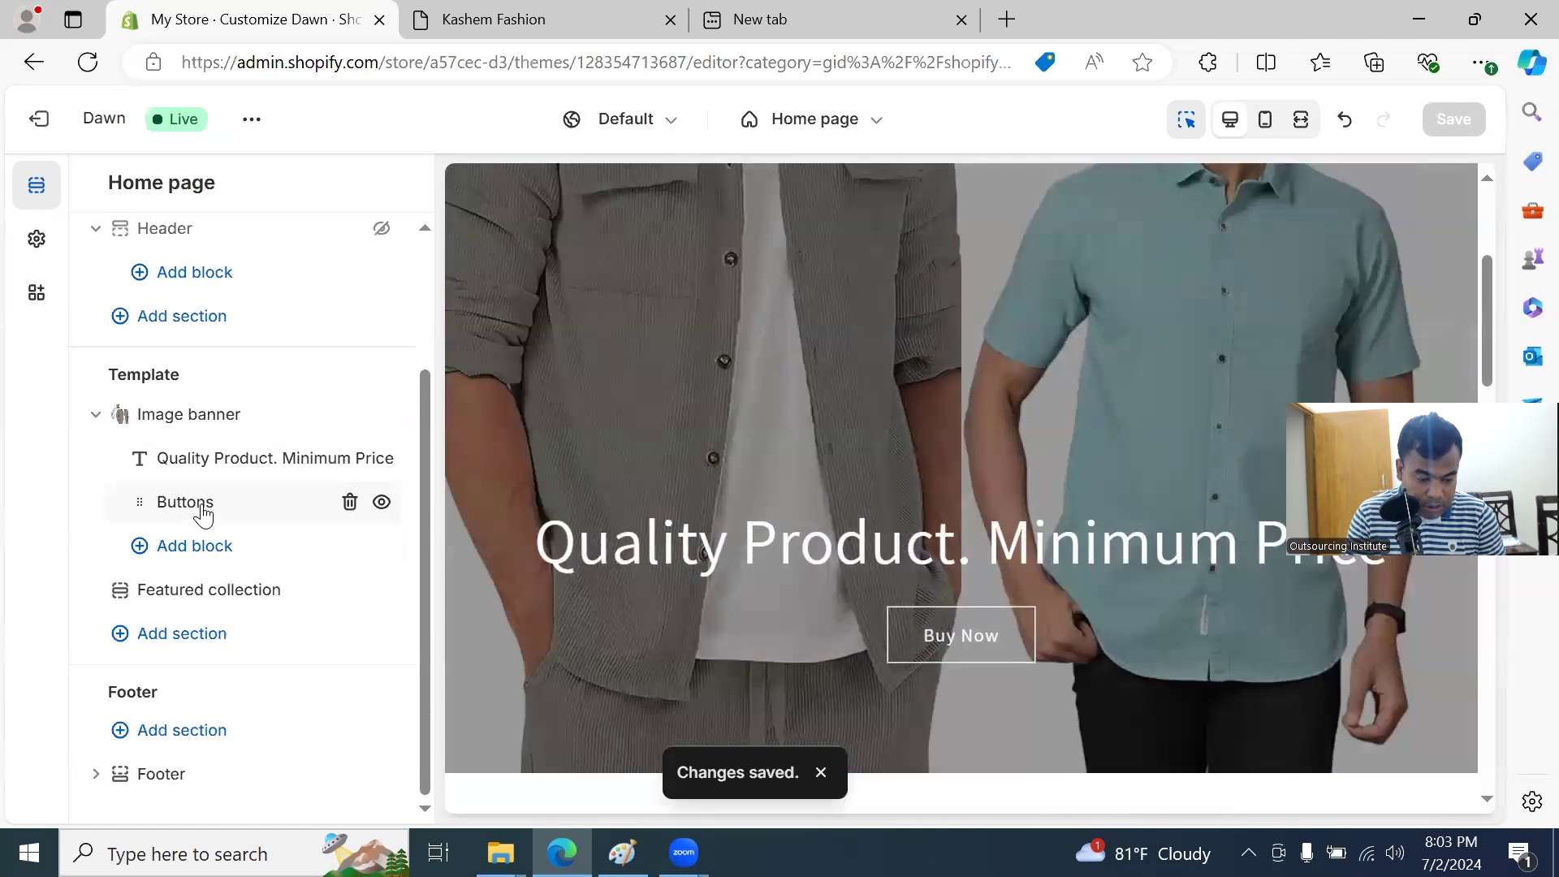
left_click(201, 504)
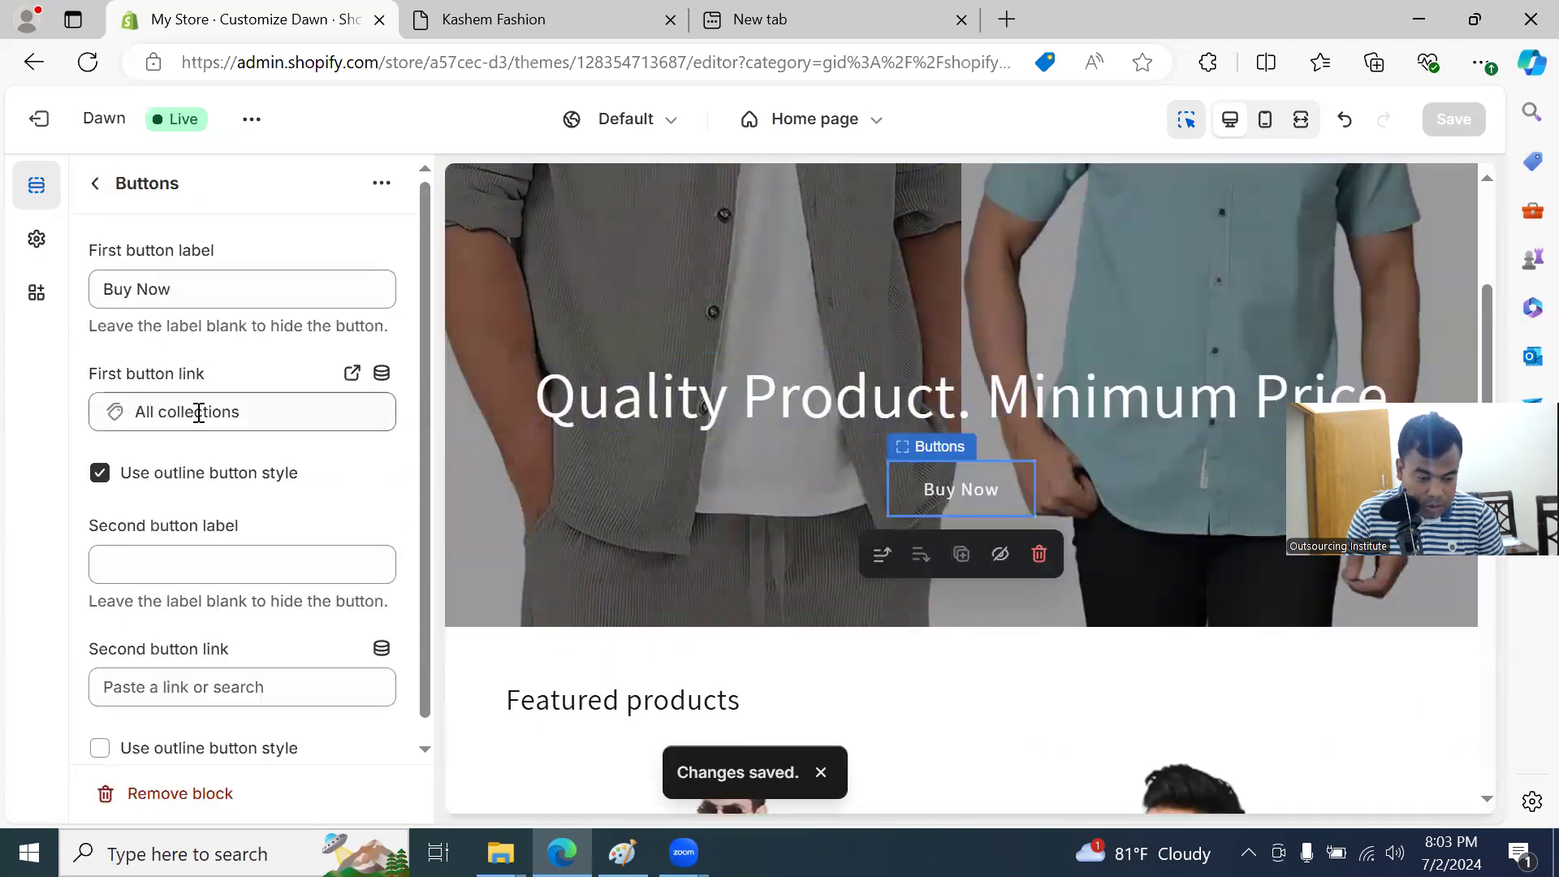
Step: Set the second button label to "Special Offer", link it to the Special Eid Offer 20% page and save the theme
scroll(243, 496, "down", 1)
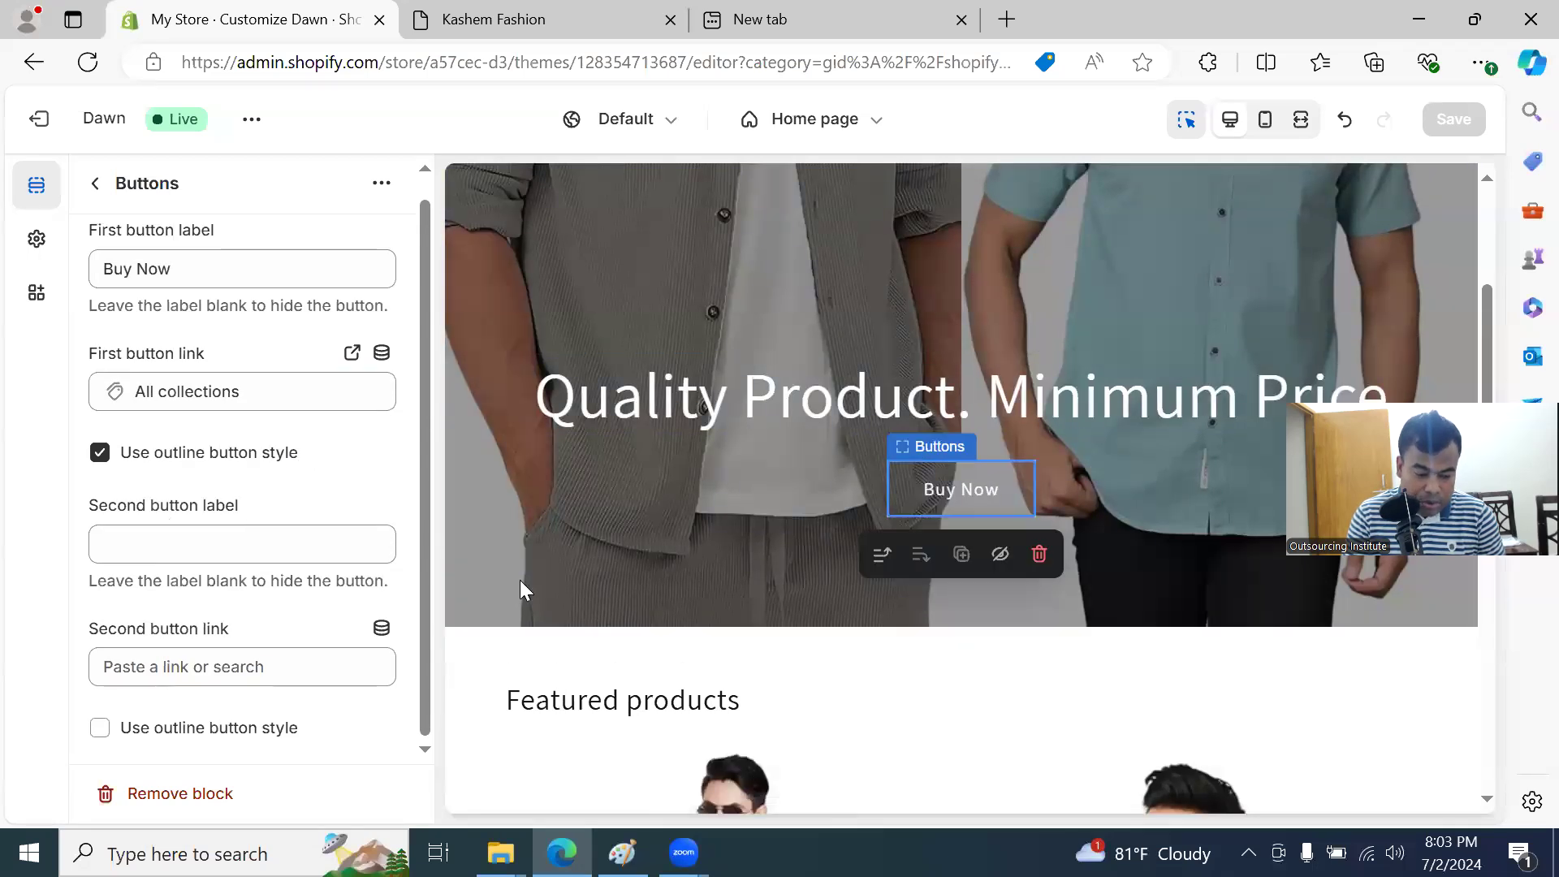
left_click(267, 554)
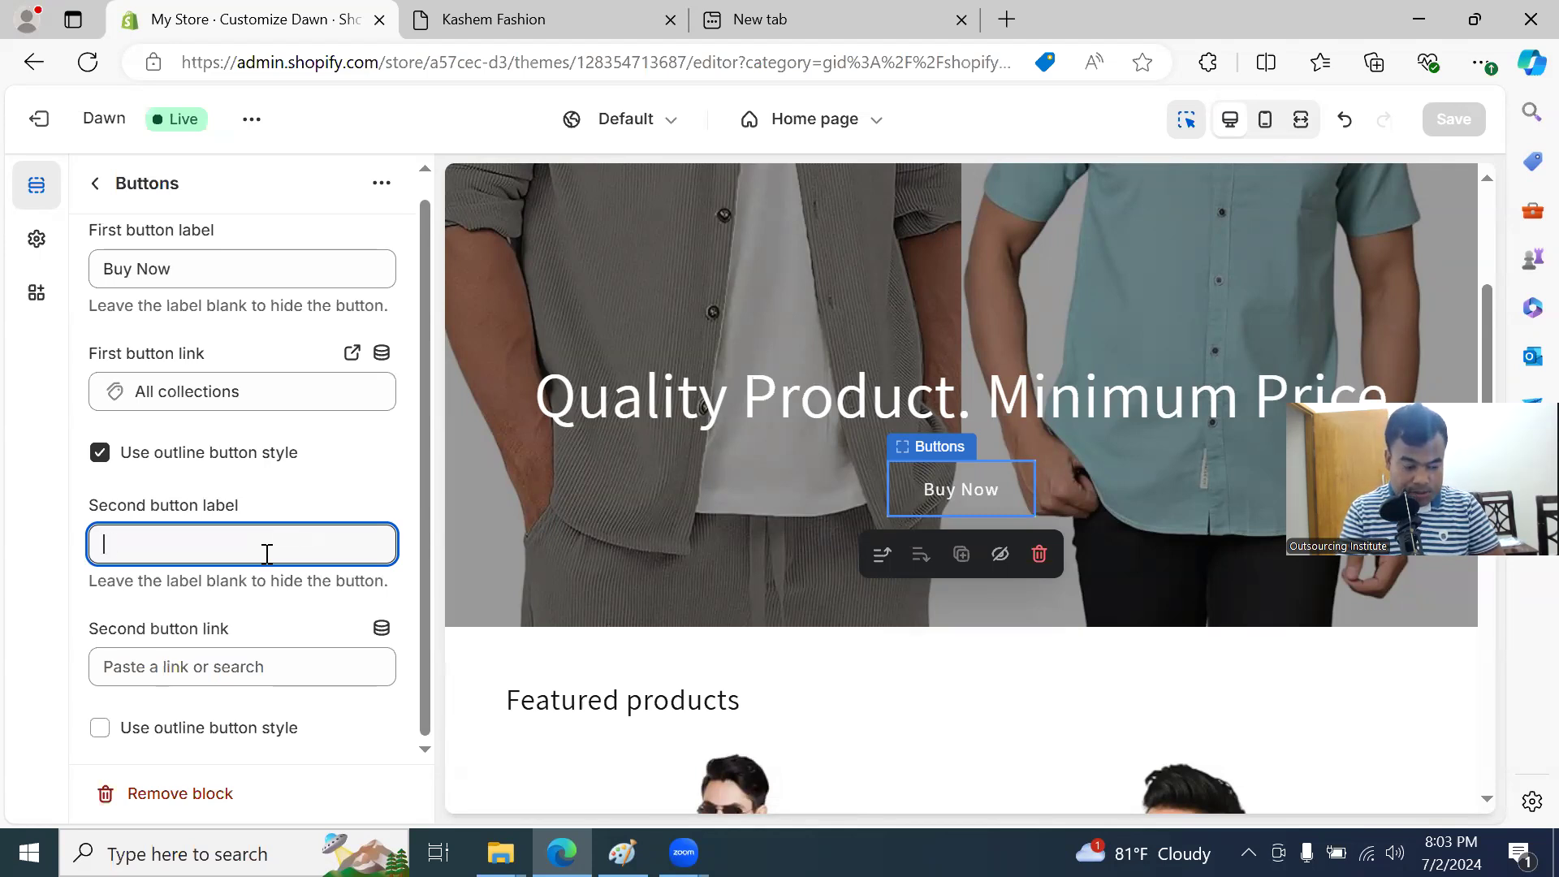
type("Special Offer")
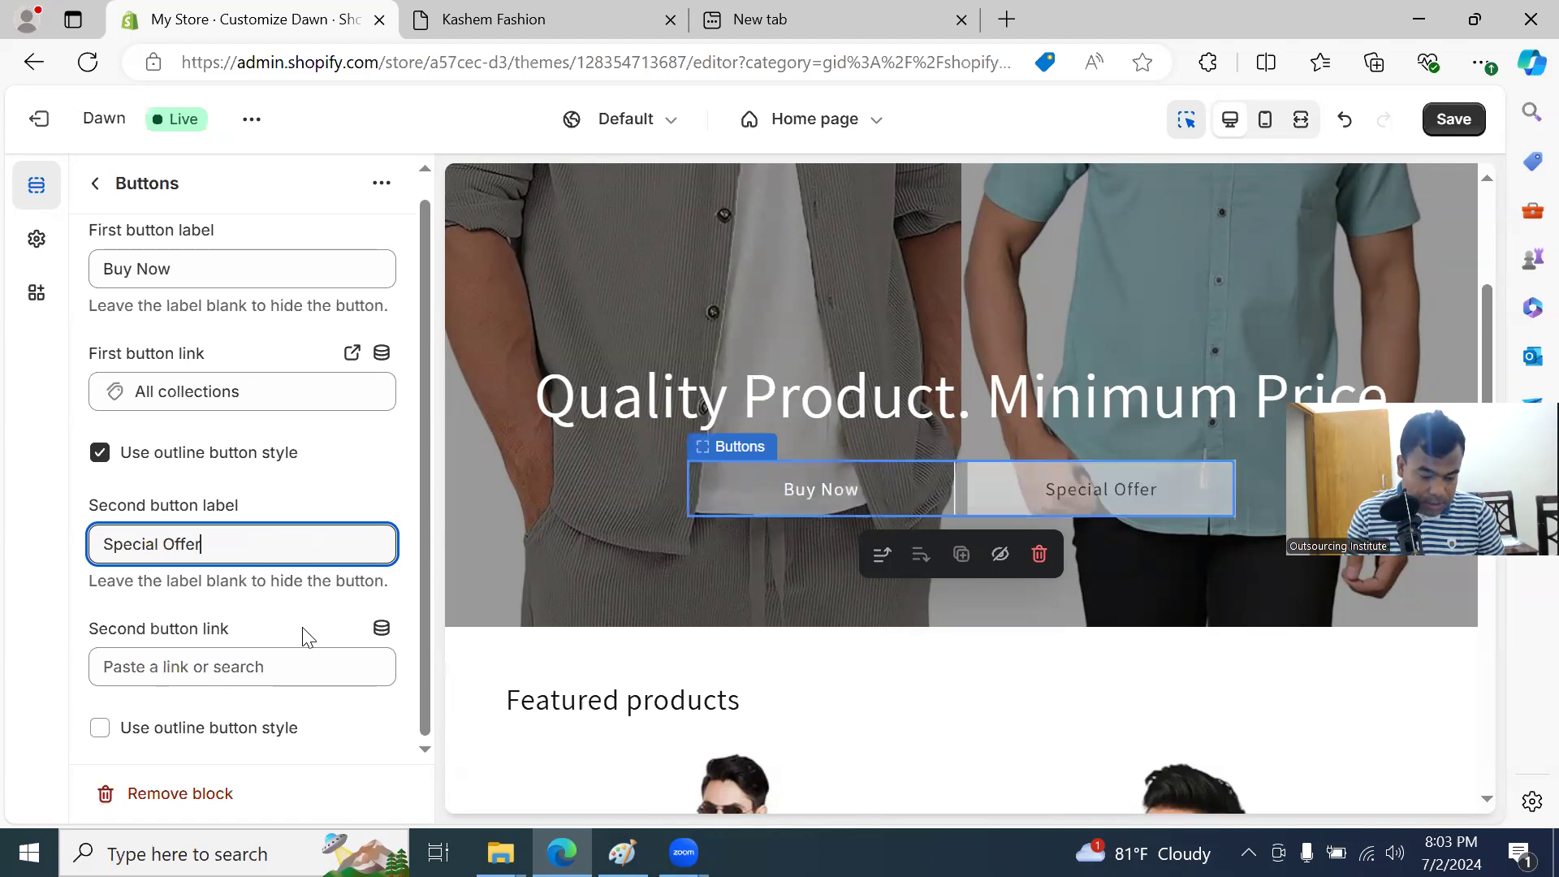
left_click(261, 664)
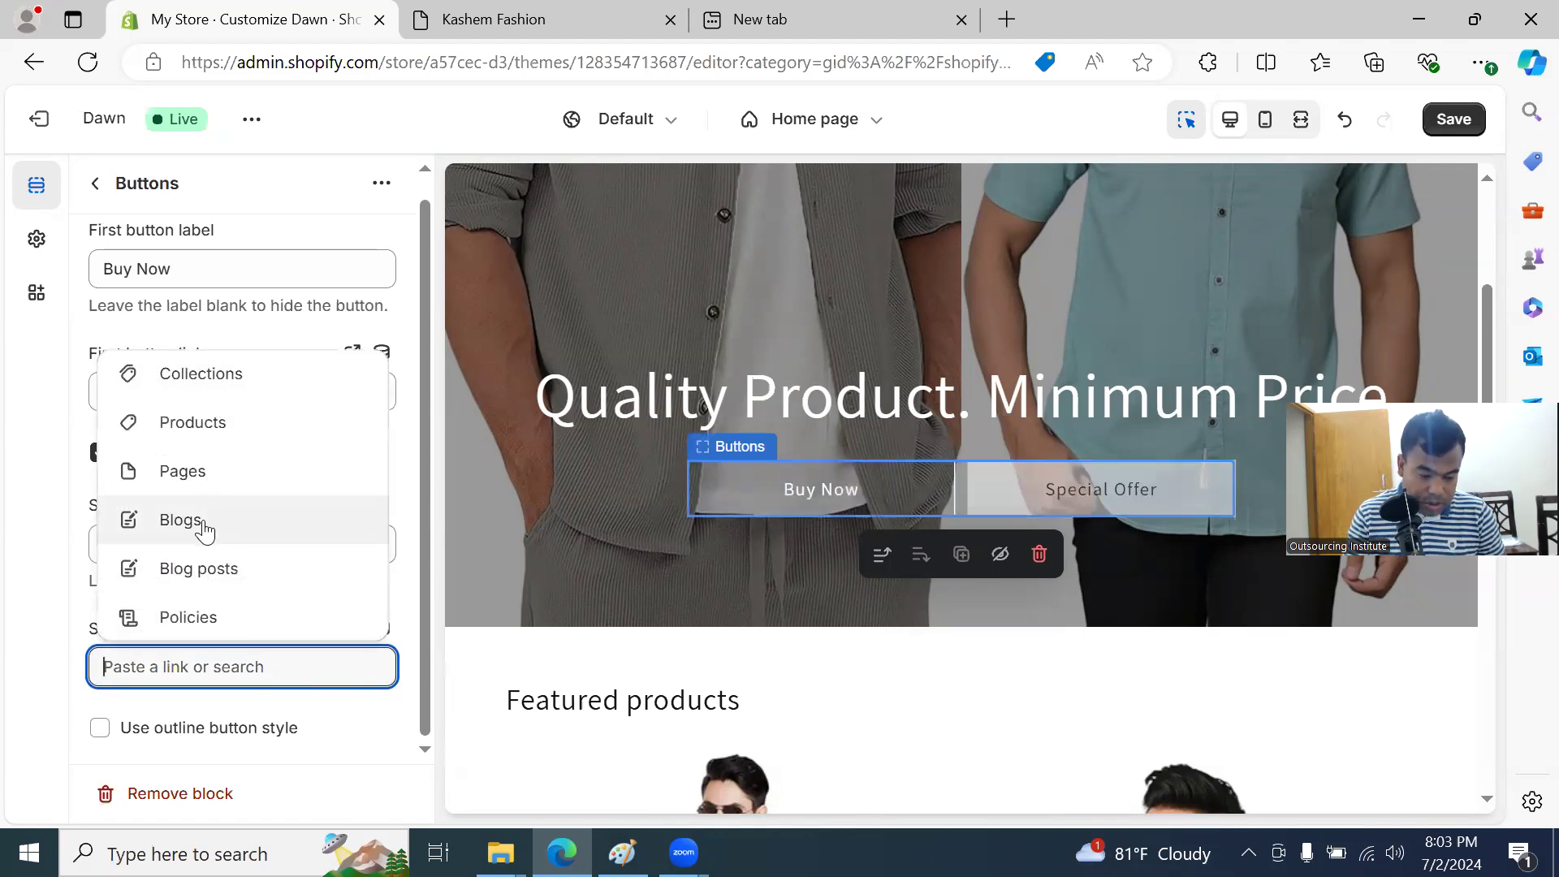
left_click(215, 479)
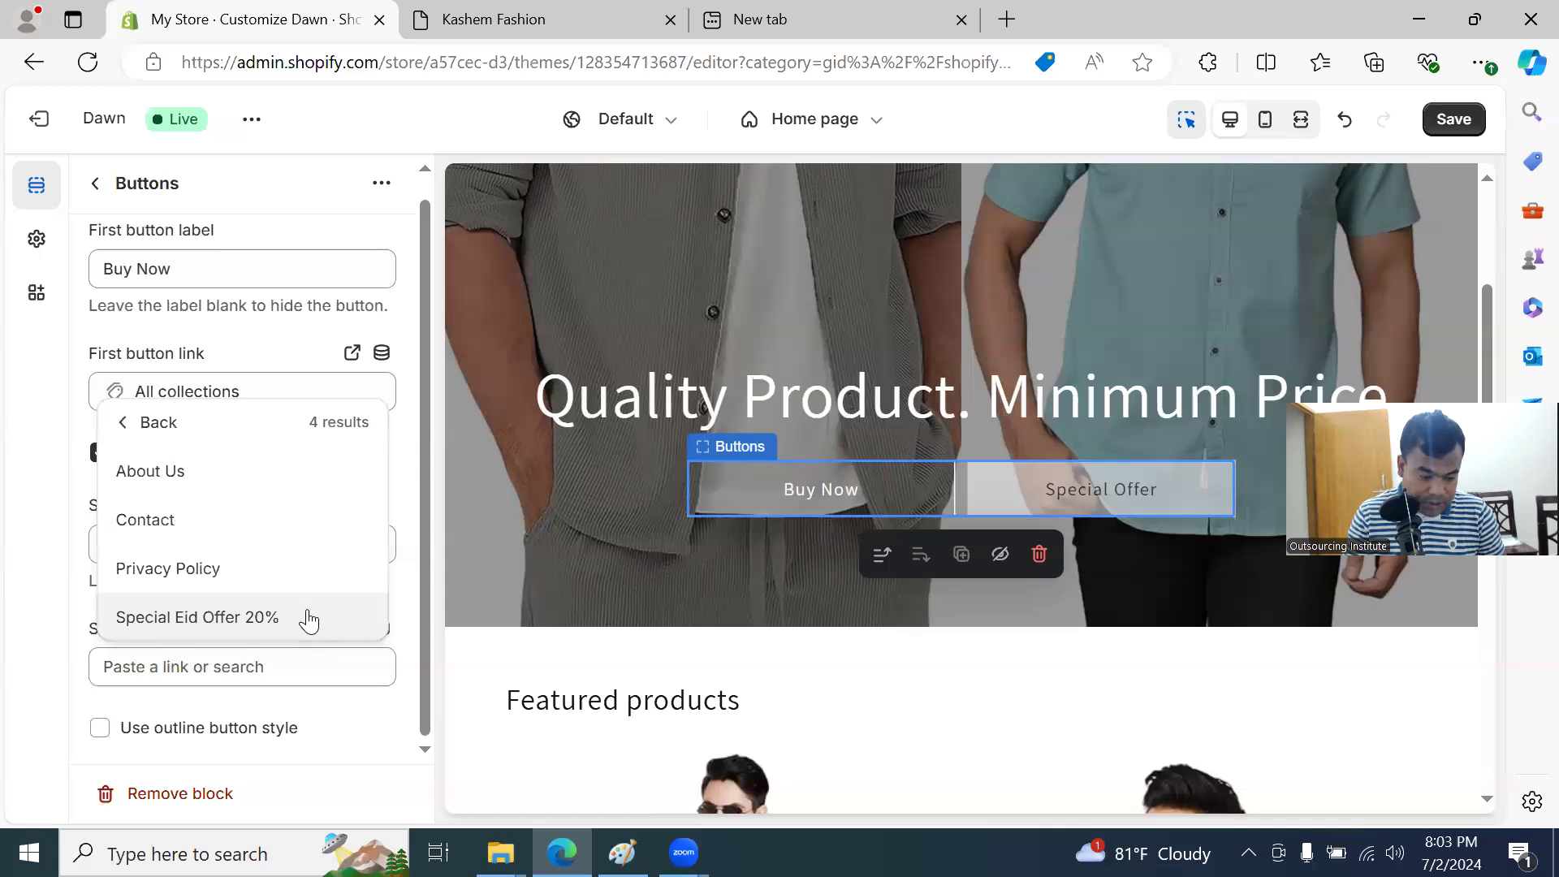
left_click(203, 627)
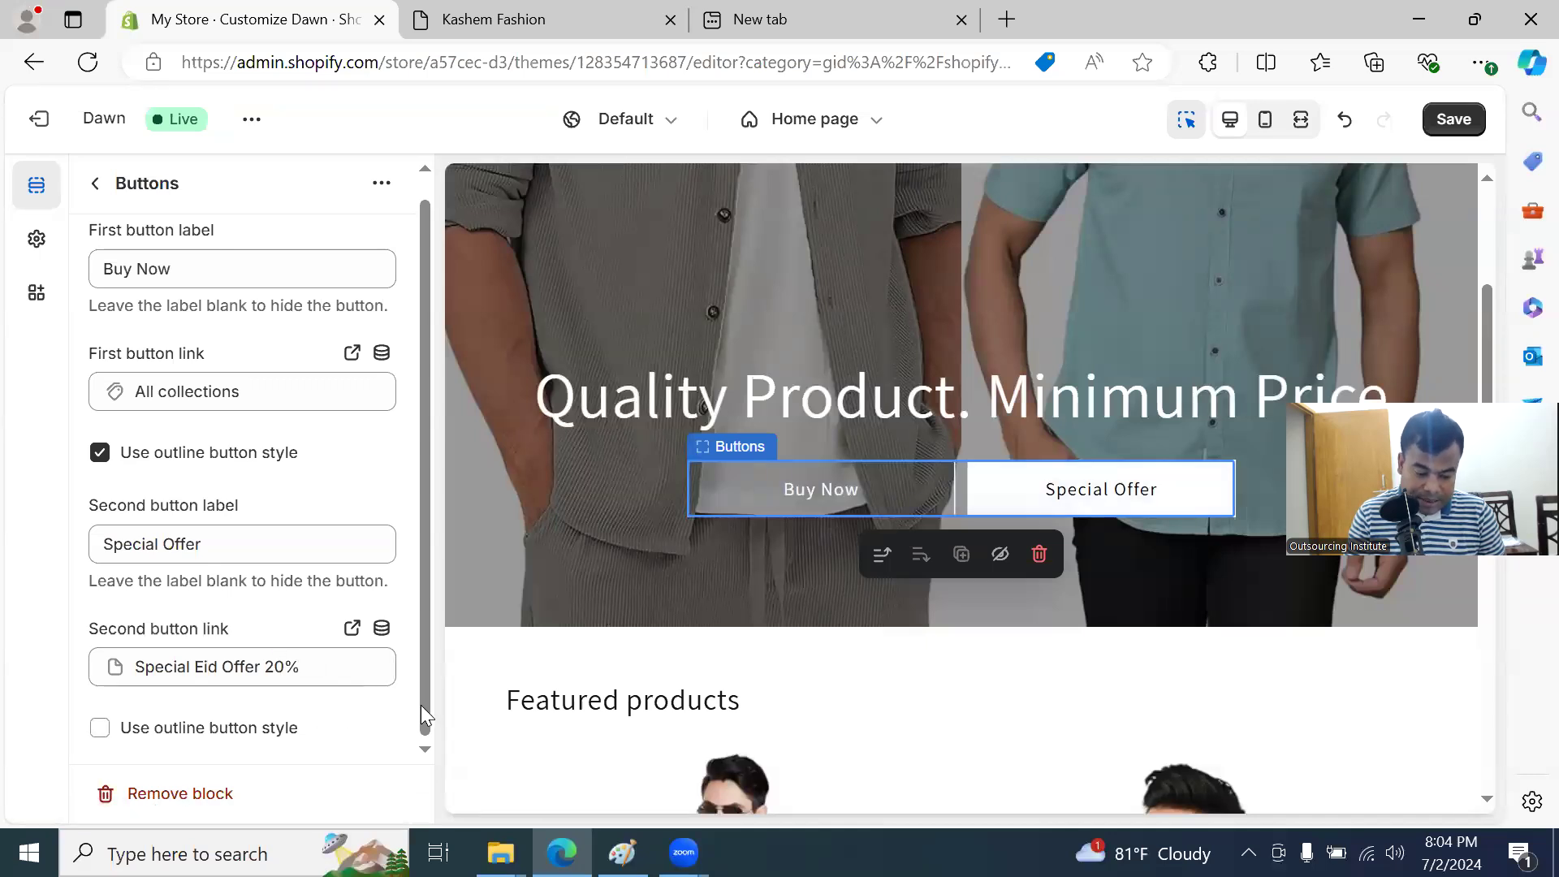
left_click(1461, 121)
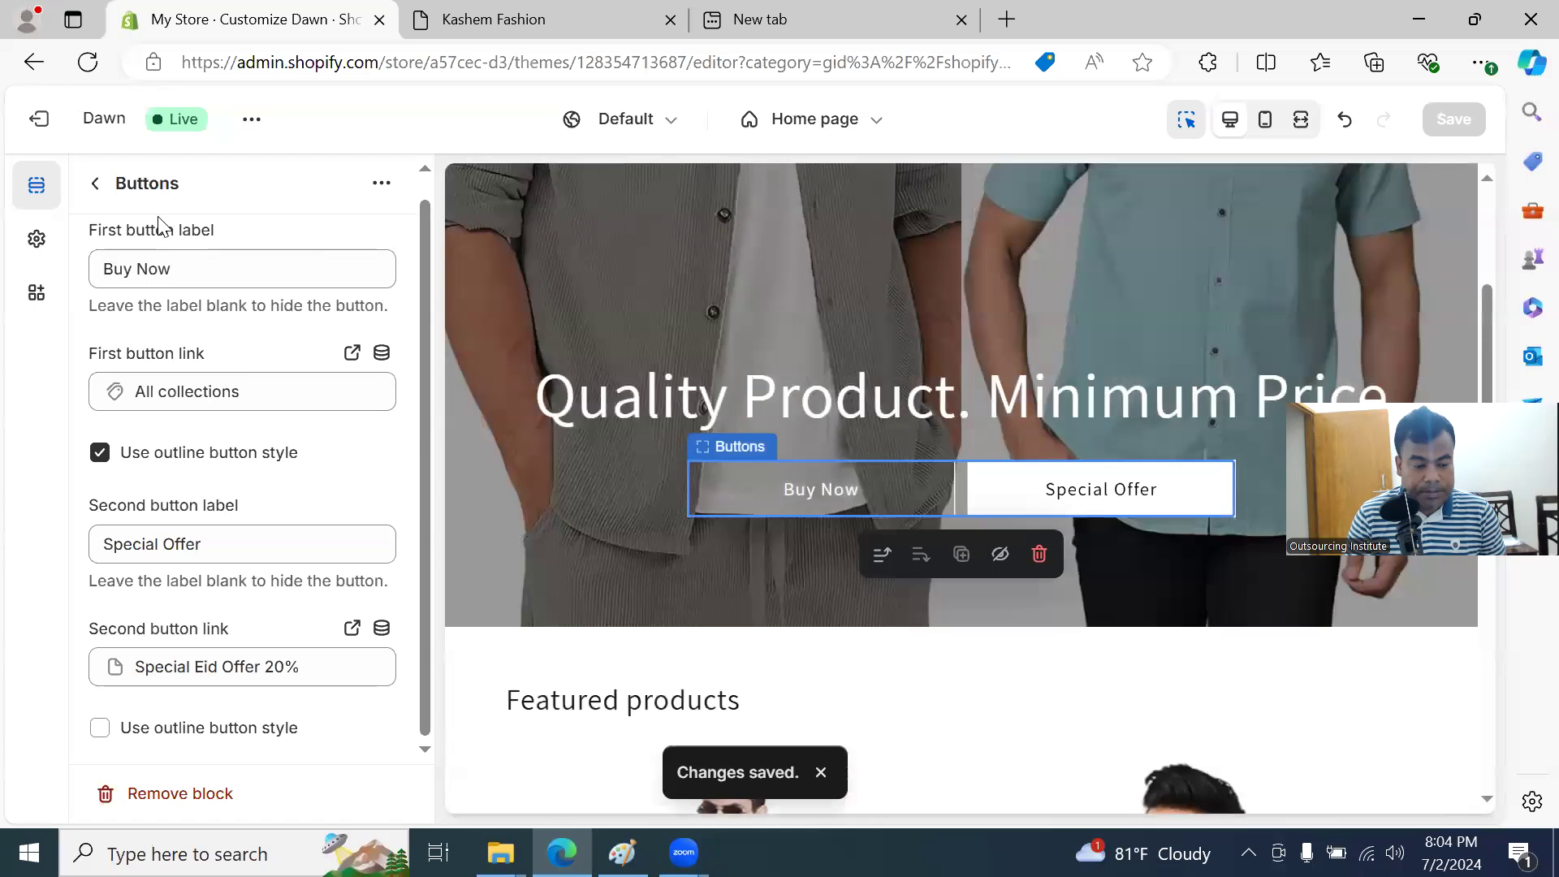
Step: Open the Featured collection section of the home page and change its heading to "Our special Item"
left_click(95, 187)
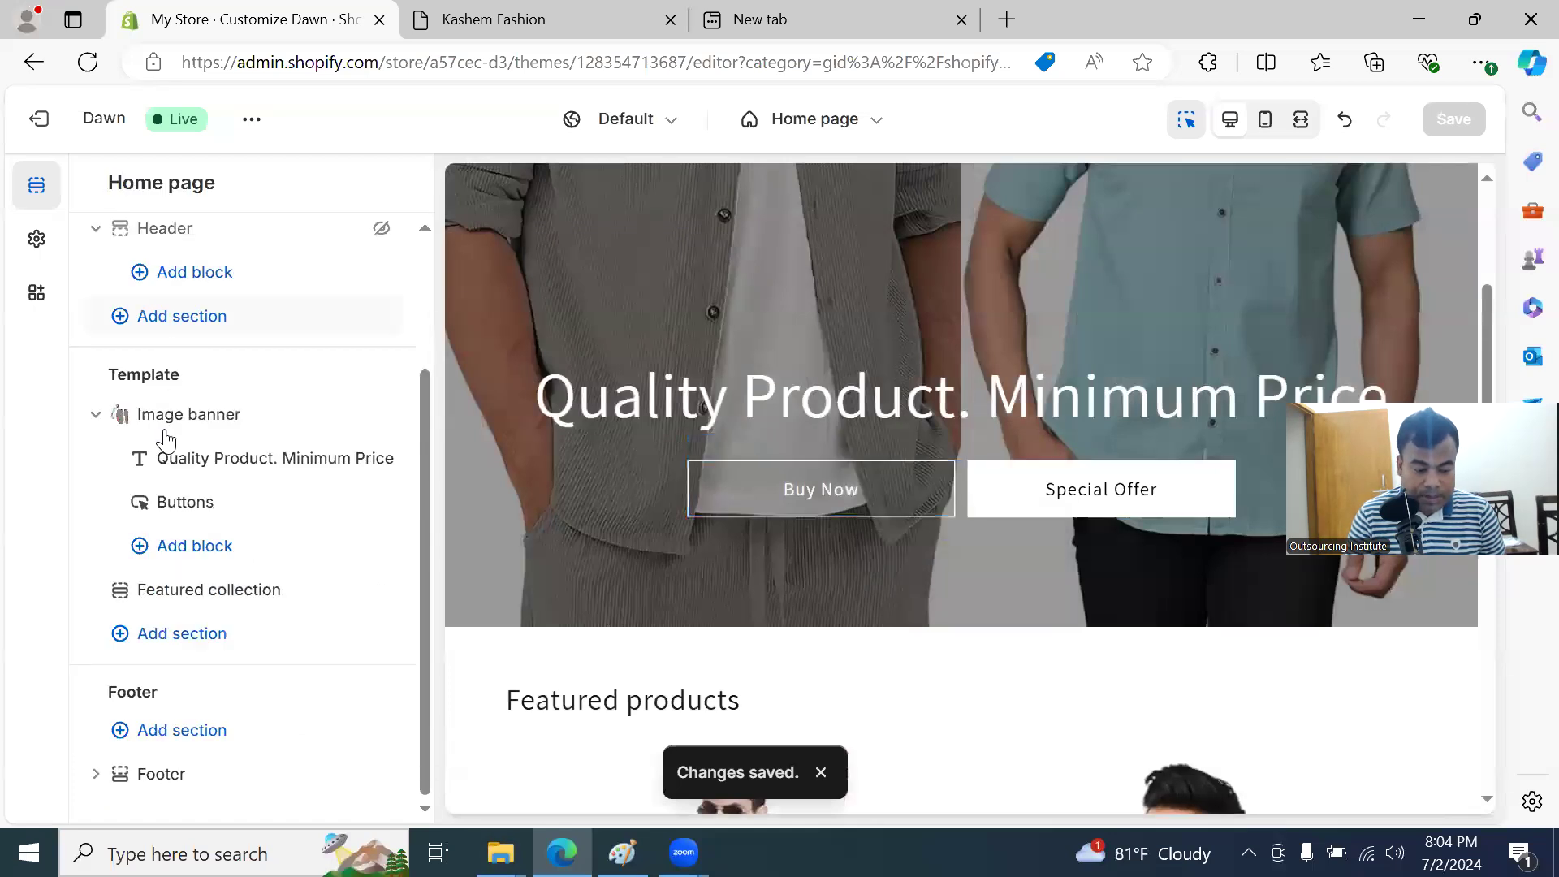
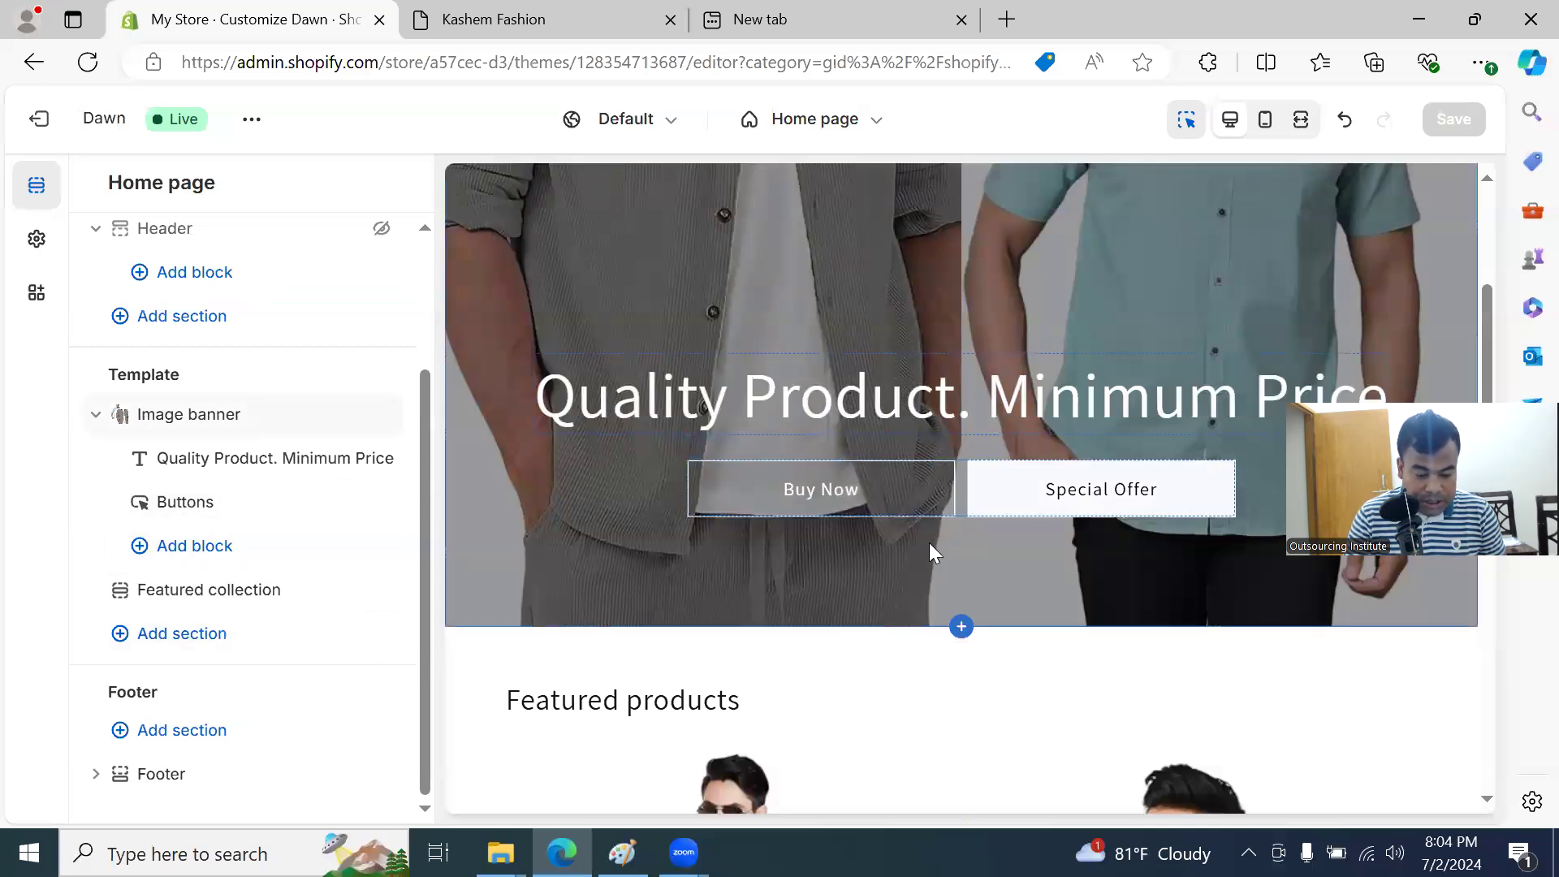
scroll(934, 549, "down", 3)
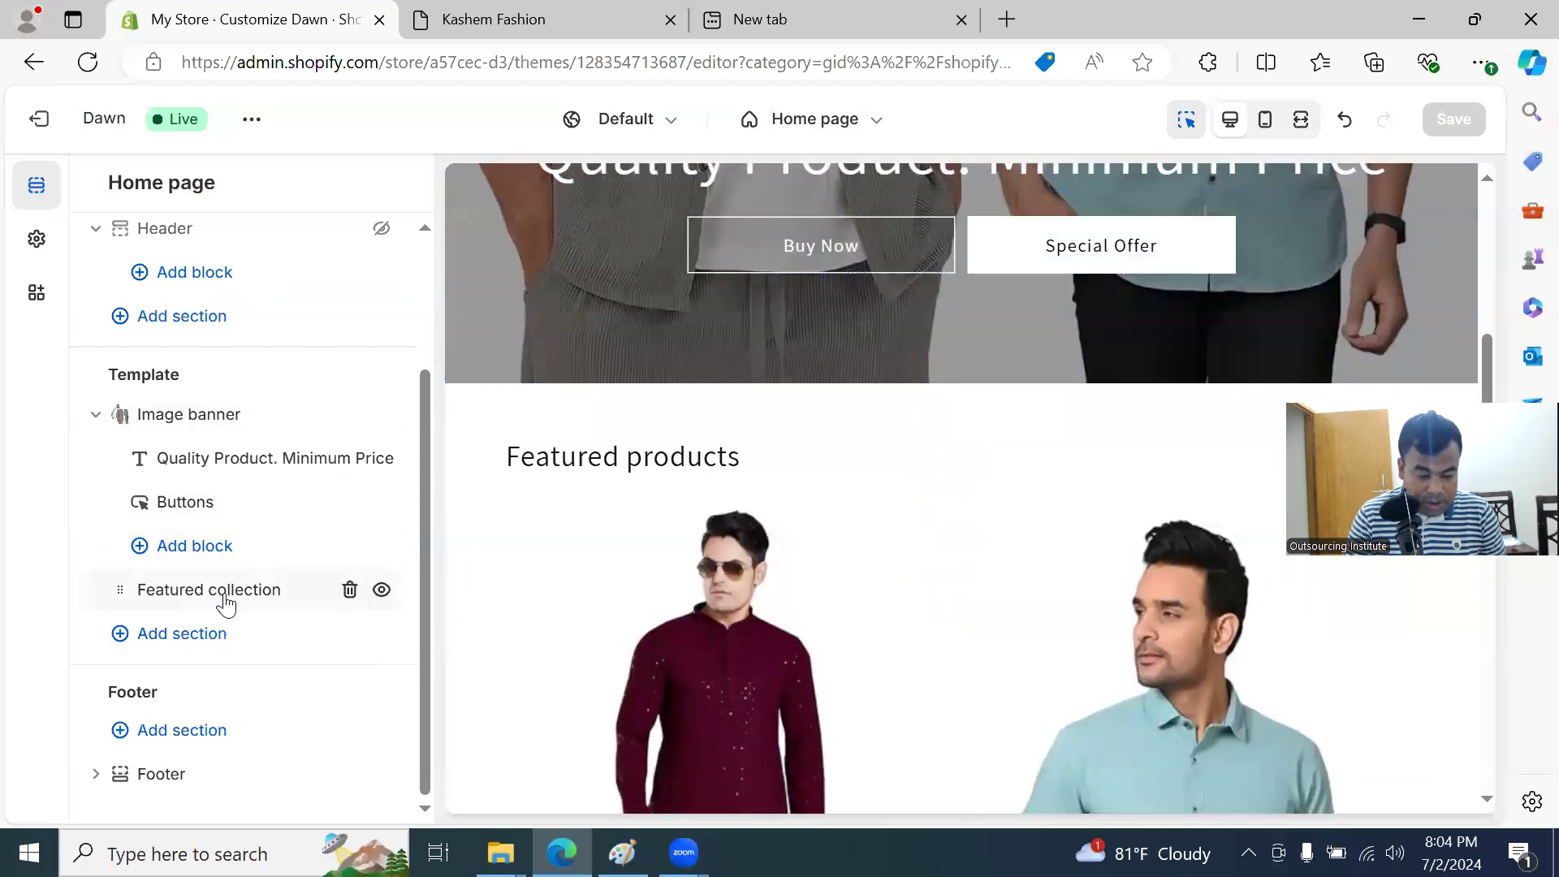
mouse_move(223, 597)
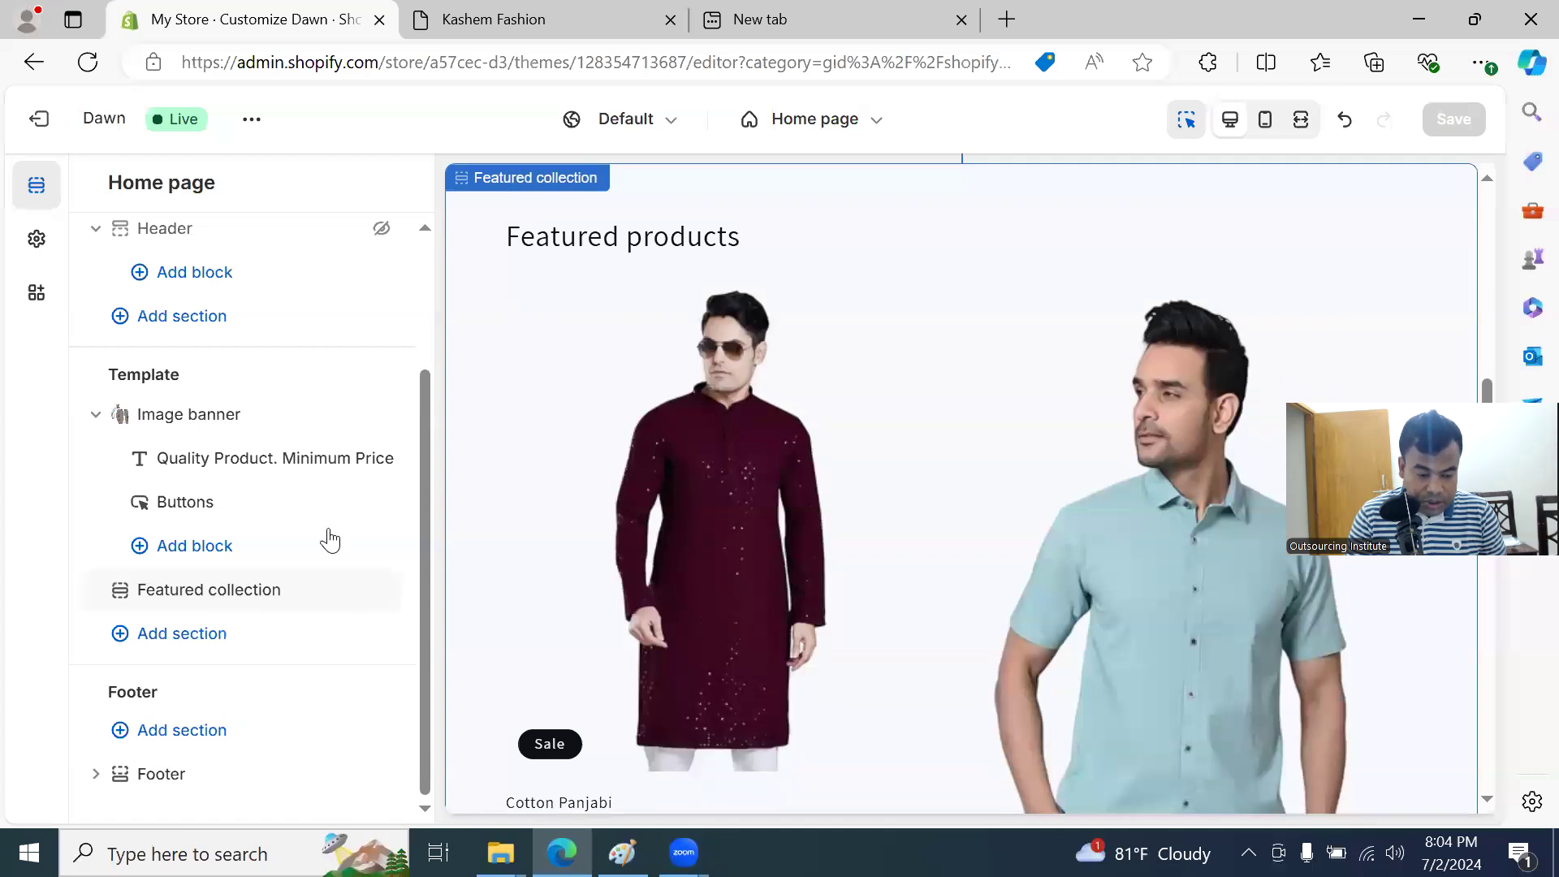
left_click(194, 591)
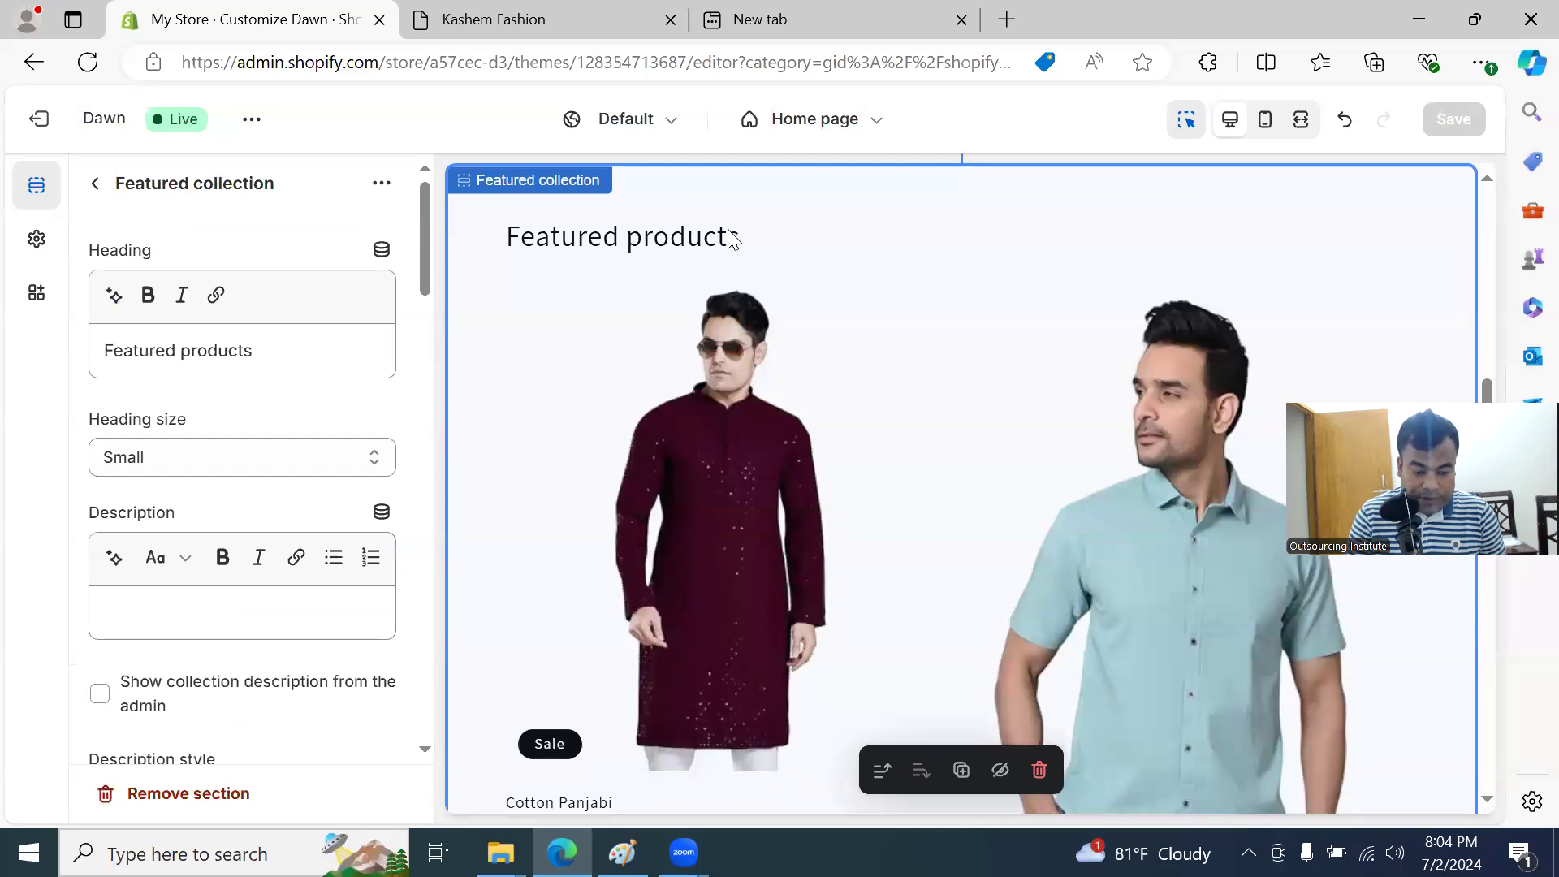
left_click(285, 351)
key("ctrl+a")
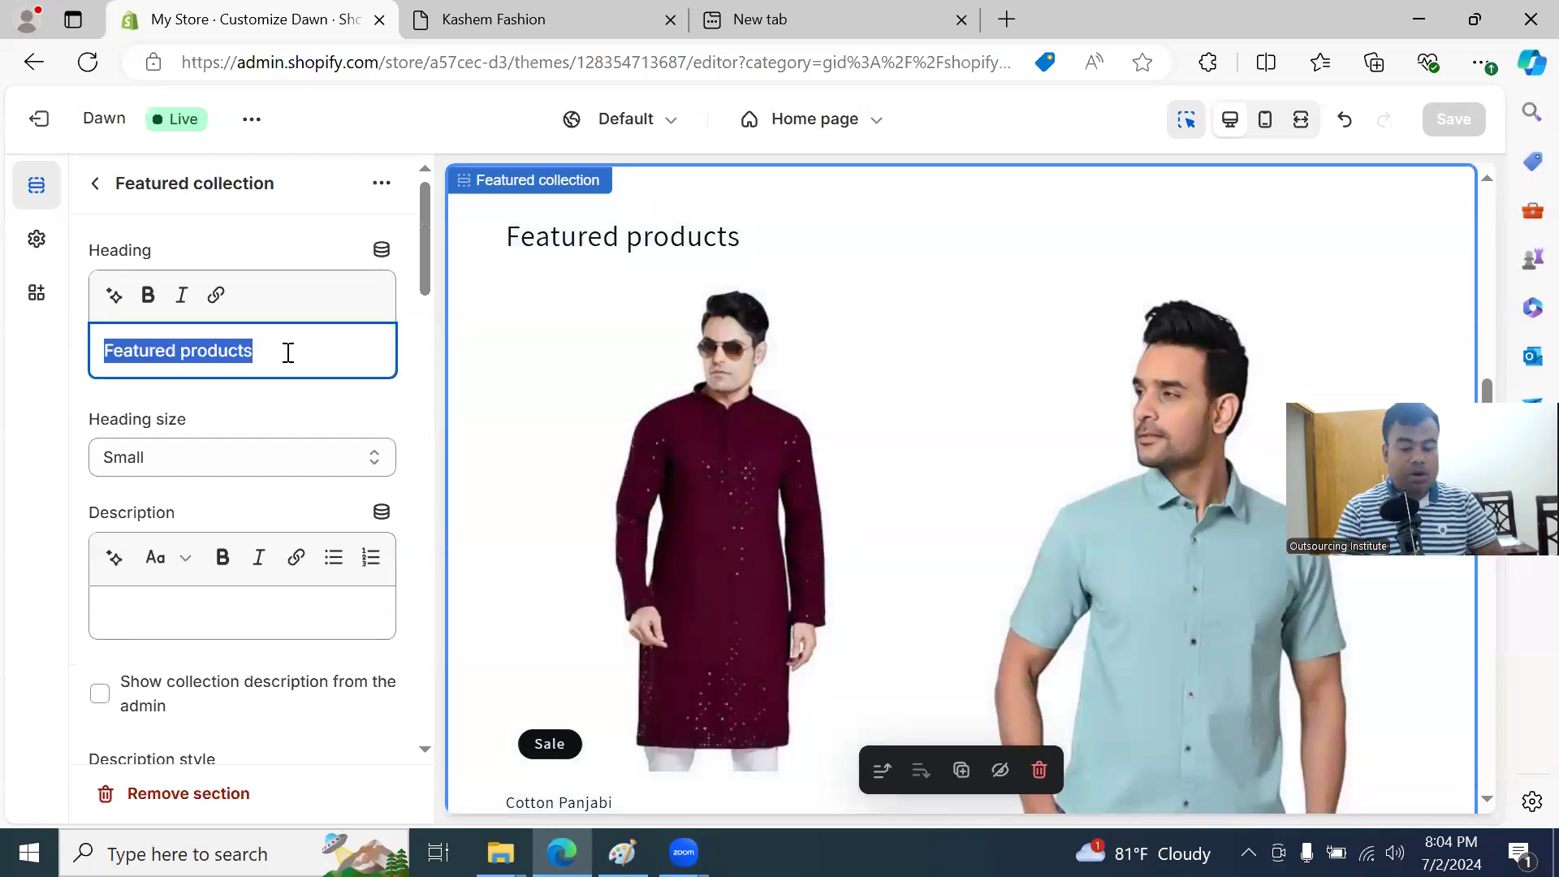
type("OUr")
key("BackSpace")
key("BackSpace")
type("ur special")
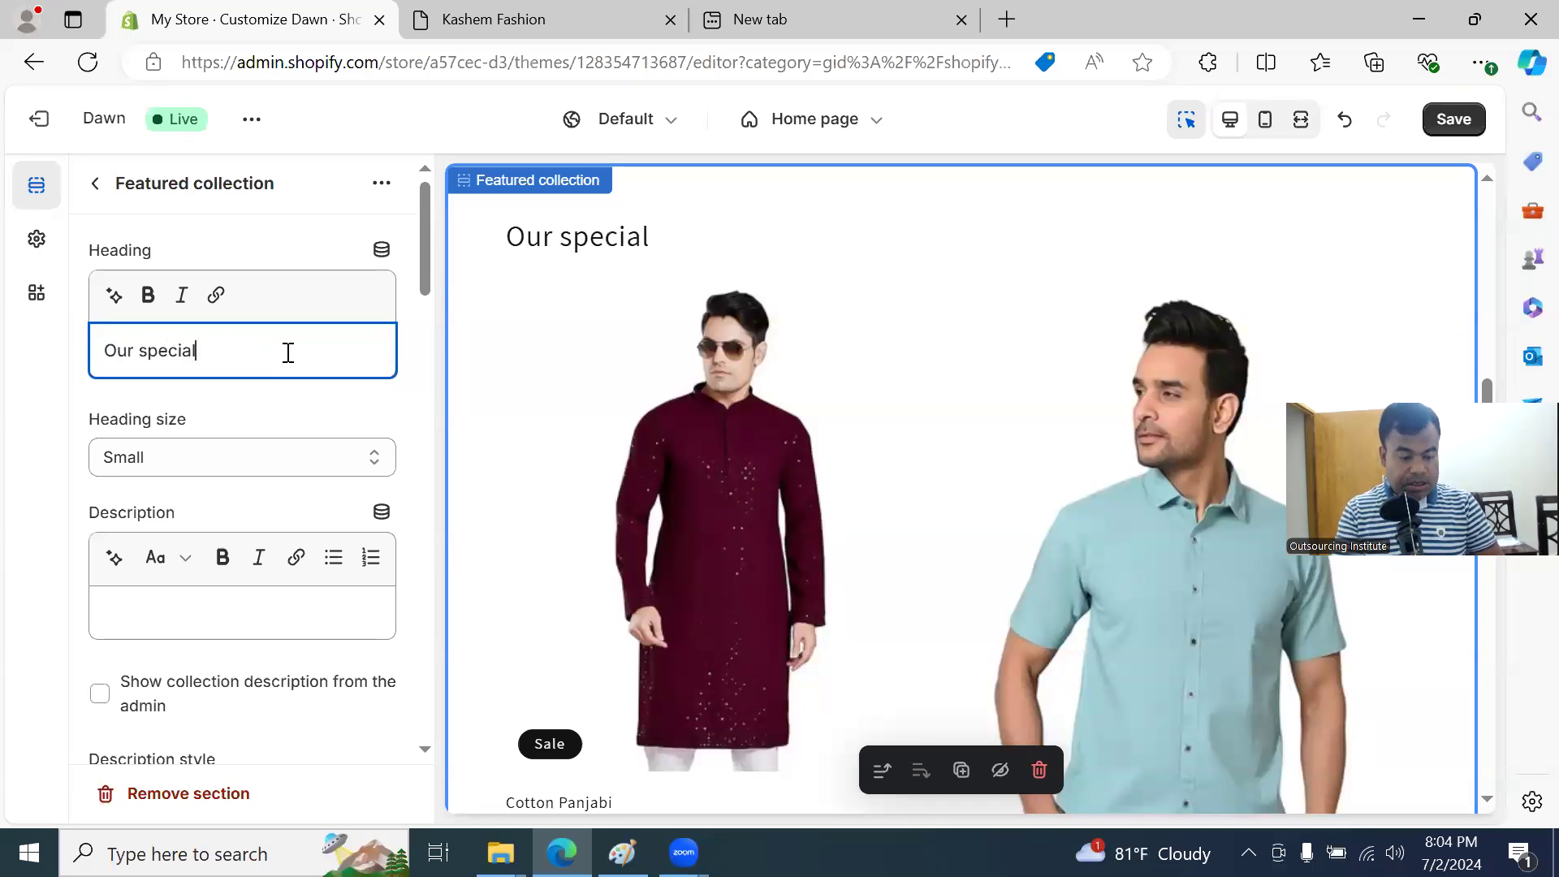
type(" ITE")
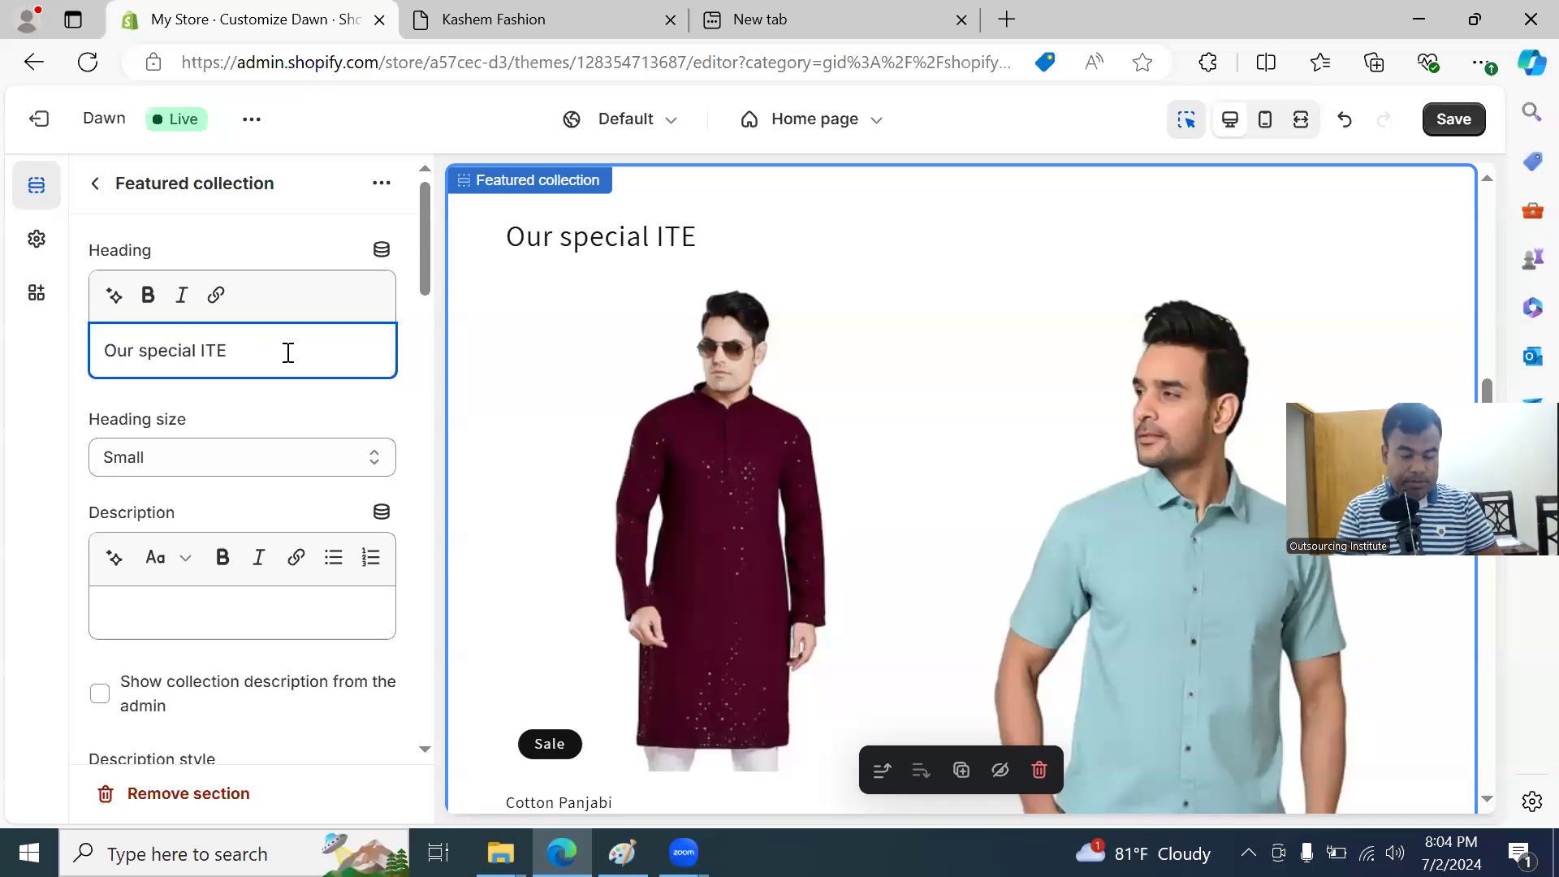
key("BackSpace")
key("BackSpace")
type("O")
key("BackSpace")
type("tem")
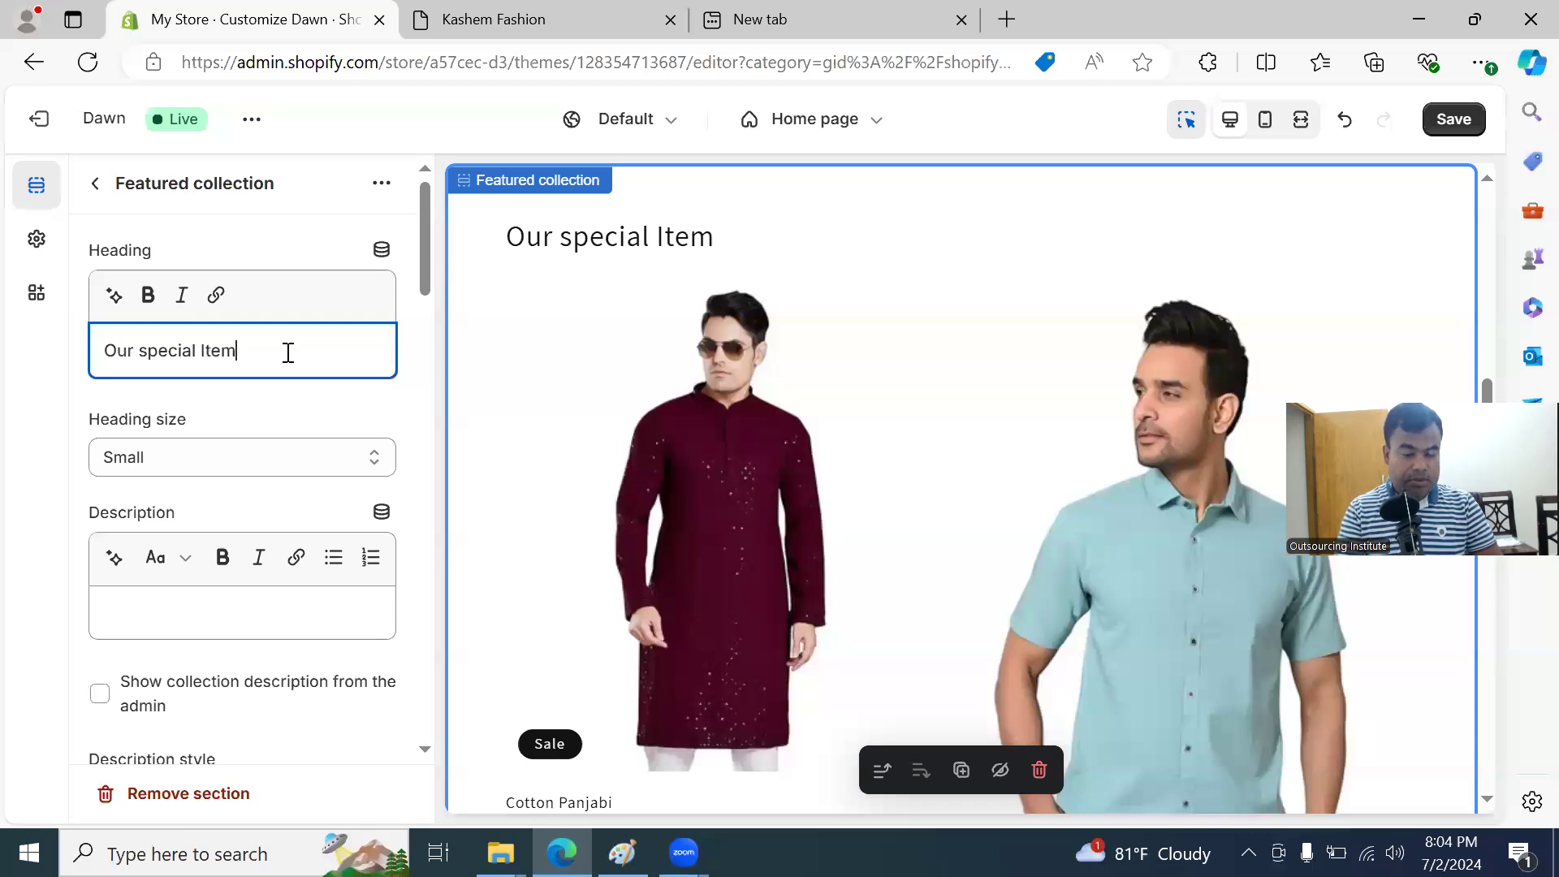
left_click(277, 400)
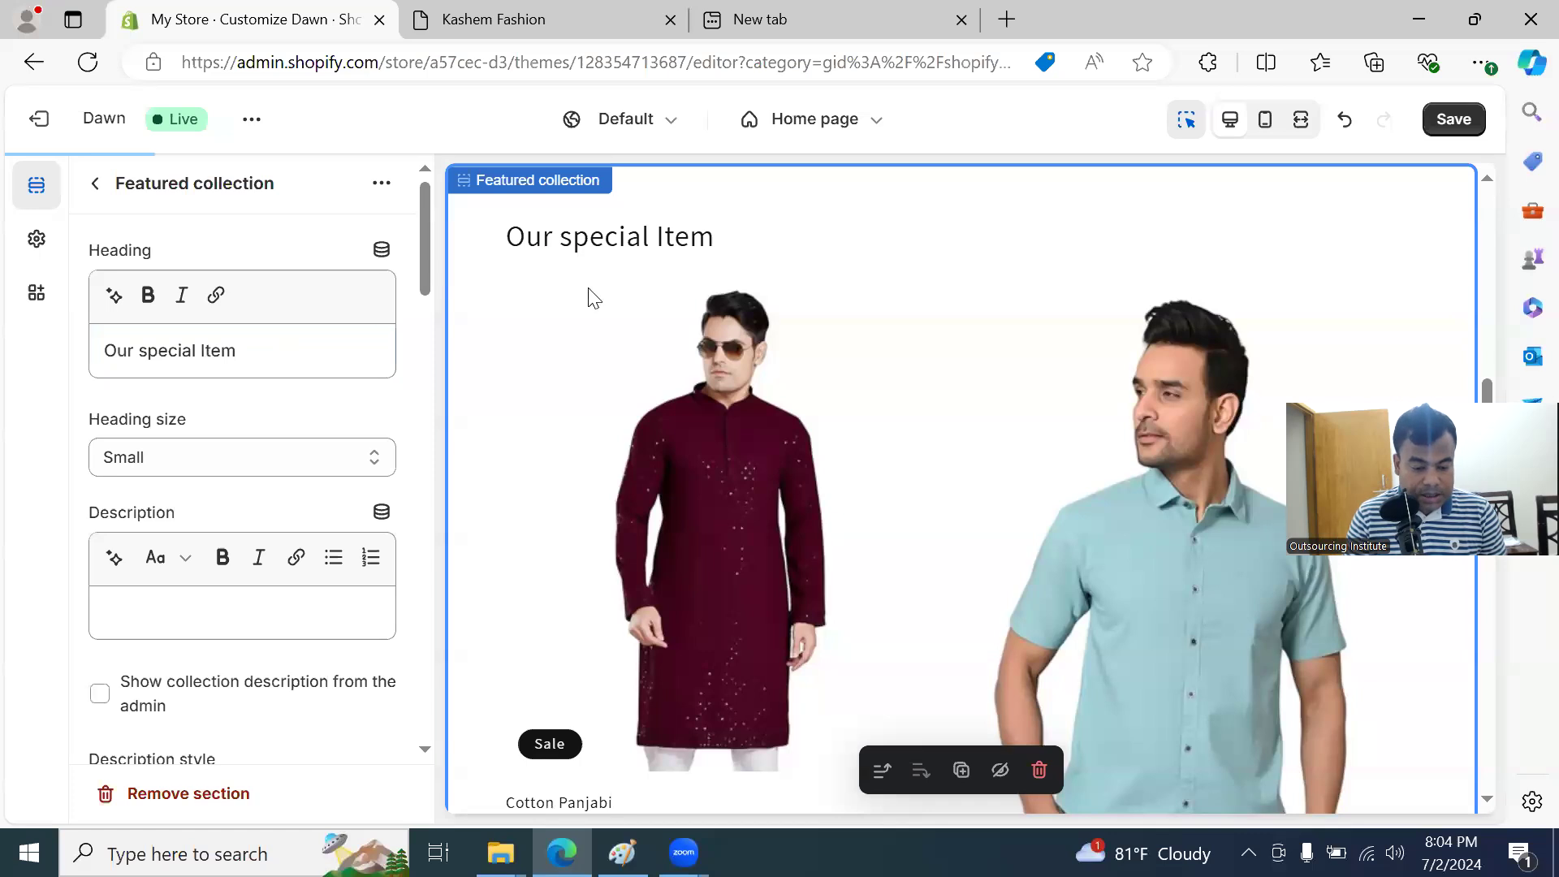
Step: Try the Medium heading size for the featured collection and set it back to Small
scroll(243, 403, "down", 2)
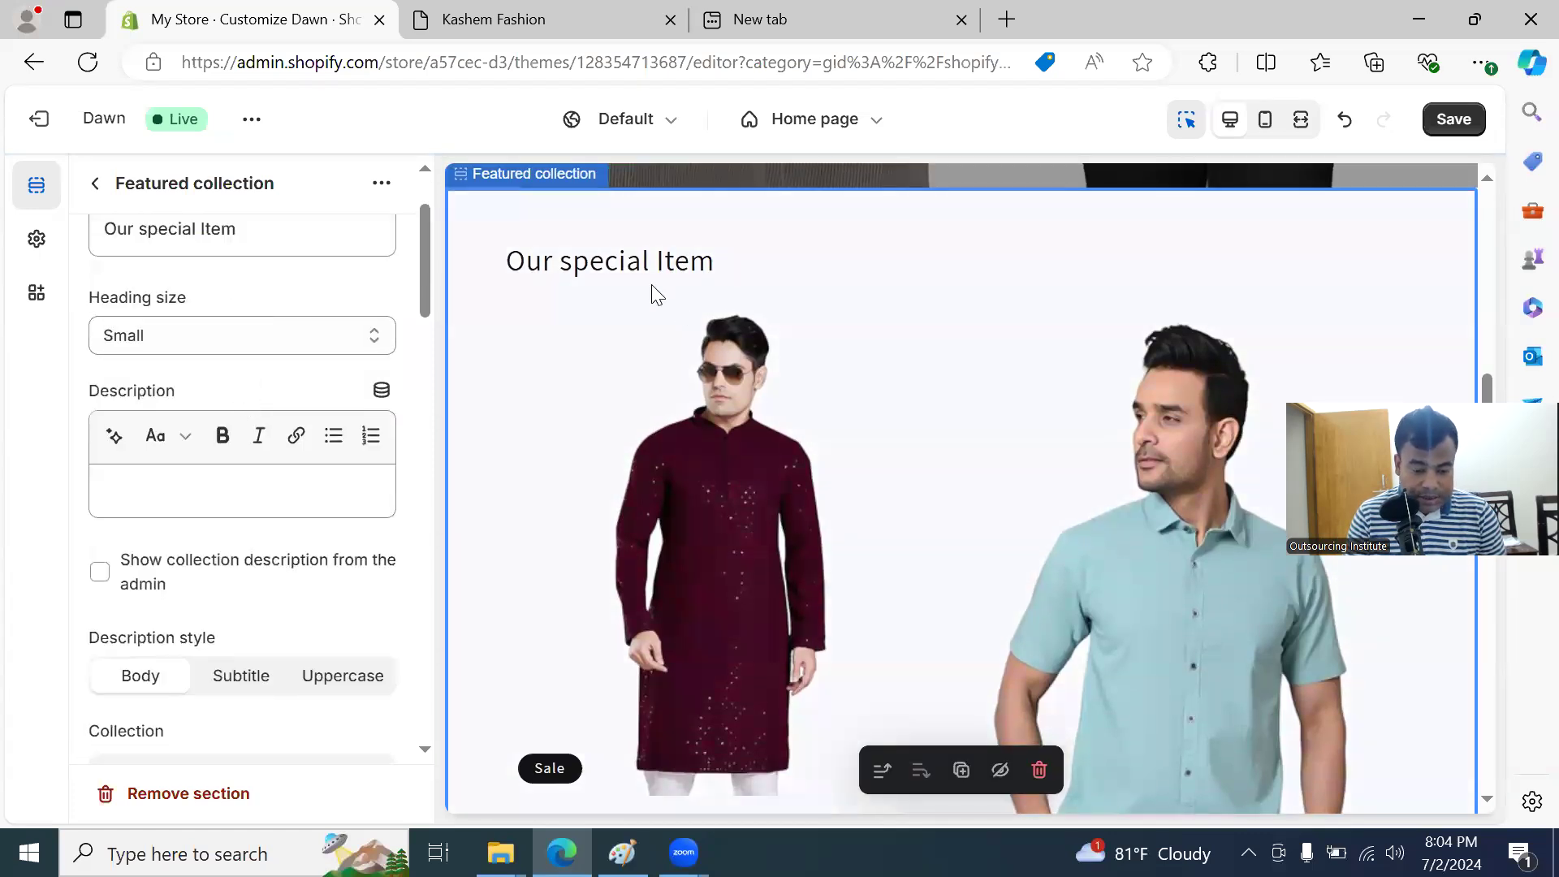
left_click(278, 333)
left_click(219, 388)
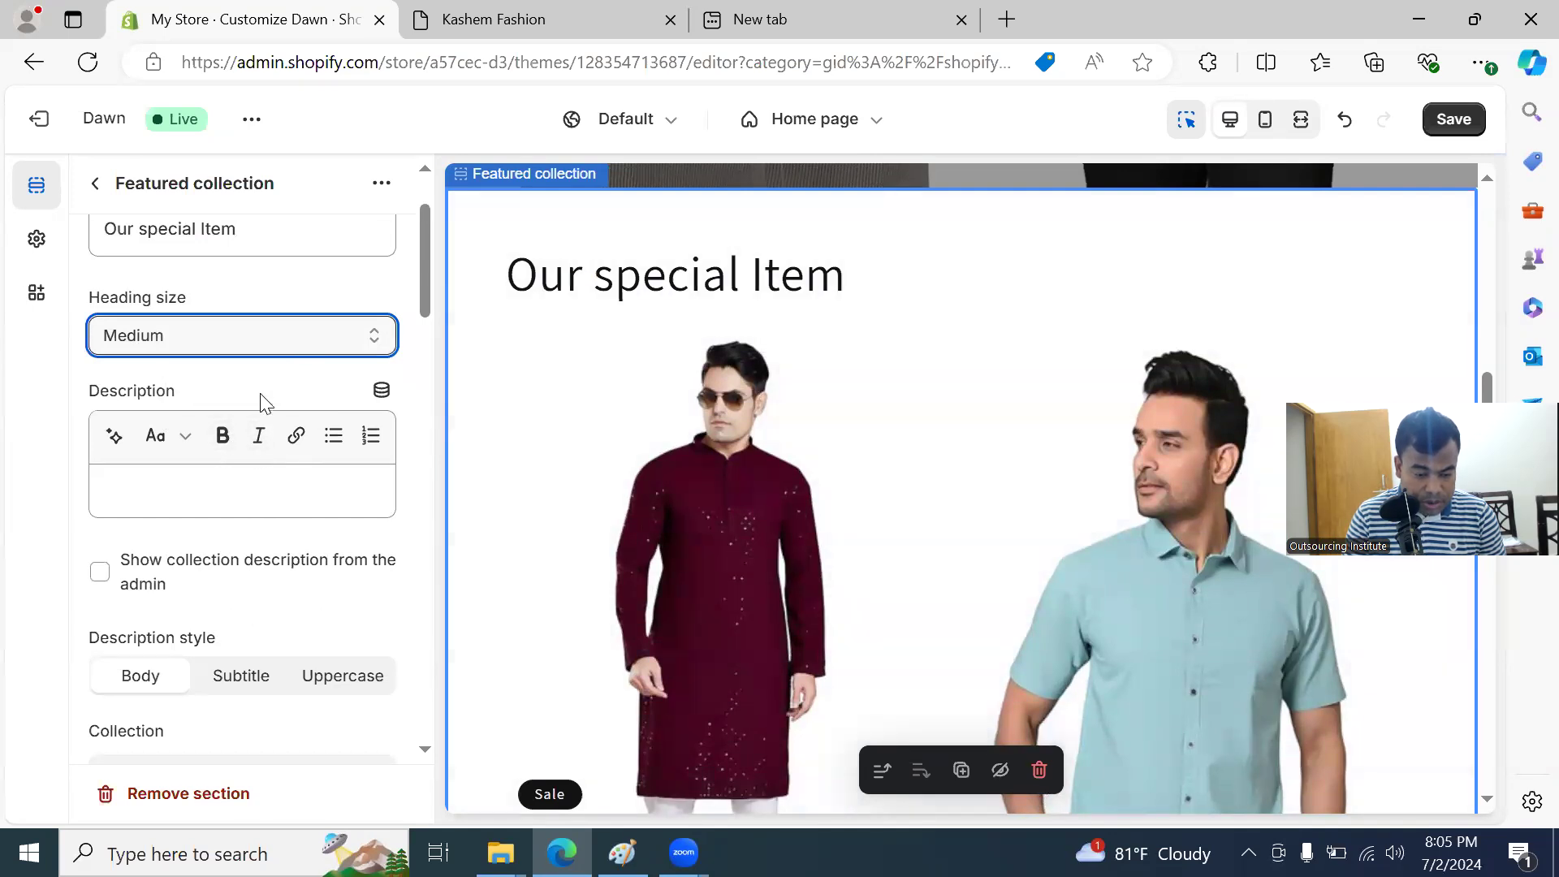
left_click(254, 345)
left_click(215, 374)
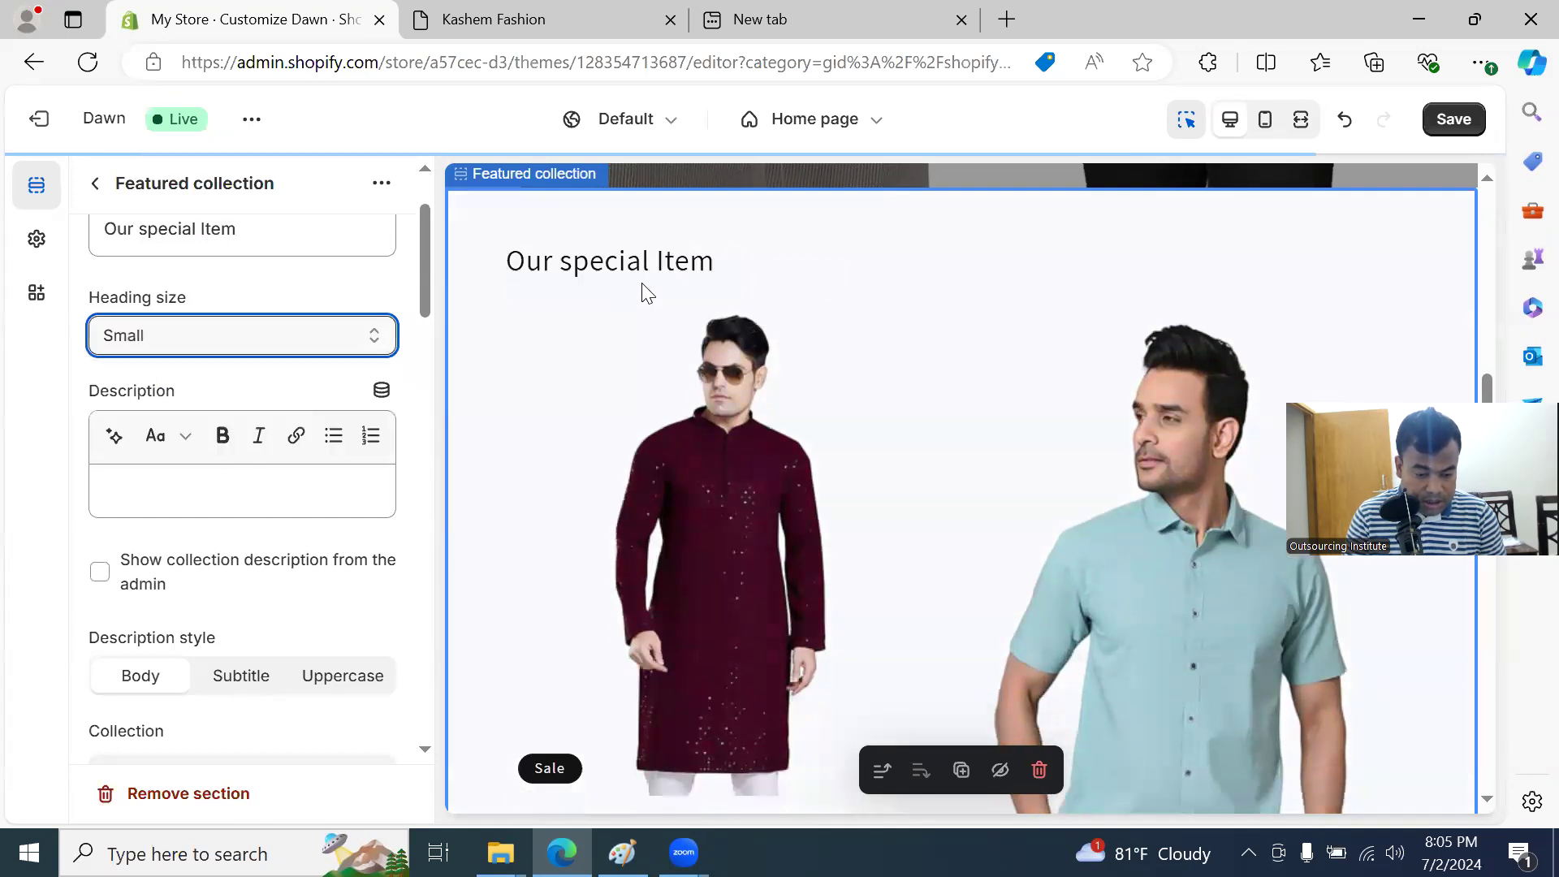
Step: Set the featured collection's description to "We are the famous shopping brand in bd. we produce all kinds of fashion ware for ladies gents and kids."
left_click(251, 475)
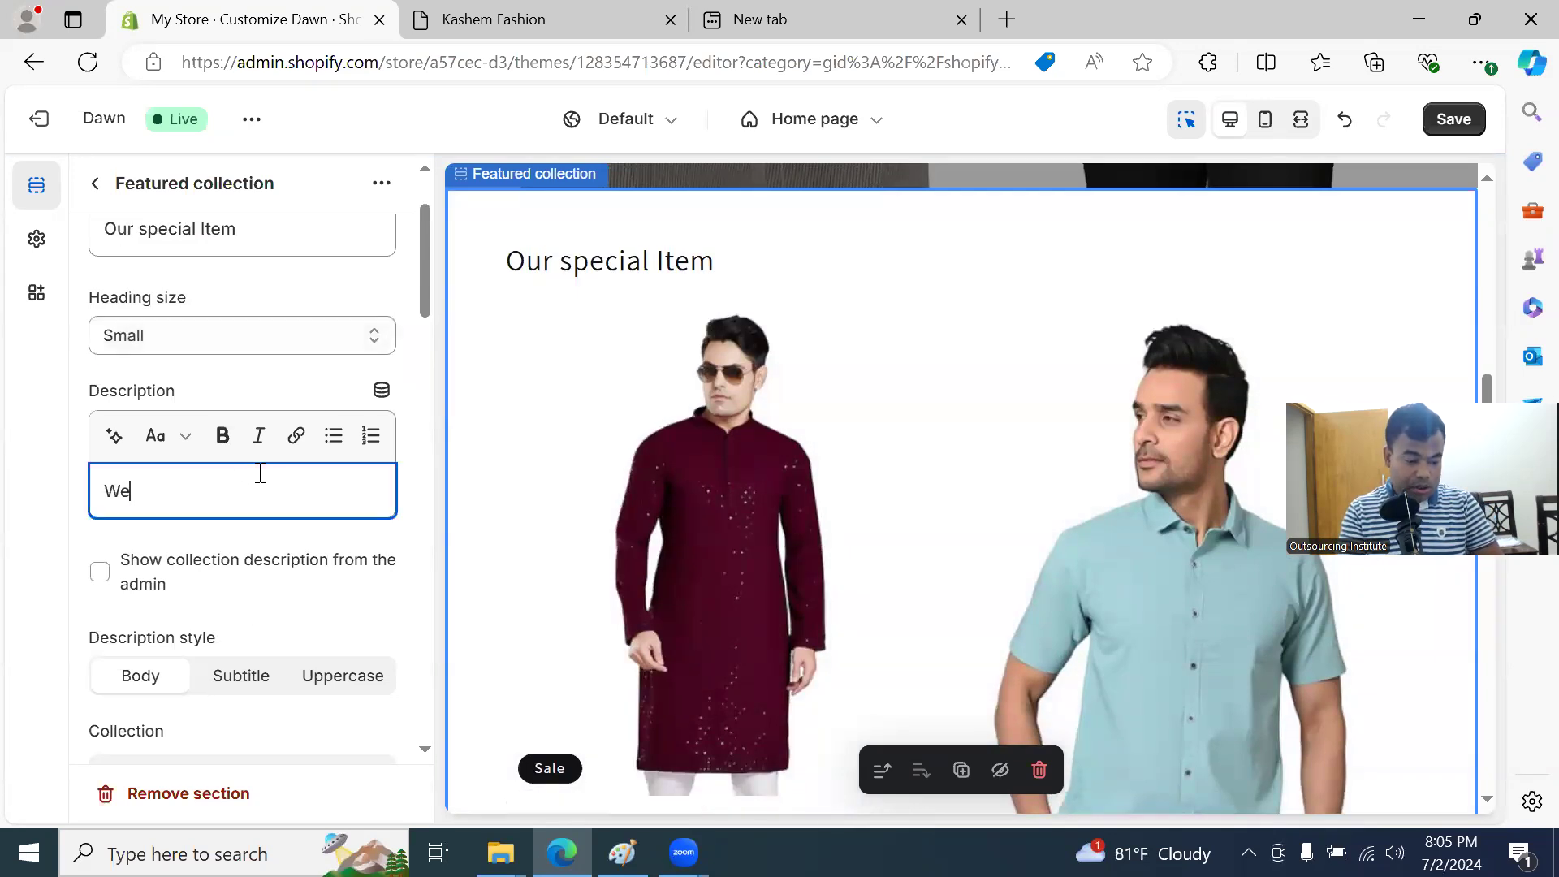
type("We pro")
key("BackSpace")
key("BackSpace")
key("BackSpace")
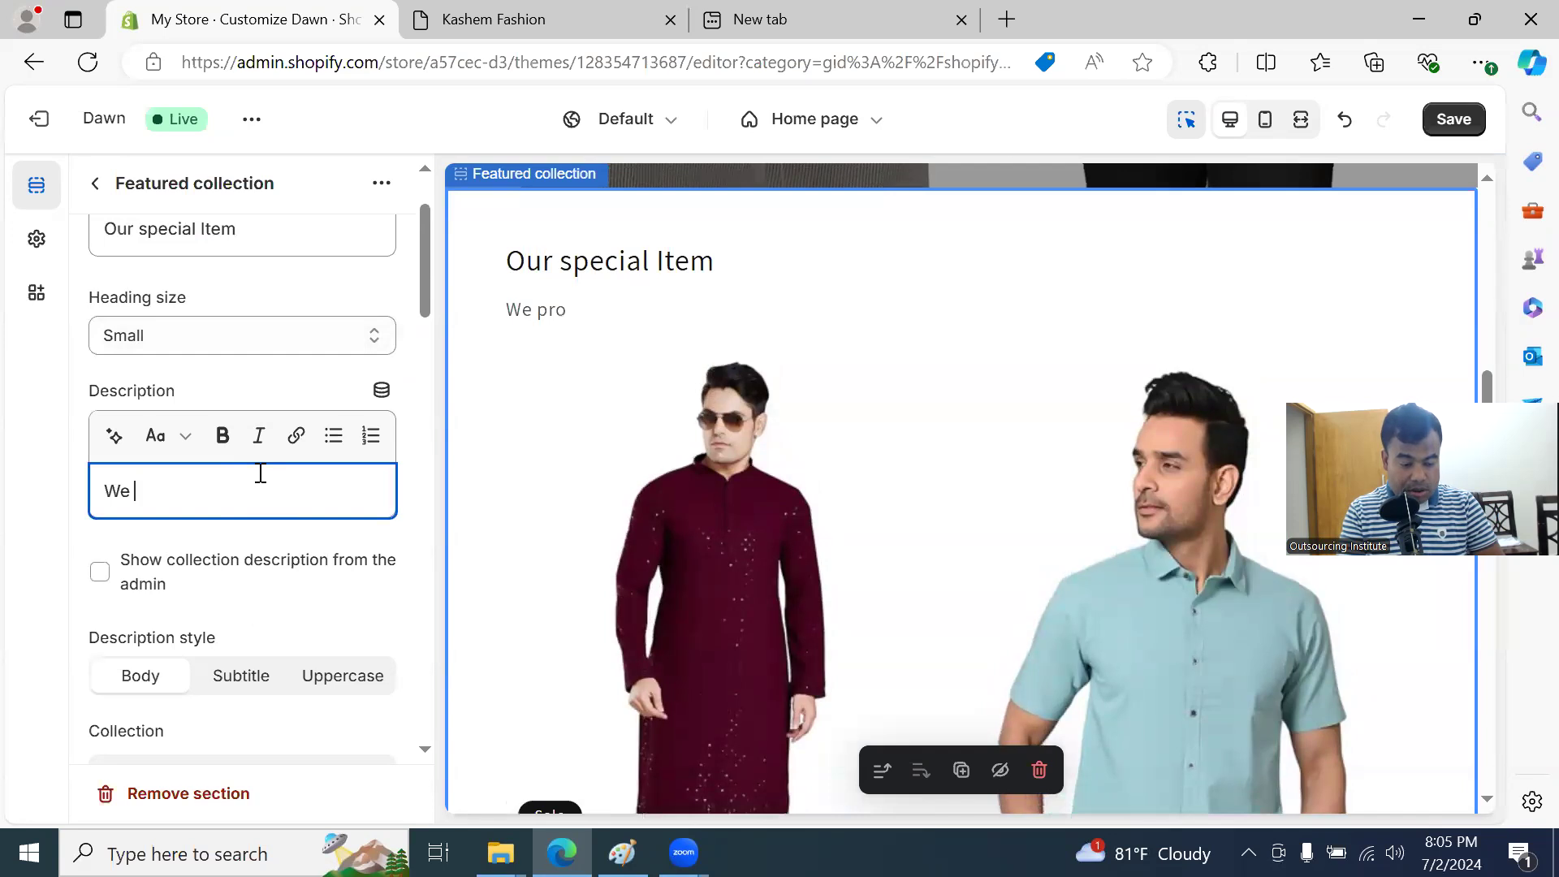
type("are the famous")
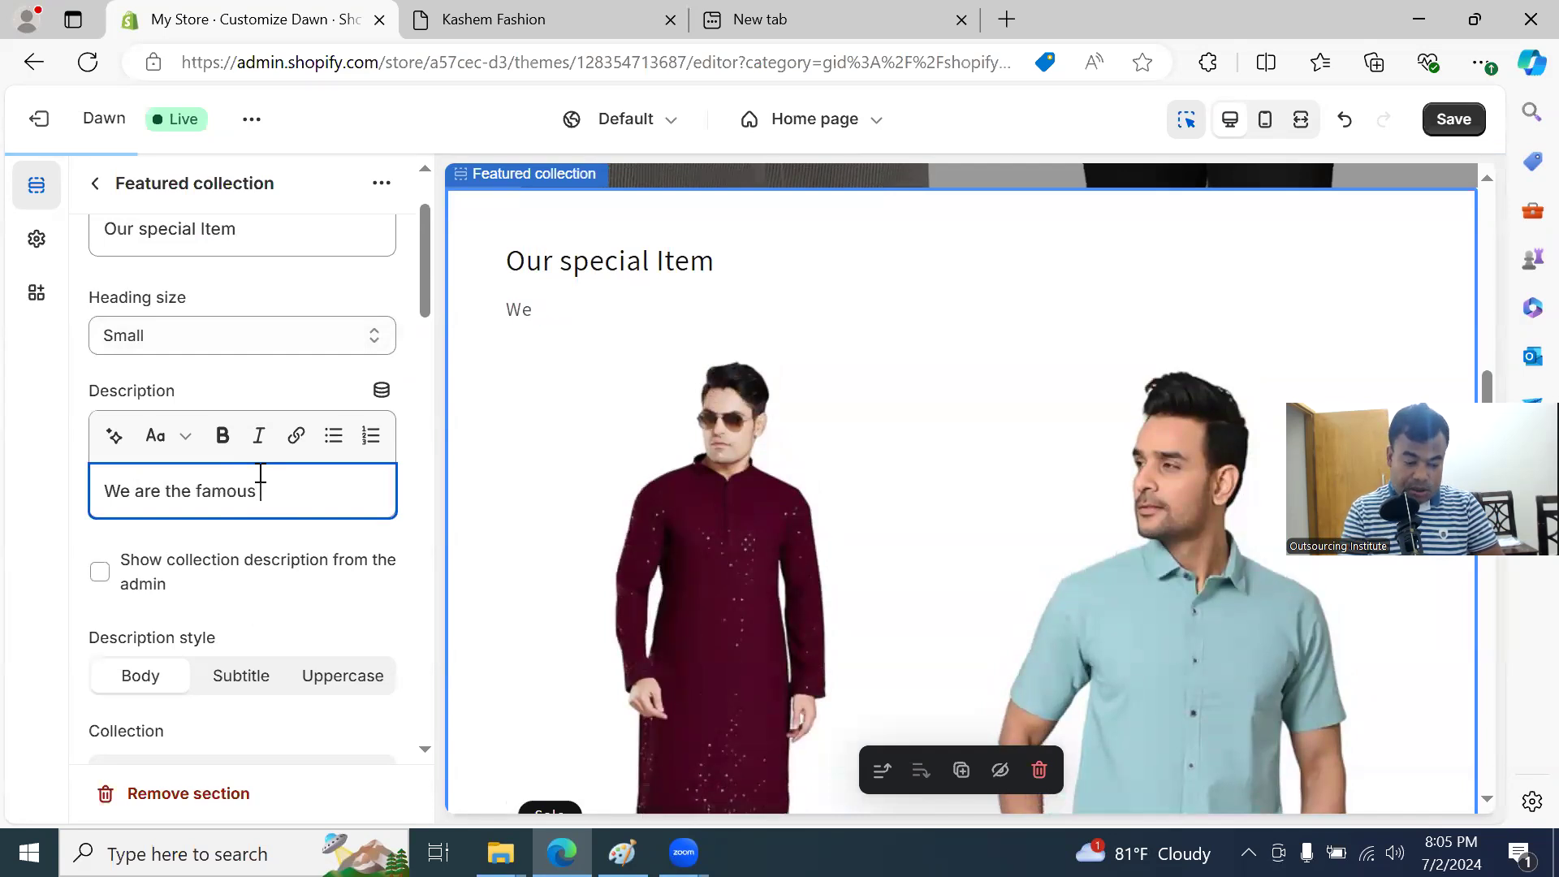
type(" shopping")
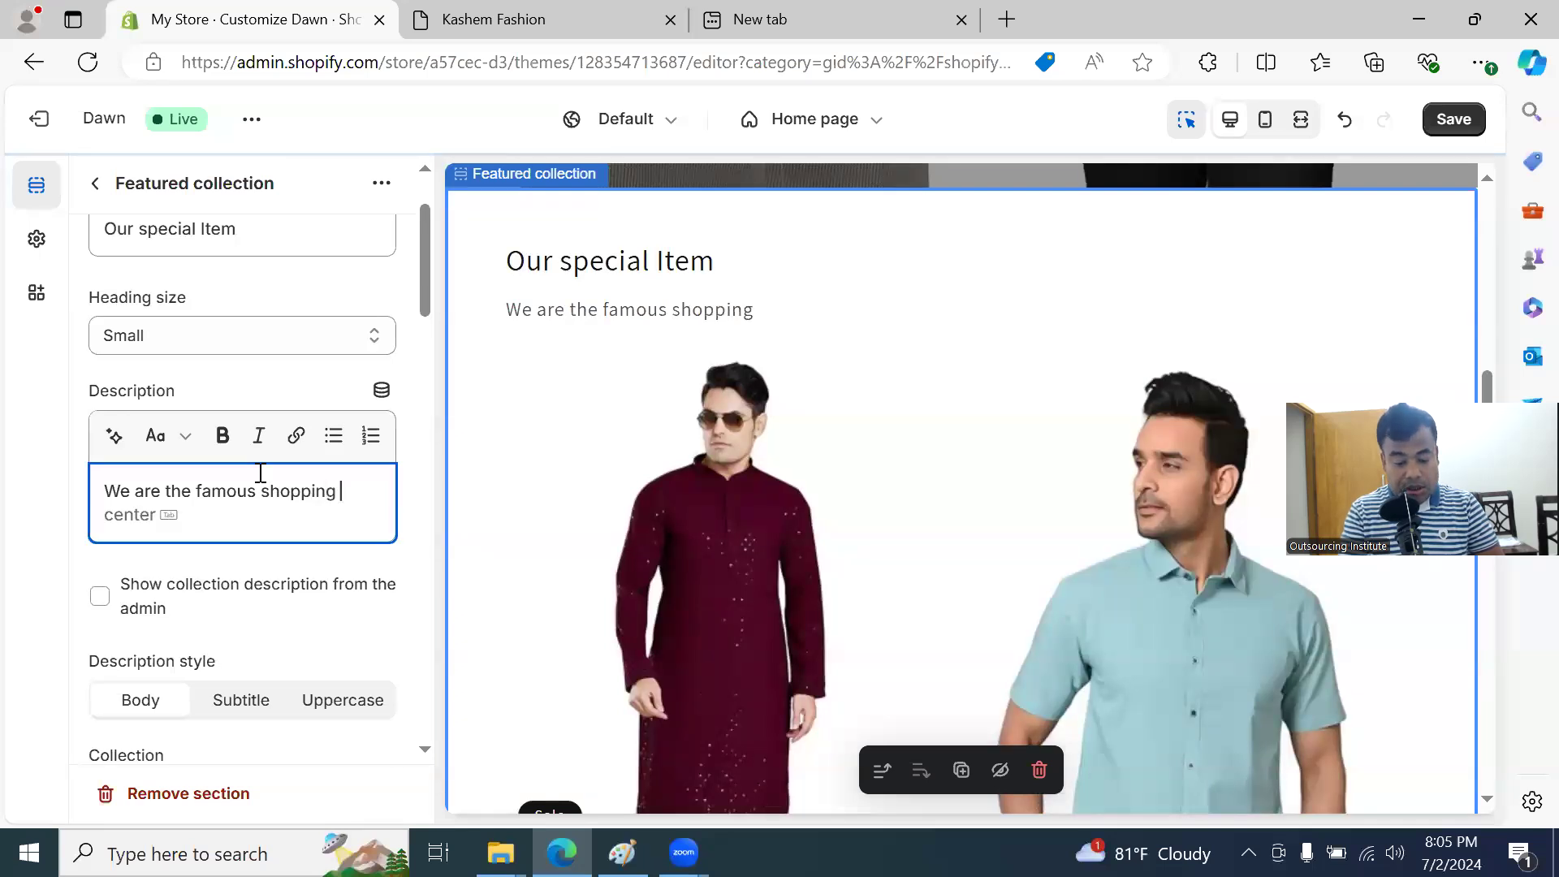
type(" brand in bd. we")
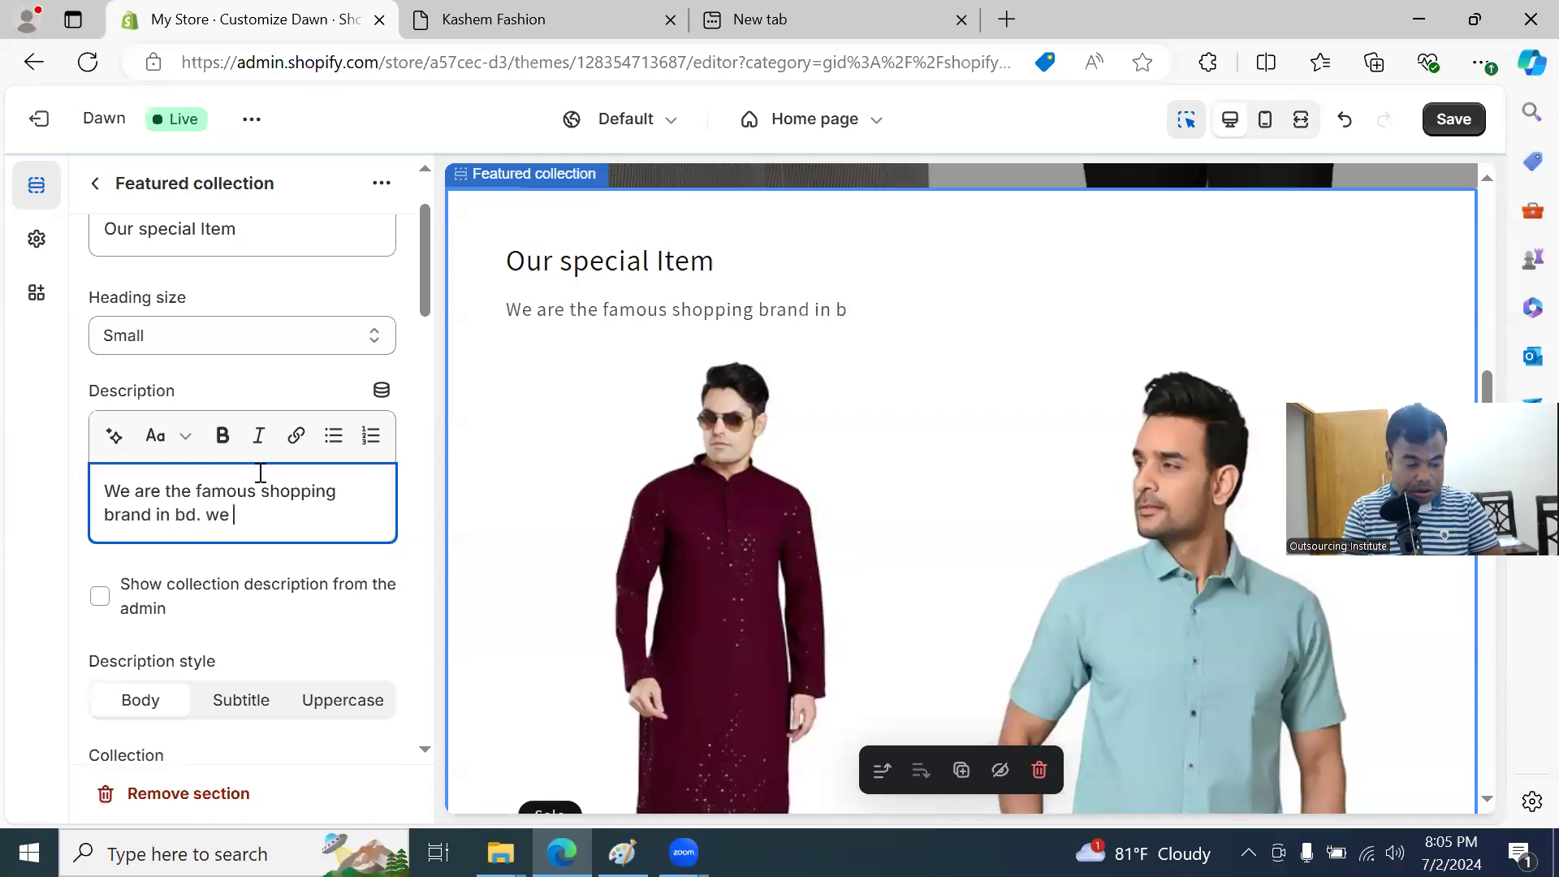
type(" produc")
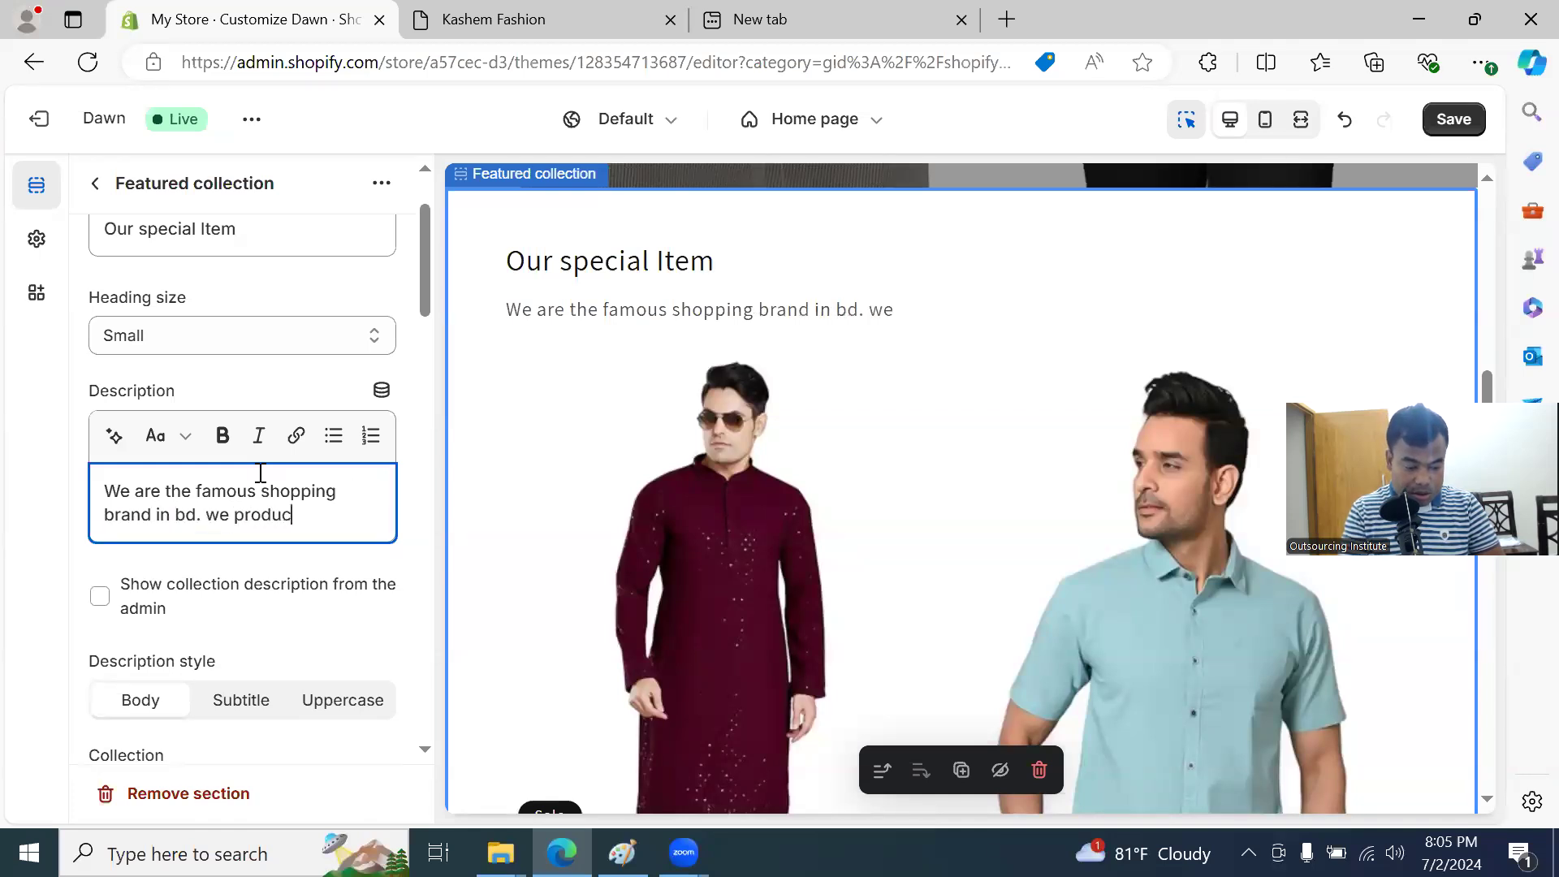
type("e all kinds o")
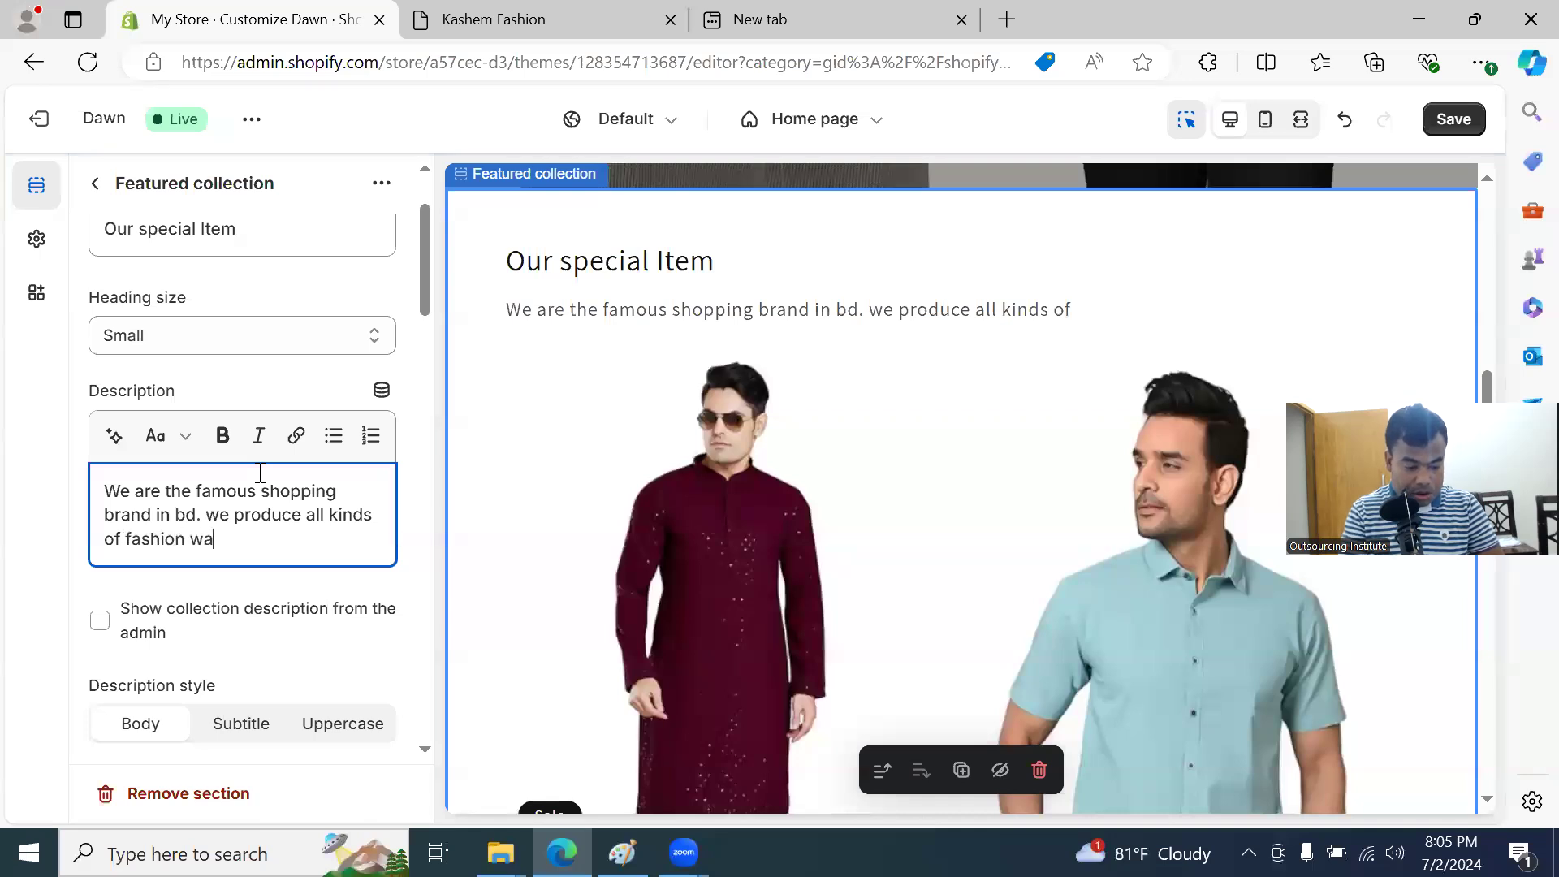
type("f fashion weare for la")
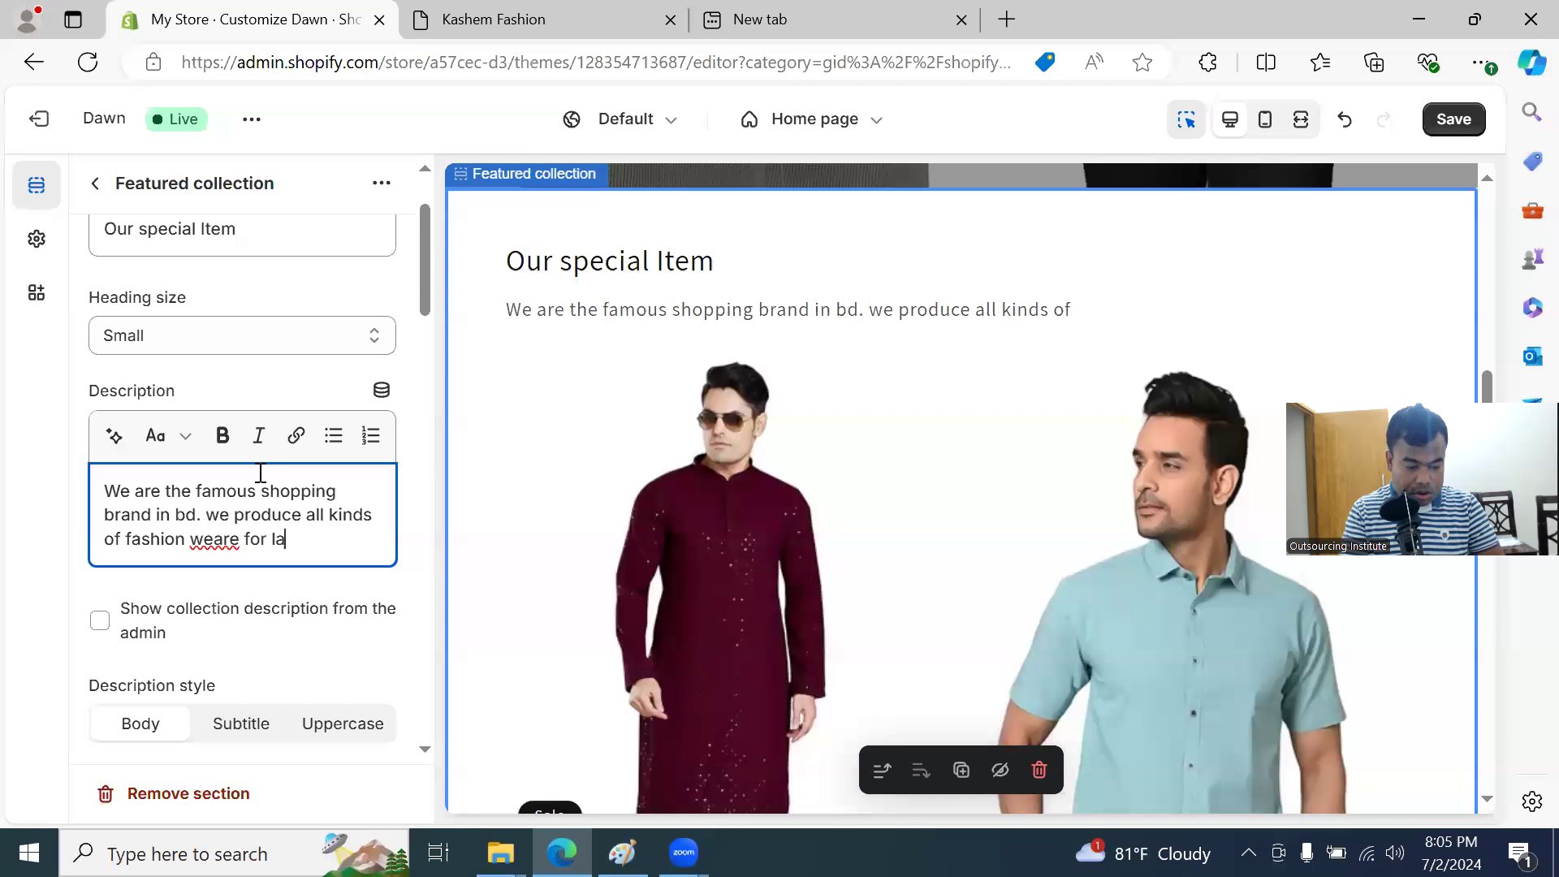
key("BackSpace")
key("BackSpace")
key("BackSpace")
key("BackSpace")
key("BackSpace")
key("BackSpace")
key("BackSpace")
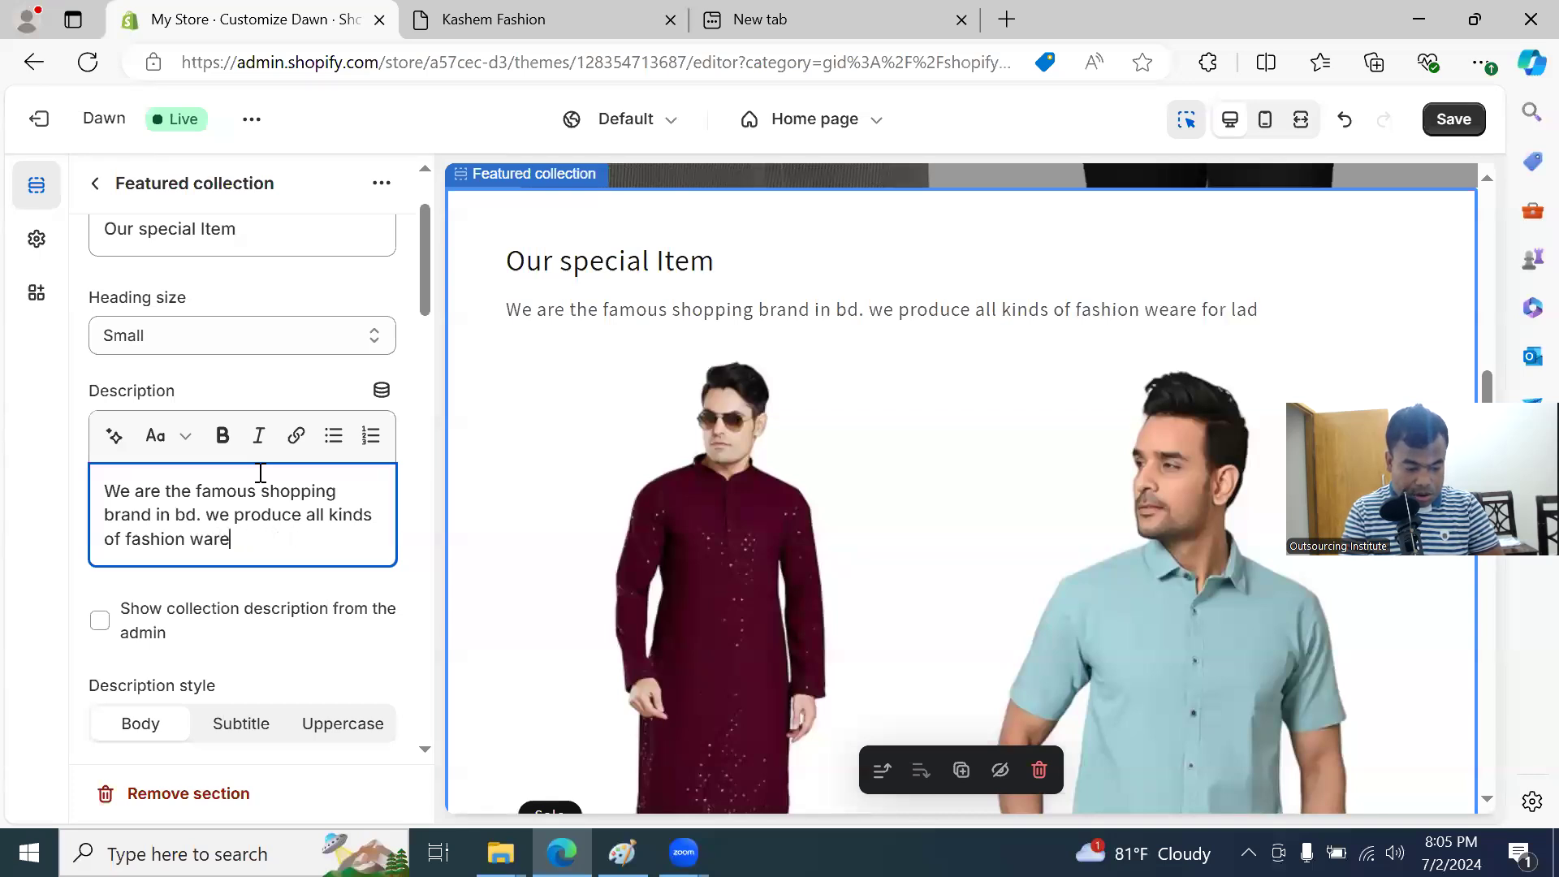
type("for ladies gents and kids.")
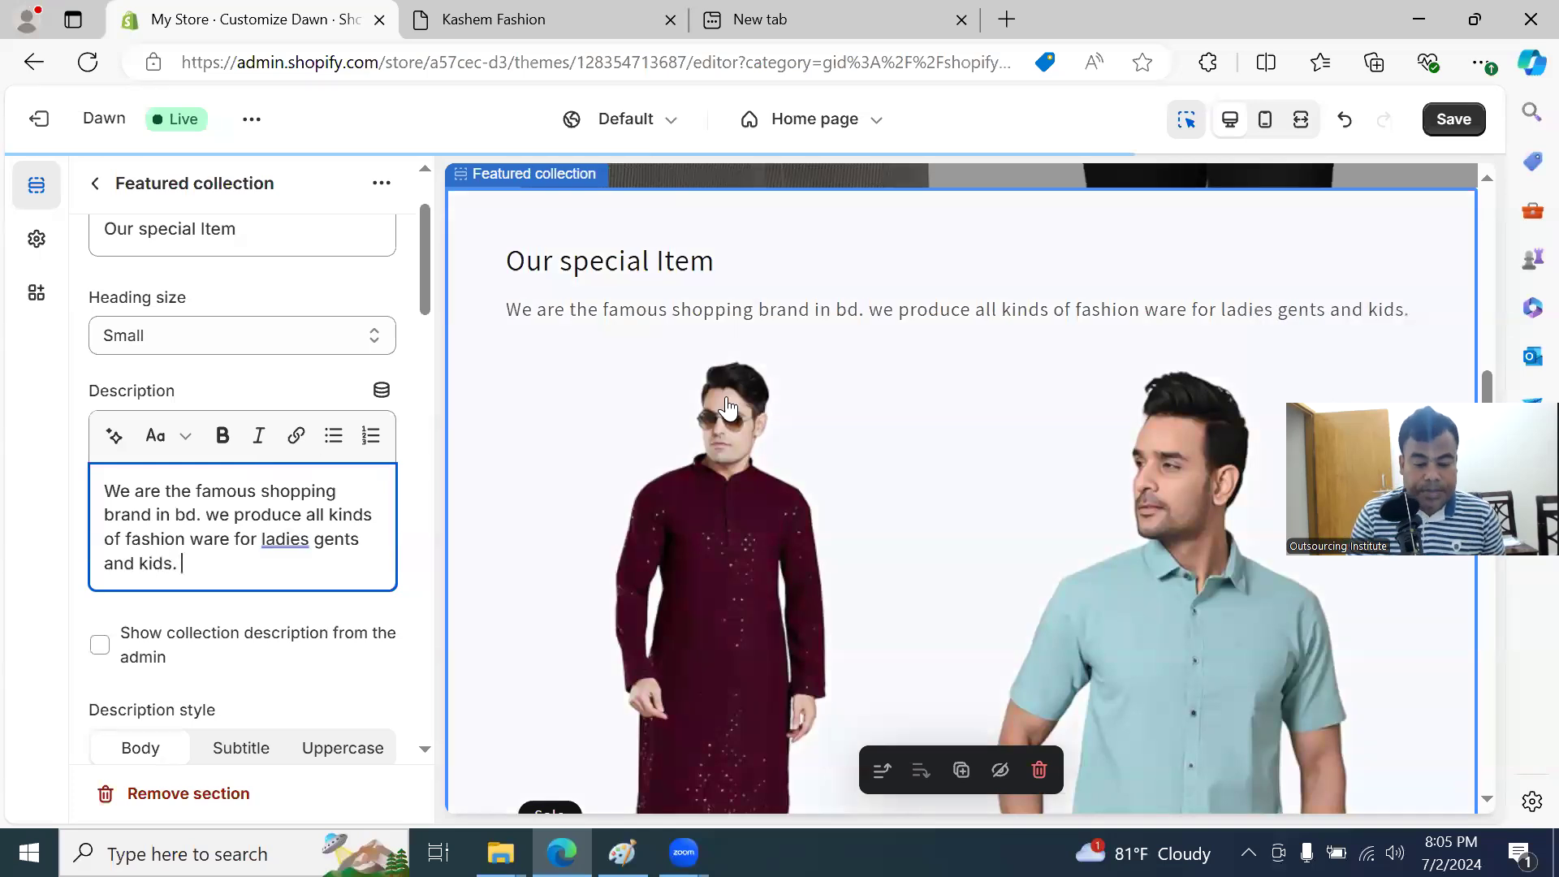
Step: Try showing the collection description from the admin in the featured collection and turn the option back off
scroll(382, 609, "down", 2)
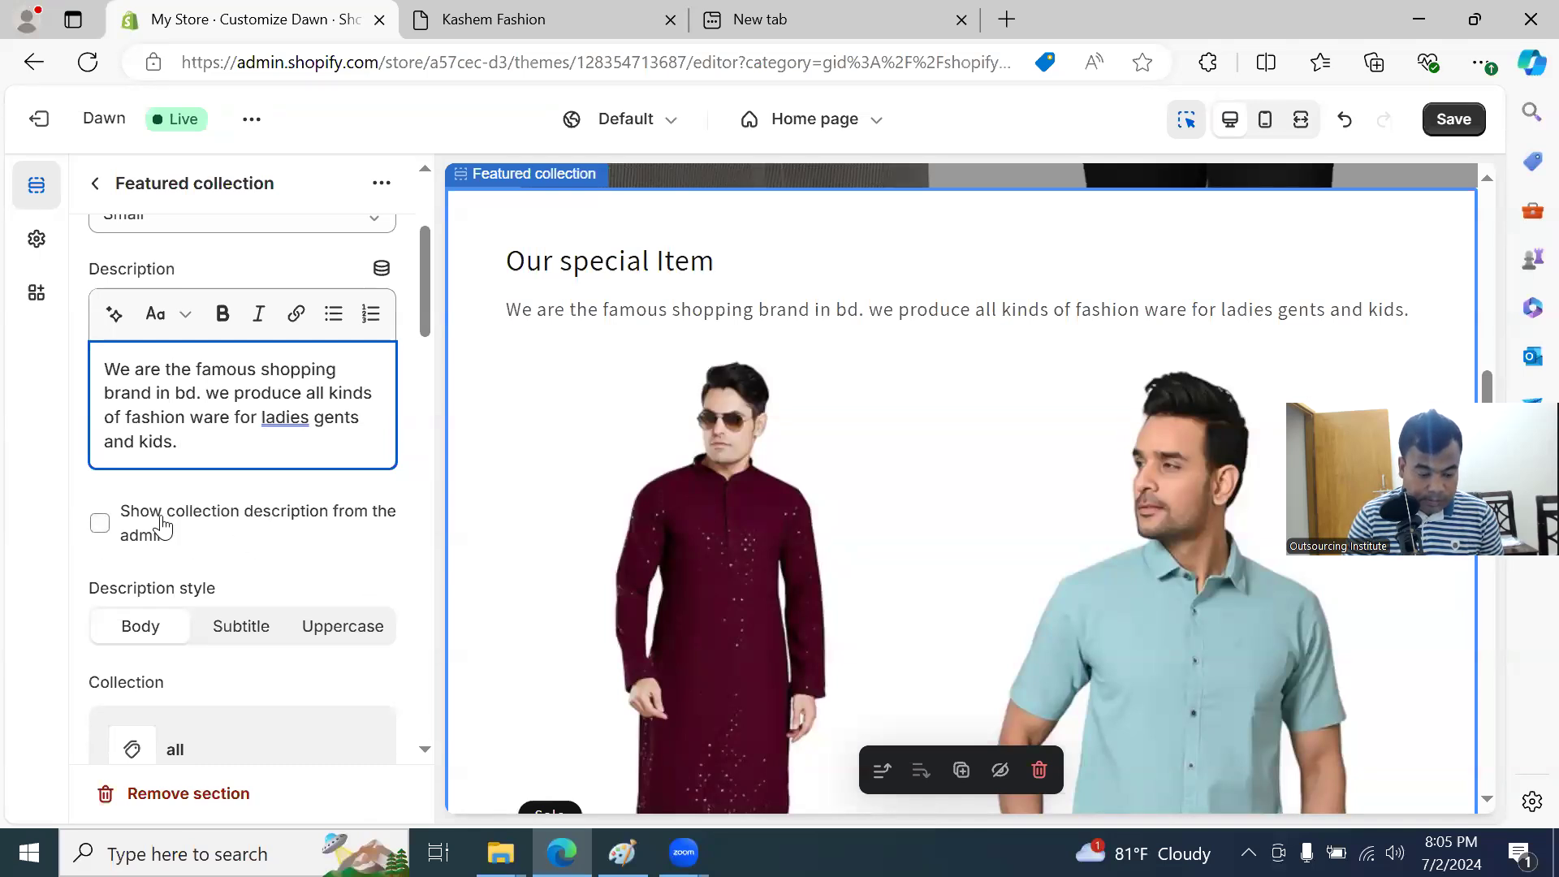
left_click(100, 524)
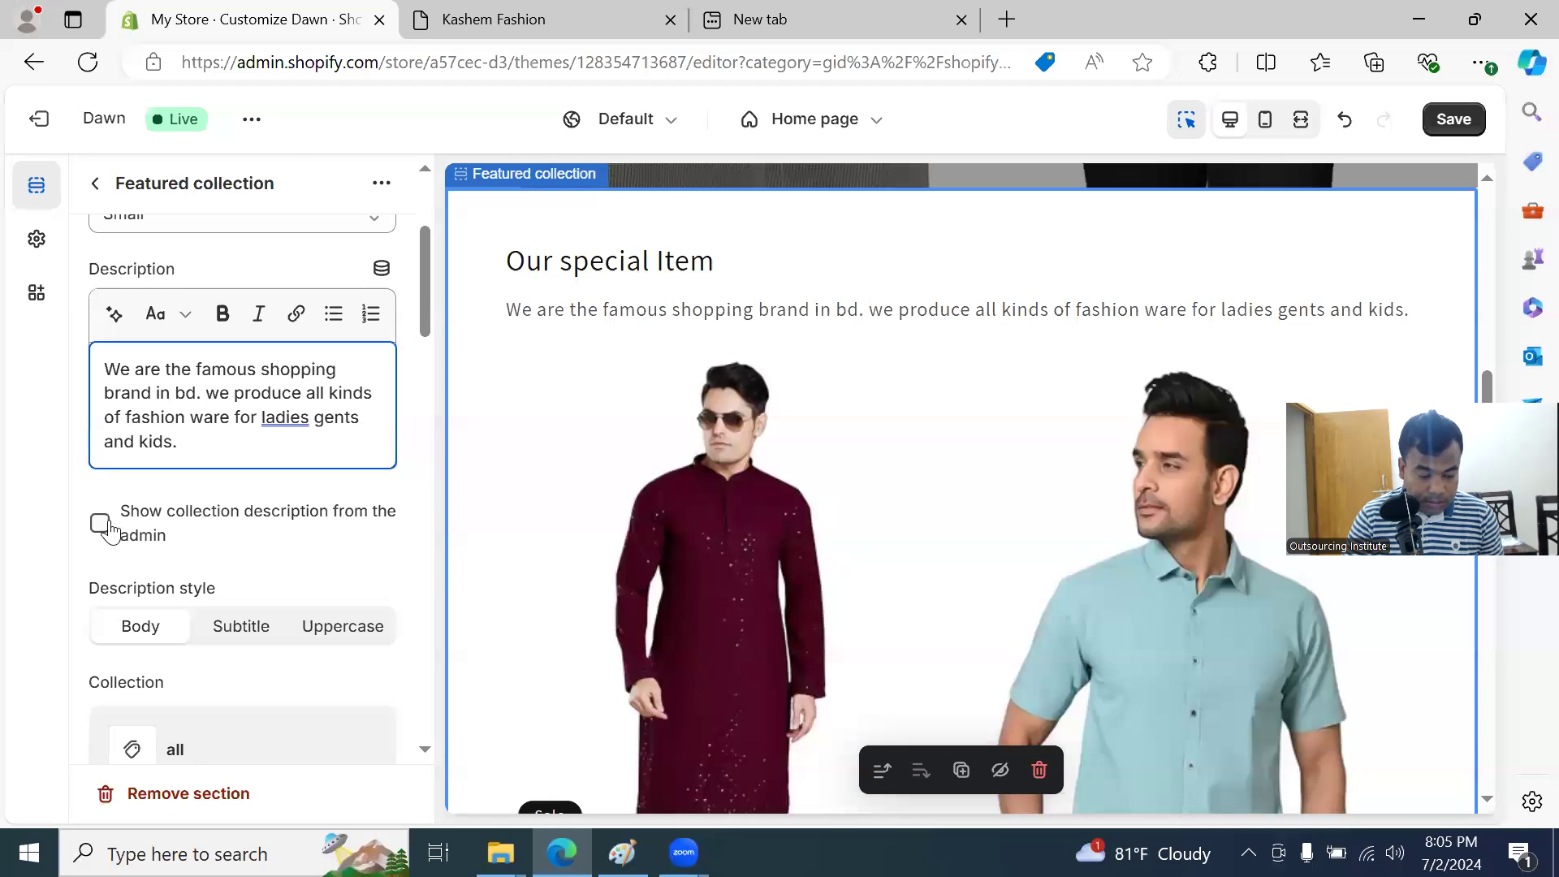
left_click(100, 524)
scroll(286, 543, "down", 1)
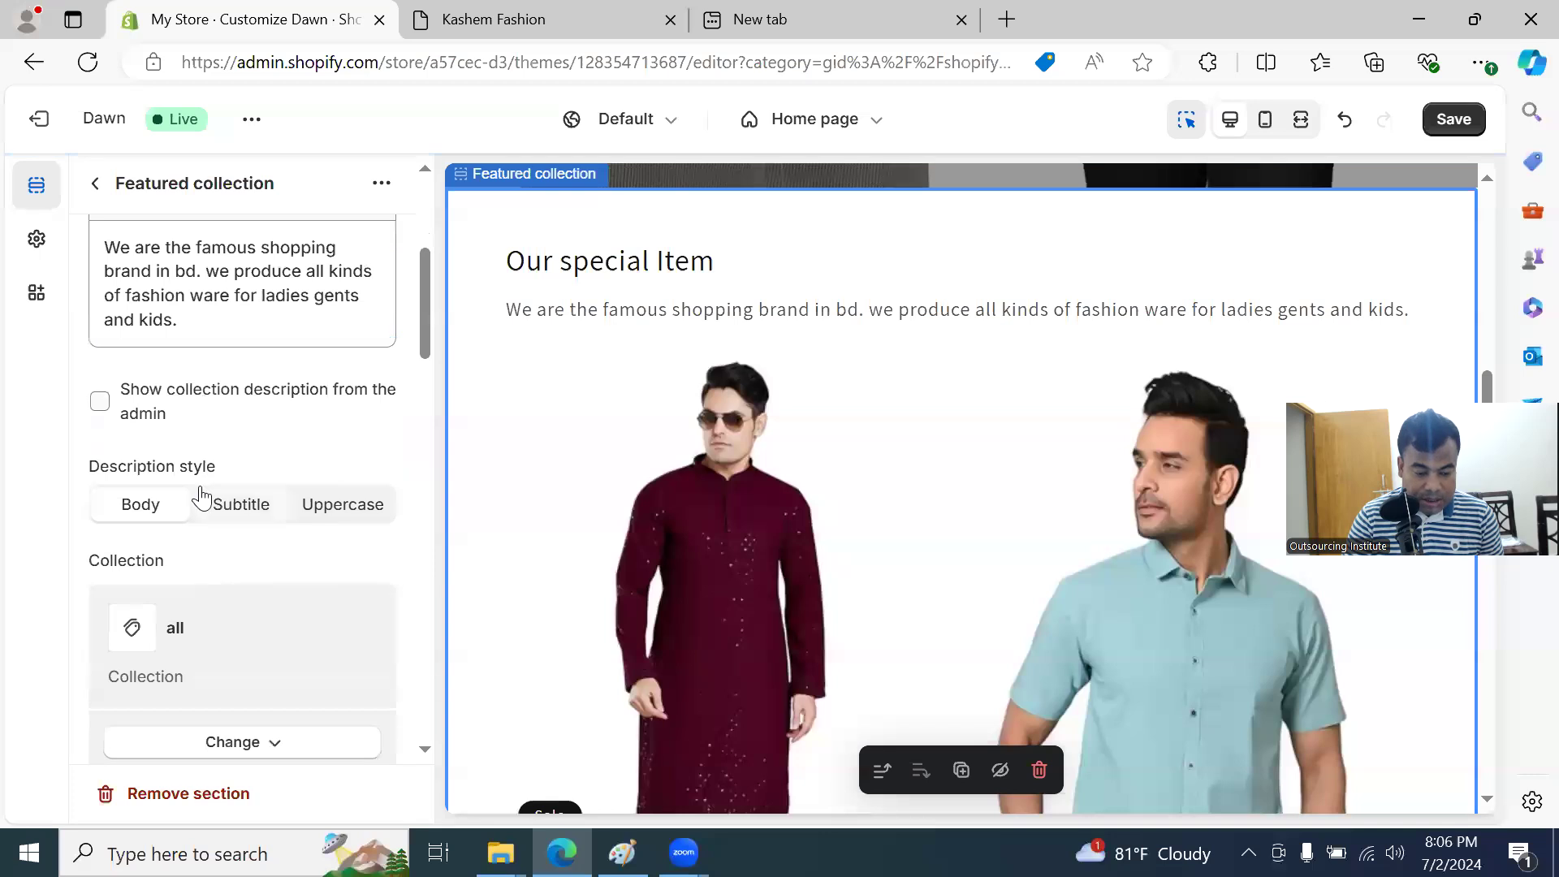
left_click(100, 401)
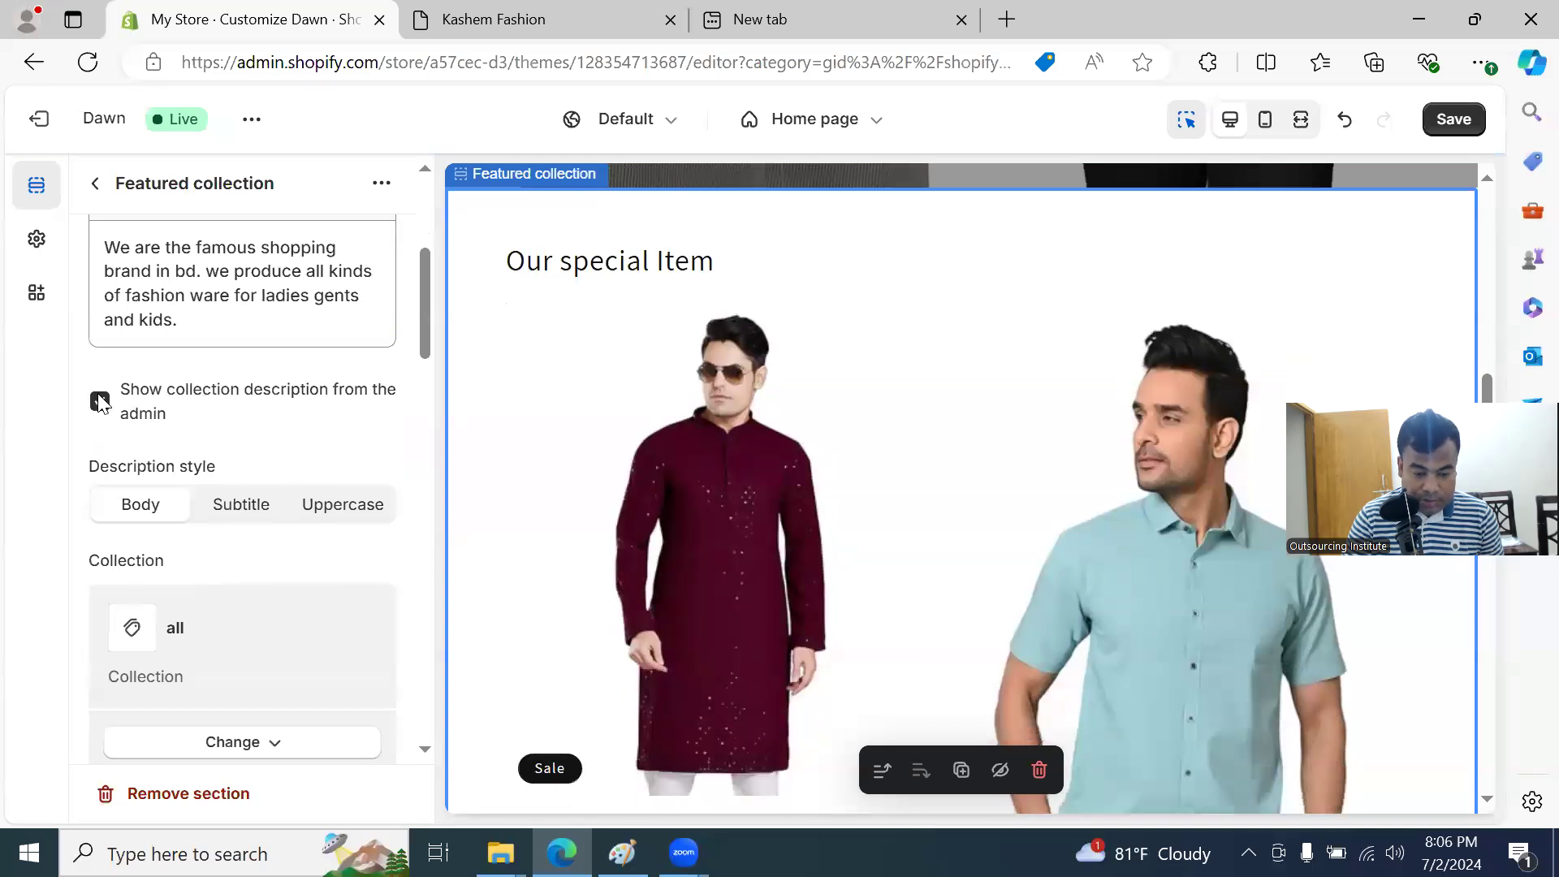
left_click(103, 403)
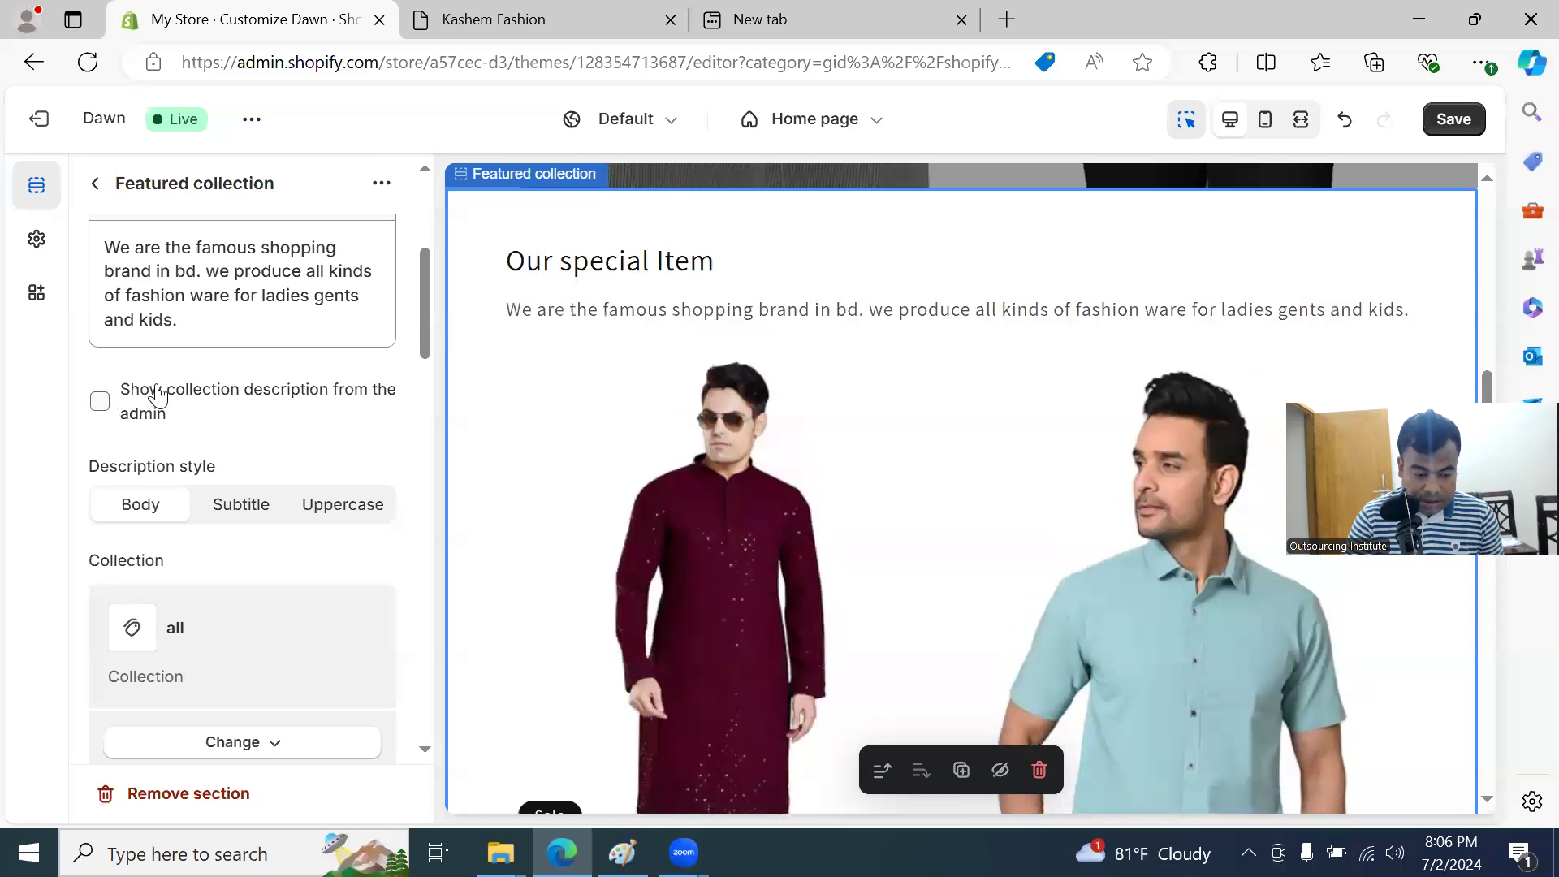
left_click(100, 401)
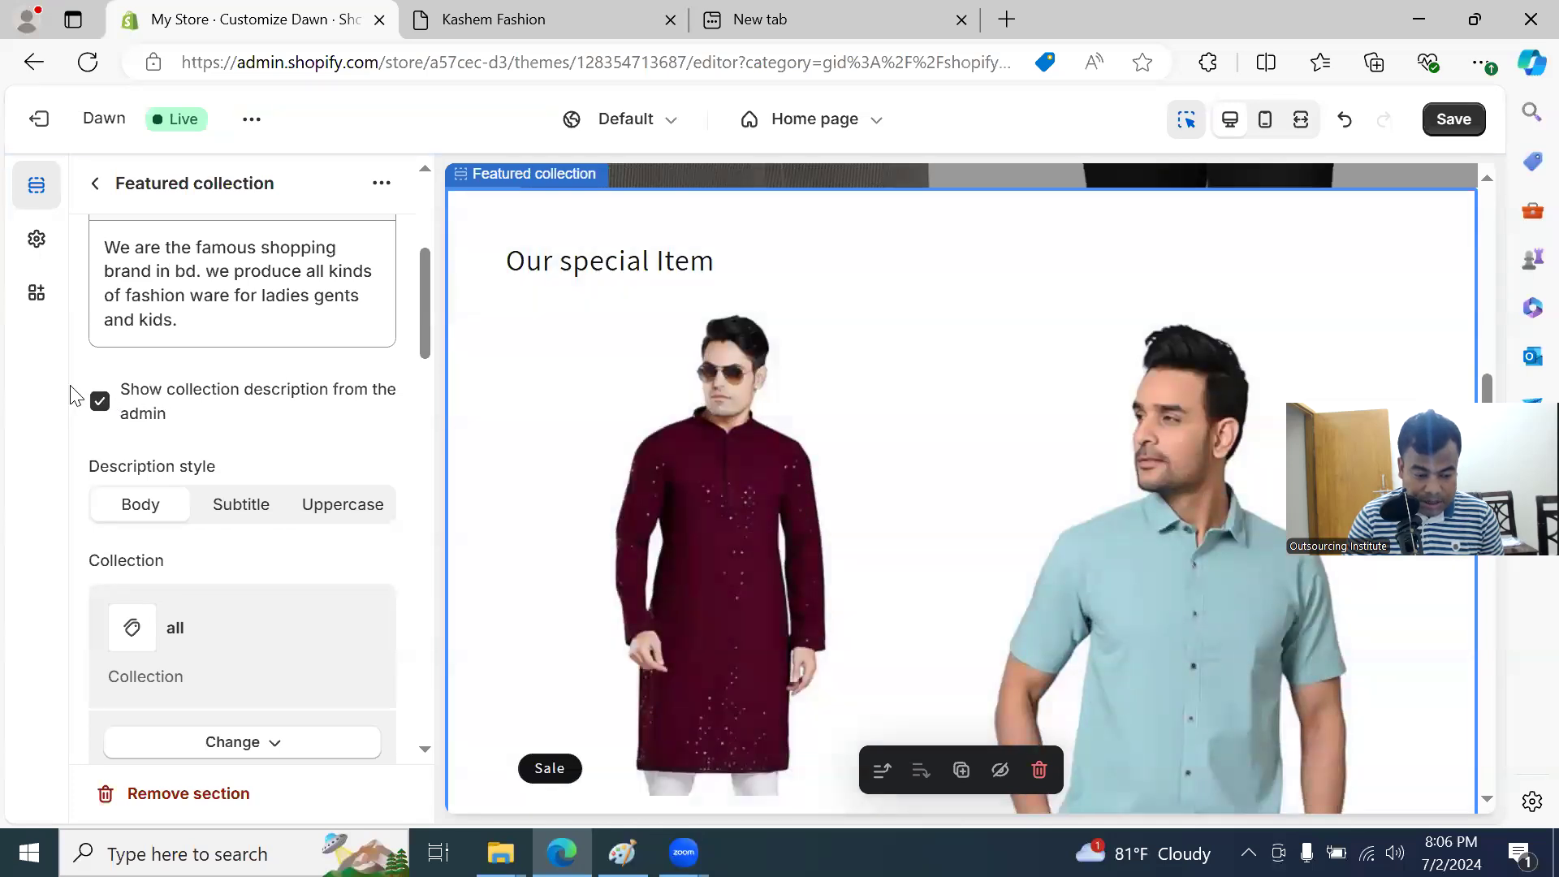
left_click(100, 401)
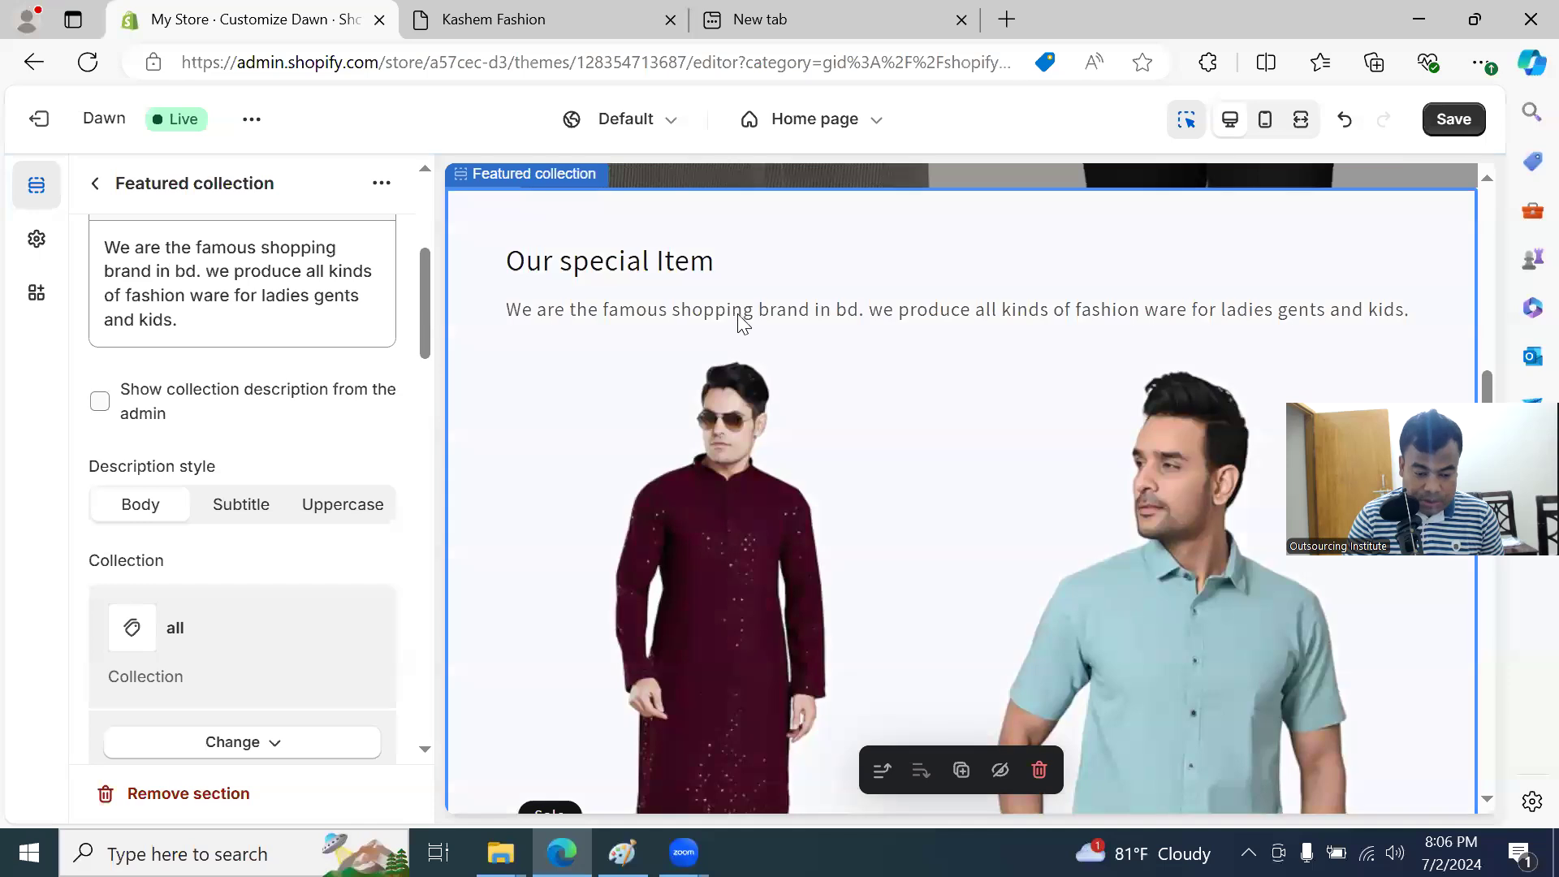
Step: Try the Subtitle and Uppercase description styles for the featured collection and set the style back to Body
scroll(193, 466, "down", 2)
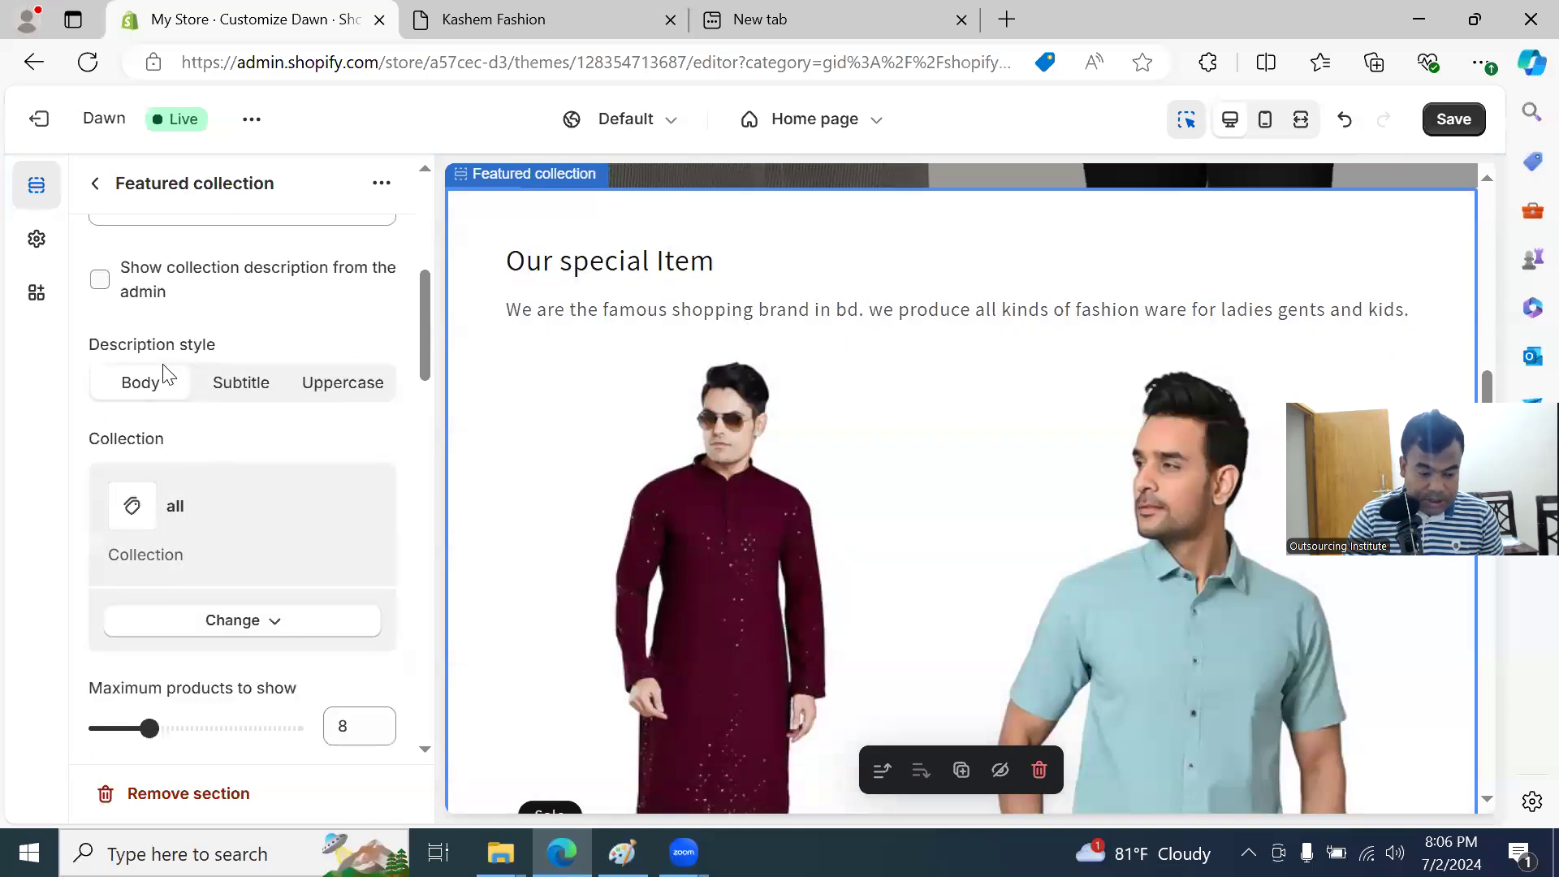
left_click(219, 394)
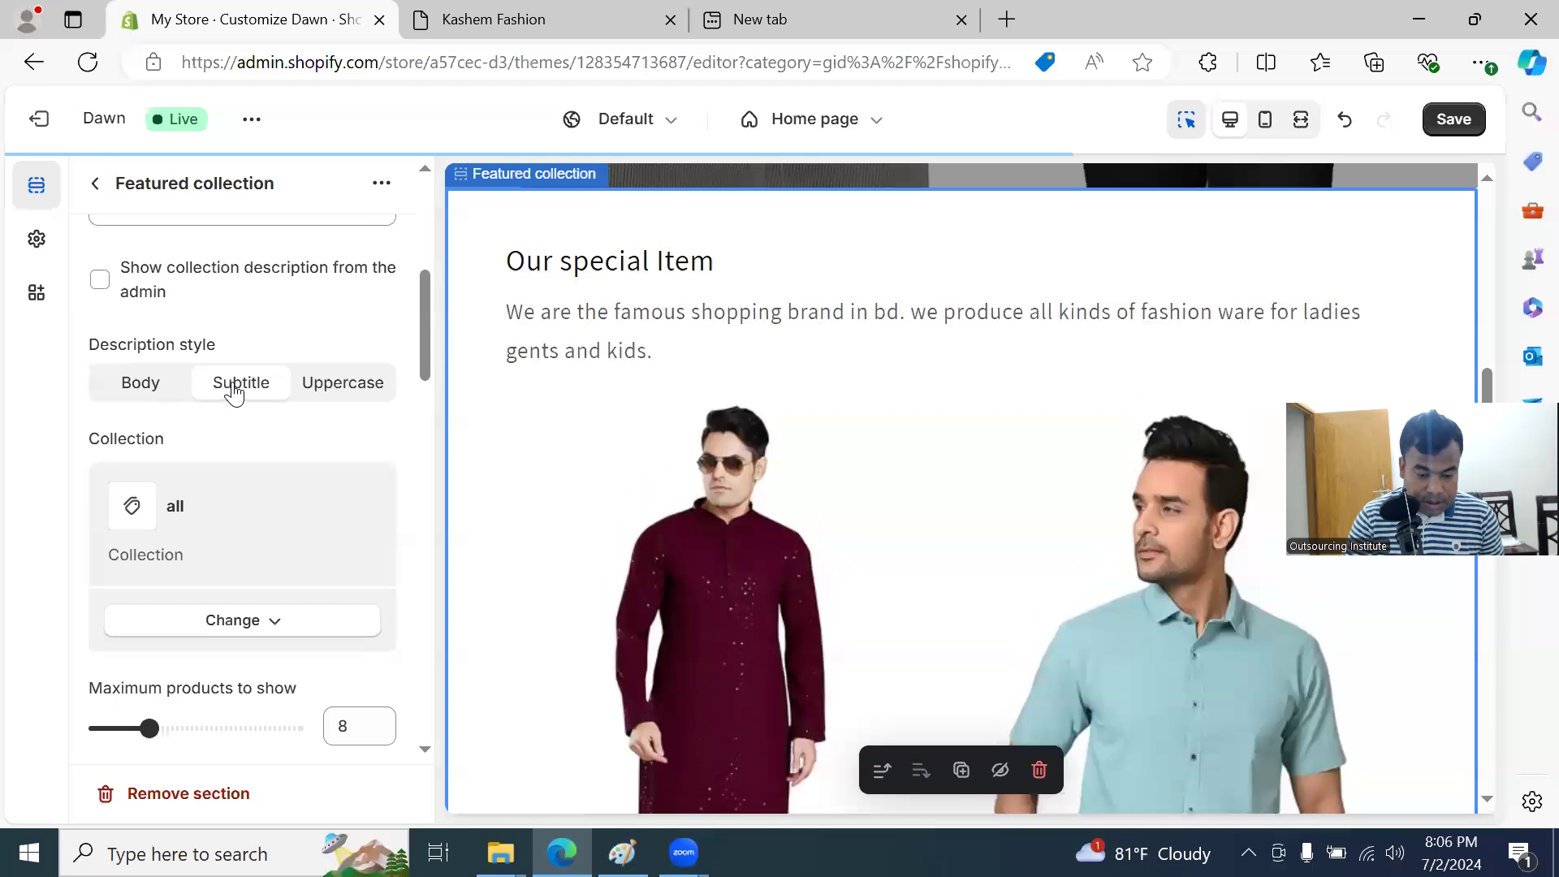
left_click(357, 388)
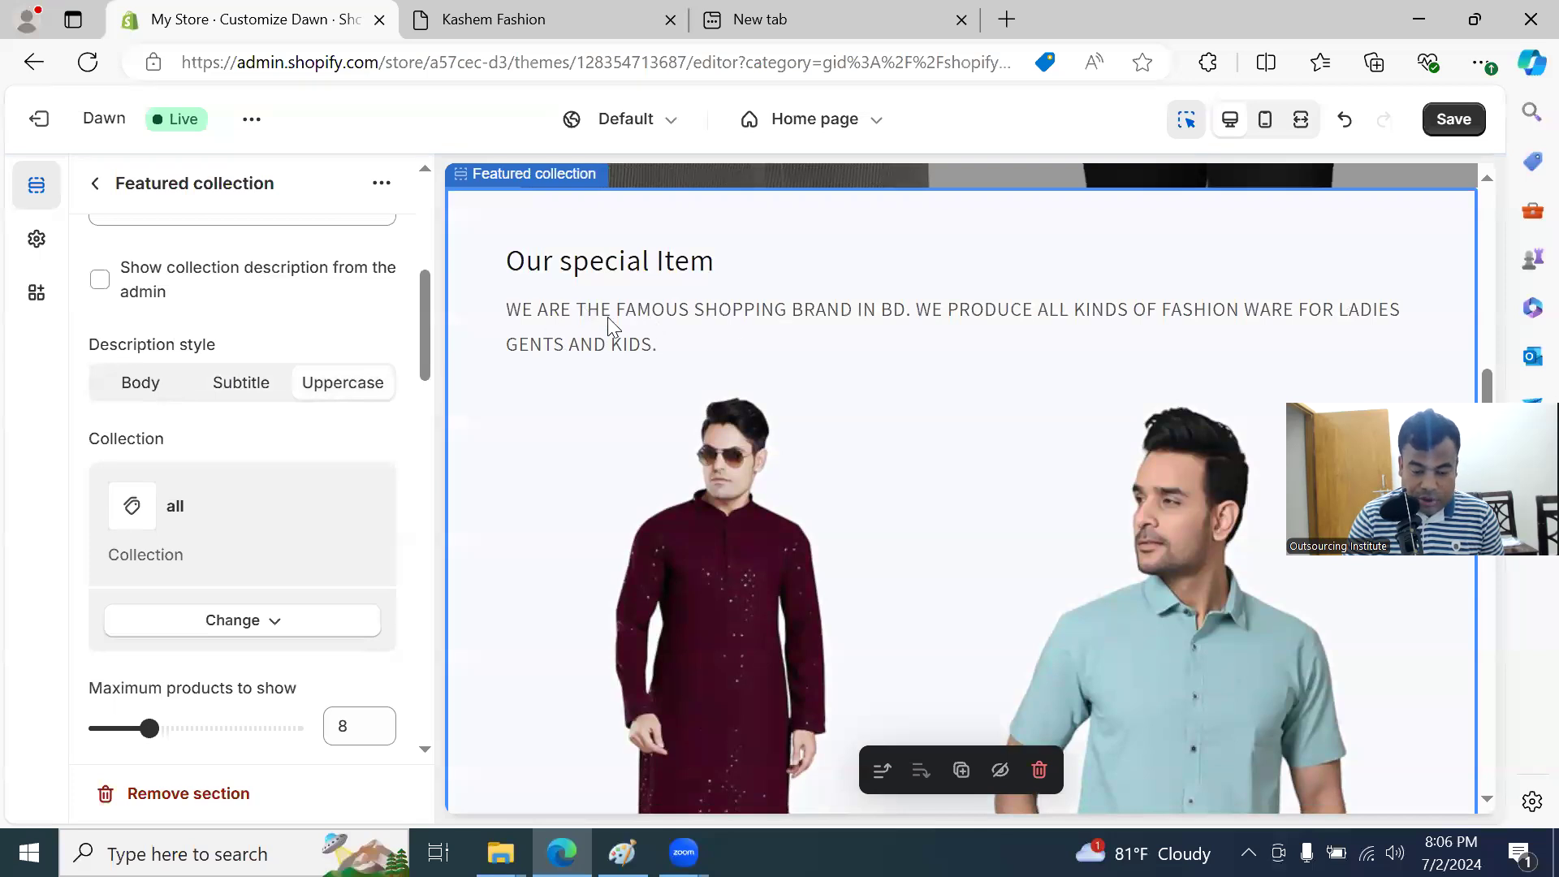
left_click(146, 387)
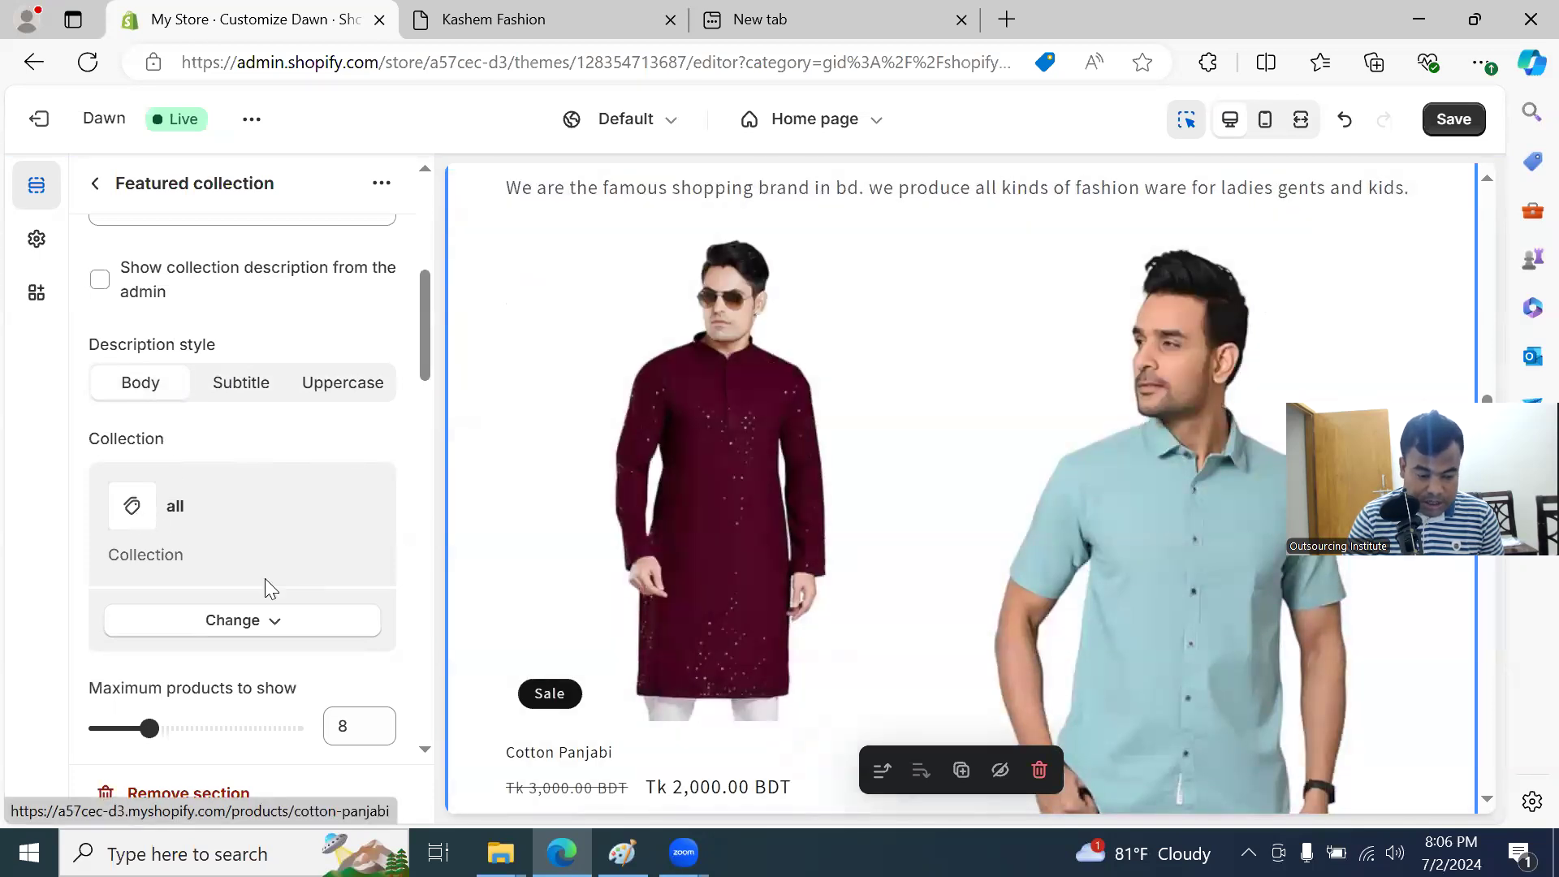
Step: Change the featured collection's source collection to Panjabi and check its products in the preview
left_click(250, 625)
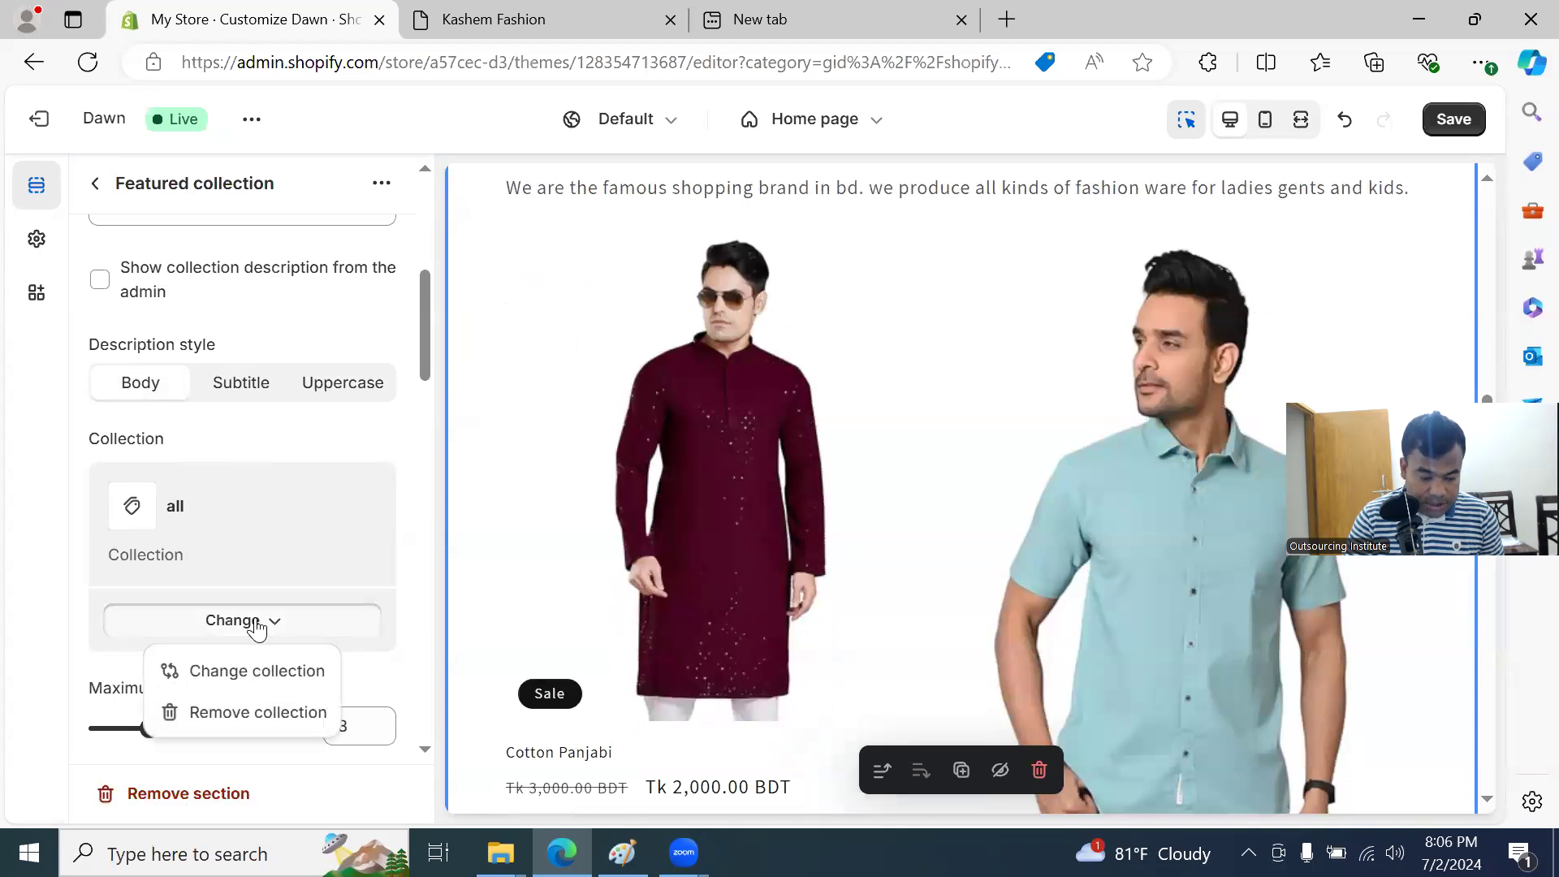
left_click(265, 671)
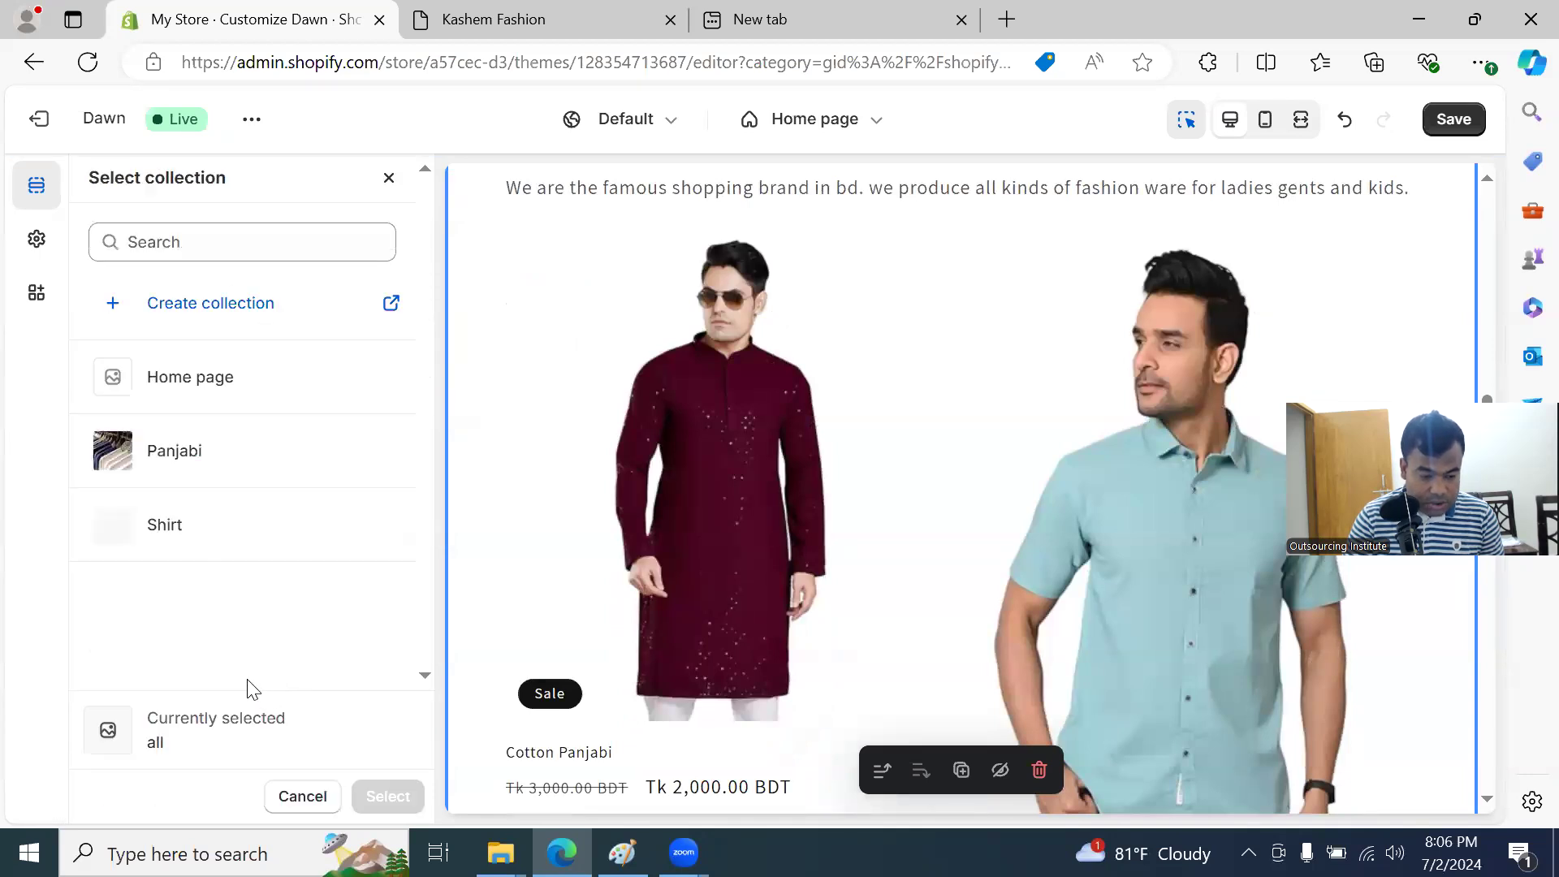
left_click(365, 459)
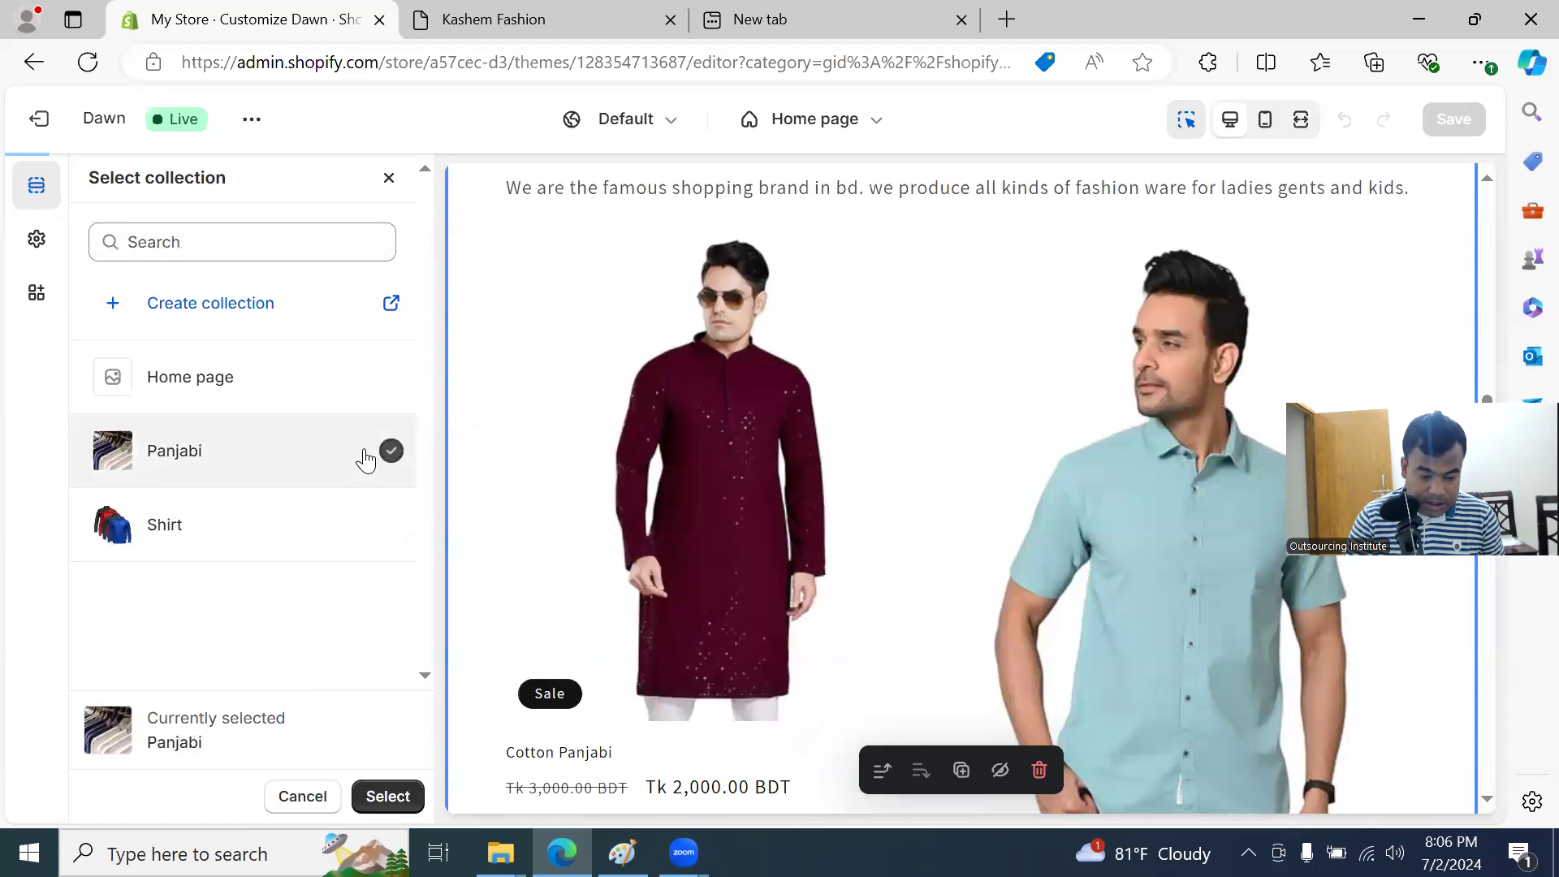
left_click(388, 796)
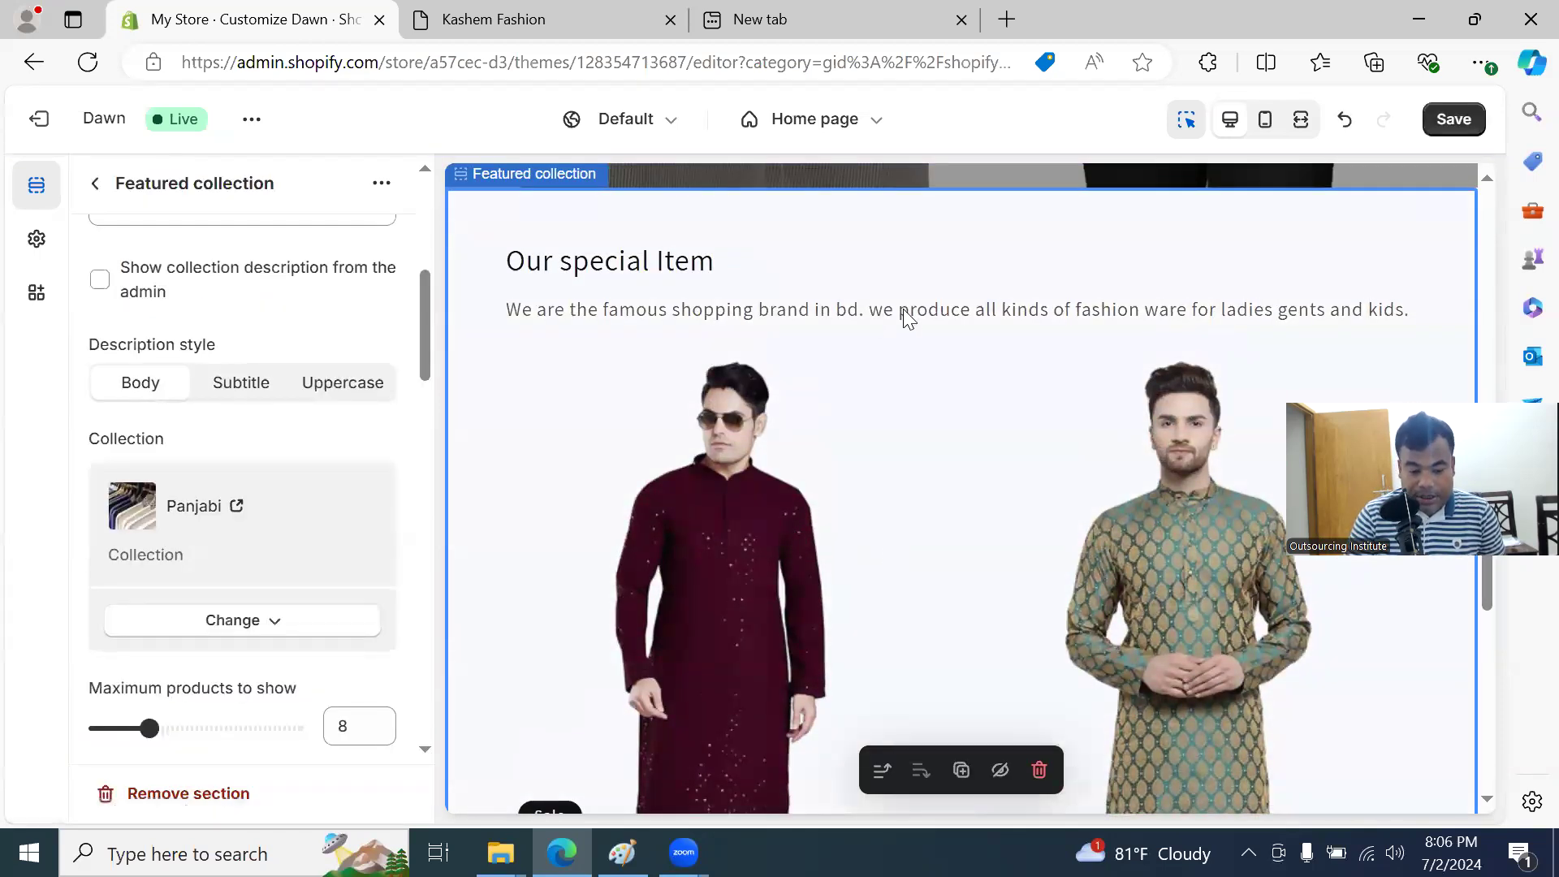
scroll(909, 479, "down", 3)
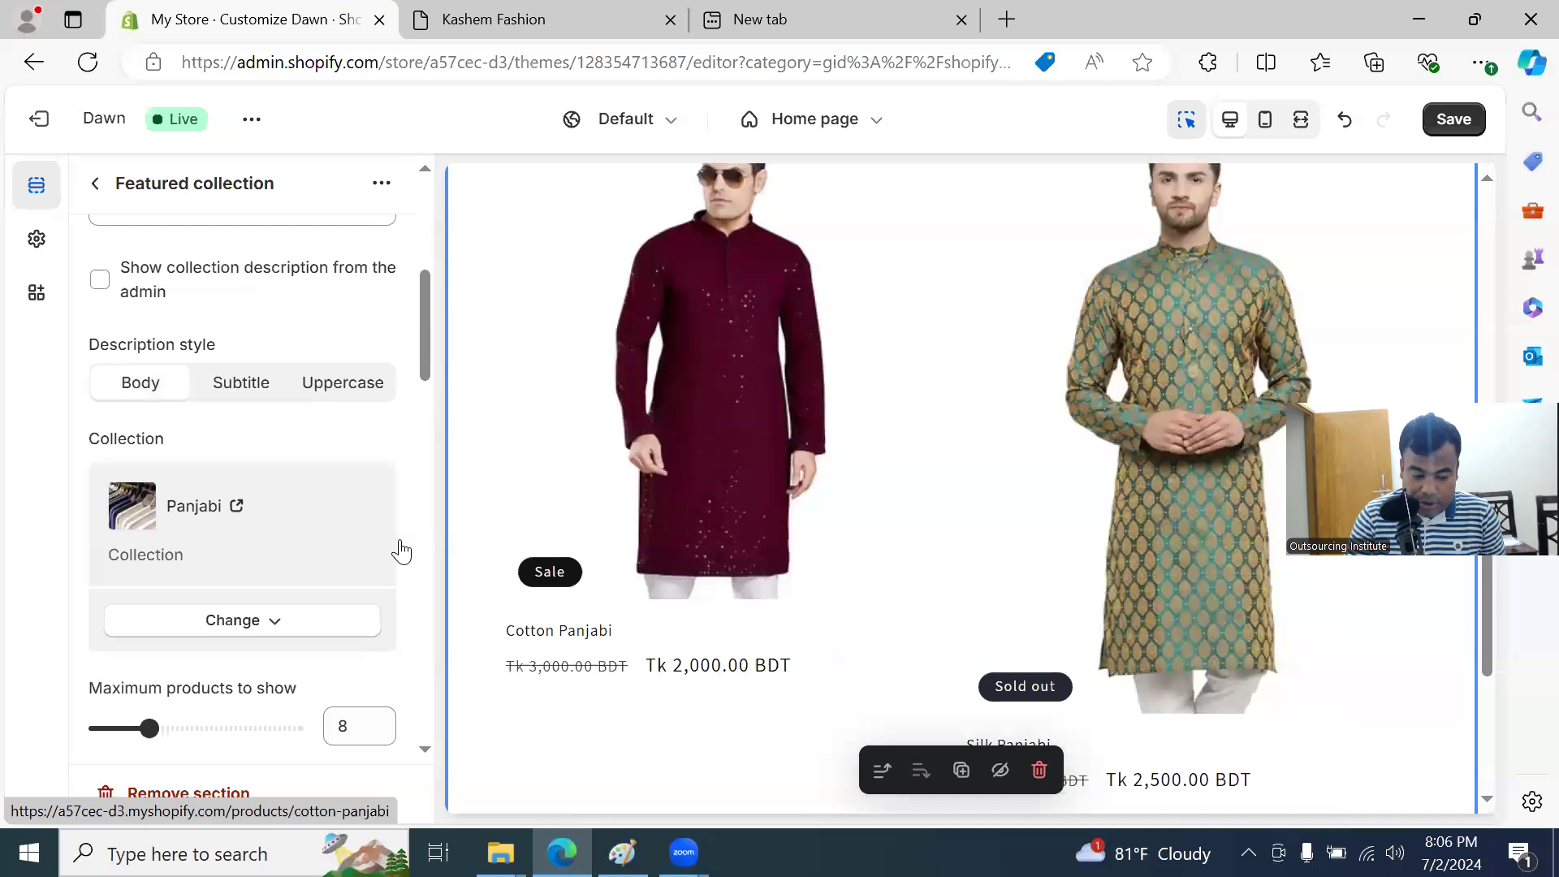
Step: Set the featured collection's maximum products to show to 10 and save the theme
scroll(222, 548, "down", 3)
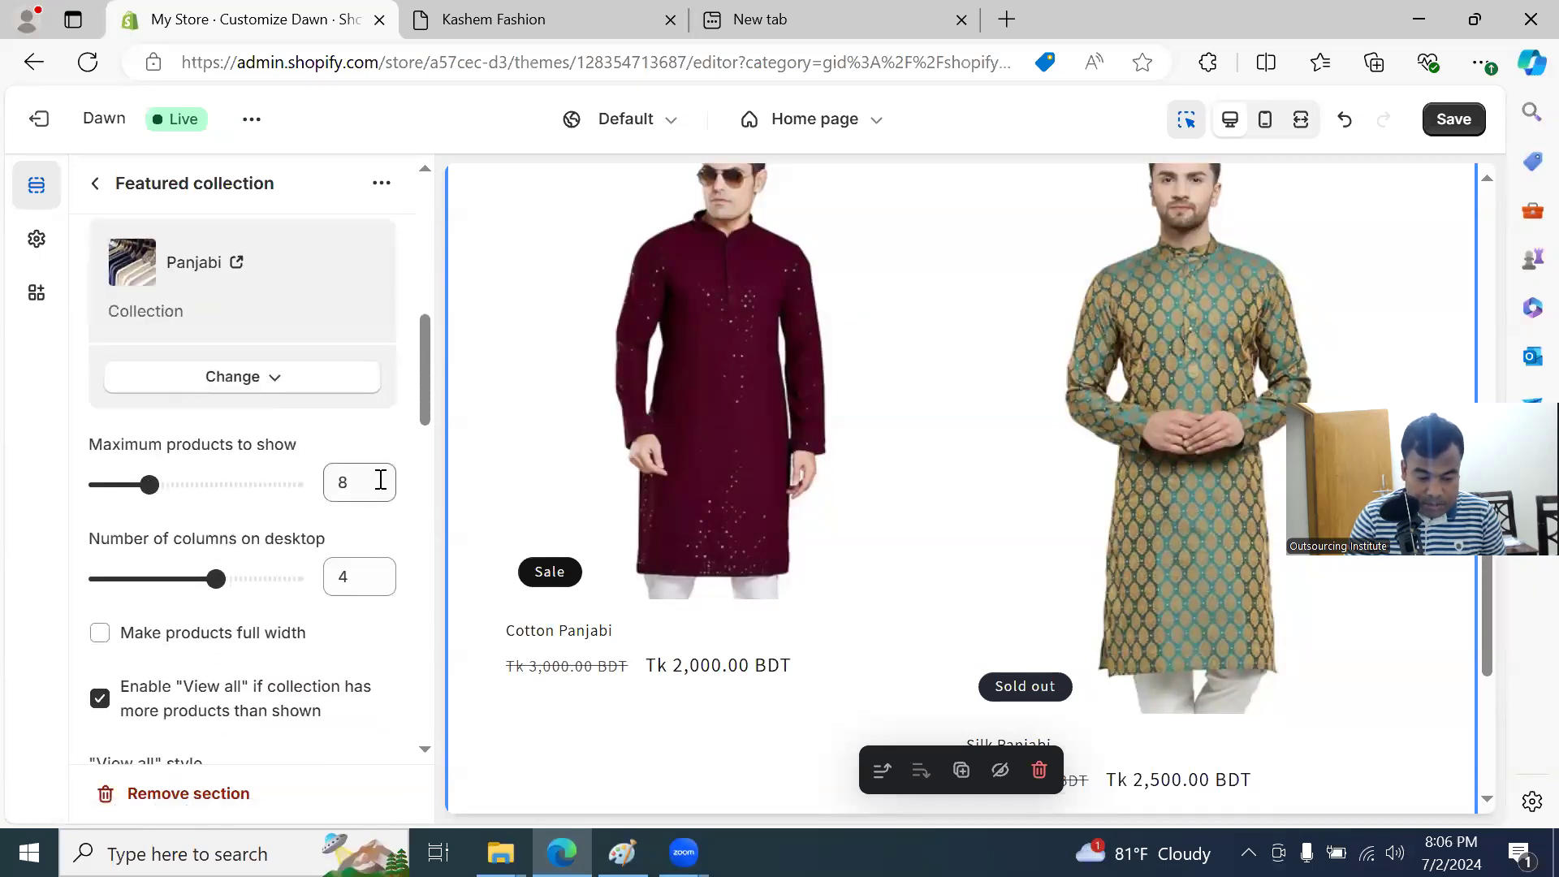
left_click_drag(151, 483, 166, 482)
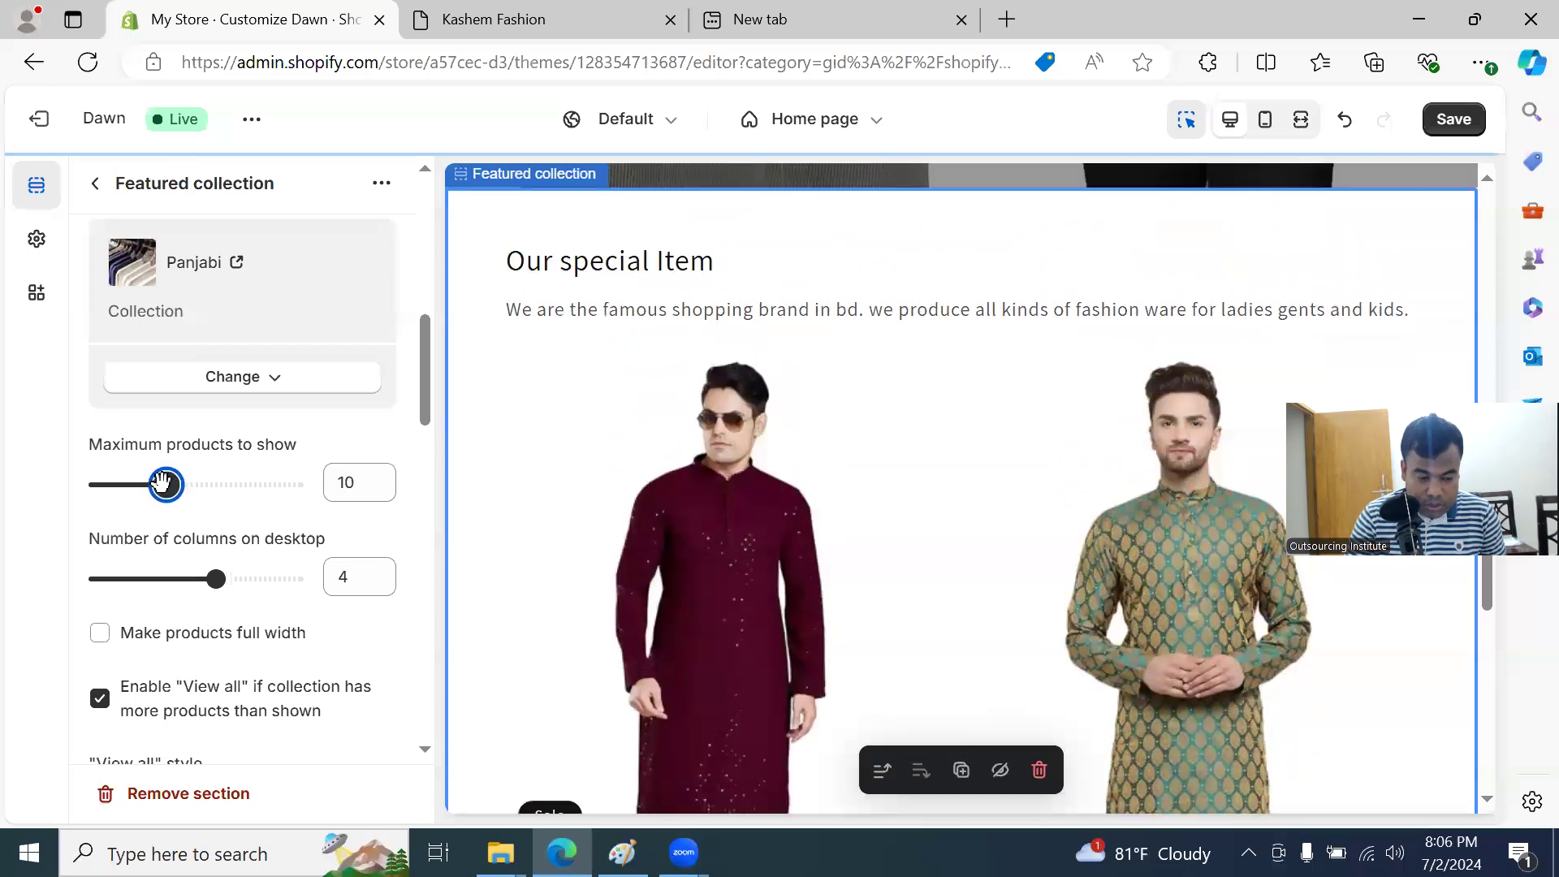
scroll(355, 461, "down", 2)
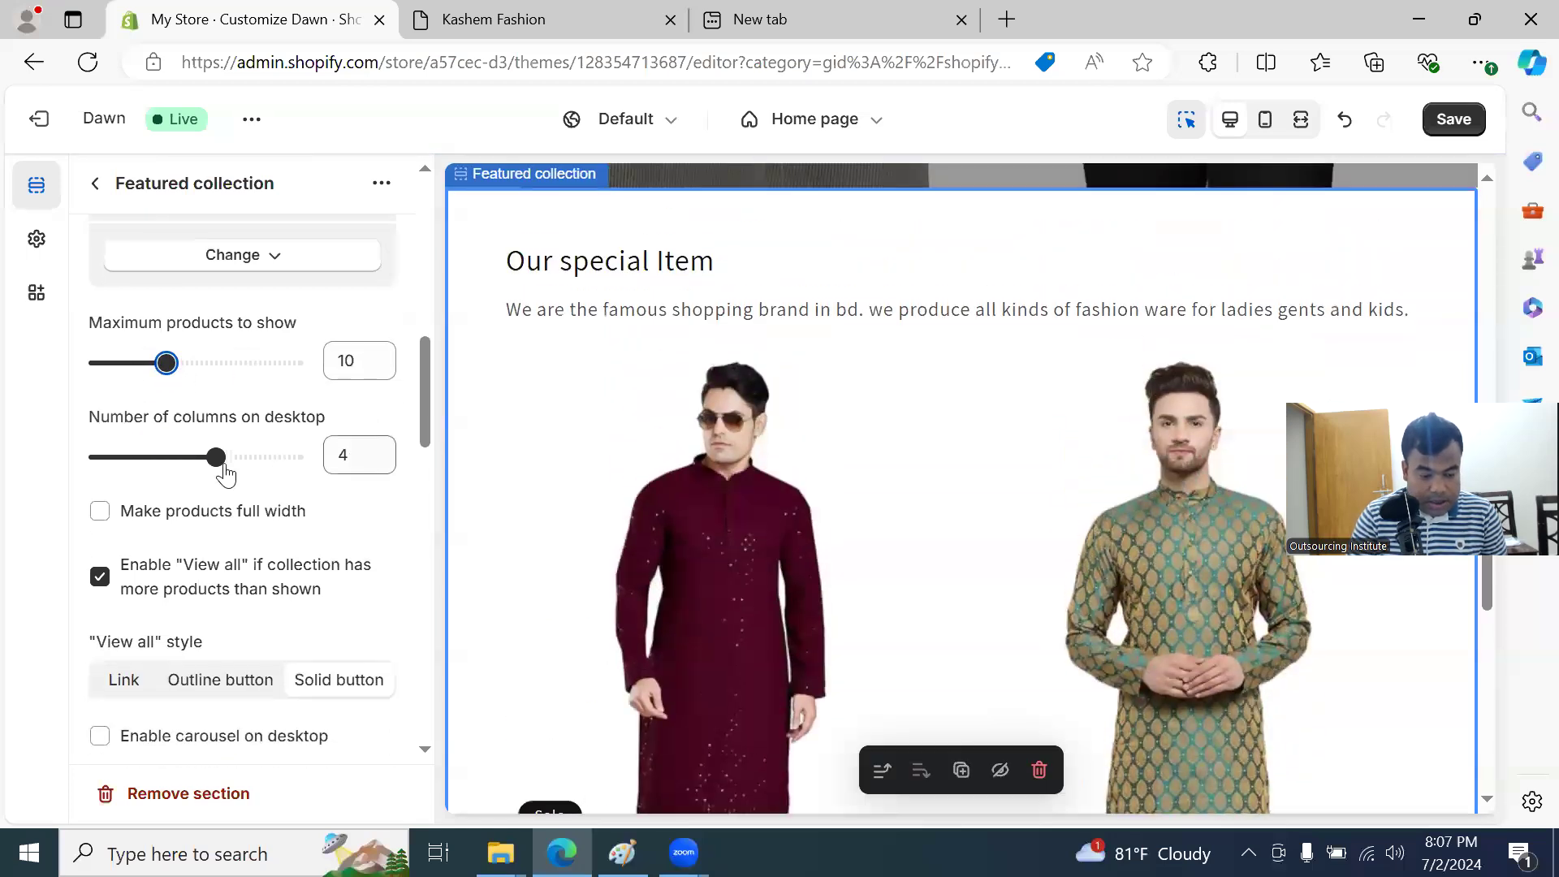
scroll(237, 498, "down", 2)
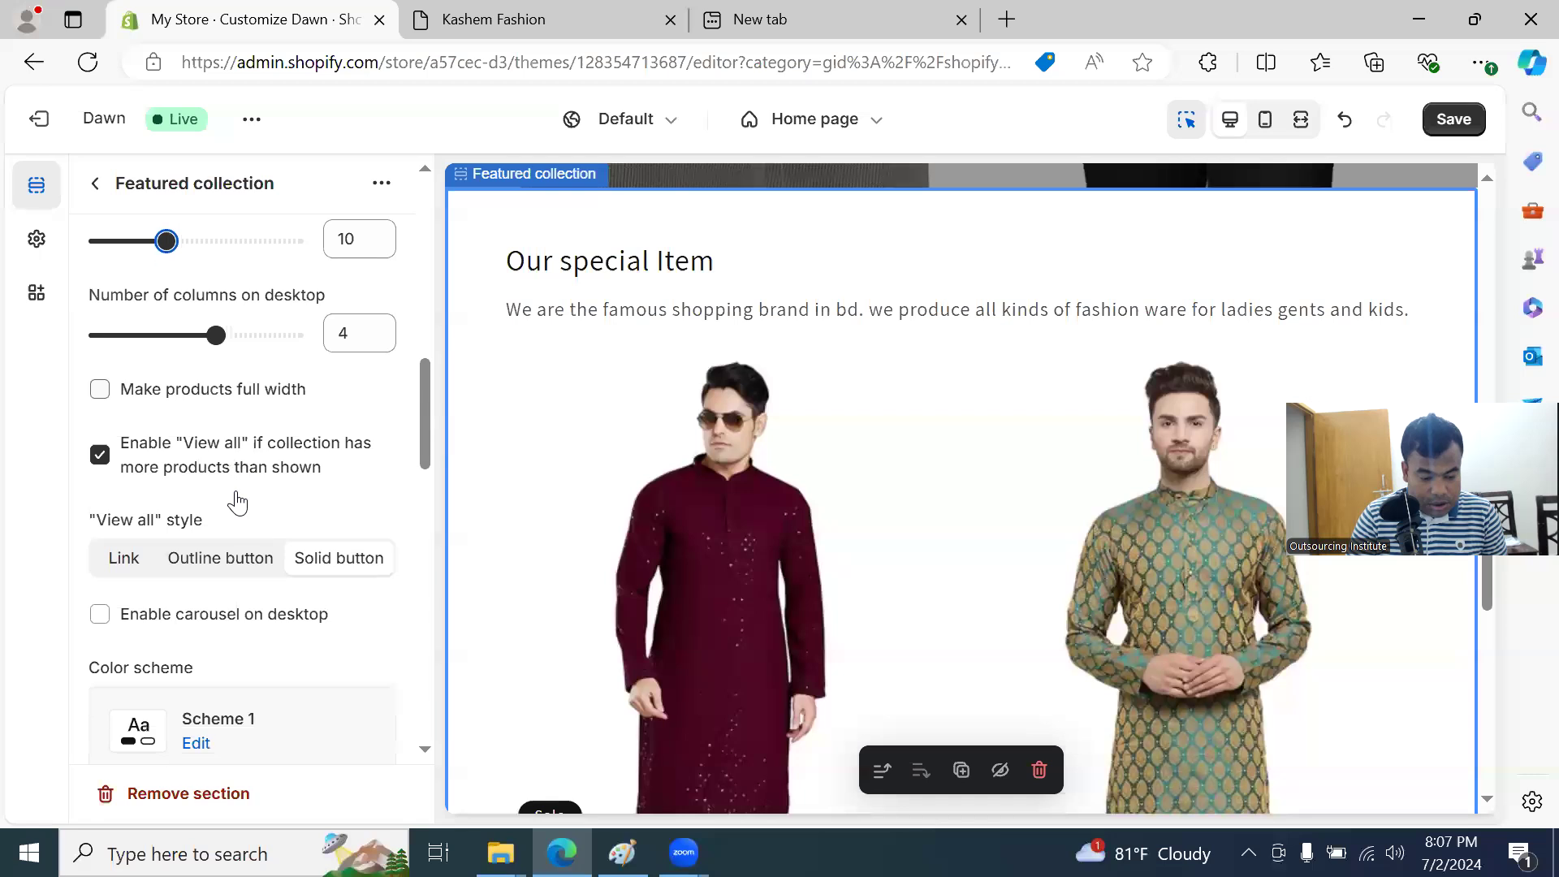
scroll(369, 479, "down", 4)
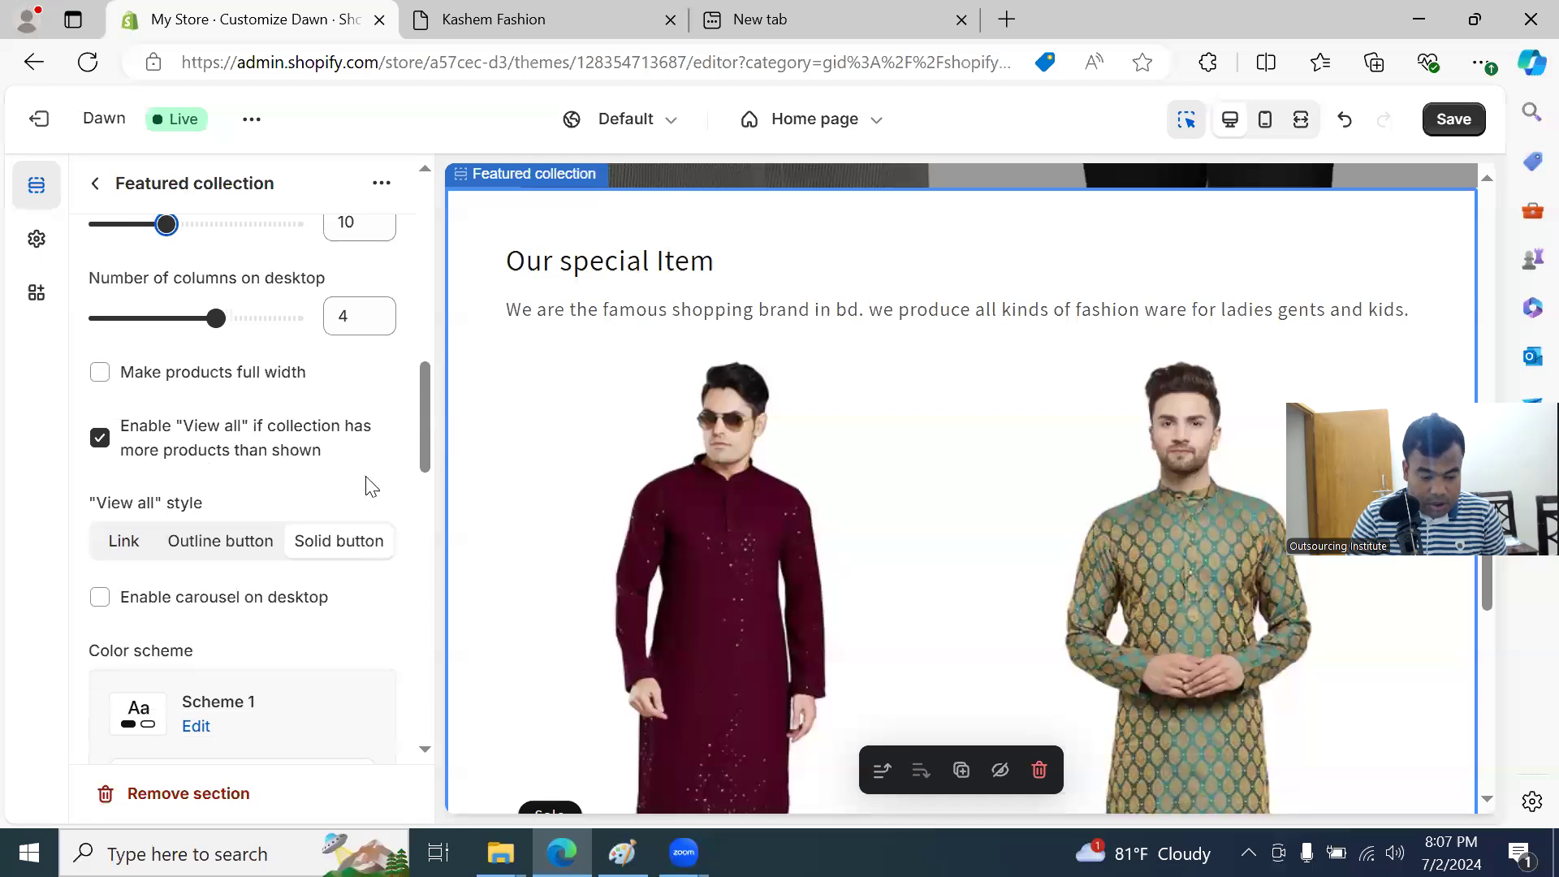
scroll(372, 492, "down", 15)
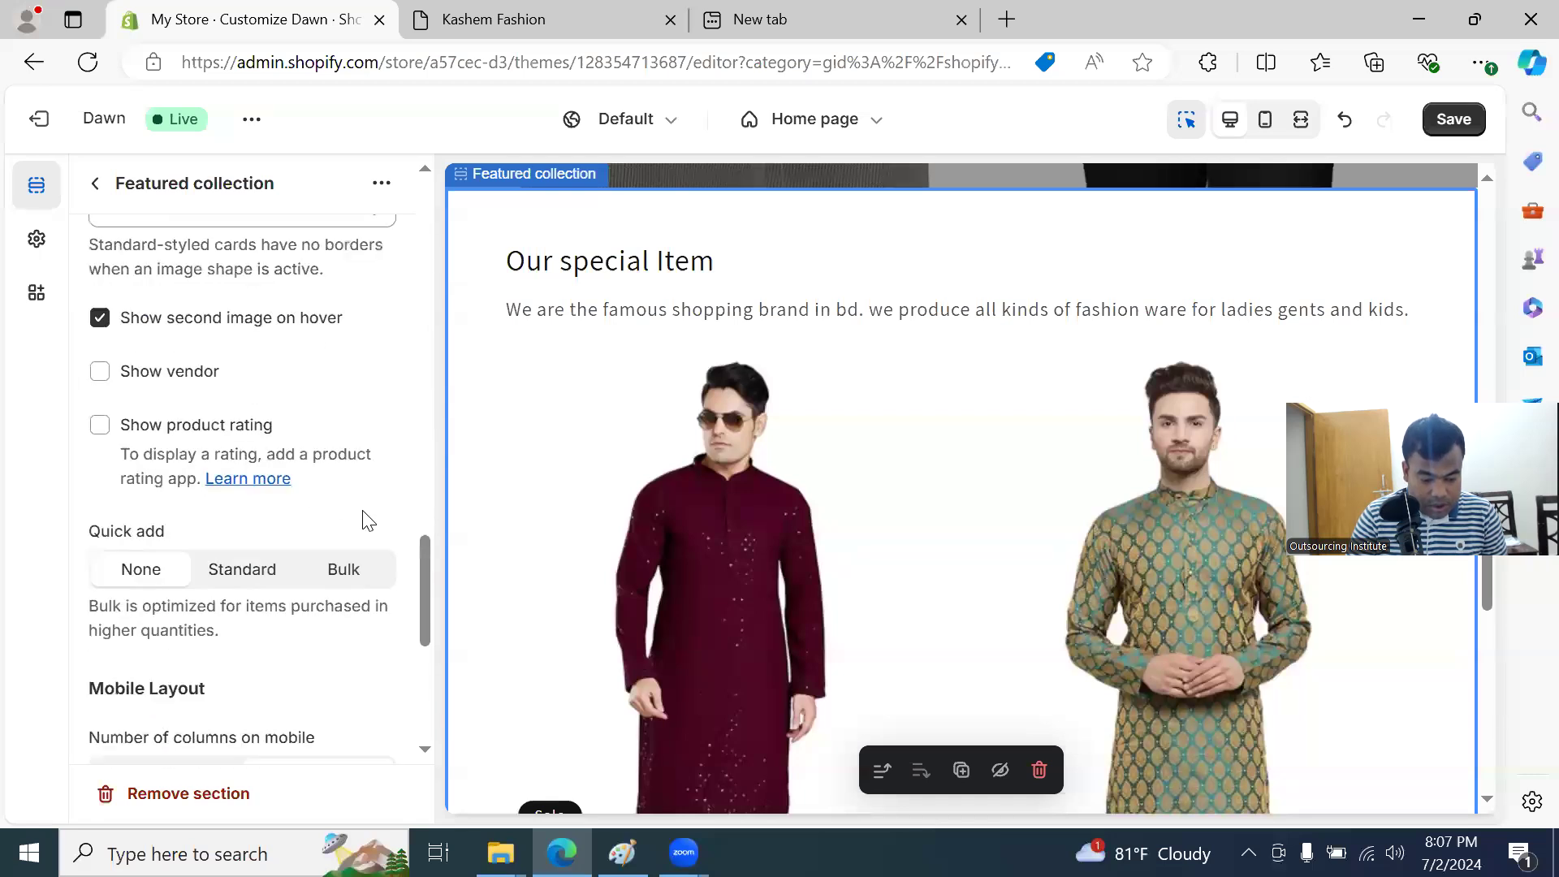
scroll(363, 530, "down", 4)
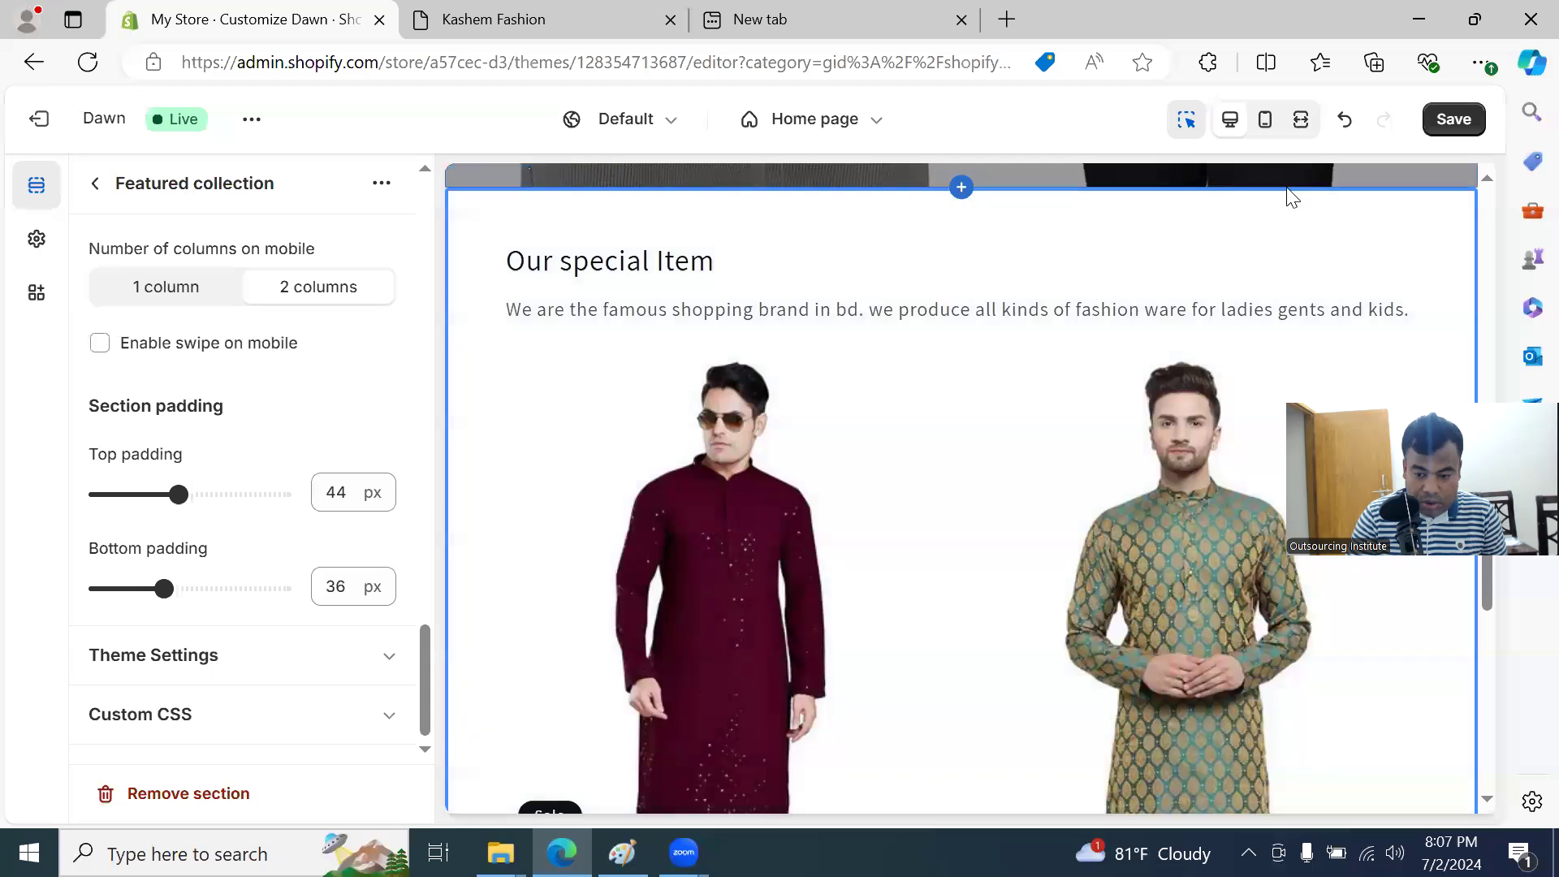
left_click(1449, 119)
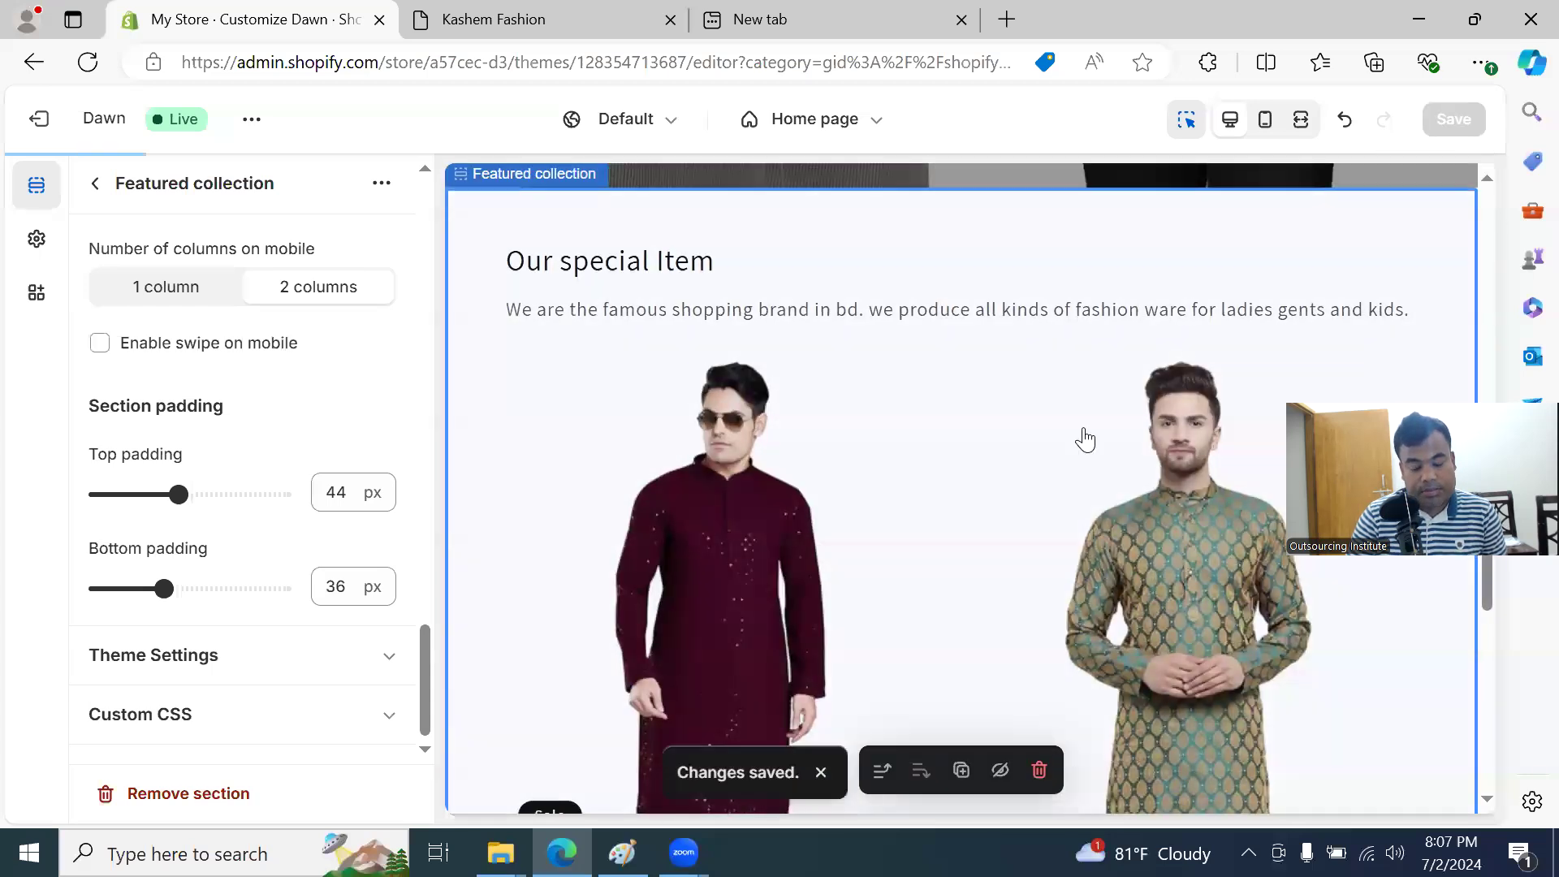
Step: Reload the live storefront and check the image banner buttons and the featured collection's heading, description and products
left_click(502, 22)
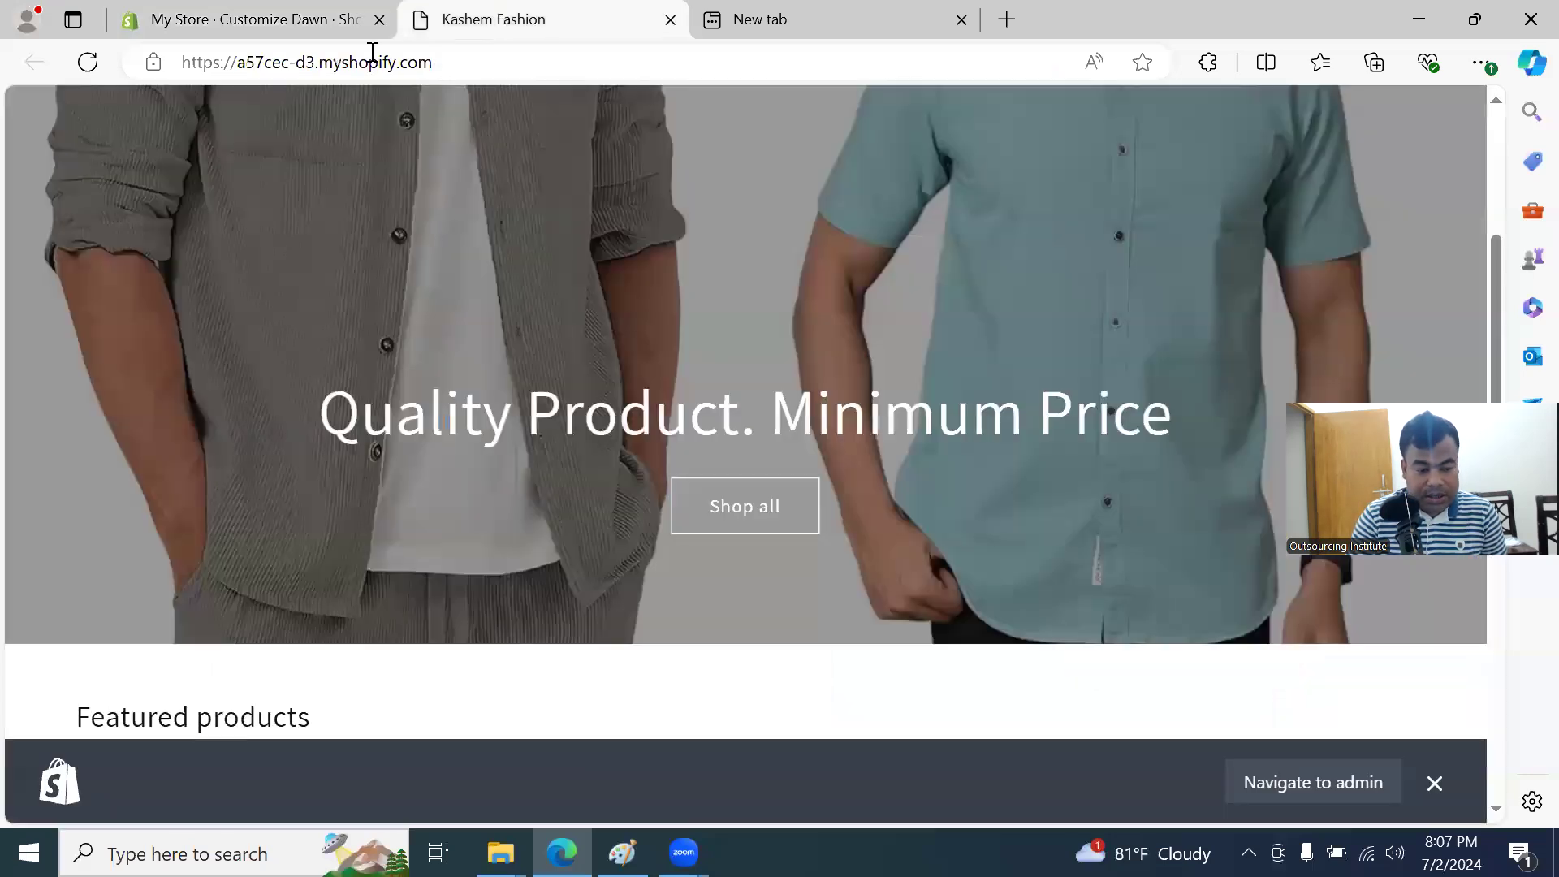
left_click(72, 53)
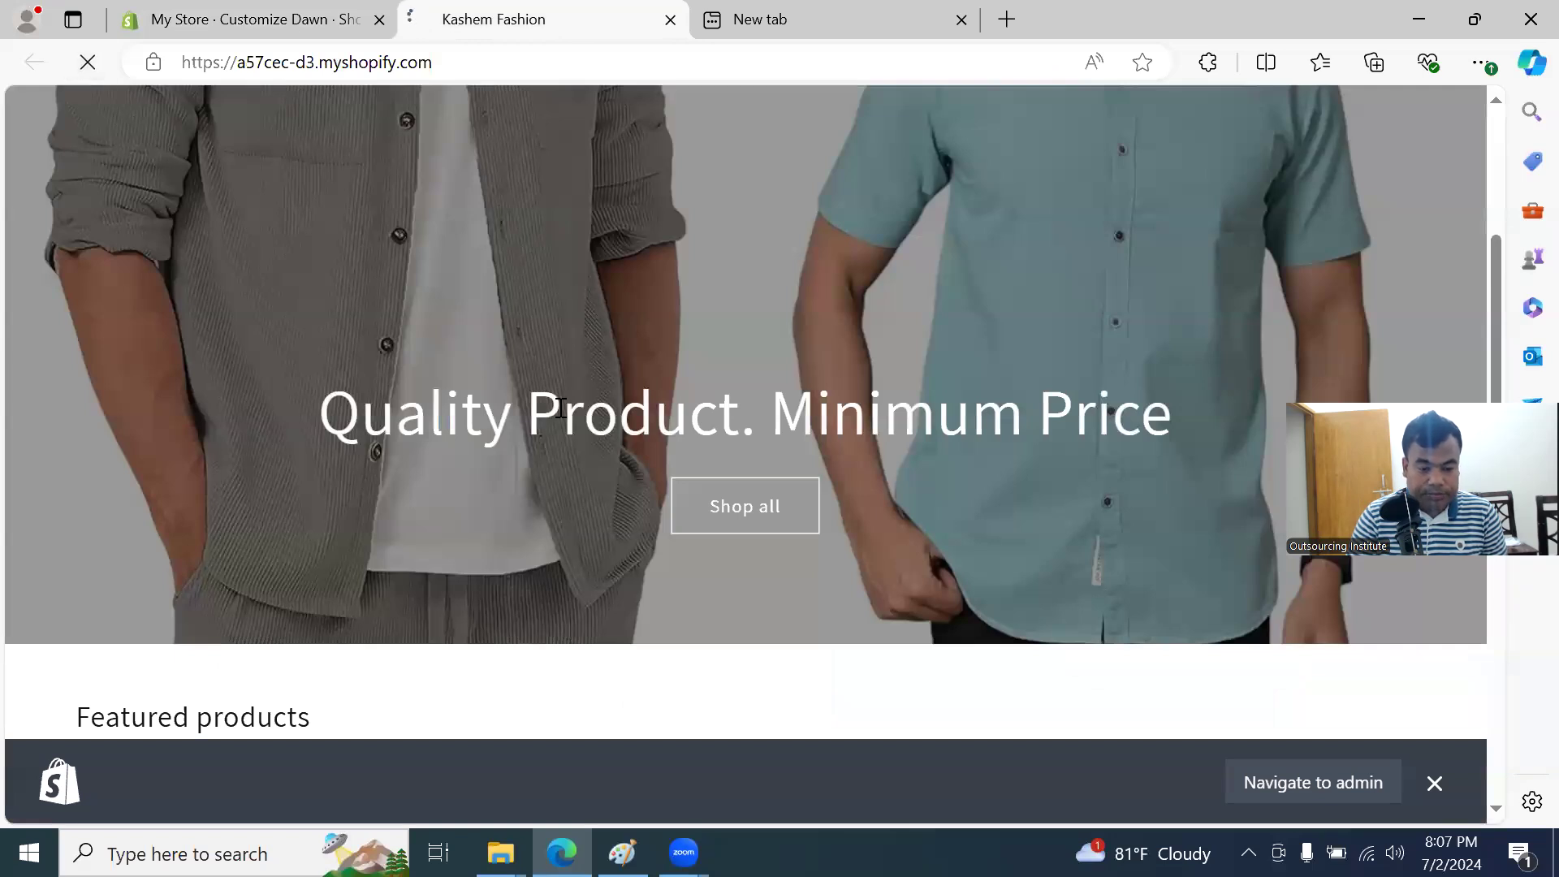
scroll(760, 321, "down", 4)
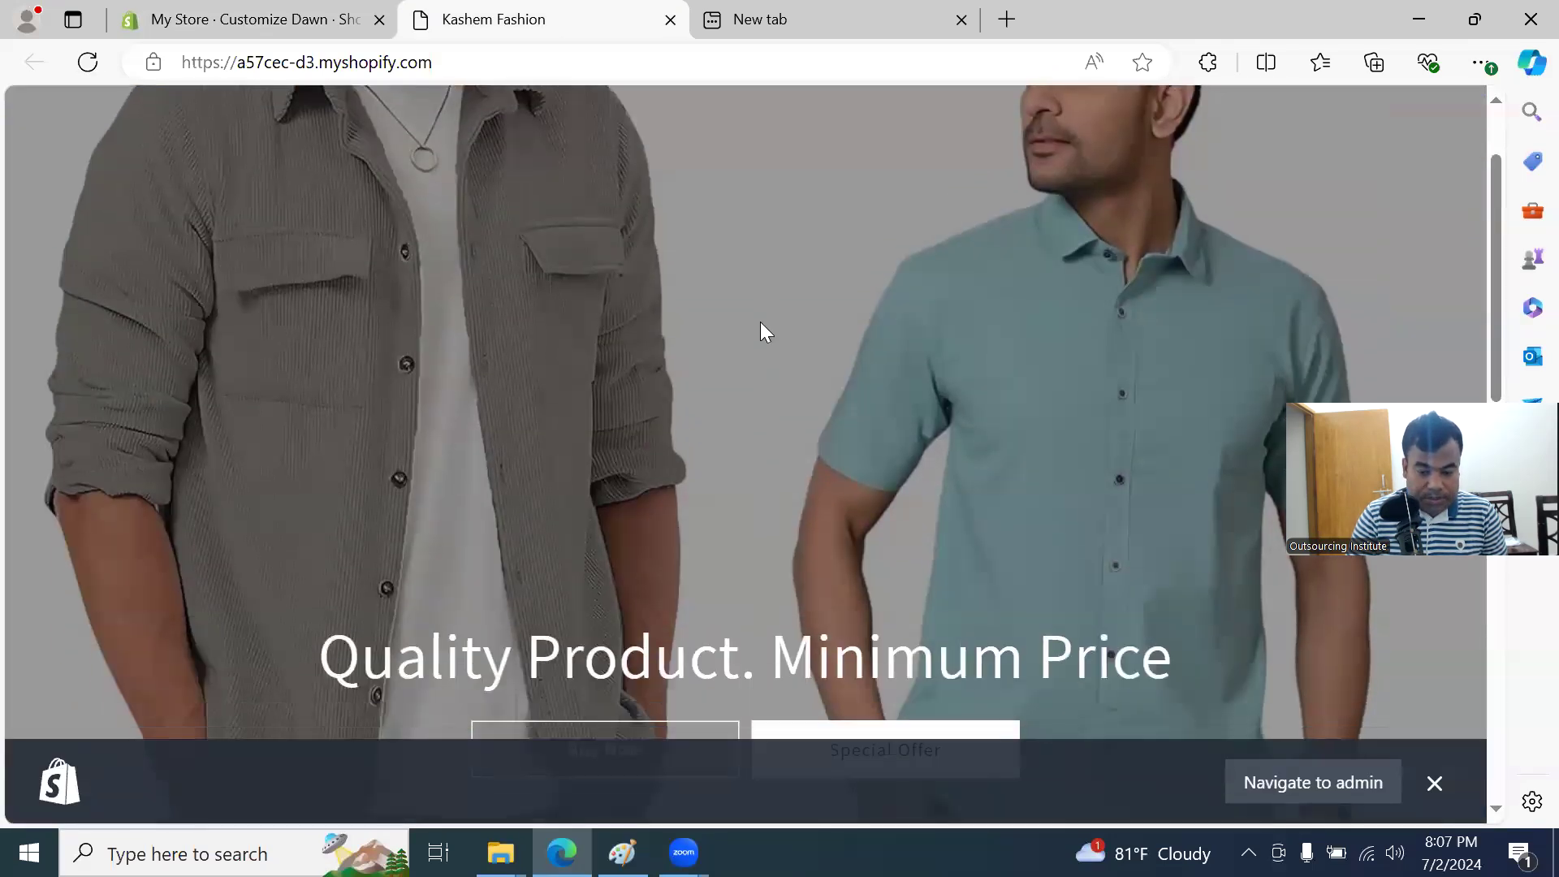
scroll(725, 393, "up", 5)
scroll(726, 393, "down", 7)
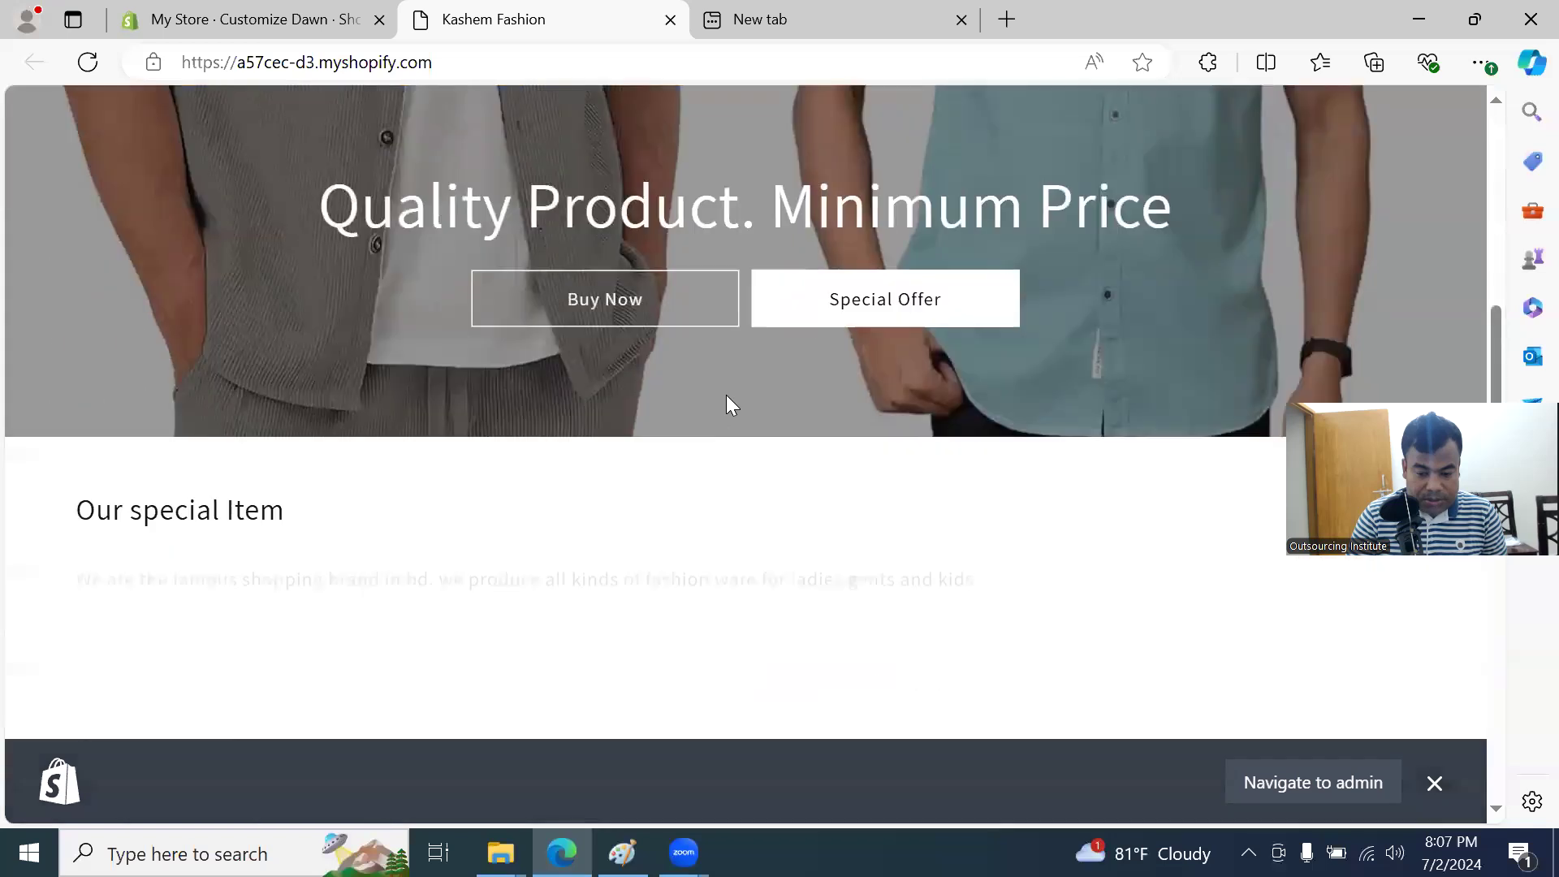
scroll(626, 289, "up", 1)
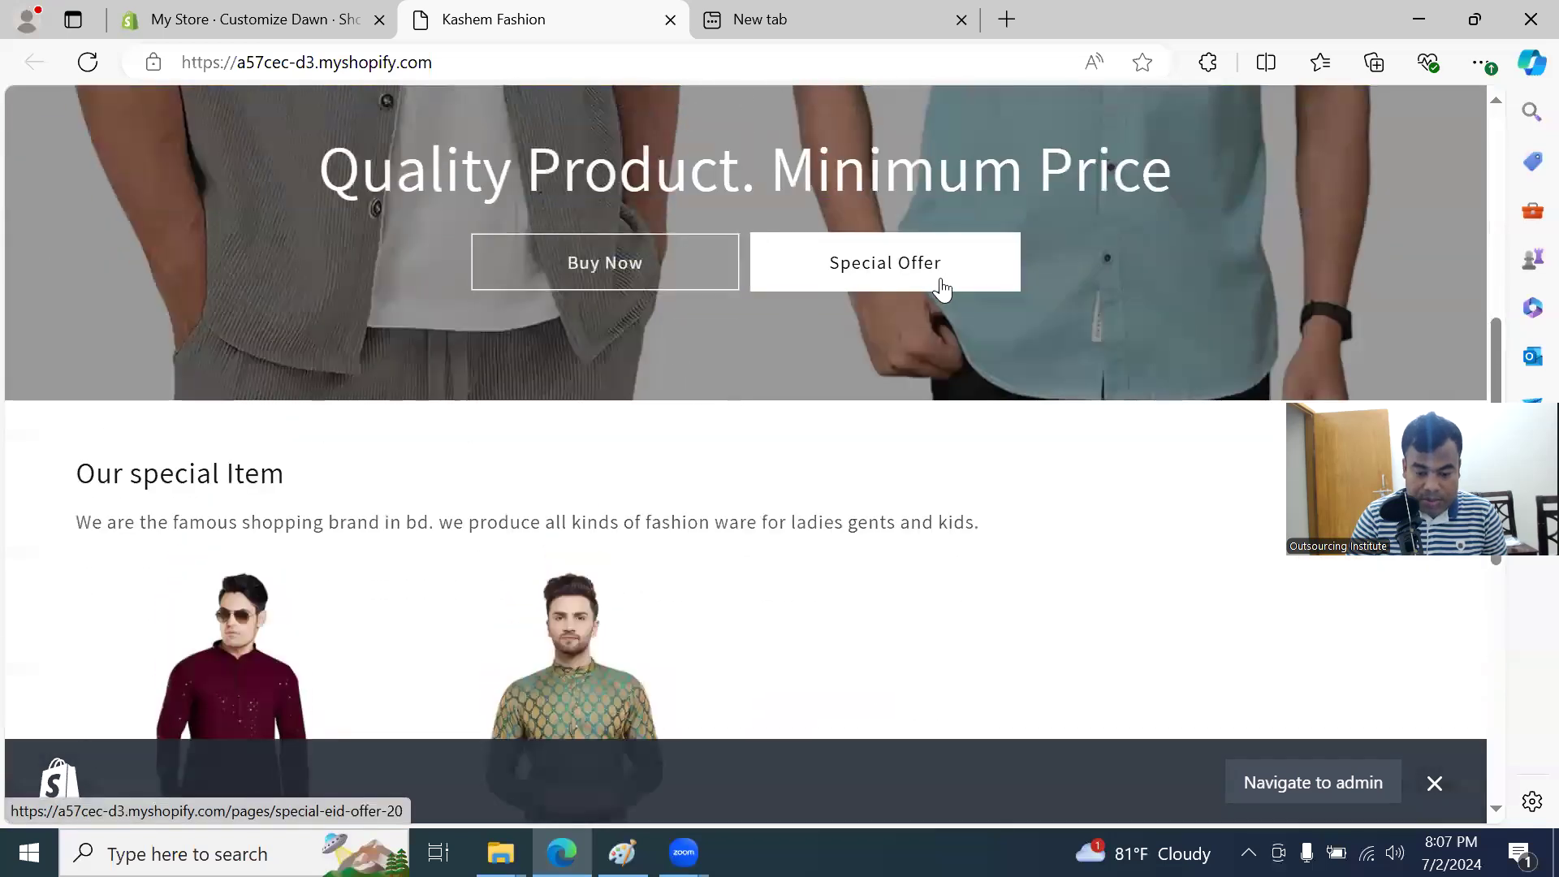
scroll(930, 313, "down", 4)
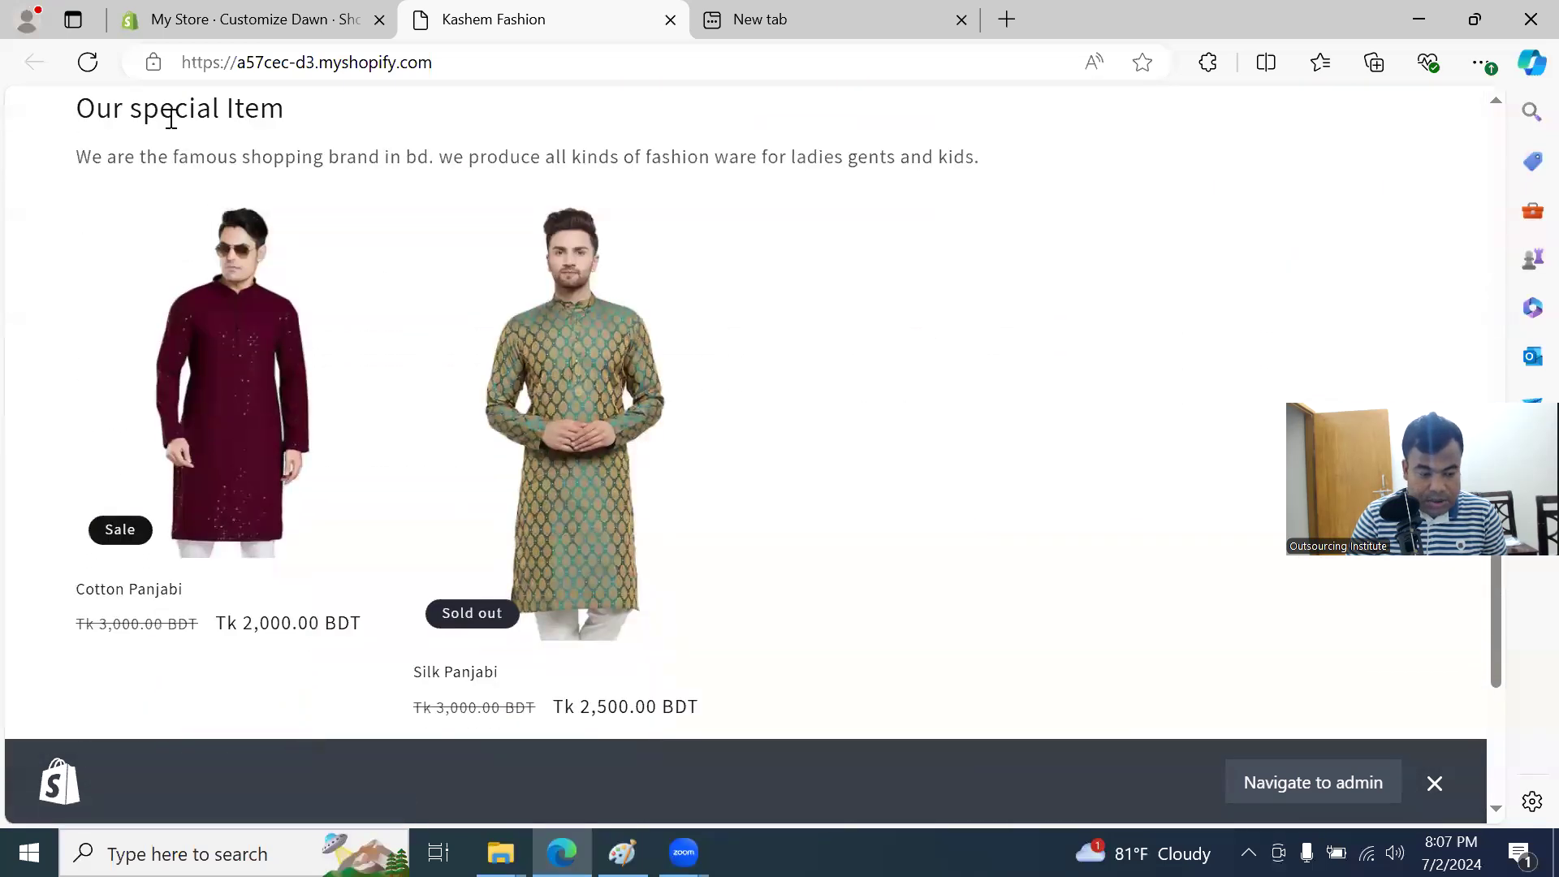
scroll(264, 386, "down", 4)
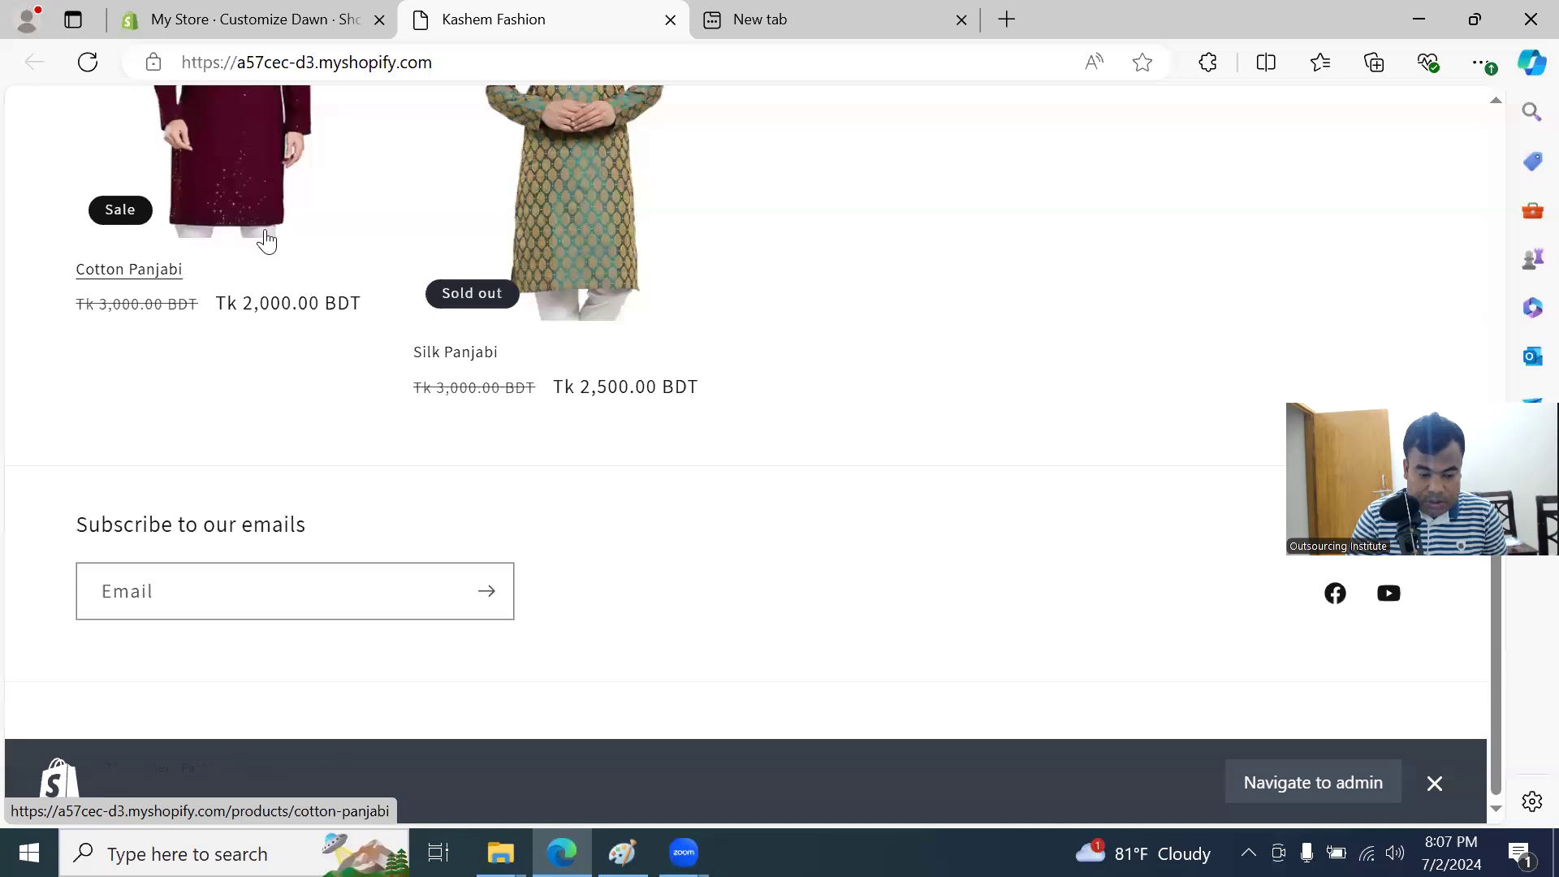
scroll(641, 252, "up", 2)
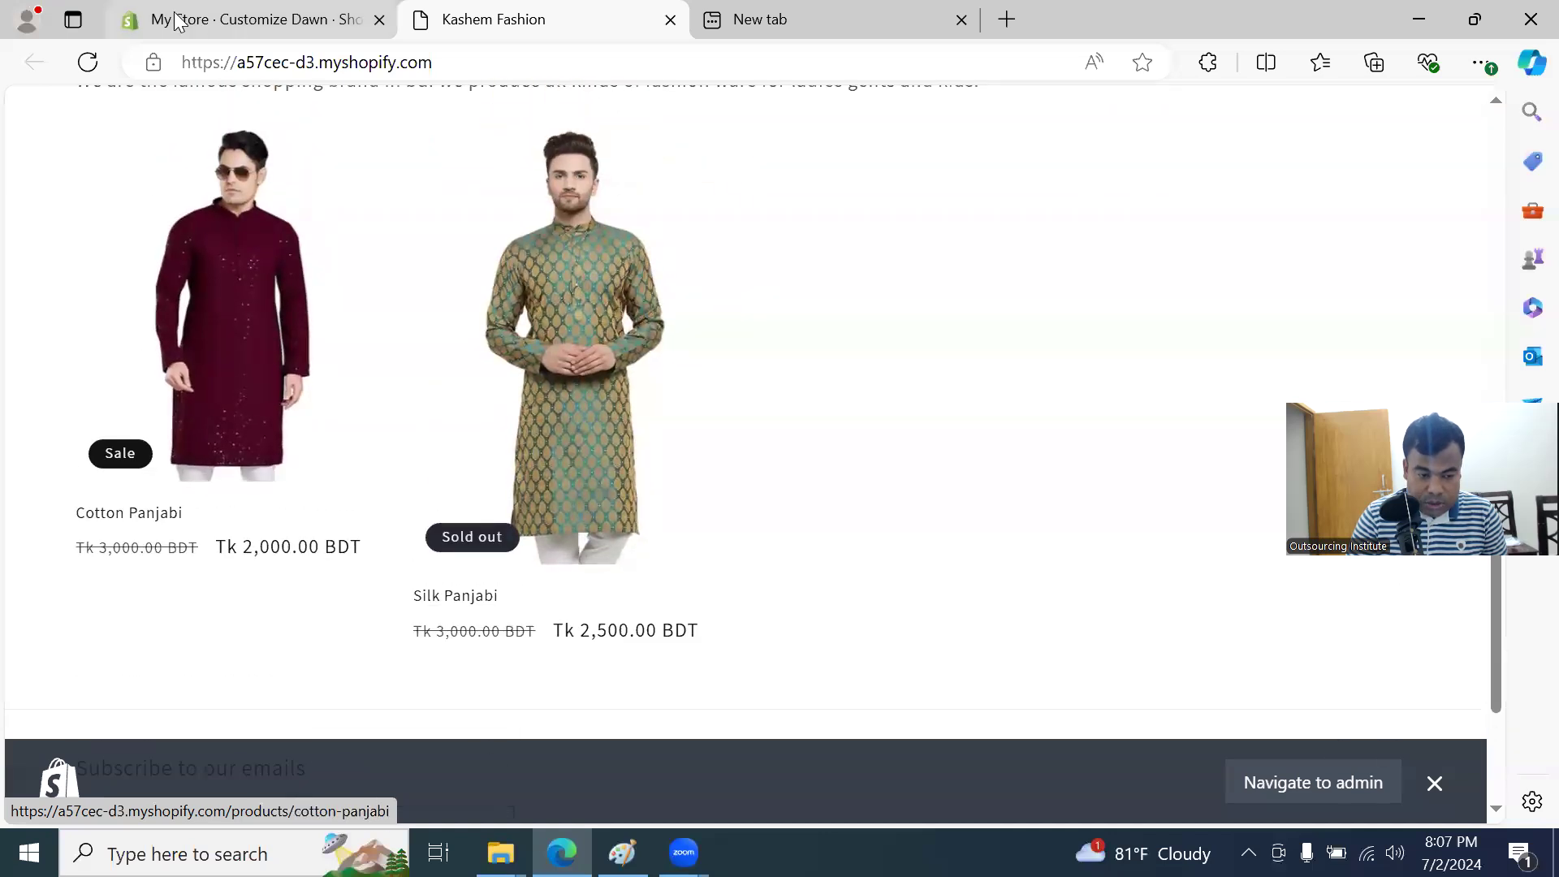
Step: Return to the theme editor and change the featured collection's source collection to Home page
left_click(220, 26)
scroll(267, 423, "up", 3)
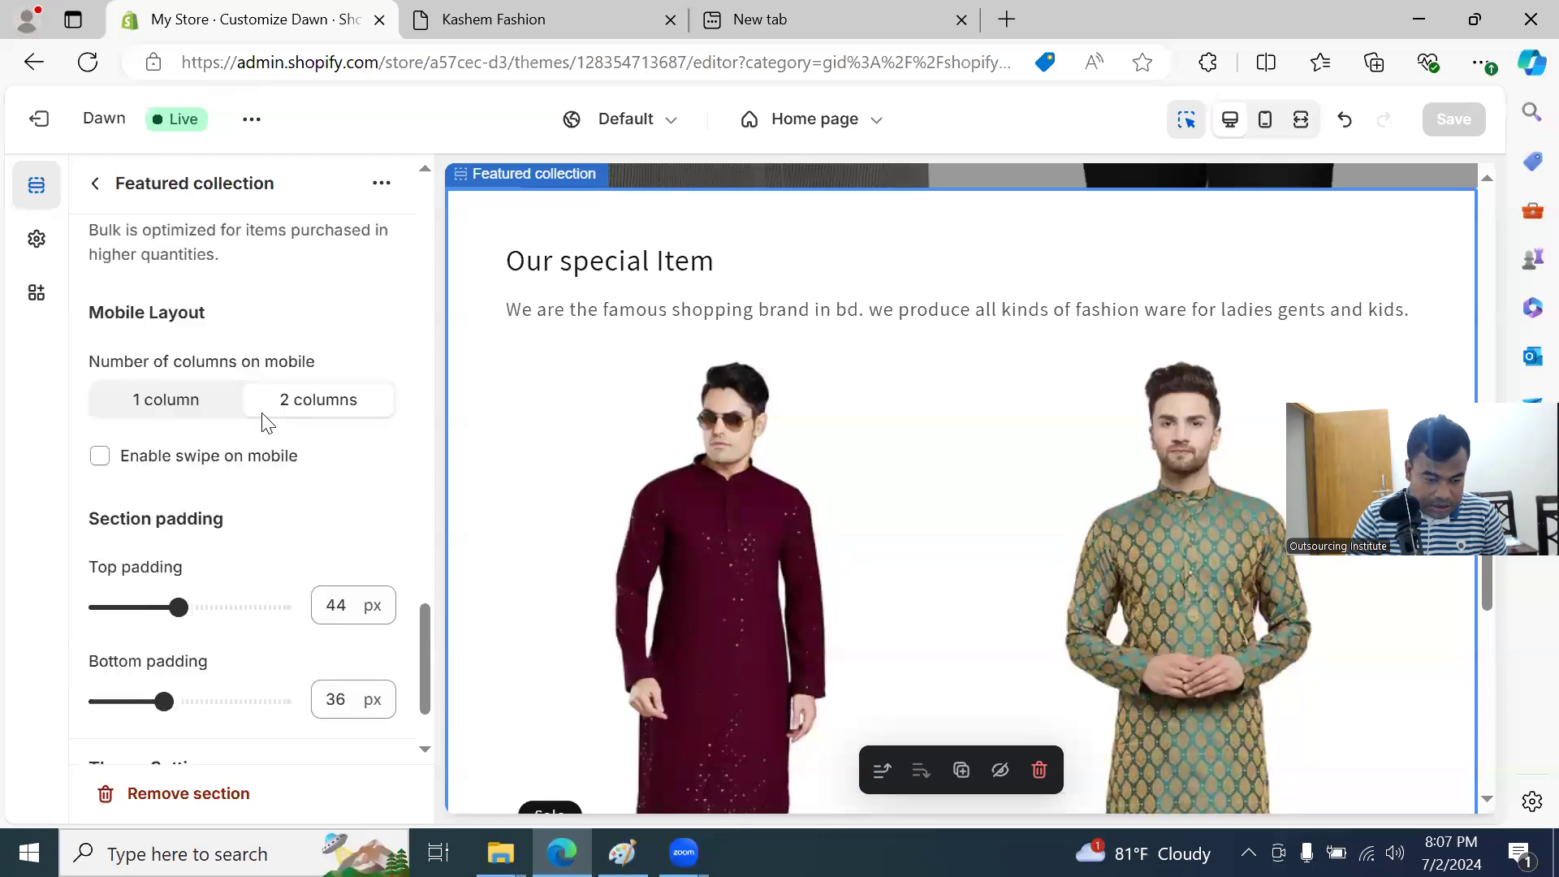
scroll(267, 423, "up", 10)
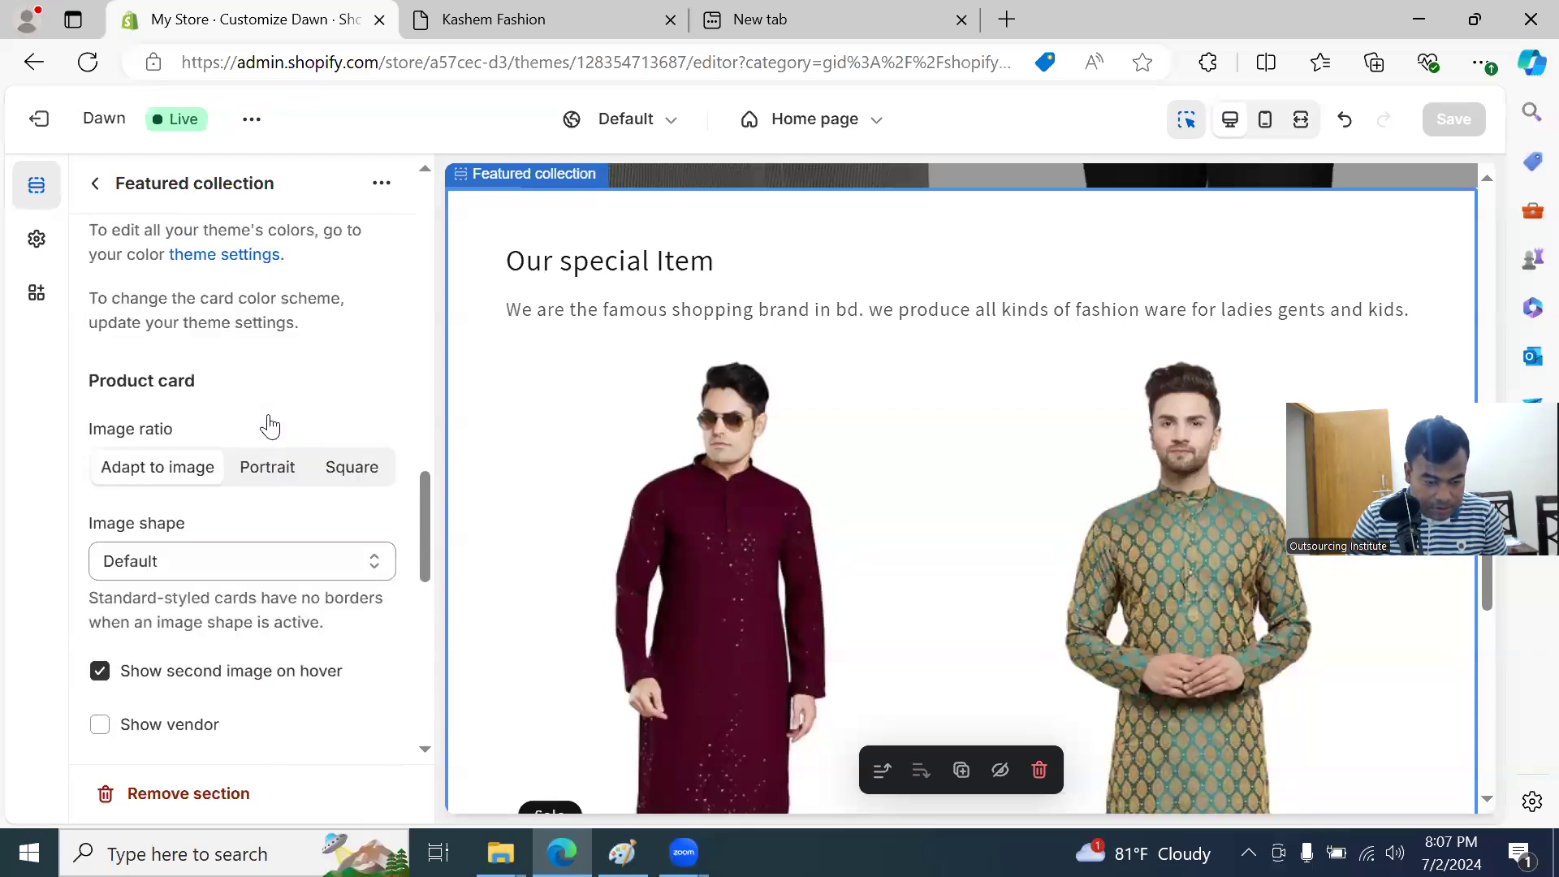
scroll(274, 425, "up", 8)
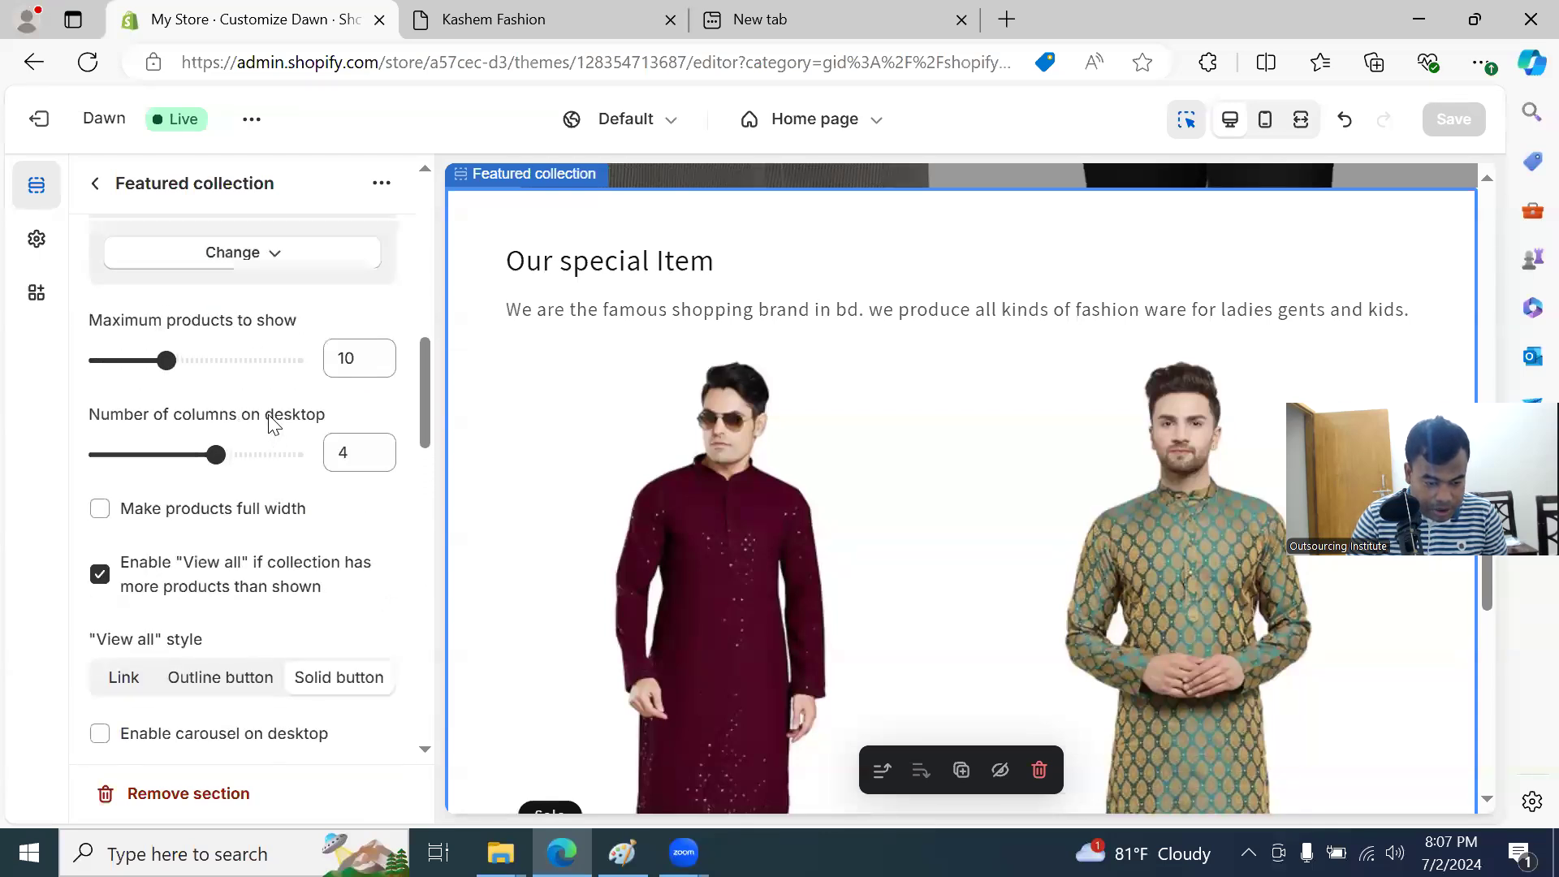
scroll(267, 414, "up", 1)
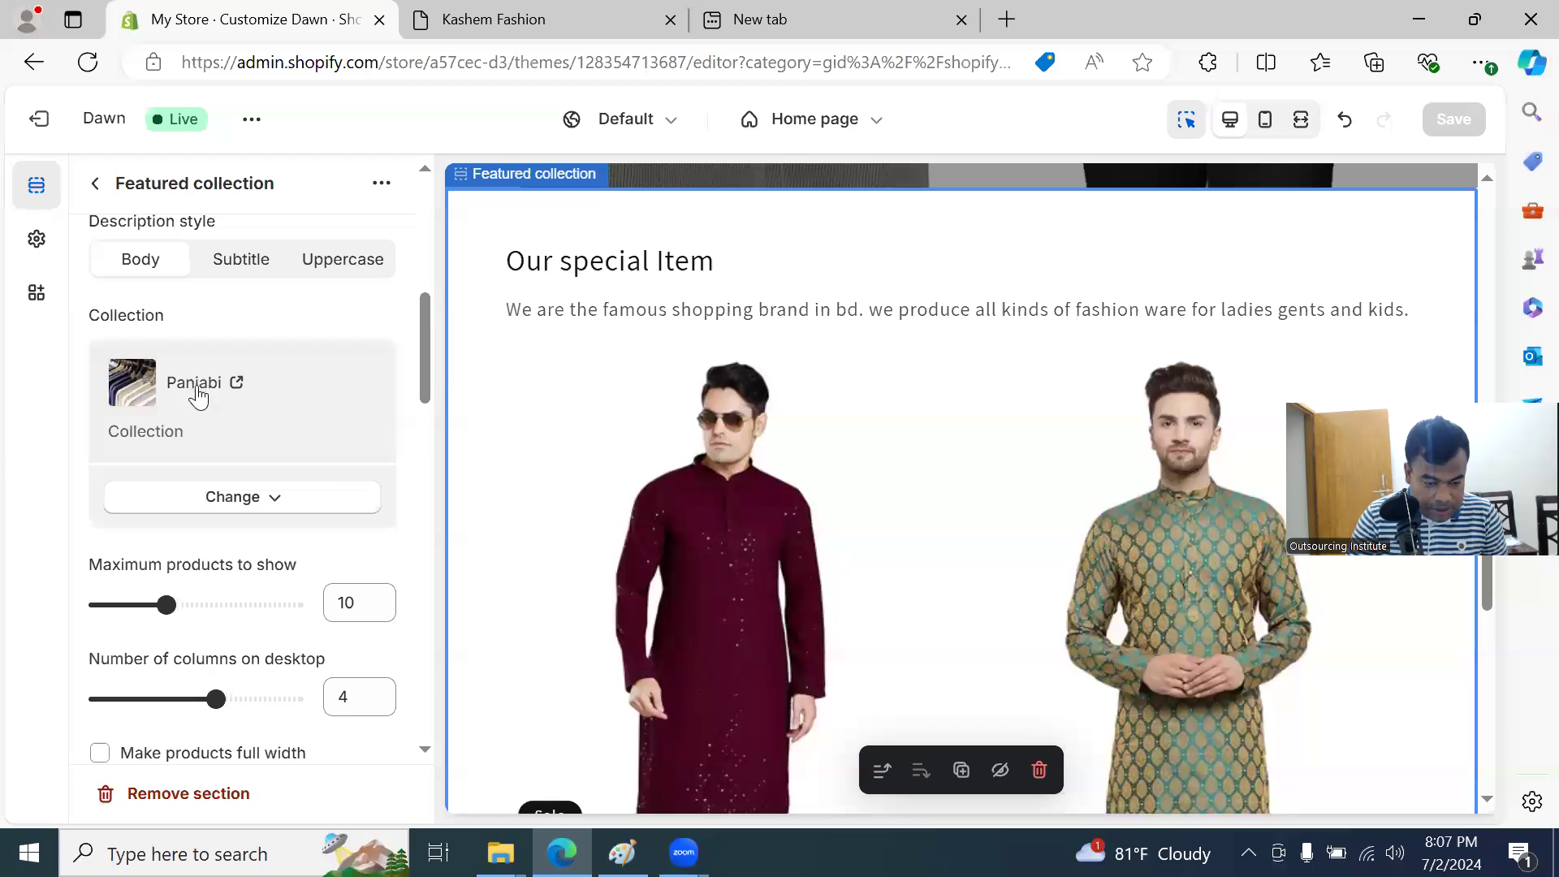
left_click(257, 496)
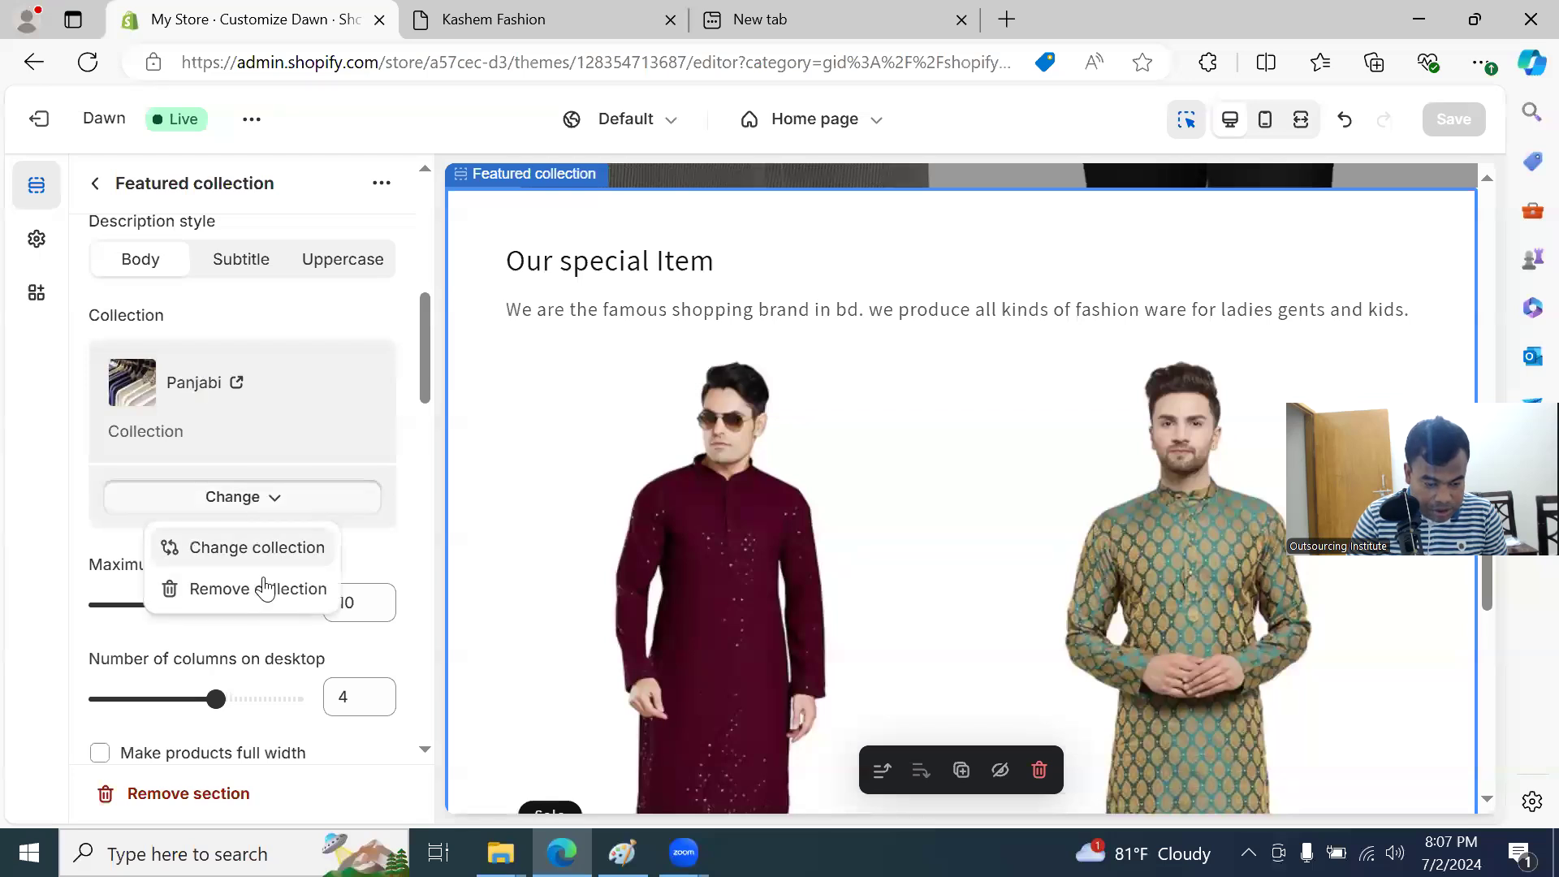
left_click(257, 549)
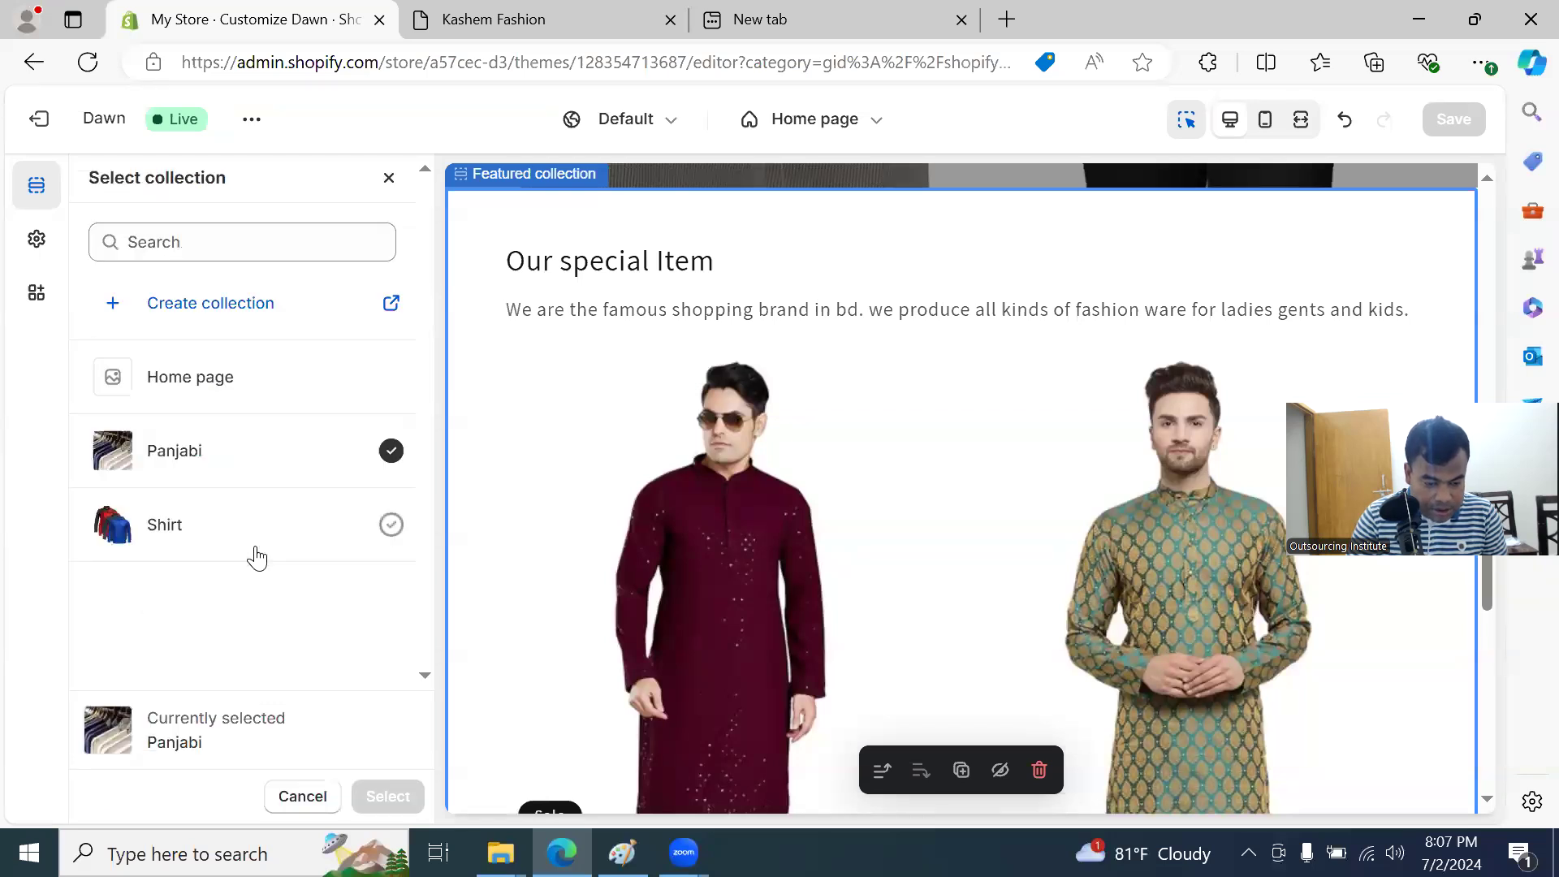
left_click(179, 382)
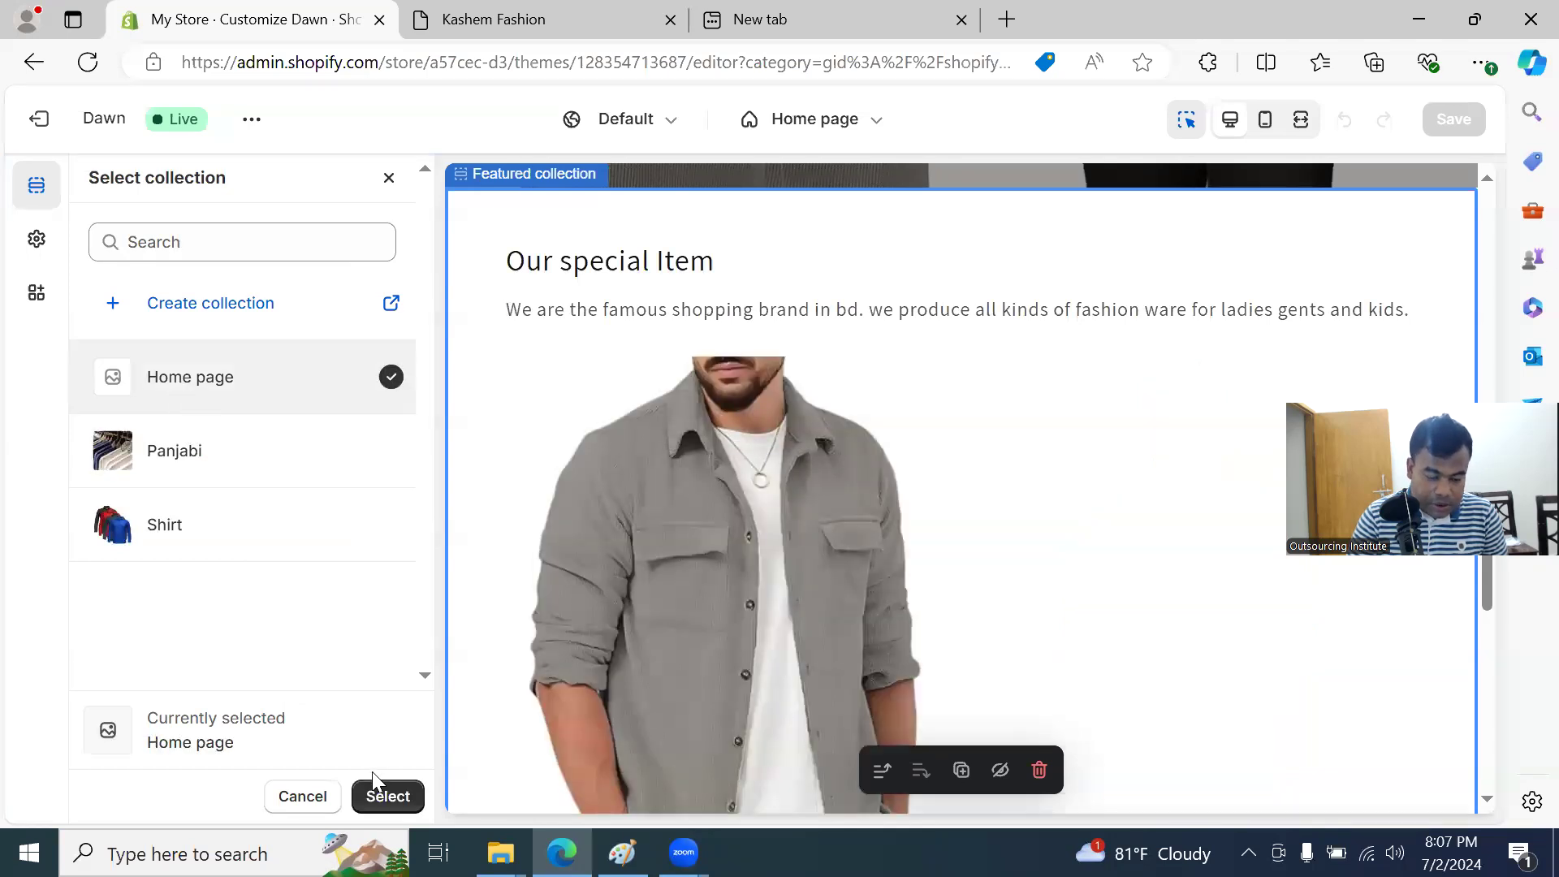
left_click(386, 796)
Step: Reload the live storefront, return to the theme editor and save the theme with the changed source collection
left_click(548, 20)
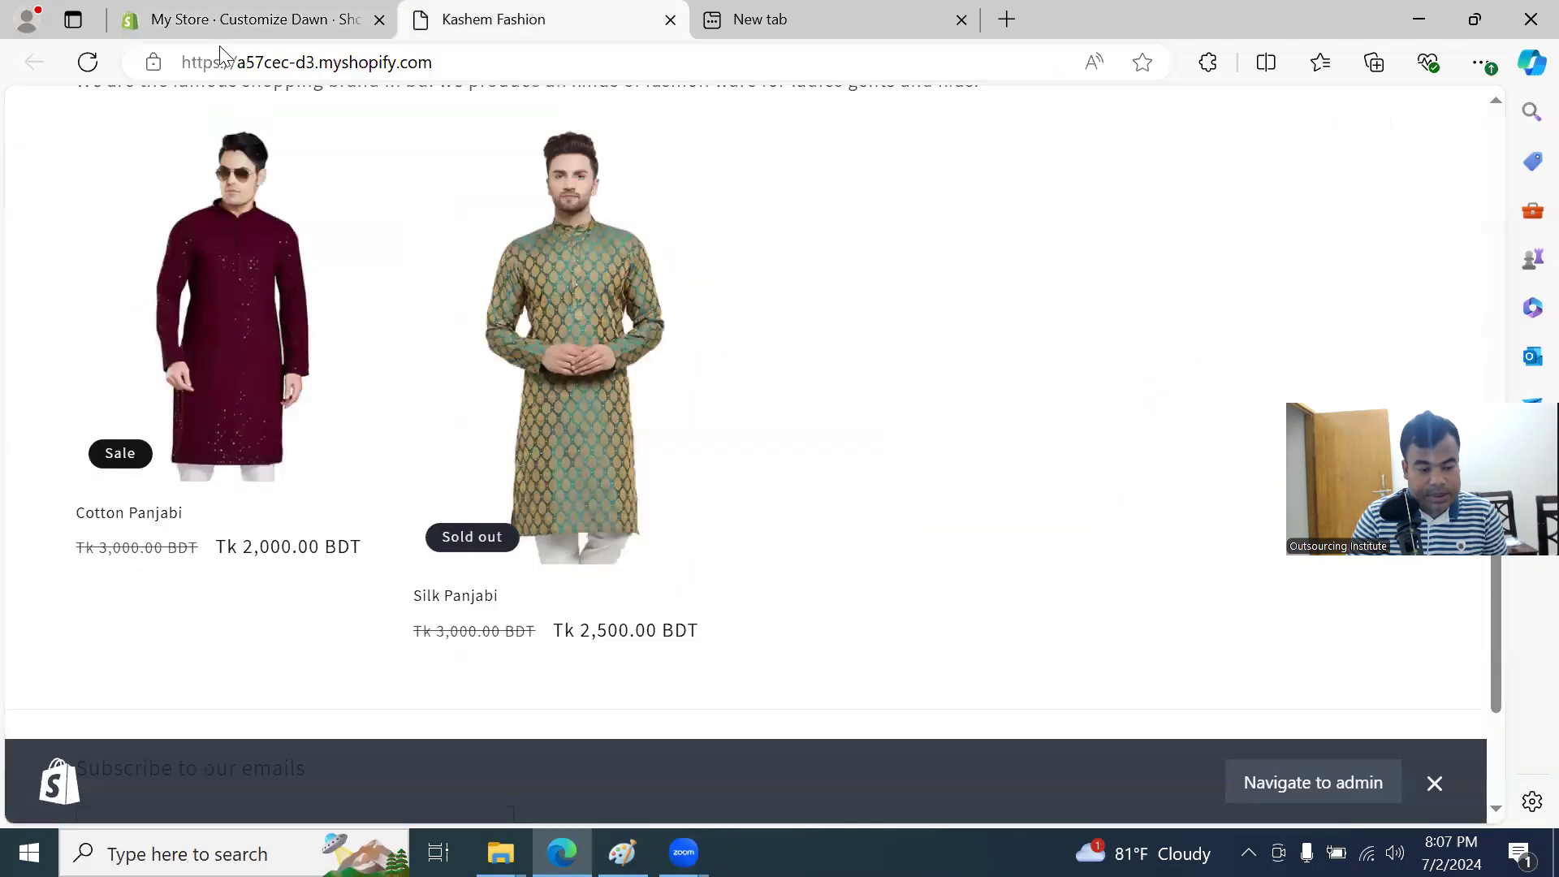
left_click(88, 63)
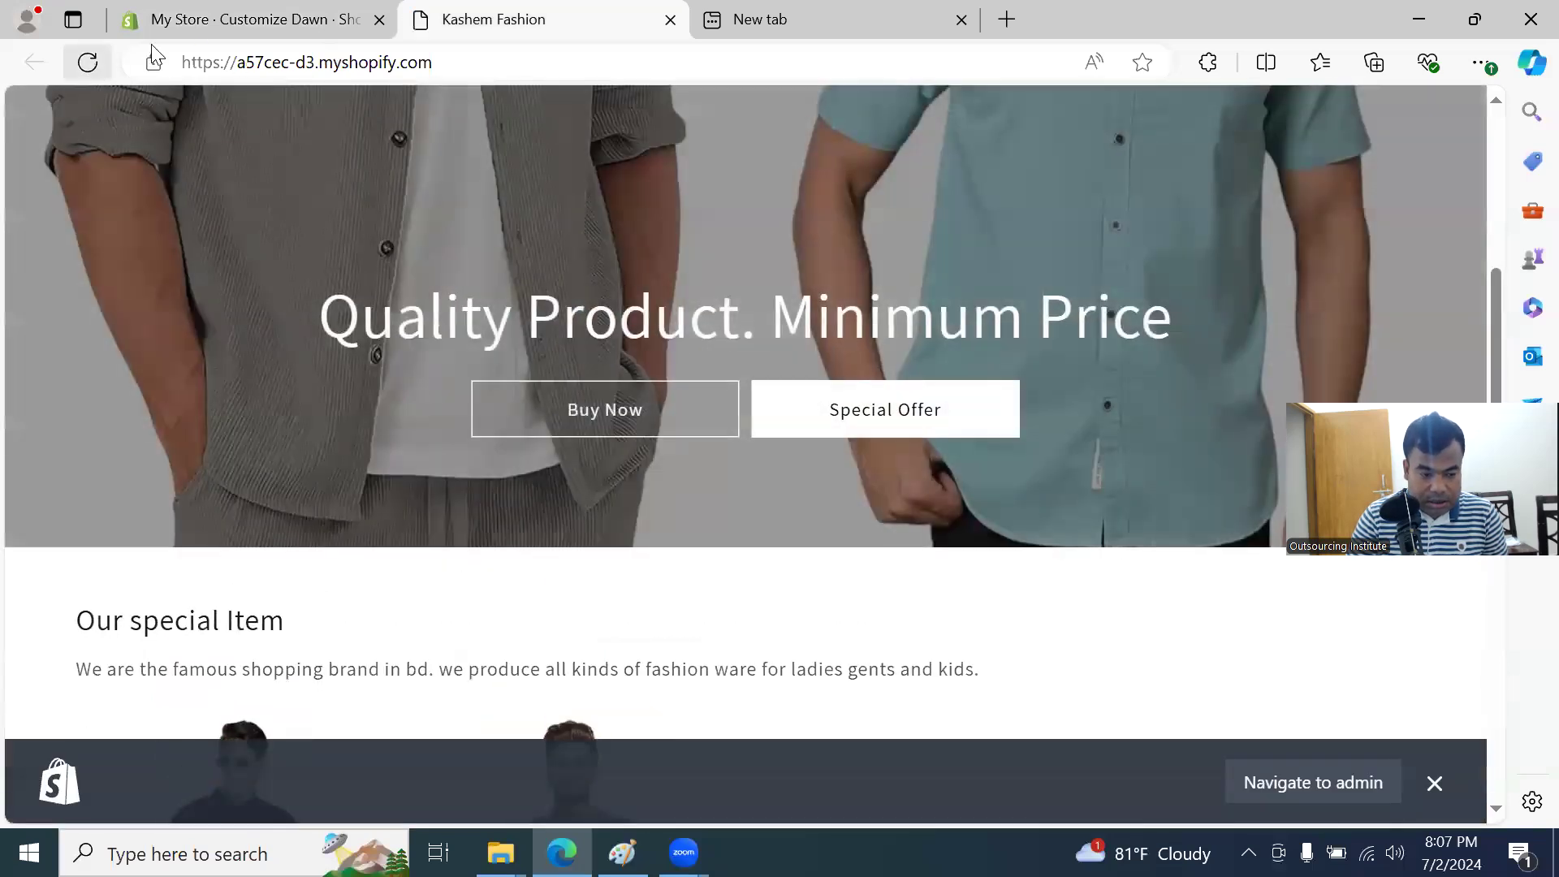
left_click(268, 18)
left_click(1453, 118)
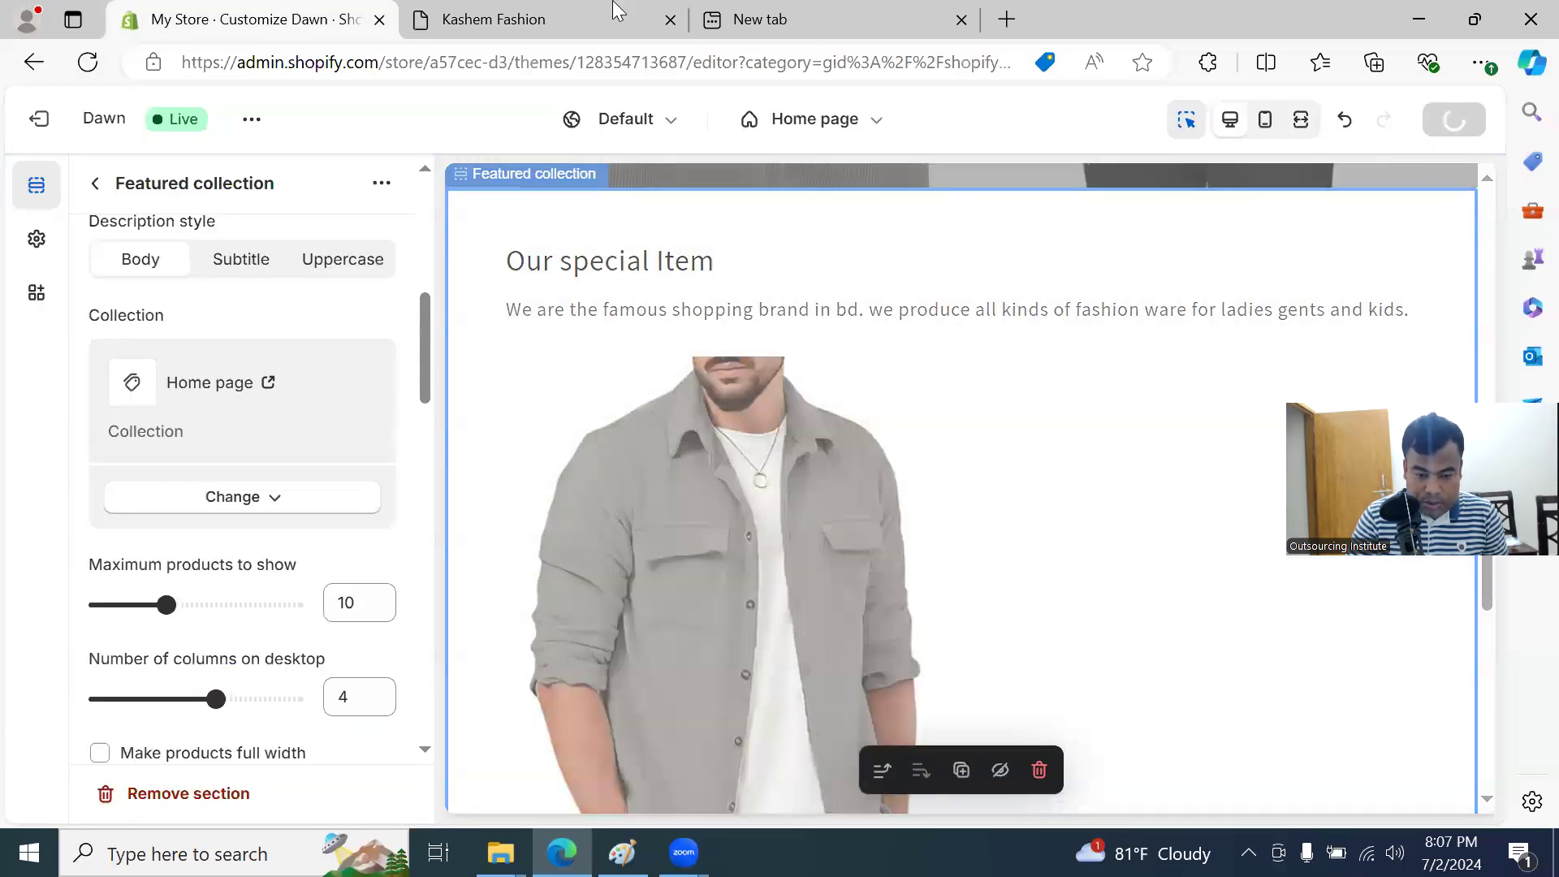
Step: Reload the live storefront and check which products the featured collection shows under the image banner
left_click(513, 11)
left_click(87, 63)
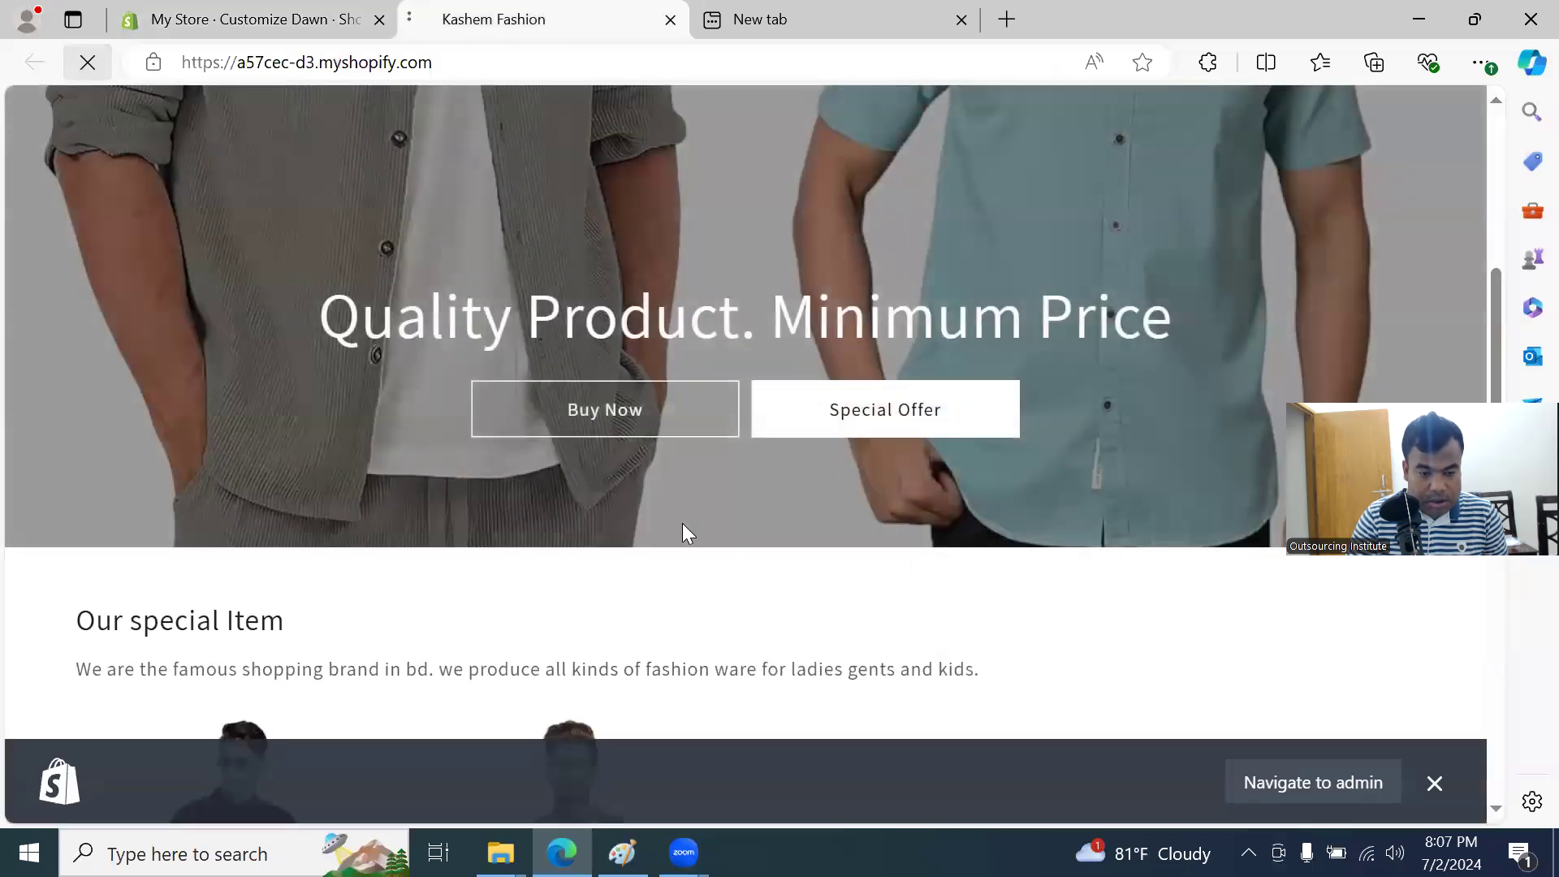
scroll(651, 357, "down", 7)
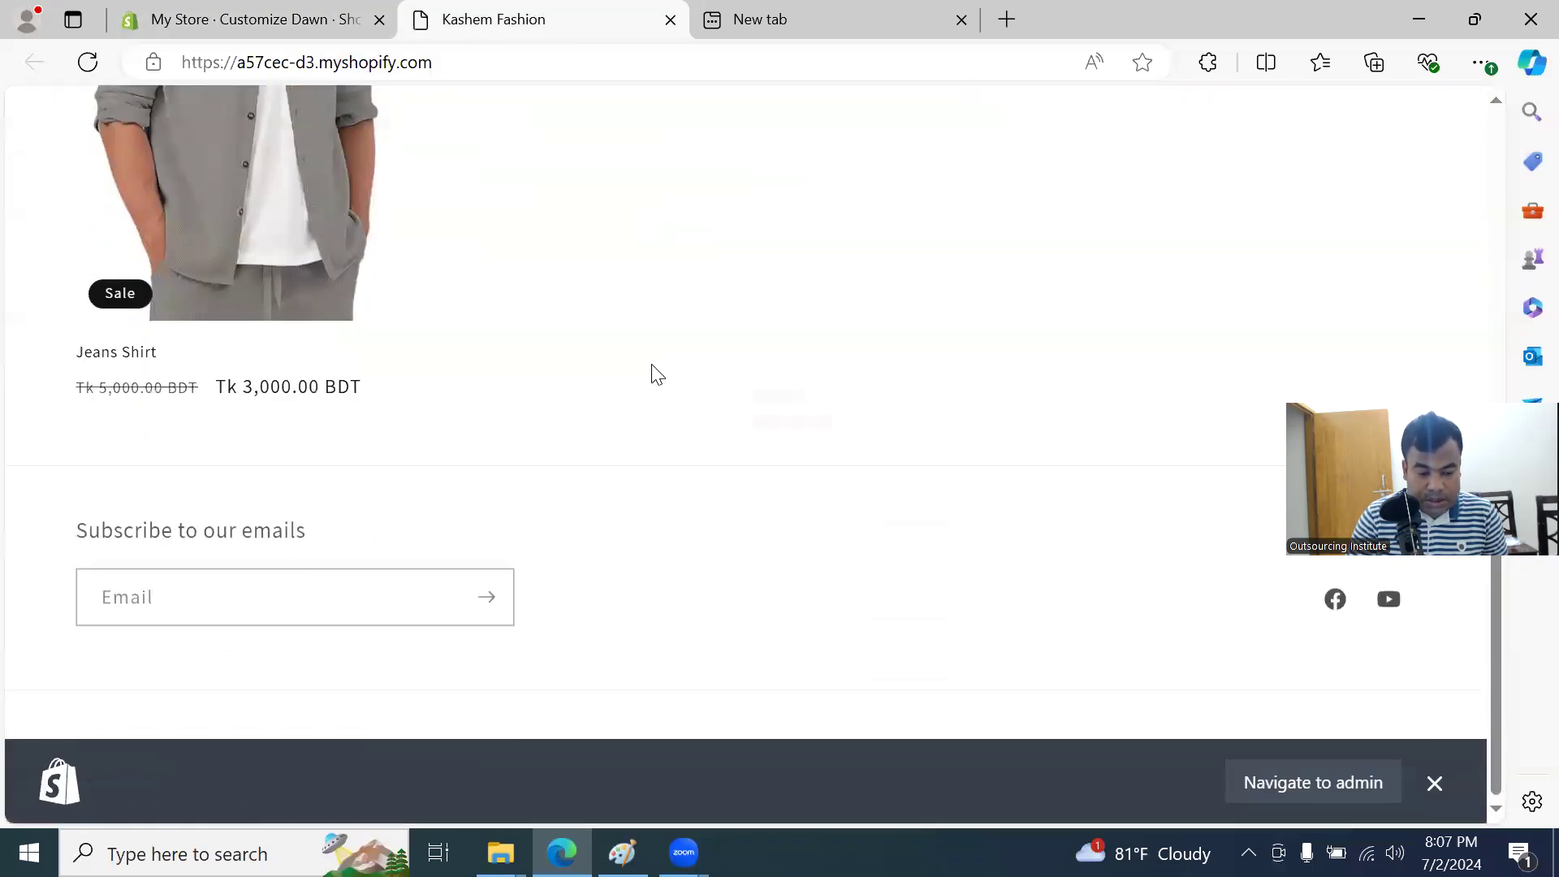
scroll(650, 390, "up", 5)
scroll(659, 410, "up", 5)
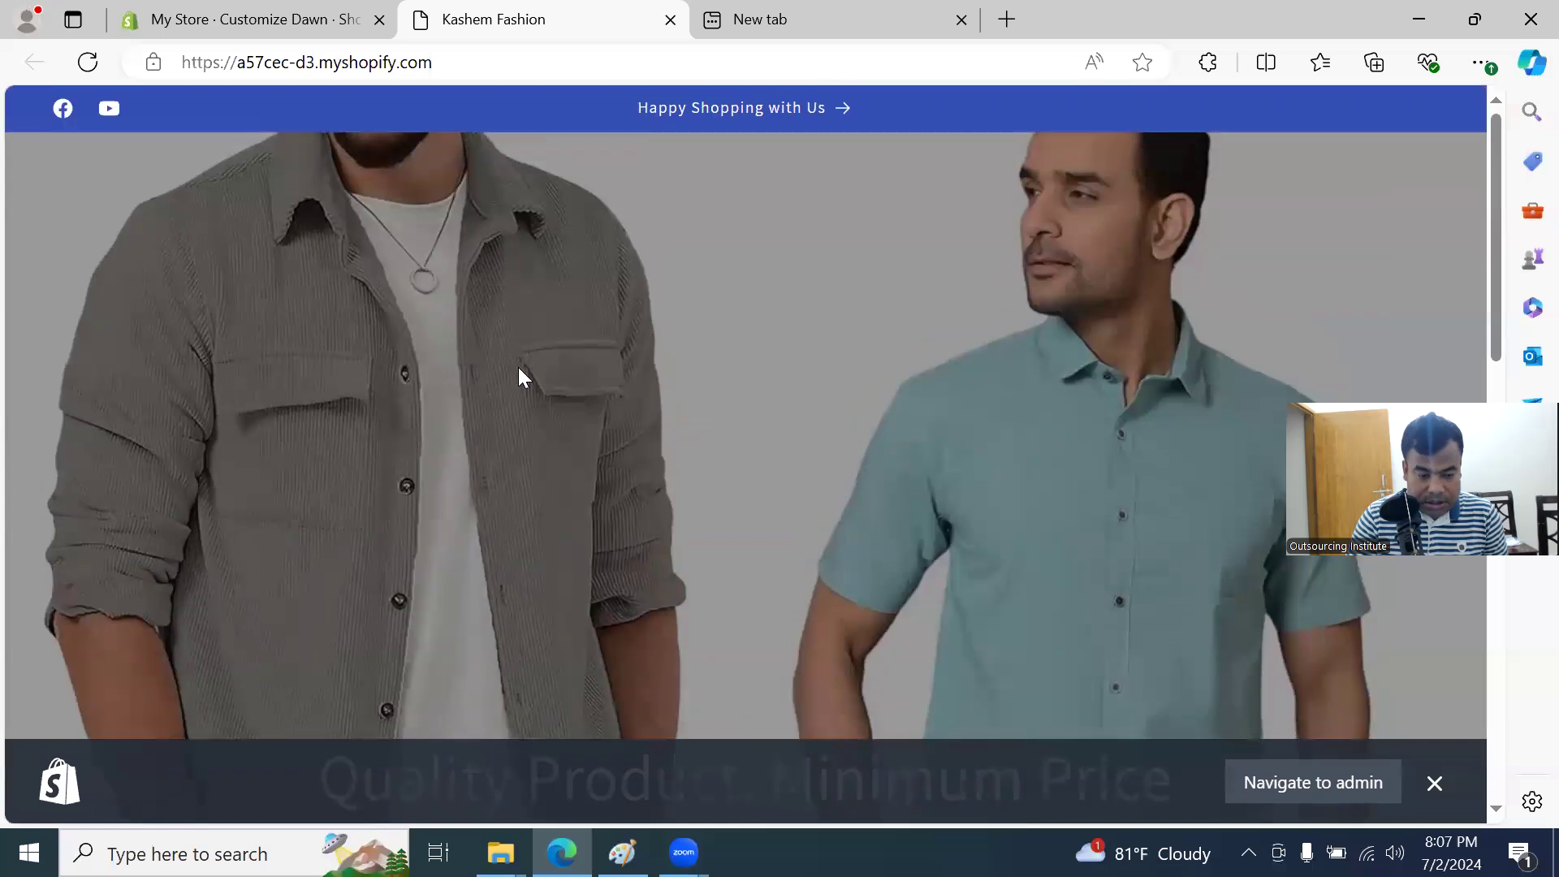
left_click(89, 62)
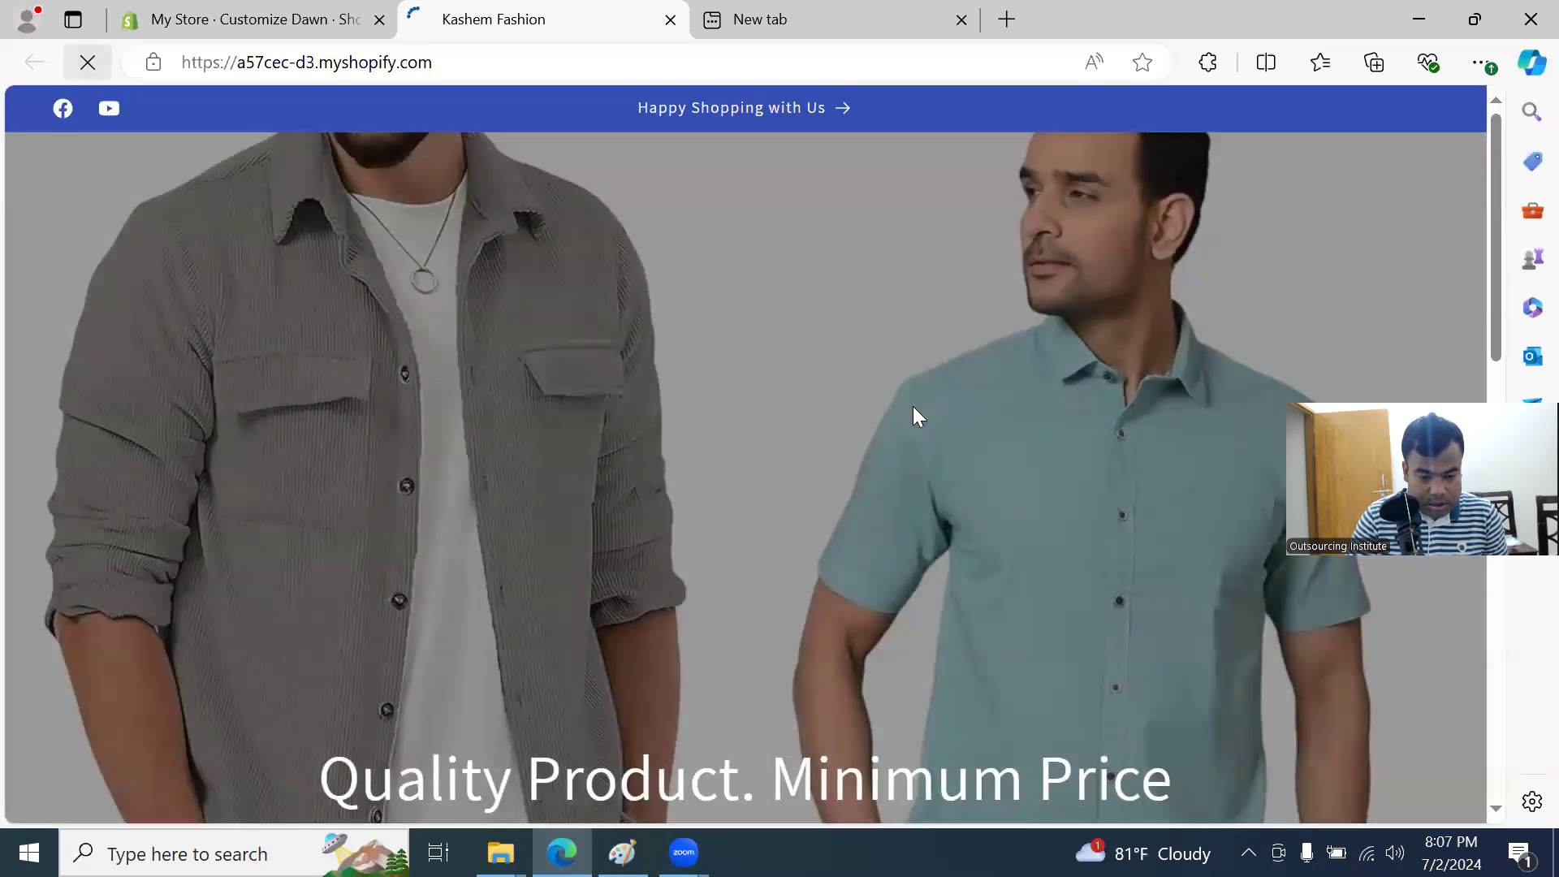
scroll(913, 406, "down", 5)
scroll(925, 436, "down", 6)
scroll(922, 432, "up", 9)
scroll(921, 428, "up", 5)
Step: Preview the Shirt and Panjabi collections in the theme editor, set Panjabi as the featured collection's source and save the theme
left_click(278, 21)
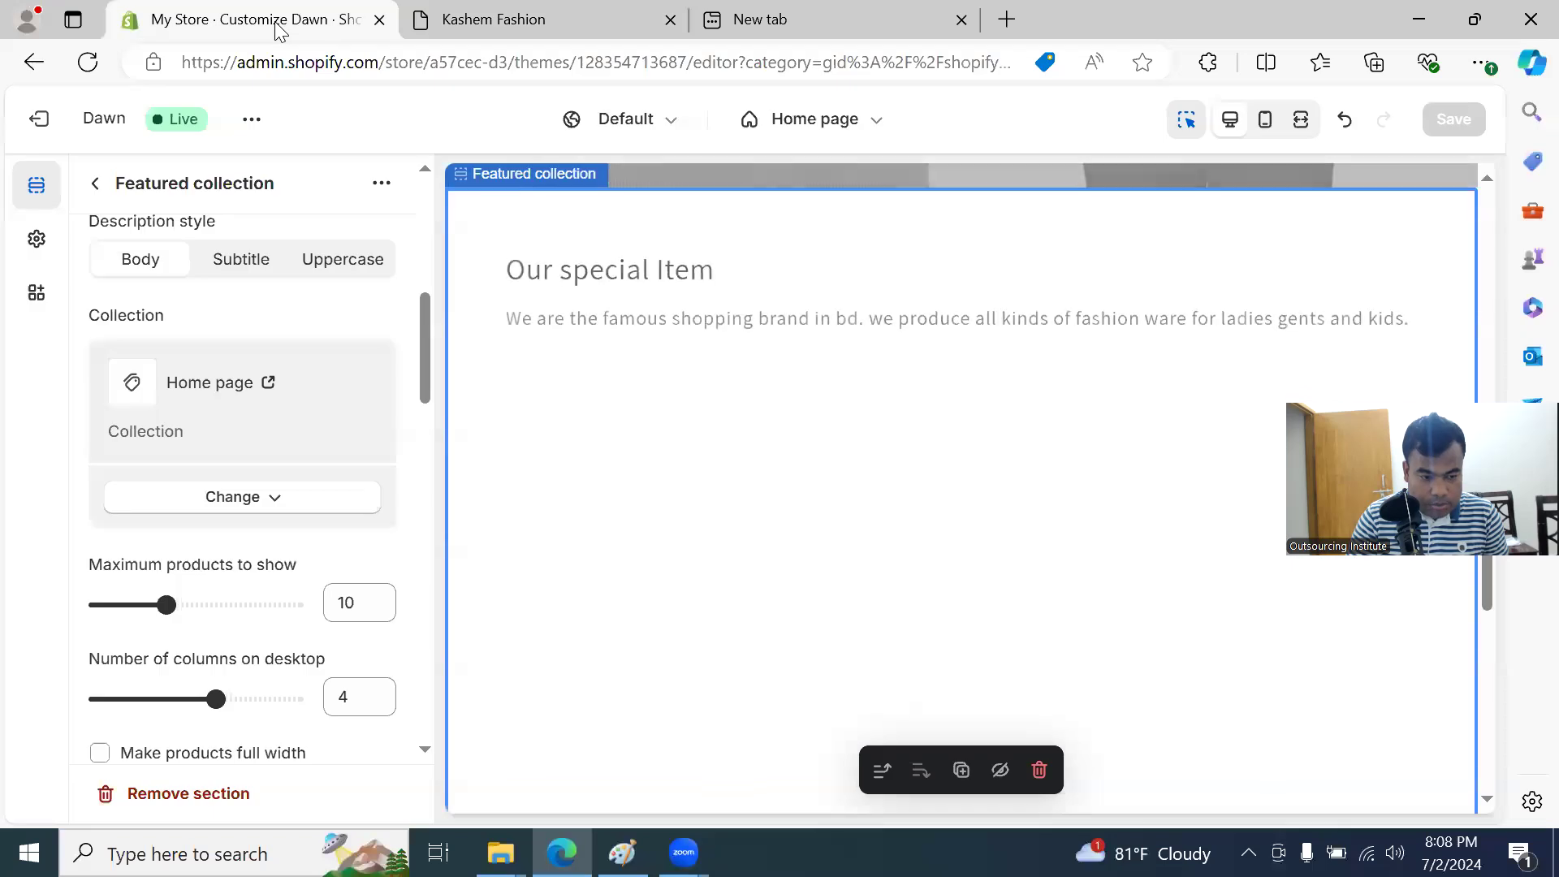
left_click(260, 501)
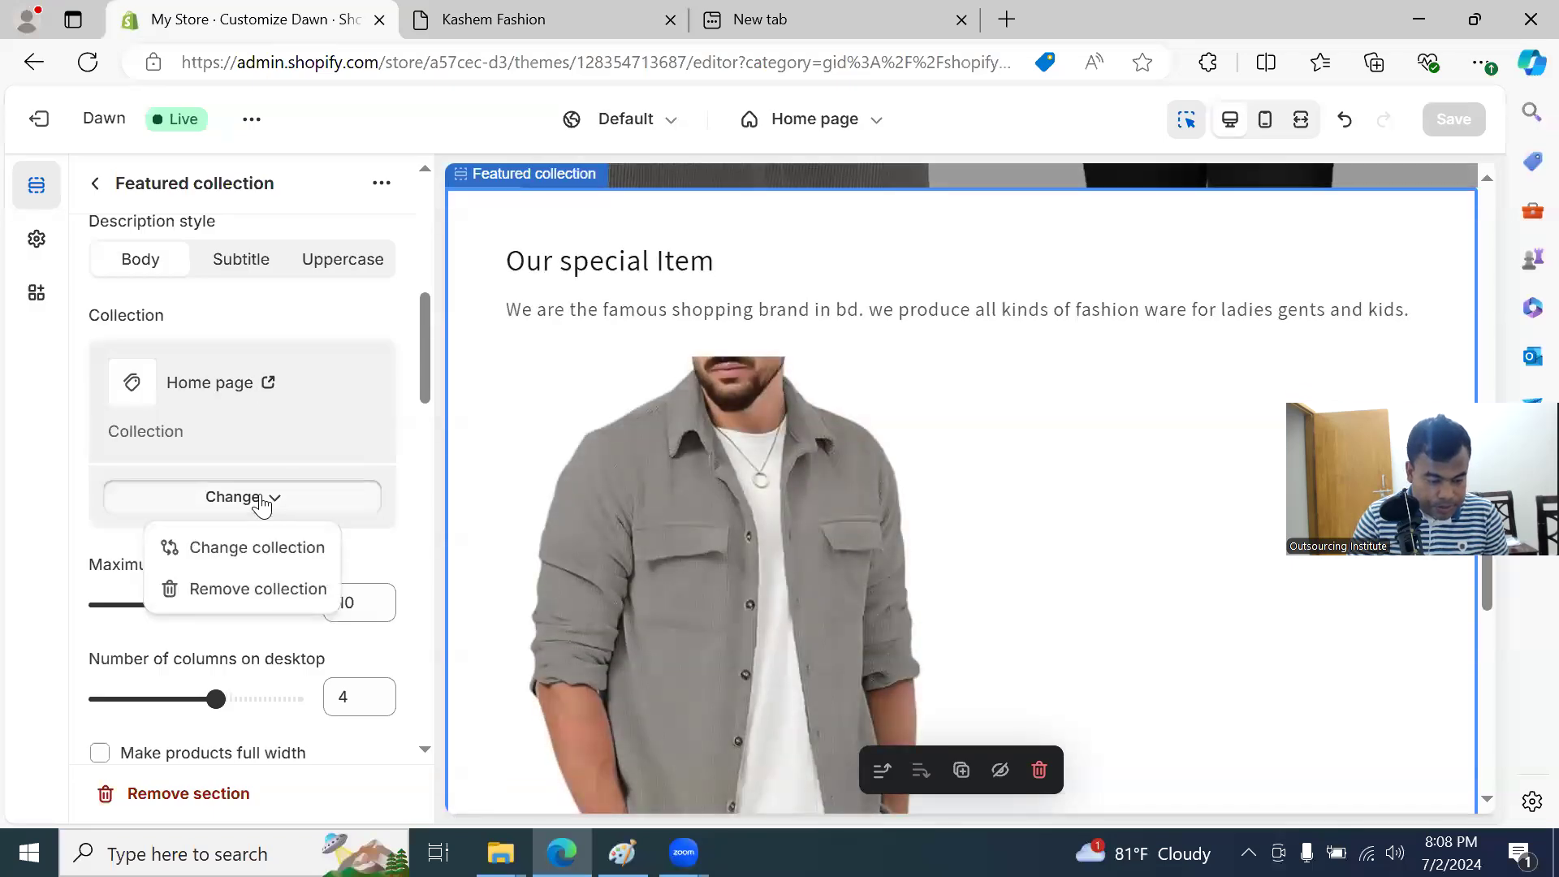
left_click(270, 555)
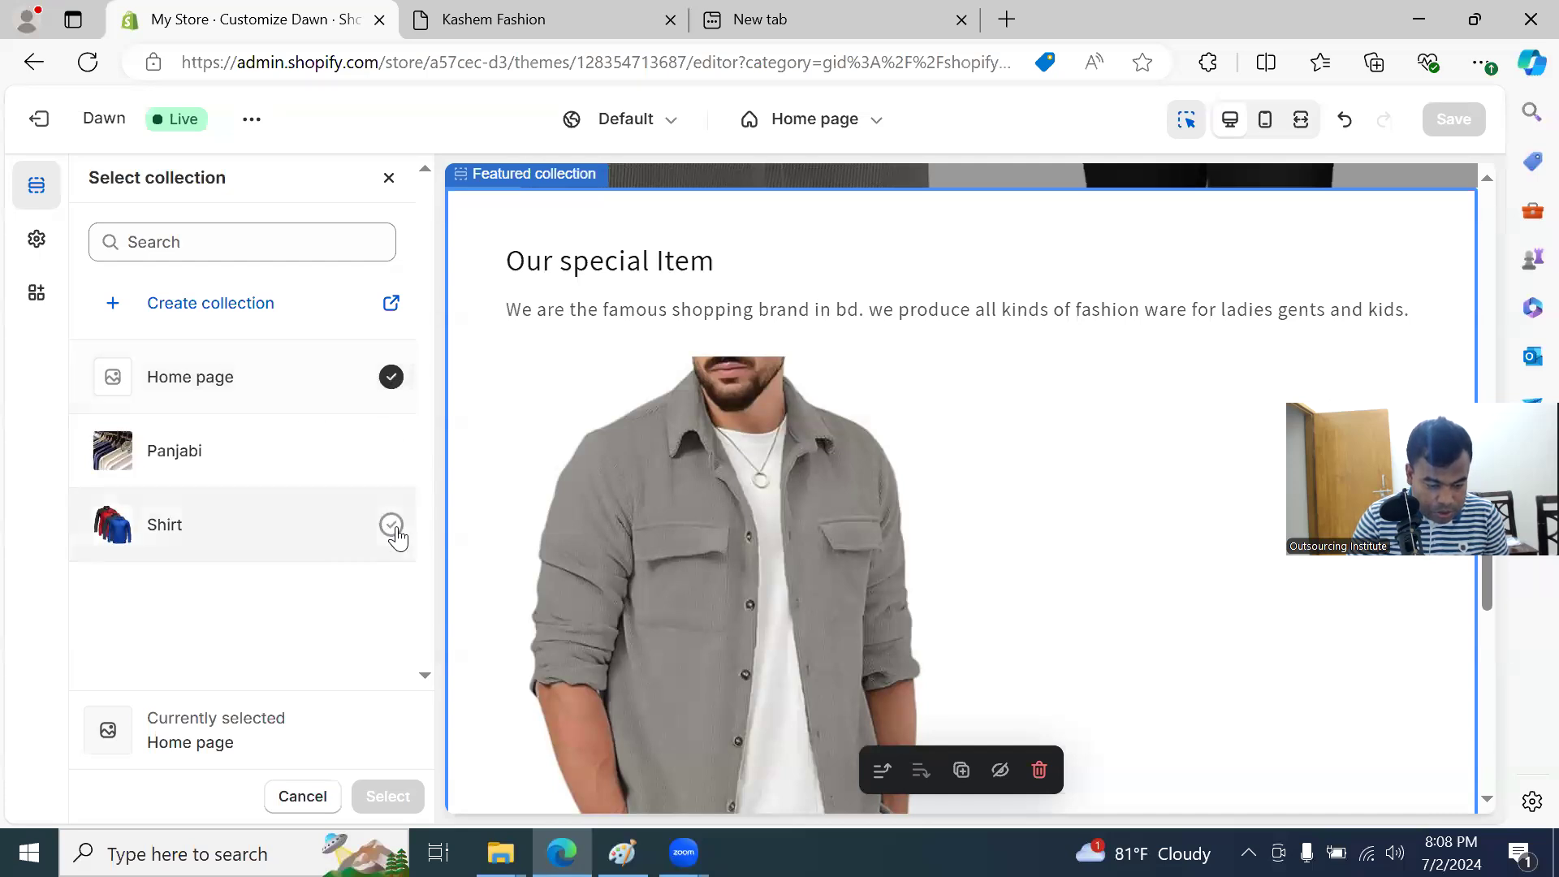
left_click(393, 528)
left_click(392, 455)
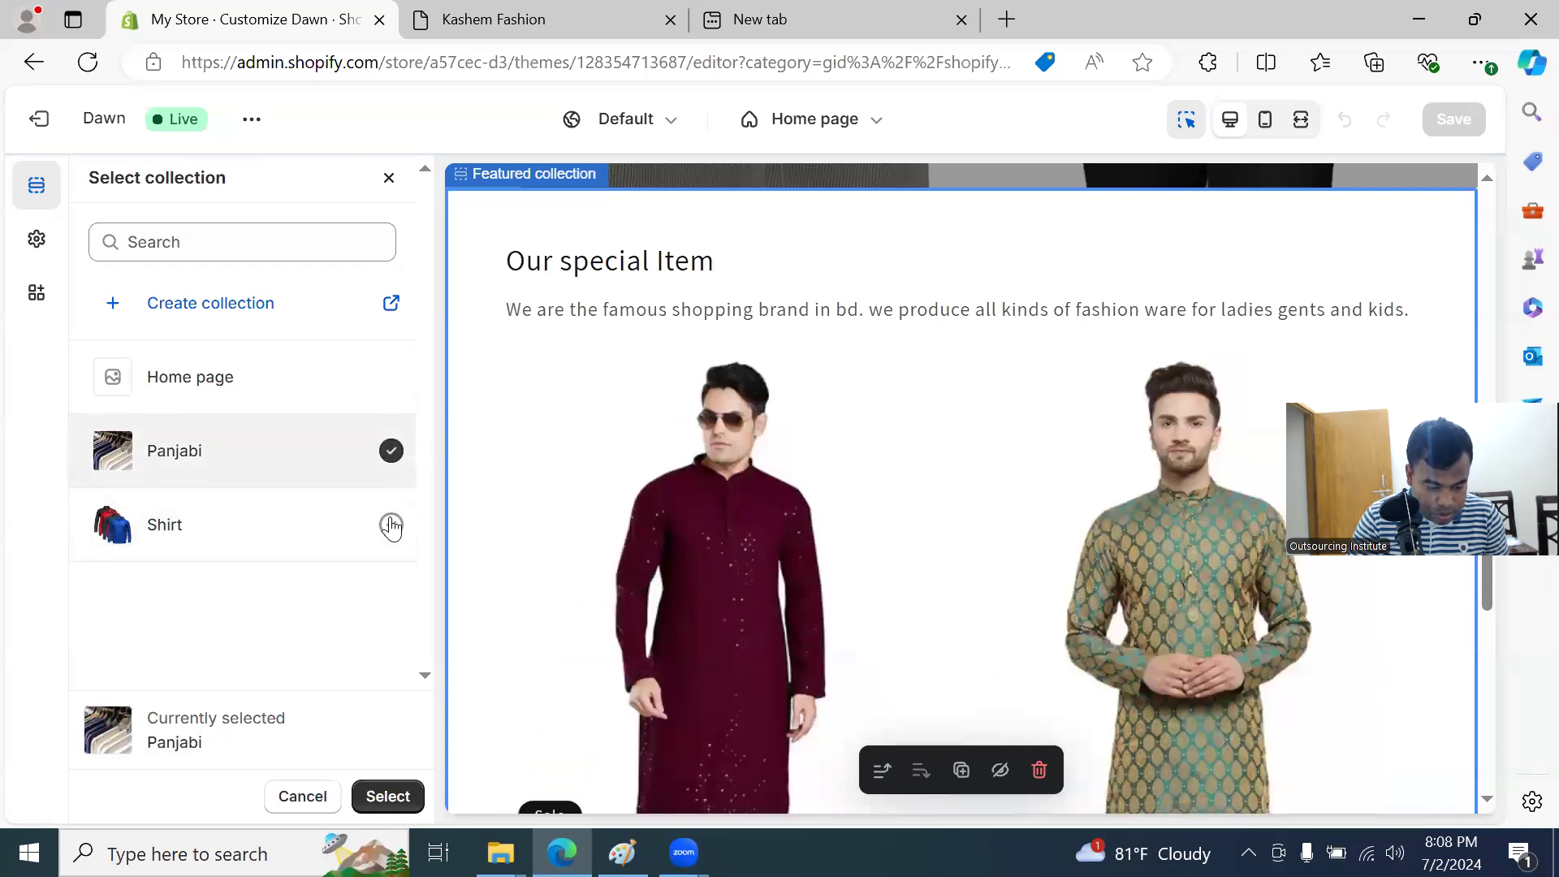
left_click(390, 526)
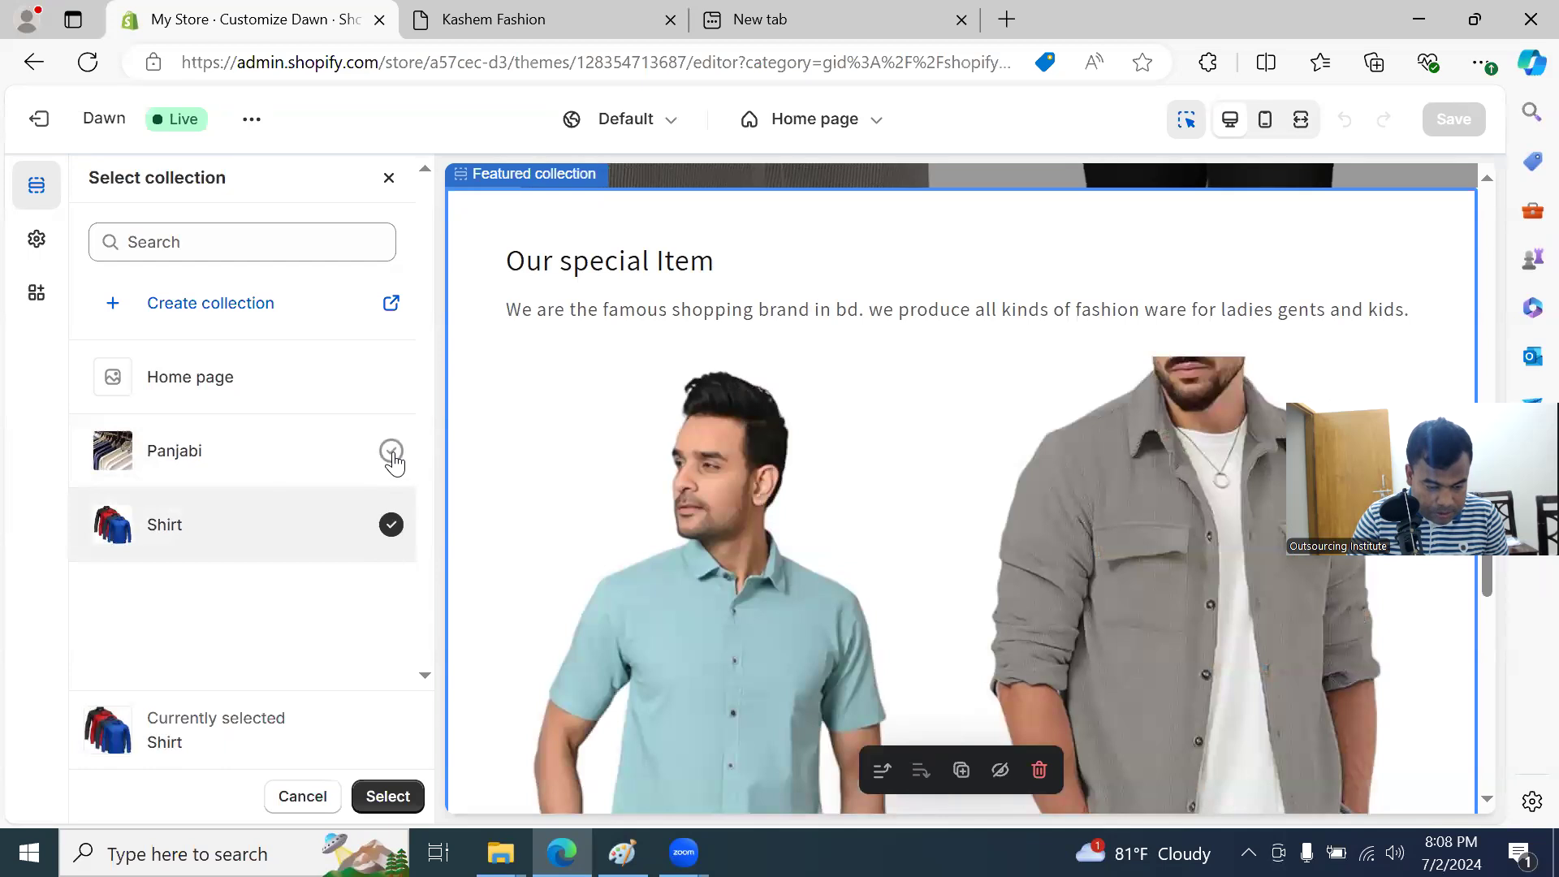
left_click(392, 453)
left_click(388, 796)
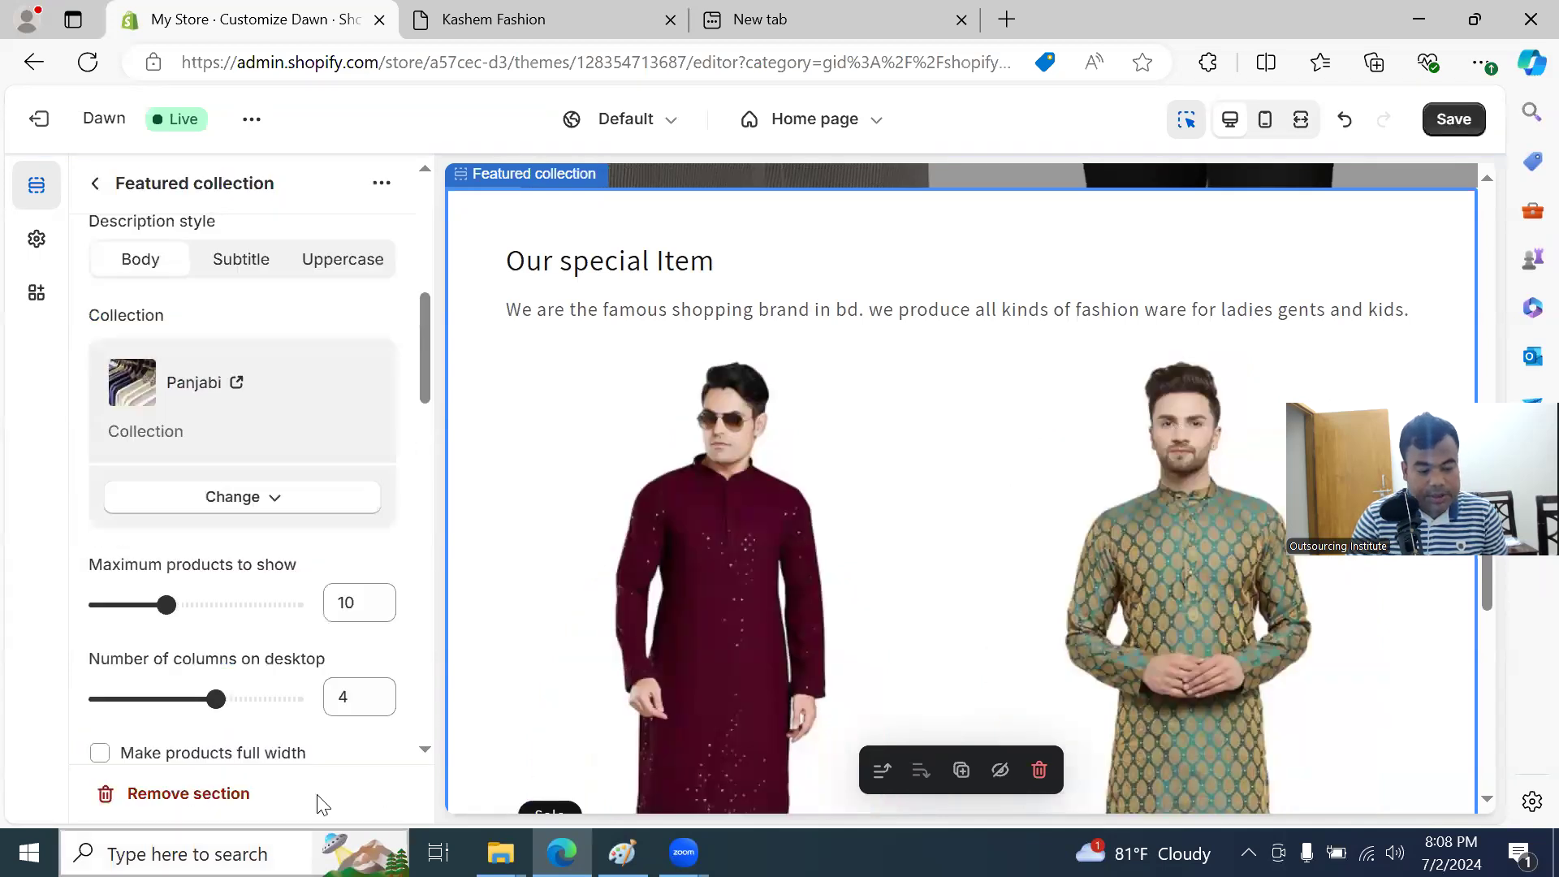
left_click(1437, 121)
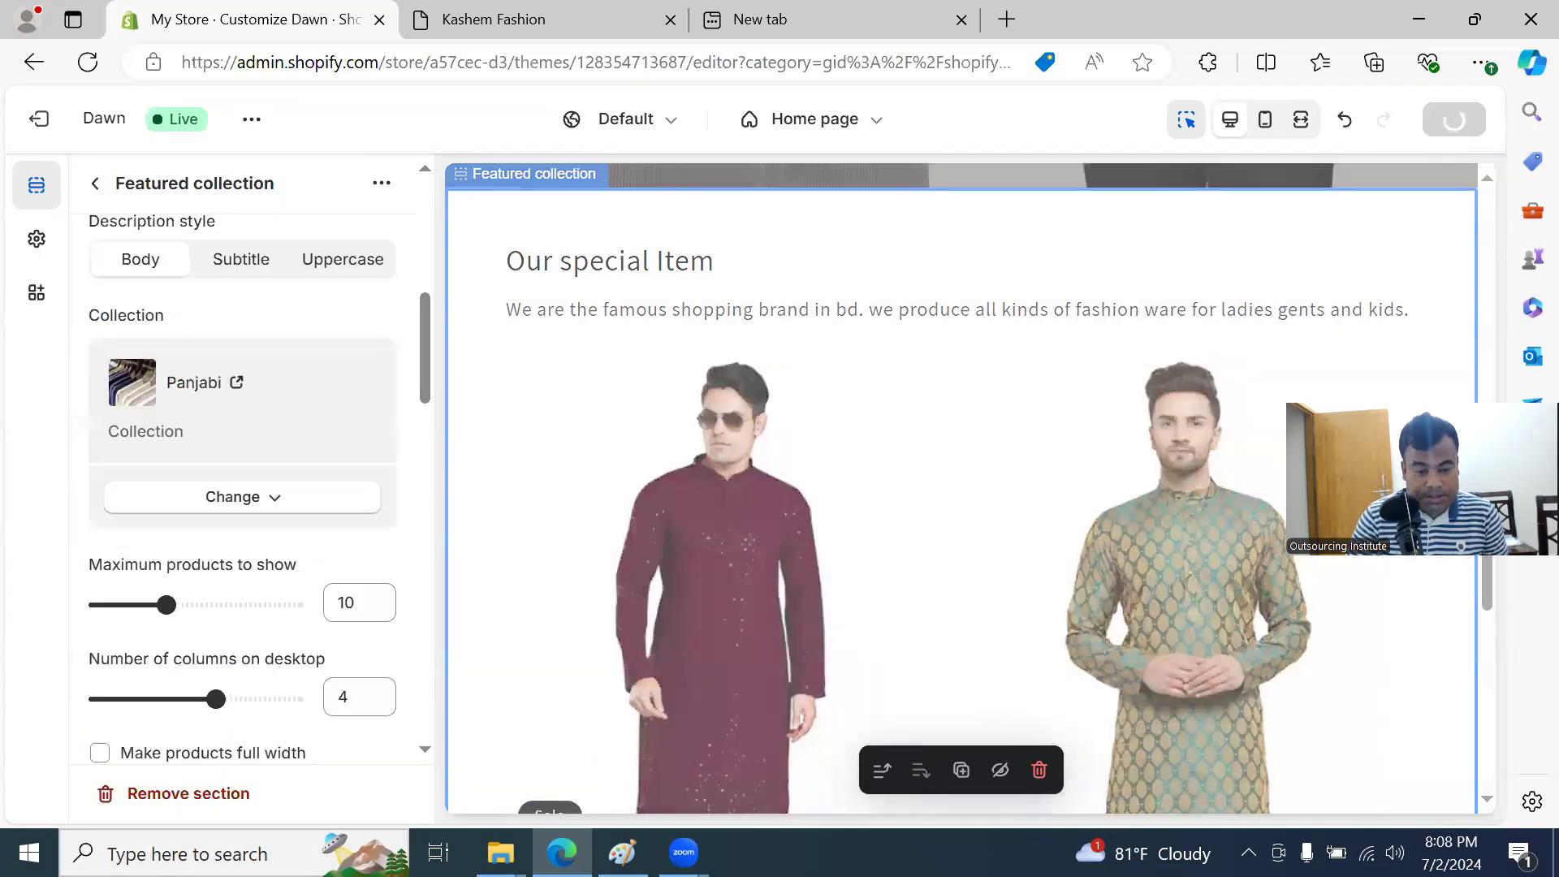
Step: Reload the live storefront and check that the featured collection shows the Panjabi products
left_click(475, 21)
left_click(93, 63)
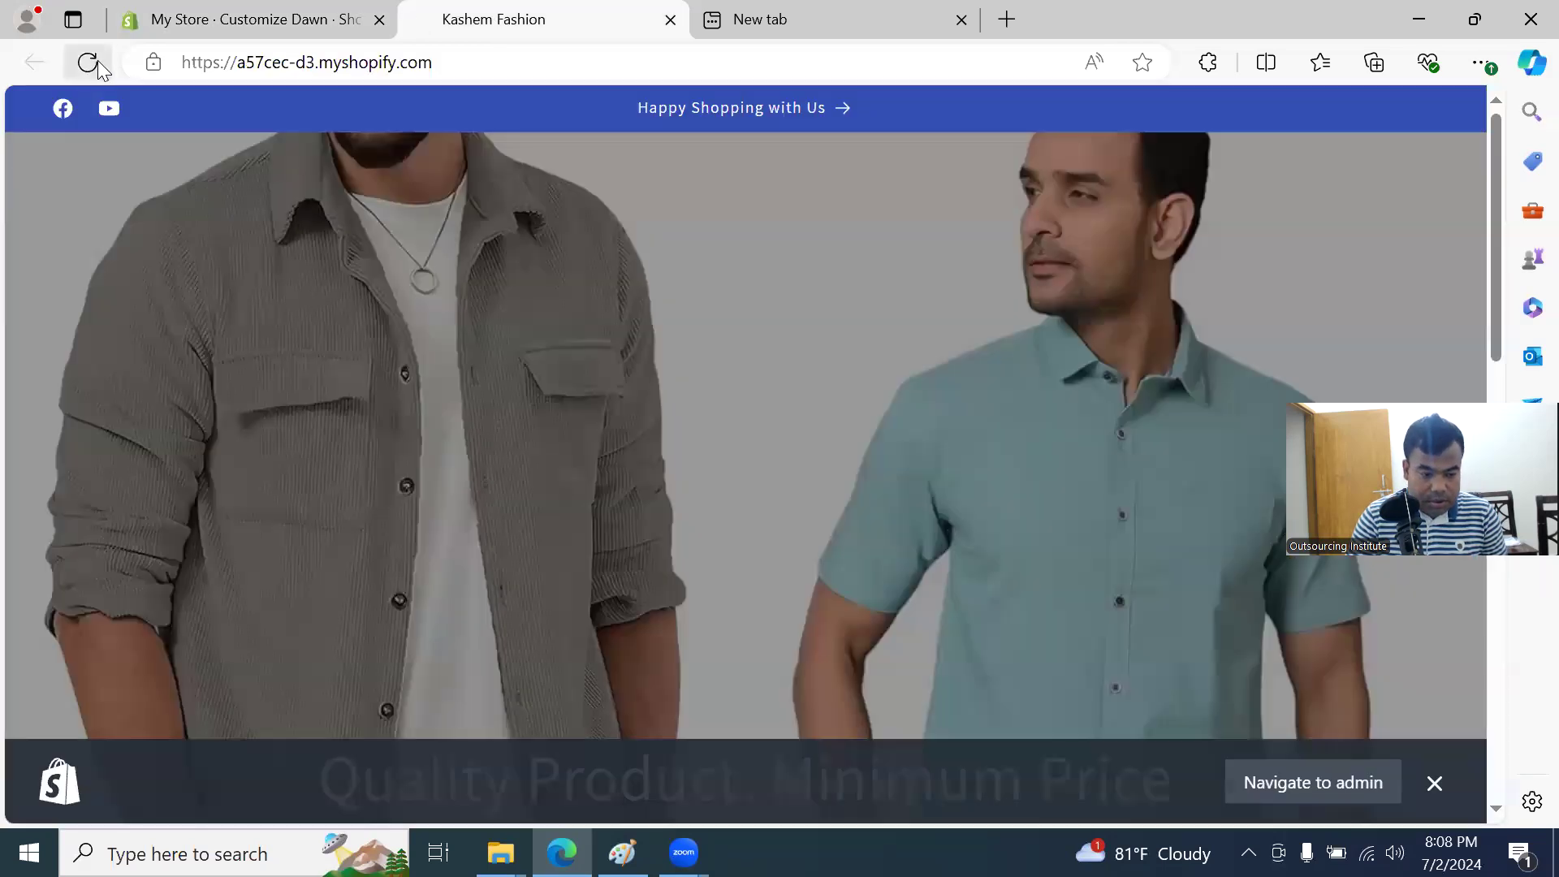
scroll(578, 424, "down", 6)
scroll(577, 431, "down", 5)
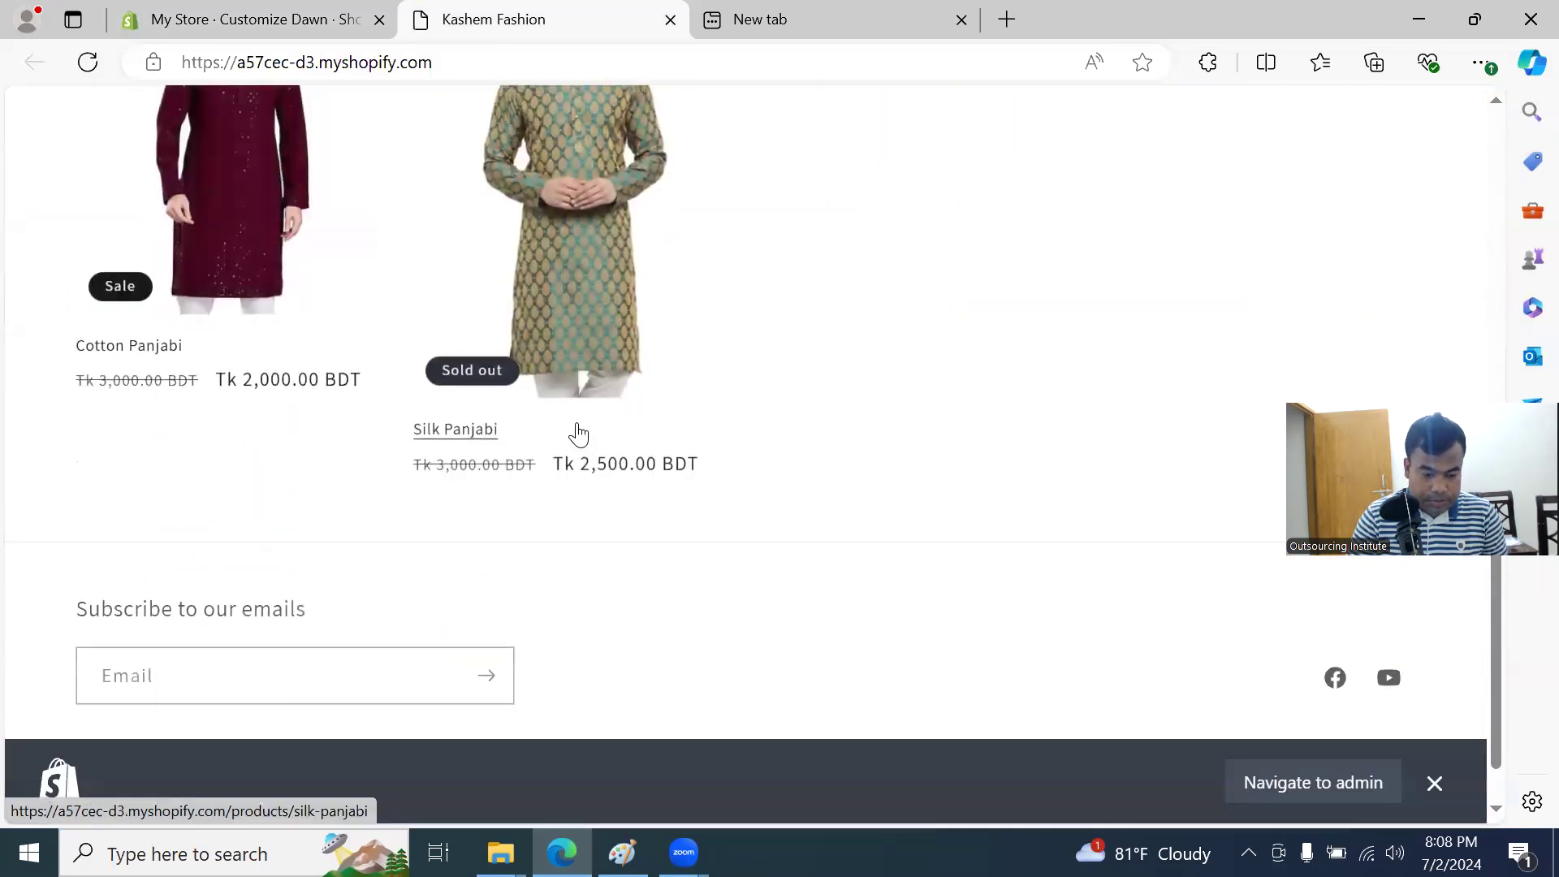
scroll(578, 432, "up", 3)
Step: Add a second Featured collection section to the home page template below the existing one in the theme editor
left_click(281, 23)
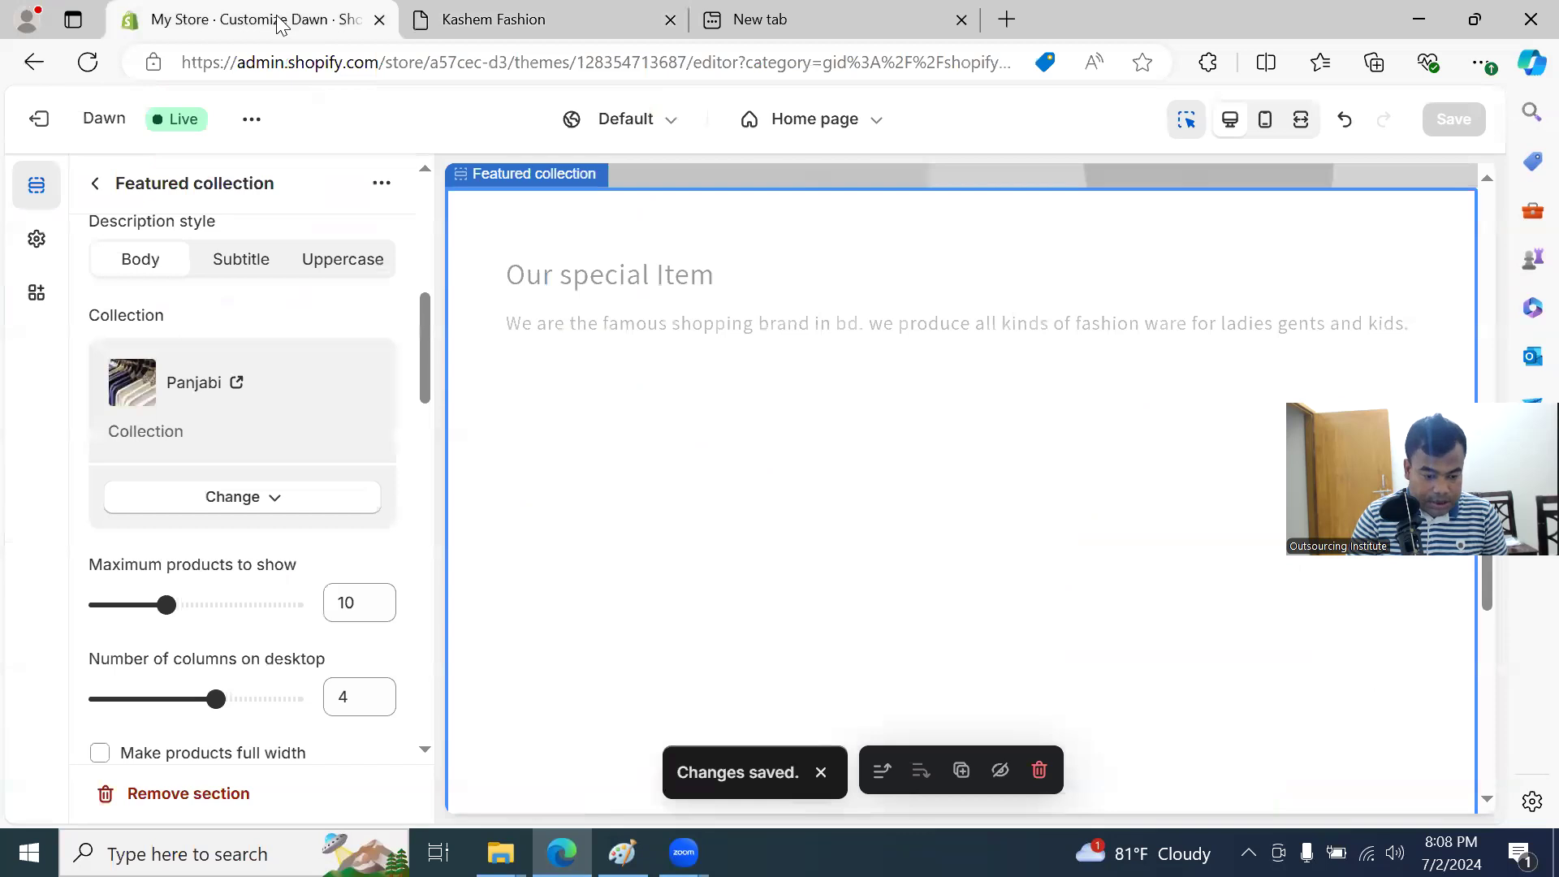
scroll(105, 243, "down", 3)
left_click(95, 183)
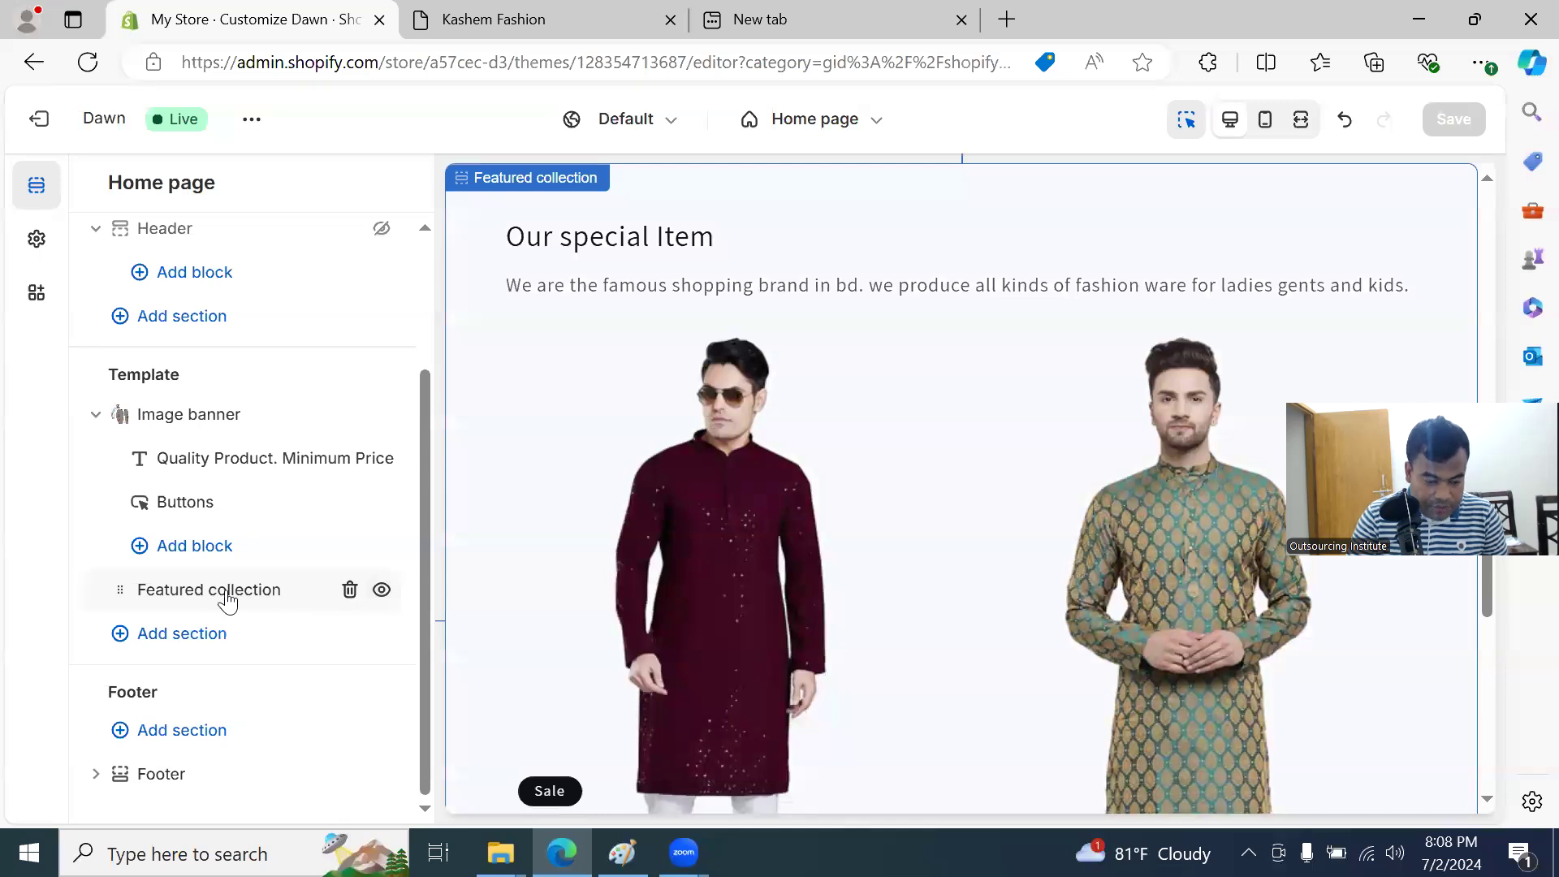
left_click(188, 645)
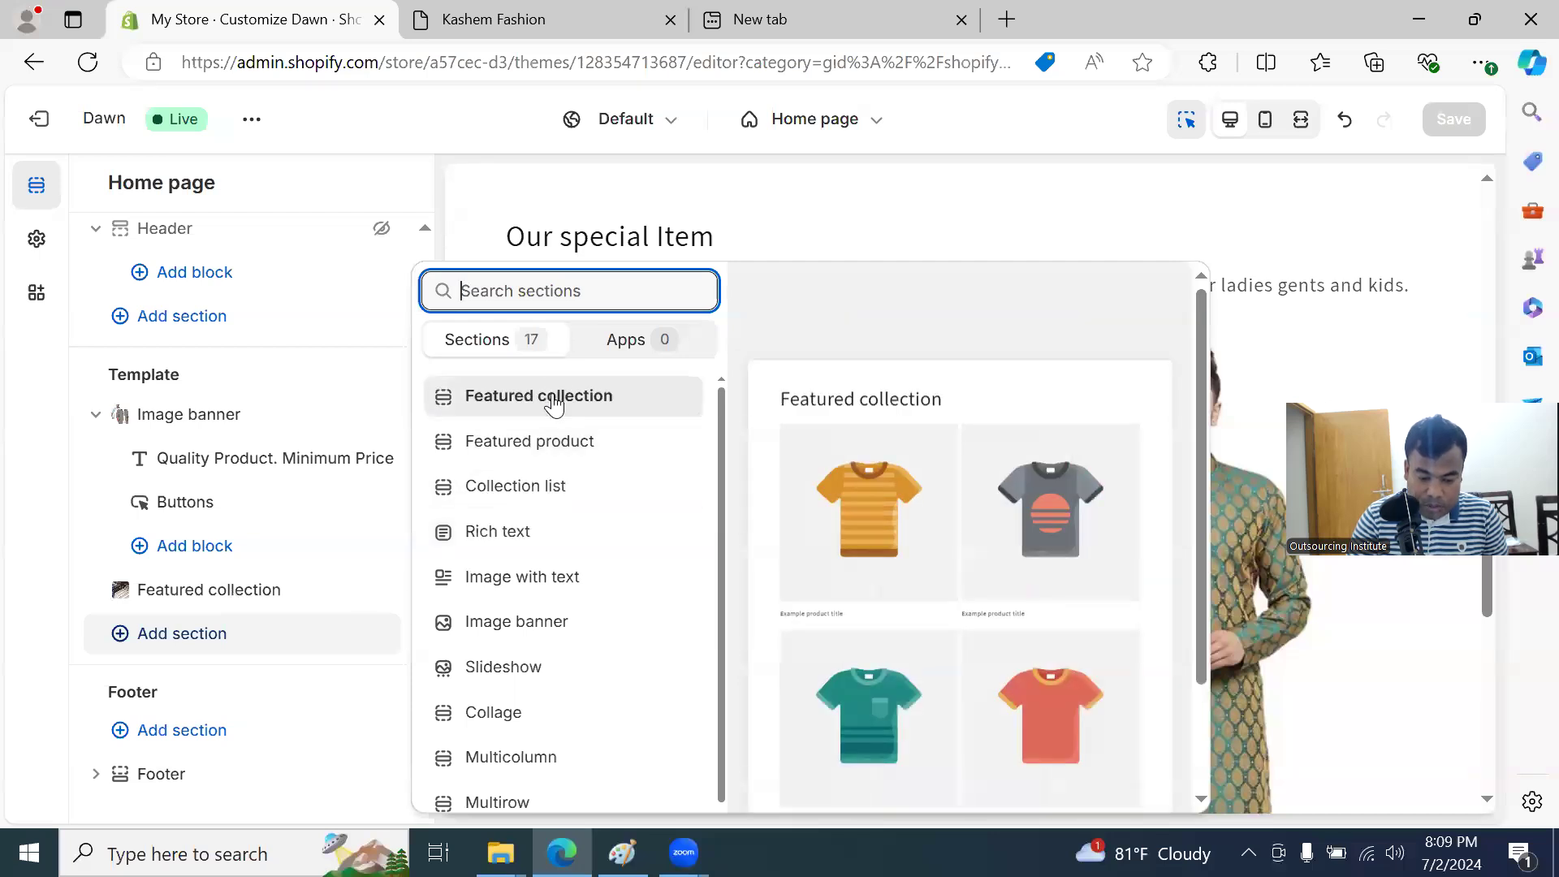
left_click(555, 398)
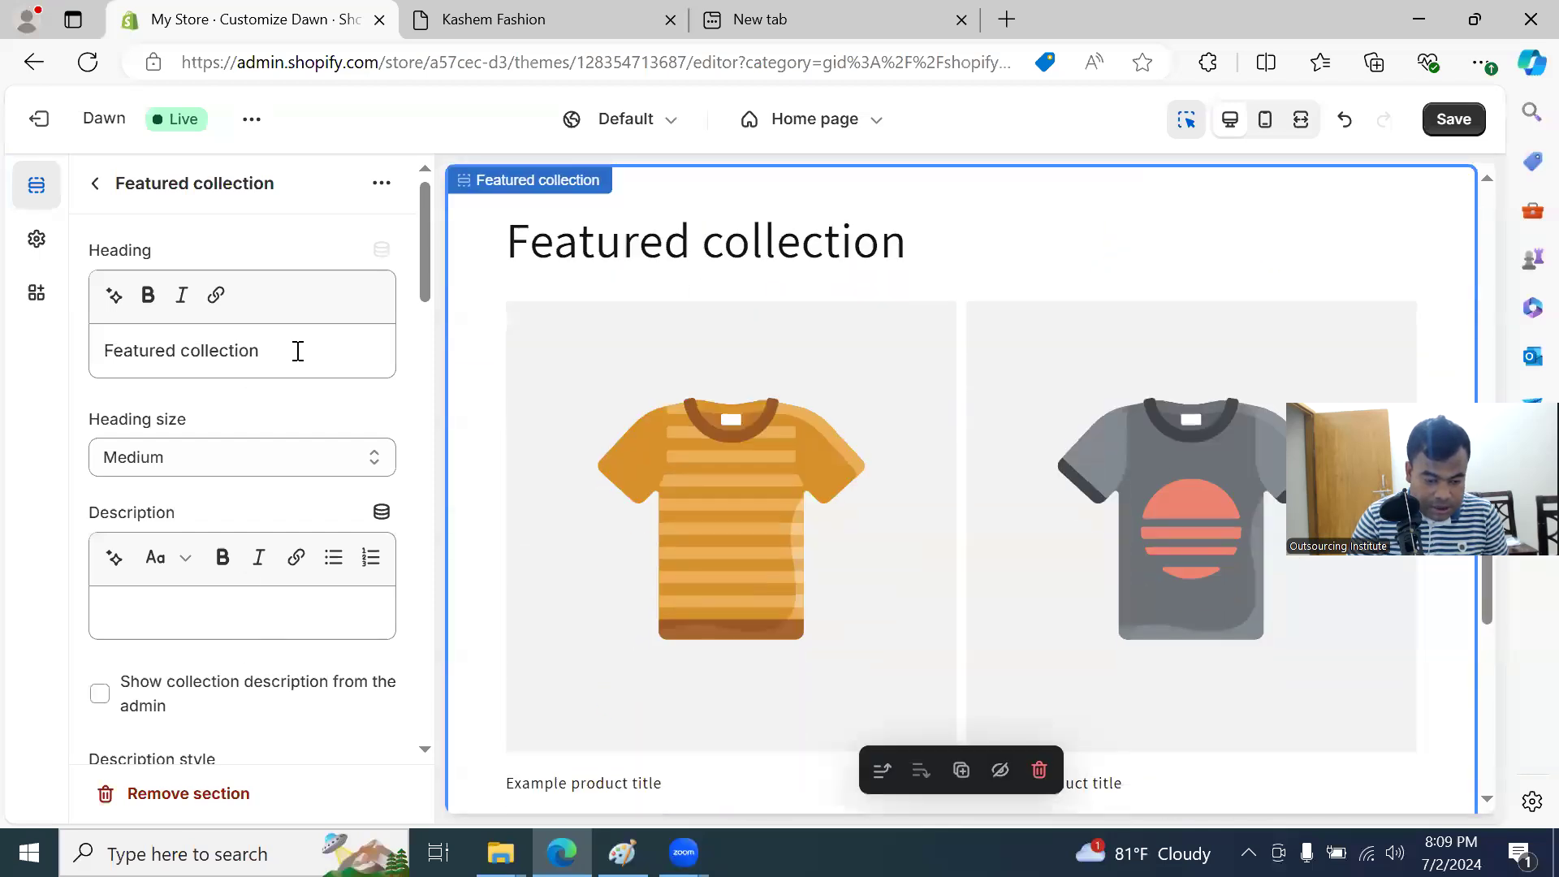
Step: Set Shirt as the source collection of the second Featured collection section and save the theme
scroll(288, 528, "down", 5)
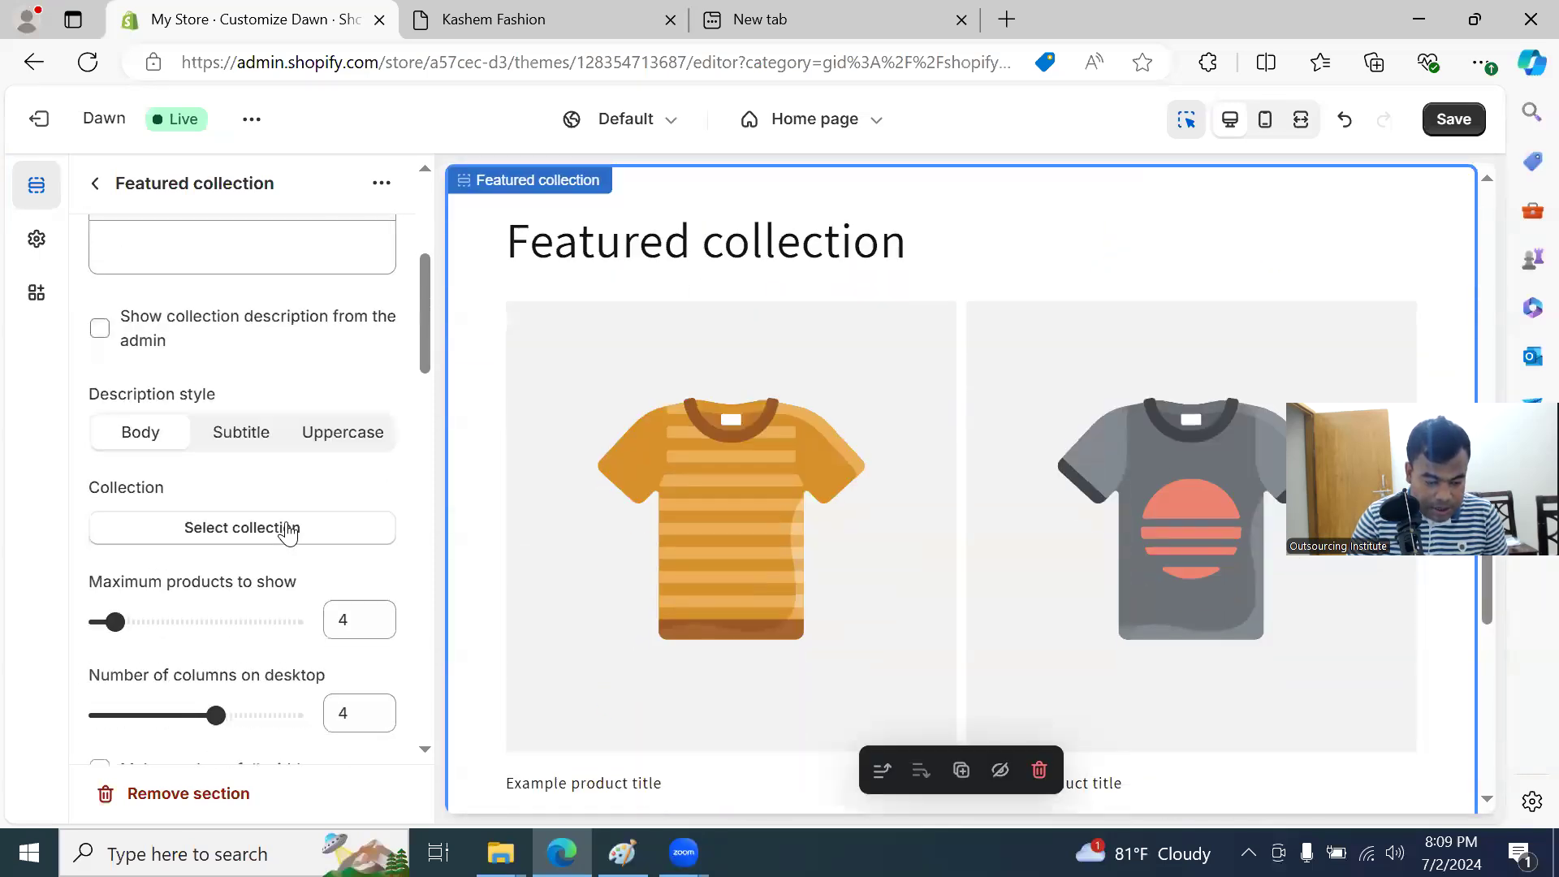
scroll(288, 531, "down", 10)
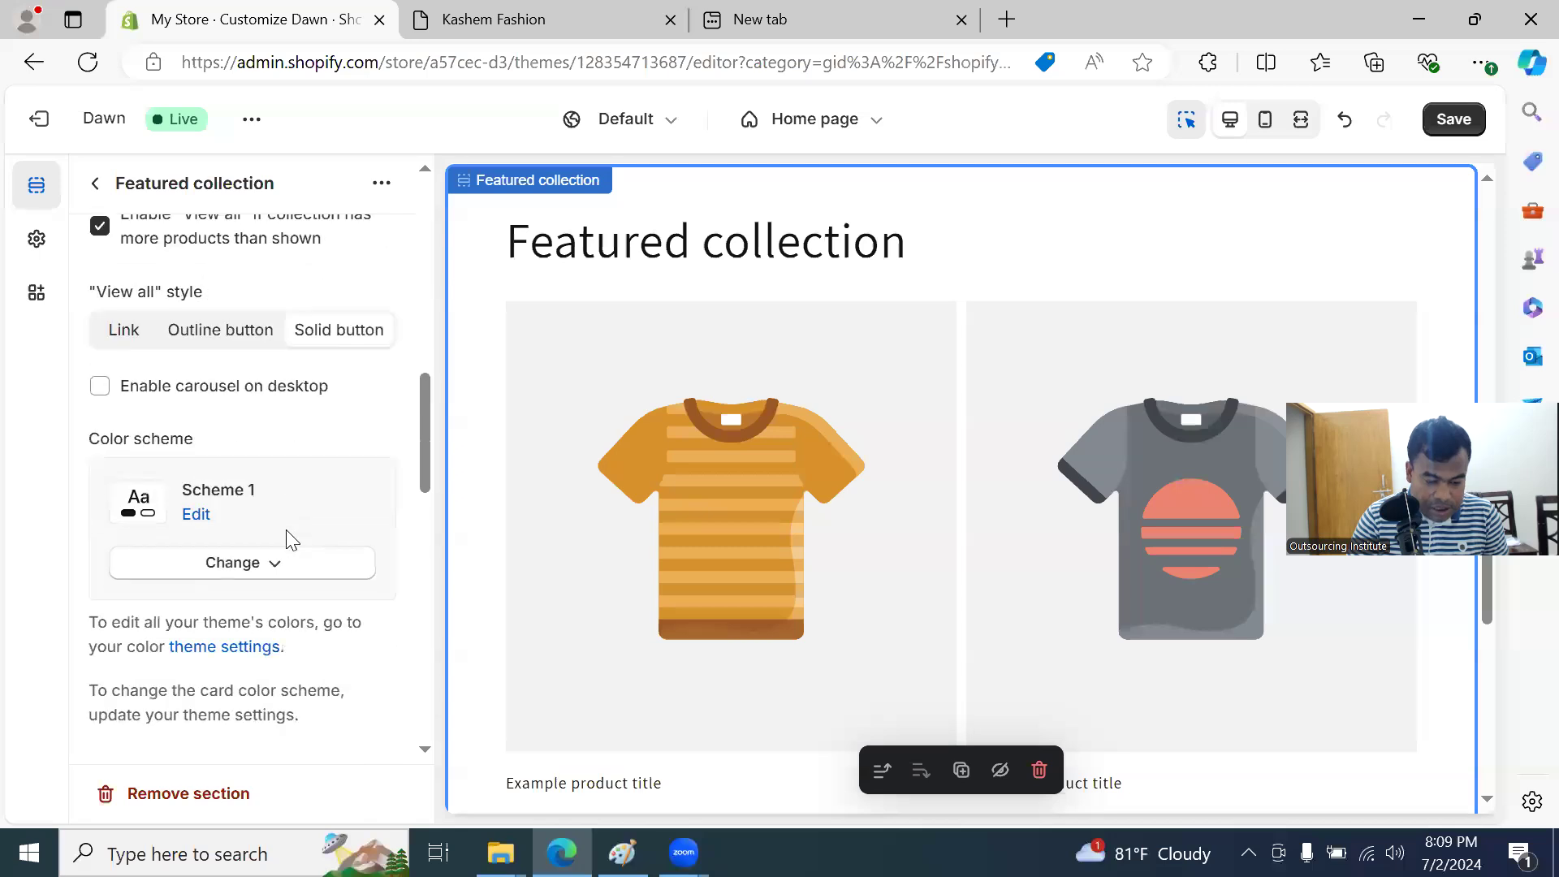
scroll(288, 543, "down", 10)
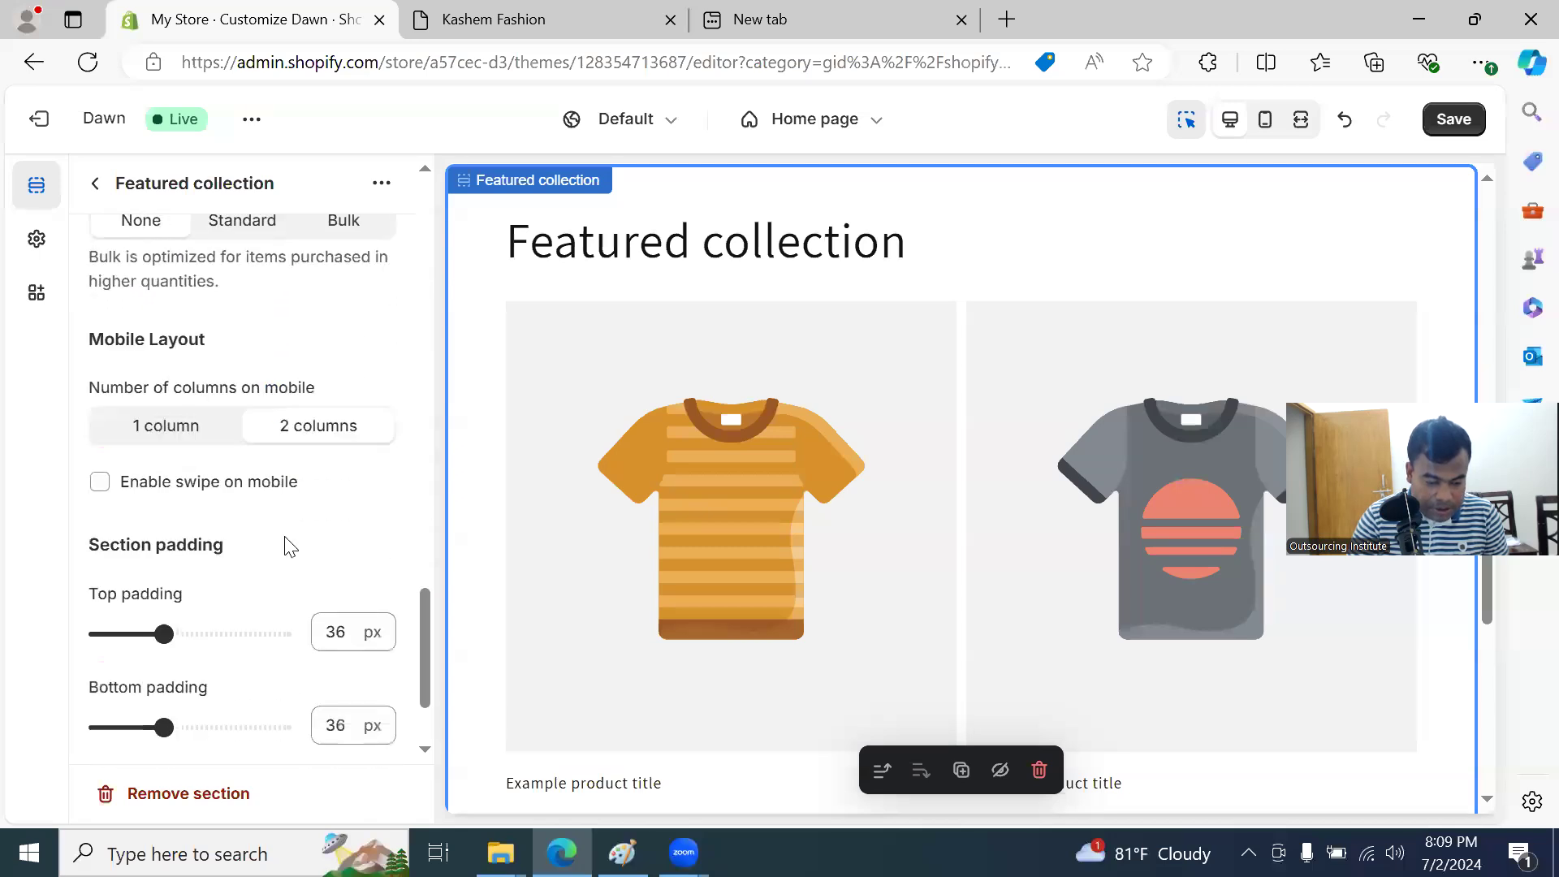
scroll(289, 546, "down", 2)
scroll(285, 547, "up", 10)
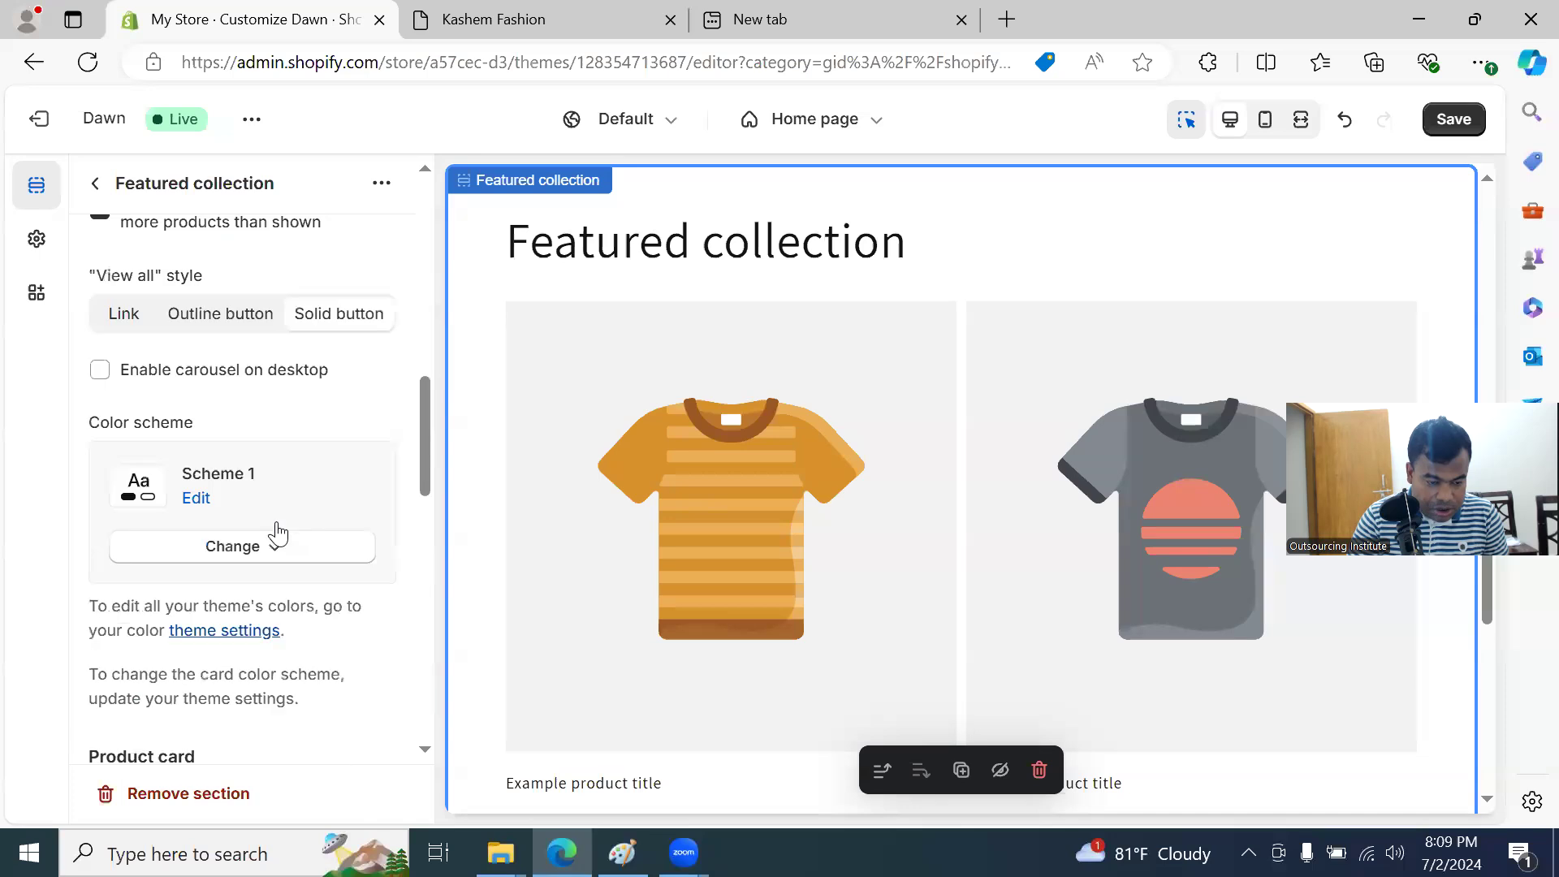
scroll(281, 526, "up", 6)
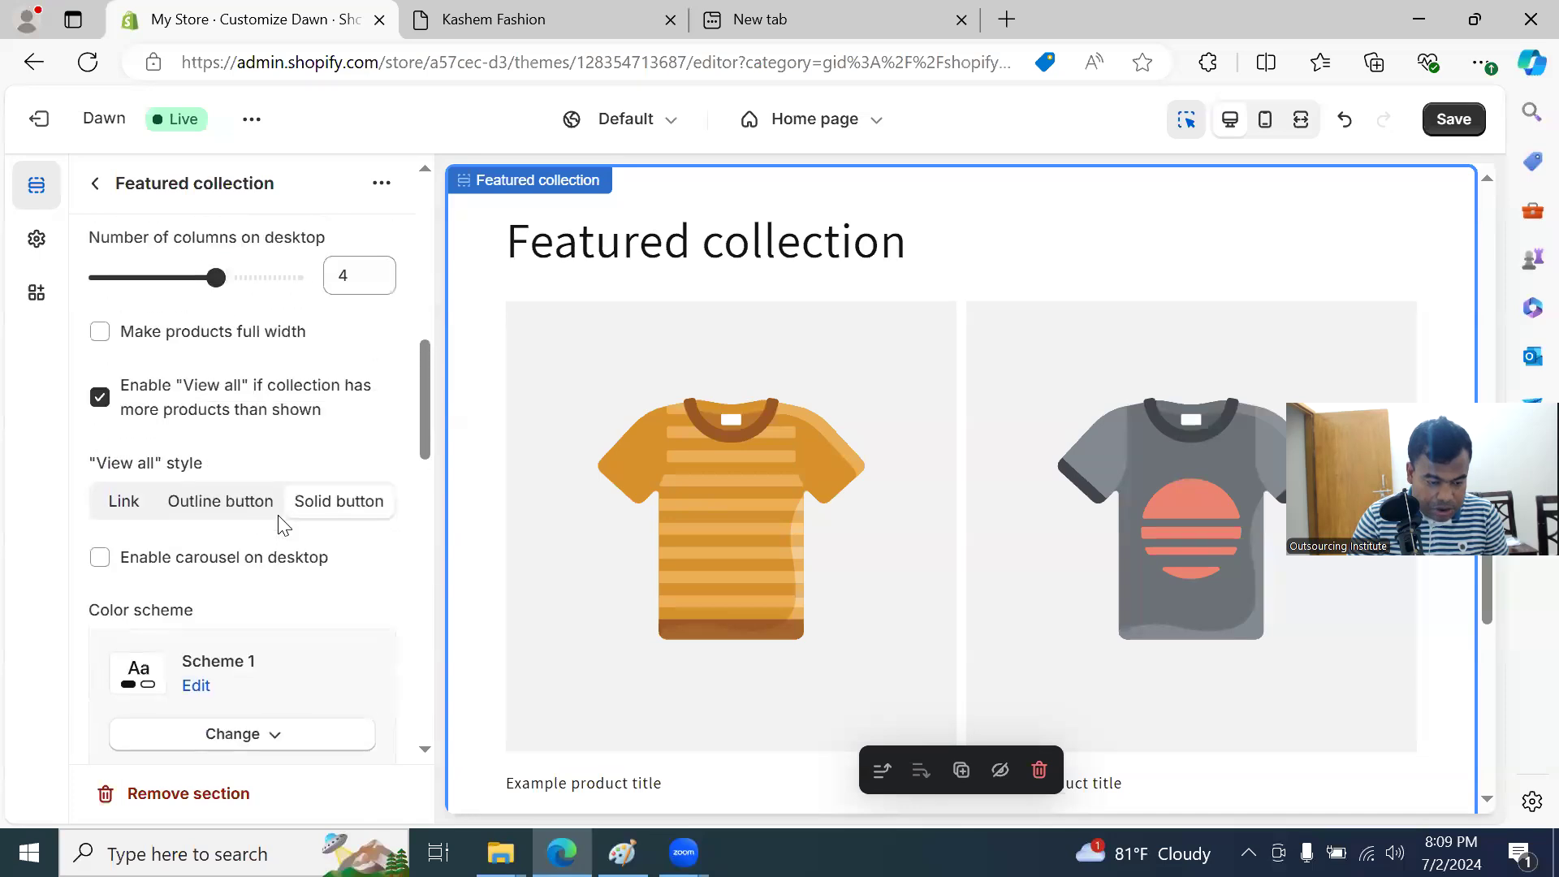
scroll(280, 526, "up", 1)
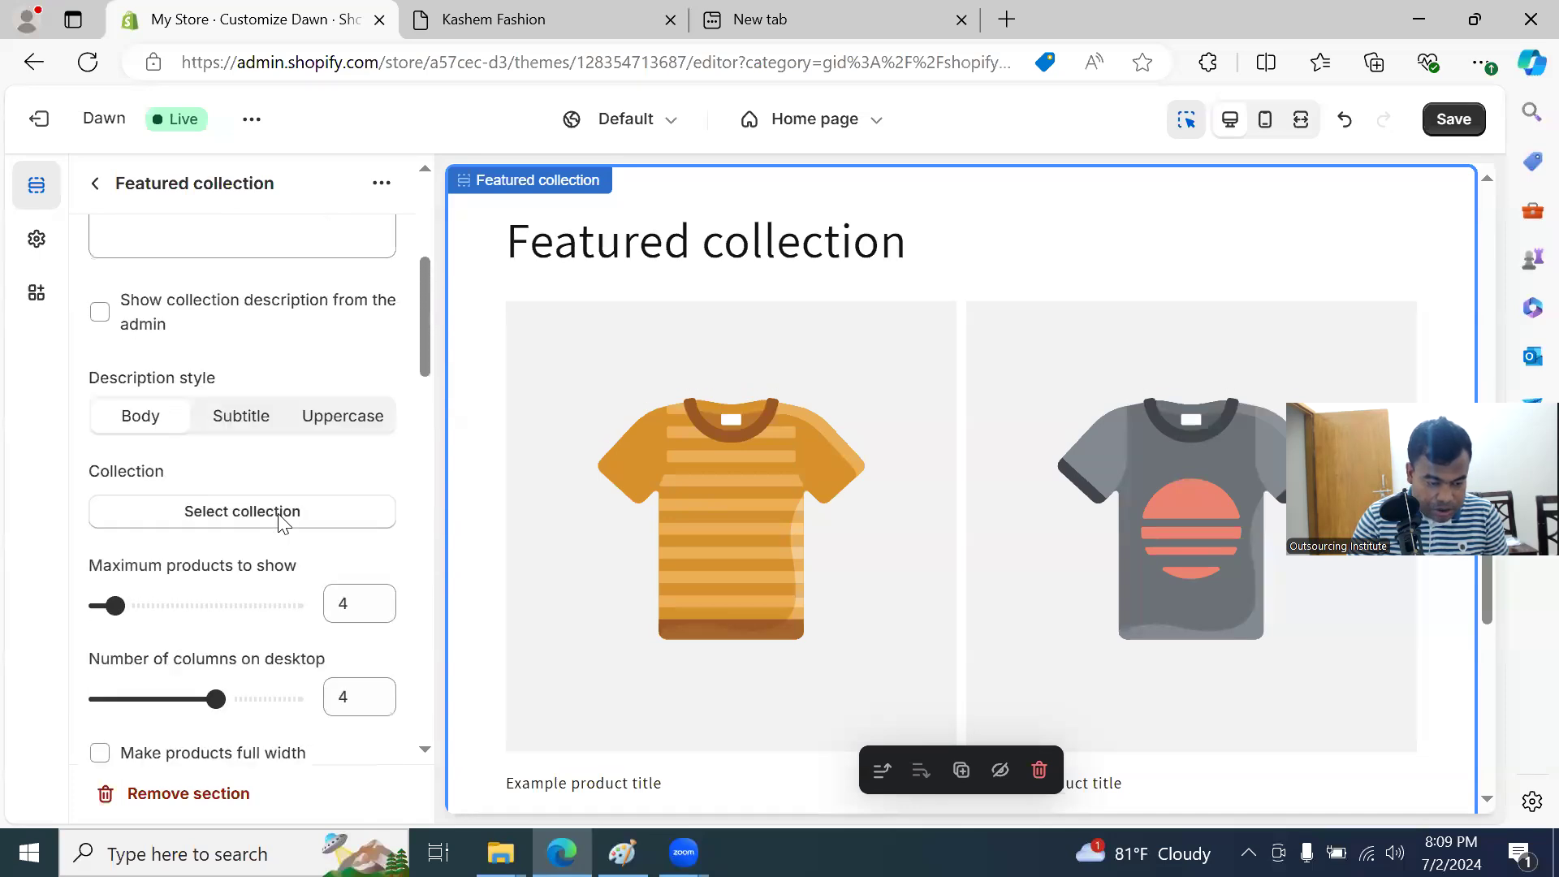
scroll(308, 555, "up", 2)
scroll(306, 558, "down", 2)
left_click(256, 511)
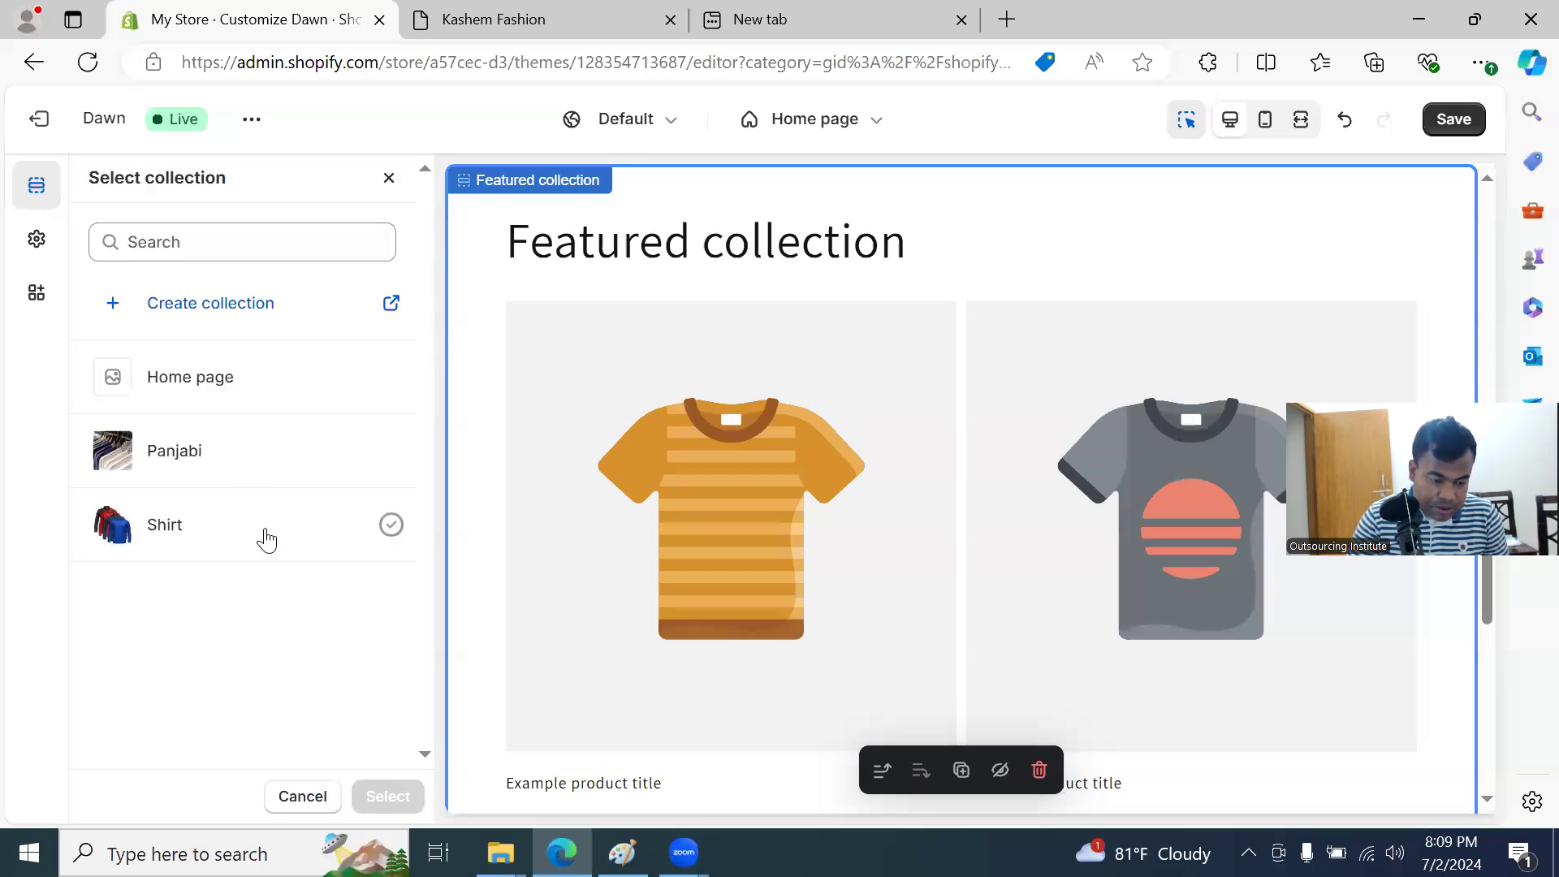
left_click(266, 536)
left_click(390, 796)
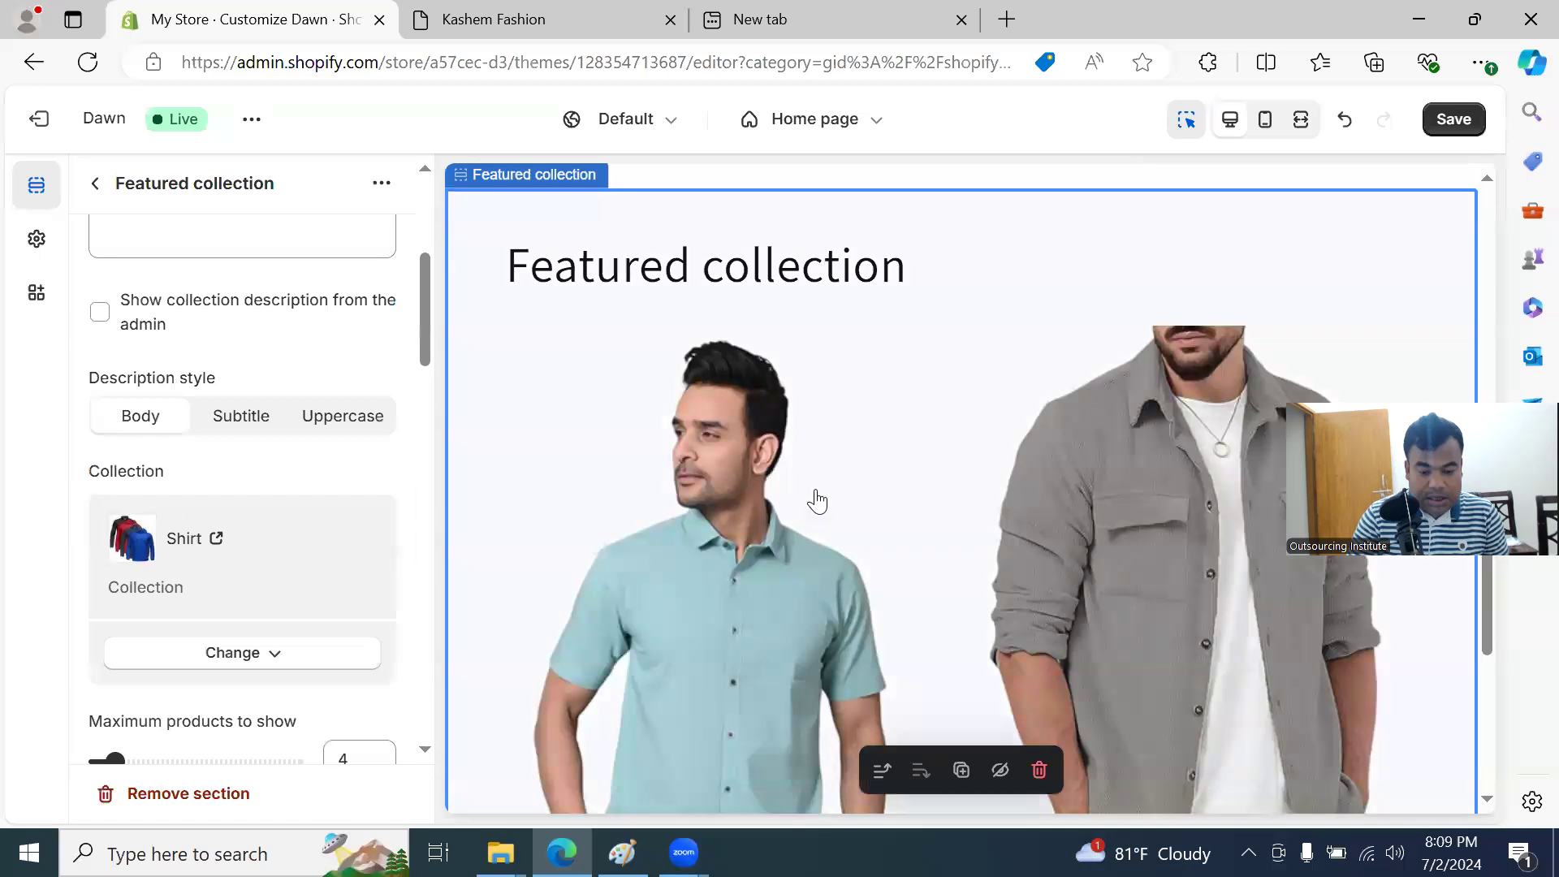
left_click(1458, 121)
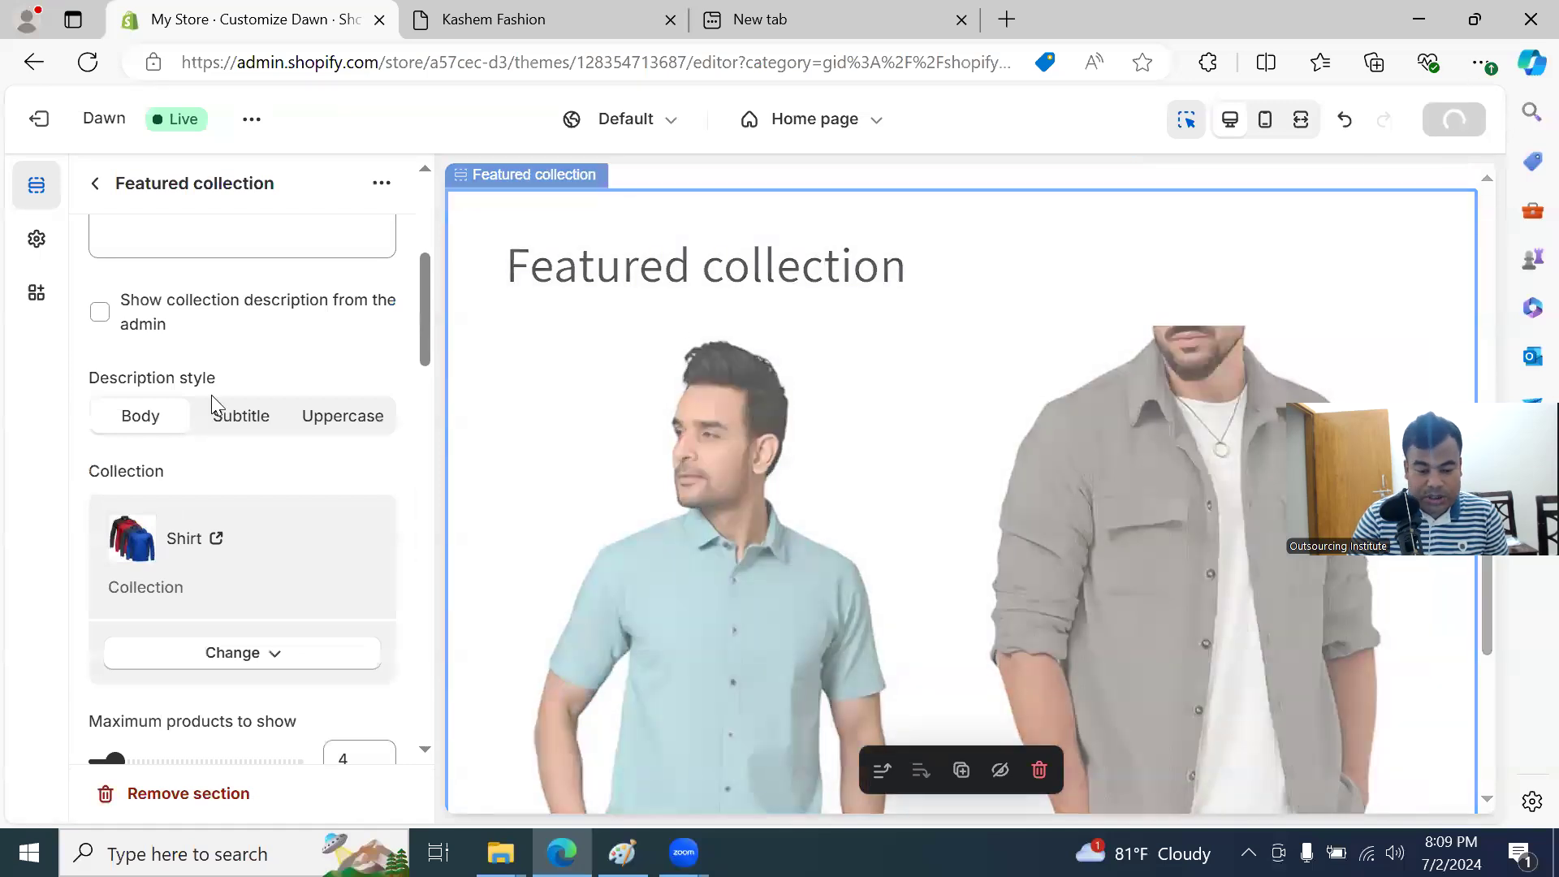
Step: Reload the live storefront and check the home page from the announcement bar down through the featured collection sections
left_click(514, 23)
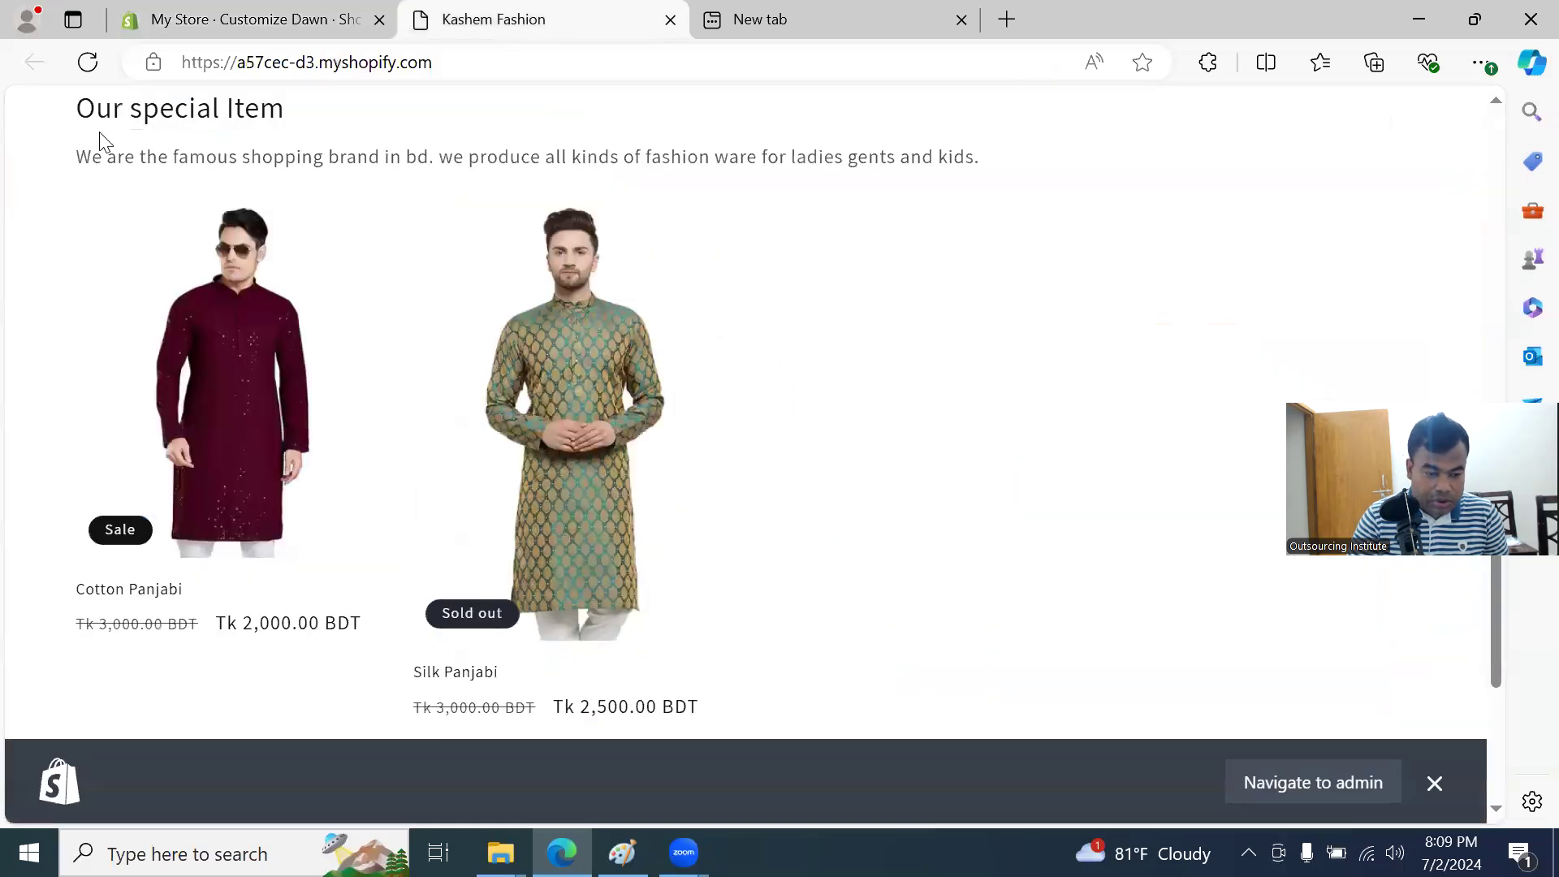
left_click(88, 63)
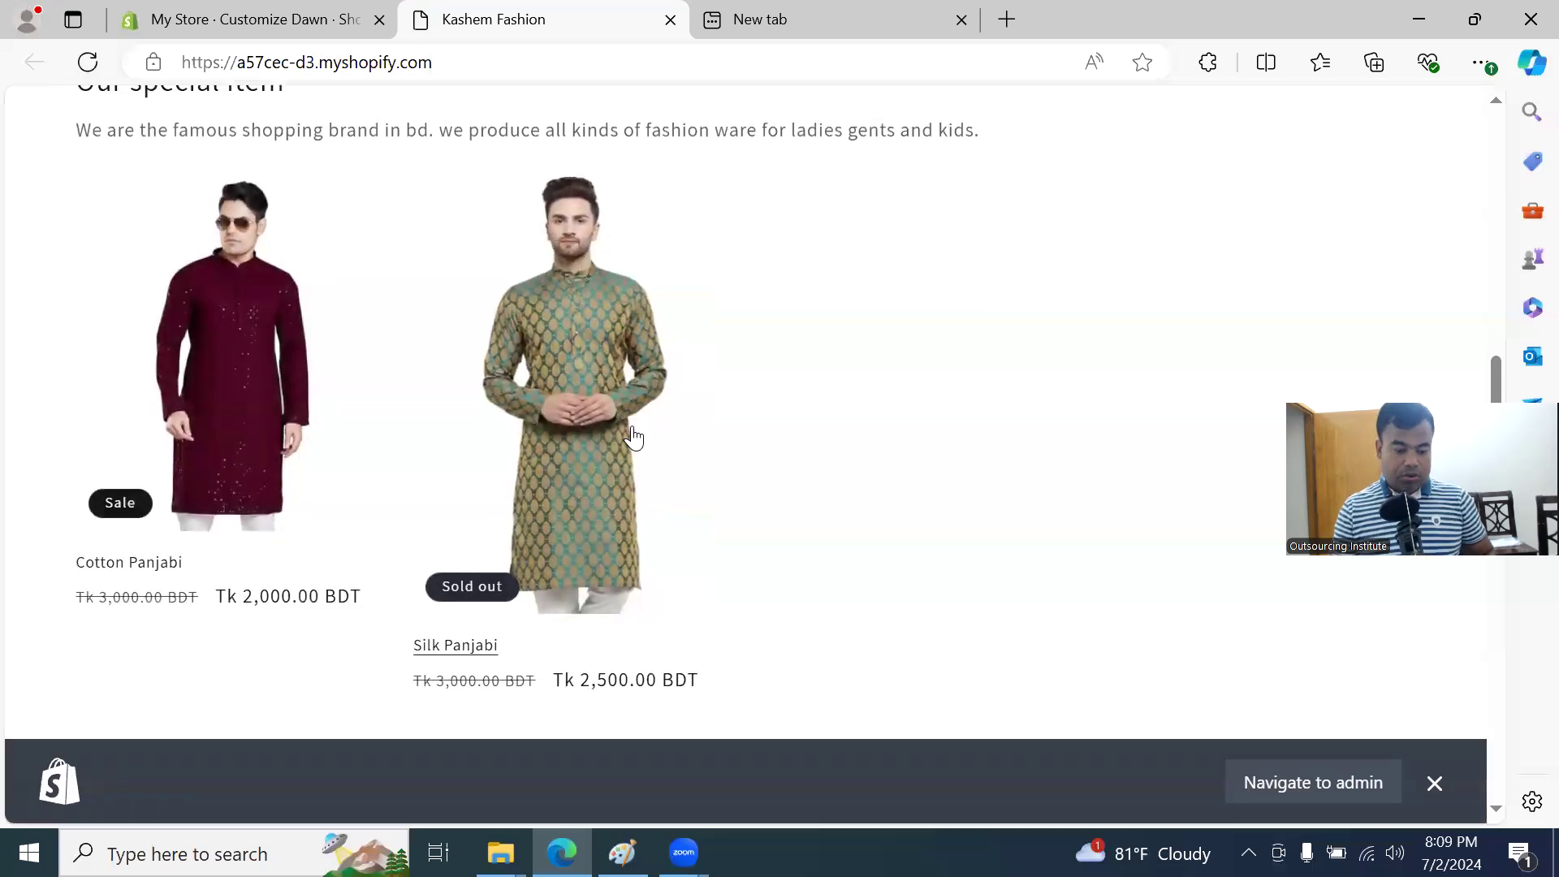
scroll(617, 431, "down", 4)
scroll(592, 414, "up", 15)
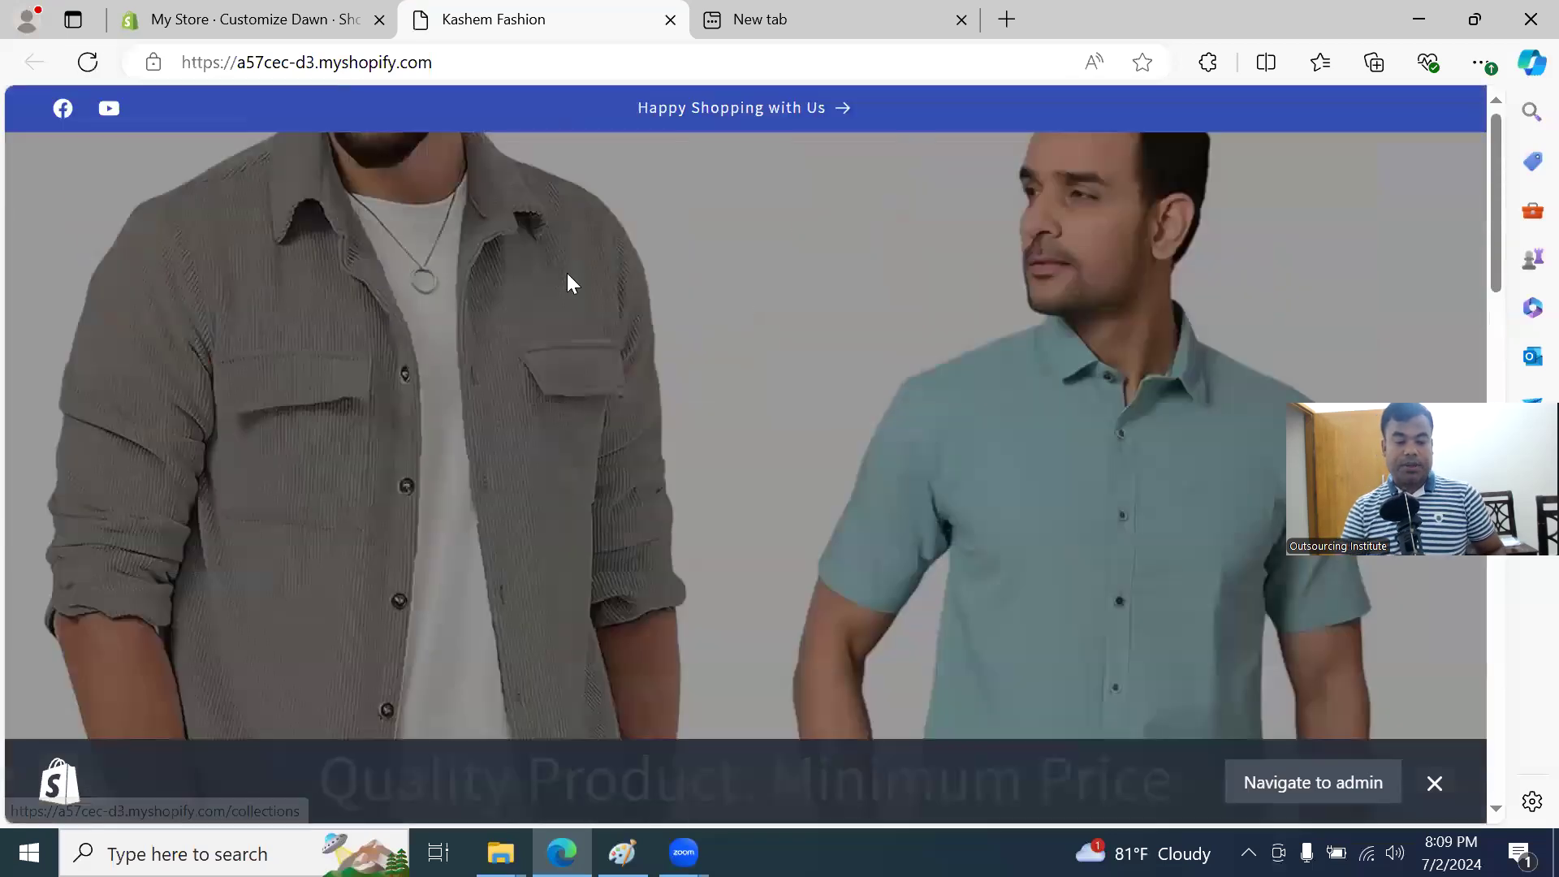
scroll(644, 403, "down", 7)
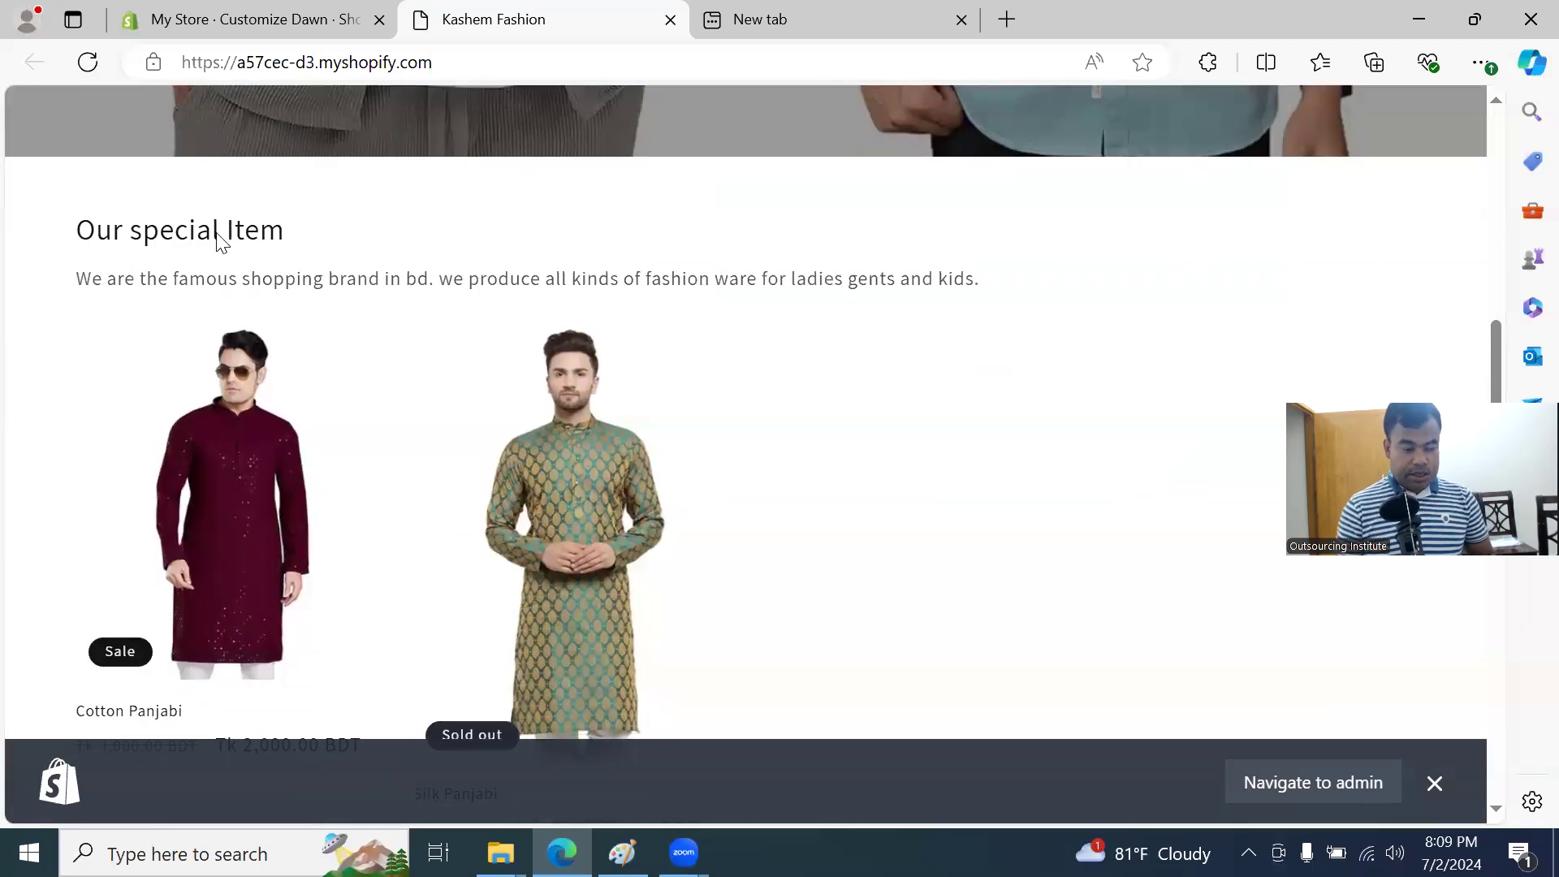
Step: Change the heading of the shirt Featured collection section to "Our Shirt Collection" and save the theme
scroll(537, 400, "down", 7)
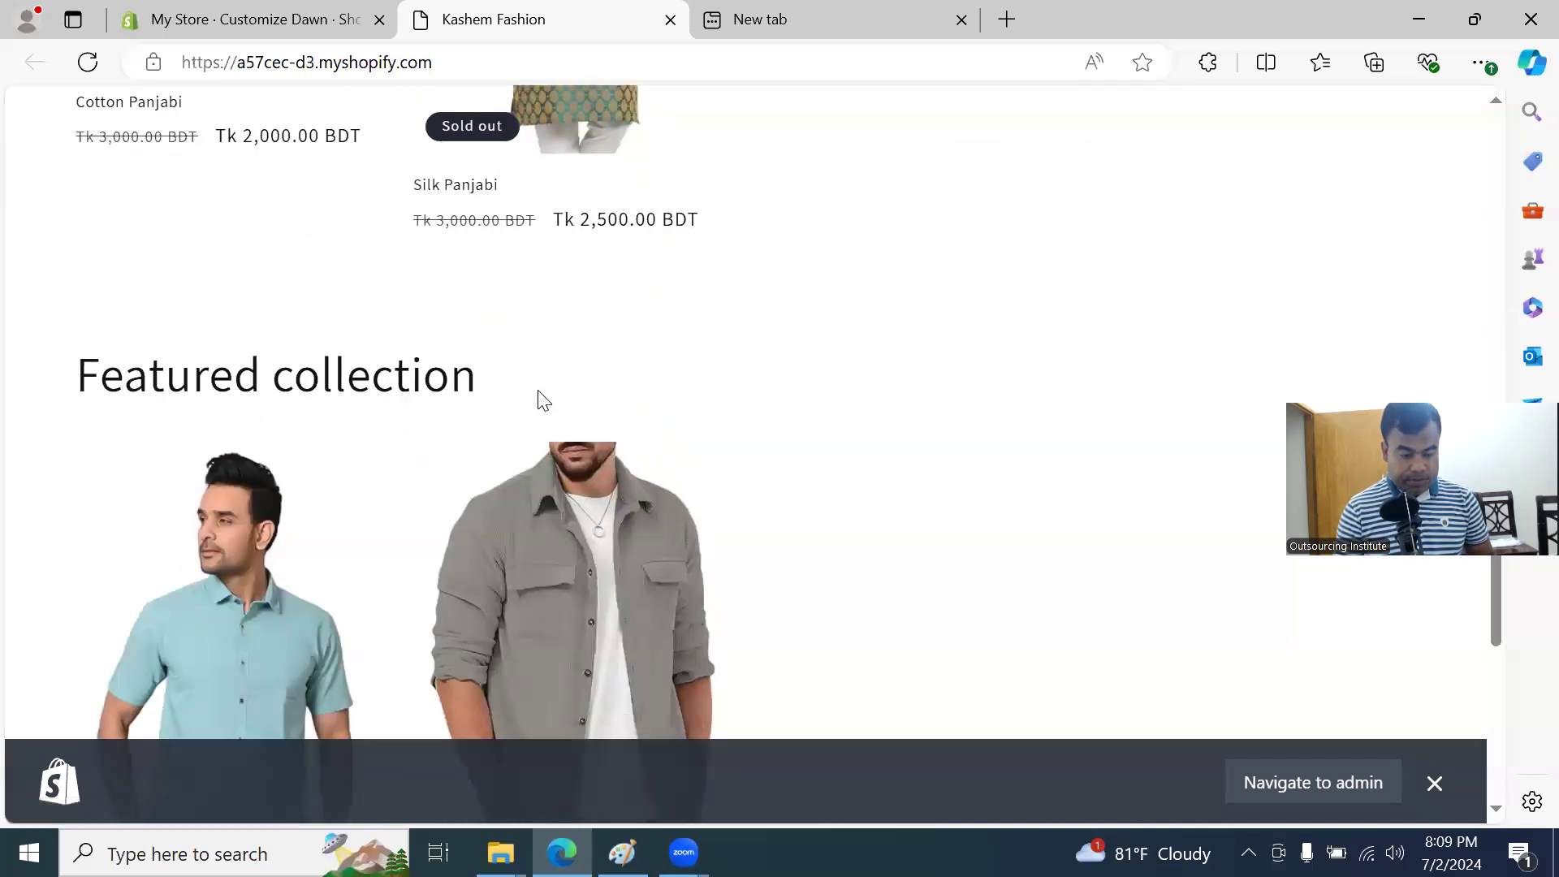
scroll(400, 465, "down", 4)
scroll(449, 458, "up", 12)
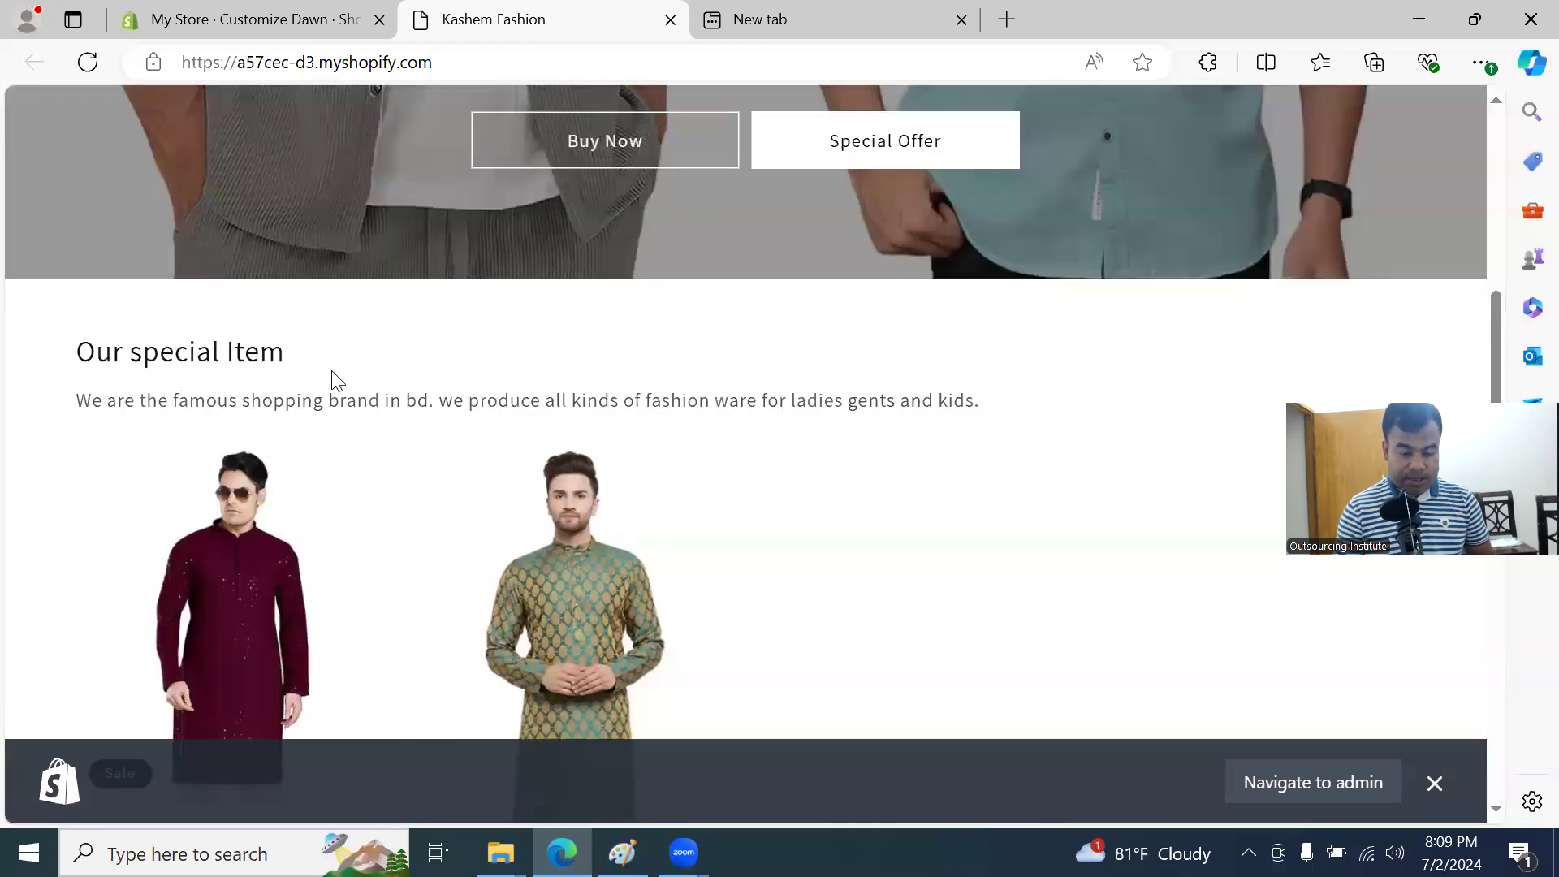
scroll(397, 519, "down", 7)
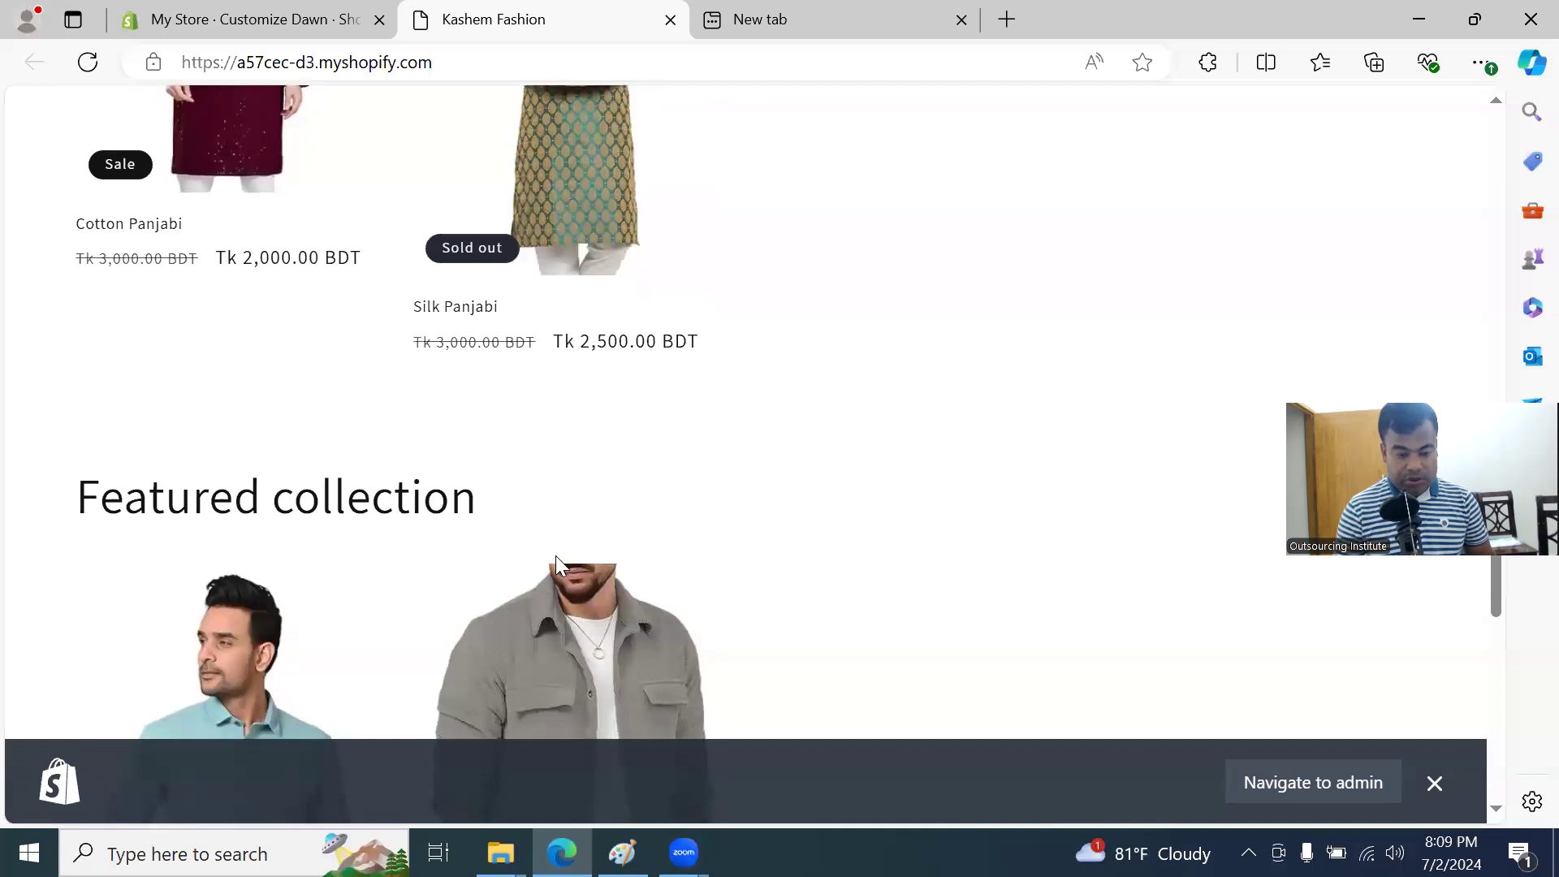
left_click(278, 19)
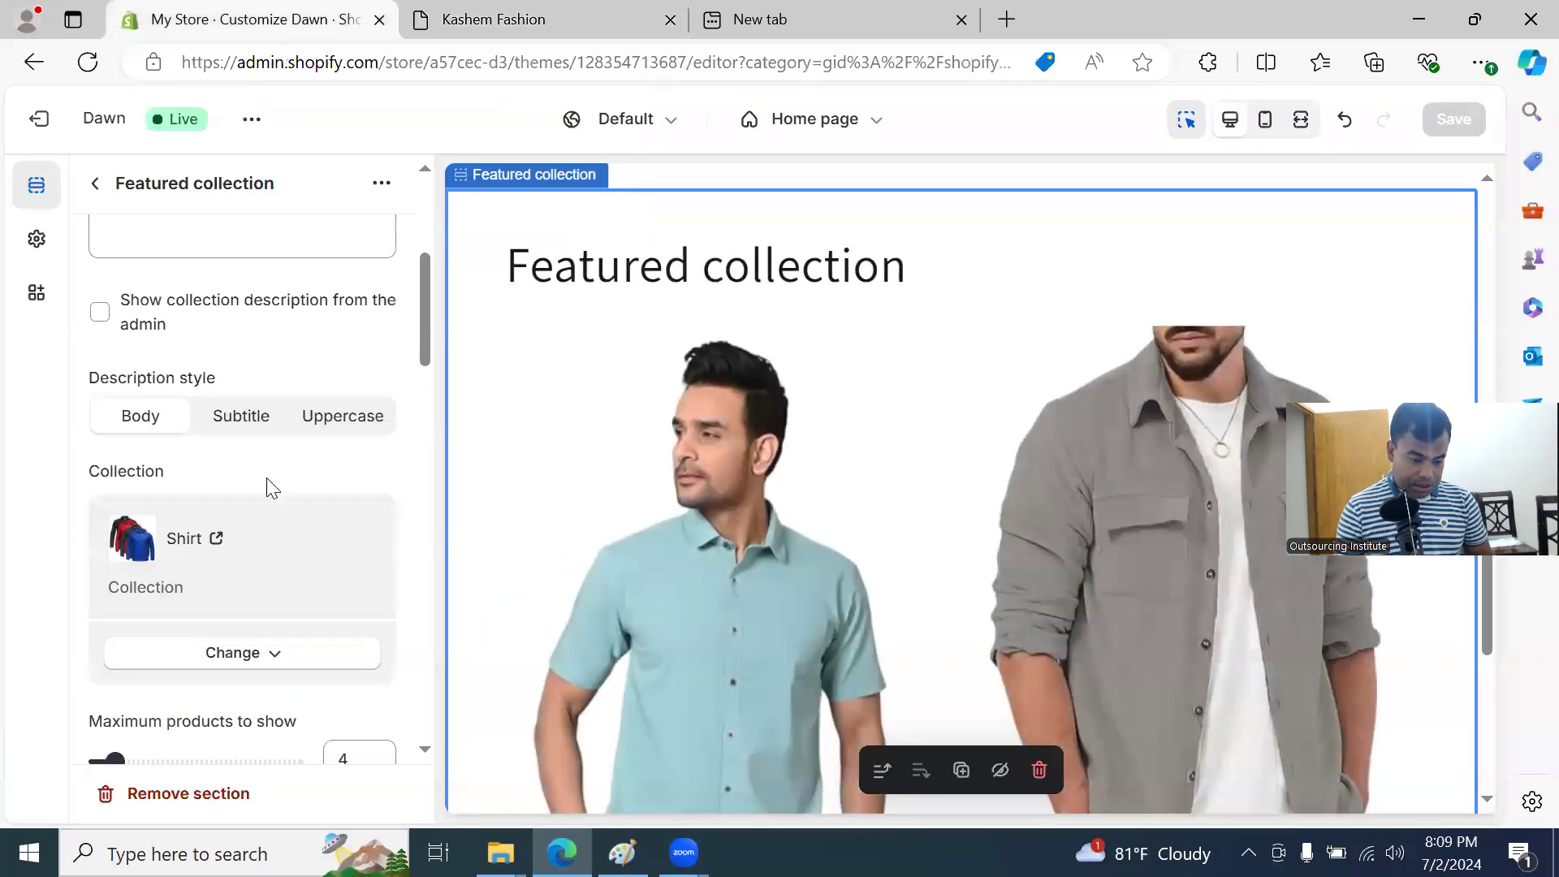
scroll(268, 484, "up", 5)
left_click_drag(279, 342, 81, 367)
type("Ou")
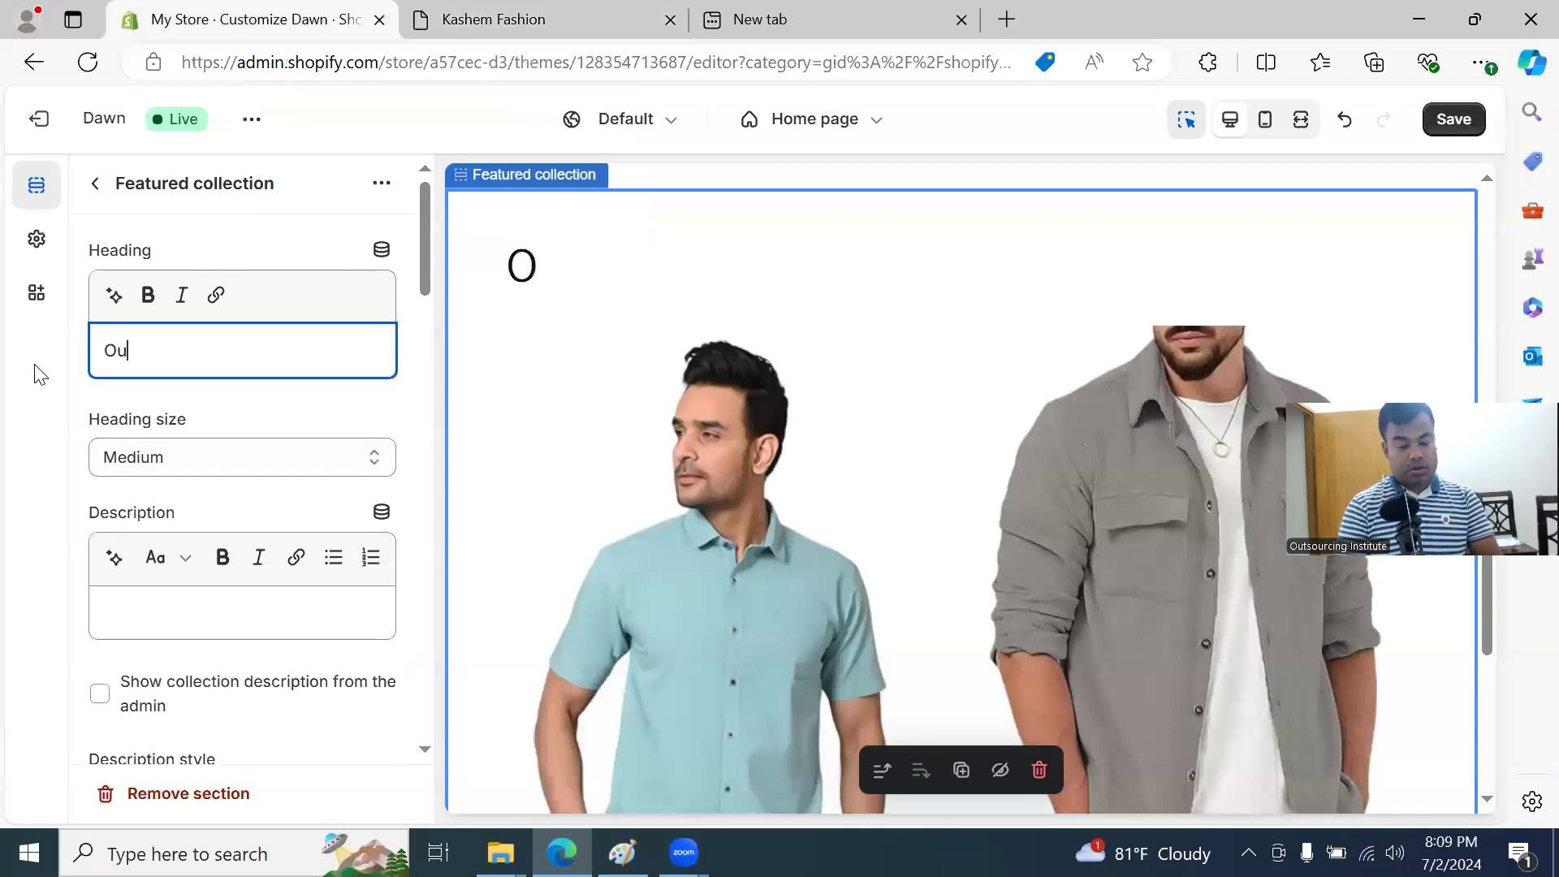
type("r Shirt Collection")
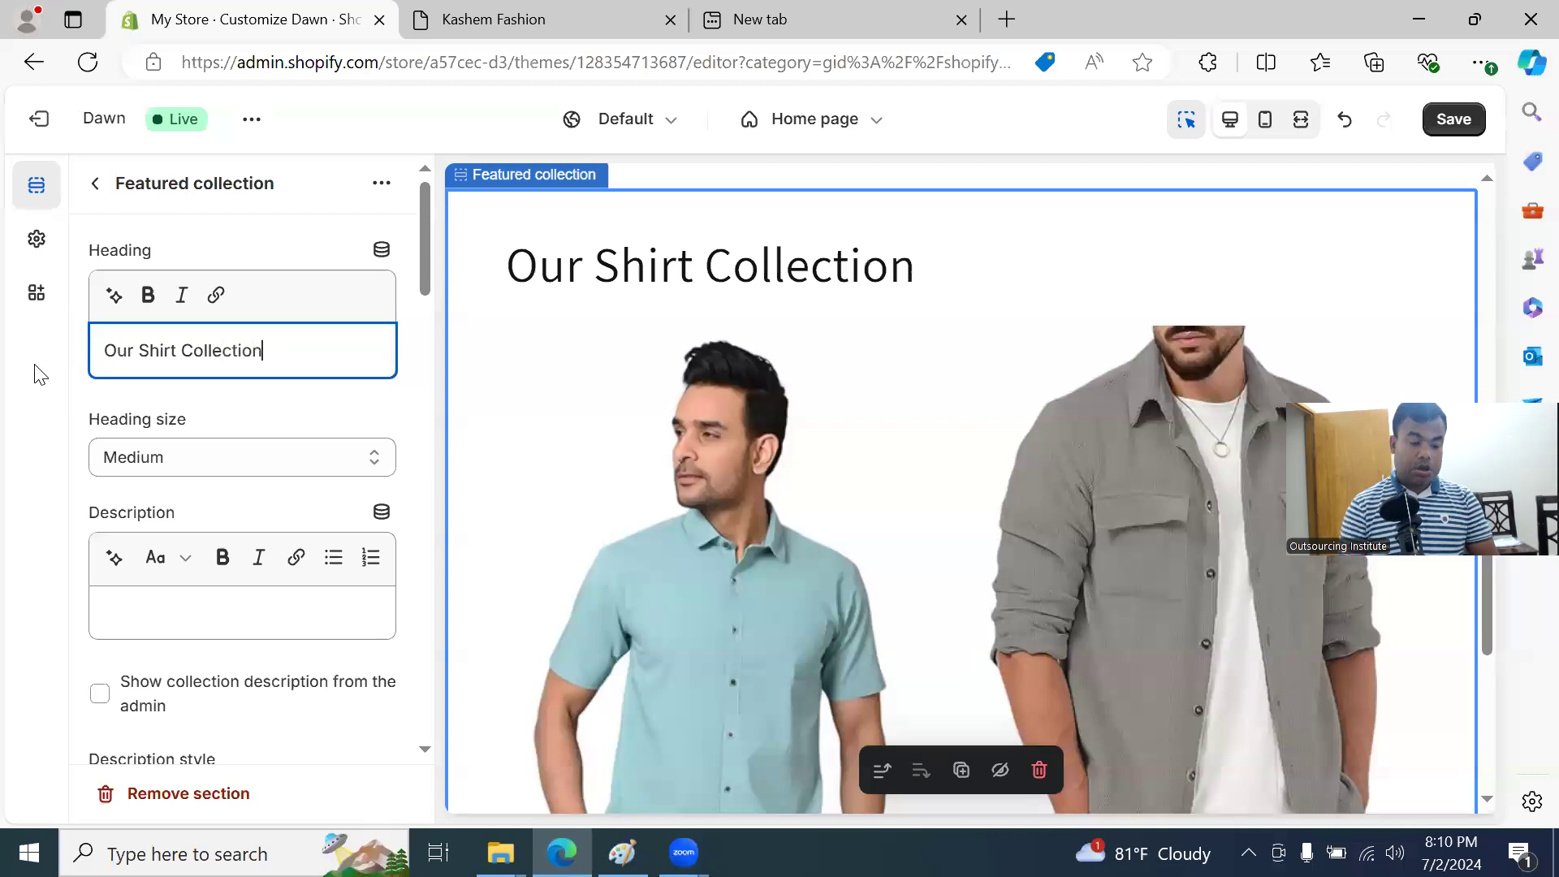
left_click(1454, 119)
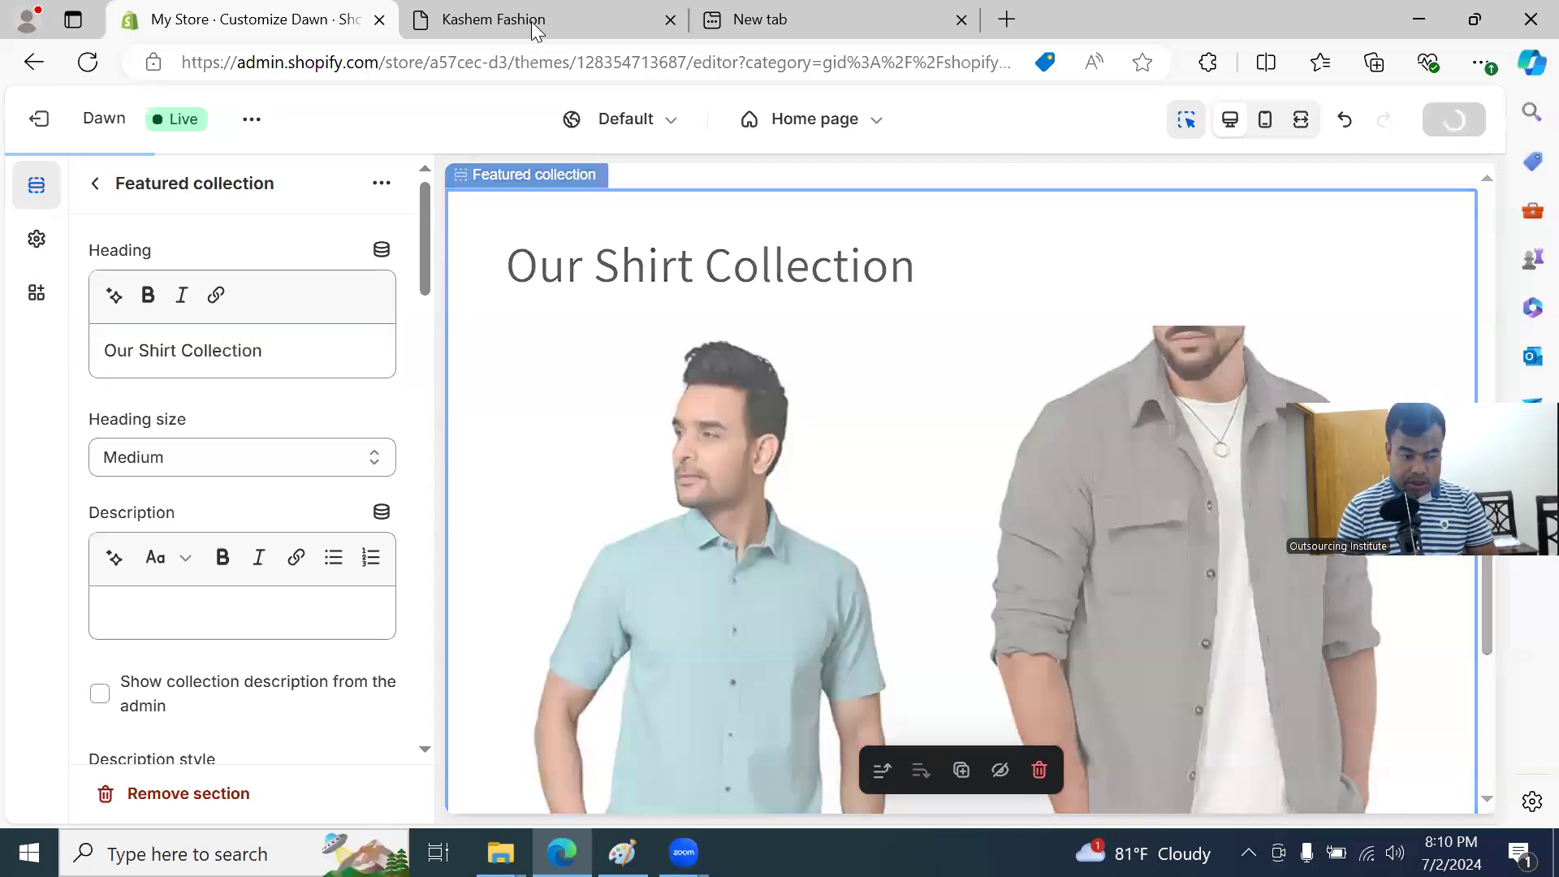
Step: Change the heading of the panjabi Featured collection section to "Our Panjabi Colleciton" and save the theme
left_click(95, 185)
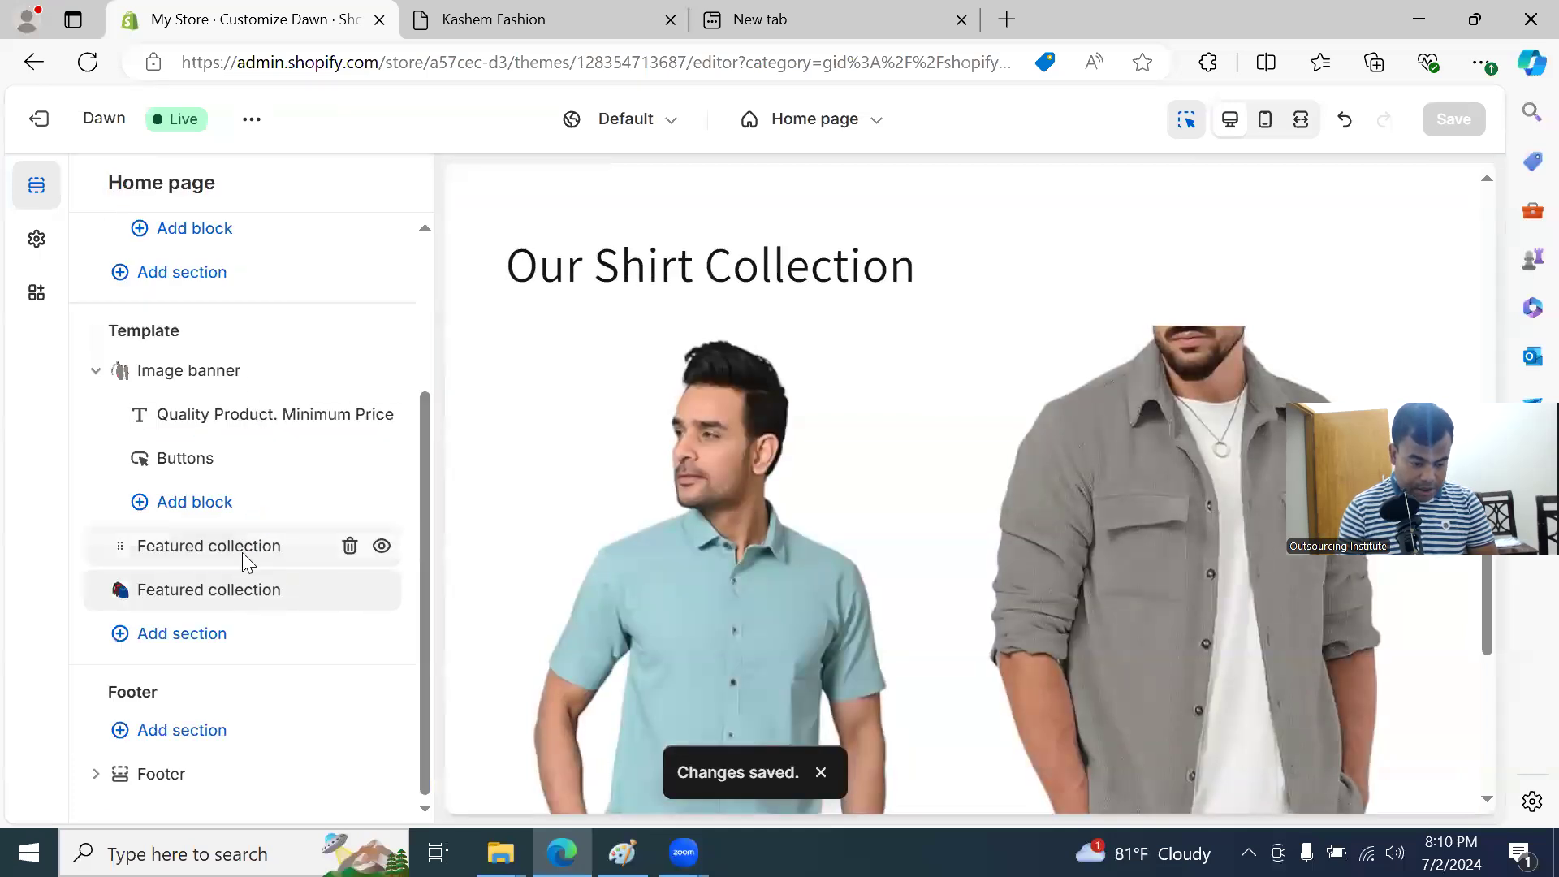
left_click(241, 548)
triple_click(221, 353)
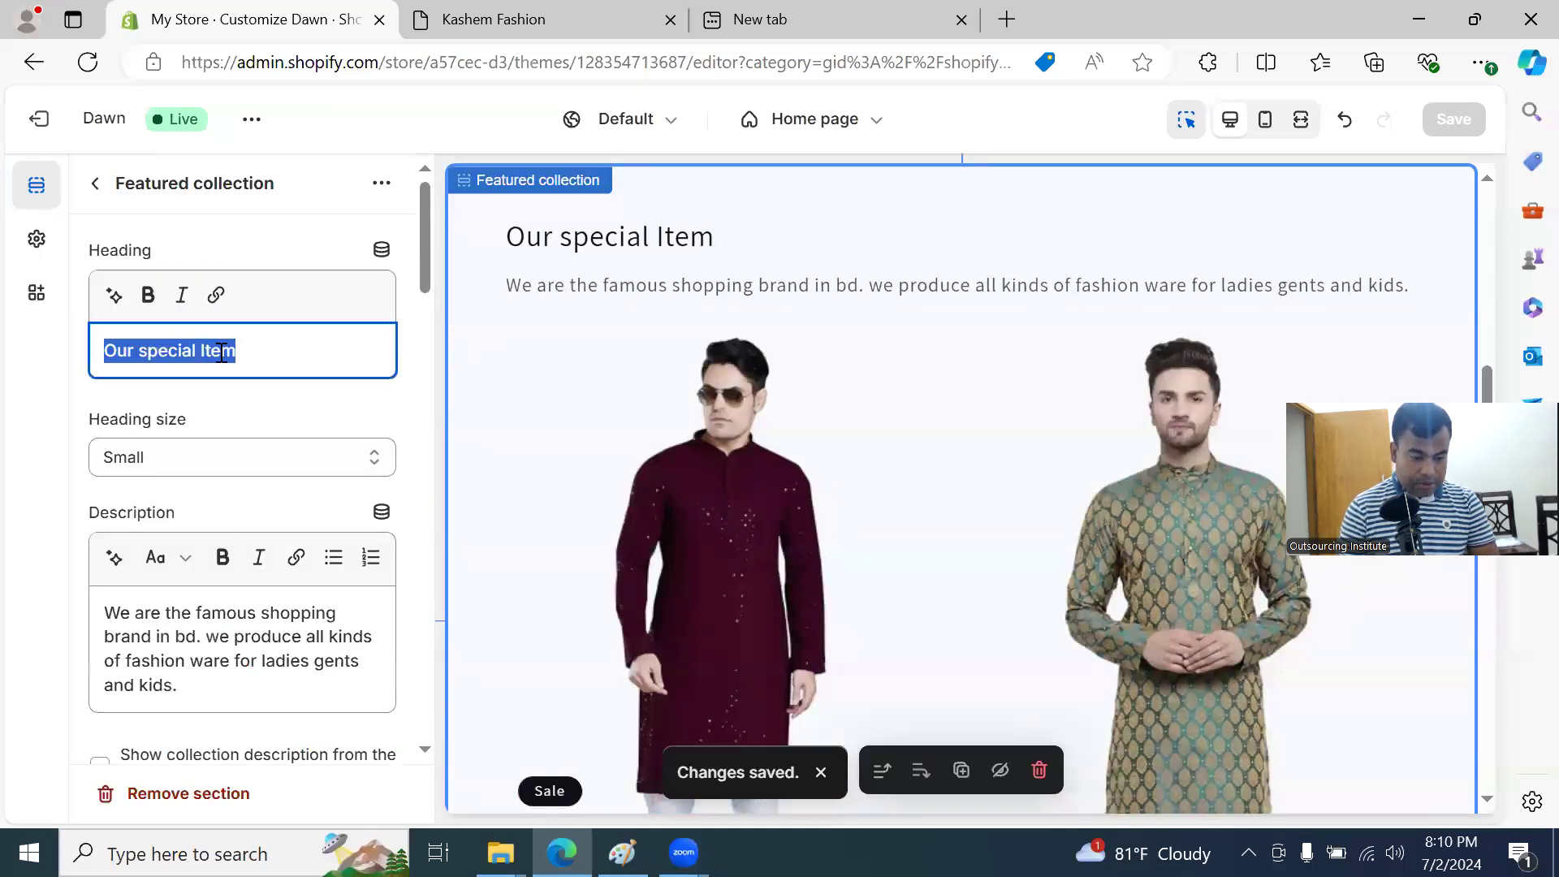
type("Our Pan")
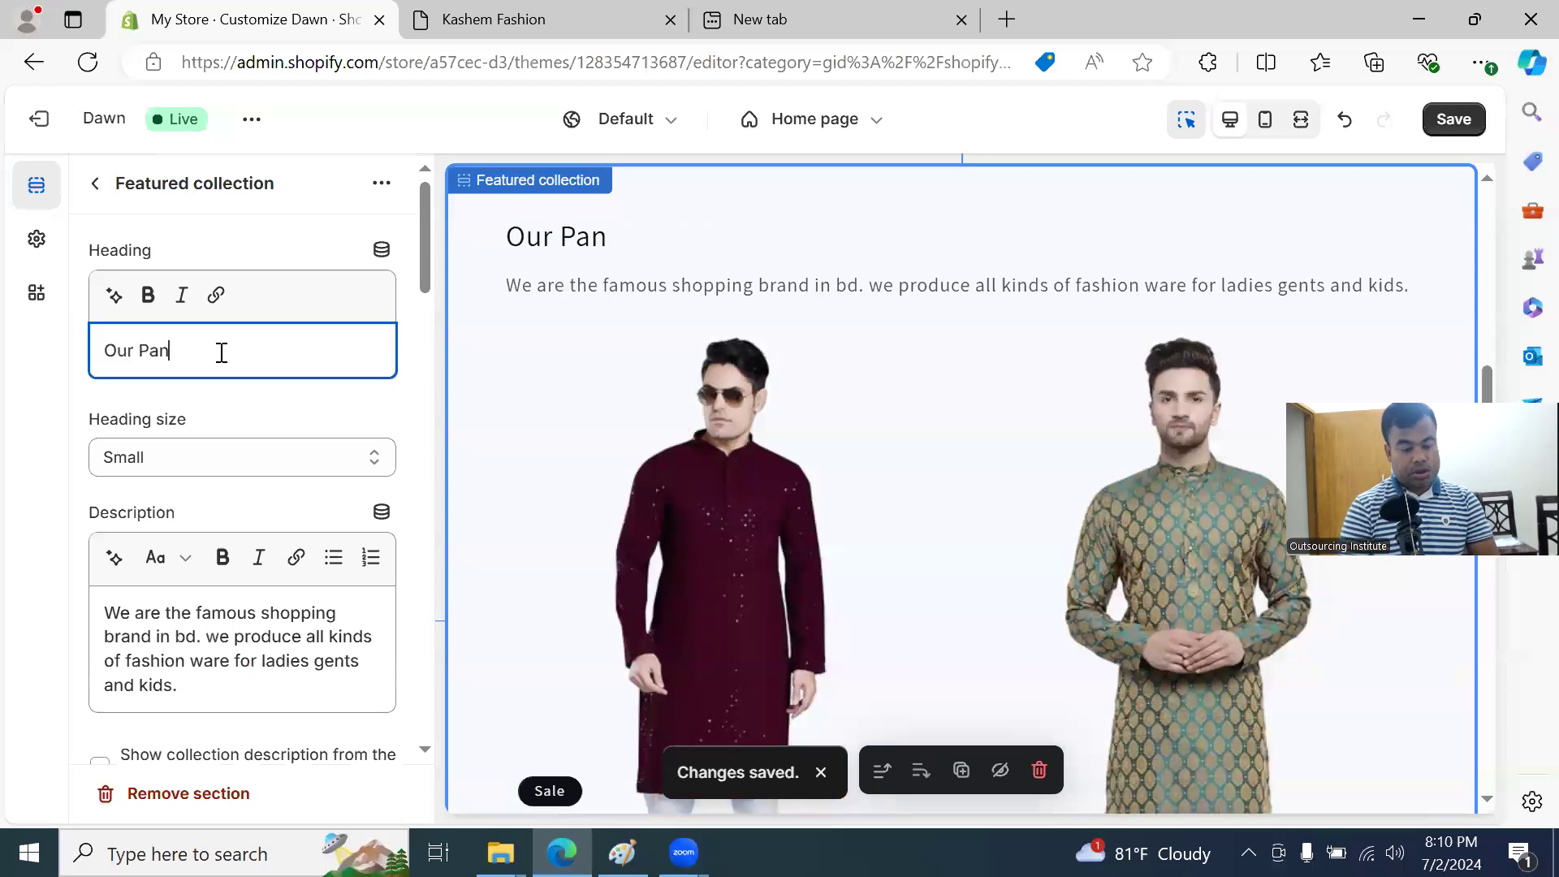
type("jabi Colleciton")
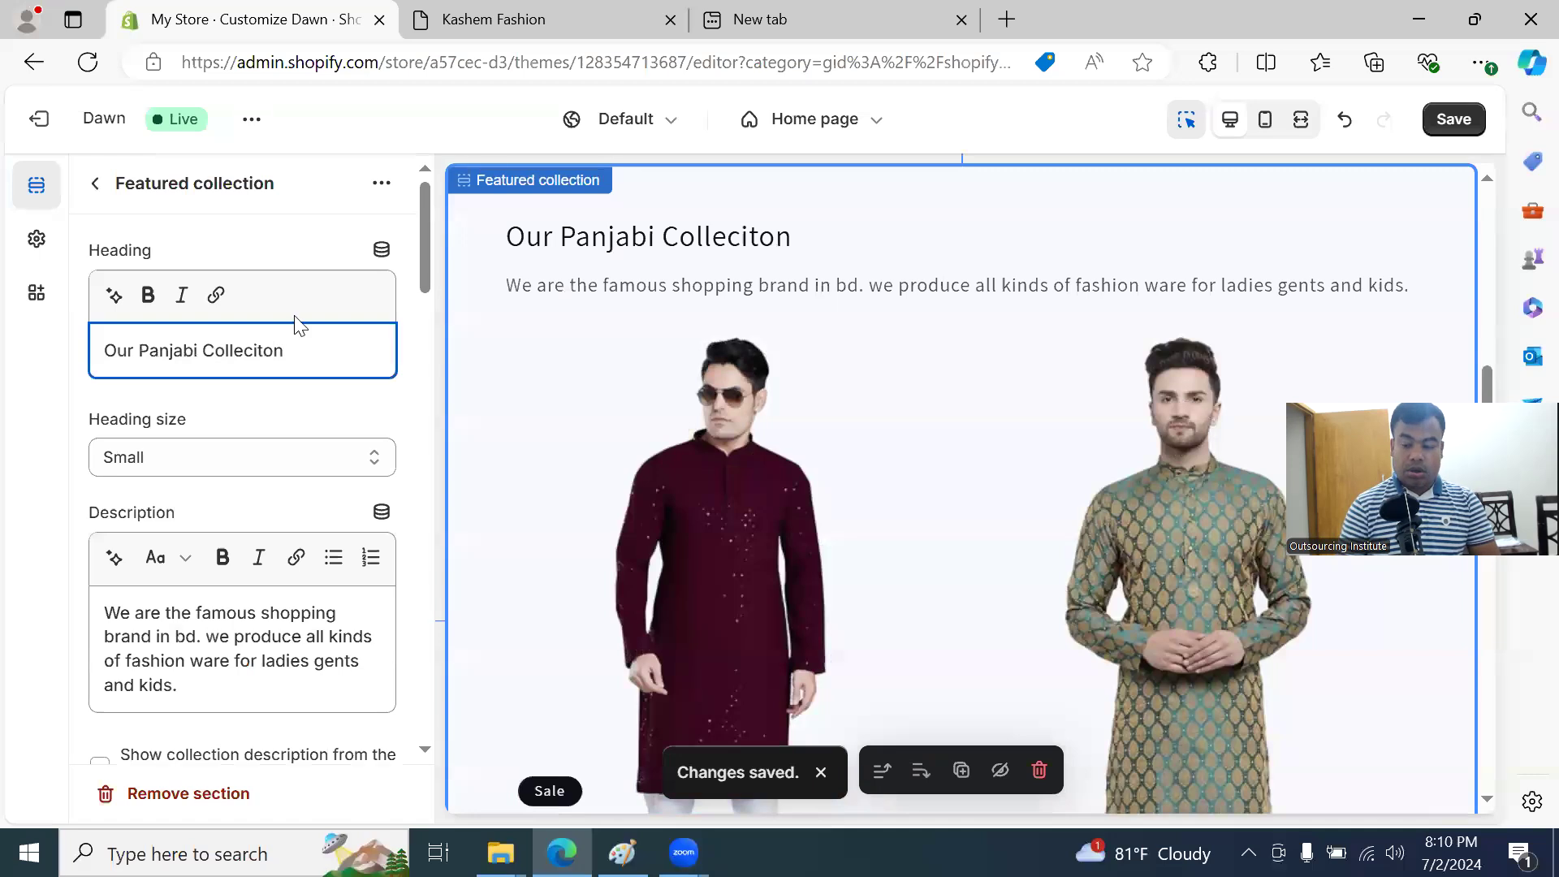
left_click(1453, 119)
Step: Reload the live storefront and review the panjabi and shirt collection headings and the rest of the home page
left_click(569, 19)
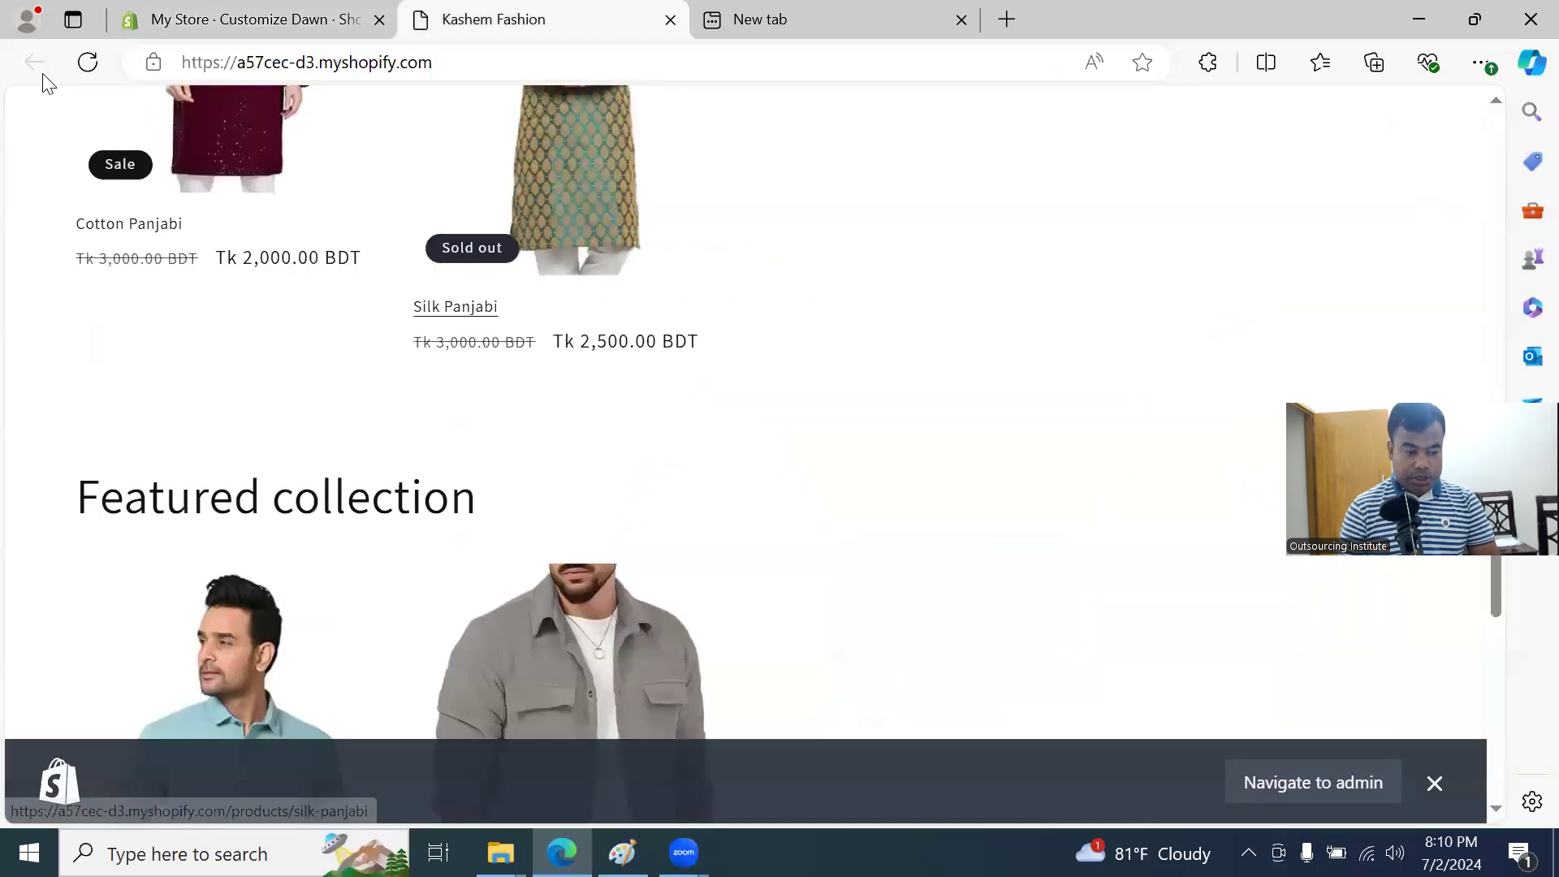
left_click(96, 60)
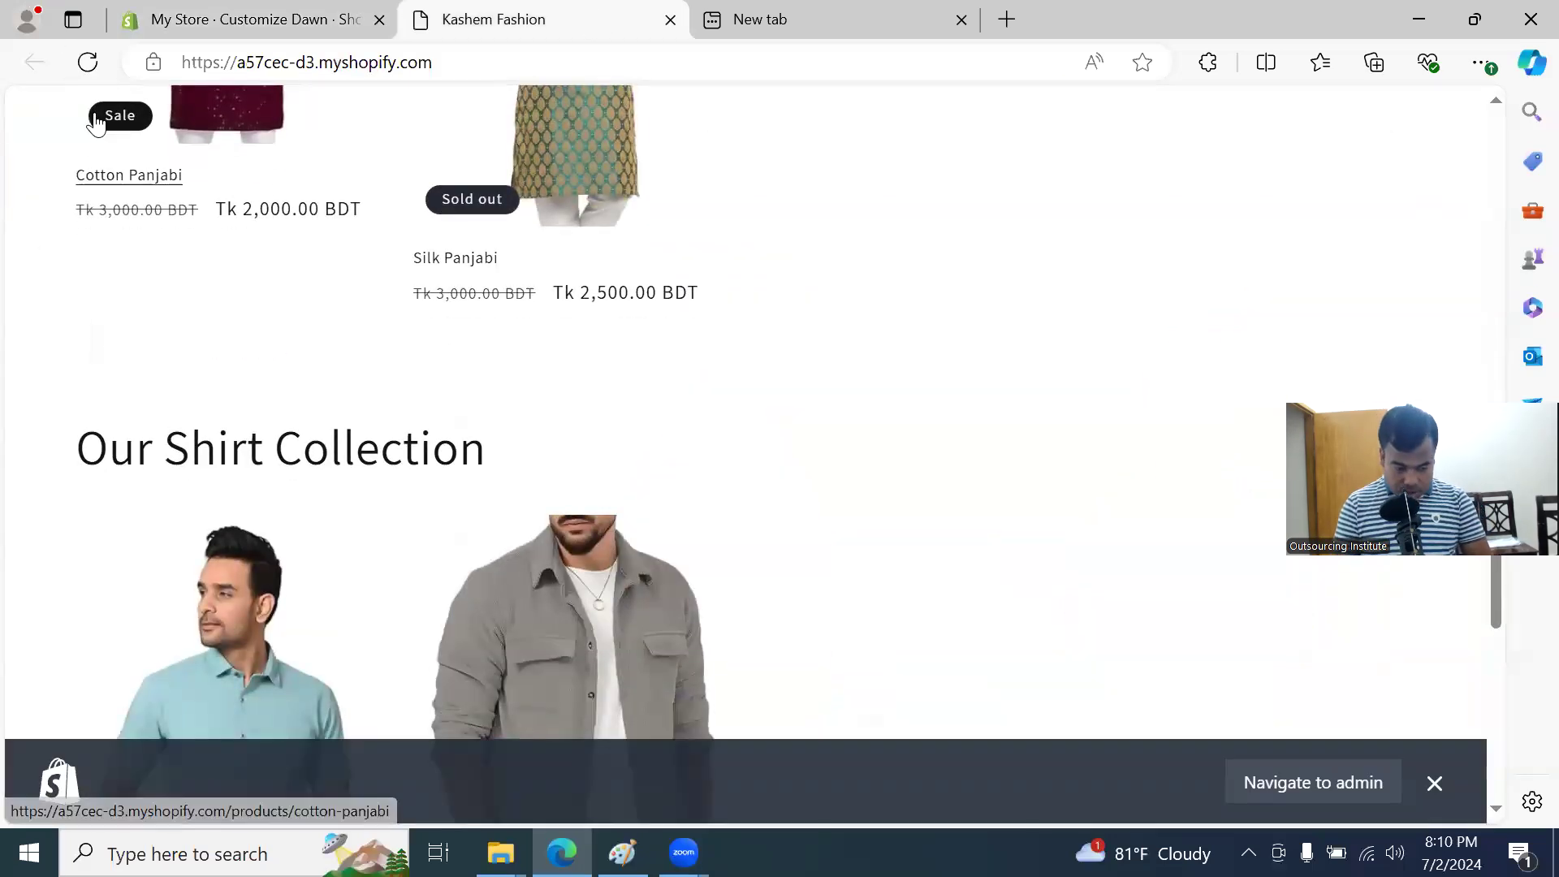
scroll(764, 399, "up", 12)
scroll(709, 360, "down", 8)
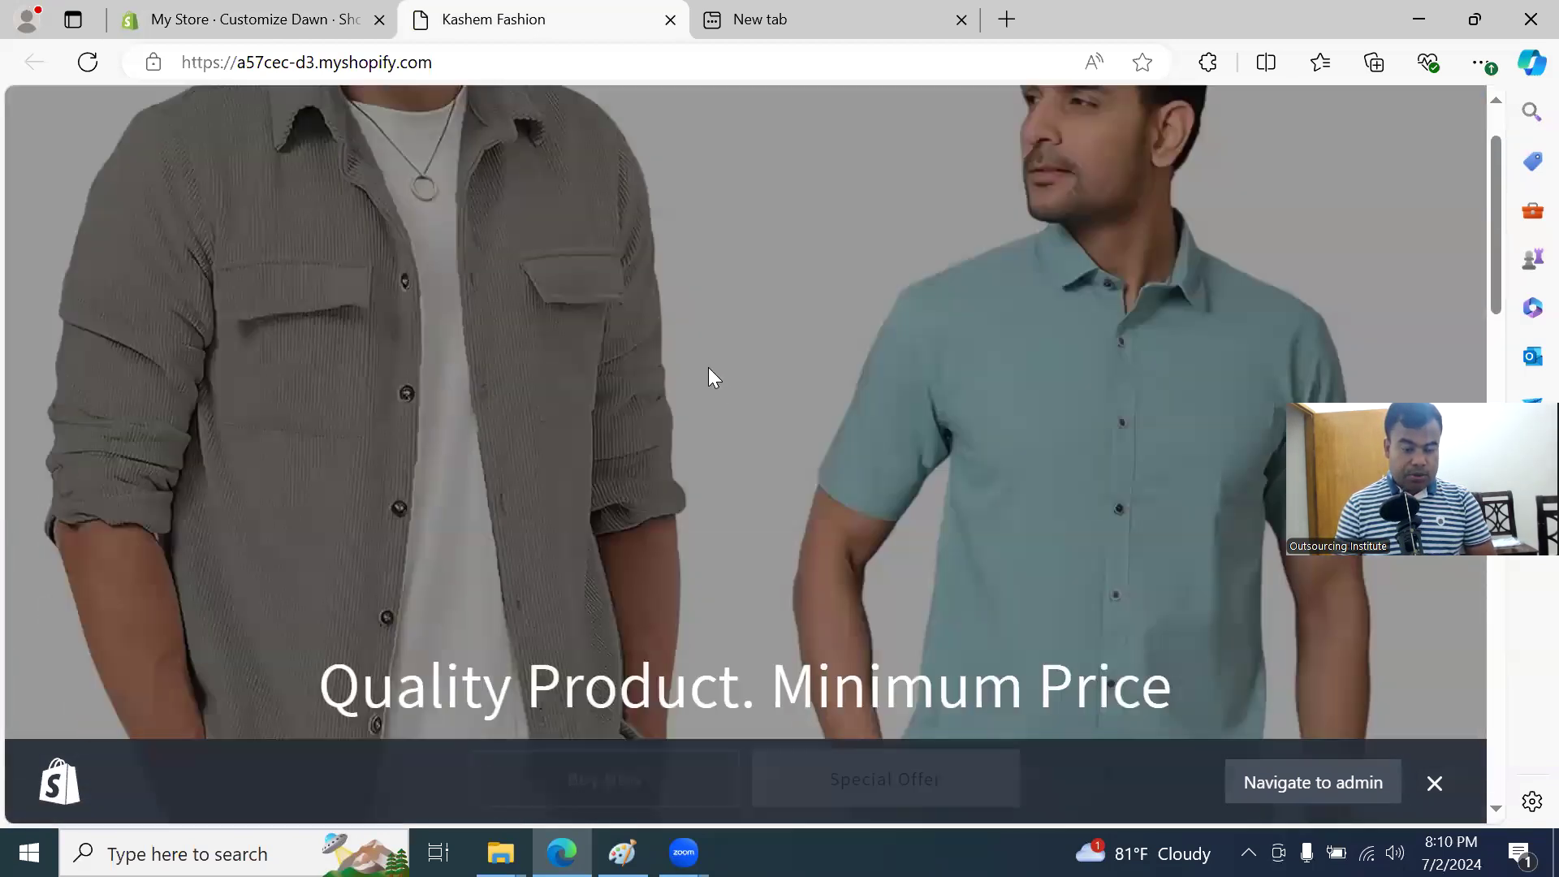
scroll(264, 349, "down", 4)
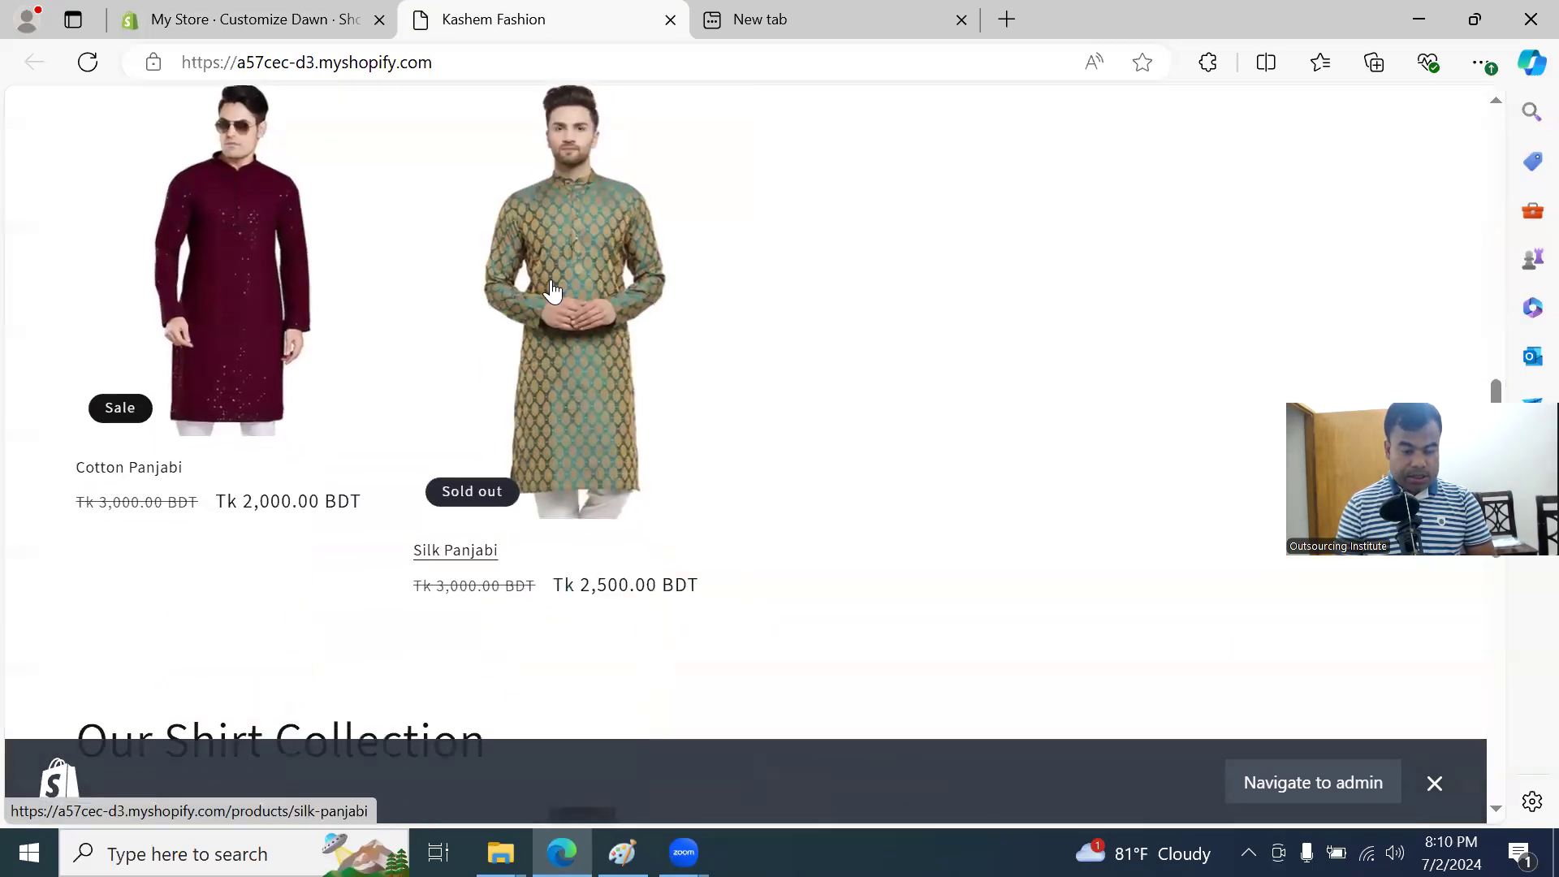
scroll(341, 327, "up", 3)
scroll(373, 255, "down", 10)
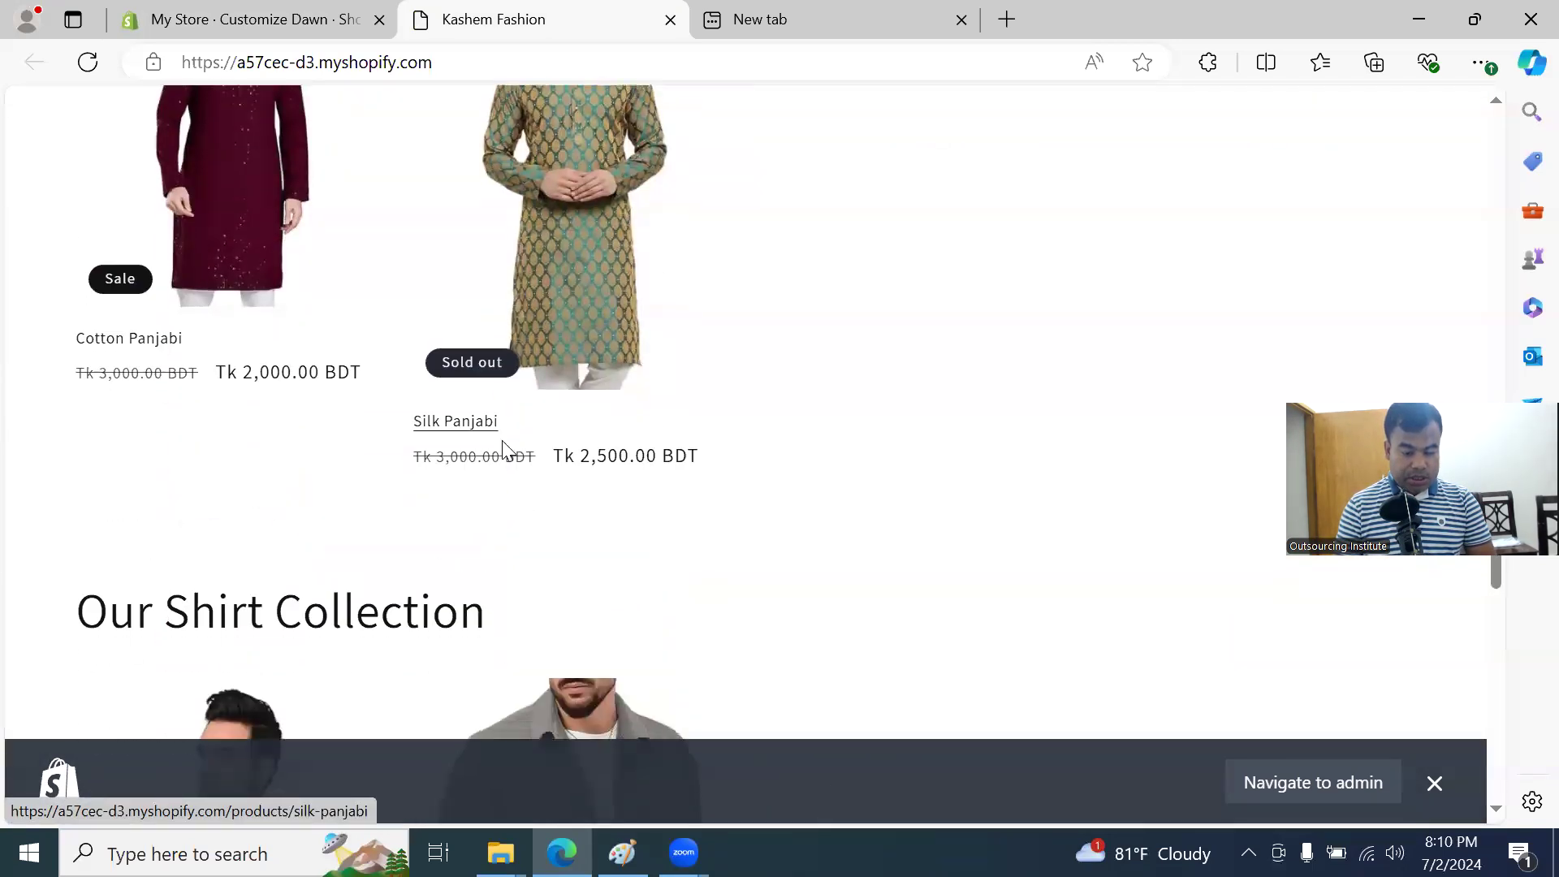
scroll(430, 481, "down", 5)
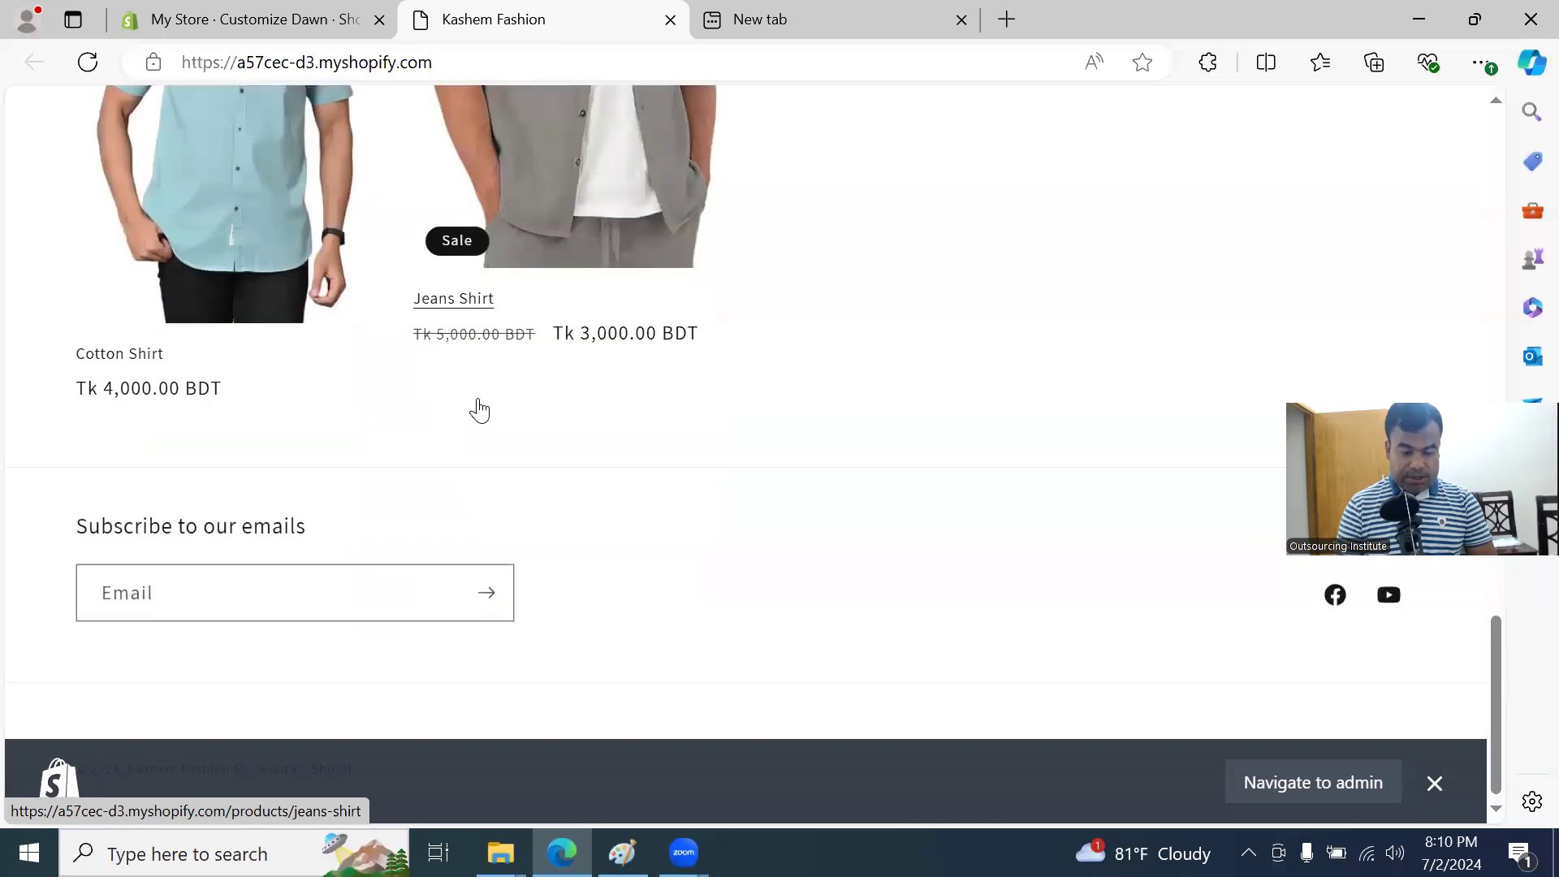
scroll(473, 407, "up", 15)
scroll(481, 406, "up", 2)
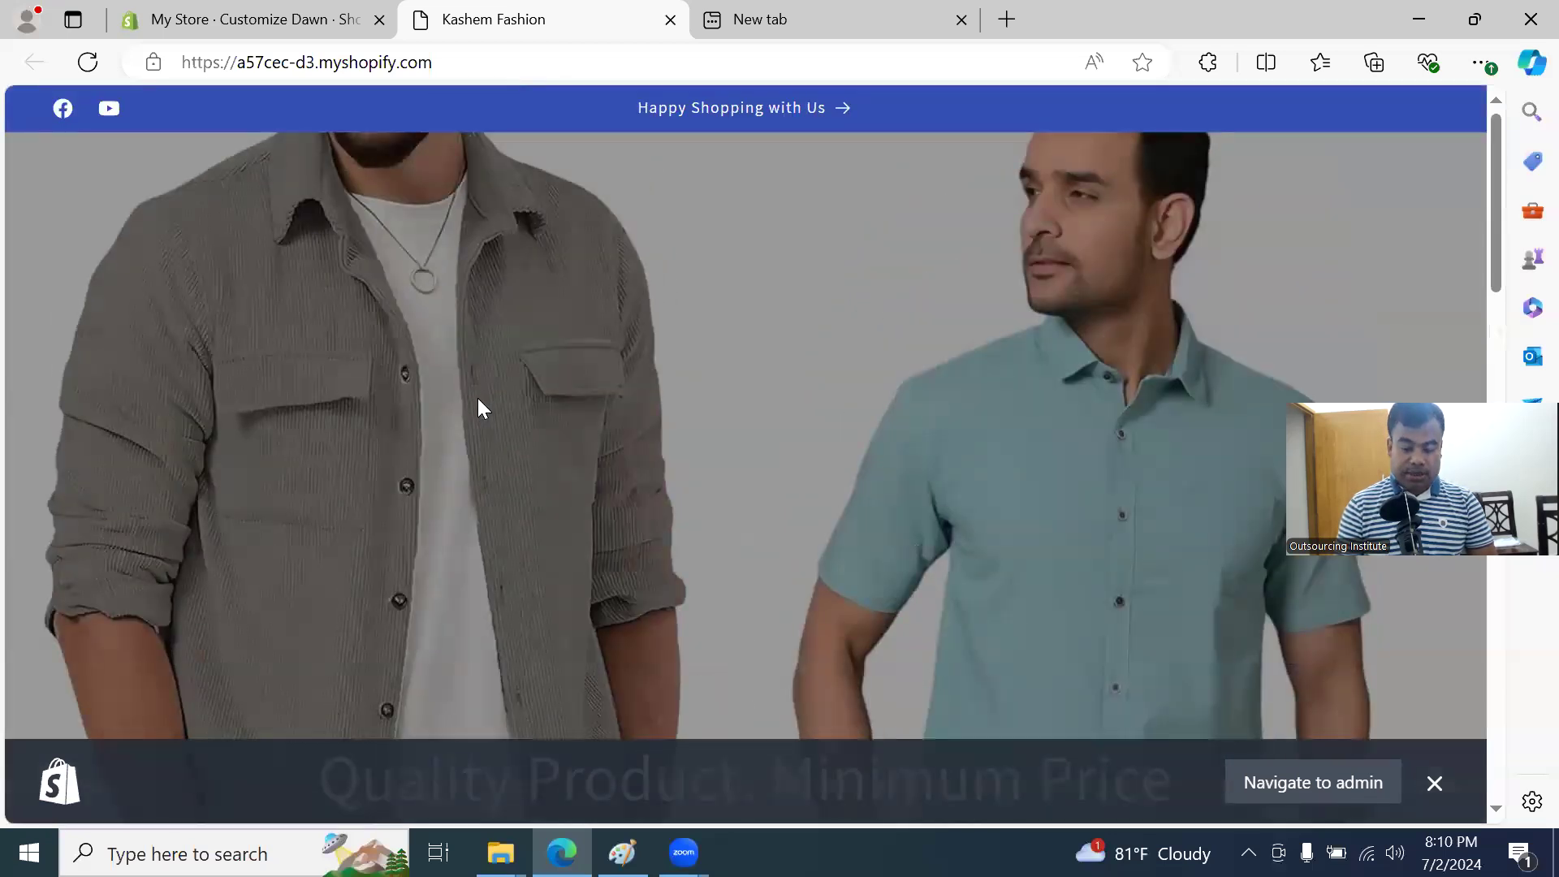
scroll(479, 406, "down", 12)
scroll(421, 296, "up", 4)
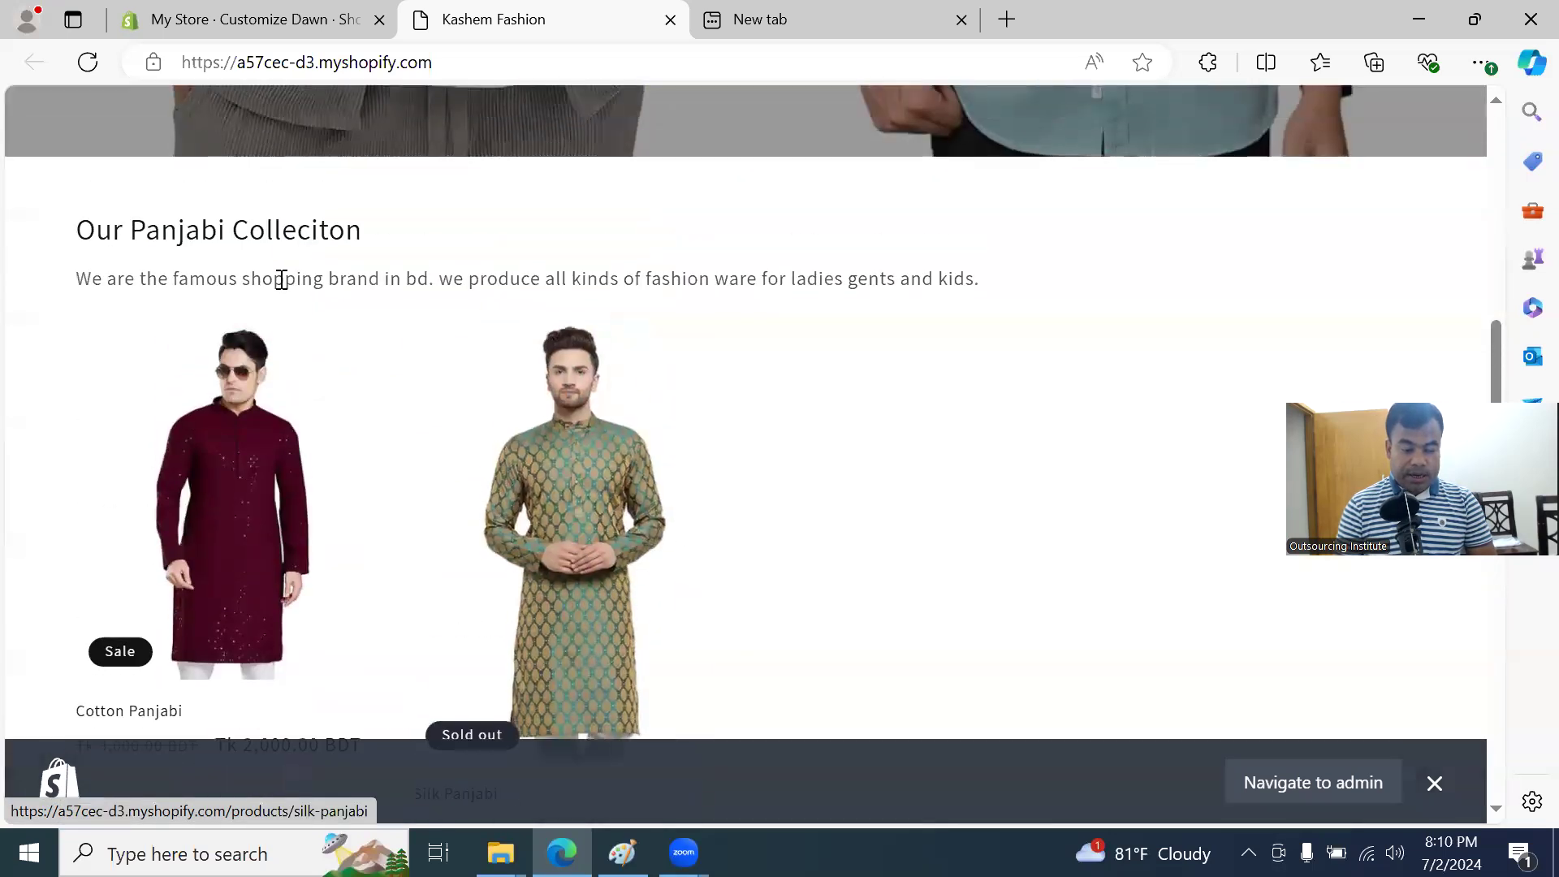
scroll(407, 435, "down", 5)
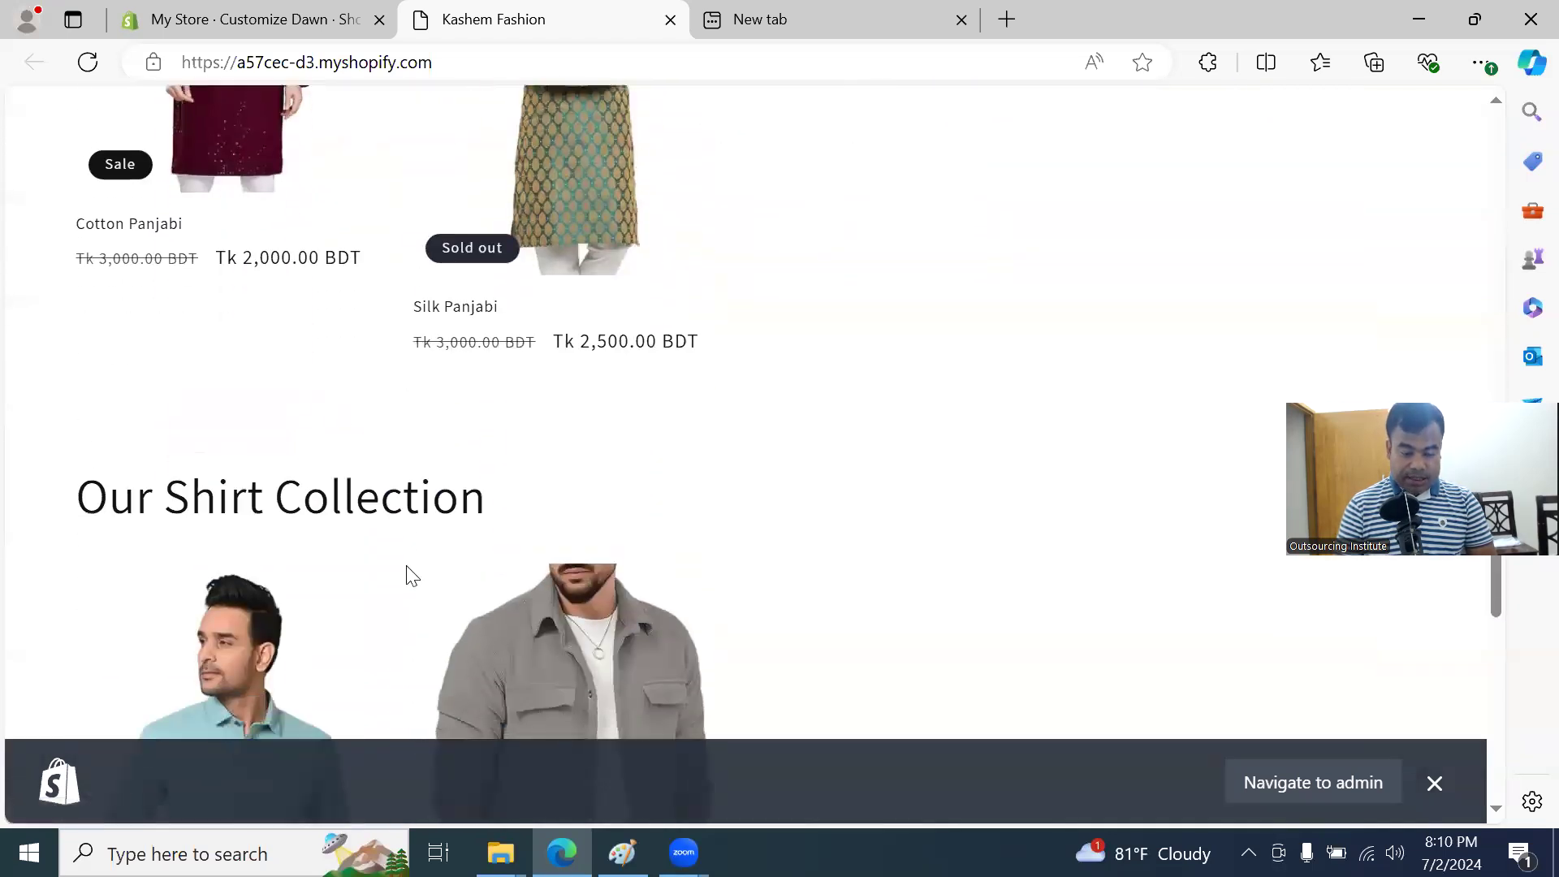
scroll(410, 578, "down", 4)
scroll(445, 569, "down", 4)
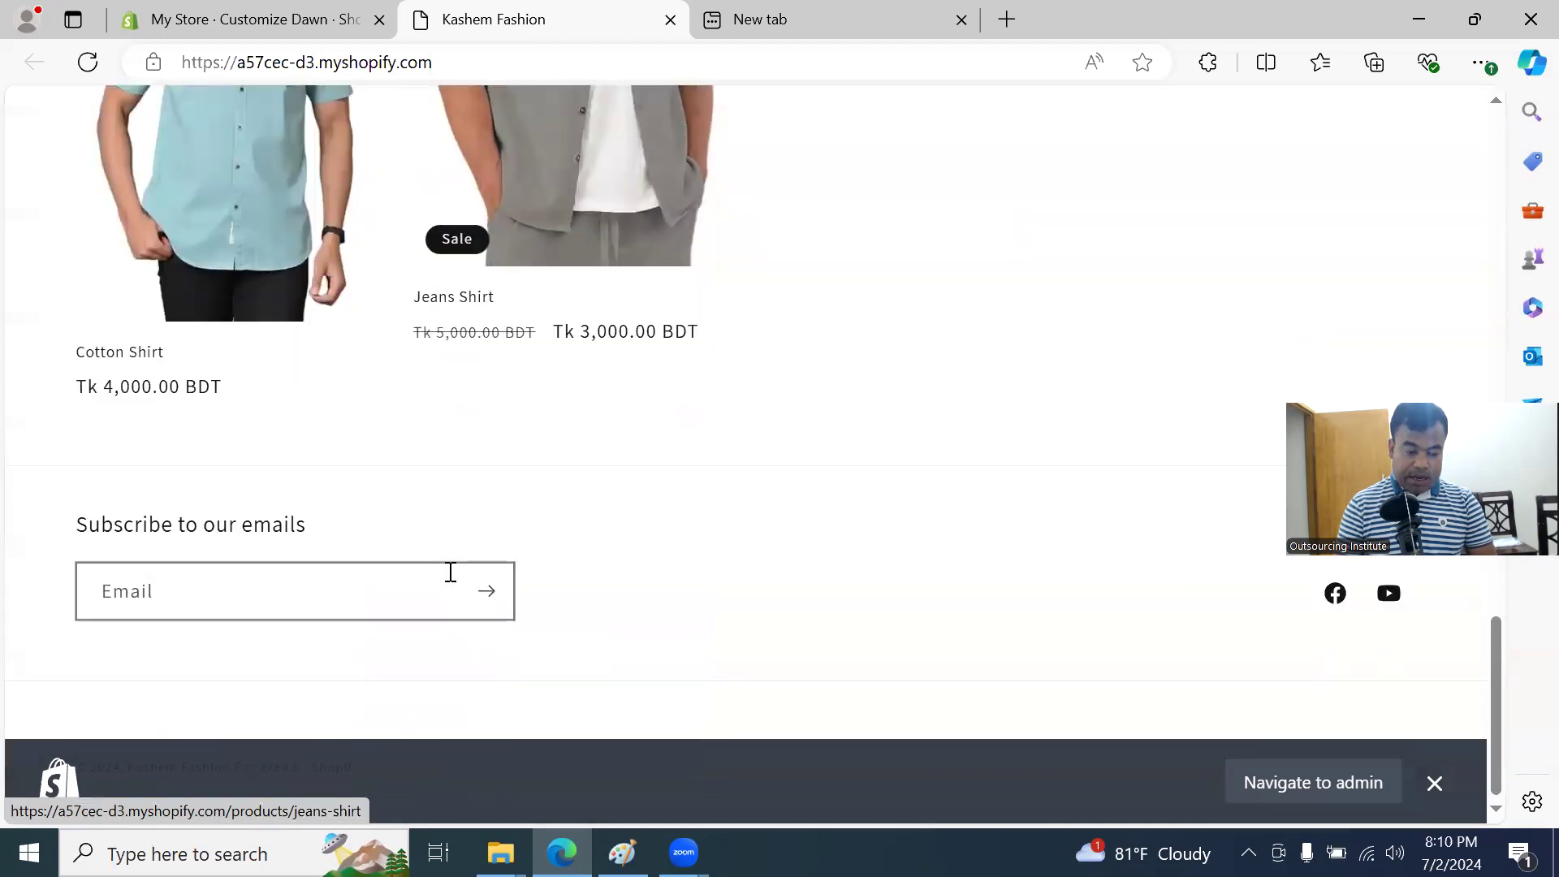
left_click(487, 591)
Step: Return to the theme editor and add a Featured product section below the two Featured collection sections of the home page template
key("ctrl+shift+Tab")
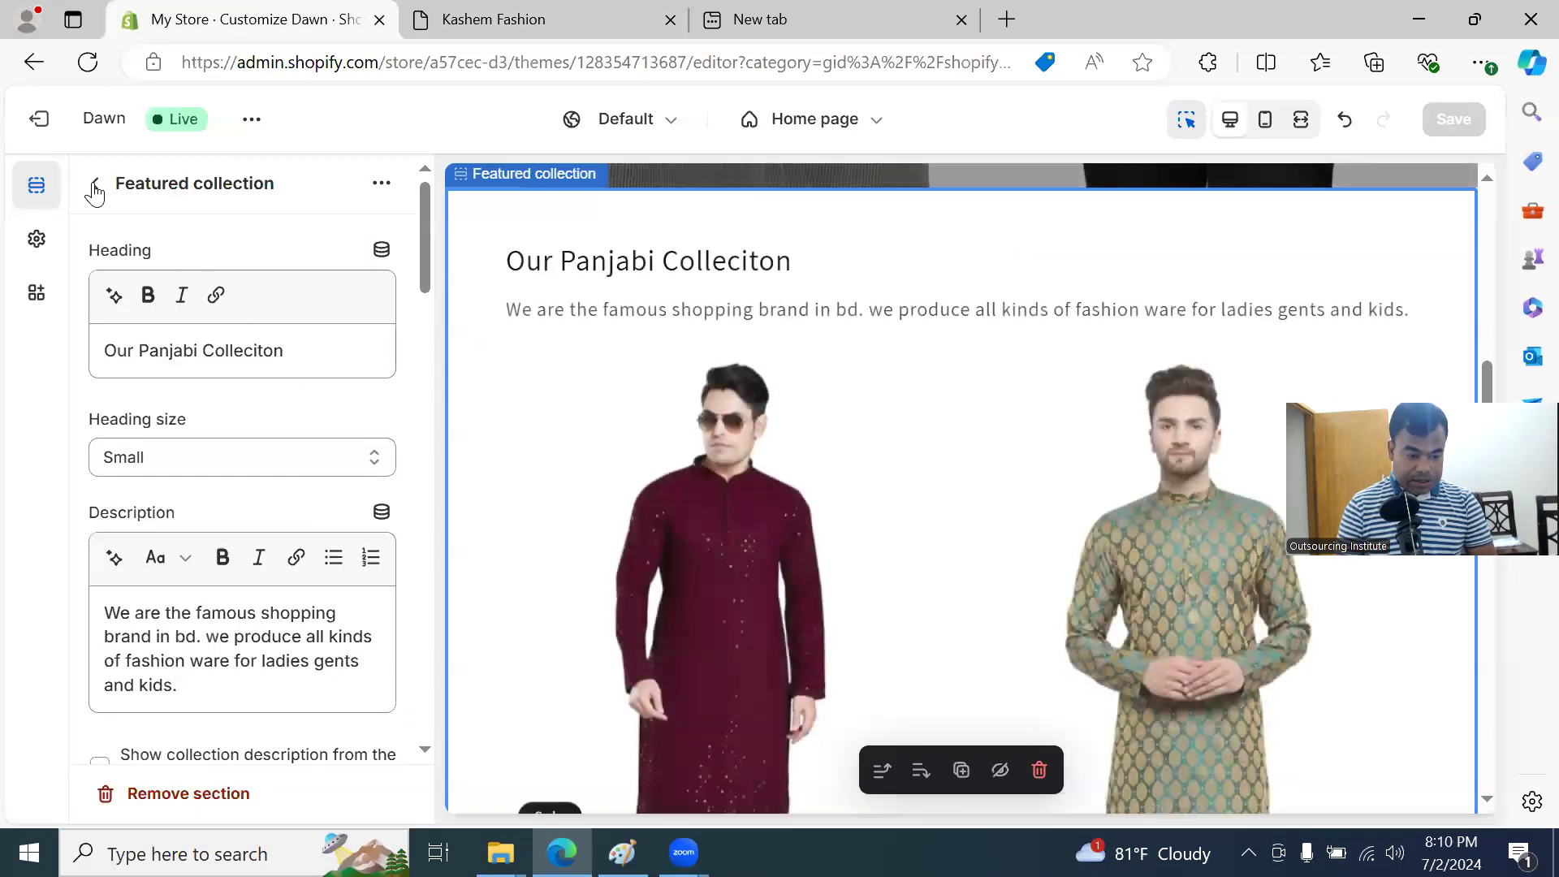
left_click(94, 185)
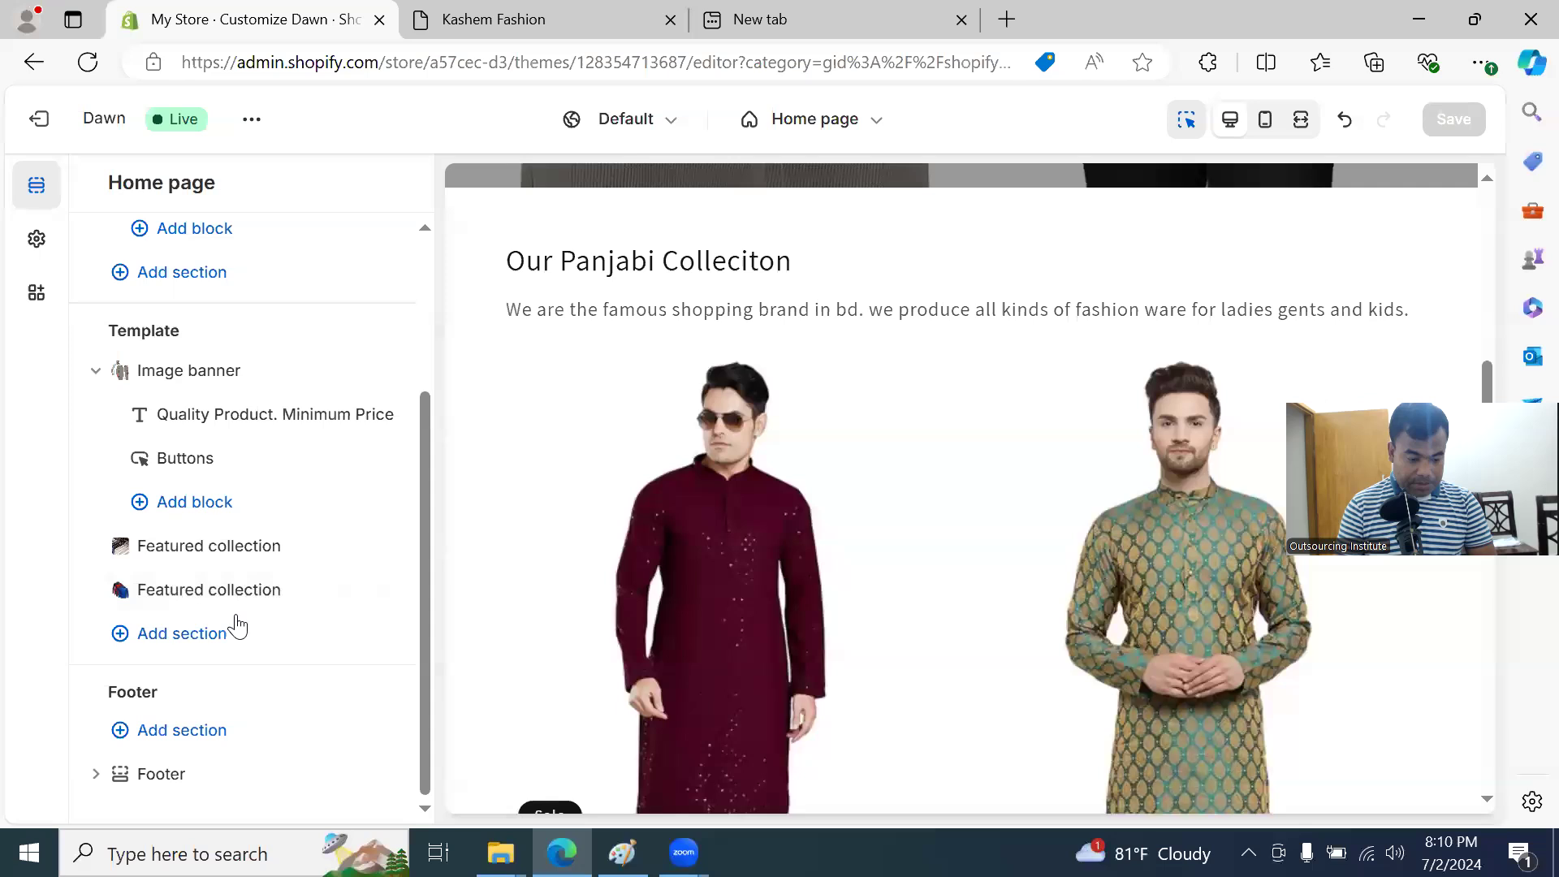
left_click(164, 644)
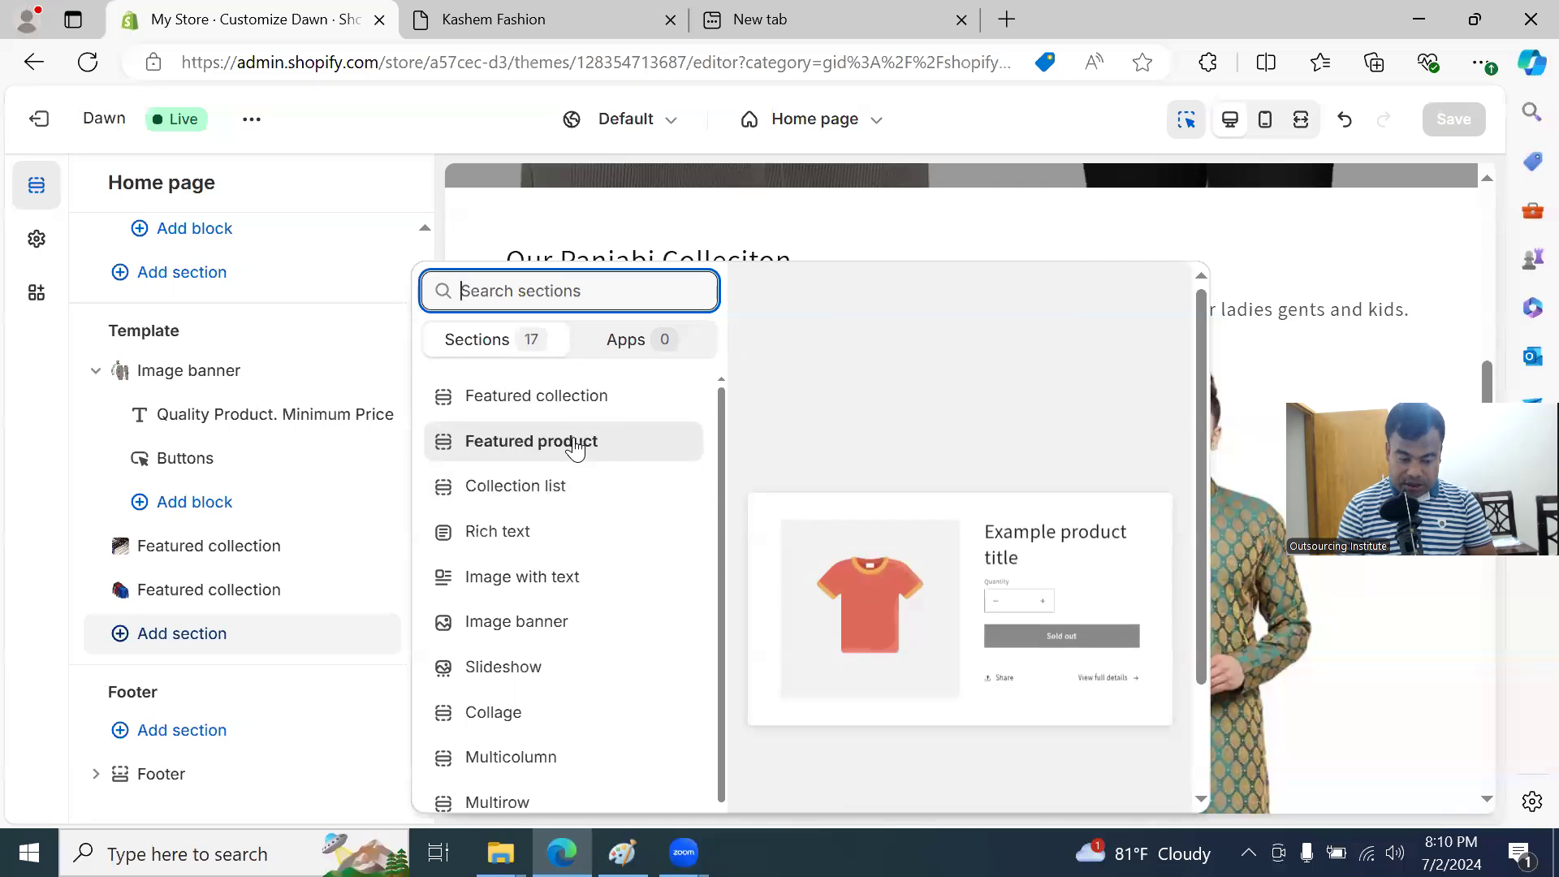
key("Escape")
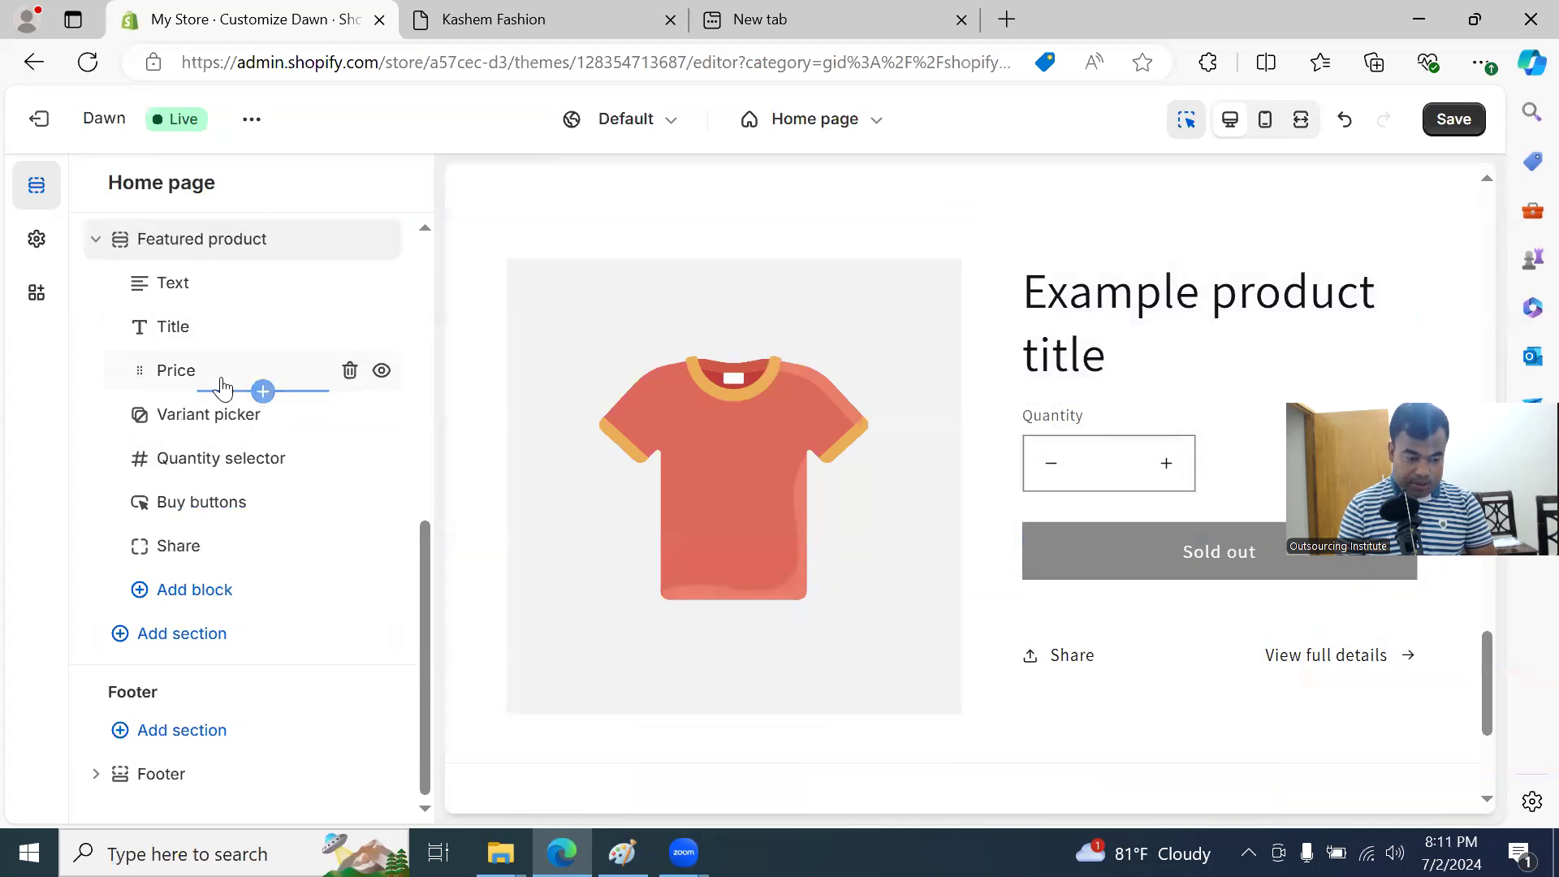
Step: Assign the Silk Panjabi product to the new Featured product section and return to the home page section list
left_click(240, 251)
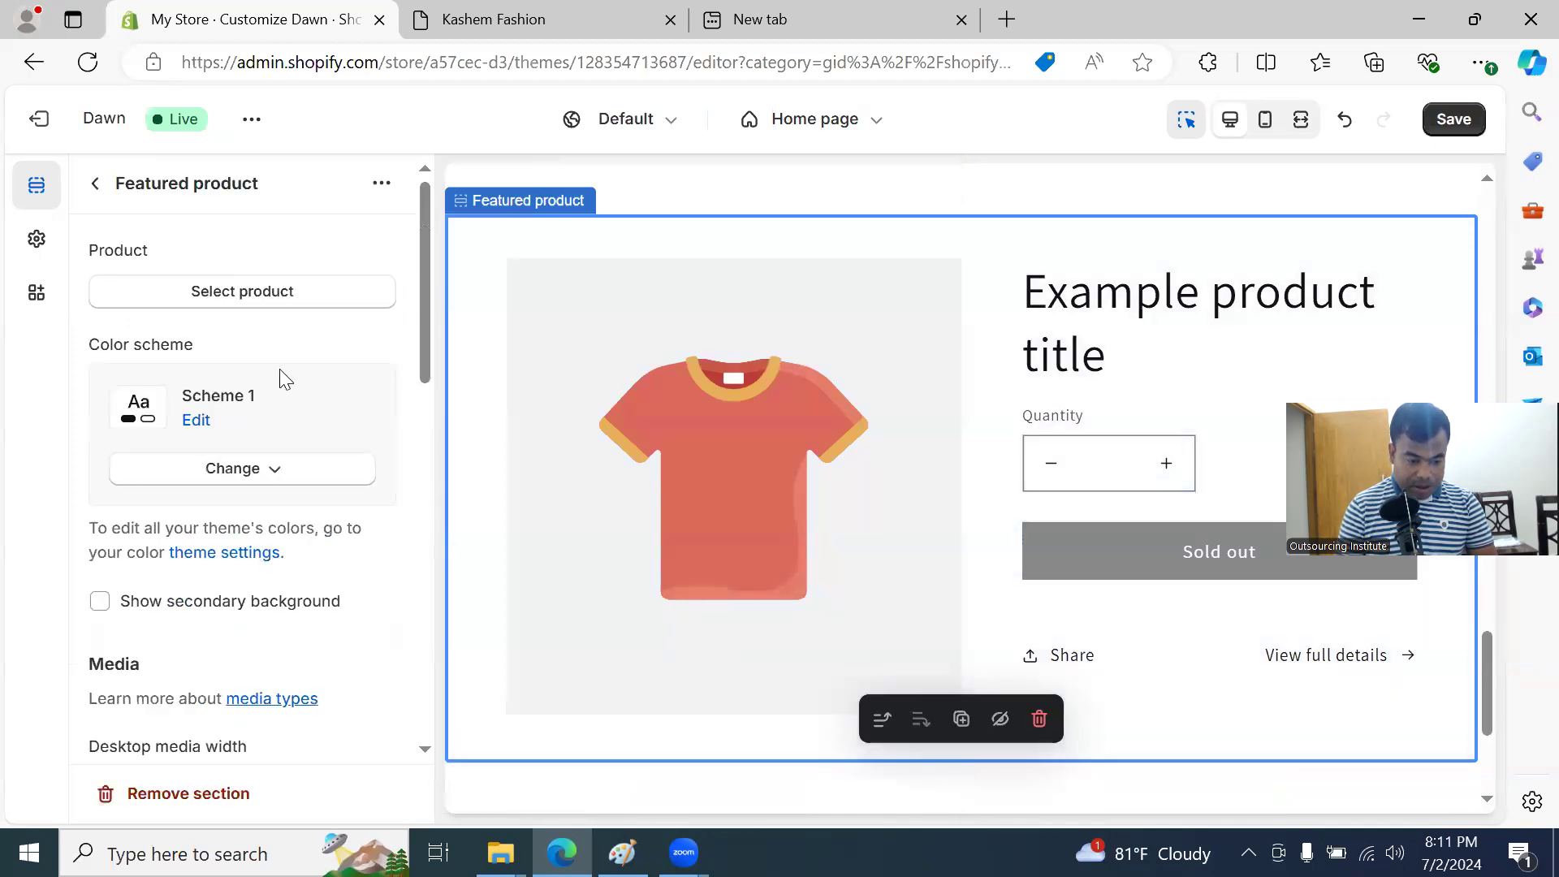
scroll(286, 378, "down", 3)
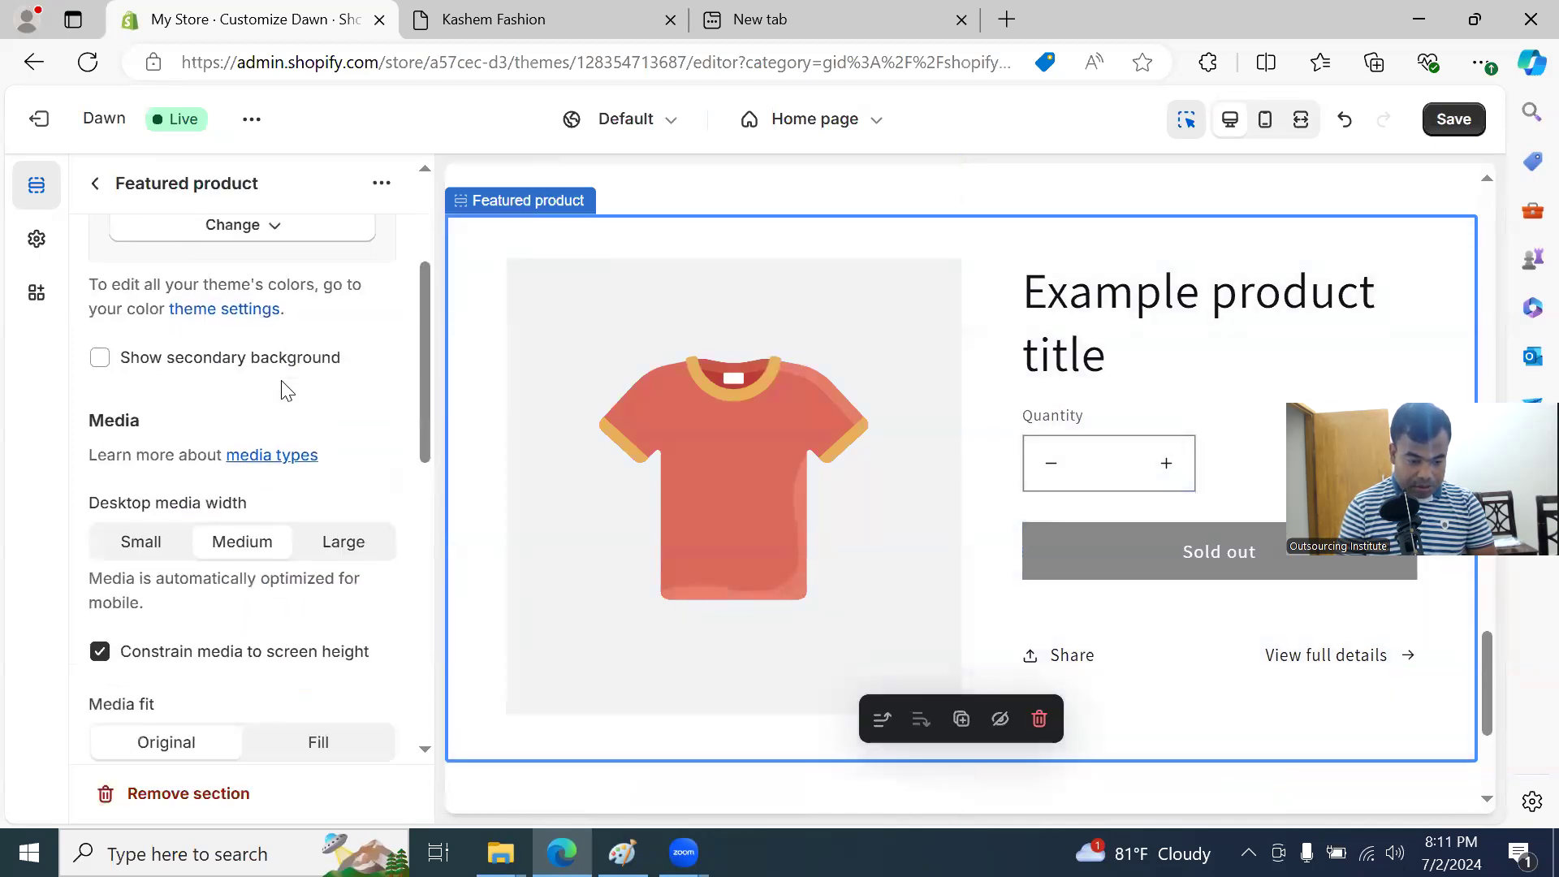
scroll(278, 327, "up", 3)
left_click(272, 306)
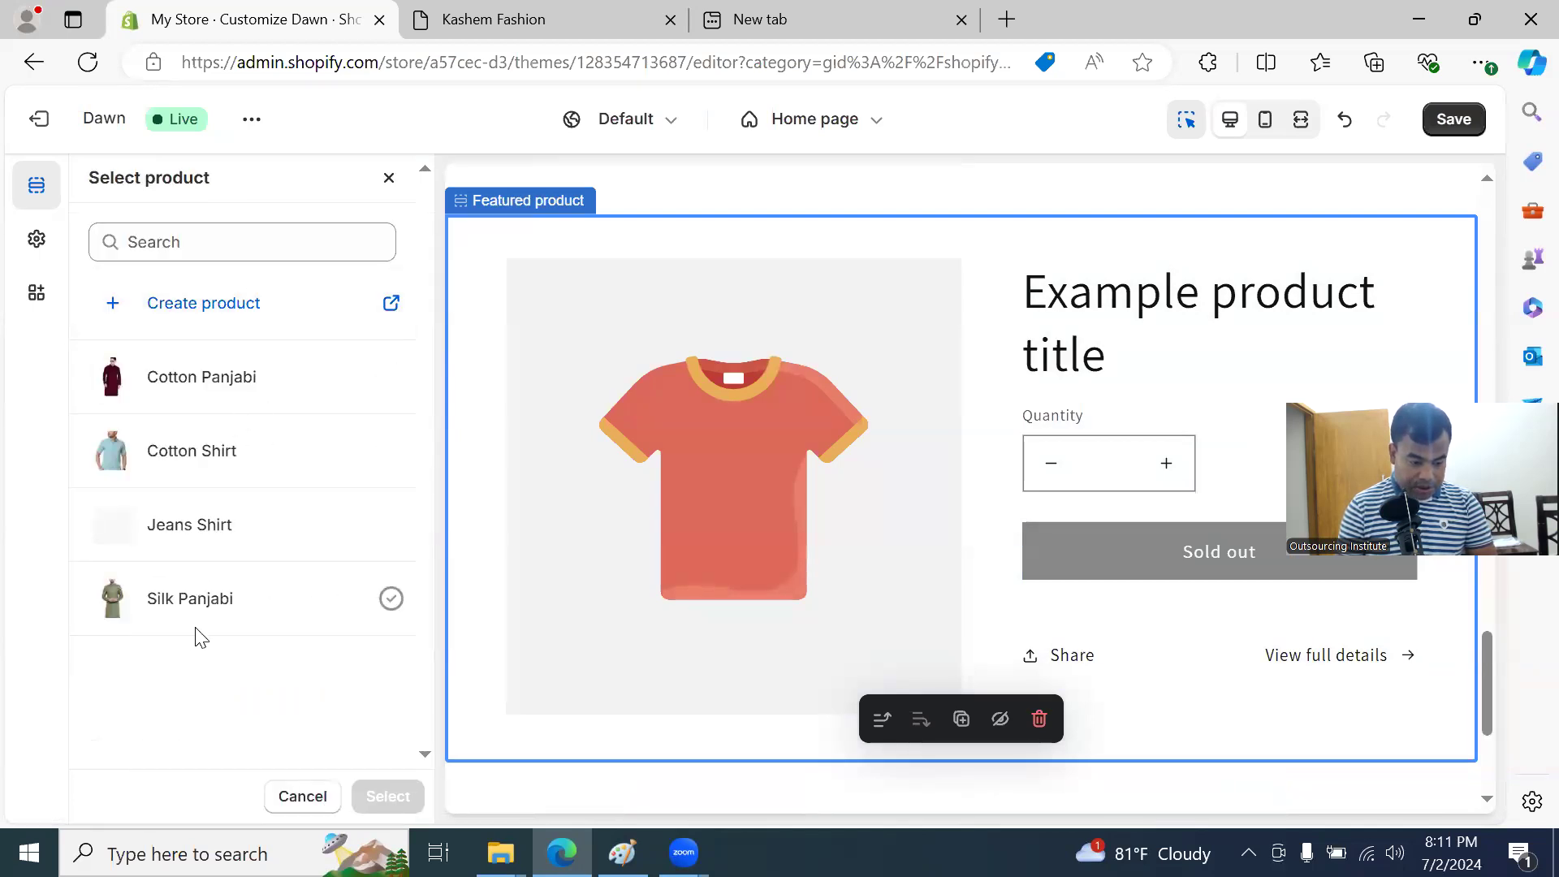
left_click(195, 602)
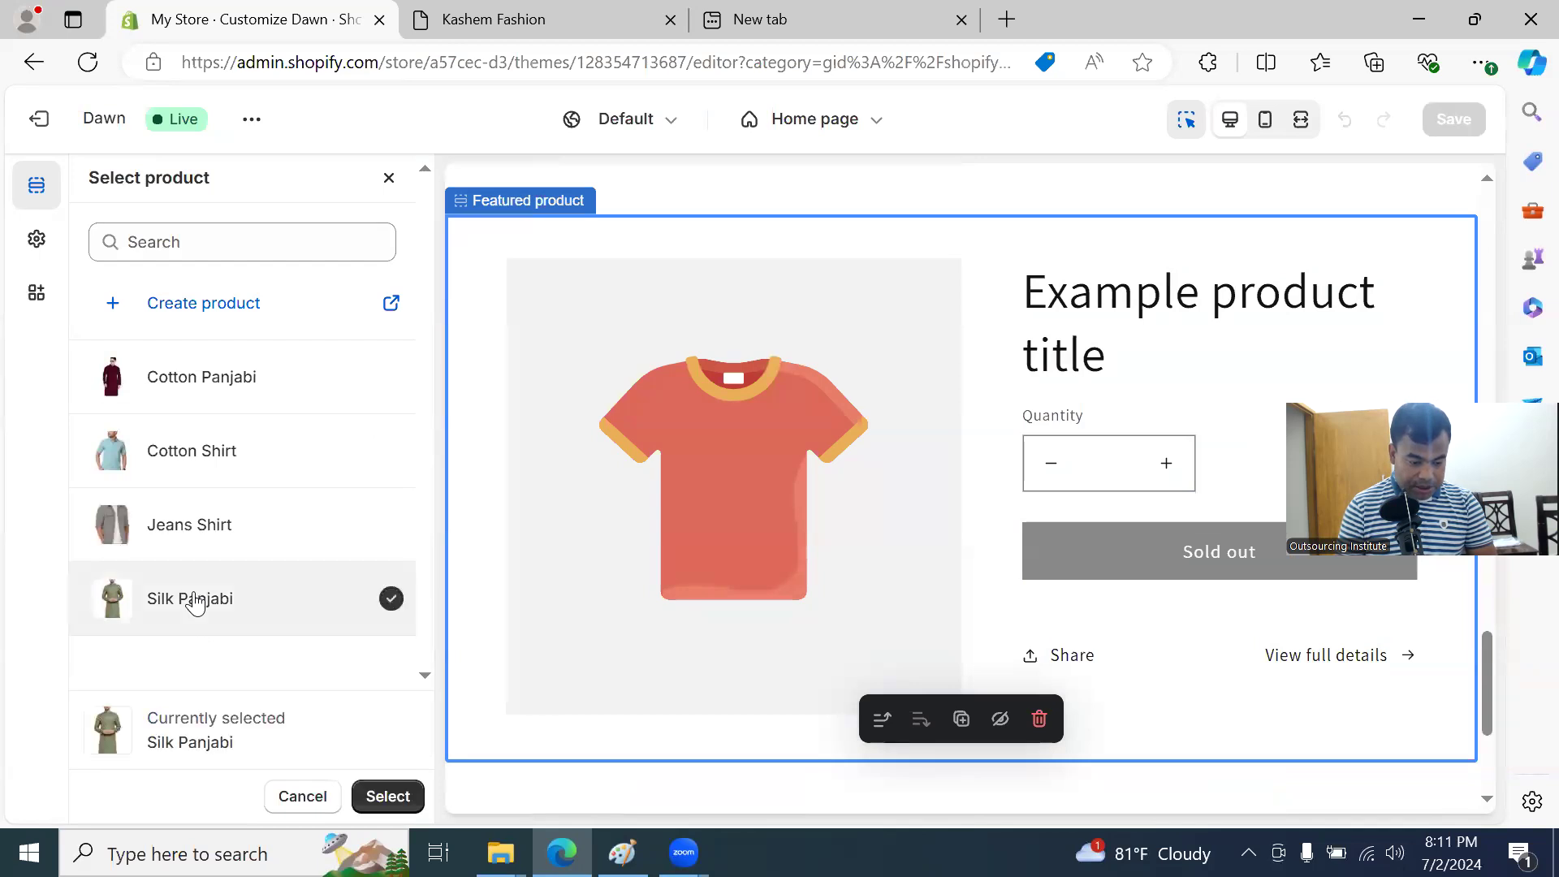
left_click(195, 520)
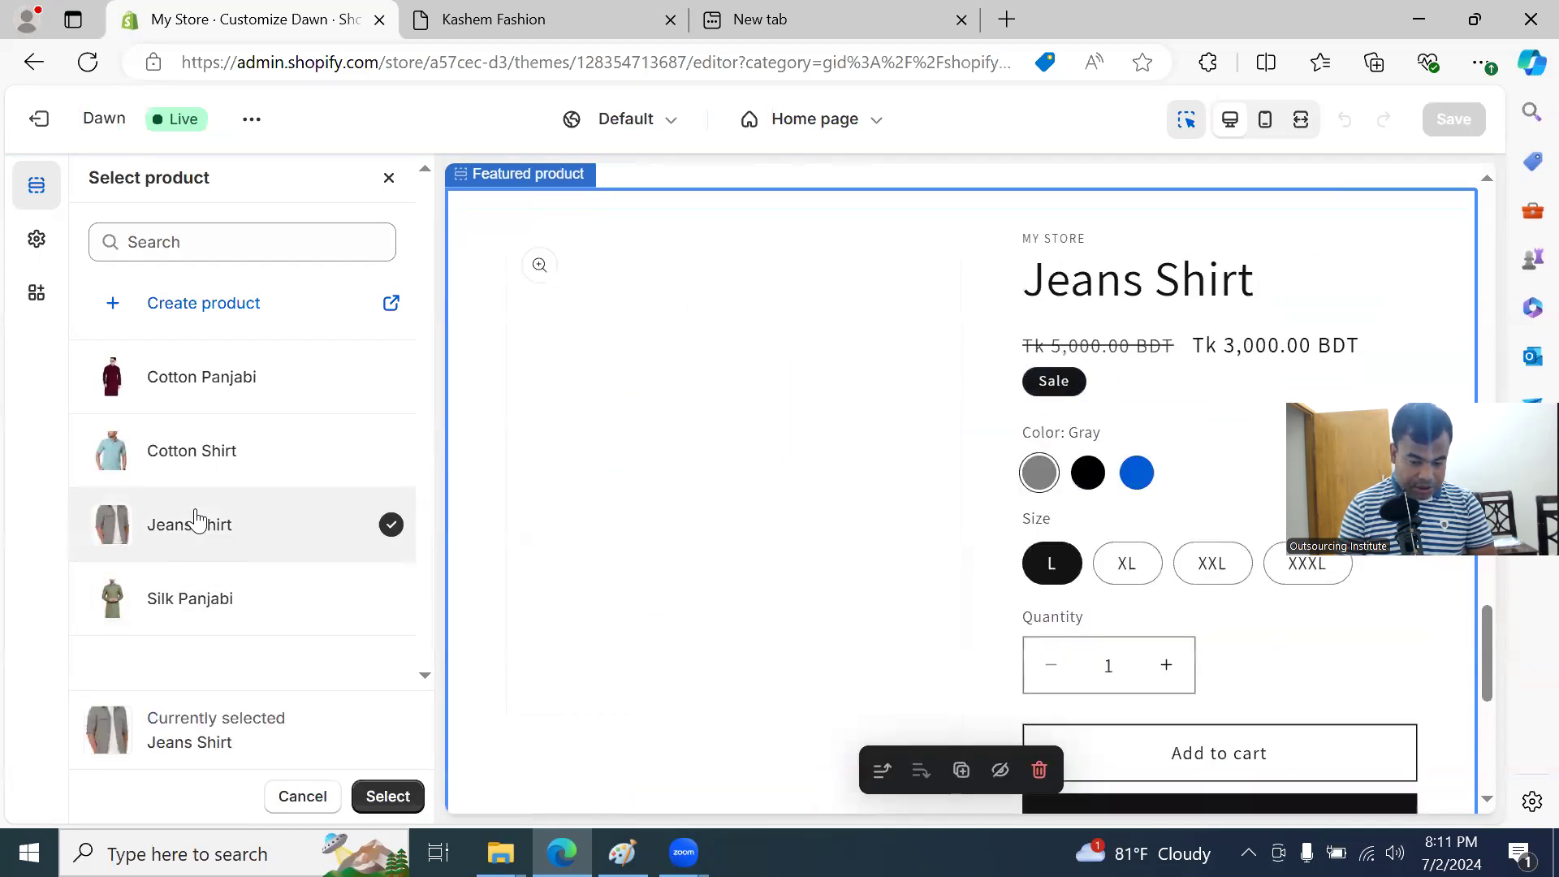
left_click(192, 618)
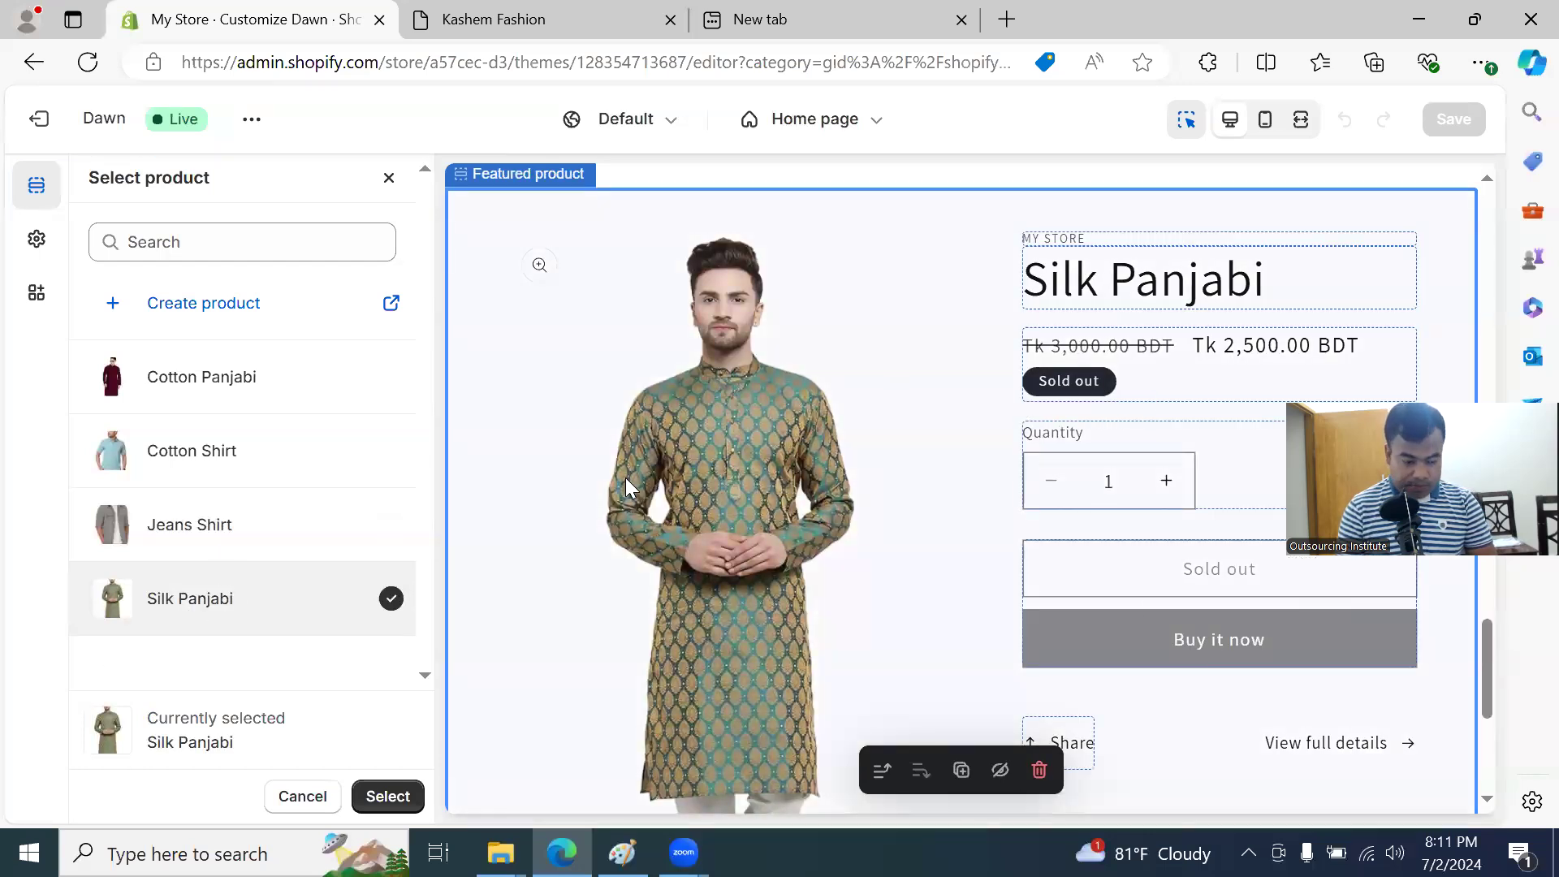
left_click(409, 796)
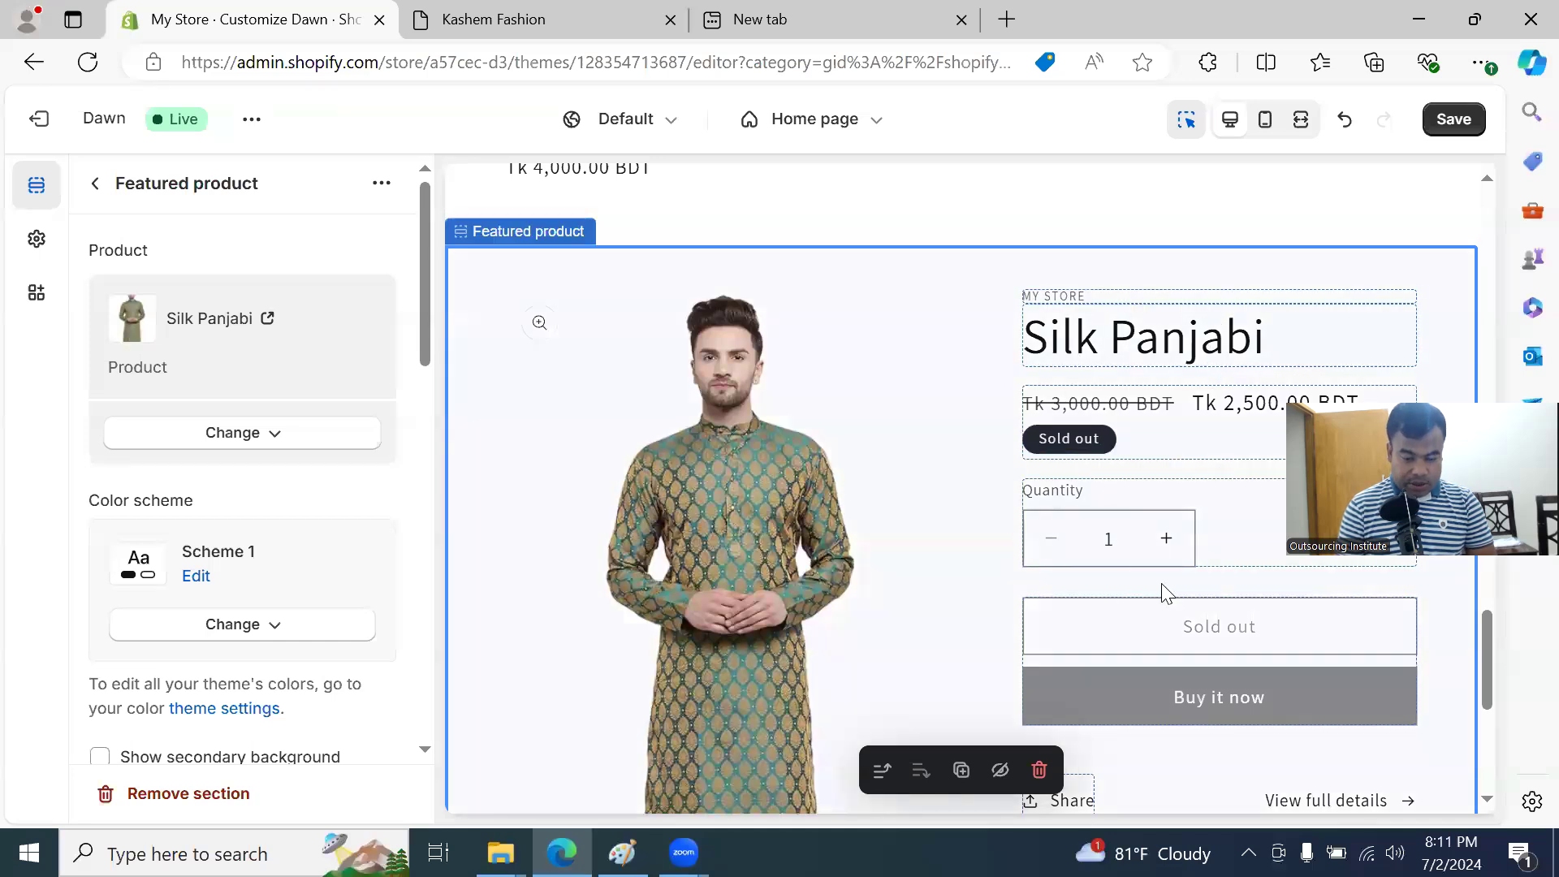
scroll(1163, 592, "down", 3)
scroll(1167, 599, "up", 3)
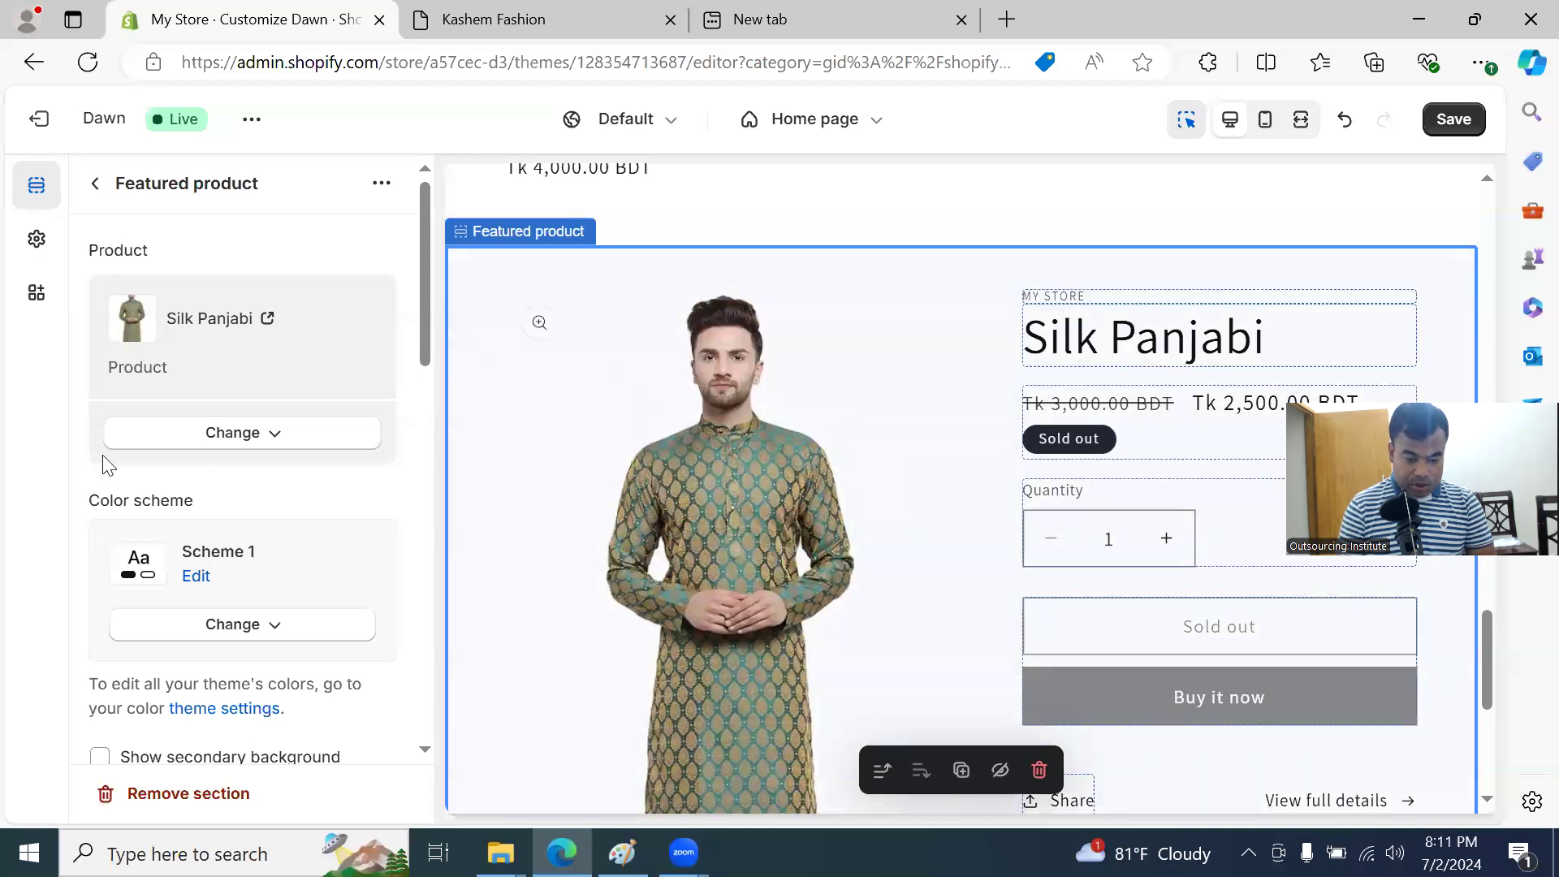
left_click(99, 186)
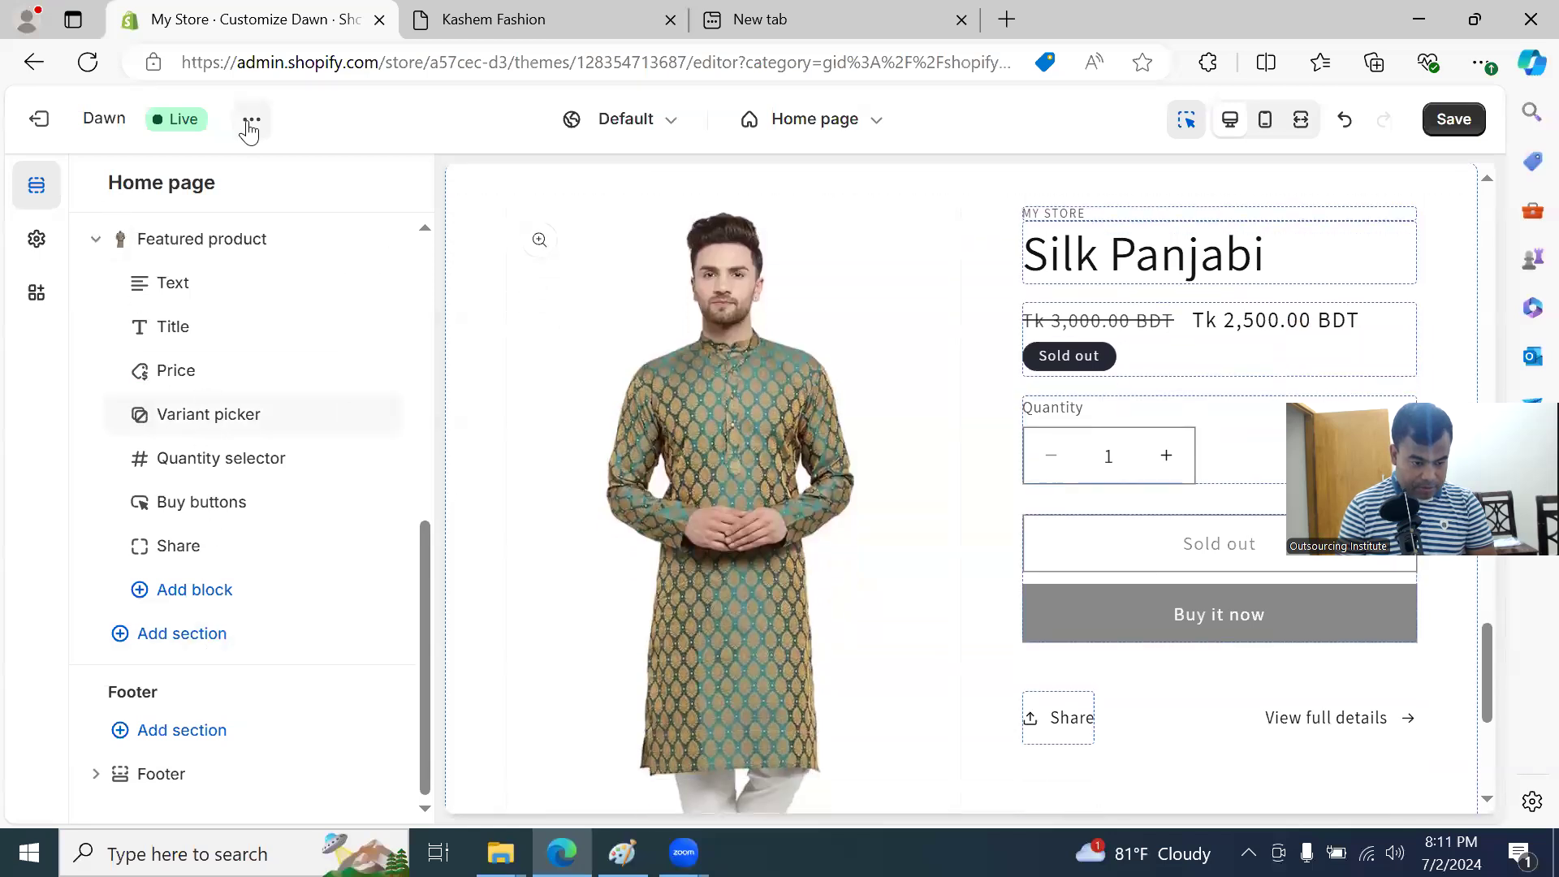
scroll(330, 529, "up", 5)
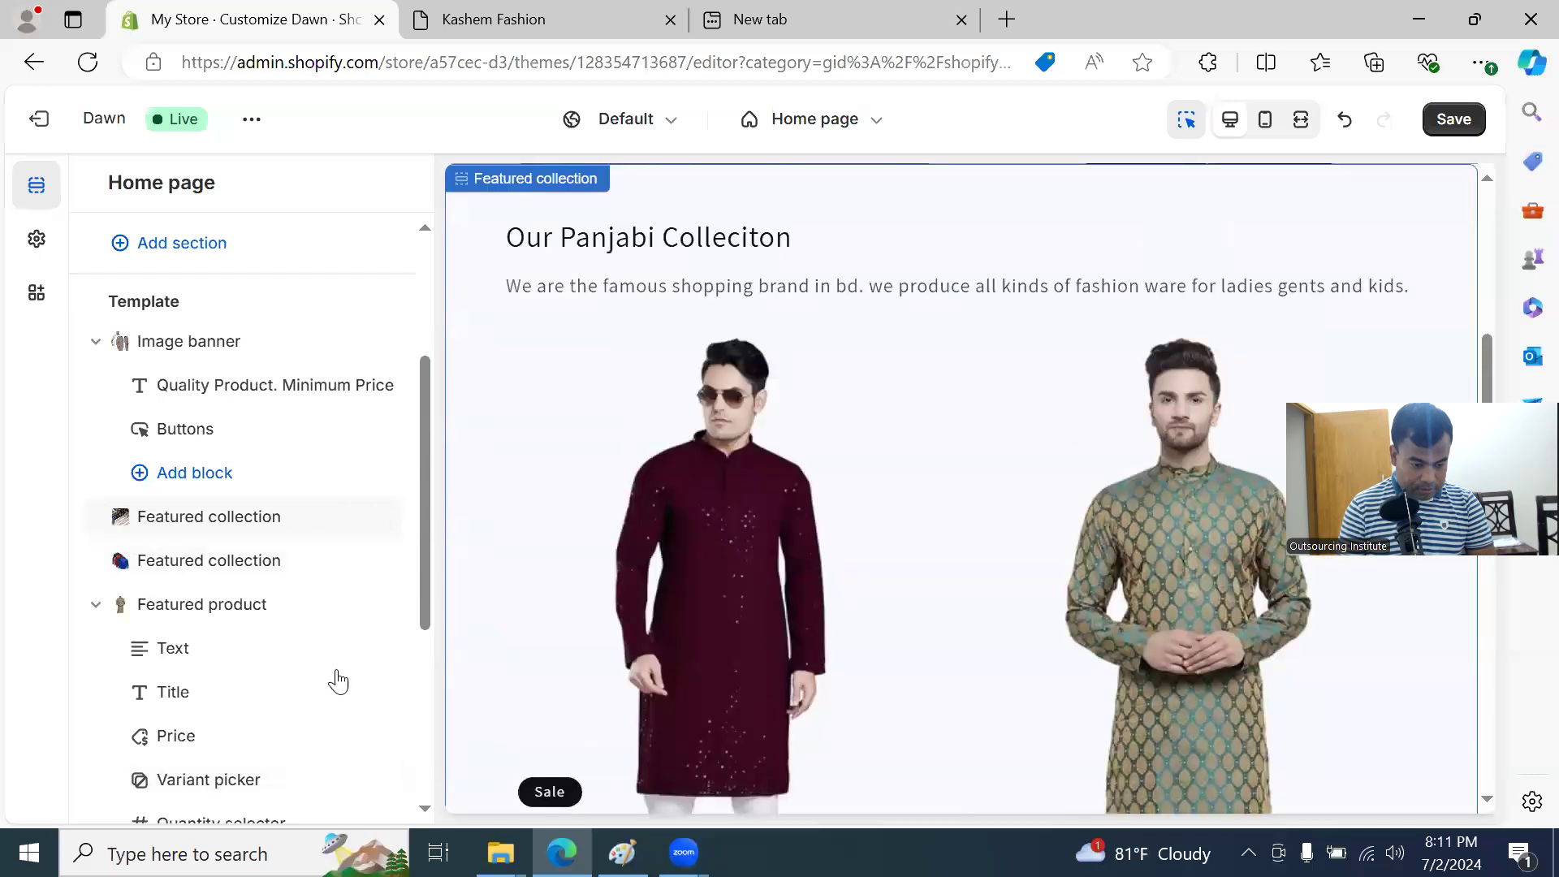
Step: Save the theme with the new featured product section and reload the live storefront to check the Silk Panjabi section
scroll(325, 520, "down", 2)
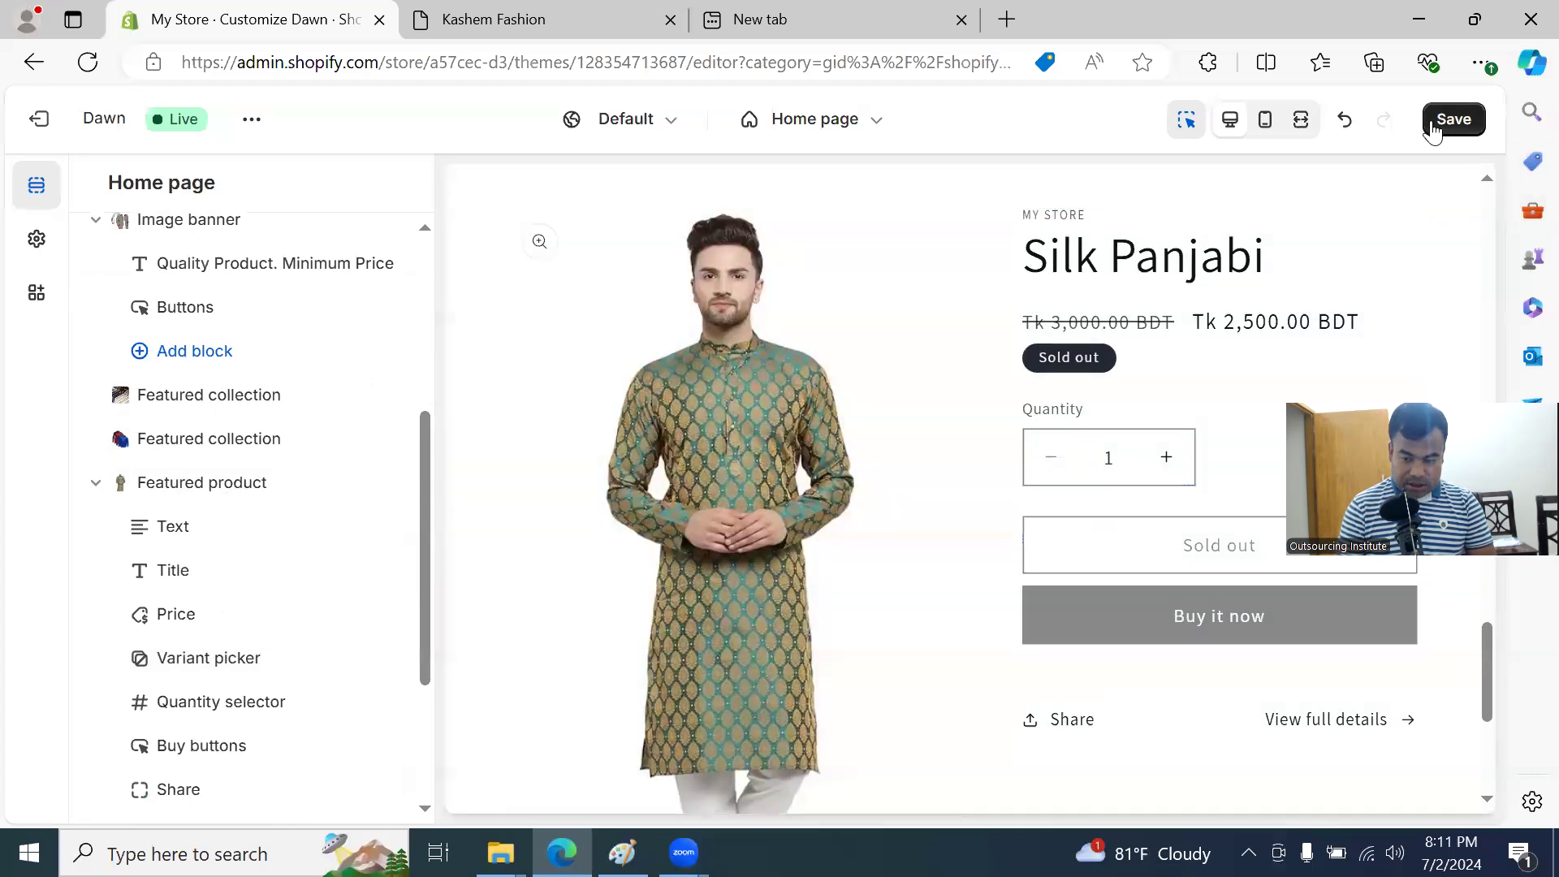
left_click(1441, 122)
left_click(650, 21)
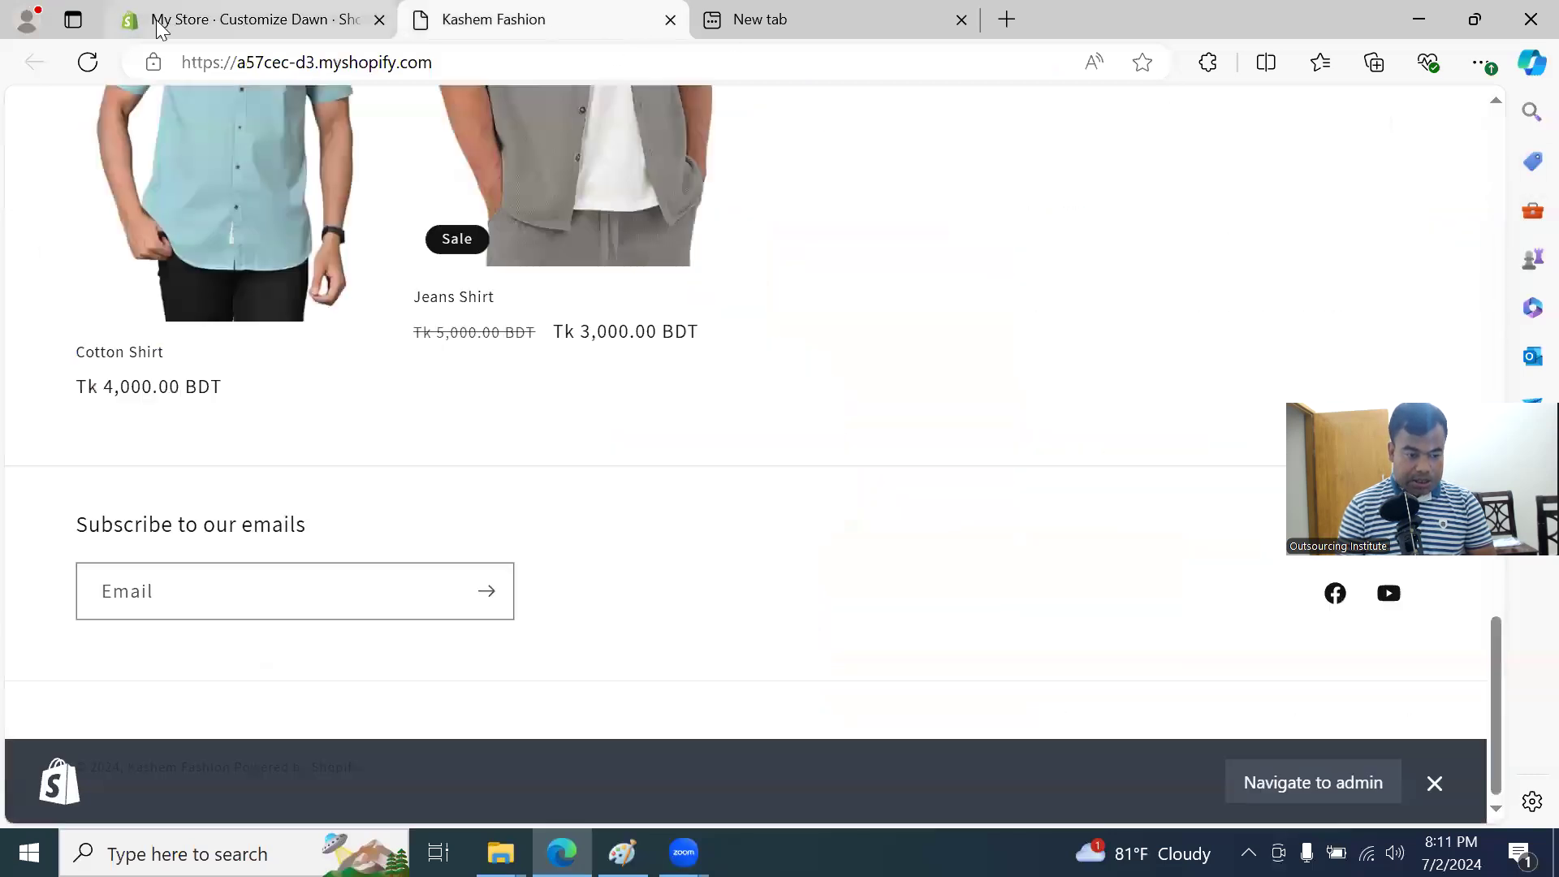
left_click(91, 63)
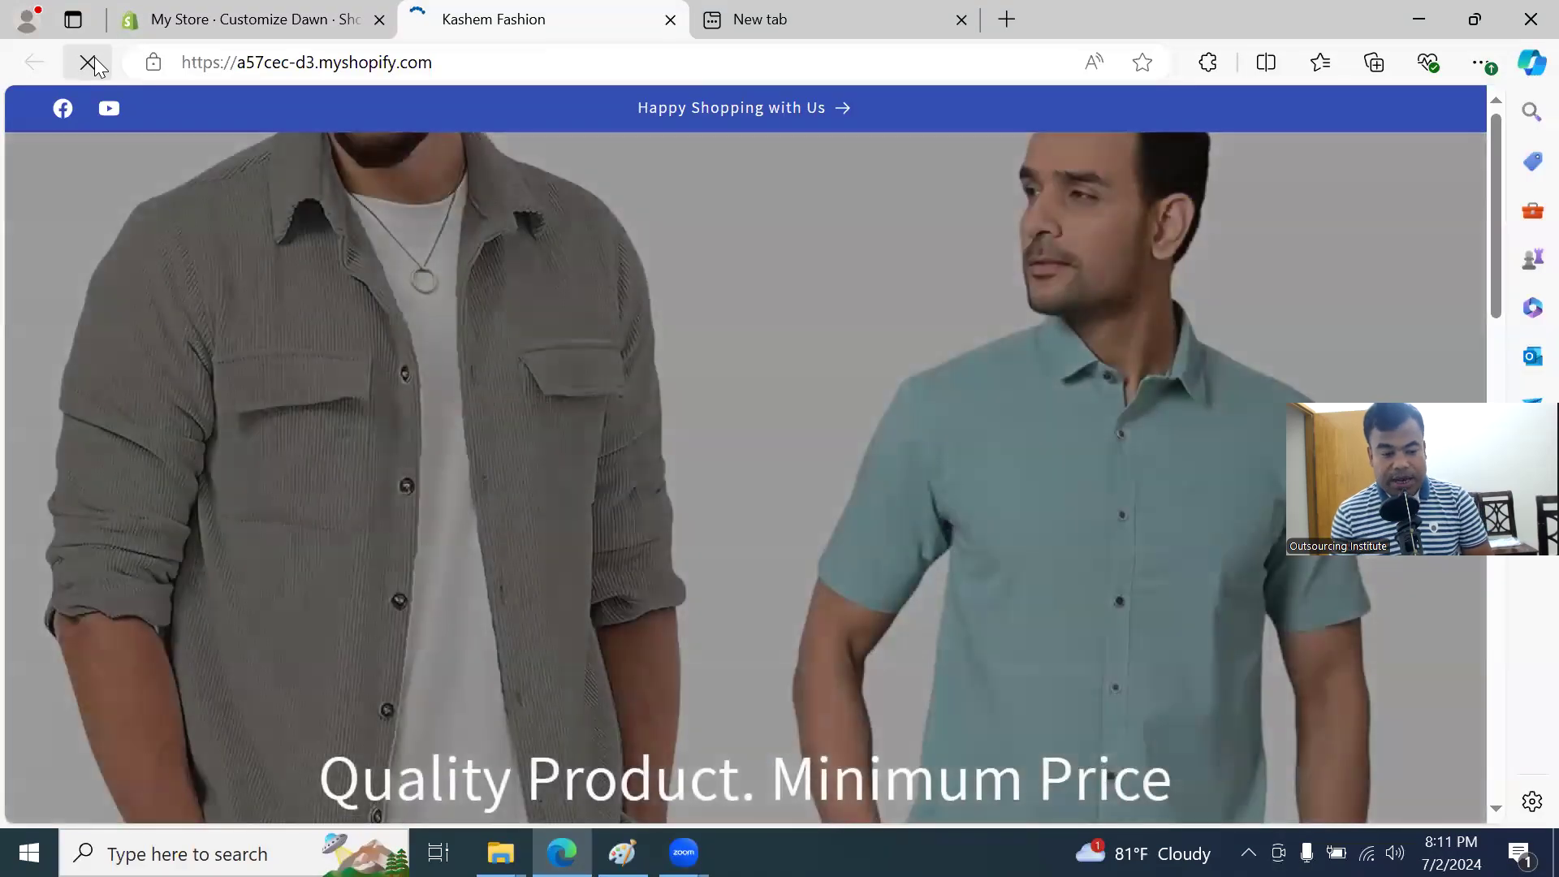
scroll(905, 374, "up", 6)
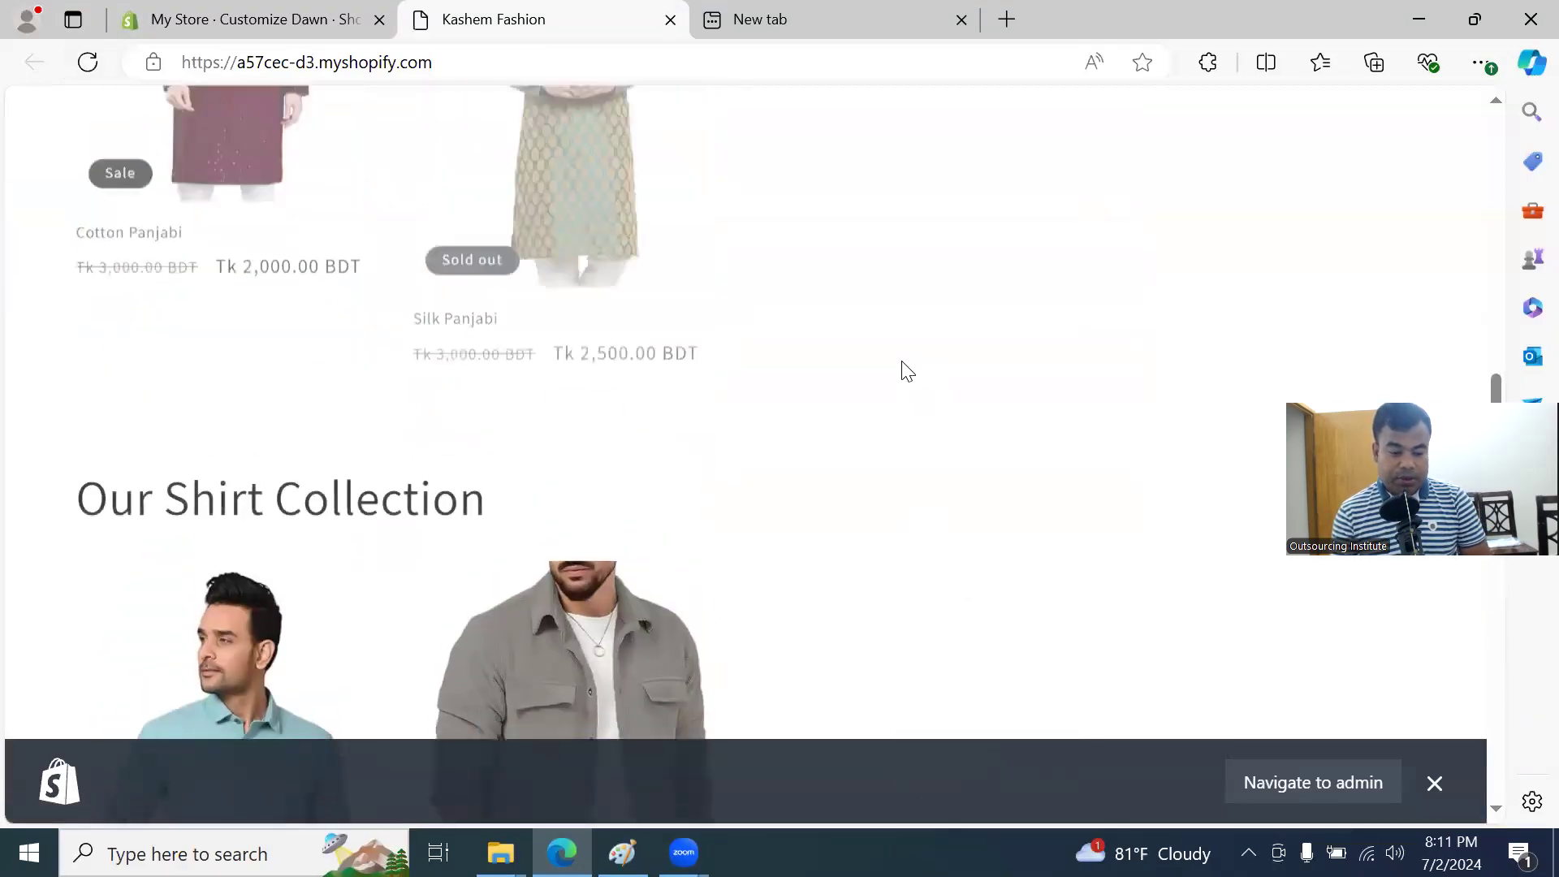
left_click(90, 62)
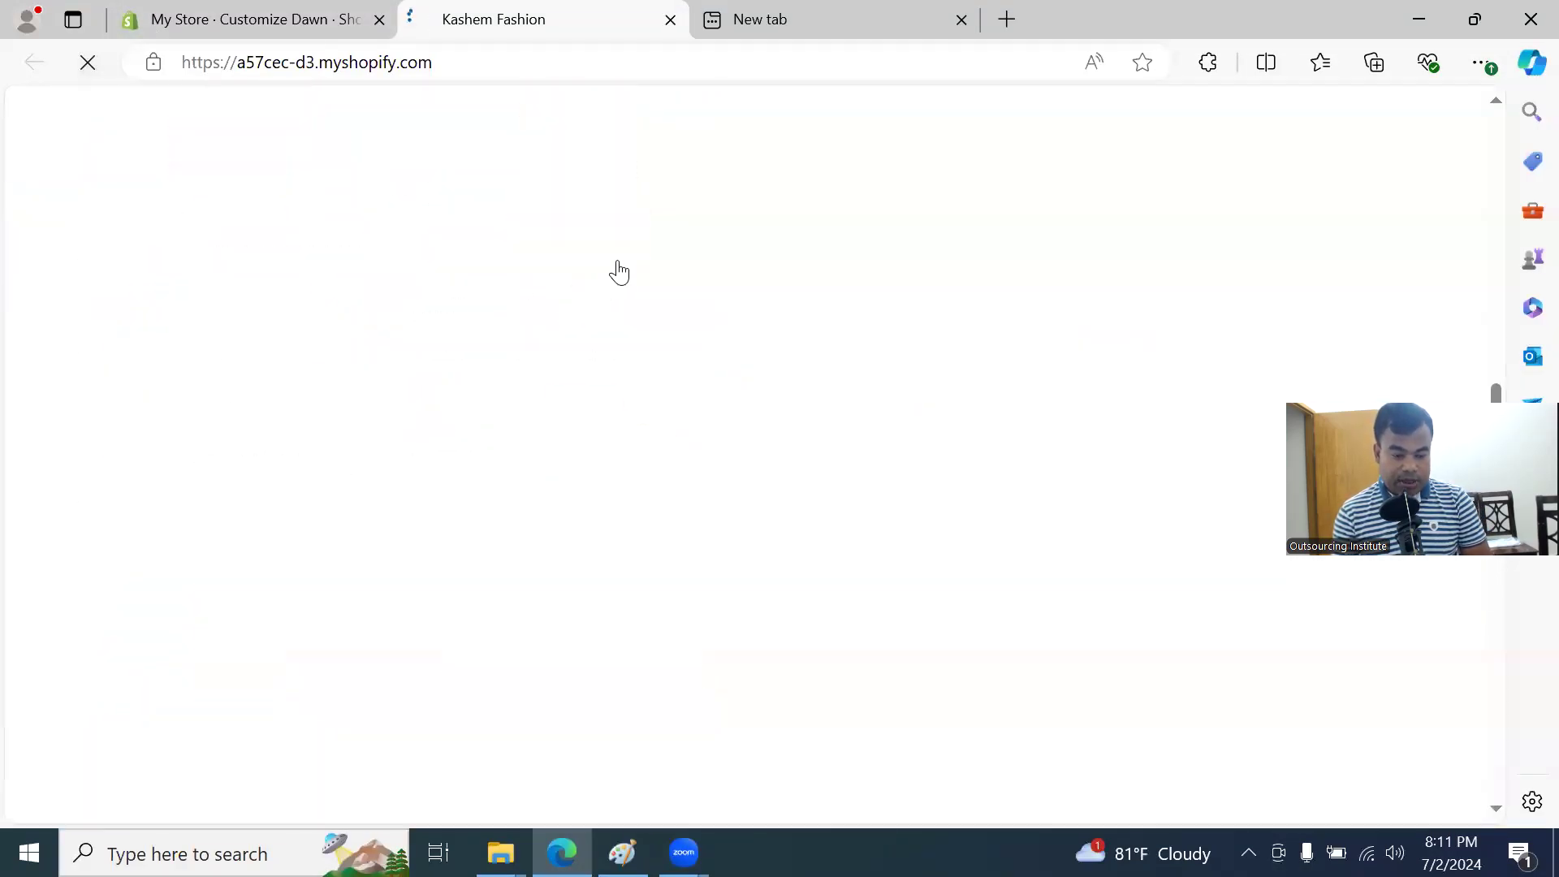
scroll(810, 418, "down", 6)
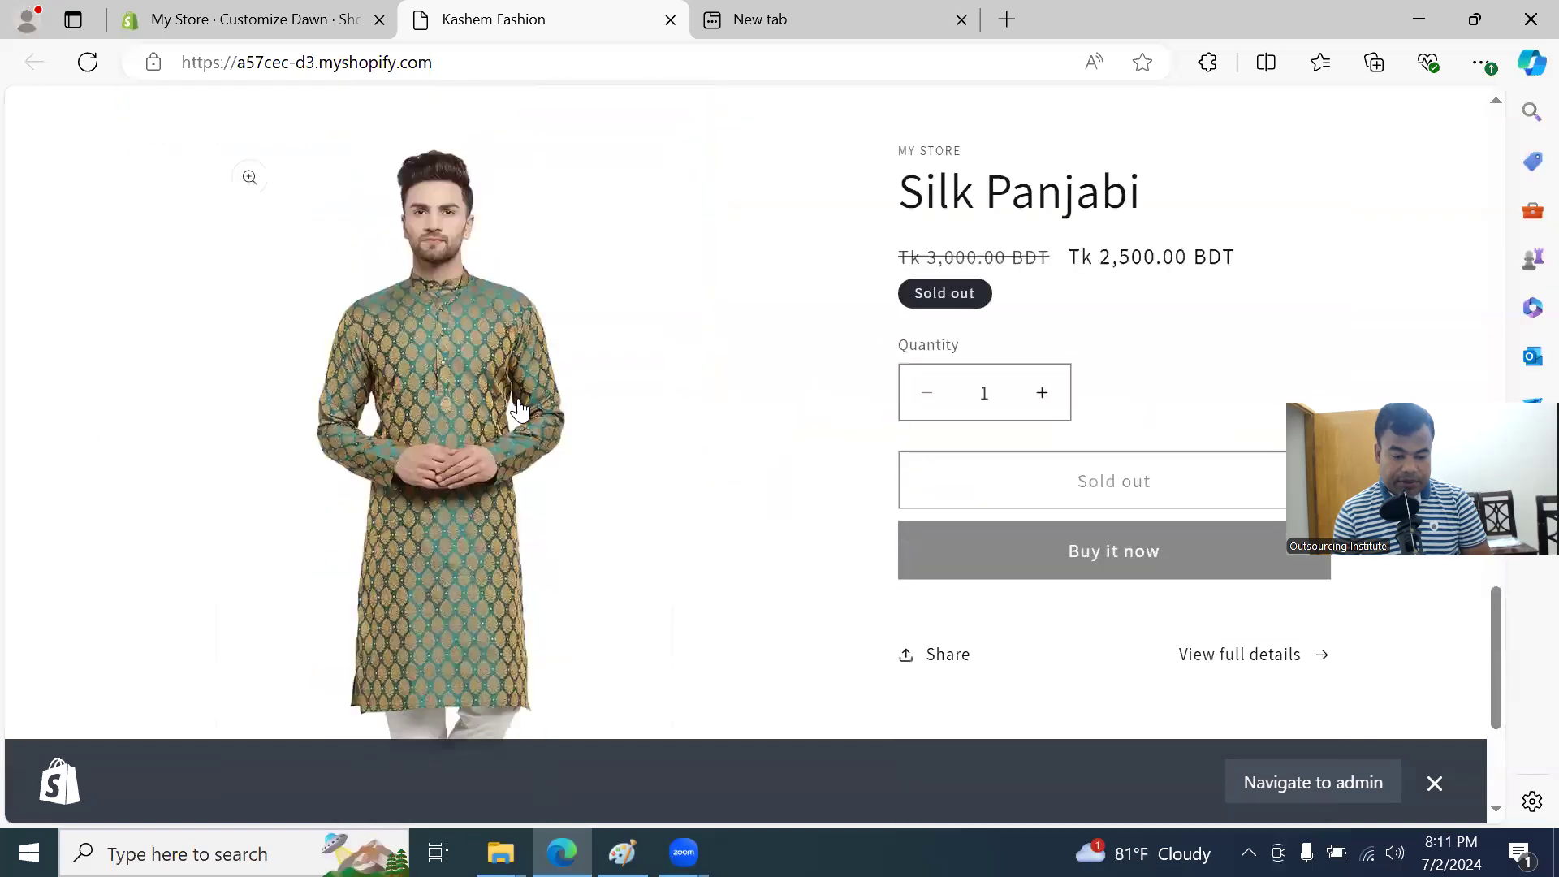
Step: Review the live home page from the banner through the panjabi and shirt collections to the Silk Panjabi featured product
scroll(938, 406, "up", 15)
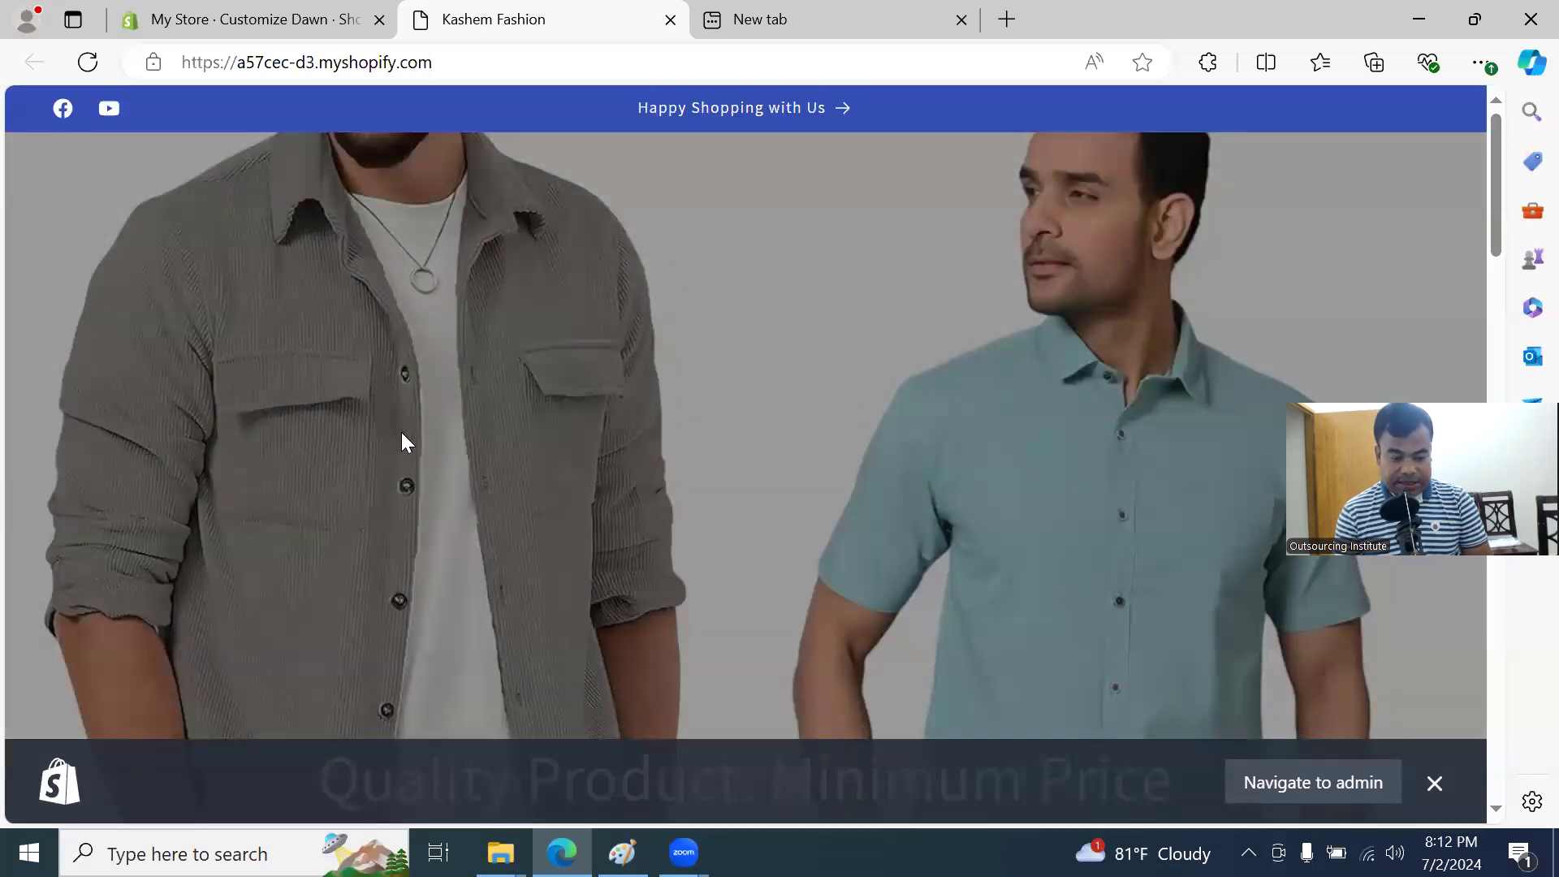
scroll(739, 560, "down", 10)
scroll(874, 453, "up", 4)
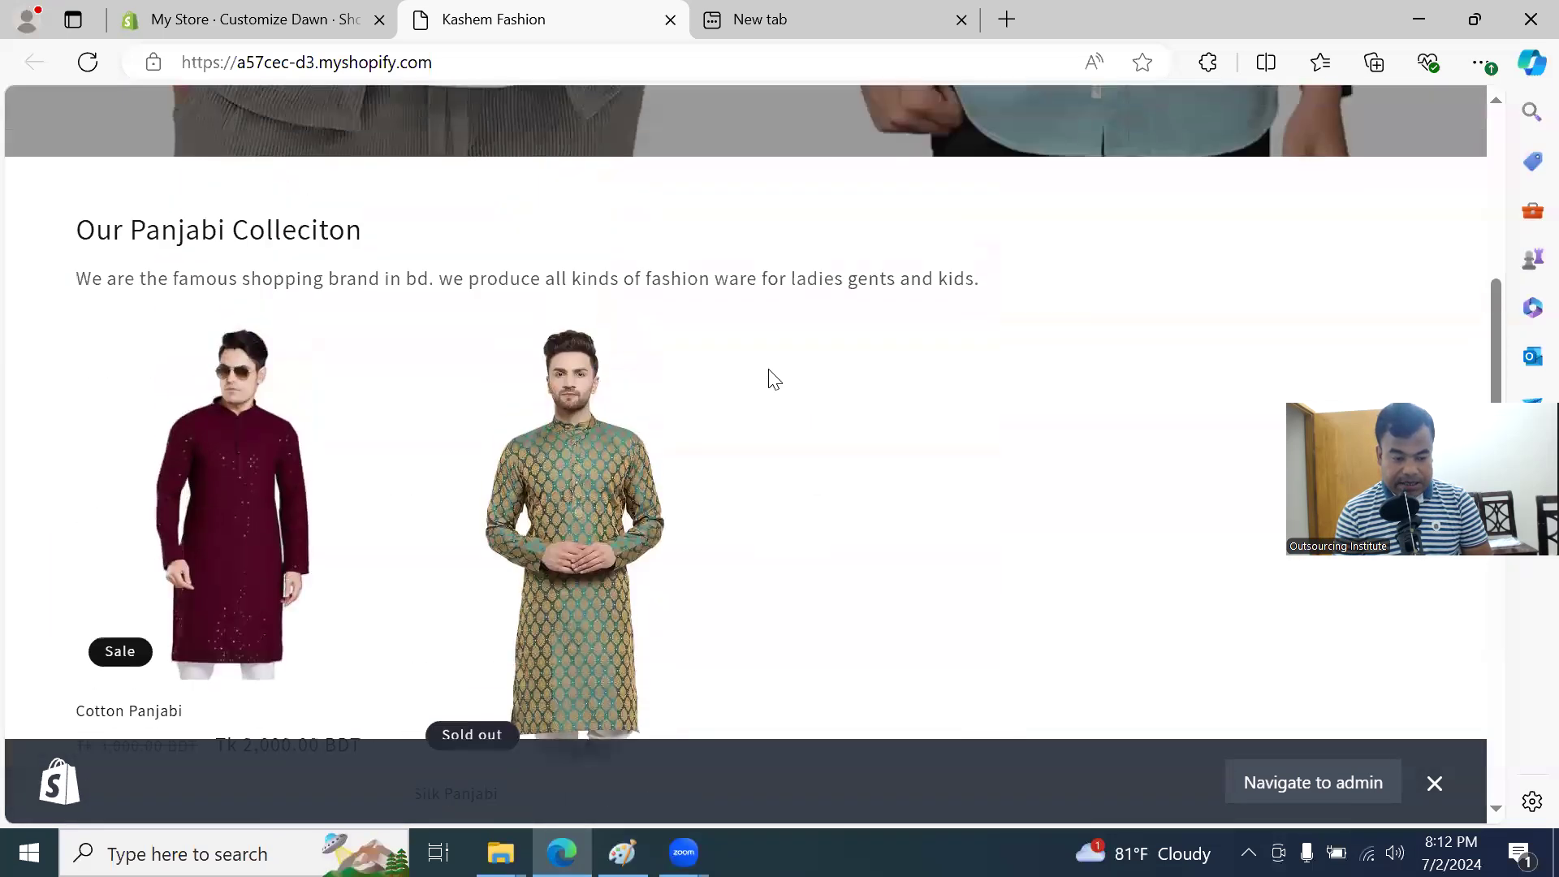
scroll(552, 444, "down", 8)
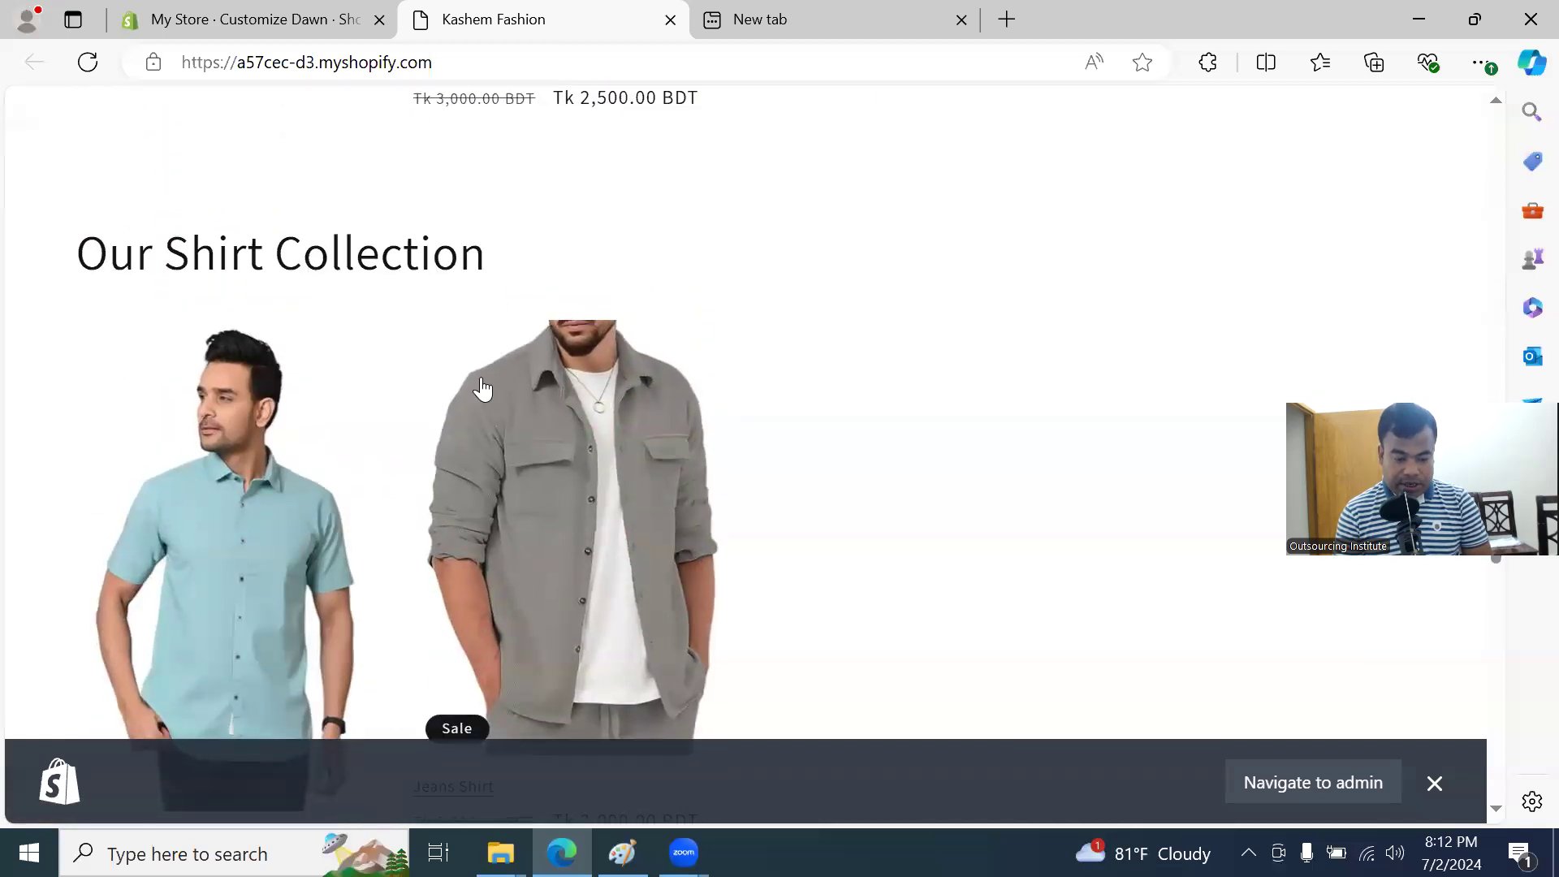
scroll(487, 390, "down", 5)
scroll(888, 515, "down", 4)
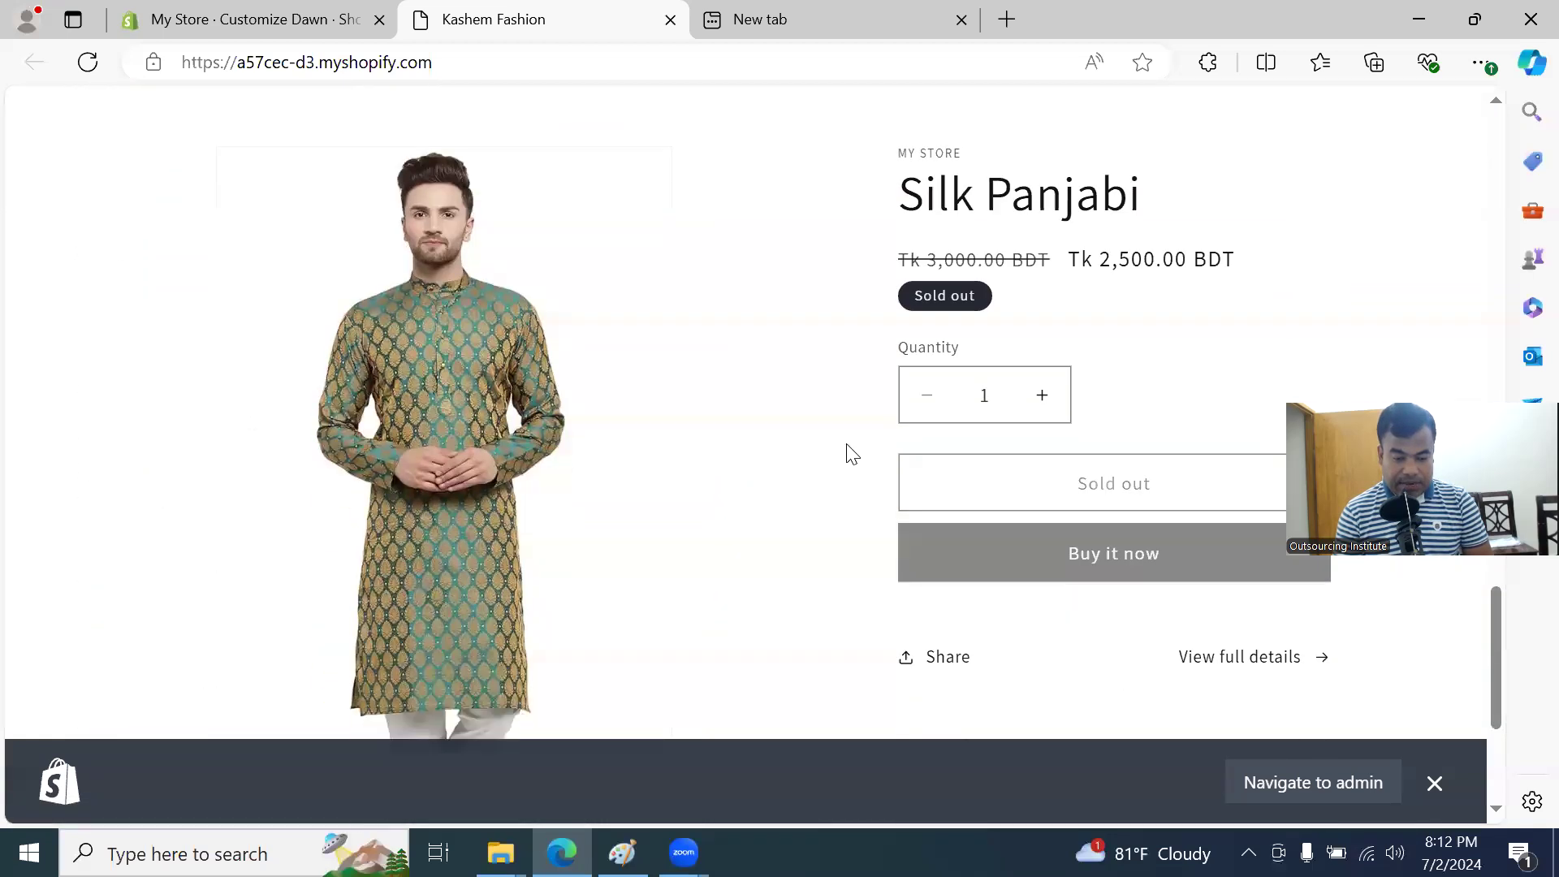
scroll(994, 430, "up", 3)
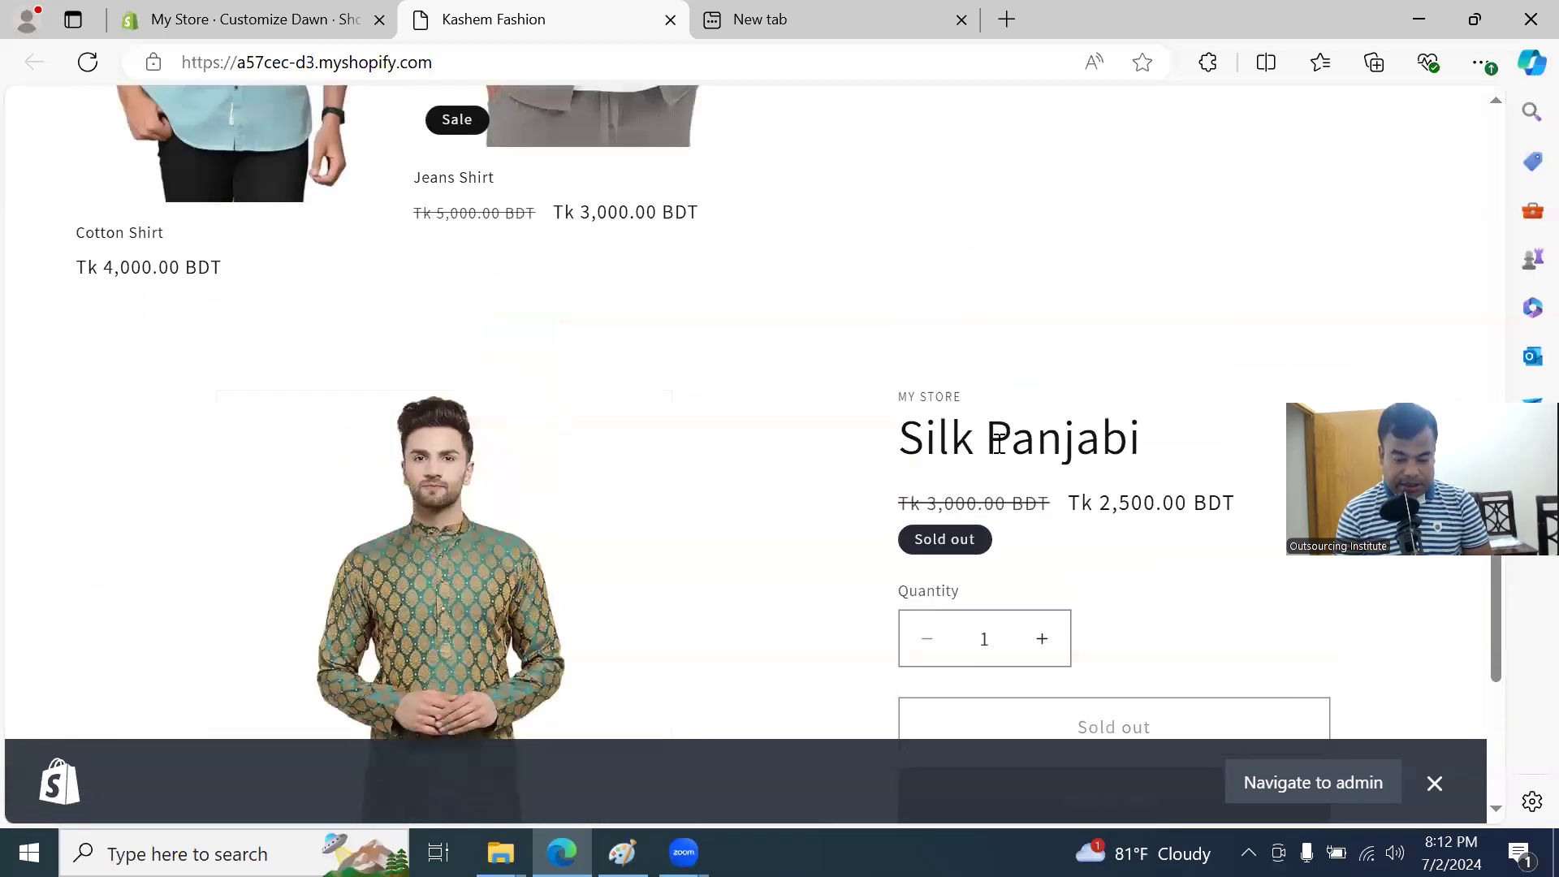
scroll(997, 439, "down", 3)
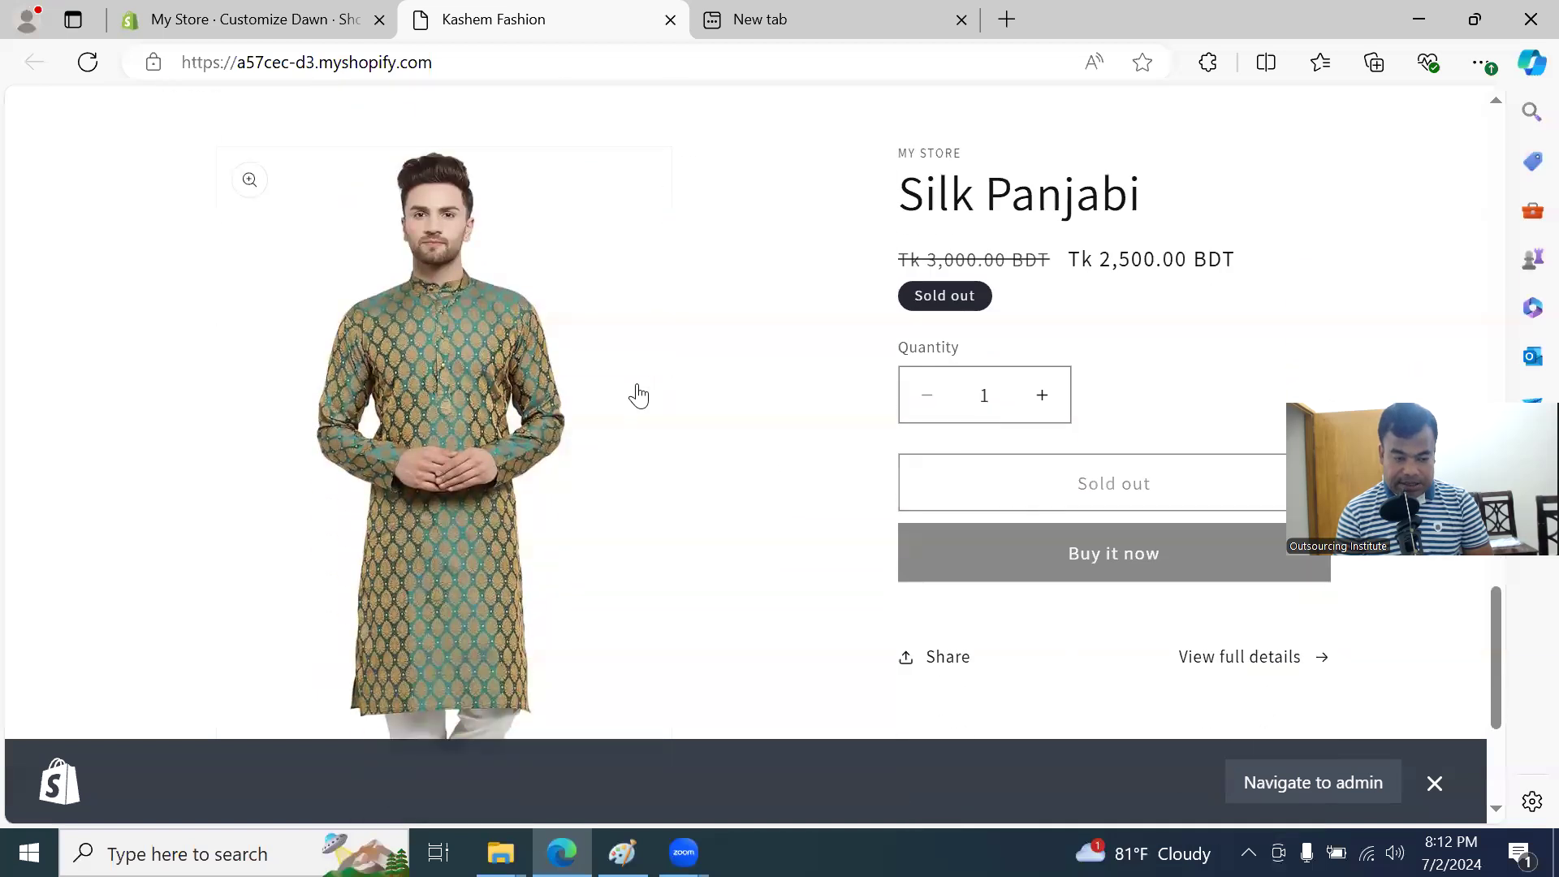
Step: Return to the theme editor and add a Rich text section below the Featured product section of the home page template
left_click(217, 23)
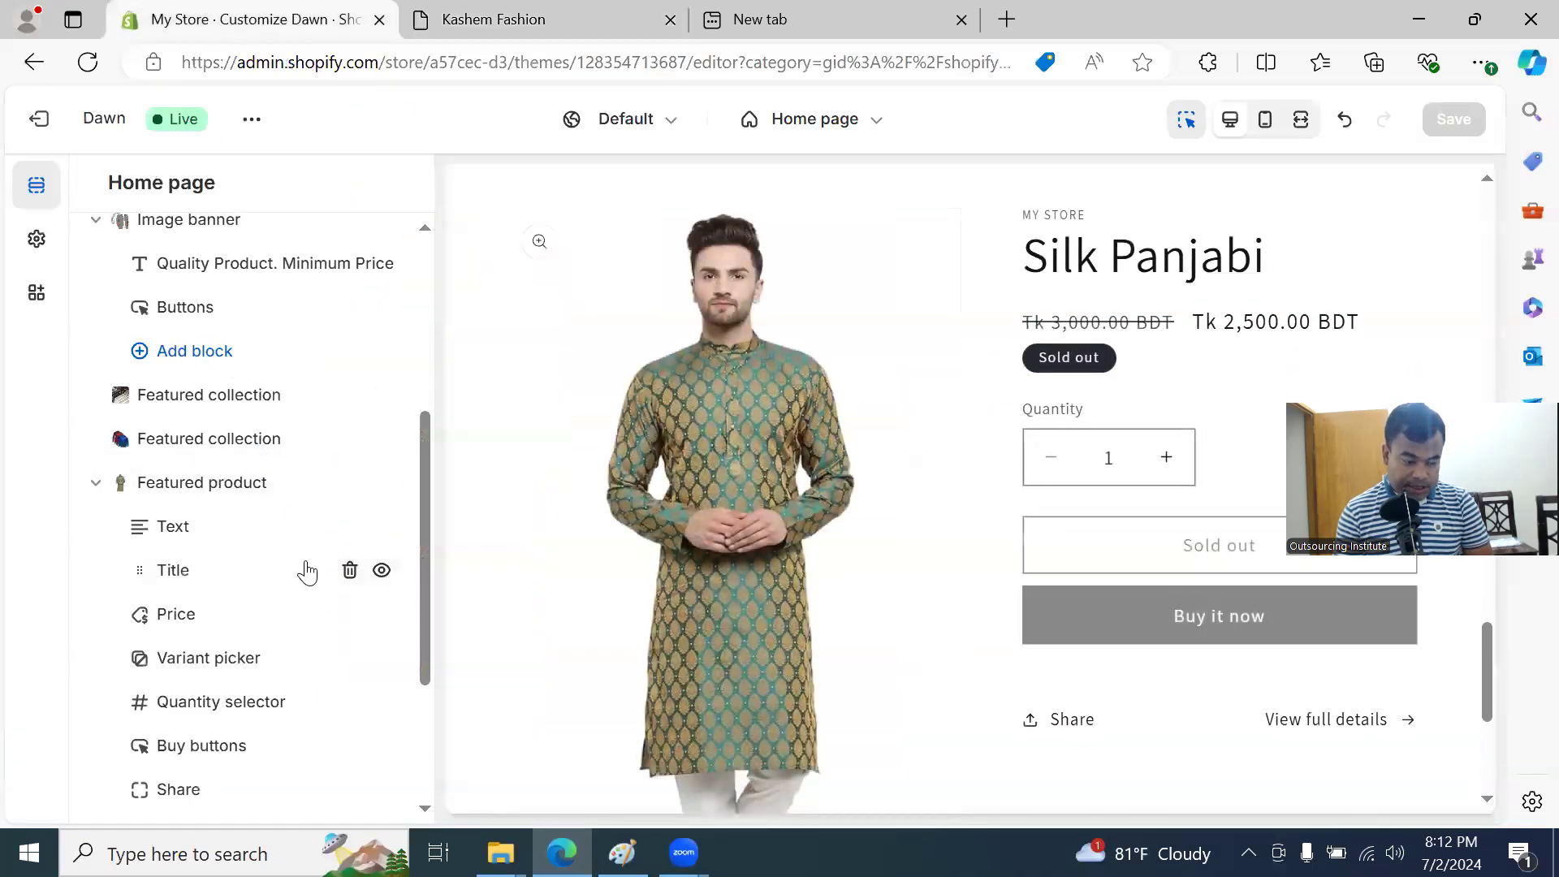
scroll(322, 586, "down", 3)
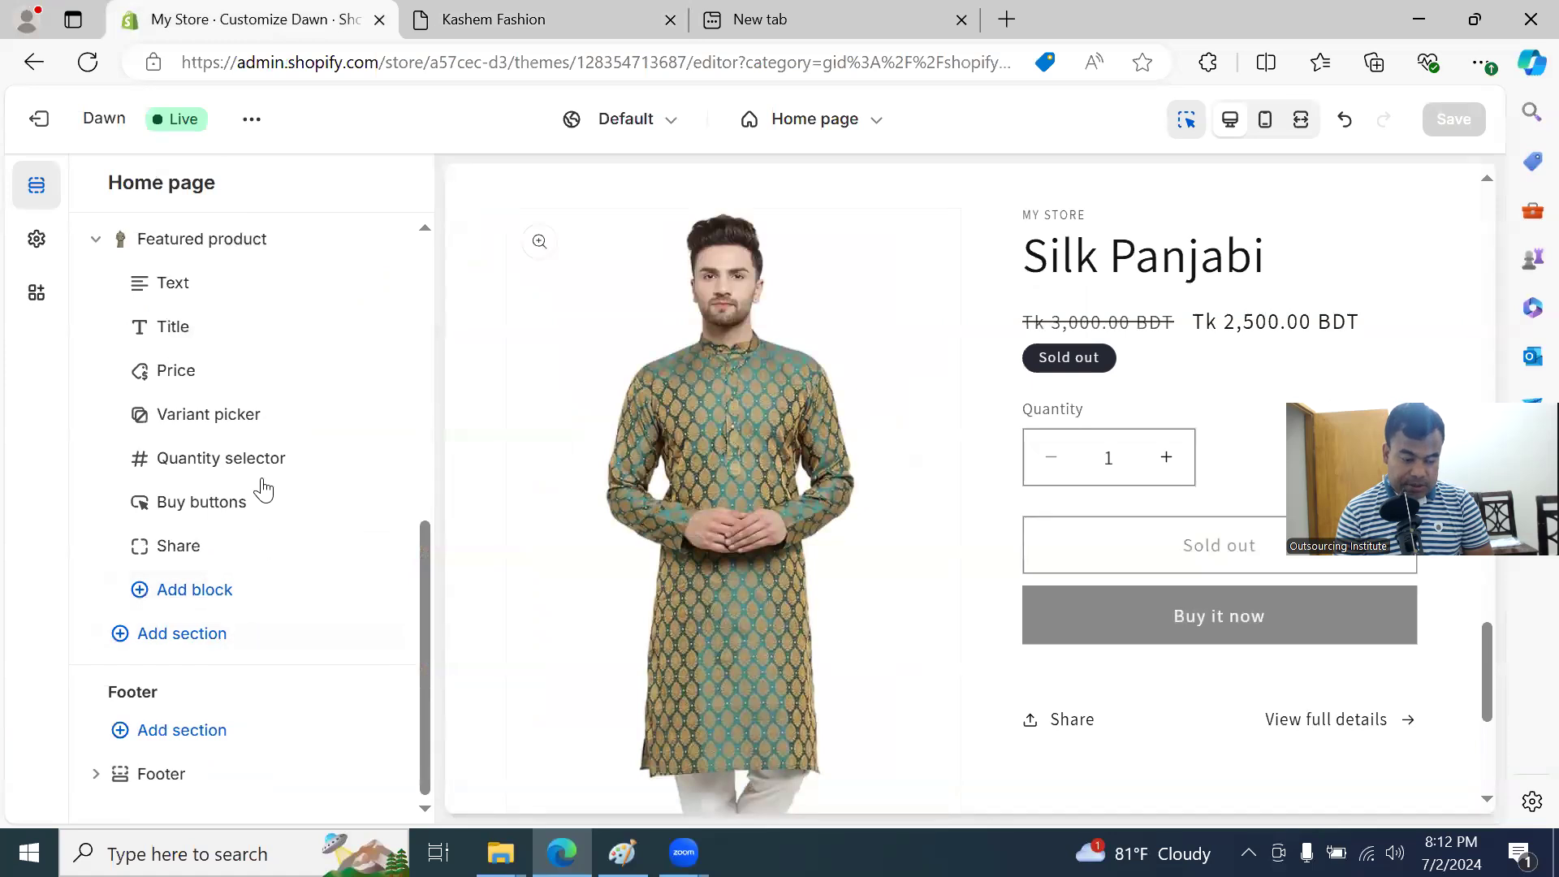
left_click(165, 642)
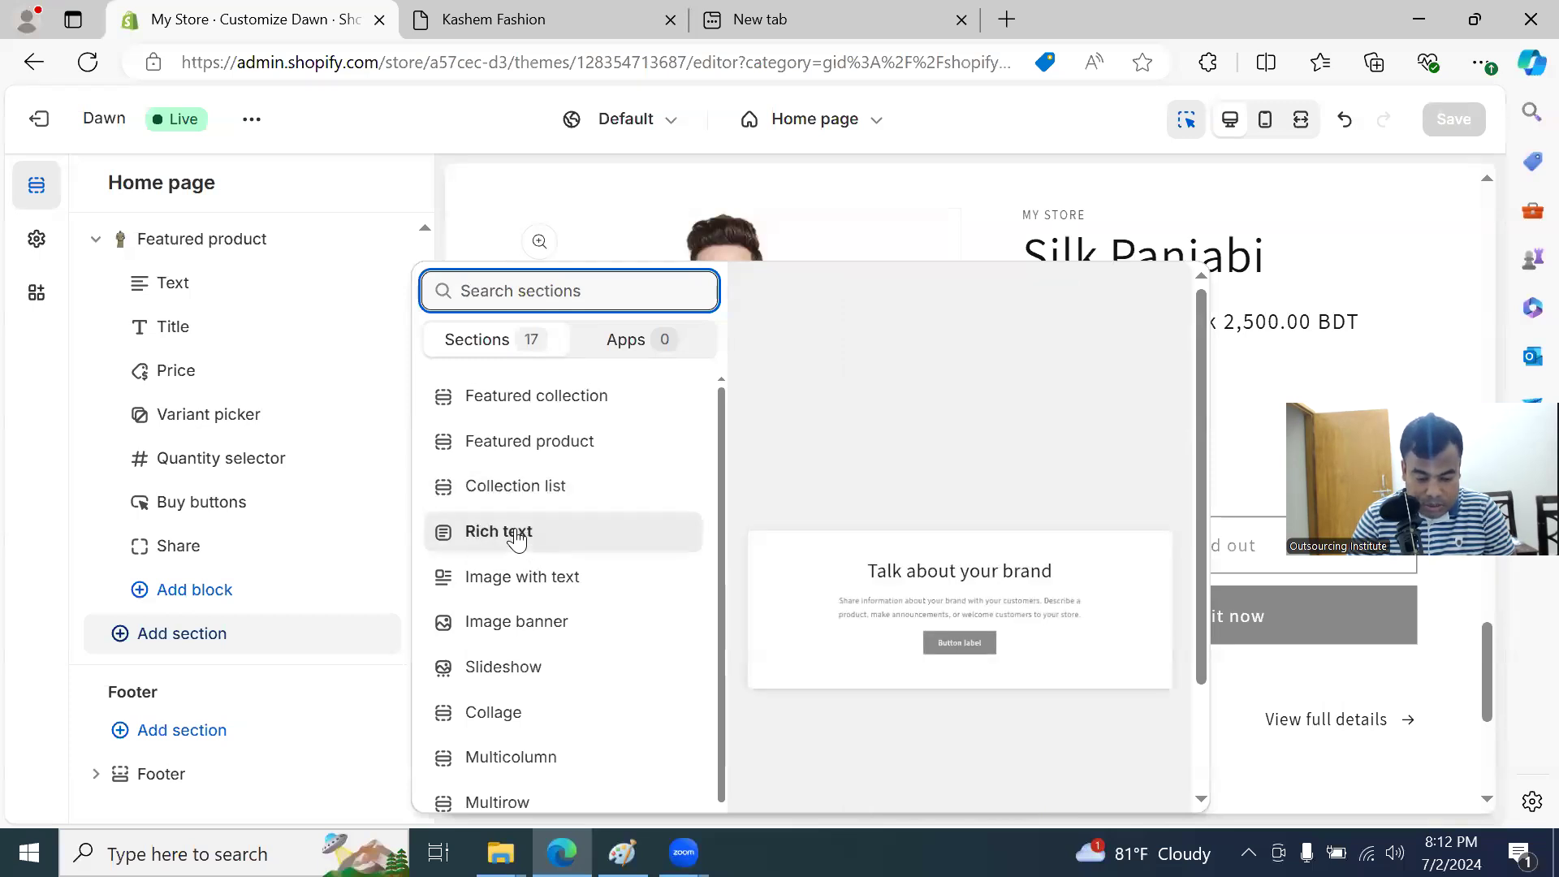
left_click(517, 535)
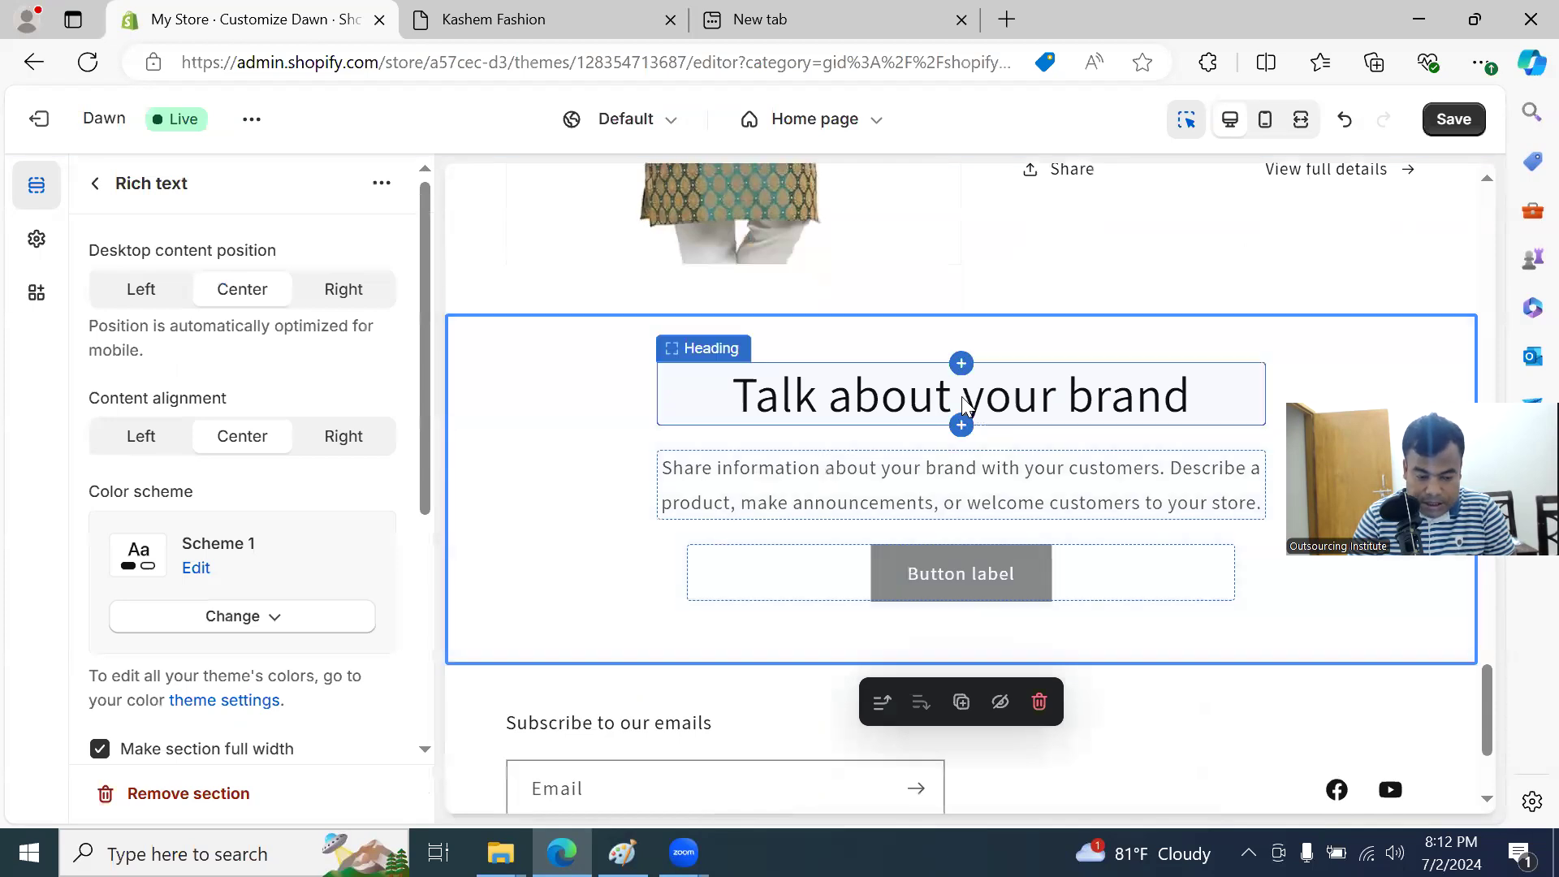
Step: Change the heading of the Rich text section to "Enjoy Shopping With Discount" and save the theme
left_click(1029, 399)
double_click(1029, 400)
left_click(298, 351)
key("ctrl+a")
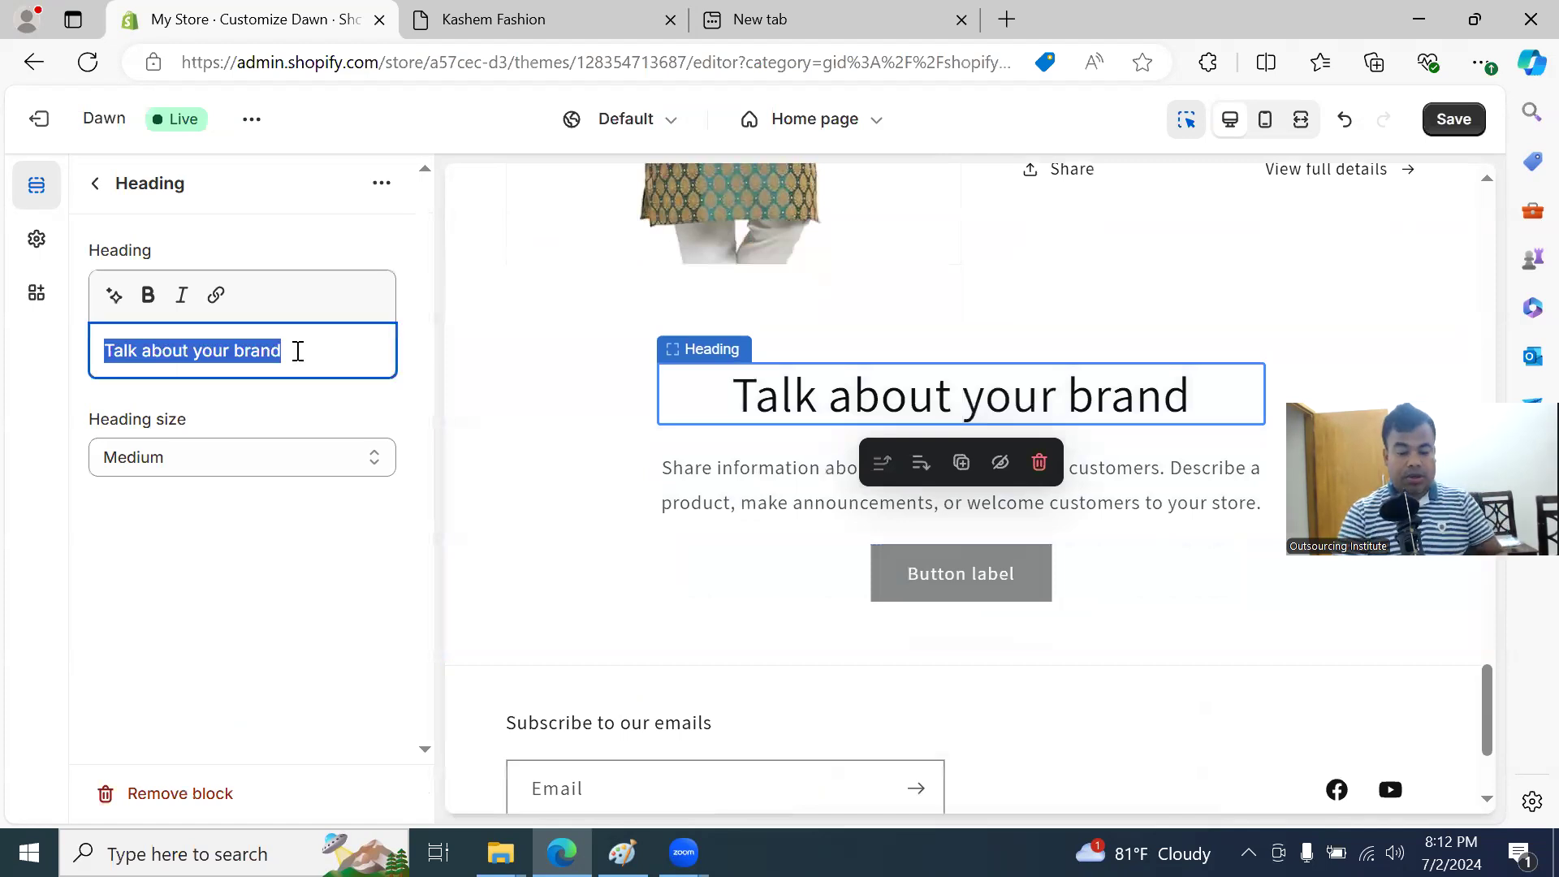
type("Enjo")
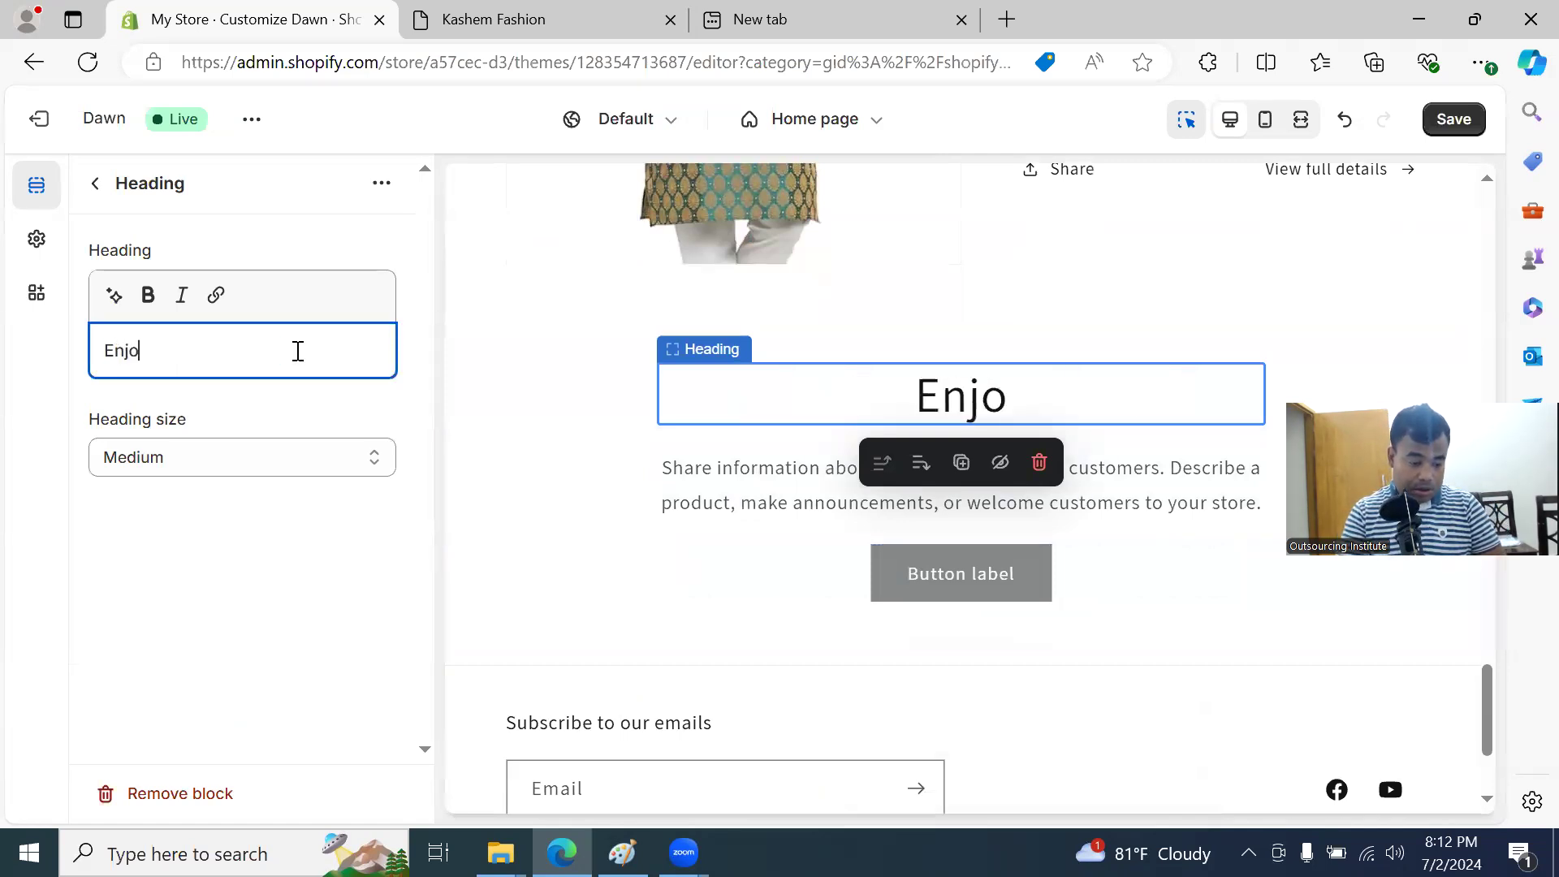
type("y Shopping W")
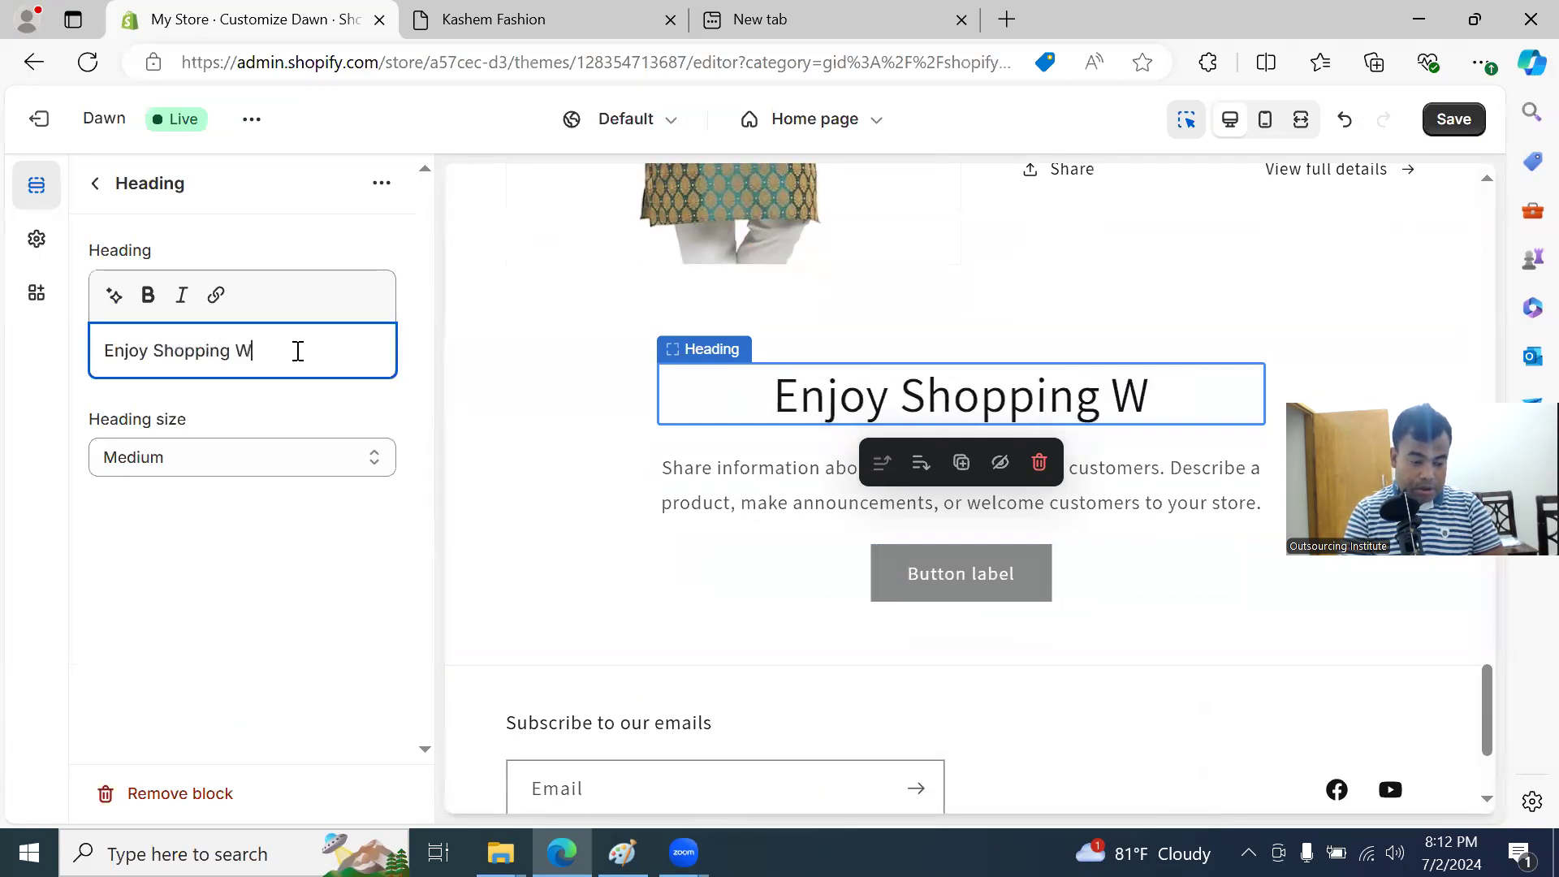
type("ith Discount")
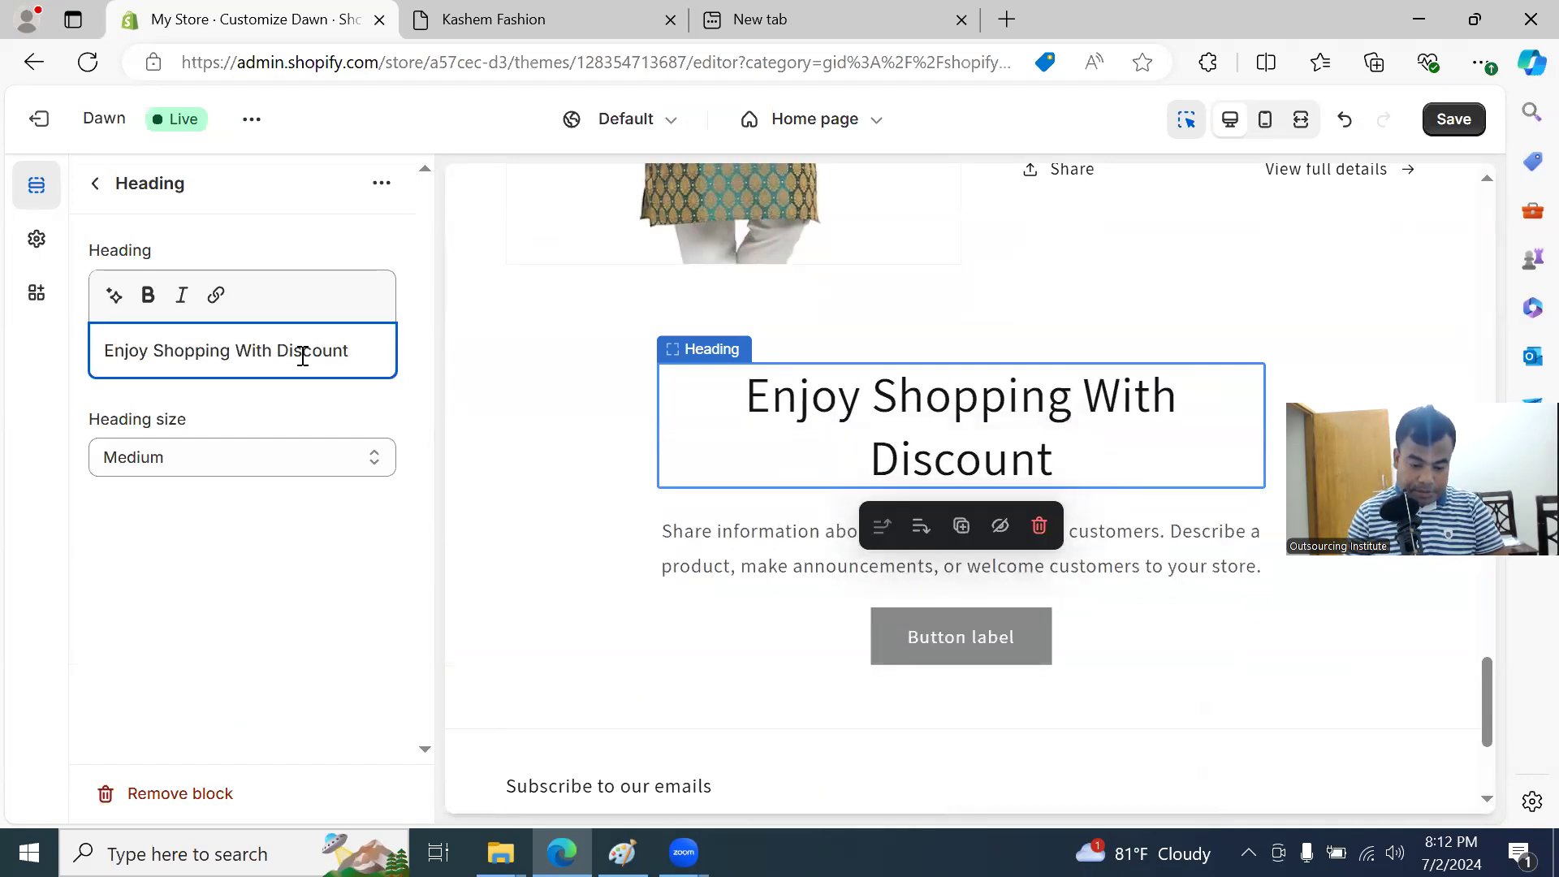
left_click(219, 471)
left_click(403, 418)
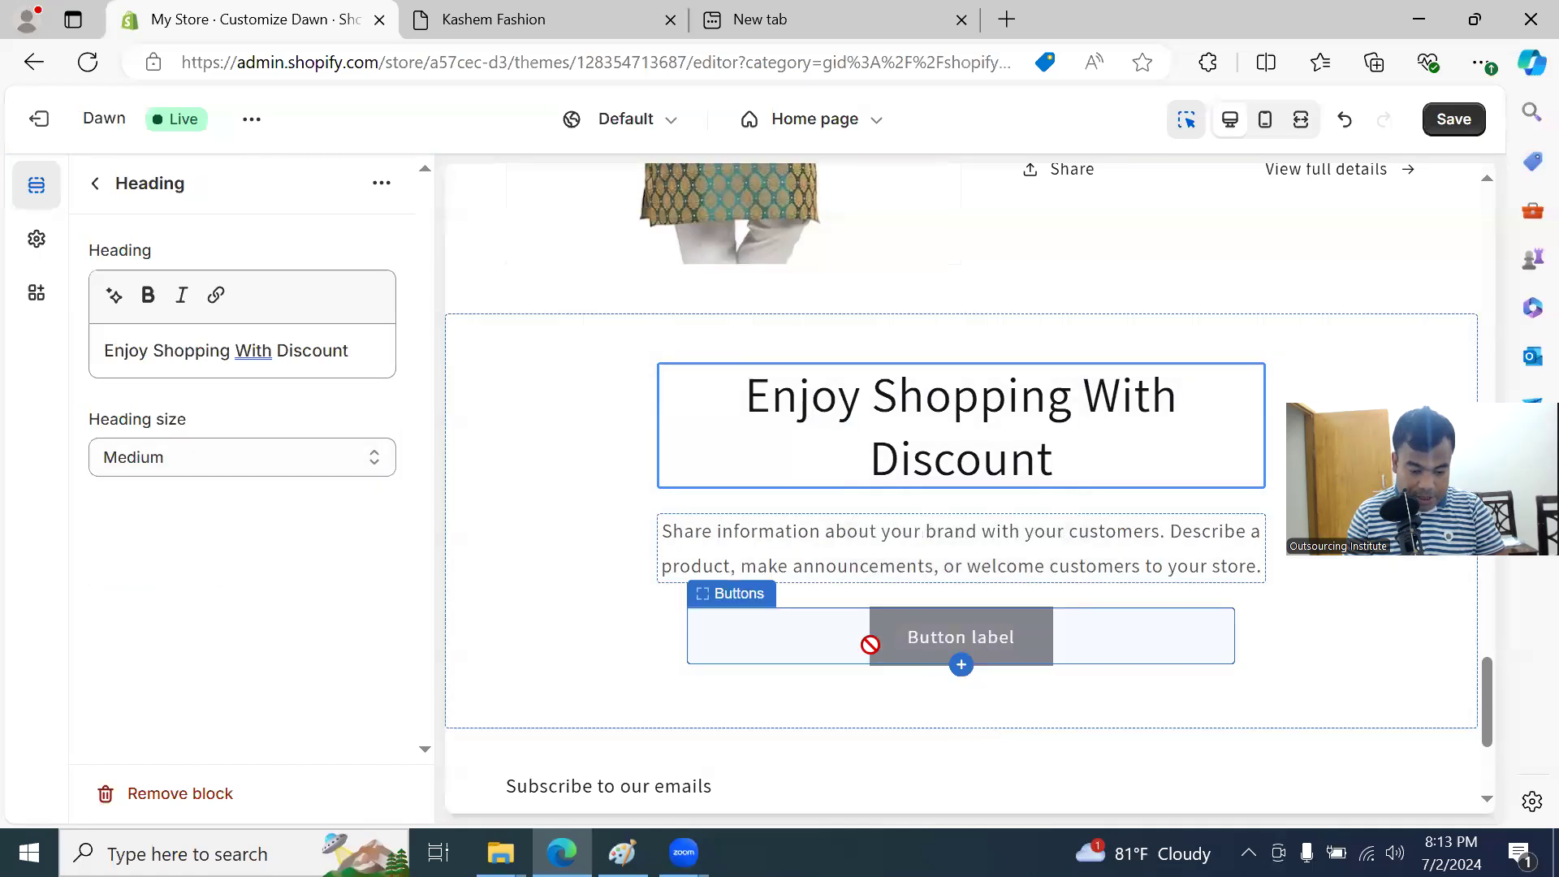
scroll(870, 643, "down", 1)
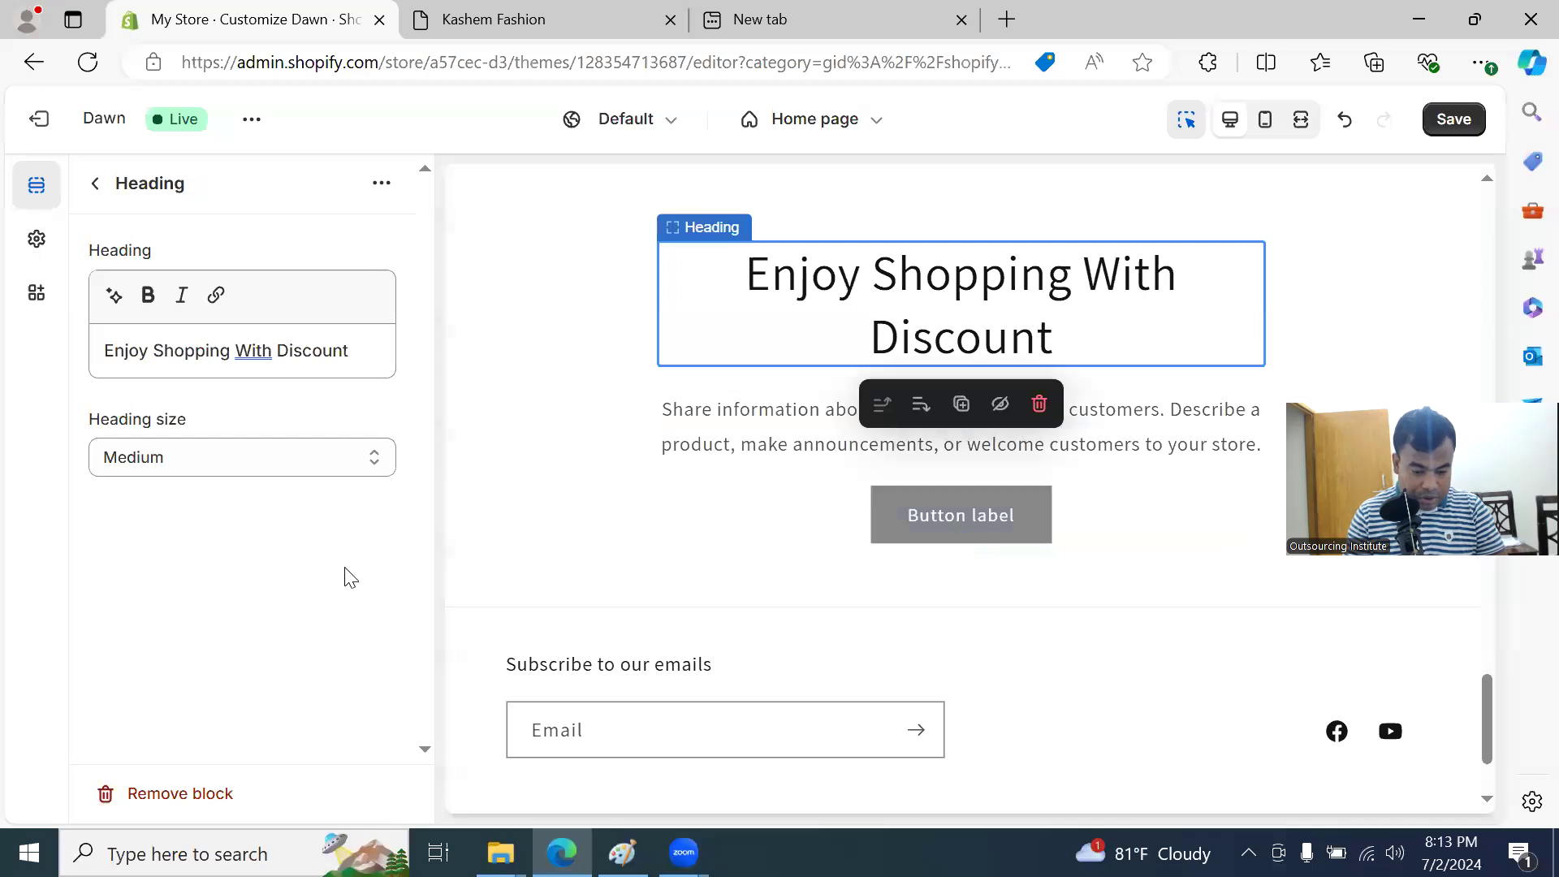
left_click(1468, 128)
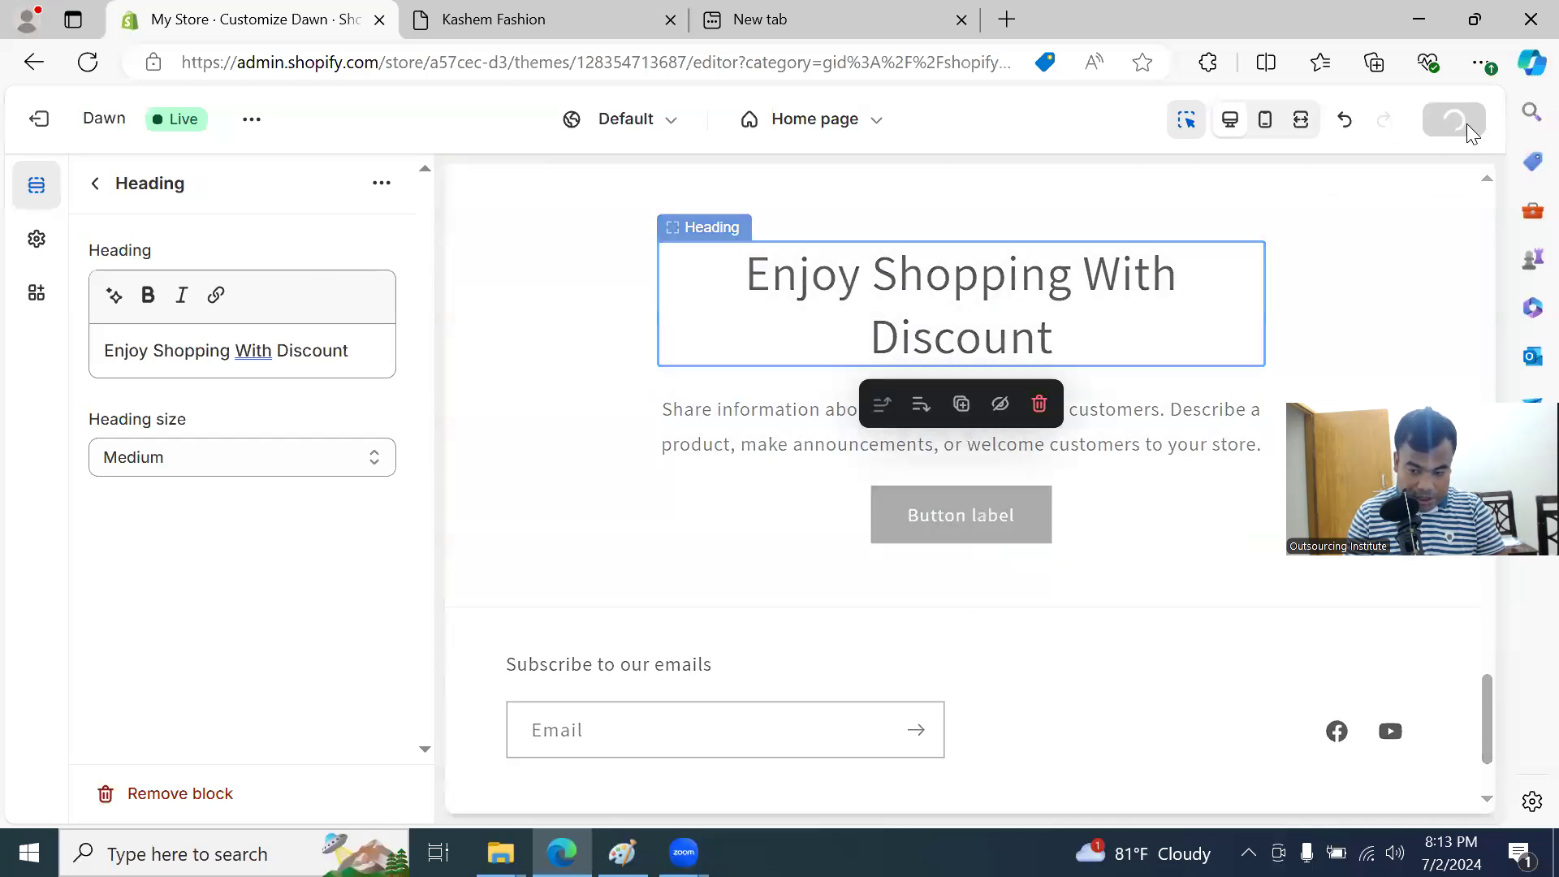
Step: Replace the Rich text section's description with "we have some exciting discounts for you. To know details pls click link bellow."
left_click(97, 185)
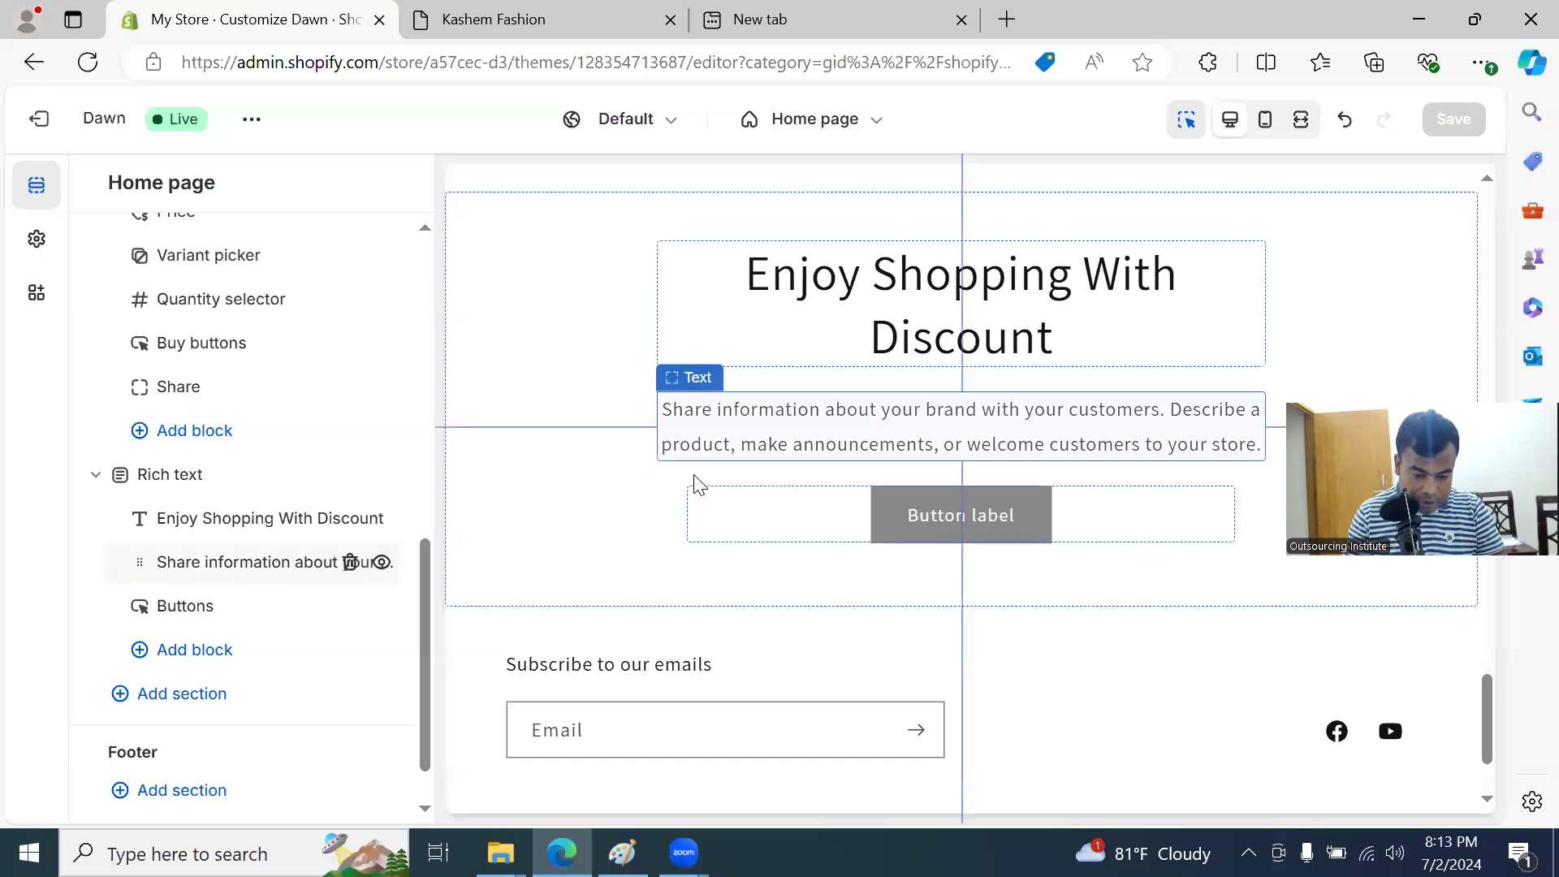
left_click(275, 573)
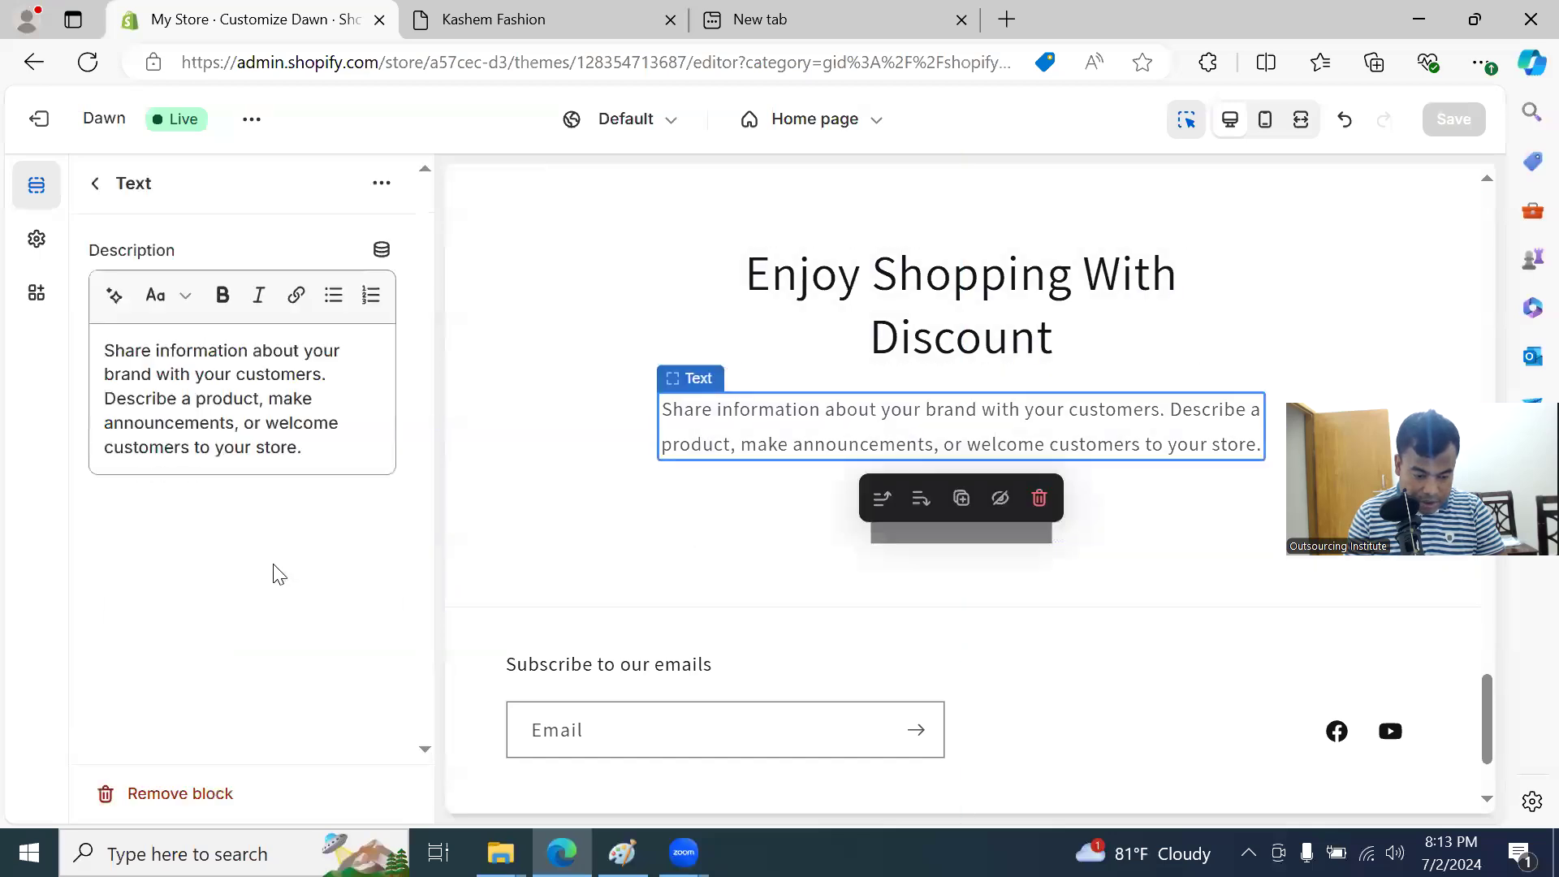
double_click(855, 414)
left_click(315, 401)
key("ctrl+a")
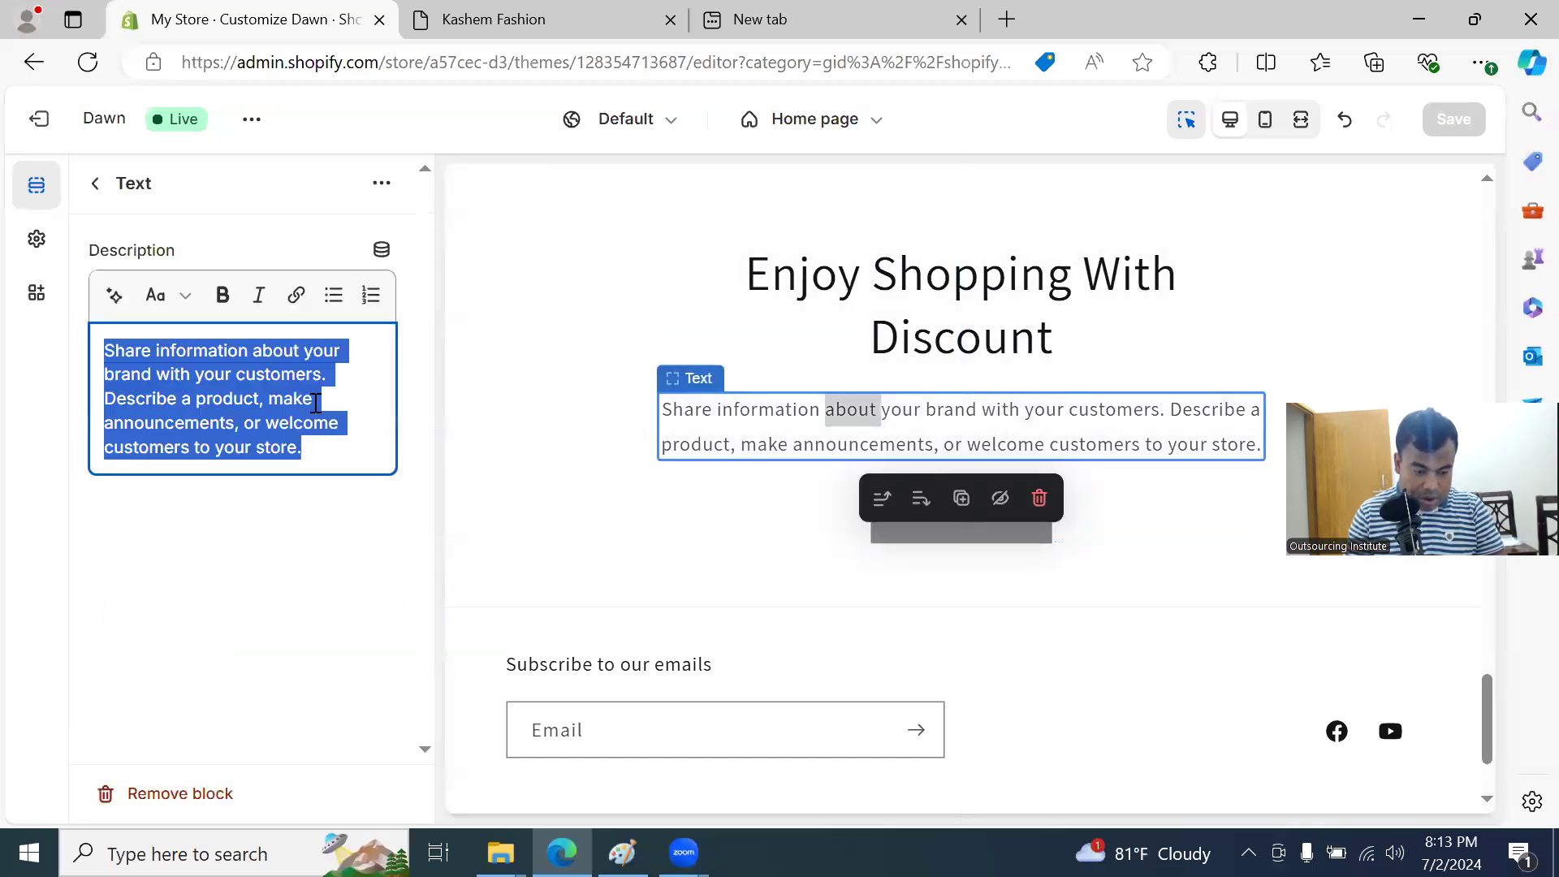
type("we ha")
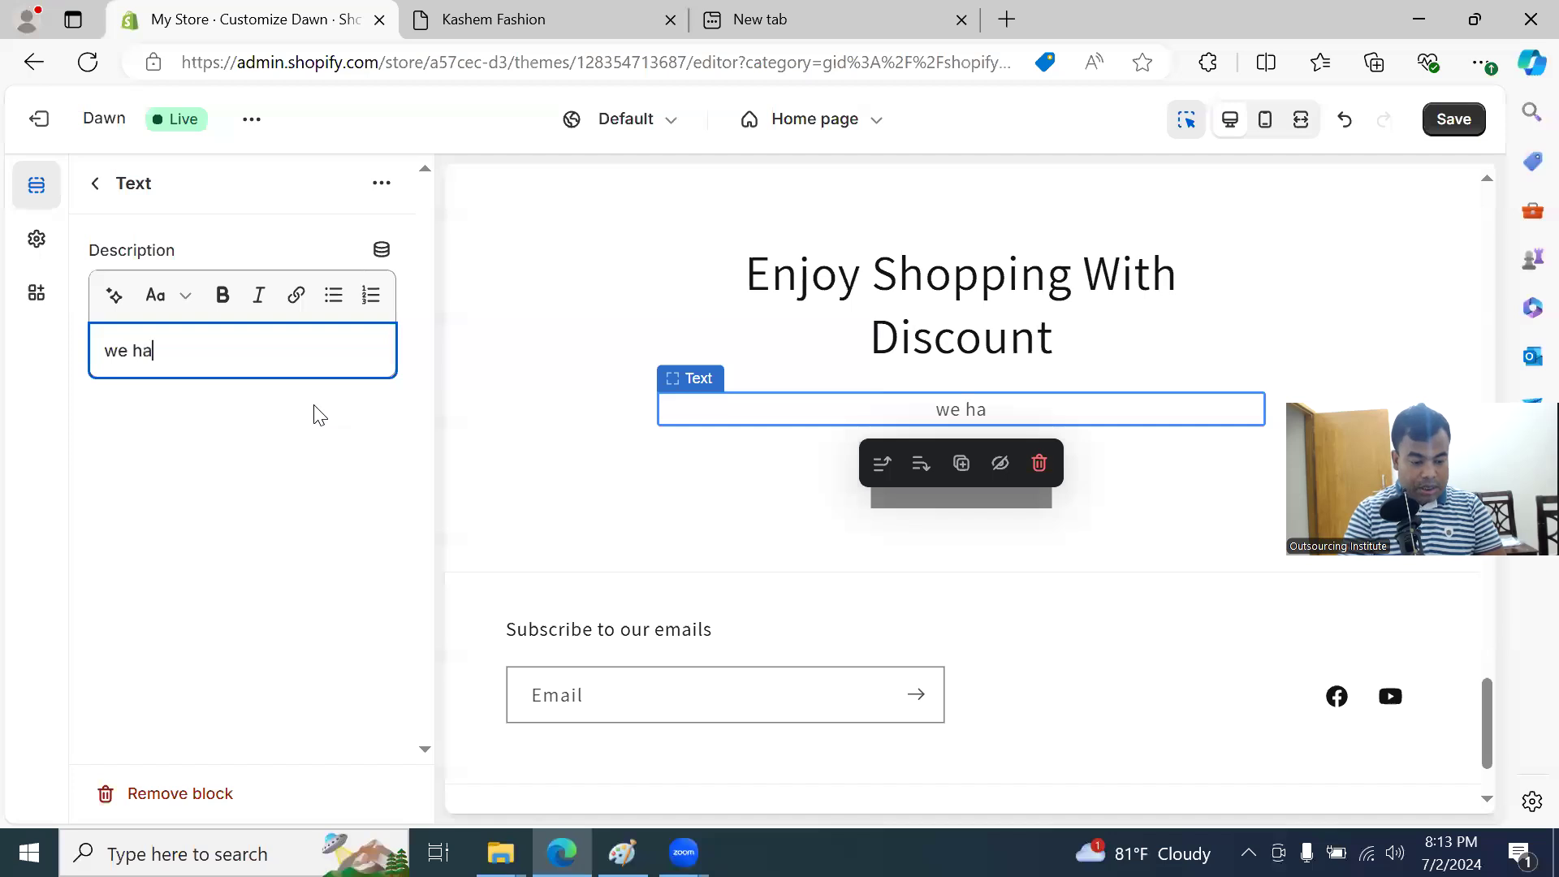
type("ve some exciting d")
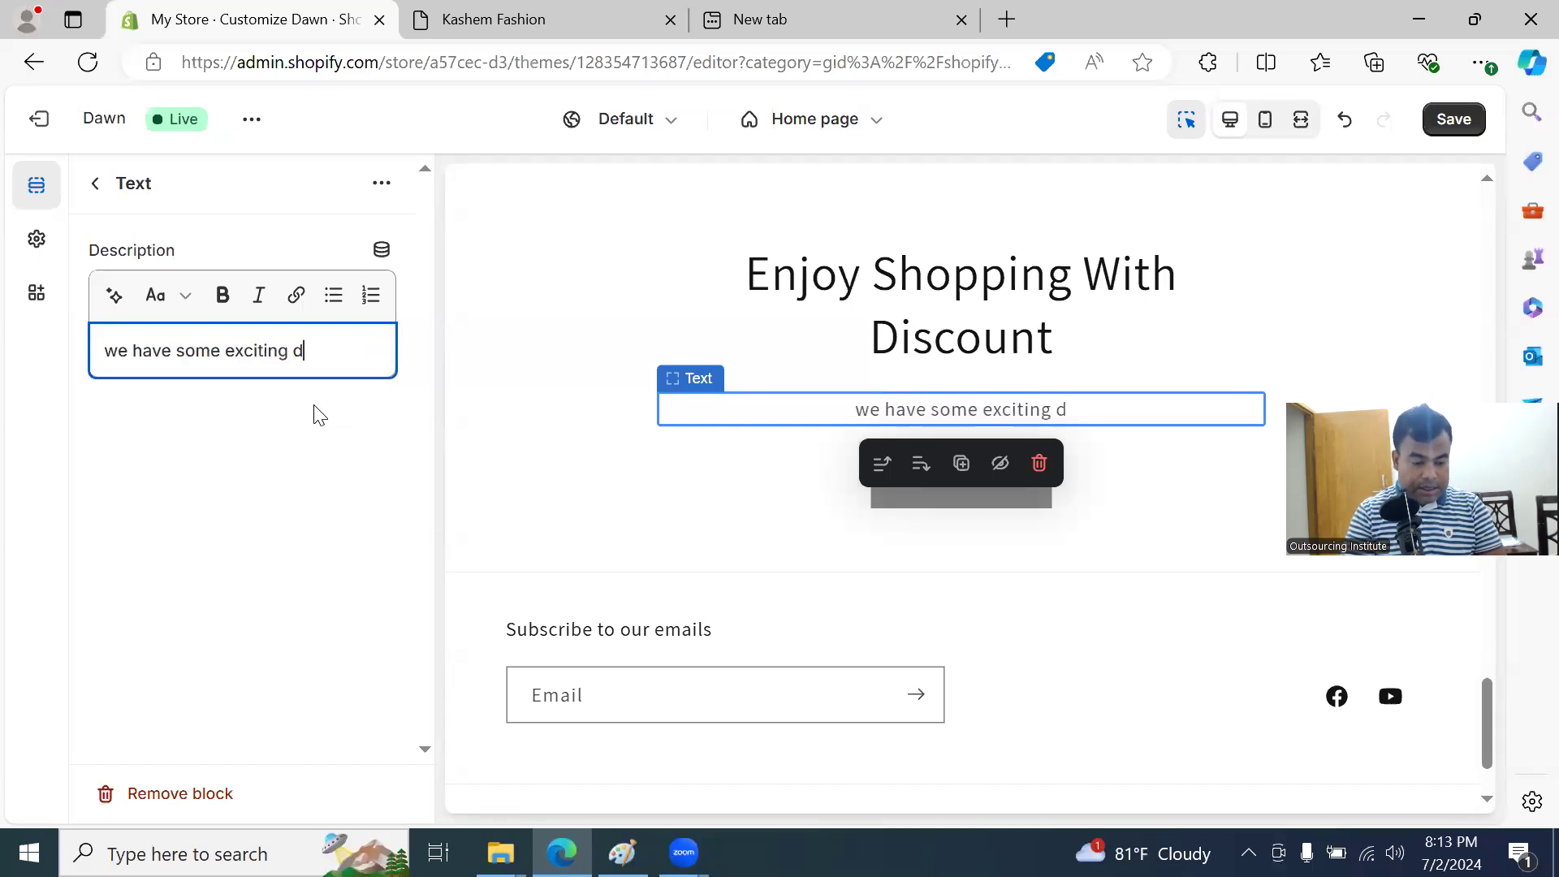
type("escount")
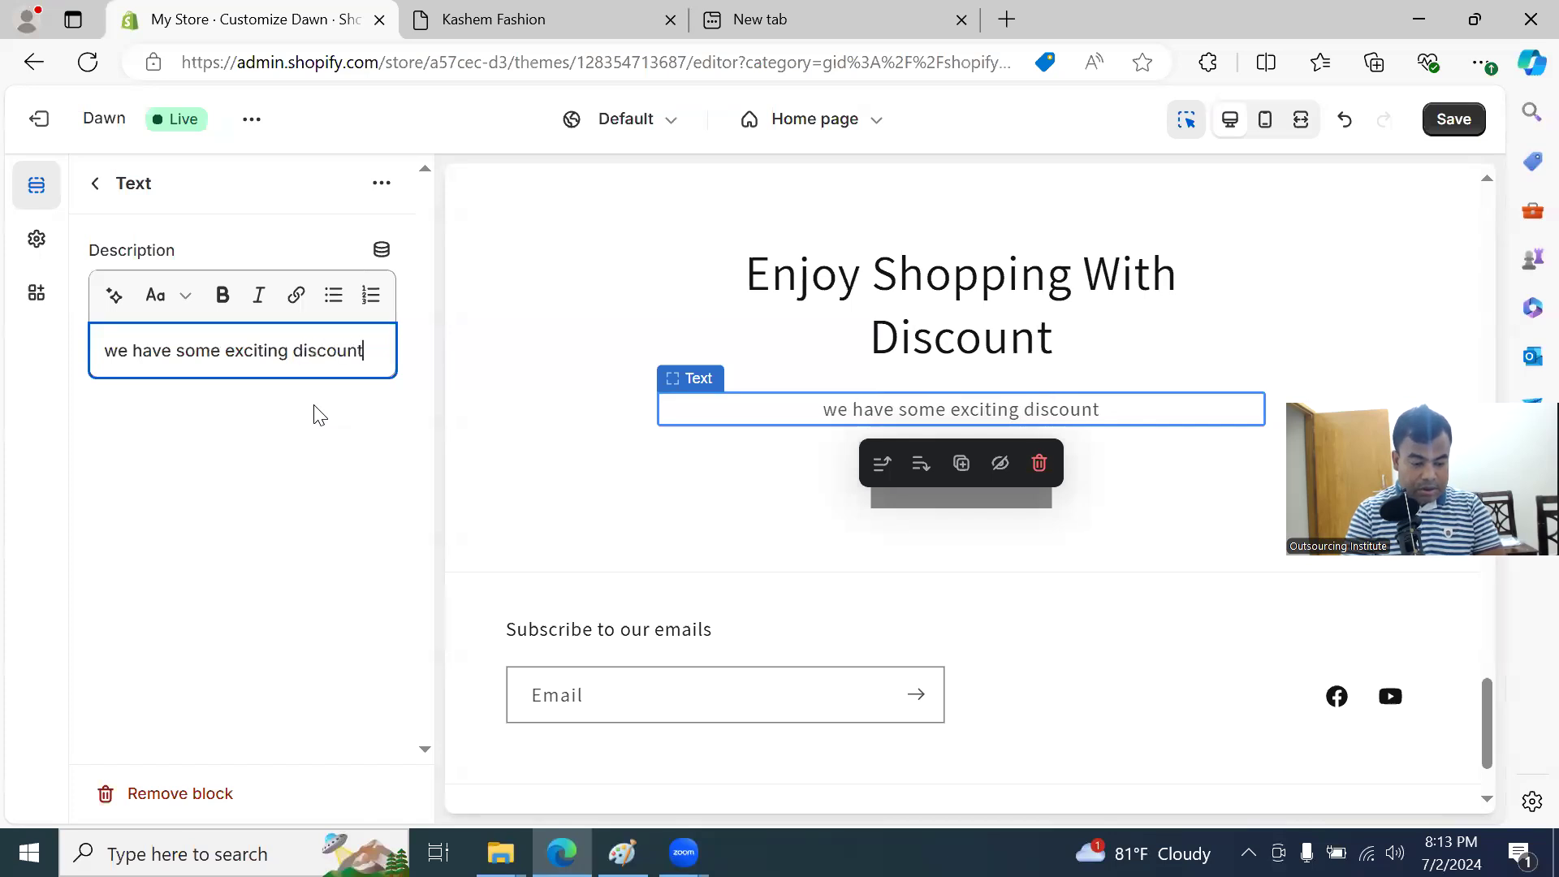
type("s for you")
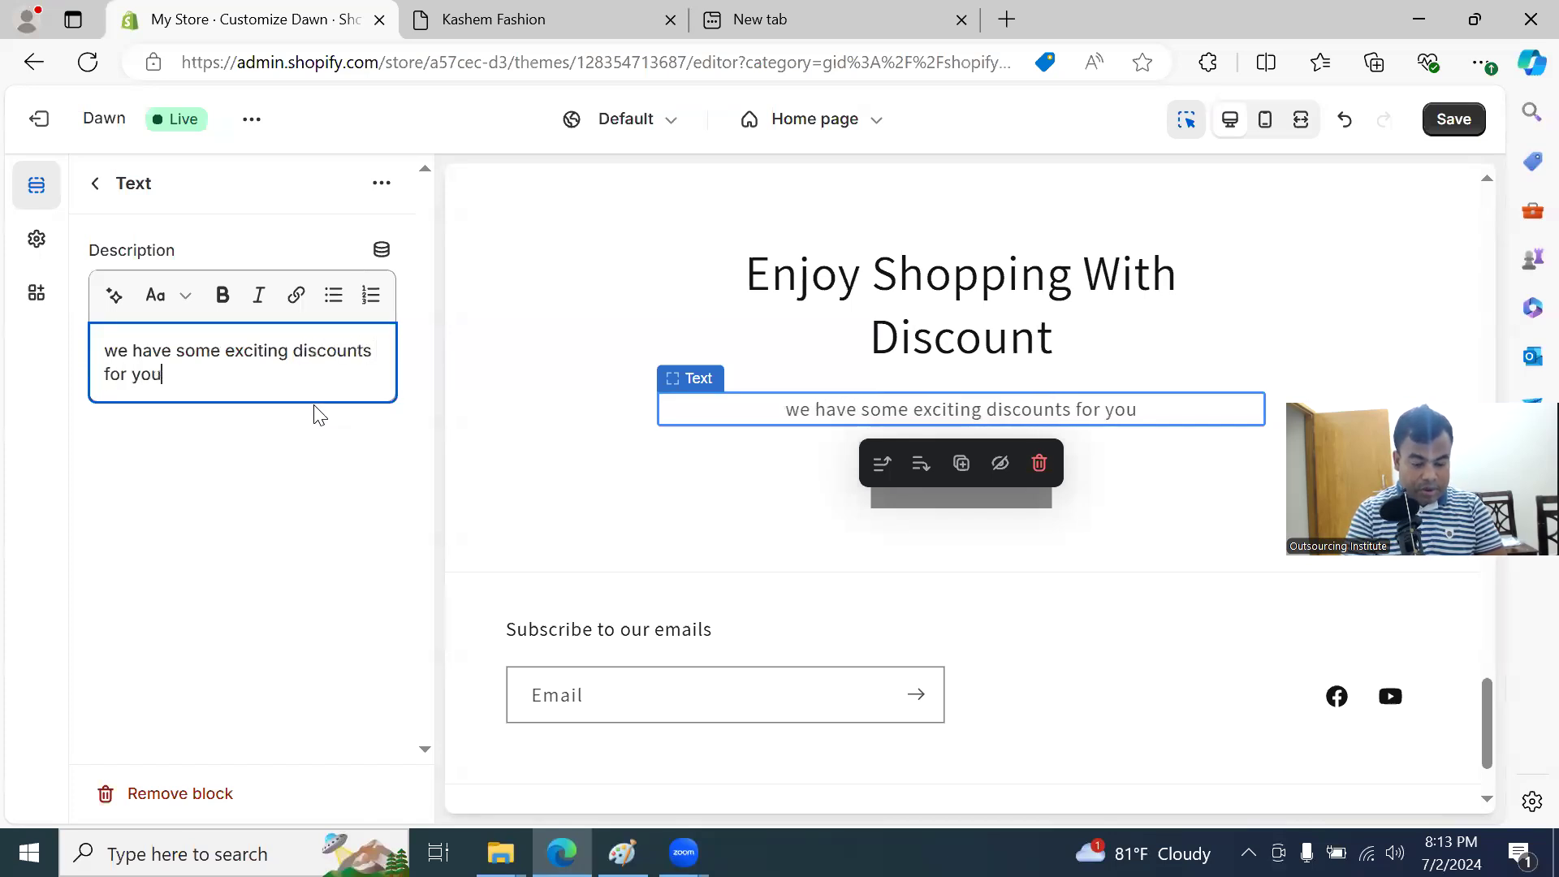
type(". T")
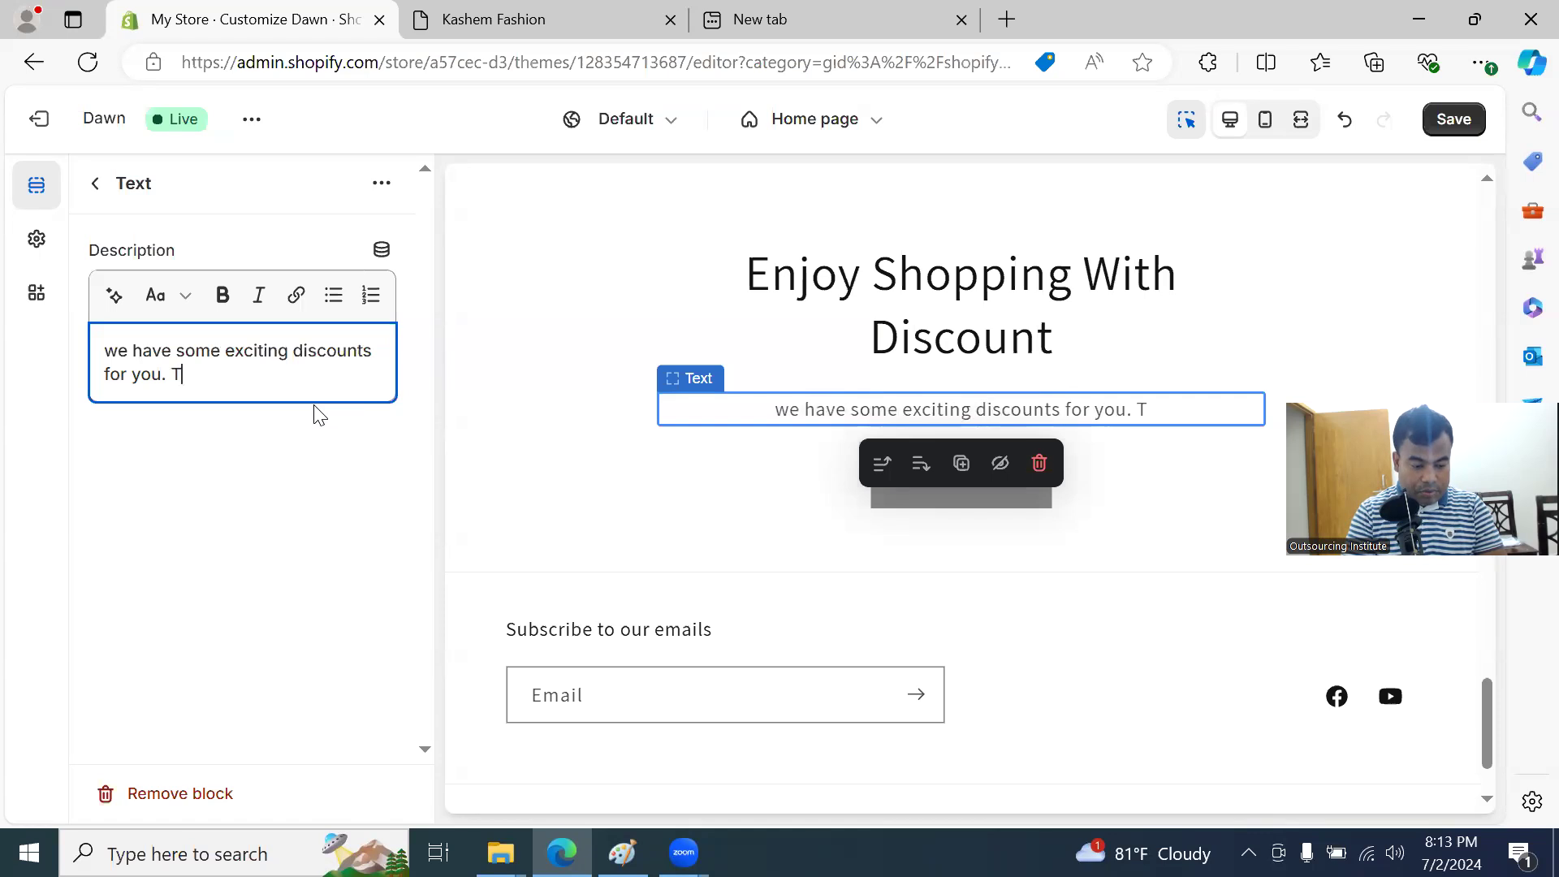
type("o know deta")
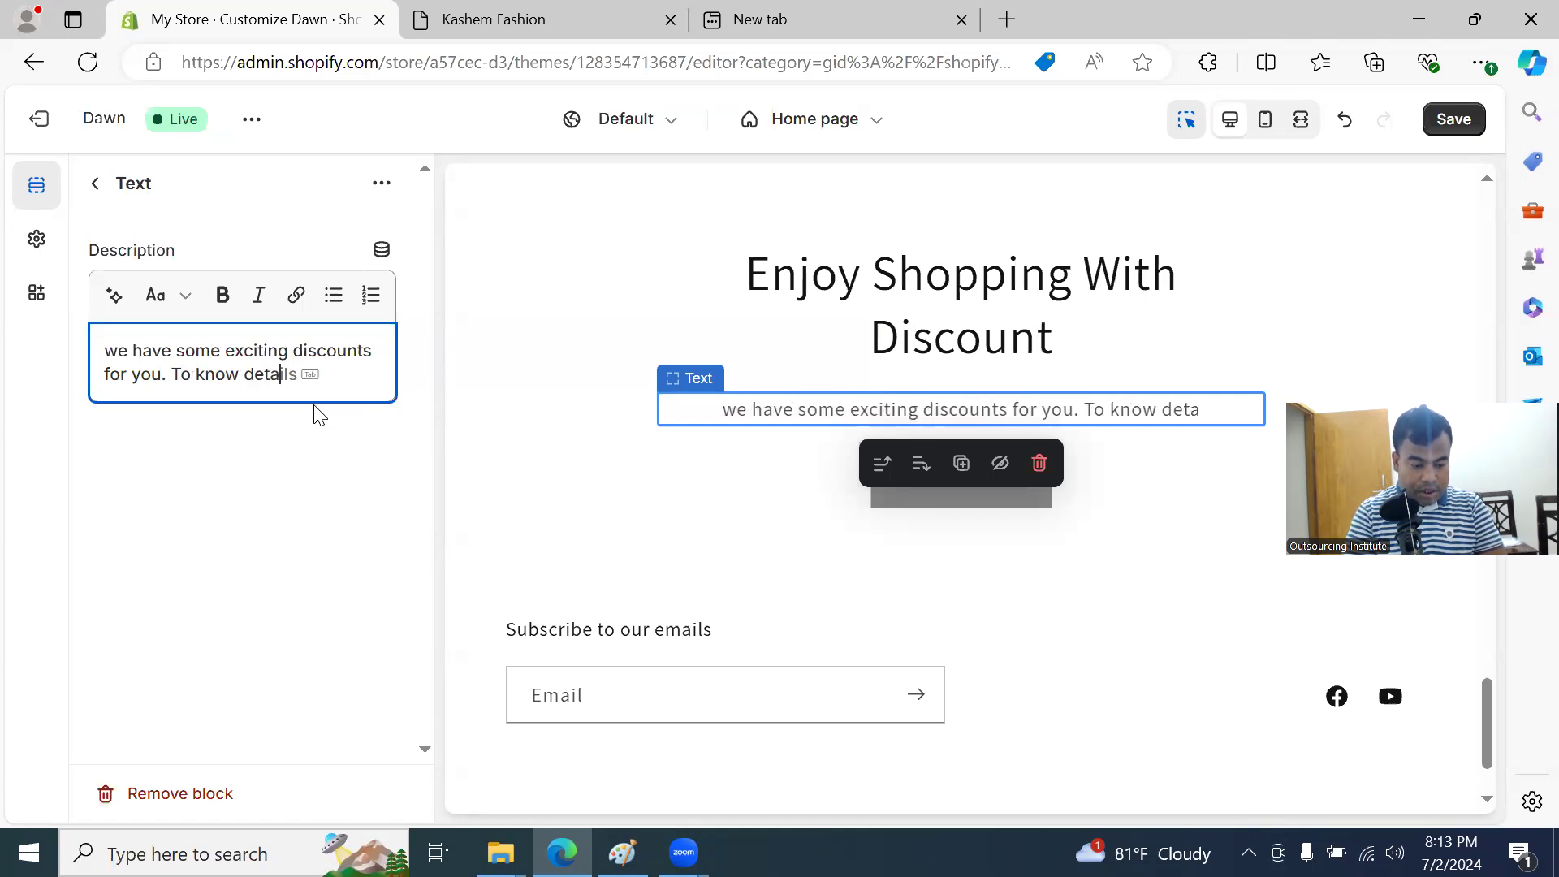
type("ils p")
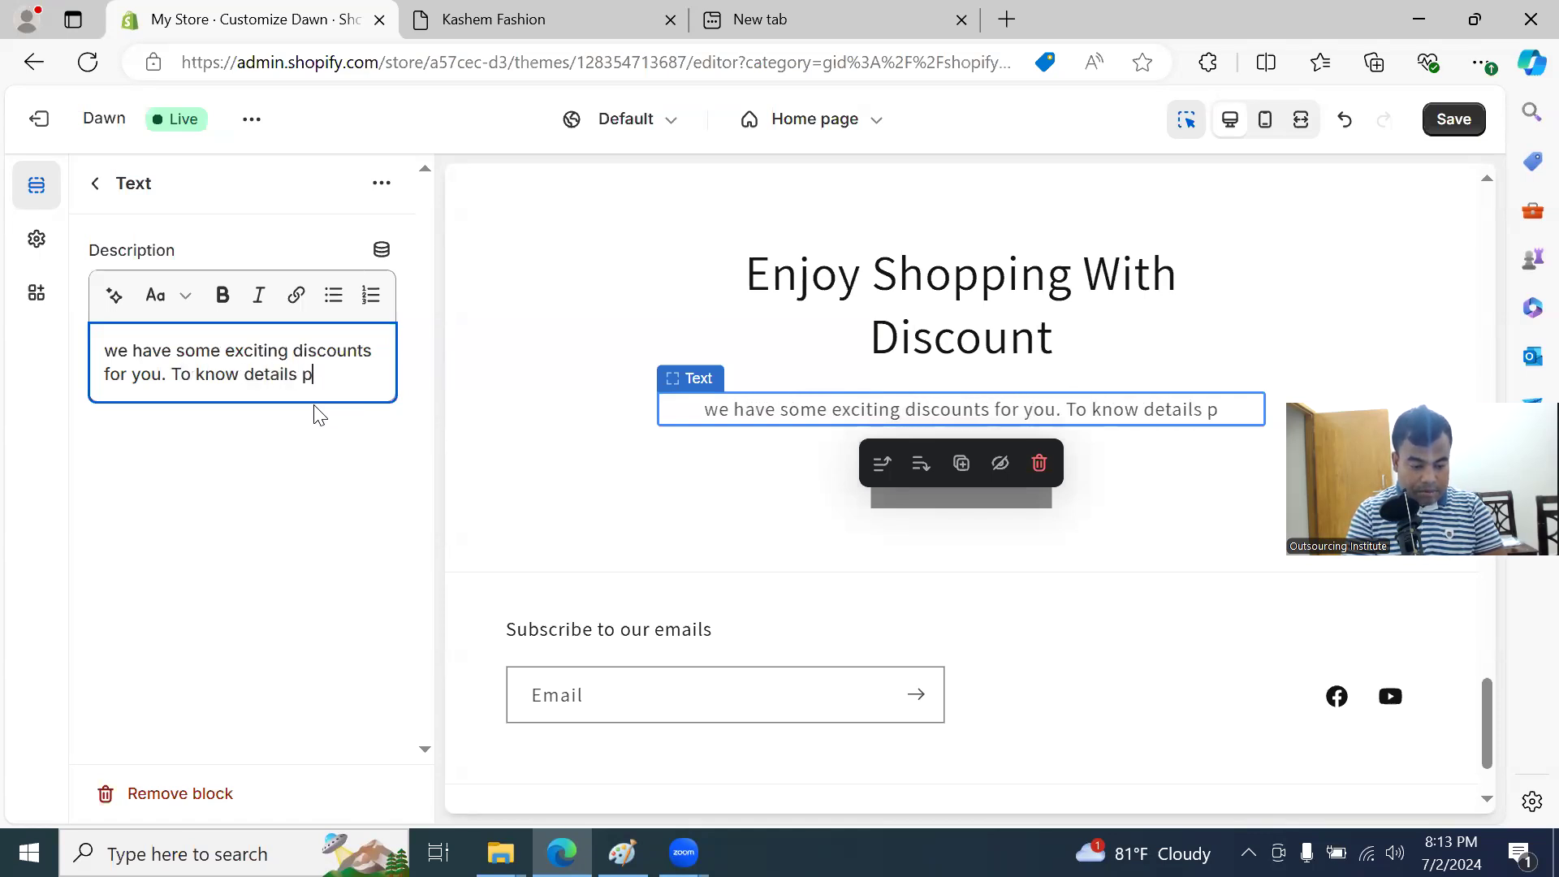
type("ls click ")
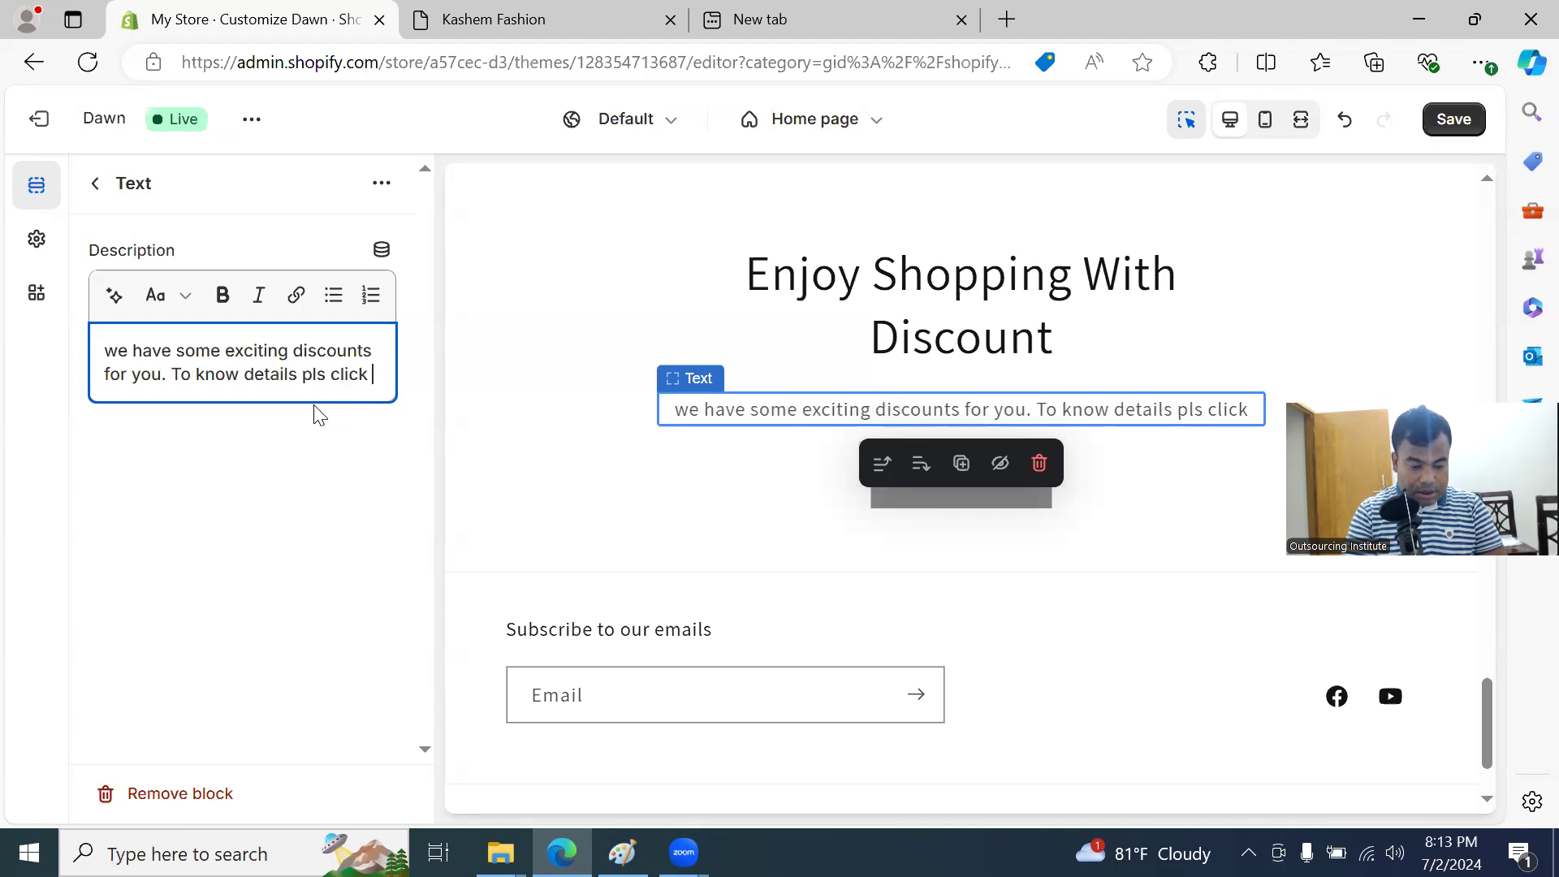
type("link bellow.")
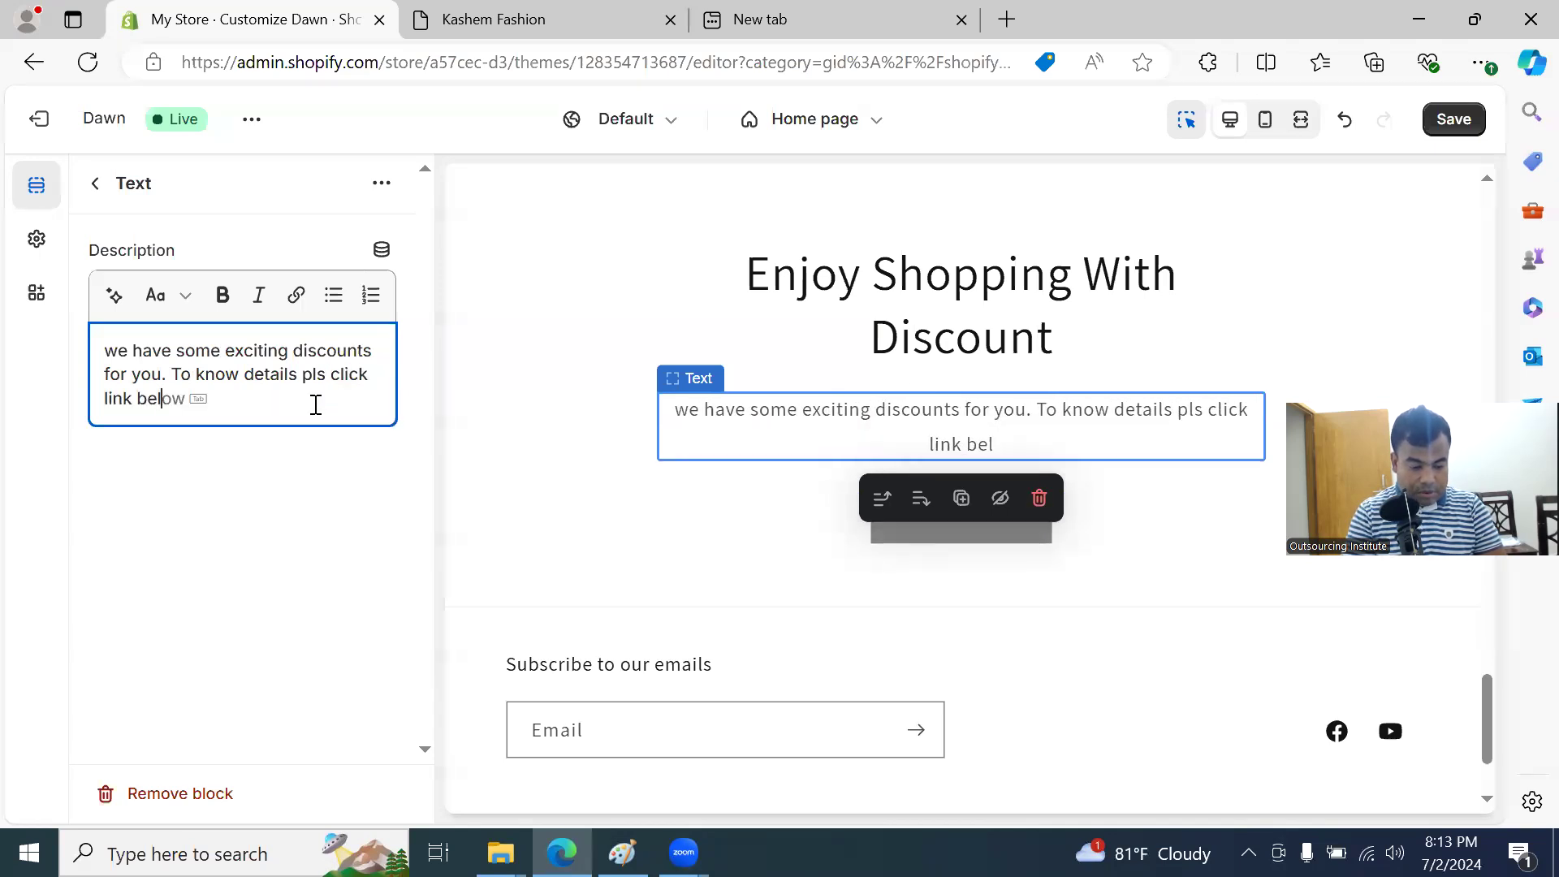
Step: Save the theme and set the first button label in the Rich text section's Buttons block to "Get Offer"
left_click(1454, 119)
left_click(95, 187)
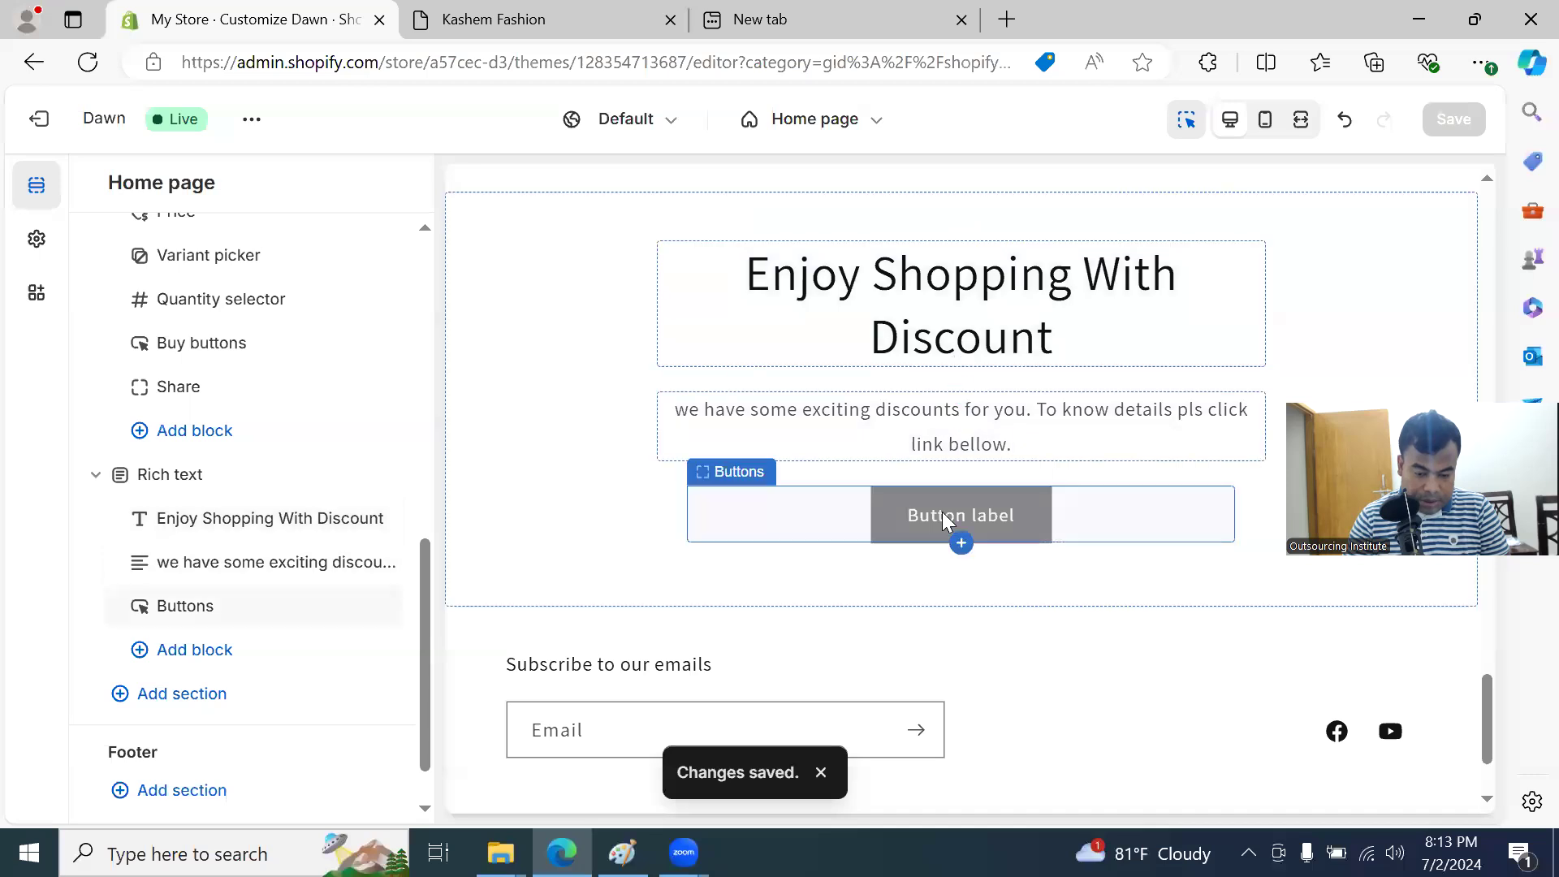
left_click(219, 606)
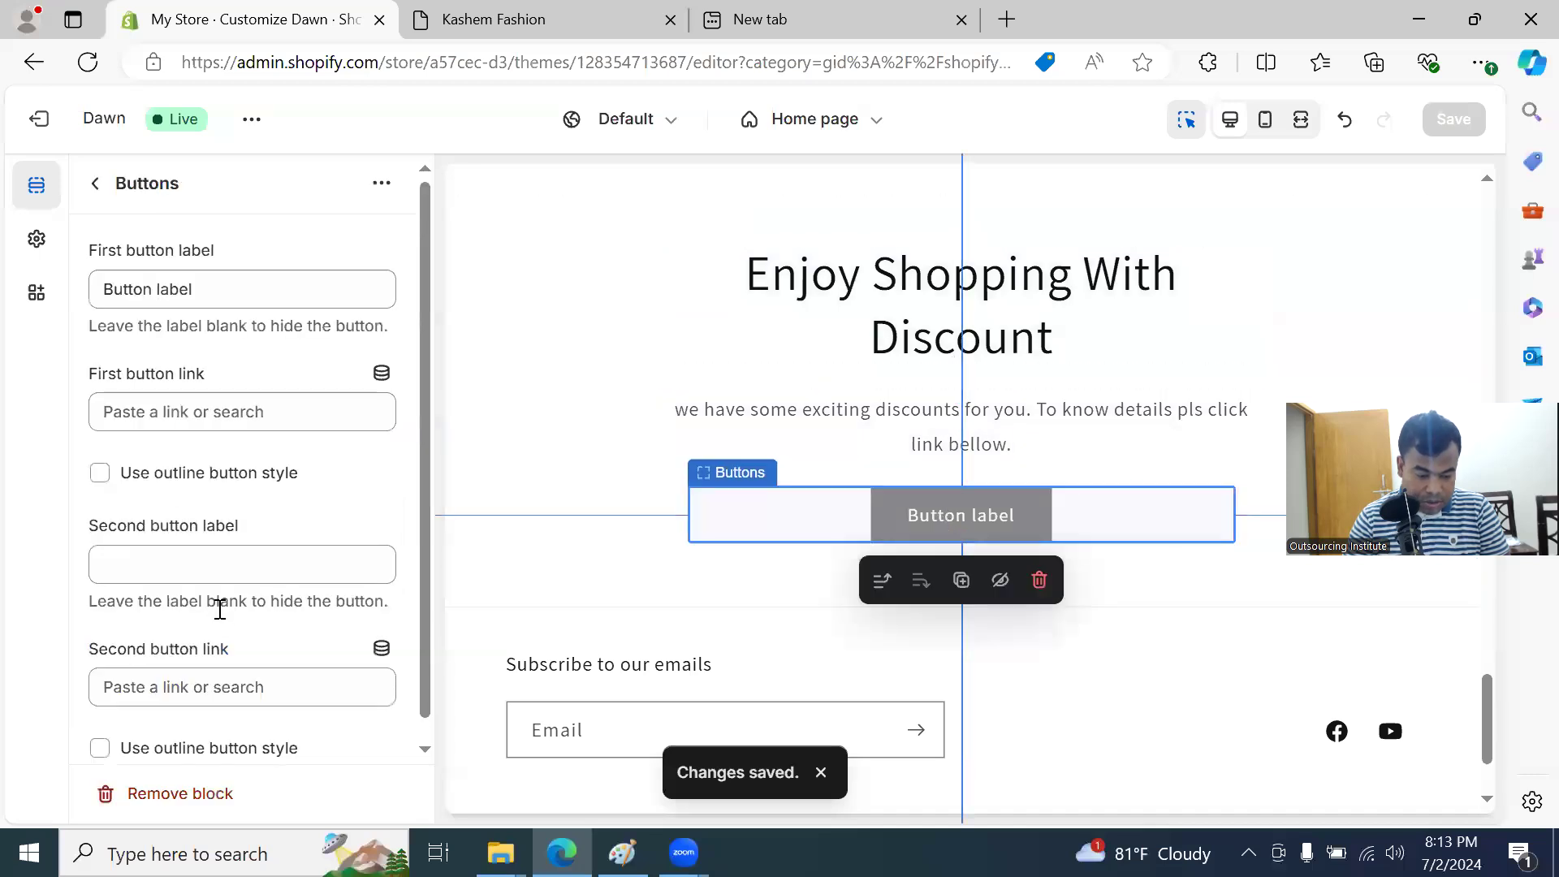
left_click(223, 294)
double_click(223, 294)
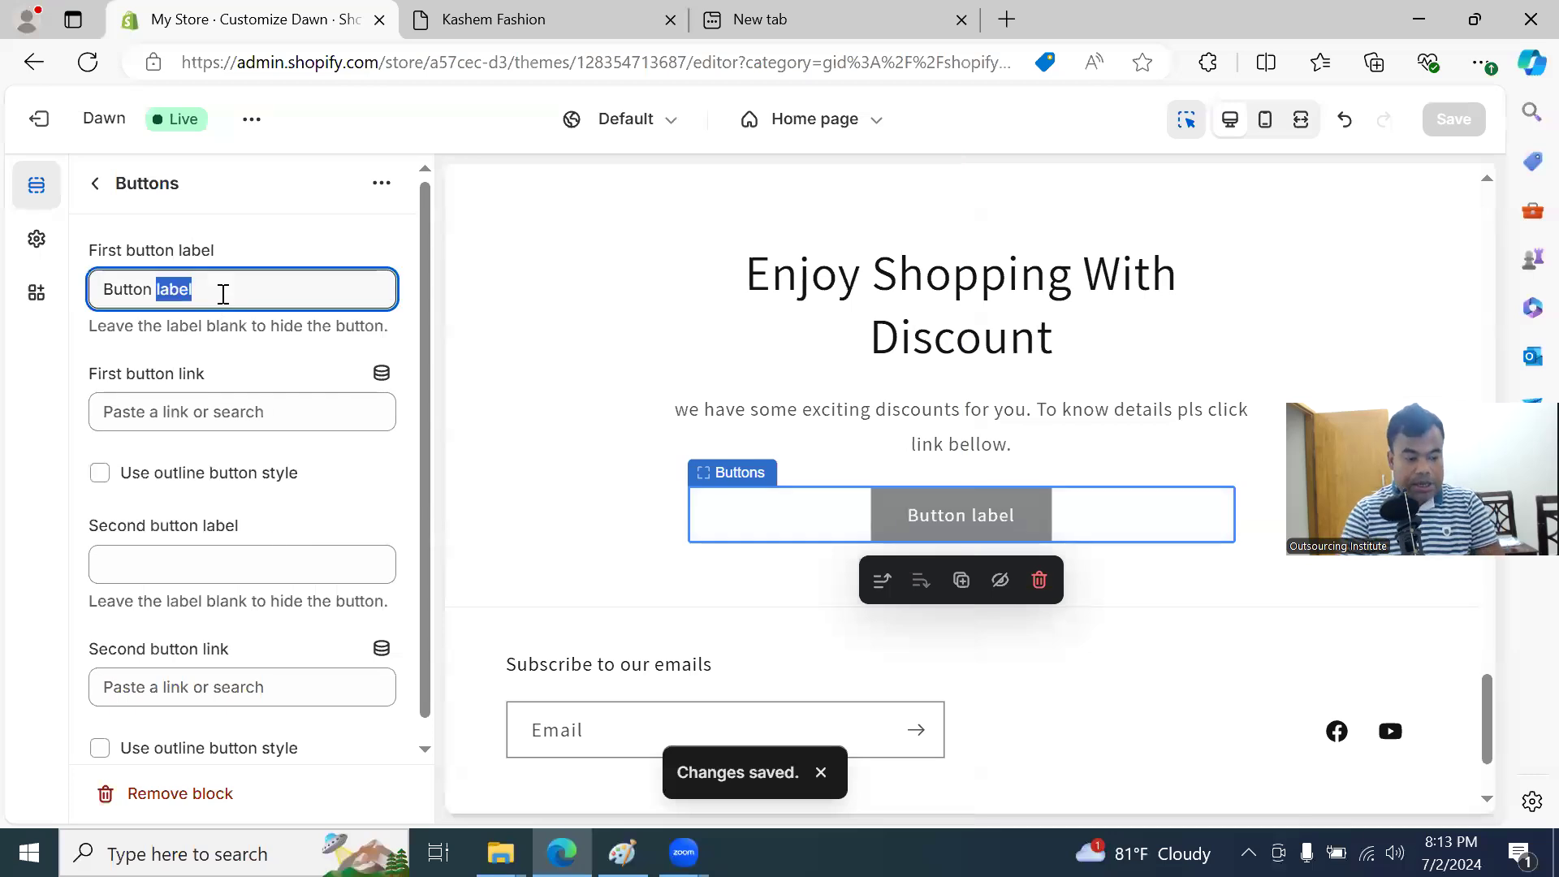
triple_click(223, 294)
type("Get Offer")
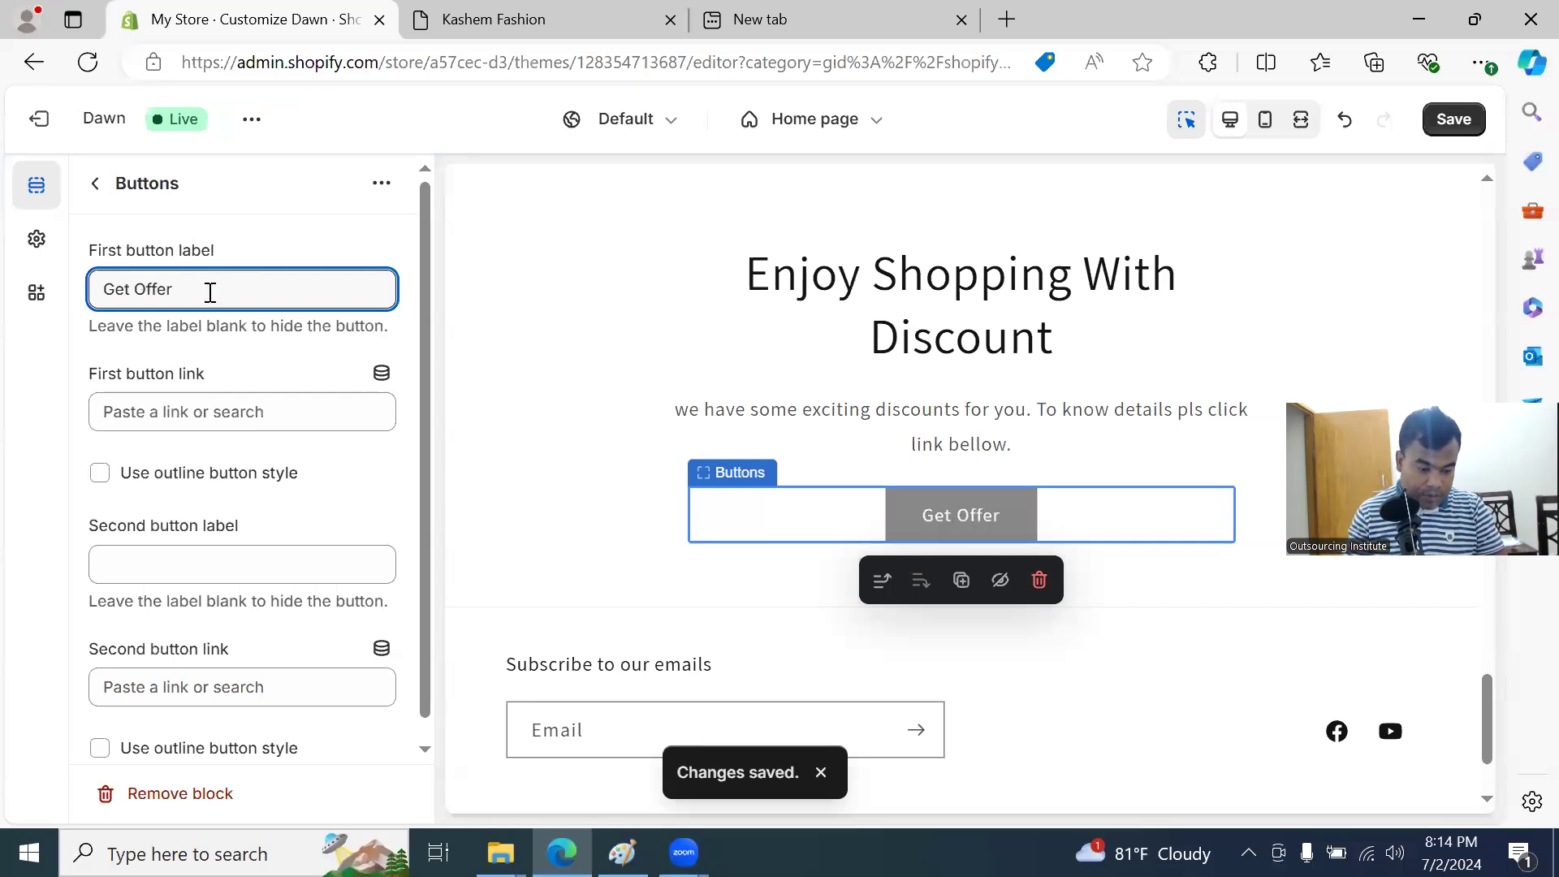
Step: Link the Get Offer button to the "Special Eid Offer 20%" page and save the theme
left_click(224, 410)
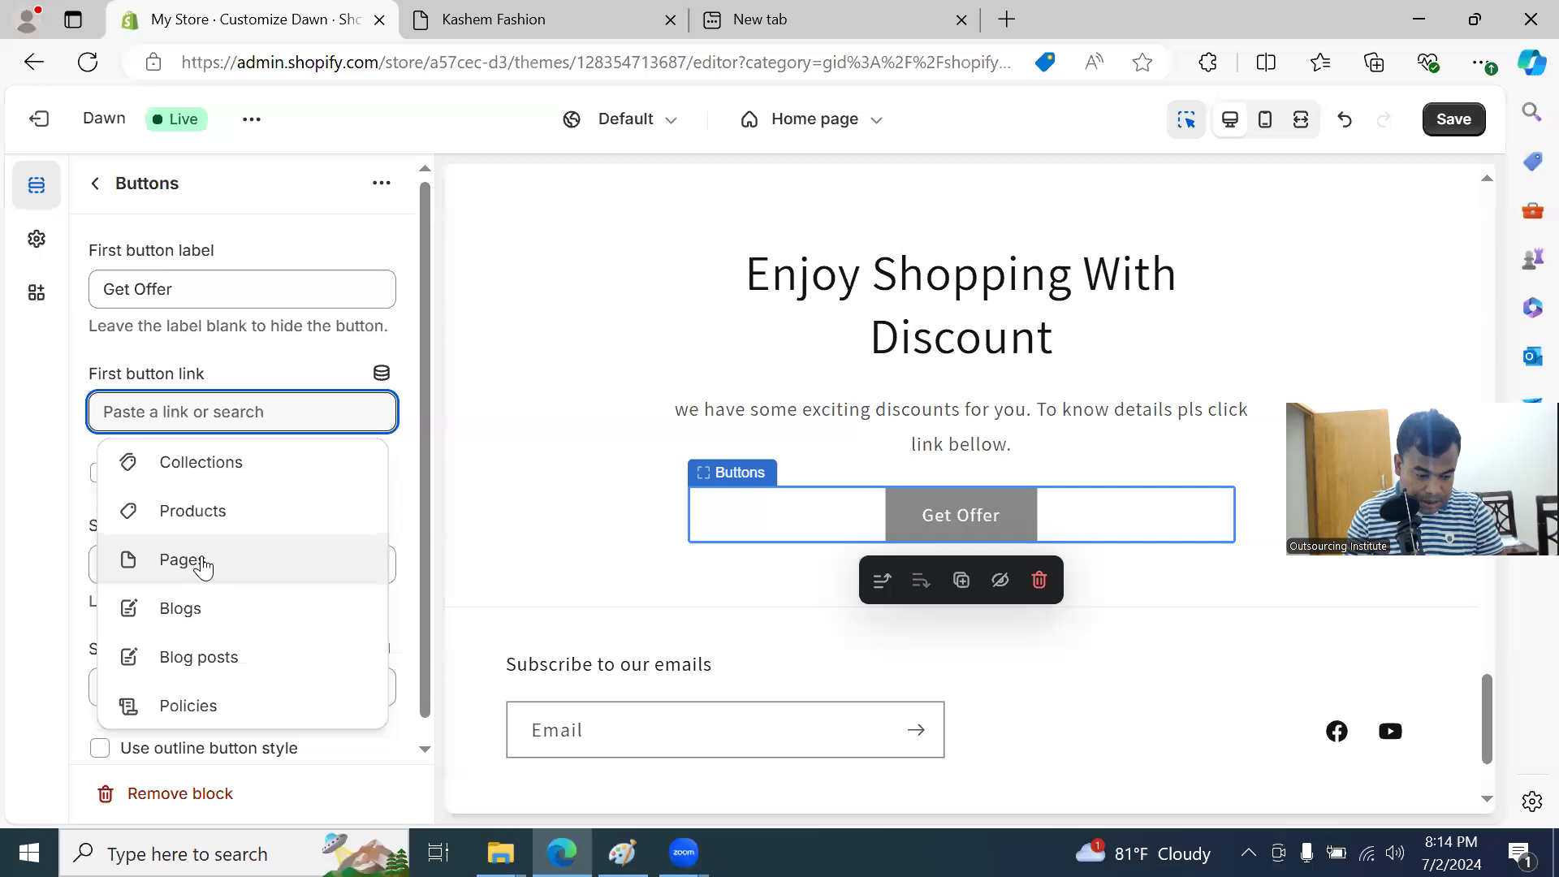
left_click(200, 659)
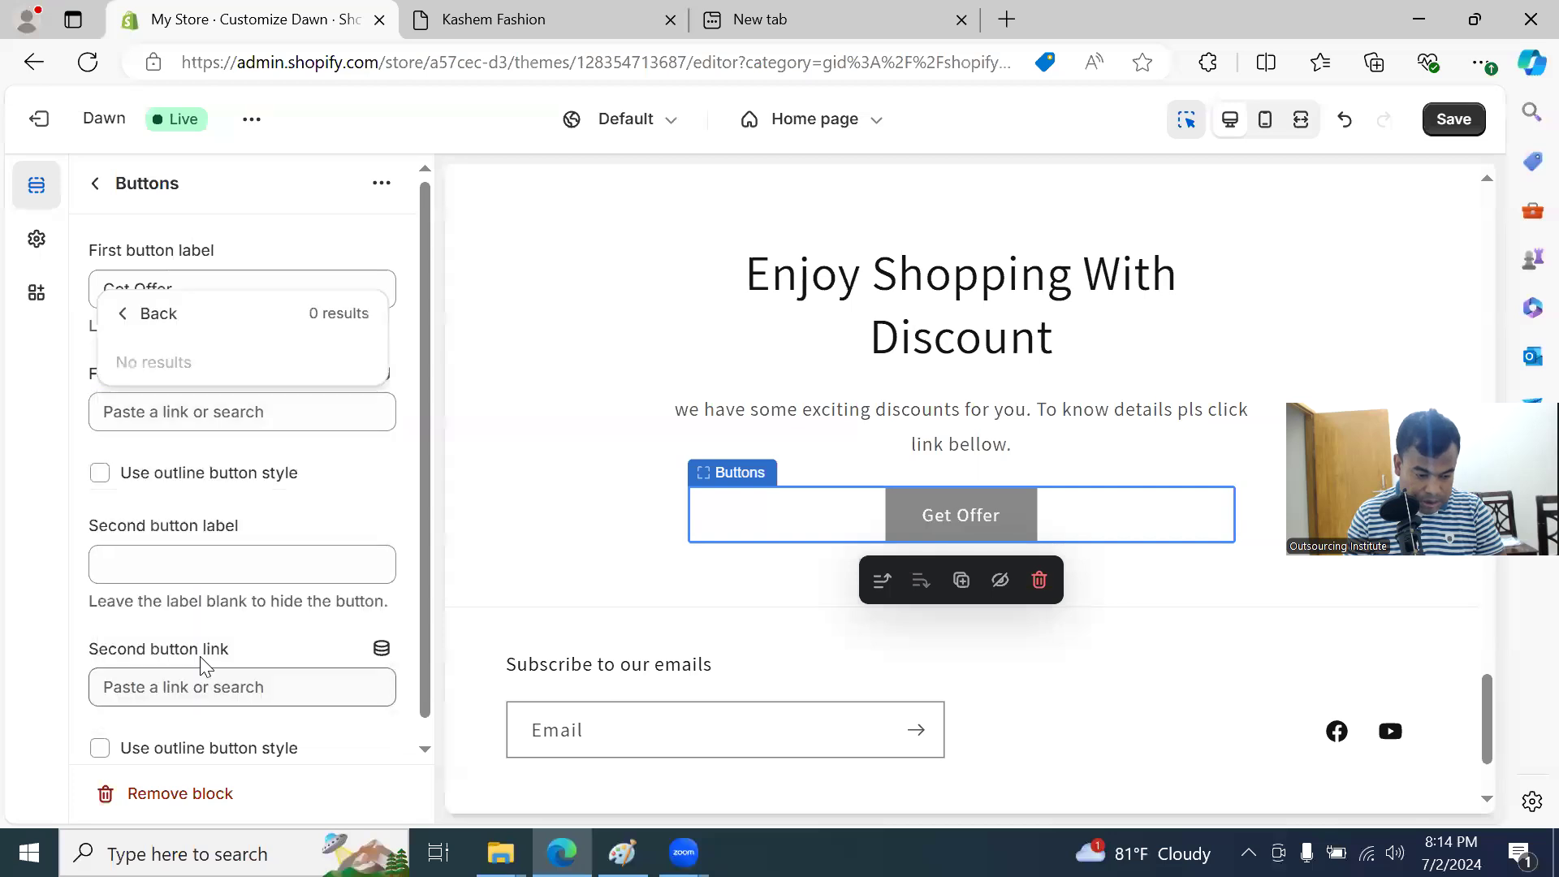
left_click(217, 280)
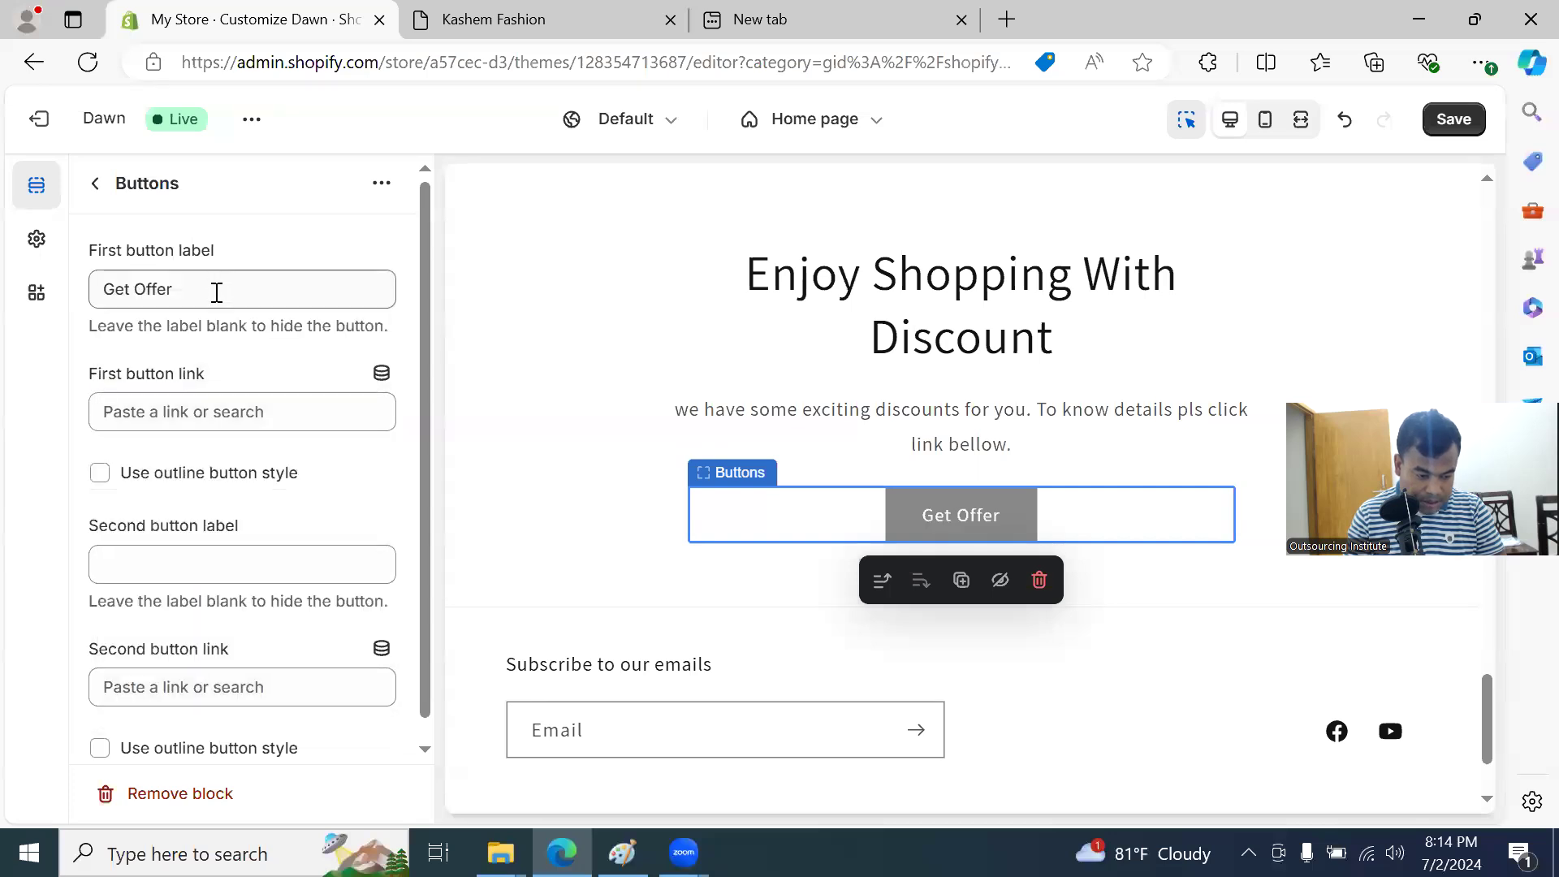
left_click(205, 412)
left_click(191, 571)
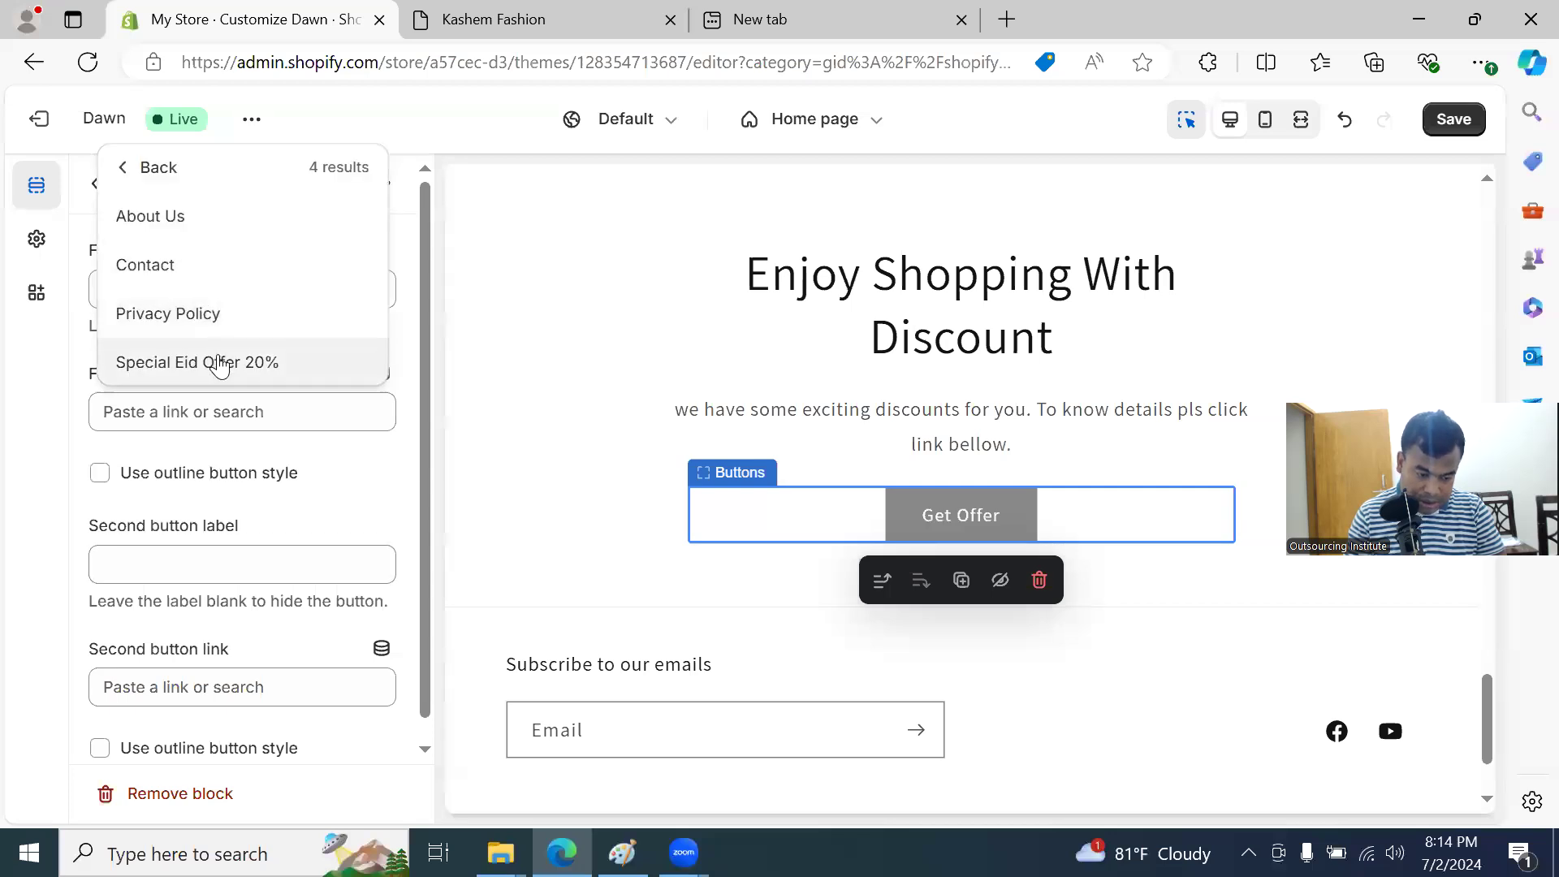
left_click(219, 366)
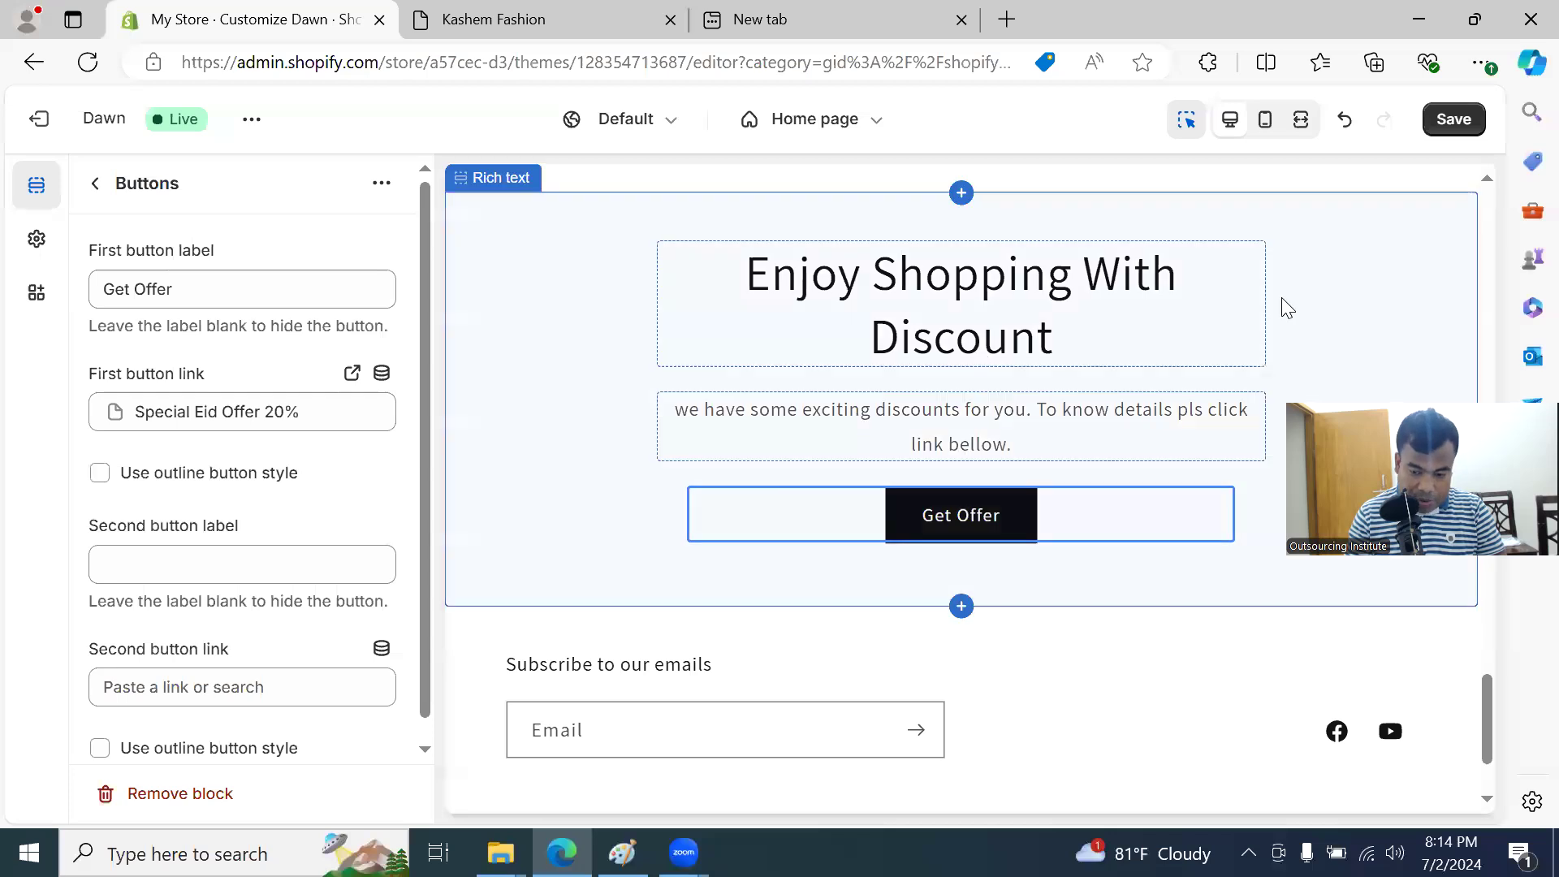
left_click(1453, 120)
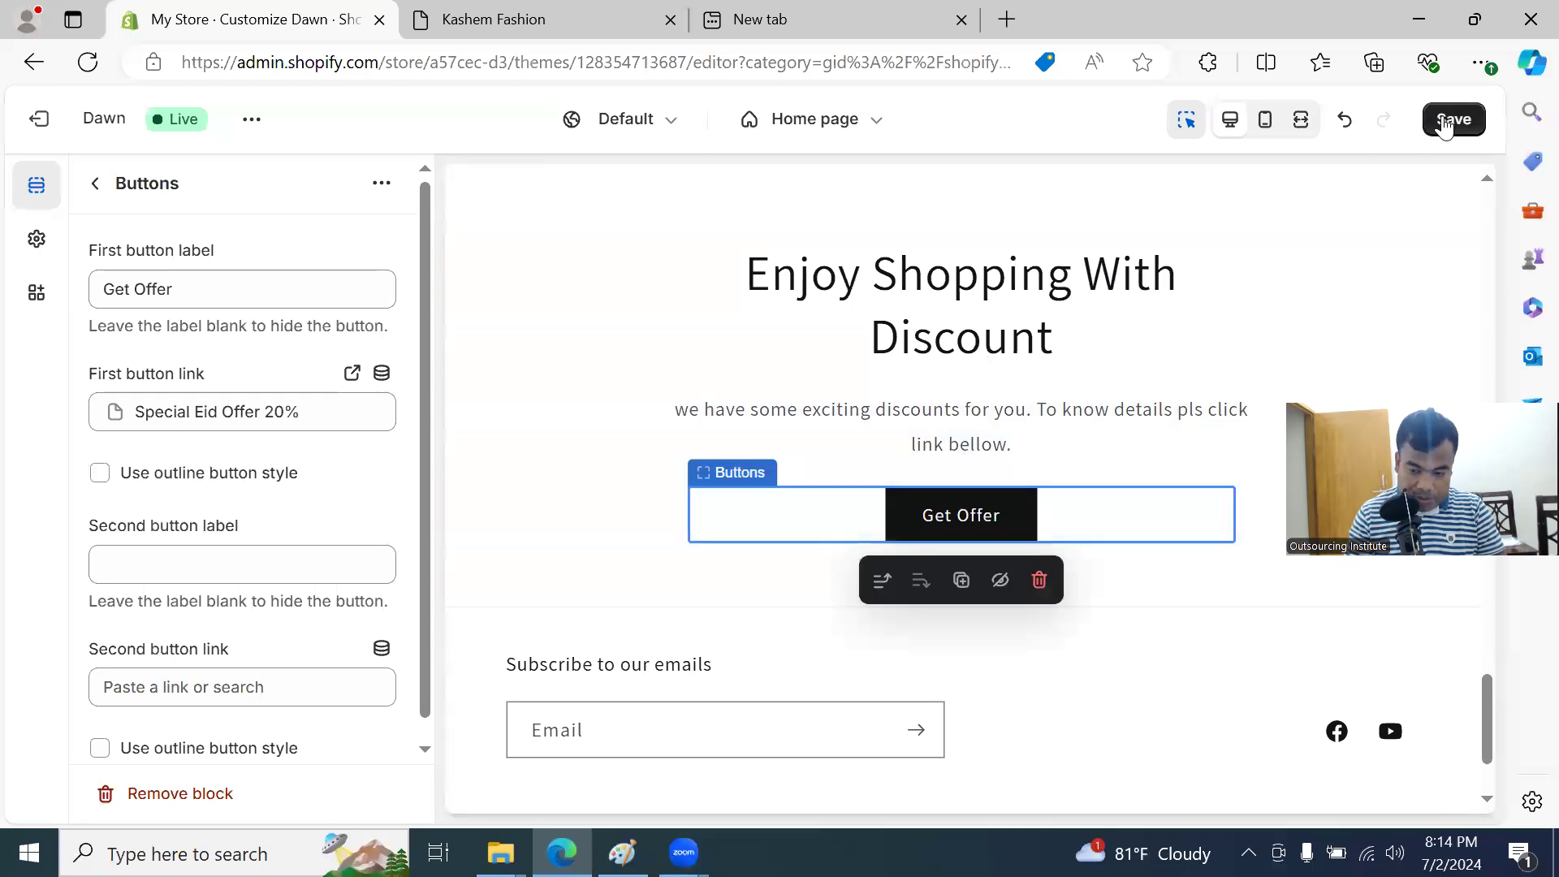
Step: Reload the live store home page and review it down to the discount text and its Get Offer button
left_click(579, 21)
left_click(99, 69)
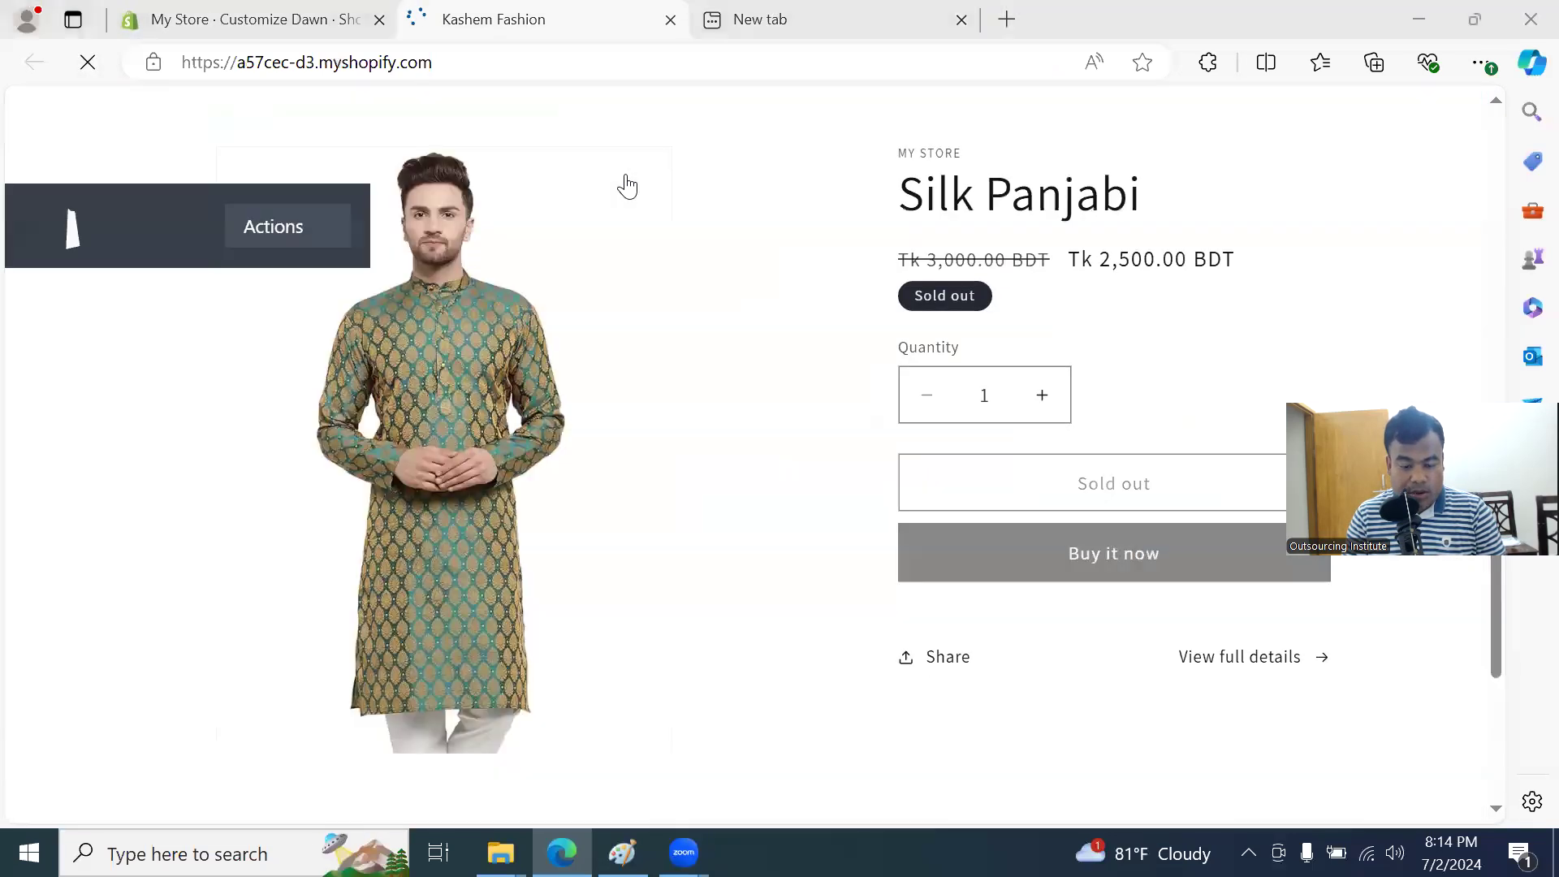
scroll(582, 435, "down", 8)
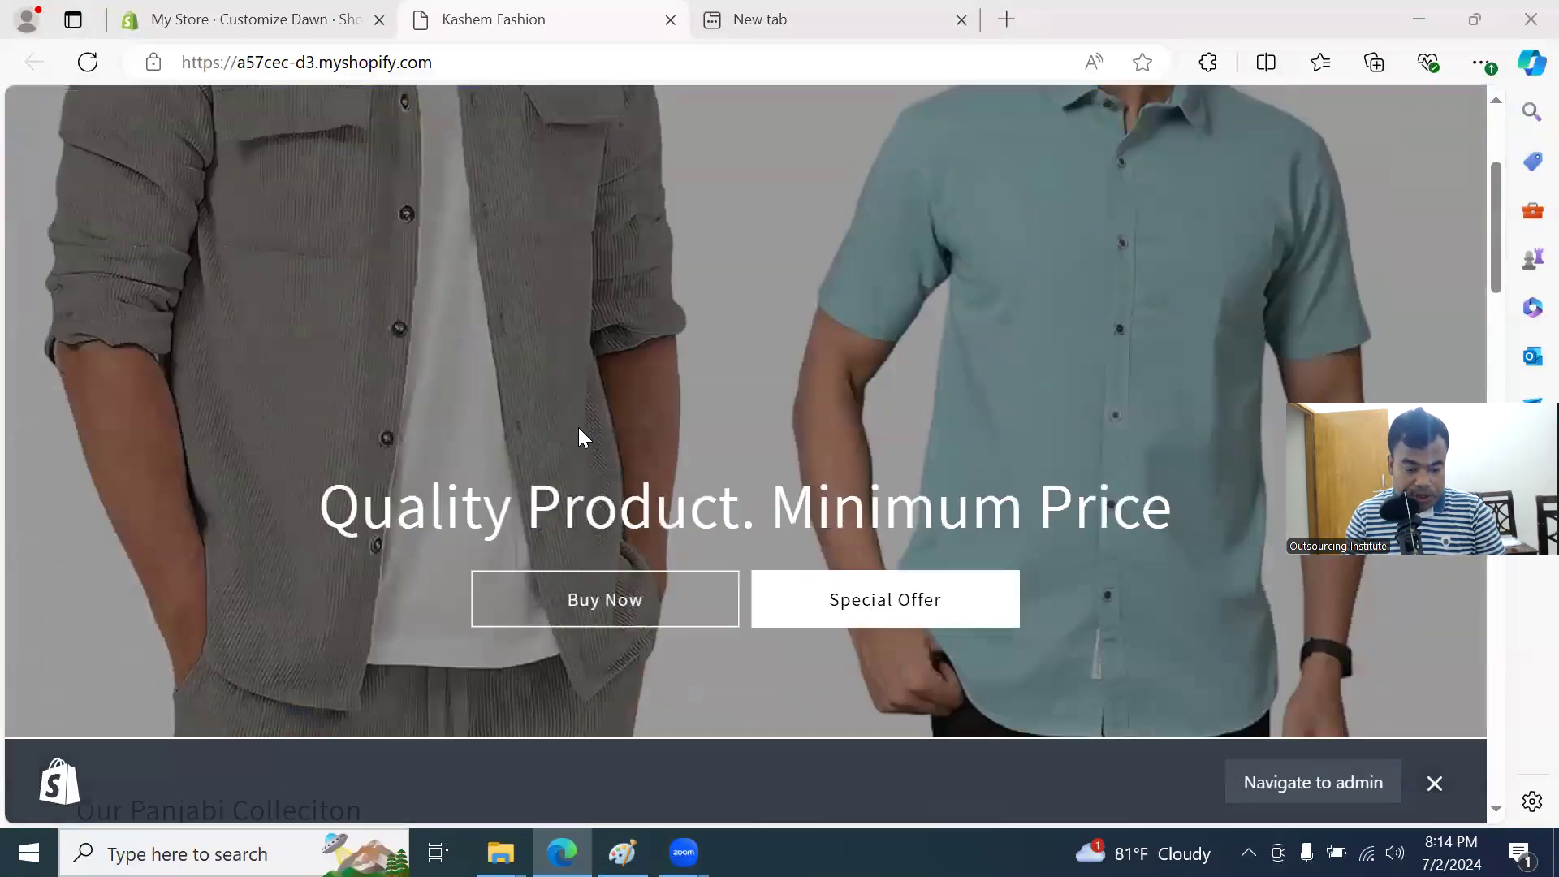
scroll(390, 435, "down", 10)
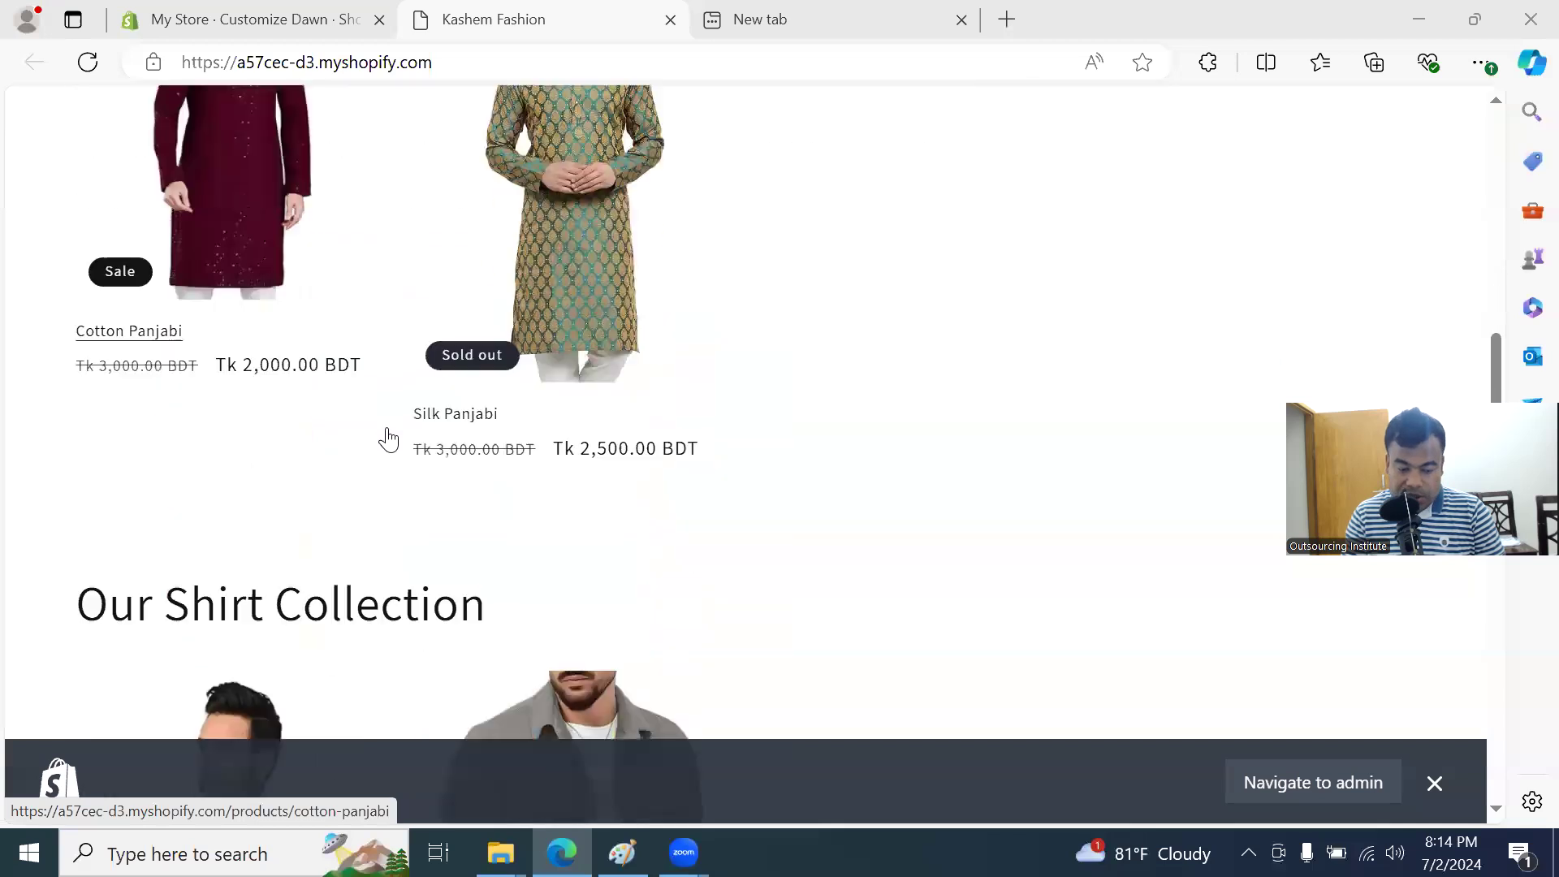
scroll(477, 411, "down", 6)
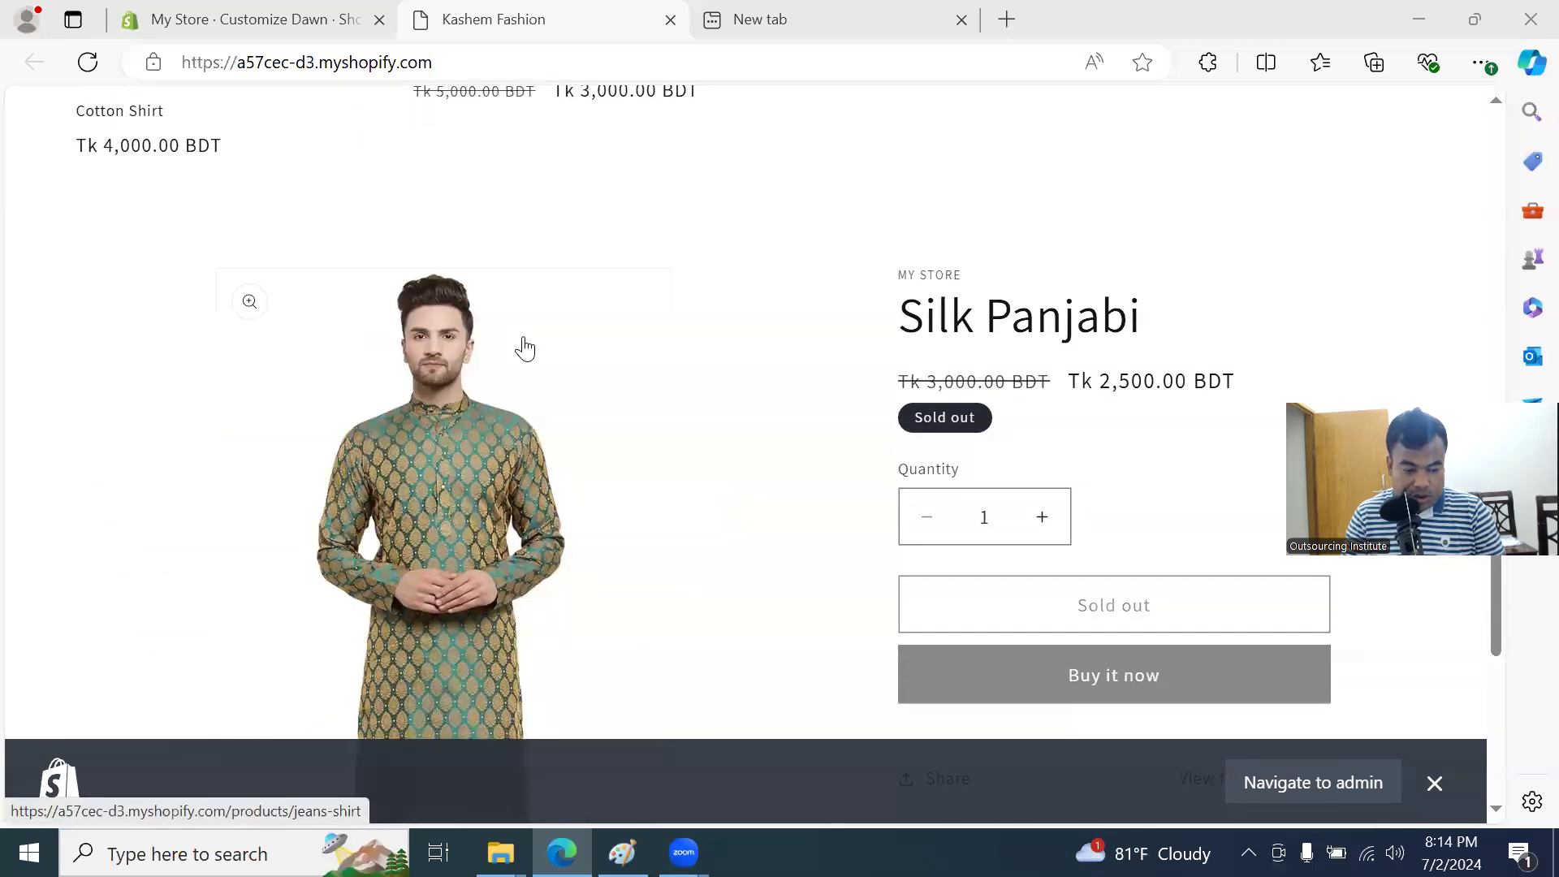
scroll(522, 349, "down", 5)
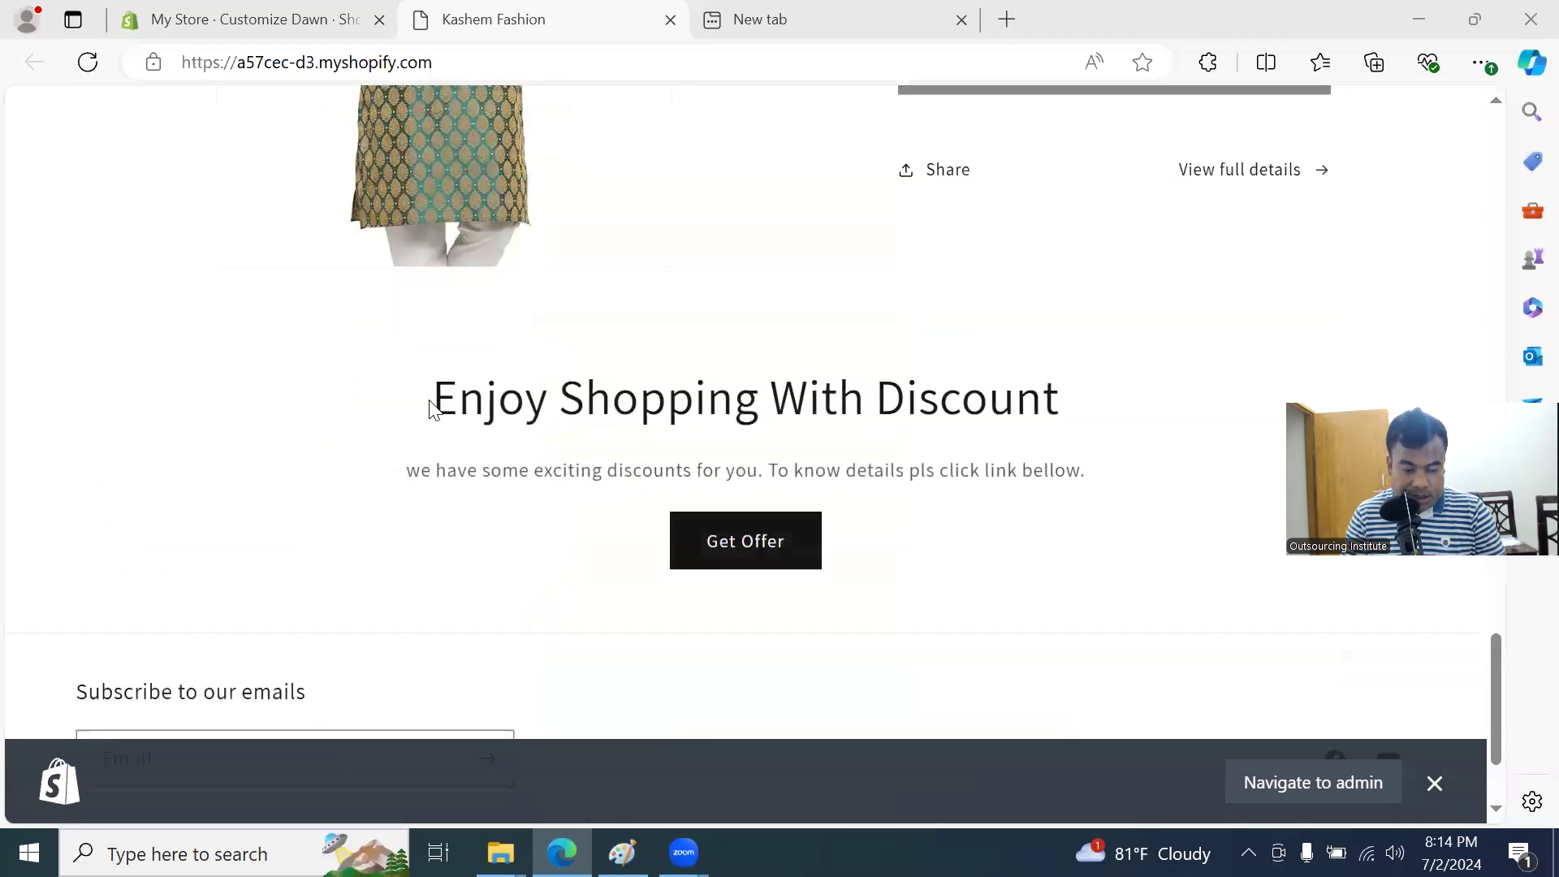
scroll(931, 439, "down", 2)
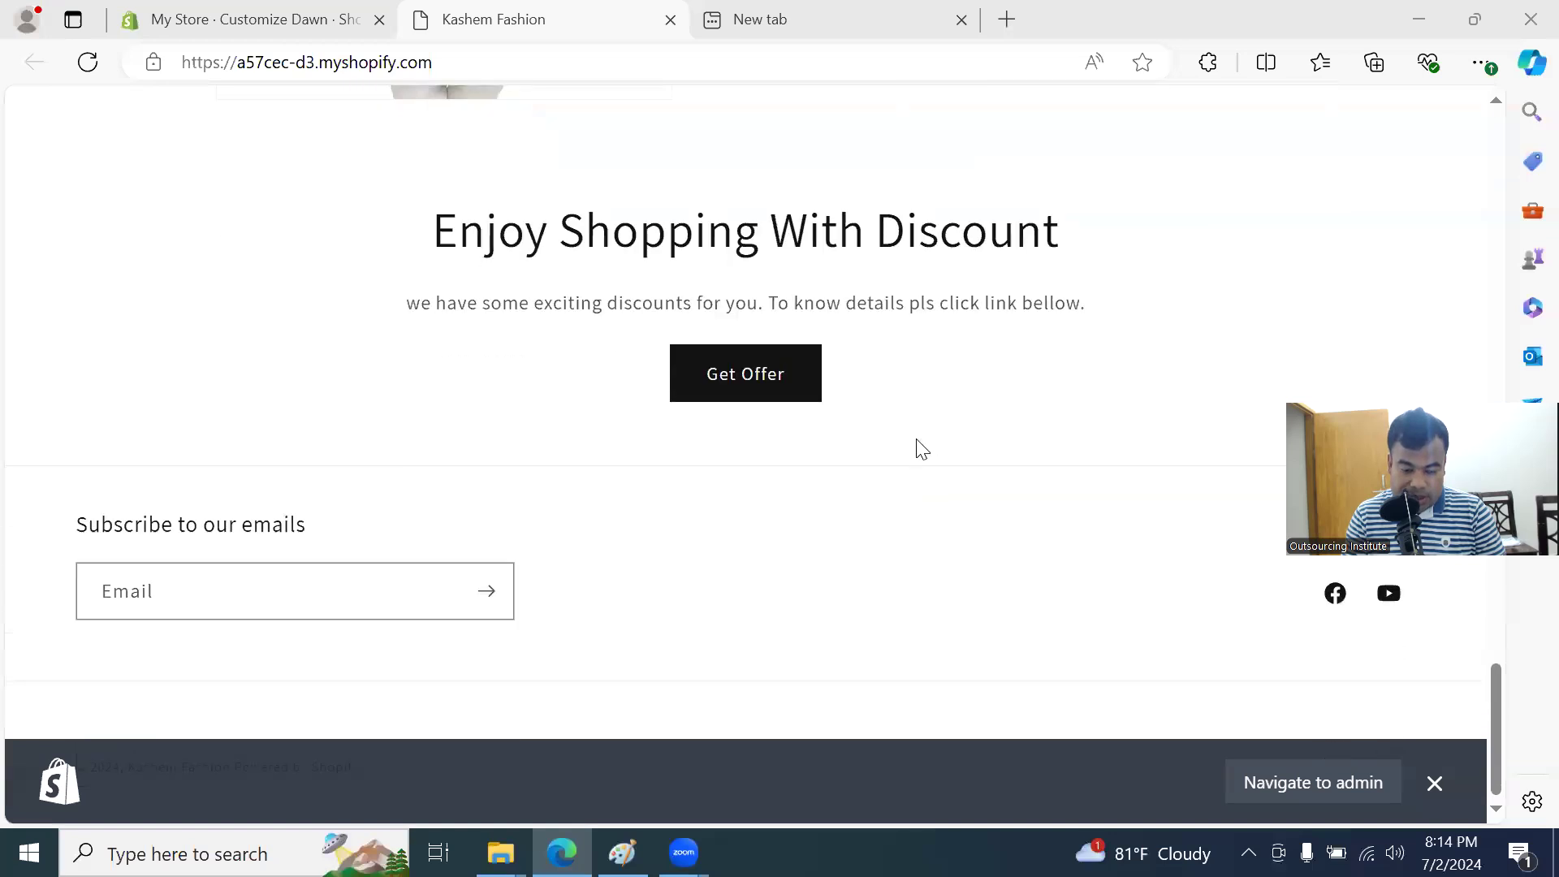
Step: Return to the theme editor and add a Slideshow section below the Rich text section of the home page
left_click(327, 23)
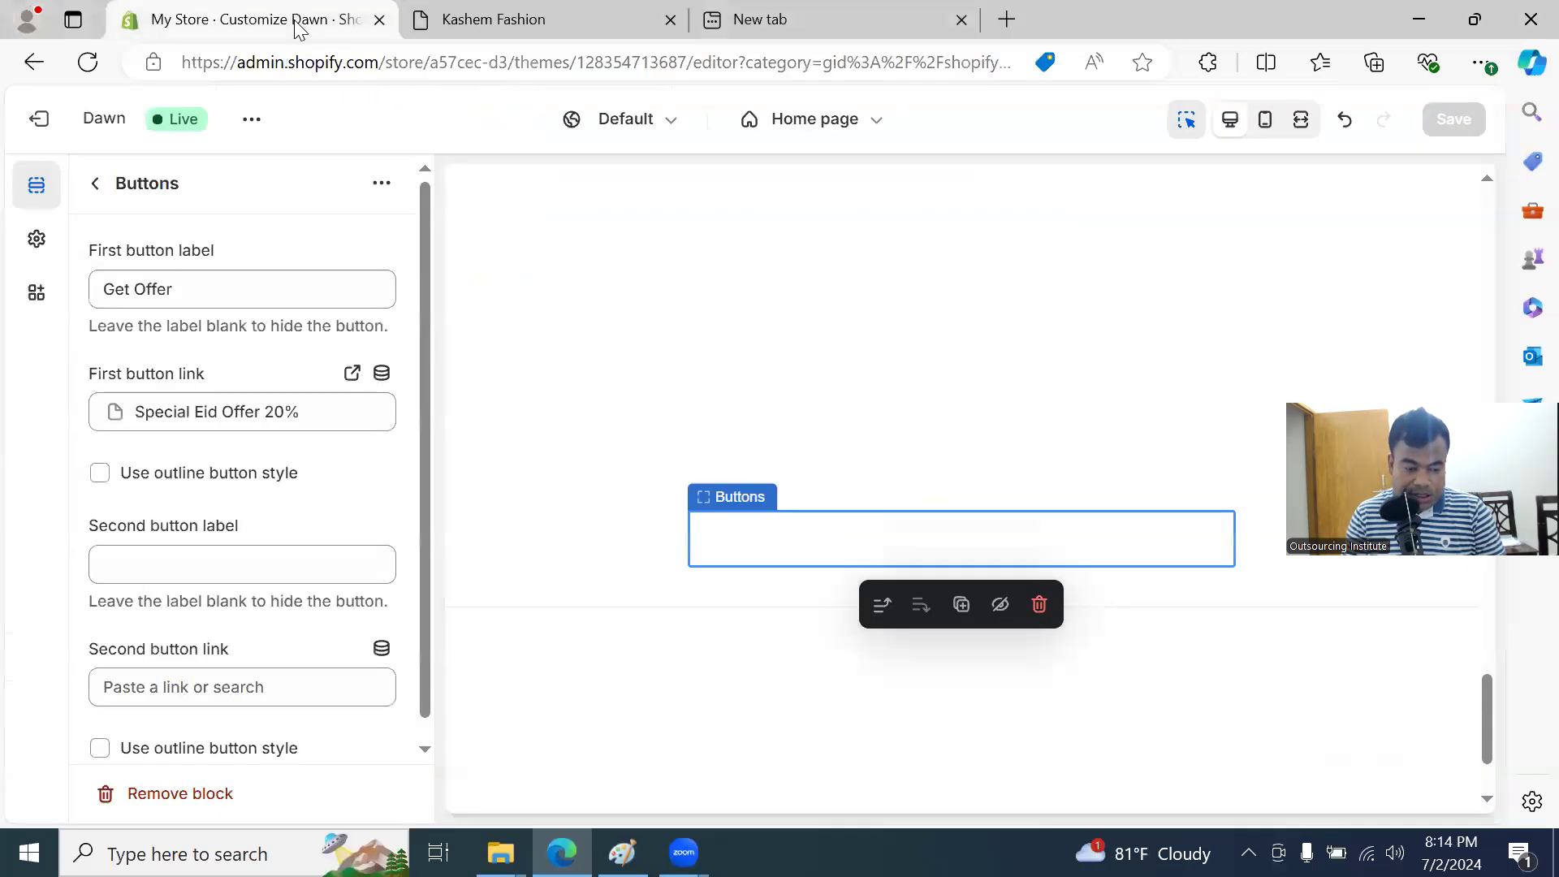
left_click(97, 187)
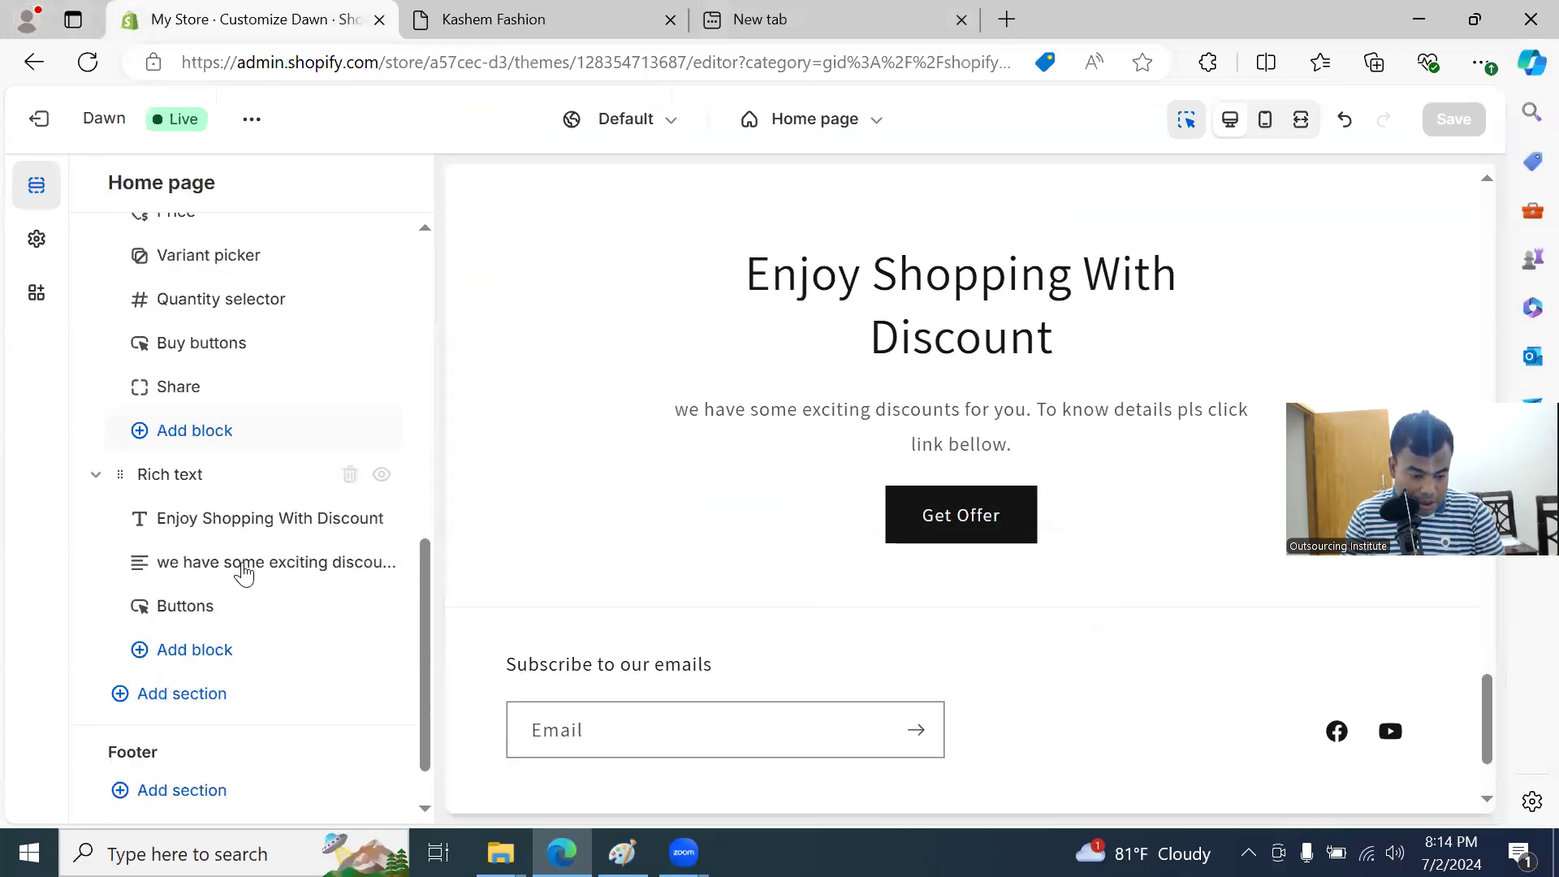
scroll(271, 592, "down", 1)
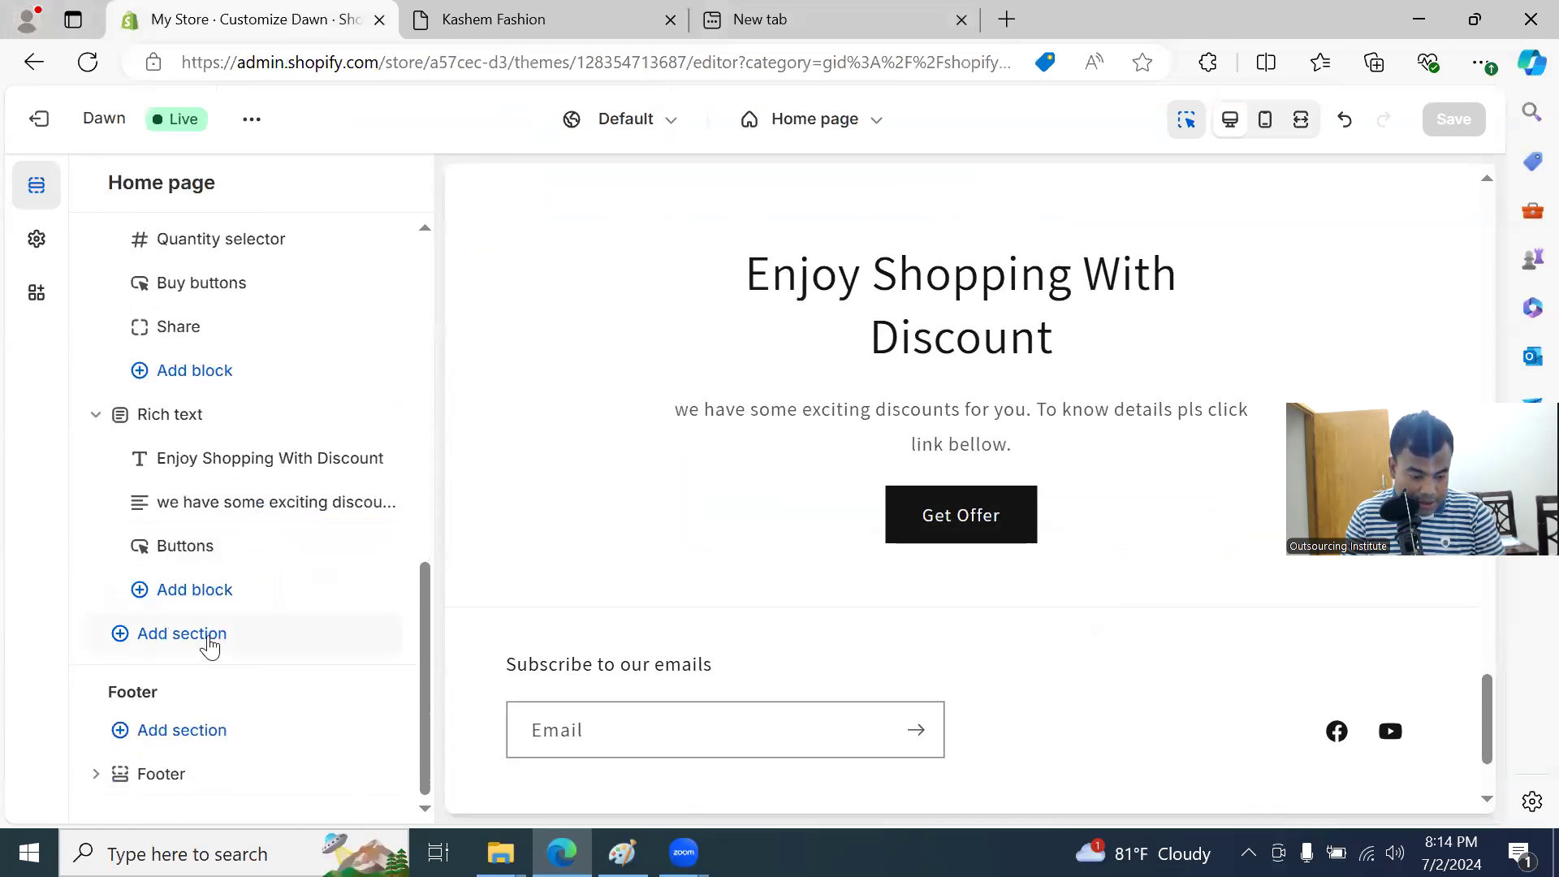
left_click(210, 642)
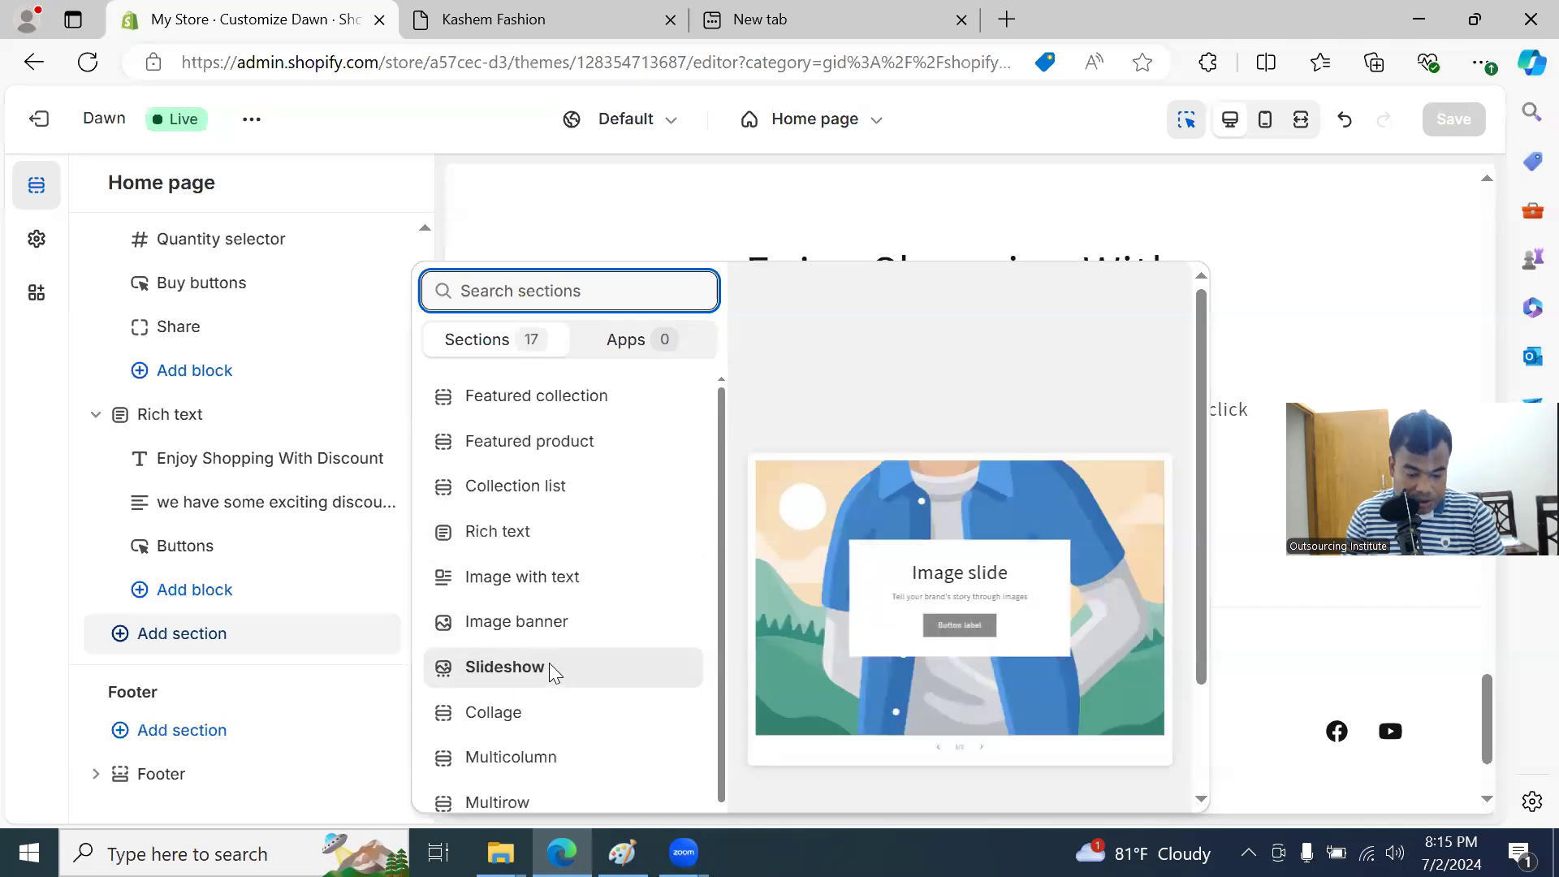
left_click(549, 664)
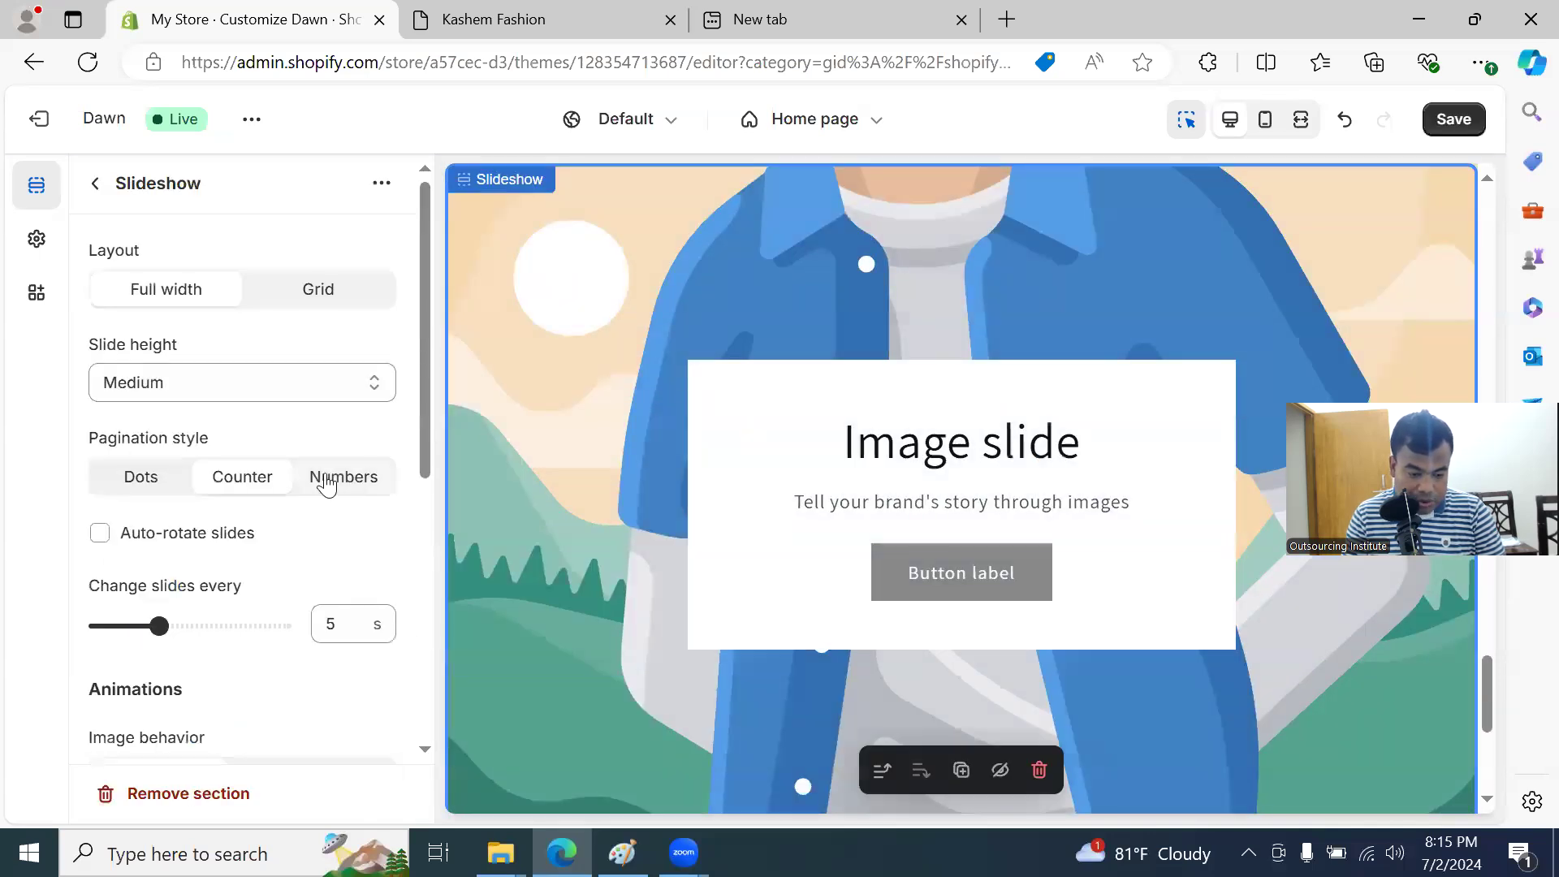
Step: Examine the Slideshow section's settings, from layout and pagination style to image behavior, mobile layout and slideshow description
scroll(236, 556, "down", 3)
scroll(244, 532, "up", 3)
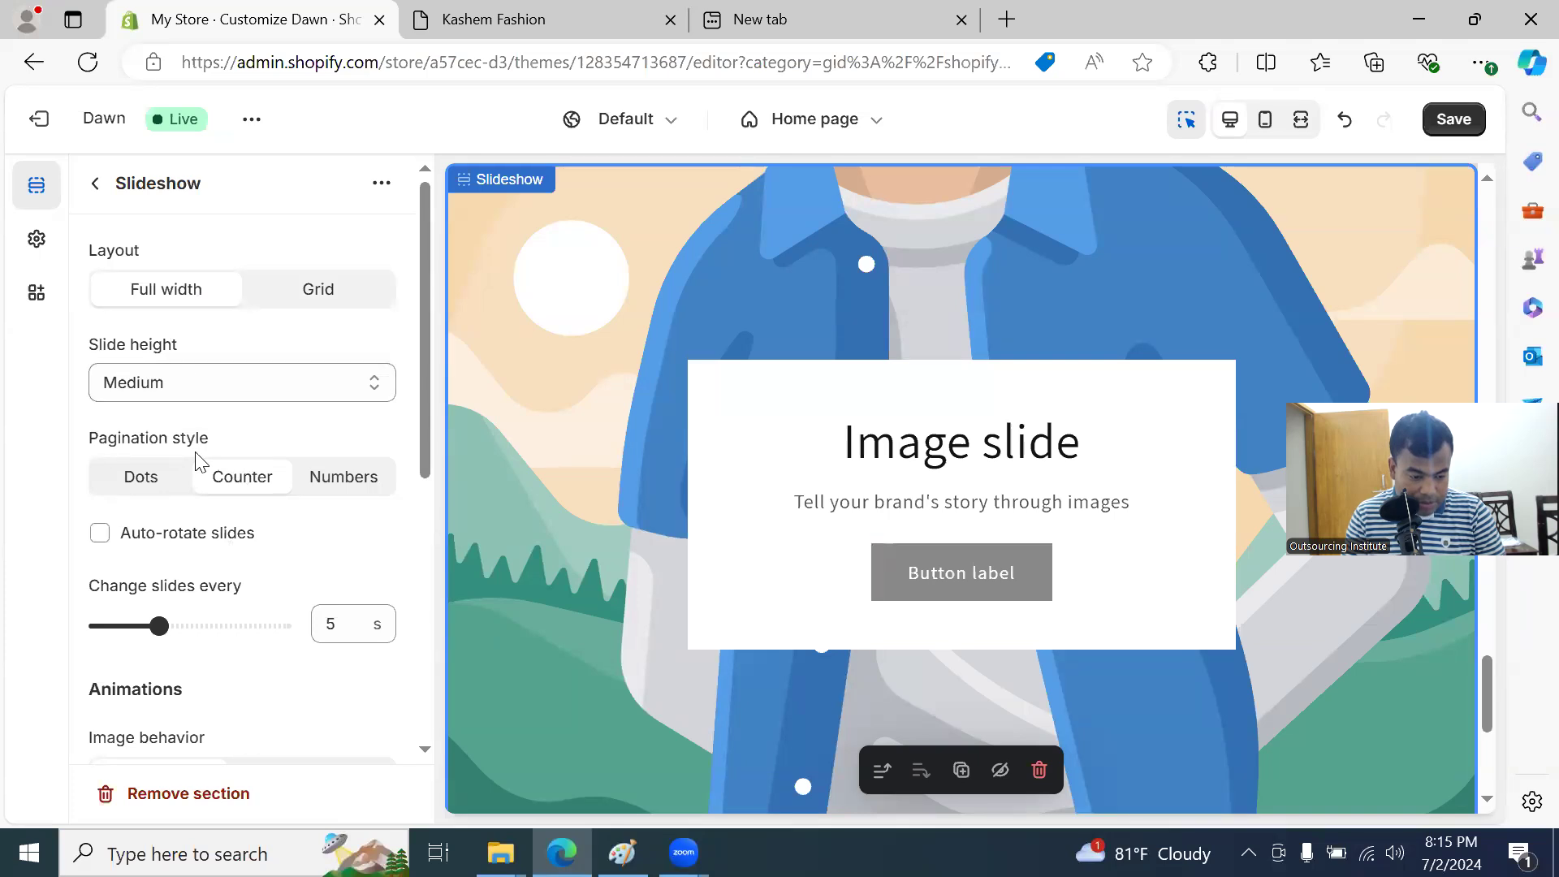
scroll(202, 601, "down", 6)
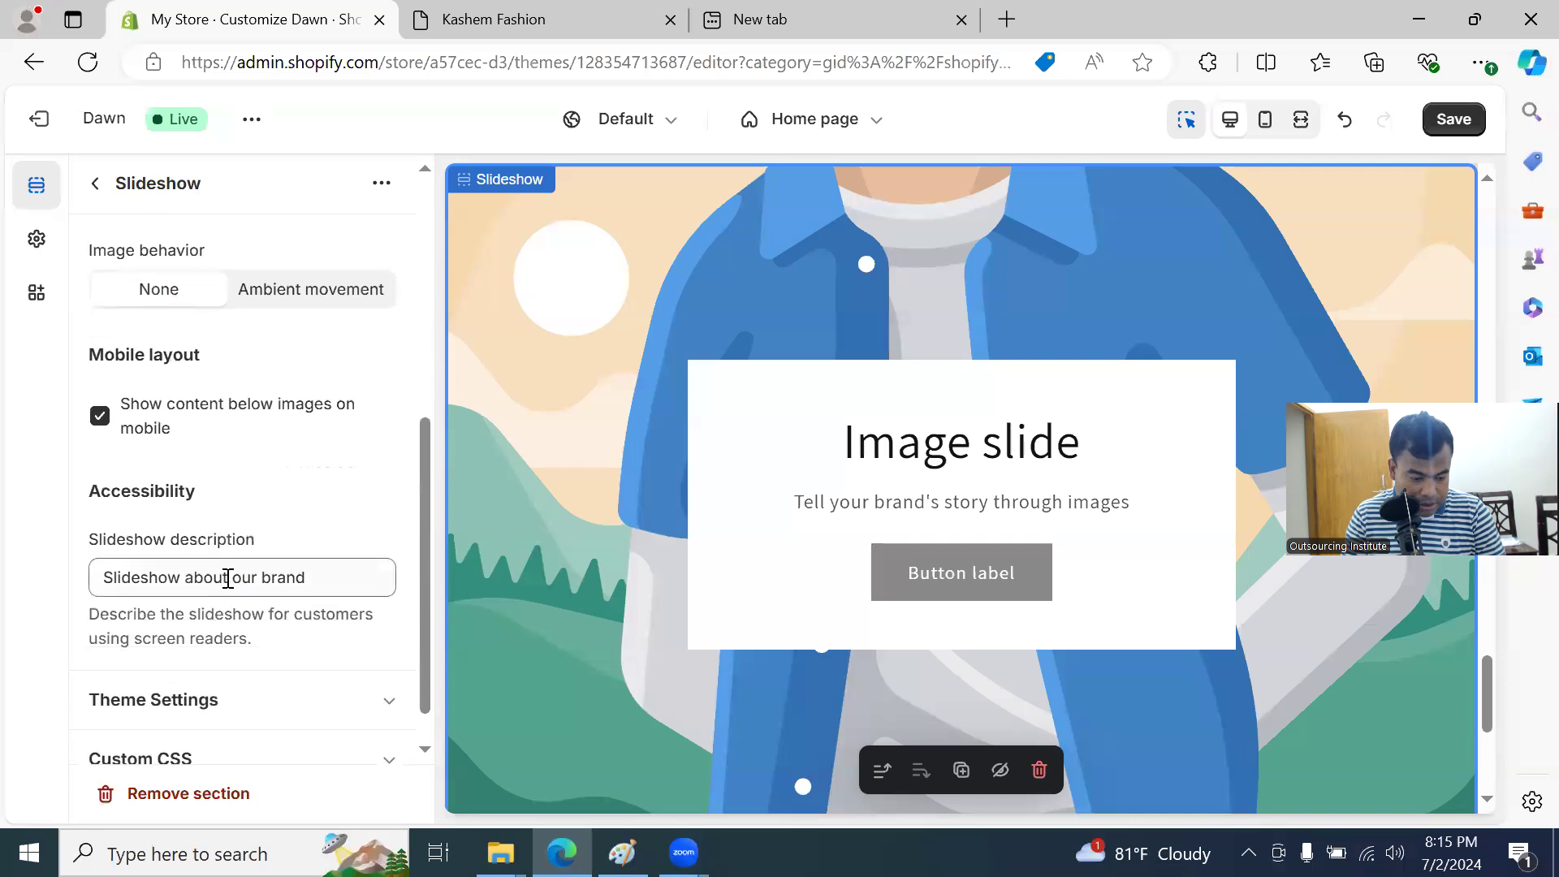
scroll(228, 578, "down", 1)
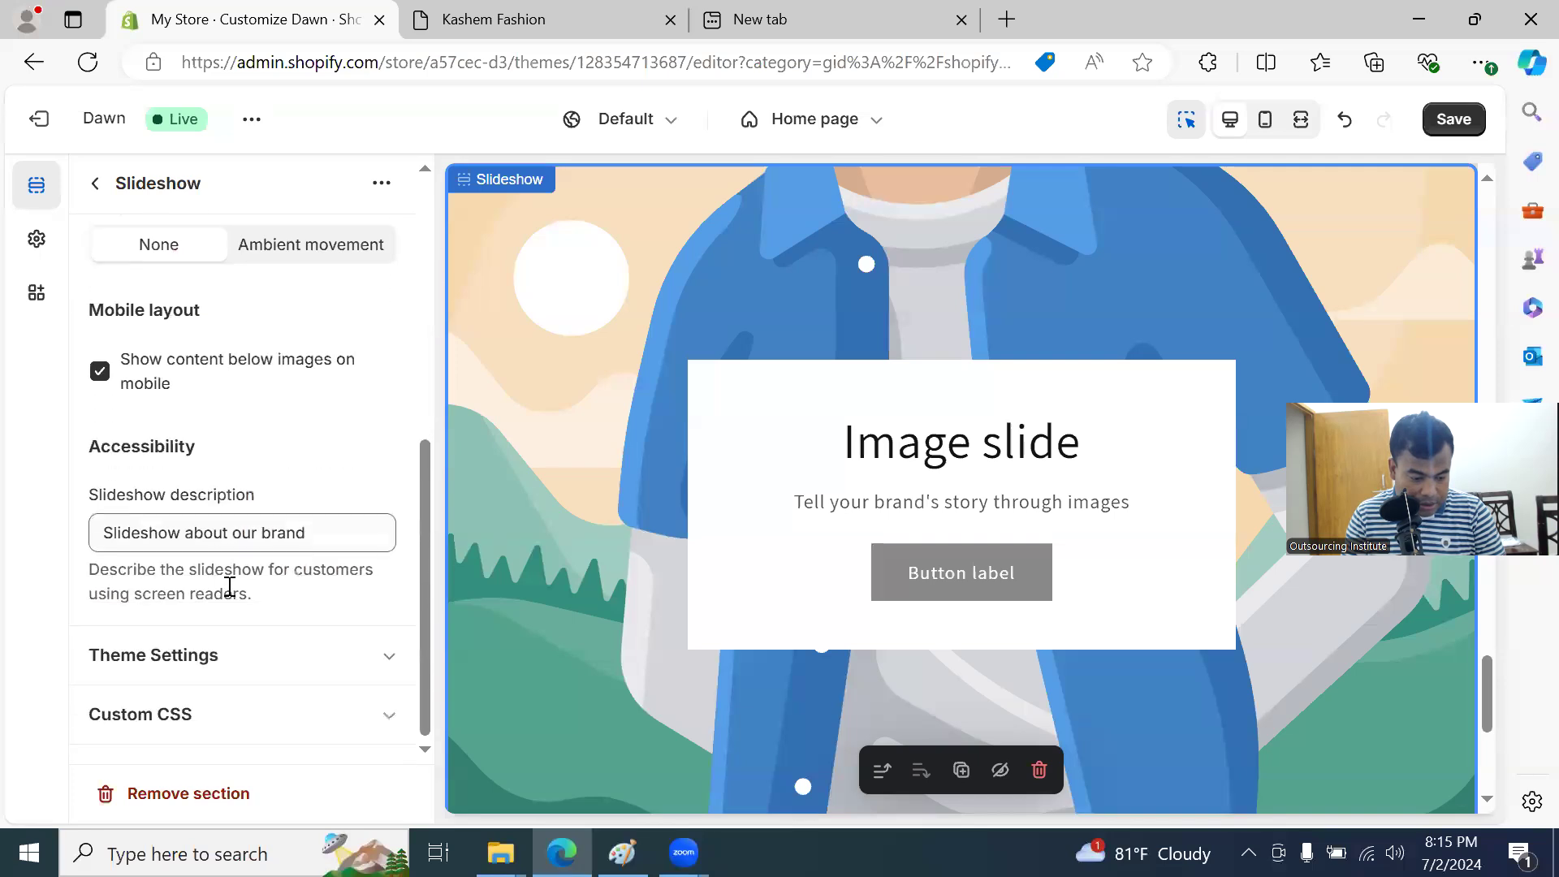
left_click(316, 545)
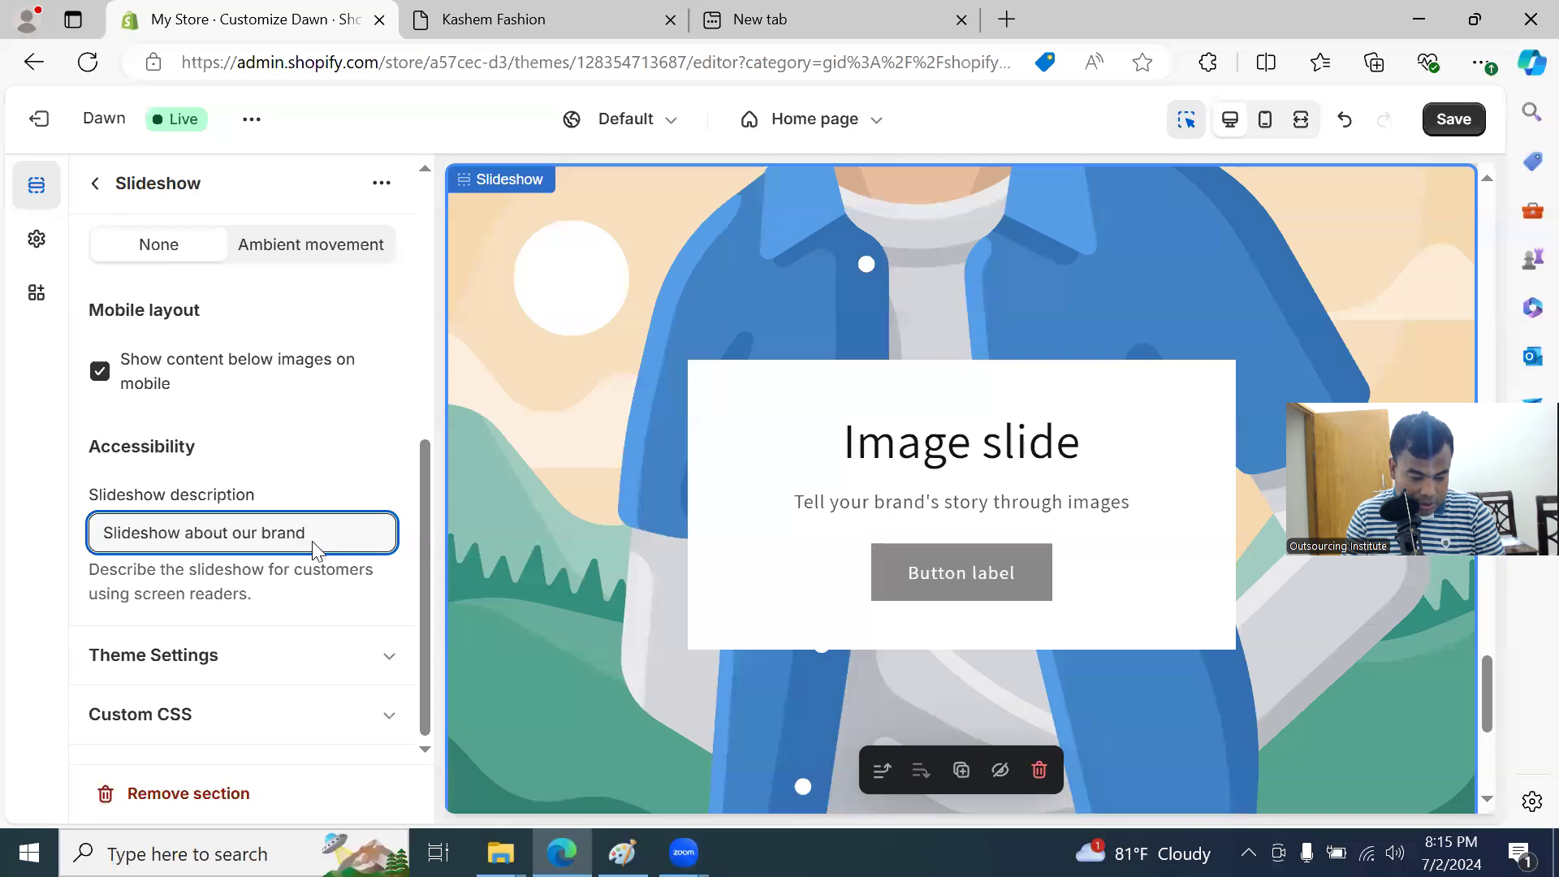
scroll(272, 573, "up", 3)
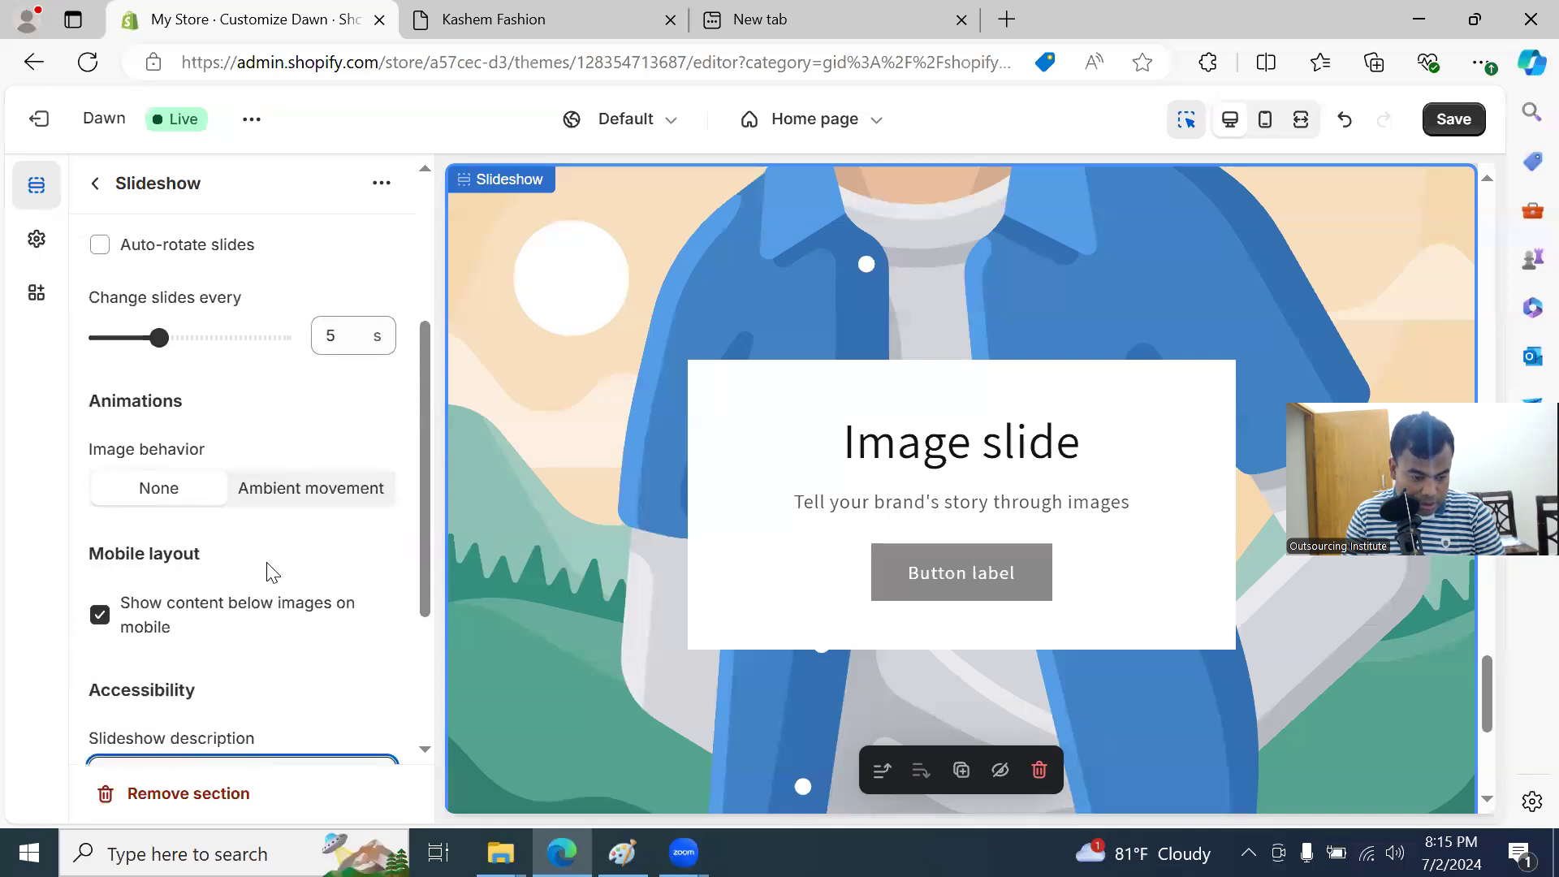
scroll(272, 572, "up", 3)
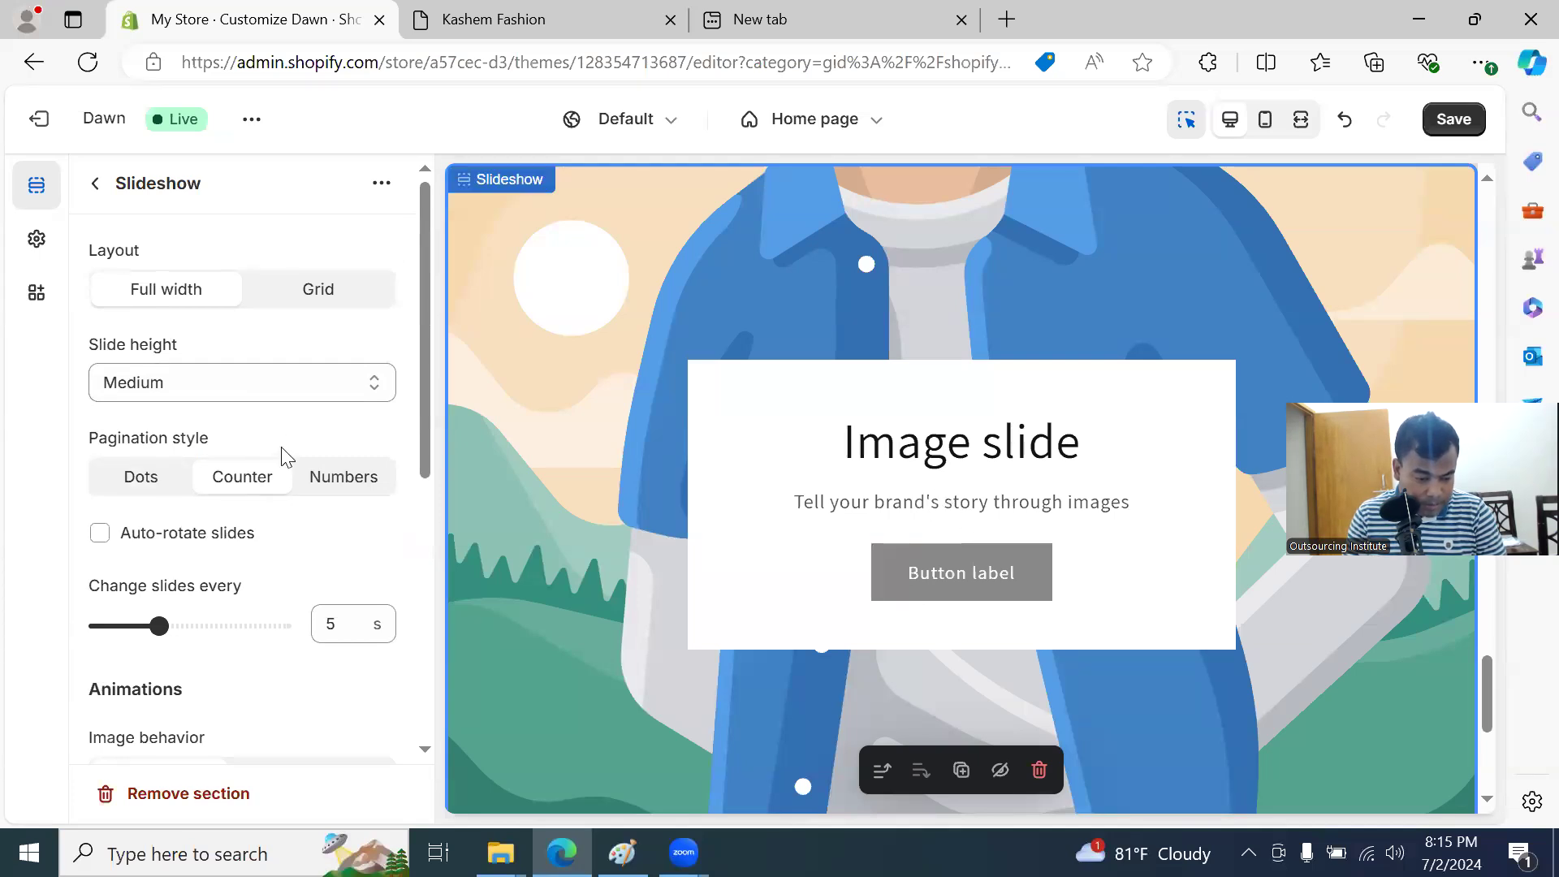
Step: Upload "Red and White Modern Bold Warning Security Metal A-Frame (1).png" from Downloads and set it as the first slide's image
left_click(97, 187)
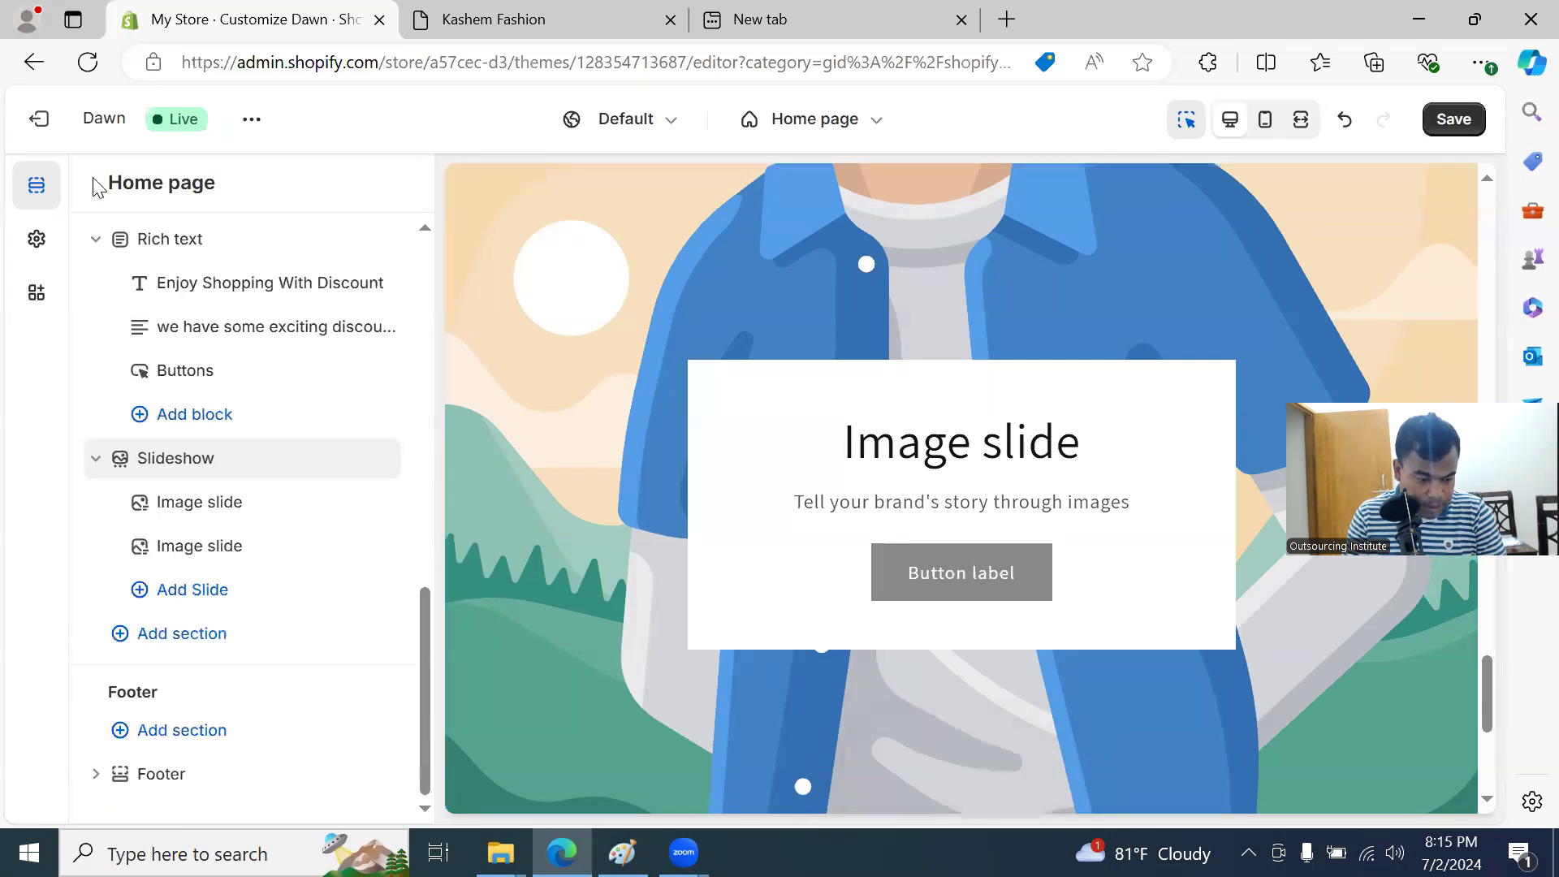
left_click(219, 503)
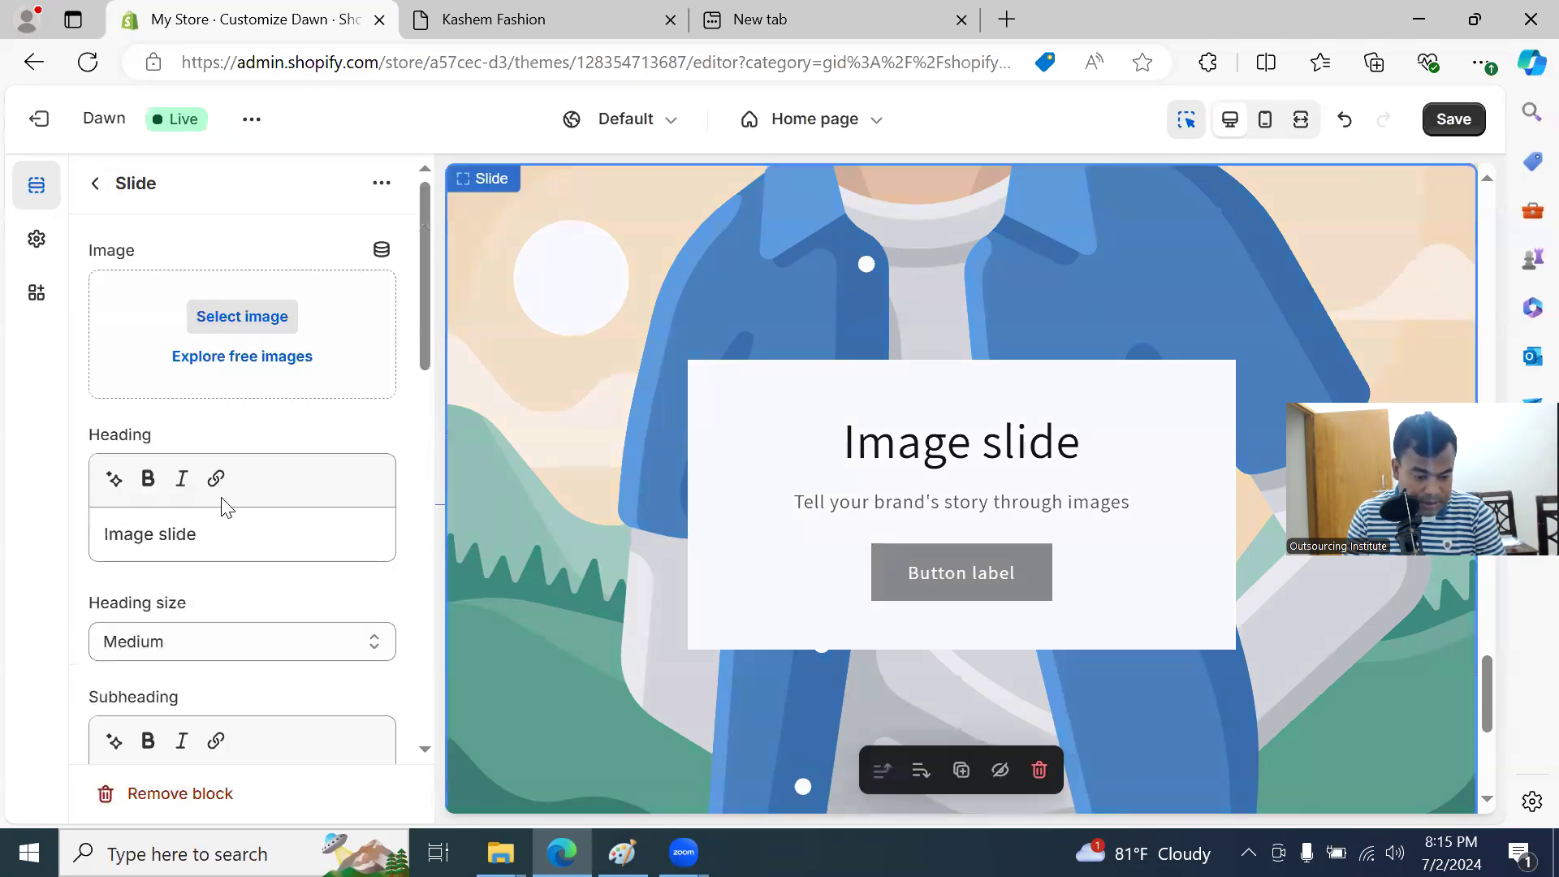
left_click(257, 314)
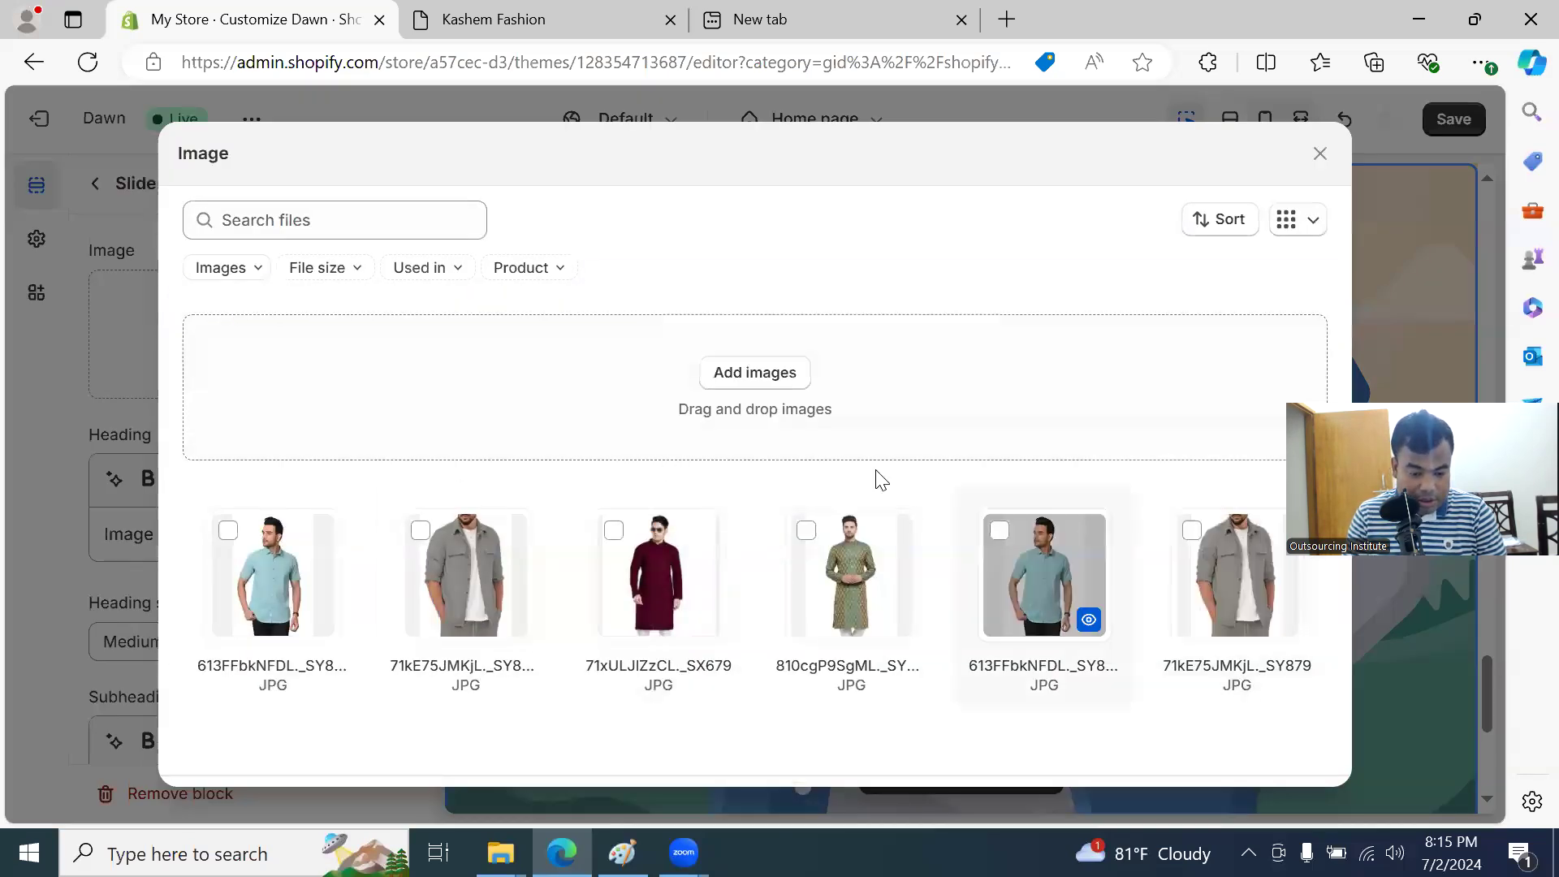
left_click(736, 367)
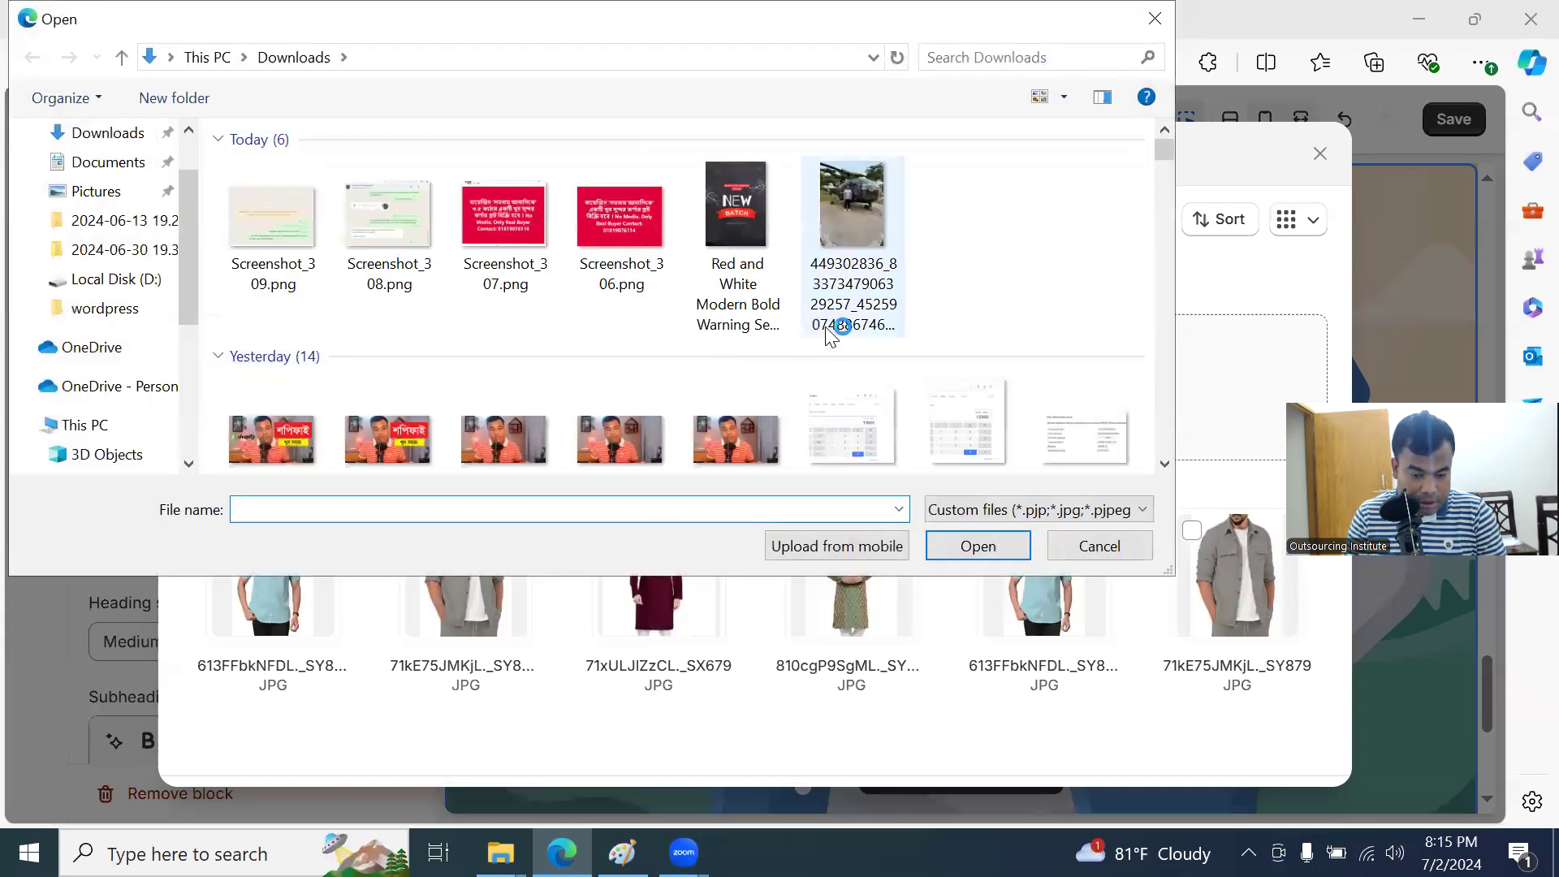
left_click(739, 224)
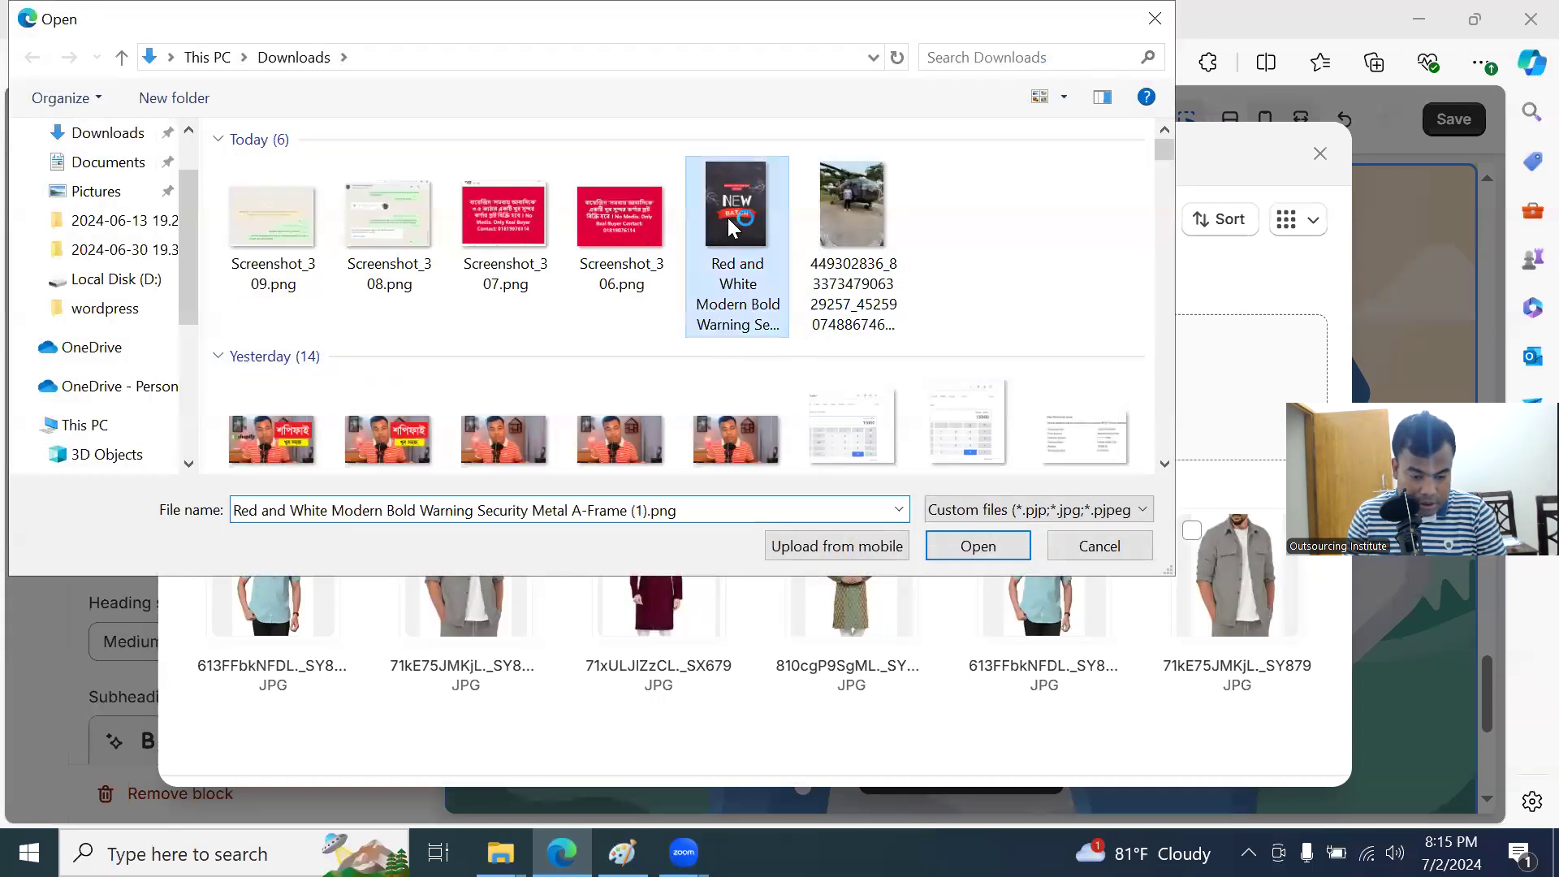
left_click(978, 546)
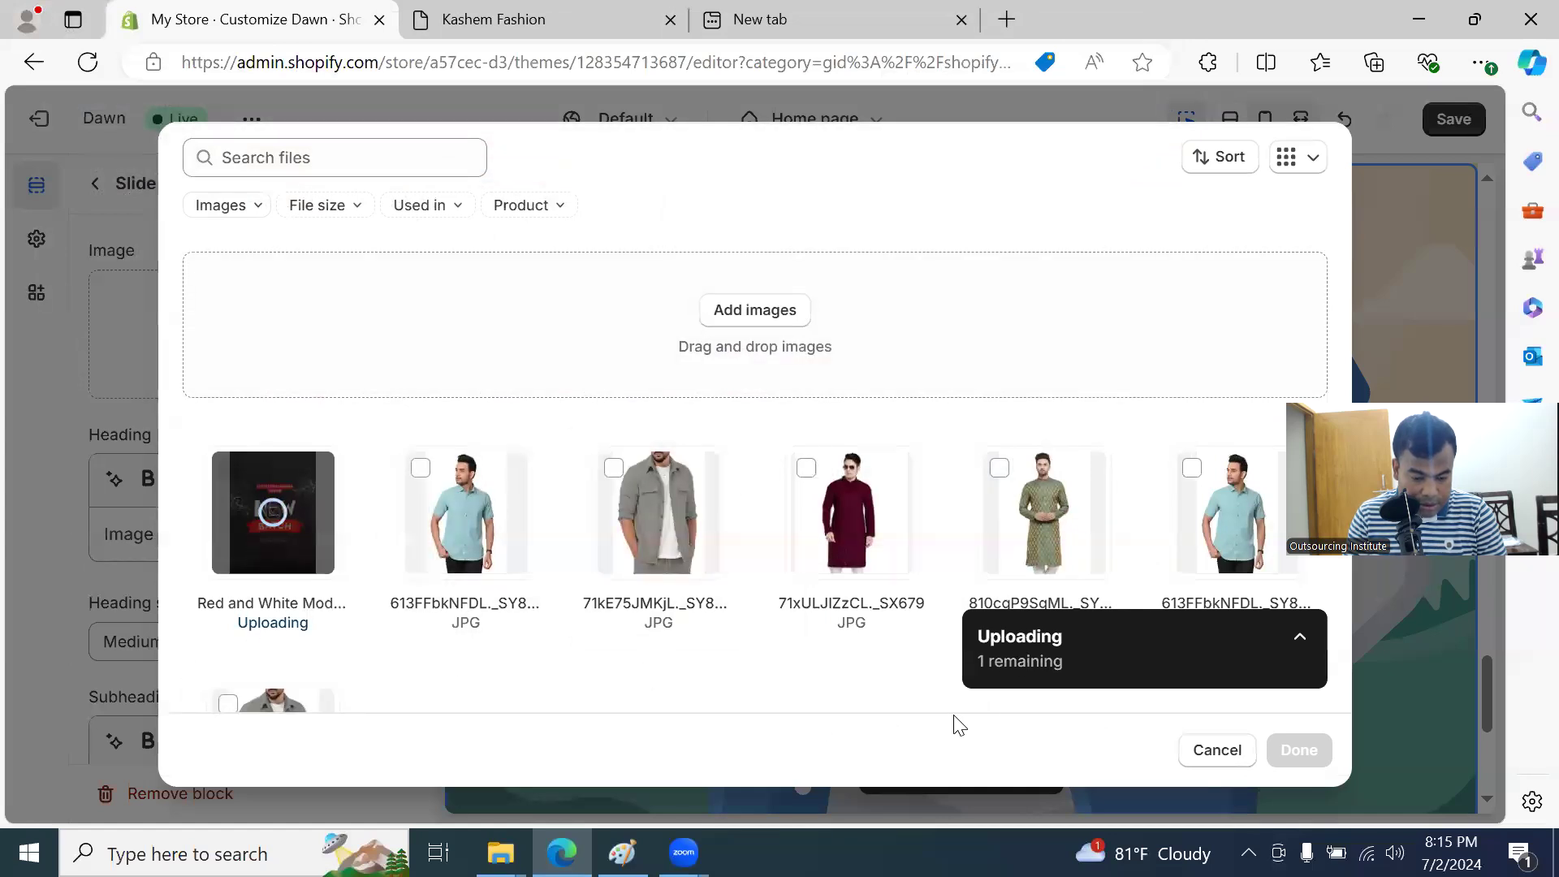
left_click(1301, 641)
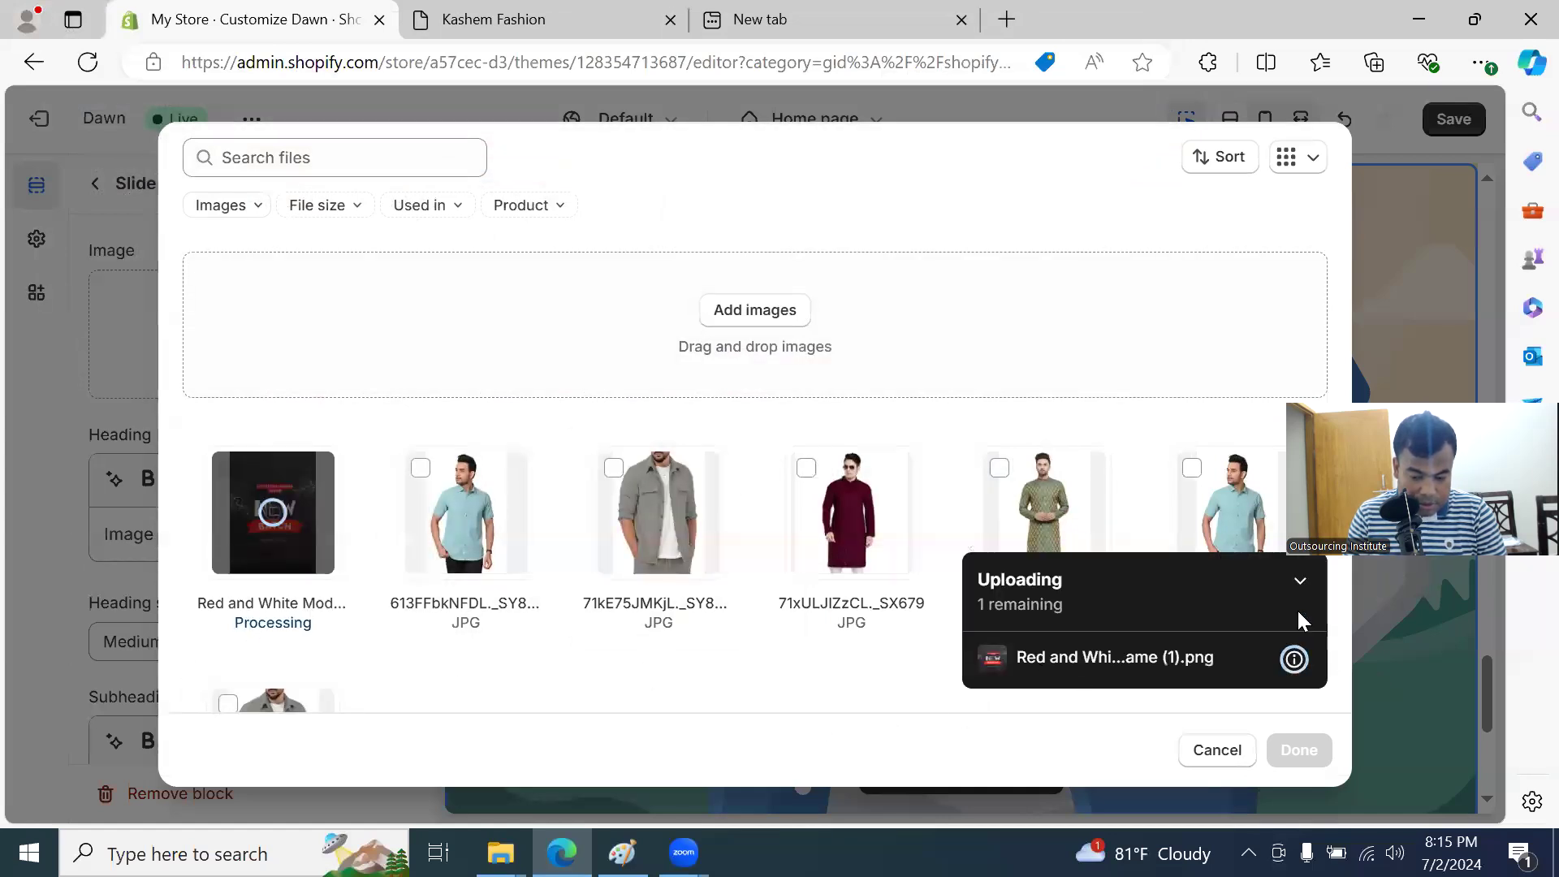
left_click(1302, 583)
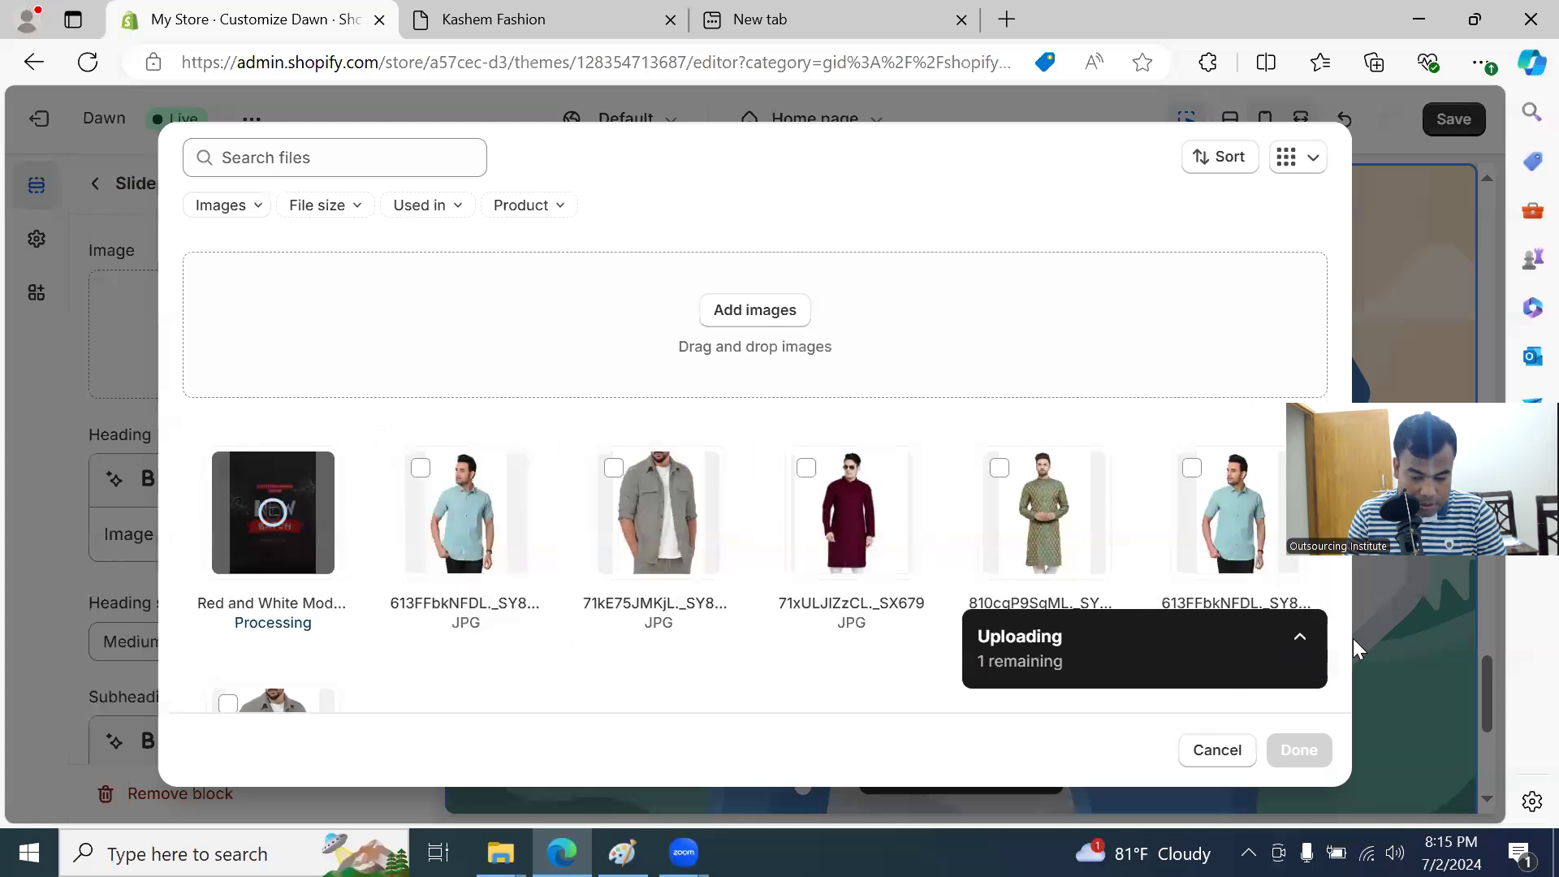
left_click(1301, 640)
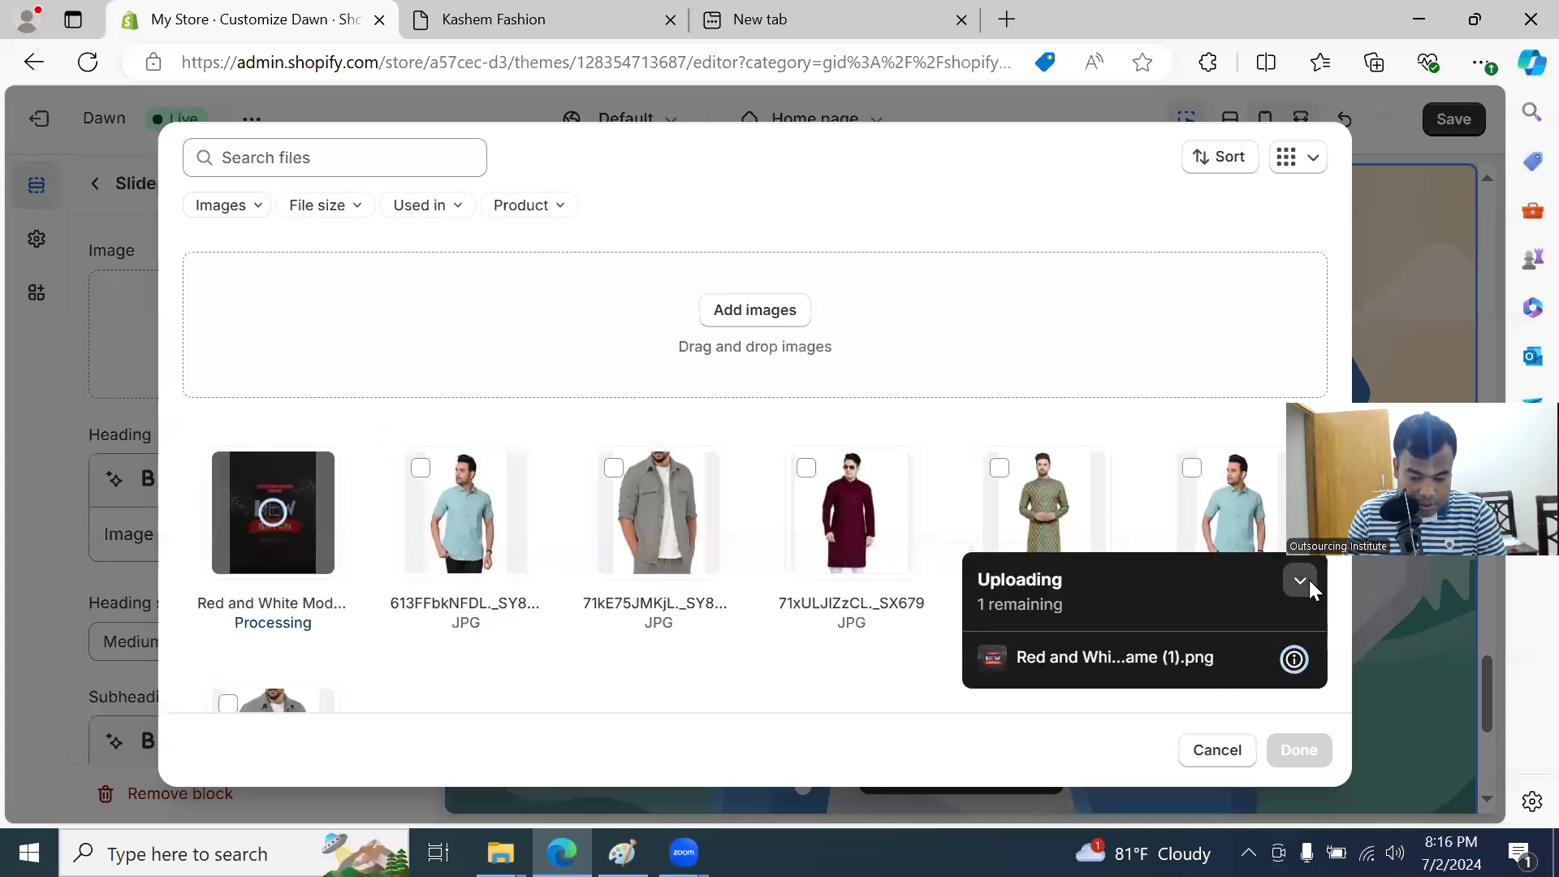
left_click(261, 471)
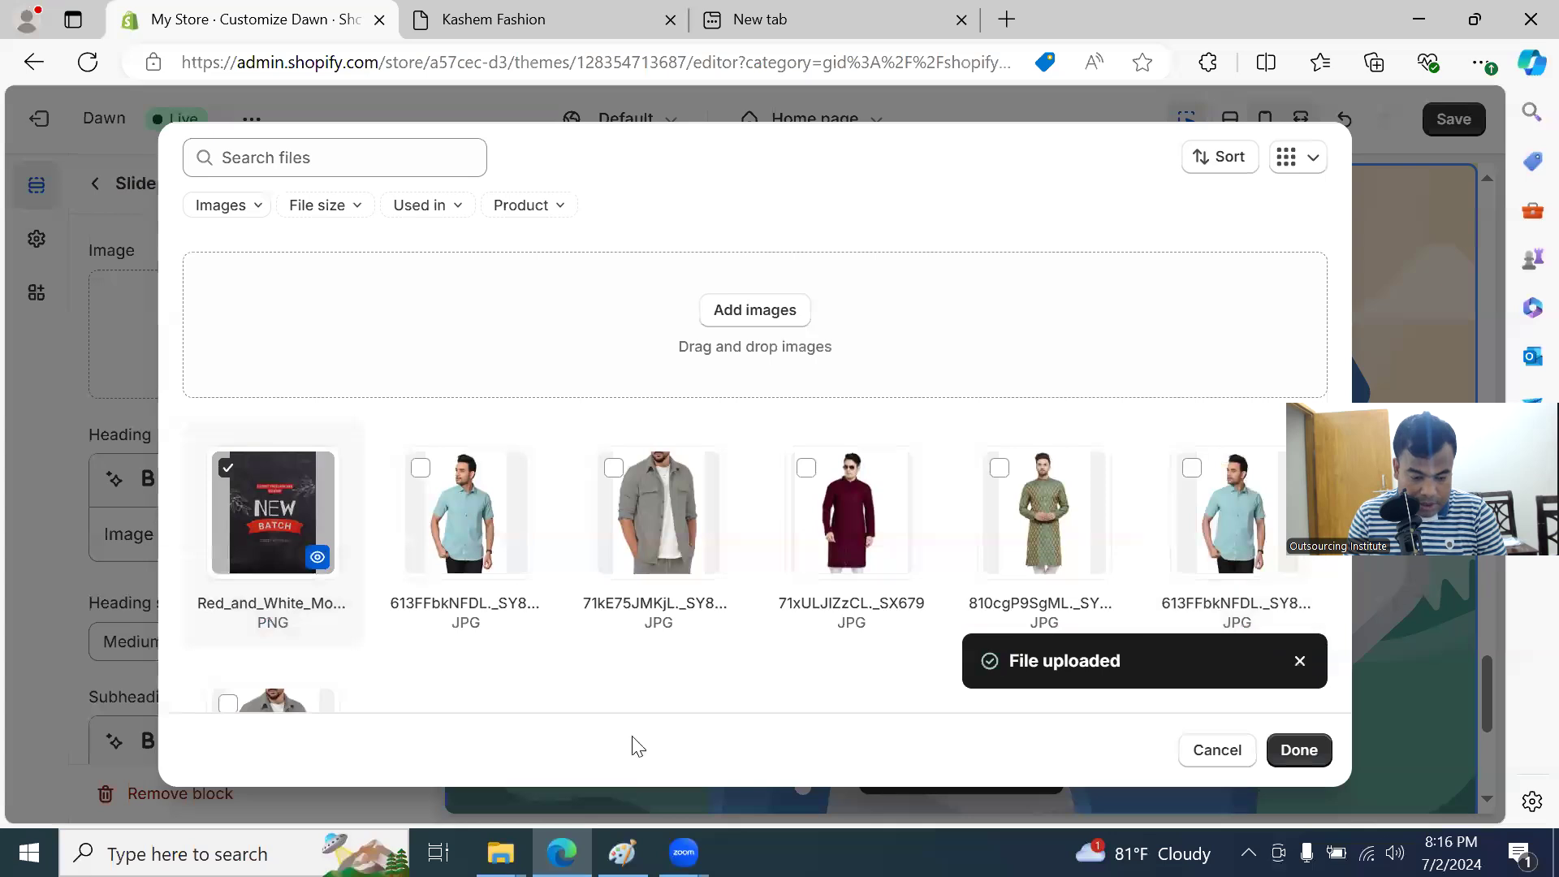
left_click(1299, 750)
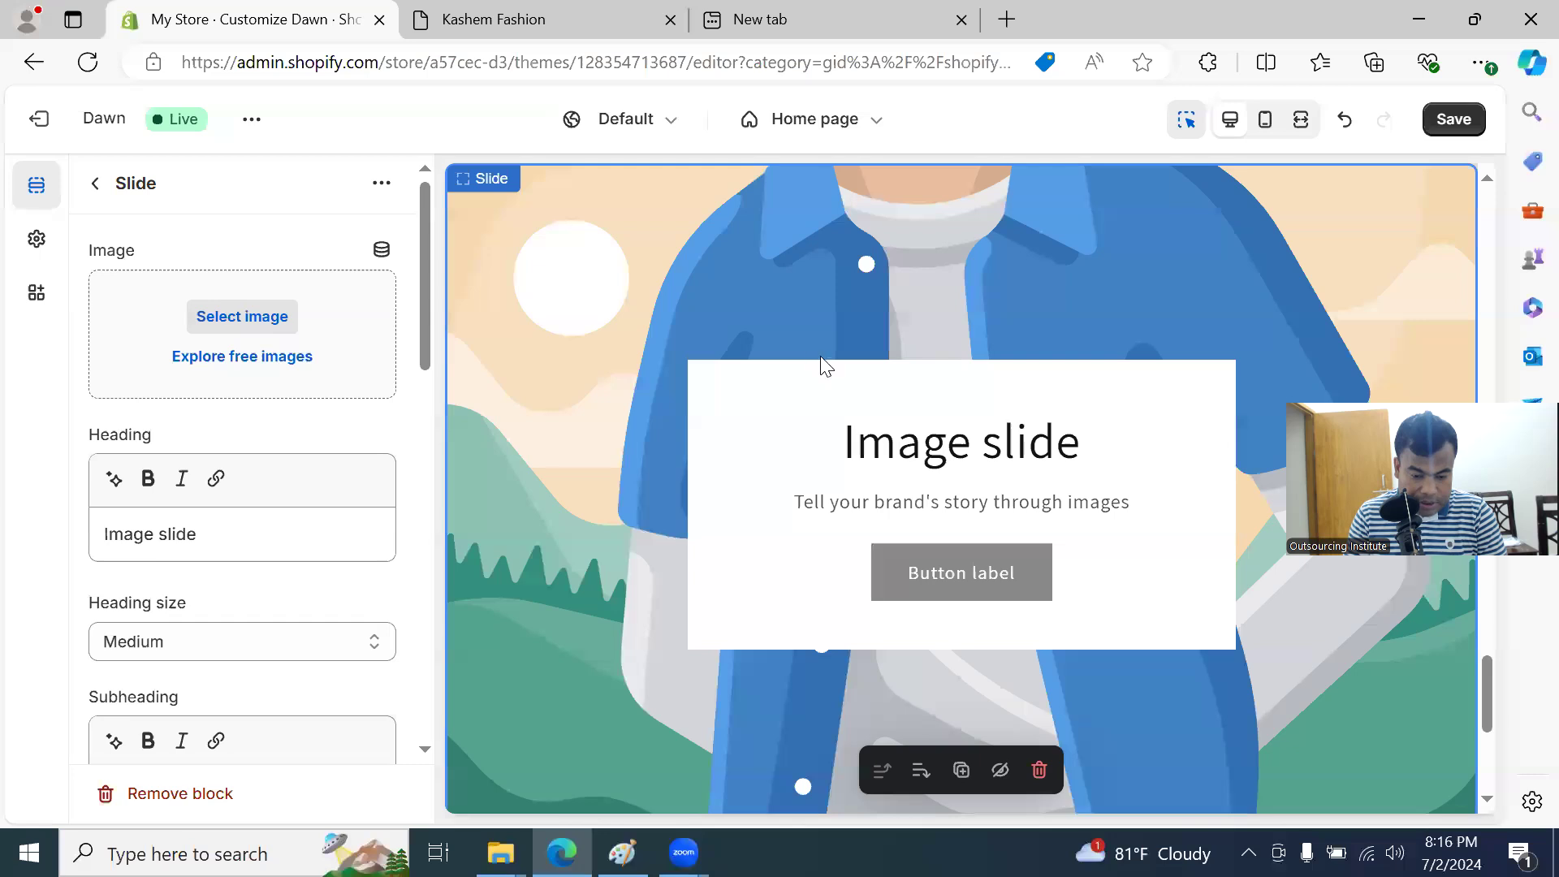
Step: Examine the first slide in the preview, its image replacement options, and the image's focal point, URL handle and alt text settings
scroll(253, 601, "down", 4)
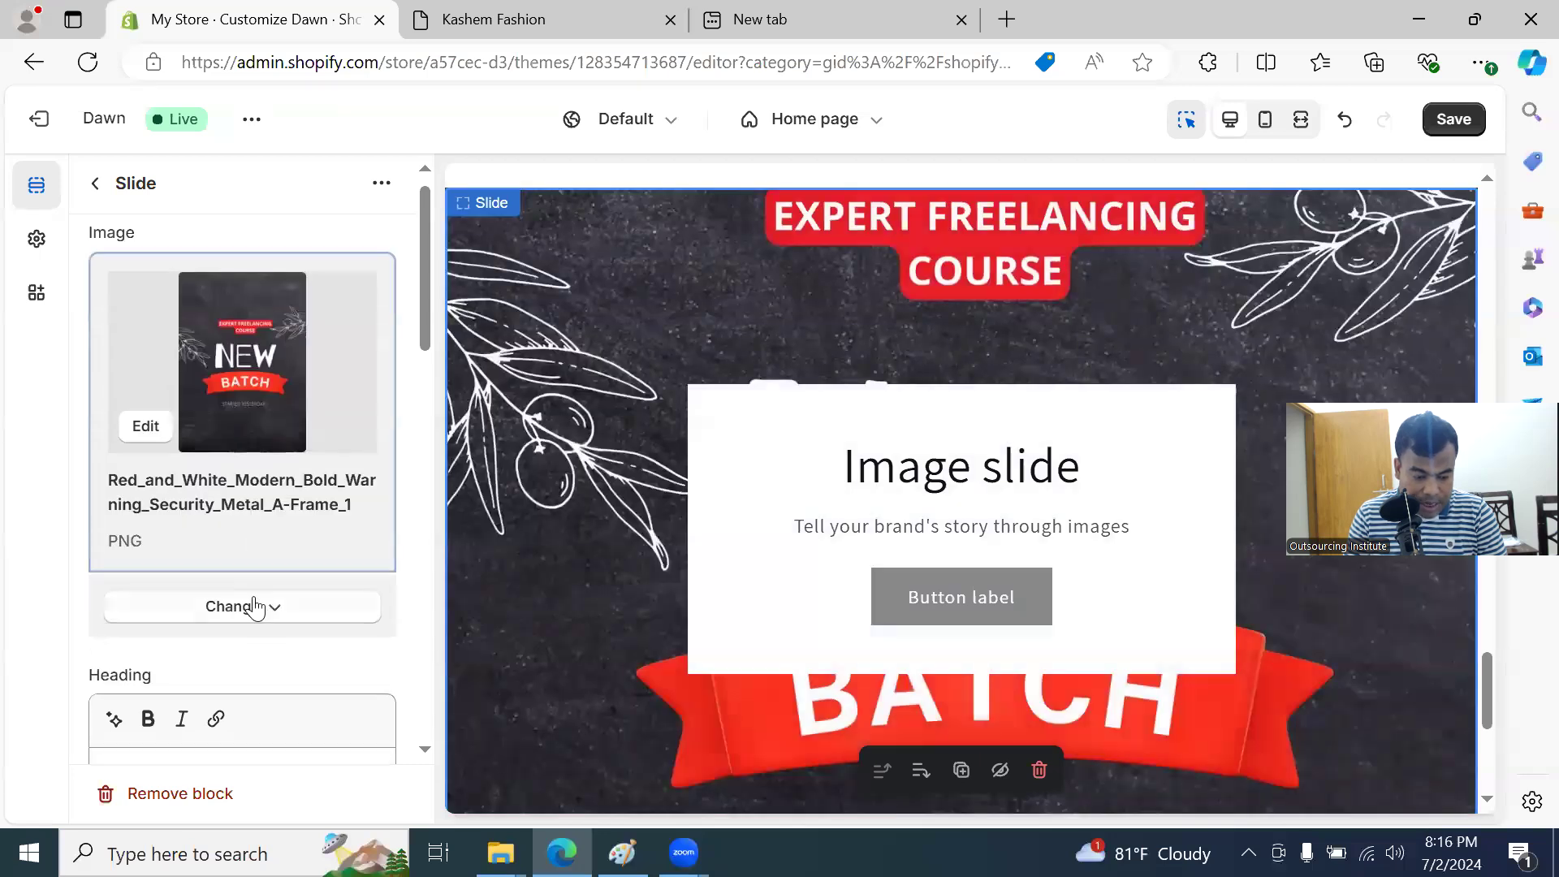
scroll(253, 601, "up", 1)
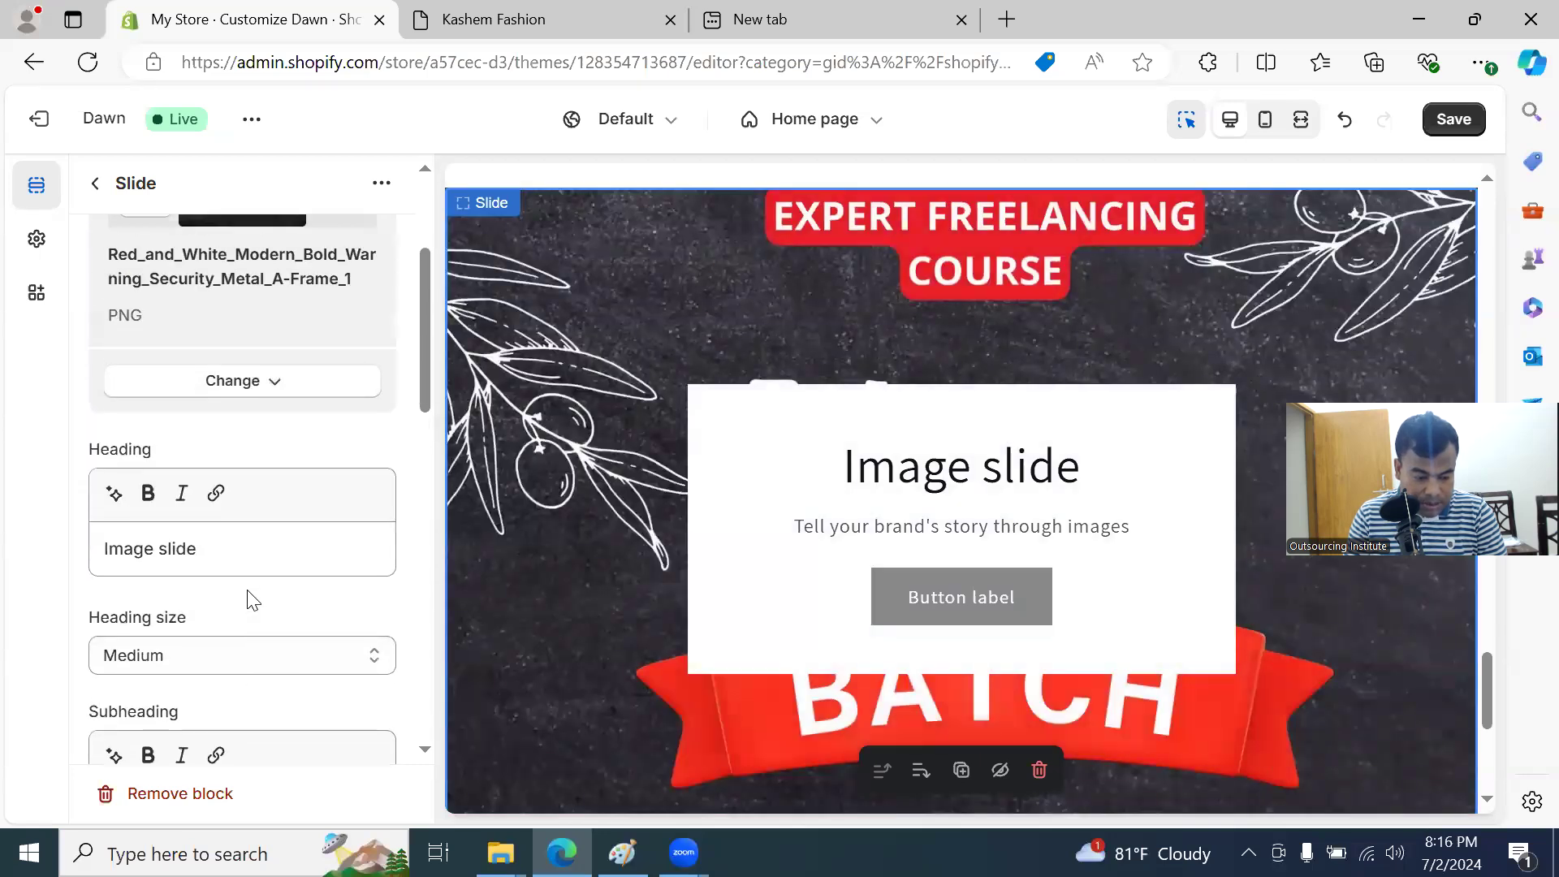
scroll(250, 599, "up", 3)
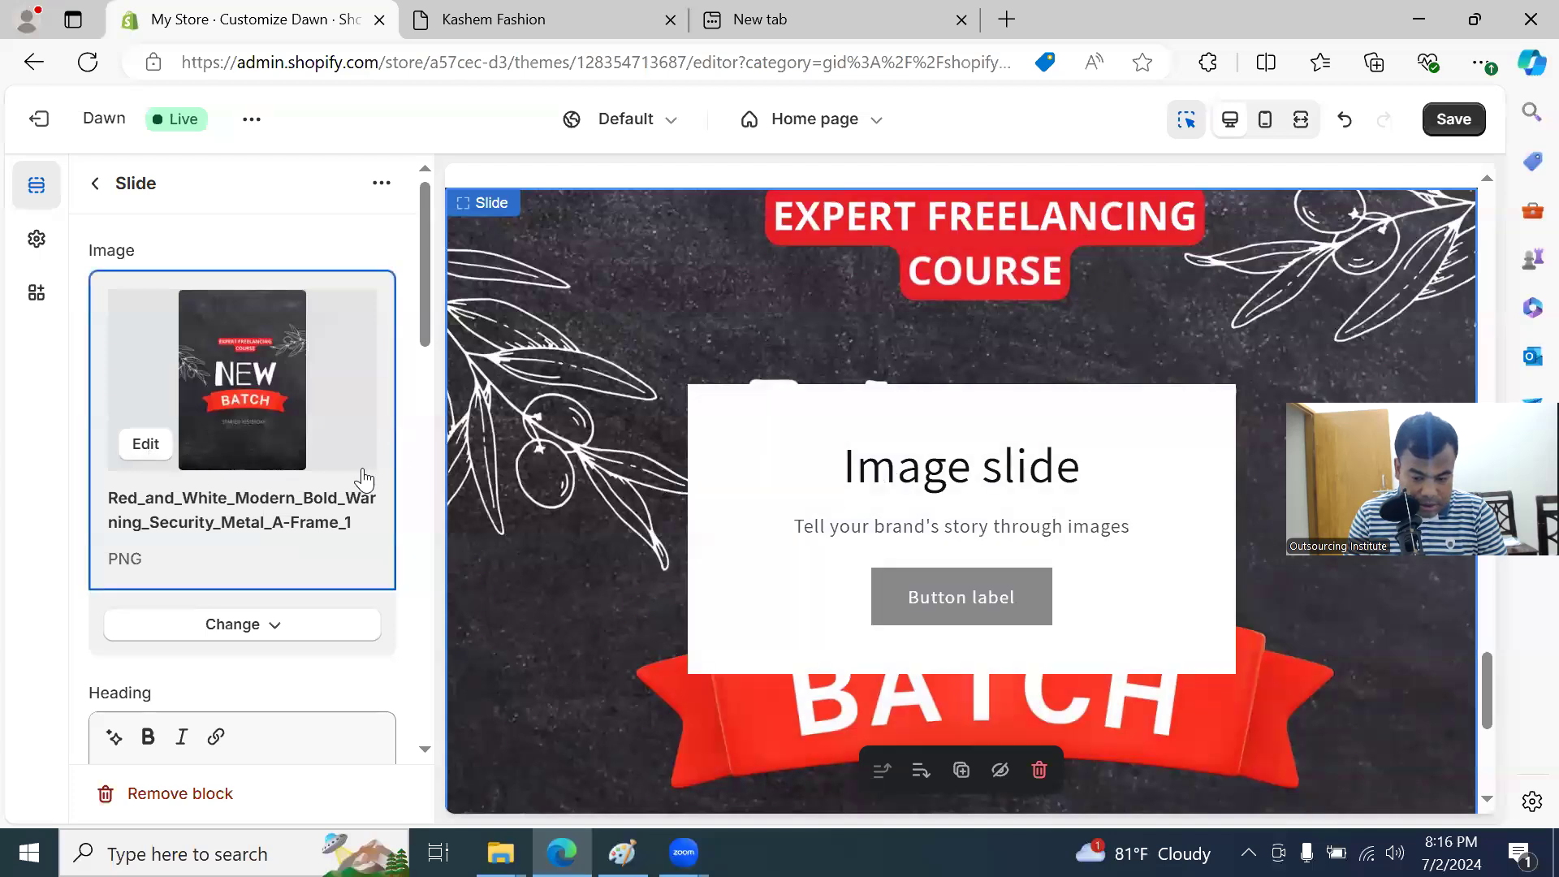
scroll(990, 524, "down", 2)
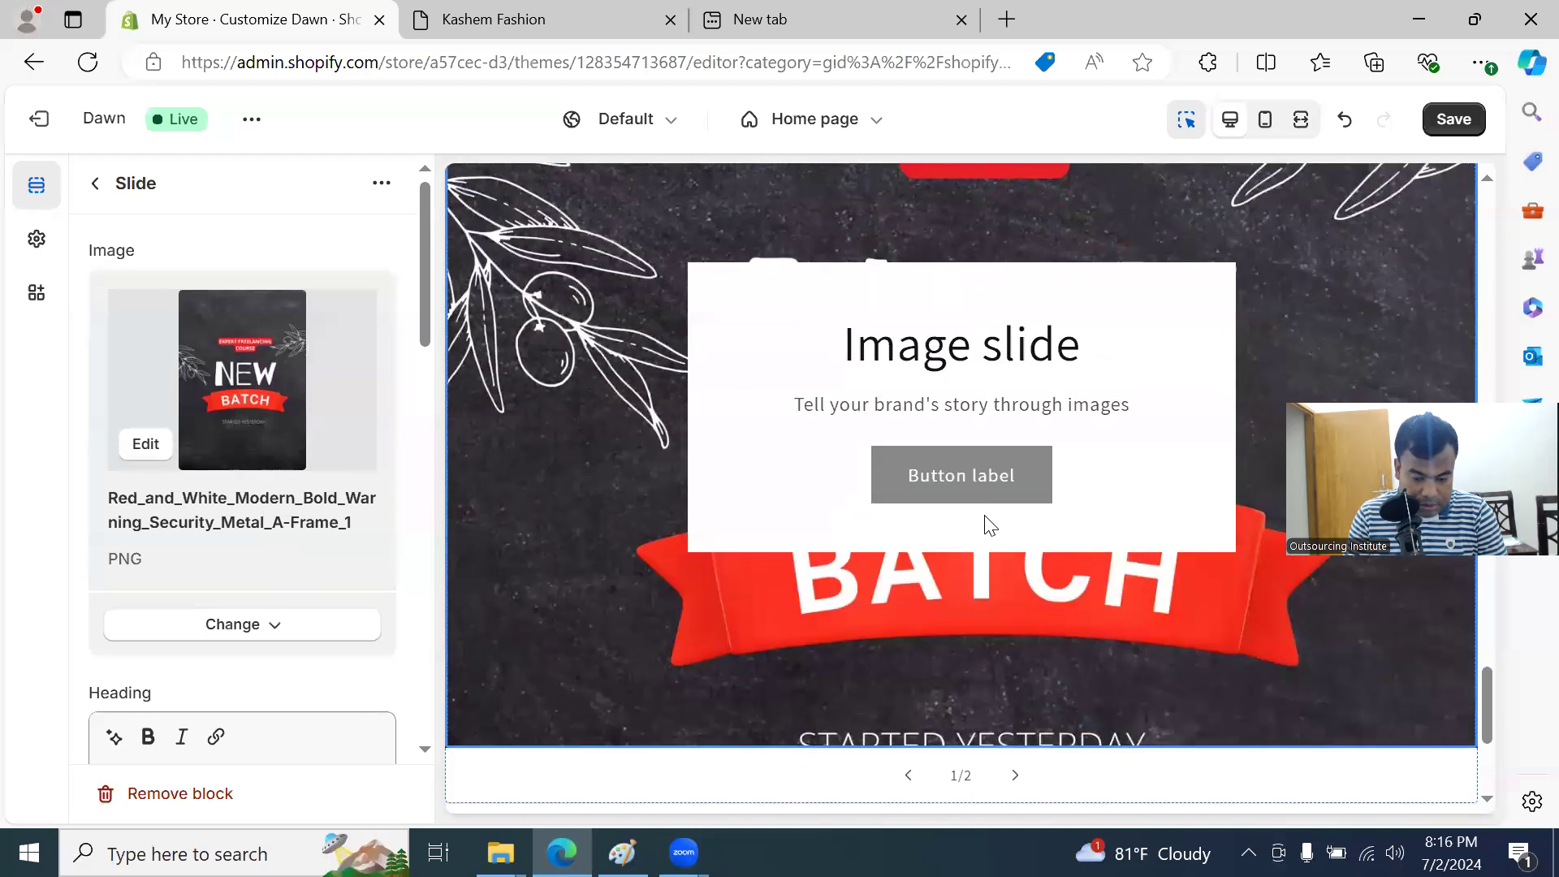
scroll(280, 498, "down", 2)
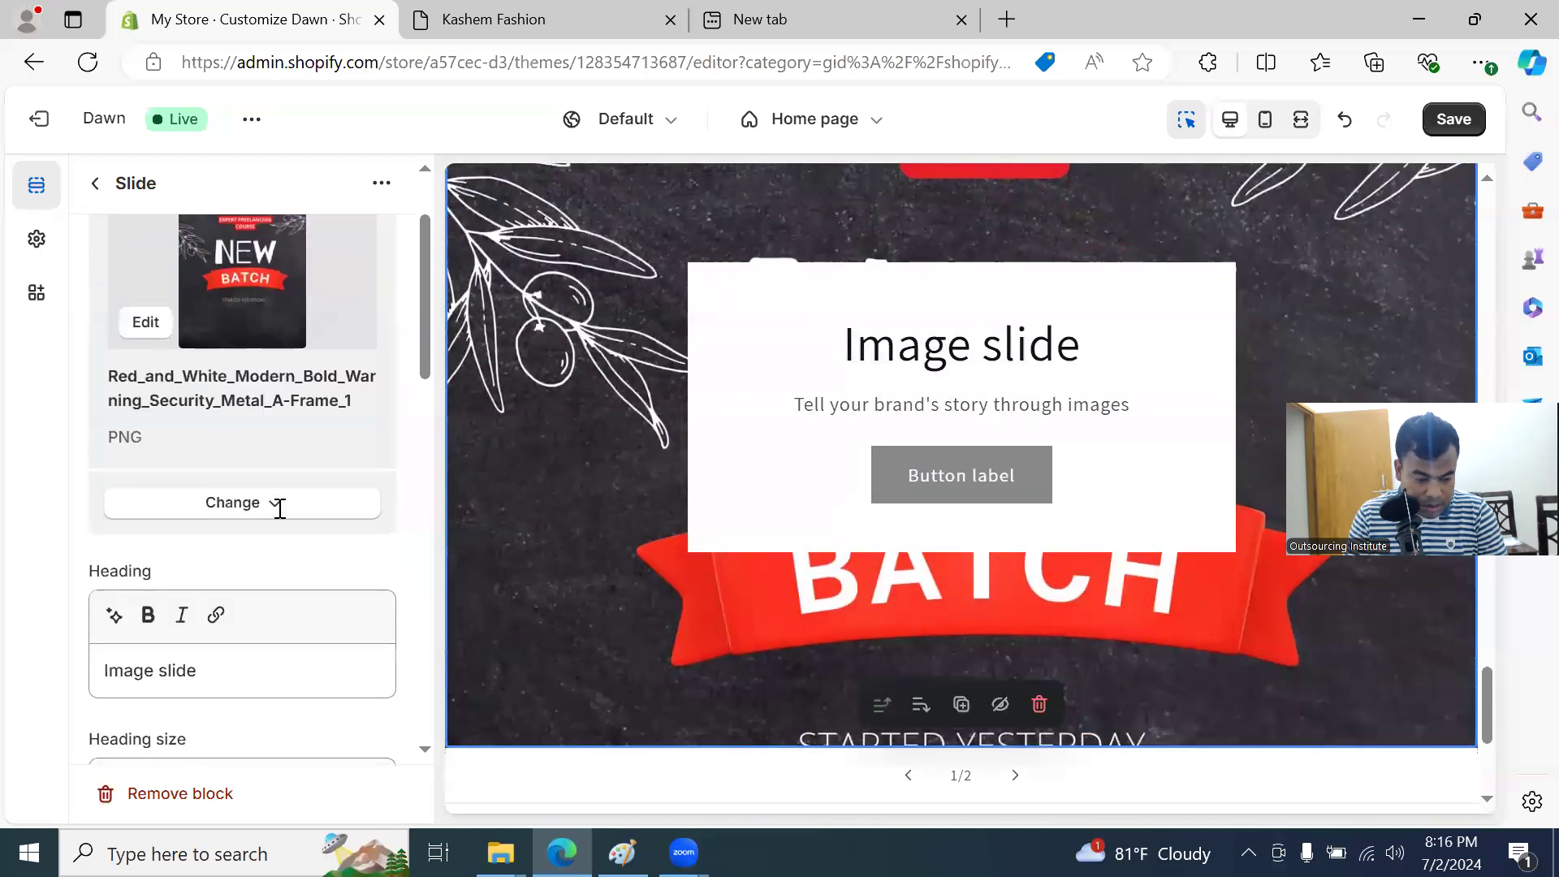
left_click(277, 510)
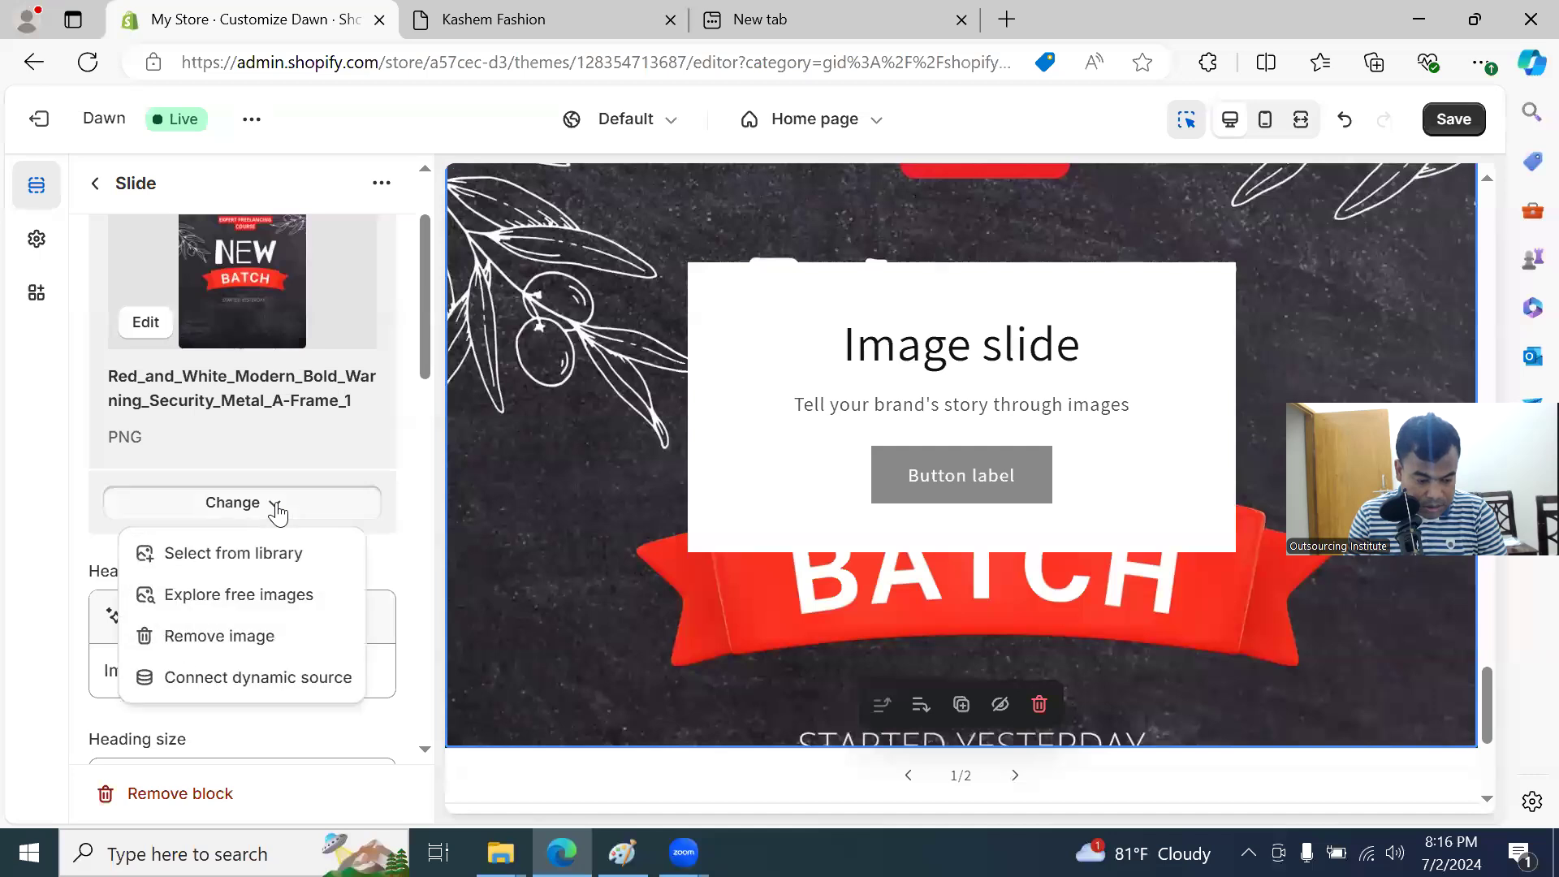
left_click(77, 493)
scroll(309, 463, "up", 2)
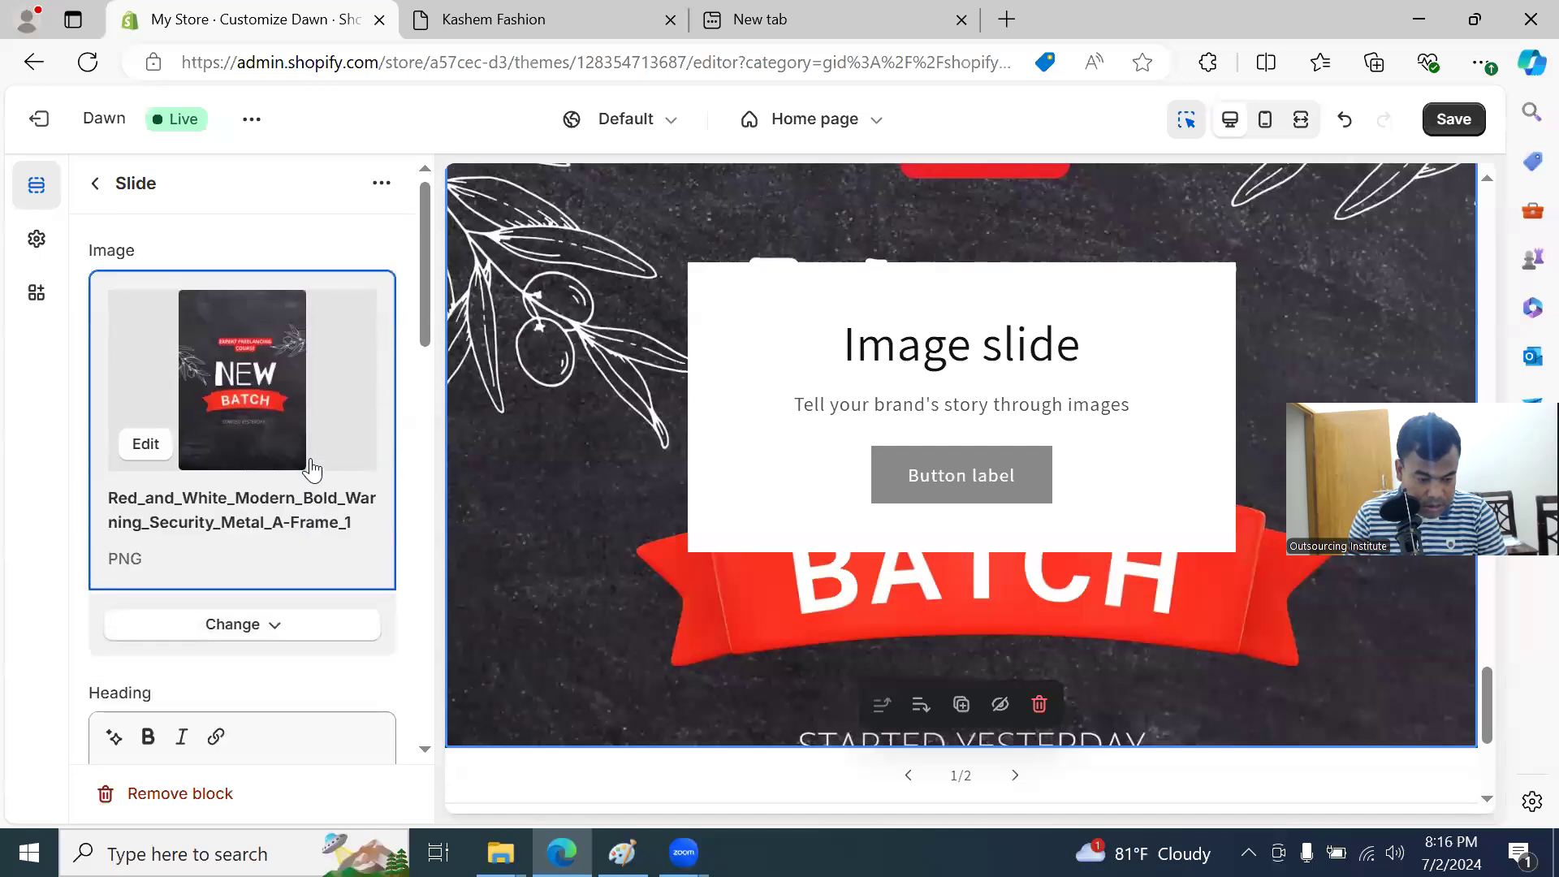
left_click(144, 444)
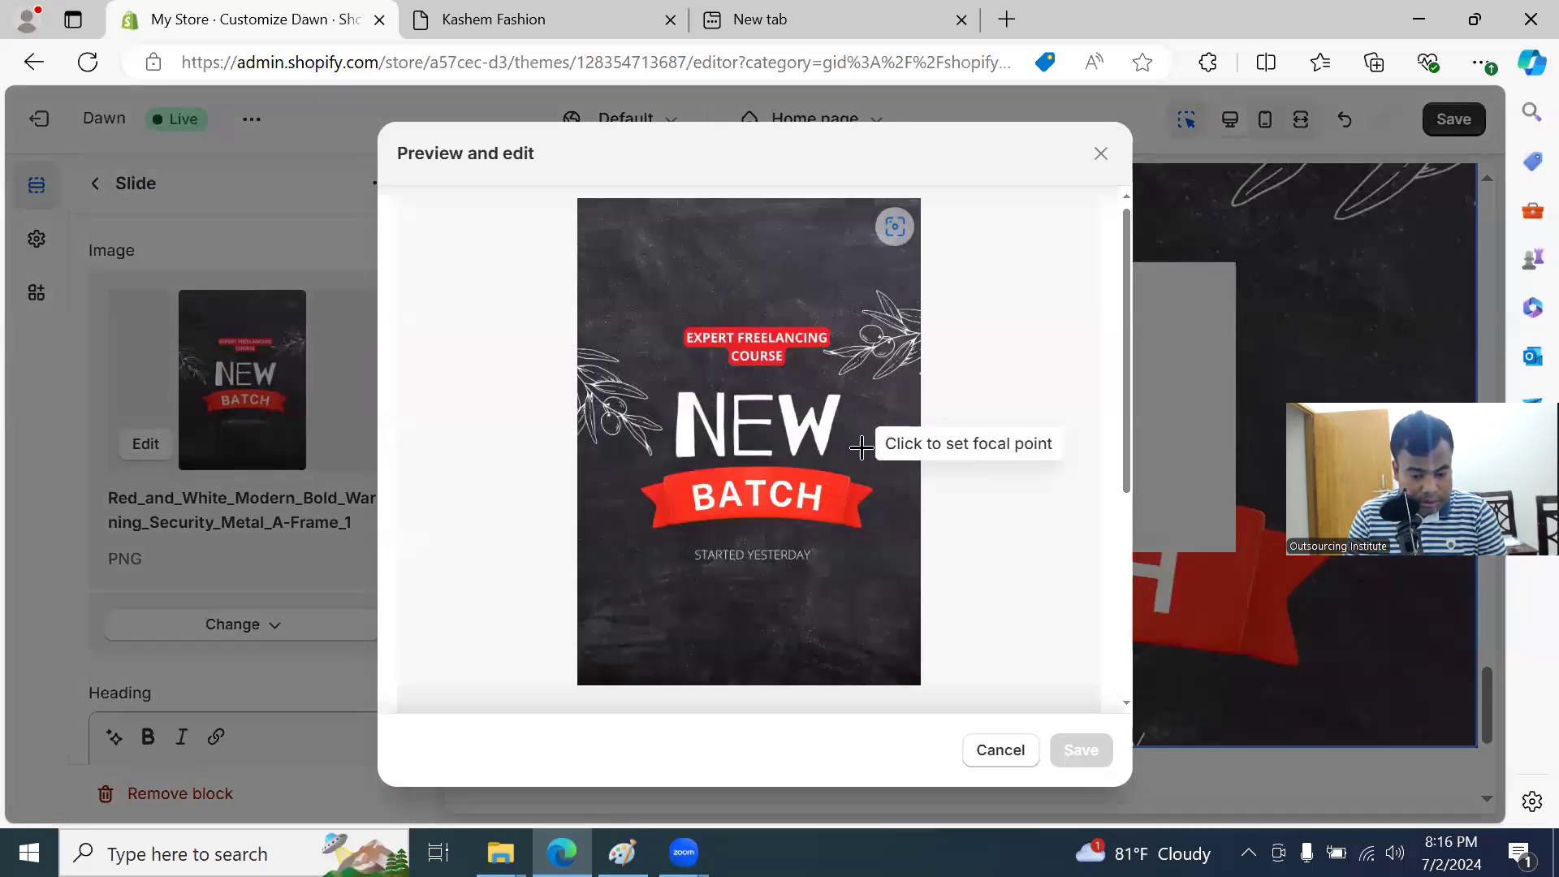
scroll(869, 458, "down", 5)
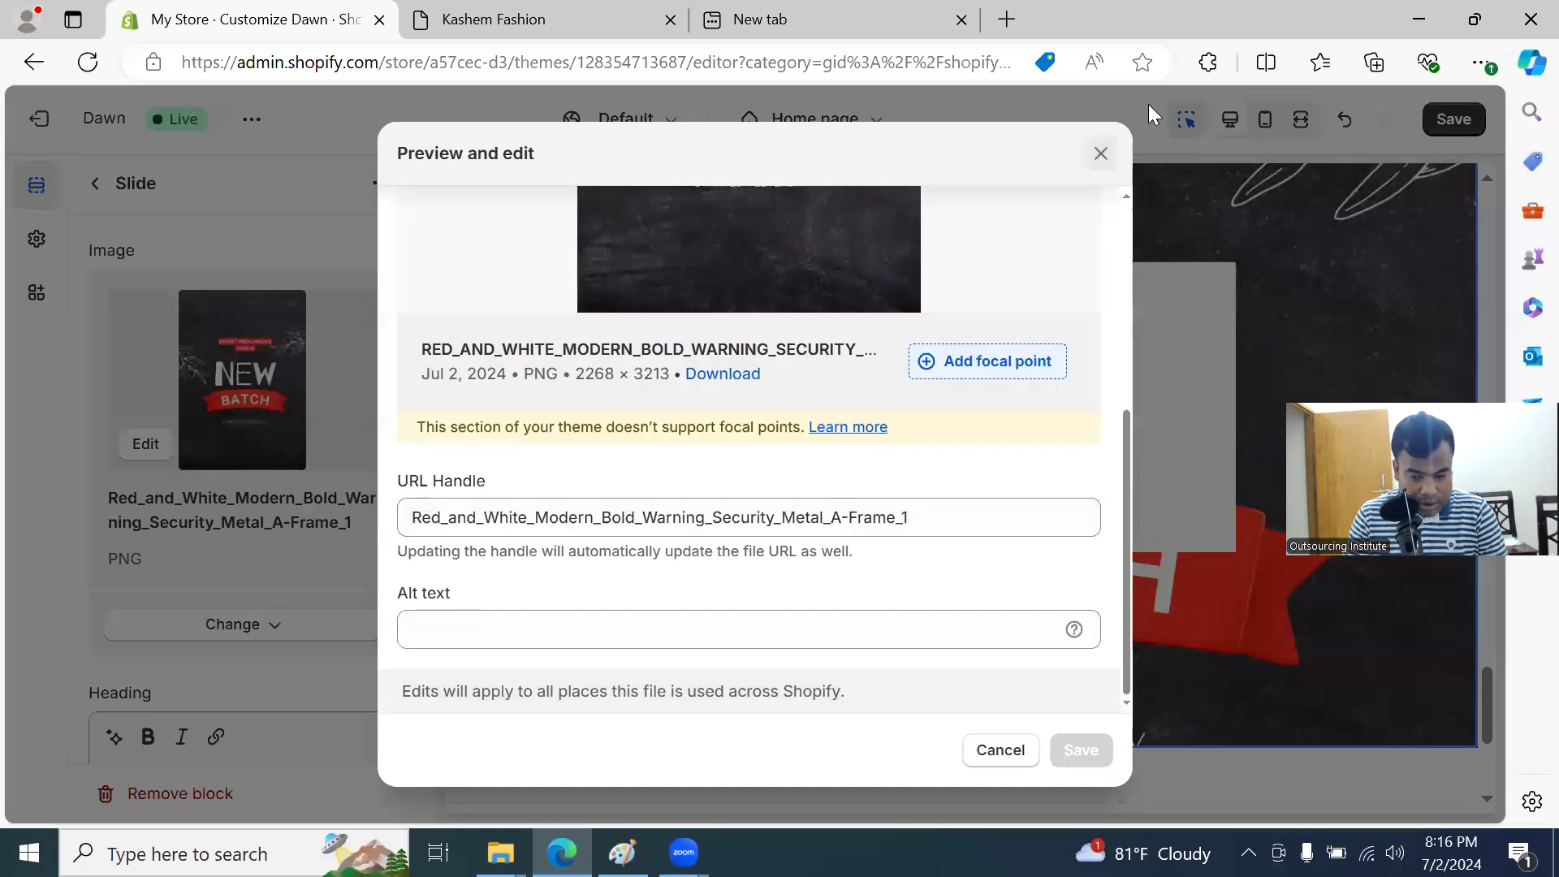
left_click(1101, 153)
Step: Review the first slide's heading, button, content position and overlay settings, and save the theme
scroll(373, 479, "down", 4)
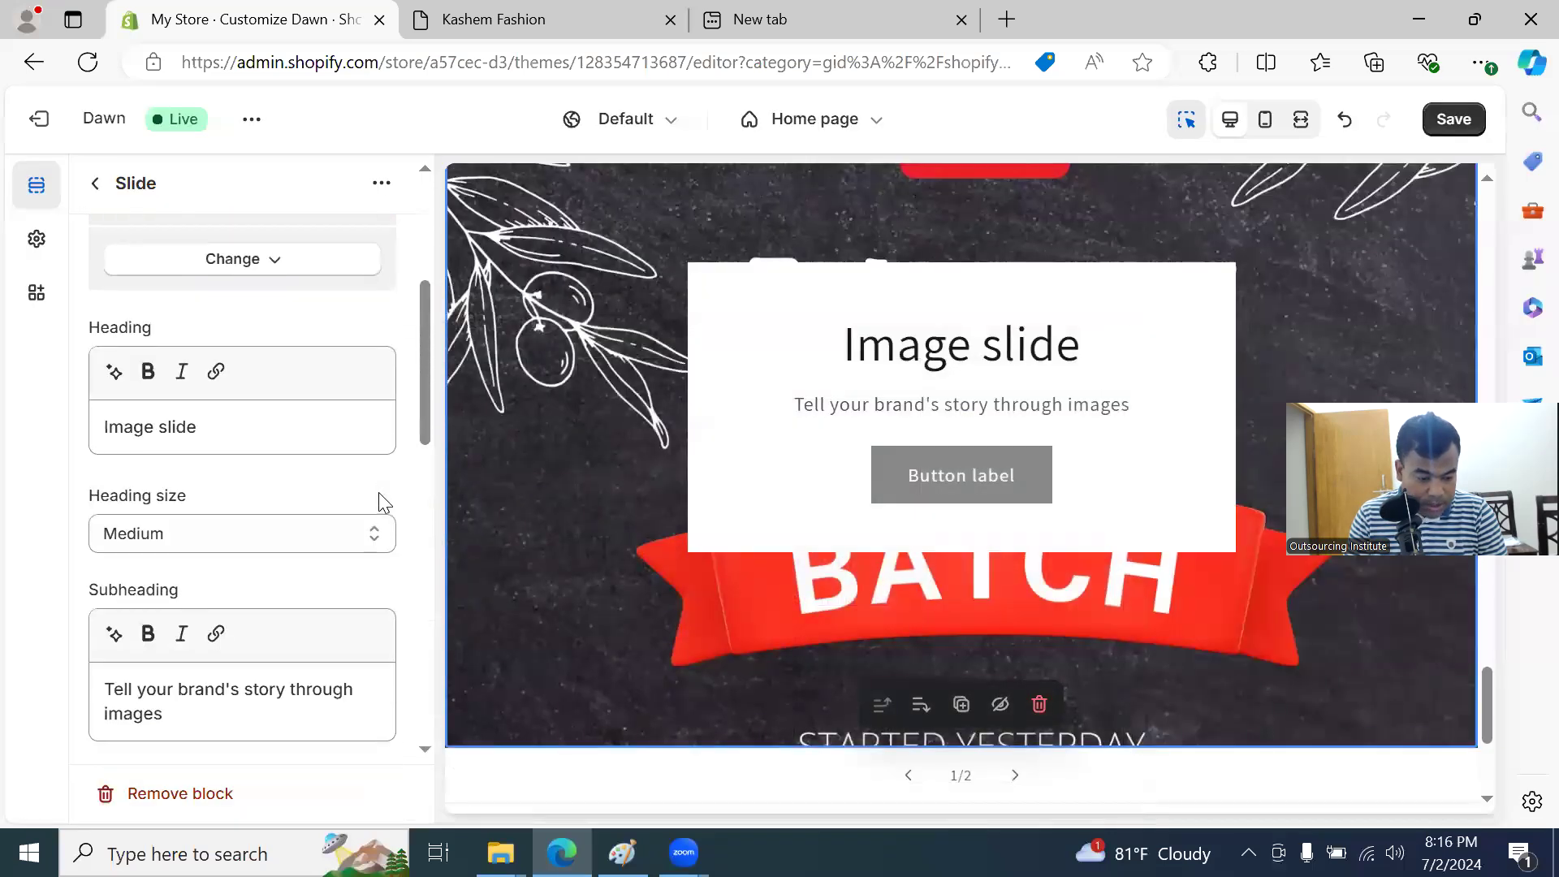
scroll(348, 543, "down", 7)
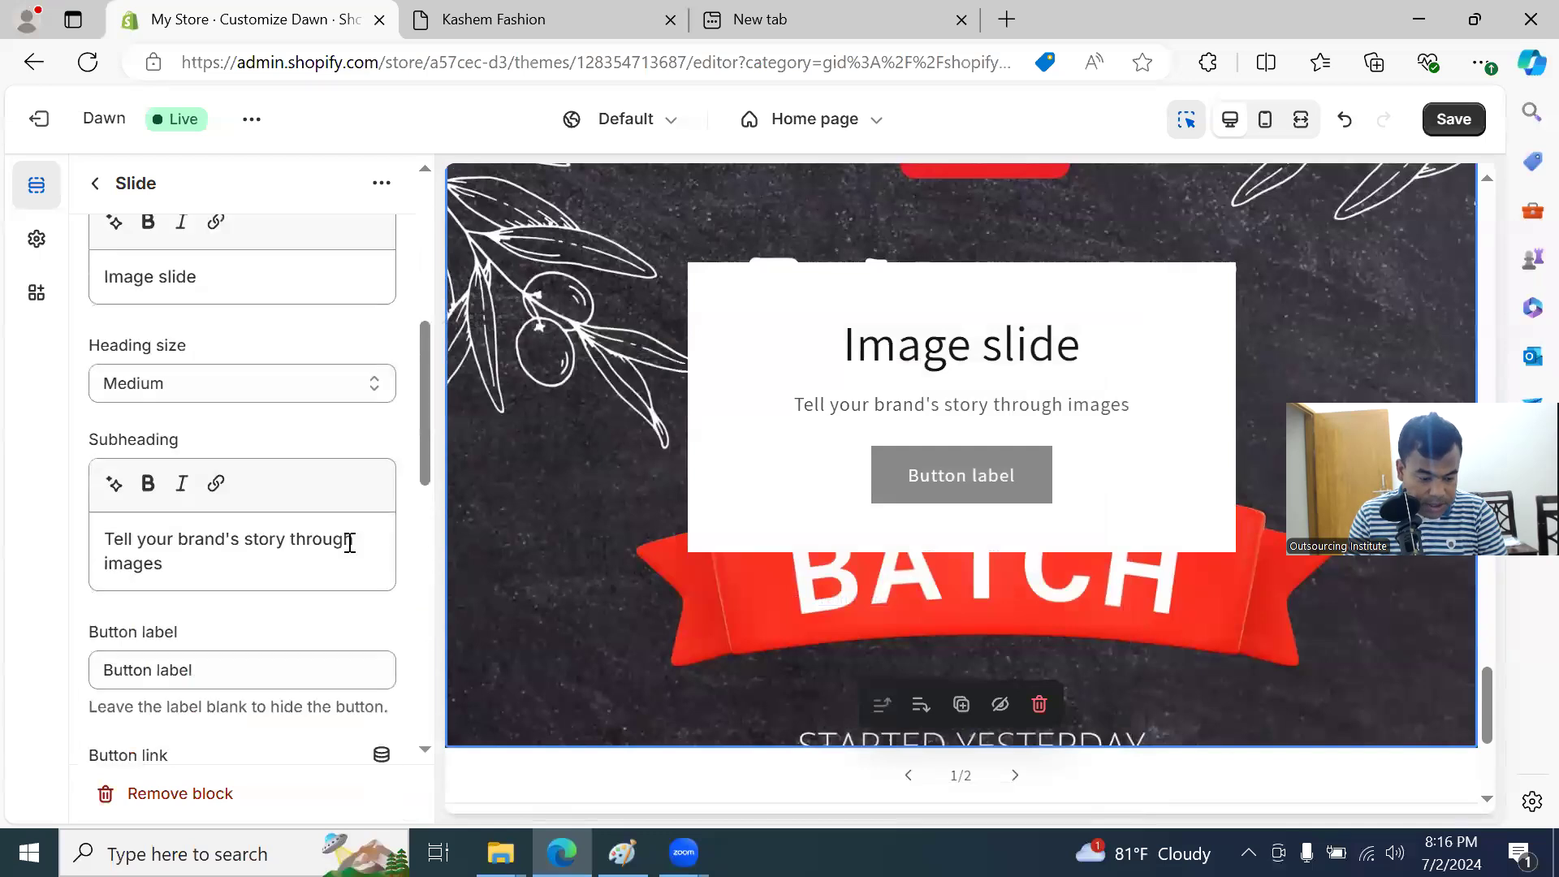
scroll(343, 544, "down", 5)
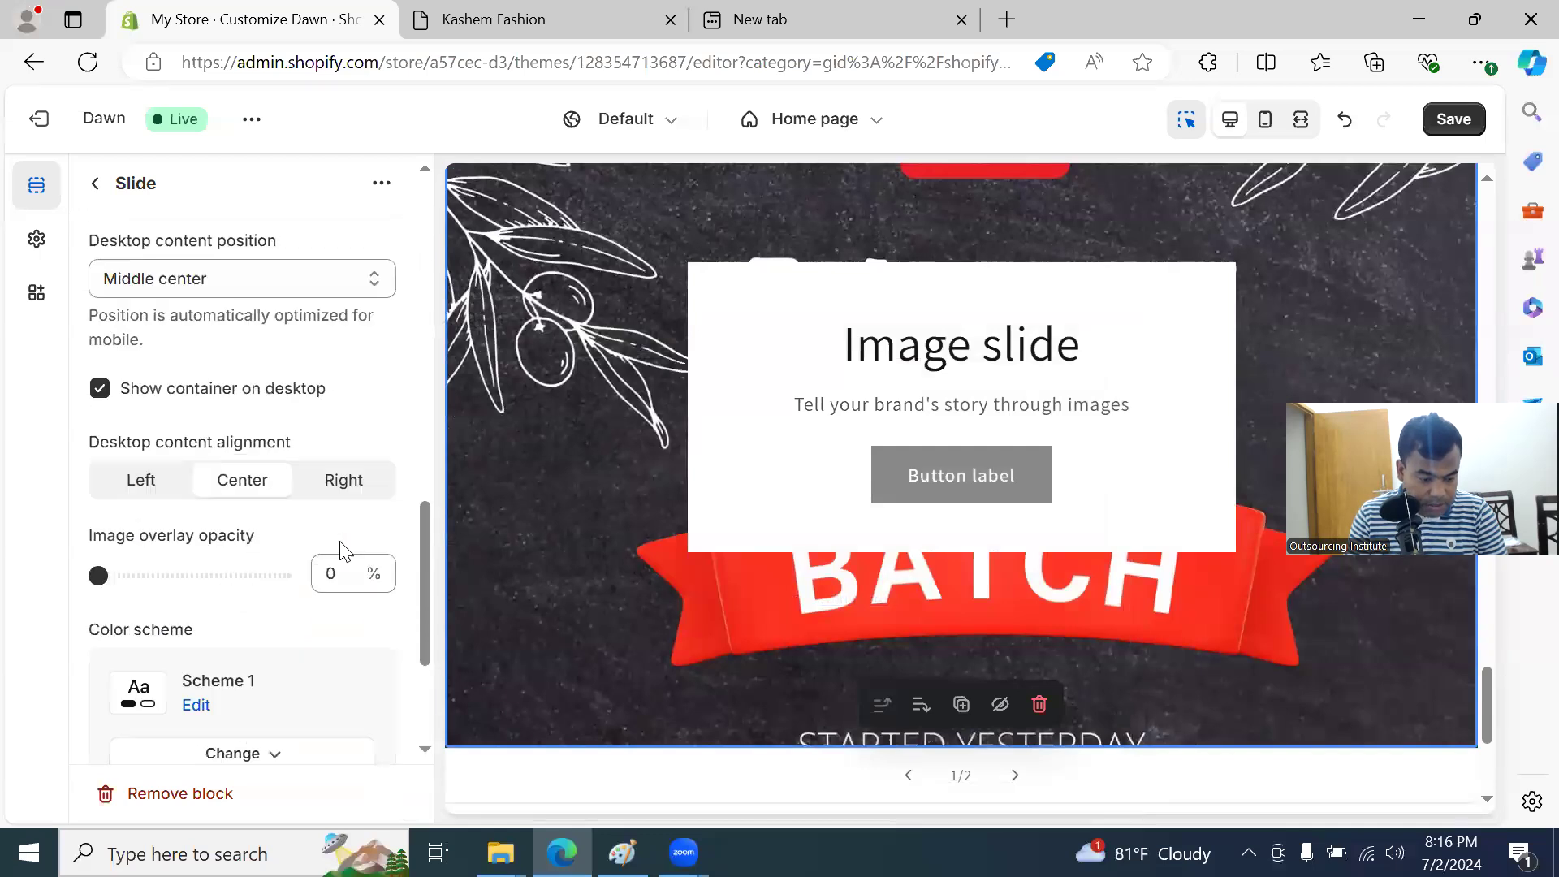
scroll(333, 274, "up", 5)
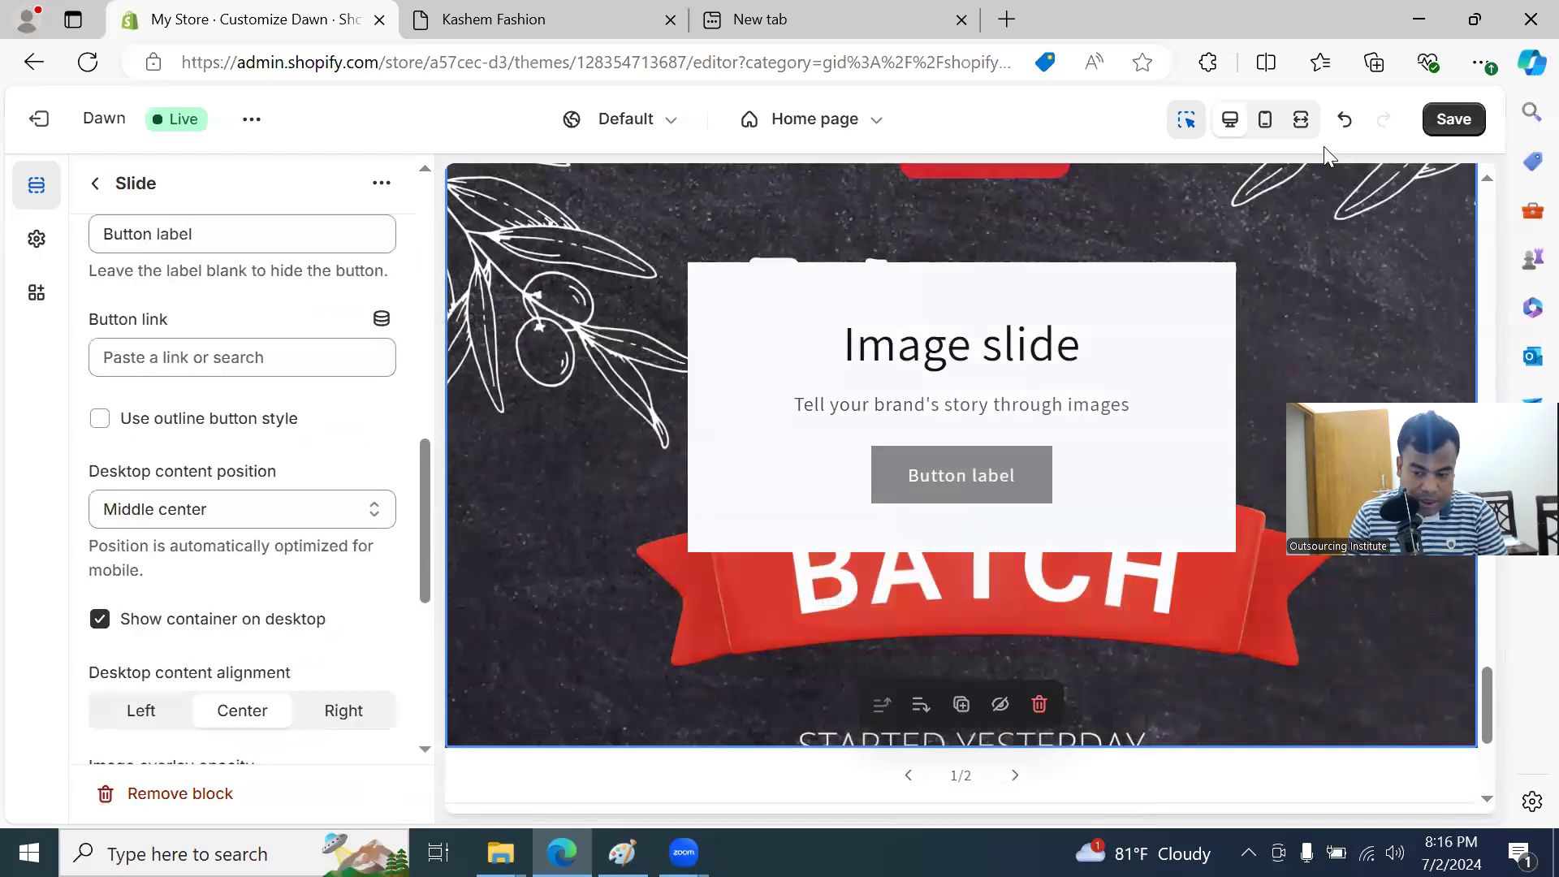
left_click(1429, 134)
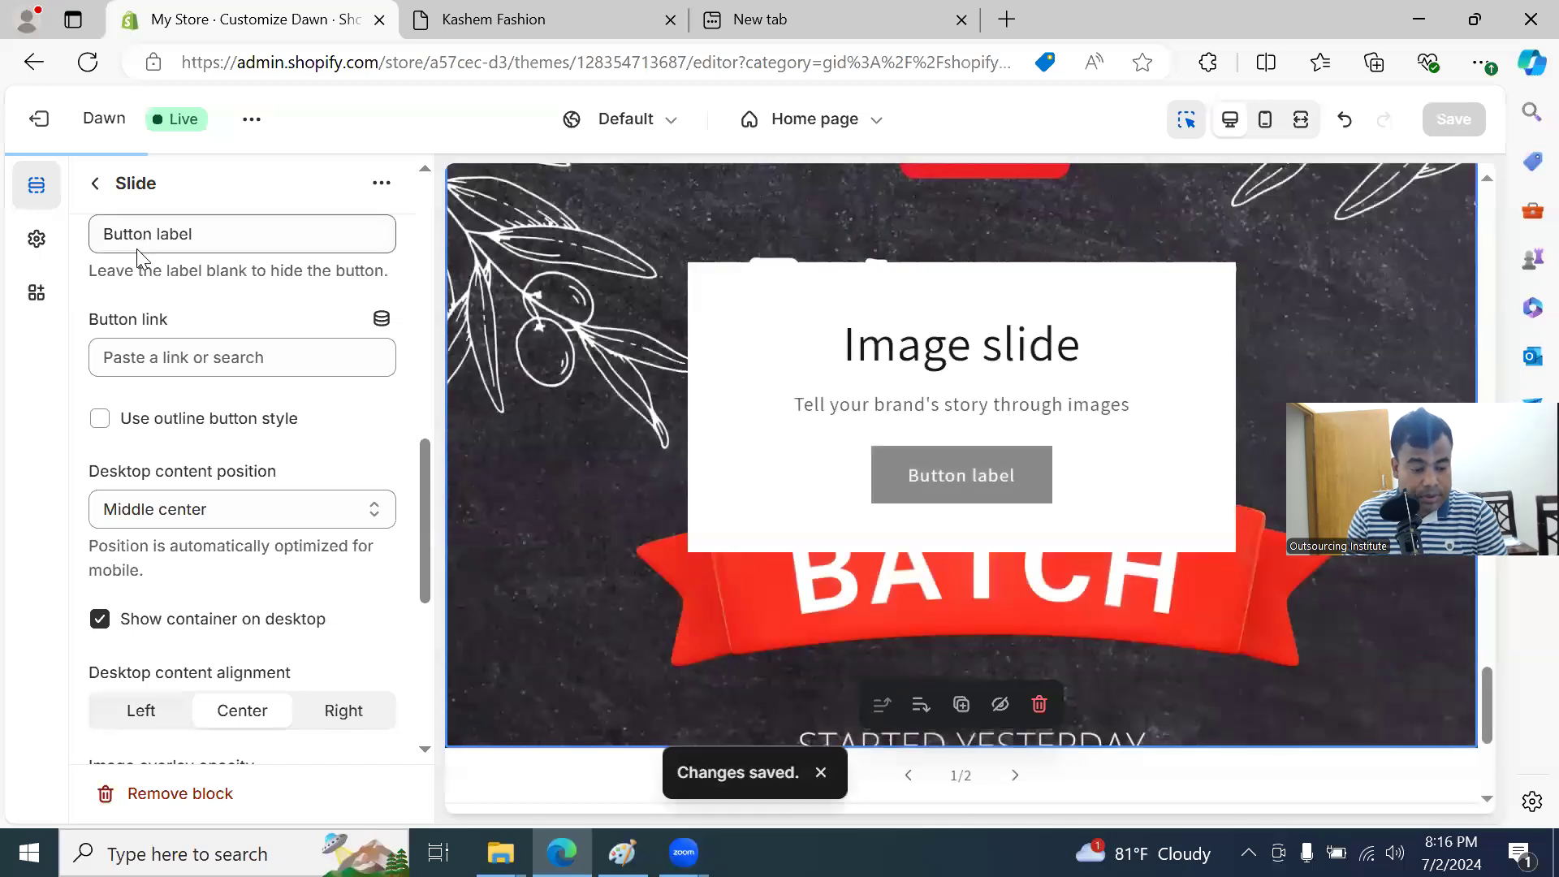
Step: Upload the helicopter photo from Downloads and set it as the second slide's image
left_click(96, 187)
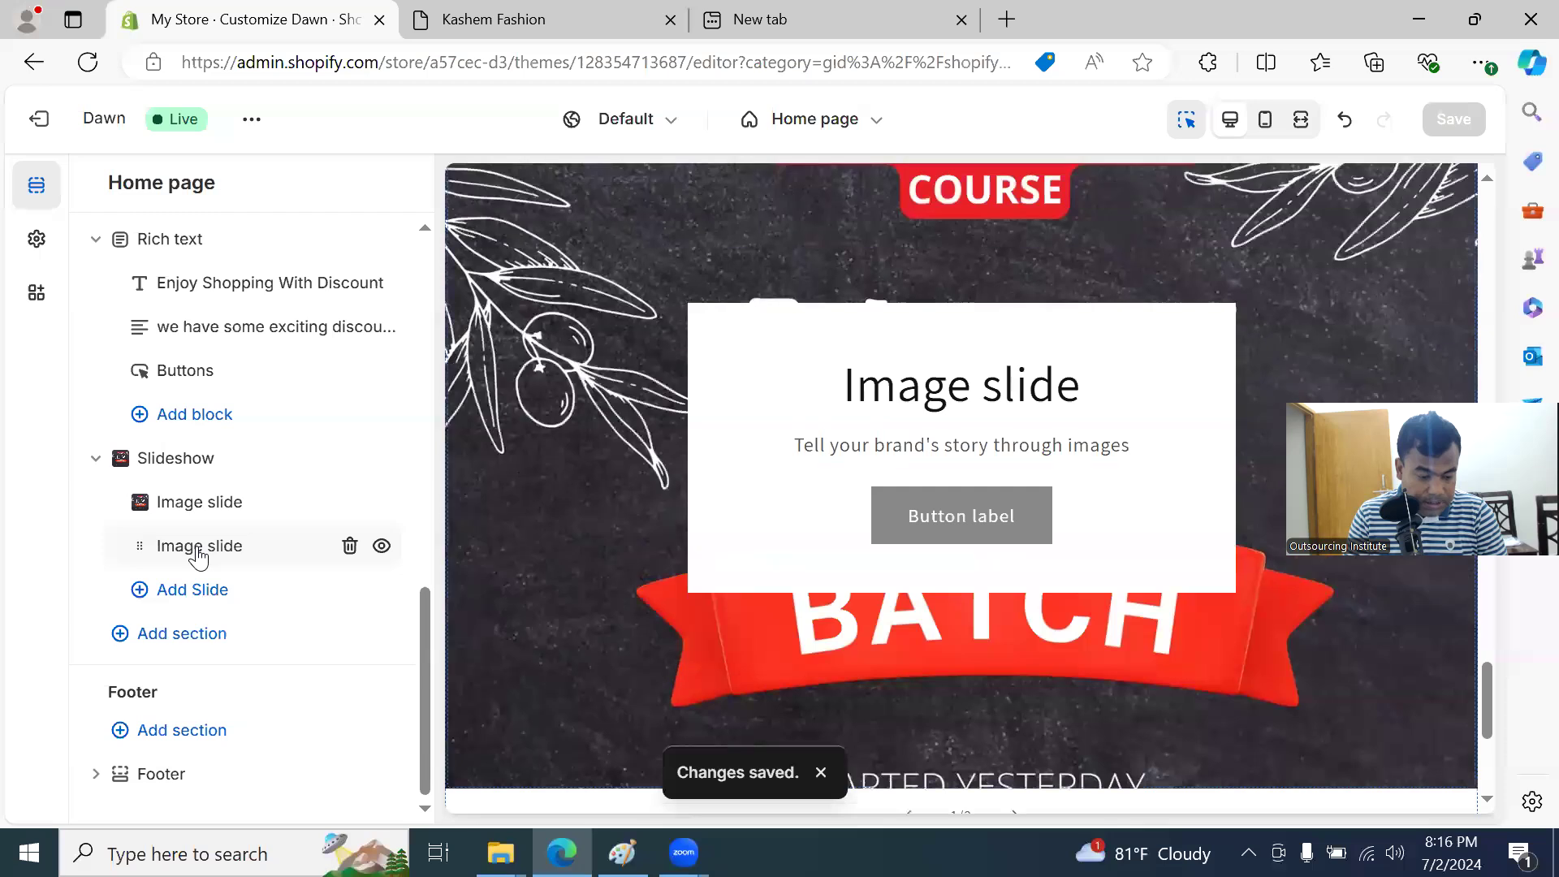
left_click(199, 548)
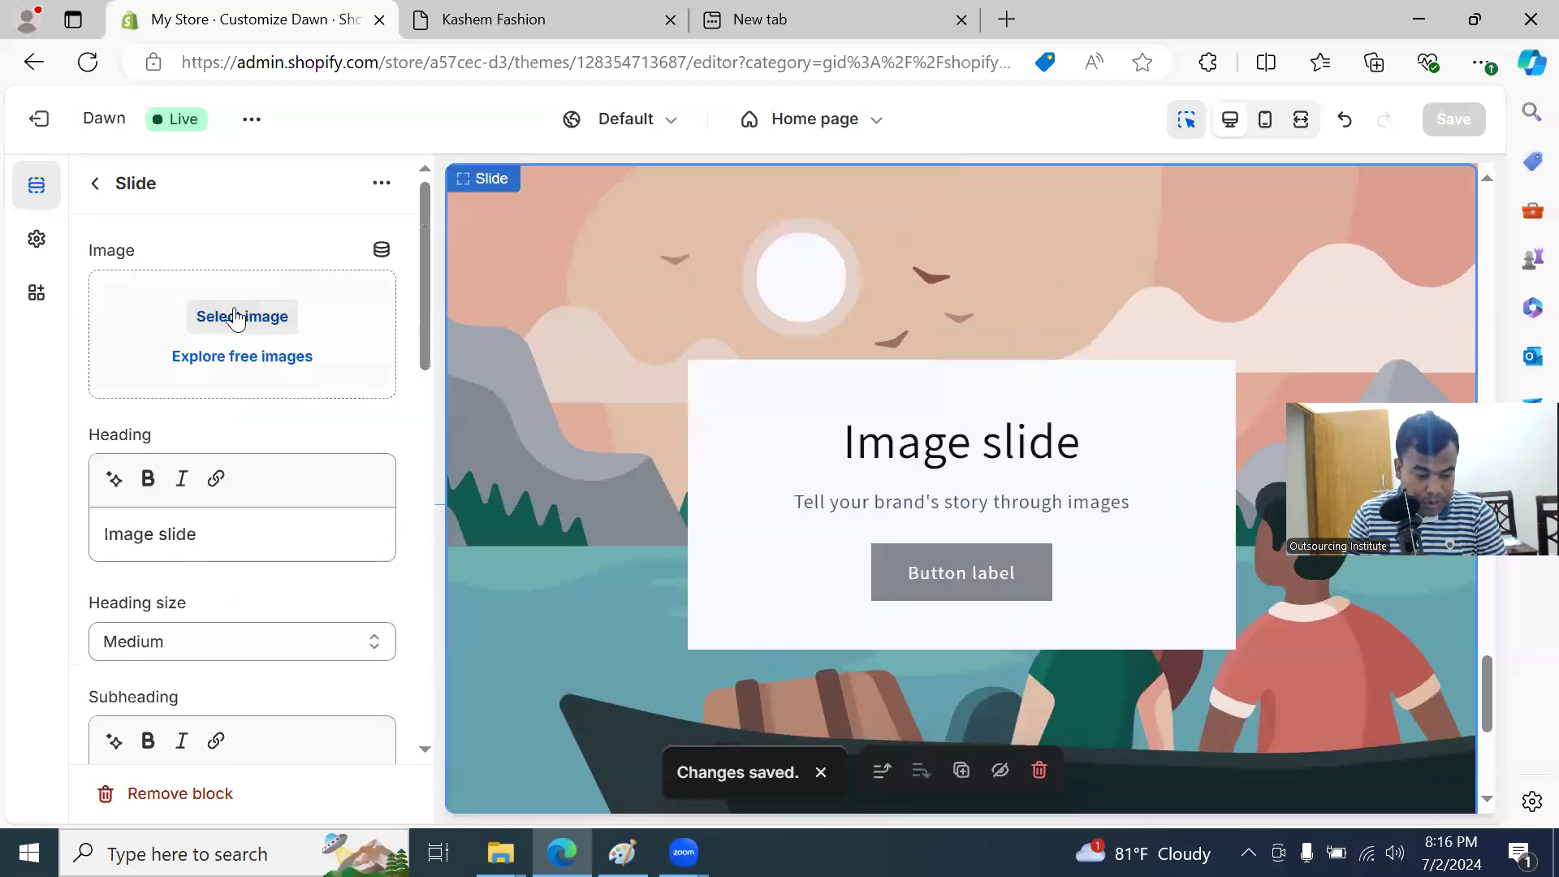
left_click(237, 315)
scroll(740, 602, "down", 3)
scroll(536, 425, "up", 3)
left_click(735, 372)
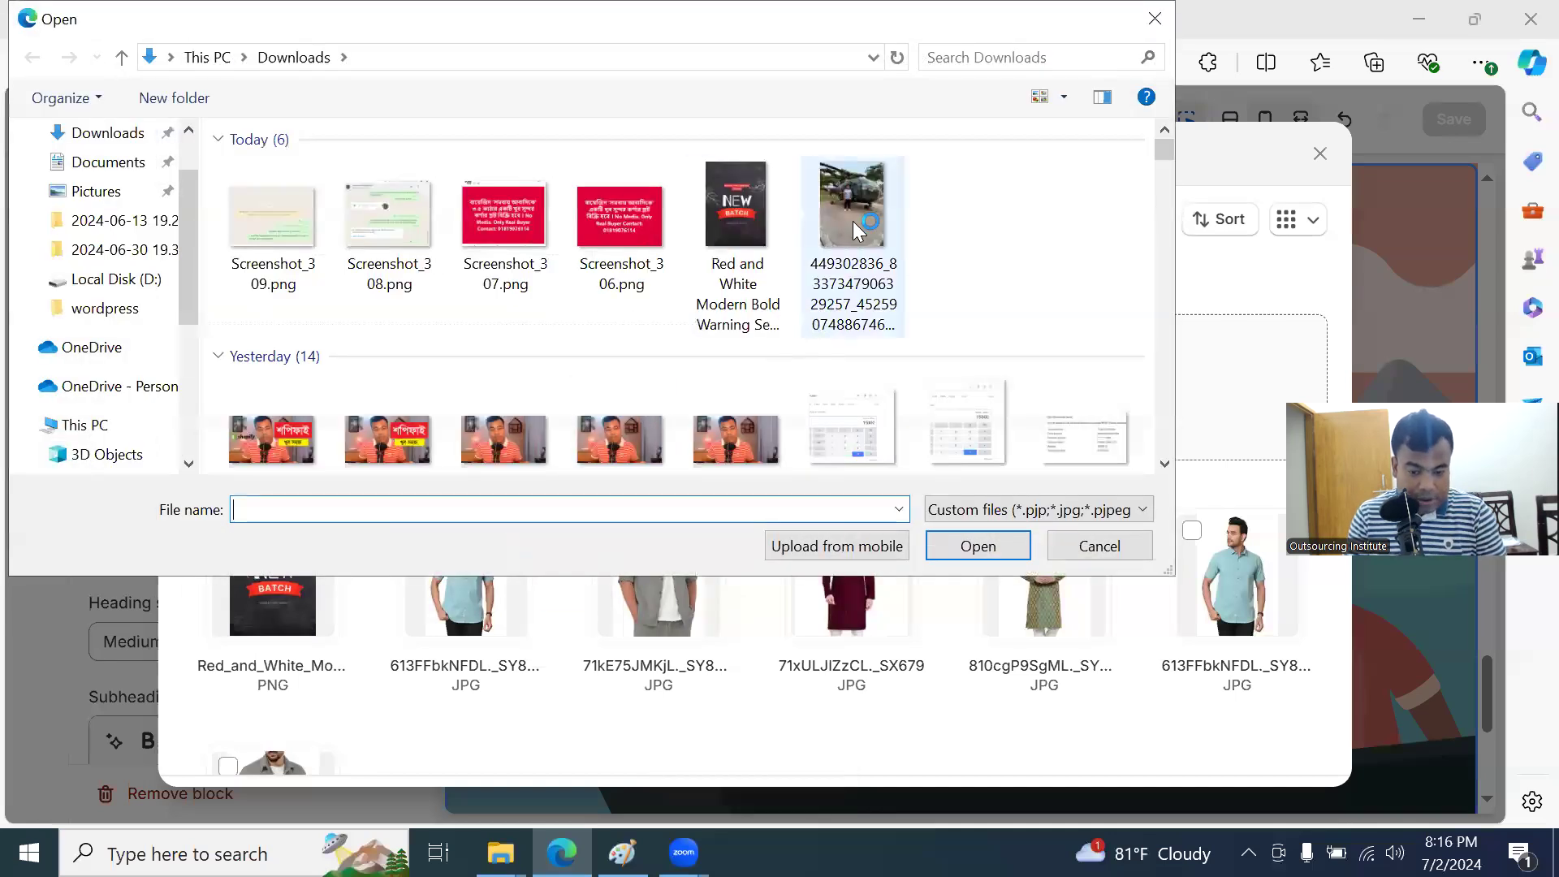
left_click(824, 313)
left_click(974, 546)
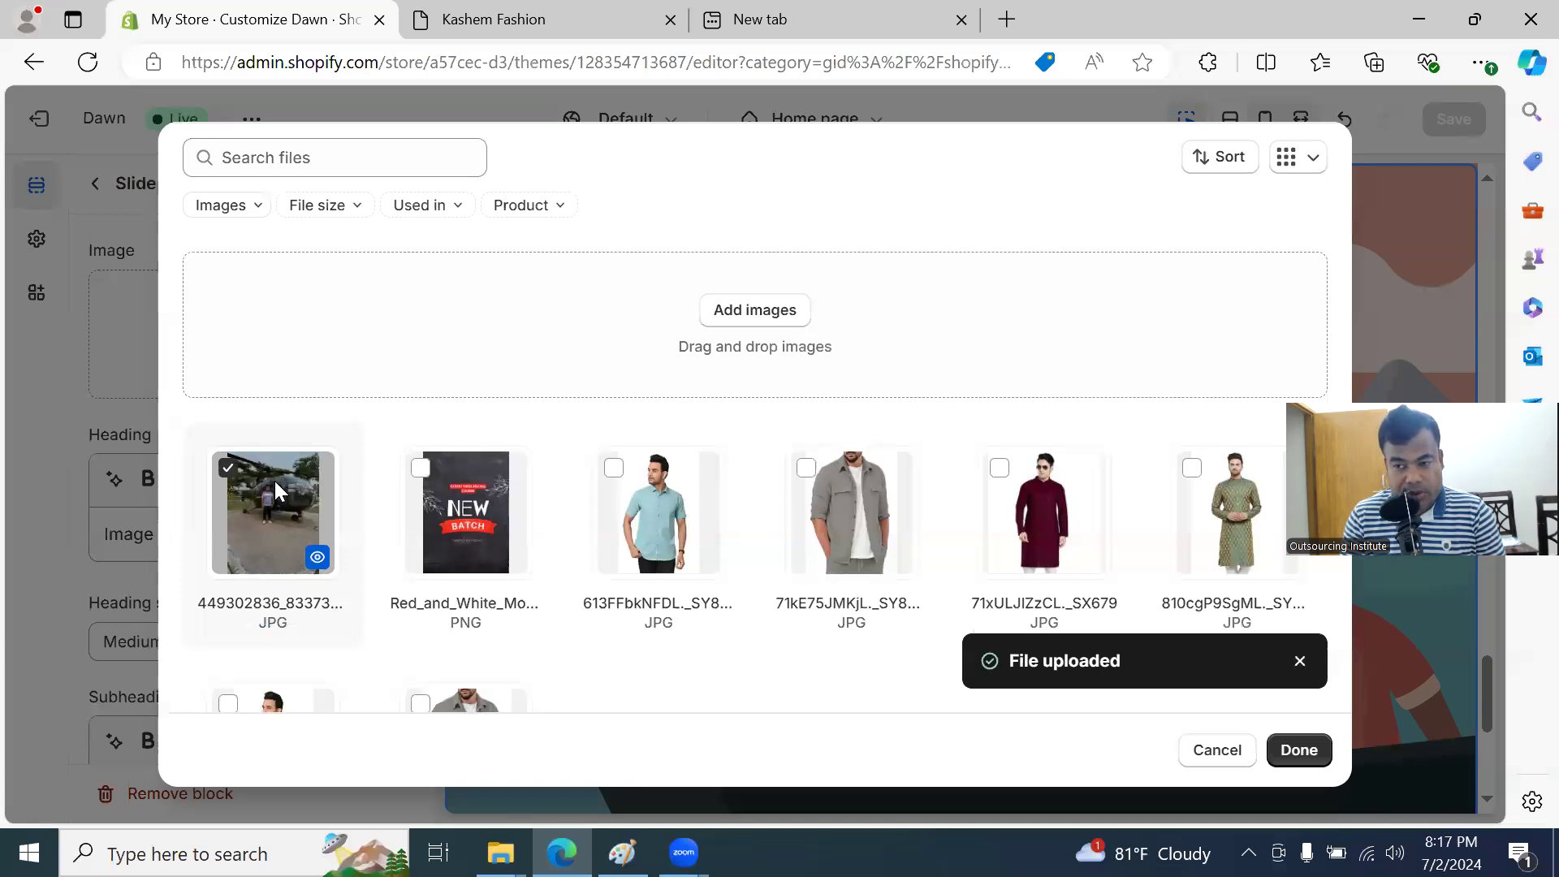
left_click(1299, 749)
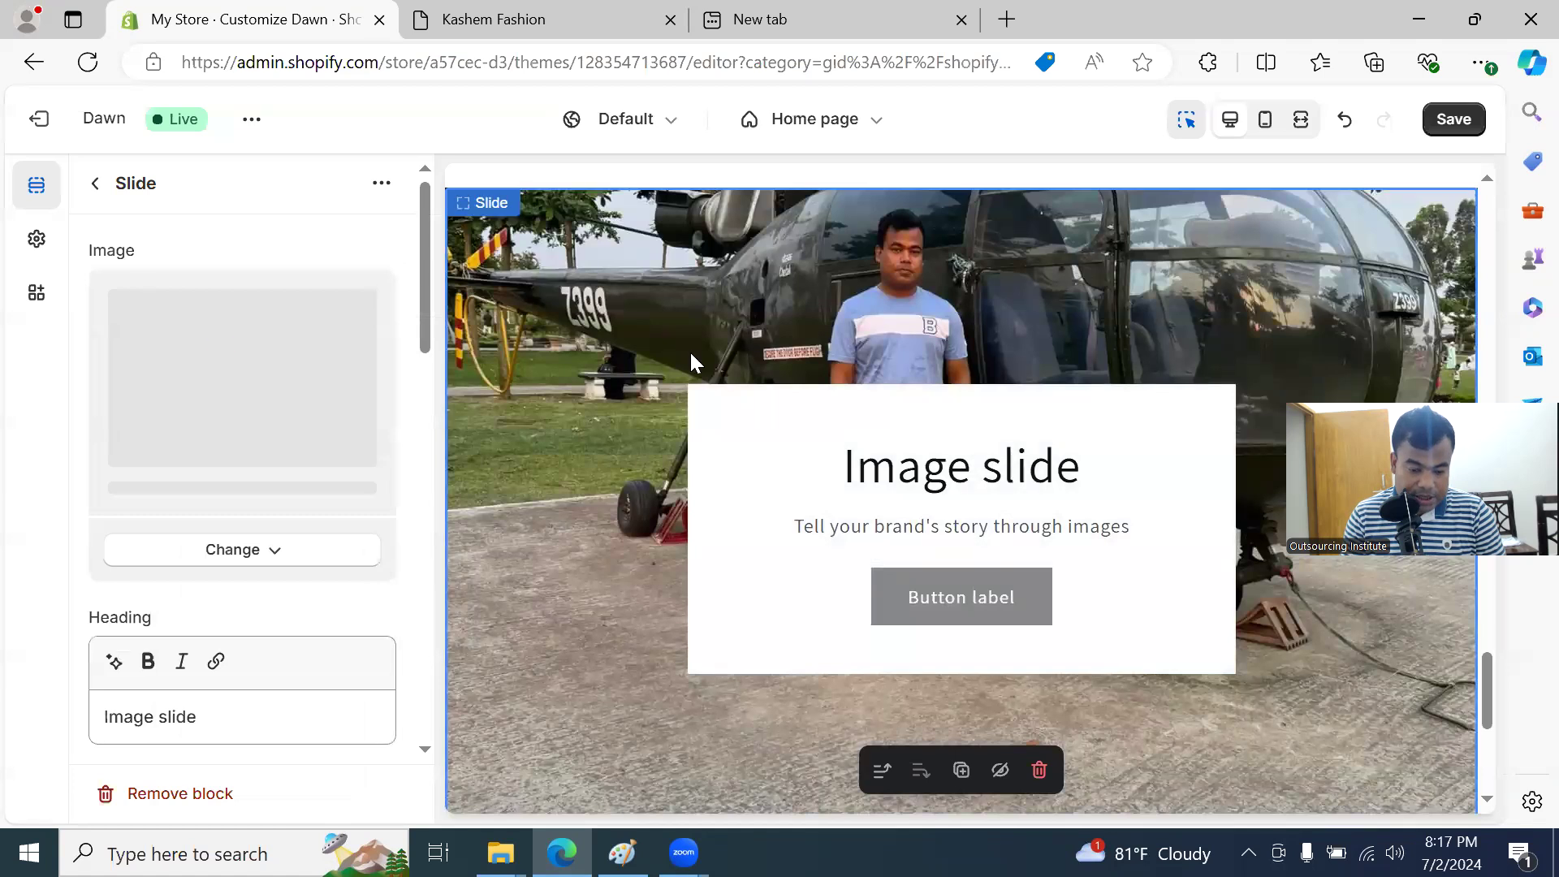
Step: Set the second slide's heading to "Top Fashion Brand" and save the theme
scroll(330, 525, "down", 3)
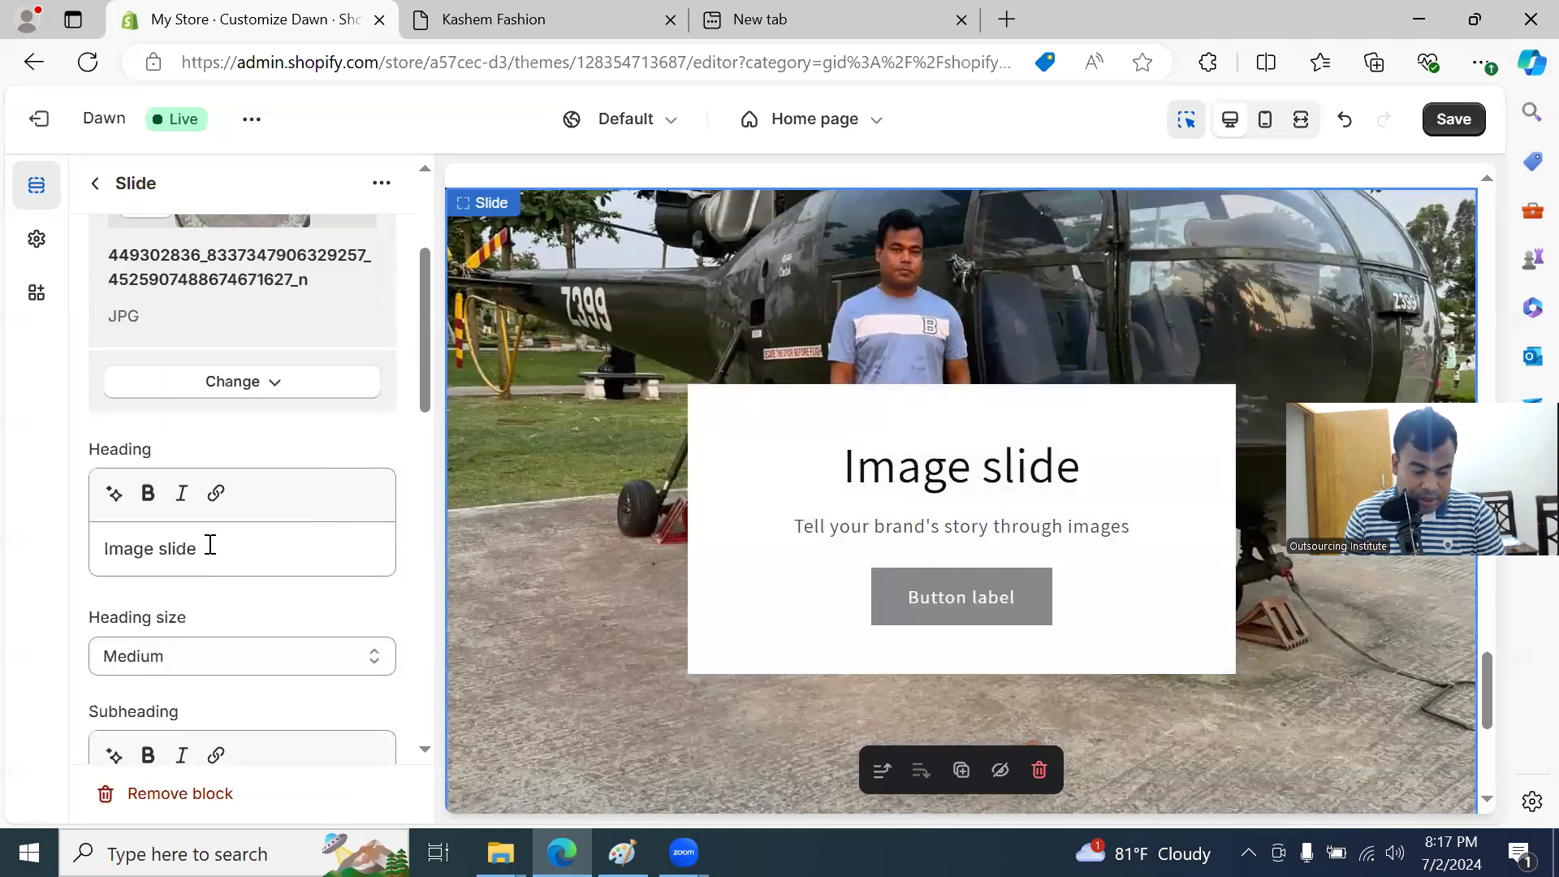
left_click(255, 548)
key("ctrl+a")
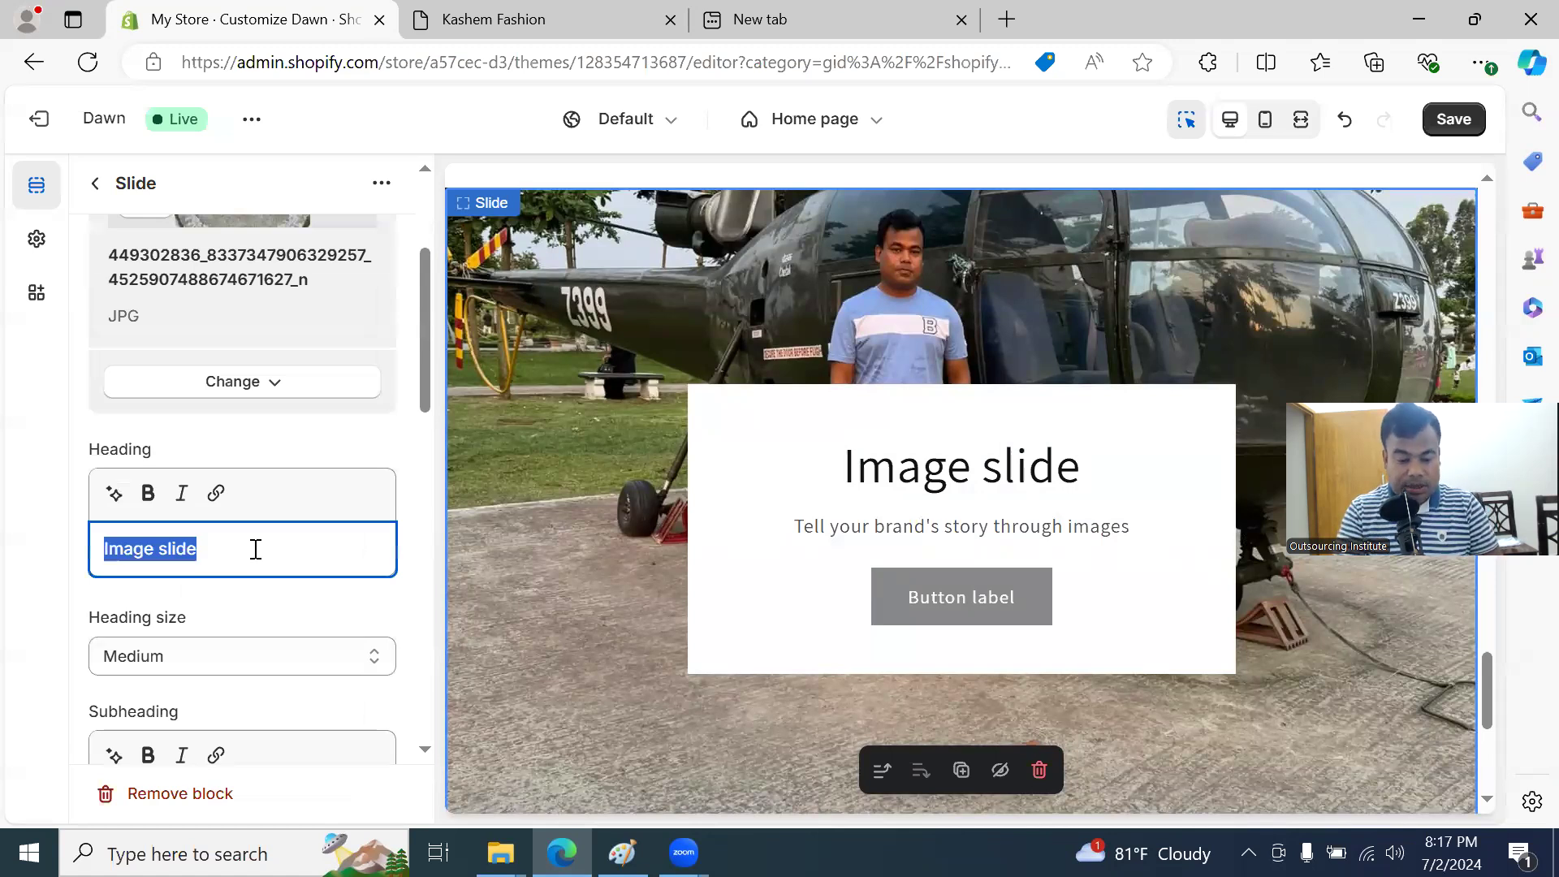
type("Abou")
key("BackSpace")
key("BackSpace")
key("BackSpace")
key("BackSpace")
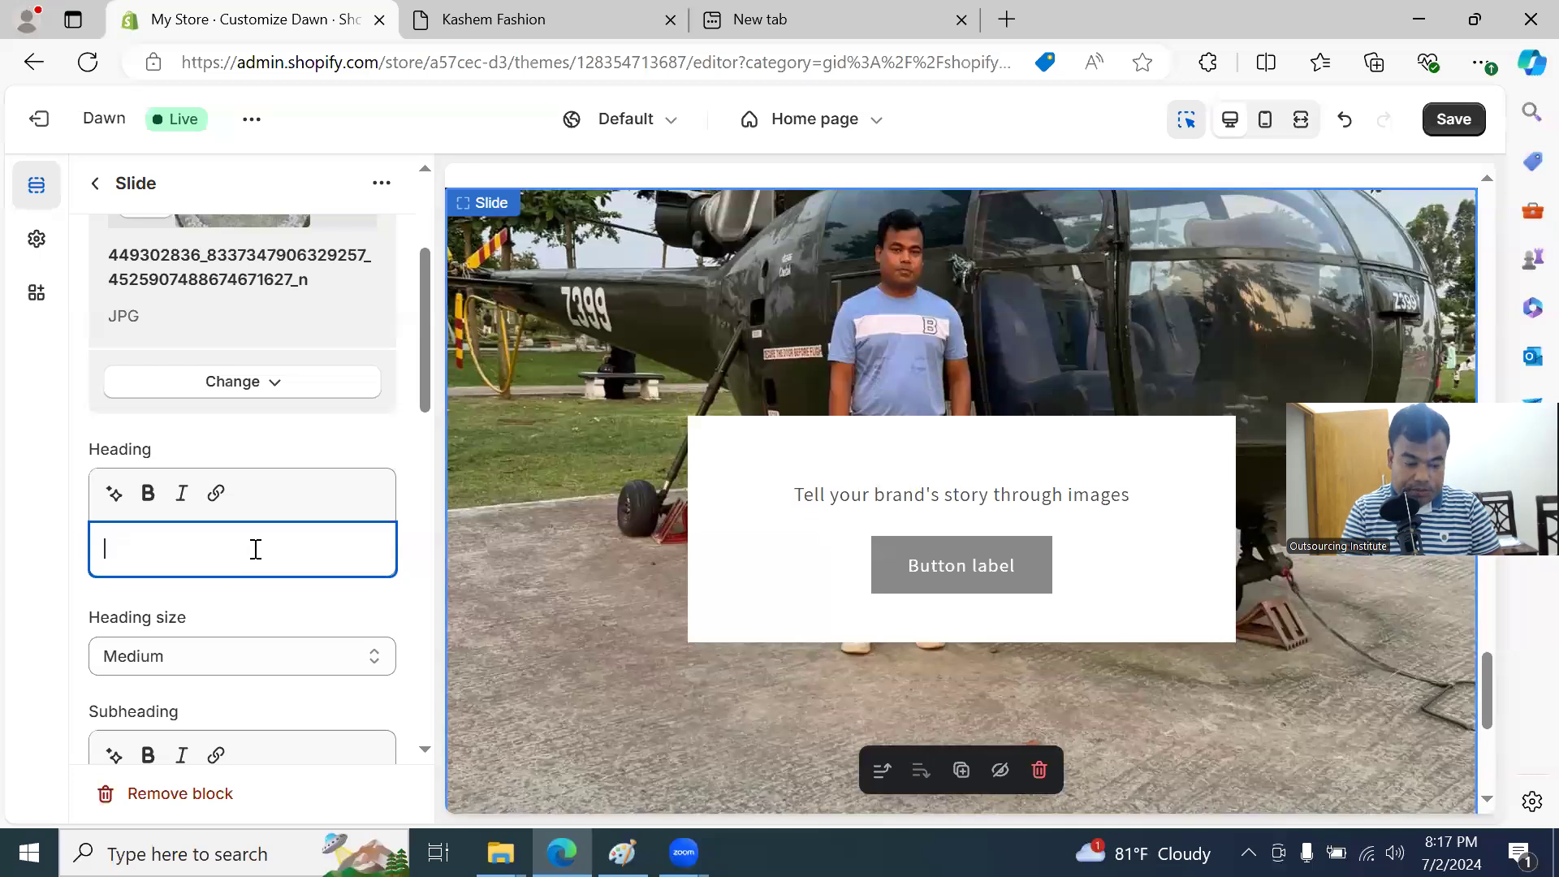
type("We")
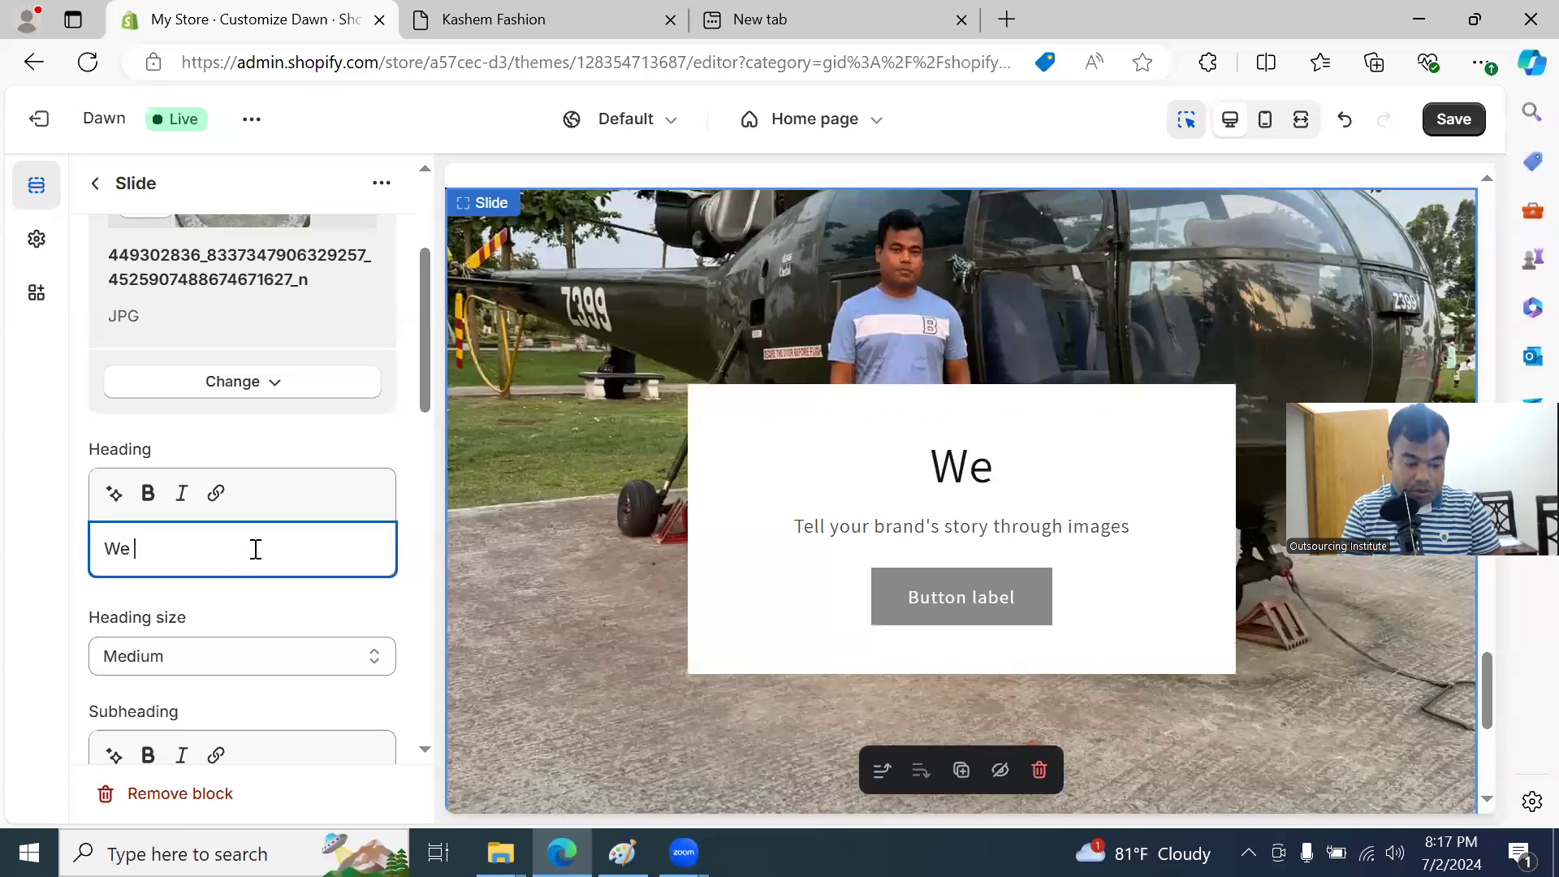
key("BackSpace")
key("BackSpace")
type("Top Fash")
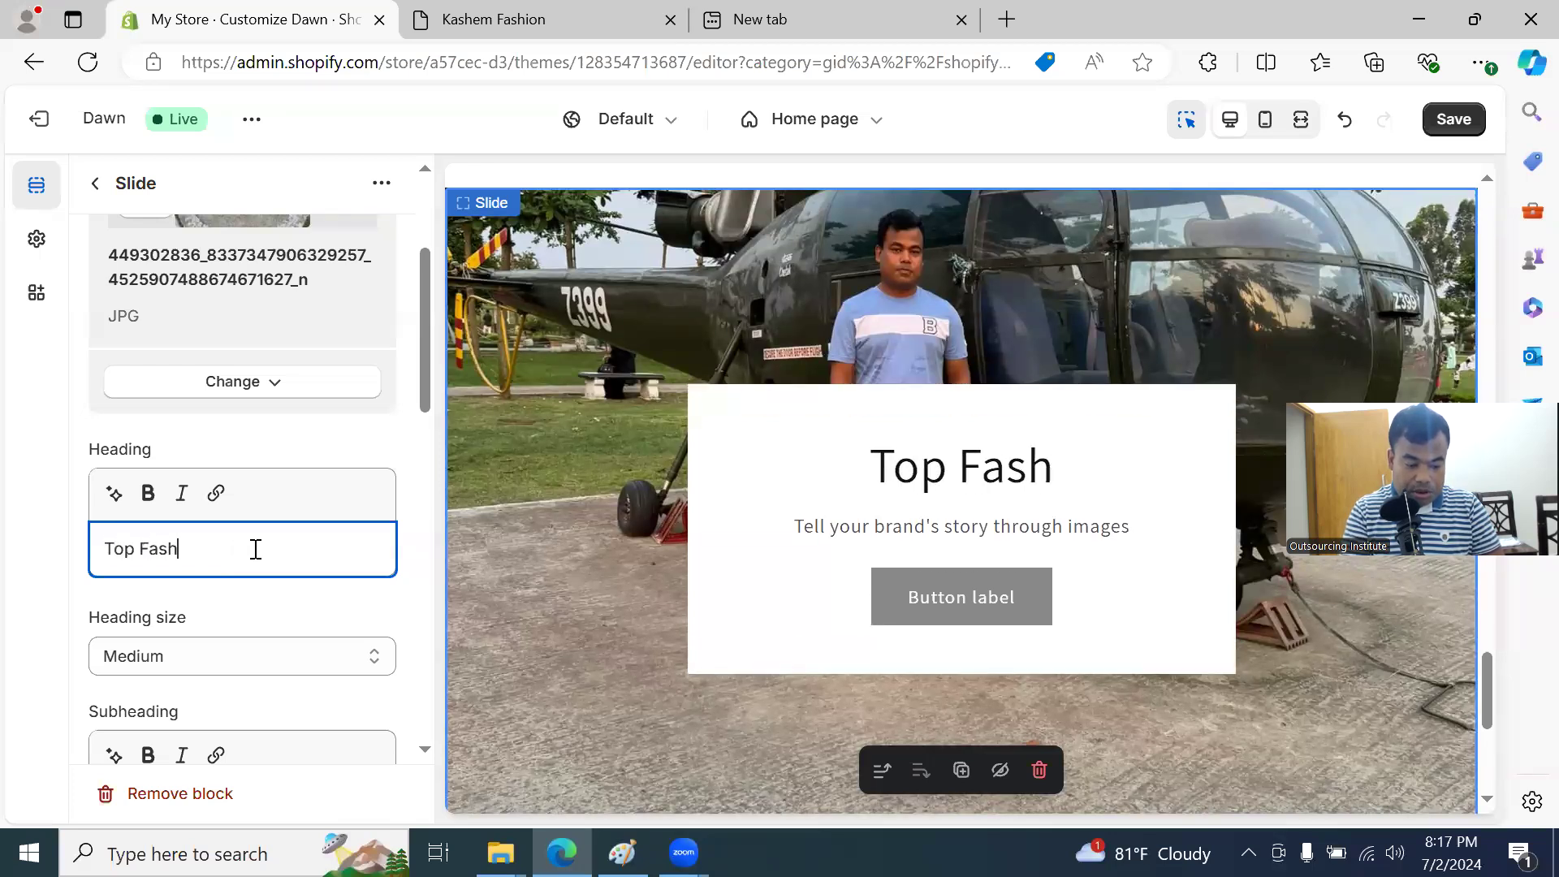
type("ion Brand")
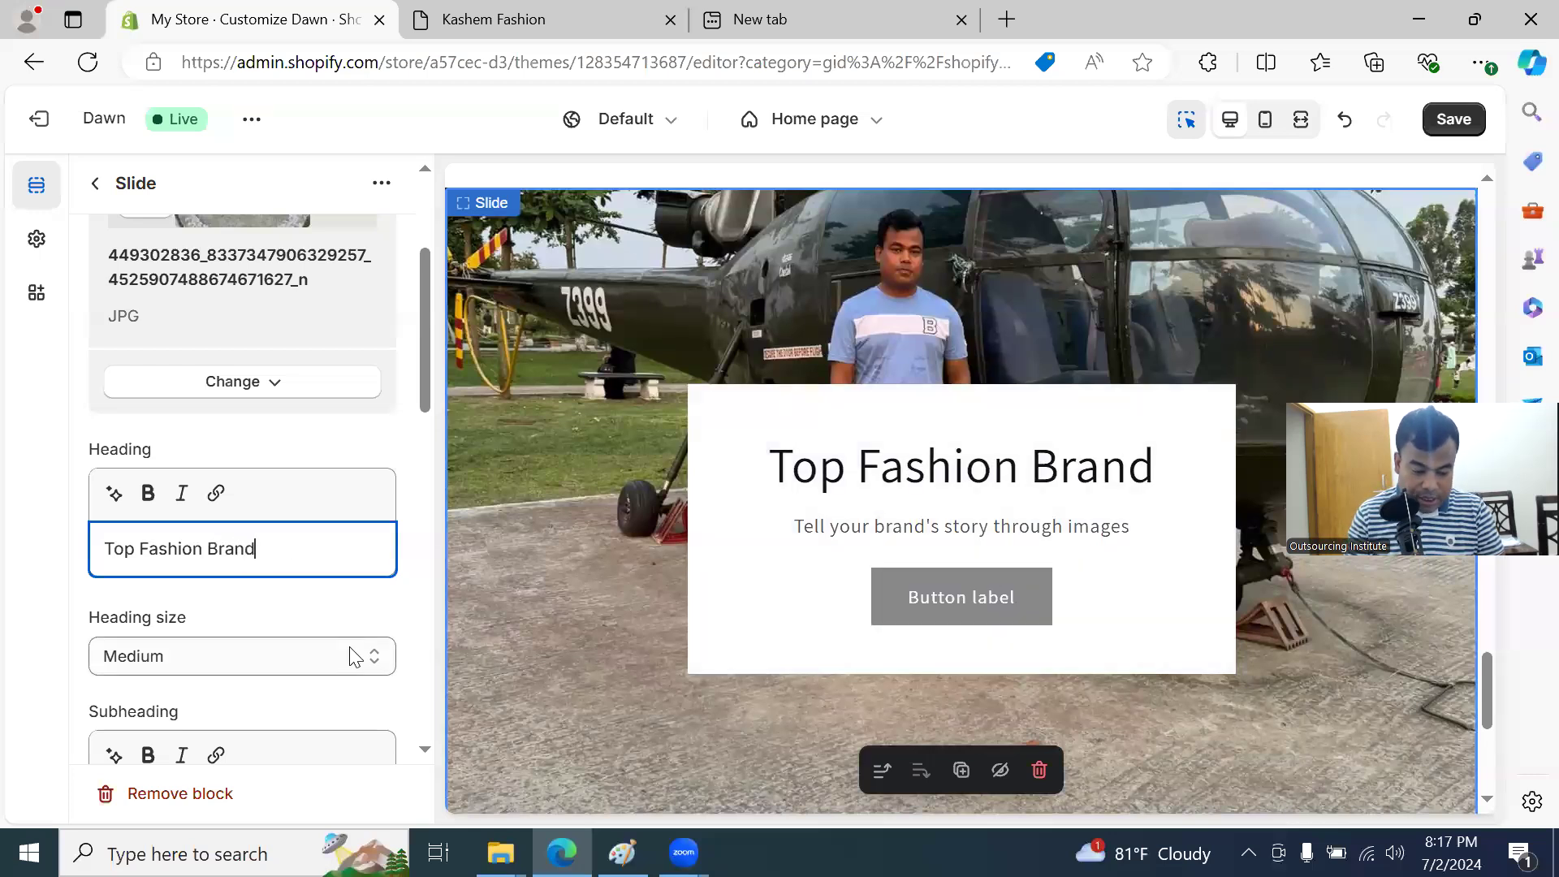
scroll(345, 682, "down", 2)
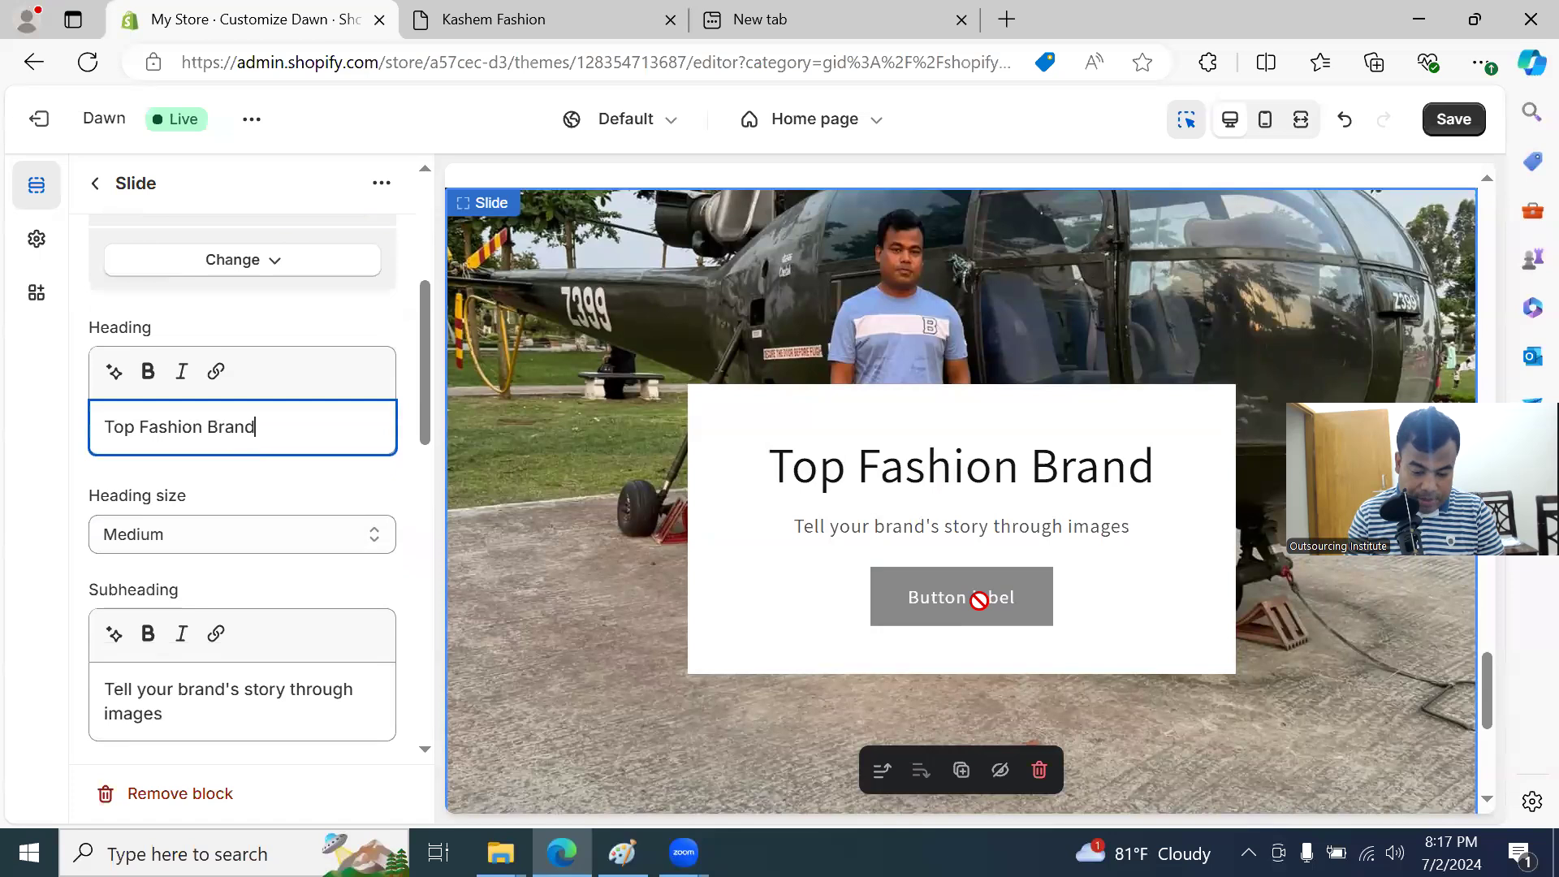
left_click(1453, 120)
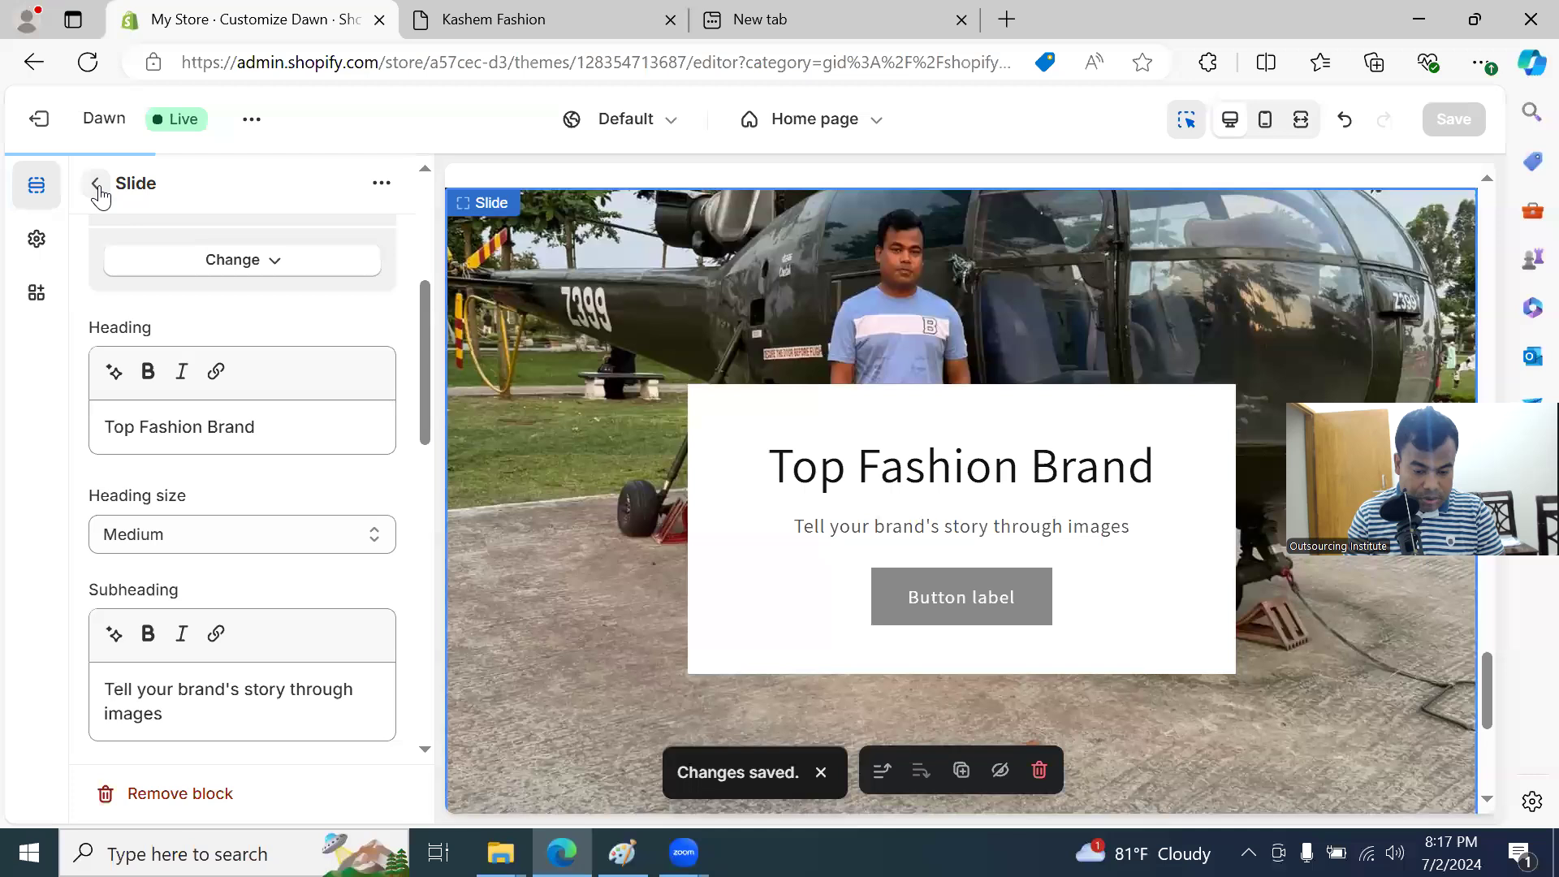
Step: Set the first slide's heading to "Quality Essurance"
left_click(95, 185)
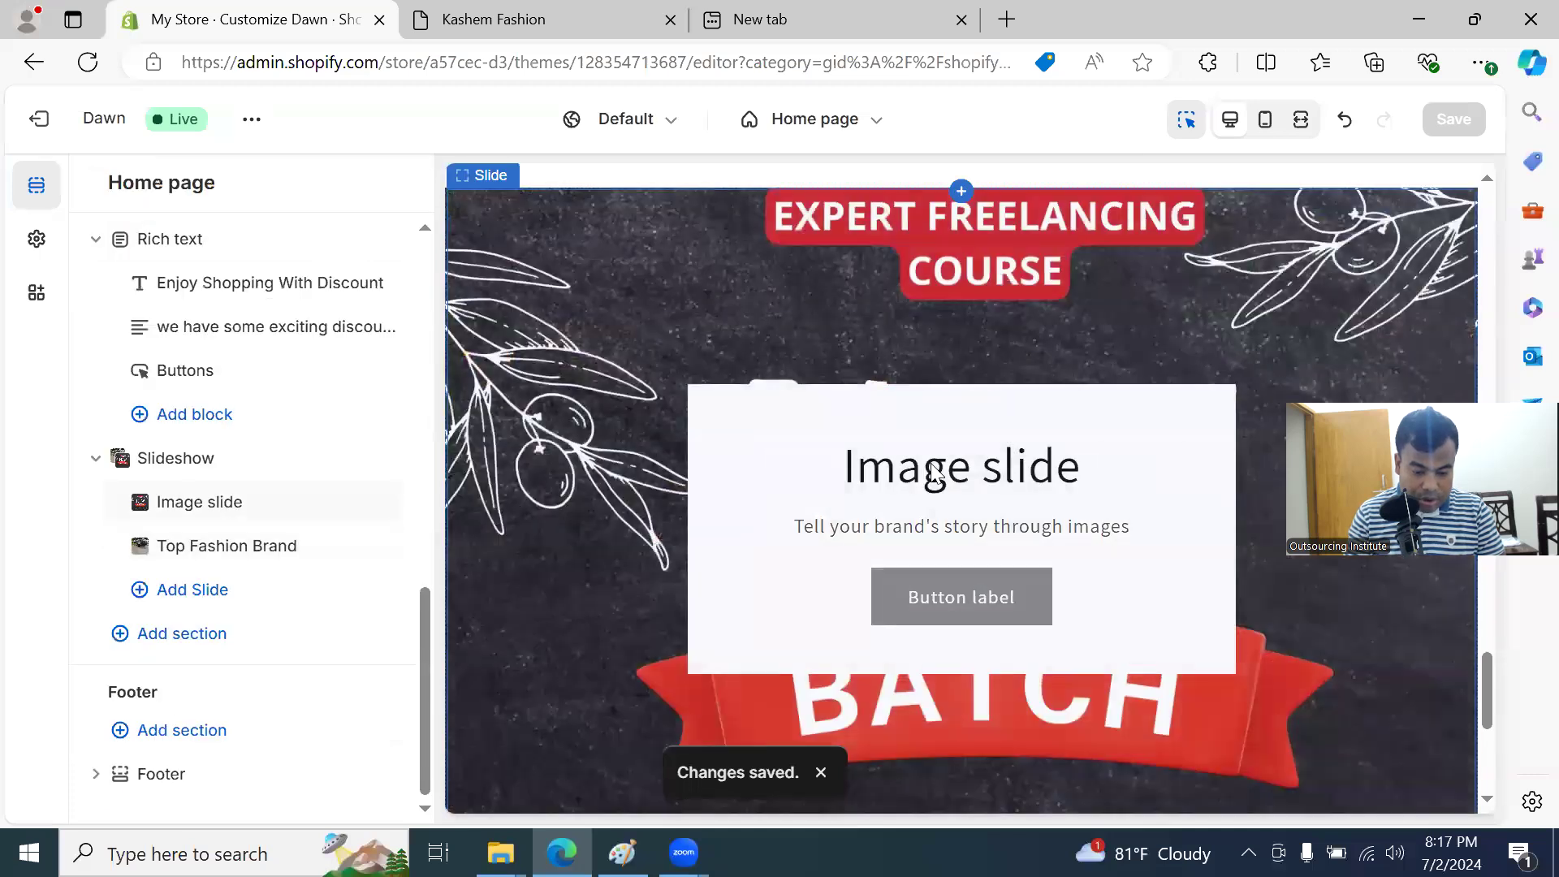
left_click(228, 502)
scroll(268, 550, "down", 3)
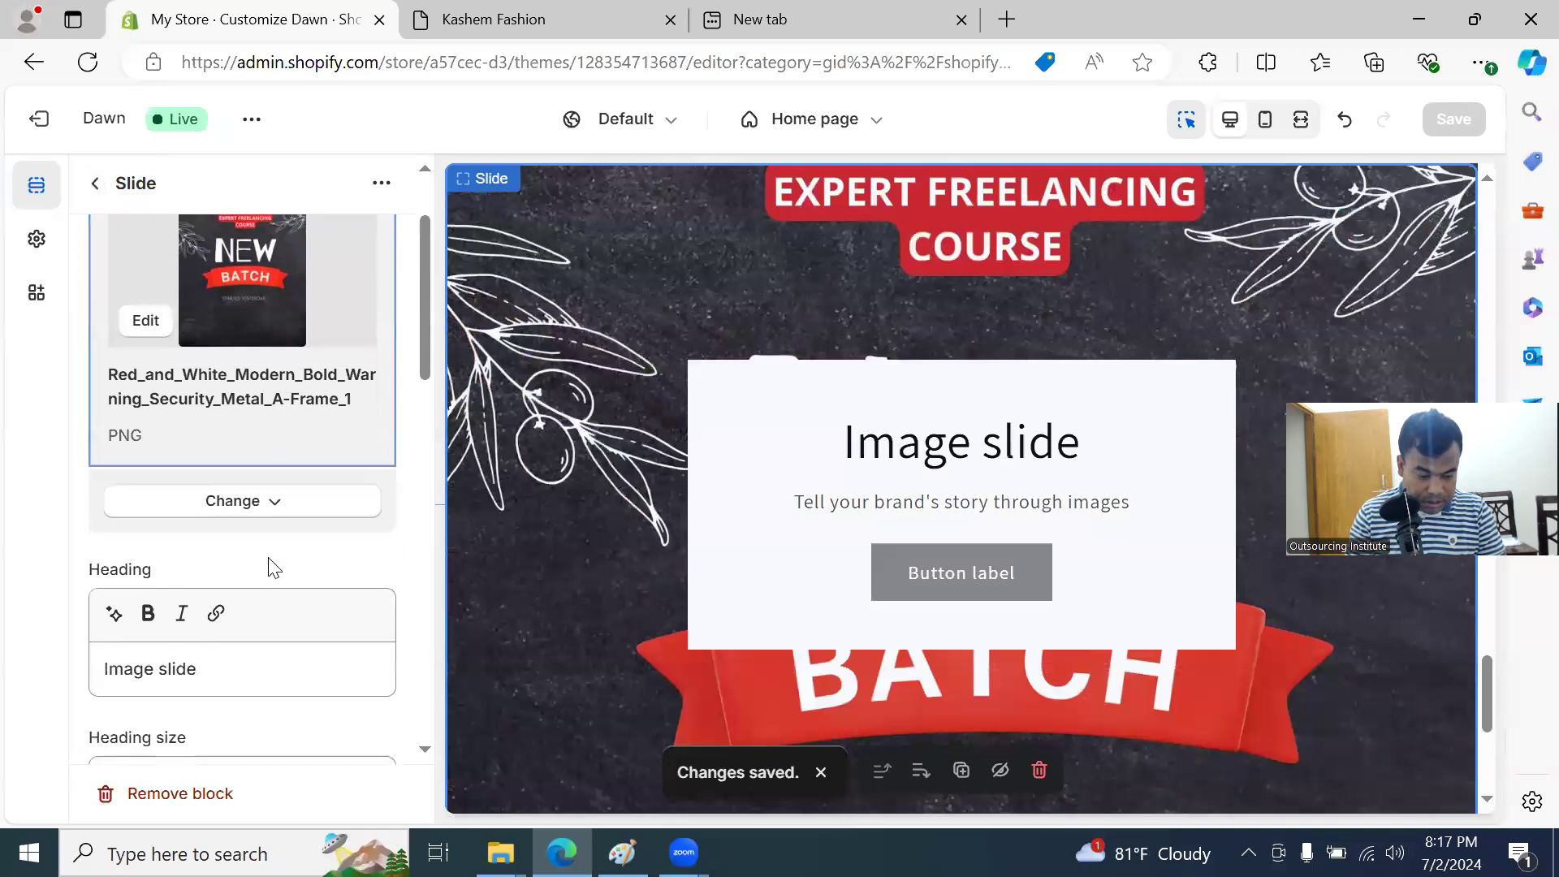
left_click(240, 546)
key("ctrl+a")
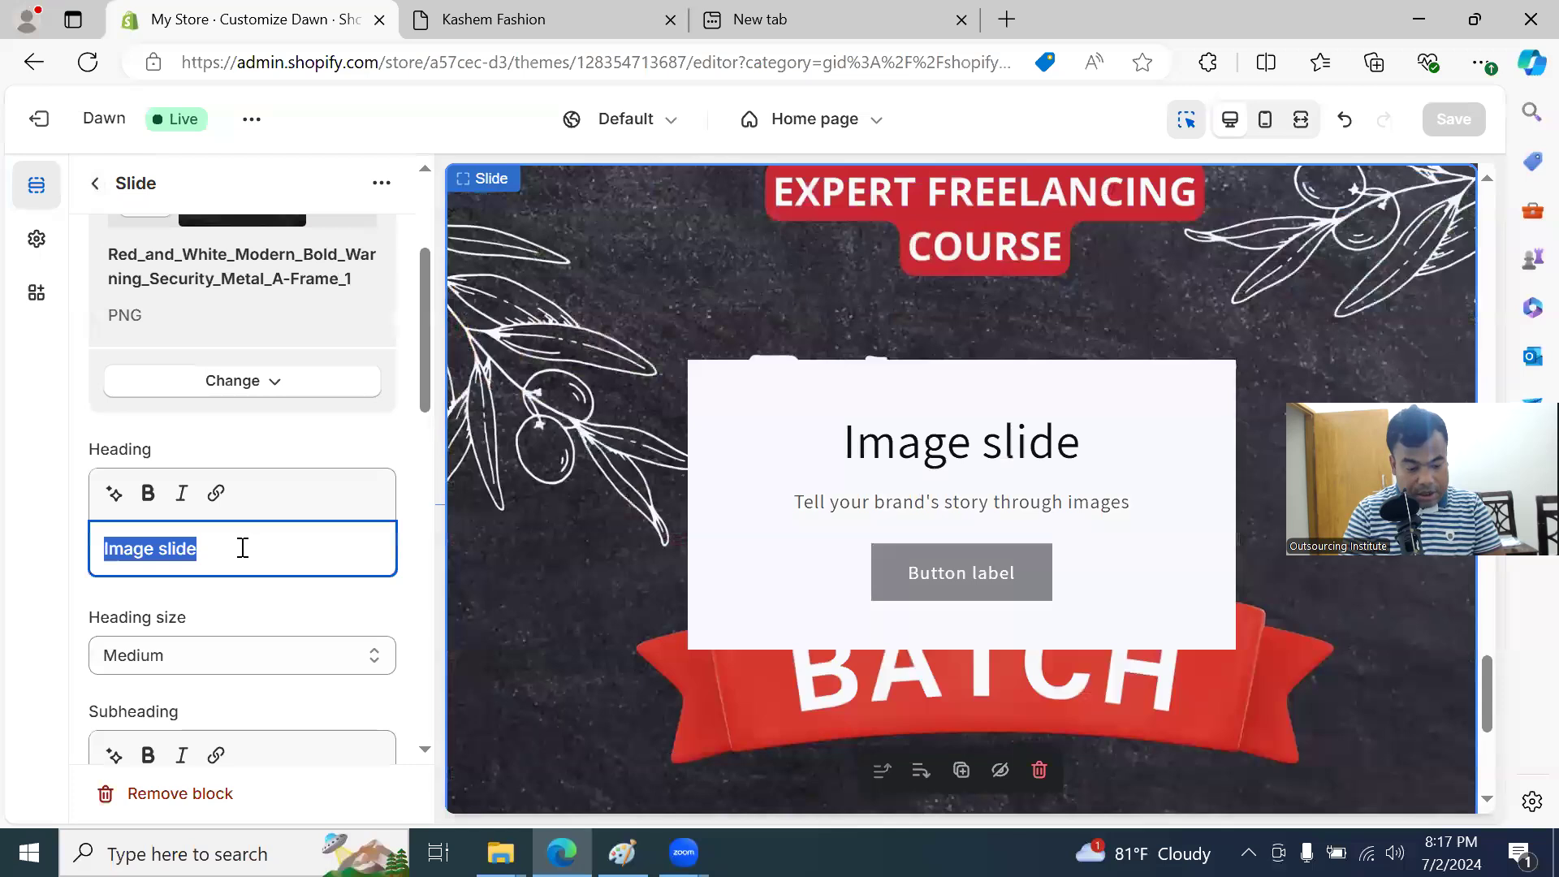
type("Ex")
key("BackSpace")
key("BackSpace")
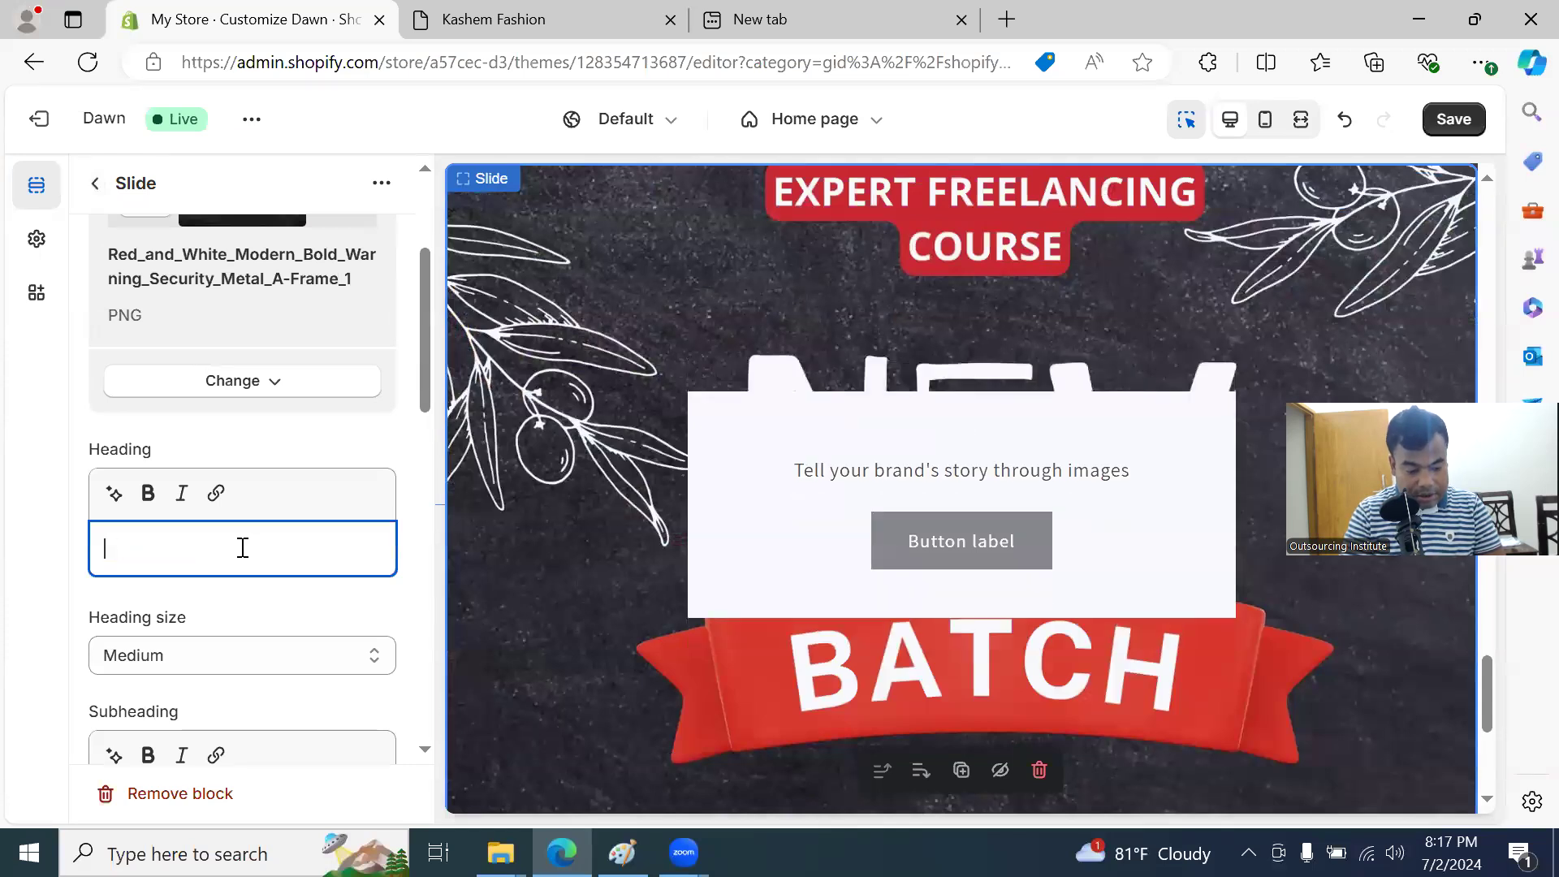
type("Qu")
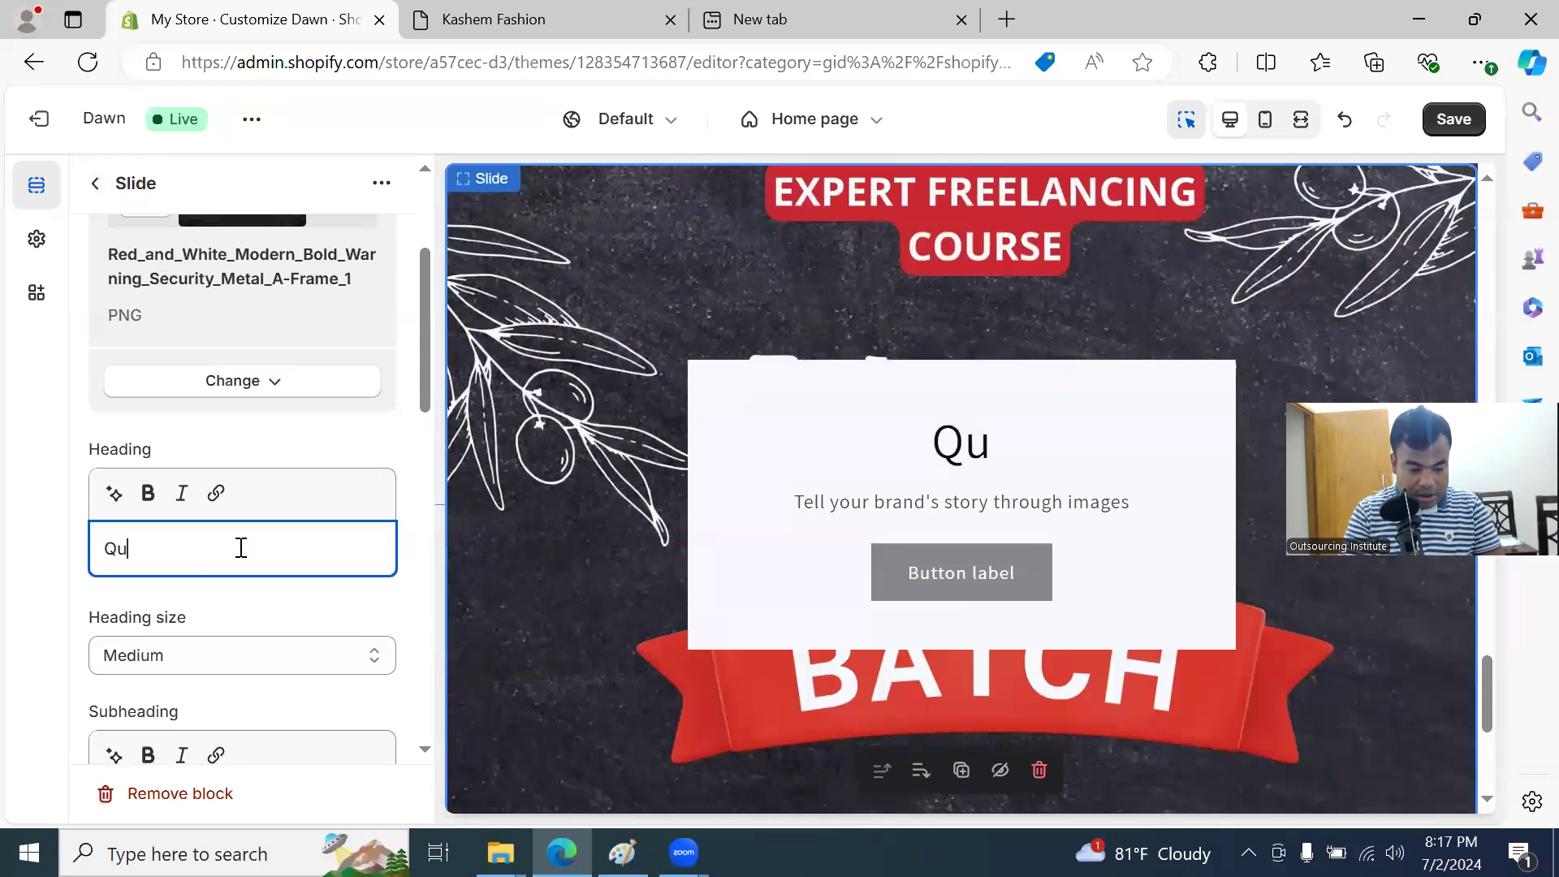
type("ality Essura")
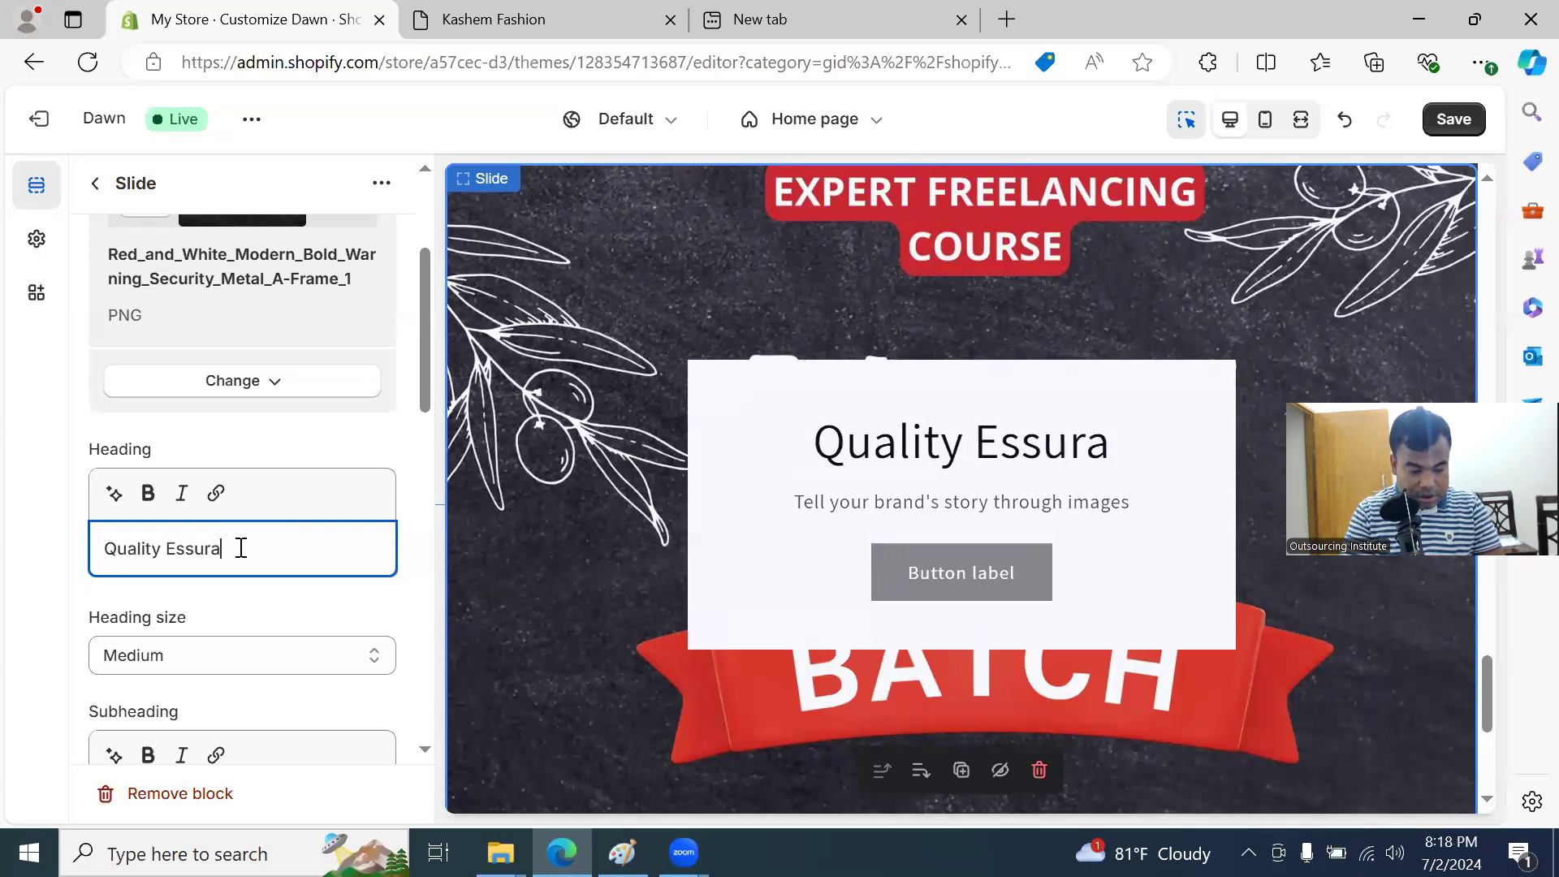
type("nce")
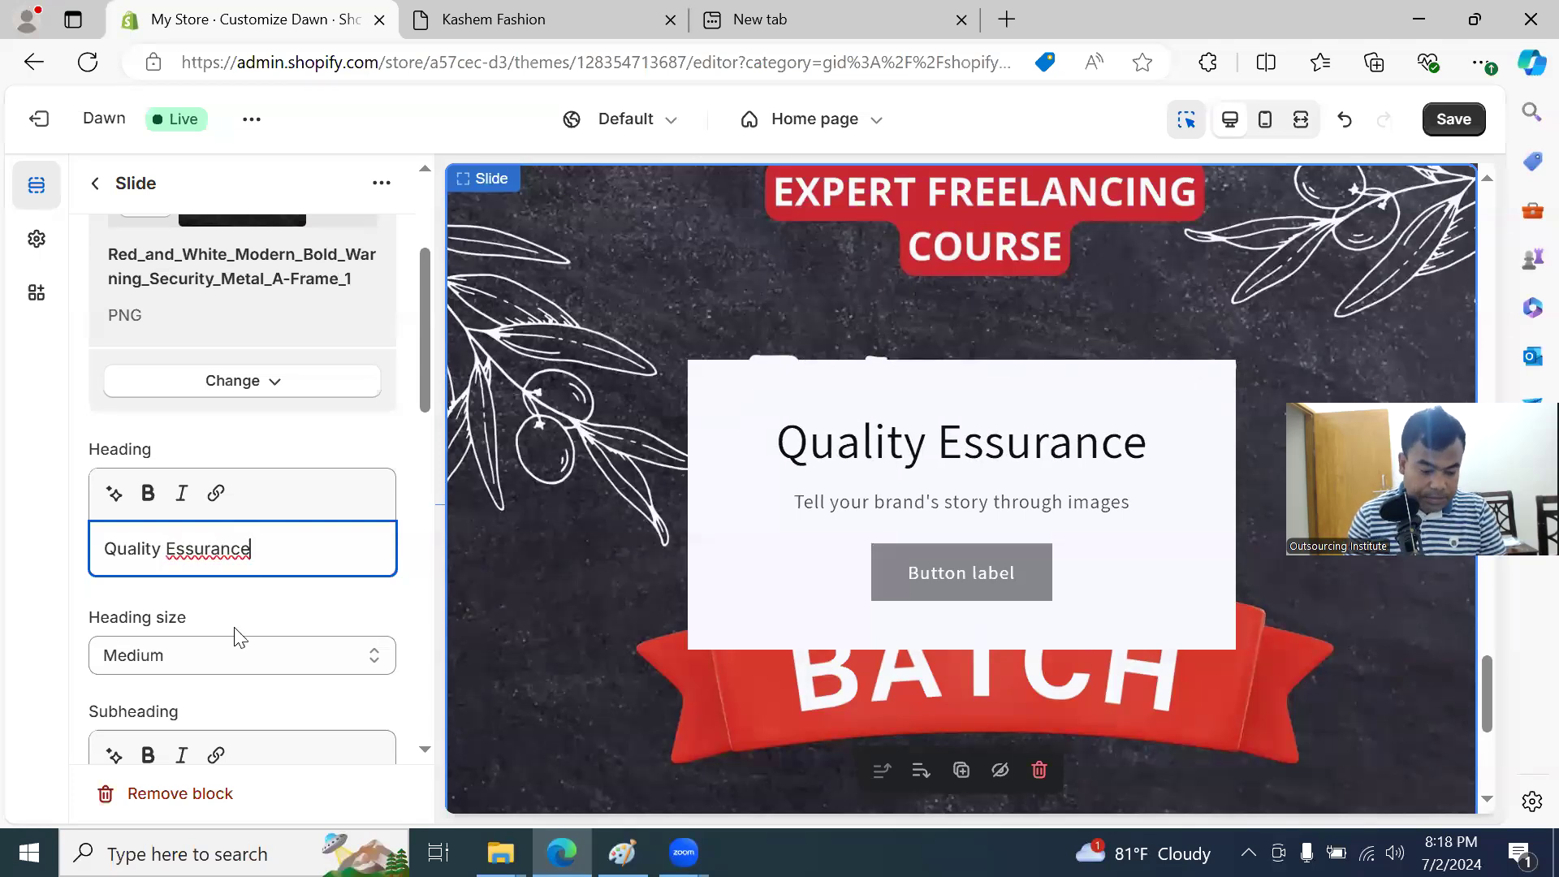
Step: Set the first slide's button label to "Shop Now", save the theme and return to the home page section list
scroll(229, 653, "down", 3)
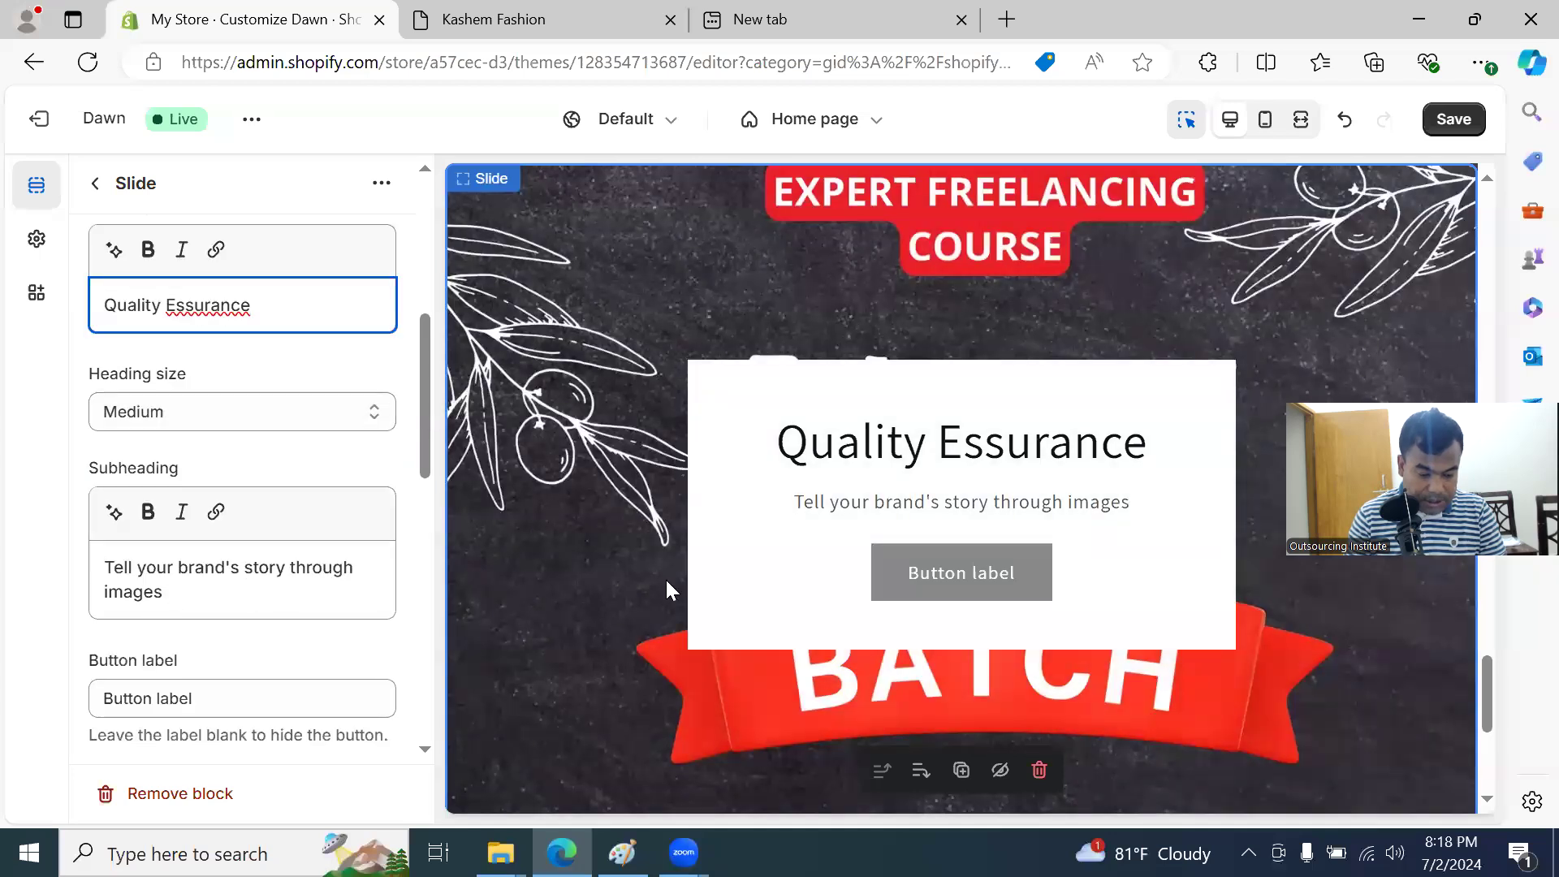
left_click(299, 585)
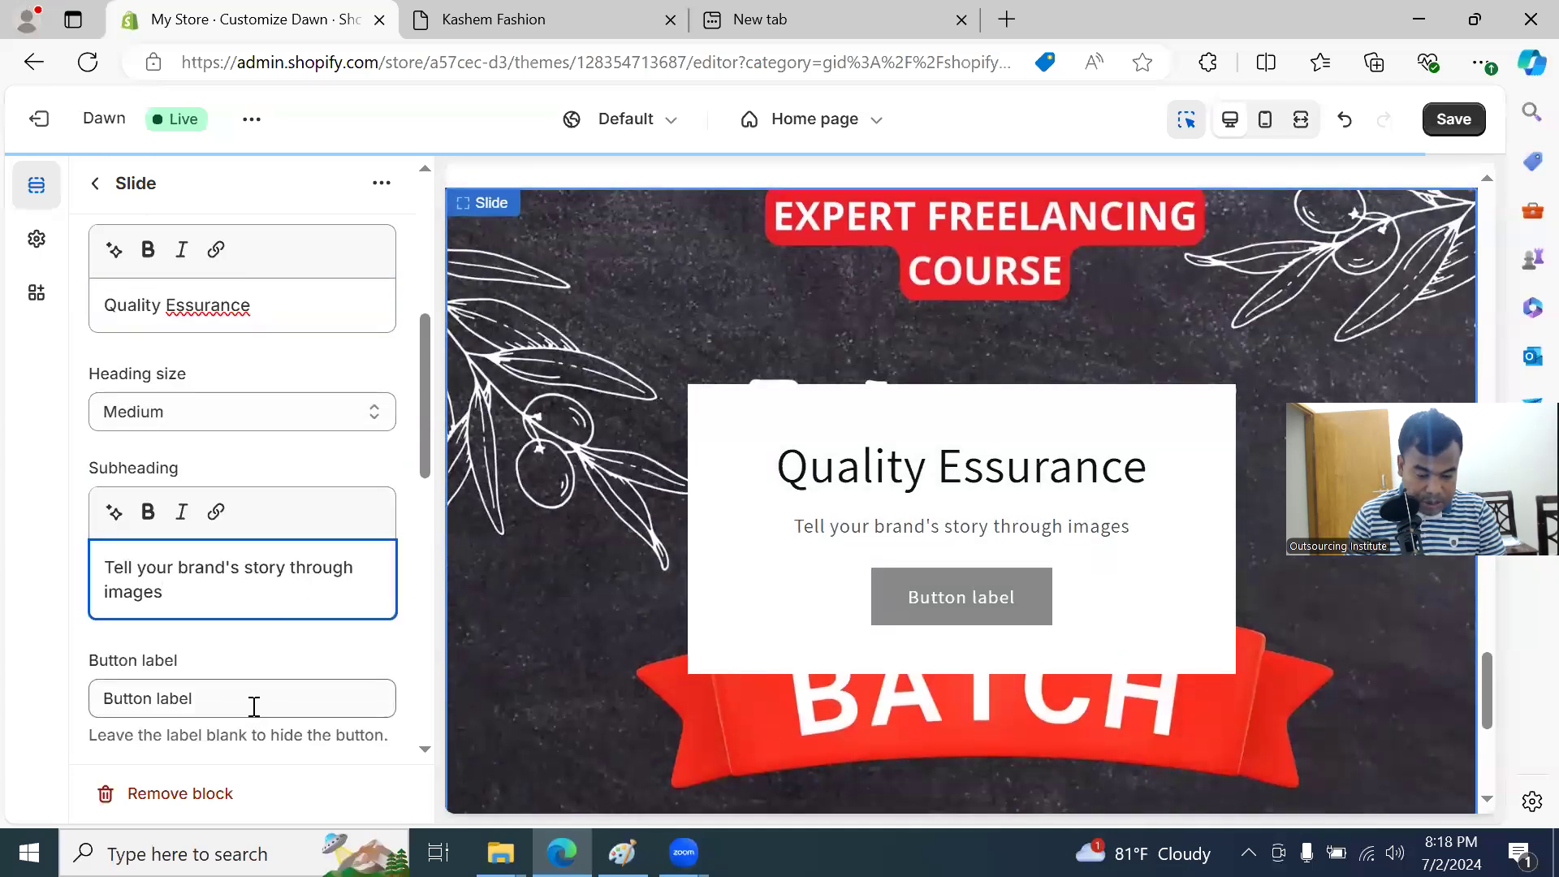
left_click(333, 699)
triple_click(231, 699)
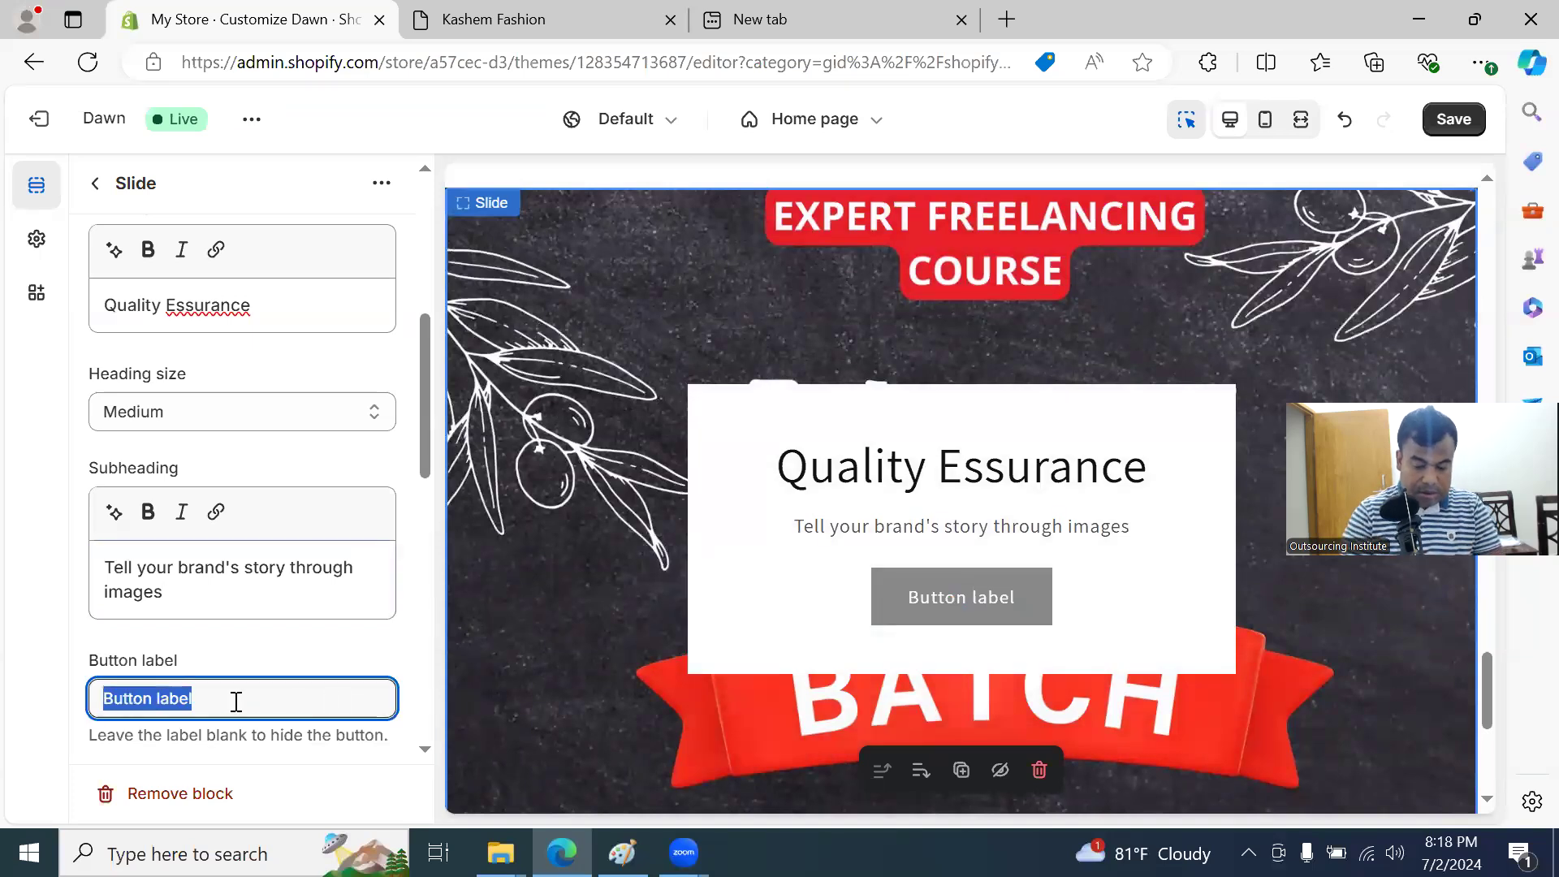
type("Sh")
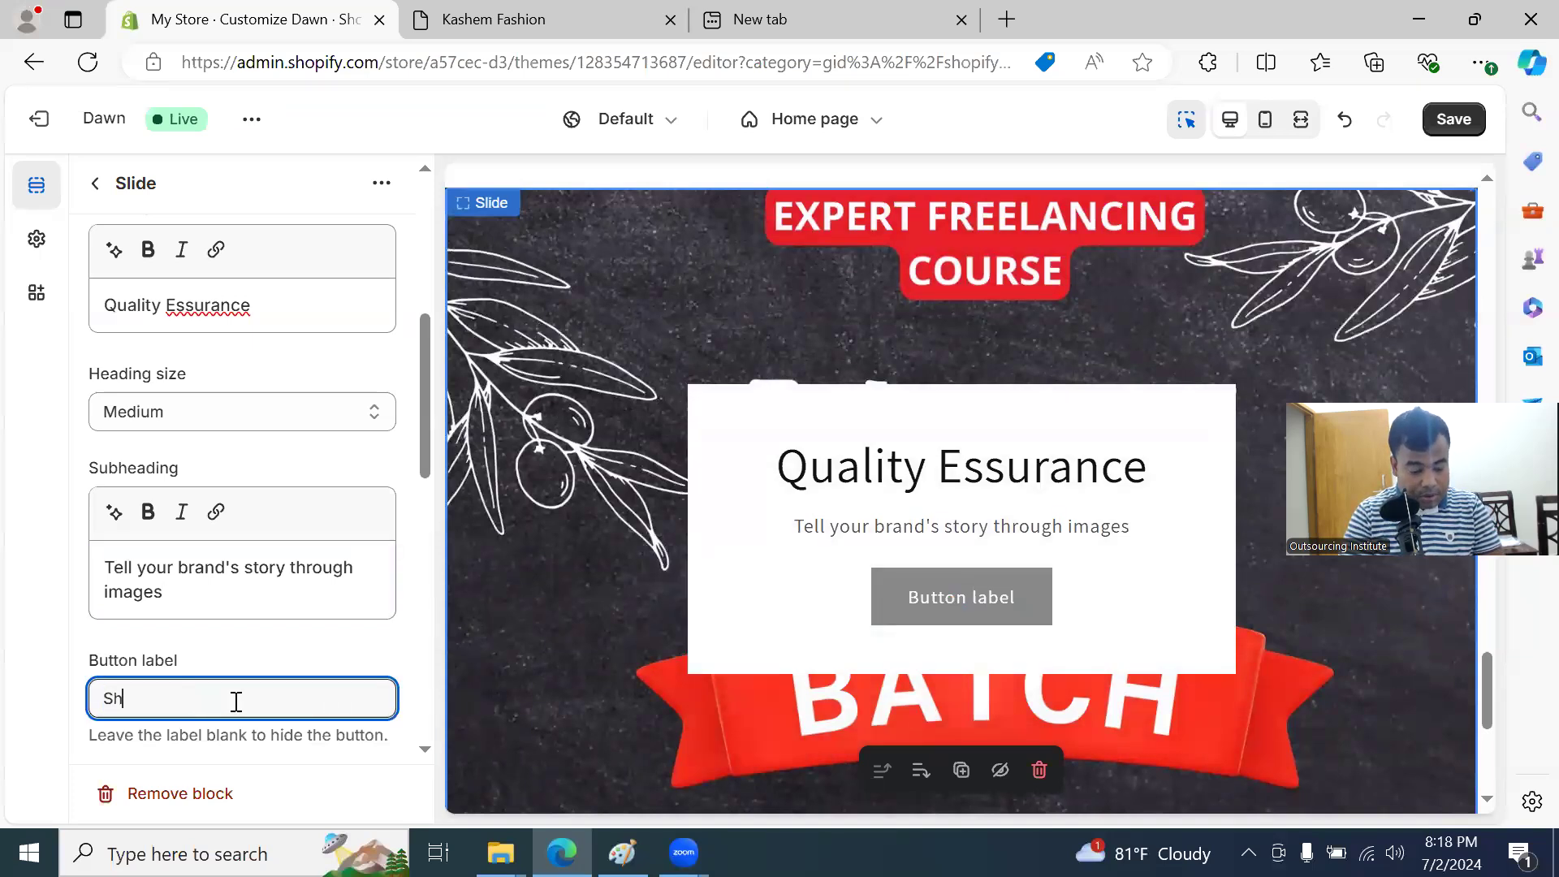
type("op Now")
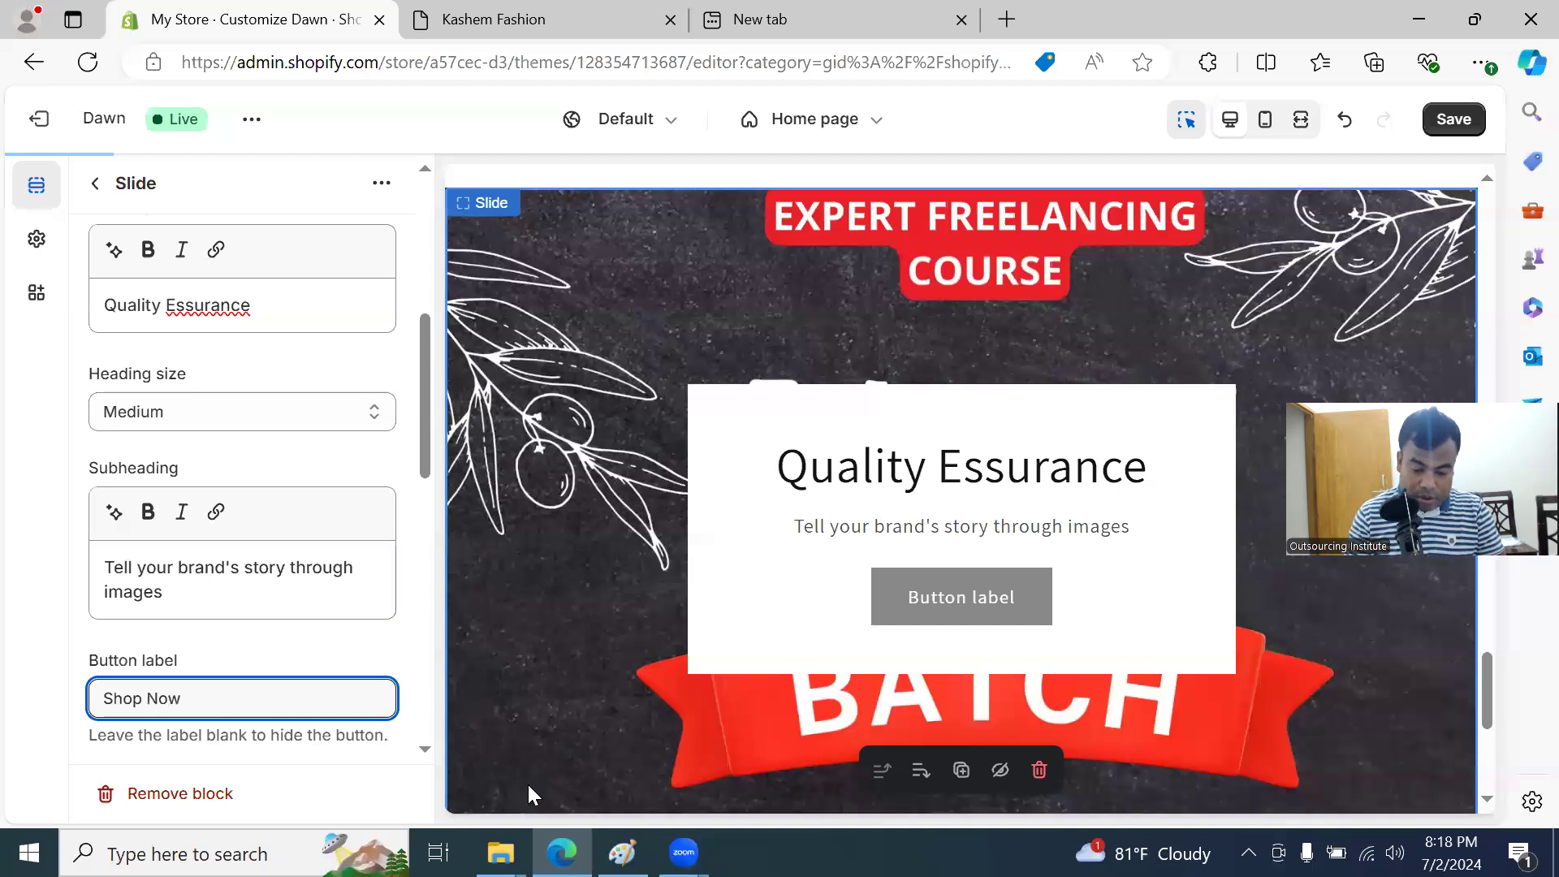
left_click(1445, 118)
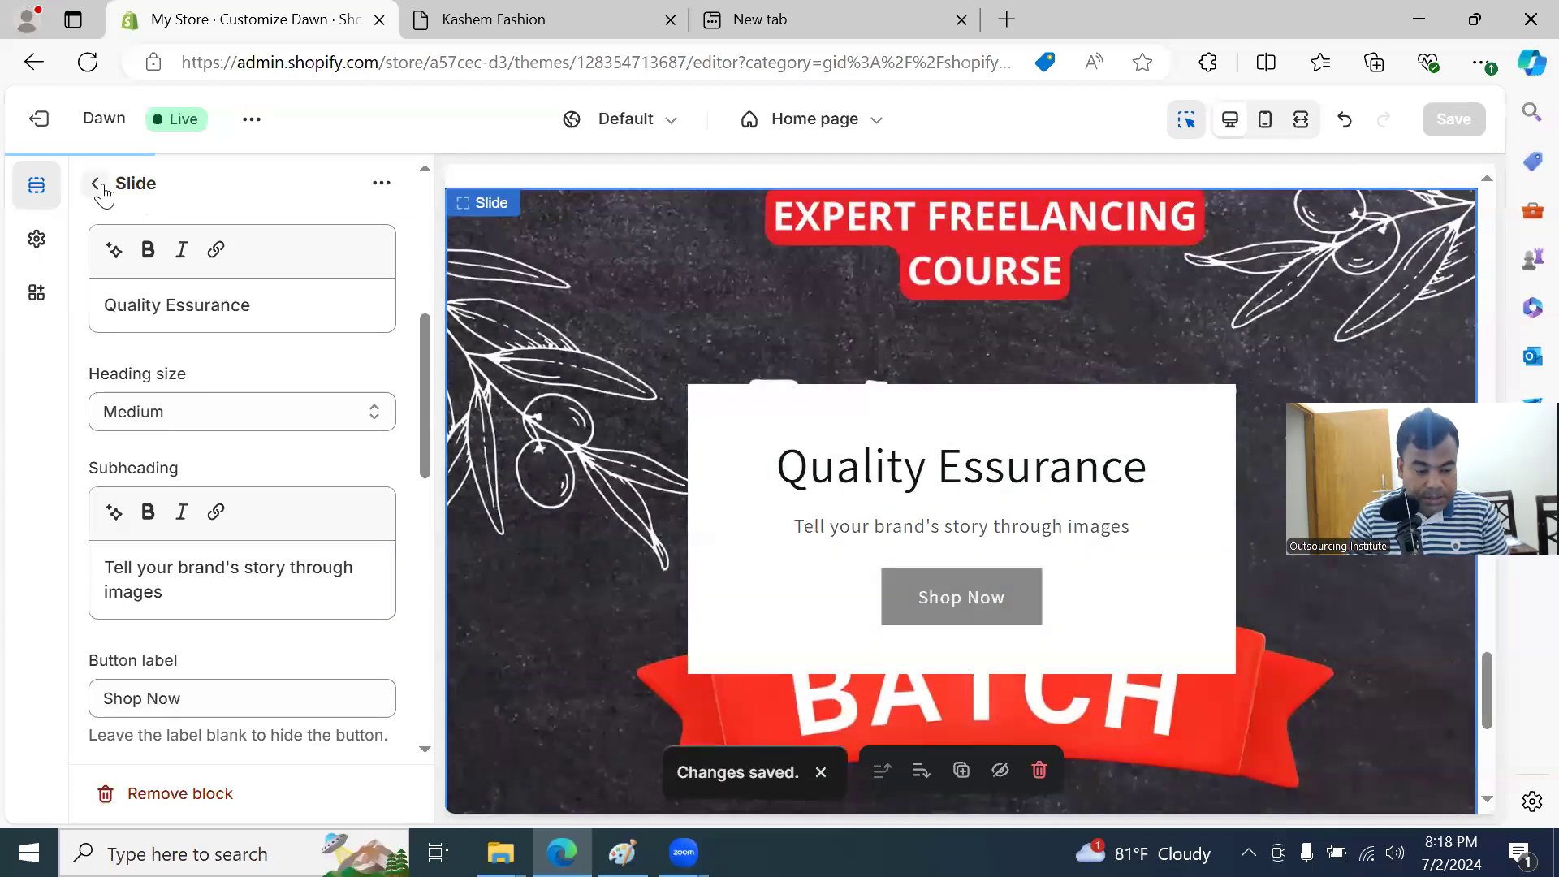
left_click(98, 185)
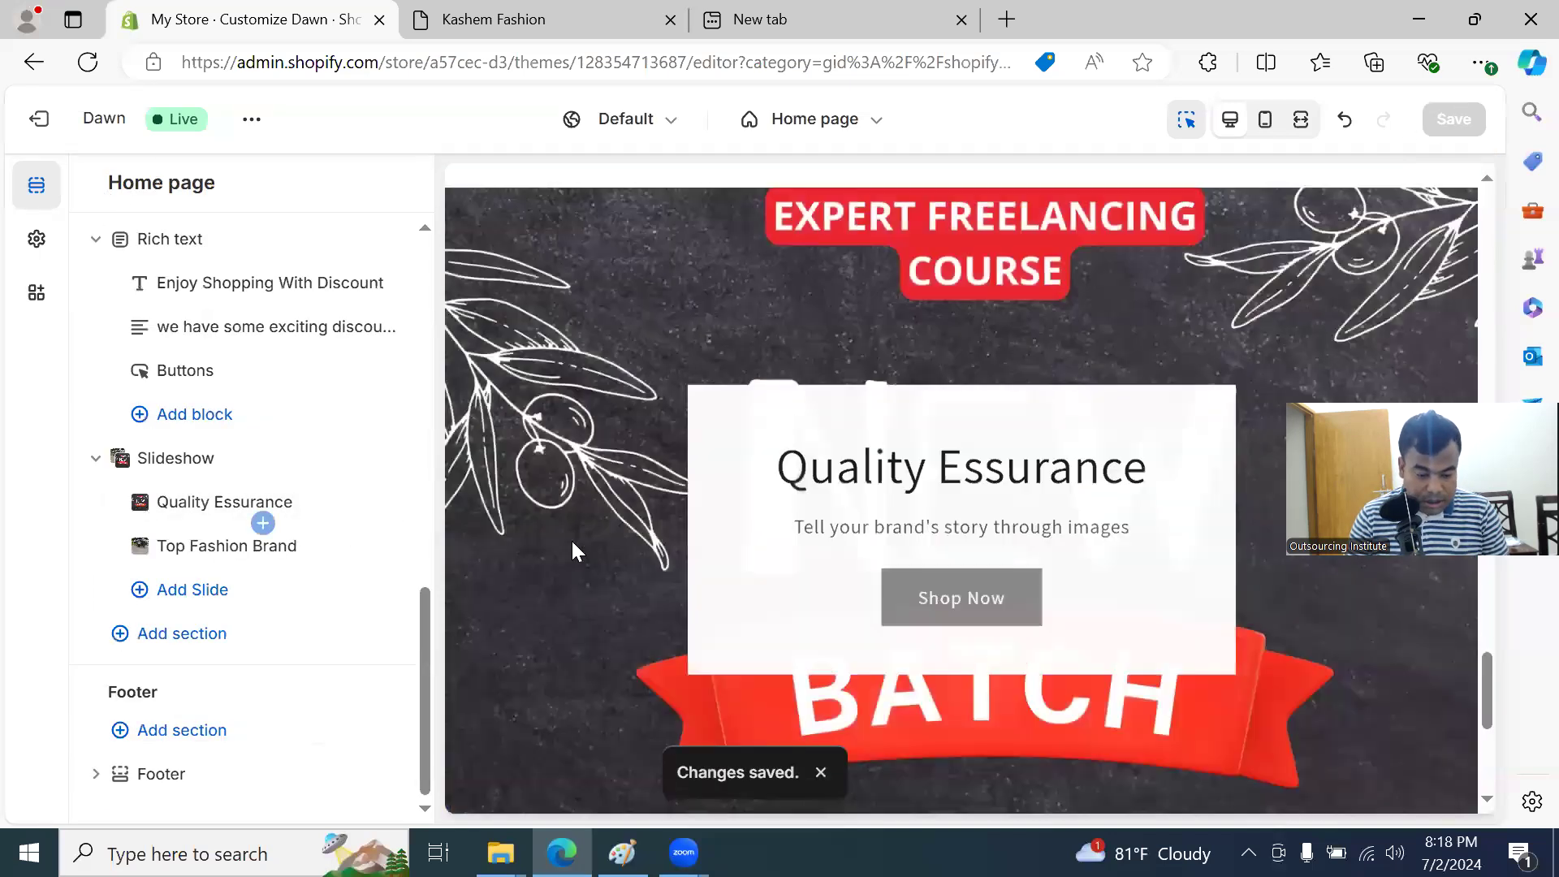
Step: Reload the live storefront and examine the home page from the banner through the collections and discount text to the slideshow
left_click(512, 23)
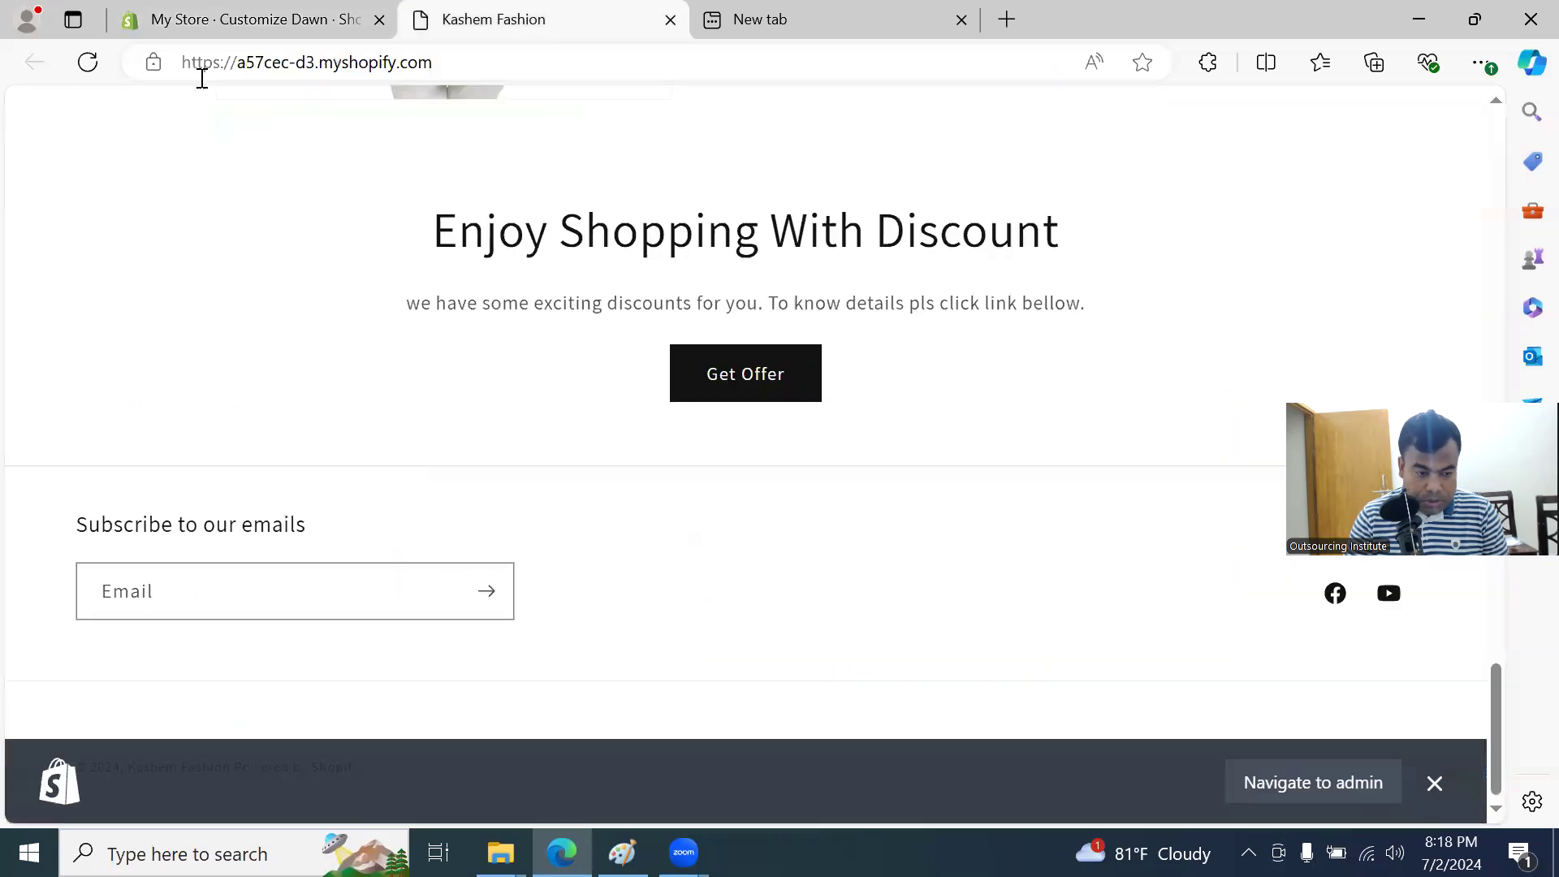
left_click(235, 27)
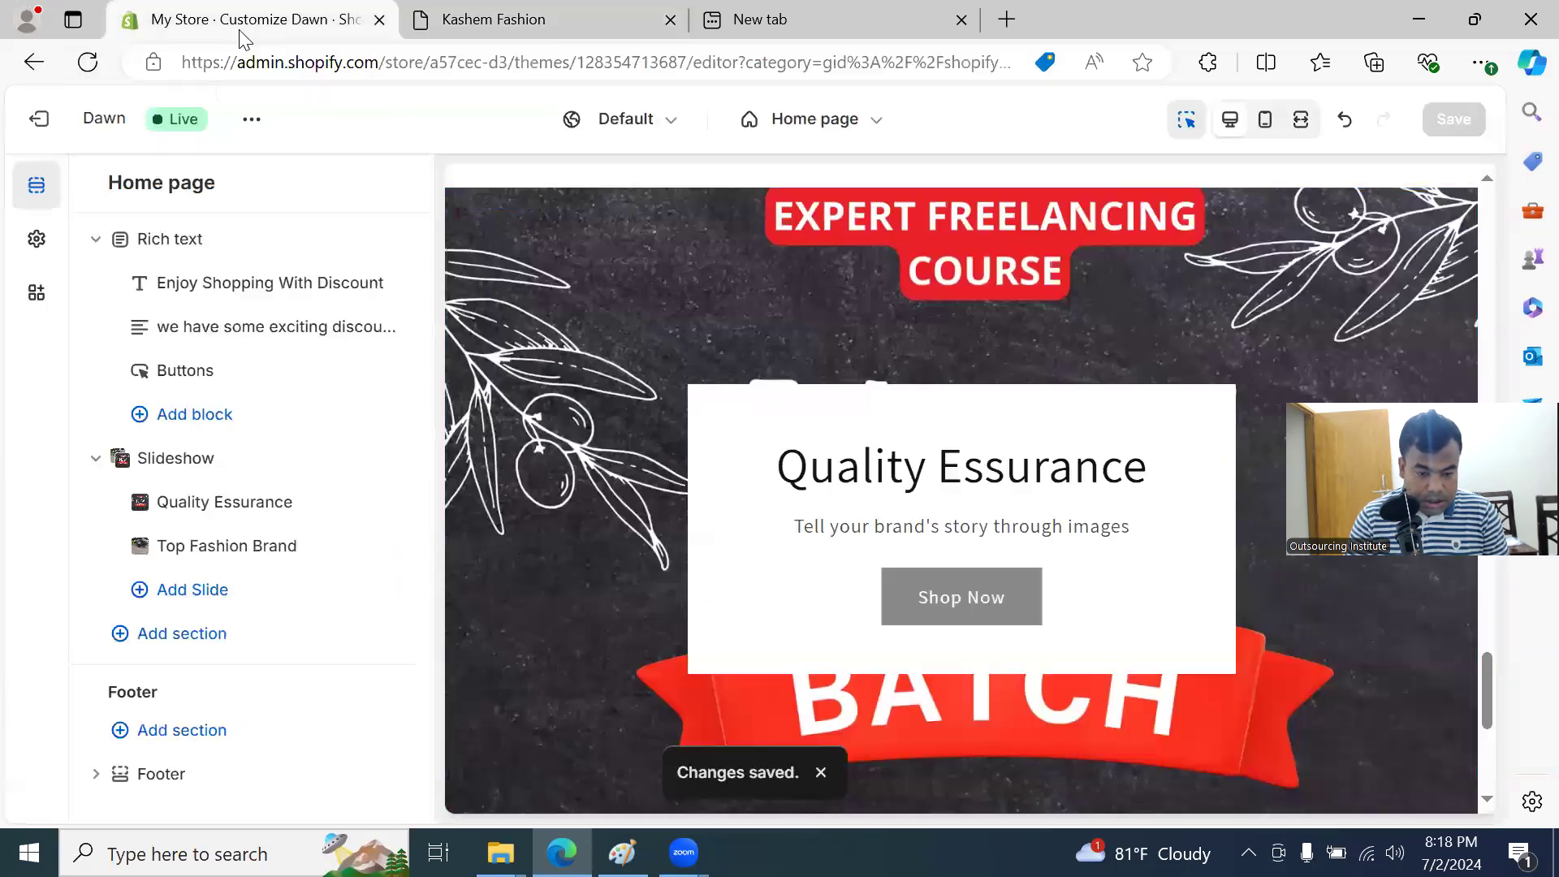
left_click(453, 19)
left_click(88, 62)
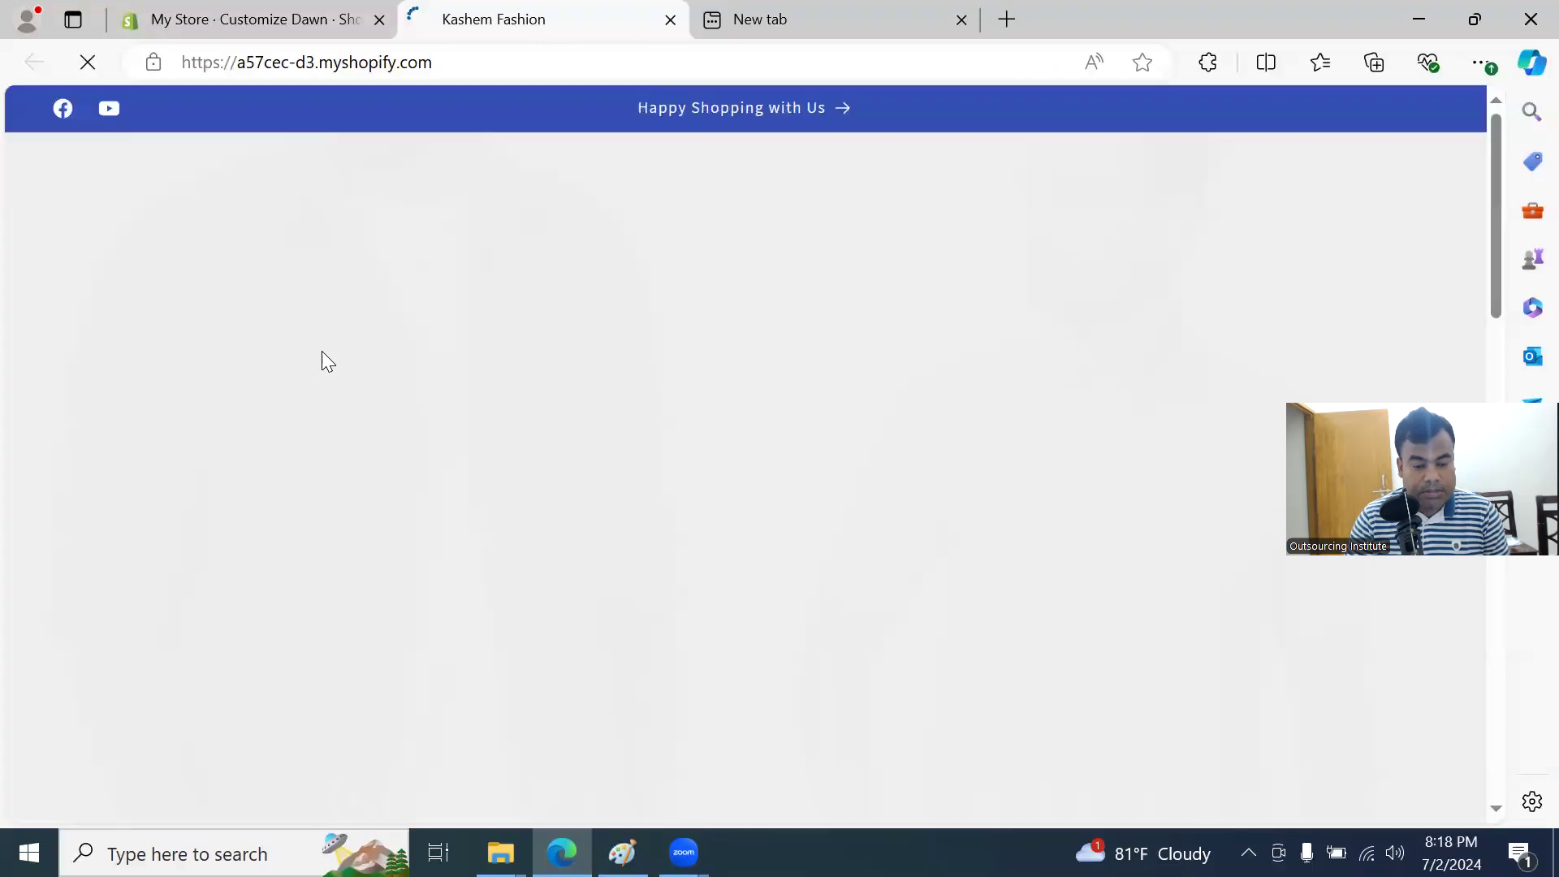
scroll(700, 365, "up", 20)
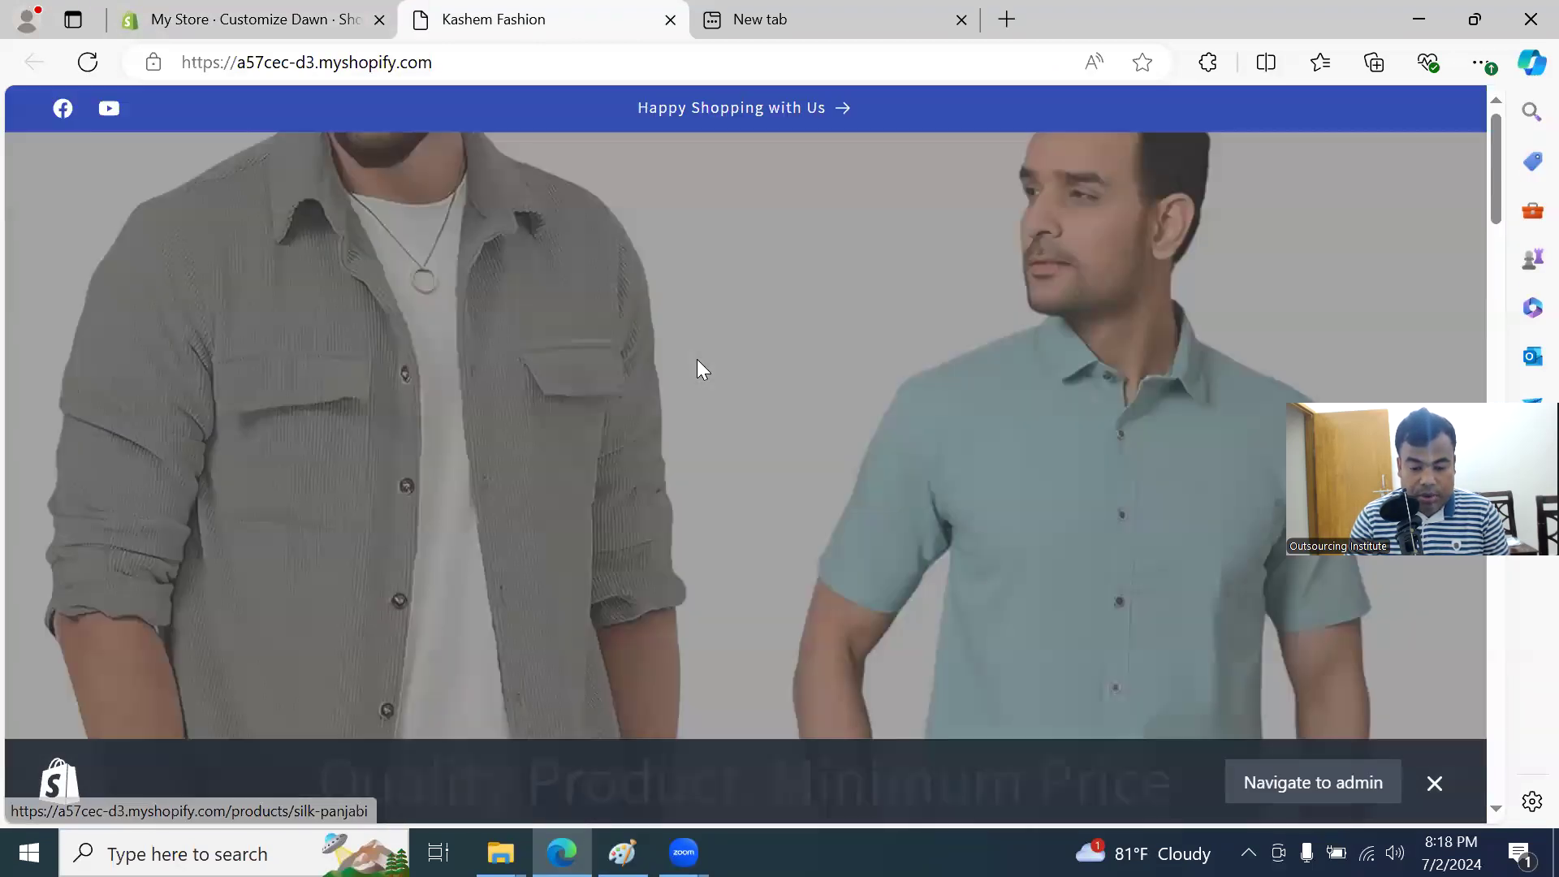
scroll(687, 363, "down", 1)
scroll(691, 371, "down", 5)
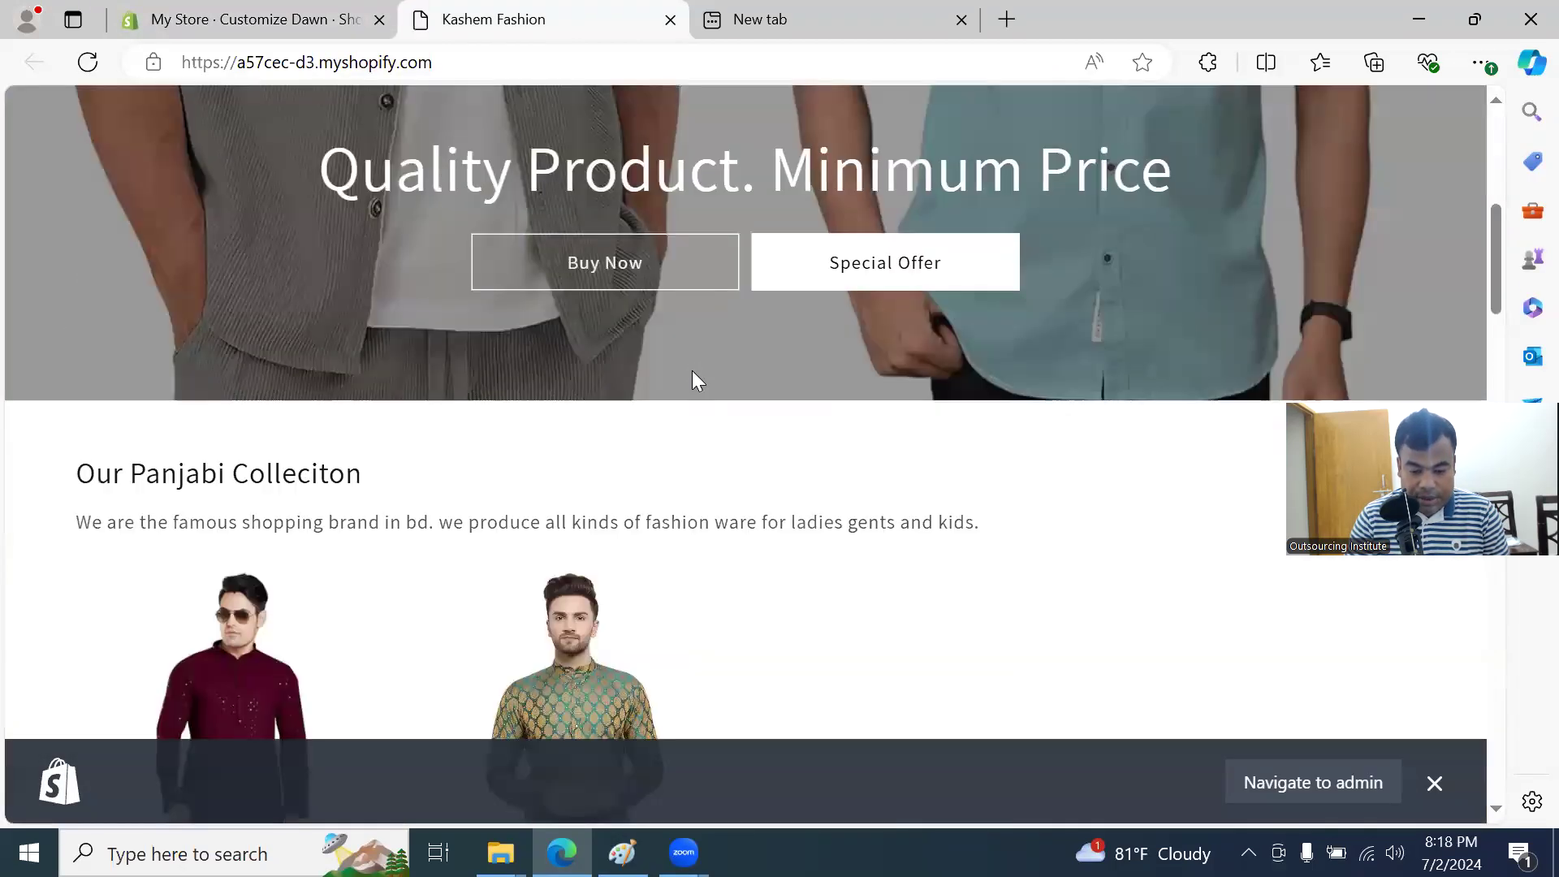
scroll(691, 371, "down", 12)
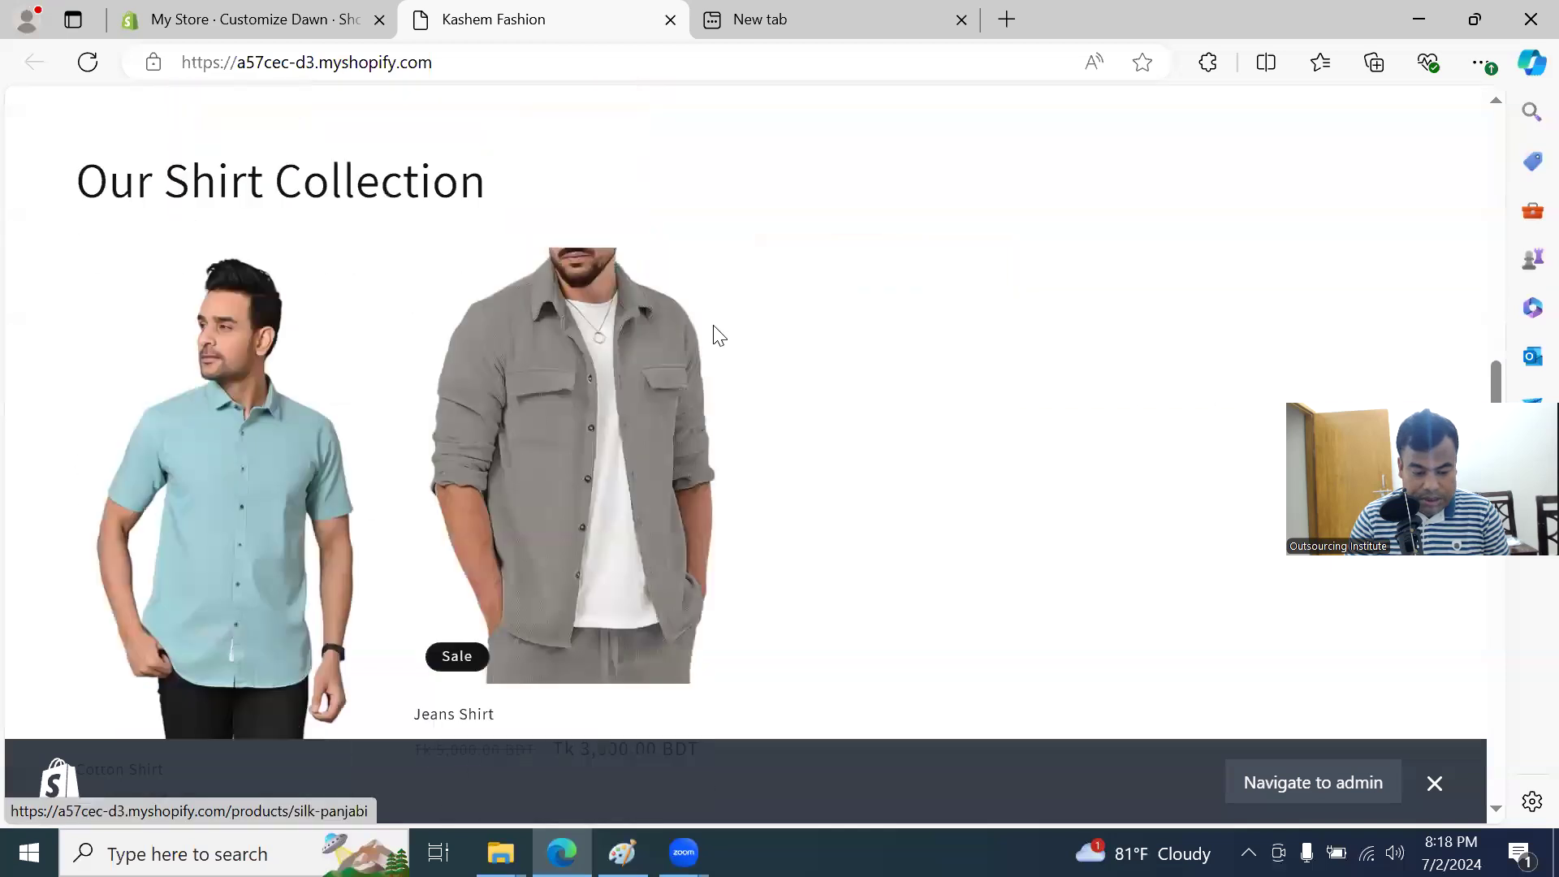
scroll(715, 345, "down", 10)
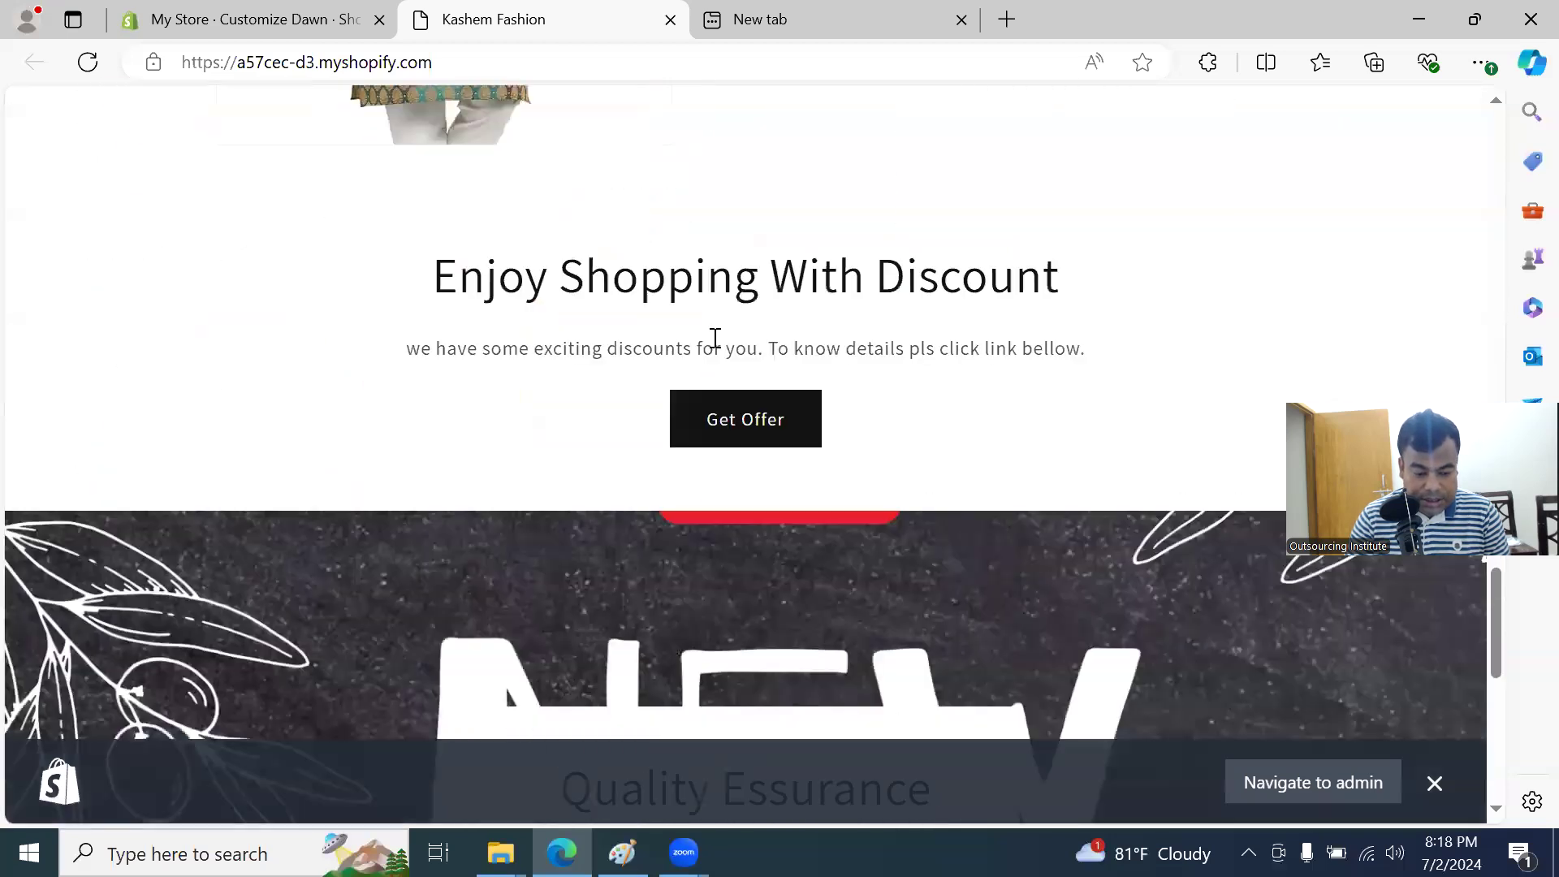
scroll(714, 345, "down", 2)
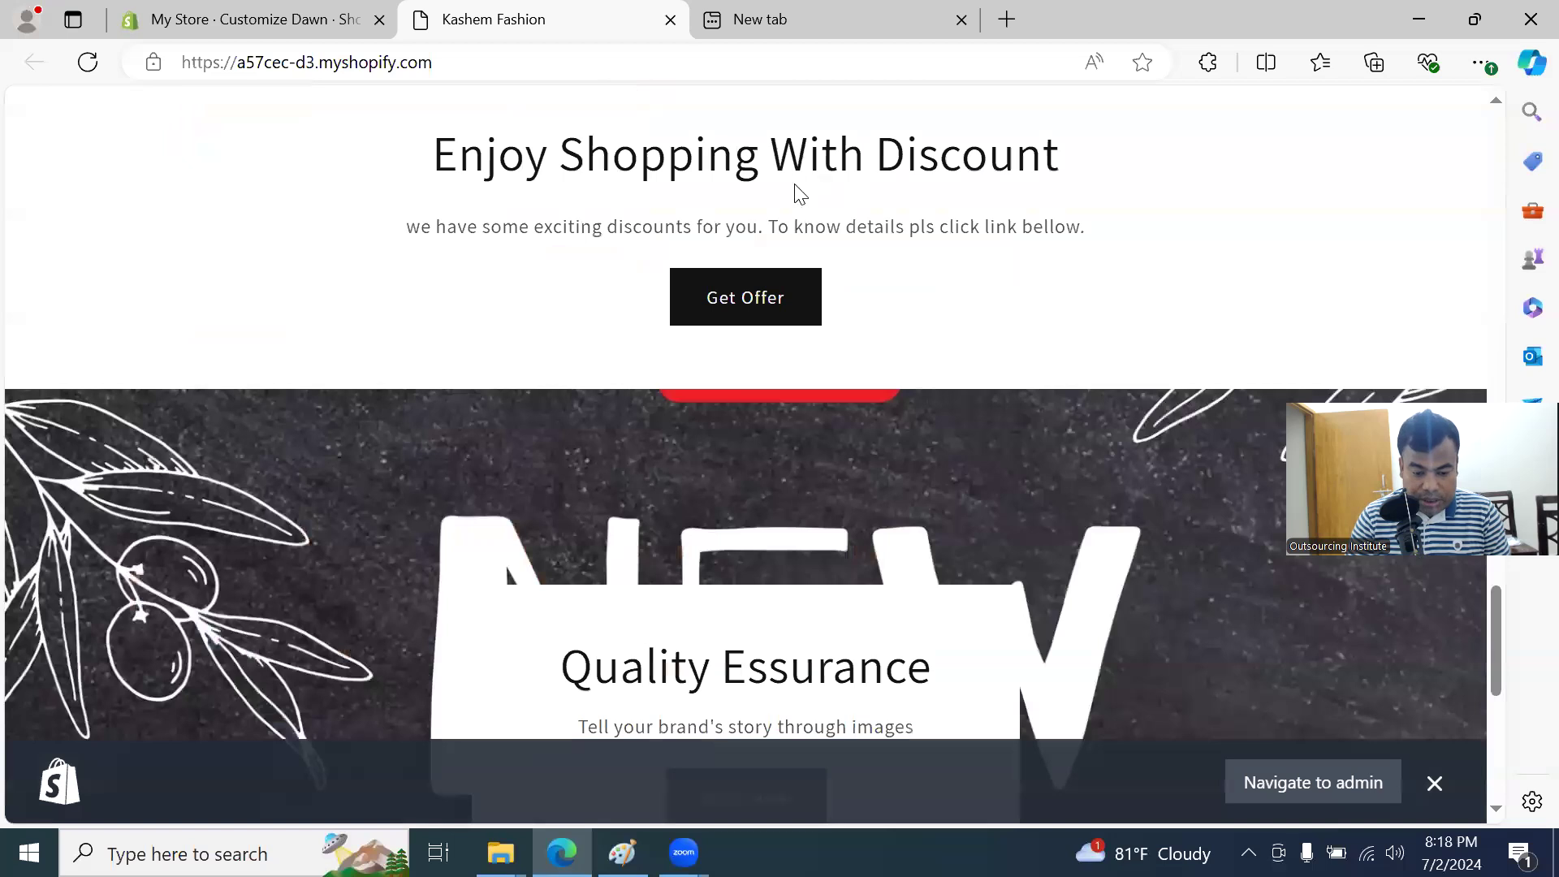
scroll(772, 325, "up", 2)
scroll(767, 325, "down", 5)
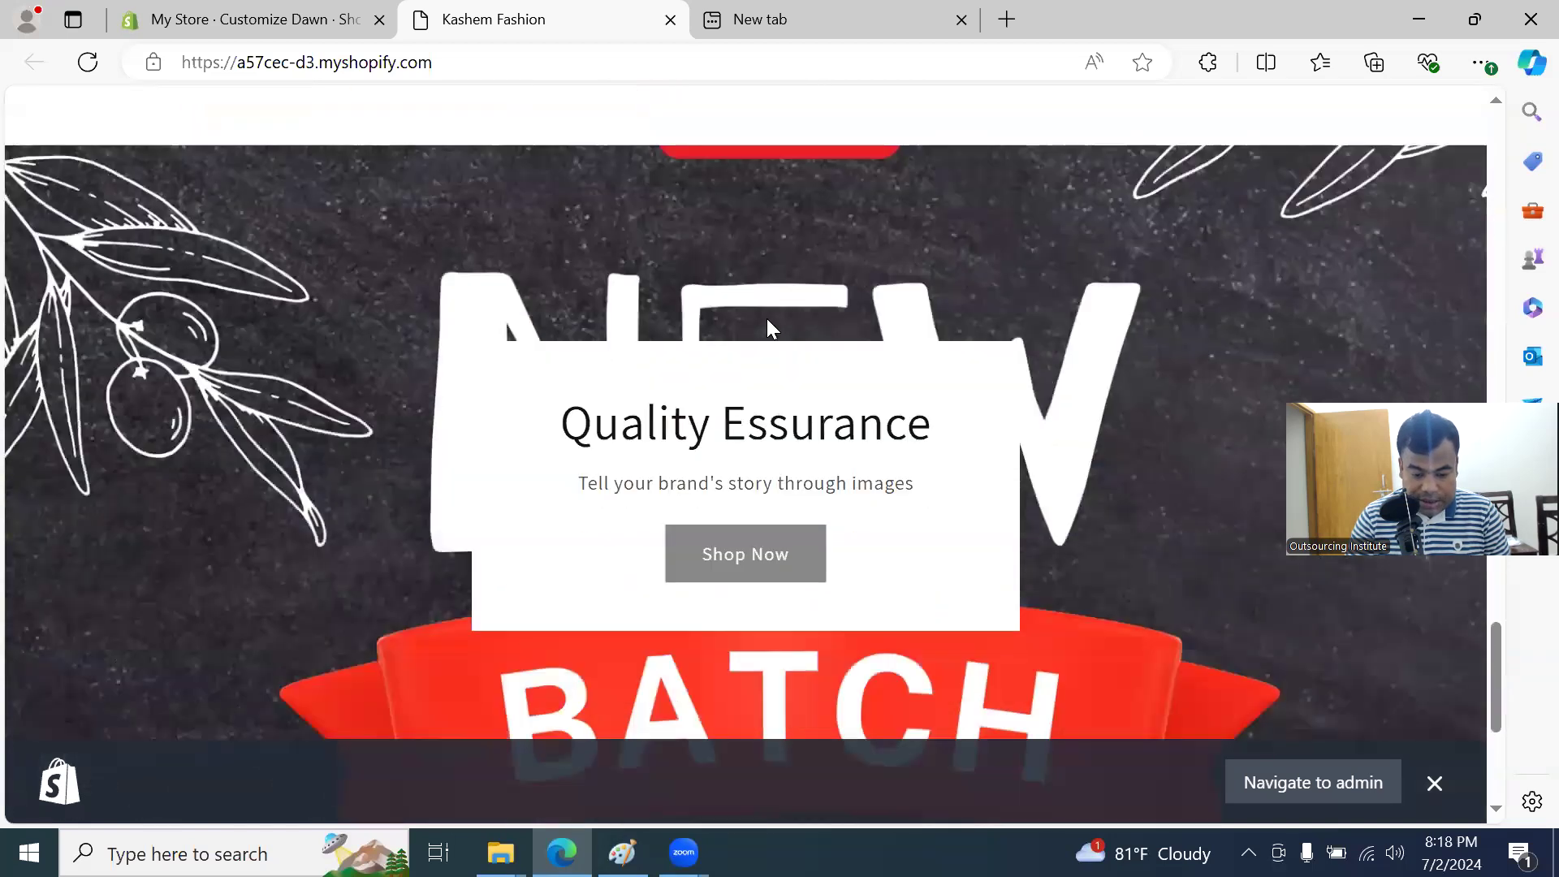
scroll(761, 318, "up", 2)
scroll(762, 318, "down", 3)
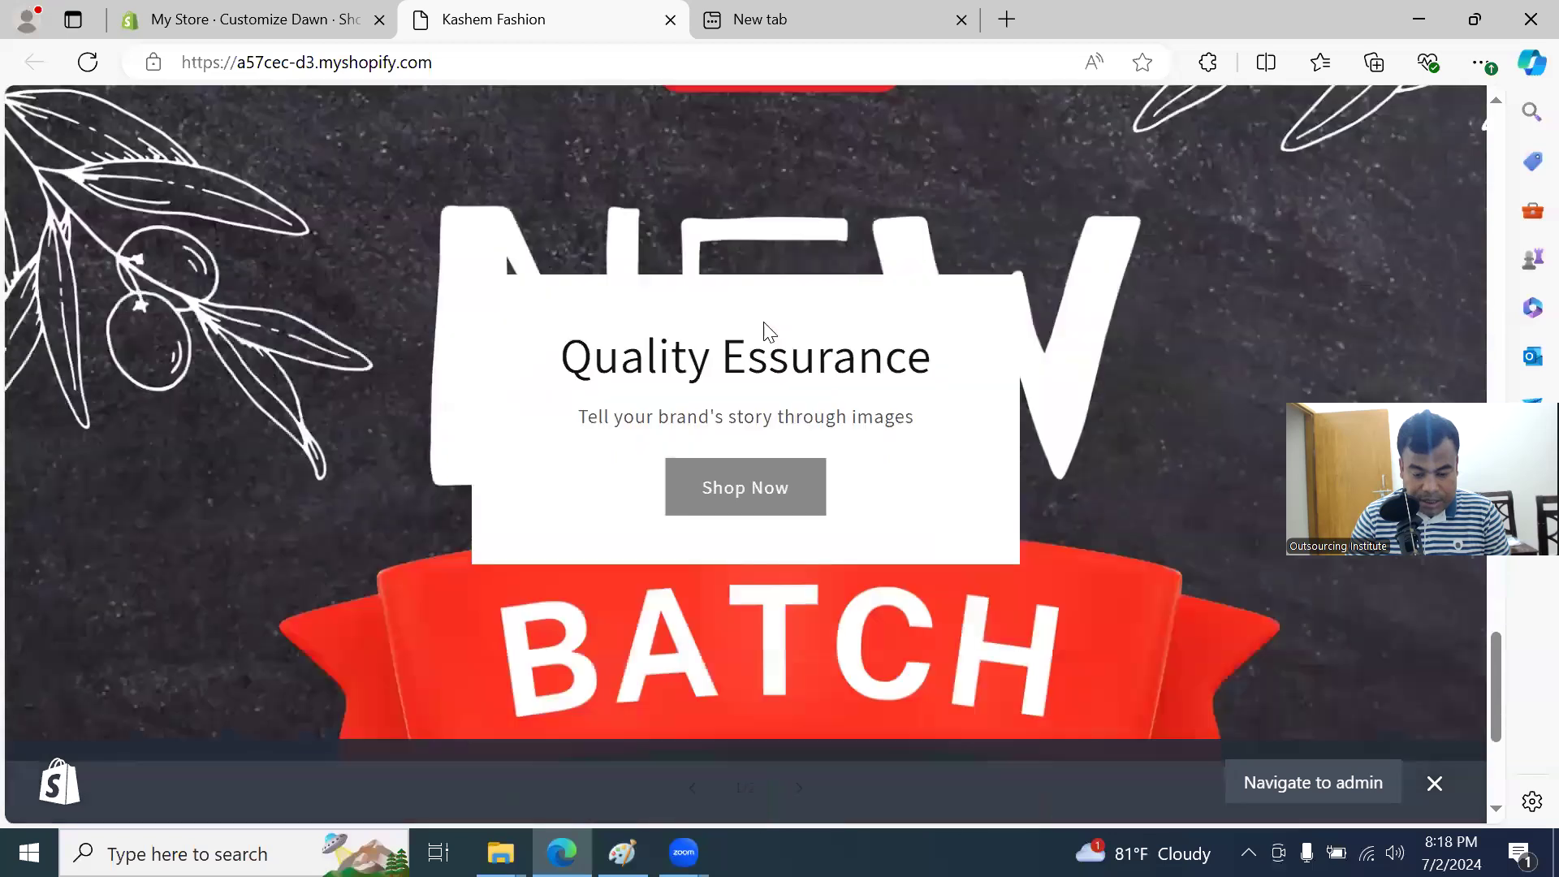
scroll(763, 322, "down", 3)
scroll(772, 335, "up", 3)
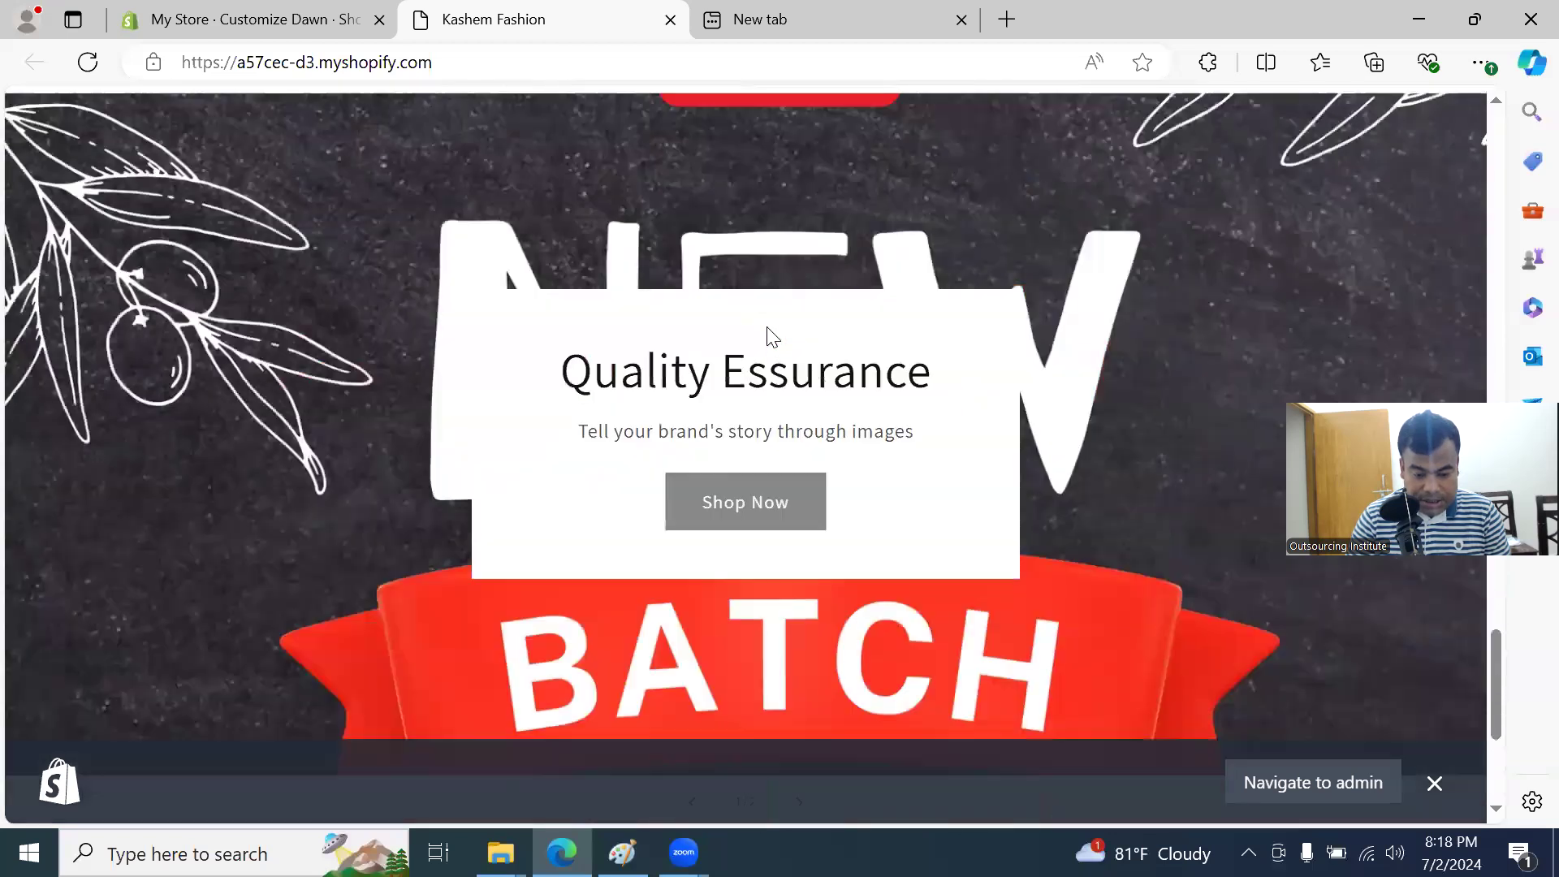
scroll(777, 345, "up", 1)
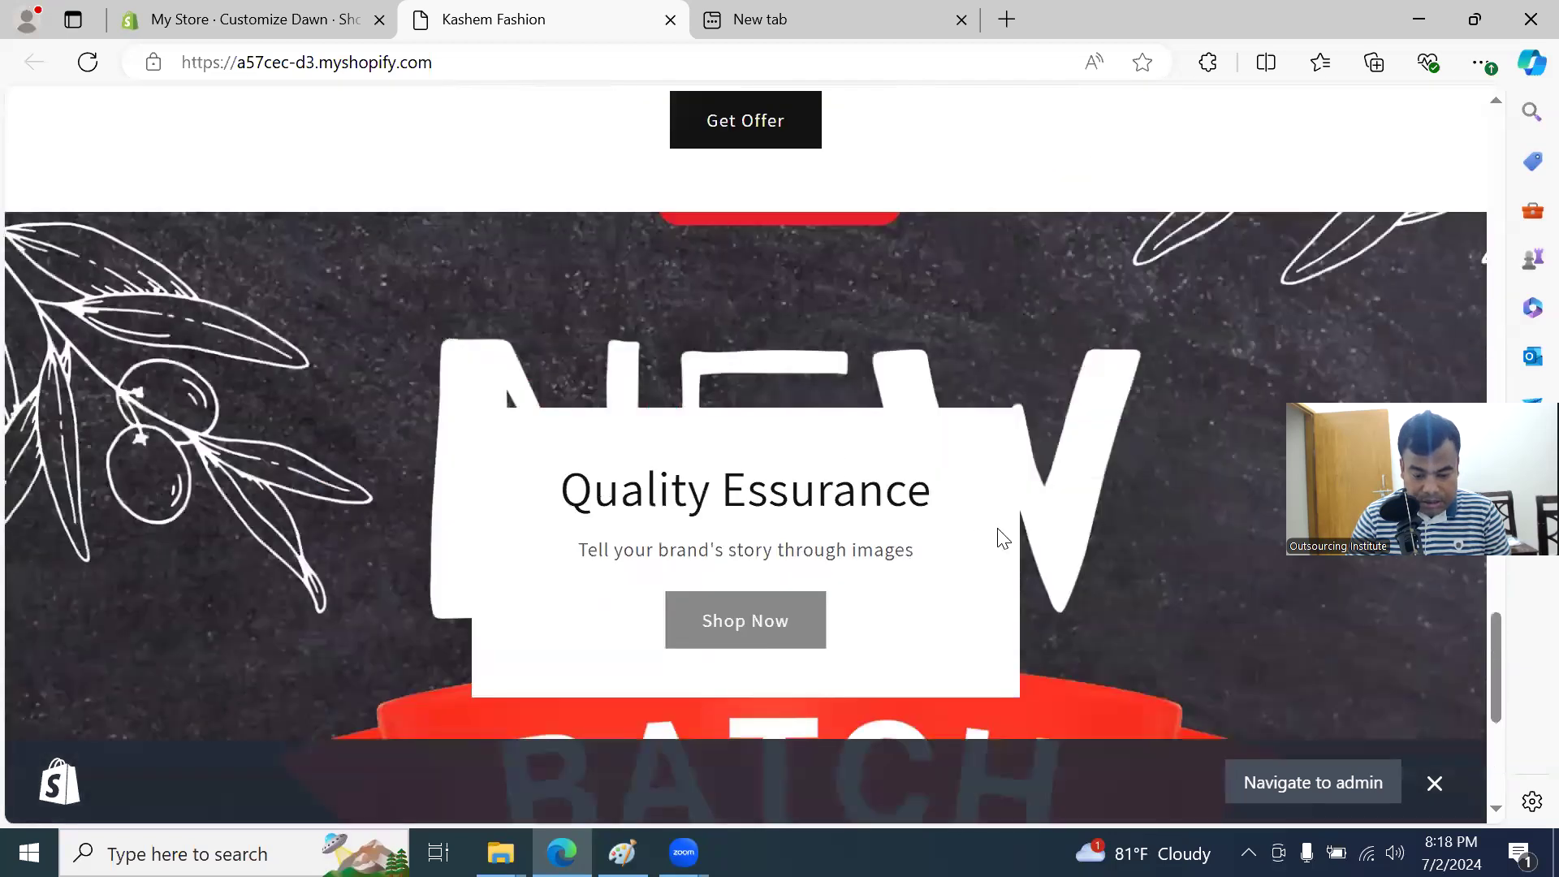
scroll(1010, 546, "up", 1)
scroll(1200, 634, "down", 2)
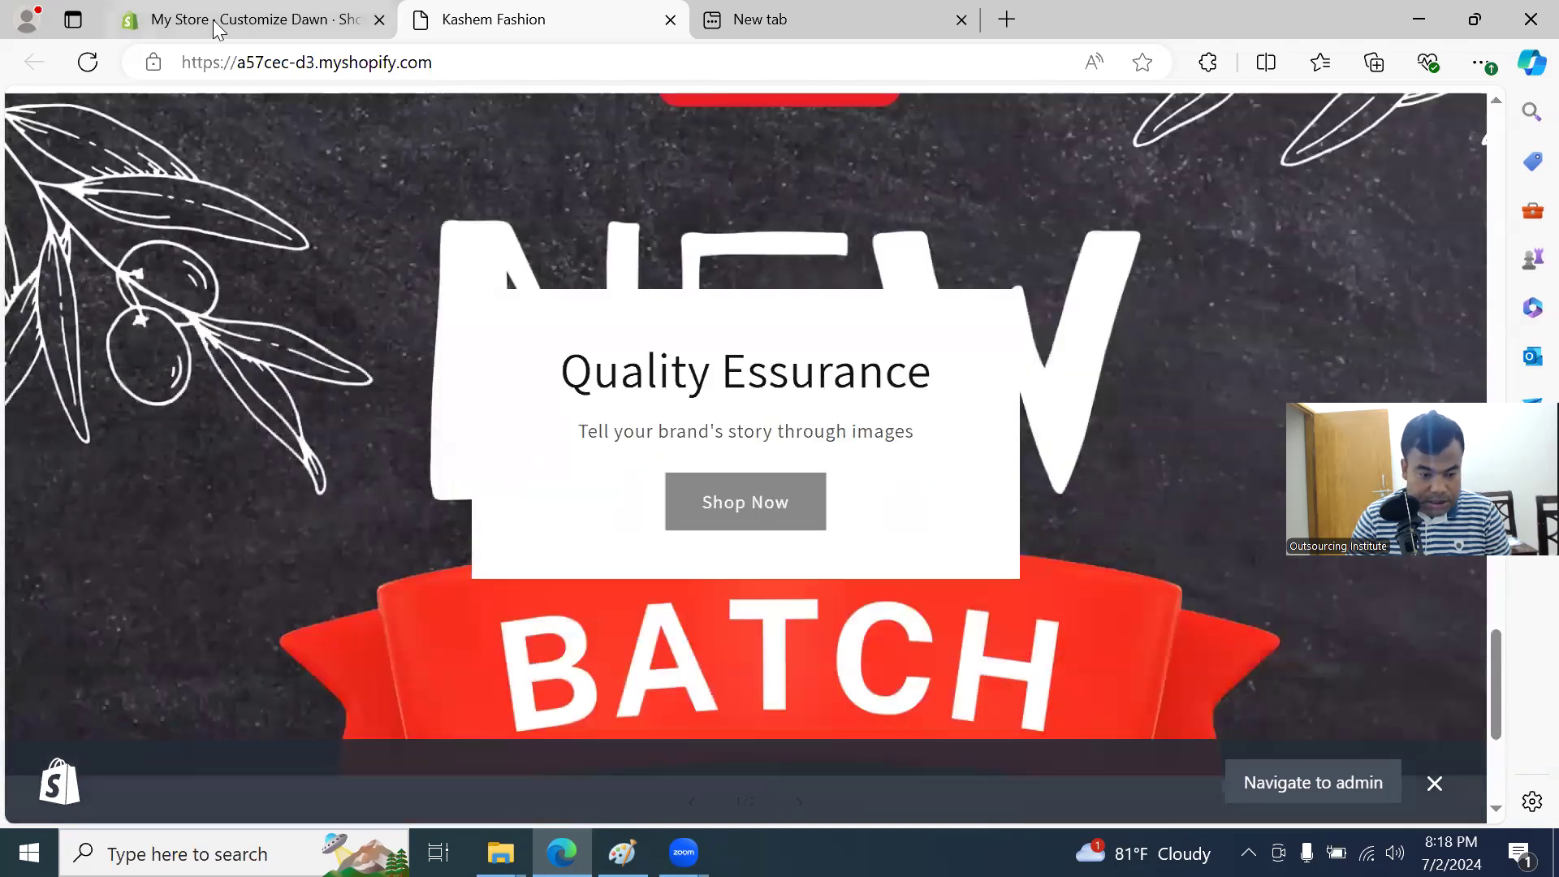
Step: Compare the slideshow in the theme editor with the live storefront, dismissing the storefront's admin bar, and return to the editor
left_click(212, 19)
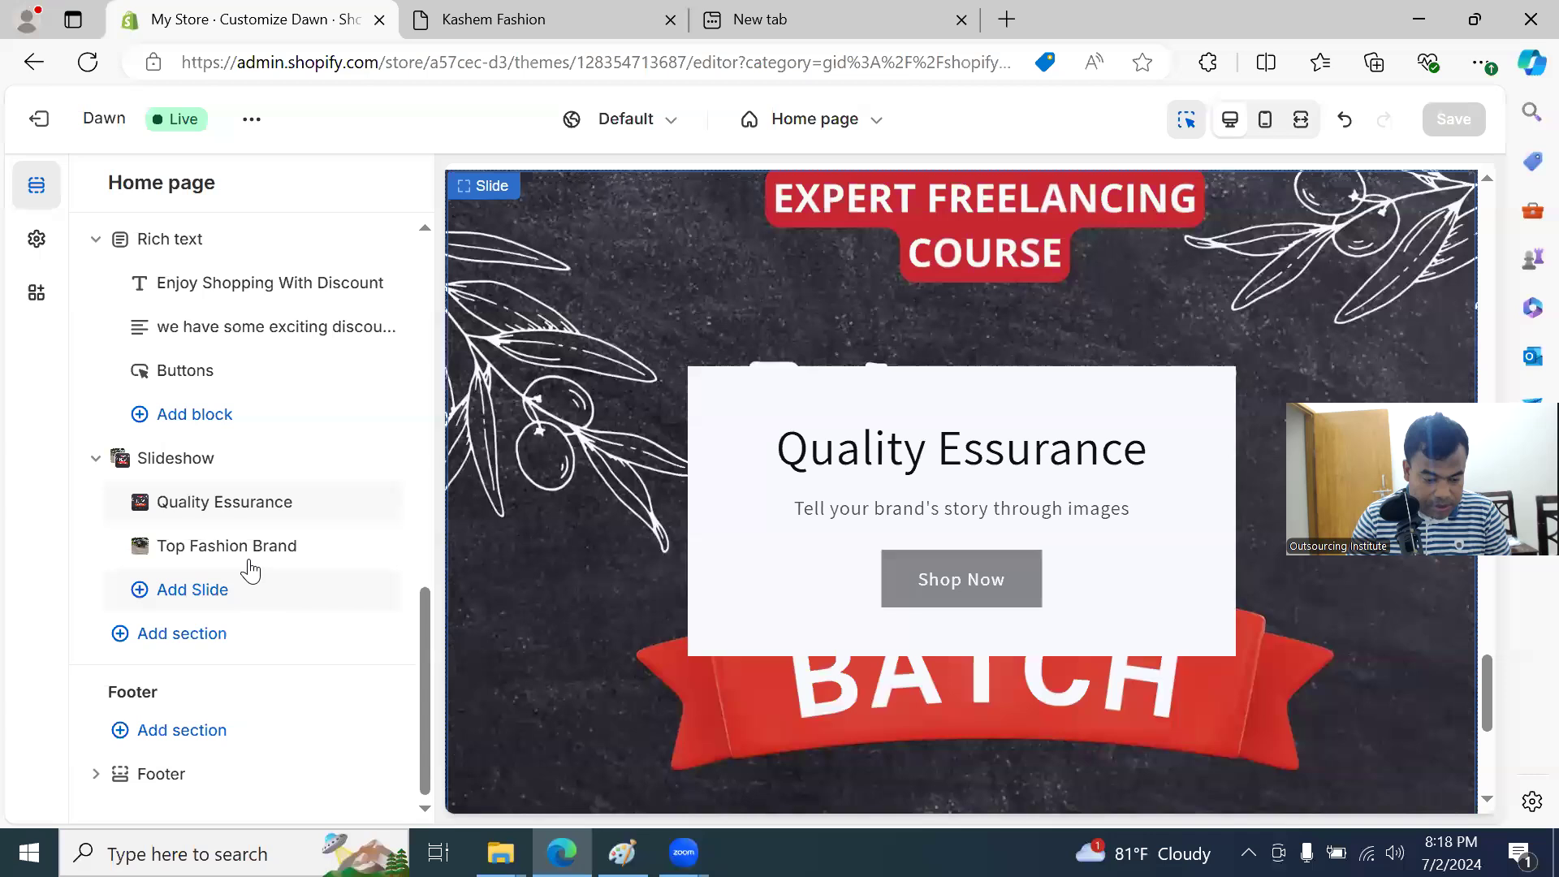
left_click(519, 19)
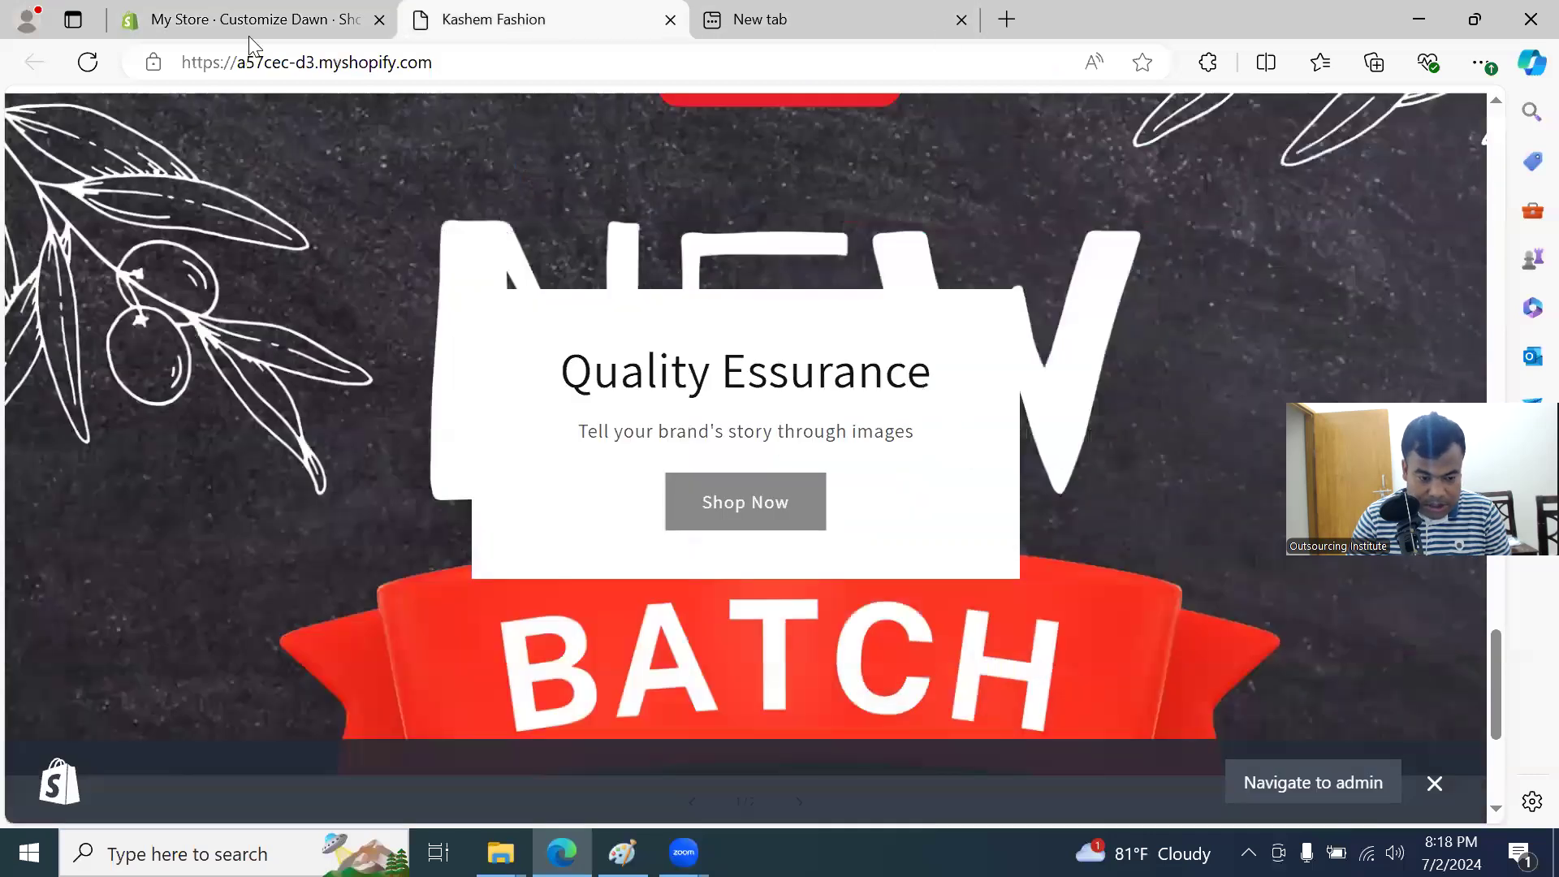
left_click(203, 24)
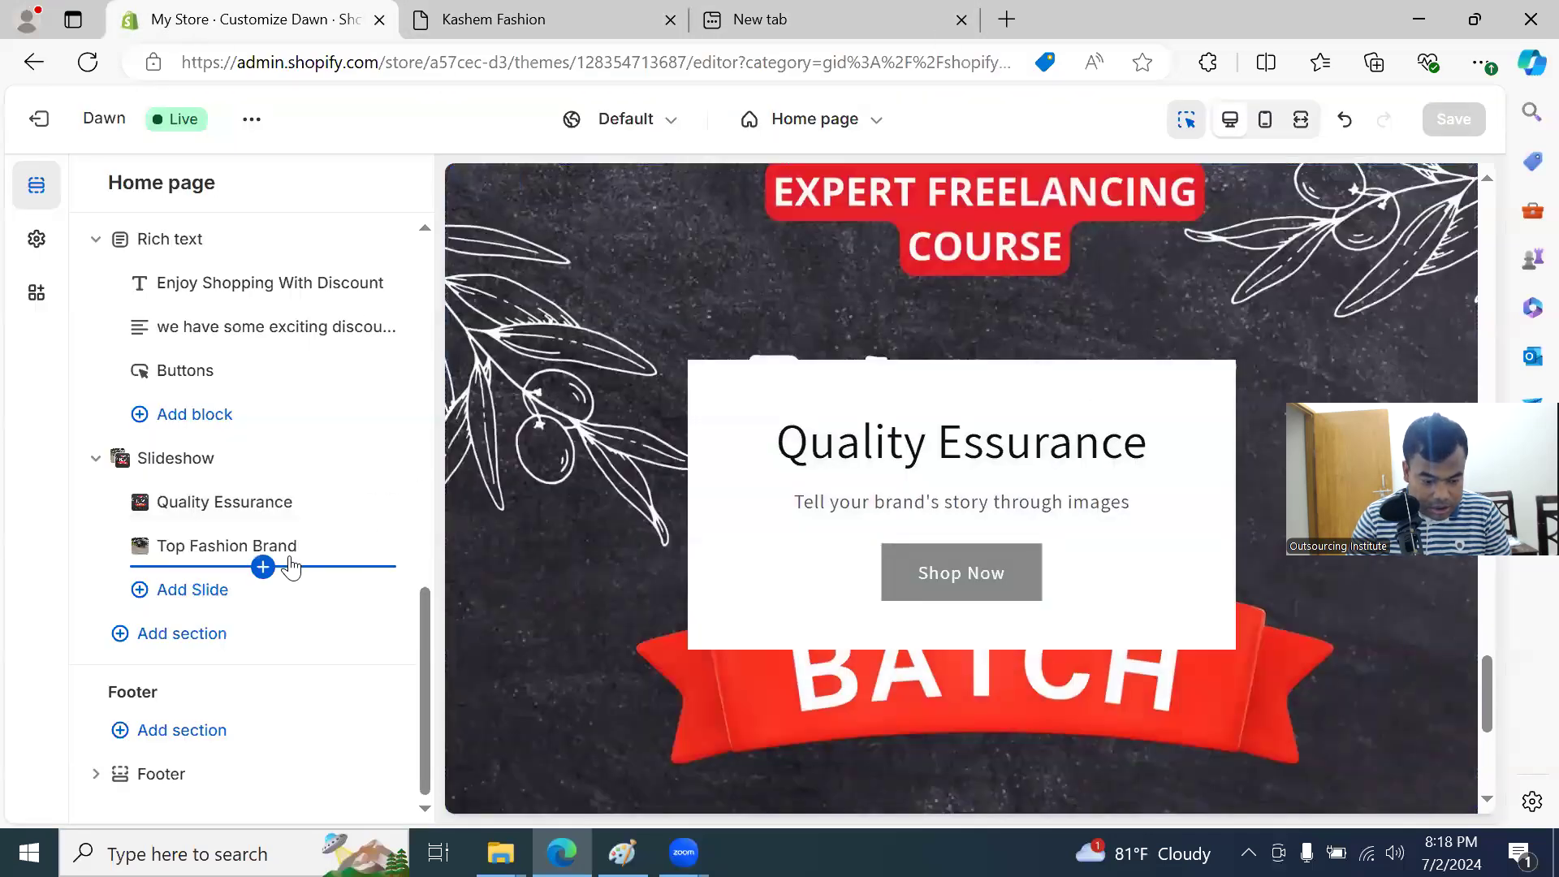
left_click(600, 15)
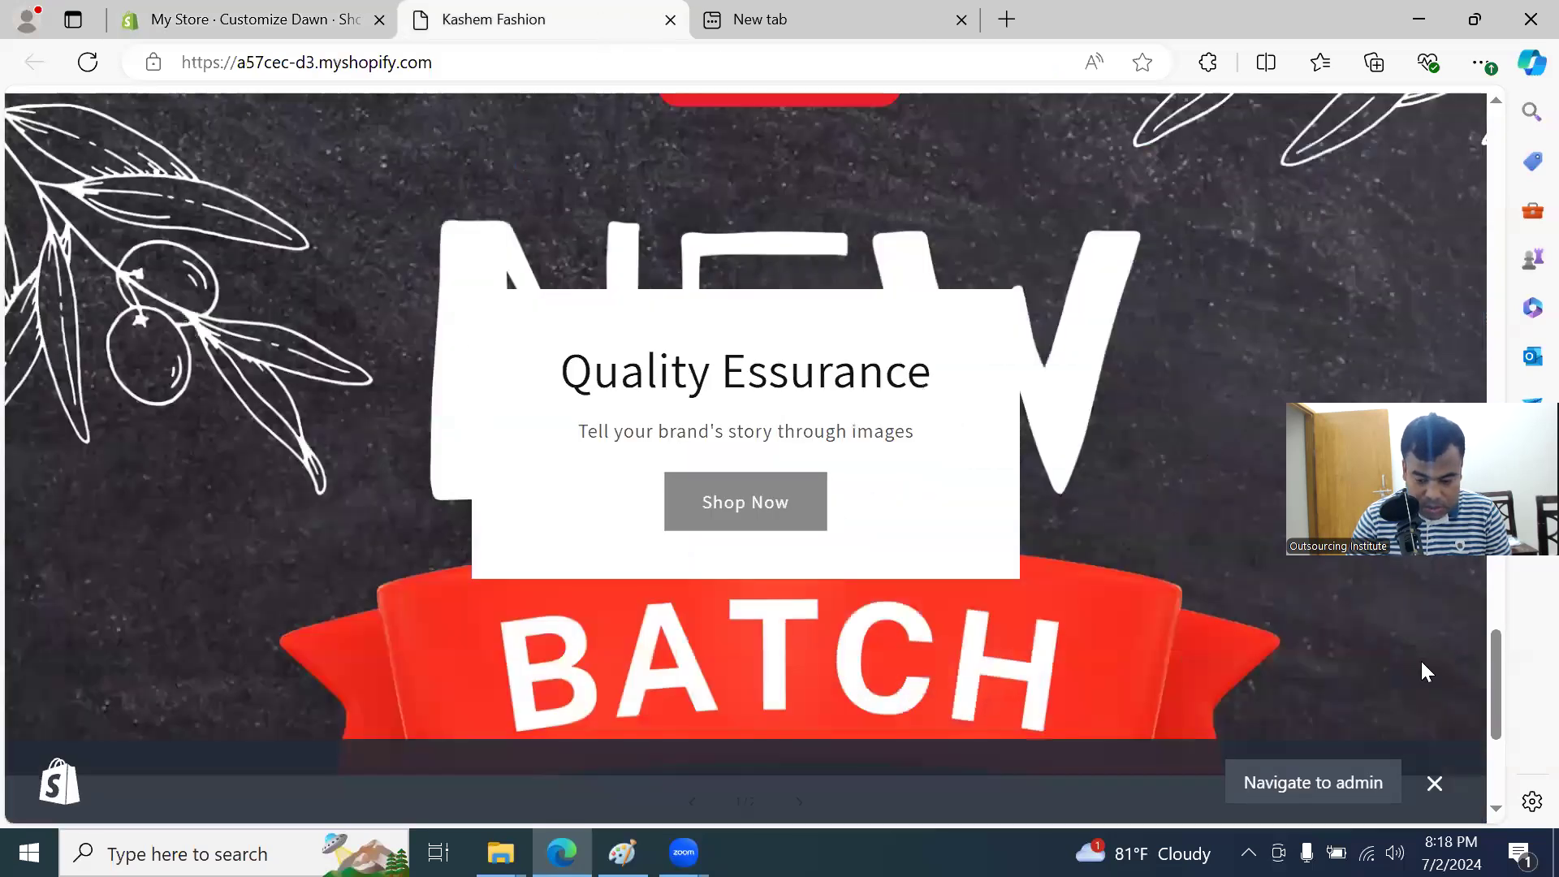
left_click(1435, 783)
scroll(1105, 527, "down", 1)
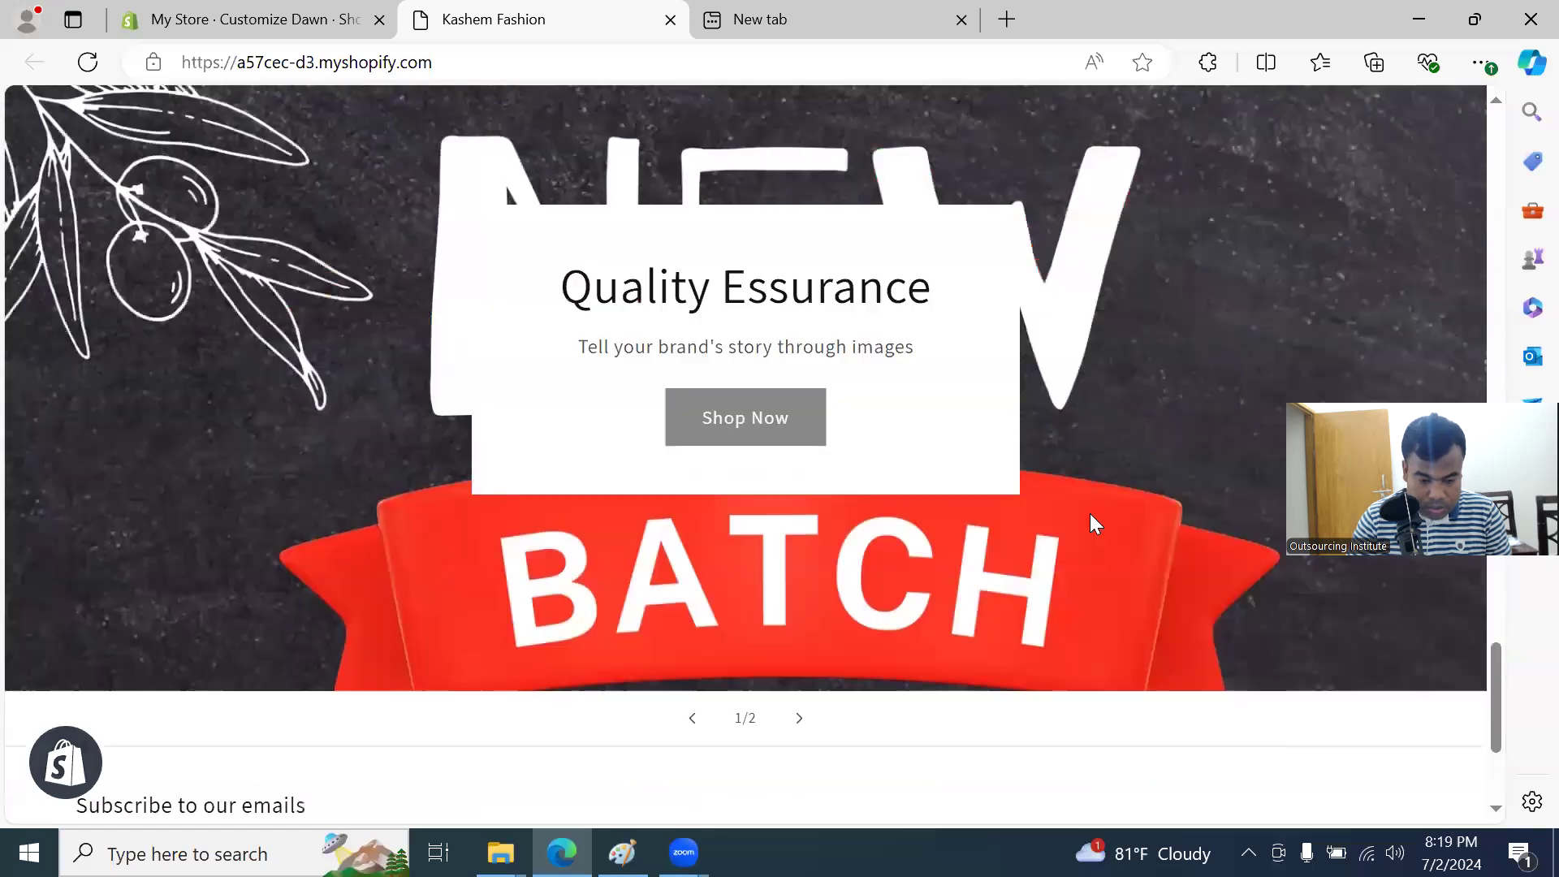
scroll(1045, 473, "up", 1)
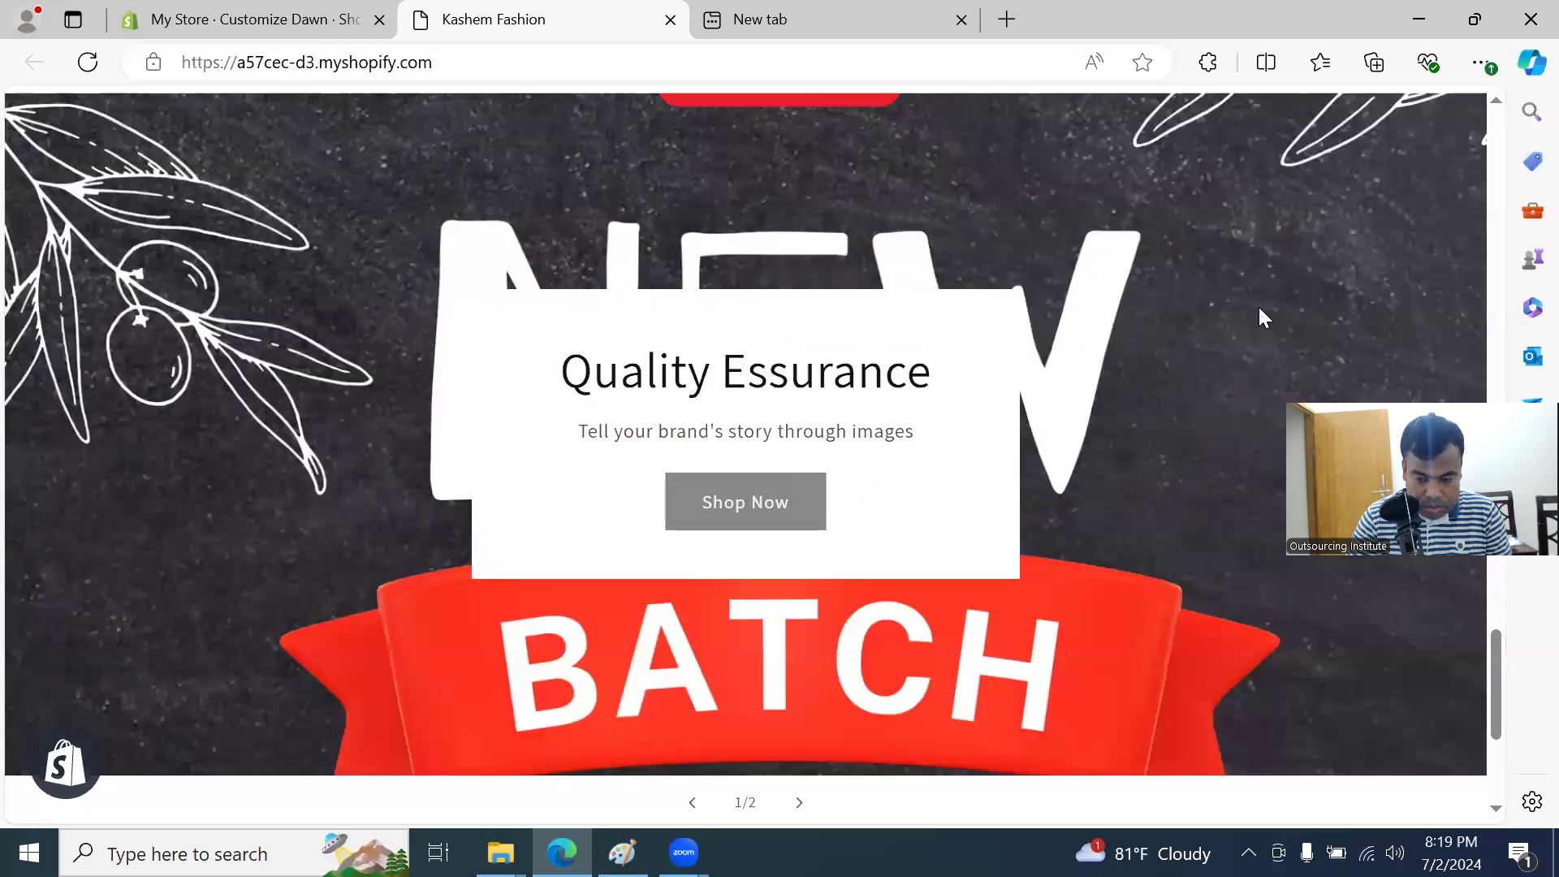
scroll(1450, 294, "up", 2)
scroll(1452, 297, "up", 1)
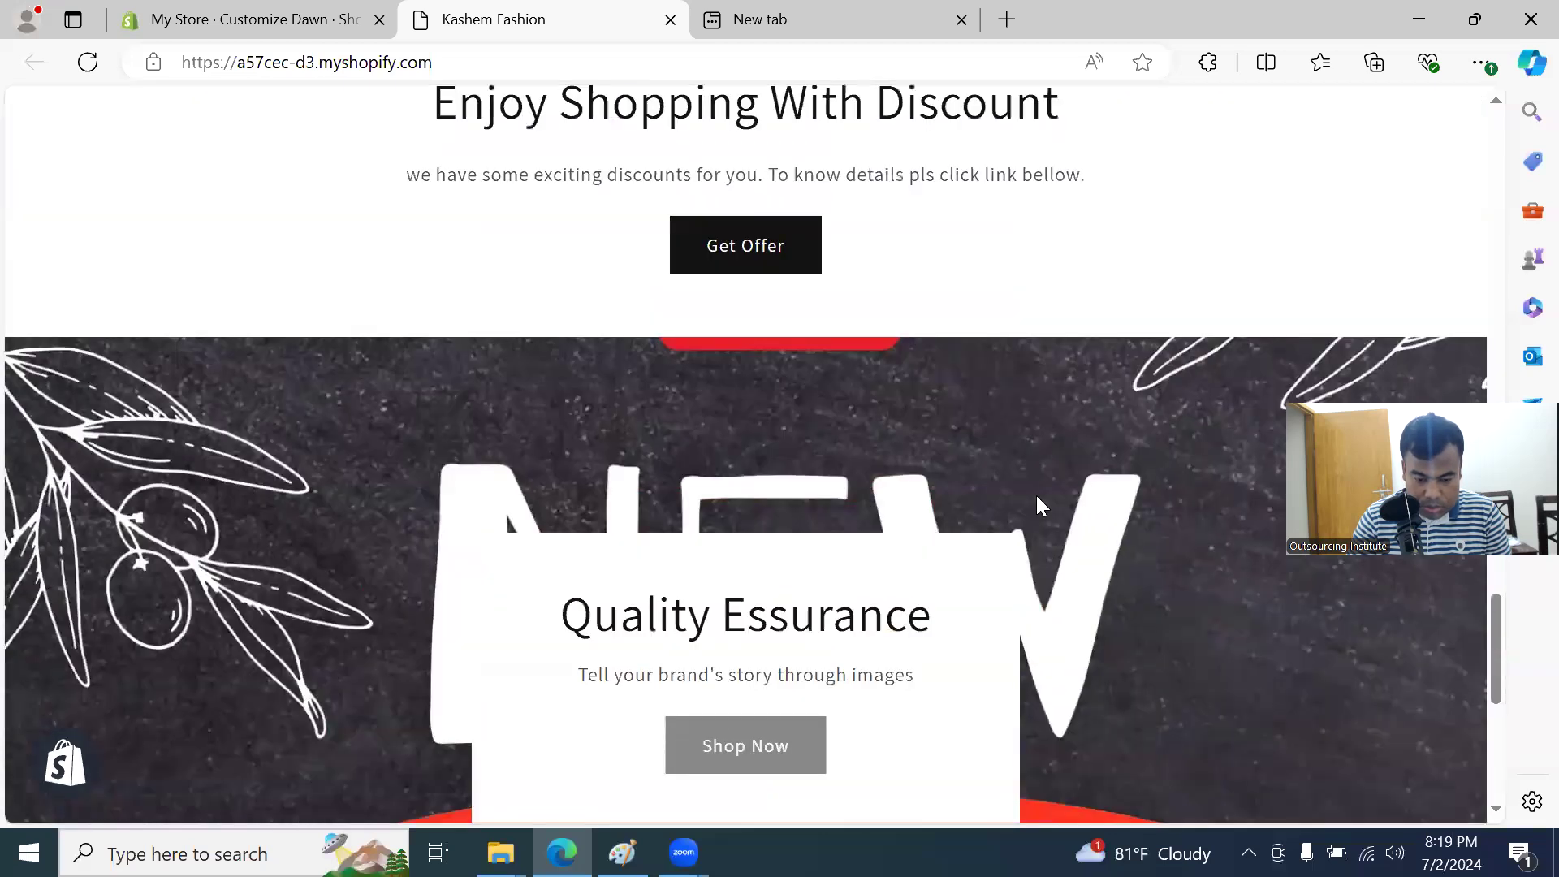
scroll(1034, 501, "down", 3)
left_click(227, 31)
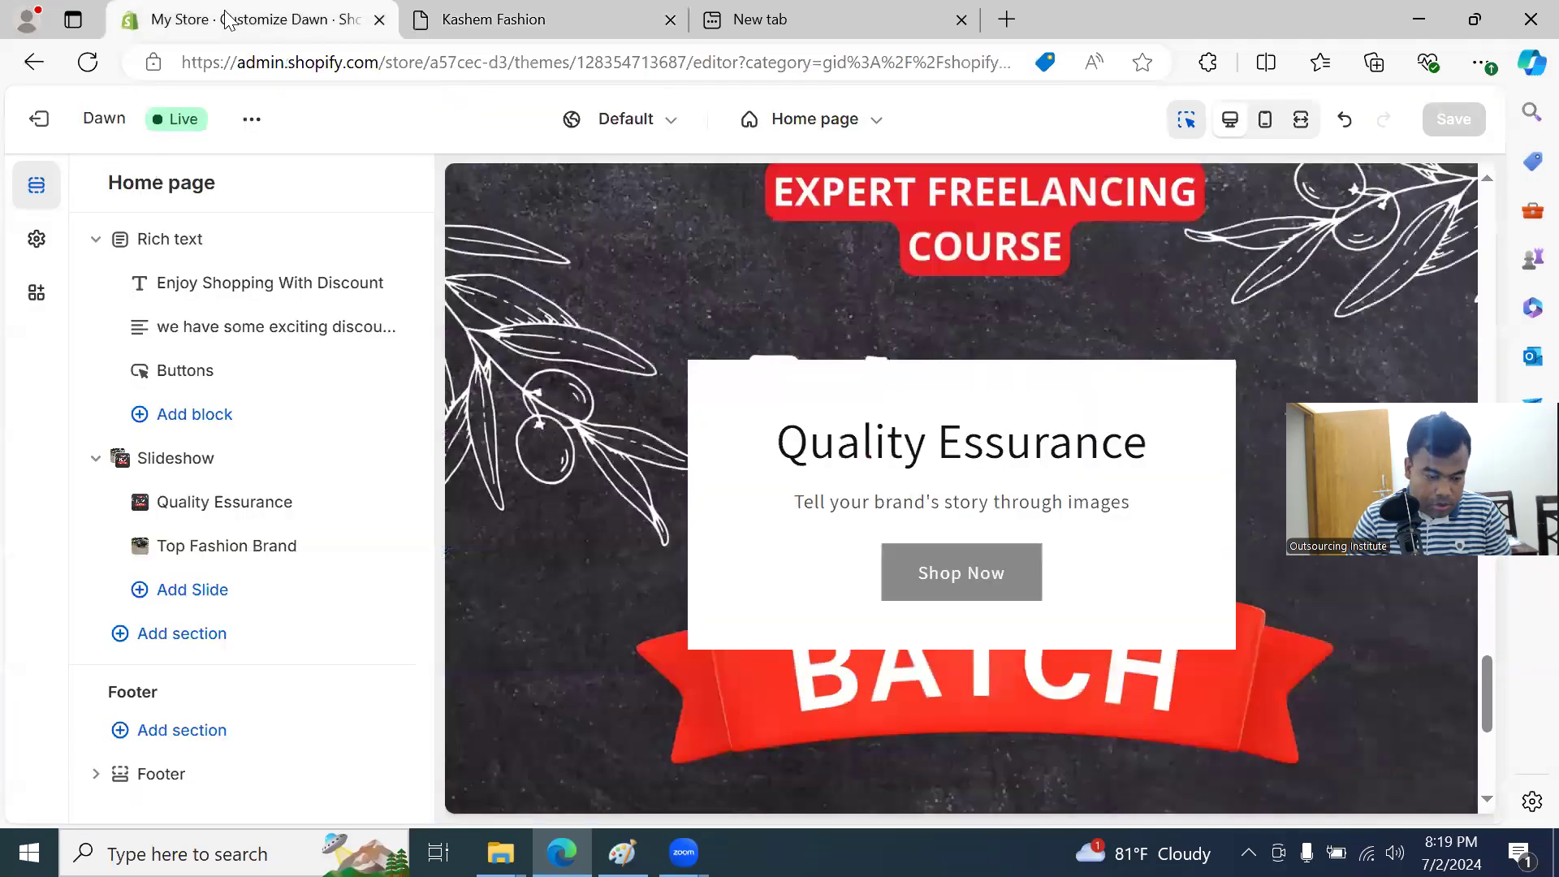
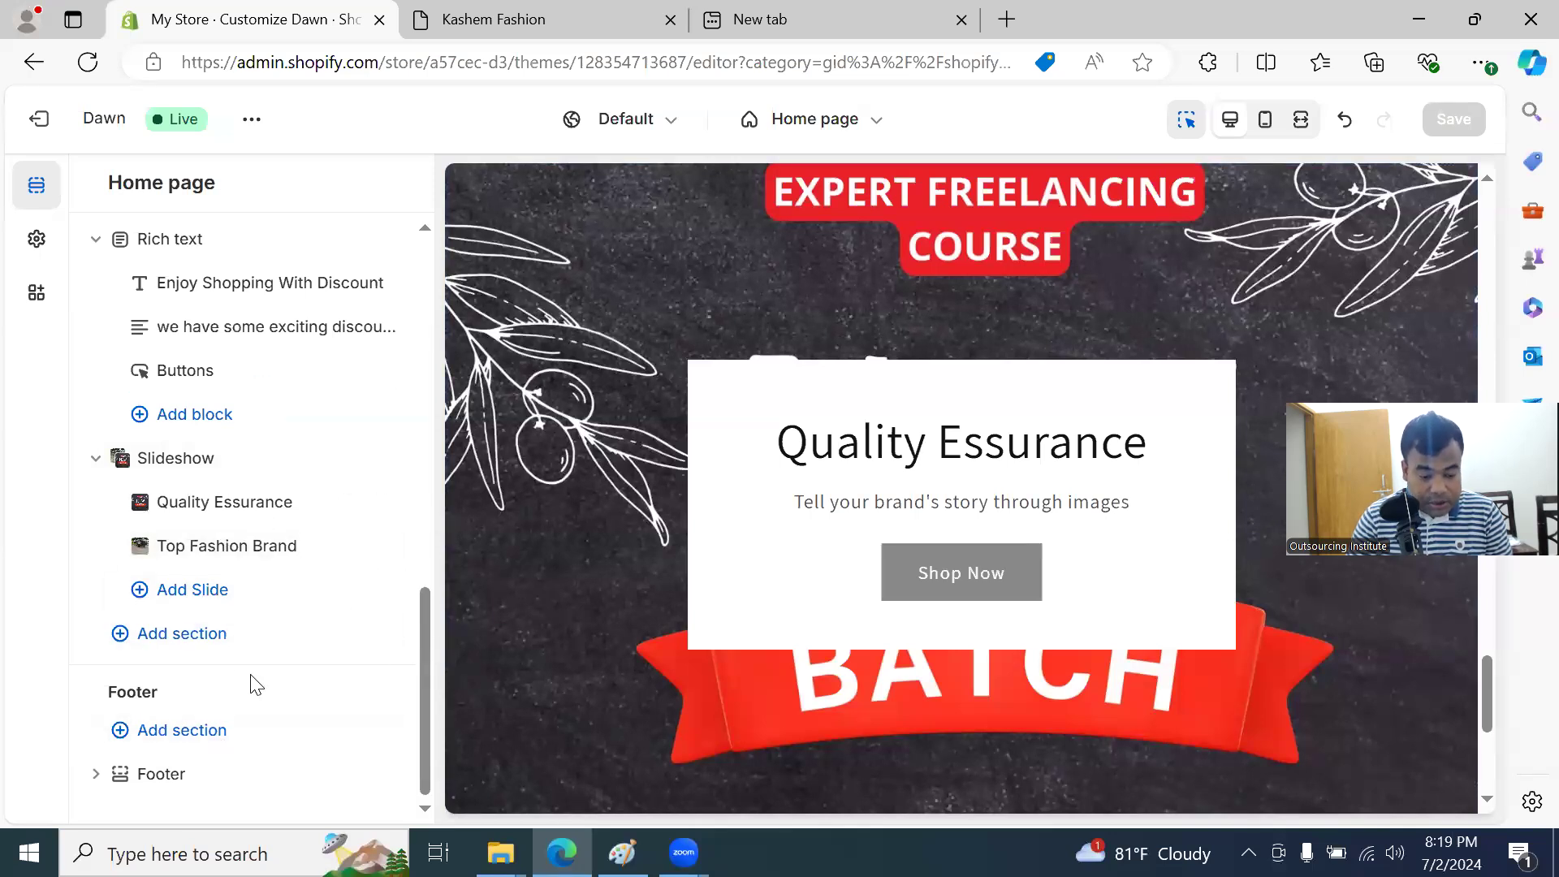
Step: Add a Collage section below the slideshow on the home page and set its heading to "Summer Collection"
left_click(181, 641)
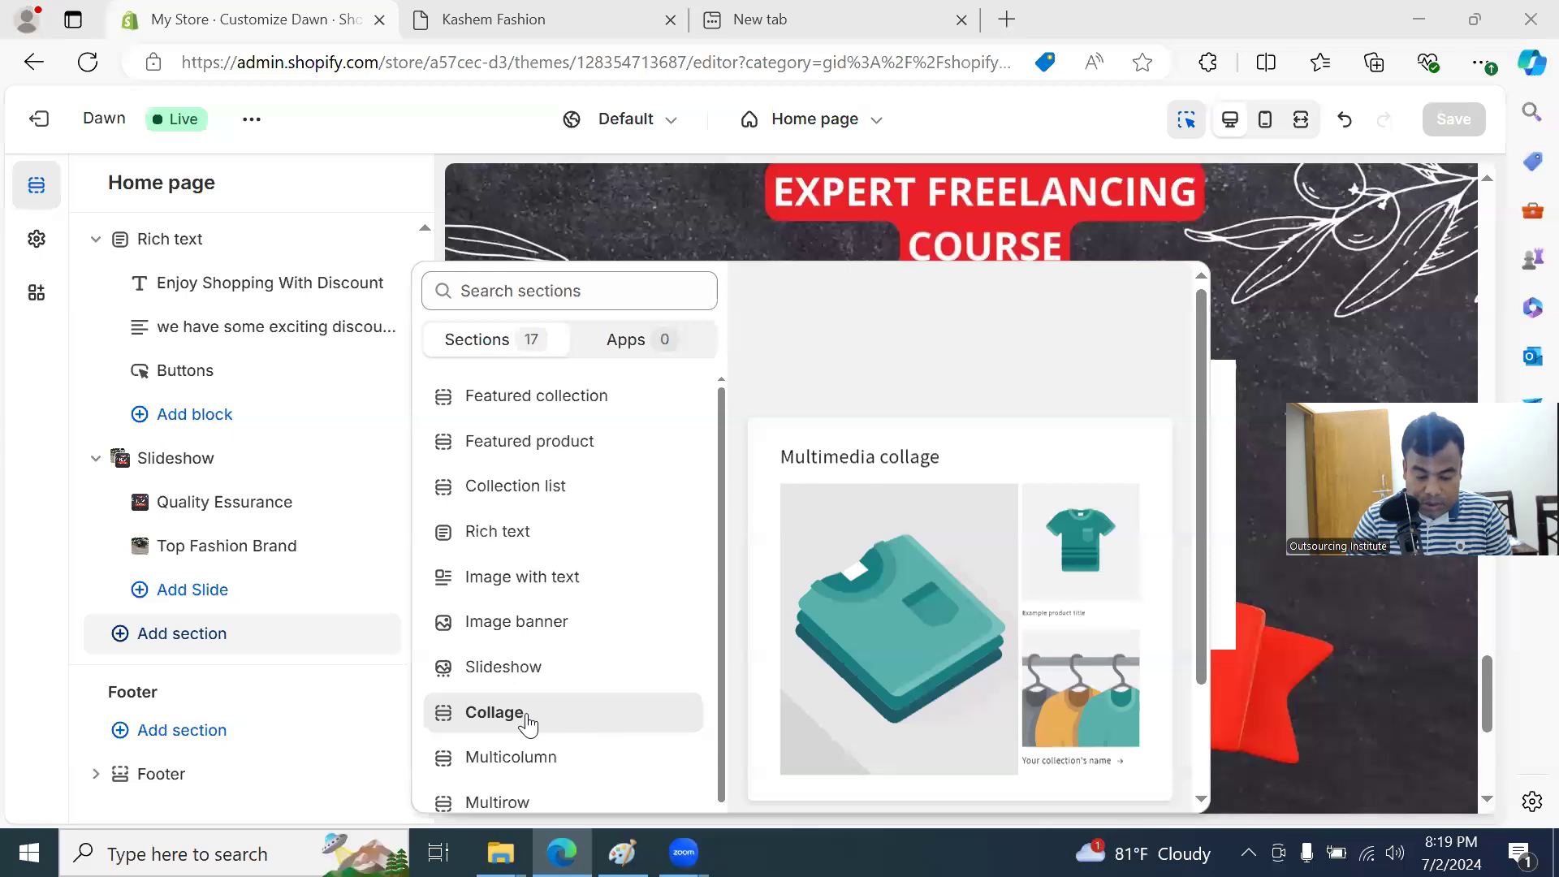
left_click(528, 723)
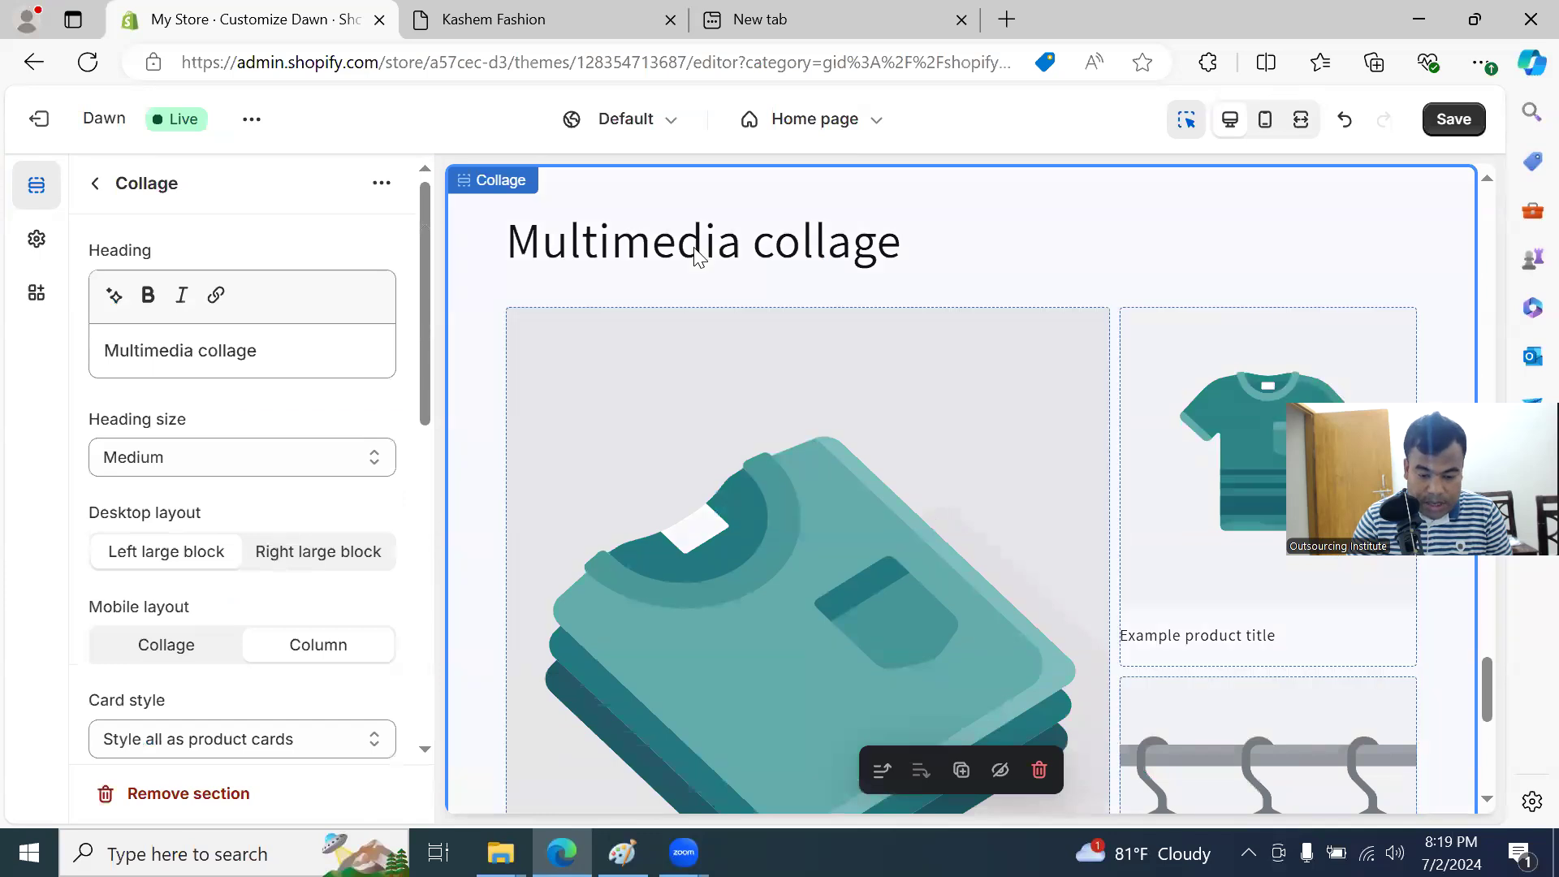
left_click(270, 352)
key("ctrl+a")
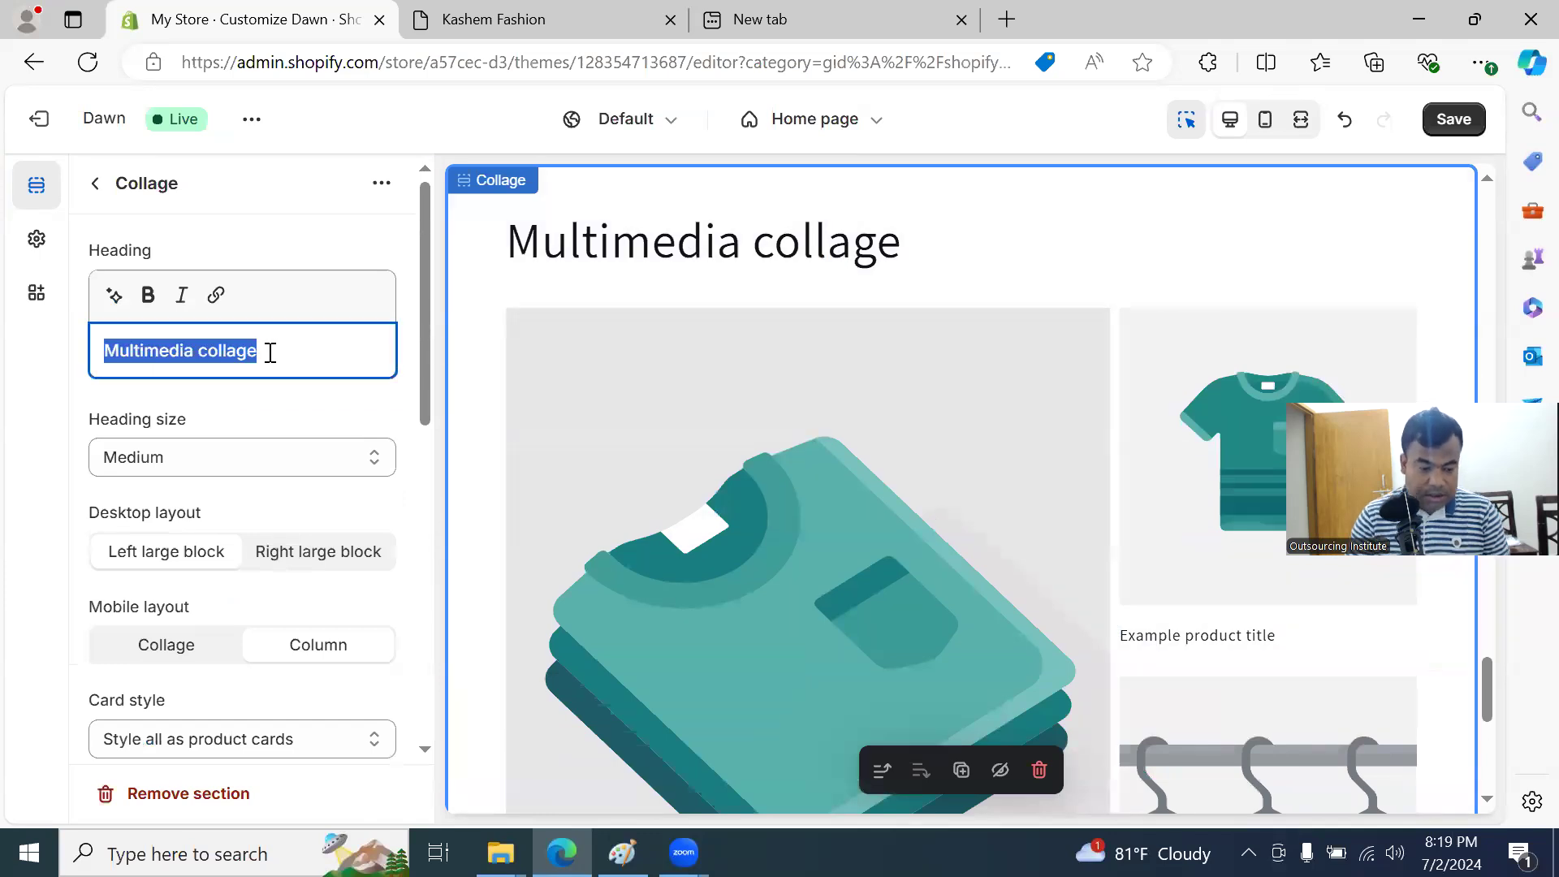
type("Our colleciton")
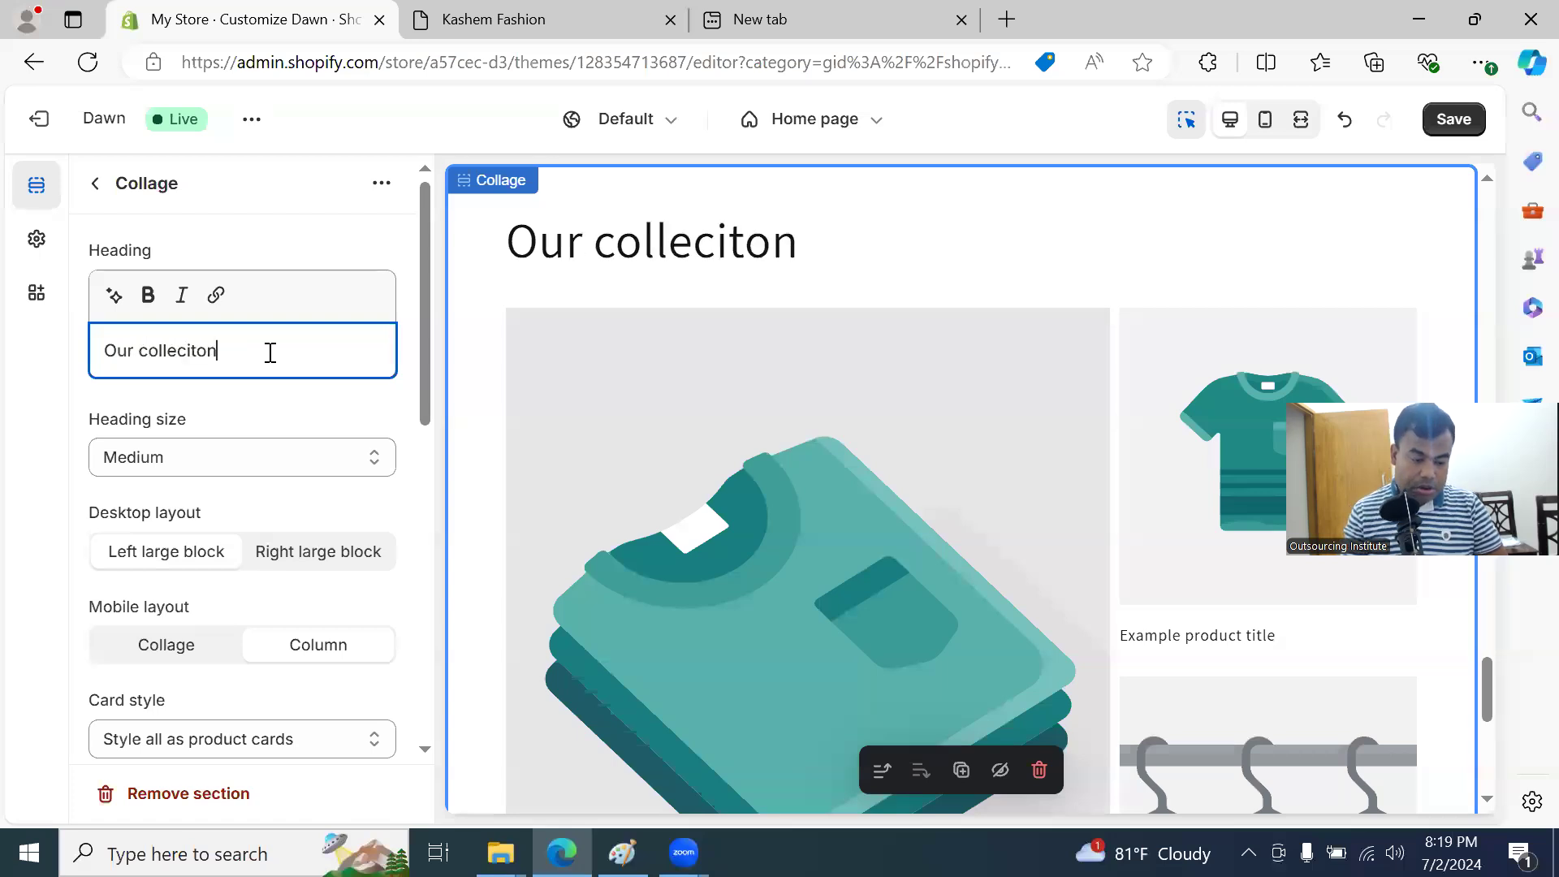
key("BackSpace")
key("BackSpace")
key("BackSpace")
key("BackSpace")
key("BackSpace")
key("BackSpace")
key("BackSpace")
key("BackSpace")
key("BackSpace")
key("BackSpace")
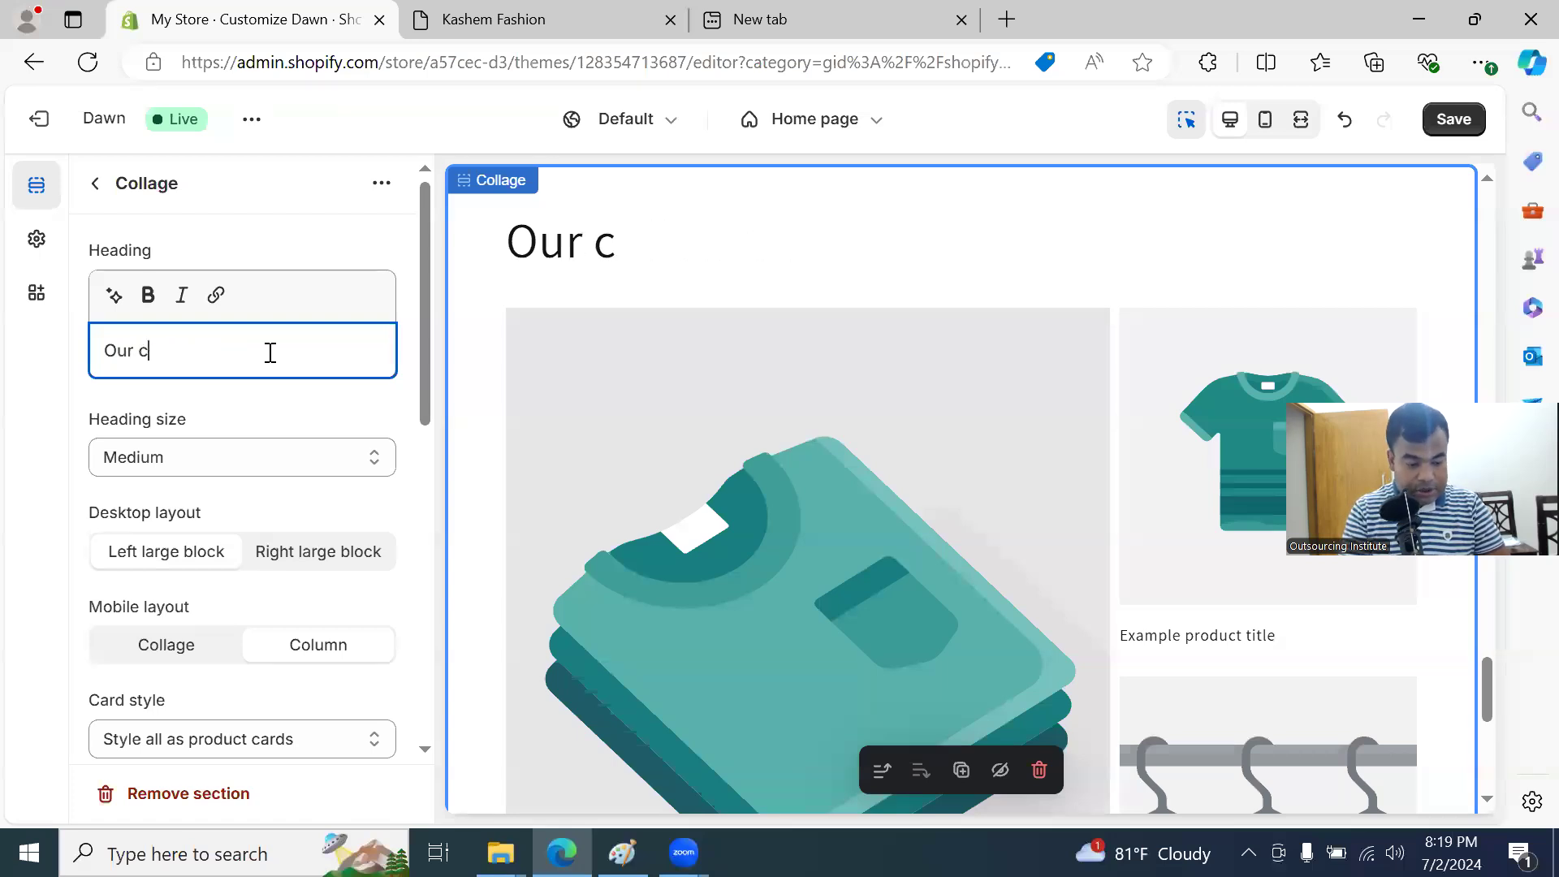
type("Summ")
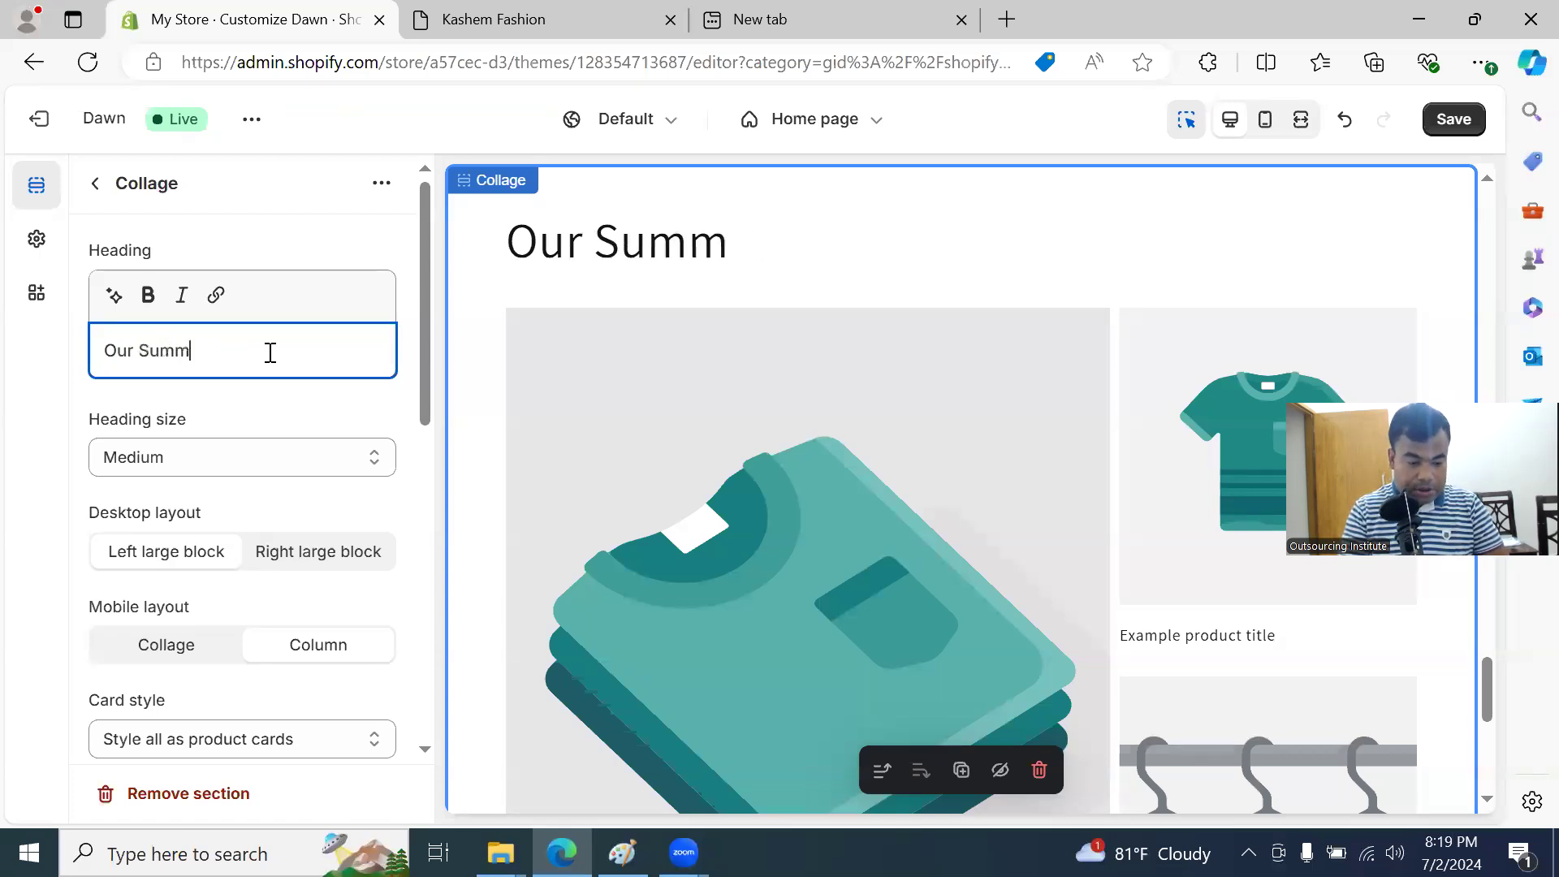
type("er Collection")
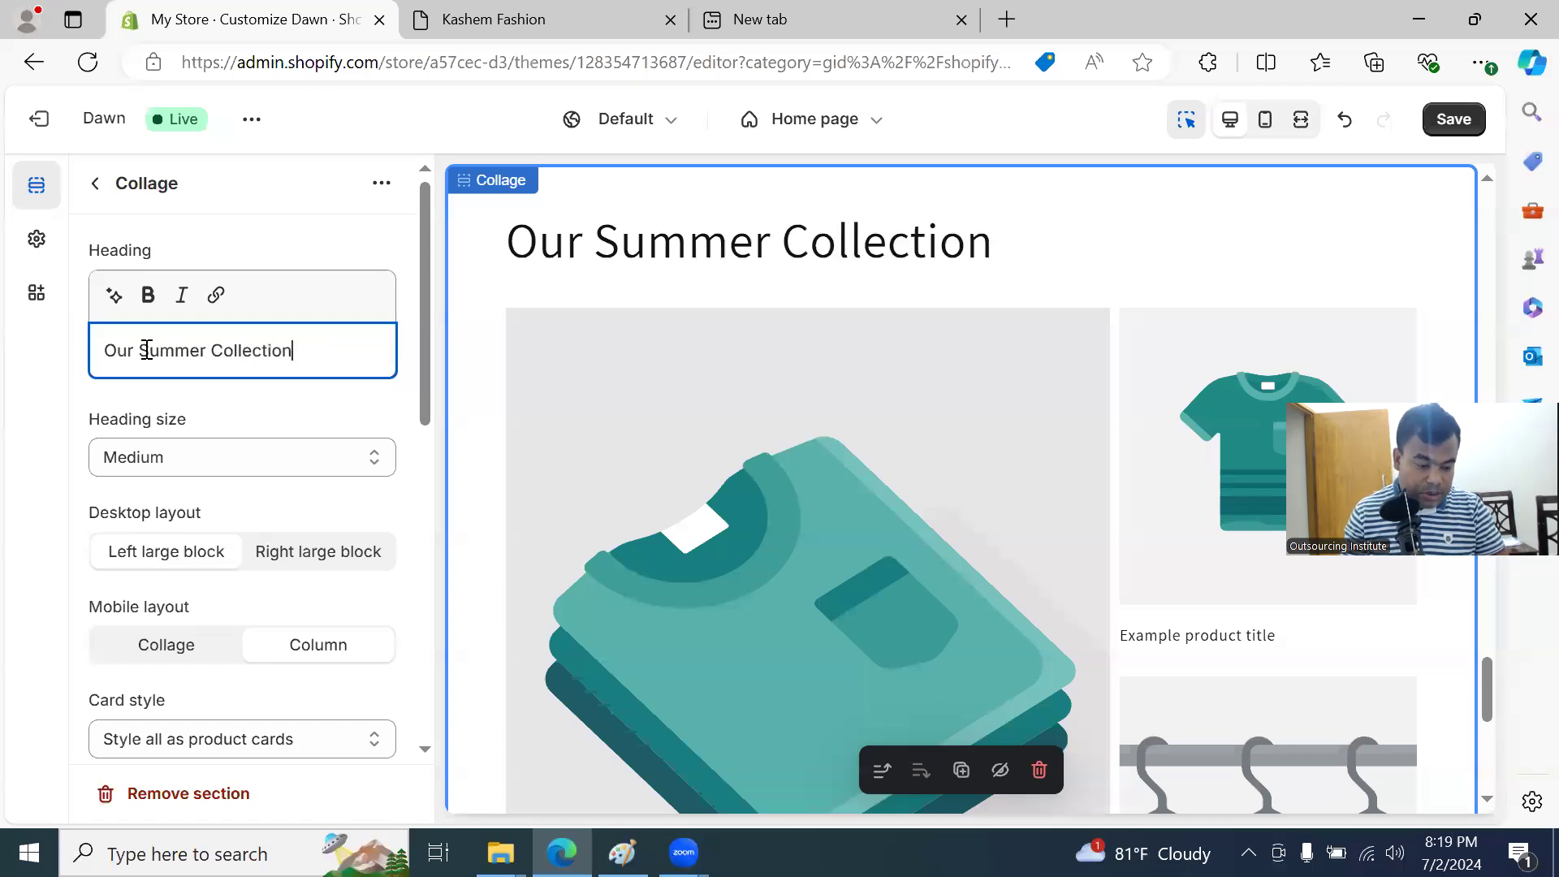
double_click(112, 351)
key("BackSpace")
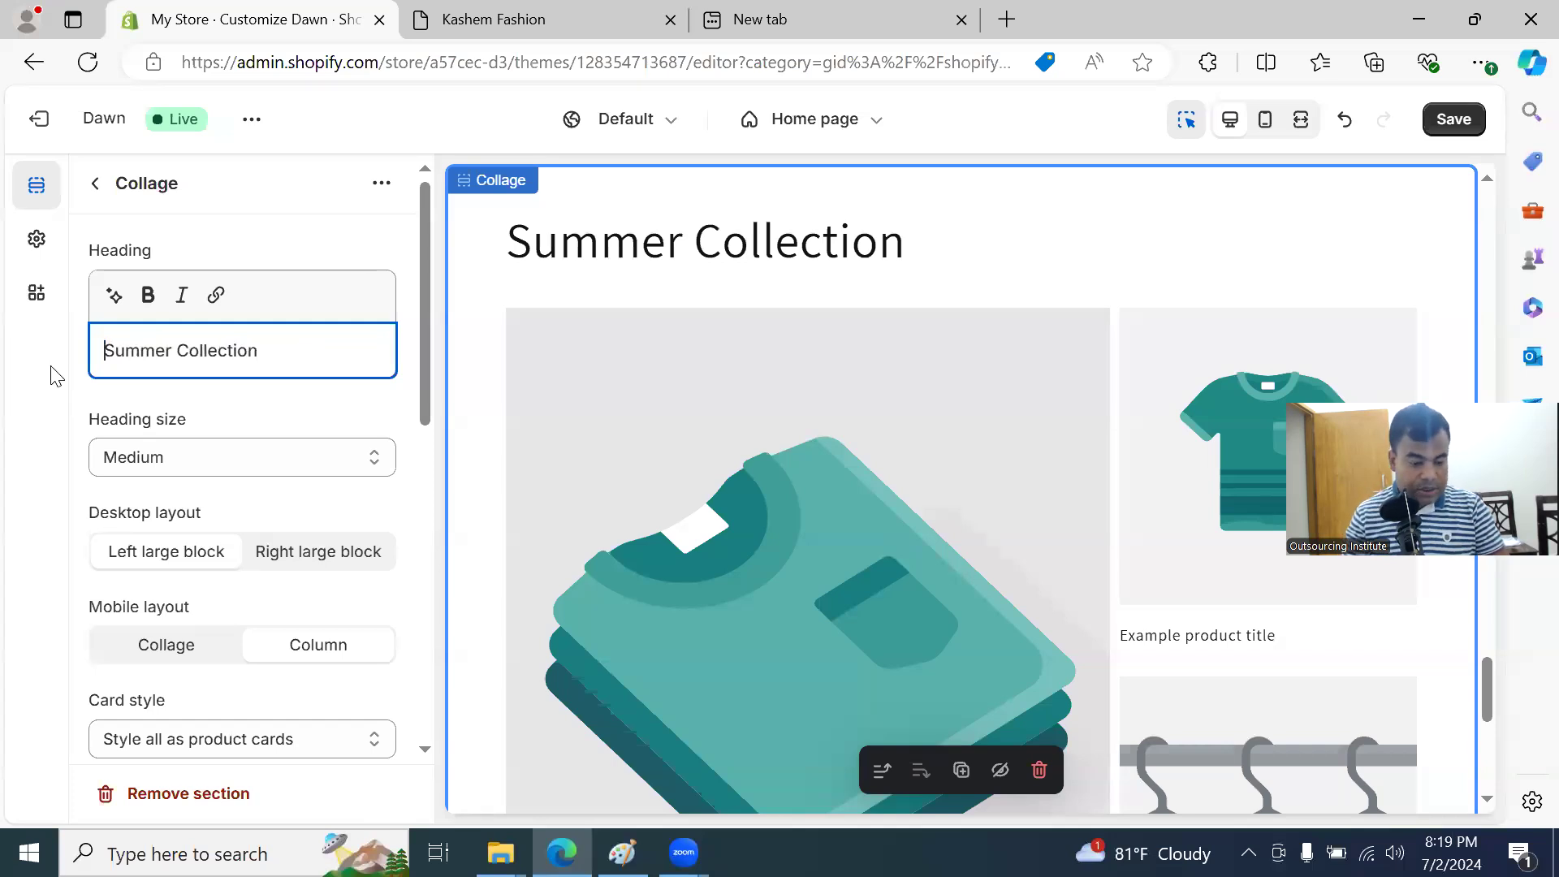
left_click(216, 409)
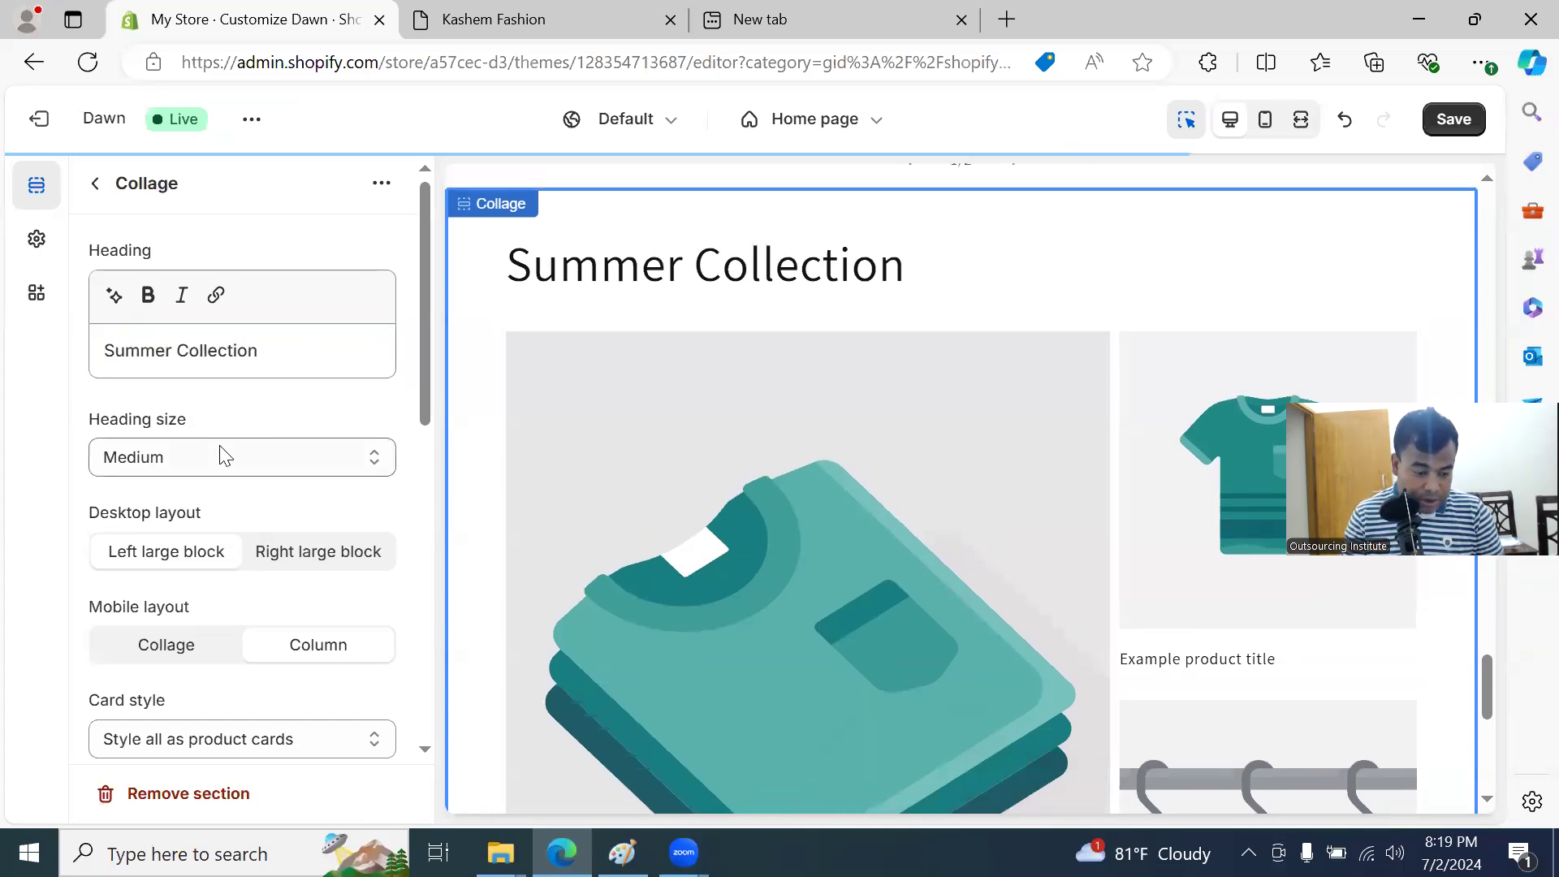
Step: Review the Collage section's layout, card style, color scheme and padding settings, then return to the home page section list
scroll(268, 546, "down", 3)
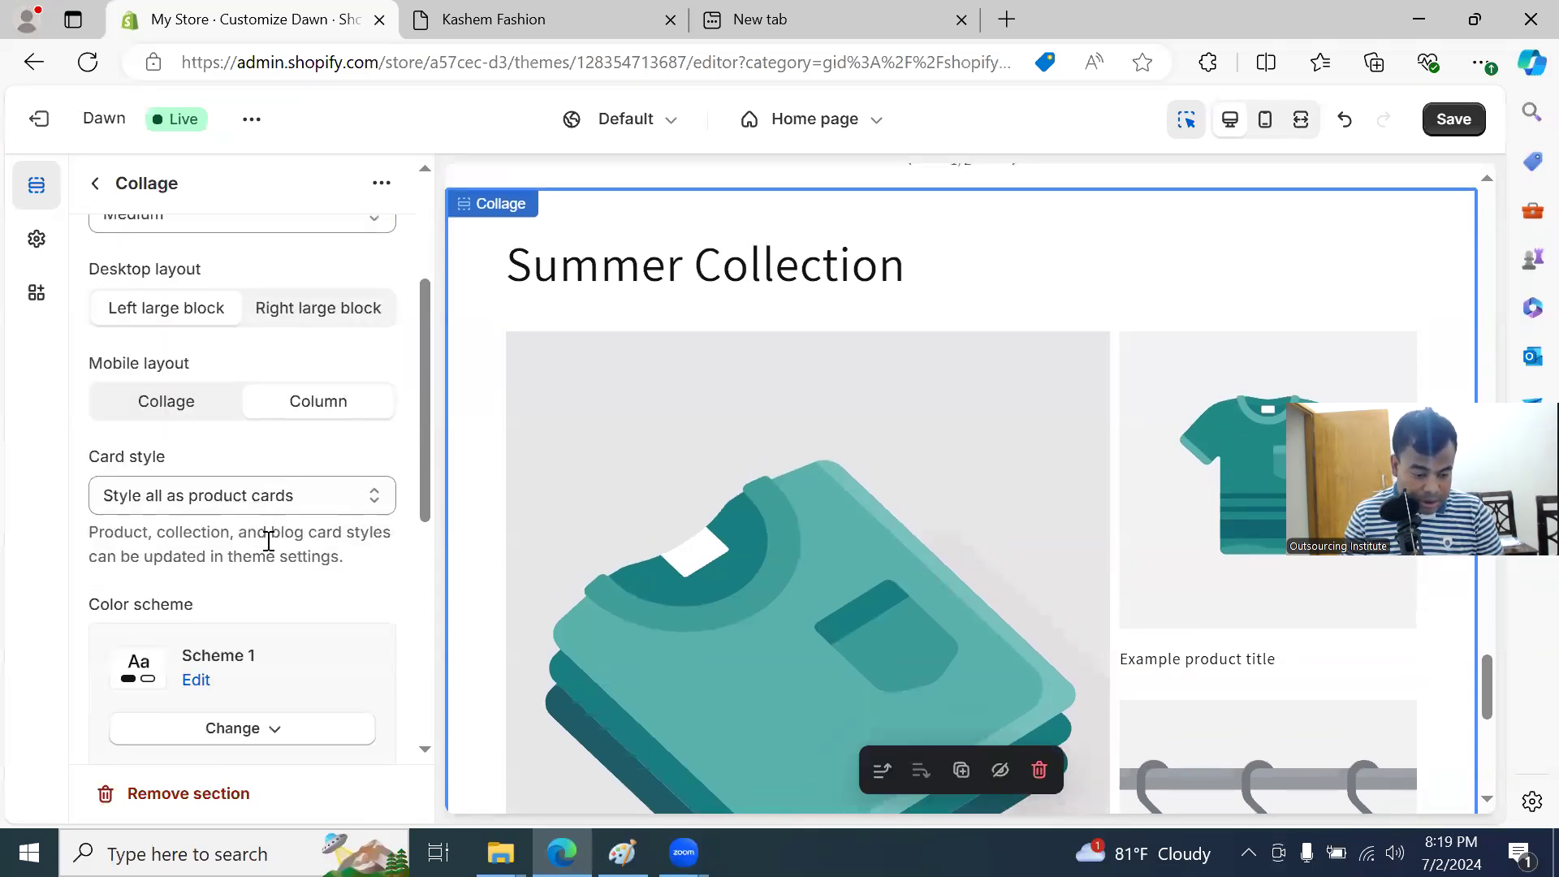
scroll(268, 542, "down", 2)
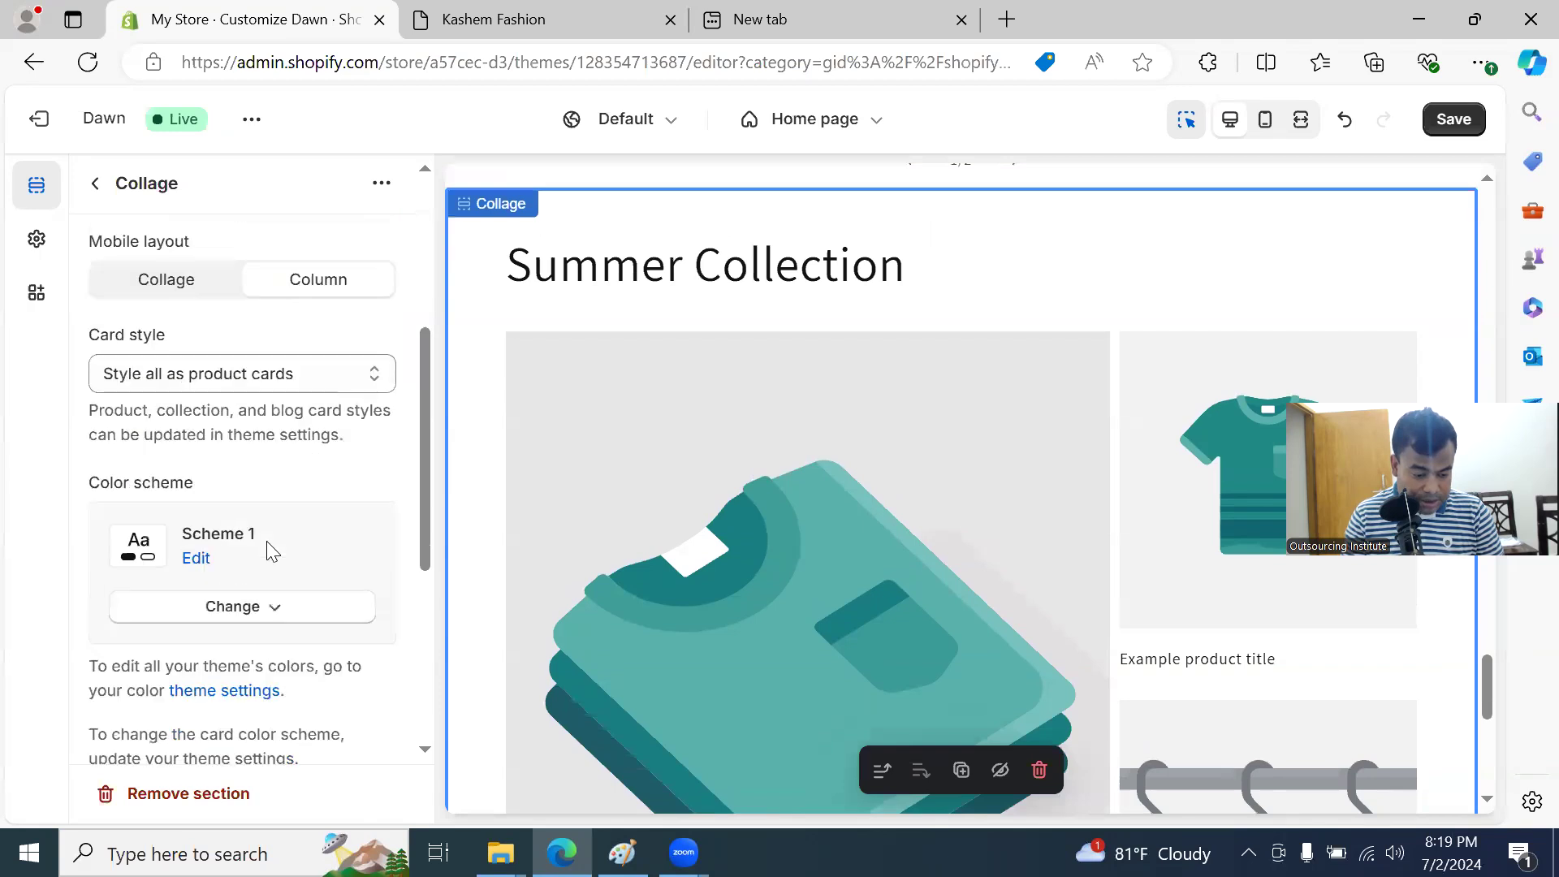
left_click(254, 611)
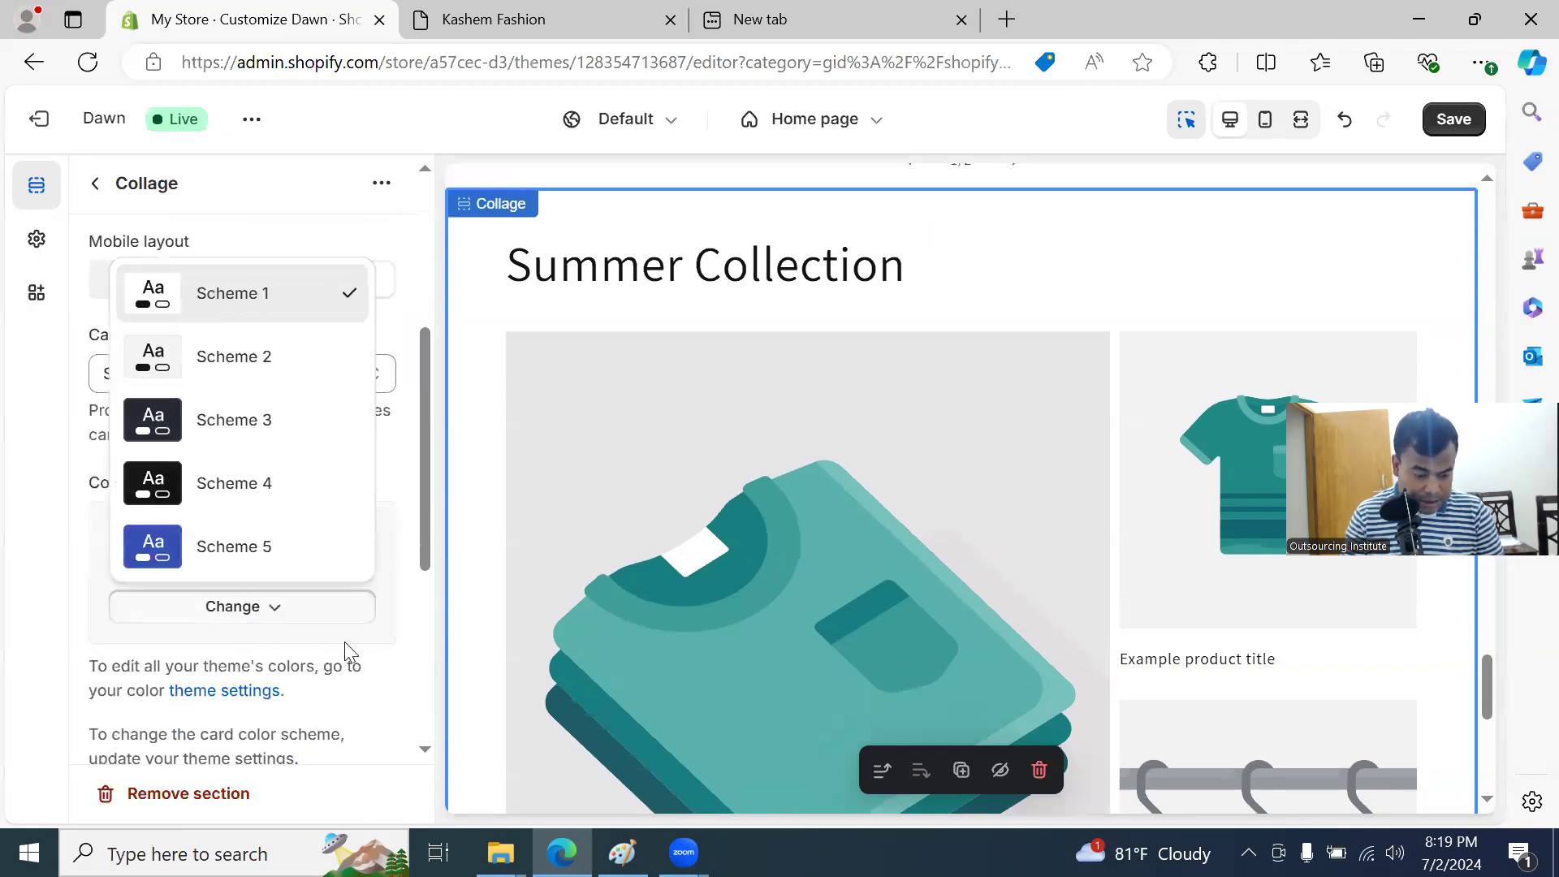
scroll(398, 635, "down", 5)
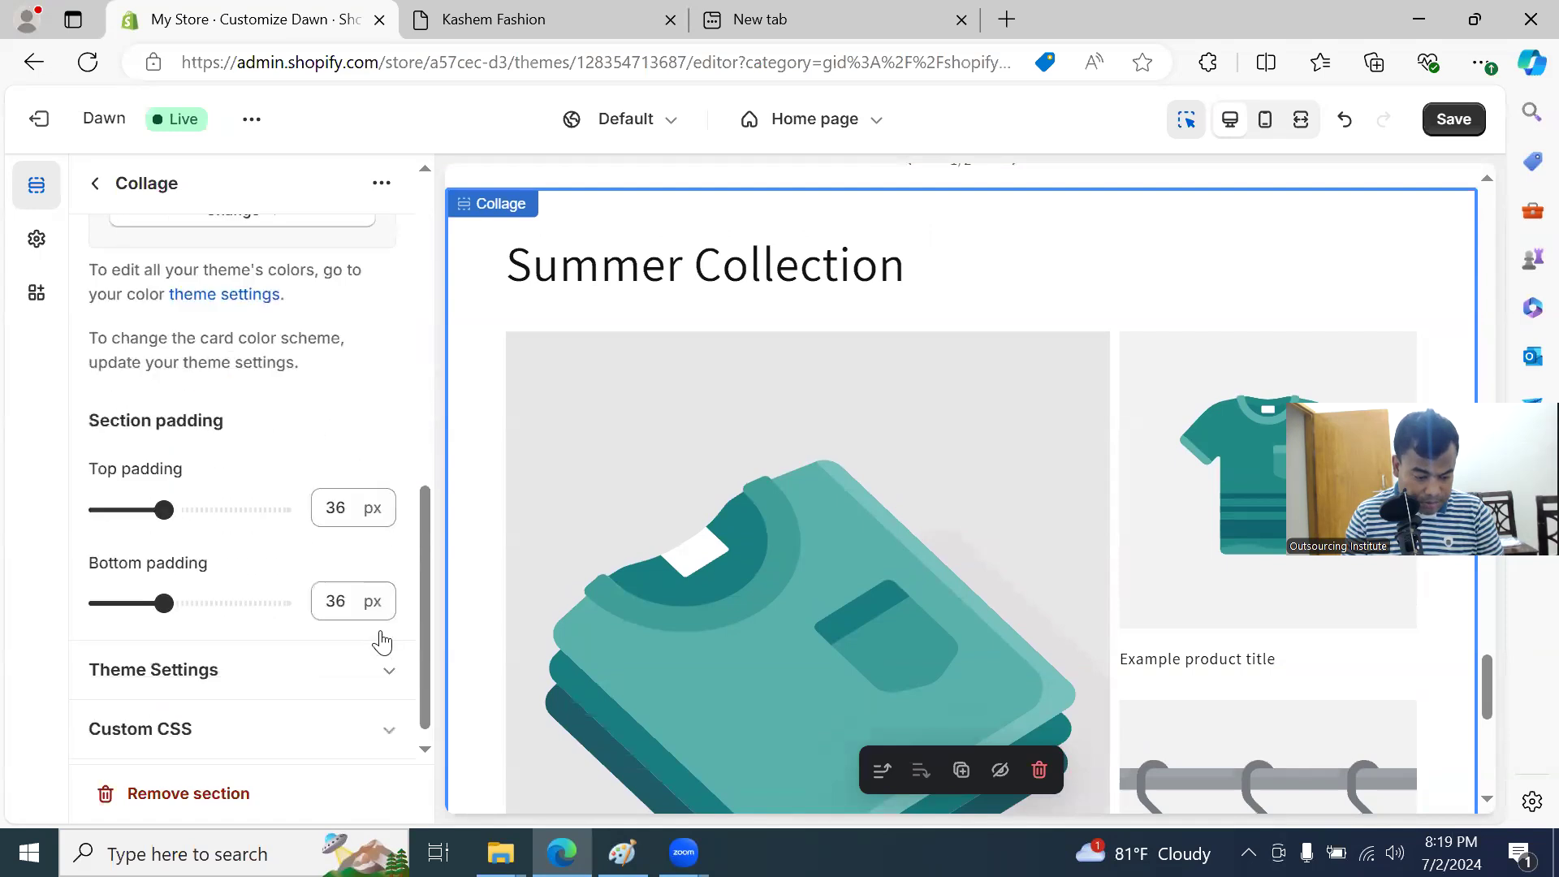
scroll(370, 628, "up", 10)
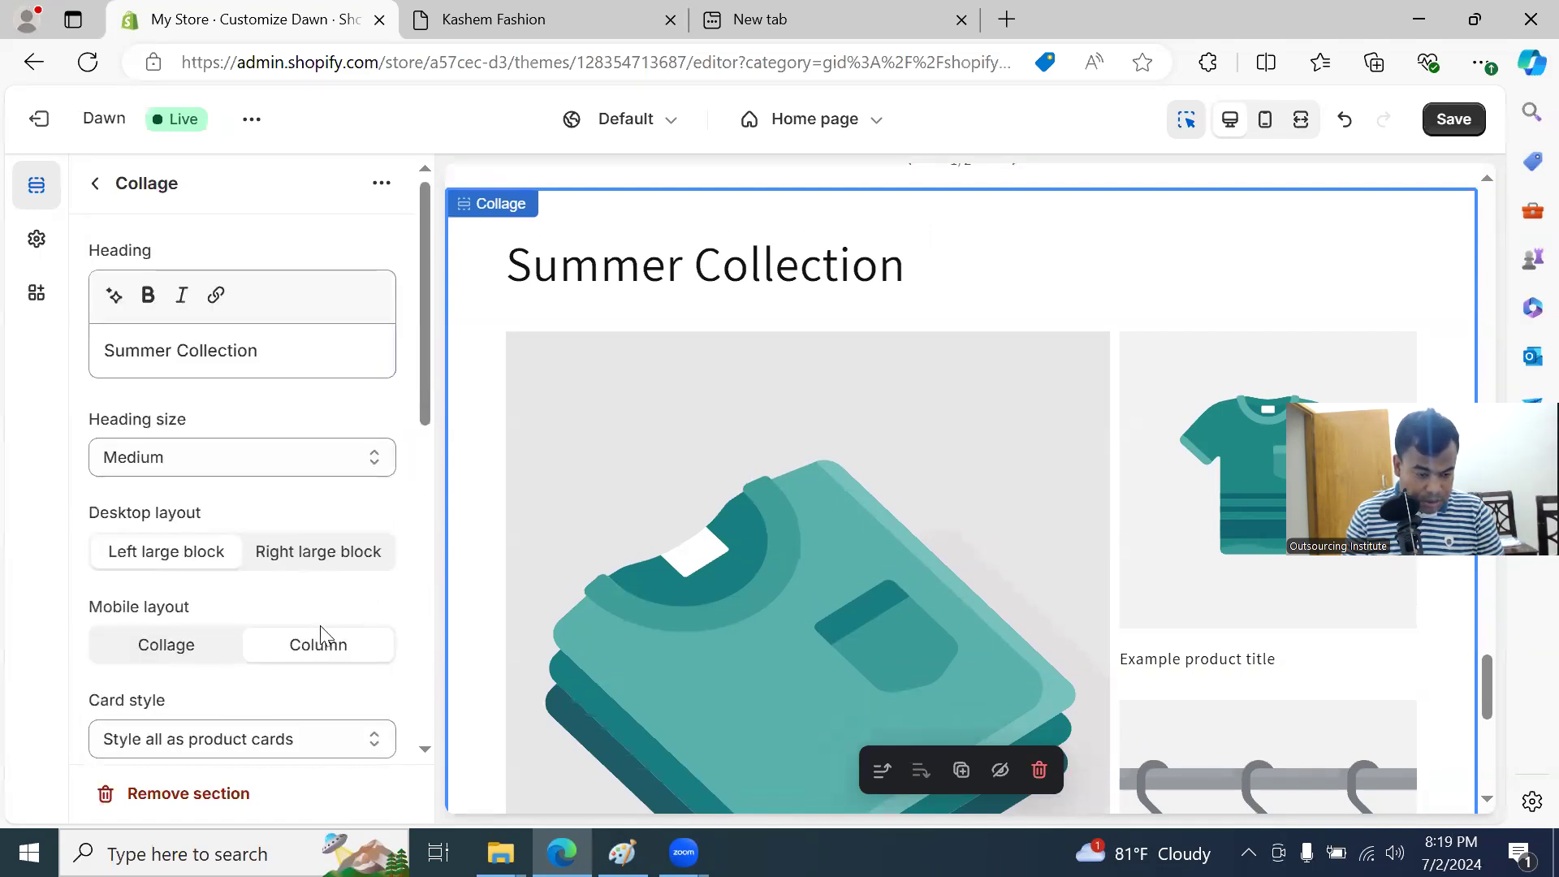
left_click(96, 184)
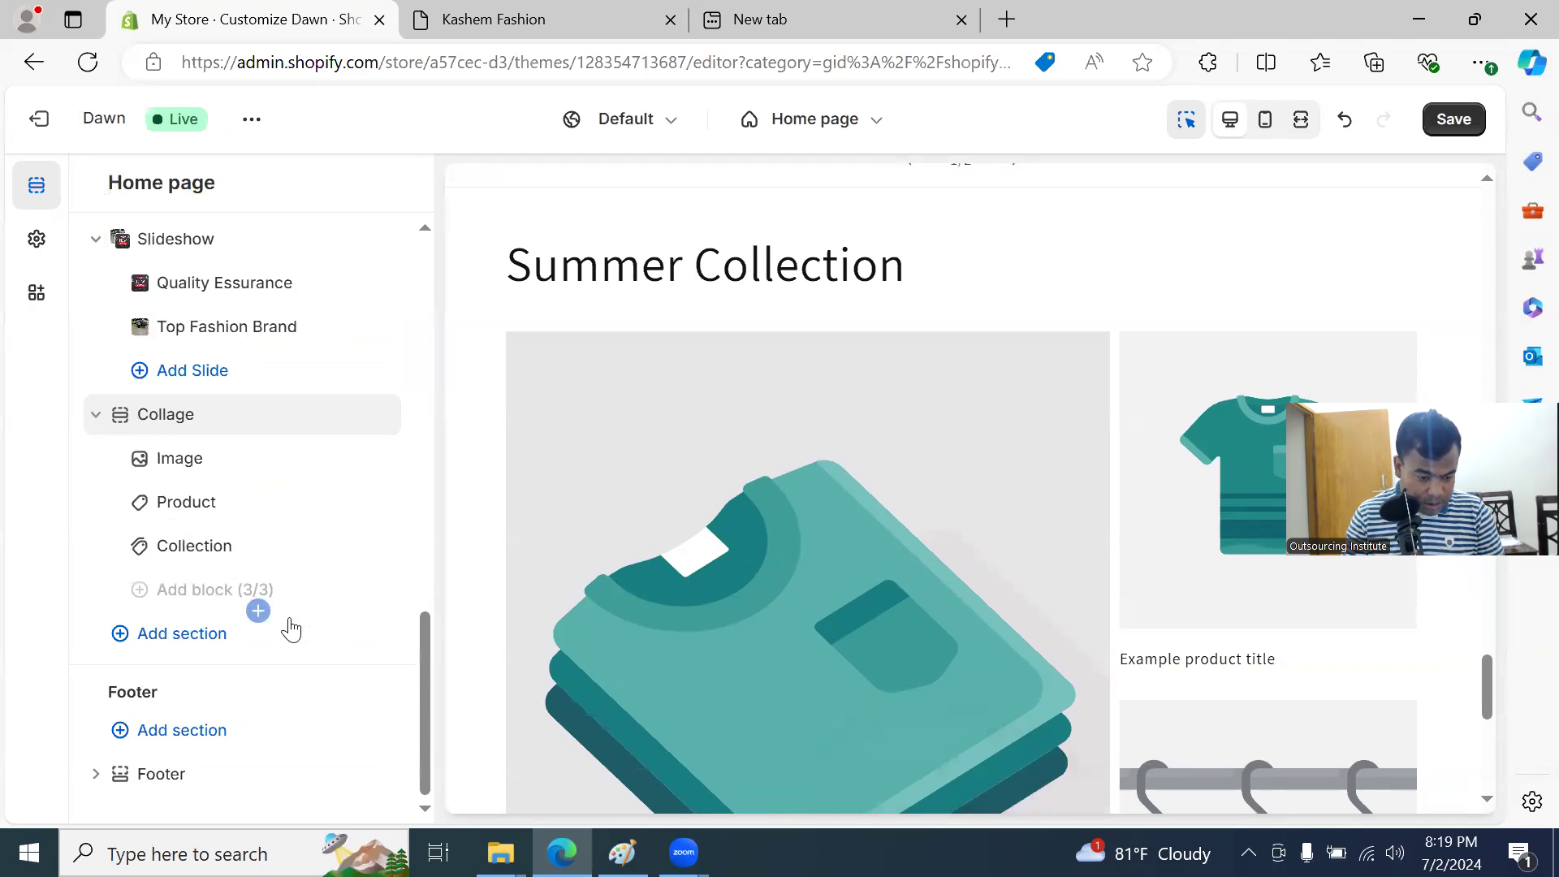
Step: Open the image selection for the collage's Image block and mark the helicopter photo among the store's files
left_click(236, 468)
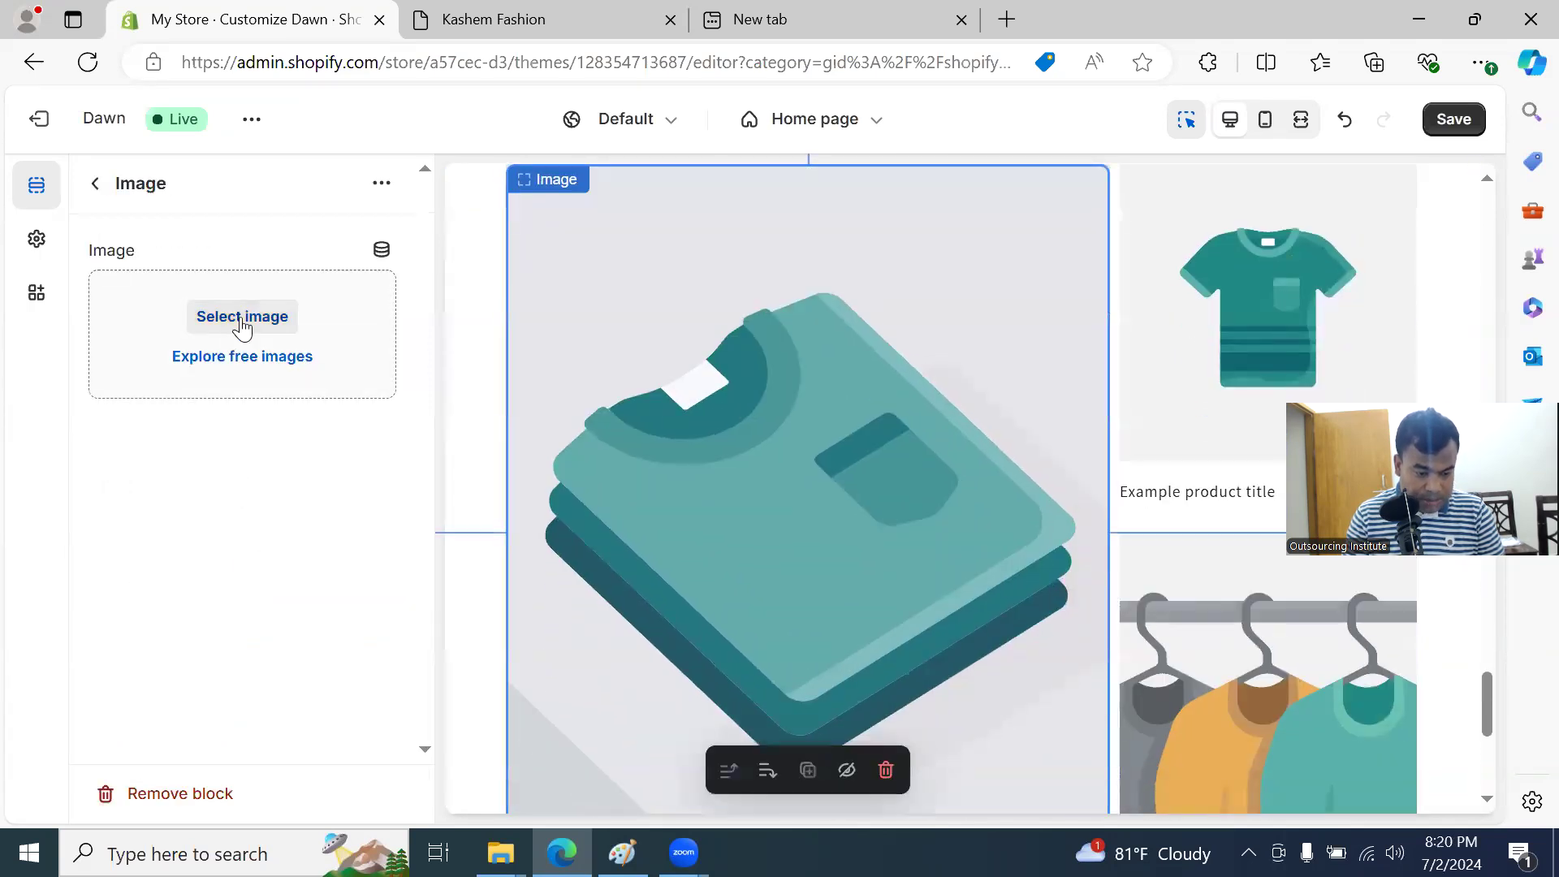
left_click(241, 319)
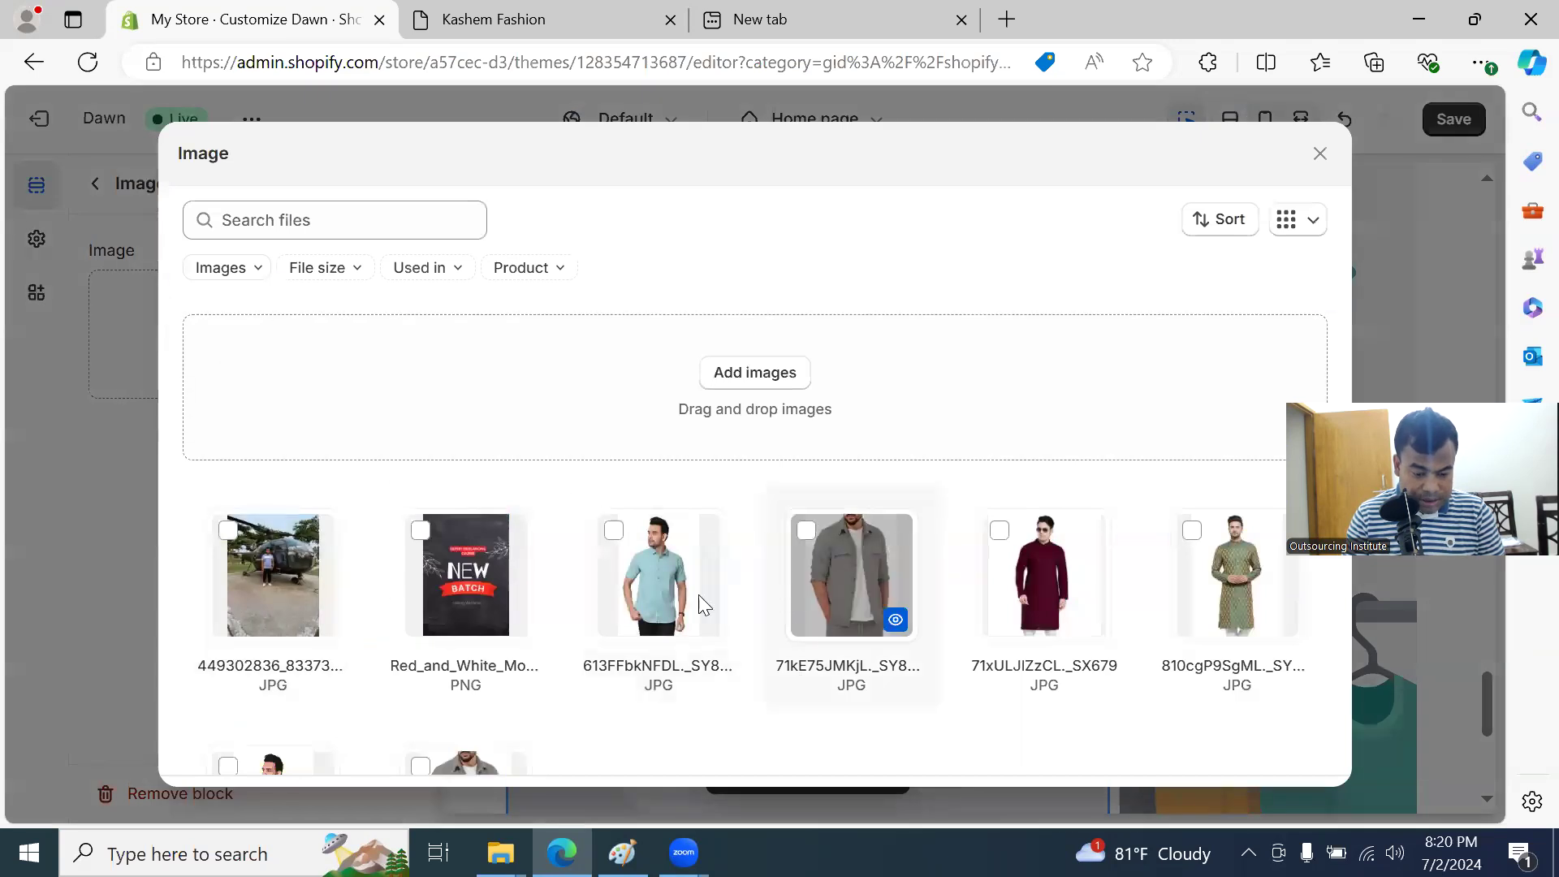
left_click(659, 582)
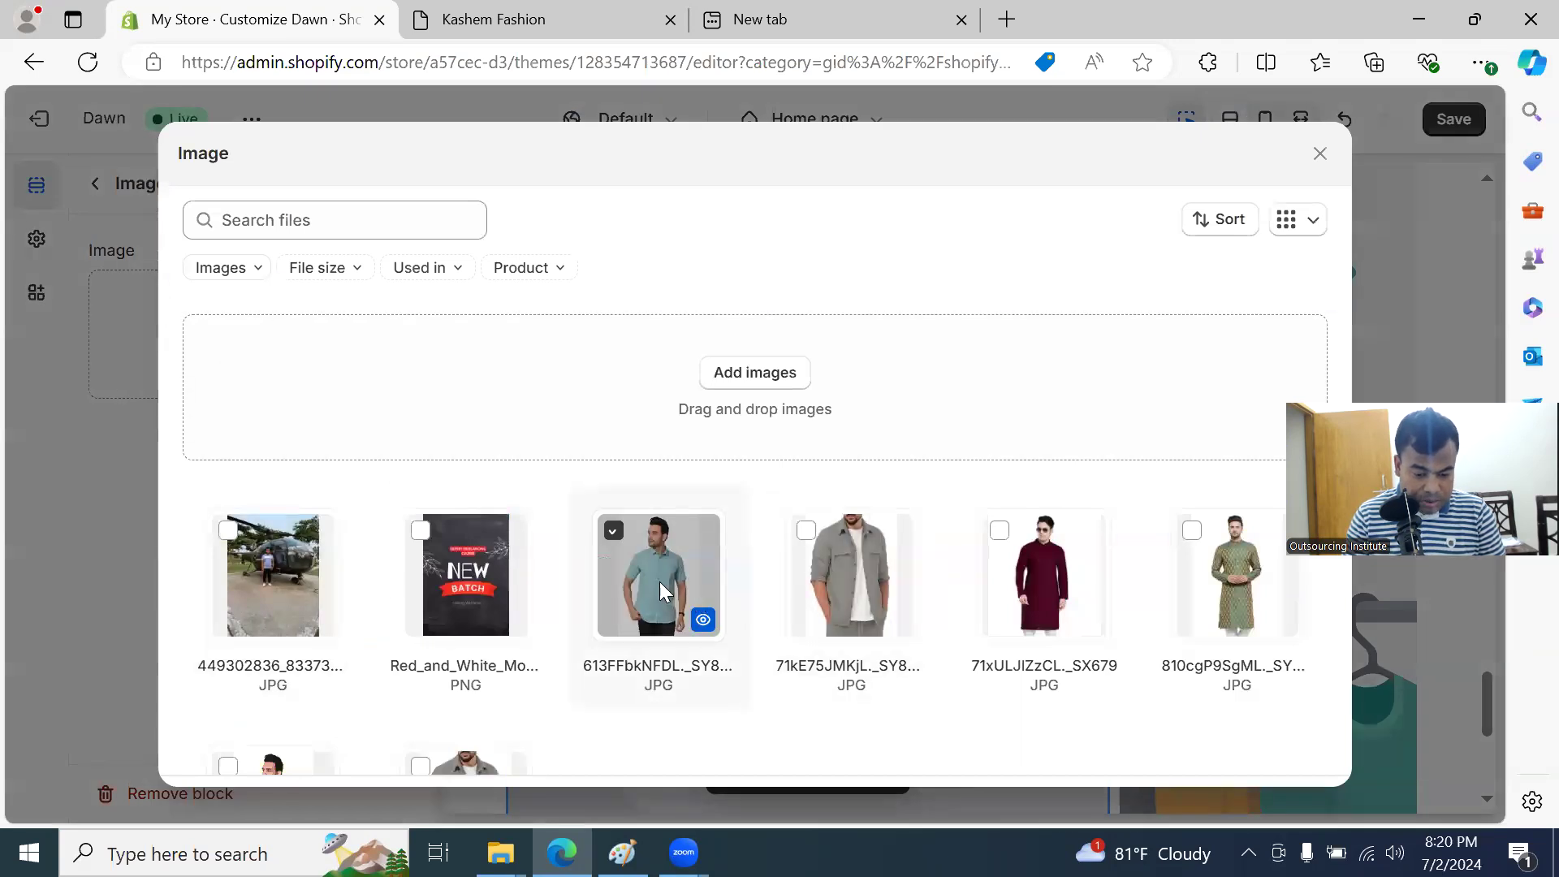
left_click(294, 578)
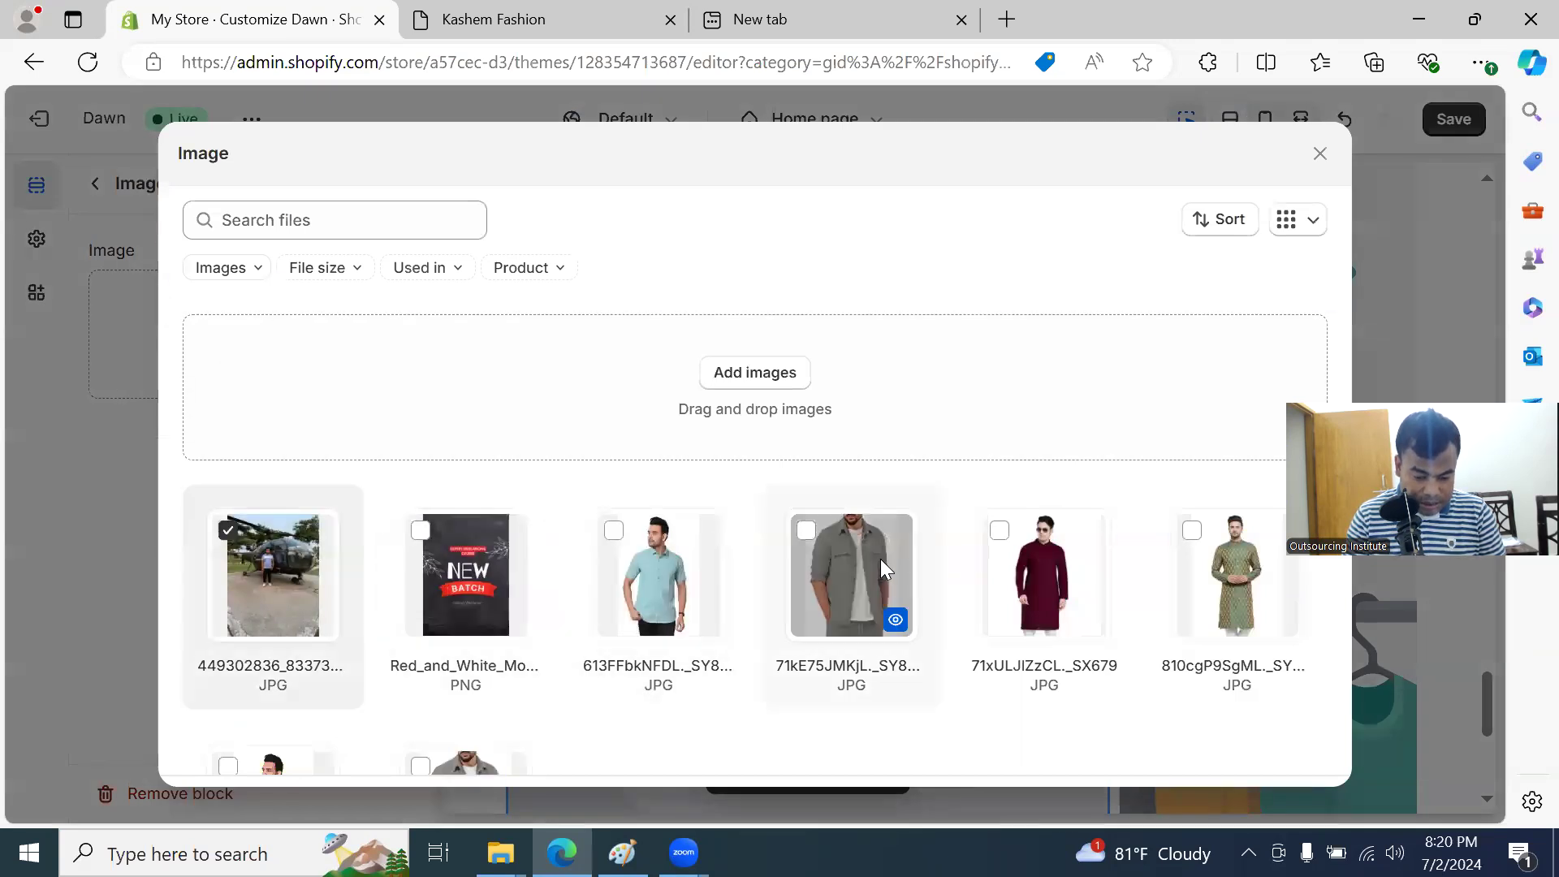
left_click(836, 560)
left_click(286, 566)
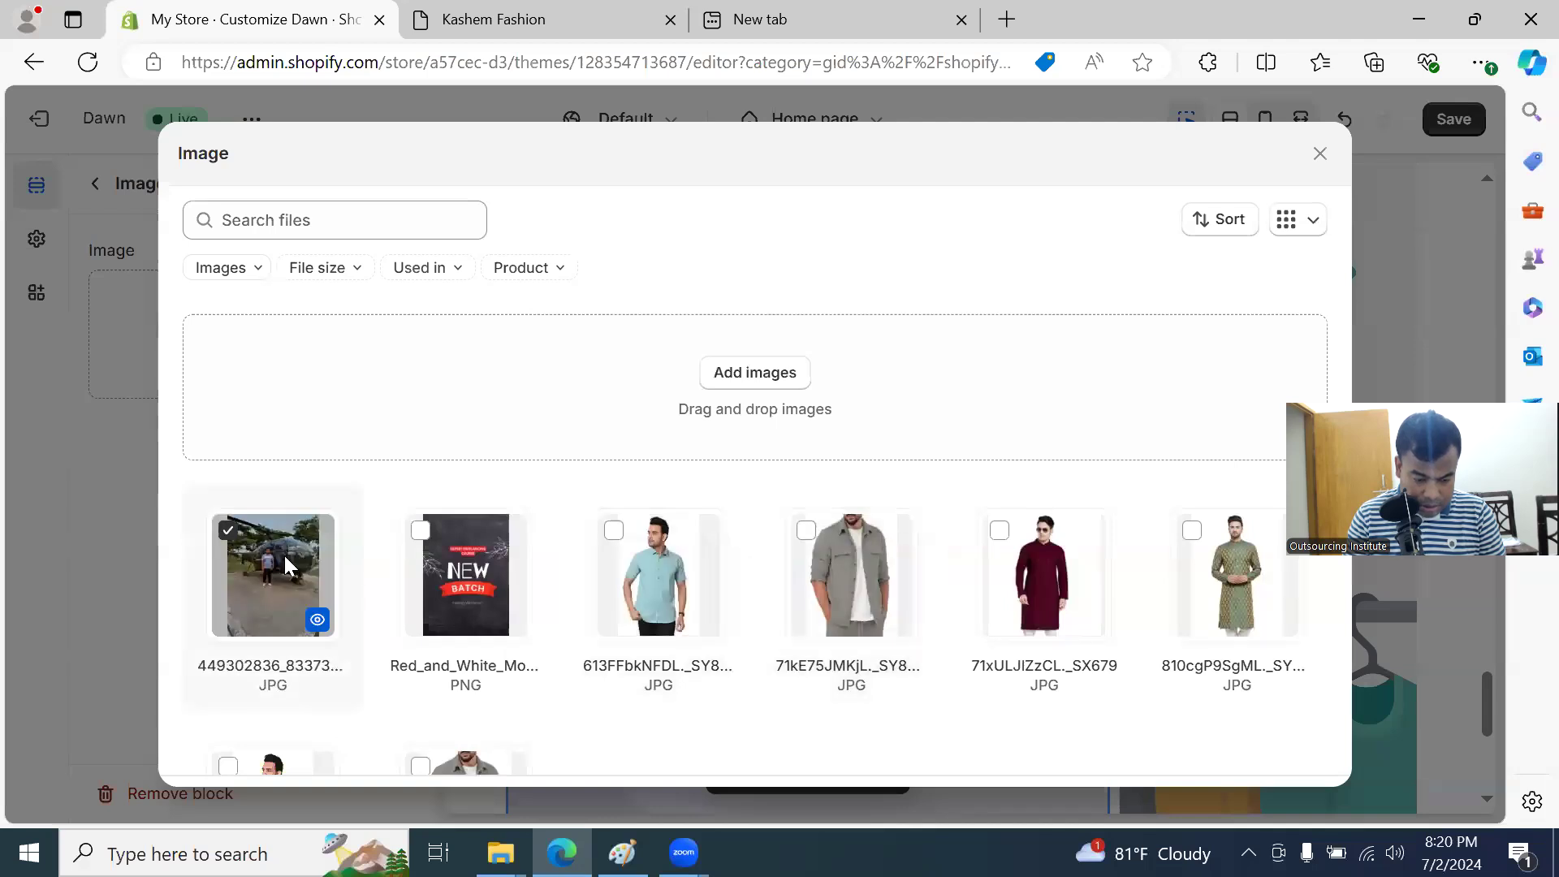
scroll(643, 714, "down", 3)
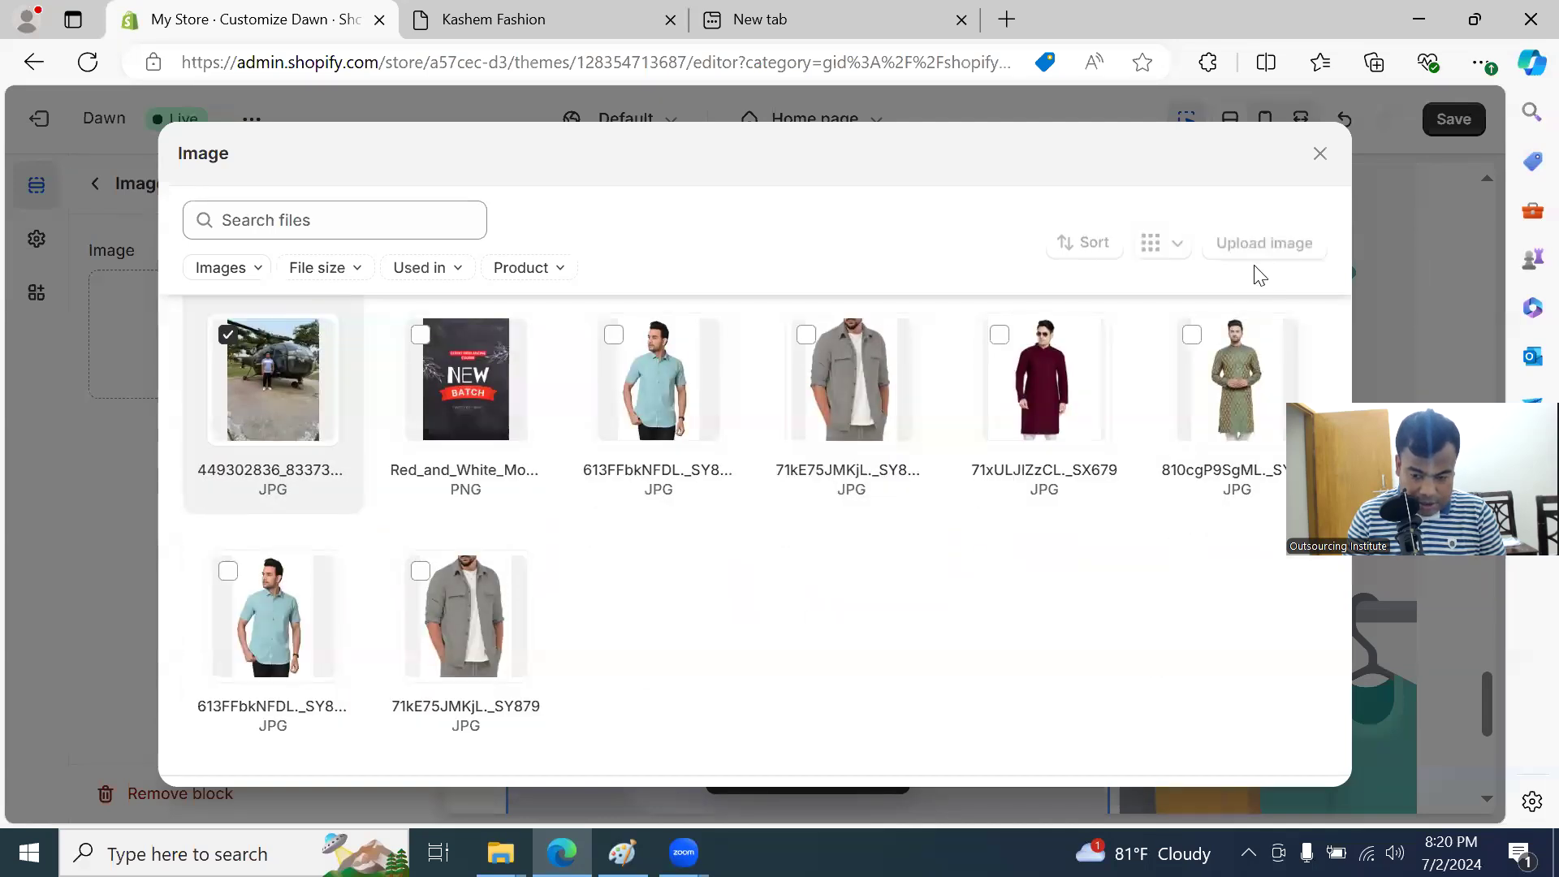
Step: Upload the clothes rack photo whose name begins with 313419081 from the Downloads folder for the collage's Image block
left_click(1265, 219)
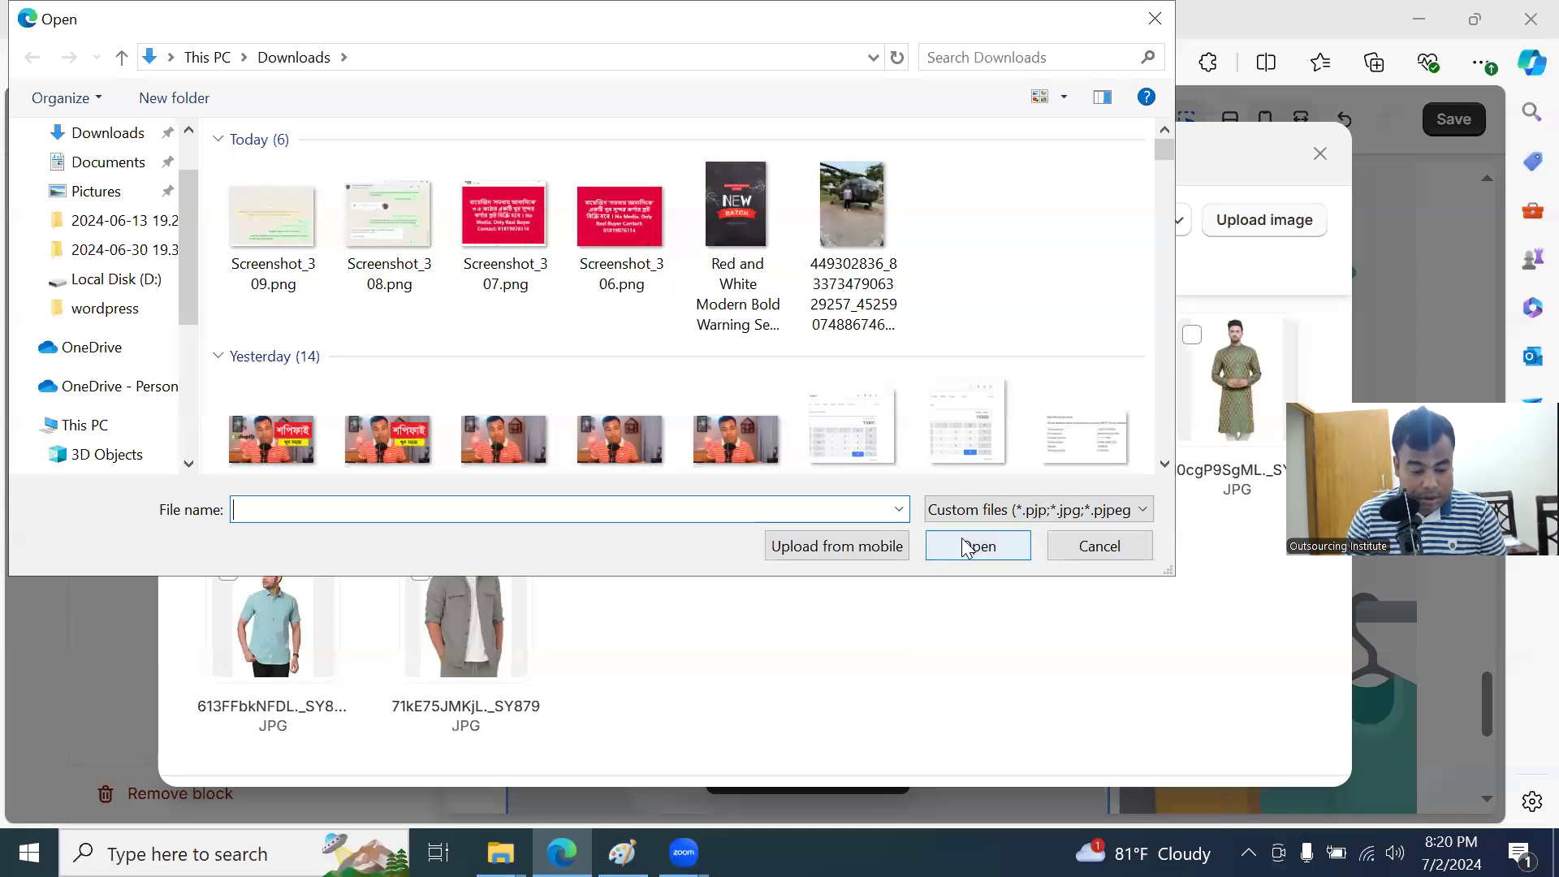
left_click(1125, 551)
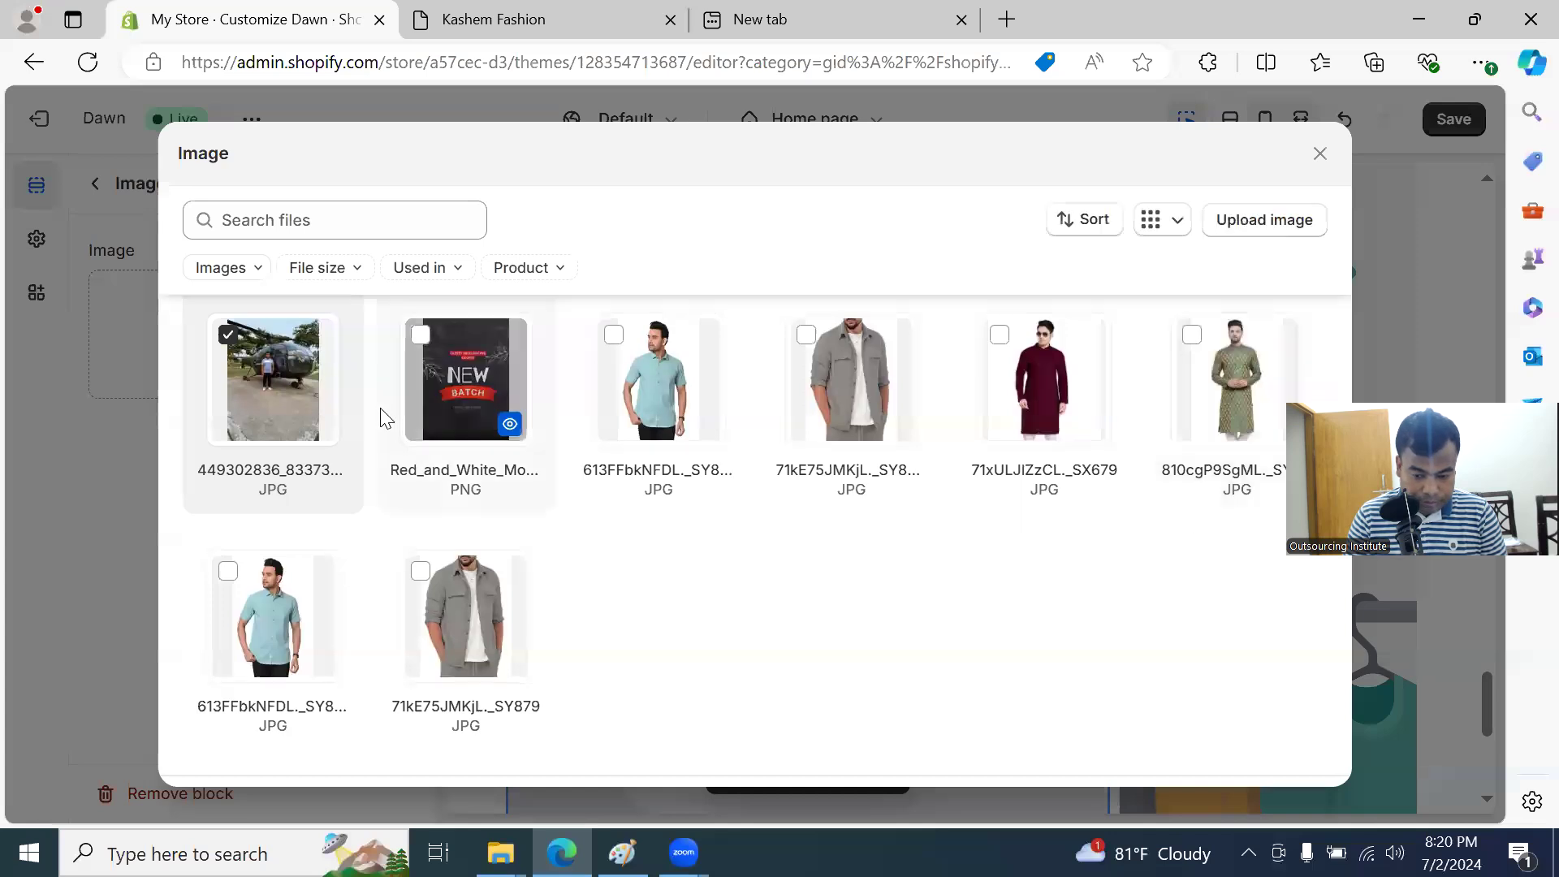
left_click(730, 375)
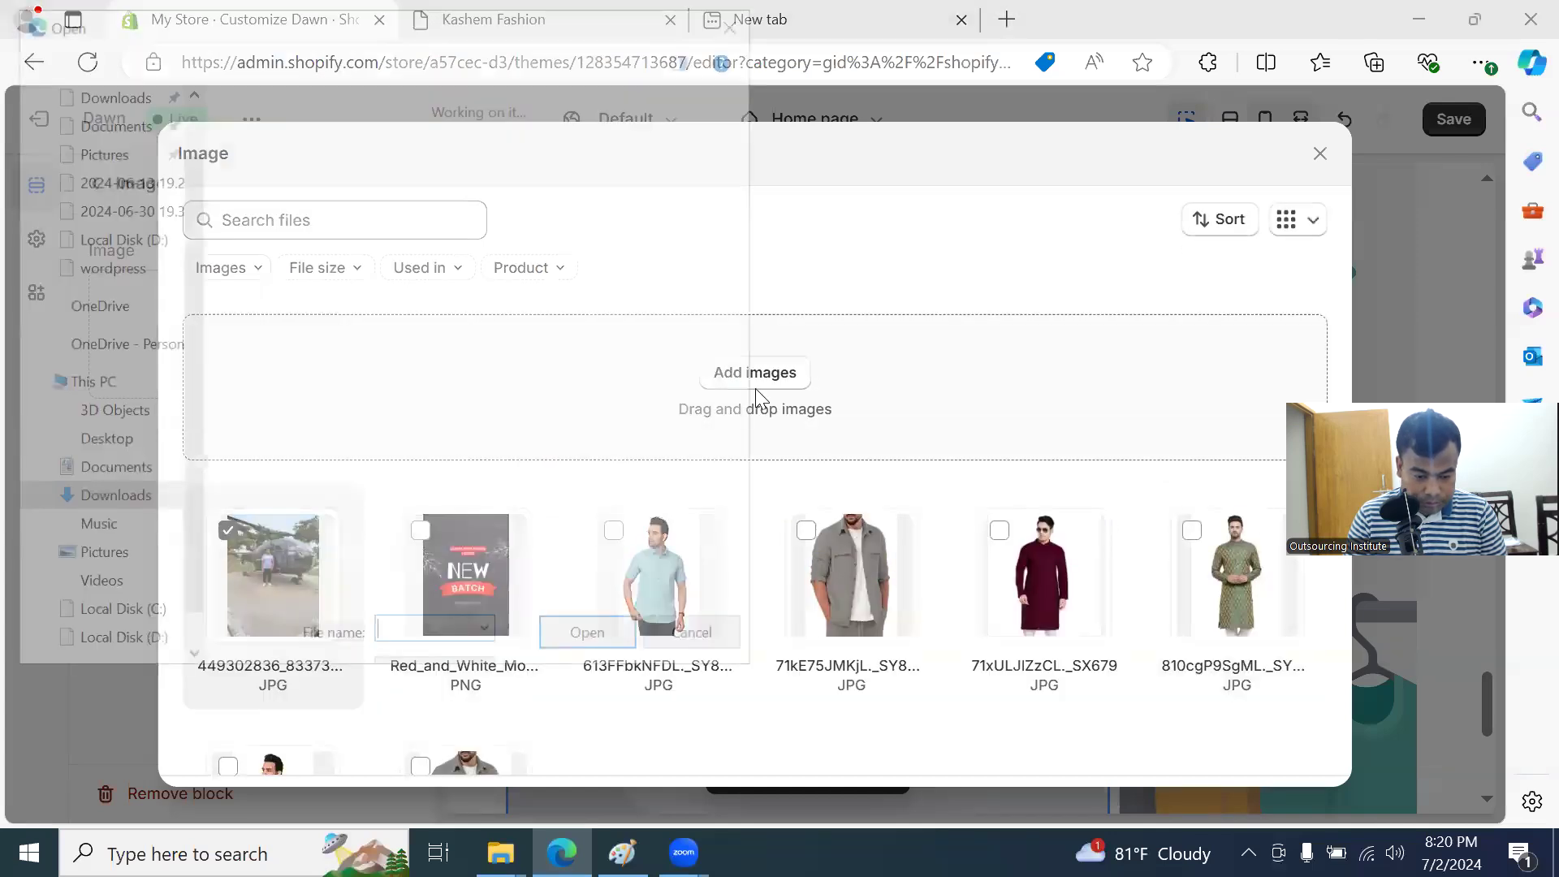
scroll(569, 426, "down", 6)
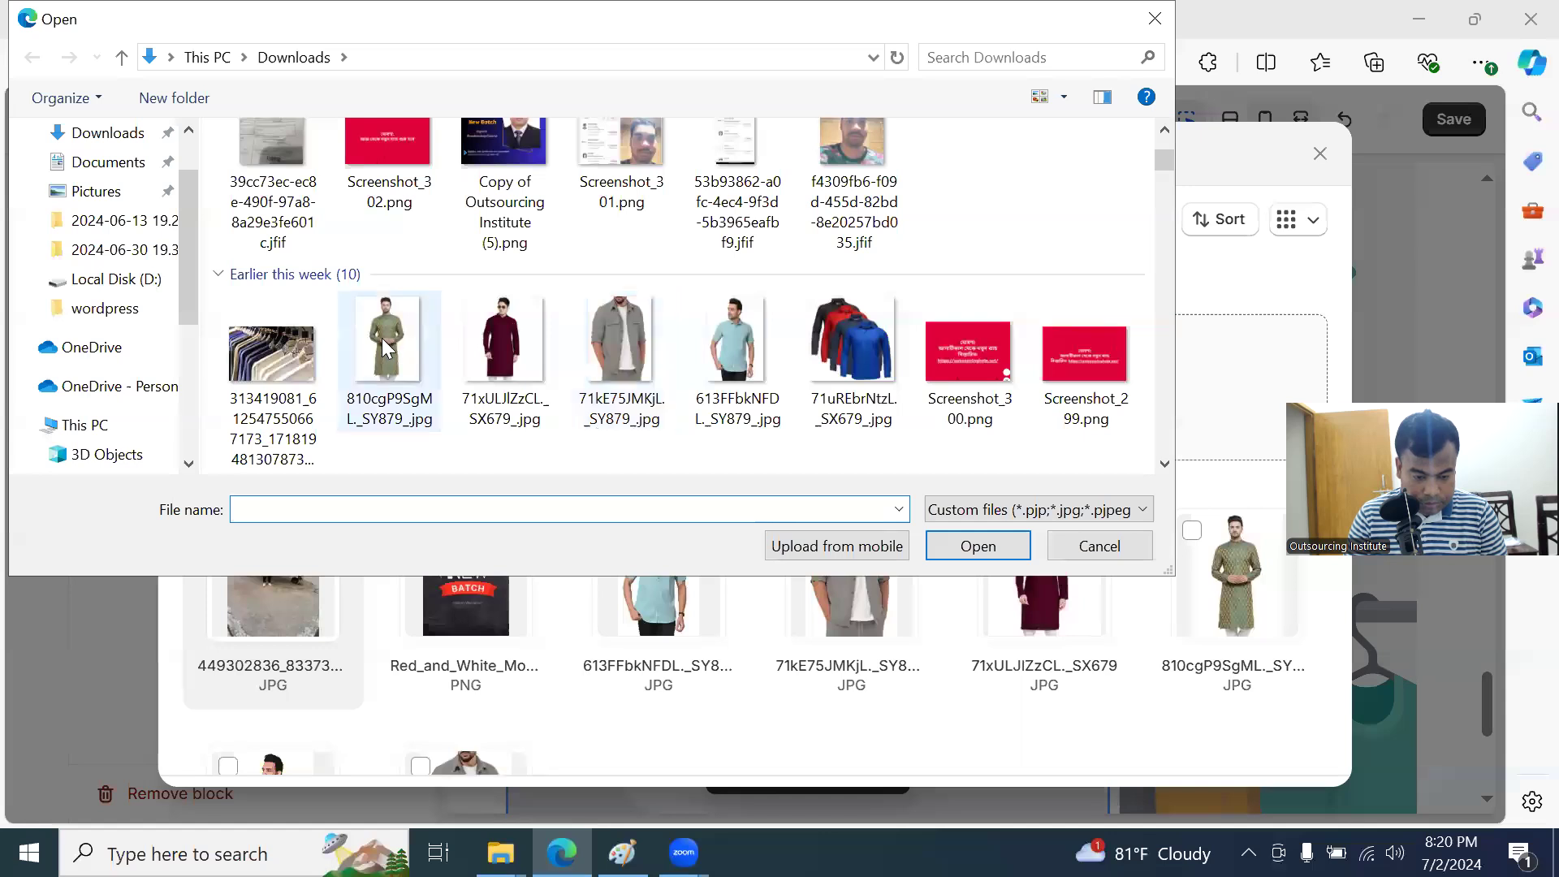
left_click(295, 358)
left_click(943, 554)
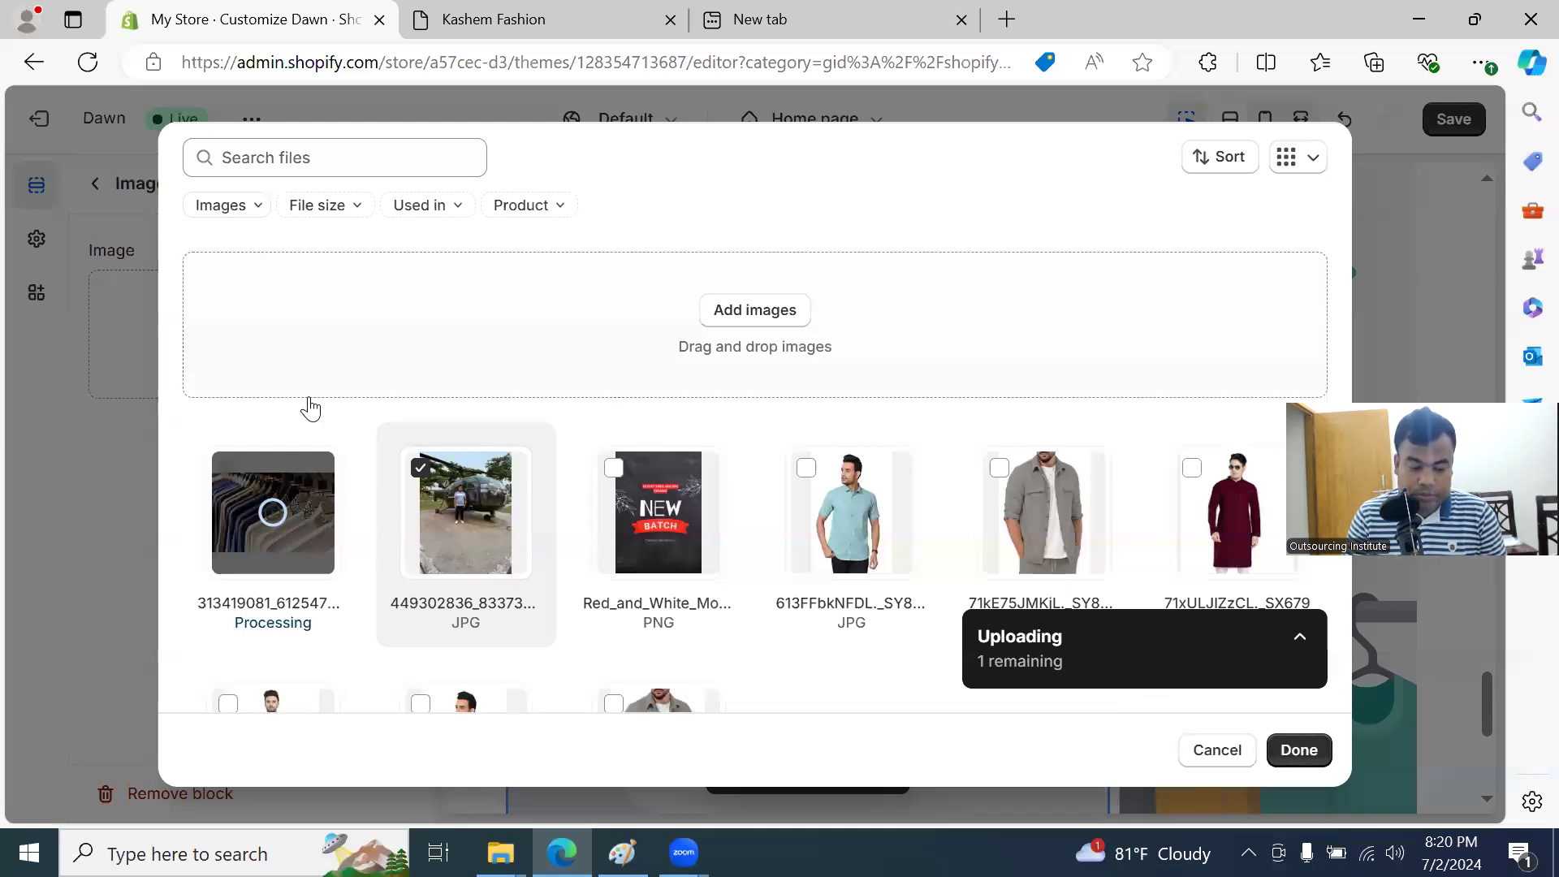
Step: Apply the uploaded clothes rack photo to the collage's Image block
left_click(271, 513)
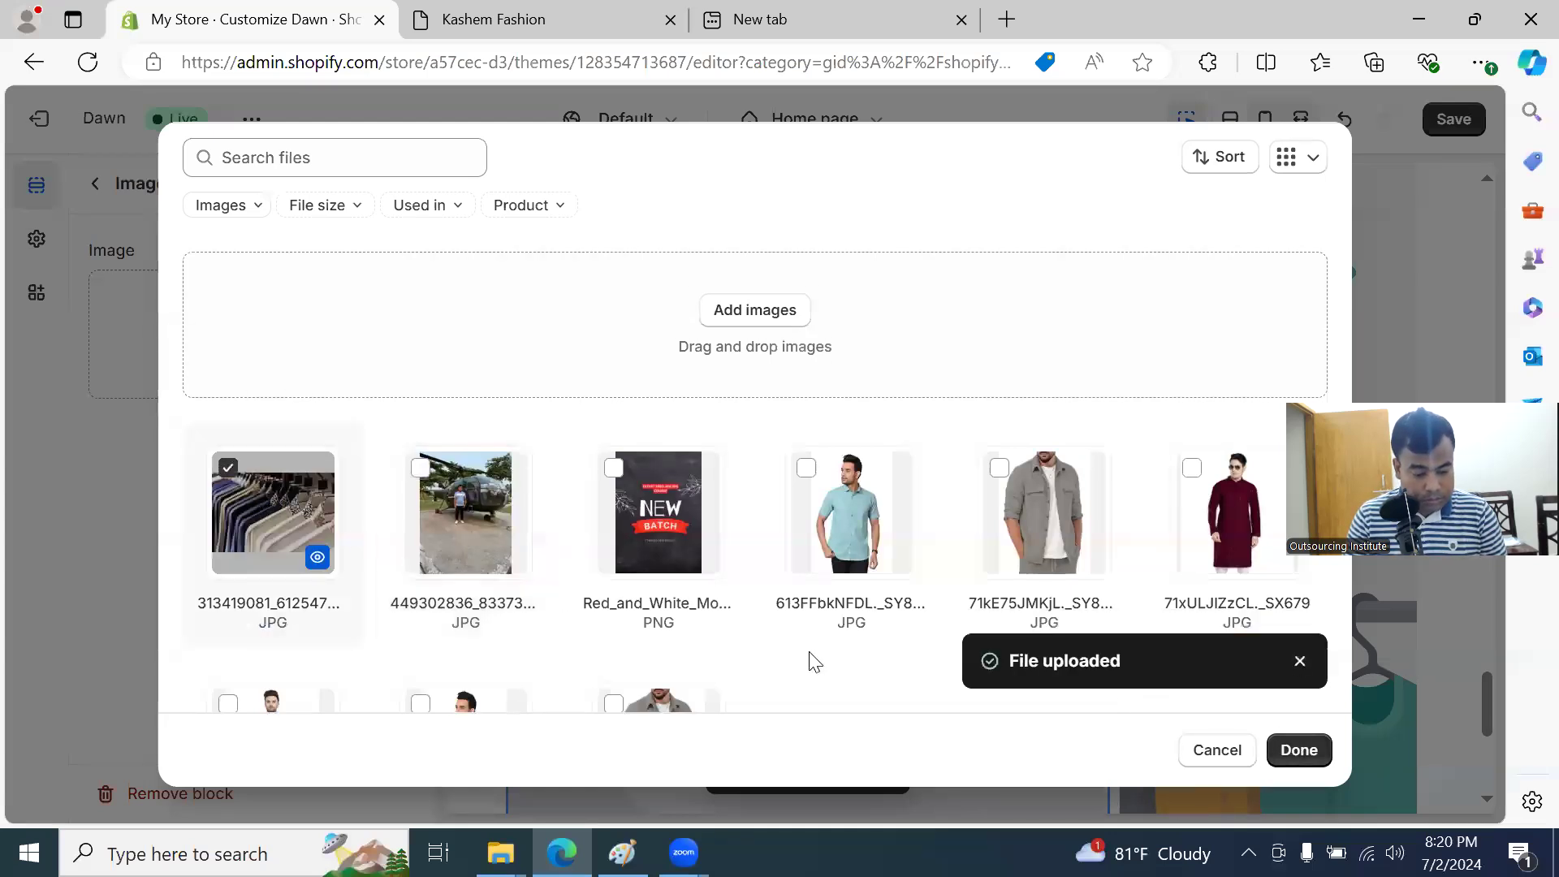
left_click(1298, 750)
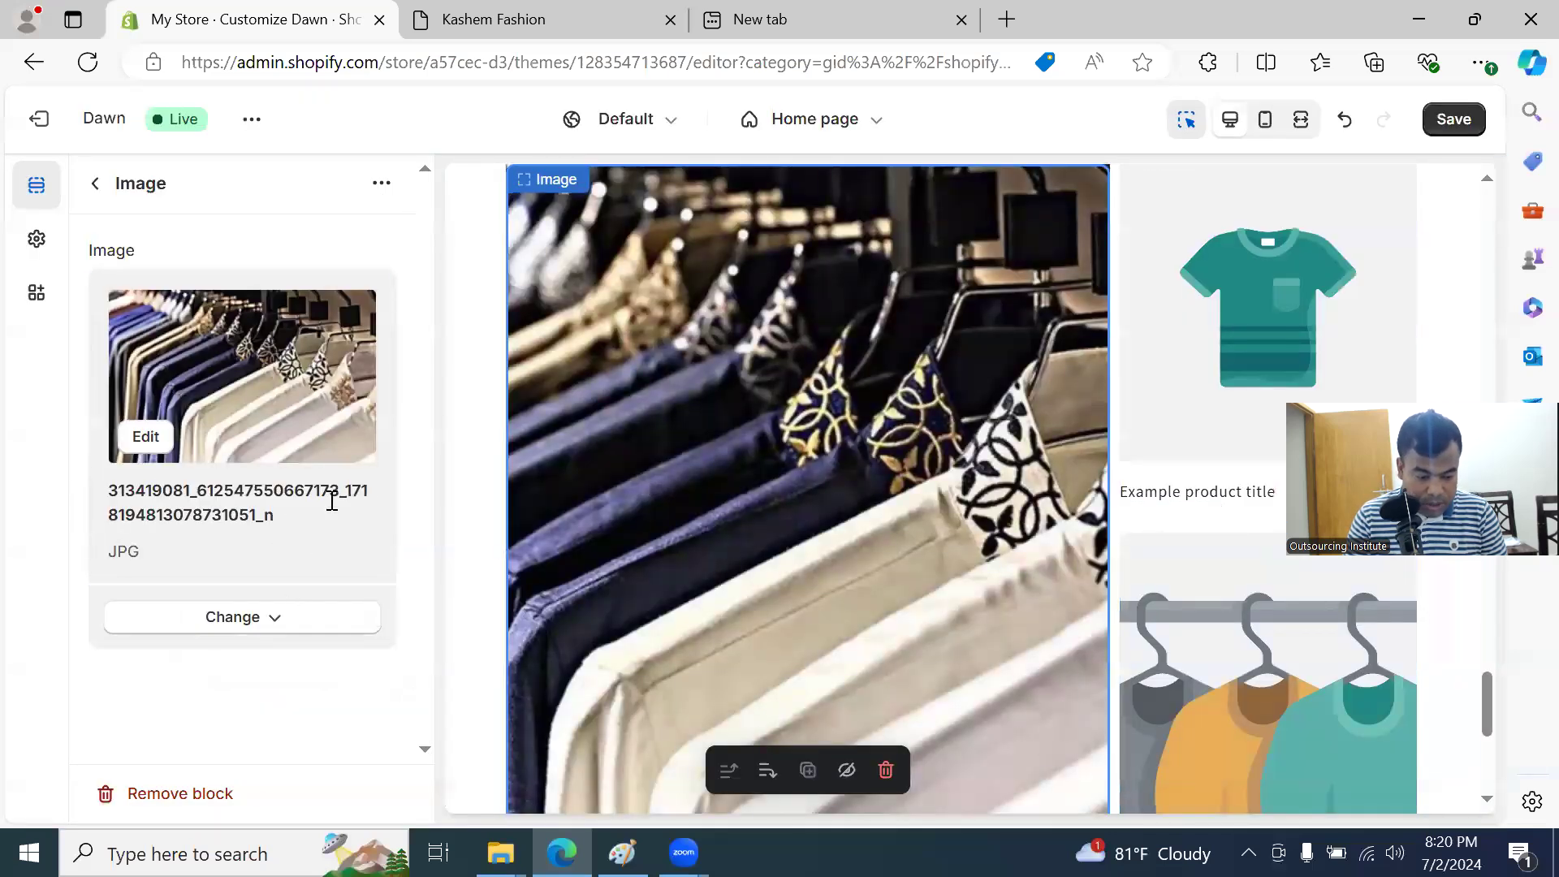
Step: Upload the helicopter photo whose name begins with 449302836 from Downloads, and use the library's helicopter photo for the collage's Image block
left_click(248, 636)
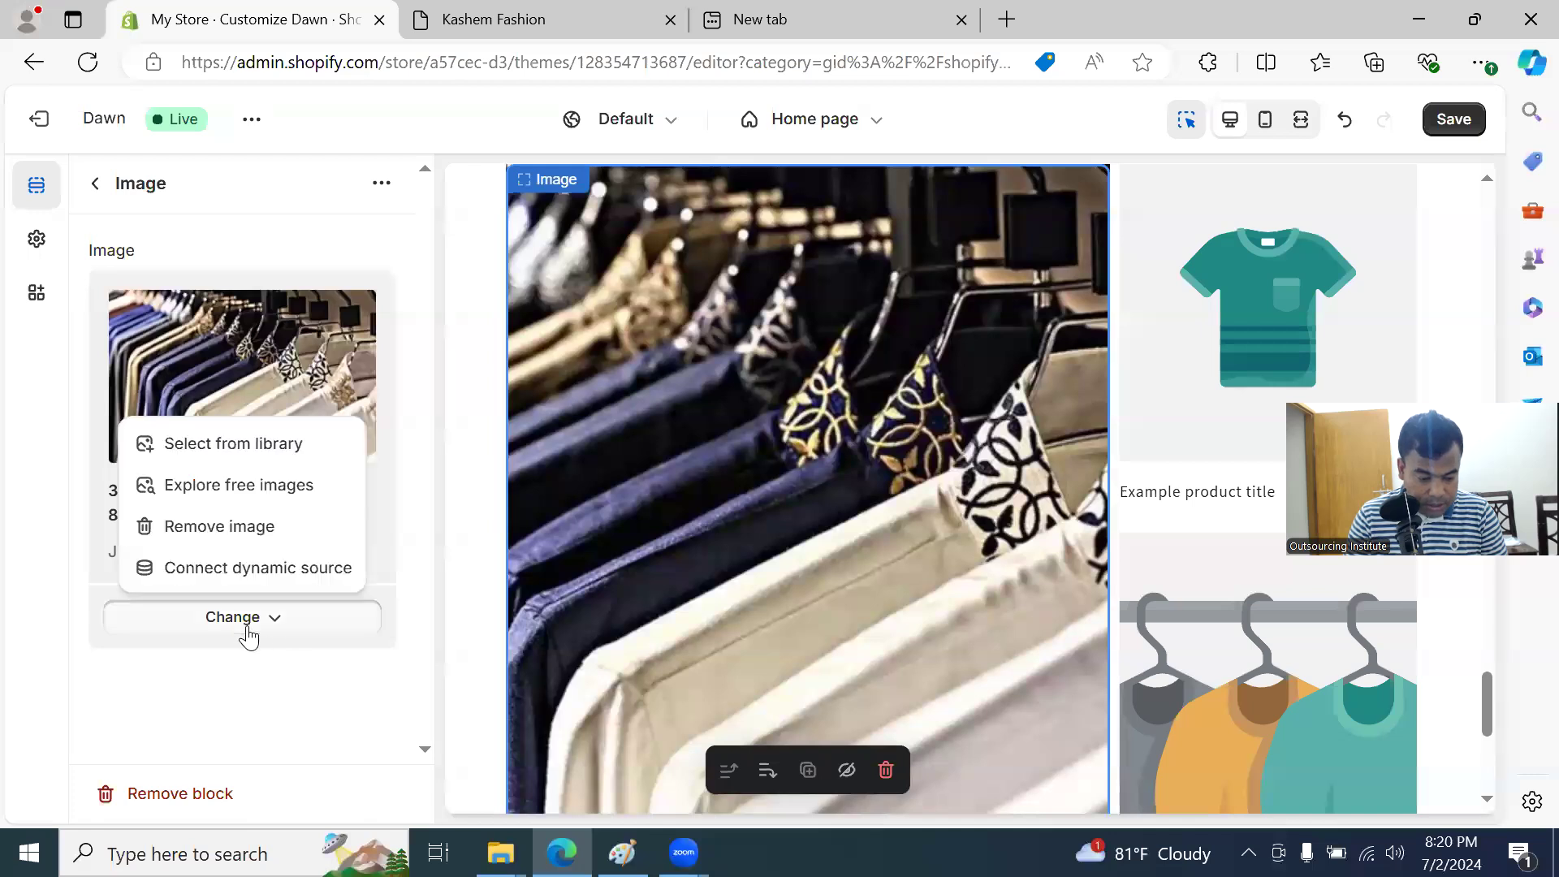
left_click(259, 445)
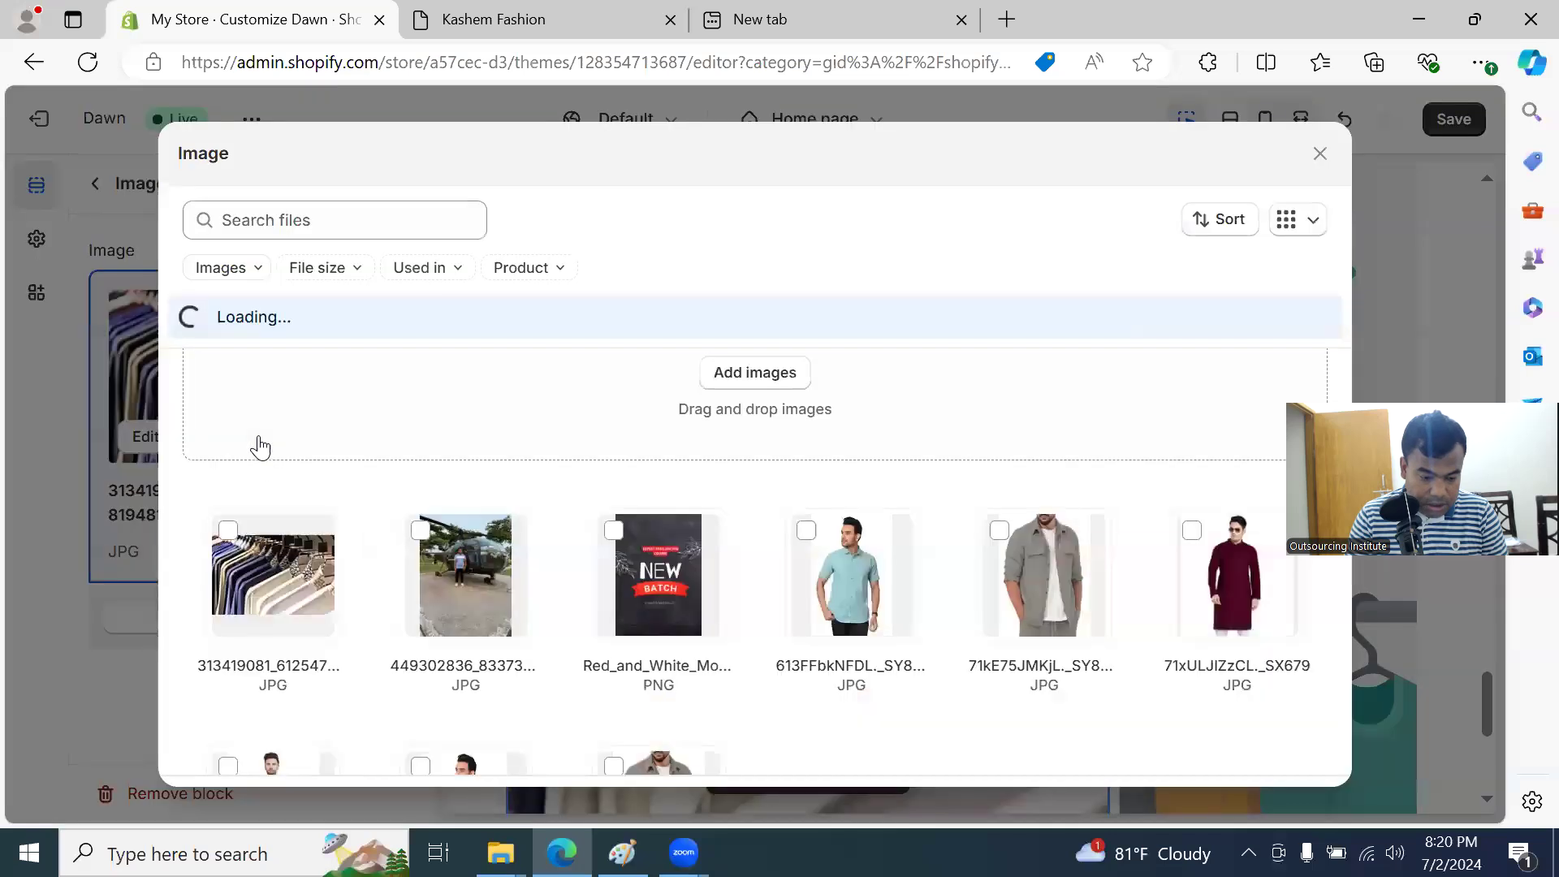
scroll(804, 589, "down", 3)
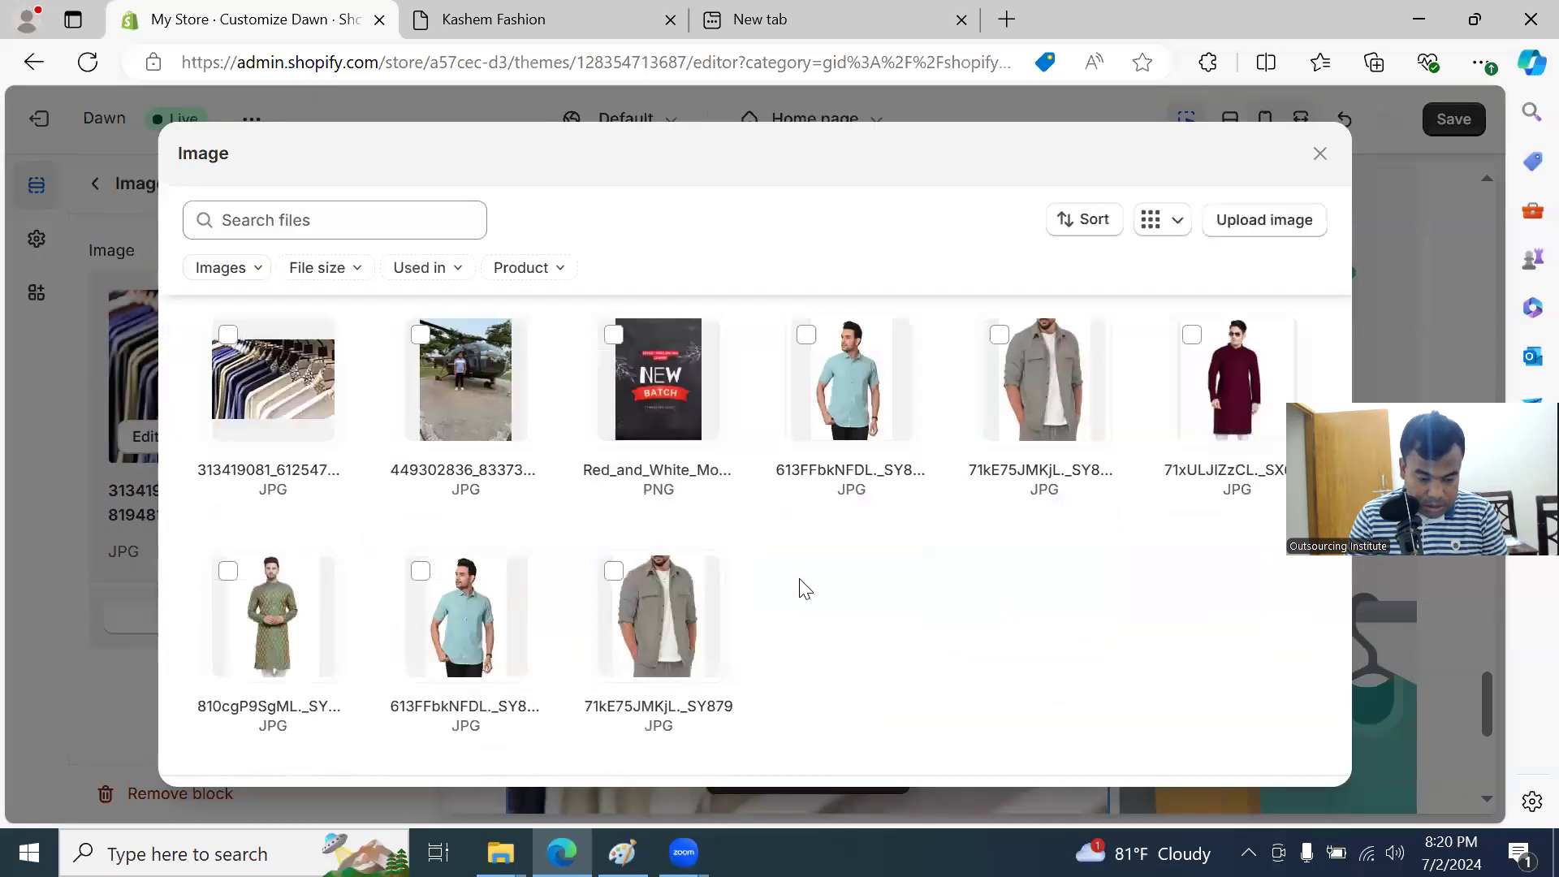
left_click(805, 334)
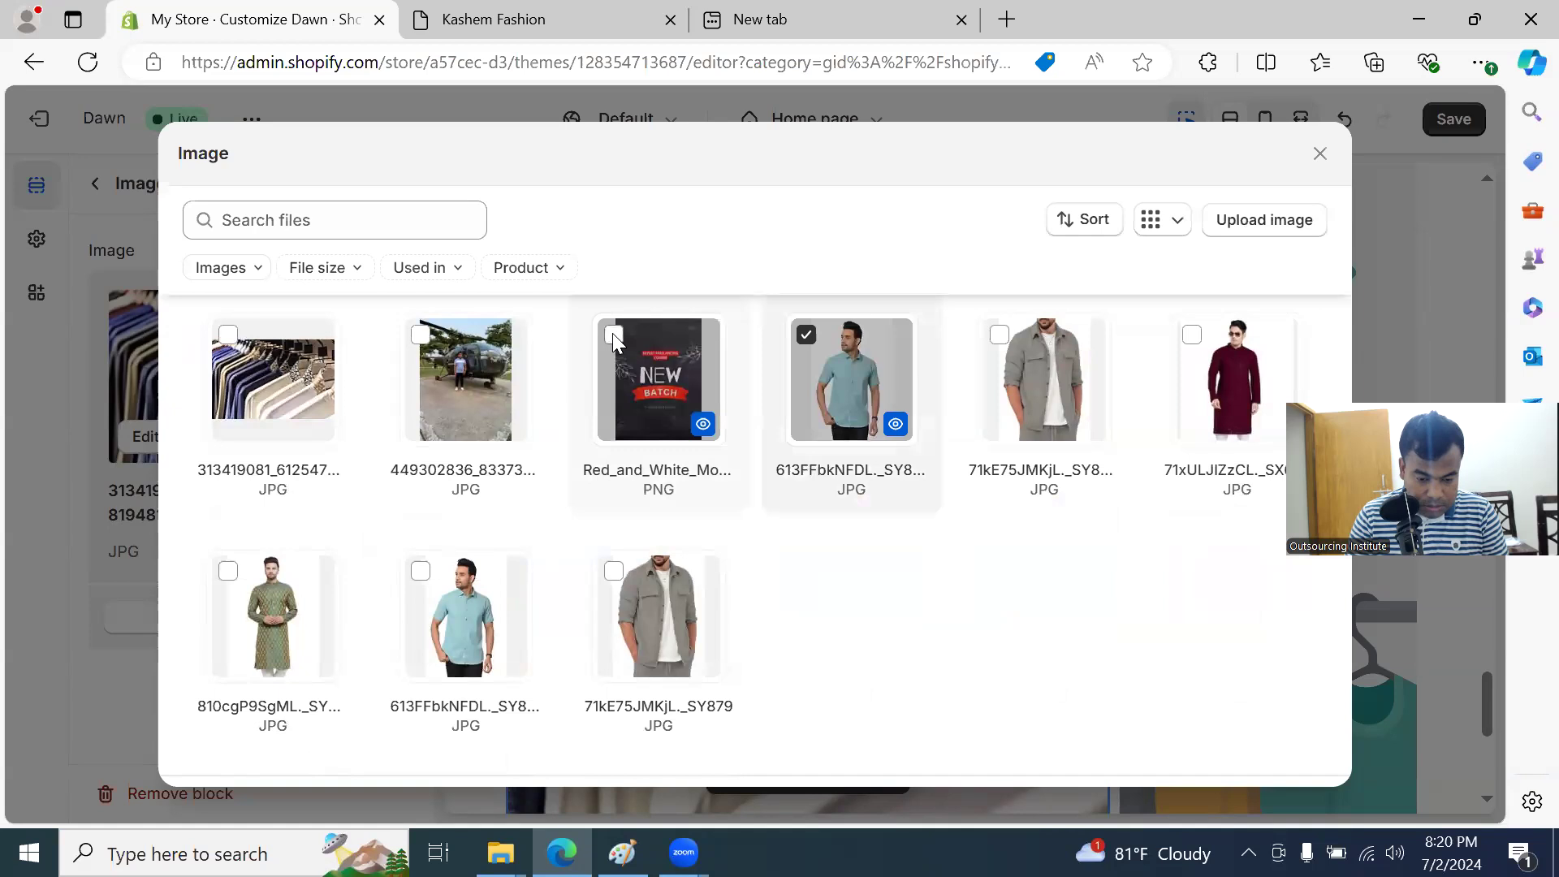
left_click(999, 336)
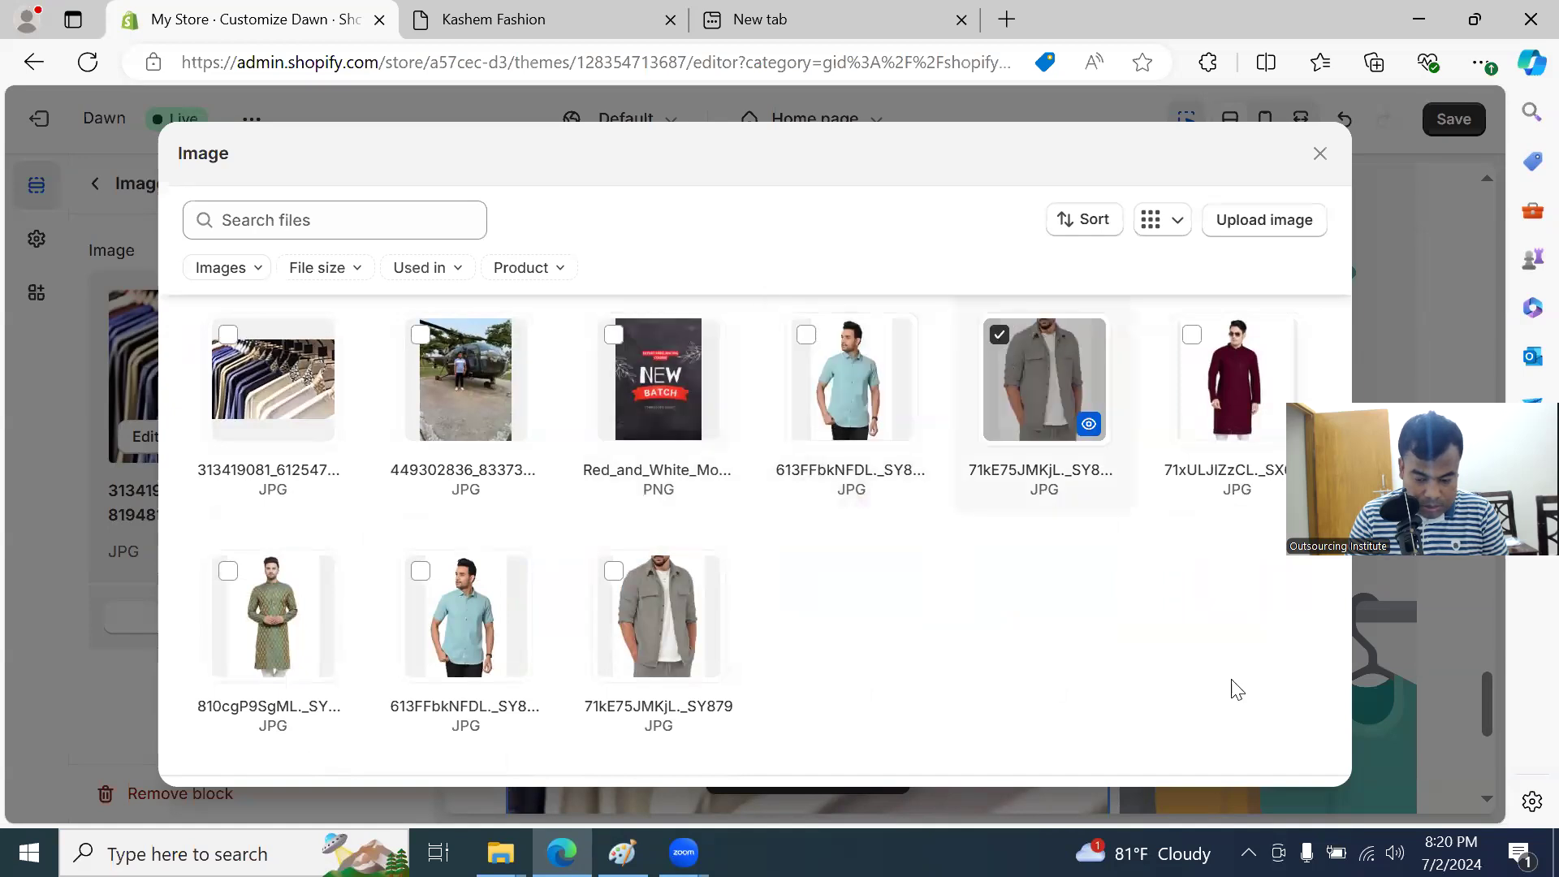
left_click(1263, 219)
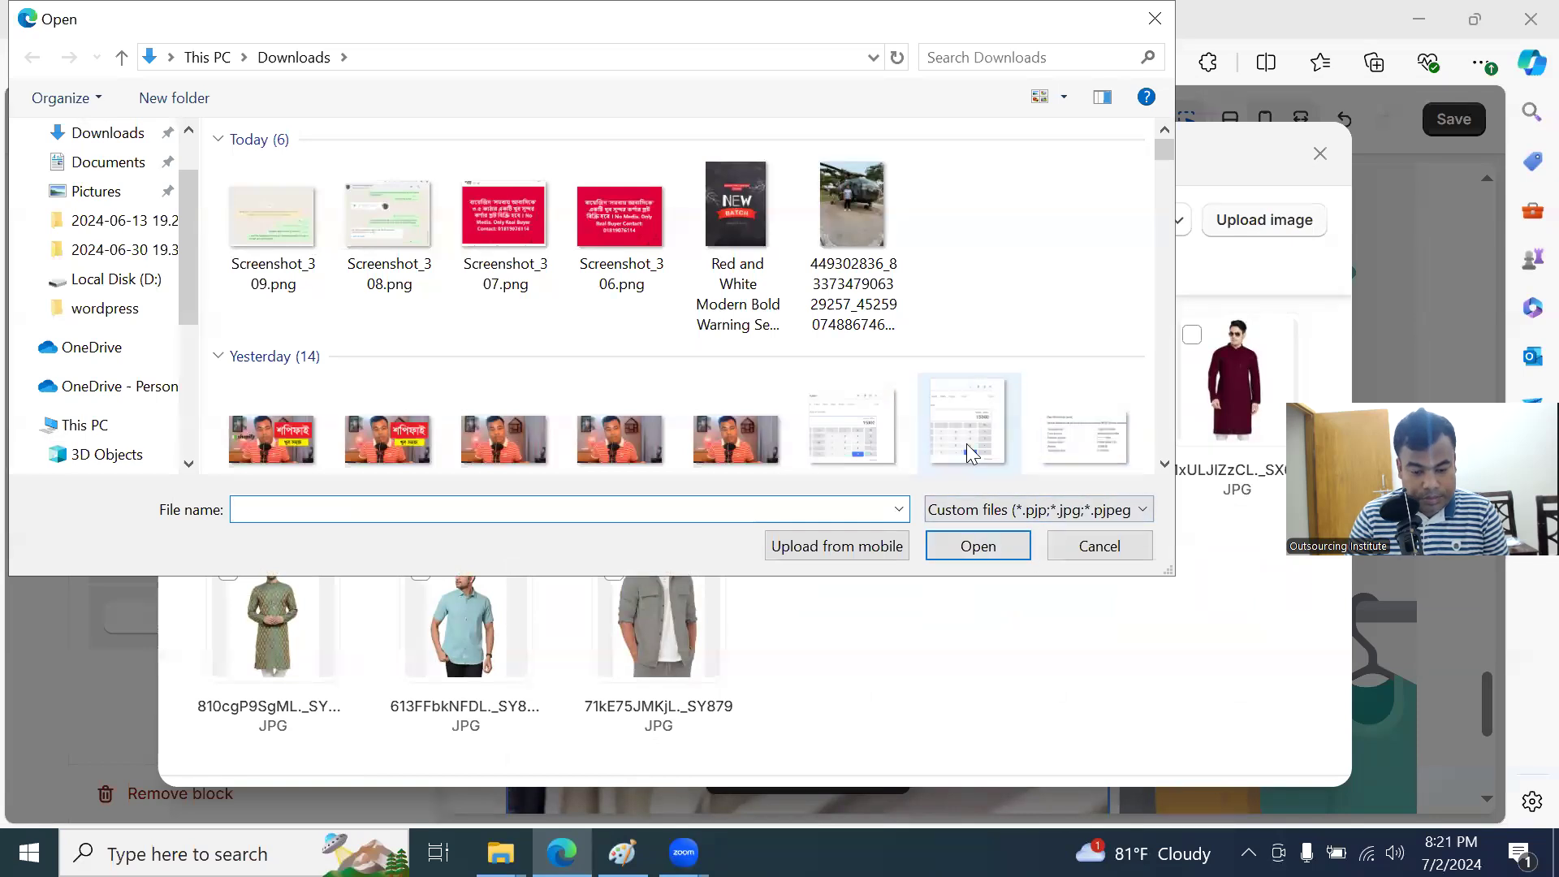
left_click(828, 235)
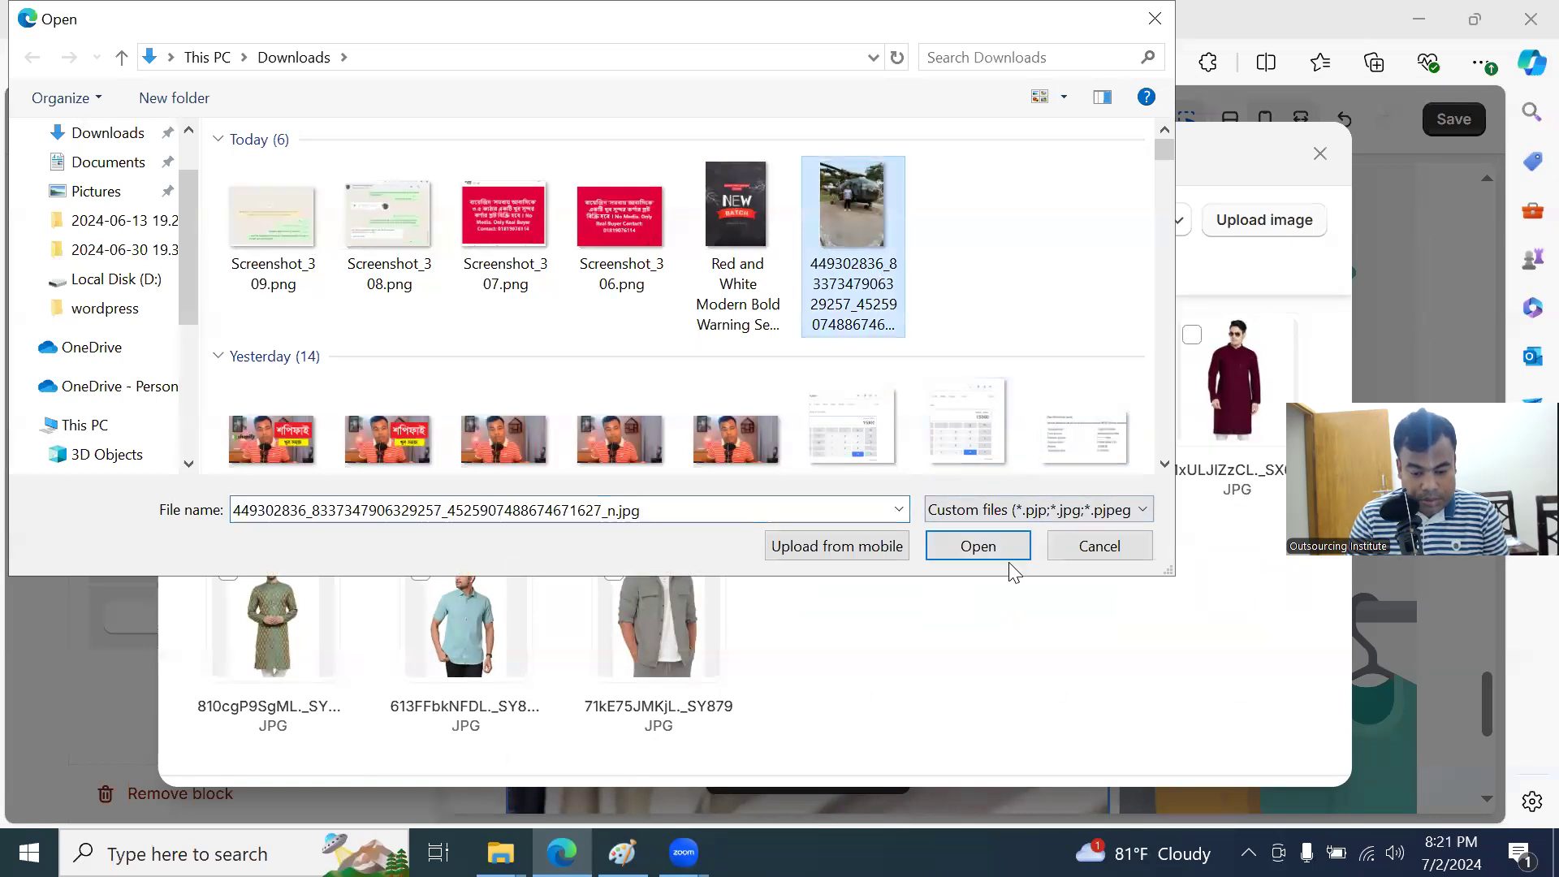
left_click(973, 540)
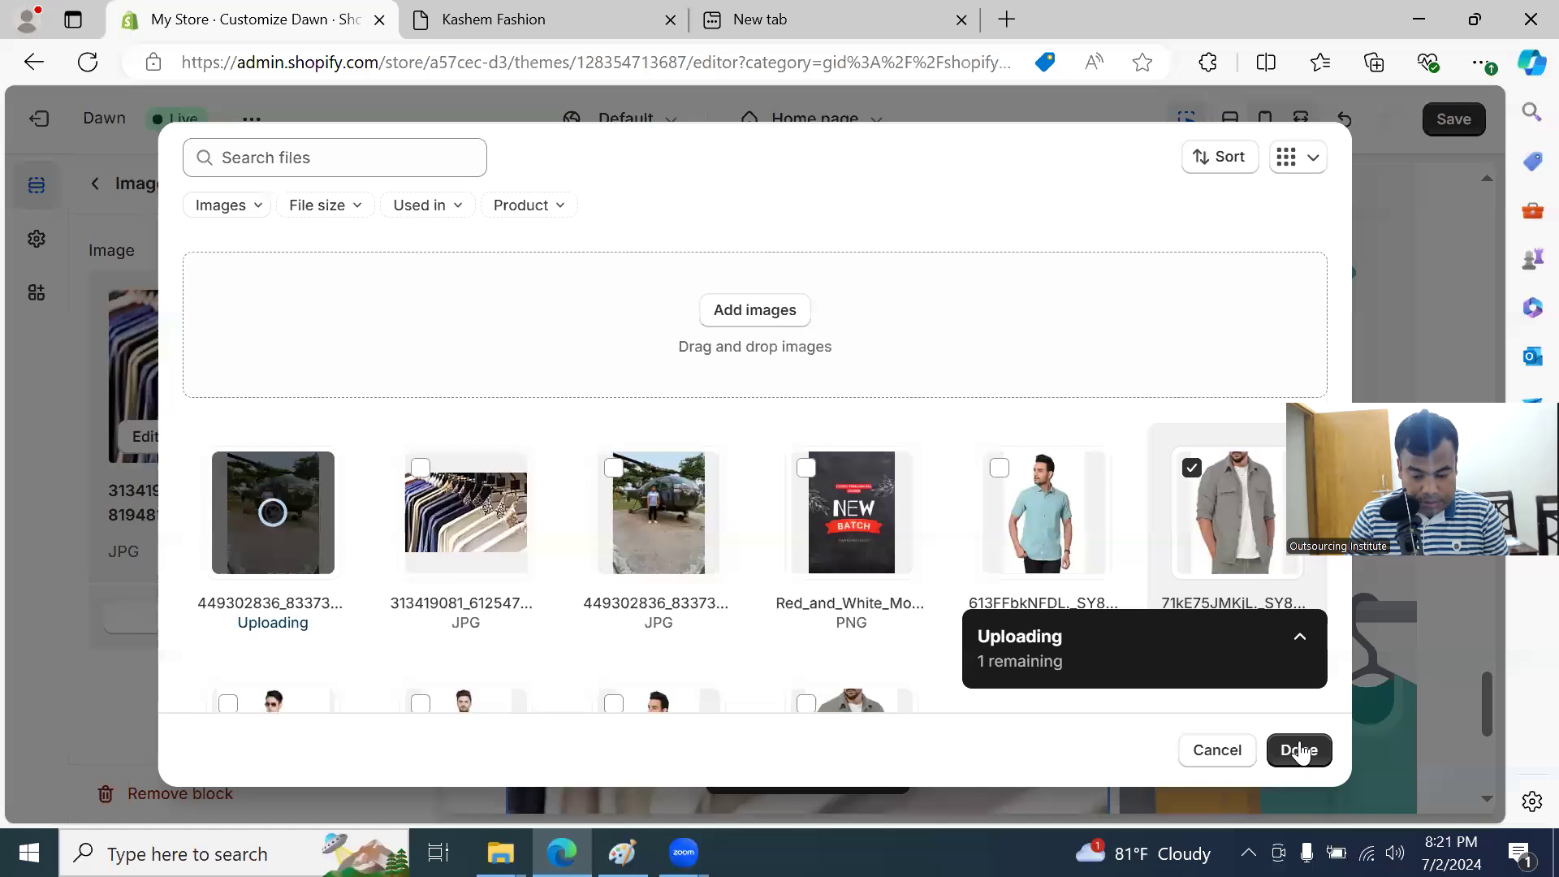
left_click(664, 501)
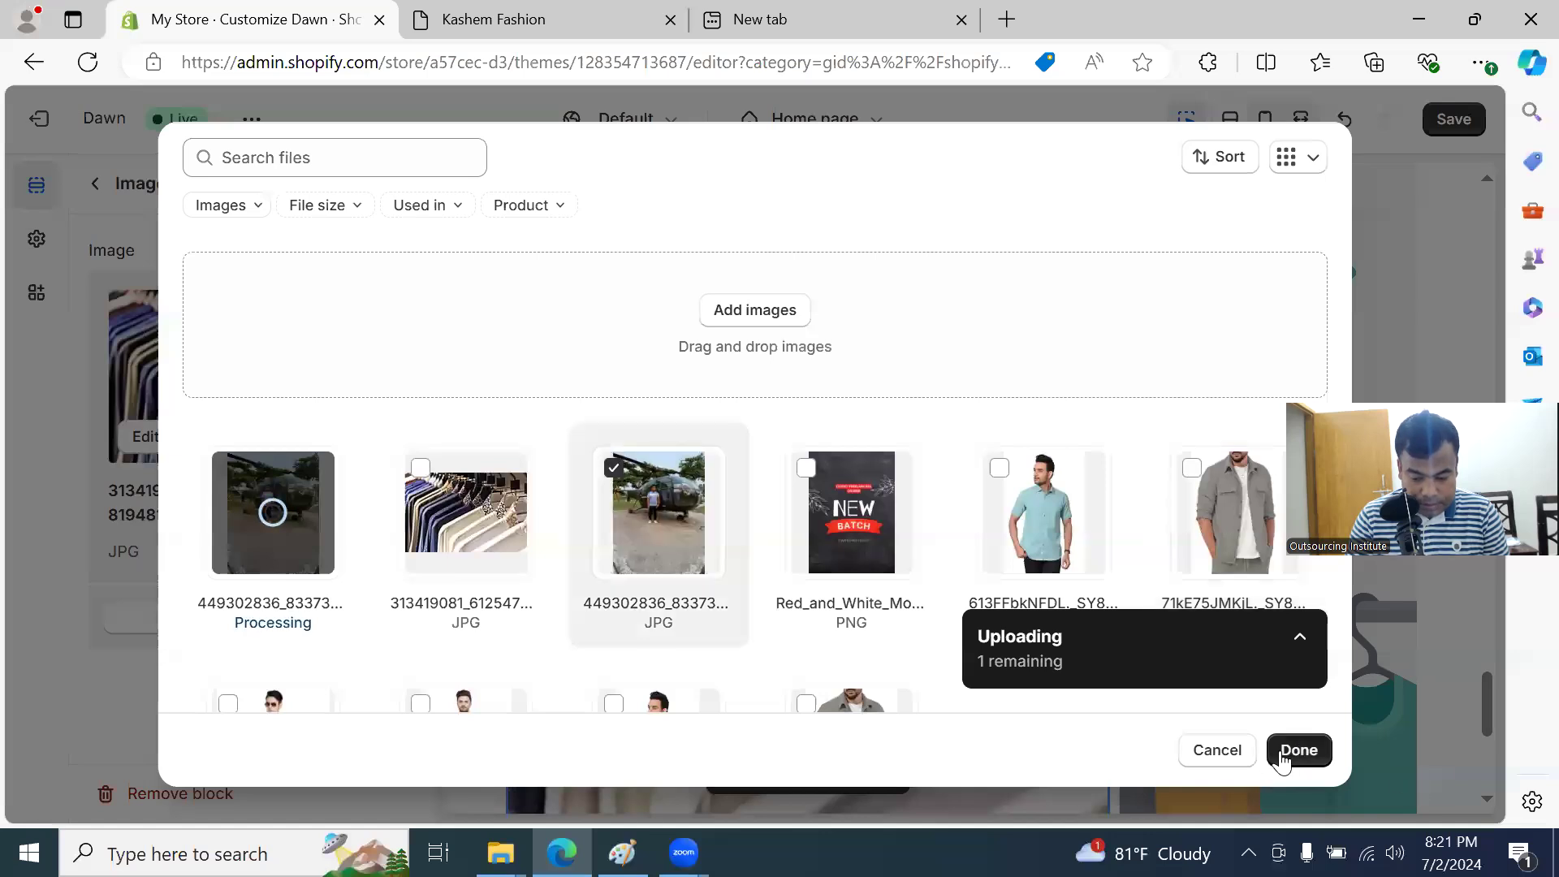
left_click(1298, 749)
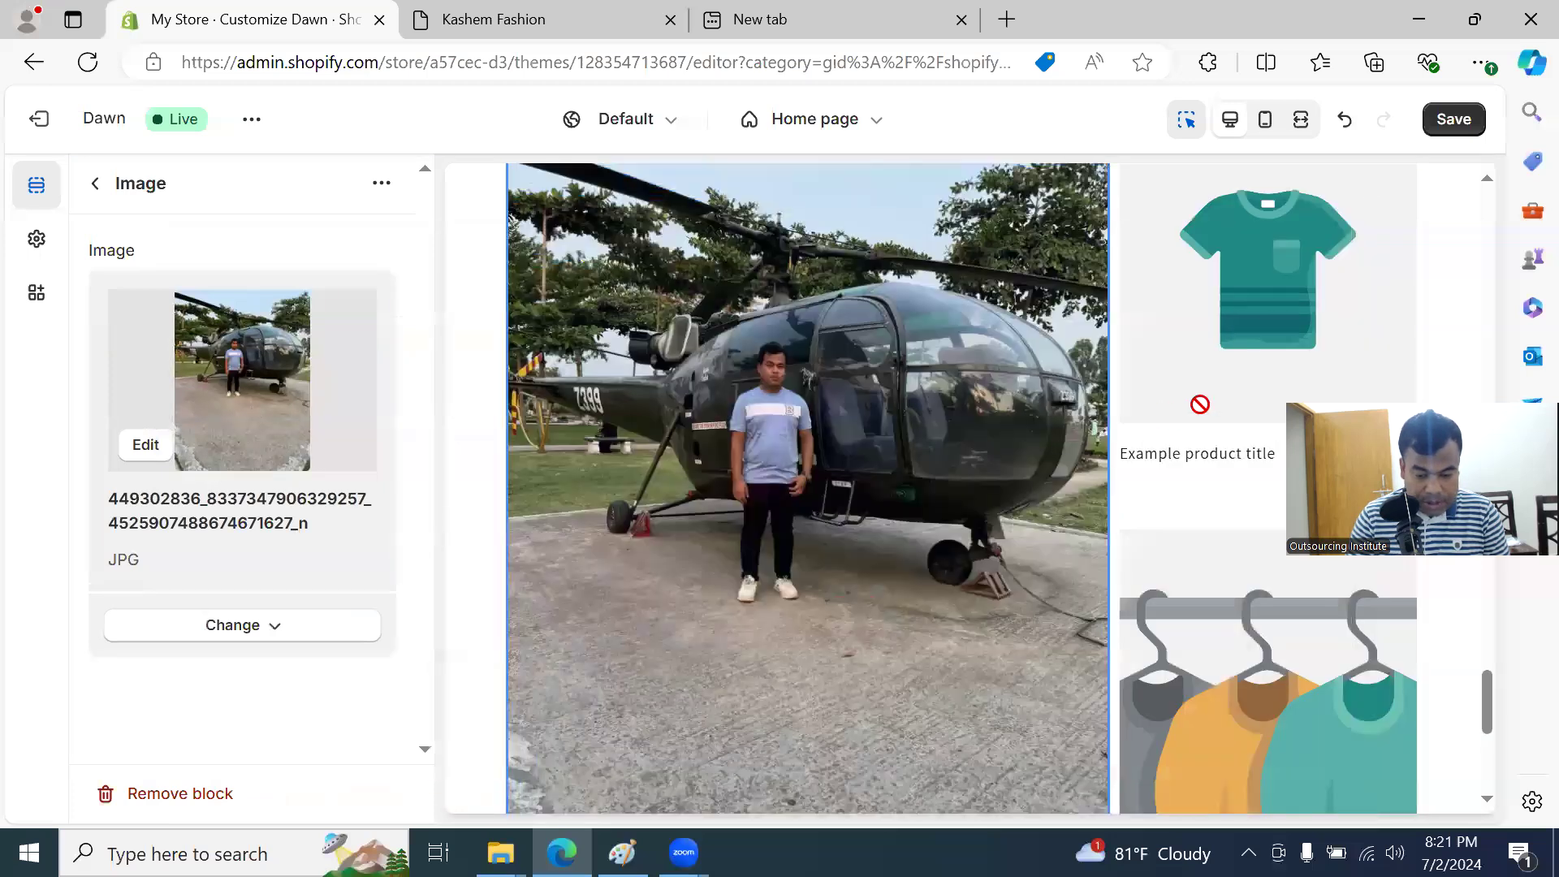
Step: Try to assign the Cotton Panjabi product to the collage's Product block
left_click(1232, 393)
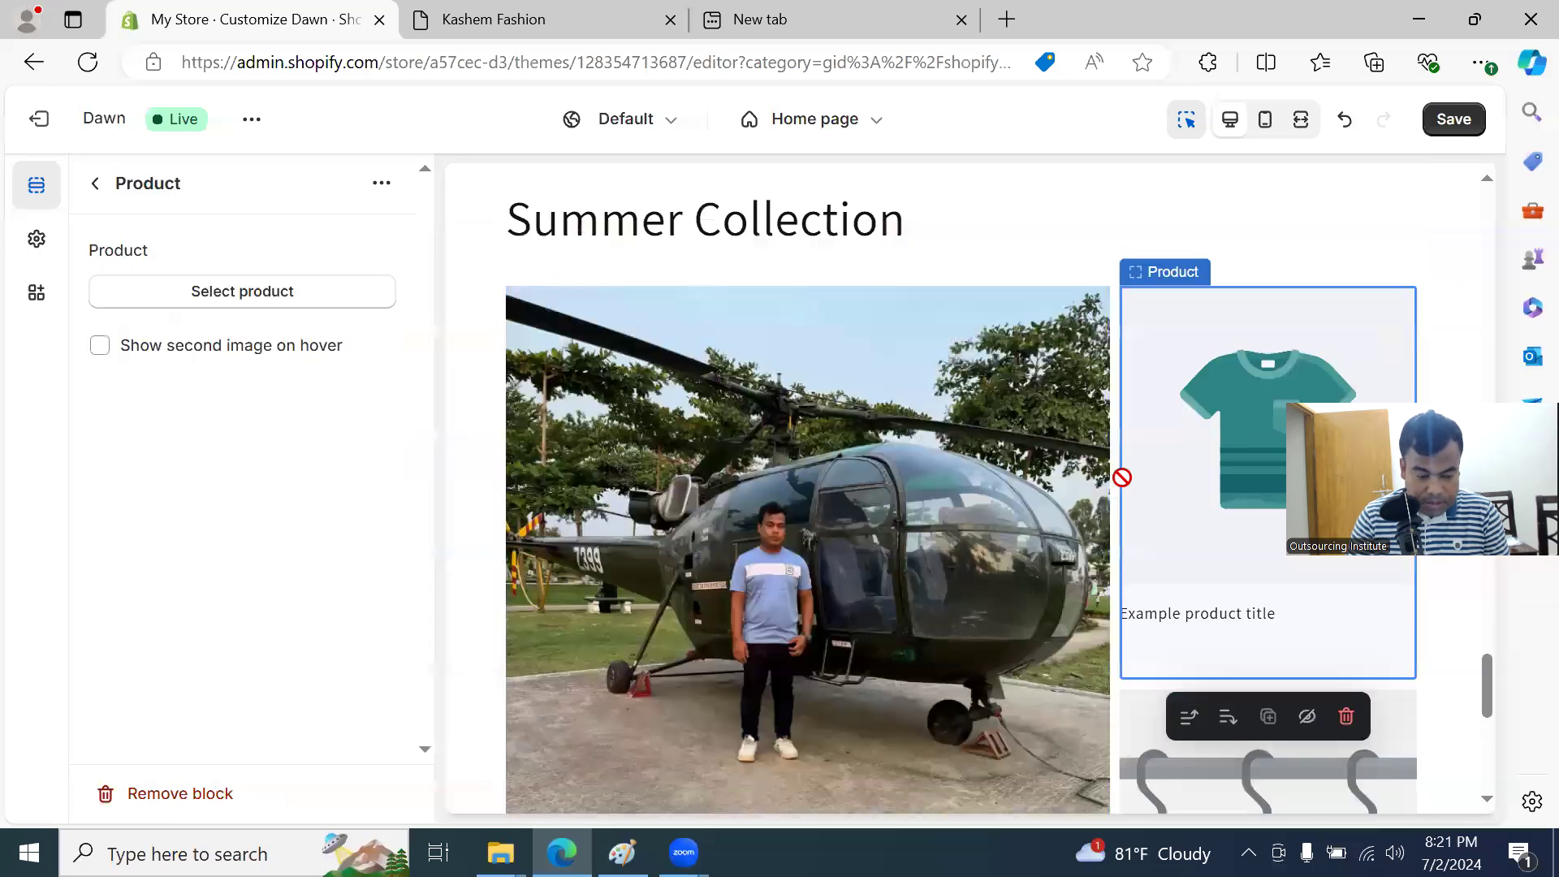
left_click(223, 292)
left_click(203, 377)
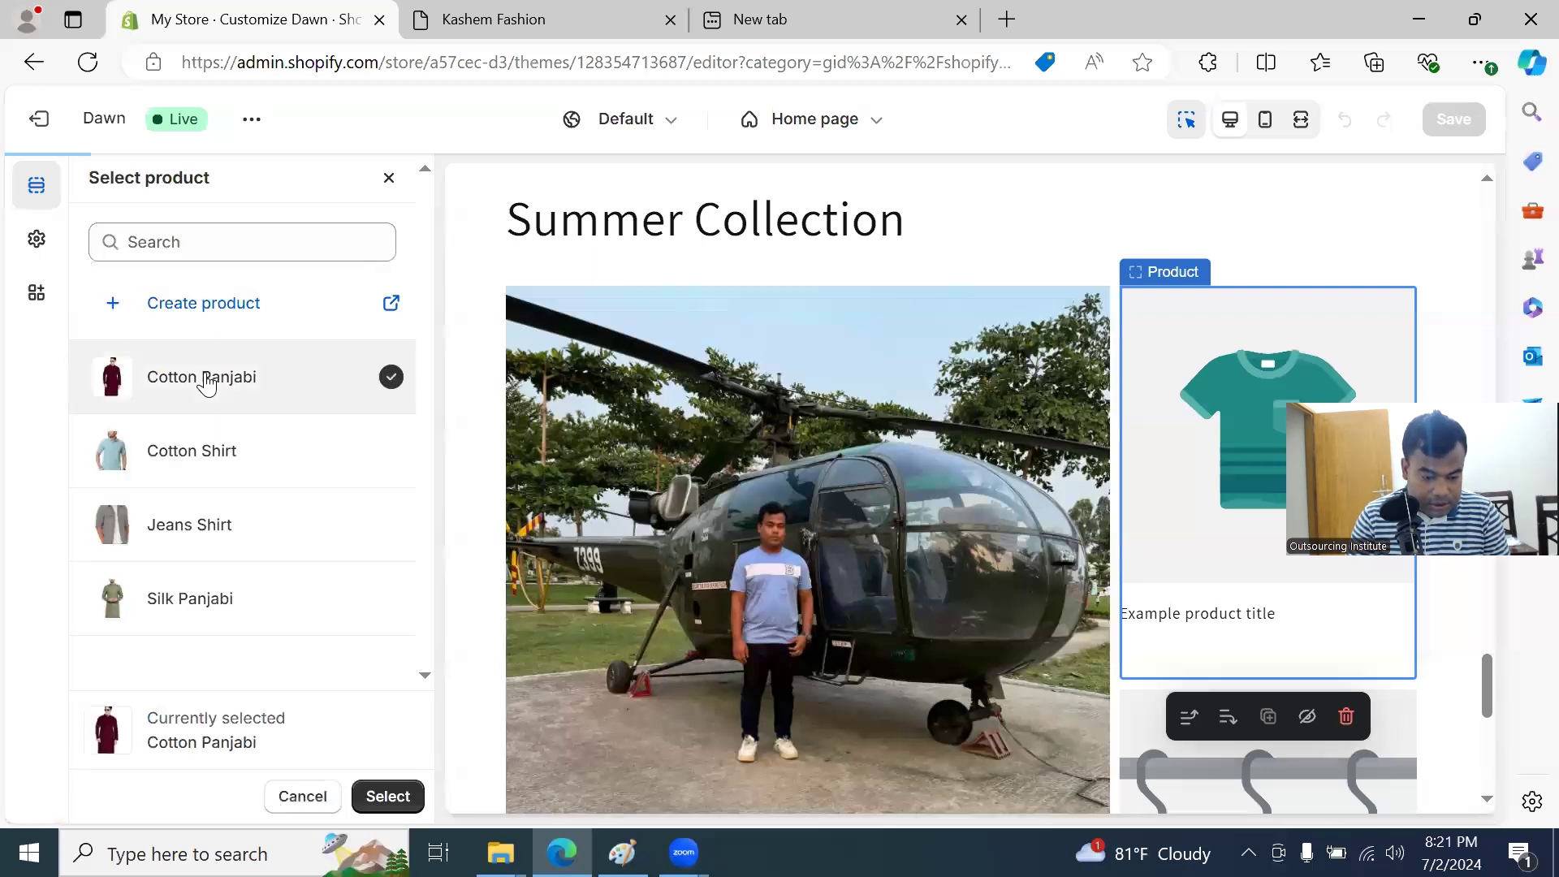
Step: Assign the Panjabi collection to the Collection block of the Summer Collection collage
scroll(1193, 634, "down", 4)
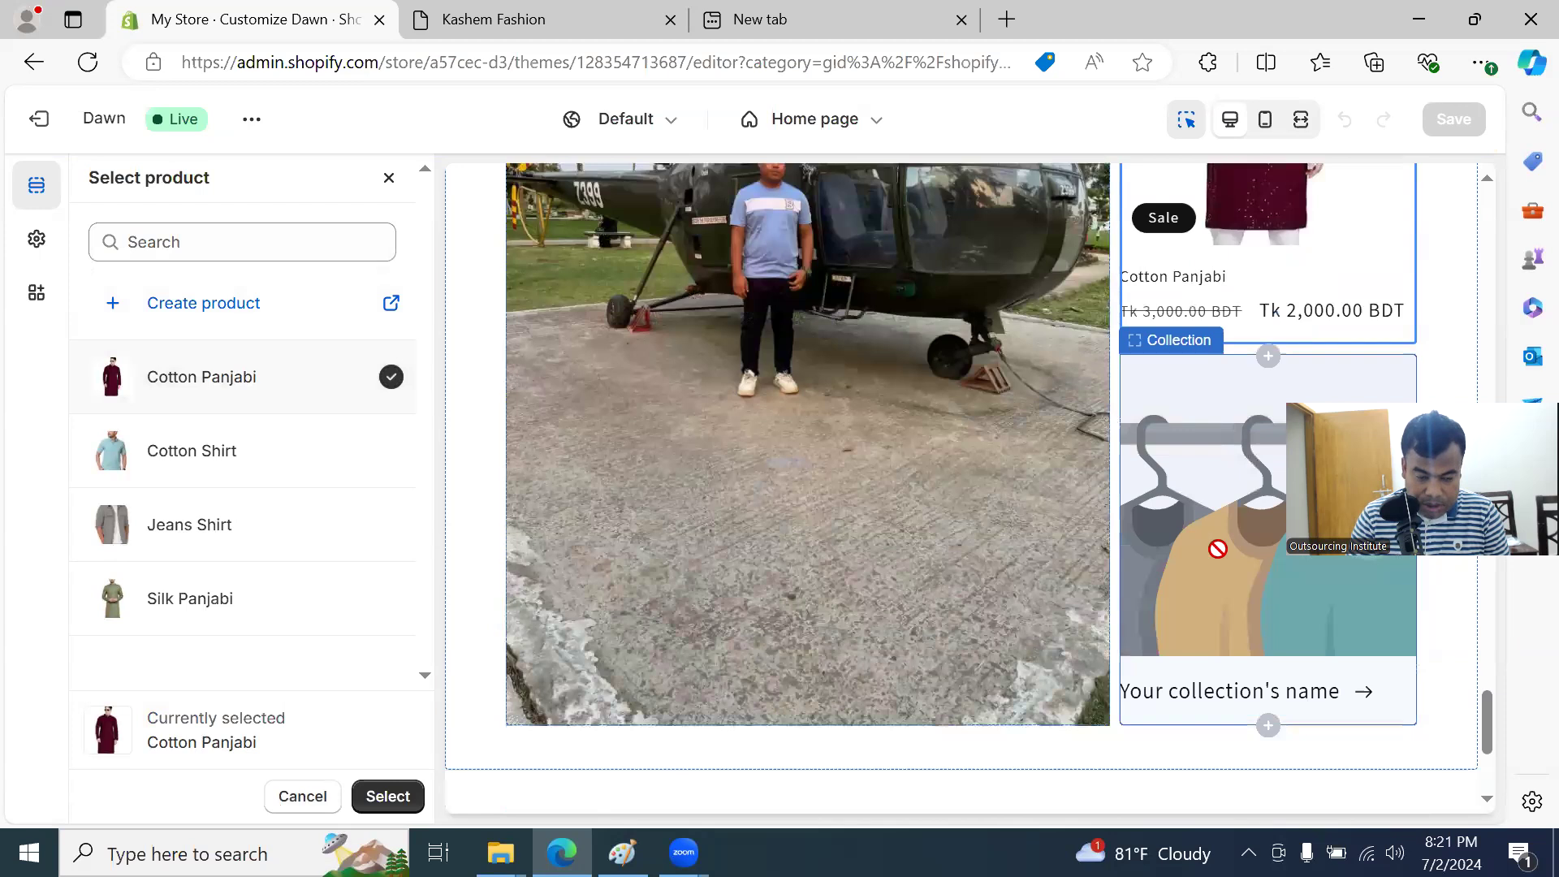
left_click(1217, 548)
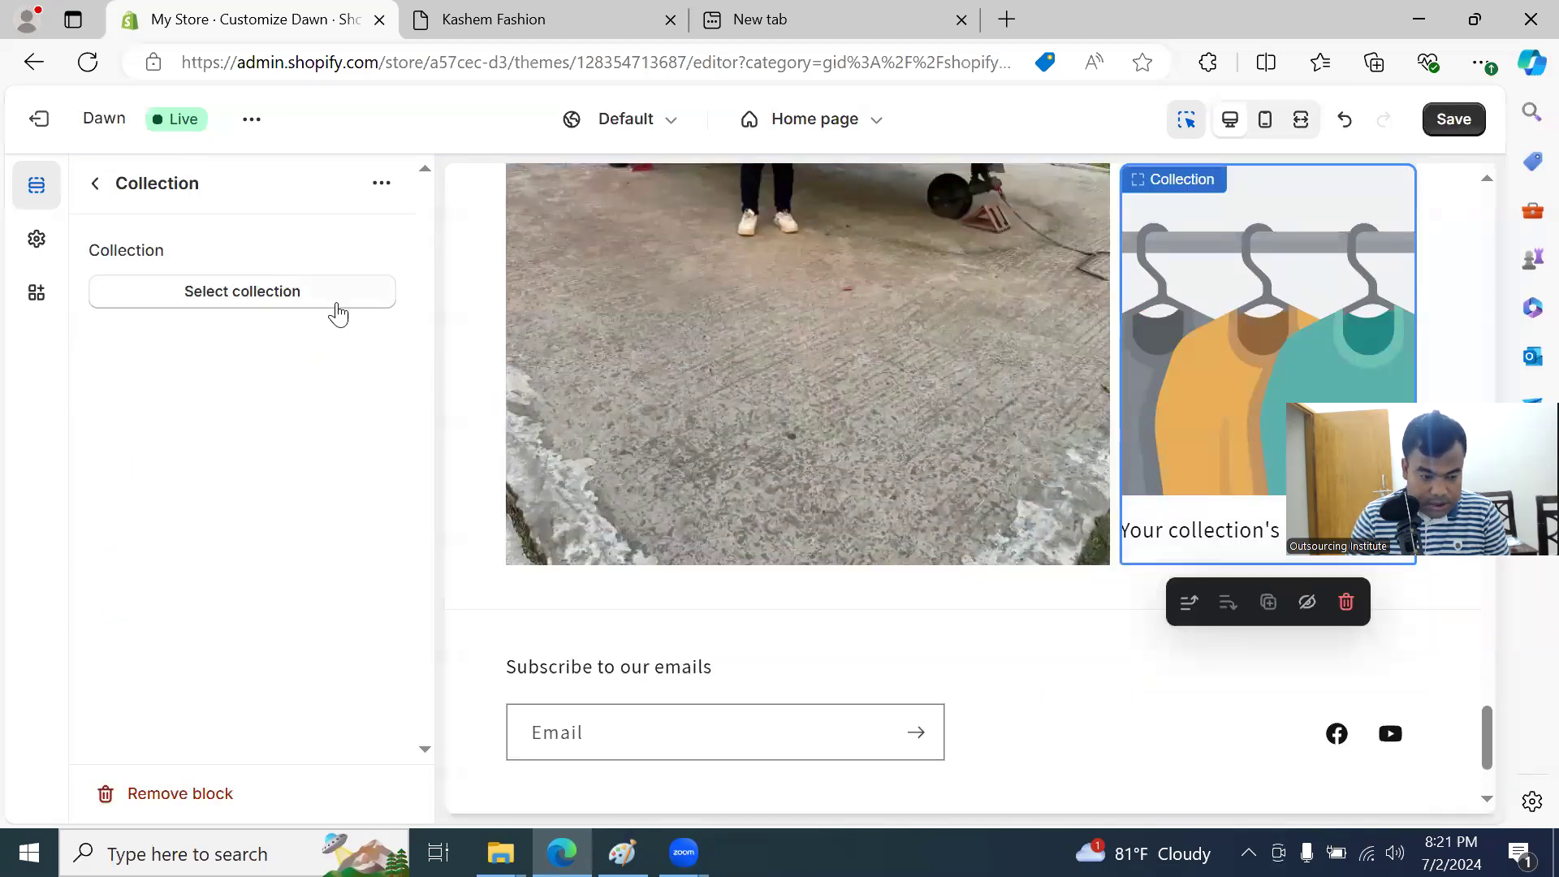
left_click(309, 301)
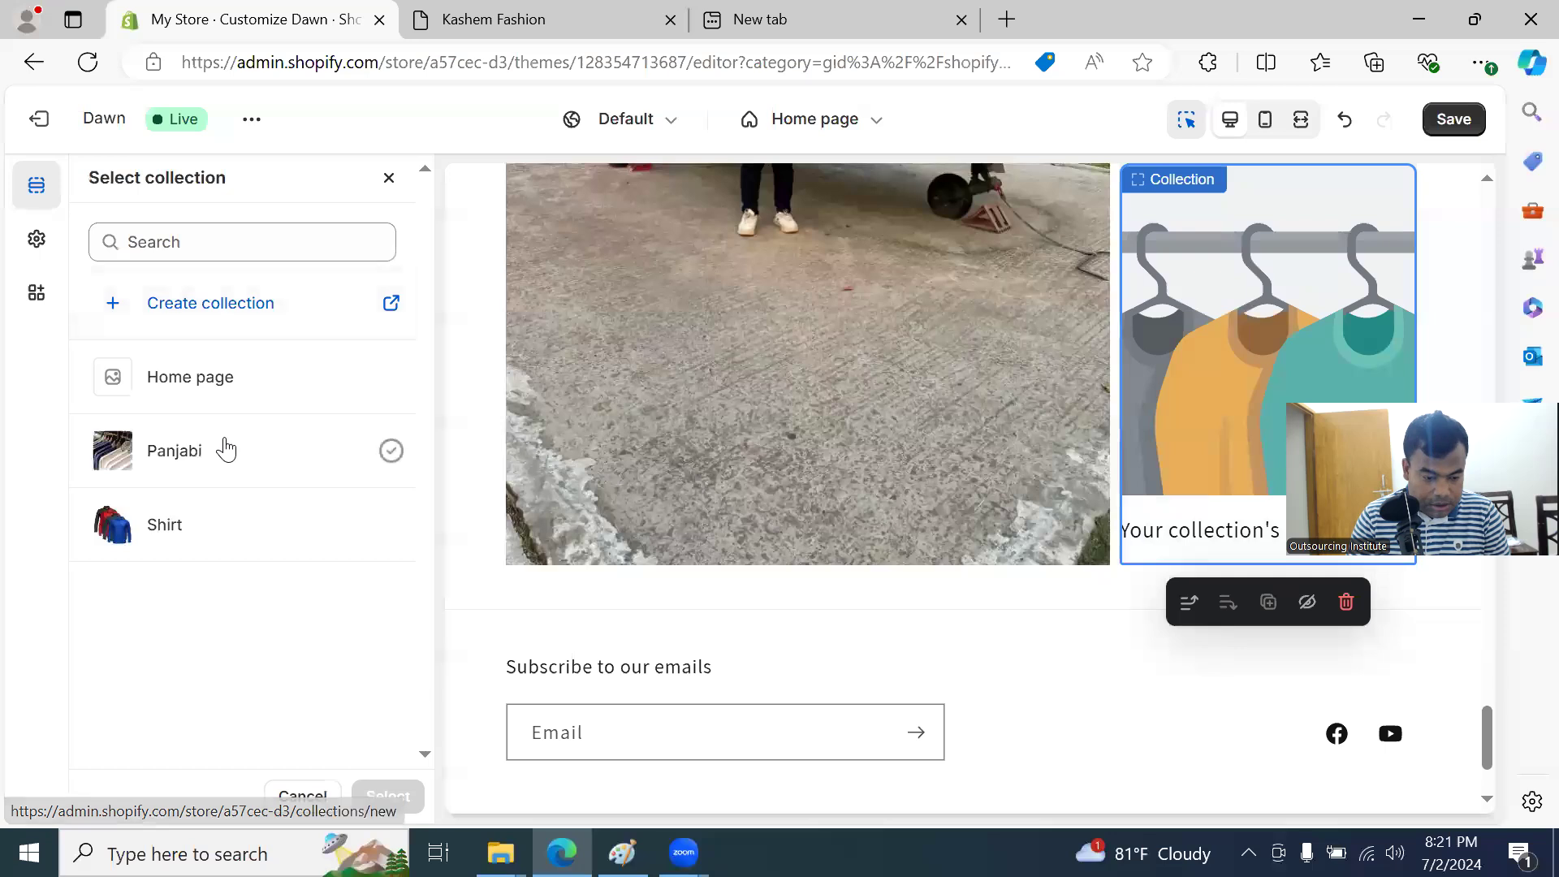
left_click(194, 455)
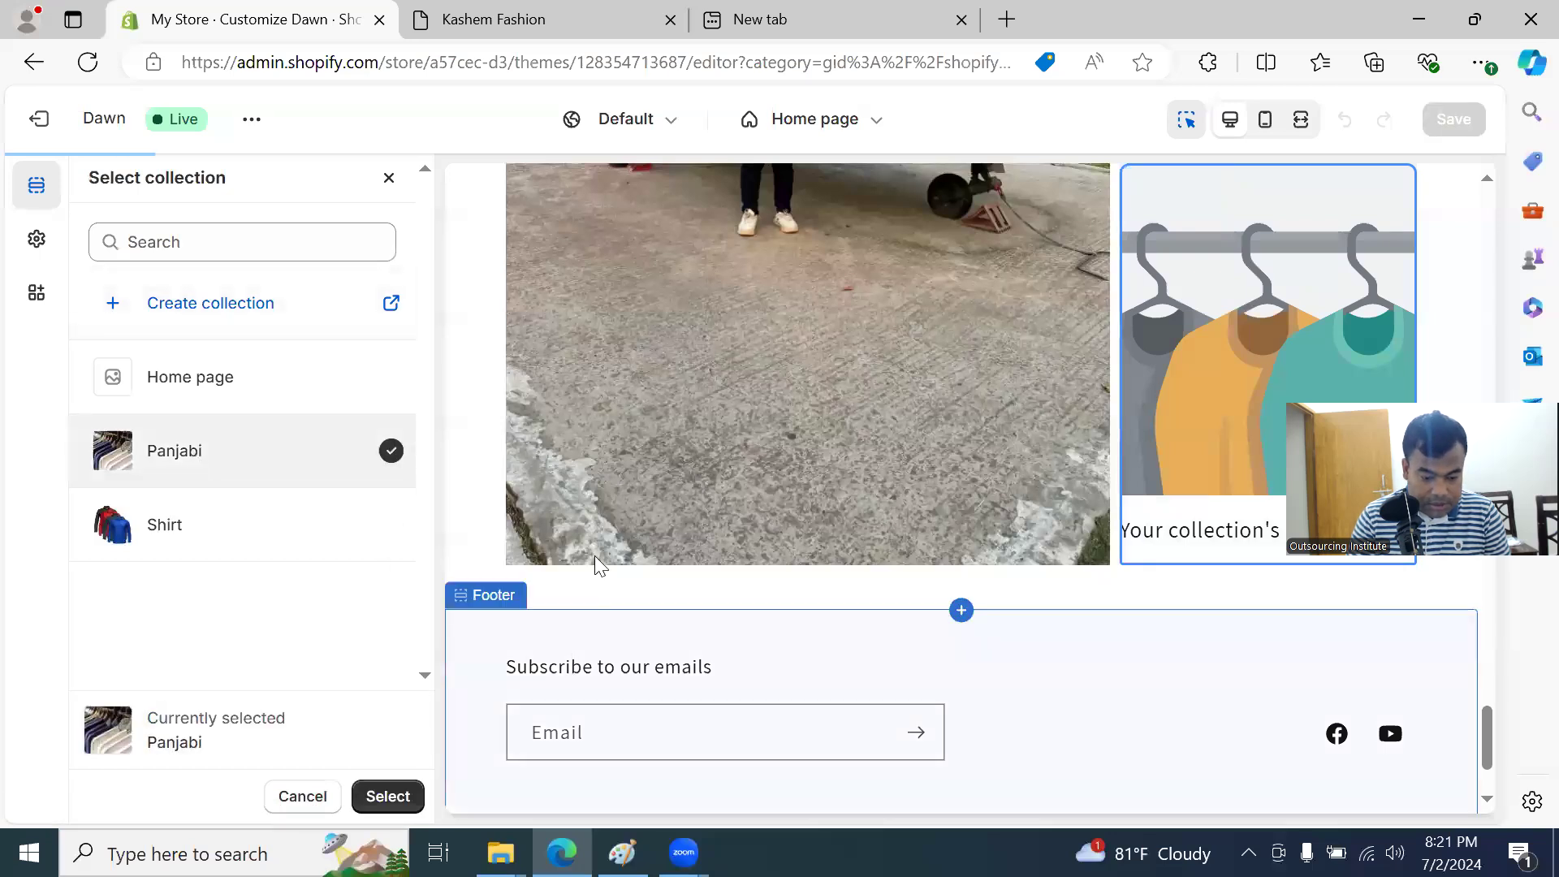
left_click(381, 798)
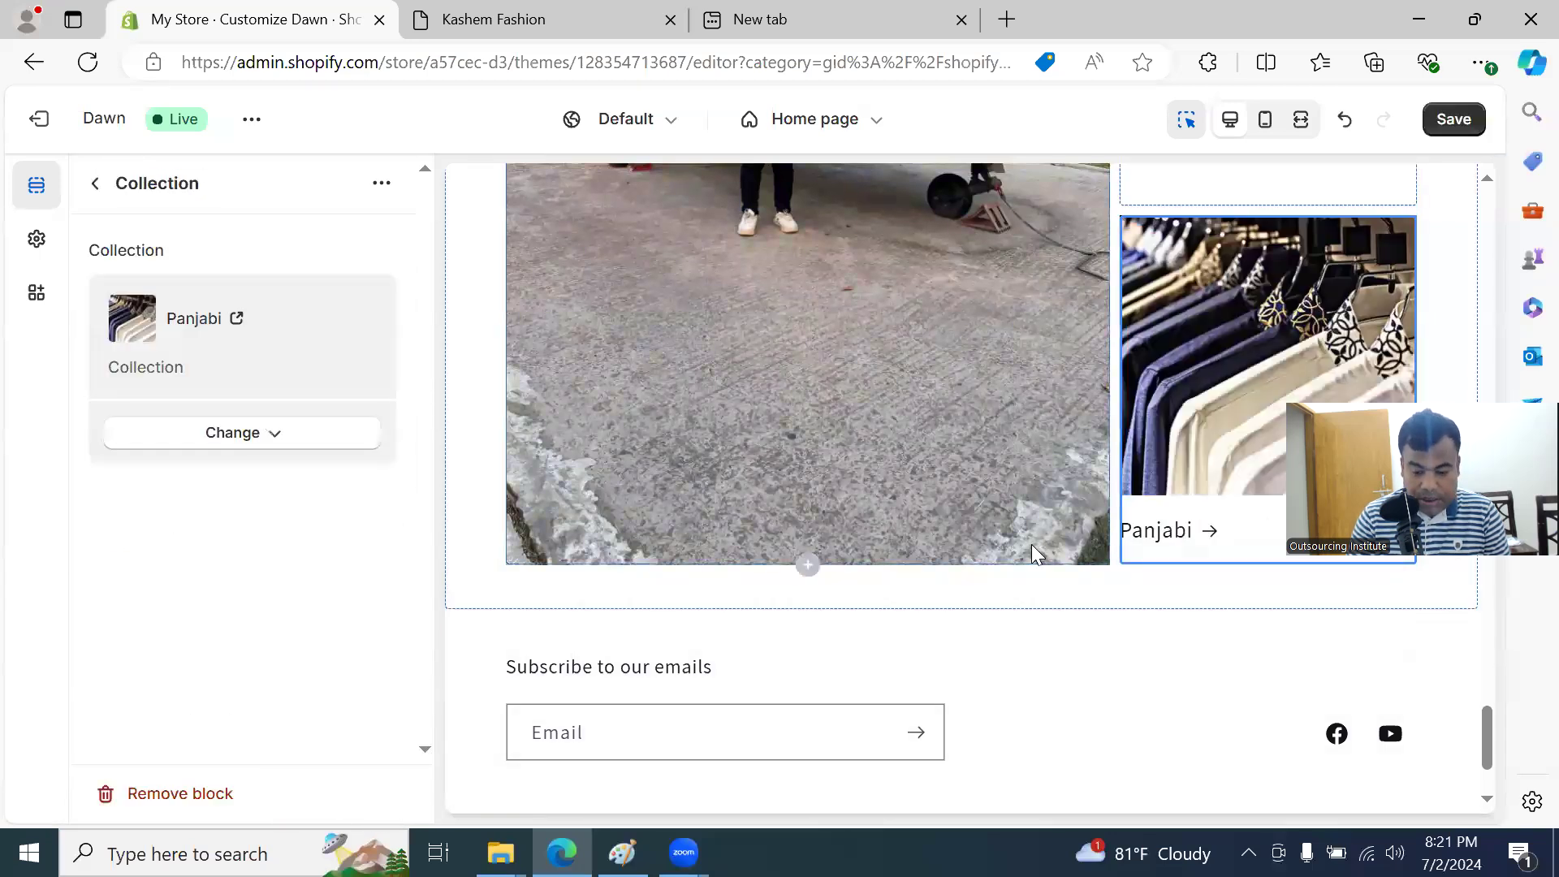
Step: Assign the Cotton Shirt product to the Product block of the Summer Collection collage
left_click(1186, 597)
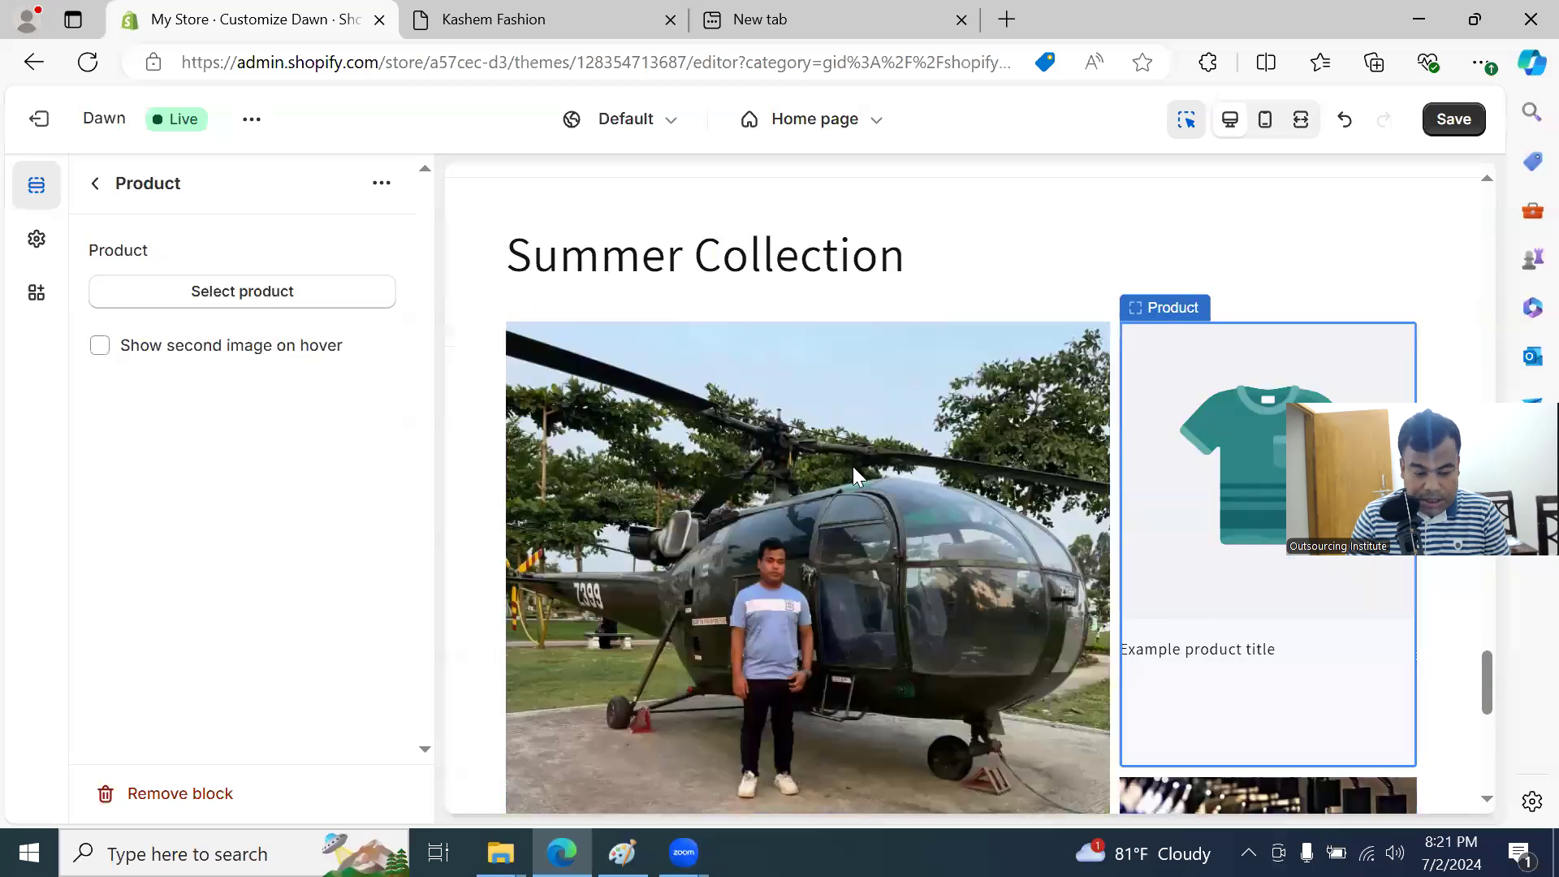
left_click(260, 292)
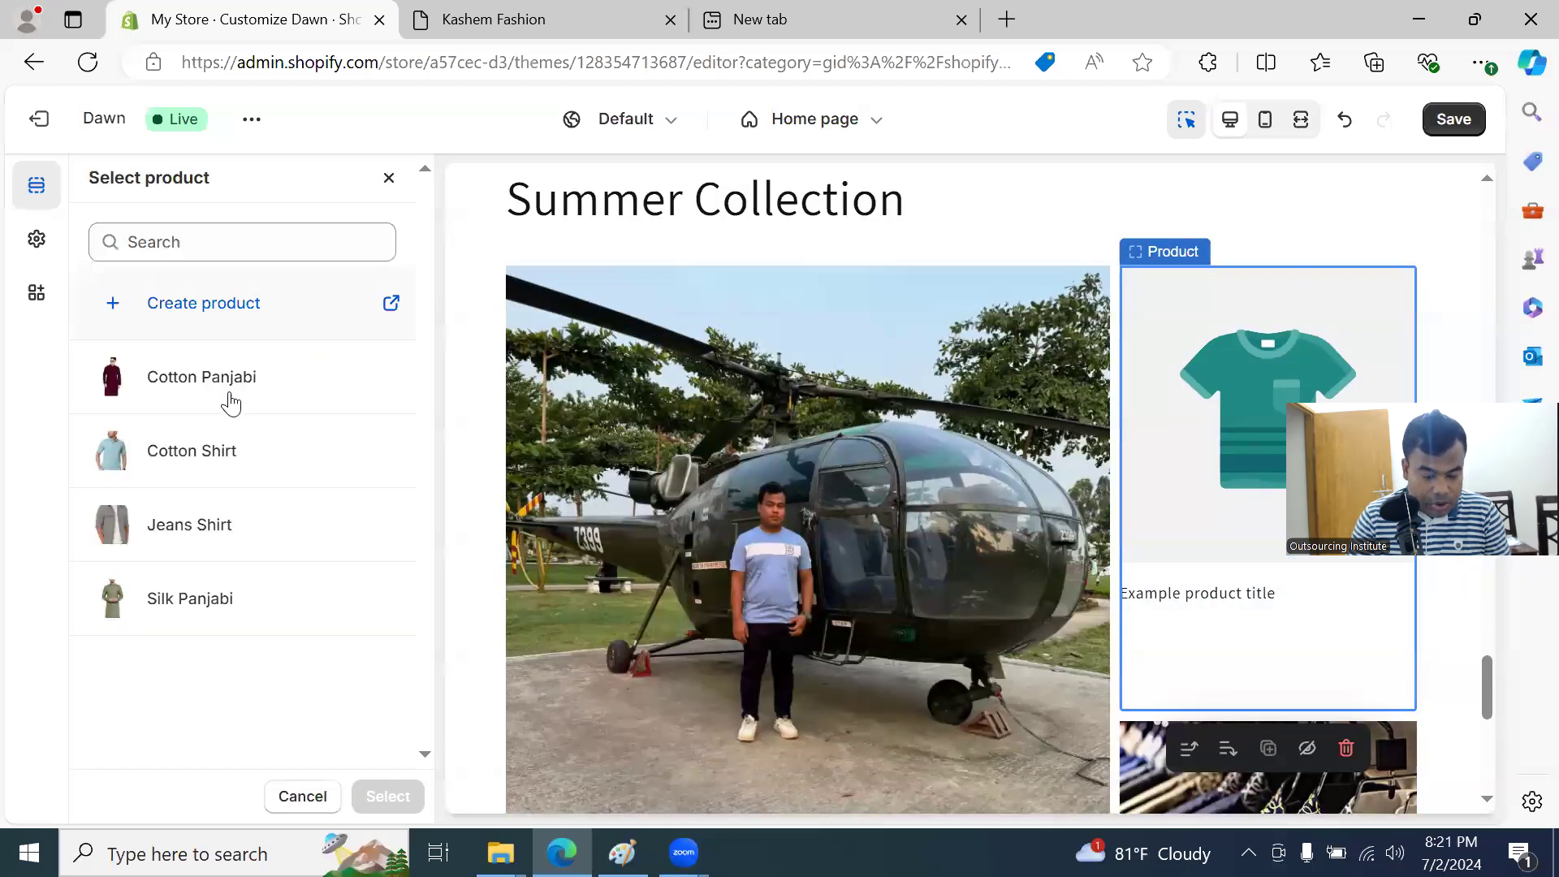
left_click(211, 453)
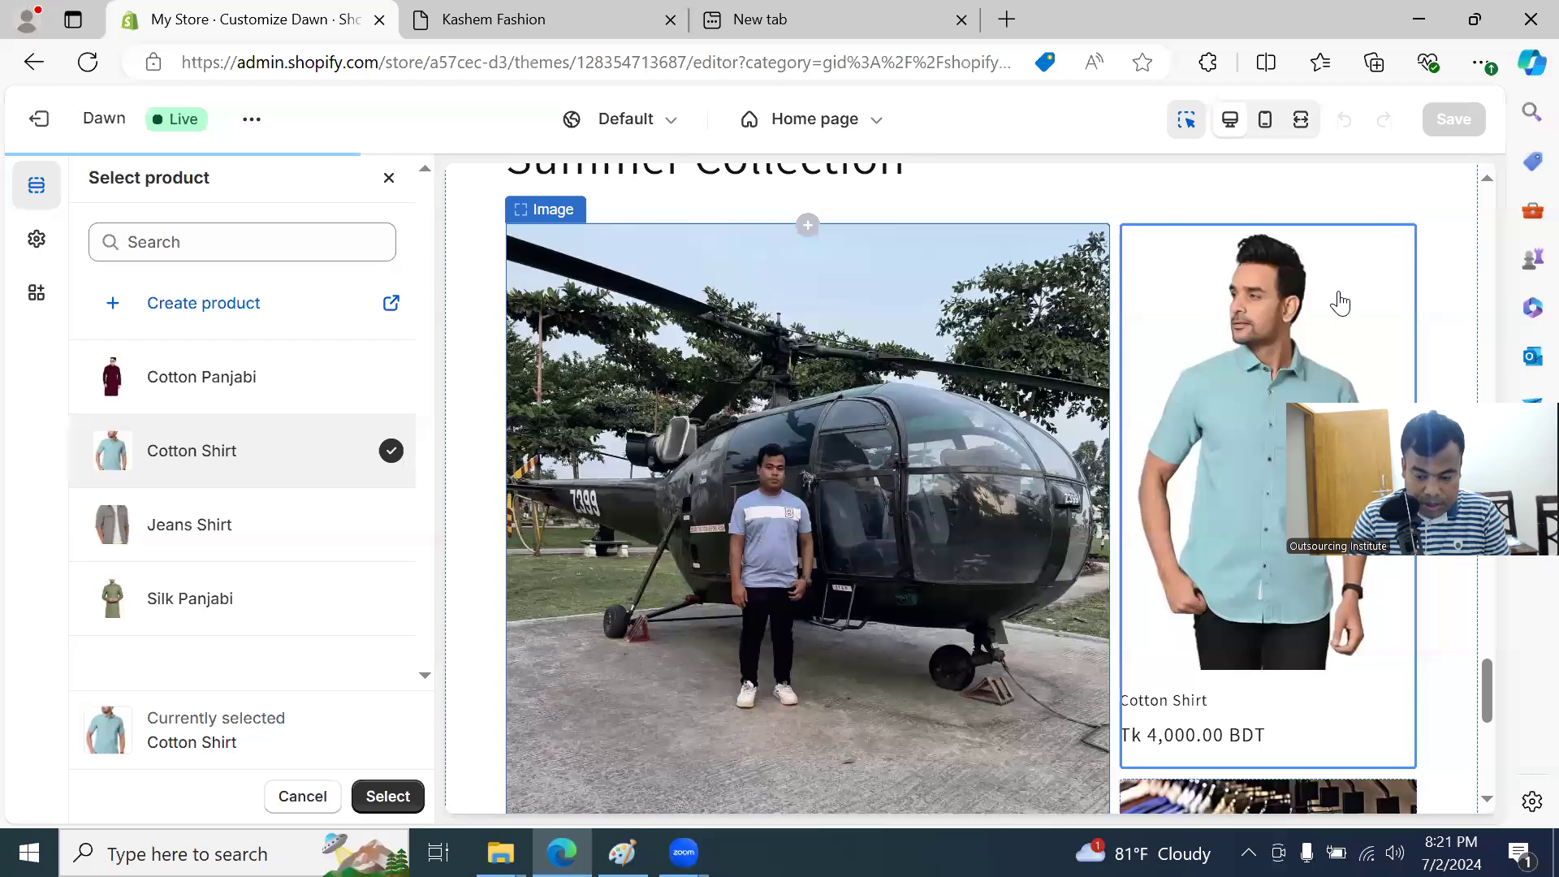
scroll(972, 434, "down", 1)
scroll(674, 564, "down", 3)
left_click(388, 796)
Step: Check the finished Summer Collection collage in the preview and save the theme changes
scroll(779, 596, "down", 3)
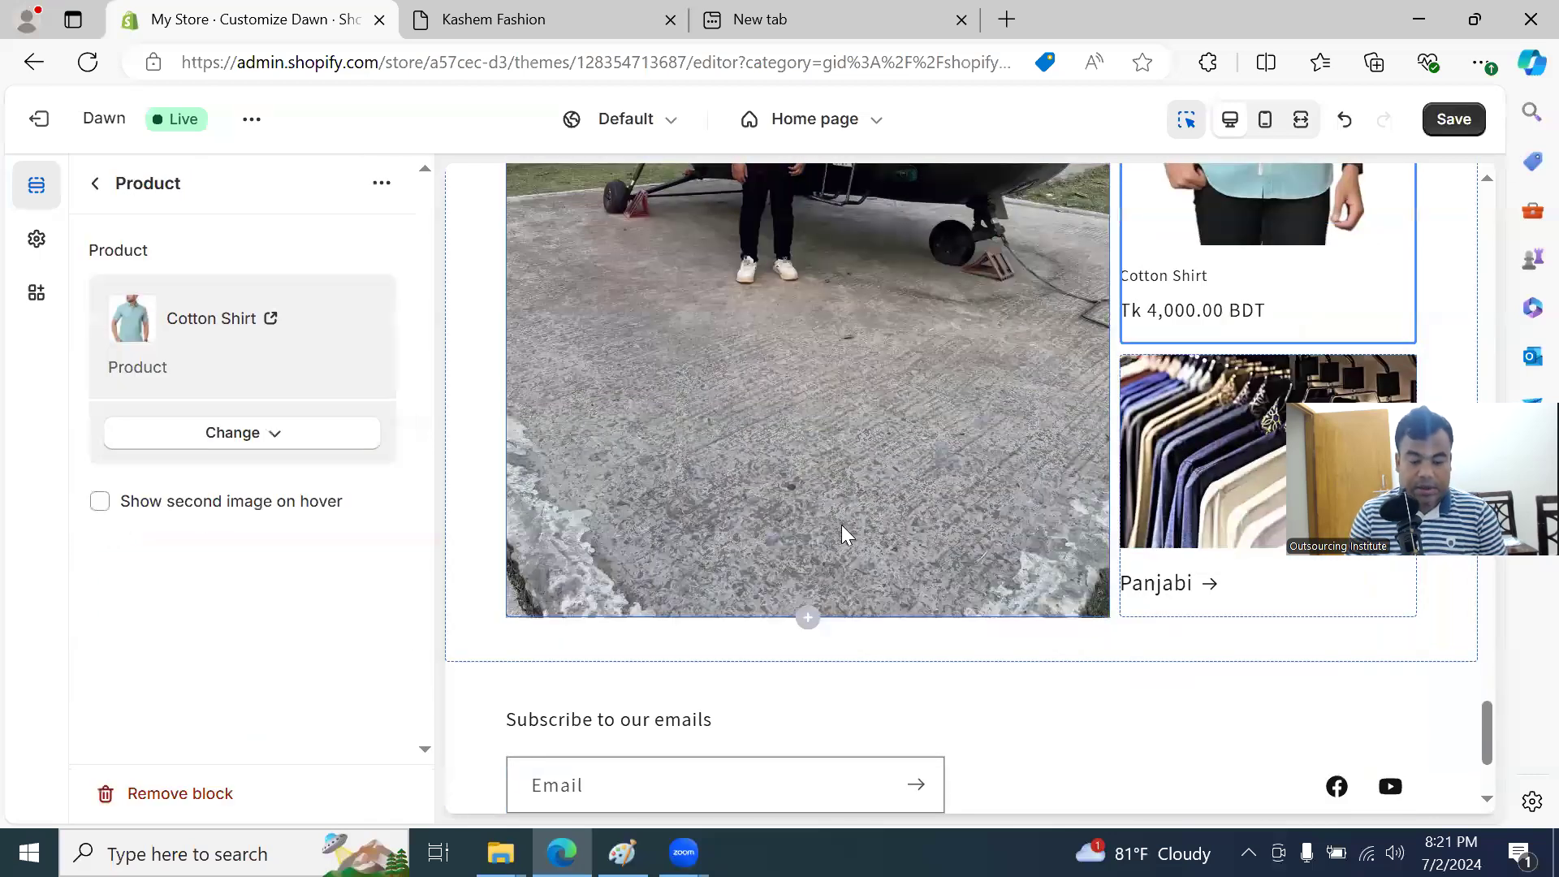
scroll(770, 395, "up", 5)
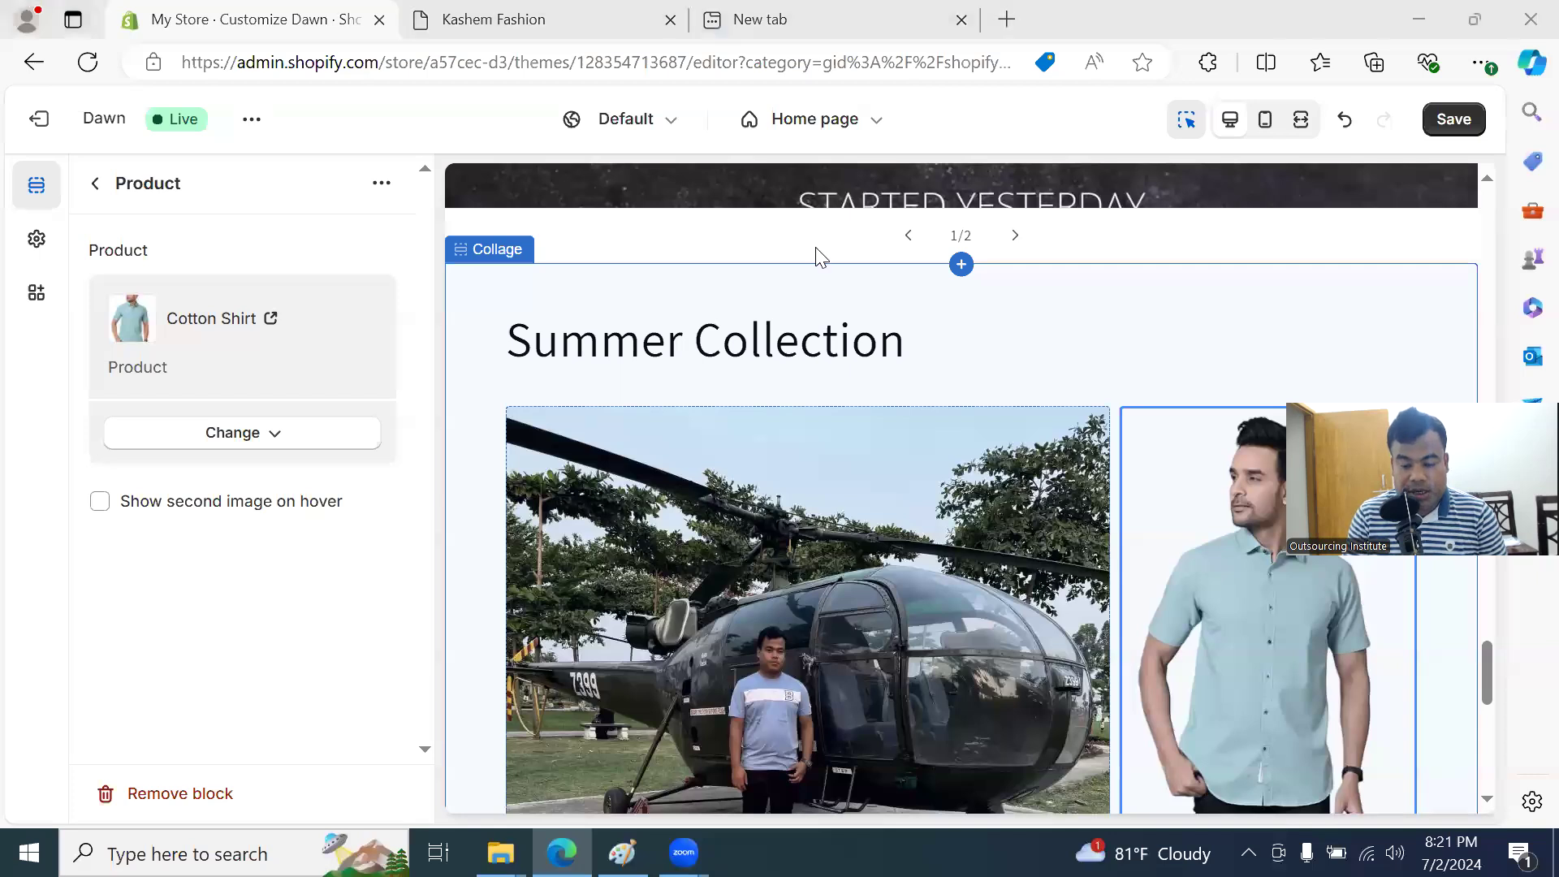
scroll(897, 358, "down", 2)
scroll(896, 365, "down", 6)
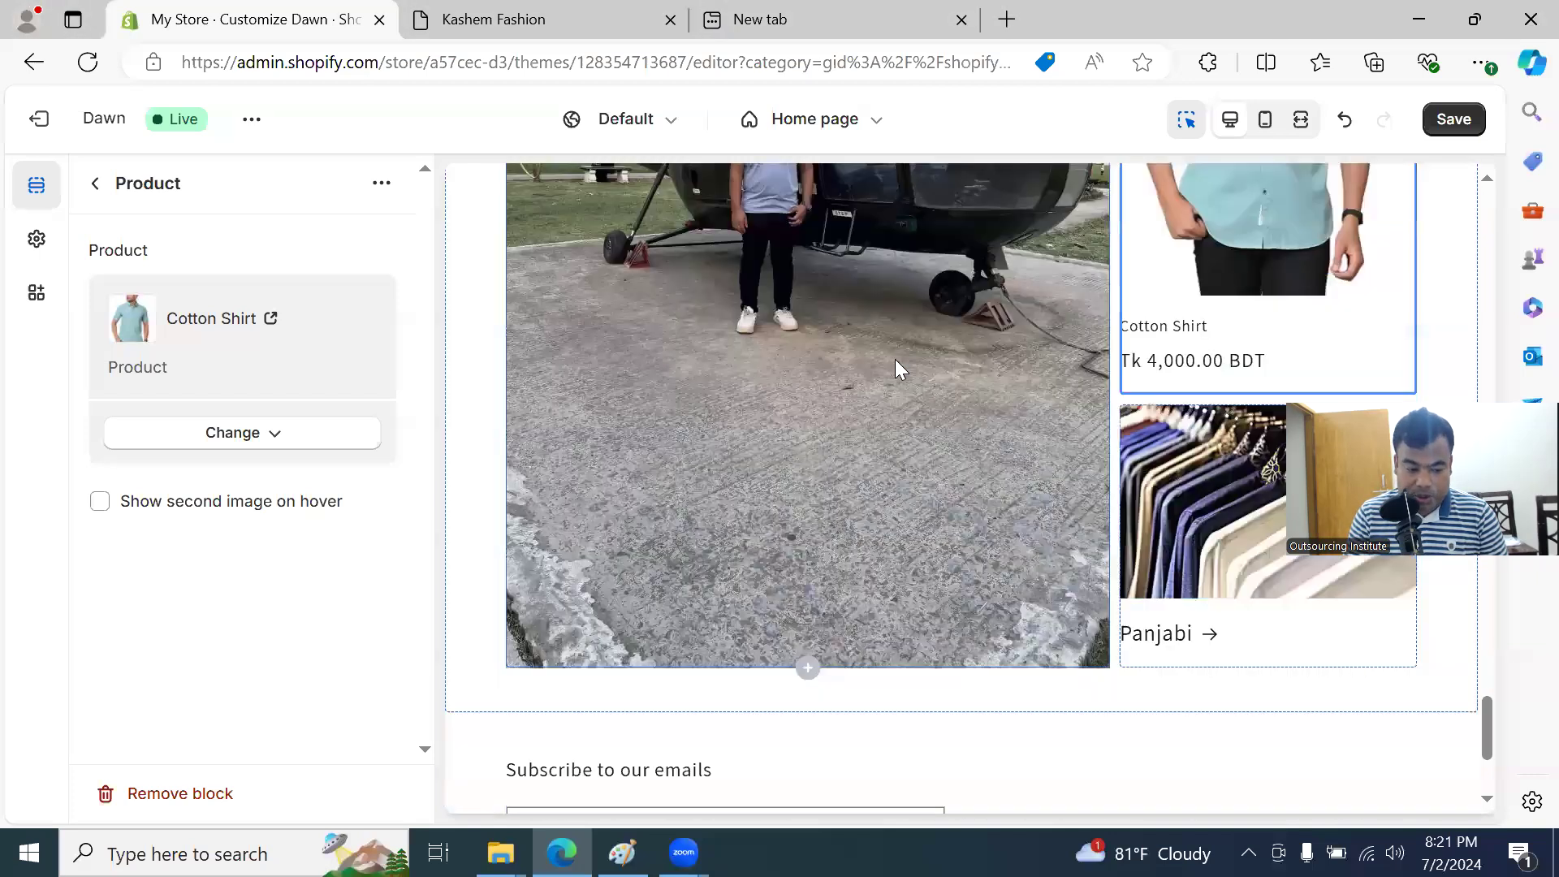
scroll(892, 359, "up", 5)
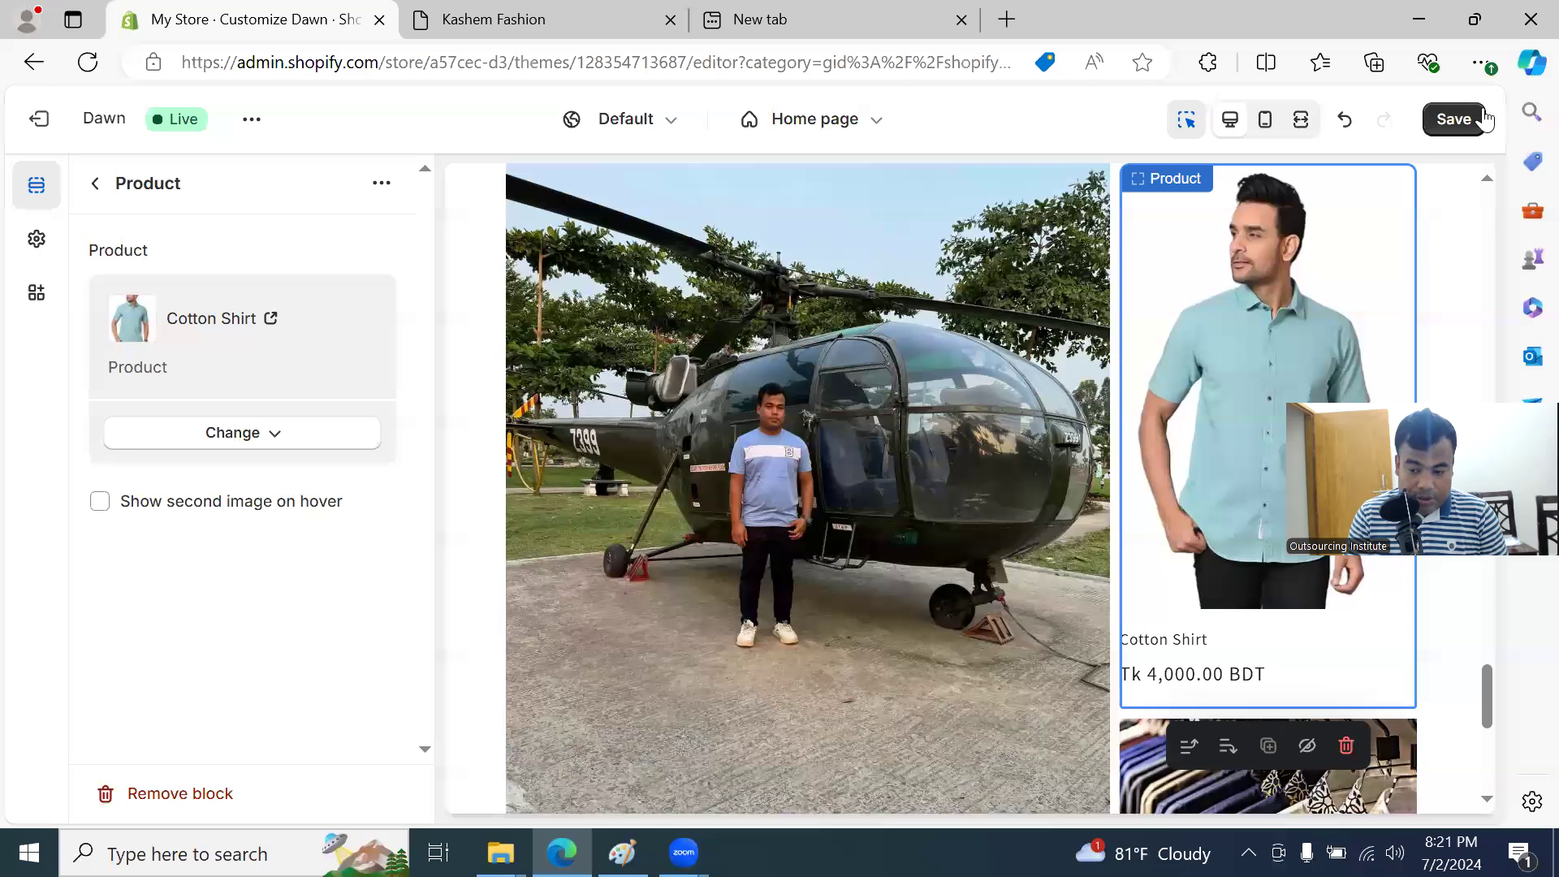
key("ctrl+s")
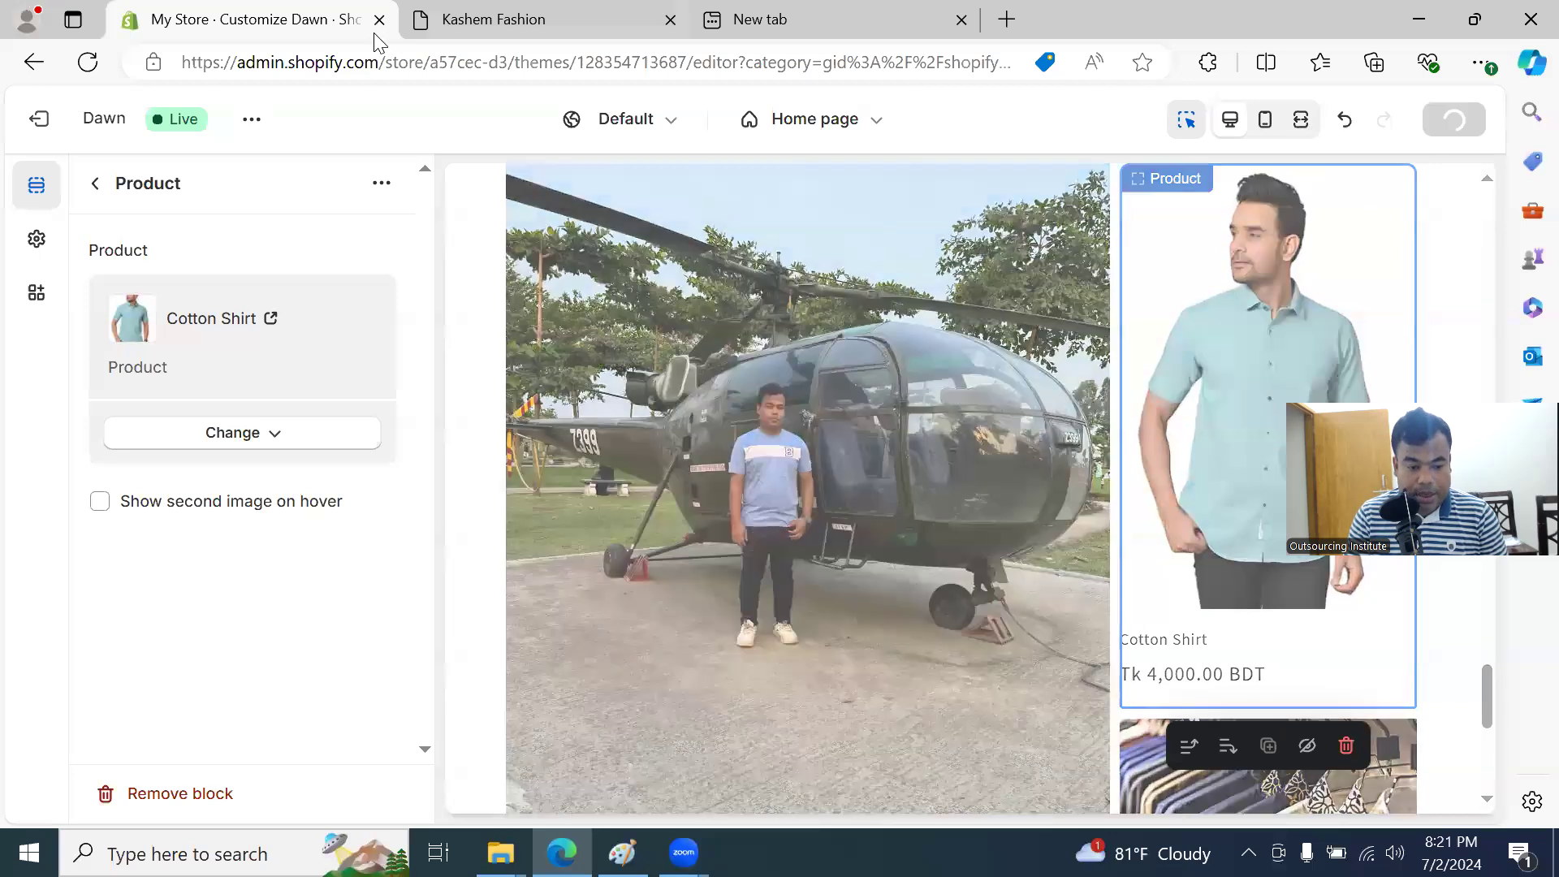
Step: Reload the live Kashem Fashion store and examine the home page down to the Summer Collection collage's image, product and collection
key("ctrl+Tab")
left_click(87, 62)
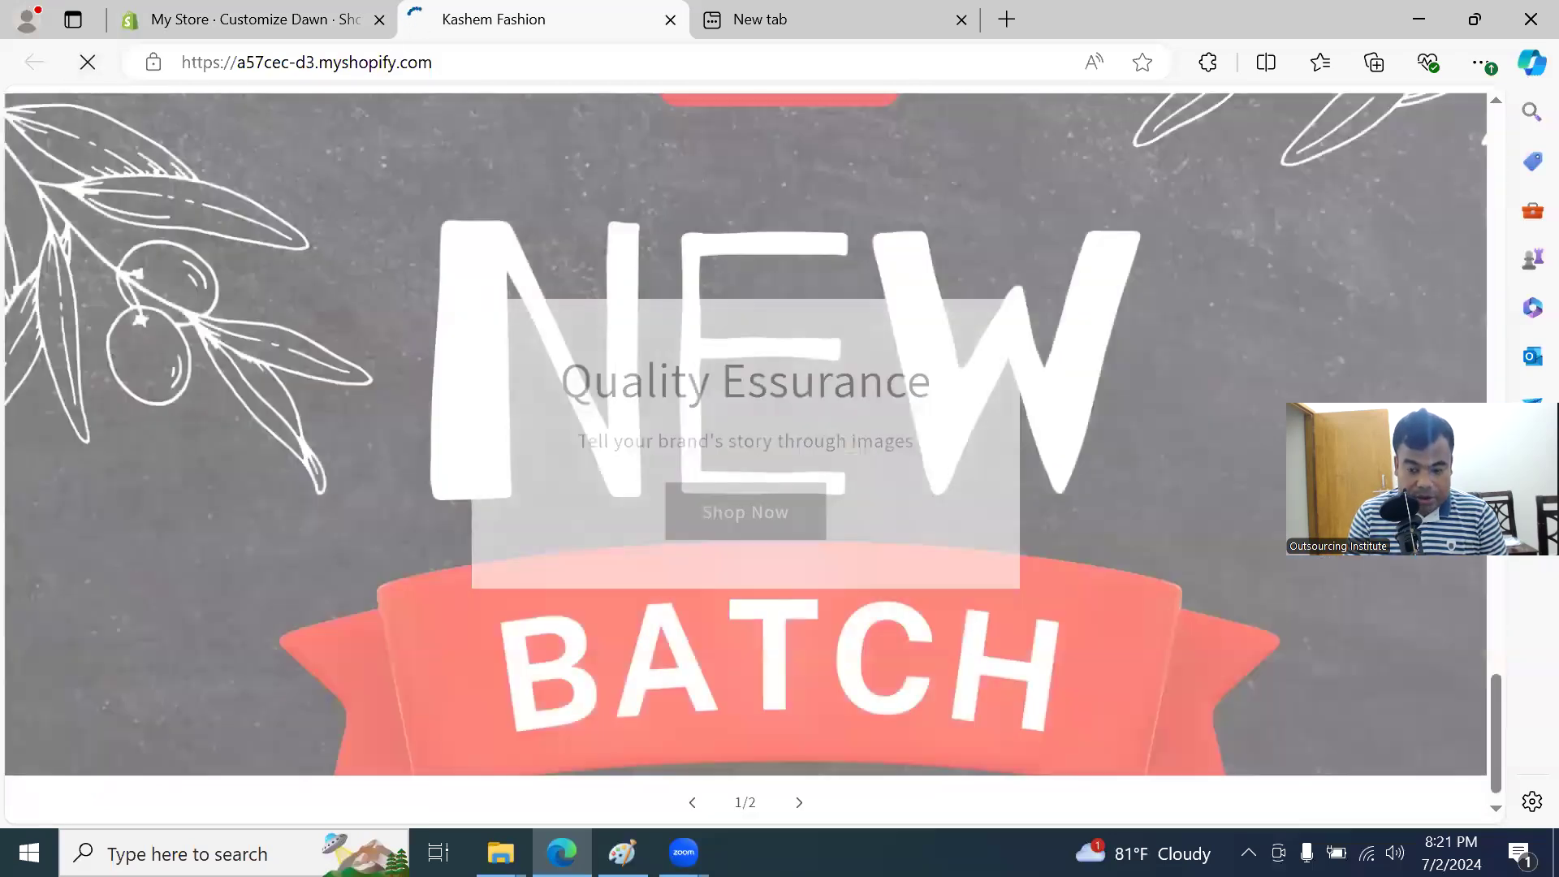
left_click(752, 496)
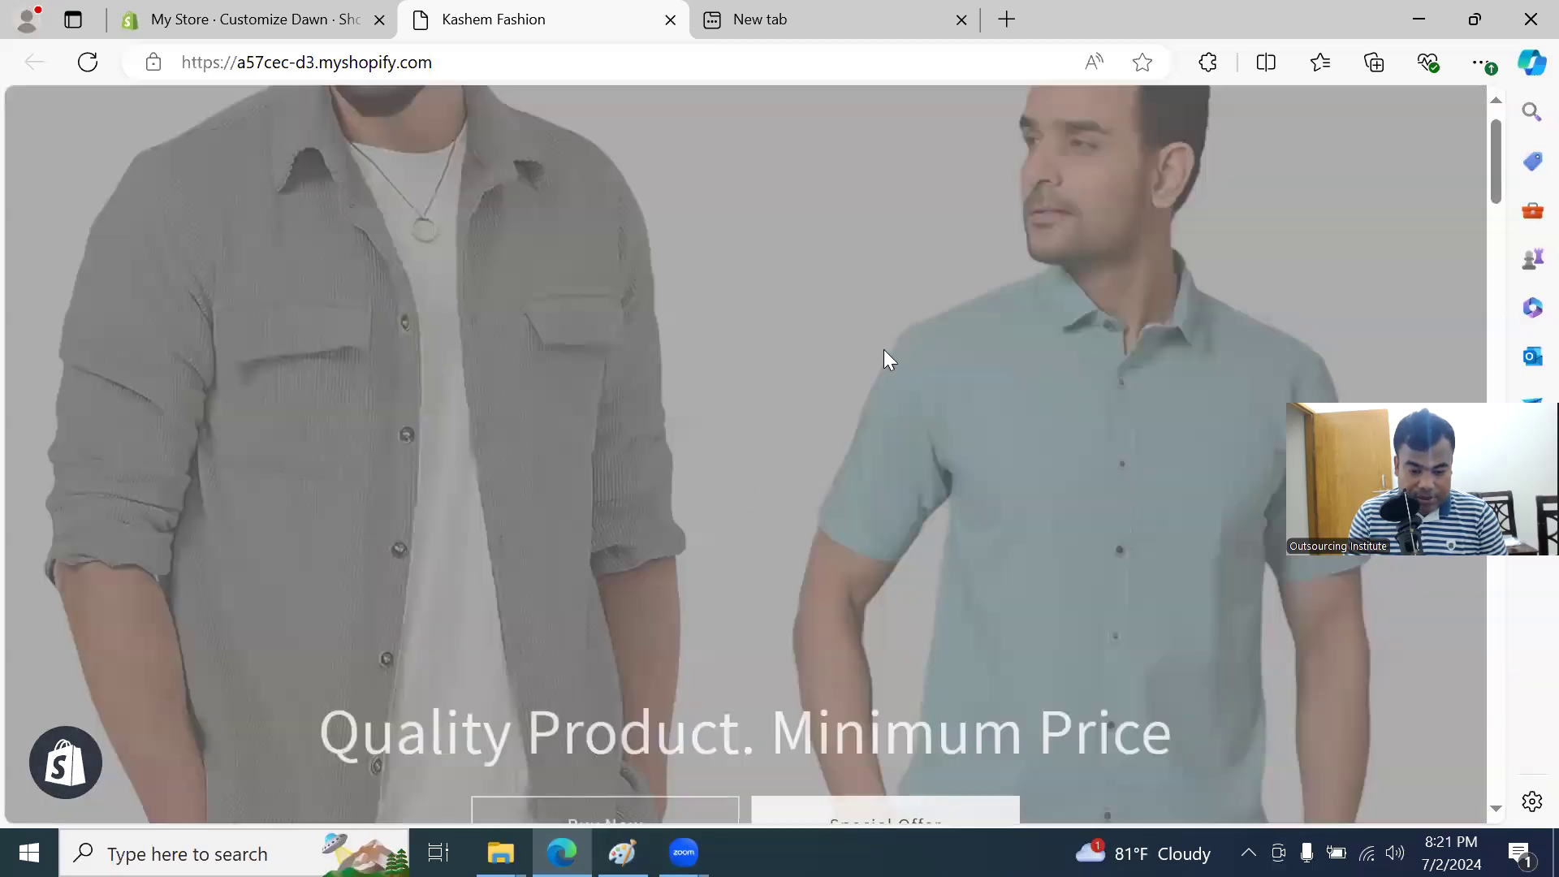
scroll(885, 366, "down", 3)
scroll(883, 380, "down", 15)
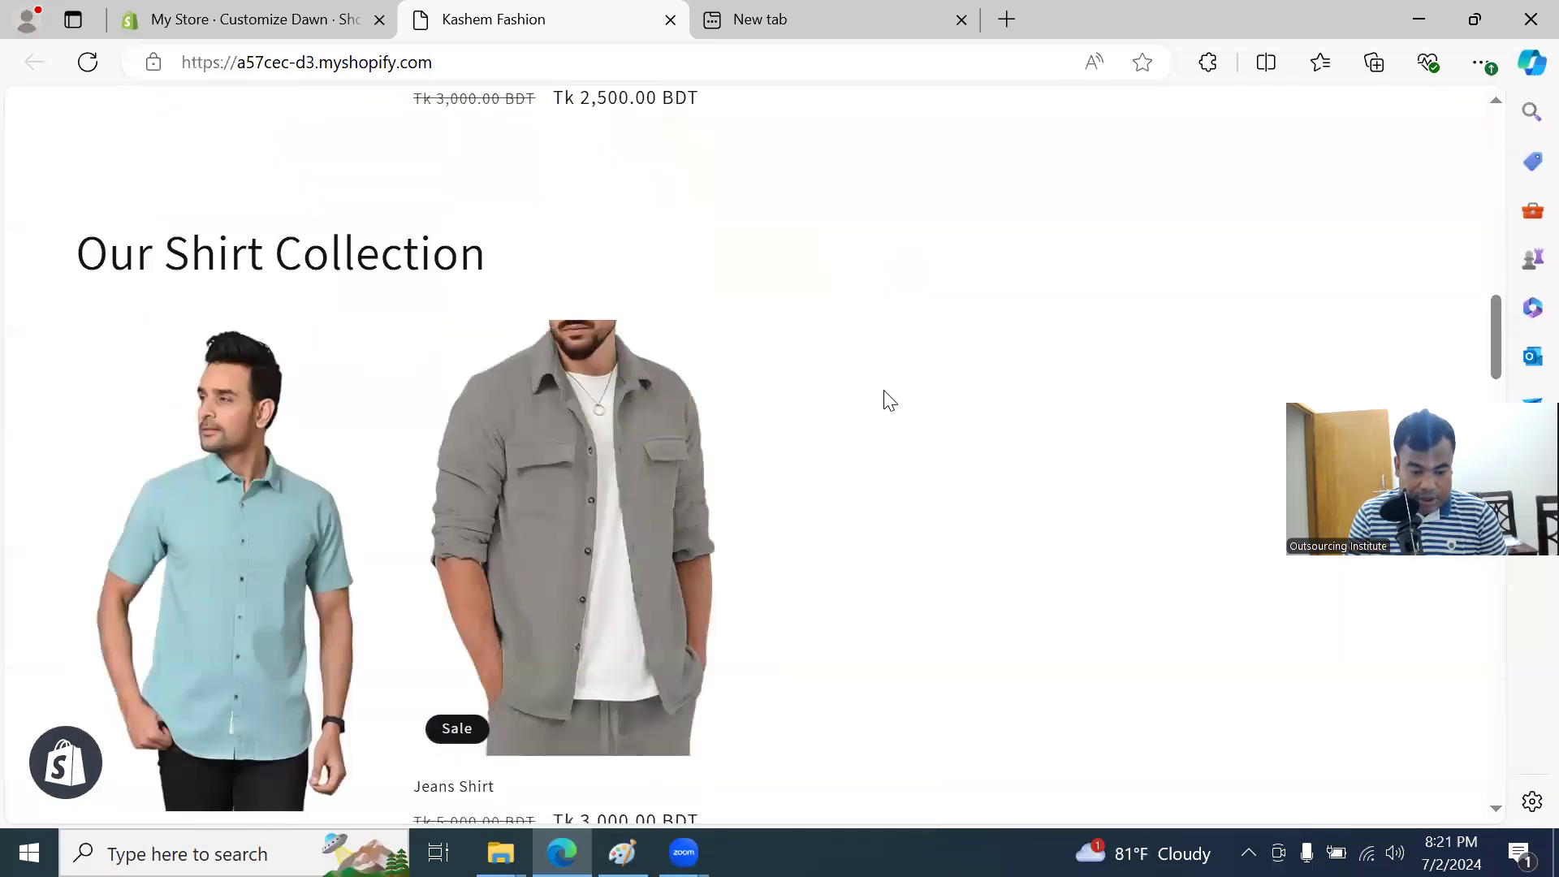
scroll(875, 406, "down", 15)
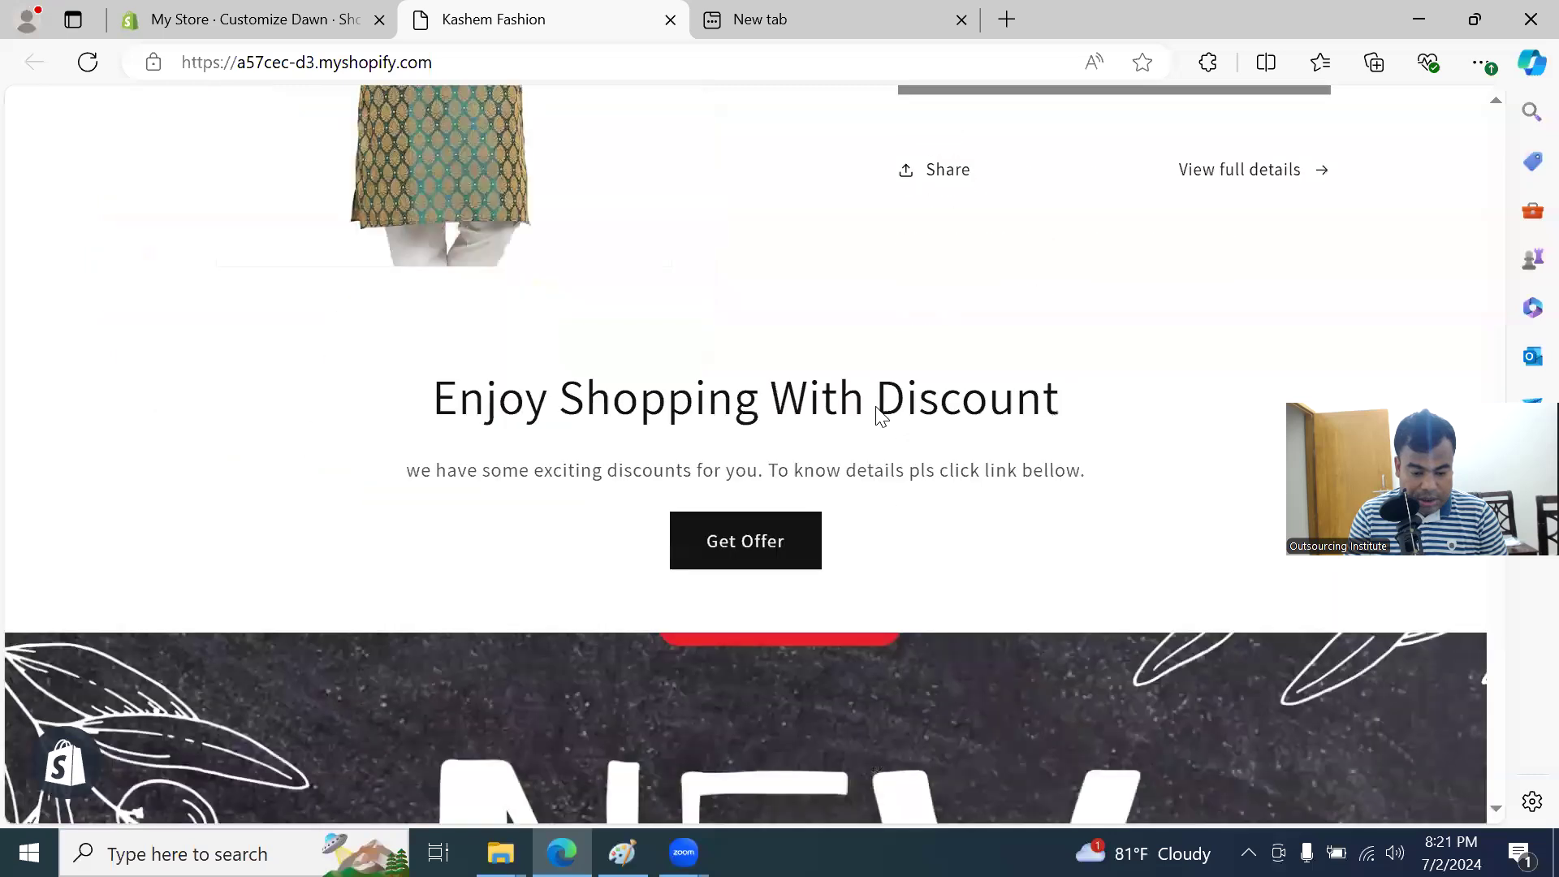
scroll(874, 409, "down", 3)
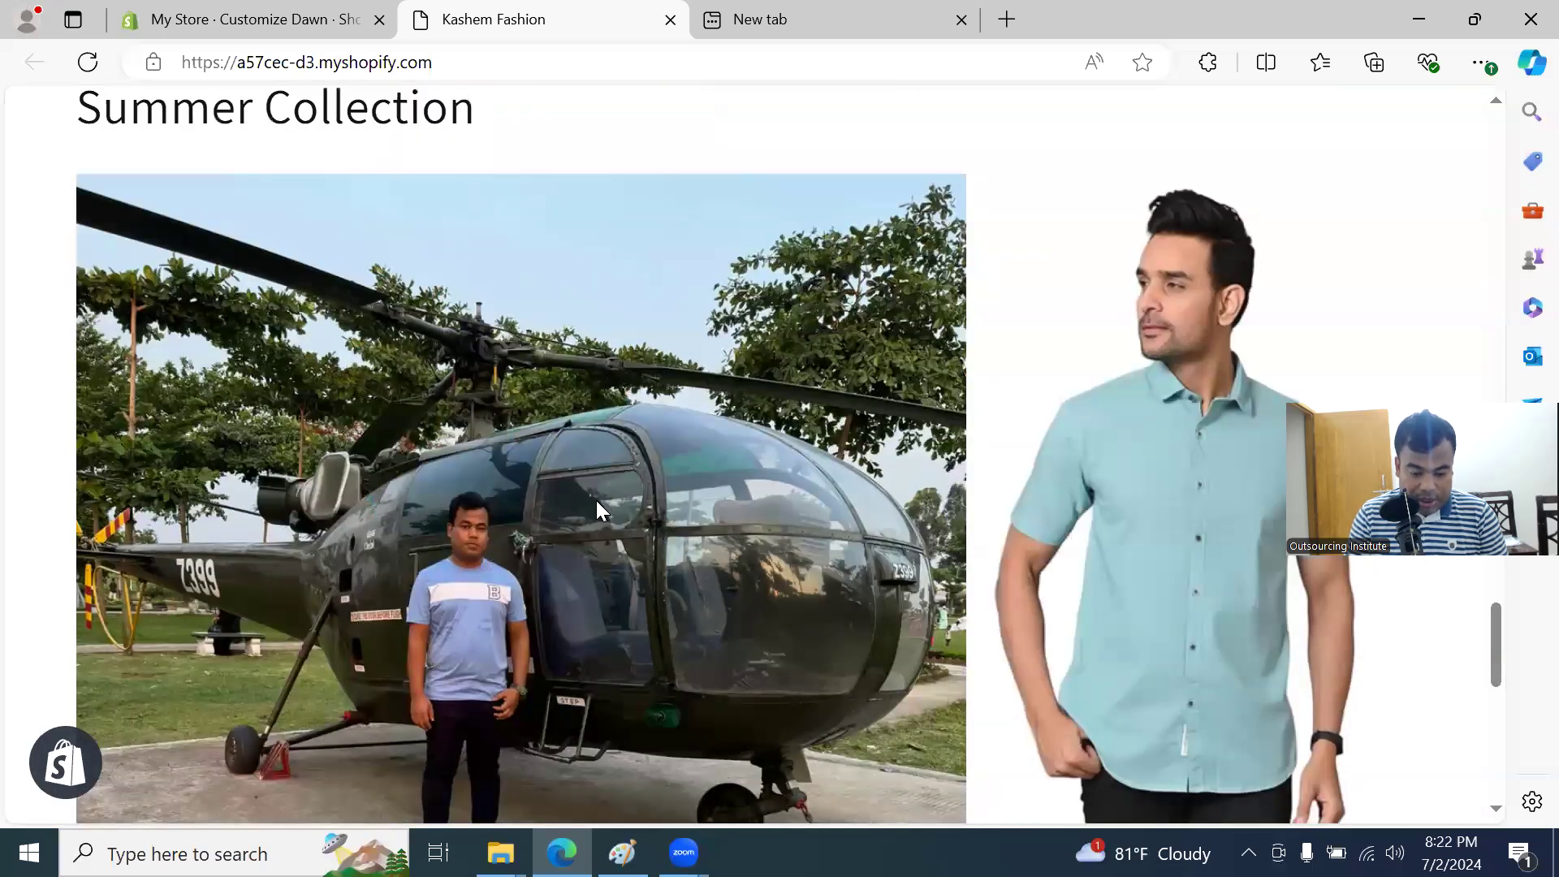
scroll(598, 503, "down", 1)
scroll(601, 509, "down", 2)
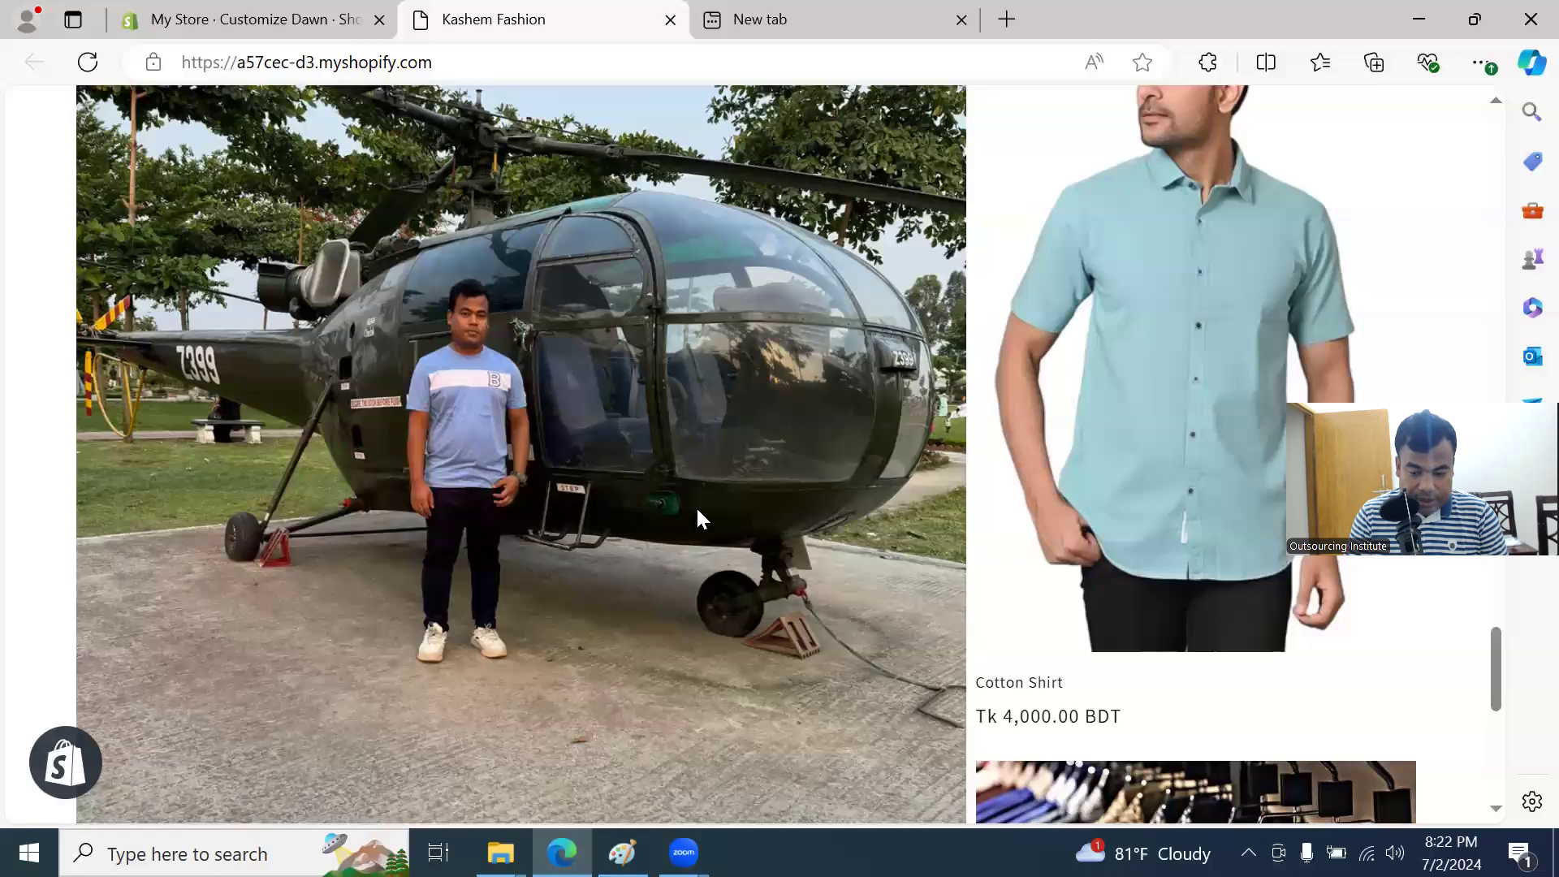
scroll(1157, 358, "down", 3)
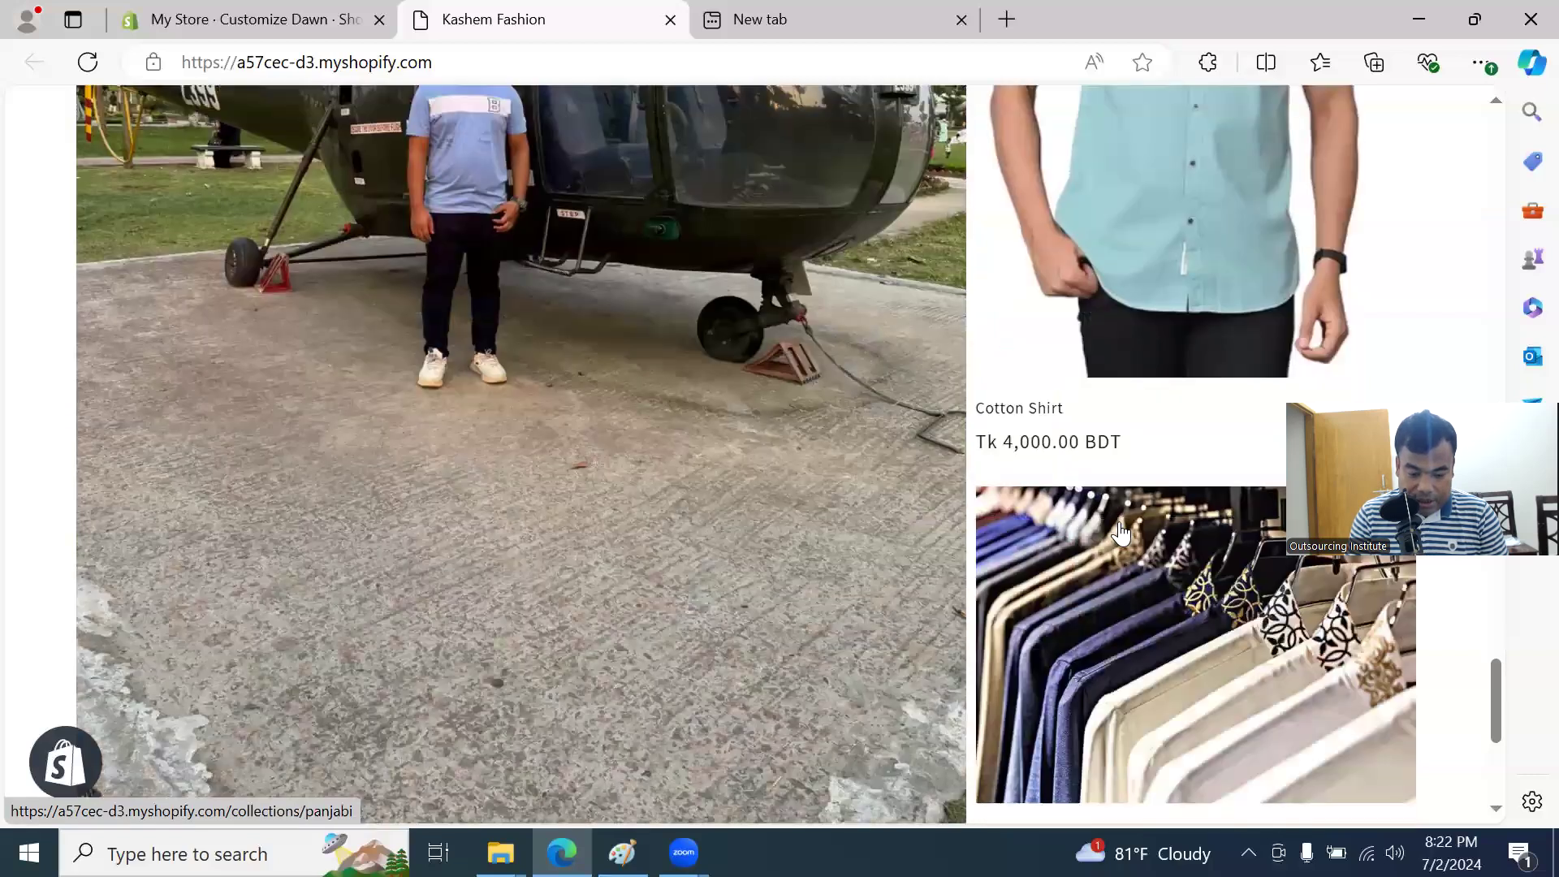
scroll(1120, 532, "down", 3)
scroll(430, 405, "up", 3)
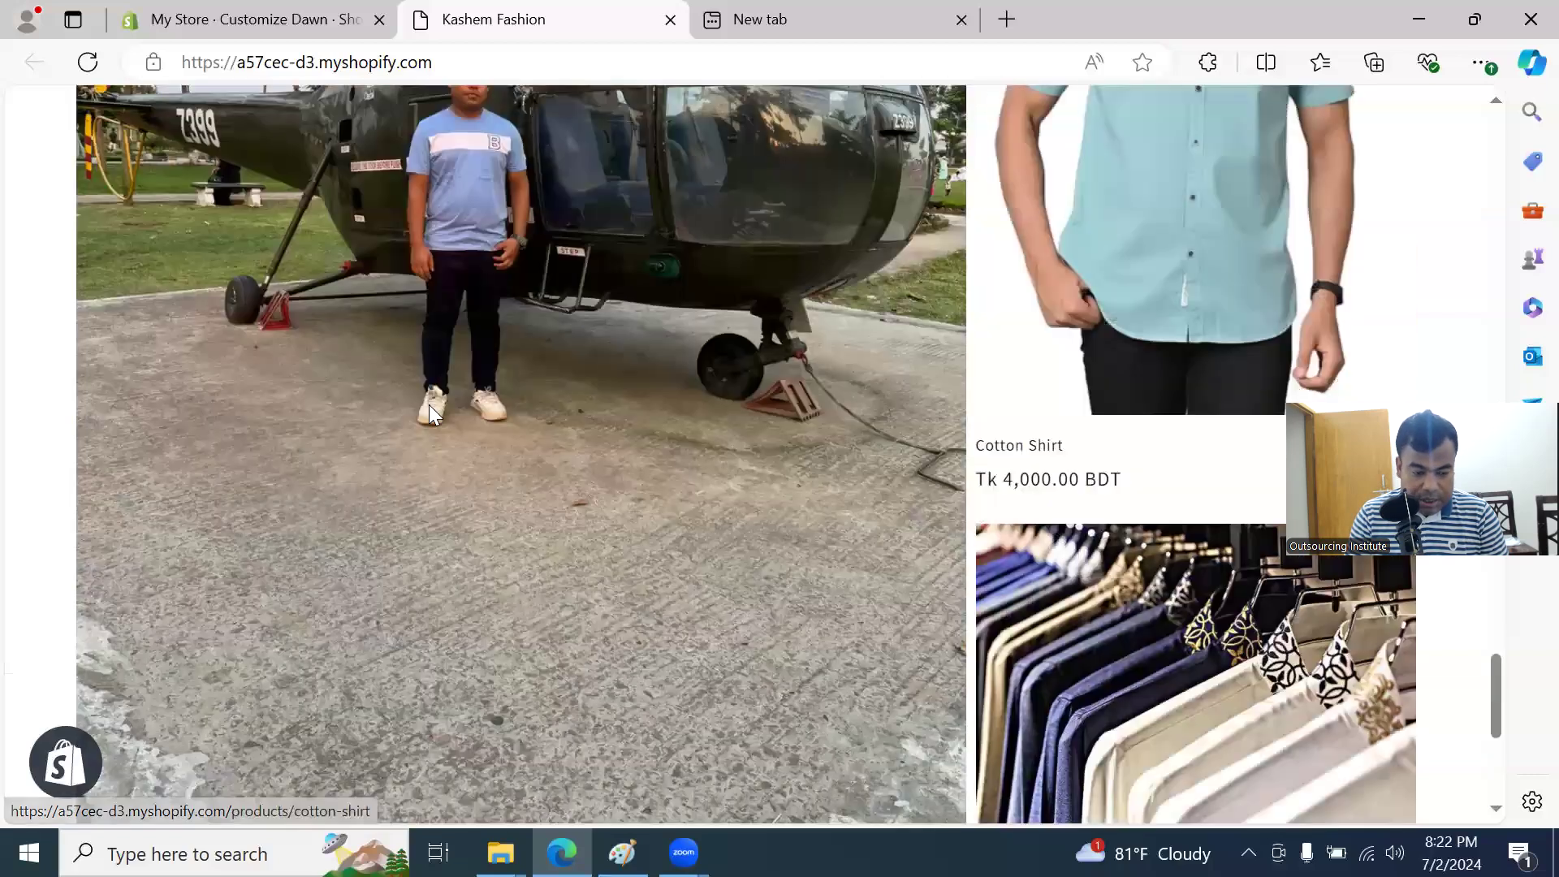
Step: Open the collage's Cotton Shirt product page and Panjabi collection page on the live store, returning to the home page after each
scroll(1051, 449, "up", 5)
scroll(1120, 479, "down", 6)
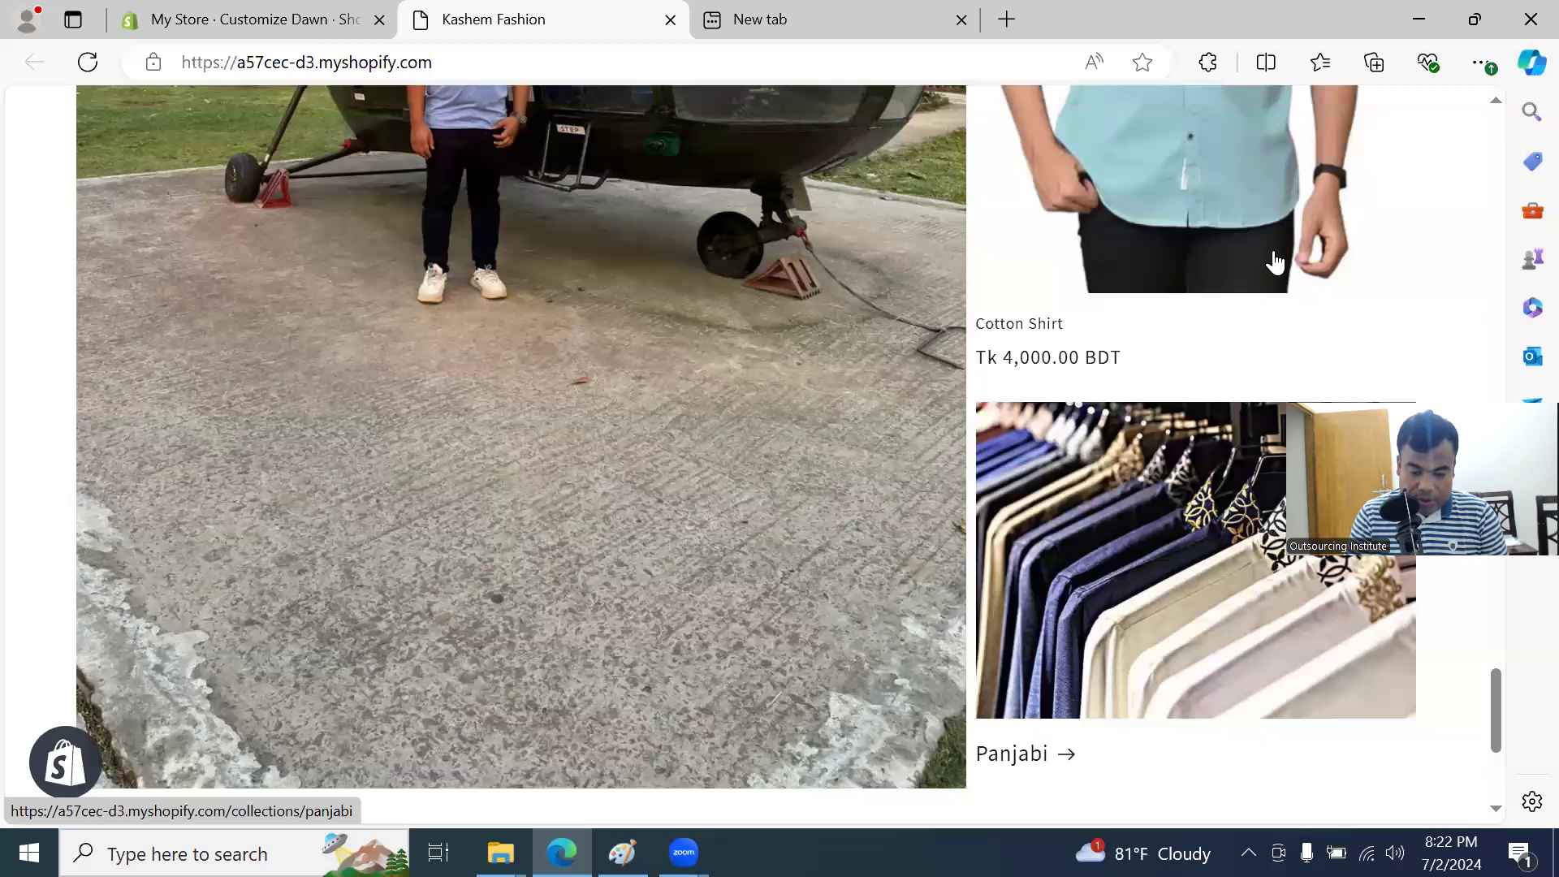
left_click(1109, 252)
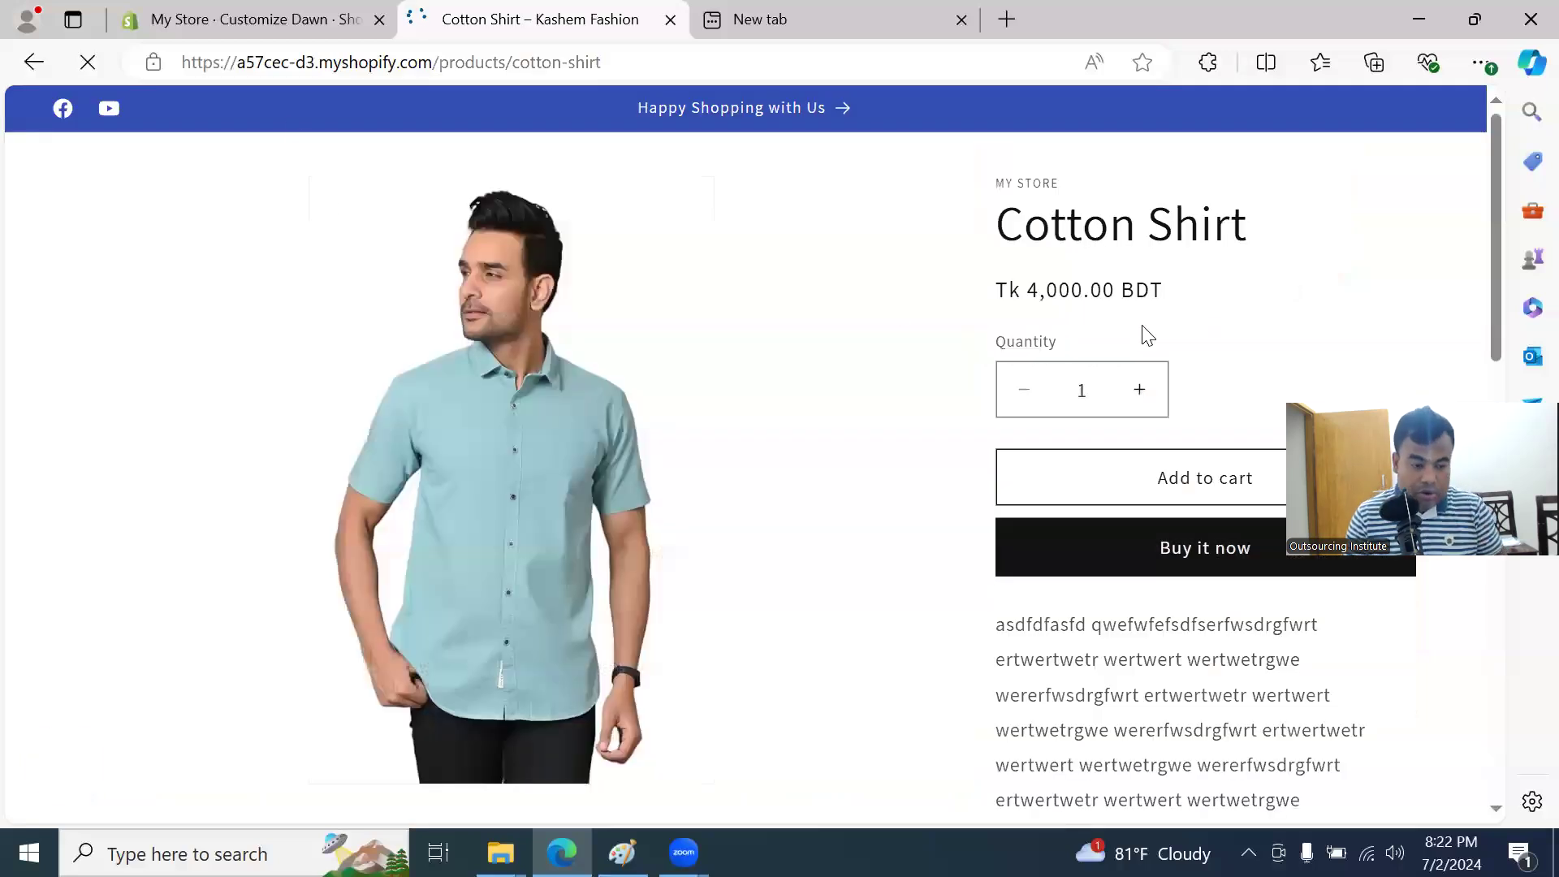
left_click(34, 62)
left_click(1168, 550)
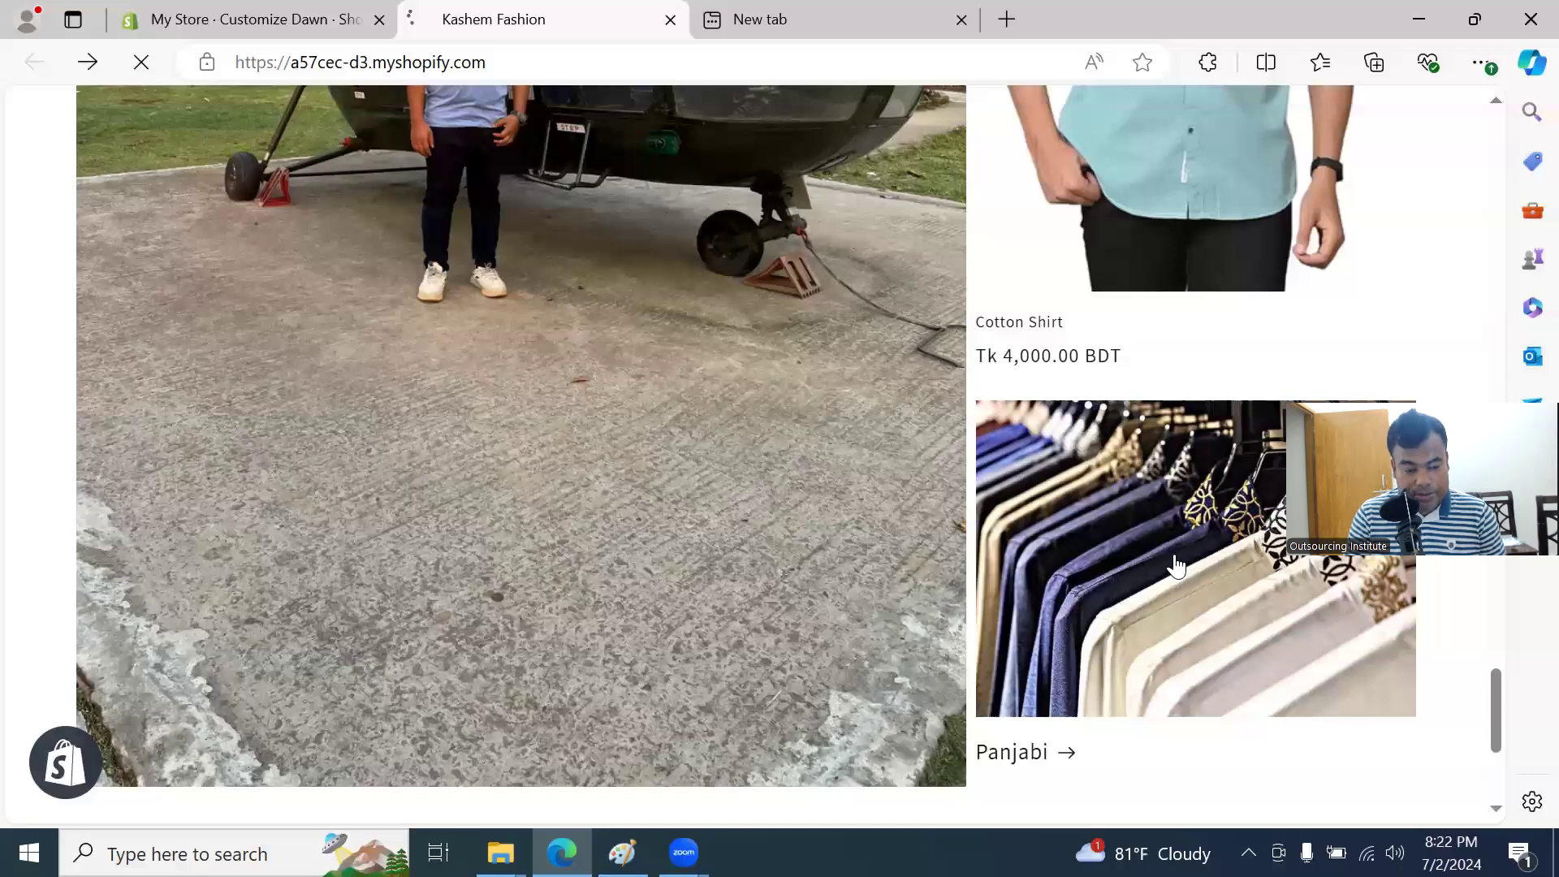
scroll(592, 435, "down", 5)
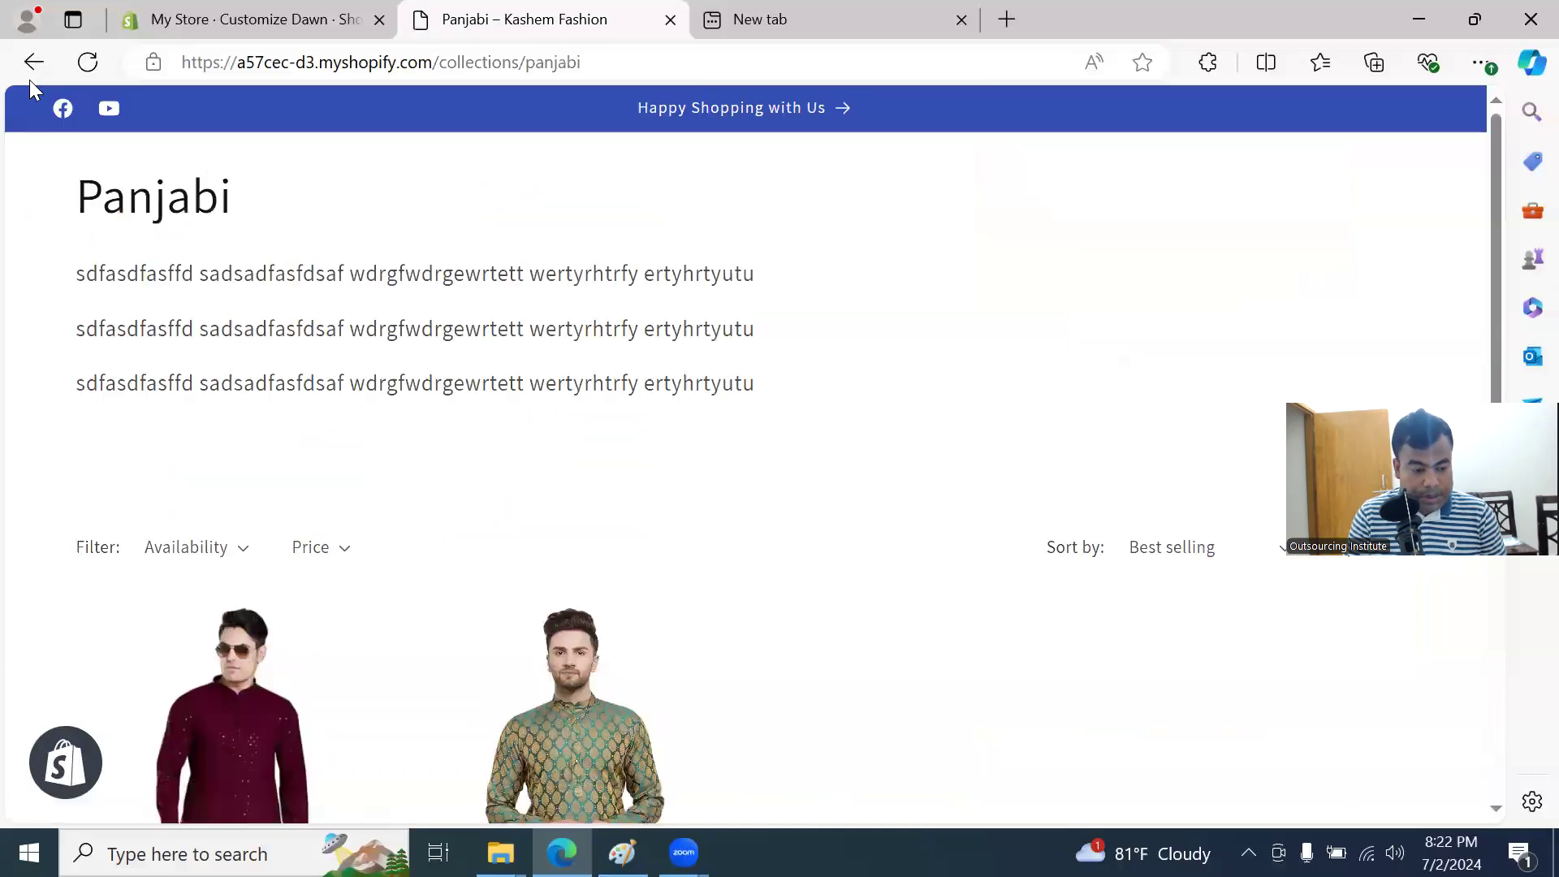
left_click(34, 62)
Step: Examine the Summer Collection collage and the home page's footer on the live store
scroll(1136, 353, "up", 1)
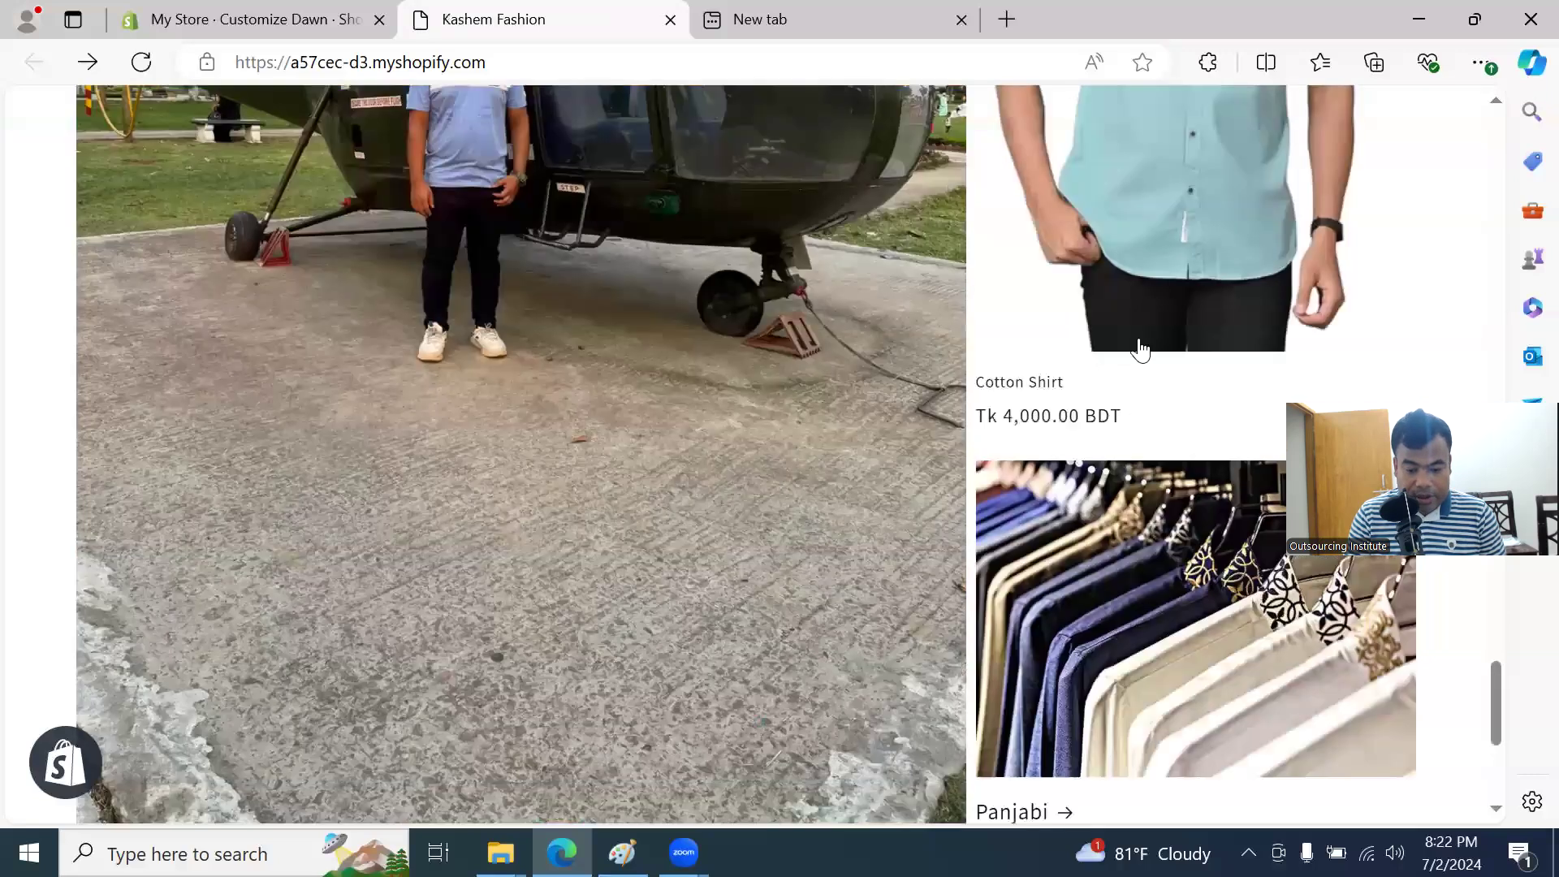
scroll(1145, 347, "up", 5)
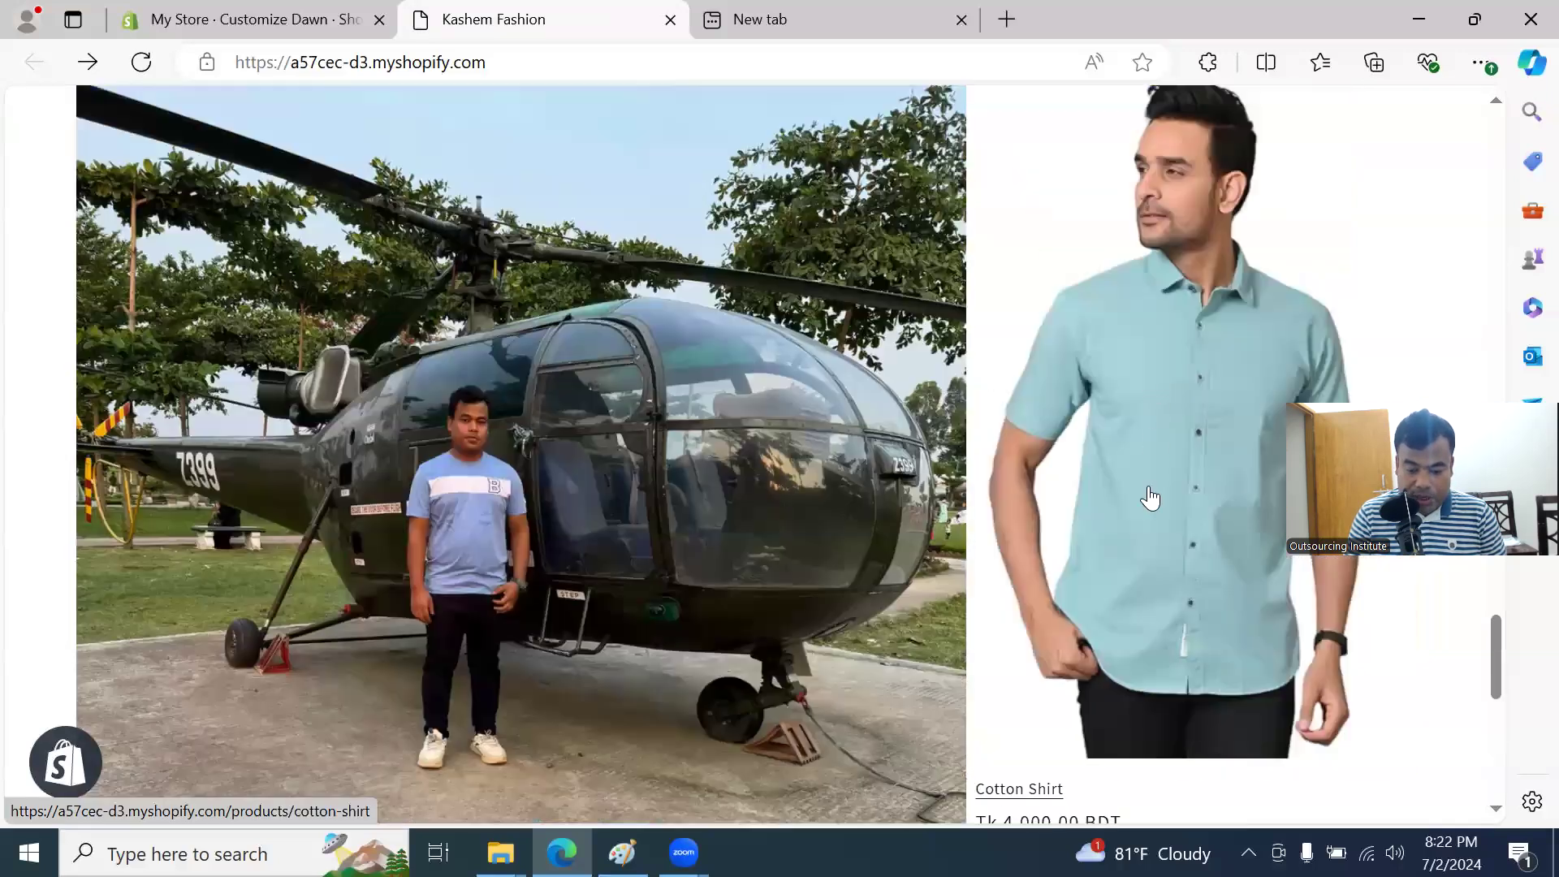
scroll(1154, 499, "down", 10)
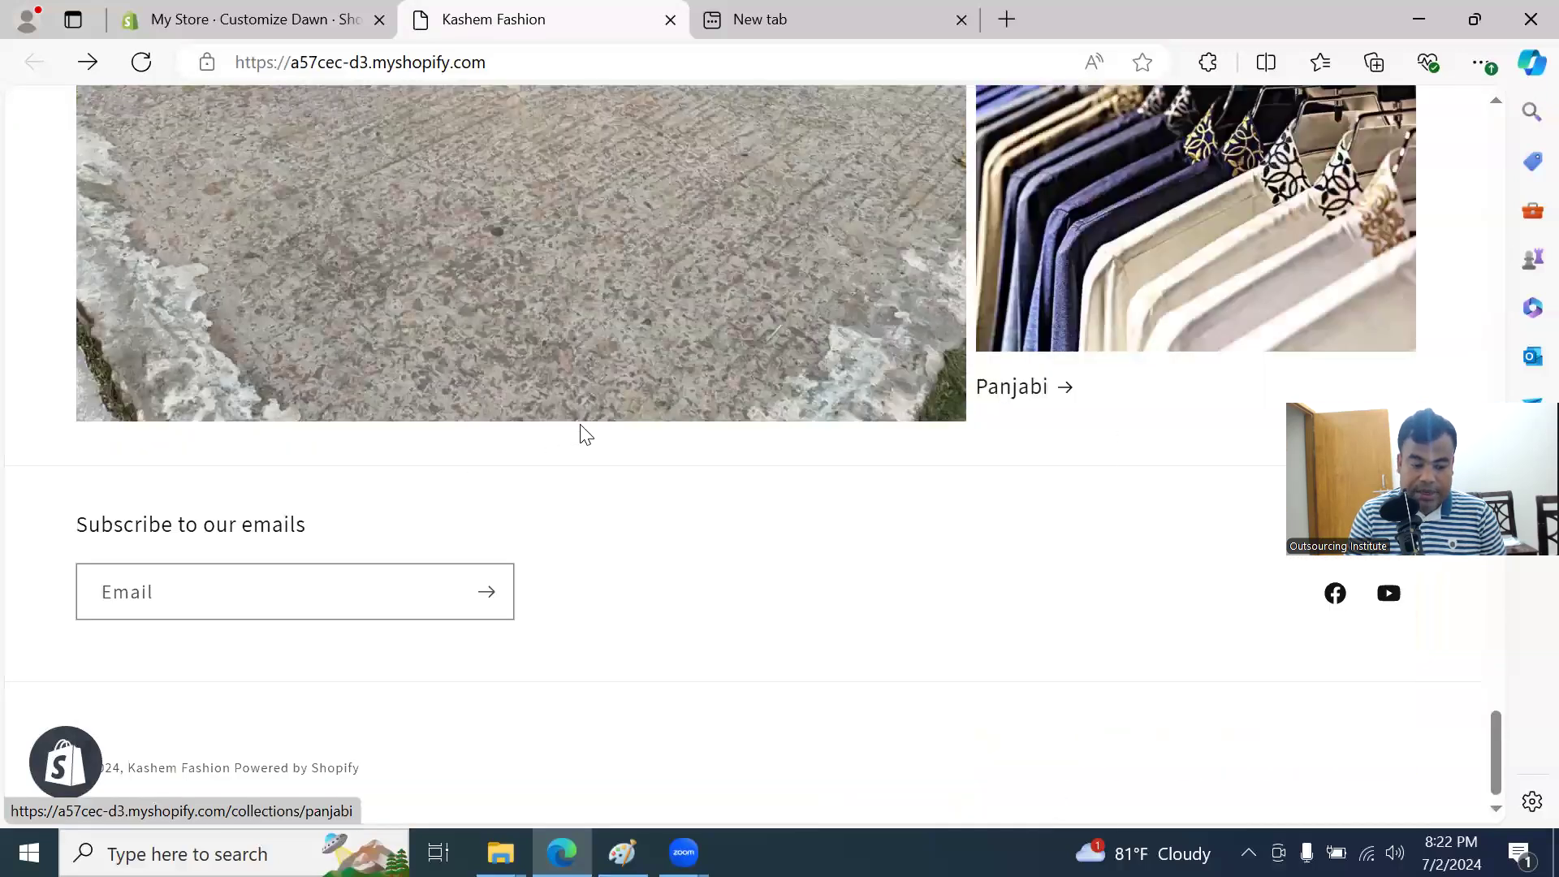
scroll(586, 435, "up", 5)
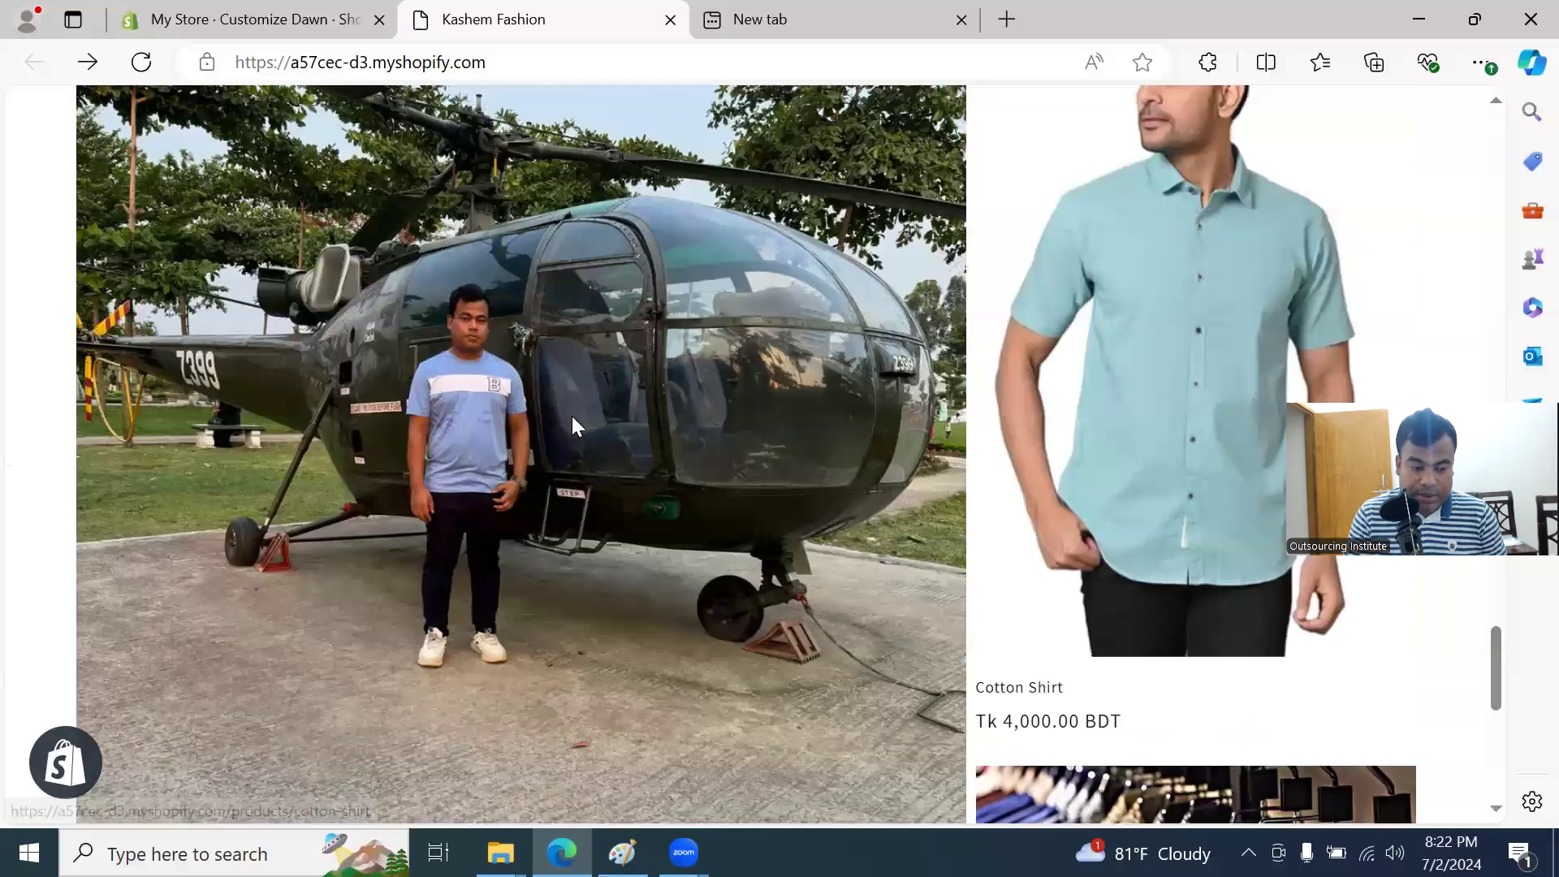
scroll(571, 423, "up", 4)
scroll(310, 108, "down", 10)
Step: Return to the theme editor and add a Contact form section to the home page below the Collage
left_click(259, 20)
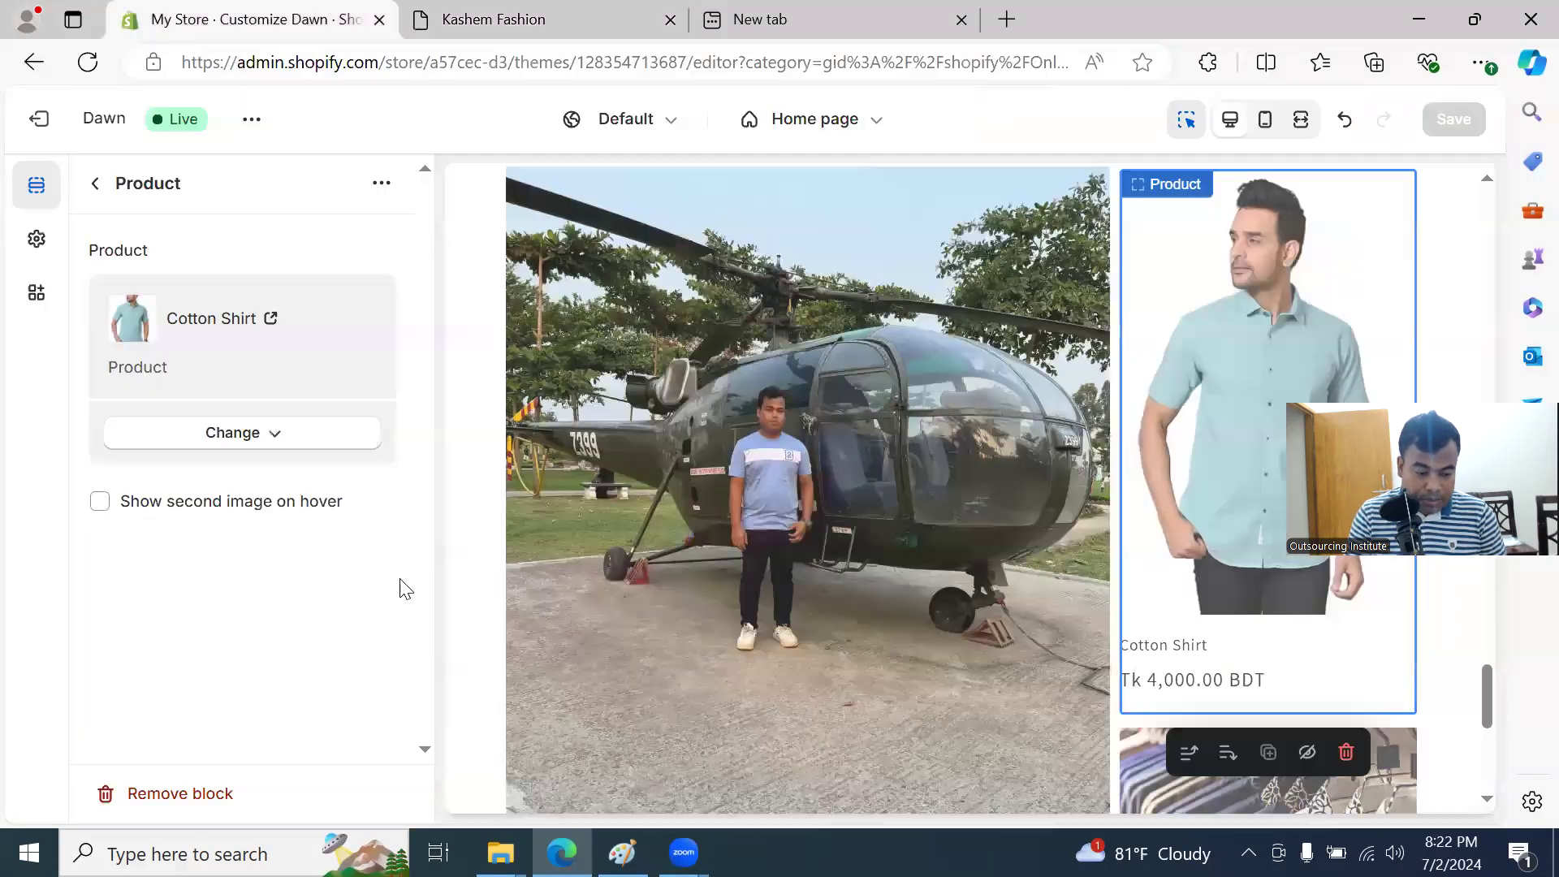
left_click(102, 188)
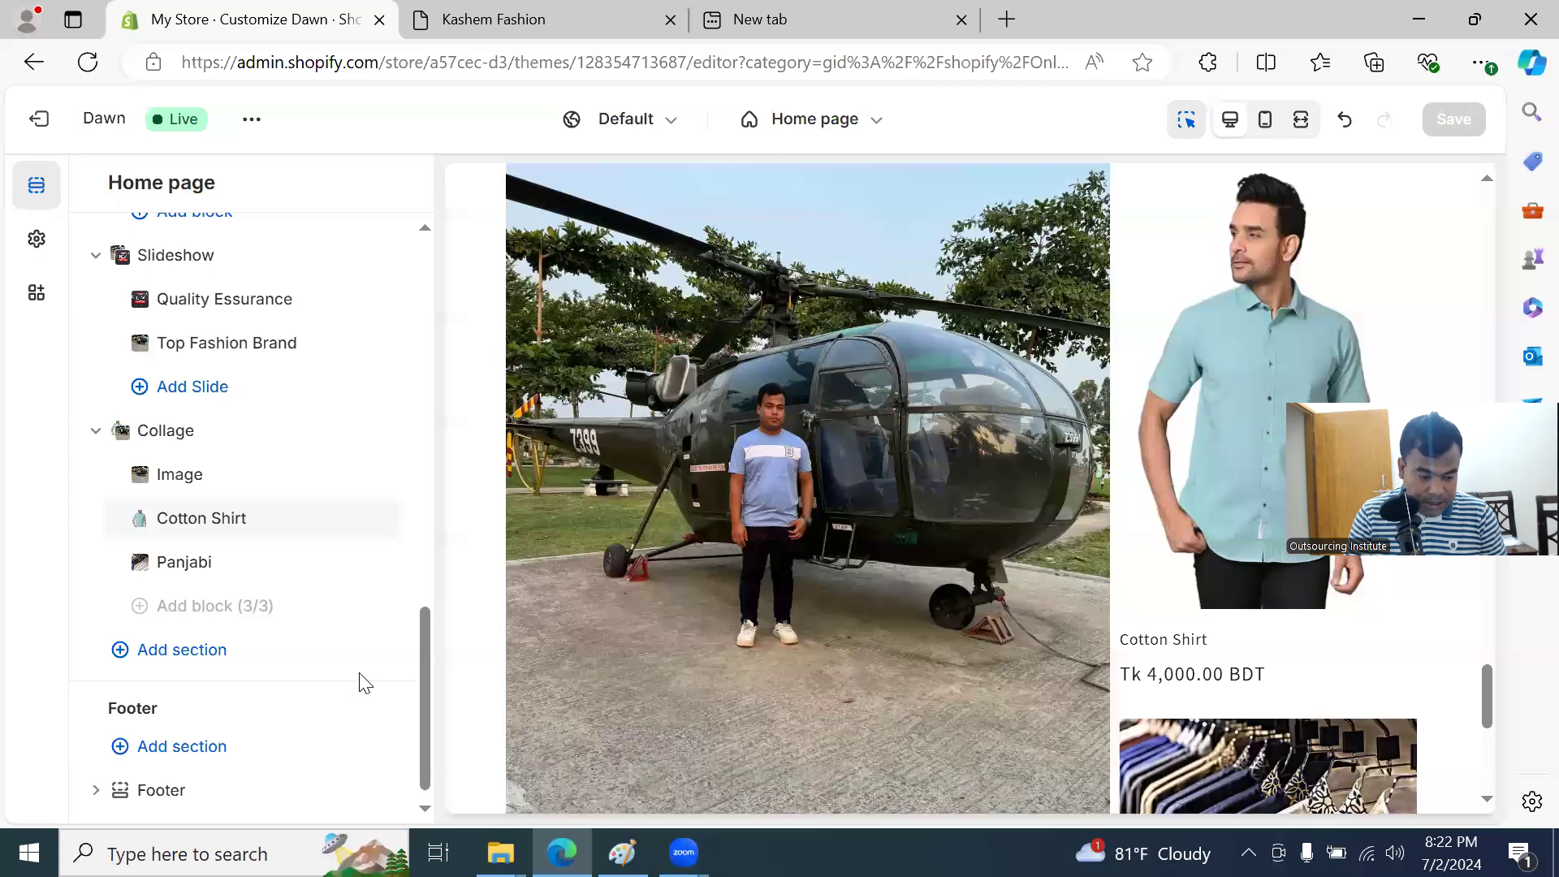
left_click(190, 654)
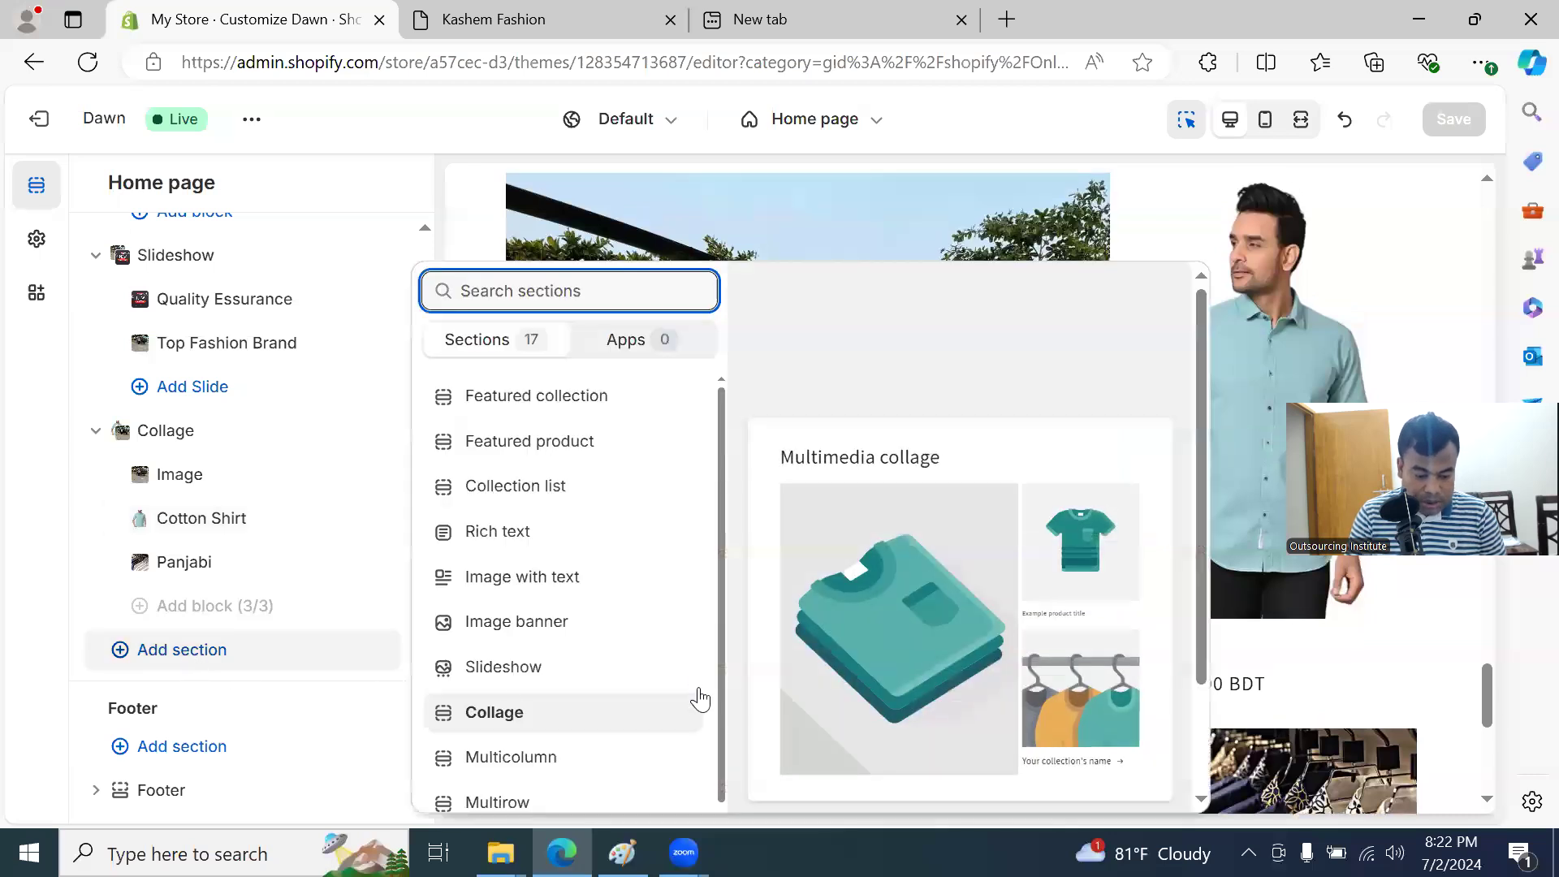
scroll(650, 674, "down", 2)
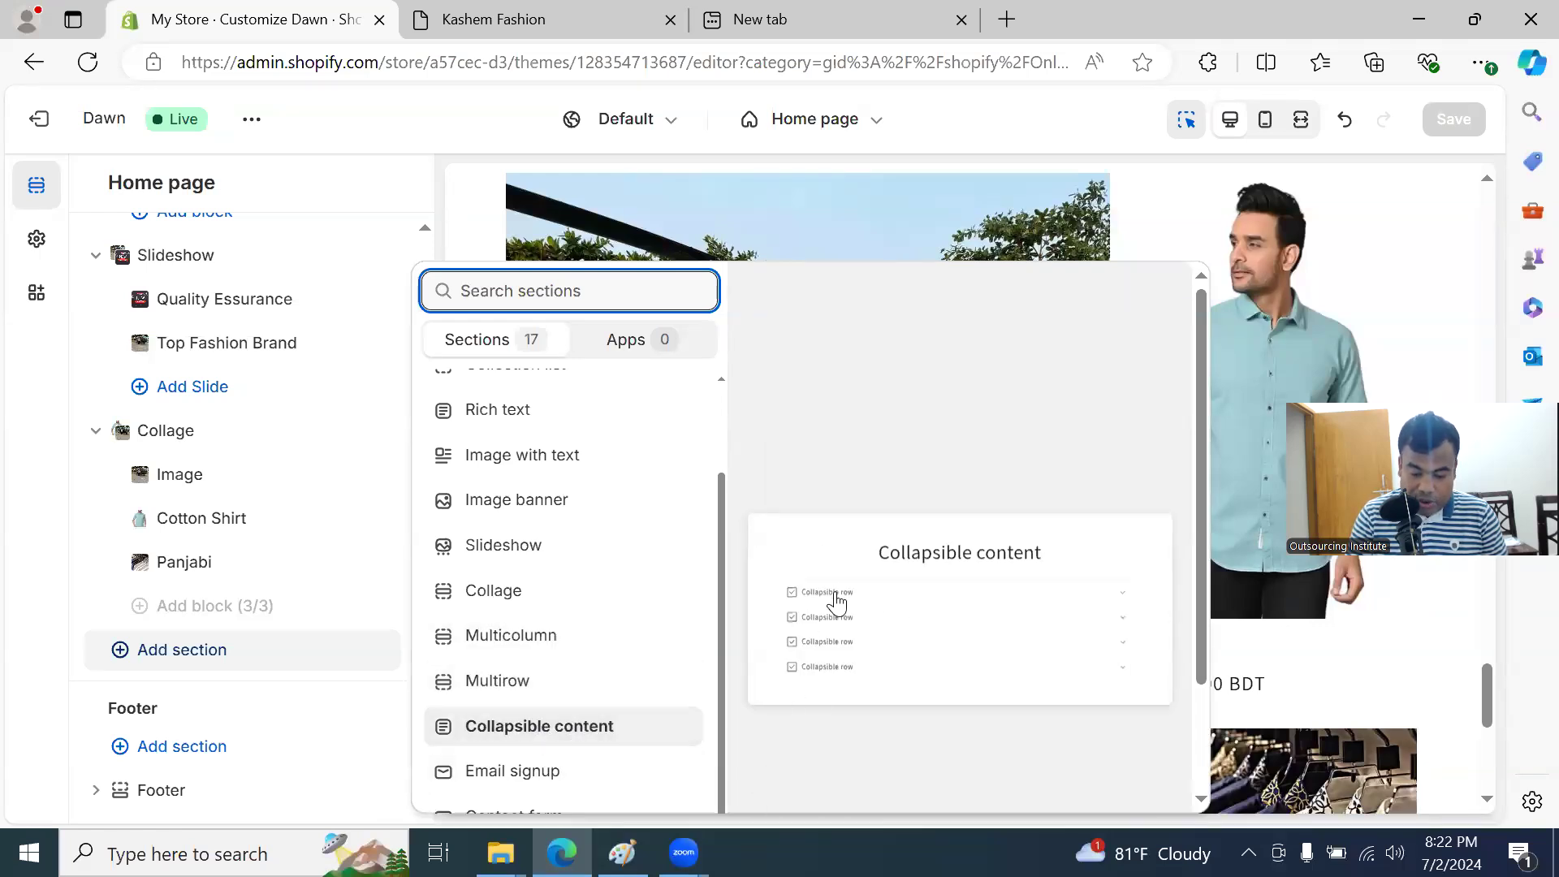
scroll(601, 731, "down", 1)
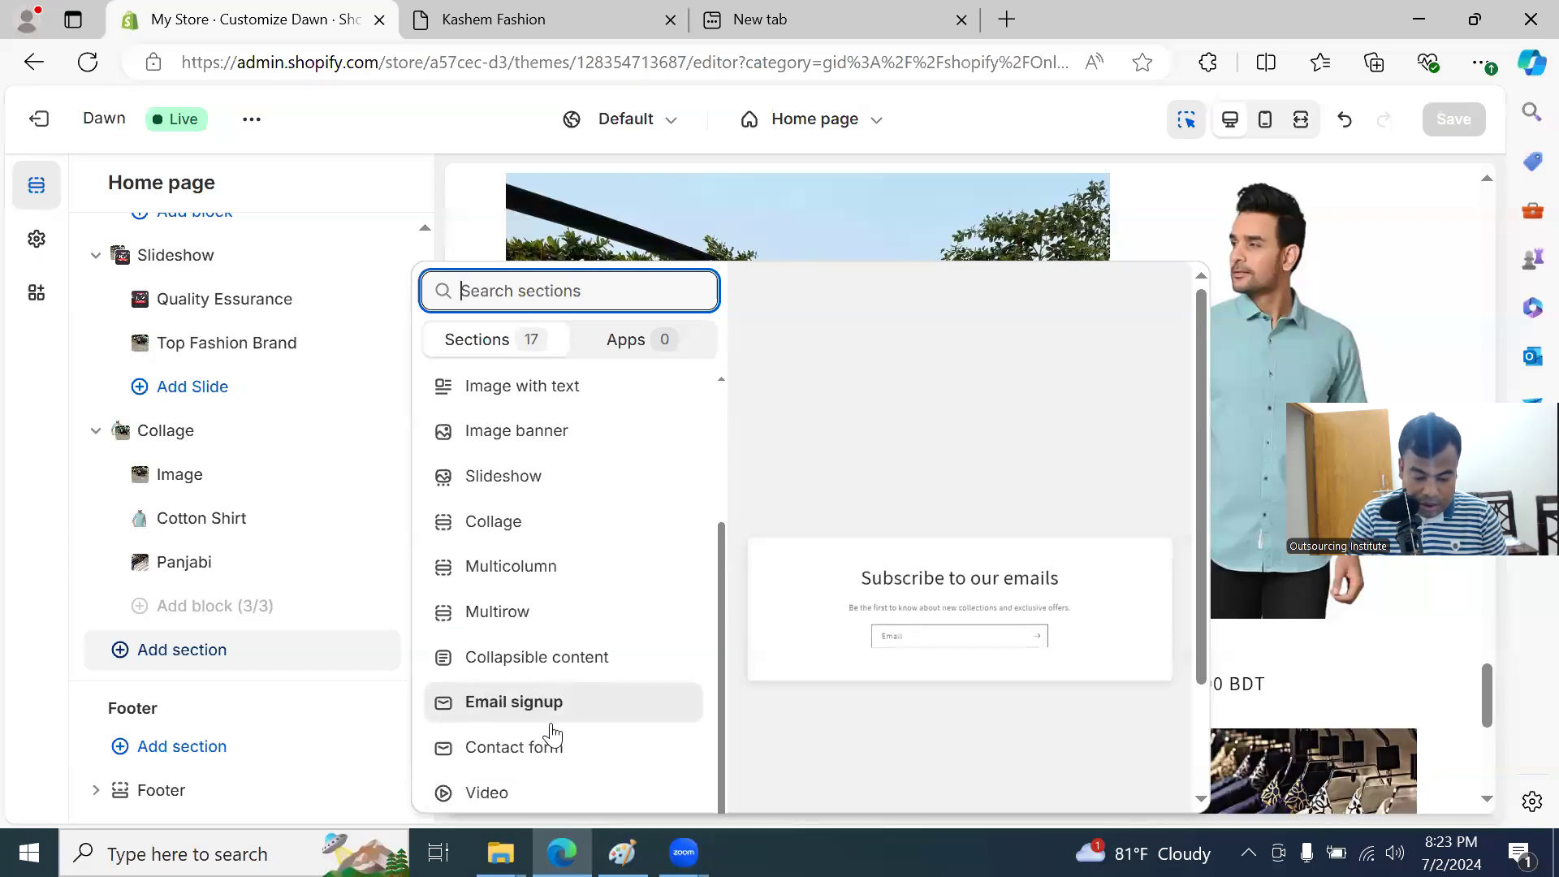
left_click(546, 759)
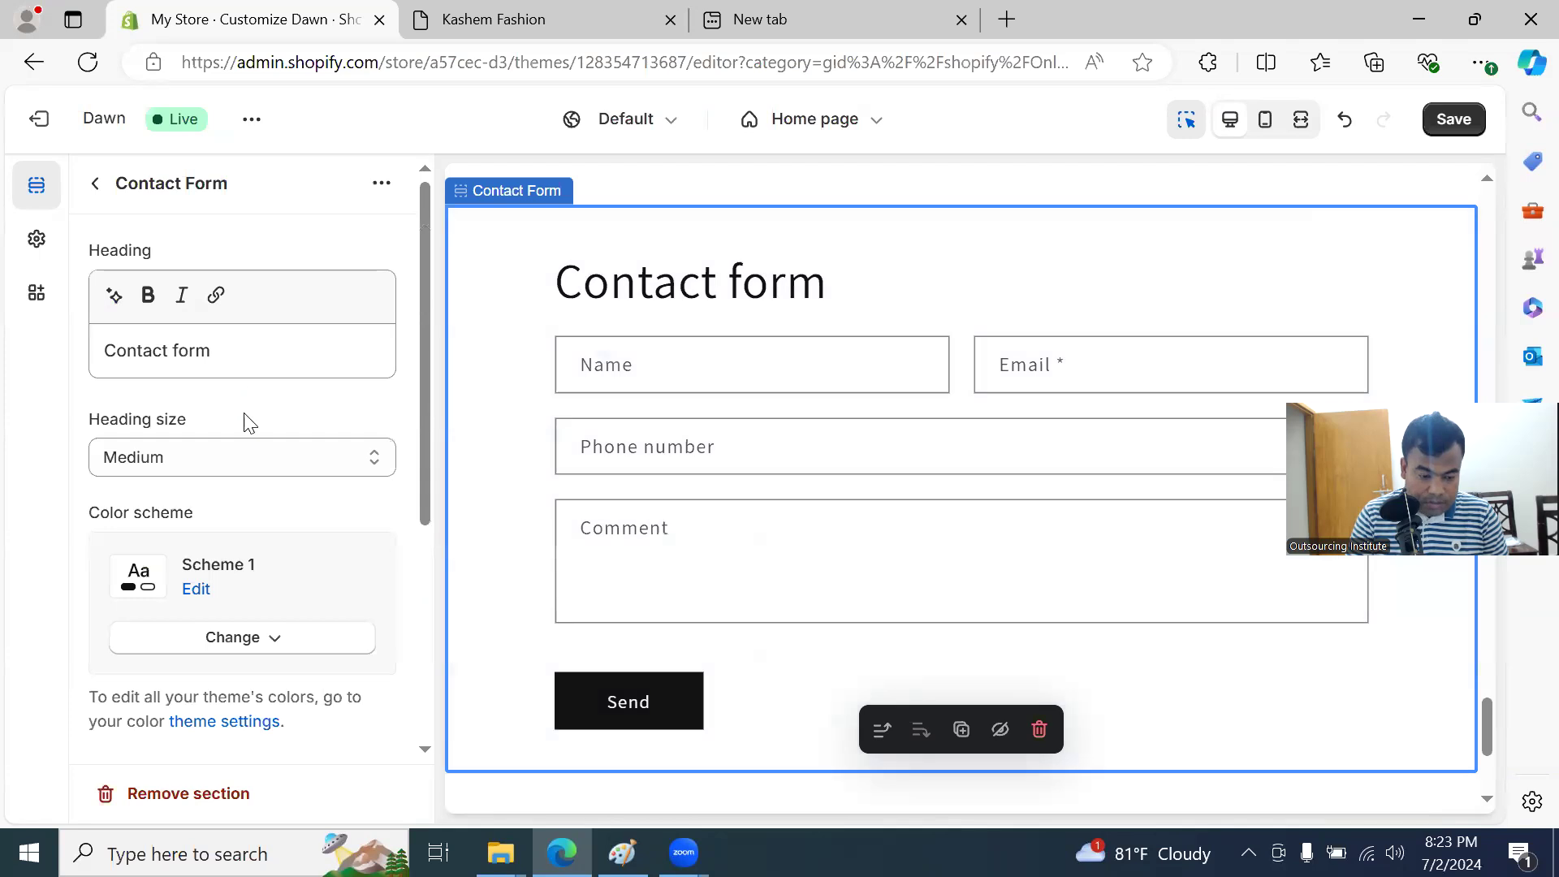
Step: Set the Contact Form section's heading to "Information Box" and save the theme changes
triple_click(220, 346)
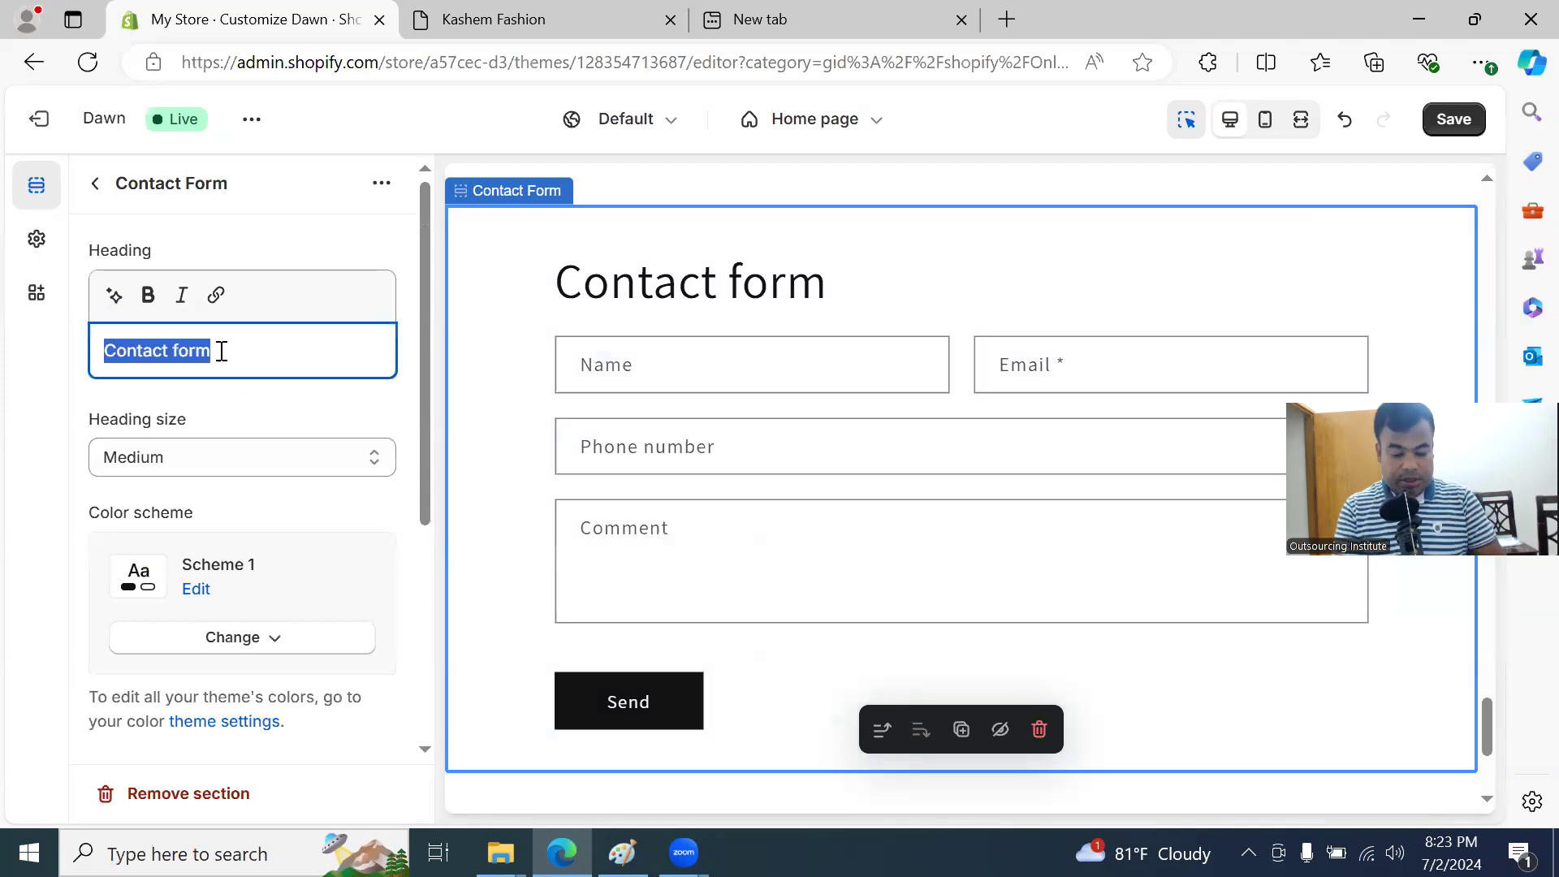
type("Infor")
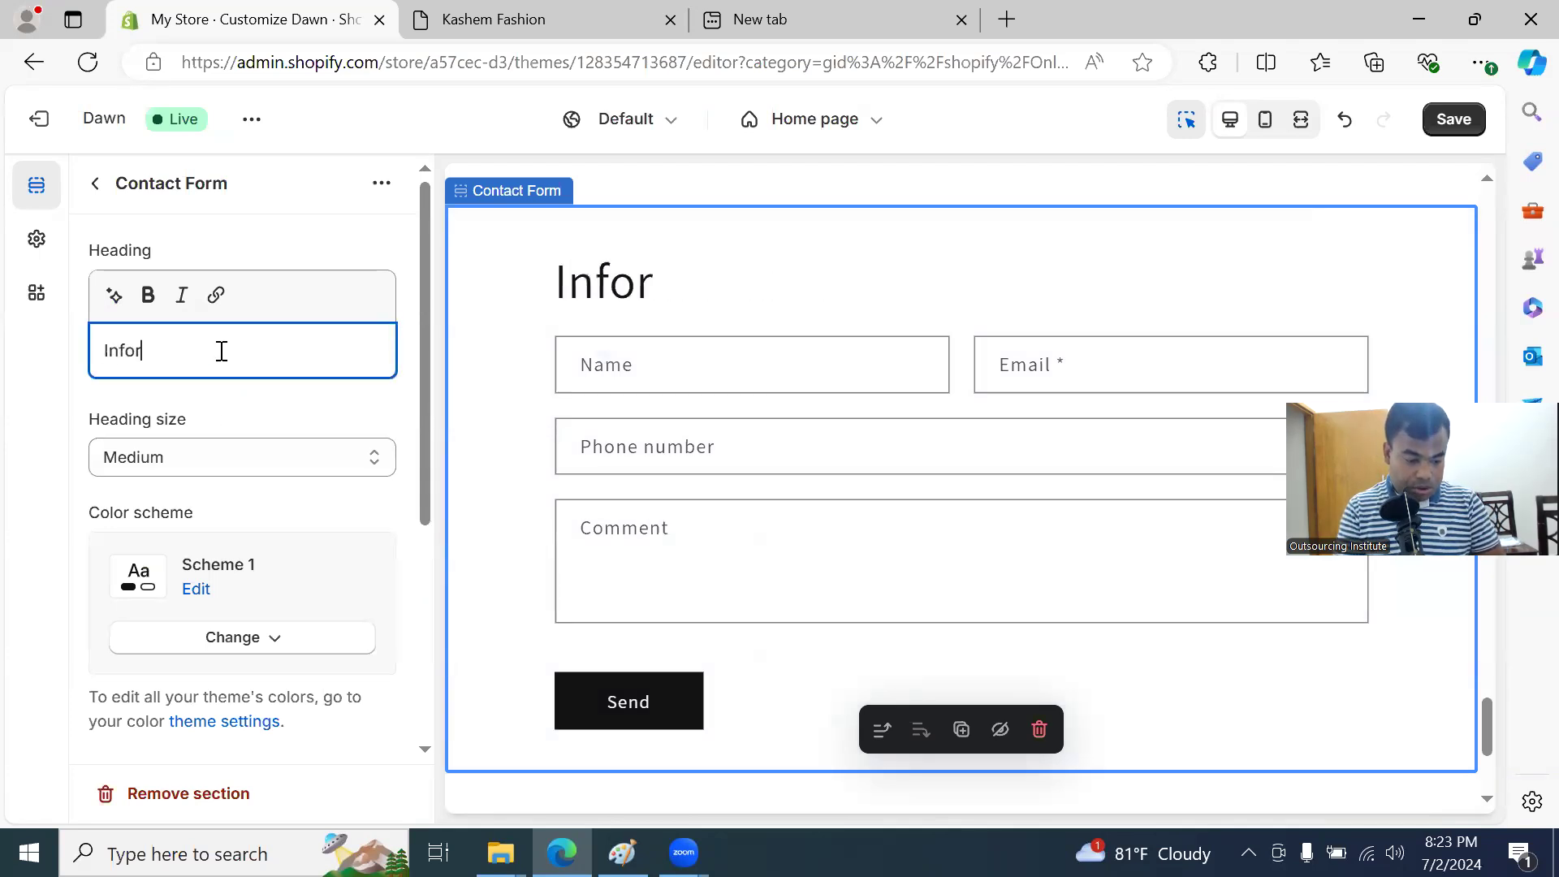
type("mation Box")
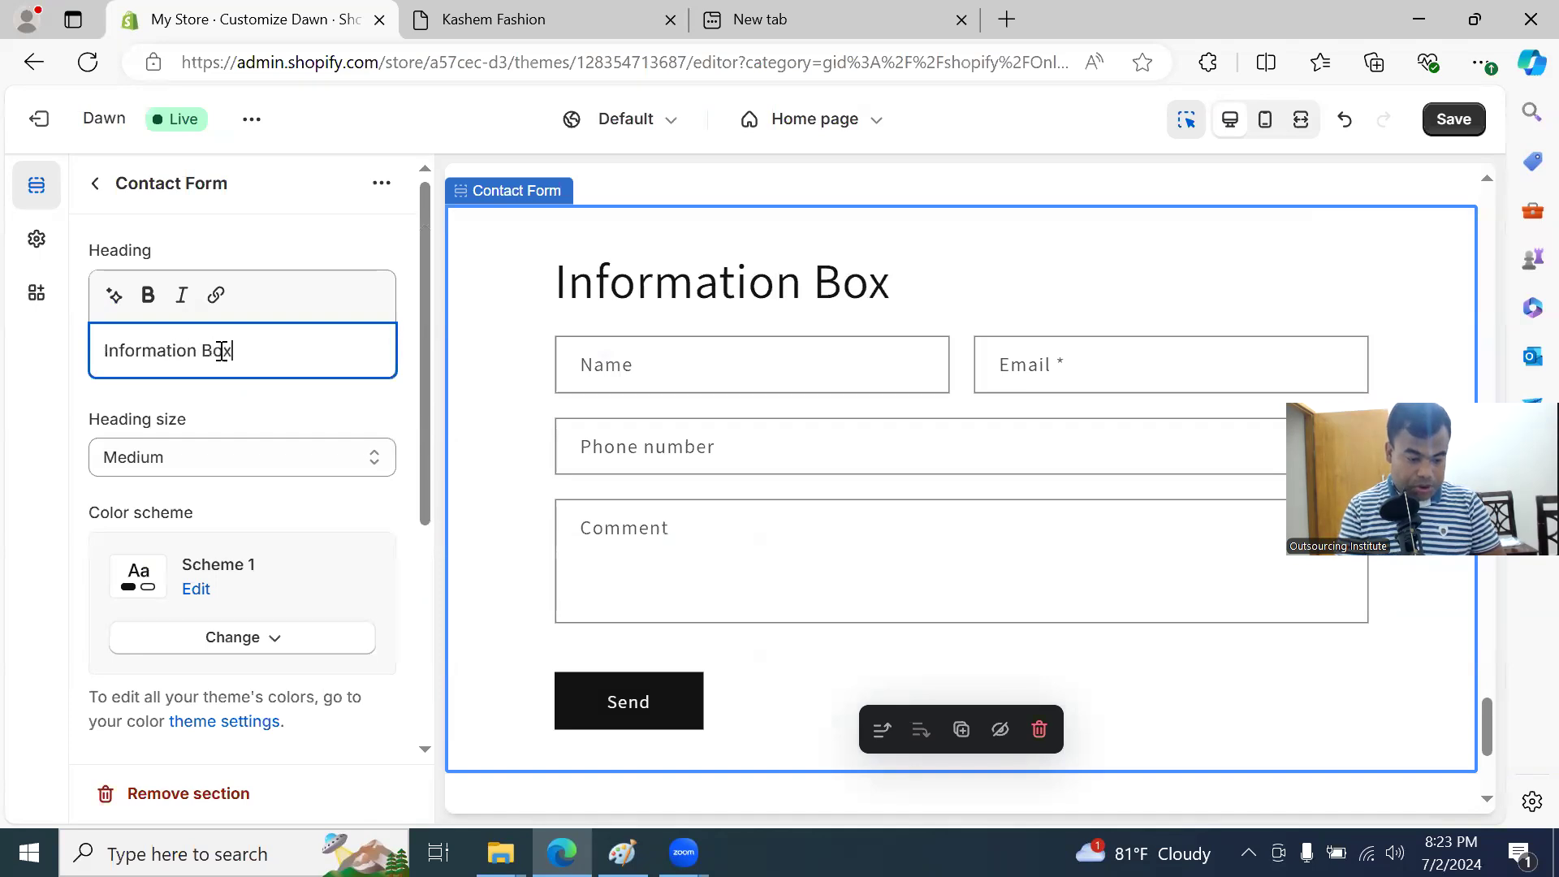
scroll(358, 547, "down", 5)
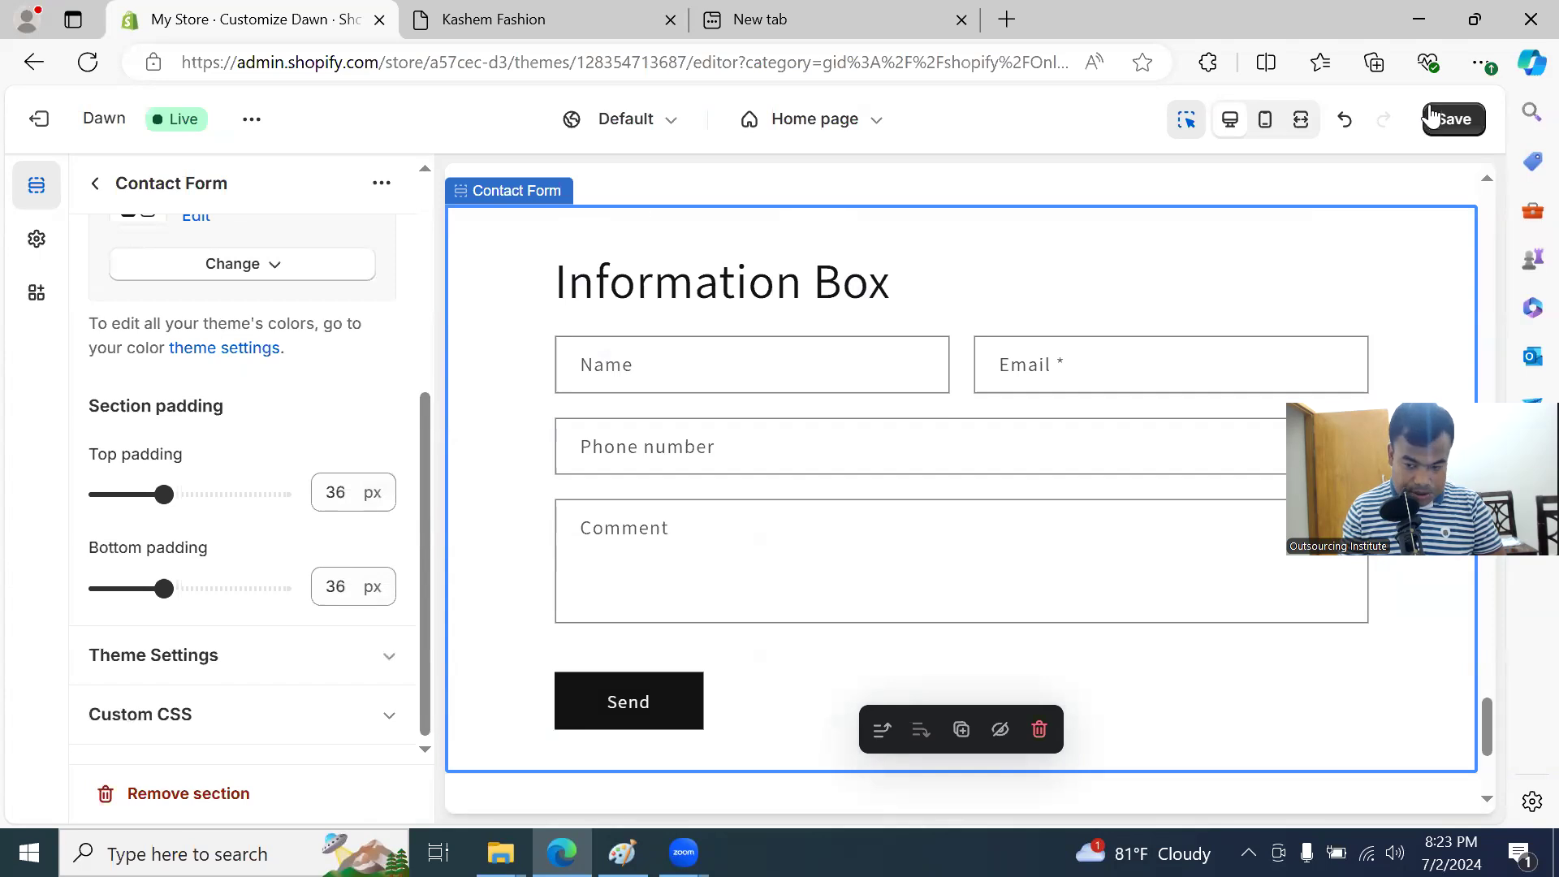
left_click(1453, 119)
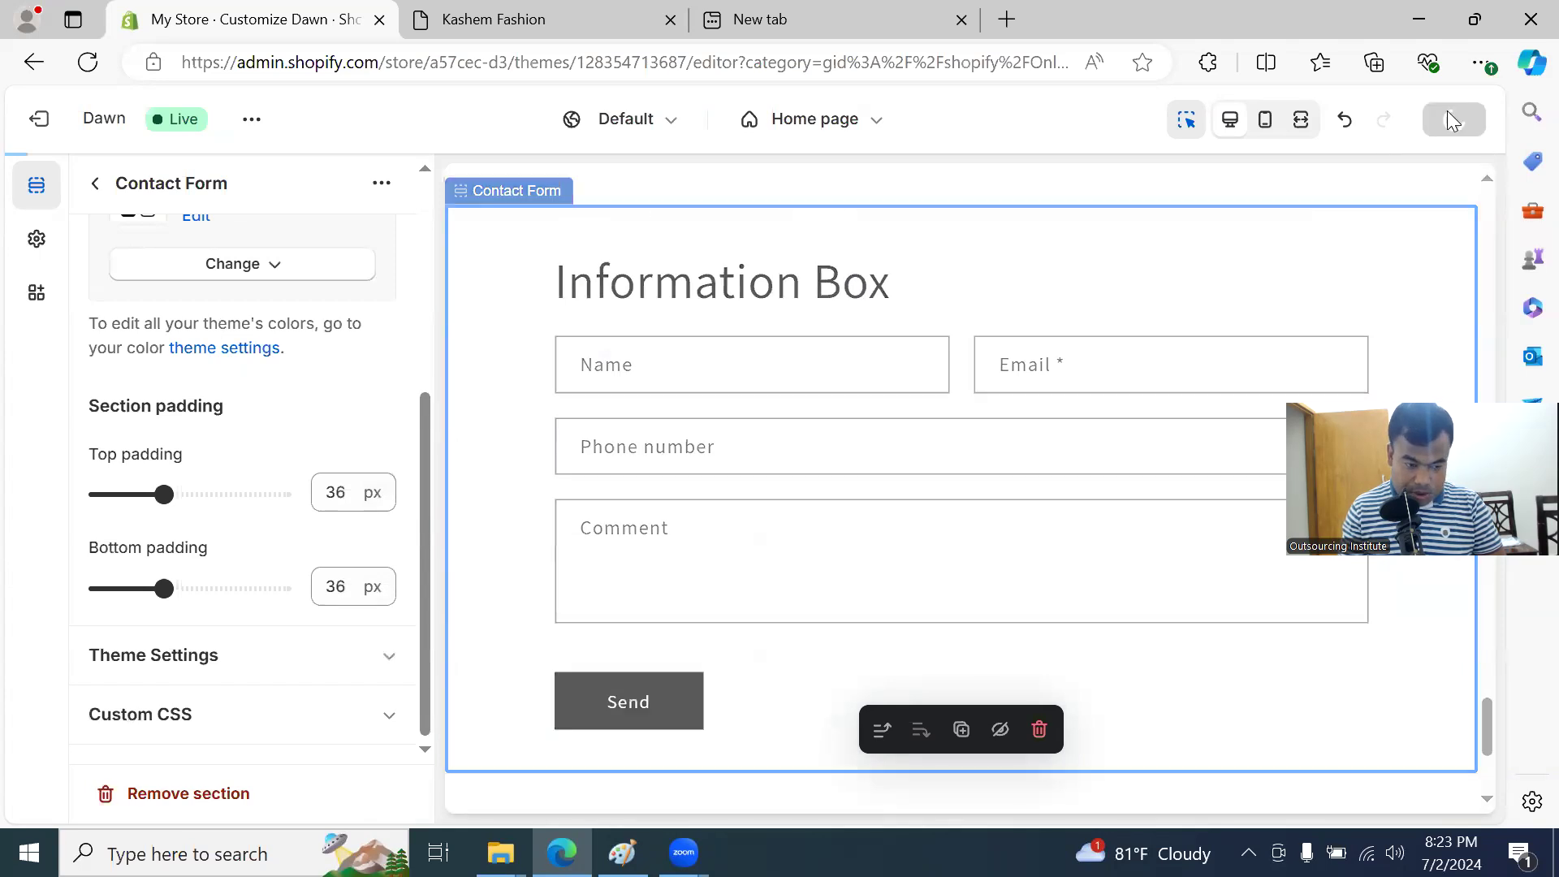
Step: Reopen the Contact Form section and review its heading, color scheme and padding settings and its preview fields
left_click(99, 190)
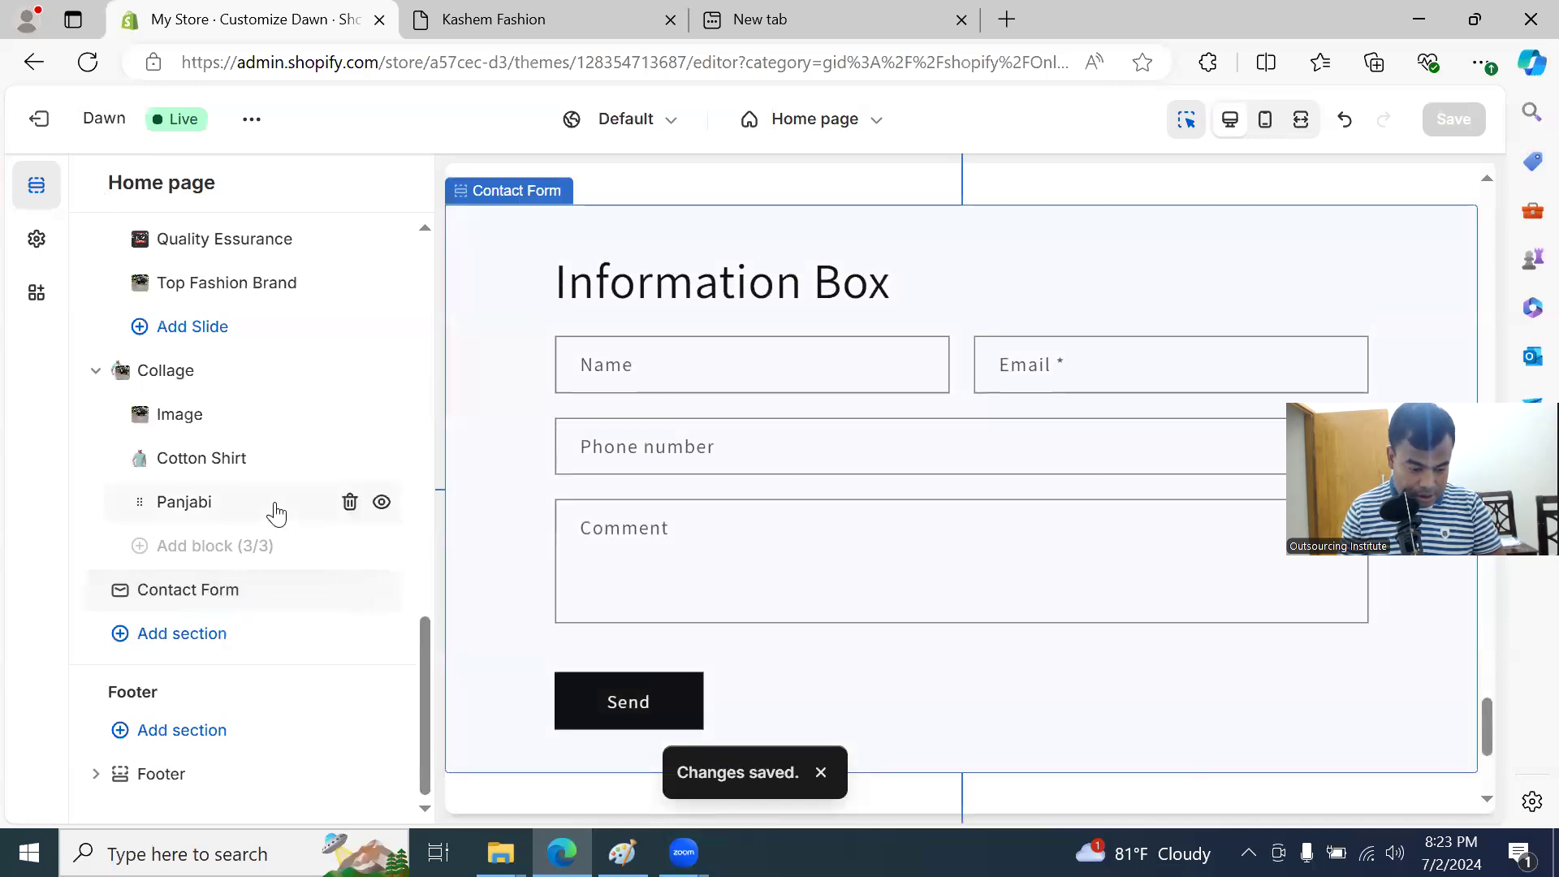
left_click(203, 592)
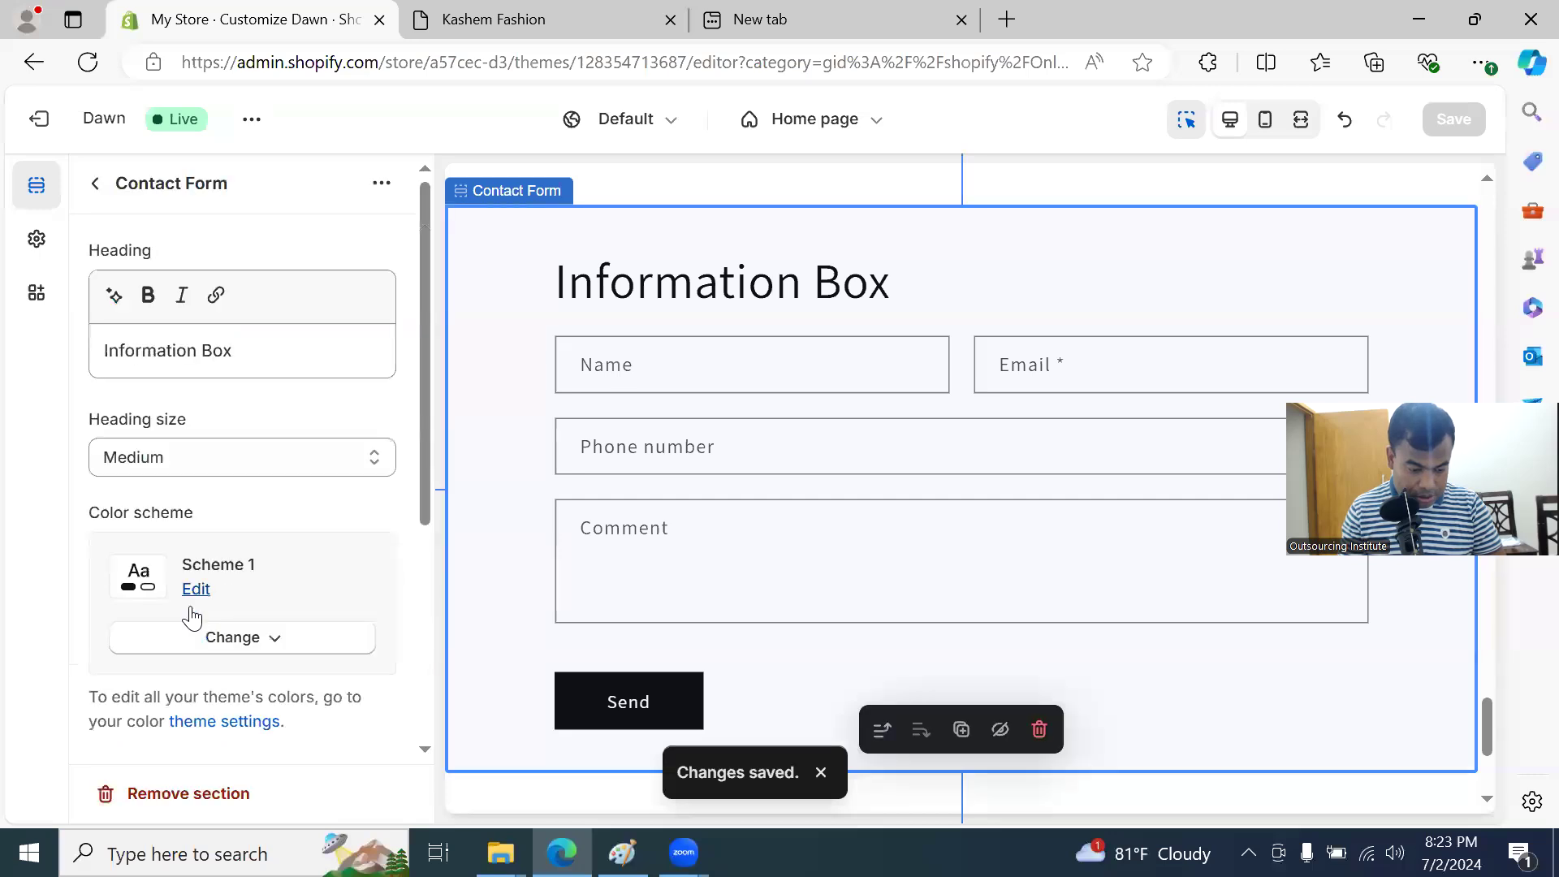
left_click(634, 361)
left_click(634, 361)
left_click(635, 360)
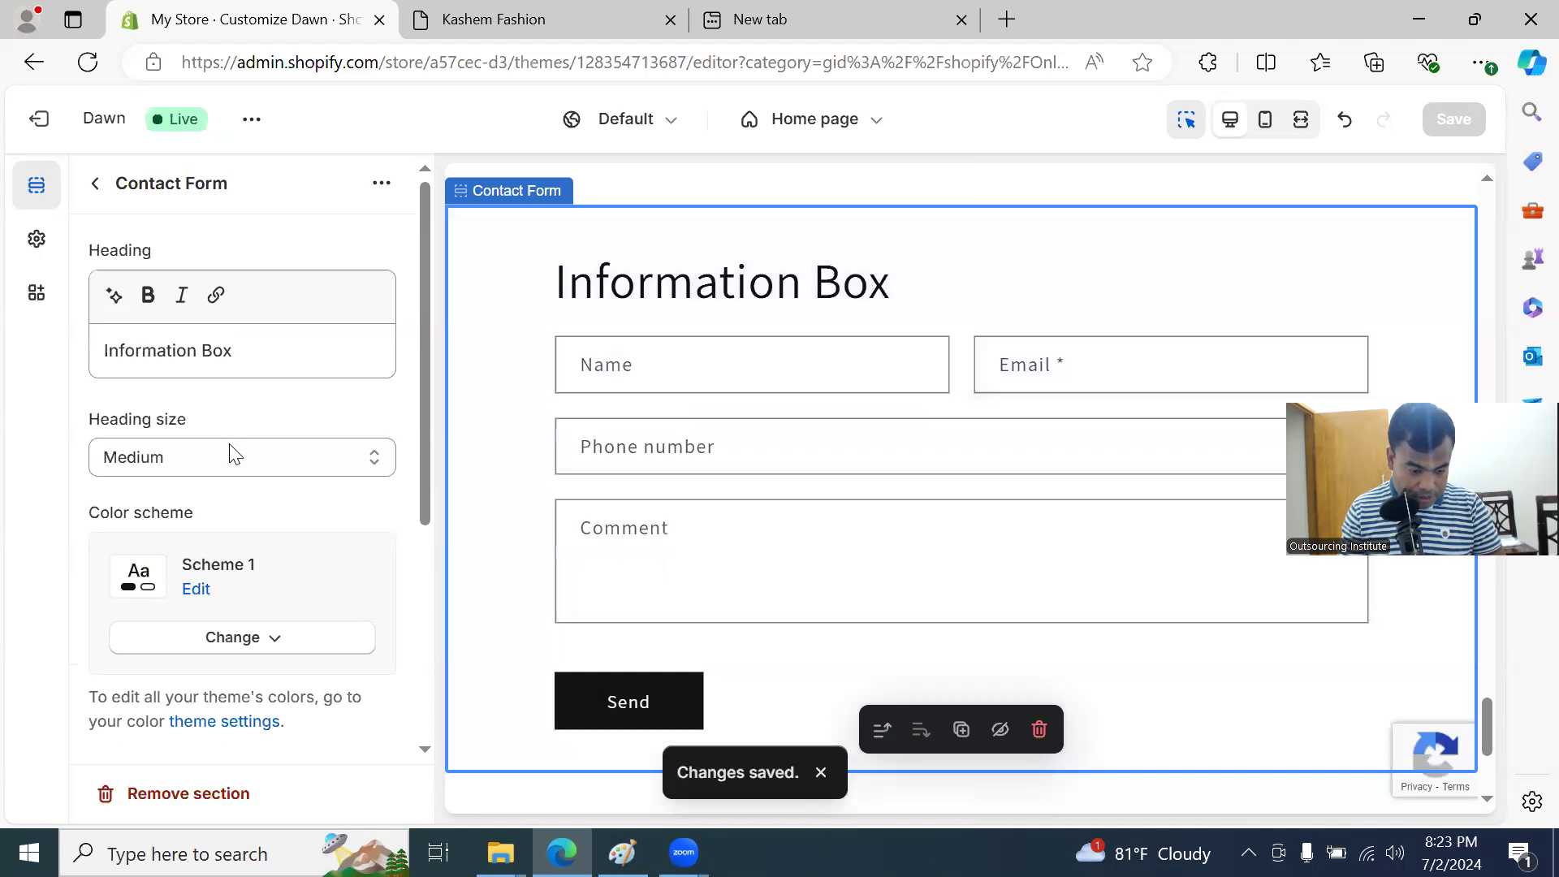
scroll(243, 487, "down", 5)
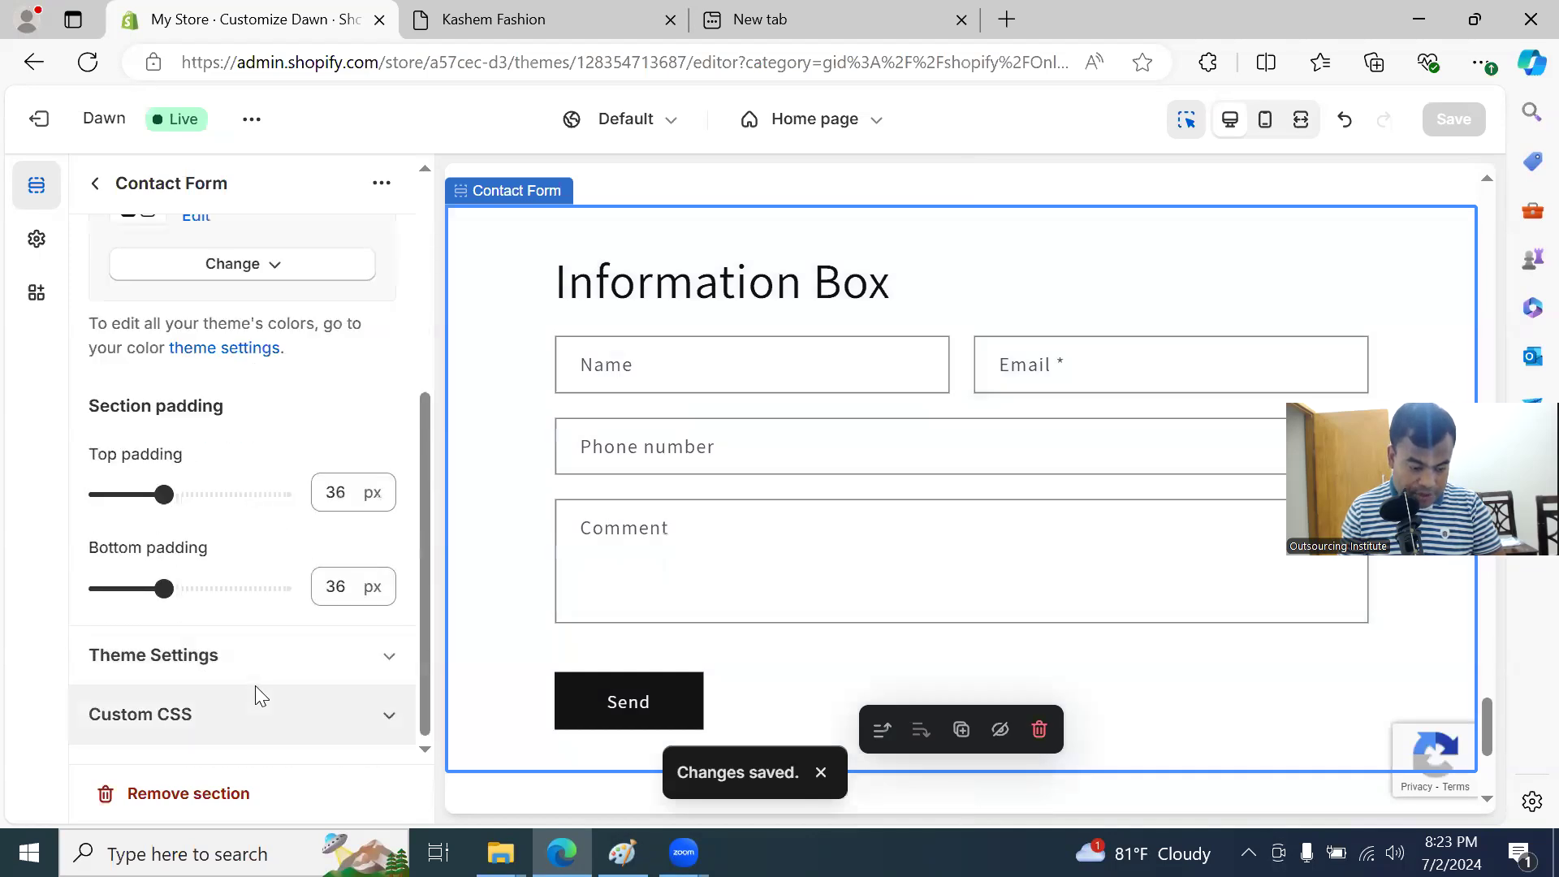
scroll(272, 659, "up", 5)
scroll(272, 656, "up", 1)
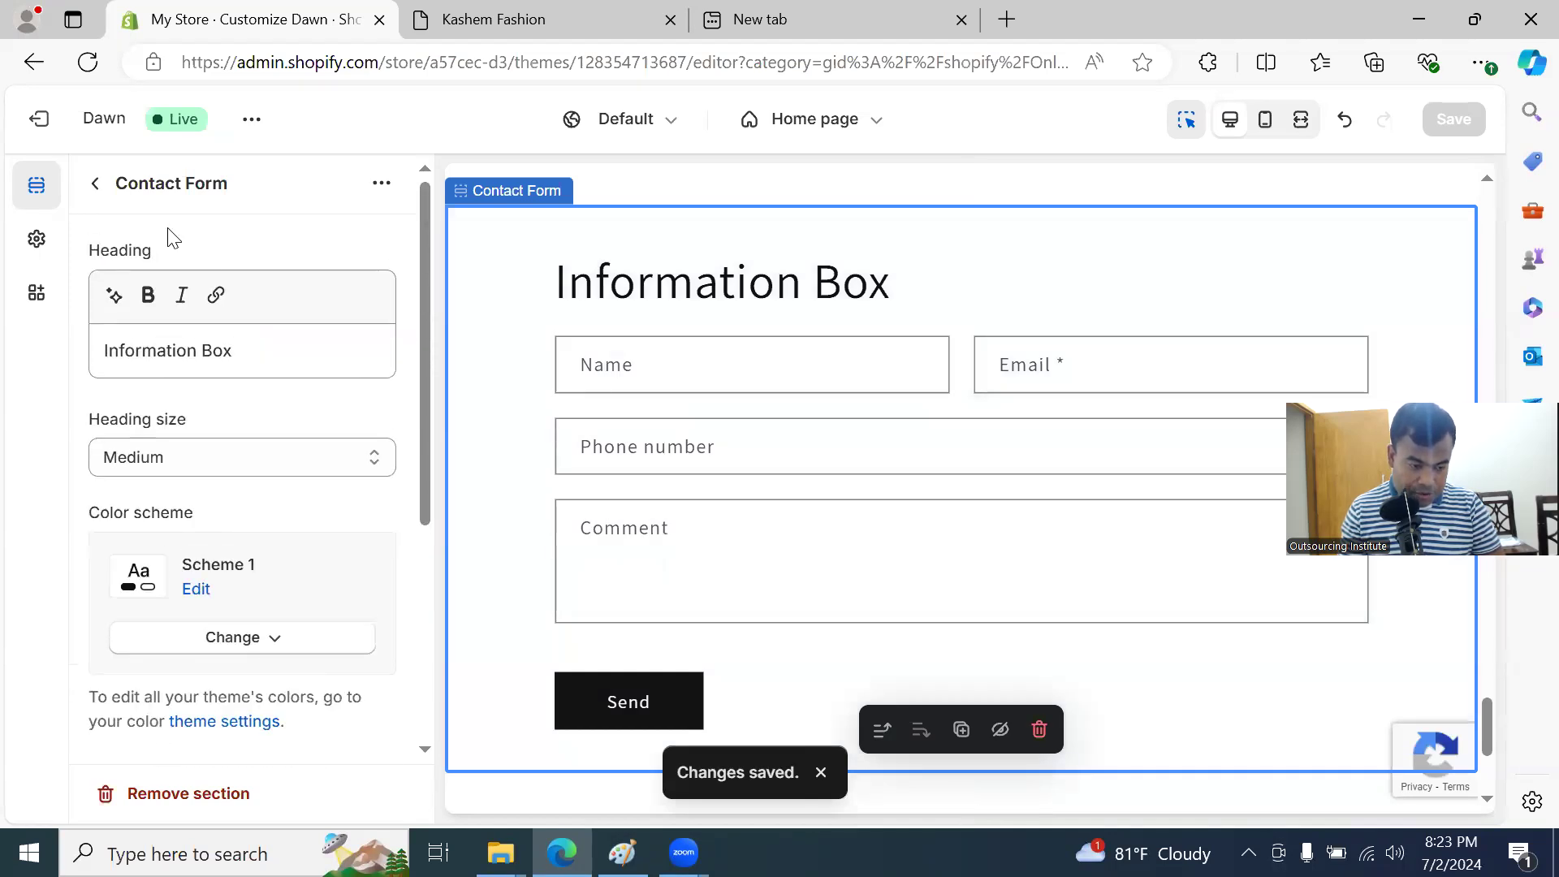
left_click(98, 185)
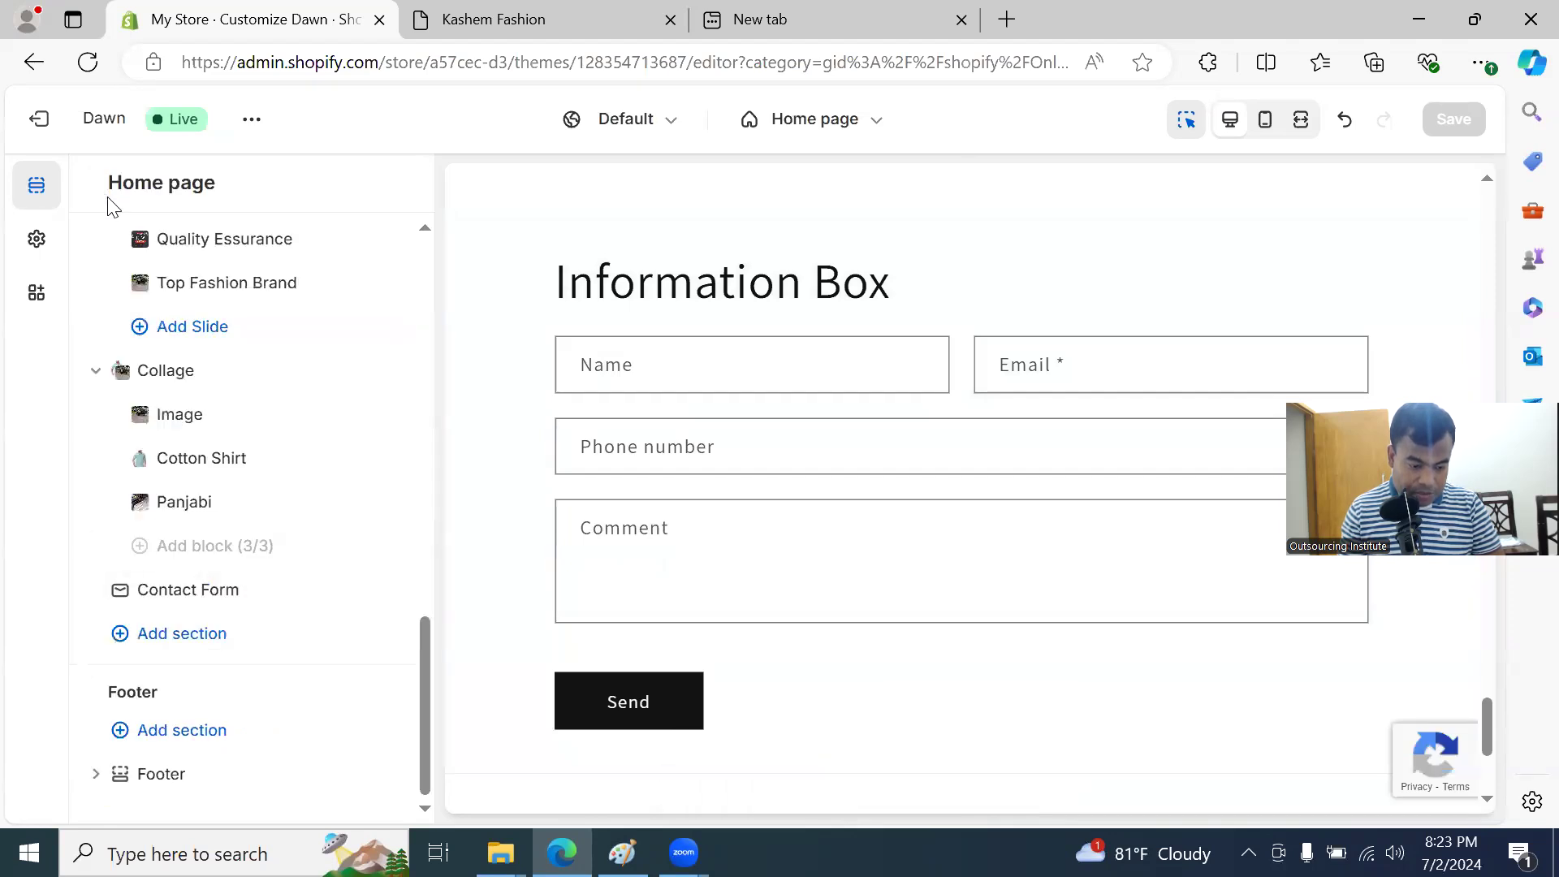
Step: Reload the live Kashem Fashion store and examine the home page down to the Information Box contact form
left_click(542, 31)
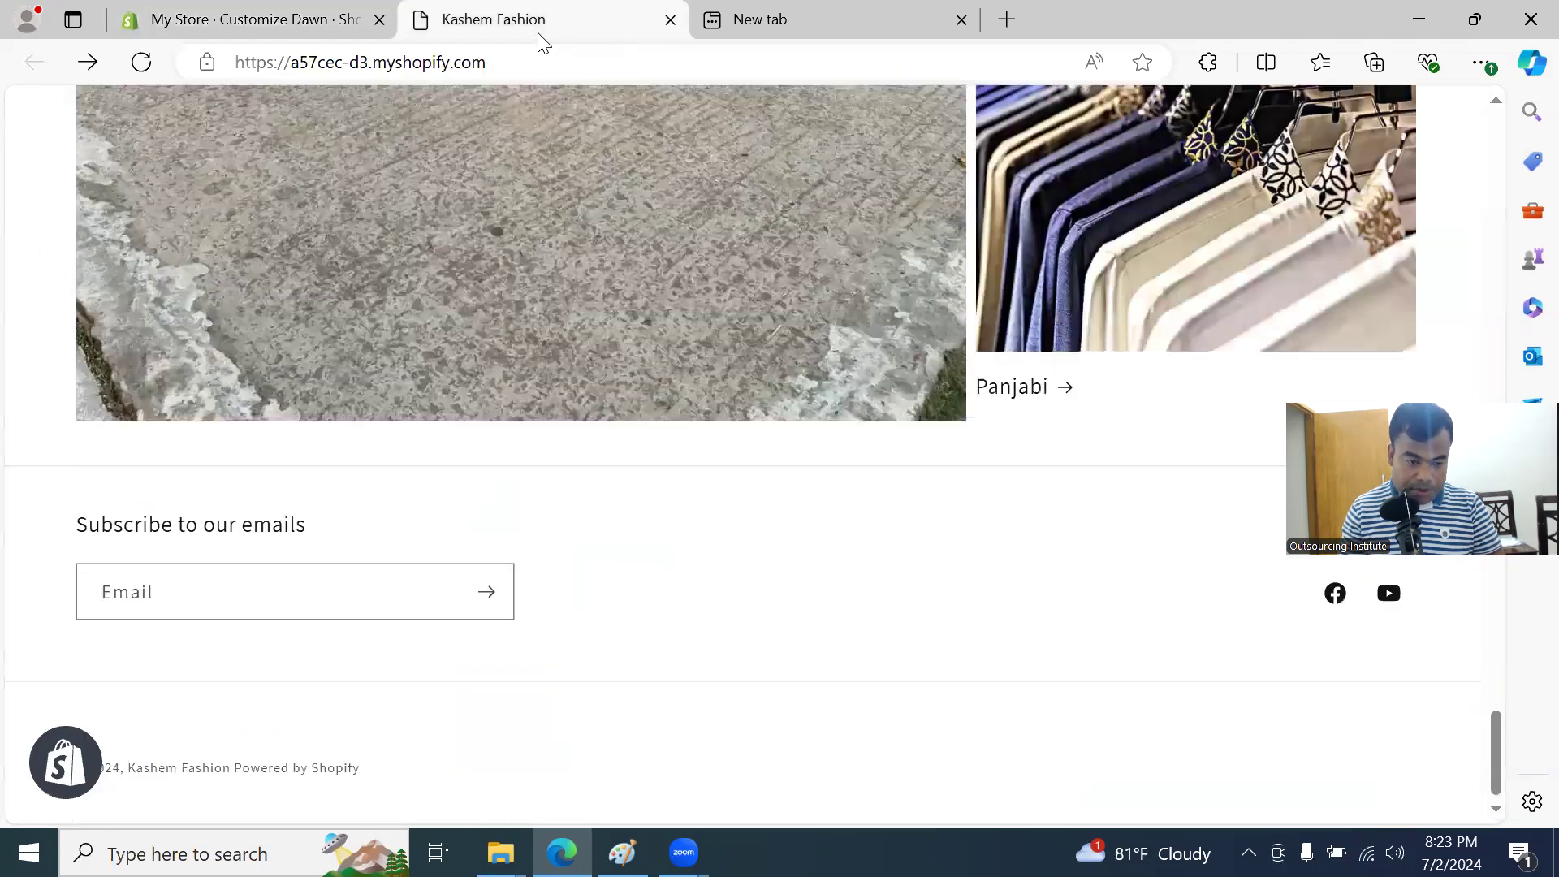
left_click(142, 62)
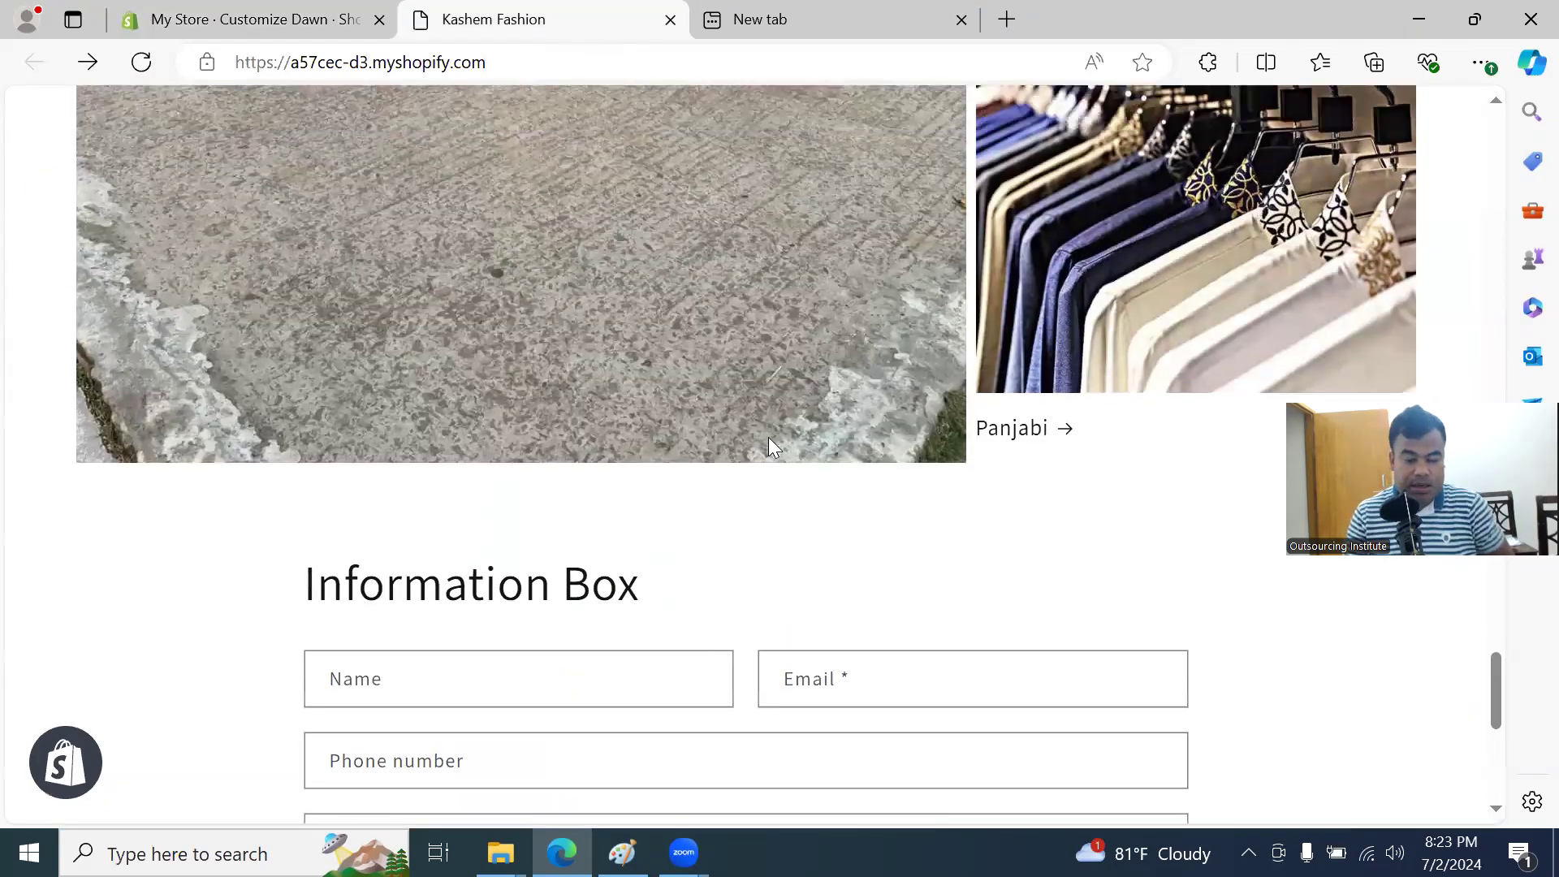
scroll(764, 416, "up", 4)
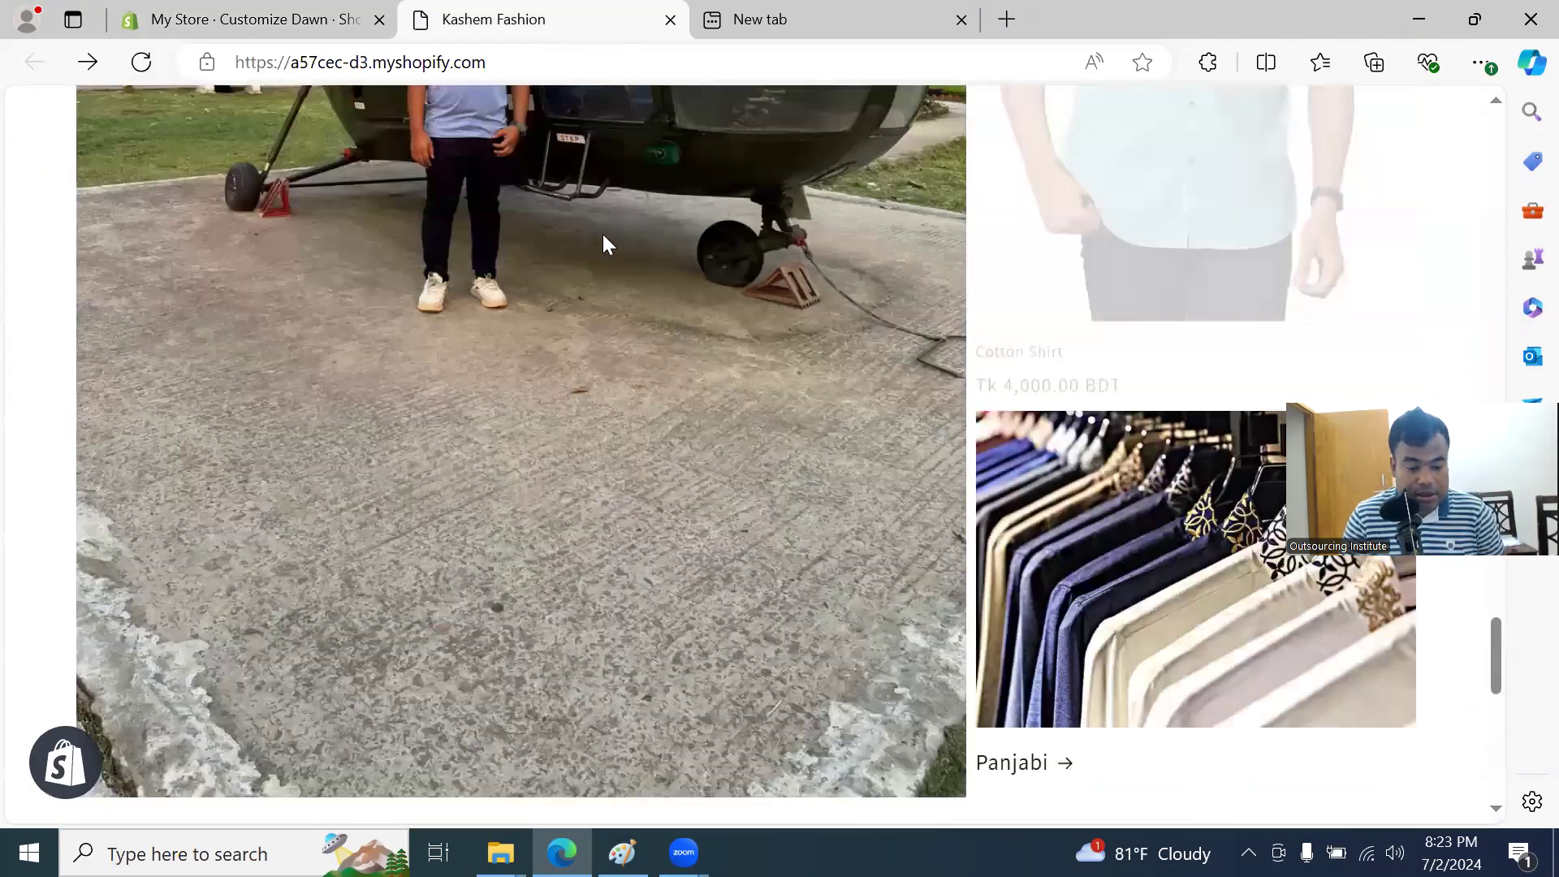
scroll(607, 240, "up", 15)
scroll(753, 356, "down", 12)
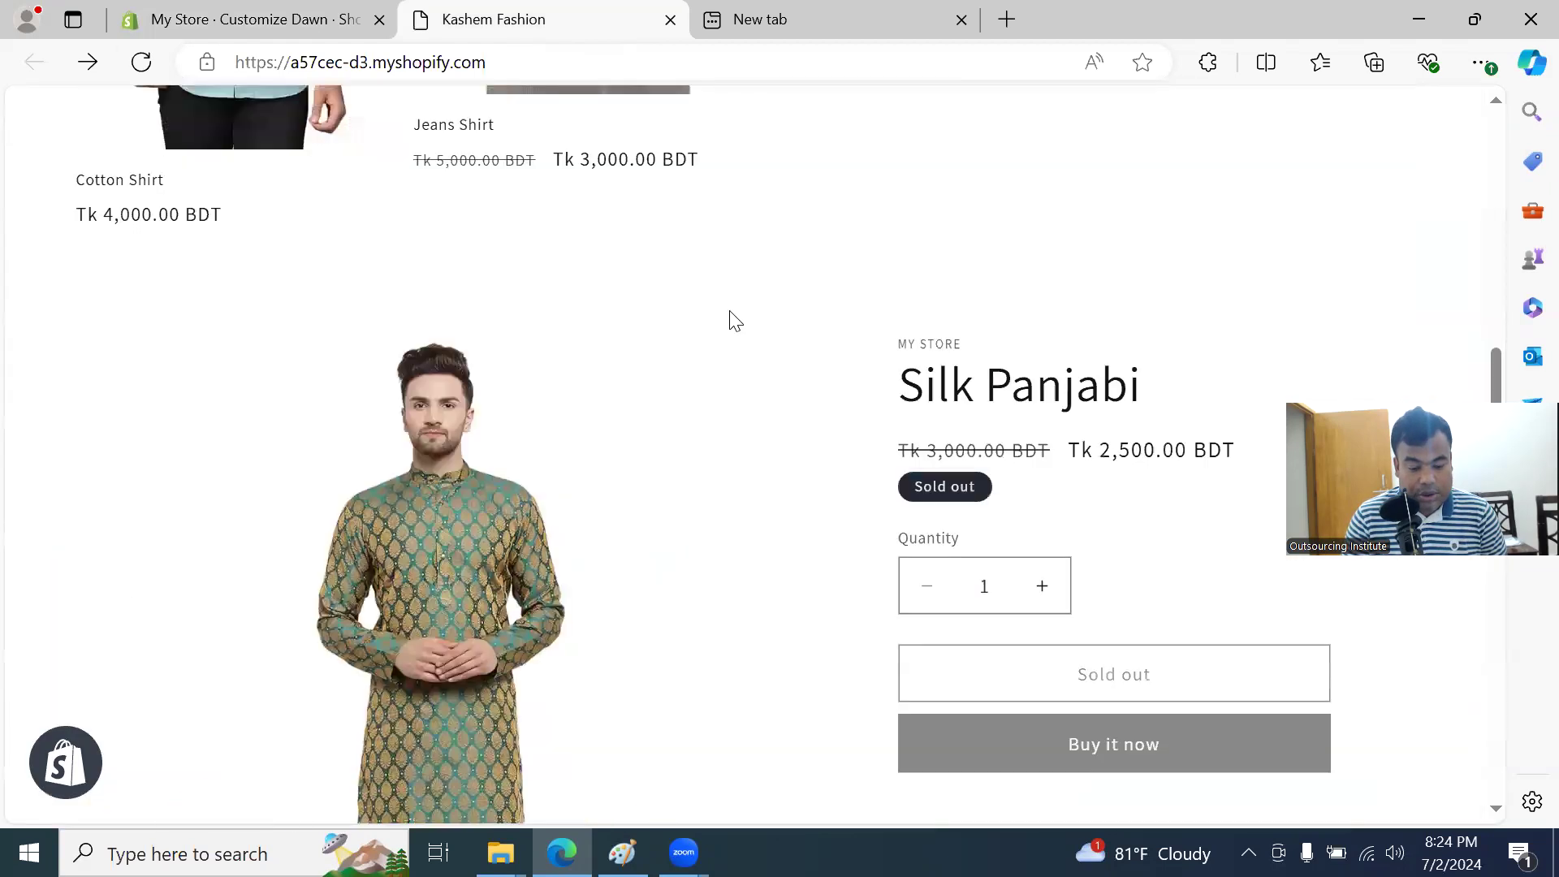
scroll(741, 393, "down", 6)
scroll(737, 388, "up", 10)
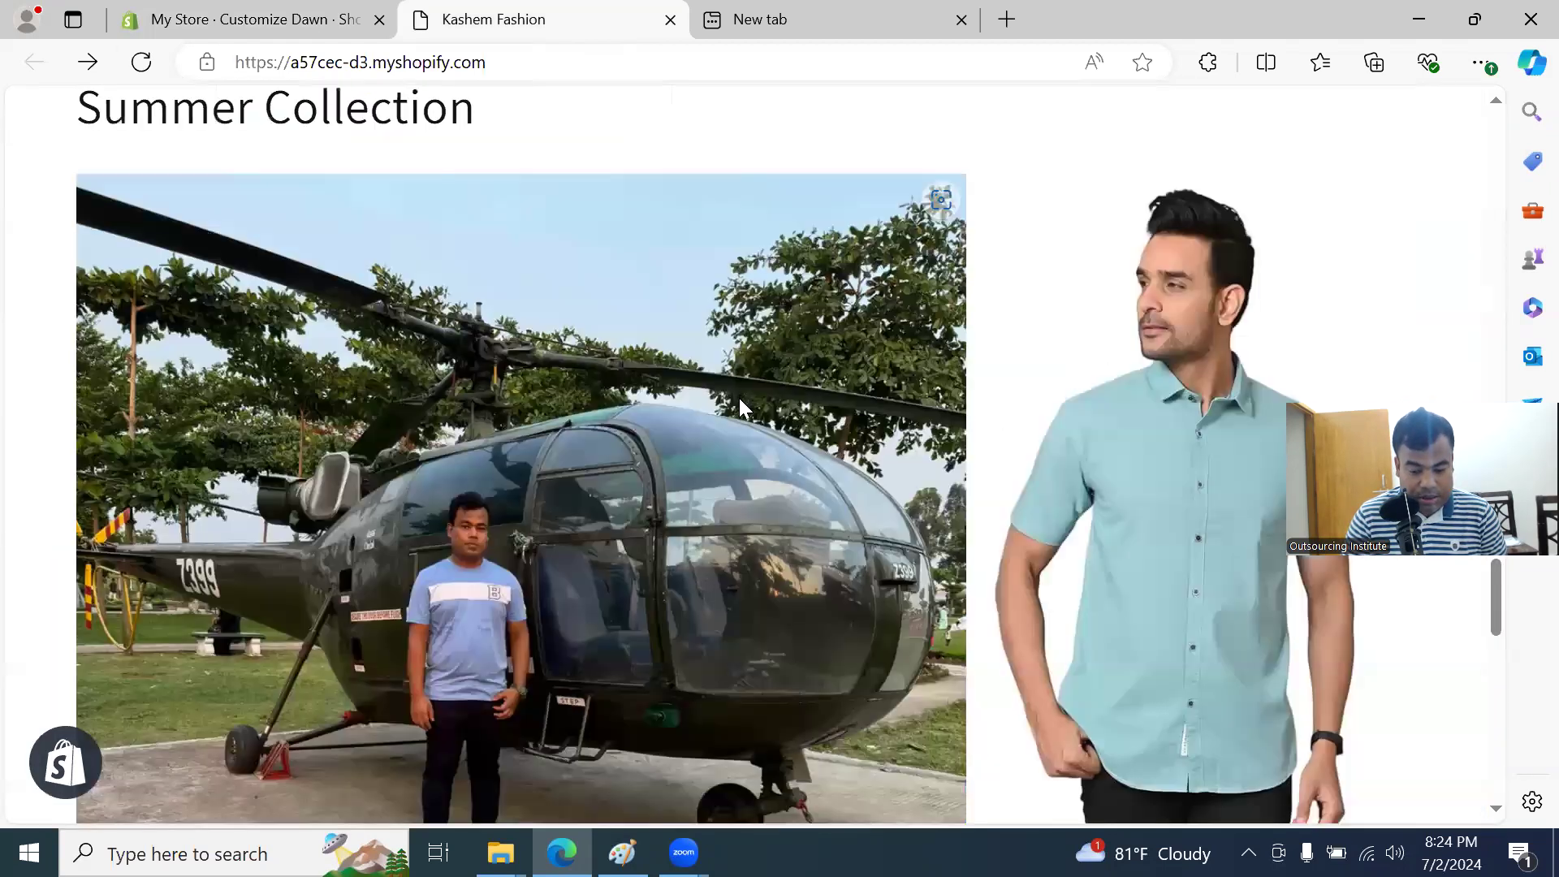
scroll(583, 225, "down", 10)
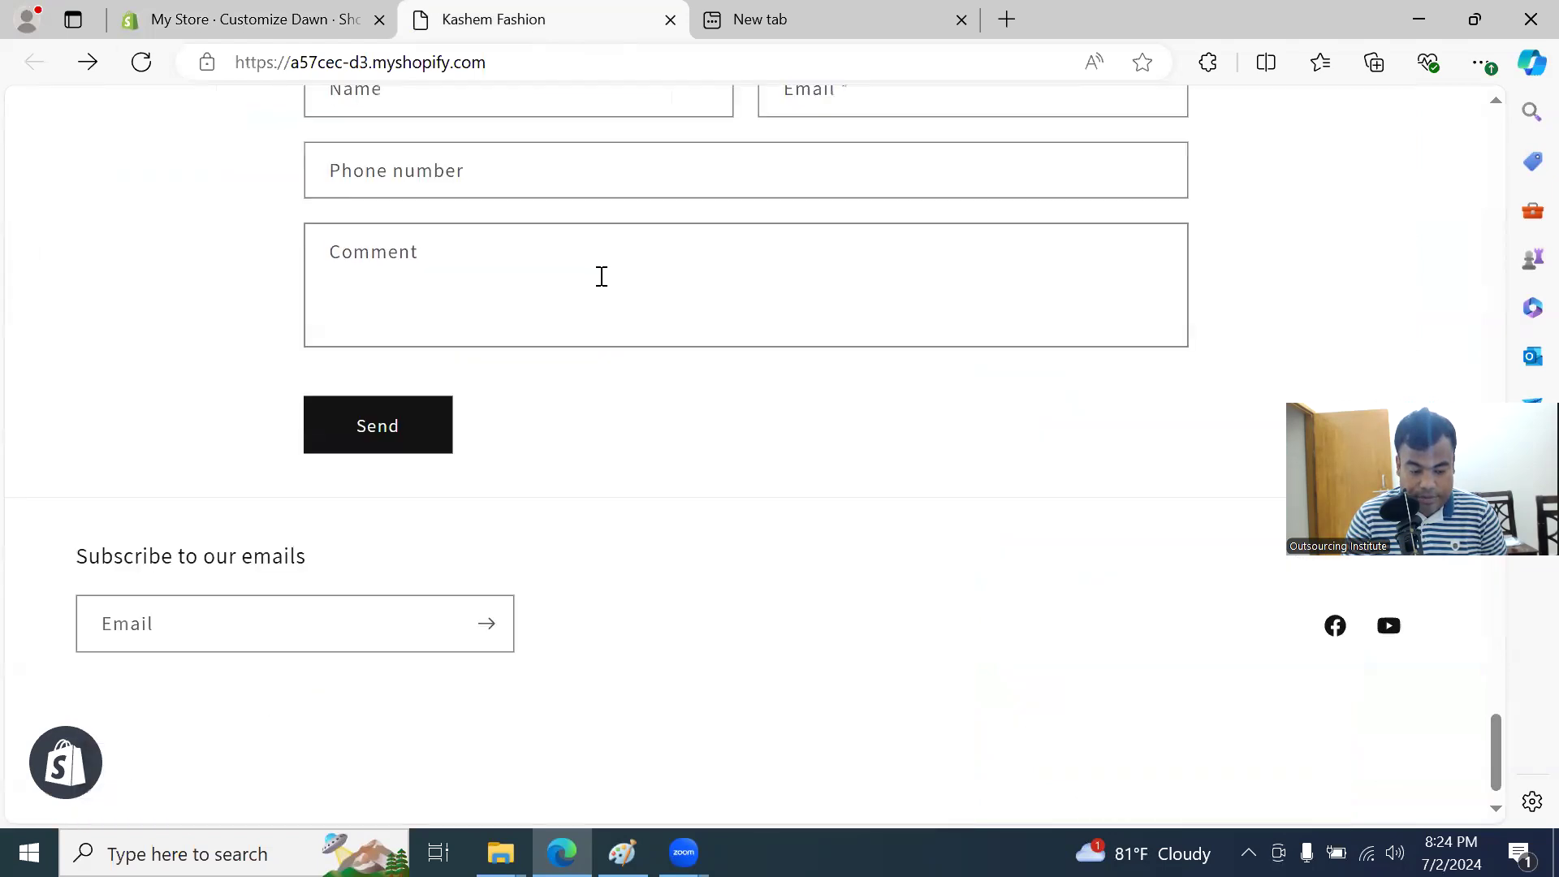
scroll(561, 258, "up", 3)
Step: Return to the theme editor and add a Video section to the home page below the Contact Form
left_click(254, 18)
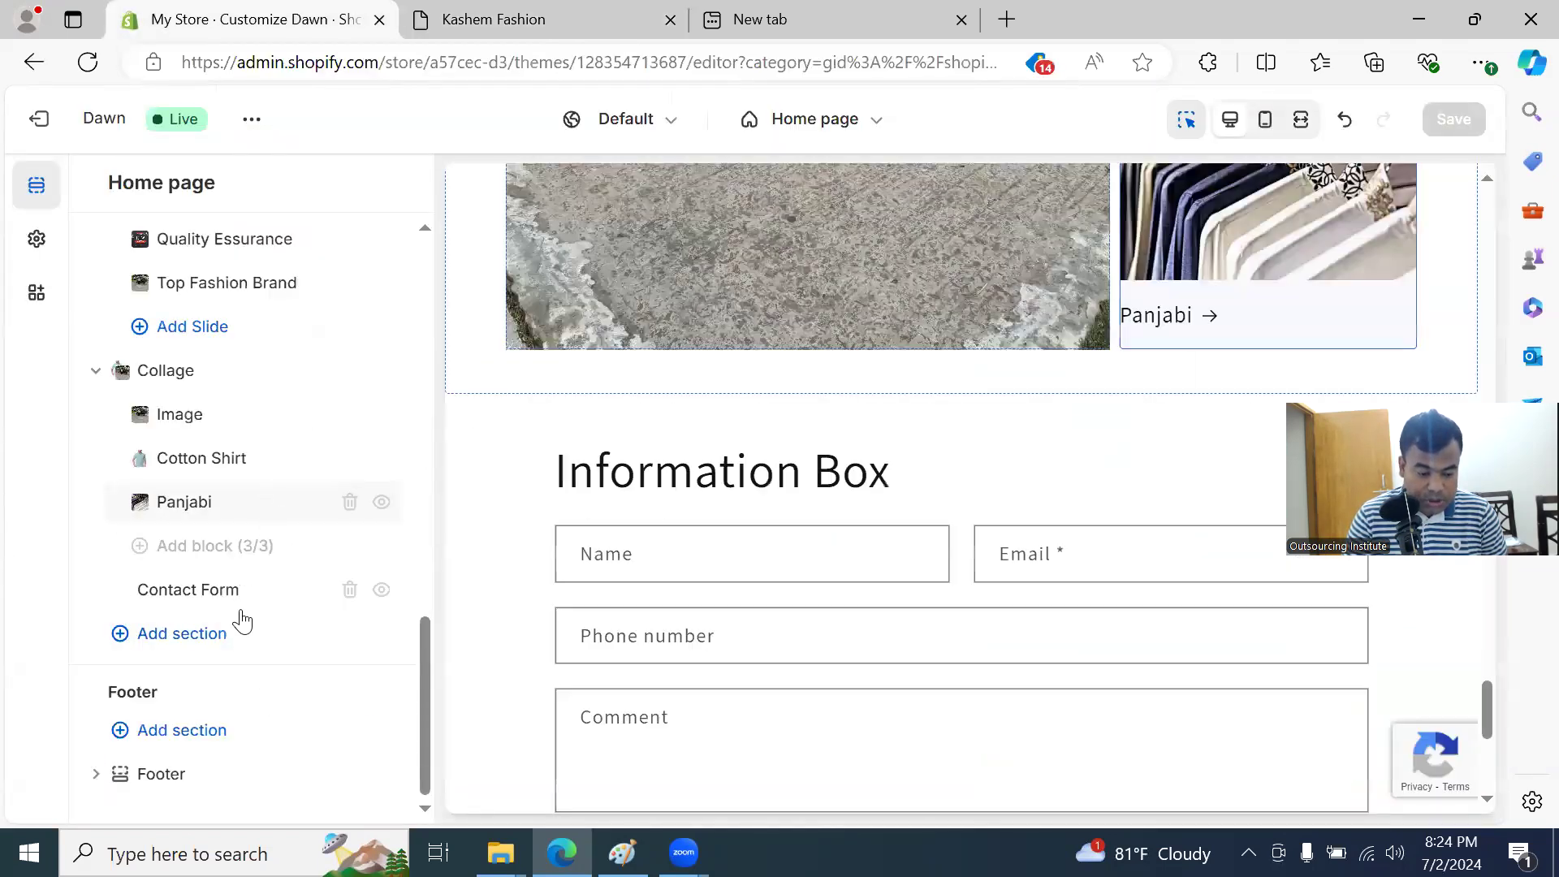
left_click(198, 642)
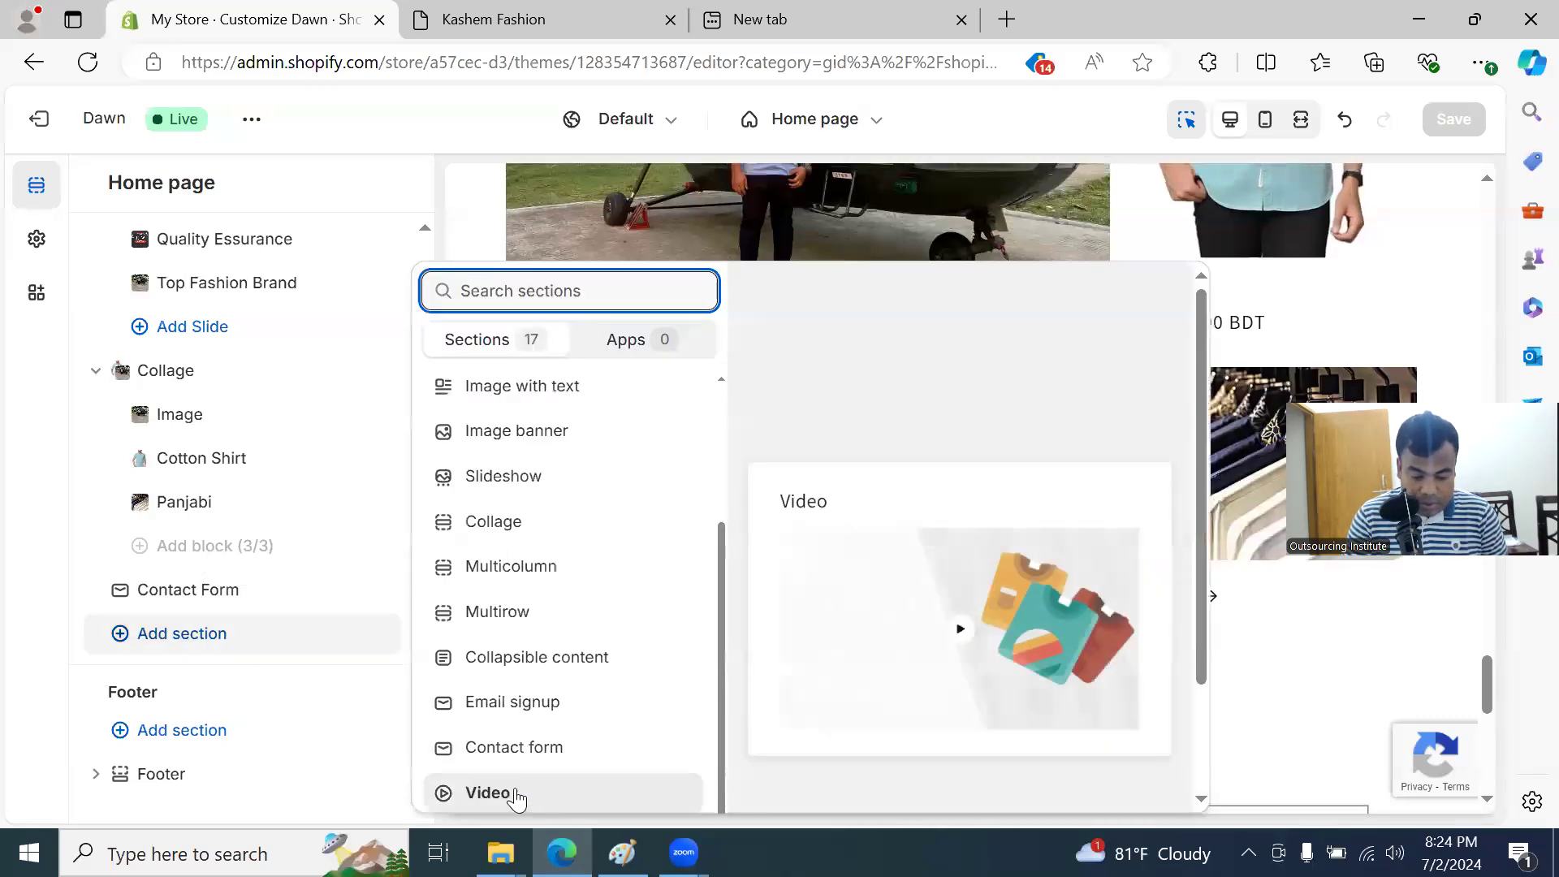
left_click(487, 793)
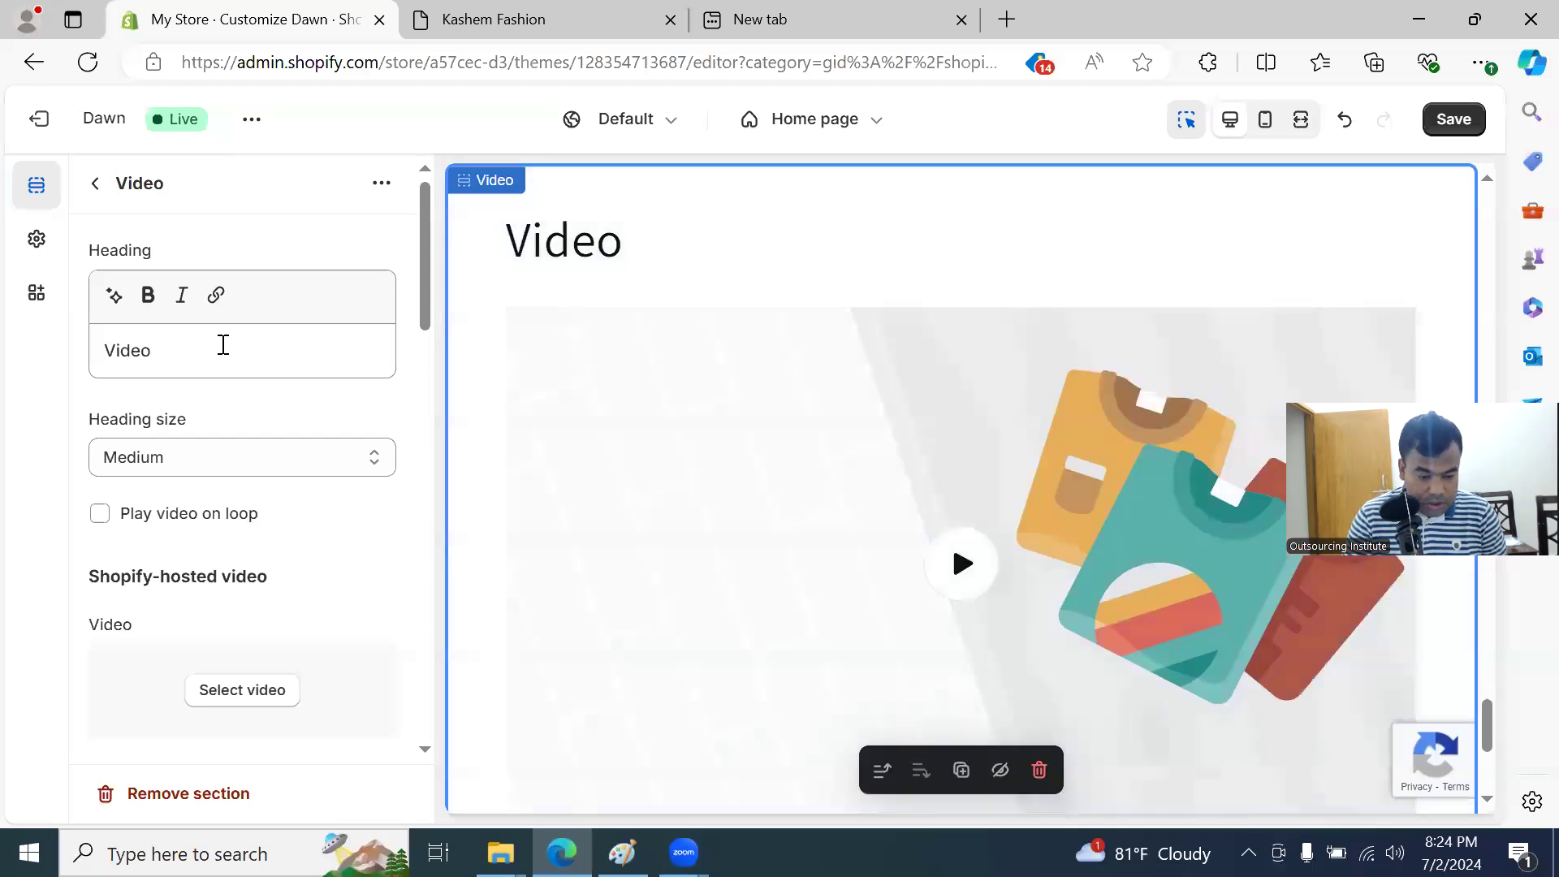
Step: Set the Video section's heading to "Product Review" and toggle video looping on and back off
left_click(189, 358)
double_click(190, 358)
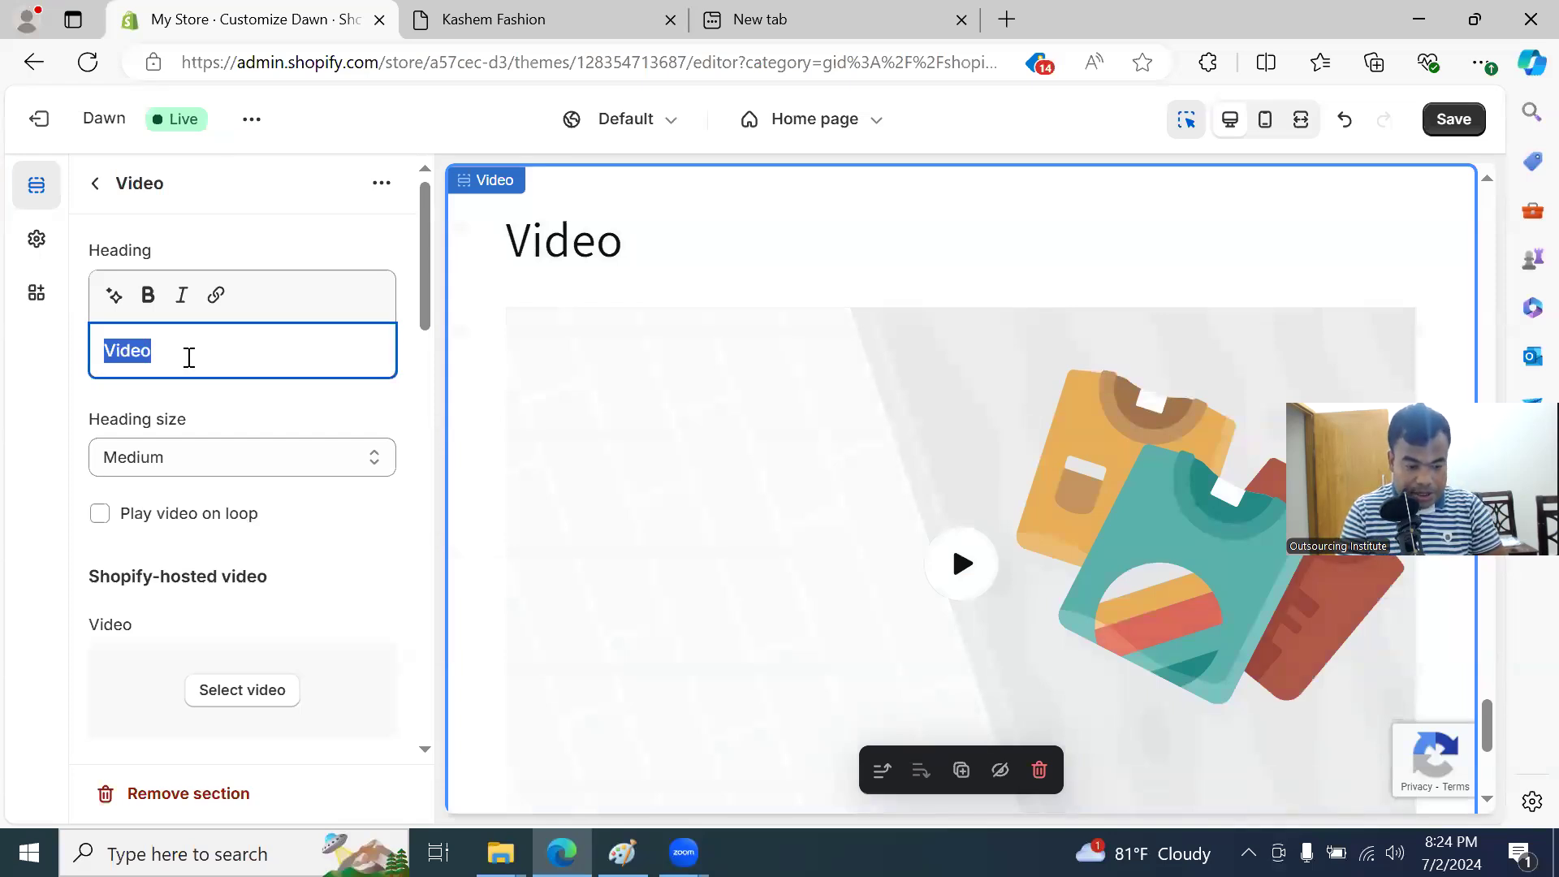
type("Pro")
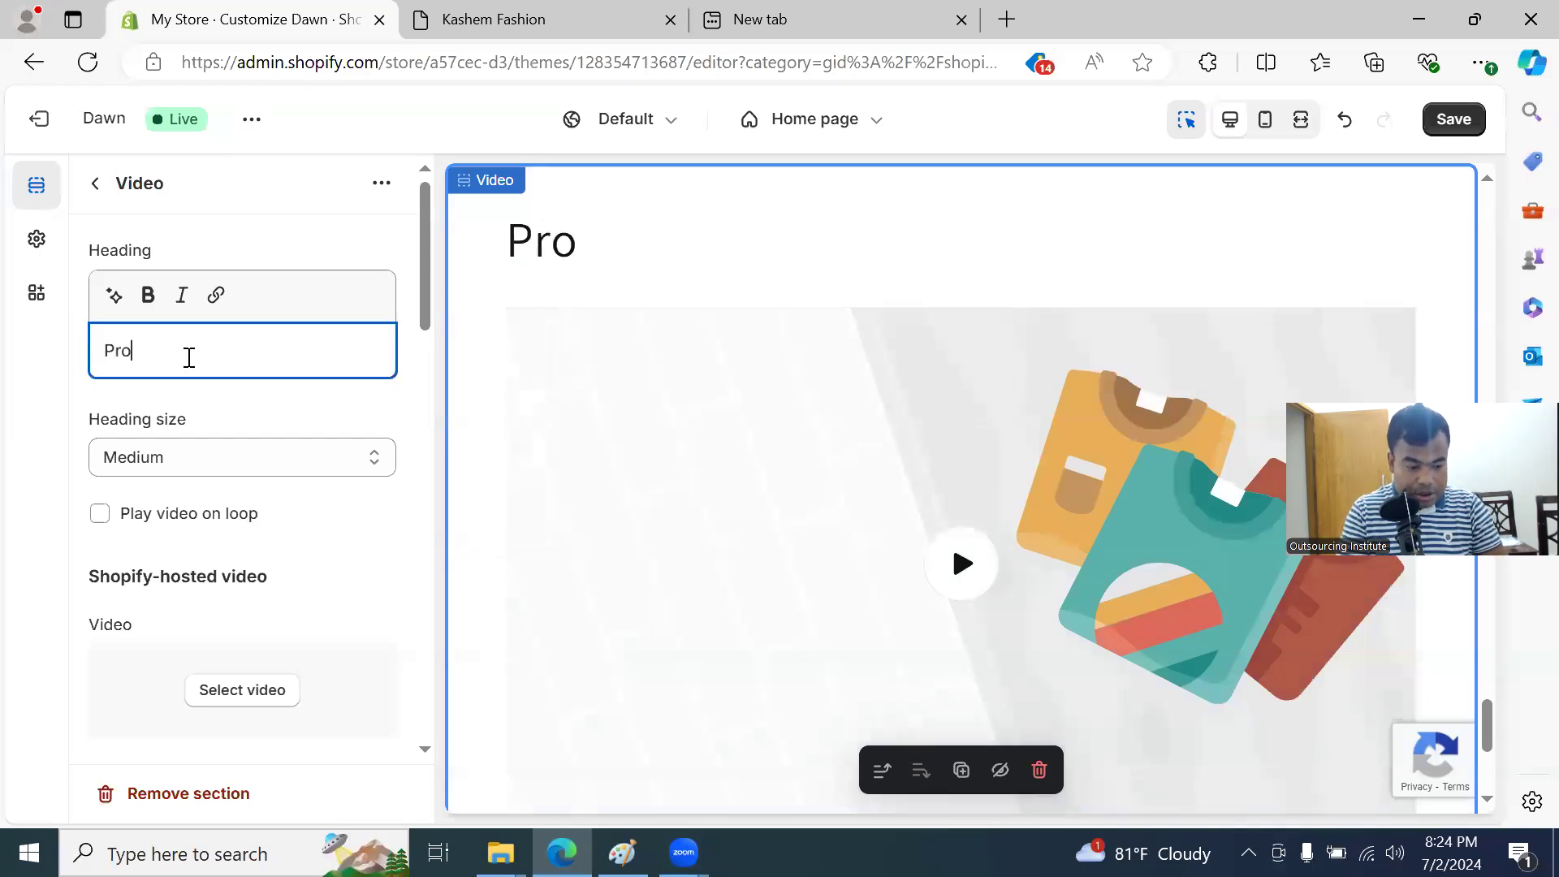
type("duct Revi")
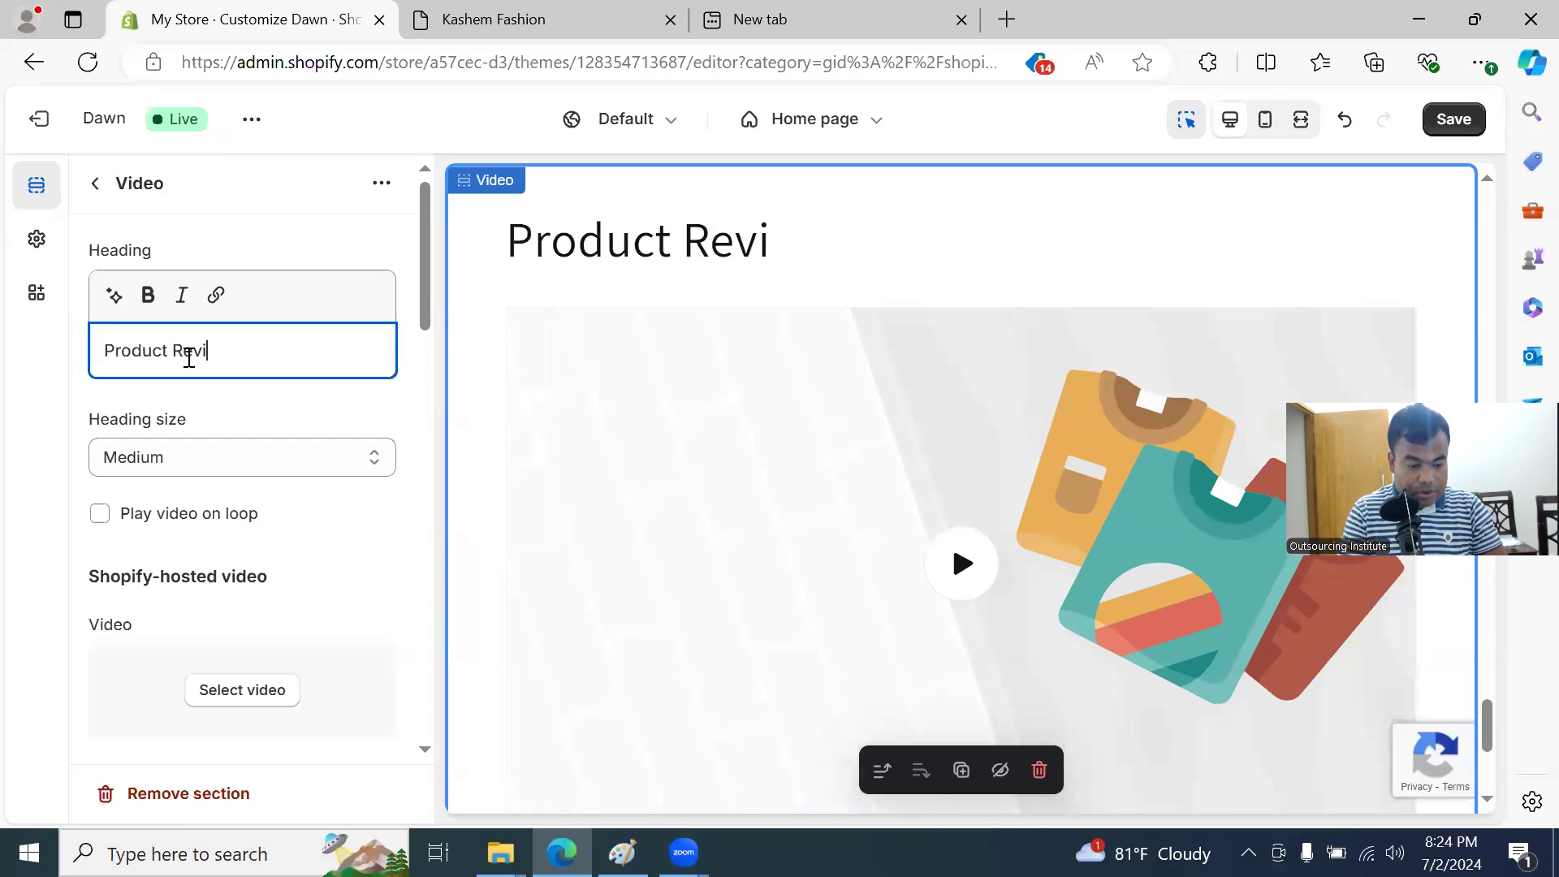
type("ew")
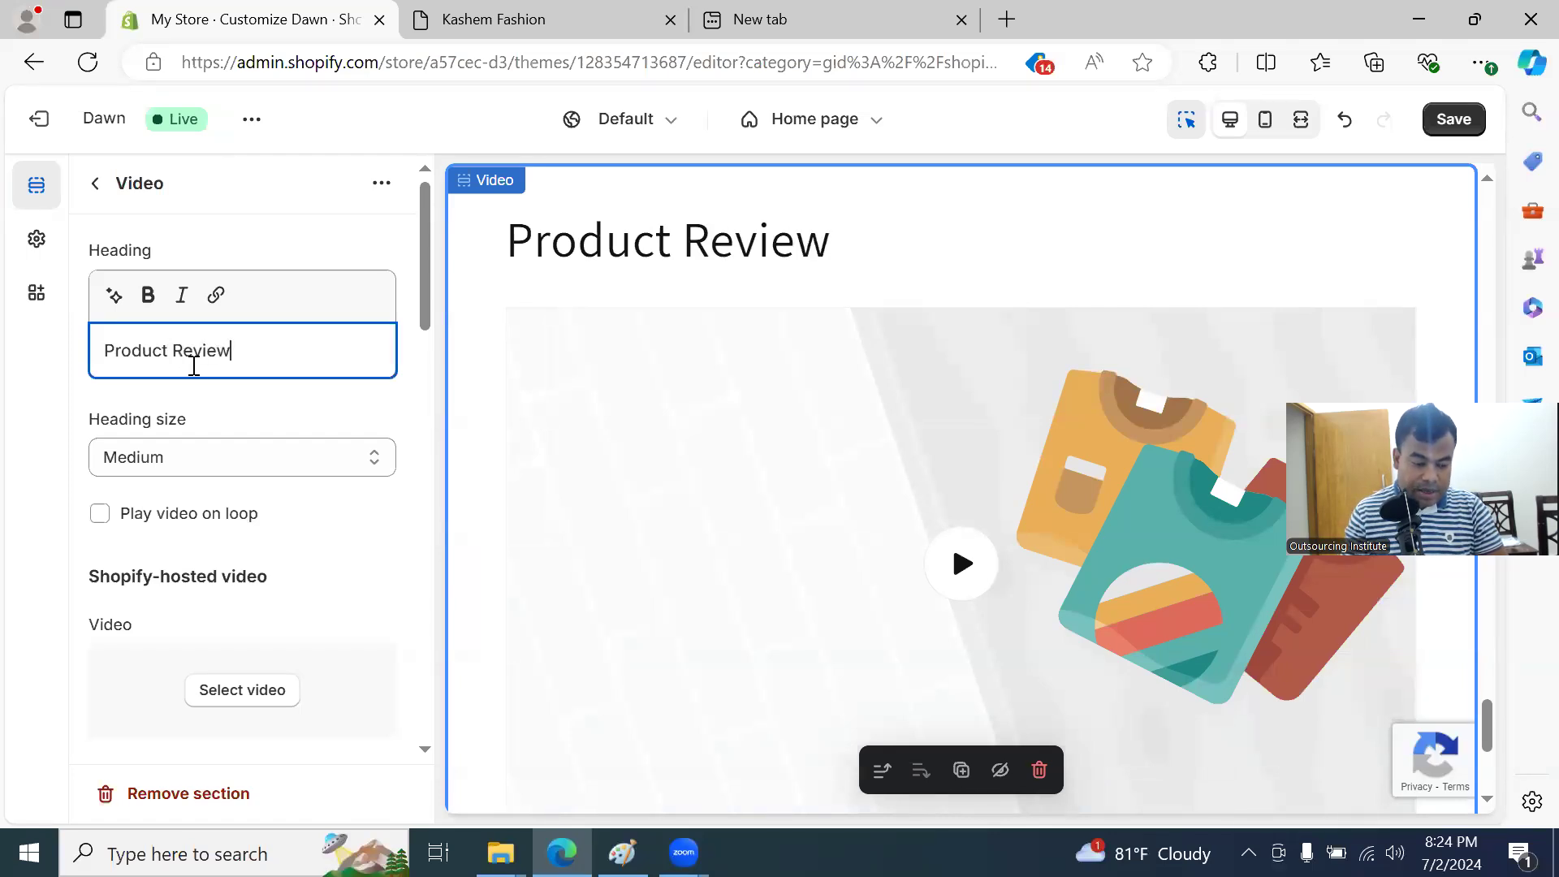
left_click(264, 404)
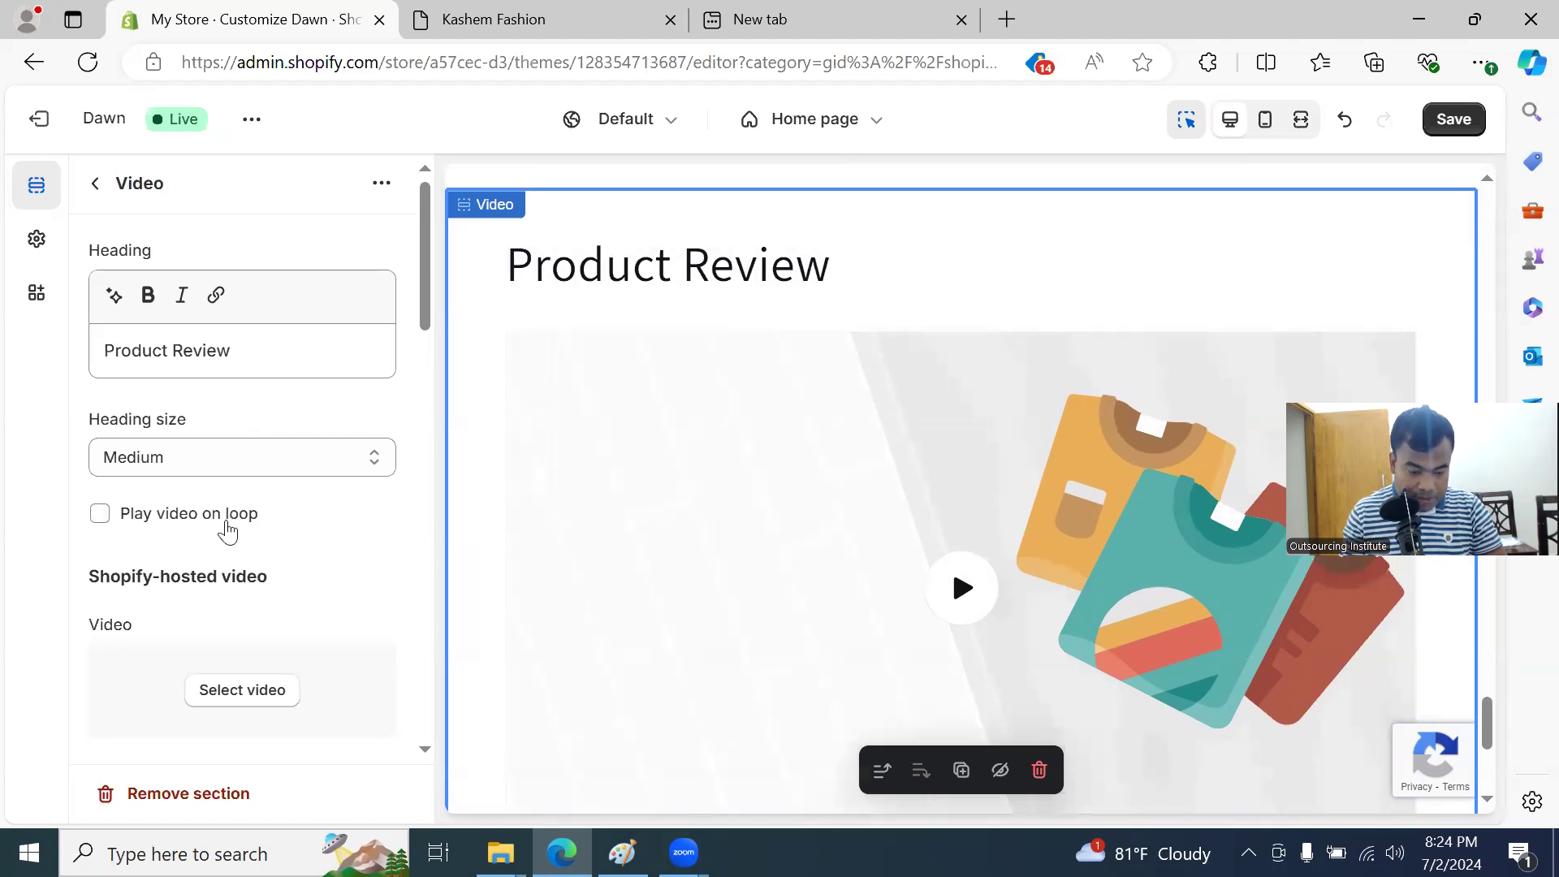
left_click(103, 515)
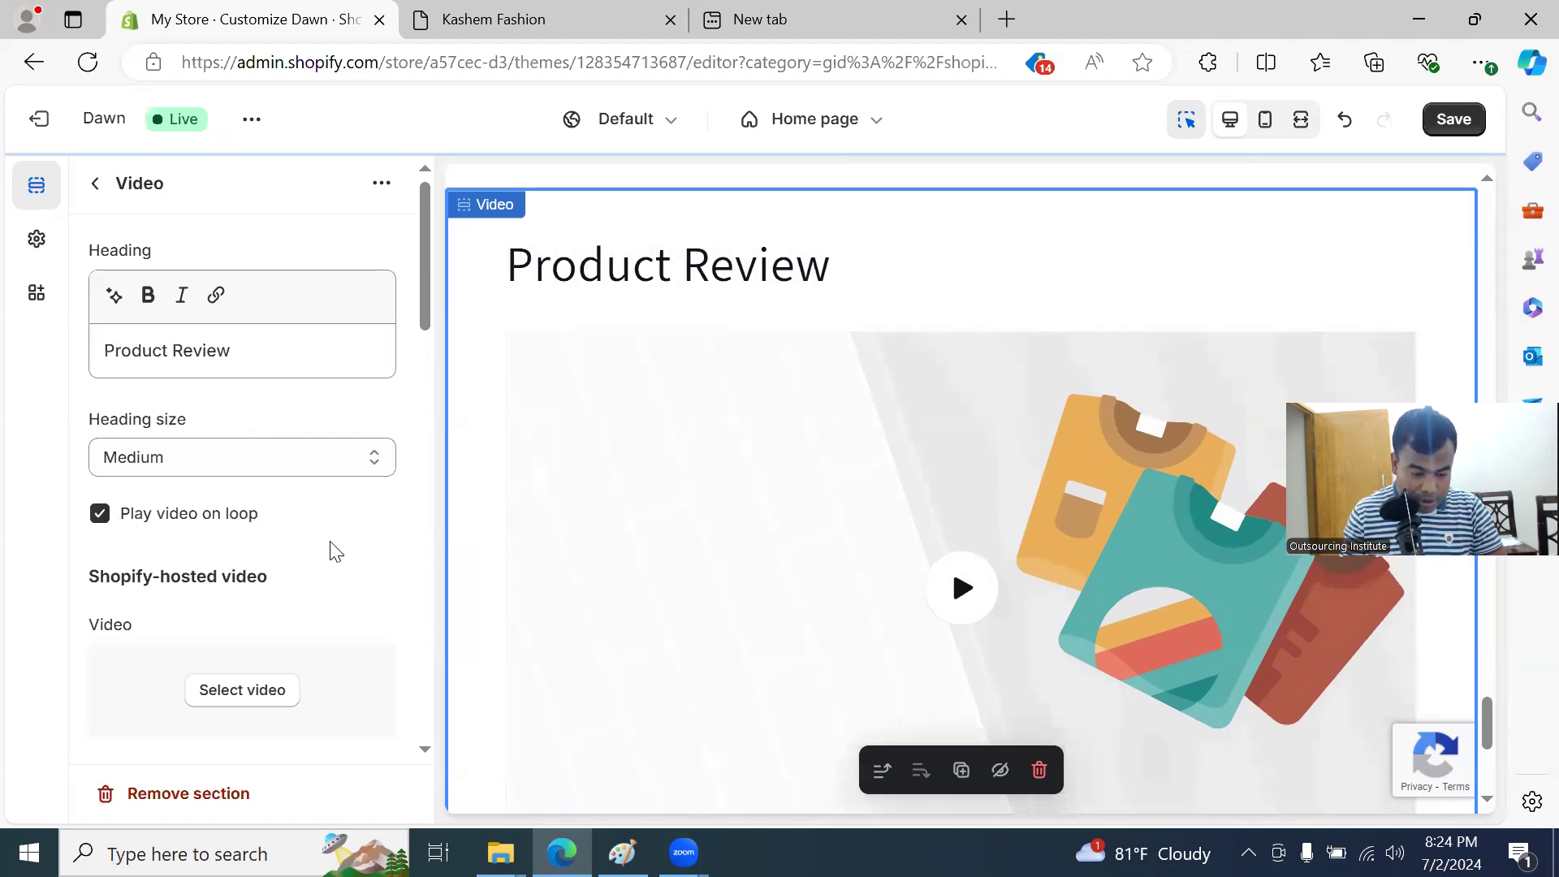
left_click(102, 516)
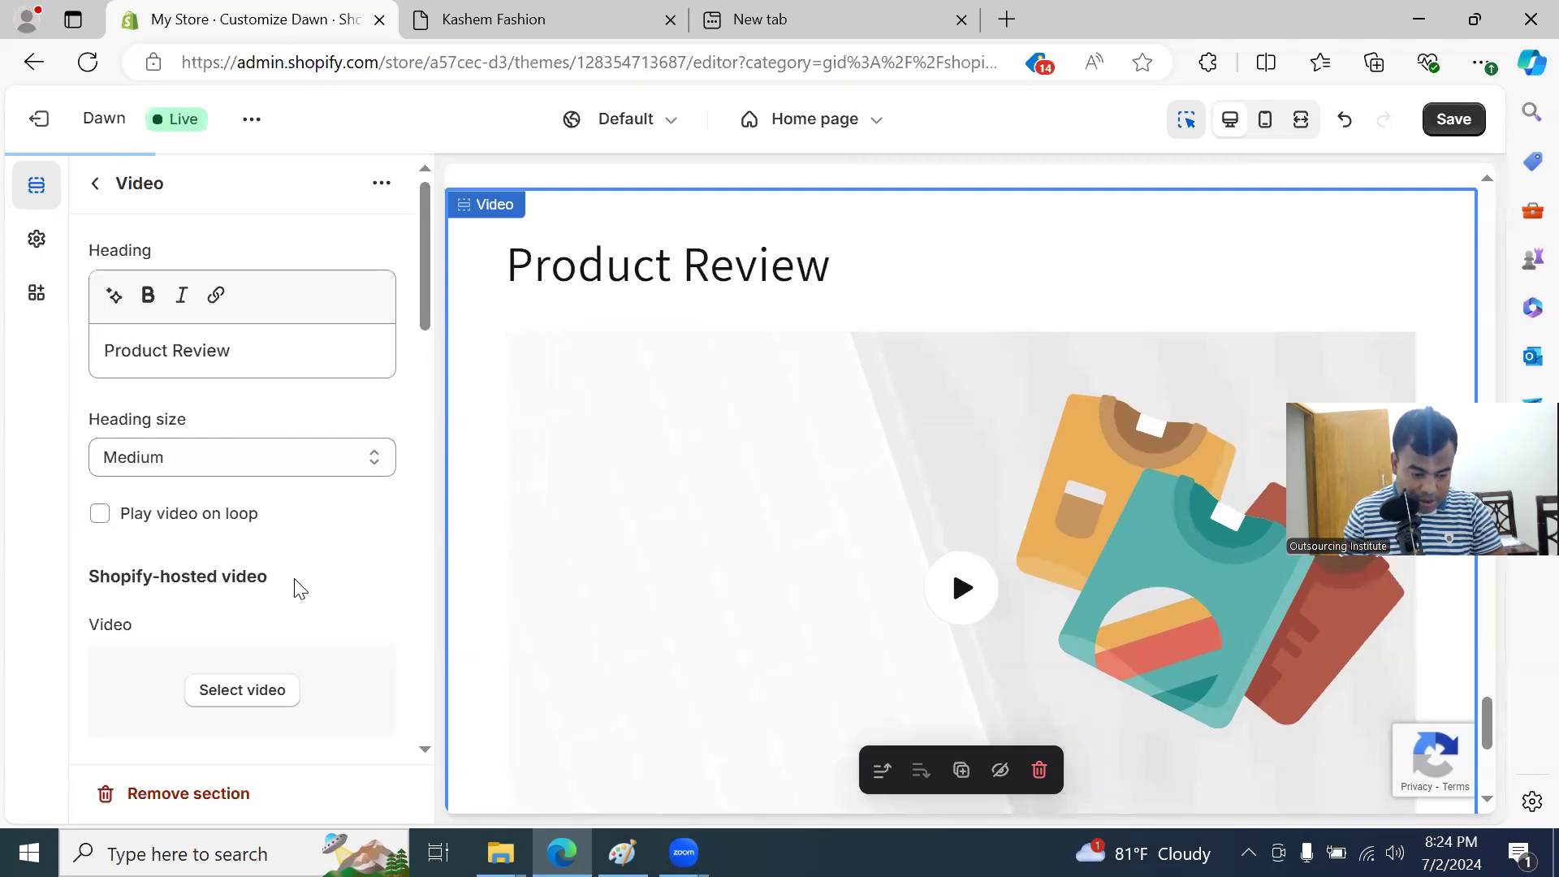
Step: Try to upload fv1.mp4 from Downloads as the section's Shopify-hosted video
scroll(300, 585, "down", 2)
left_click(273, 578)
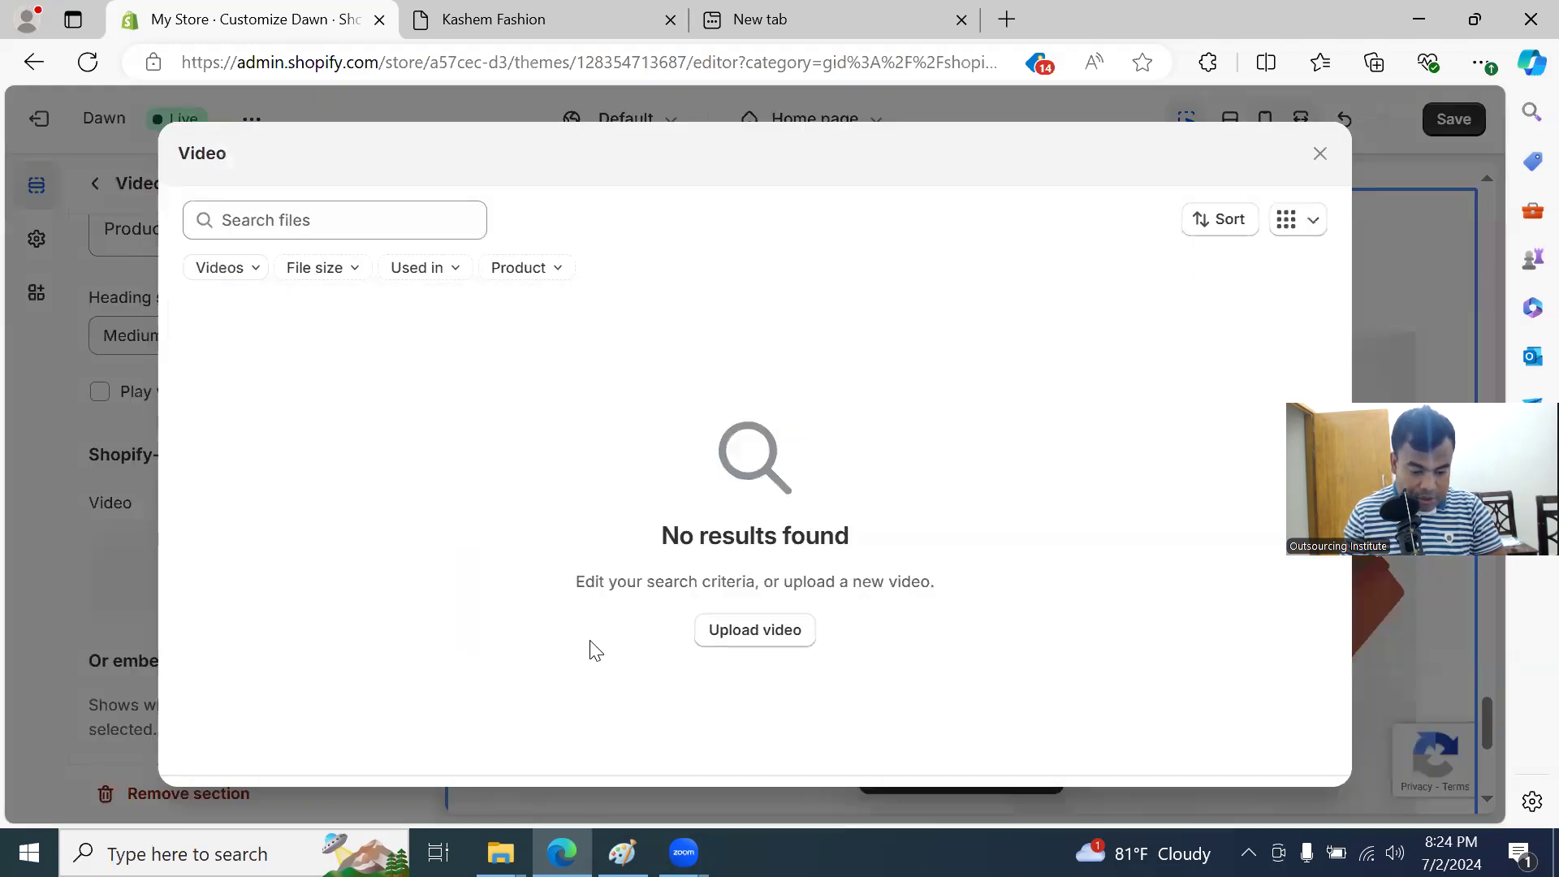
left_click(749, 632)
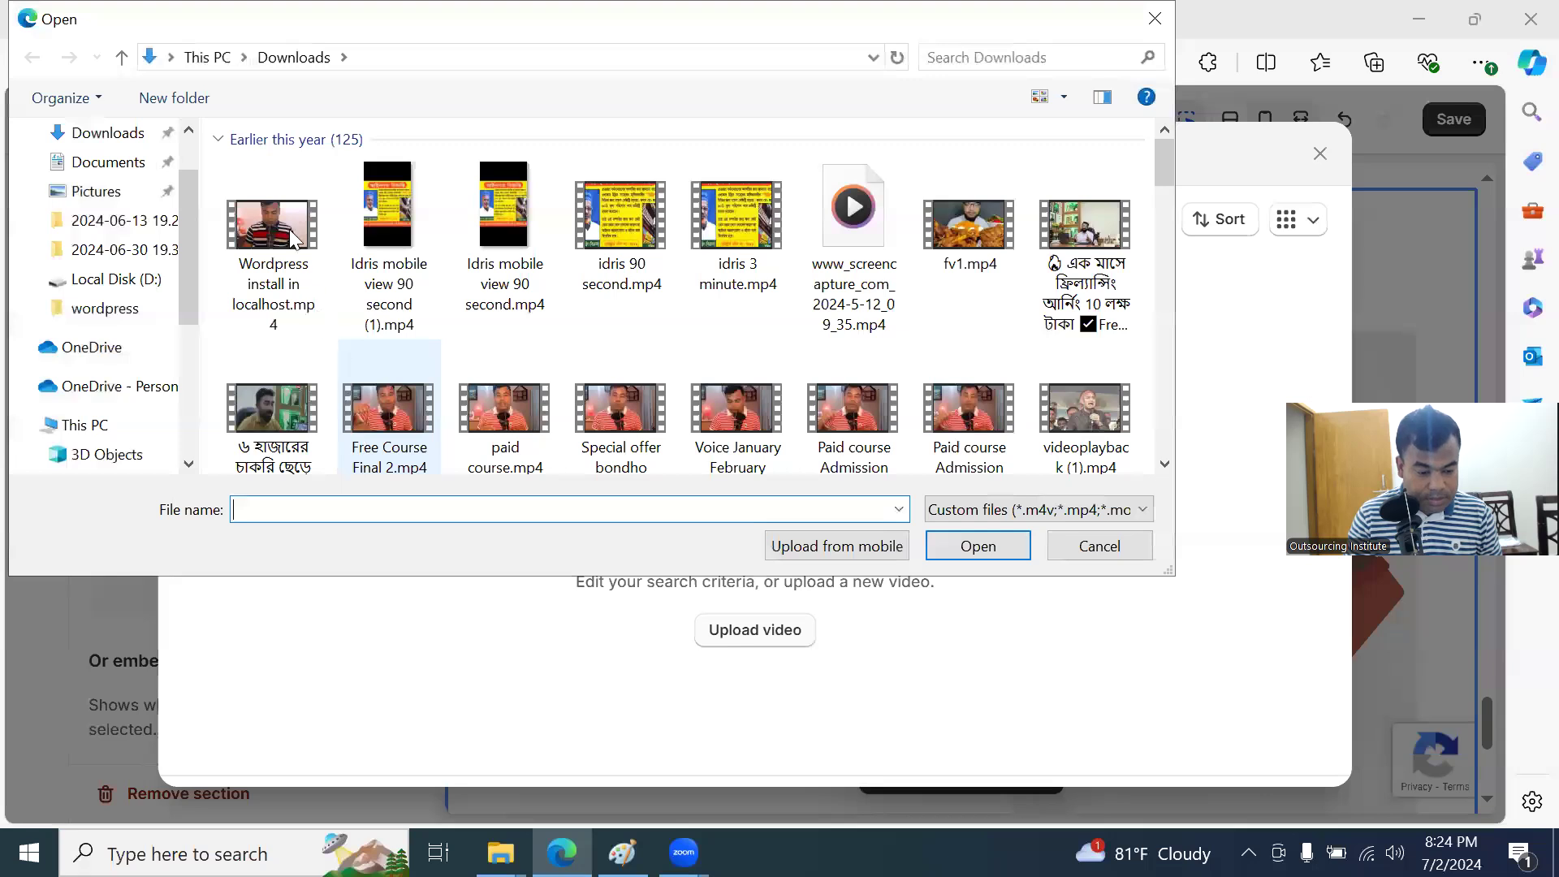
left_click(951, 216)
left_click(970, 542)
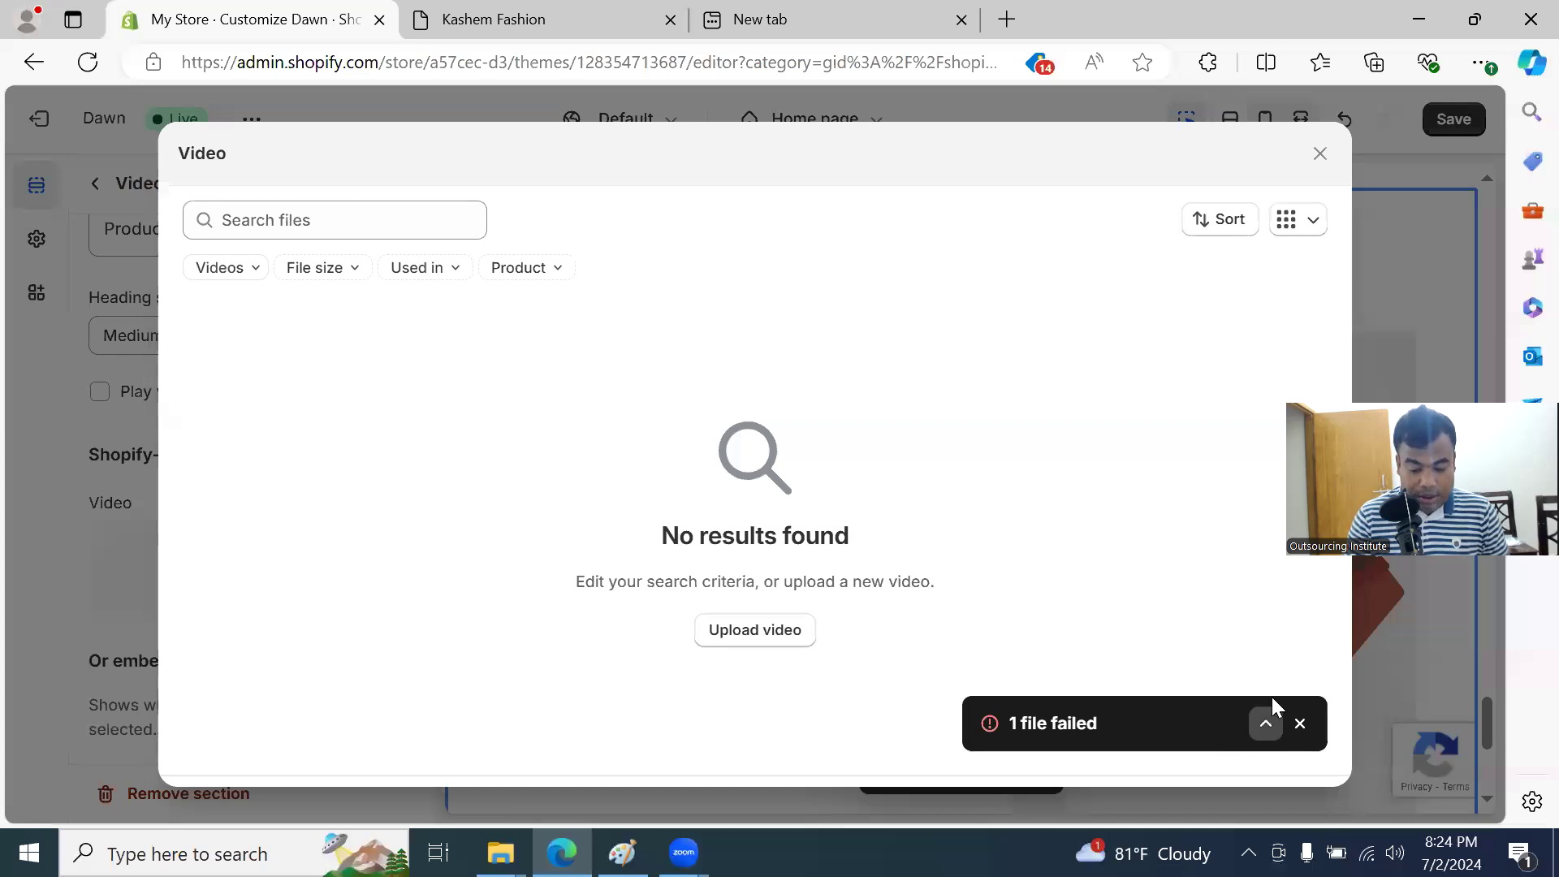
left_click(1300, 724)
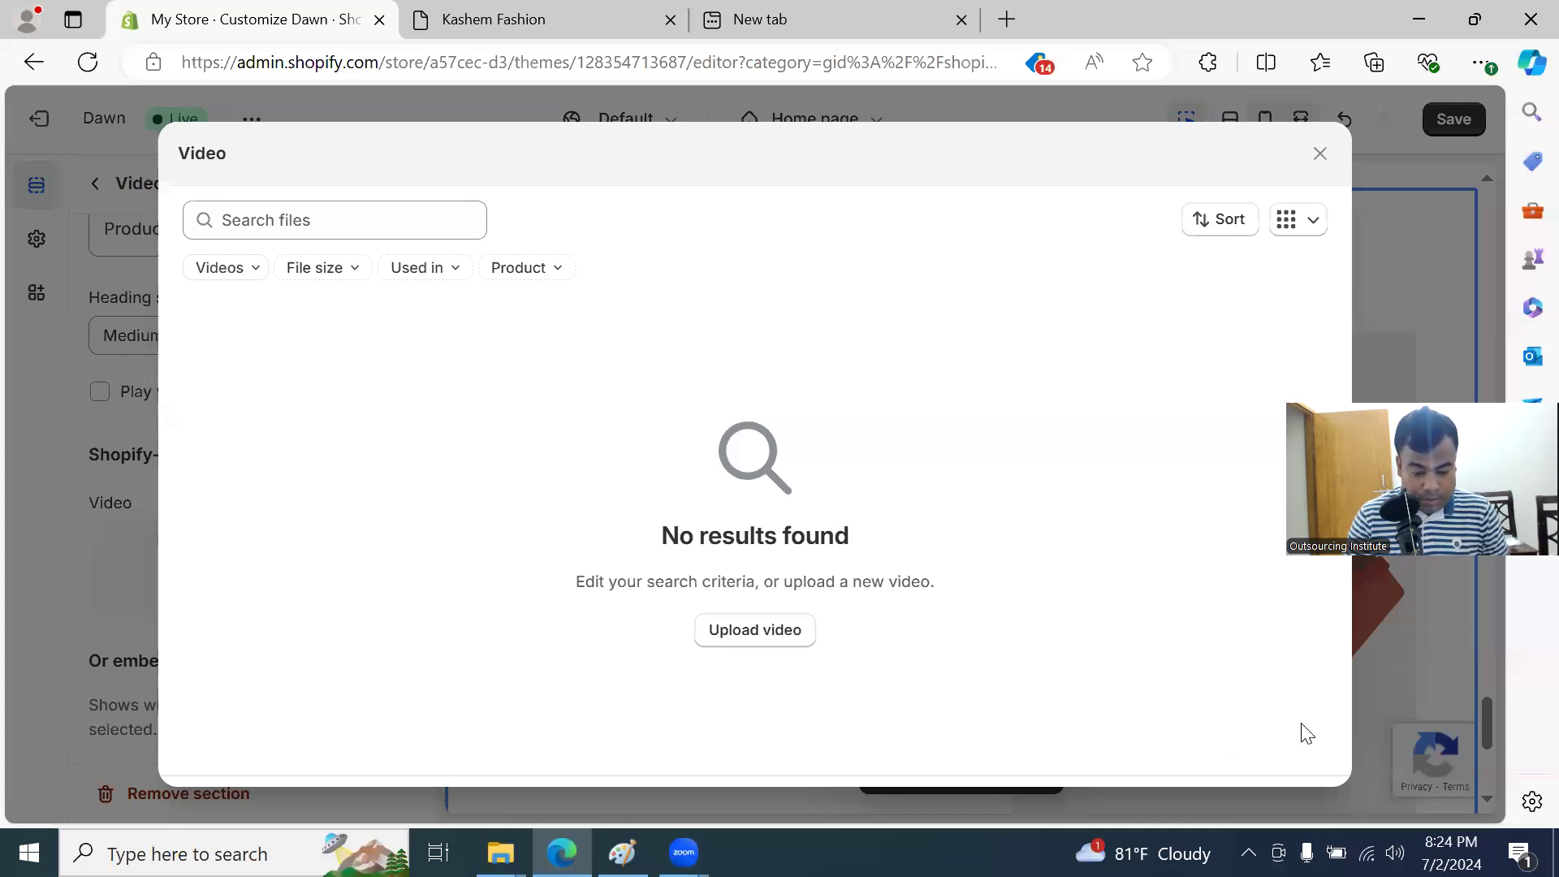
Step: Try to upload vc.mp4 from Downloads as the Shopify-hosted video instead
left_click(763, 626)
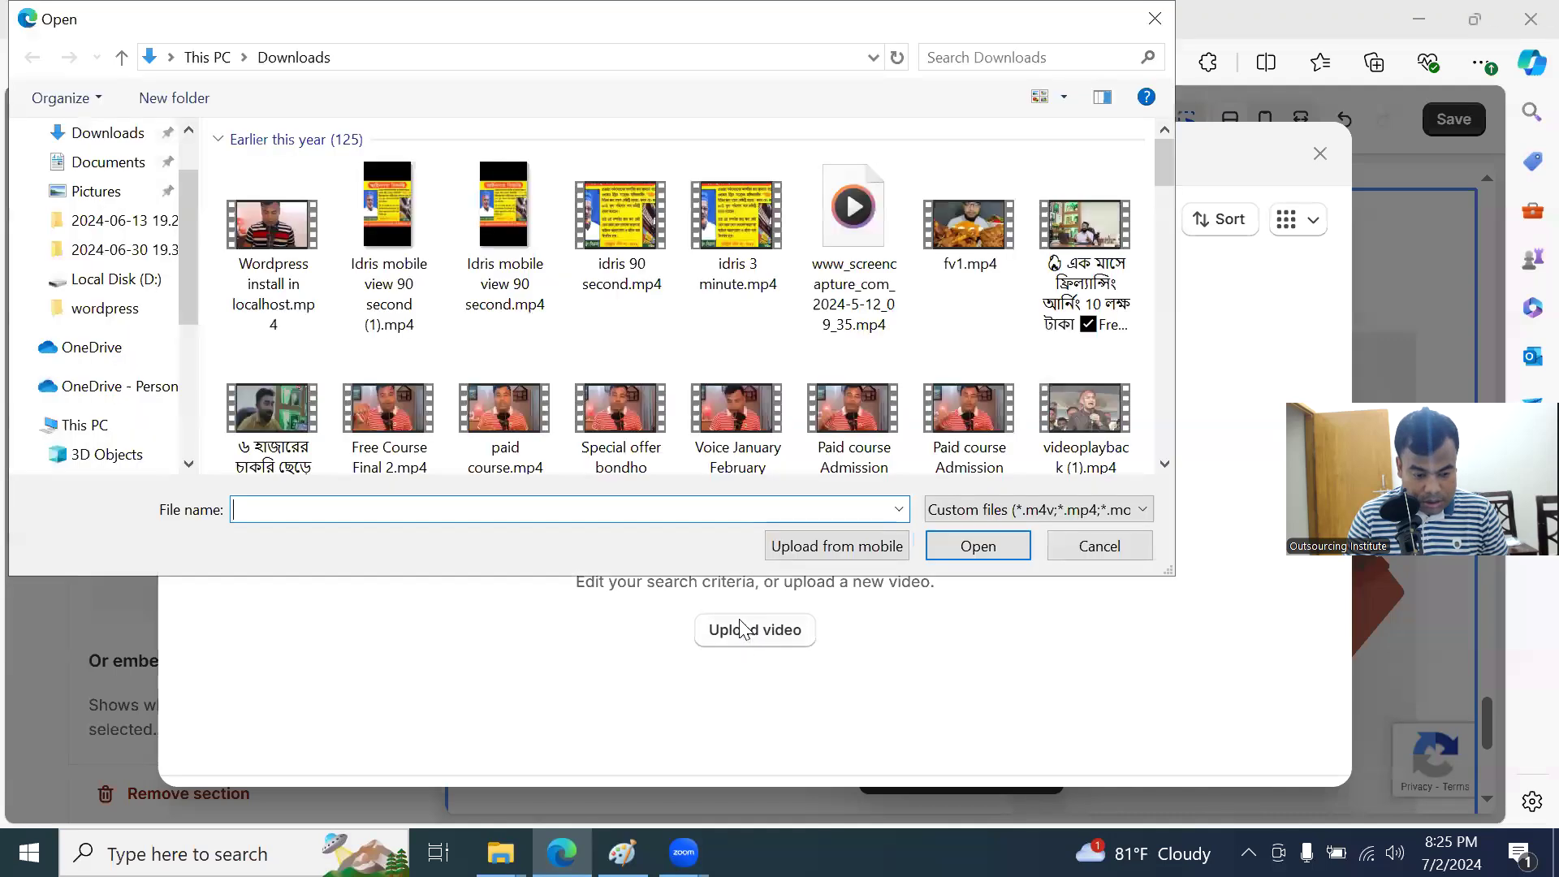
scroll(902, 391, "down", 1)
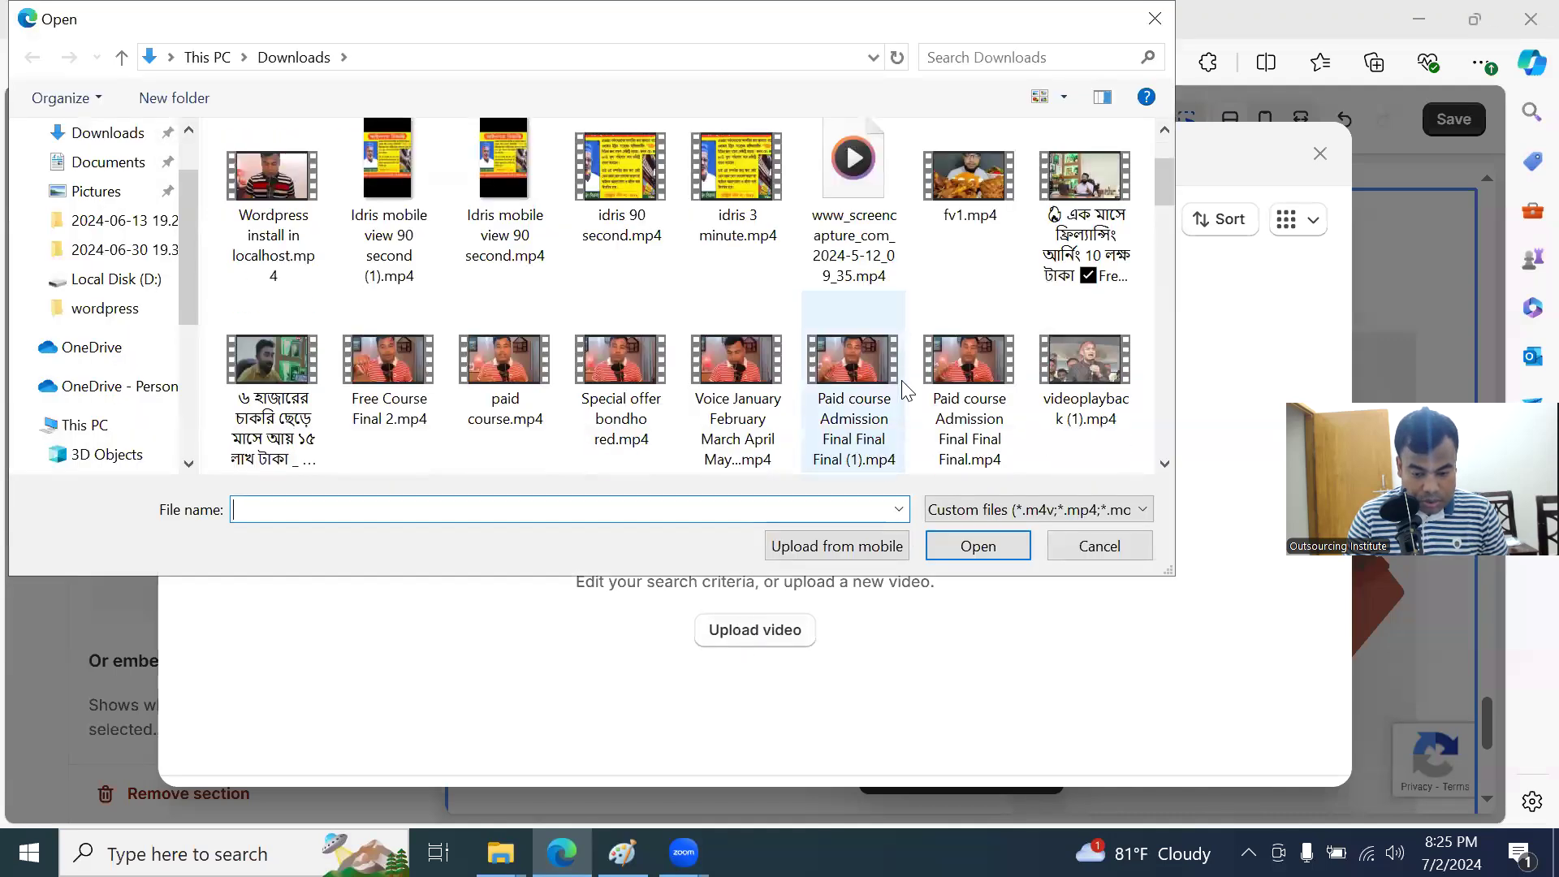
scroll(654, 390, "down", 5)
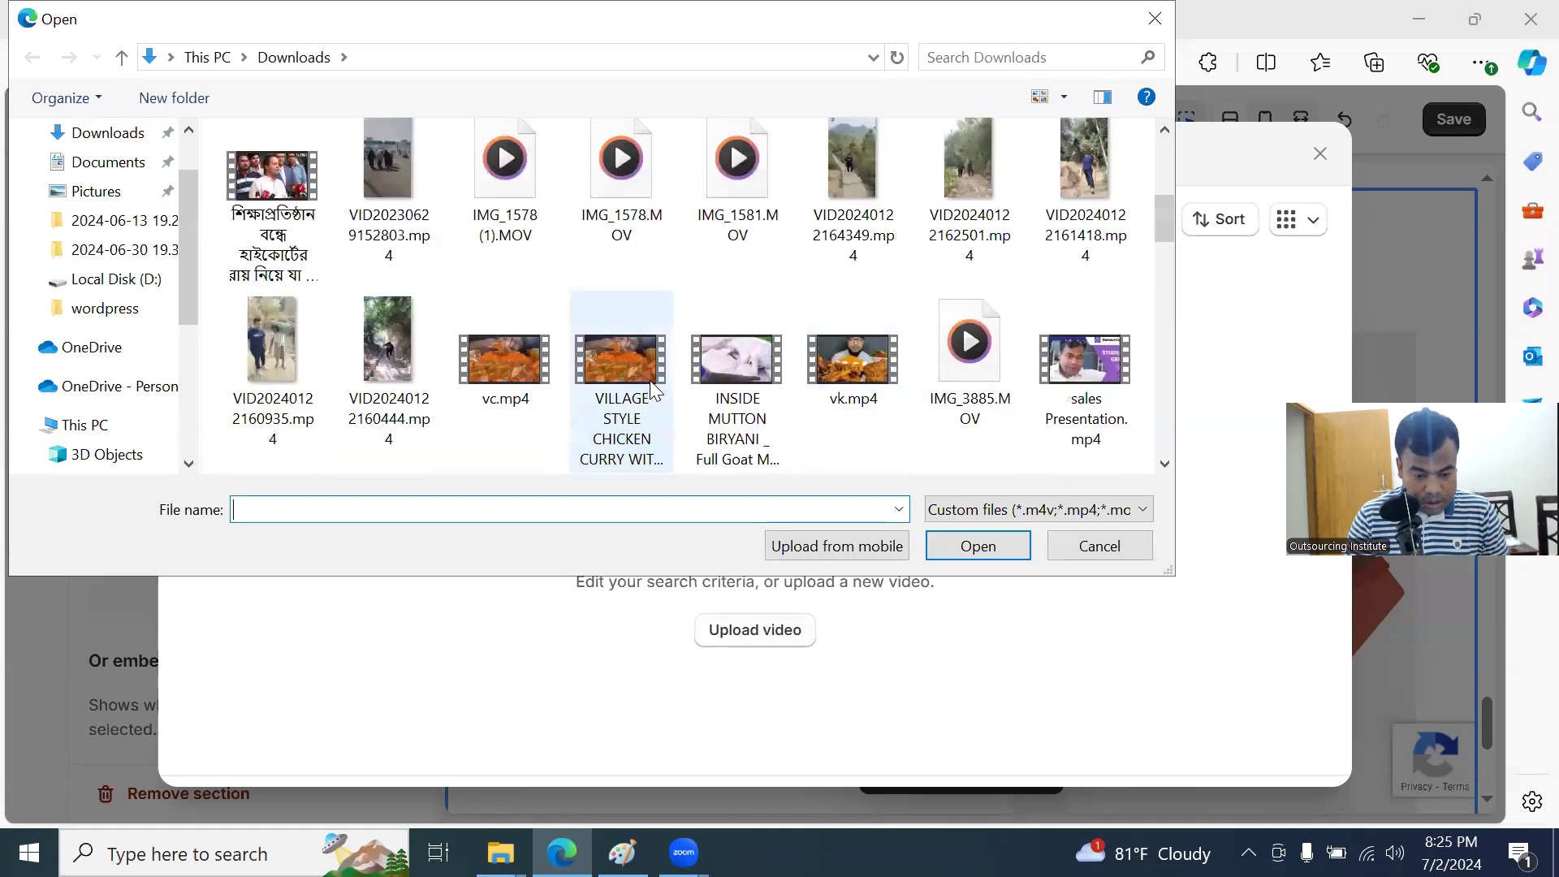
left_click(507, 362)
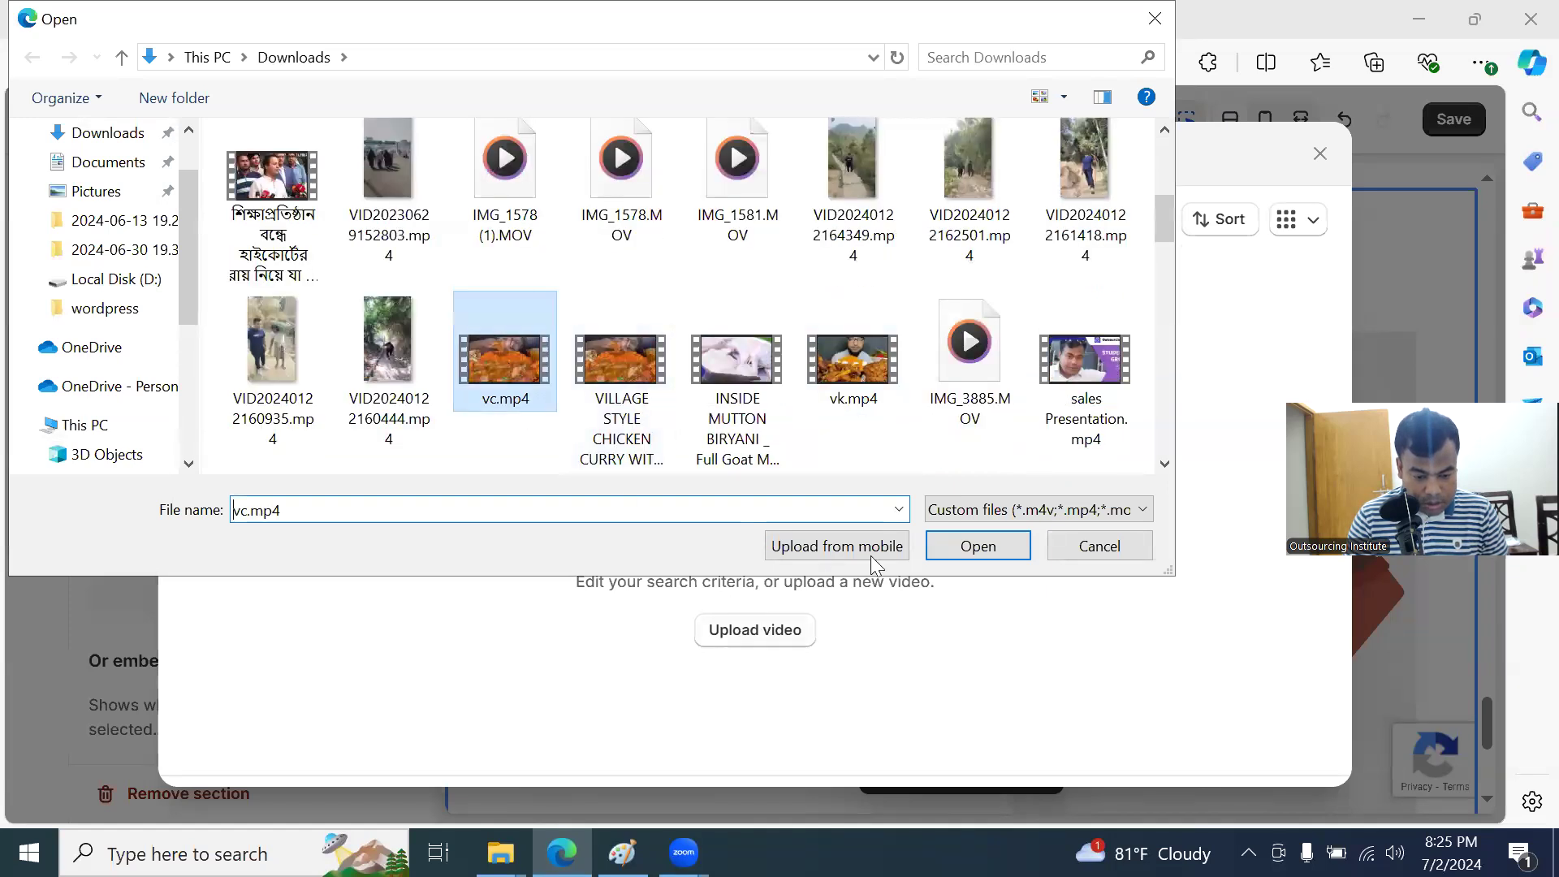
left_click(989, 537)
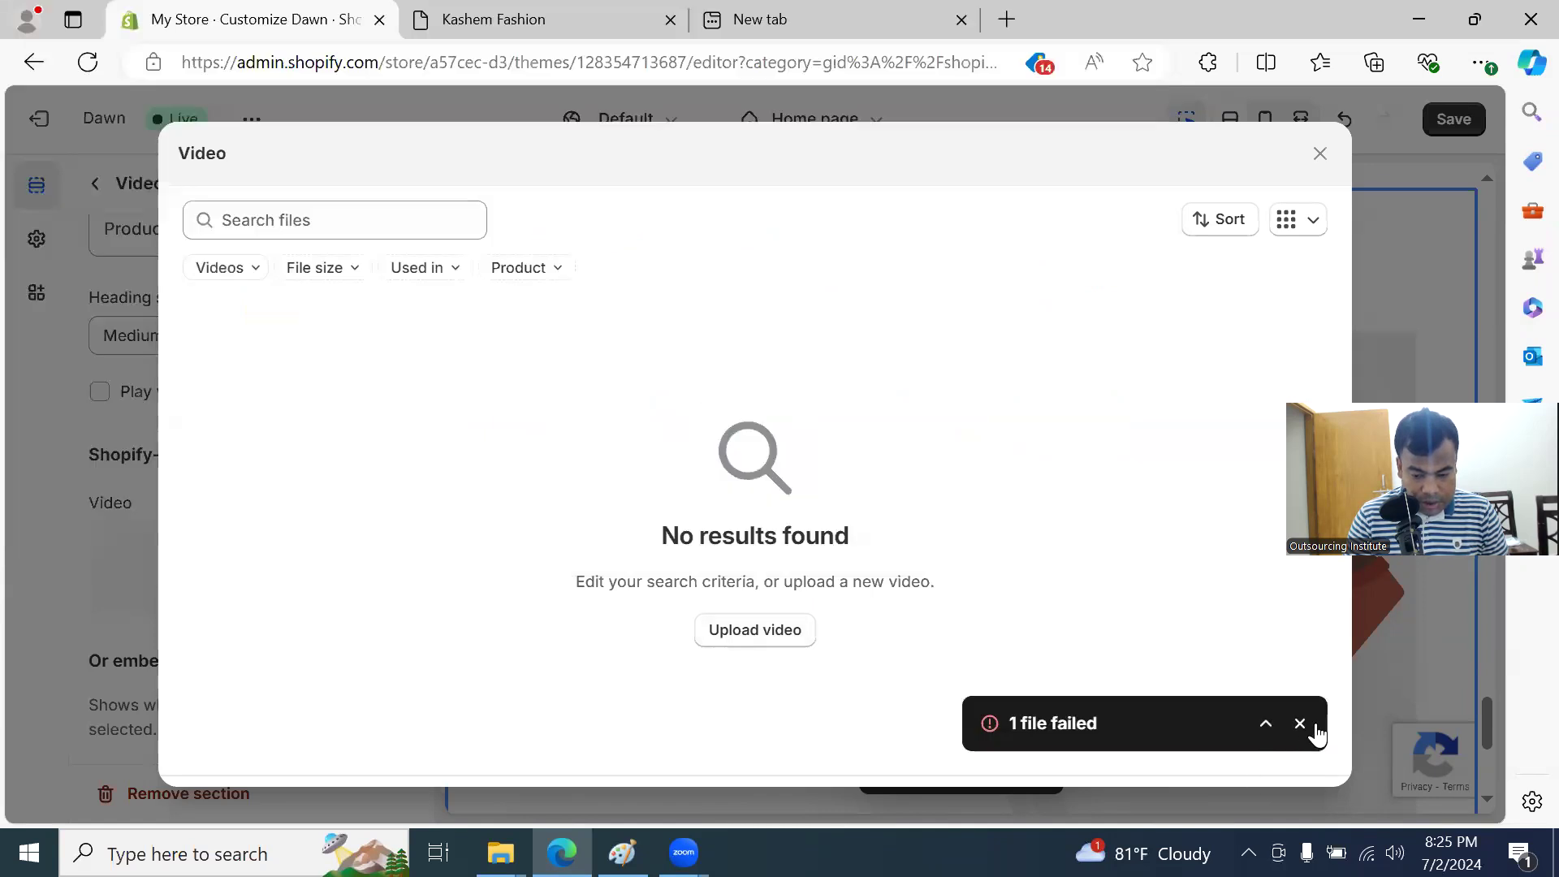
left_click(1307, 723)
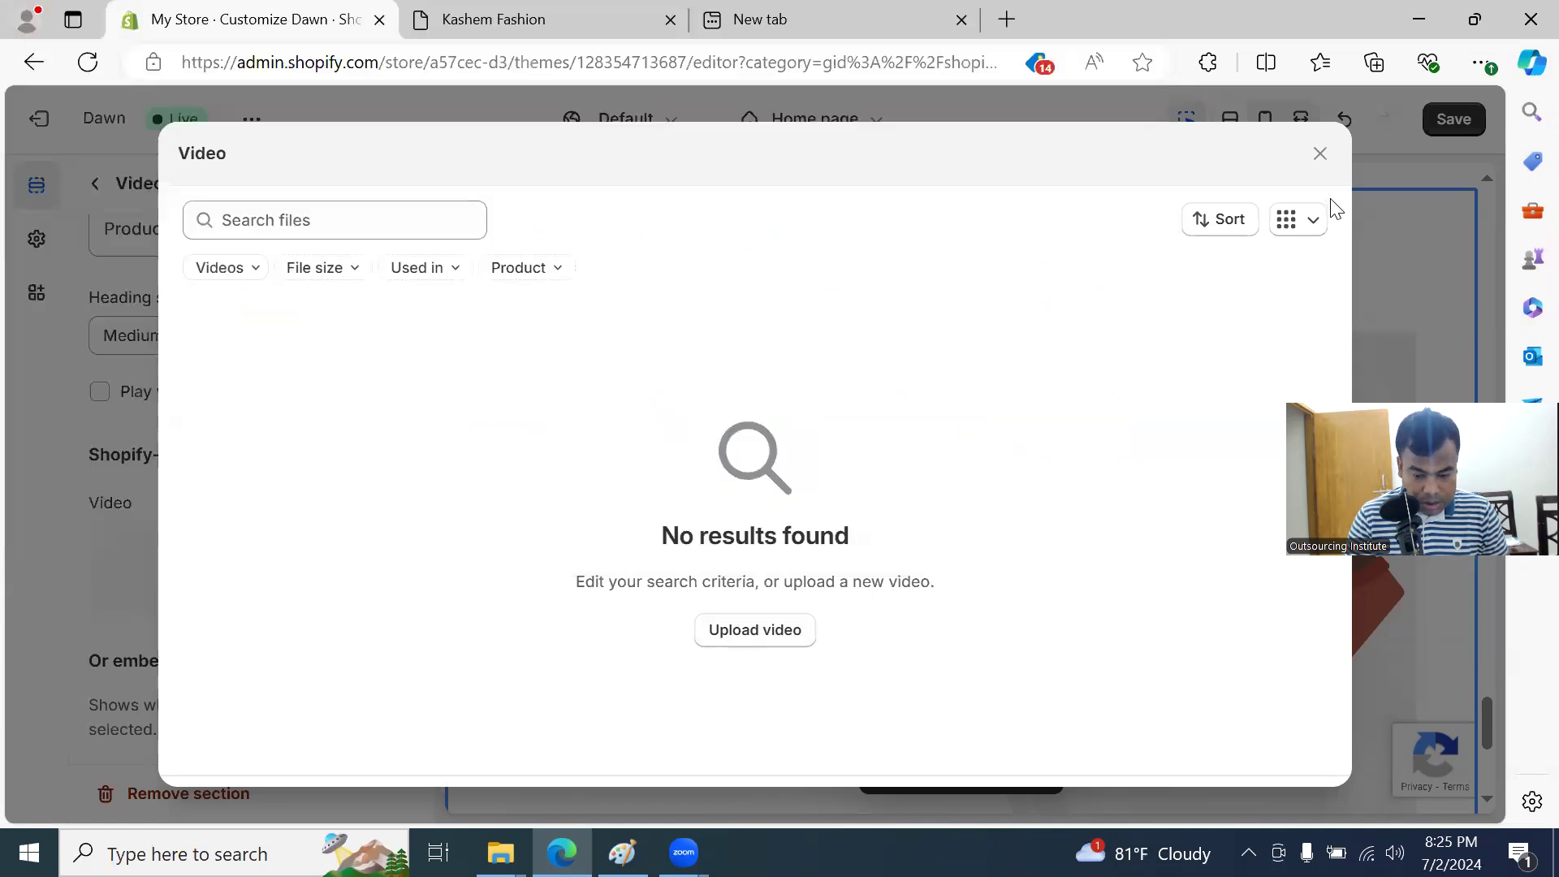
Step: Try to upload Free Course Final 2.mp4 as the Shopify-hosted video, and close the video picker
left_click(768, 637)
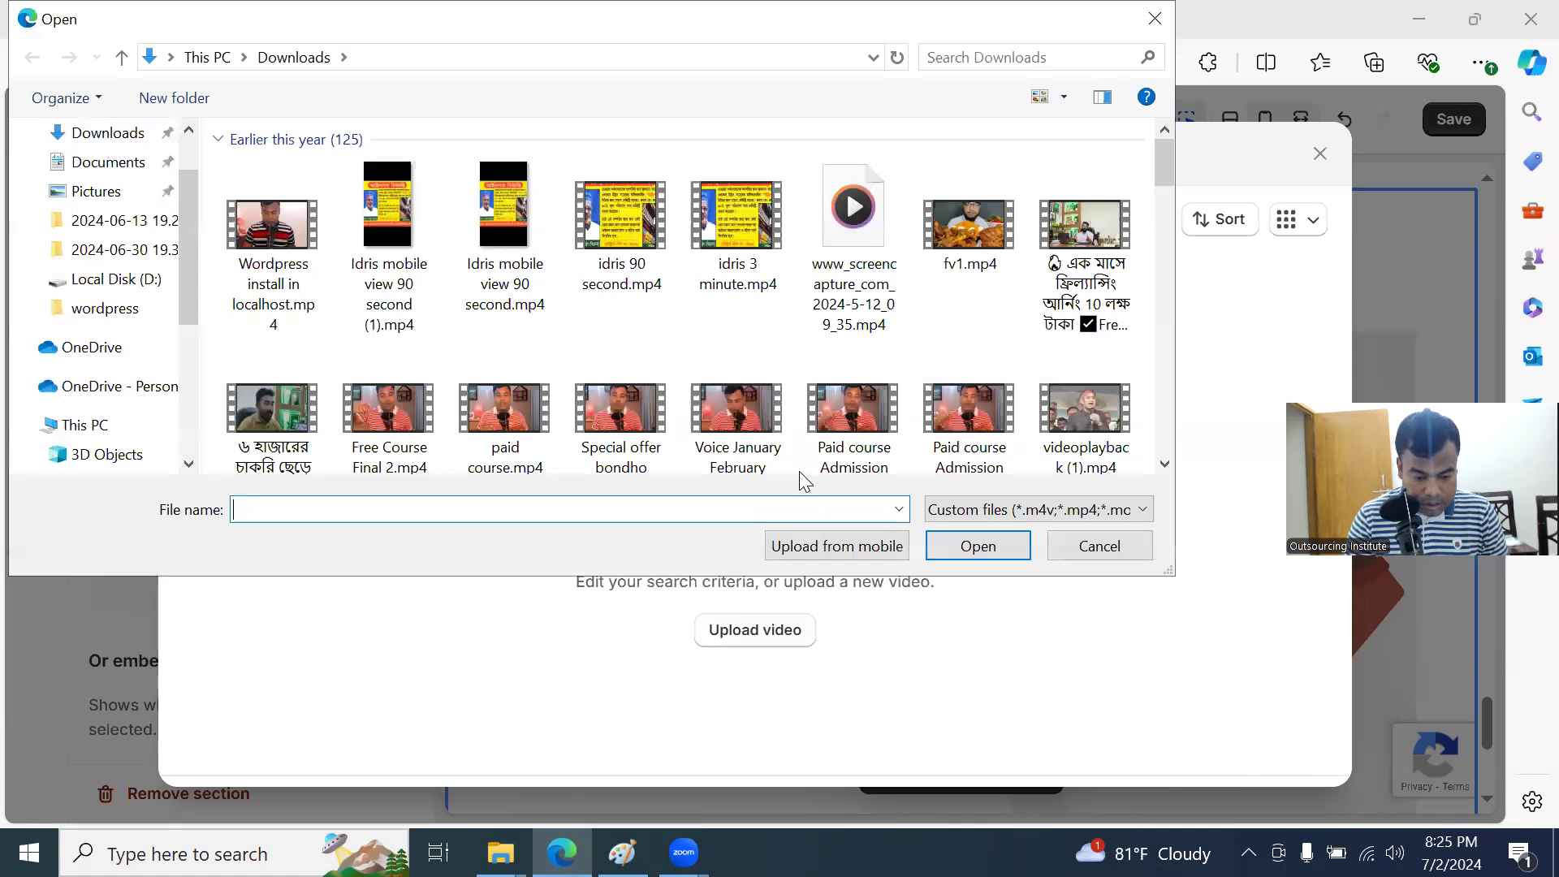
left_click(390, 423)
left_click(974, 545)
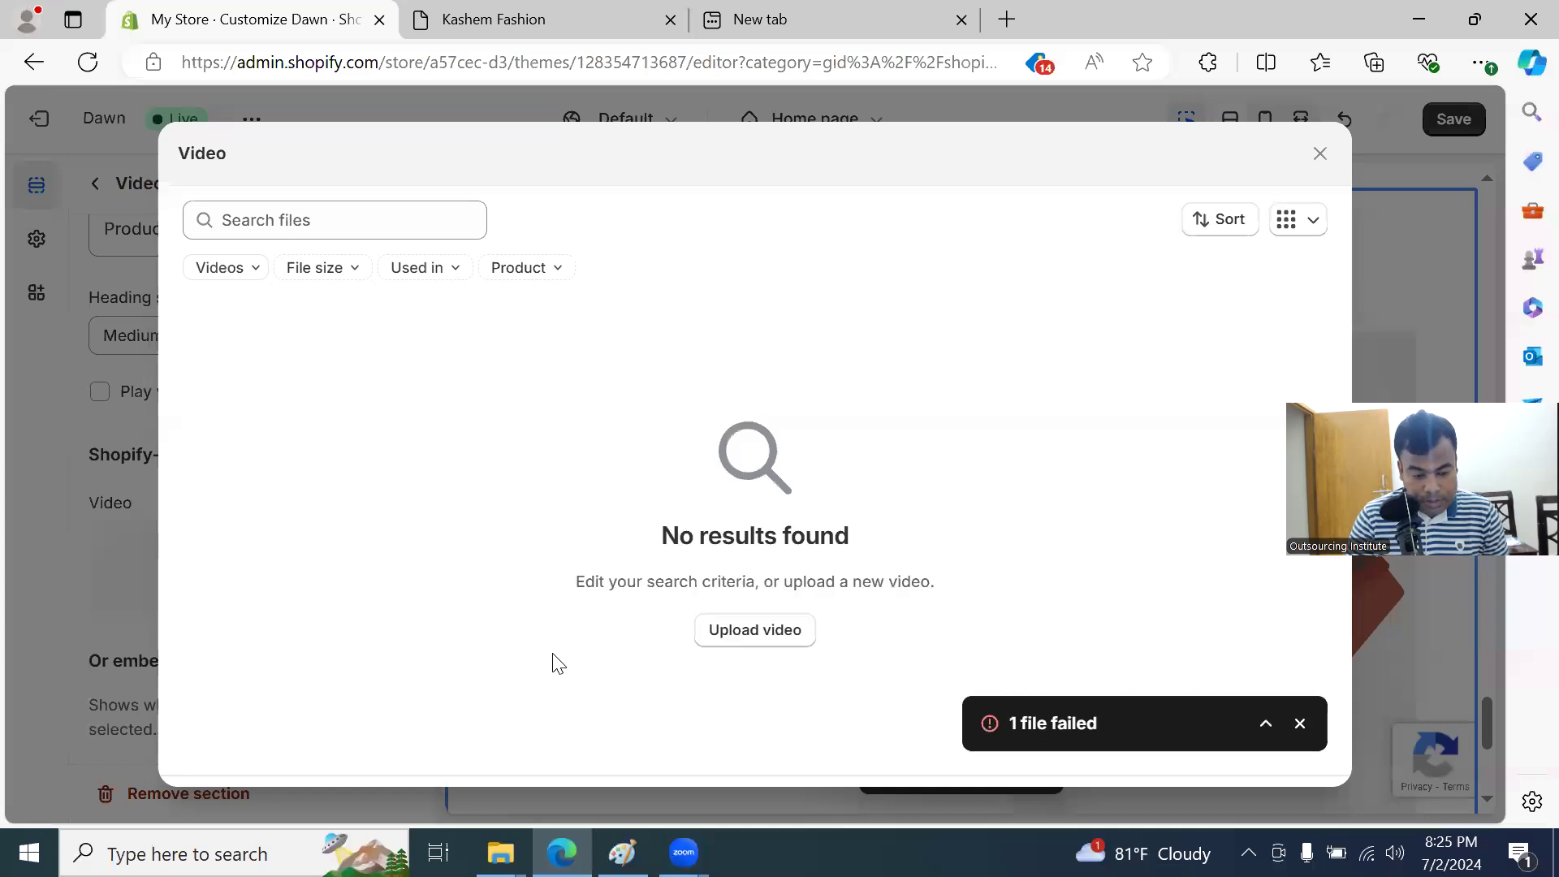
left_click(1299, 722)
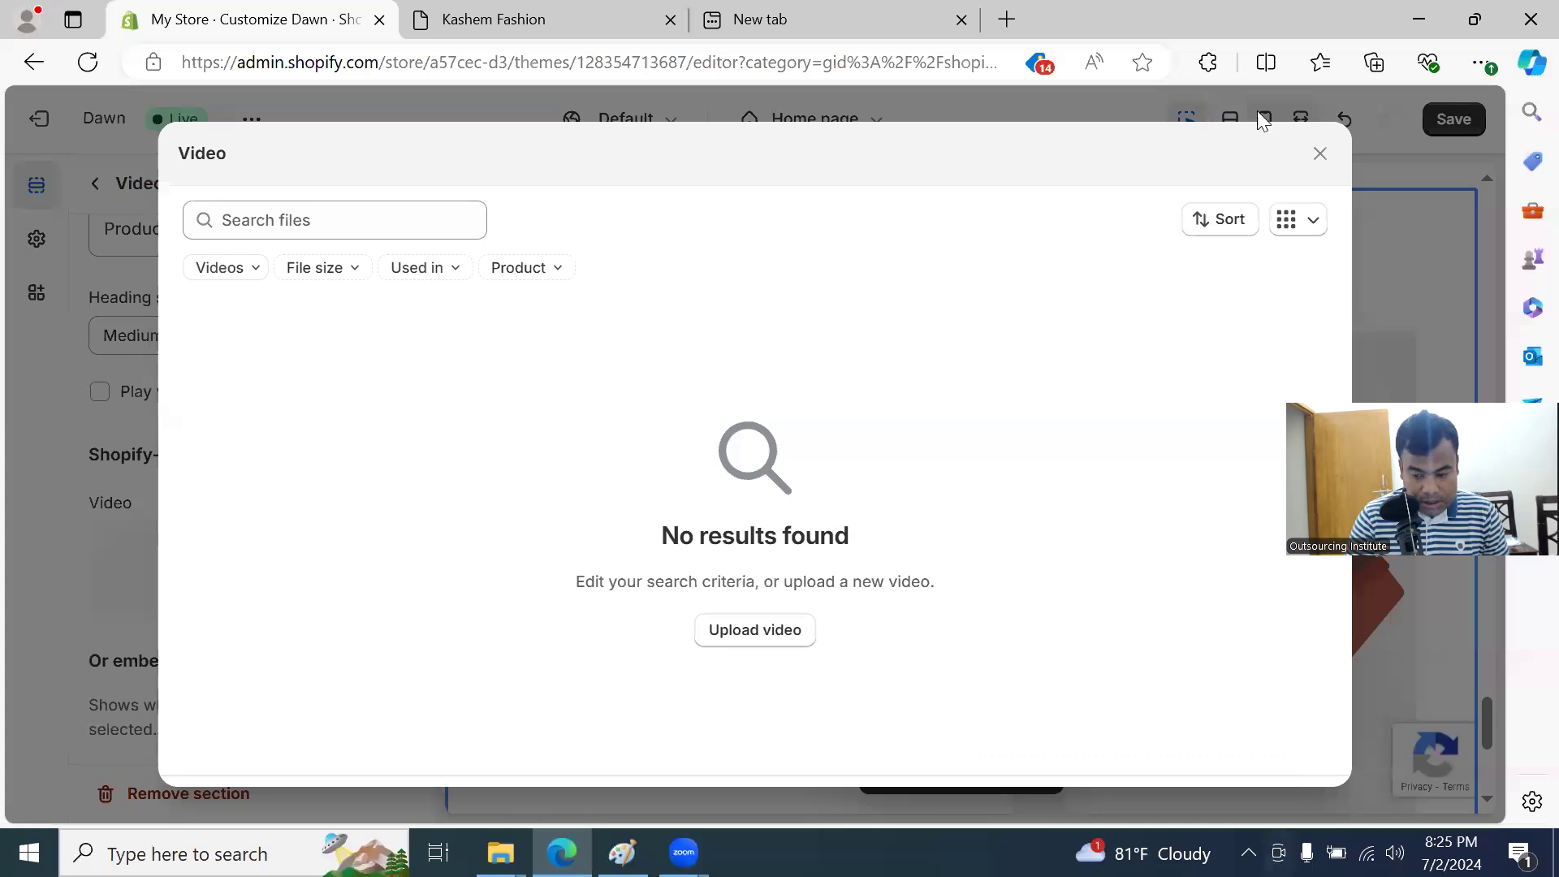
left_click(1317, 156)
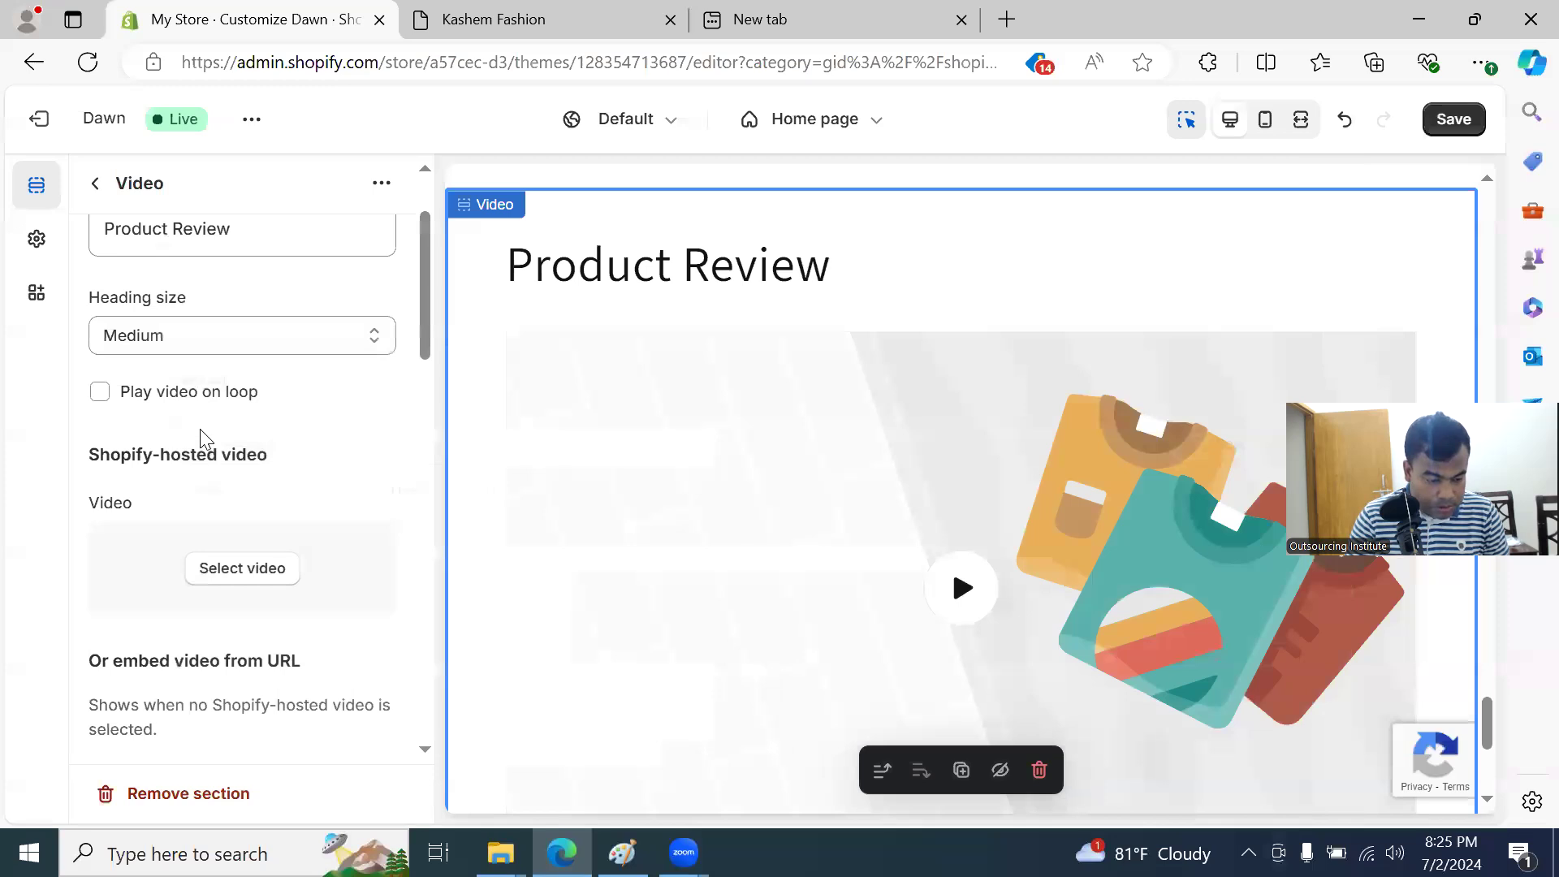
Step: Select the Video section's embed URL for replacement and open YouTube in the spare browser tab
scroll(203, 439, "down", 3)
scroll(247, 536, "down", 2)
triple_click(248, 452)
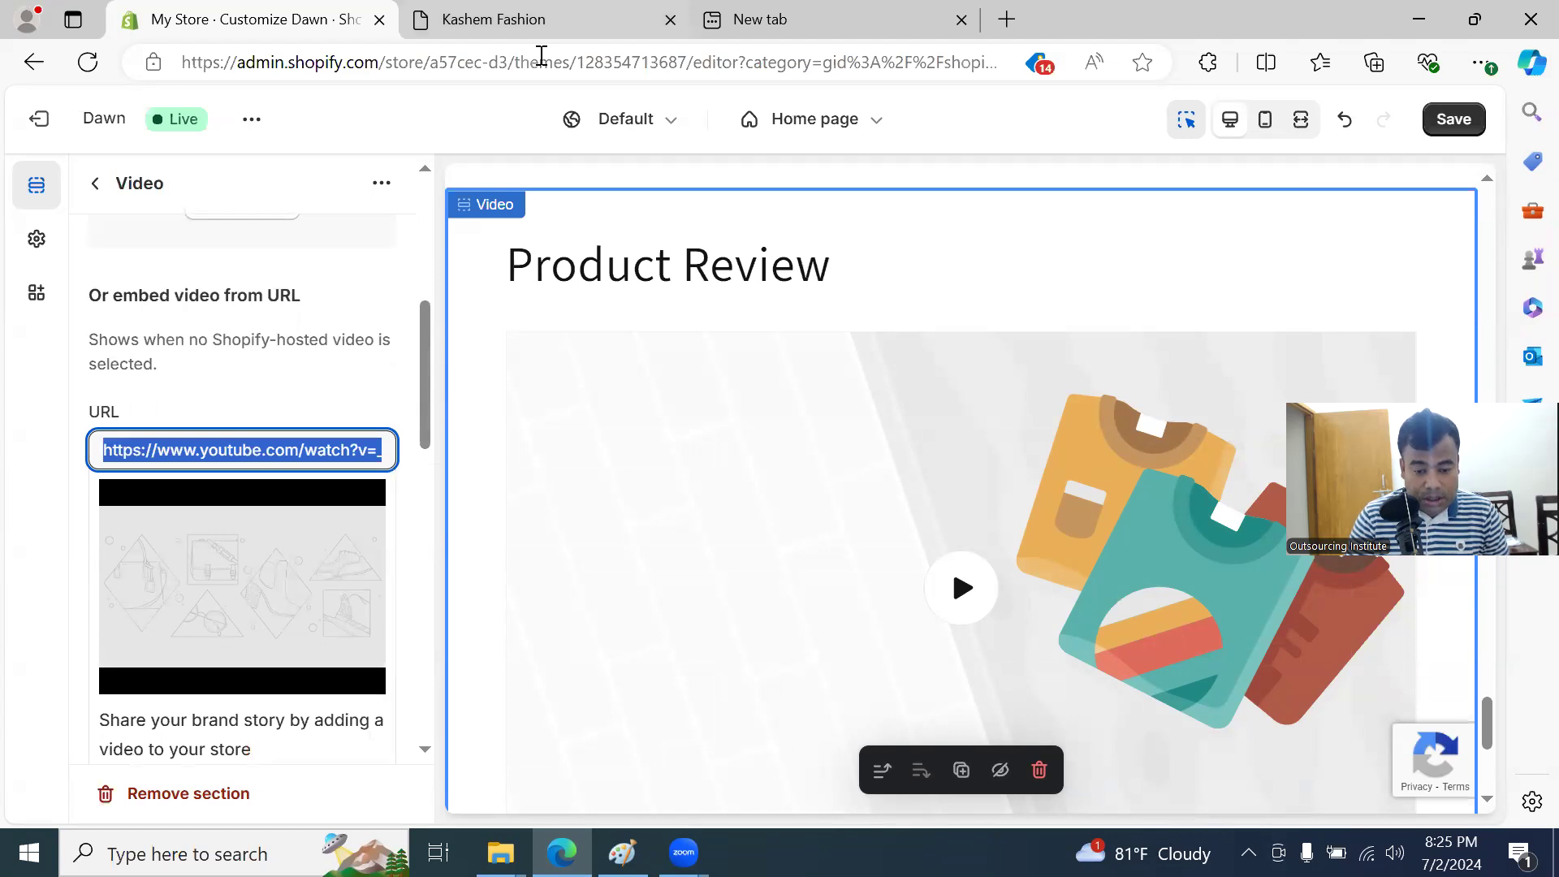
left_click(873, 60)
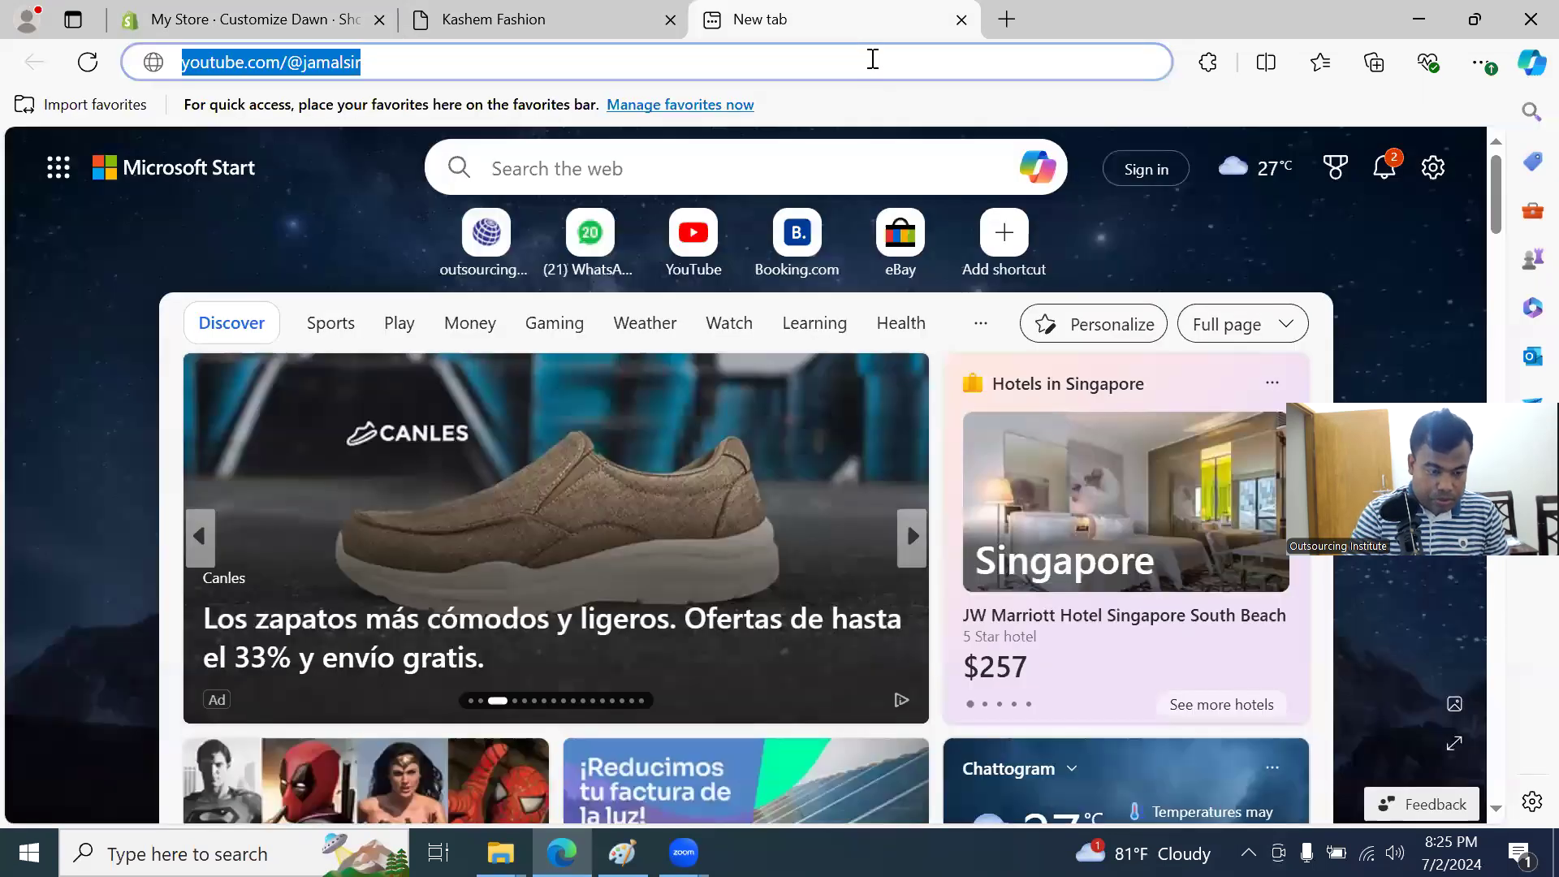
type("yo")
key("Return")
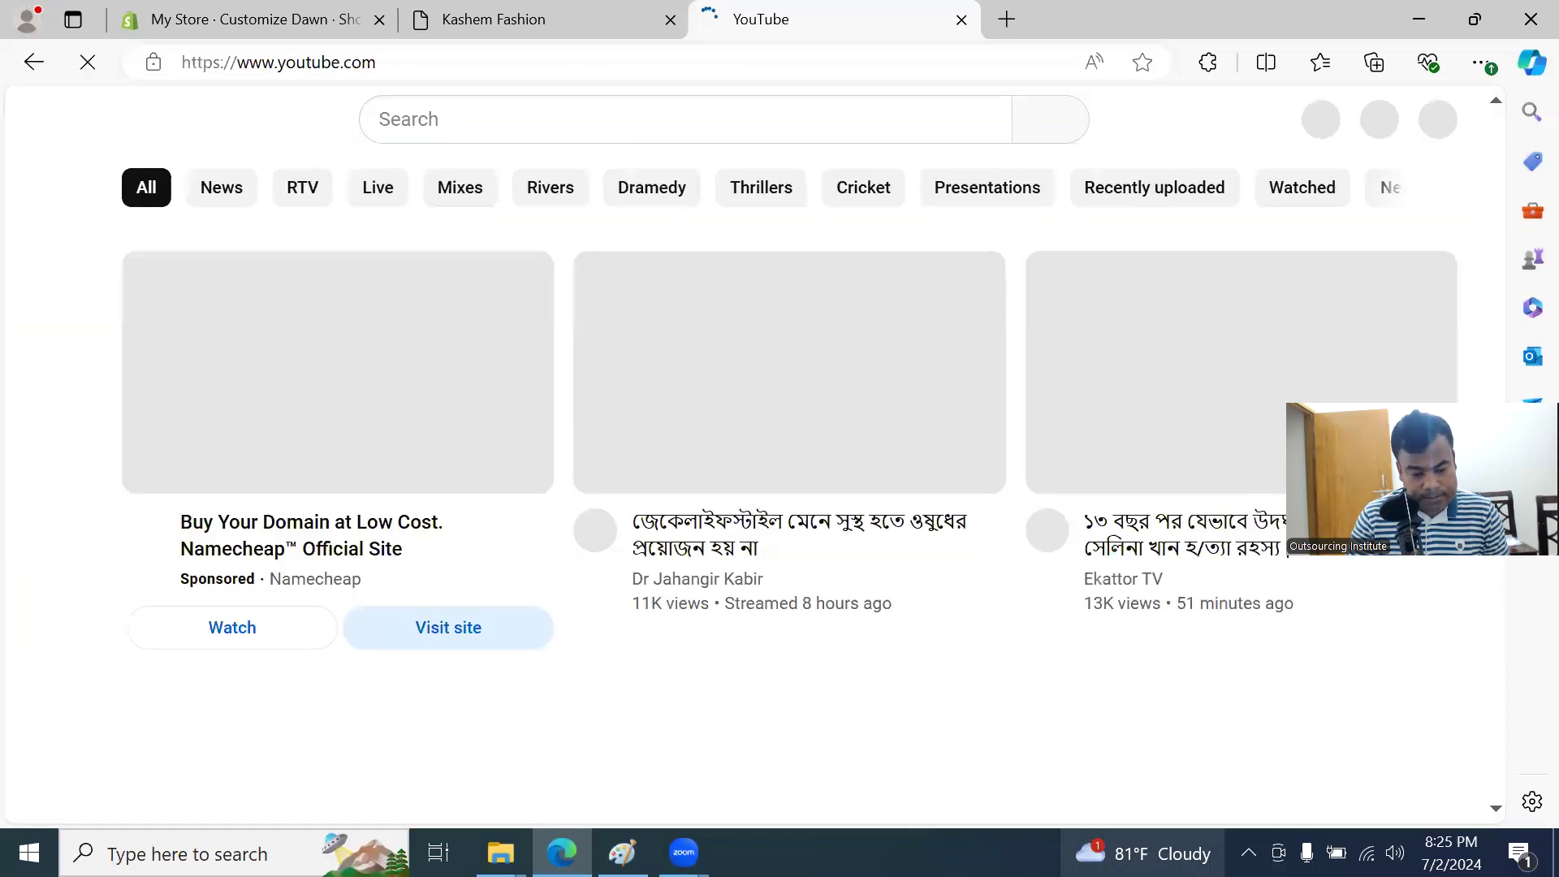
Step: Search YouTube for "fahion house"
scroll(487, 522, "down", 3)
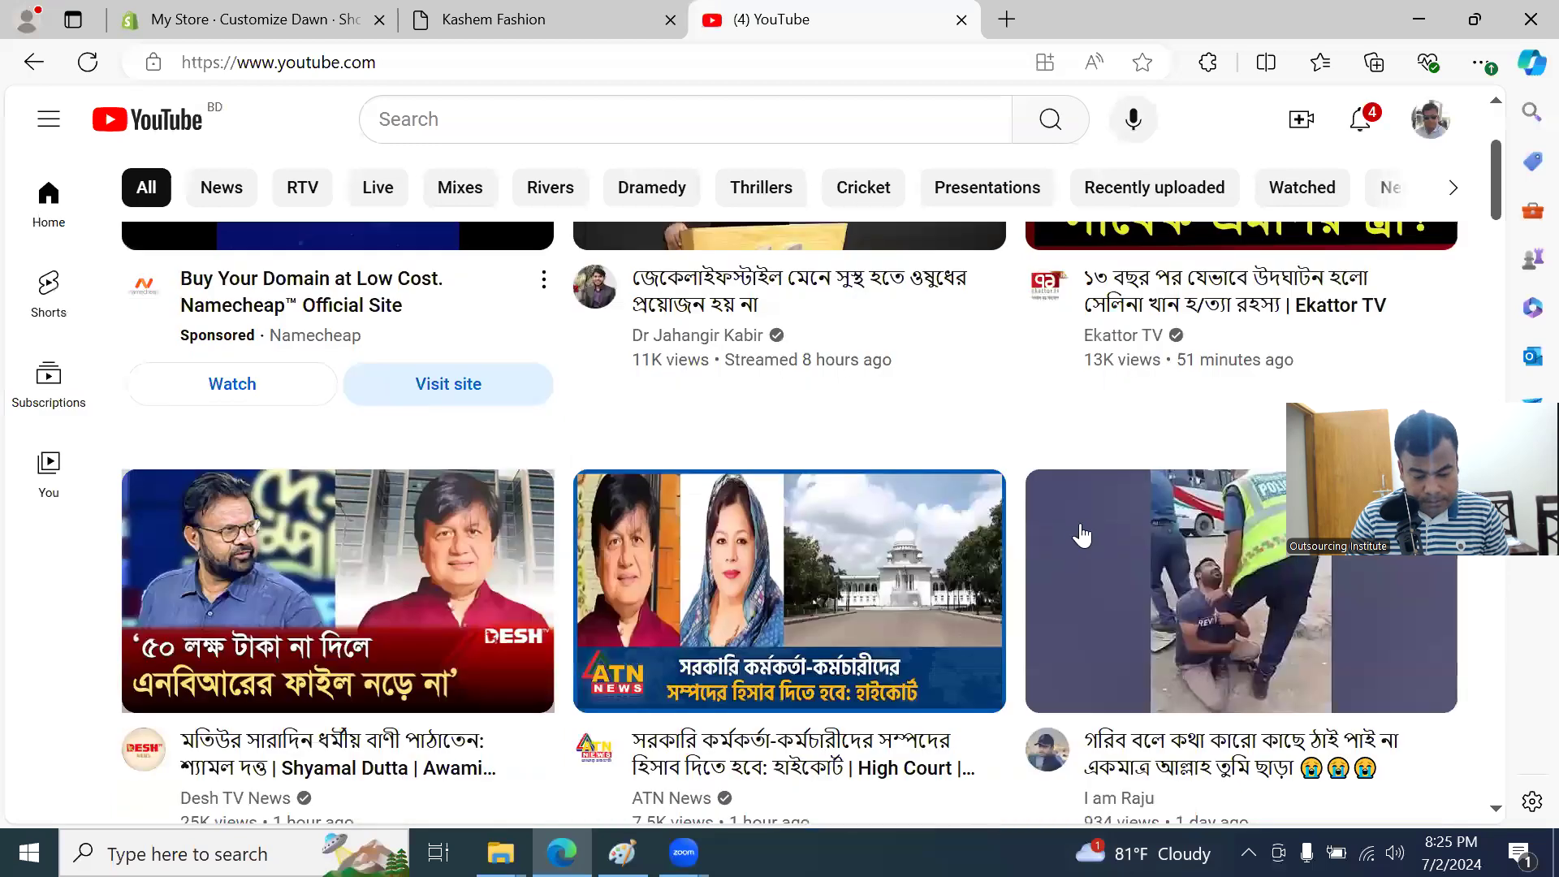
scroll(1078, 537, "down", 3)
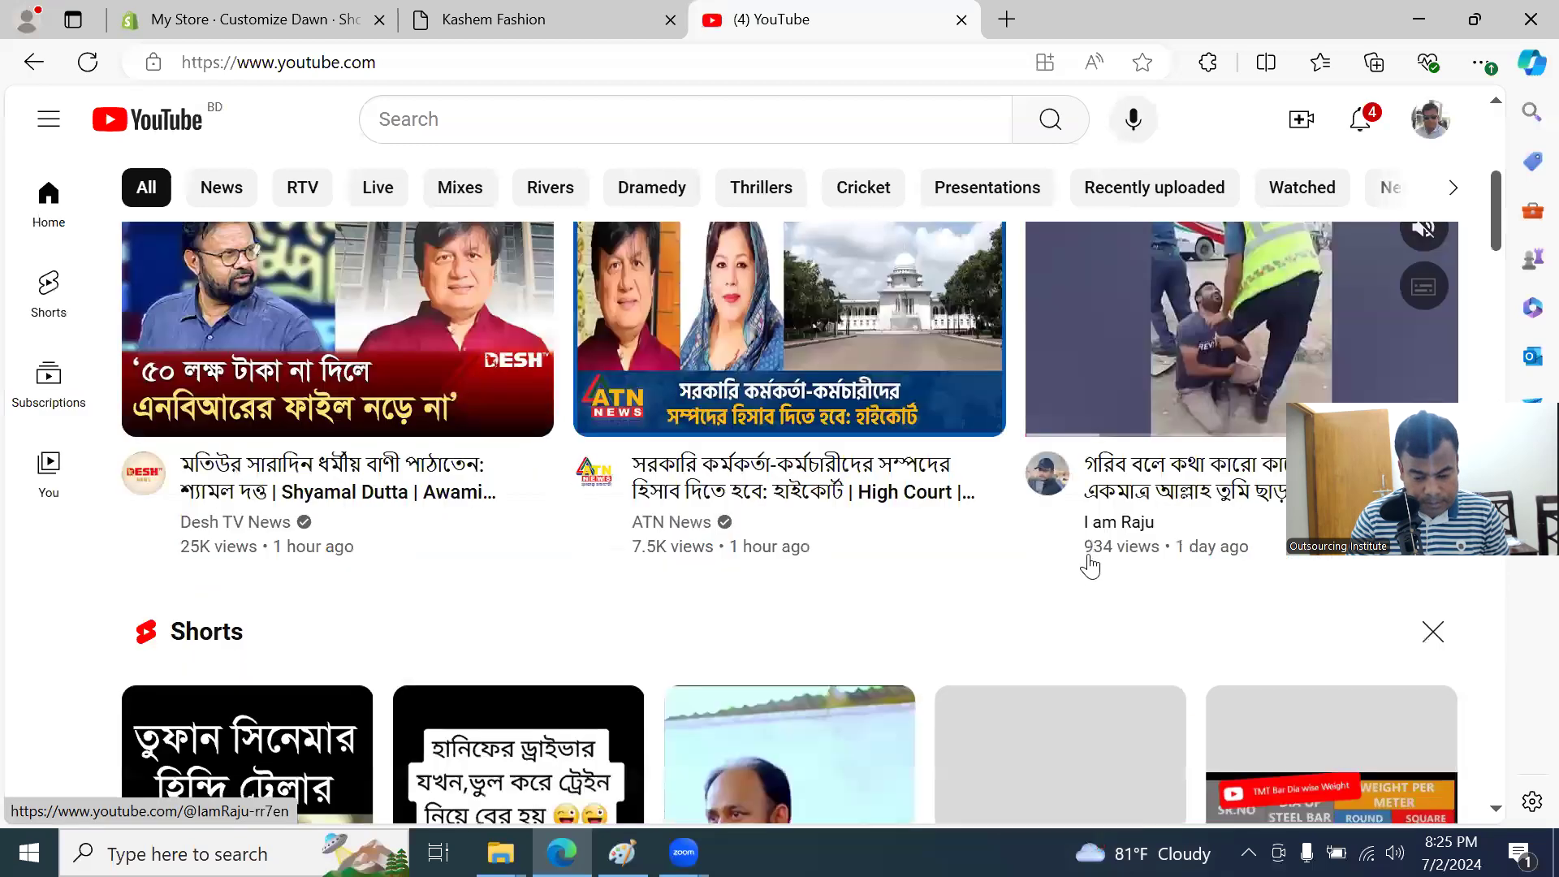
scroll(1090, 565, "down", 4)
scroll(1090, 566, "down", 5)
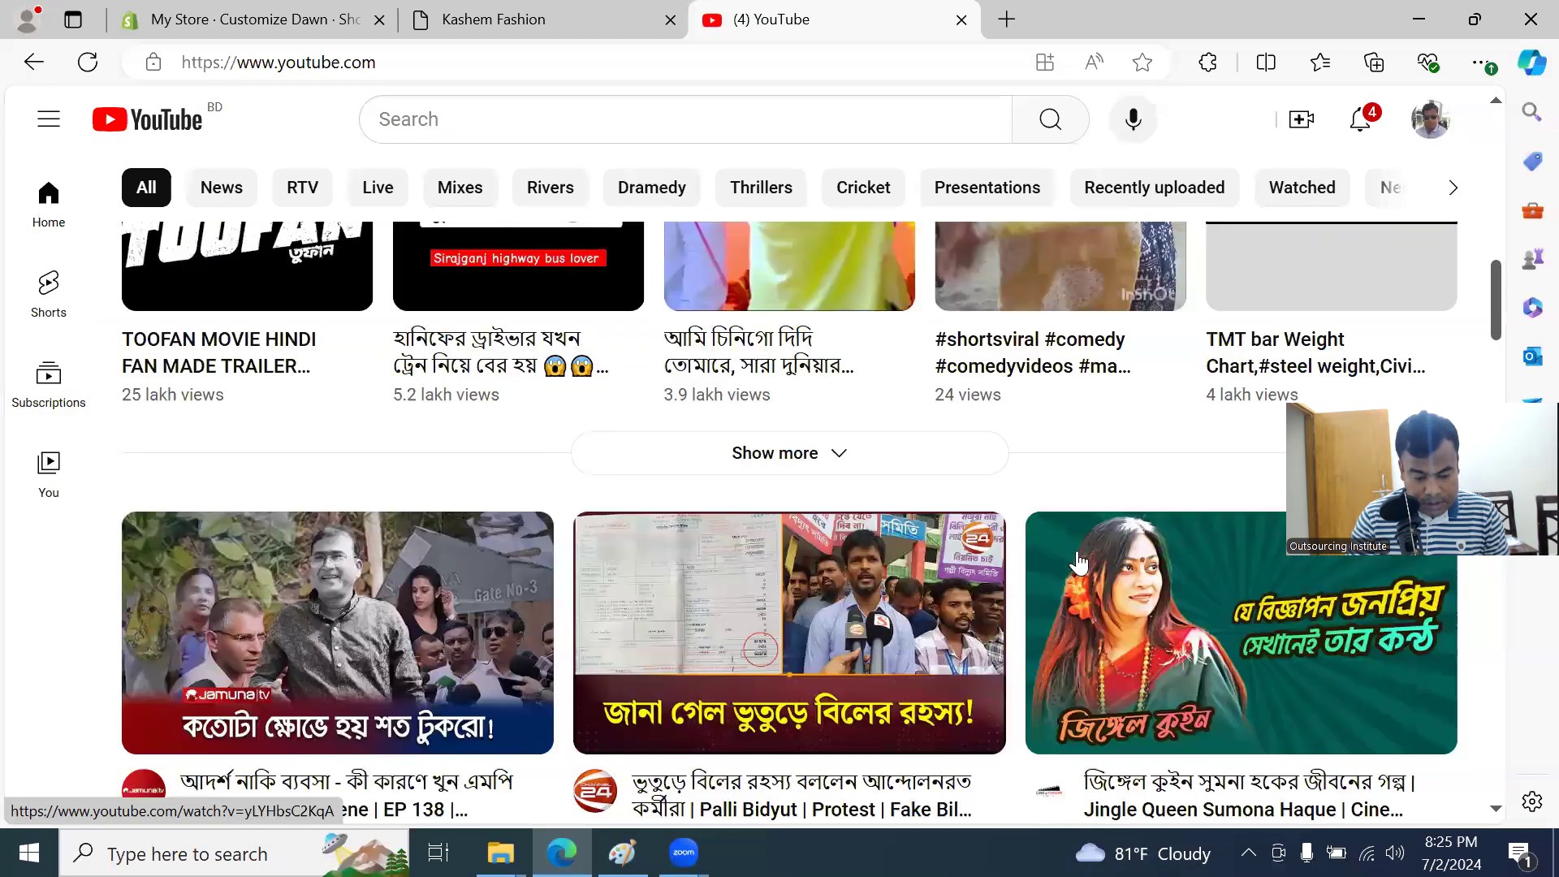
left_click(614, 113)
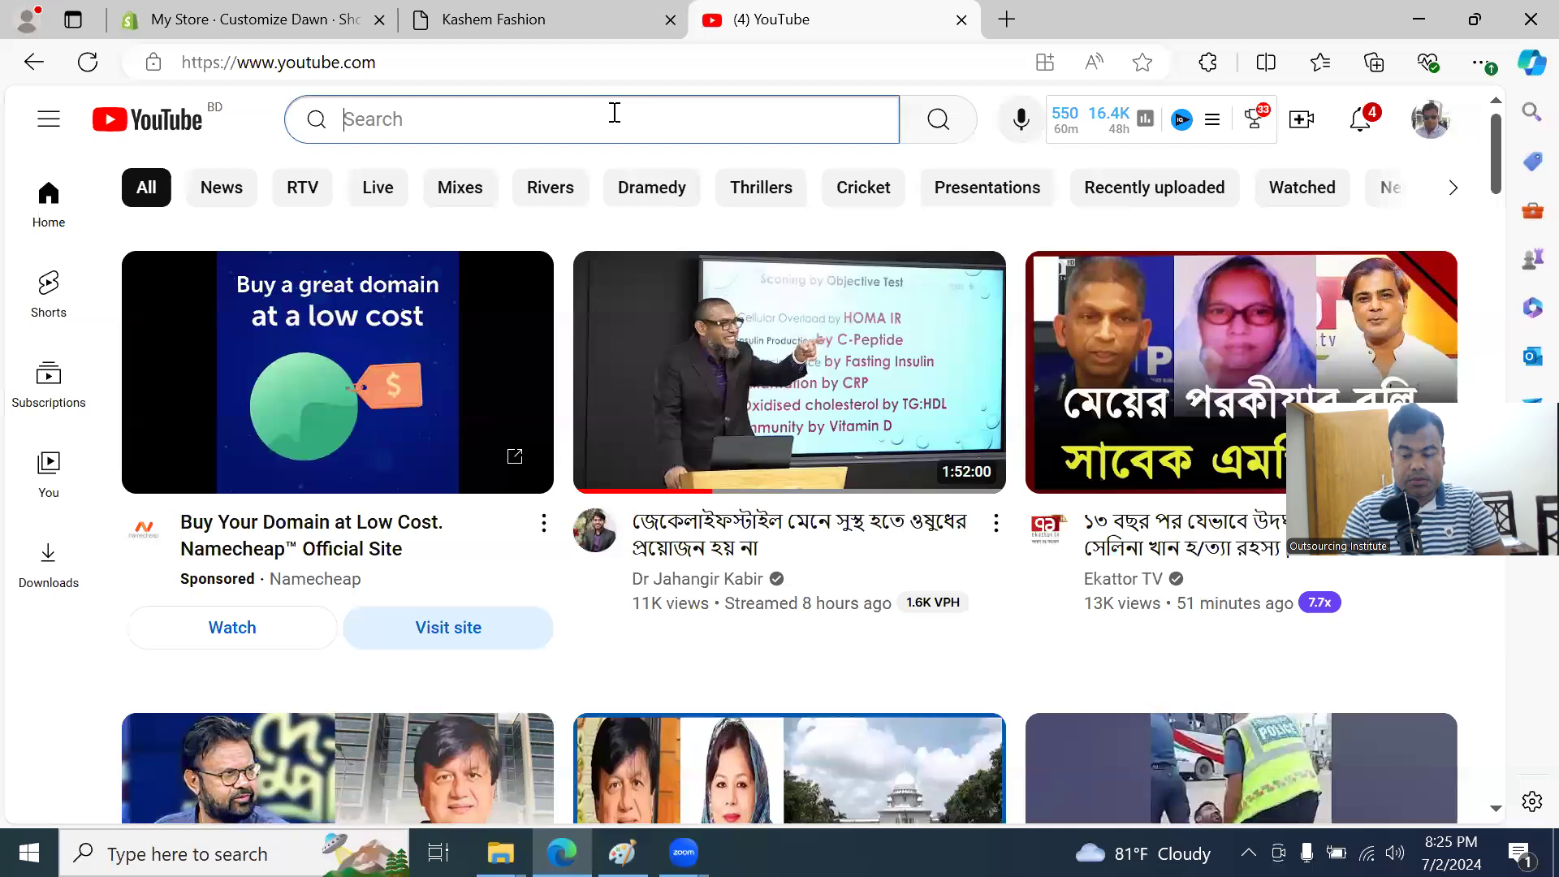
type("fahion hou")
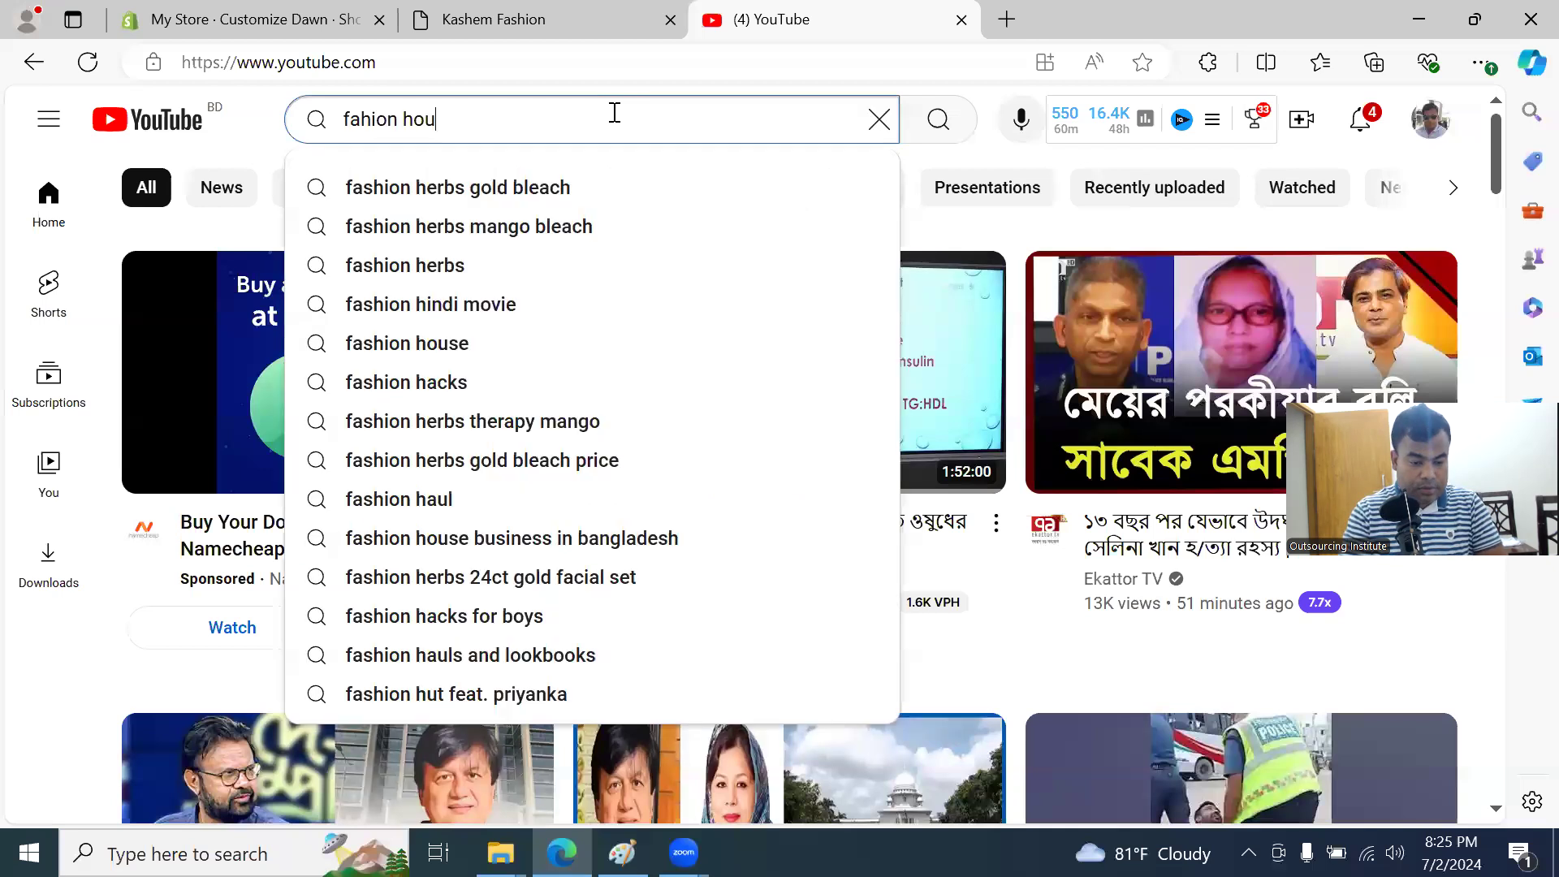
type("se")
key("Return")
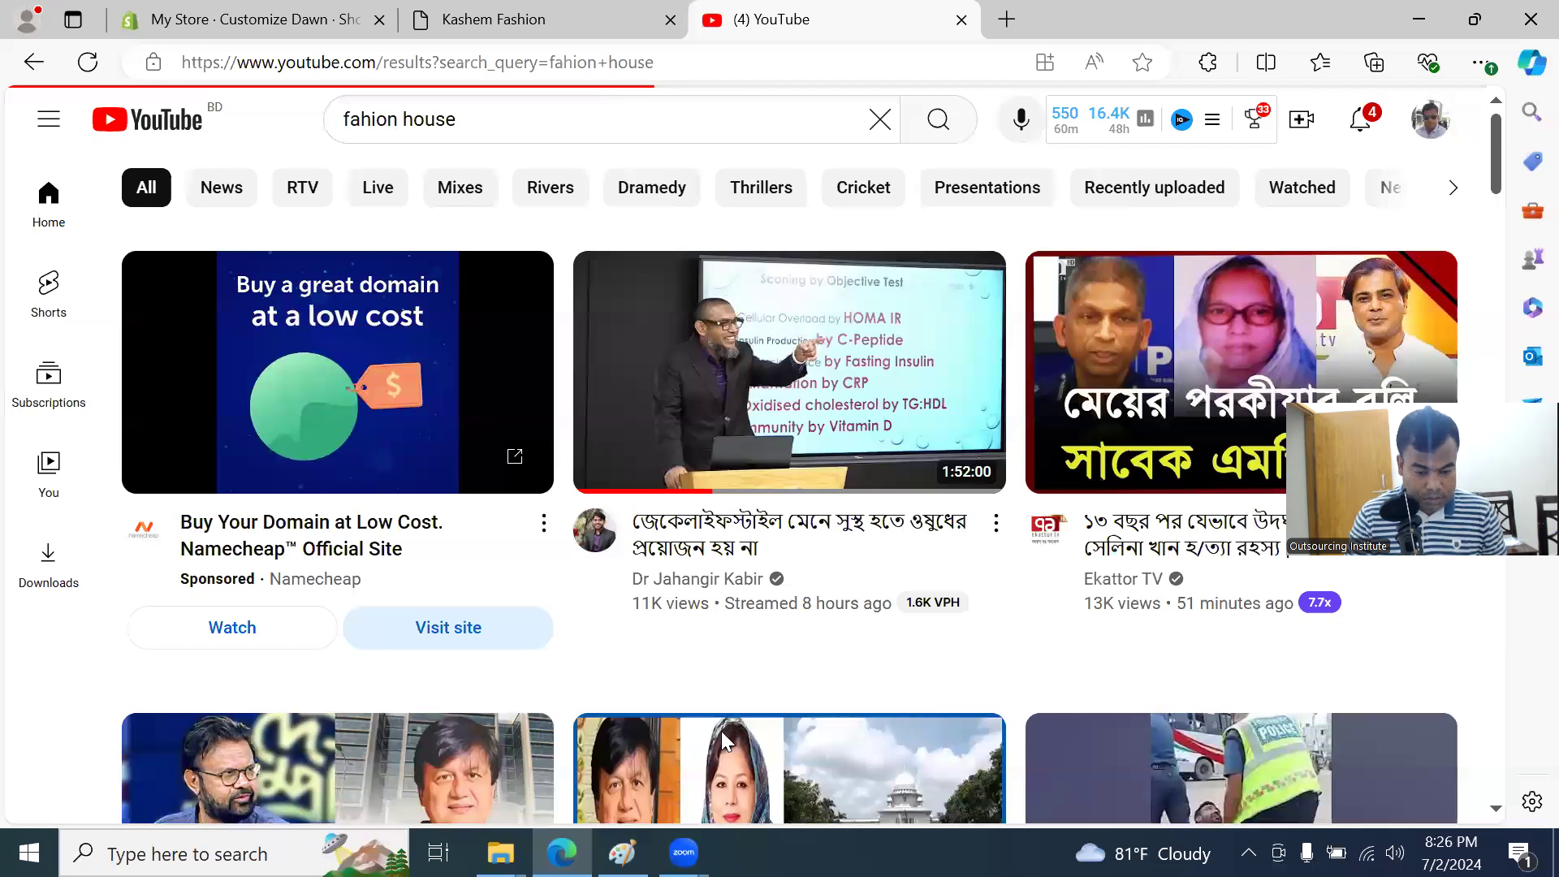
Step: Copy the link of the "Fashion House Business of Bangladesh" video from the YouTube search results
scroll(852, 382, "down", 4)
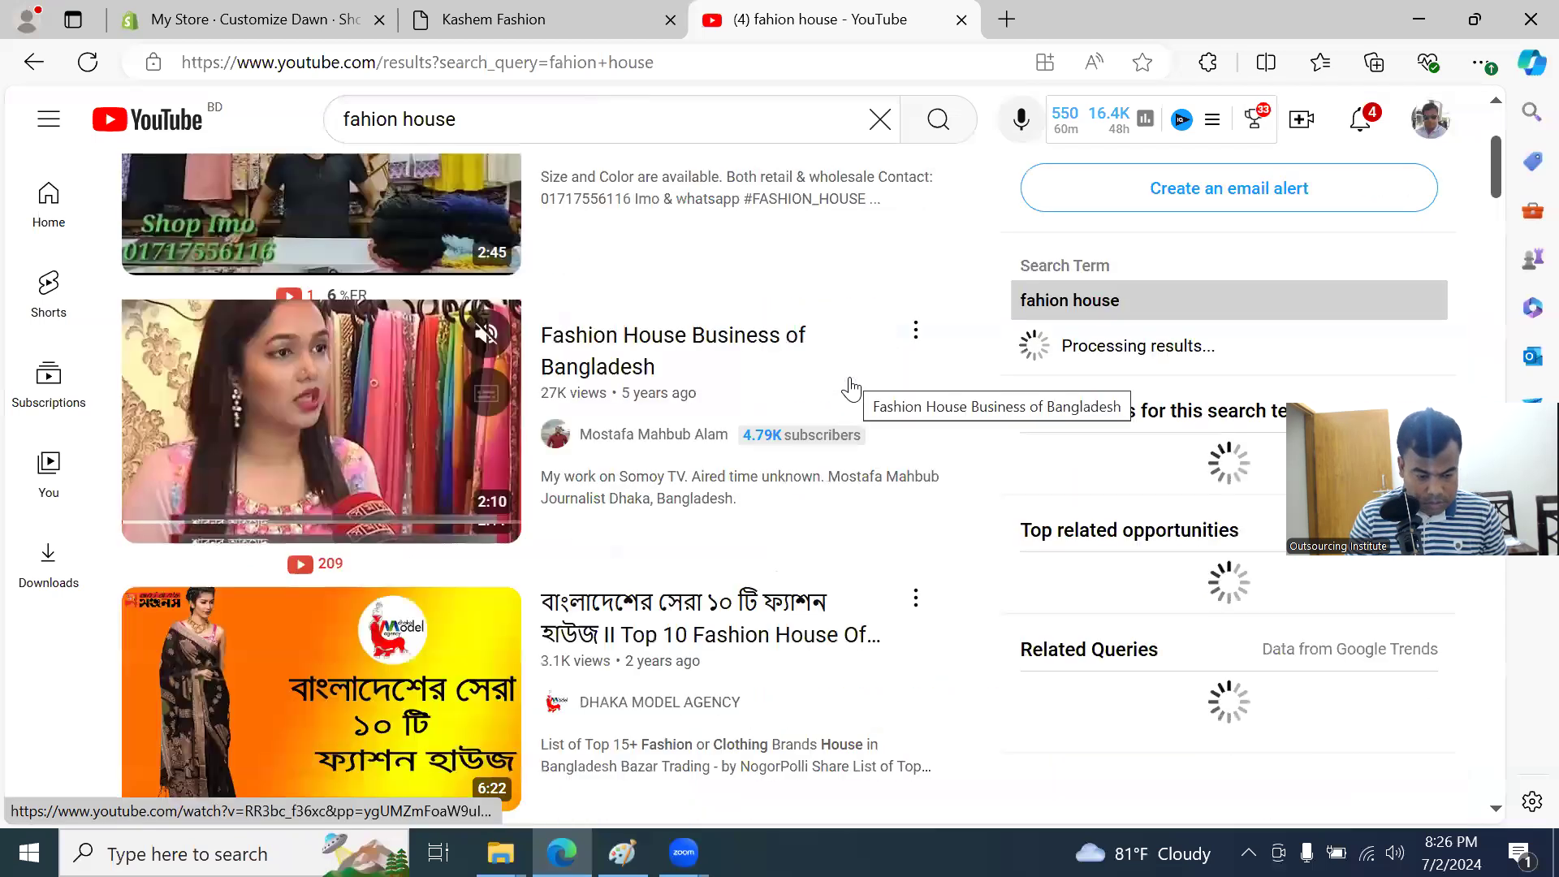
scroll(853, 403, "down", 3)
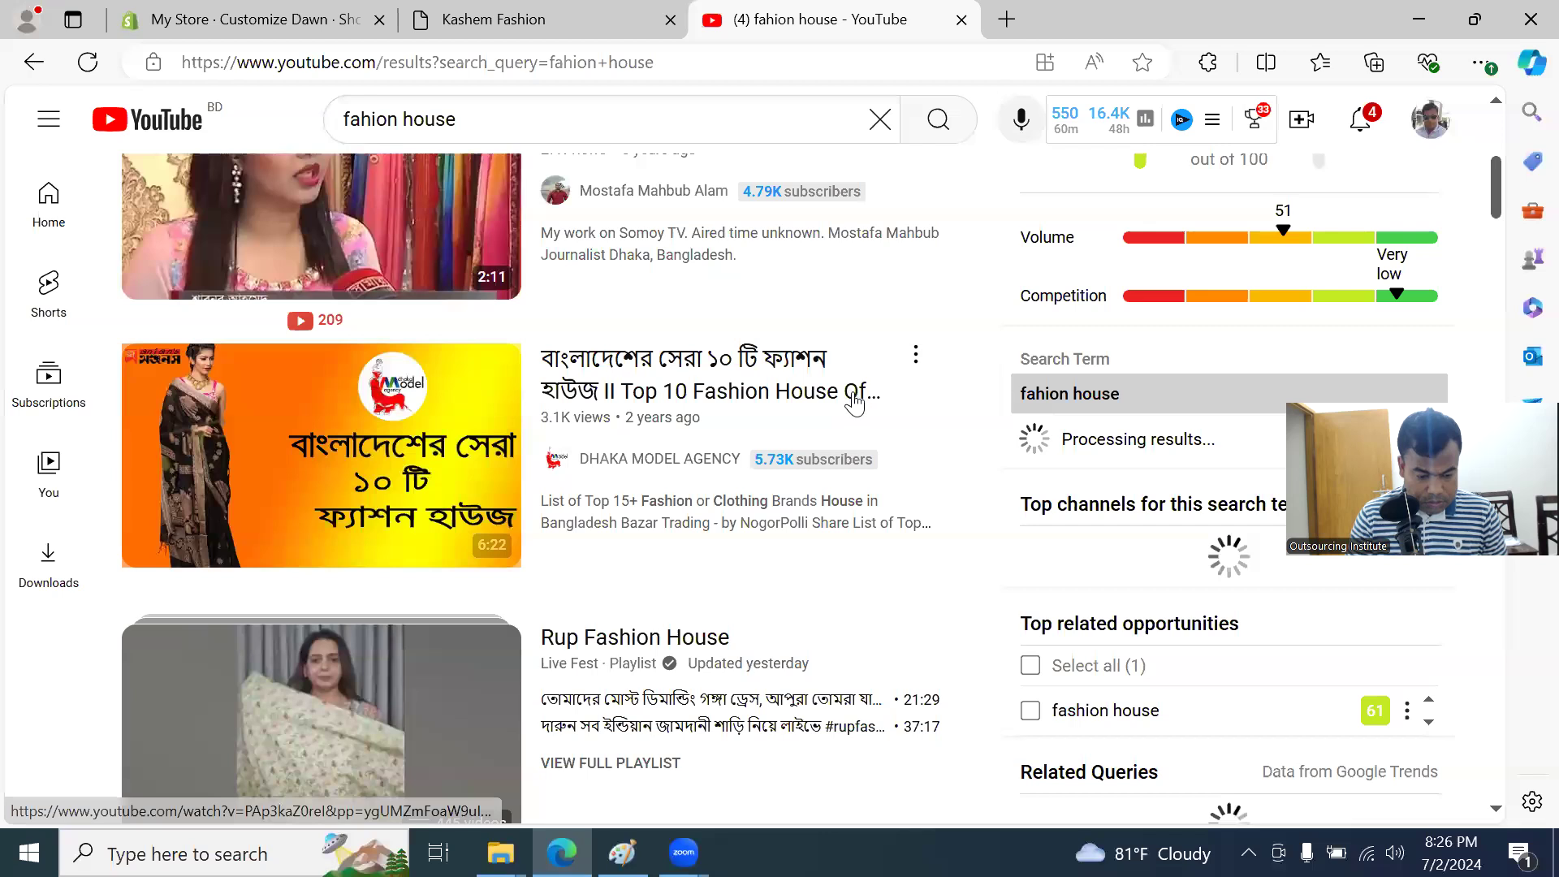
scroll(854, 403, "down", 5)
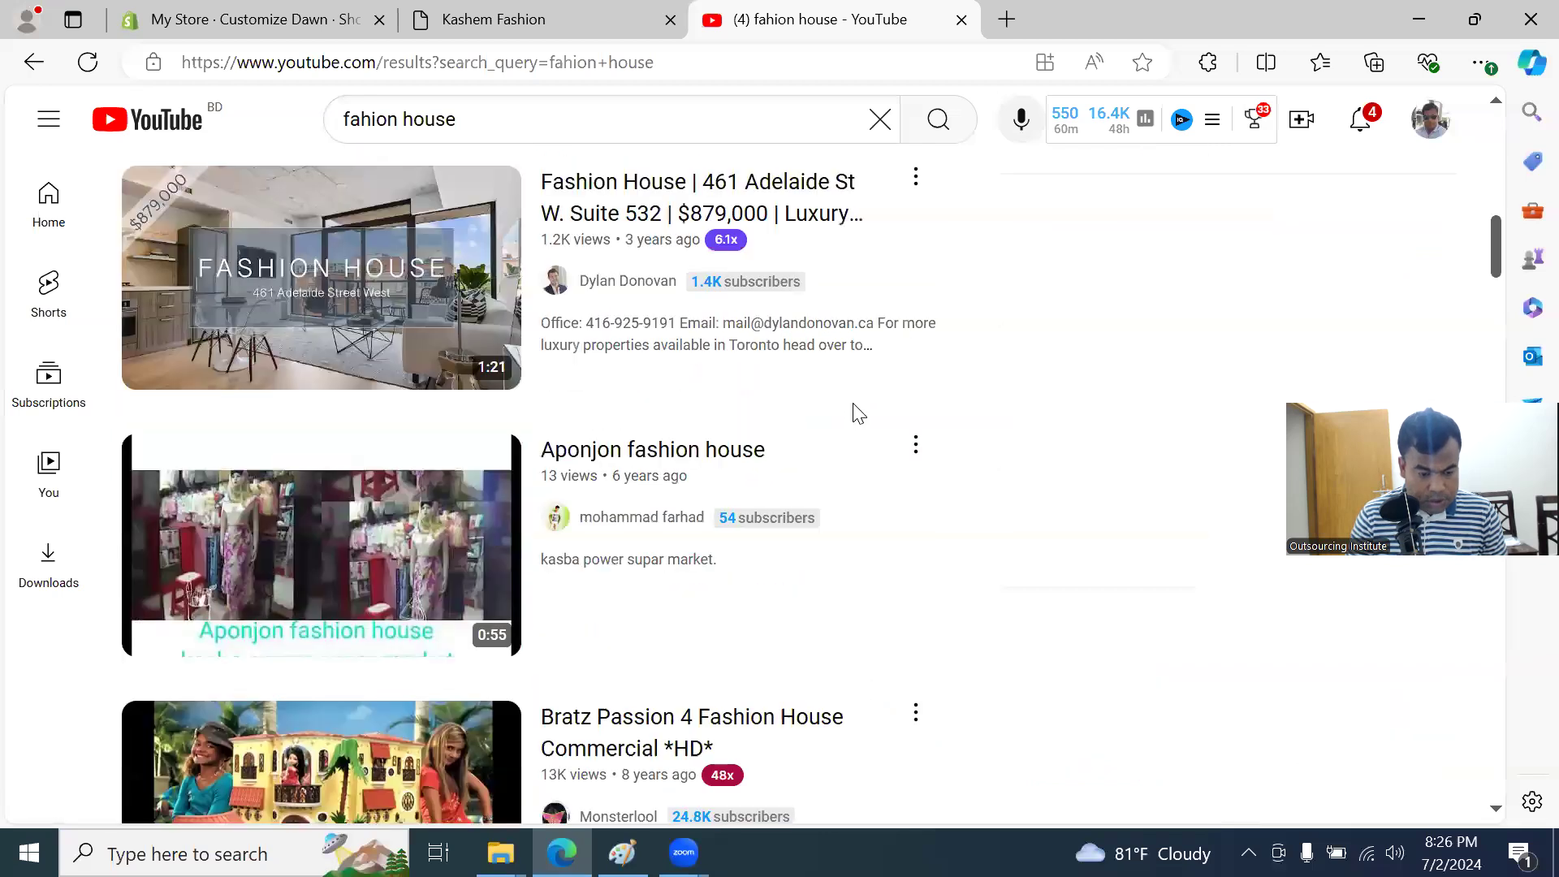
scroll(810, 487, "up", 5)
scroll(341, 396, "up", 3)
right_click(341, 395)
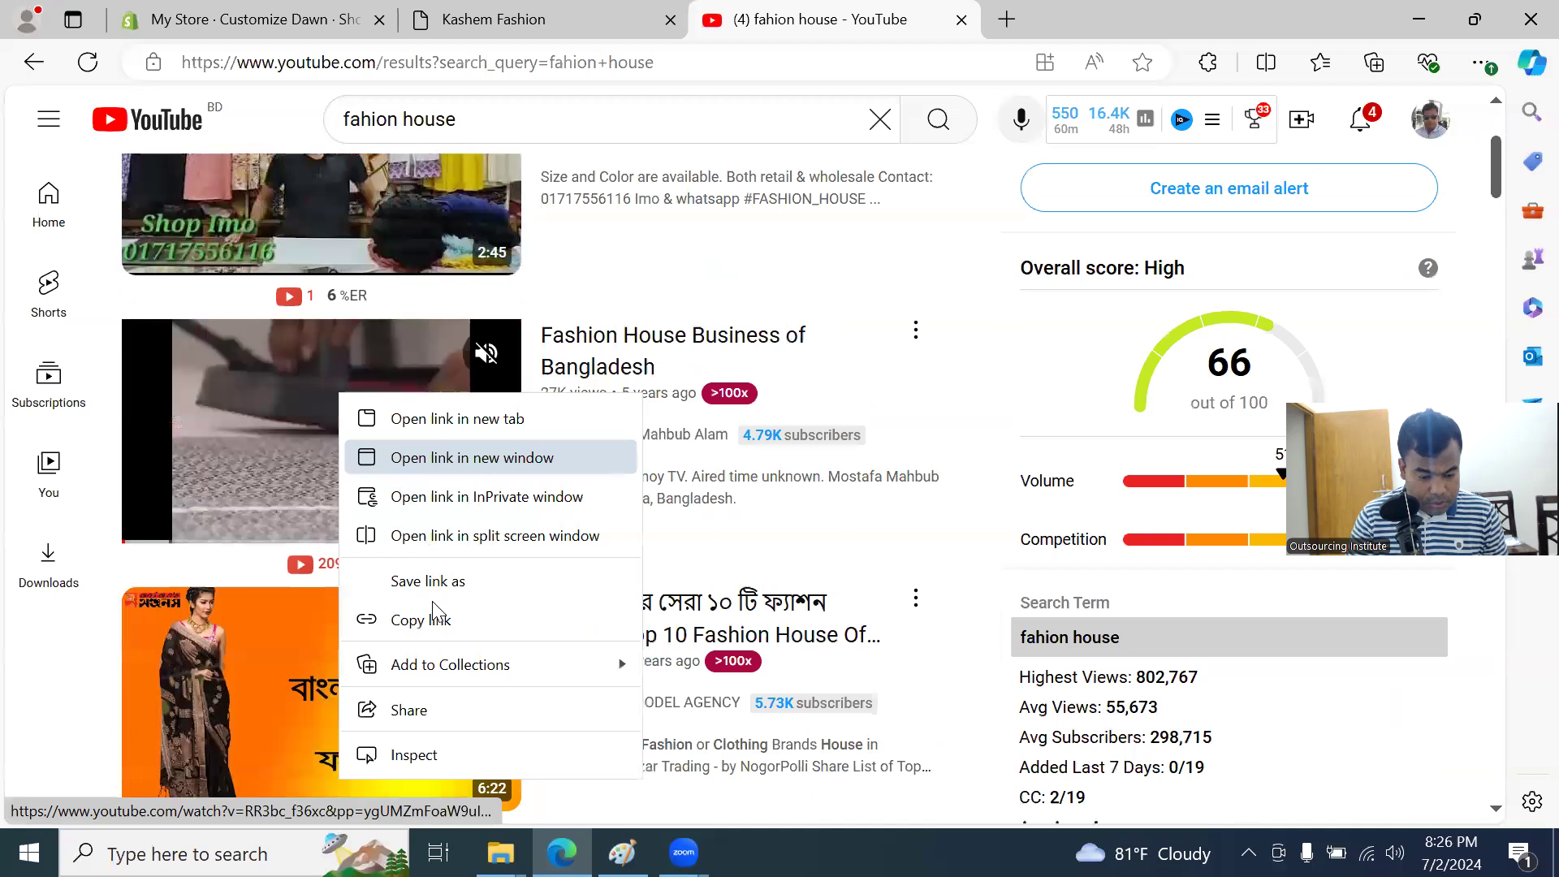
left_click(439, 622)
Step: Replace the Shopify Video section's embed URL with the copied "Fashion House Business of Bangladesh" link and save the theme
left_click(261, 17)
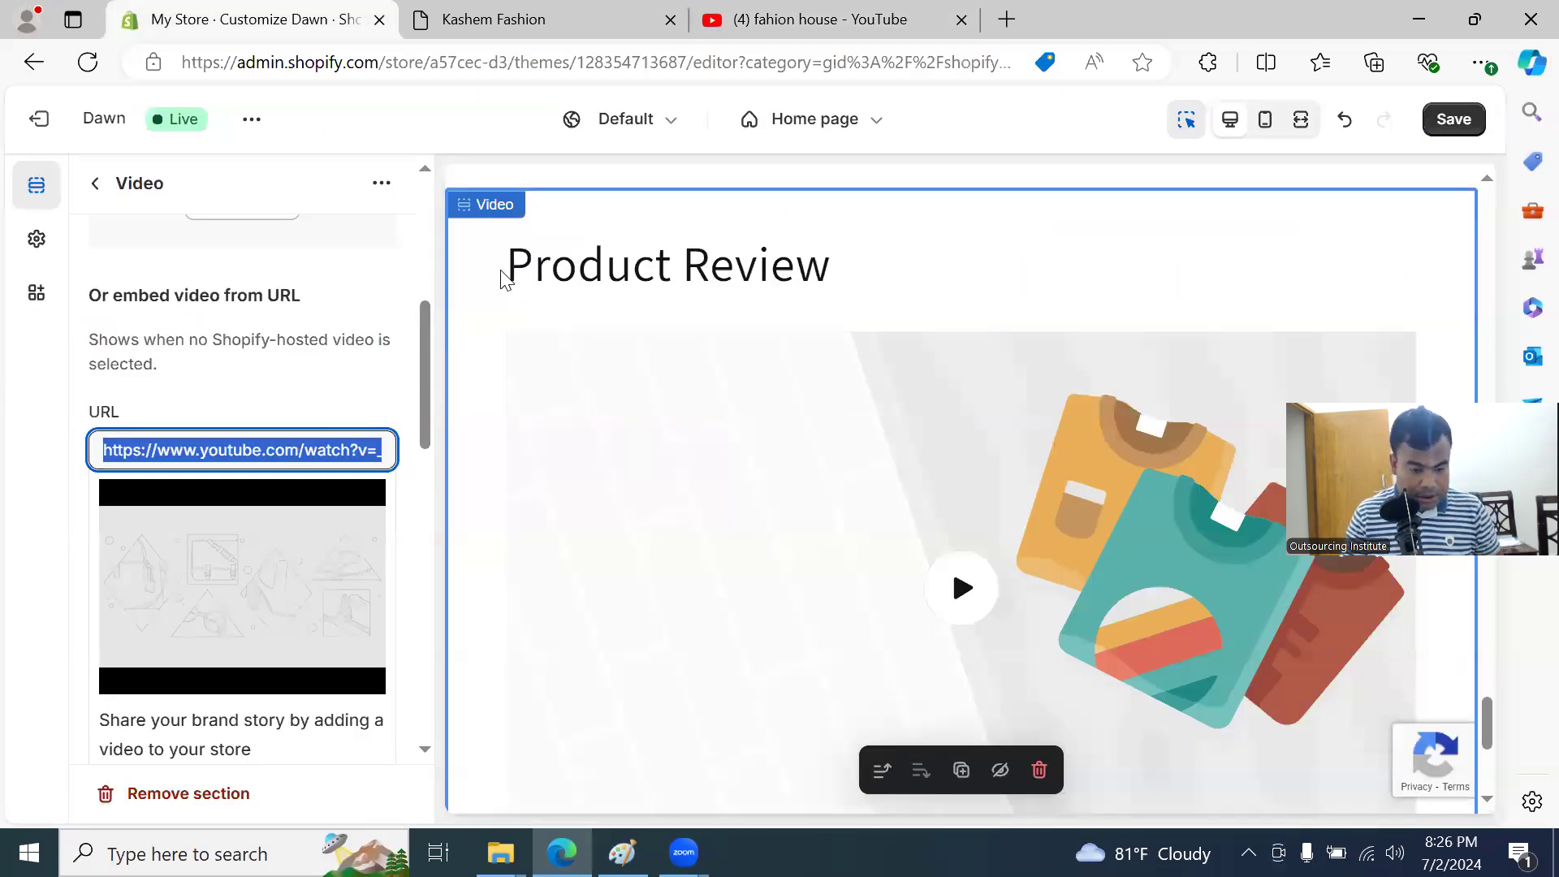
key("ctrl+v")
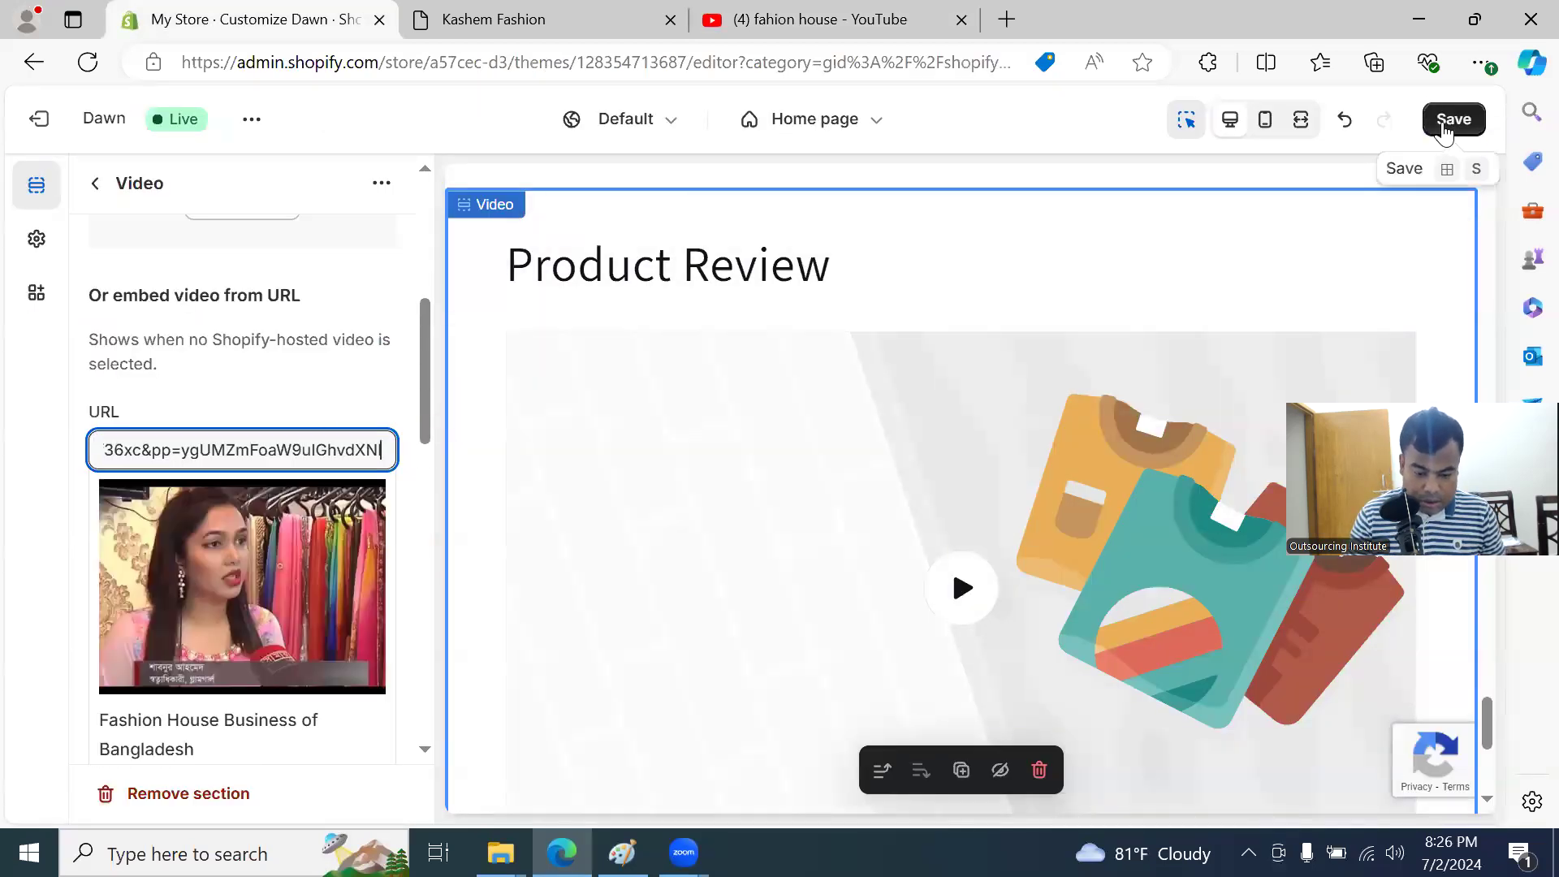
left_click(1443, 126)
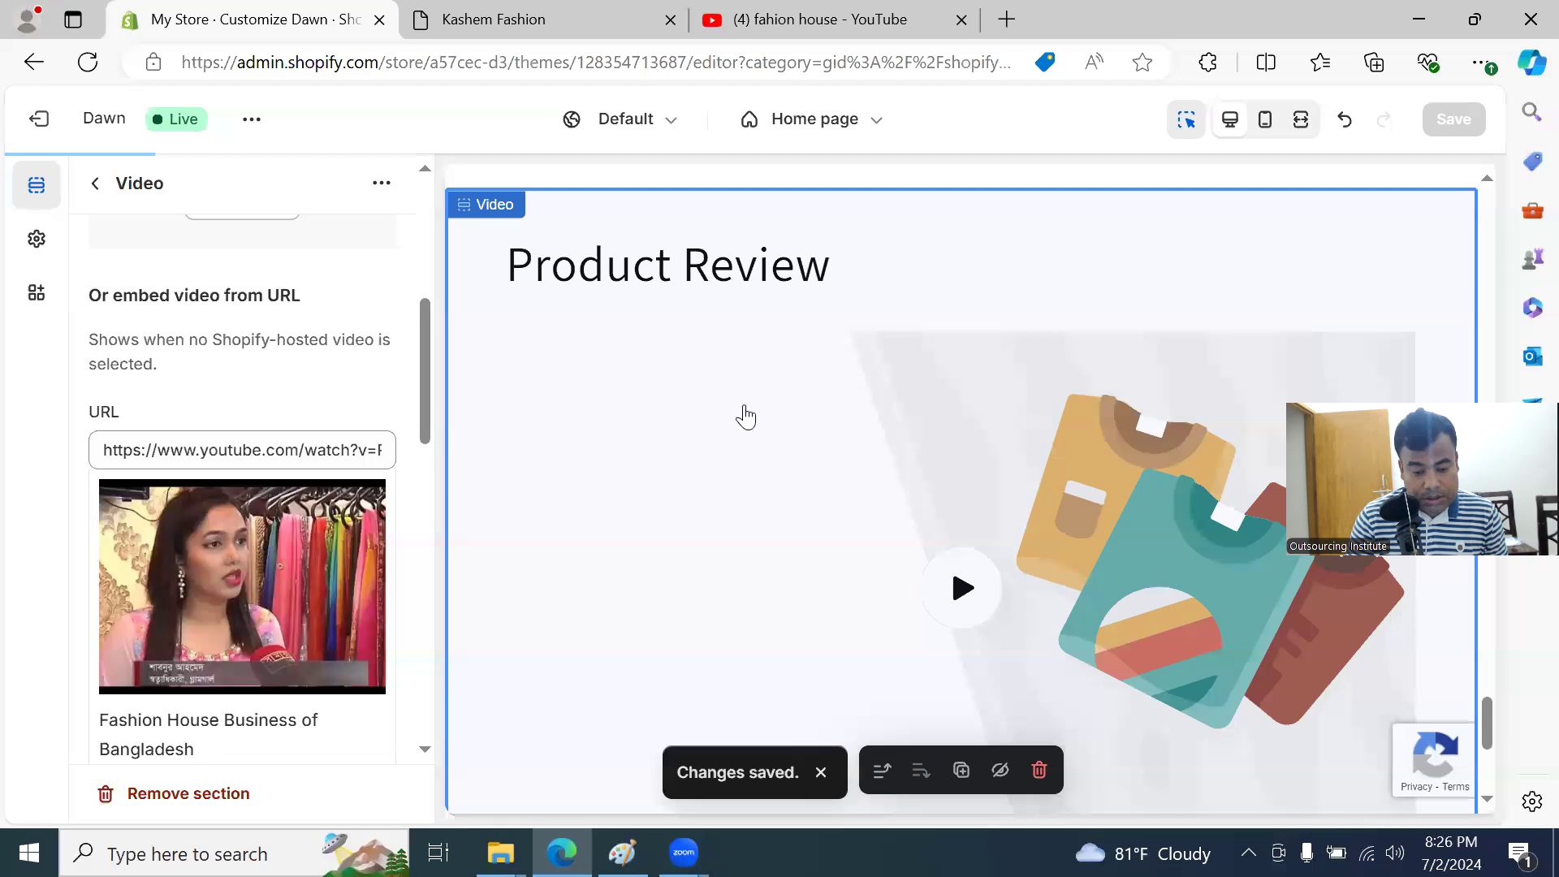
scroll(382, 585, "down", 2)
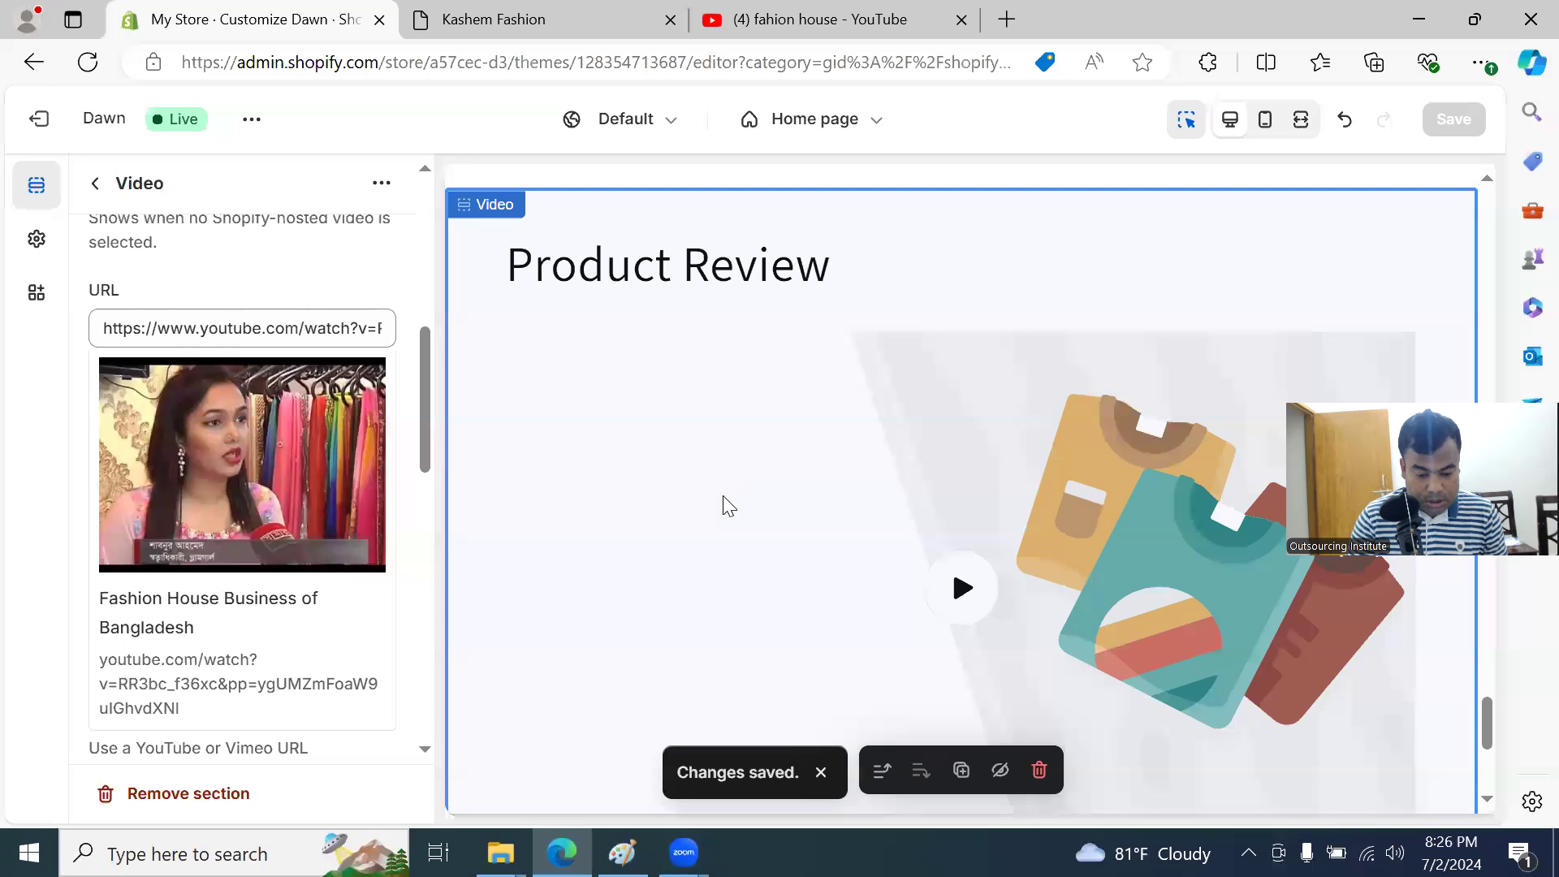
Step: Reload the Kashem Fashion storefront and play the embedded video in the Product Review section
left_click(455, 18)
left_click(145, 67)
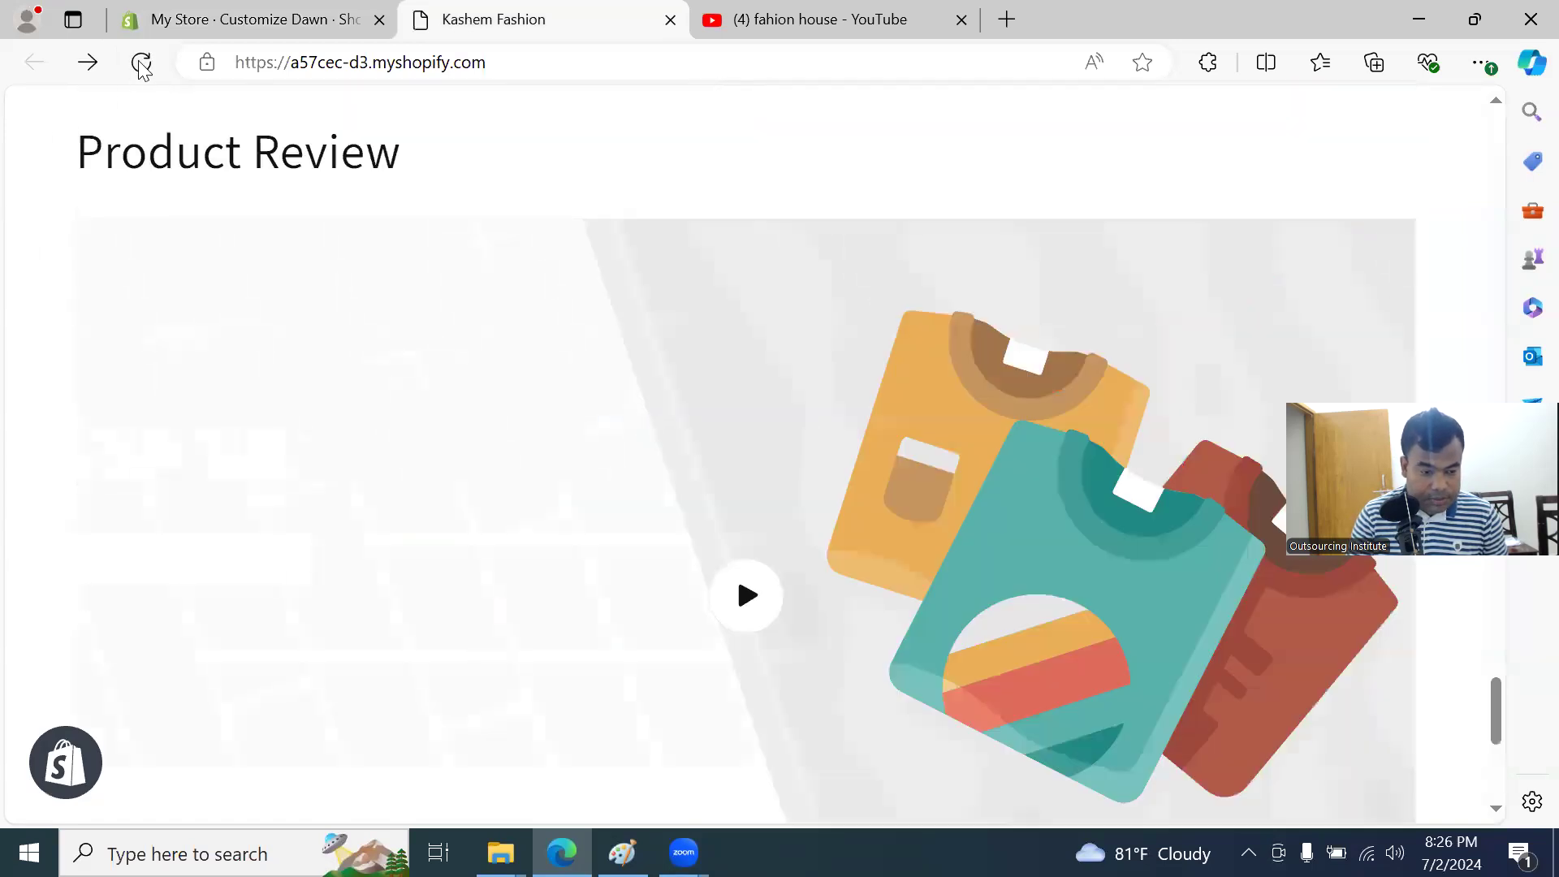
left_click(141, 67)
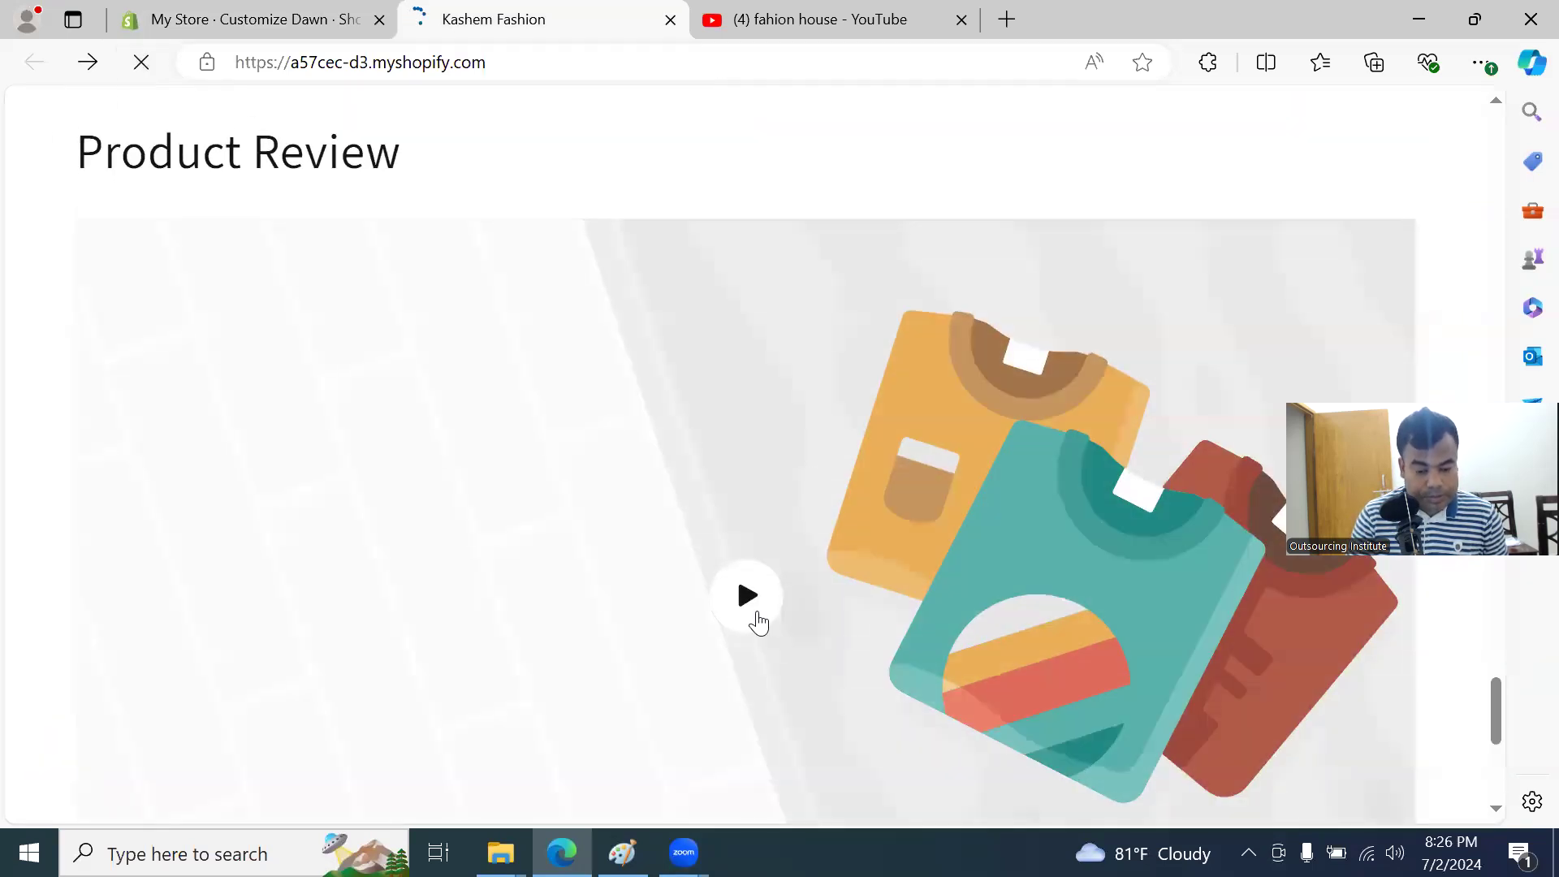
left_click(752, 586)
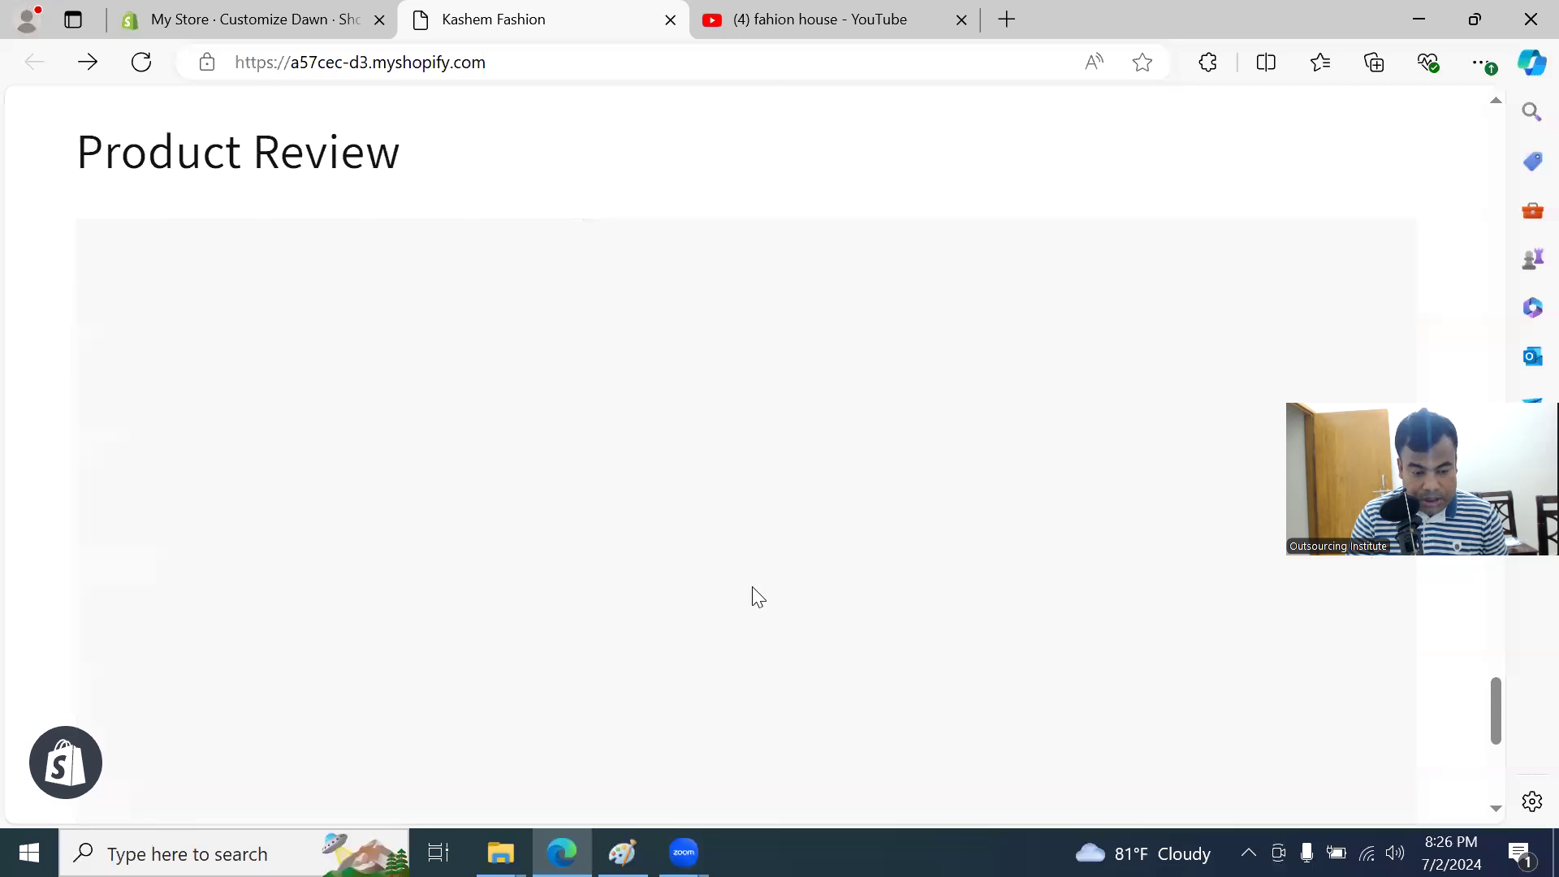
scroll(778, 555, "down", 1)
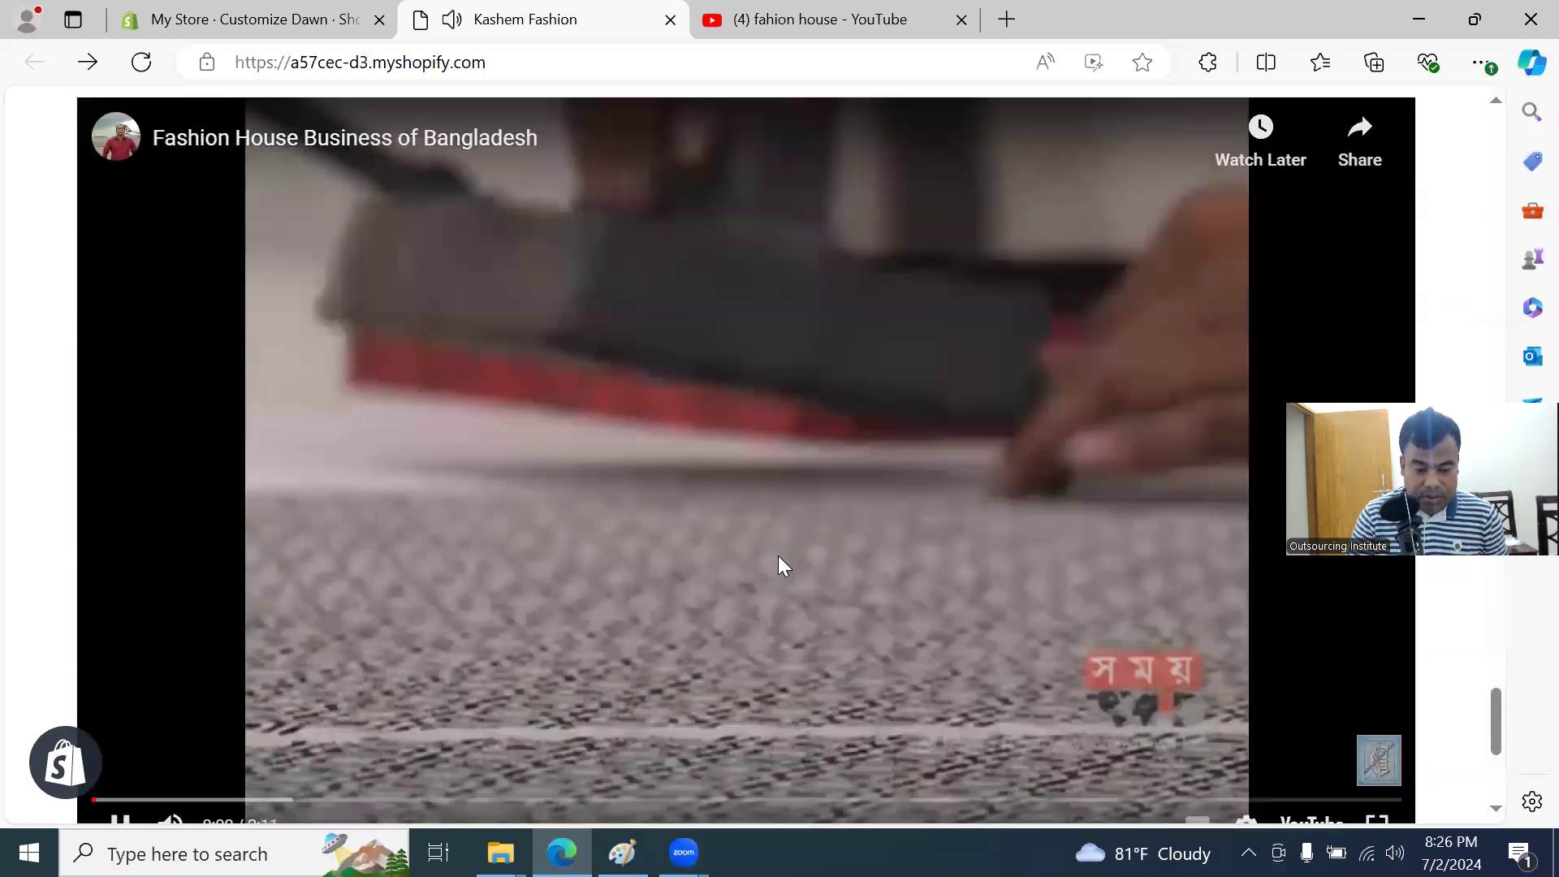
scroll(783, 554, "down", 1)
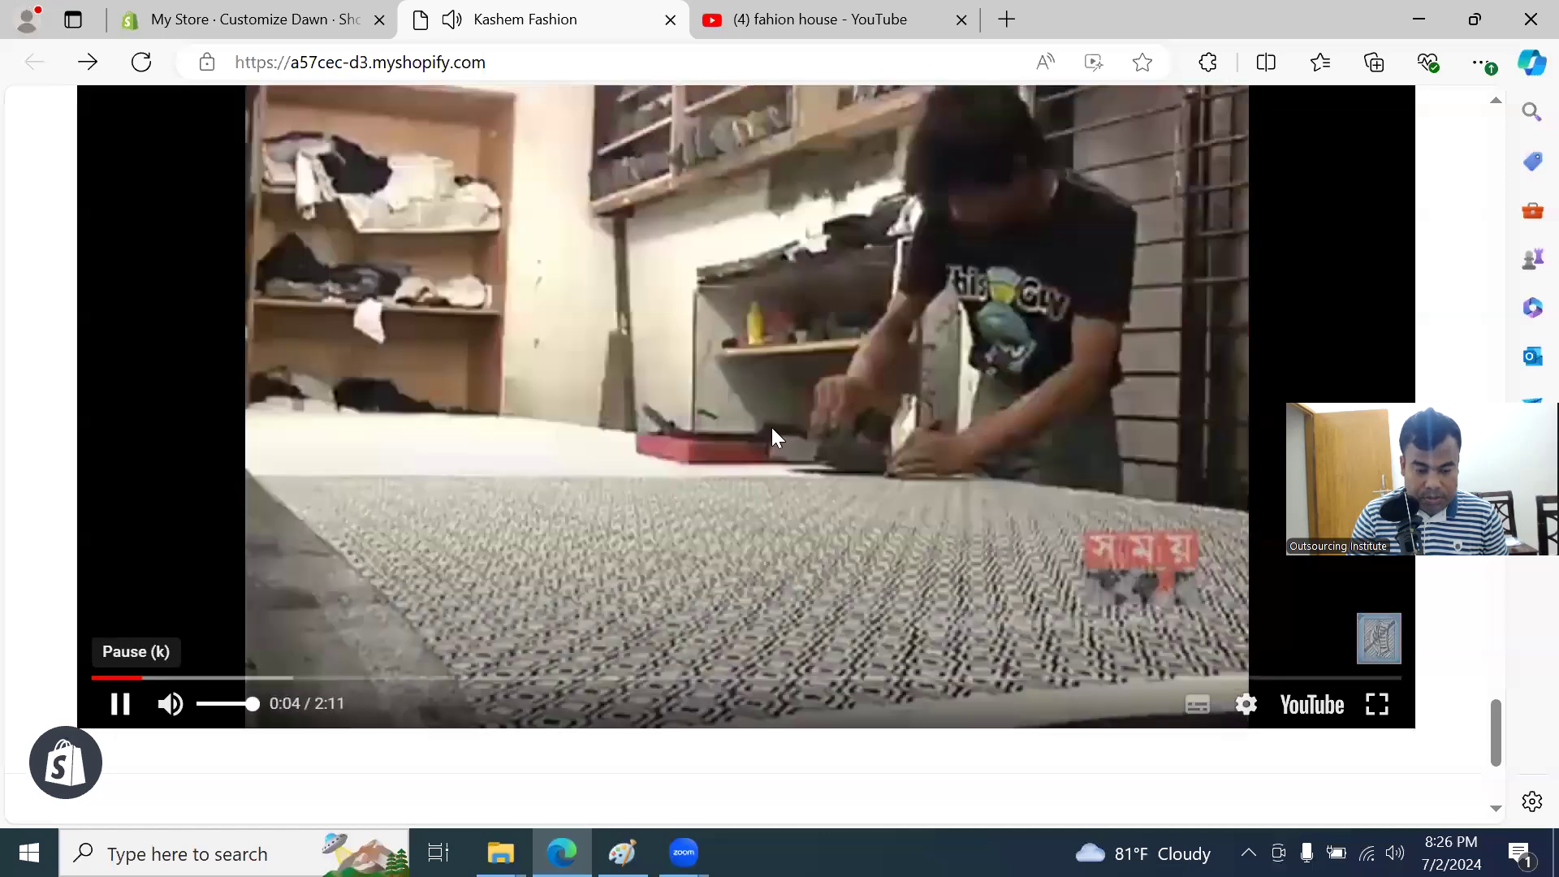
Step: Reload the storefront to check the Product Review cover, and find the Cover image setting in the theme editor's Video section
scroll(767, 430, "up", 4)
left_click(143, 70)
scroll(800, 445, "down", 3)
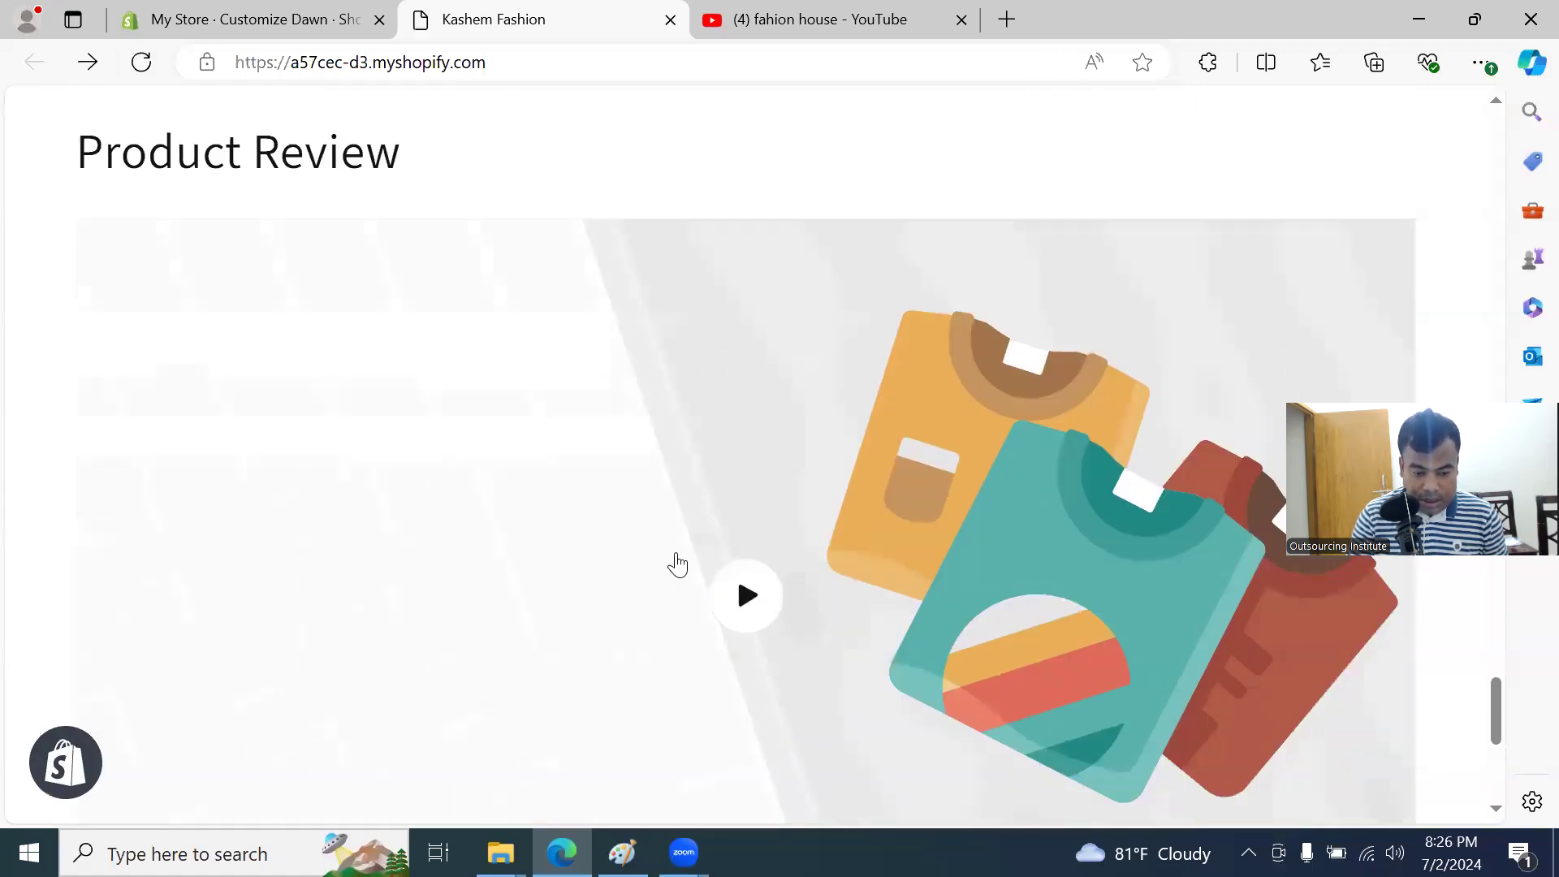
left_click(286, 24)
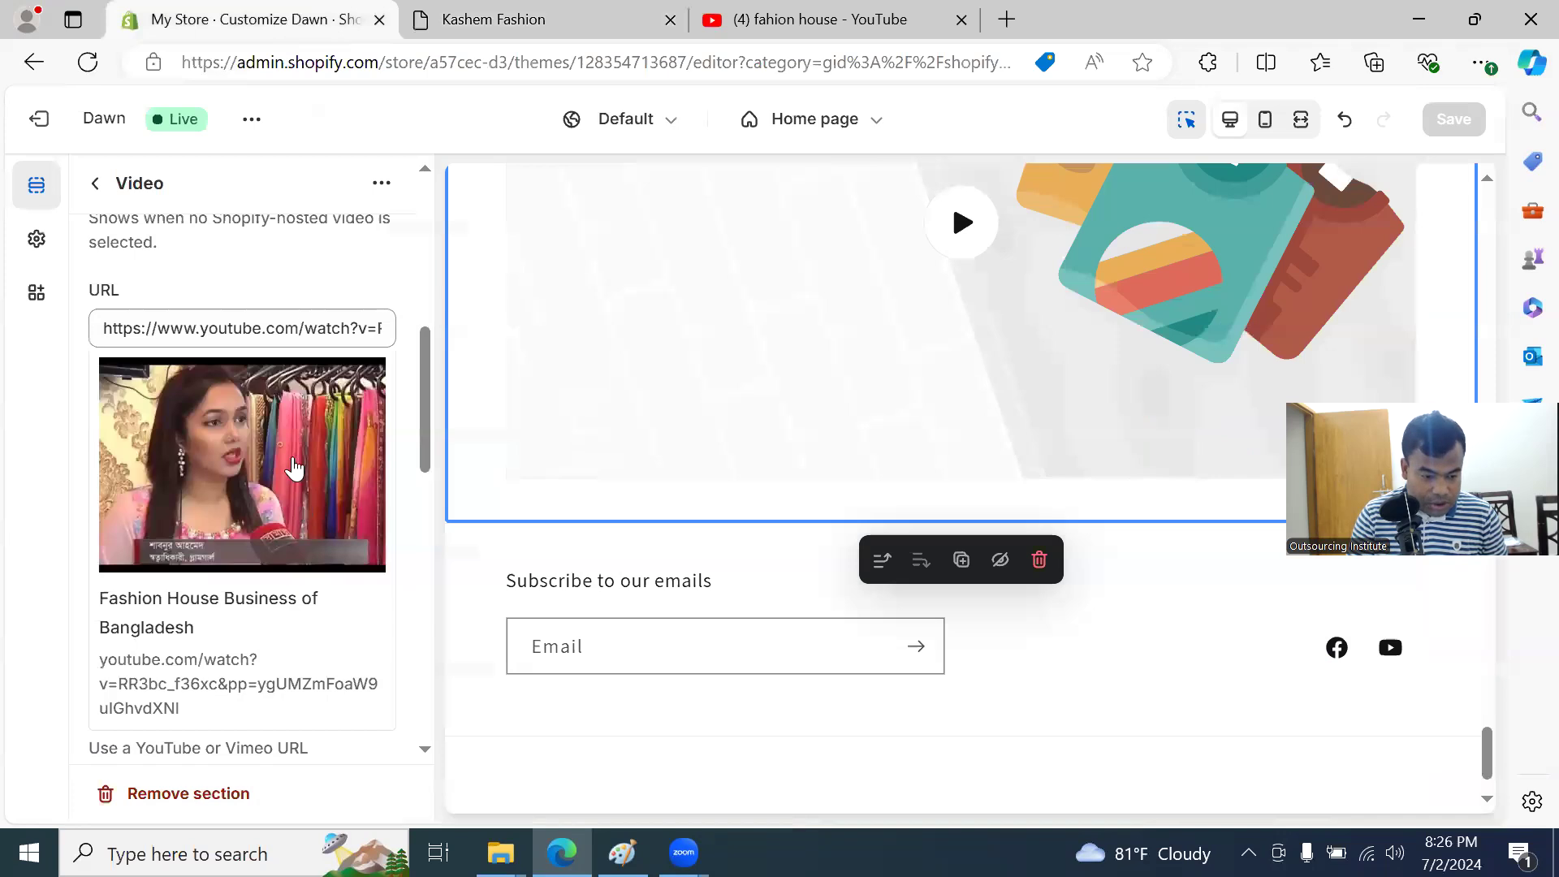
scroll(301, 487, "down", 7)
scroll(305, 491, "up", 2)
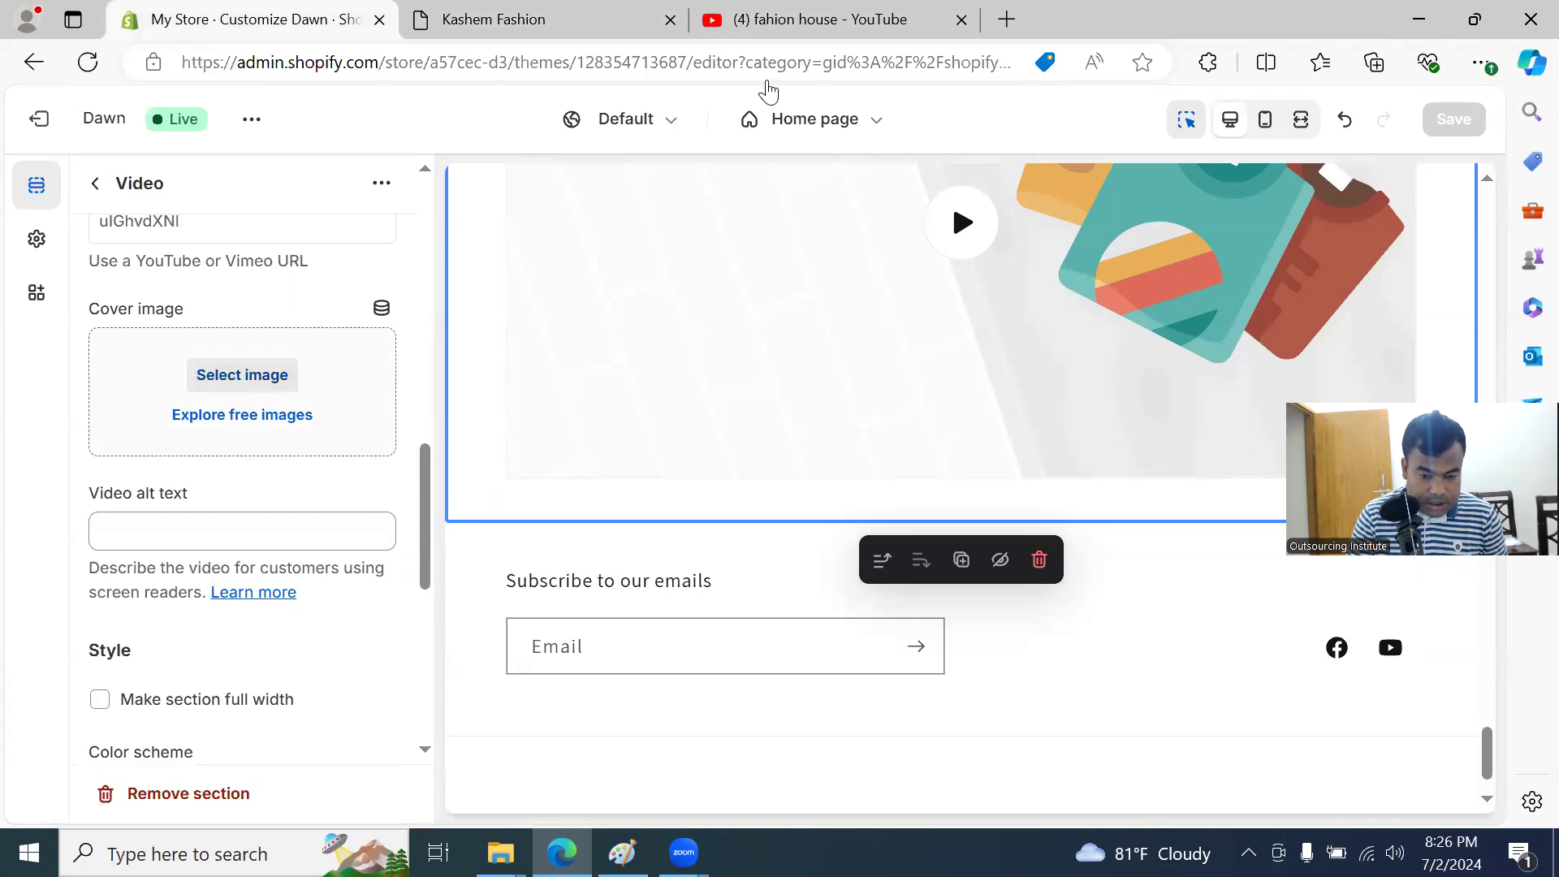
Step: Open the "Fashion House Business of Bangladesh" video on YouTube, skip the ad, pause playback and copy the page address
left_click(820, 19)
mouse_move(501, 498)
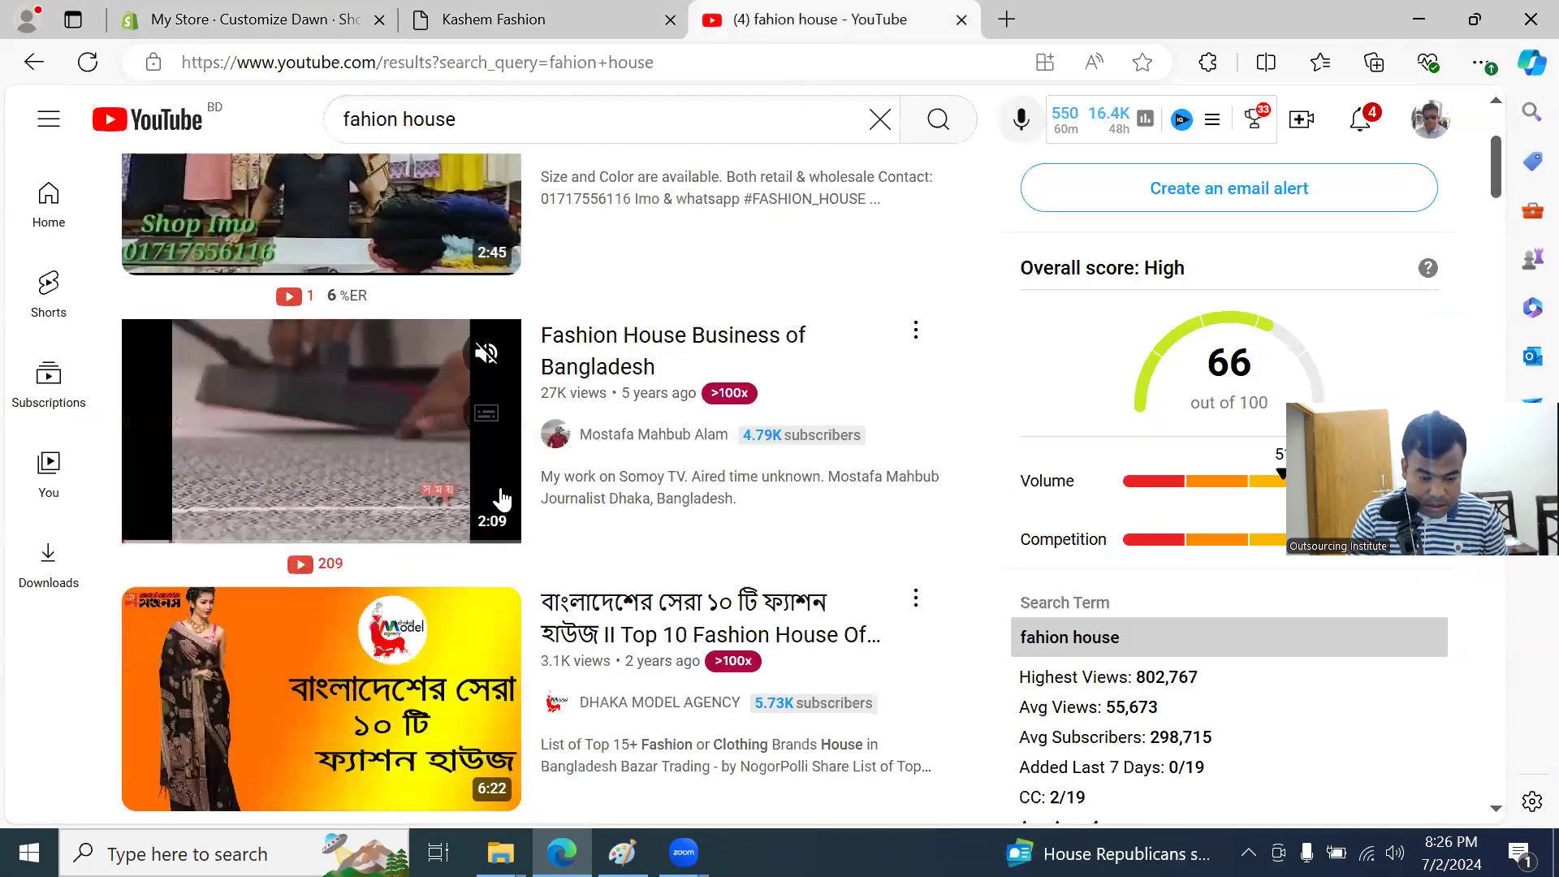
left_click(696, 345)
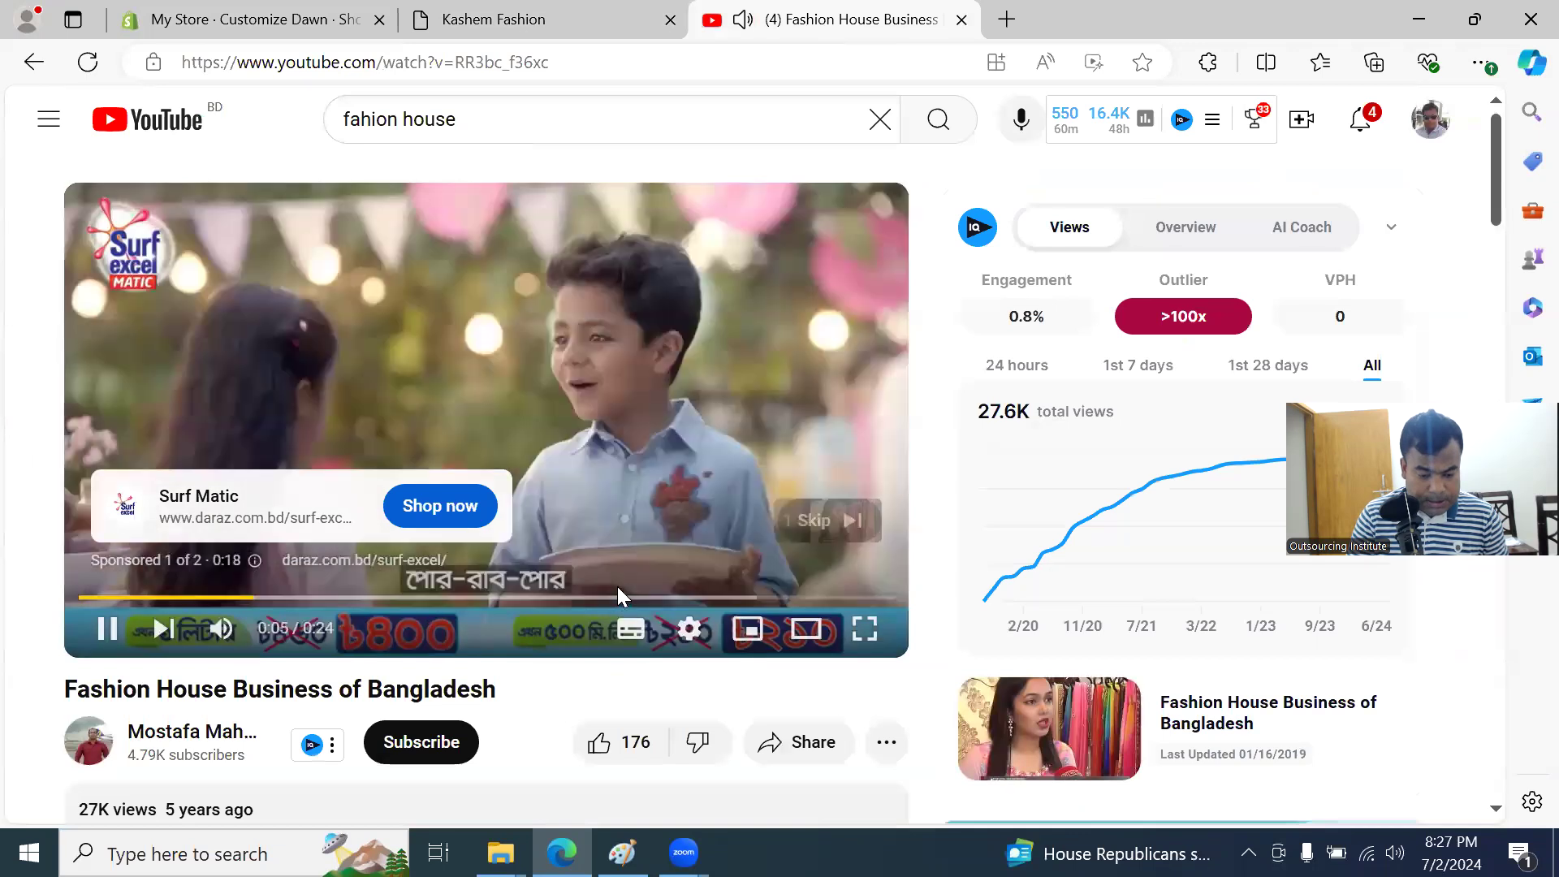
left_click(805, 524)
left_click(366, 357)
right_click(361, 73)
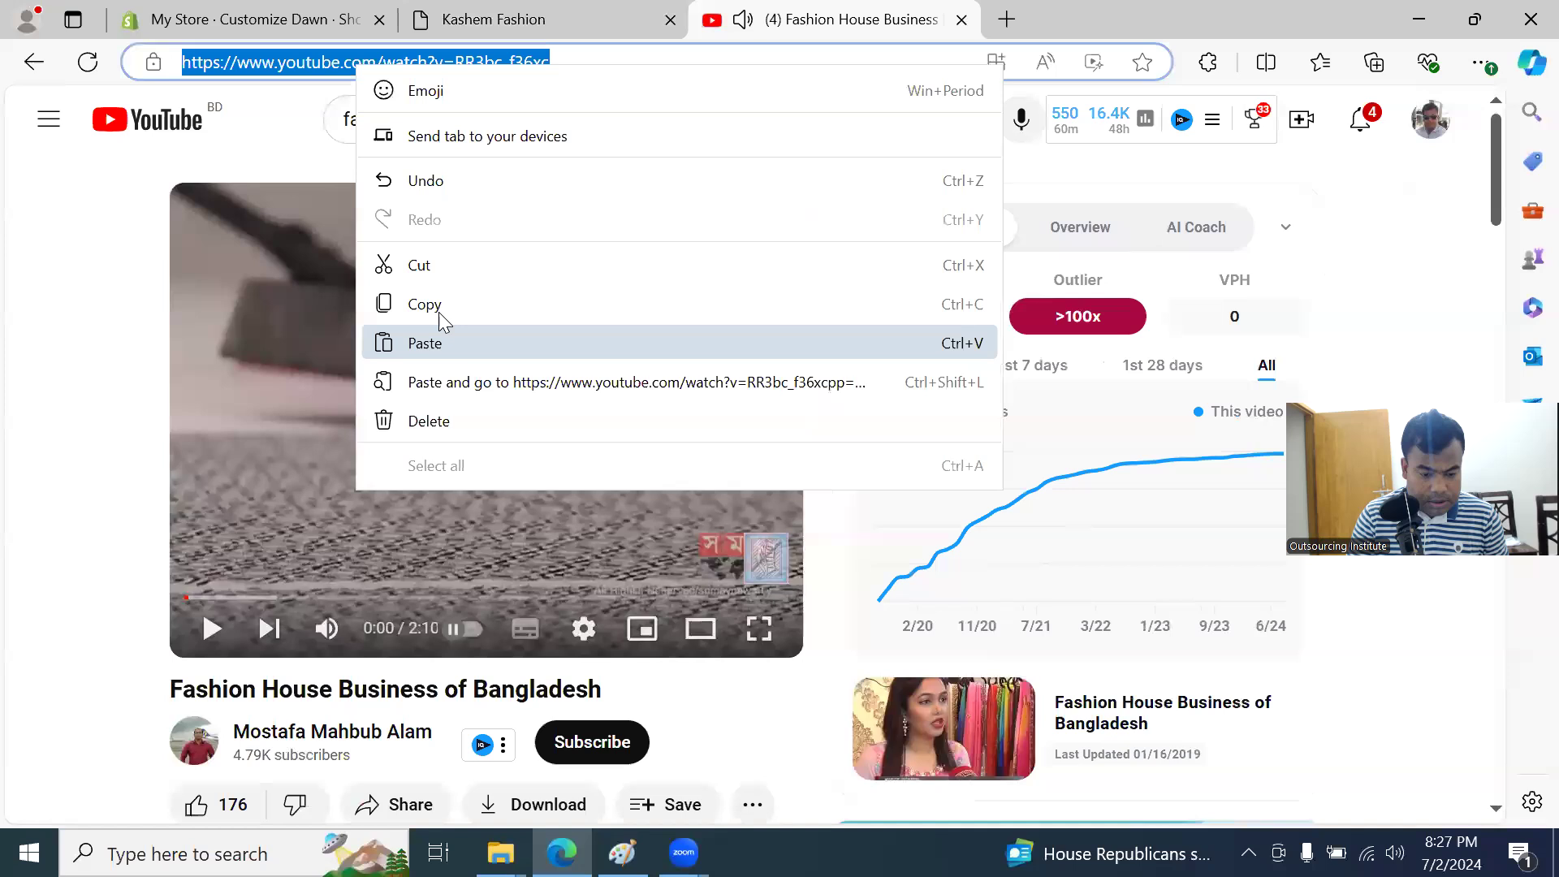
left_click(417, 303)
Step: Search Google in a new browser tab for "thumbnail grabber" and open the youtube-thumbnail-grabber.com result
left_click(1007, 20)
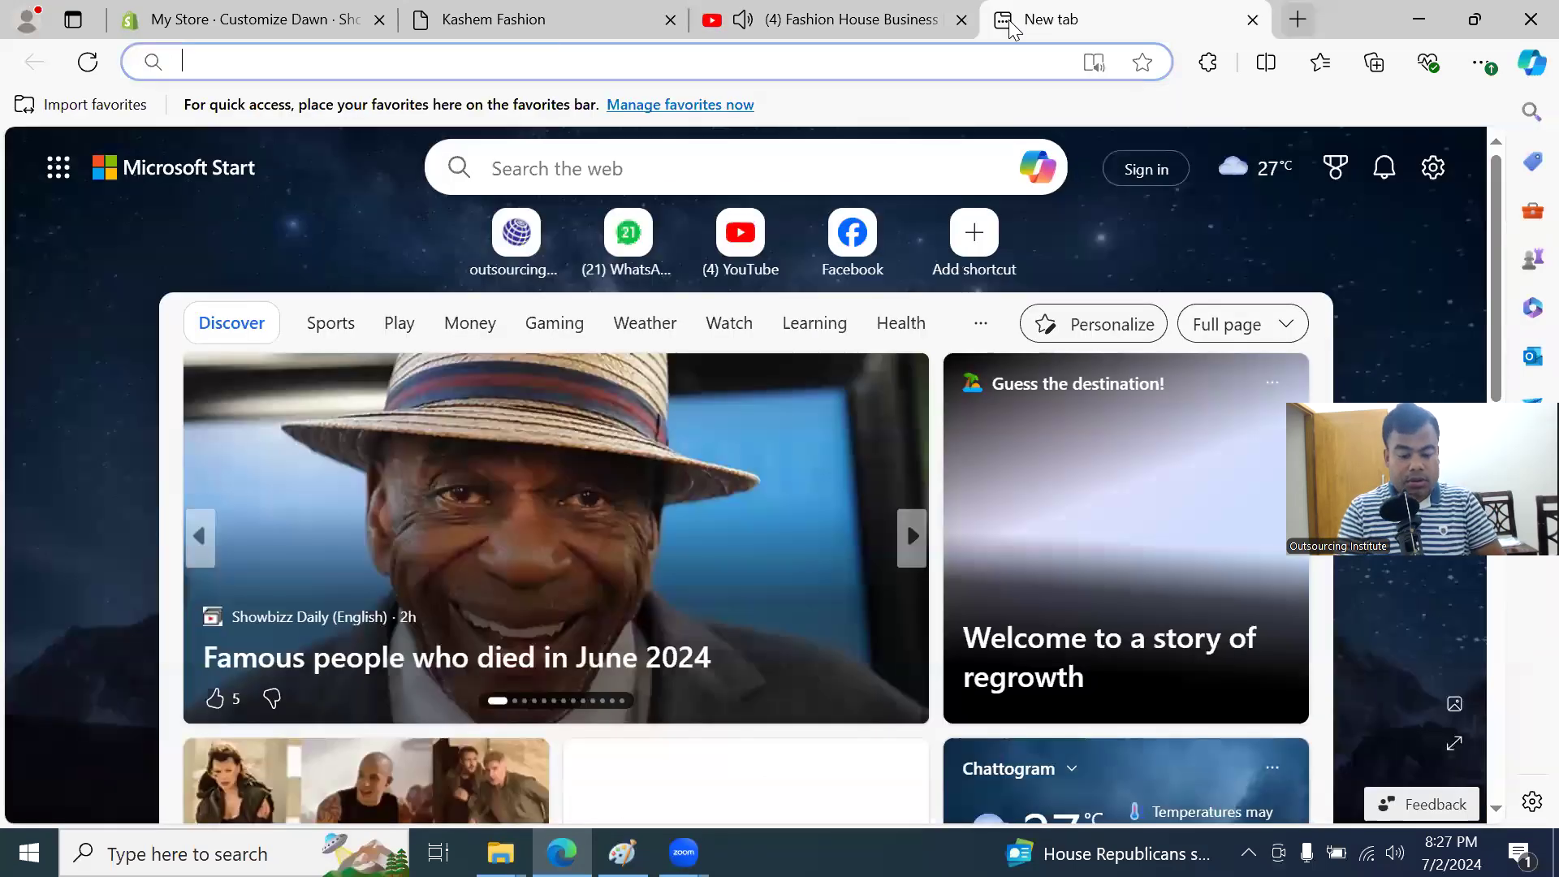
type("goo")
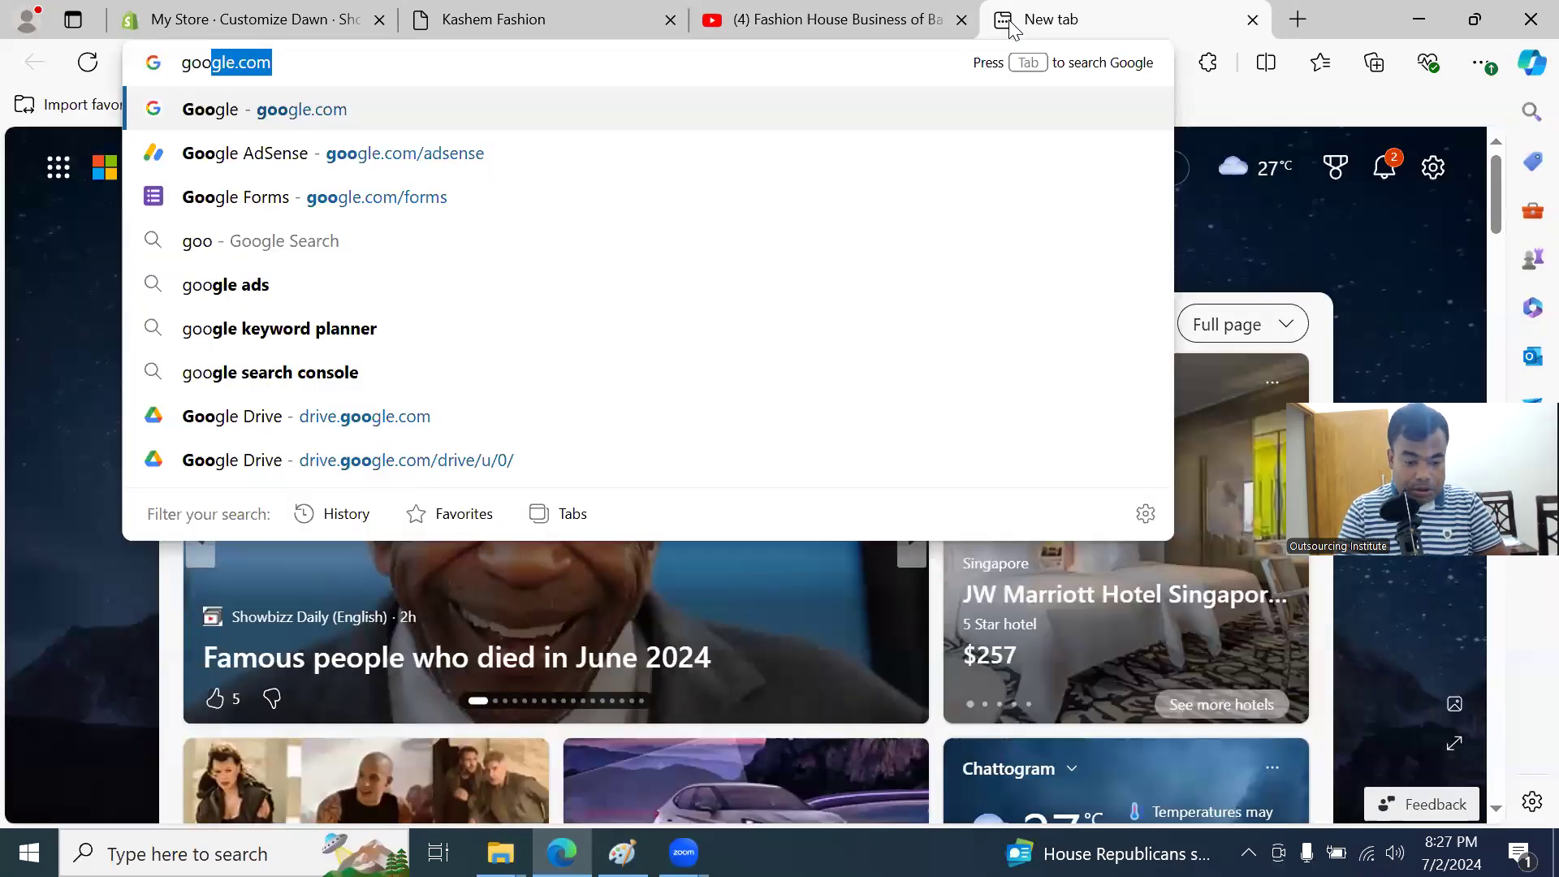
key("Return")
type("thujm")
key("BackSpace")
key("BackSpace")
type("m")
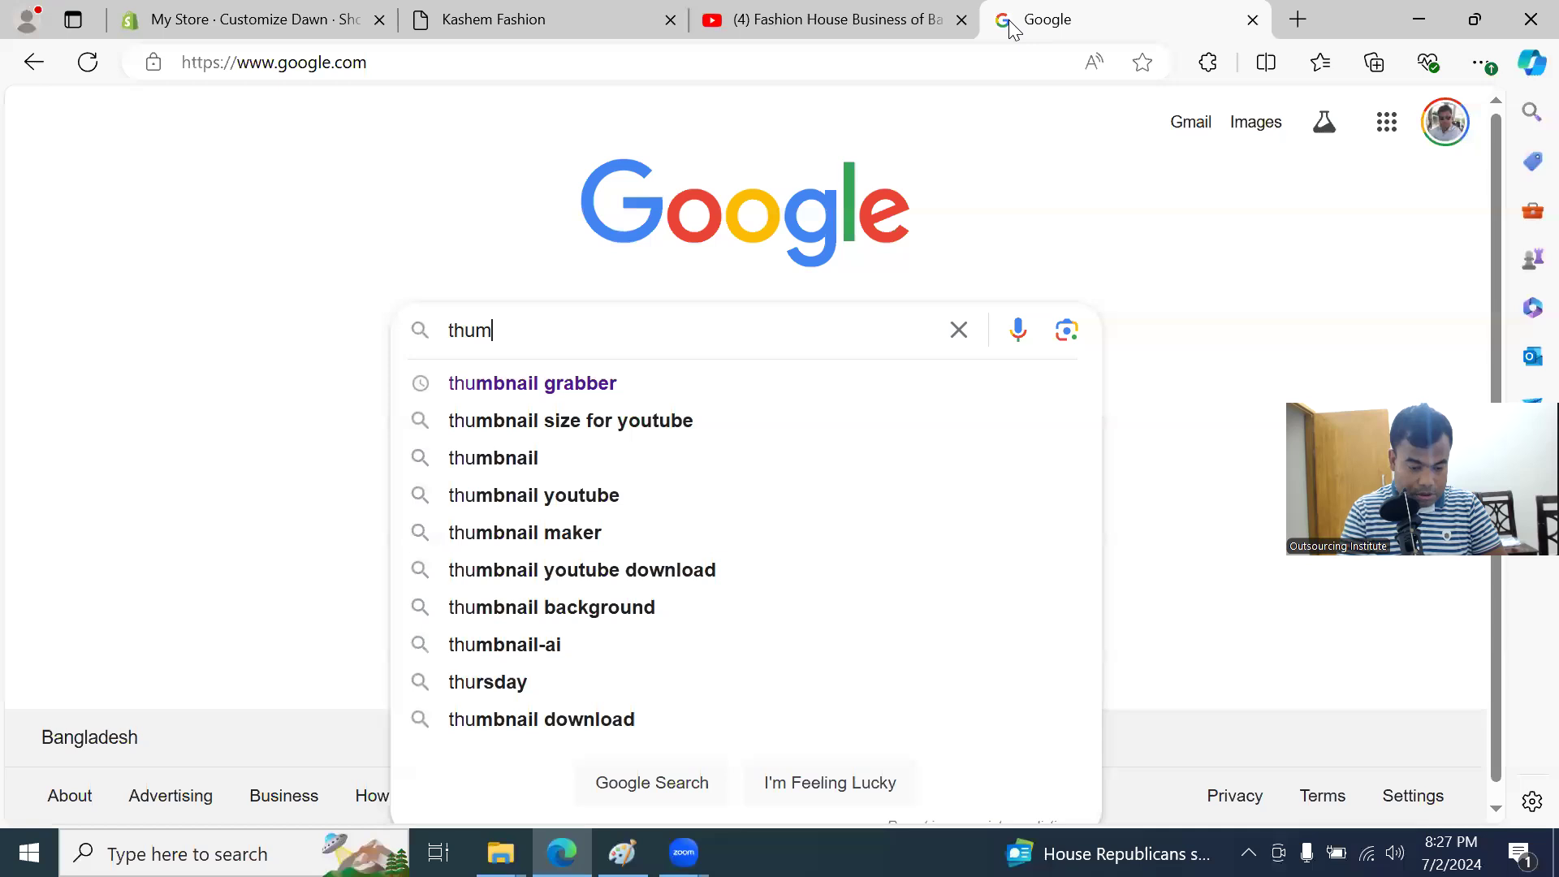
type("bnail grabber")
key("Return")
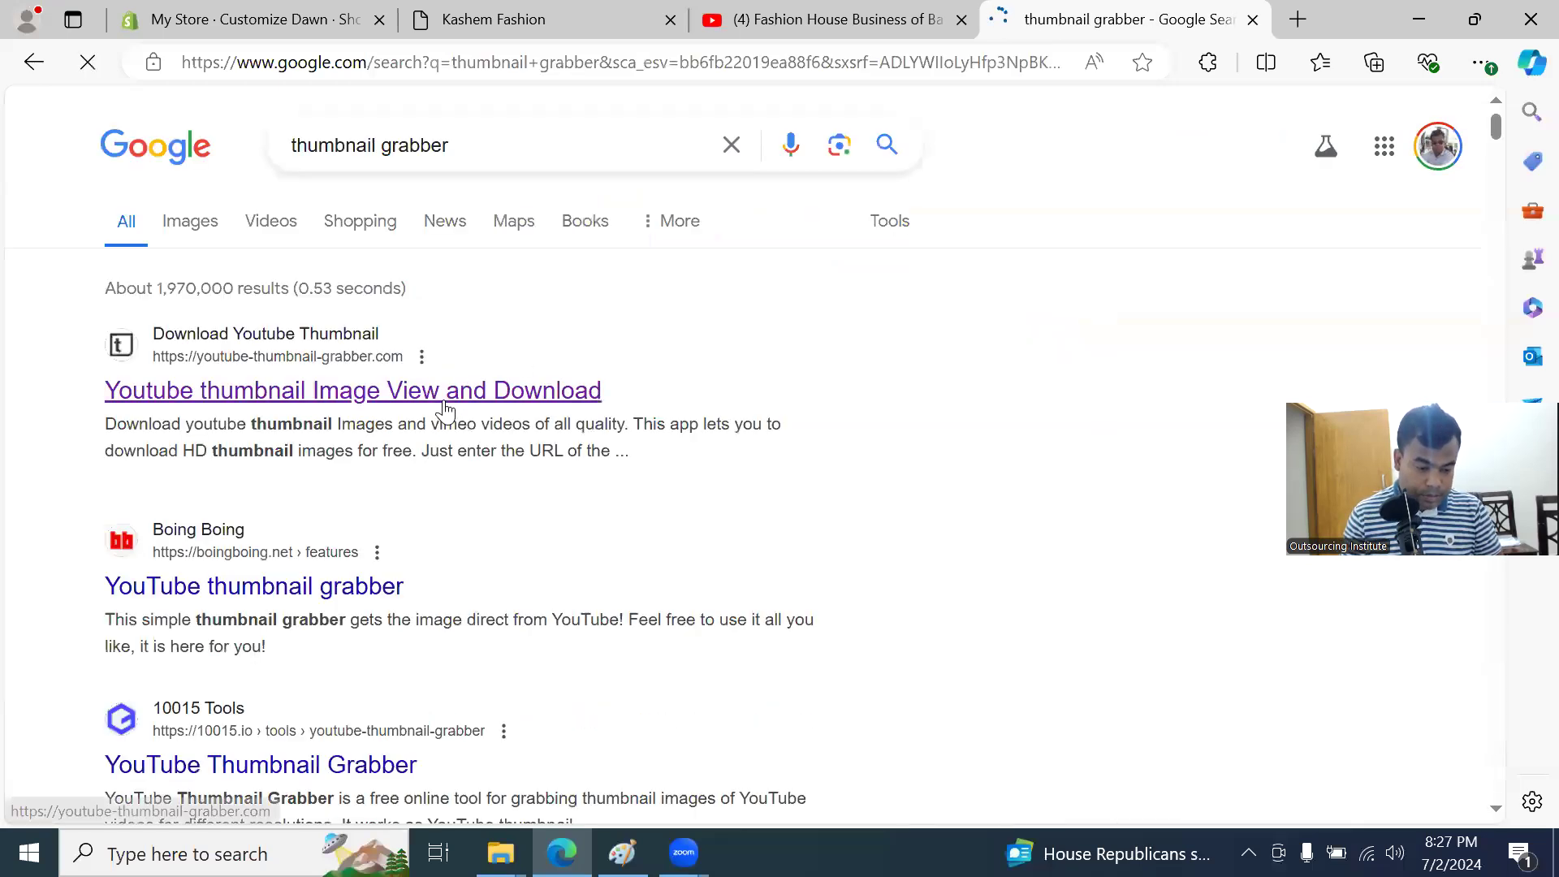
left_click(459, 401)
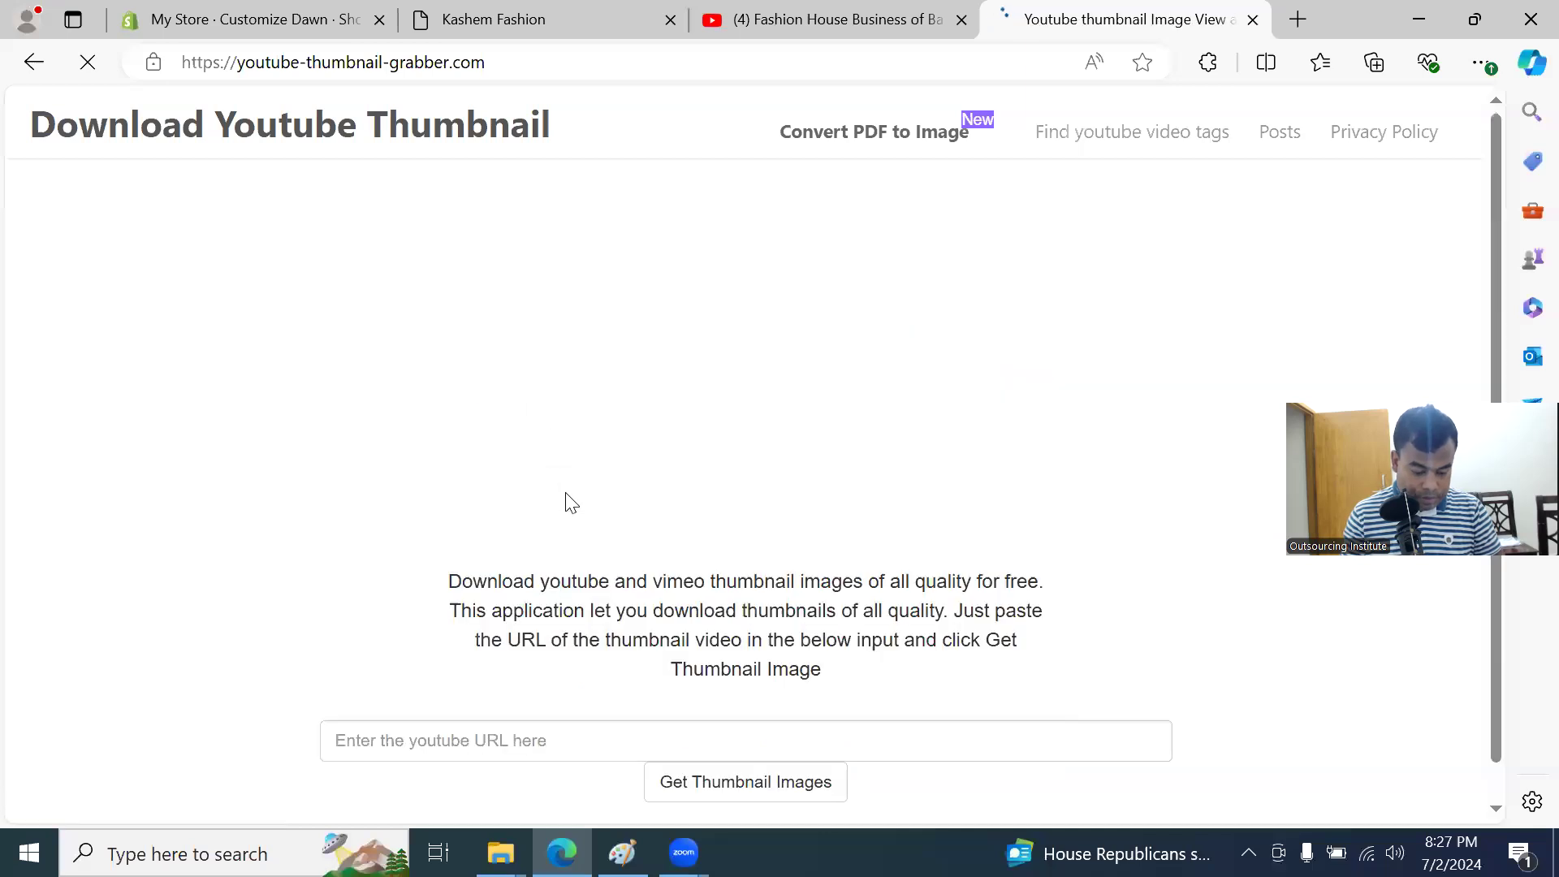
Step: Enter the copied "Fashion House Business of Bangladesh" video address as the YouTube URL for grabbing thumbnails
left_click(560, 737)
key("ctrl+v")
scroll(1132, 632, "down", 1)
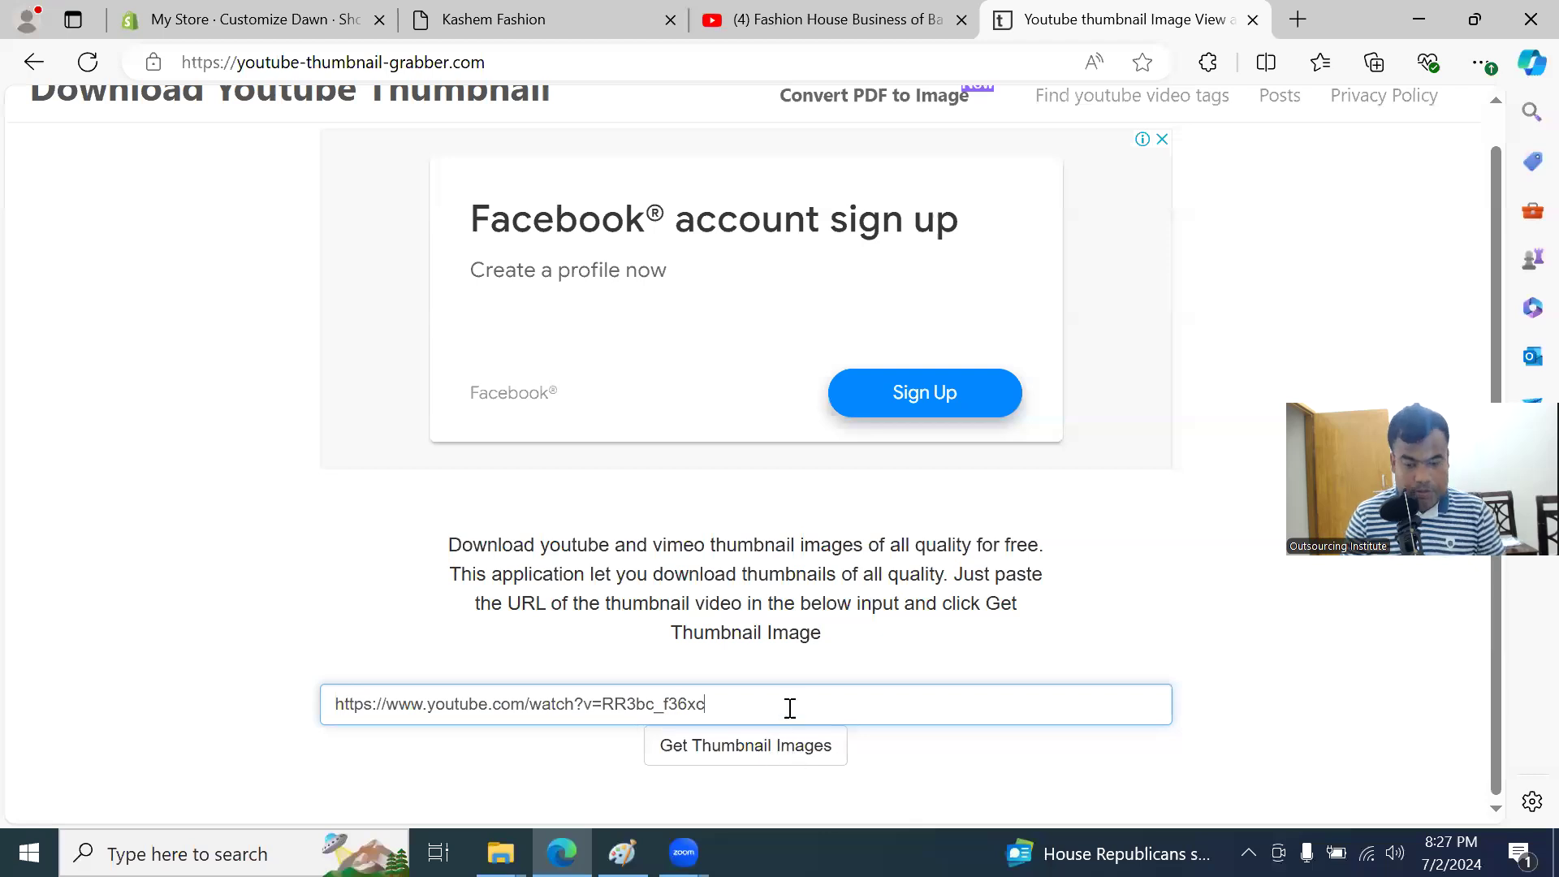
Step: Fetch the thumbnails for the entered YouTube video URL and save the SD (640x480) image to the computer as sddefault.jpg
key("Tab")
key("Return")
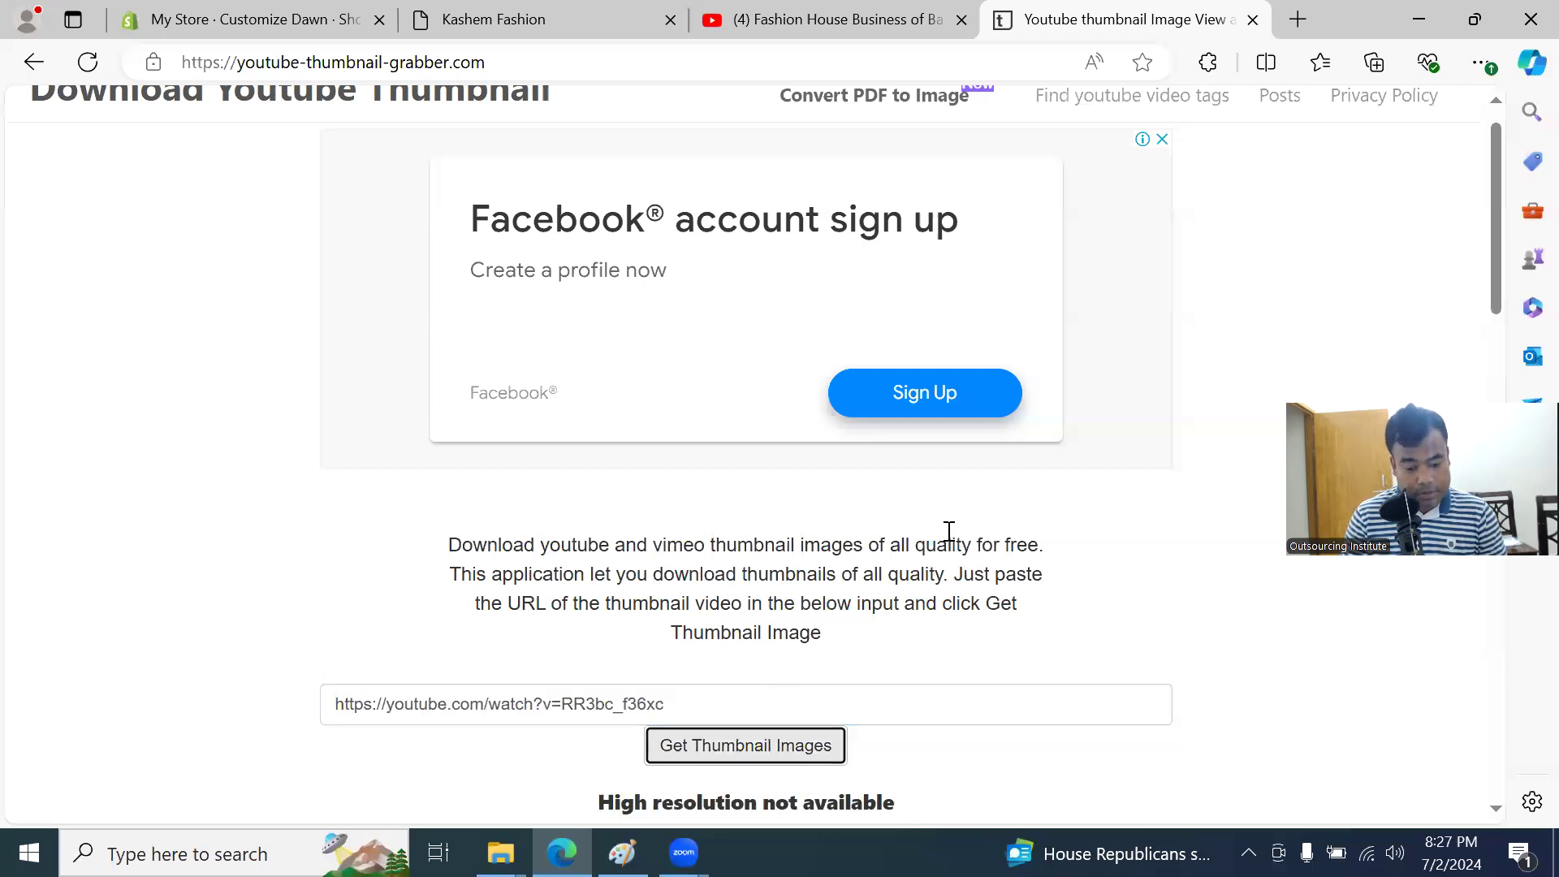
scroll(950, 538, "down", 5)
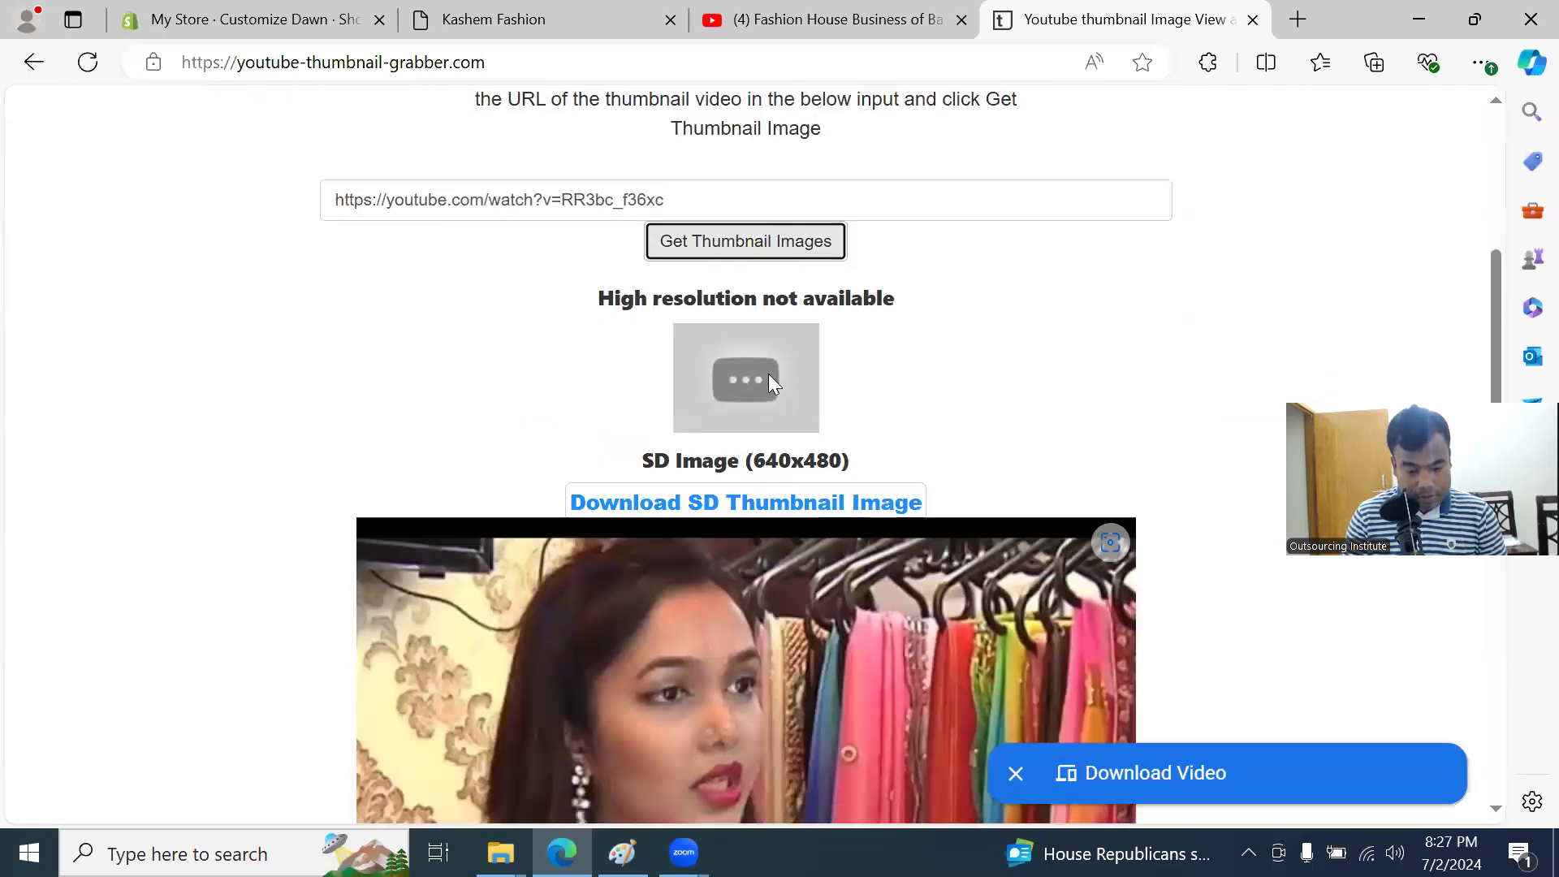
scroll(768, 373, "down", 4)
right_click(771, 288)
left_click(835, 350)
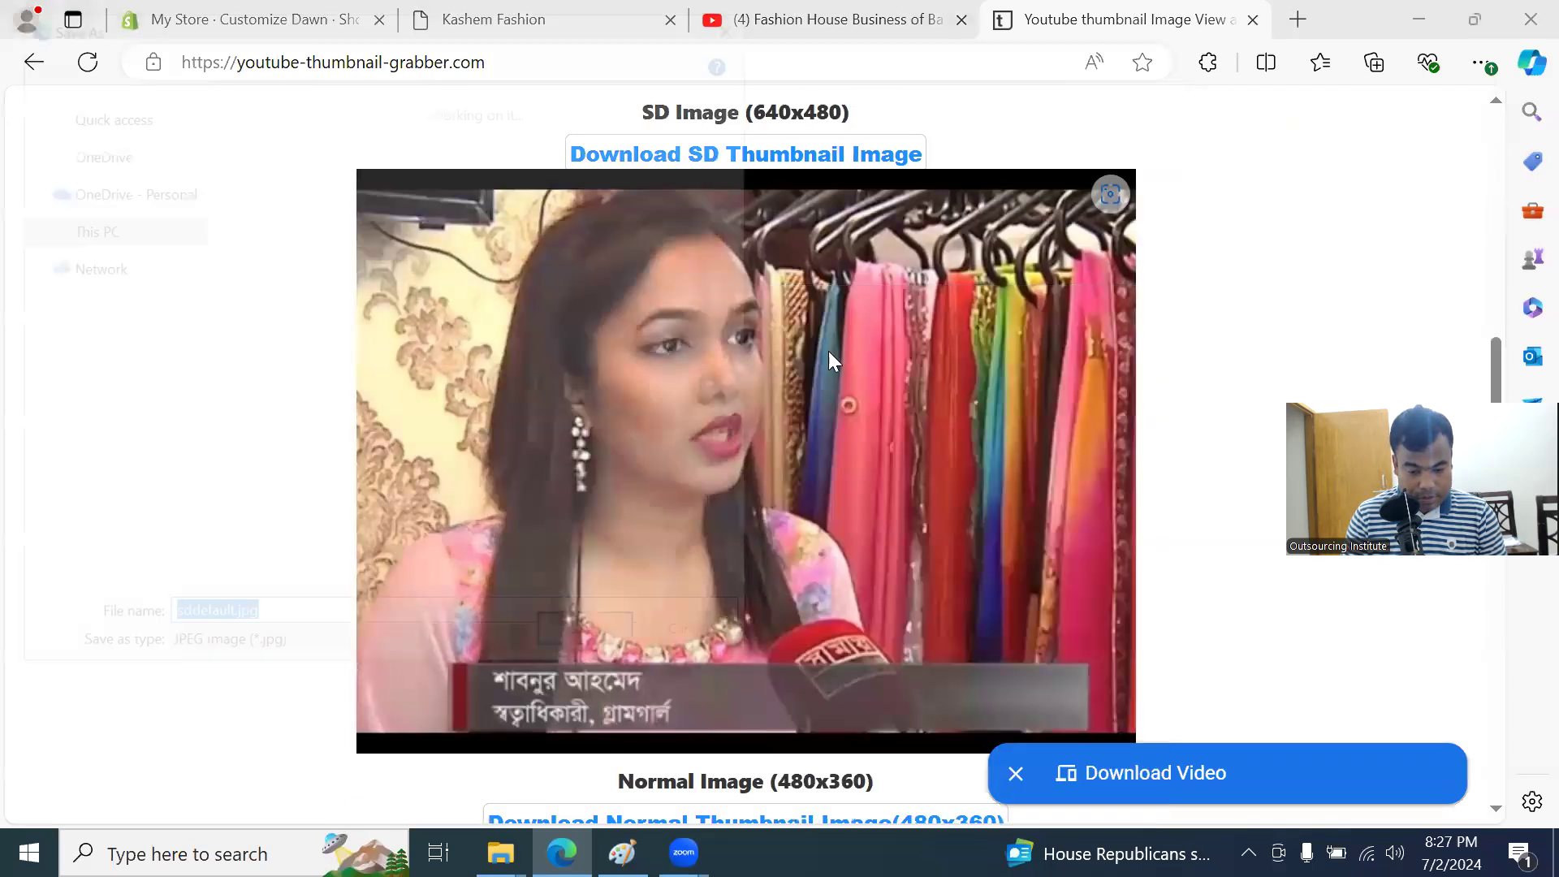
left_click(1002, 541)
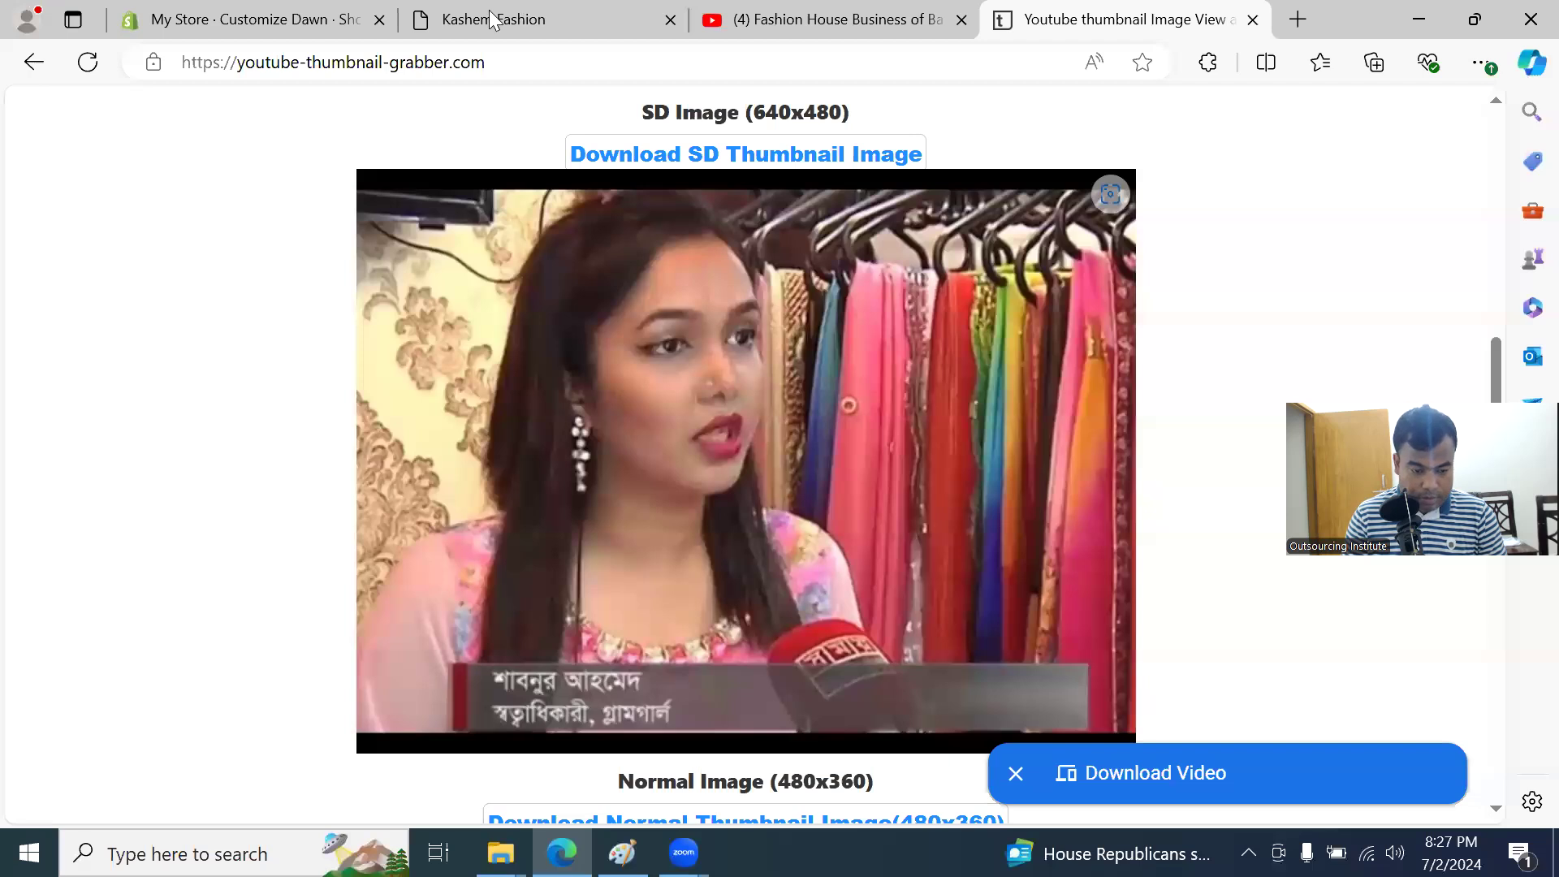
Step: In the Shopify theme editor, upload sddefault.jpg from Downloads as the Video section's cover image and save the theme
left_click(492, 19)
left_click(257, 30)
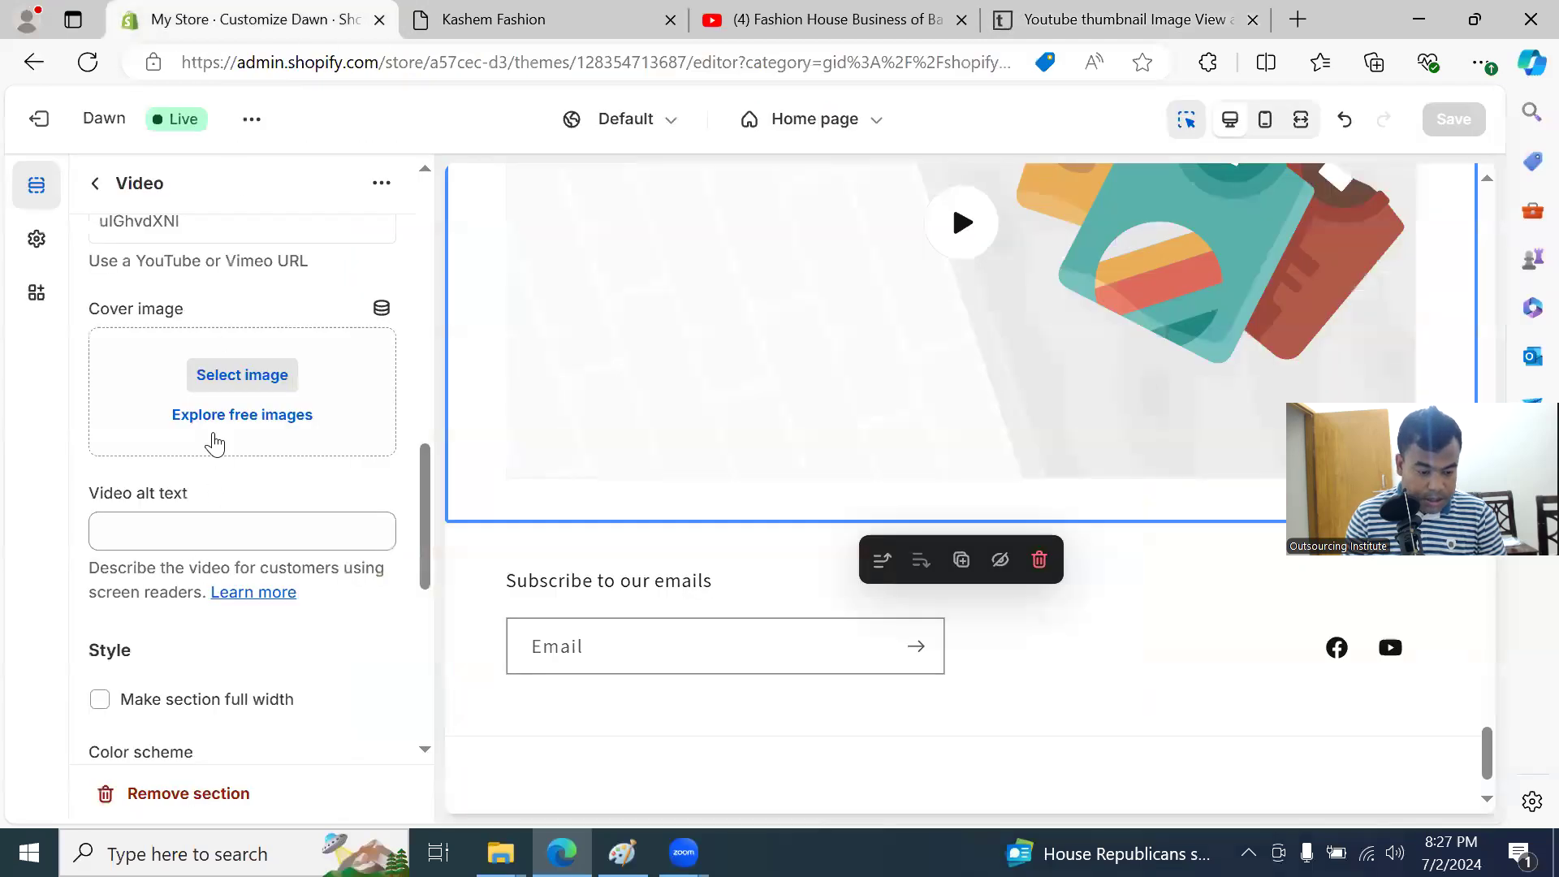
left_click(221, 380)
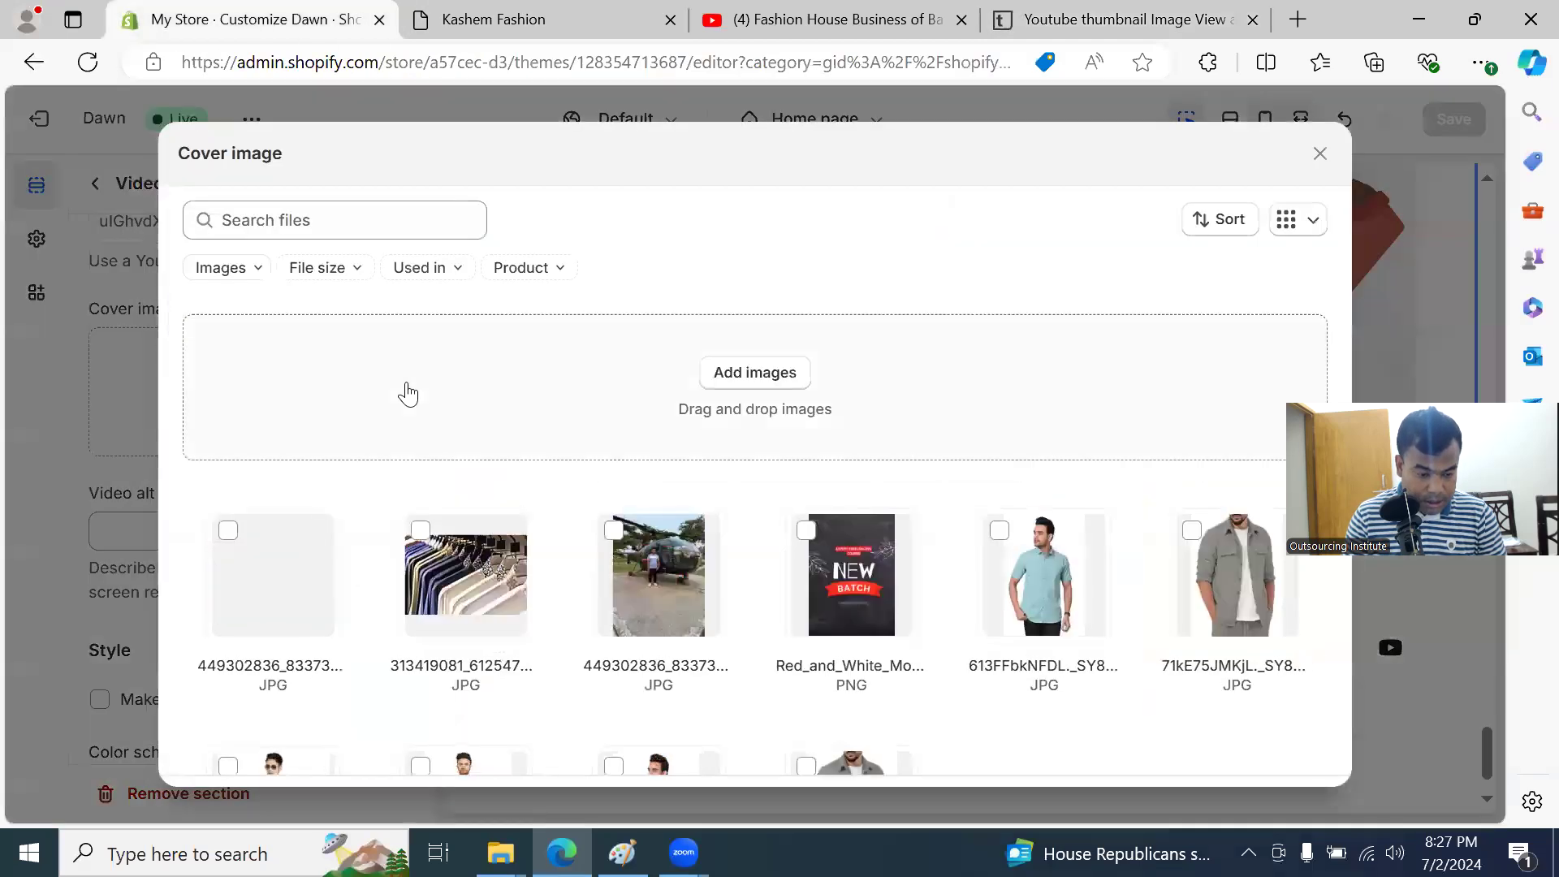
left_click(747, 375)
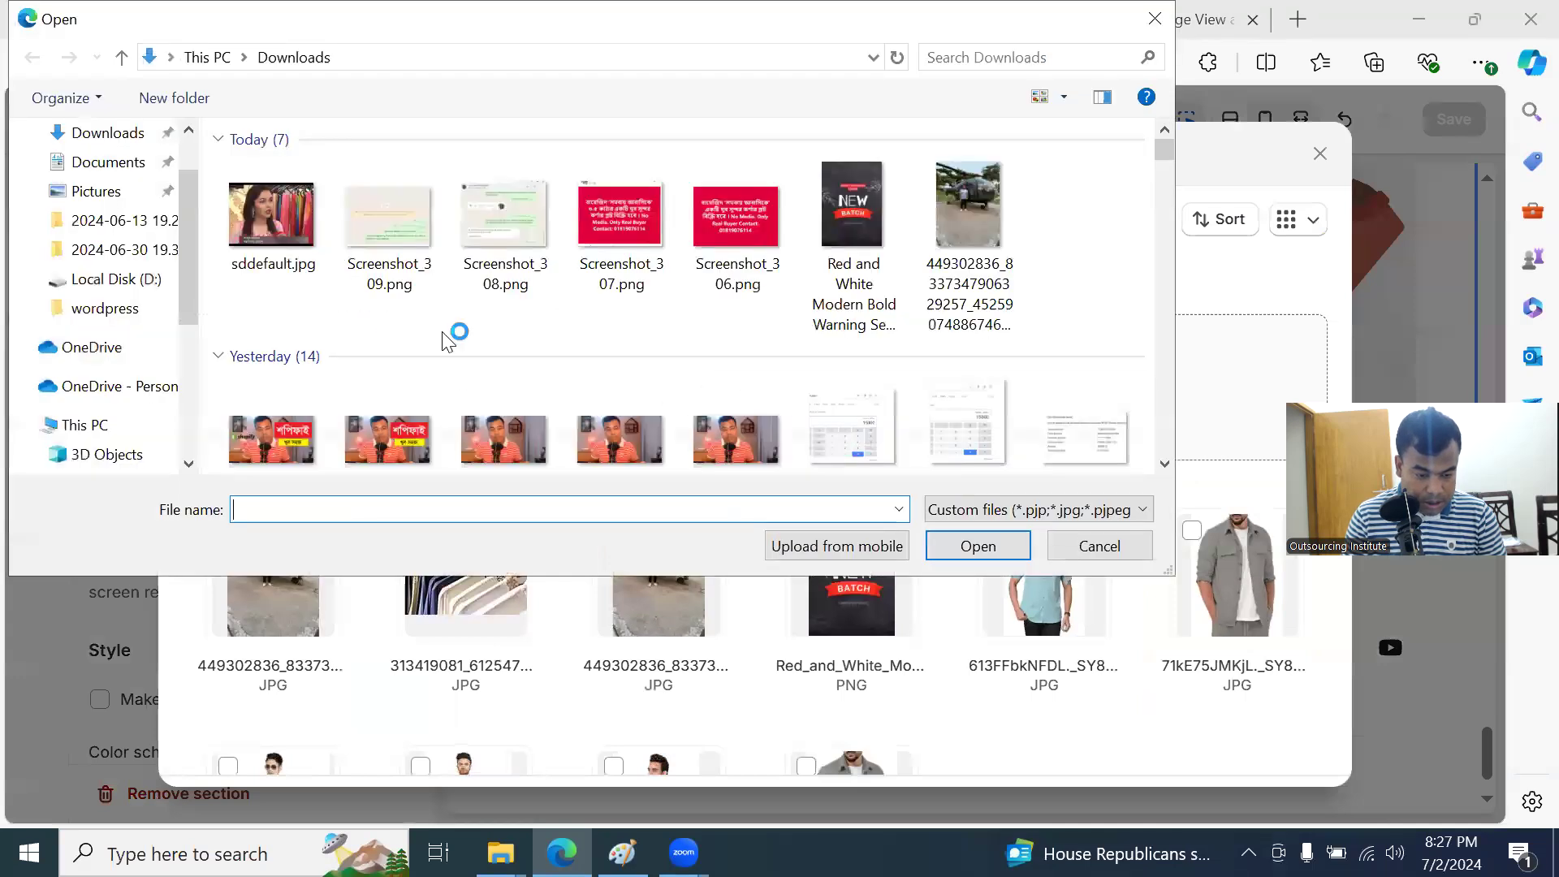
left_click(273, 223)
left_click(976, 546)
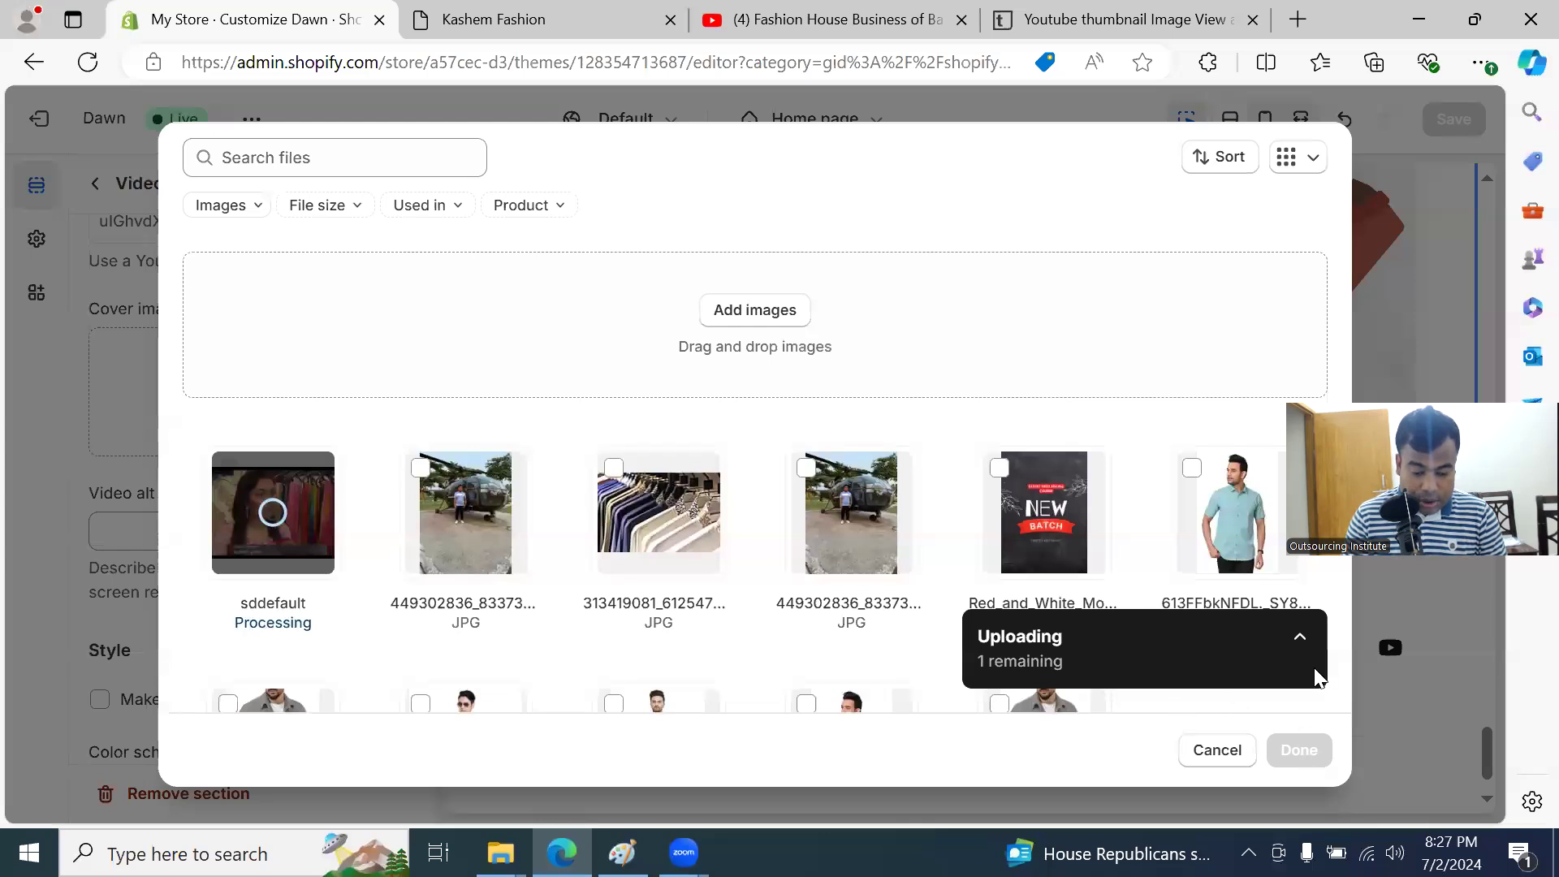
left_click(1299, 751)
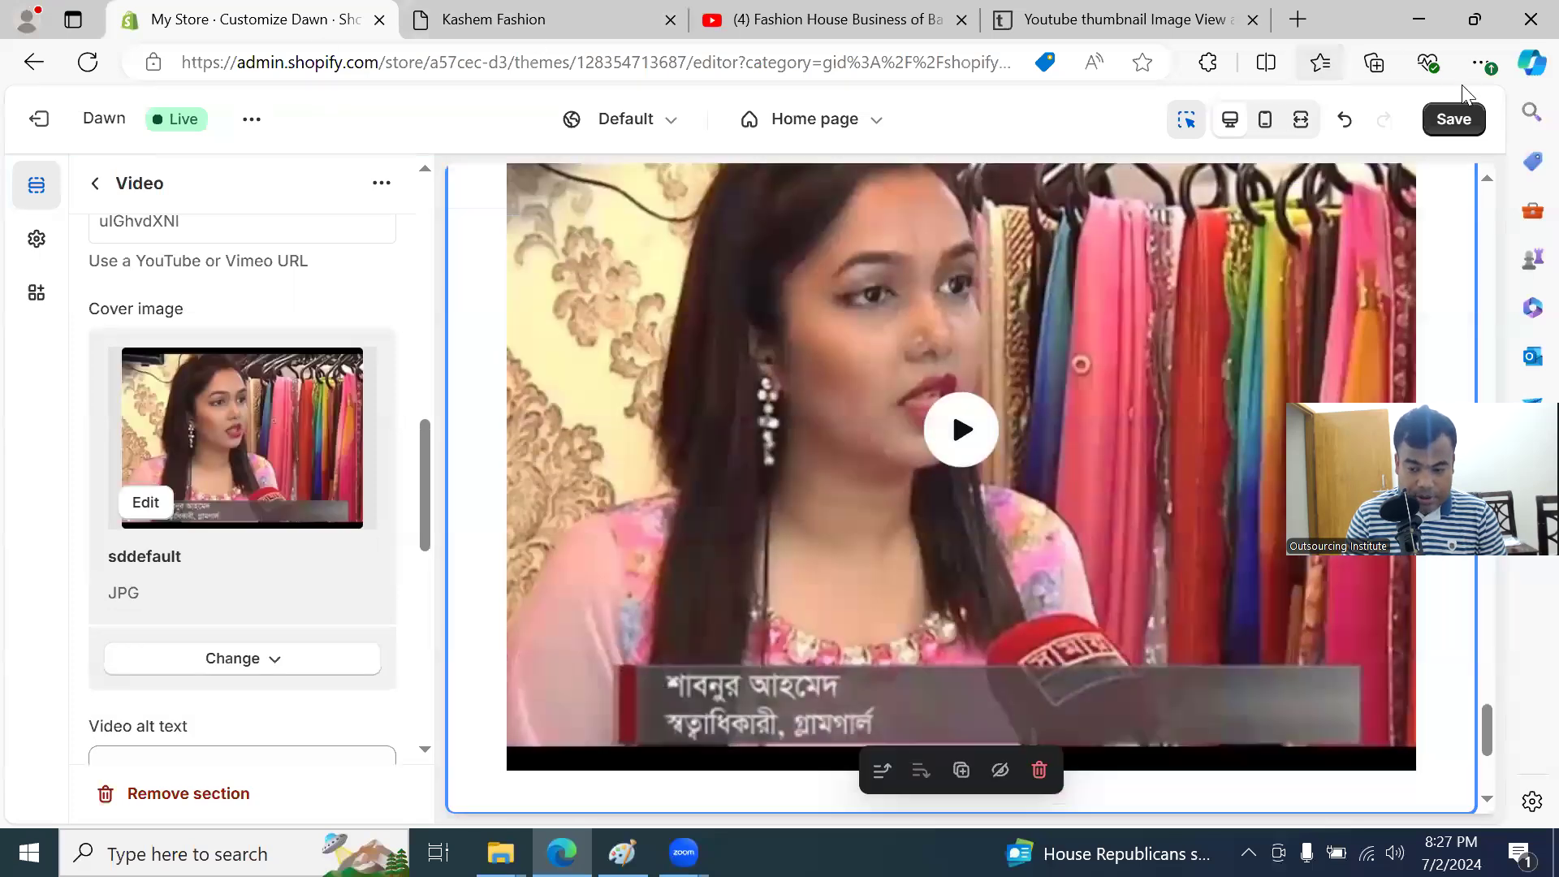
left_click(1453, 118)
Step: Reload the Kashem Fashion storefront and check the cover image of the Product Review video
left_click(539, 21)
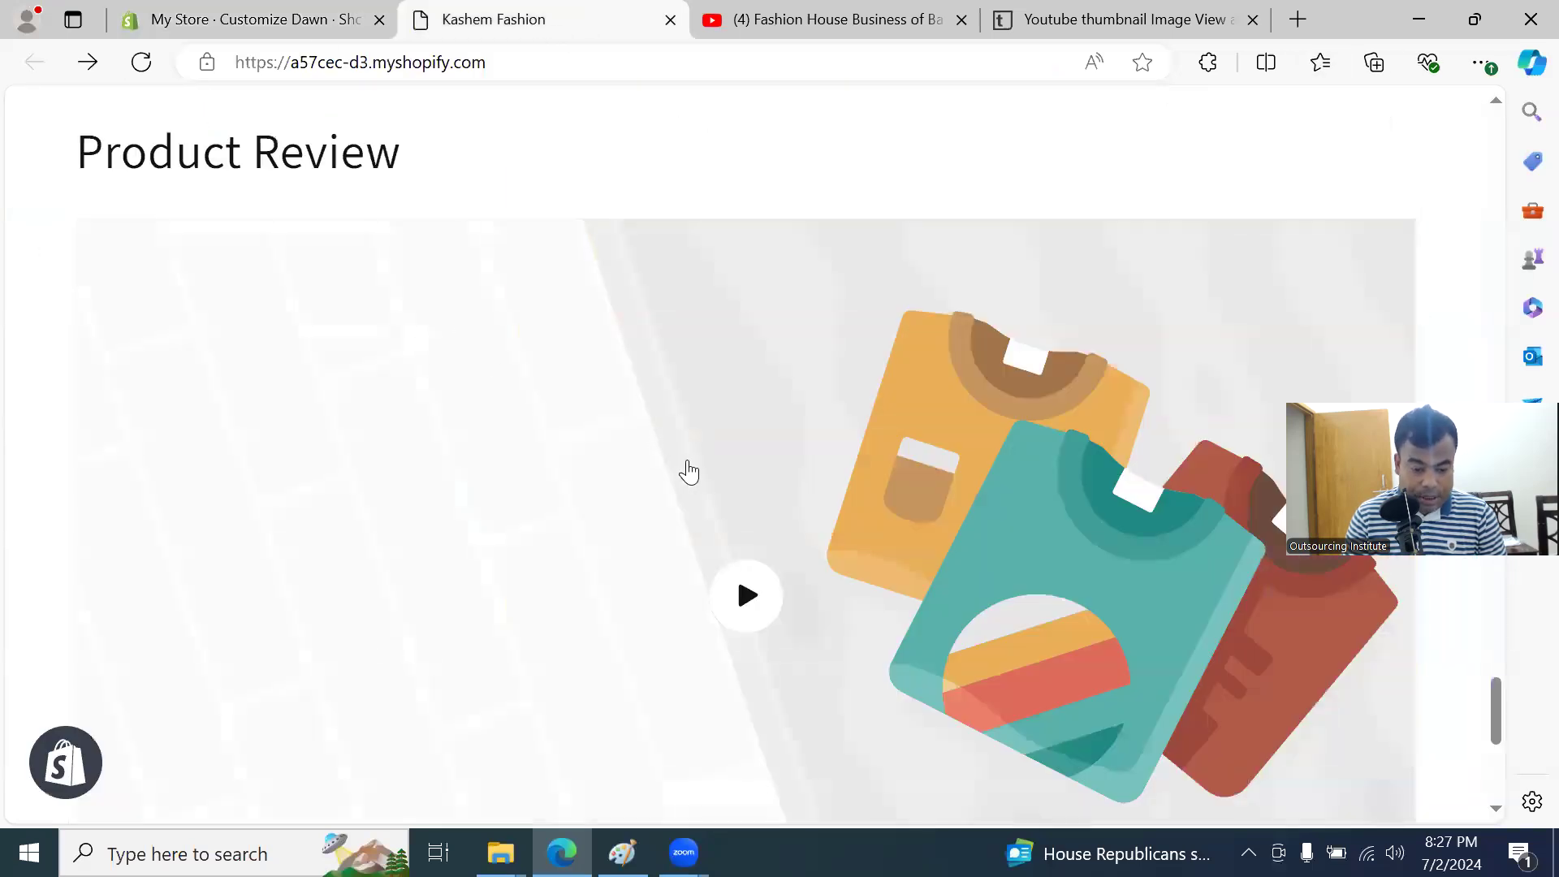
left_click(142, 61)
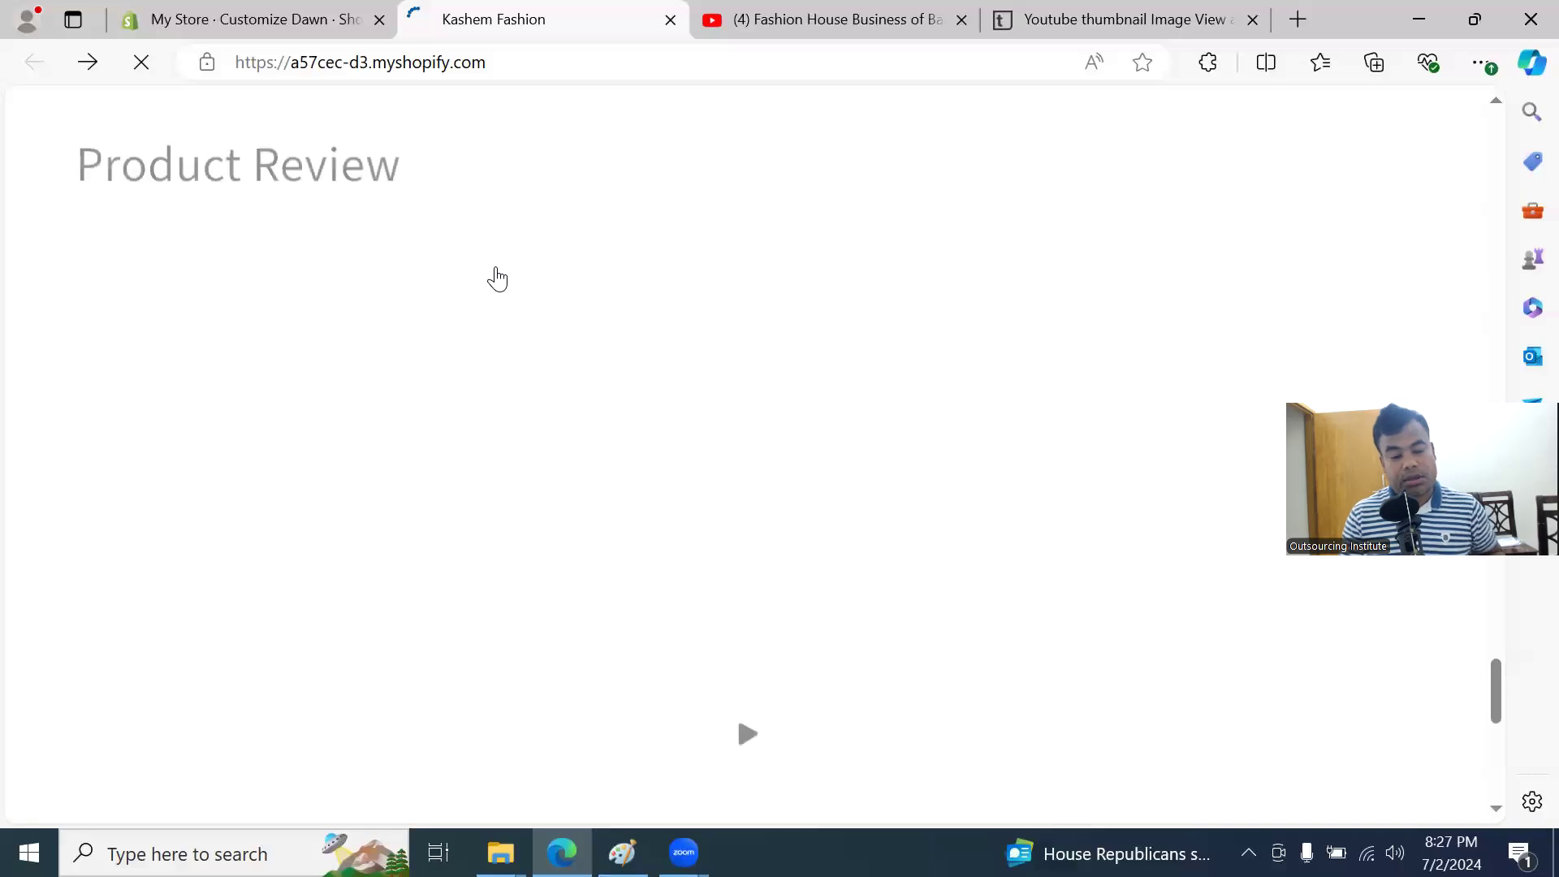
scroll(770, 492, "down", 1)
scroll(770, 491, "down", 5)
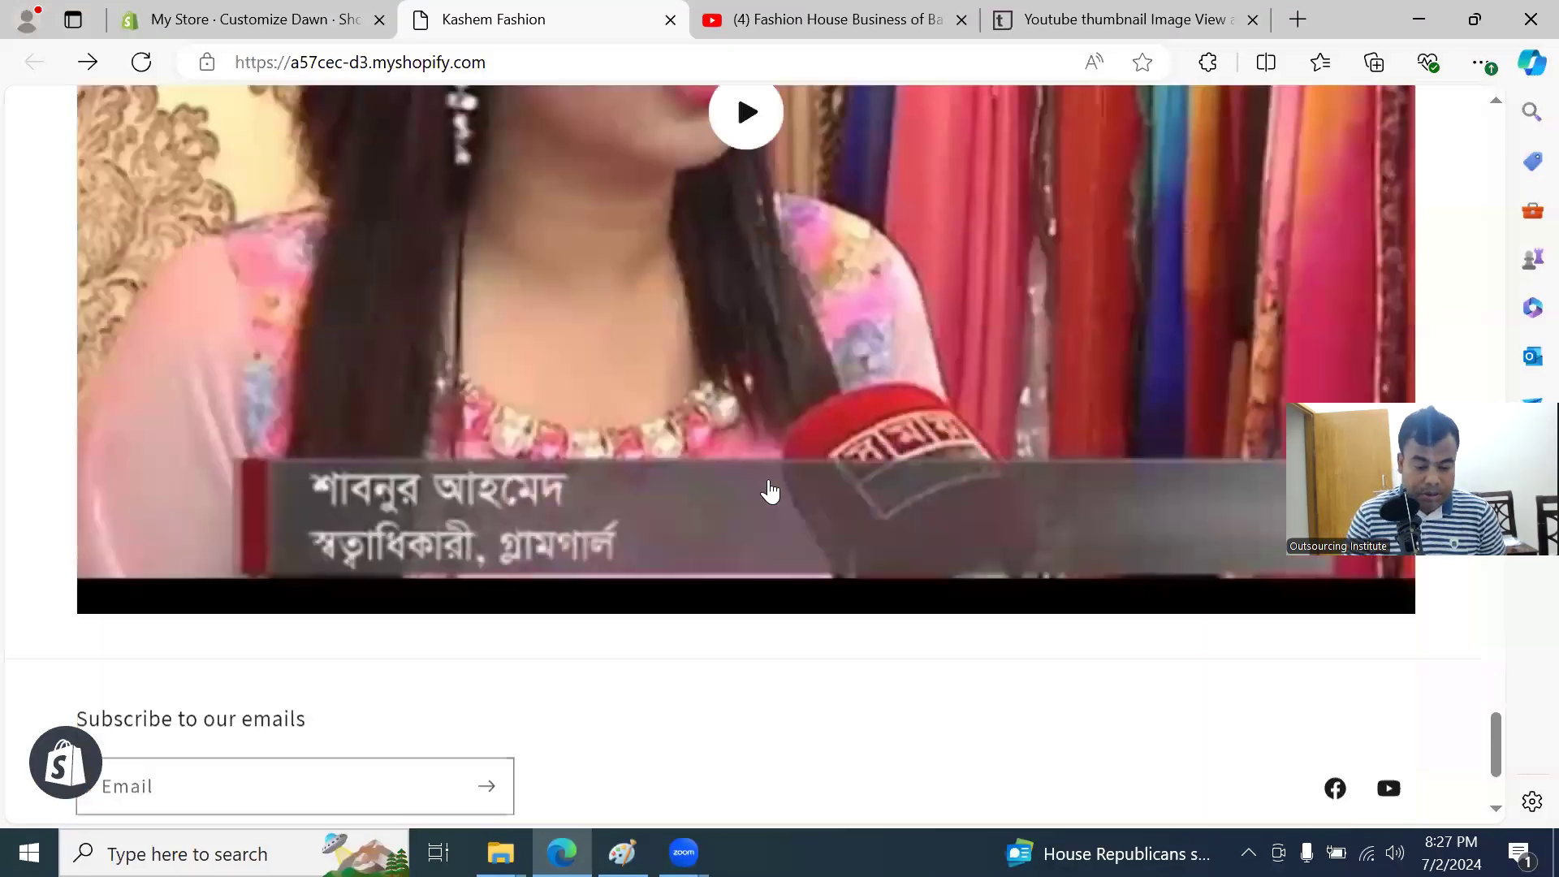
scroll(758, 464, "down", 1)
scroll(742, 393, "up", 4)
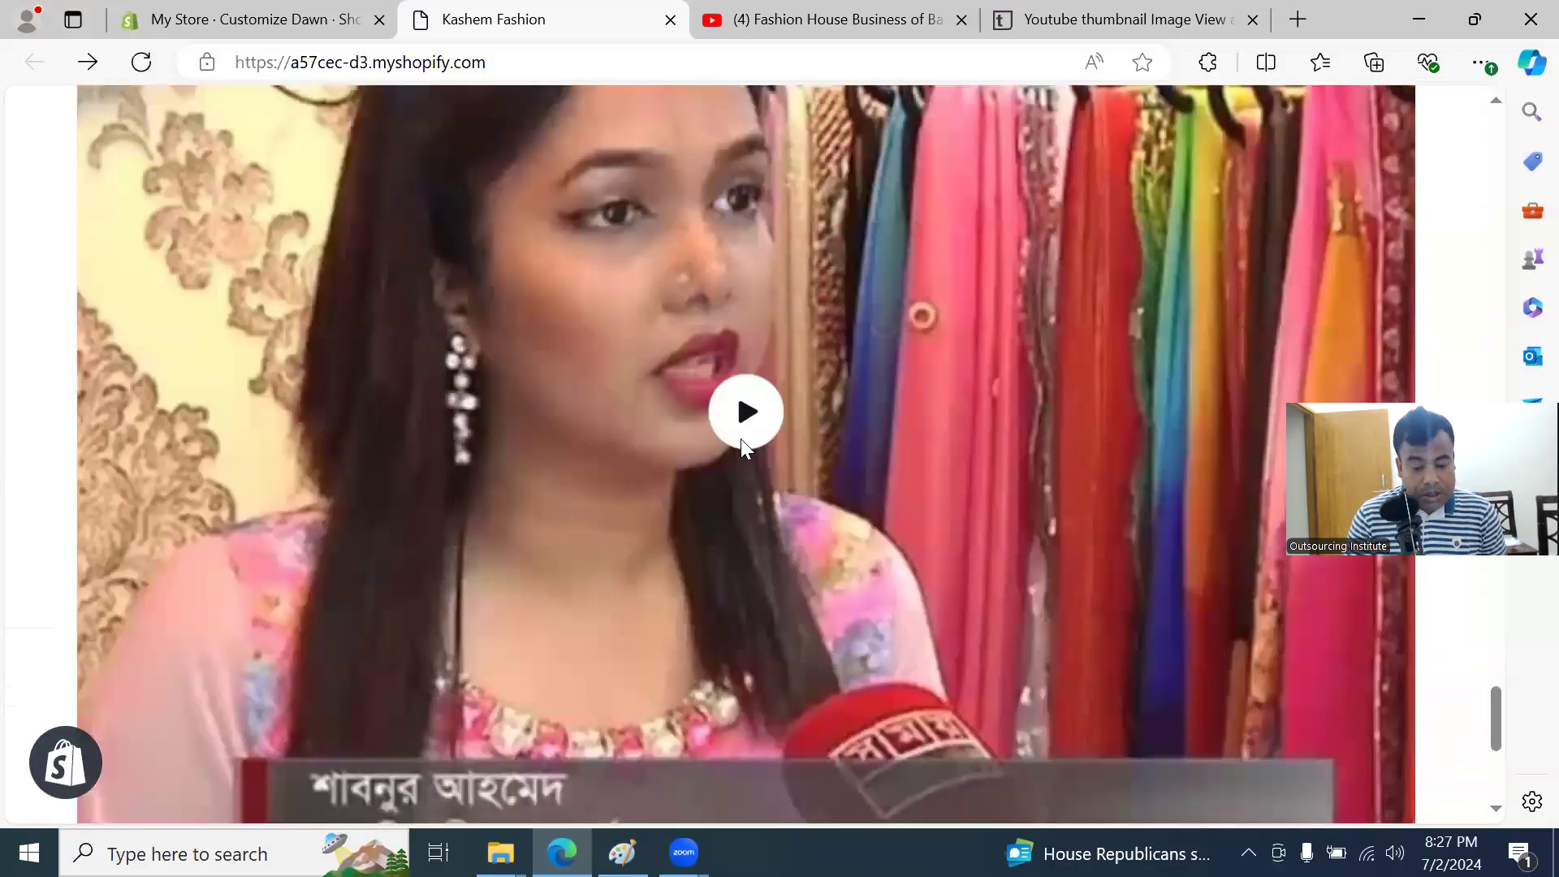
Step: Review the storefront home page from the hero banner through the product collections, featured product, slideshow and Summer Collection collage to the footer
scroll(740, 443, "up", 10)
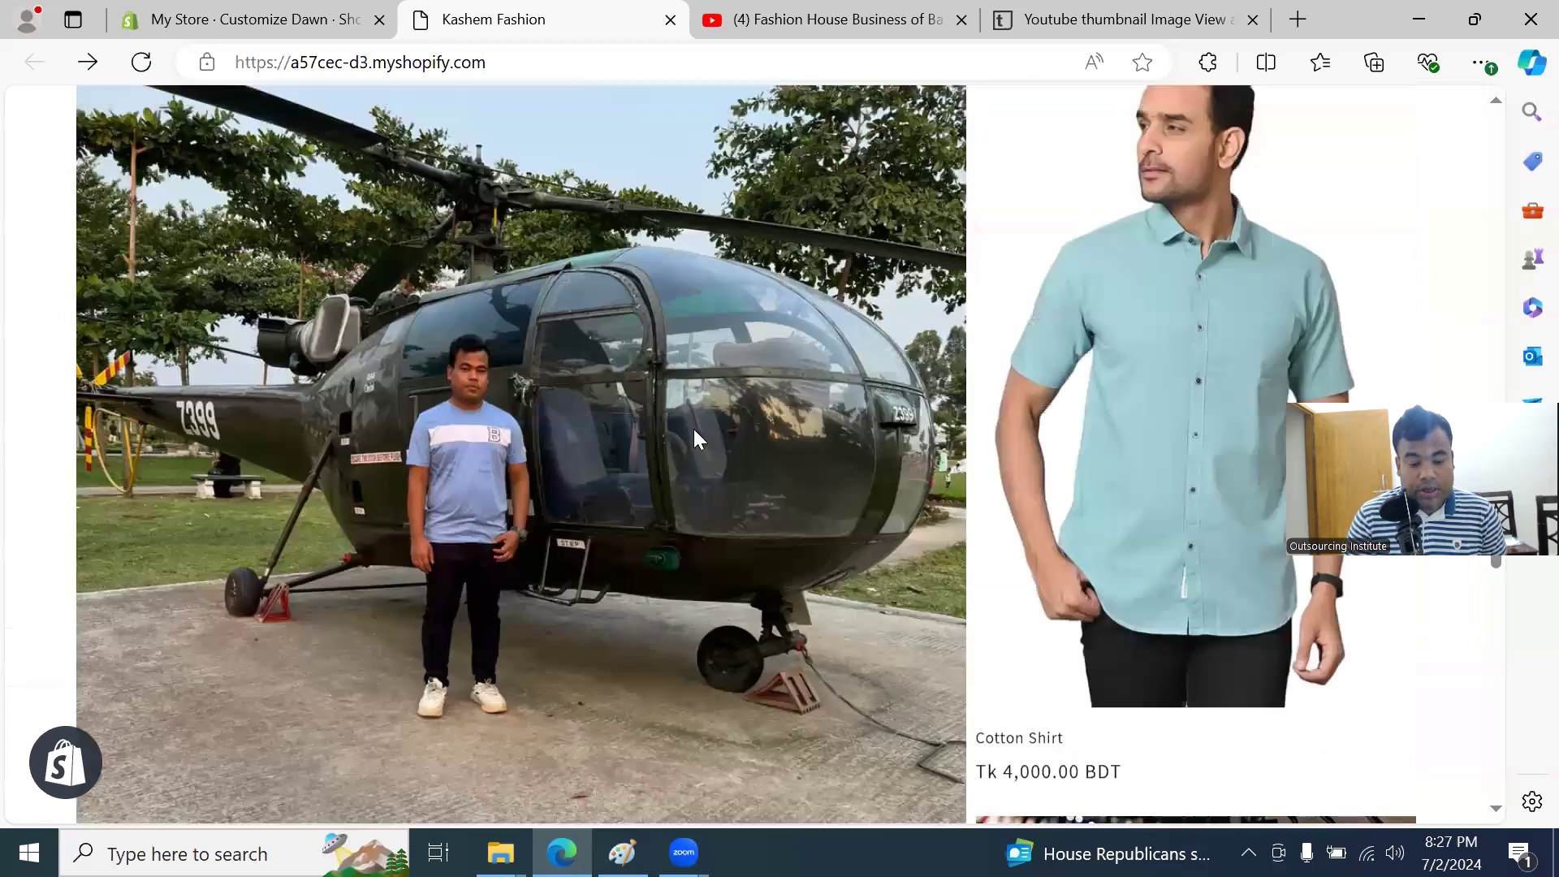
scroll(693, 429, "up", 15)
scroll(691, 427, "up", 1)
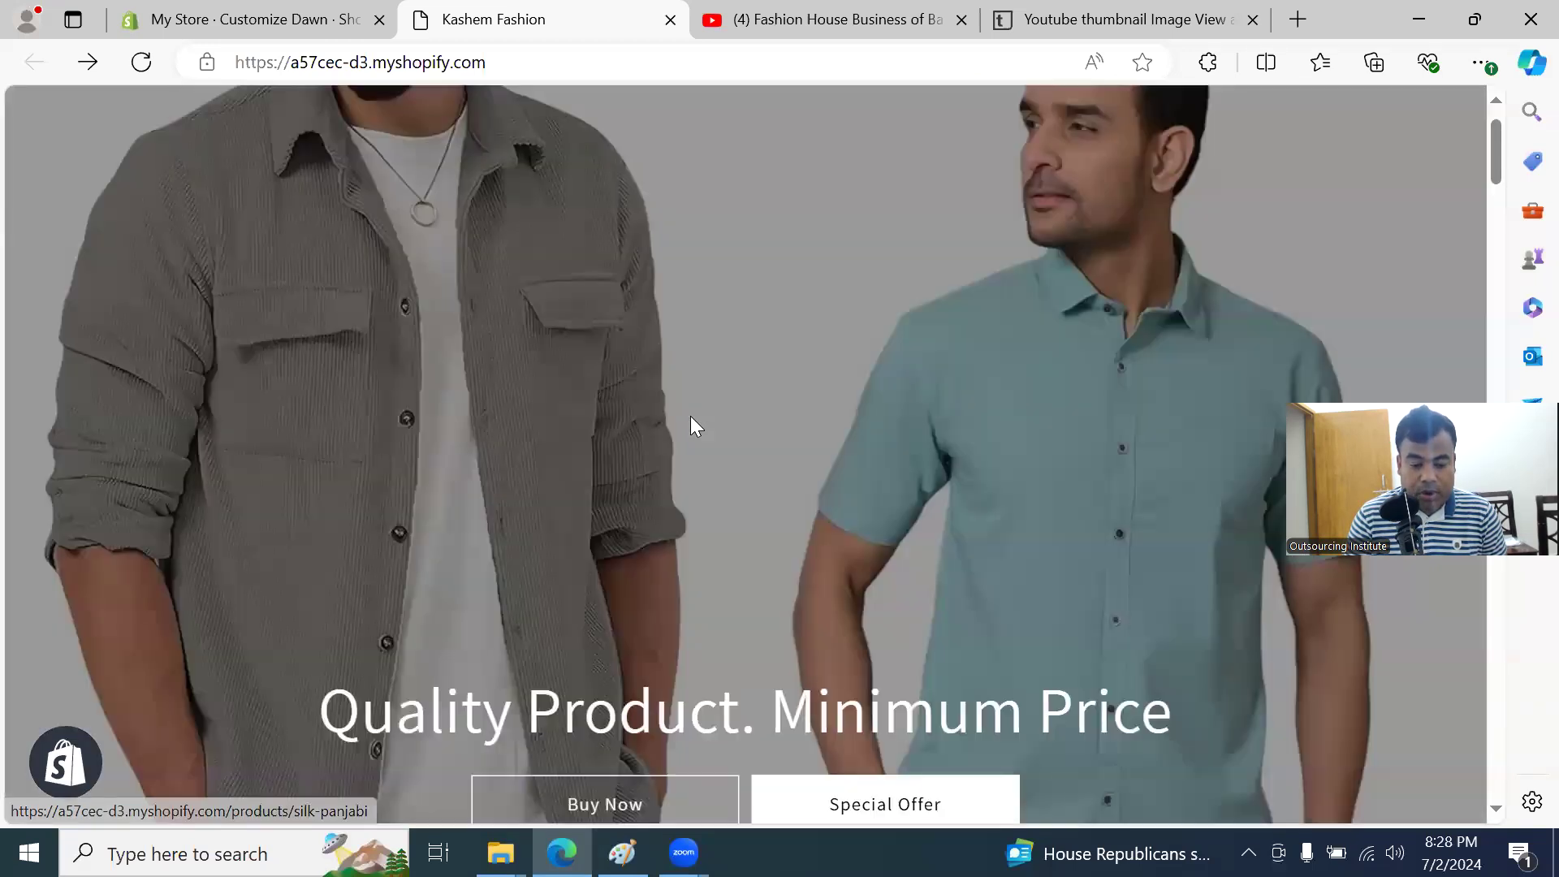
scroll(689, 416, "up", 1)
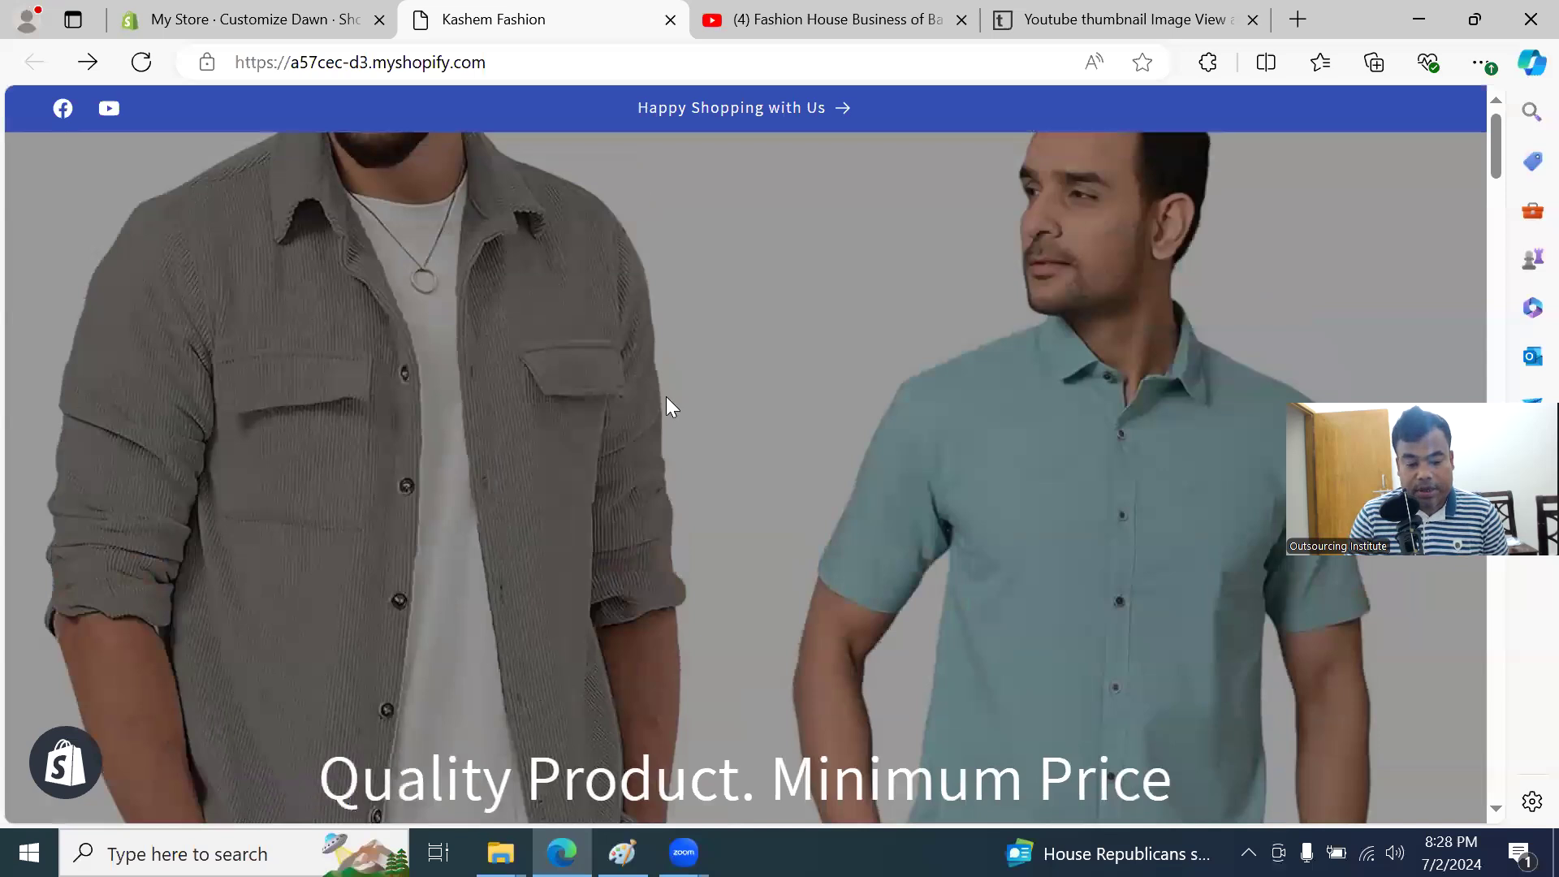
scroll(1039, 524, "down", 10)
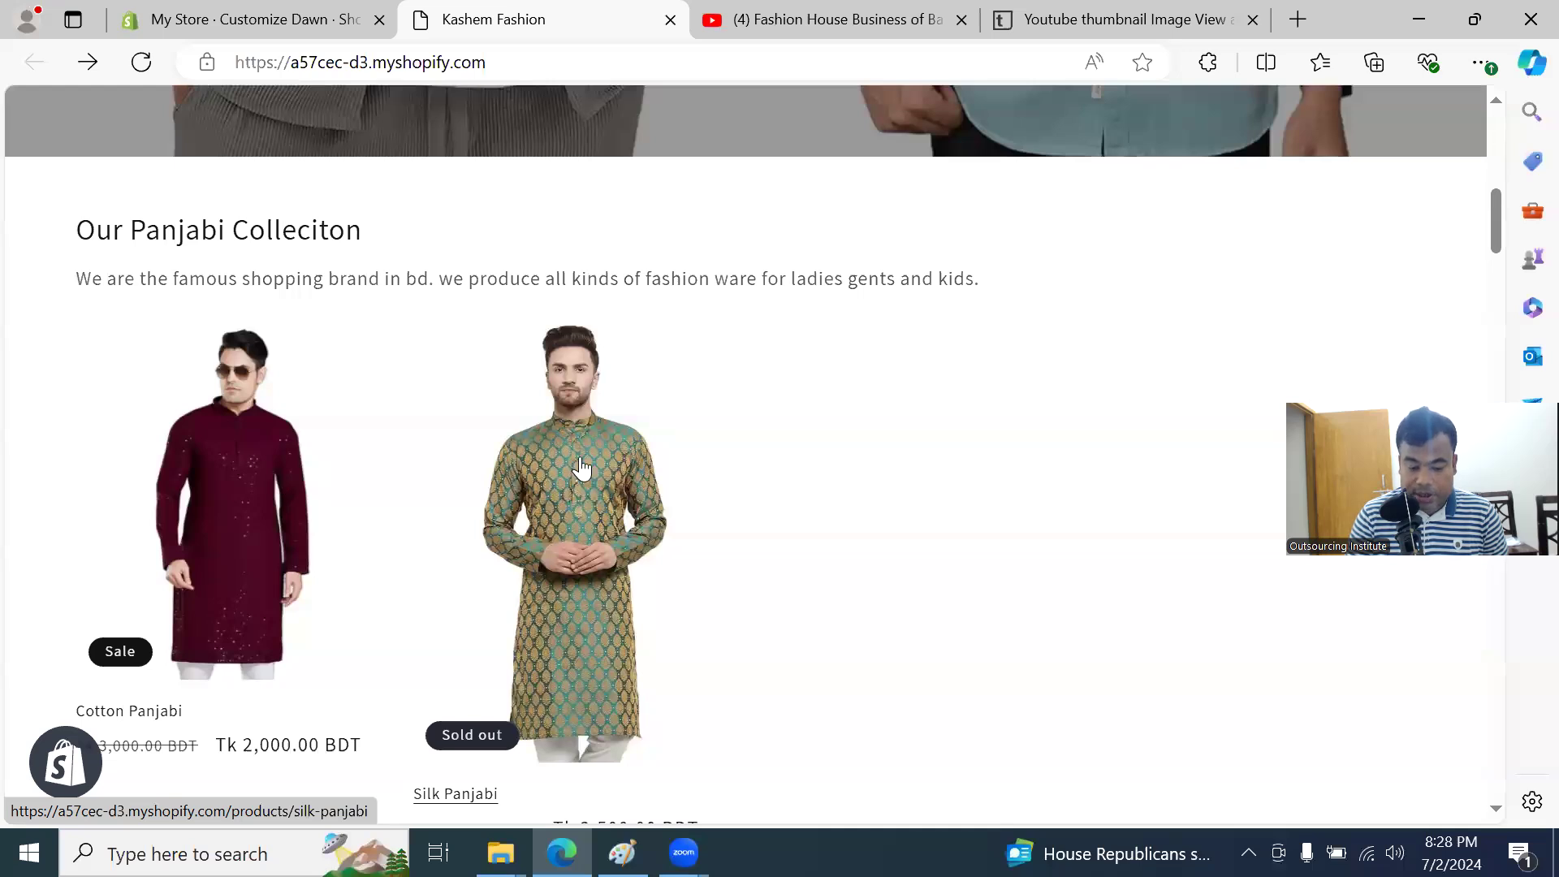
scroll(875, 436, "down", 7)
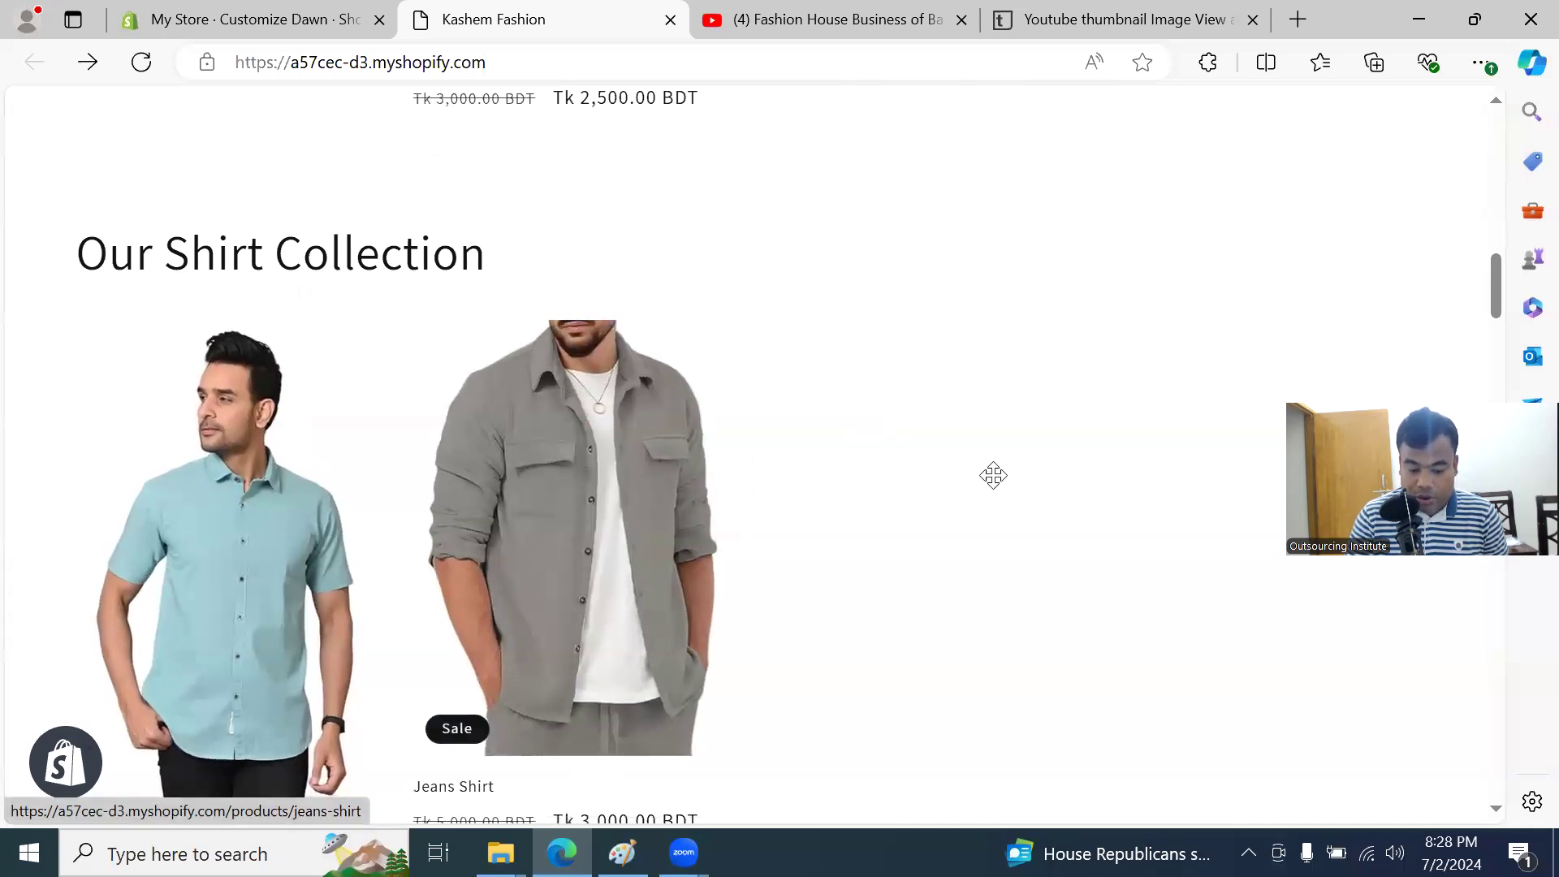
scroll(993, 477, "down", 6)
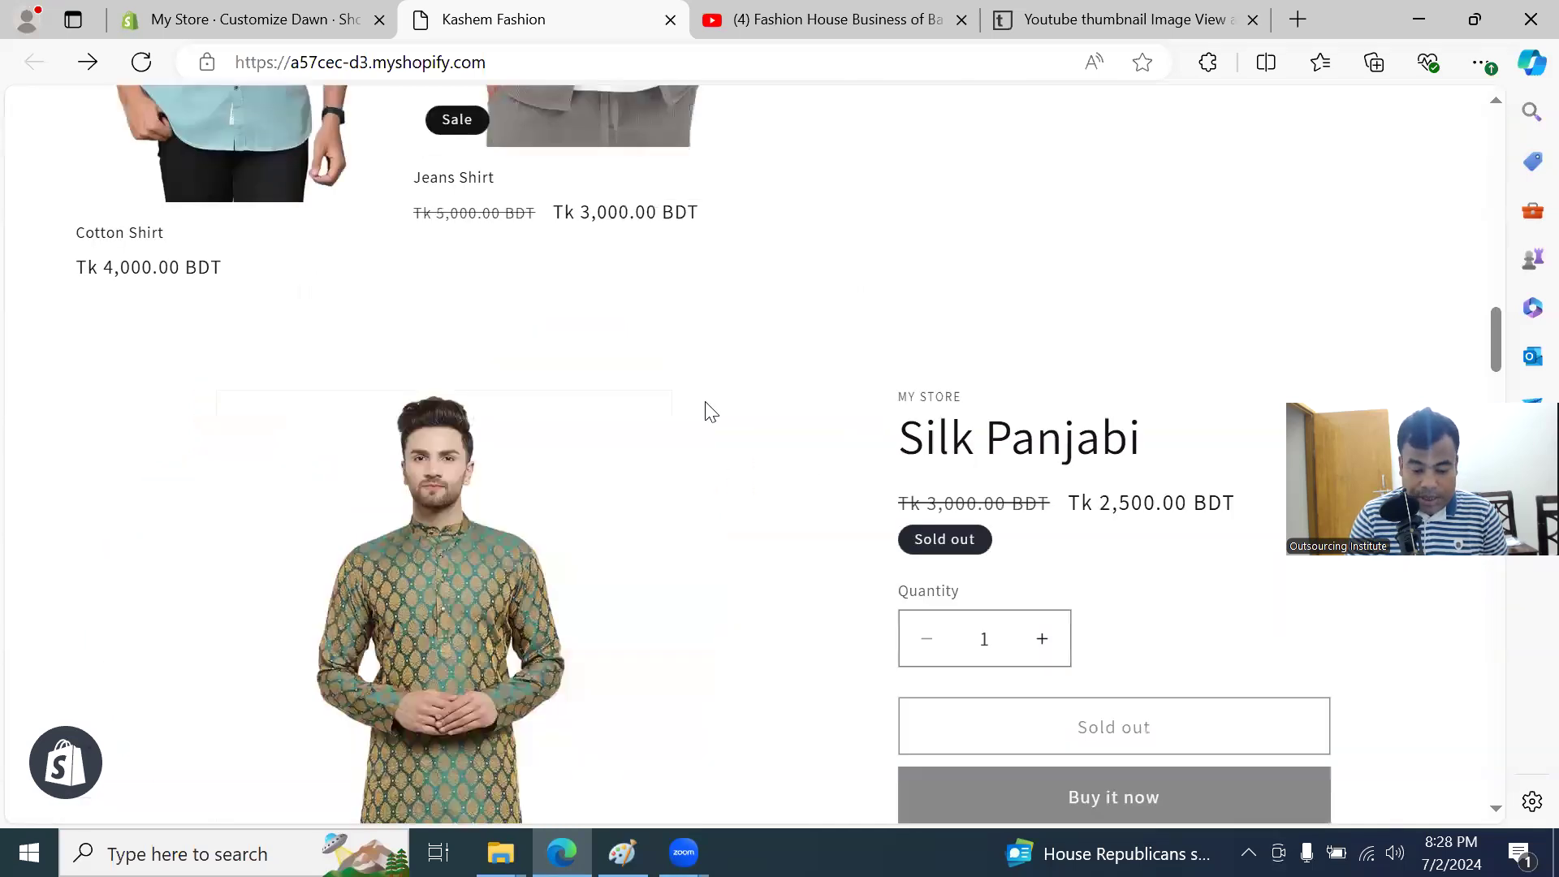
scroll(637, 560, "down", 1)
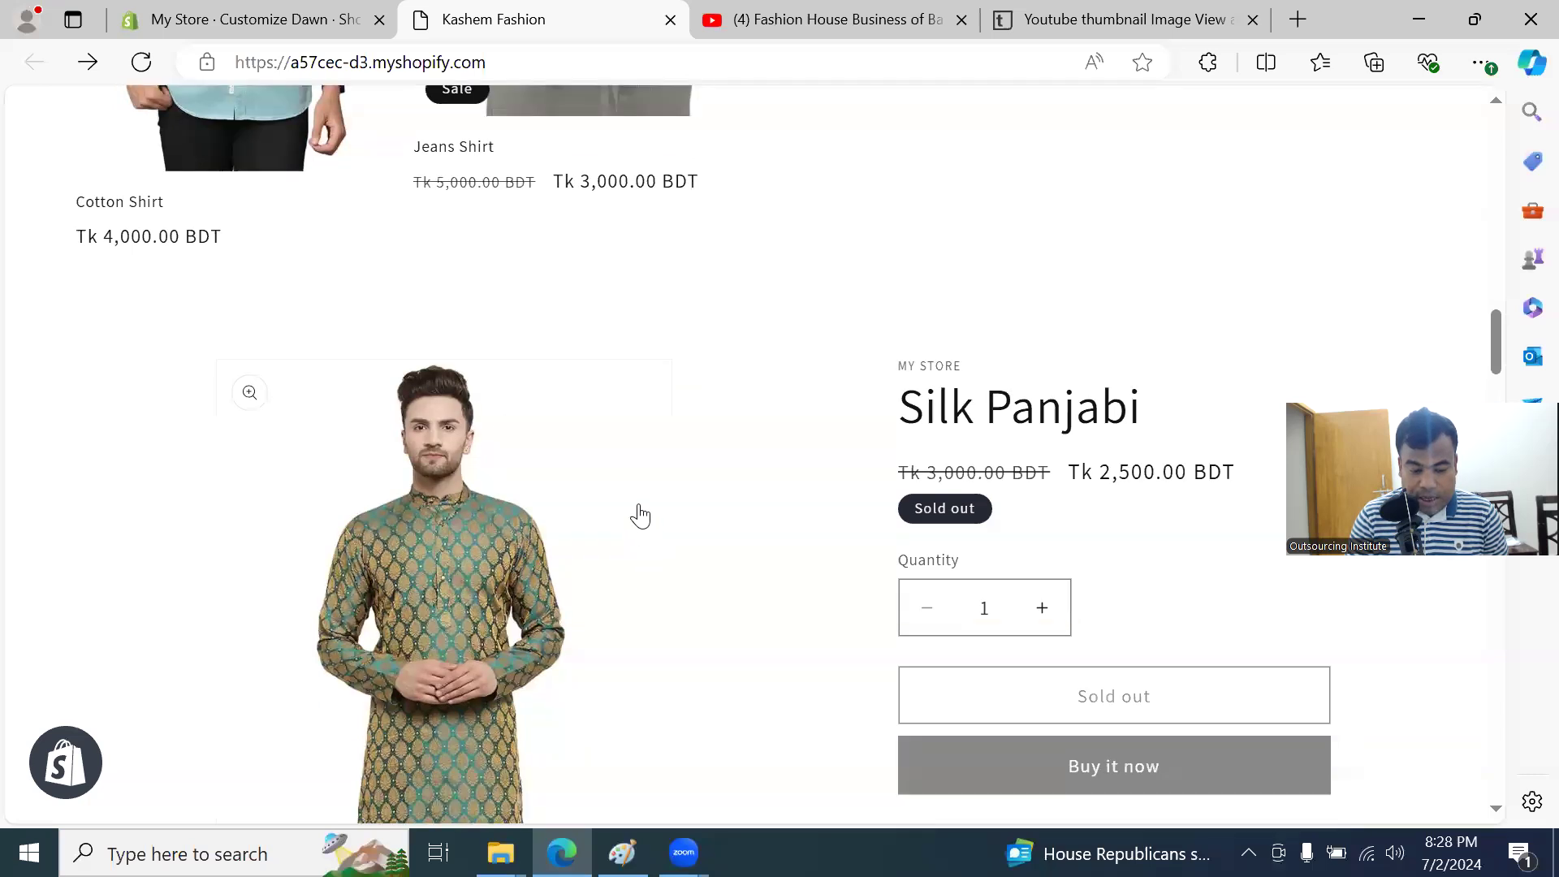
scroll(640, 515, "down", 2)
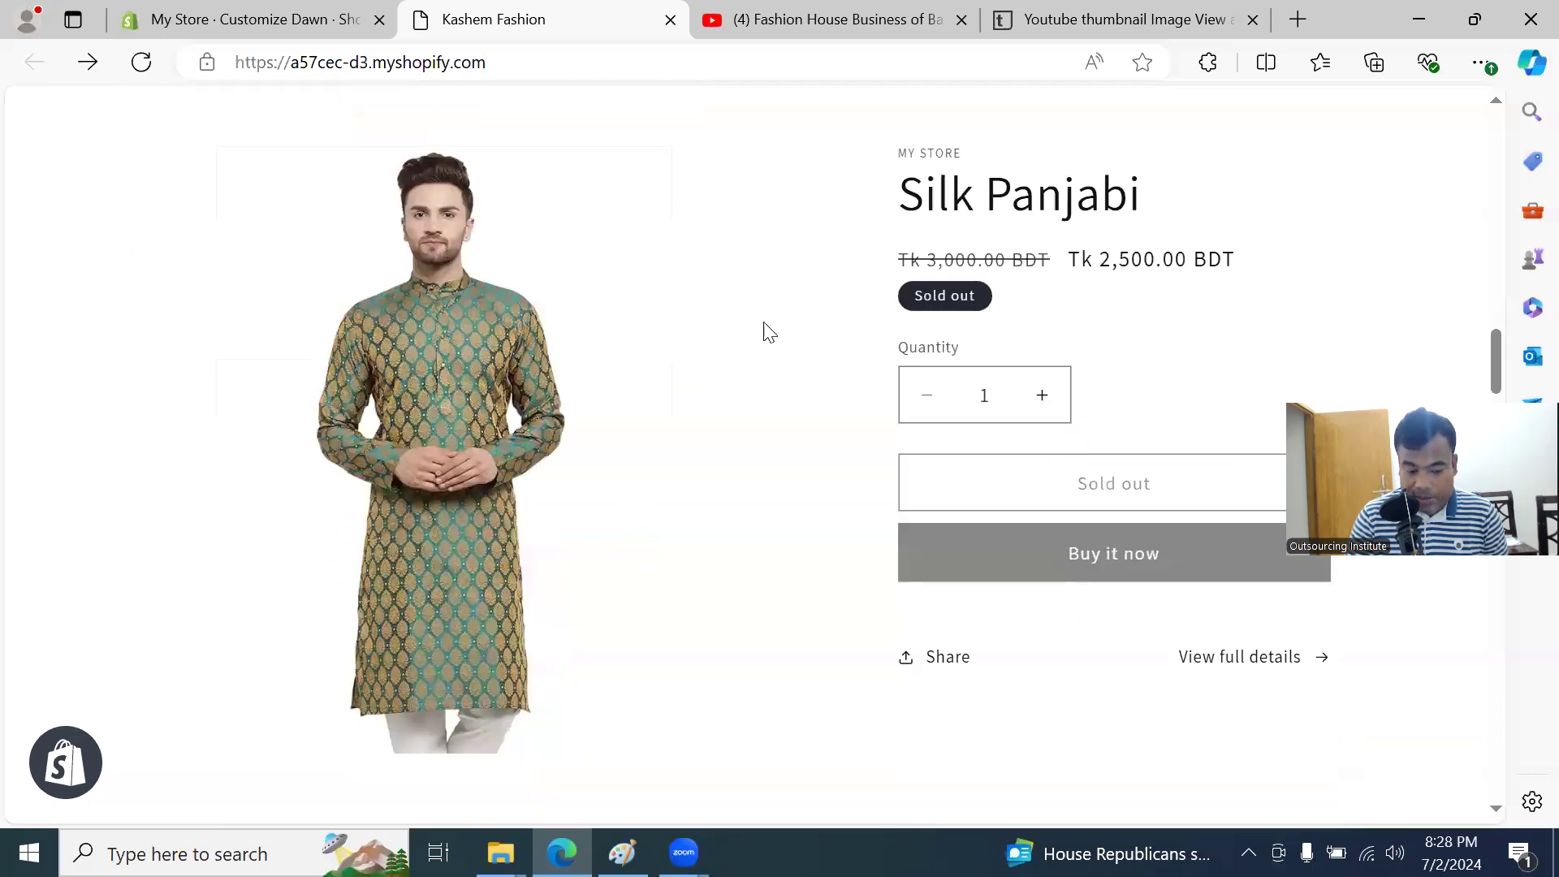
scroll(763, 341, "down", 10)
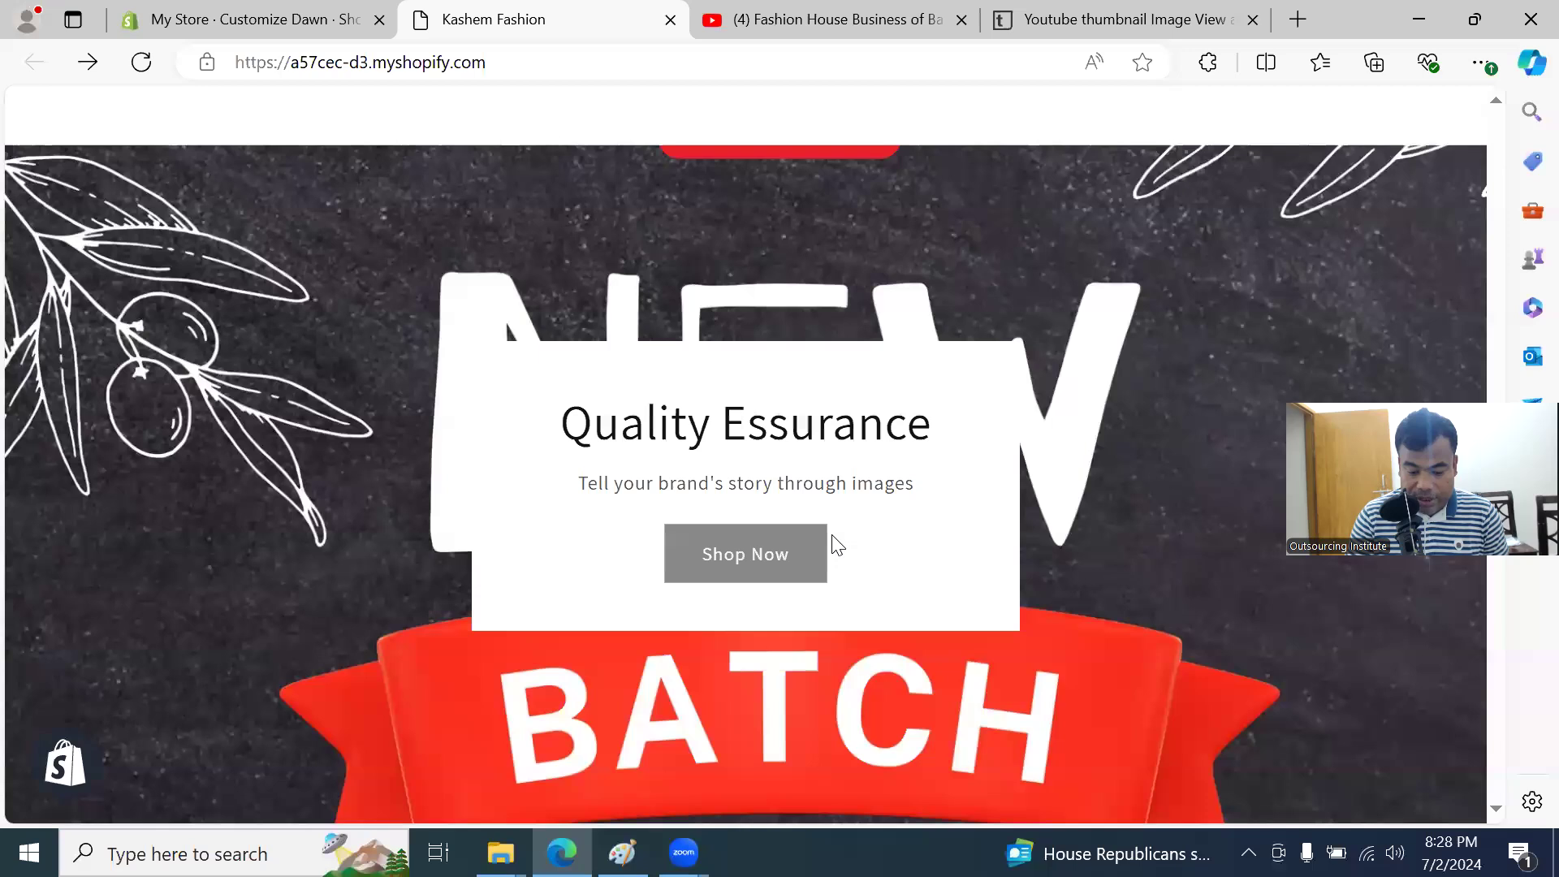
scroll(804, 487, "down", 1)
scroll(869, 487, "down", 4)
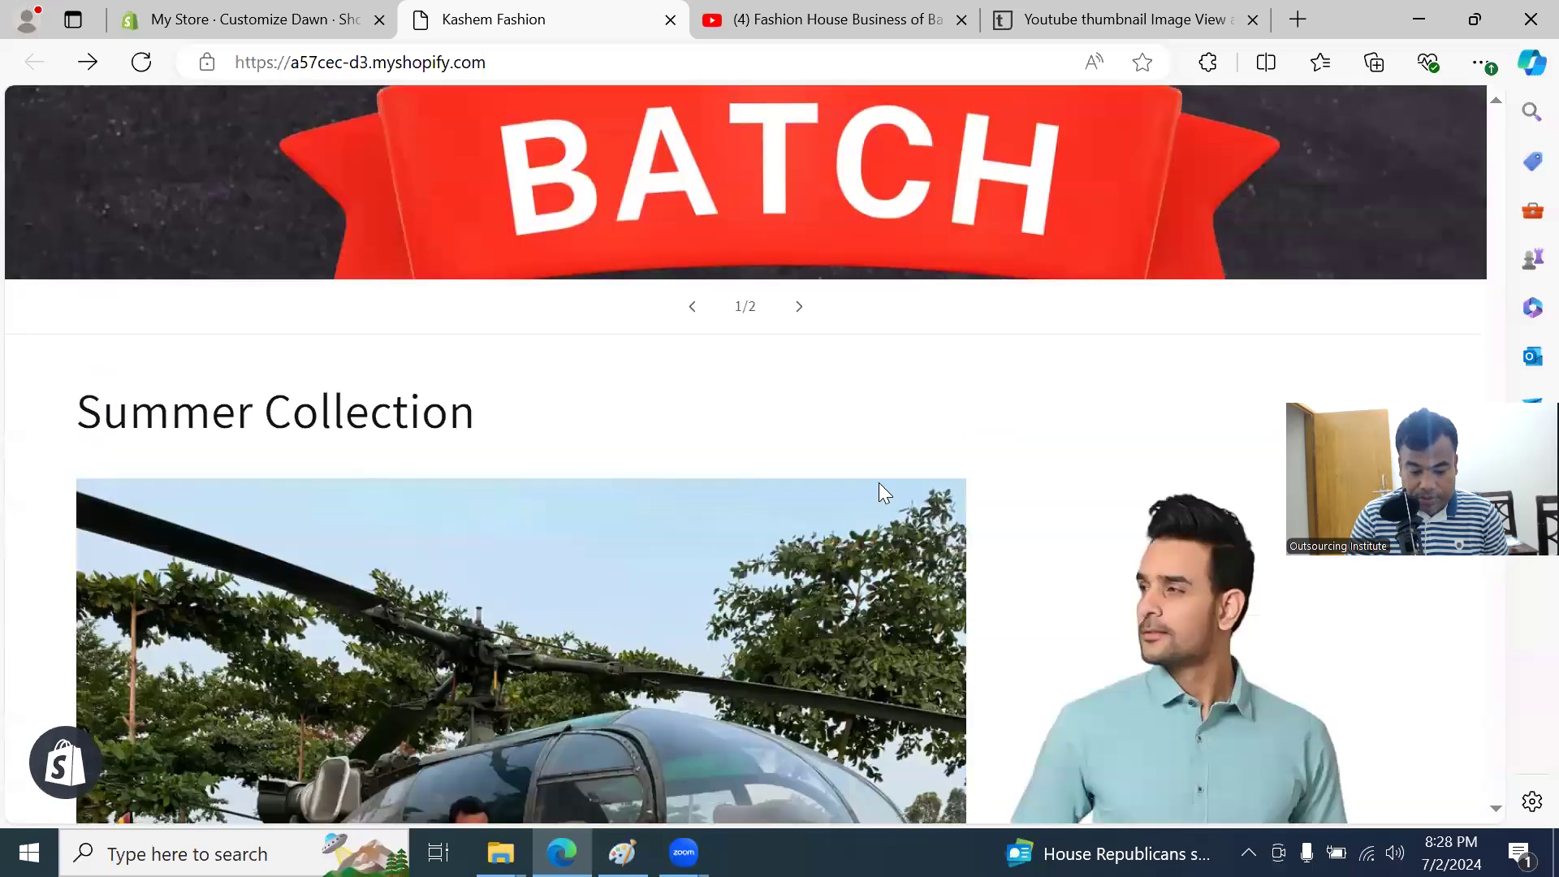
scroll(878, 482, "down", 2)
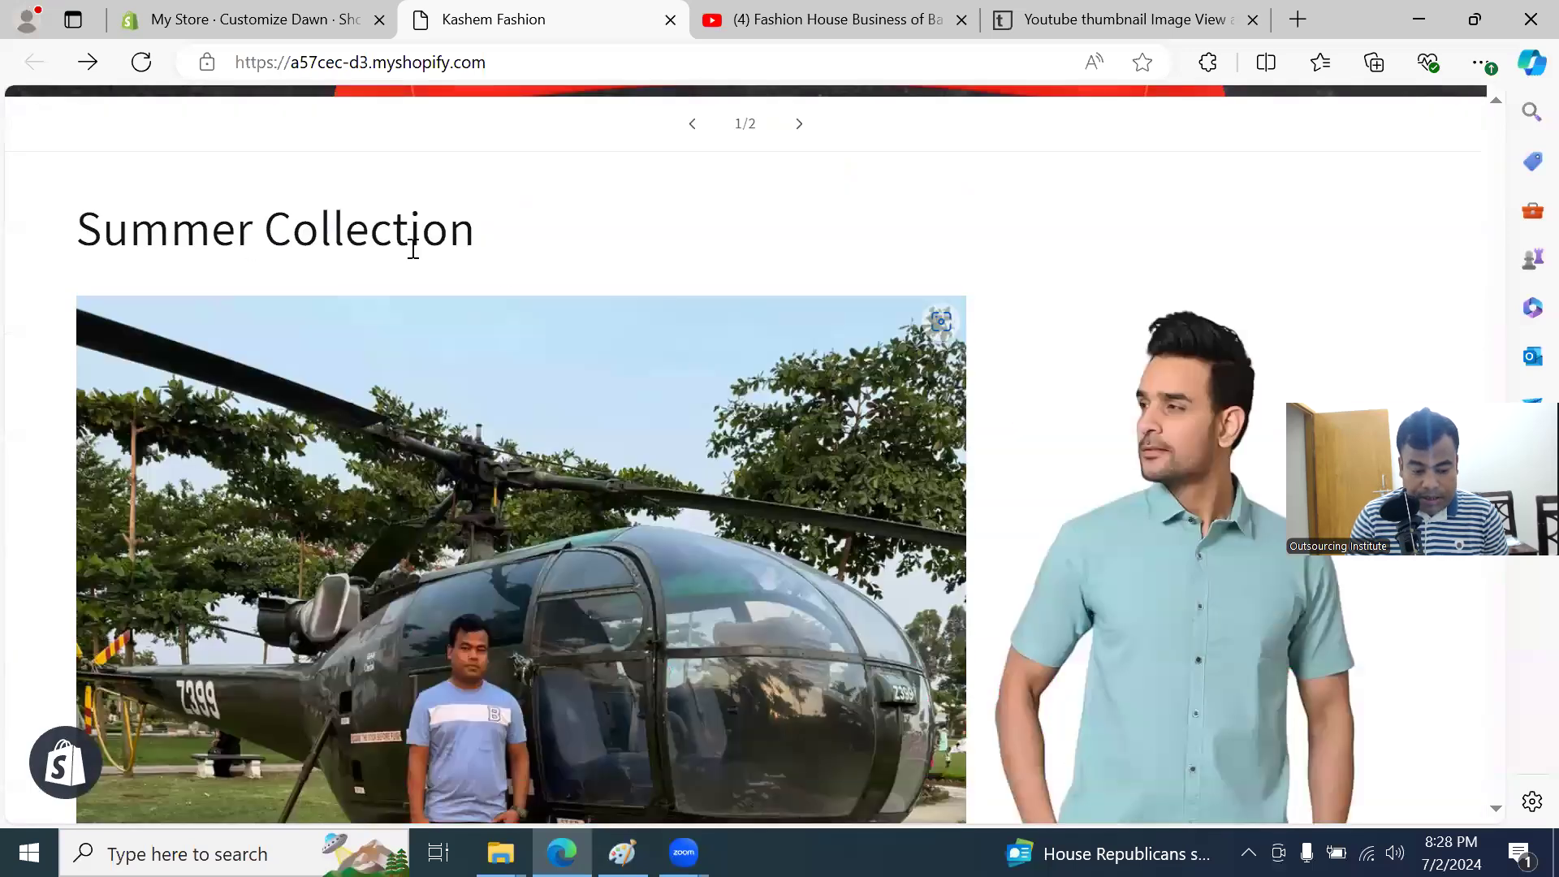
scroll(578, 271, "down", 3)
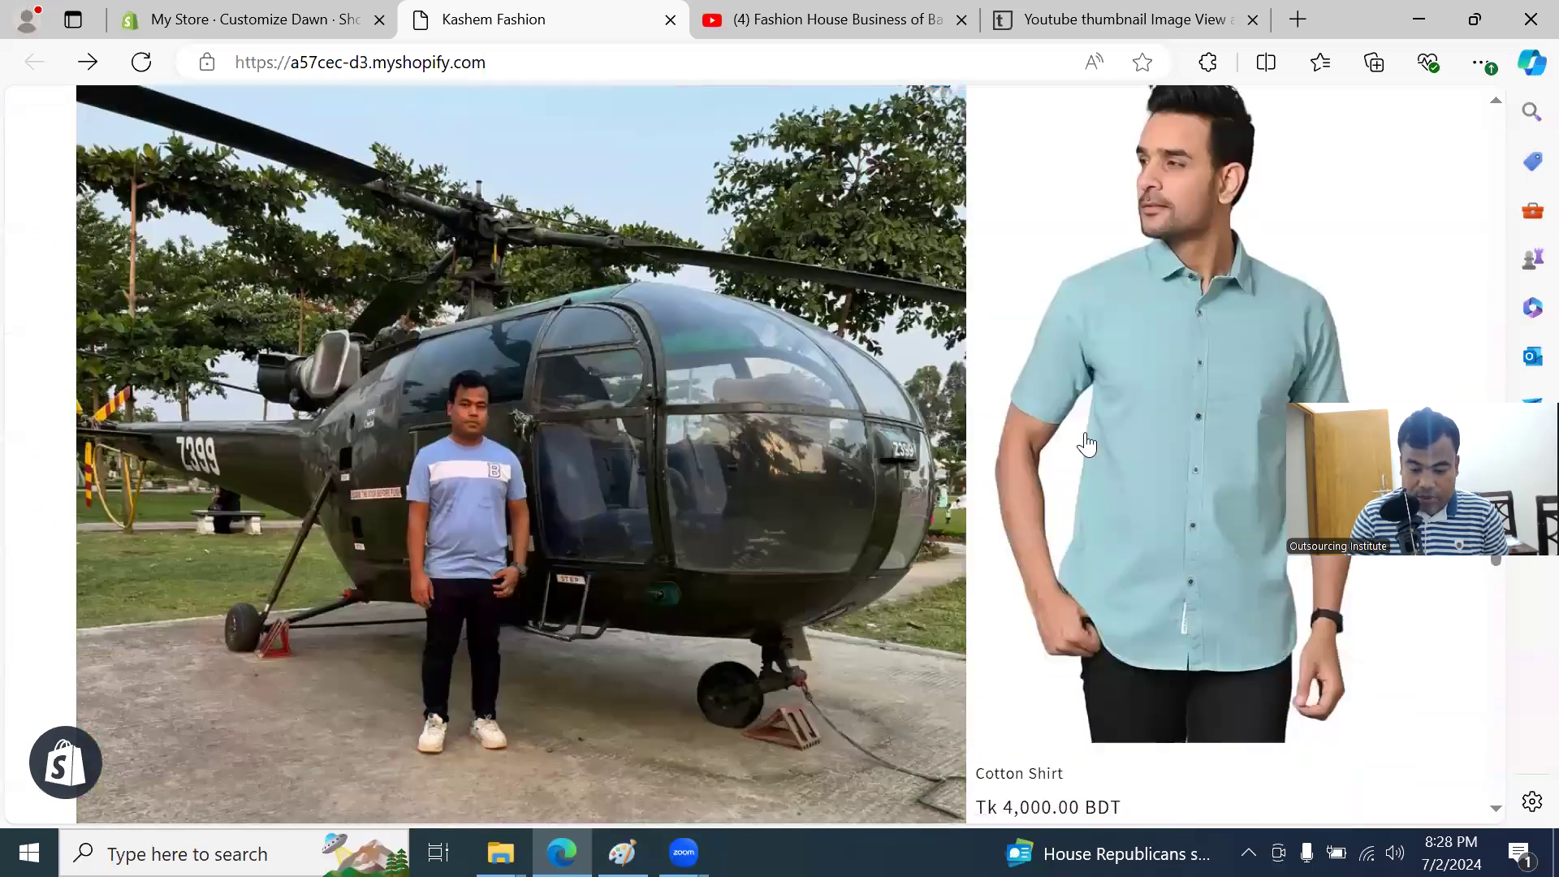
scroll(1088, 454, "down", 4)
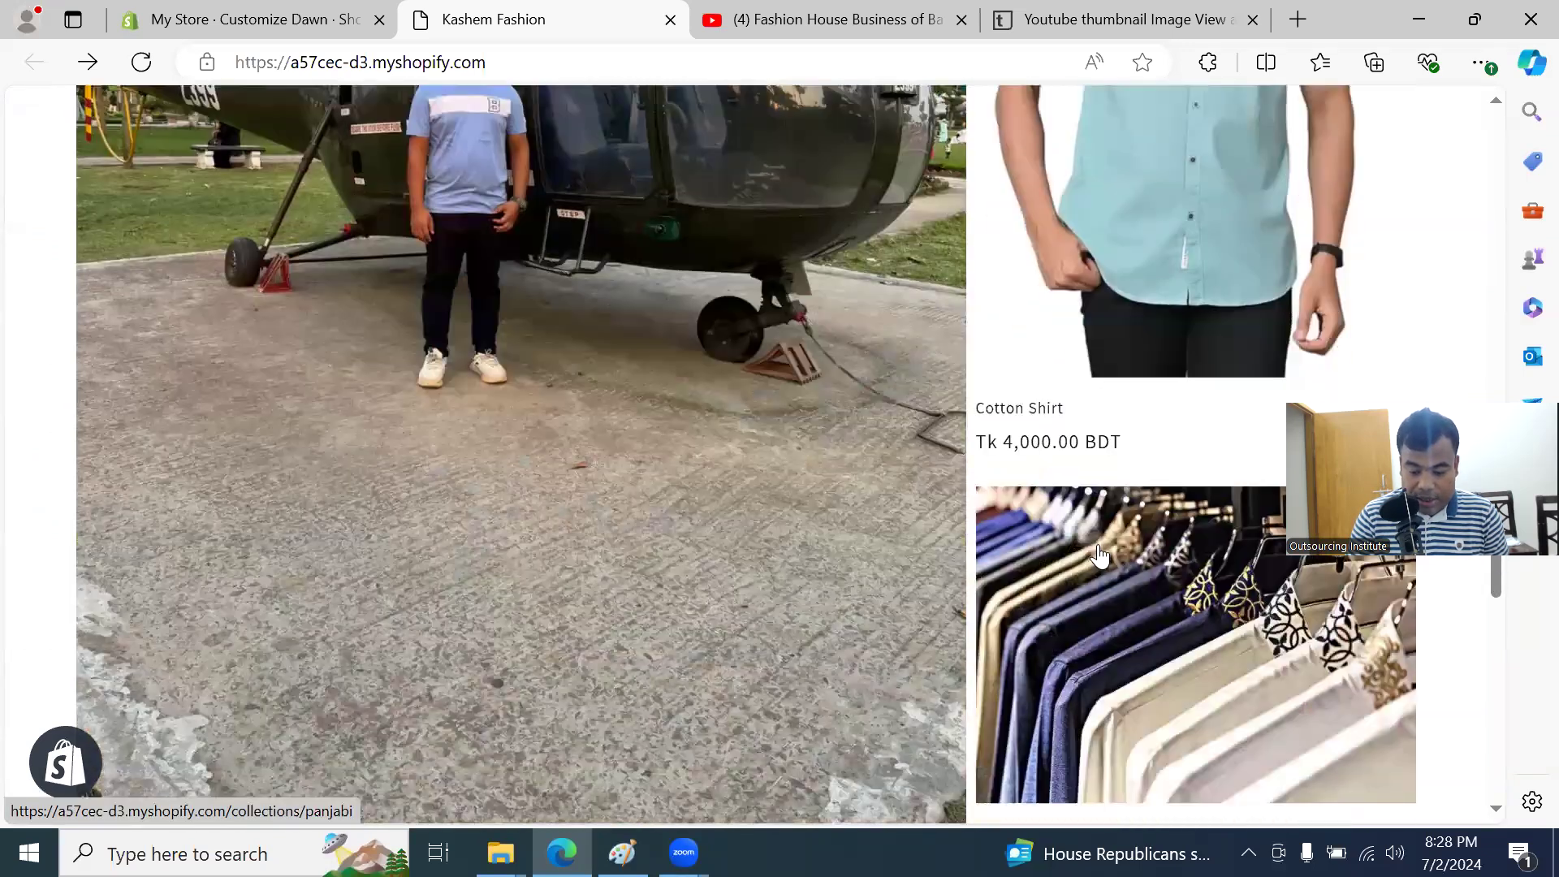
scroll(1101, 554, "down", 3)
scroll(1106, 545, "up", 7)
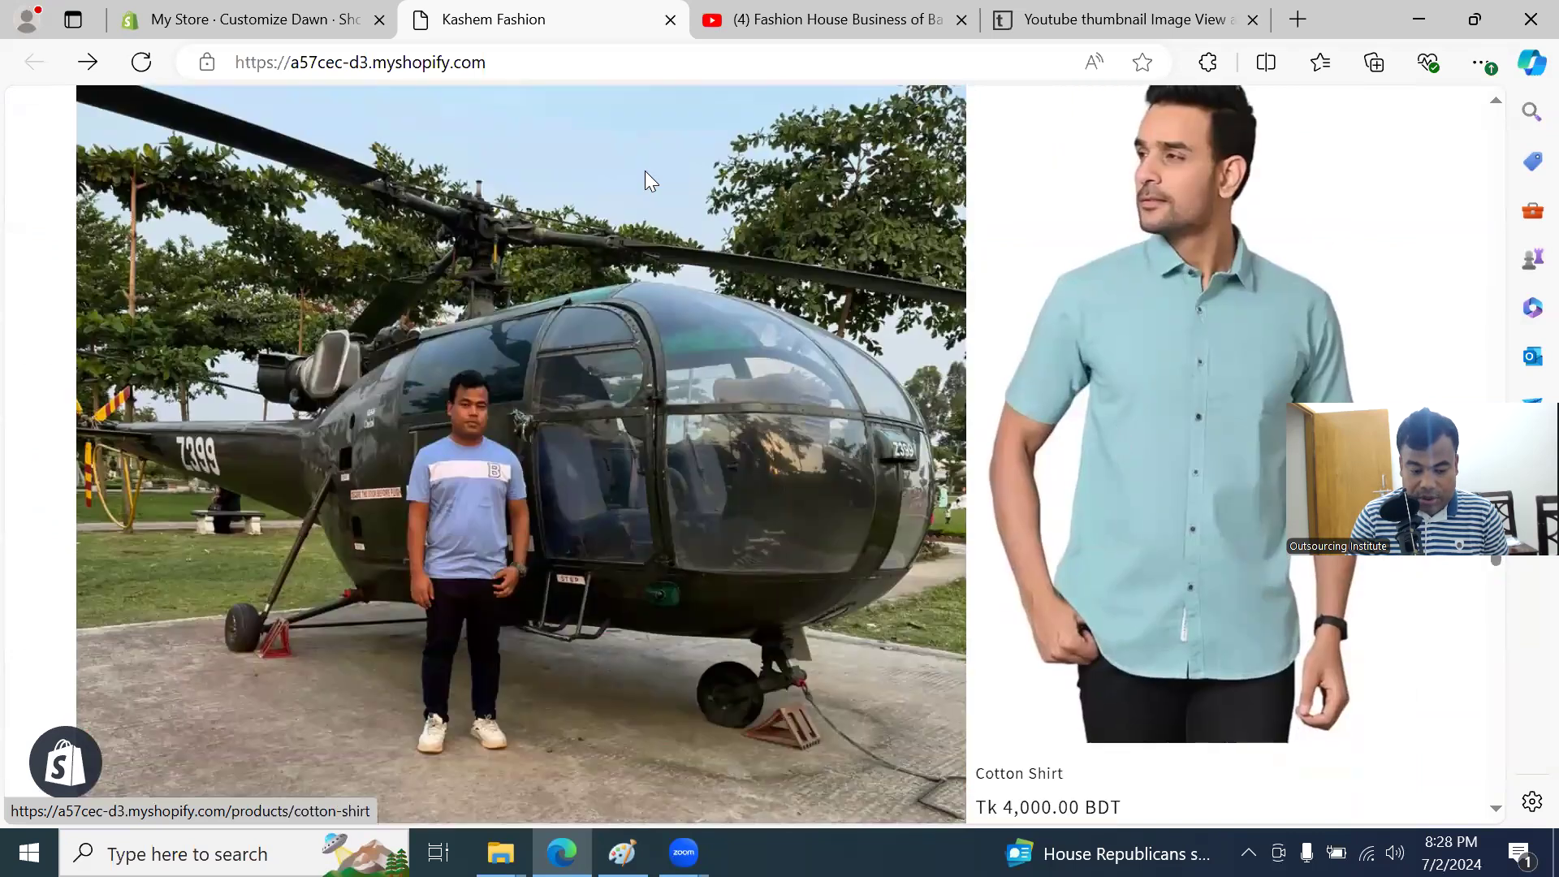
scroll(693, 434, "up", 3)
scroll(698, 435, "down", 6)
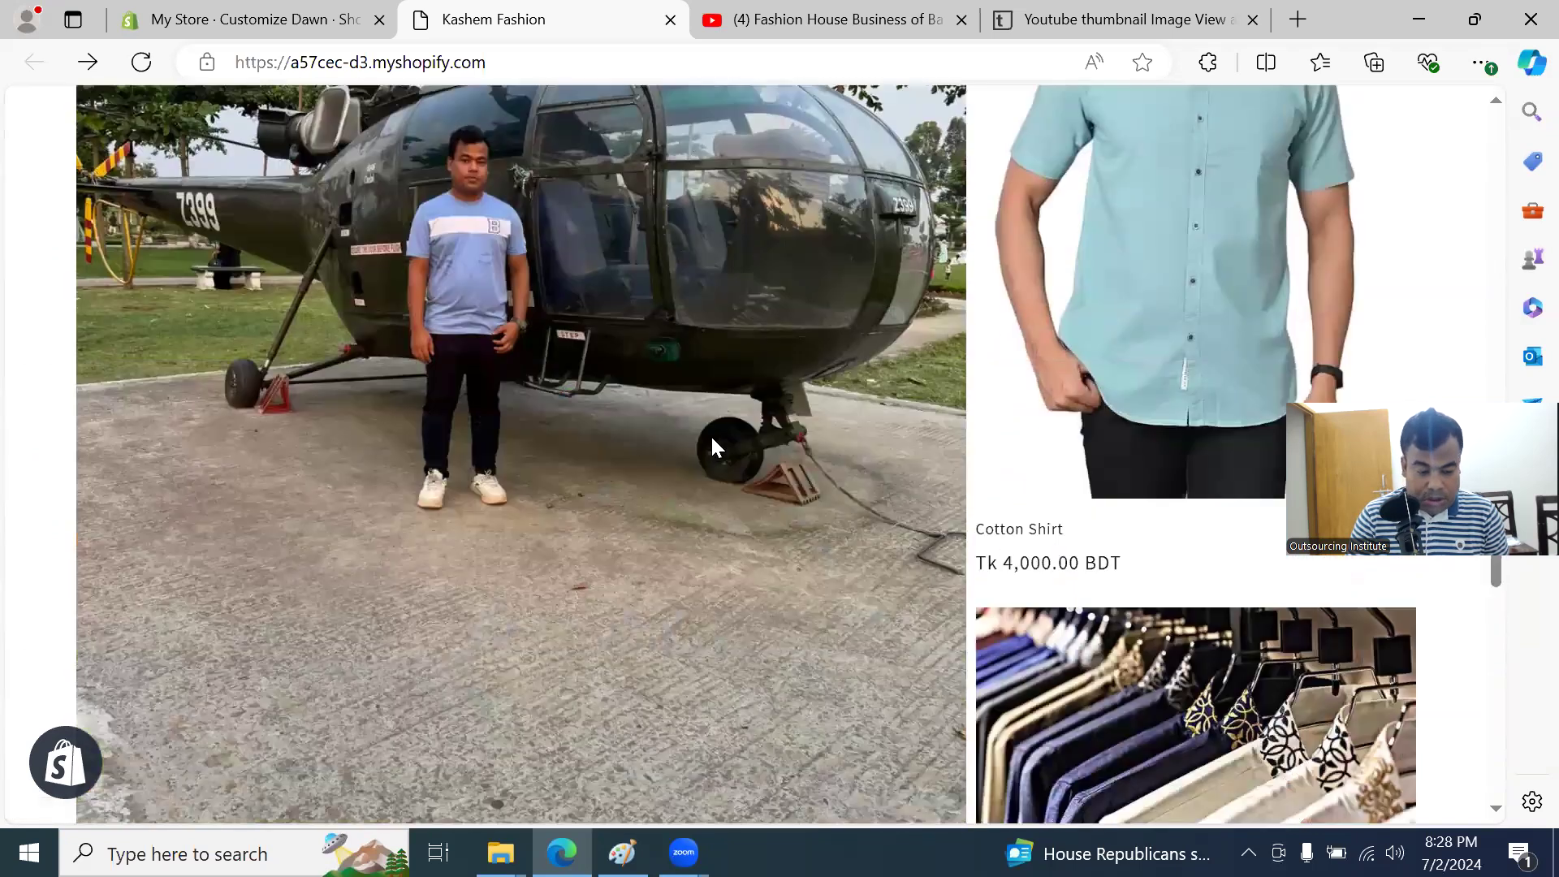
scroll(713, 445, "down", 13)
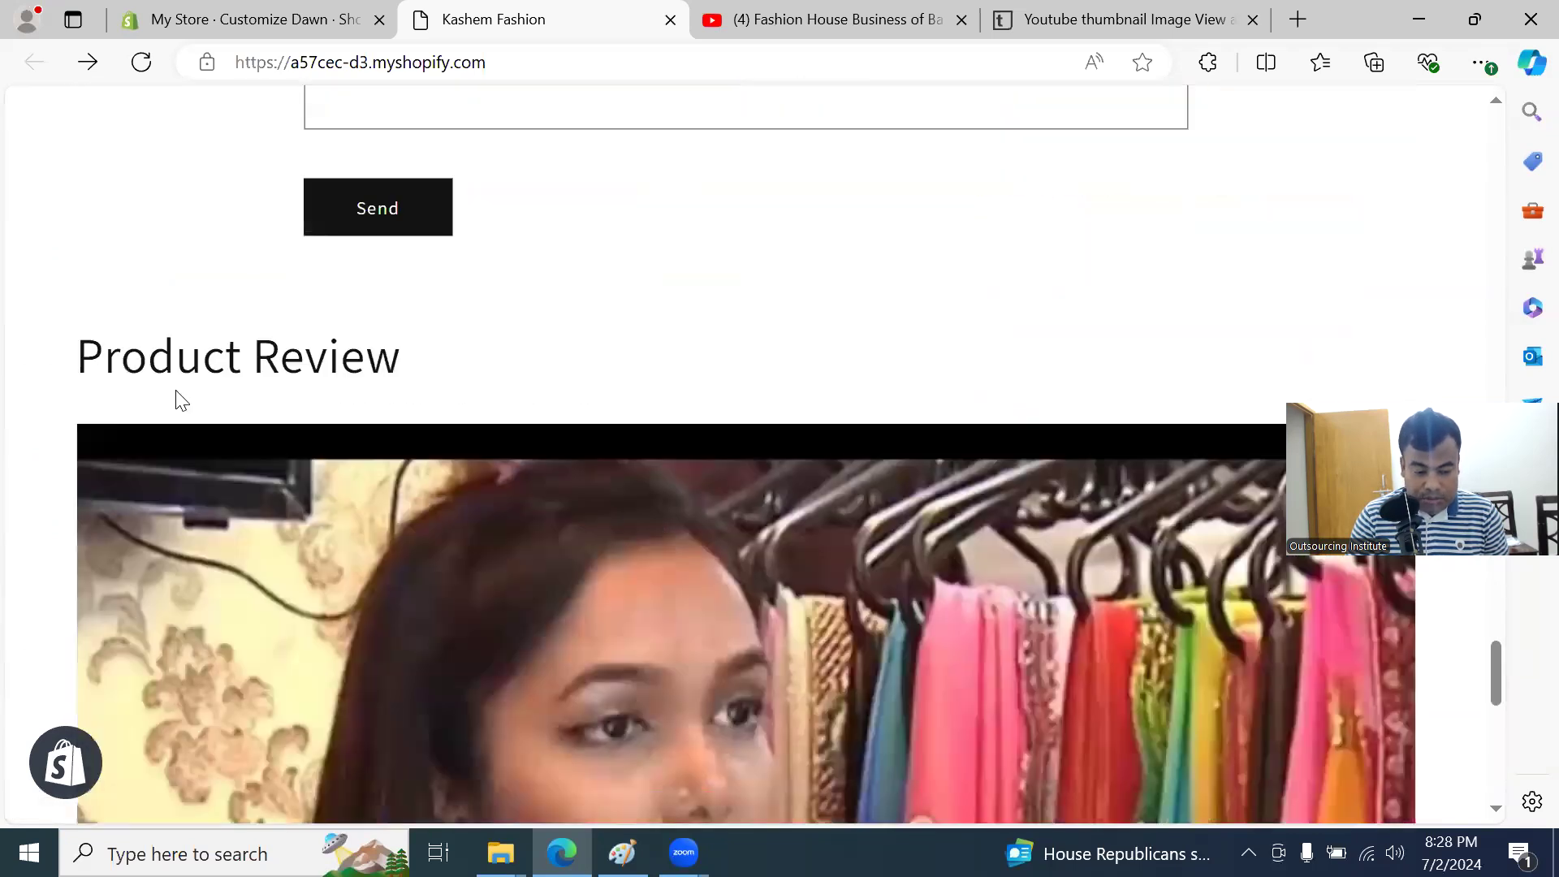
scroll(905, 487, "down", 8)
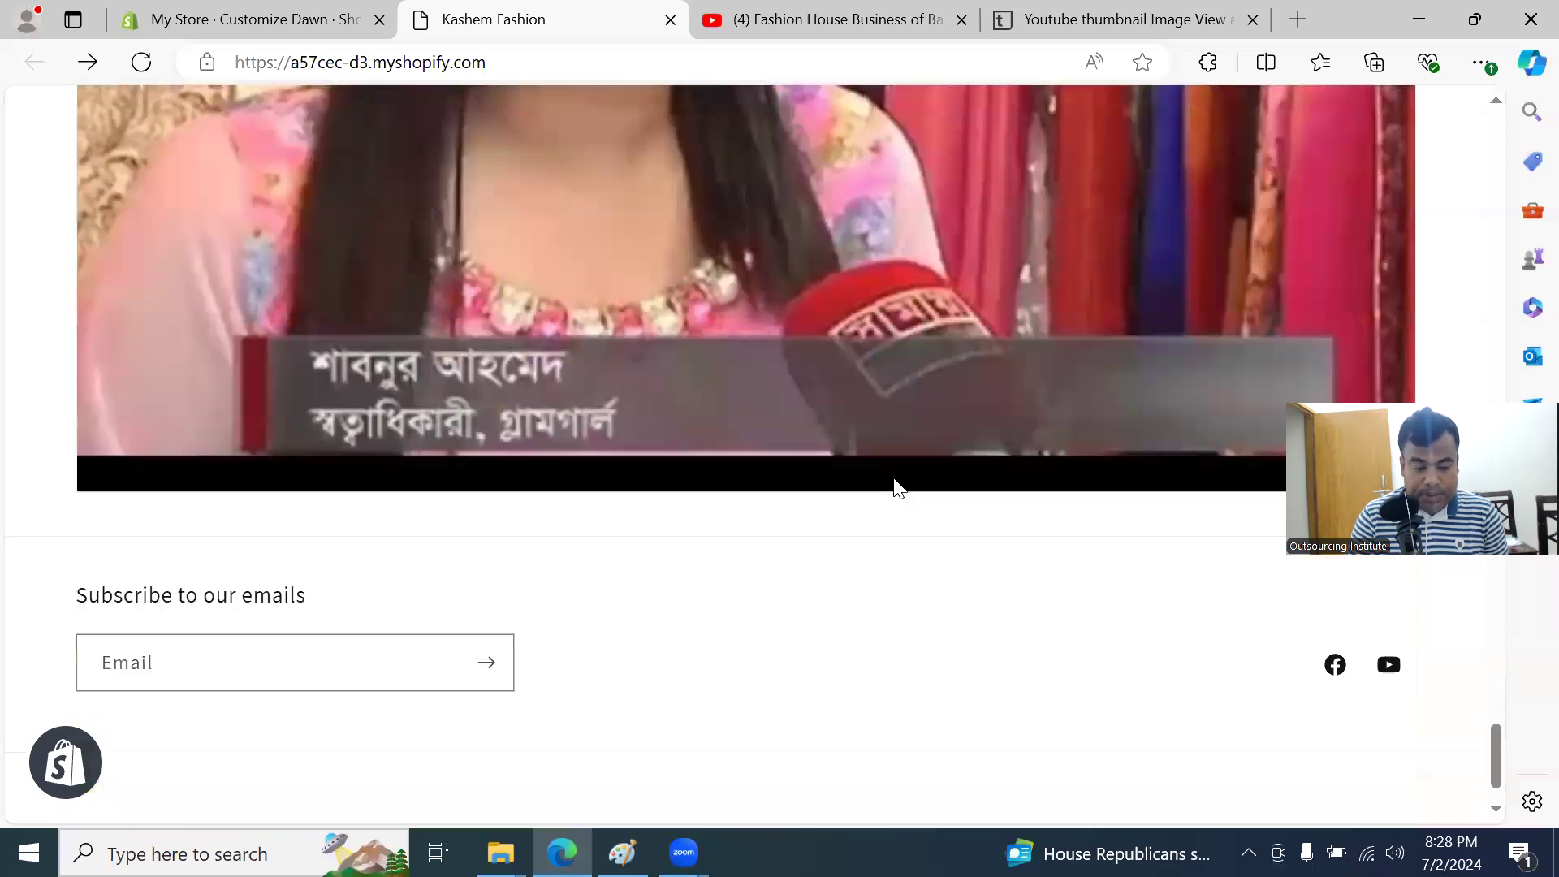
scroll(897, 487, "down", 1)
Step: Return to the theme editor's home page section list and browse the section types that can be added below Video
left_click(244, 18)
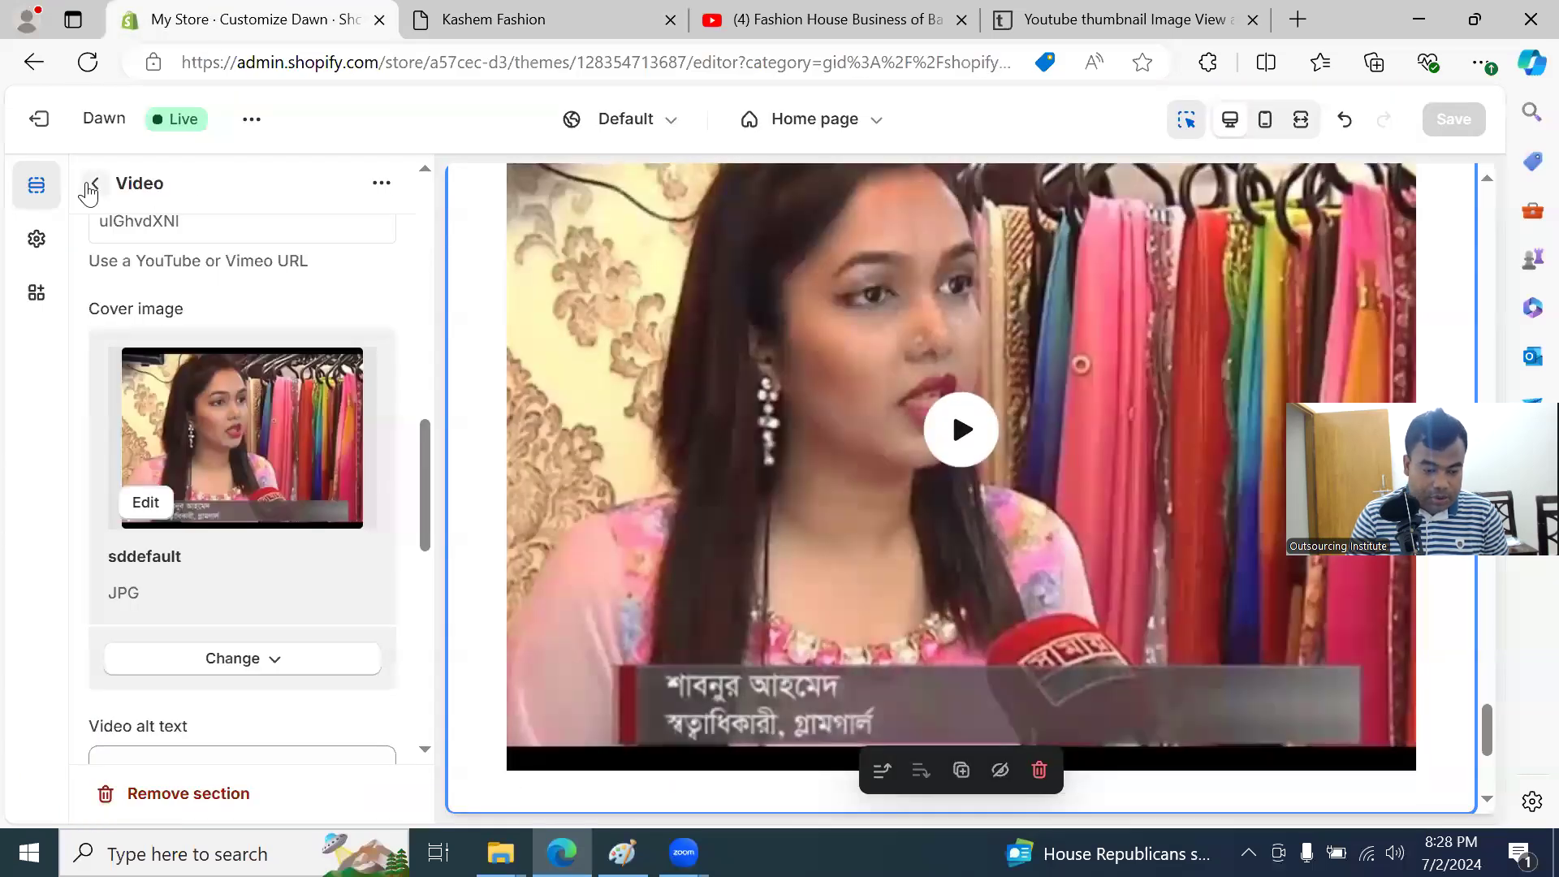
left_click(89, 183)
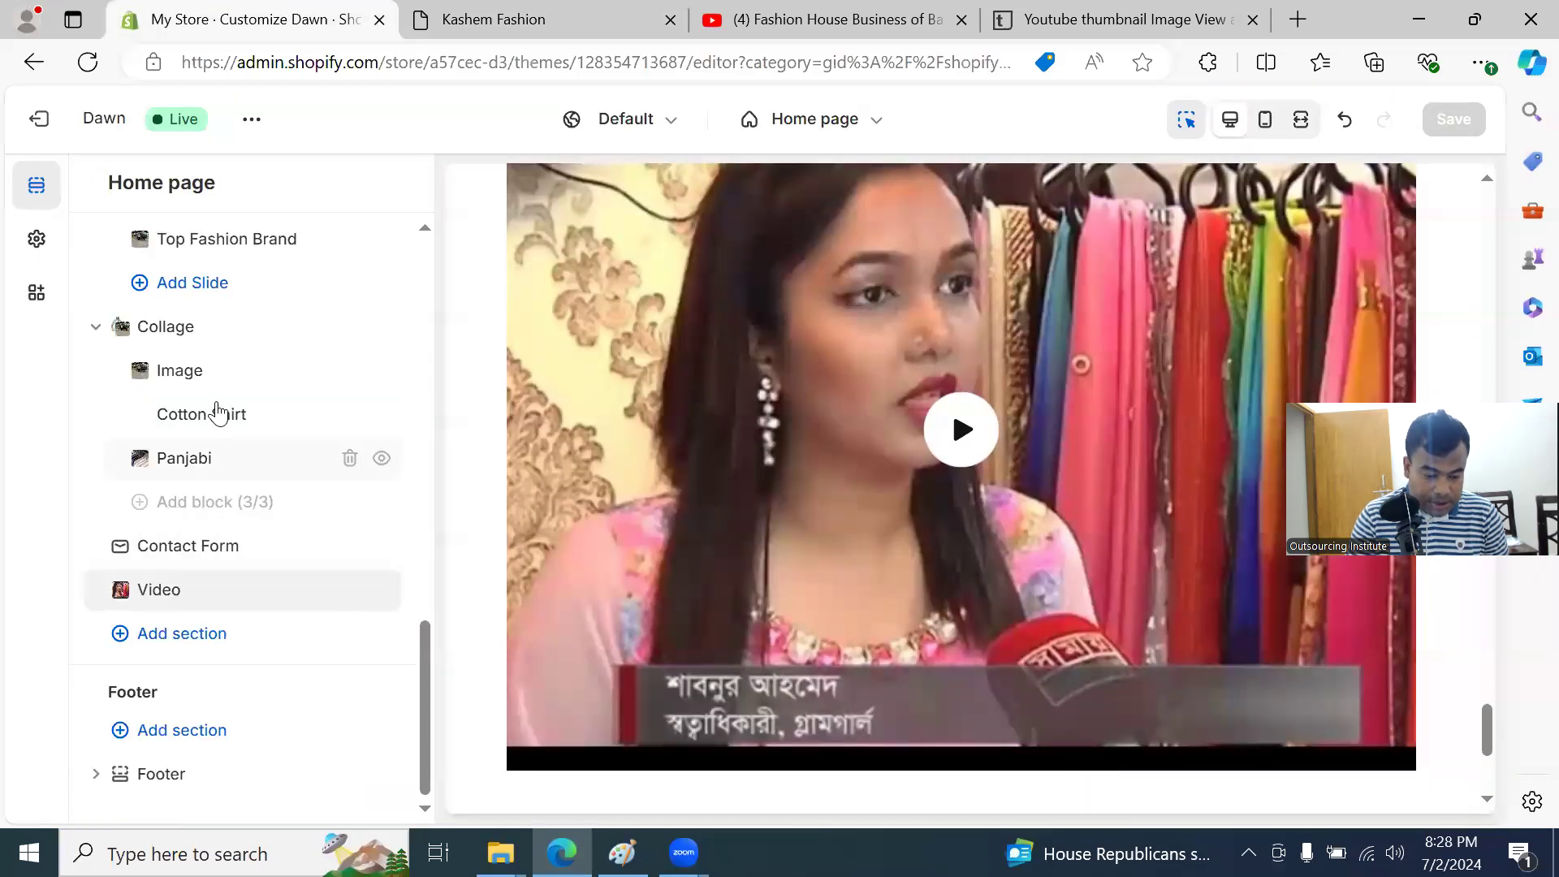
left_click(191, 642)
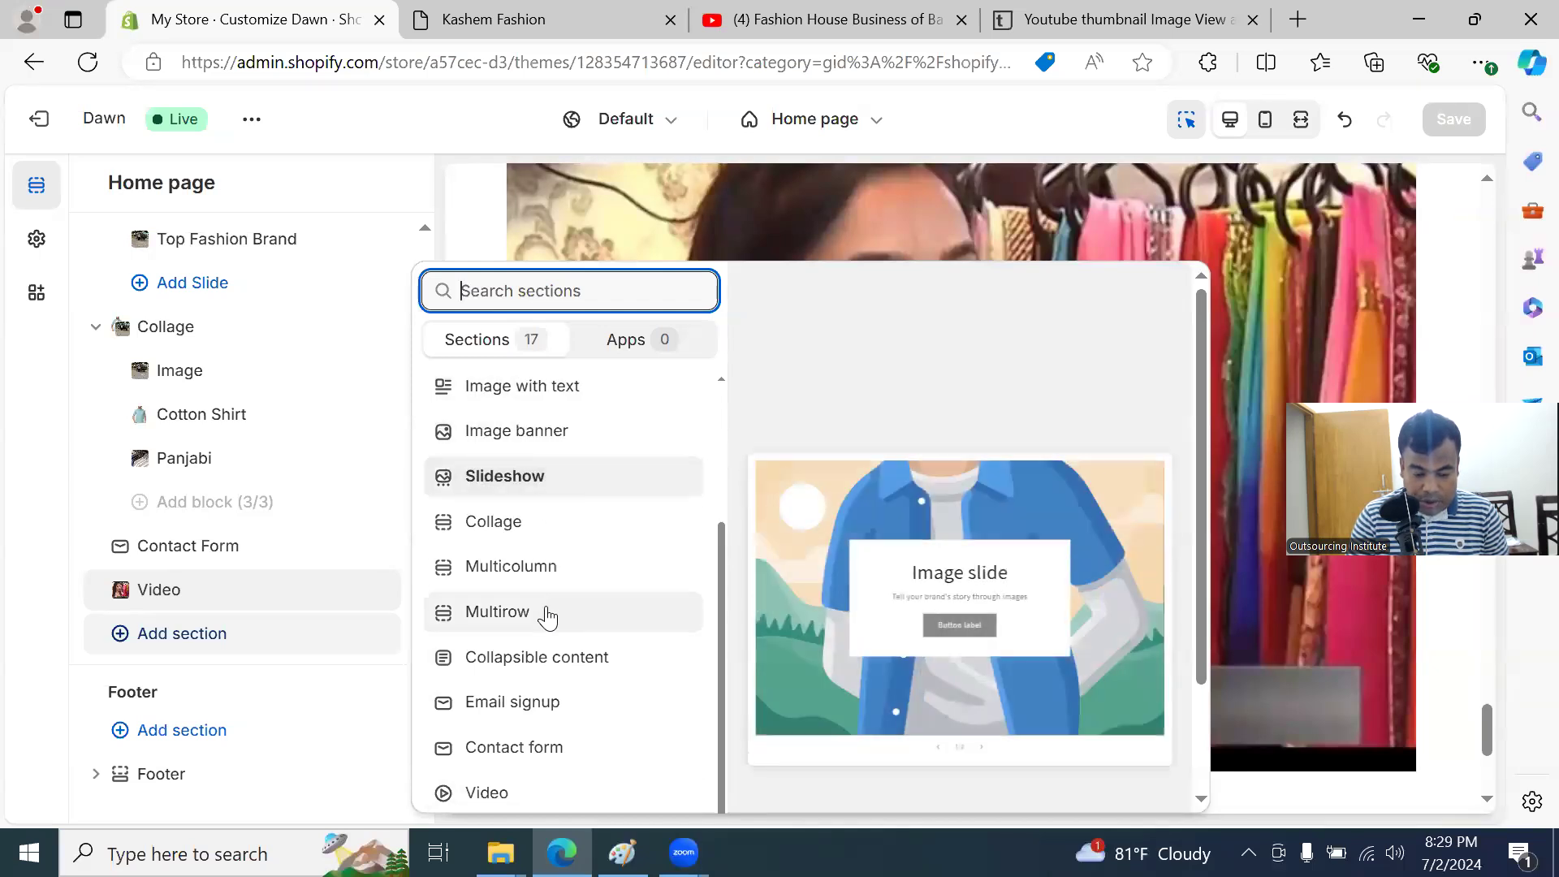
left_click(43, 579)
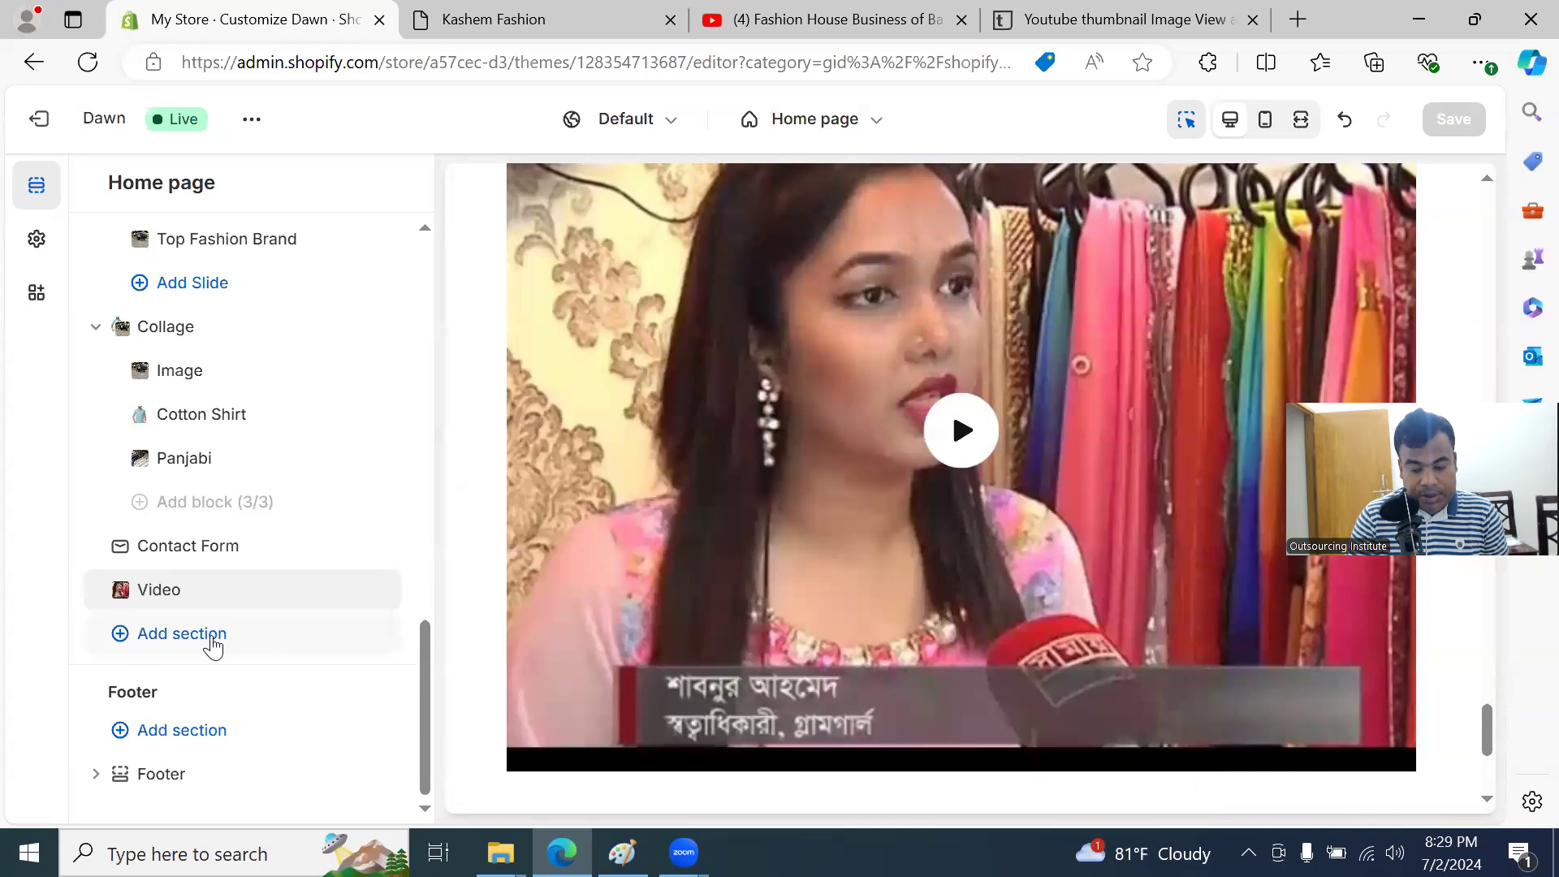
left_click_drag(1472, 399, 1459, 139)
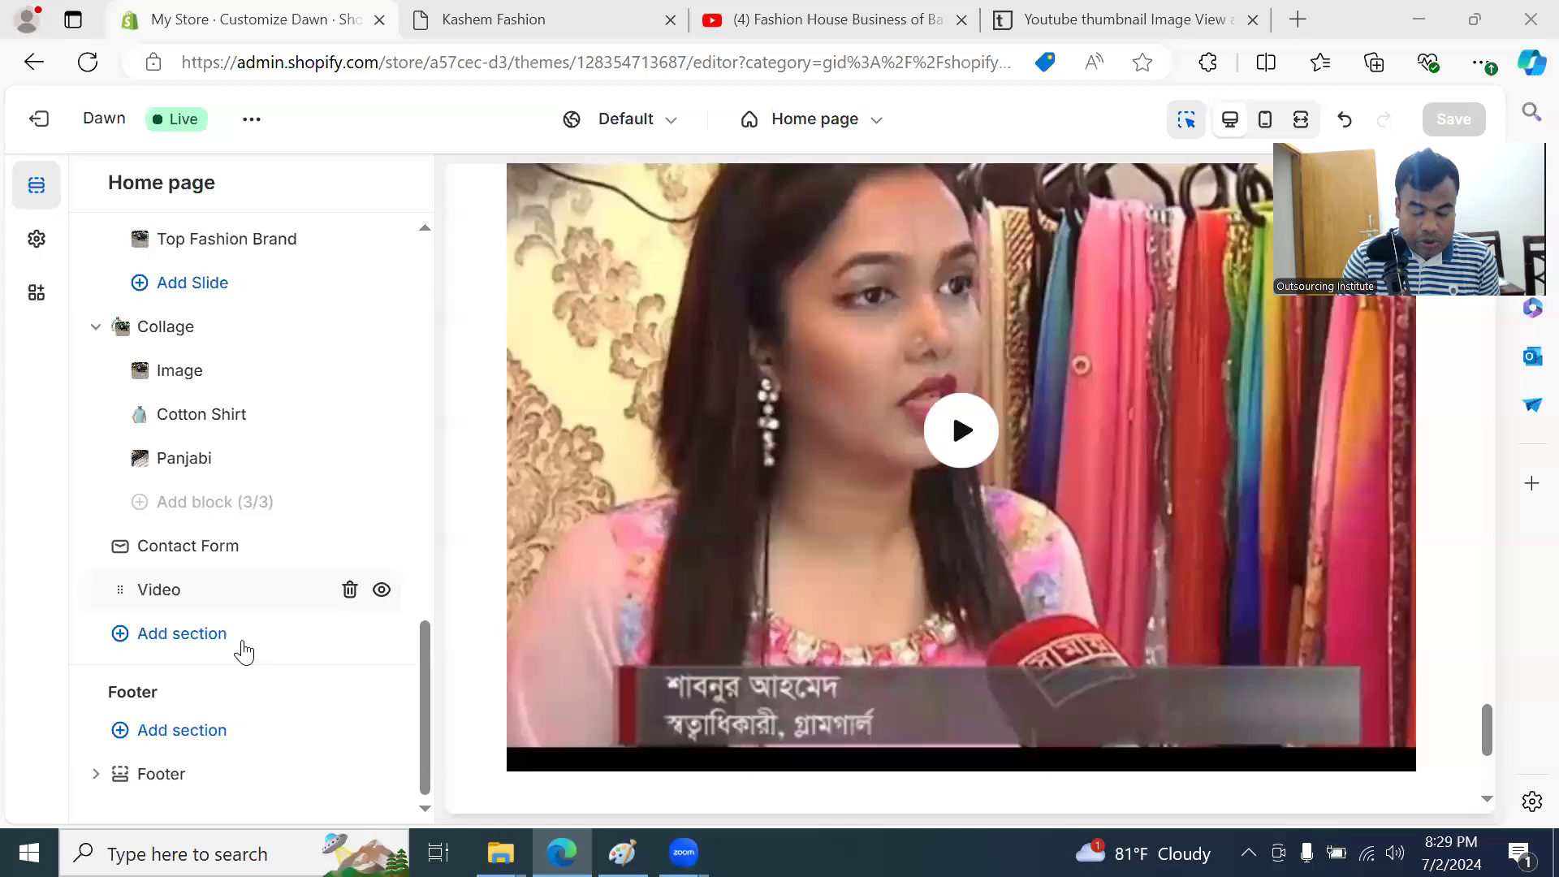
Step: Switch to the Kashem Fashion storefront and review the Summer Collection, hero banner, Panjabi and shirt collections, Silk Panjabi feature and discount section
left_click(517, 24)
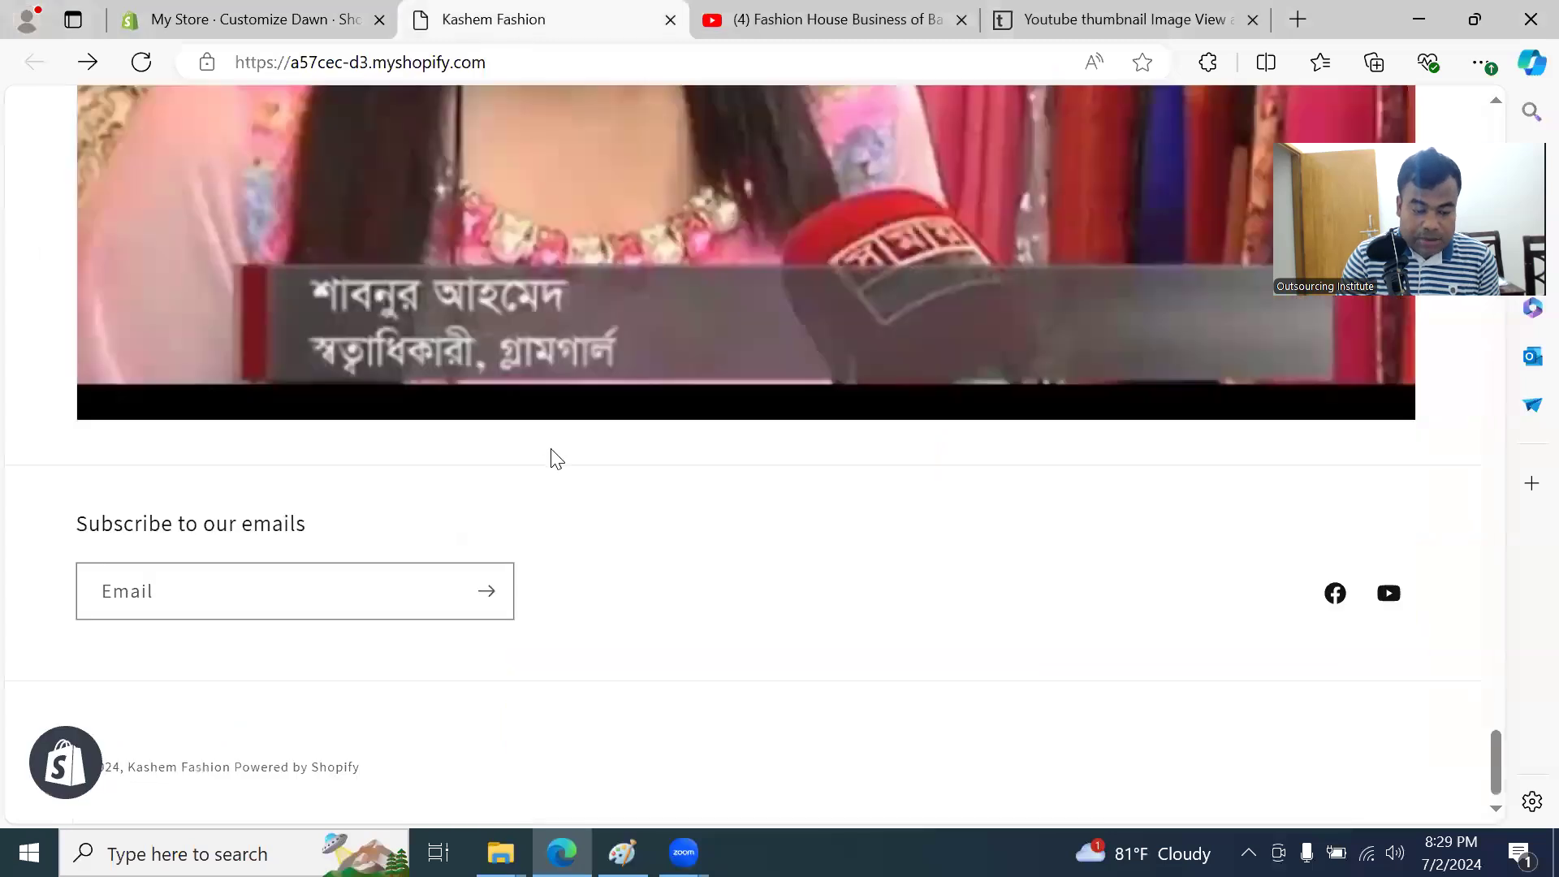
scroll(552, 446, "up", 15)
scroll(547, 414, "up", 8)
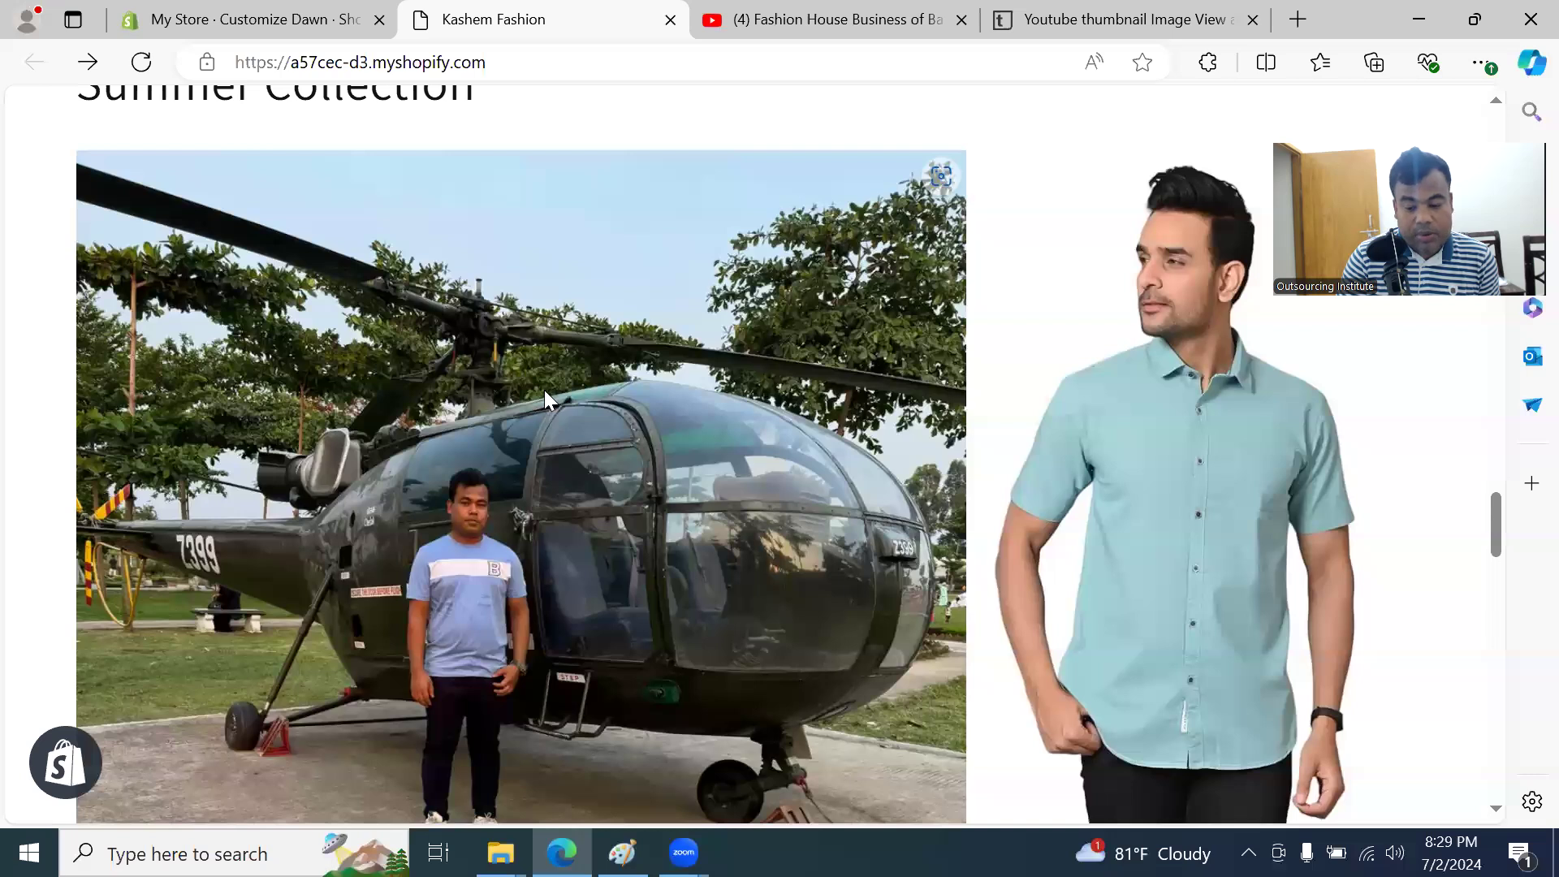
scroll(544, 394, "up", 20)
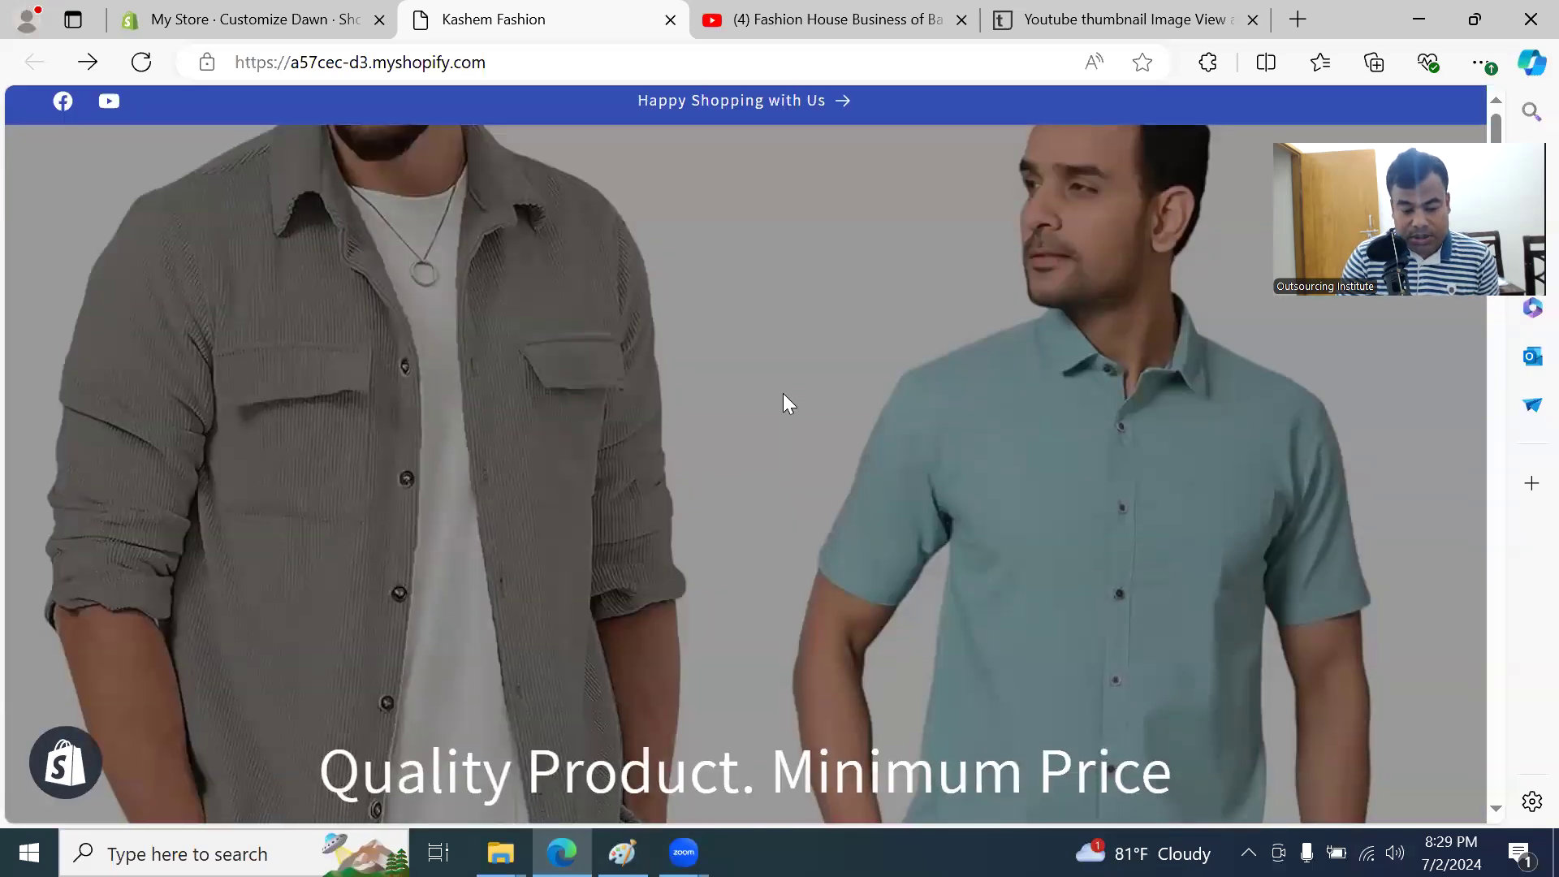
scroll(785, 396, "down", 3)
scroll(788, 399, "down", 10)
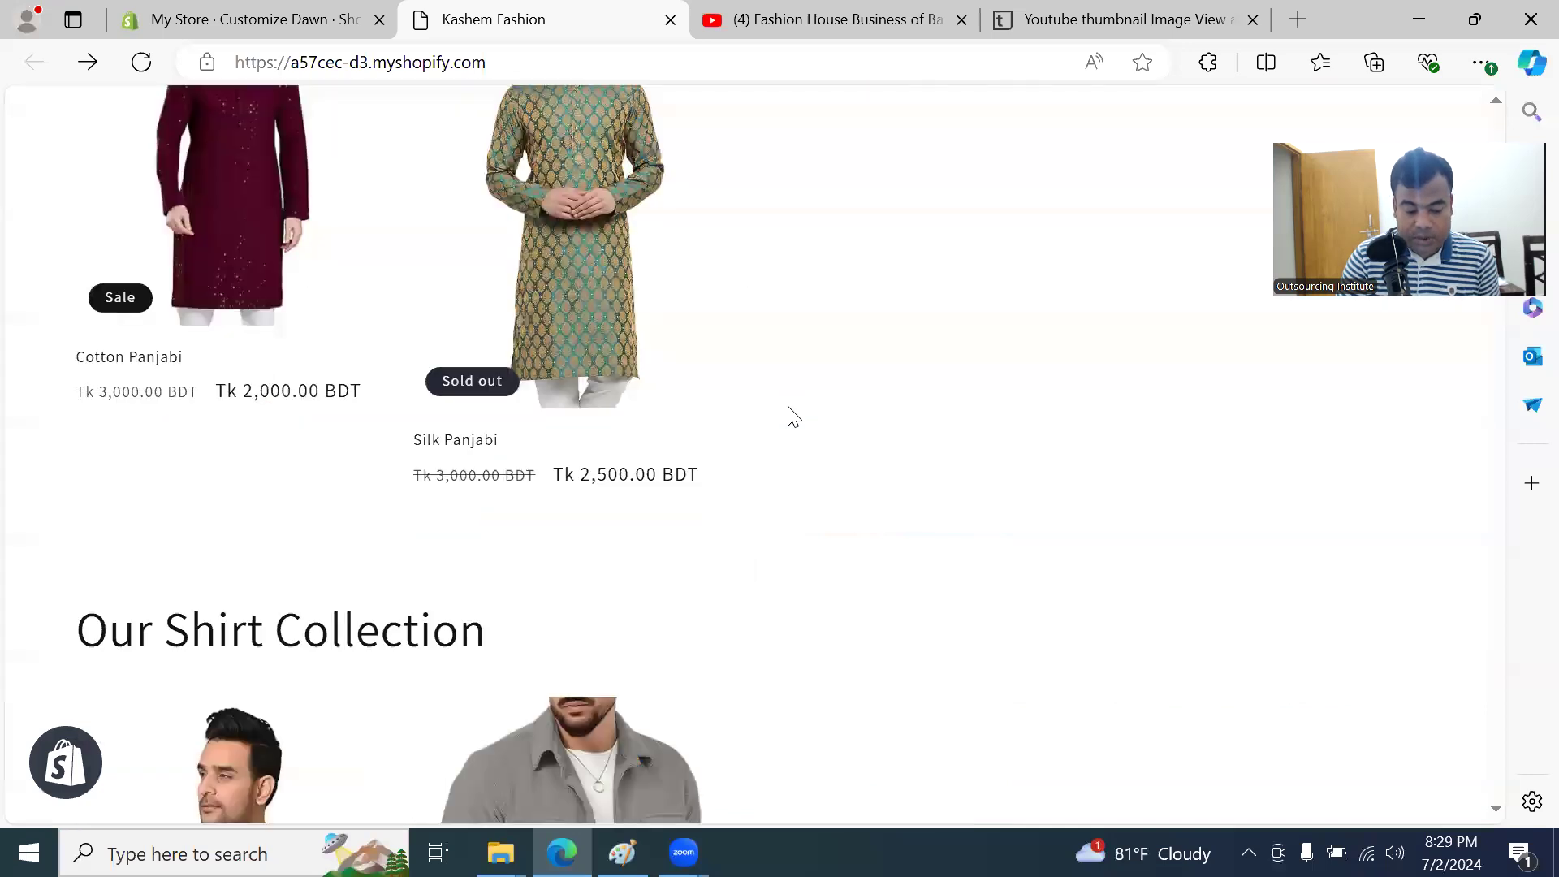
scroll(796, 416, "down", 5)
scroll(804, 415, "down", 6)
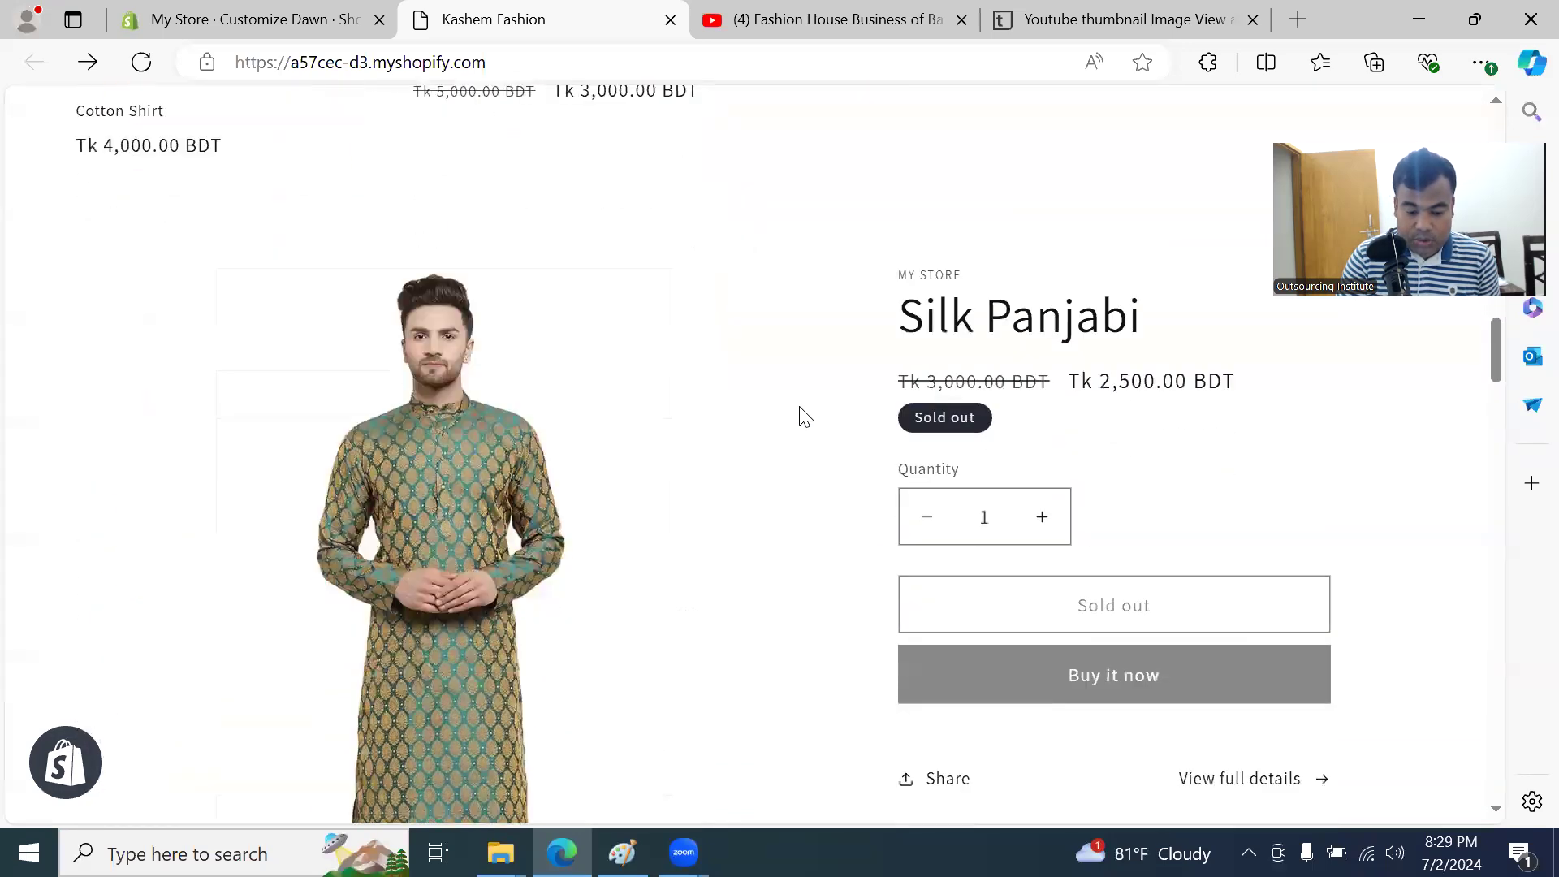
scroll(805, 414, "down", 5)
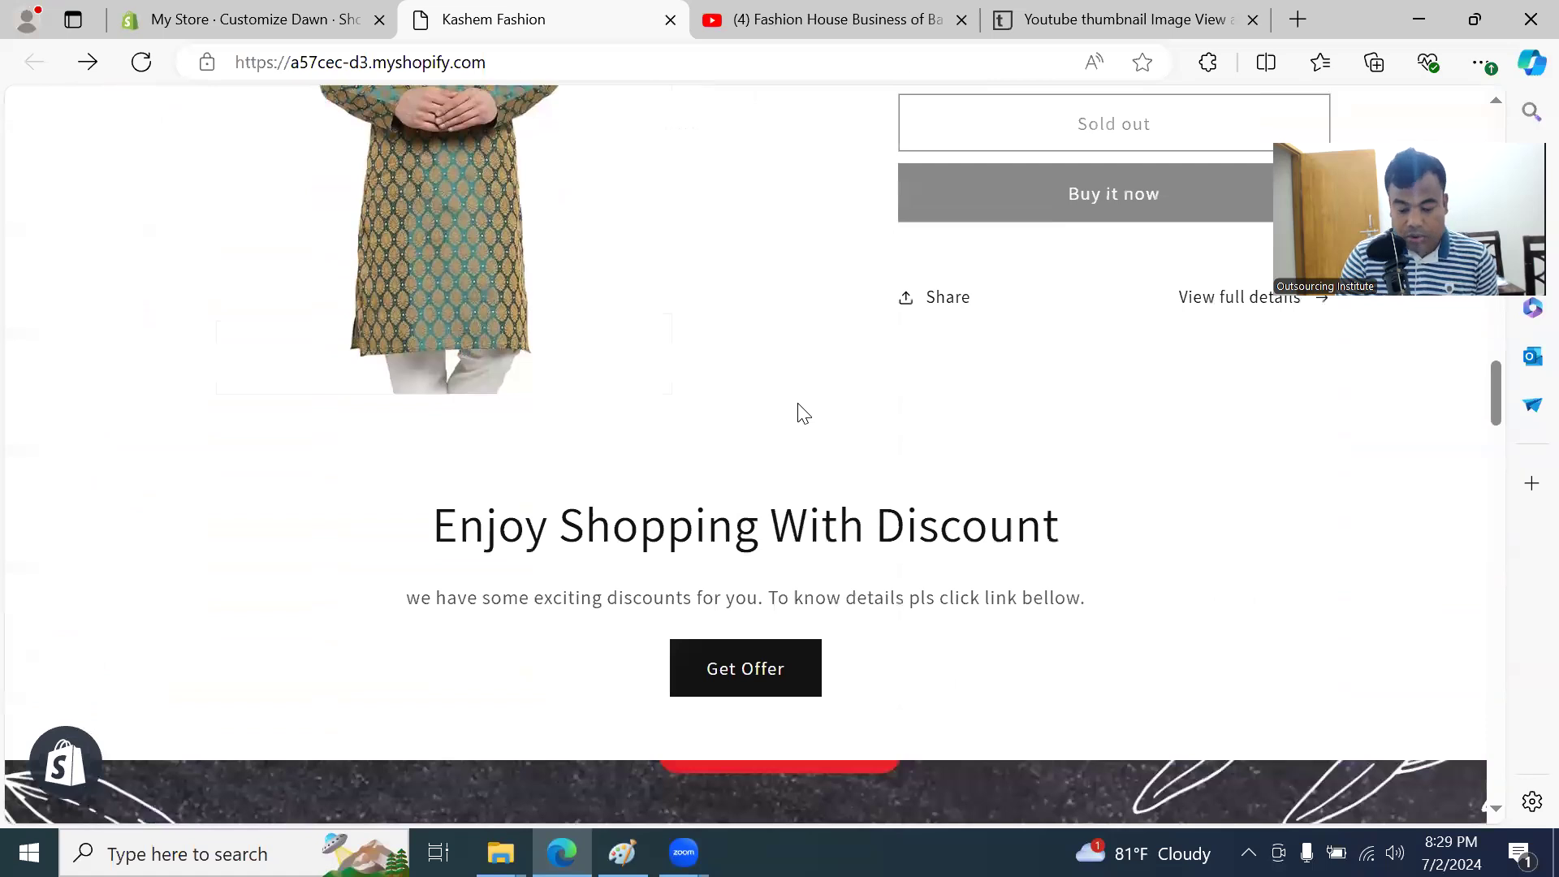
scroll(799, 416, "down", 3)
scroll(796, 420, "up", 15)
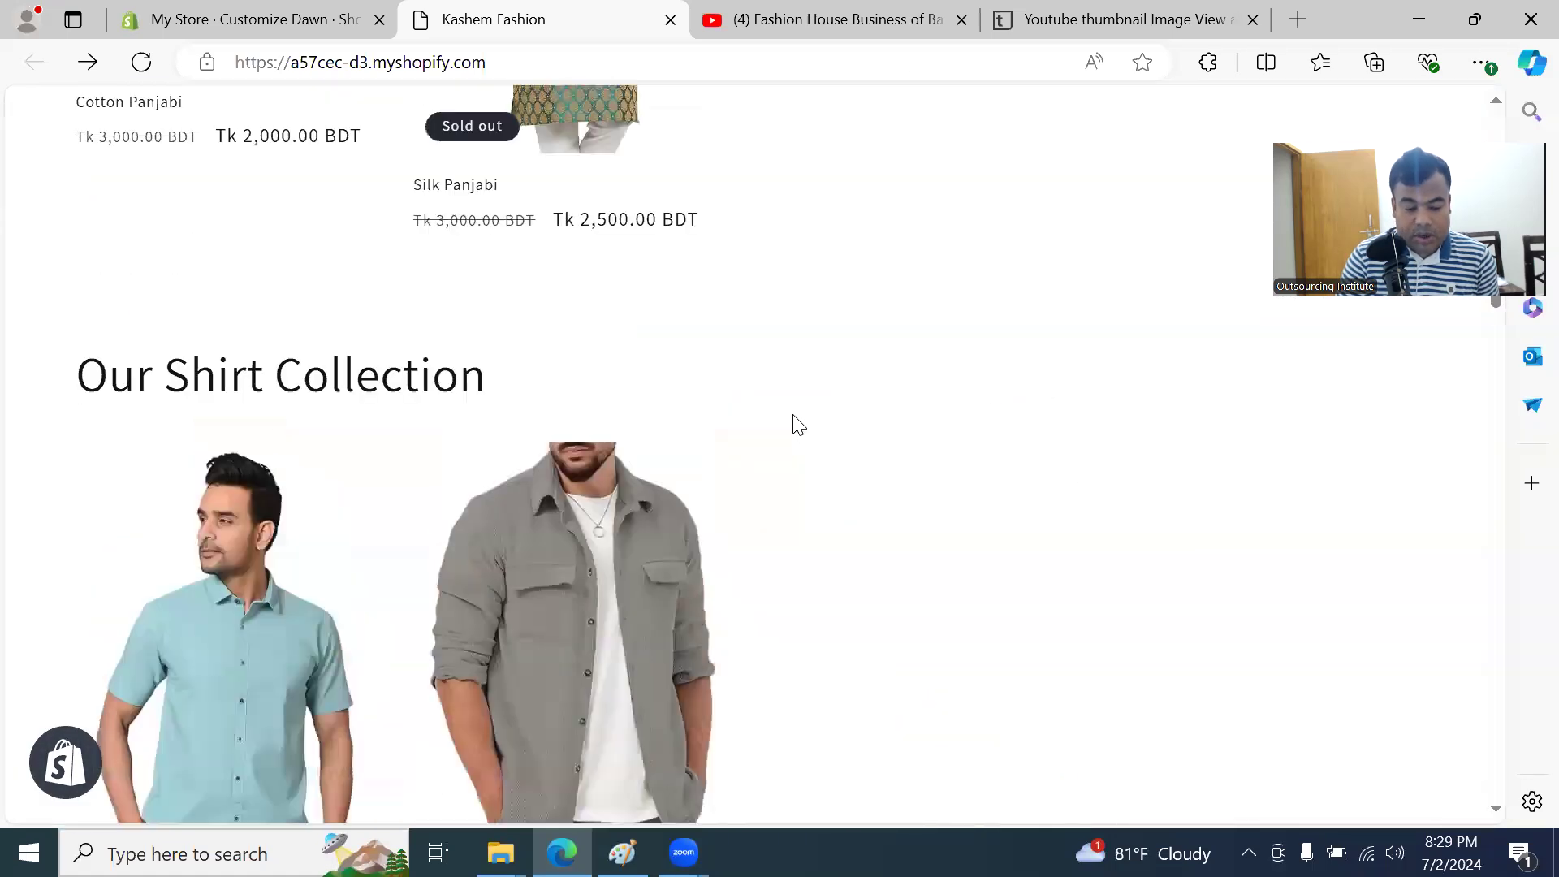
scroll(799, 425, "down", 8)
scroll(790, 432, "up", 9)
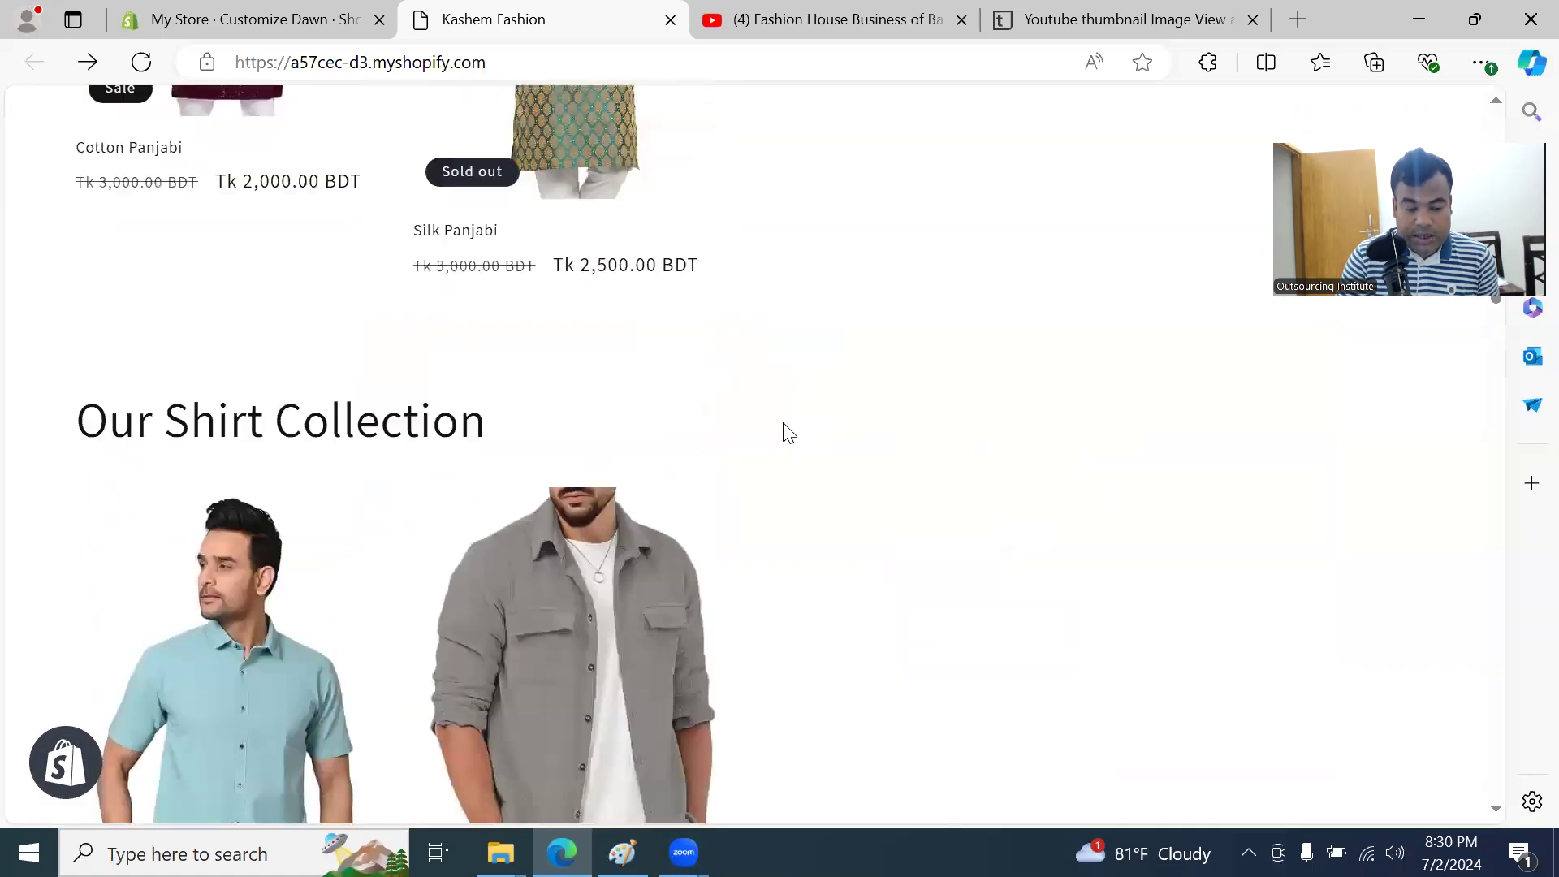
scroll(786, 424, "up", 15)
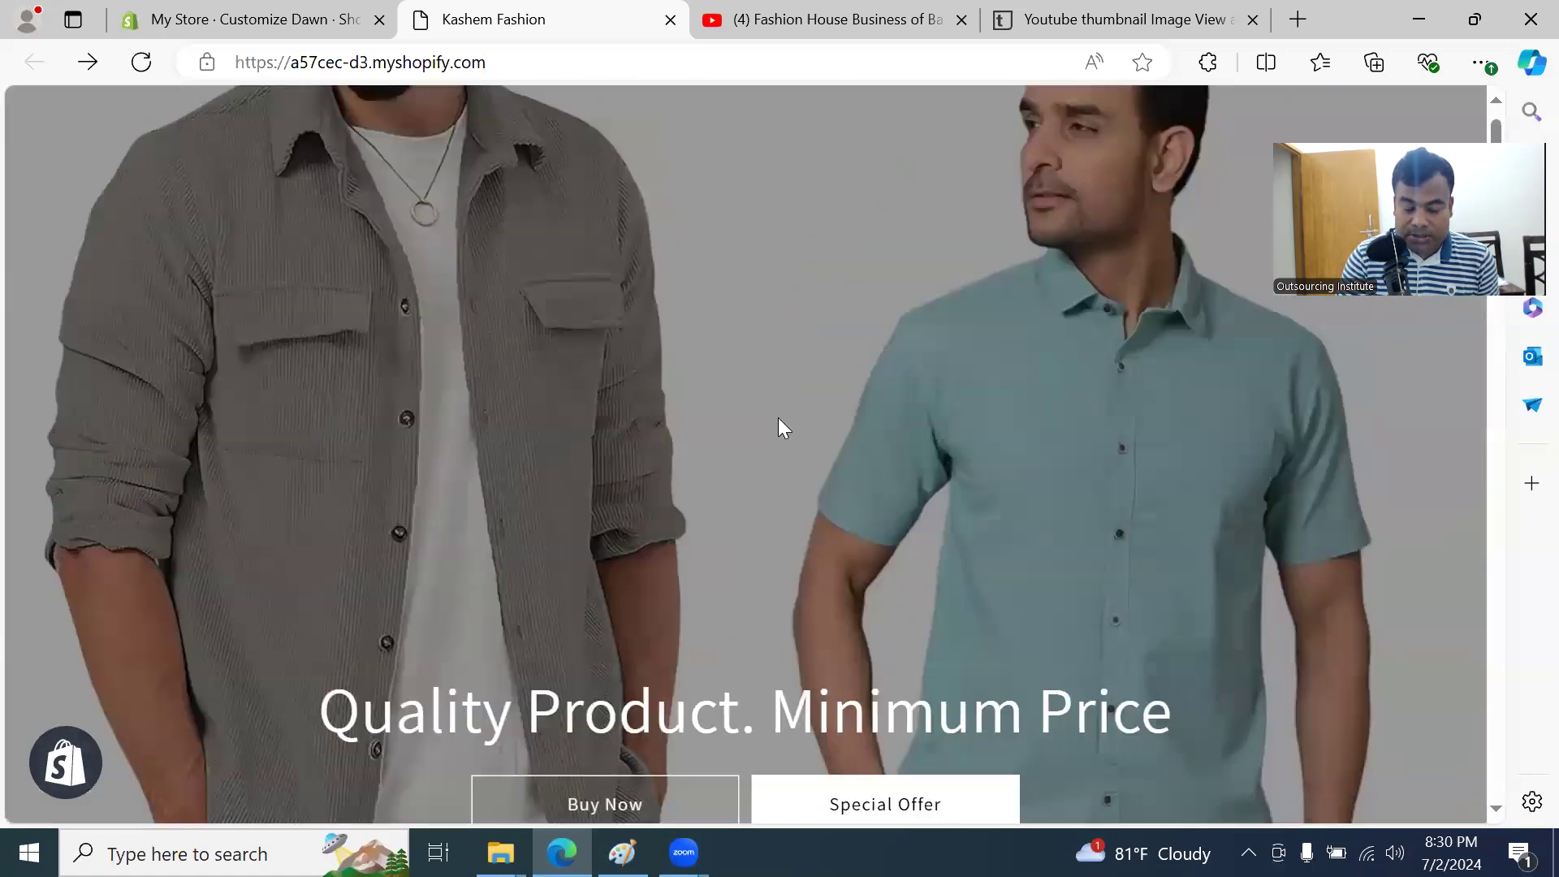
Step: Review the storefront sections again from Our Panjabi Collection through the slideshow to the Product Review video, ending at the hero banner
scroll(778, 419, "down", 8)
scroll(773, 423, "down", 1)
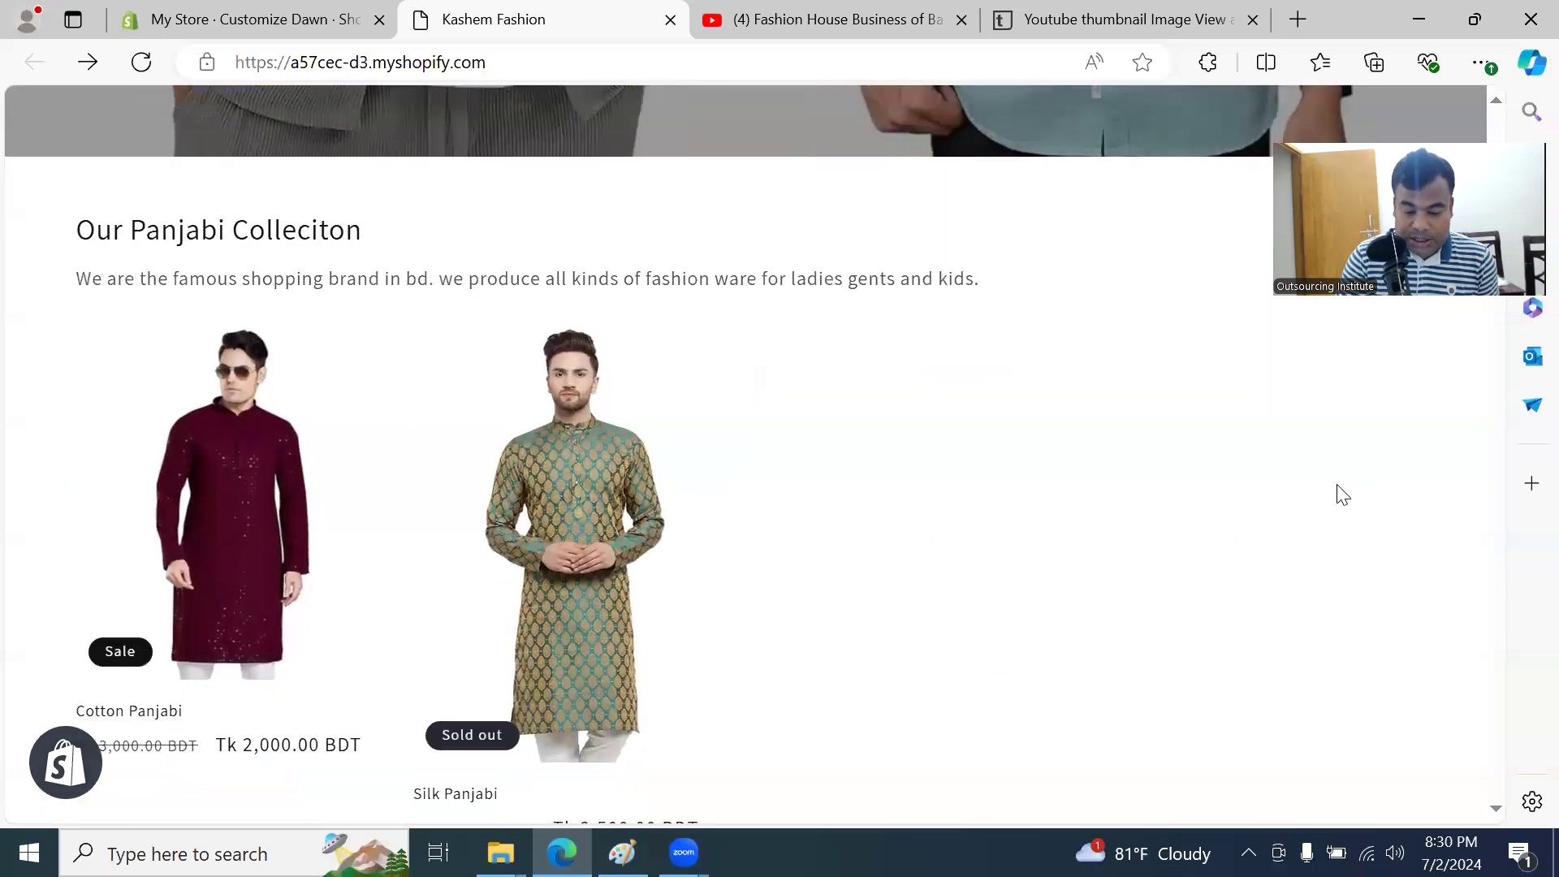
scroll(1336, 492, "down", 7)
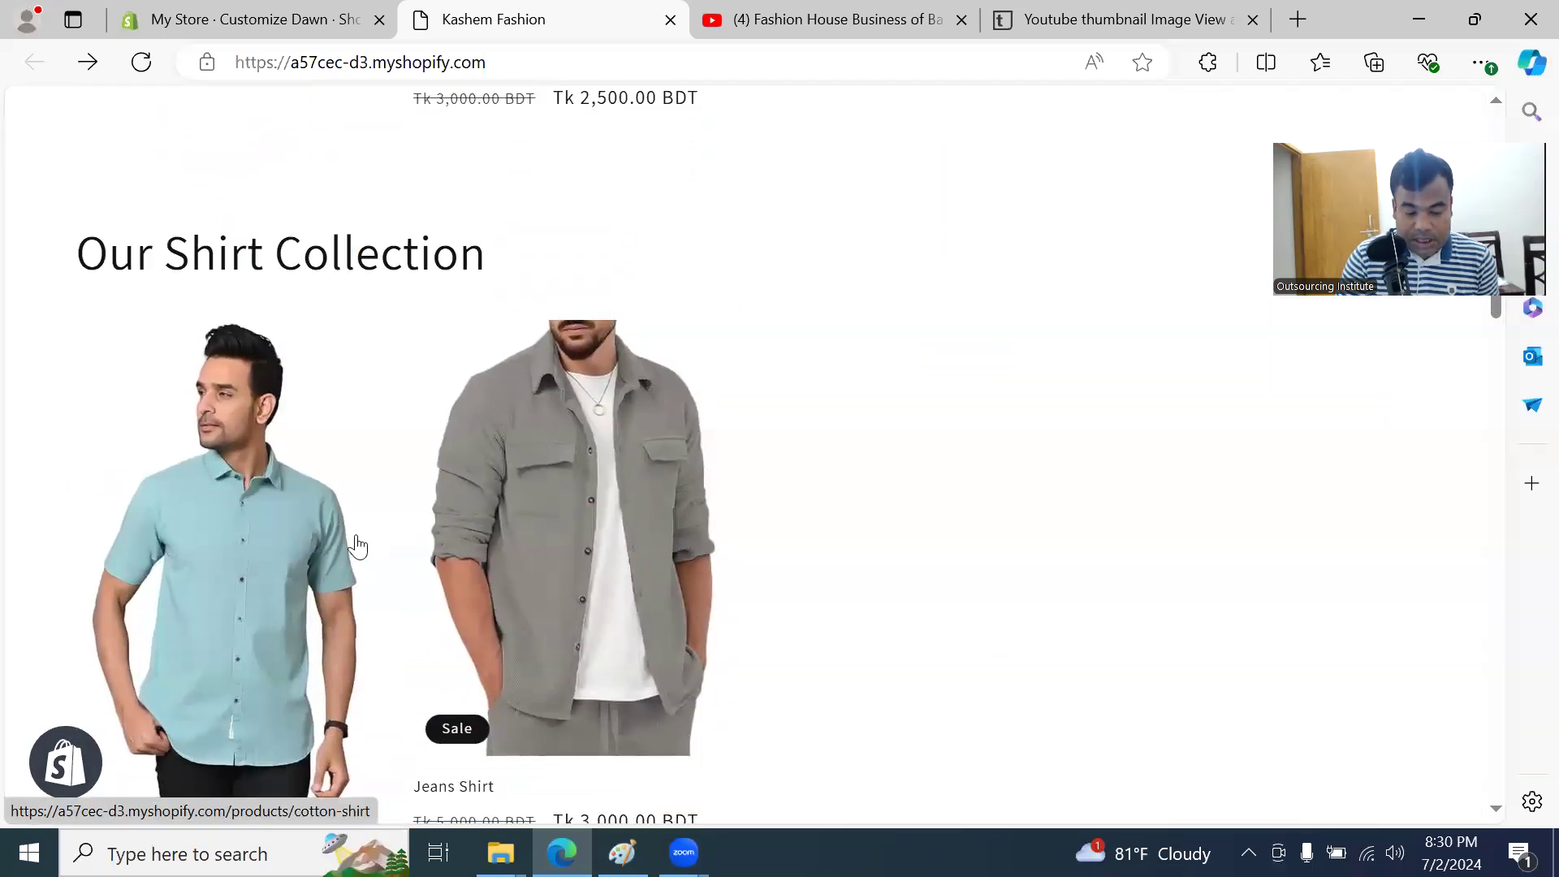
scroll(1210, 528, "down", 8)
scroll(133, 432, "down", 2)
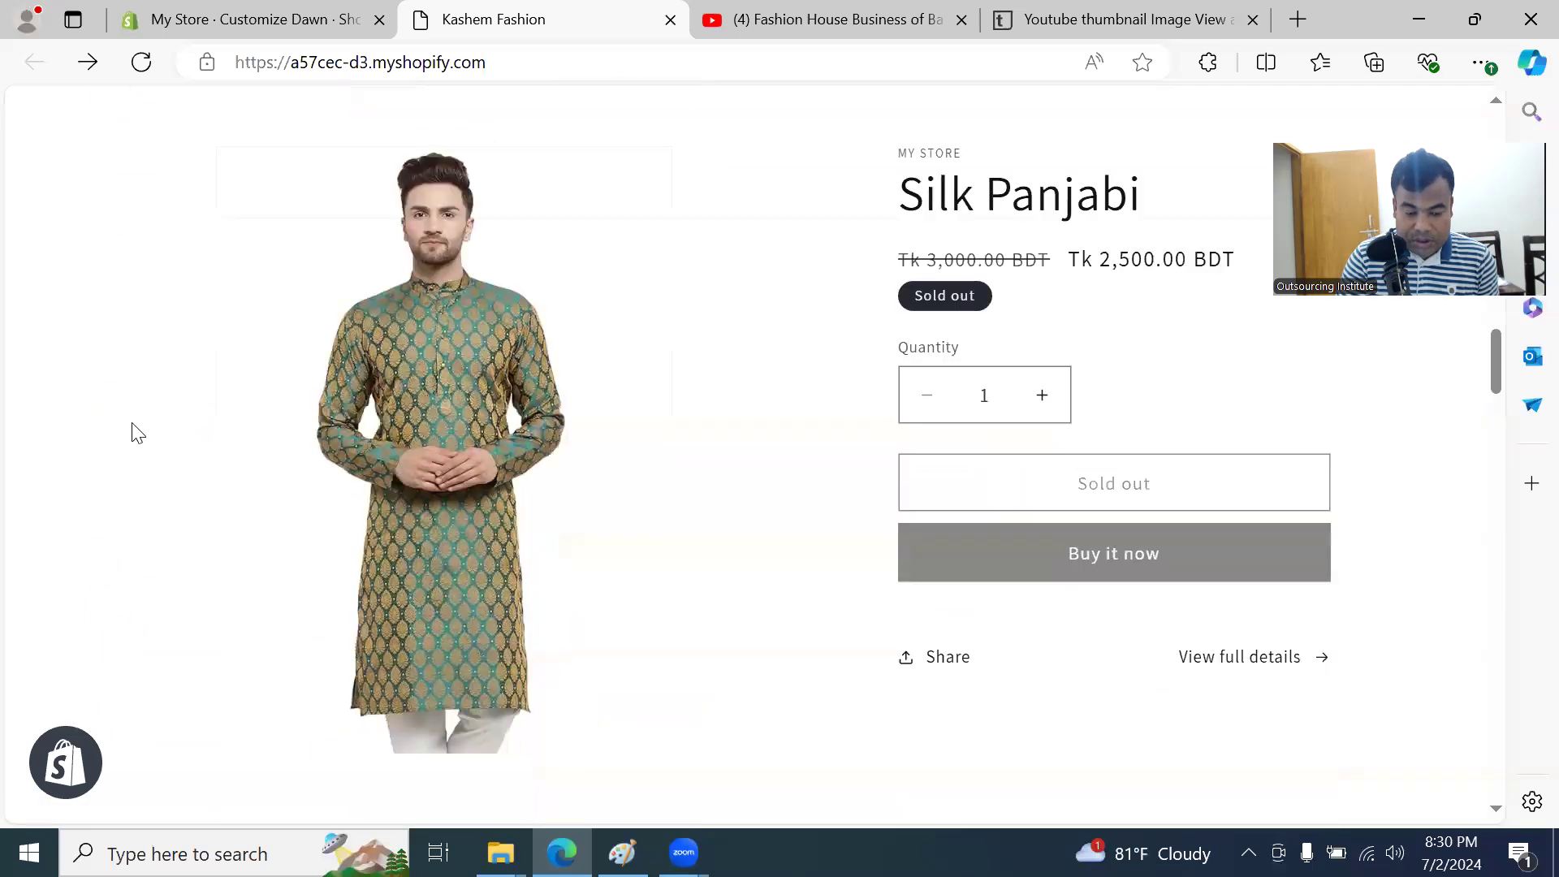
scroll(661, 439, "down", 5)
scroll(662, 439, "down", 15)
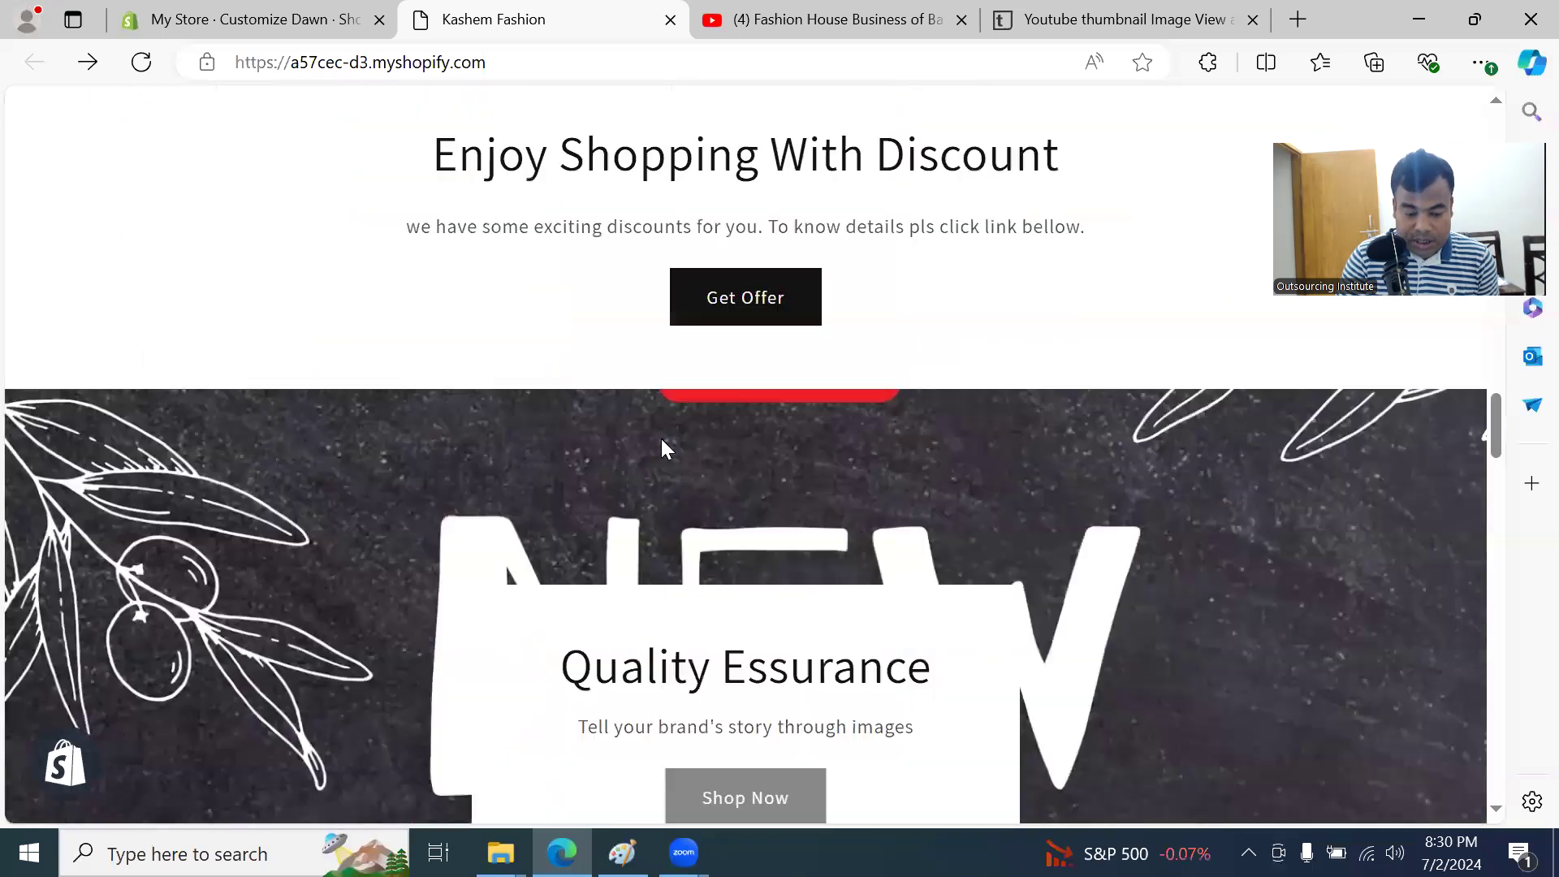
scroll(812, 434, "down", 10)
scroll(792, 446, "up", 1)
scroll(786, 454, "down", 5)
scroll(778, 453, "up", 12)
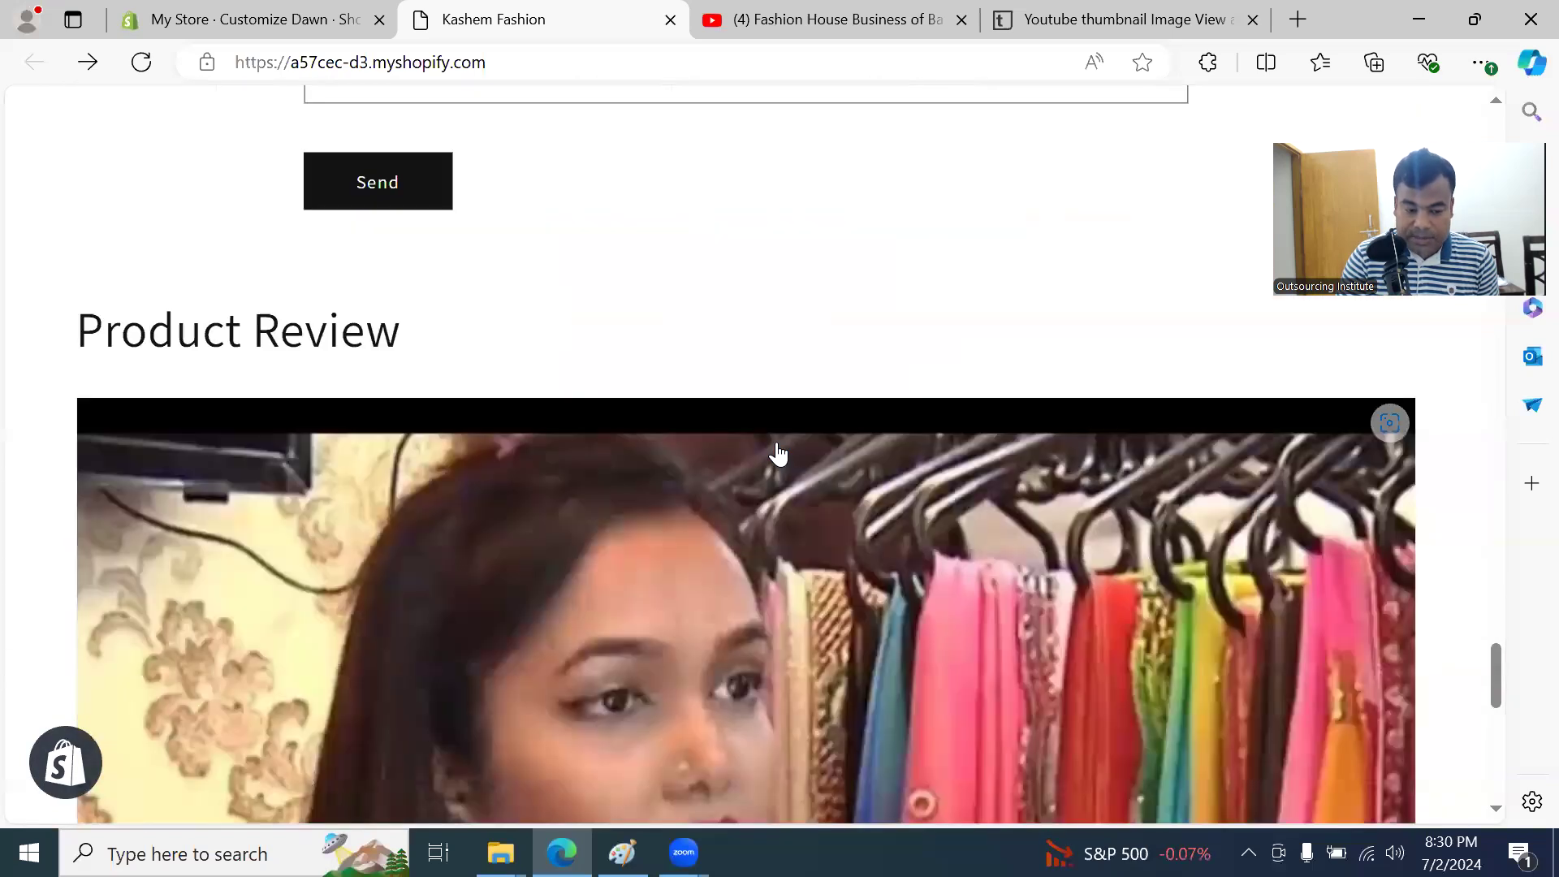
scroll(775, 440, "up", 15)
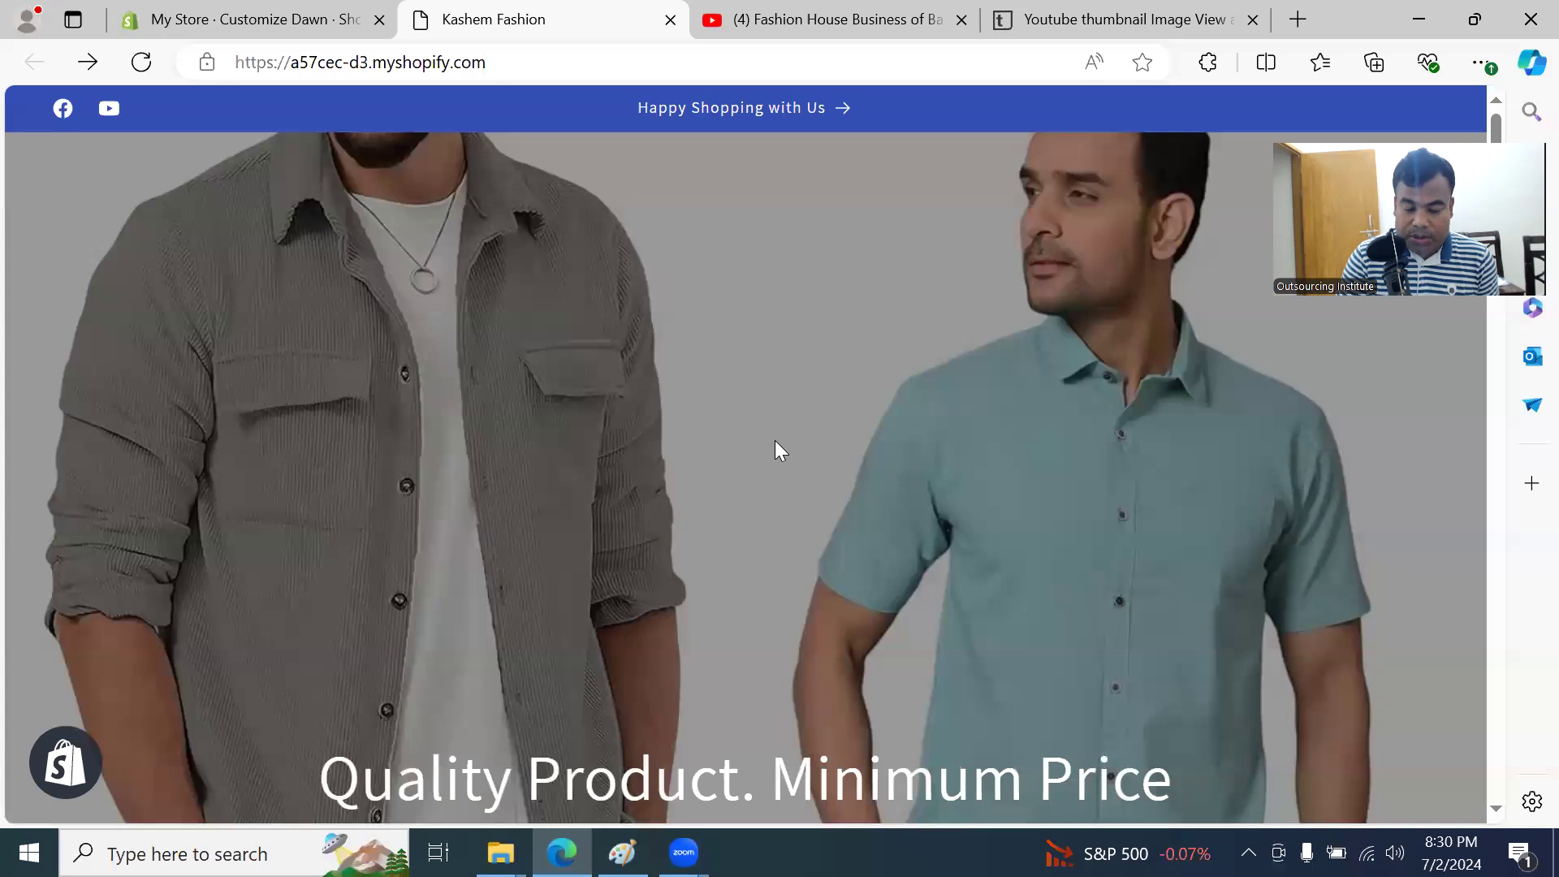
scroll(700, 502, "down", 10)
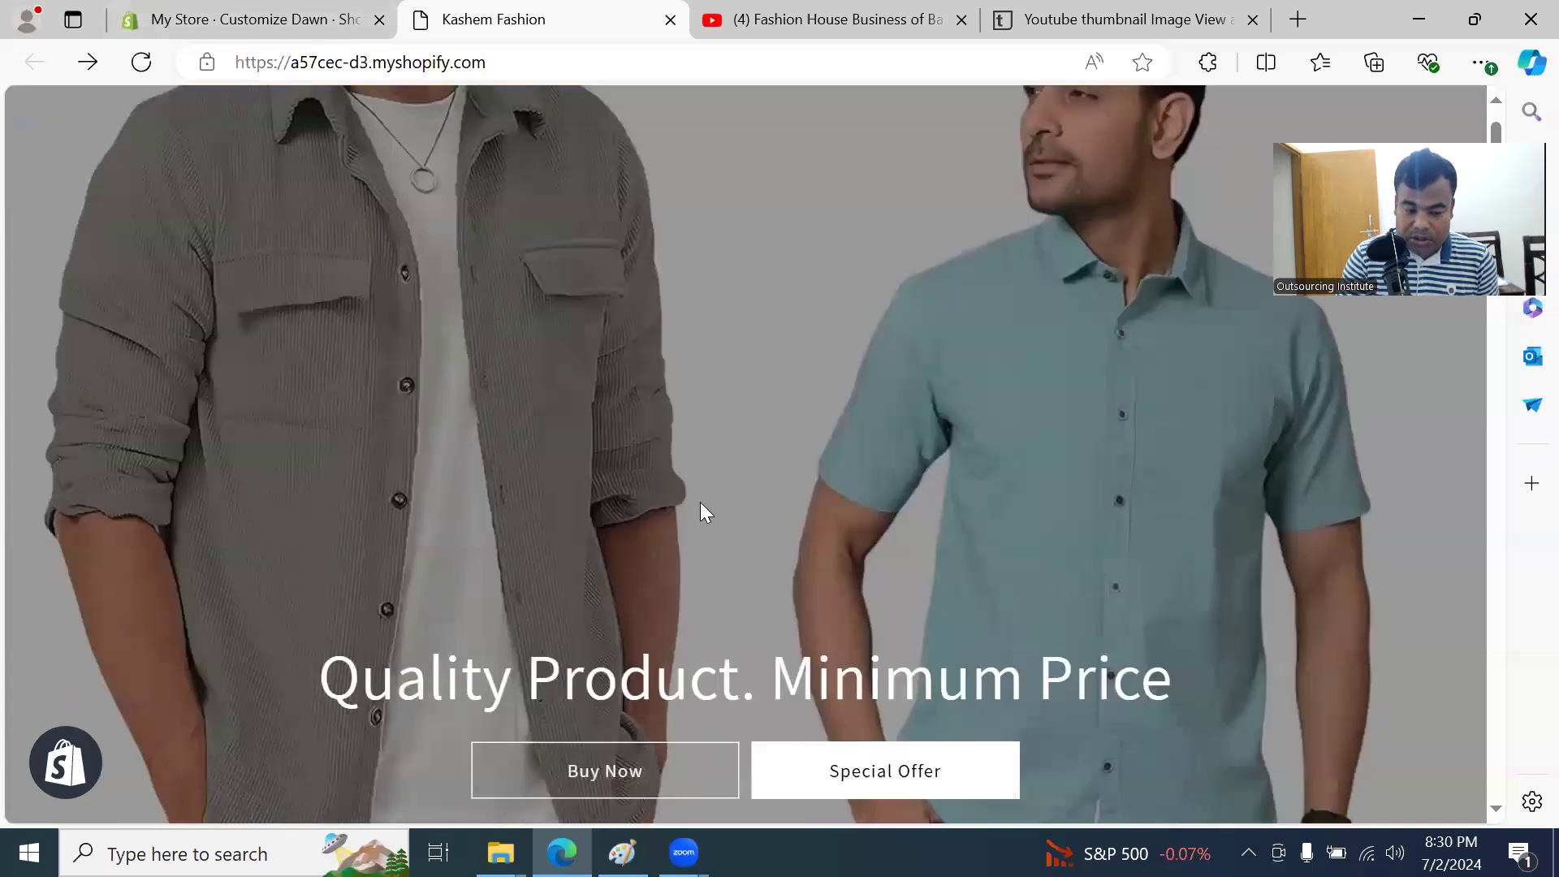
scroll(696, 528, "up", 8)
scroll(494, 313, "up", 3)
Step: In the theme editor, unhide the Header section and save the theme, reloading the storefront to check the header
left_click(245, 10)
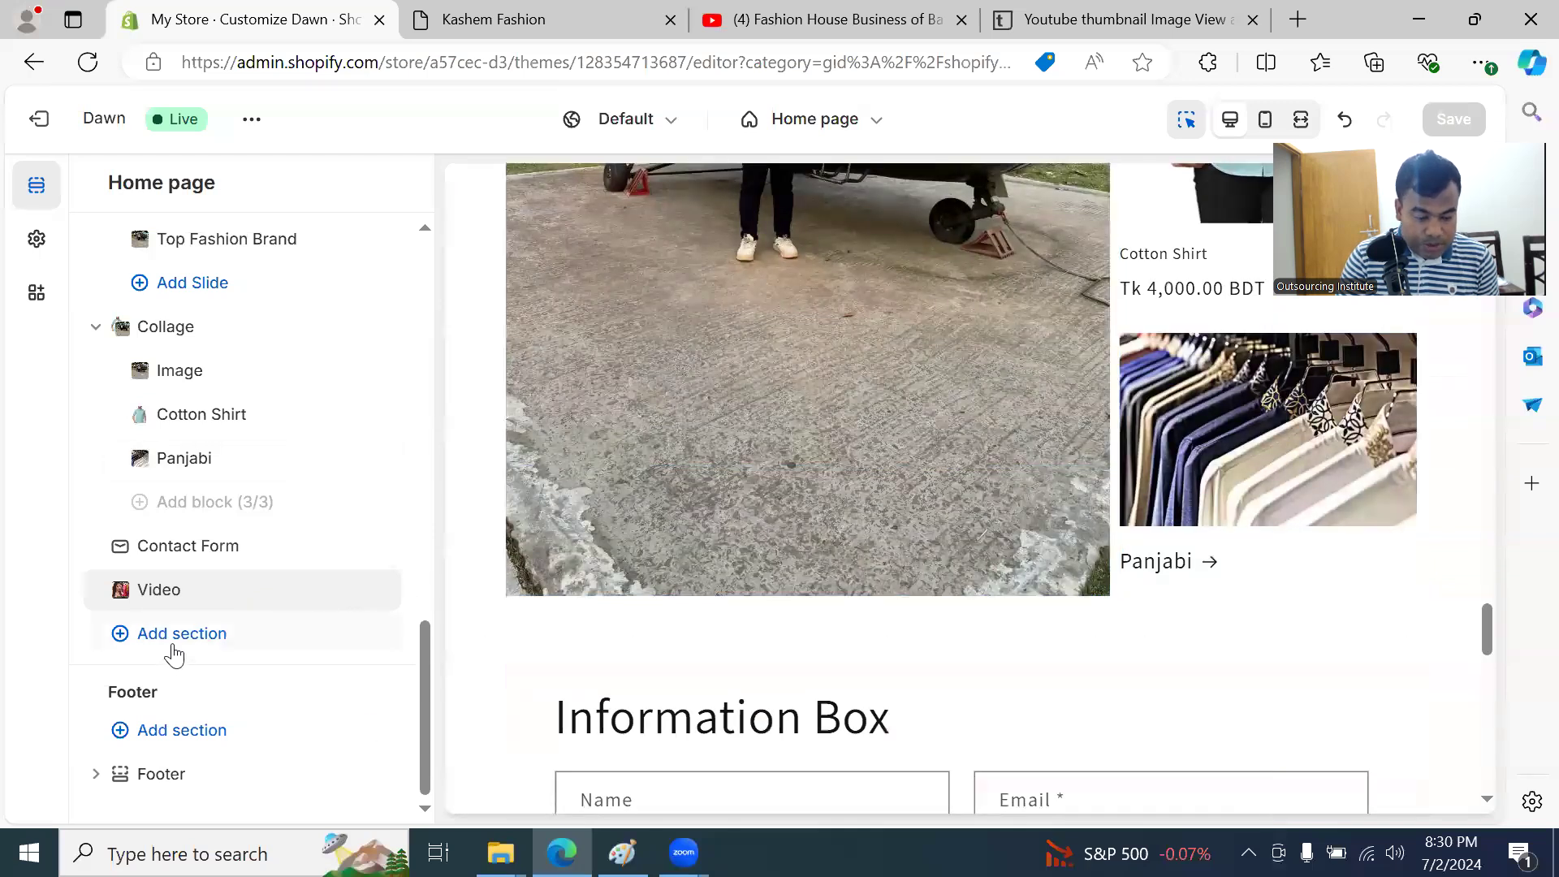
scroll(223, 320, "up", 2)
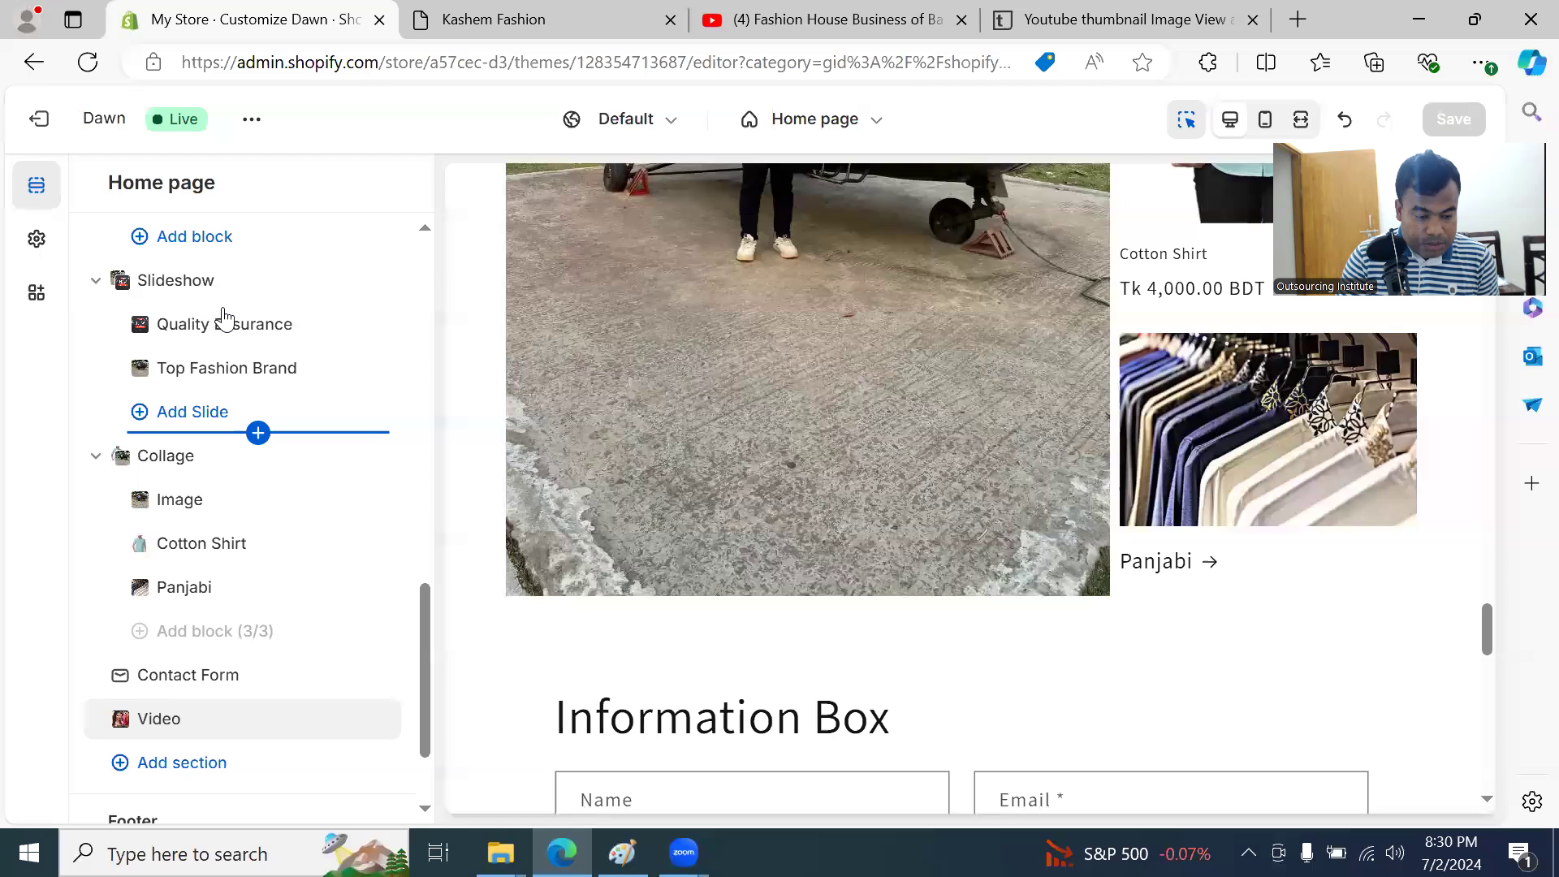
scroll(258, 385, "up", 2)
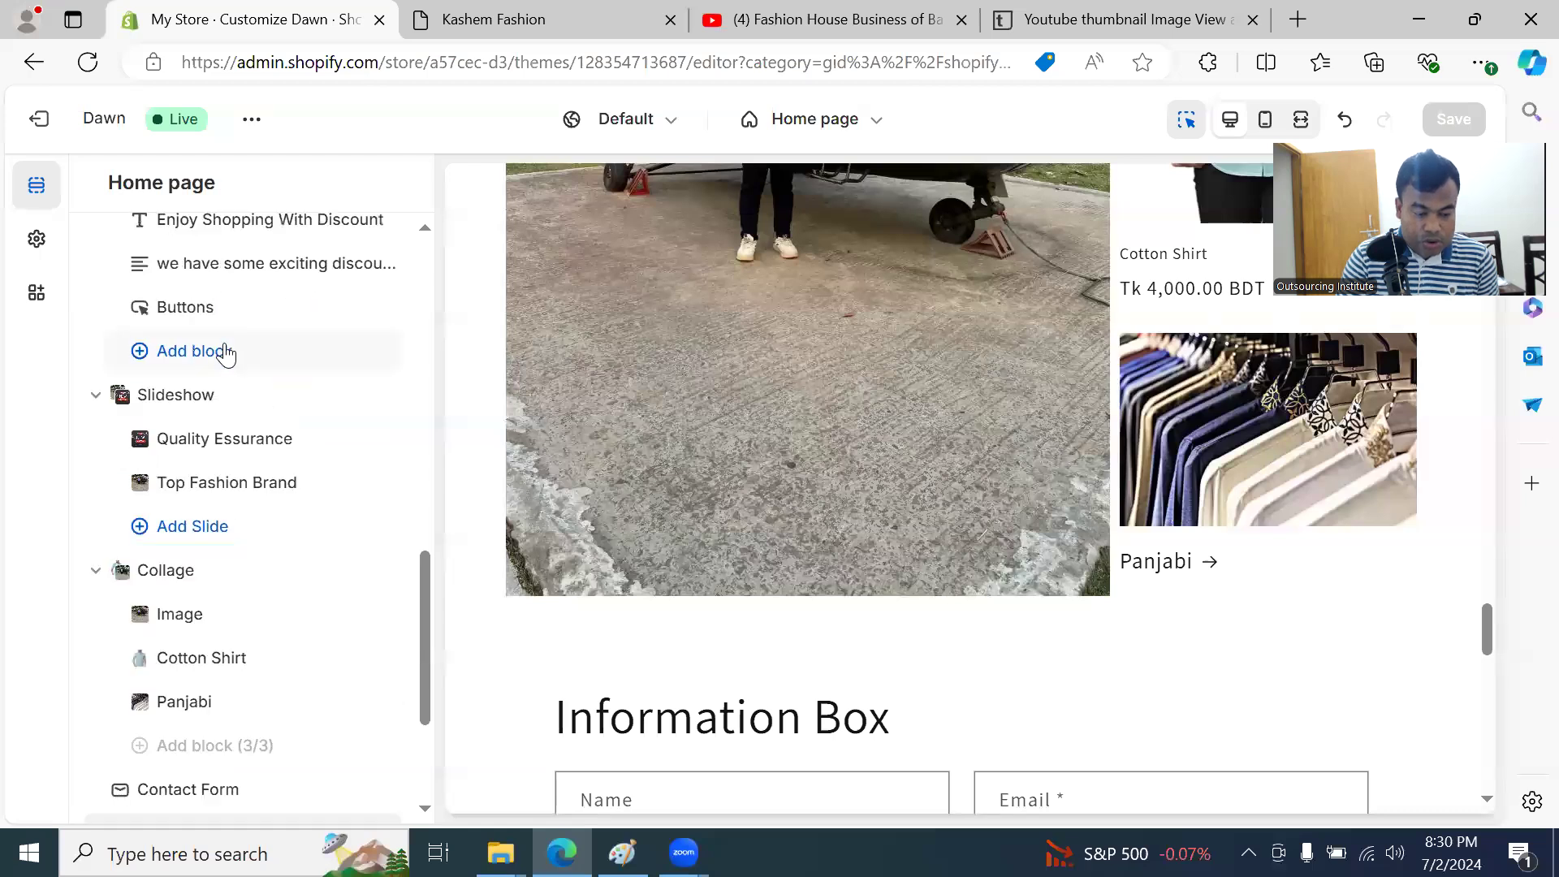
scroll(235, 361, "up", 5)
scroll(226, 354, "up", 10)
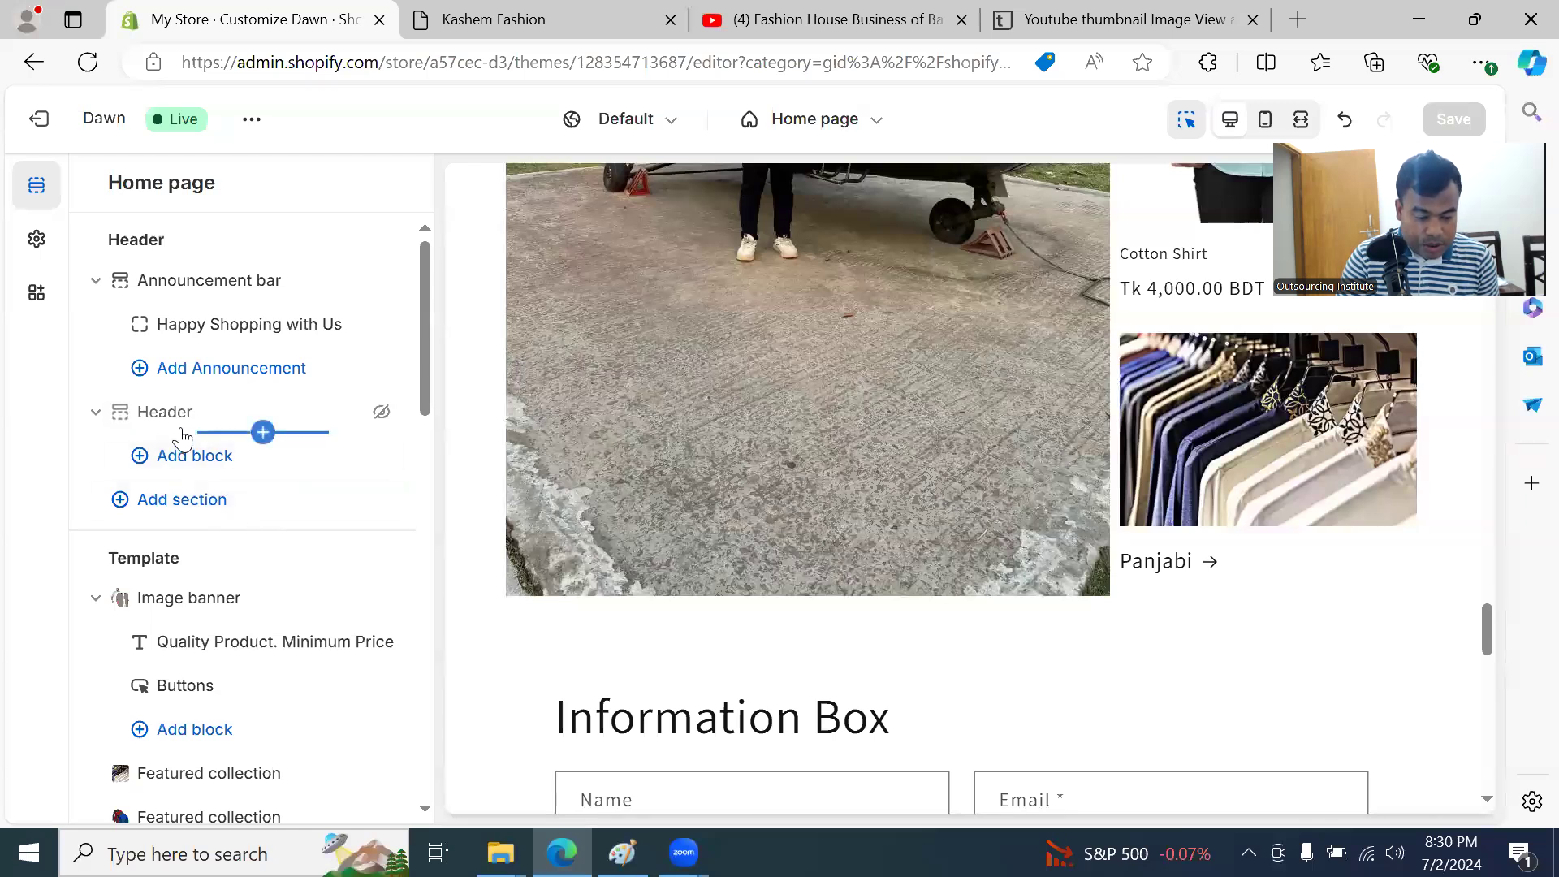
scroll(816, 520, "up", 3)
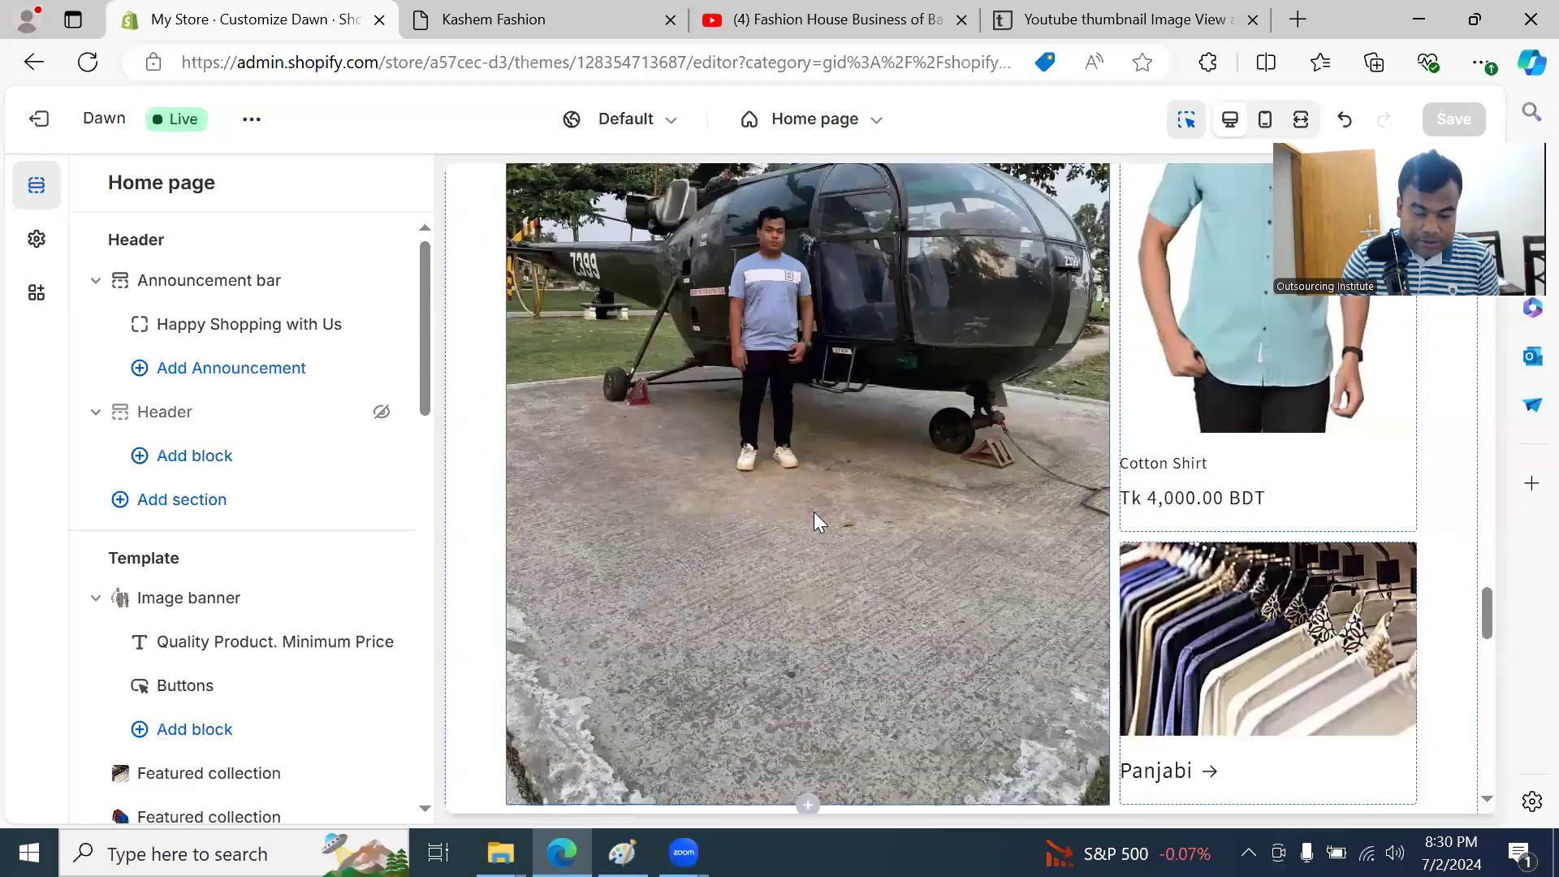
scroll(813, 511, "up", 10)
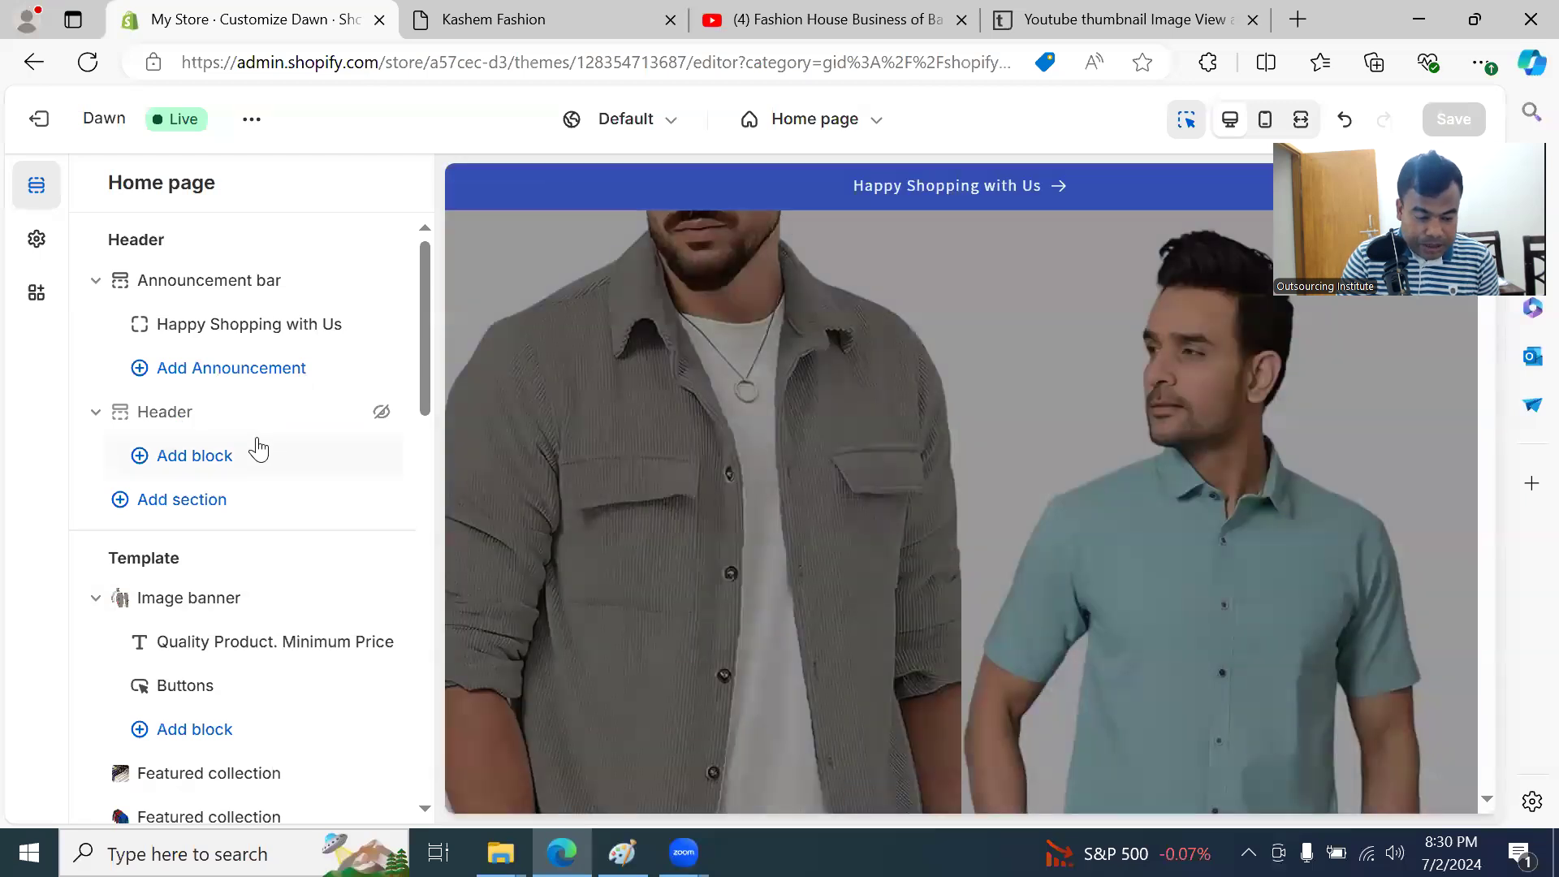
left_click(381, 412)
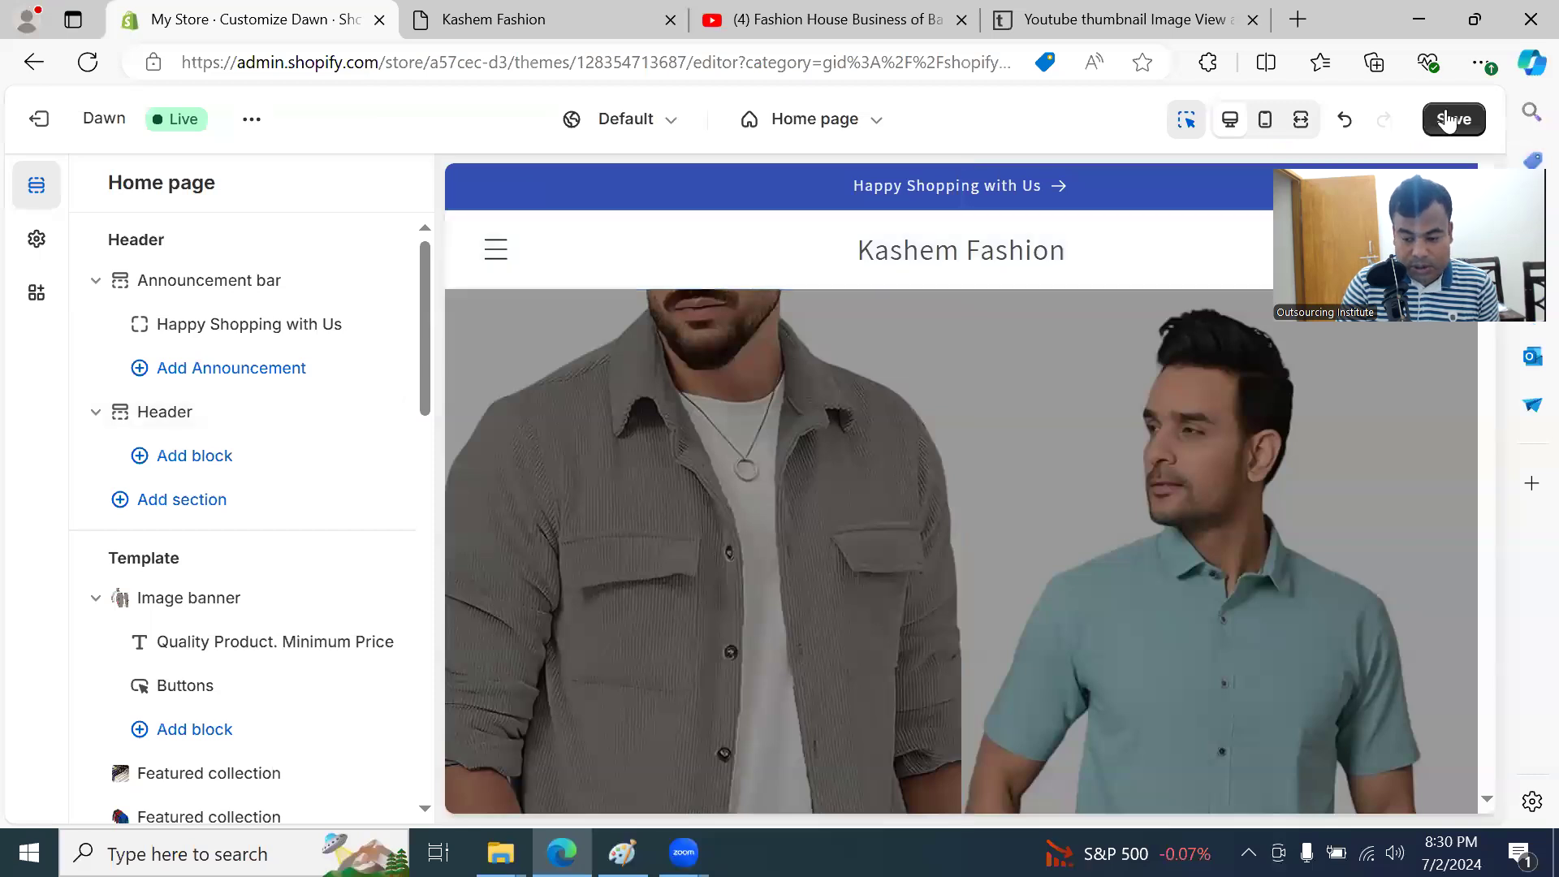
left_click(505, 21)
left_click(142, 65)
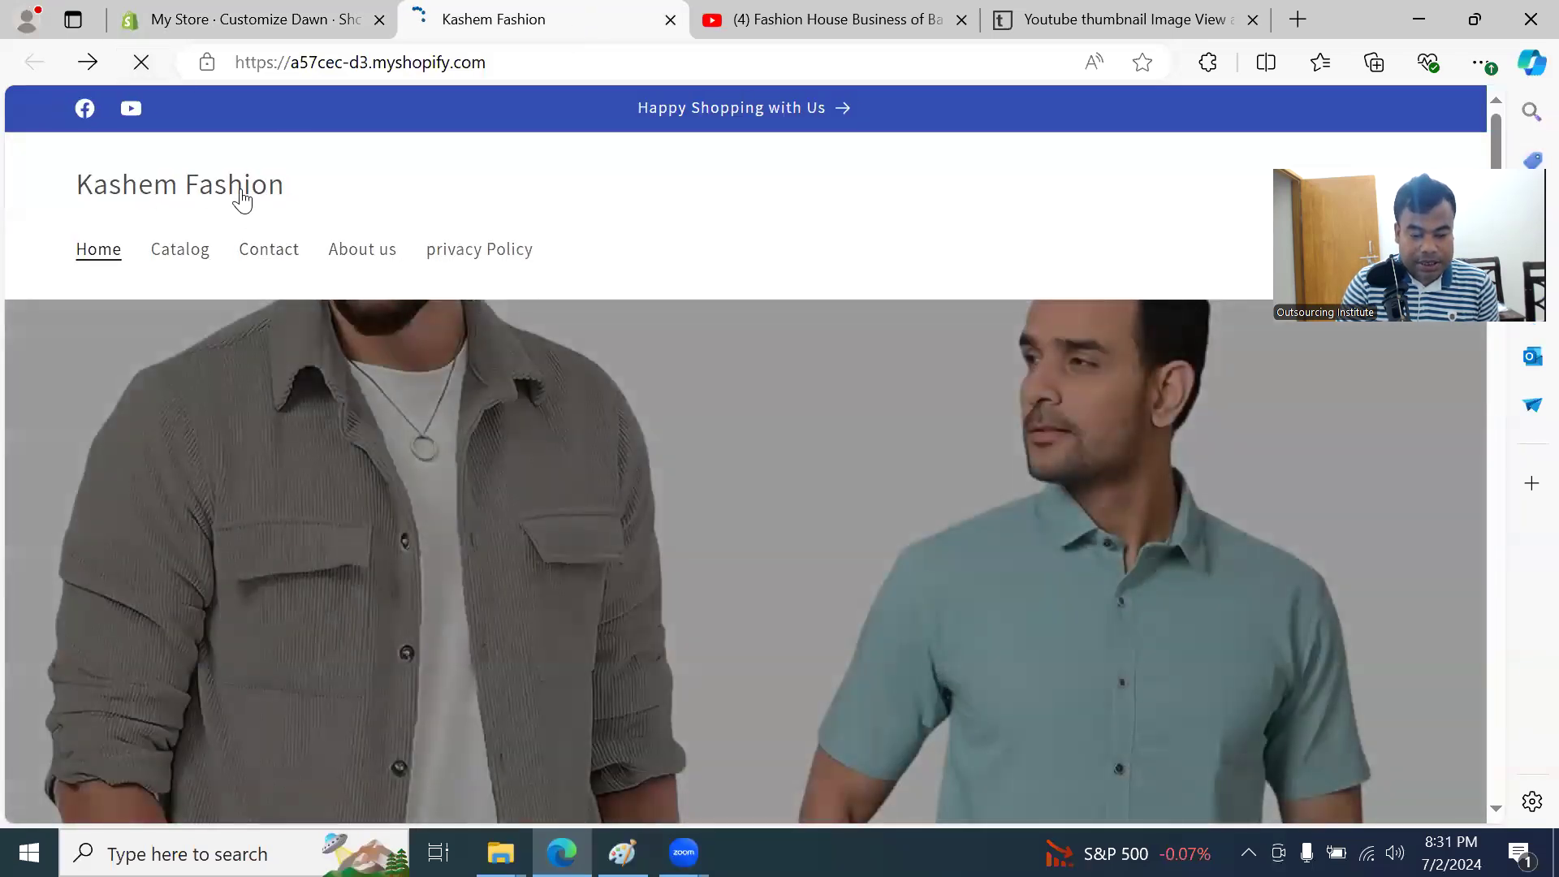
Step: In the theme editor, hide the Header section and show it again
left_click(237, 31)
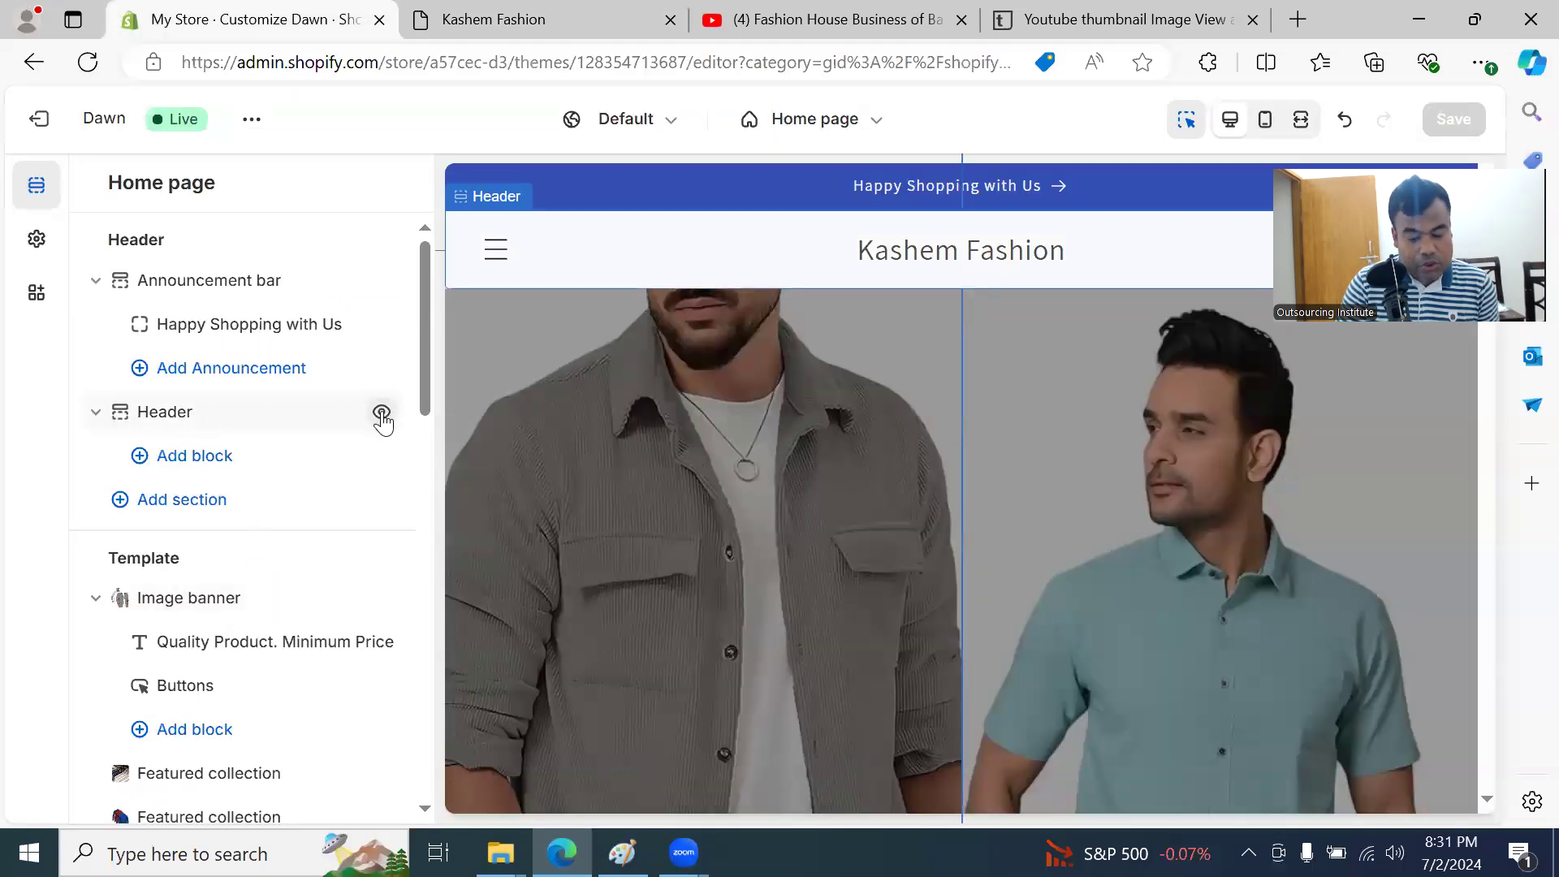
left_click(381, 413)
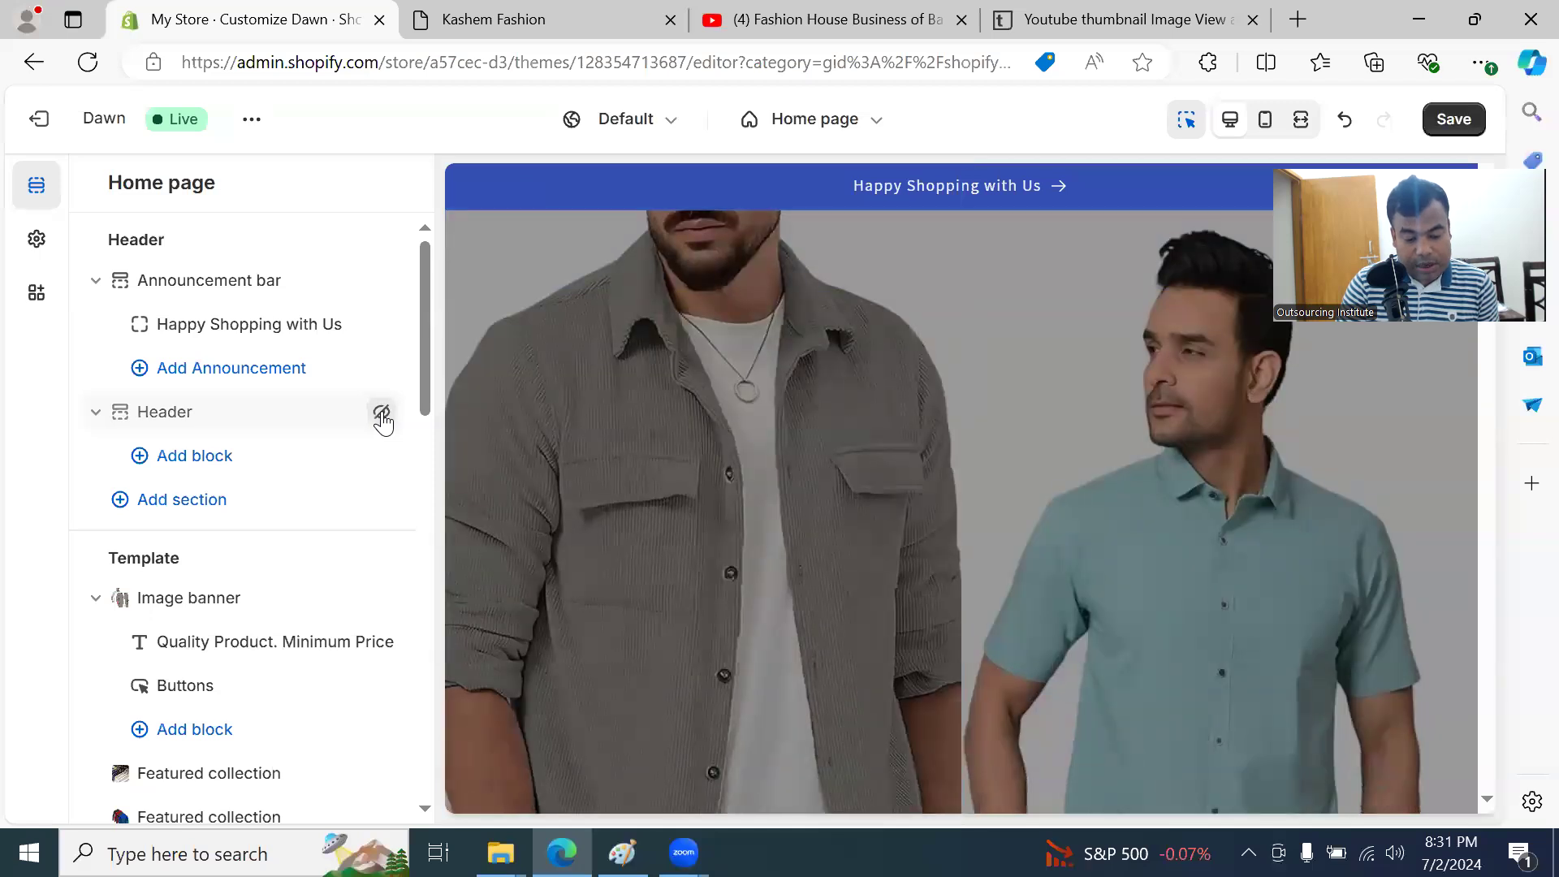
left_click(380, 413)
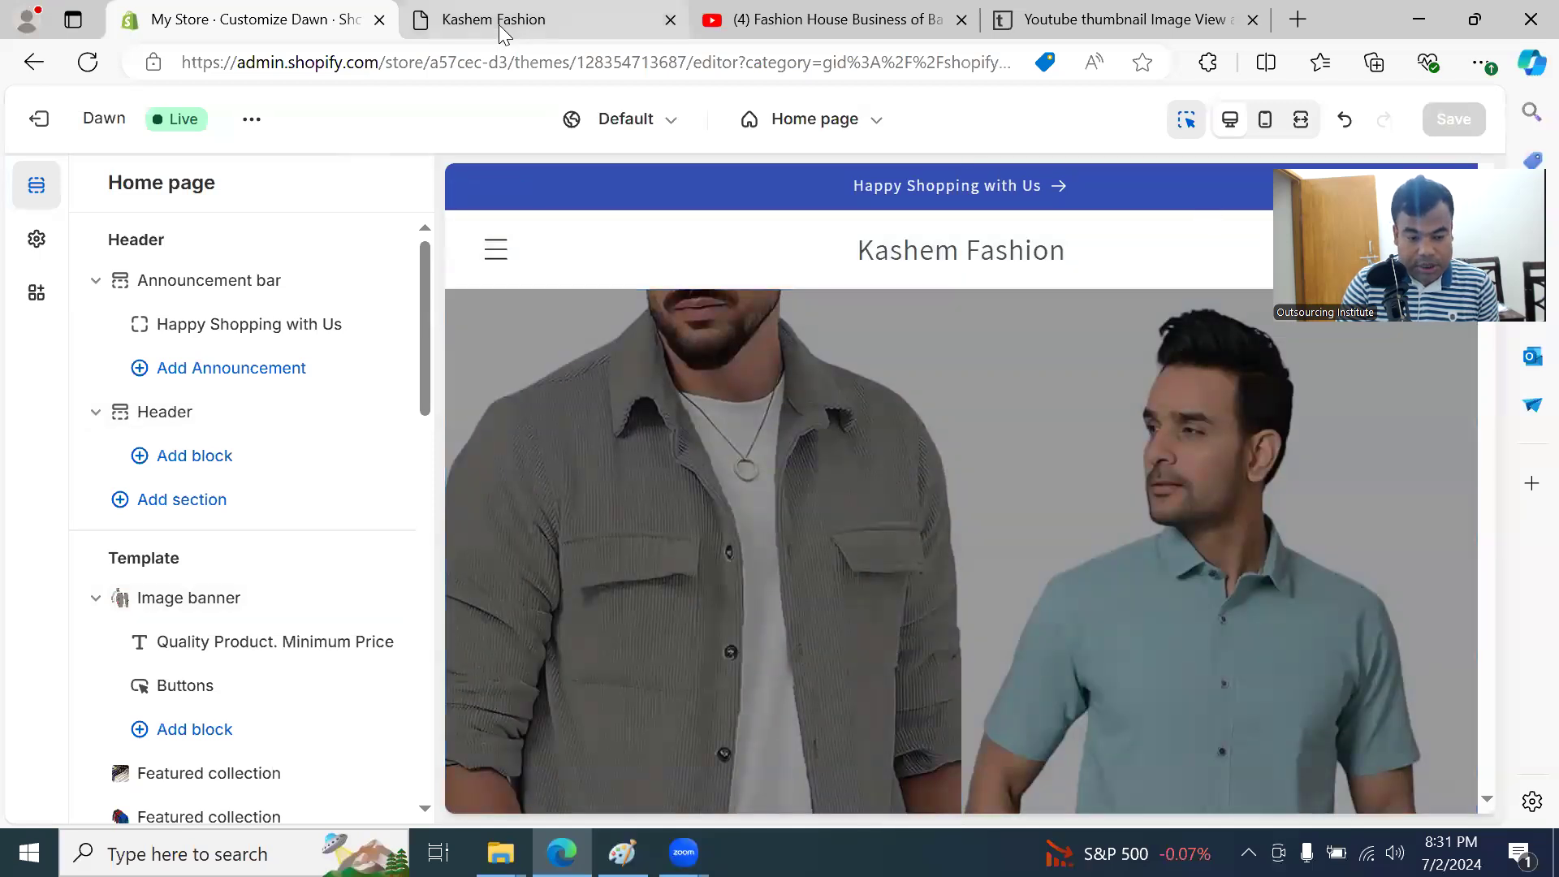
Step: Reload the storefront and examine how the header and its menu behave along the home page from the banner to the slideshow
left_click(498, 24)
left_click(141, 61)
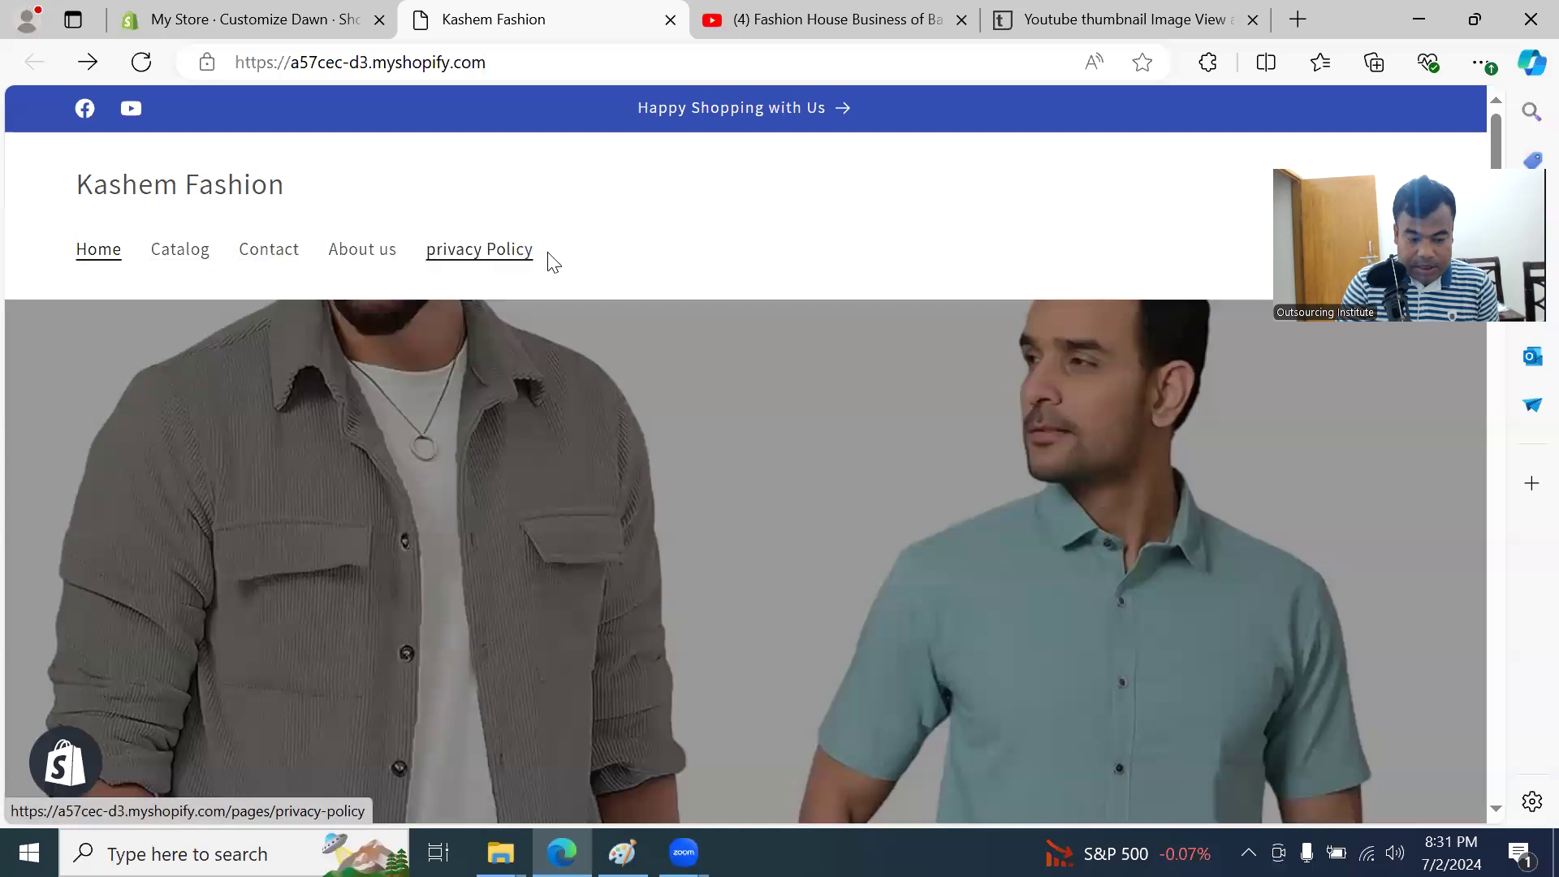
scroll(547, 259, "down", 2)
scroll(547, 258, "up", 2)
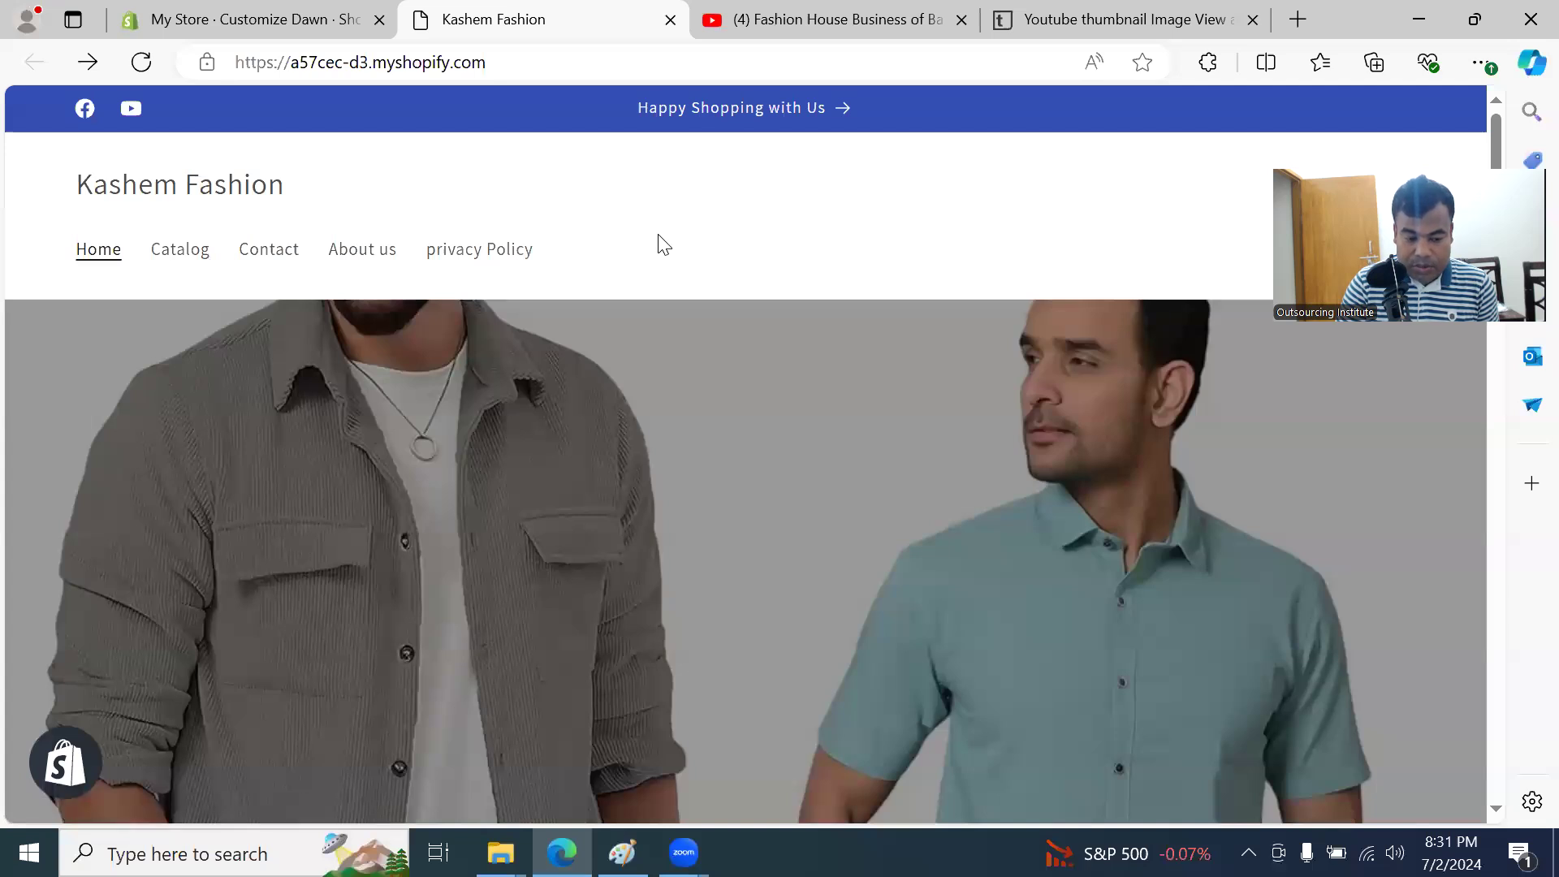
scroll(664, 244, "down", 2)
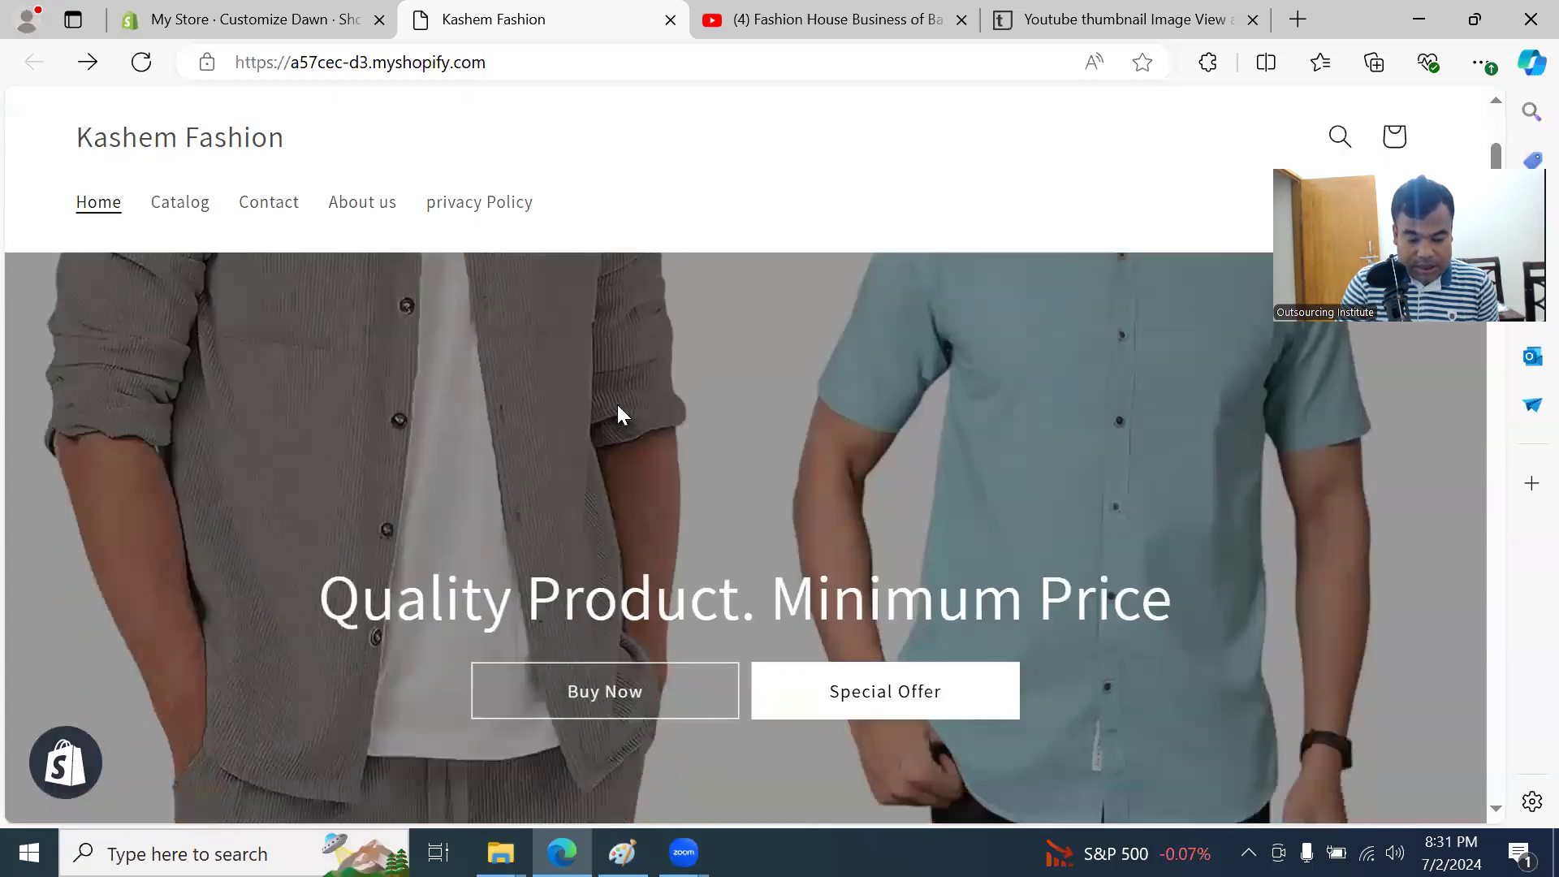
scroll(629, 418, "down", 1)
scroll(641, 426, "up", 4)
scroll(644, 431, "down", 5)
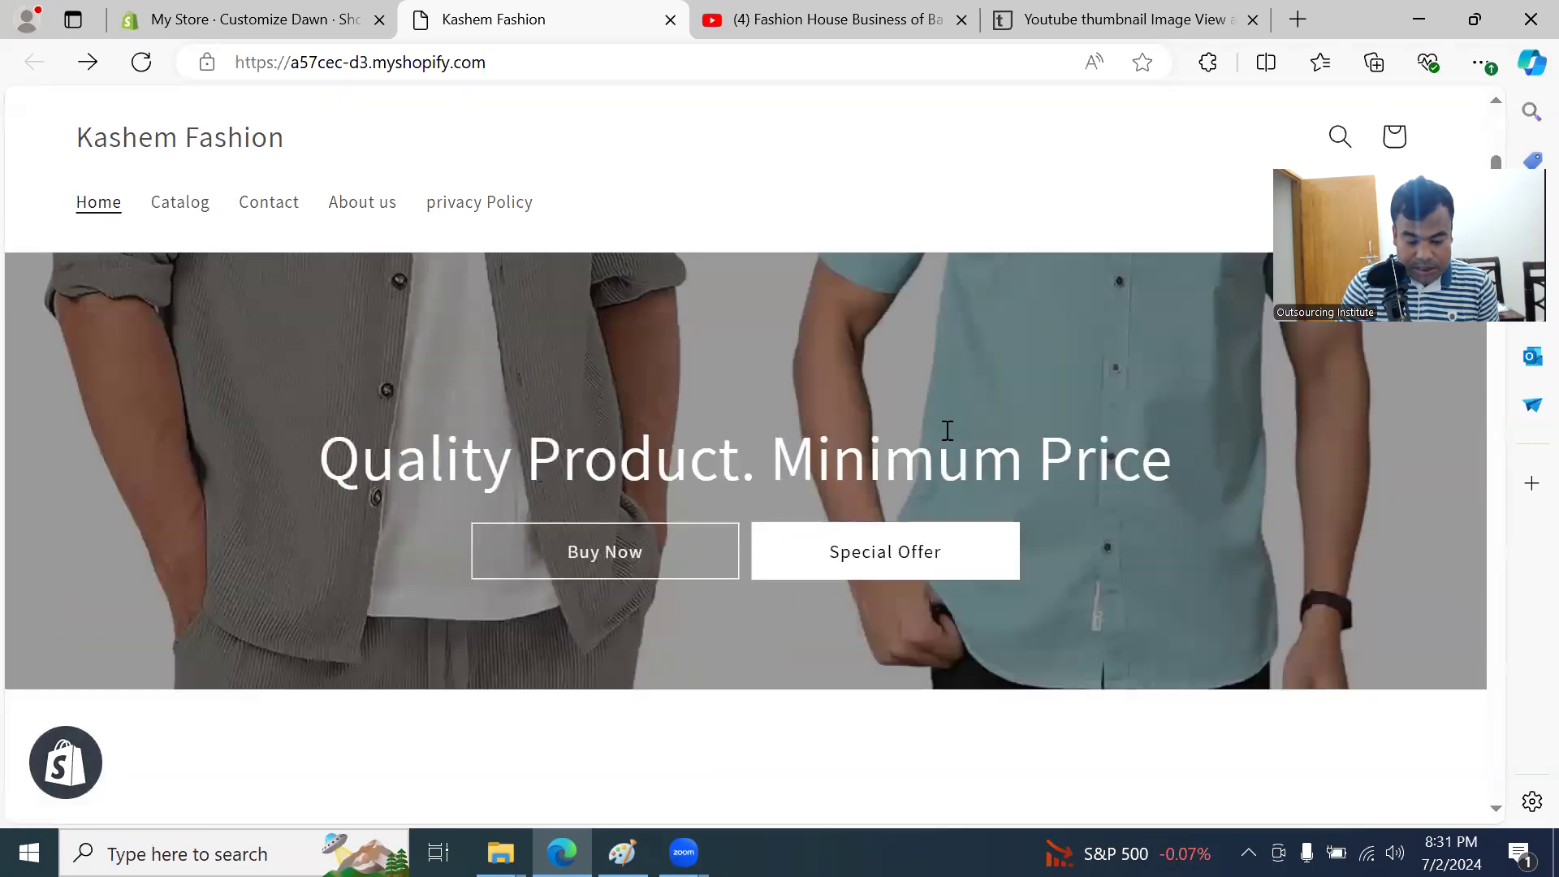
scroll(962, 447, "down", 5)
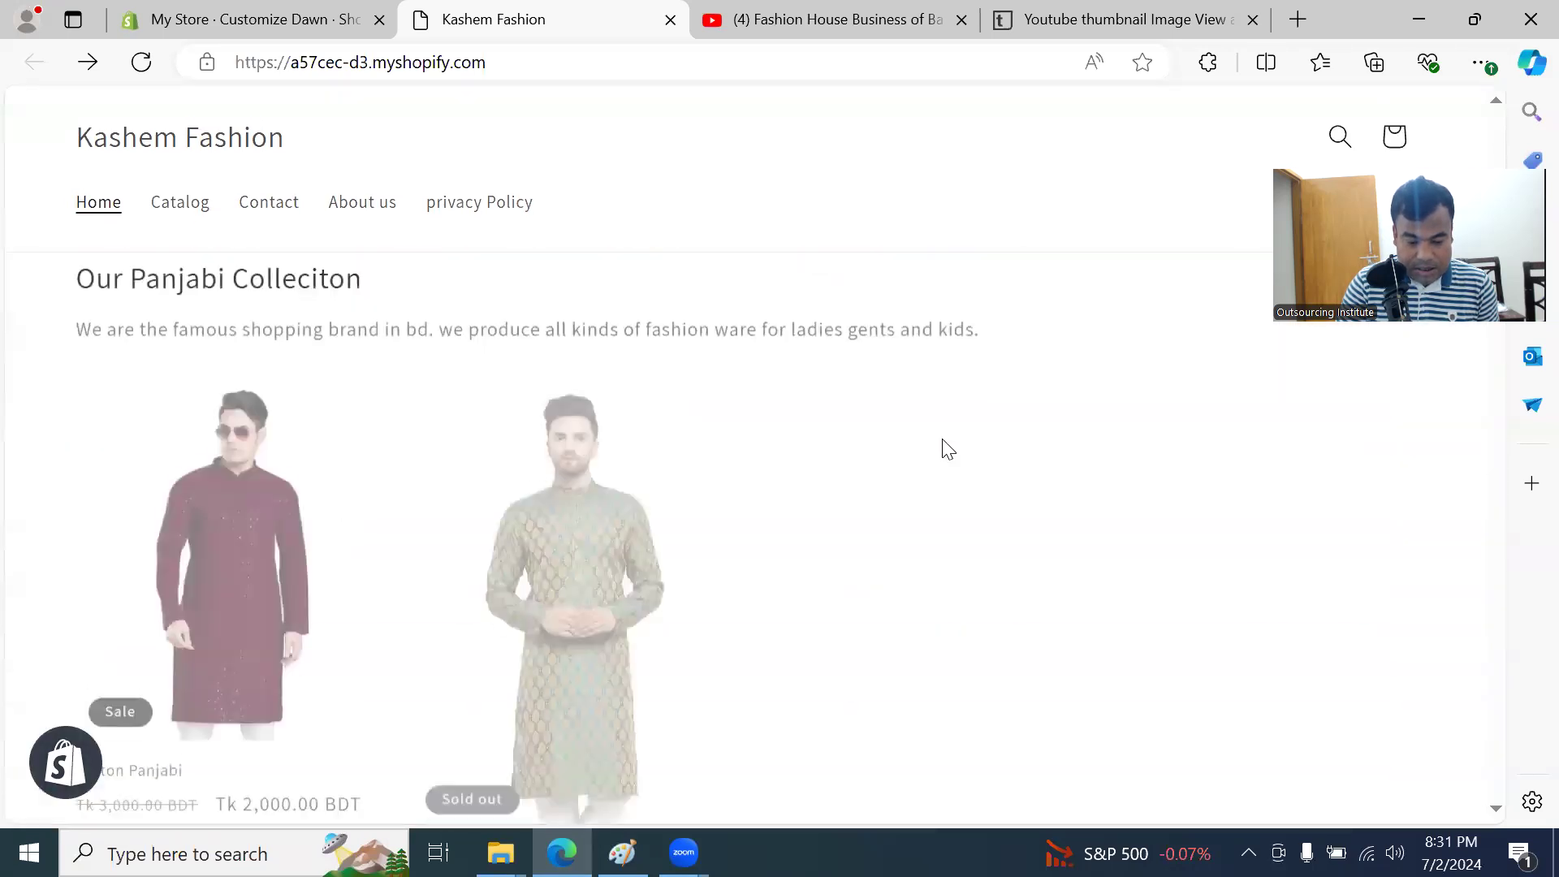
scroll(625, 438, "down", 5)
scroll(614, 439, "down", 15)
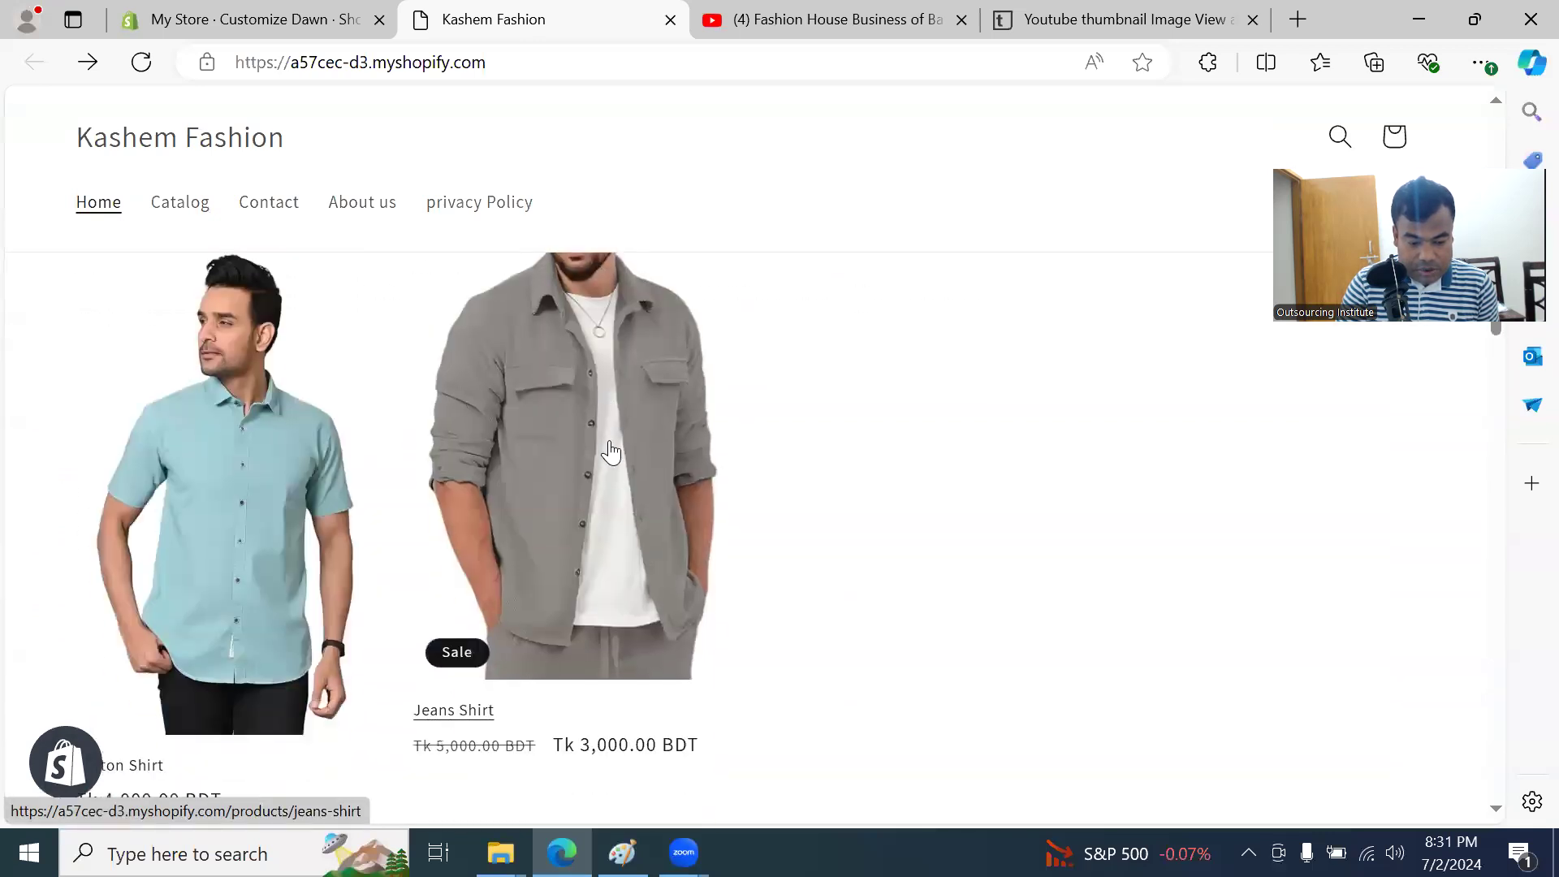
scroll(608, 461, "up", 20)
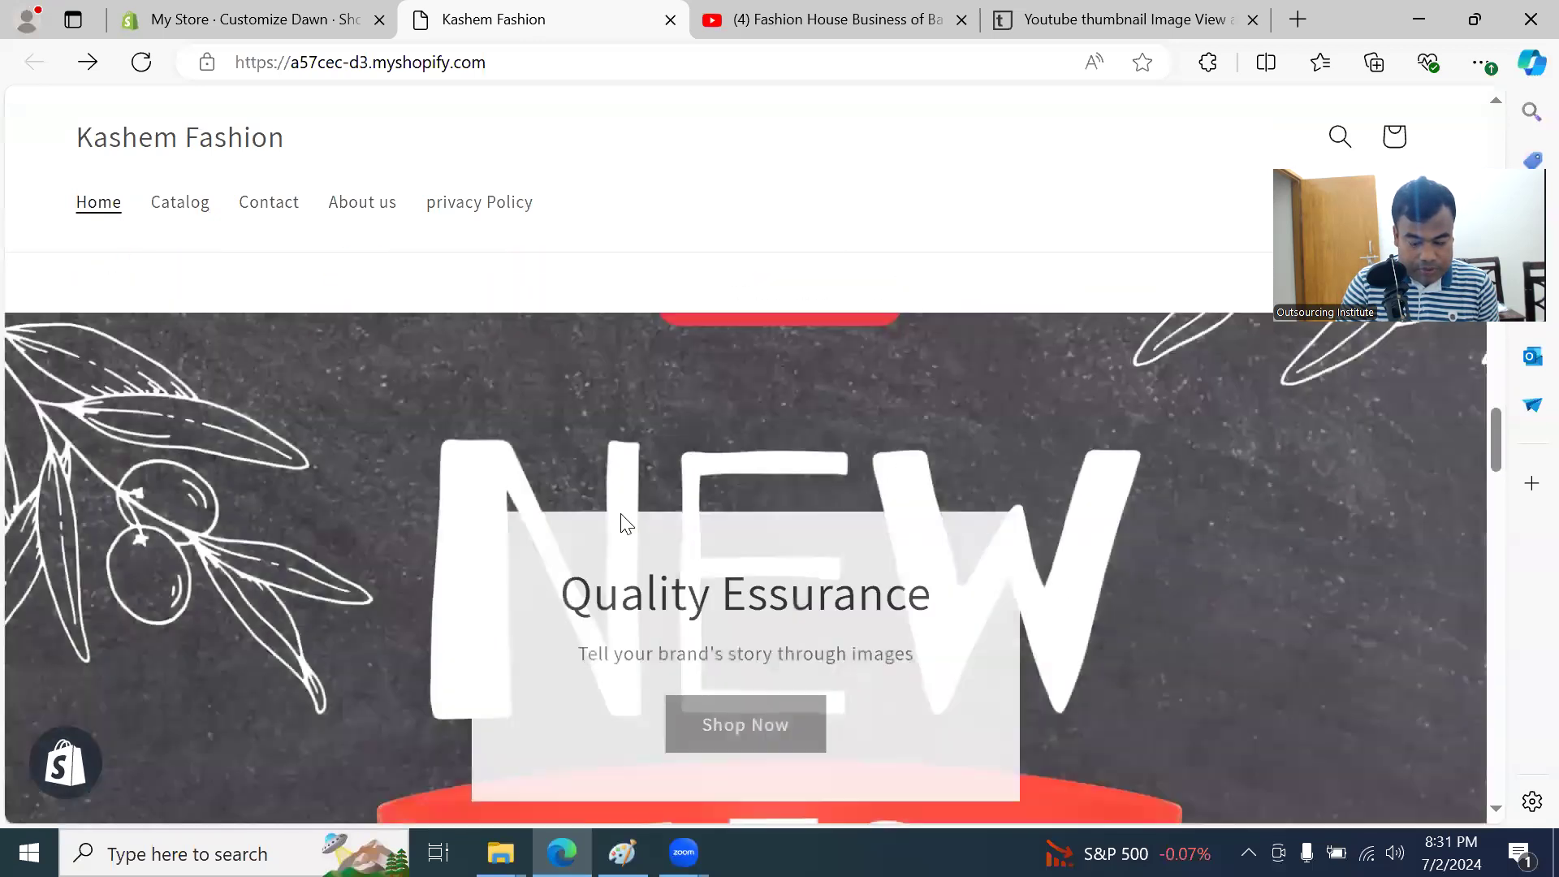
scroll(557, 466, "up", 5)
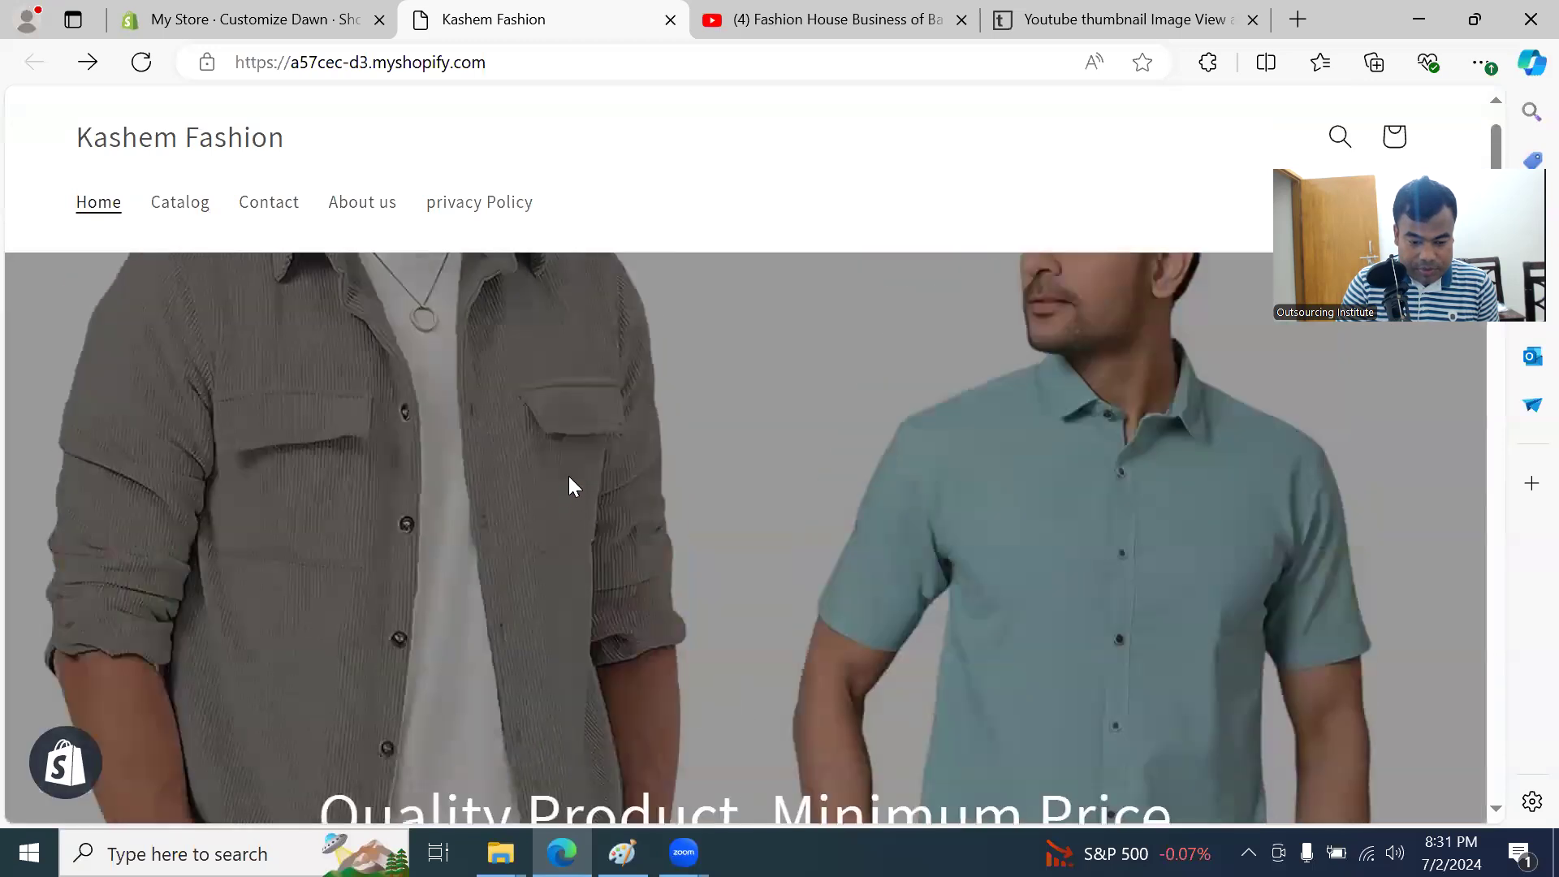
Step: Examine whether the storefront header and its menu stay fixed from the hero banner to the Silk Panjabi product
scroll(713, 332, "down", 15)
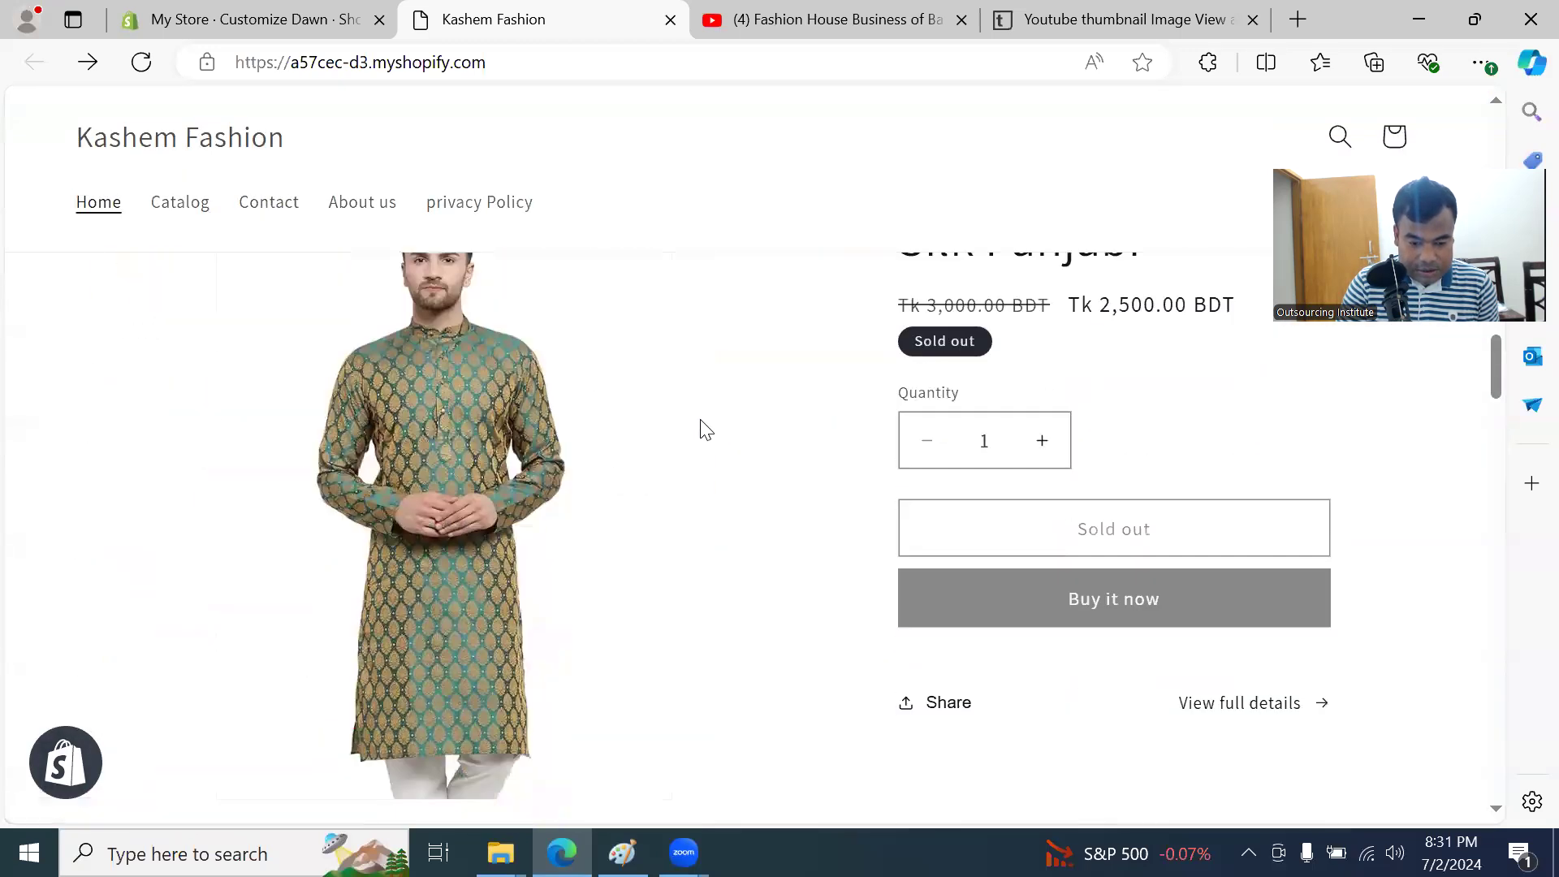
scroll(710, 428, "up", 15)
left_click(279, 27)
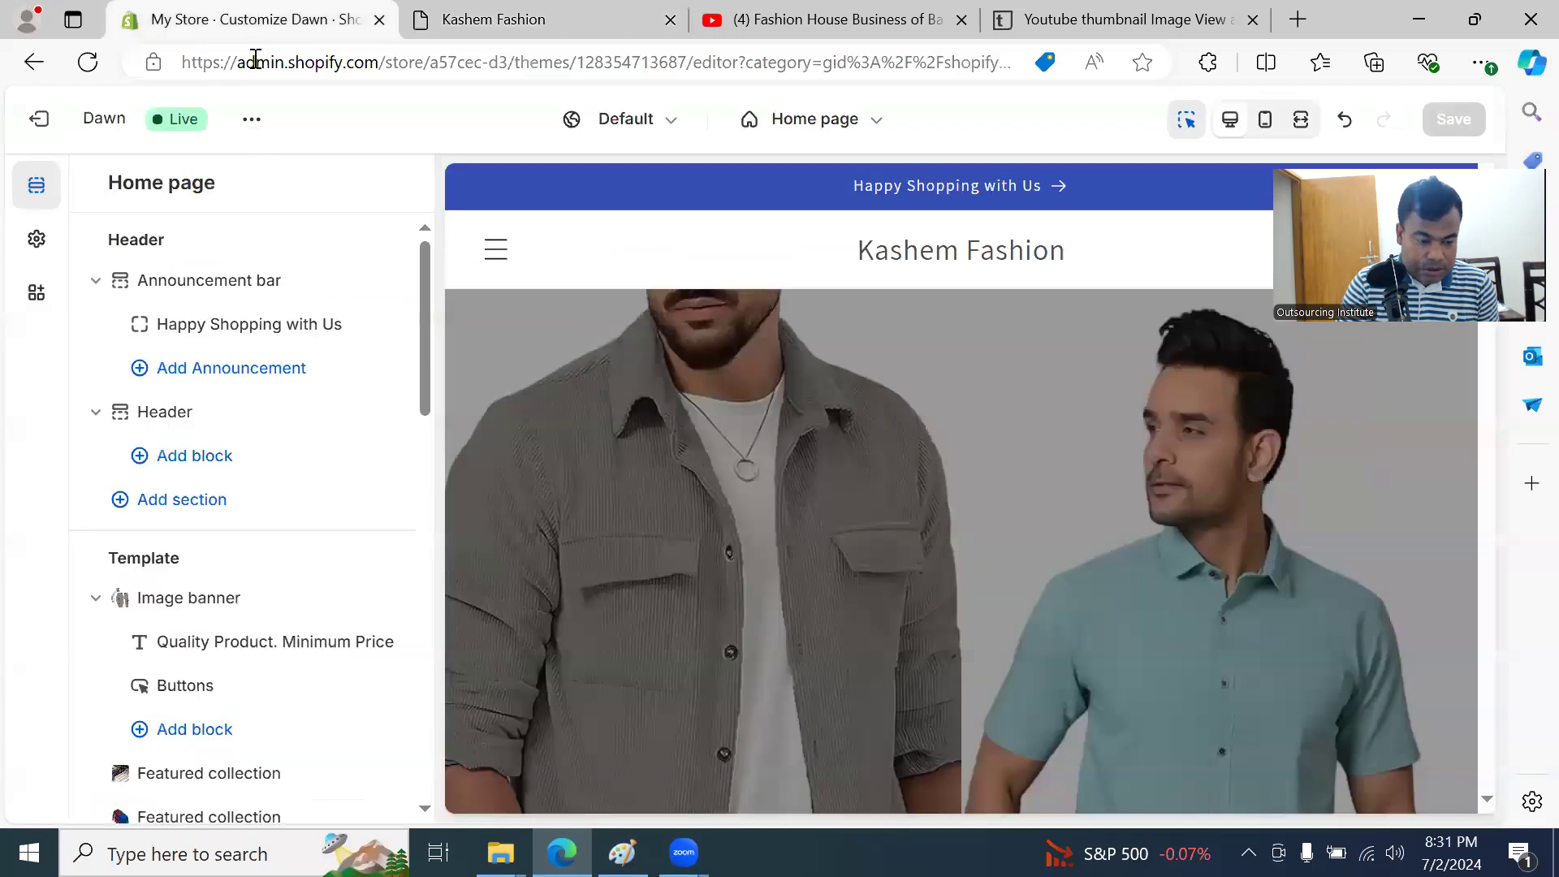
left_click(577, 31)
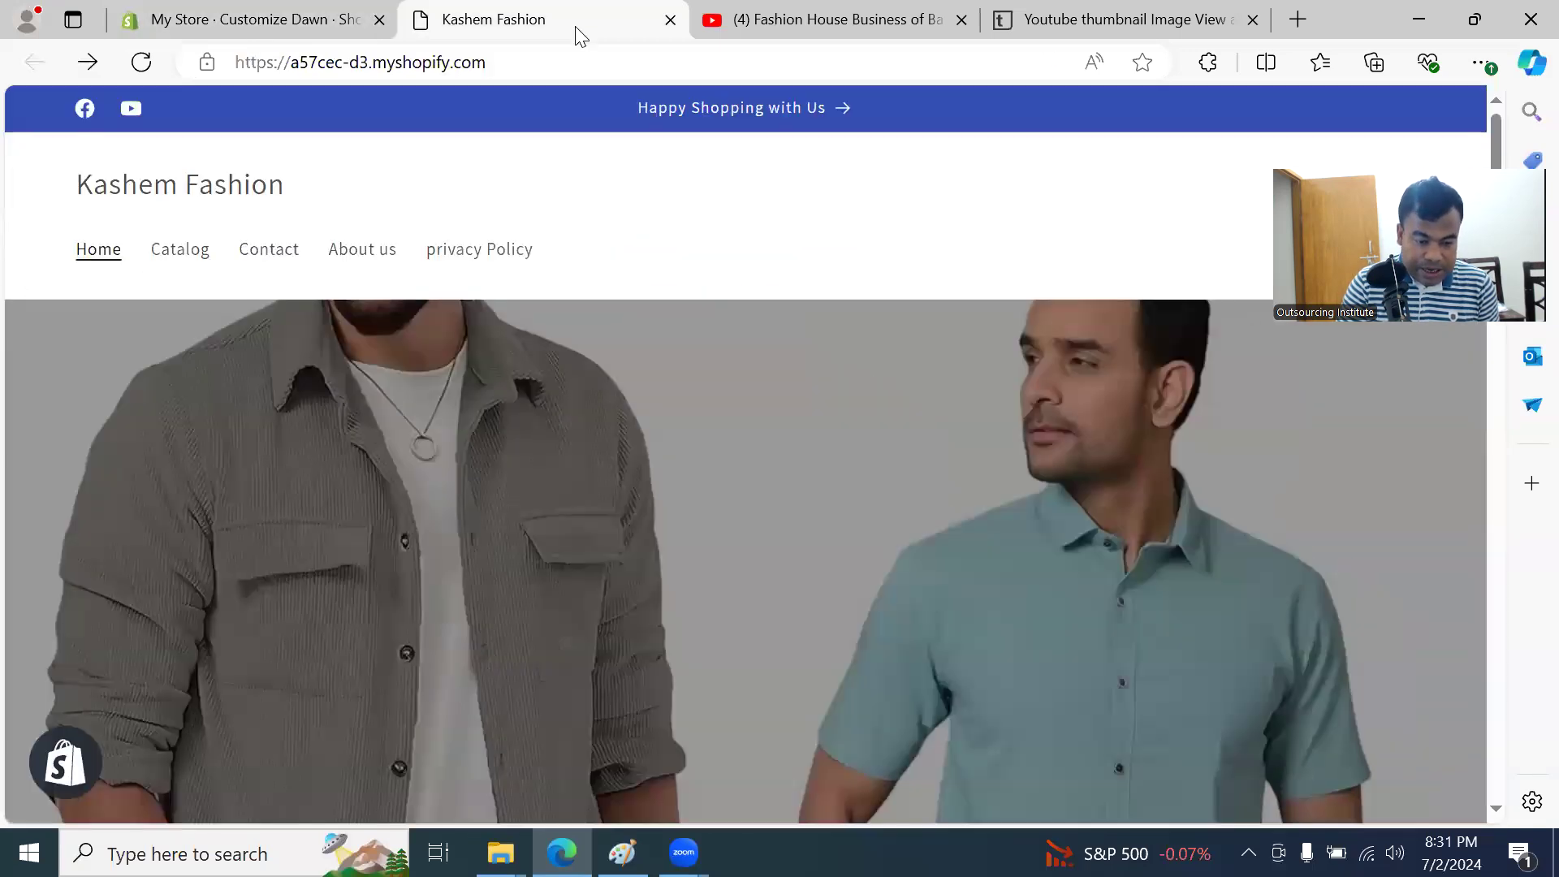
scroll(557, 383, "down", 2)
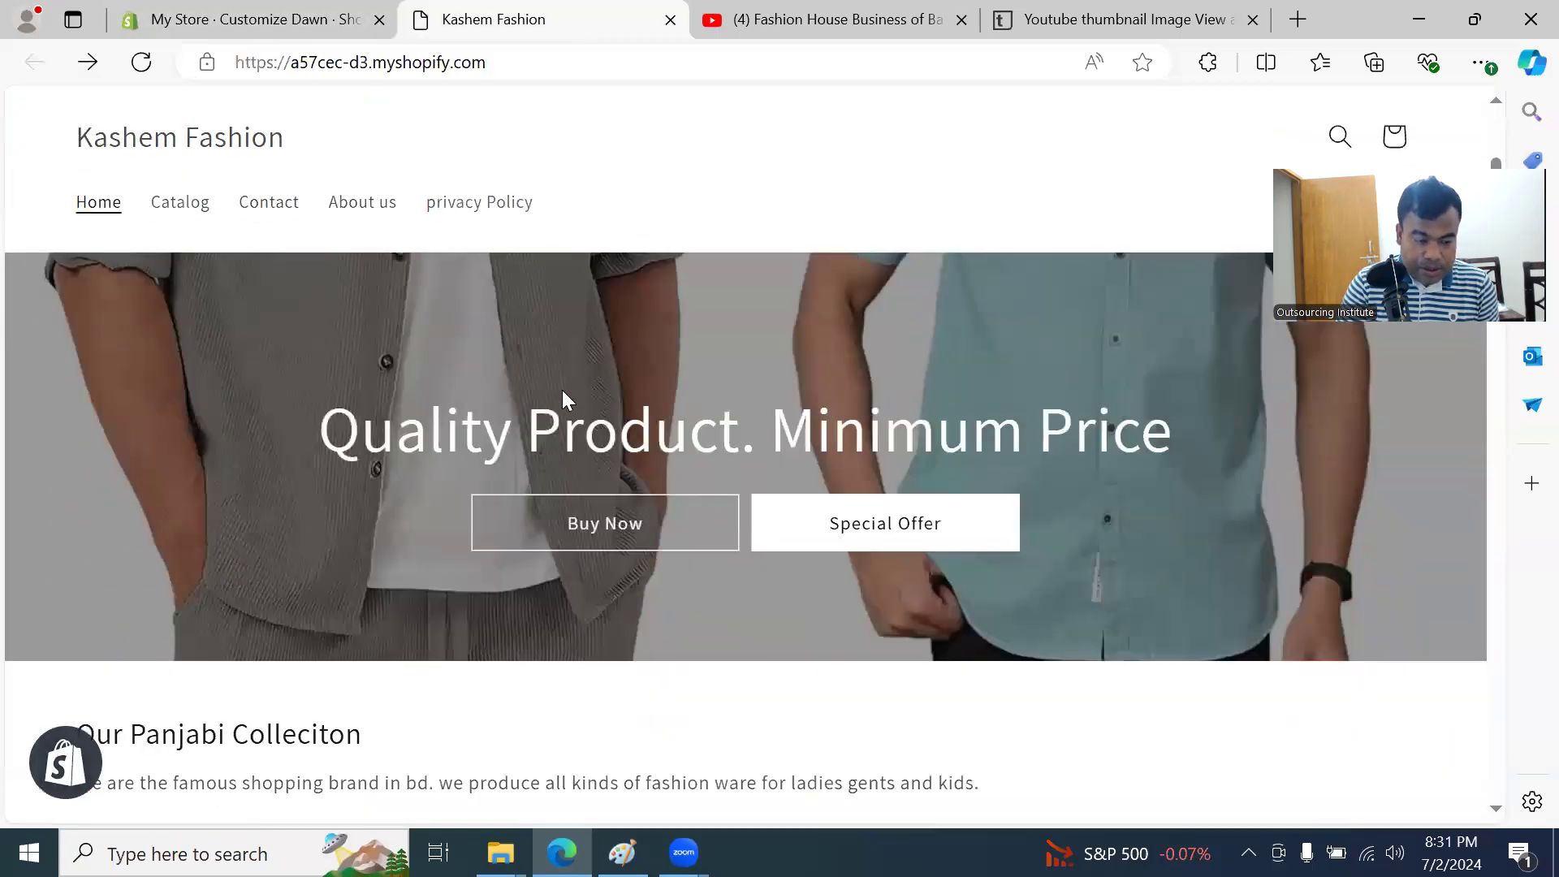
scroll(566, 398, "down", 1)
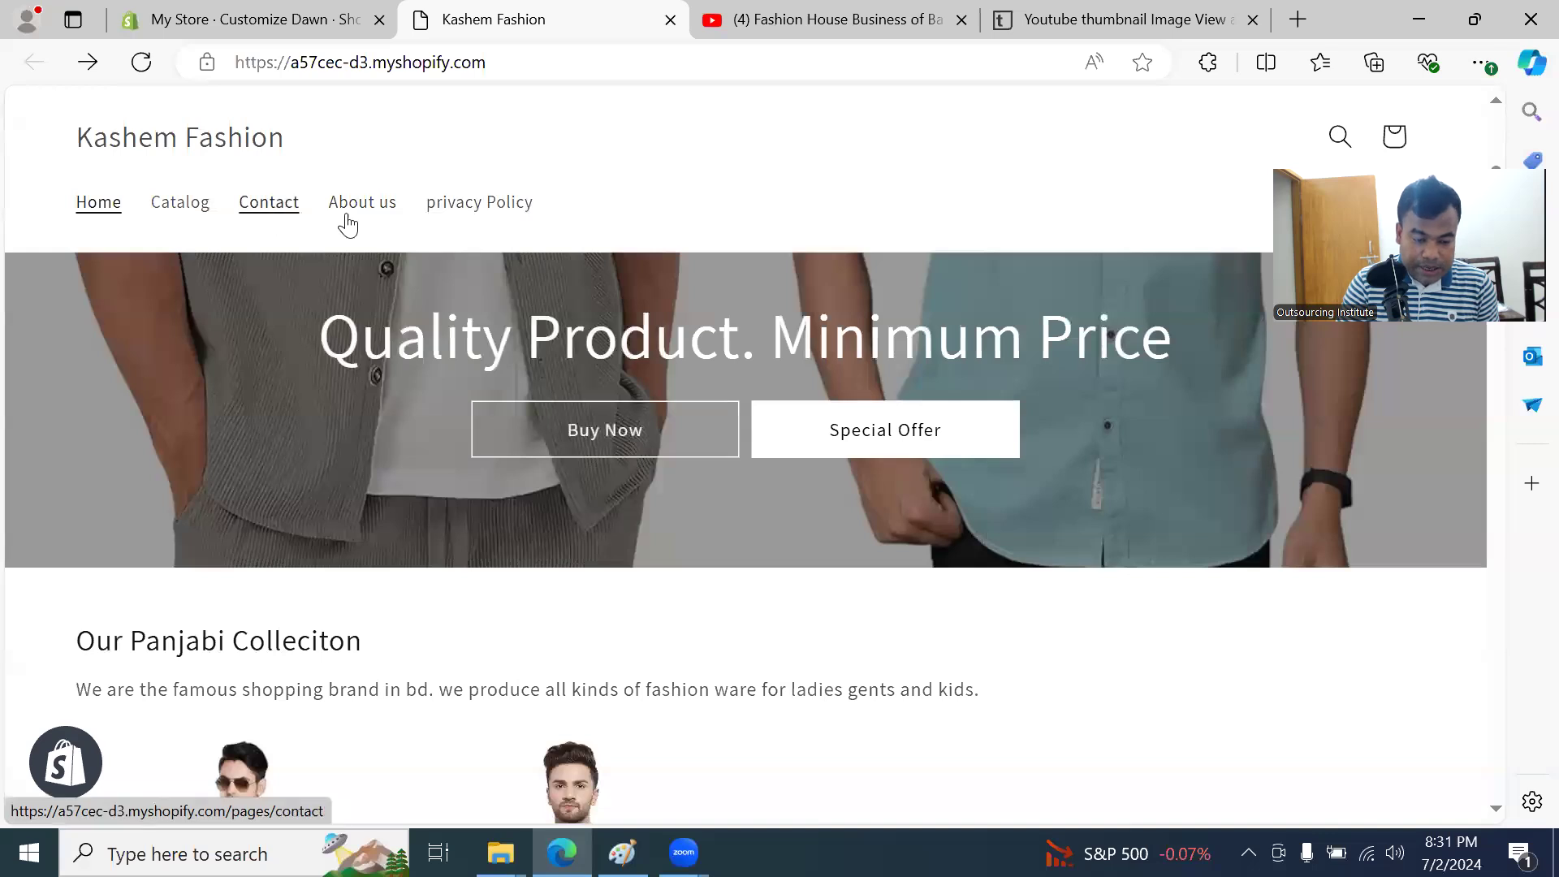
scroll(721, 458, "down", 8)
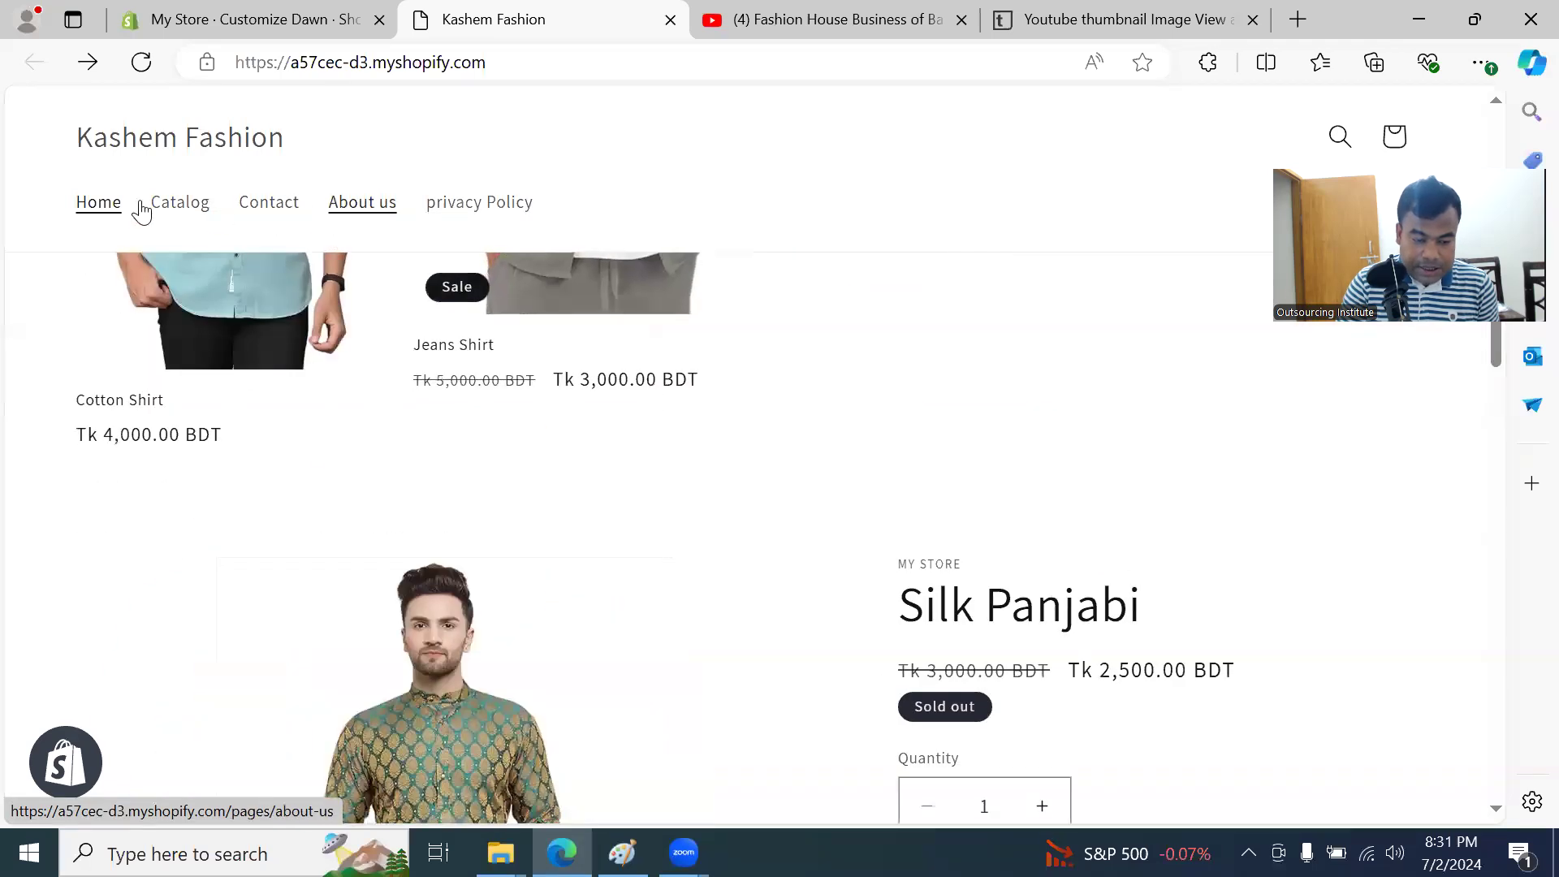
scroll(605, 446, "up", 10)
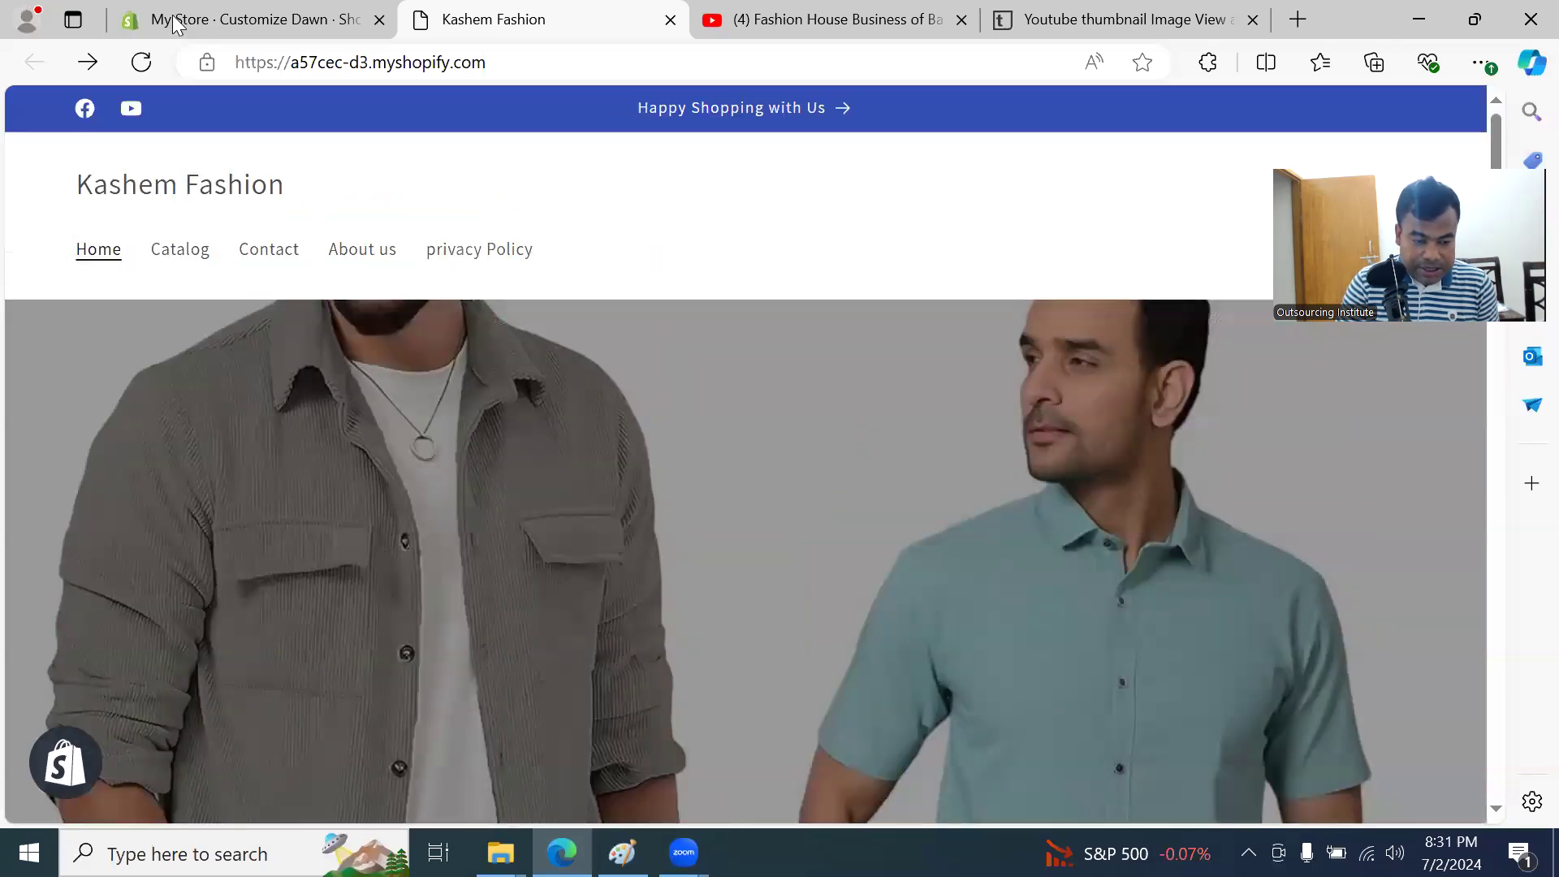
Step: In the theme editor, set the Header section's Sticky header option to None and save the theme
left_click(173, 25)
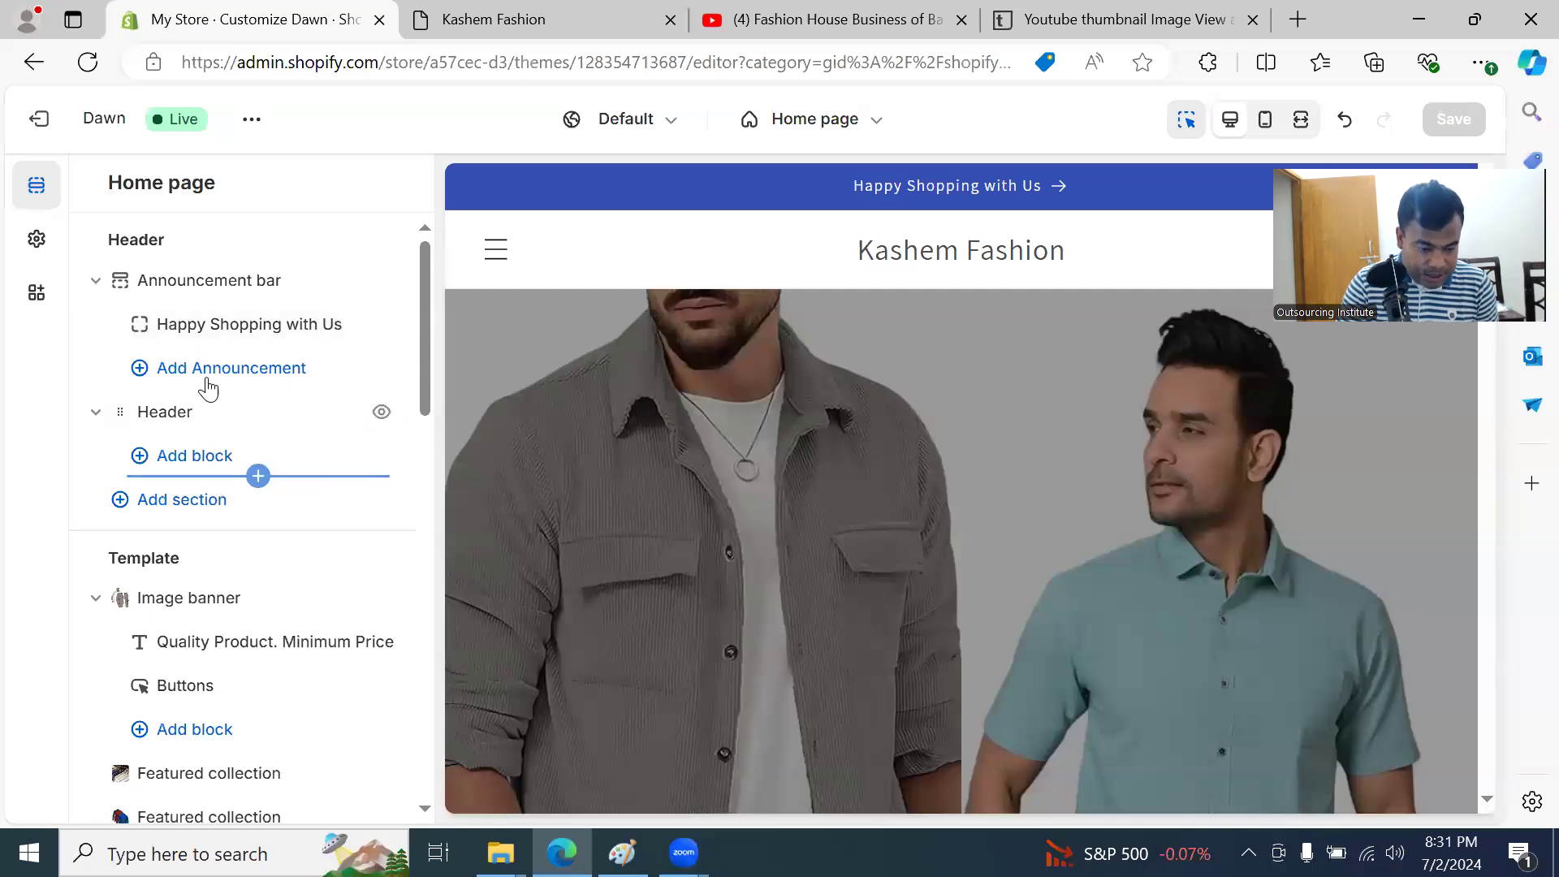
left_click(191, 410)
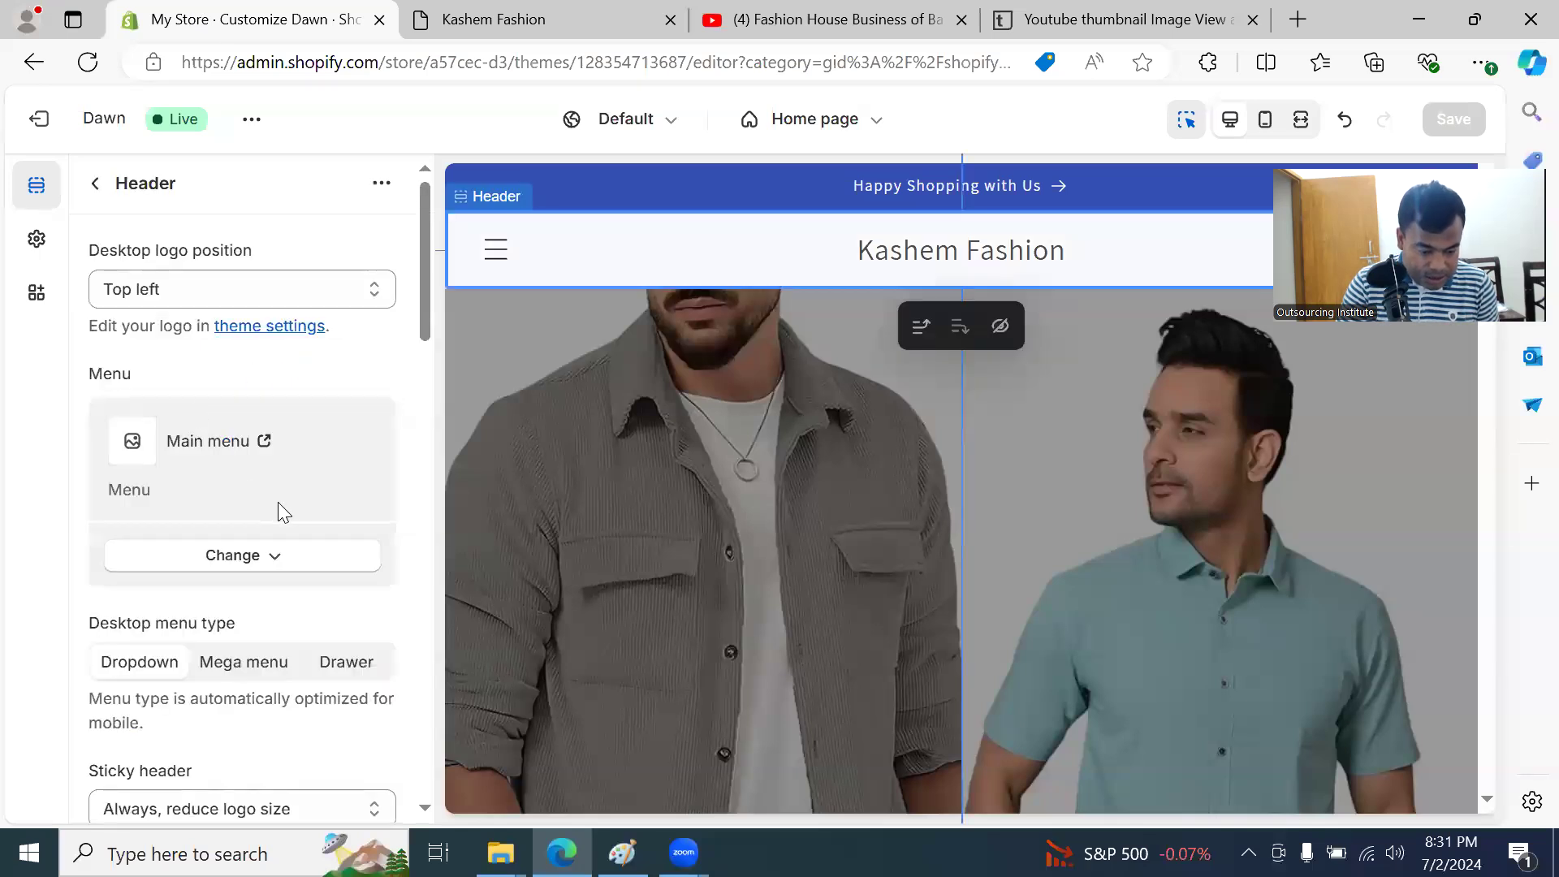
scroll(279, 512, "down", 3)
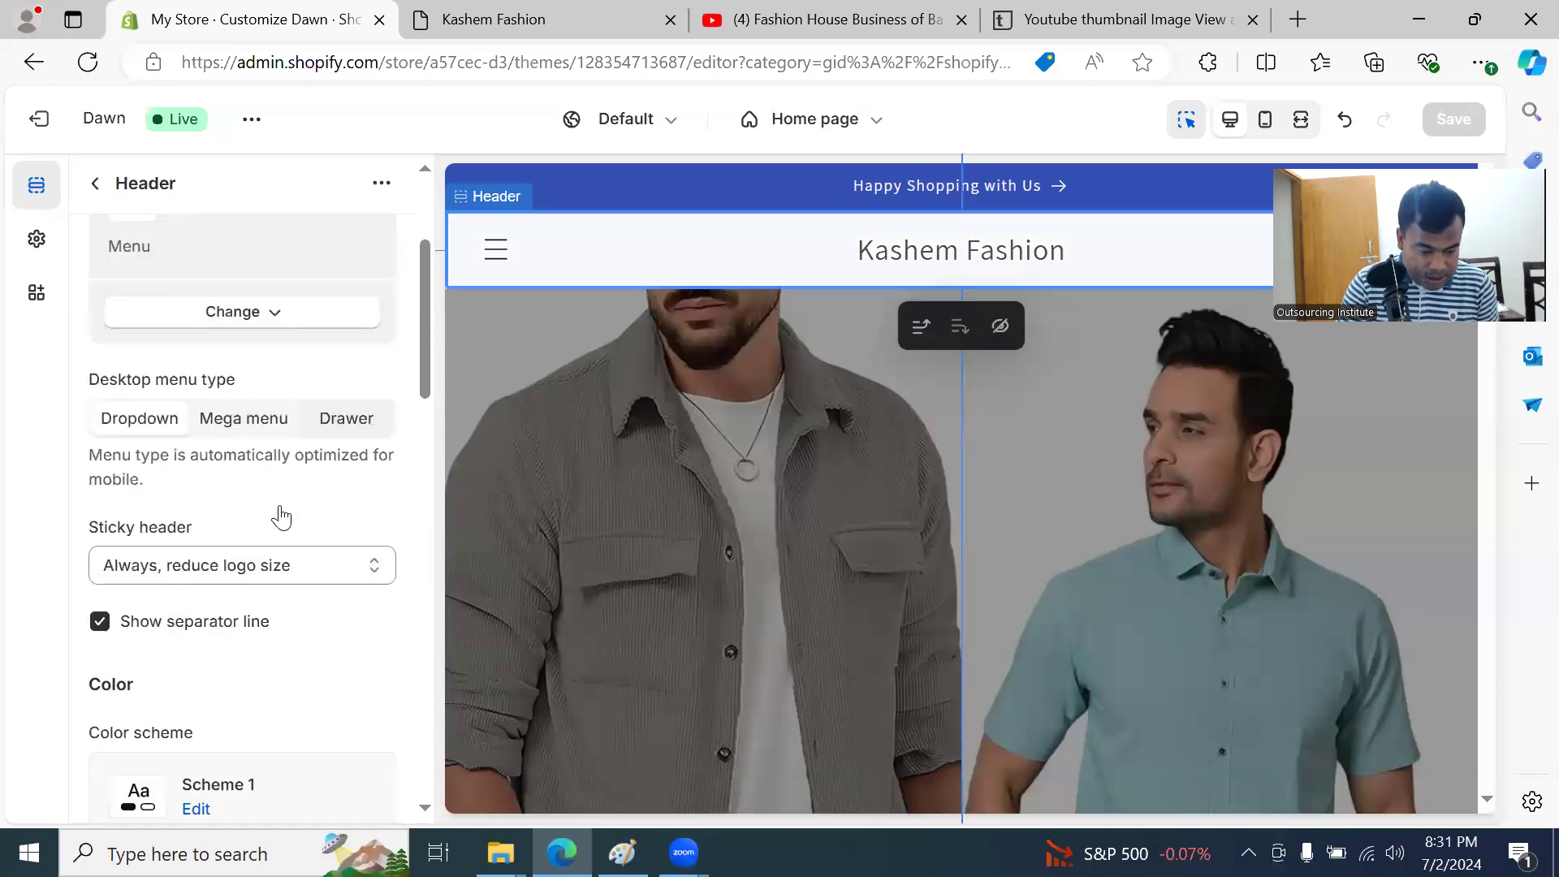
left_click(260, 578)
left_click(211, 597)
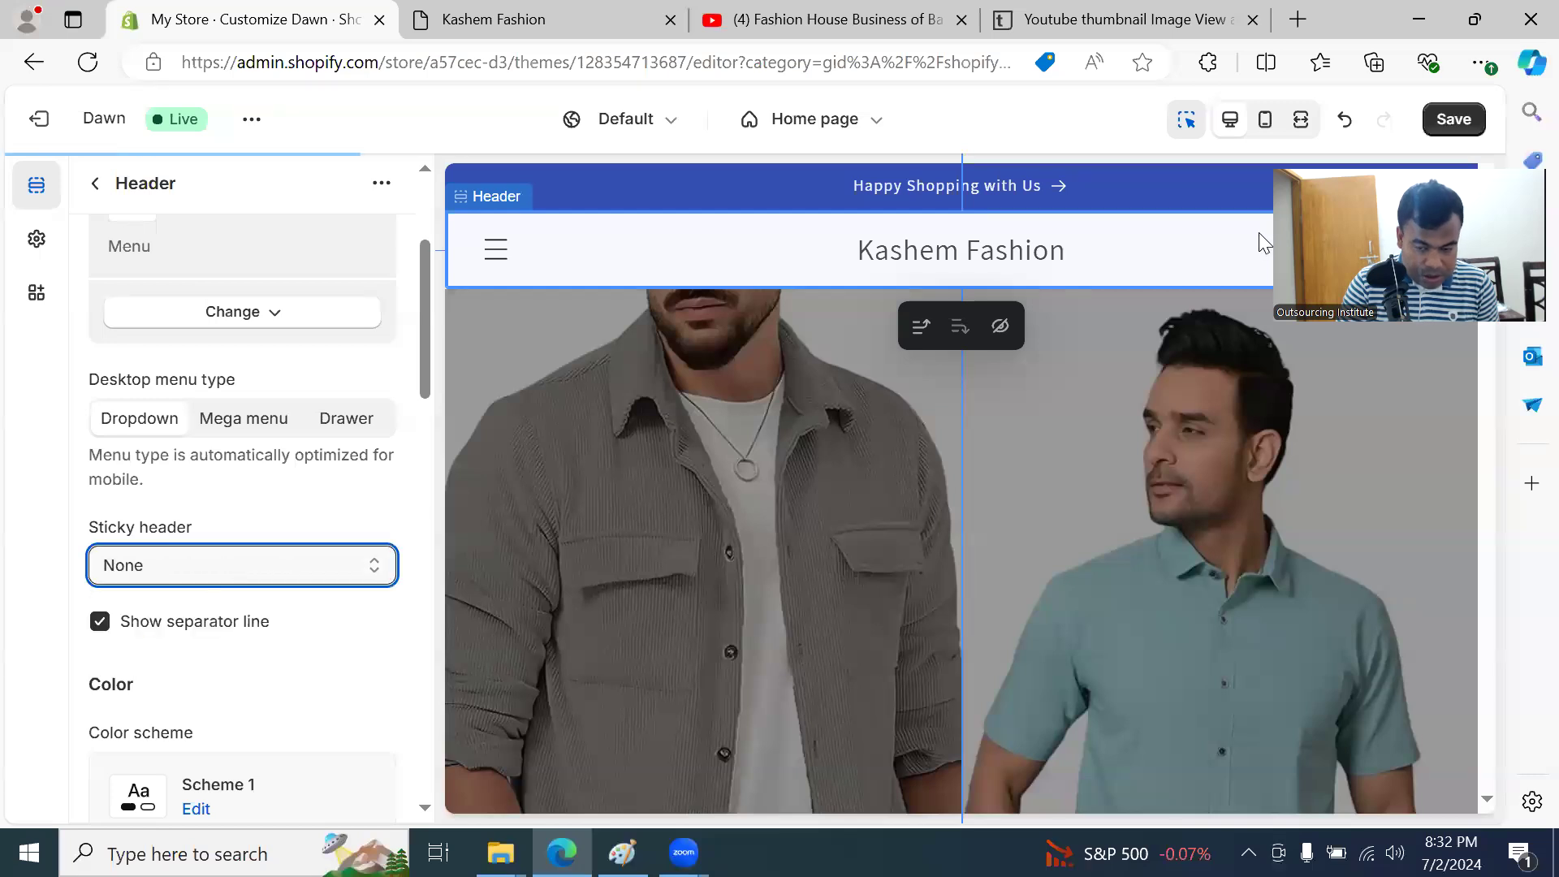
Step: Reload the storefront and check how the header behaves from the hero banner past the slideshow and Summer Collection
left_click(524, 26)
left_click(140, 62)
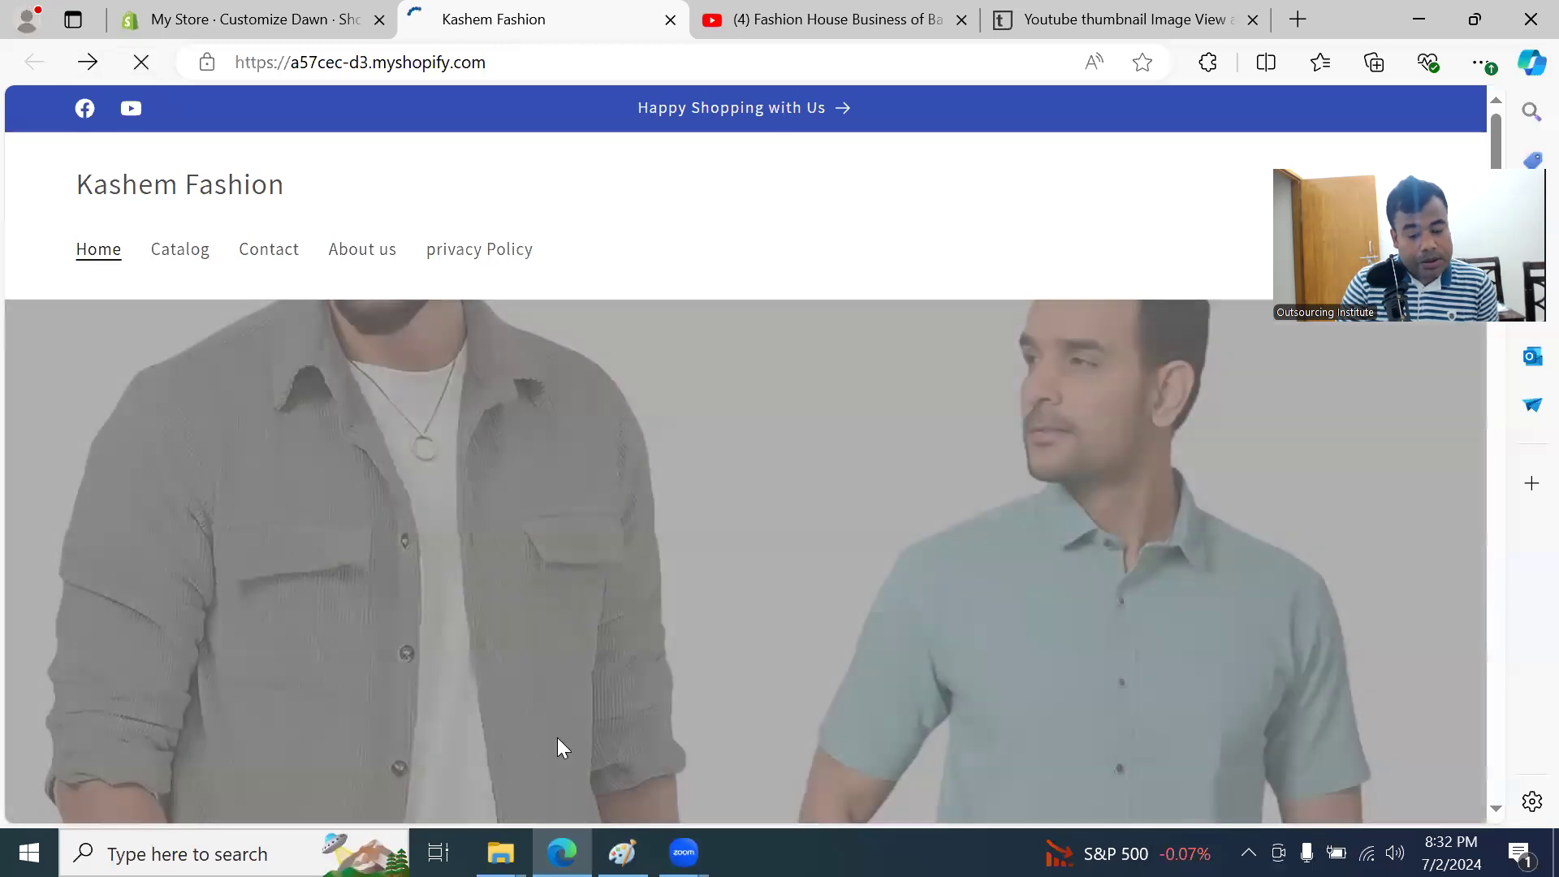
scroll(592, 351, "down", 2)
scroll(594, 357, "up", 1)
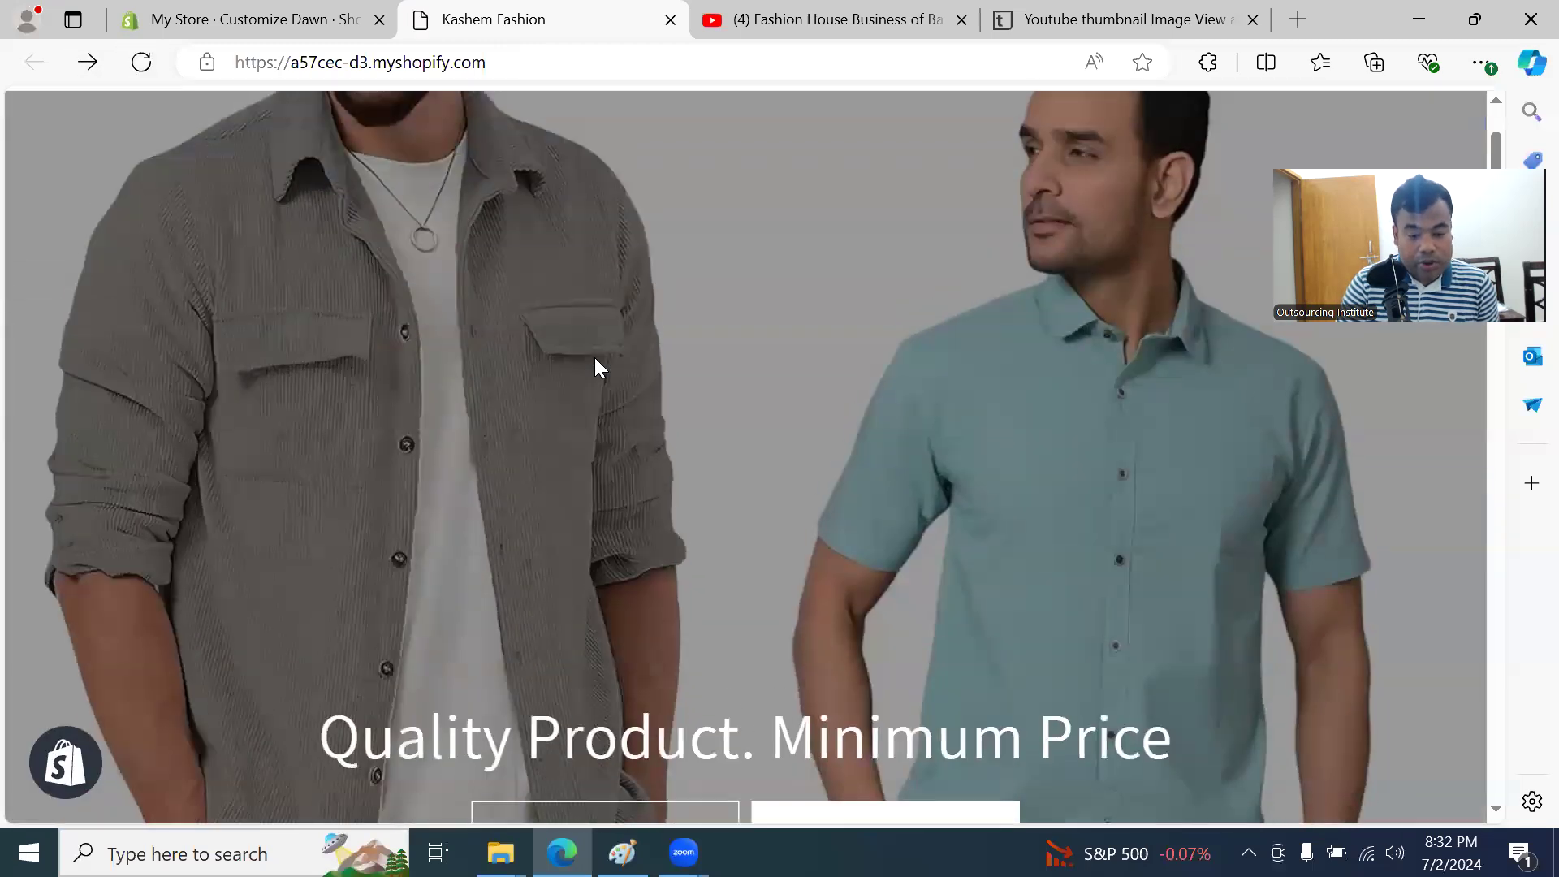
scroll(597, 368, "up", 5)
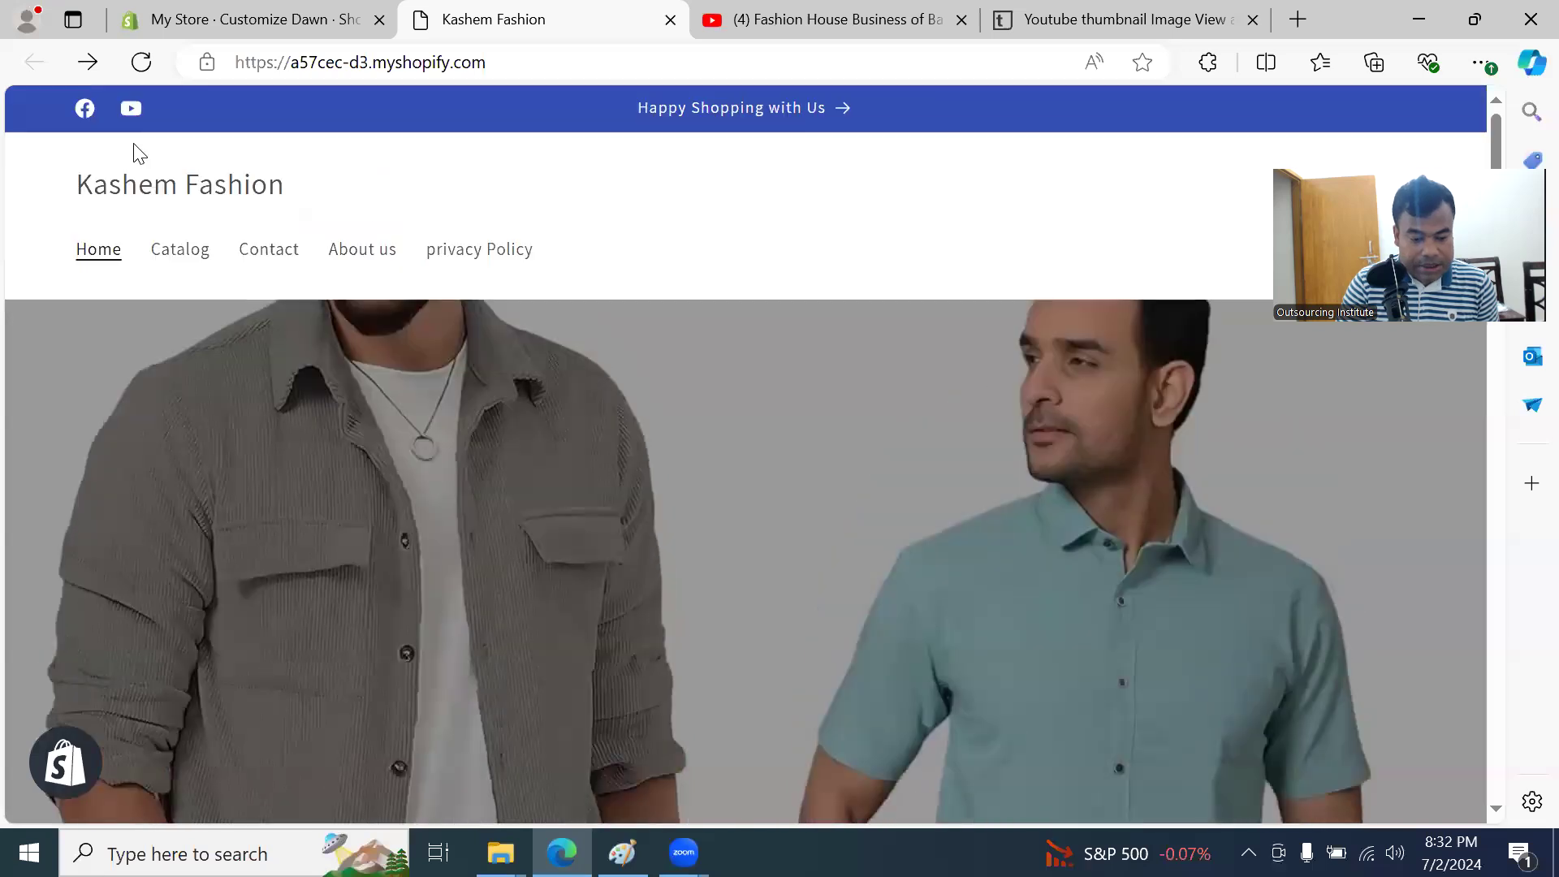
scroll(650, 327, "down", 5)
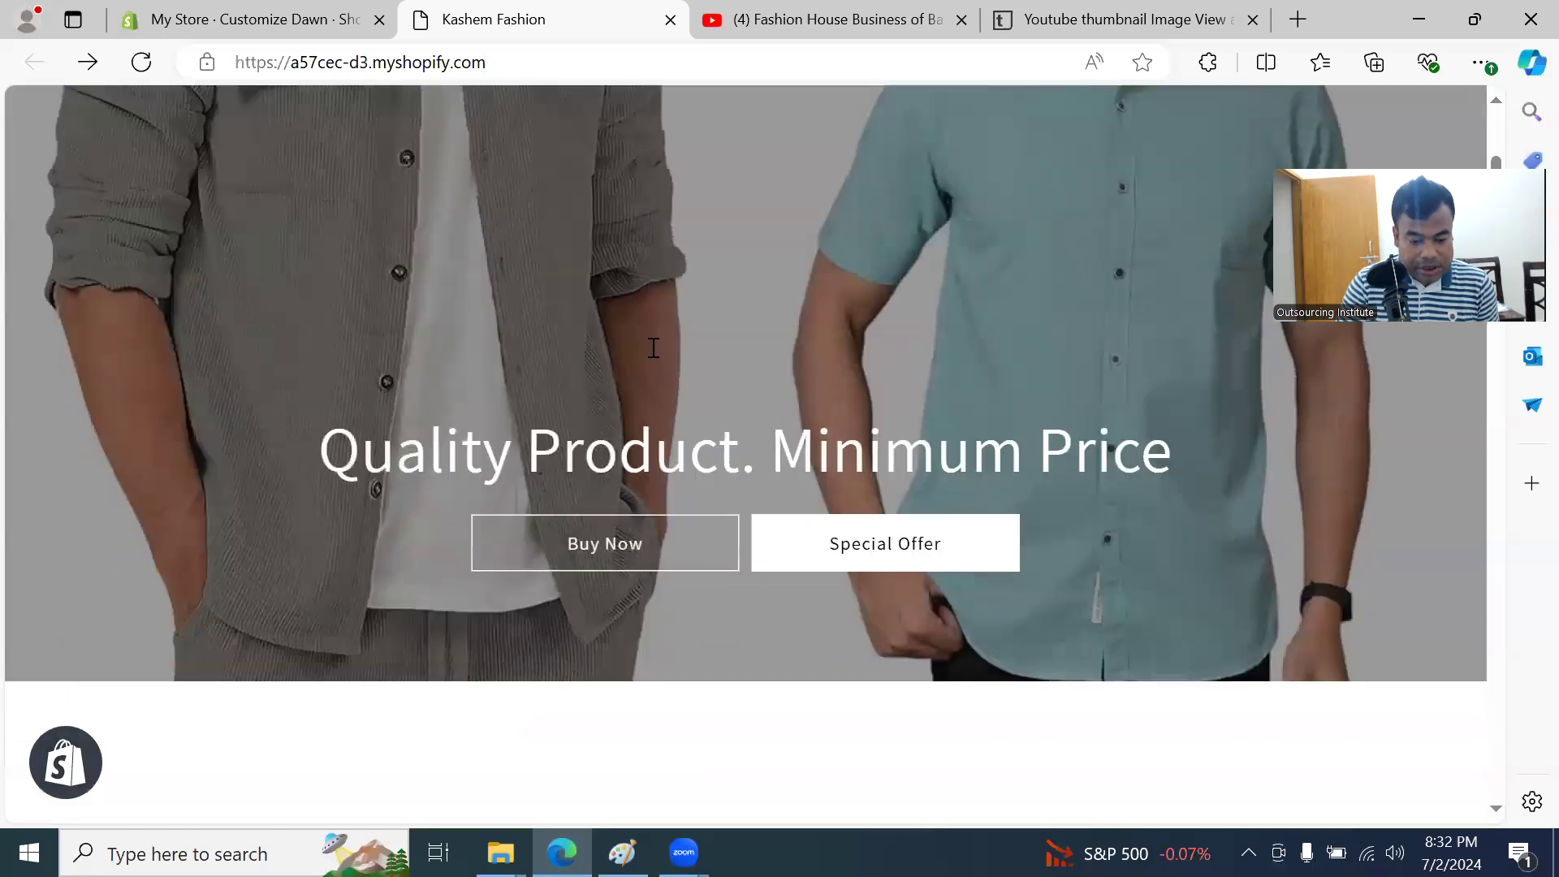
scroll(654, 354, "down", 15)
scroll(654, 380, "down", 15)
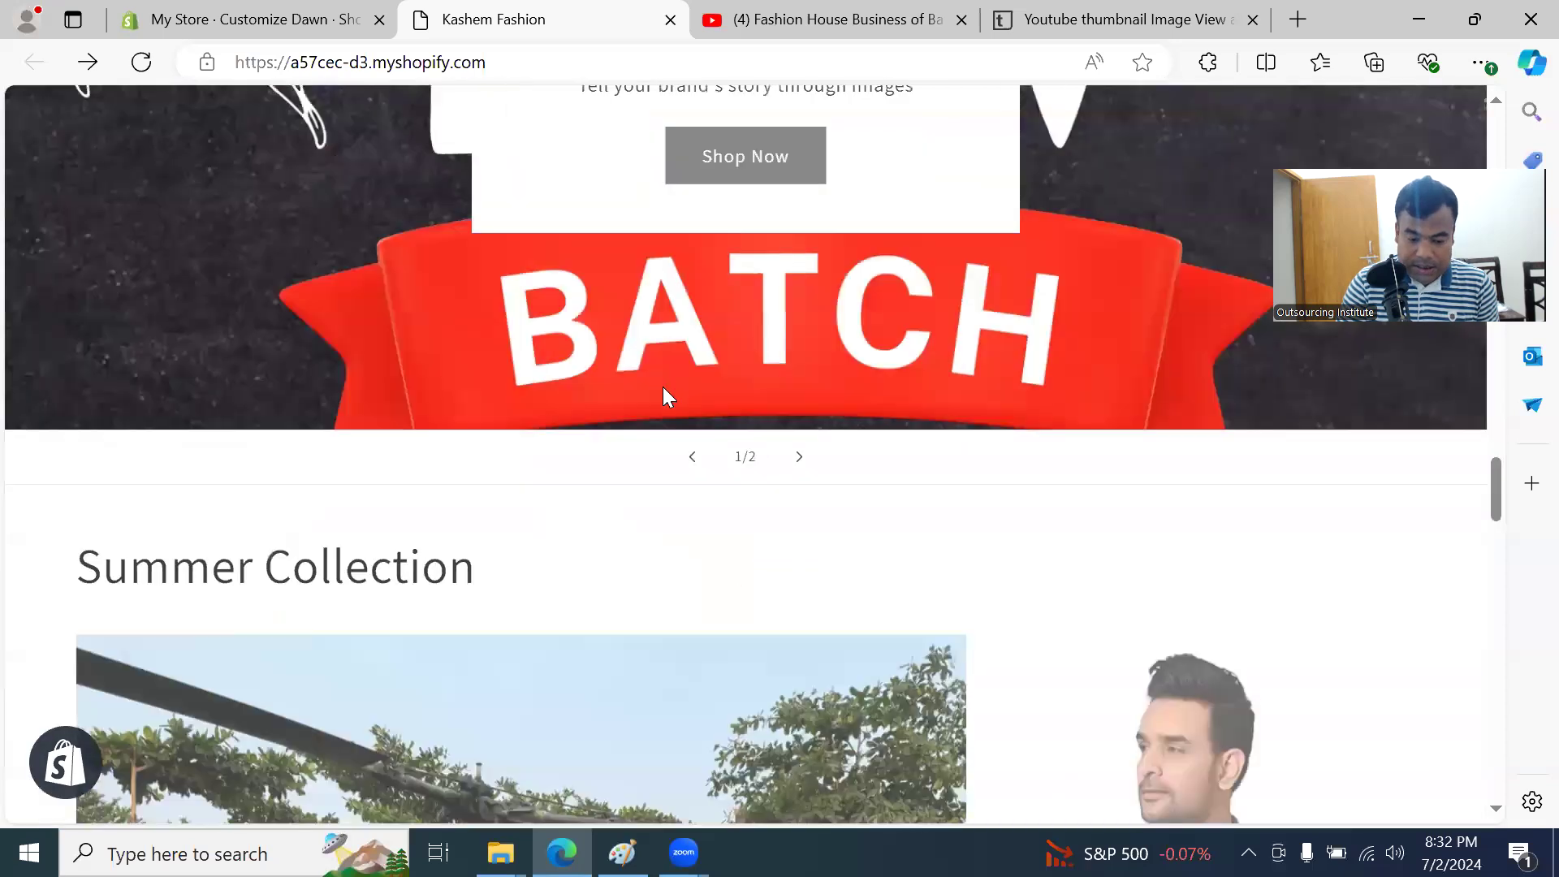
scroll(663, 386, "down", 15)
scroll(683, 406, "up", 15)
scroll(650, 420, "up", 15)
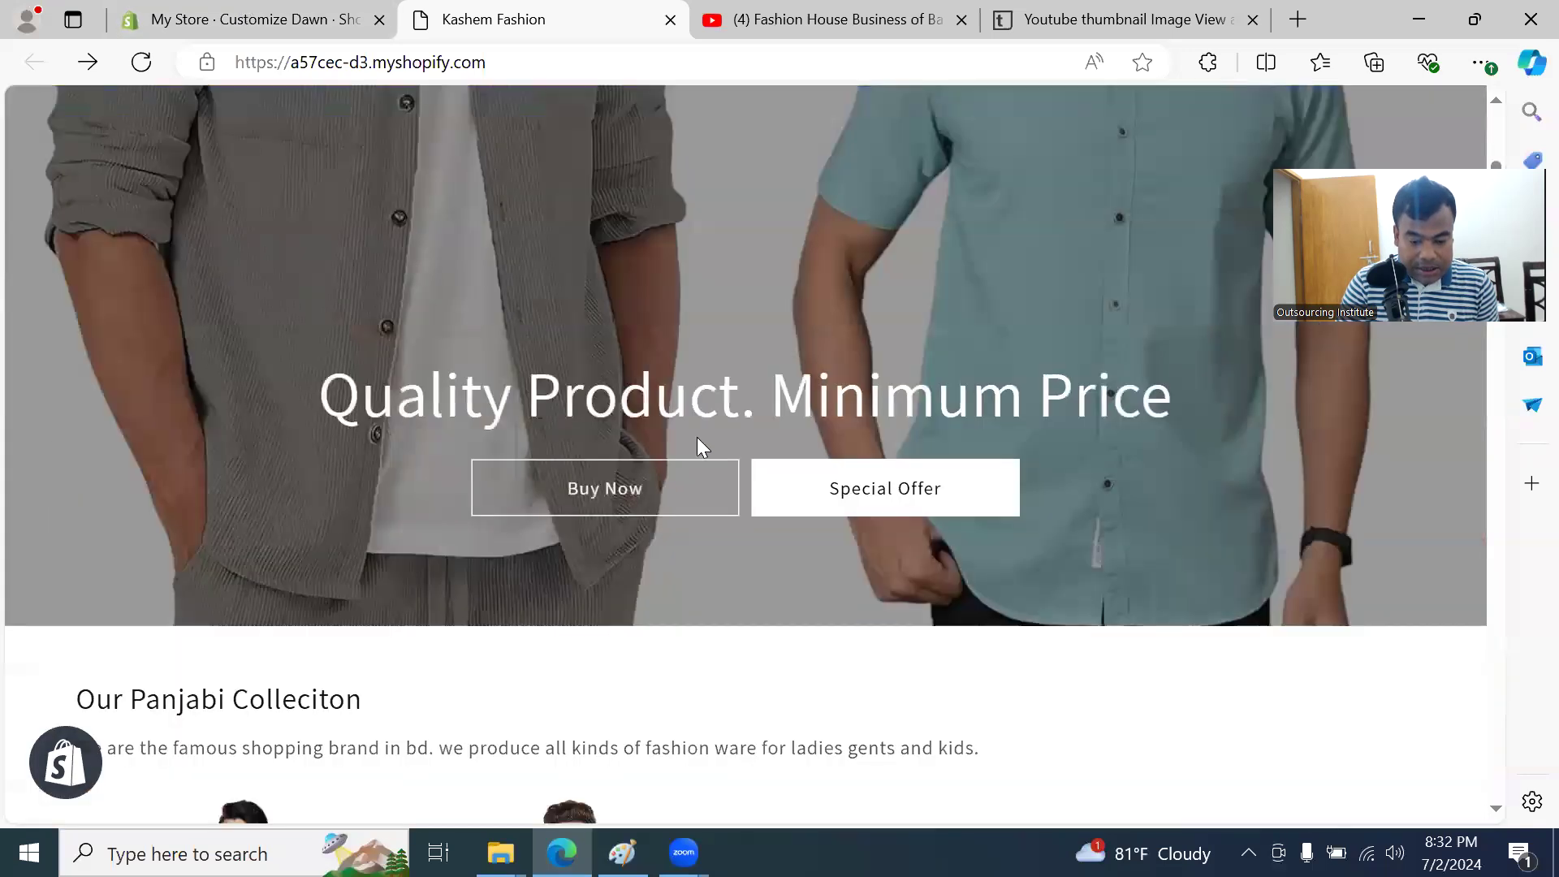
scroll(690, 387, "down", 2)
scroll(520, 269, "up", 4)
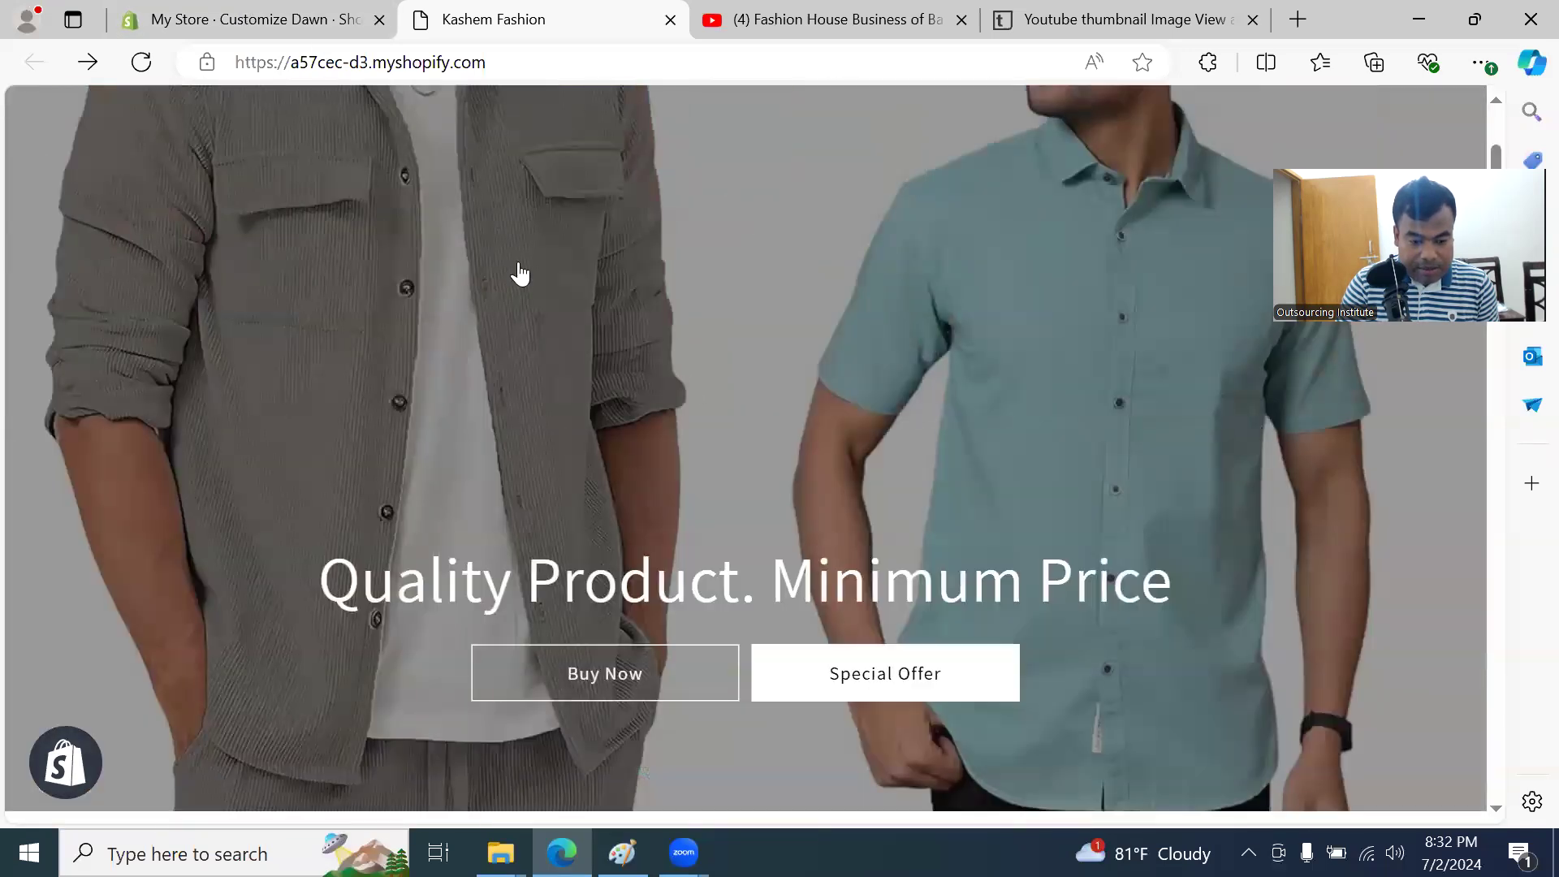
scroll(529, 307, "up", 3)
Step: Back in the theme editor, leave the Header settings and review the home page's section list through to the Footer
left_click(235, 20)
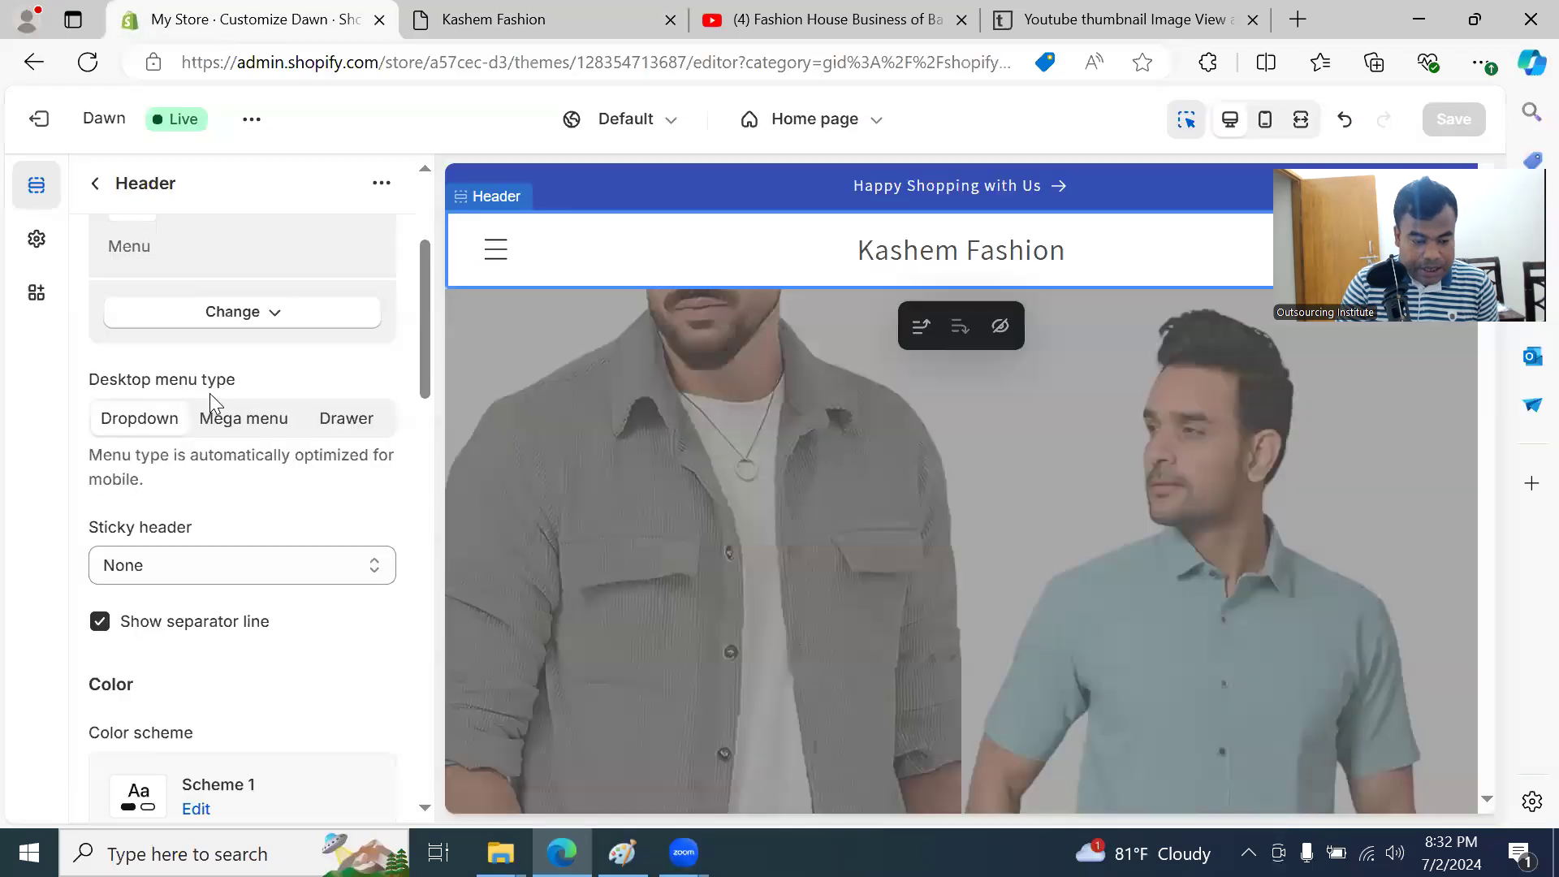
scroll(305, 440, "up", 3)
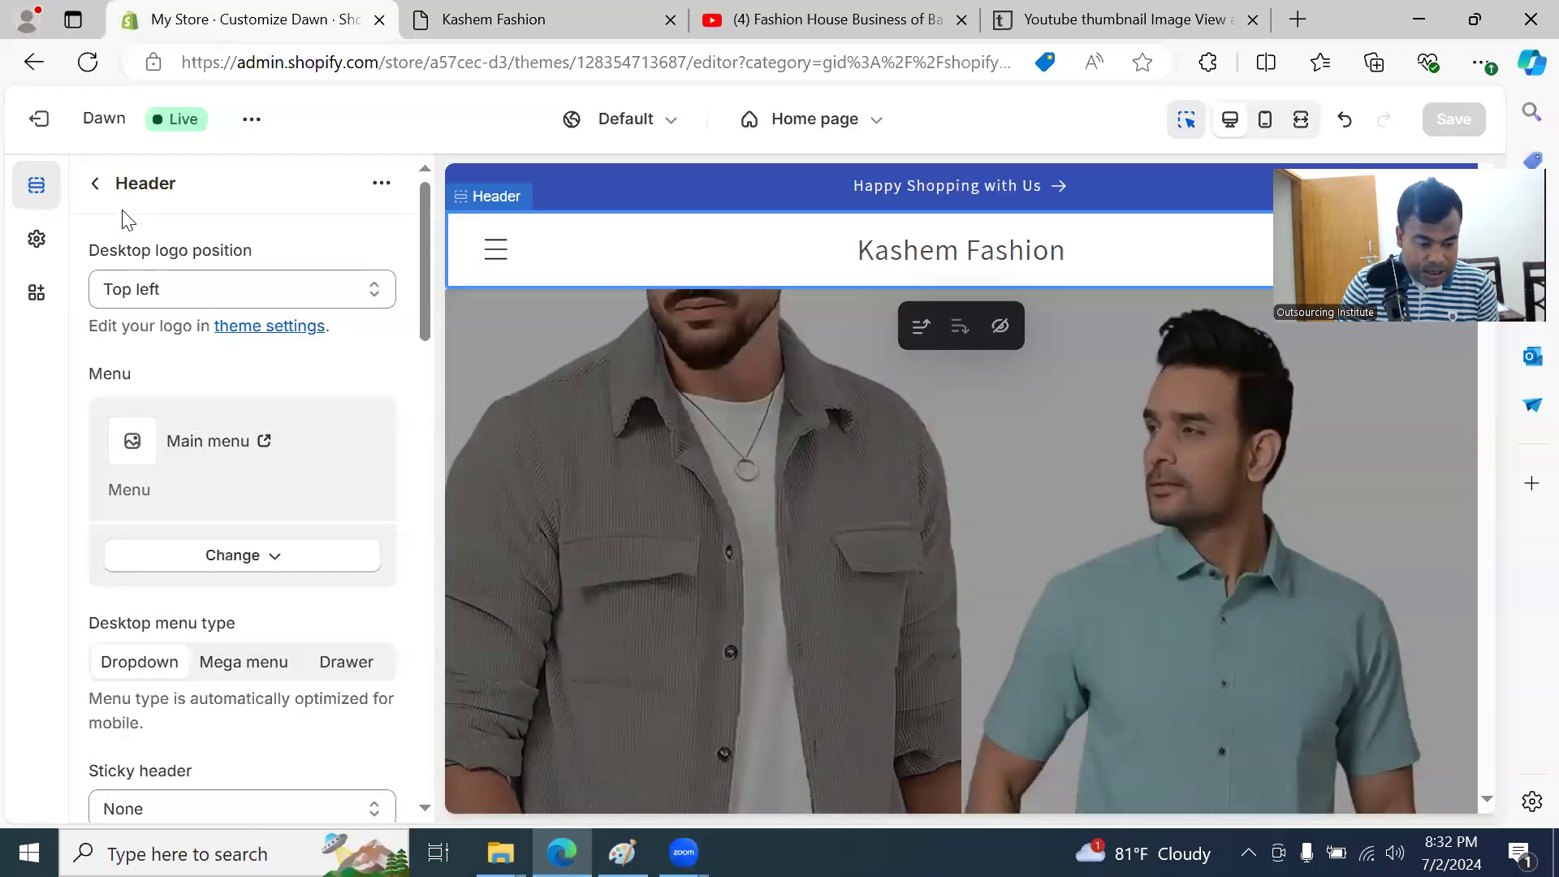
left_click(95, 184)
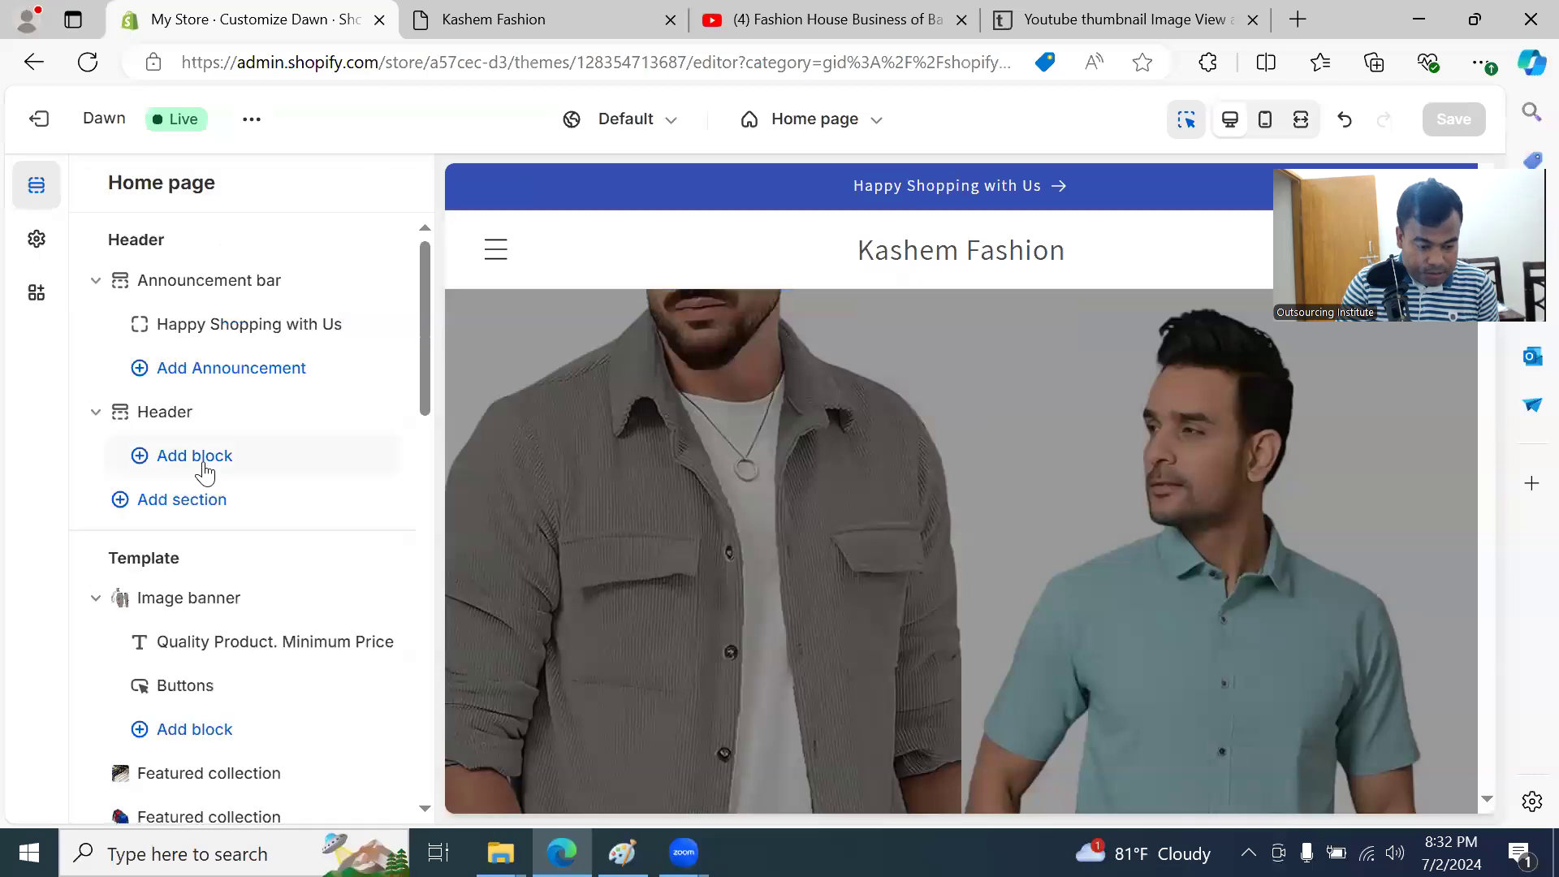
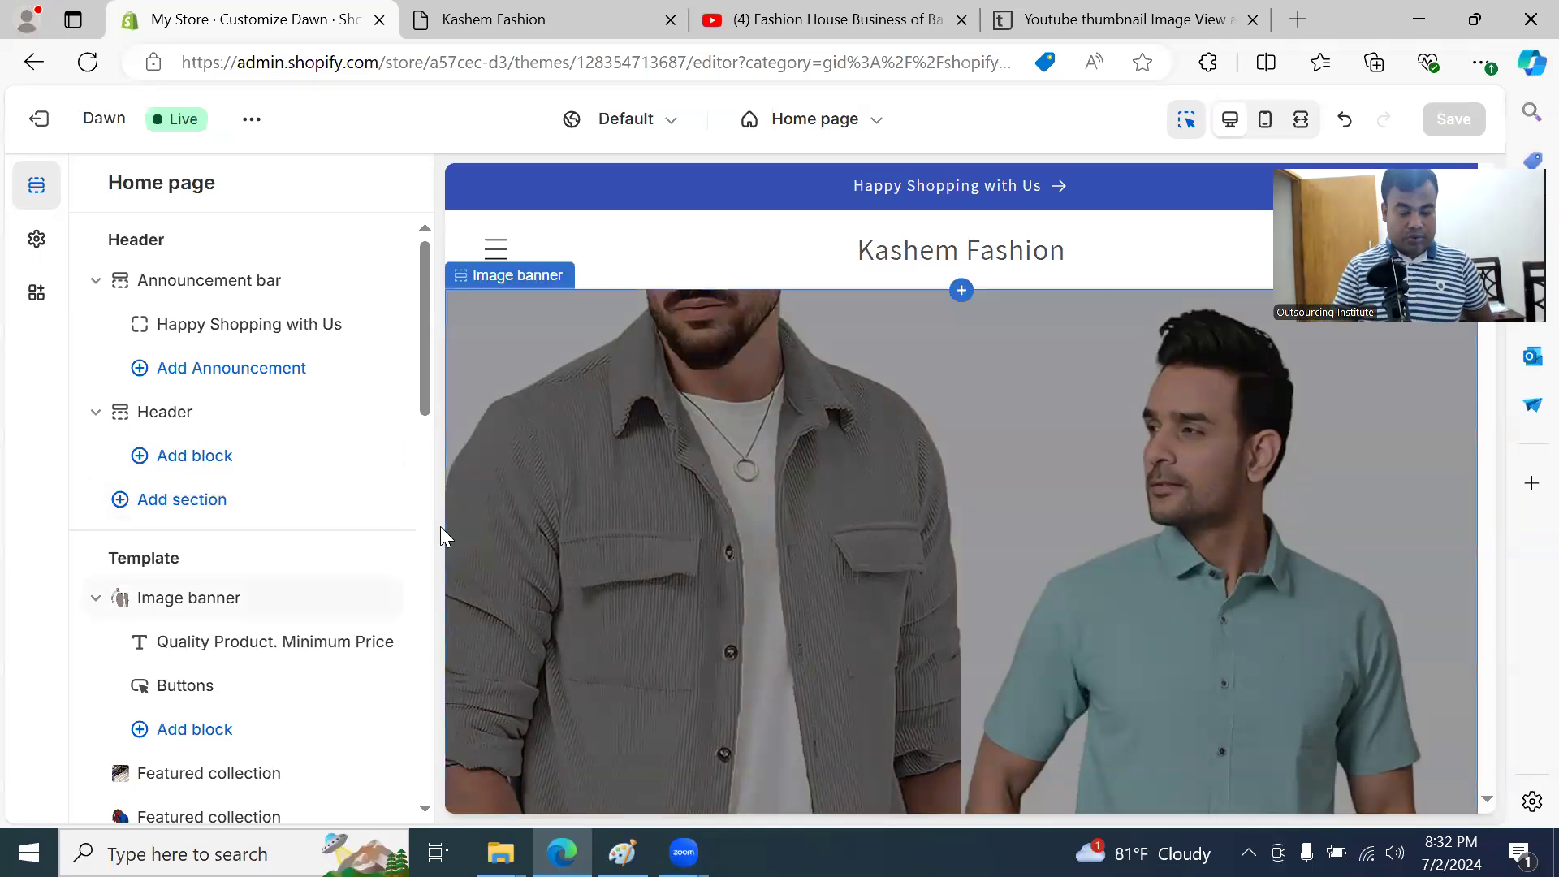
scroll(397, 487, "down", 10)
scroll(408, 499, "down", 5)
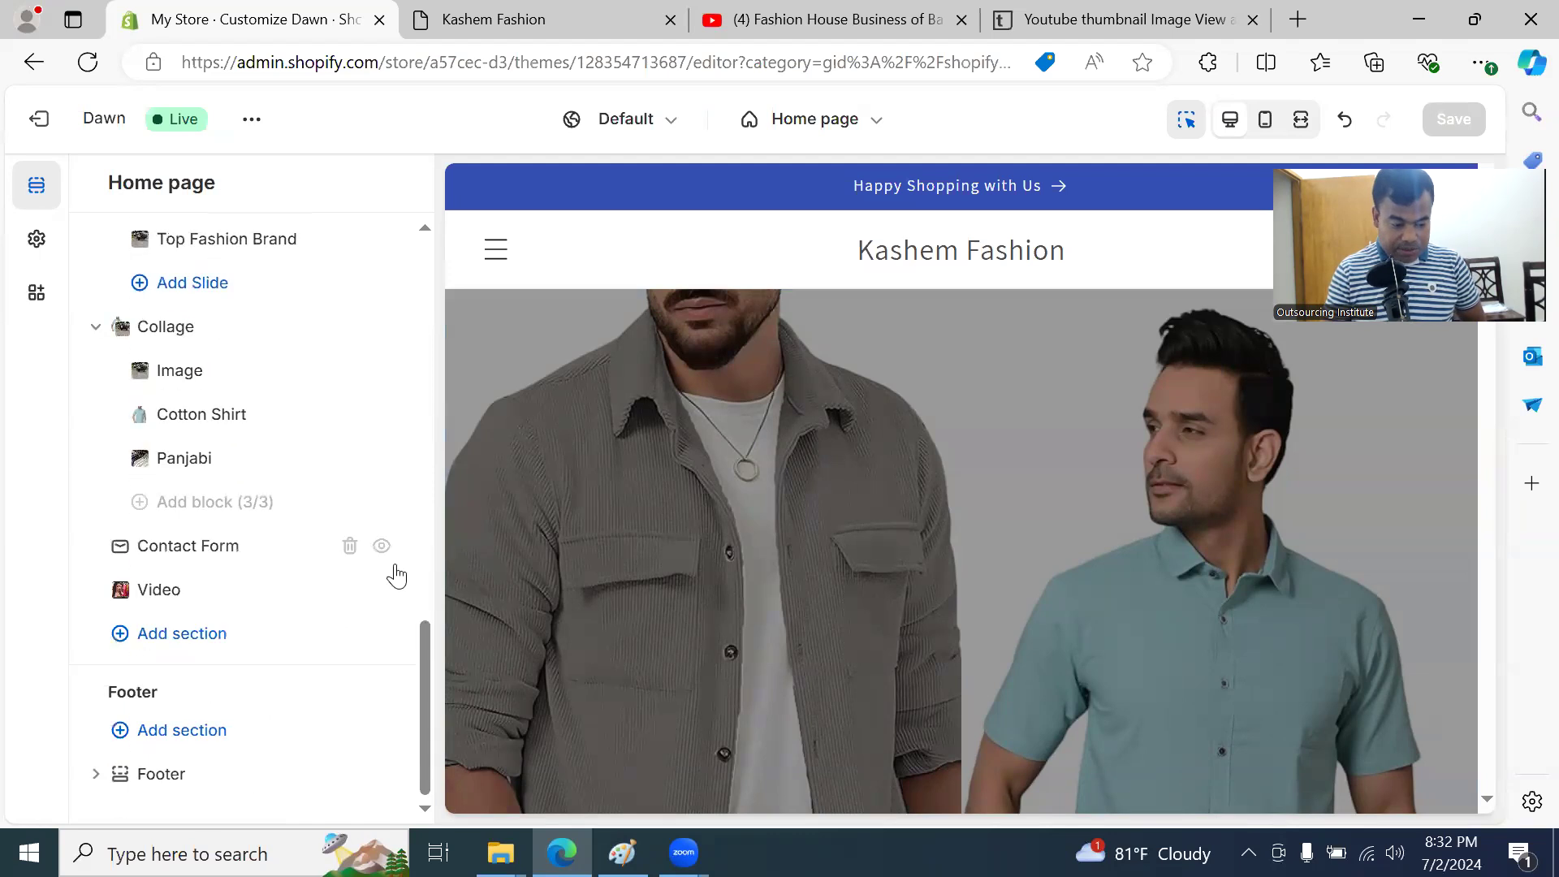
mouse_move(360, 617)
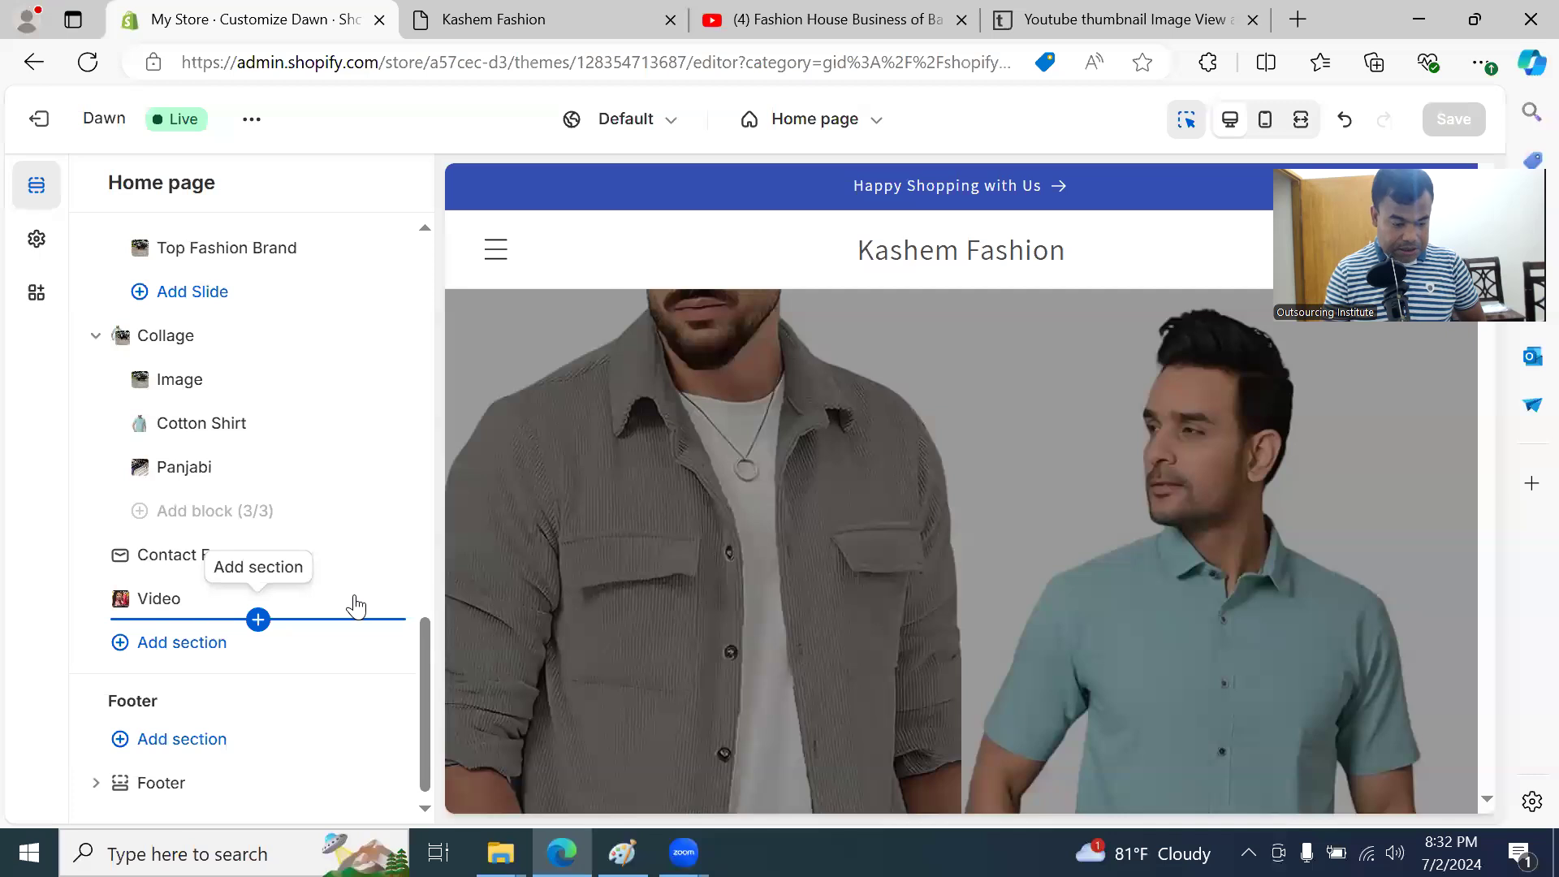
scroll(352, 602, "up", 15)
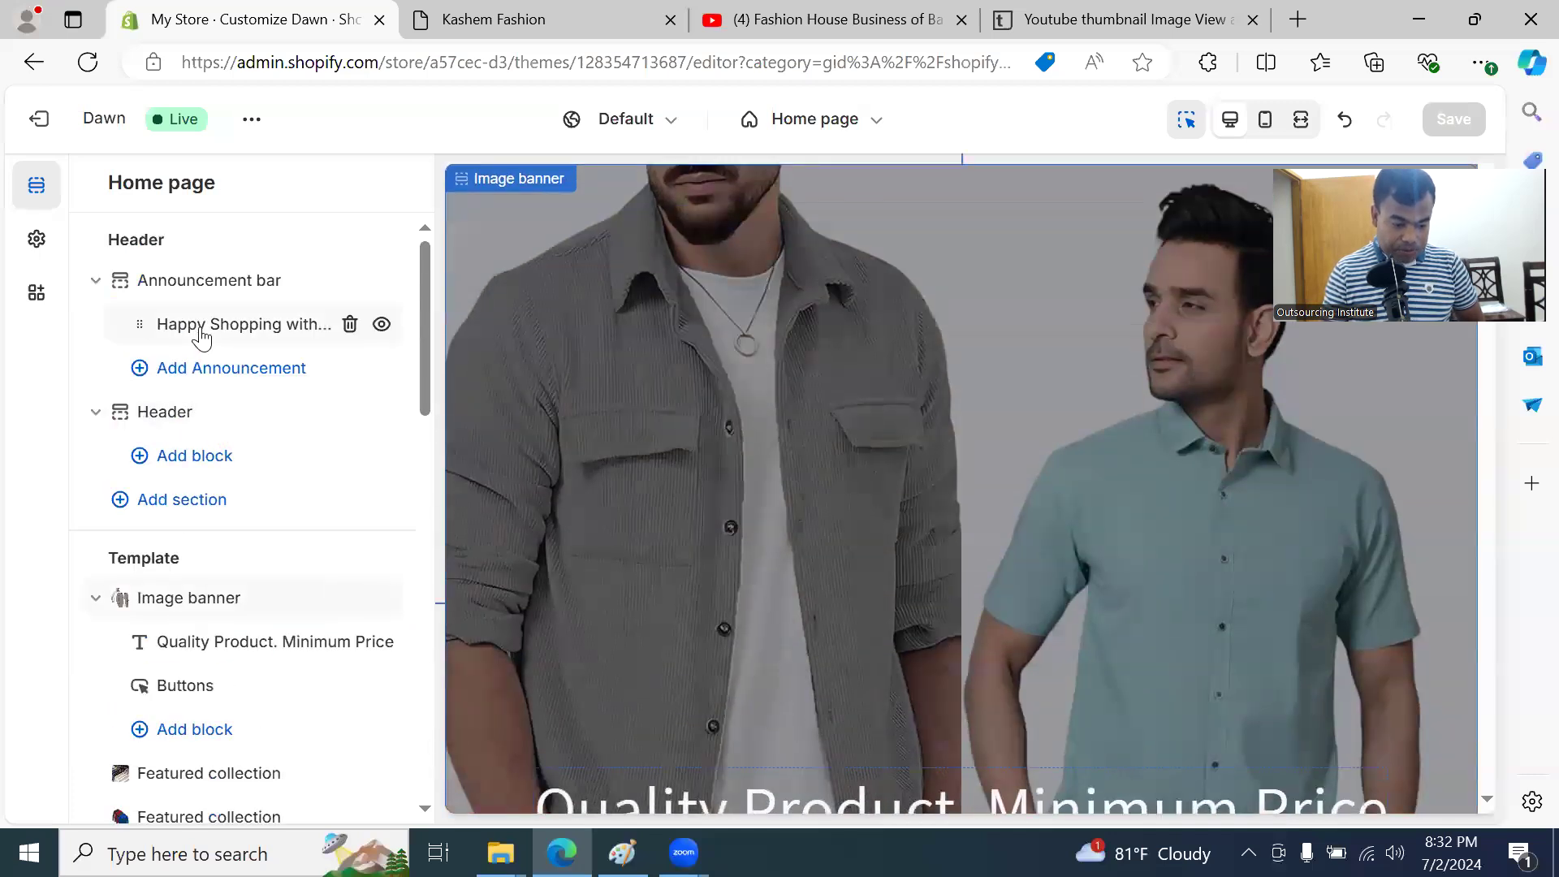
Step: Search the blocks that can be added to the Header section for "off", then close the search without adding any
left_click(195, 461)
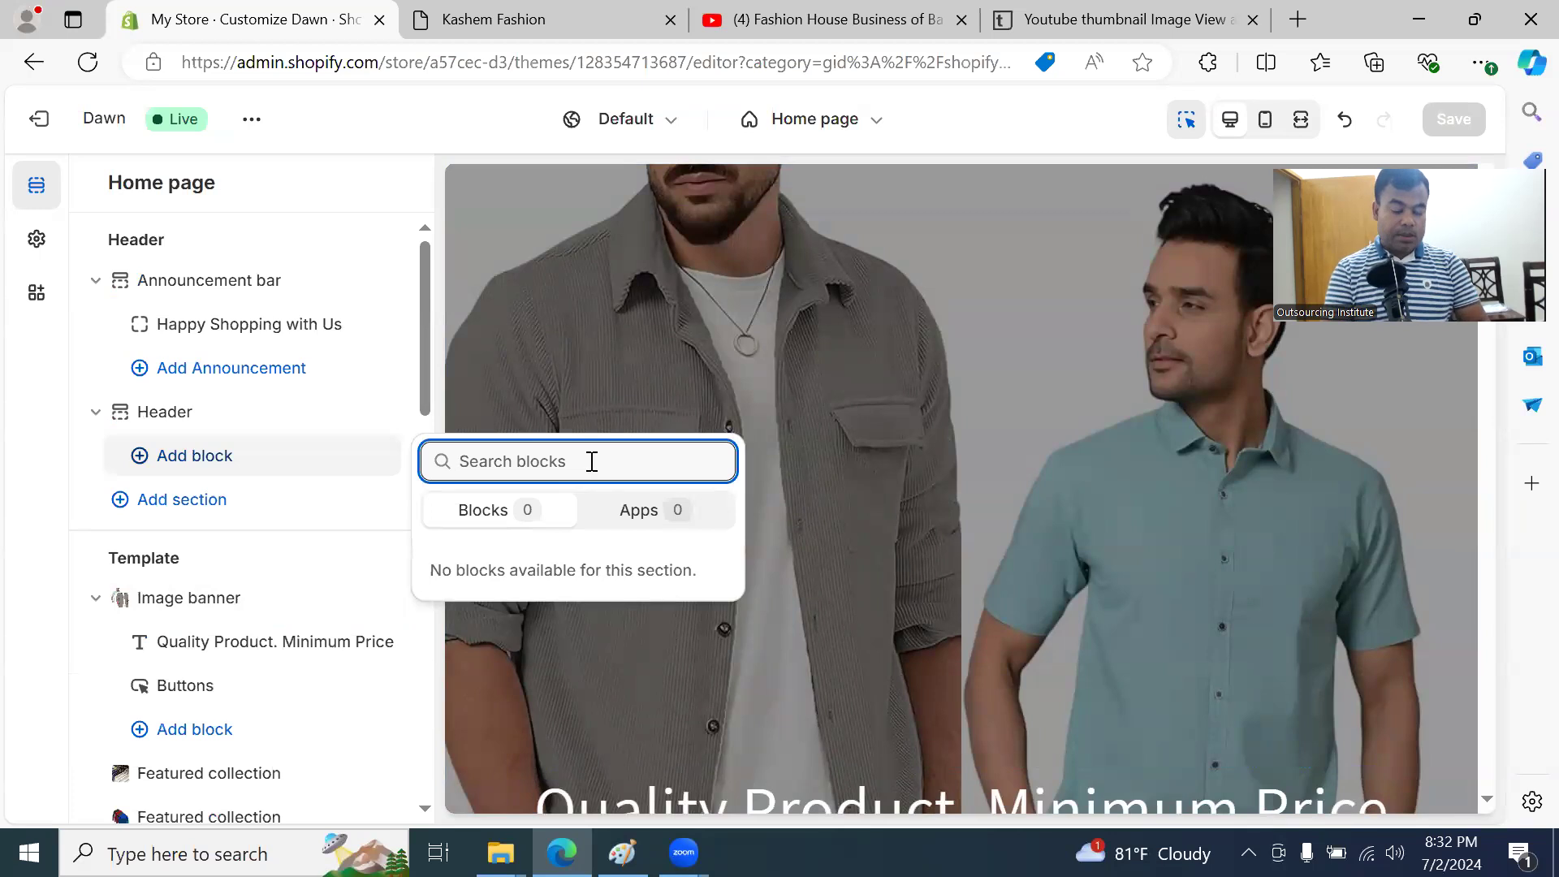
type("s")
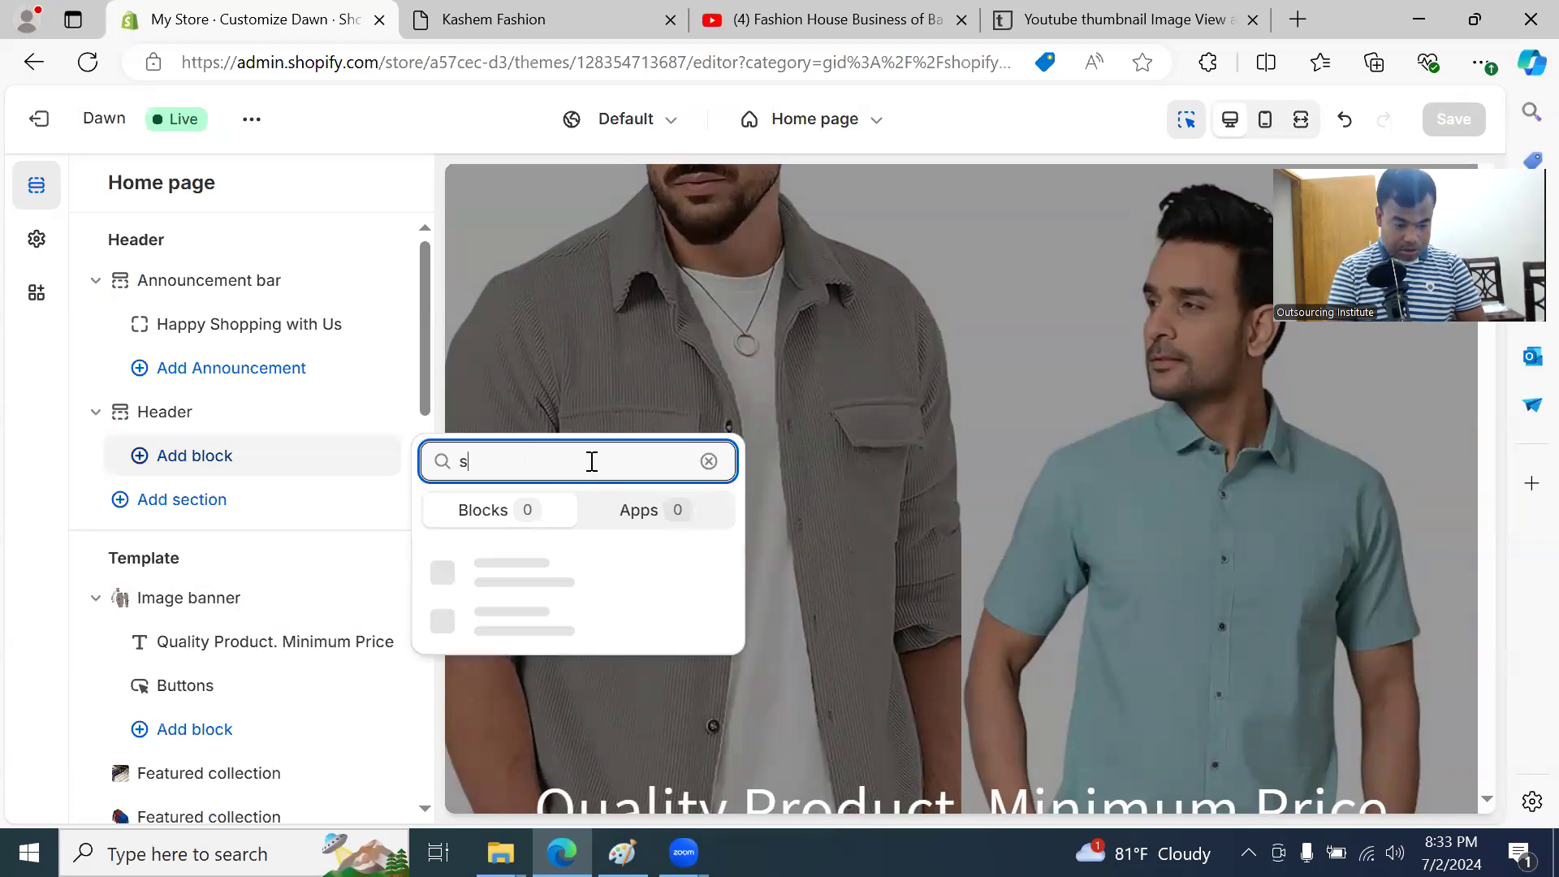
key("BackSpace")
key("BackSpace")
key("BackSpace")
key("BackSpace")
key("BackSpace")
type("off")
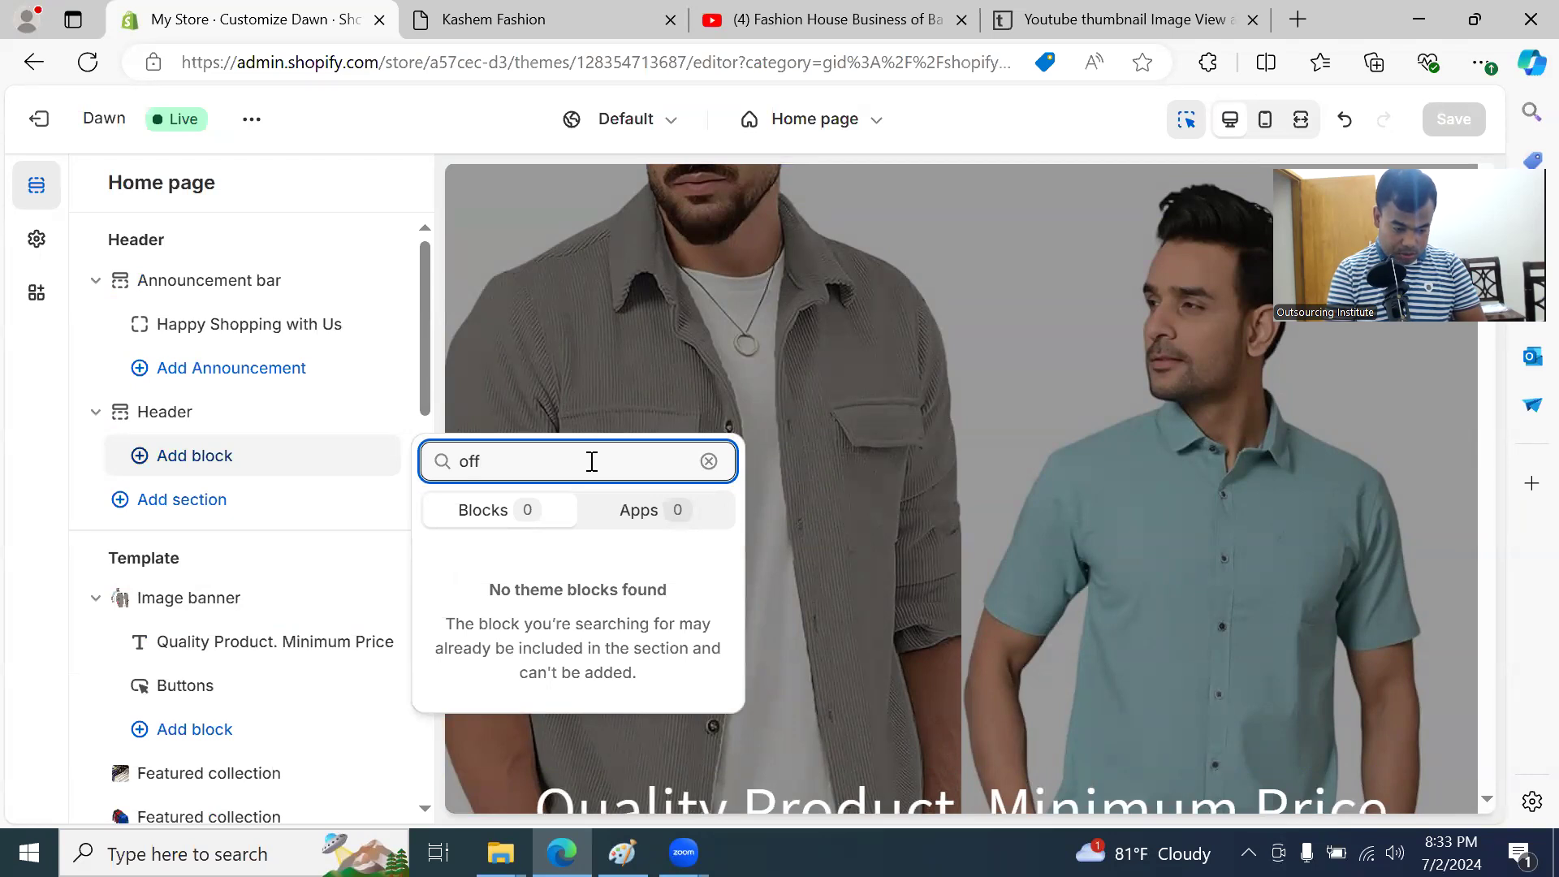
key("BackSpace")
key("BackSpace")
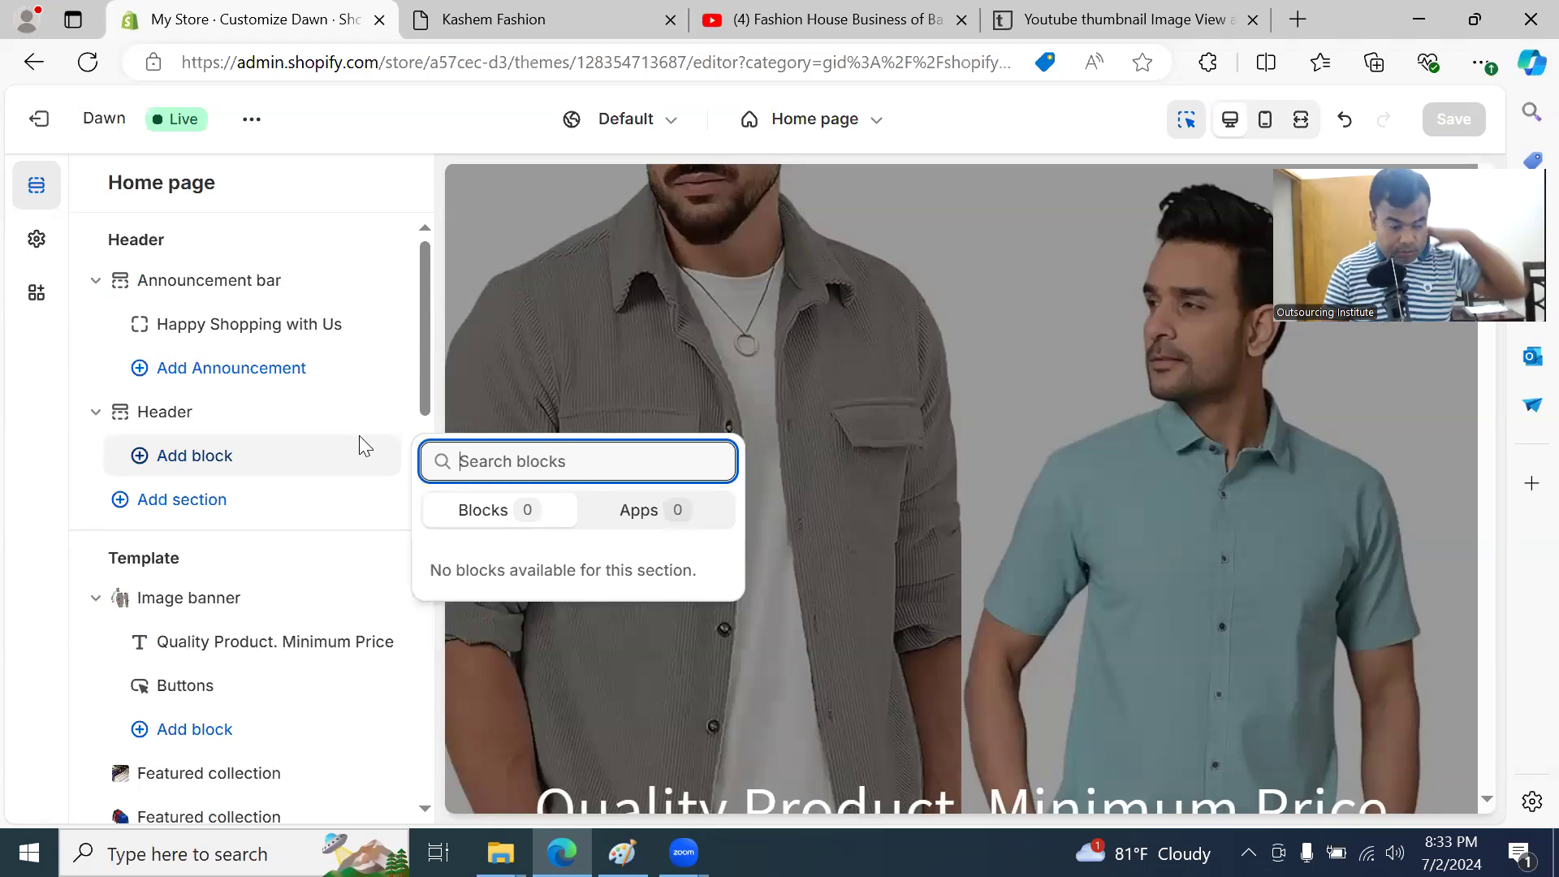
left_click(103, 647)
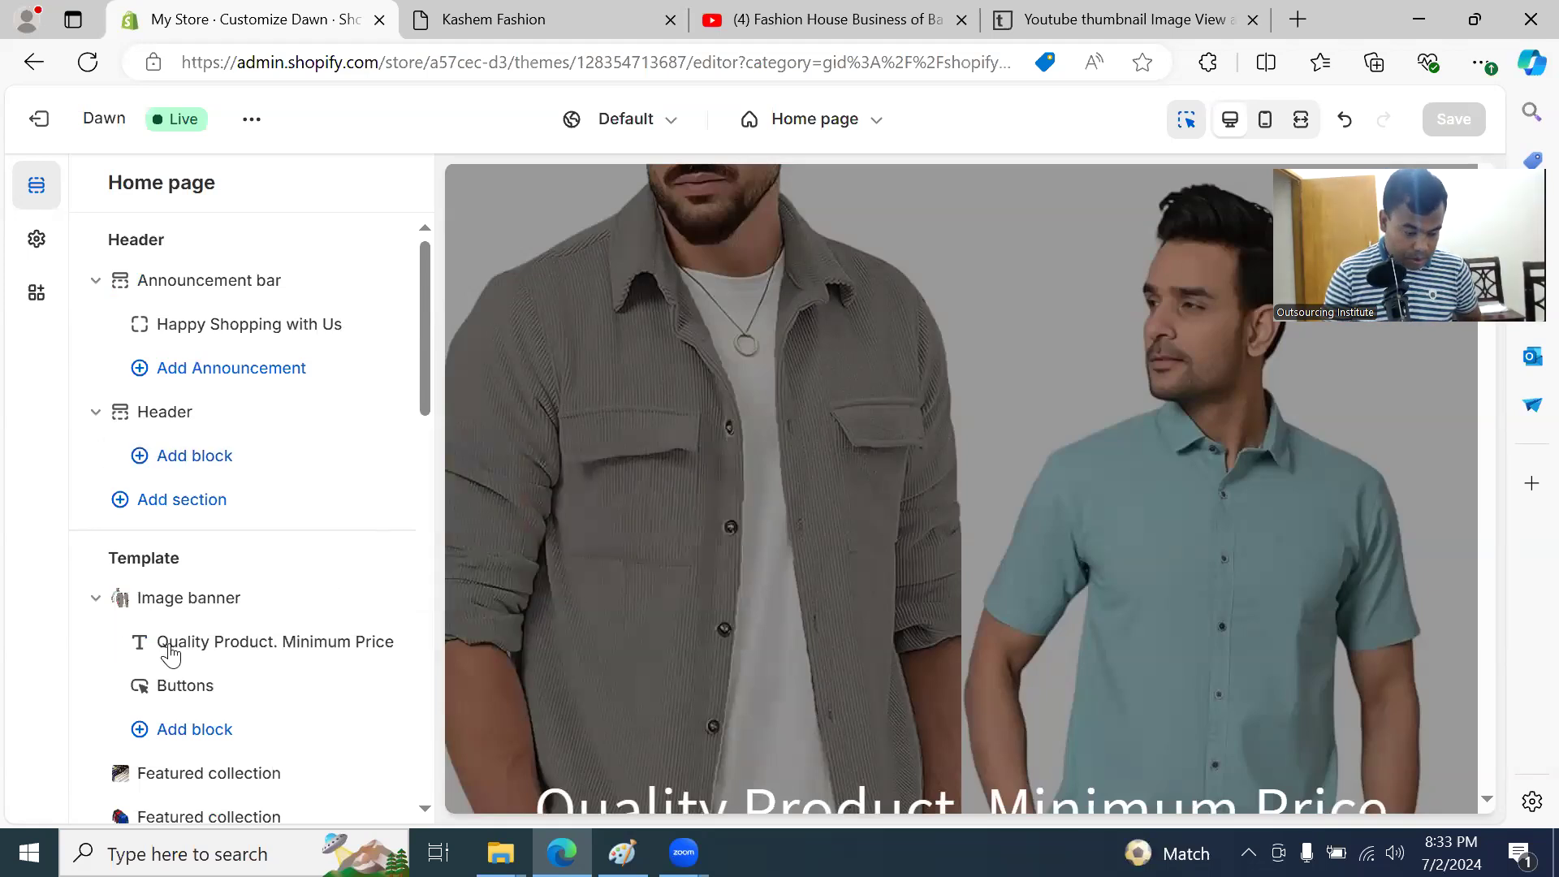
Step: Check which blocks can be added to the Image banner and look through the template sections down to Video
left_click(213, 732)
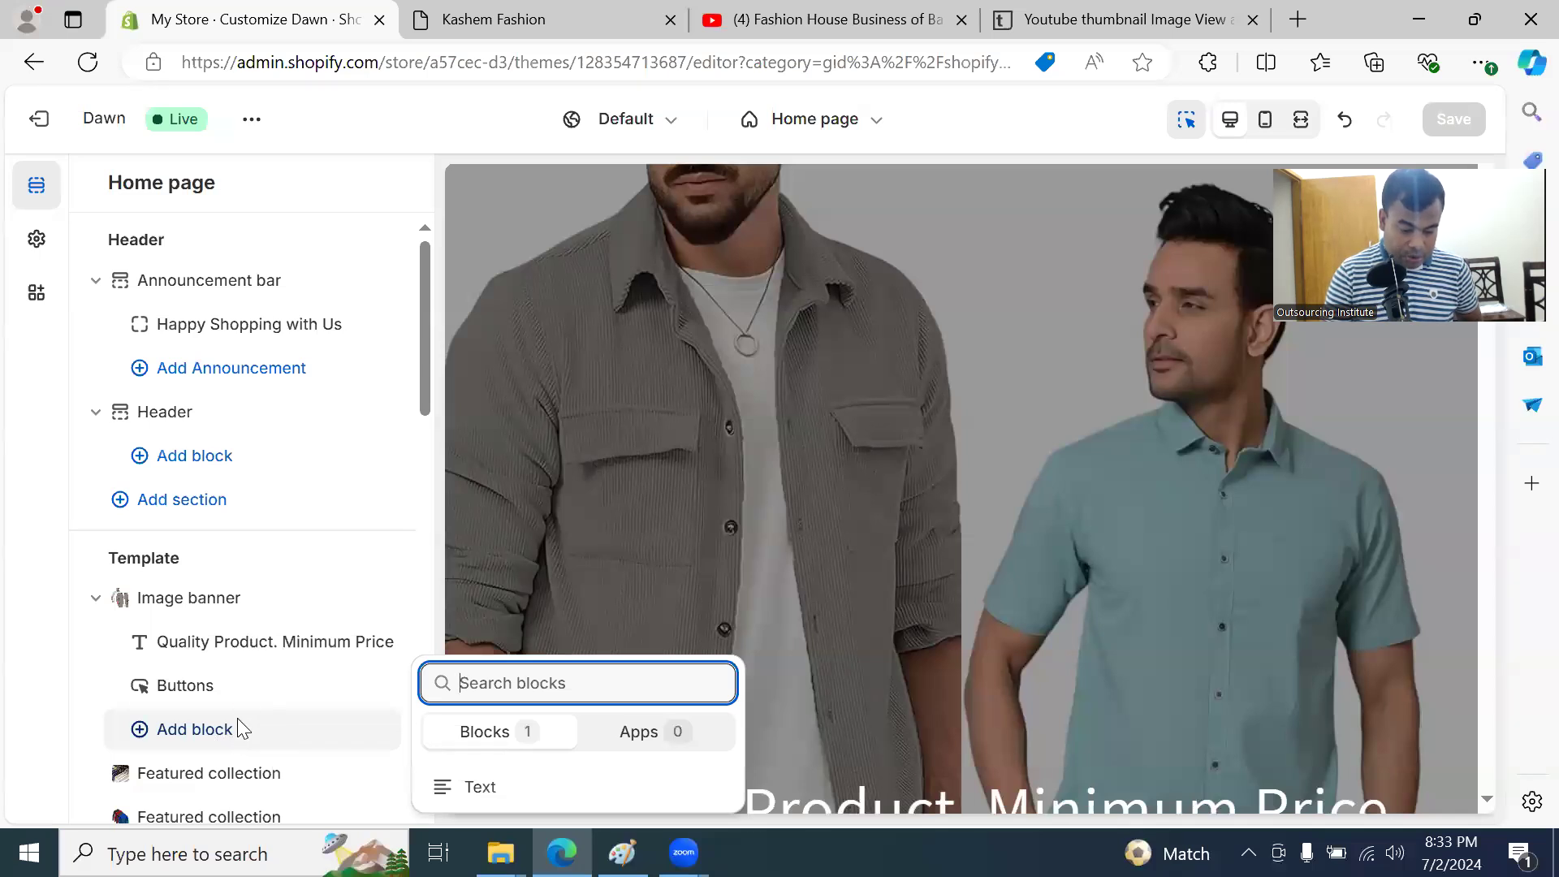
left_click(276, 540)
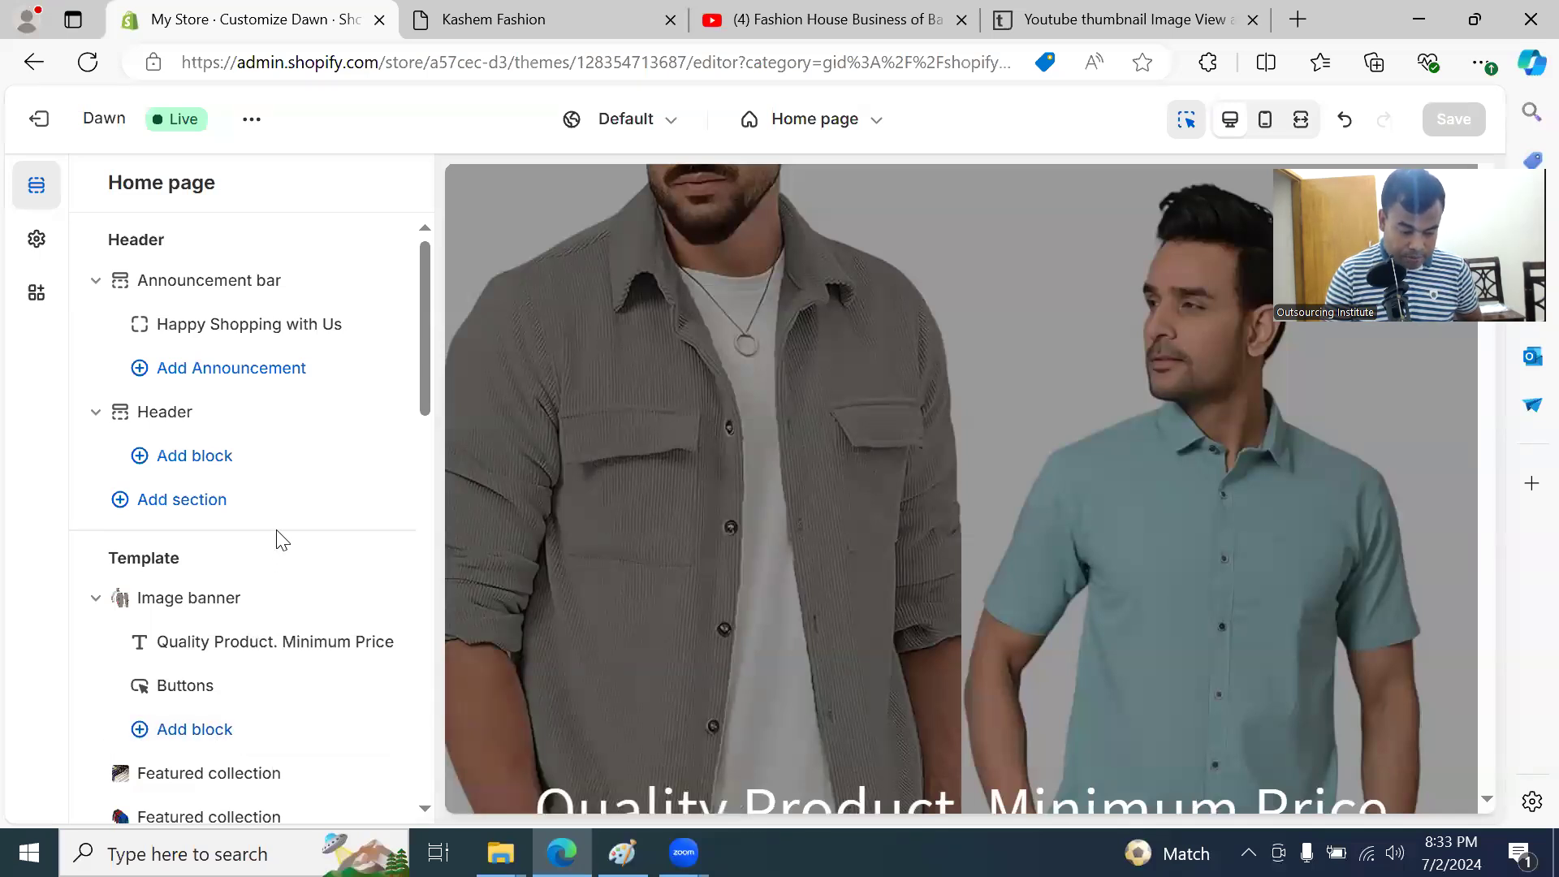
scroll(274, 670, "down", 2)
scroll(275, 667, "down", 2)
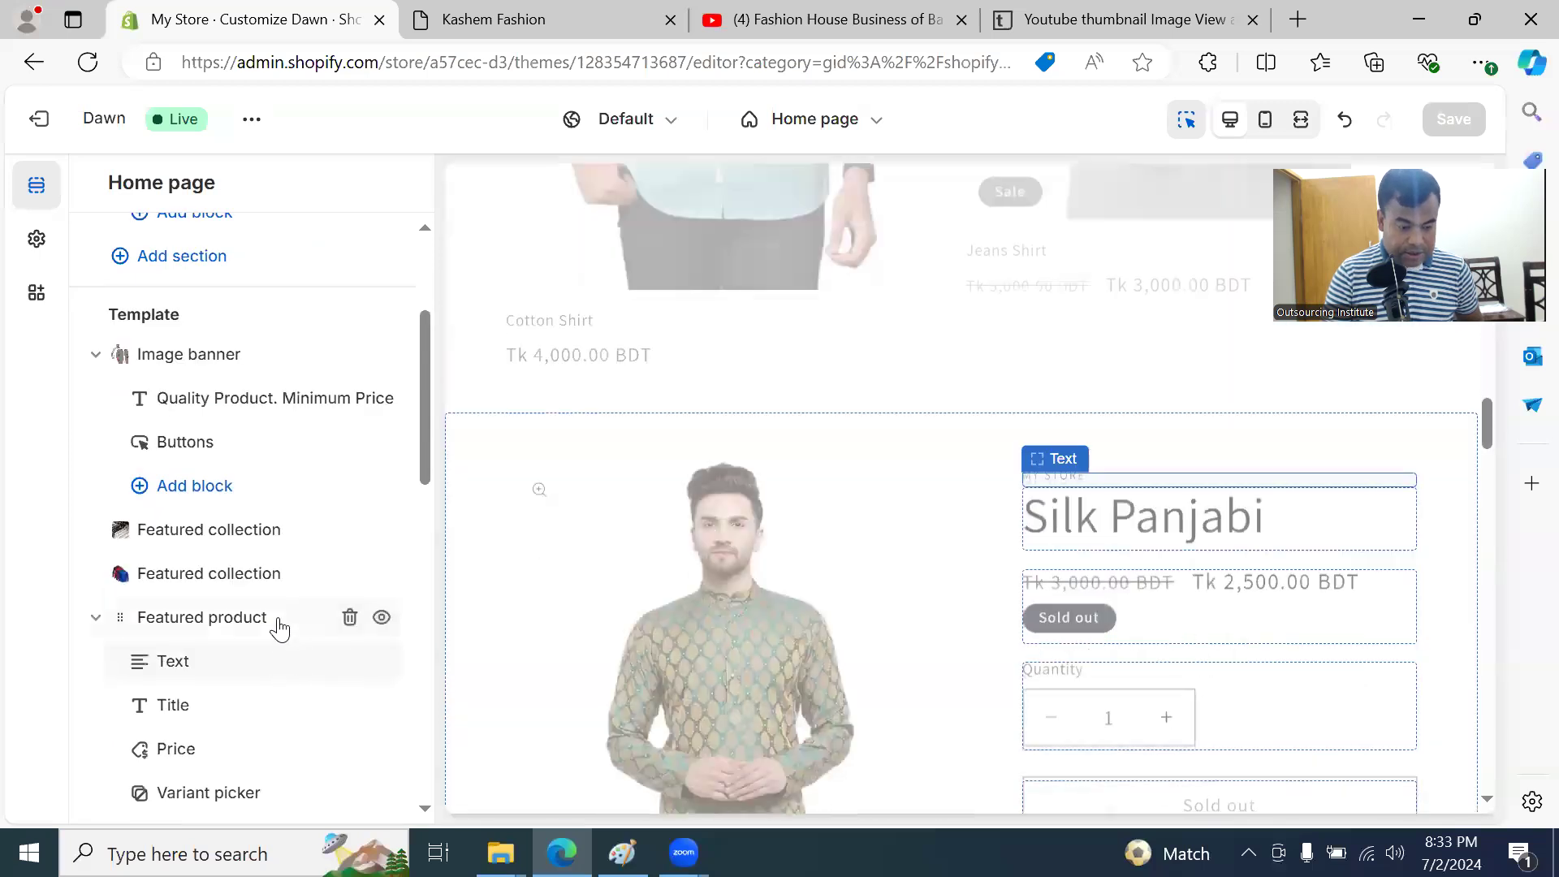
scroll(314, 585, "down", 15)
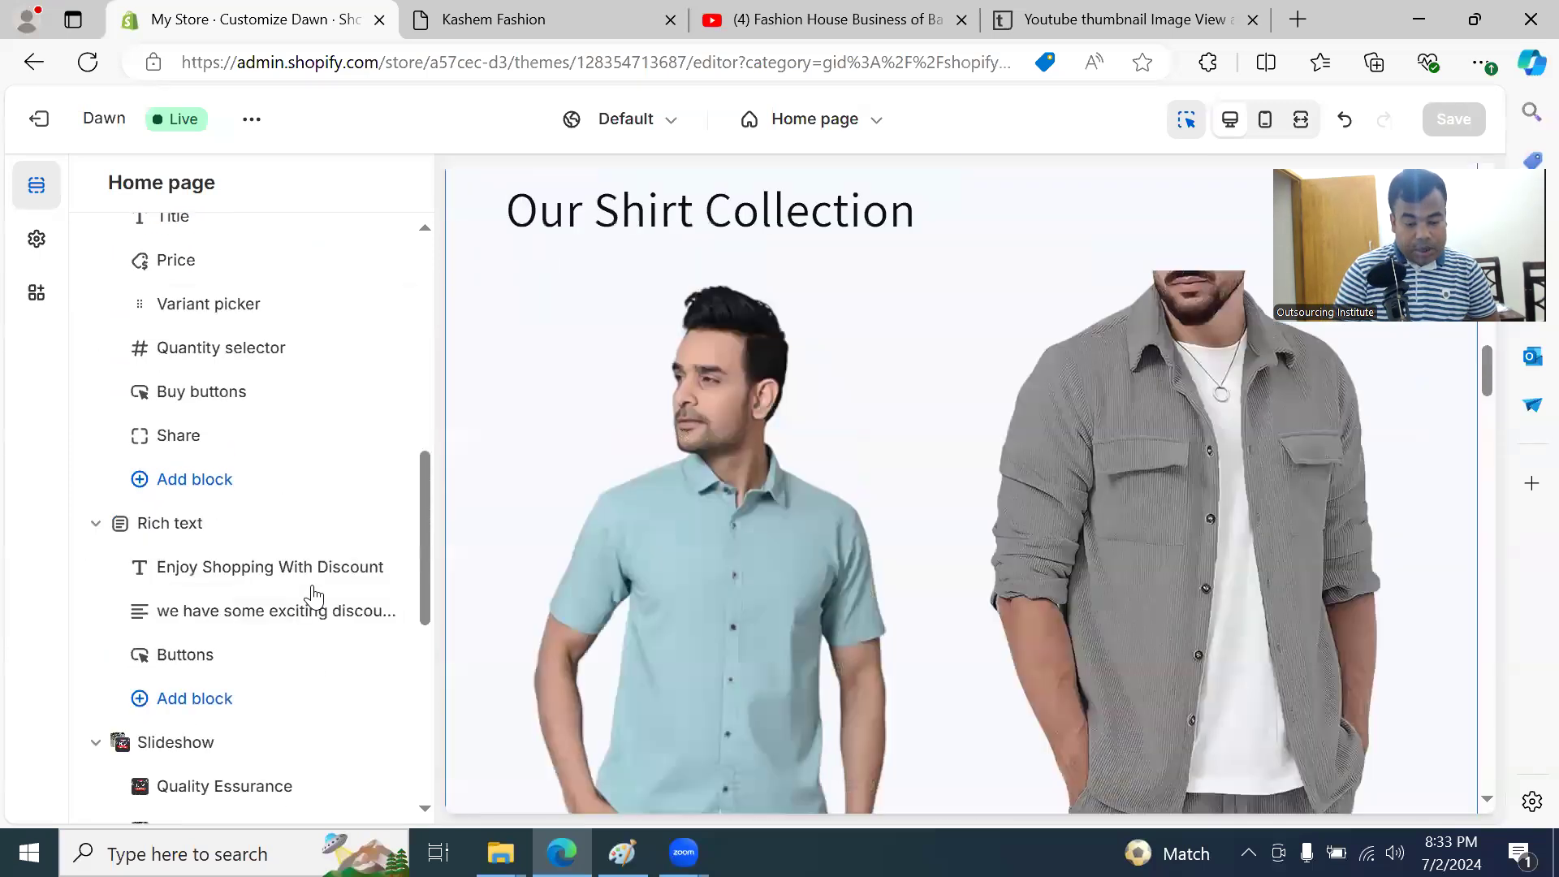
scroll(736, 552, "down", 15)
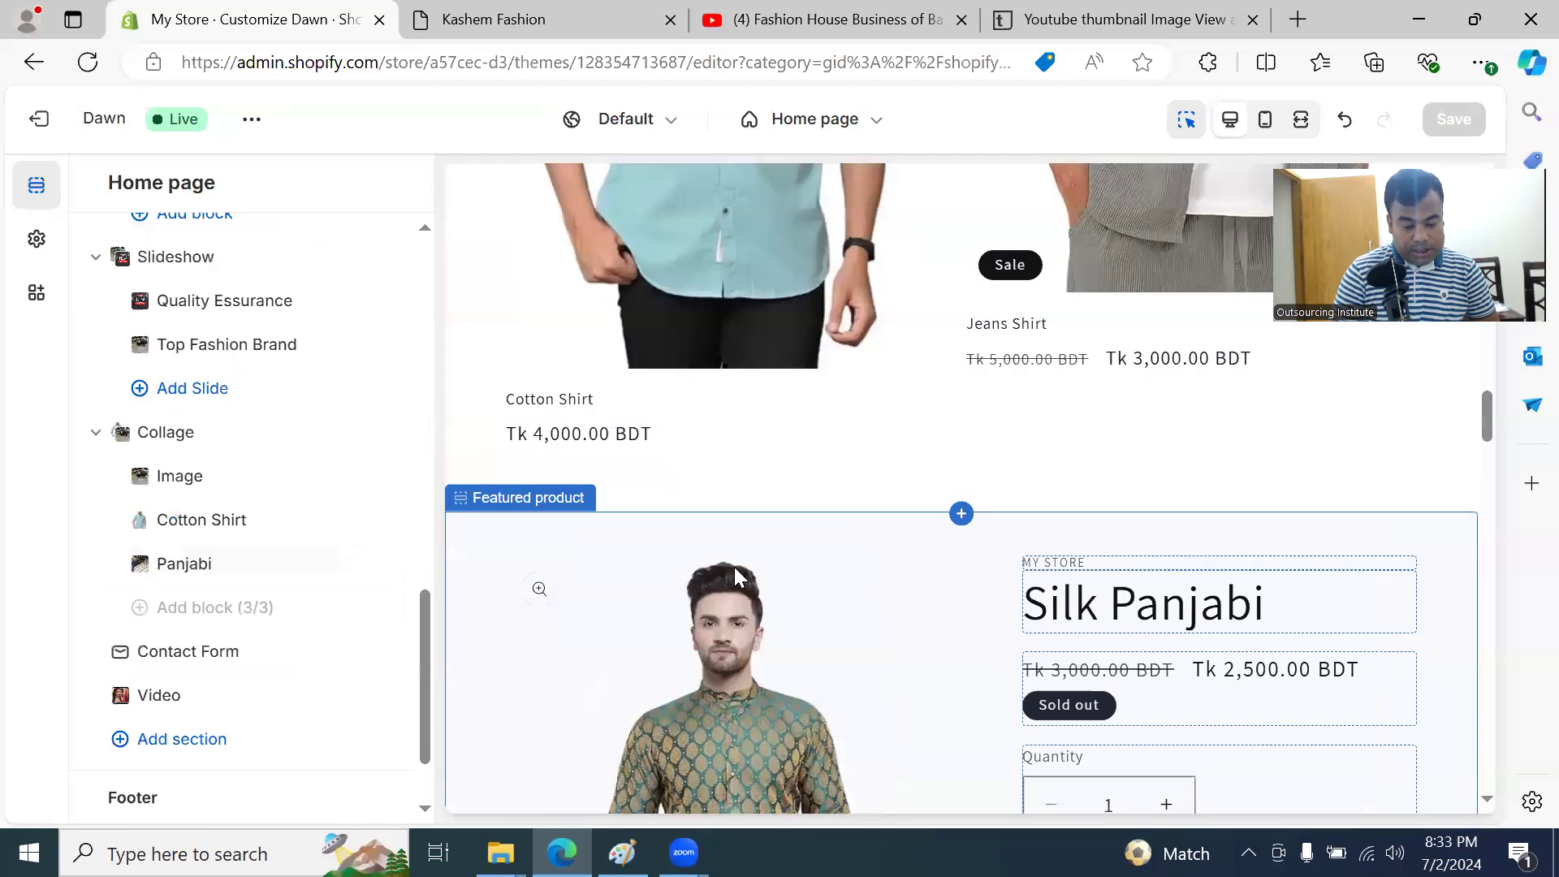
Step: Look down the home page preview to the end, then expand the Footer section and open its settings
scroll(733, 586, "down", 15)
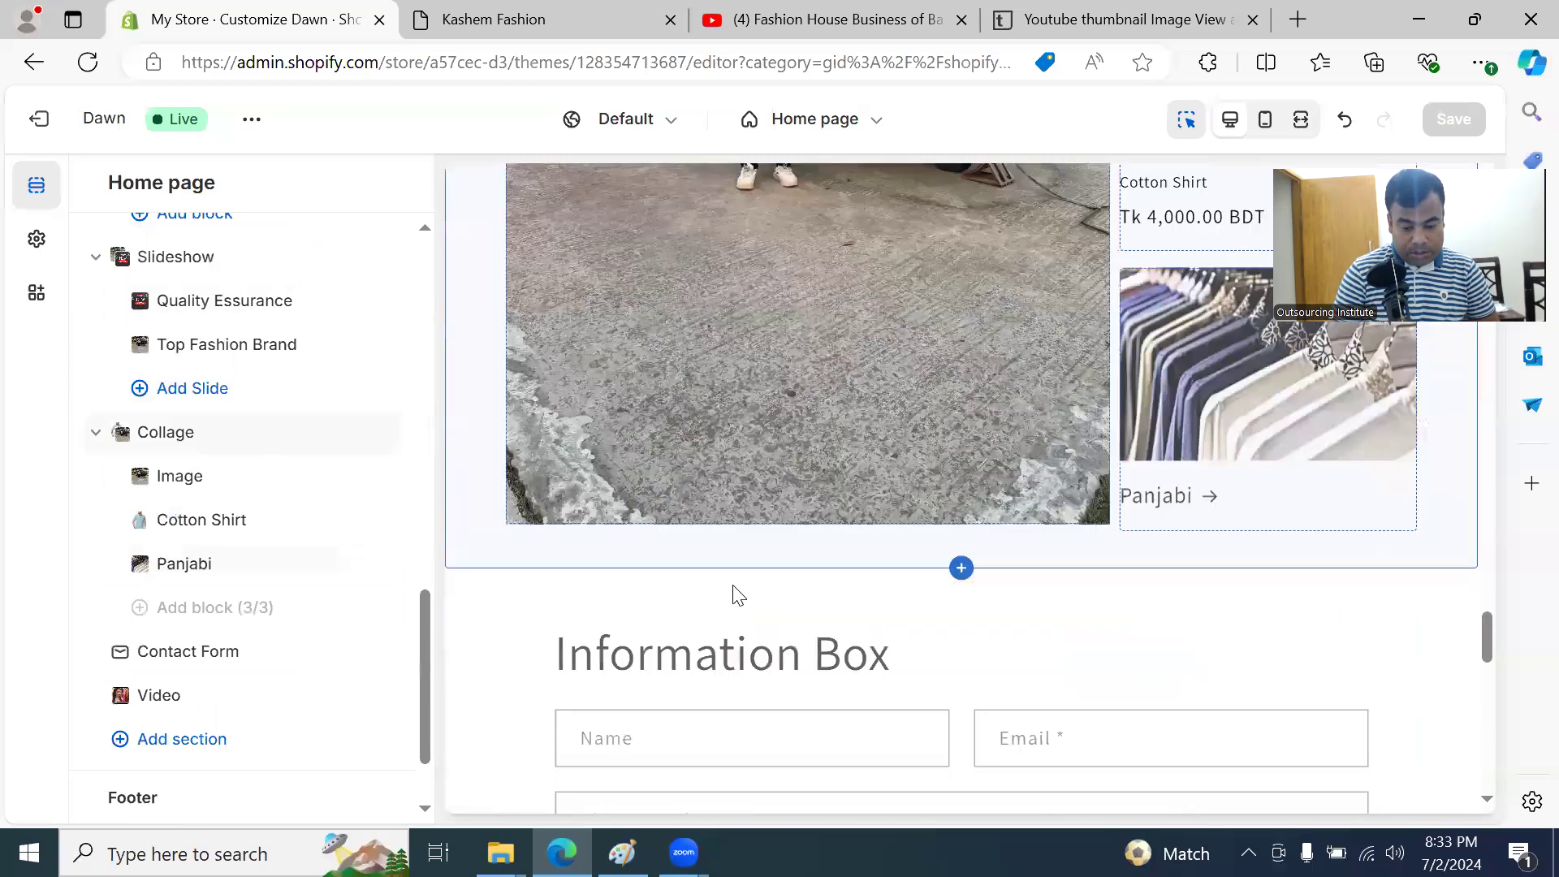
scroll(735, 607, "down", 5)
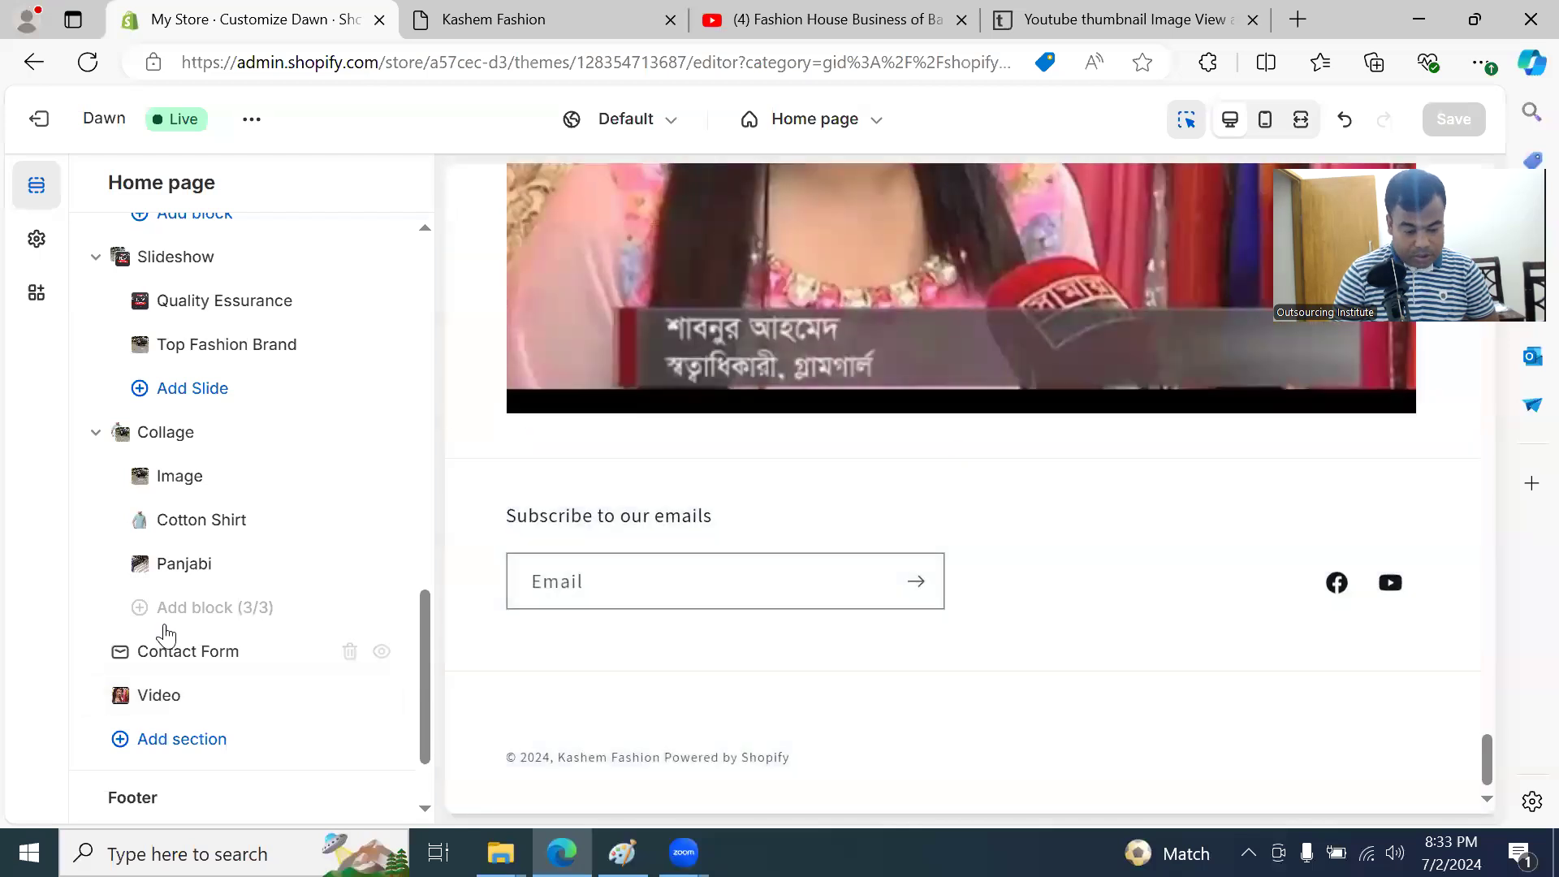
scroll(203, 637, "down", 2)
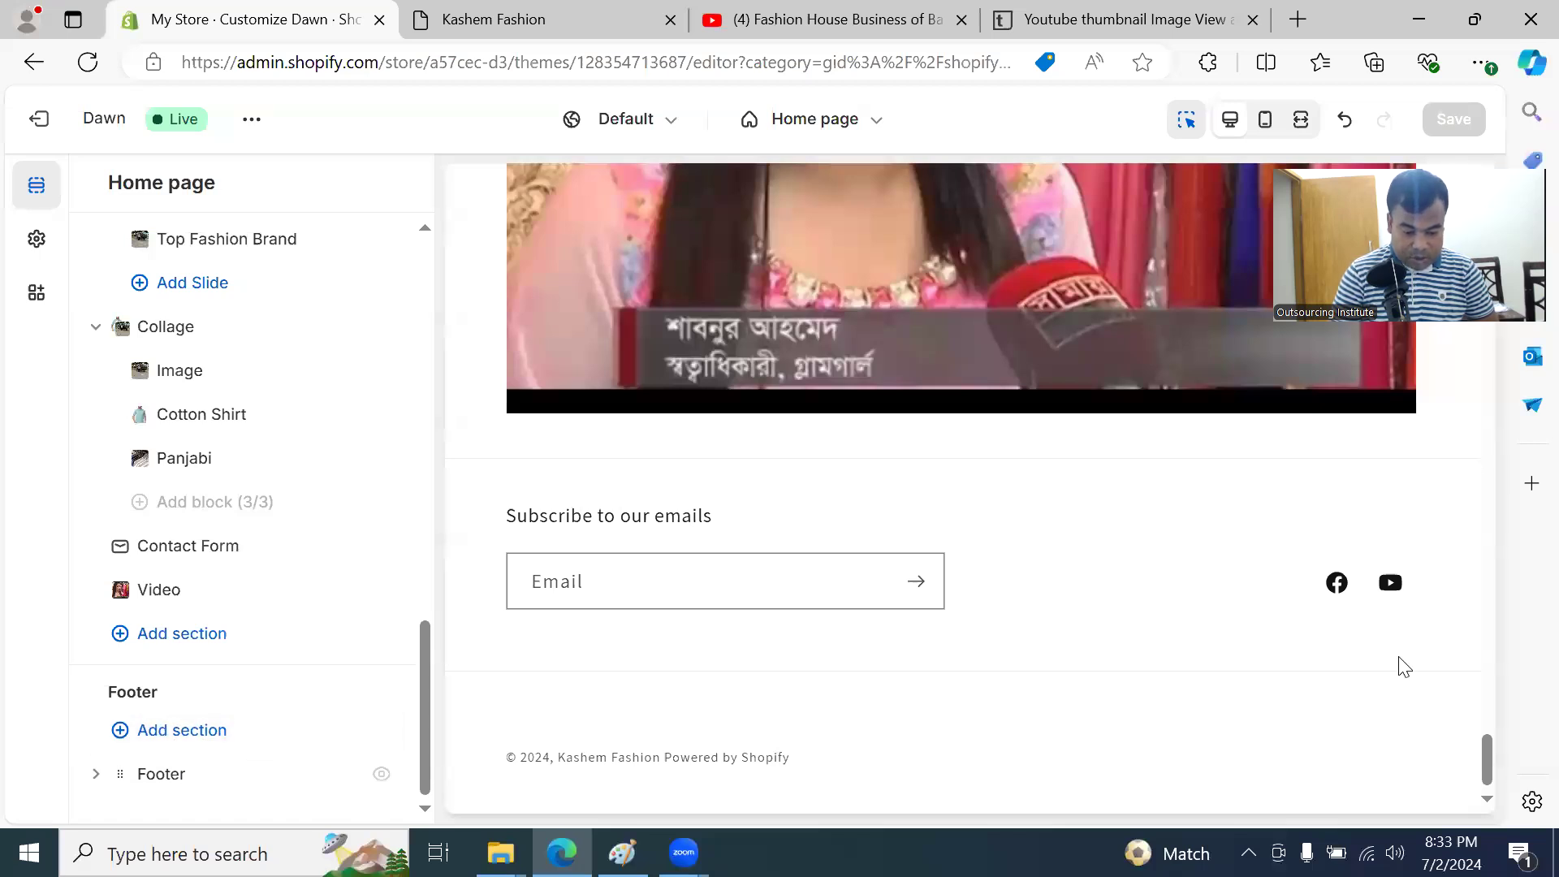
left_click(96, 773)
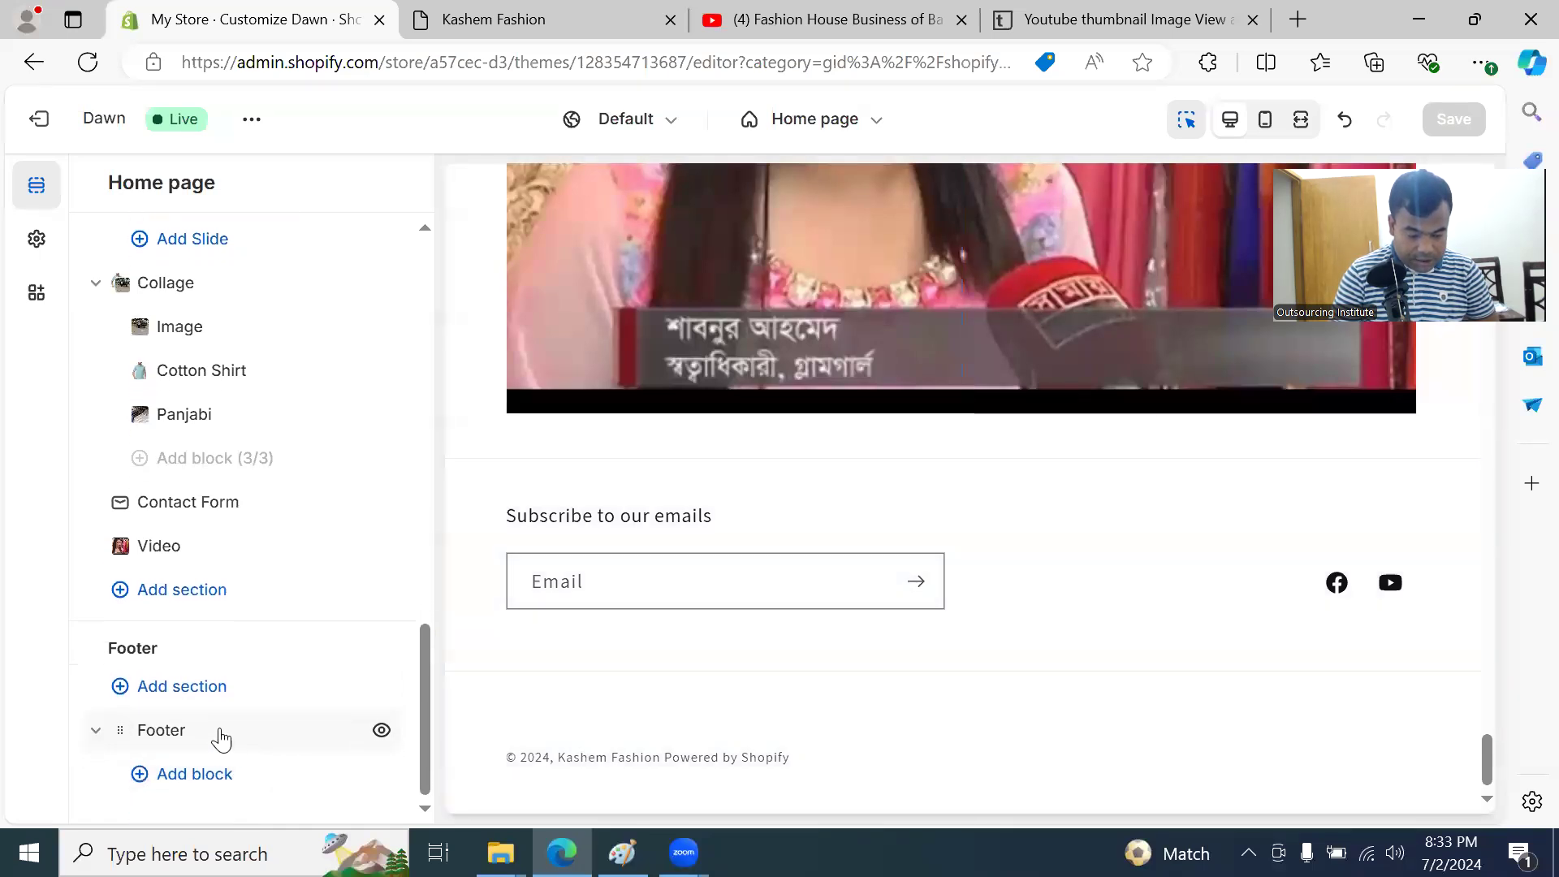
left_click(219, 733)
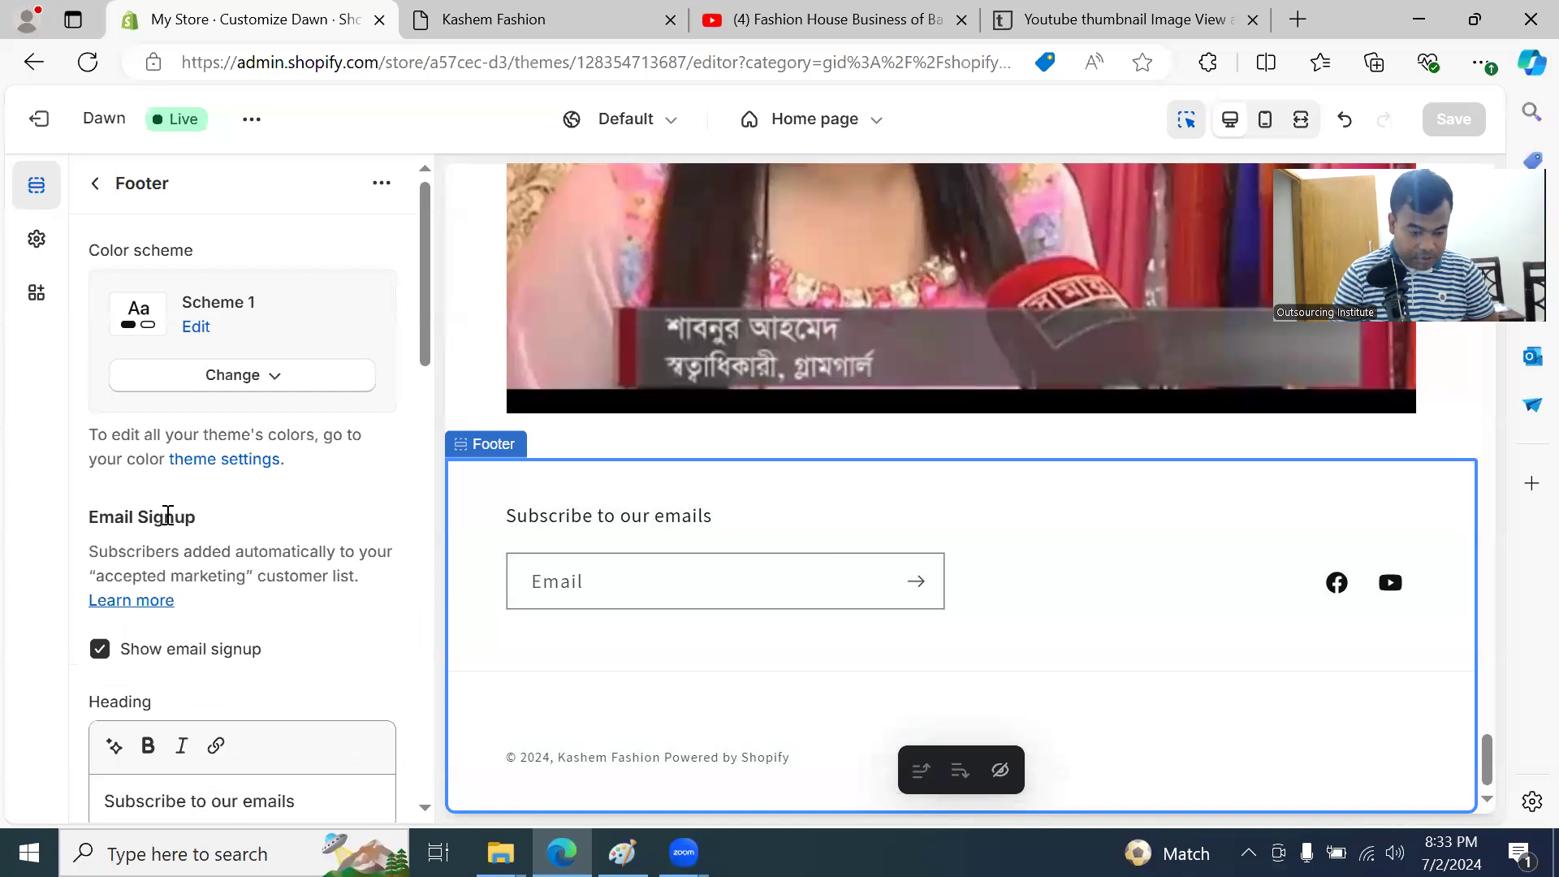
Step: Turn off the email signup in the Footer section
scroll(276, 526, "down", 3)
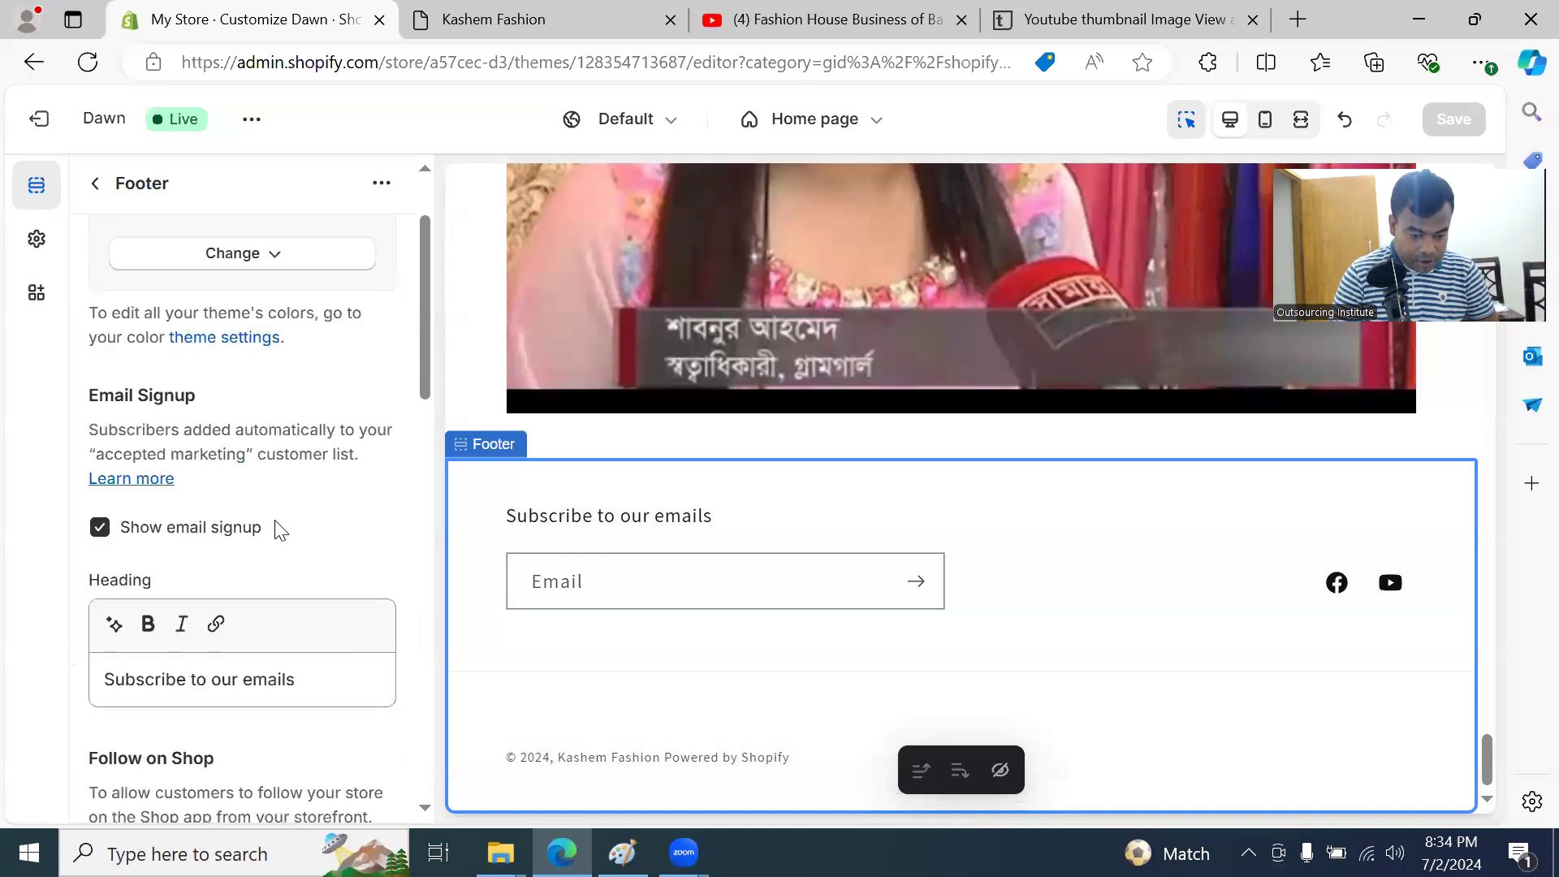
scroll(277, 530, "down", 1)
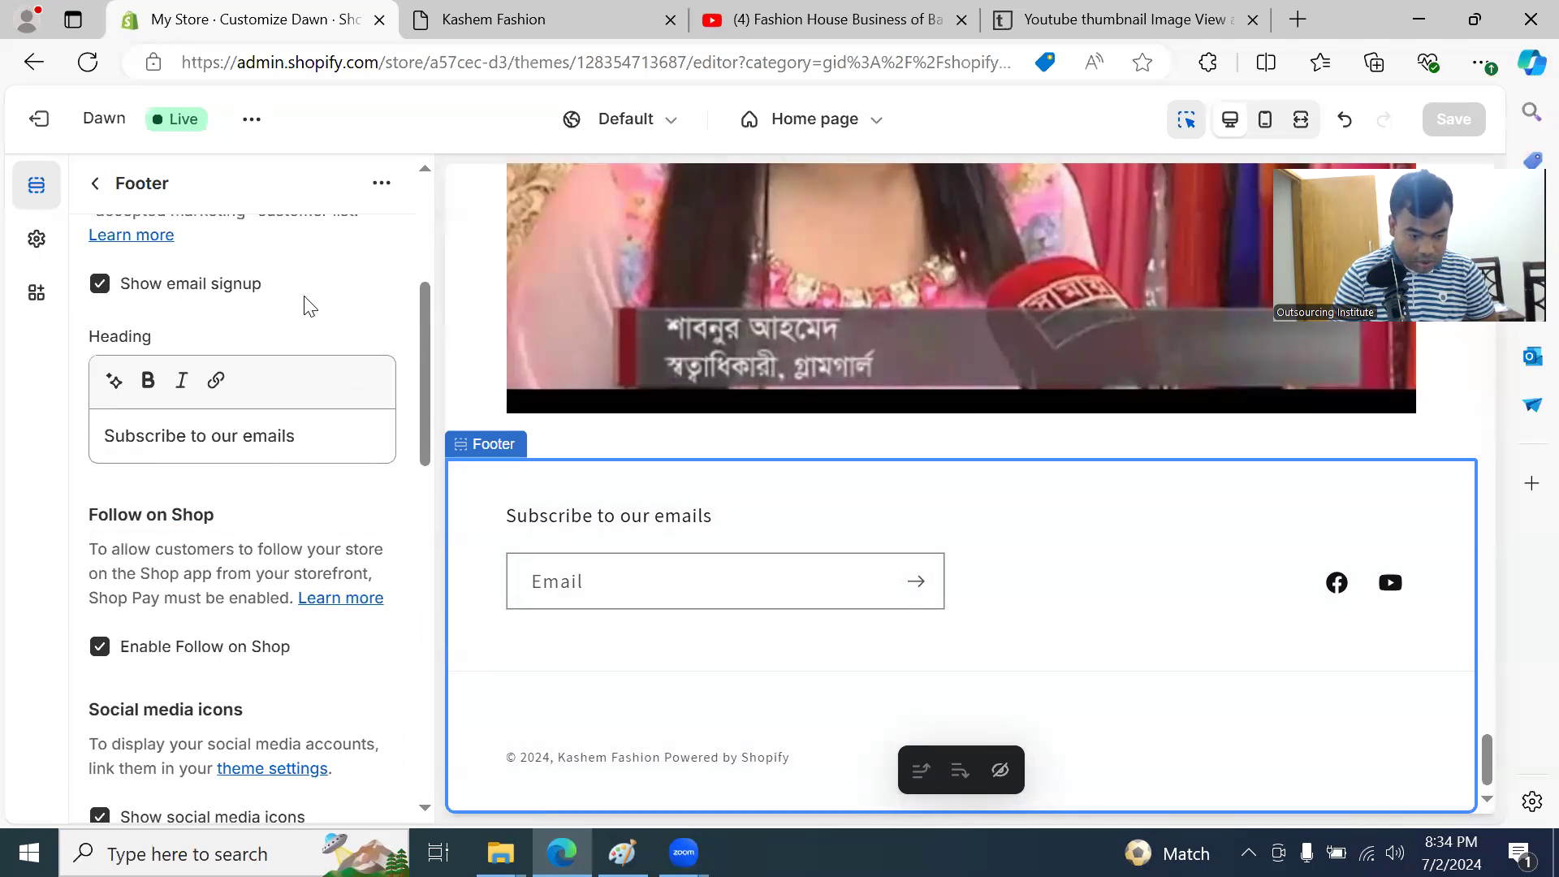
left_click(104, 285)
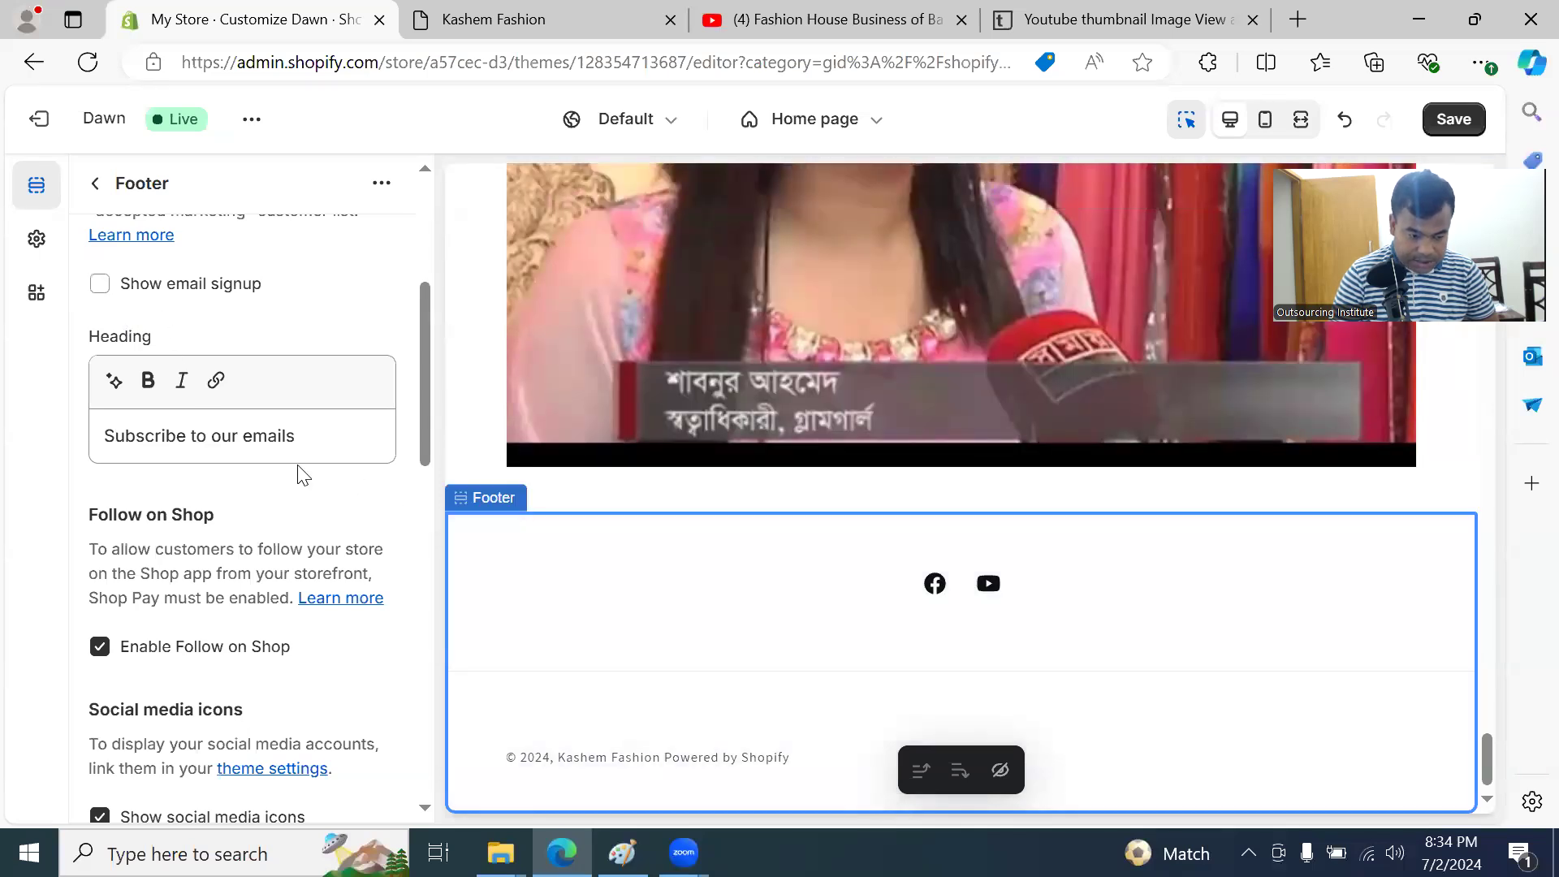
Step: Examine the remaining Footer options, from Follow on Shop and social media icons to selectors, payment methods, policy links, spacing and padding
scroll(293, 558, "down", 10)
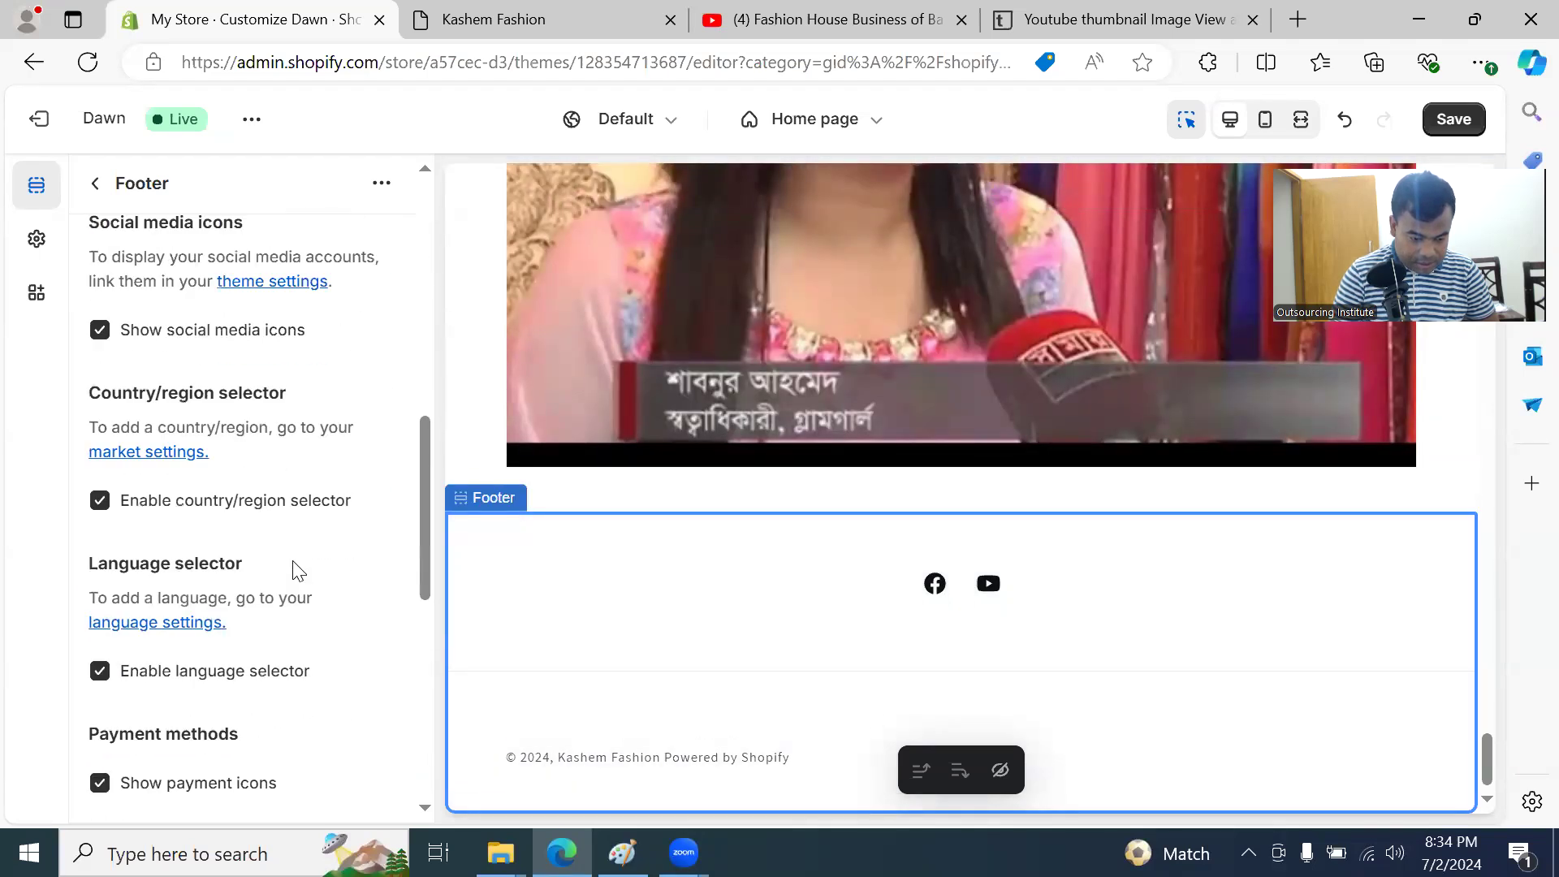
scroll(293, 583, "down", 1)
scroll(294, 584, "down", 2)
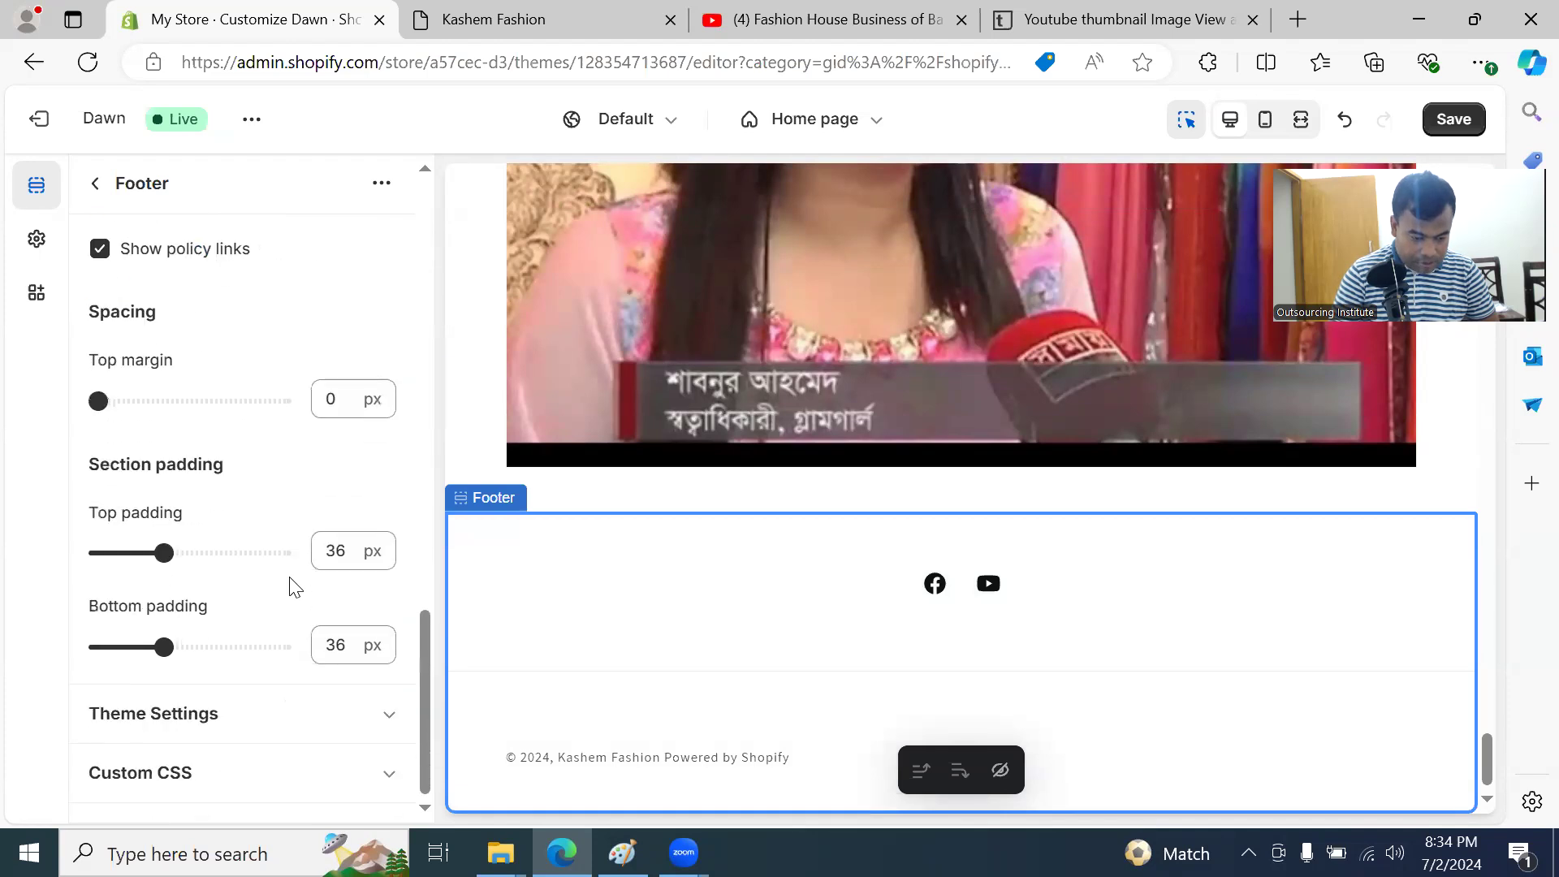
scroll(293, 593, "up", 15)
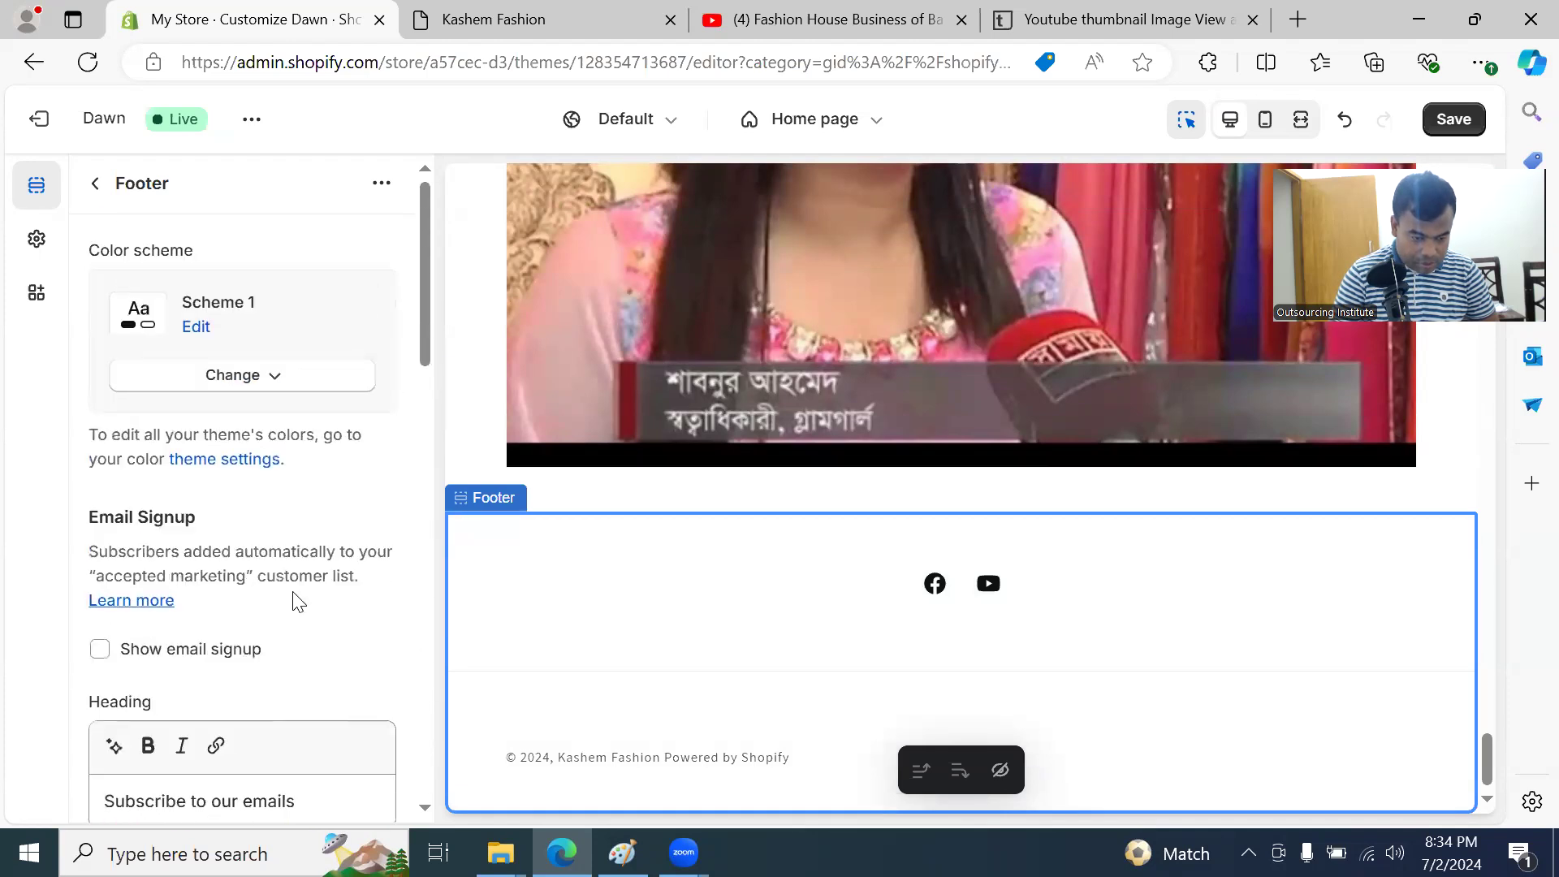
scroll(297, 576, "down", 3)
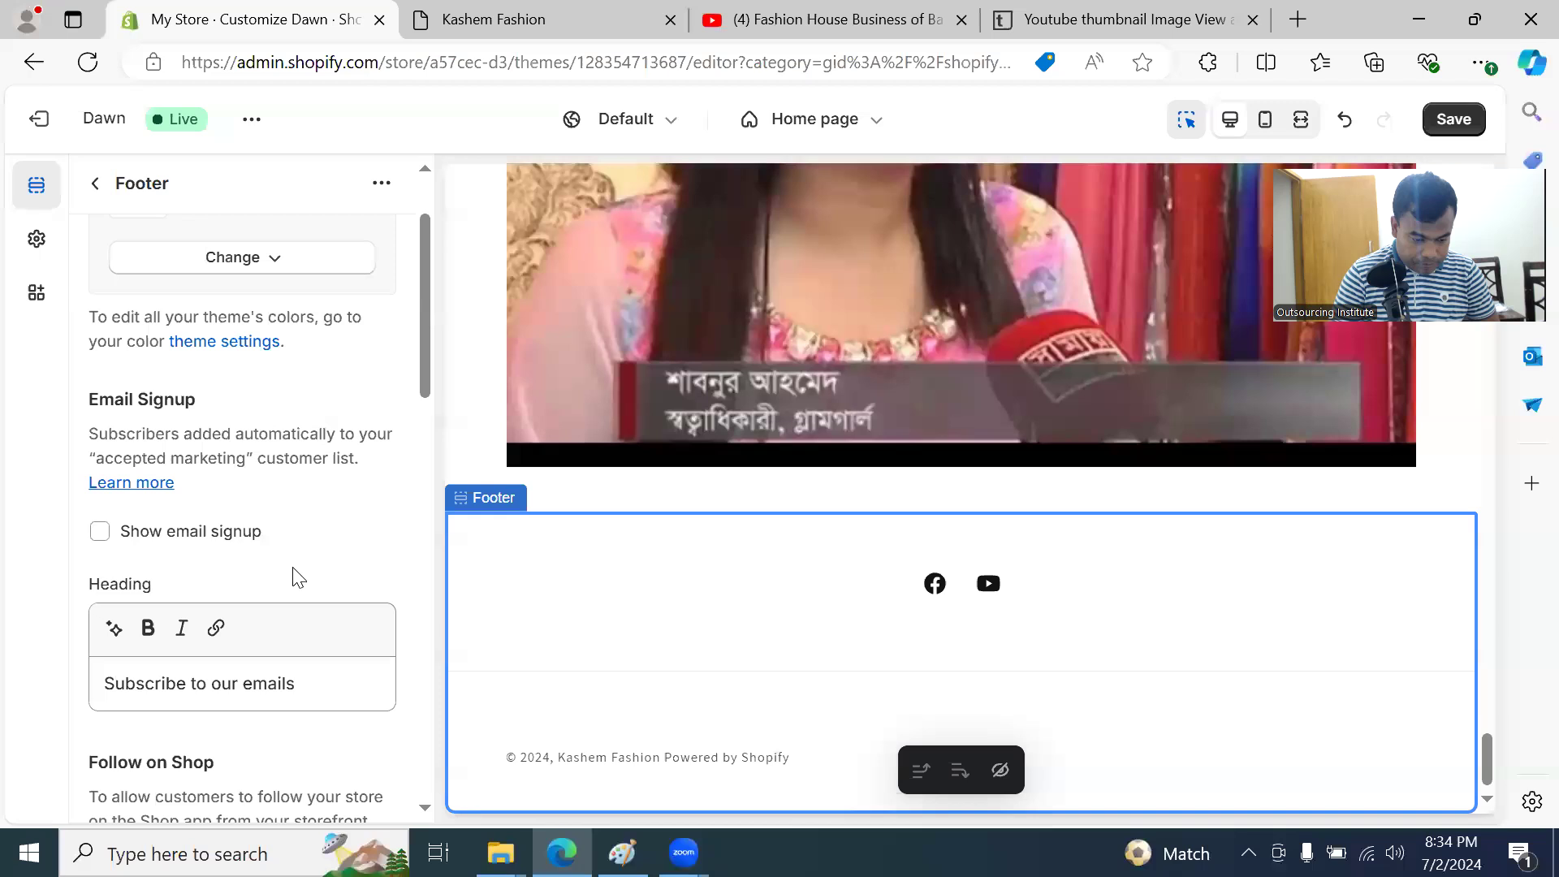
scroll(298, 577, "down", 3)
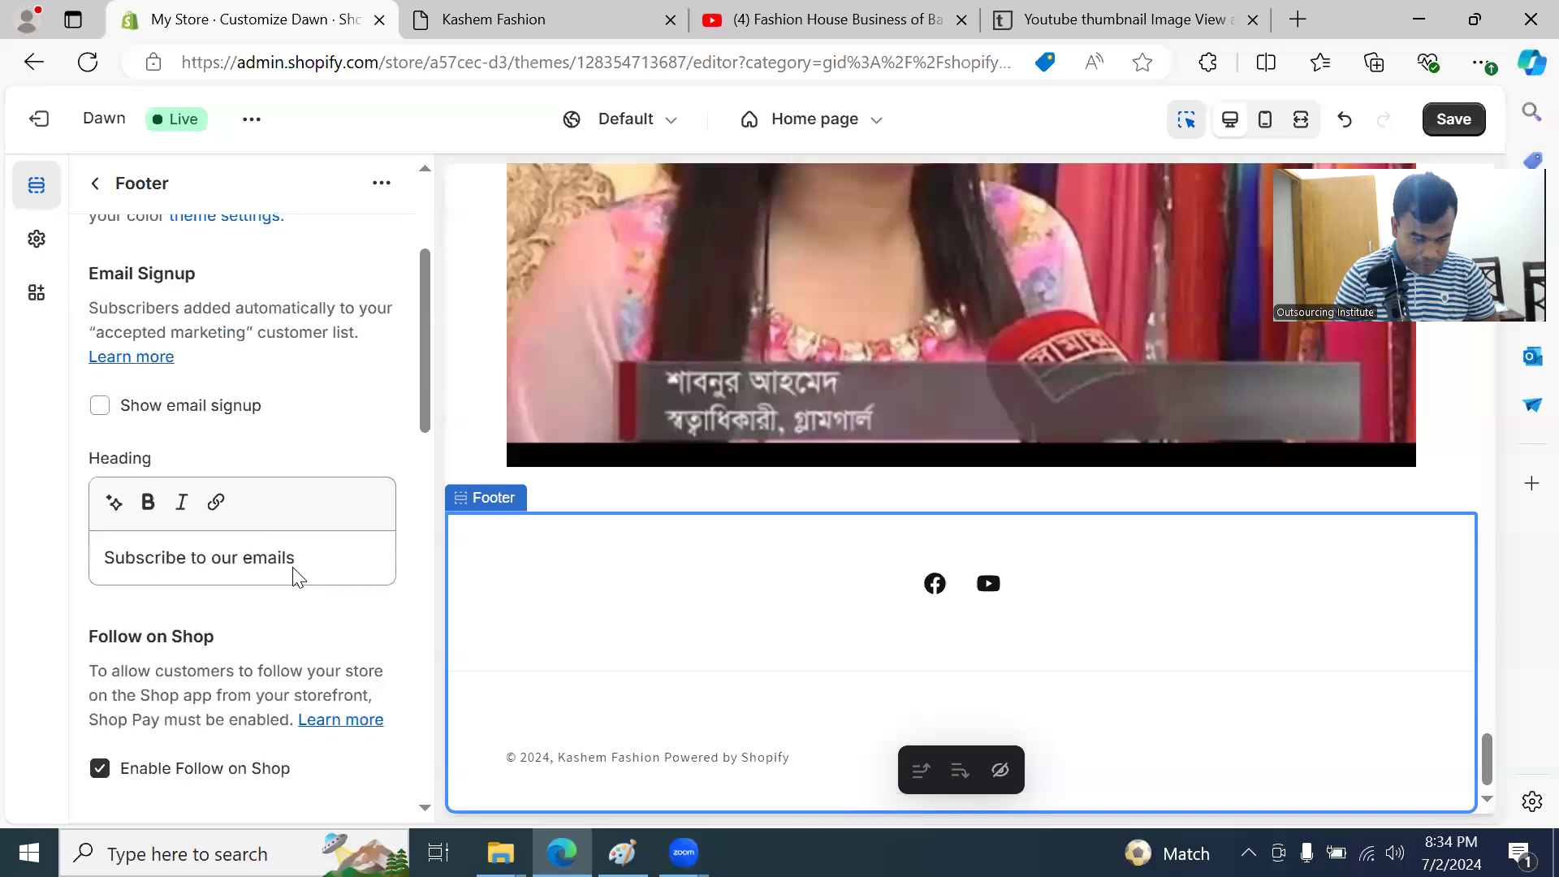
scroll(295, 576, "down", 8)
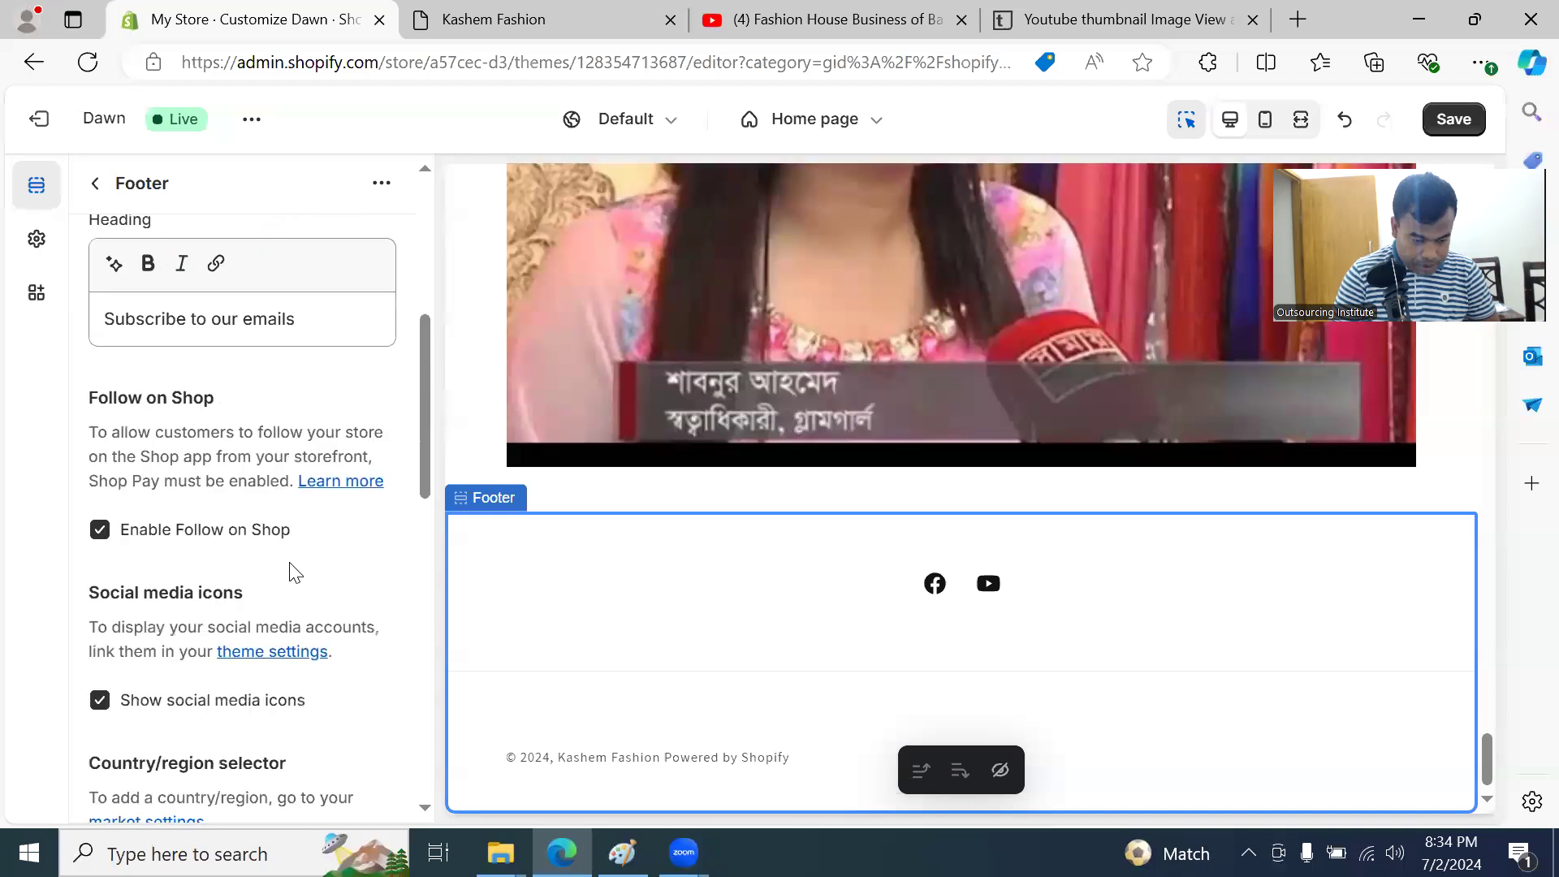
scroll(291, 548, "down", 3)
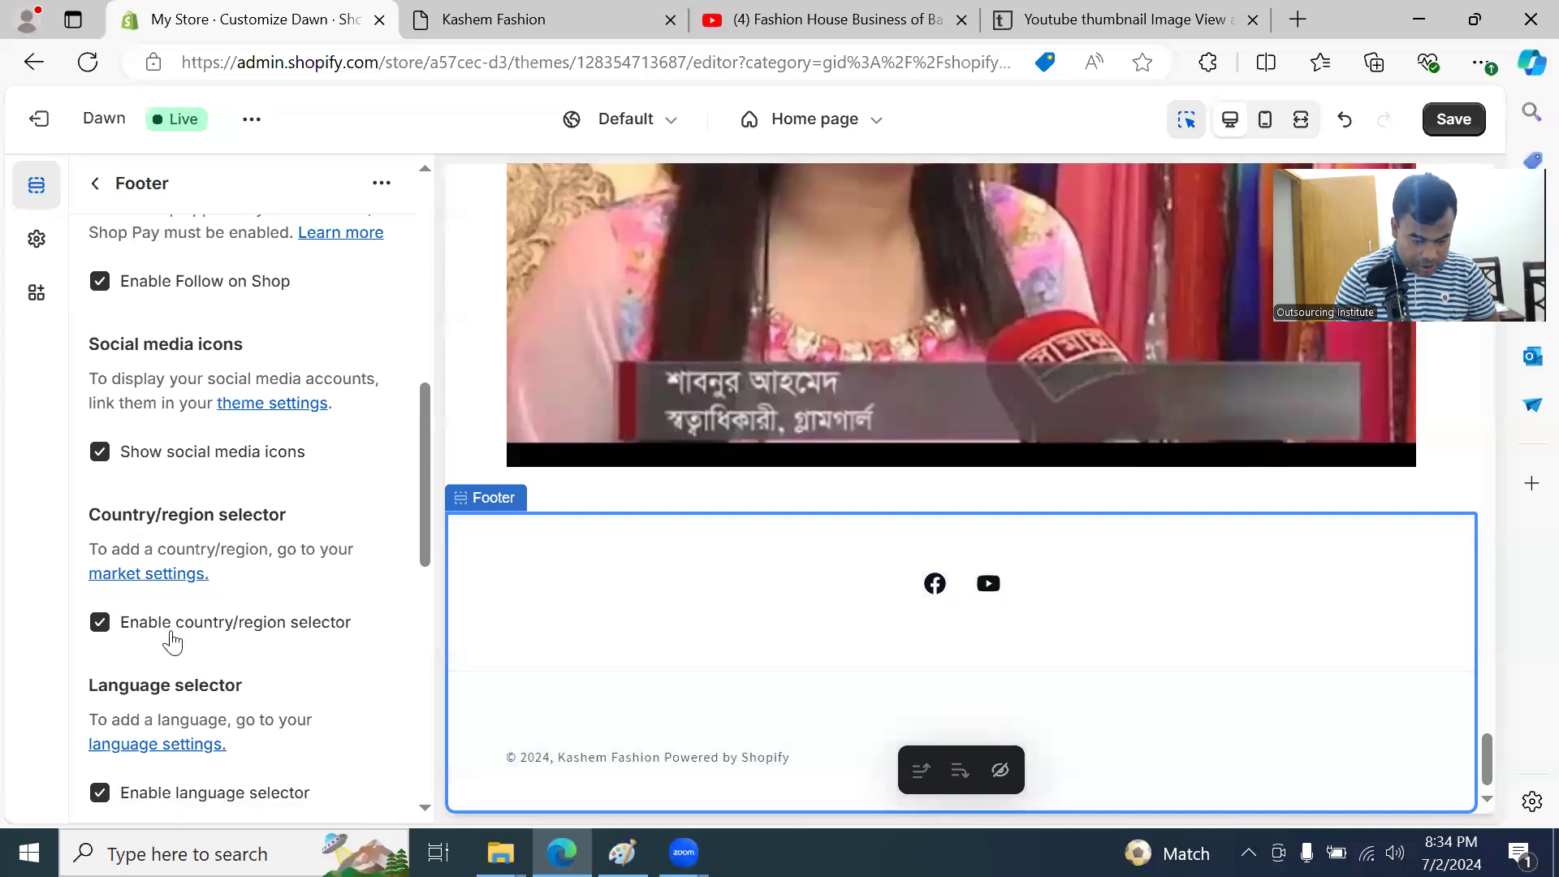
scroll(186, 641, "down", 5)
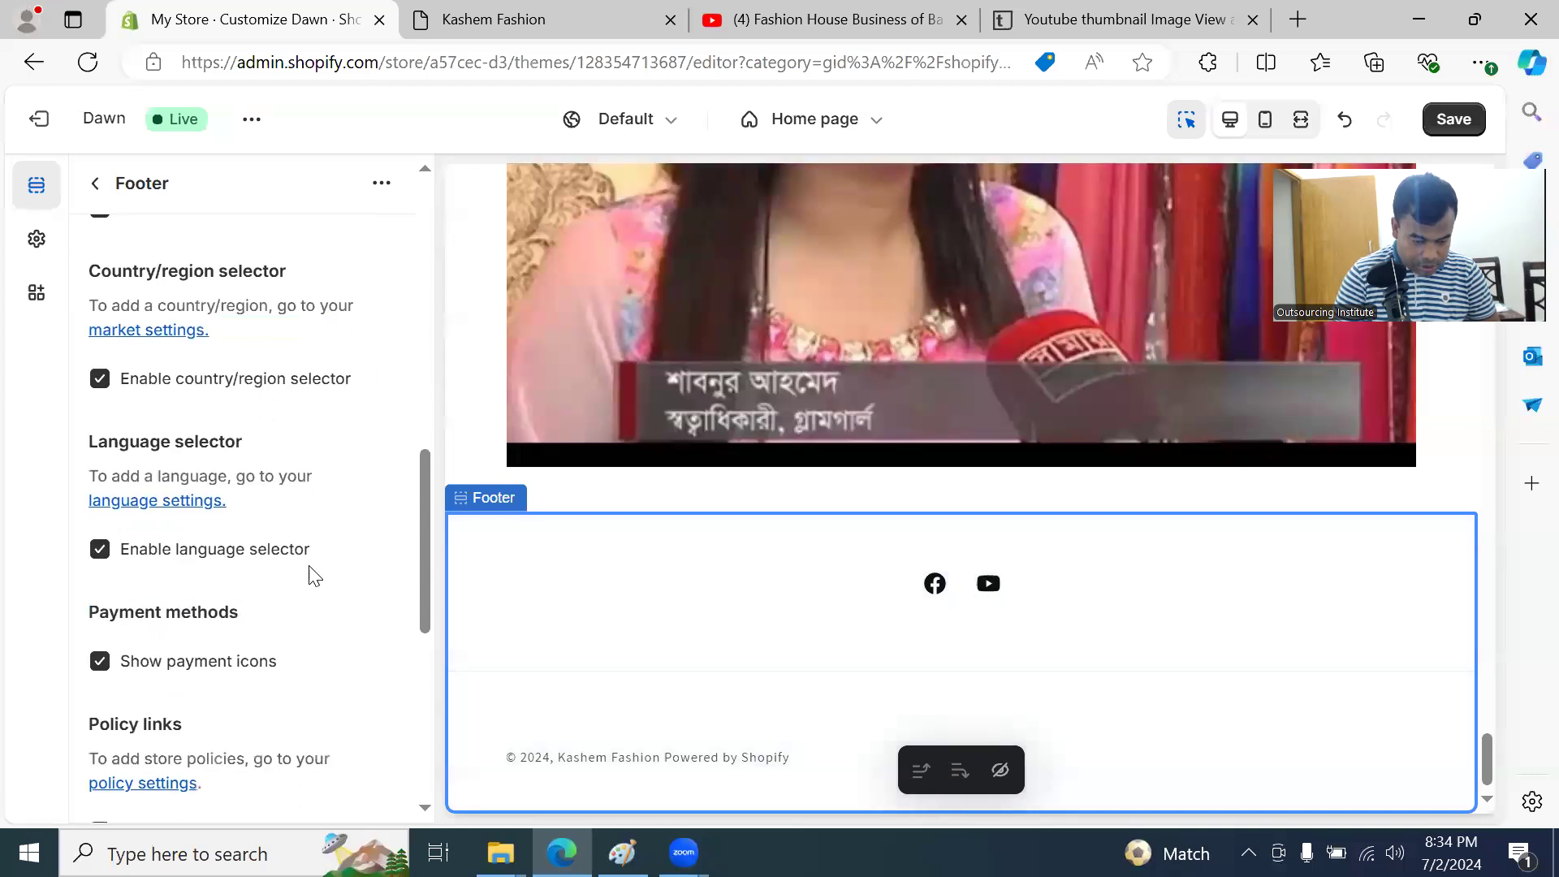
scroll(316, 574, "down", 2)
scroll(180, 595, "down", 3)
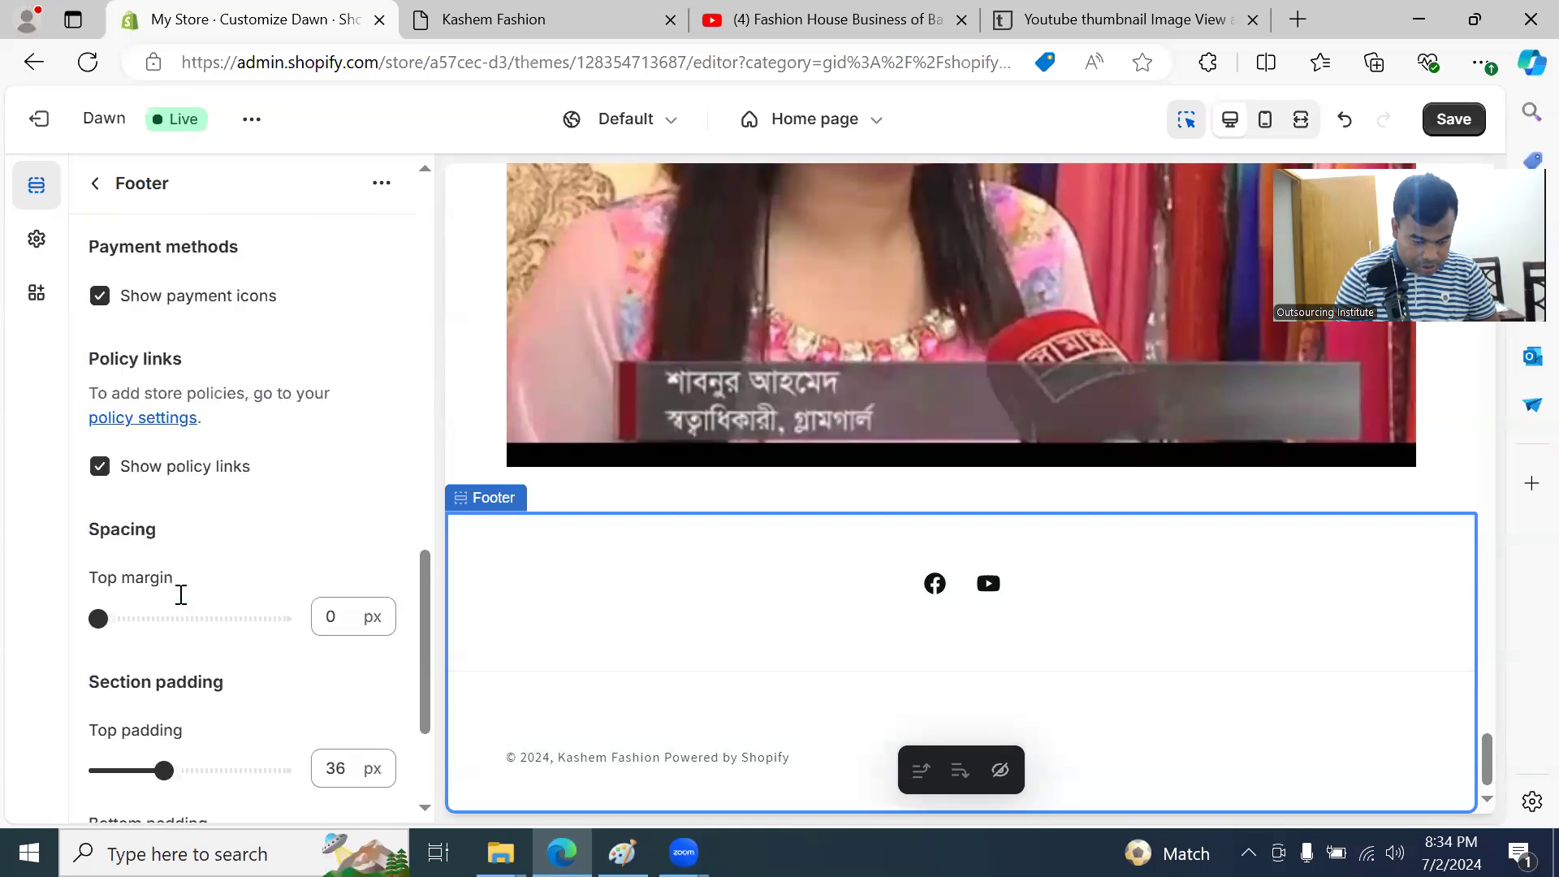
scroll(181, 605, "down", 2)
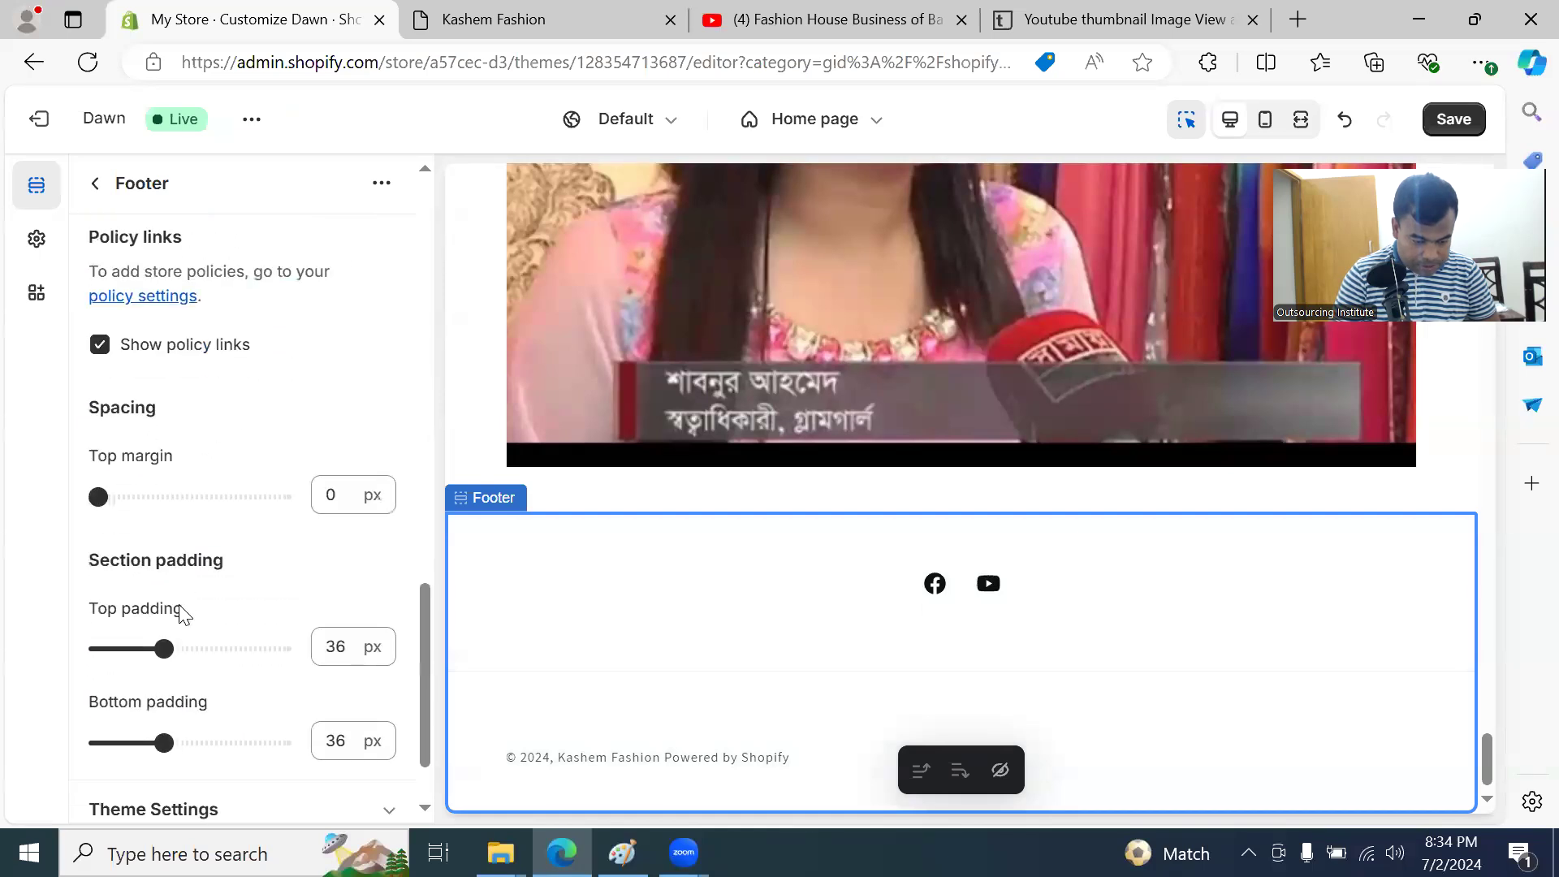
scroll(187, 641, "down", 2)
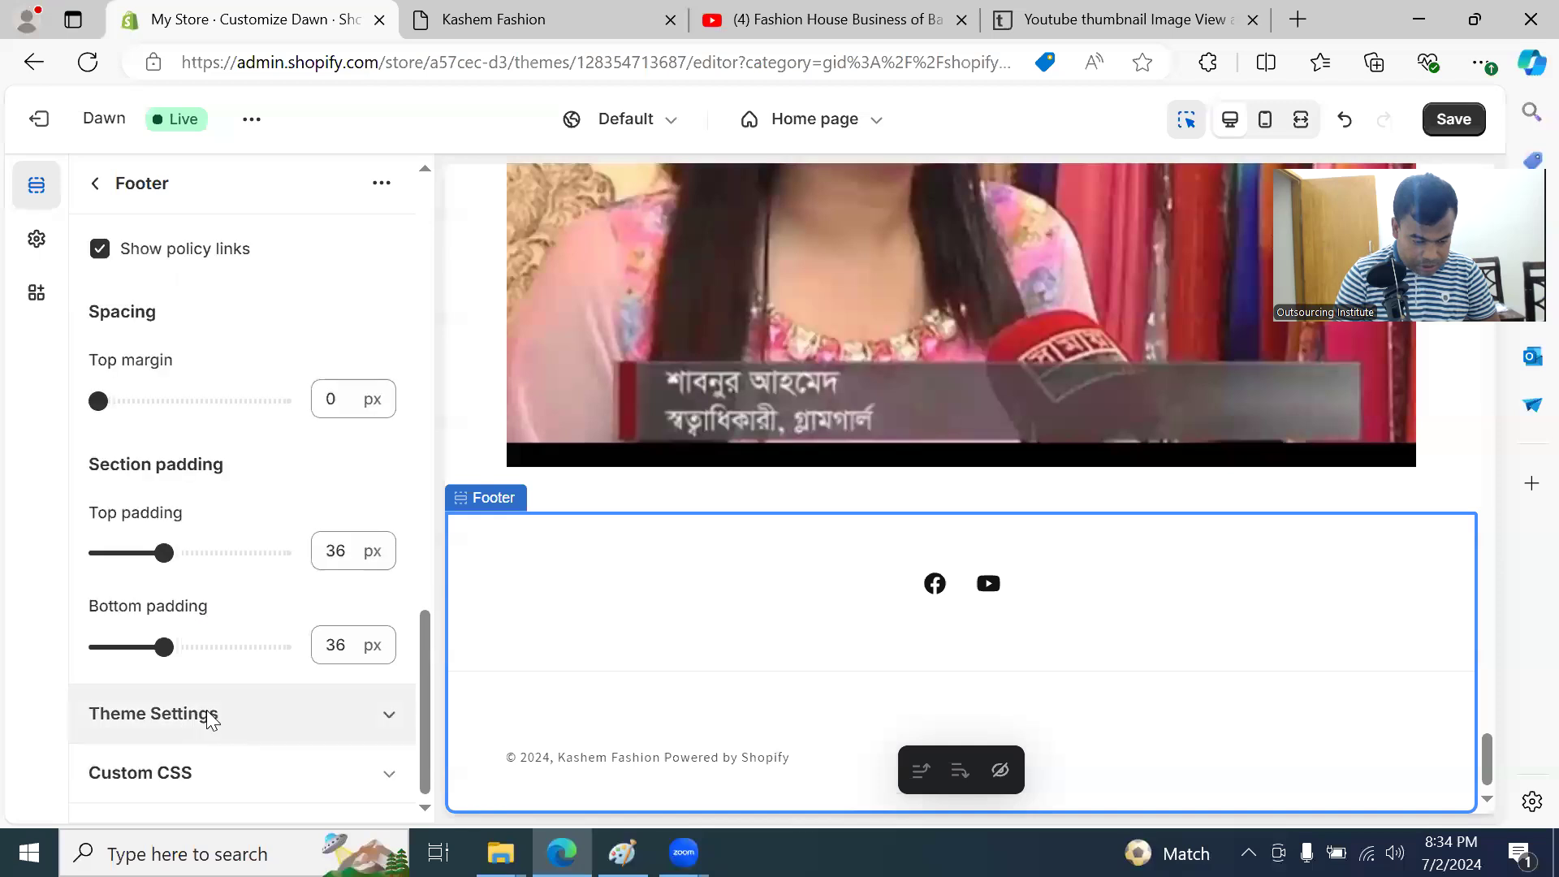
Step: Expand the Footer's Theme Settings, open the file library for the Image setting and browse the existing images
left_click(286, 718)
scroll(289, 717, "down", 3)
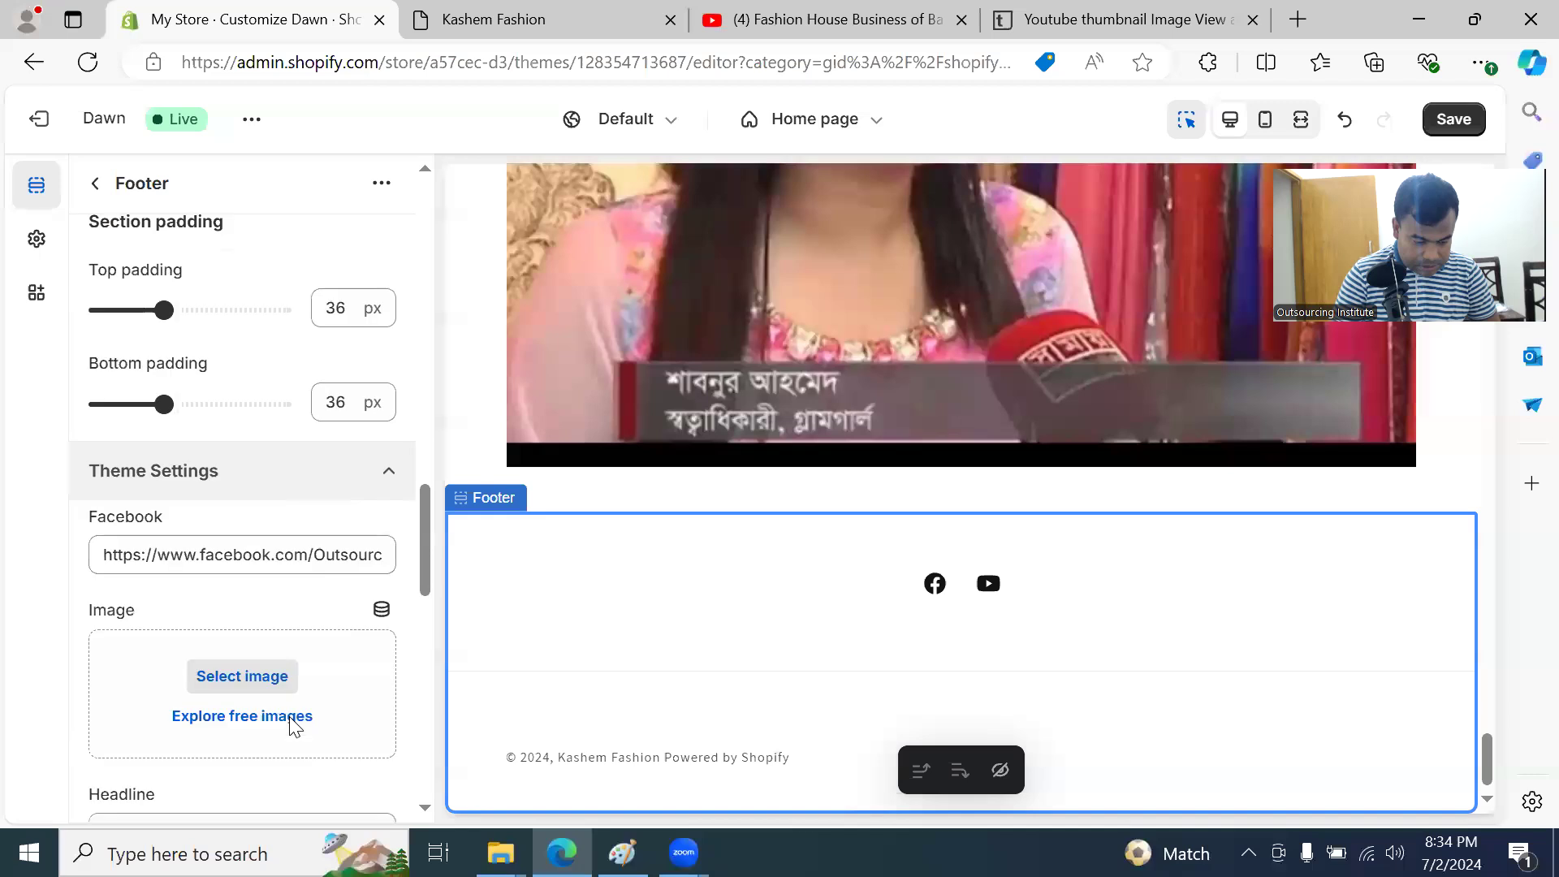
left_click(242, 676)
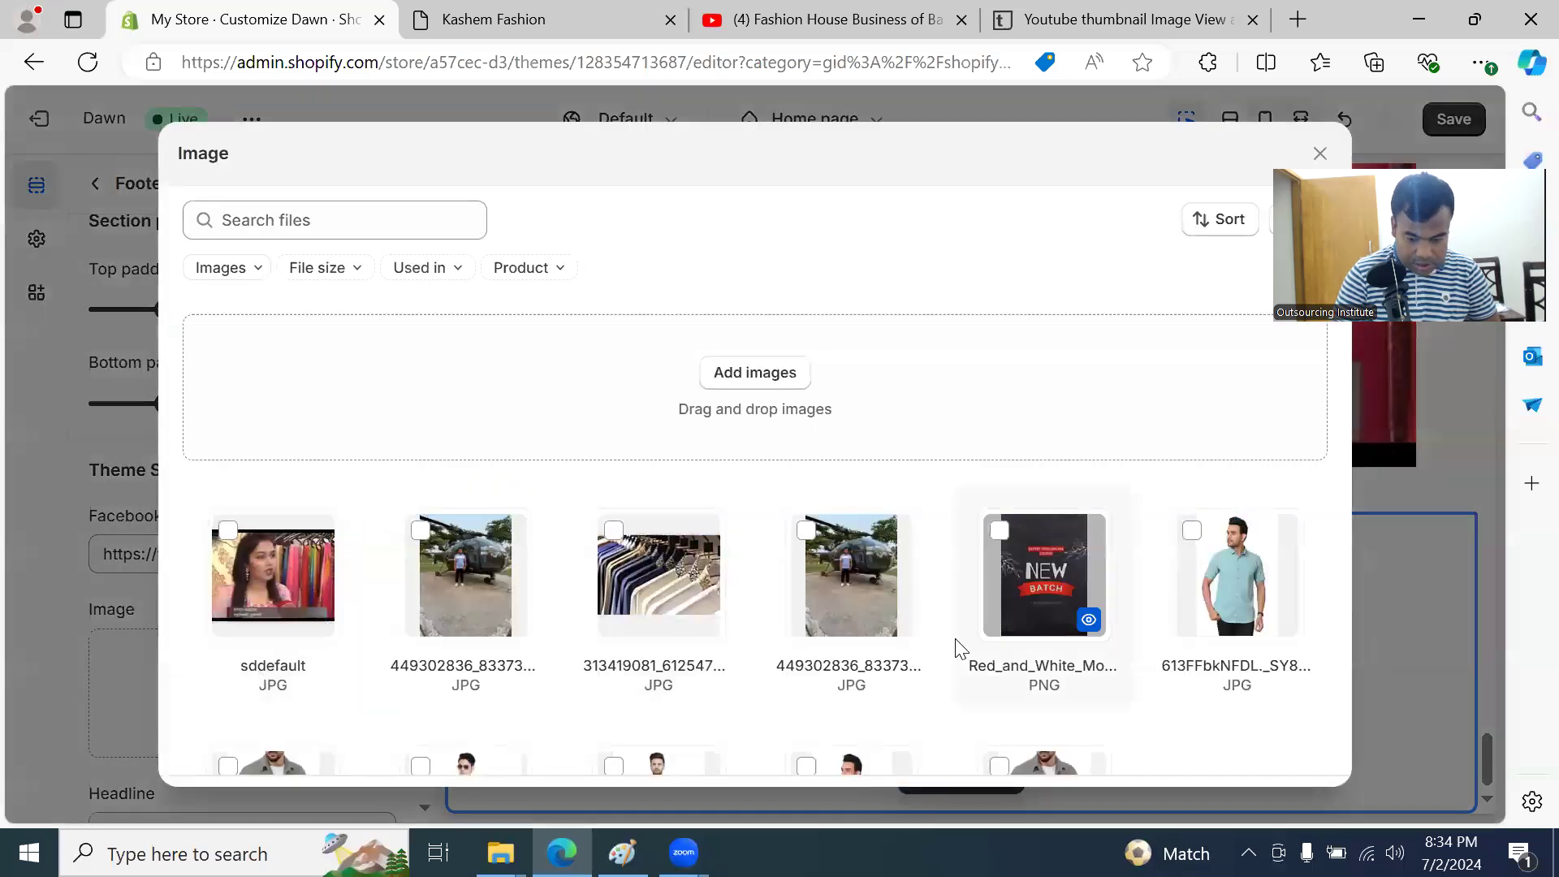
scroll(961, 650, "down", 3)
scroll(944, 651, "up", 3)
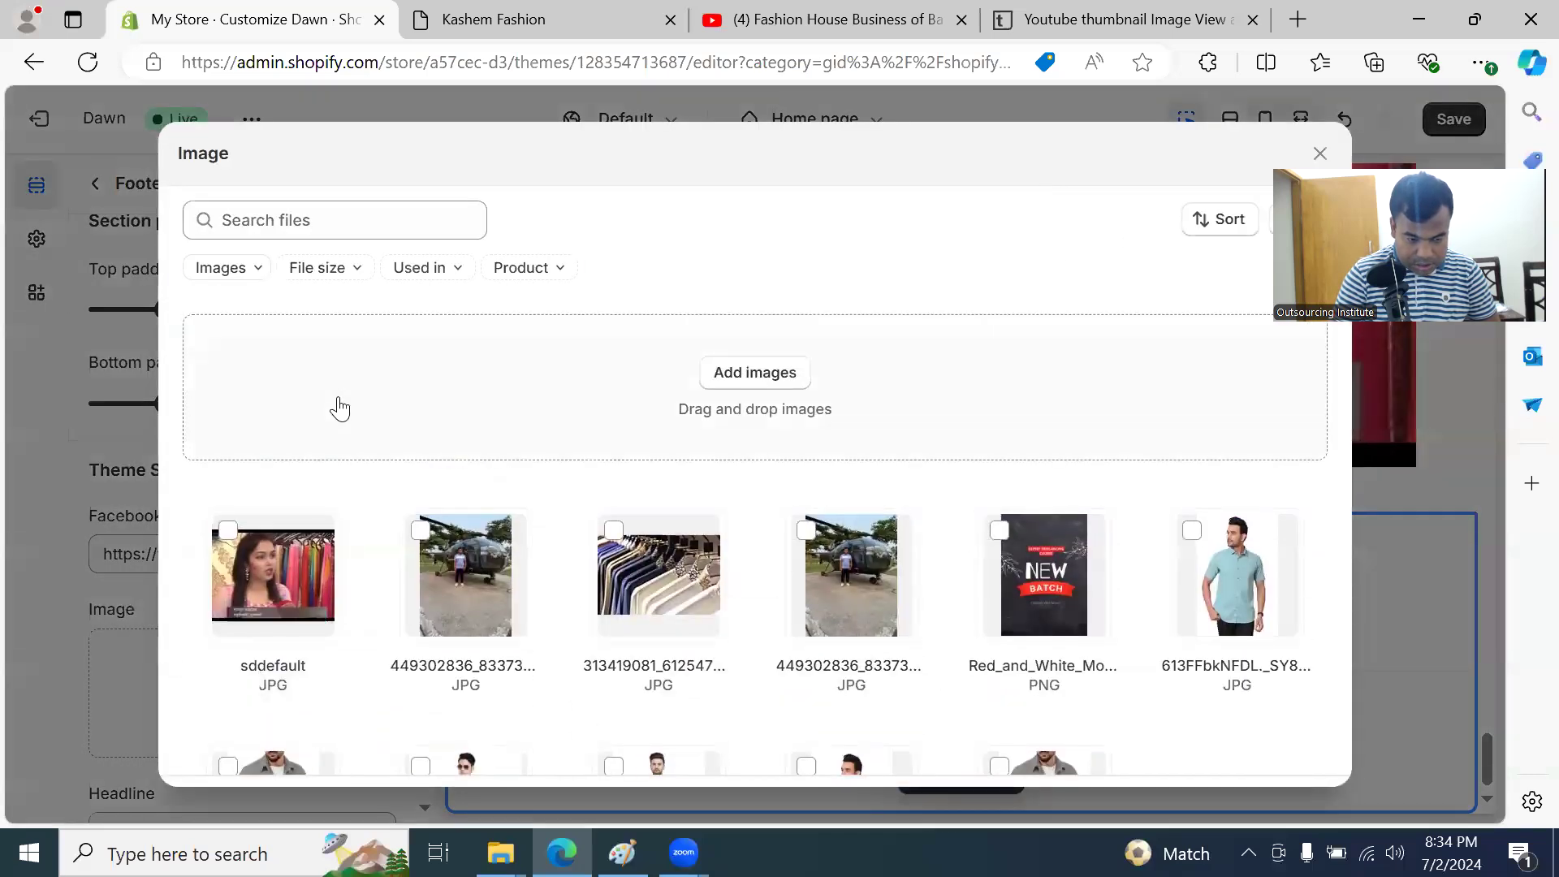
left_click(714, 378)
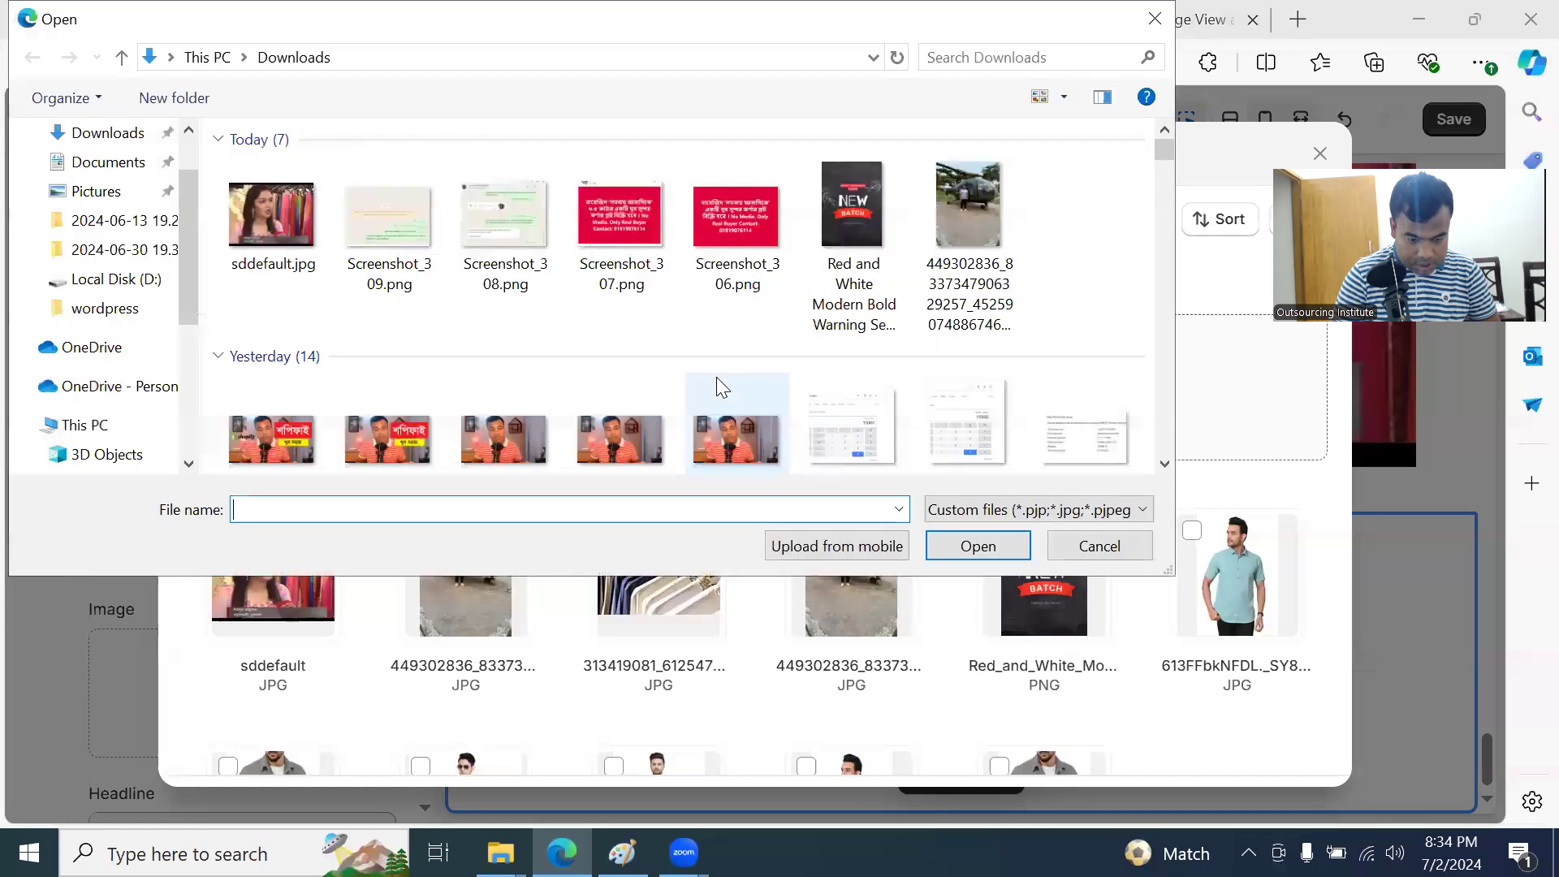
scroll(752, 358, "down", 5)
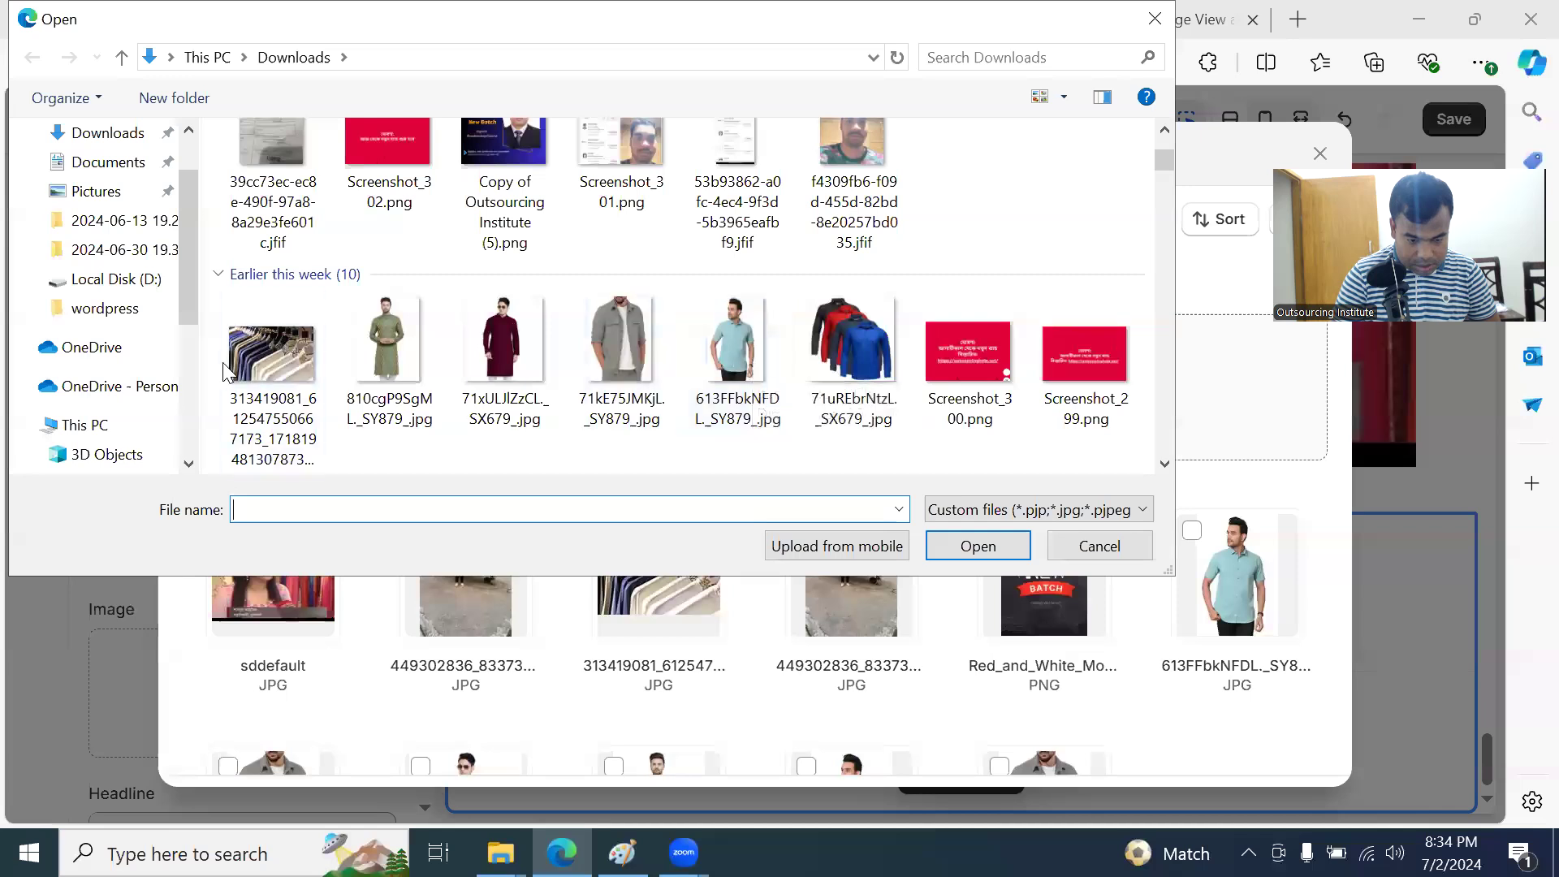
left_click(254, 367)
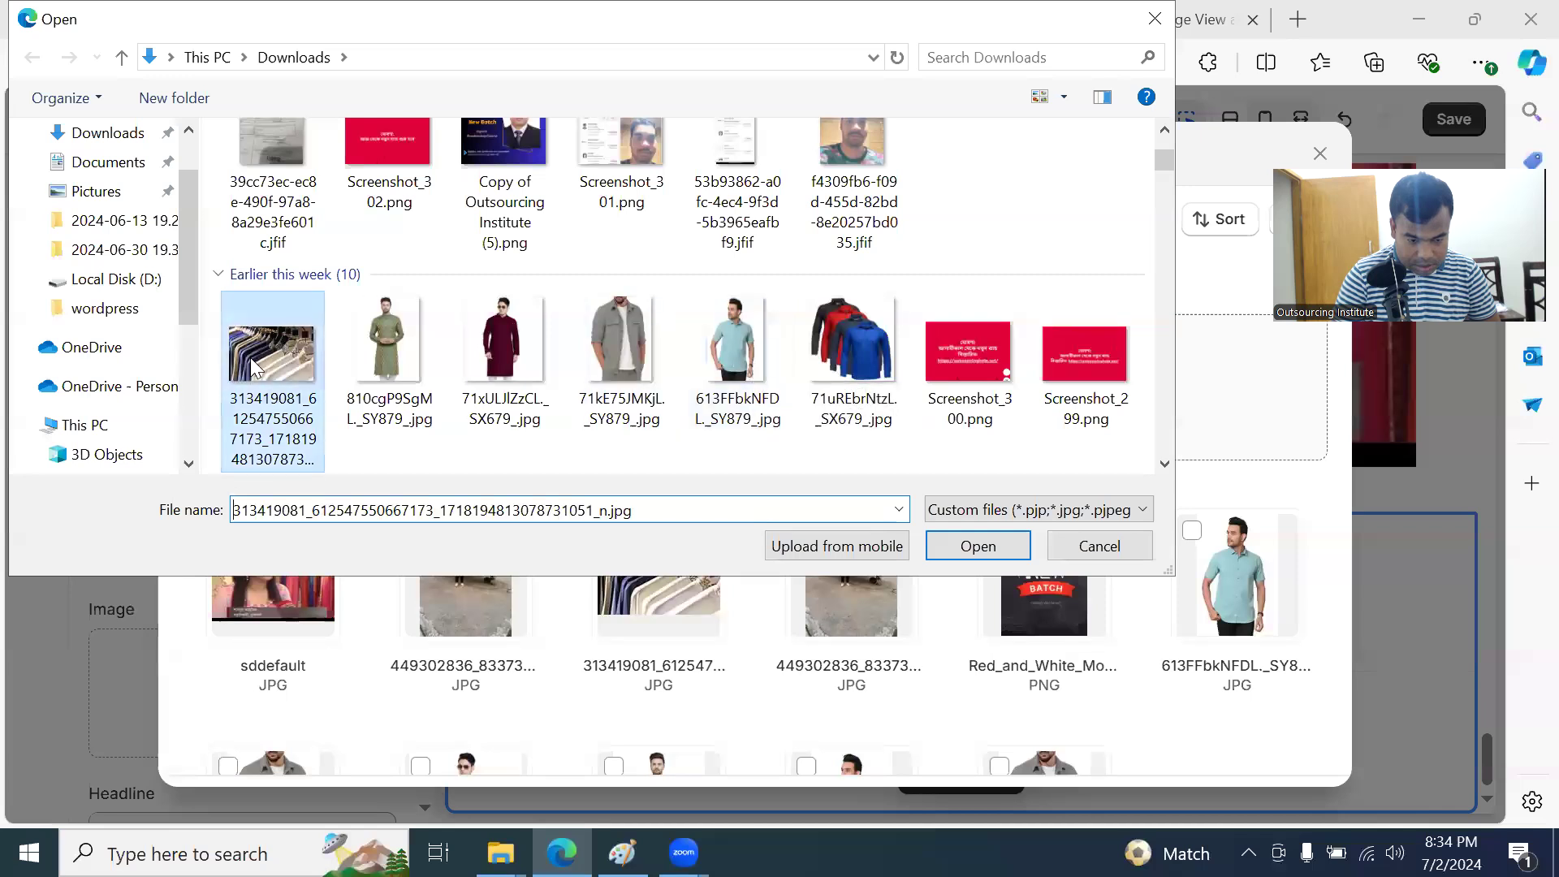
left_click(969, 552)
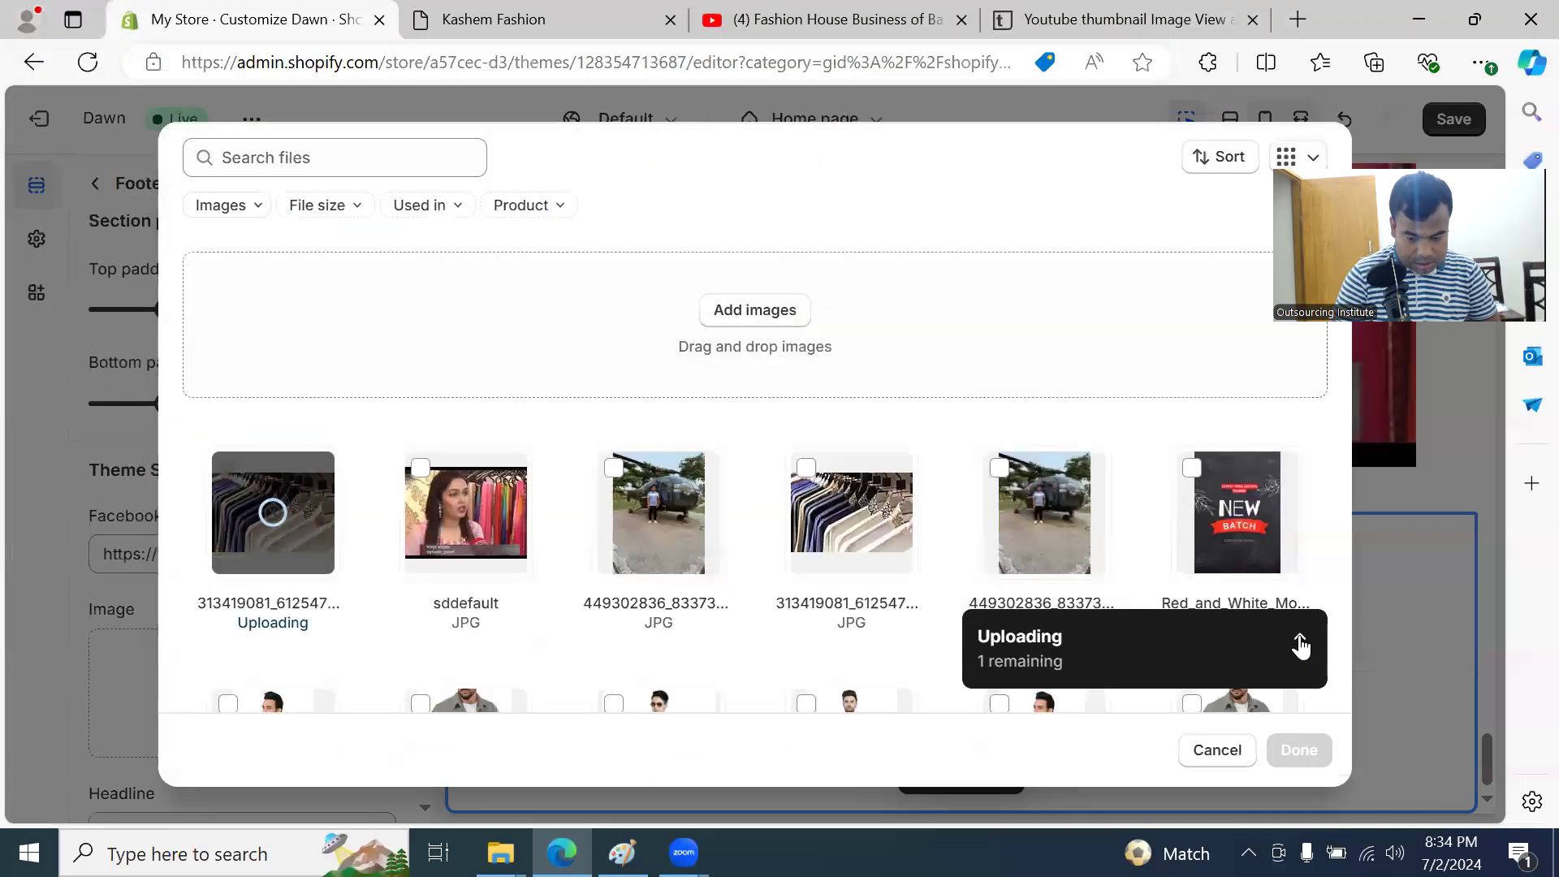
left_click(1296, 636)
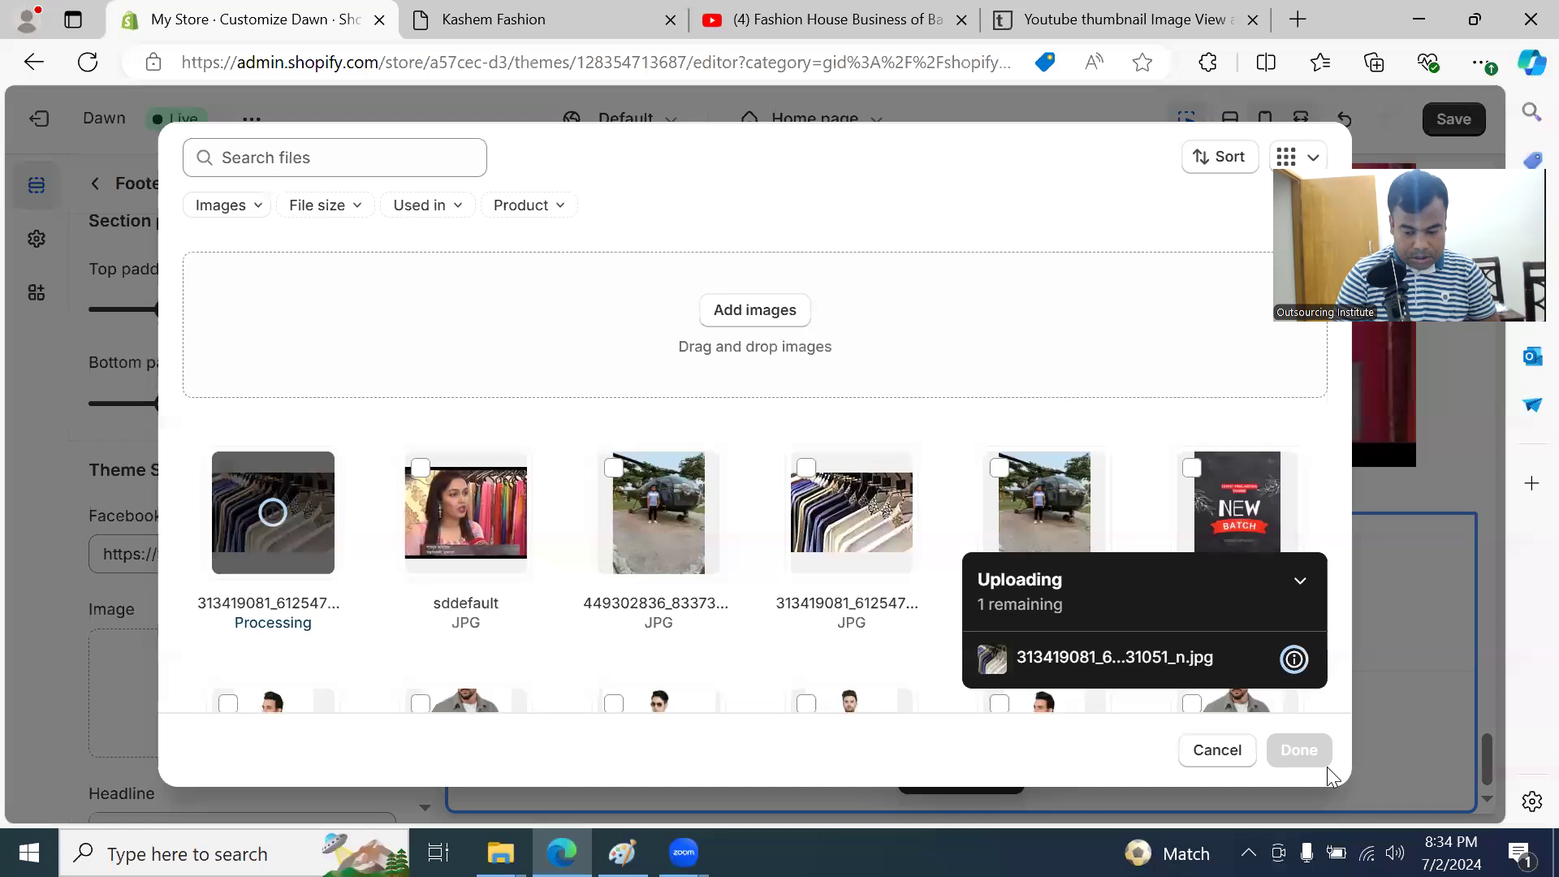
left_click(1296, 585)
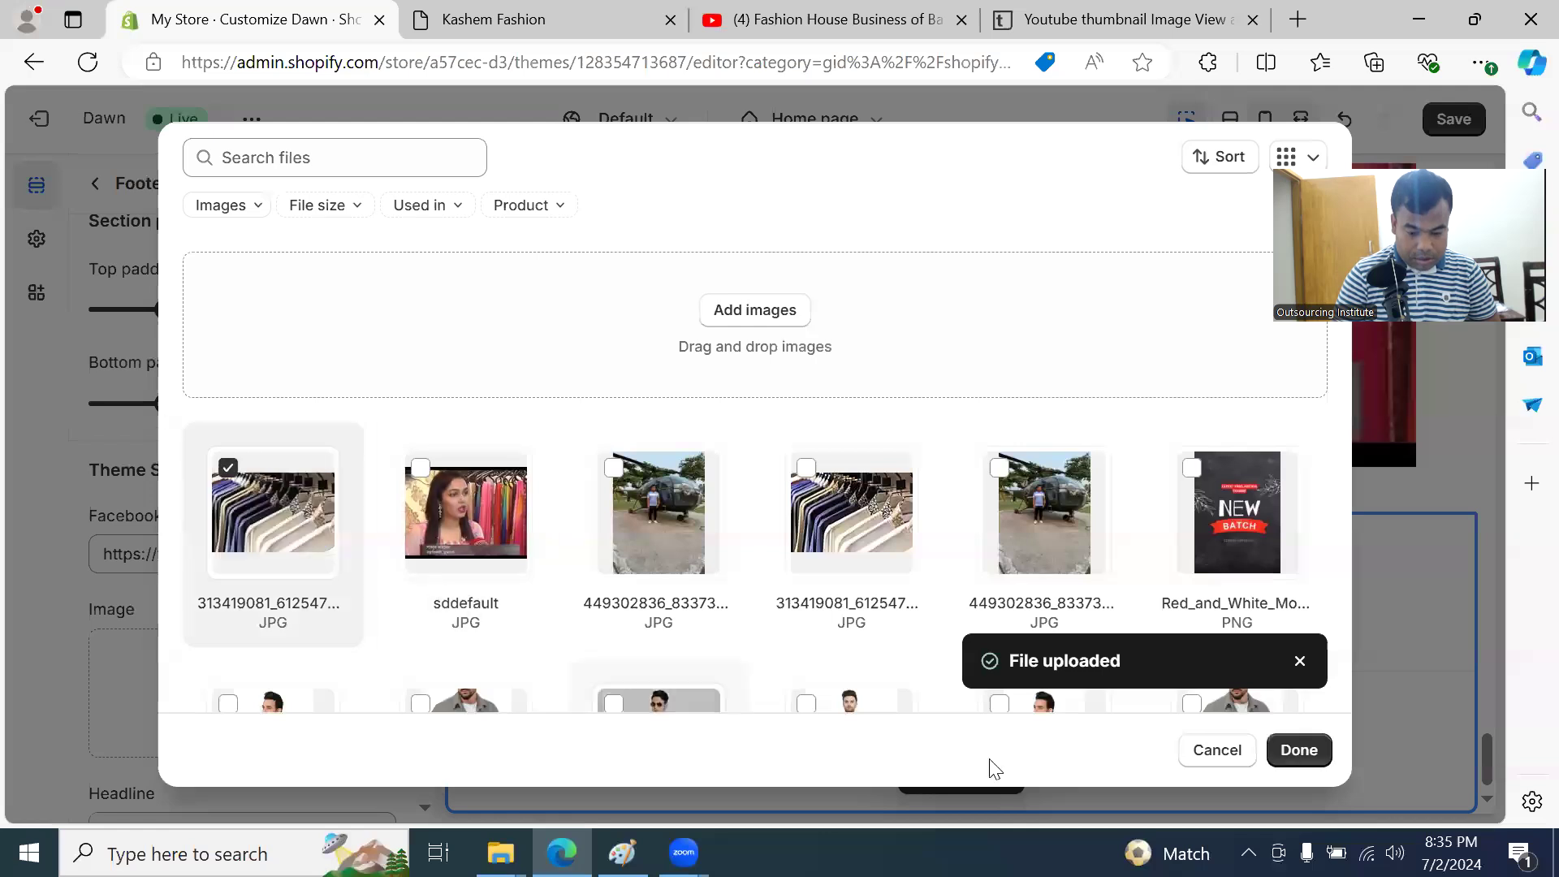
left_click(1304, 754)
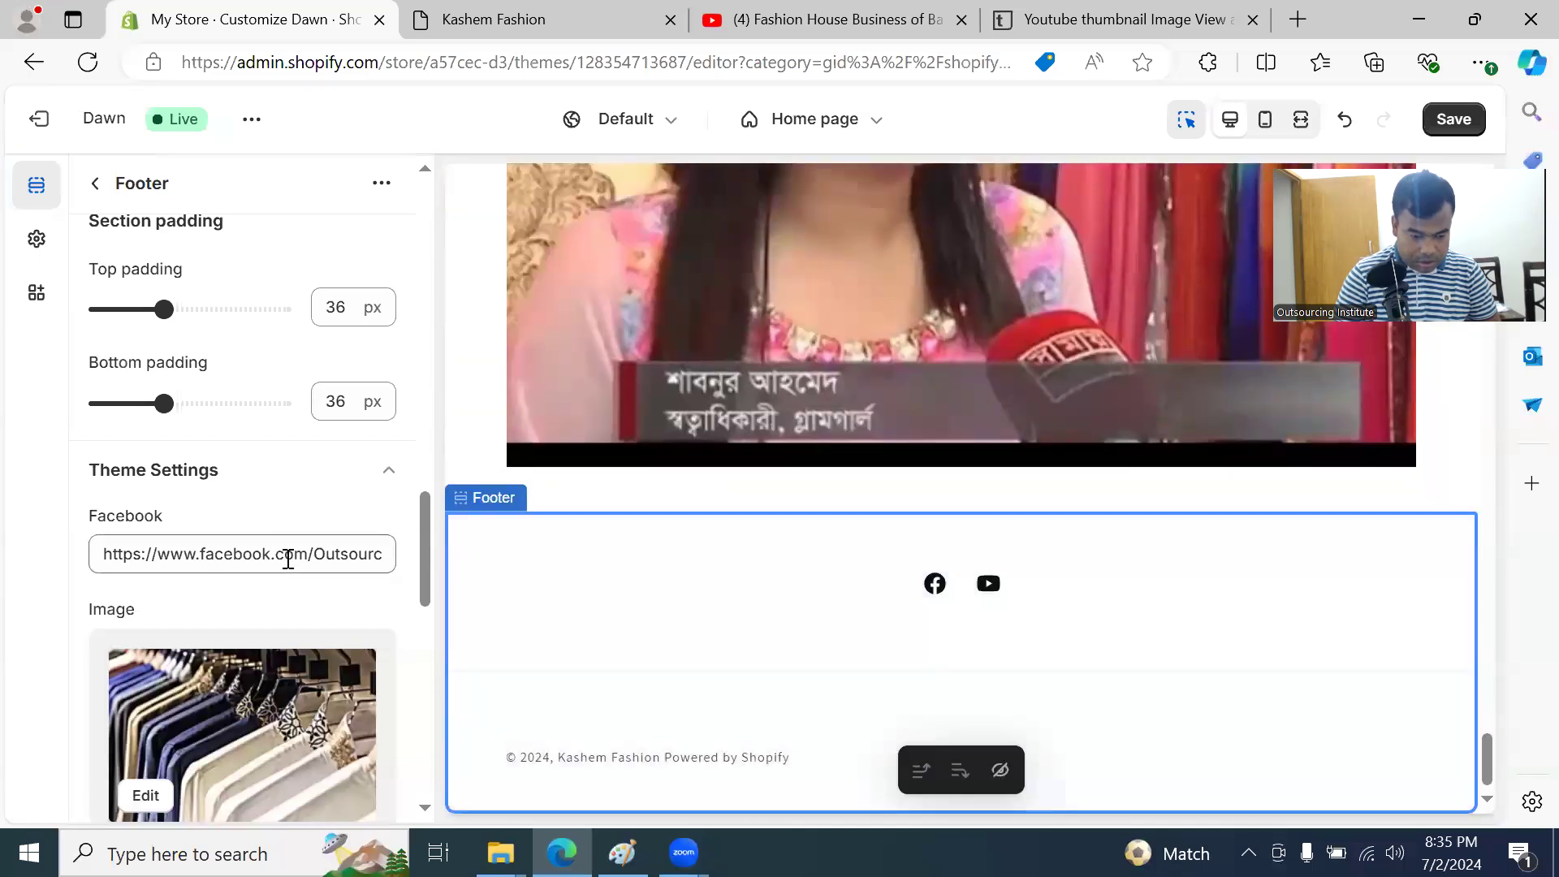
Step: Check the social media link fields and other Footer options, then save the theme changes
scroll(291, 526, "down", 8)
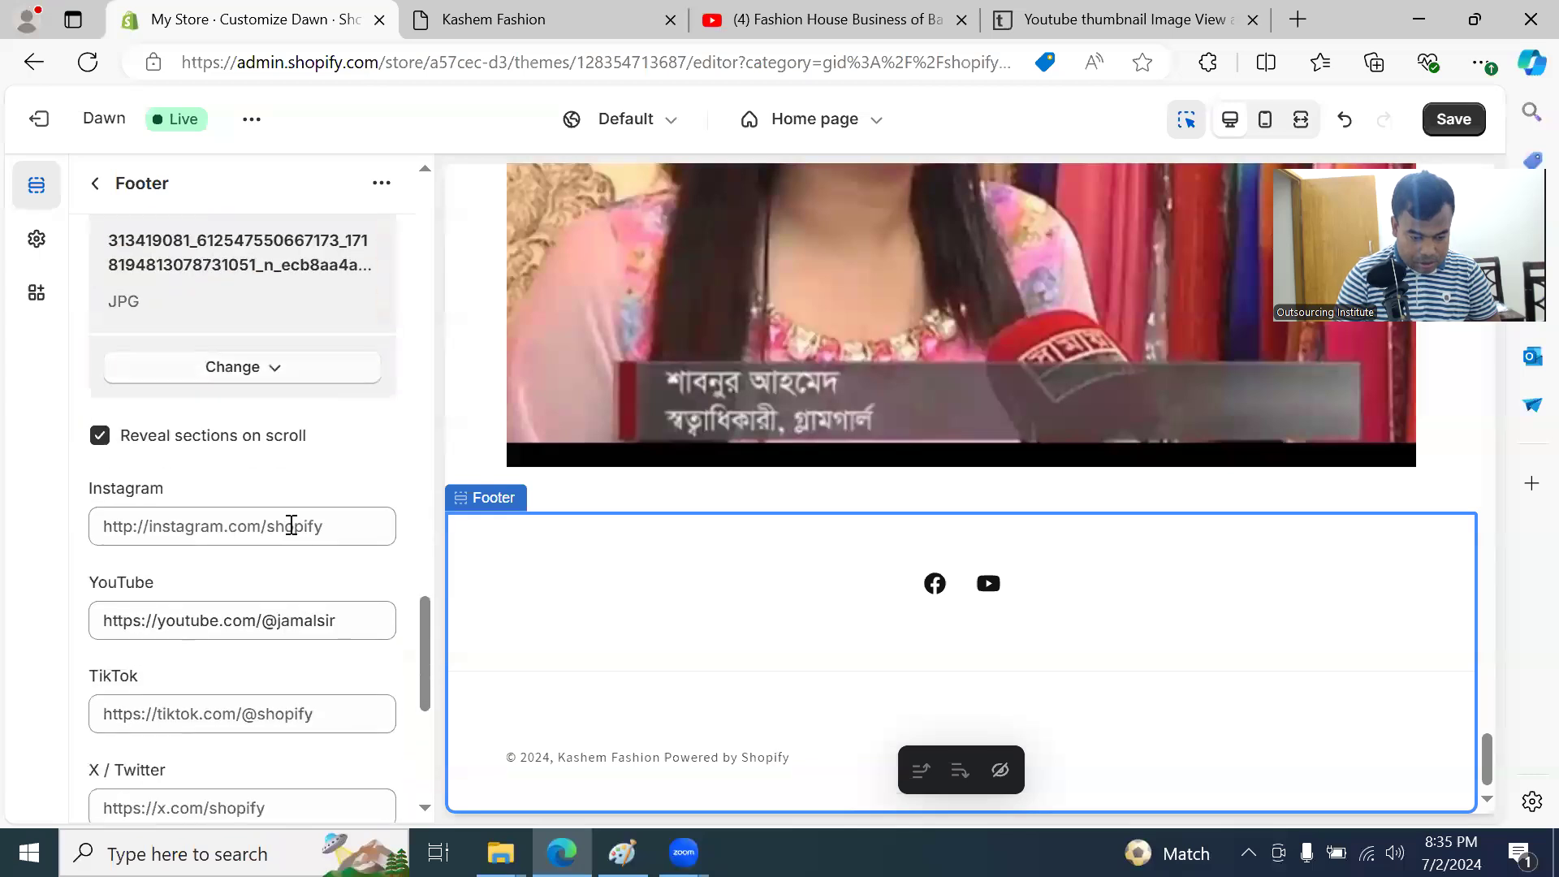
scroll(242, 488, "down", 10)
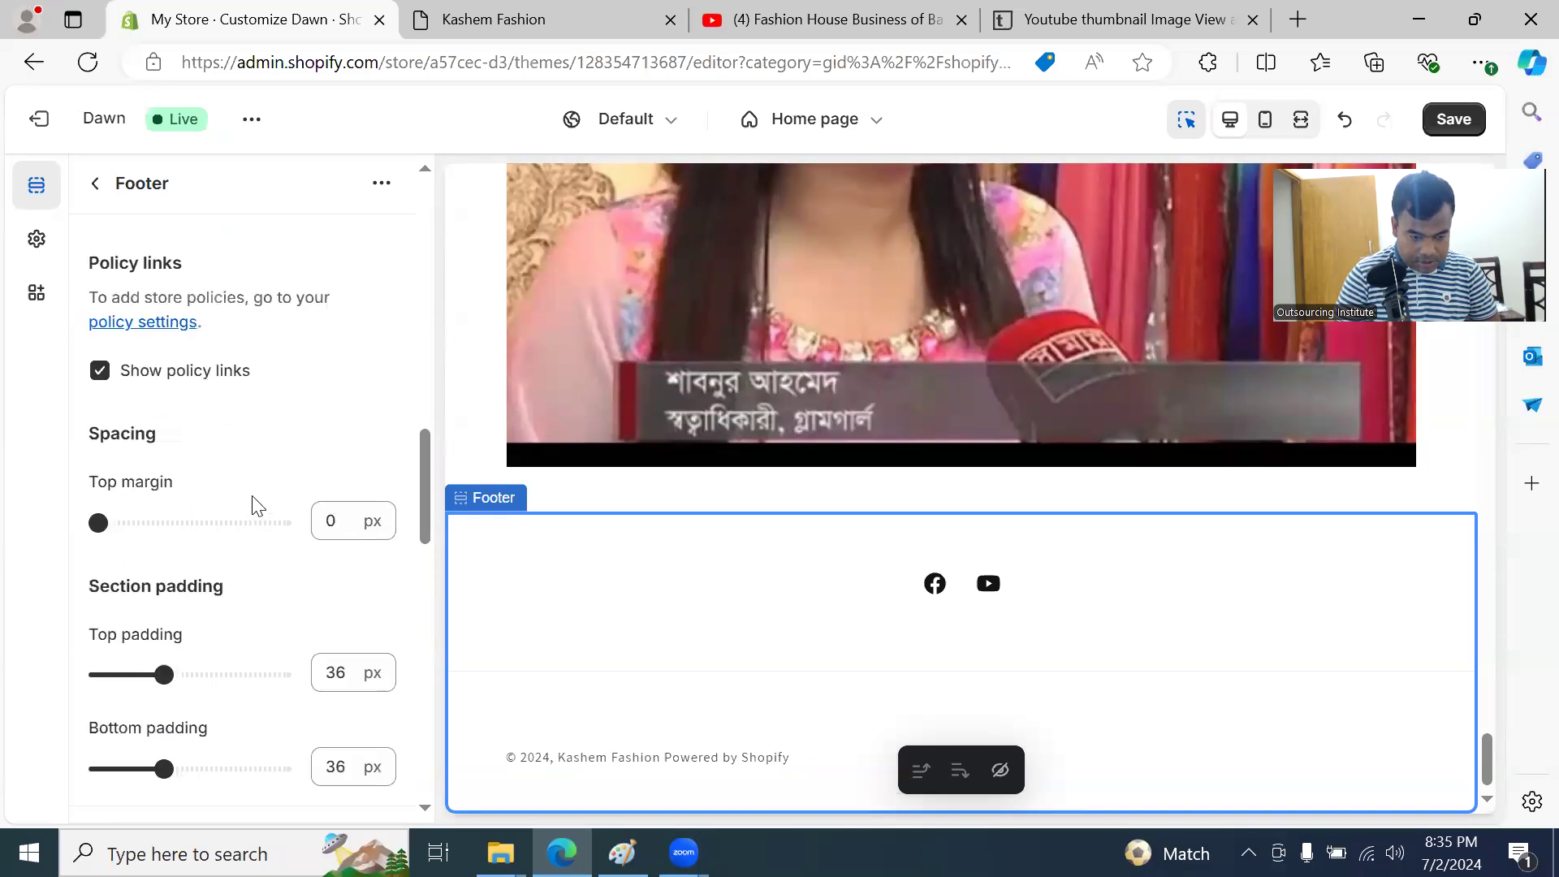
scroll(259, 509, "up", 2)
scroll(258, 509, "up", 10)
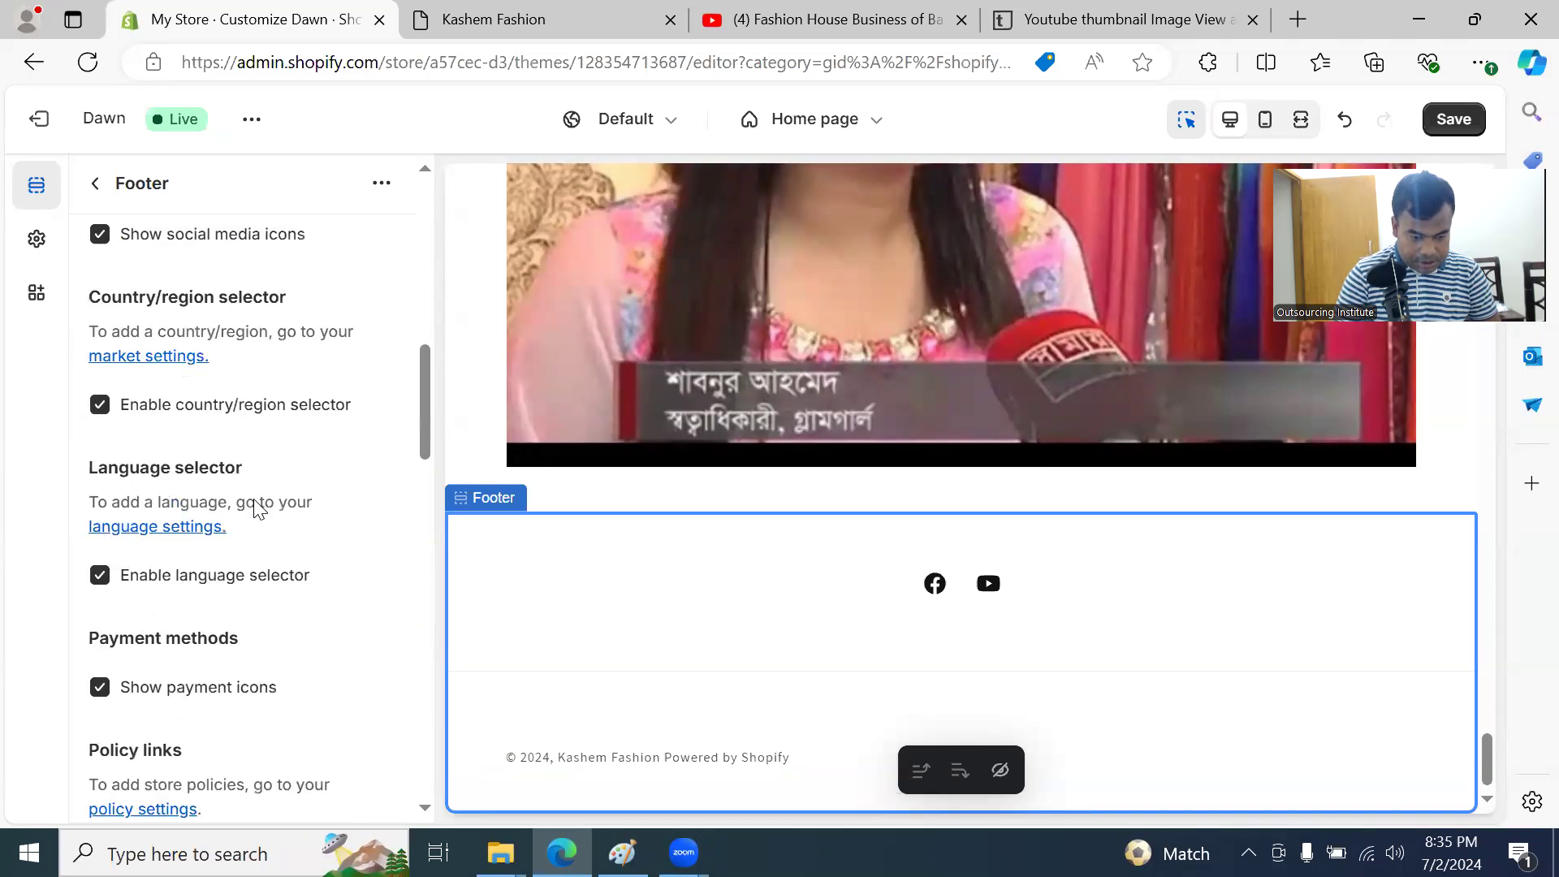
scroll(256, 502, "up", 5)
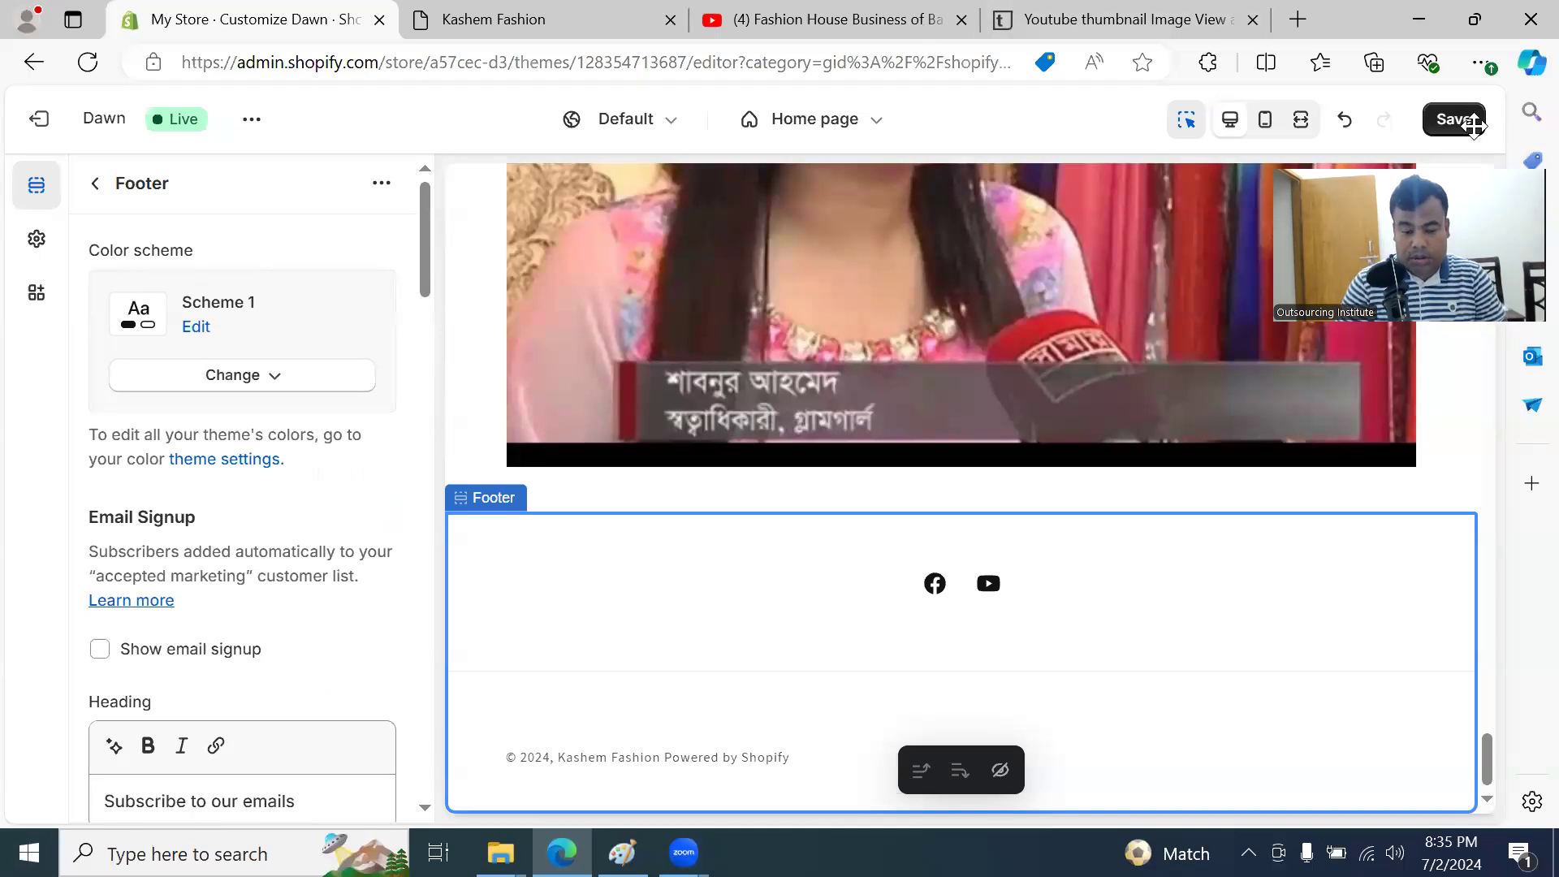
key("ctrl+s")
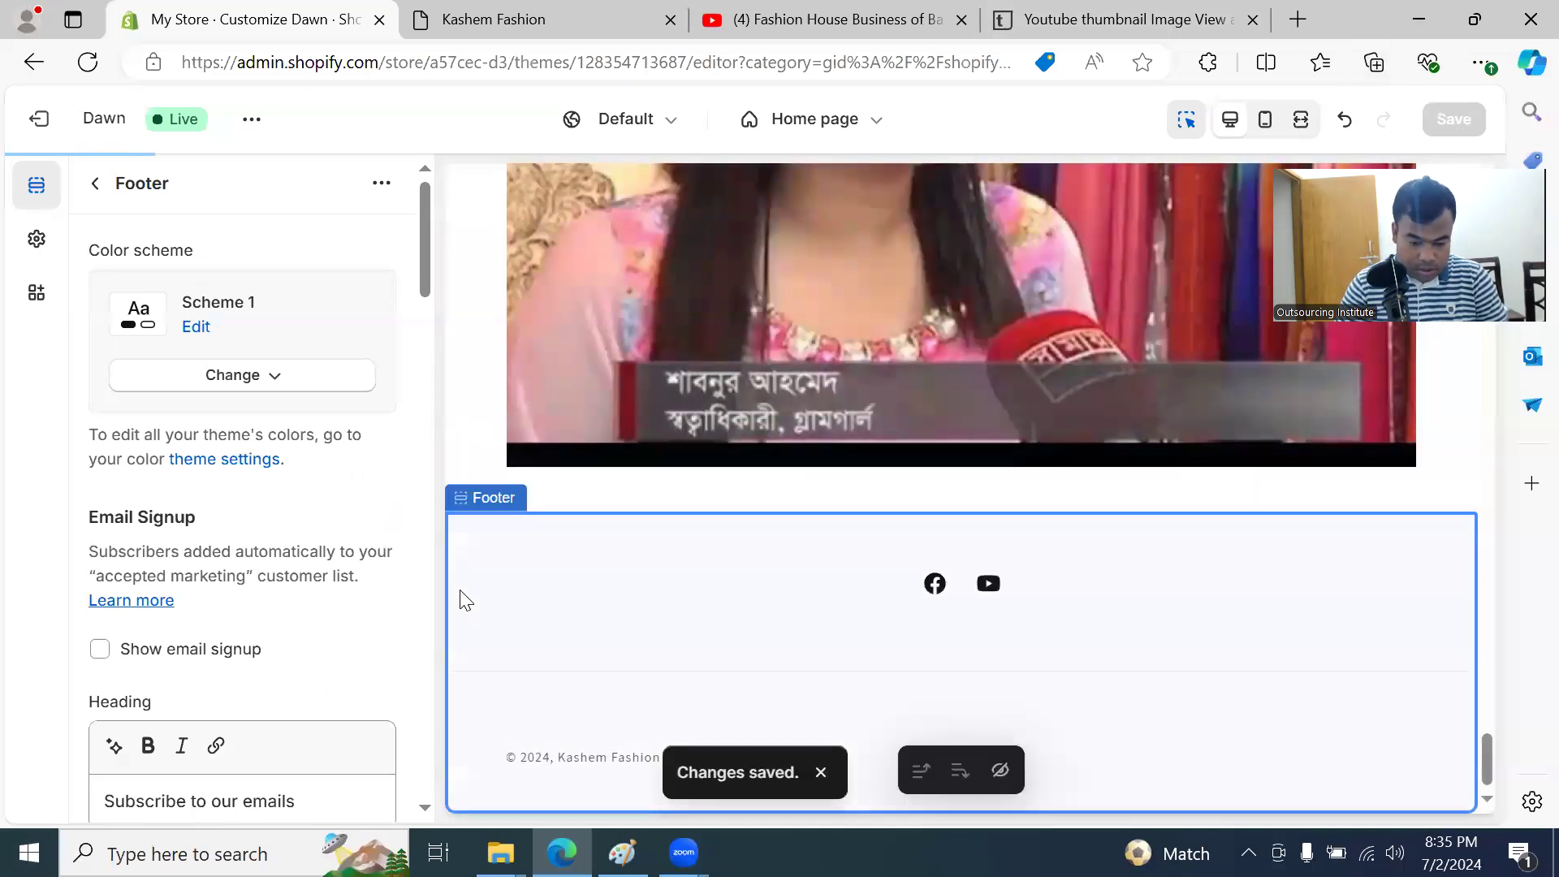
Step: Look through the Footer settings again, from the color scheme and email signup down to the social media links and Custom CSS
scroll(434, 660, "down", 2)
scroll(435, 661, "down", 4)
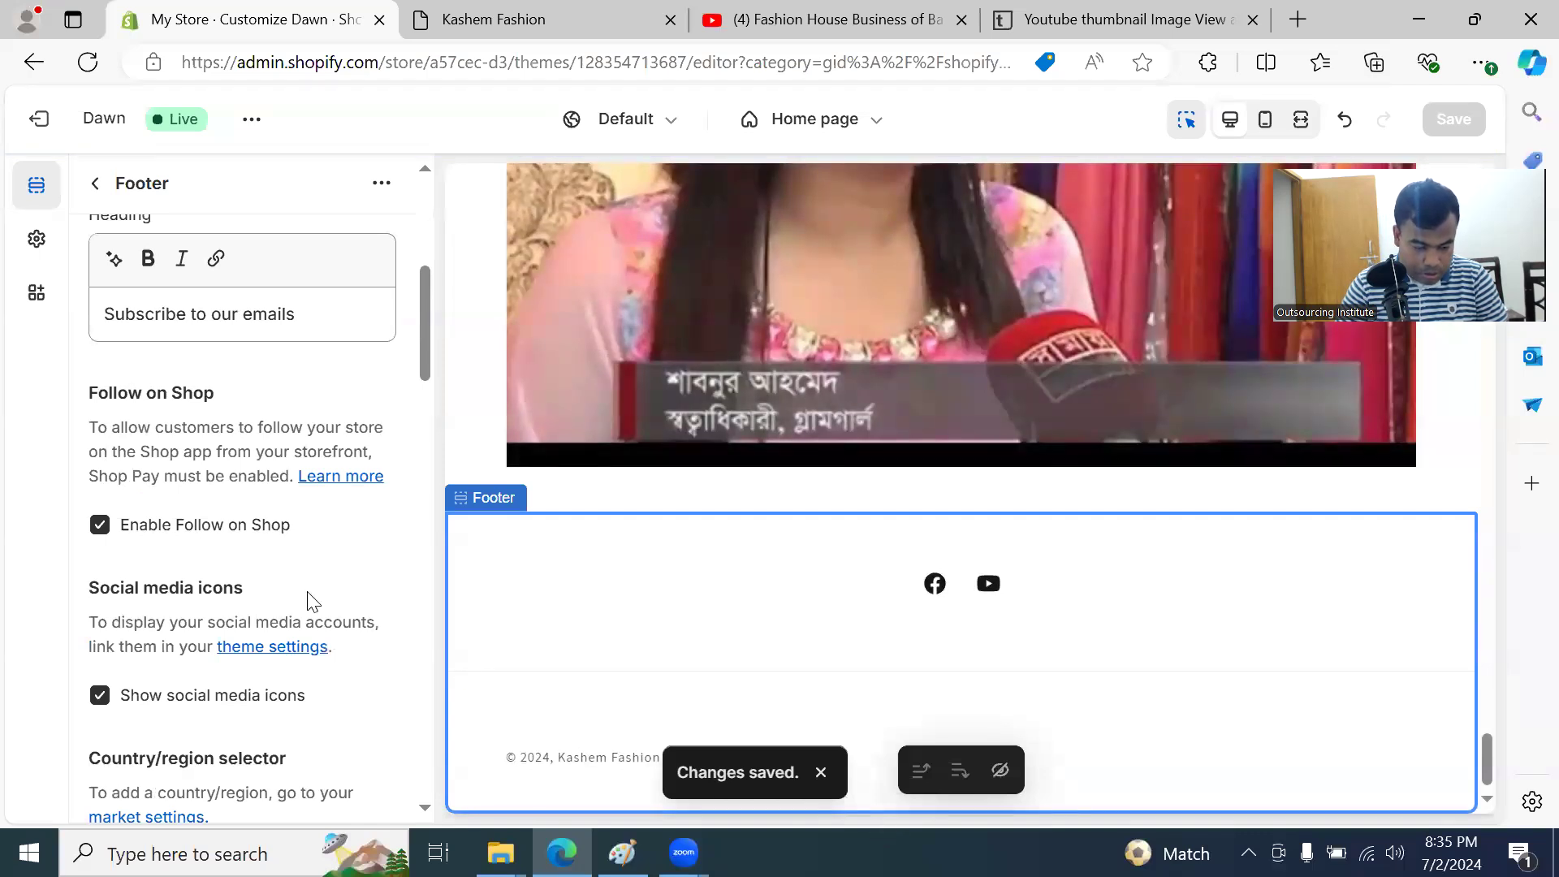
scroll(307, 593, "down", 12)
scroll(309, 586, "down", 9)
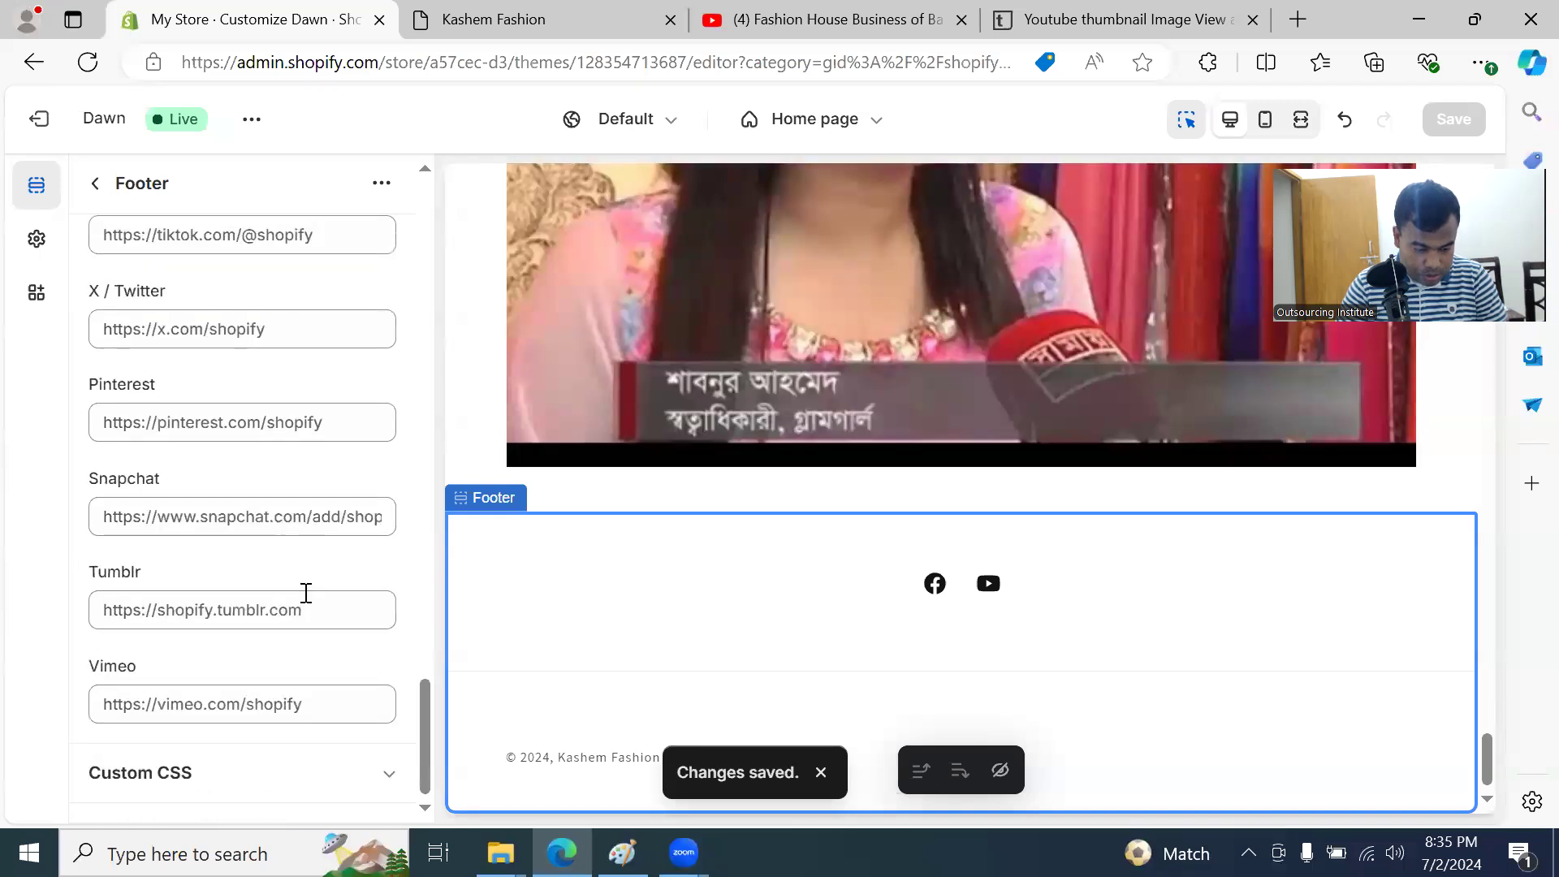
scroll(306, 597, "up", 15)
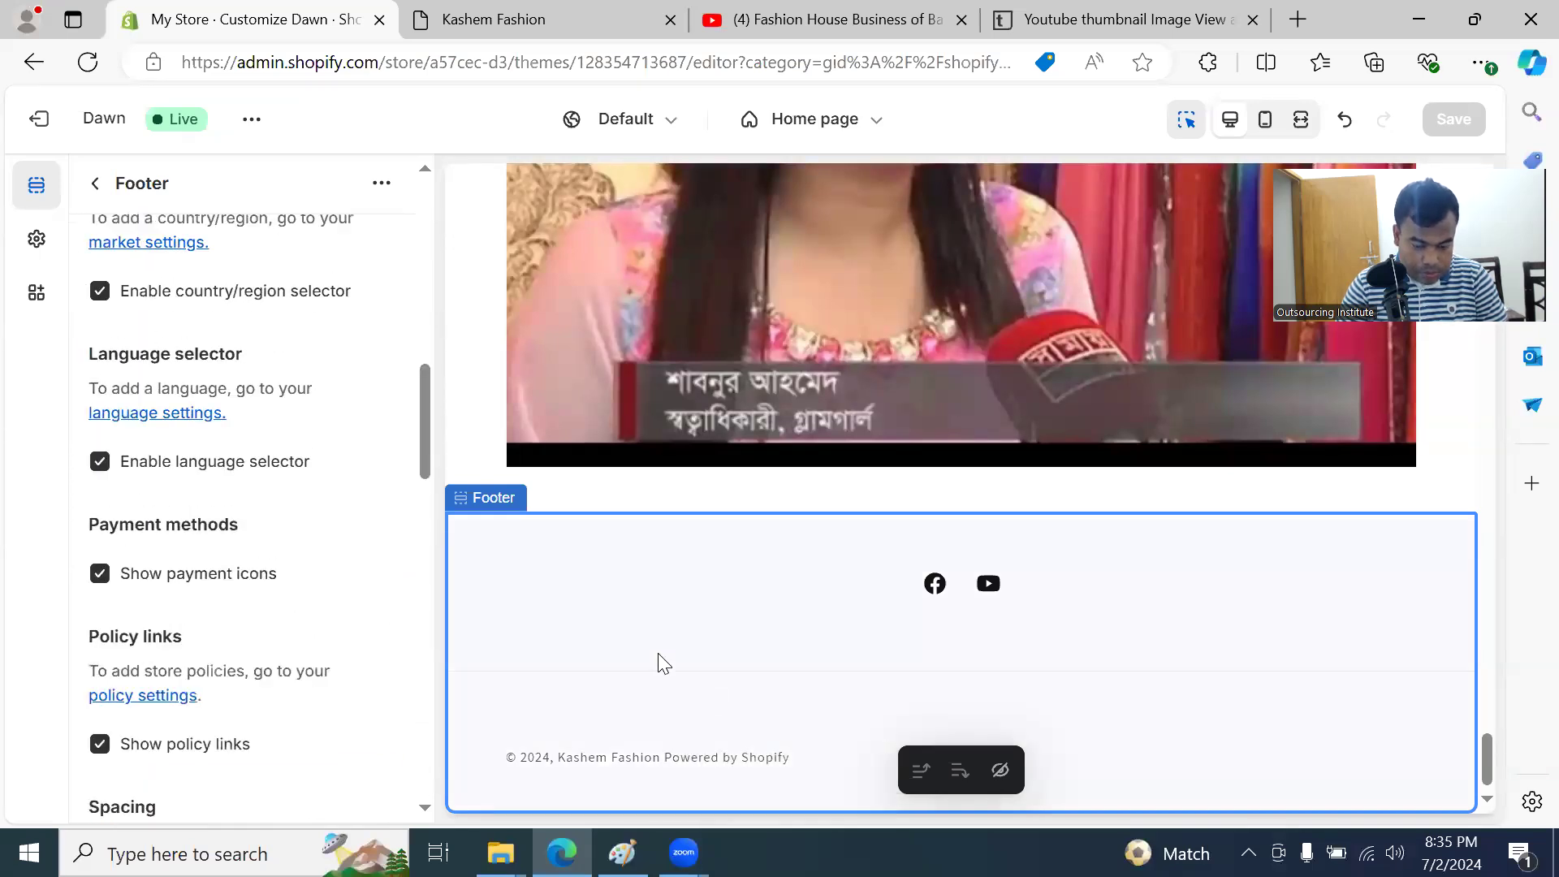
scroll(410, 642, "up", 6)
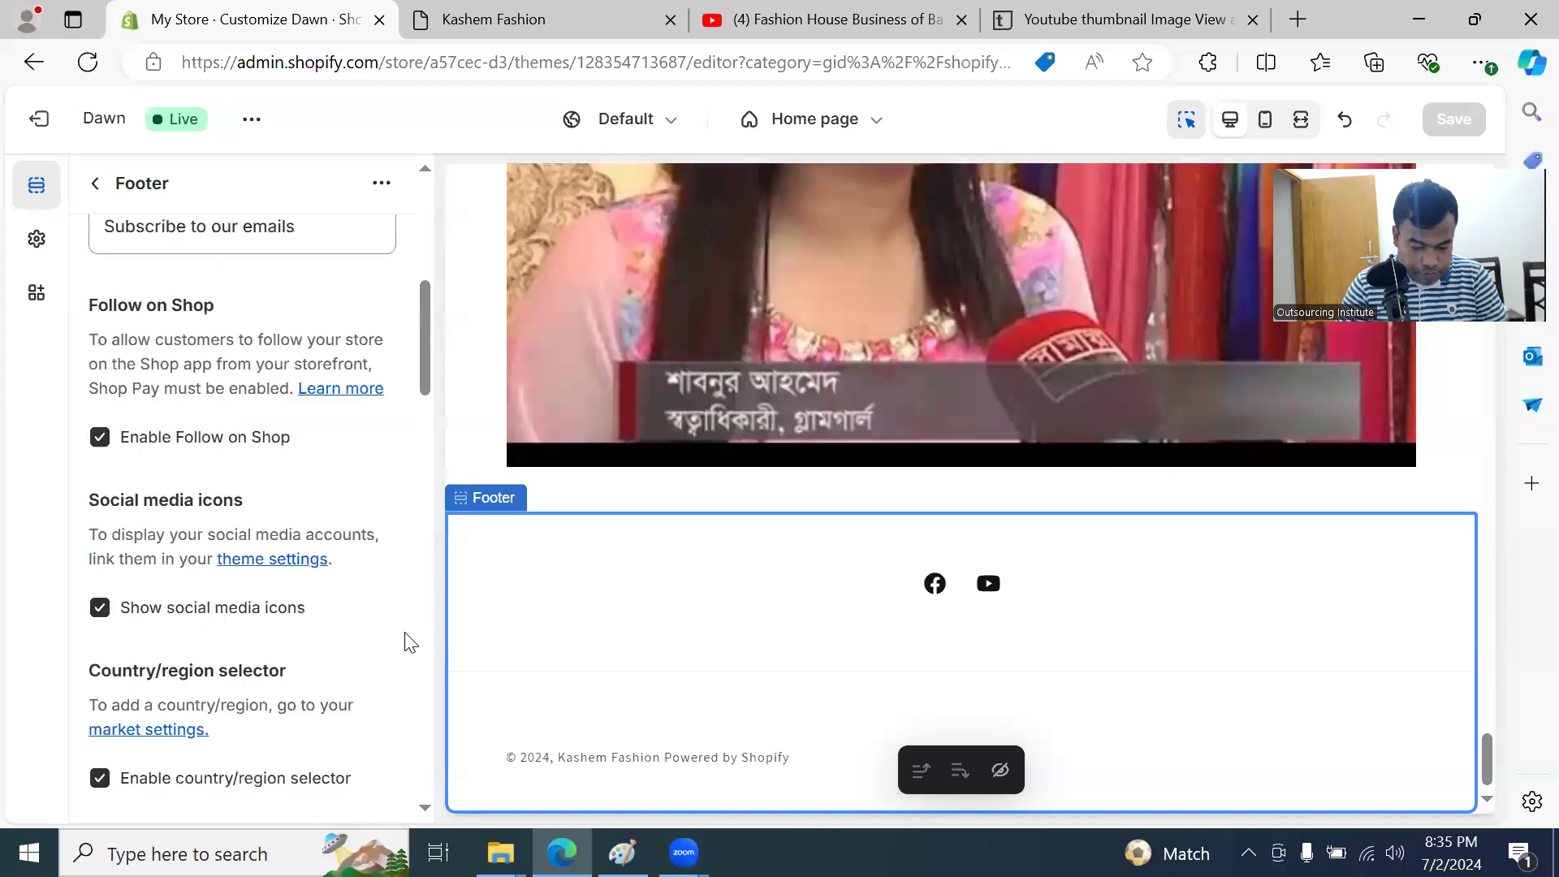
scroll(410, 642, "up", 3)
scroll(366, 599, "up", 4)
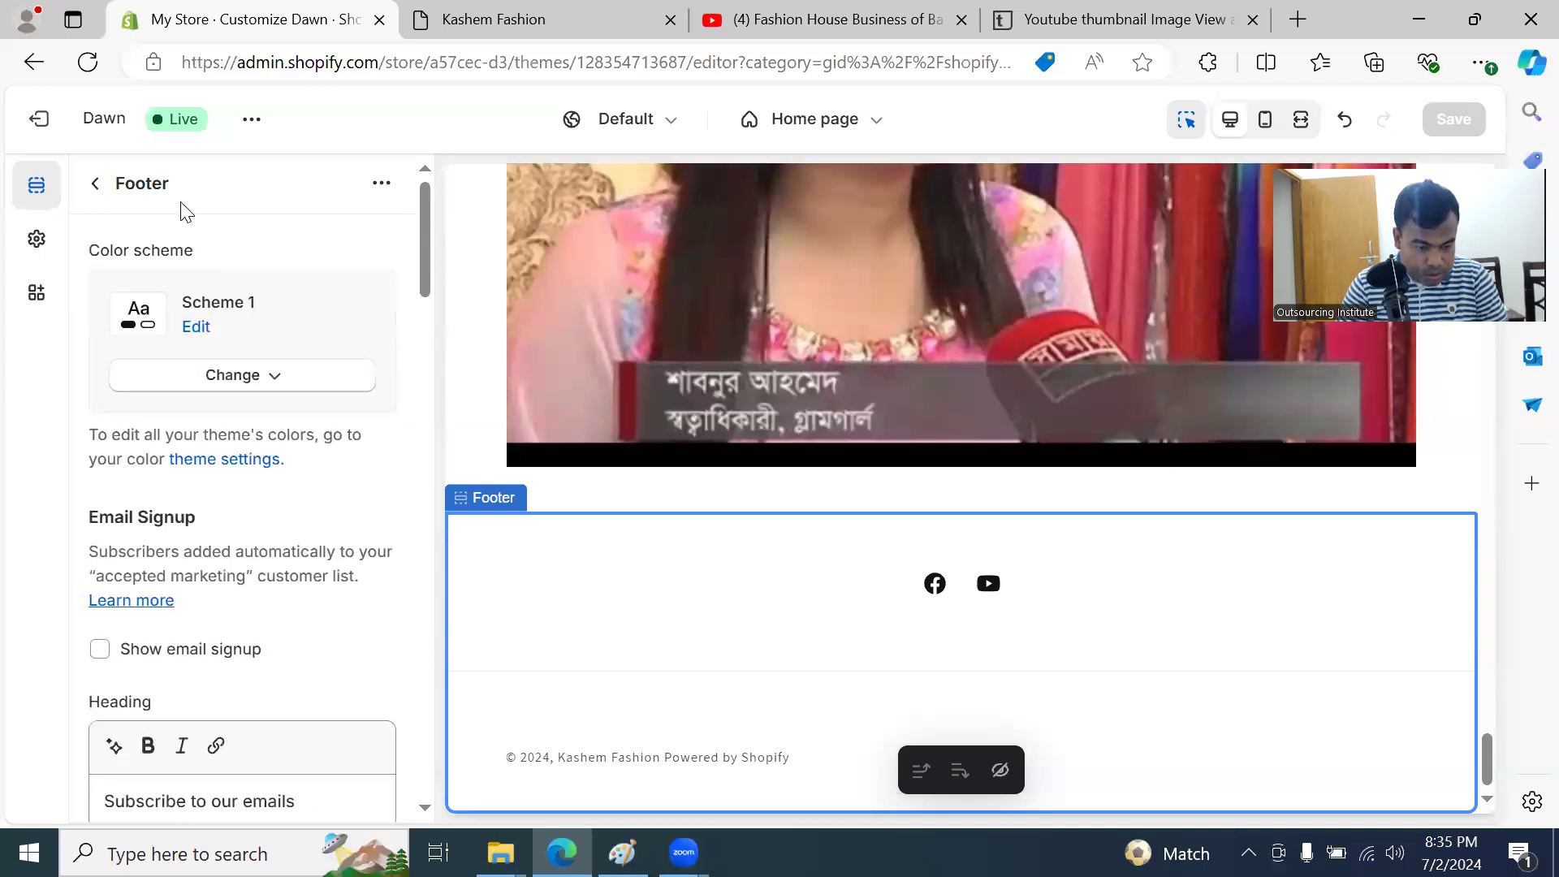
Step: Return to the home page's section list and add a Menu block to the Footer
left_click(98, 186)
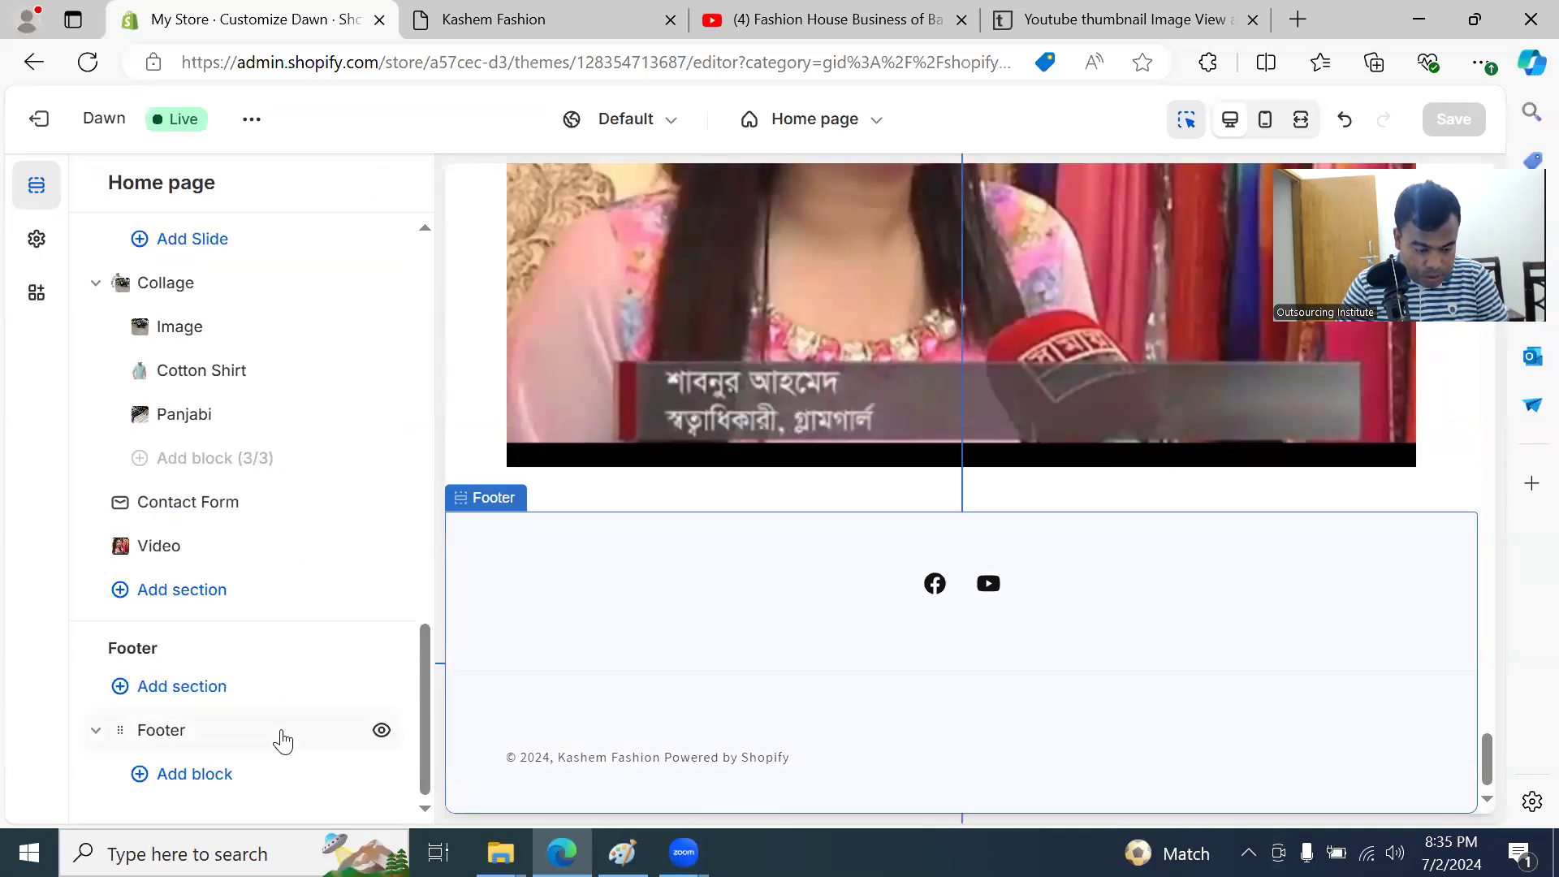
left_click(218, 784)
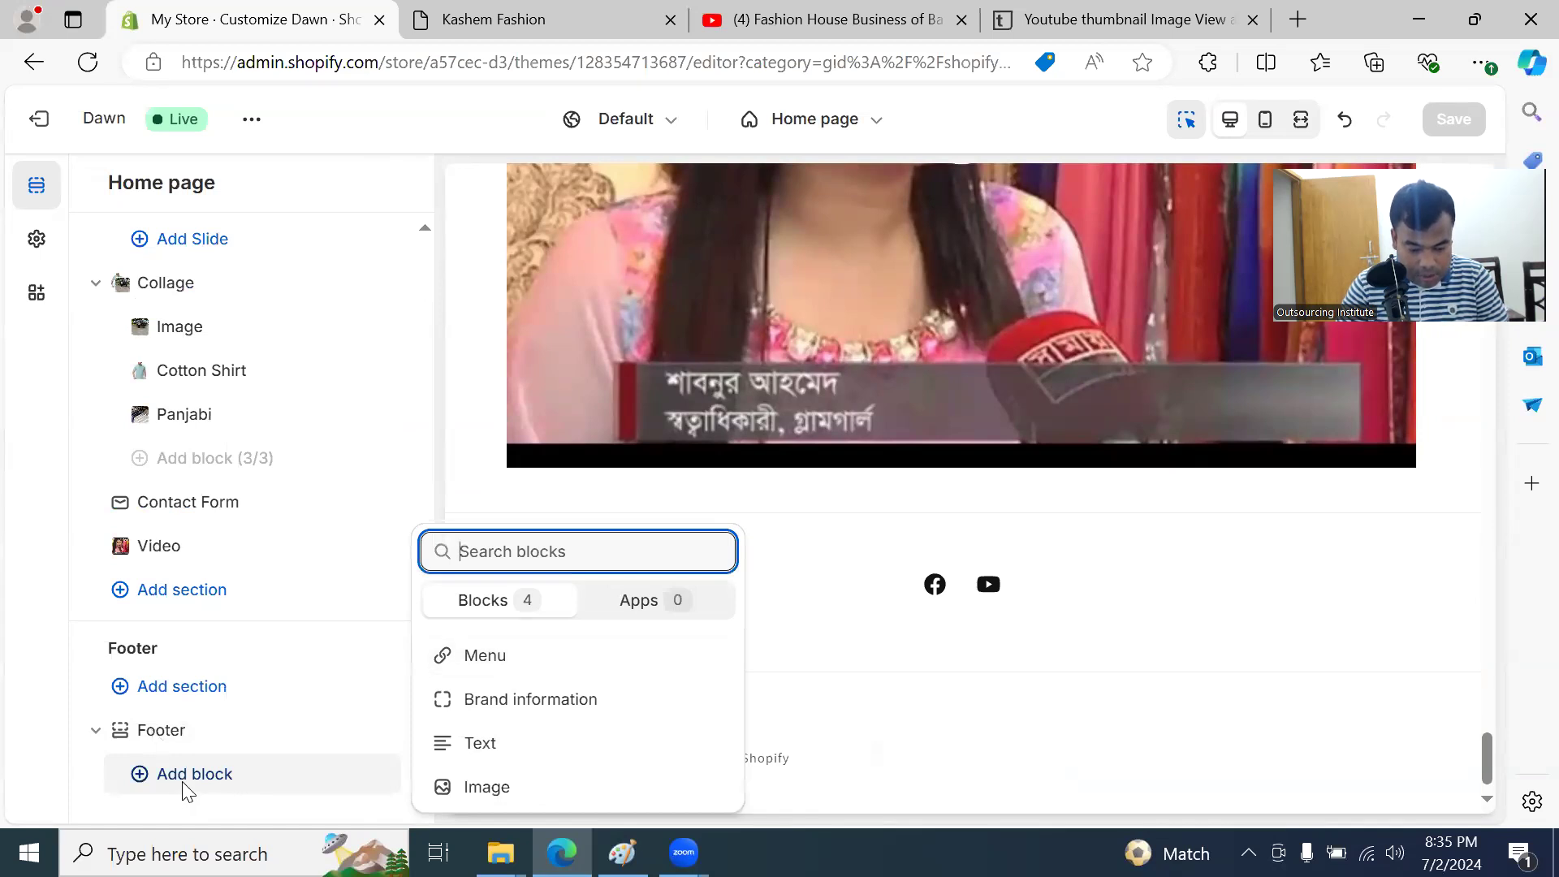
left_click(506, 662)
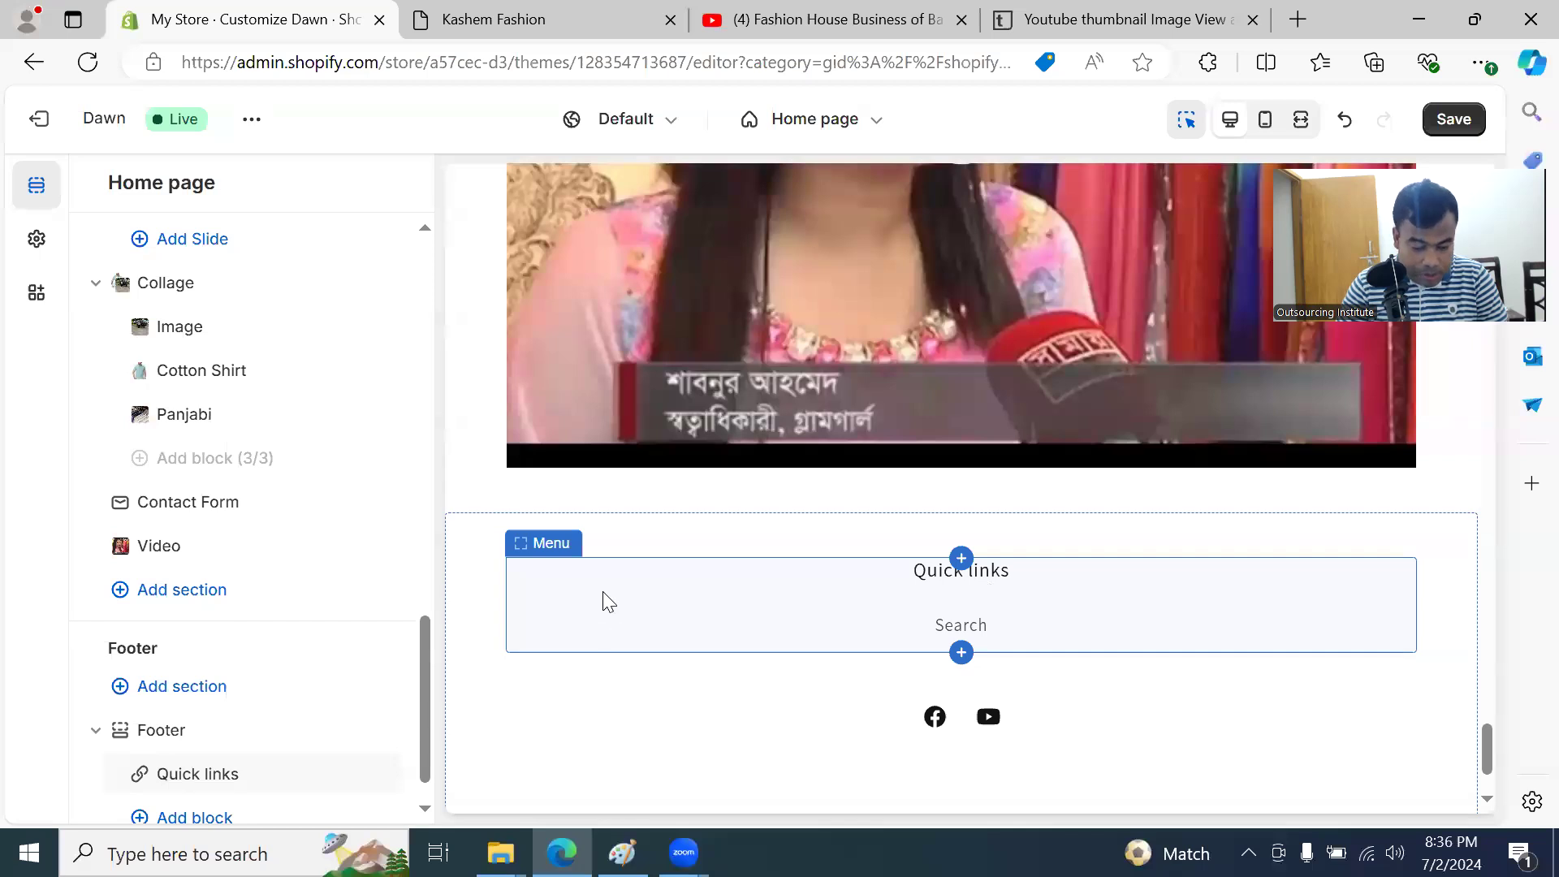
Step: Open the Quick links block's settings in the Footer and open its Footer menu for editing in the store's navigation
scroll(313, 766, "down", 1)
scroll(316, 739, "up", 2)
scroll(314, 741, "up", 1)
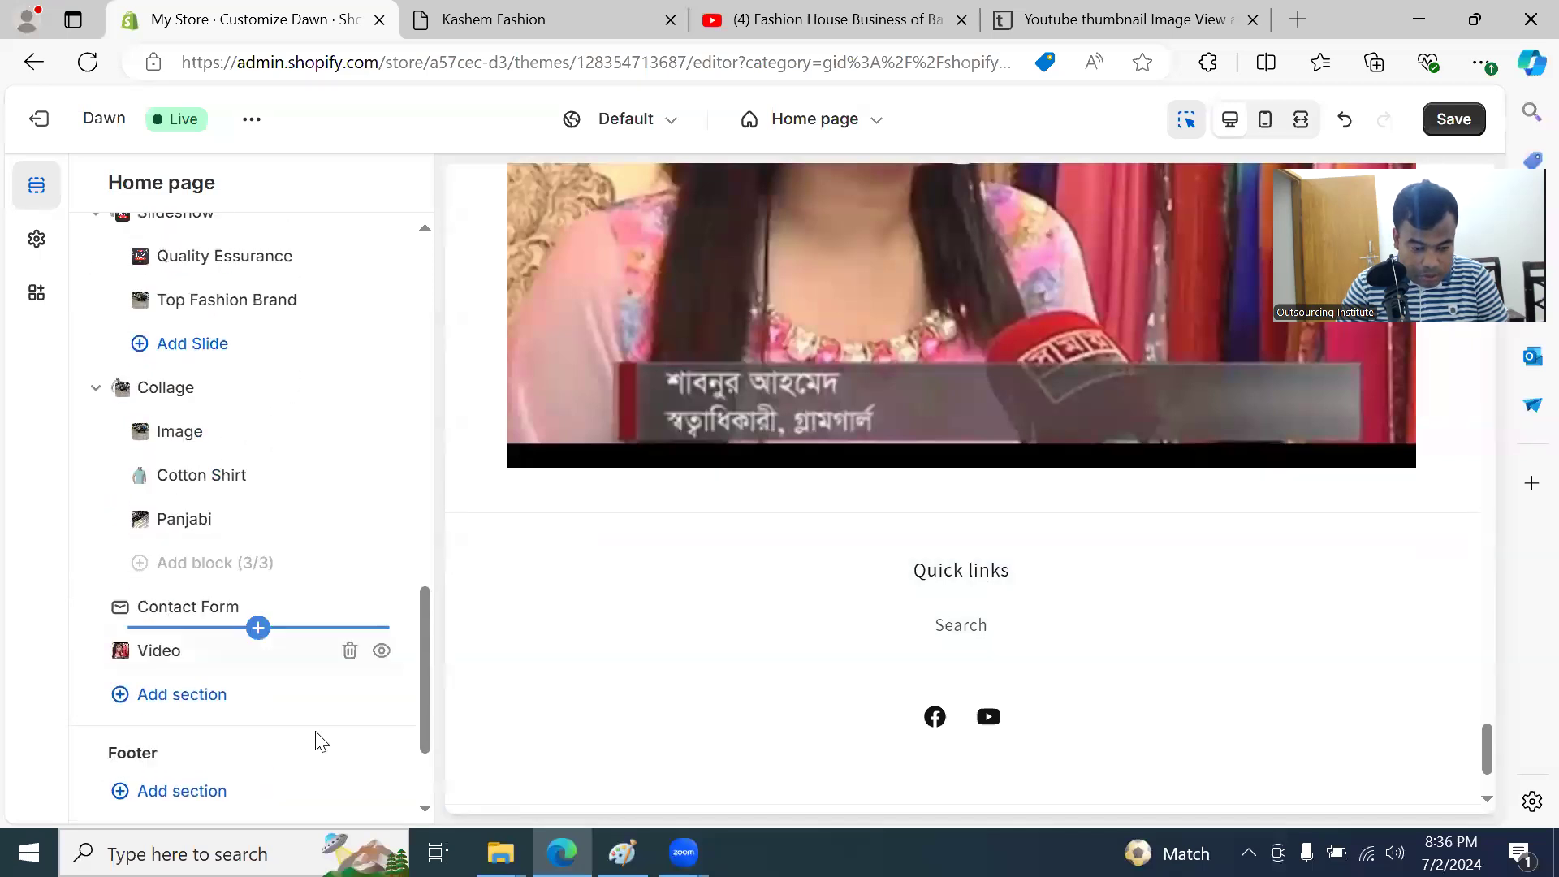
scroll(276, 795, "down", 2)
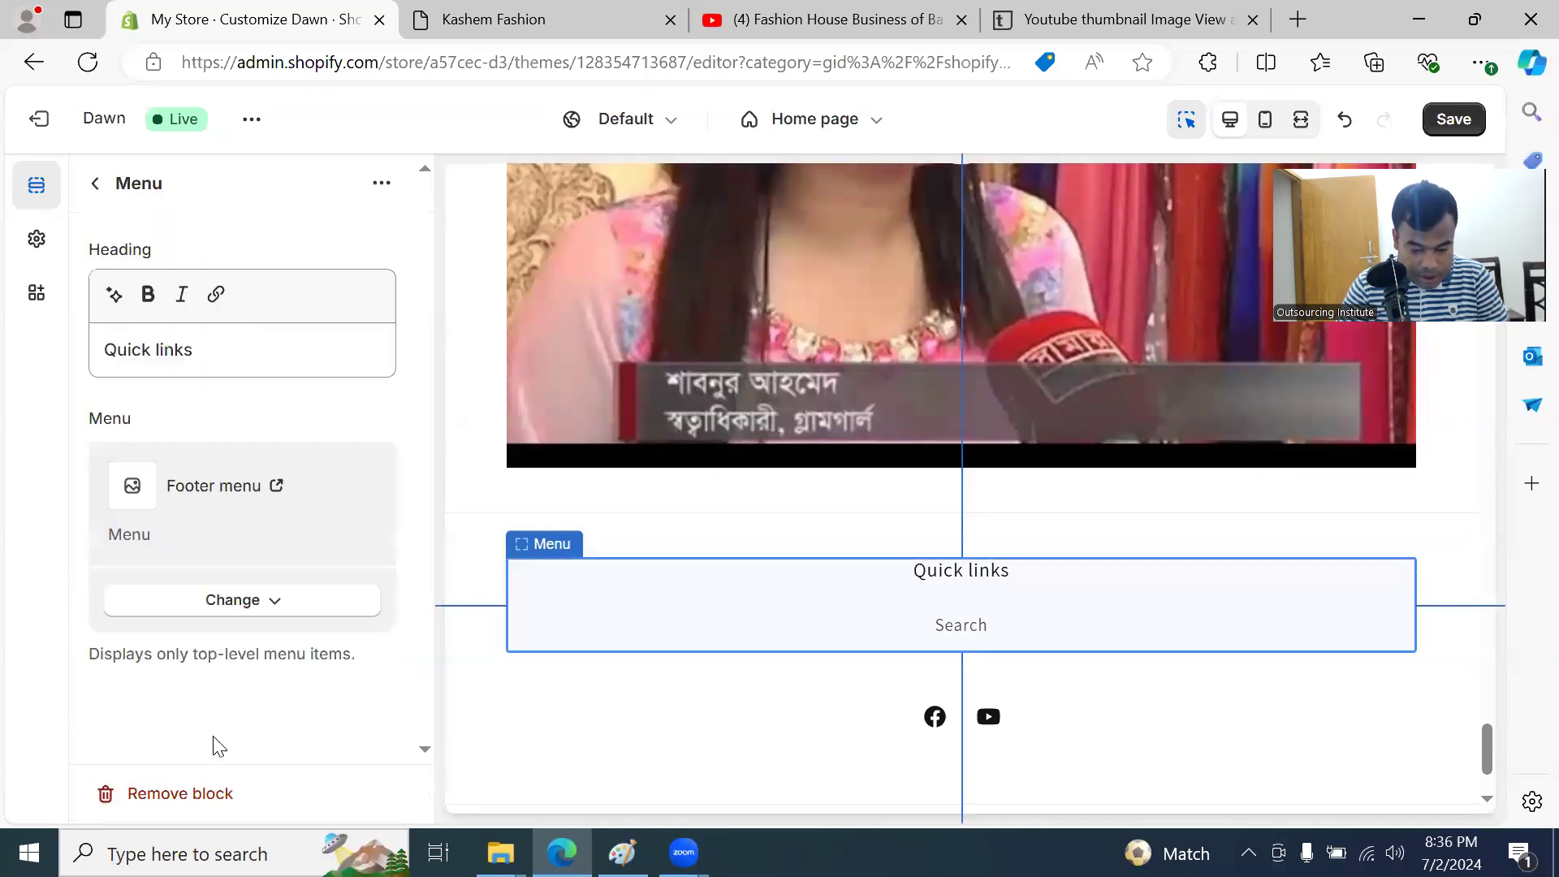
left_click(215, 739)
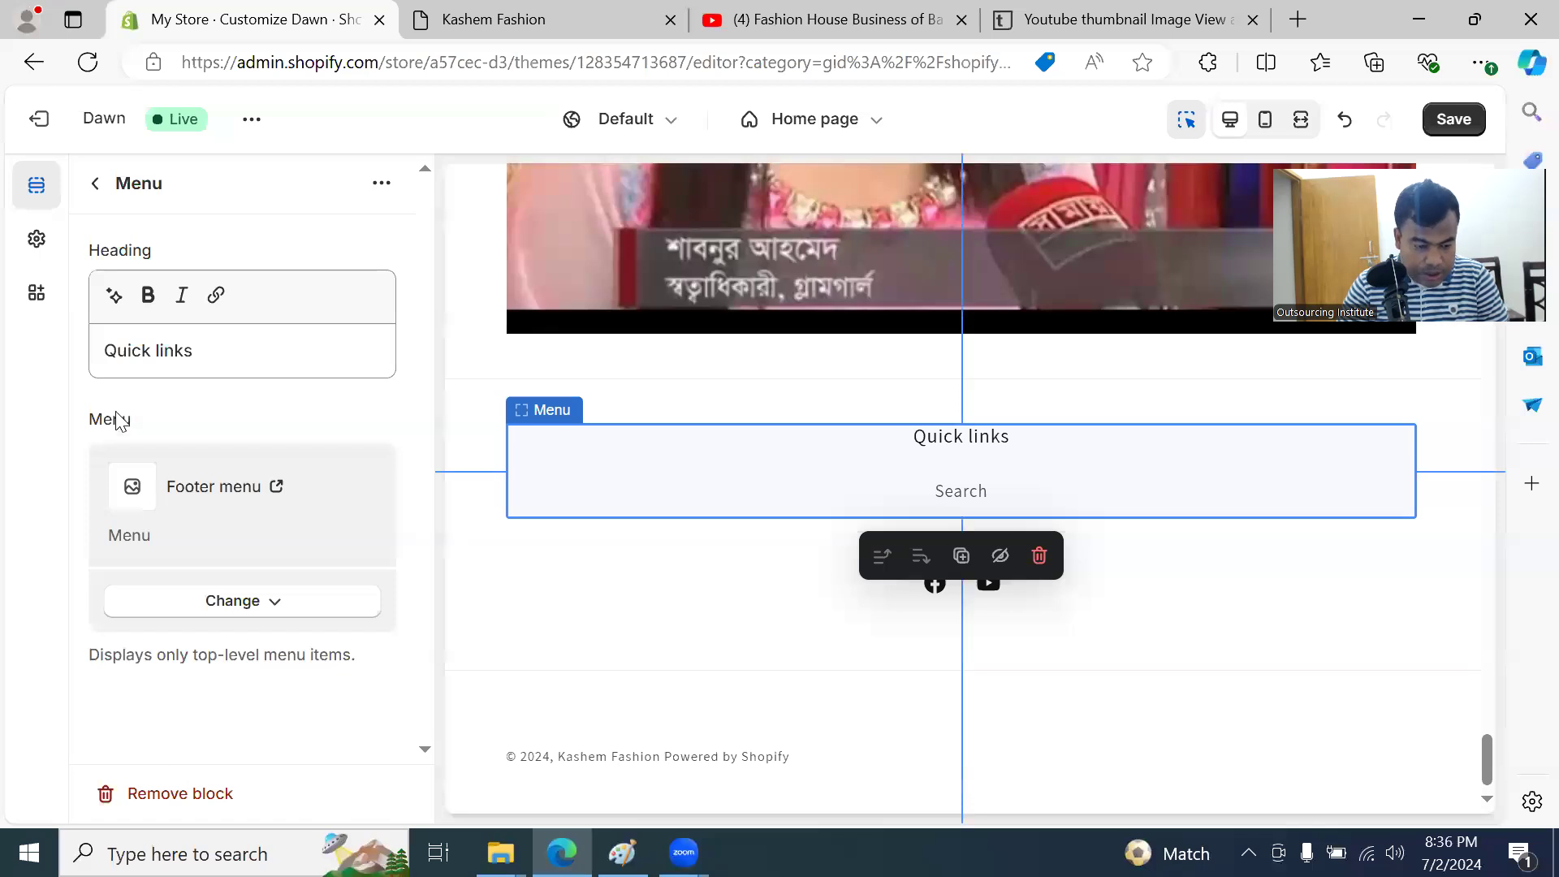
left_click(261, 485)
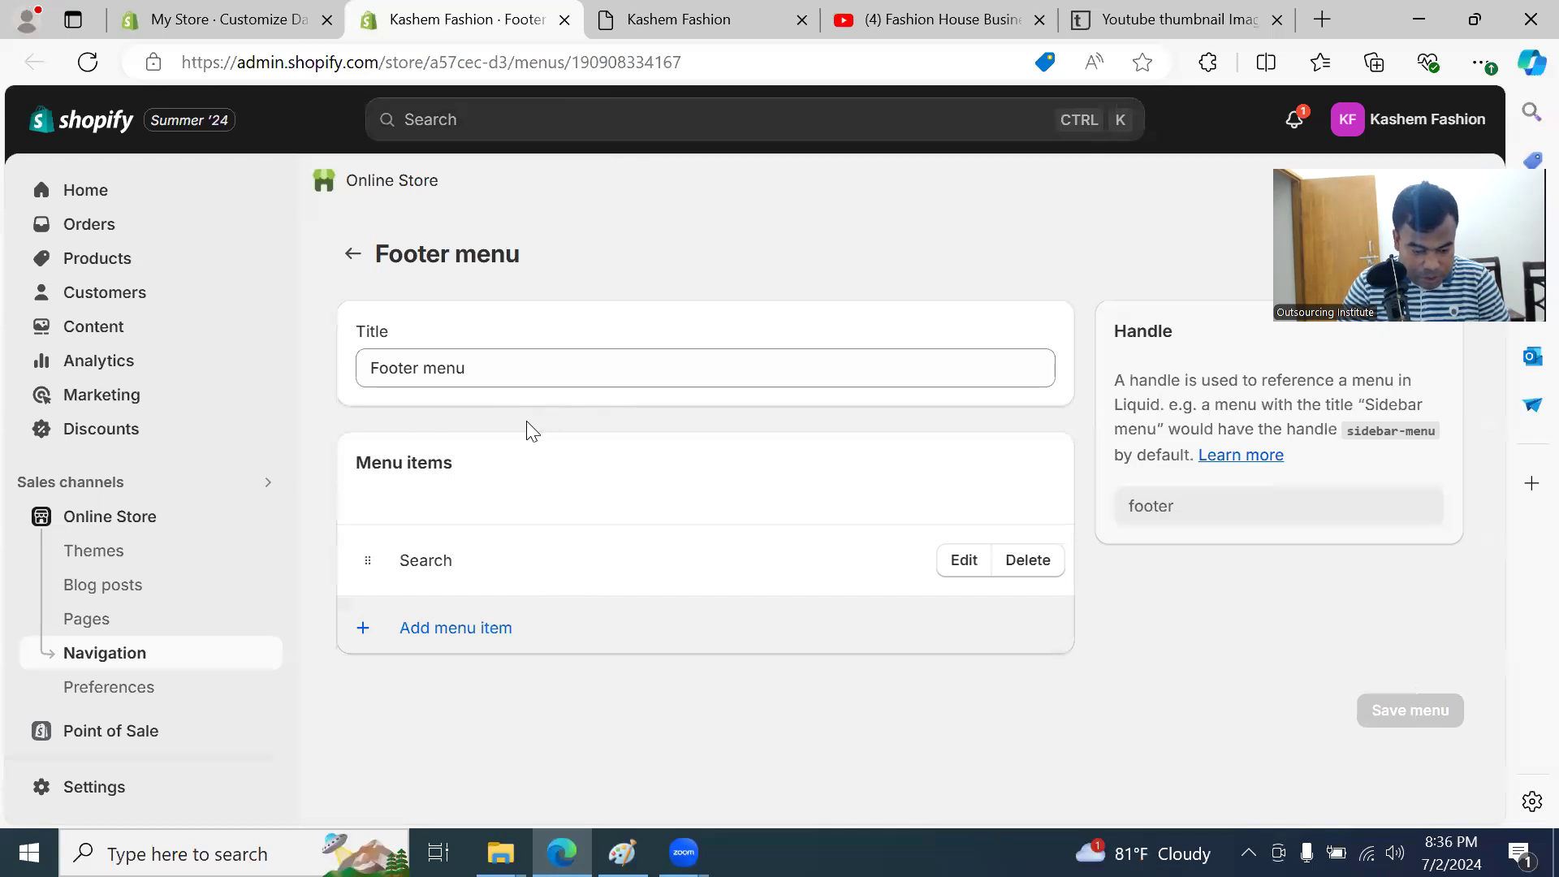
Step: Add a menu item named "panjabi collection" to the Footer menu, linked to the Panjabi collection
left_click(479, 636)
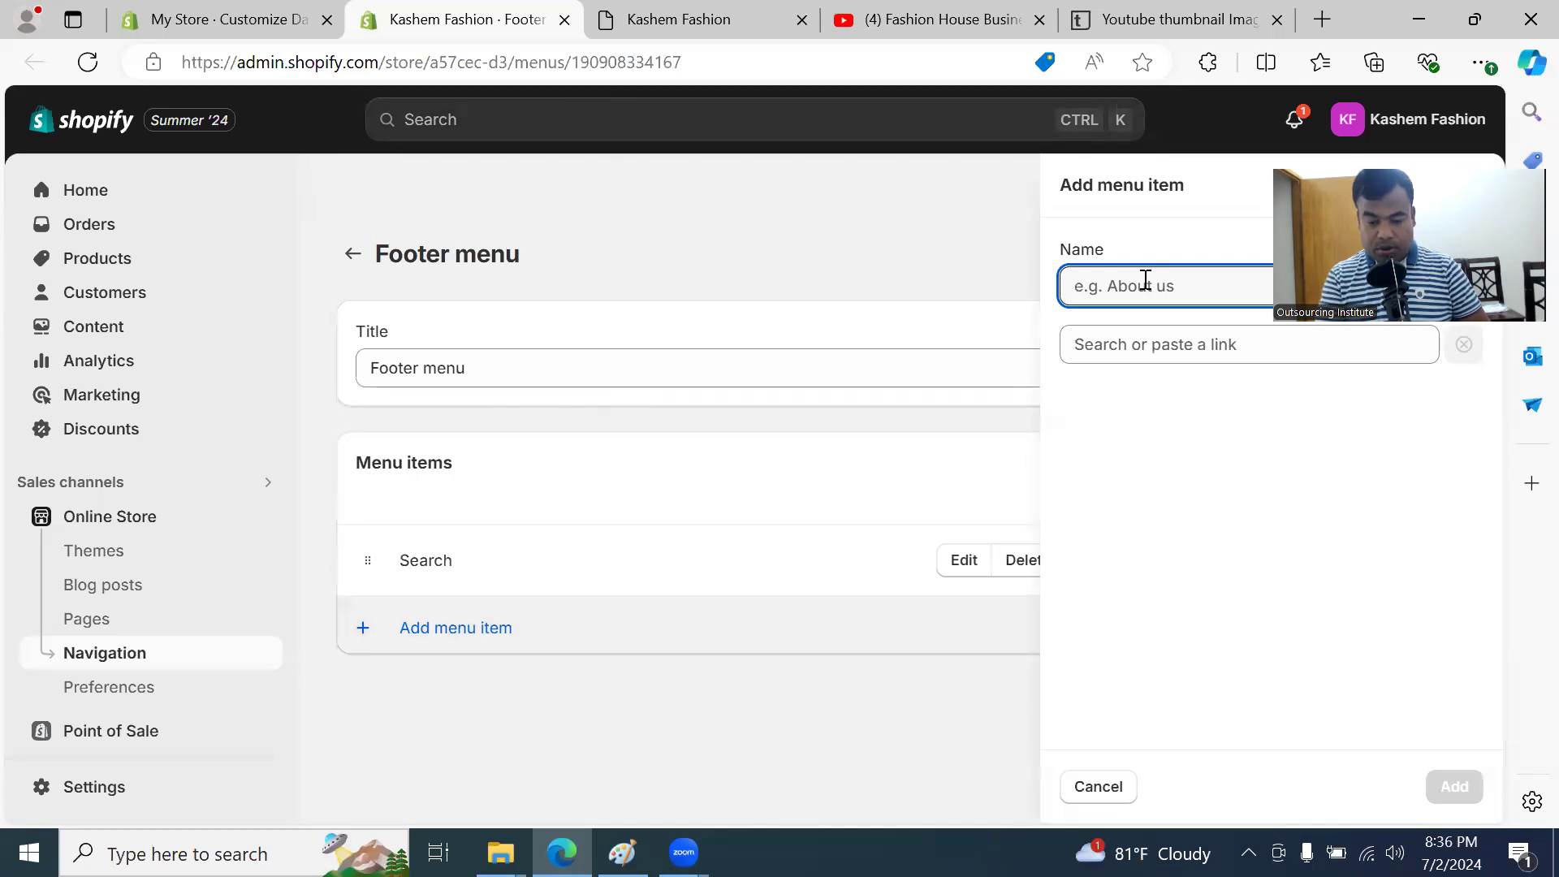
type("sh")
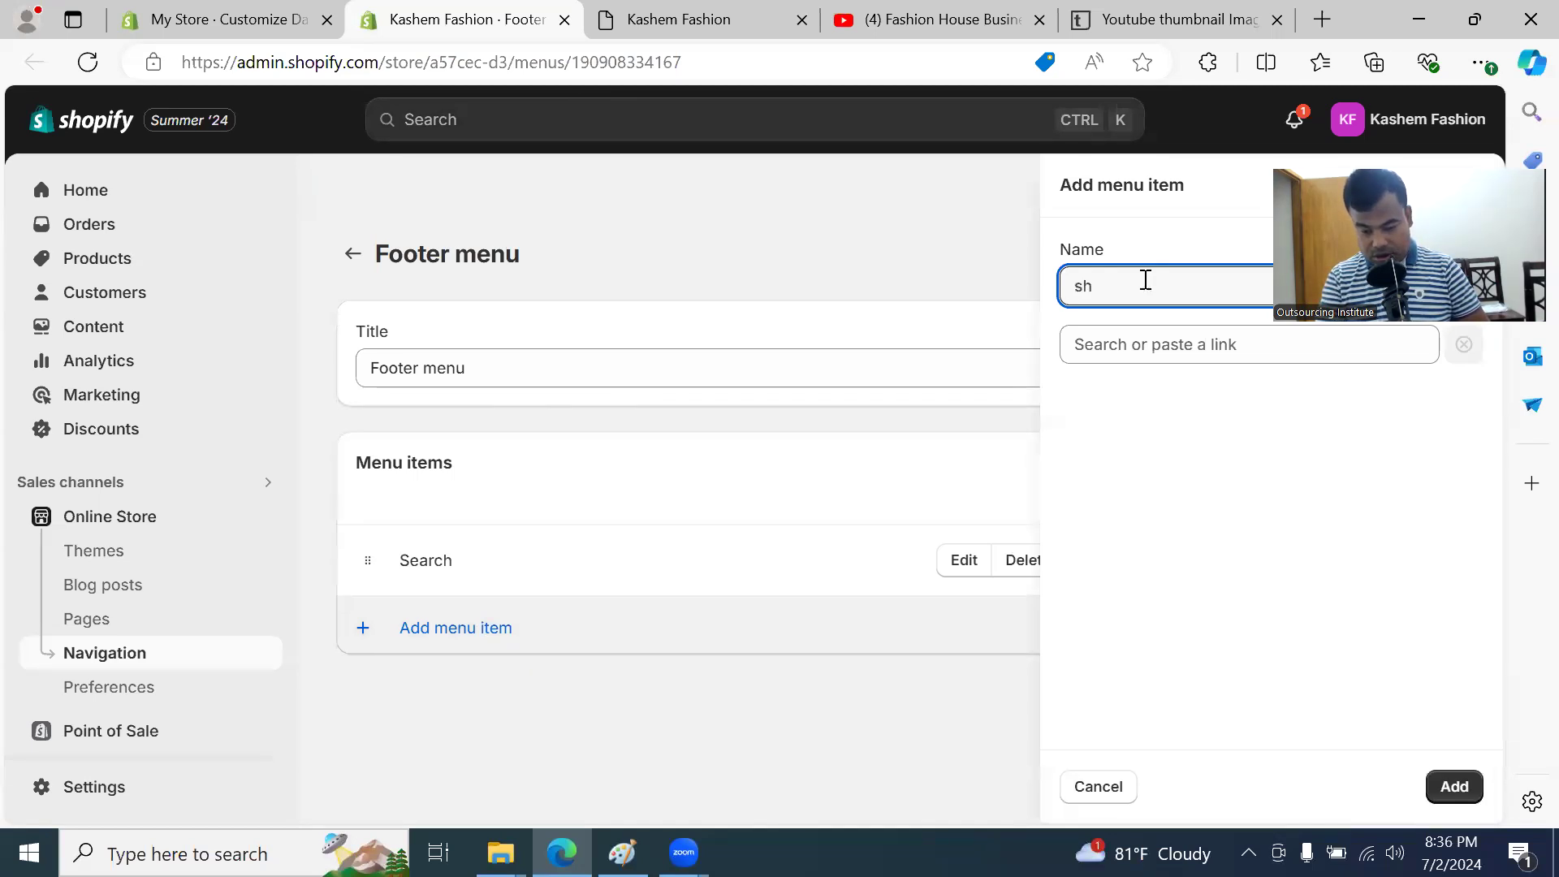
key("BackSpace")
key("BackSpace")
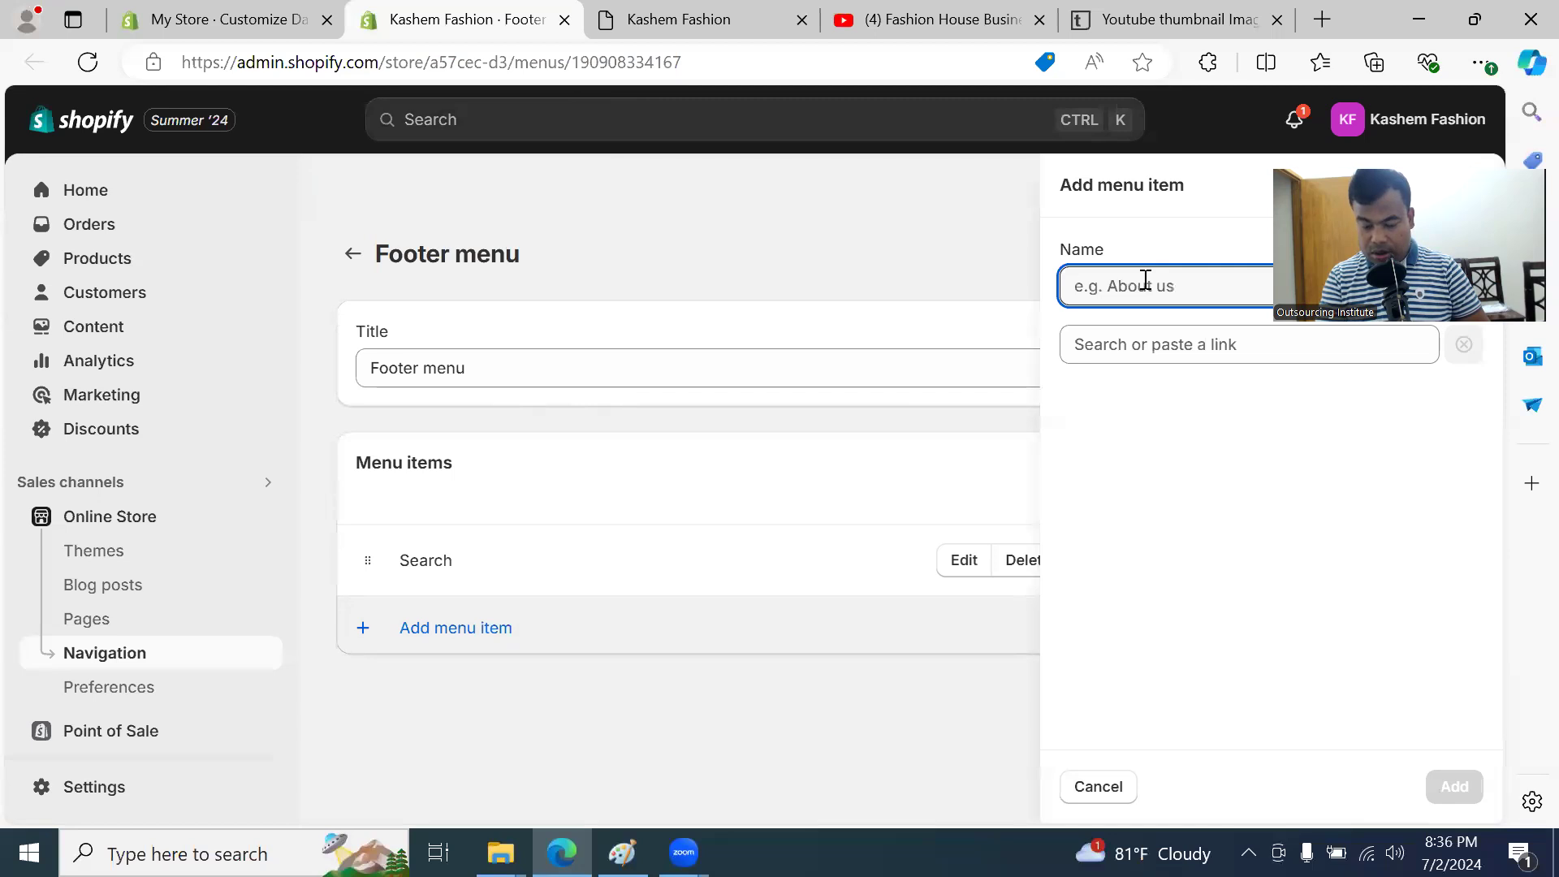
type("panjabi c")
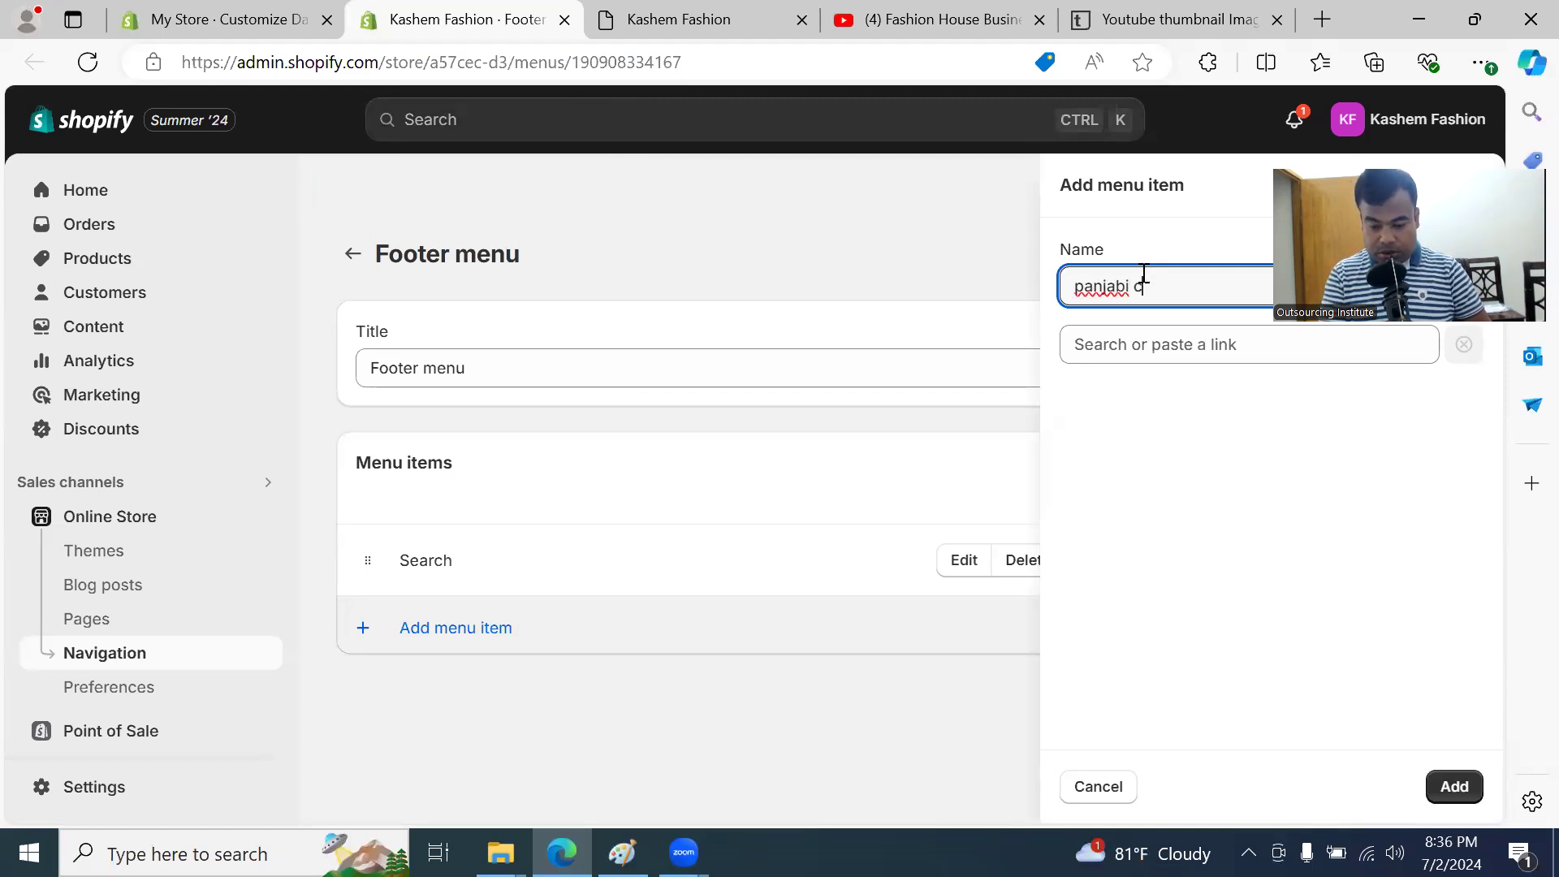
type("ollection")
left_click(1205, 342)
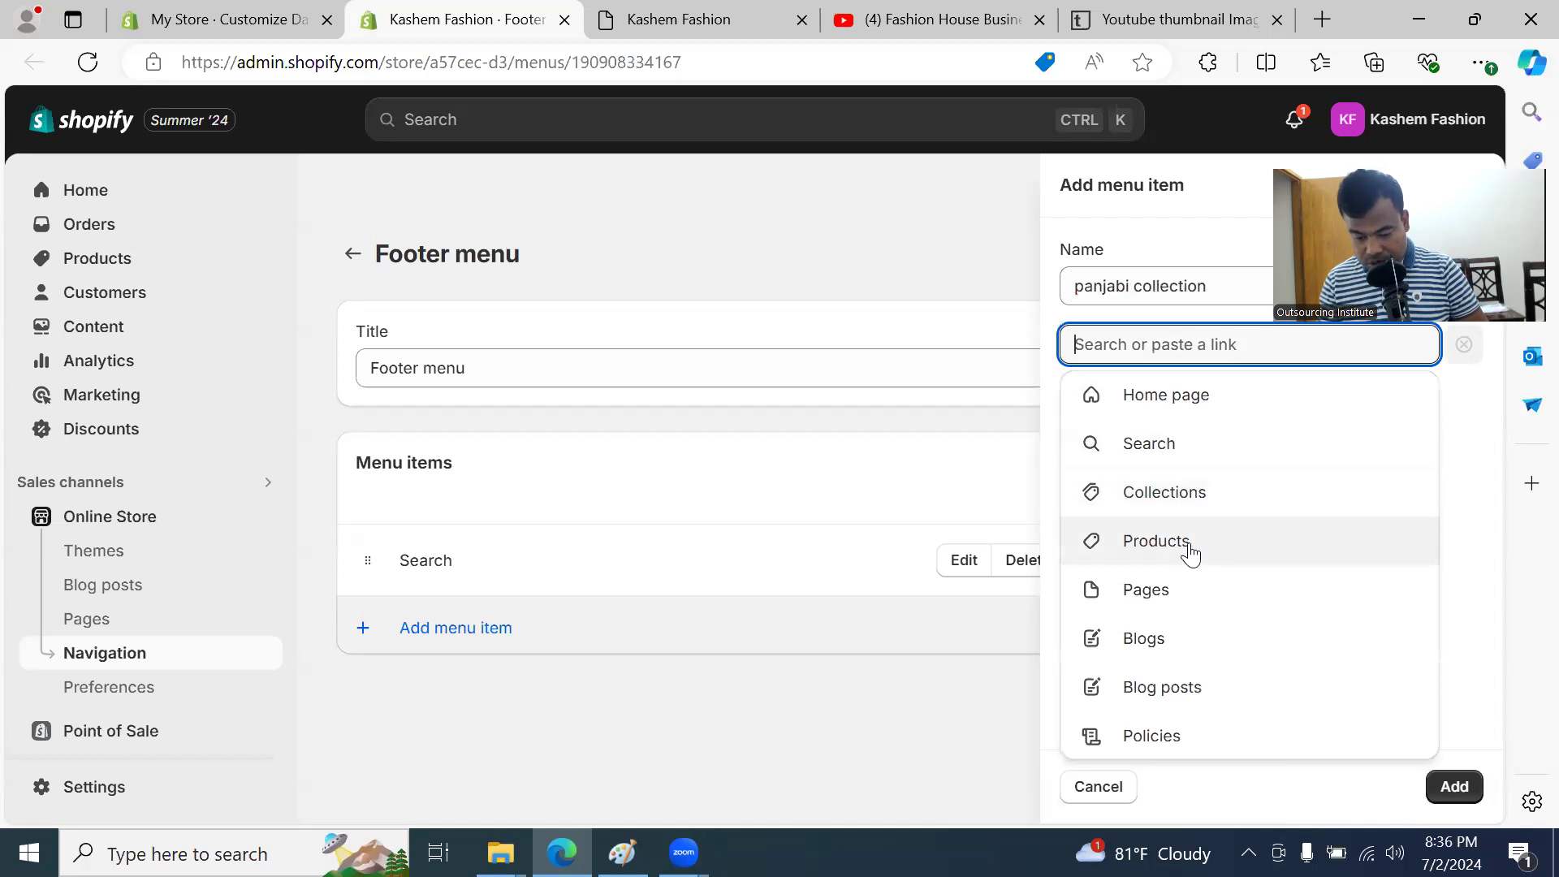
left_click(1201, 496)
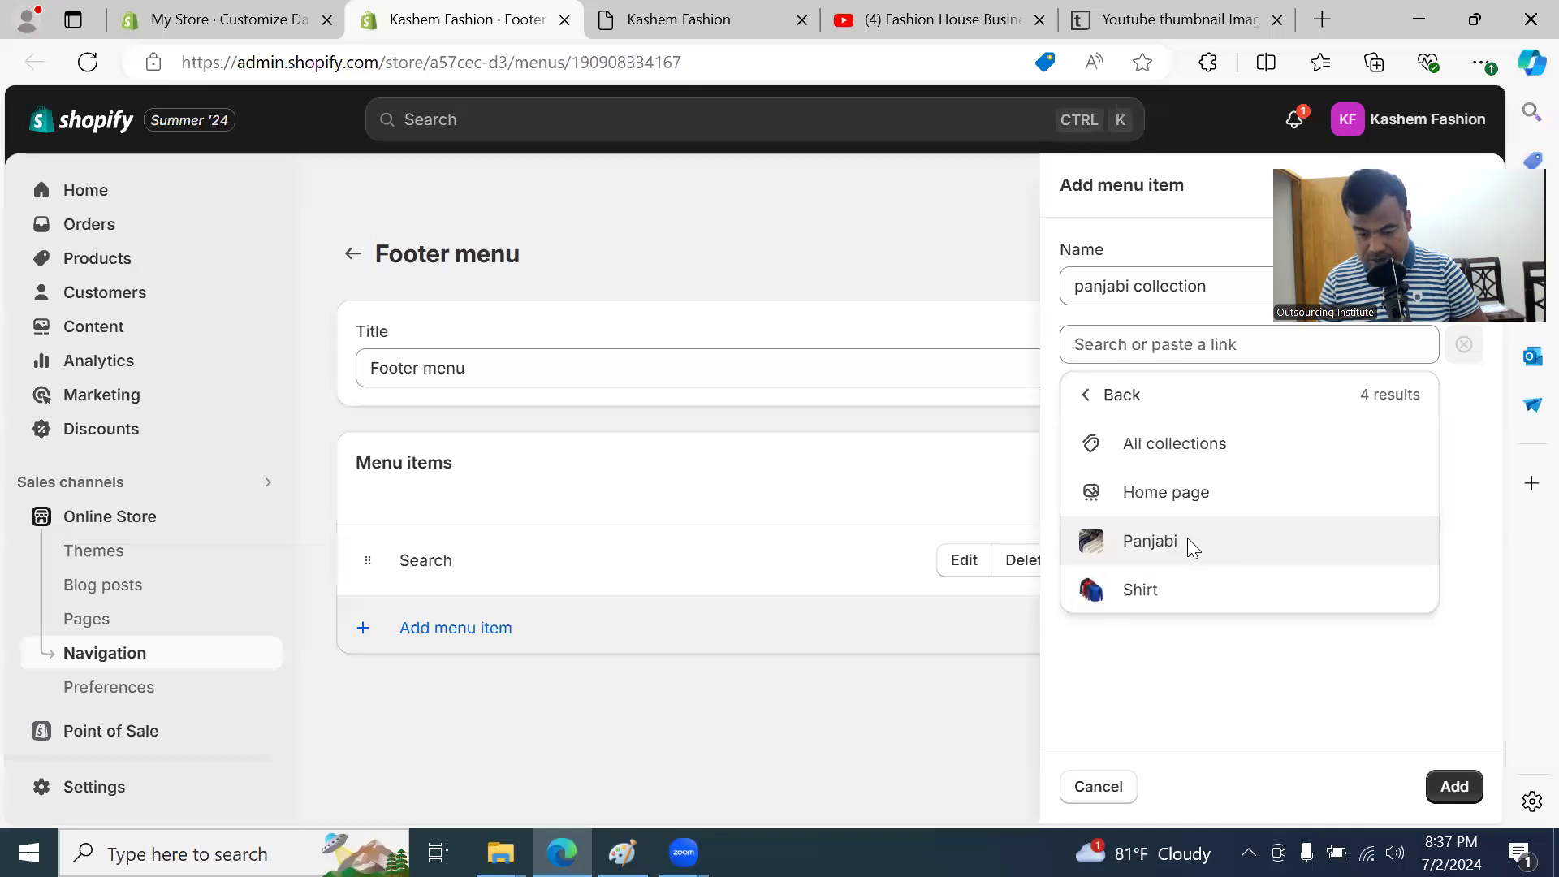
left_click(1460, 786)
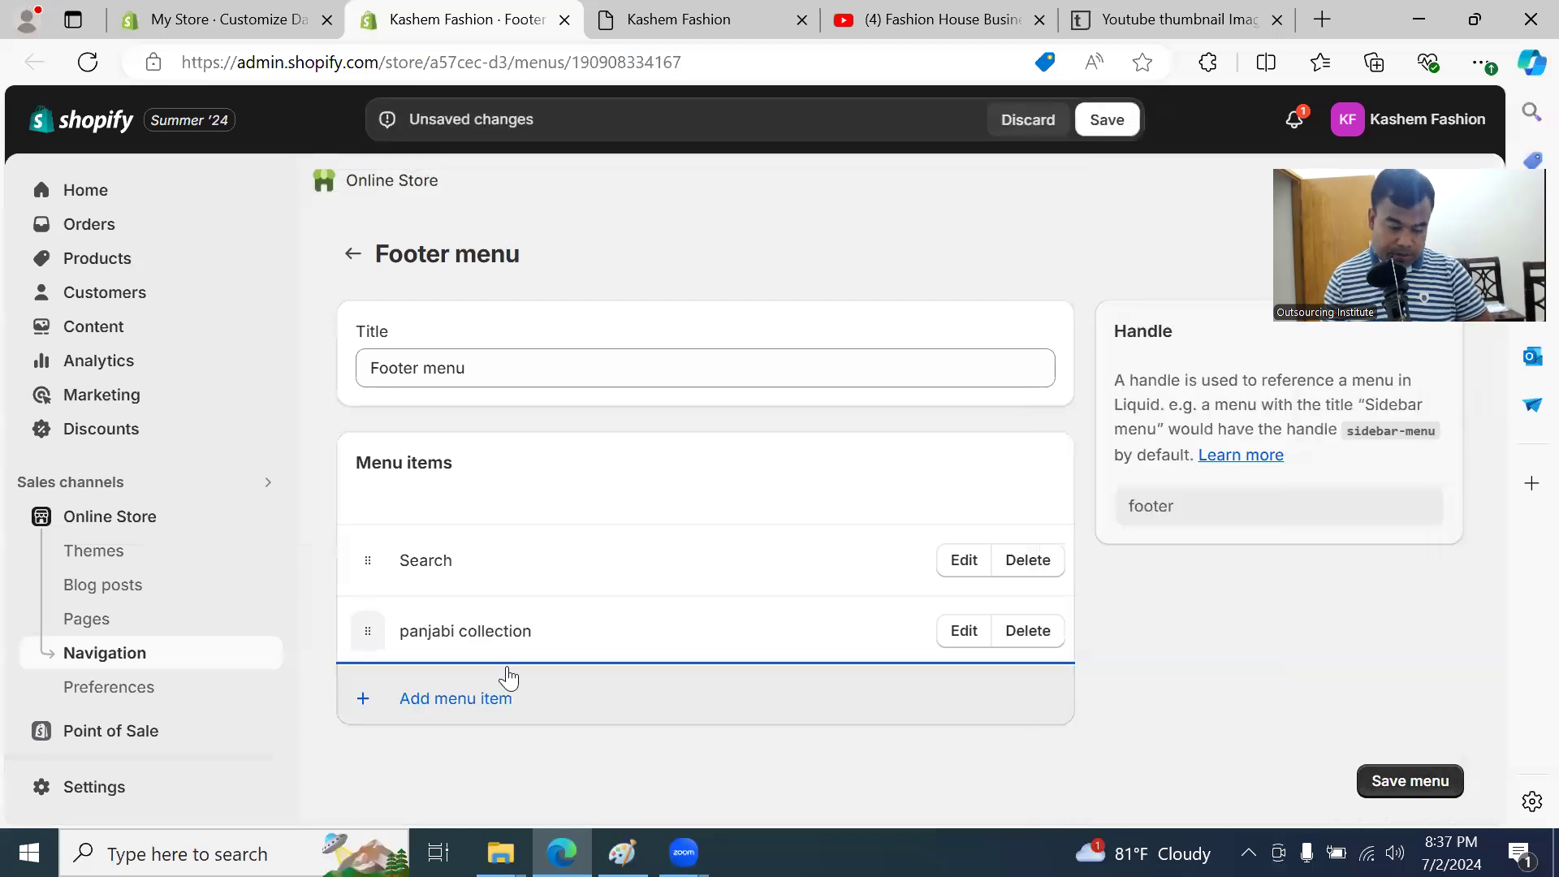
Step: Add a menu item named "Shirt Collection" to the Footer menu, linked to the Shirt collection
left_click(517, 365)
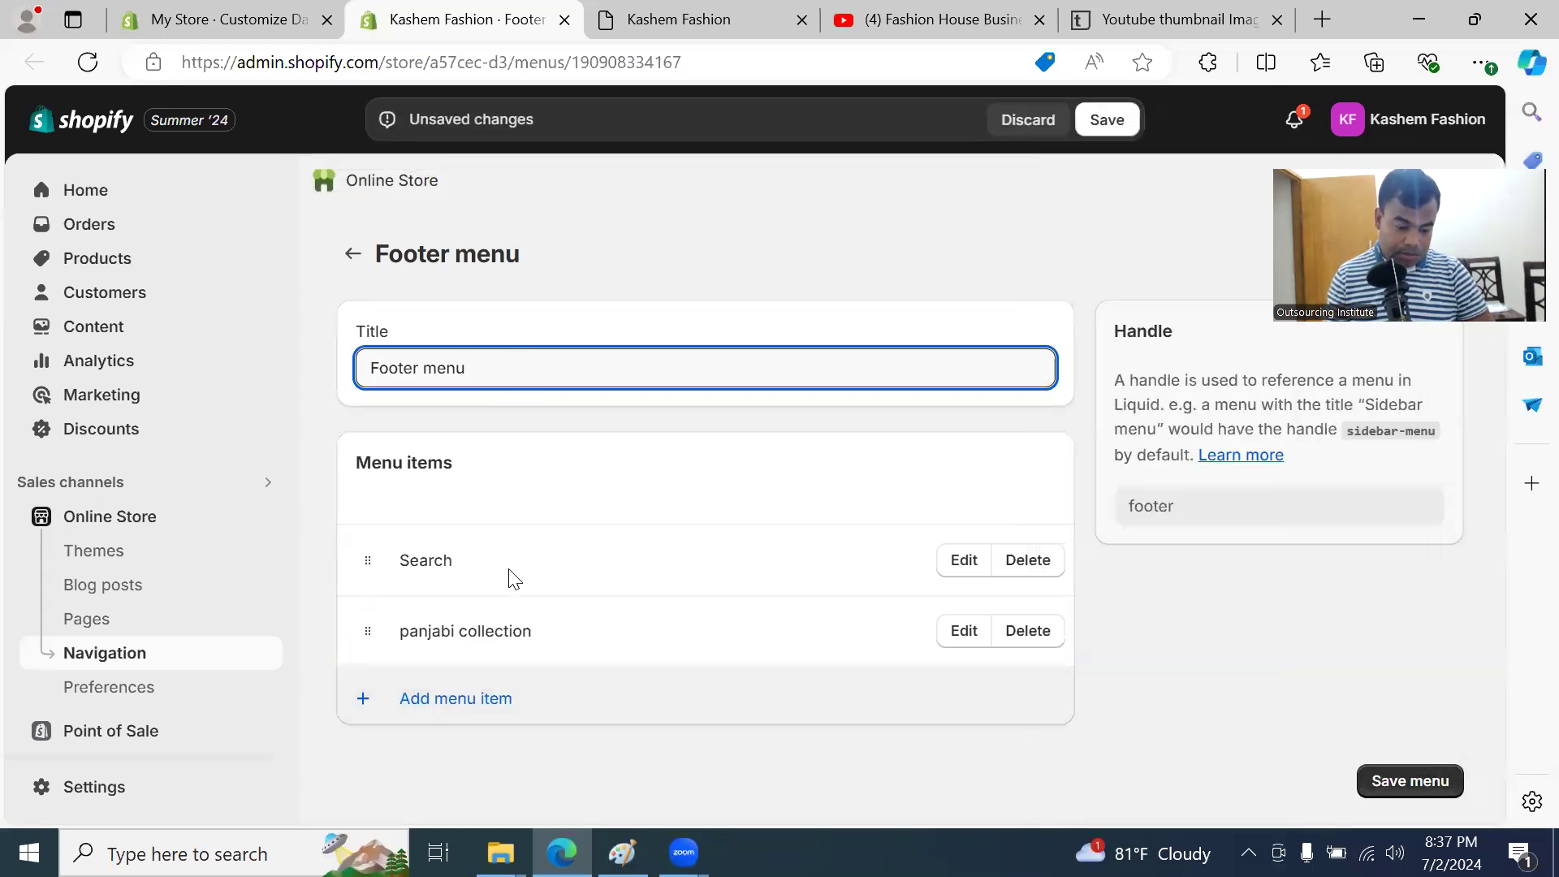
left_click(469, 703)
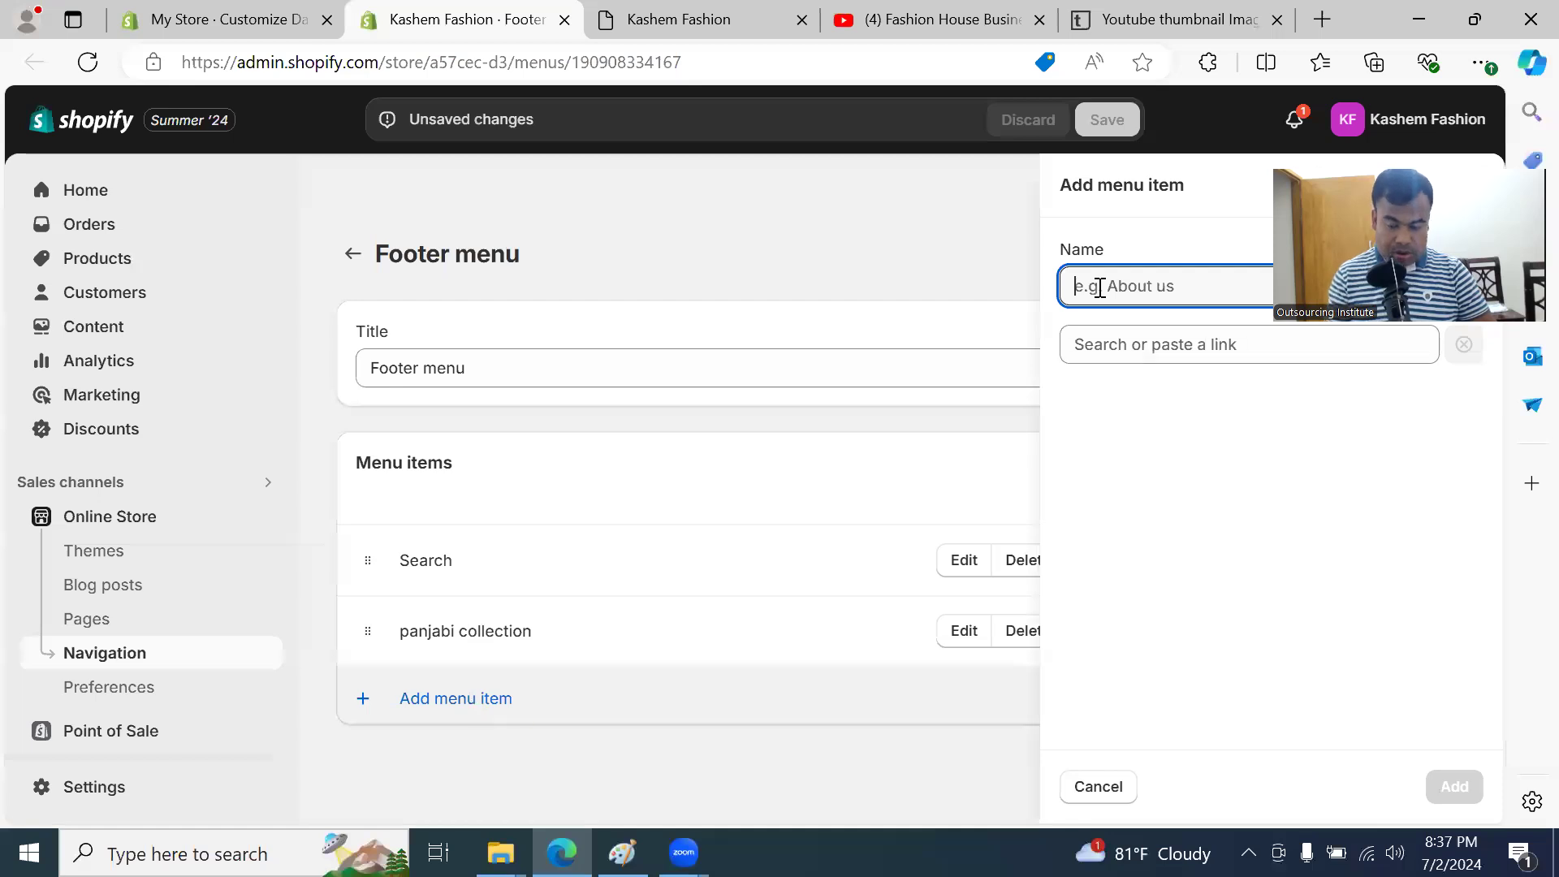
type("Shirt Collect")
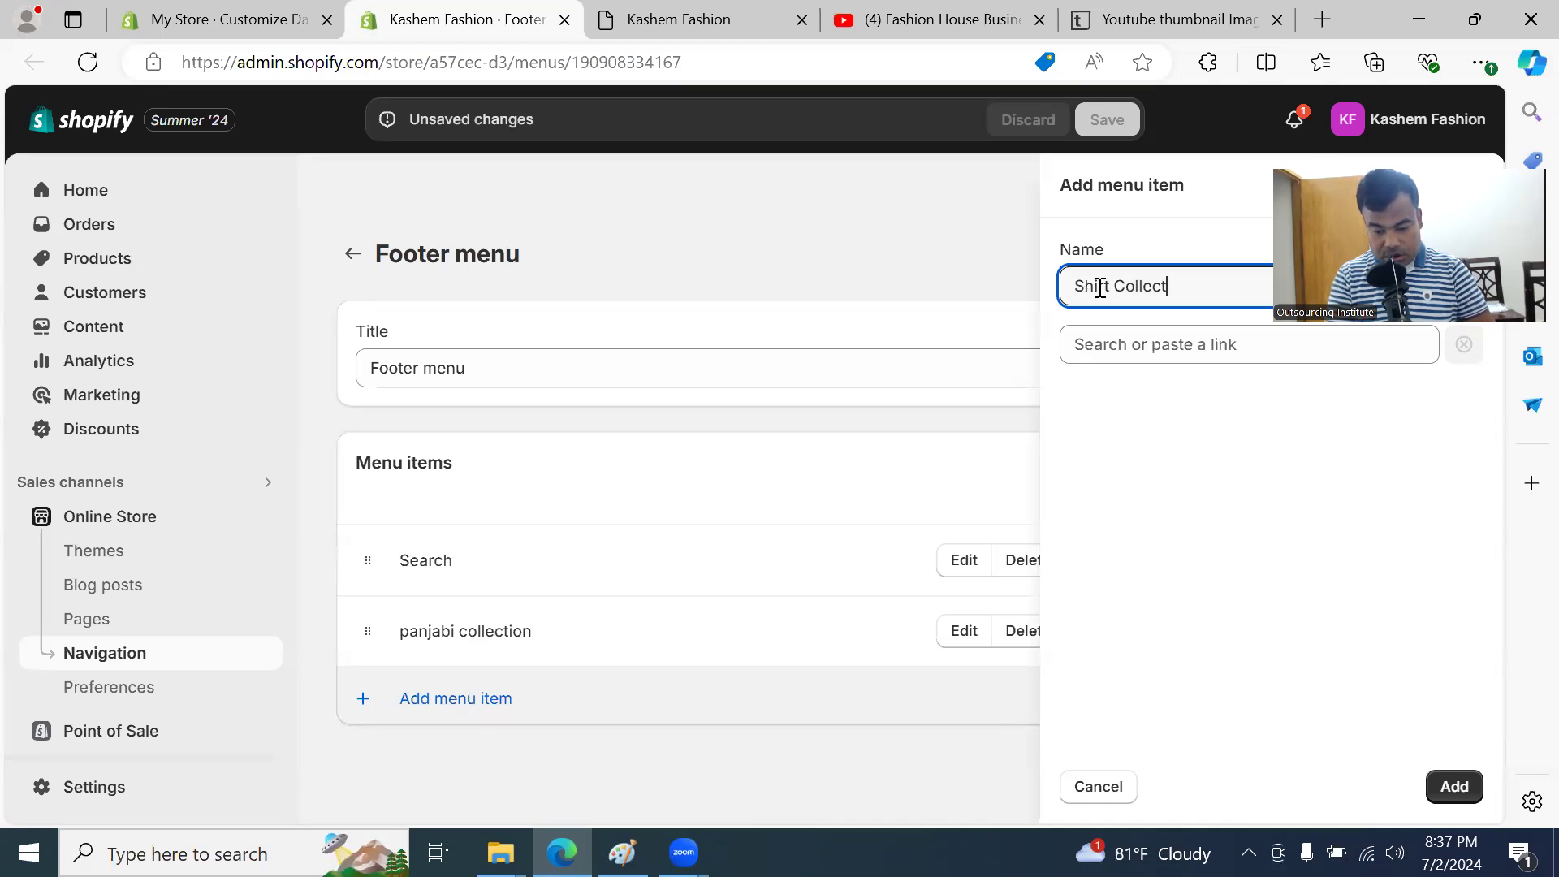
type("ion")
left_click(1157, 346)
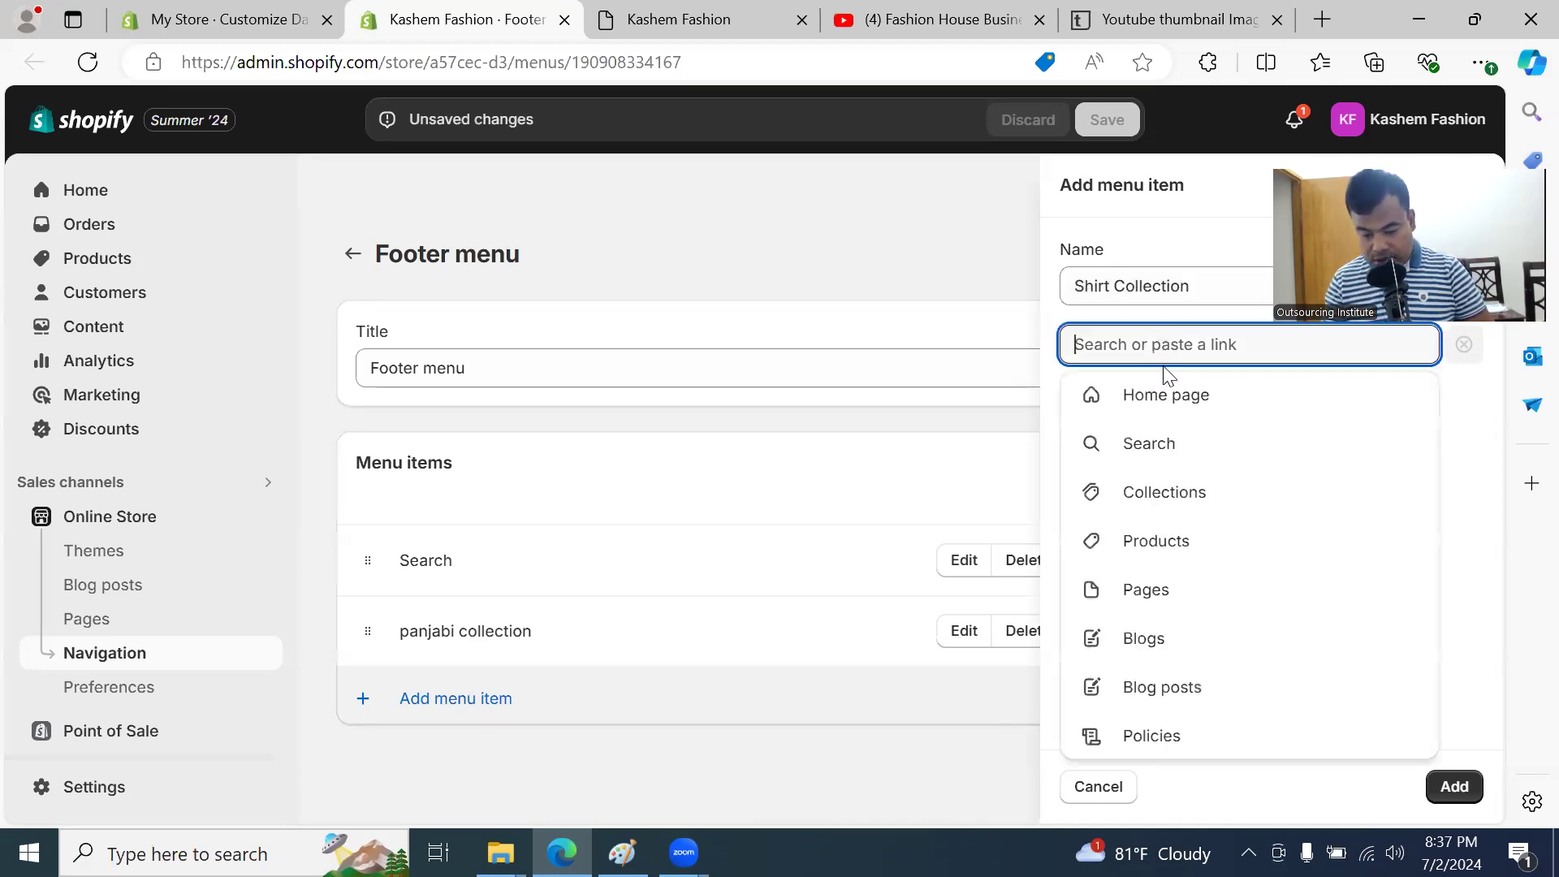
left_click(1159, 498)
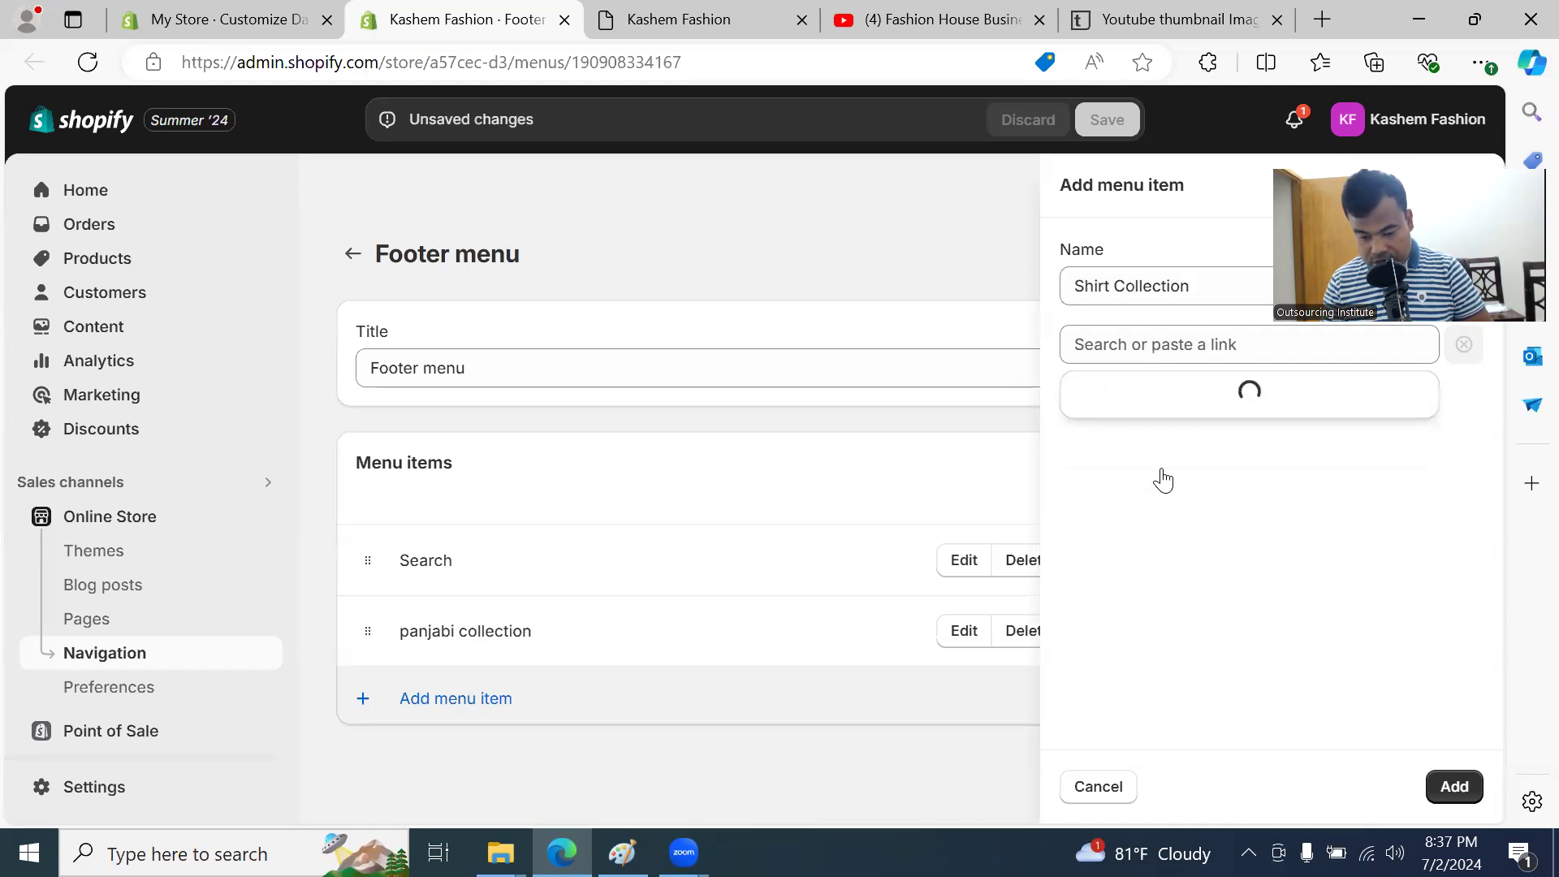
left_click(1169, 599)
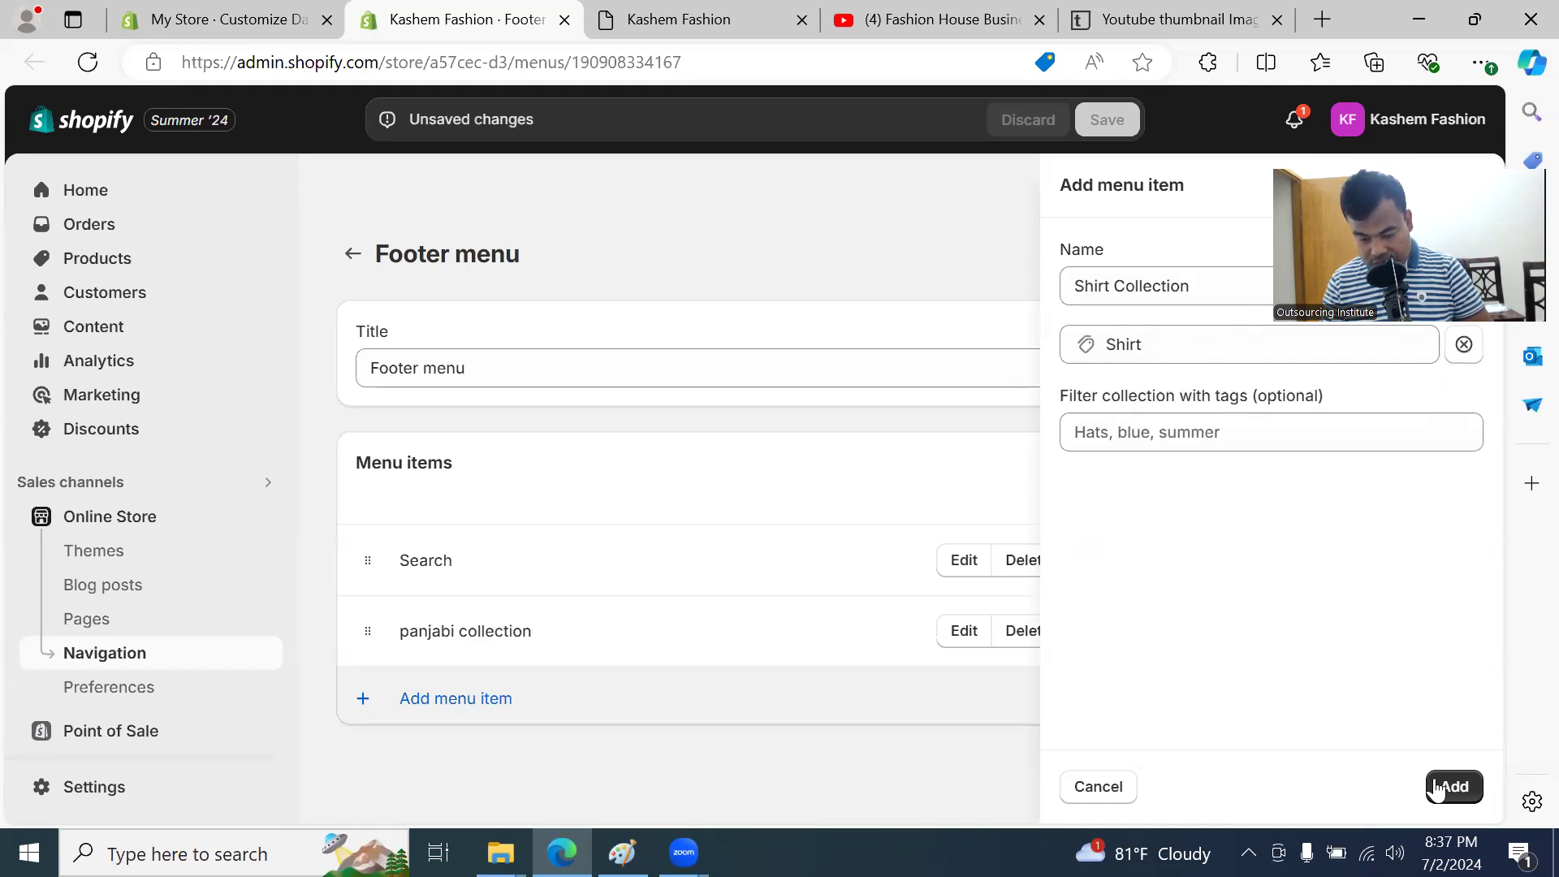
left_click(1436, 786)
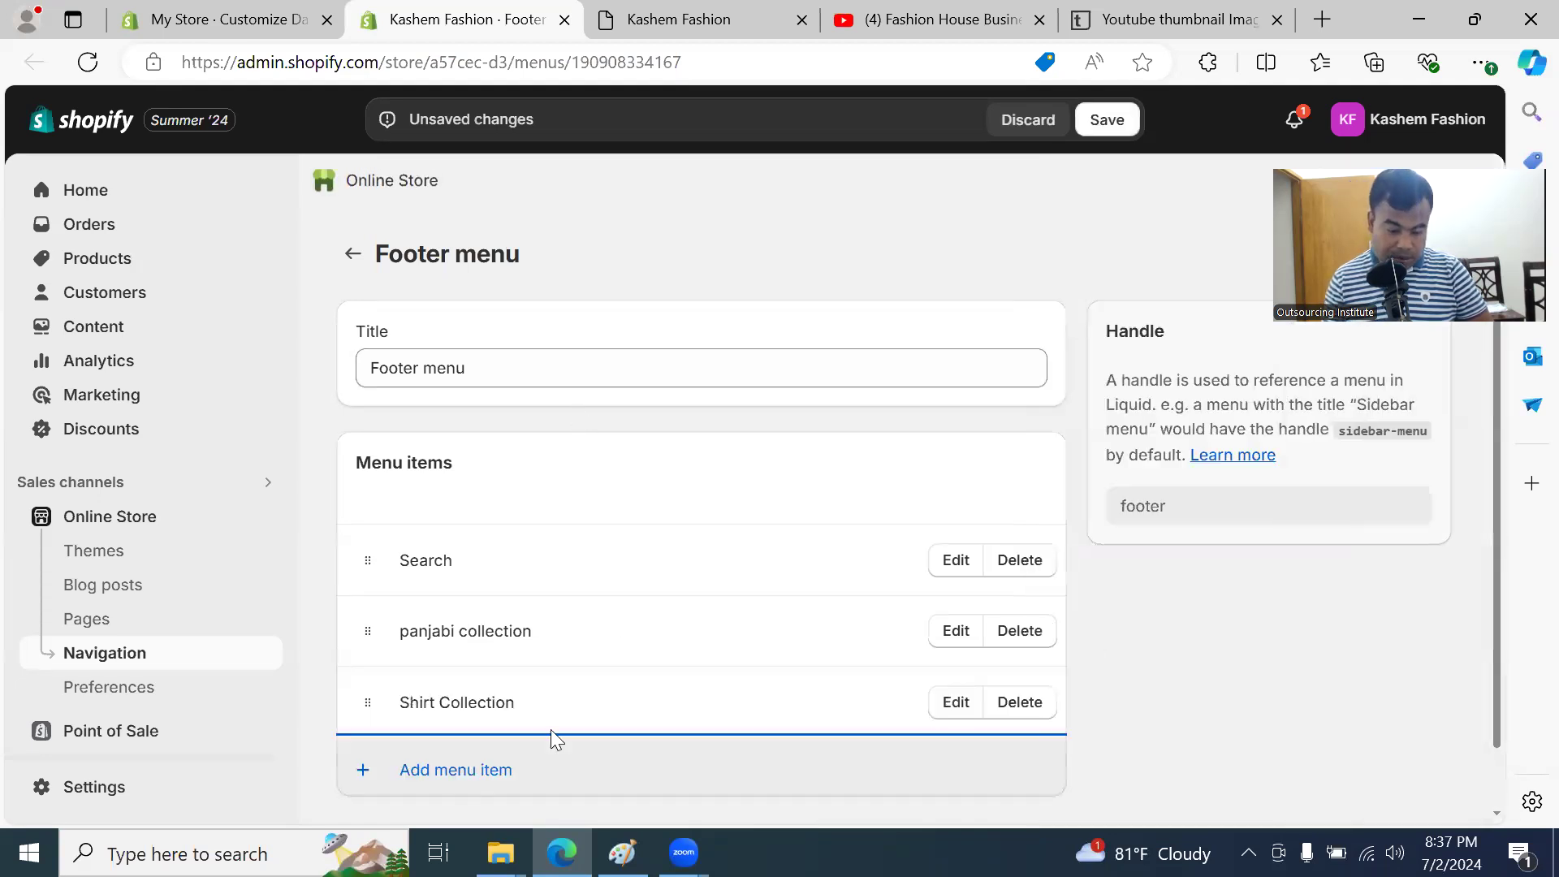
Step: Add a menu item named "All Product" to the Footer menu, linked to All products
left_click(461, 770)
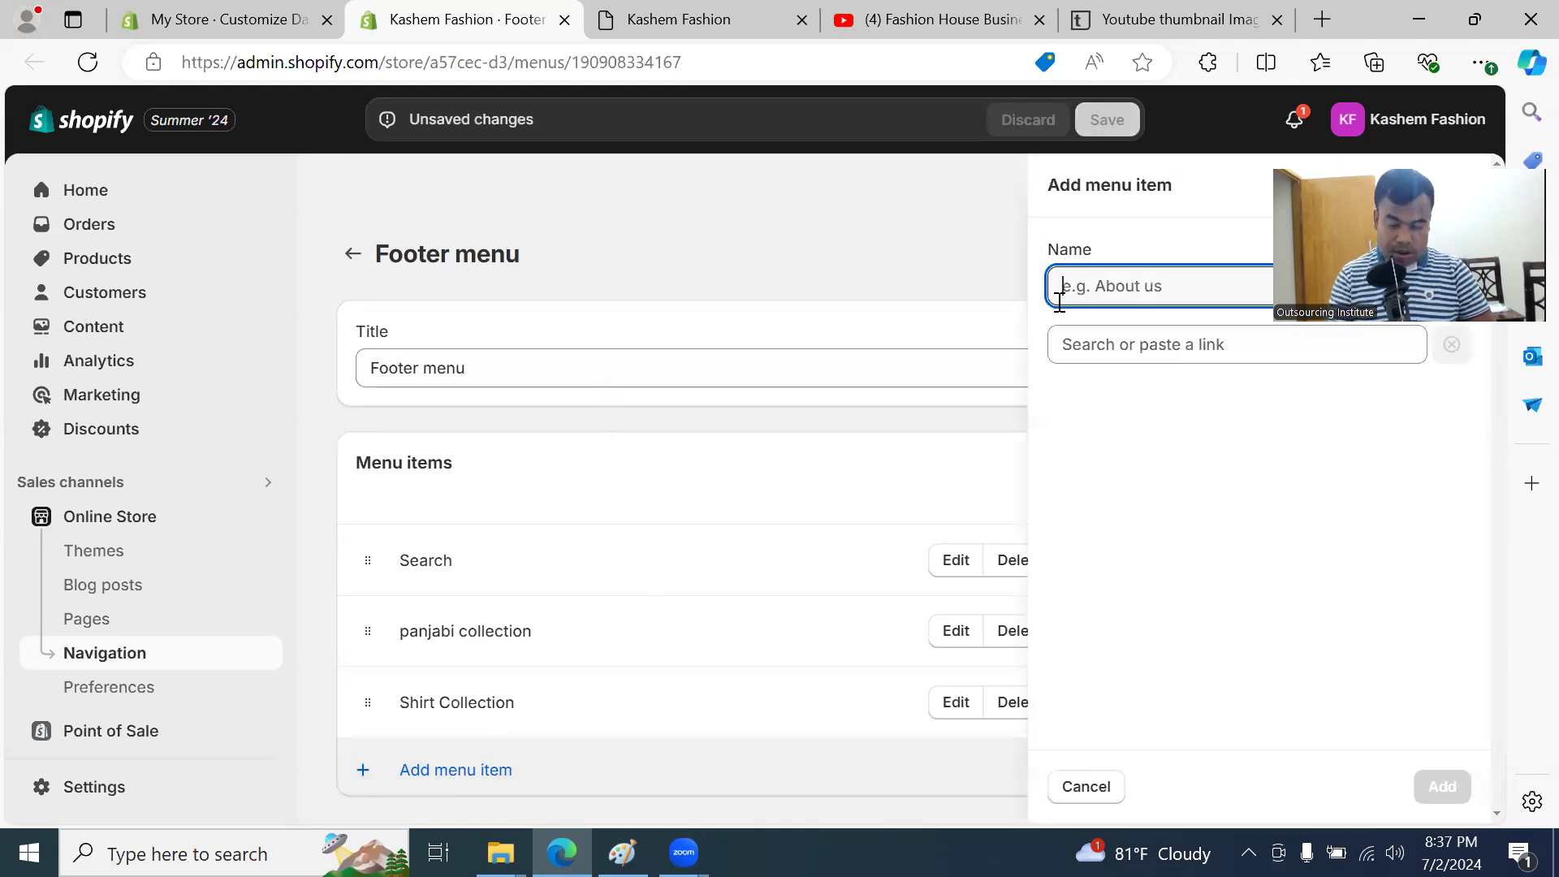
type("All Product")
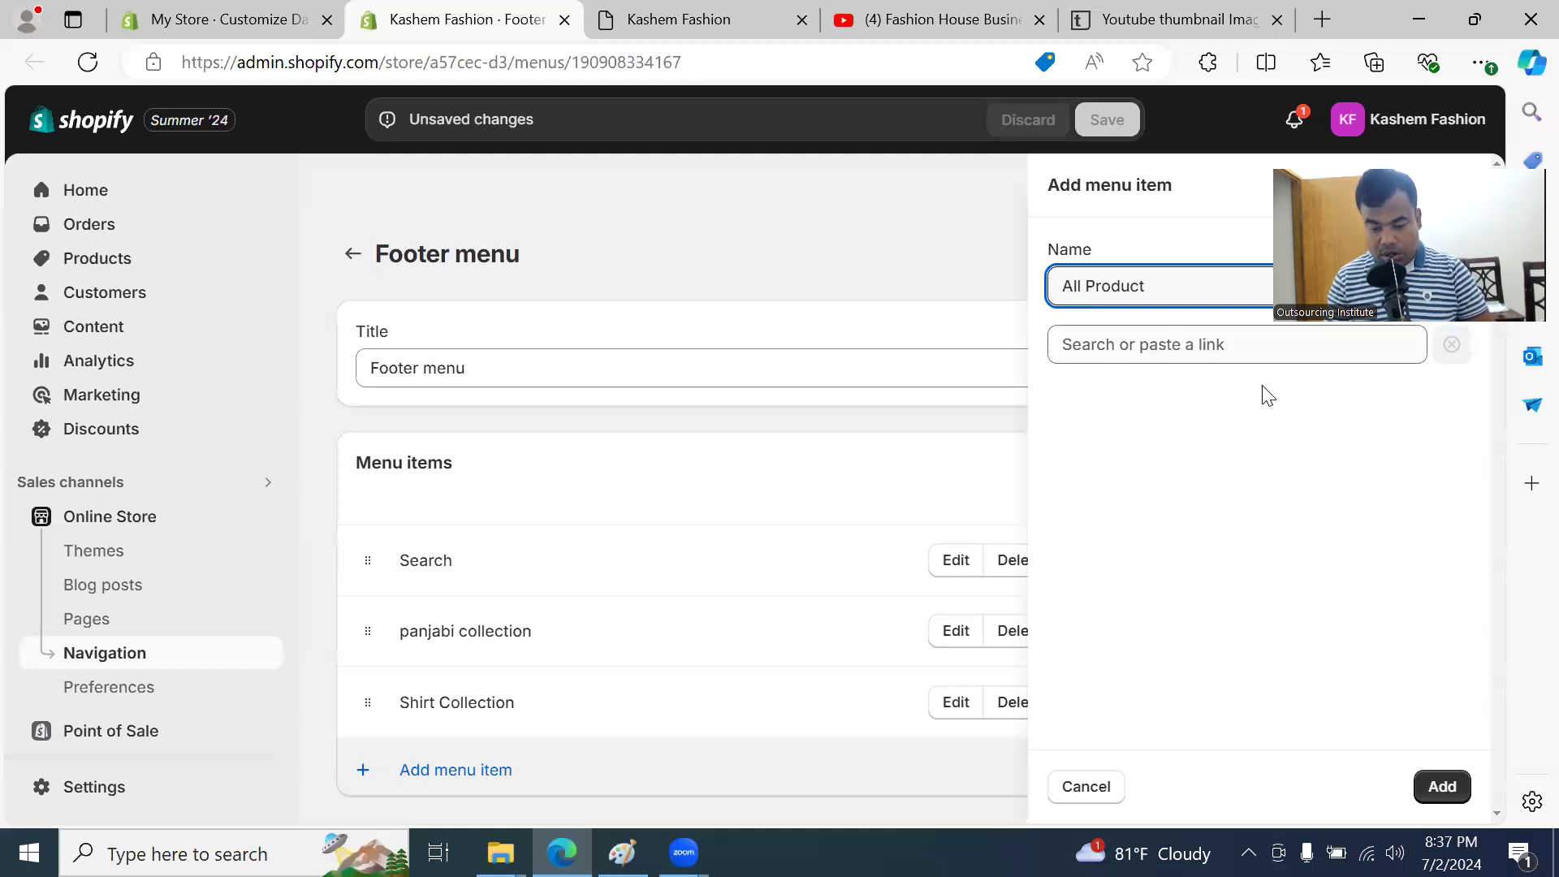
left_click(1225, 344)
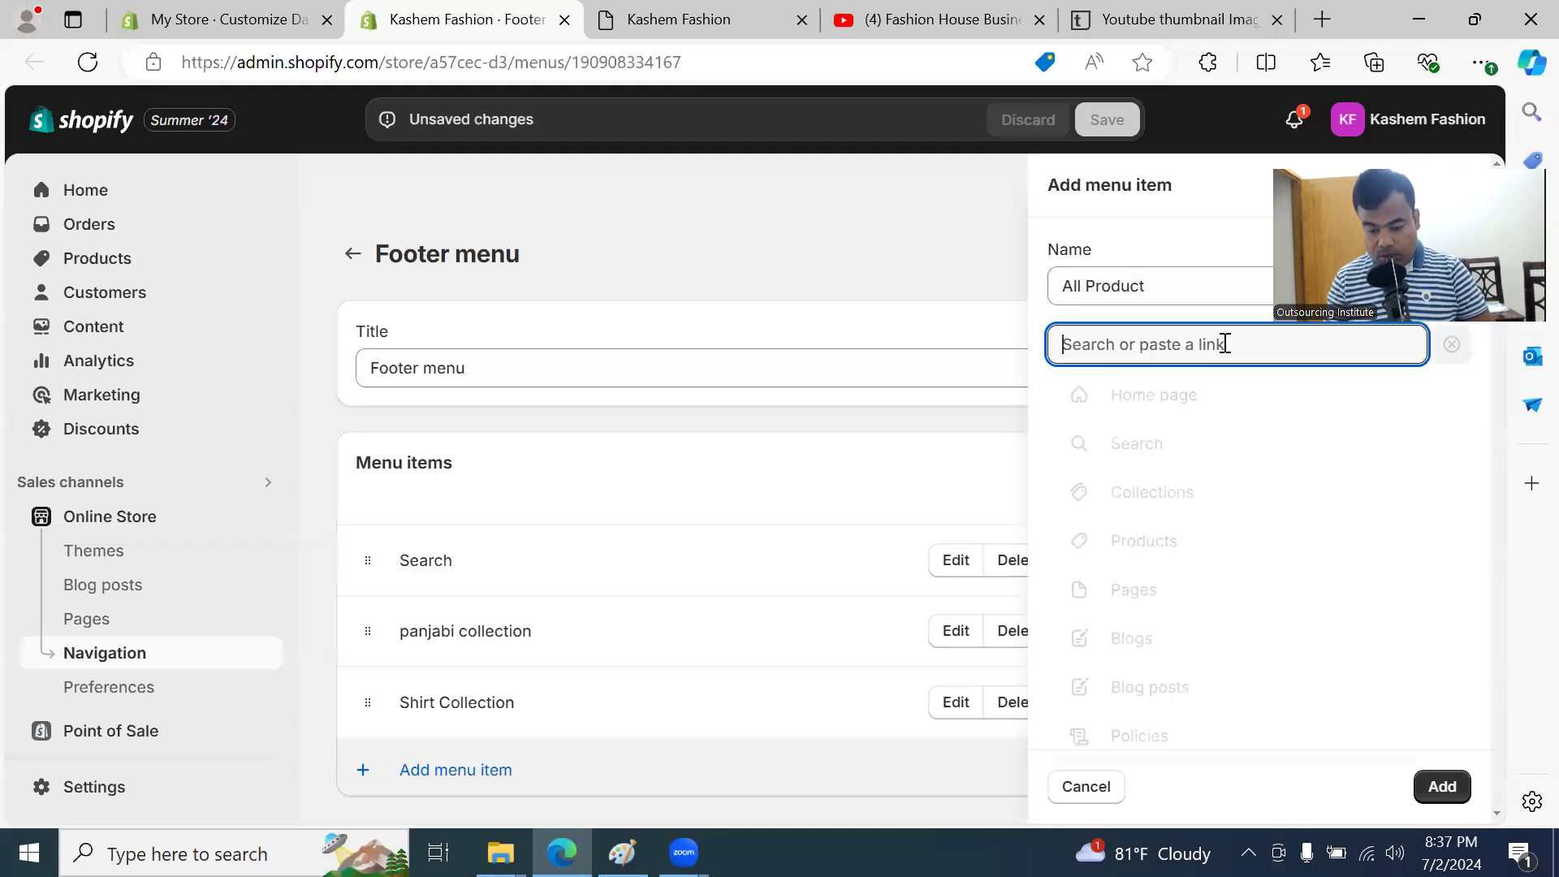
left_click(1167, 542)
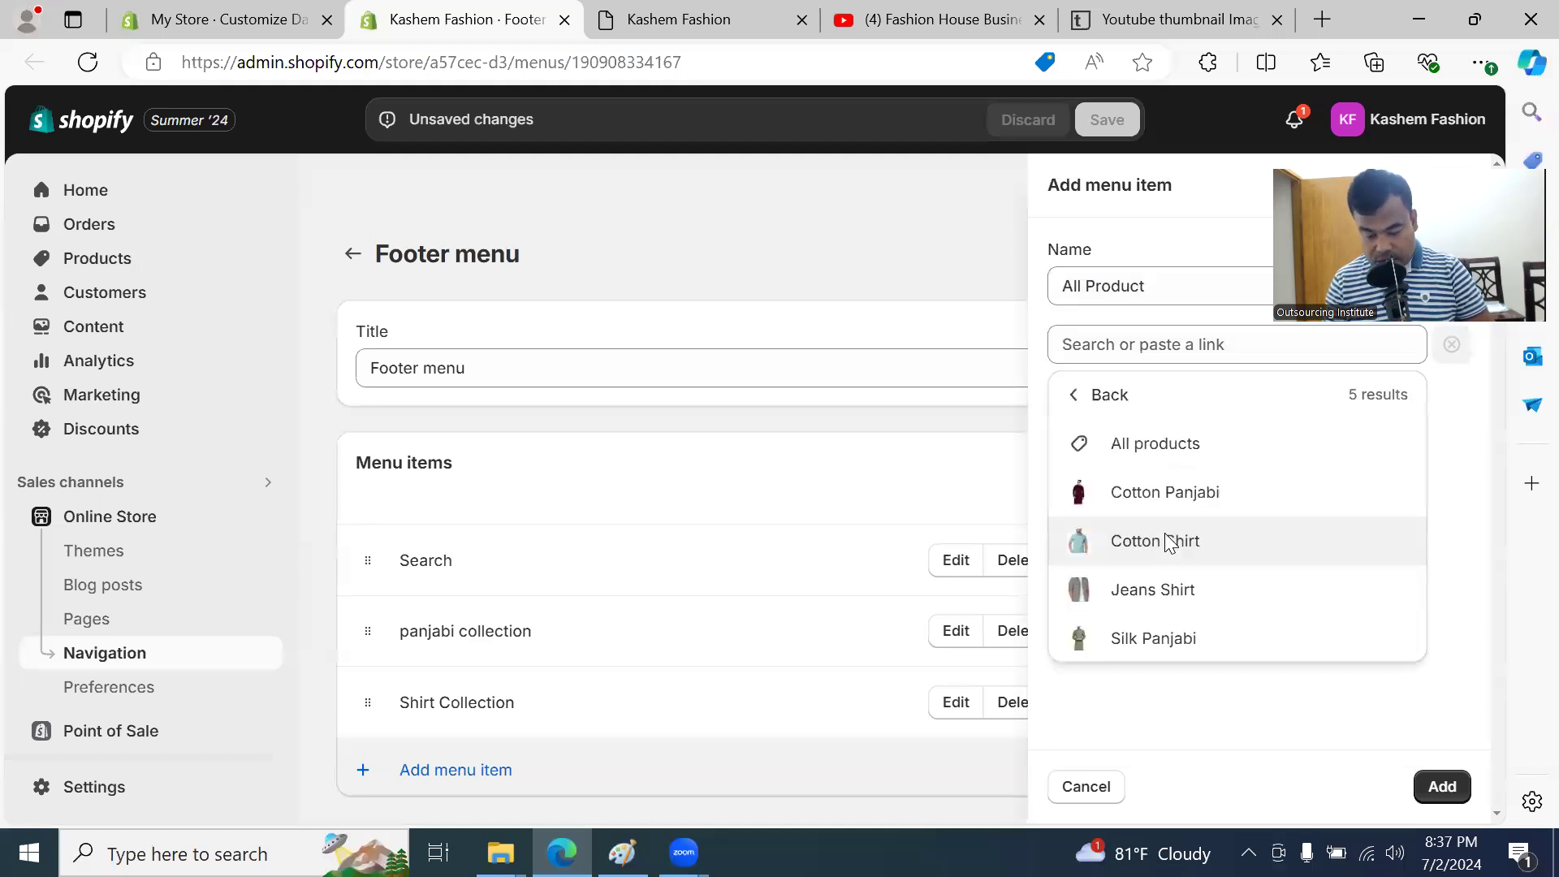
left_click(1155, 446)
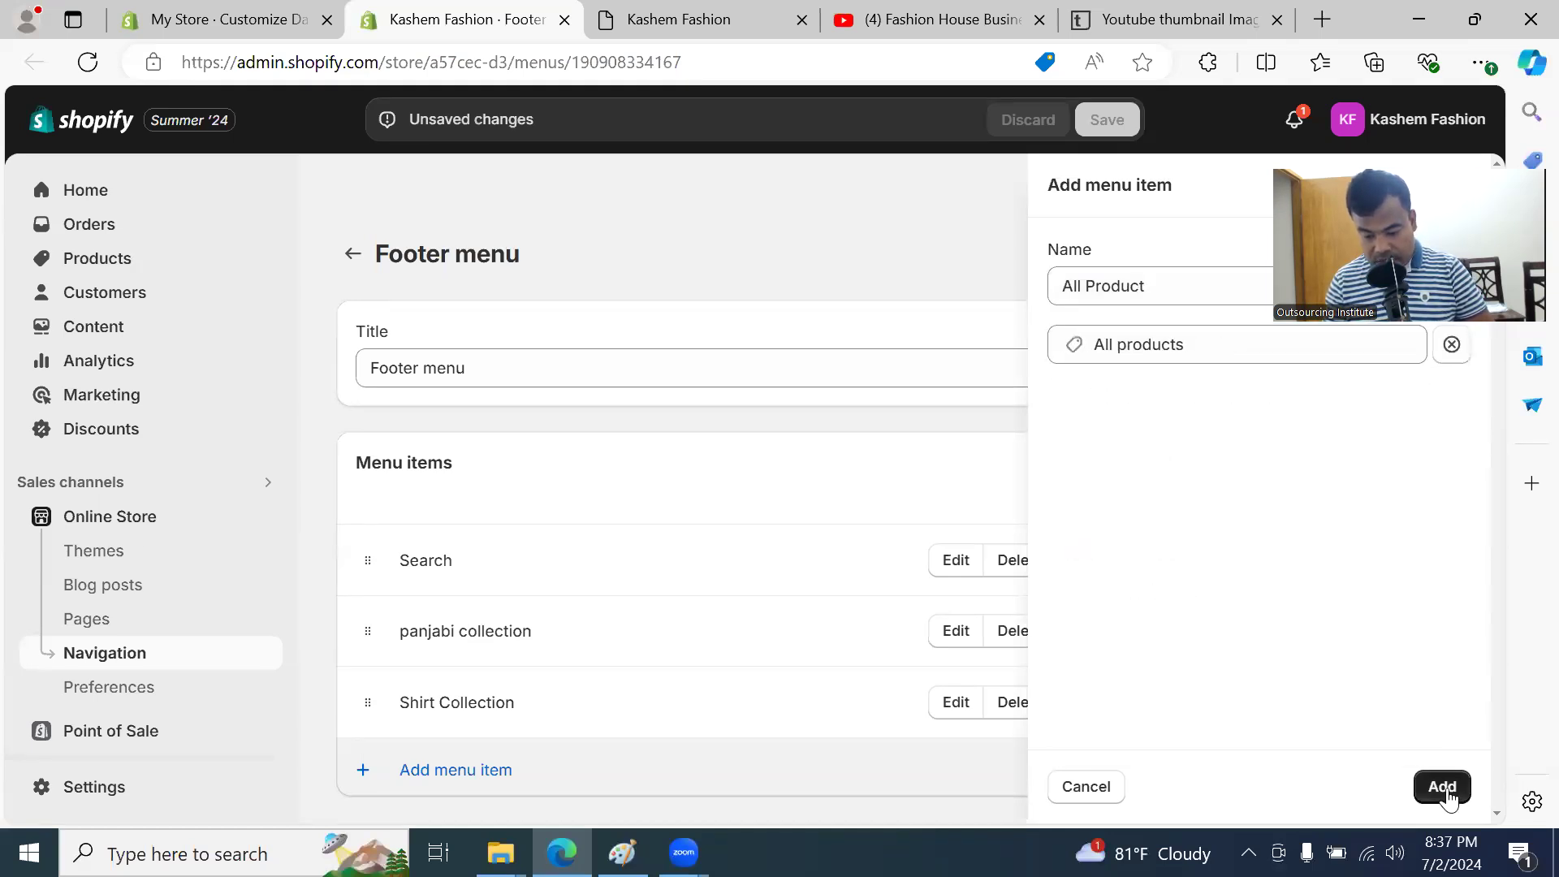
left_click(1444, 787)
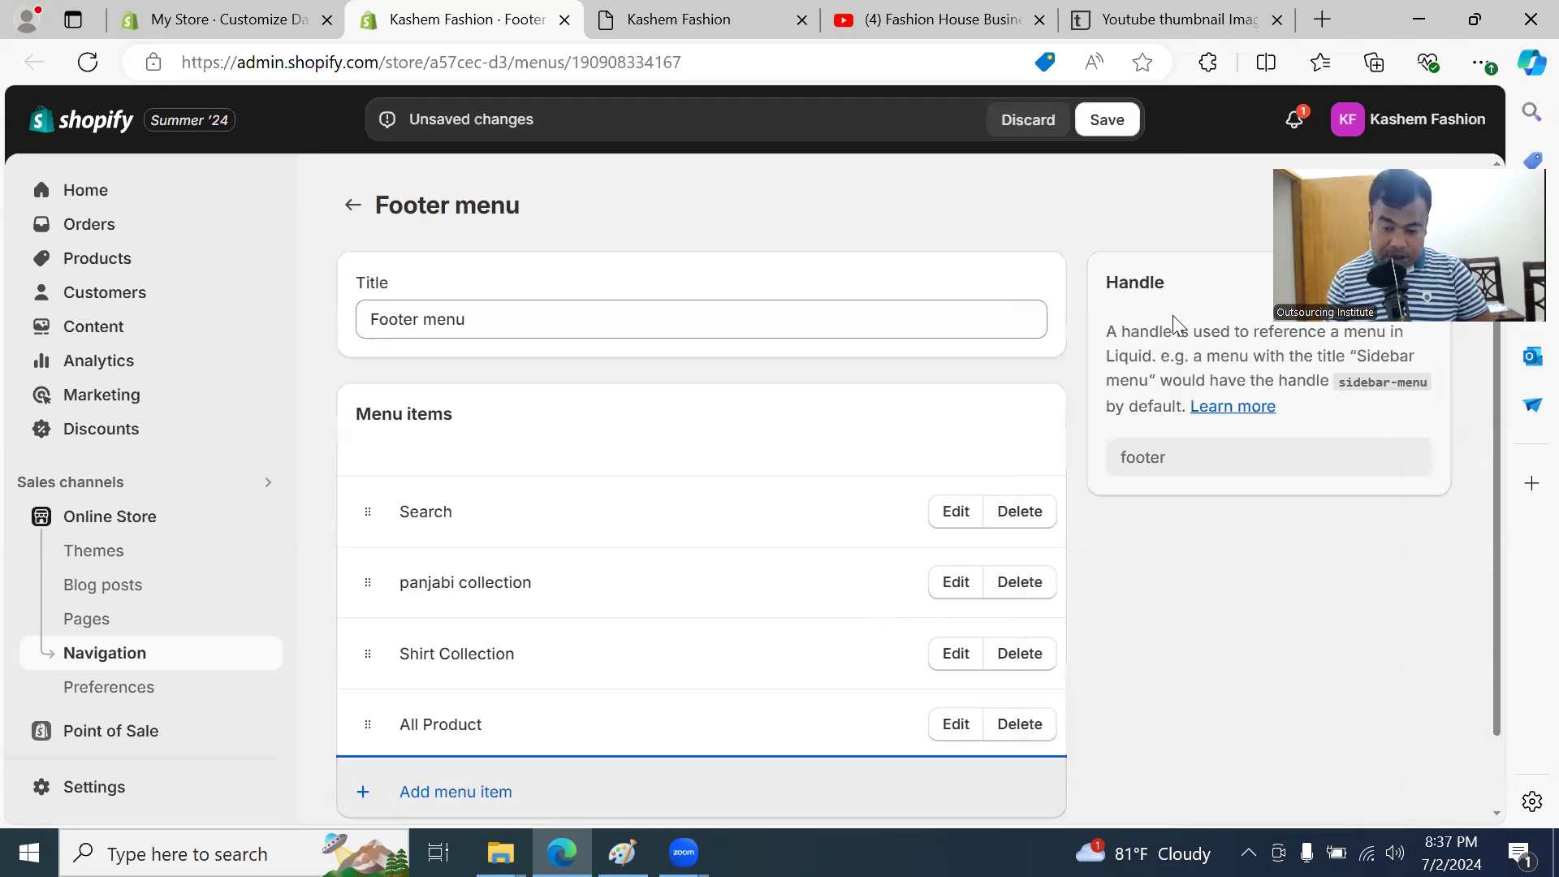
Step: Add a menu item named "Privacy Policy" to the Footer menu, linked to the Privacy Policy page
scroll(930, 606, "down", 1)
left_click(471, 705)
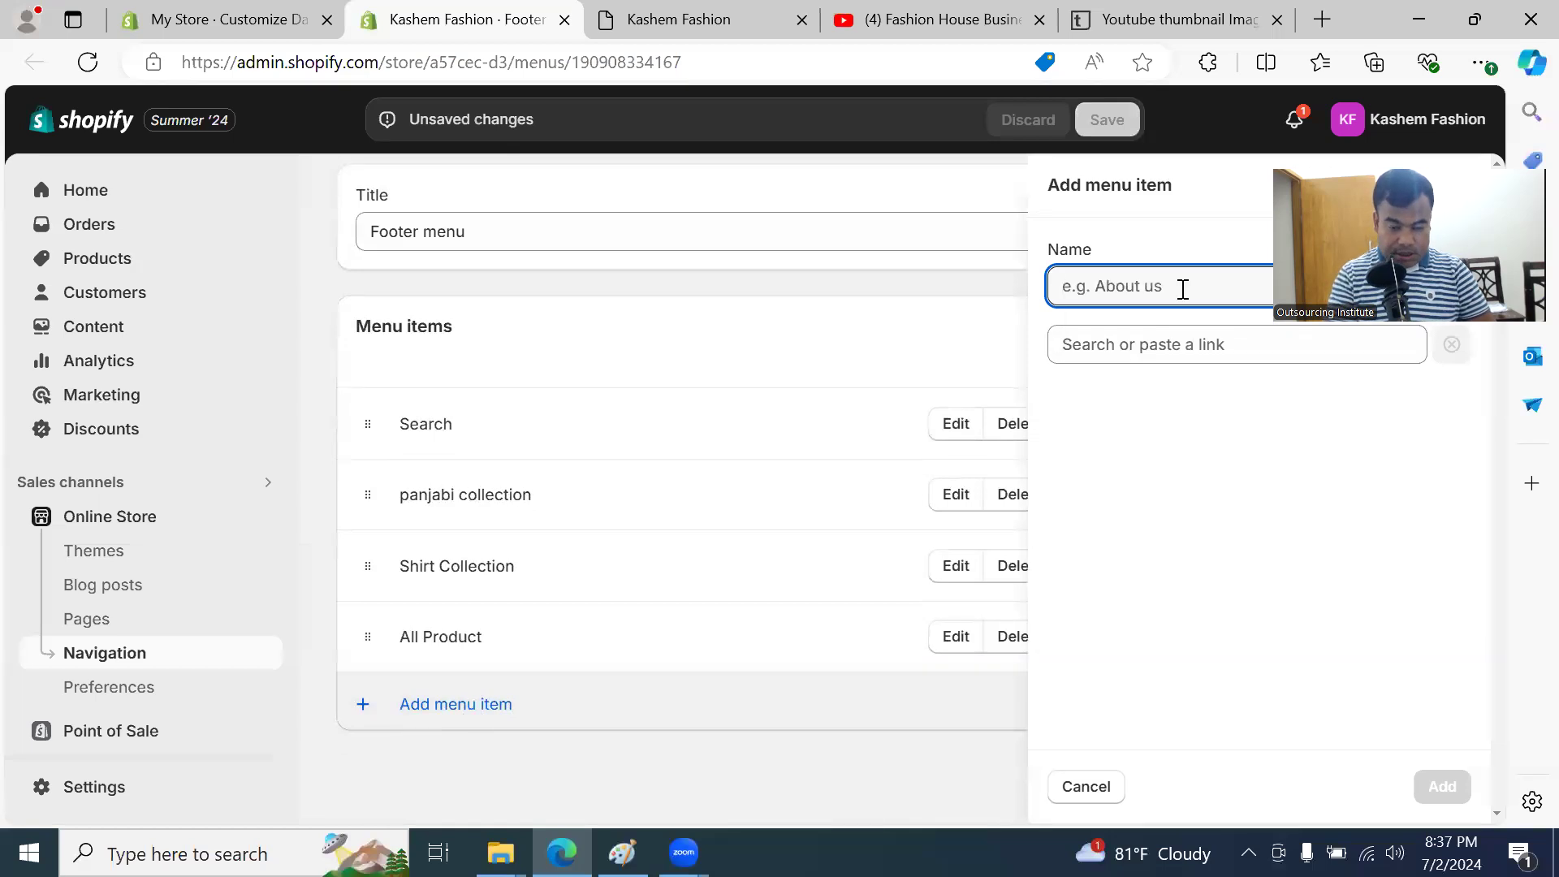
type("Privacy")
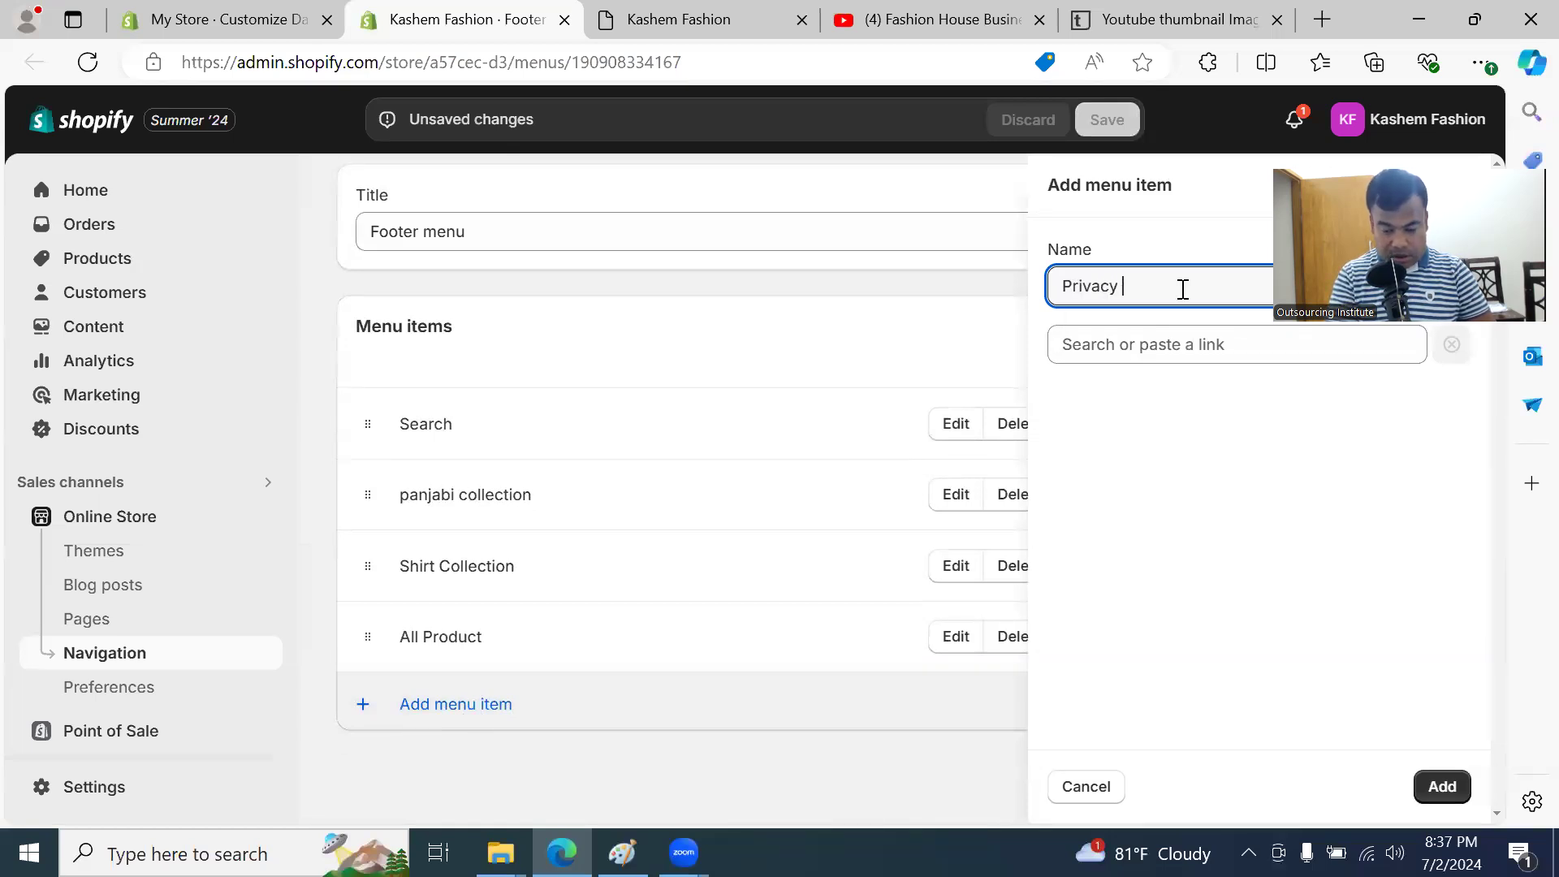
type(" Policy")
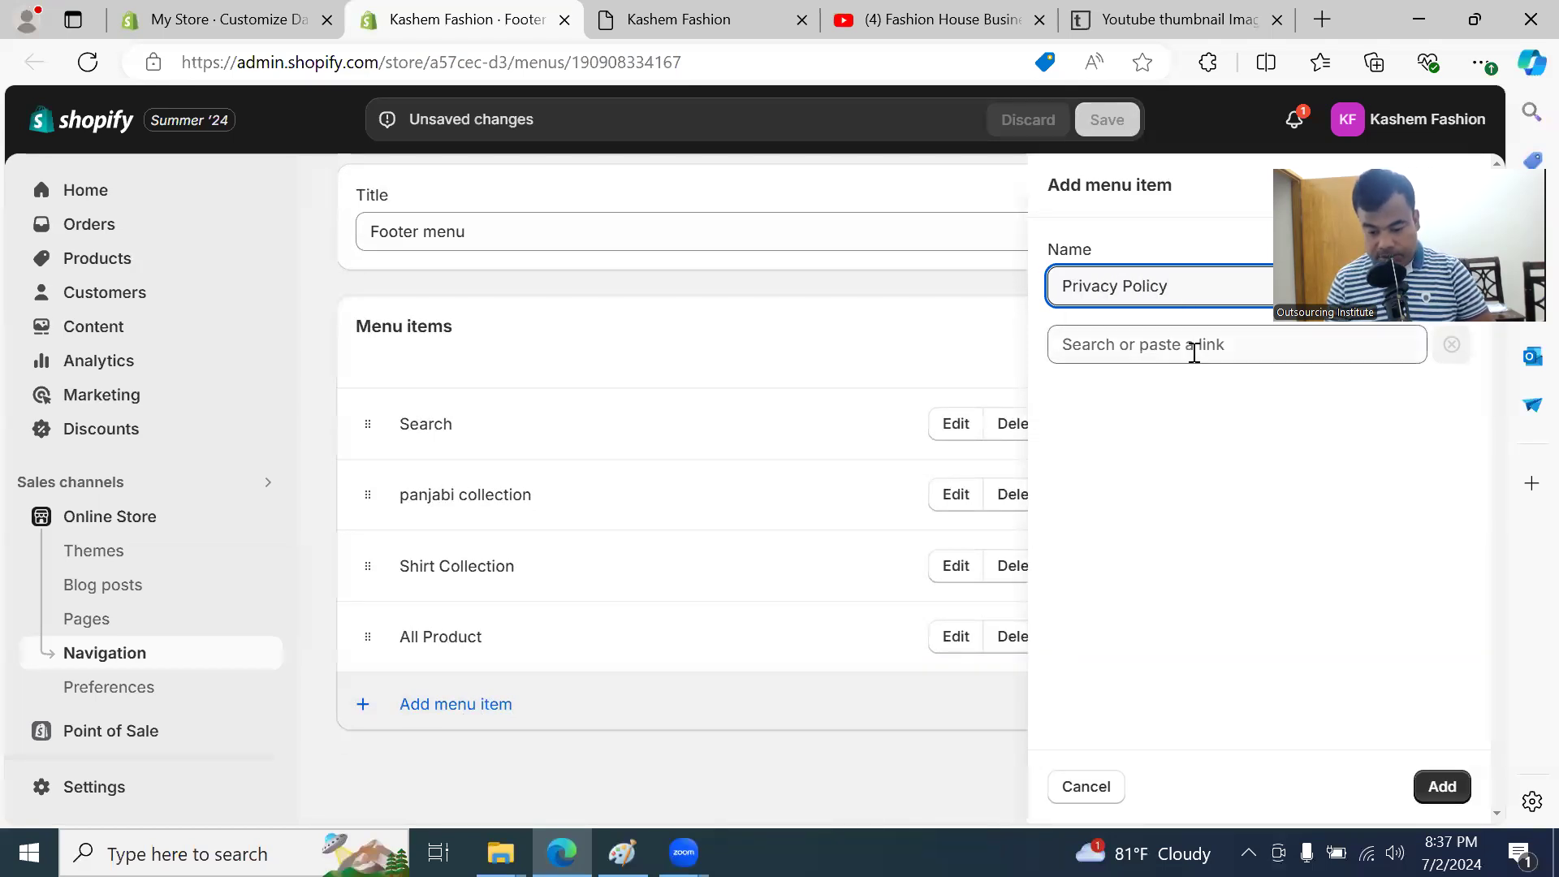
left_click(1190, 344)
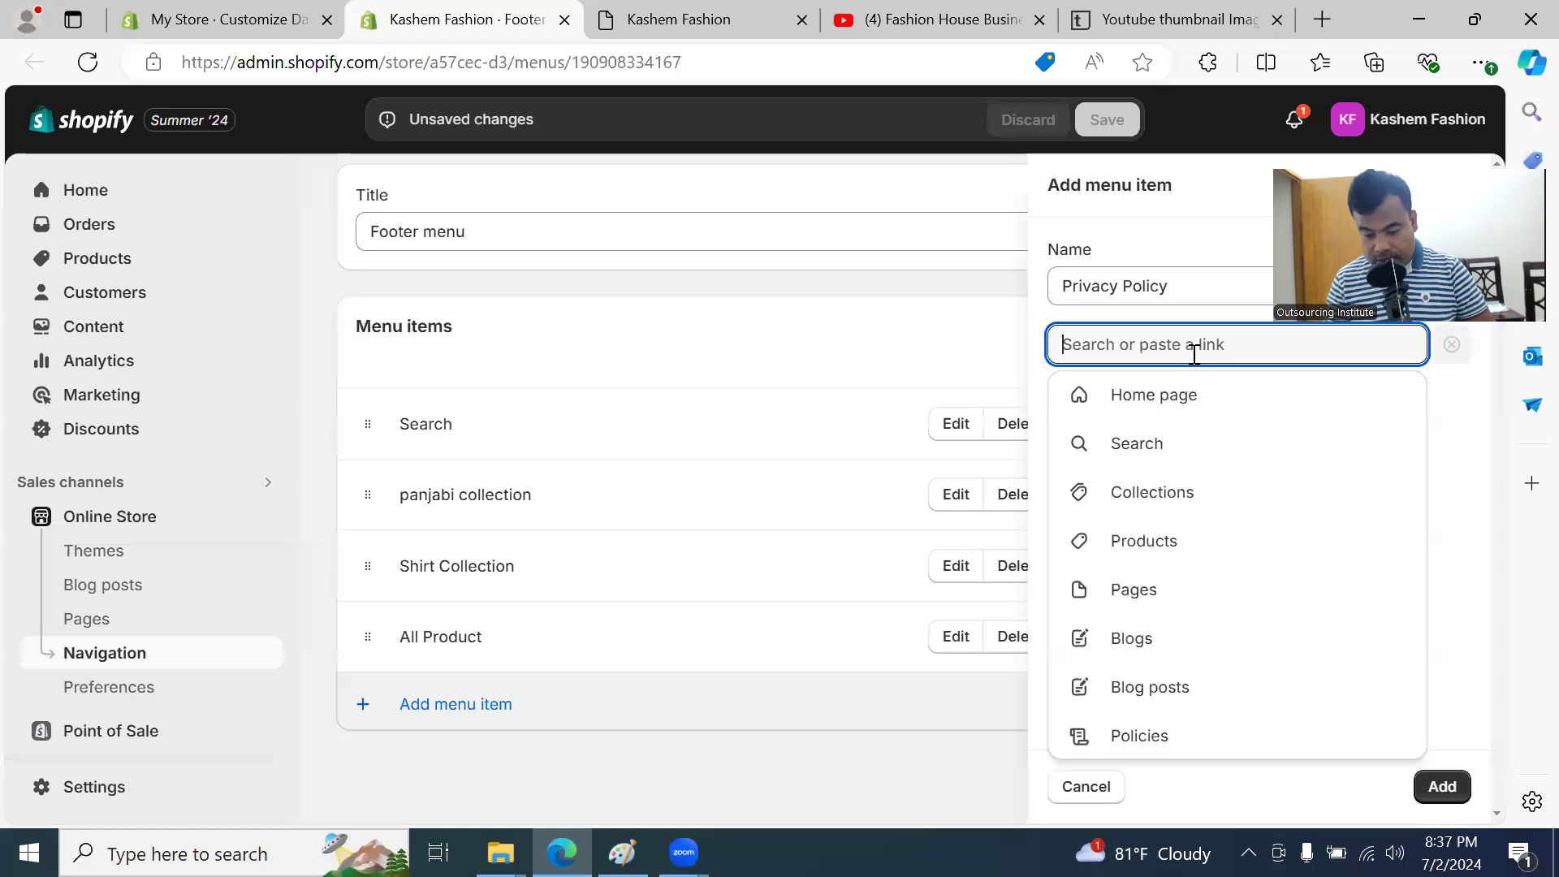
left_click(1155, 595)
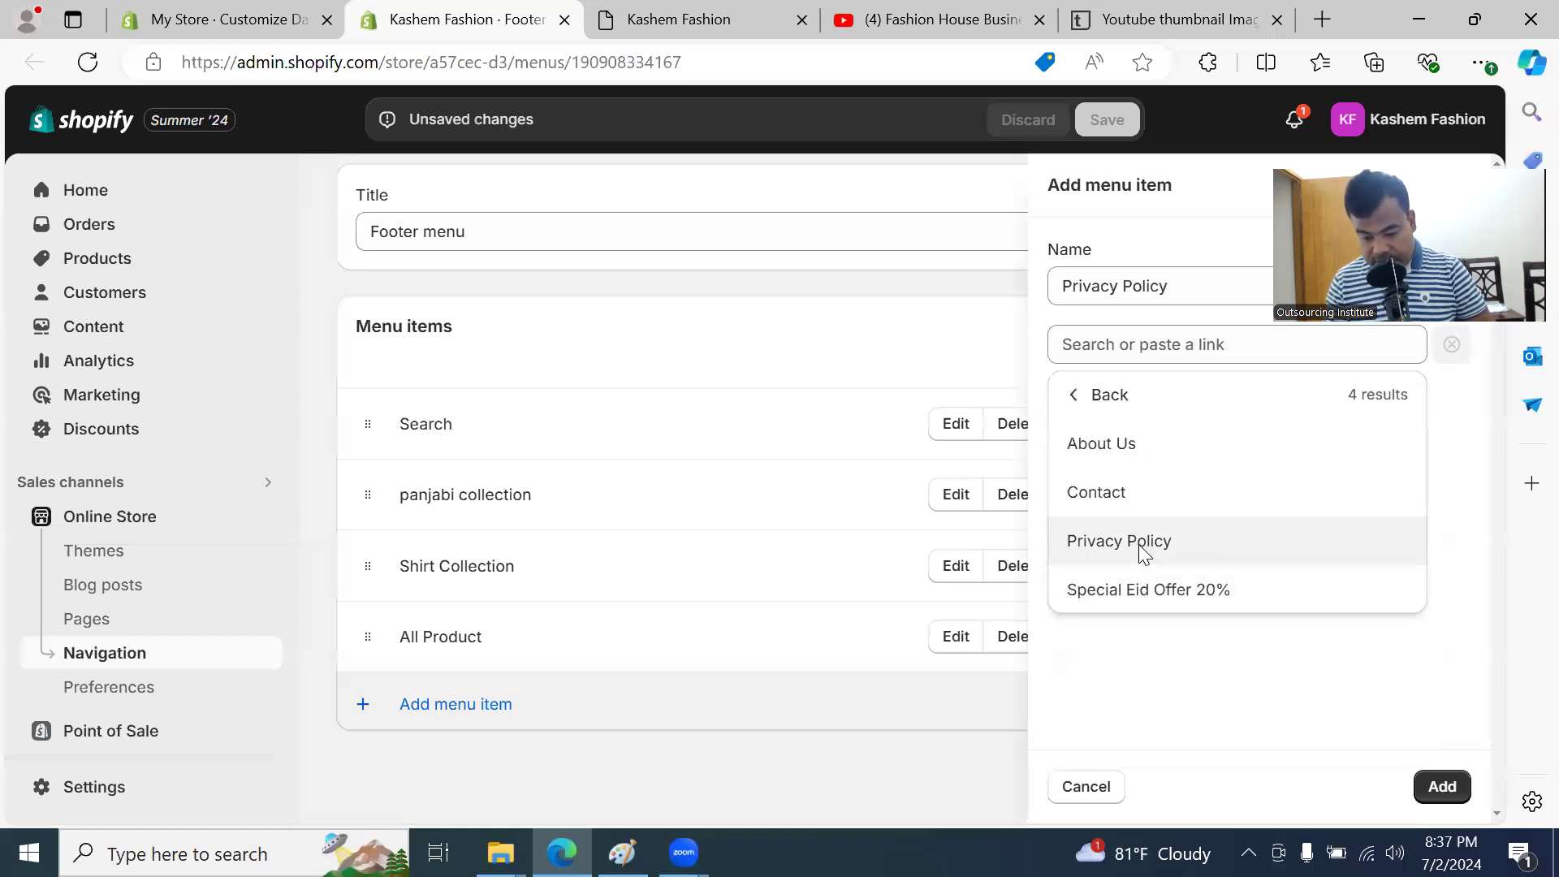
left_click(1442, 786)
scroll(850, 593, "down", 1)
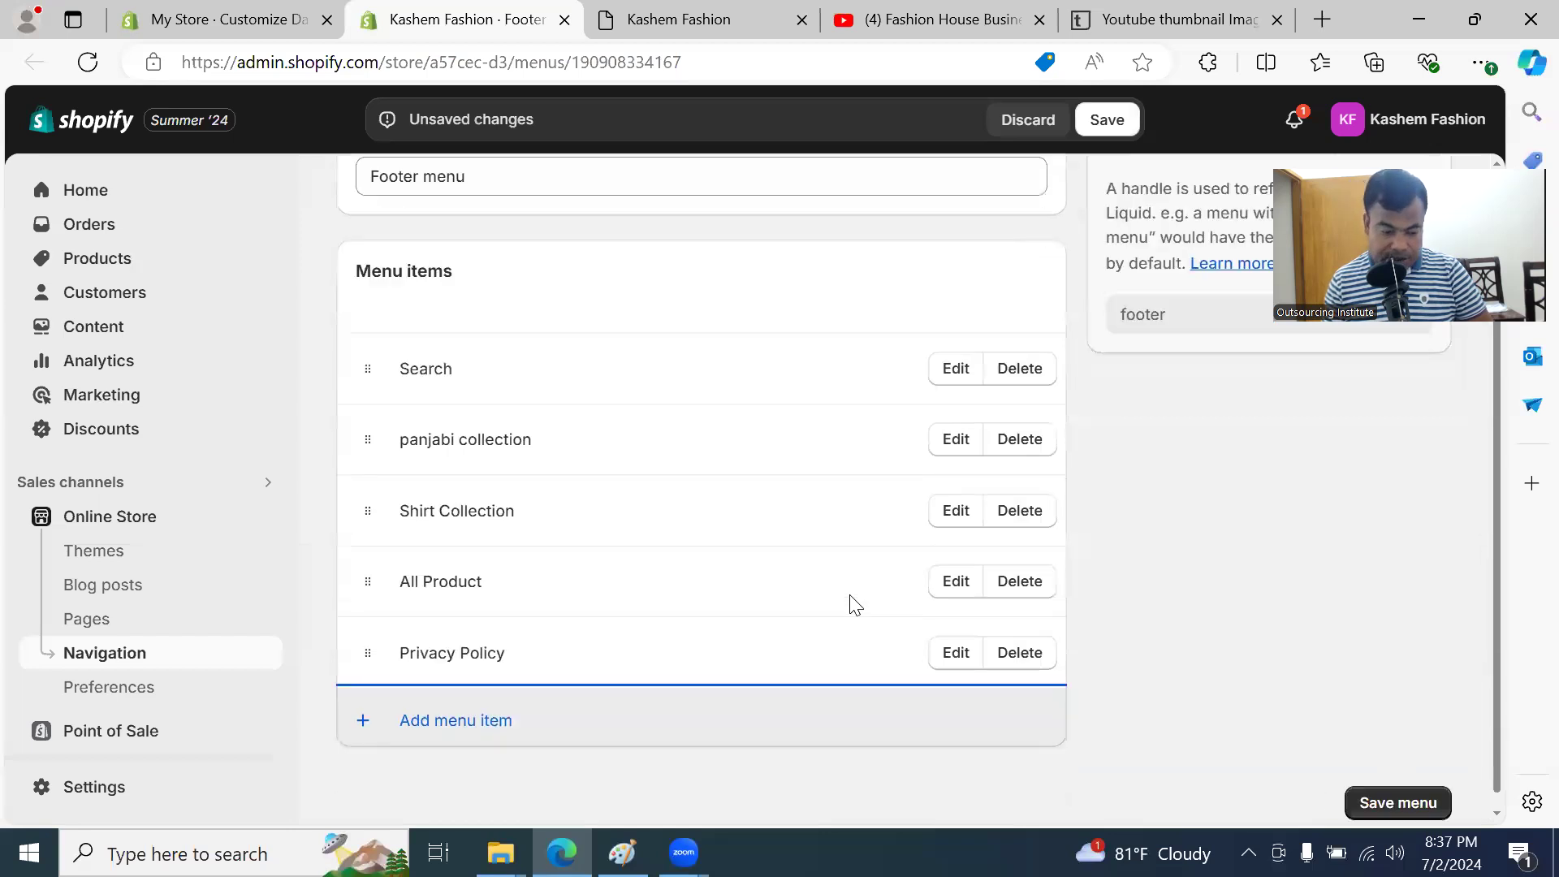
Step: Review the Footer menu's item list and save the menu
scroll(836, 571, "up", 3)
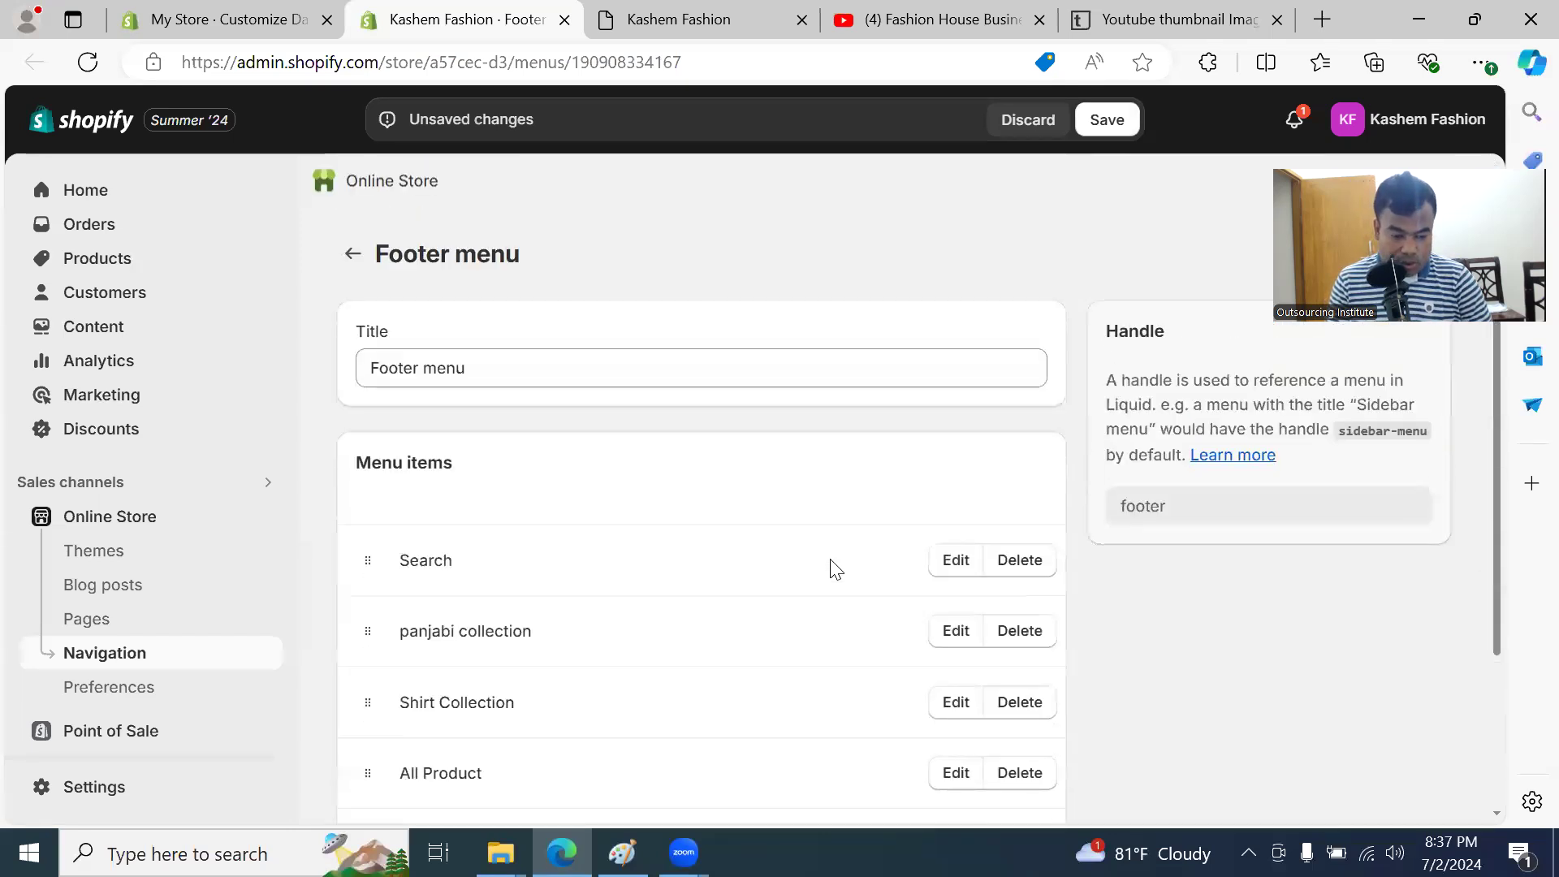
scroll(835, 573, "down", 2)
scroll(835, 578, "up", 2)
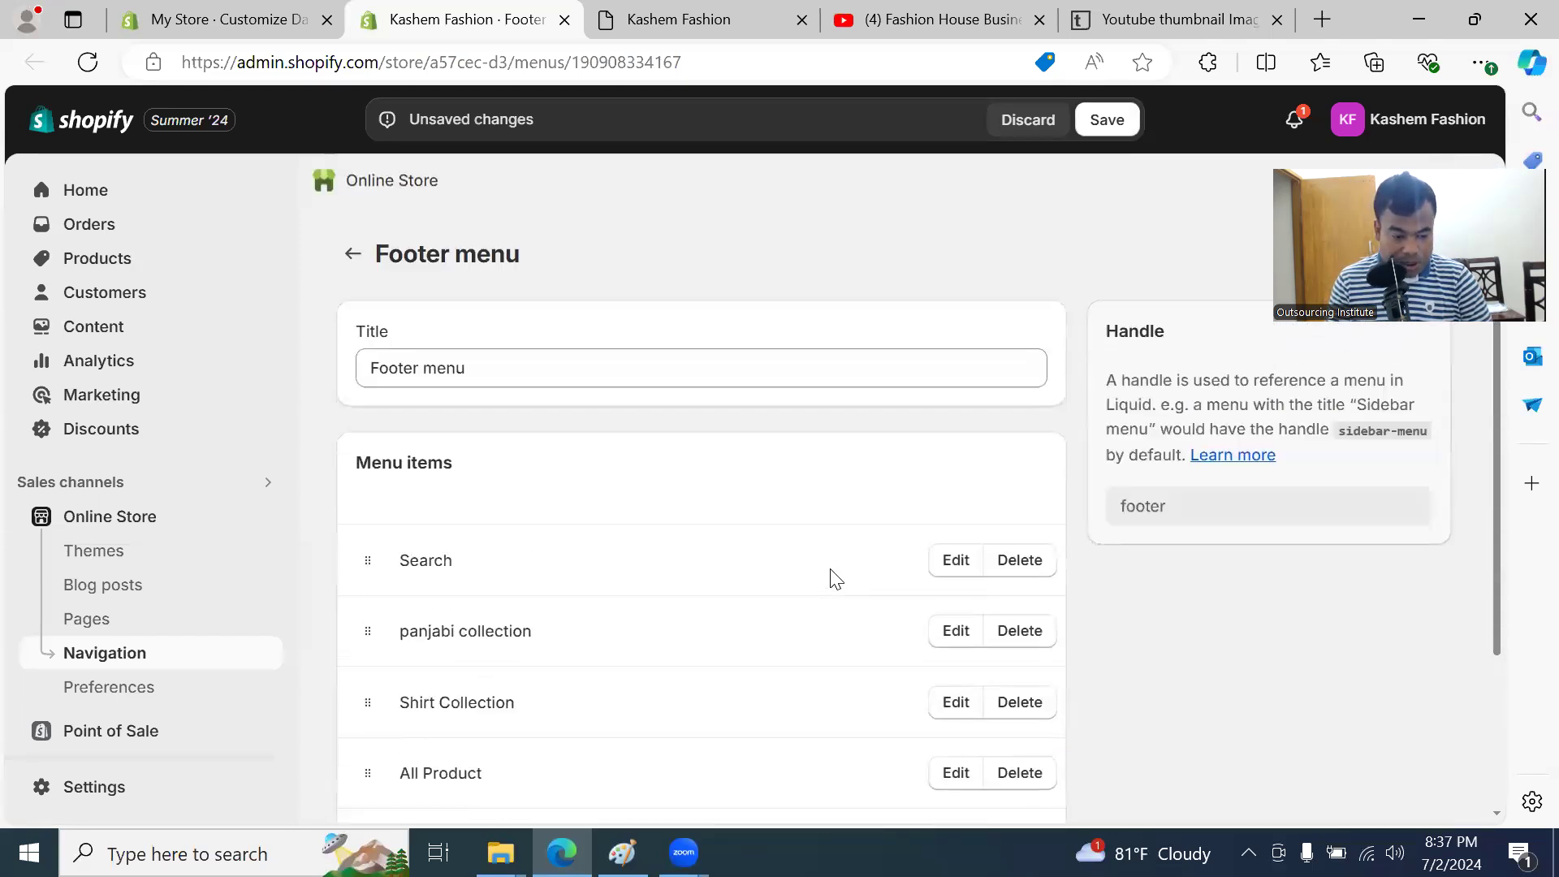
scroll(830, 578, "down", 3)
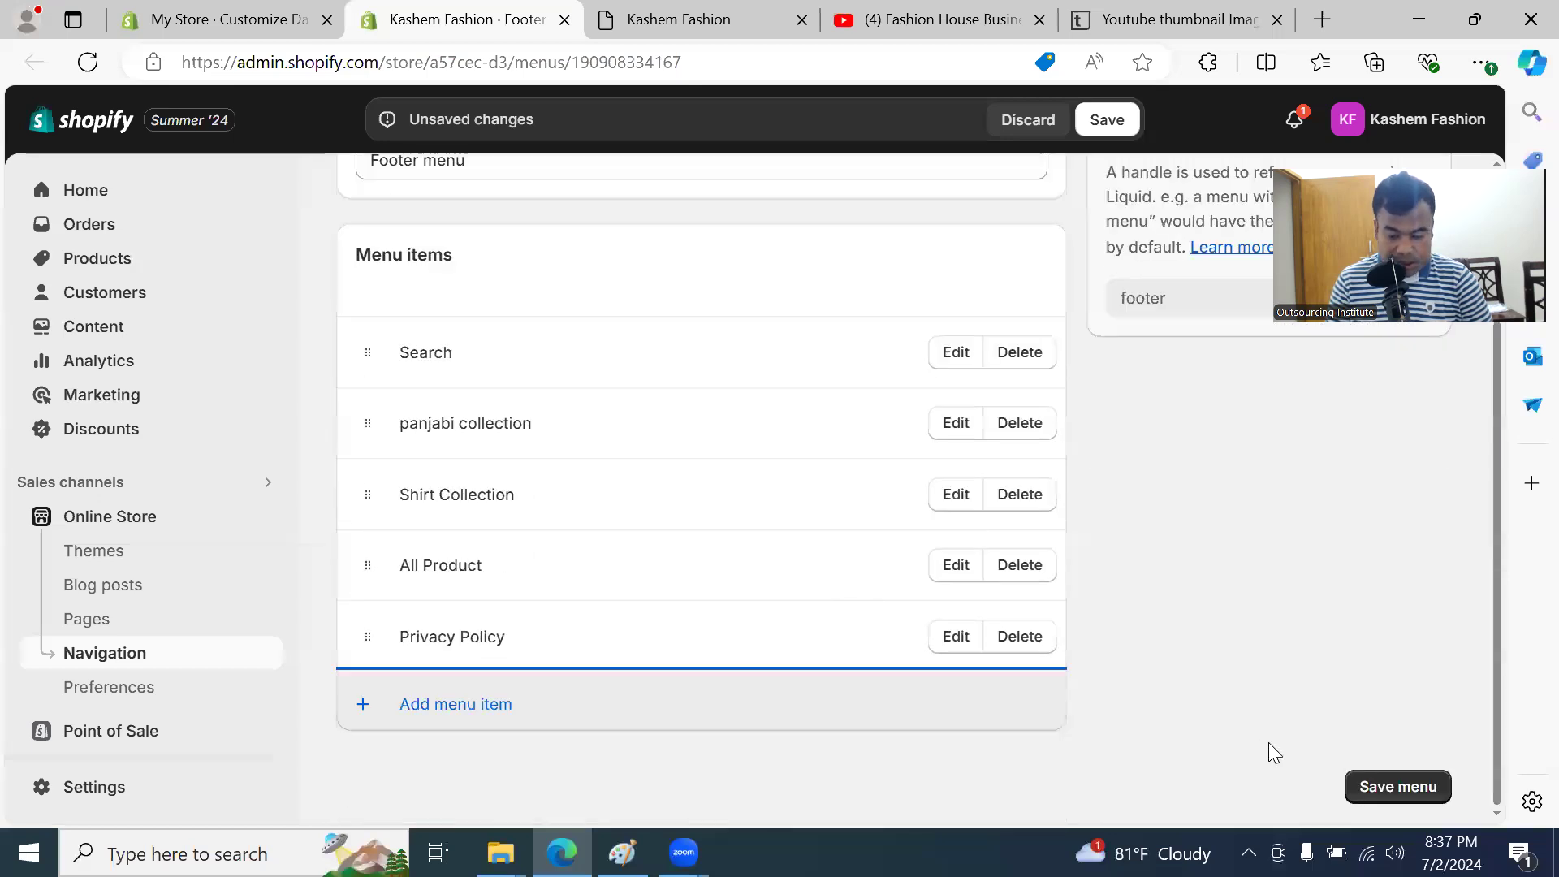
left_click(1374, 786)
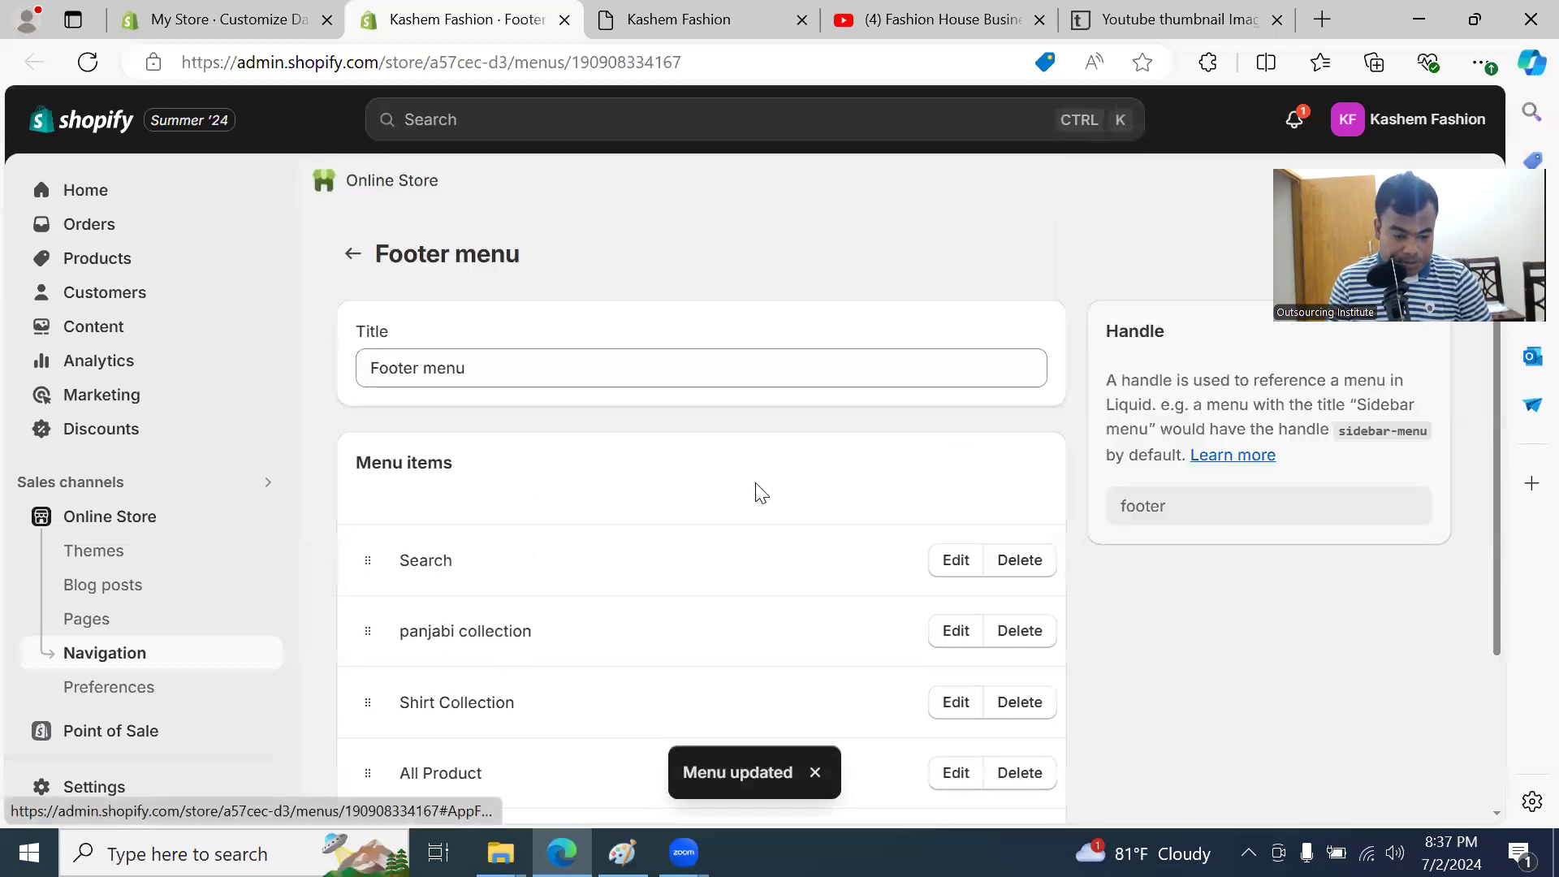
scroll(559, 465, "down", 3)
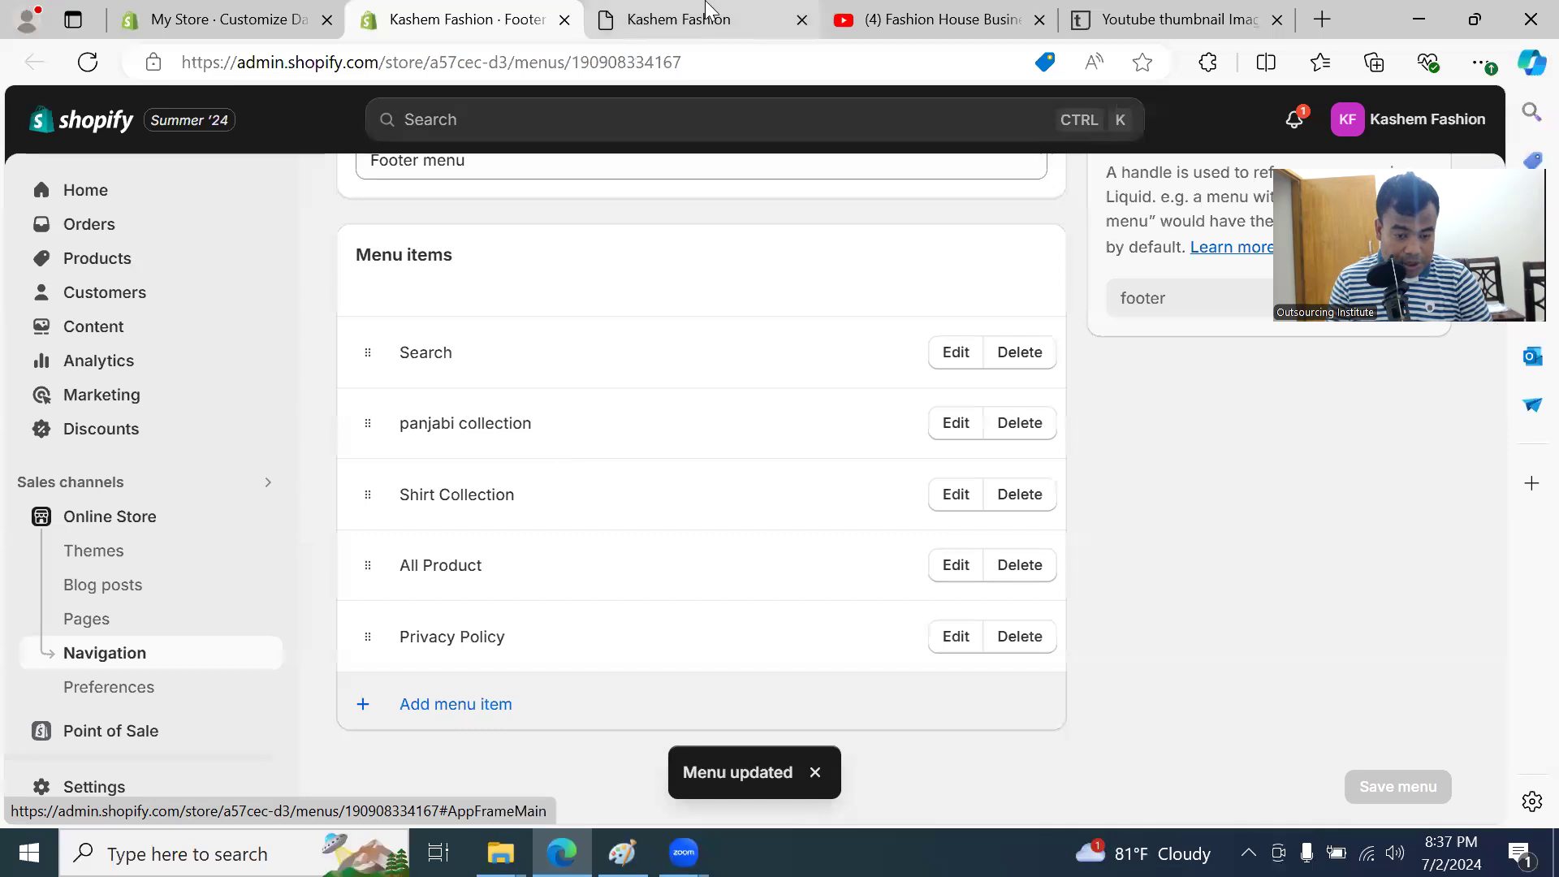
Step: Reload the storefront home page and examine its footer for the quick links menu
left_click(703, 19)
left_click(528, 21)
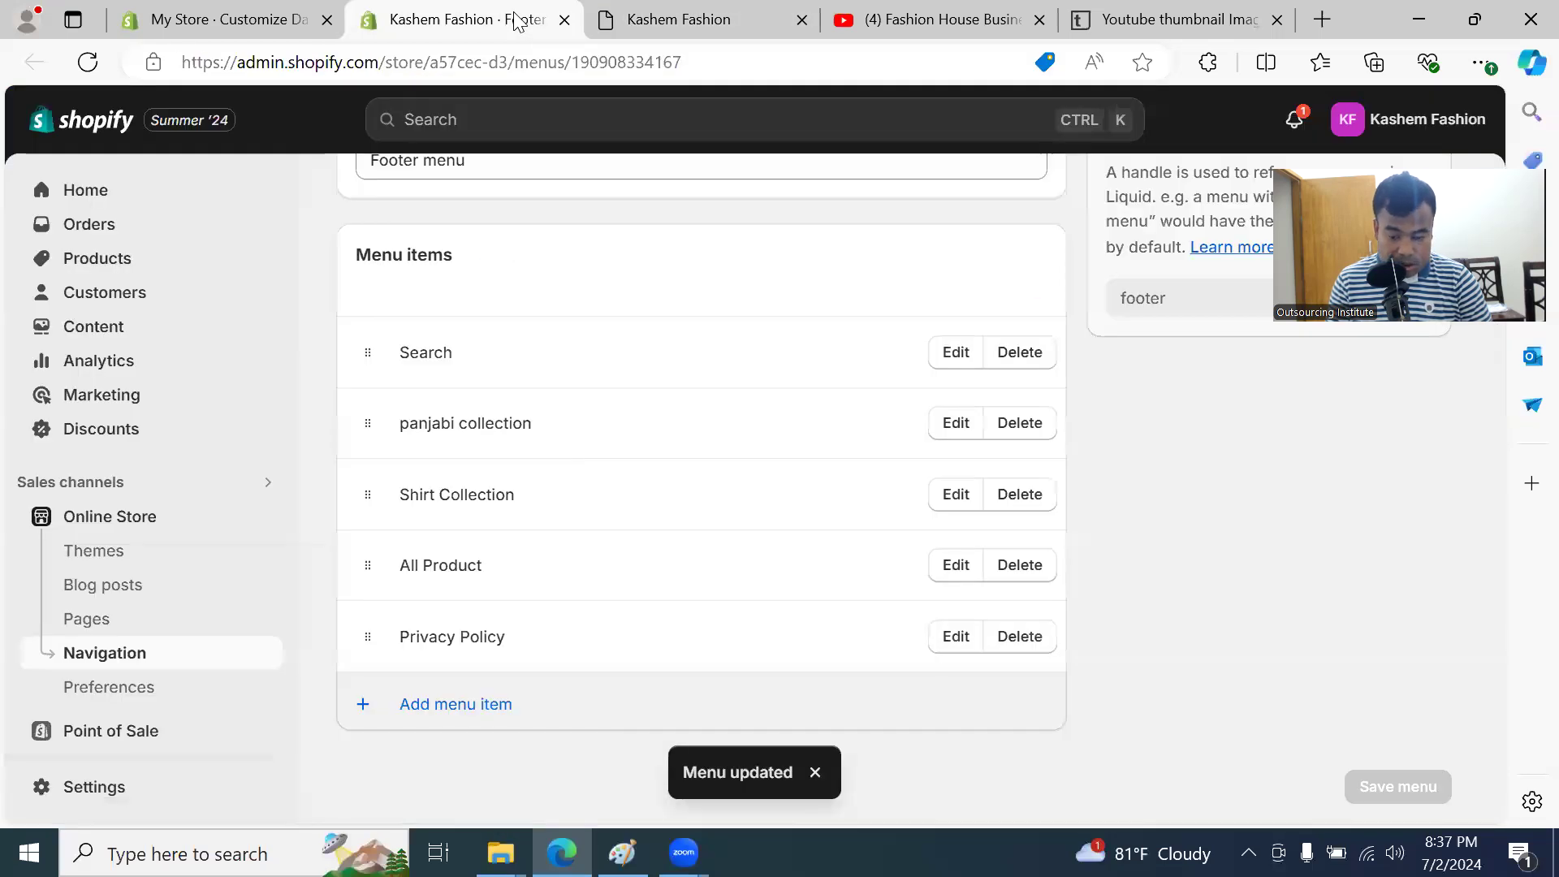
left_click(704, 18)
left_click(140, 62)
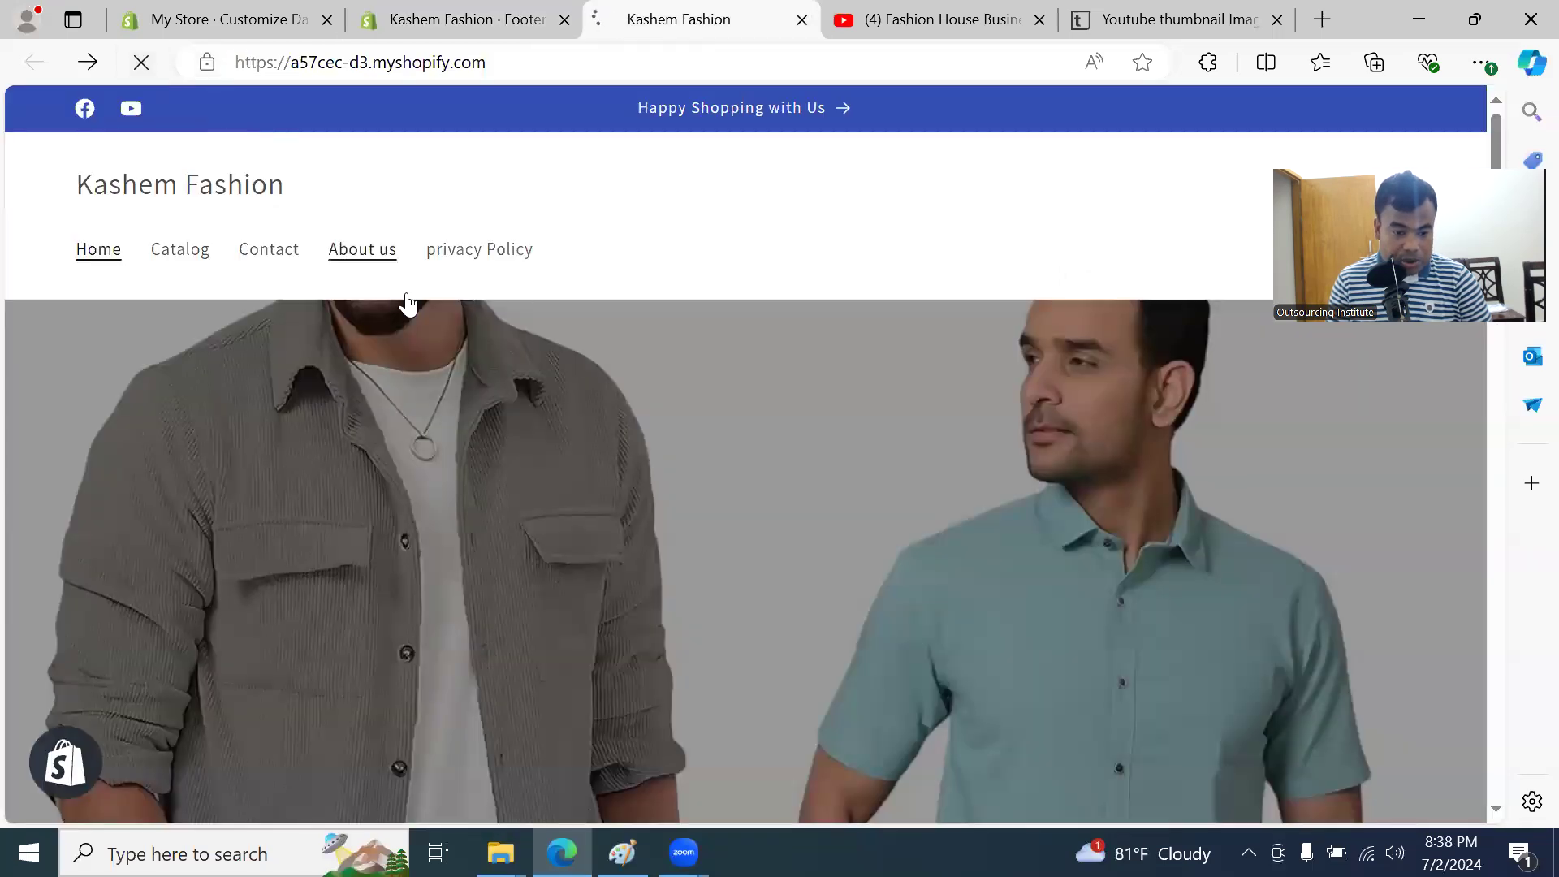
scroll(636, 382, "down", 5)
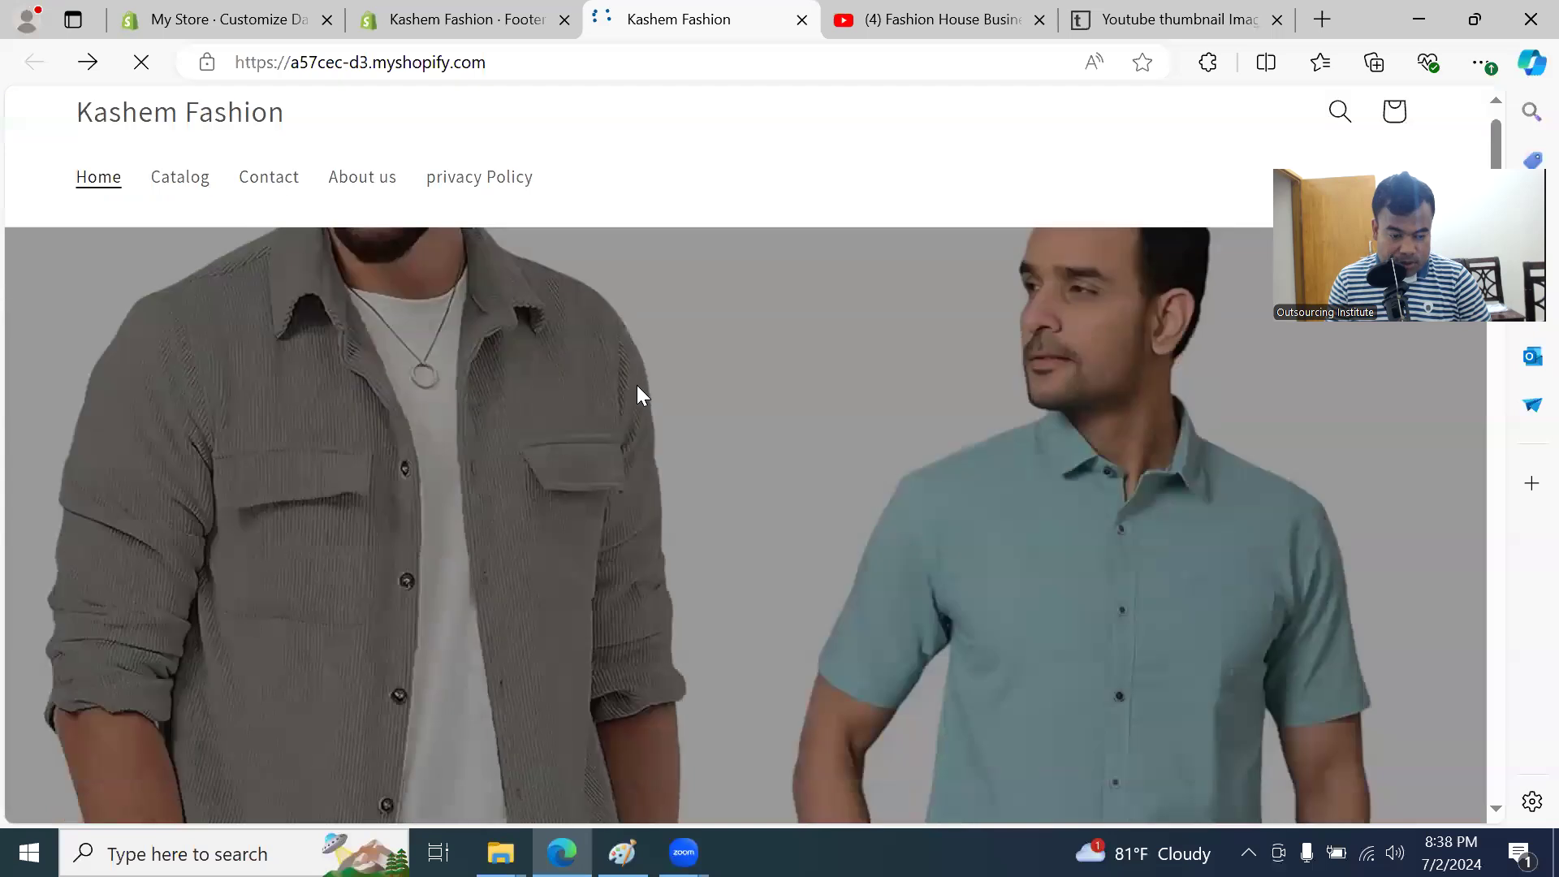
scroll(633, 406, "down", 15)
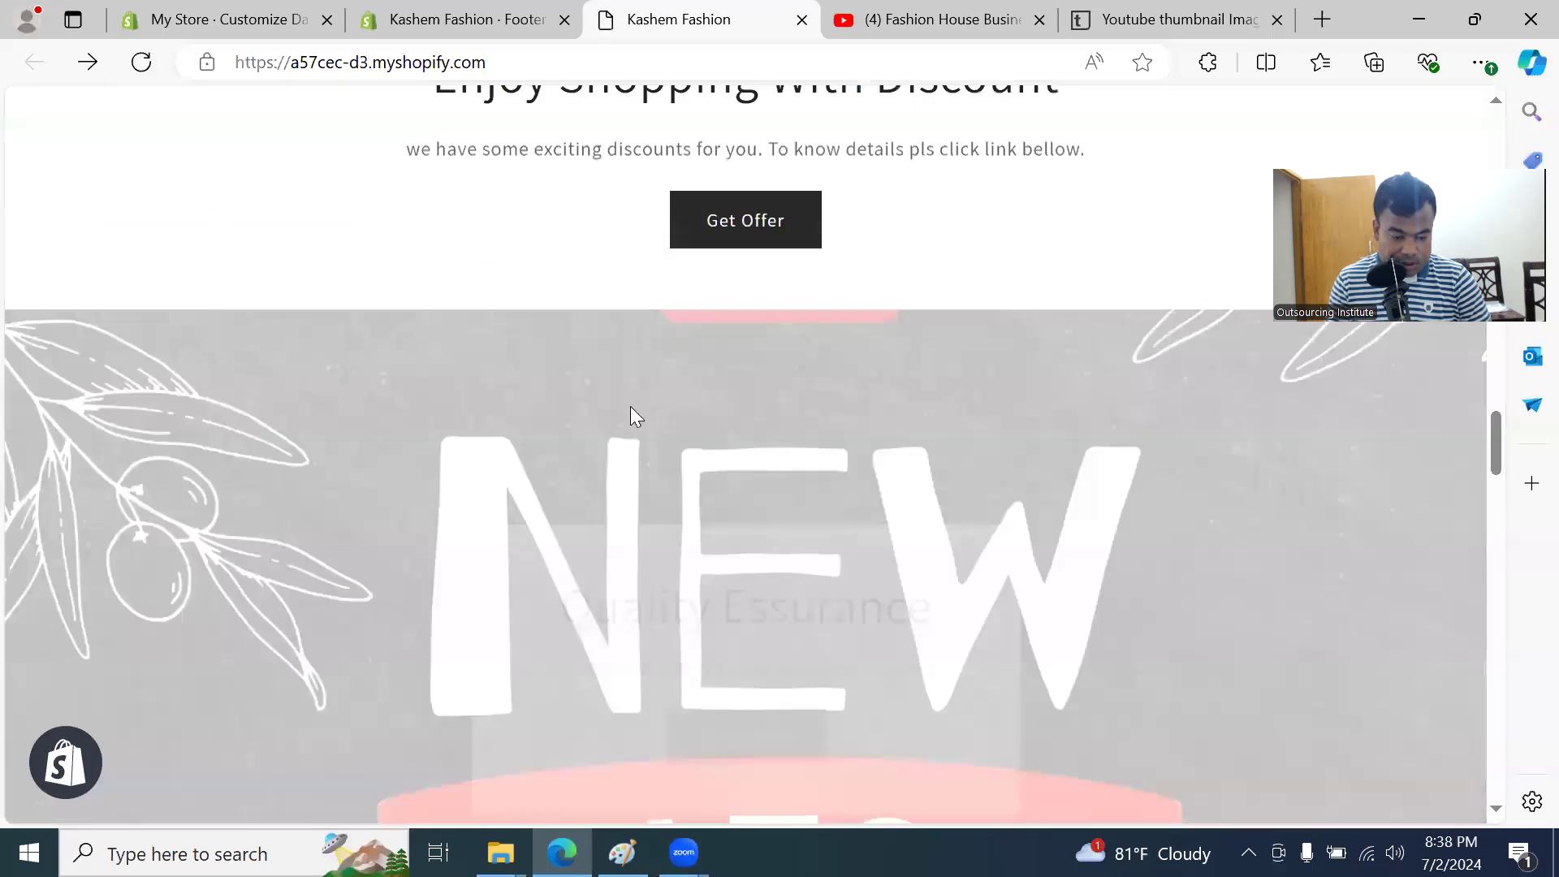
scroll(633, 407, "down", 20)
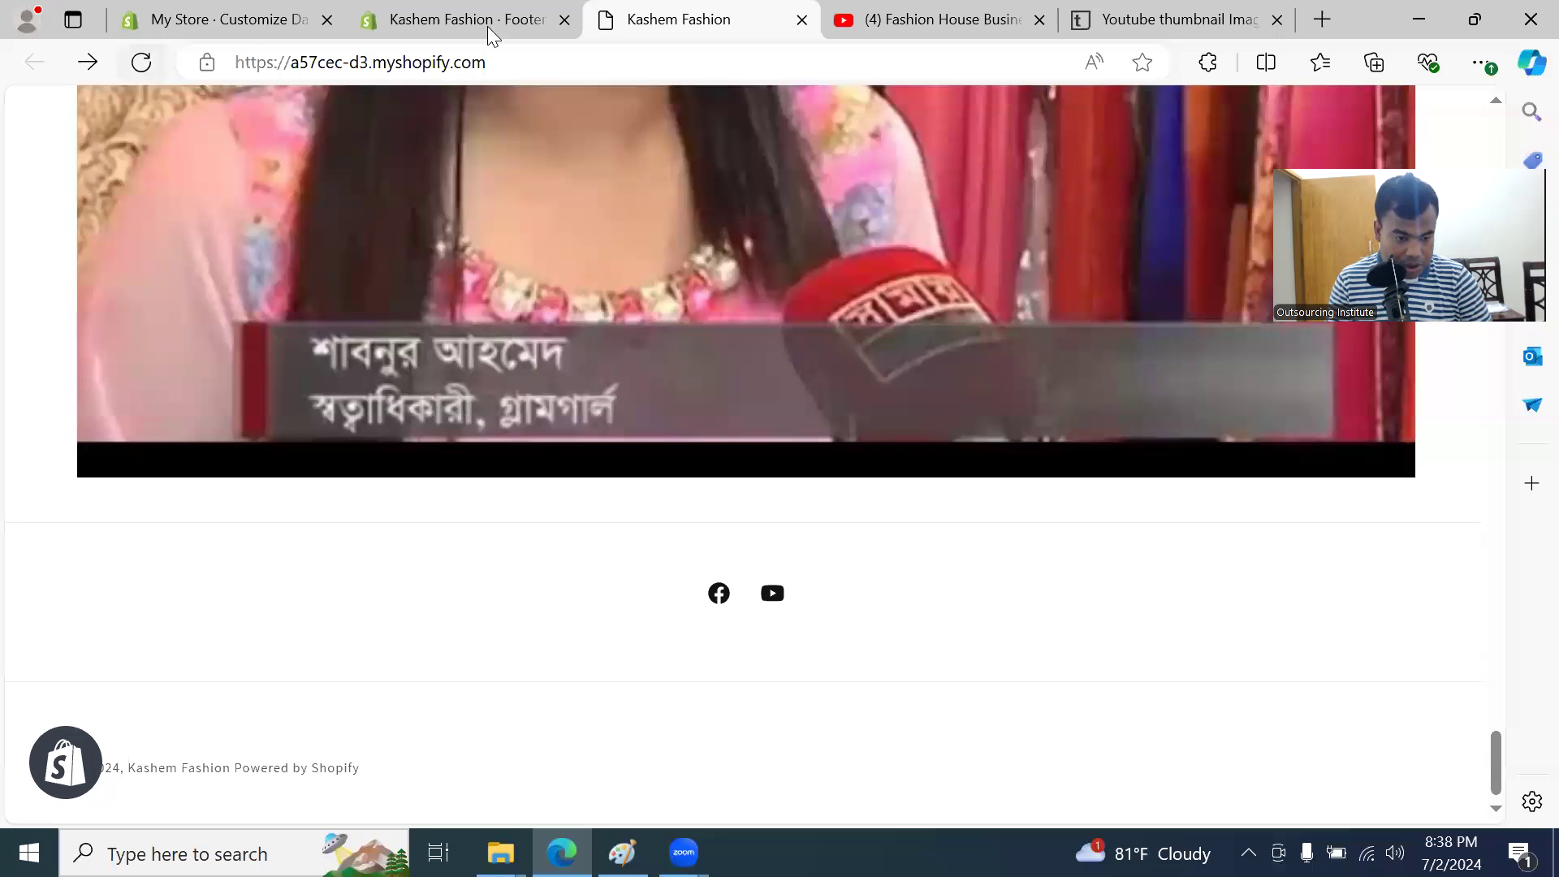
left_click(124, 67)
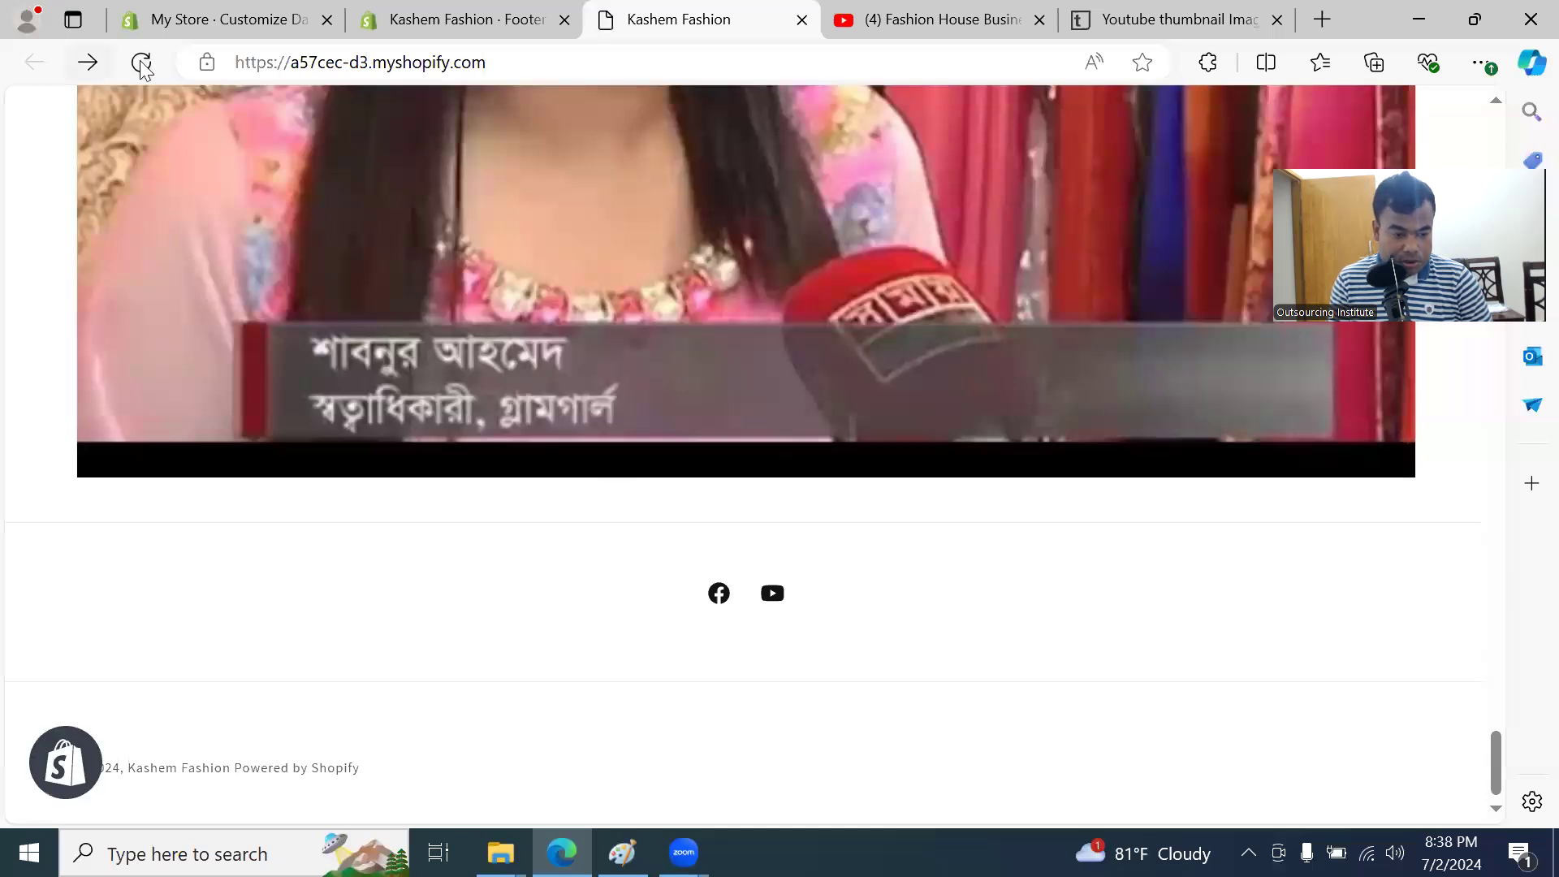
left_click(140, 64)
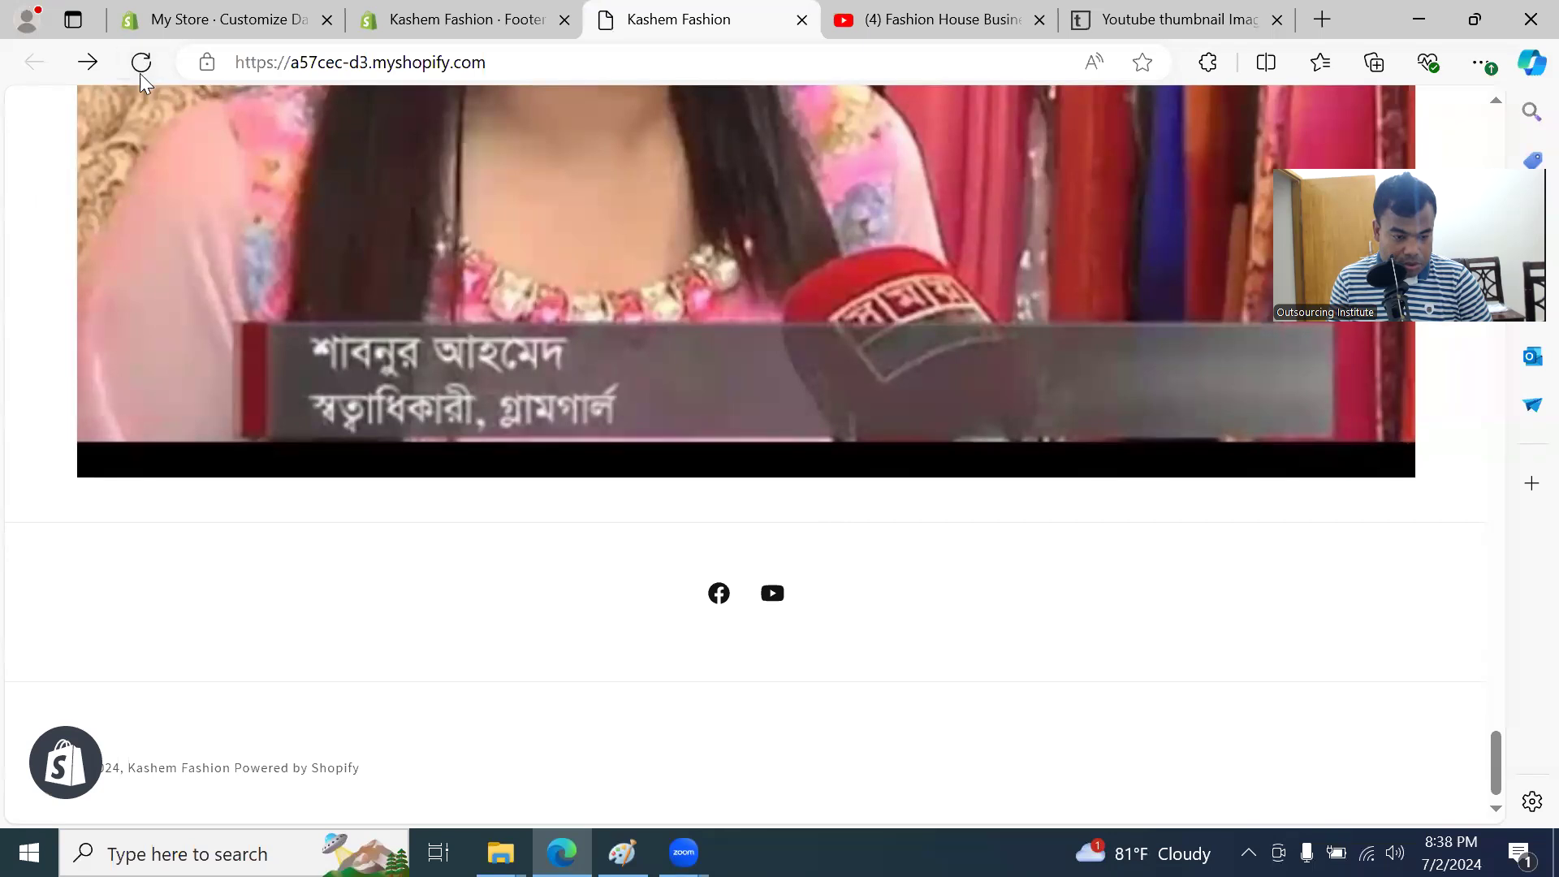
left_click(140, 62)
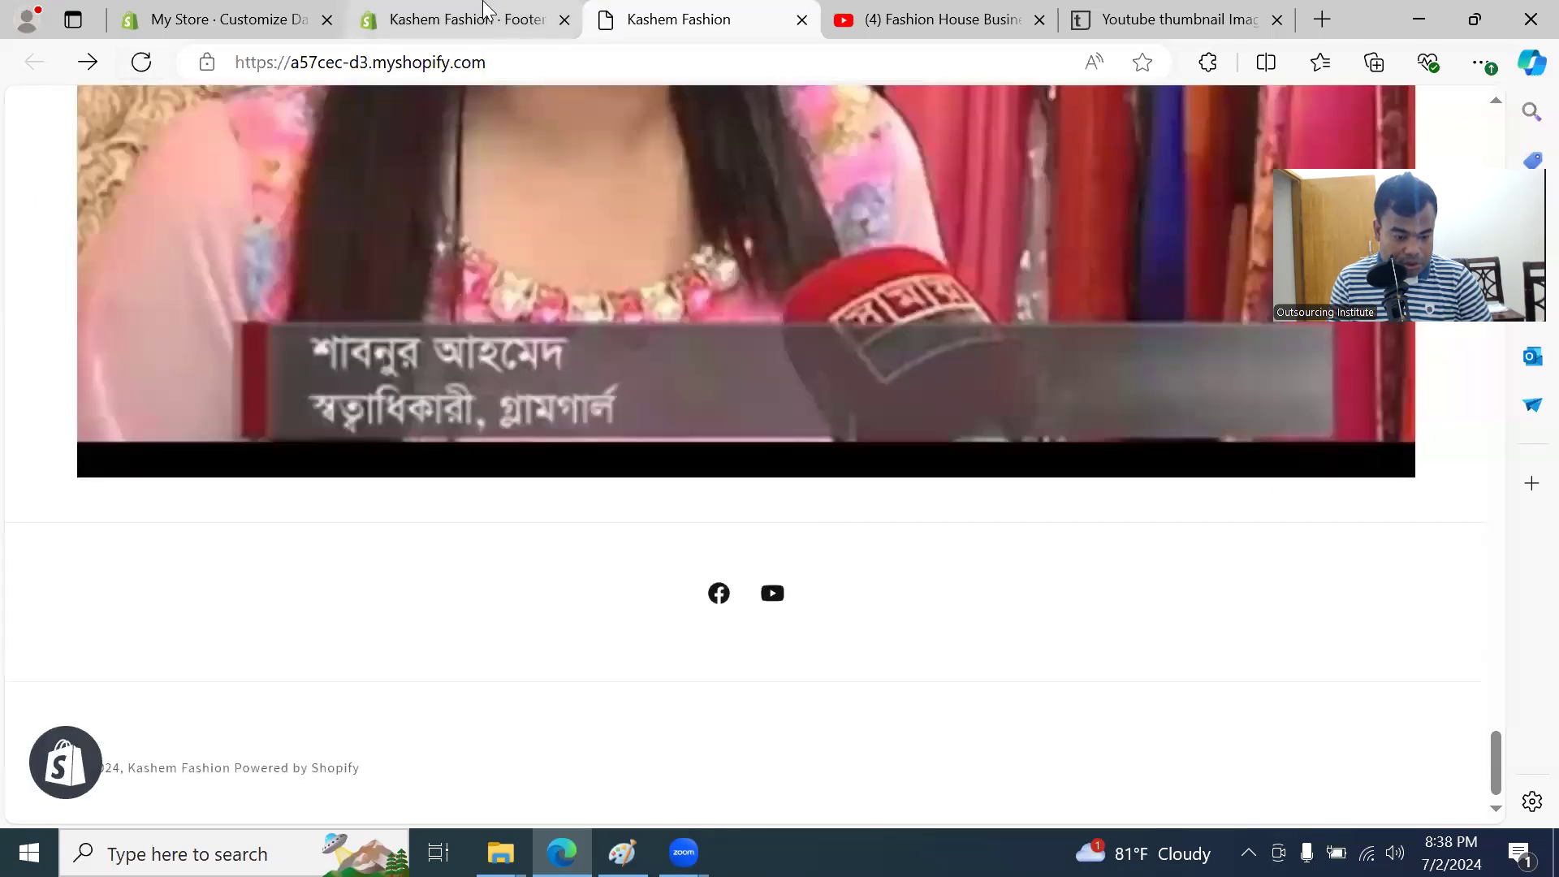
Step: Return to the Dawn theme editor and save the home page with its Quick links footer block
left_click(484, 13)
left_click(218, 24)
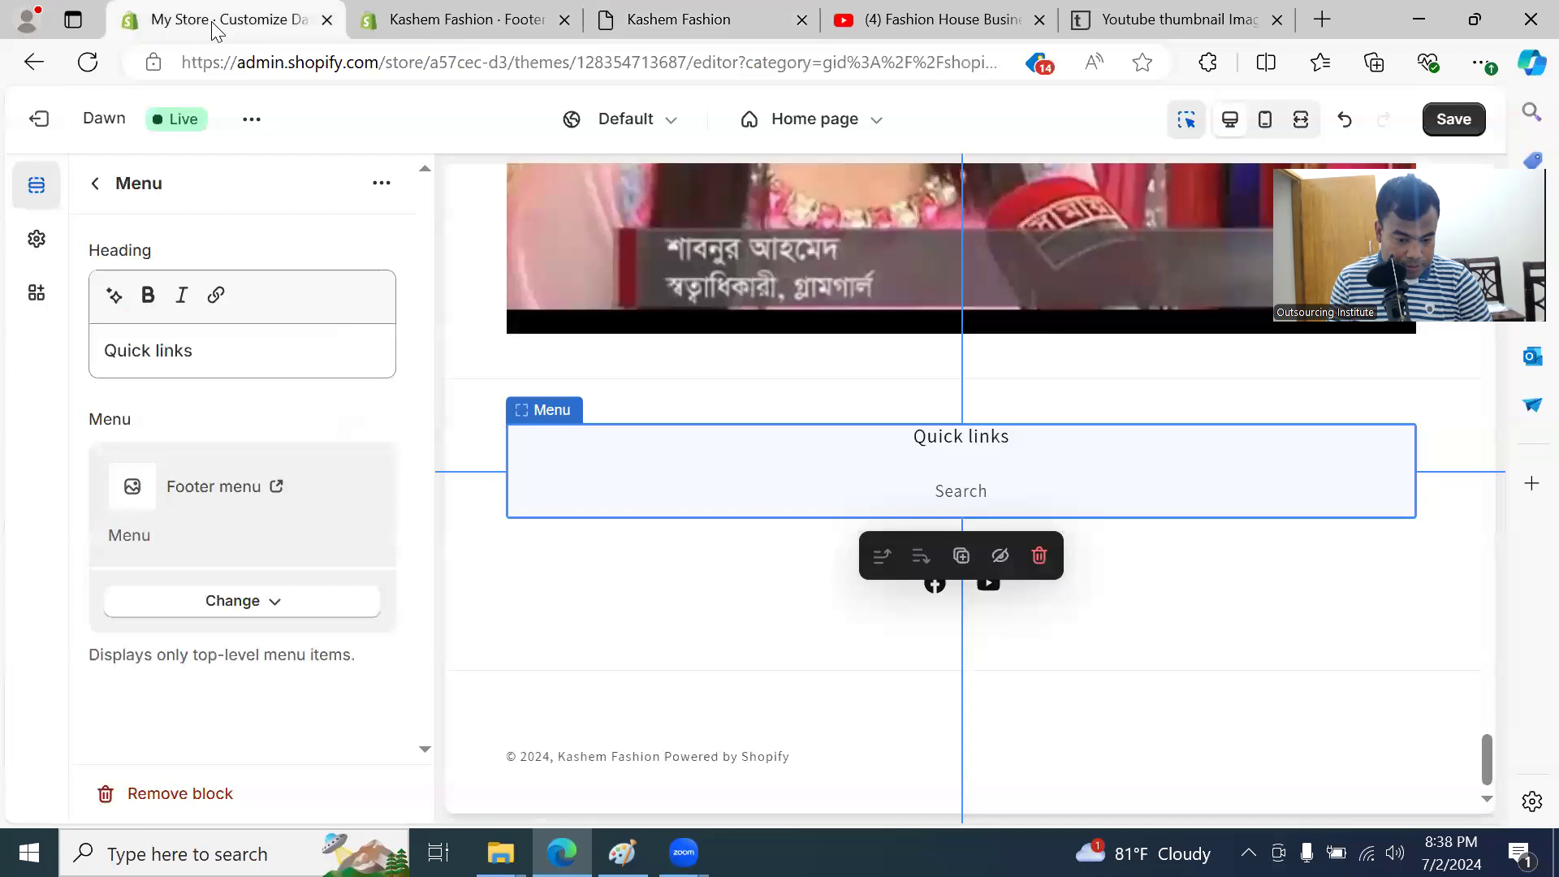
left_click(1448, 120)
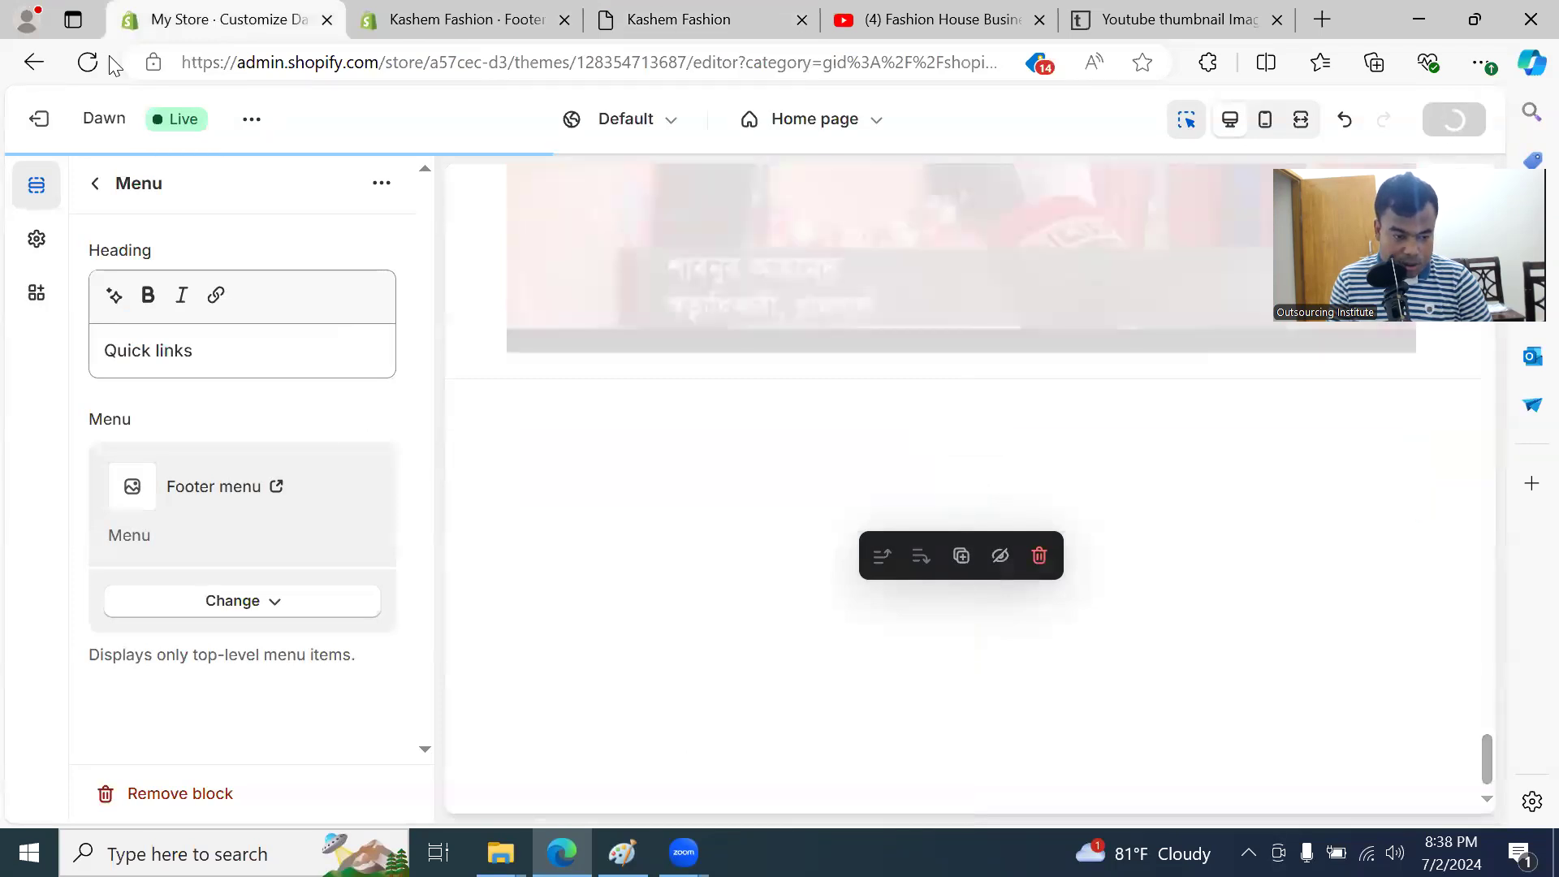
Step: Refresh the live storefront and check the menu items under the footer's Quick links heading
left_click(680, 20)
left_click(139, 62)
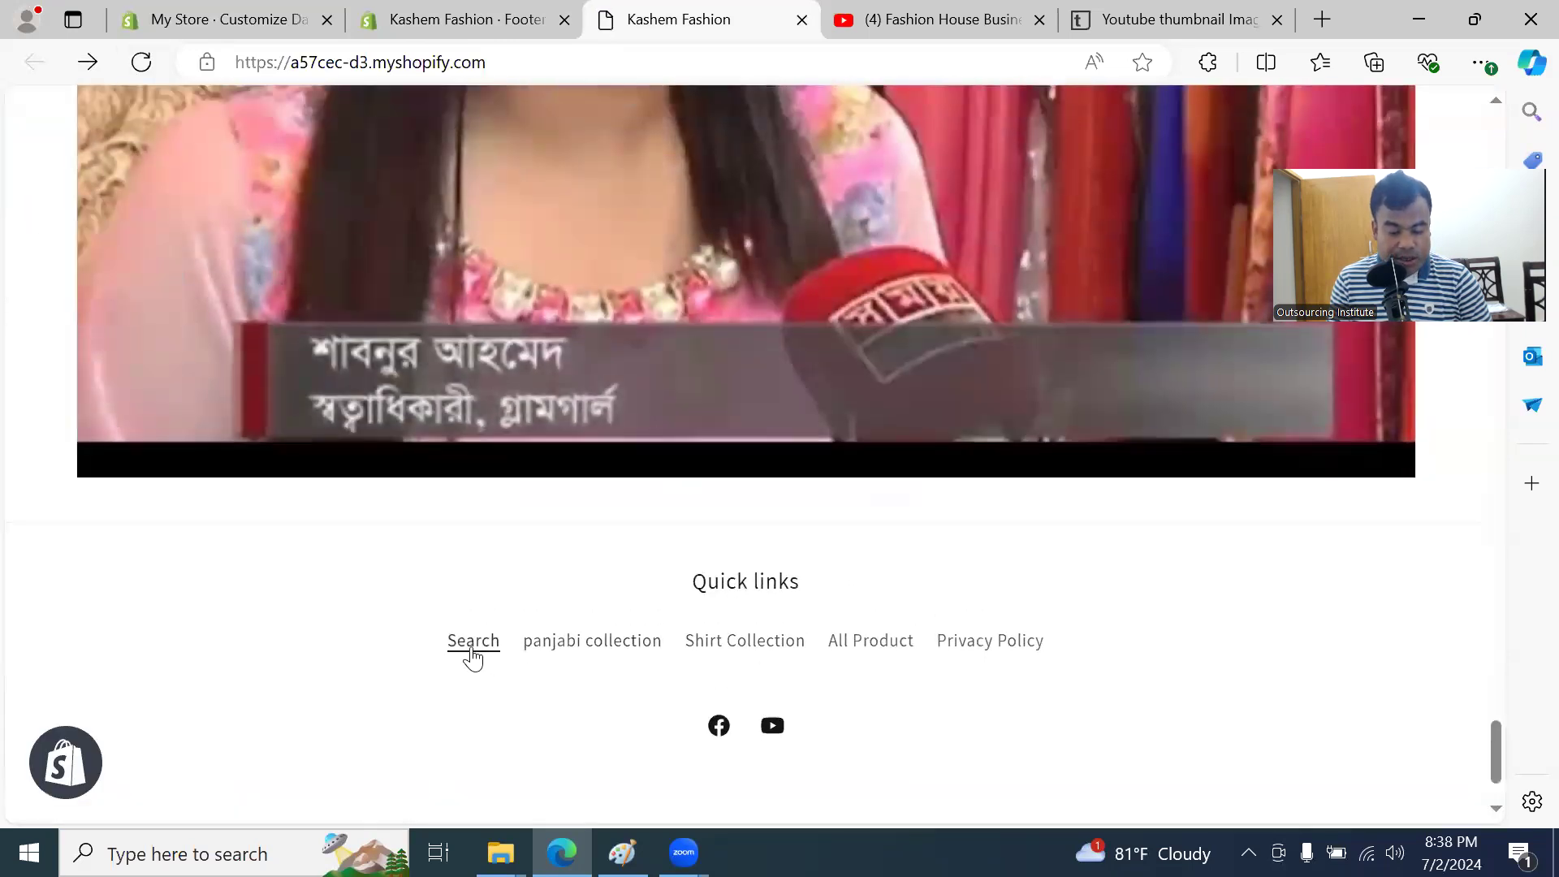
scroll(1047, 585, "up", 5)
scroll(1046, 584, "down", 5)
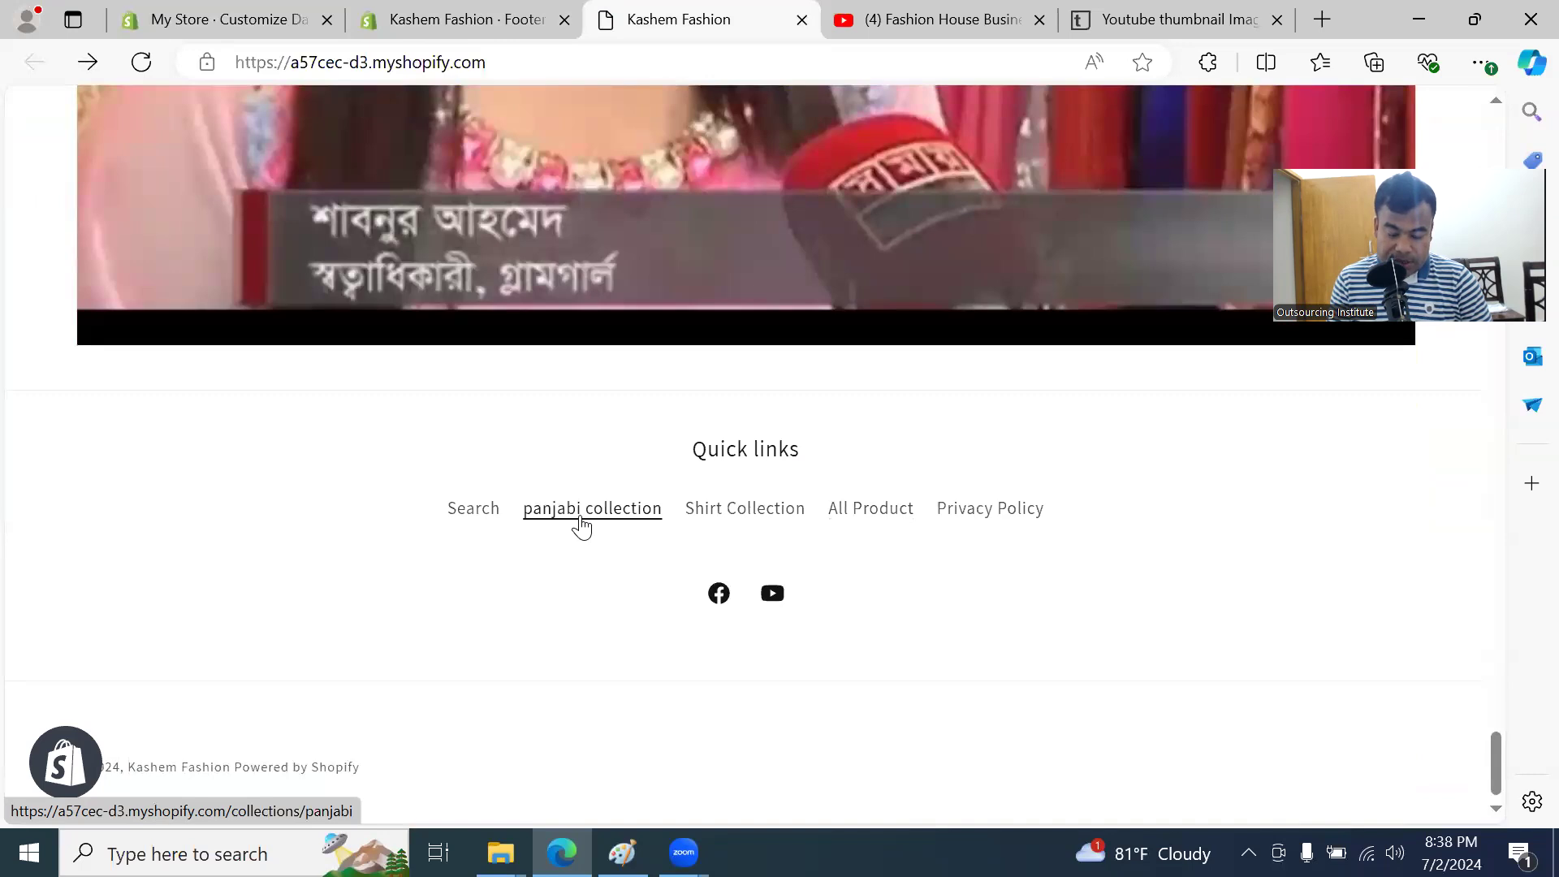
Step: View the store's Pages list, close that admin tab and return to the Dawn theme editor
left_click(268, 22)
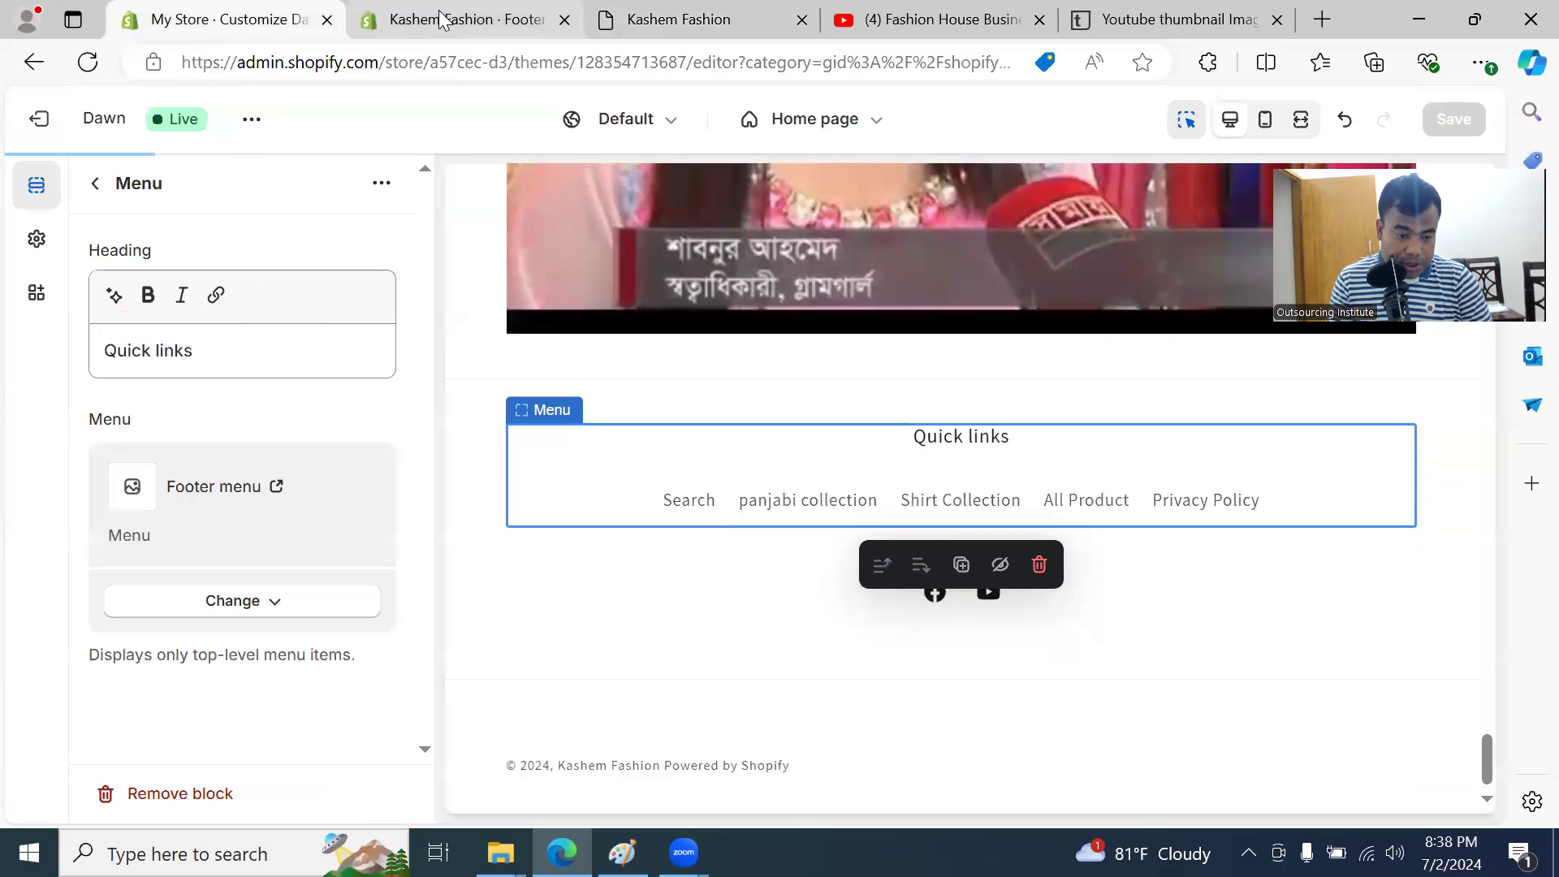
left_click(442, 21)
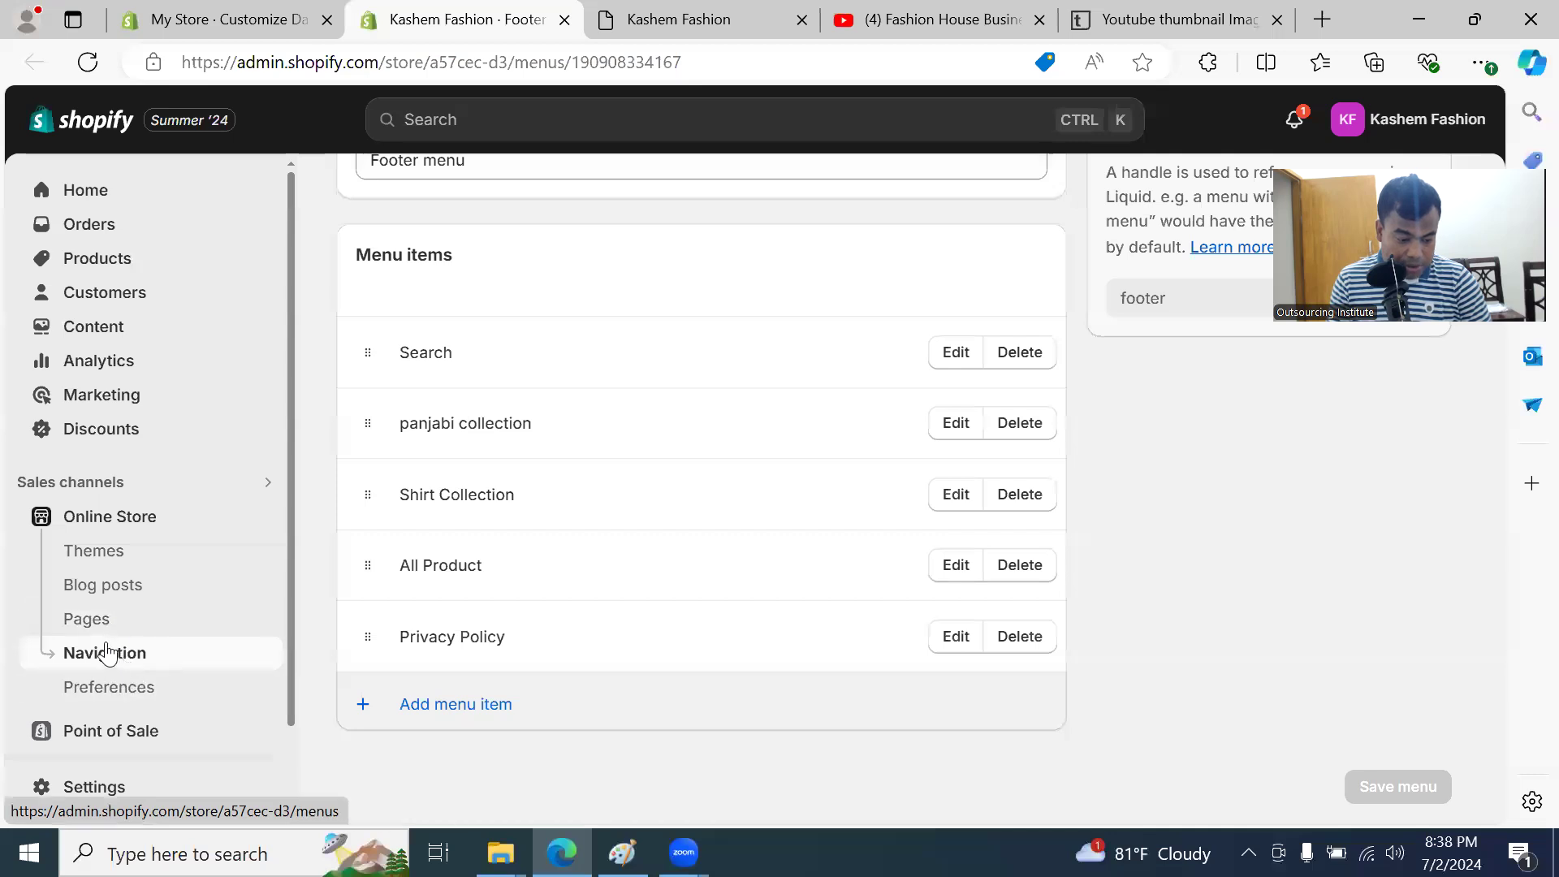
left_click(101, 631)
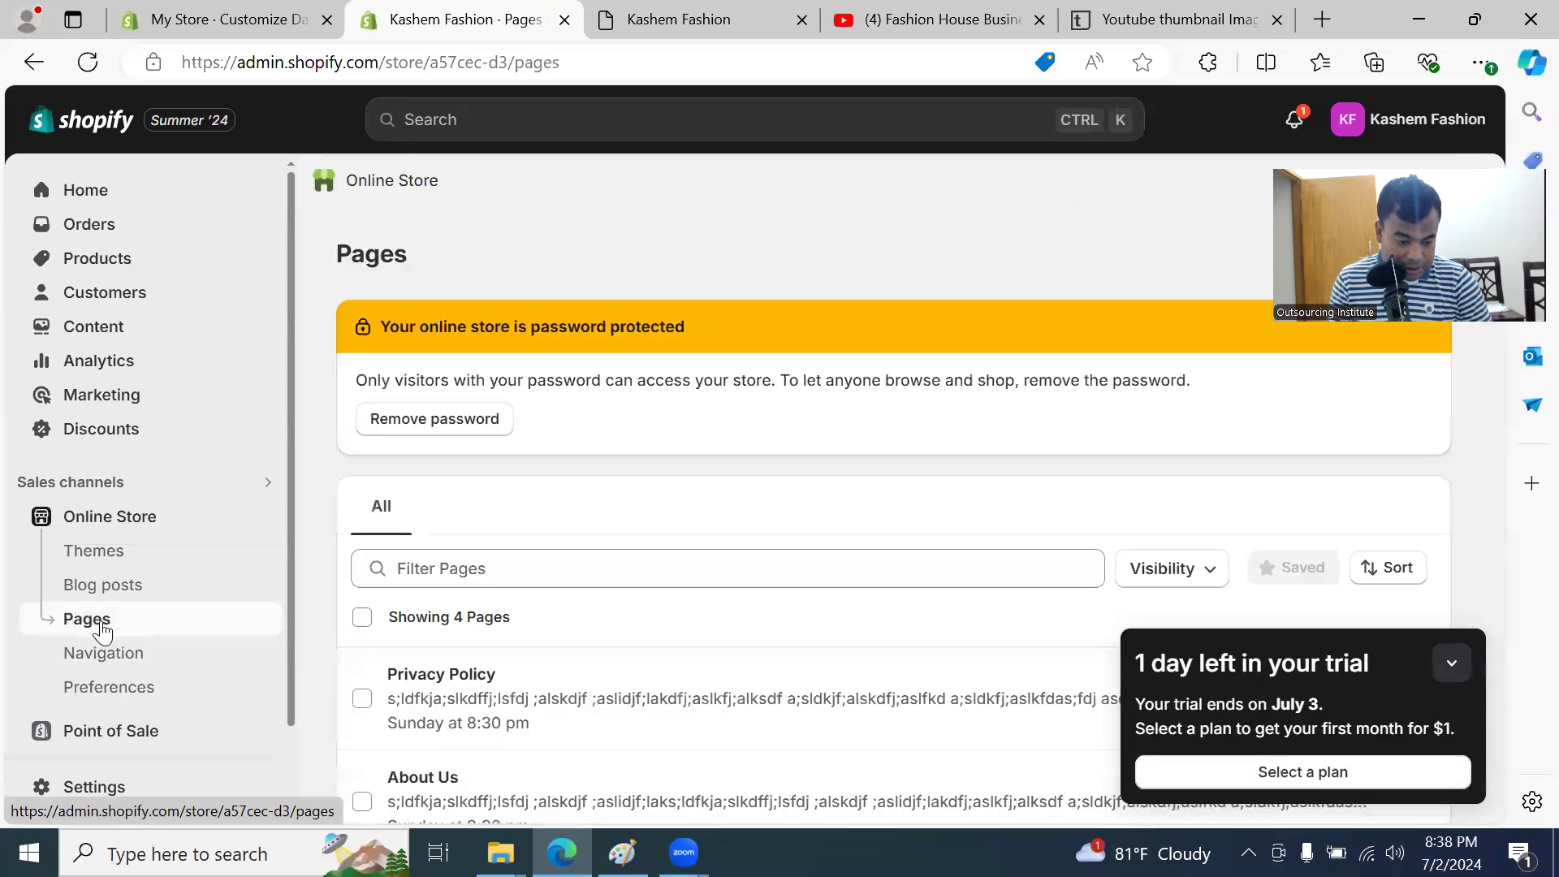
left_click(564, 19)
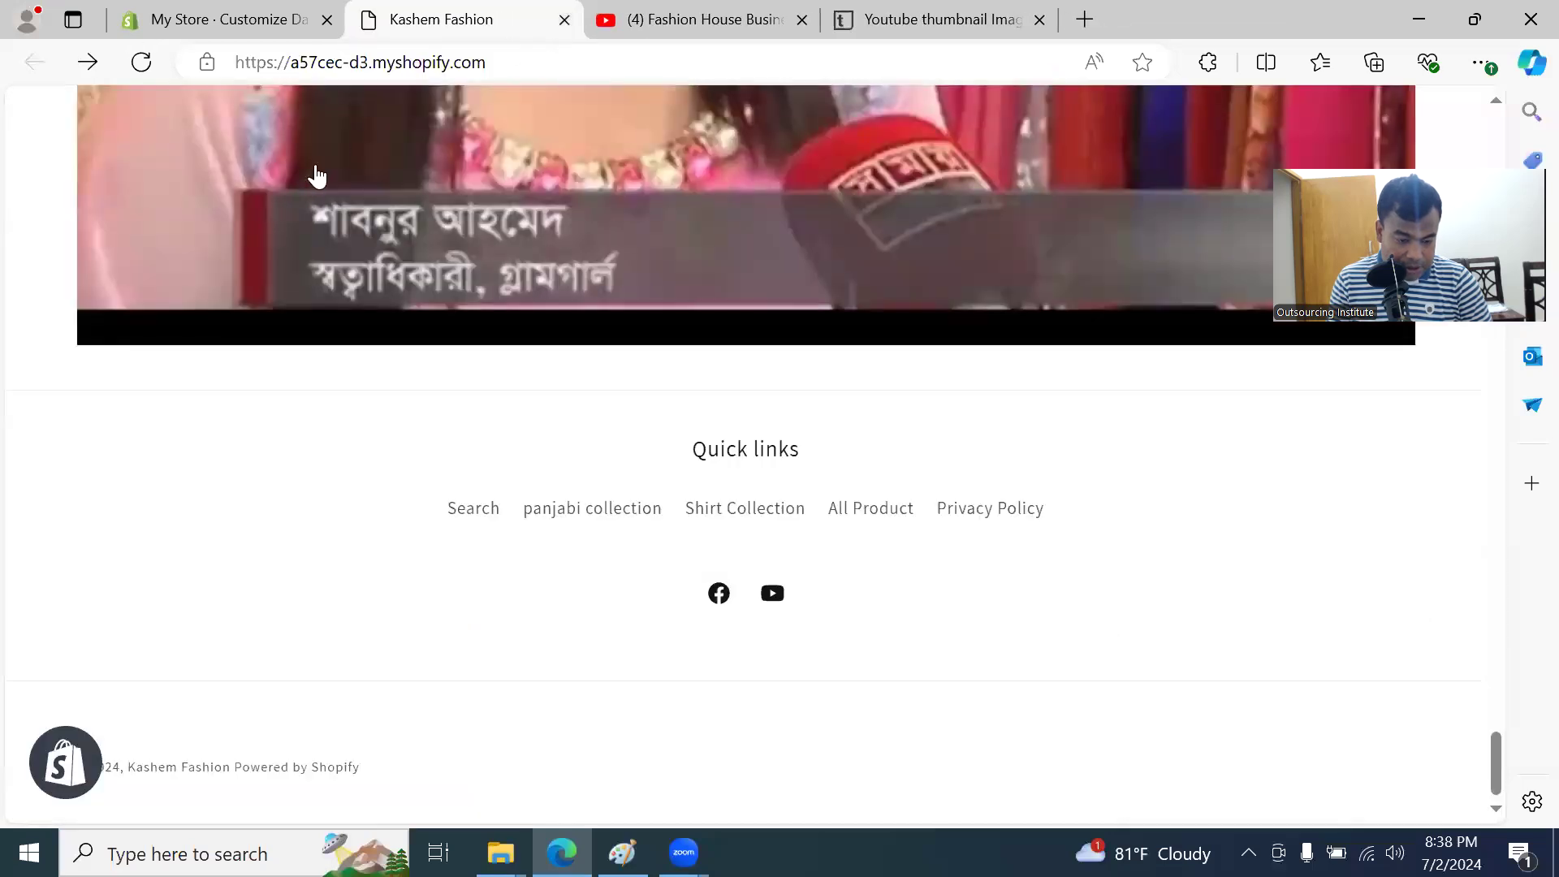
left_click(240, 32)
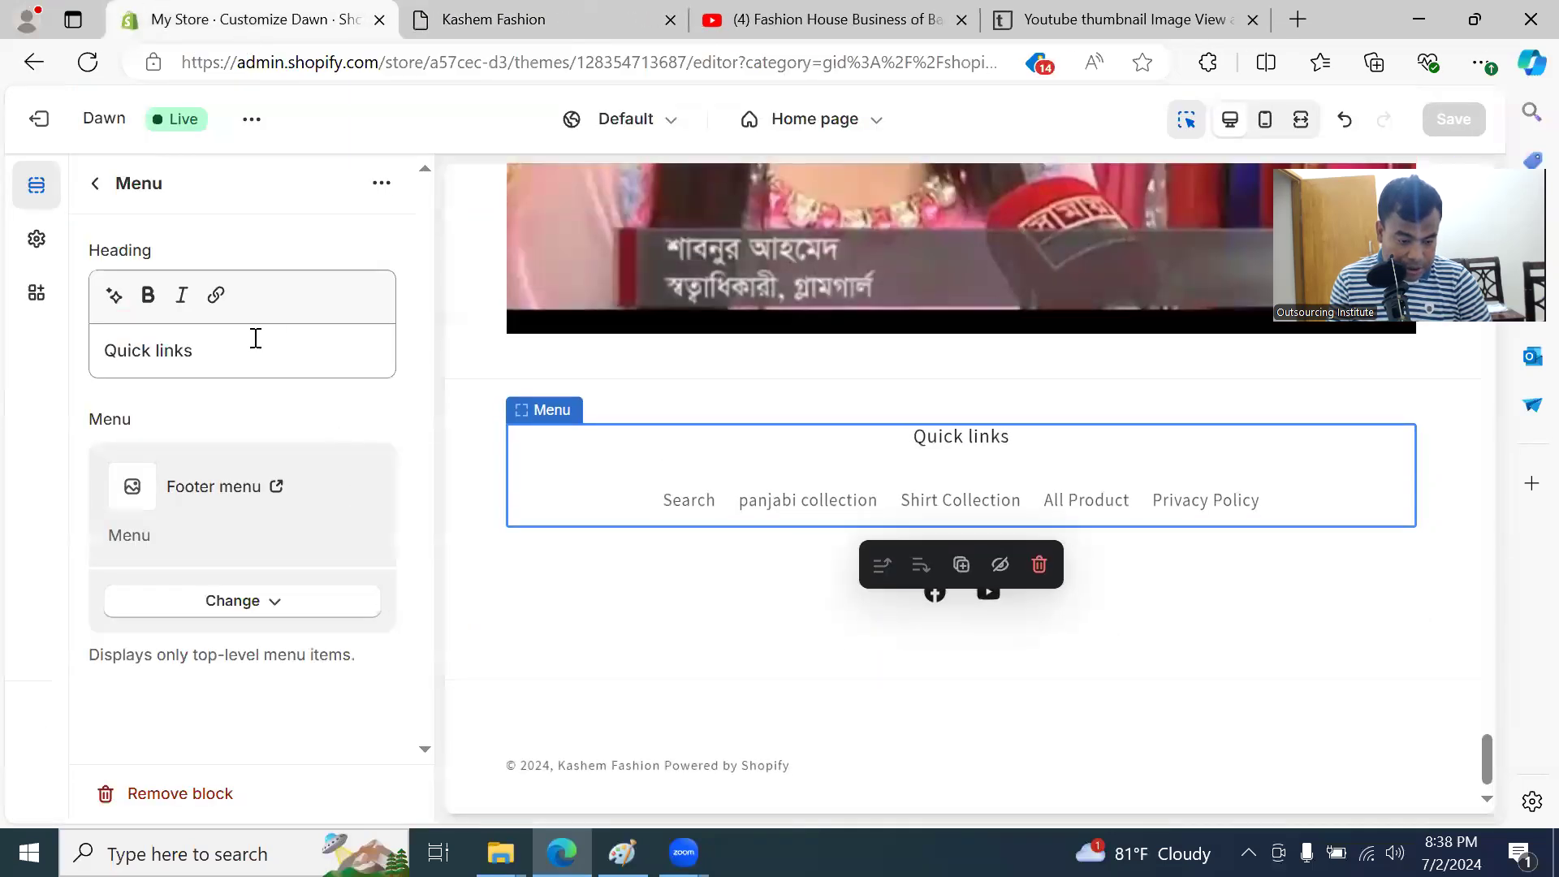
Step: Leave the Quick links settings and add an Image block to the Footer section
left_click(95, 183)
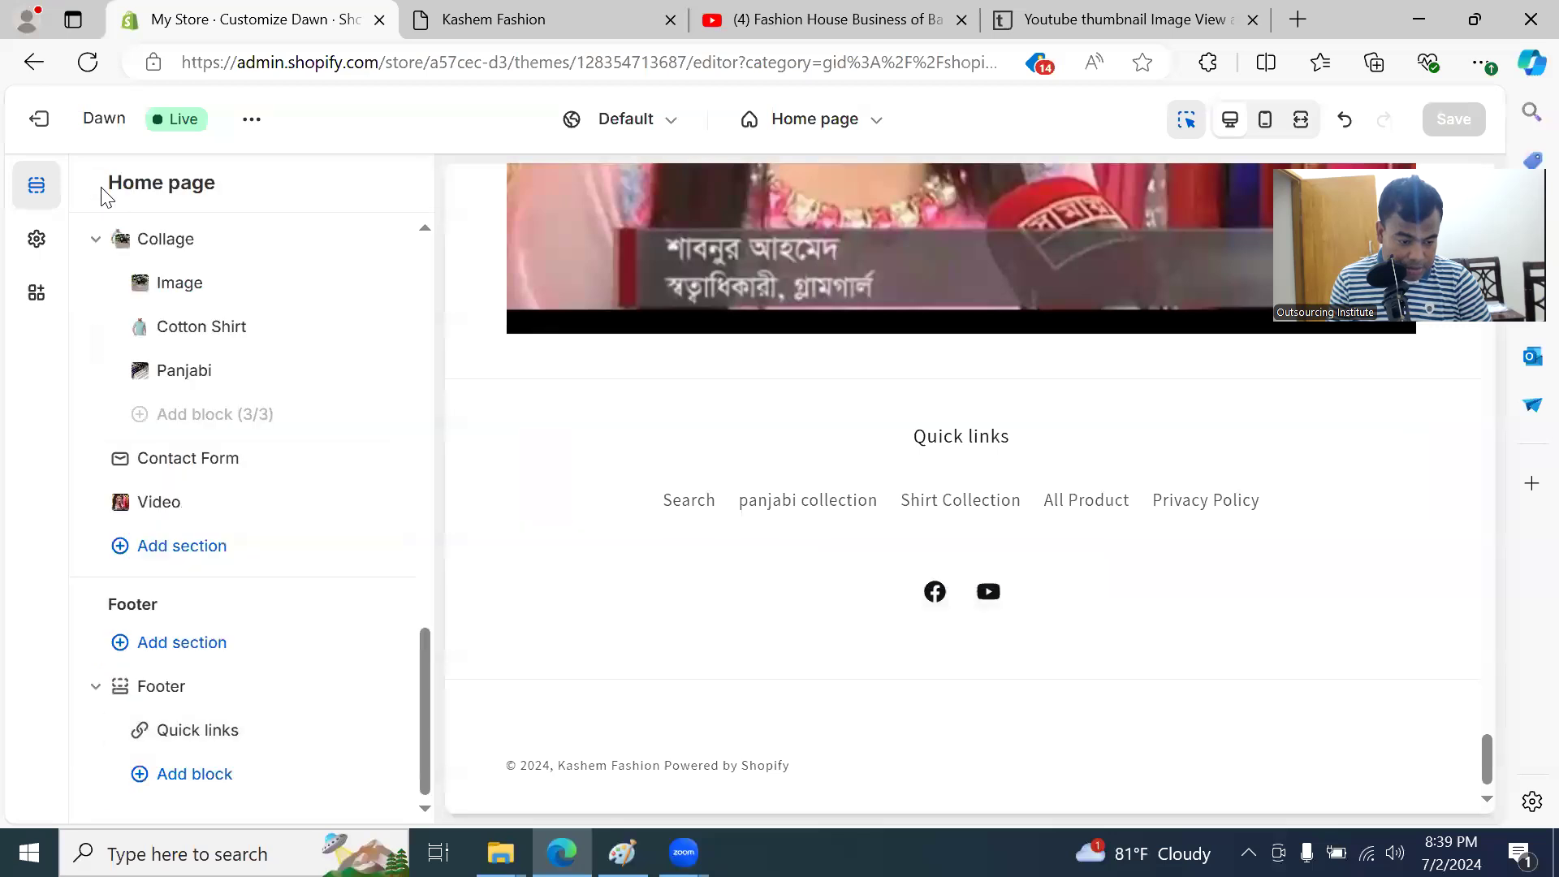
left_click(204, 786)
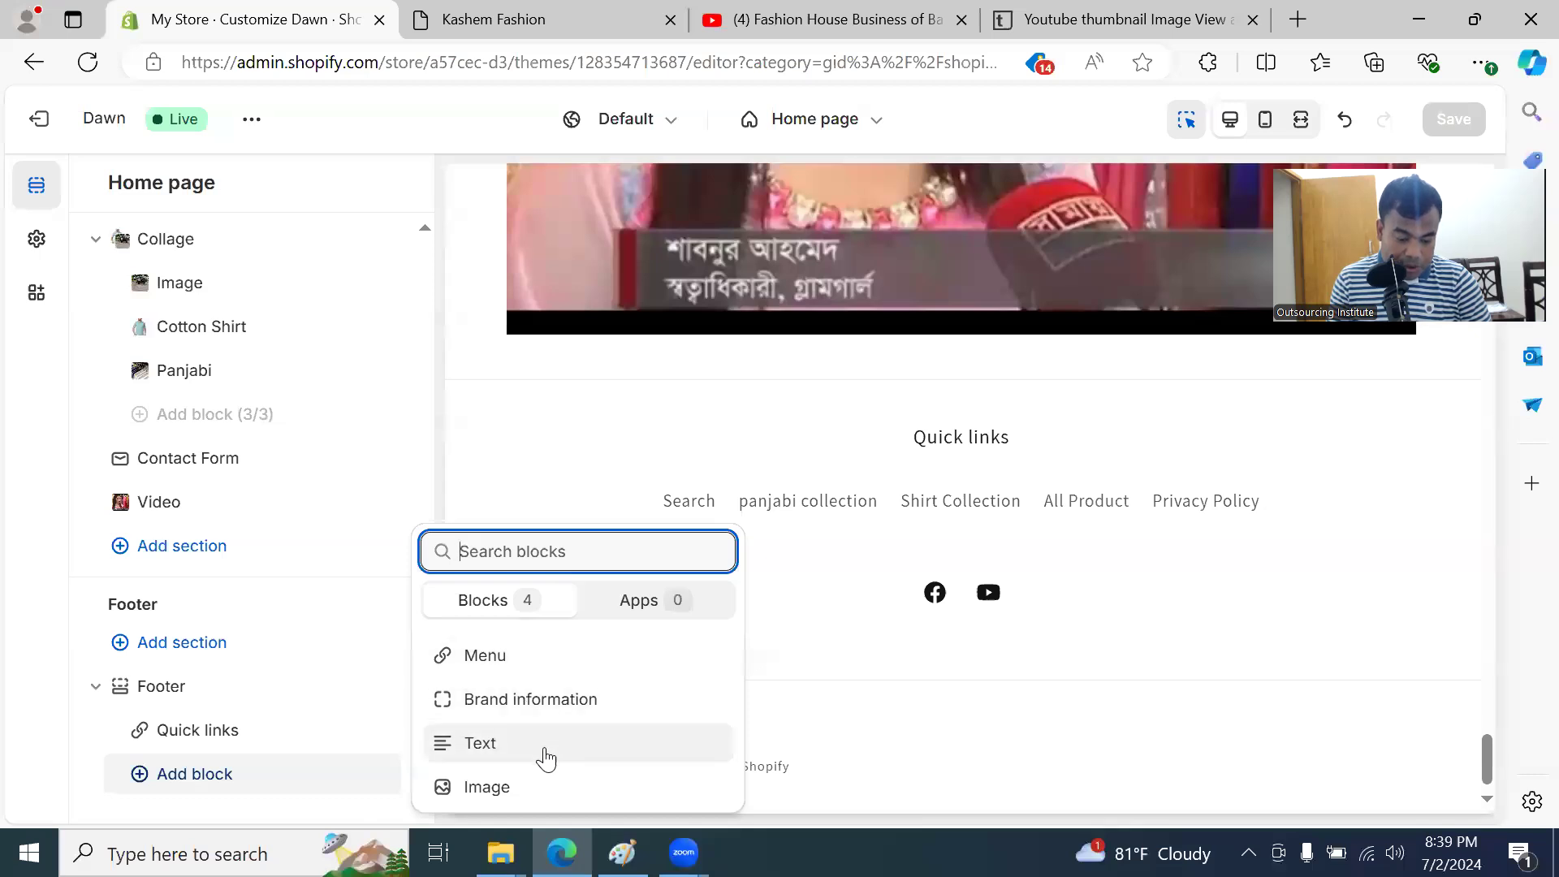
left_click(533, 798)
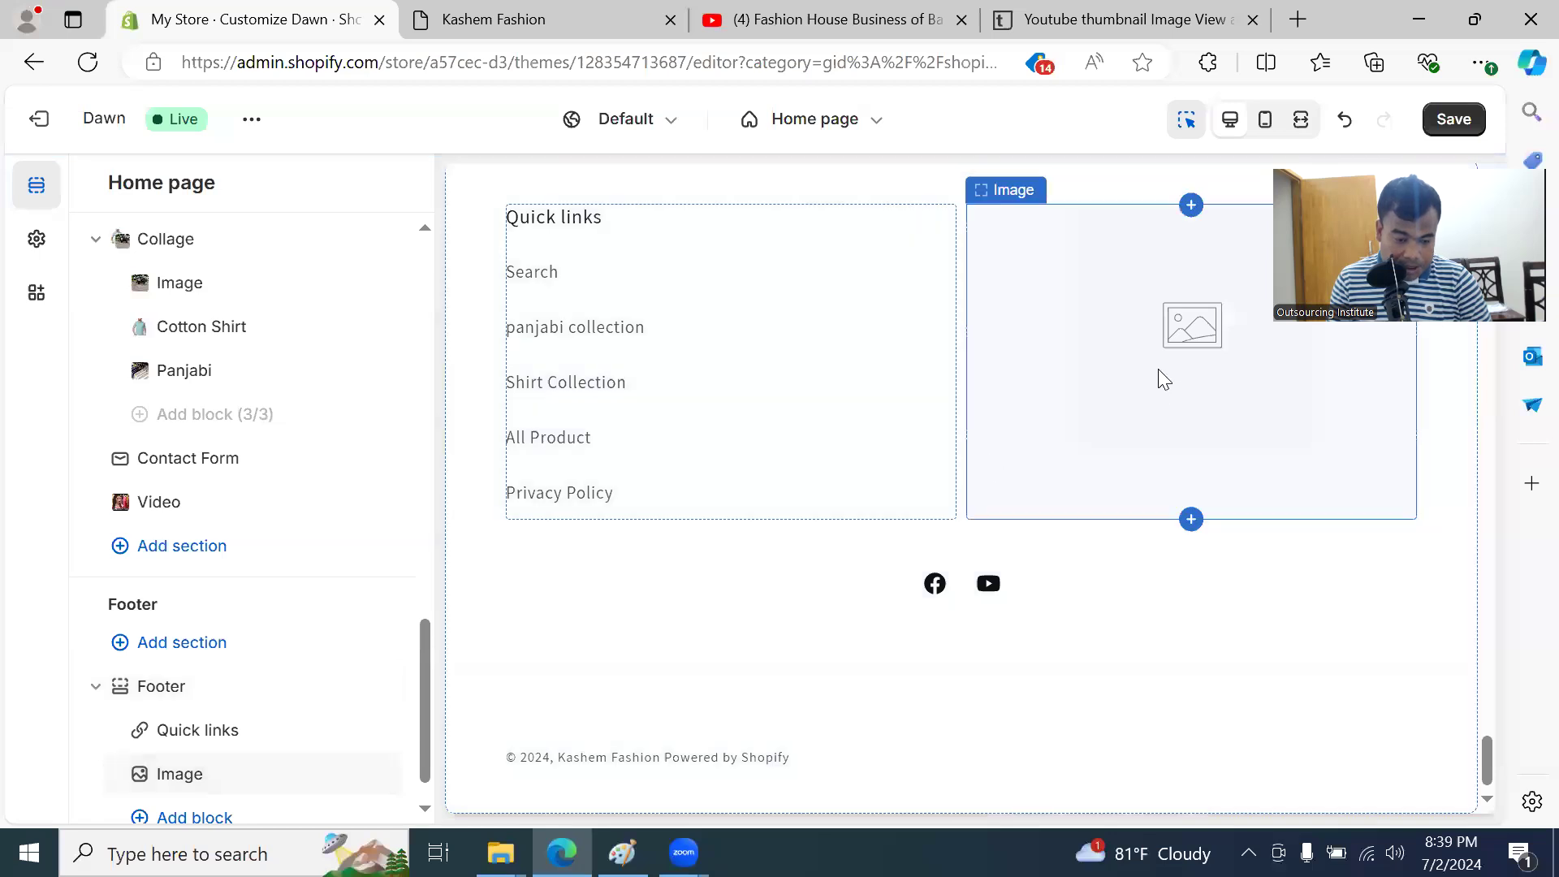
scroll(285, 713, "down", 1)
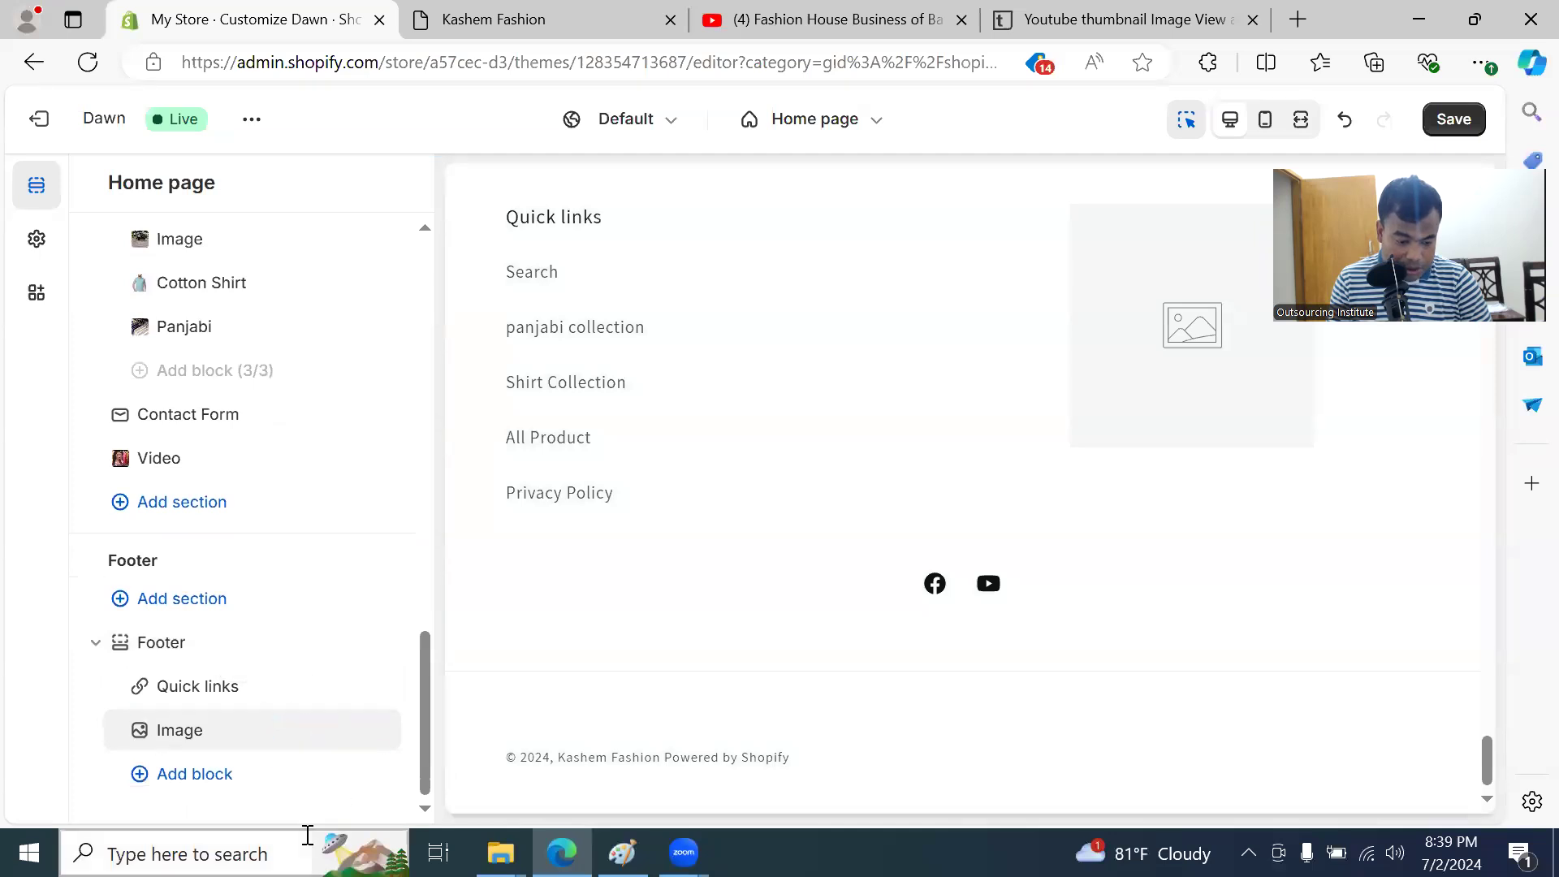
Step: Open the image library for the footer's Image block and select the second clothes rack photo
left_click(197, 731)
left_click(243, 316)
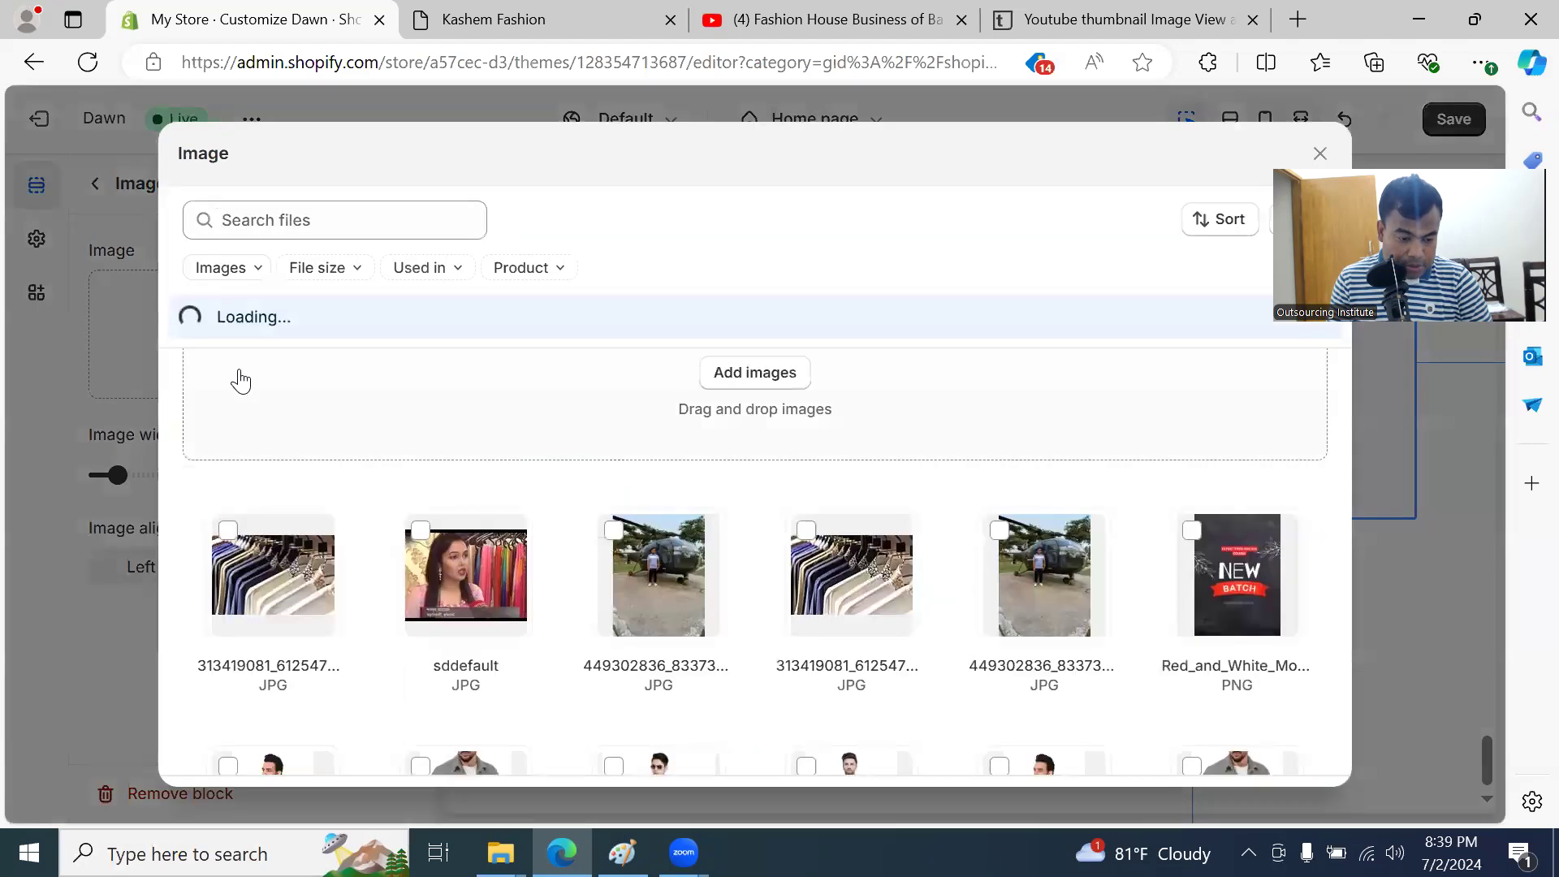
scroll(524, 509, "down", 3)
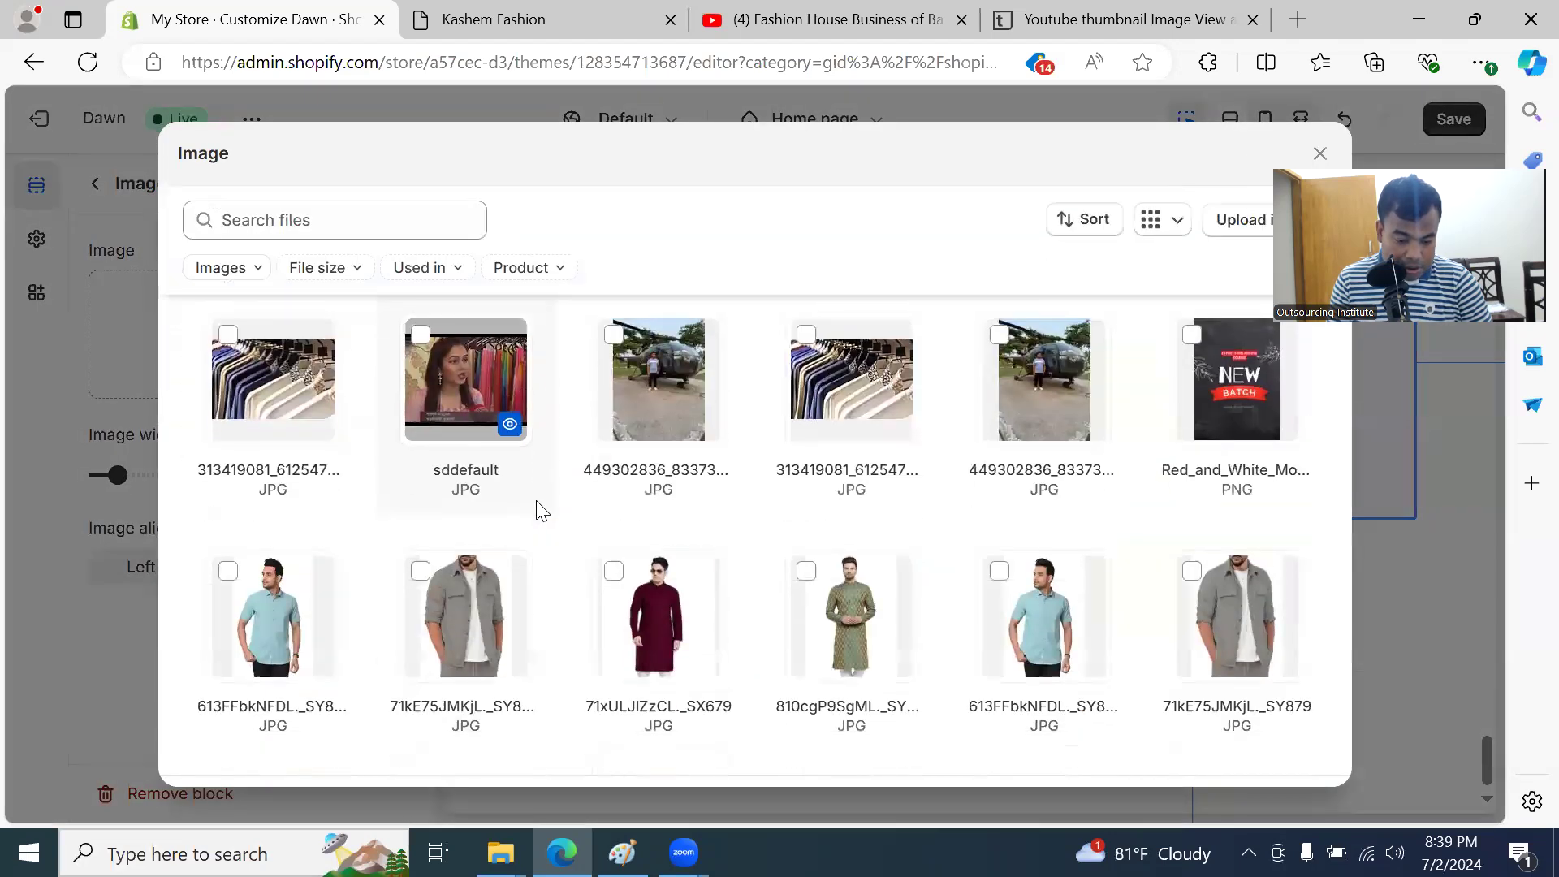
scroll(1002, 644, "up", 3)
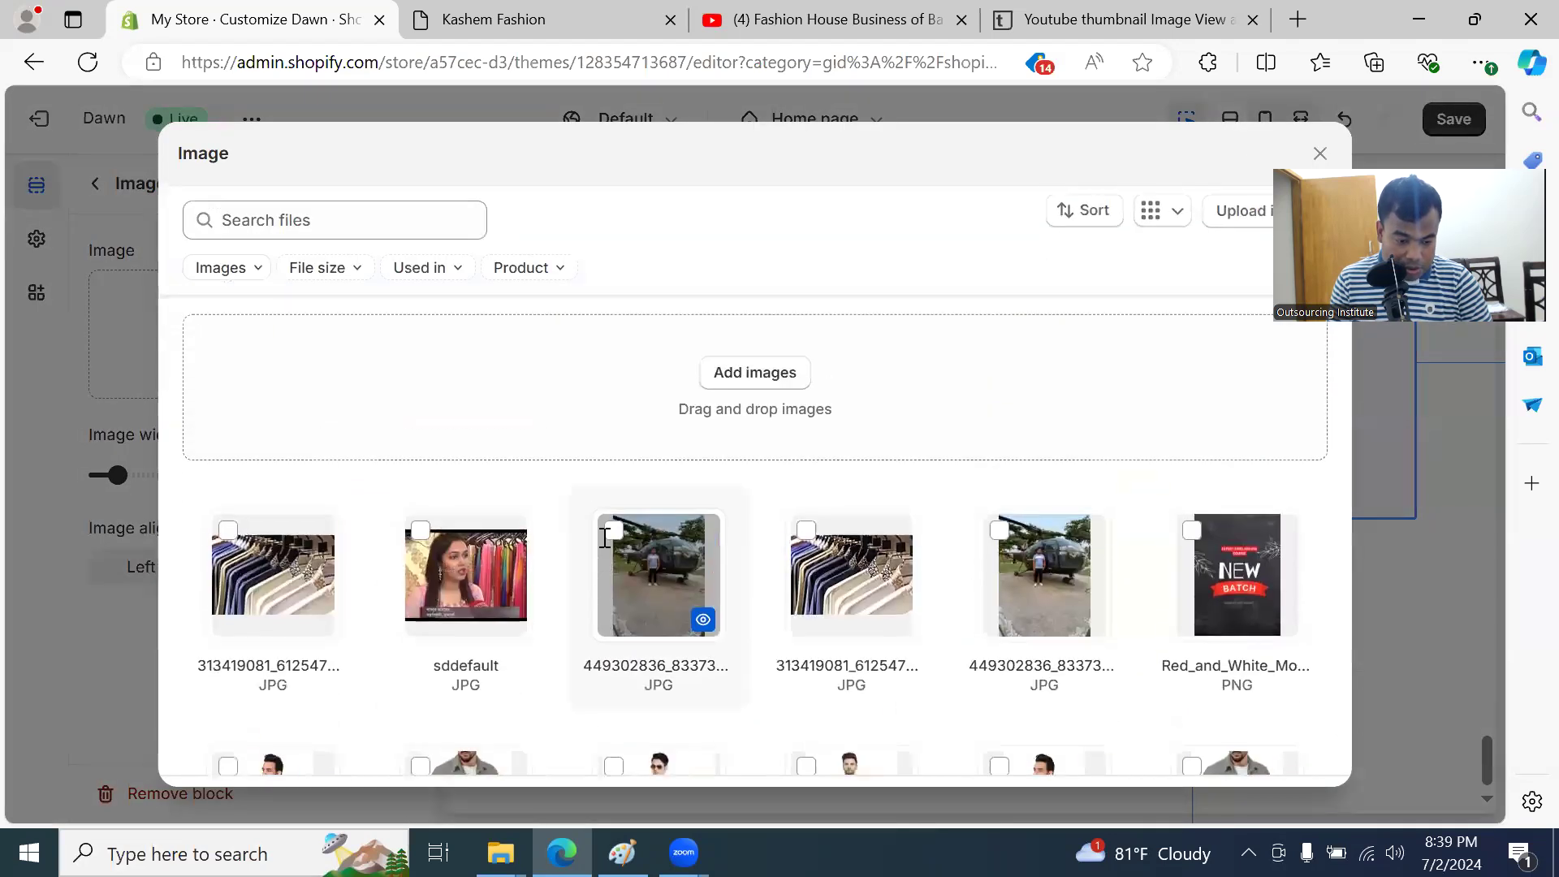
scroll(649, 528, "down", 3)
left_click(841, 369)
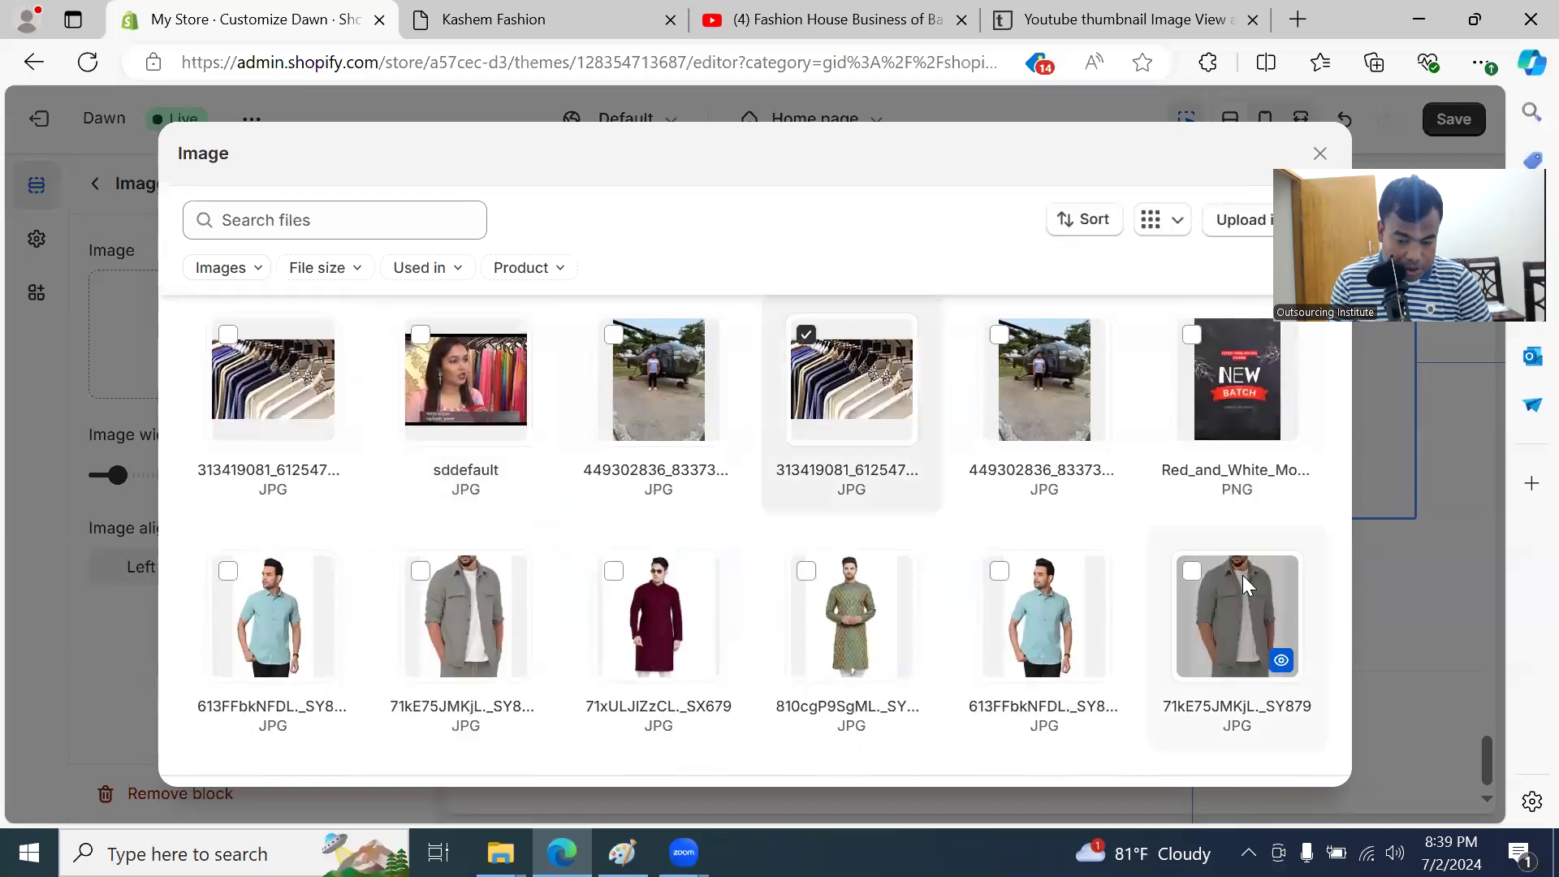
scroll(1244, 595, "up", 3)
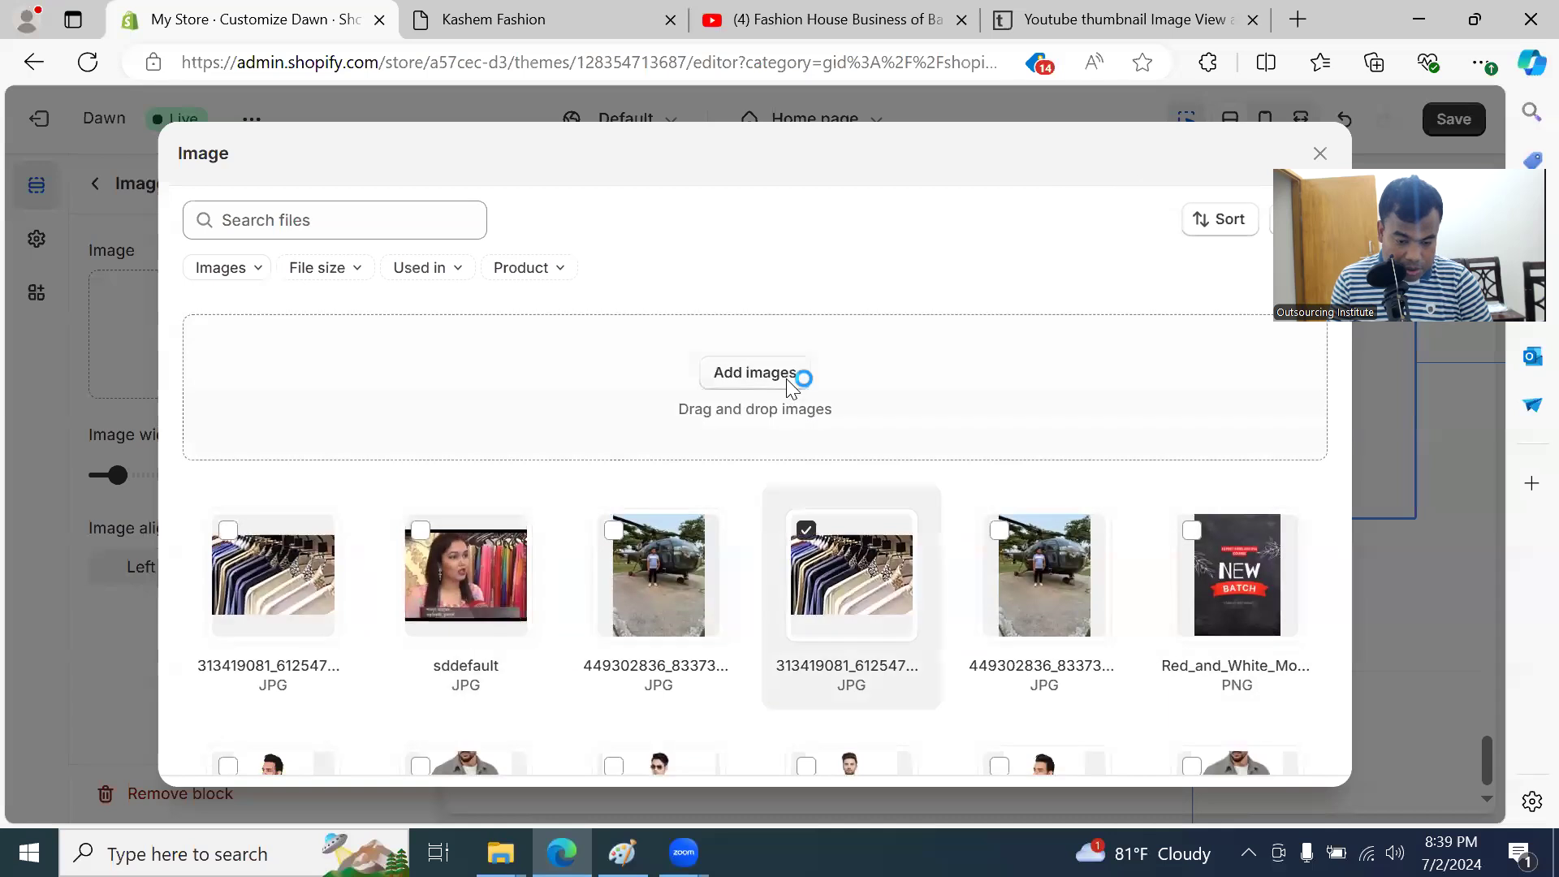
Step: Upload the 71uREbrNtzL._SX679_ shirts picture from Downloads as the footer block's image and save the home page
left_click(786, 379)
scroll(767, 409, "down", 5)
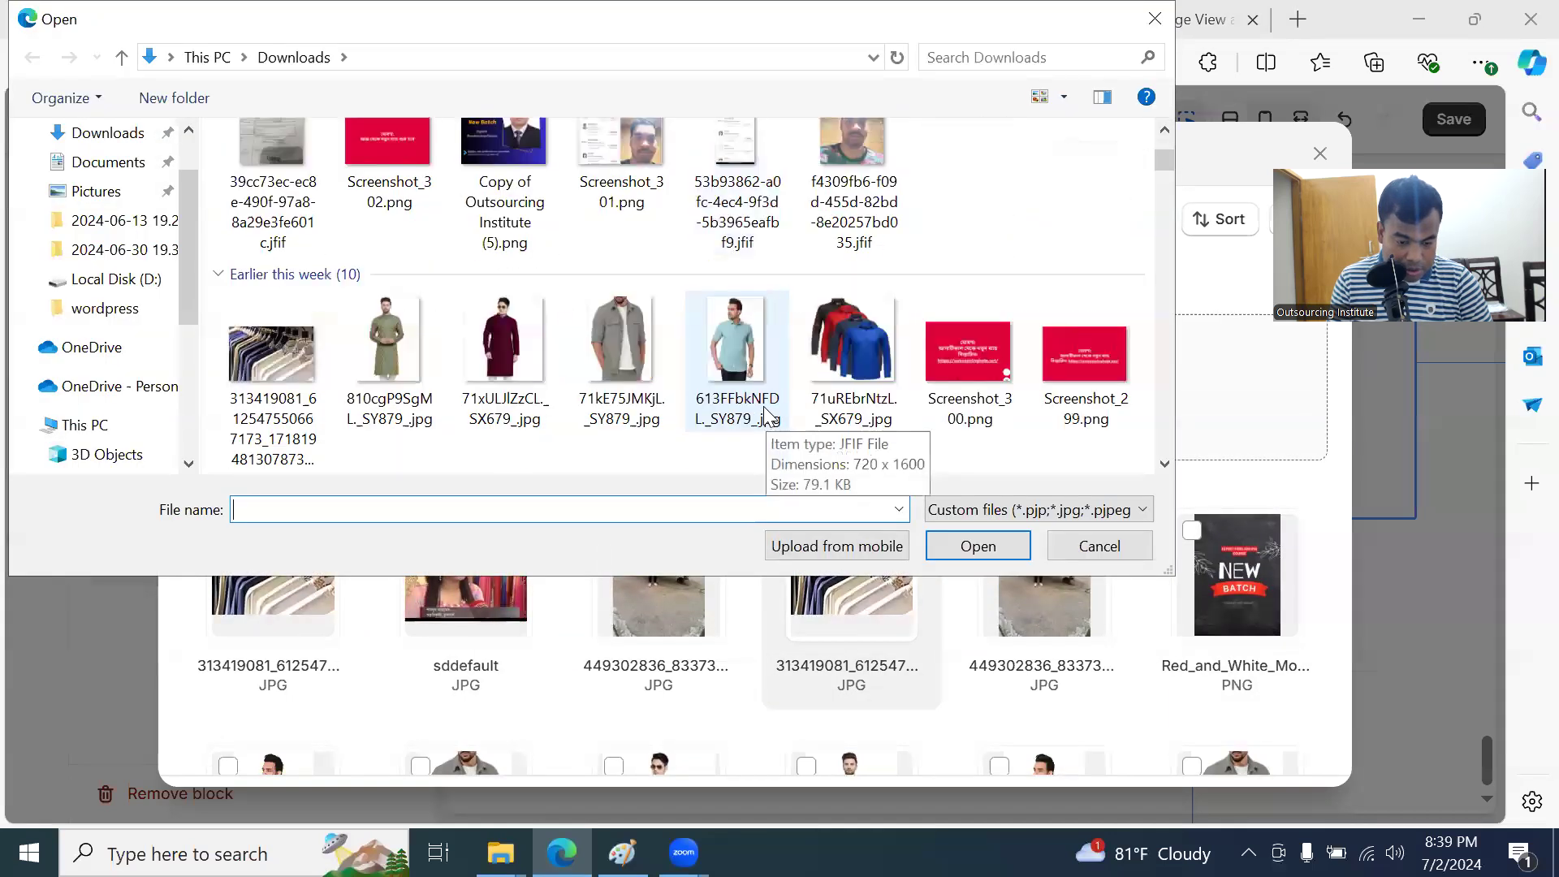
left_click(853, 357)
left_click(978, 546)
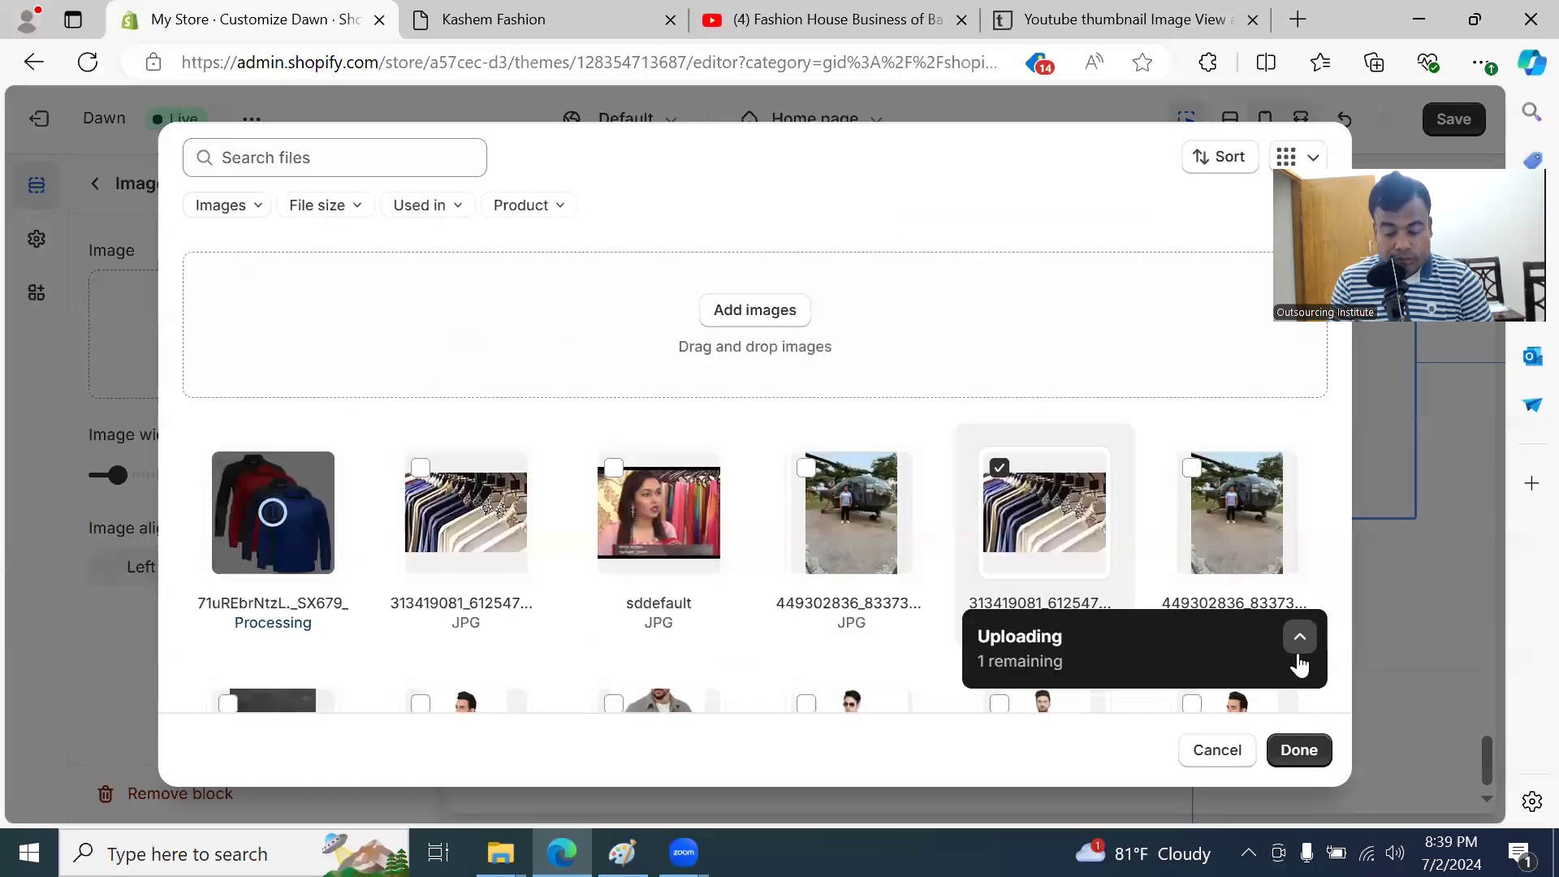
left_click(1300, 751)
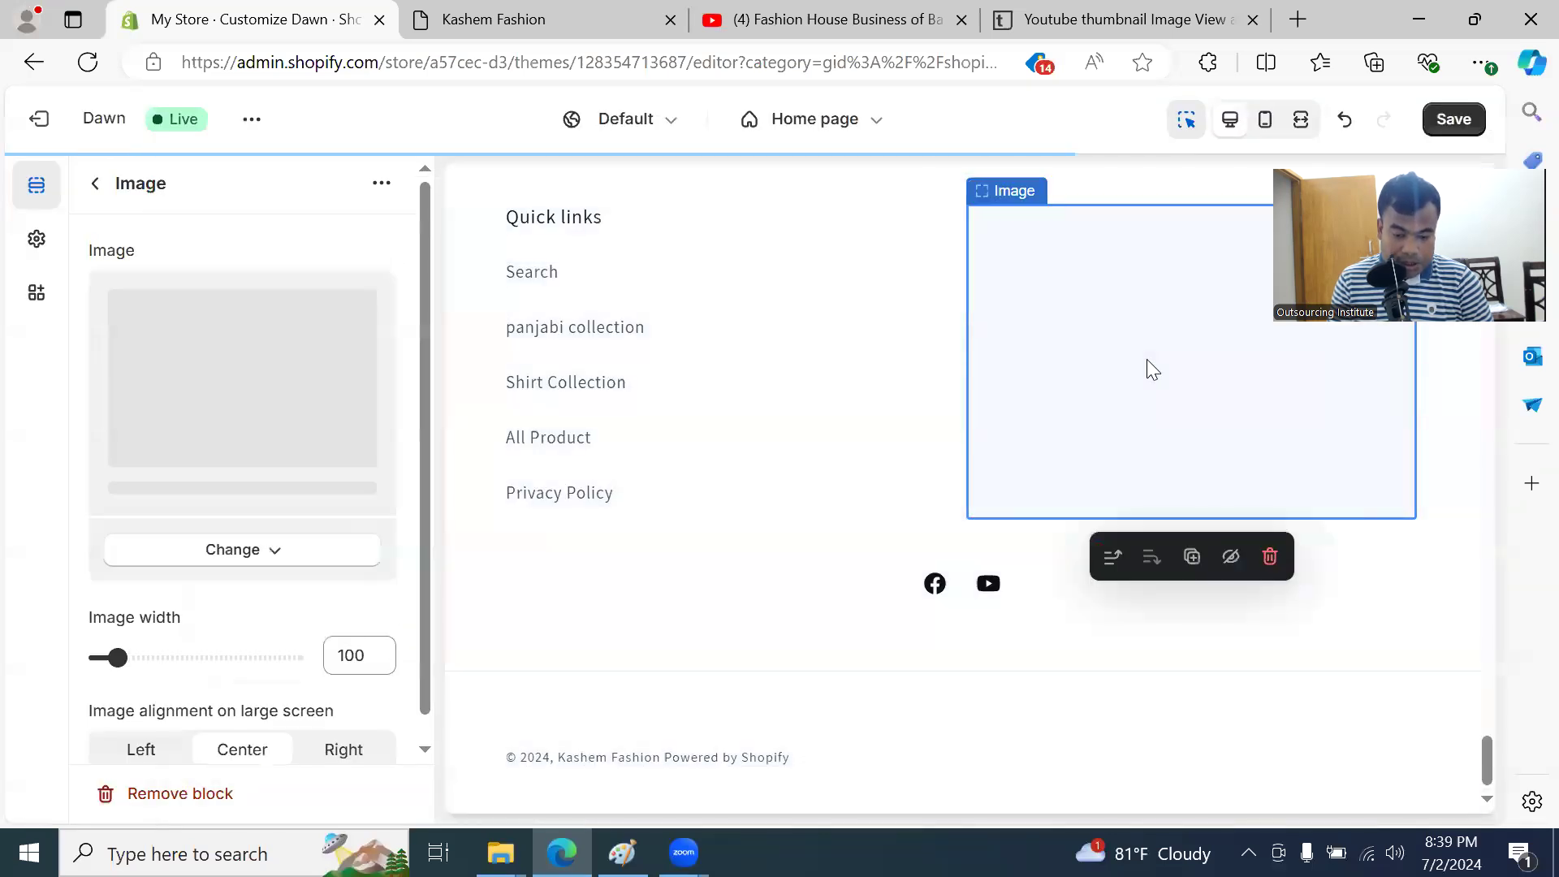
left_click(1457, 121)
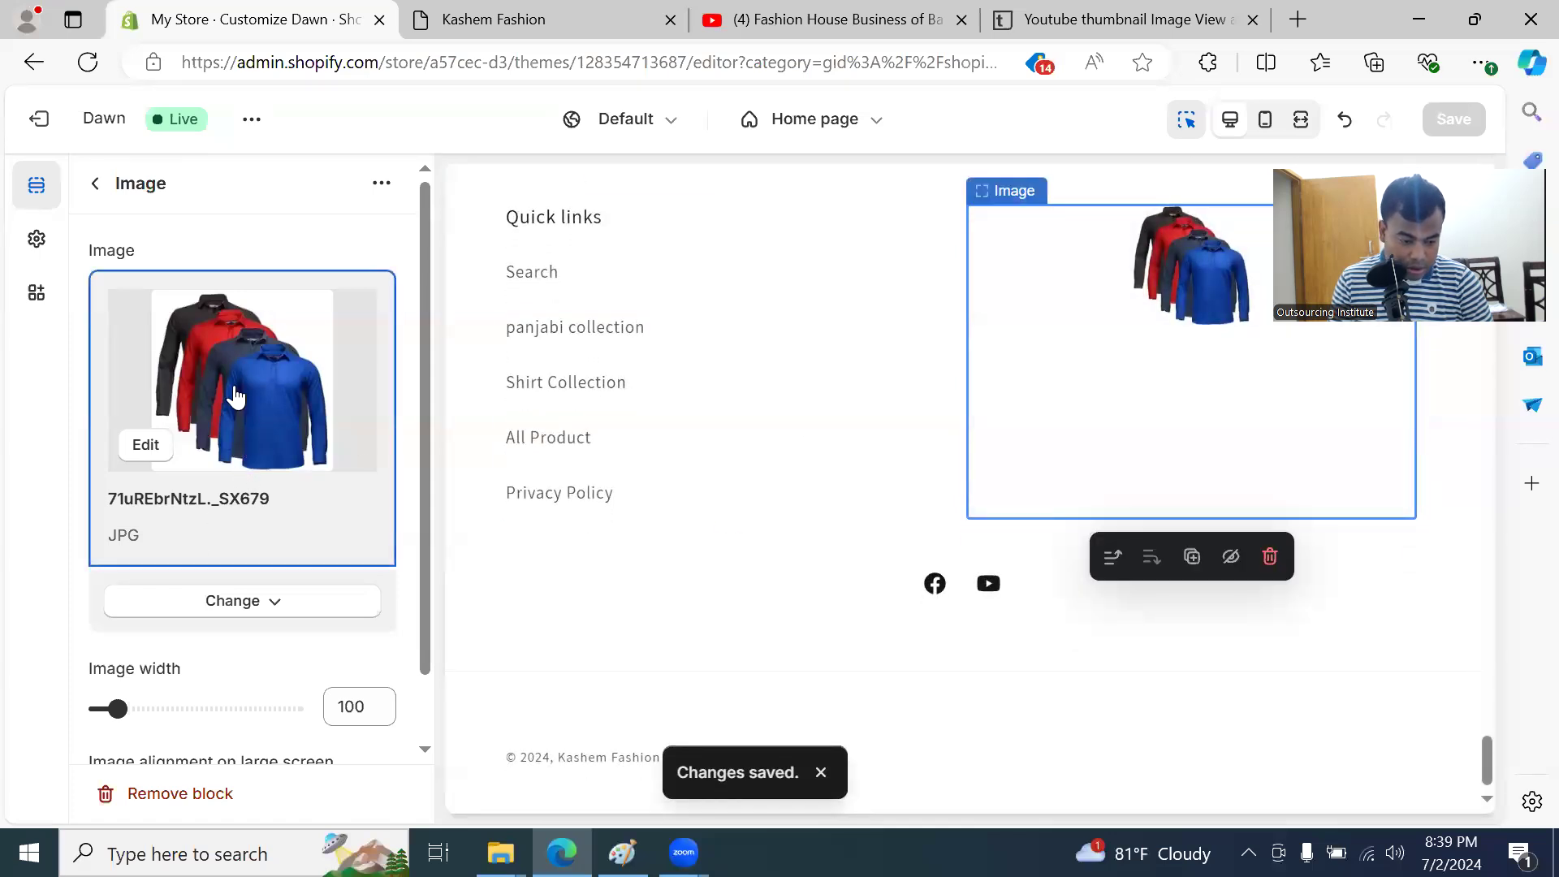
Step: Reopen the footer block's image library and look through the stored files for a replacement picture
left_click(236, 393)
scroll(932, 588, "down", 5)
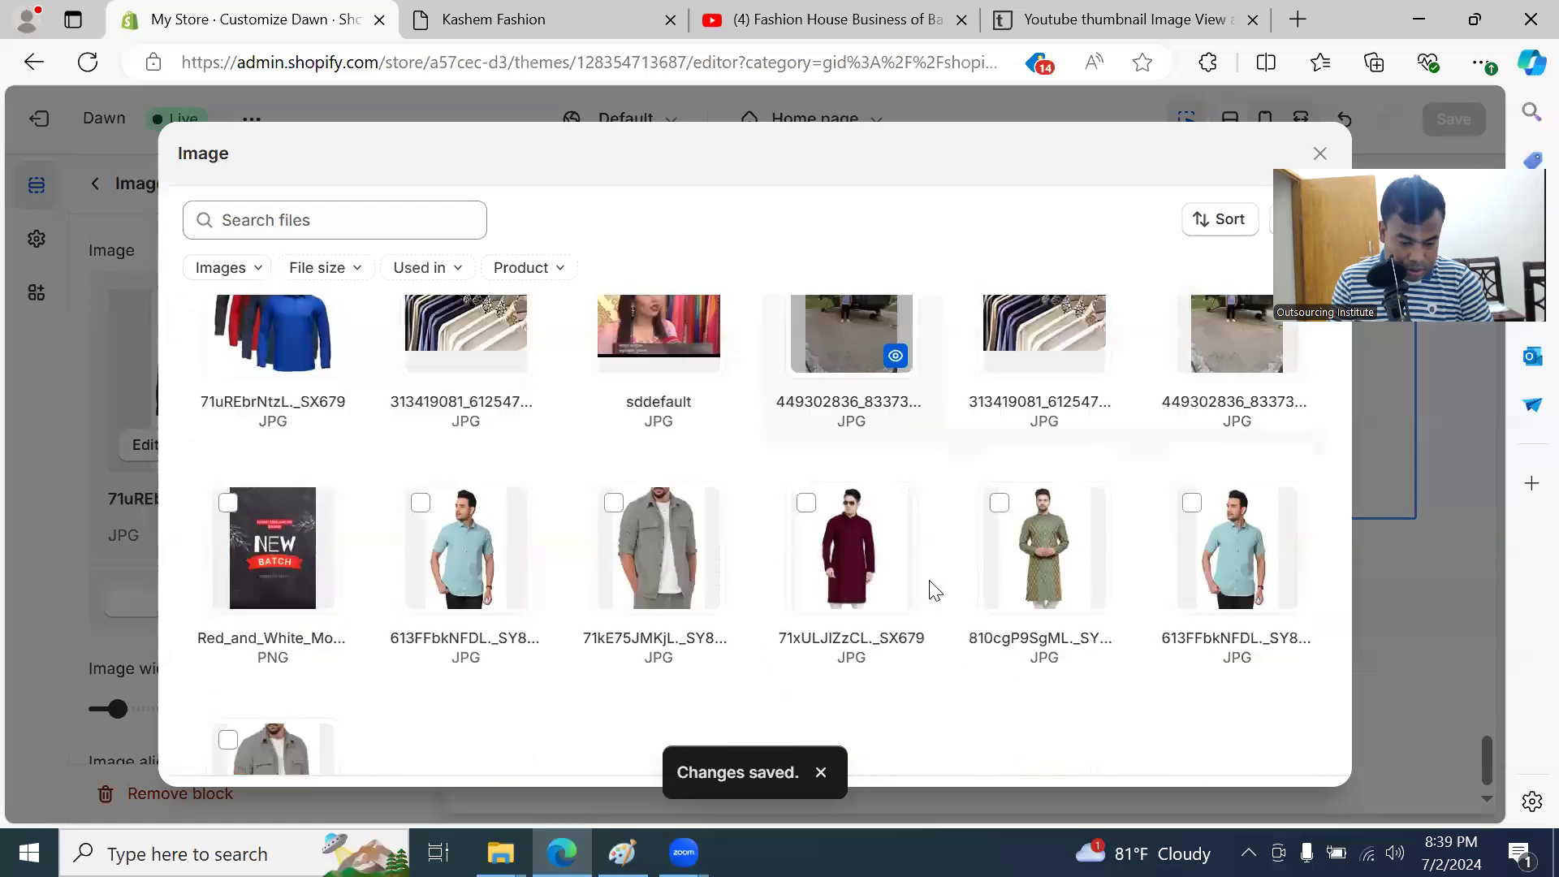
left_click(230, 604)
scroll(1300, 532, "up", 4)
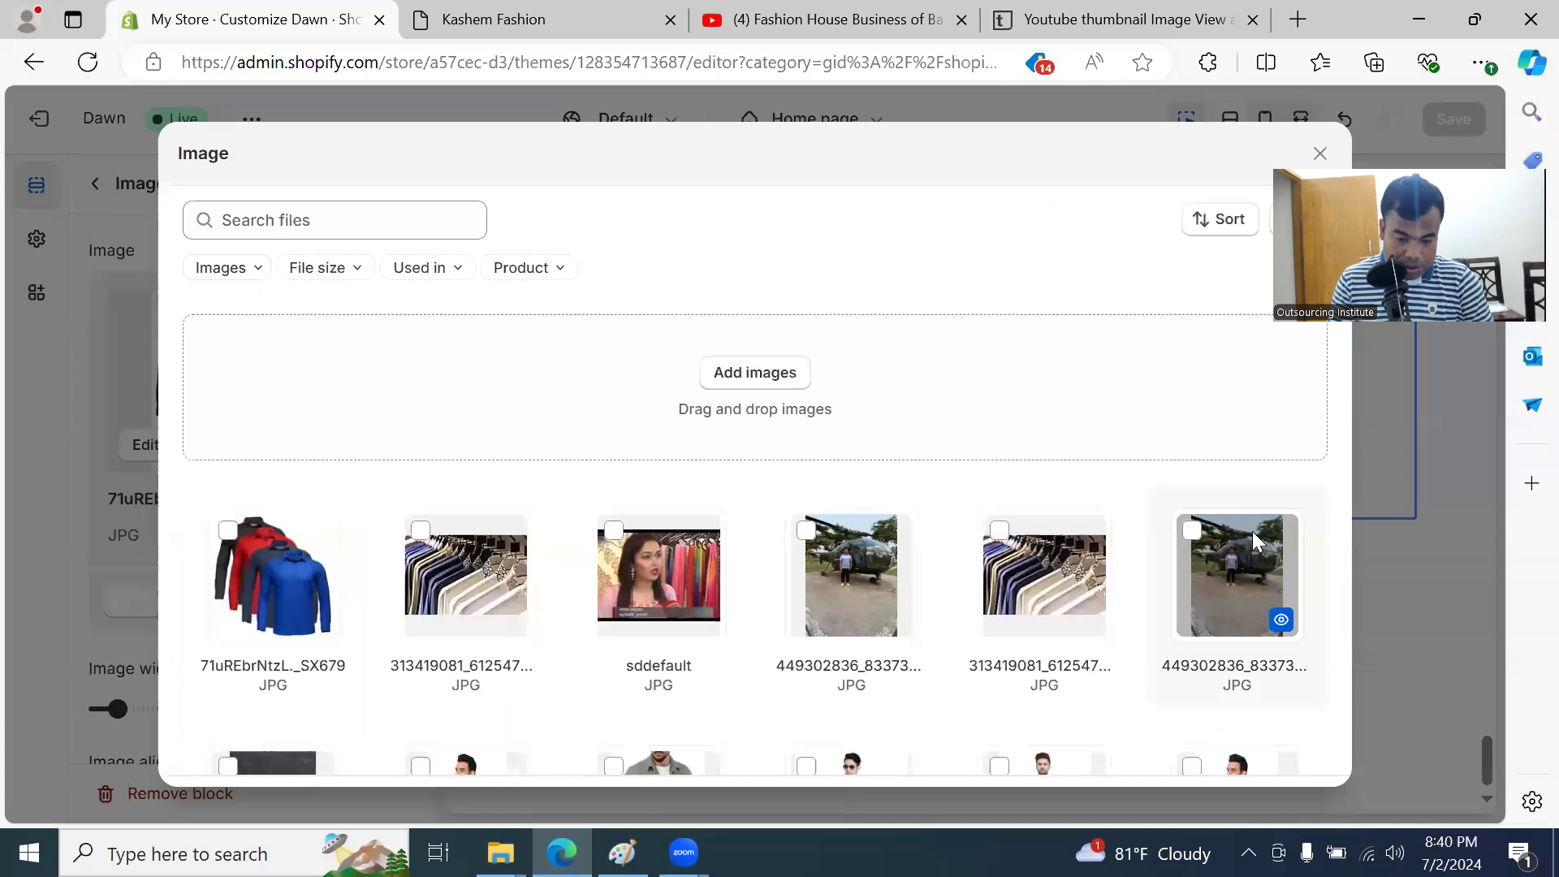
scroll(1131, 532, "down", 1)
scroll(1117, 533, "up", 1)
scroll(1113, 536, "down", 10)
scroll(934, 488, "up", 10)
Step: Upload the 71kE75JMKjL._SY879_ grey shirt picture from Downloads and set it as the footer block's image
left_click(775, 375)
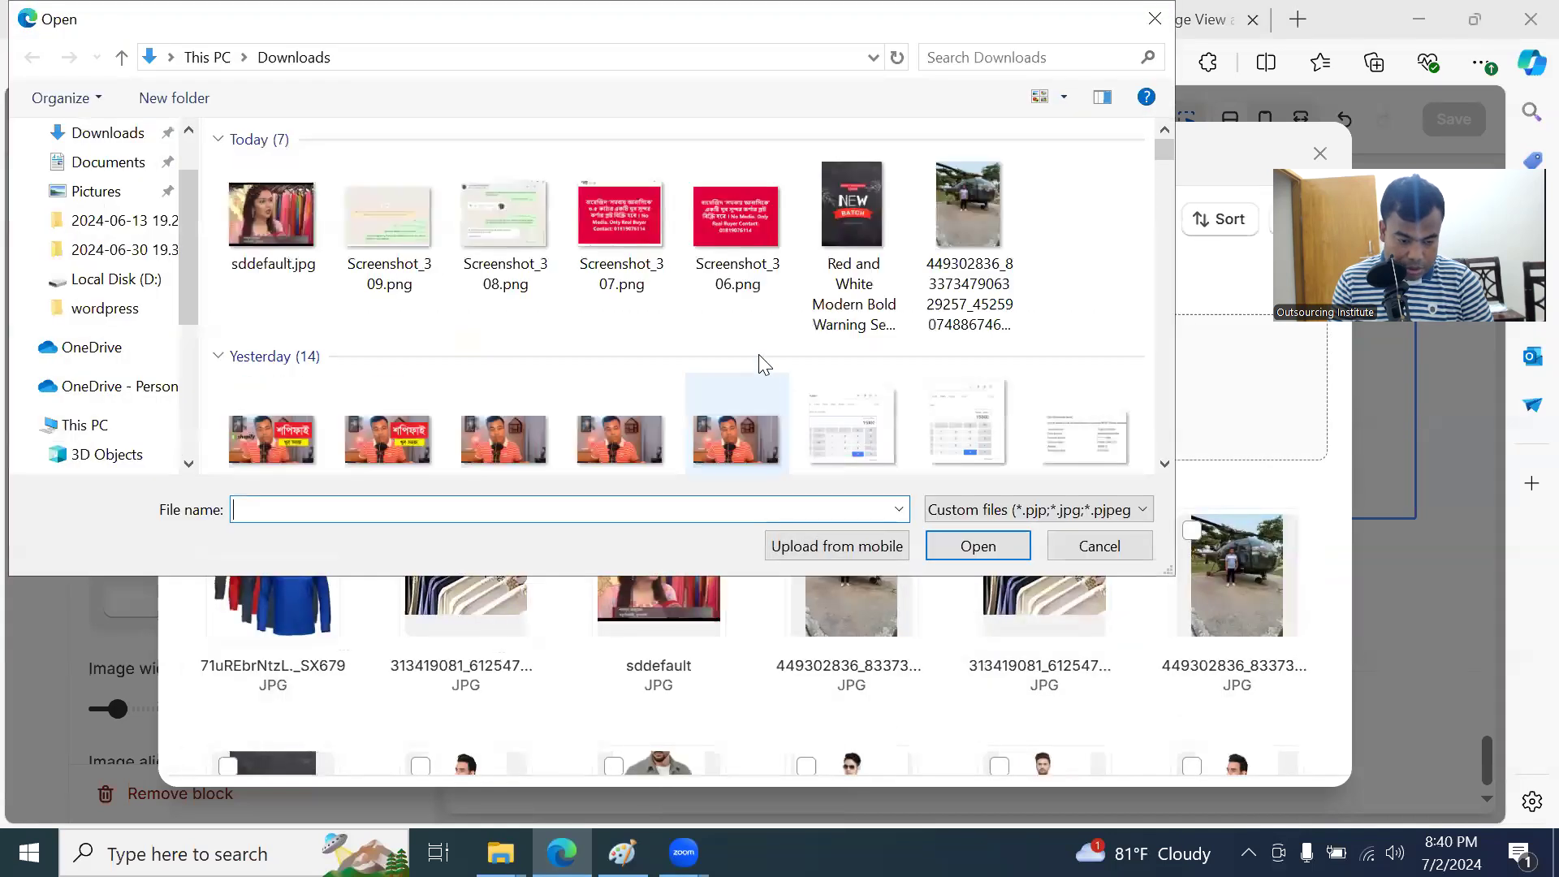
scroll(775, 372, "down", 3)
scroll(776, 367, "down", 3)
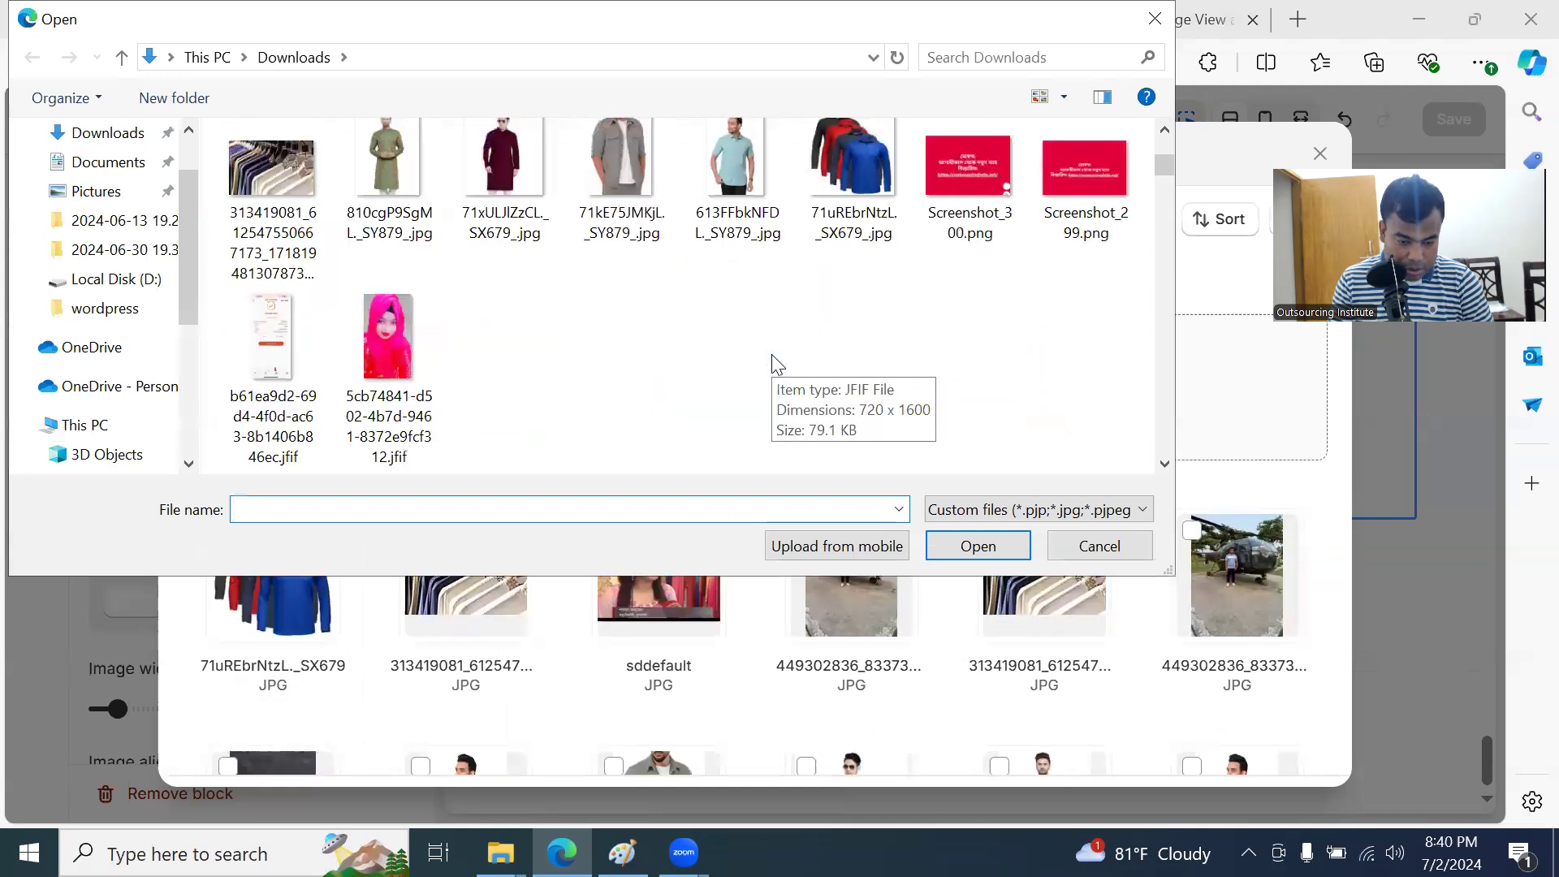
left_click(631, 181)
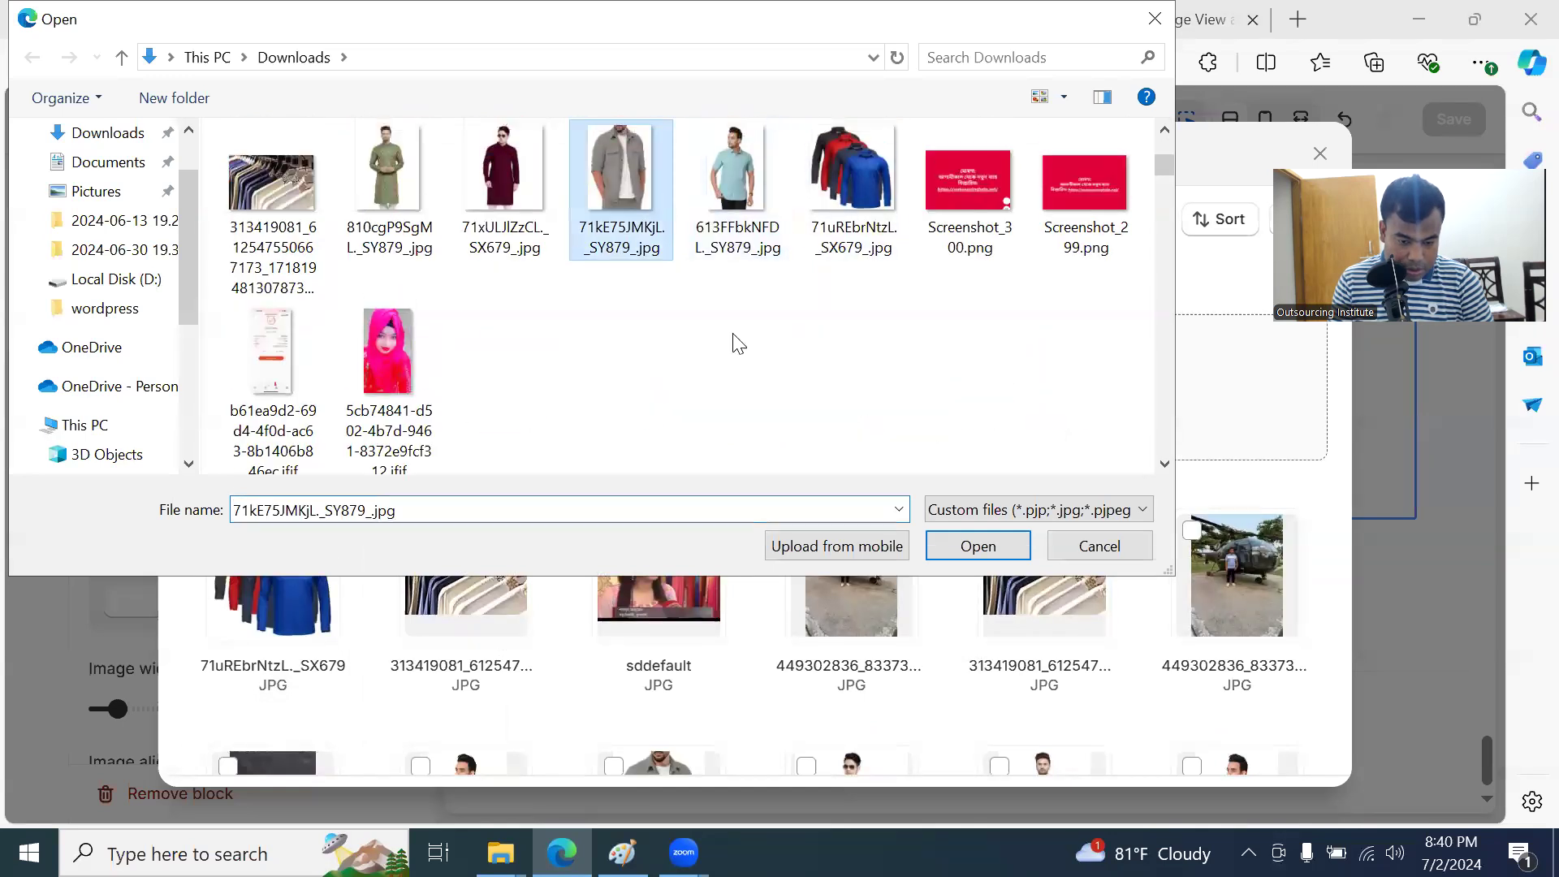
left_click(1011, 545)
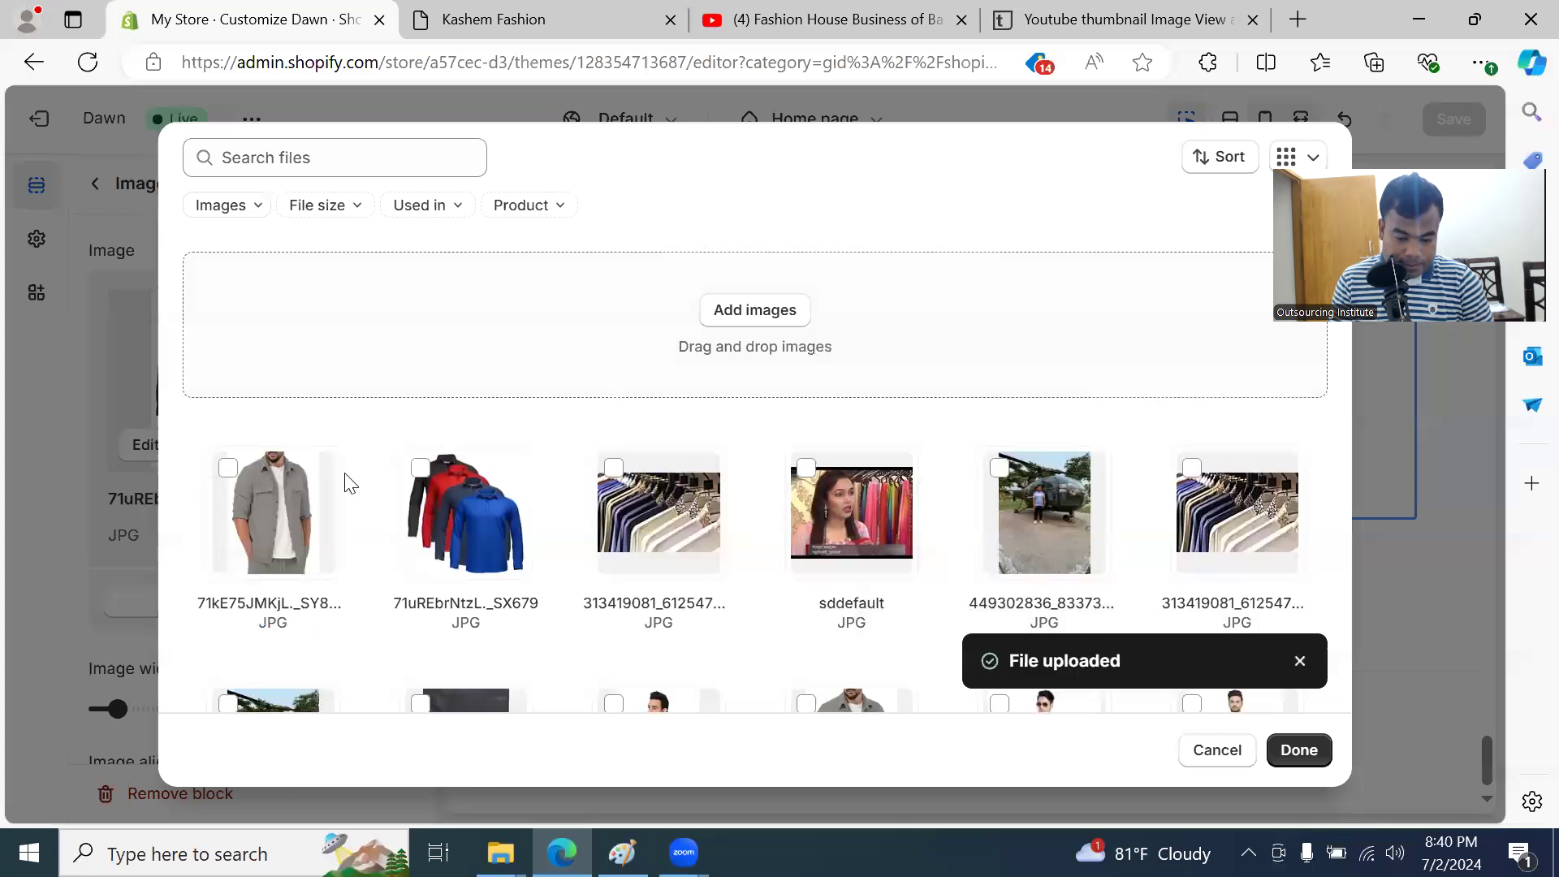
left_click(228, 468)
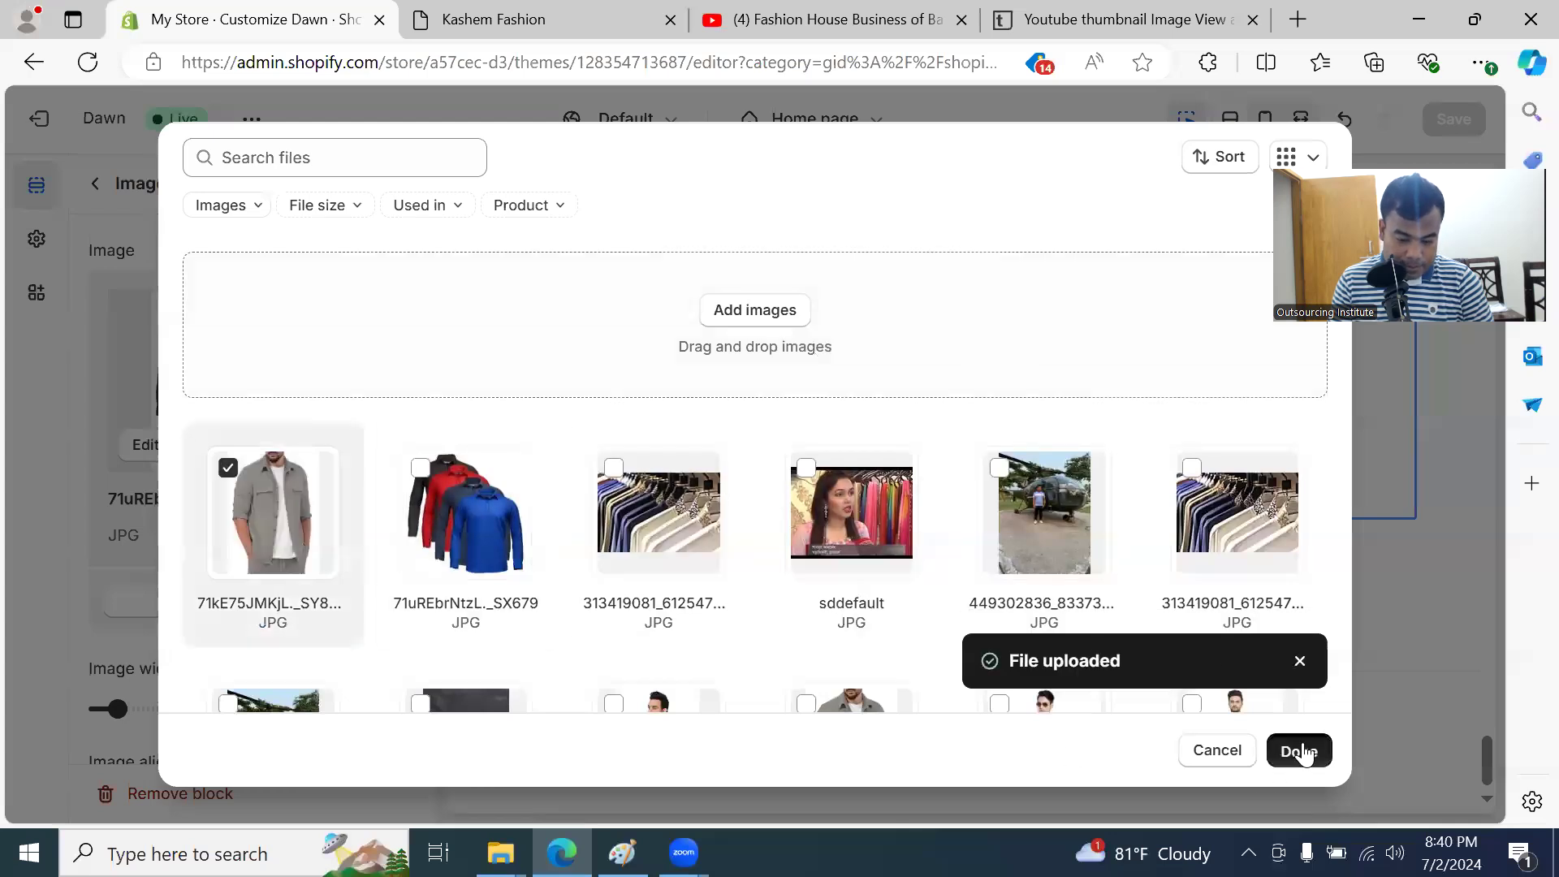
left_click(1299, 750)
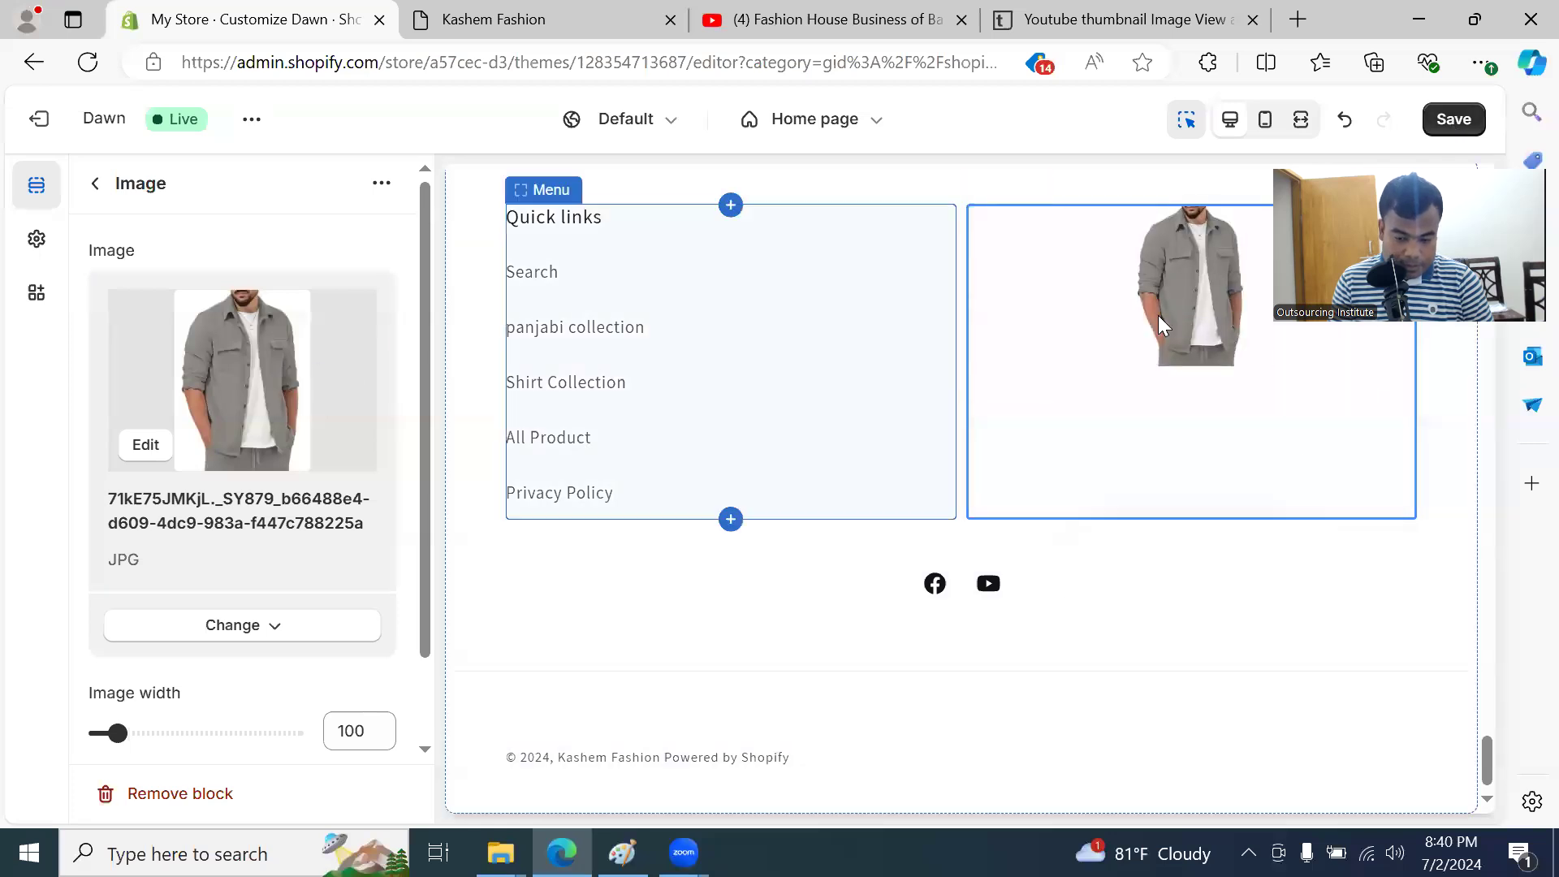
Step: Set the footer Image block's image width to 240 and save the home page
left_click(1117, 323)
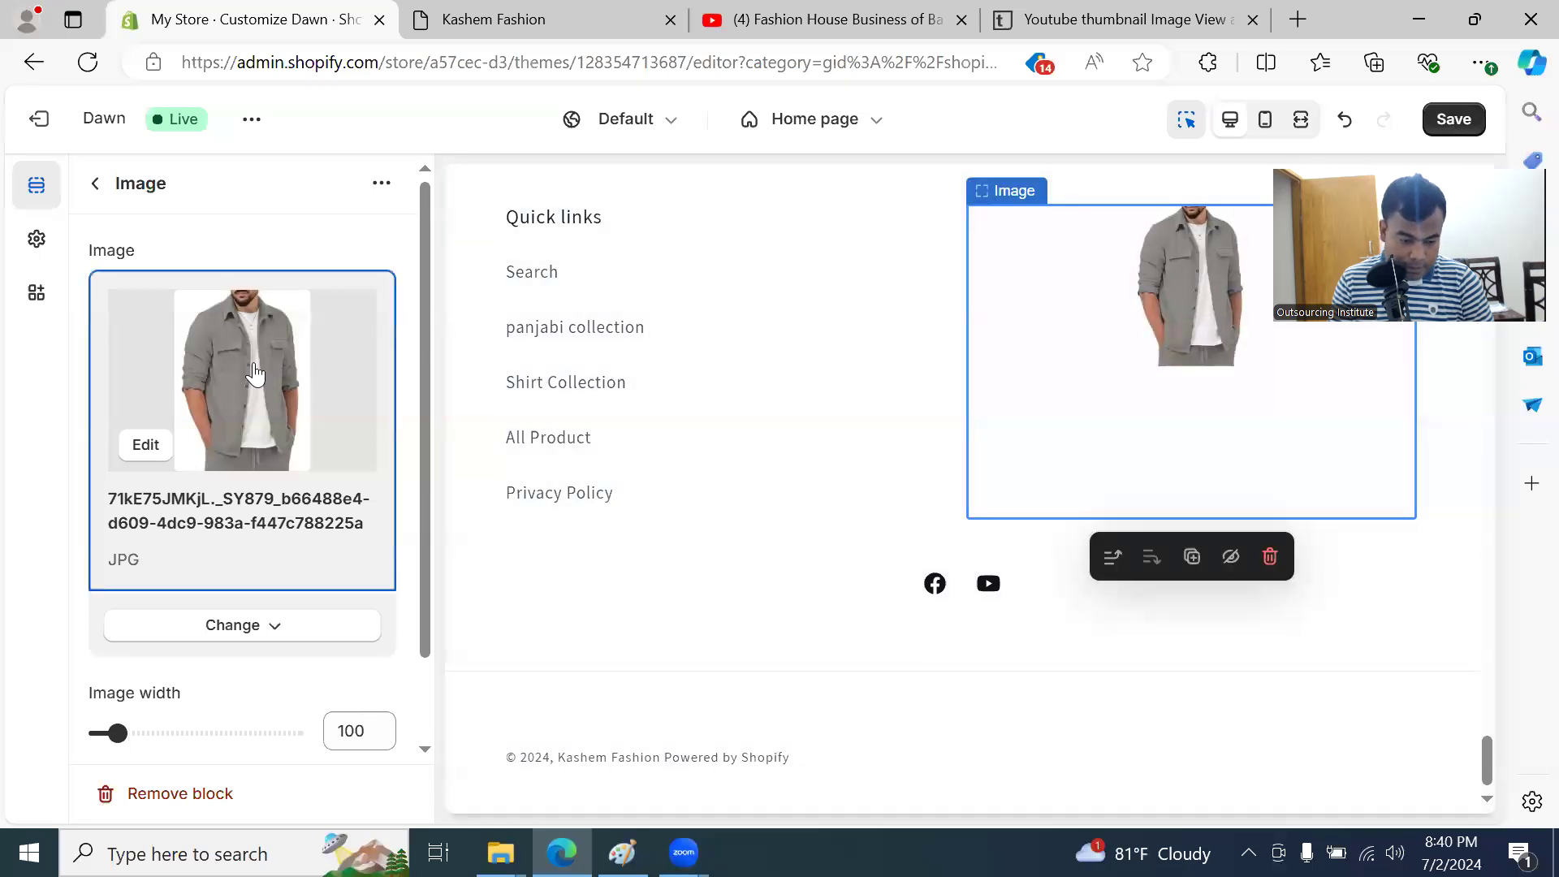
left_click(255, 374)
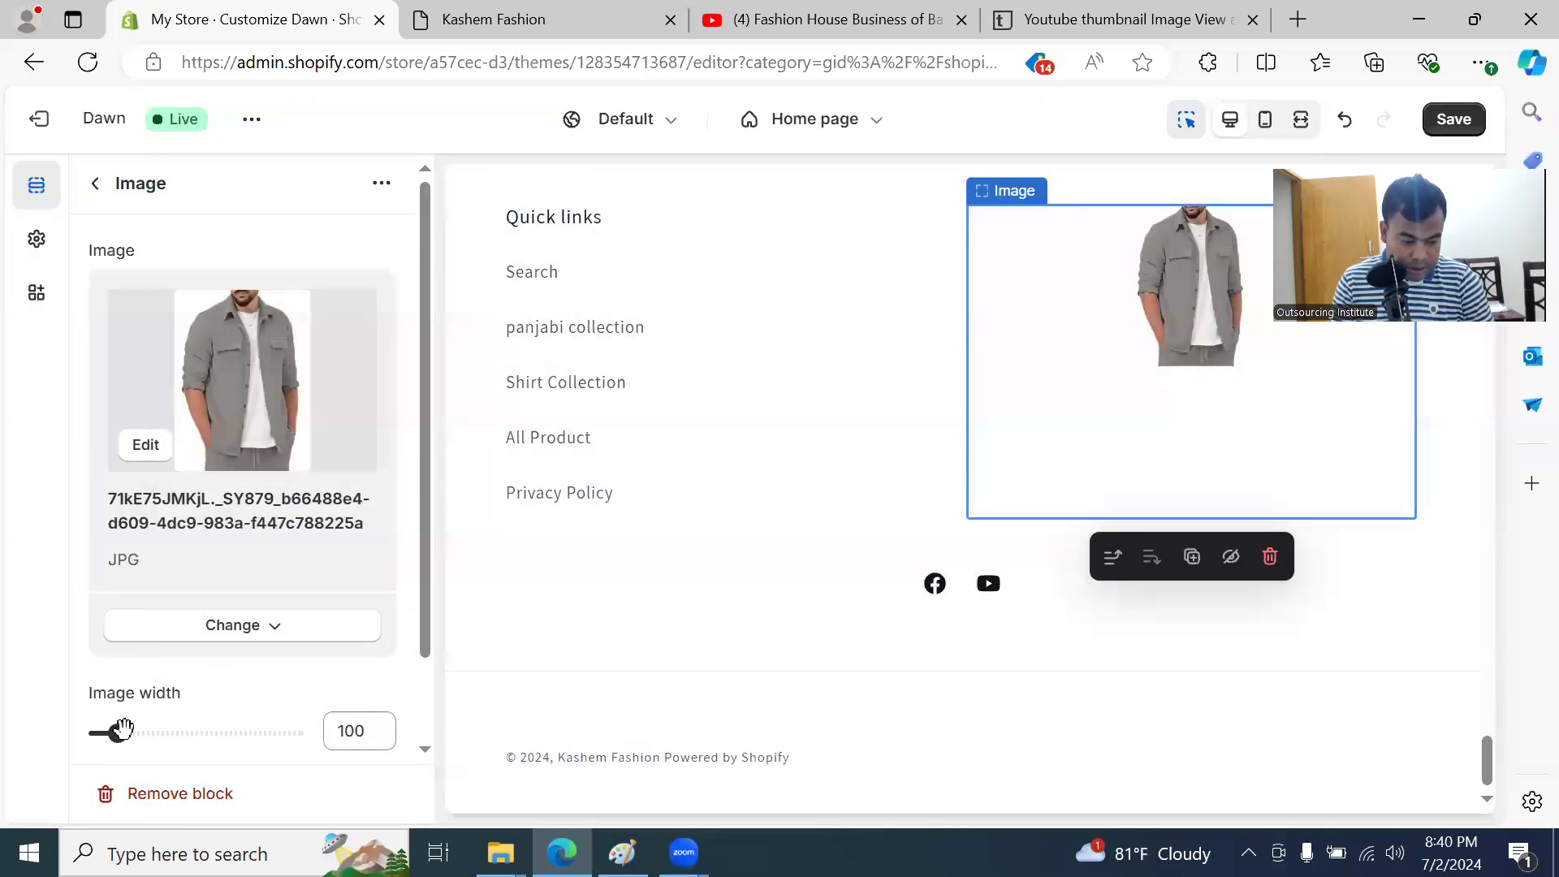
left_click_drag(122, 734, 202, 733)
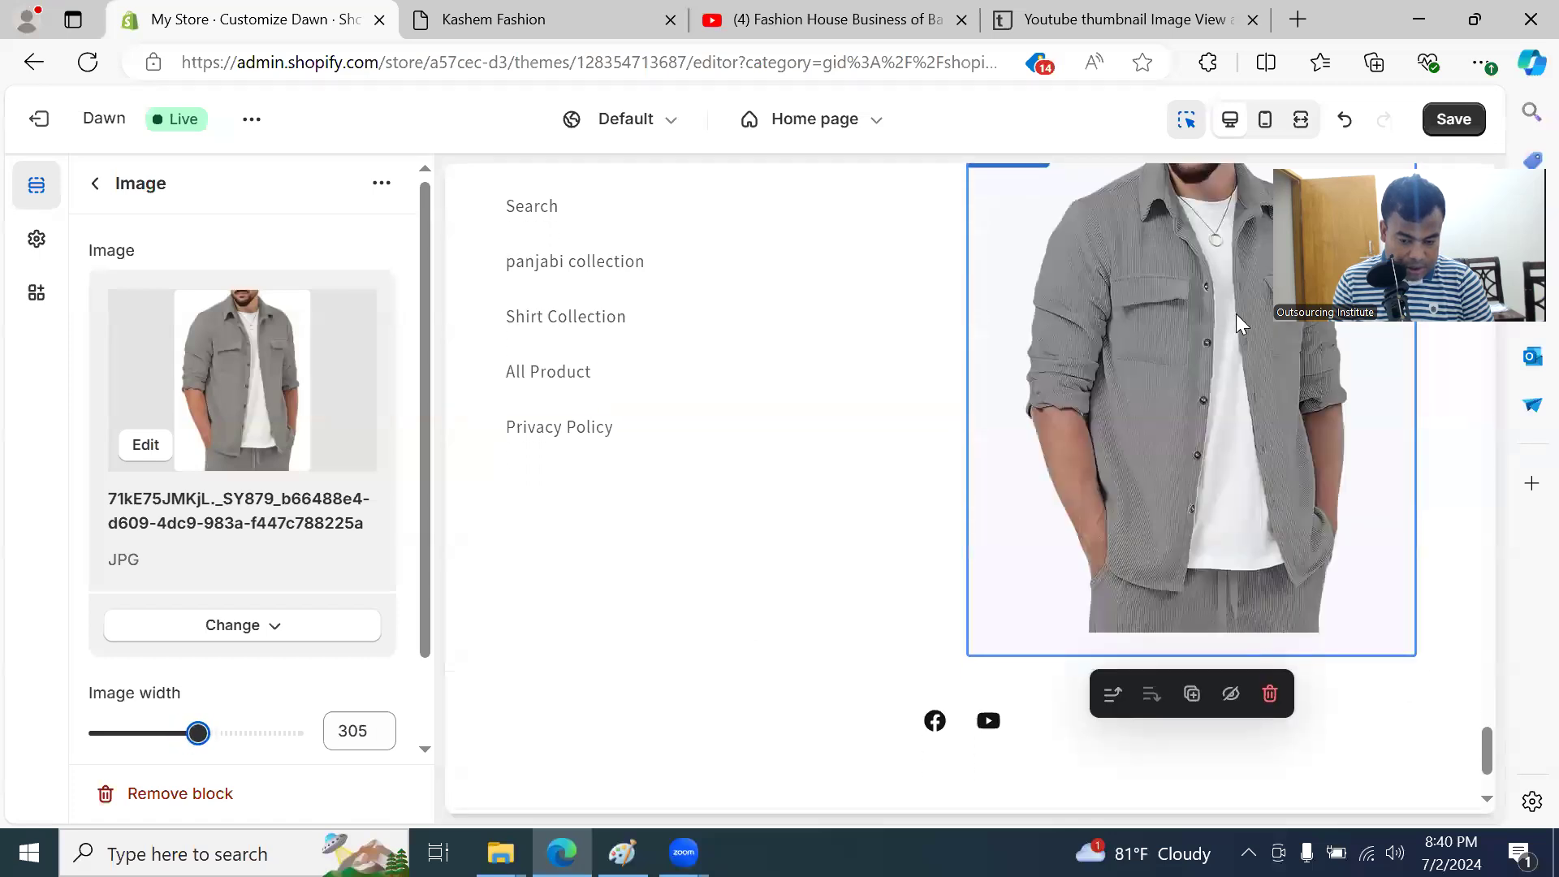
left_click_drag(195, 733, 173, 733)
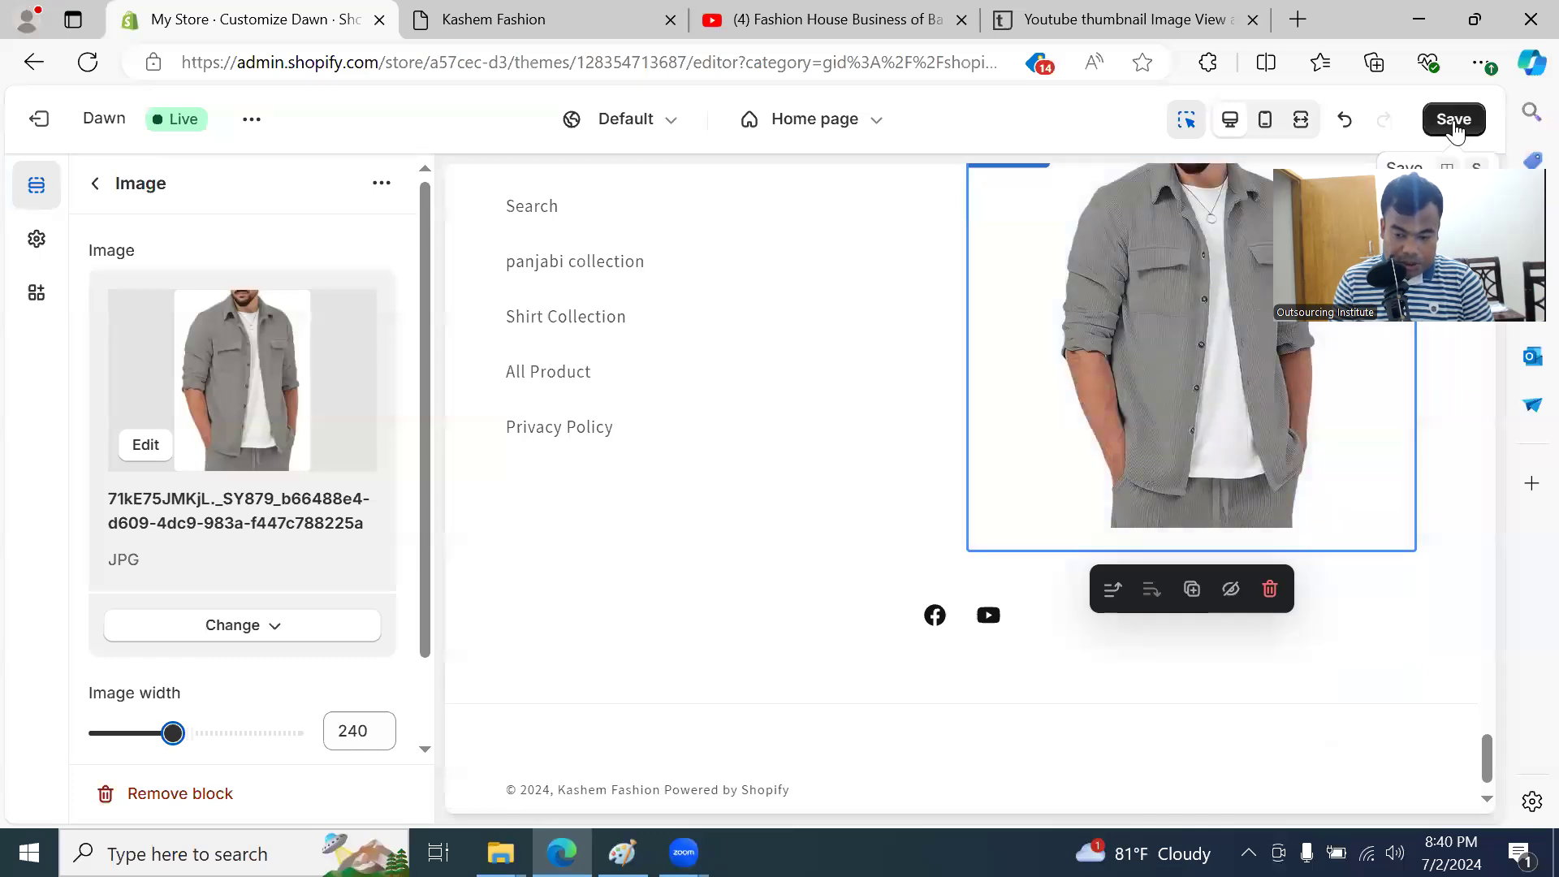
Step: Refresh the live Kashem Fashion storefront and check the grey shirt image beside the footer's Quick links
left_click(516, 21)
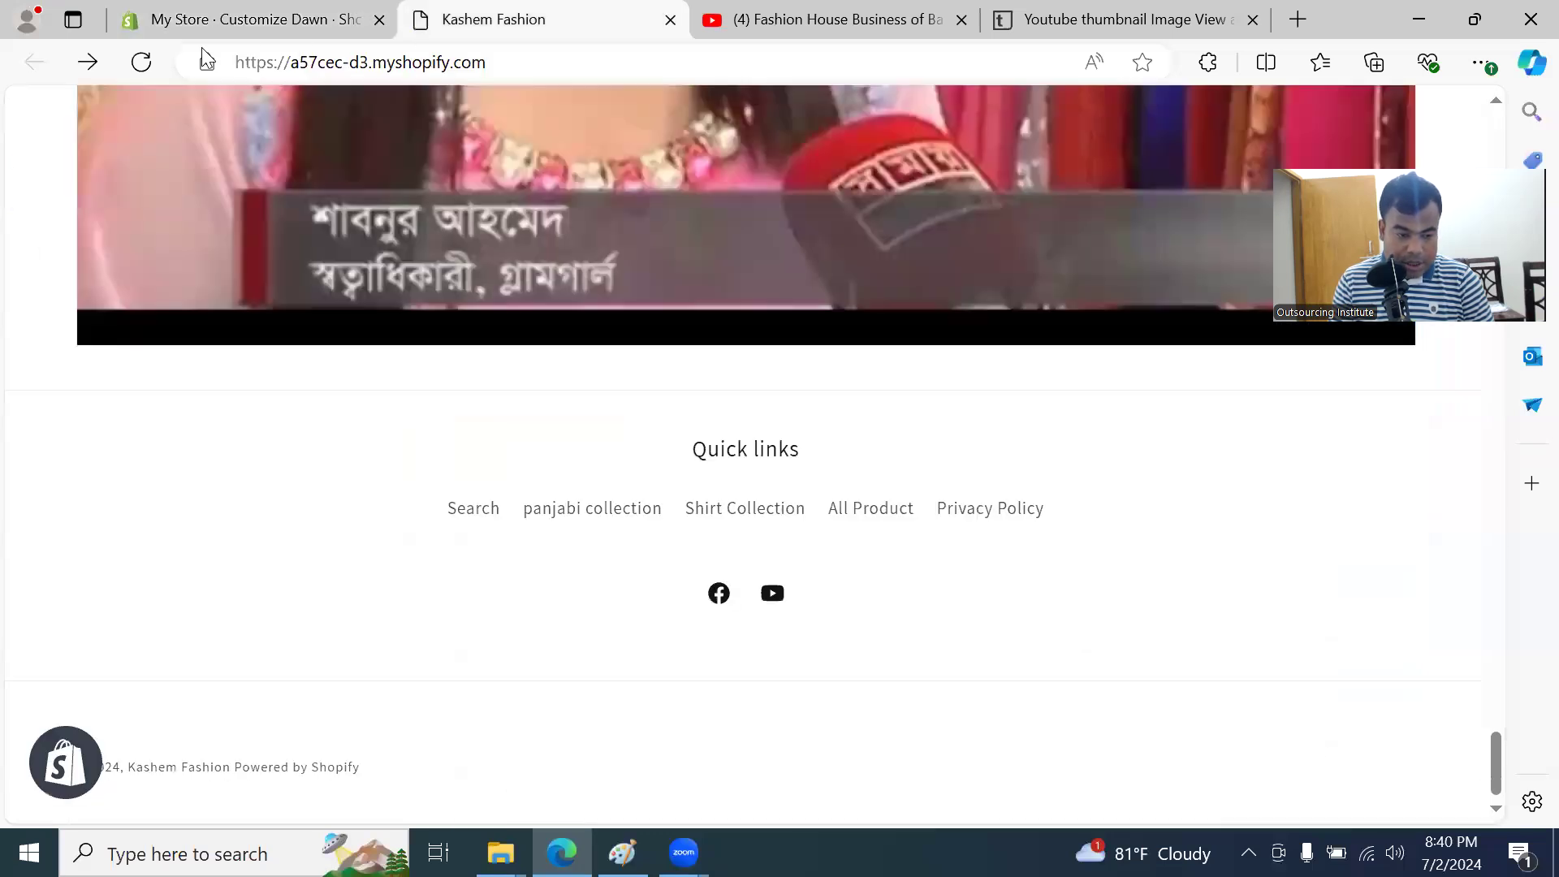
left_click(140, 61)
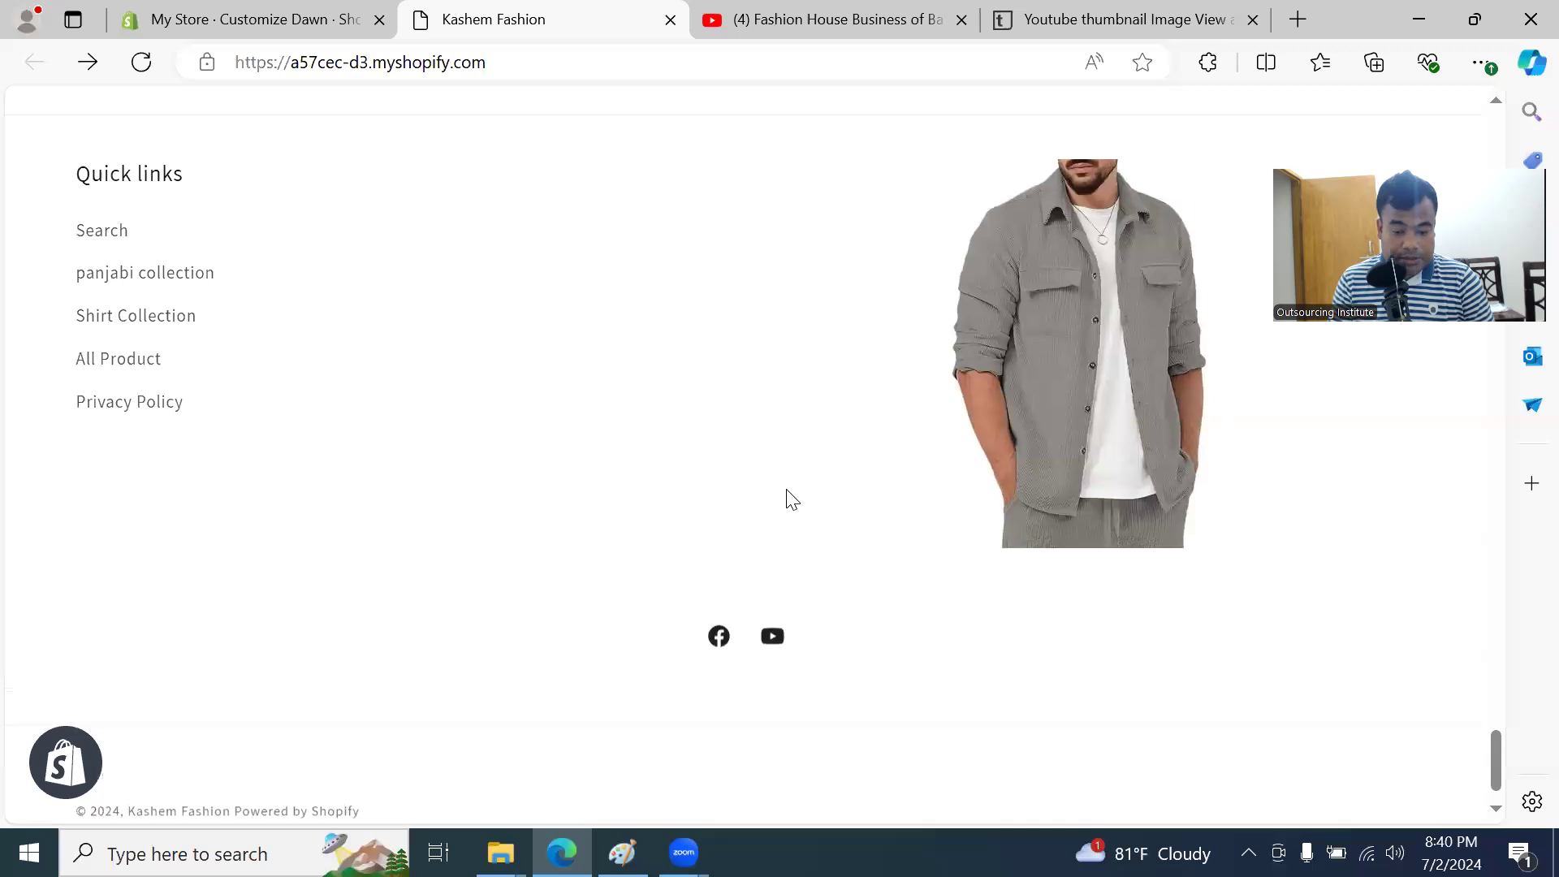
scroll(791, 499, "up", 10)
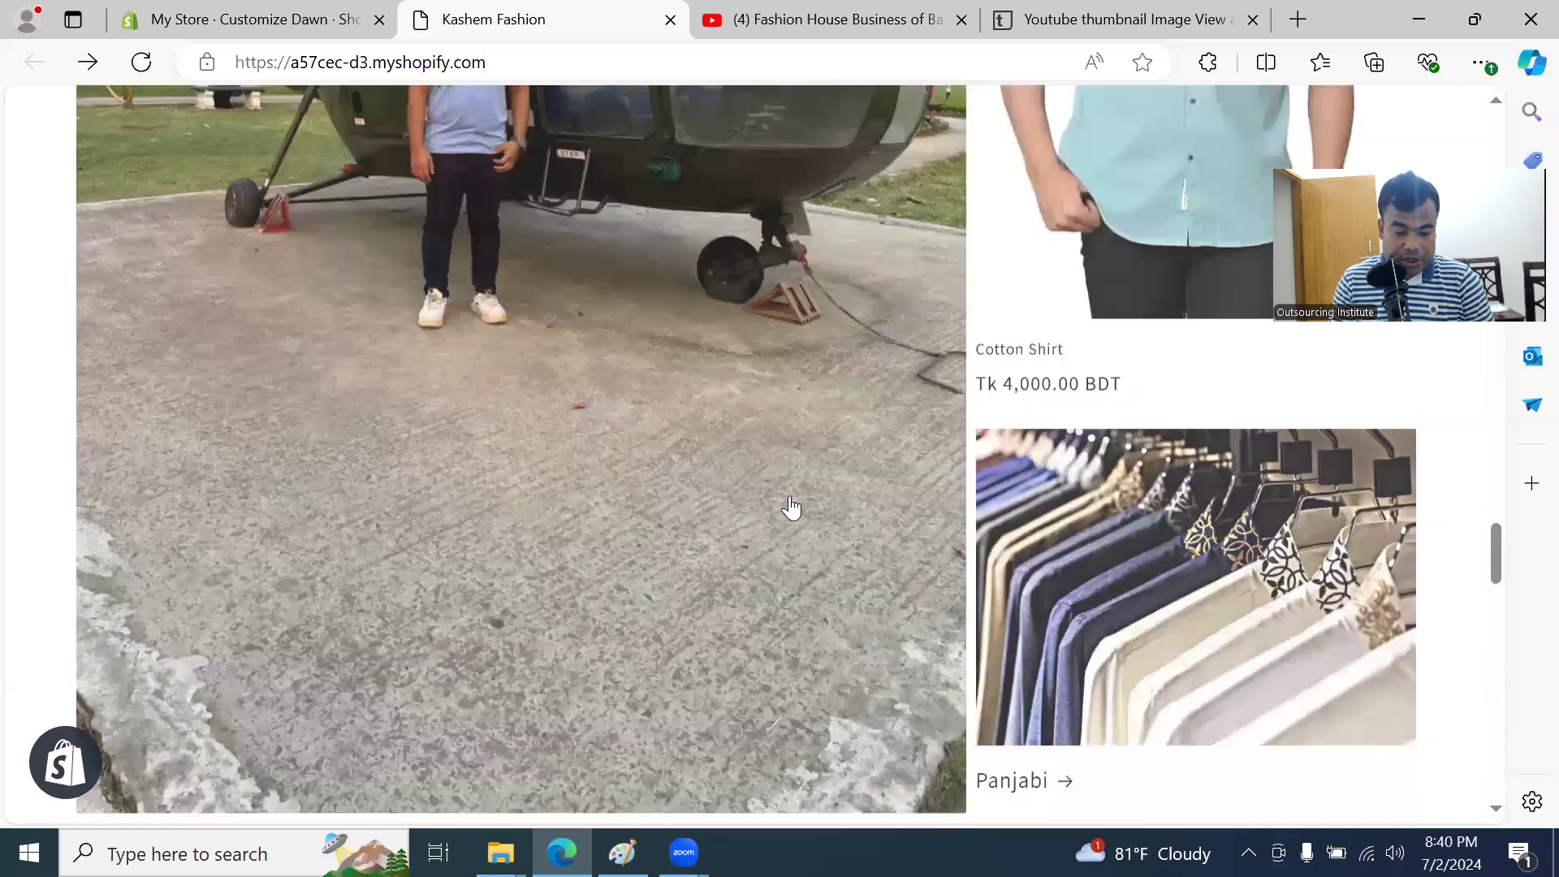
scroll(791, 508, "down", 10)
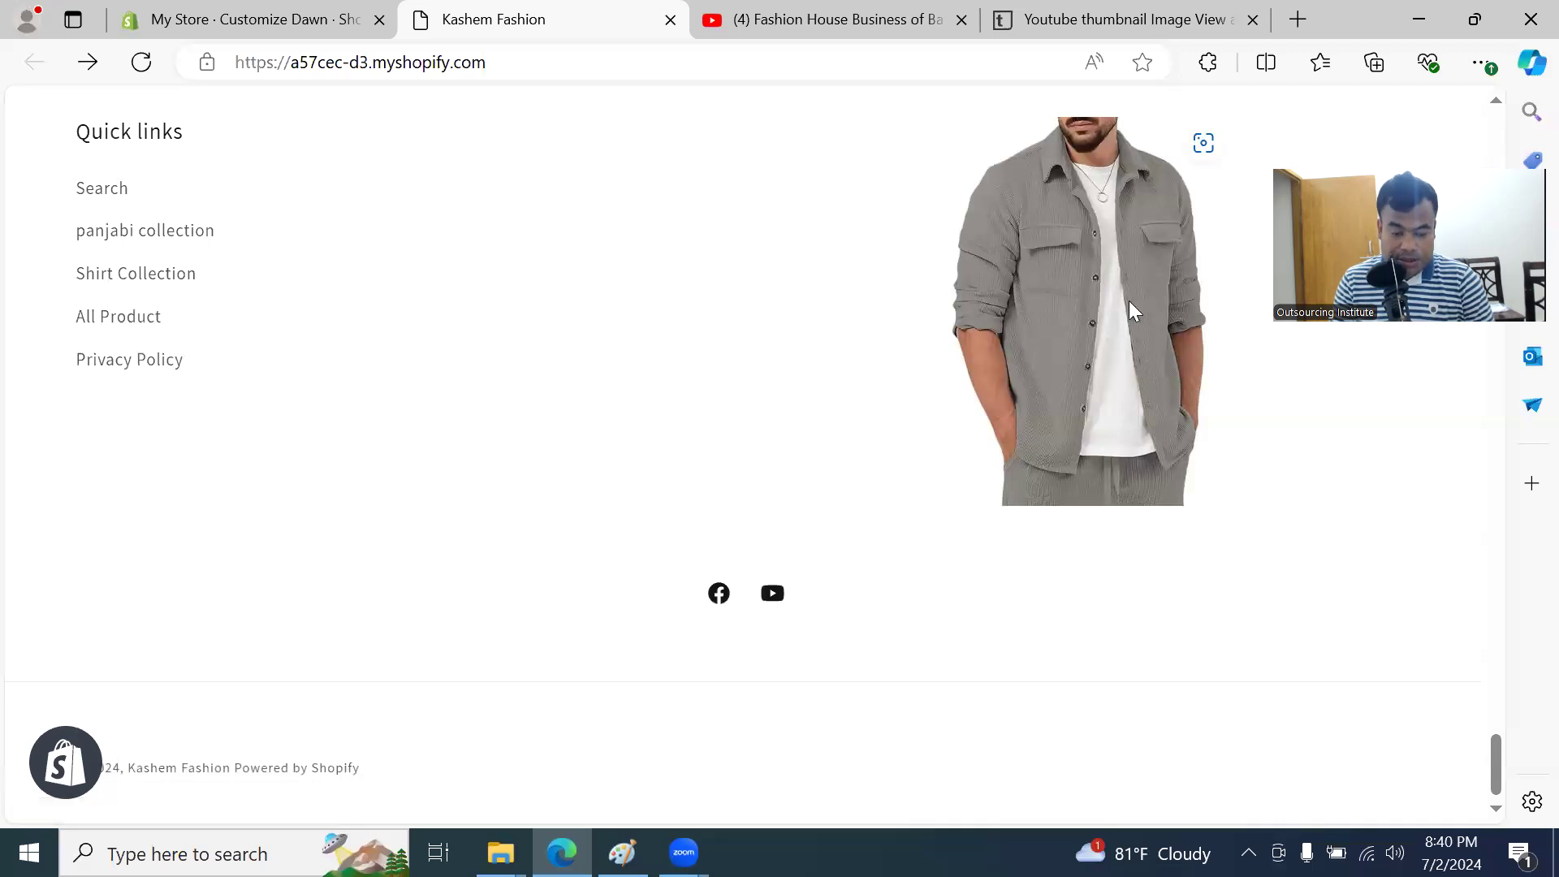
scroll(1115, 300, "up", 3)
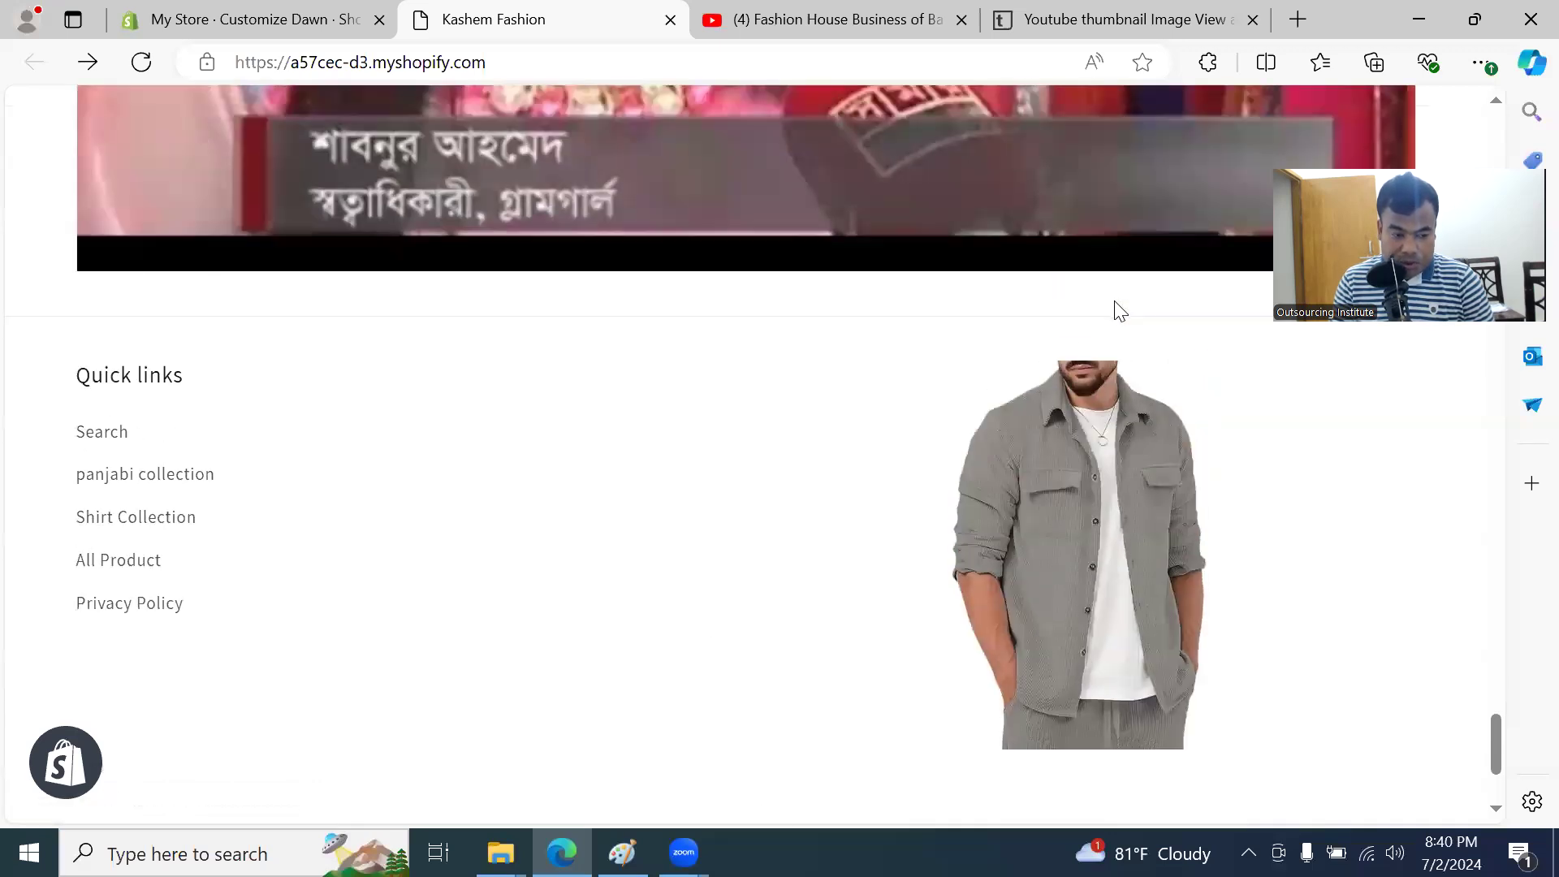
Step: Return to the Dawn theme editor, align the footer image left on large screens and save the home page
left_click(244, 18)
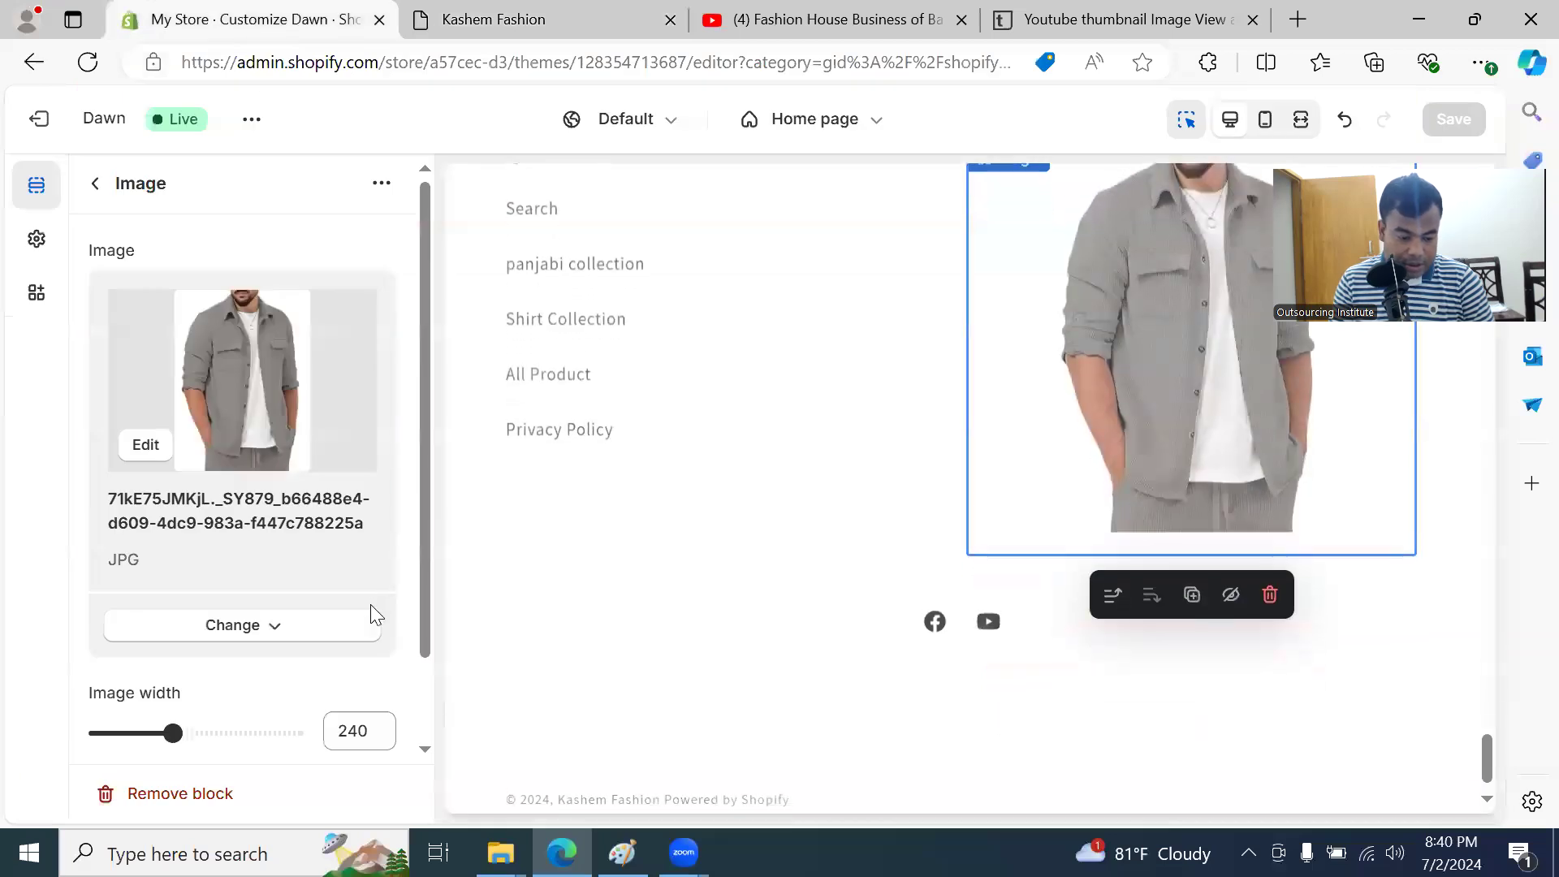
scroll(358, 599, "down", 2)
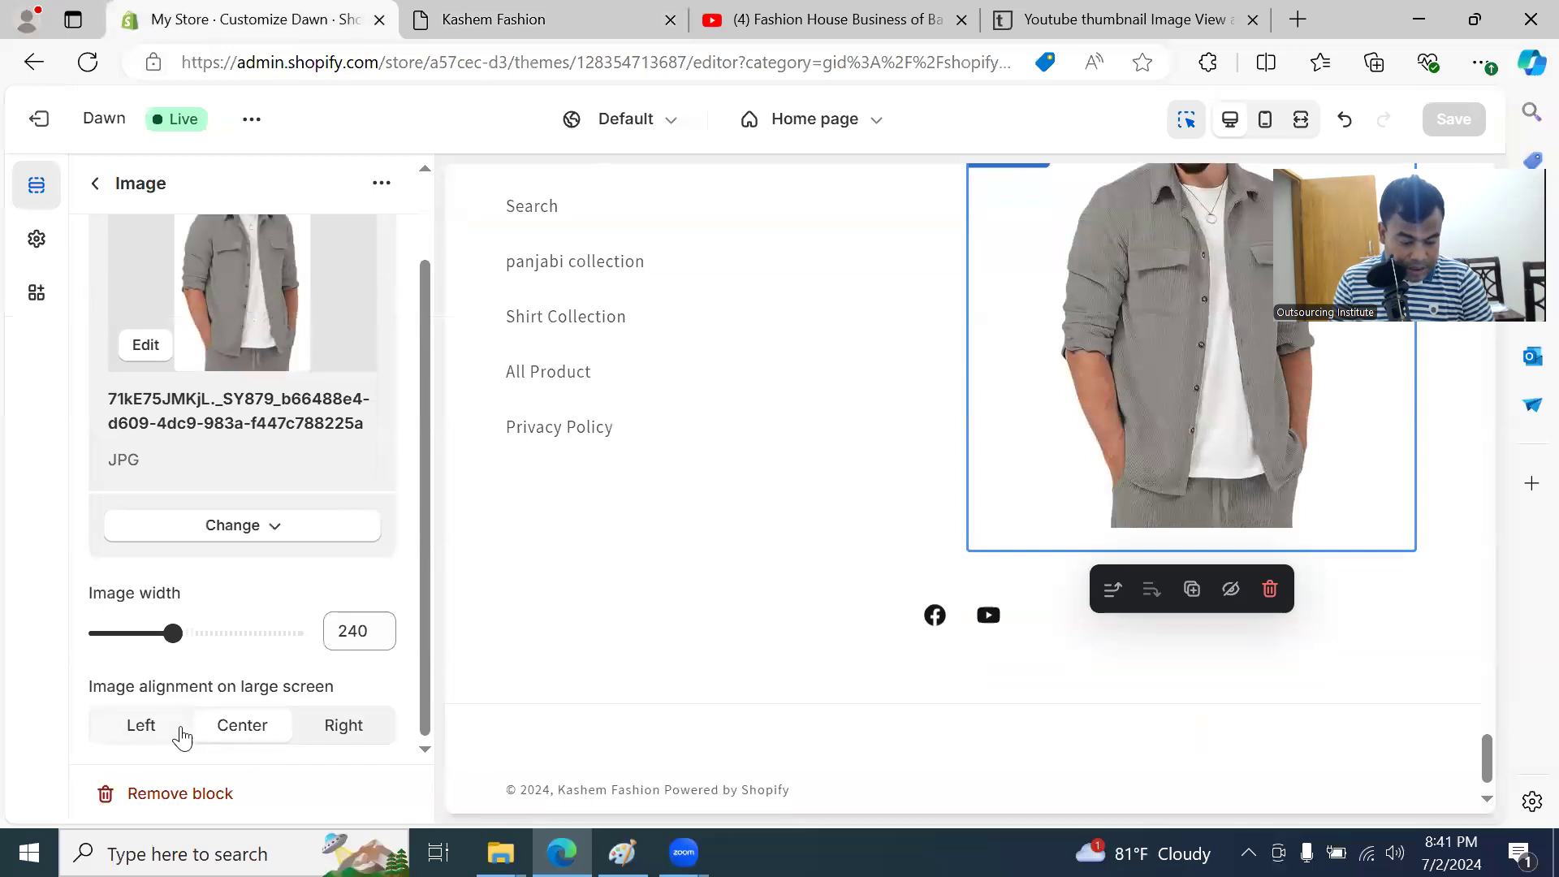
left_click(146, 727)
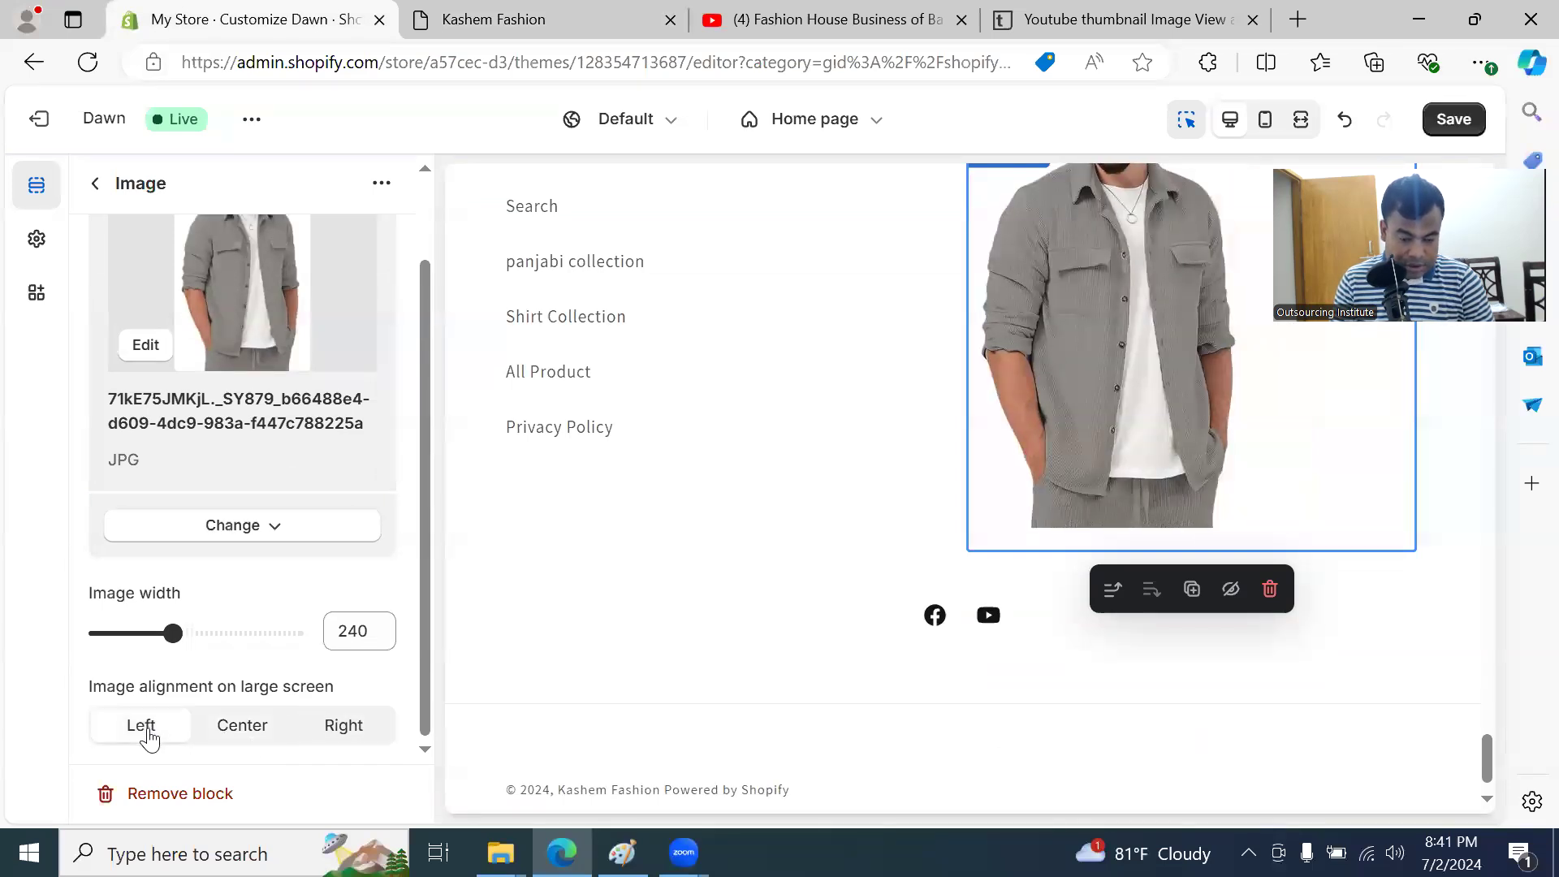
left_click(1452, 119)
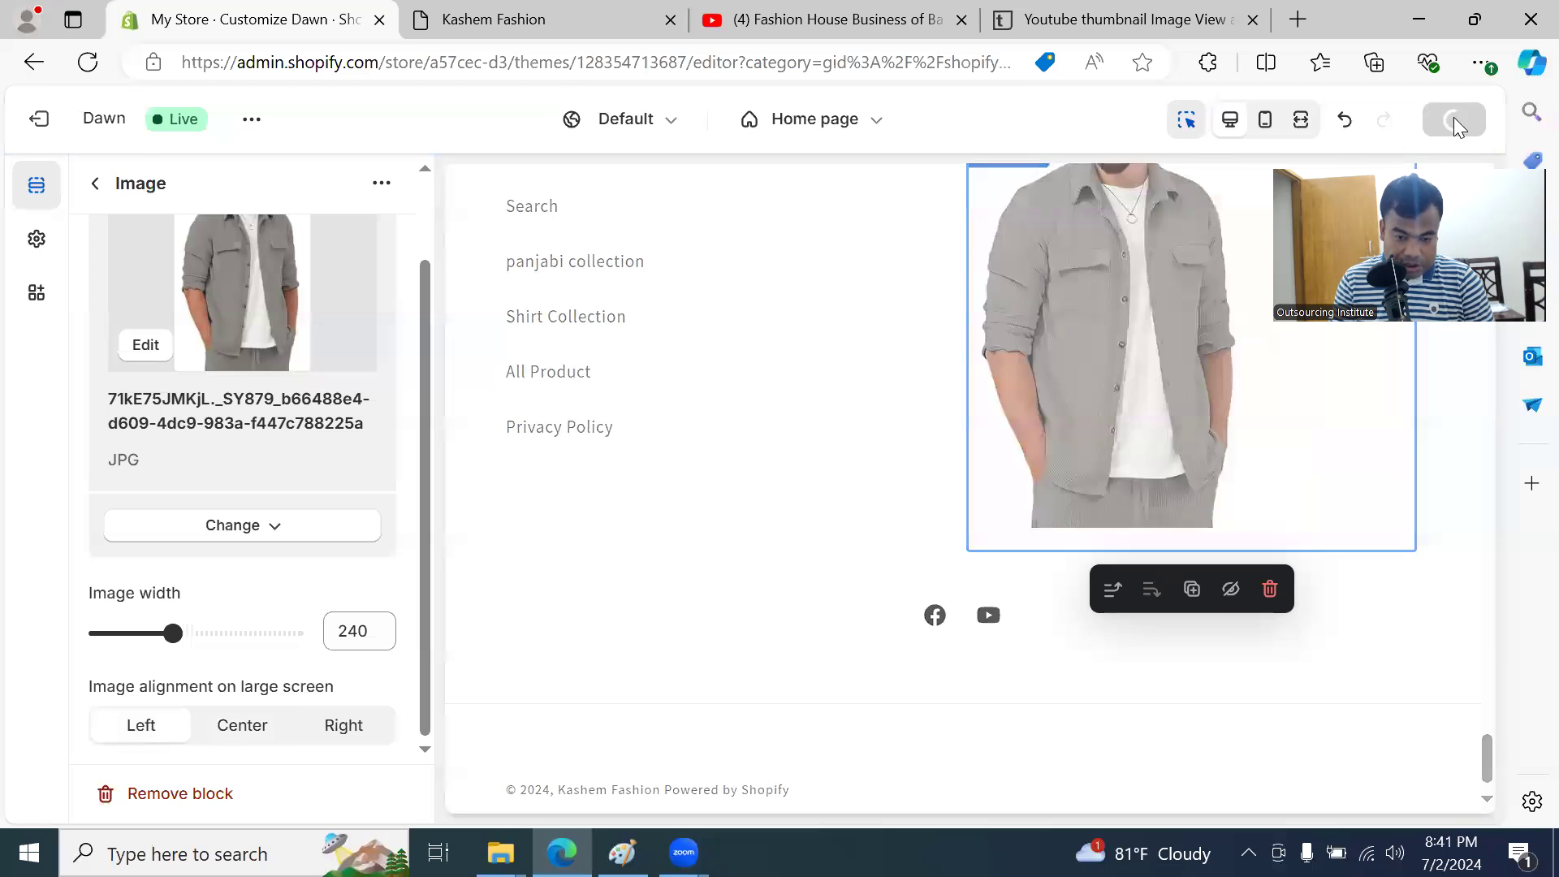
Step: Refresh the live storefront and check the footer image's new alignment
left_click(481, 21)
left_click(143, 63)
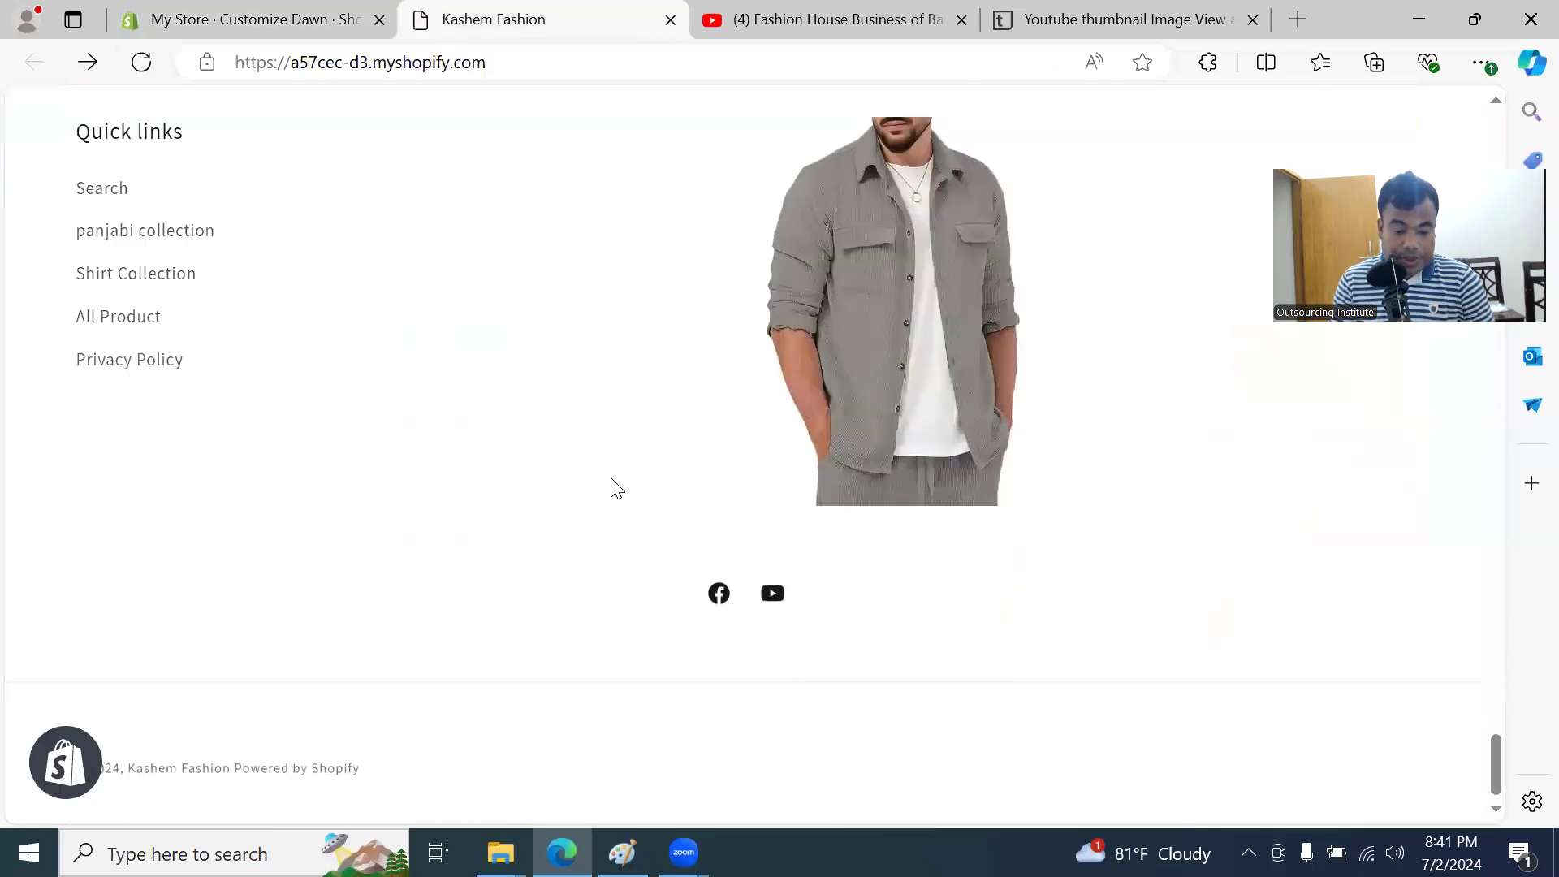
scroll(217, 459, "down", 1)
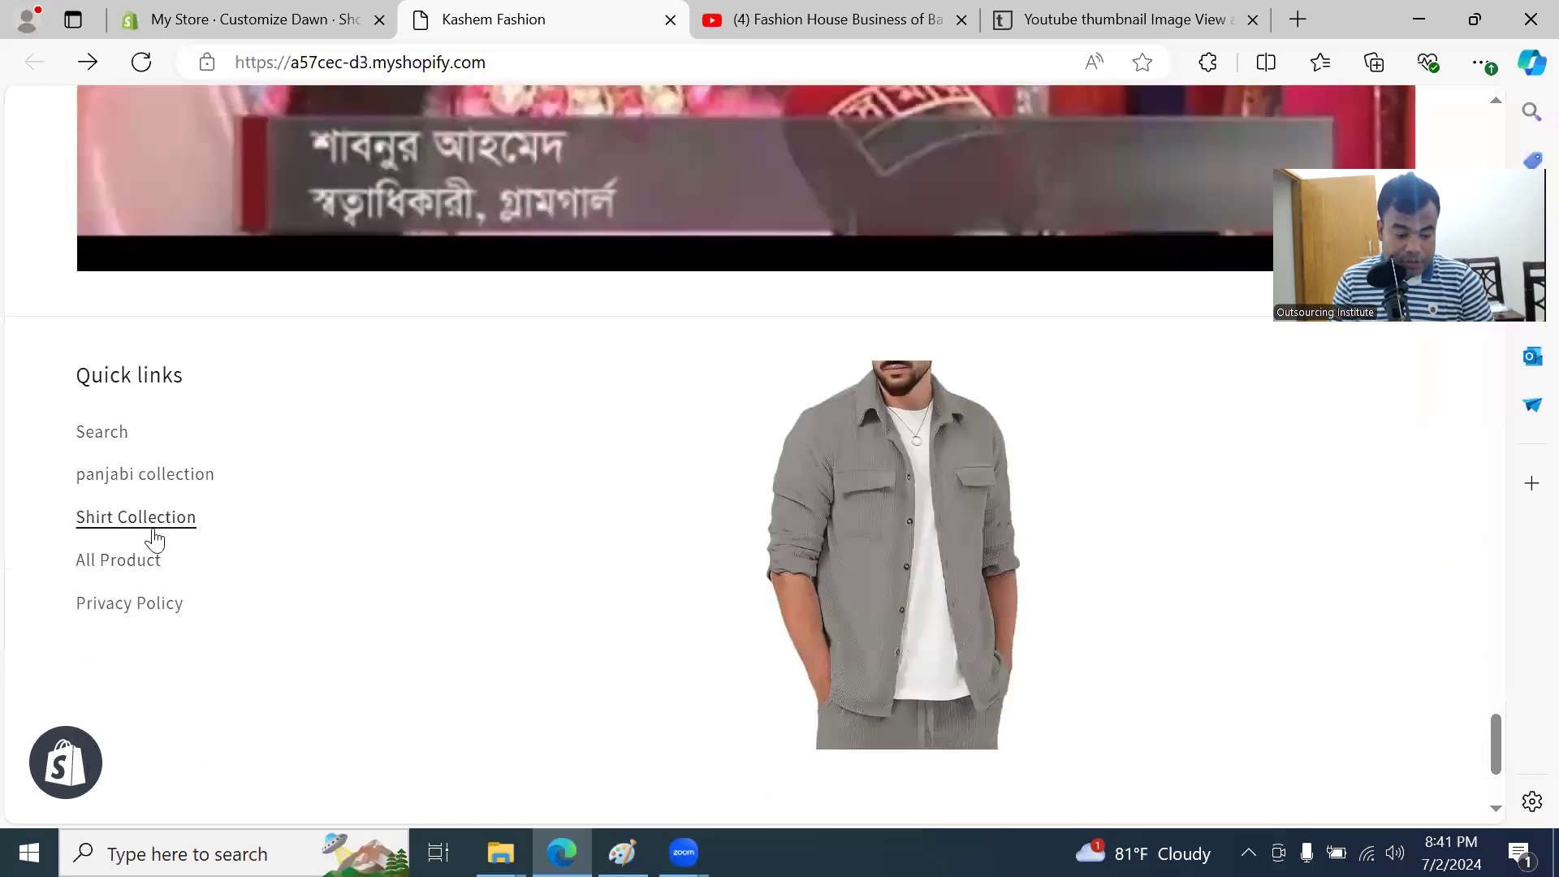
Step: Return to the Dawn theme editor and add a Brand information block to the footer
left_click(306, 17)
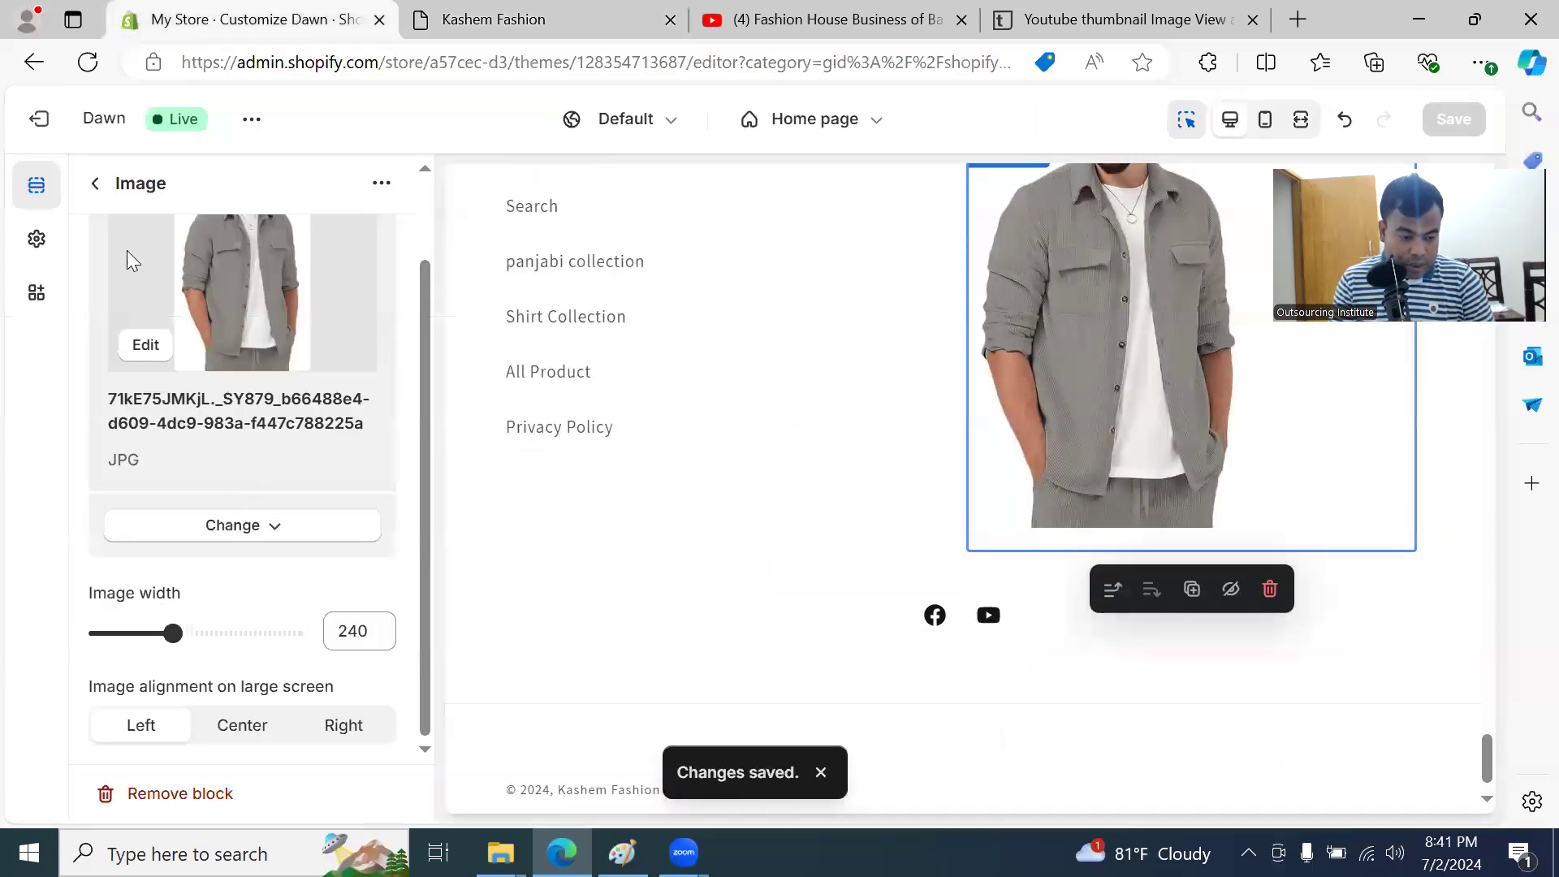
left_click(95, 183)
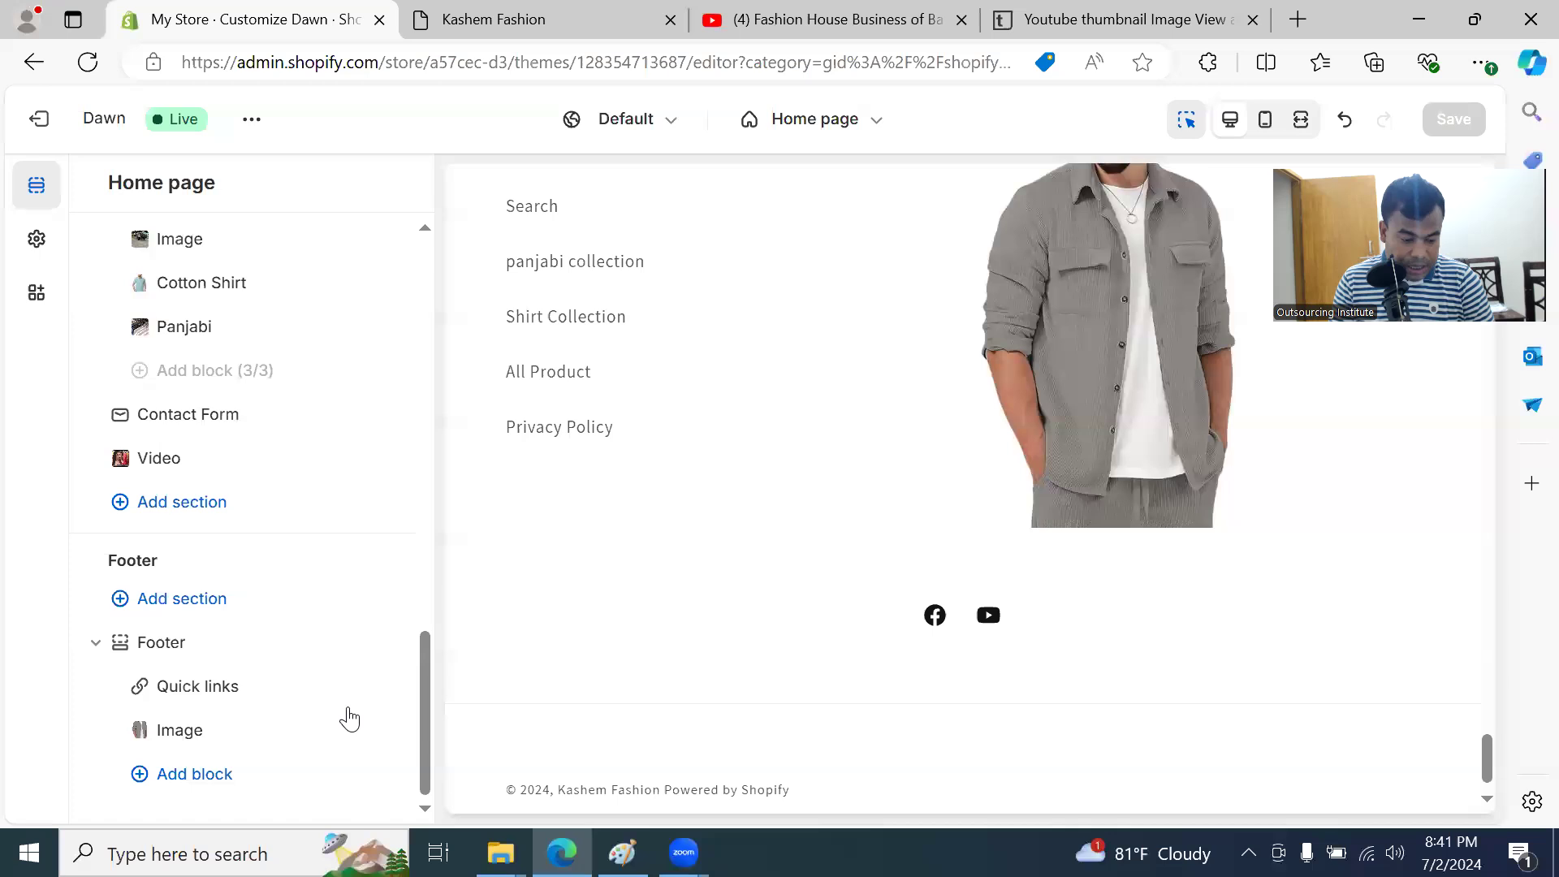
left_click(211, 780)
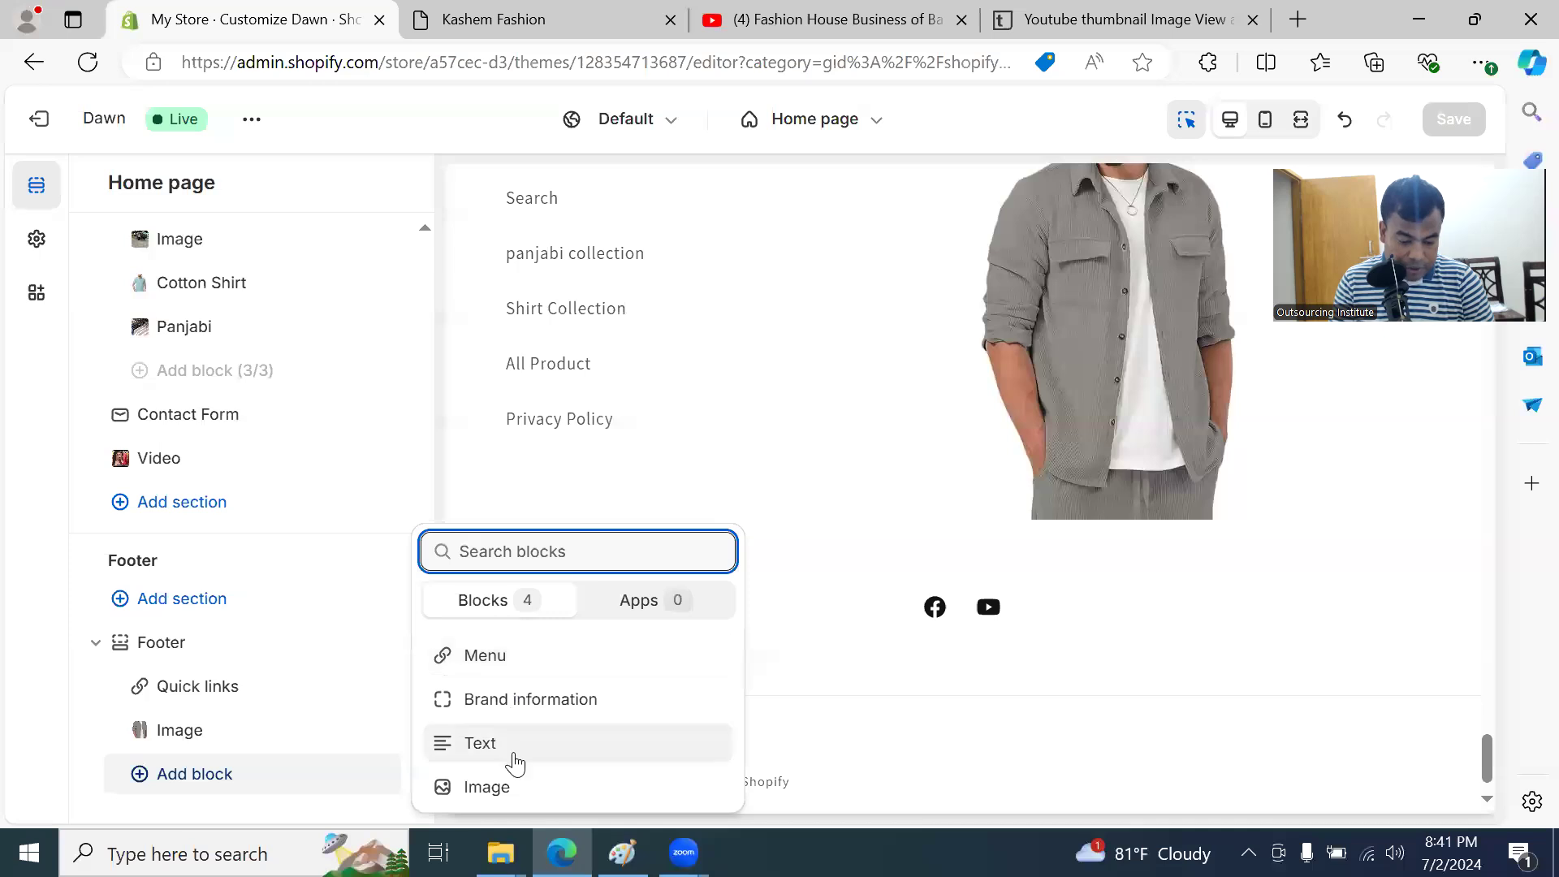
left_click(505, 711)
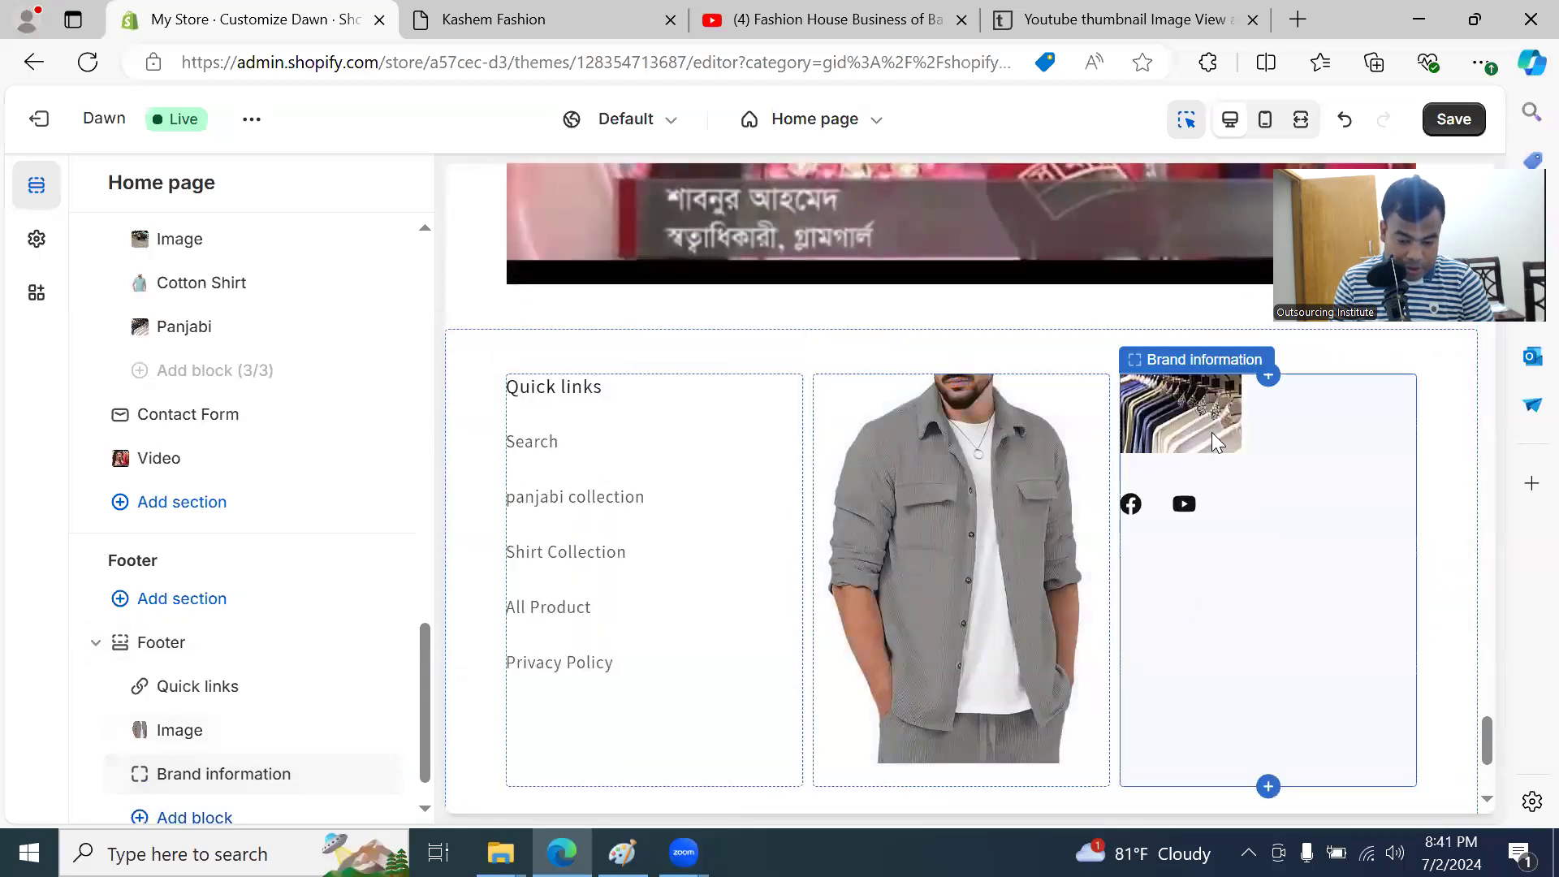
Step: From the block's brand information link, set the theme logo to the helicopter photo and upload sddefault.jpg to the image library
left_click(1213, 437)
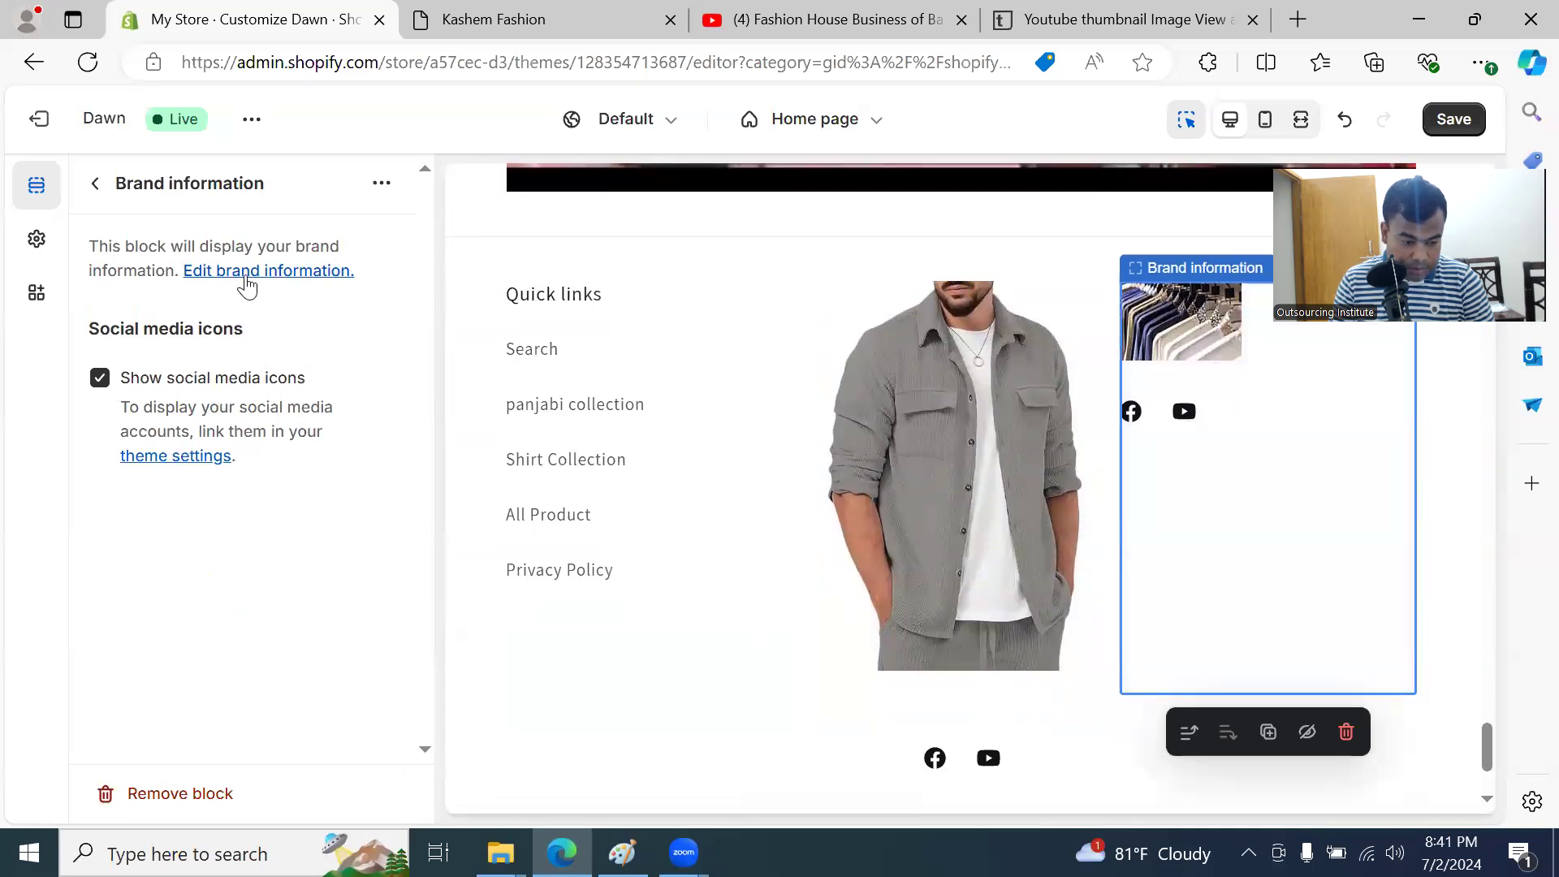
left_click(282, 273)
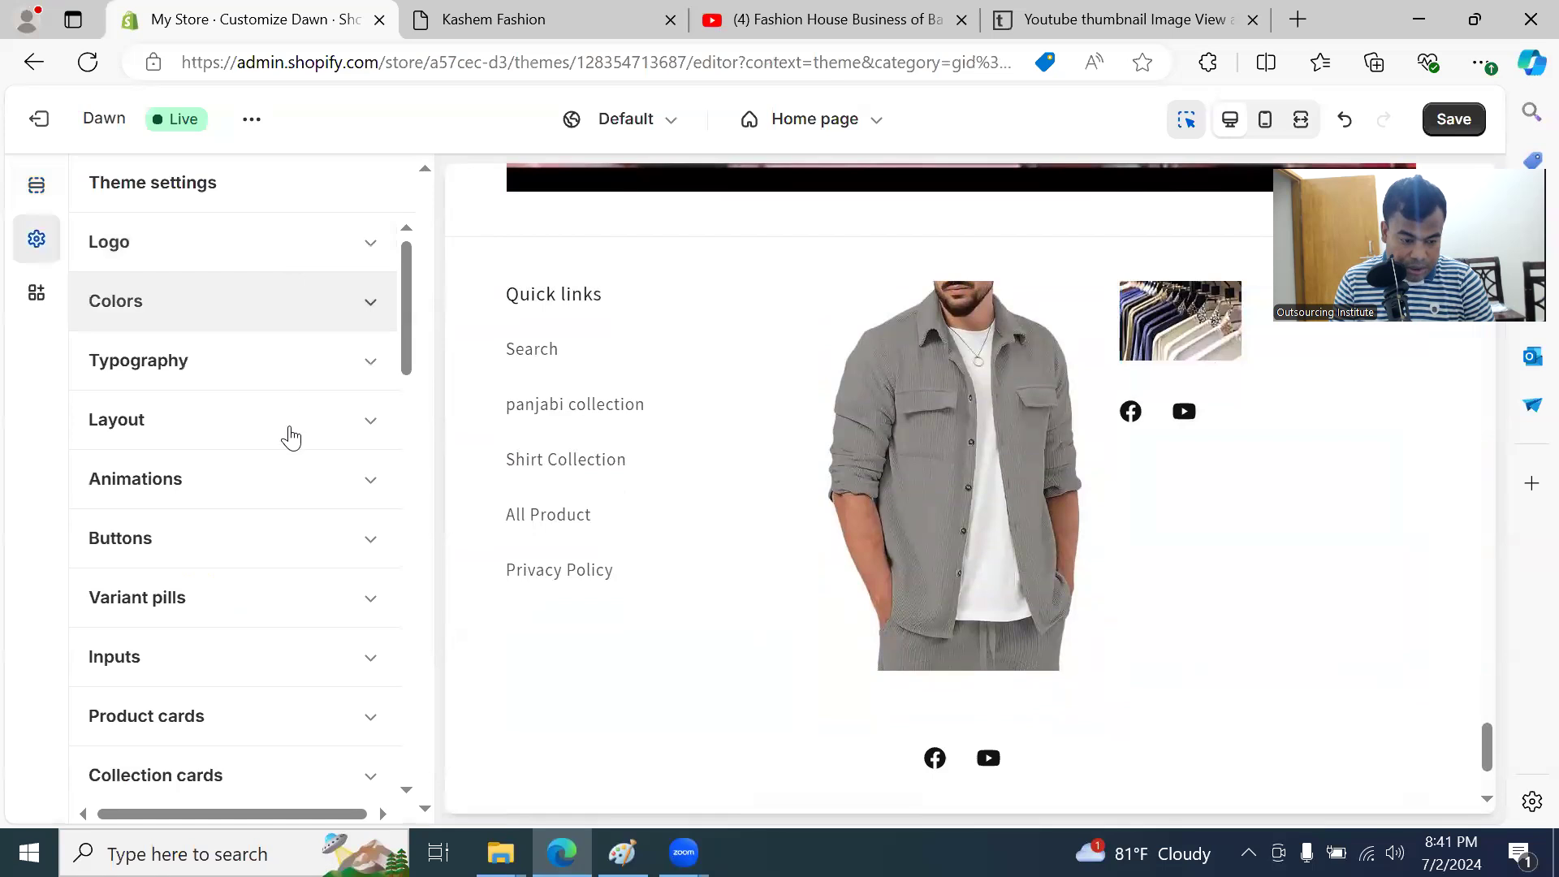
left_click(275, 253)
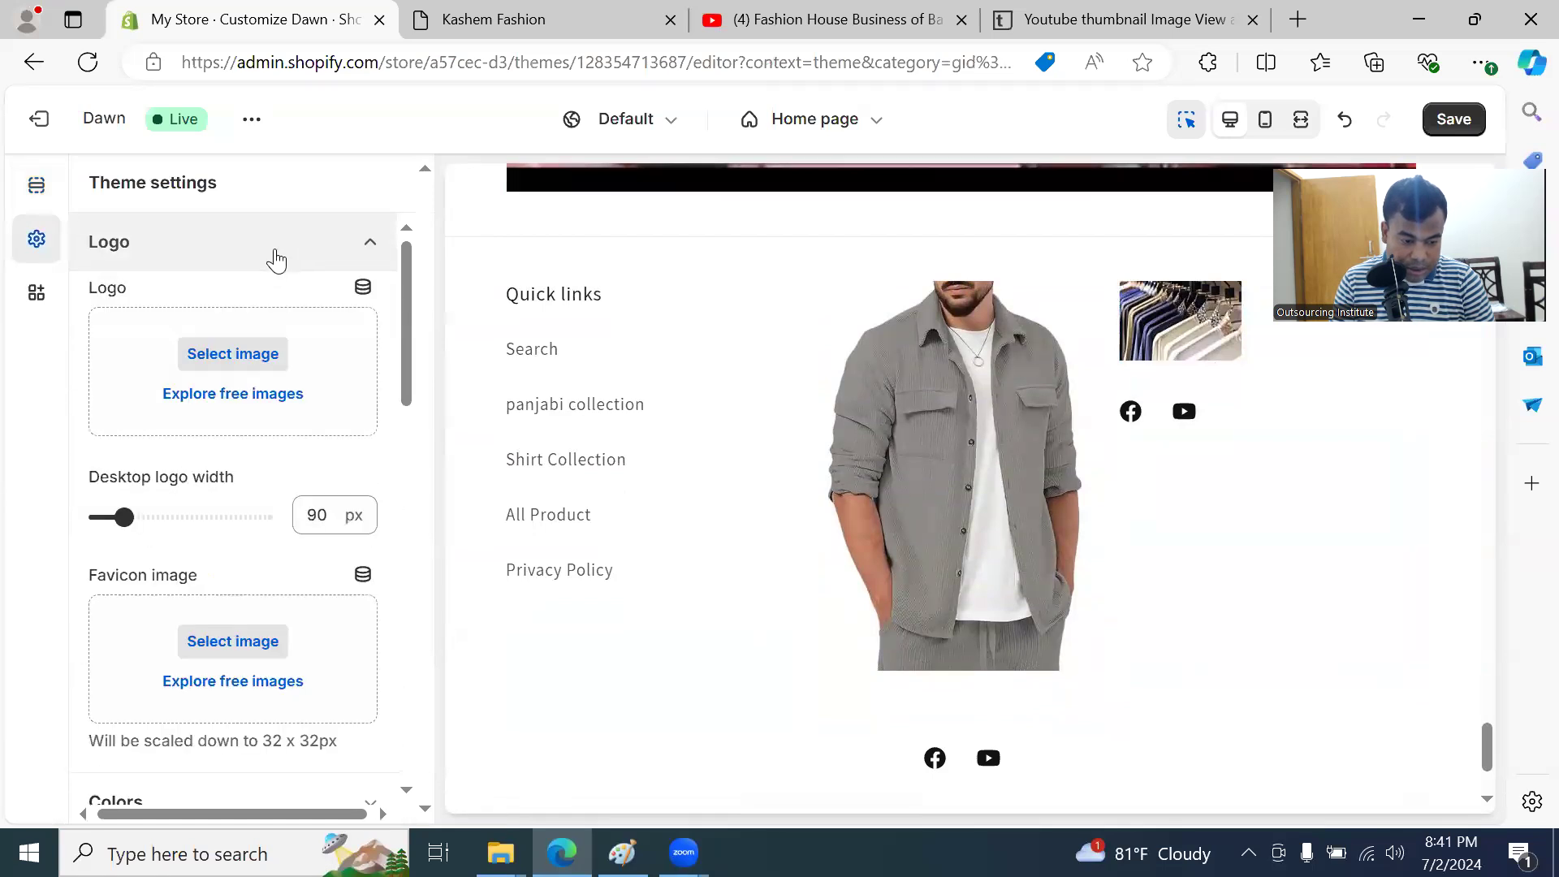
left_click(246, 361)
scroll(678, 462, "down", 5)
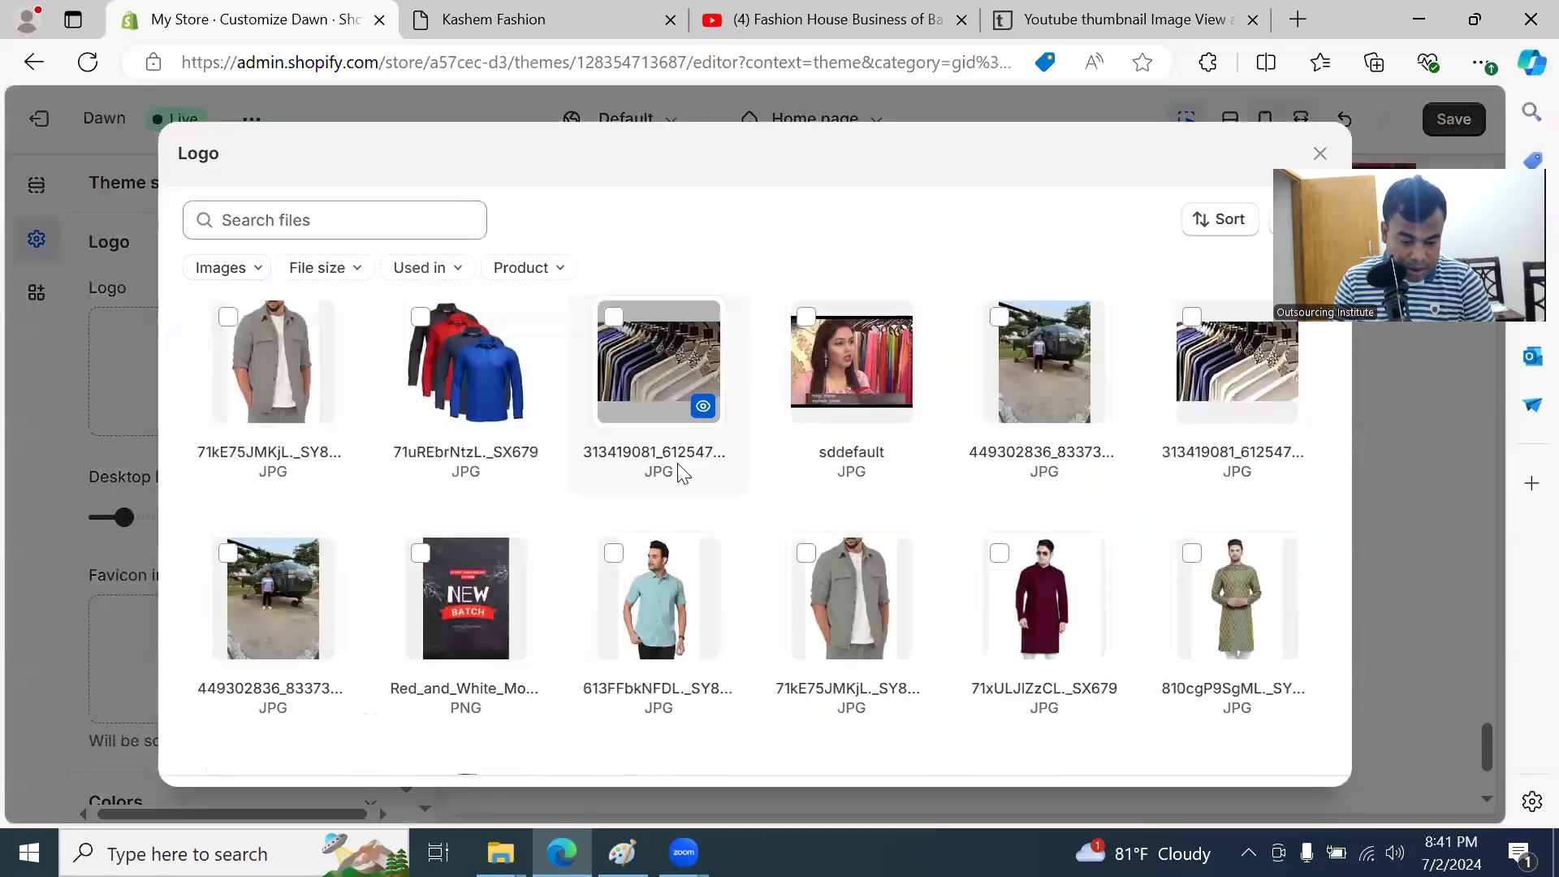
scroll(677, 471, "up", 5)
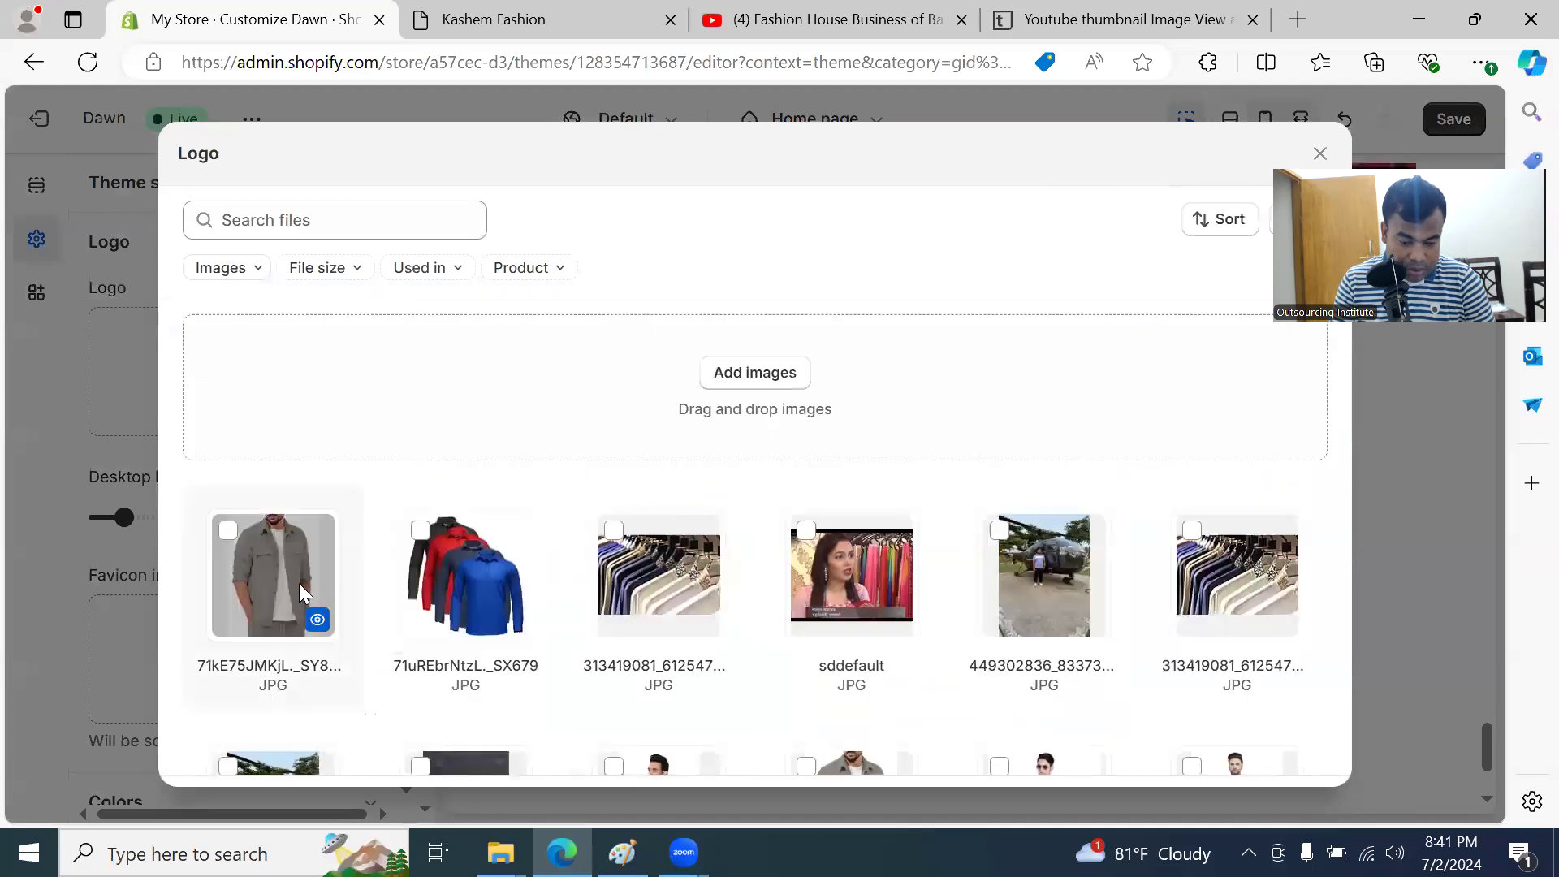
left_click(1041, 562)
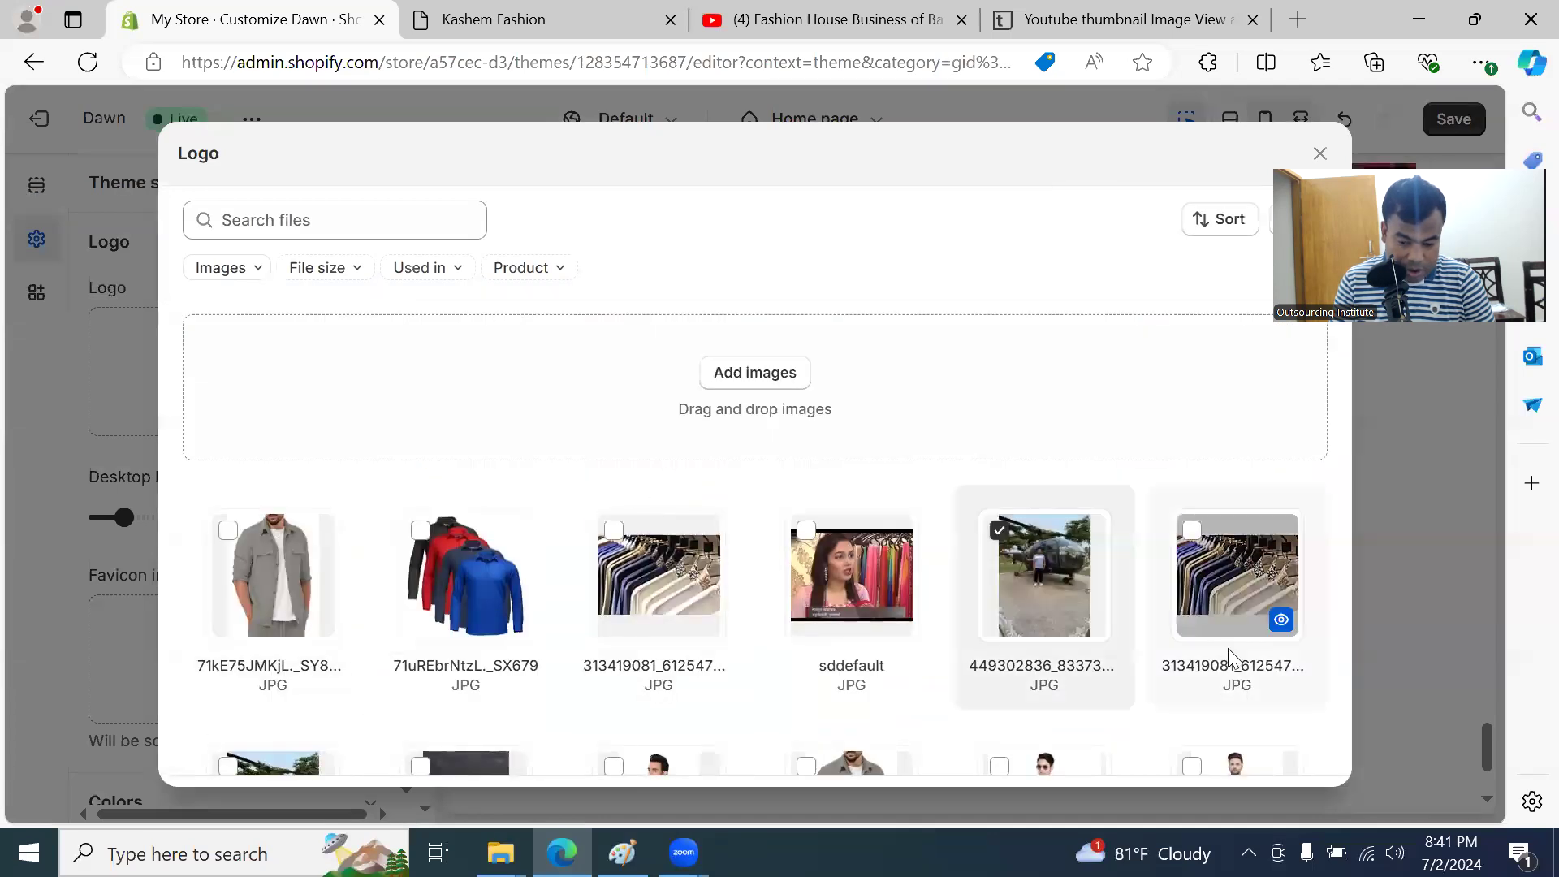
left_click(767, 377)
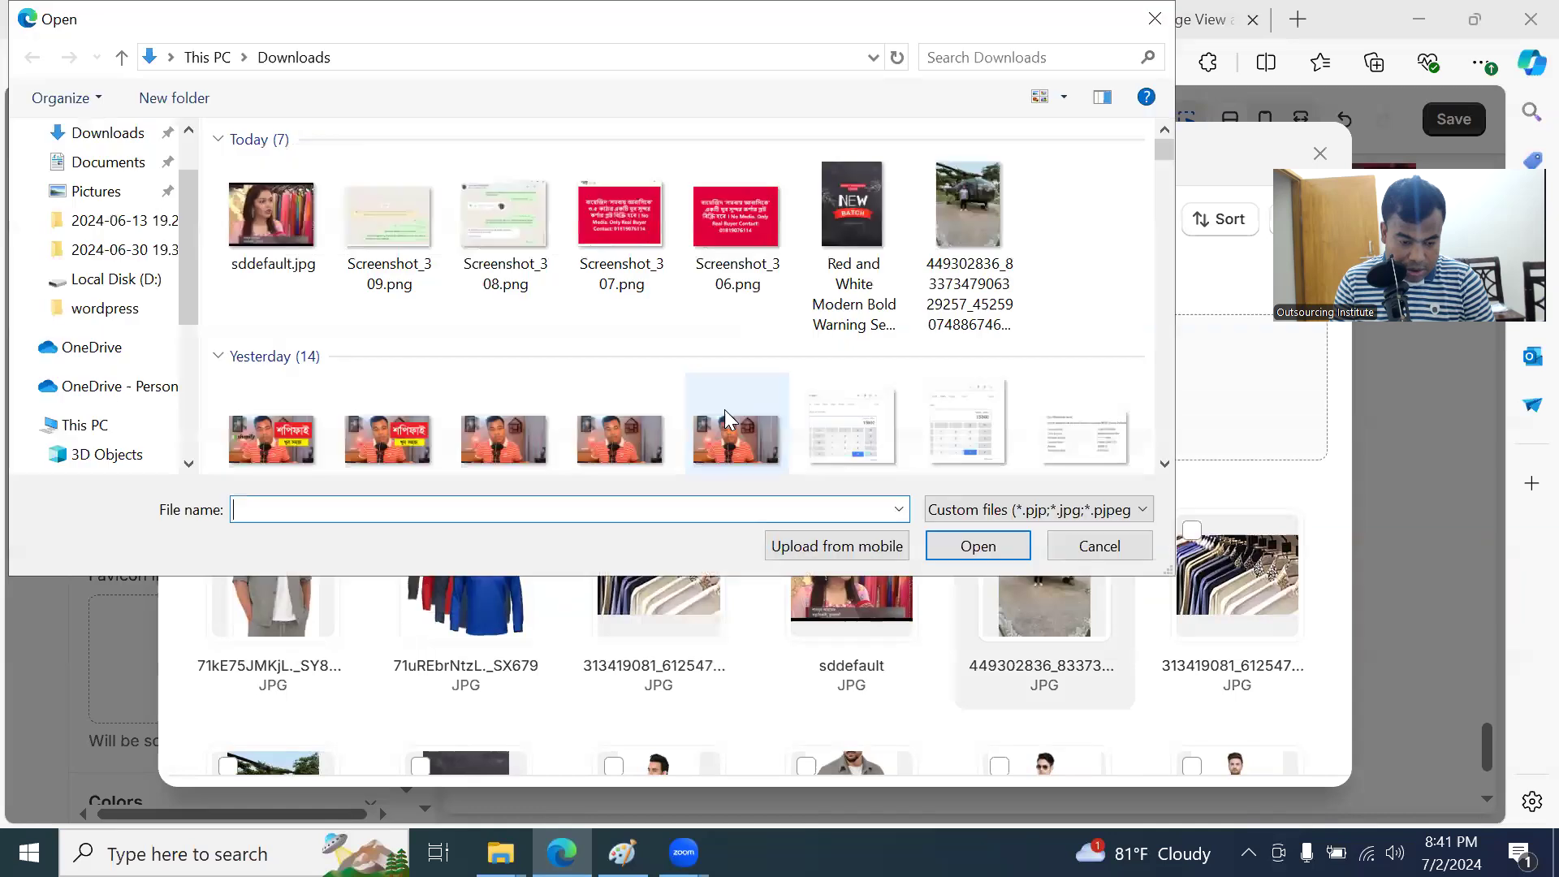
left_click(276, 221)
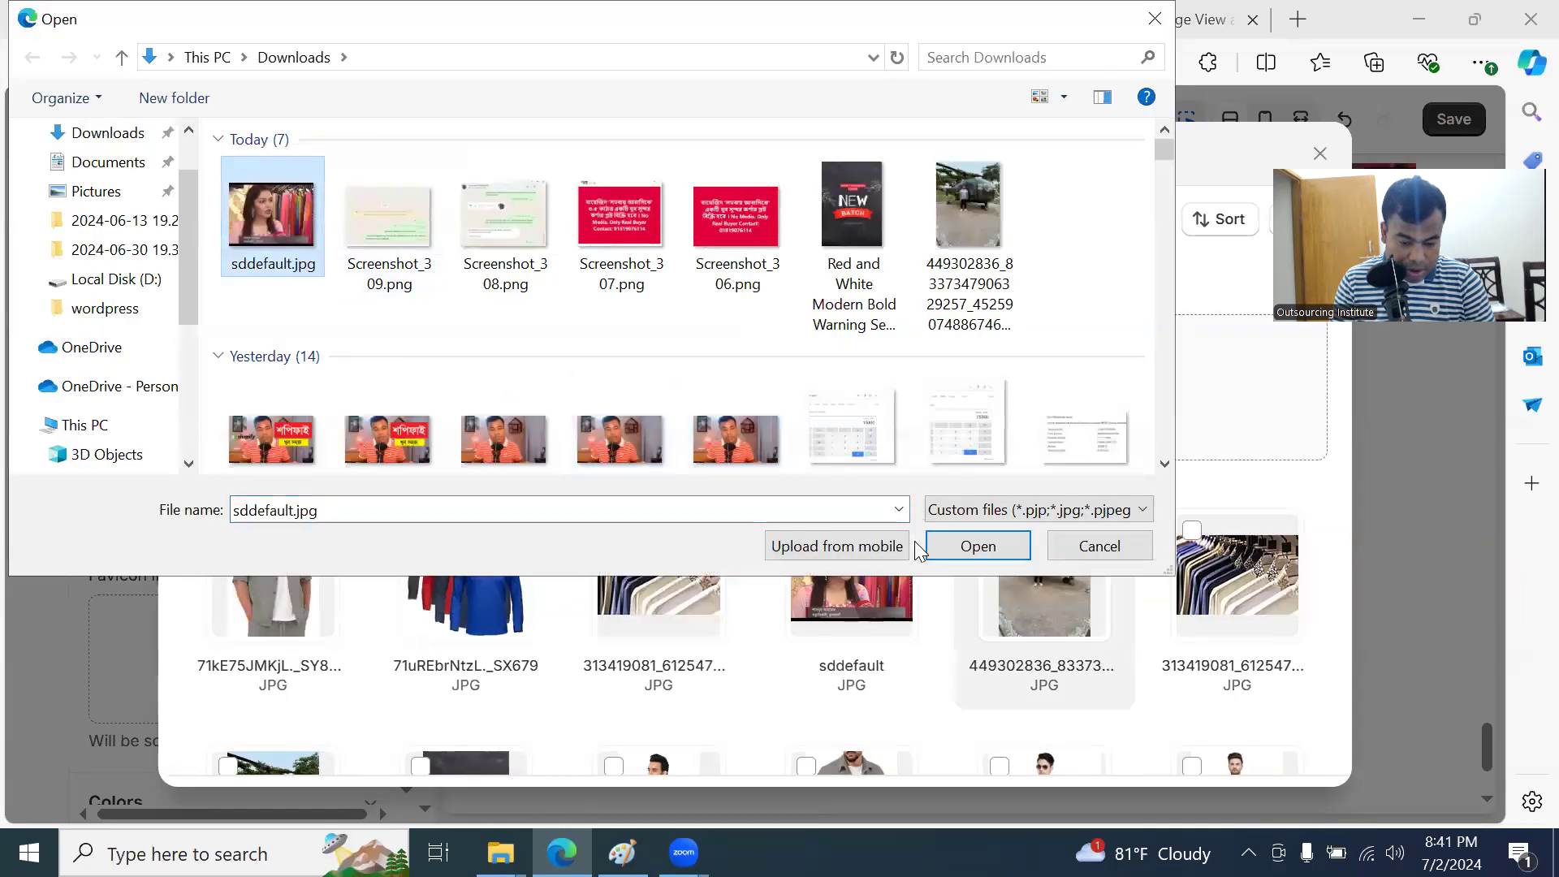
left_click(976, 544)
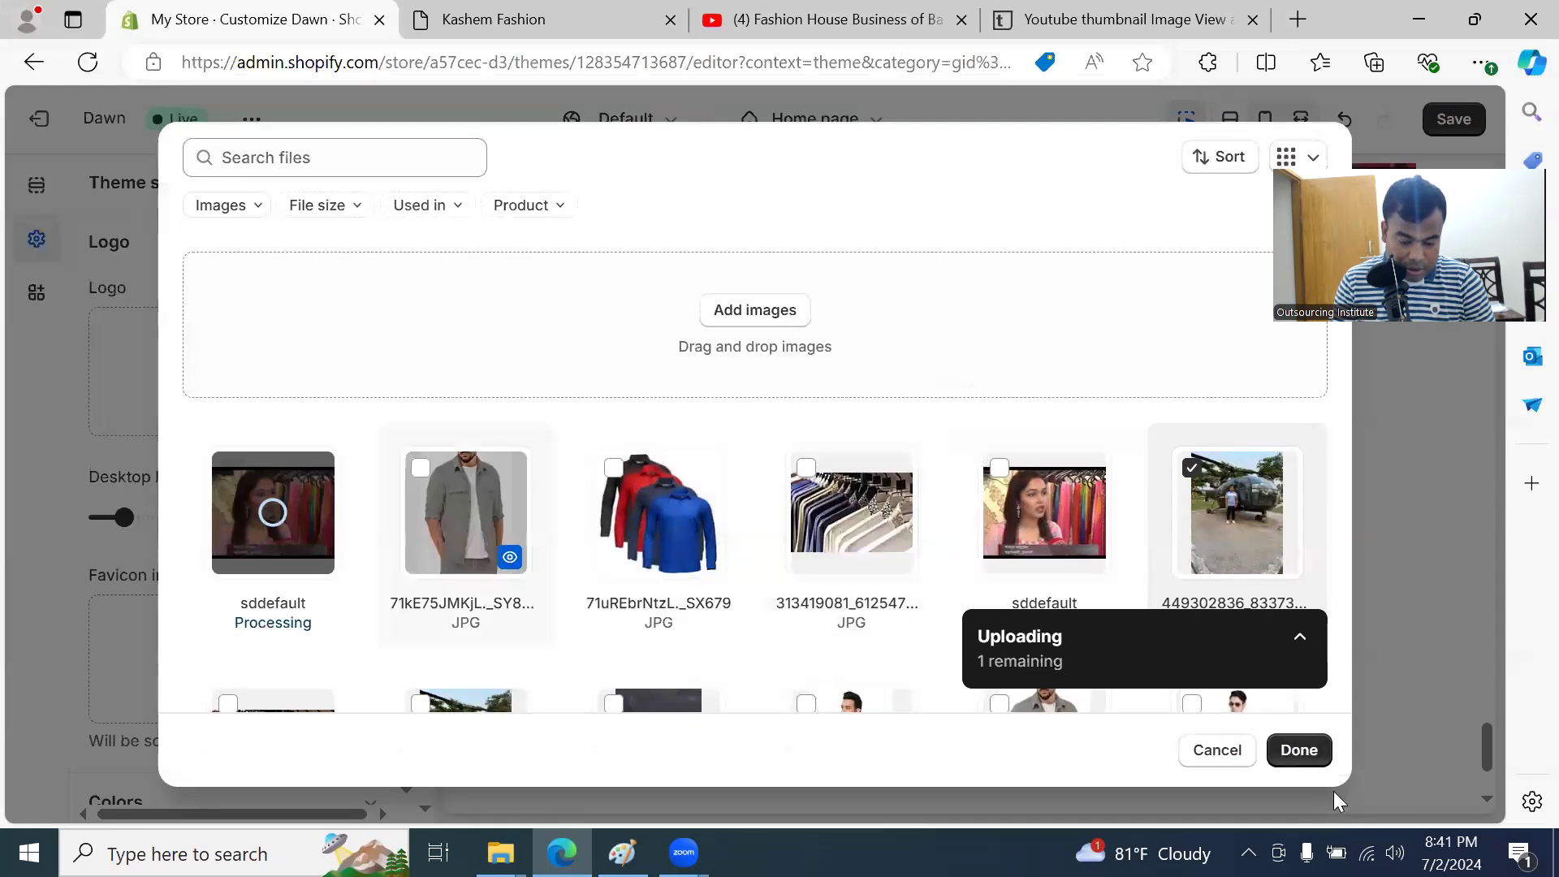
left_click(1284, 755)
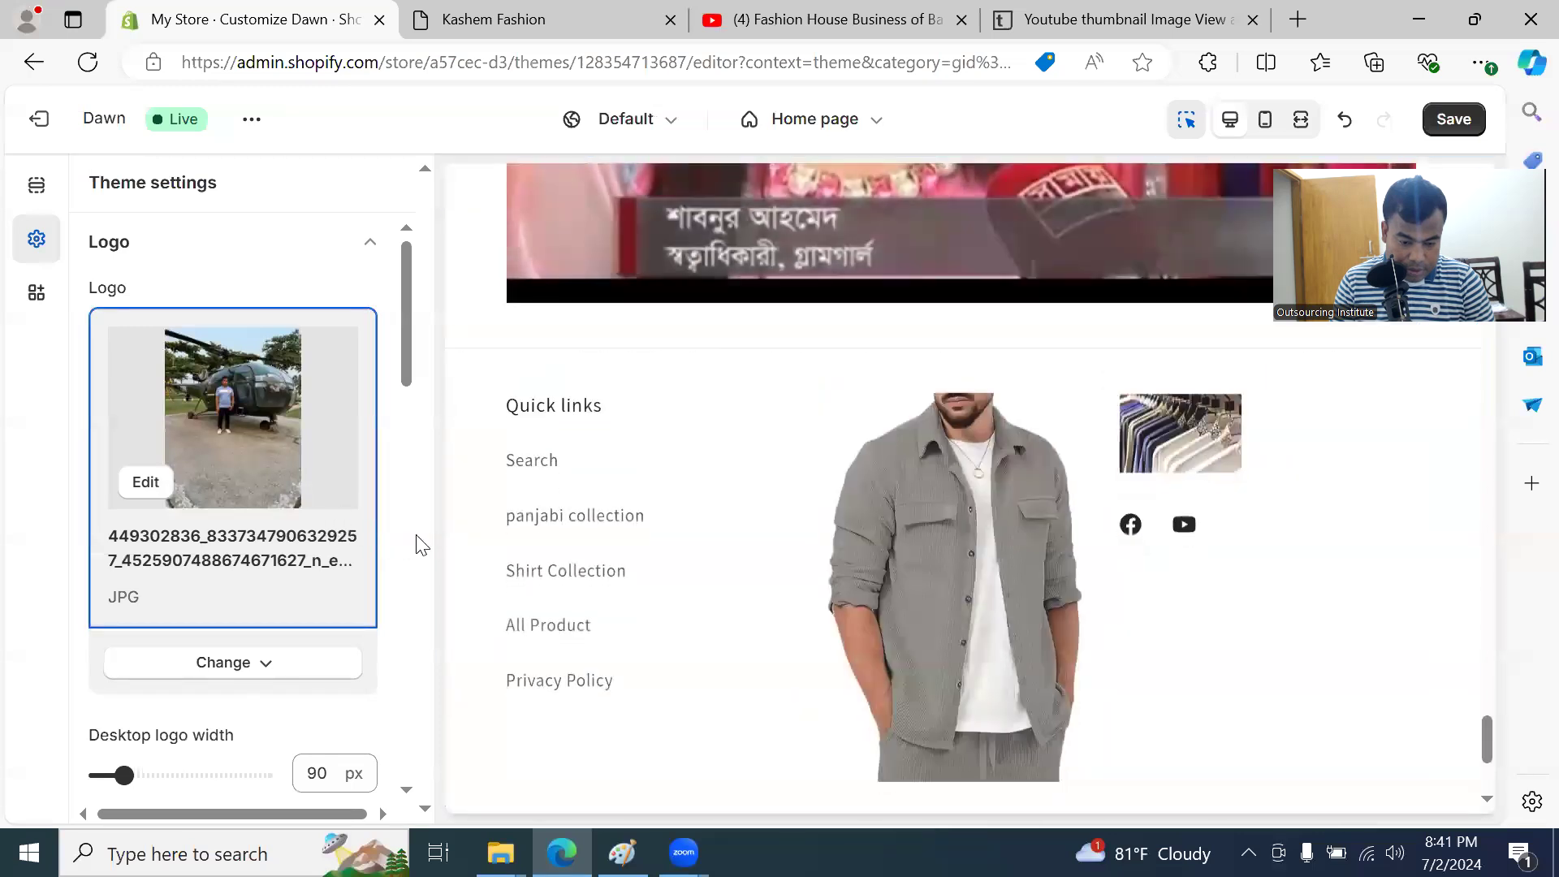
Step: Check the footer's Brand information block against the logo in the theme settings
scroll(1053, 519, "down", 3)
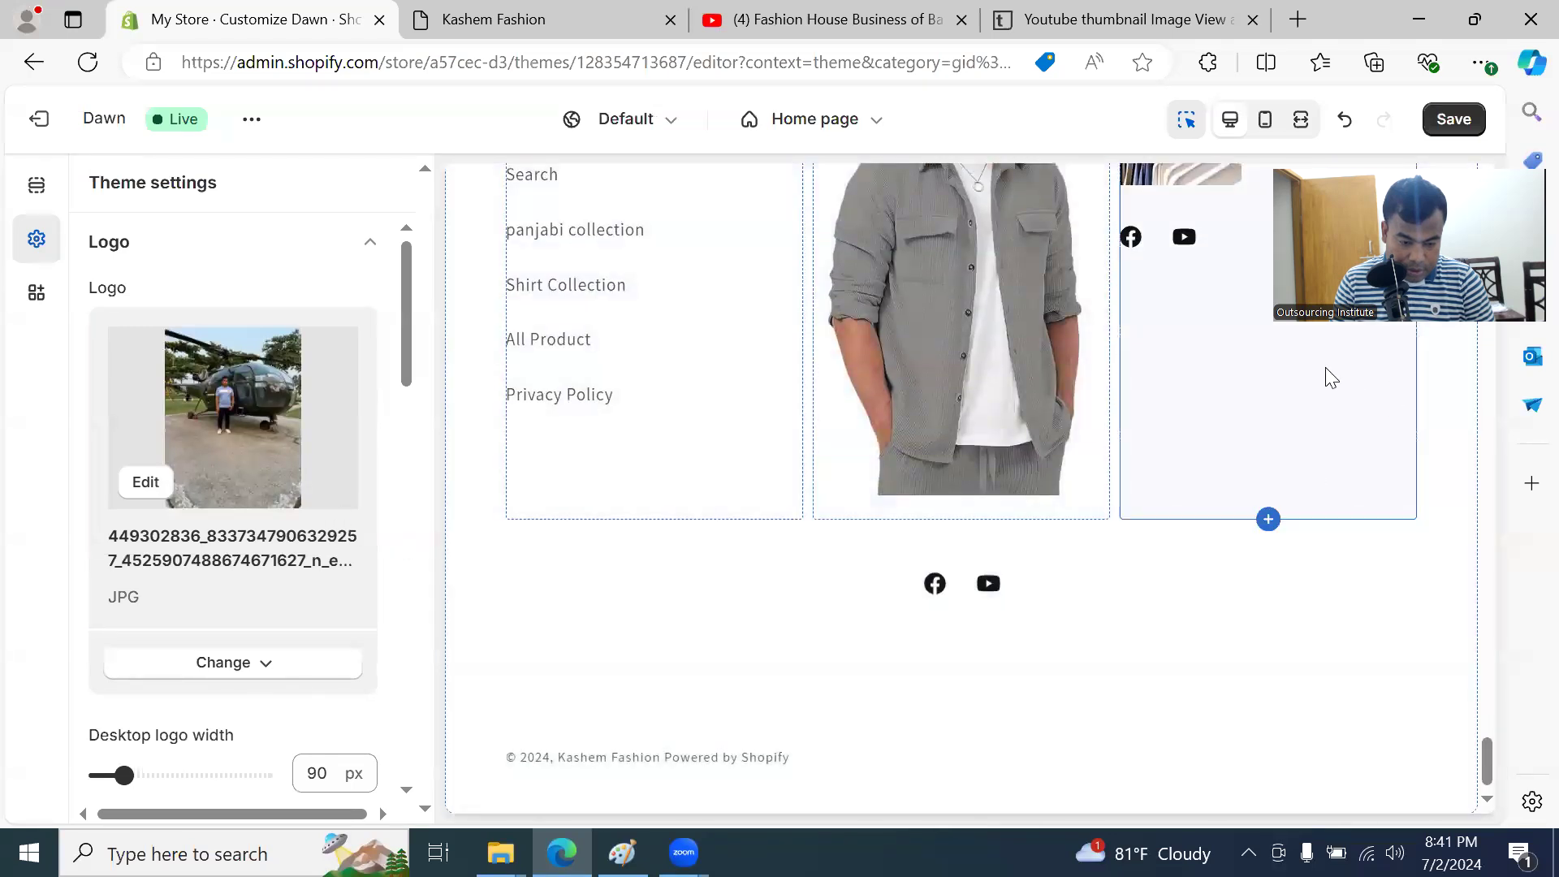
left_click(1249, 348)
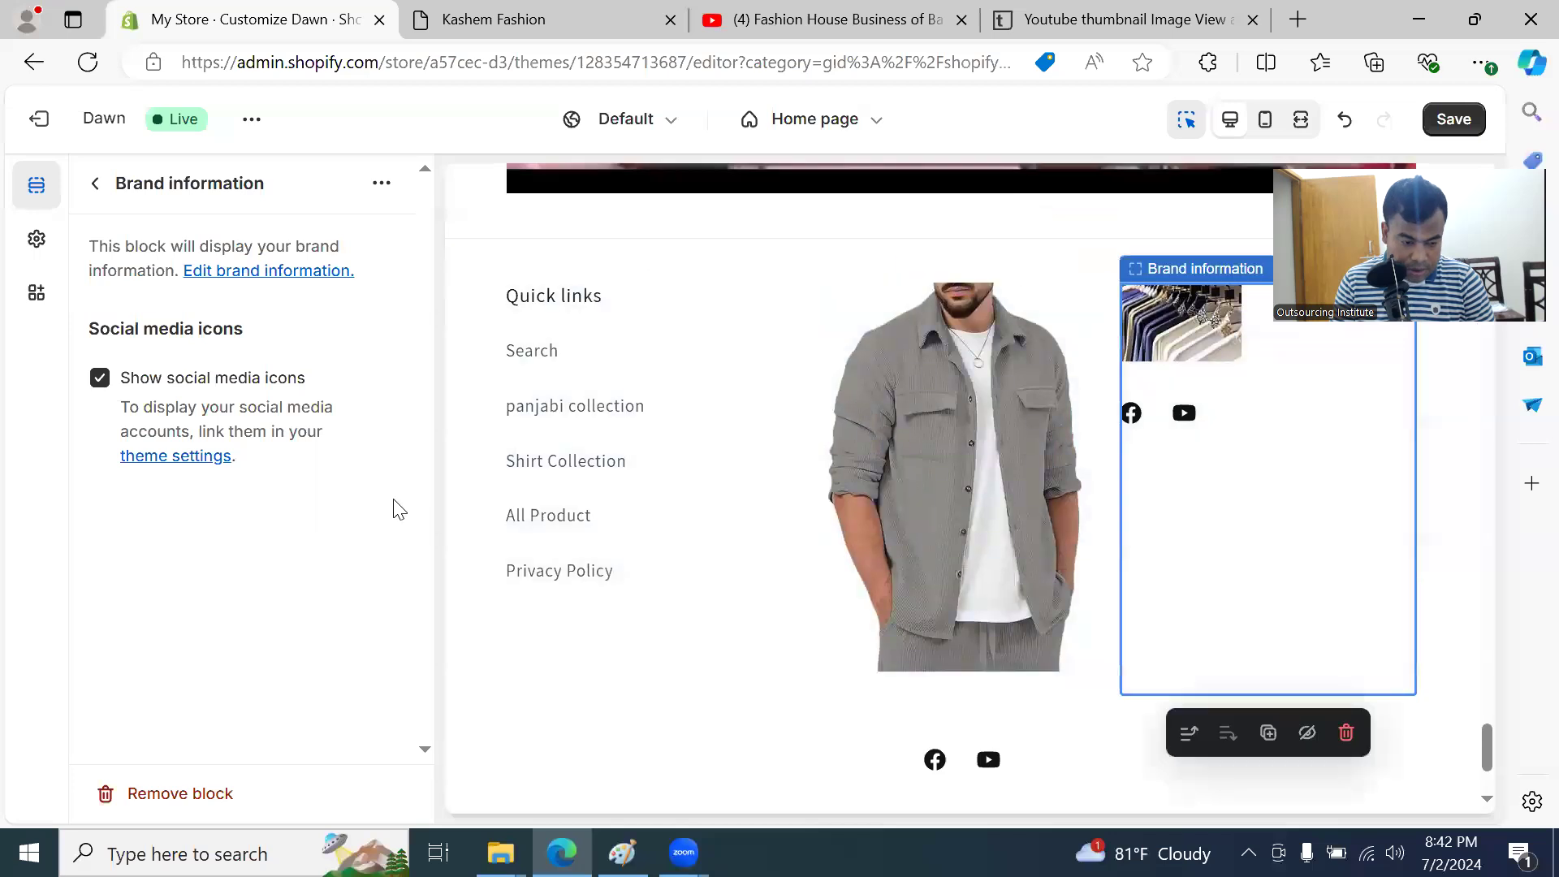
left_click(175, 455)
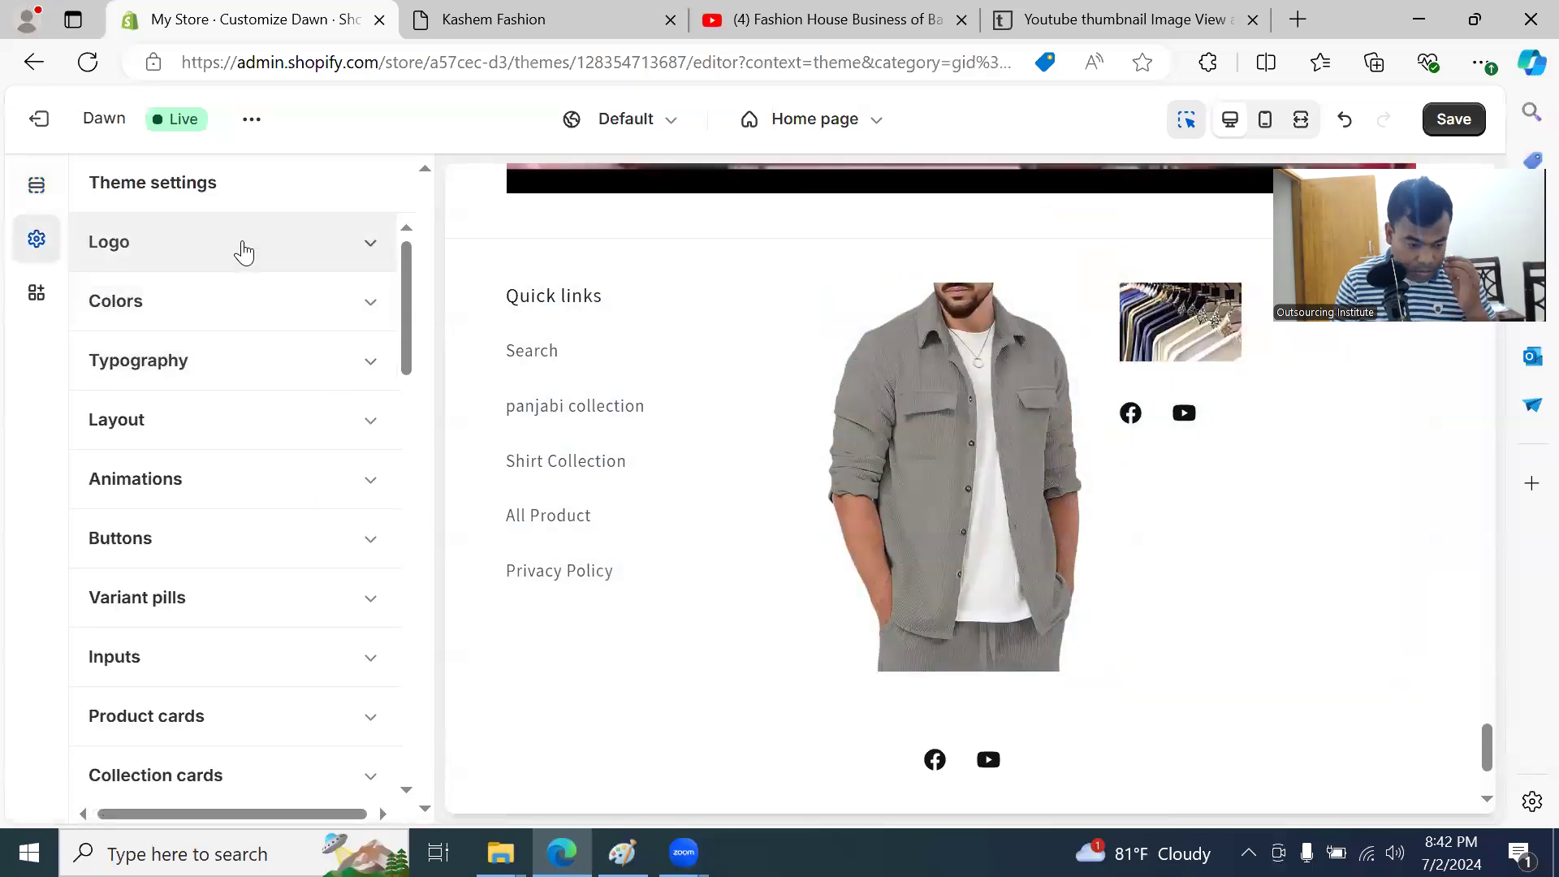
left_click(244, 253)
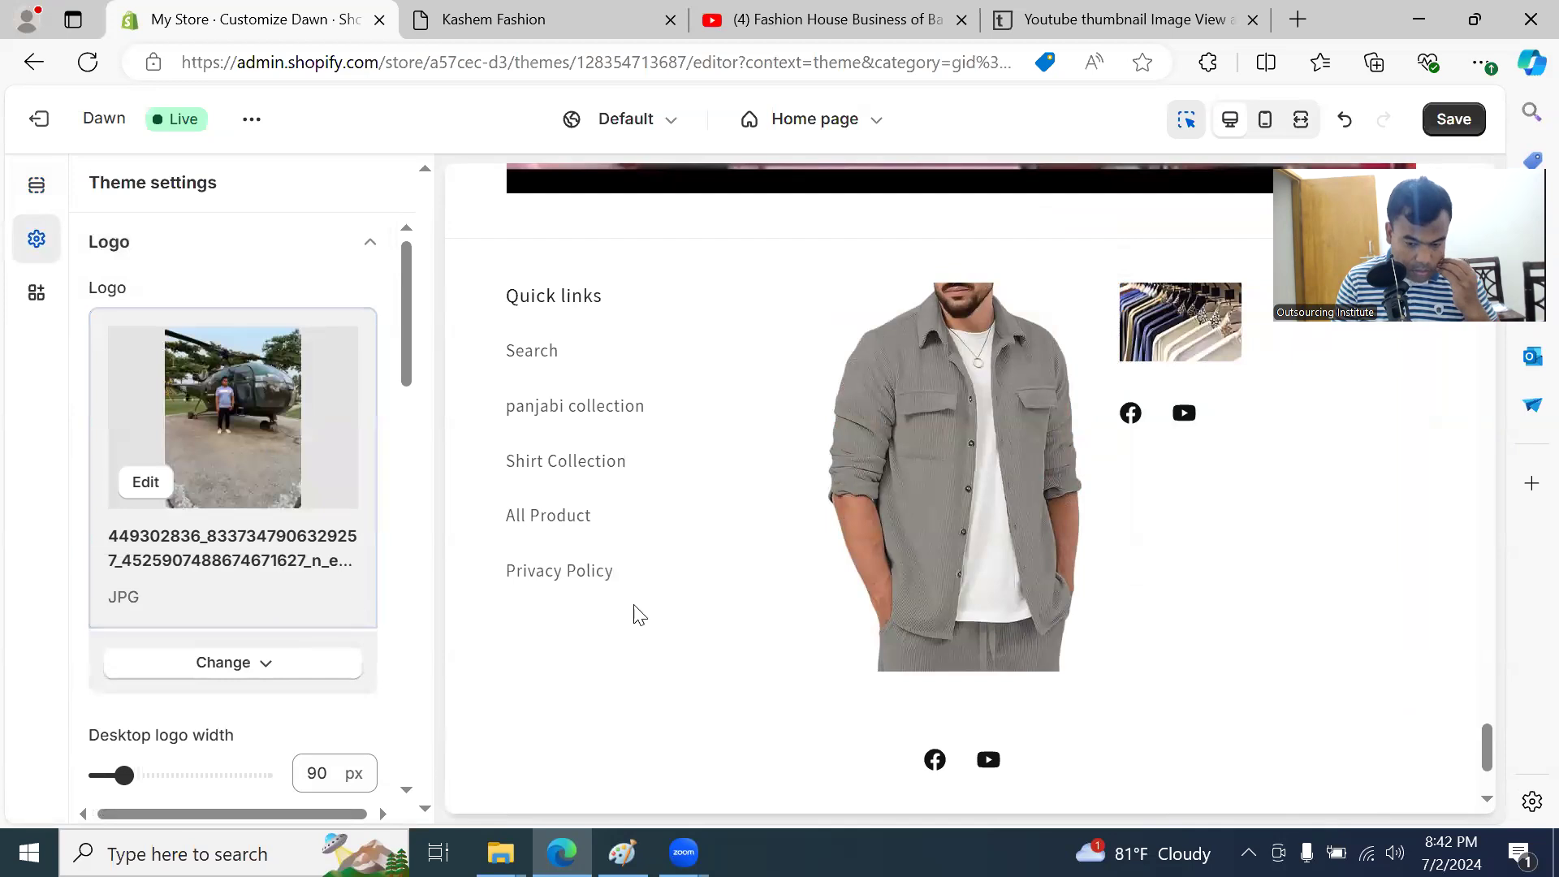
left_click(1277, 533)
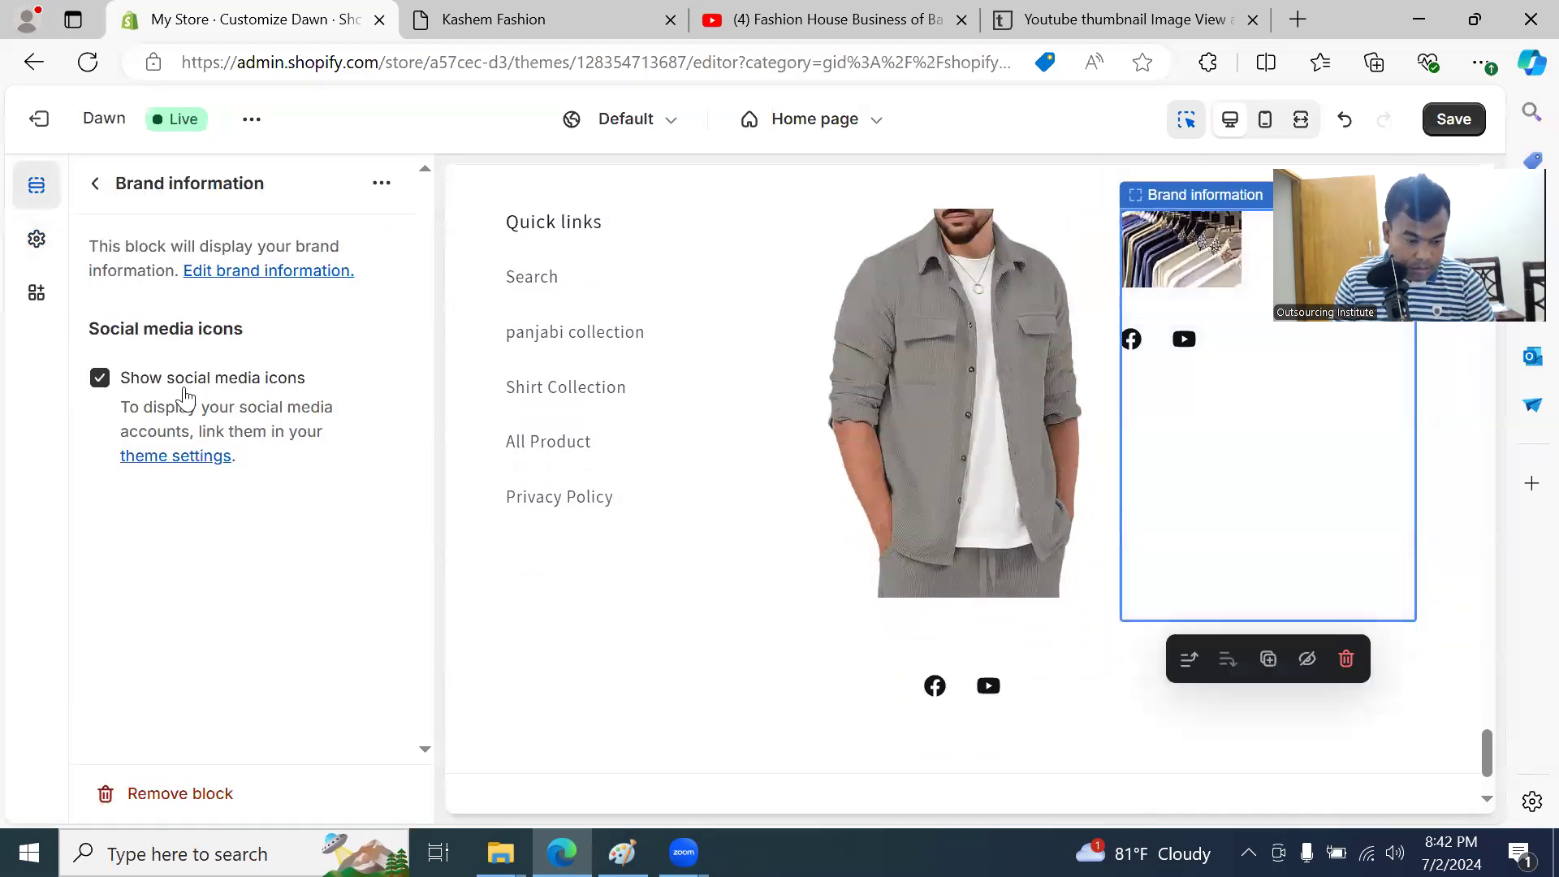
Step: Replace the theme logo with the sddefault_b753f46e image from the library, uploading sddefault.jpg once more
left_click(347, 273)
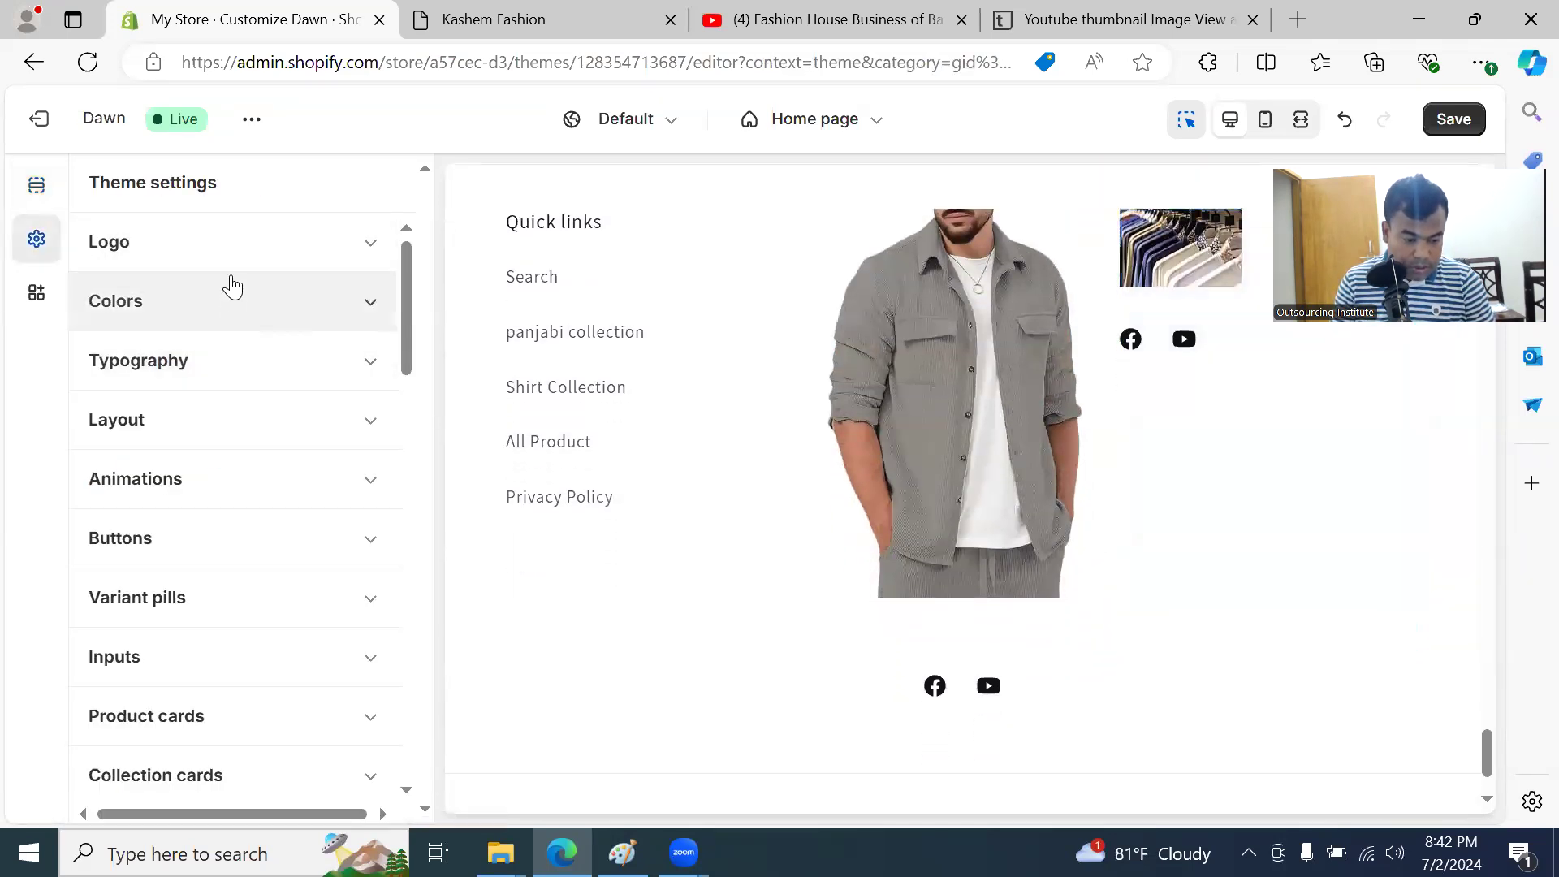
left_click(227, 241)
scroll(262, 452, "down", 3)
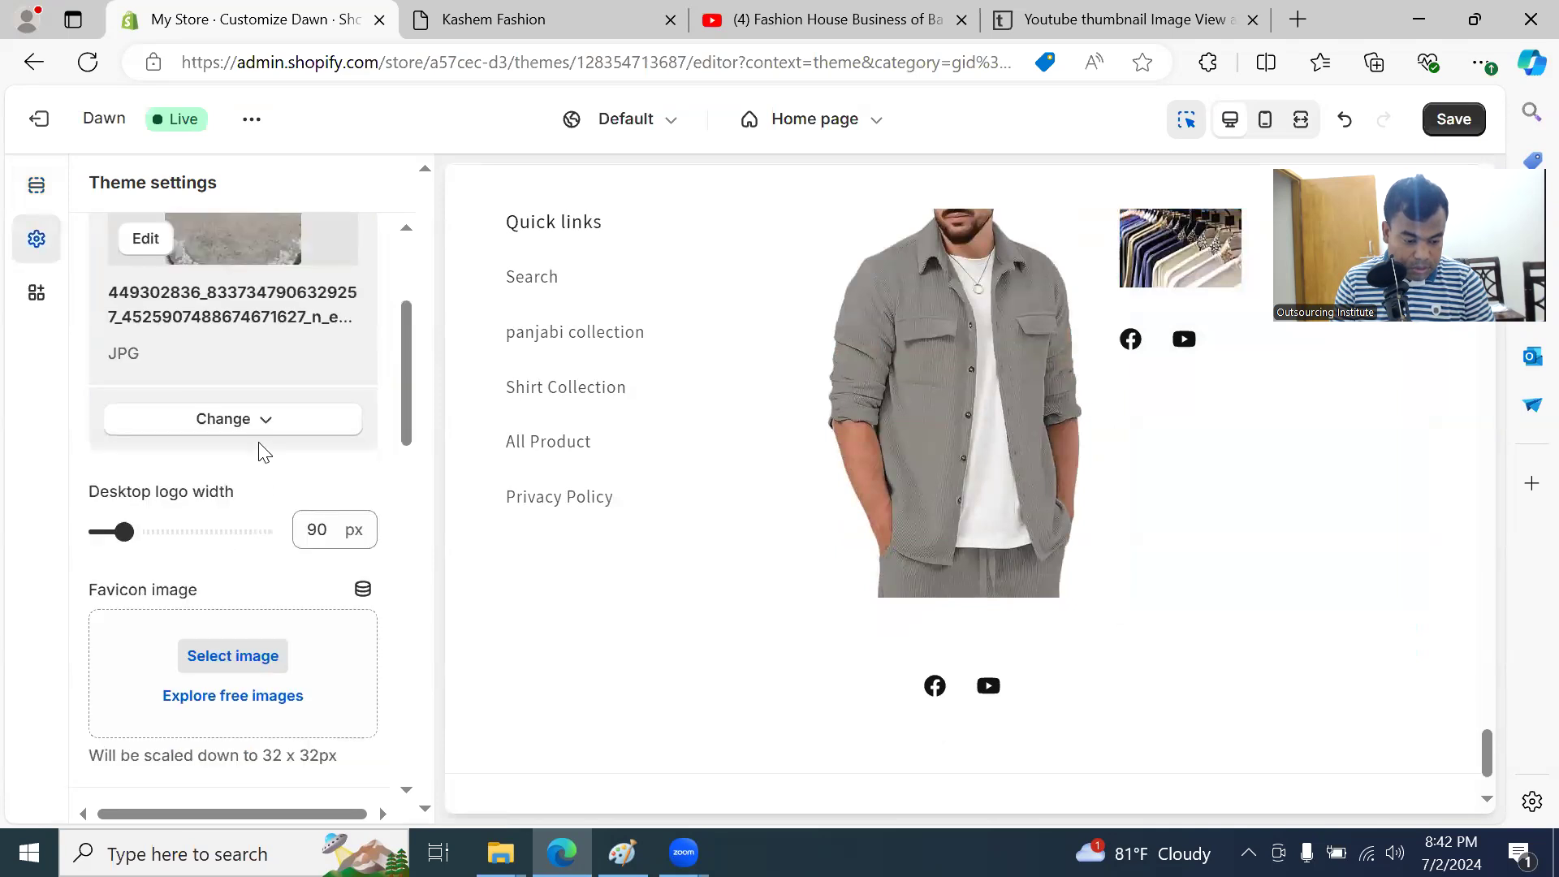
left_click(259, 424)
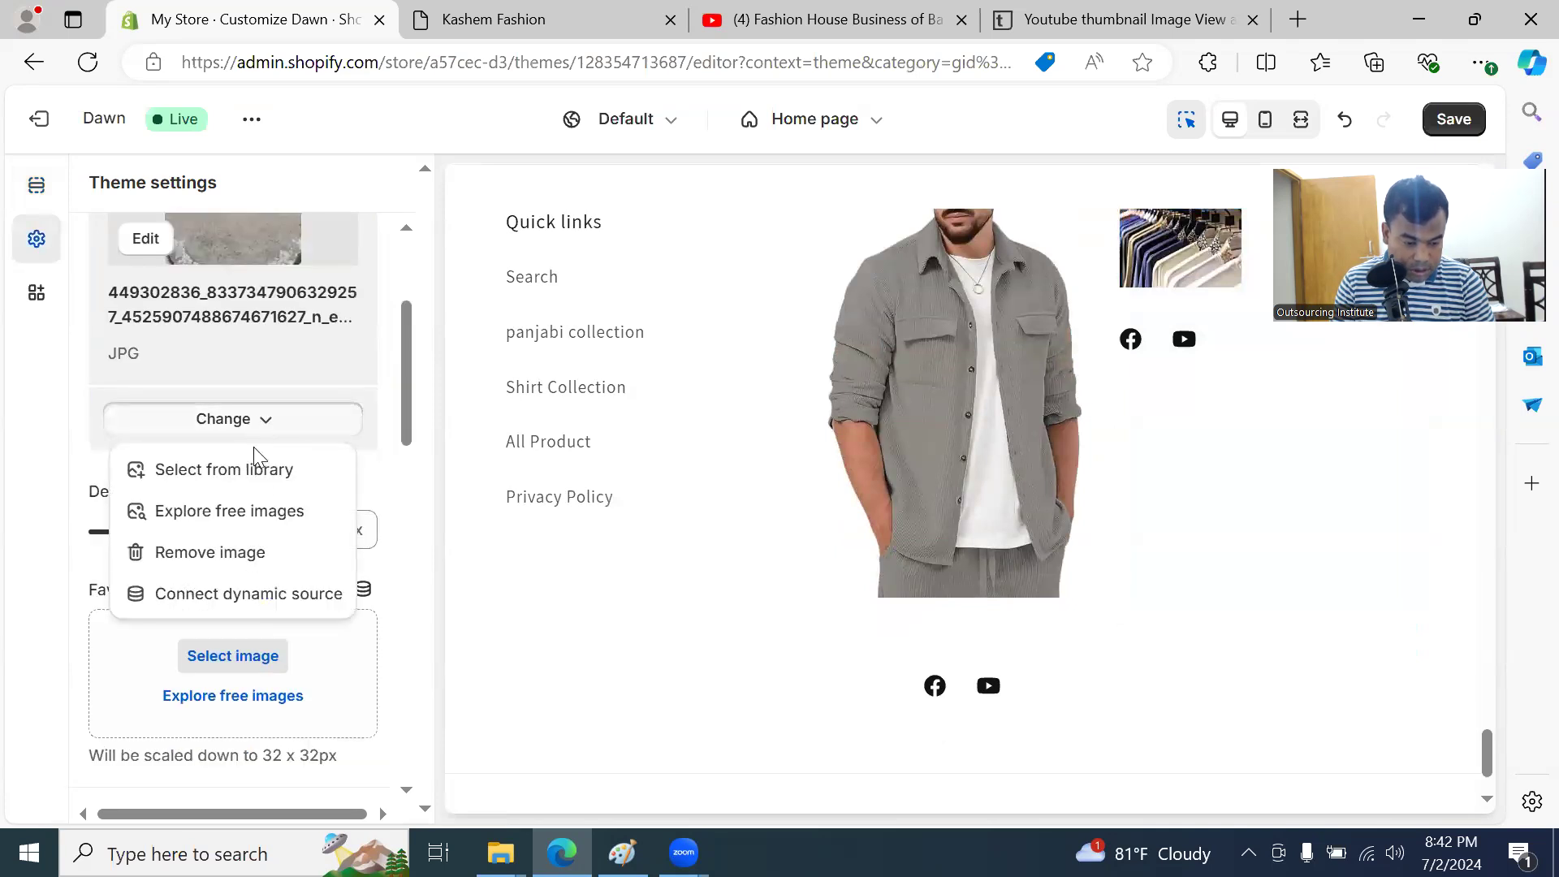
left_click(252, 472)
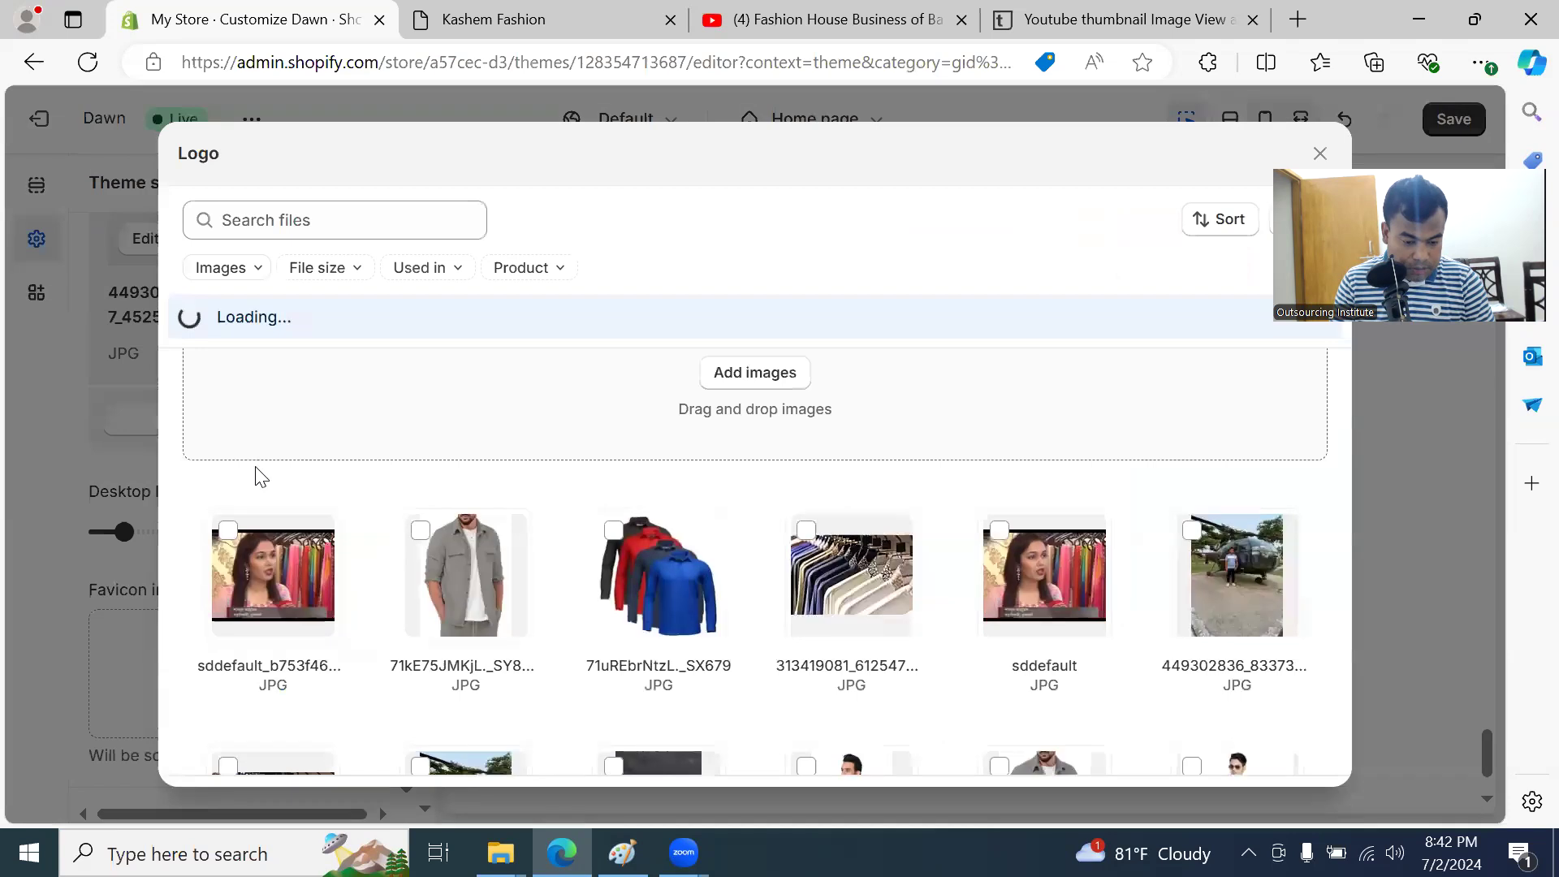
scroll(1284, 679, "down", 5)
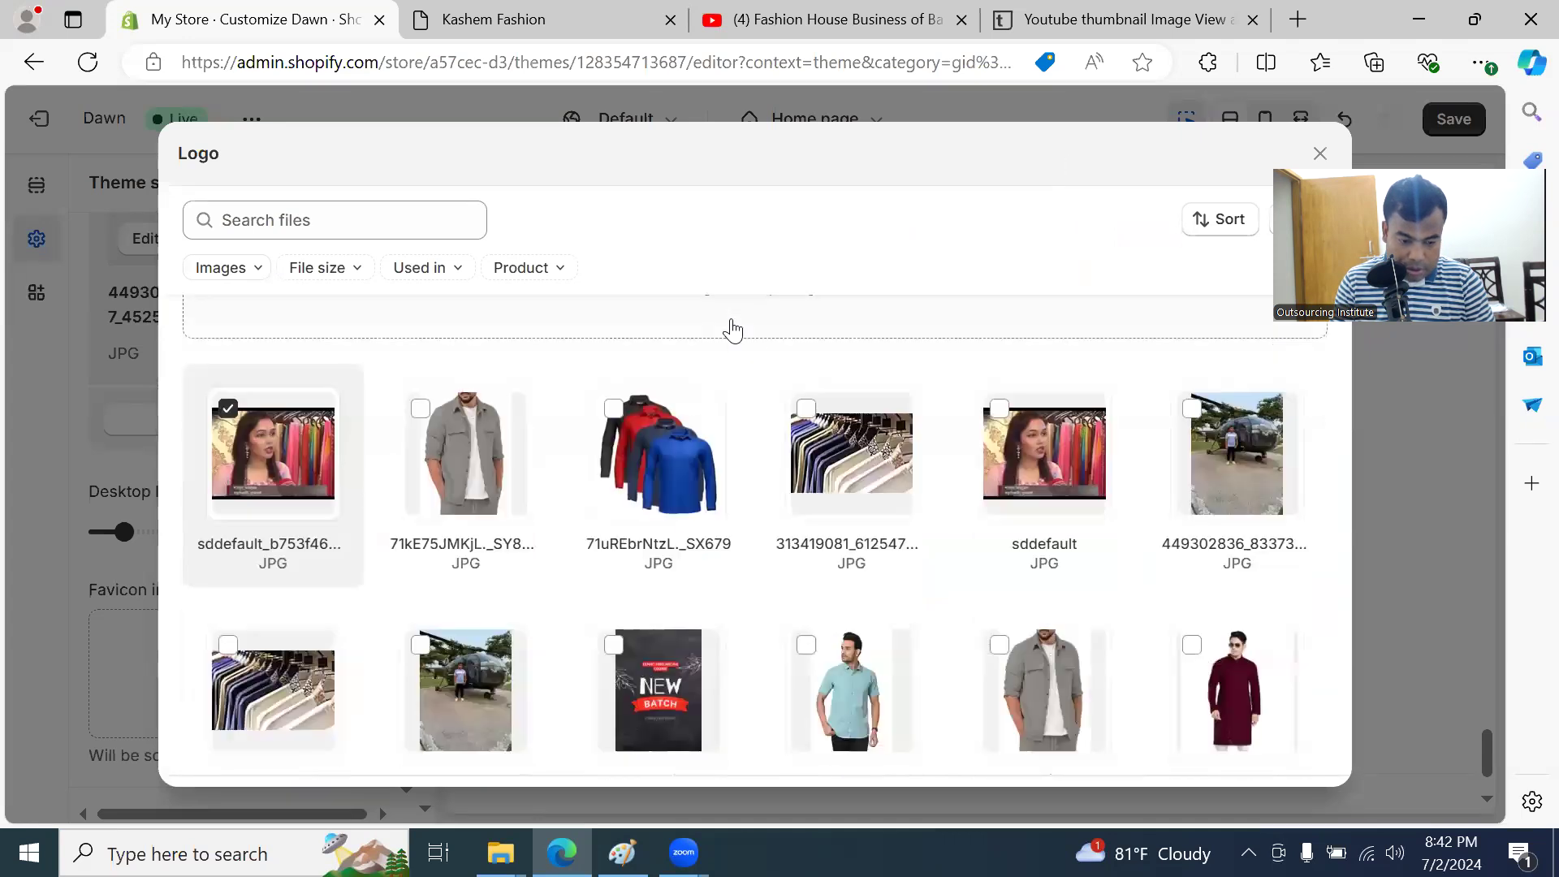
left_click(745, 378)
left_click(273, 230)
left_click(983, 547)
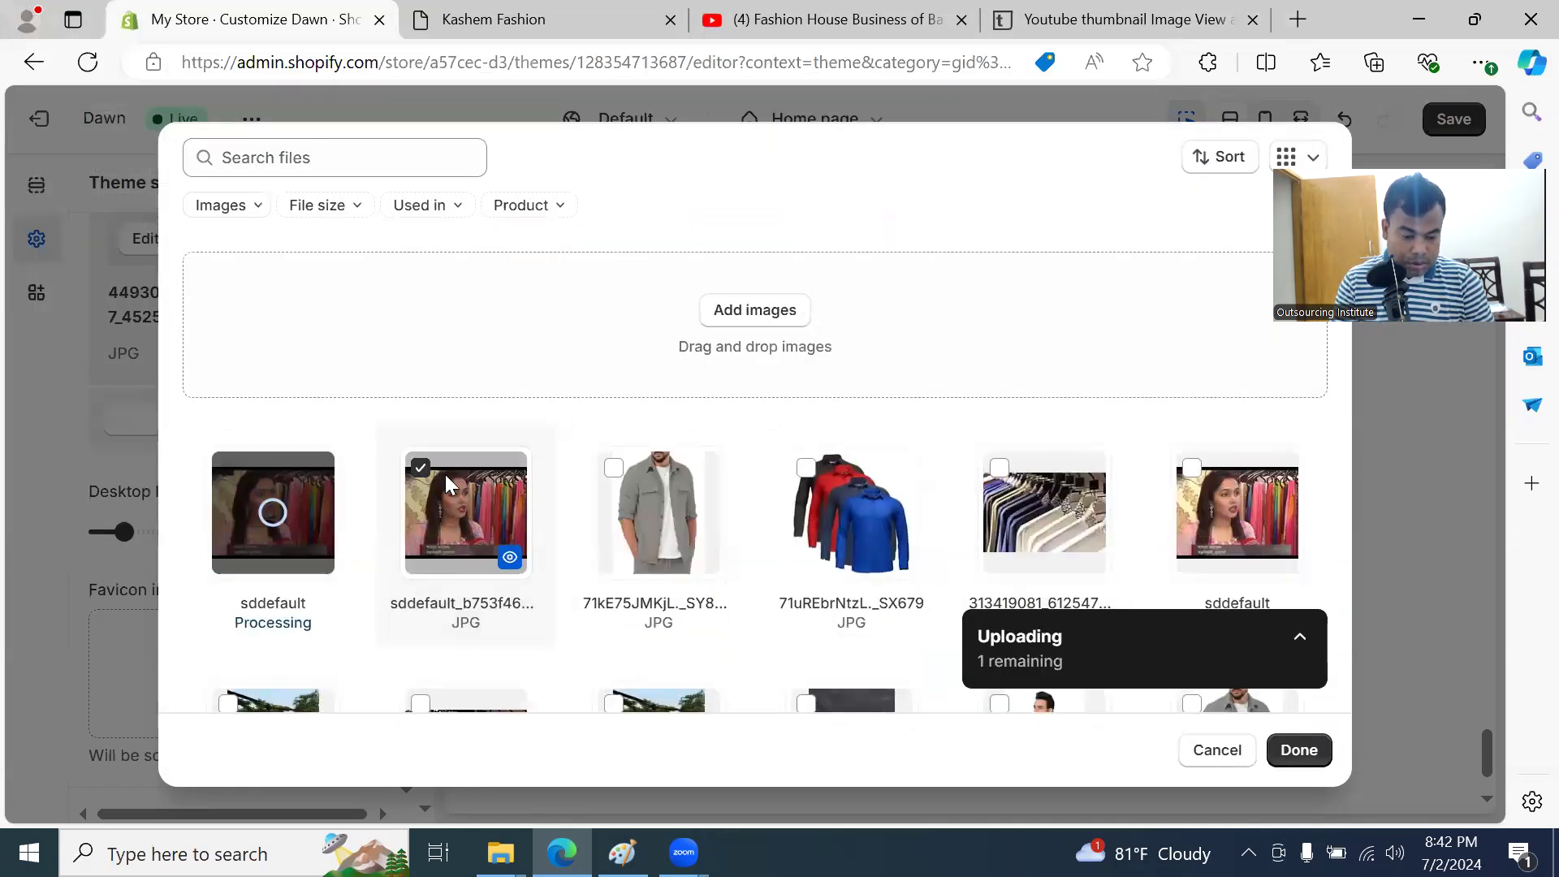
left_click(1299, 751)
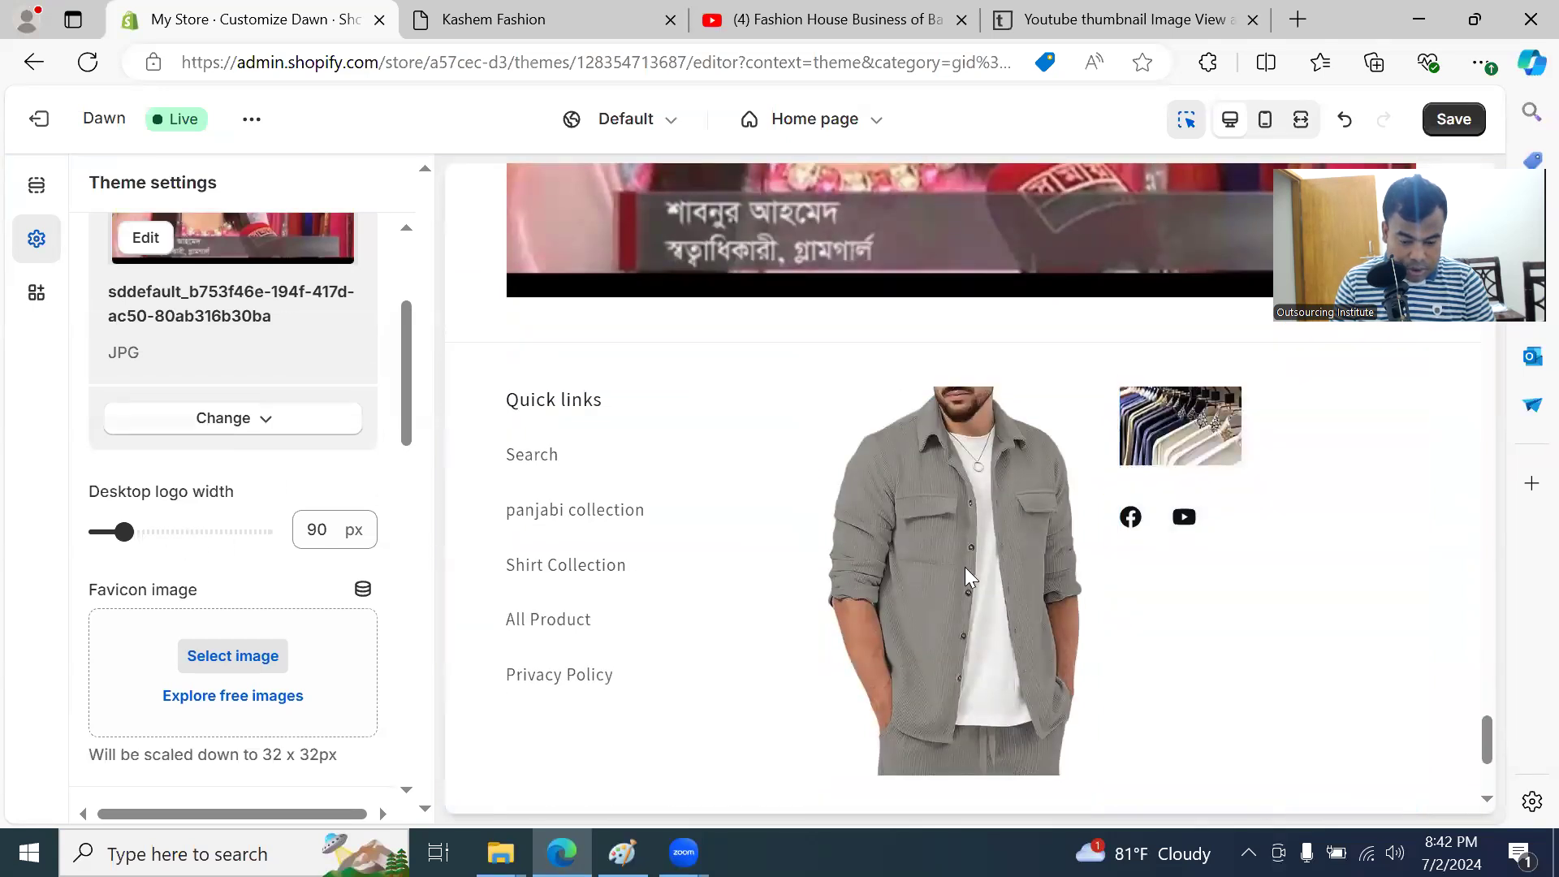
Step: Save the theme changes and refresh the live Kashem Fashion storefront to check the footer's brand information
scroll(915, 578, "down", 3)
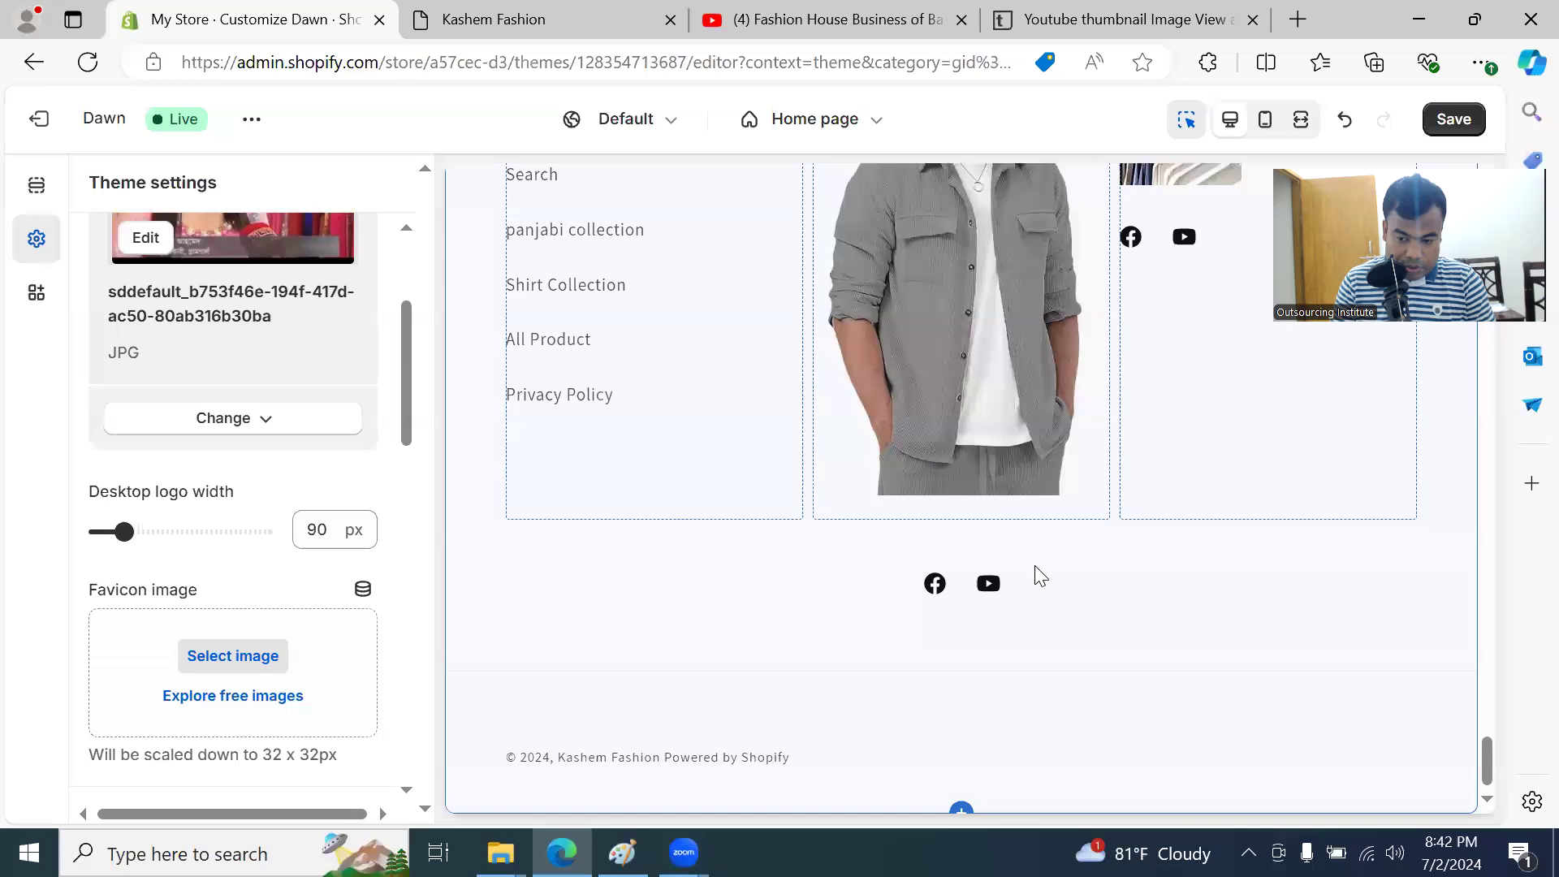
left_click(1458, 120)
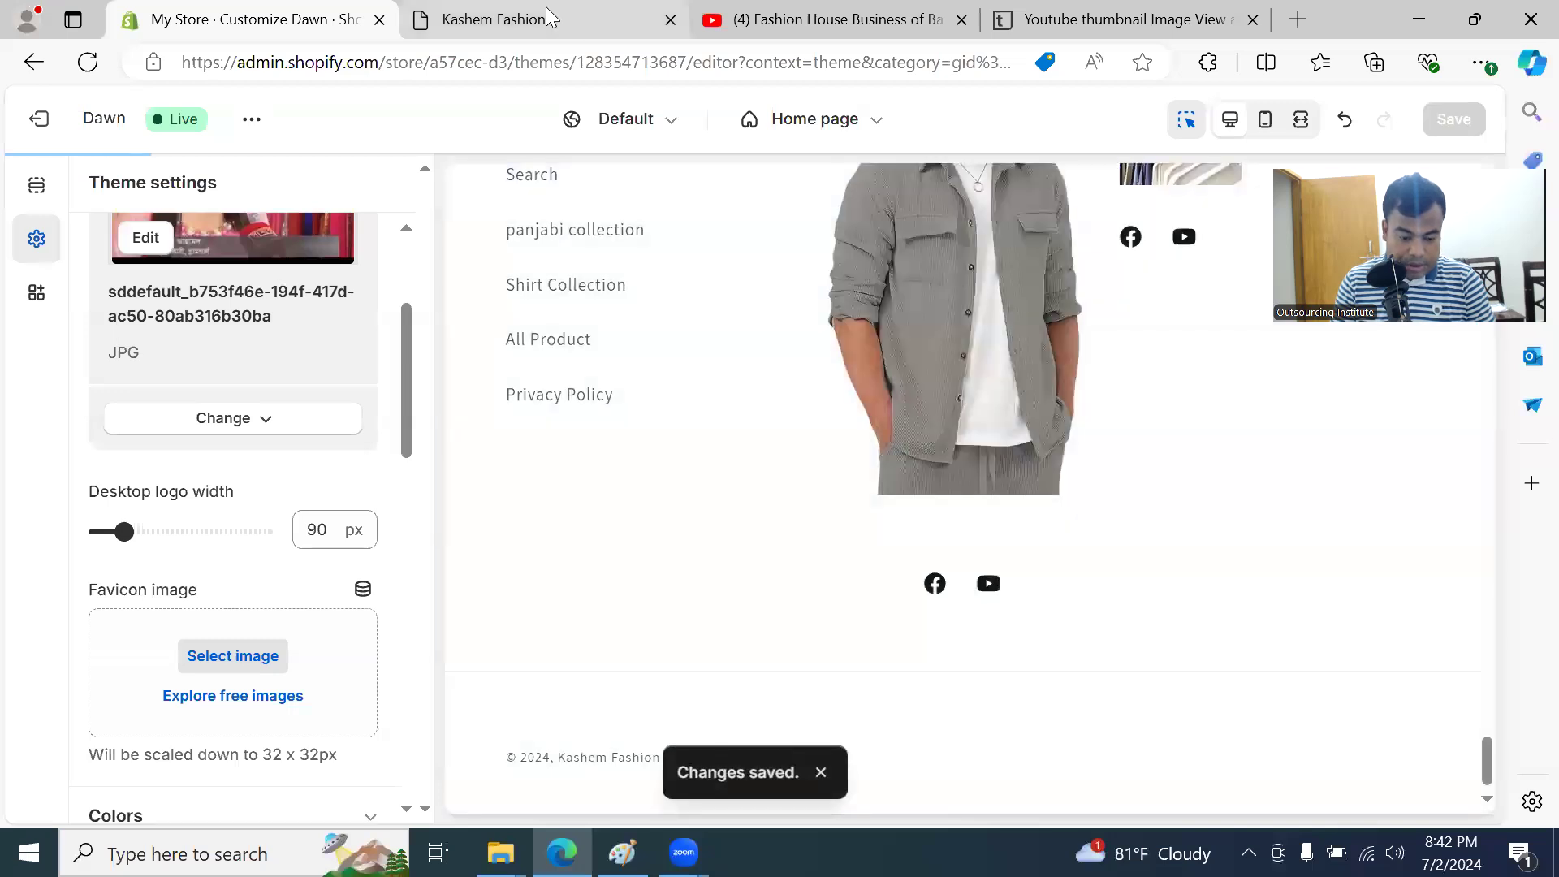
left_click(560, 18)
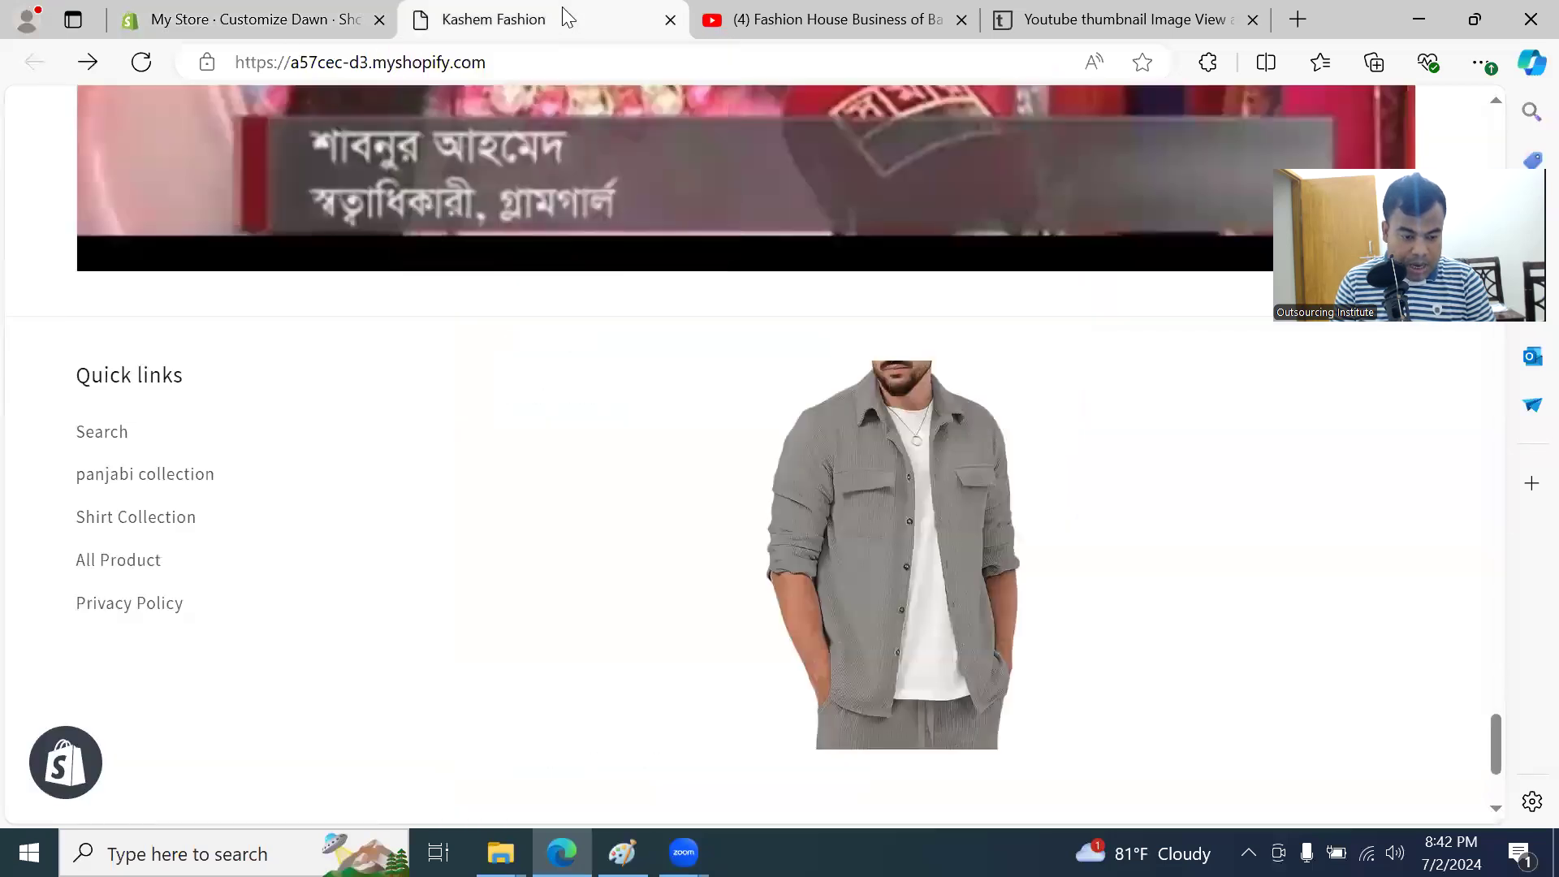
left_click(142, 63)
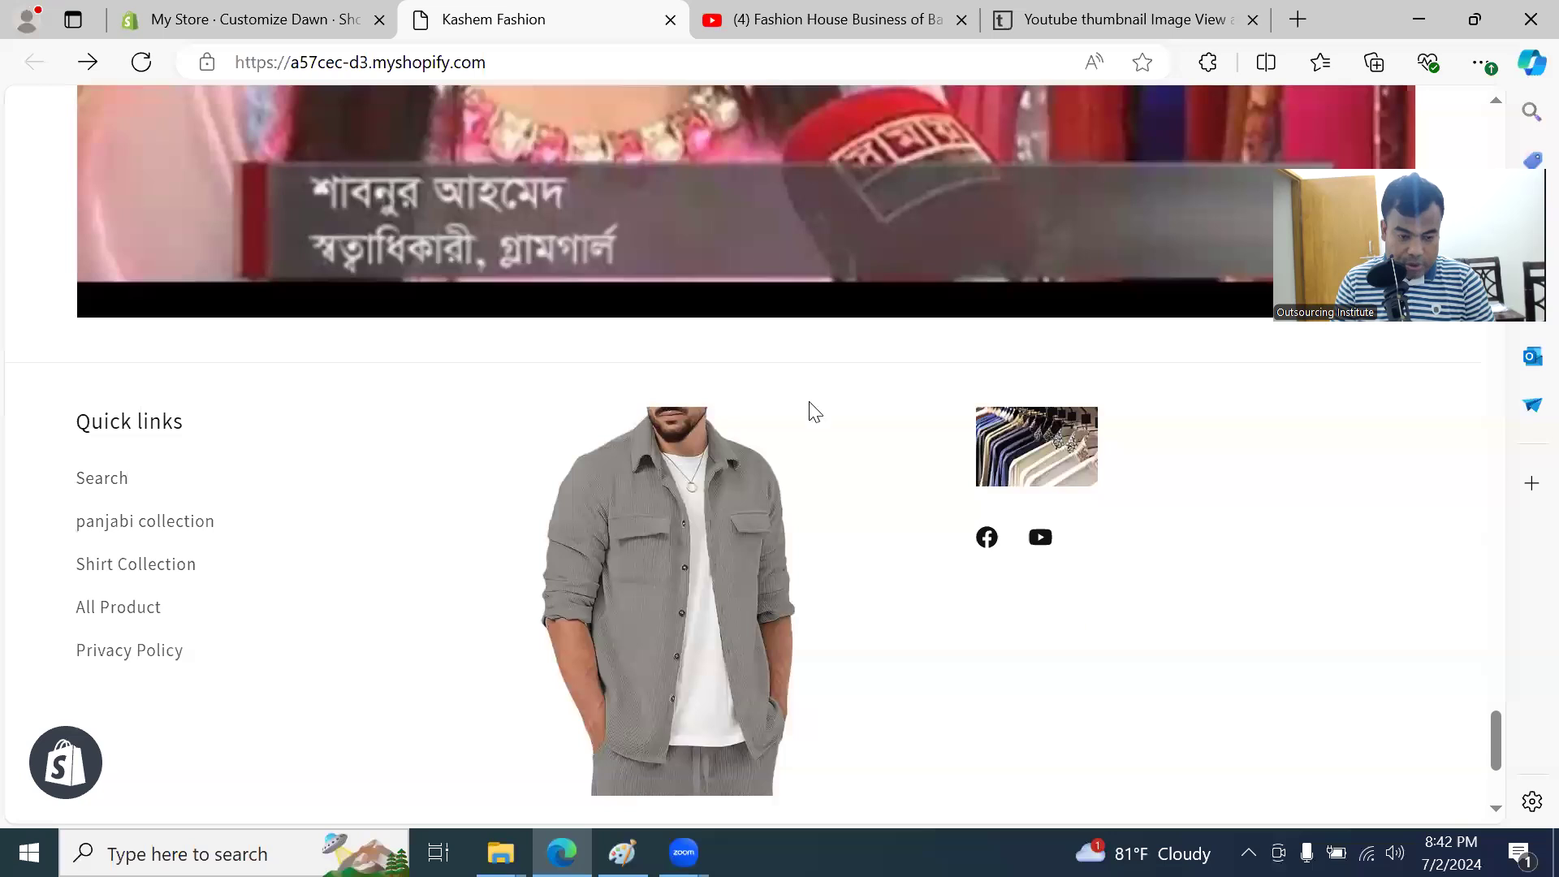
Step: Return to the Dawn theme editor and set the desktop logo width to 150 px
left_click(264, 20)
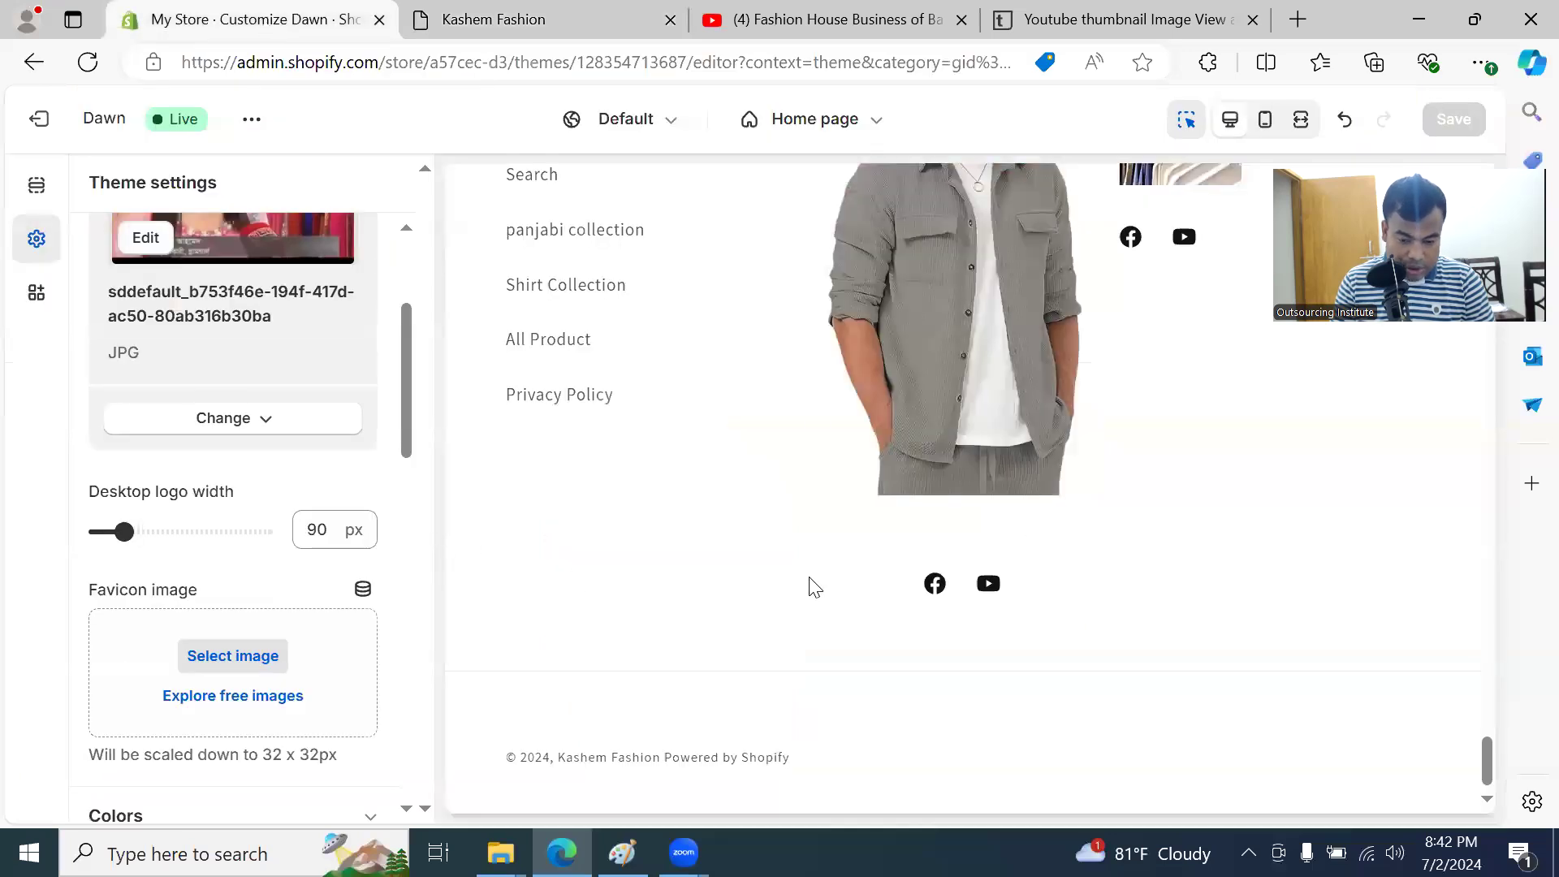
scroll(815, 586, "up", 2)
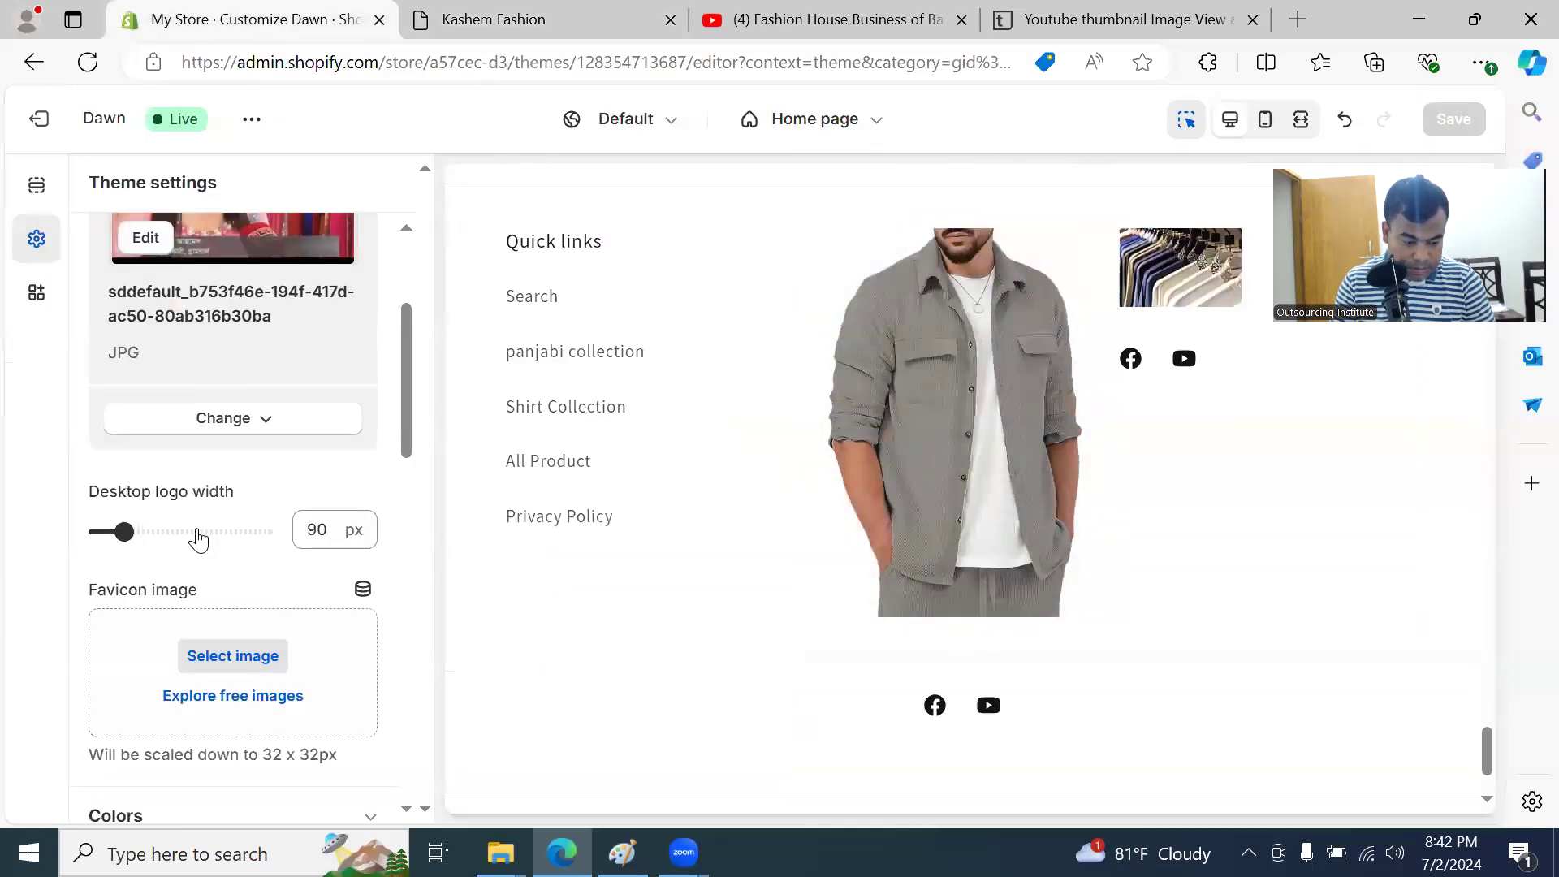
scroll(198, 536, "down", 5)
scroll(199, 544, "up", 2)
scroll(175, 325, "up", 1)
left_click_drag(161, 287, 164, 288)
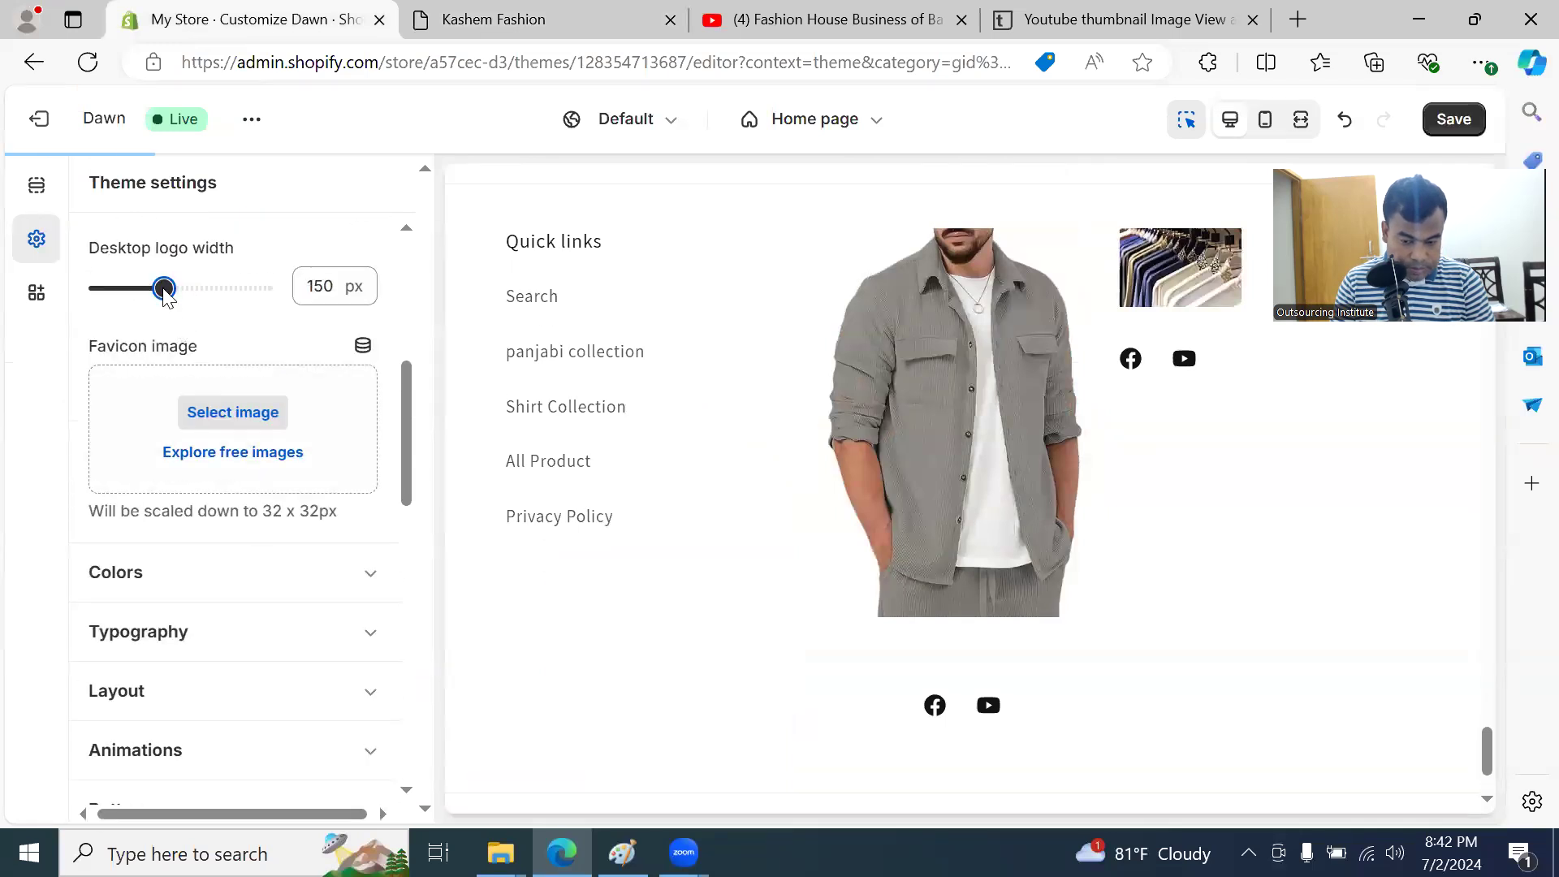
Step: Open the theme settings from the footer's Brand information block and remove the logo image
scroll(1146, 422, "up", 2)
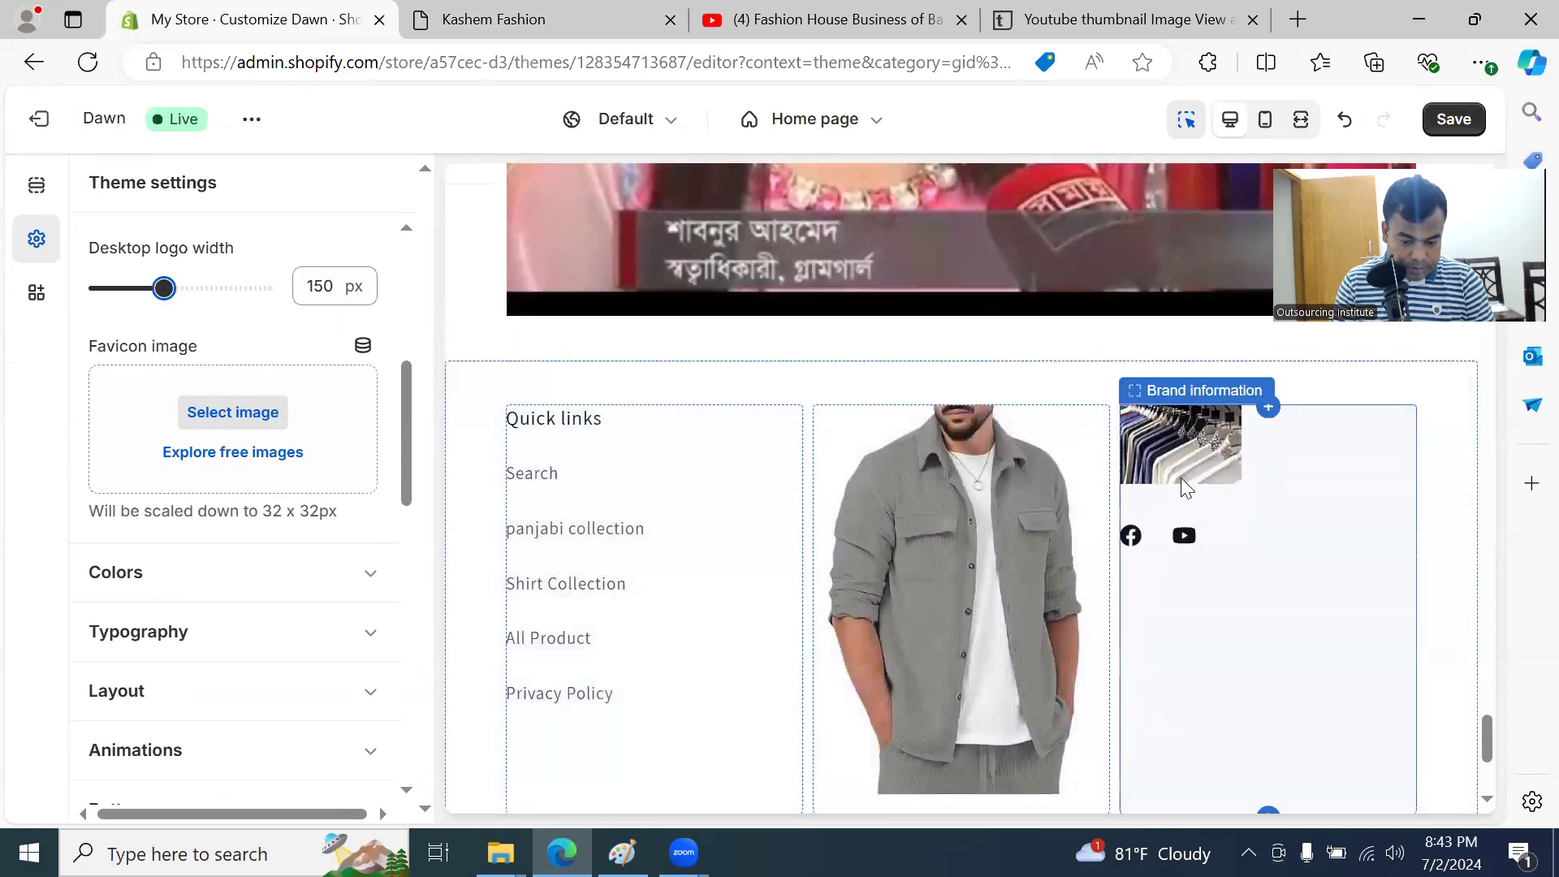
left_click(1183, 451)
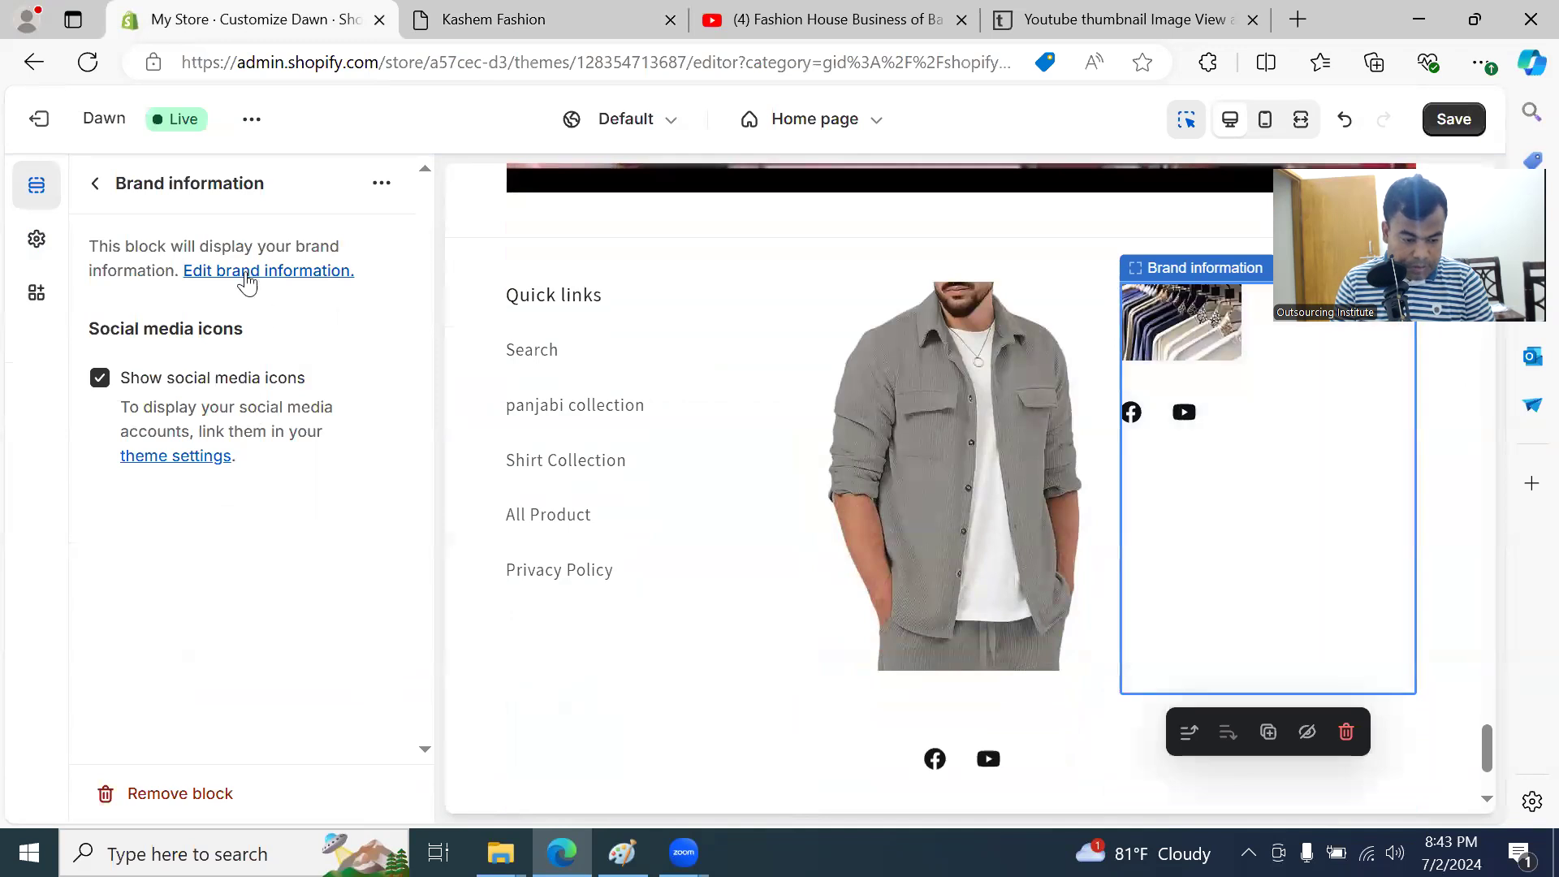
left_click(228, 315)
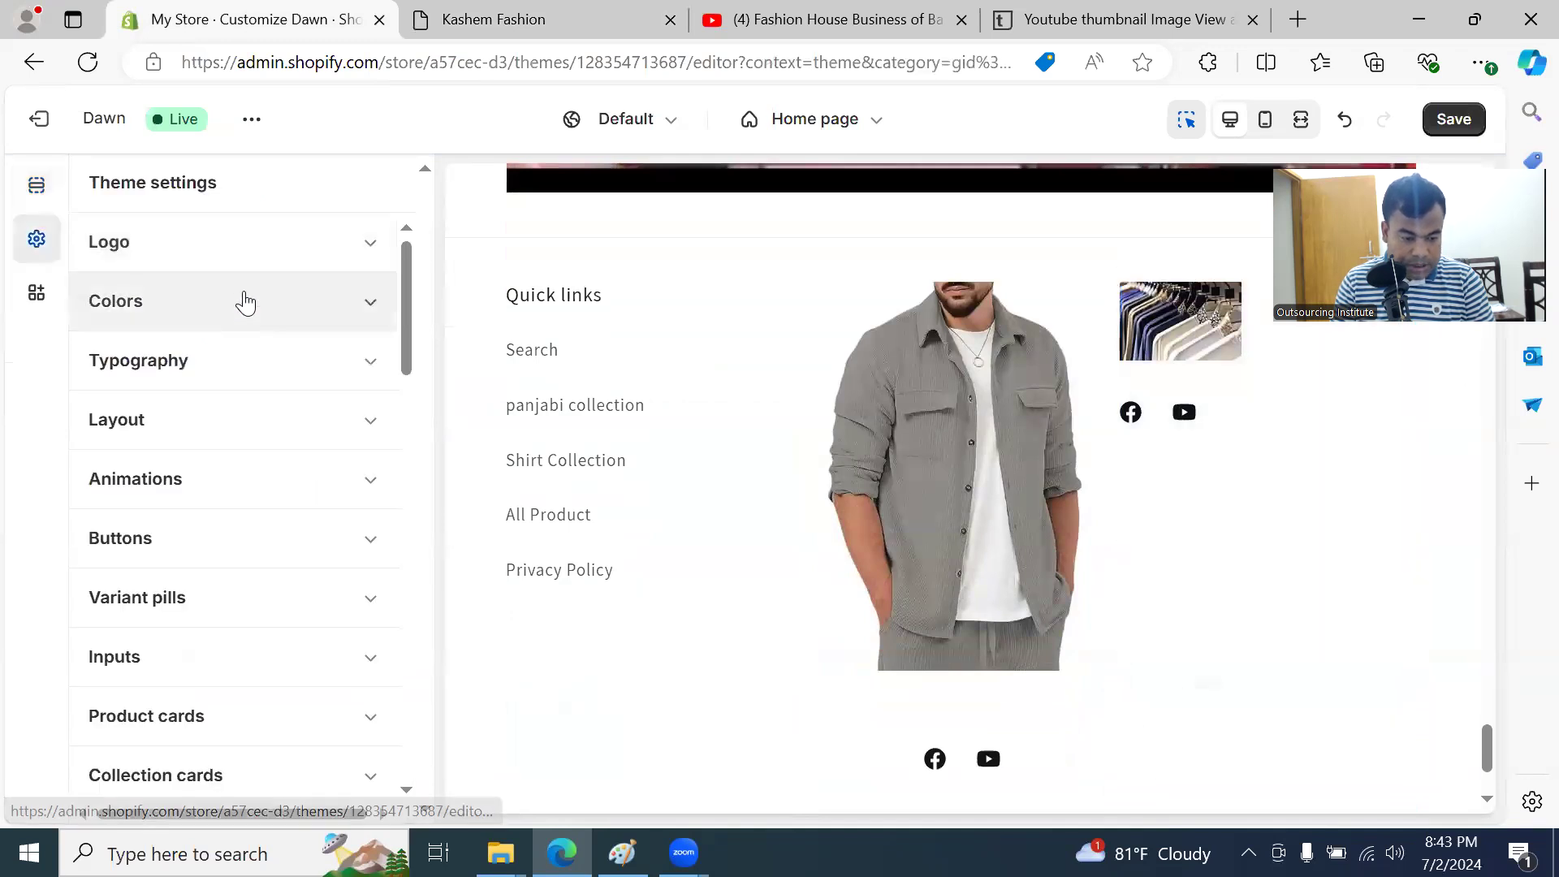
left_click(251, 241)
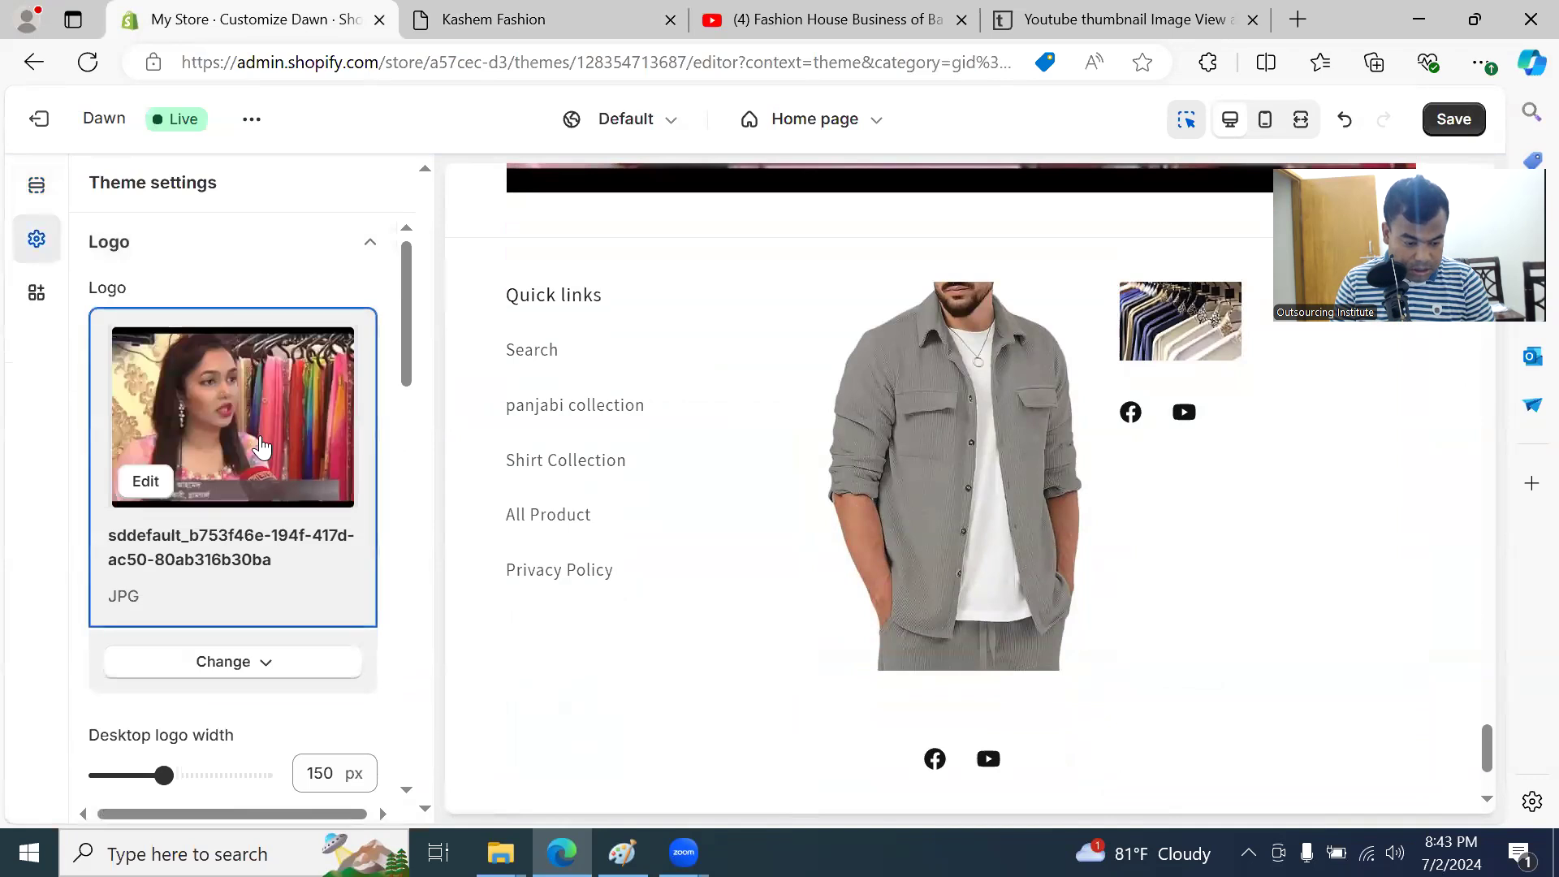
left_click(241, 661)
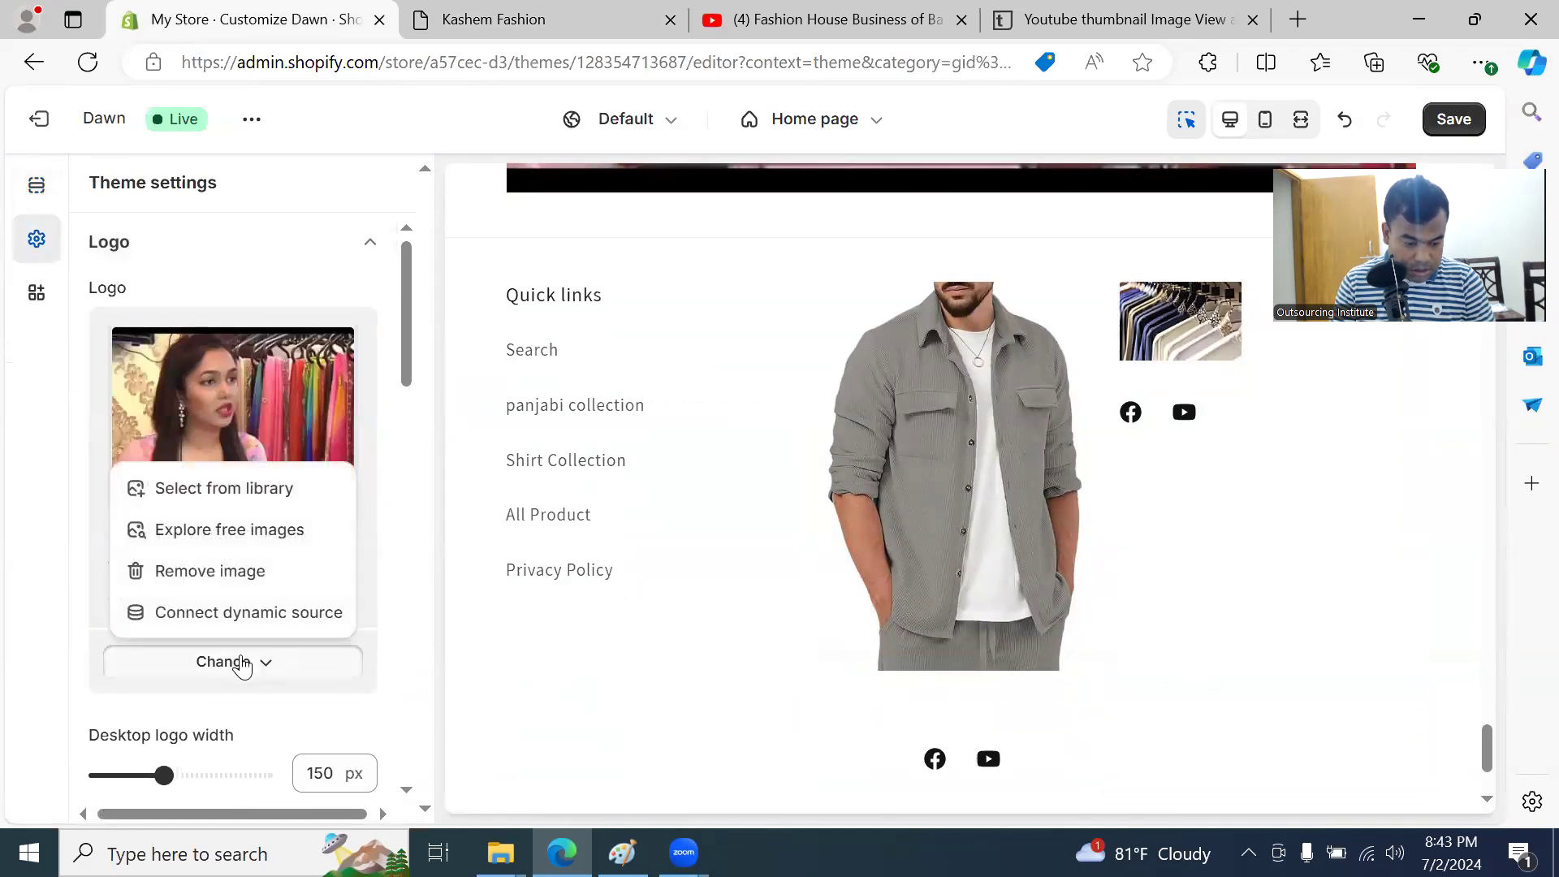
left_click(246, 575)
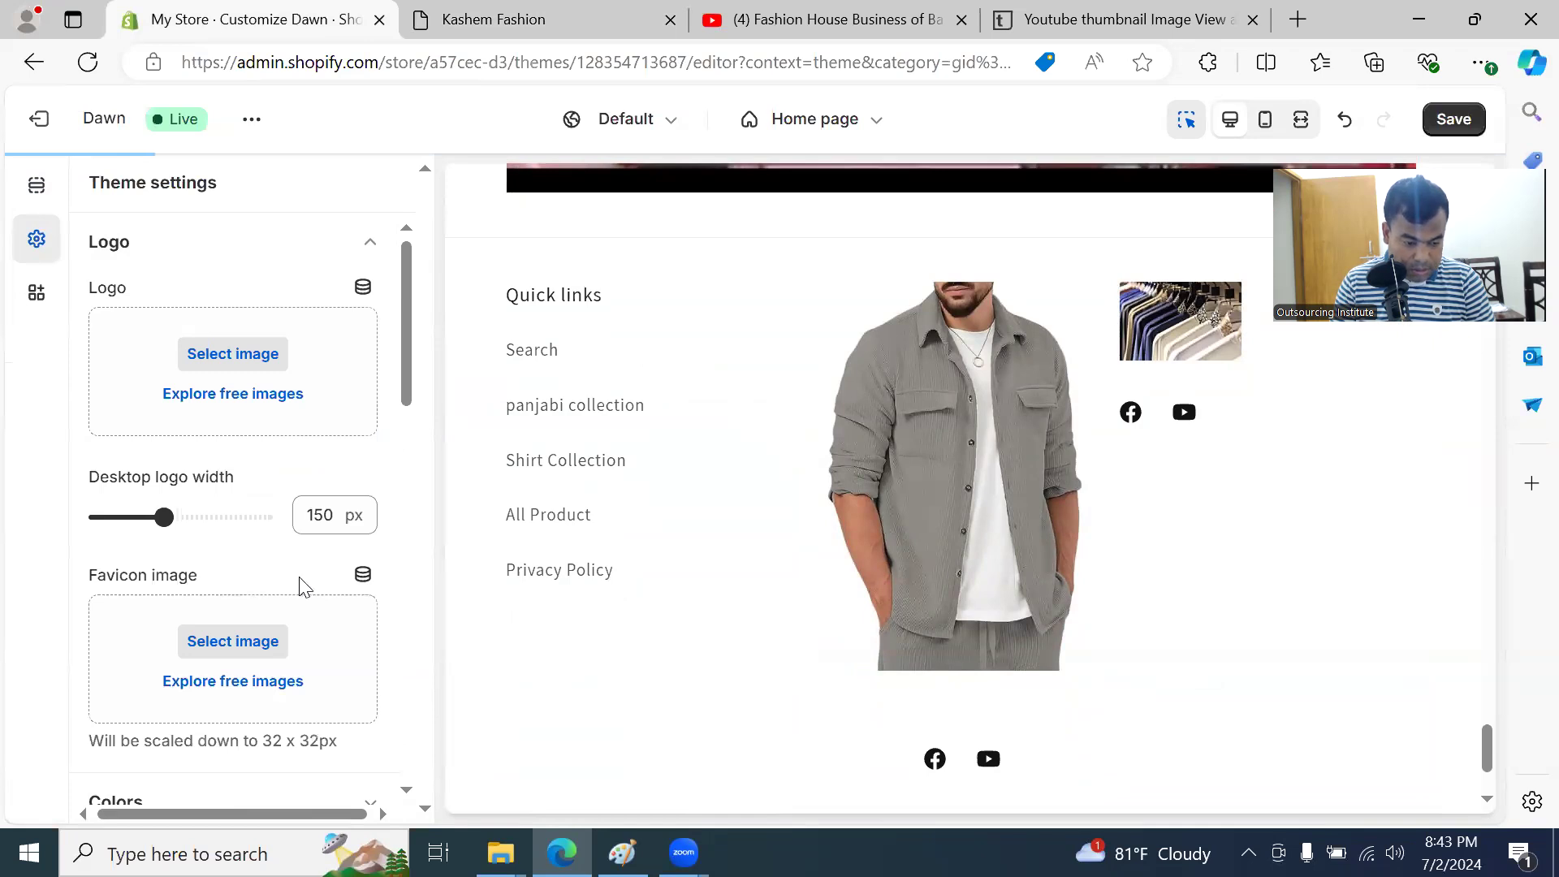
Step: Save the theme changes and switch to the live Kashem Fashion storefront, checking it from the footer up to the header
scroll(300, 585, "down", 3)
scroll(301, 591, "up", 2)
scroll(300, 601, "down", 3)
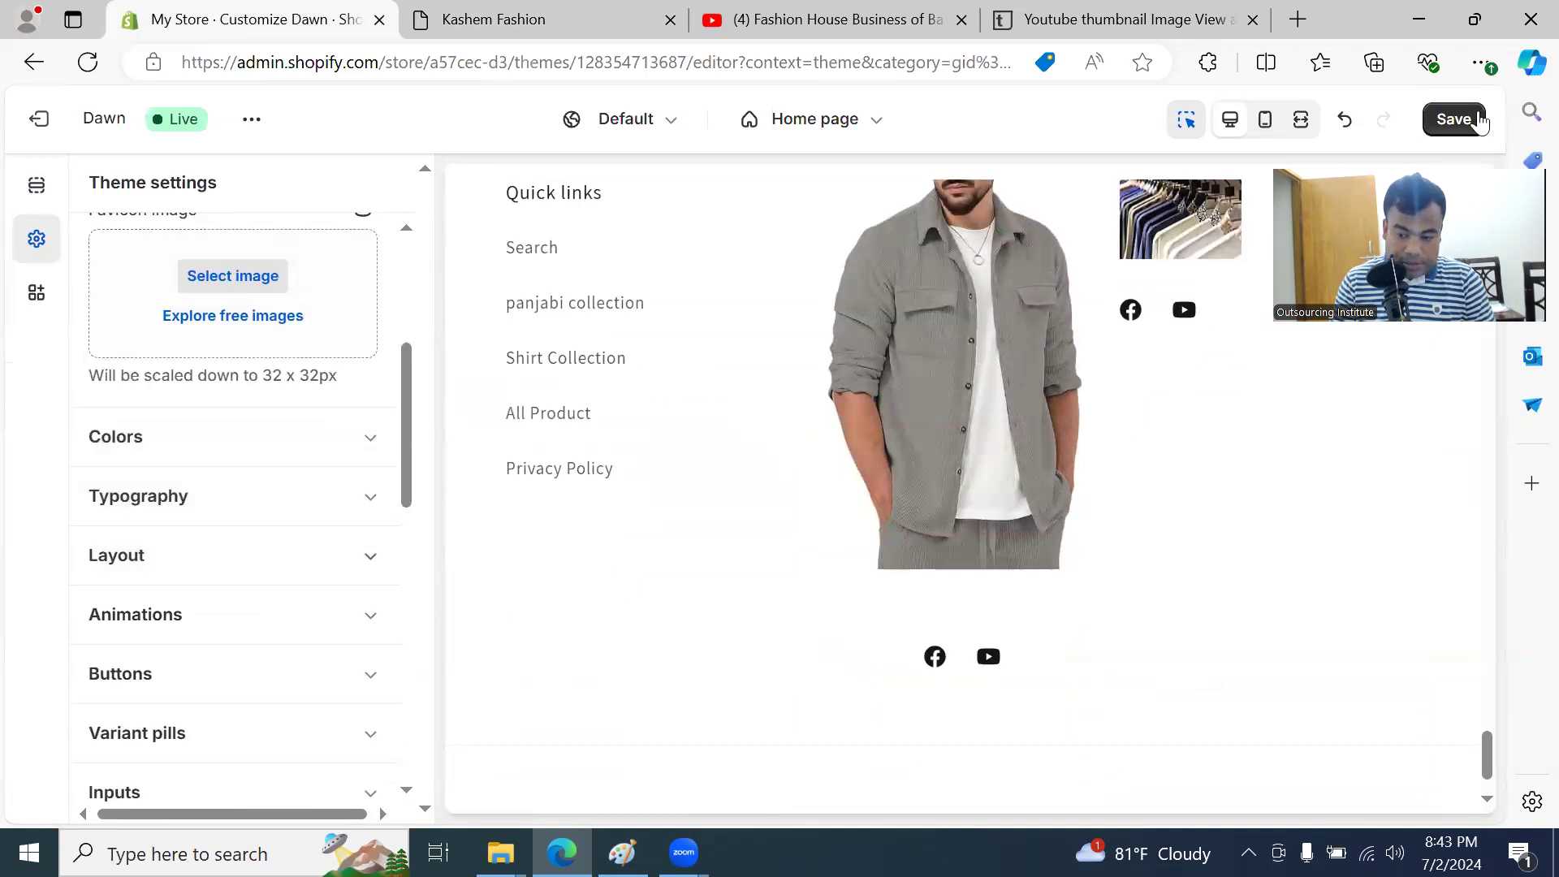
left_click(495, 25)
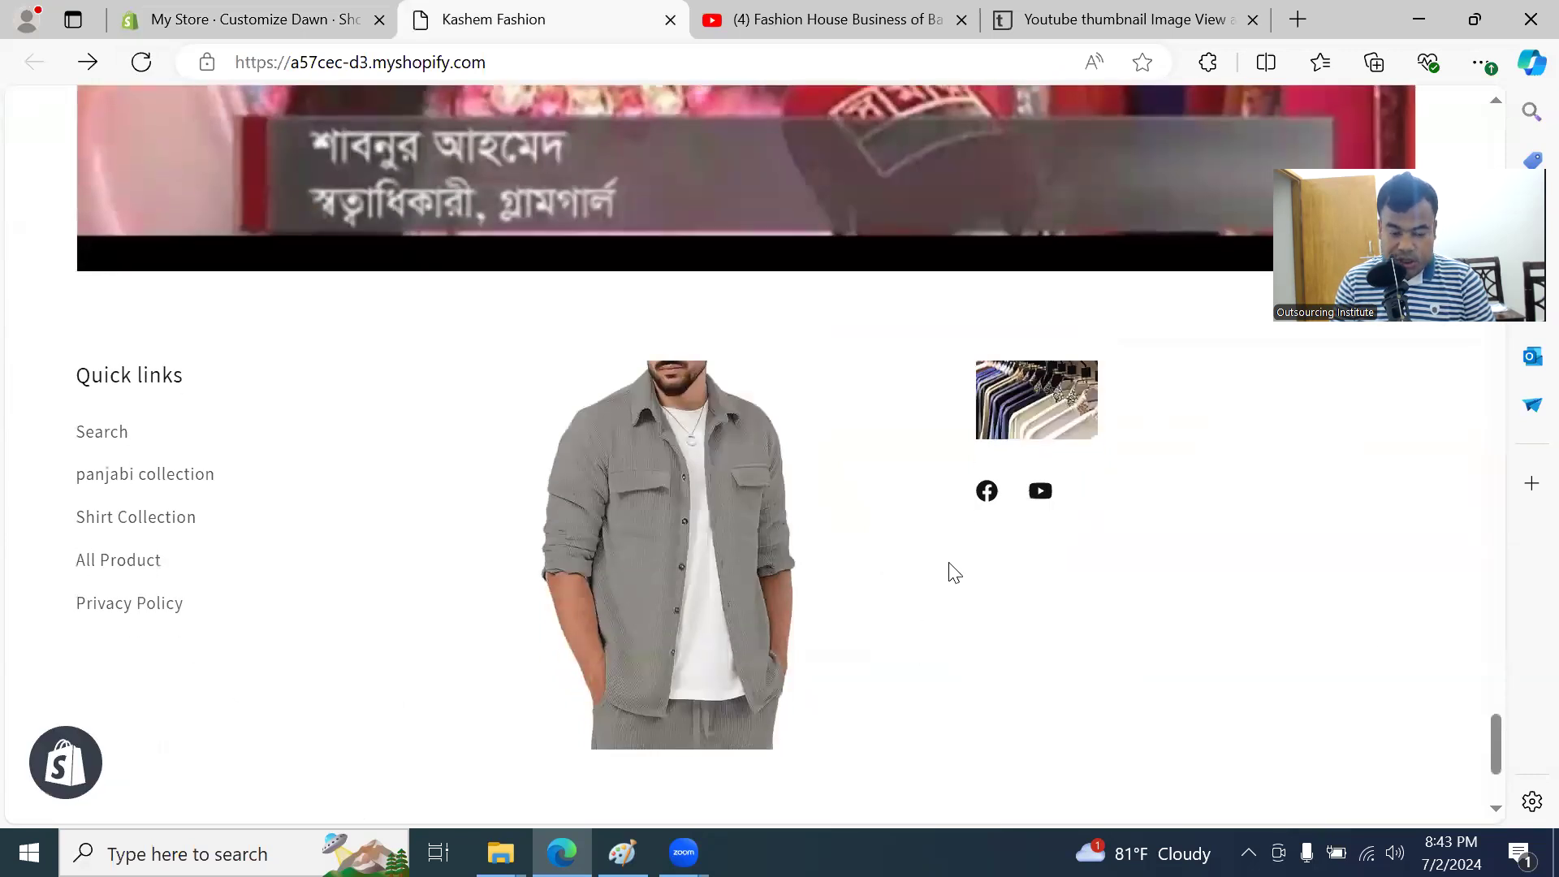
scroll(945, 569, "down", 3)
scroll(950, 568, "up", 10)
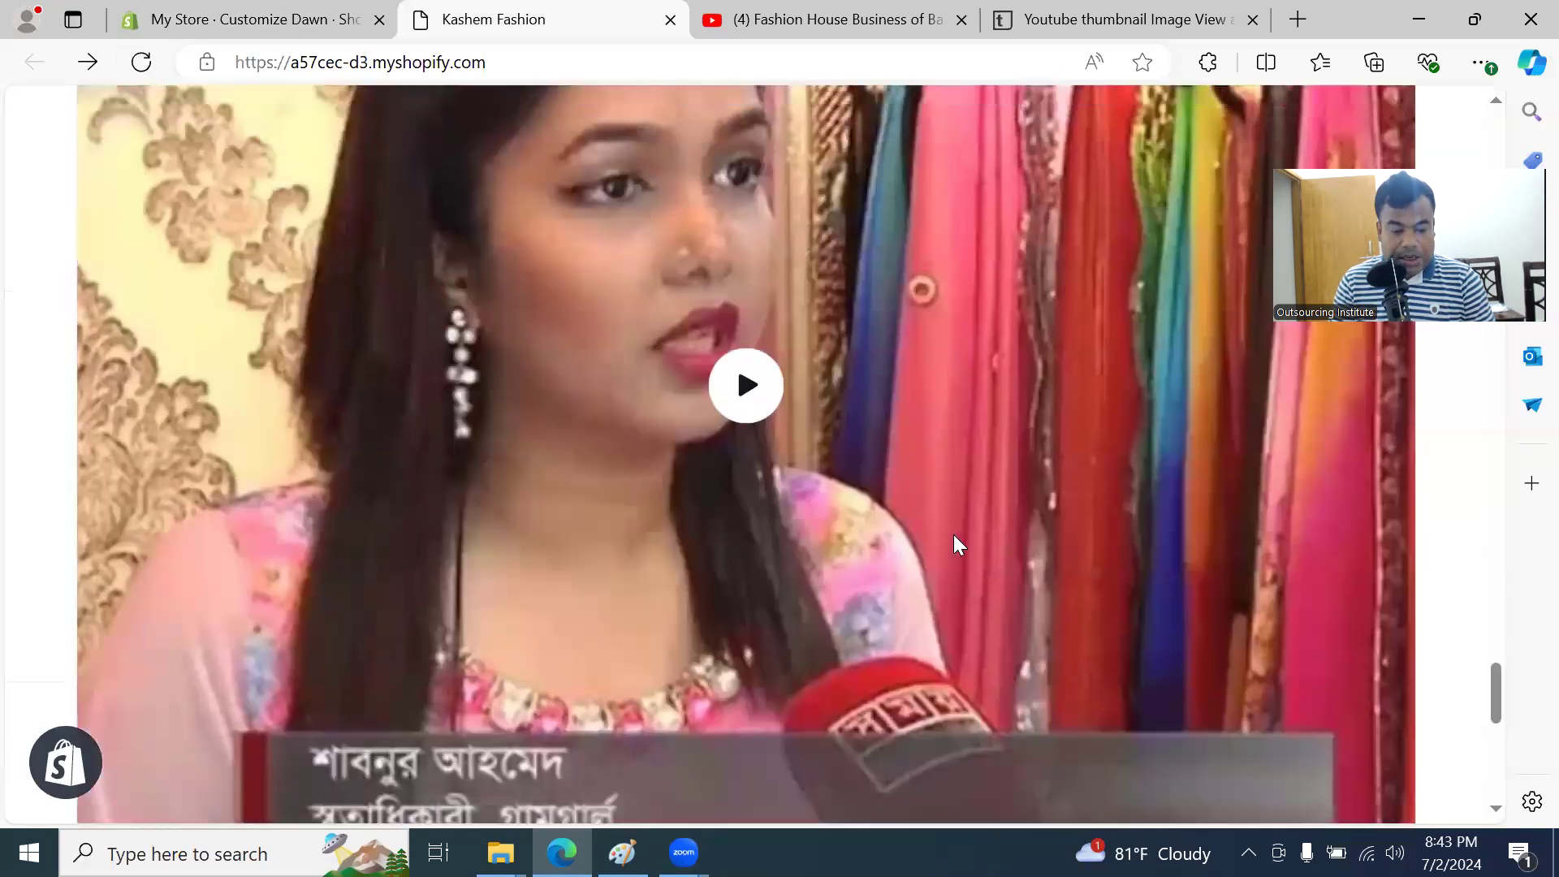
scroll(954, 536, "up", 3)
scroll(950, 536, "up", 8)
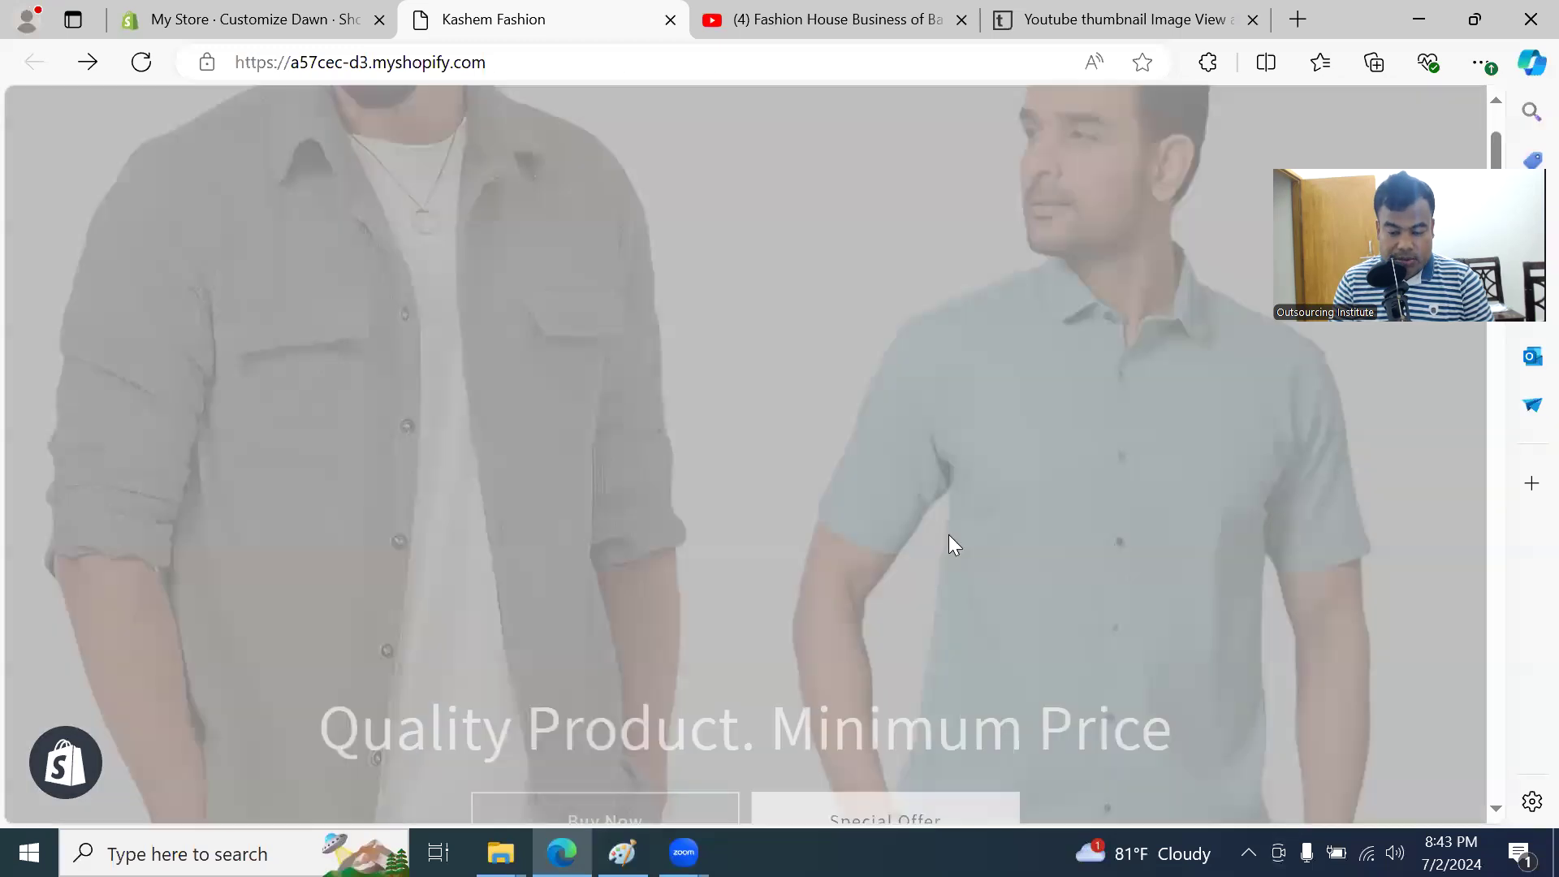
scroll(945, 539, "up", 3)
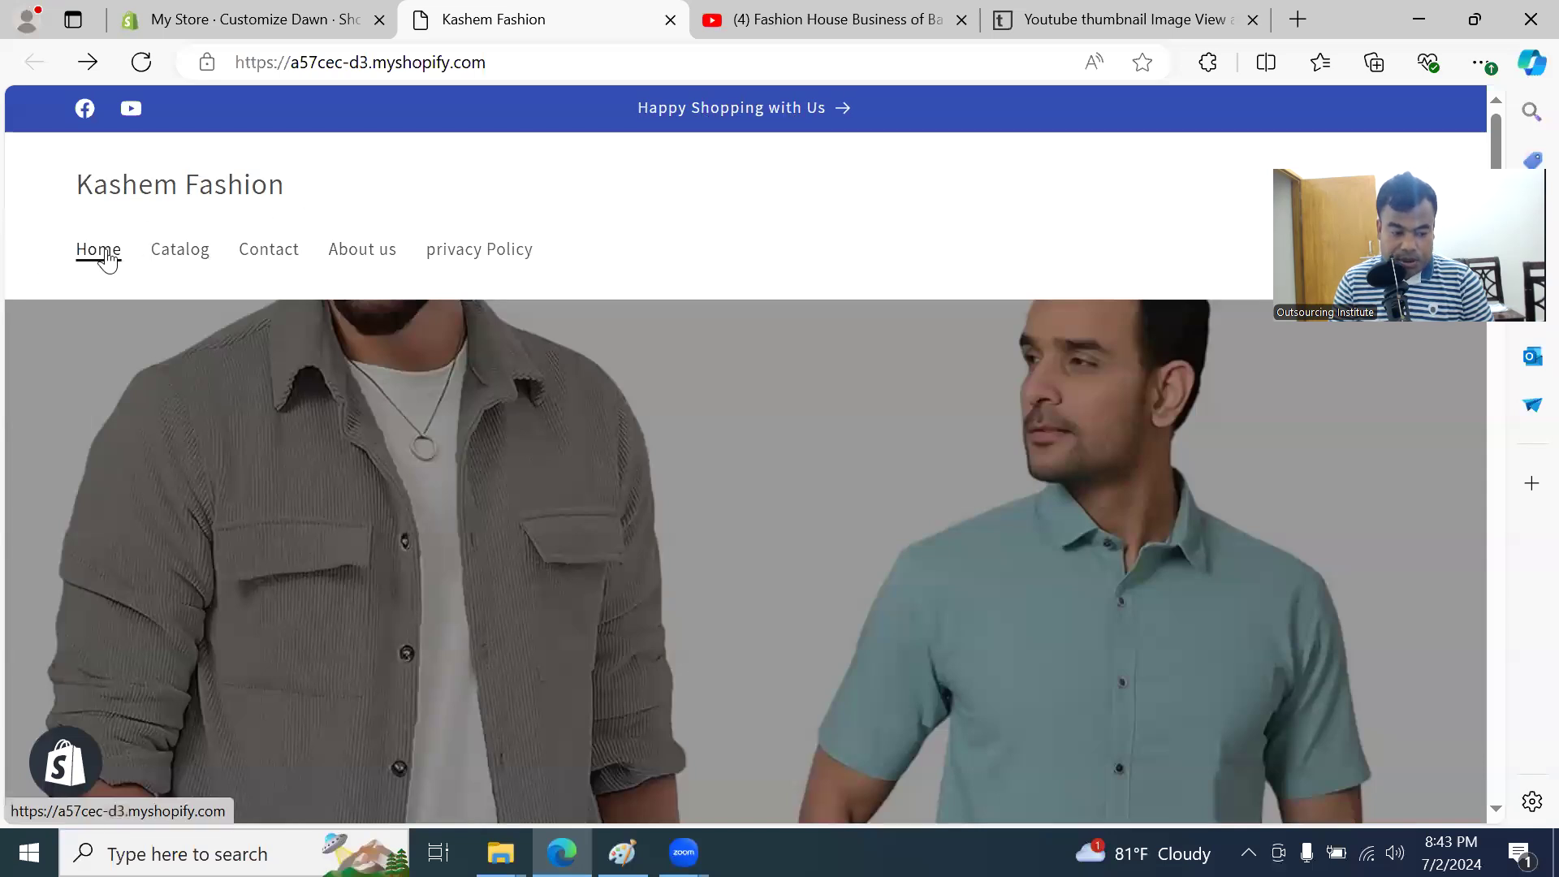
Step: Check the storefront's Catalog and Contact pages from the header navigation
left_click(201, 257)
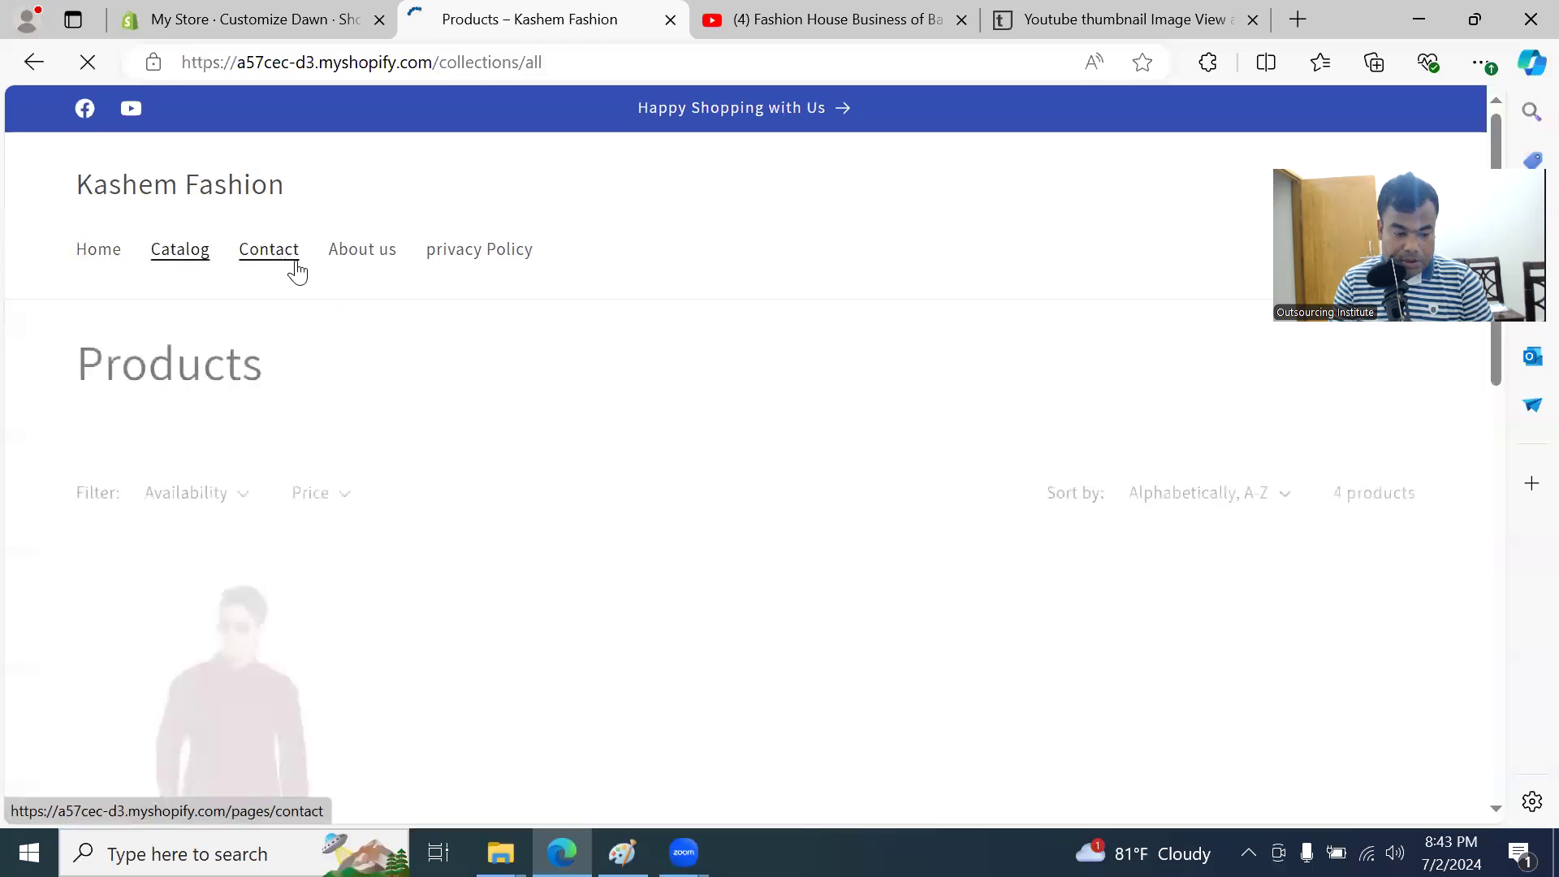
scroll(422, 341, "down", 8)
scroll(431, 338, "down", 2)
scroll(431, 338, "up", 10)
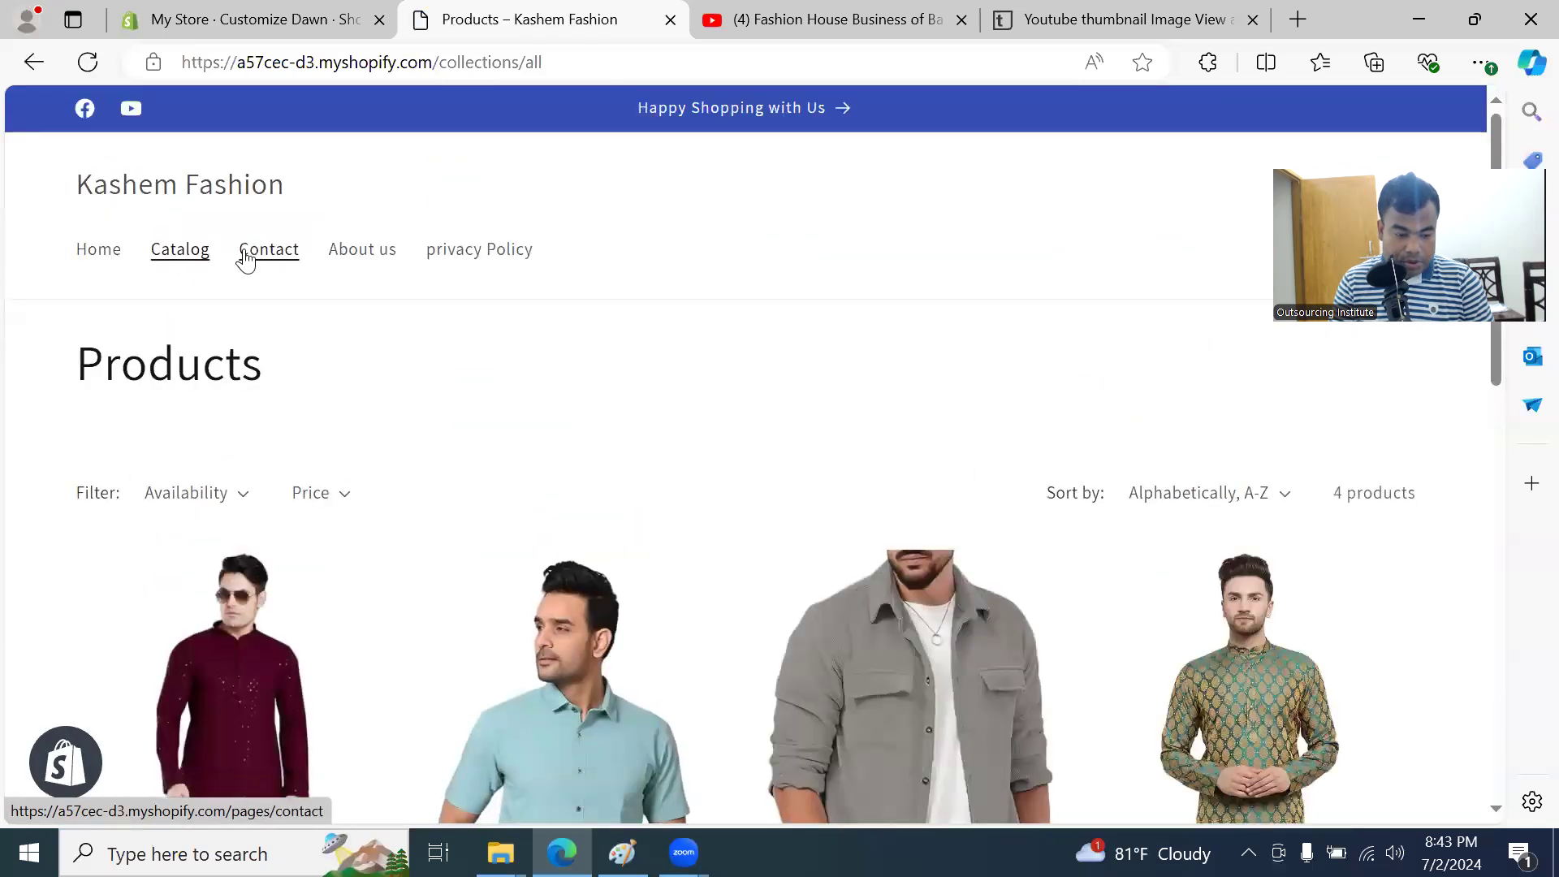
left_click(244, 257)
scroll(546, 358, "down", 5)
scroll(547, 352, "up", 5)
Step: Check the About us and privacy Policy pages and return to the storefront's home page
left_click(366, 274)
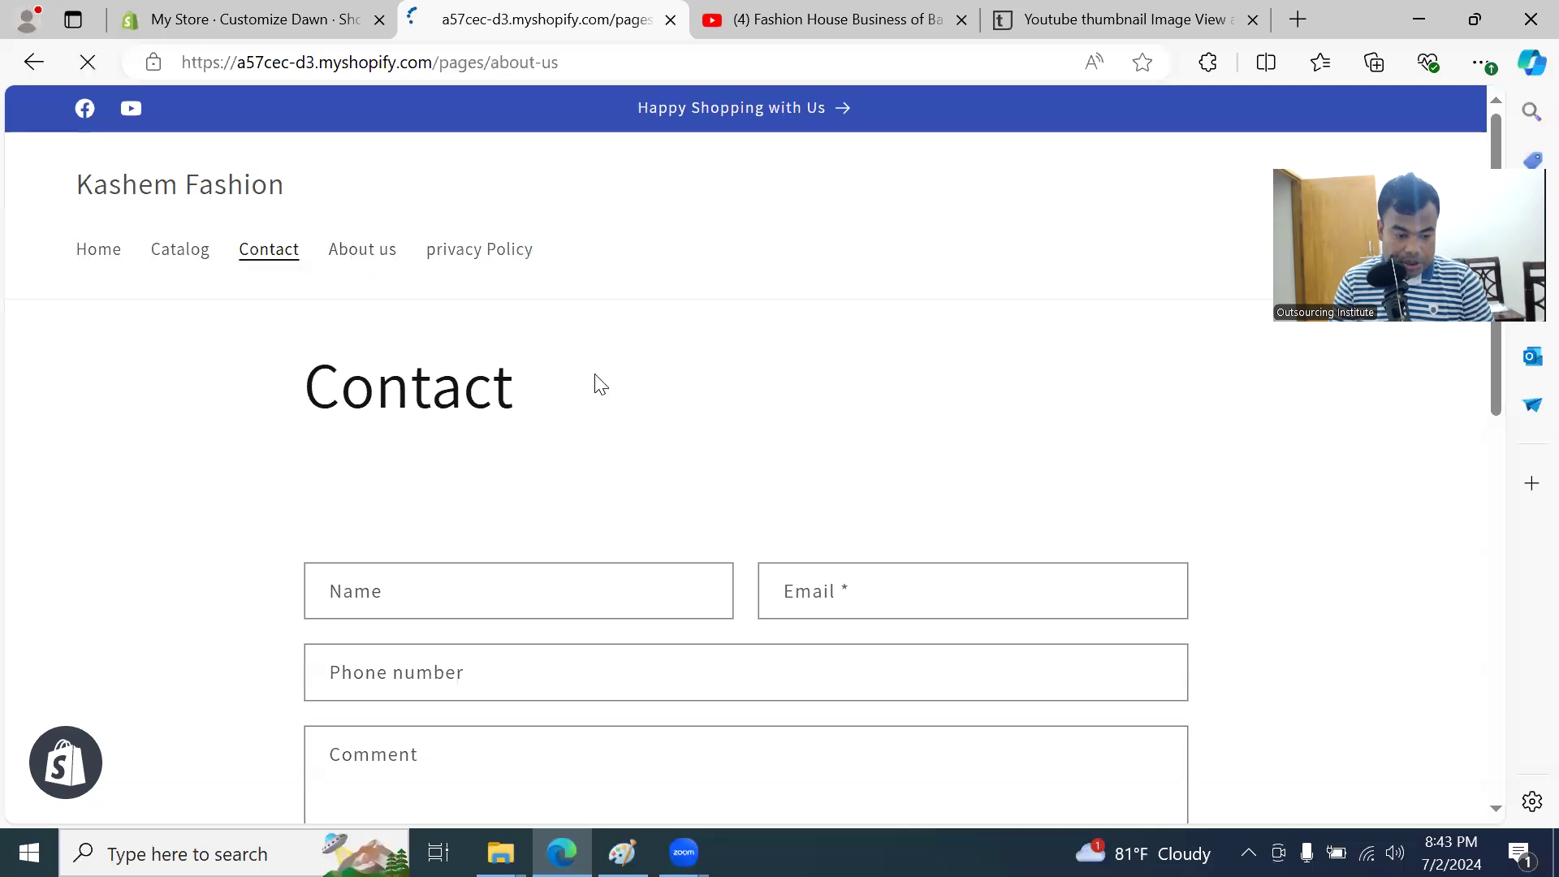
scroll(609, 378, "down", 10)
scroll(568, 341, "up", 10)
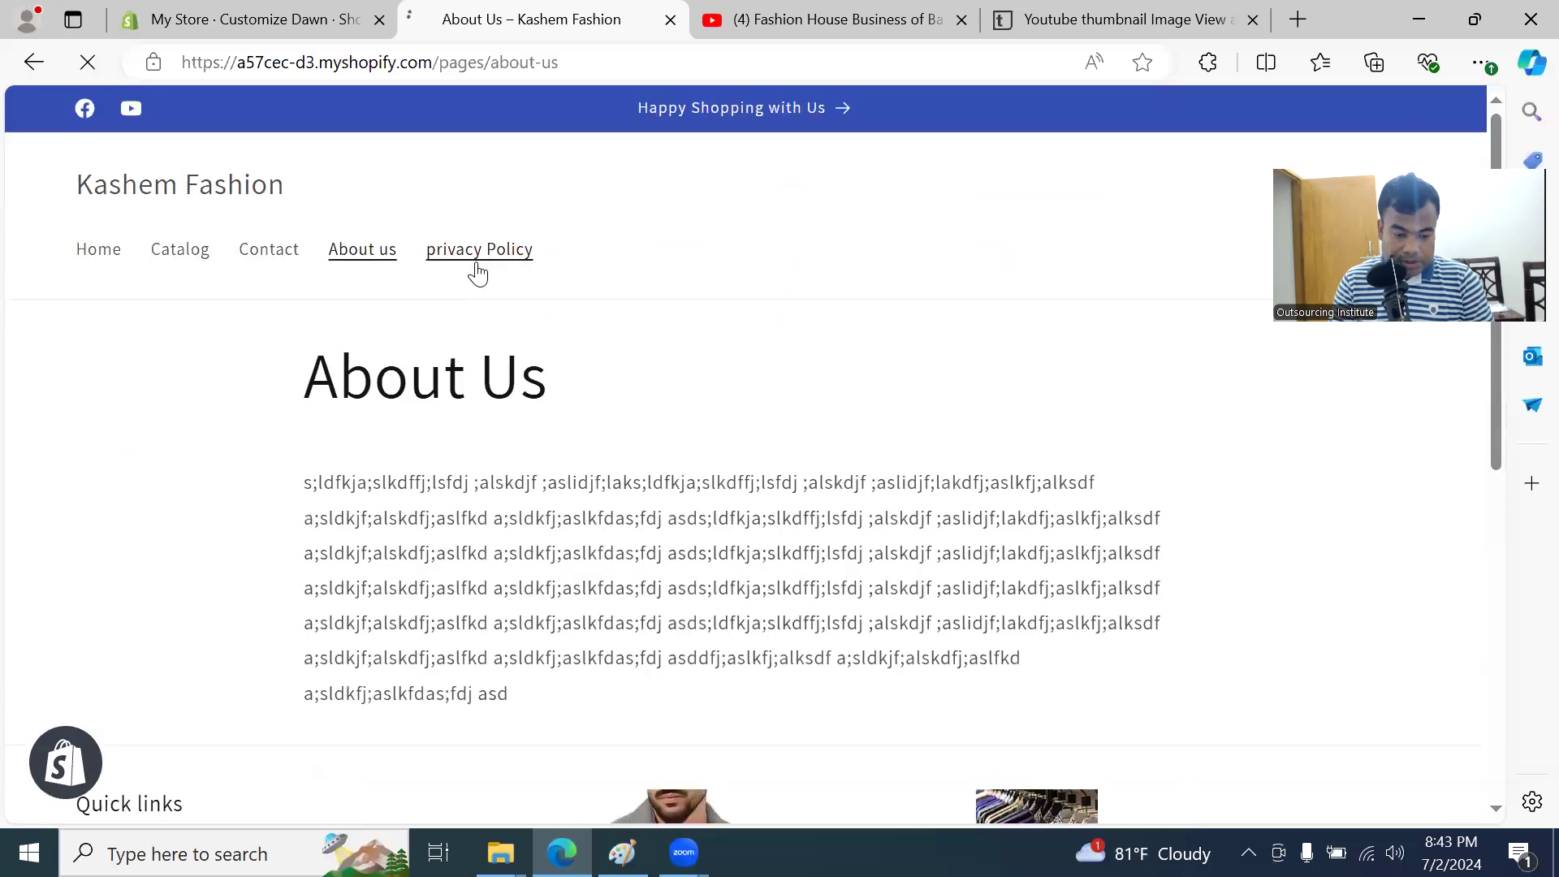
left_click(477, 267)
left_click(85, 258)
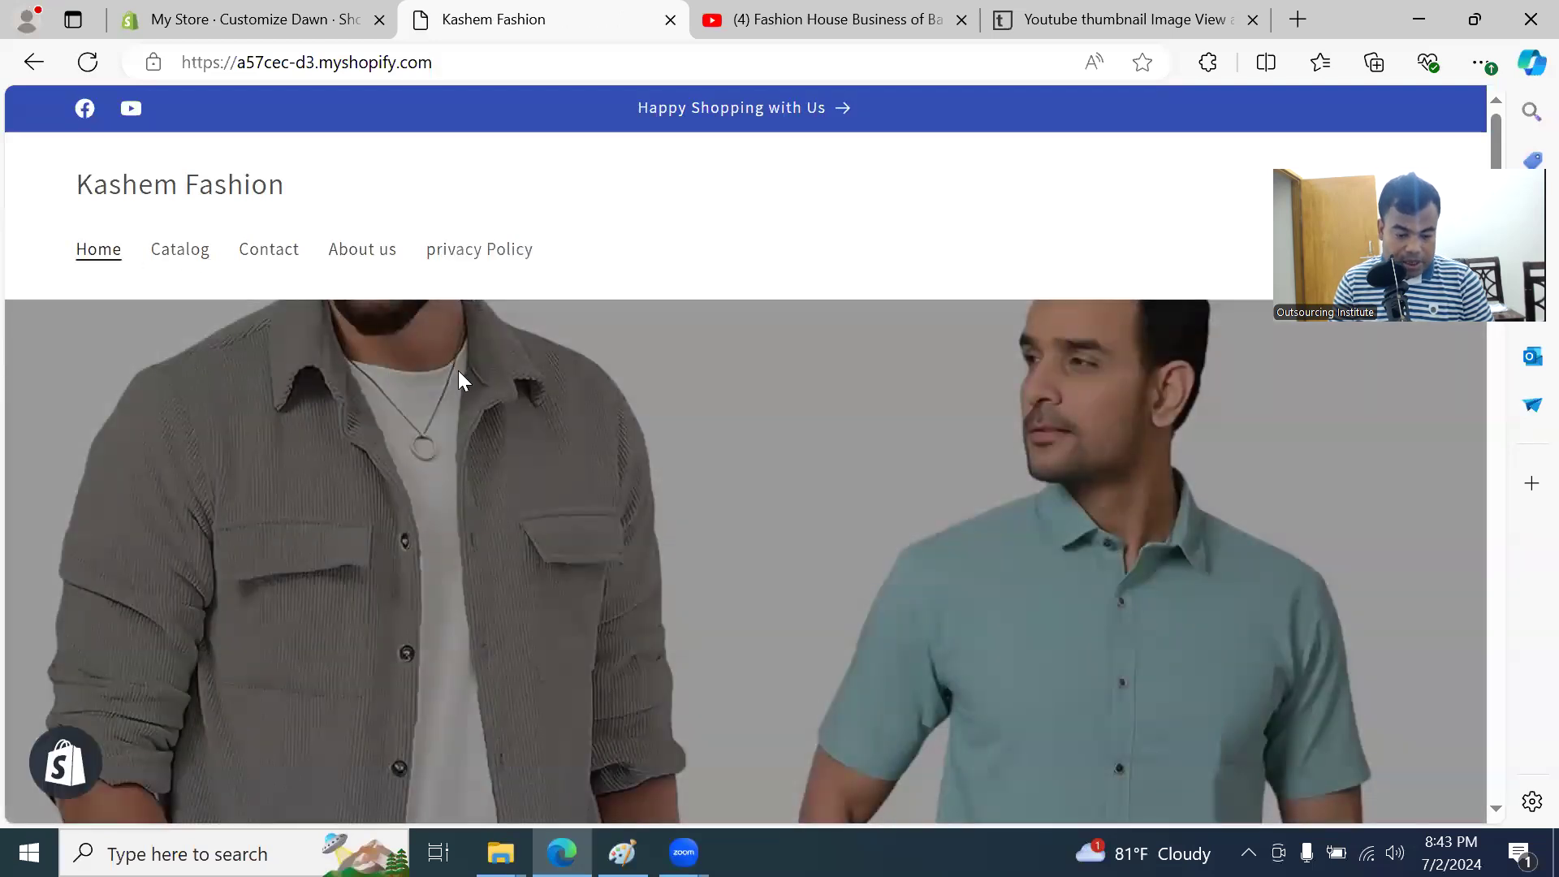
Step: Examine the home page's header, image banner and panjabi collection on the live storefront
scroll(463, 377, "down", 3)
scroll(475, 395, "down", 8)
scroll(341, 276, "up", 3)
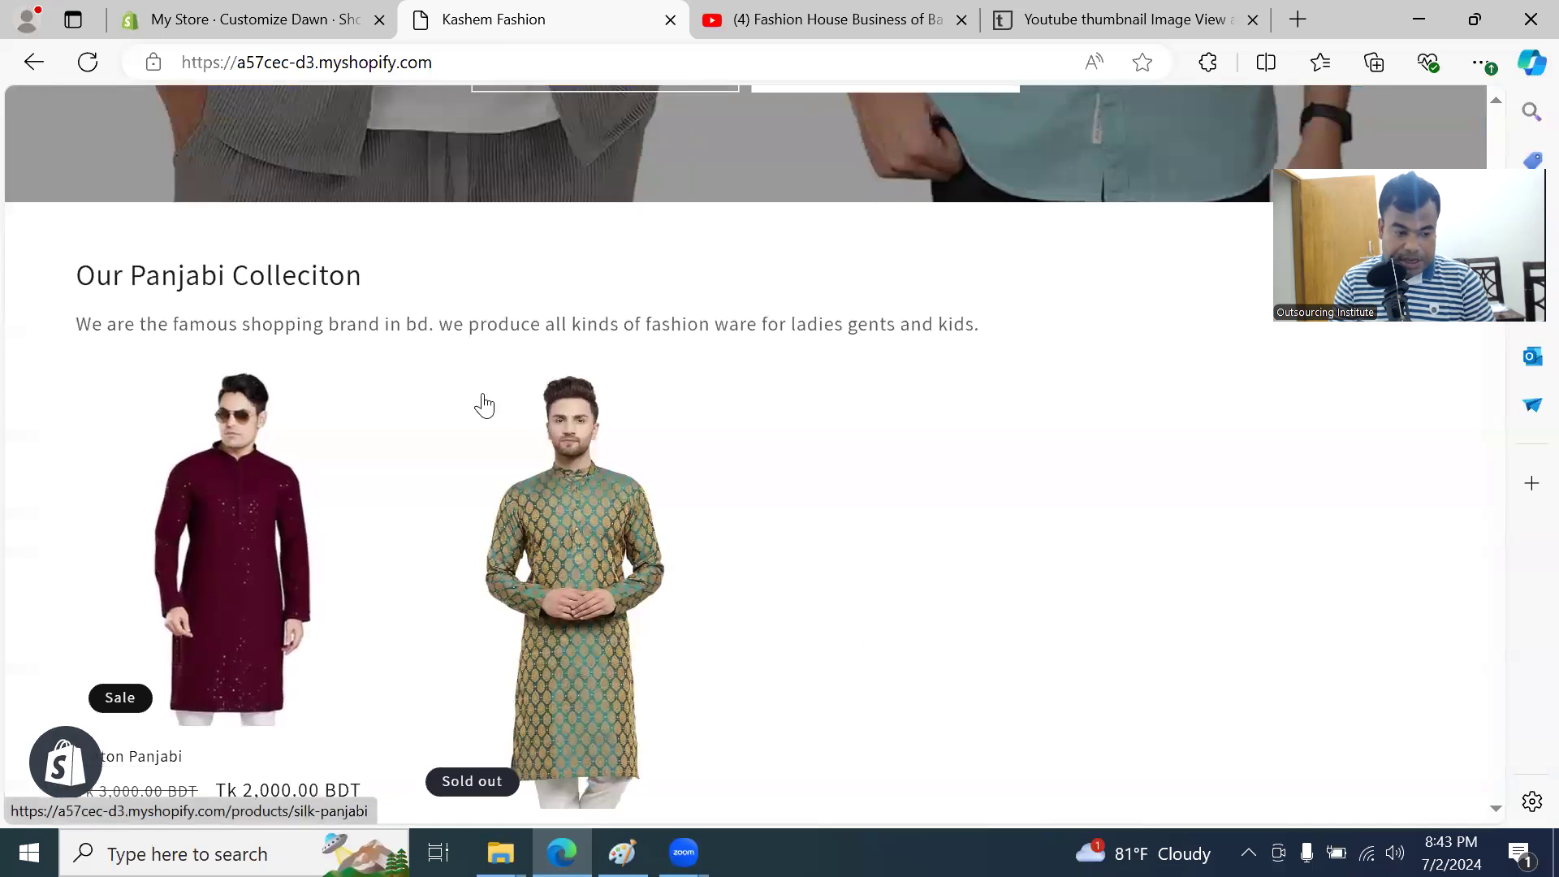
scroll(484, 410, "up", 7)
scroll(474, 379, "up", 3)
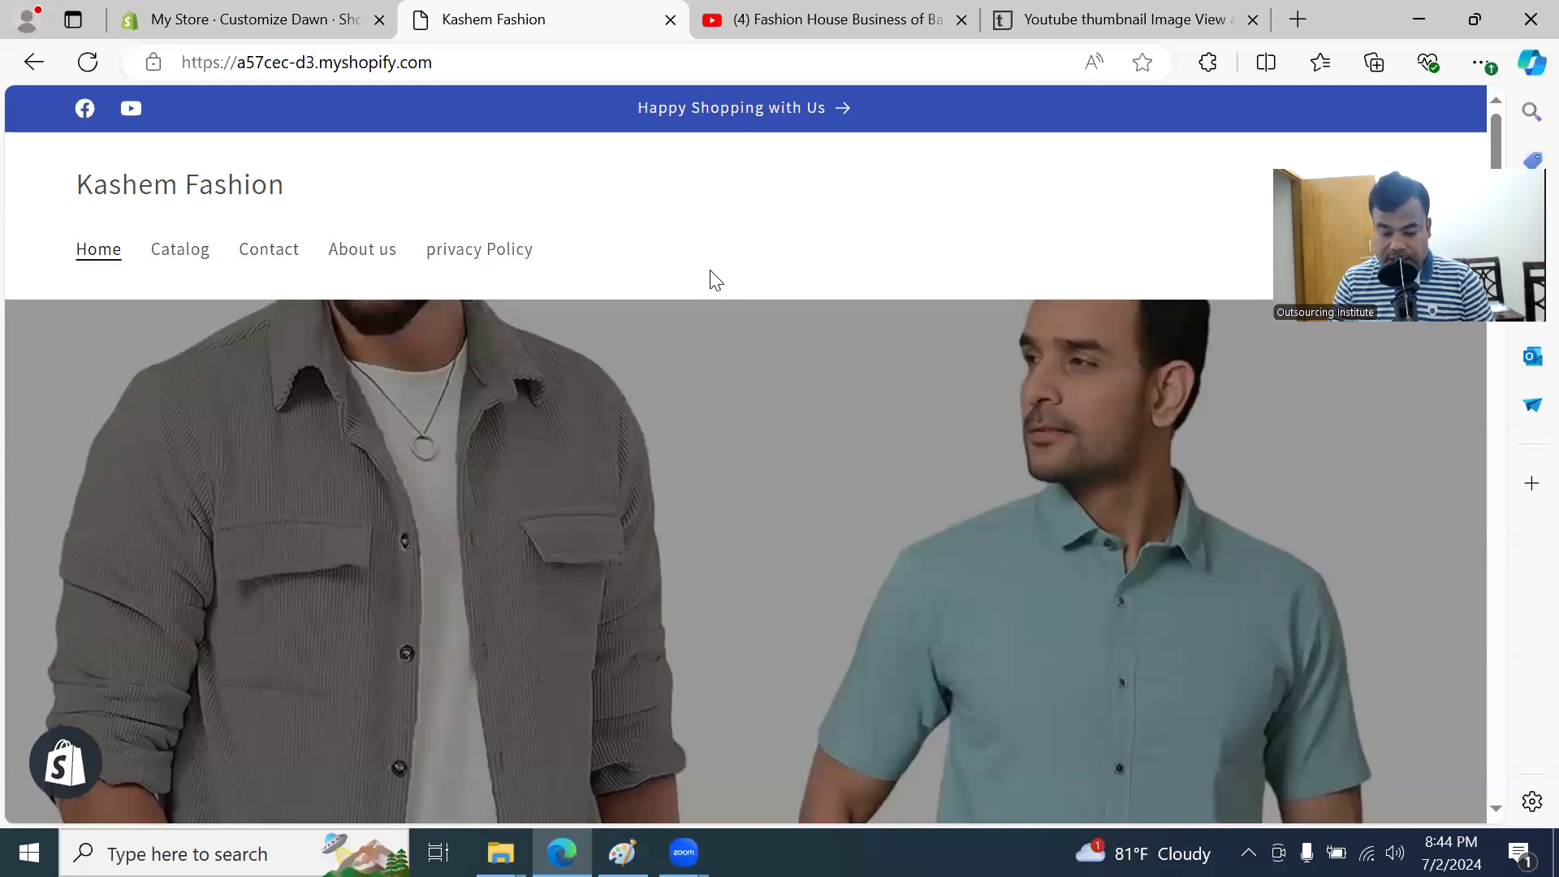
scroll(812, 557, "down", 6)
scroll(811, 568, "down", 2)
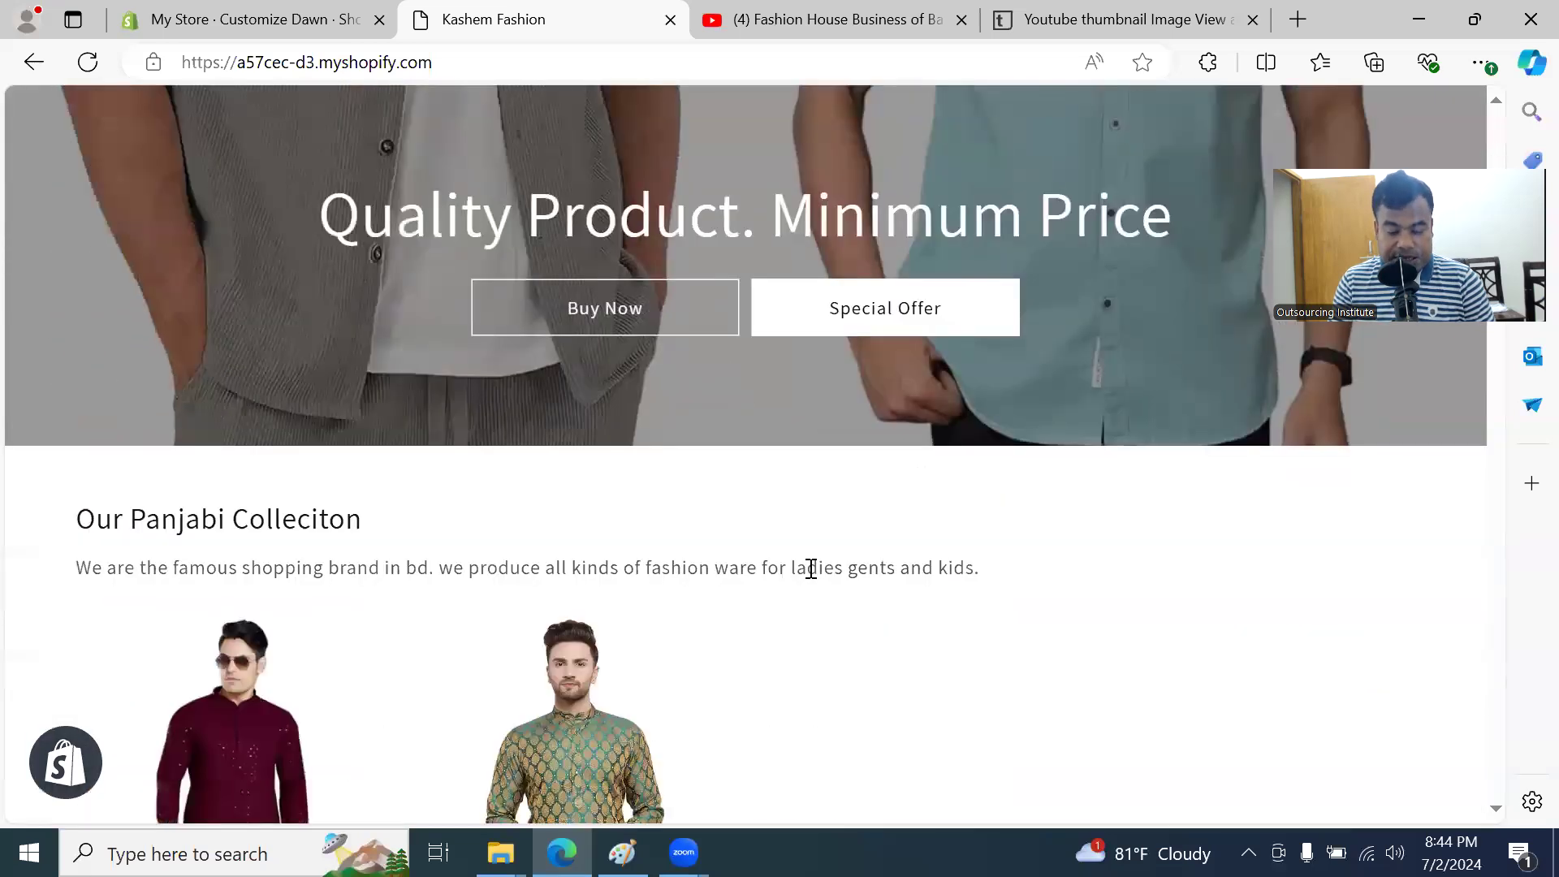
scroll(810, 568, "up", 8)
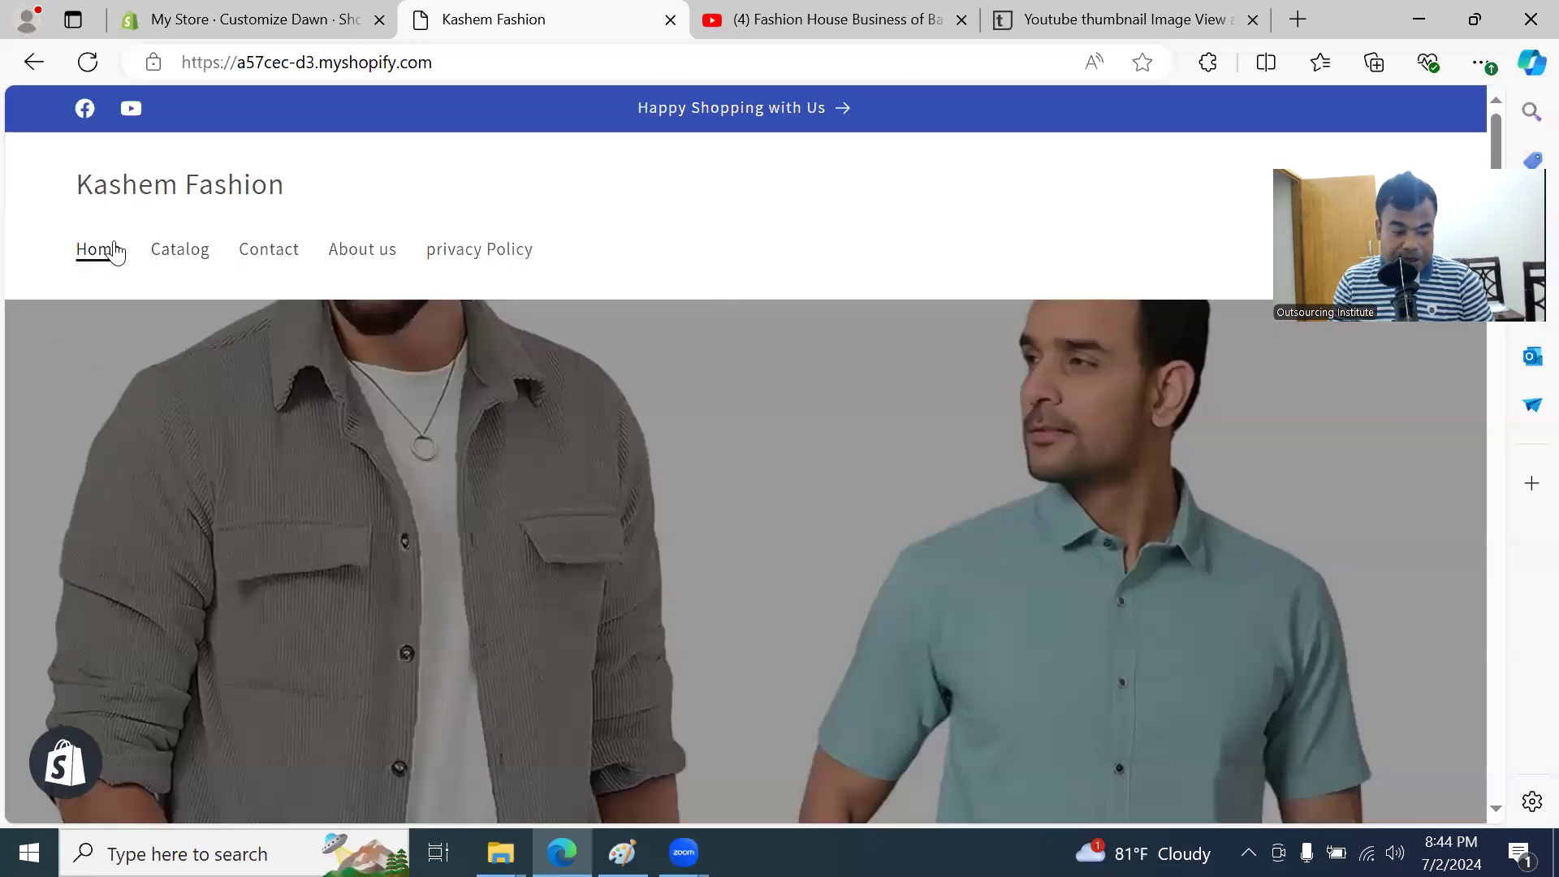
Step: Review every home page section, from the product collections and slideshow through the Product Review video to the footer, and return to the header
scroll(597, 488, "down", 5)
scroll(597, 489, "down", 5)
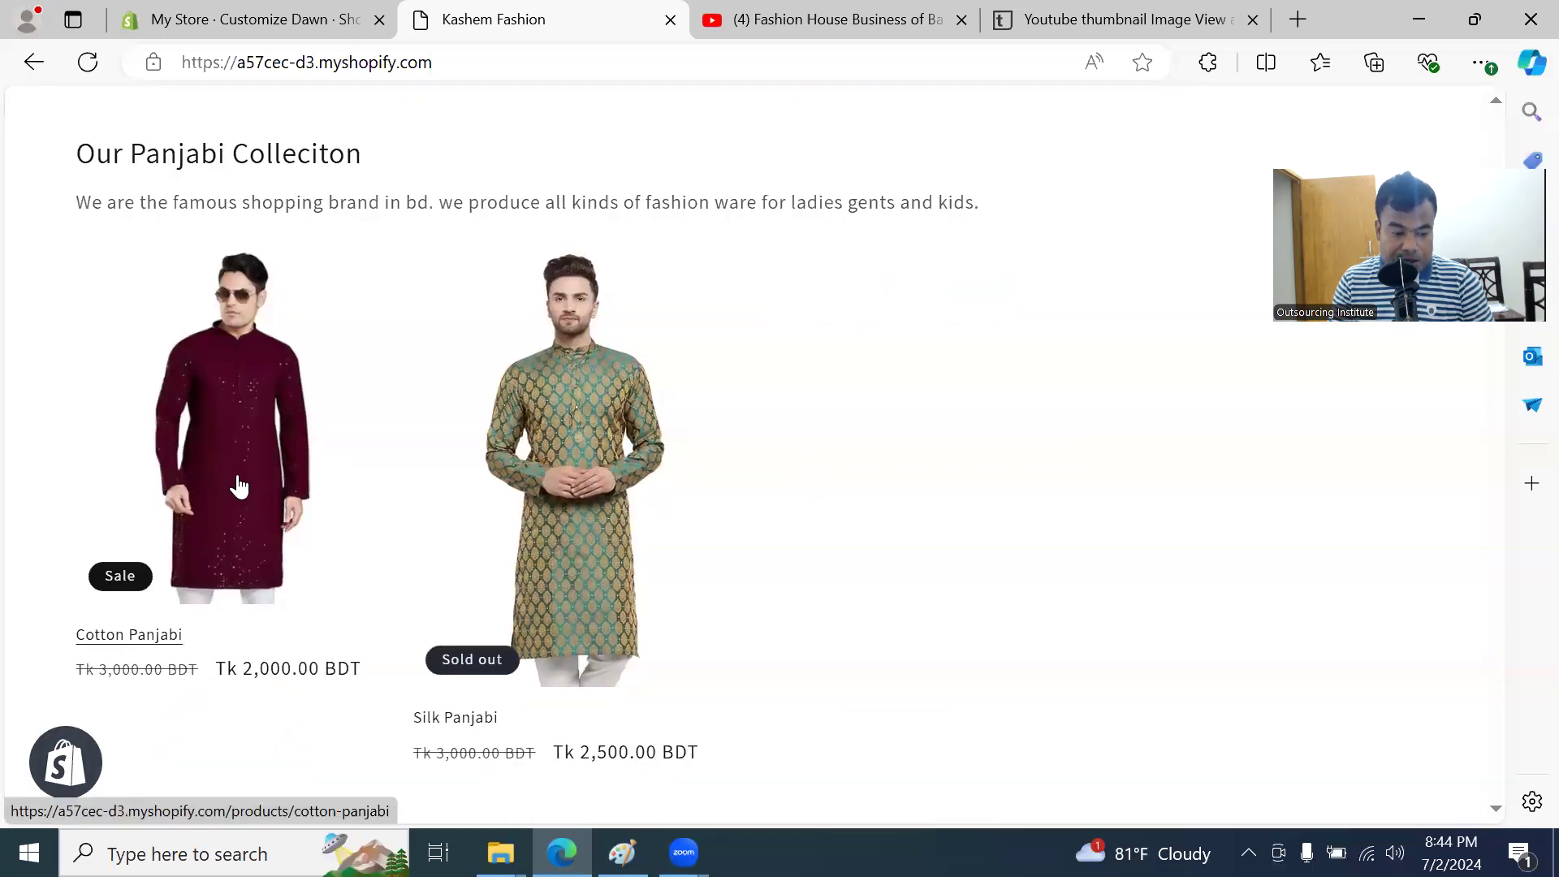
scroll(577, 397, "down", 8)
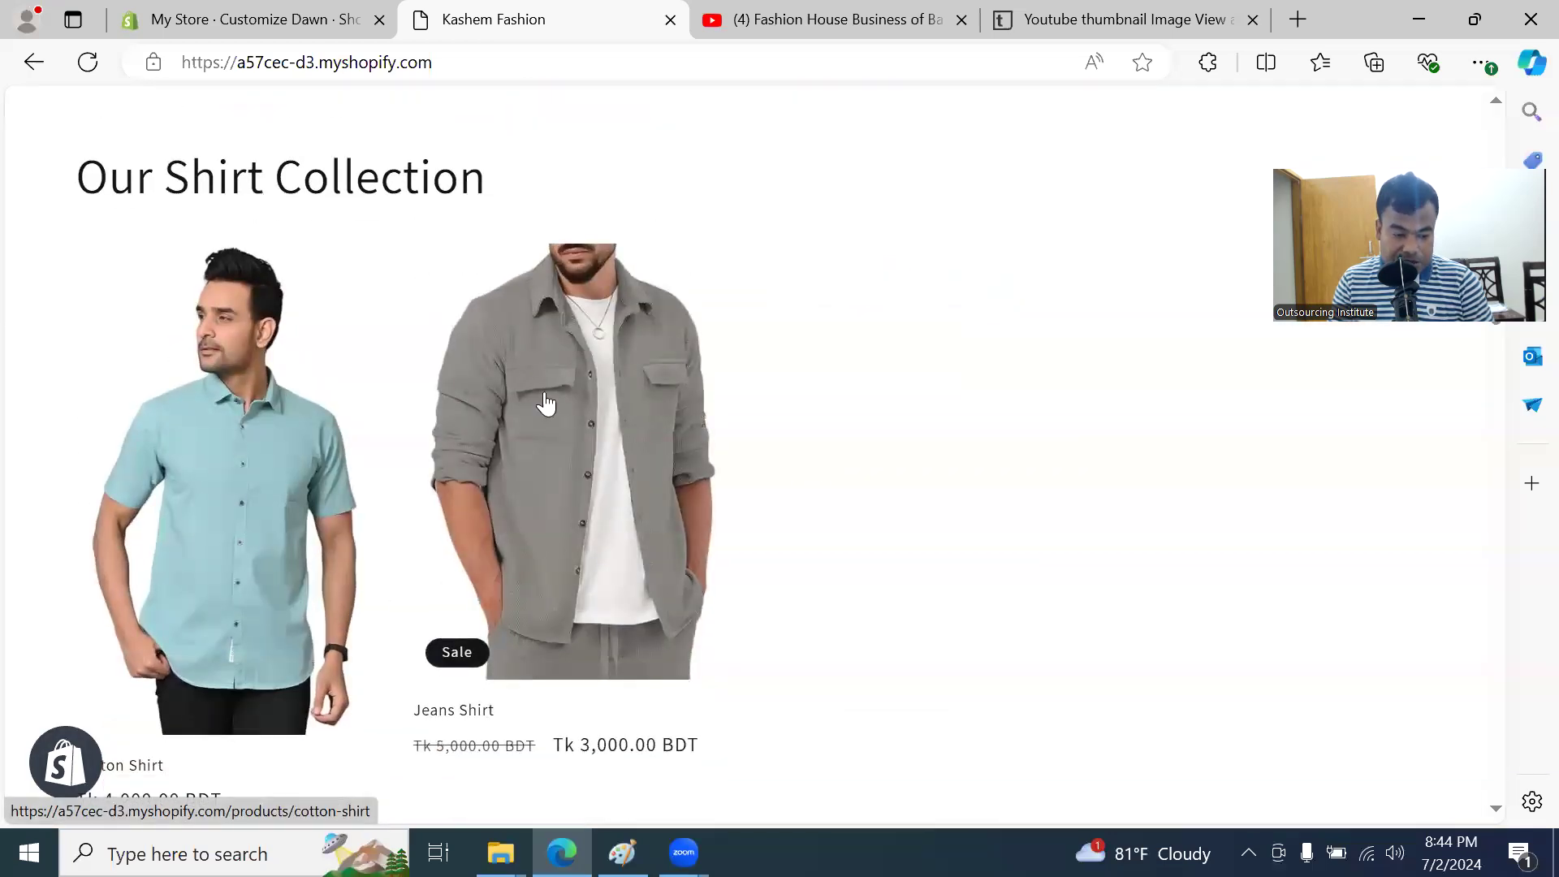
scroll(549, 422, "down", 8)
scroll(554, 431, "up", 1)
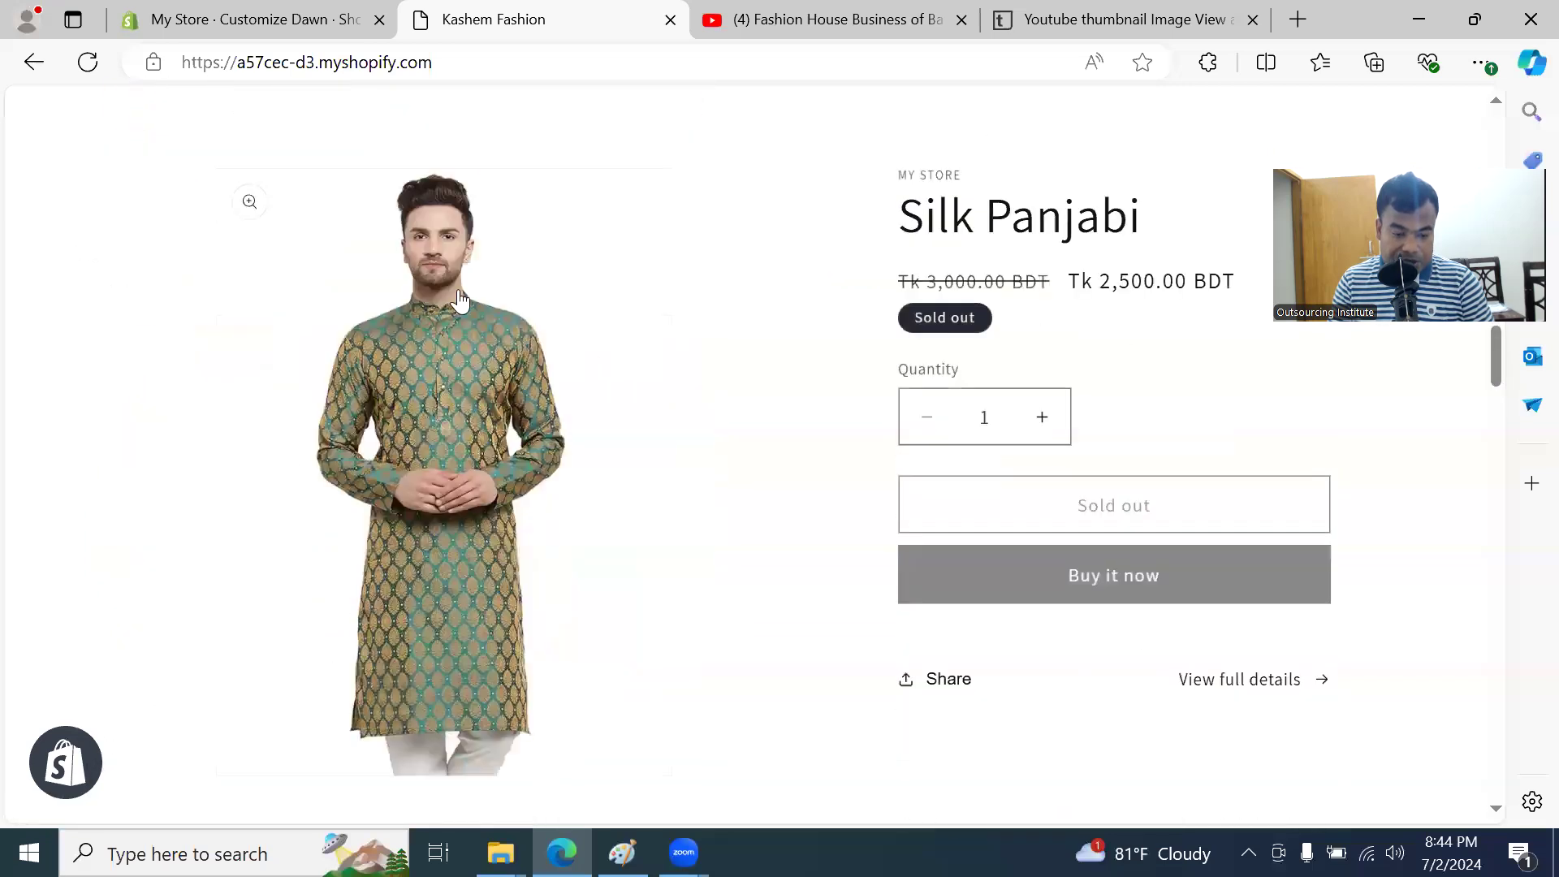
scroll(587, 420, "down", 12)
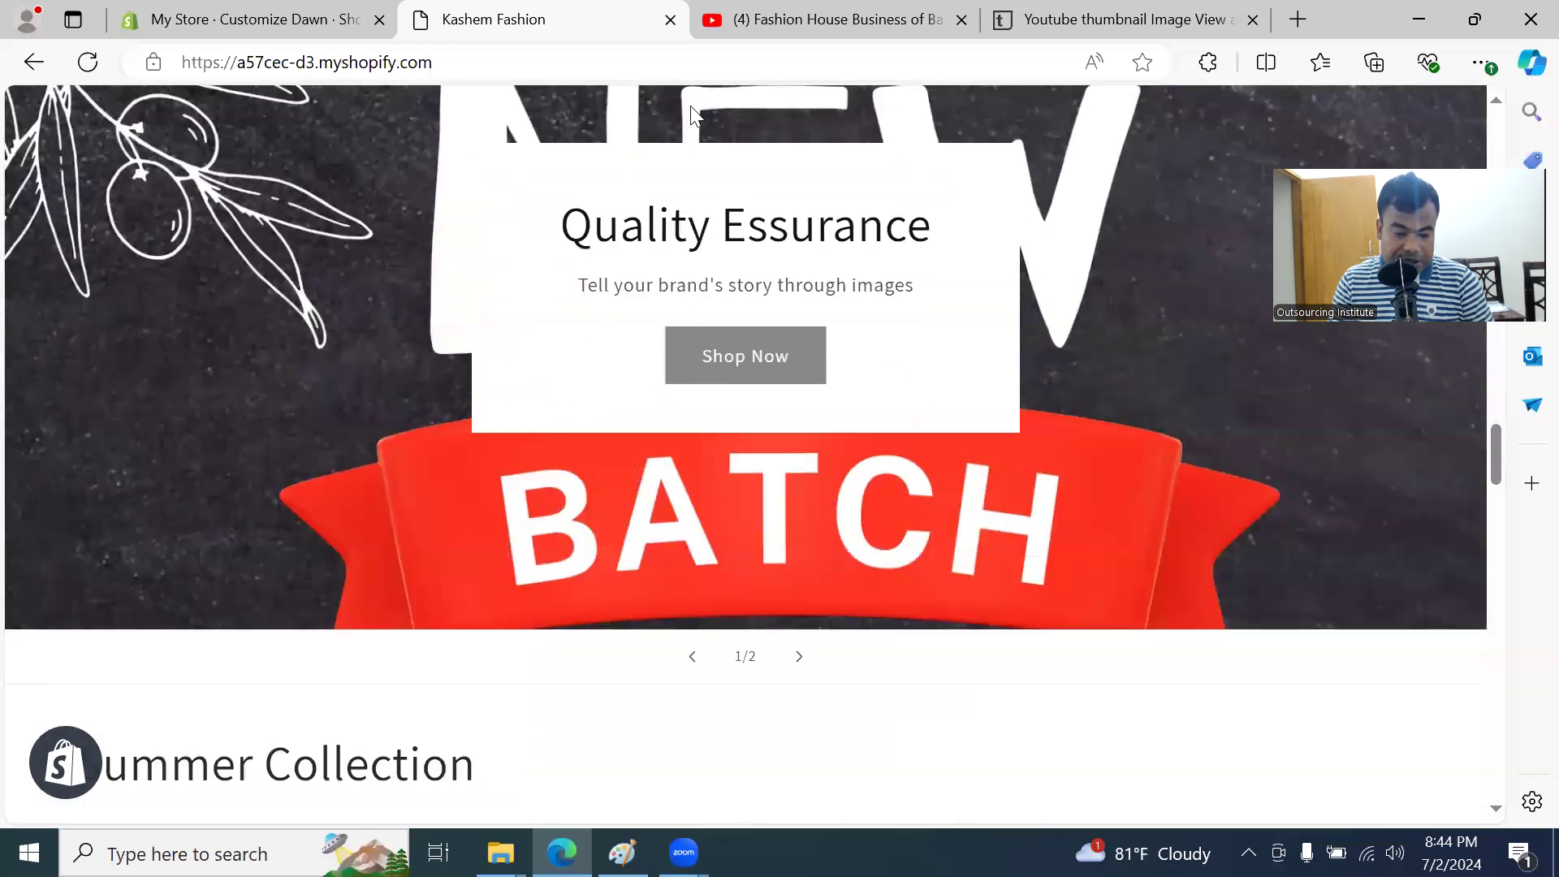
scroll(885, 486, "down", 7)
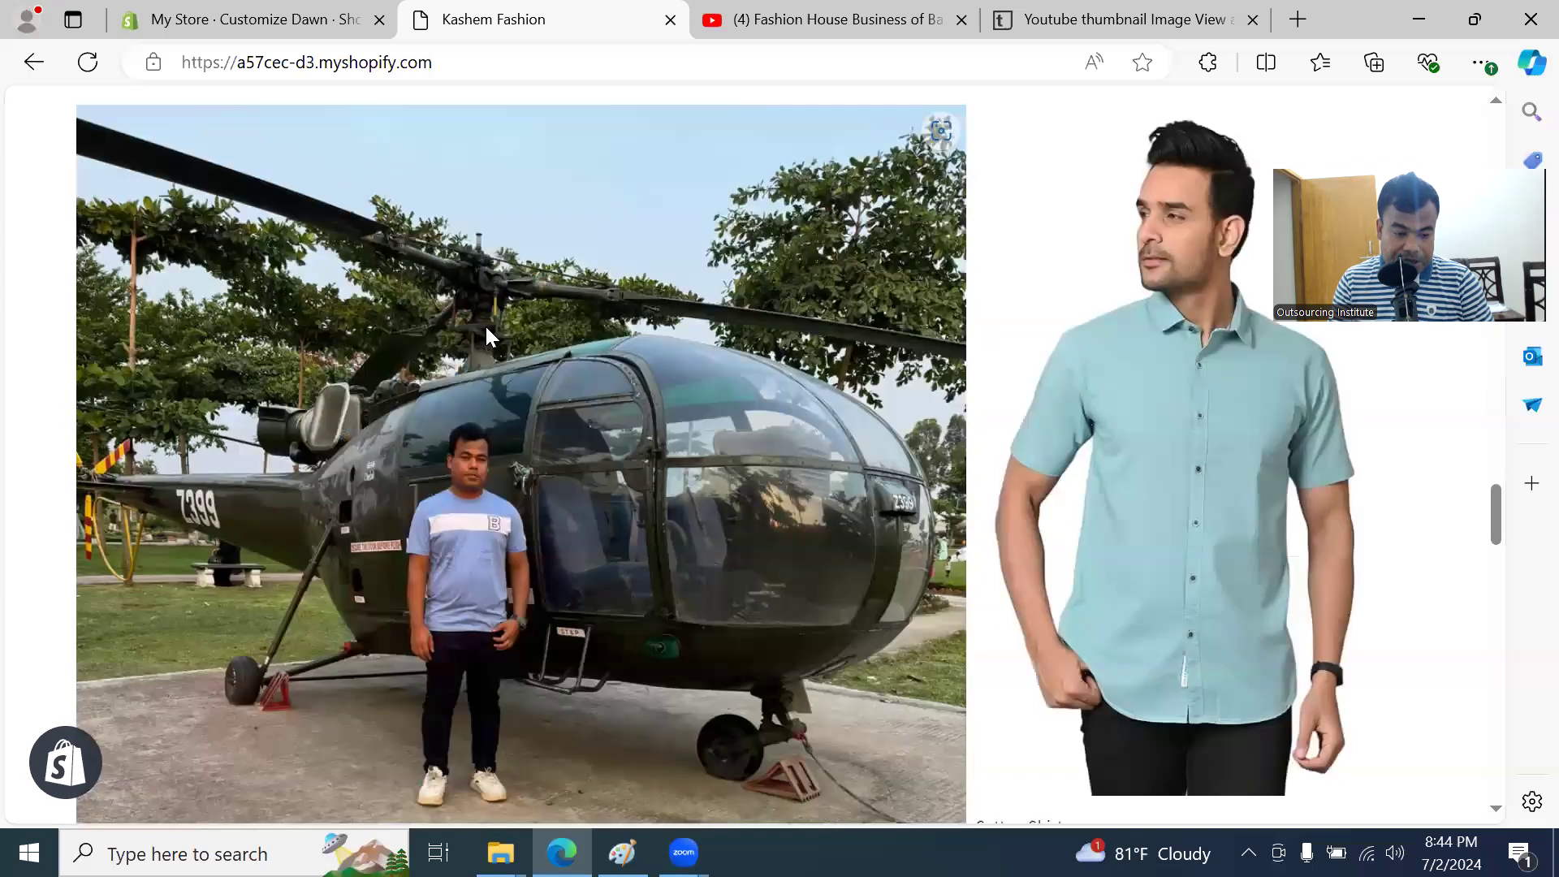
scroll(716, 307, "up", 3)
scroll(597, 432, "down", 5)
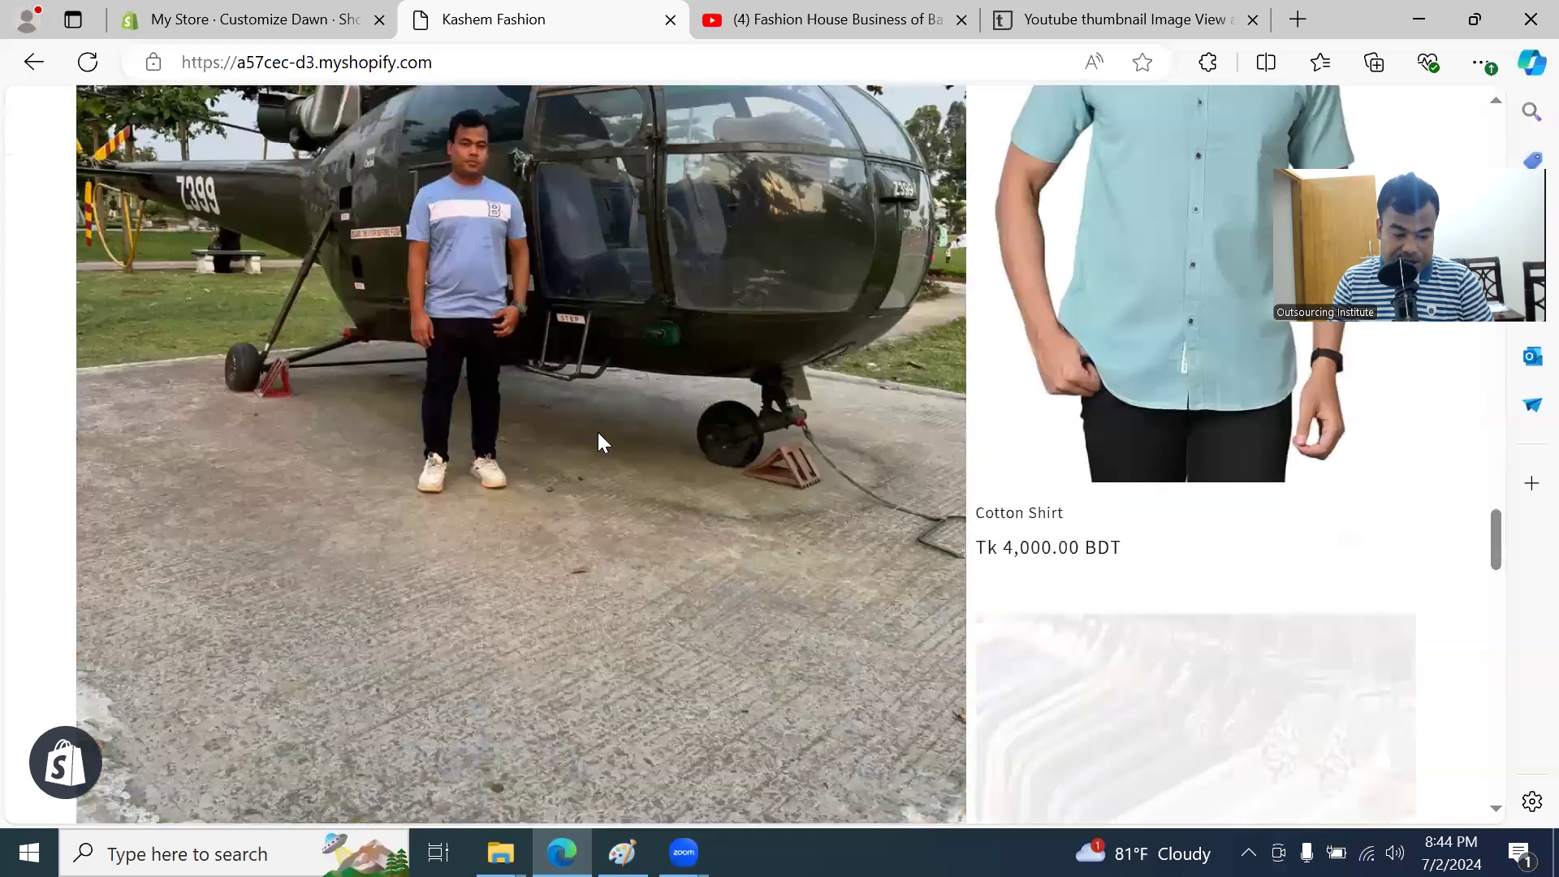
scroll(601, 429, "down", 8)
scroll(586, 305, "down", 6)
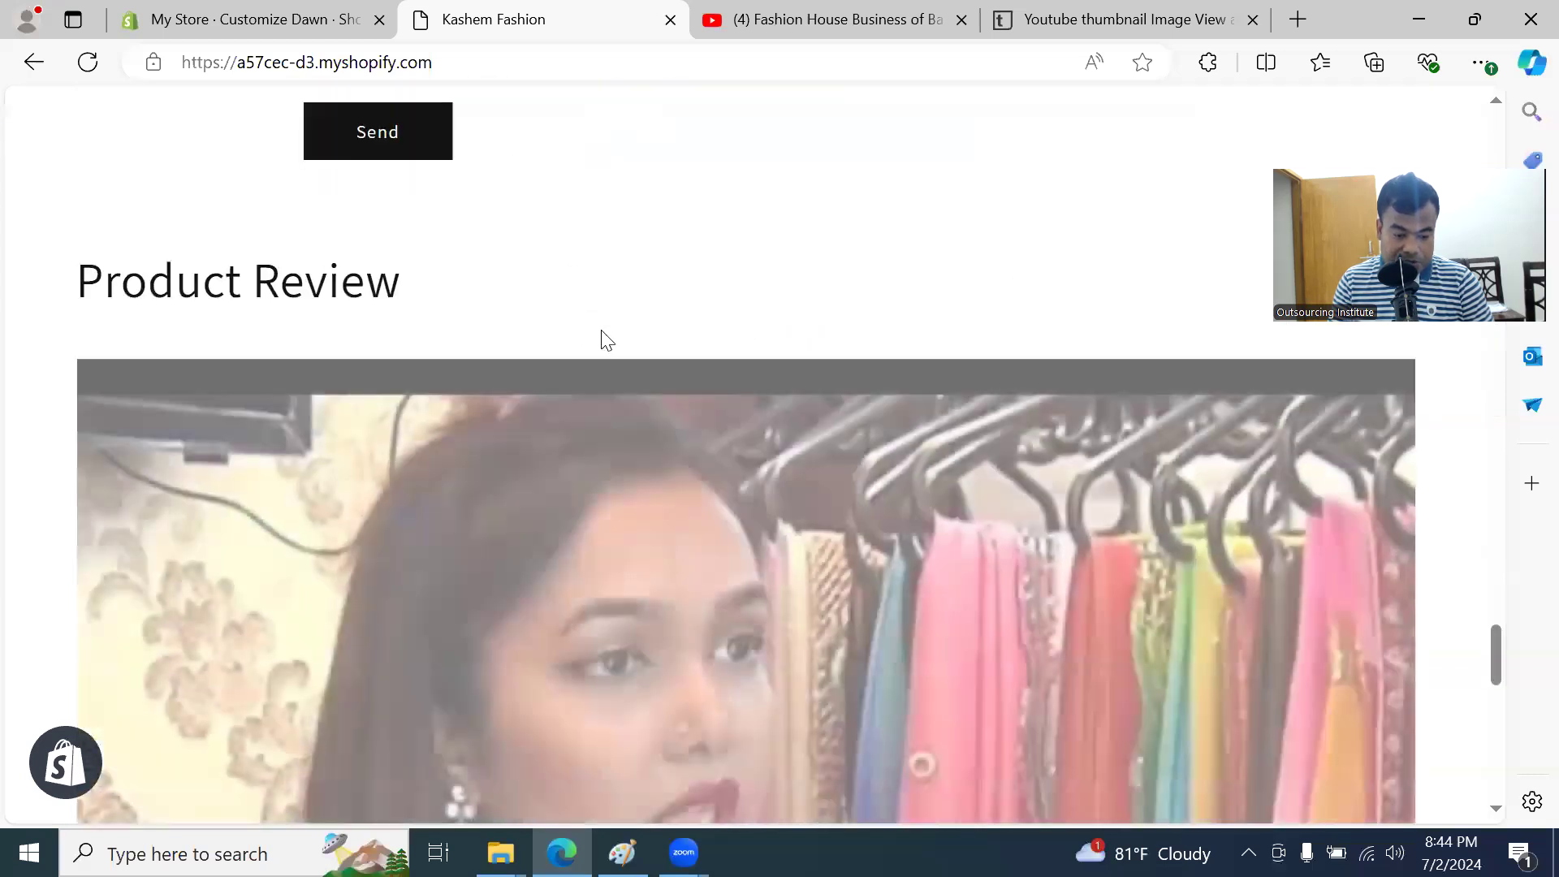
scroll(762, 520, "down", 10)
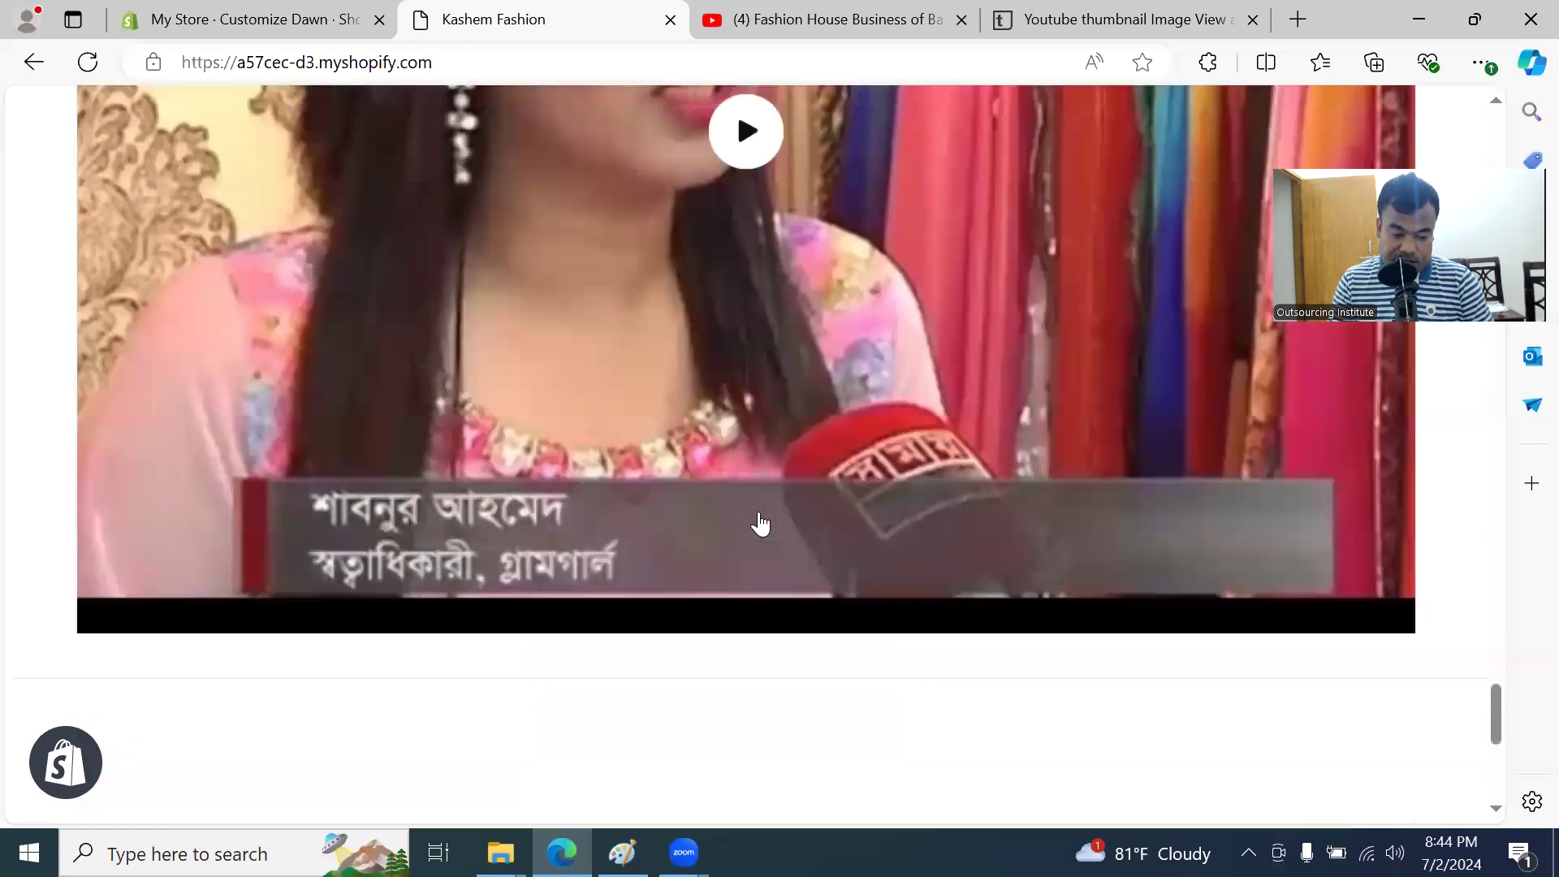
scroll(871, 524, "down", 3)
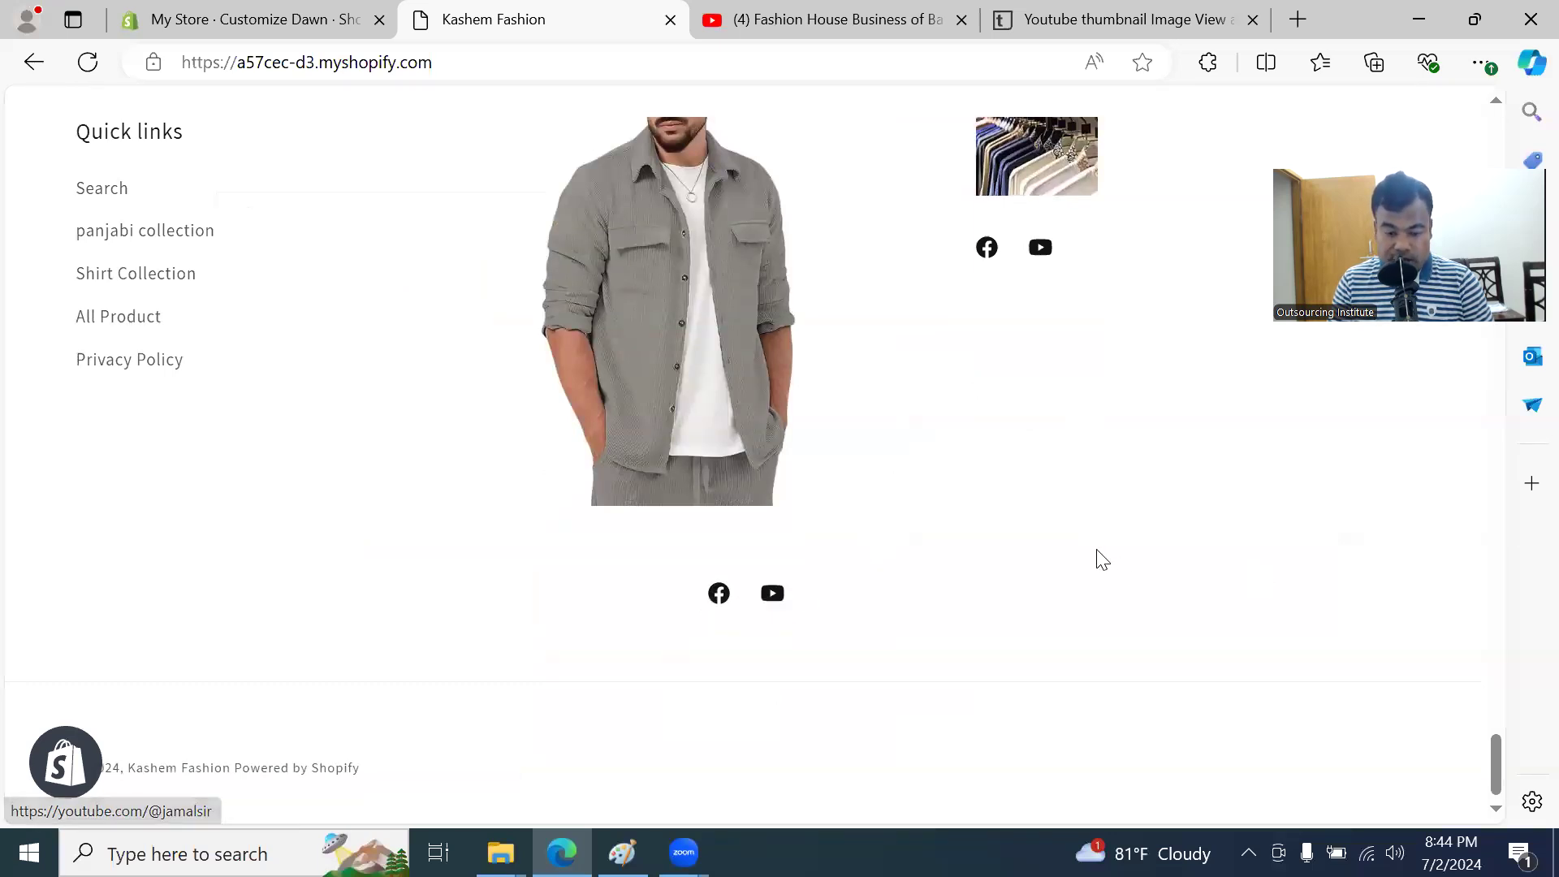
scroll(1098, 557, "up", 10)
scroll(1095, 546, "up", 15)
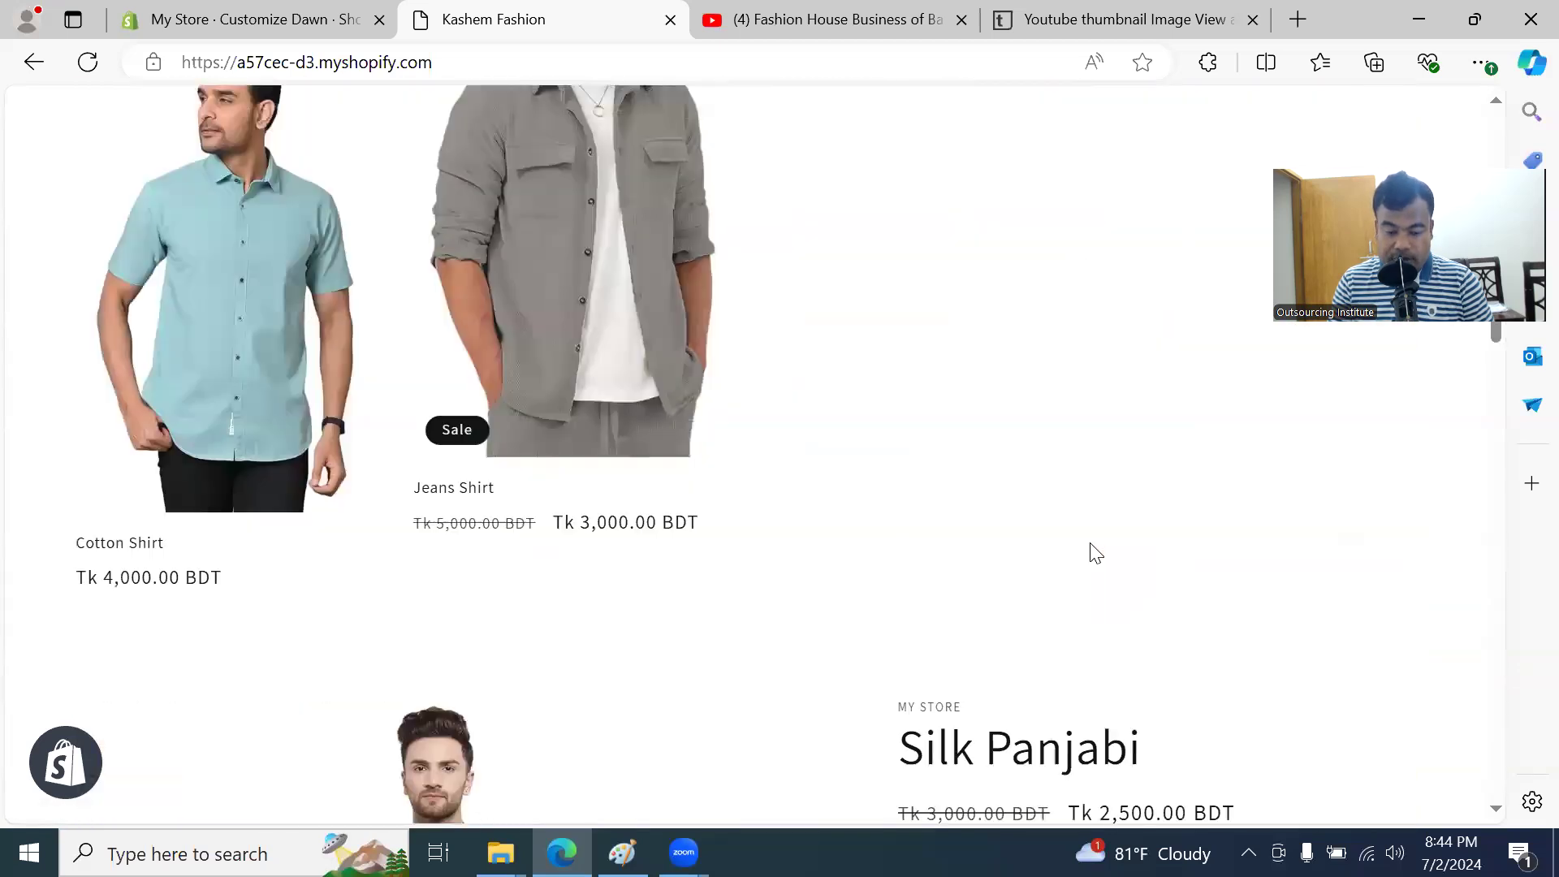
scroll(961, 253, "up", 1)
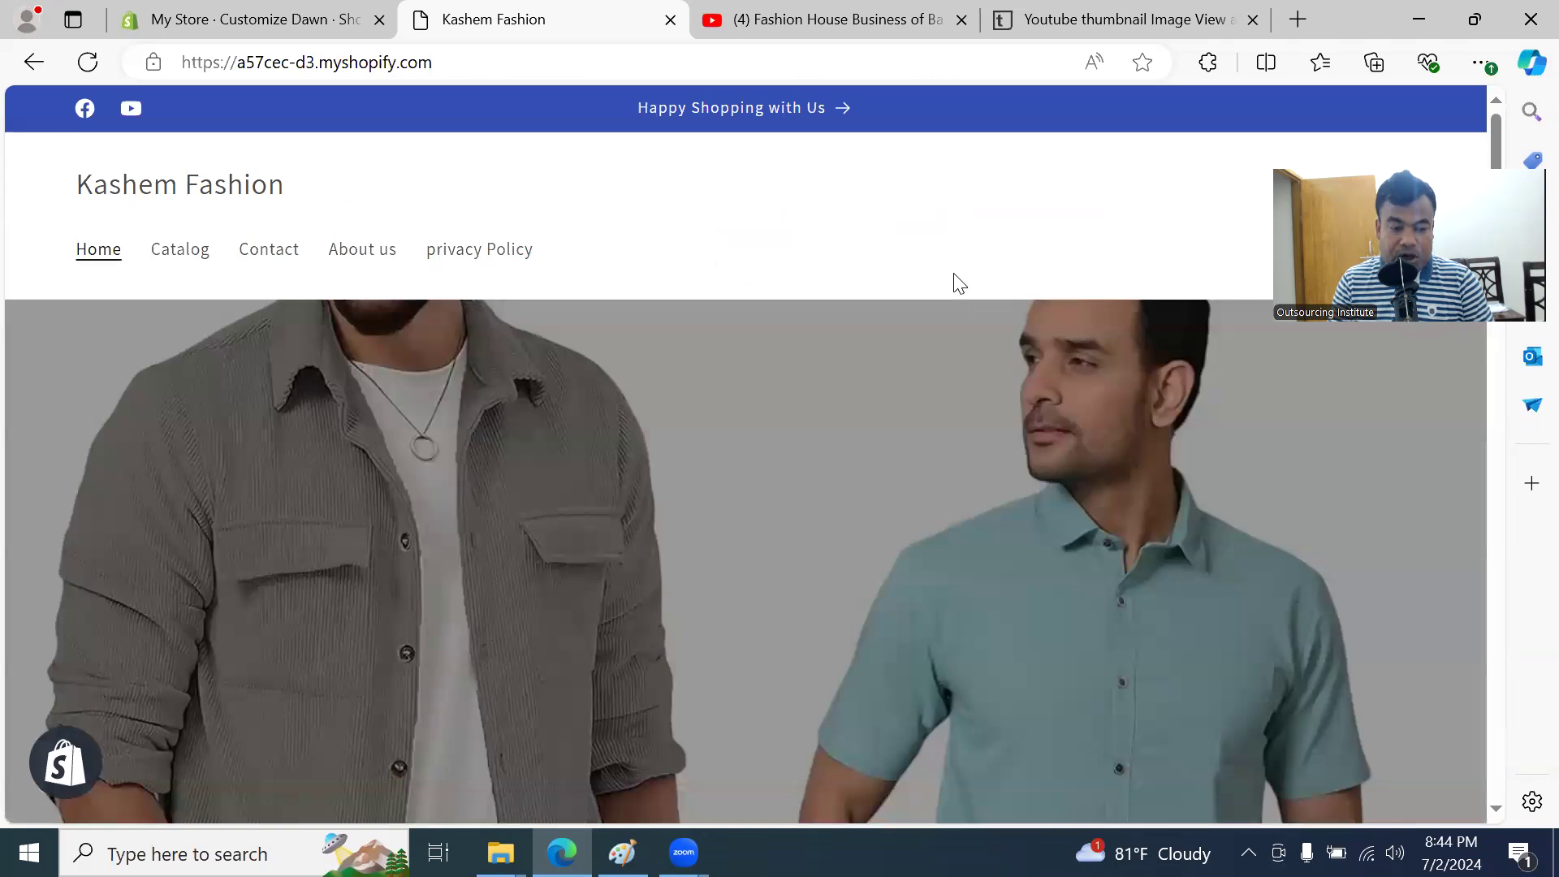
Step: Return to the Dawn theme editor, look over the logo settings, and open the home page's section list to examine its template sections
left_click(315, 22)
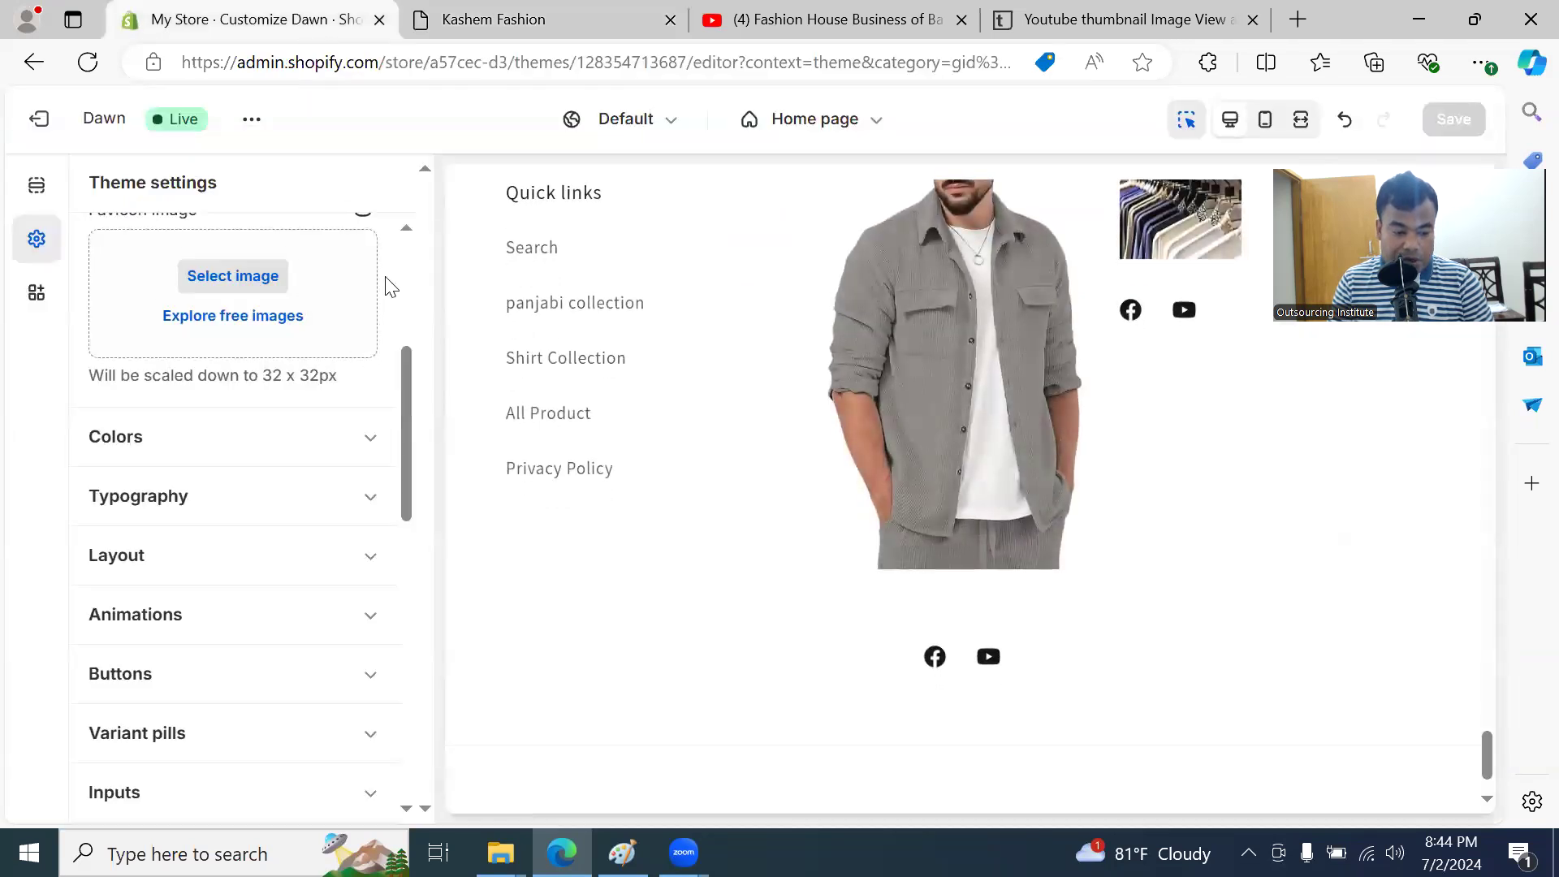
scroll(243, 243, "up", 5)
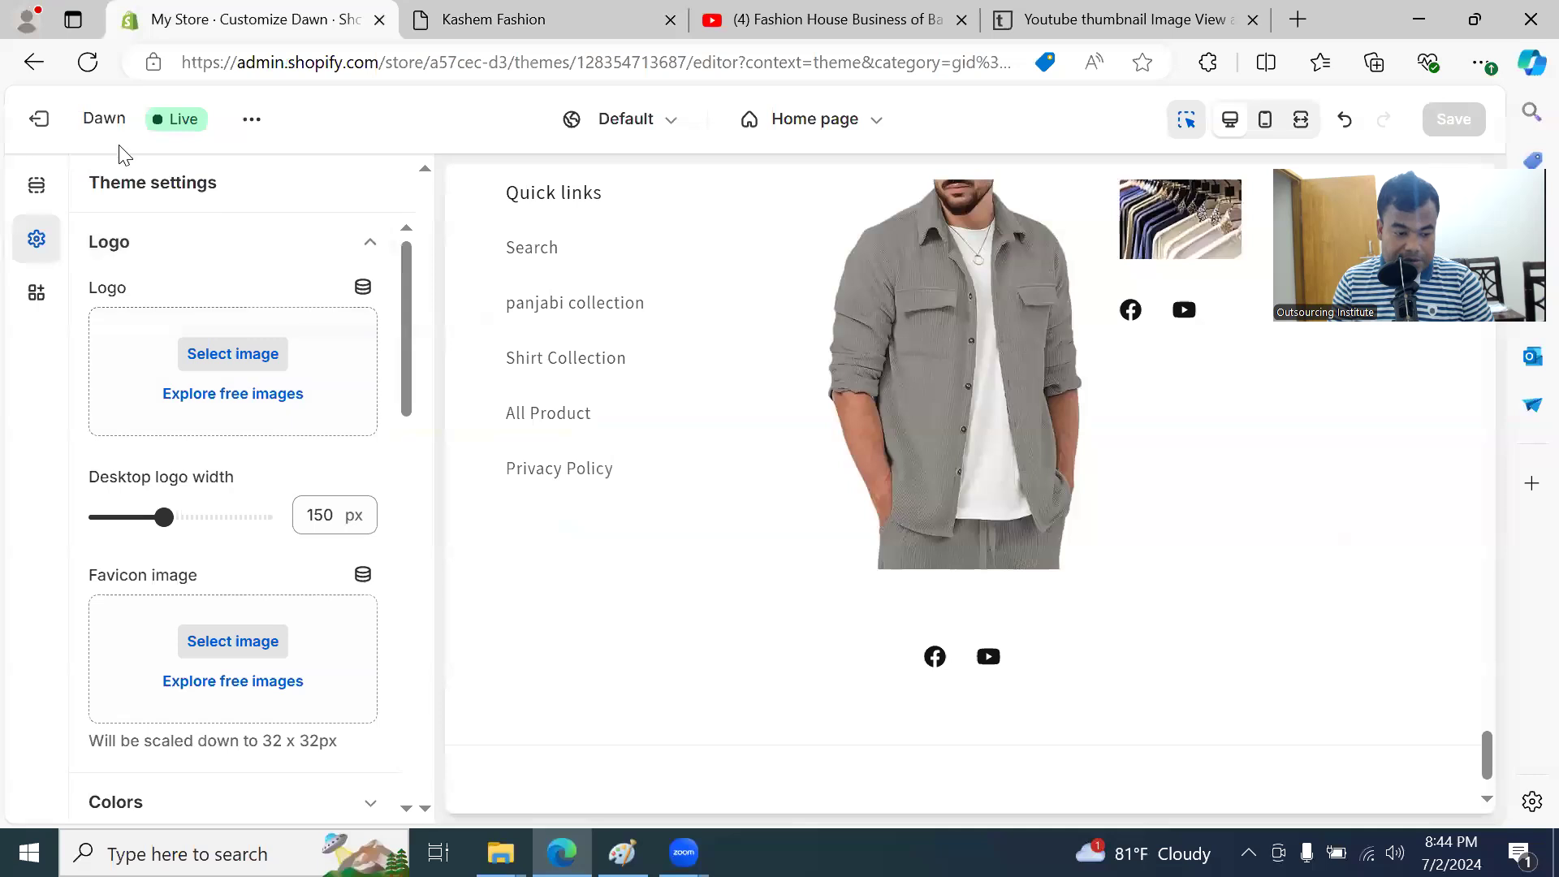
scroll(389, 317, "down", 4)
scroll(325, 308, "up", 4)
left_click(34, 189)
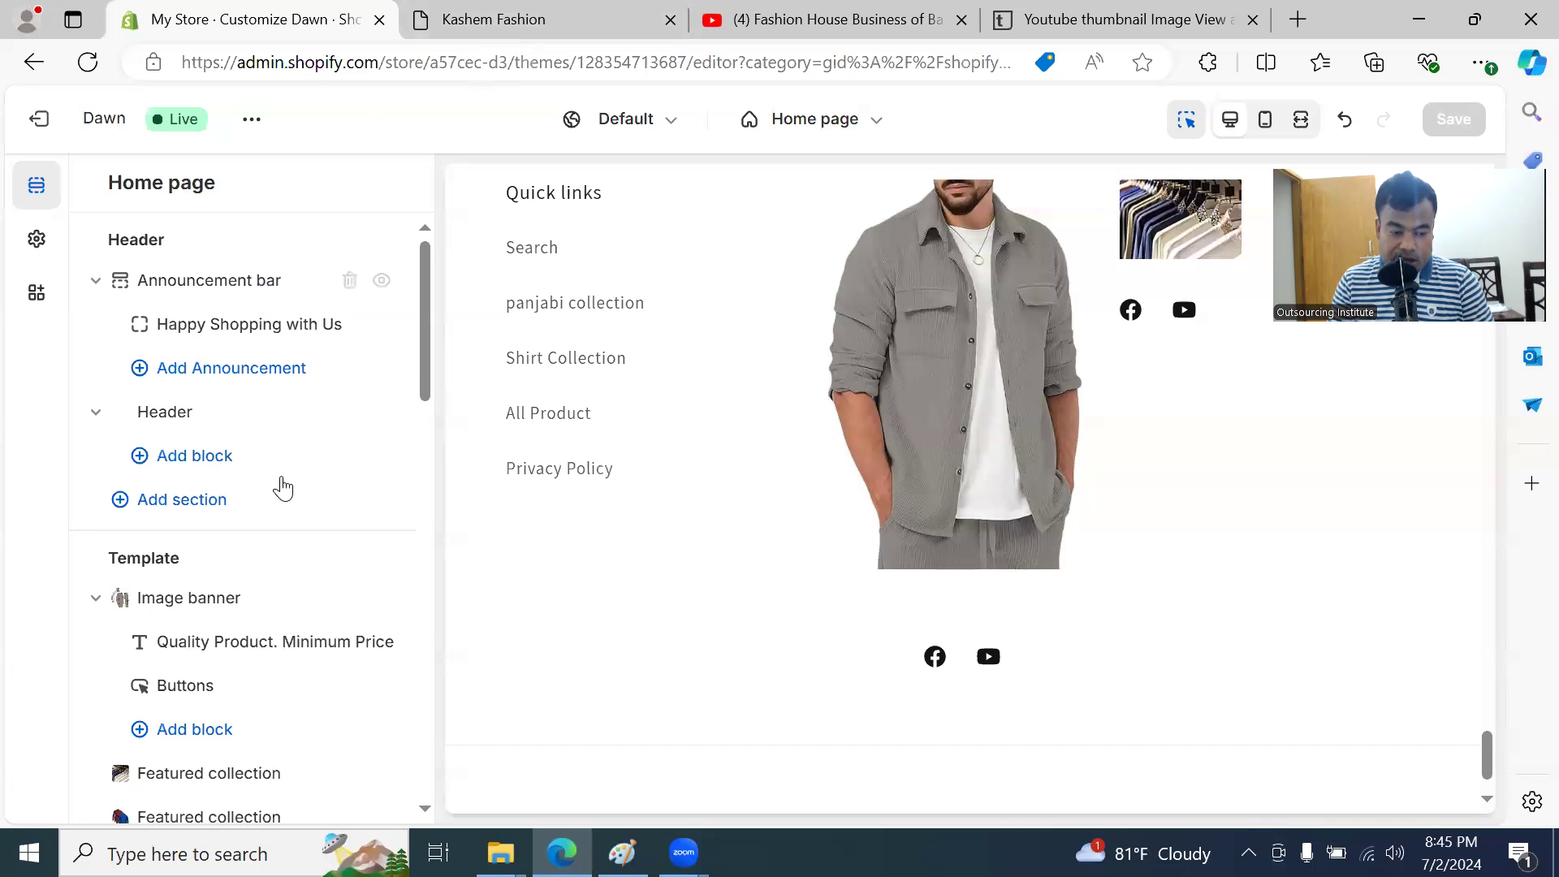
scroll(222, 452, "down", 4)
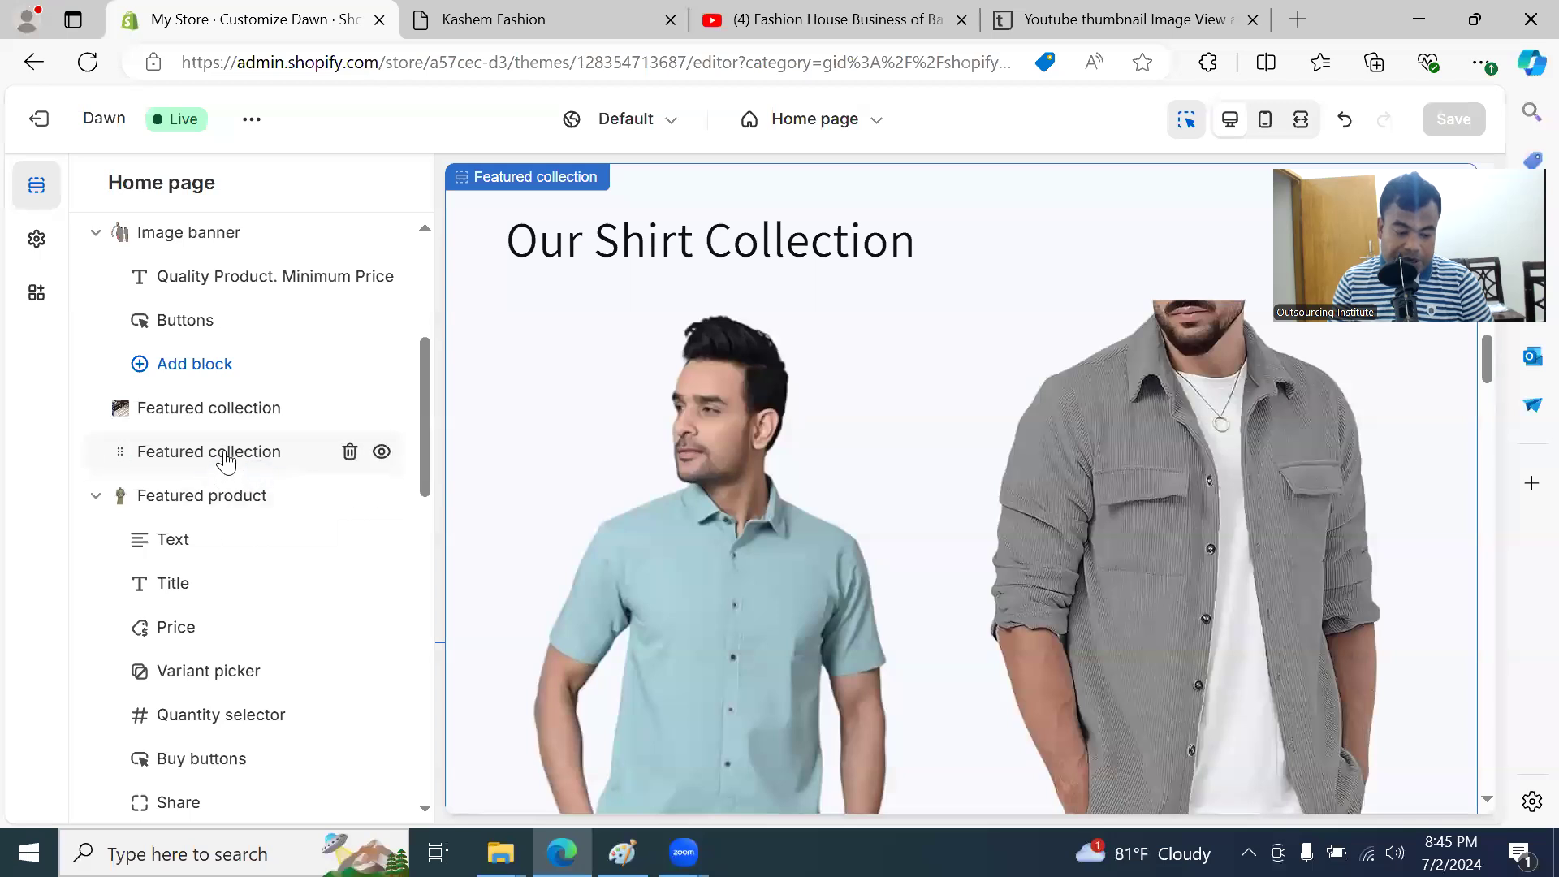
Step: Examine the settings of the Our Shirt Collection featured collection, from heading and collection to section padding, and return to the section list
left_click(226, 455)
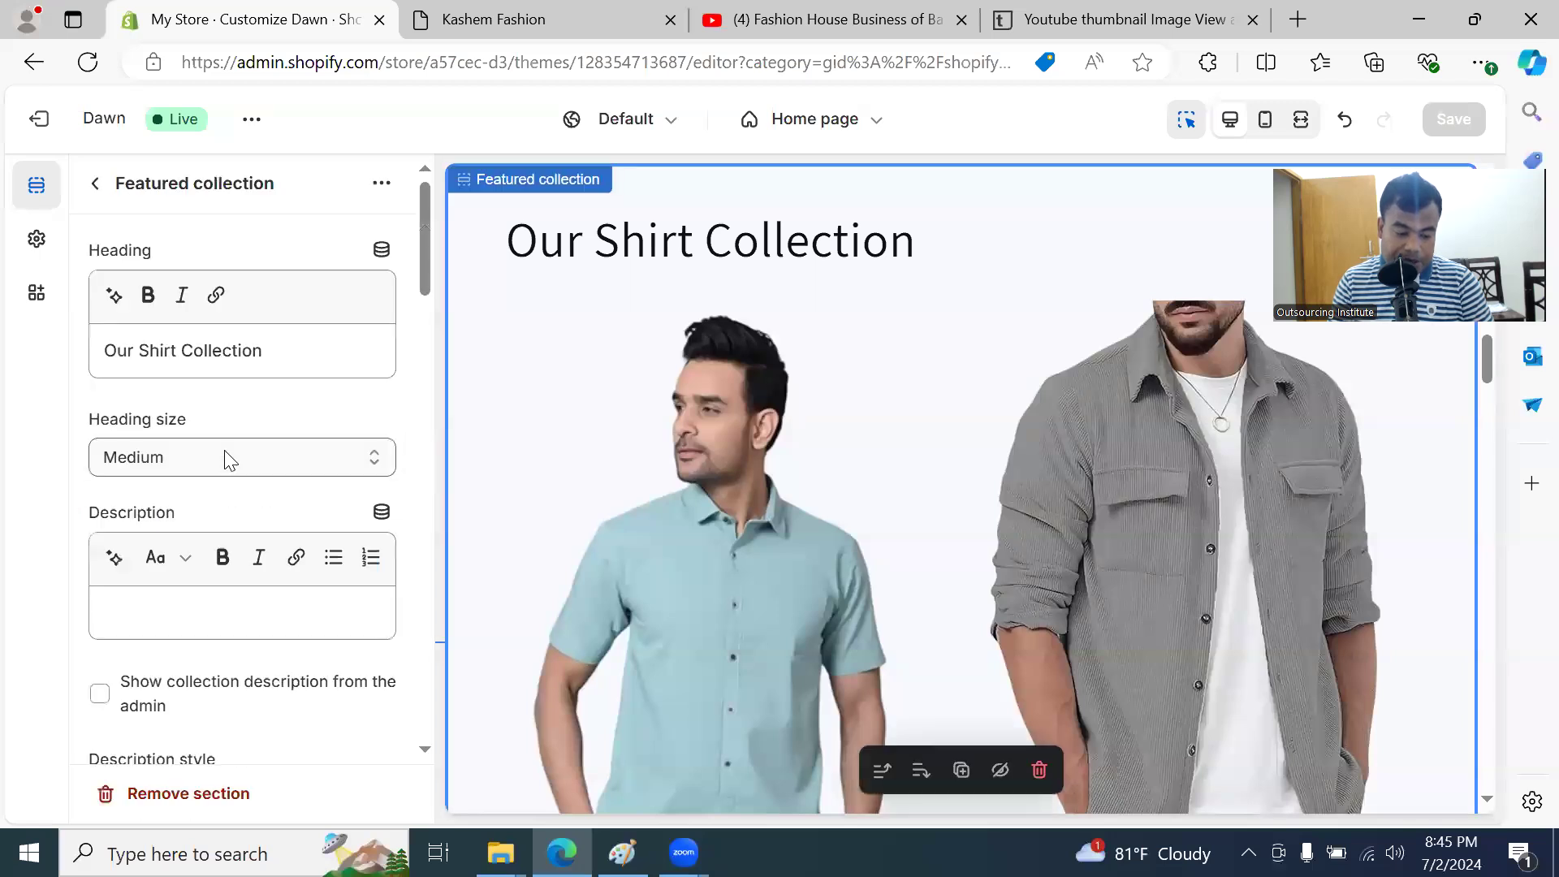
scroll(261, 550, "down", 7)
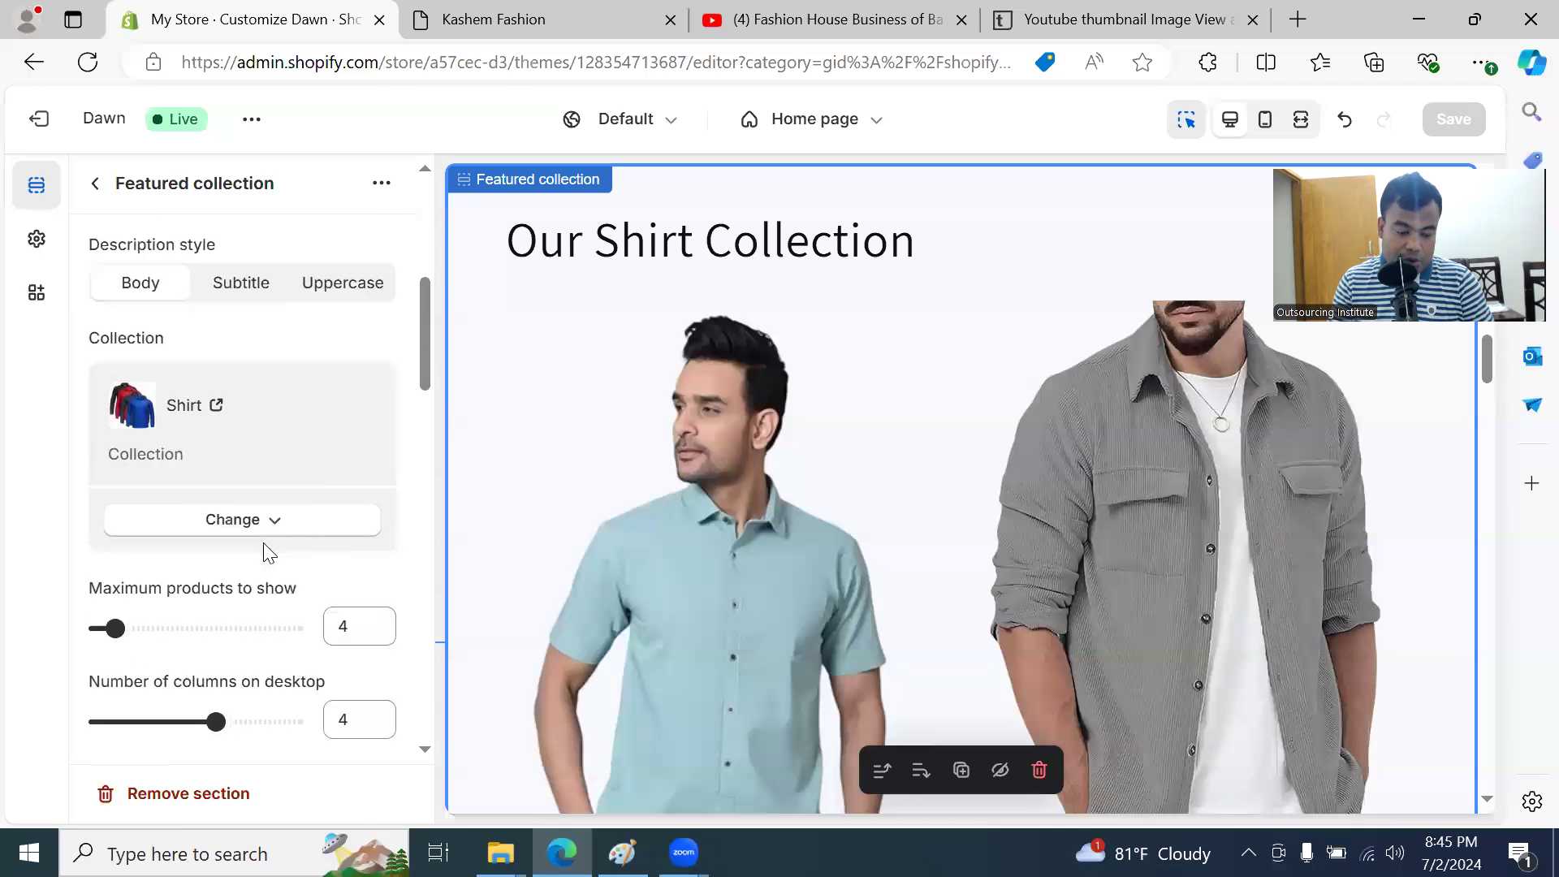
scroll(268, 493, "down", 3)
scroll(268, 491, "up", 2)
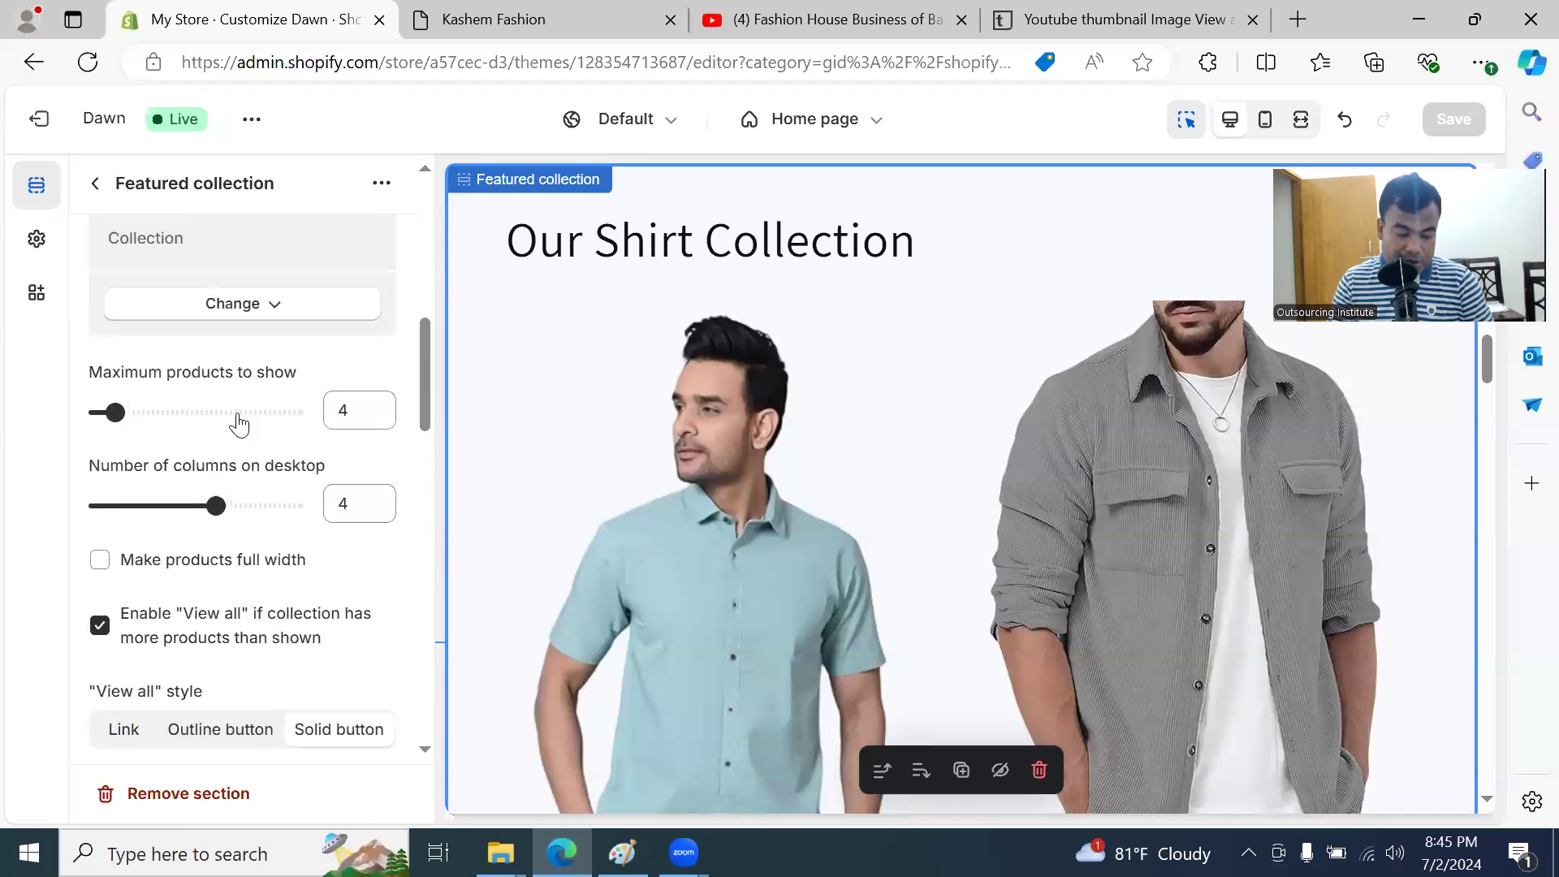
scroll(260, 625, "down", 10)
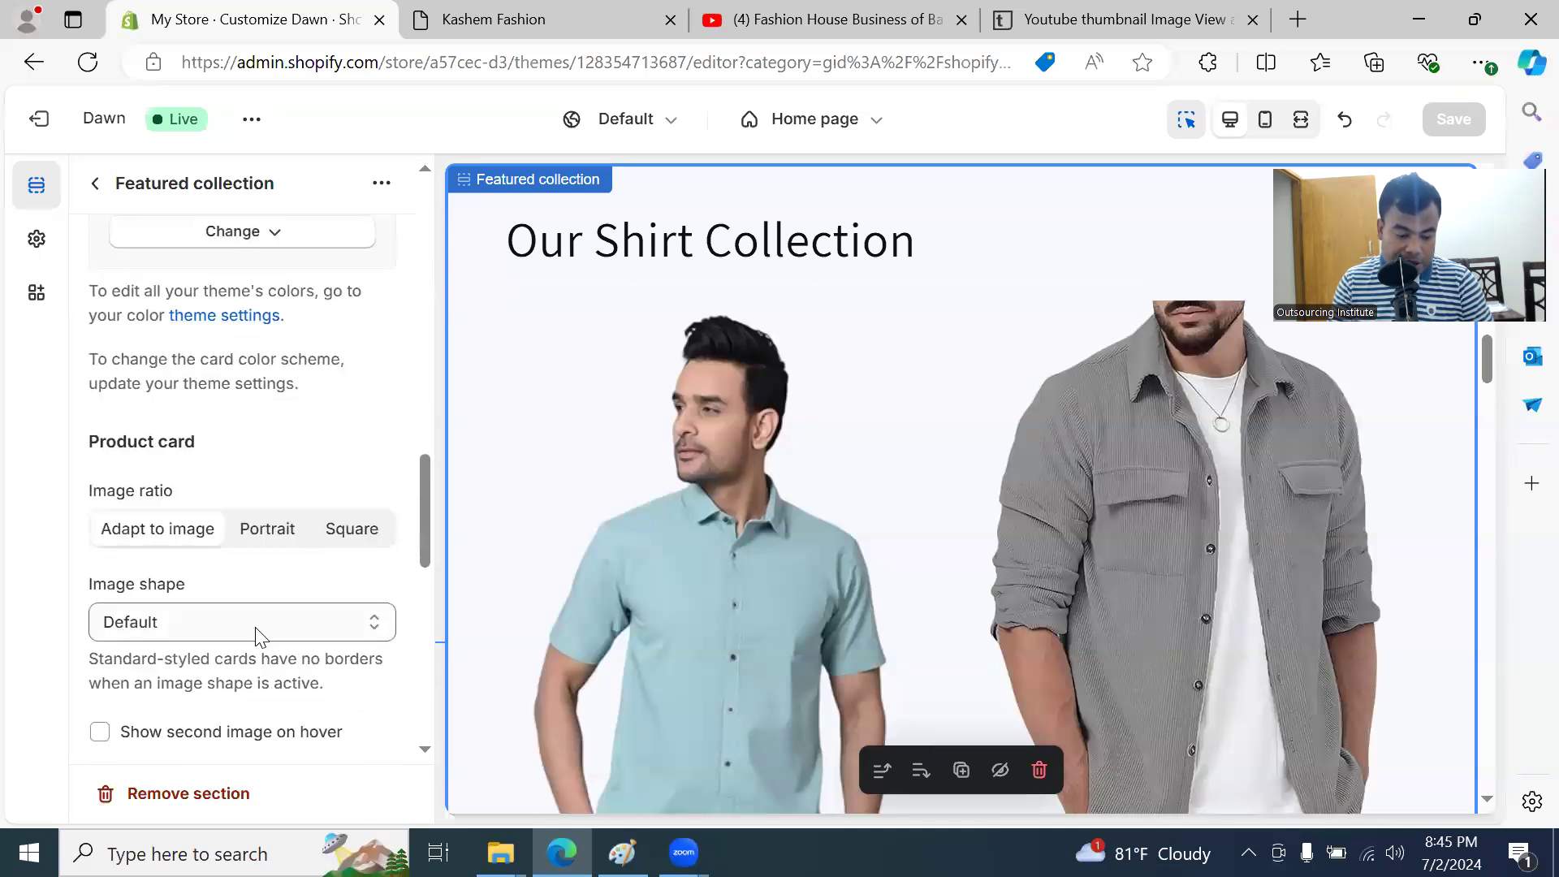
scroll(255, 635, "down", 5)
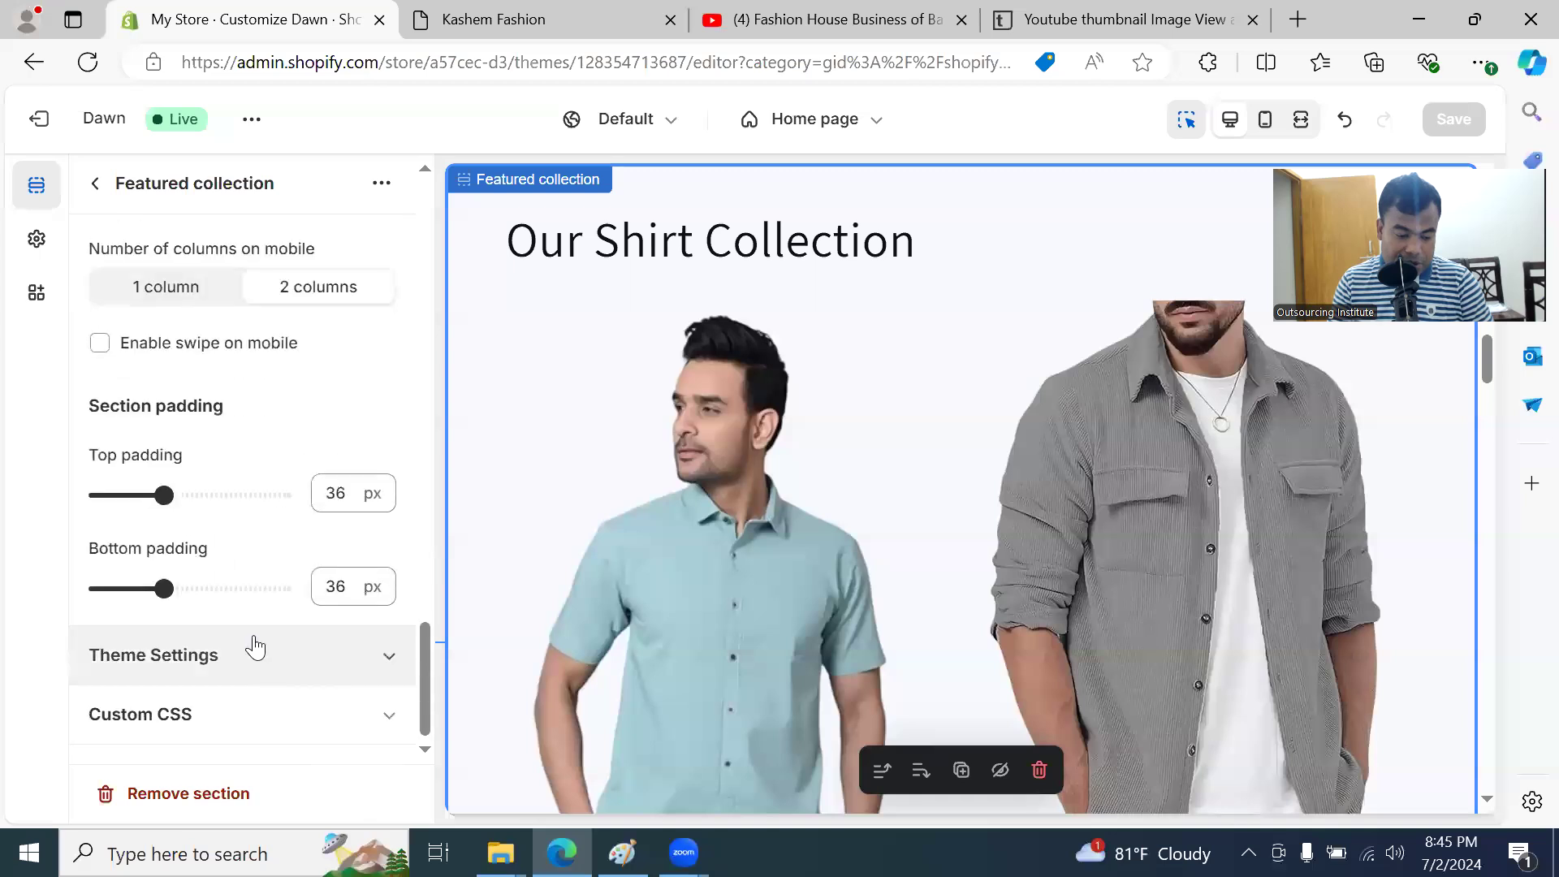
left_click(95, 184)
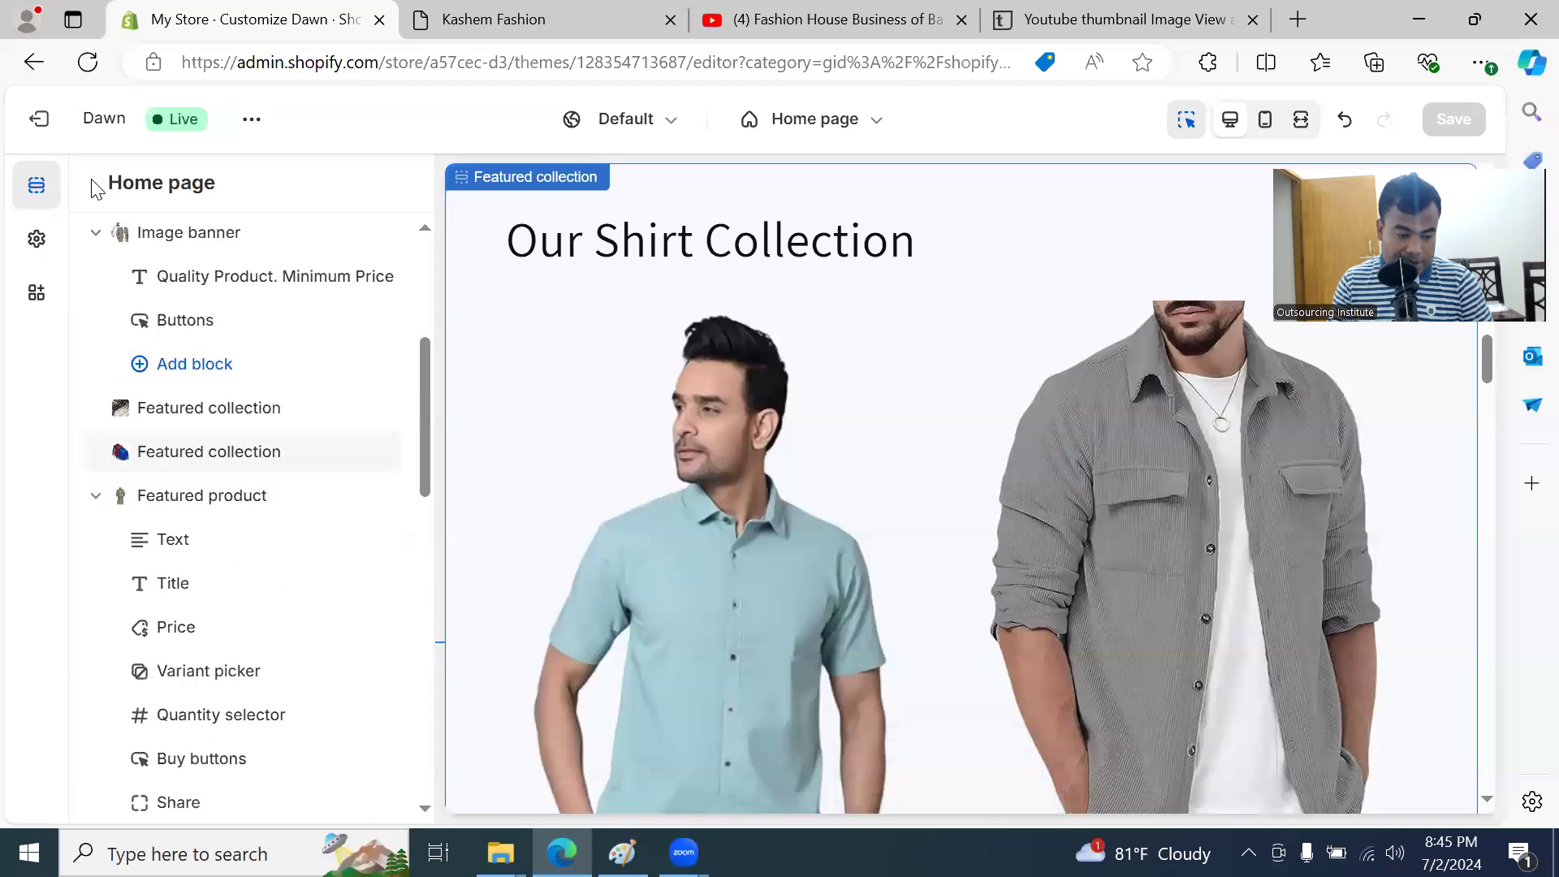
Step: Look over the Featured product's Text block settings without editing them and return to the home page section list
left_click(208, 541)
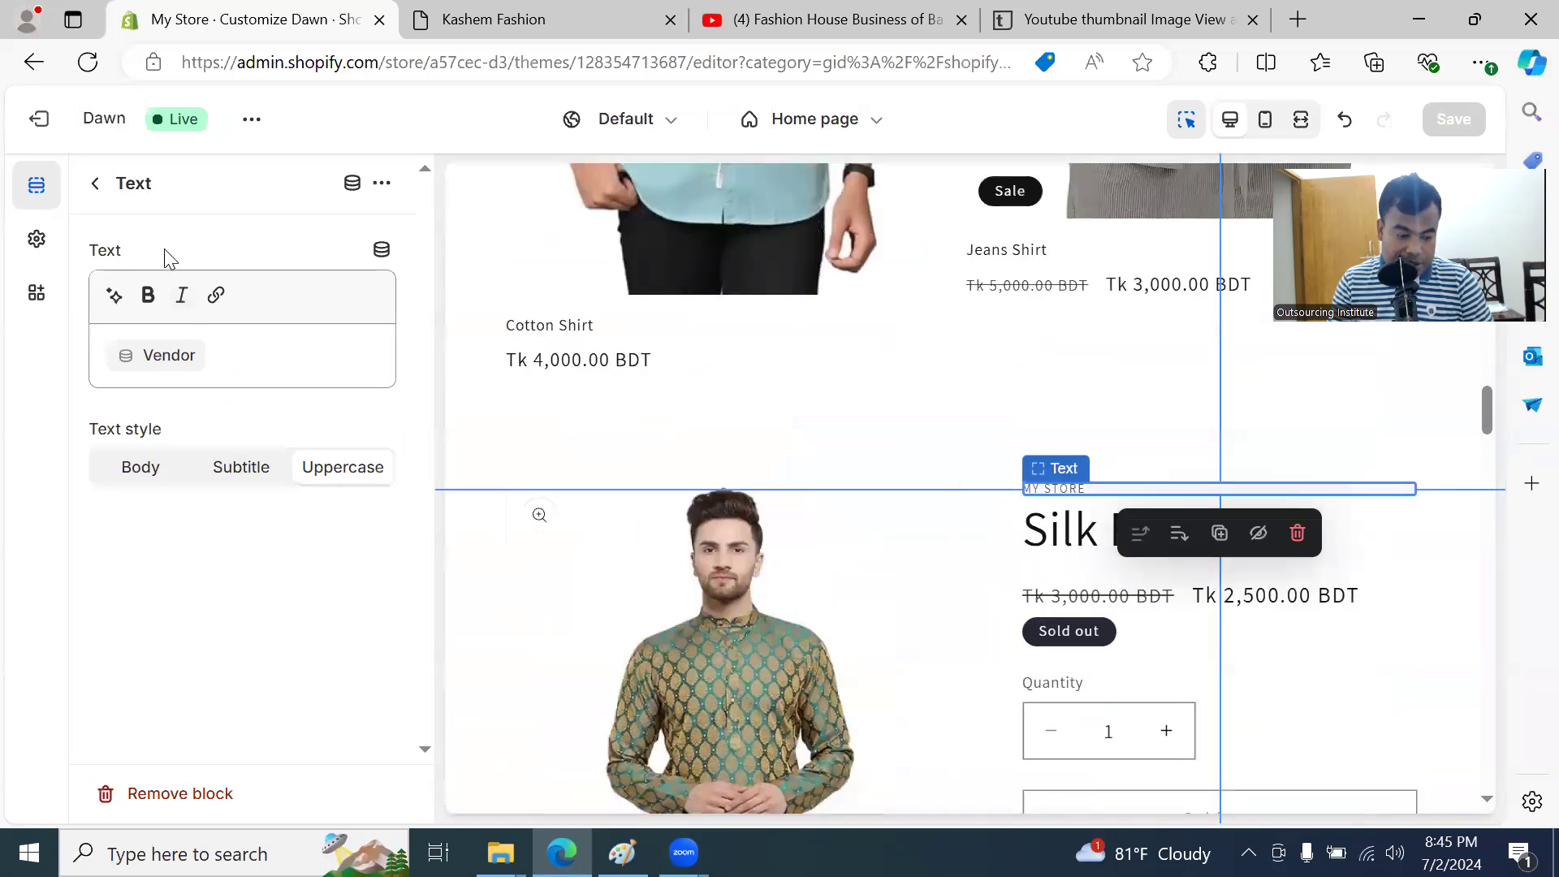
left_click(226, 356)
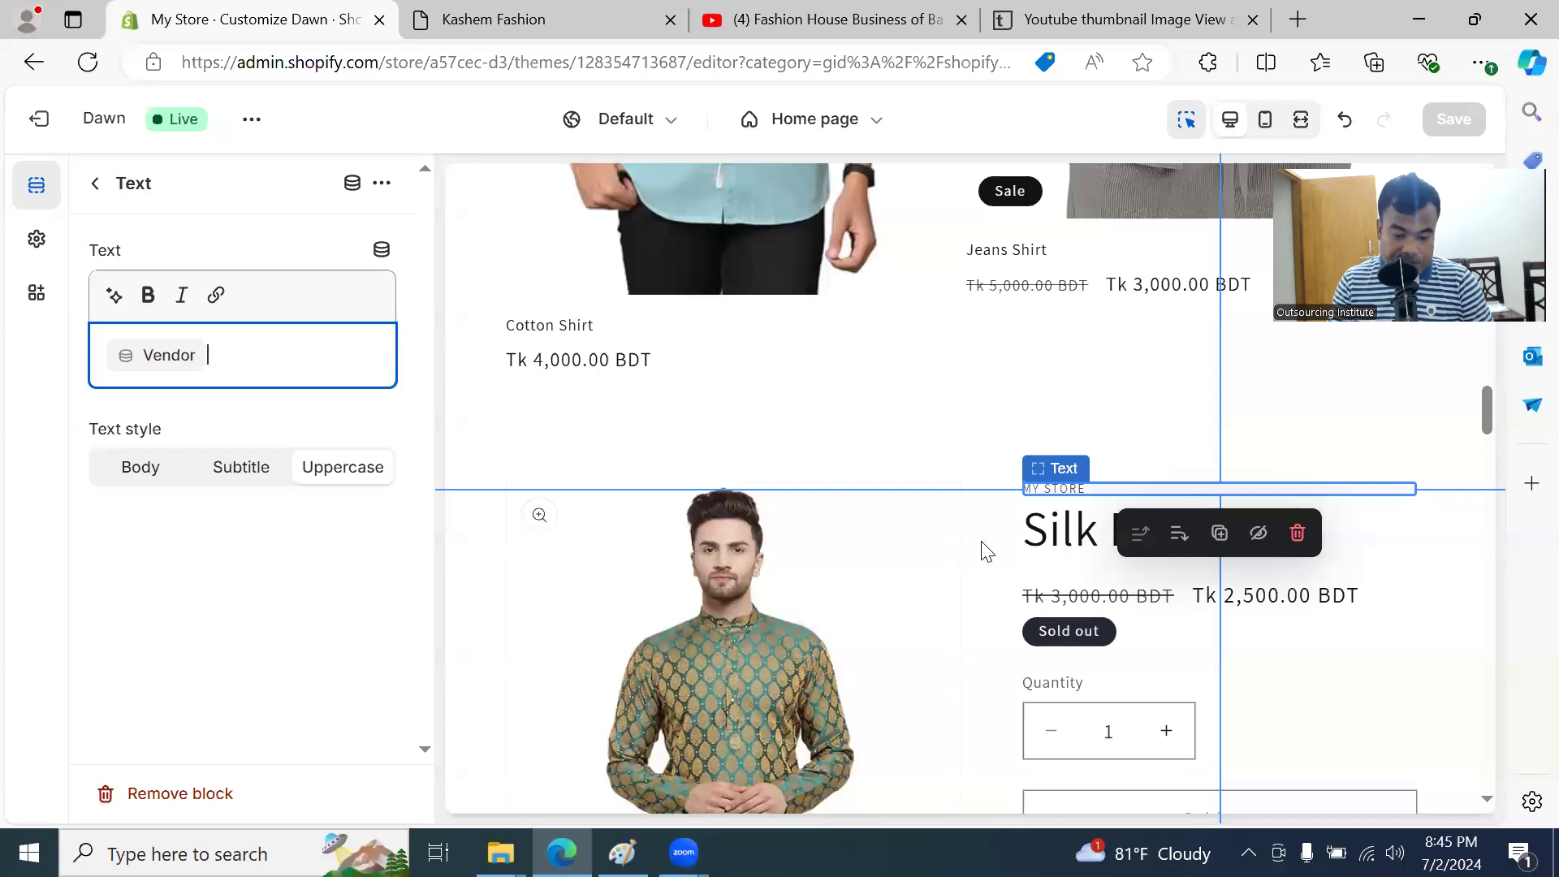
left_click(101, 186)
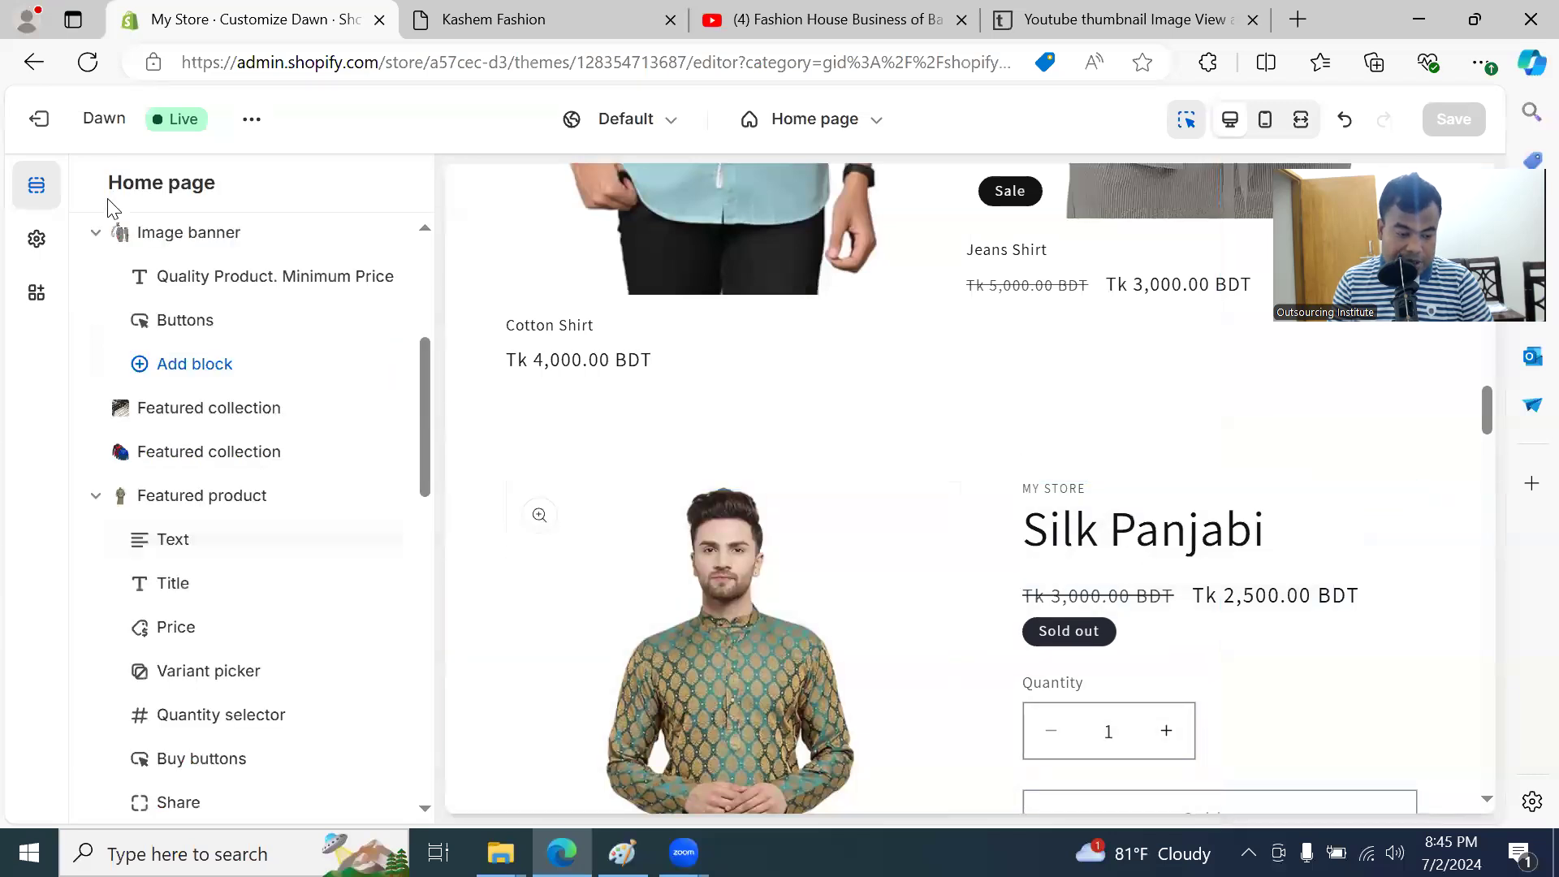
Step: Look through the remaining home page sections, including the slideshow and collage, and exit the theme editor to the Themes page
scroll(315, 481, "down", 6)
scroll(315, 481, "down", 7)
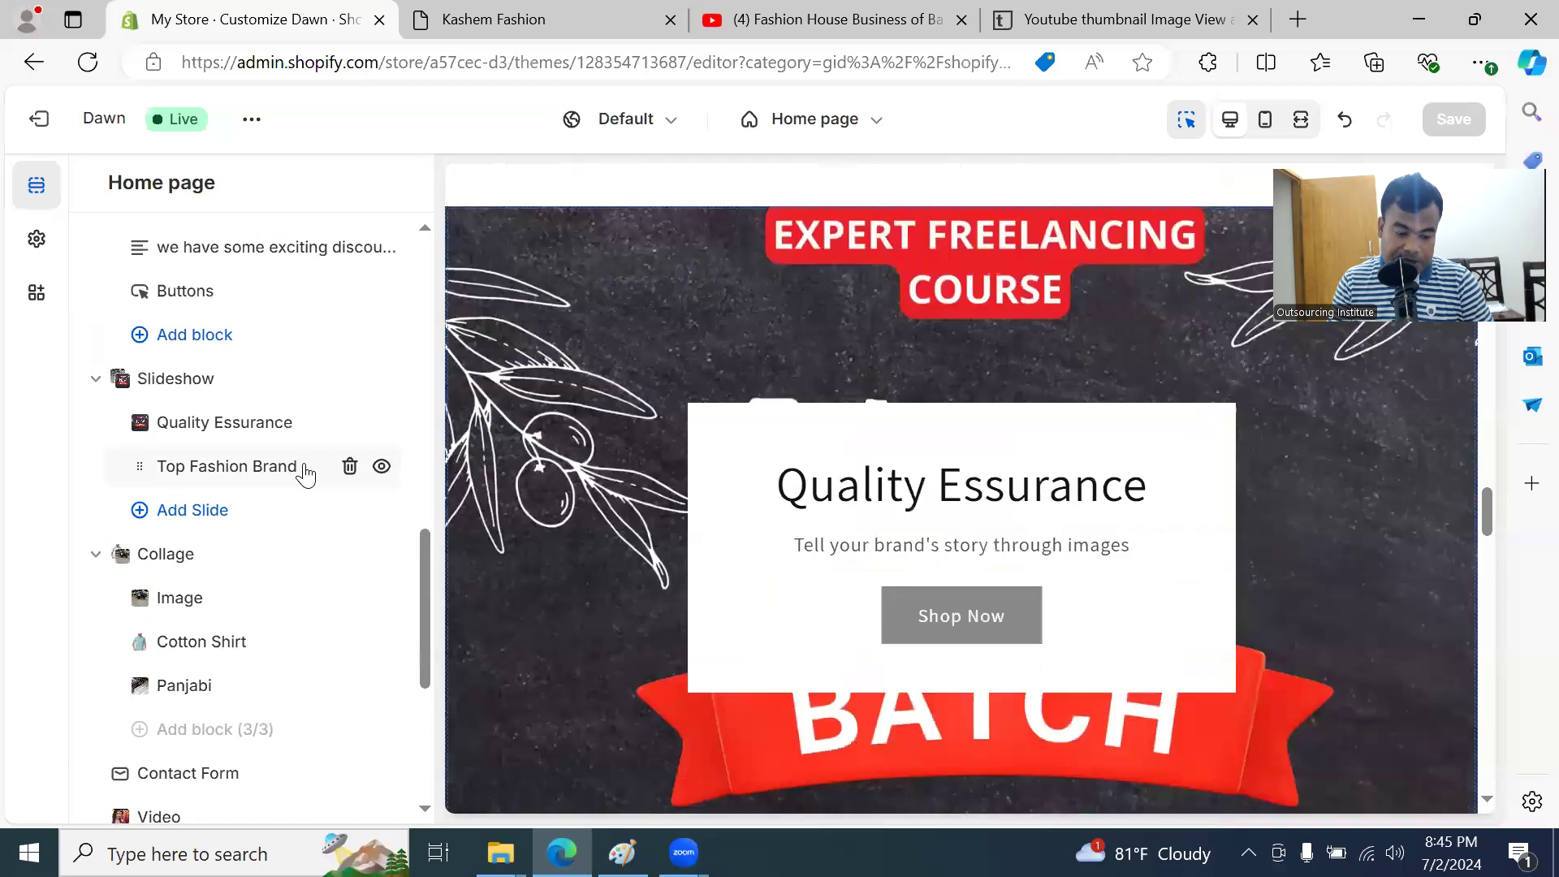
scroll(292, 467, "up", 10)
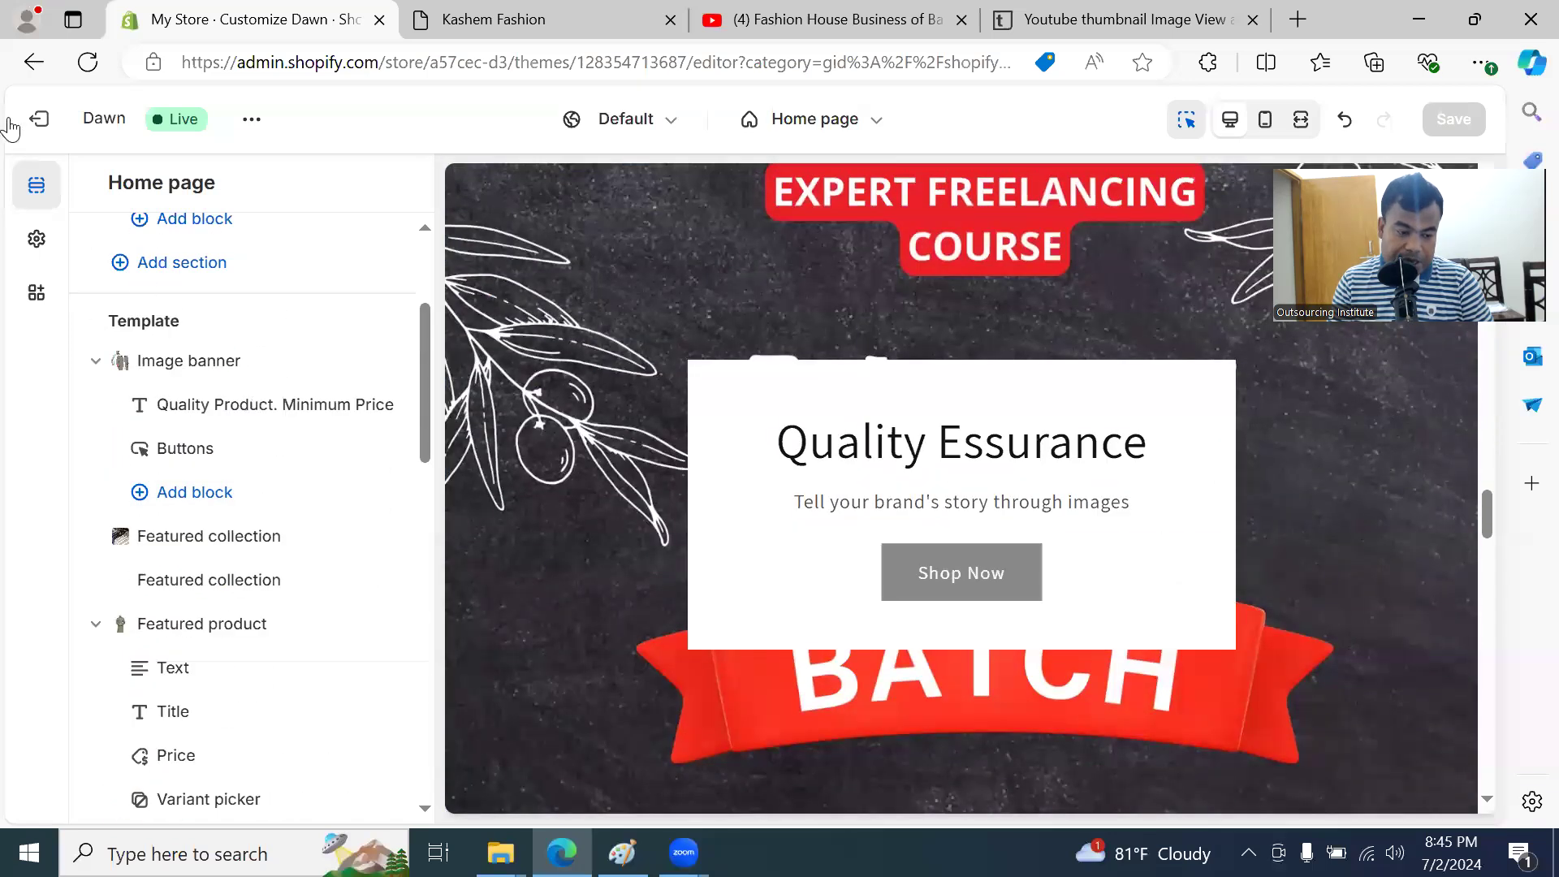
scroll(263, 327, "up", 3)
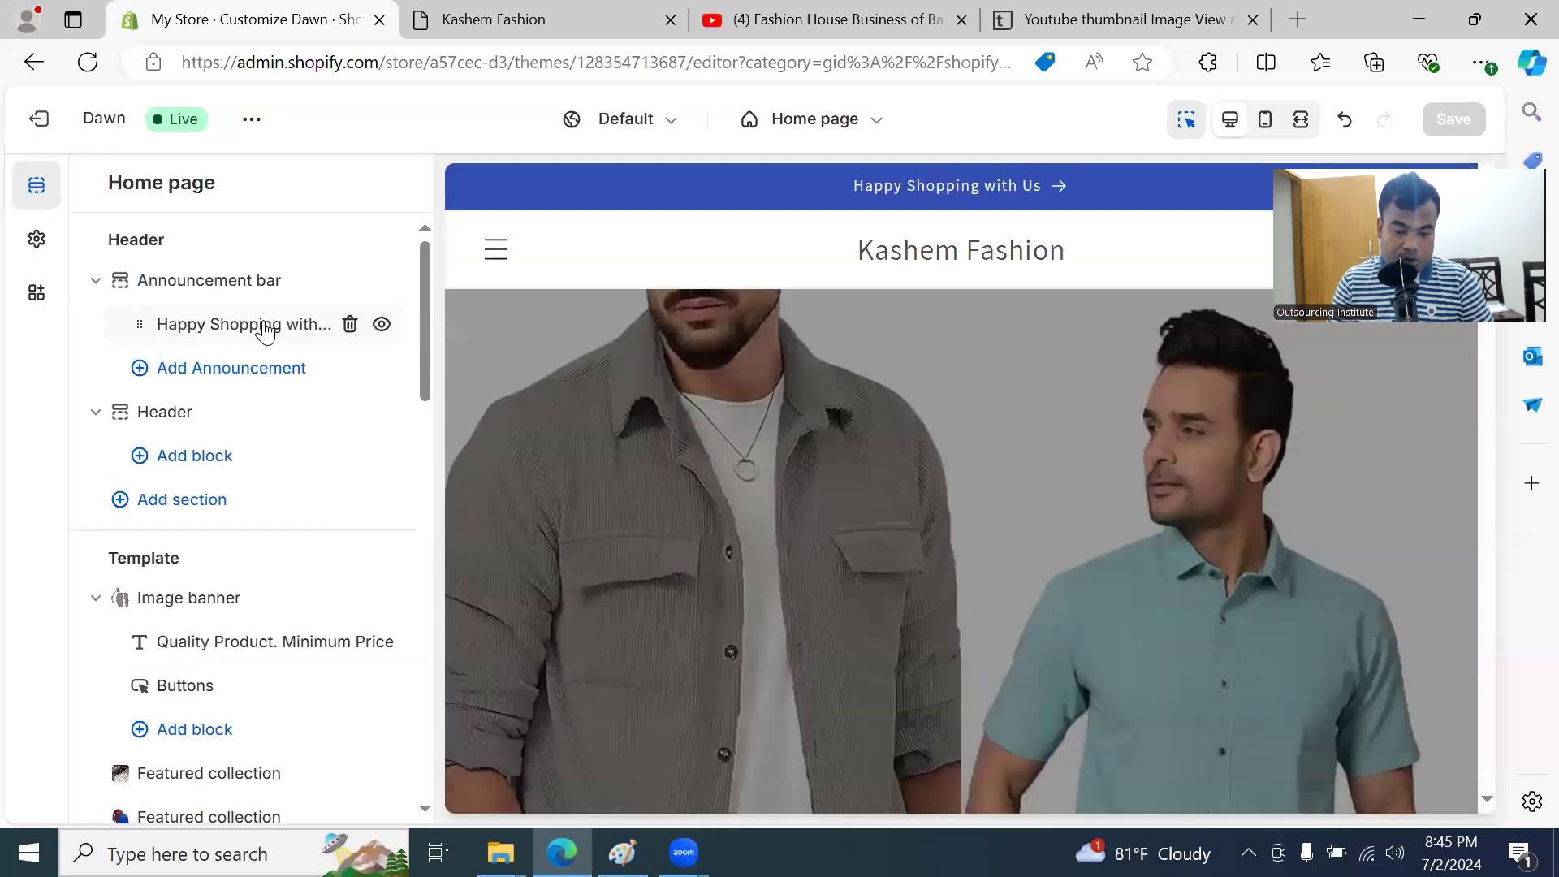
left_click(47, 126)
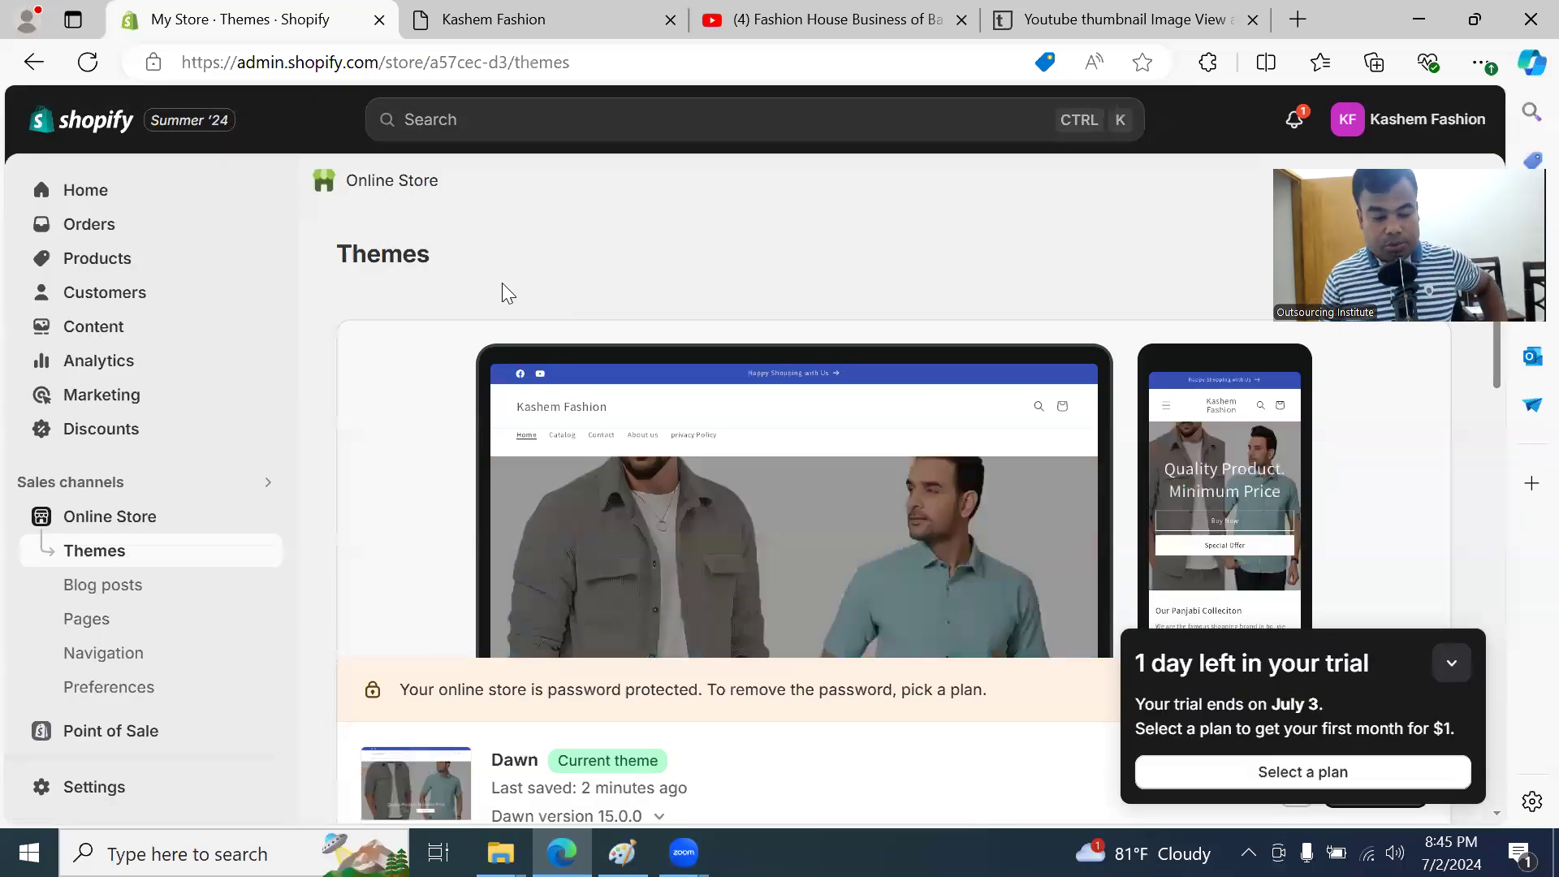
Step: Switch to the live Kashem Fashion storefront, reload it, and review the home page from the image banner down to the collage
left_click(505, 21)
scroll(820, 391, "down", 5)
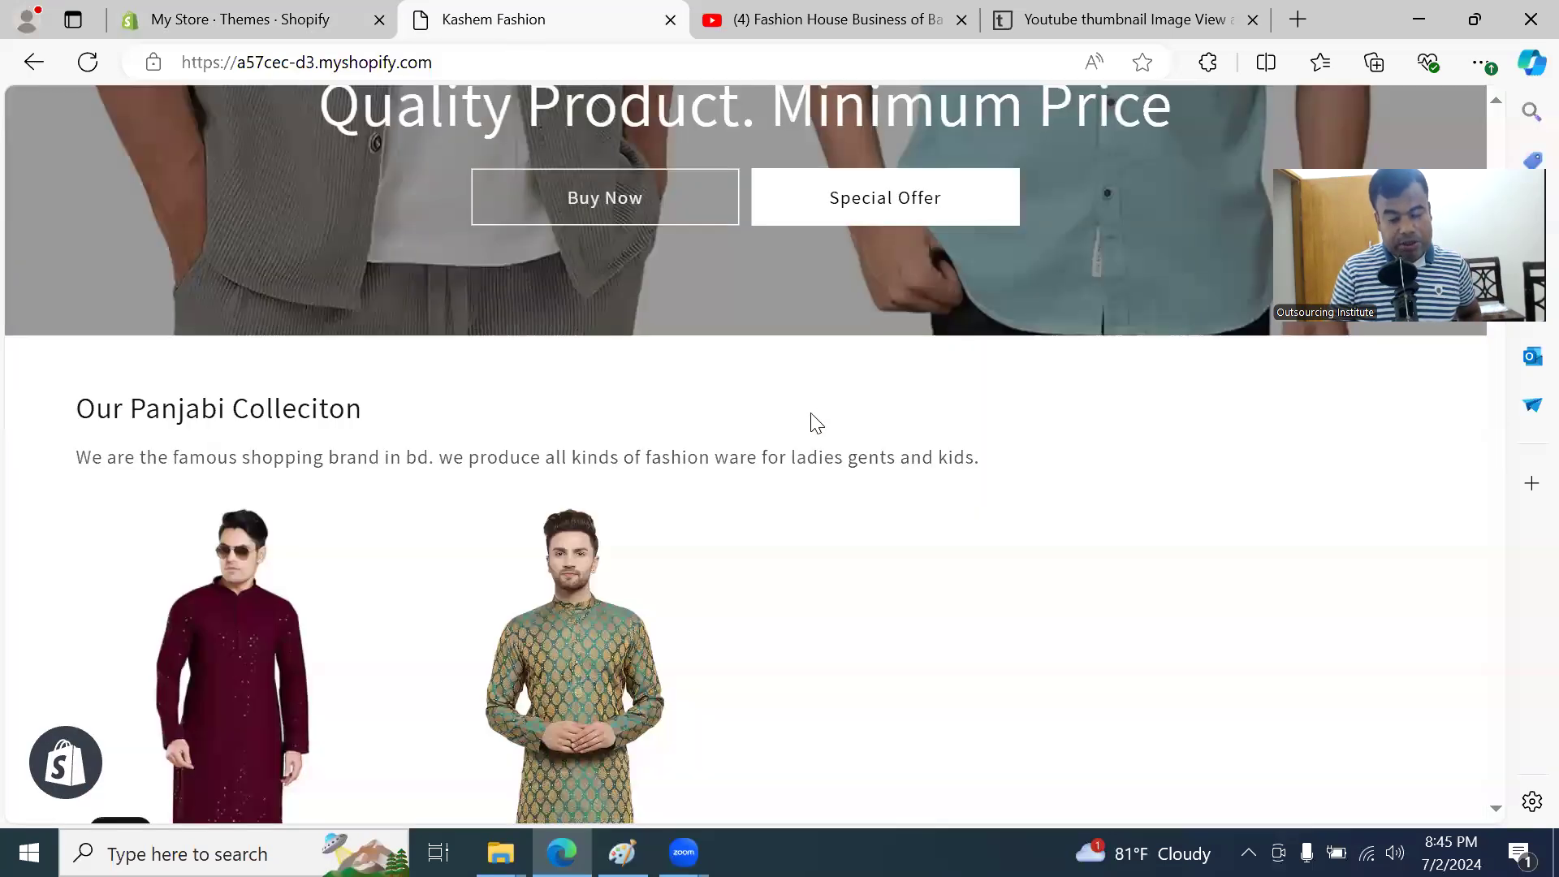
left_click(97, 68)
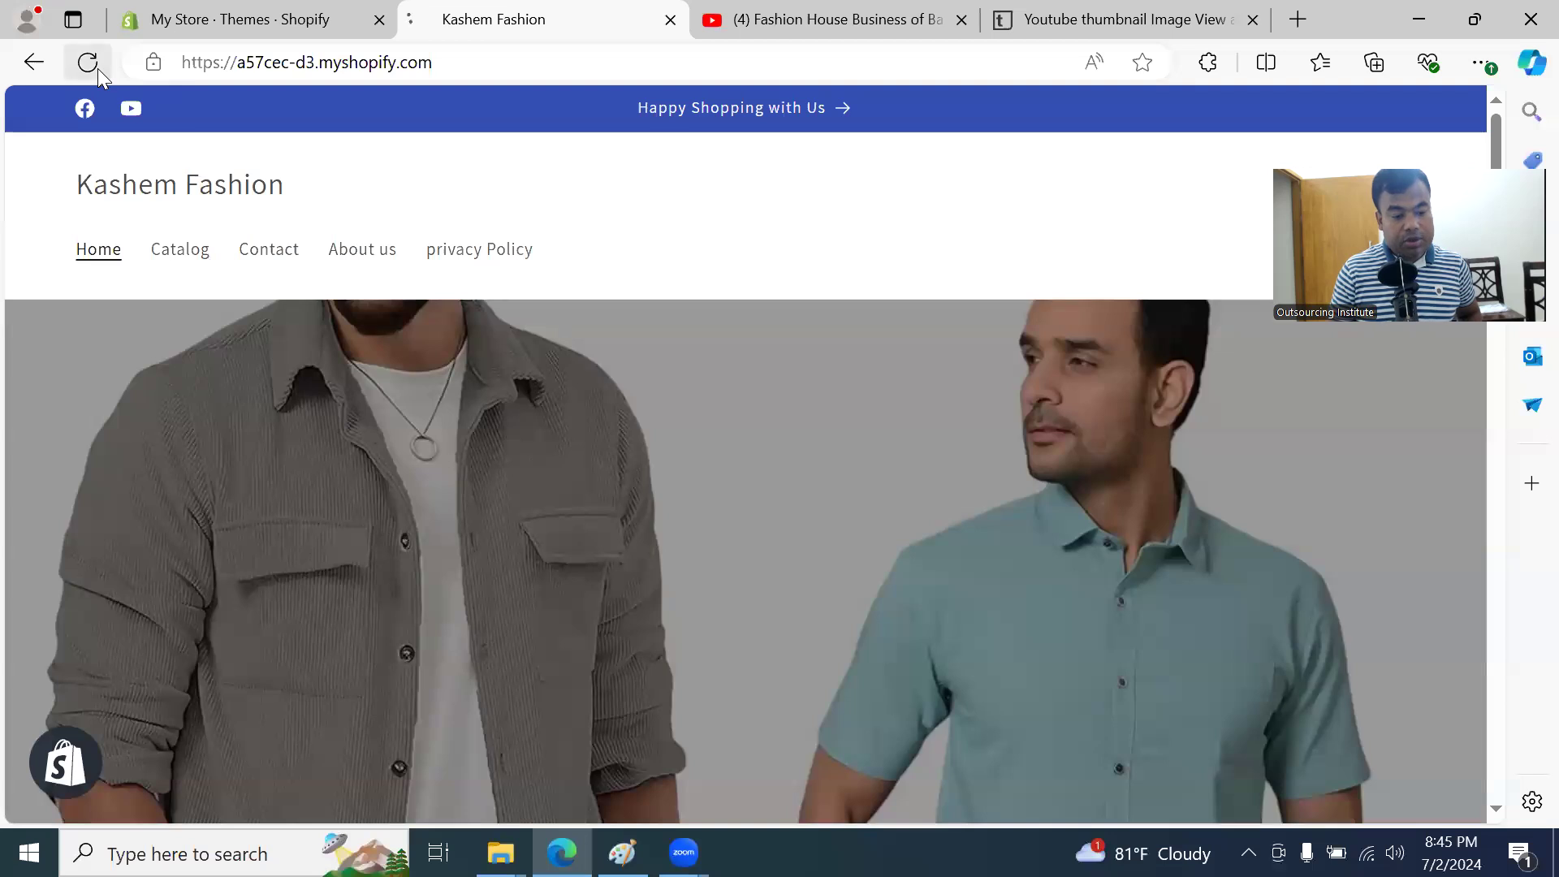
scroll(715, 325, "down", 3)
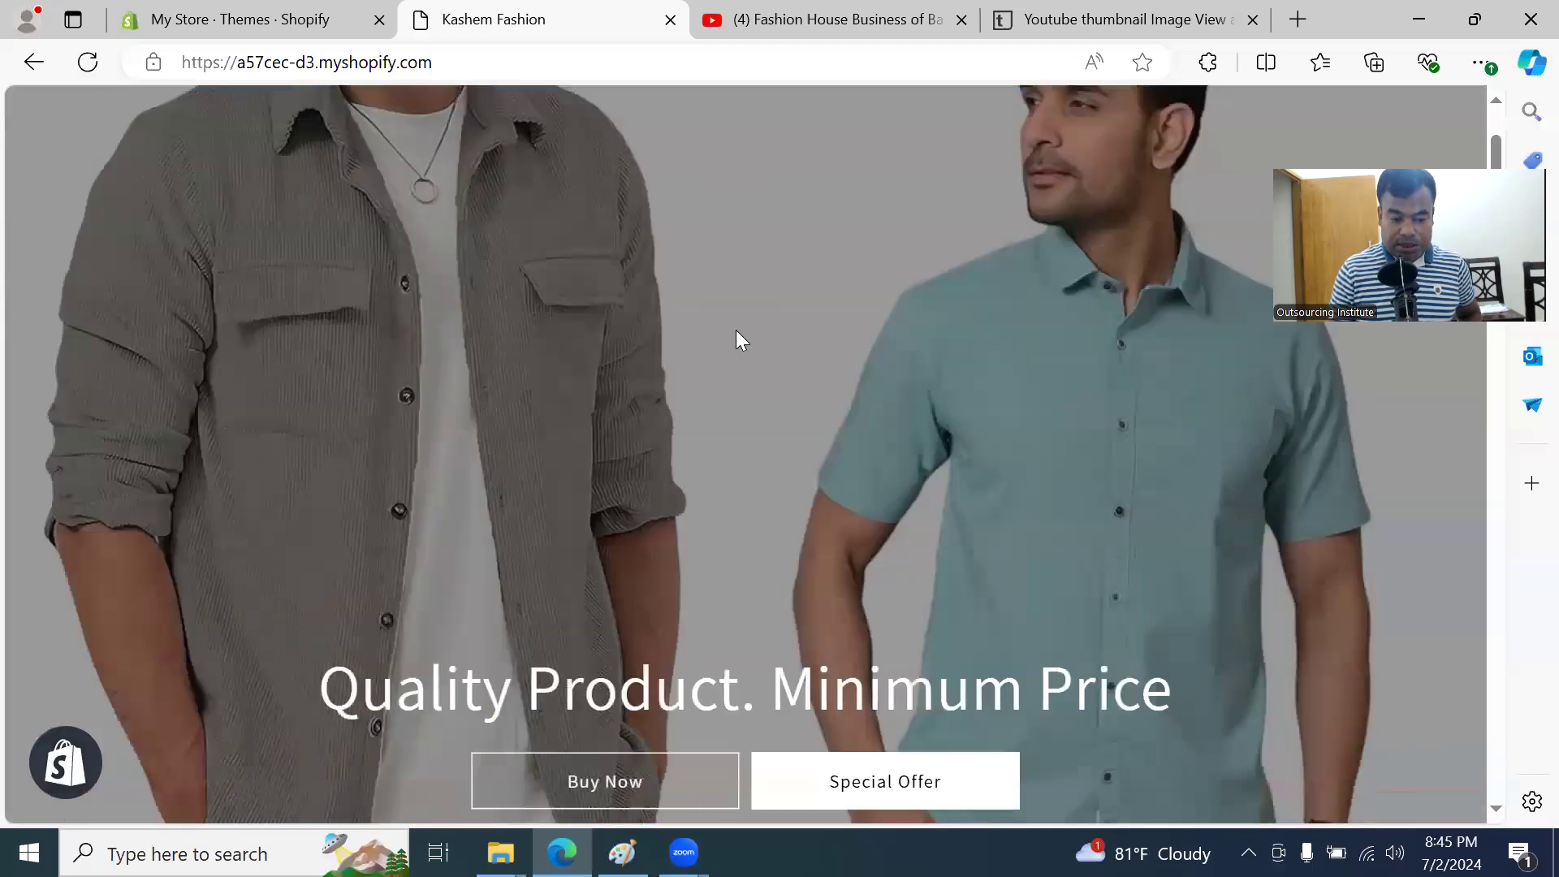
scroll(739, 333, "down", 20)
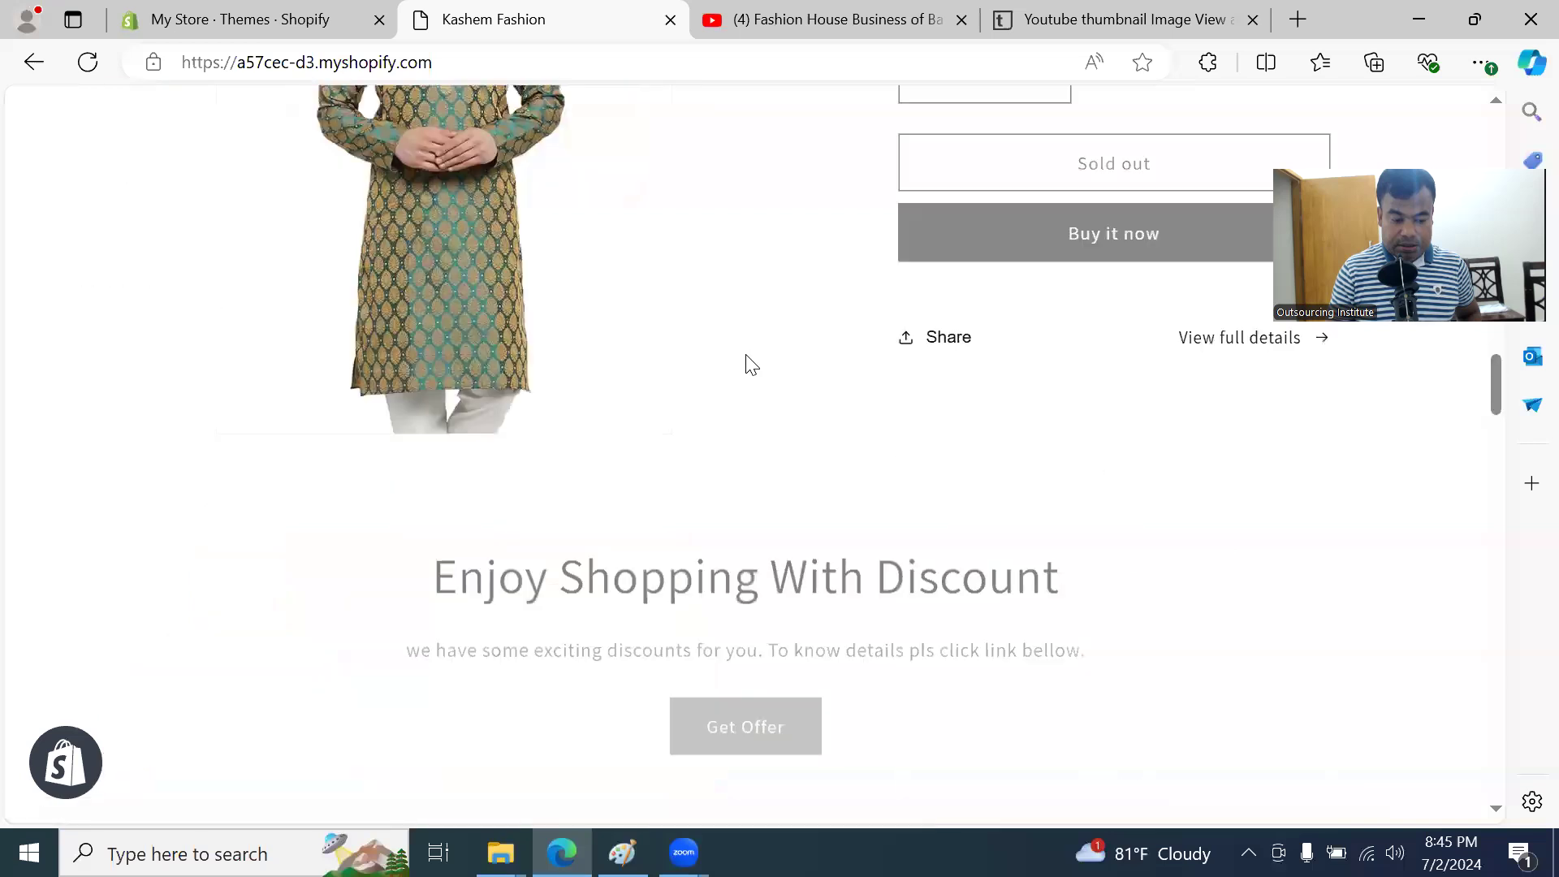
scroll(743, 366, "down", 15)
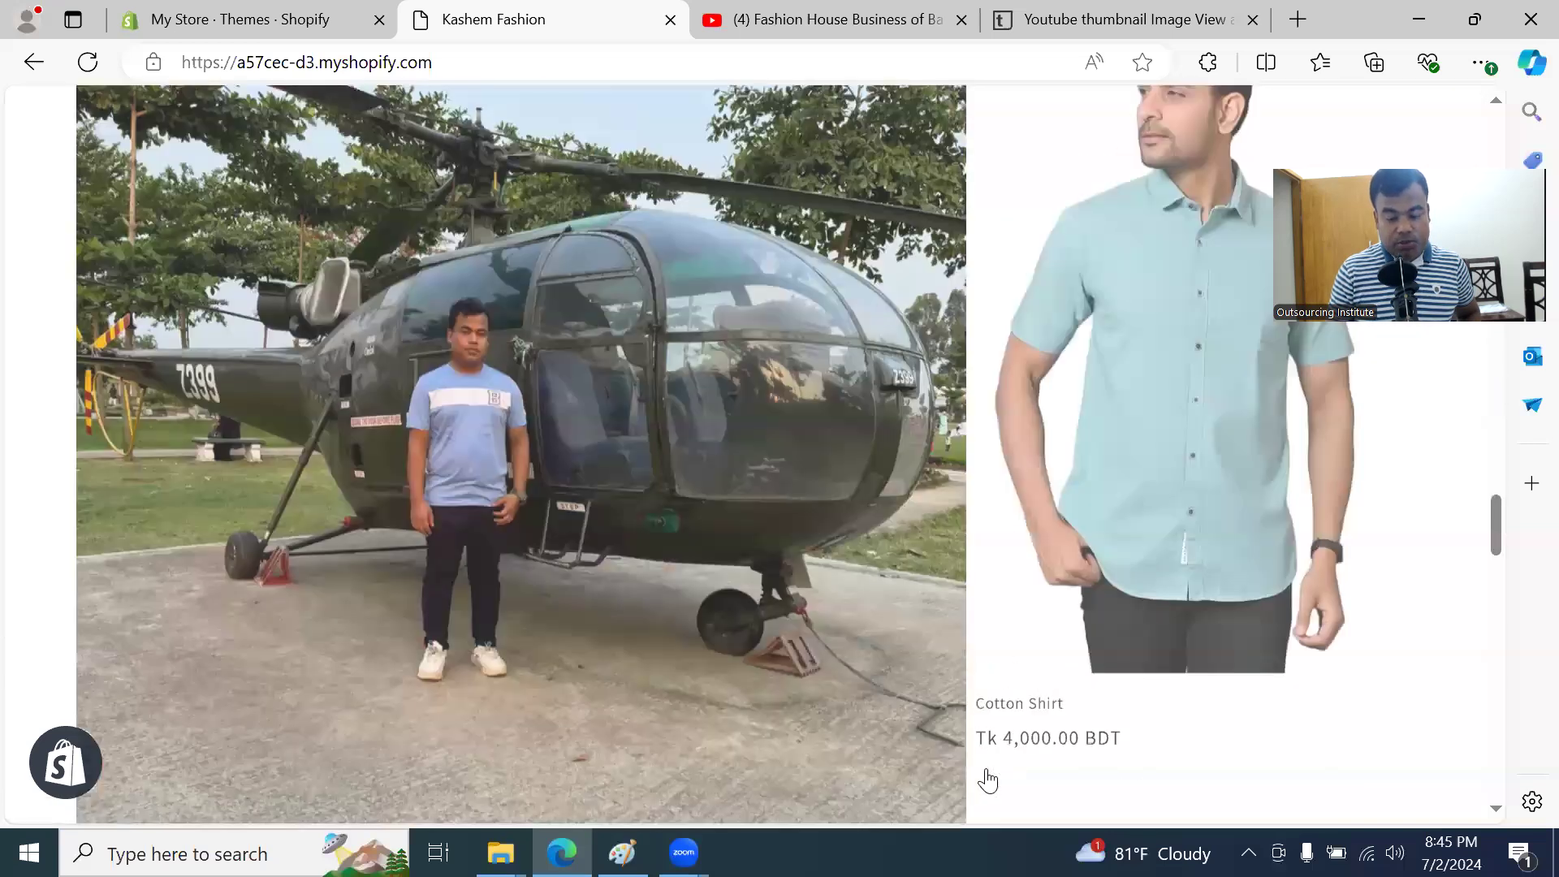
scroll(988, 780, "down", 3)
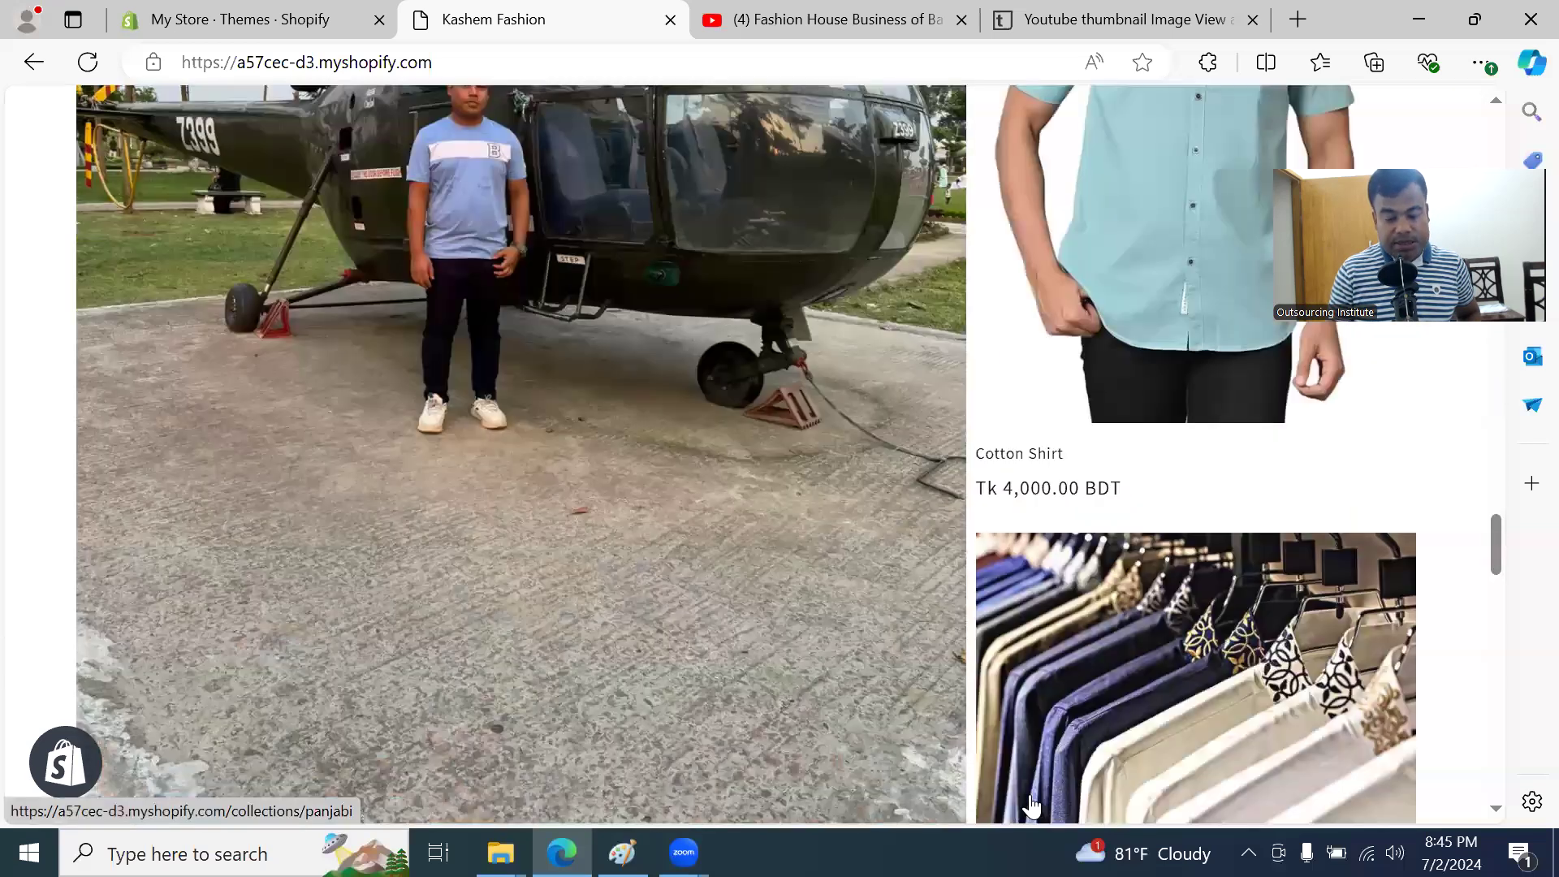